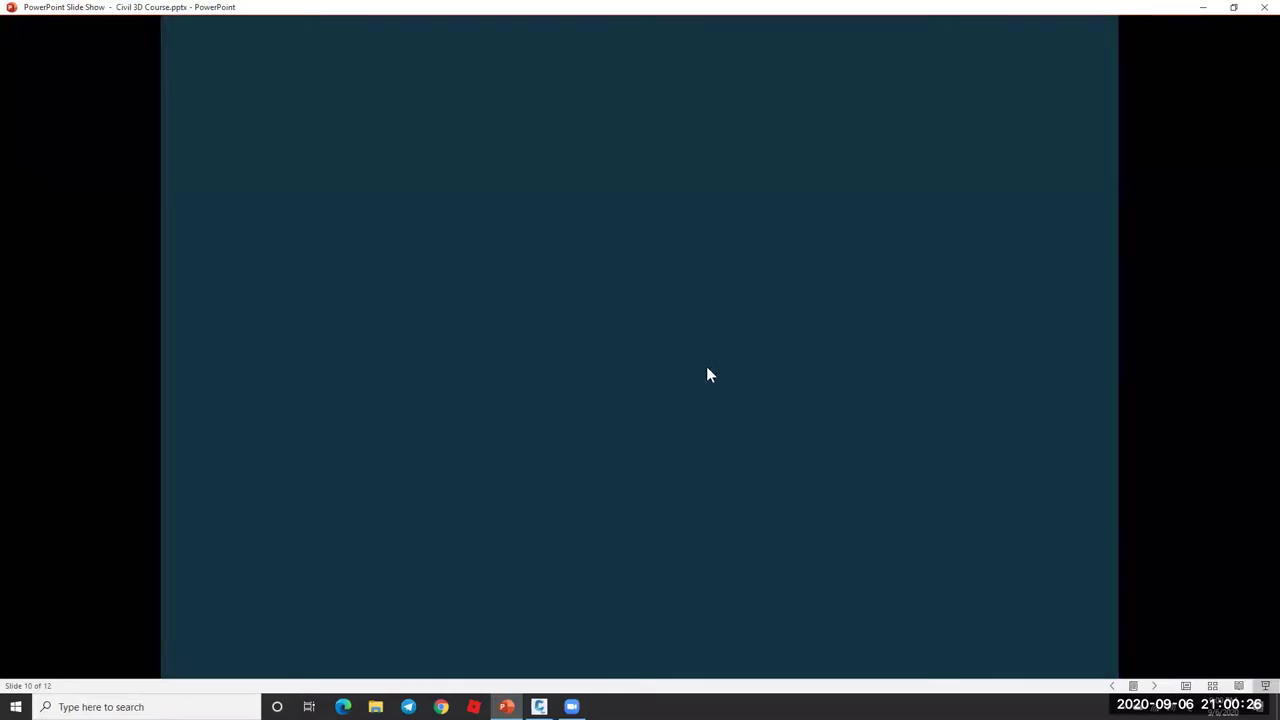
Step: Show slide 10's title and first three bullets, ending with creating a sub assembly from a polyline
left_click(805, 347)
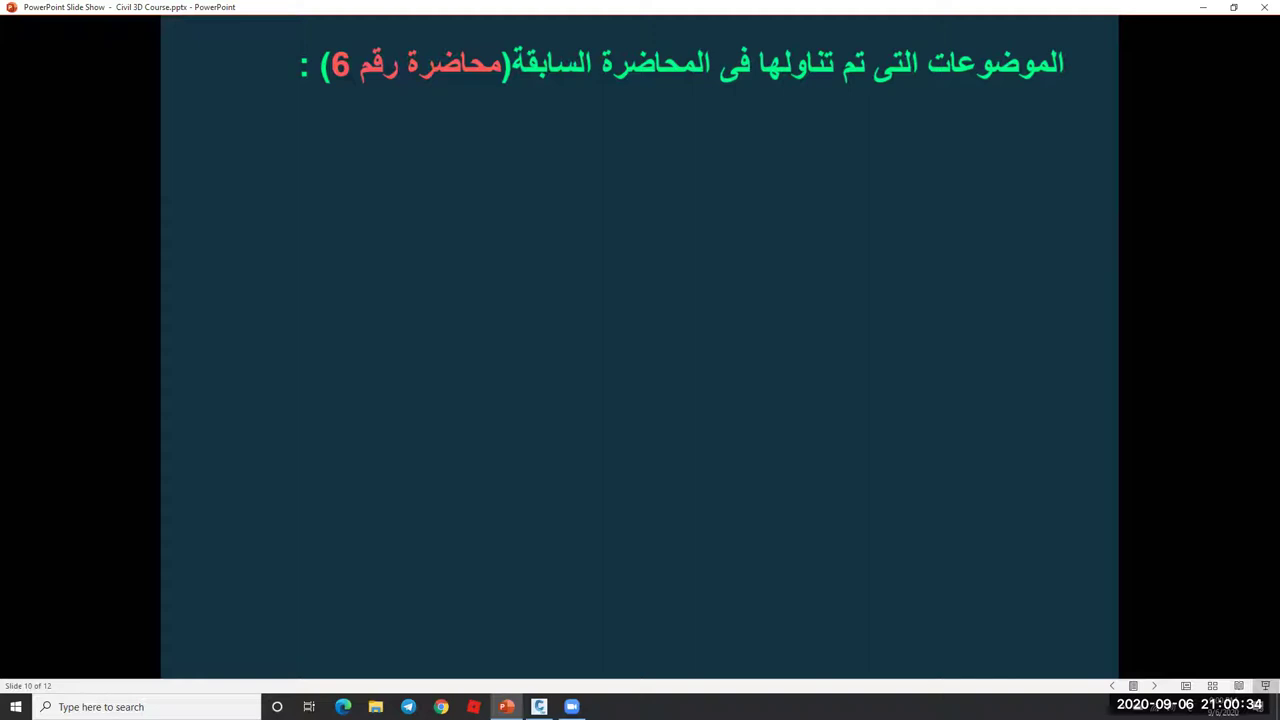
left_click(646, 239)
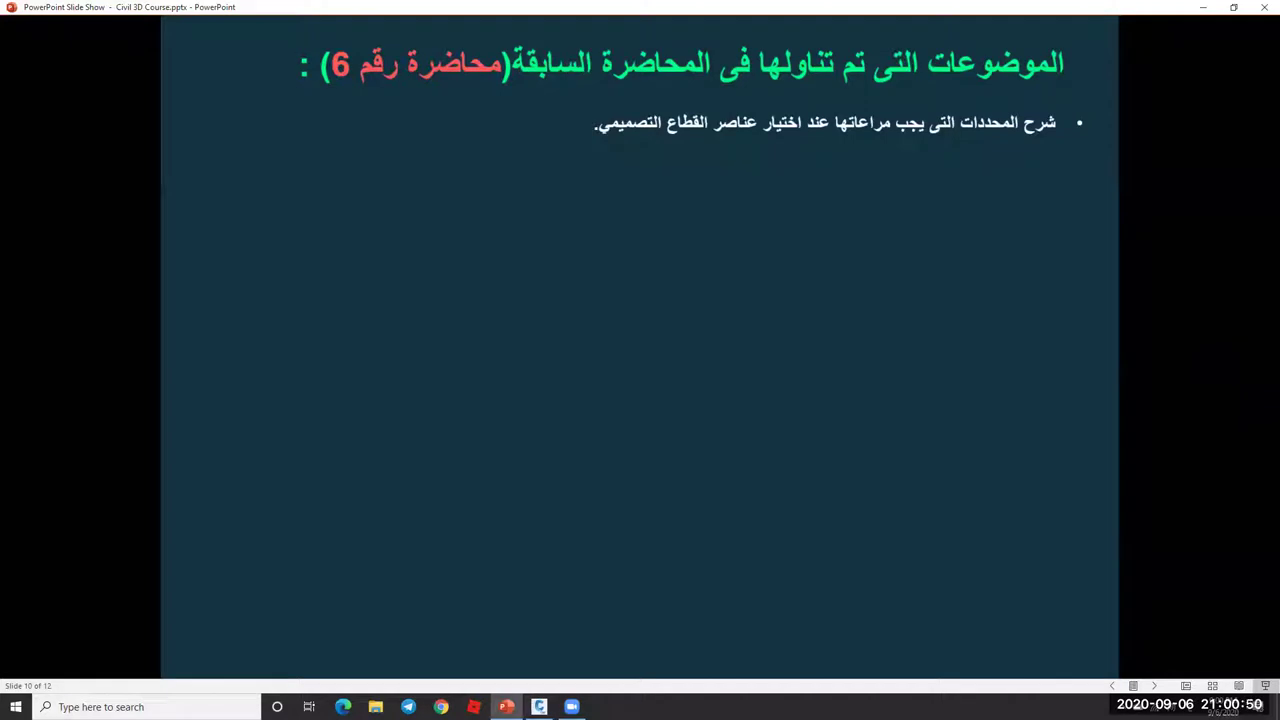
key("Right")
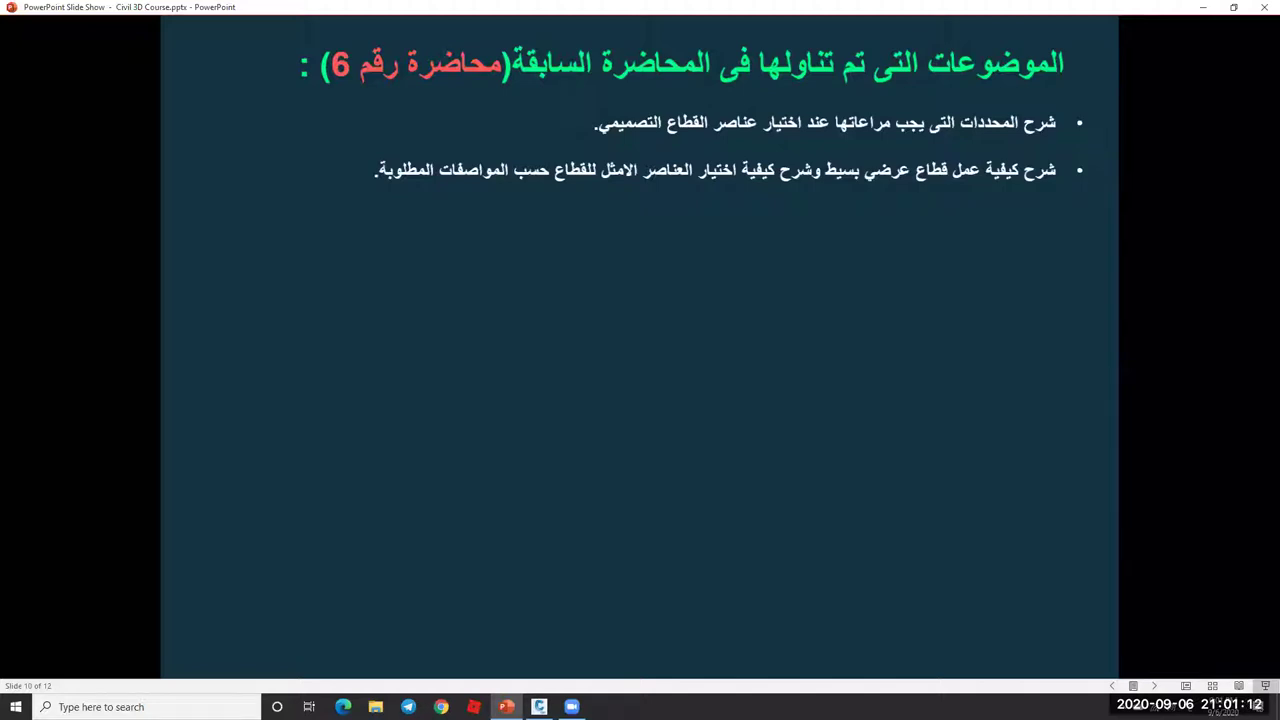
key("Right")
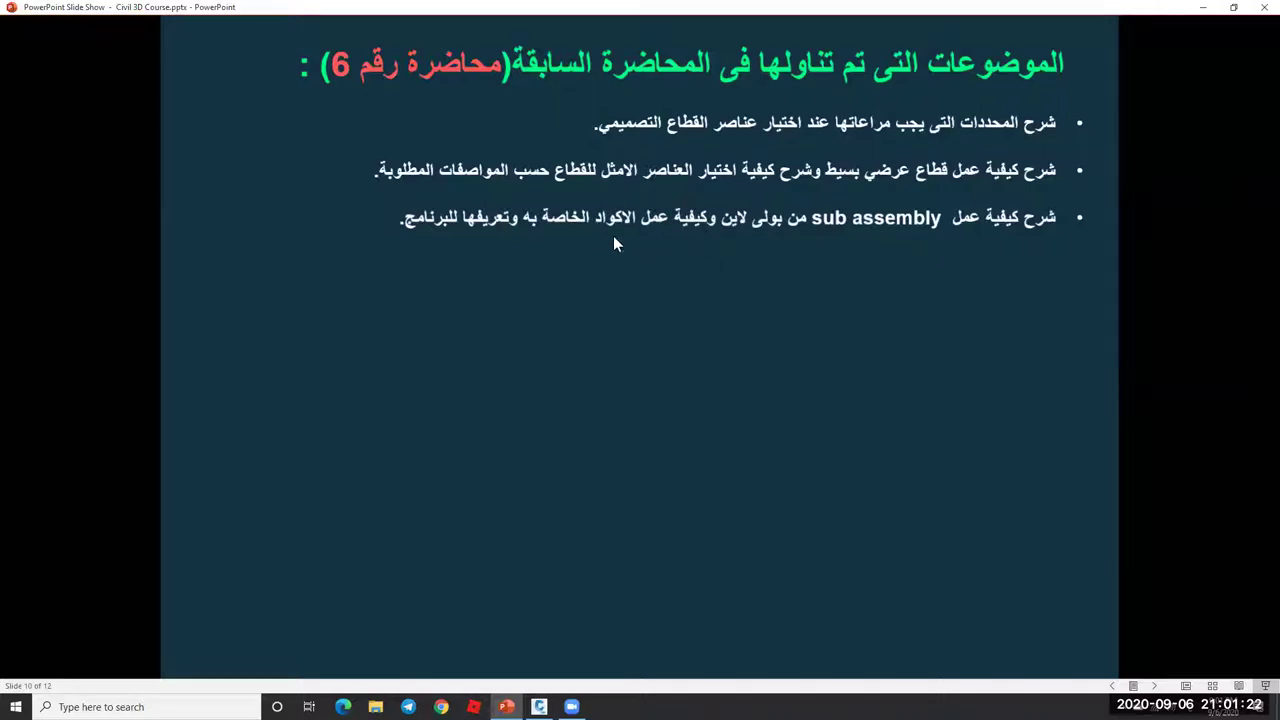
Step: Show the bullets on corridor and surfaces, complex cross sections, and answering attendees' questions
left_click(697, 273)
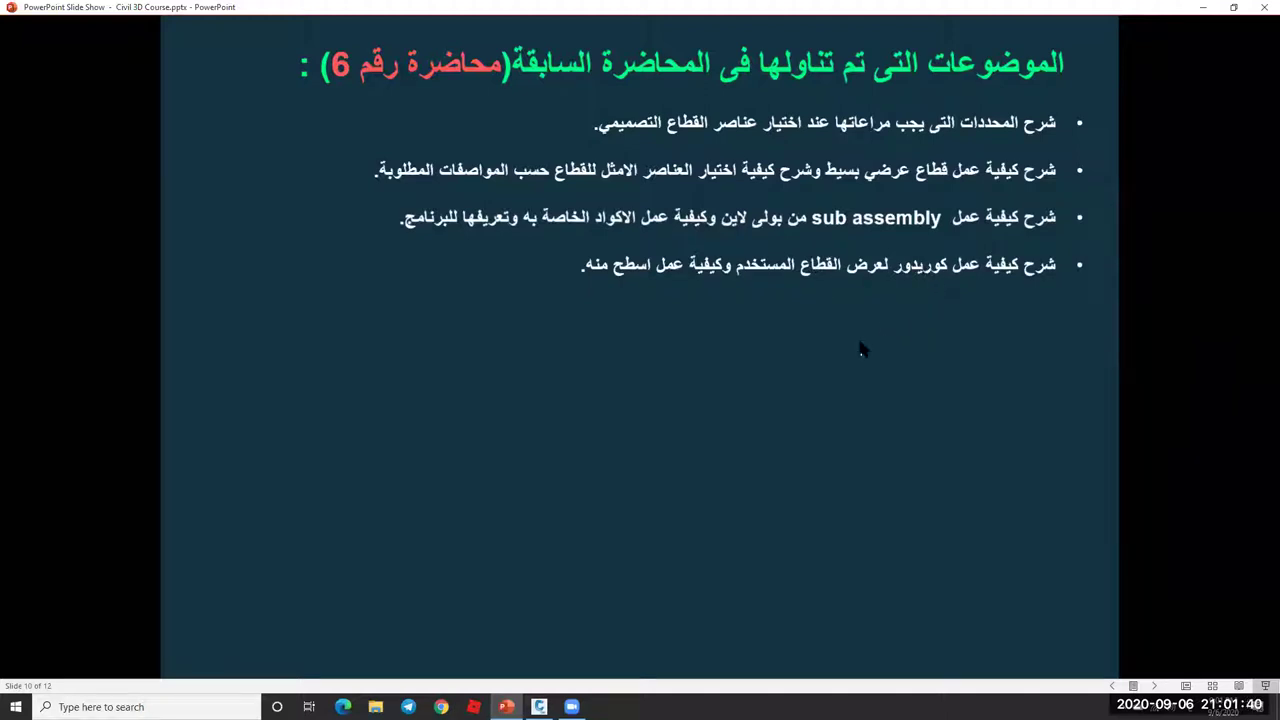
left_click(838, 361)
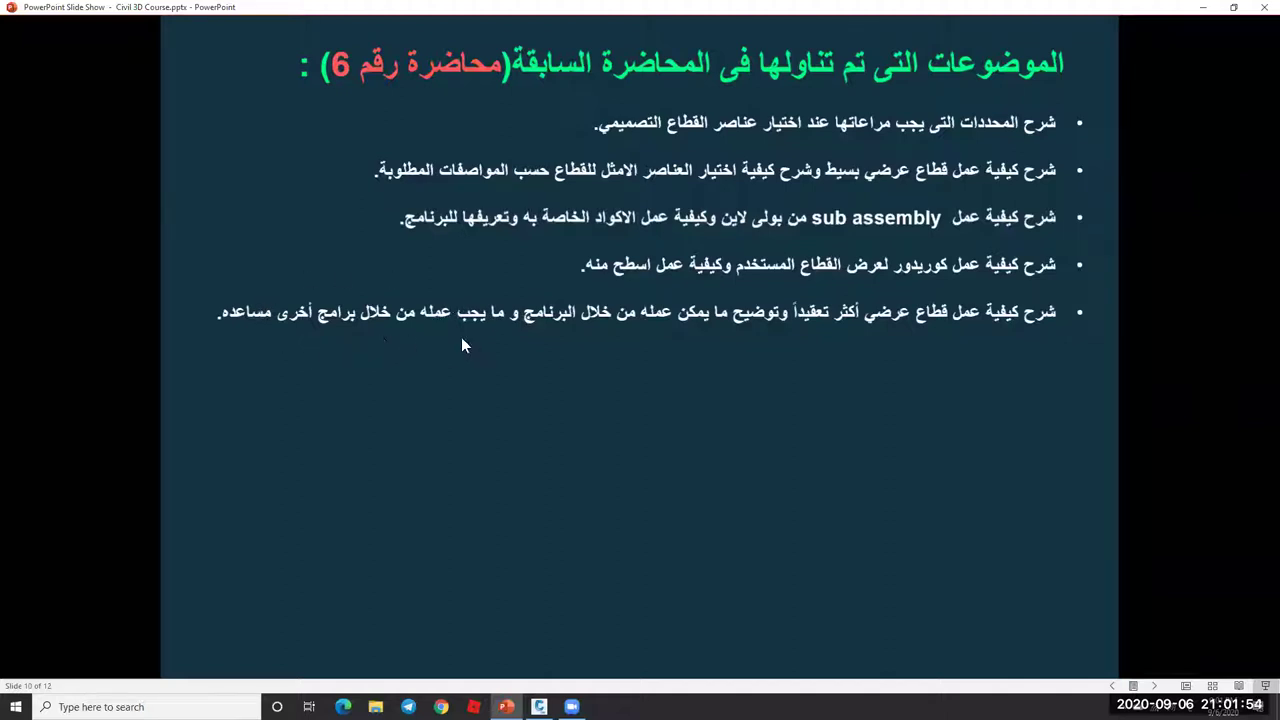
left_click(648, 360)
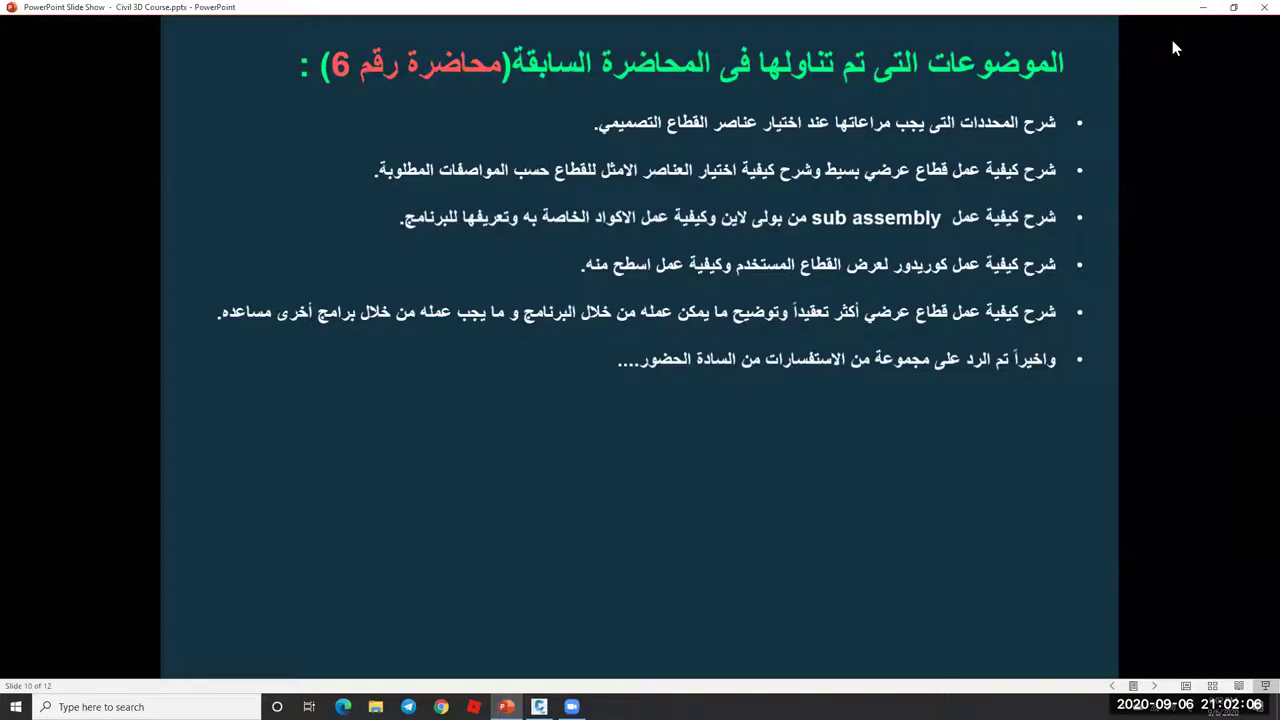
Step: Switch to Civil 3D and zoom around Proposed Typical Section 1
key("alt+Tab")
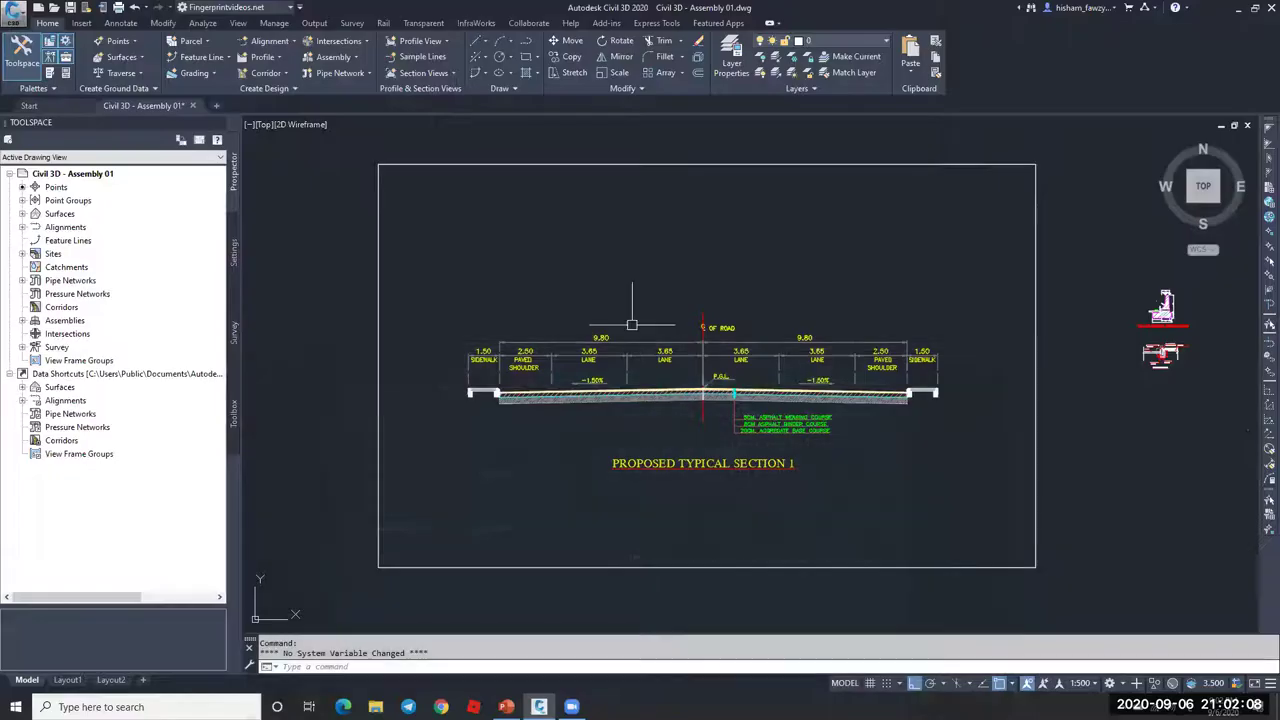
left_click(716, 323)
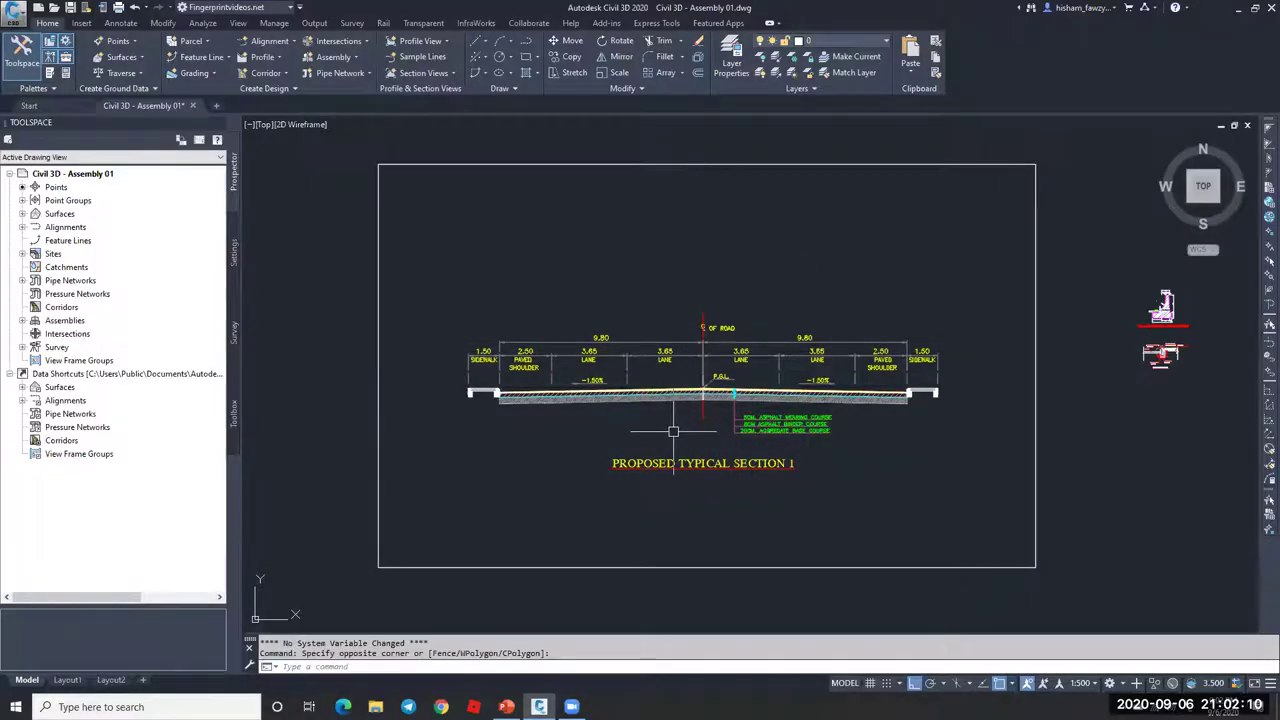
scroll(768, 399, "up", 4)
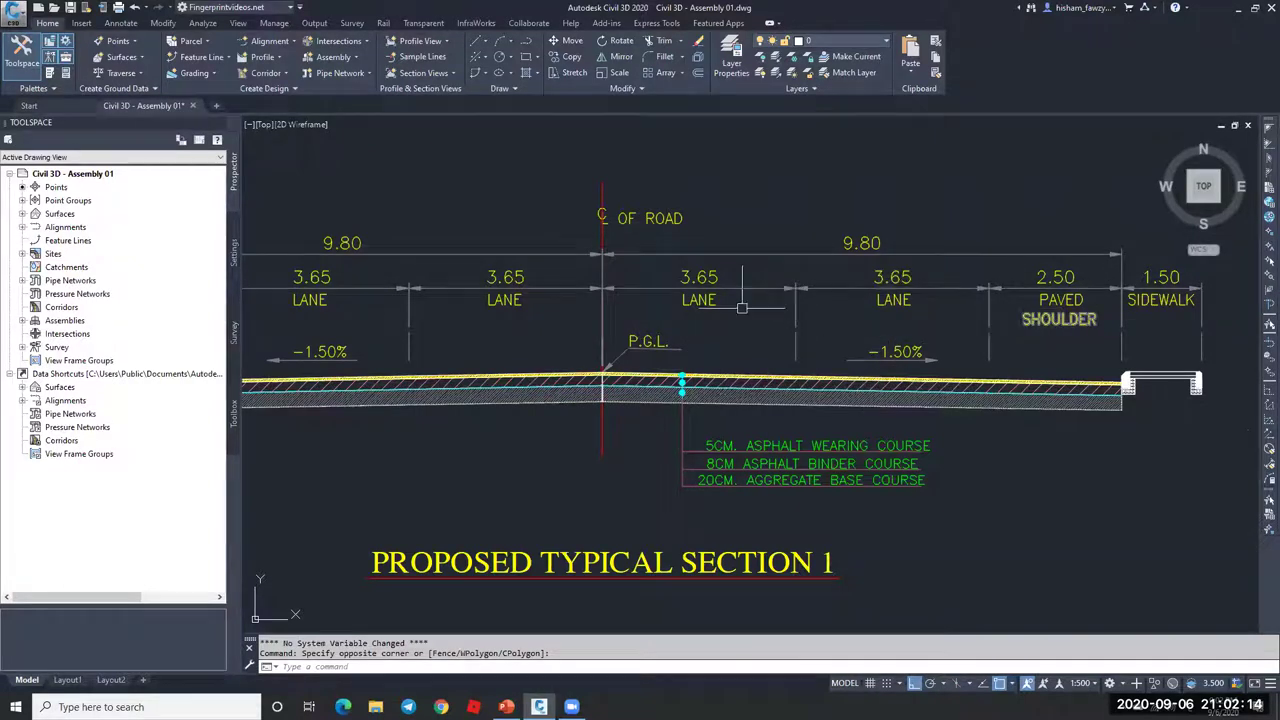
scroll(1165, 385, "up", 4)
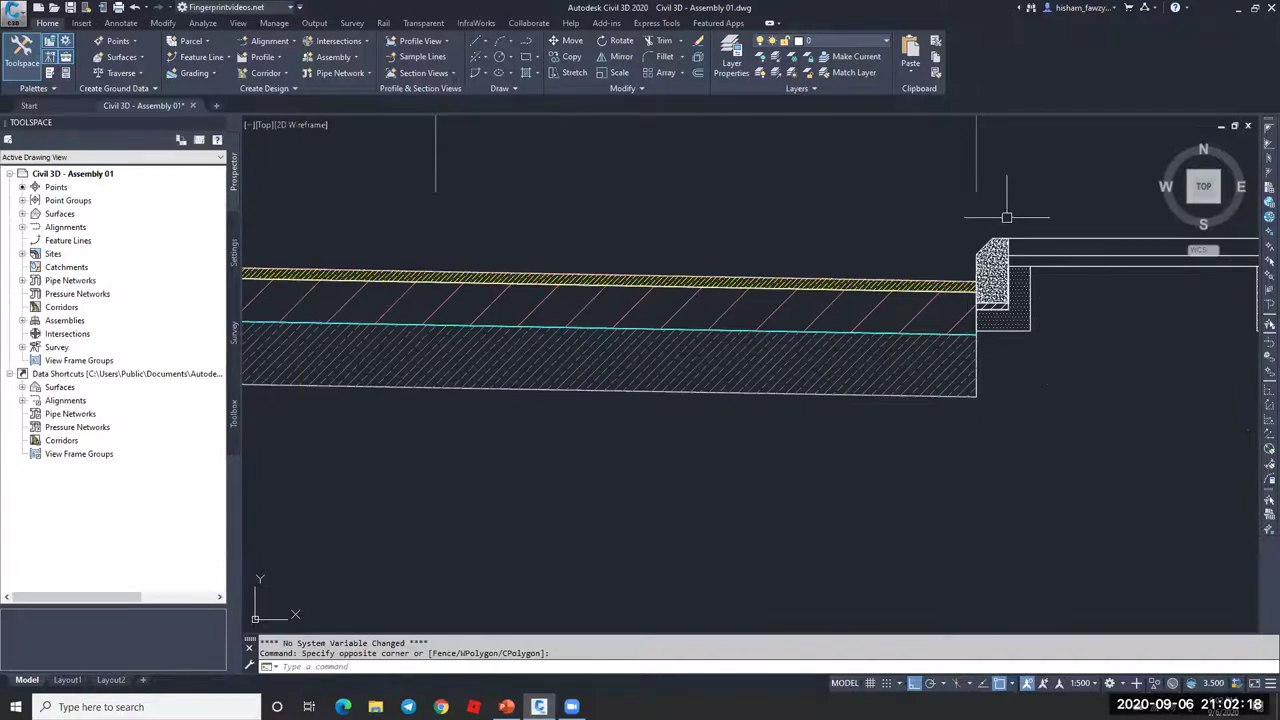
scroll(831, 305, "down", 2)
scroll(1047, 270, "down", 1)
scroll(1047, 270, "up", 3)
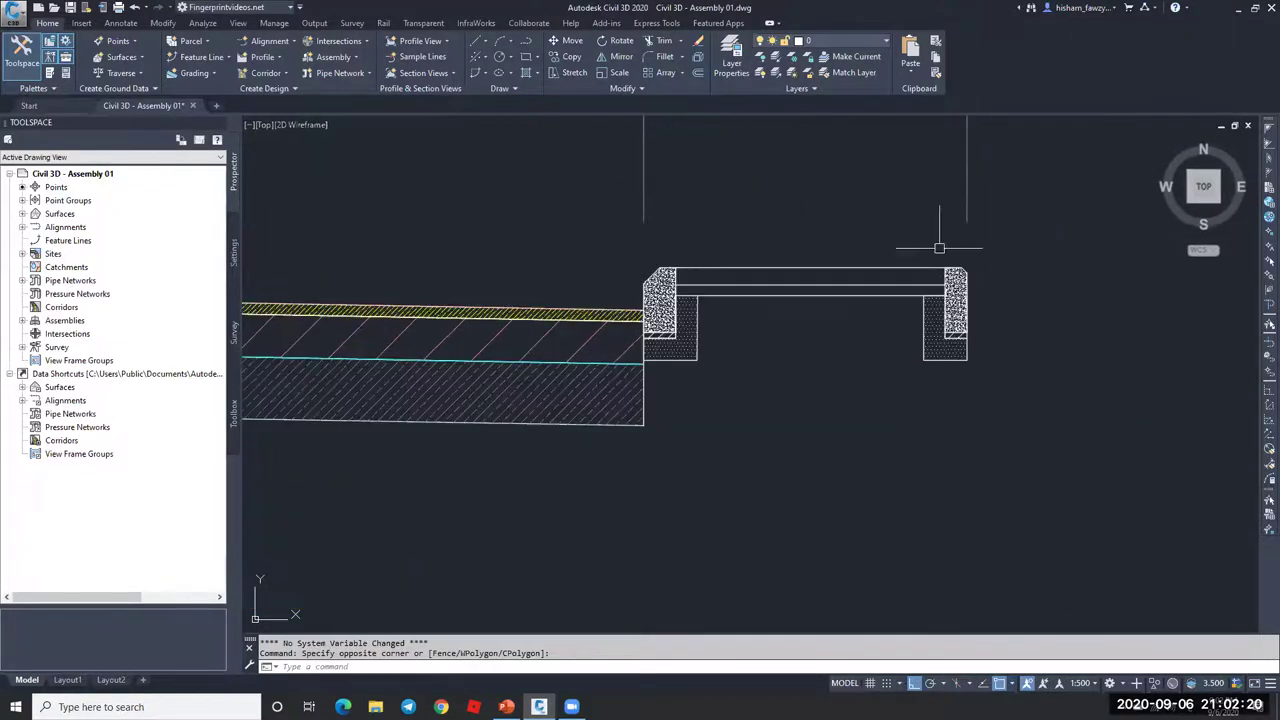
scroll(1006, 229, "down", 5)
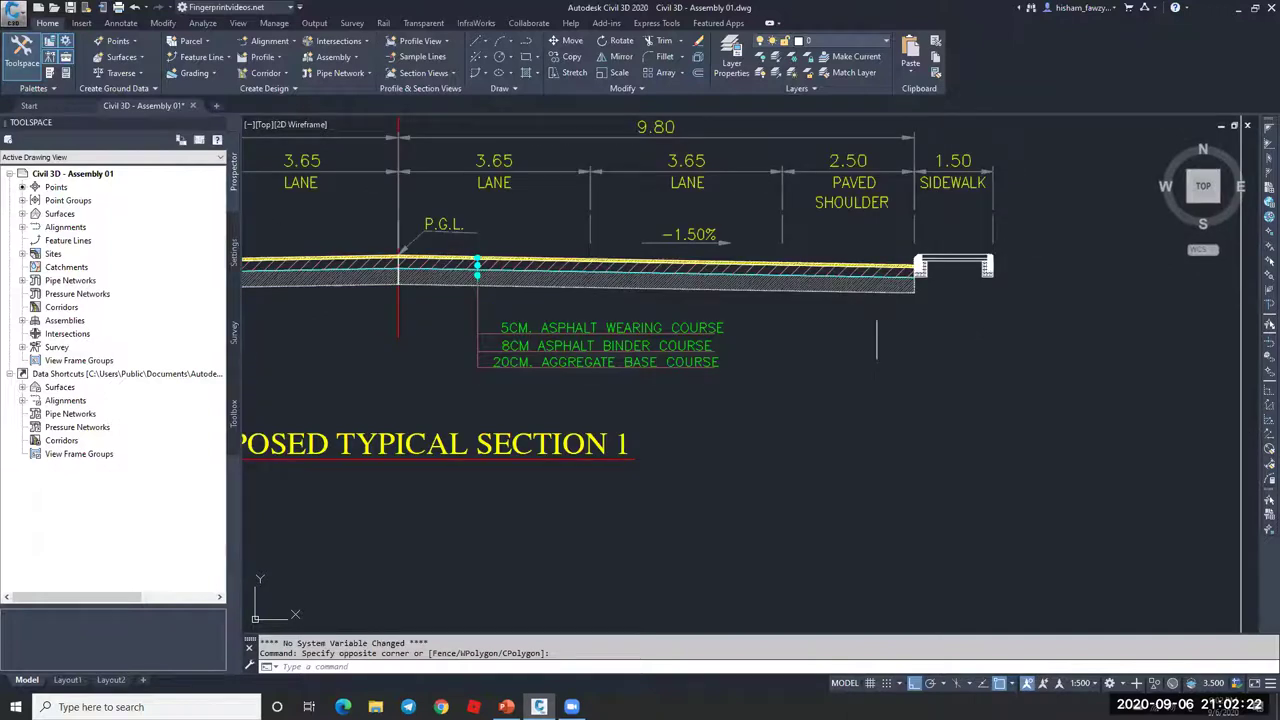
scroll(850, 280, "down", 8)
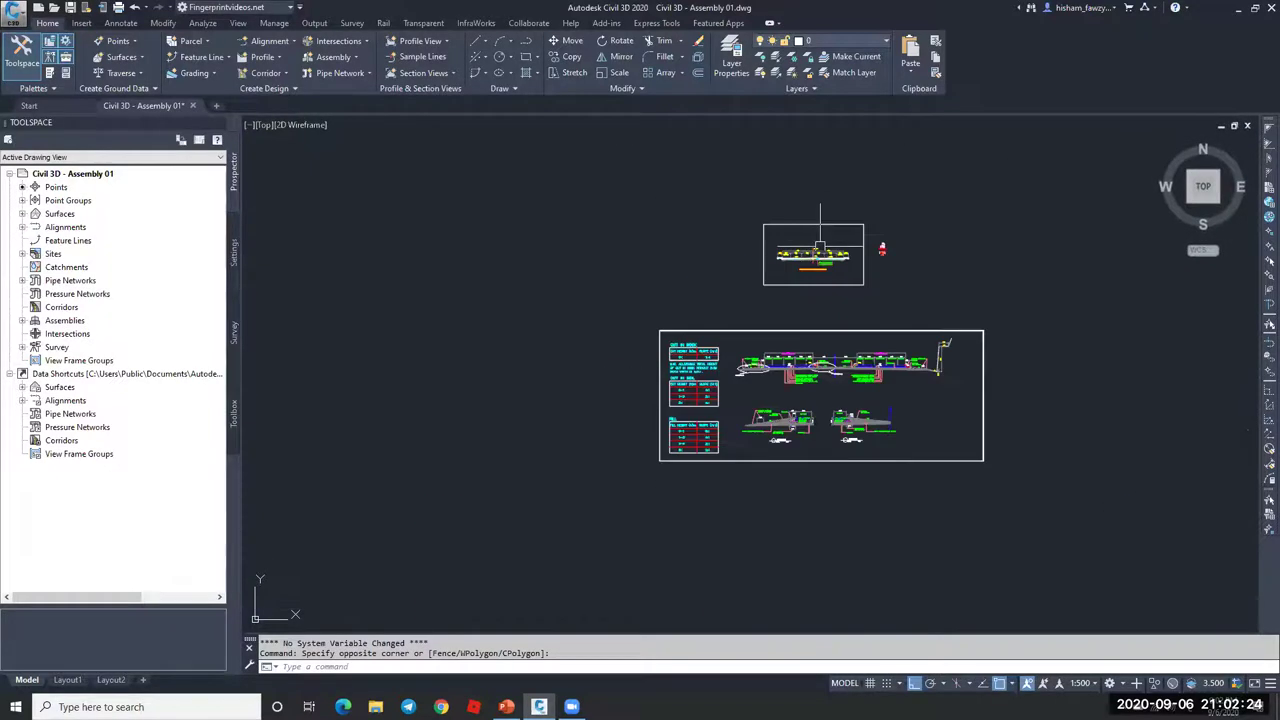
scroll(792, 268, "up", 4)
scroll(792, 268, "up", 4)
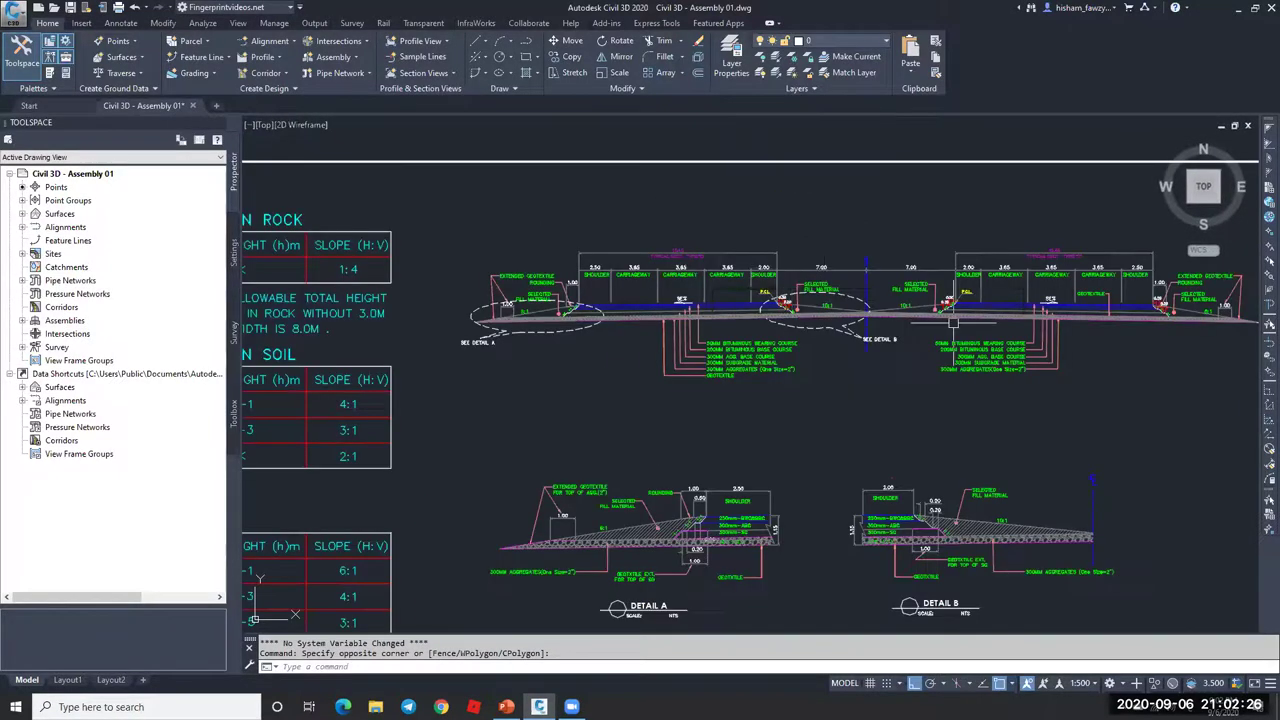
scroll(983, 296, "up", 3)
scroll(545, 323, "down", 5)
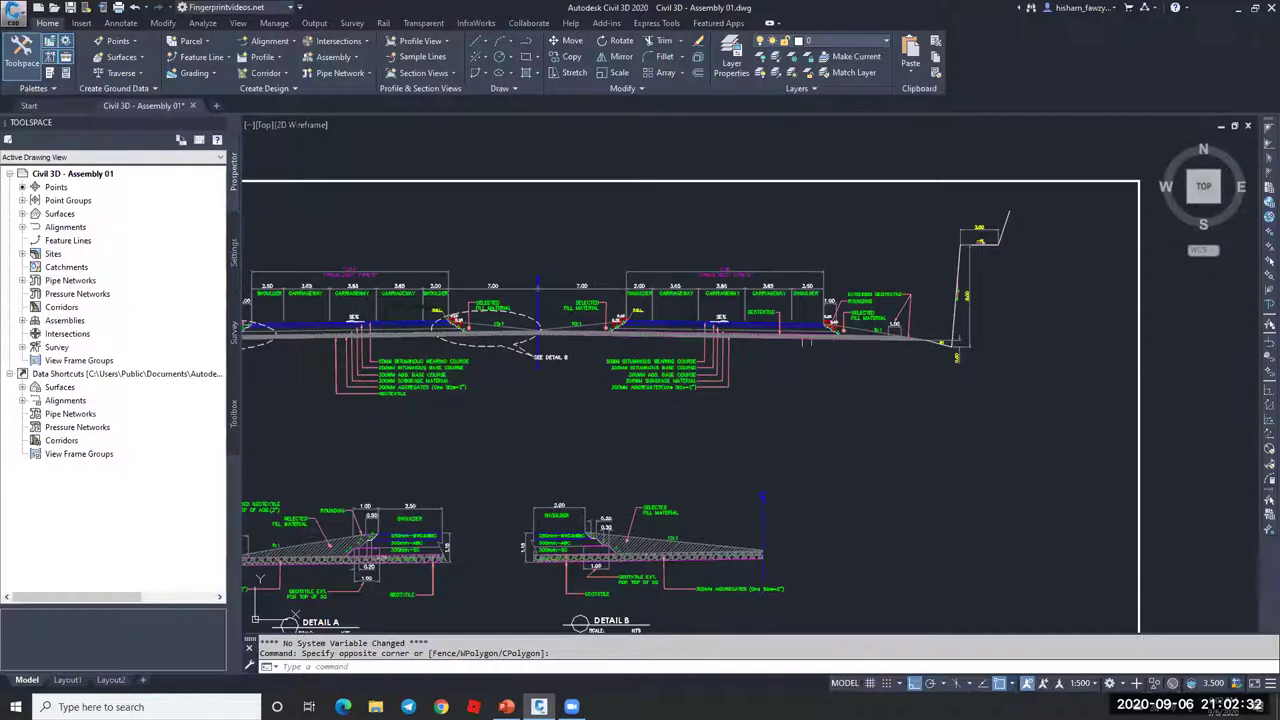
Step: Zoom out and into the second sheet with the slope tables and details A and B
scroll(840, 320, "up", 8)
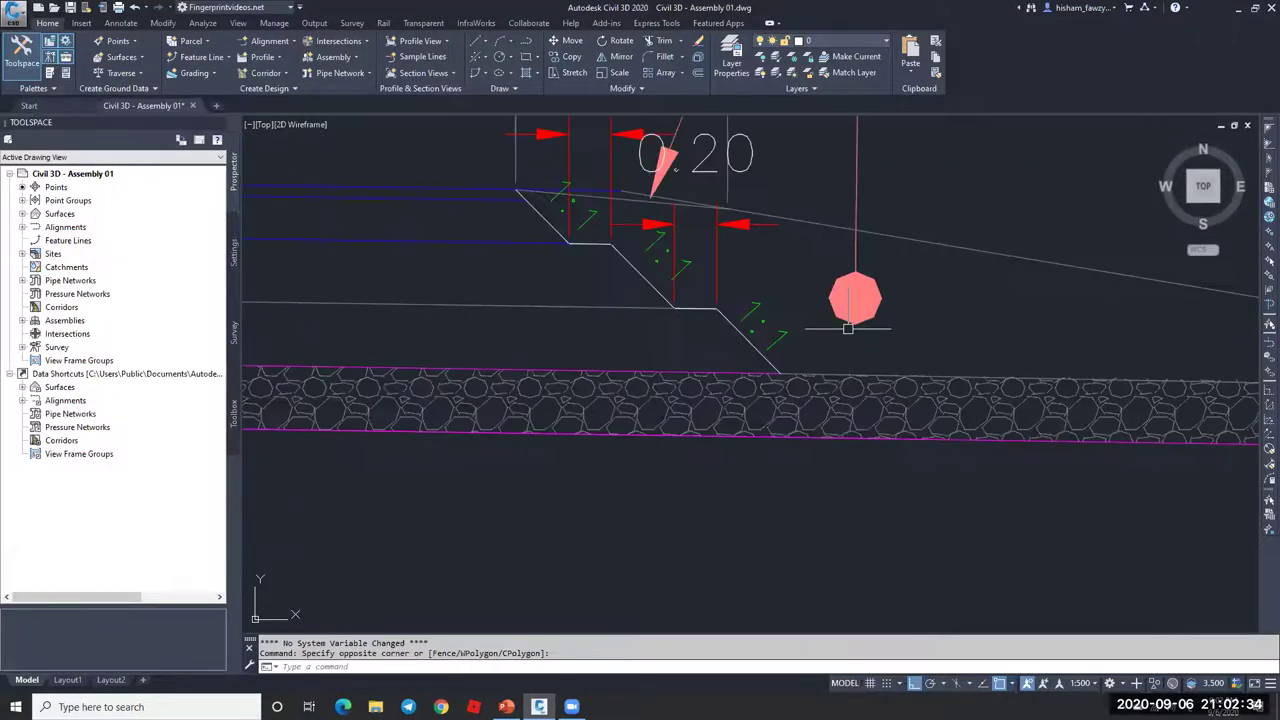
scroll(842, 316, "down", 3)
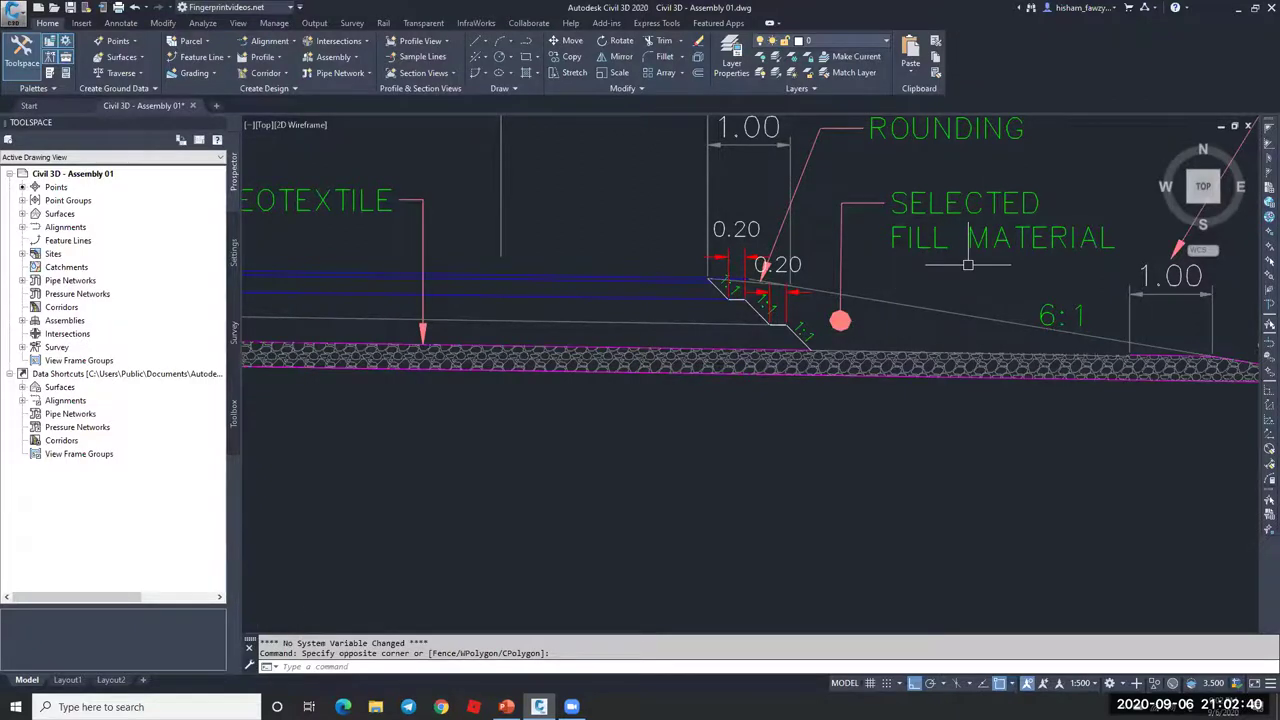
scroll(969, 295, "down", 10)
scroll(939, 327, "down", 2)
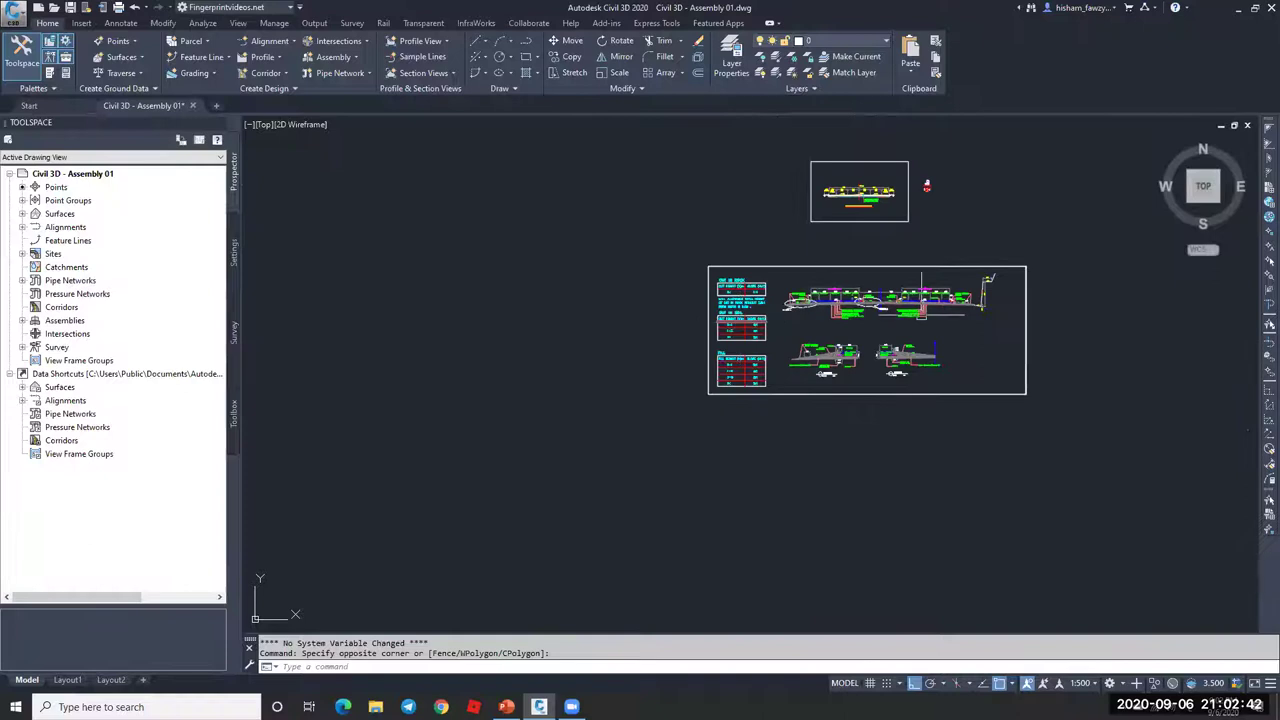
scroll(916, 315, "up", 2)
scroll(681, 319, "up", 2)
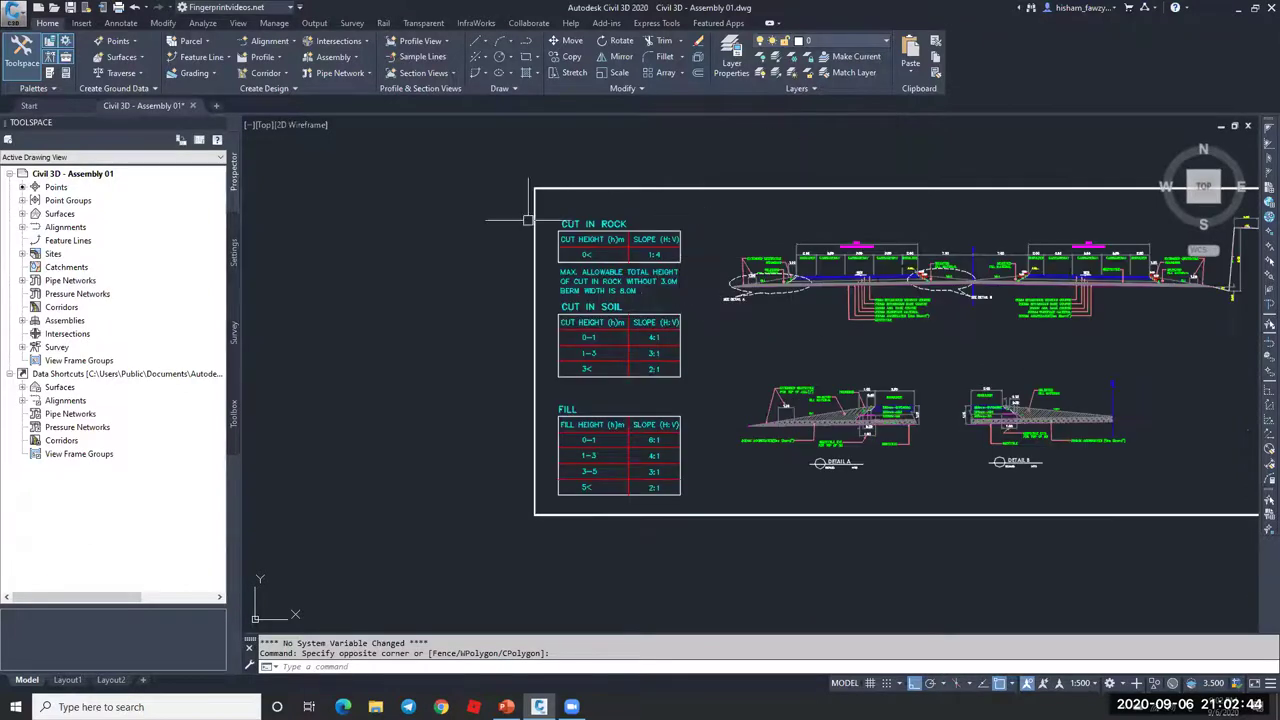
scroll(590, 326, "down", 2)
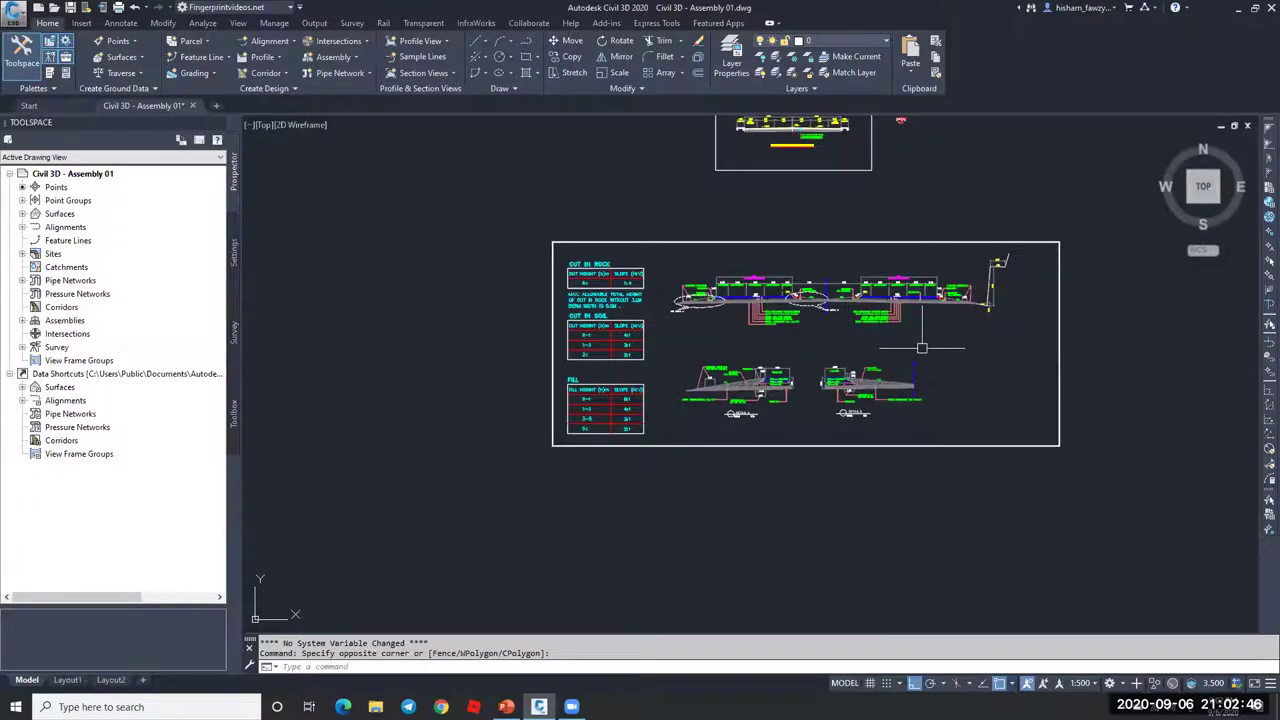
mouse_move(924, 347)
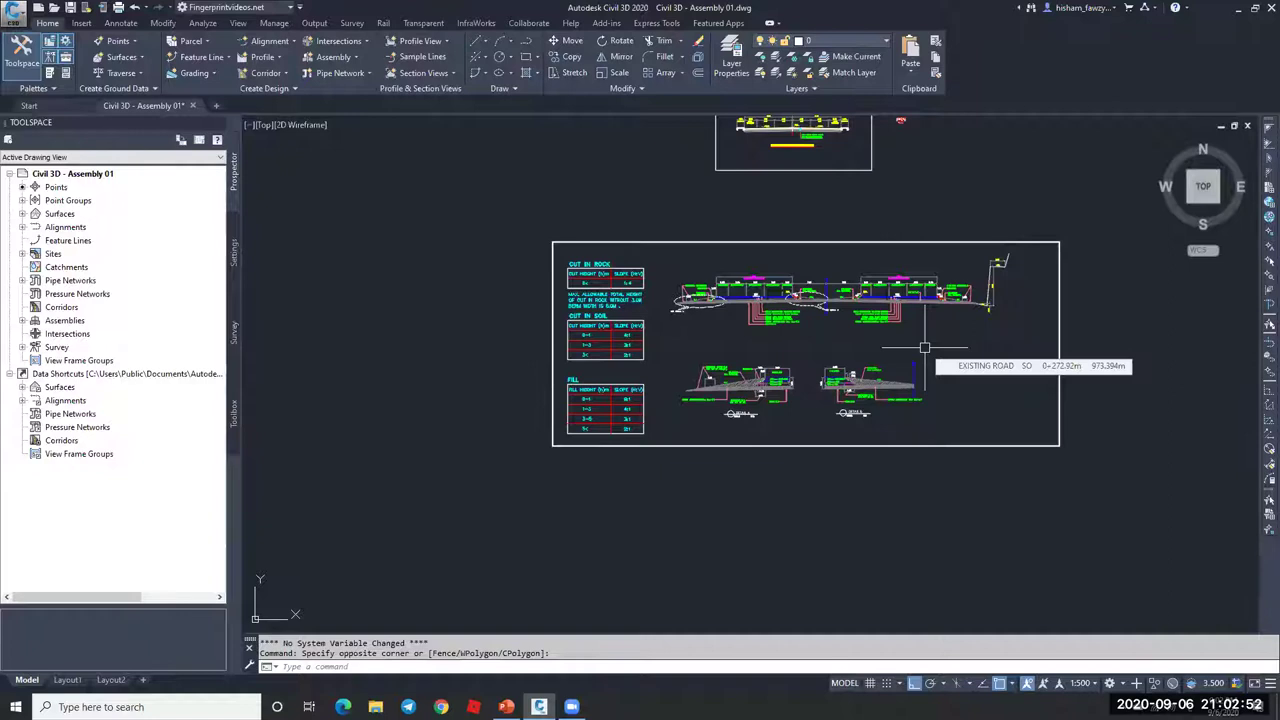
scroll(988, 298, "up", 6)
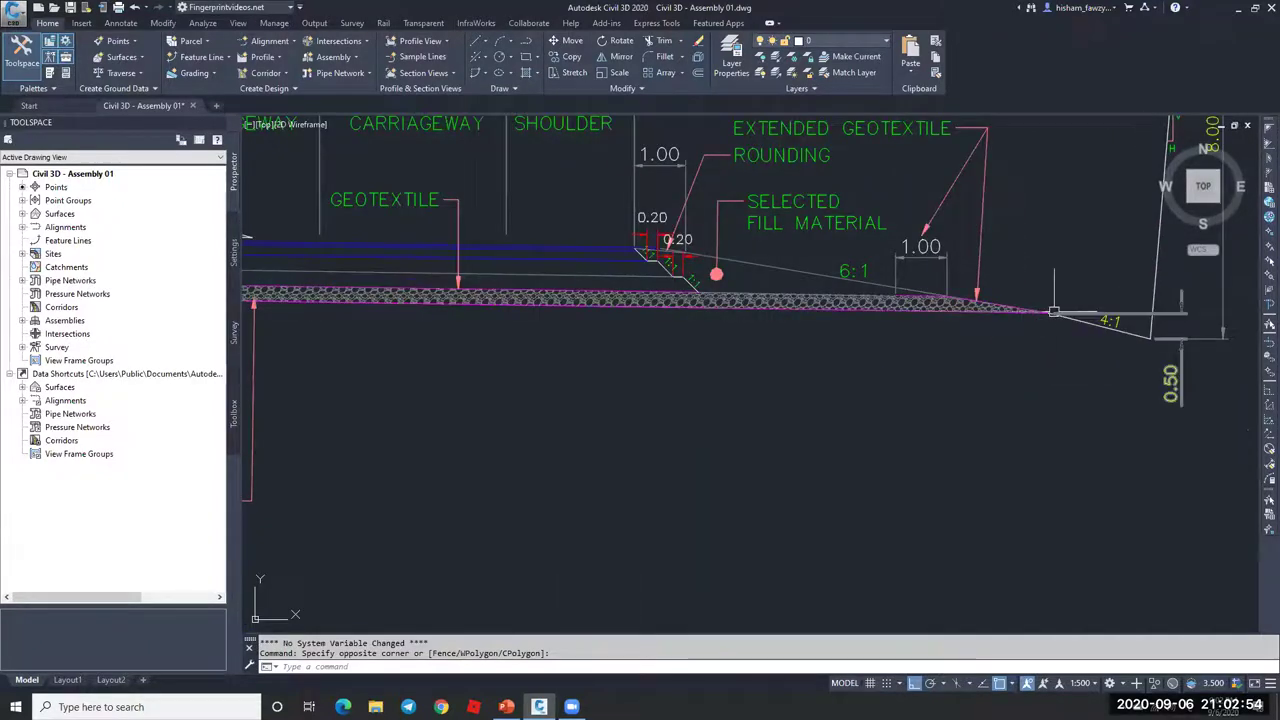
scroll(1026, 342, "down", 2)
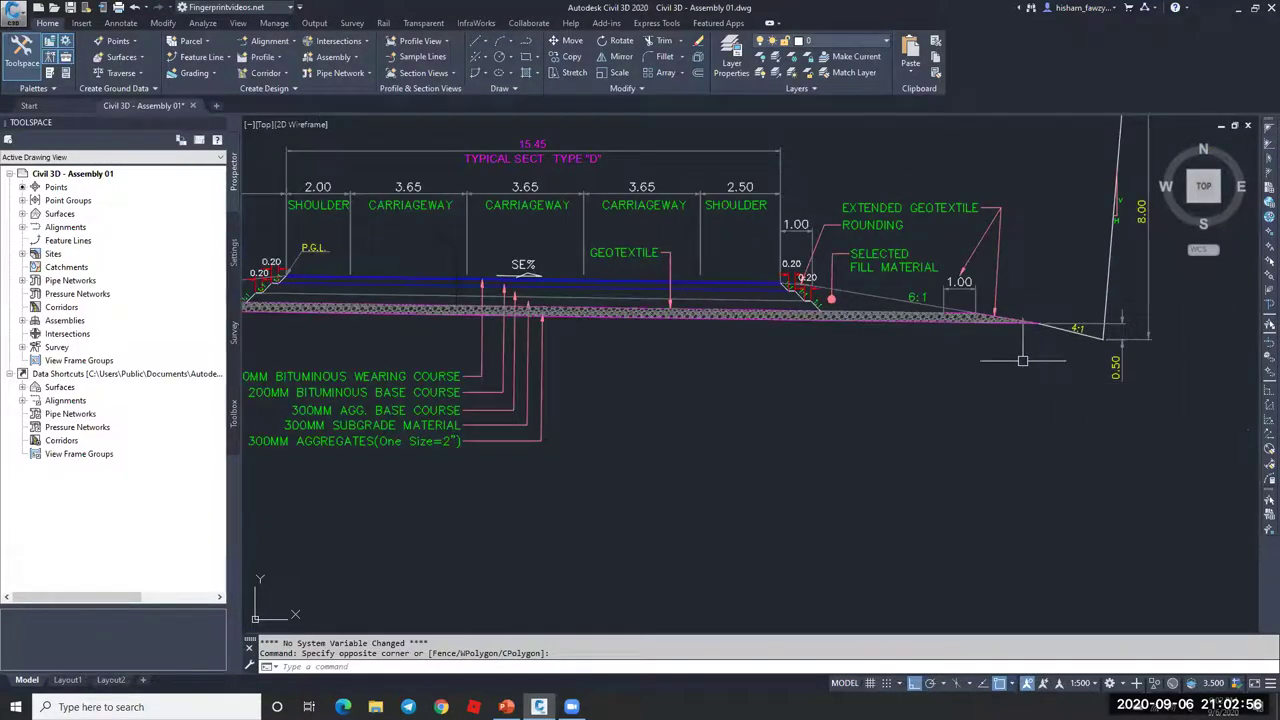
scroll(1022, 360, "down", 3)
scroll(1060, 368, "down", 3)
scroll(1060, 368, "down", 4)
Step: Pan the circled two-sided road assembly toward the centre and zoom around it
middle_click_drag(775, 370, 1007, 370)
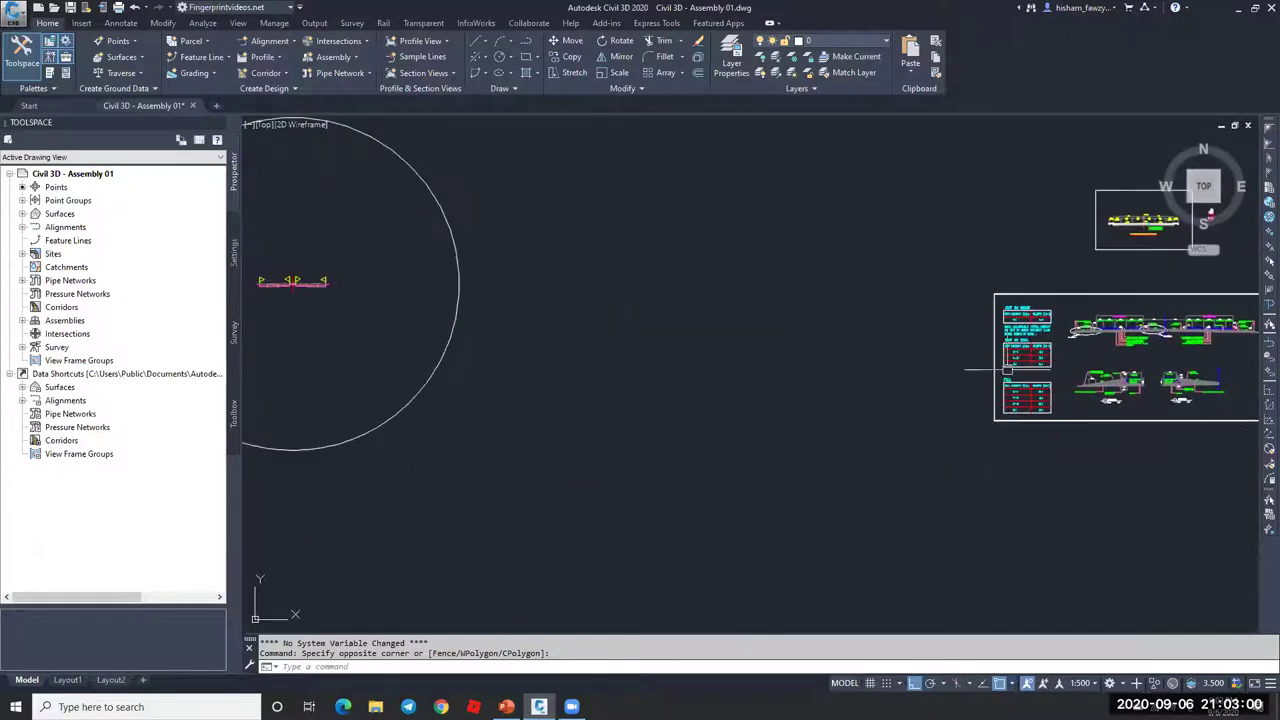
middle_click_drag(863, 366, 1034, 346)
scroll(939, 356, "down", 4)
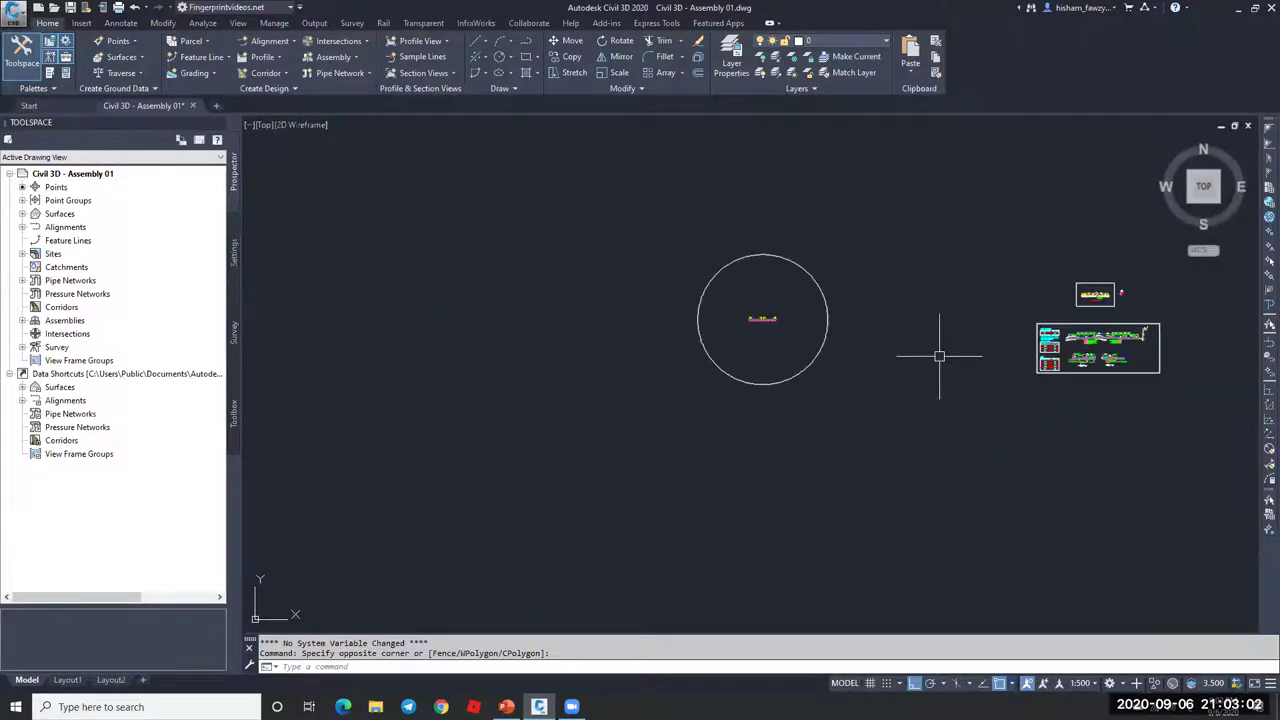
scroll(1068, 338, "up", 2)
scroll(560, 300, "up", 1)
scroll(537, 300, "up", 10)
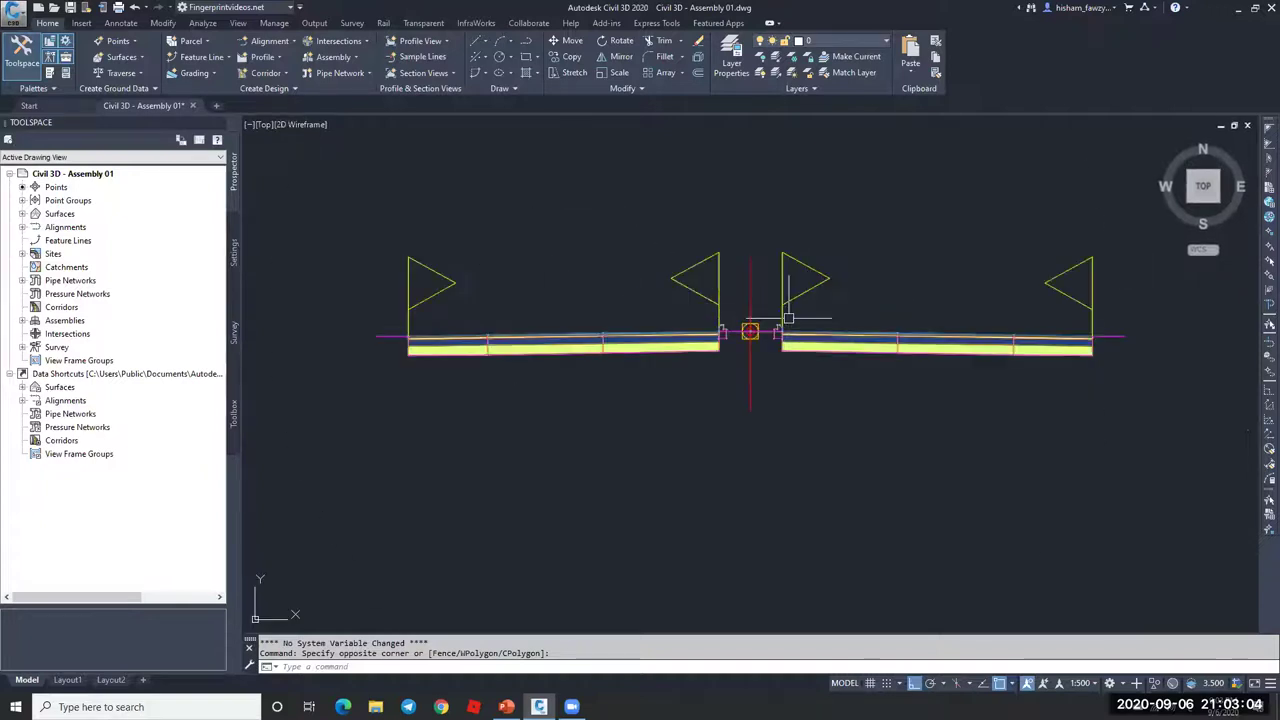
scroll(786, 320, "up", 5)
scroll(711, 330, "down", 2)
scroll(731, 329, "up", 4)
scroll(731, 329, "up", 3)
scroll(750, 325, "down", 3)
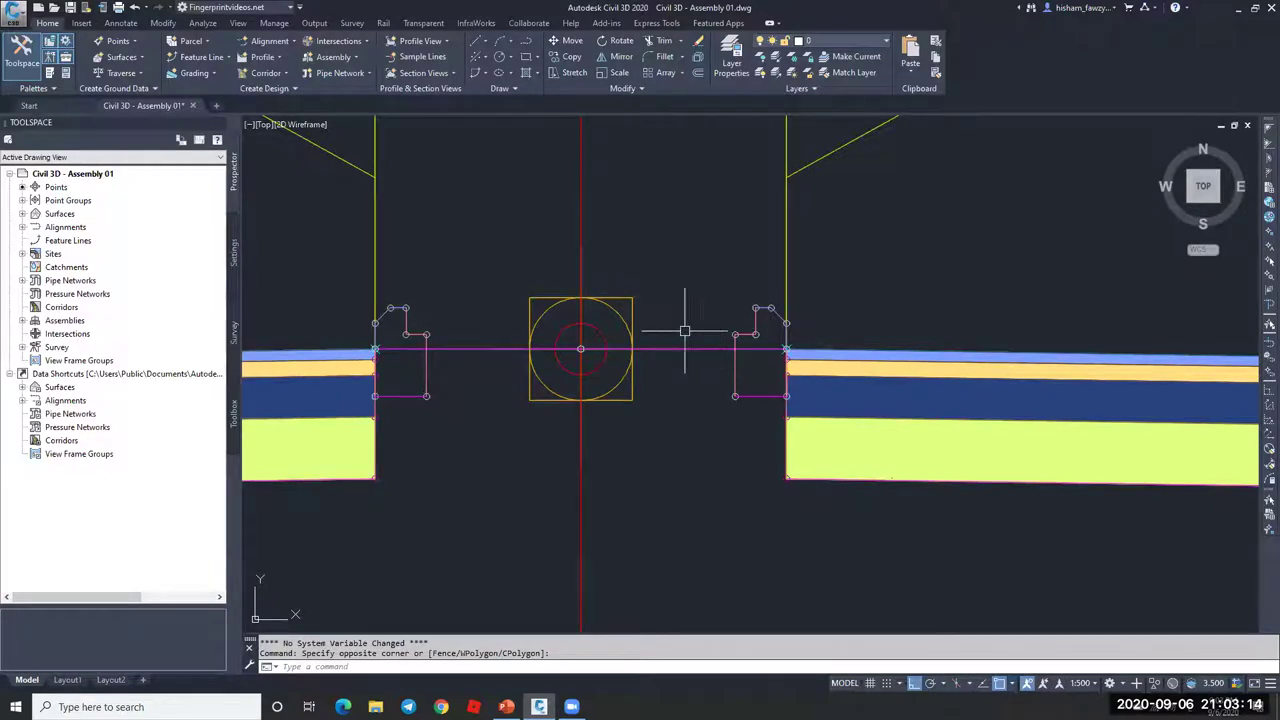
Step: Zoom over to the Cut in Rock, Cut in Soil and Fill slope tables
scroll(680, 346, "down", 3)
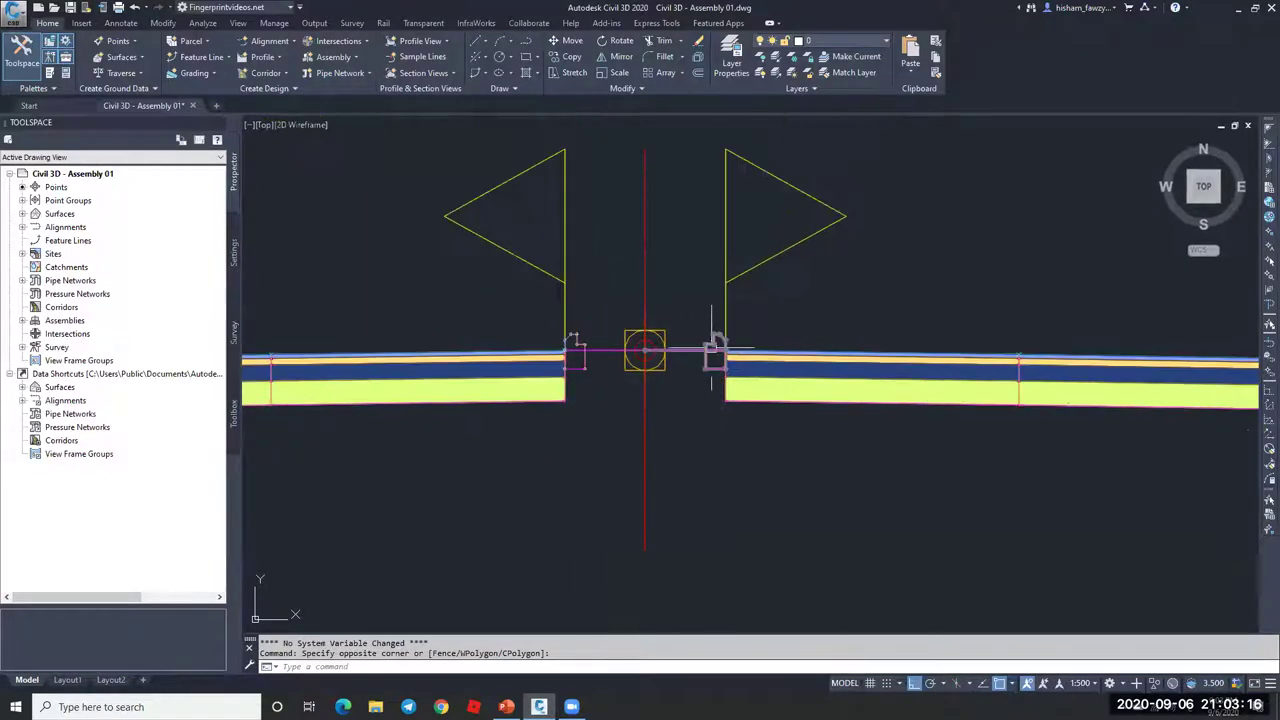
scroll(677, 344, "down", 5)
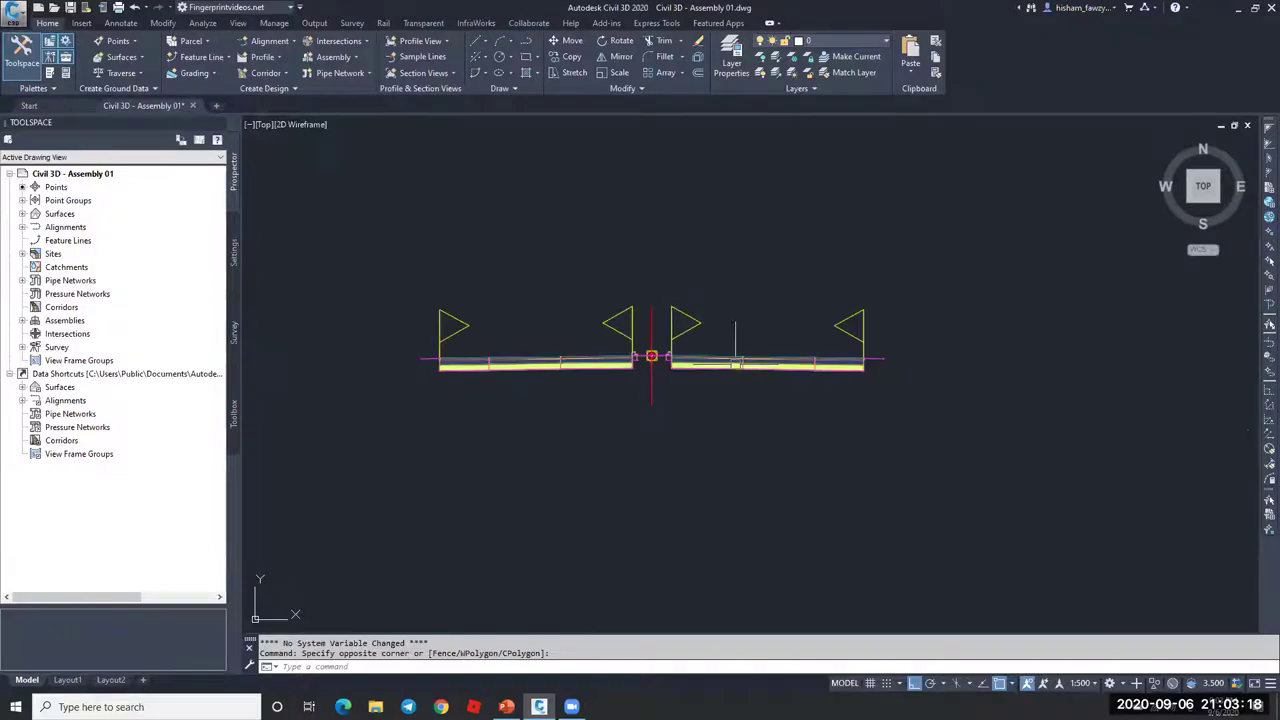
scroll(752, 352, "up", 5)
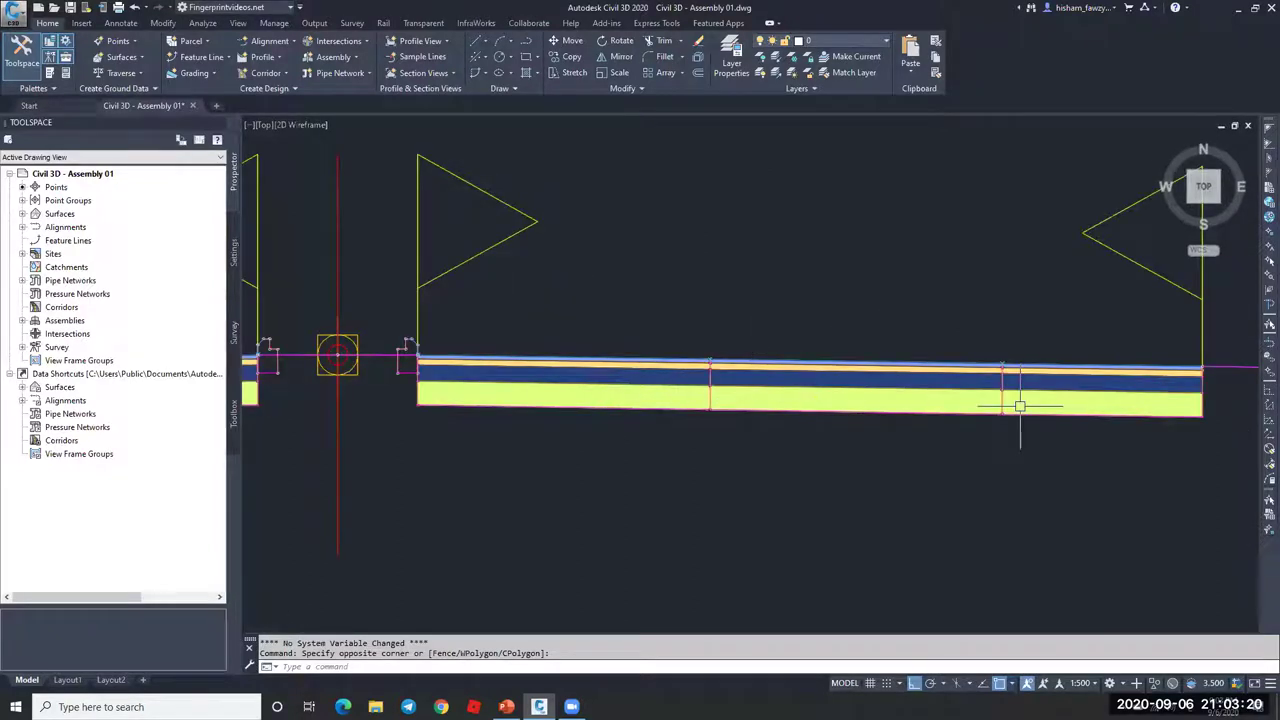
scroll(1014, 403, "down", 2)
scroll(574, 379, "up", 4)
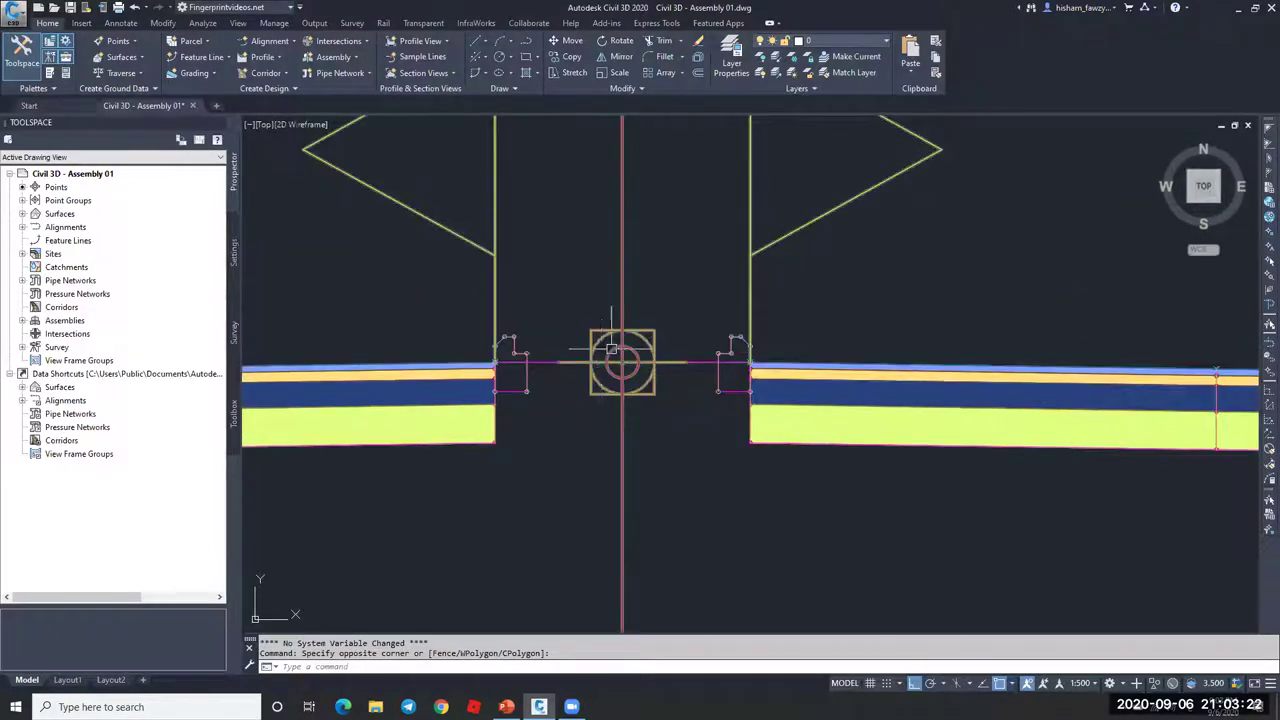
scroll(558, 364, "down", 5)
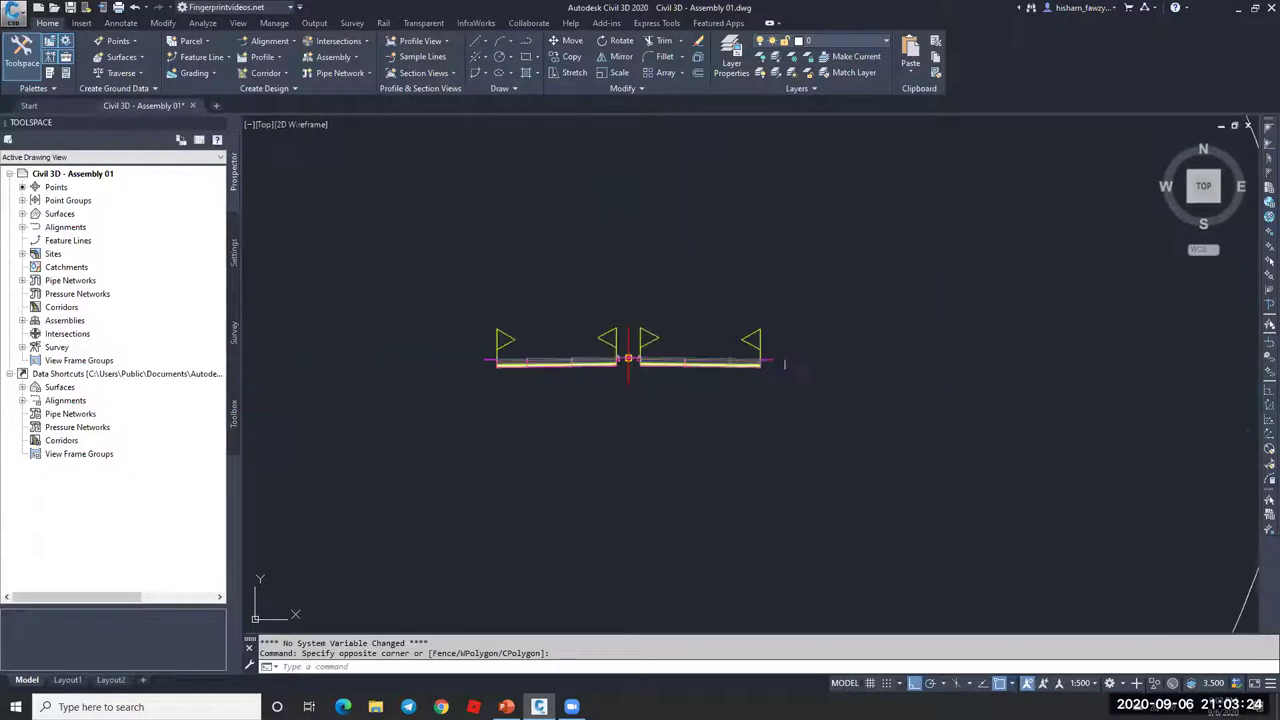
scroll(781, 321, "up", 2)
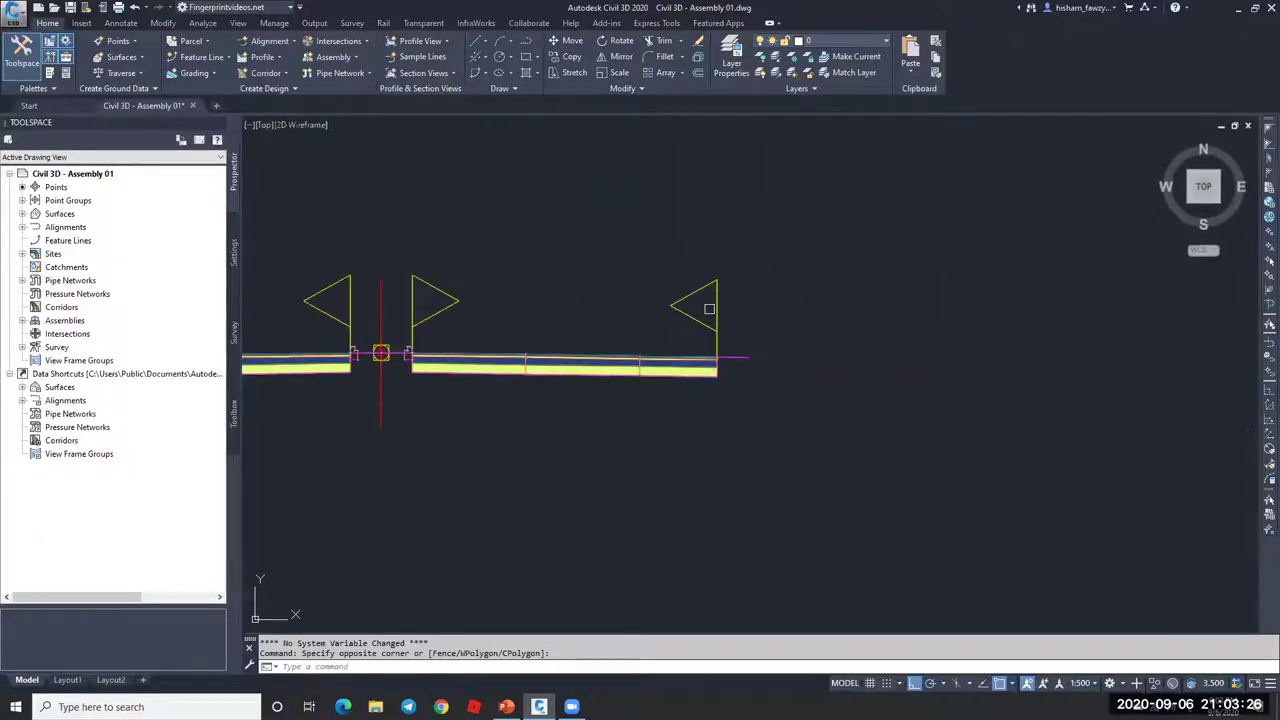
scroll(706, 320, "down", 1)
scroll(591, 306, "down", 3)
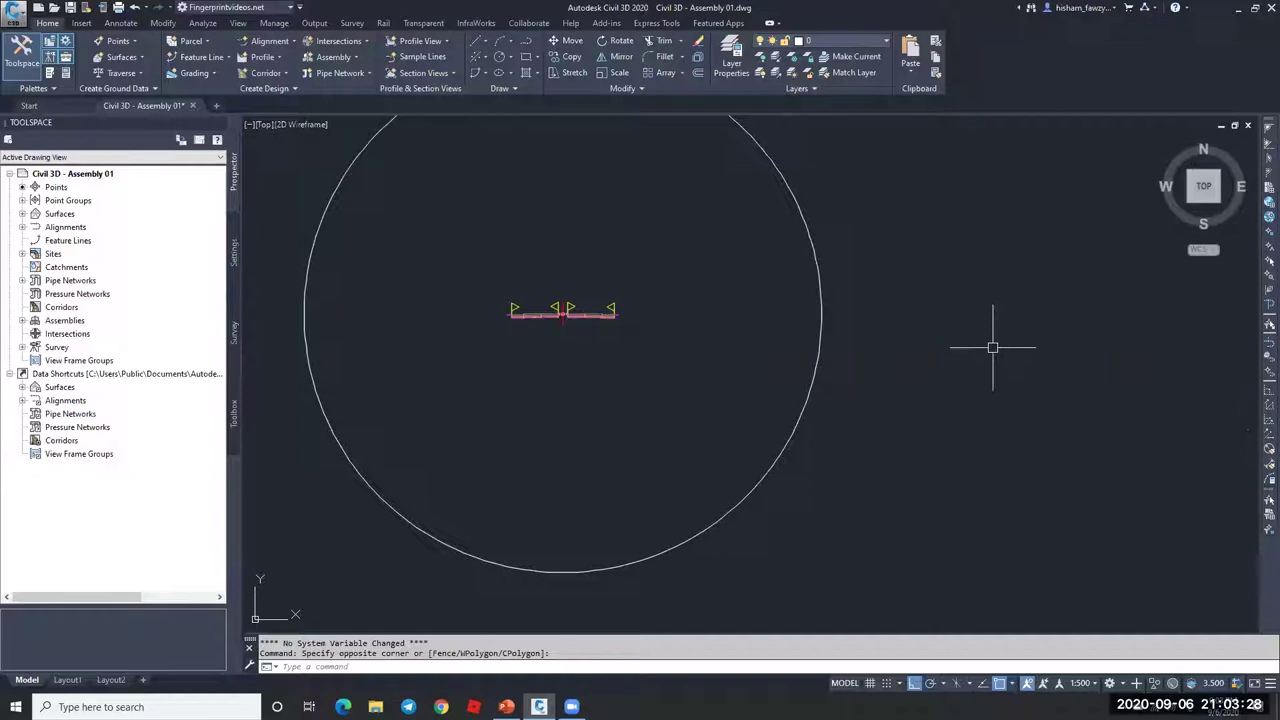
scroll(714, 346, "down", 4)
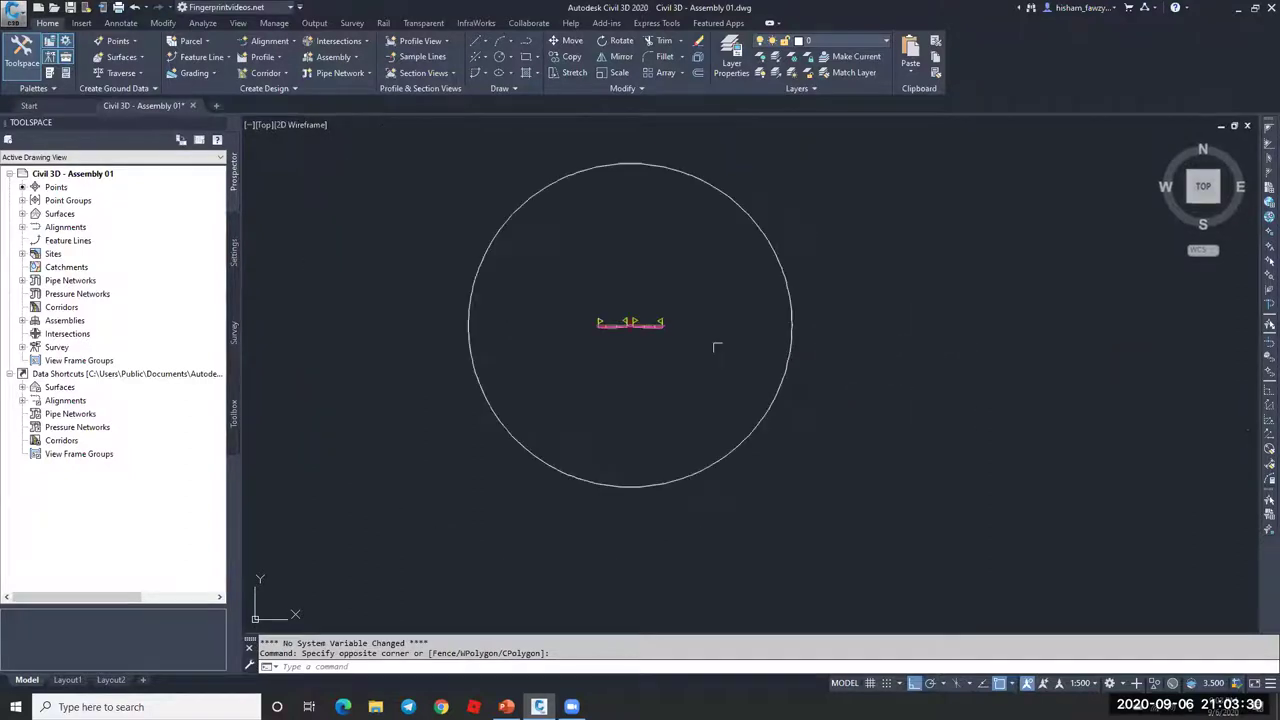
scroll(1063, 366, "up", 6)
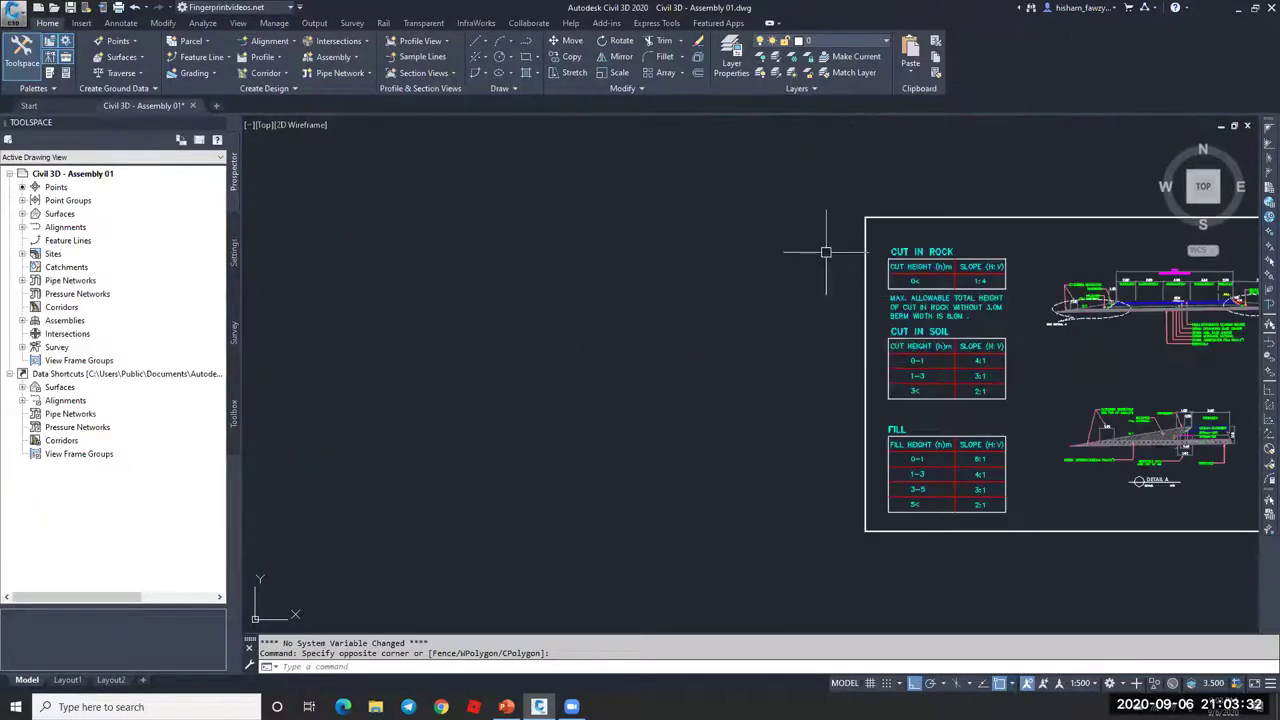
Step: Window-select the Cut in Rock, Cut in Soil and Fill slope tables
key("Escape")
left_click(789, 200)
left_click(1036, 536)
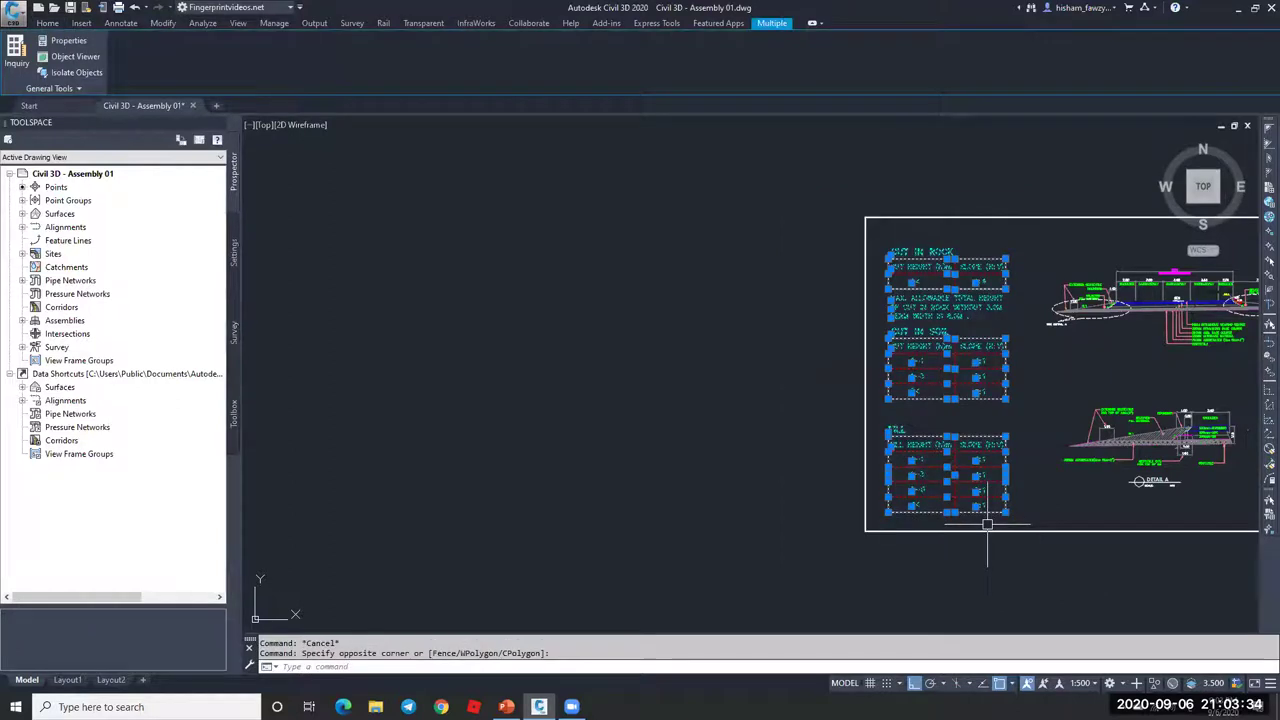
type("ؤ")
key("Return")
left_click(935, 385)
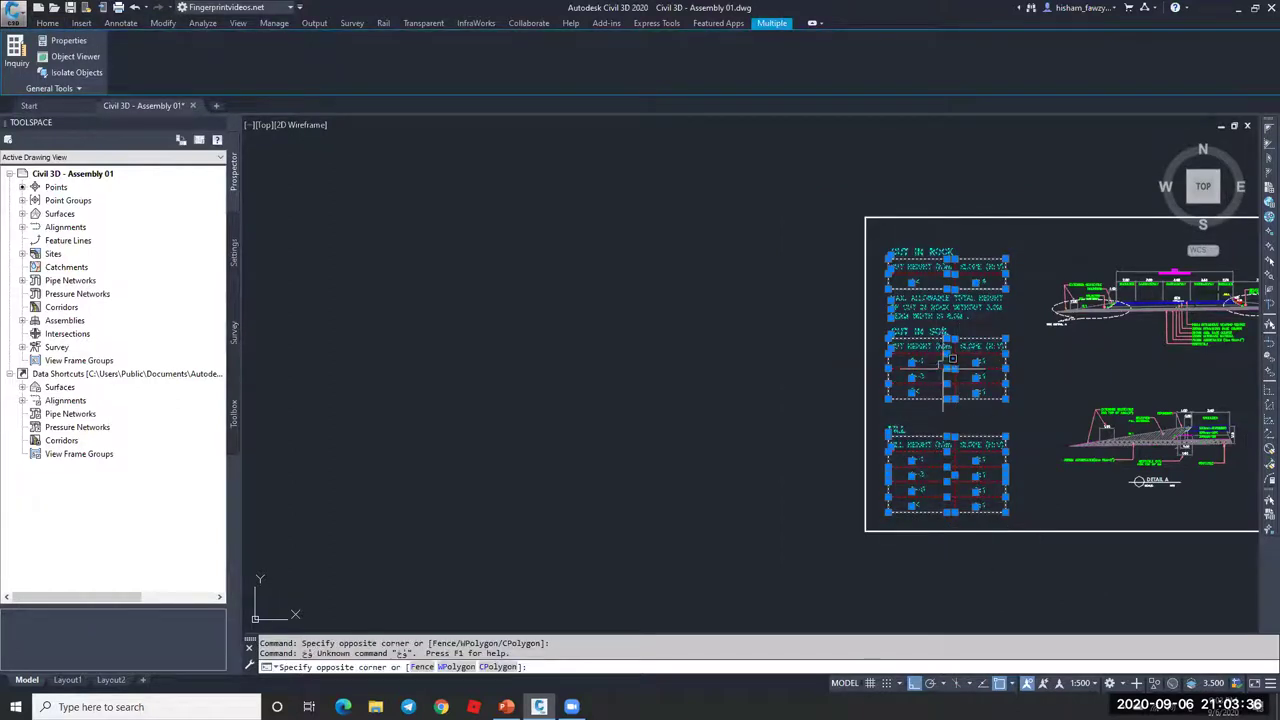
key("Escape")
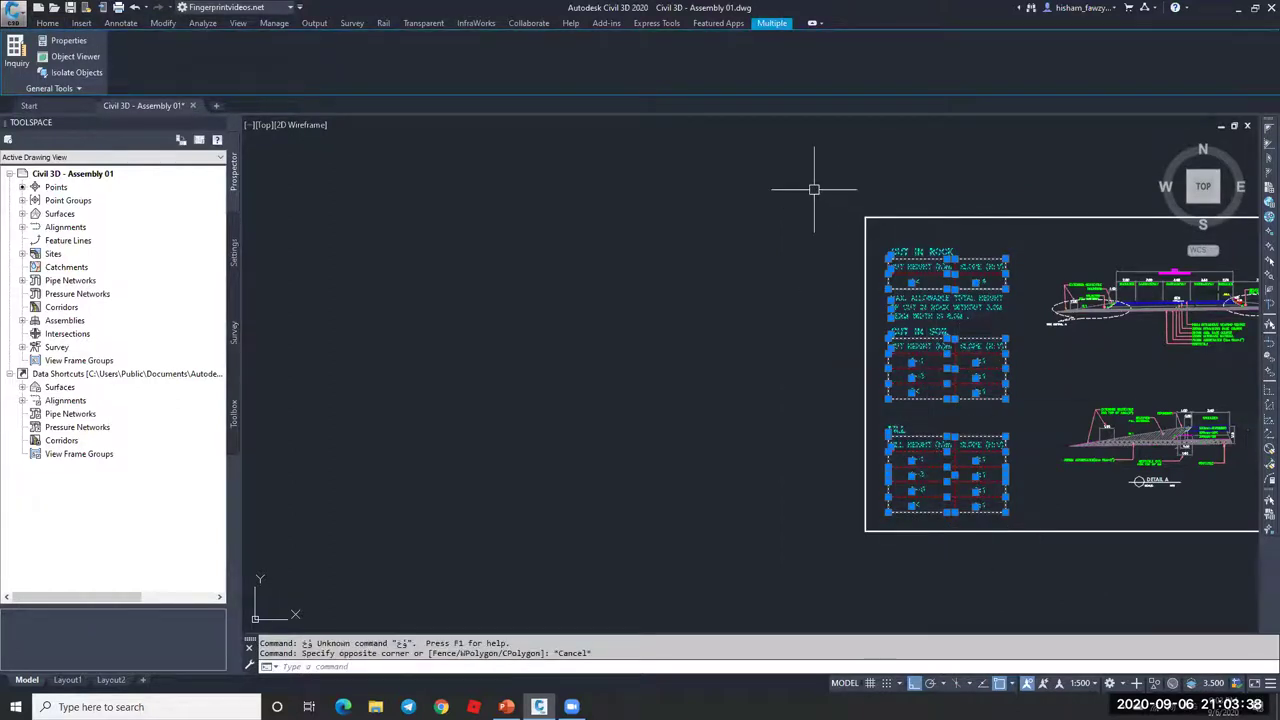
Step: Copy the three slope tables with CO and place the copy beside the road assembly
type("co")
key("Return")
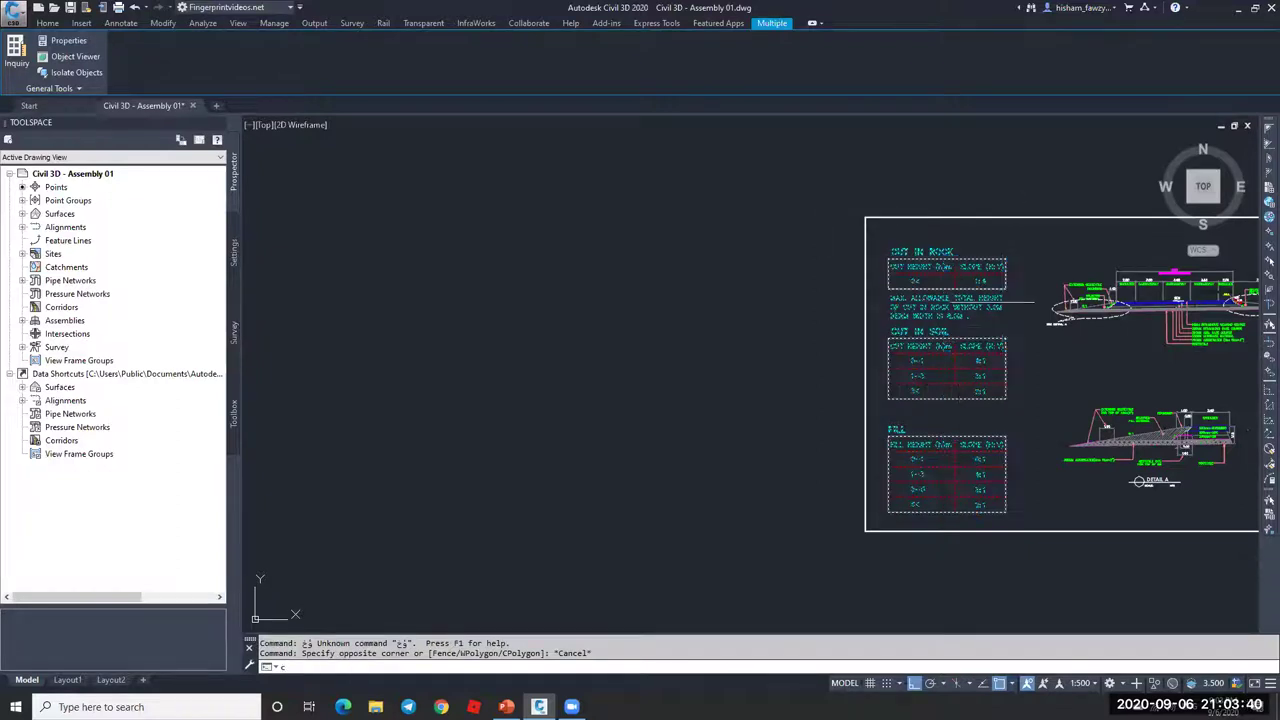
left_click(978, 287)
scroll(1000, 340, "down", 3)
scroll(903, 347, "up", 5)
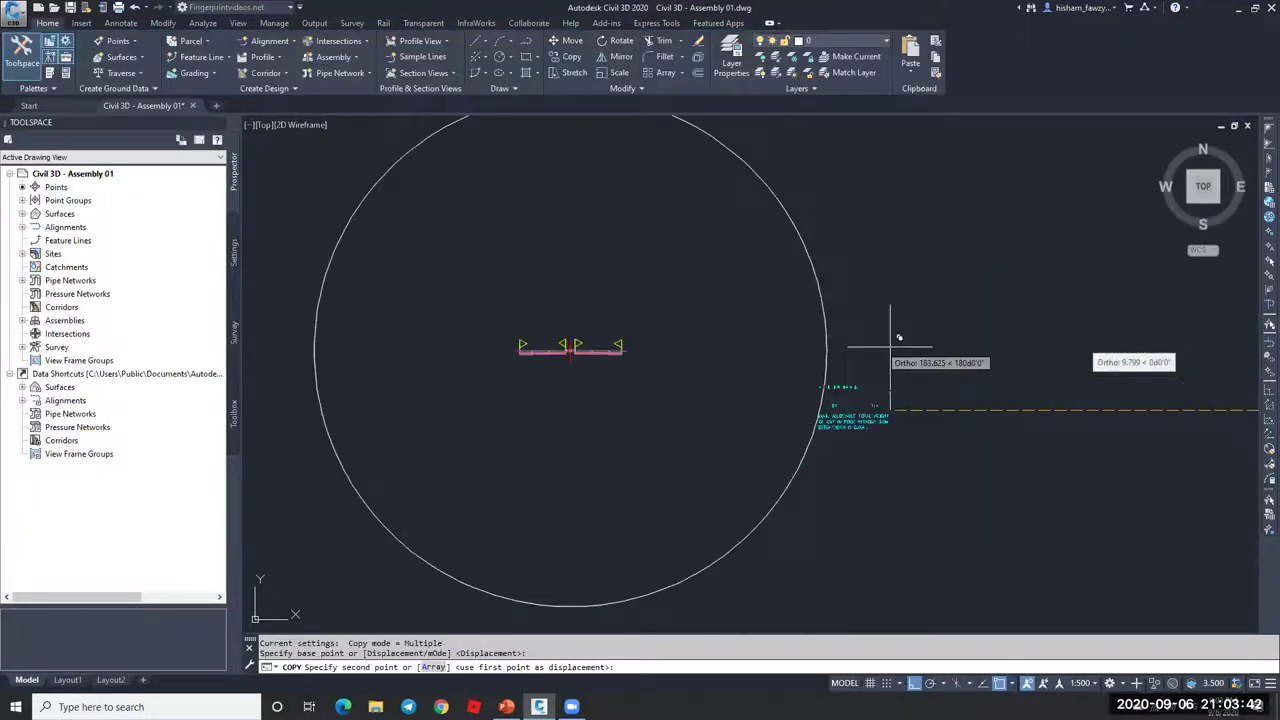
key("Escape")
scroll(909, 270, "up", 4)
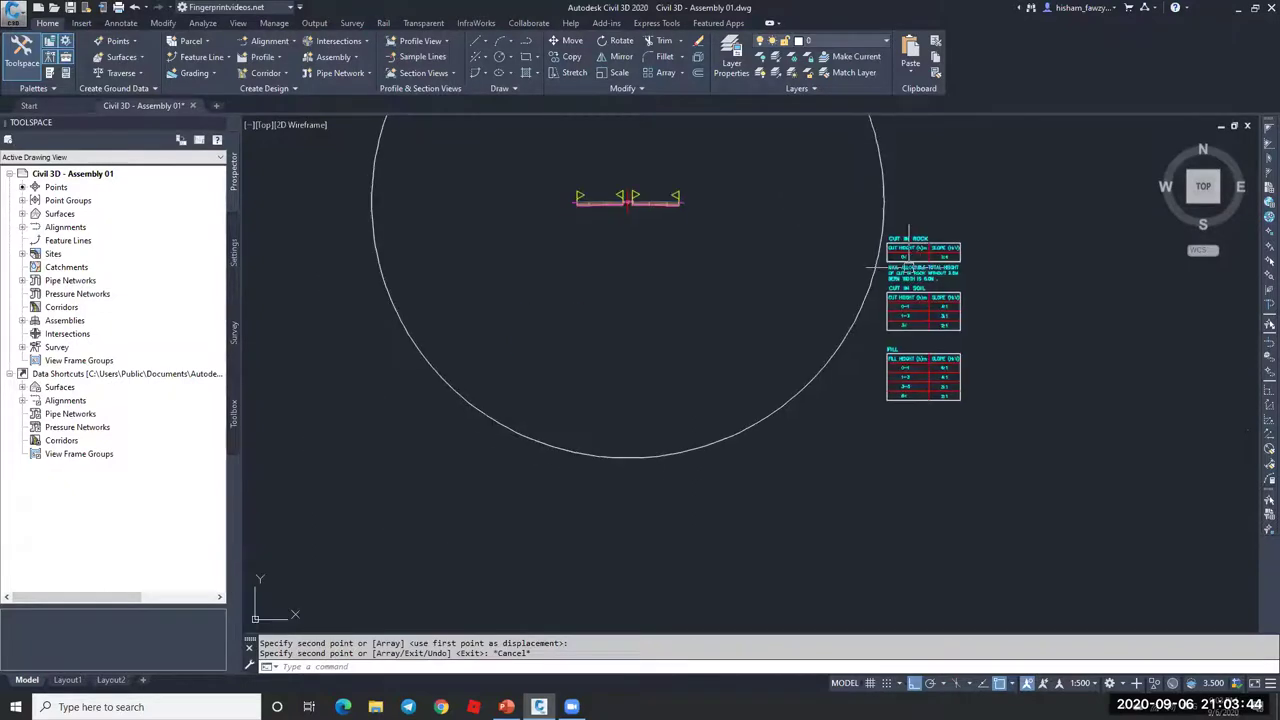
scroll(867, 215, "up", 2)
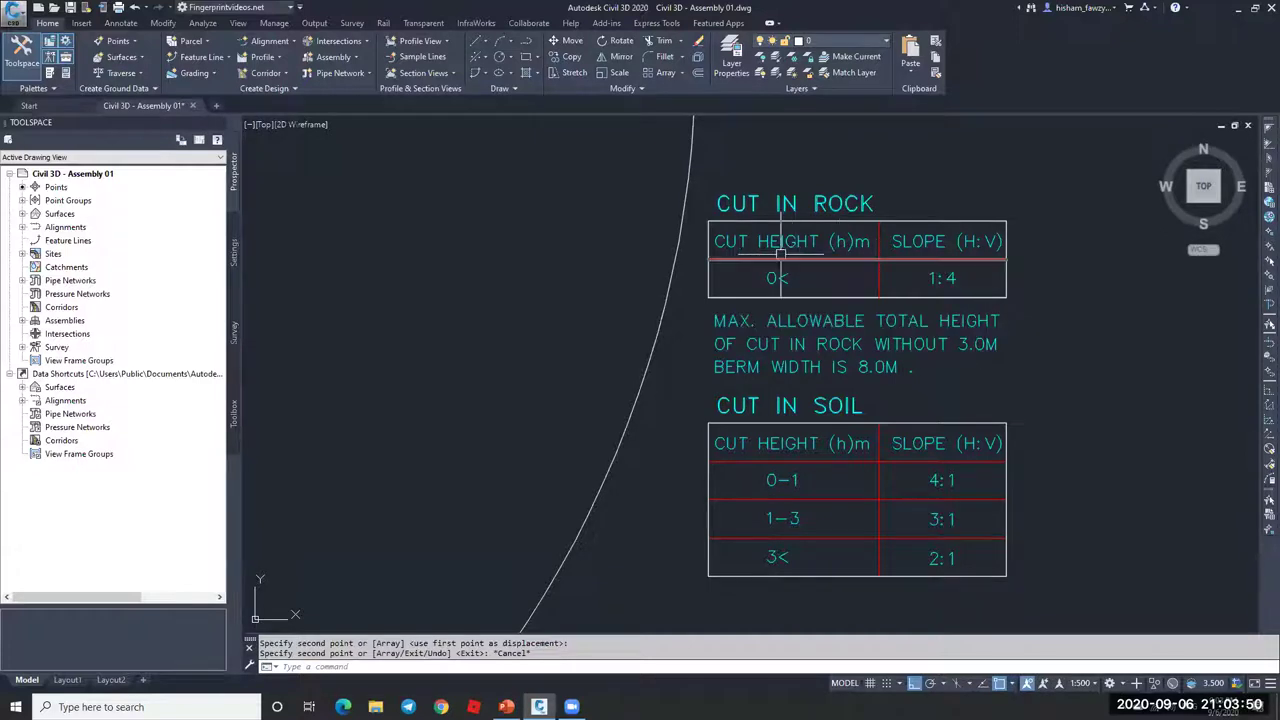
scroll(904, 278, "up", 2)
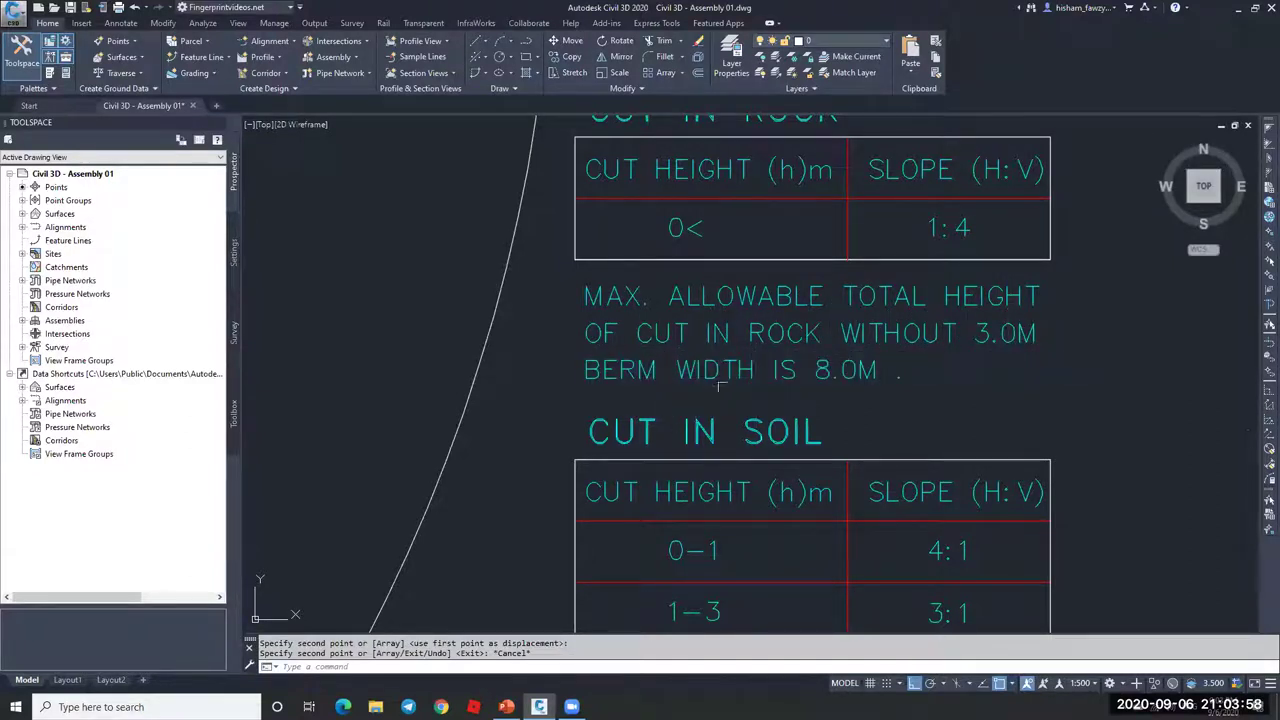
Step: Pan and zoom to read the rock cut berm note
mouse_move(830, 381)
middle_mouse_down()
mouse_move(760, 381)
mouse_move(713, 438)
middle_mouse_up()
scroll(859, 298, "up", 3)
scroll(859, 298, "down", 3)
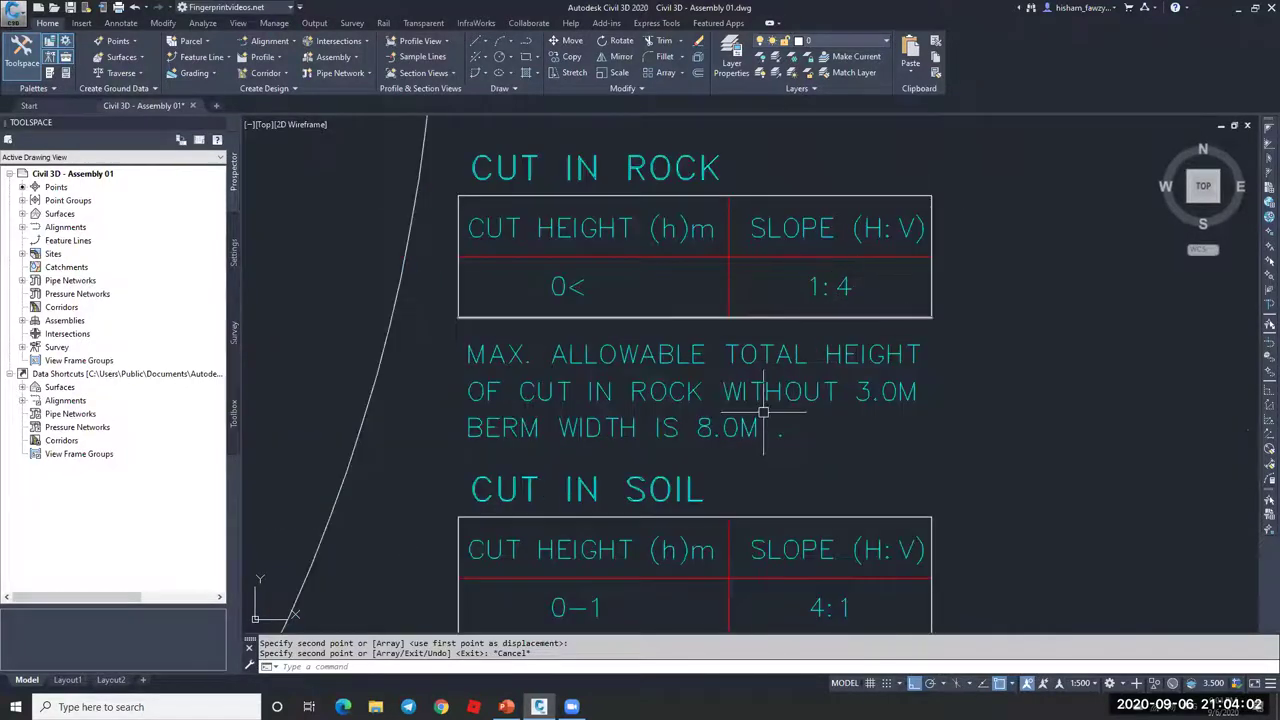
scroll(715, 435, "up", 2)
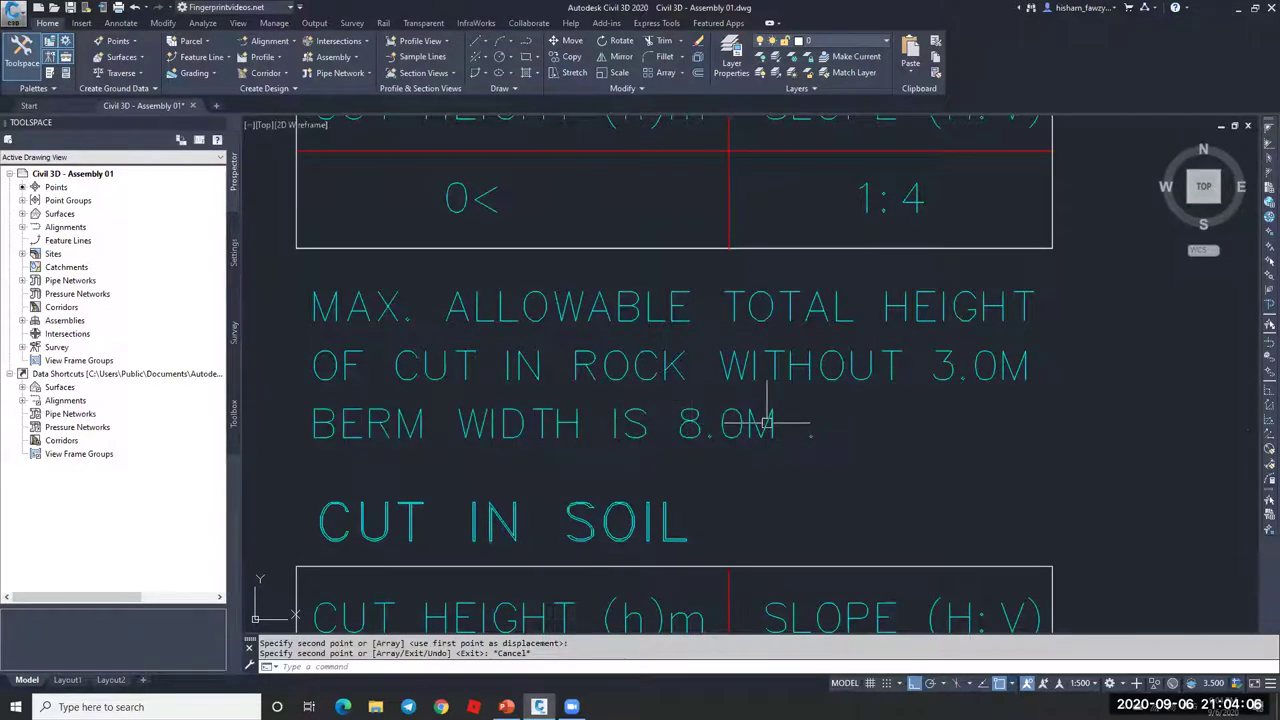
scroll(665, 347, "down", 6)
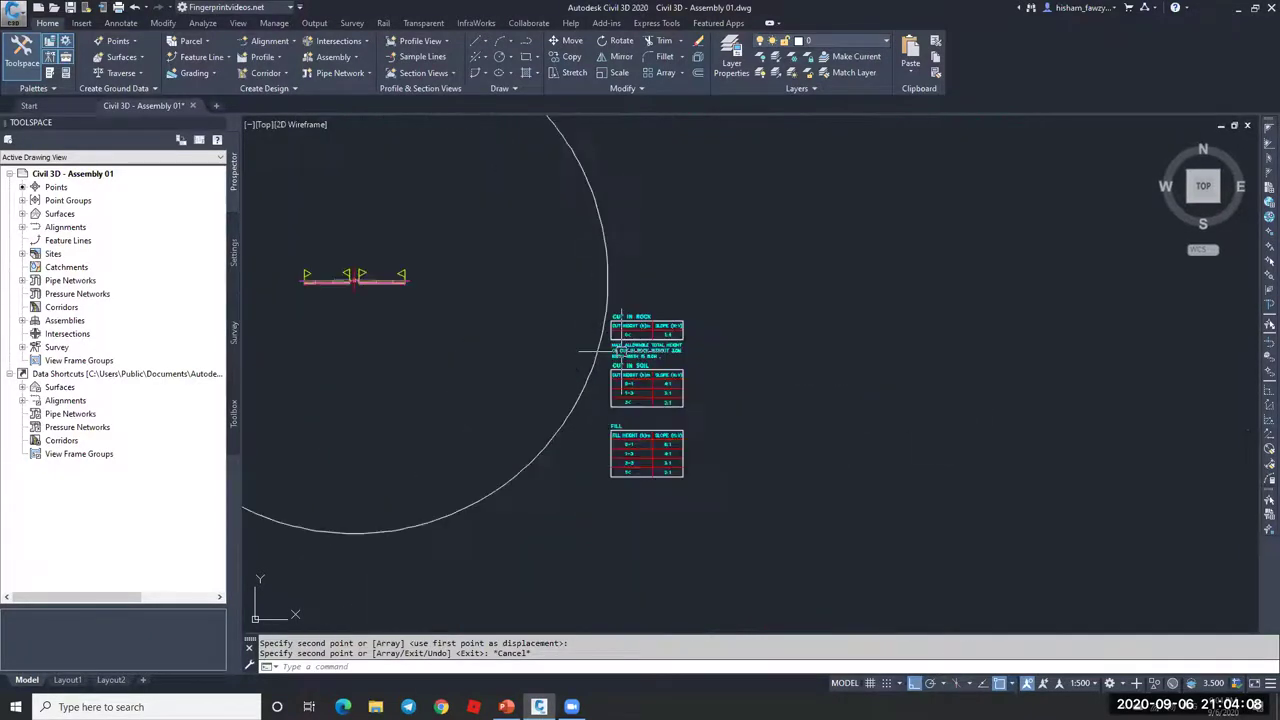
scroll(807, 317, "up", 6)
Step: Zoom along the 4:1 slope and 8.00 cut wall to the 3.00 bench at -1%
scroll(754, 339, "up", 2)
scroll(625, 448, "up", 4)
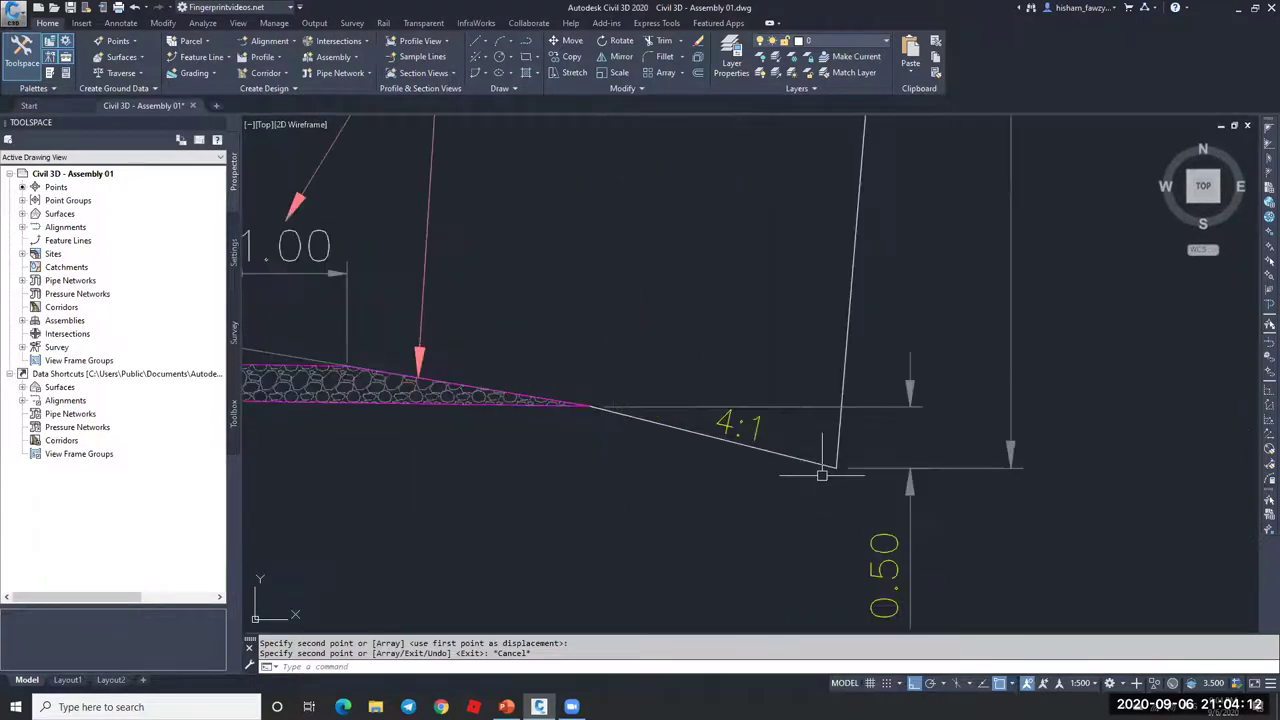
scroll(682, 375, "down", 2)
scroll(680, 398, "up", 2)
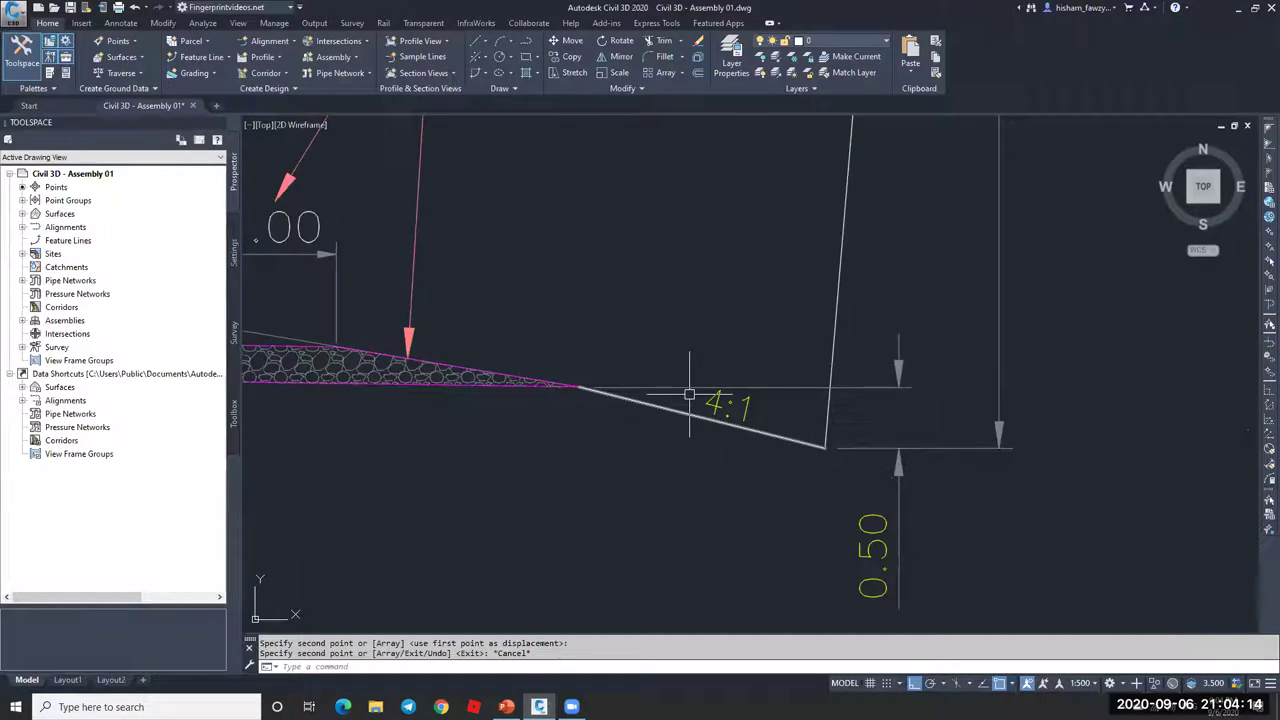
scroll(689, 395, "down", 2)
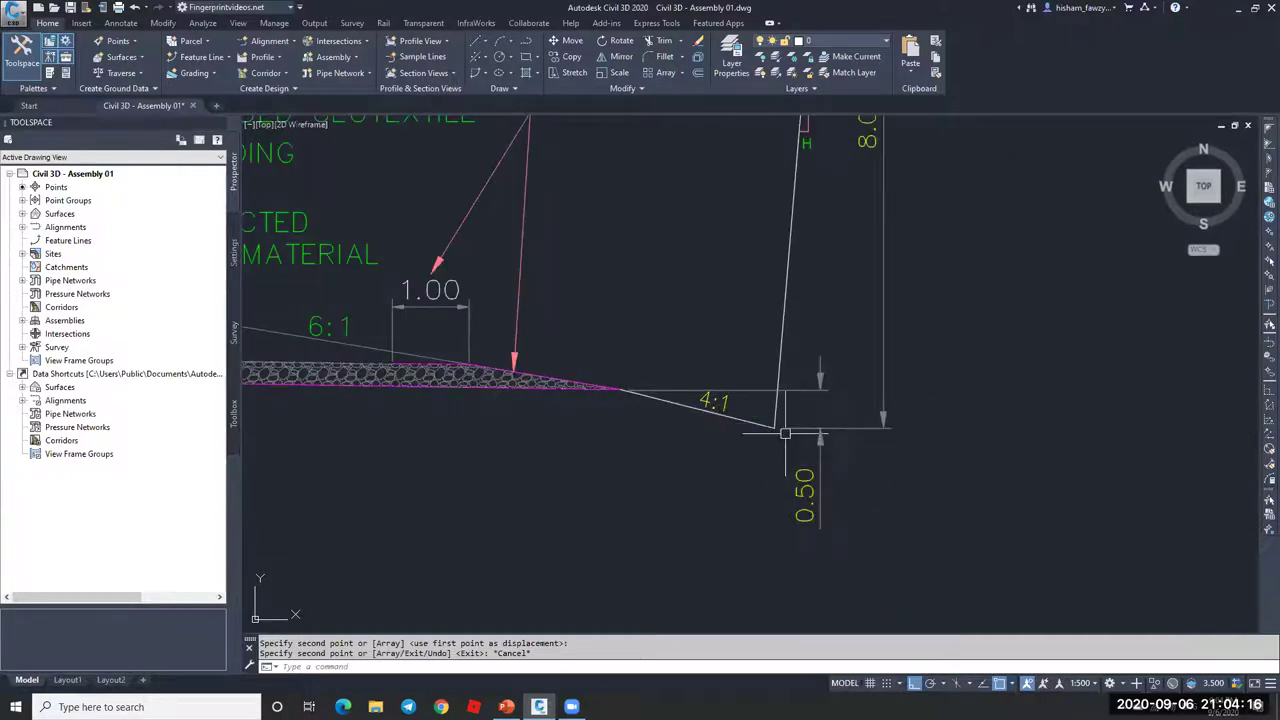
scroll(770, 440, "down", 4)
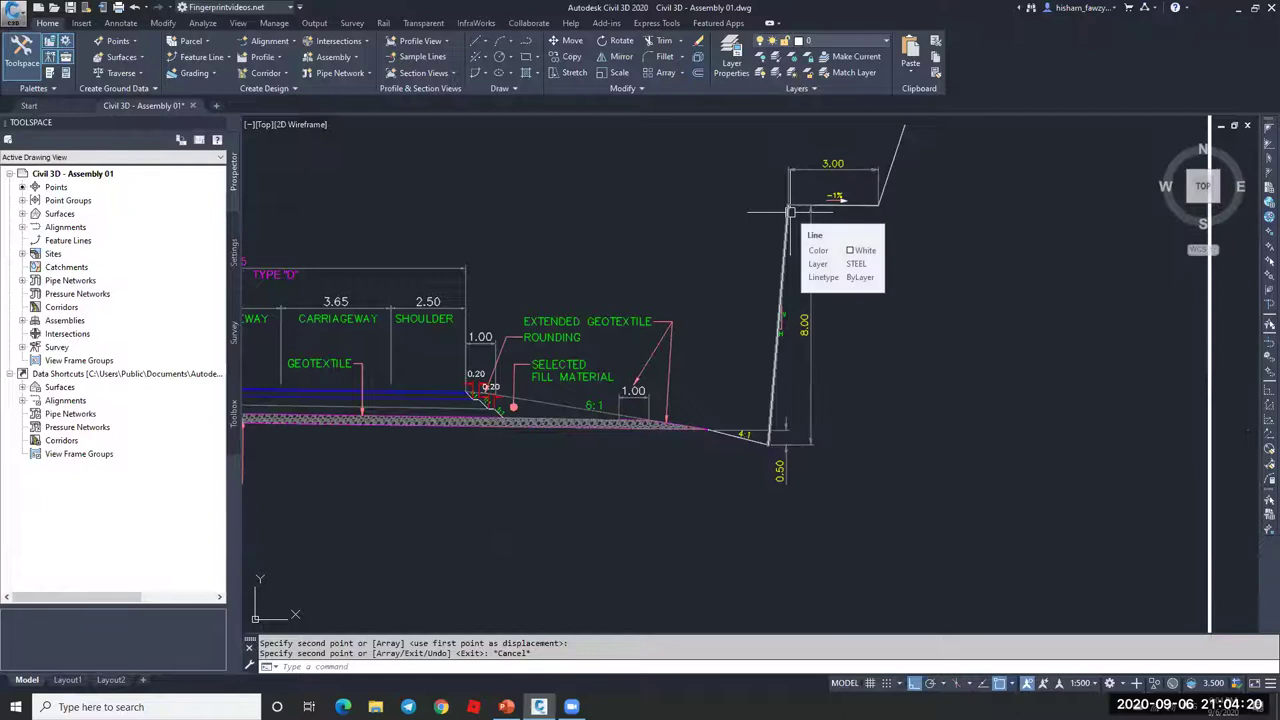
scroll(790, 212, "up", 2)
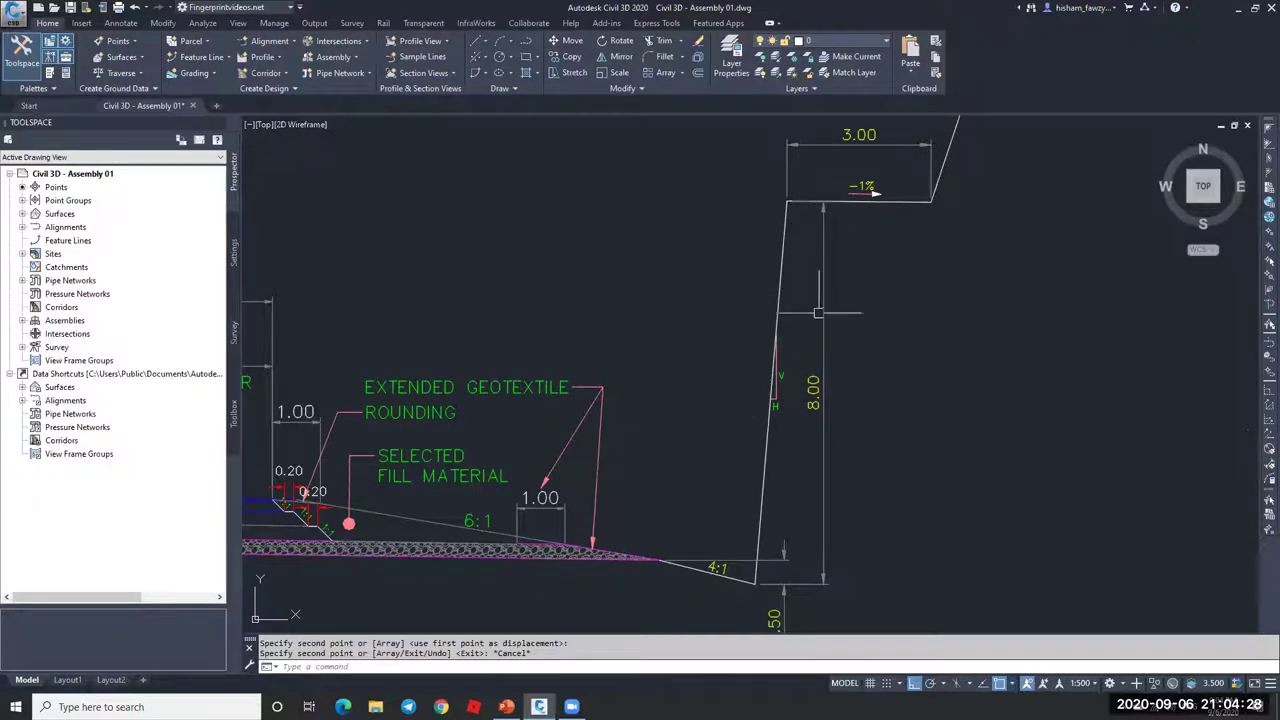
scroll(812, 418, "down", 2)
scroll(790, 215, "up", 5)
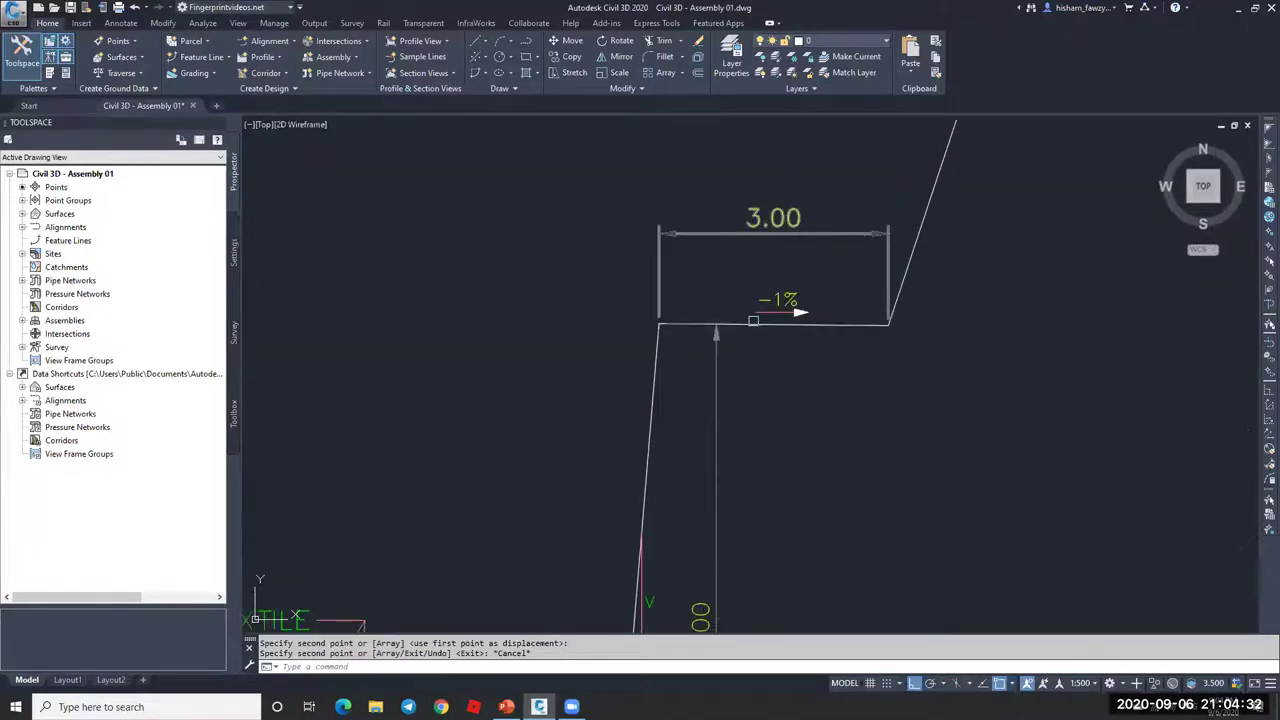
Step: Zoom around the slope tables to bring the Cut in Soil table fully into view
scroll(848, 312, "down", 6)
scroll(864, 295, "down", 4)
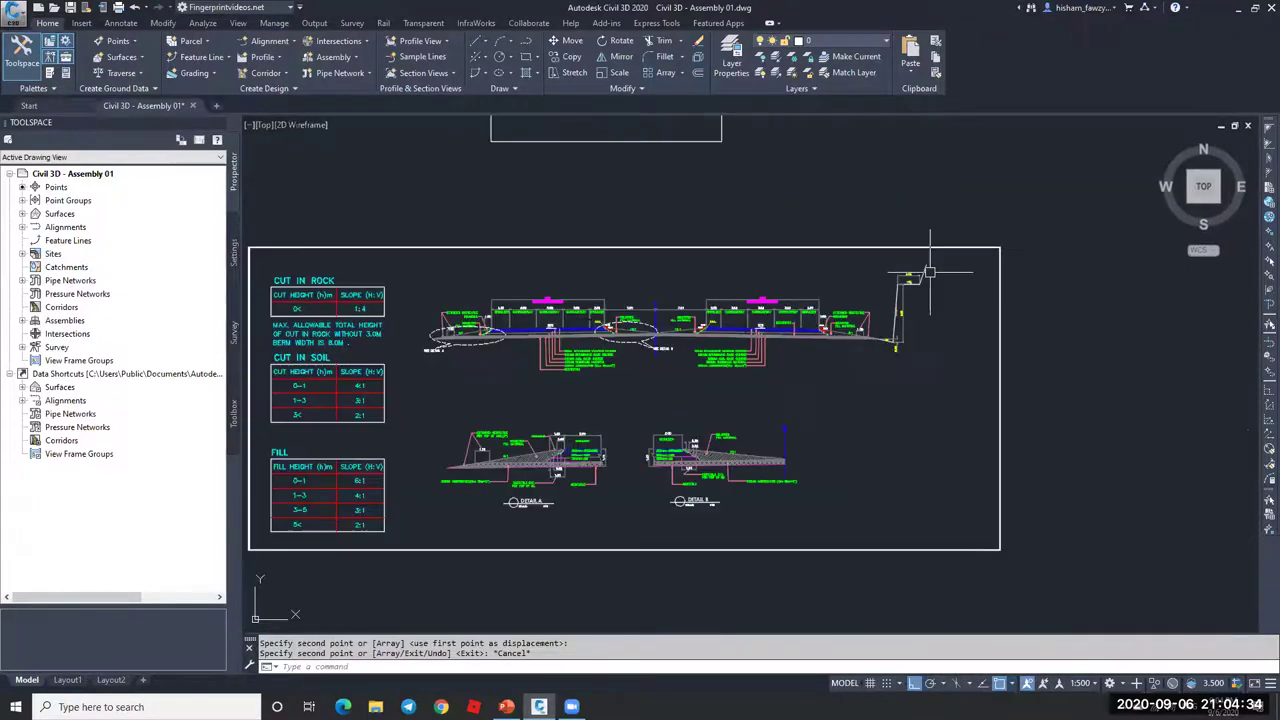
scroll(966, 300, "down", 4)
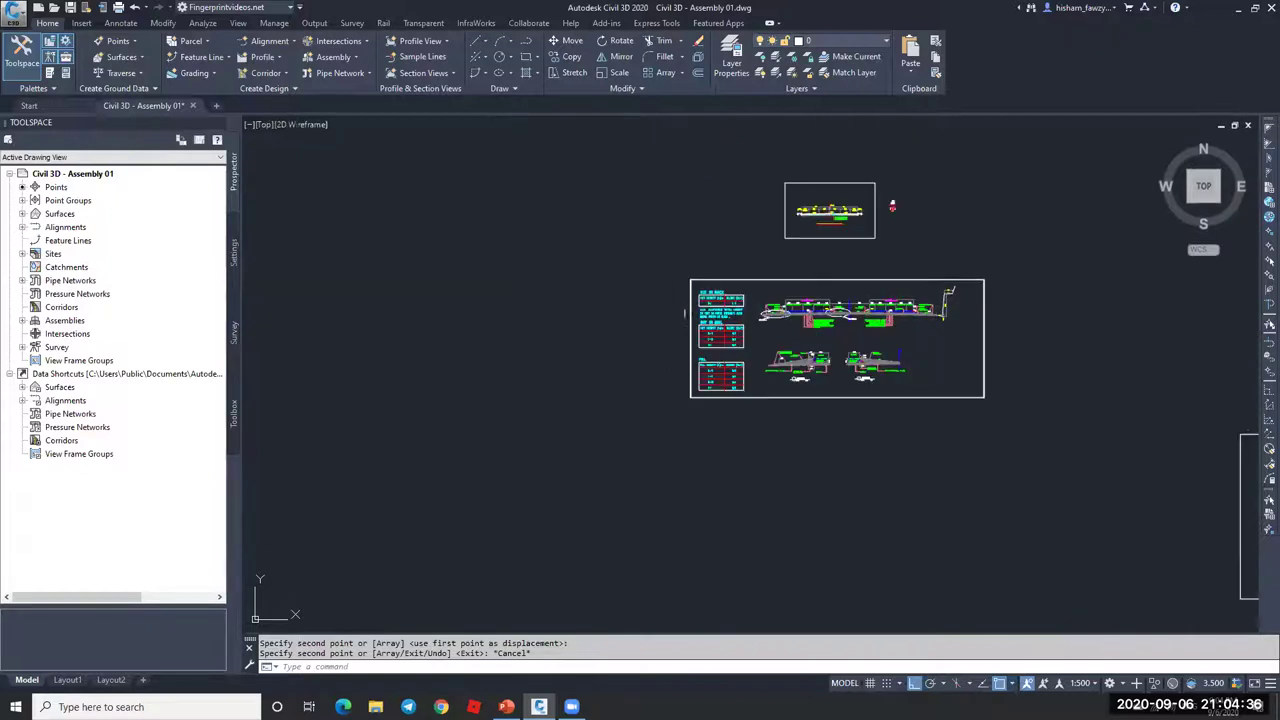
scroll(690, 313, "up", 5)
scroll(825, 195, "up", 3)
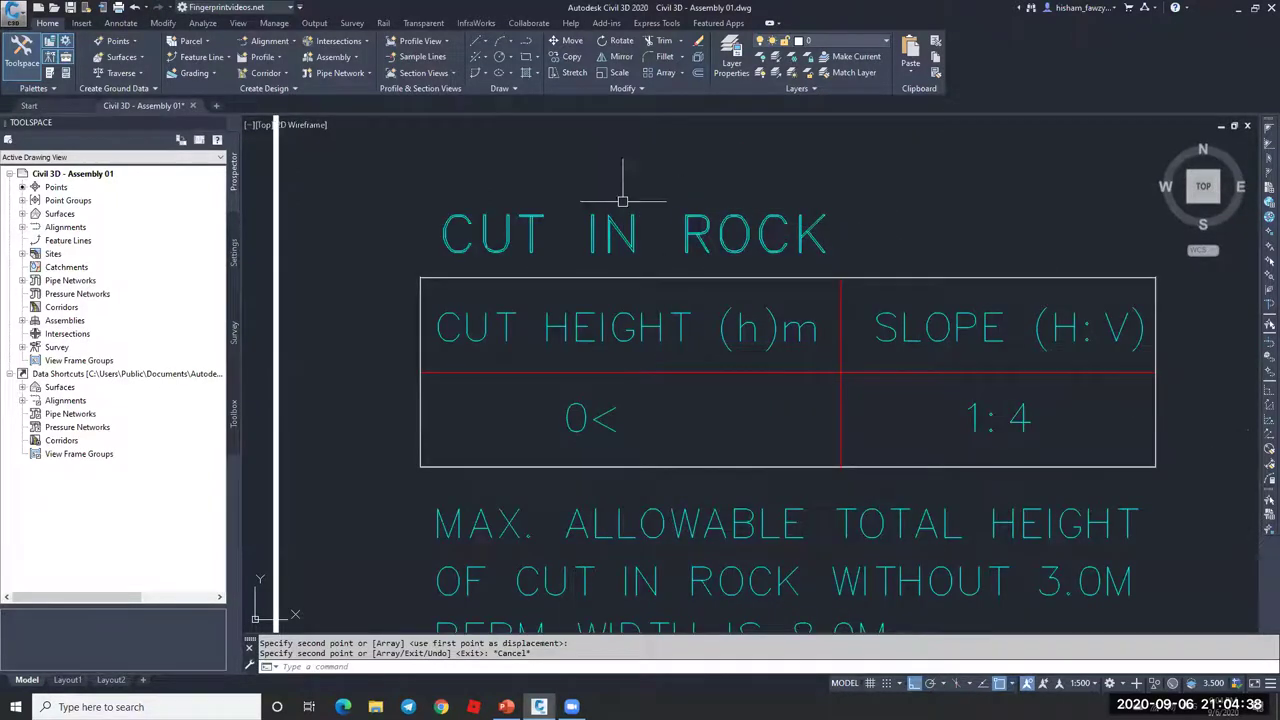
scroll(650, 202, "down", 4)
scroll(660, 400, "up", 1)
scroll(663, 400, "down", 1)
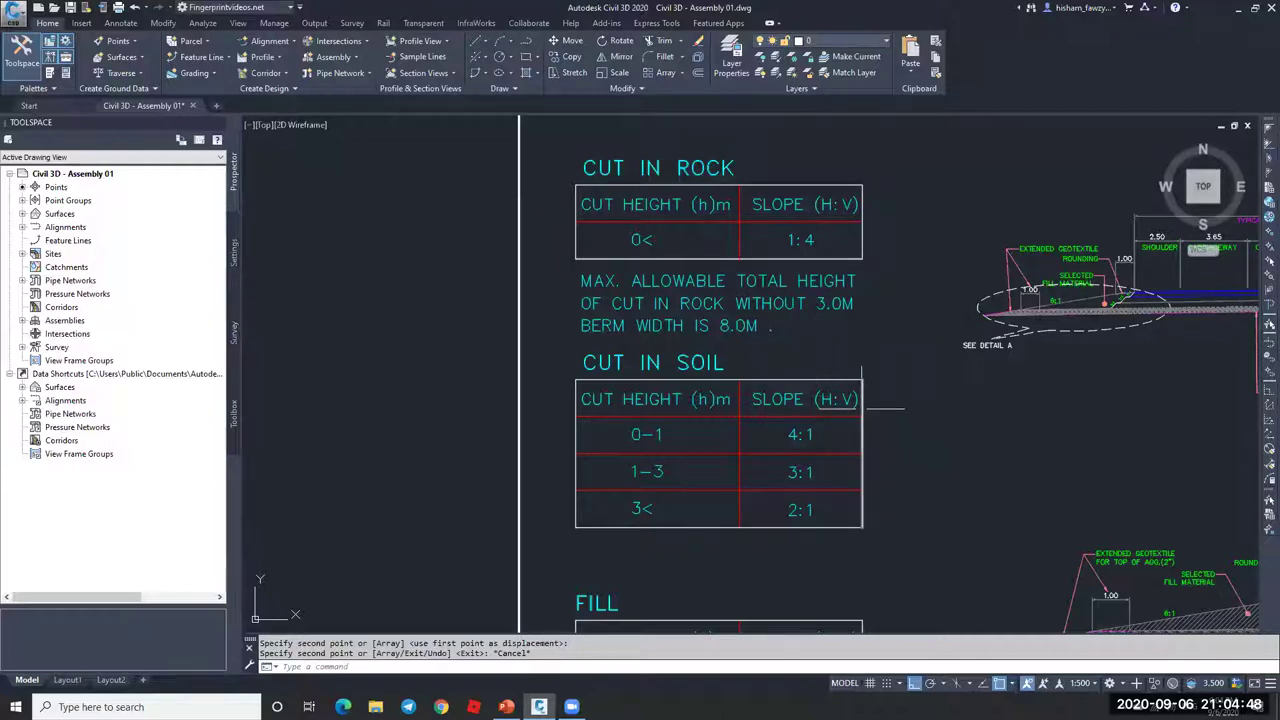
middle_click_drag(862, 407, 864, 339)
scroll(720, 400, "down", 2)
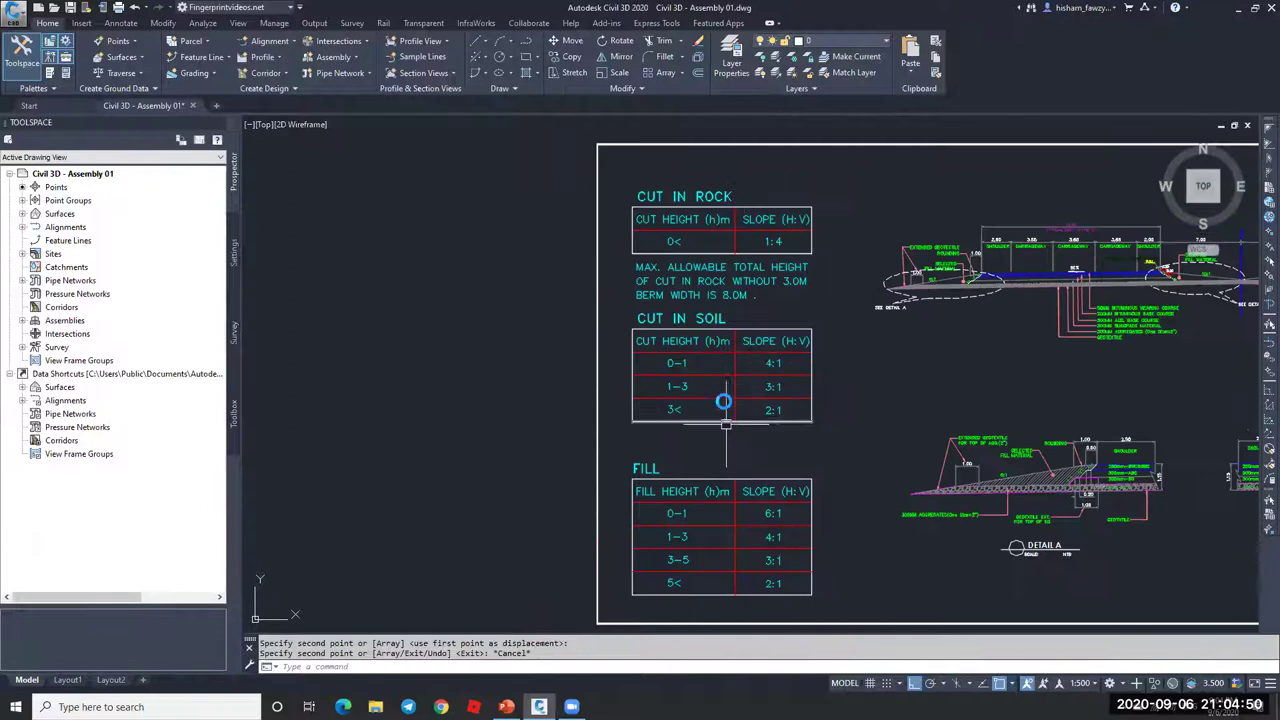
Step: Bring the Fill table into view and open the Metric Generic Subassemblies palette to the left
middle_click_drag(720, 400, 718, 336)
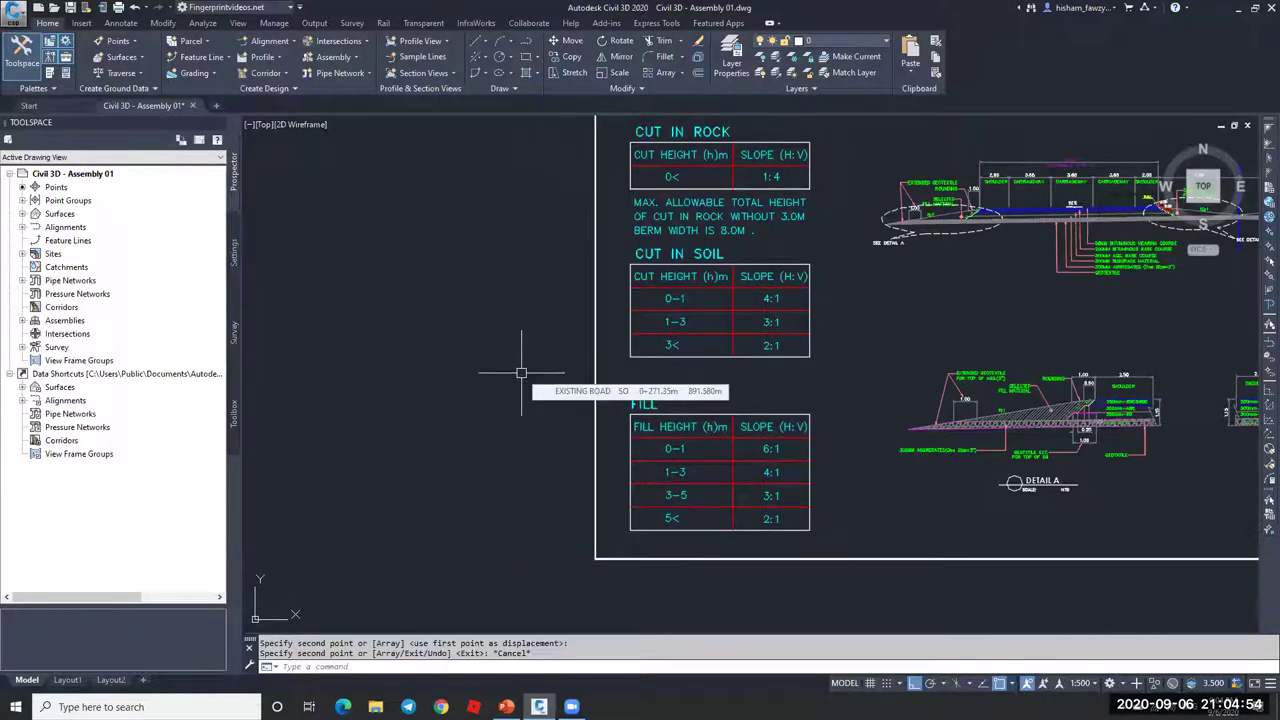
key("ctrl+3")
left_click_drag(357, 239, 342, 166)
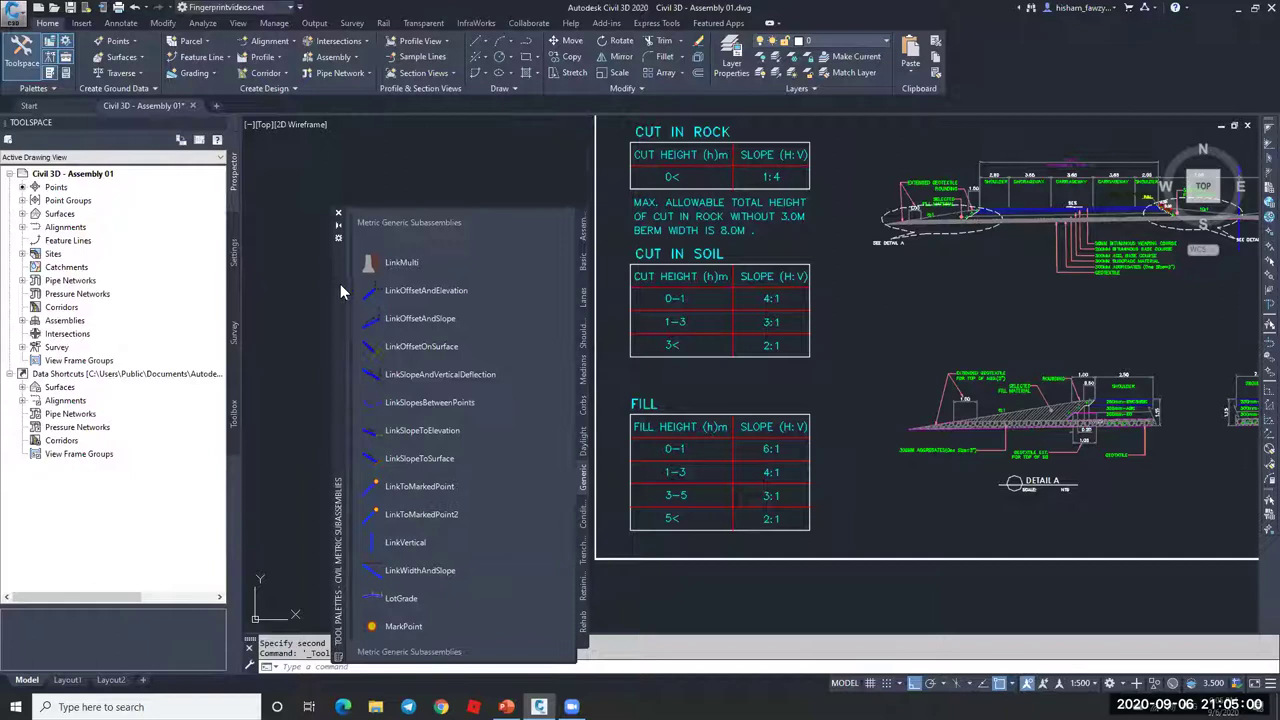
Step: Switch the palette to Metric Daylight Subassemblies and check DaylightInsideROW's context options
left_click_drag(340, 284, 314, 227)
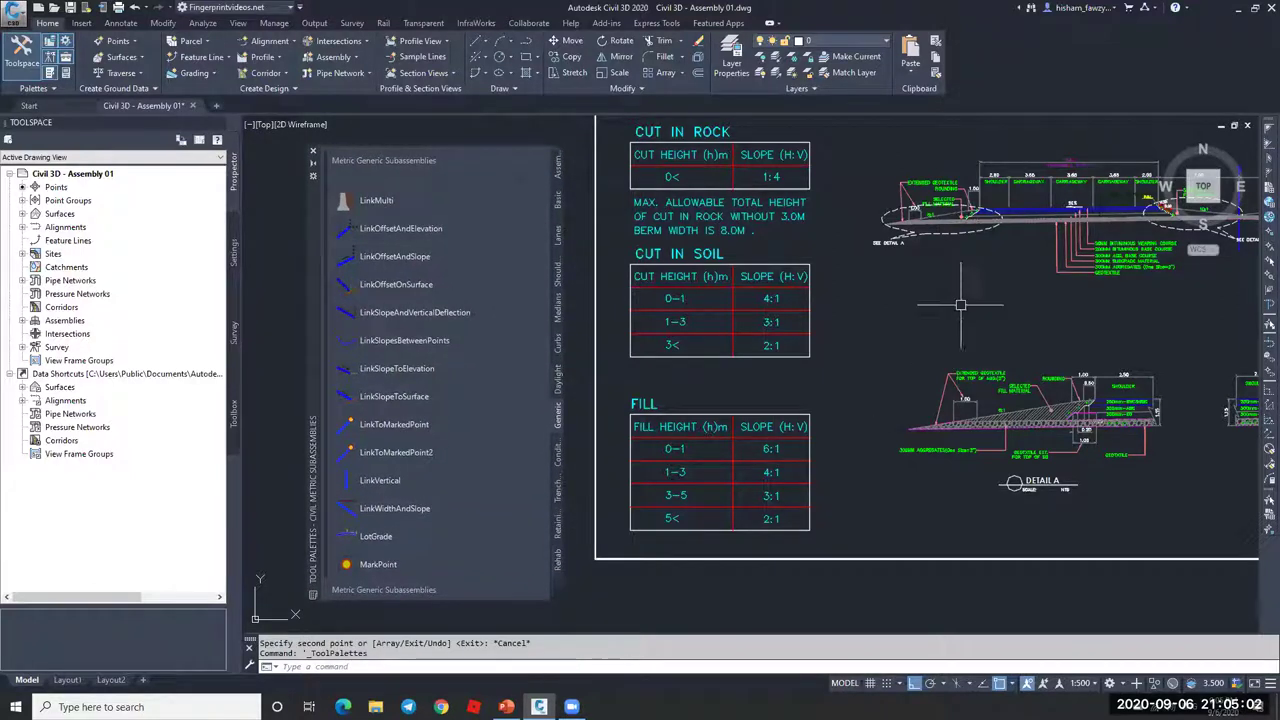
left_click(558, 378)
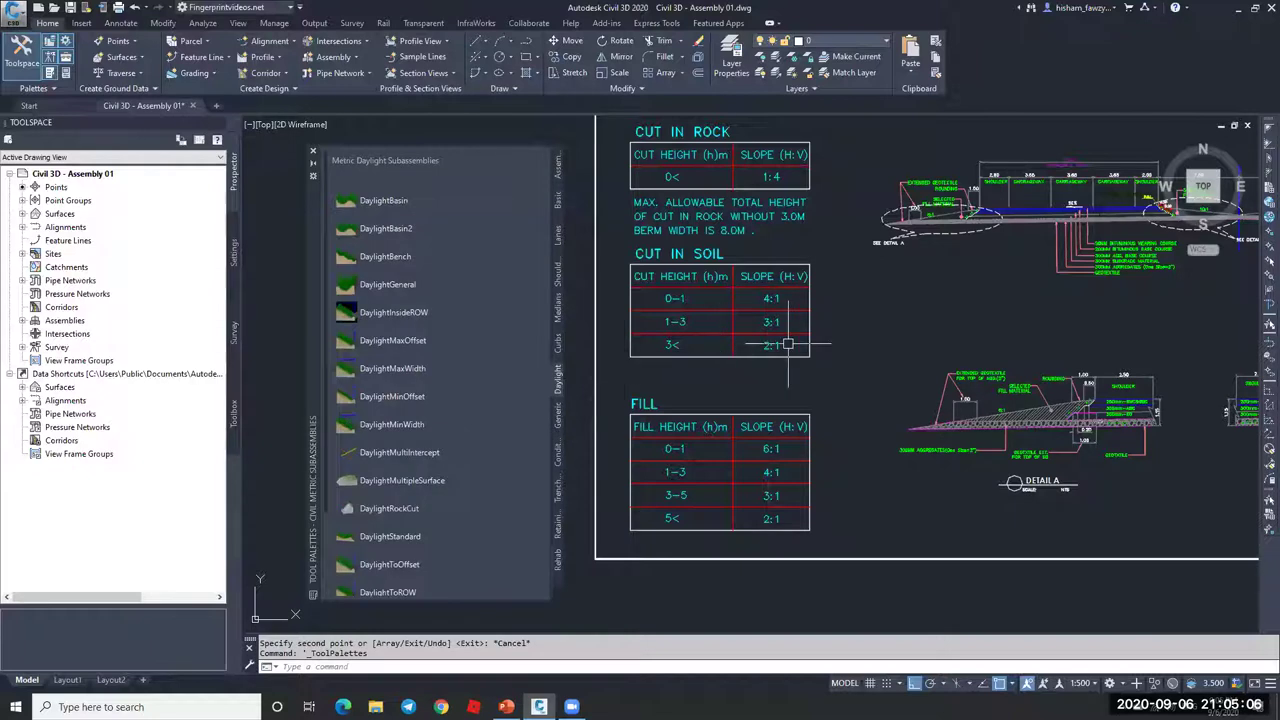
scroll(442, 303, "down", 3)
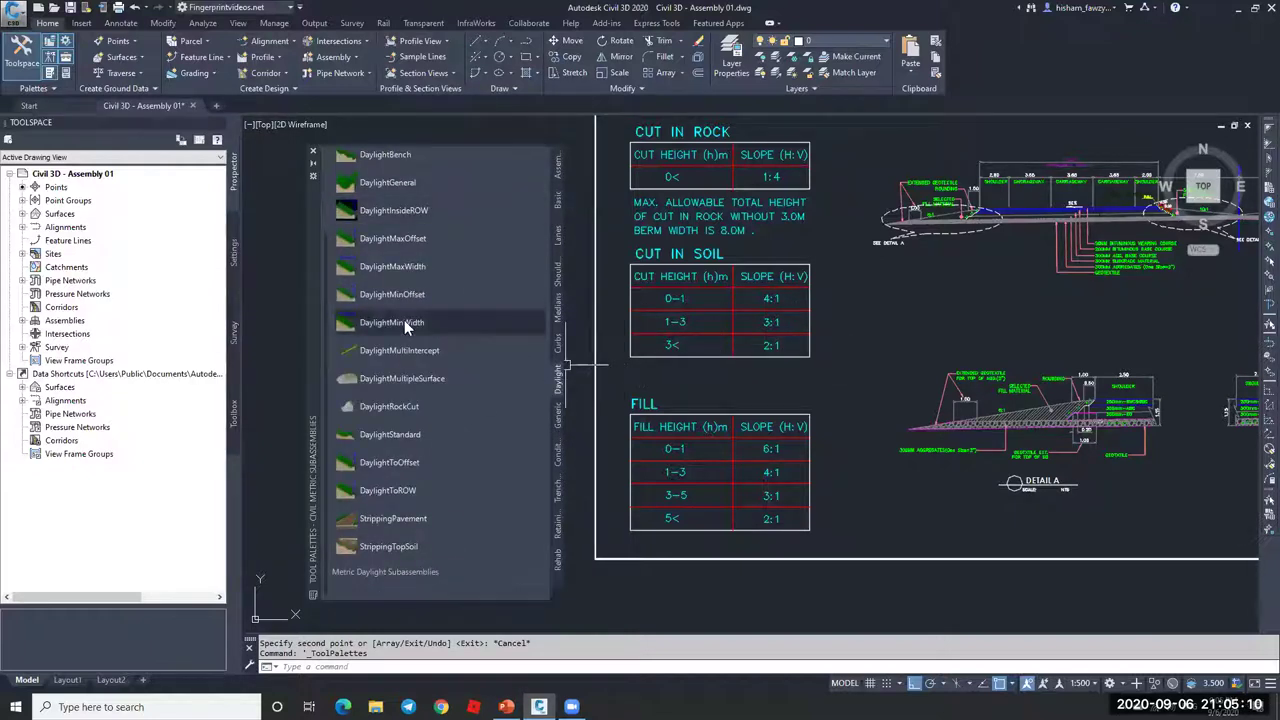
scroll(460, 272, "up", 3)
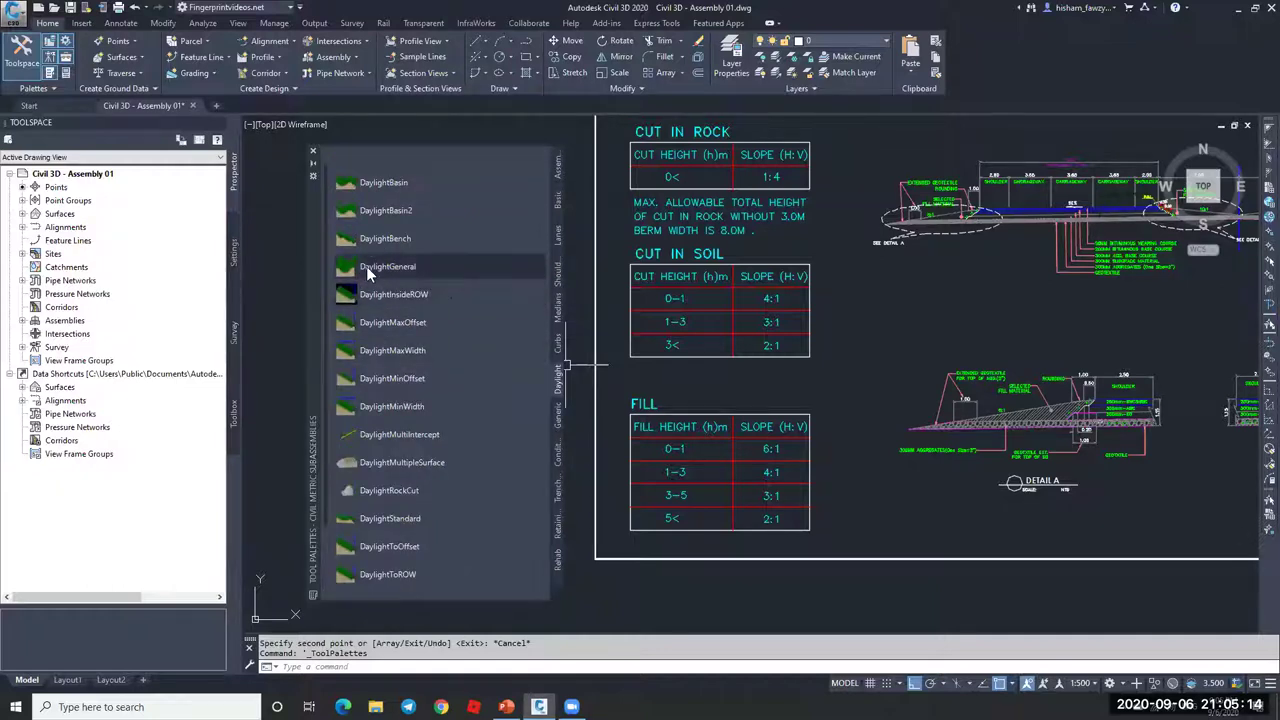
right_click(474, 295)
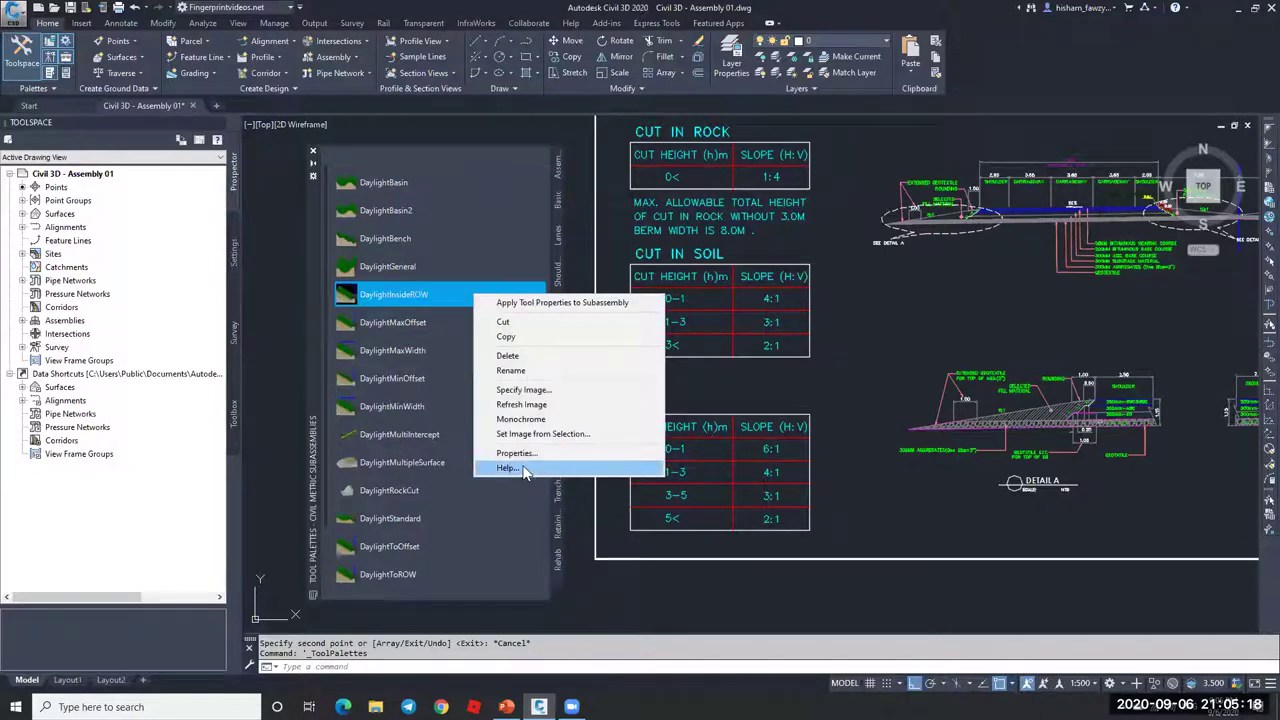
left_click(884, 394)
scroll(900, 390, "down", 3)
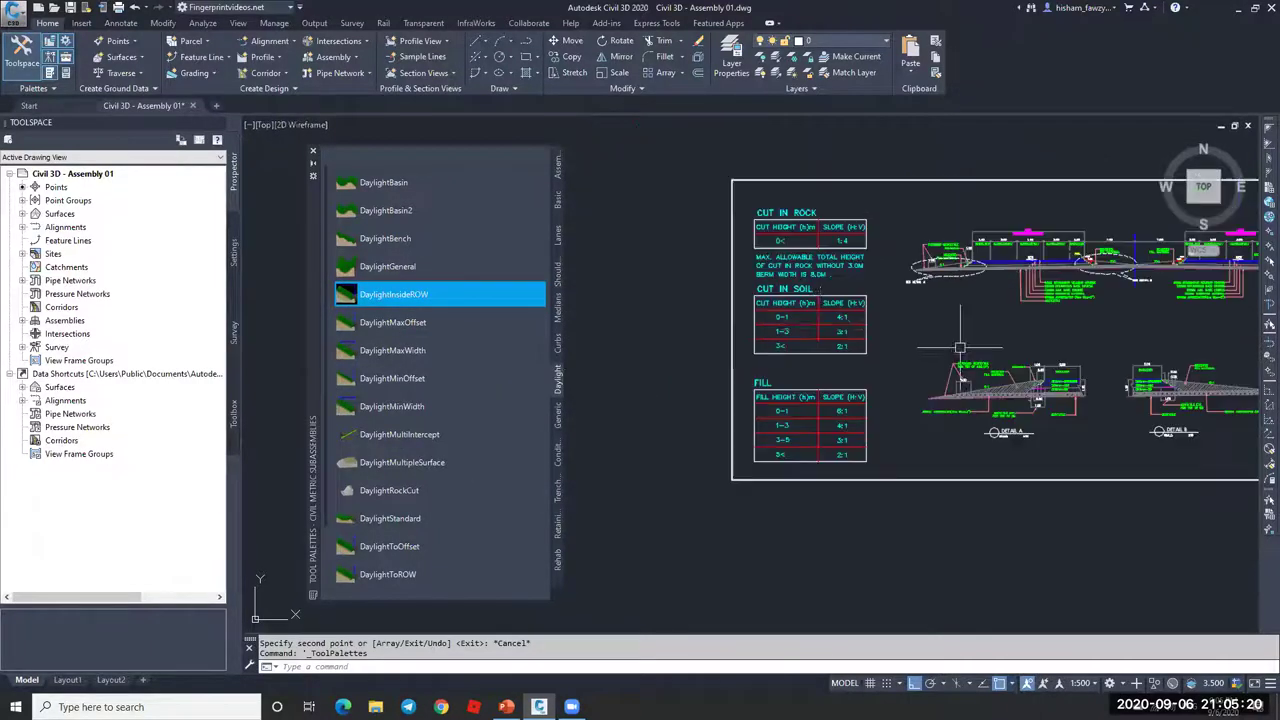
scroll(867, 311, "up", 3)
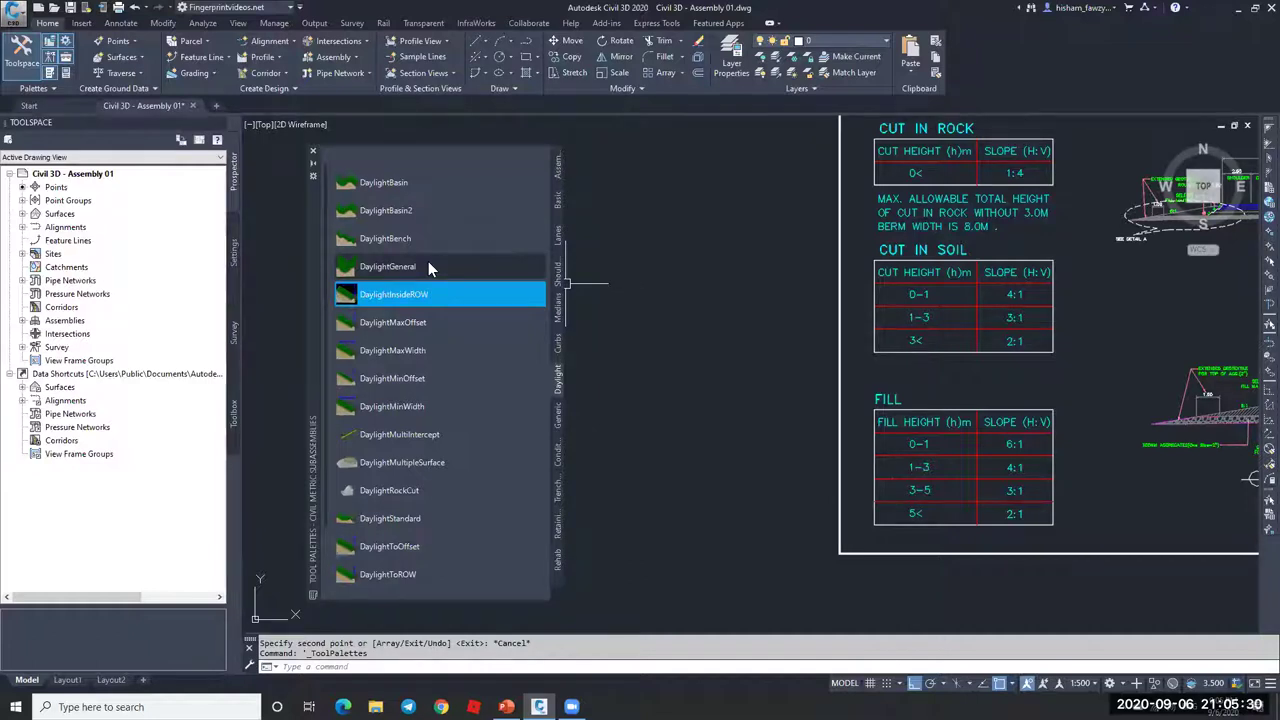
scroll(815, 295, "up", 4)
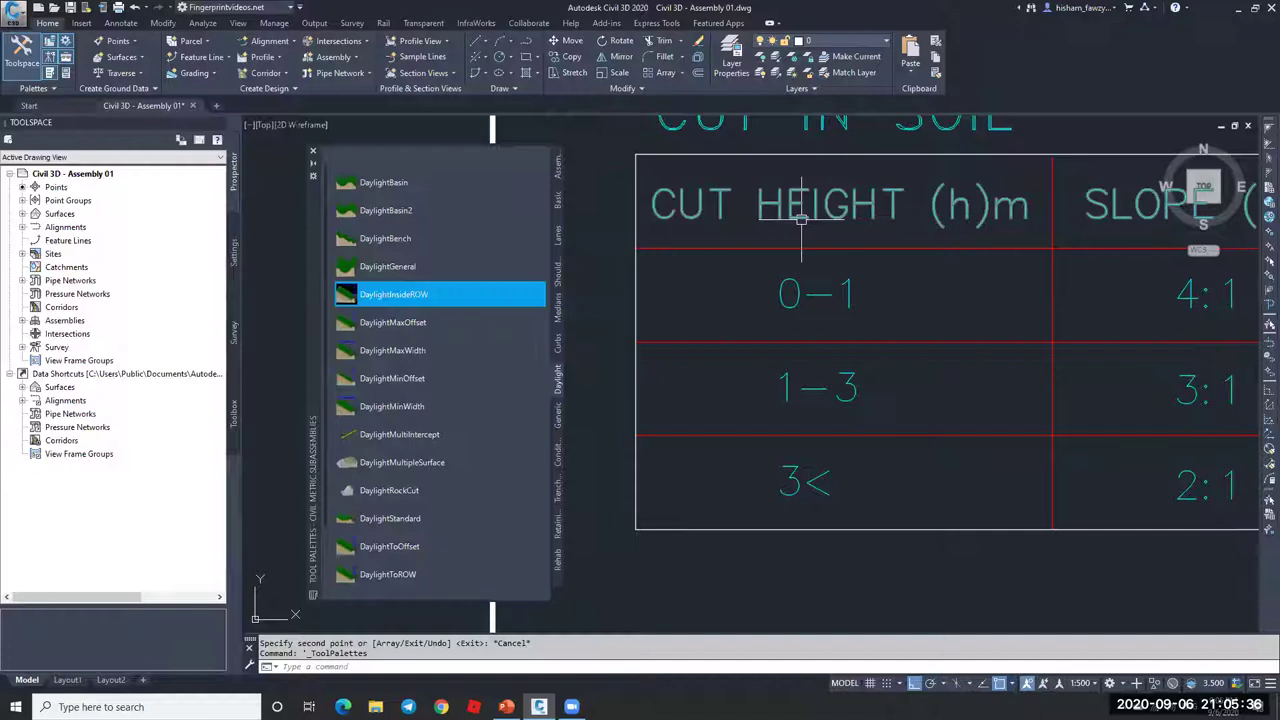
scroll(830, 282, "down", 2)
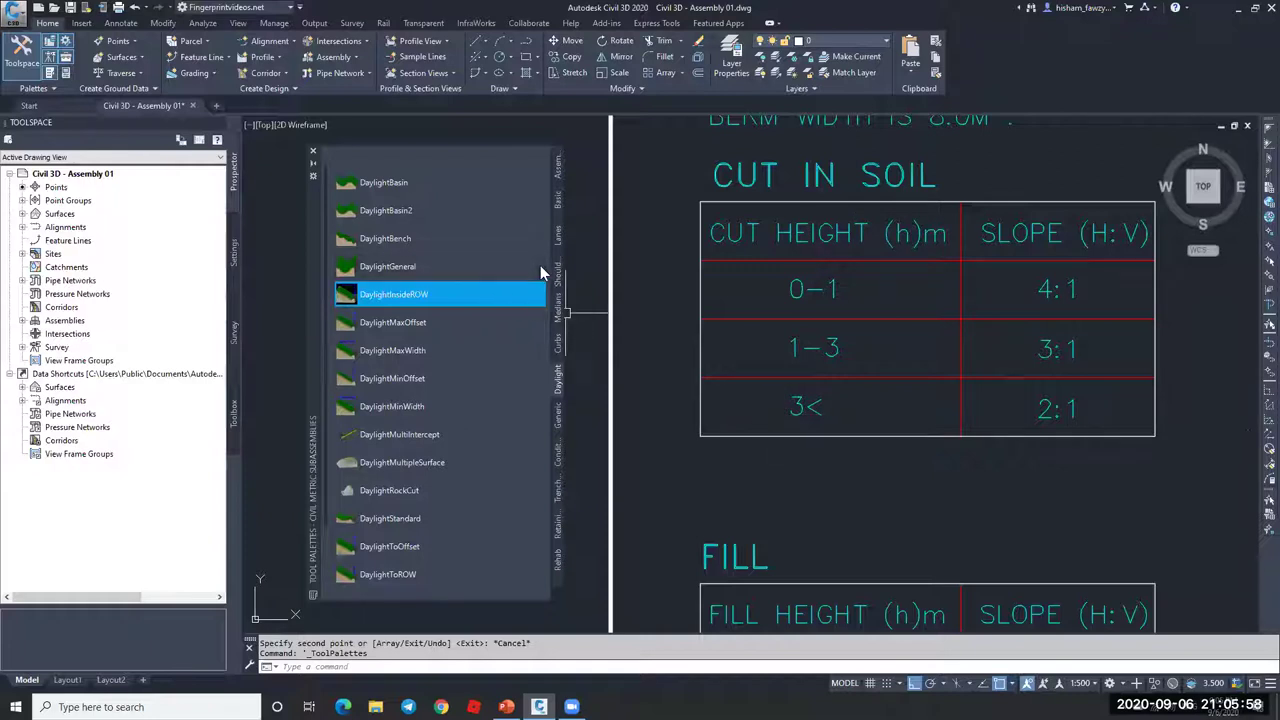
scroll(745, 265, "down", 2)
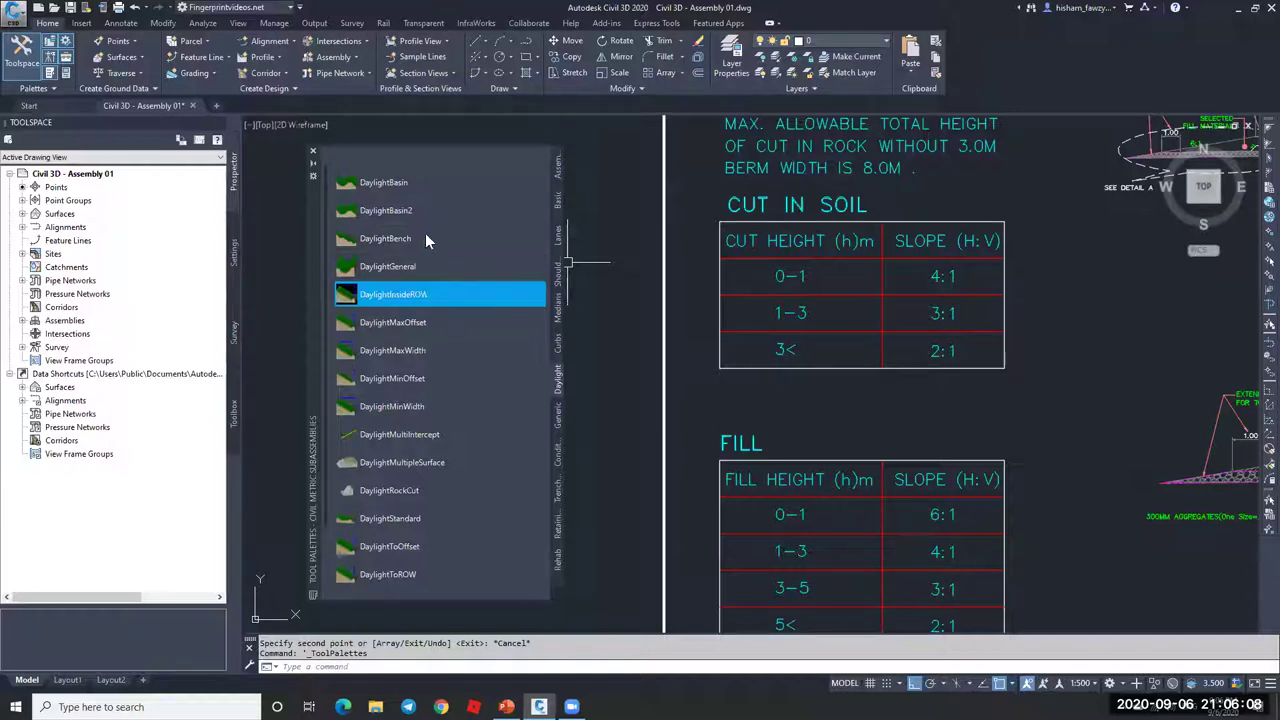
scroll(865, 295, "down", 10)
scroll(857, 306, "up", 10)
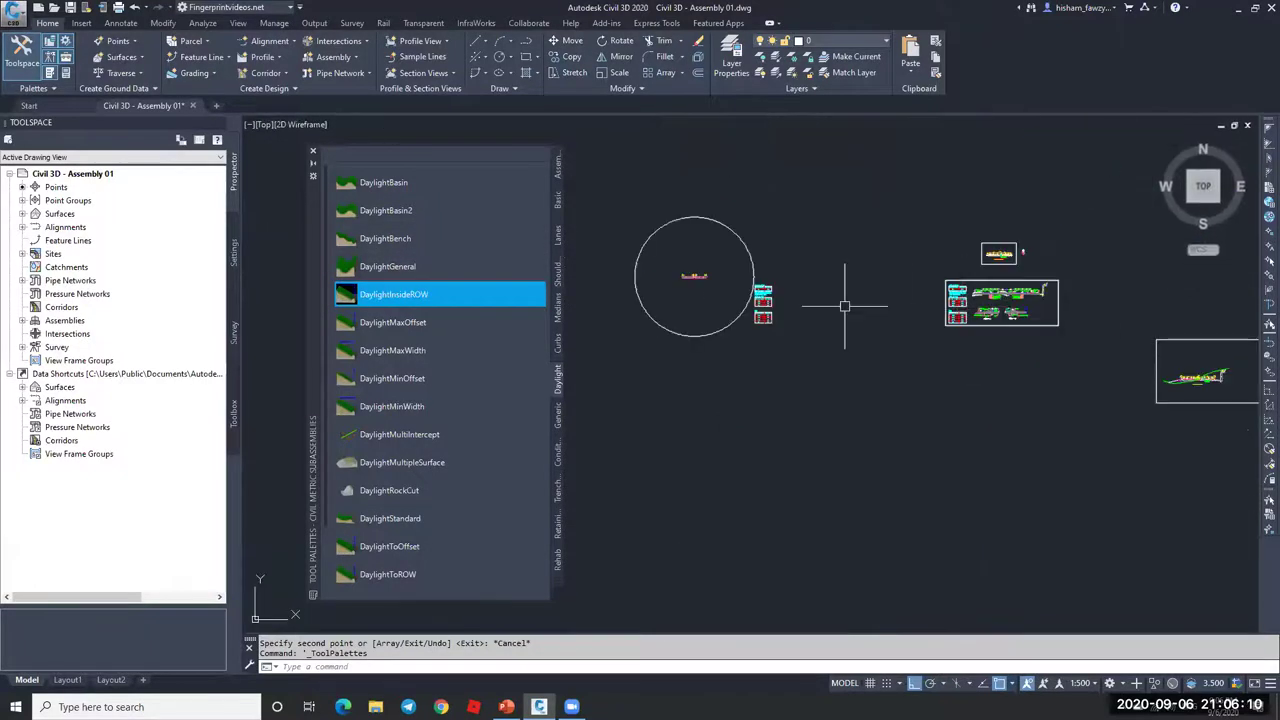
scroll(740, 314, "up", 5)
scroll(860, 296, "down", 6)
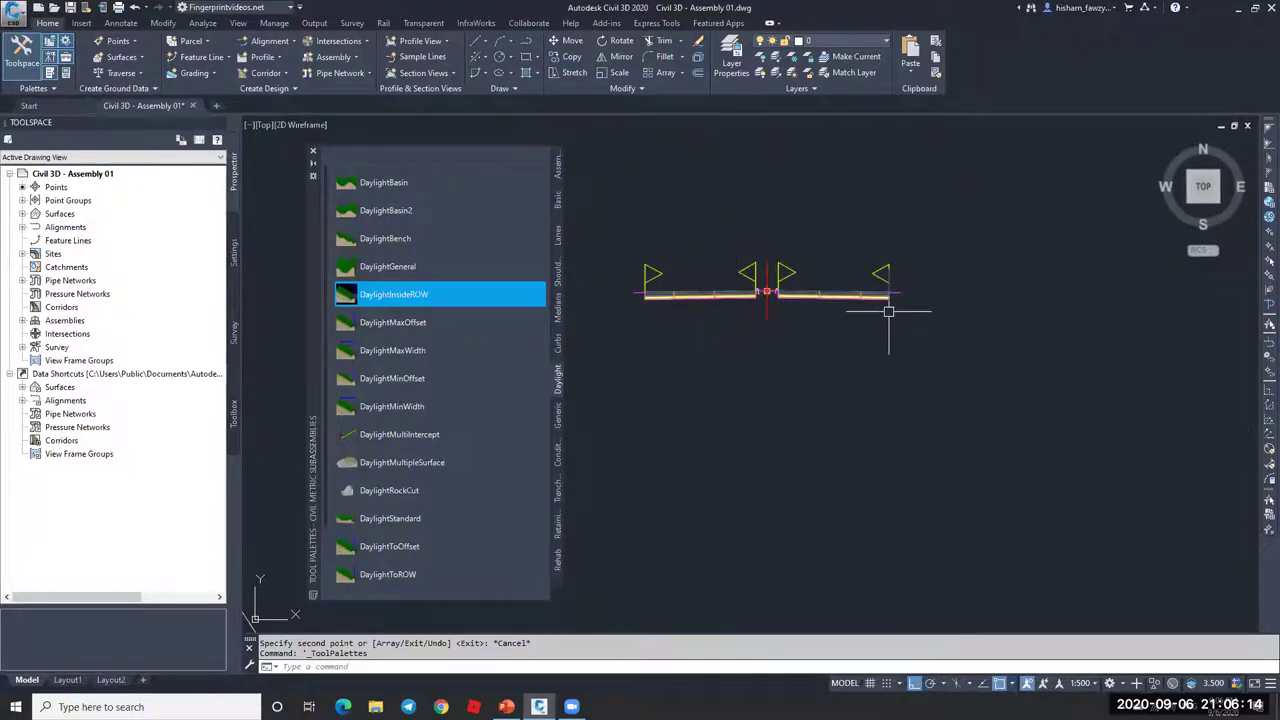
scroll(730, 298, "down", 4)
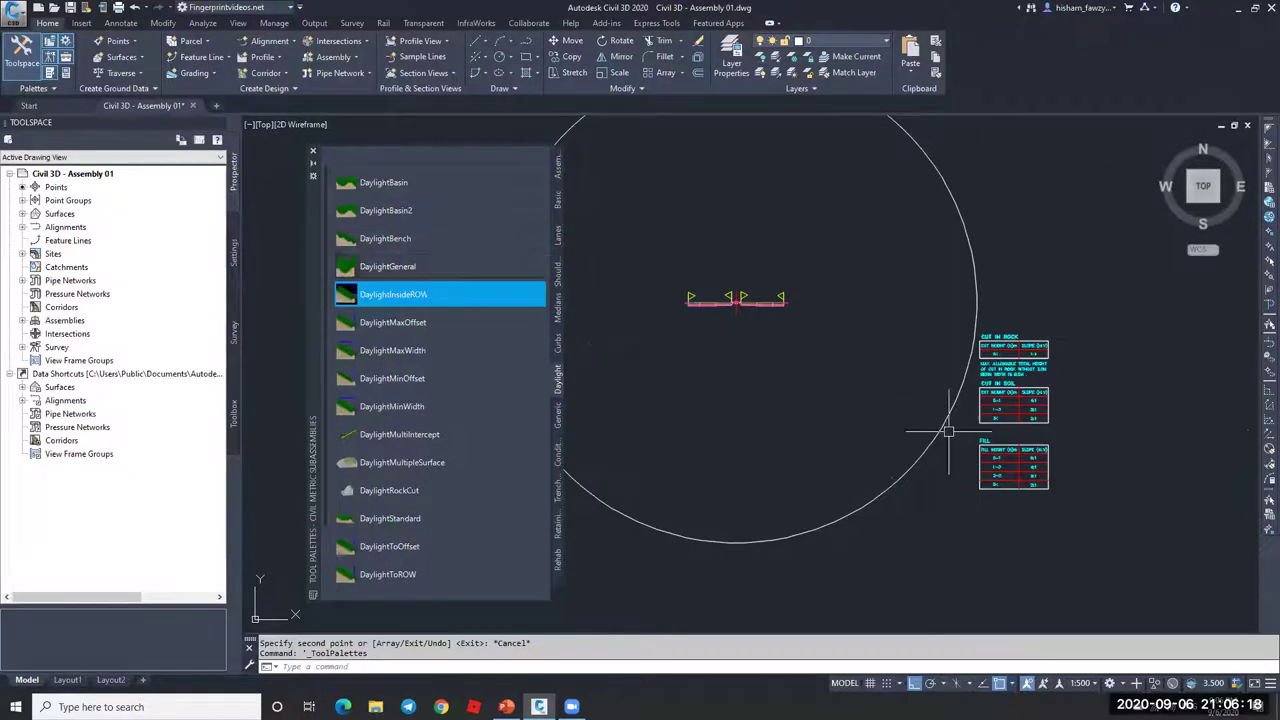
scroll(1008, 478, "up", 6)
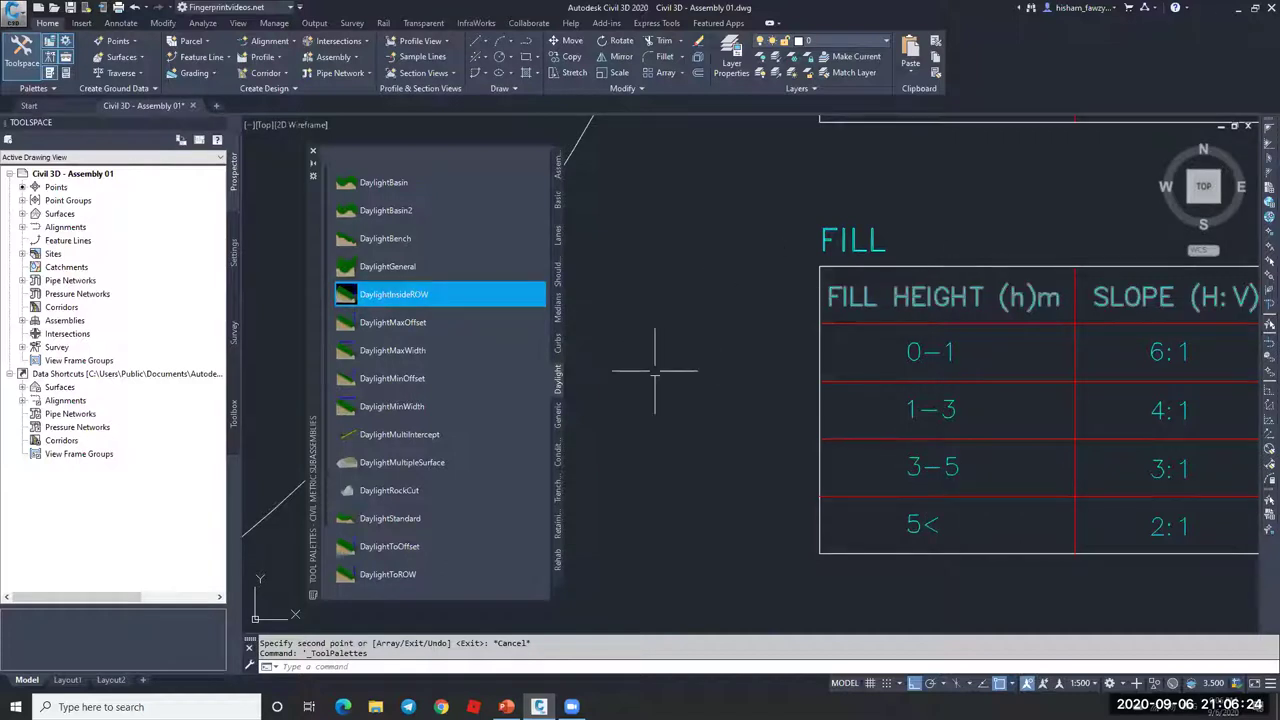
Step: Switch the palette to Metric Conditional Subassemblies, showing ConditionalCutOrFill and ConditionalHorizontalTarget
left_click(558, 452)
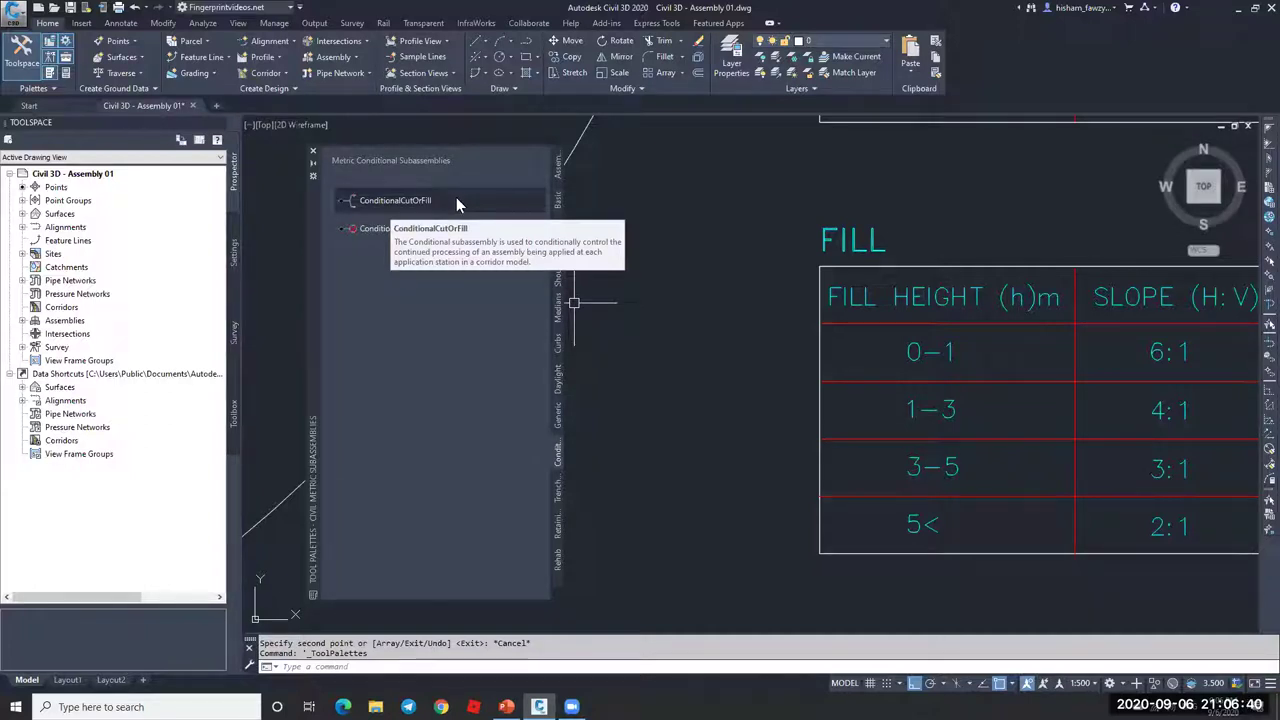
scroll(906, 297, "down", 5)
scroll(948, 287, "up", 5)
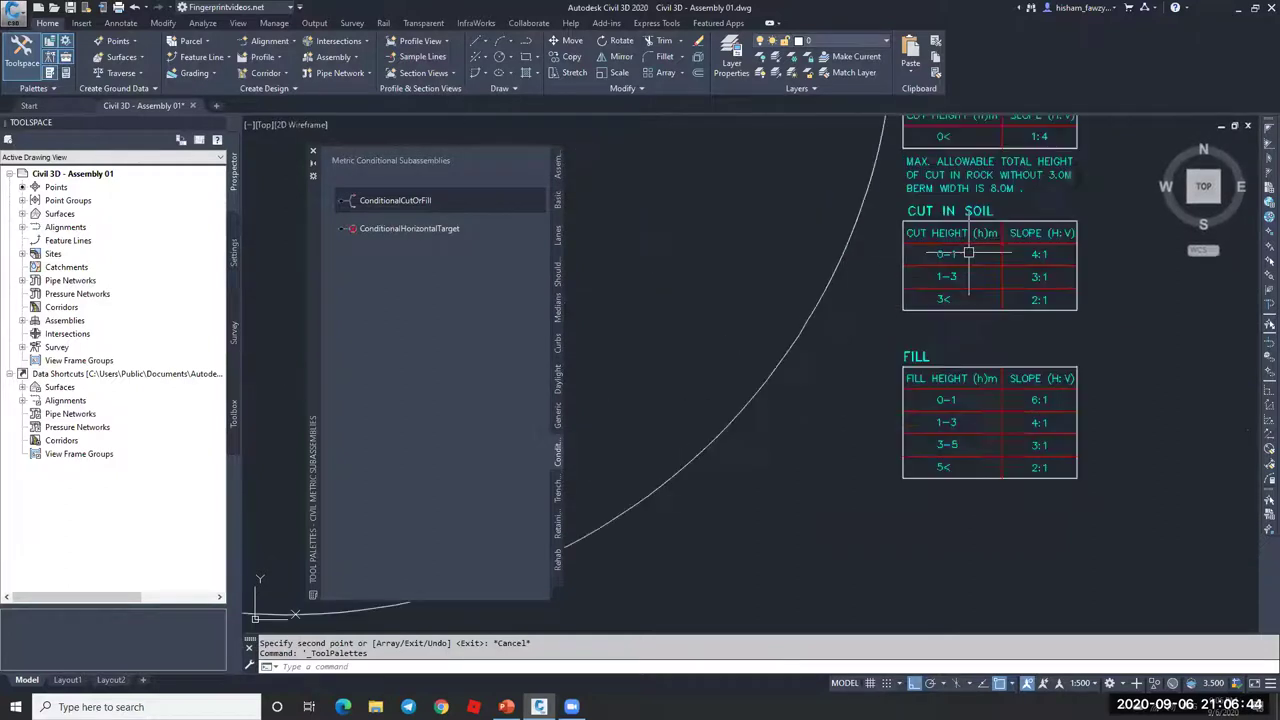
scroll(921, 266, "up", 2)
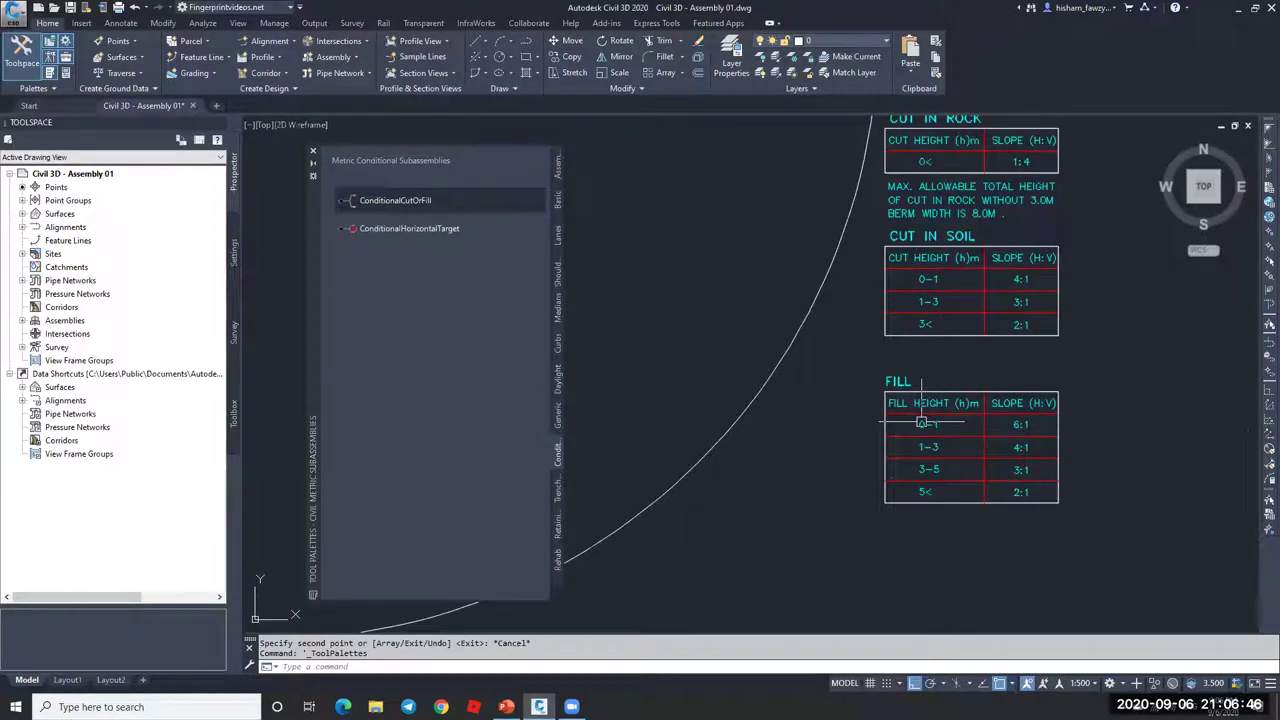
scroll(971, 385, "down", 2)
scroll(945, 402, "up", 2)
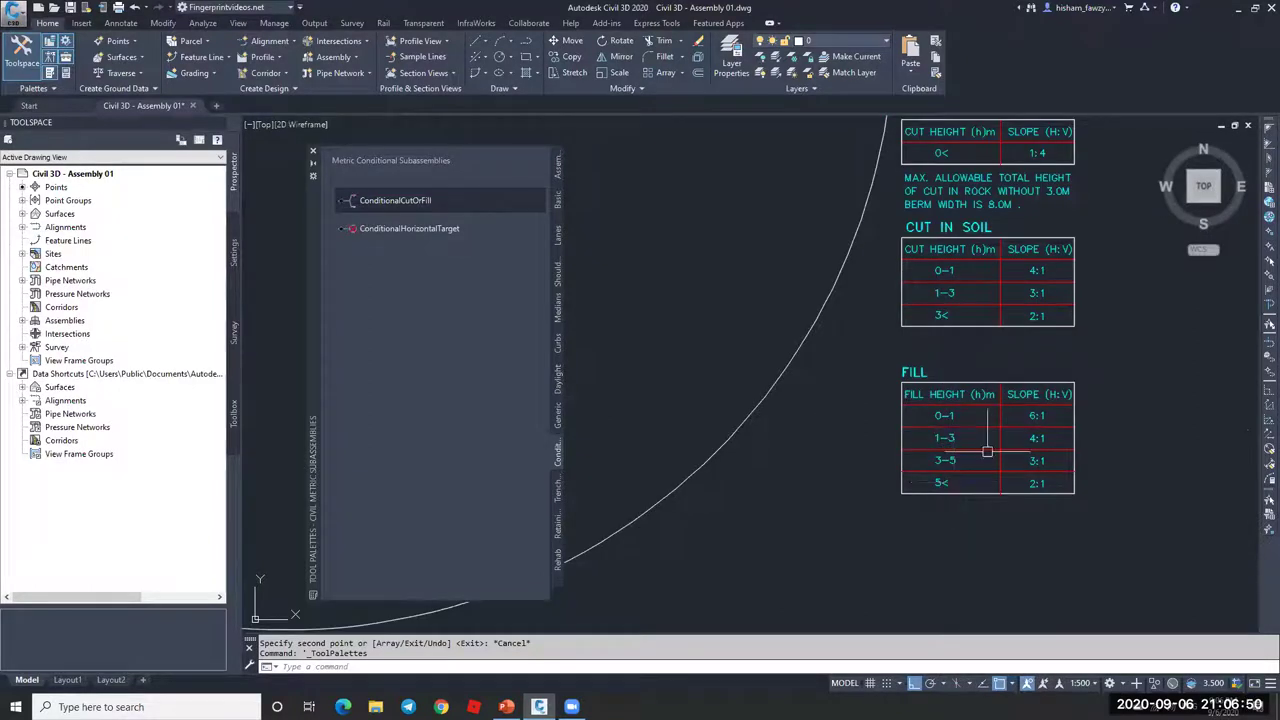
scroll(1000, 430, "down", 3)
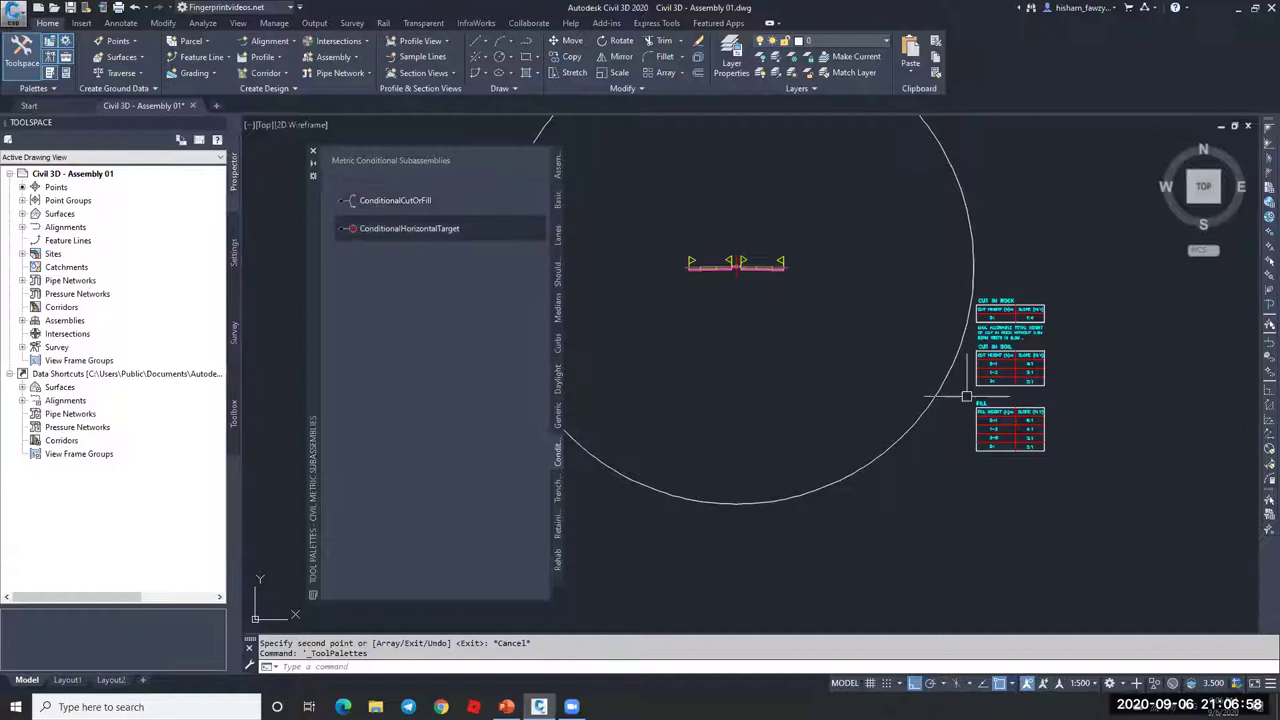
scroll(970, 393, "up", 4)
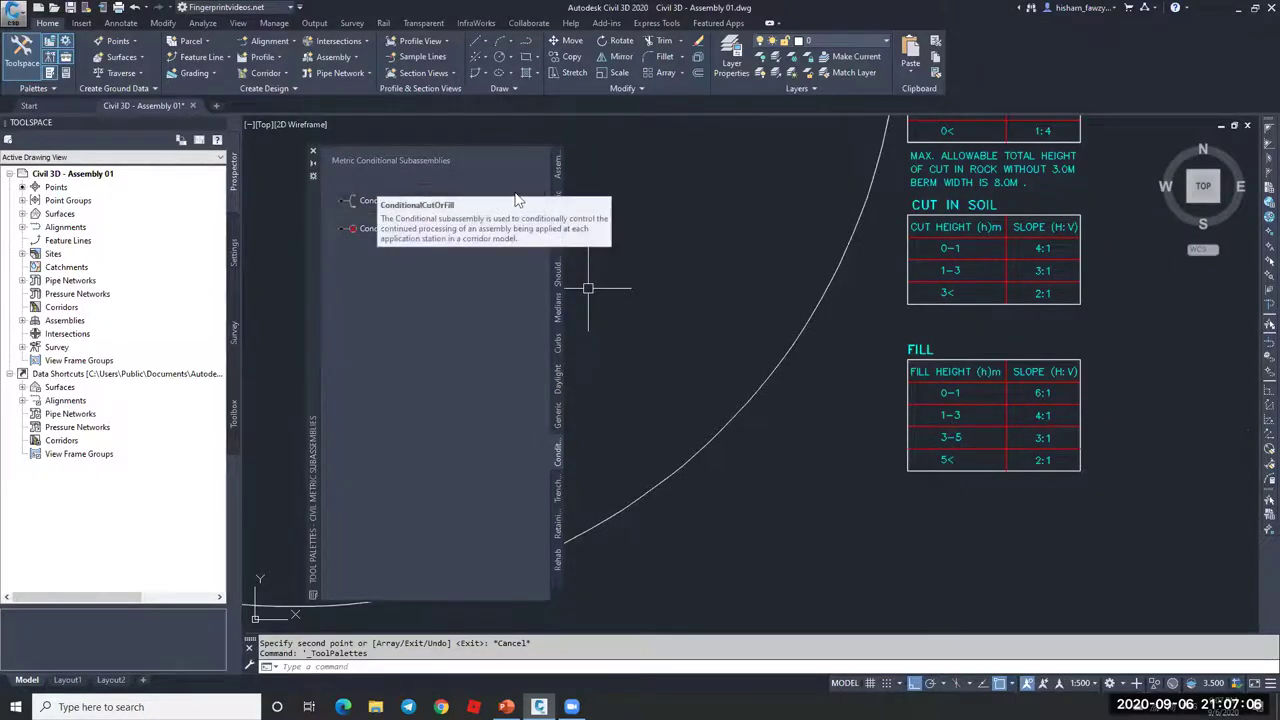
Step: Start a ConditionalCutOrFill subassembly with Layout Width 5.000 m and Type set to Fill
left_click(366, 201)
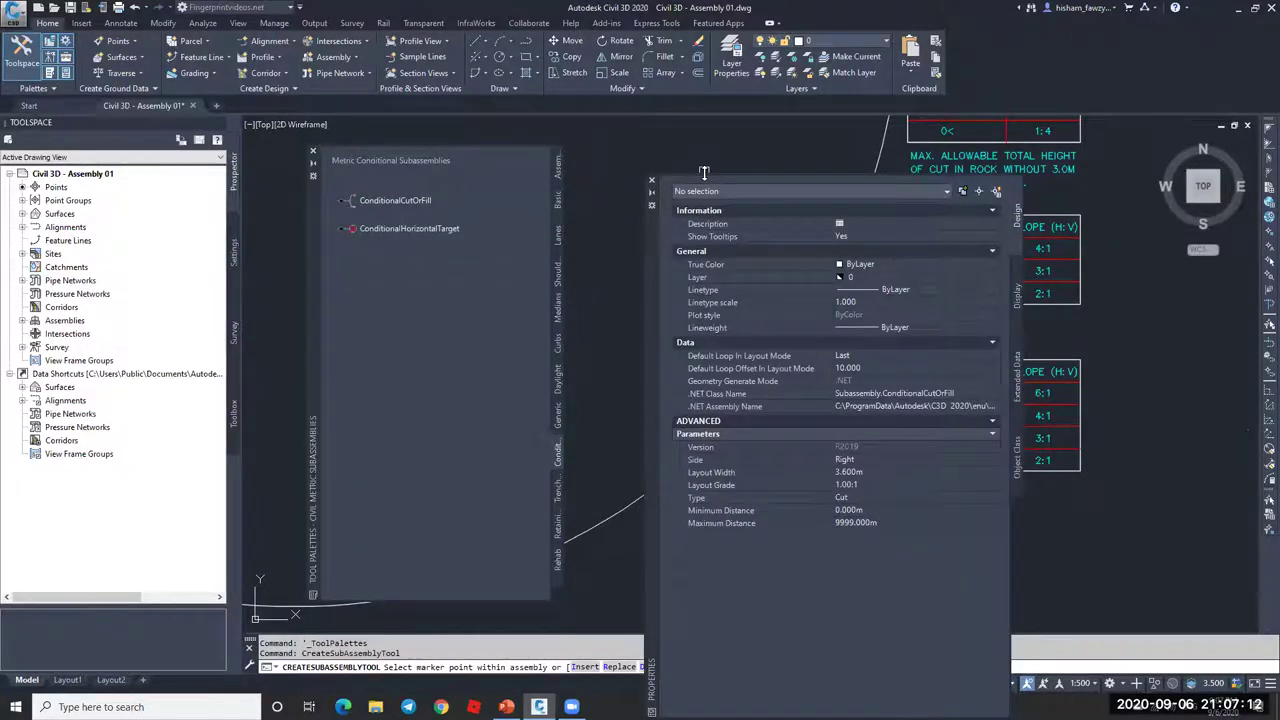
mouse_move(683, 398)
left_mouse_down()
mouse_move(675, 551)
mouse_move(535, 359)
mouse_move(525, 368)
left_mouse_up()
scroll(1100, 300, "up", 5)
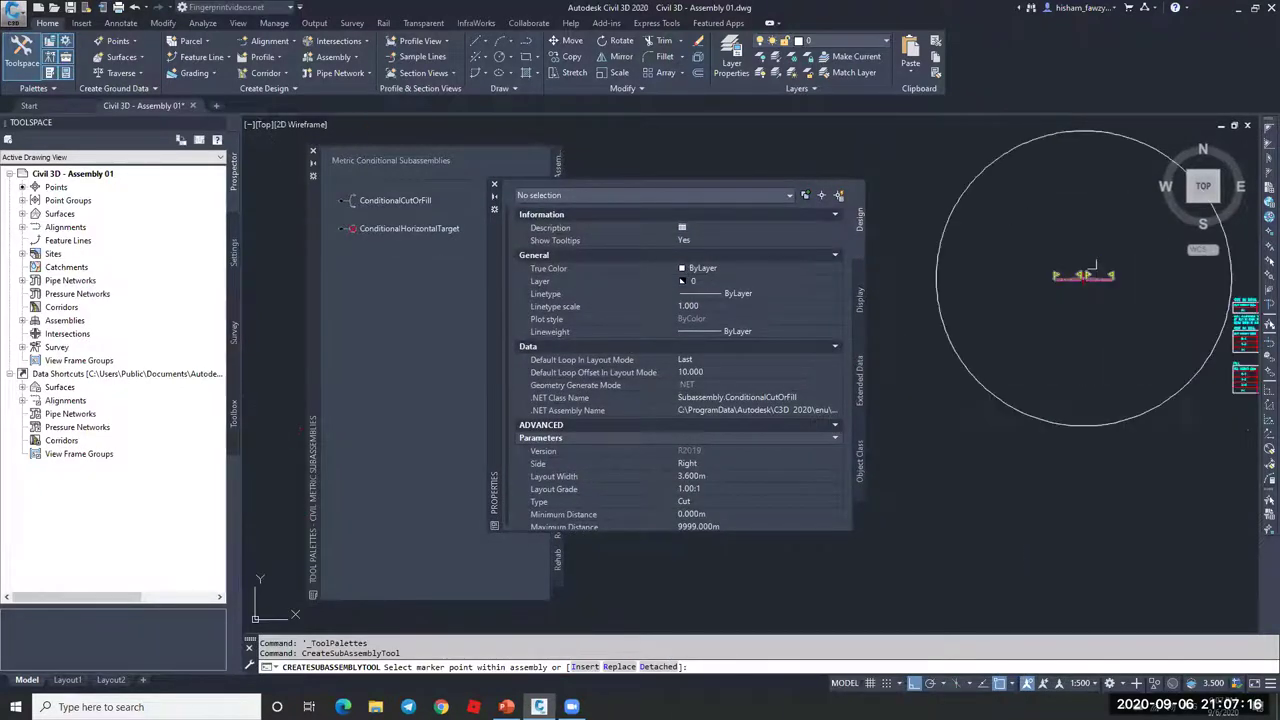
left_click(709, 477)
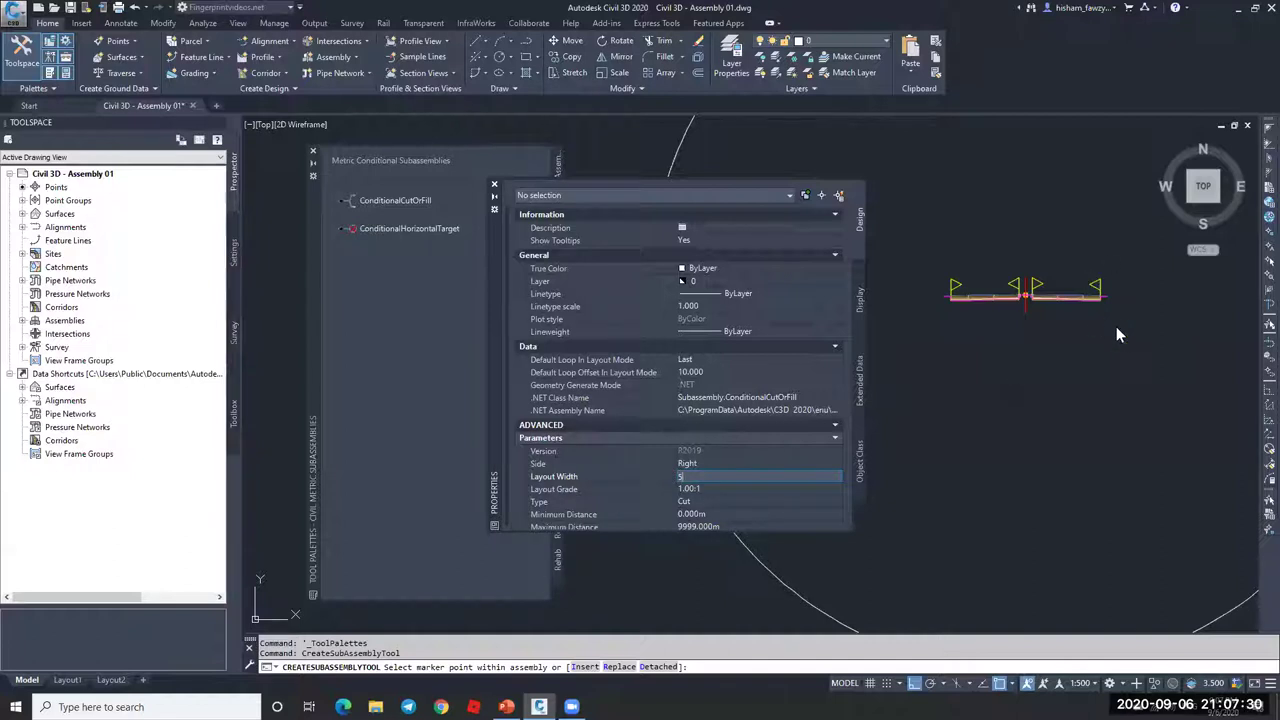
left_click(710, 488)
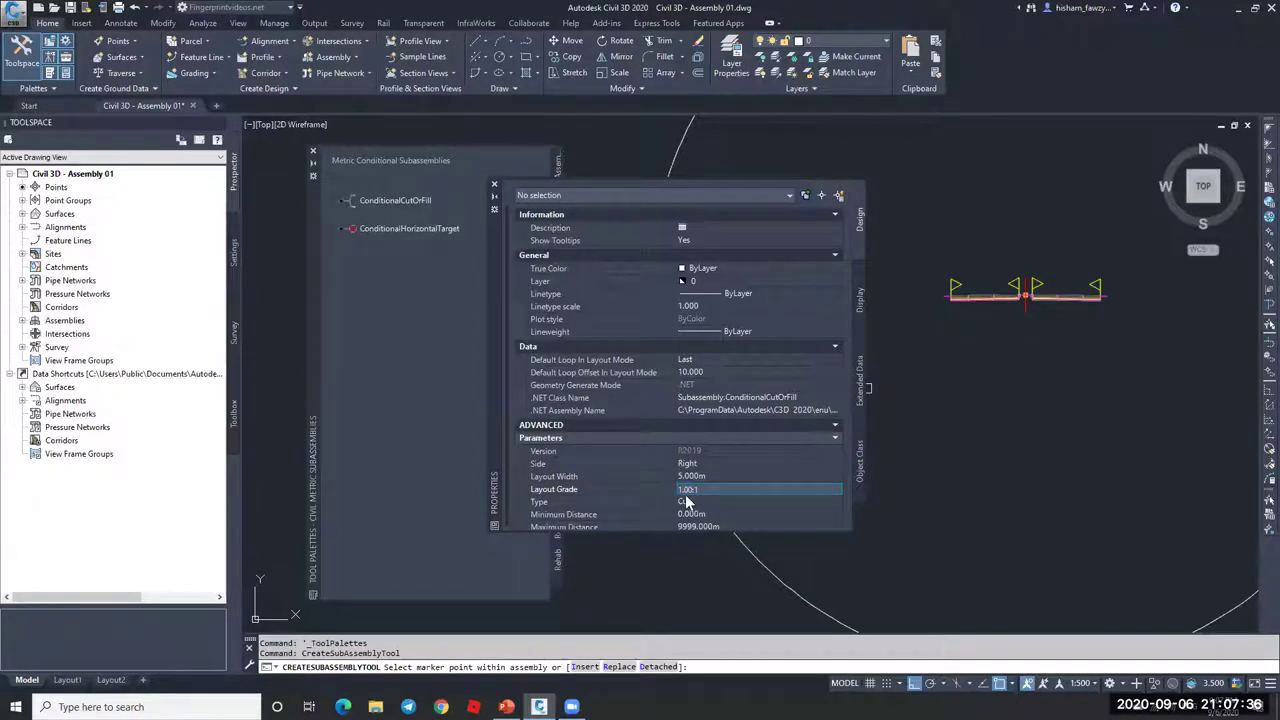
left_click(705, 502)
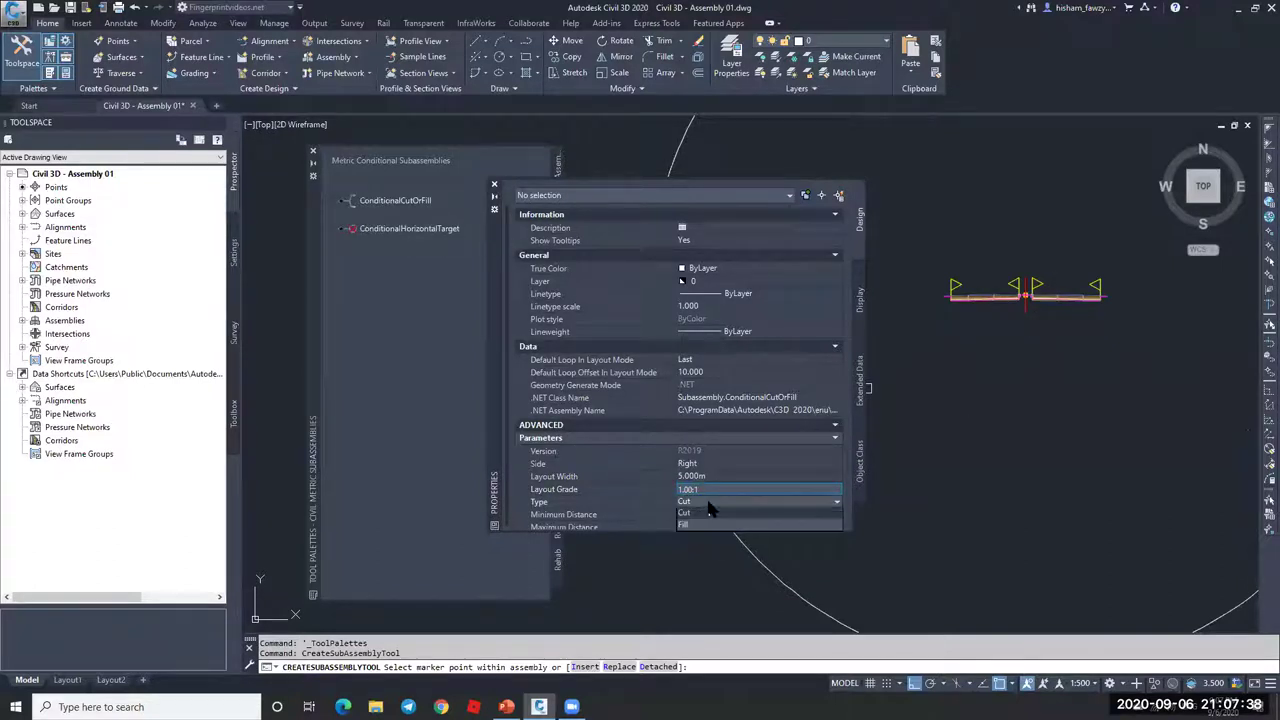
left_click(706, 524)
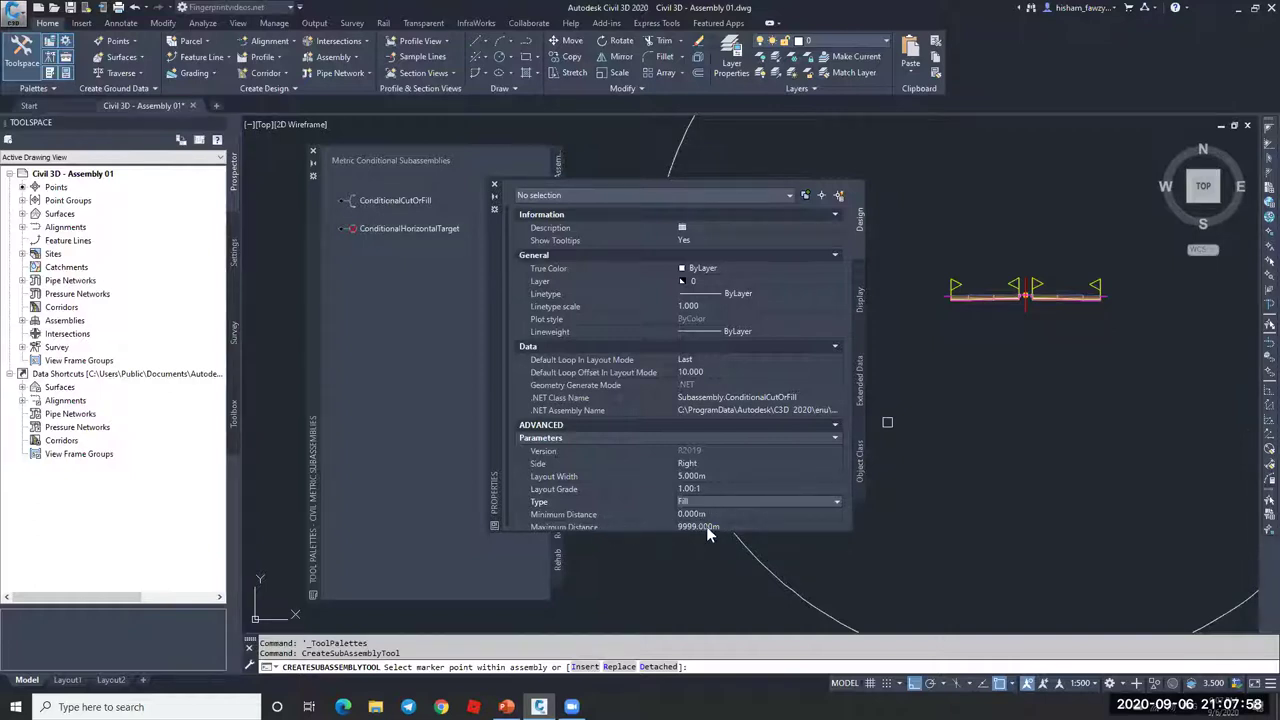
scroll(729, 510, "down", 1)
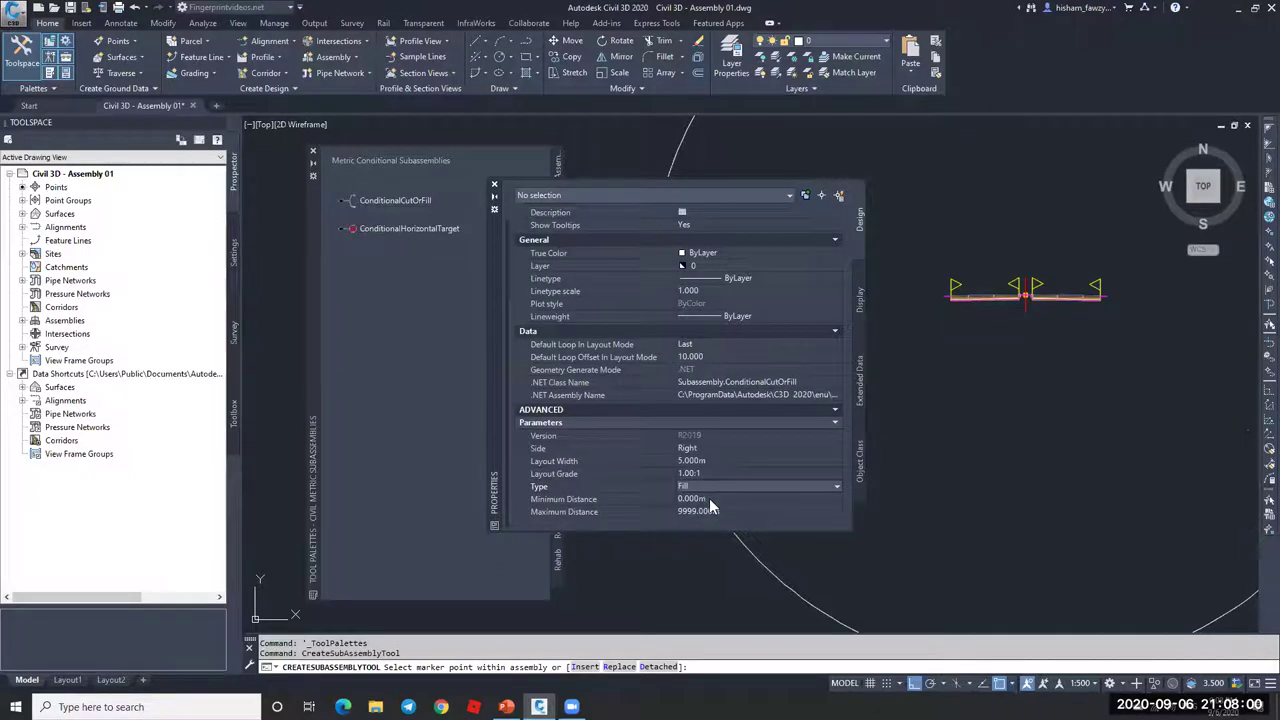
Step: Set its Maximum Distance to 5 and attach it to the assembly's right end
left_click(728, 498)
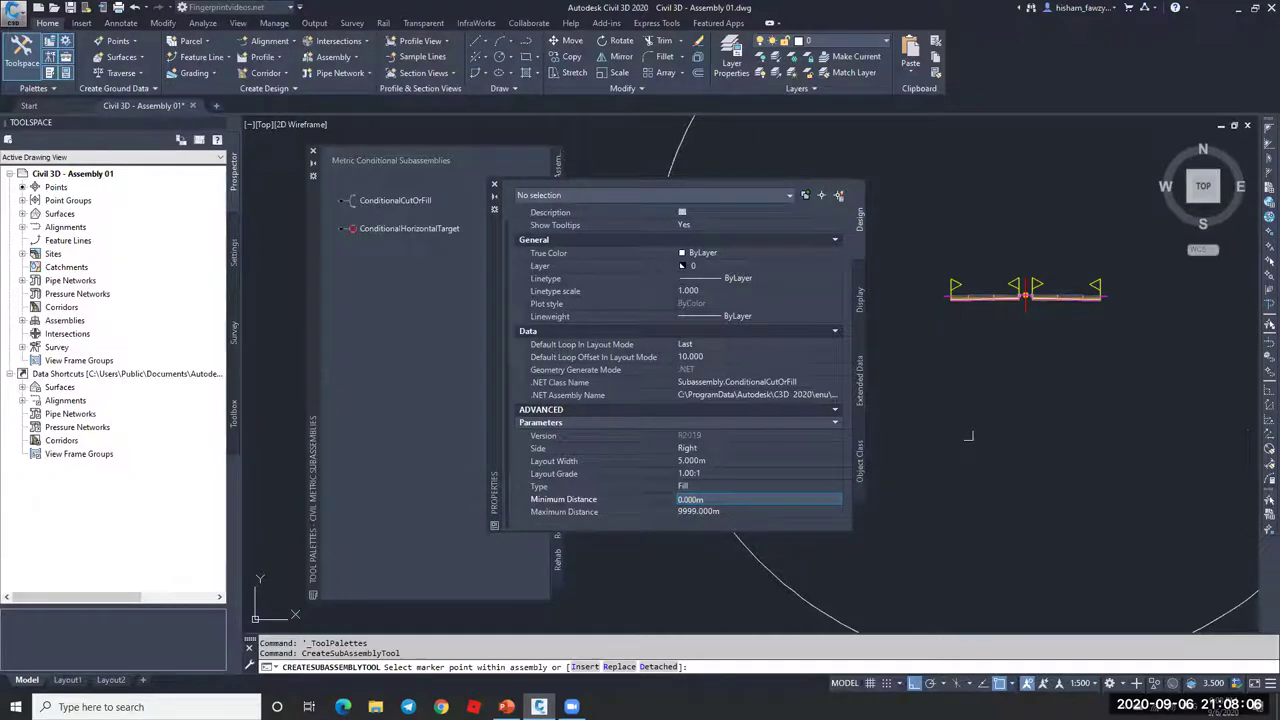
scroll(985, 392, "down", 3)
scroll(1030, 405, "up", 3)
scroll(1030, 405, "up", 3)
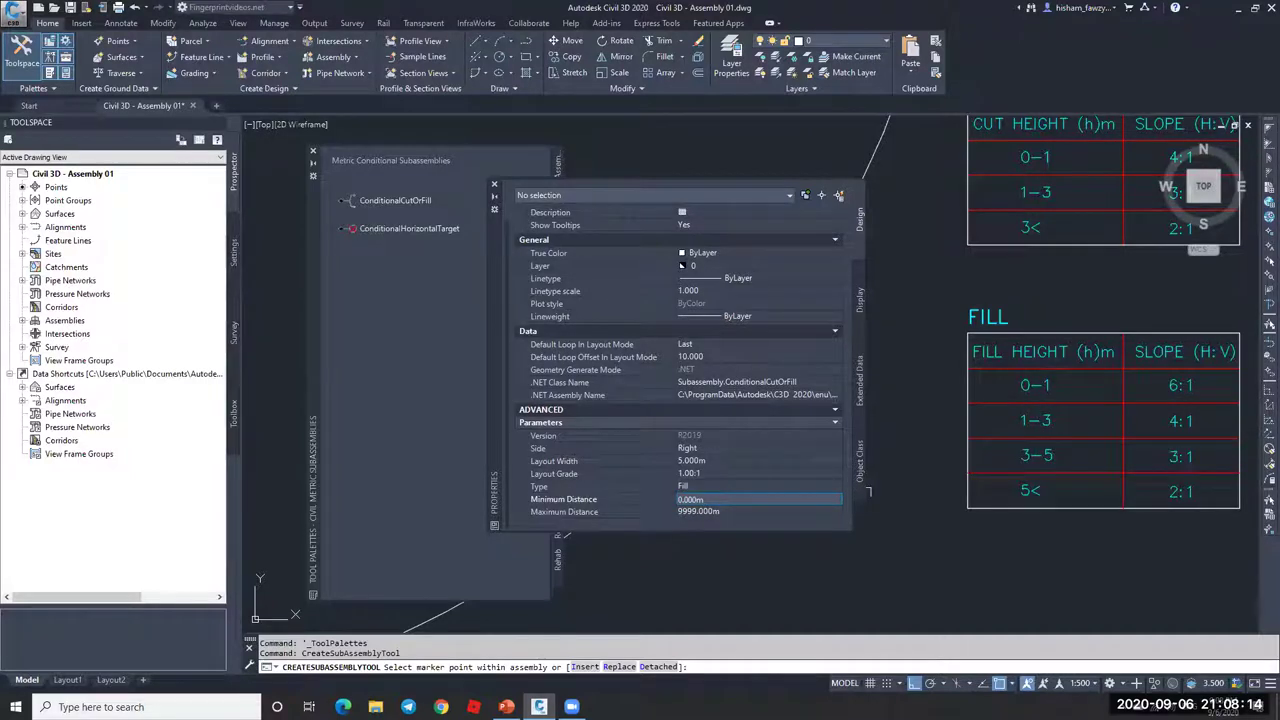
left_click(728, 513)
type("5")
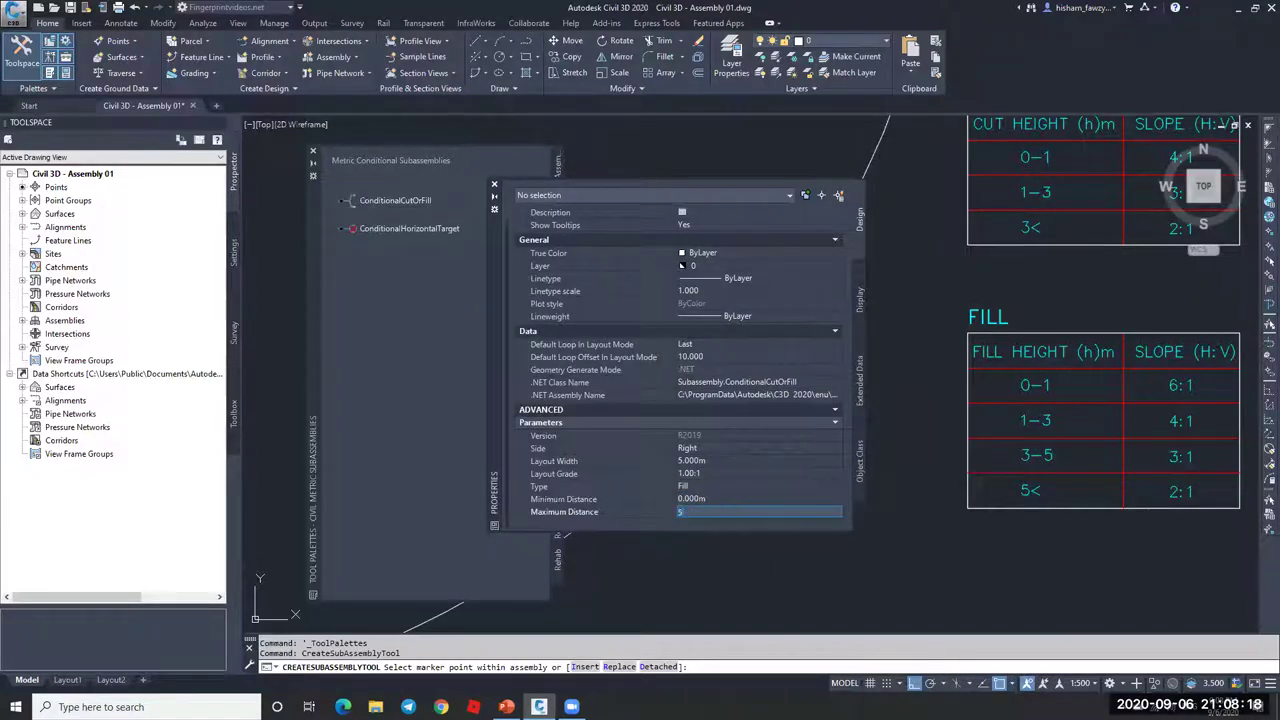
key("Return")
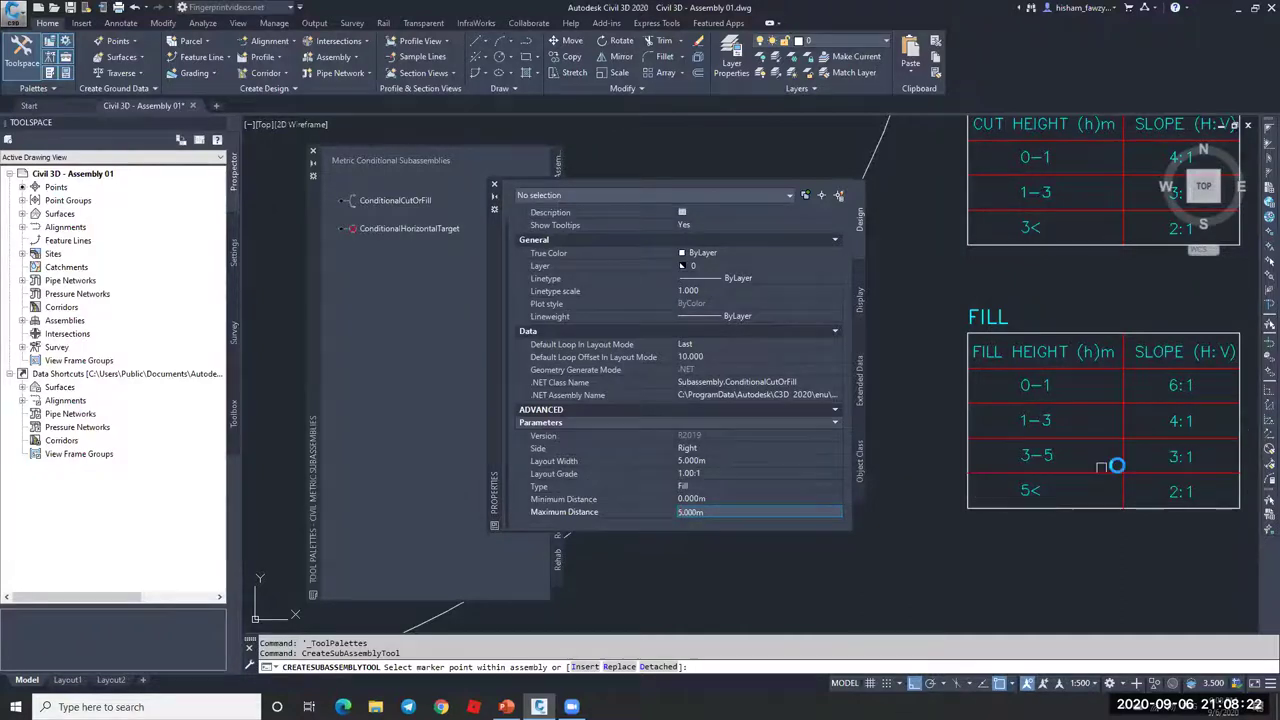
scroll(1118, 466, "down", 5)
scroll(1098, 470, "up", 5)
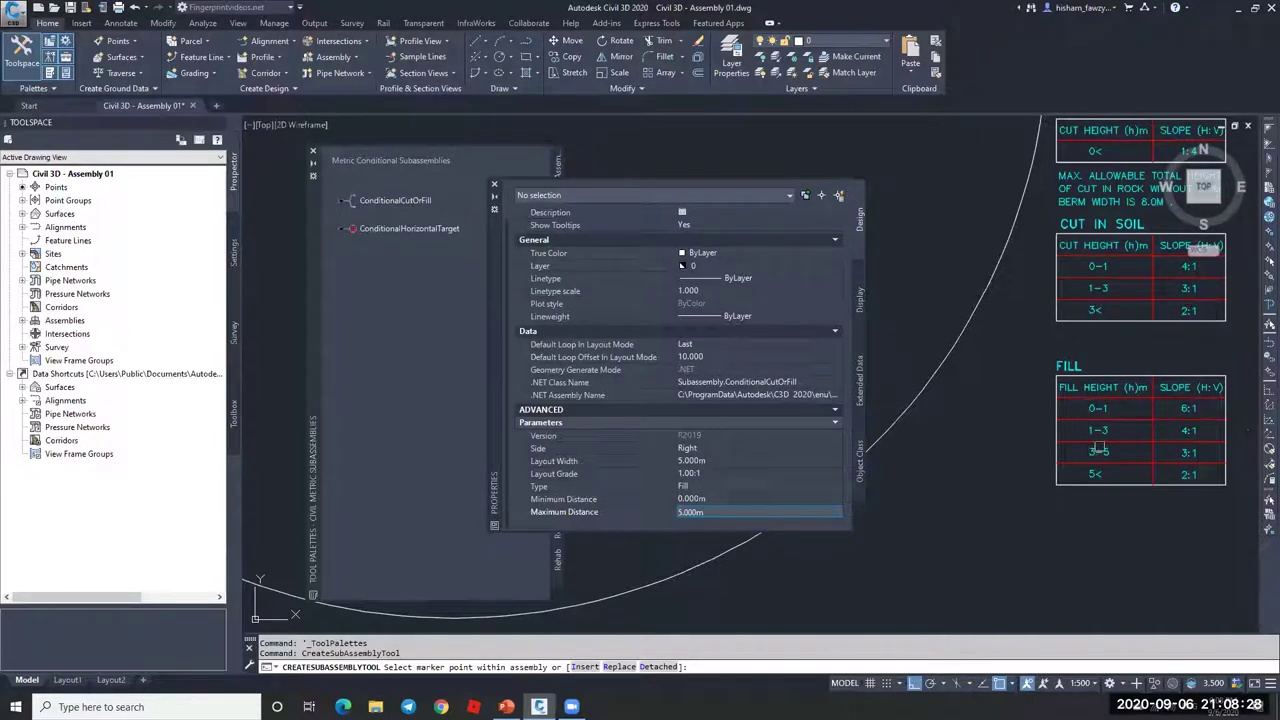
scroll(972, 452, "down", 5)
scroll(920, 393, "up", 5)
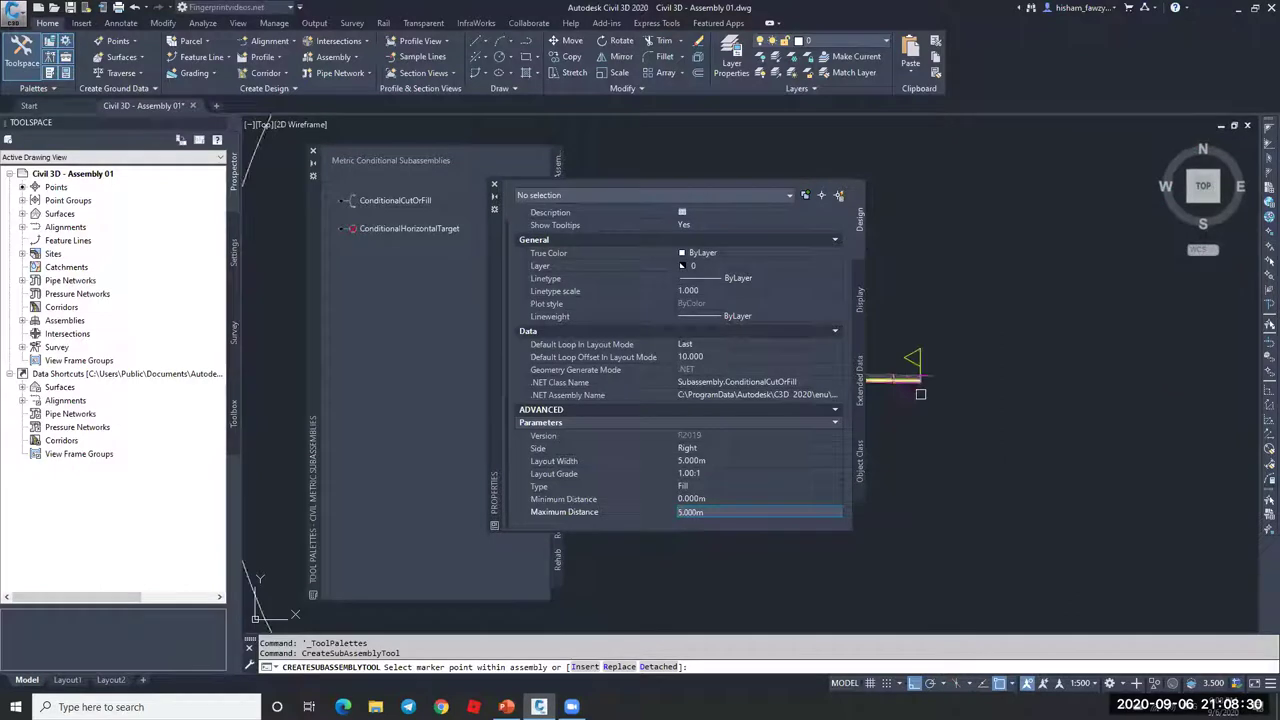
left_click(960, 376)
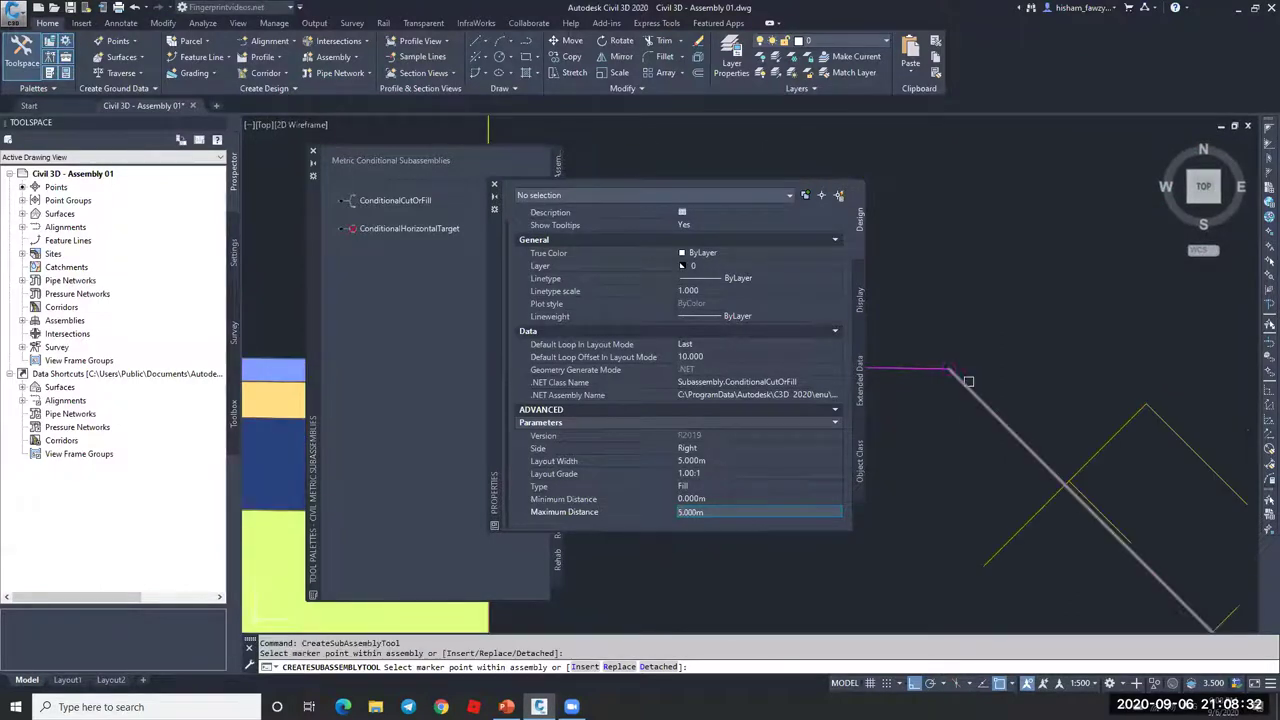
scroll(1010, 378, "down", 3)
Step: Finish placing the conditional subassemblies and check the Fill subassembly's help page
key("Return")
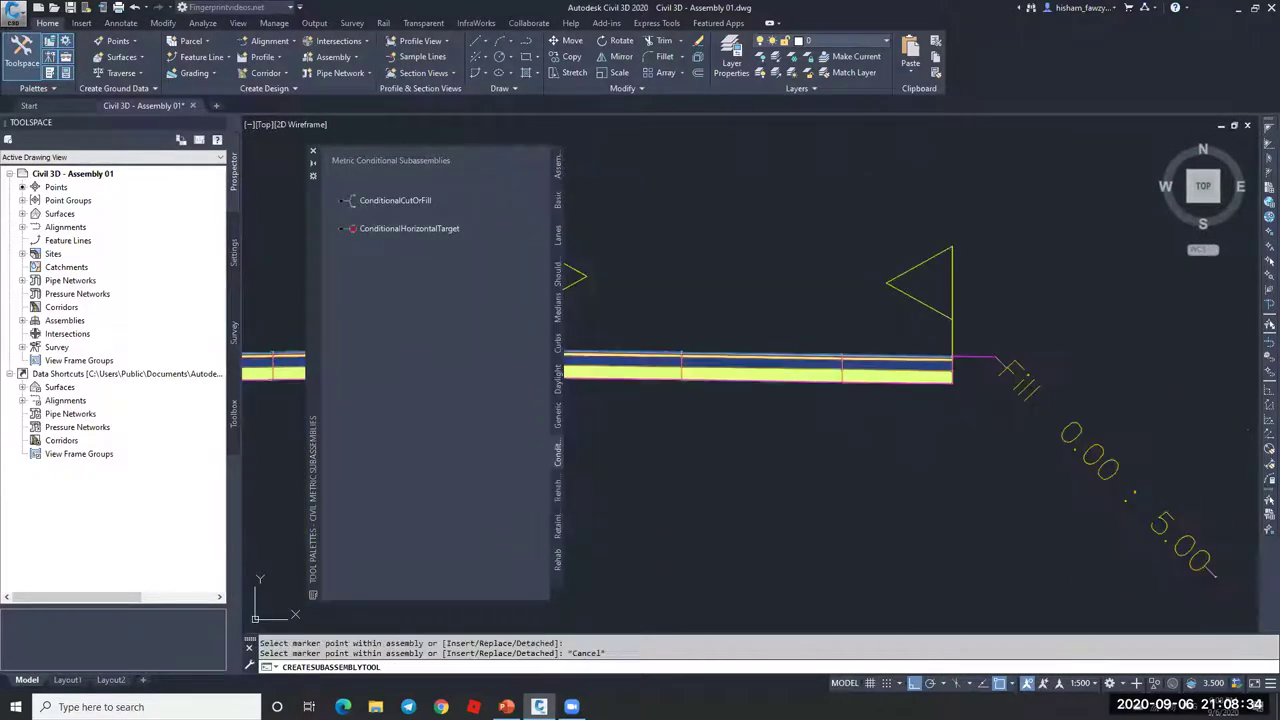
scroll(1010, 380, "up", 3)
scroll(1071, 429, "down", 1)
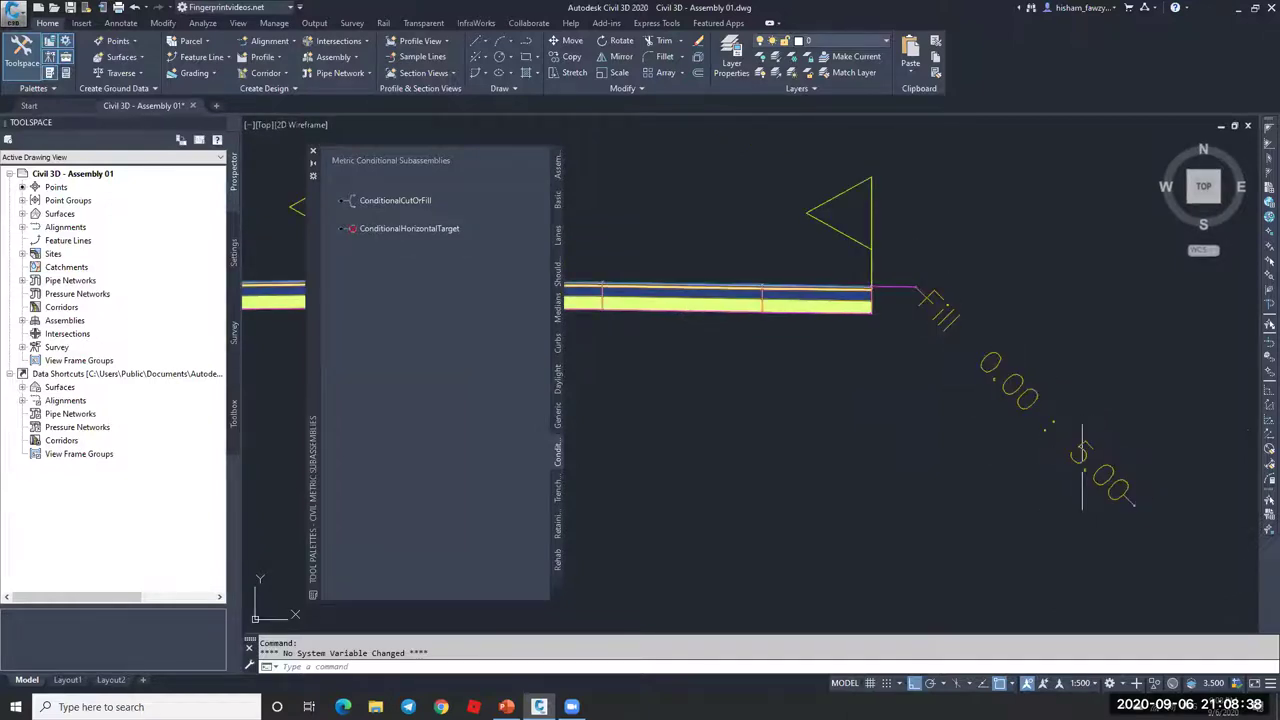
left_click(1080, 458)
key("F1")
left_click(820, 447)
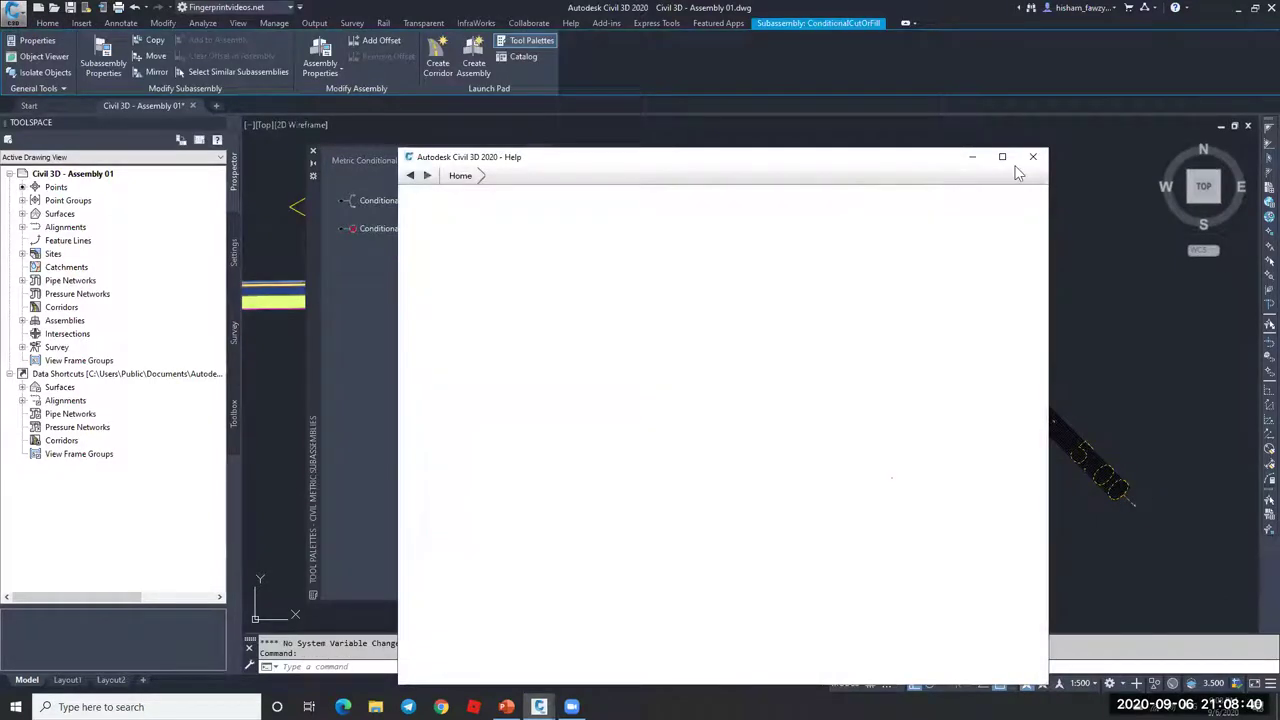
left_click(539, 707)
Step: Change the Fill 0.00 : 5.00 subassembly's Layout Width from 5 to 10 m
key("ctrl+1")
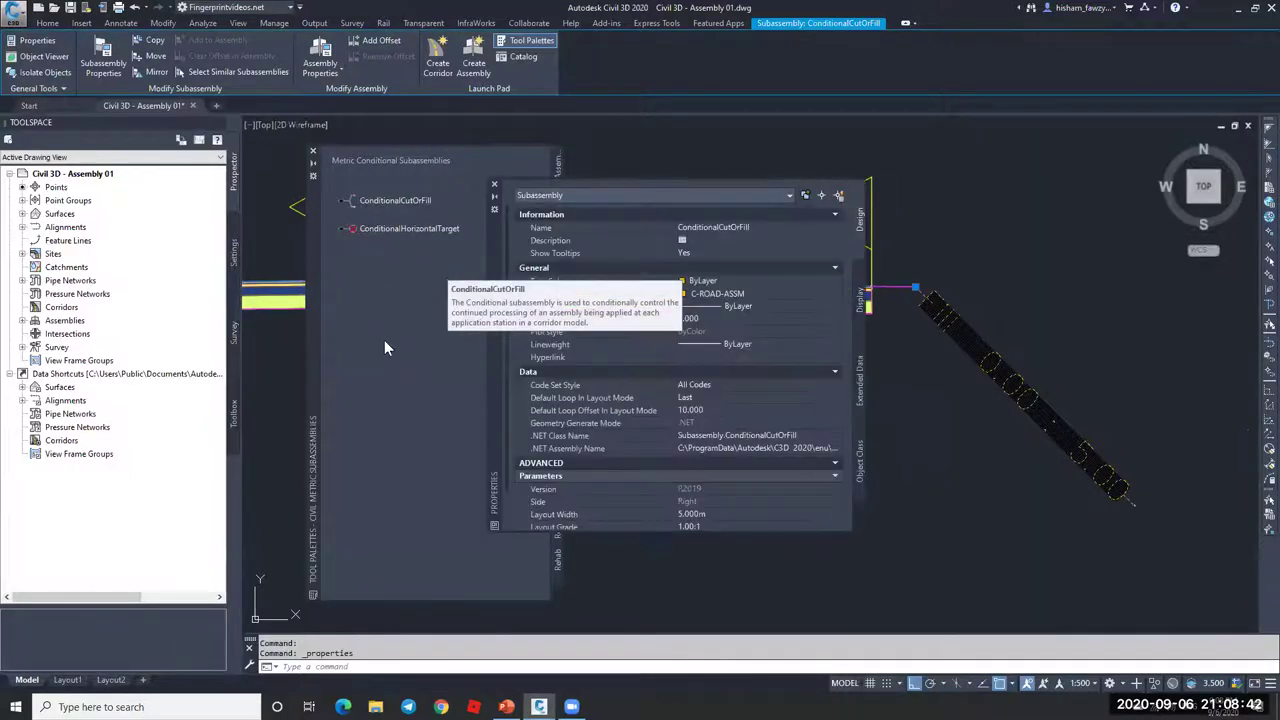
left_click(716, 461)
type("10")
key("Tab")
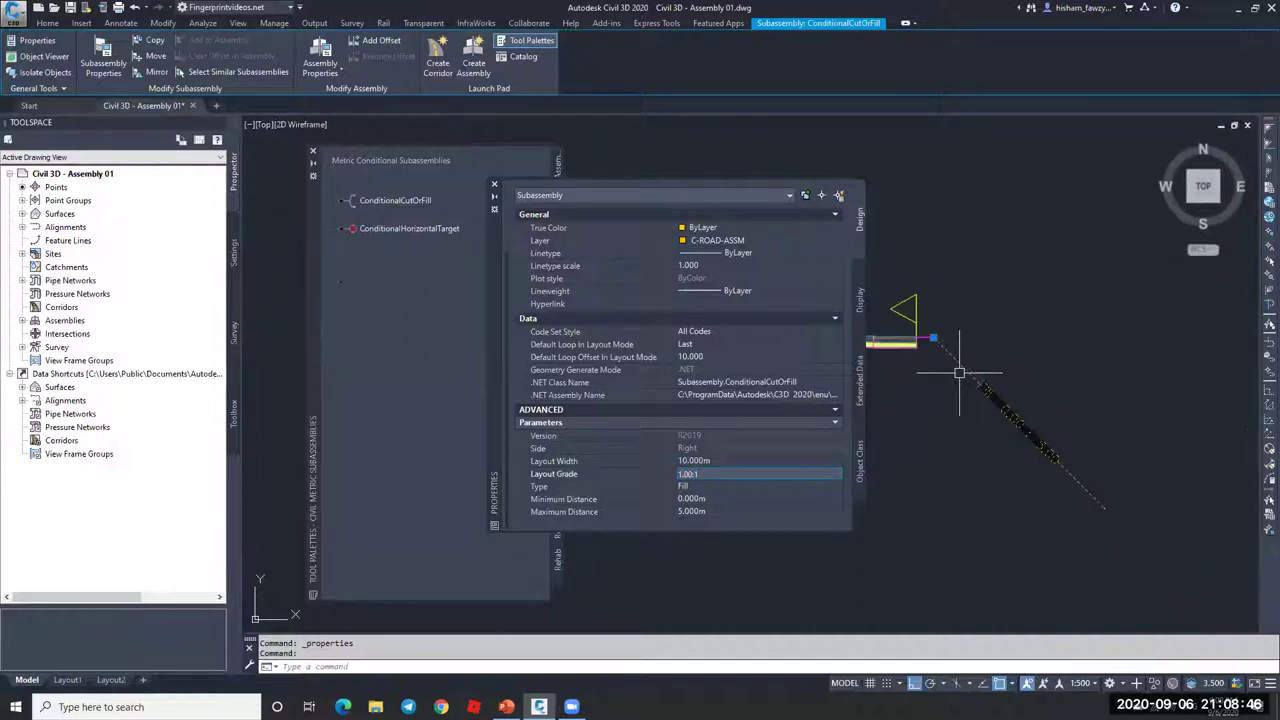
key("Escape")
scroll(1131, 491, "up", 4)
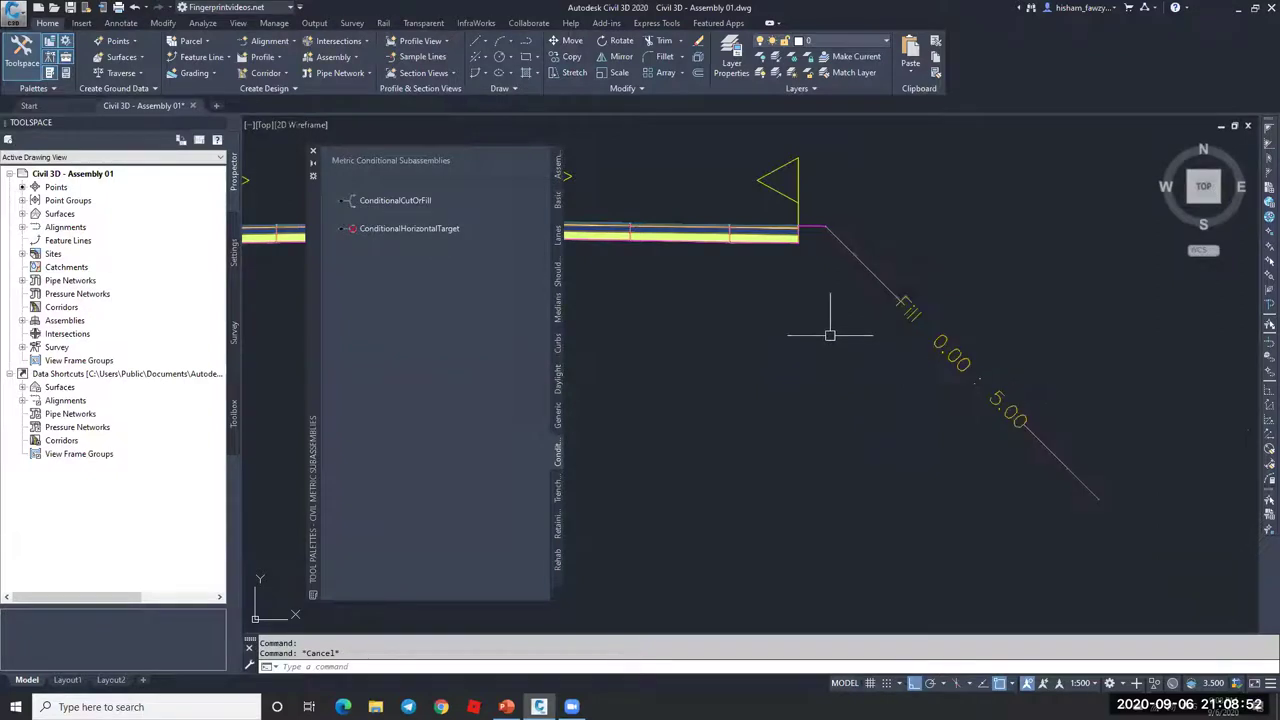
Step: Pick DaylightGeneral from the Daylight palette for placement
left_click(557, 378)
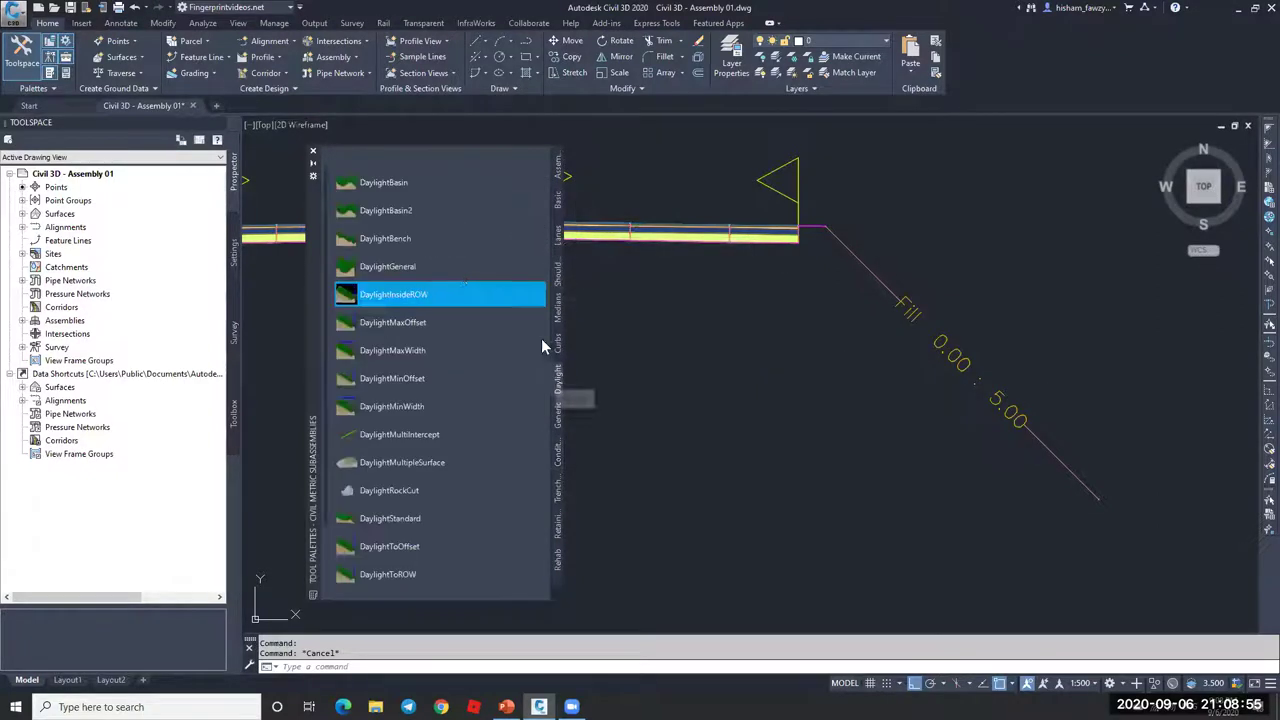
left_click(420, 266)
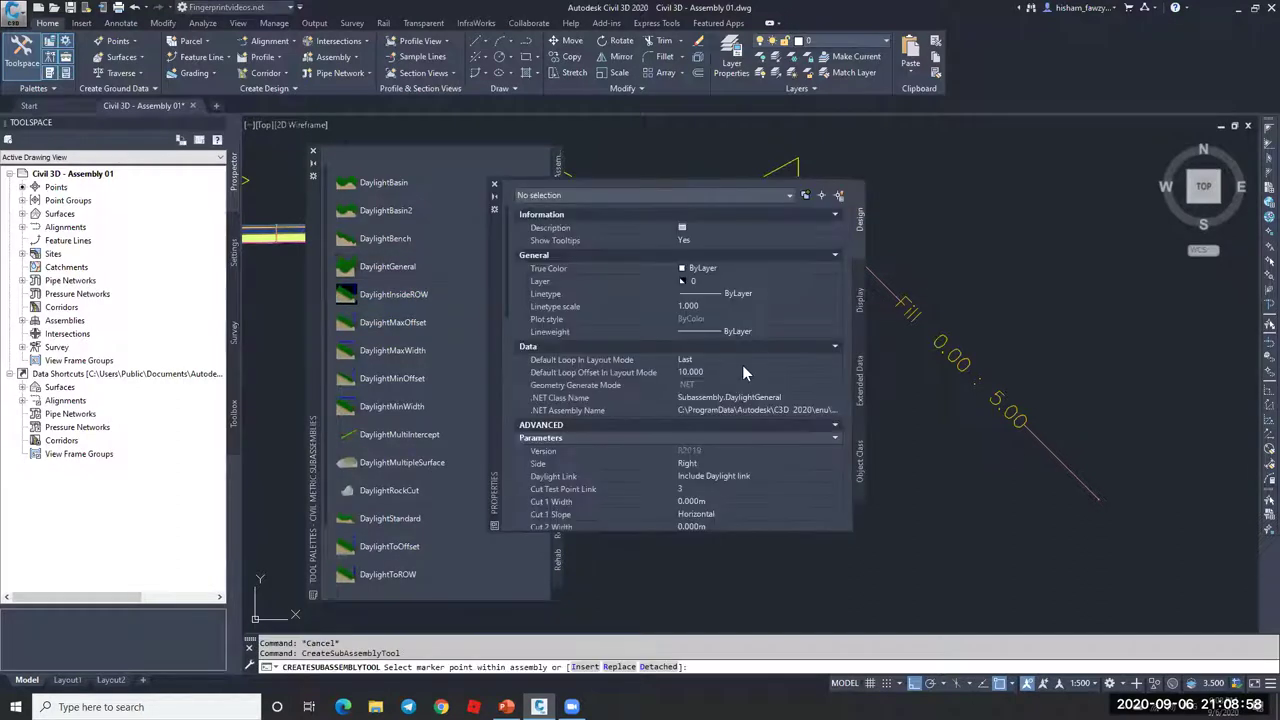
scroll(680, 435, "down", 3)
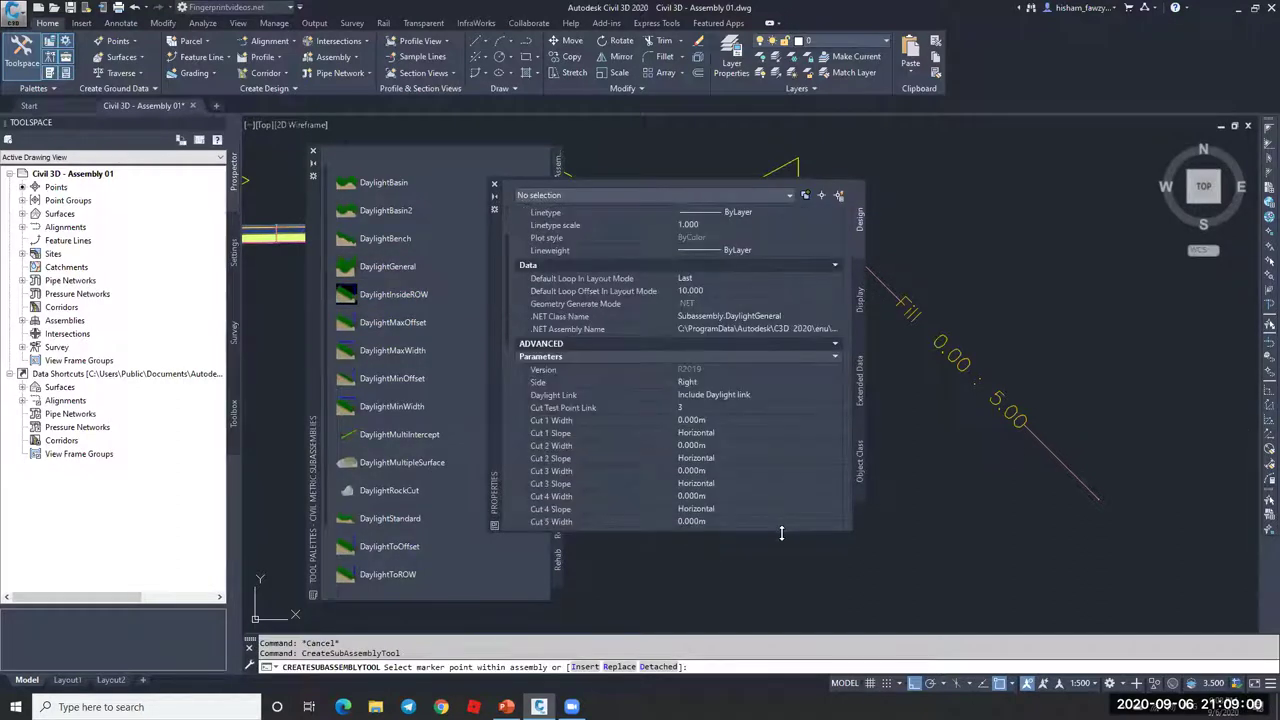
left_click_drag(782, 560, 782, 614)
scroll(733, 439, "down", 3)
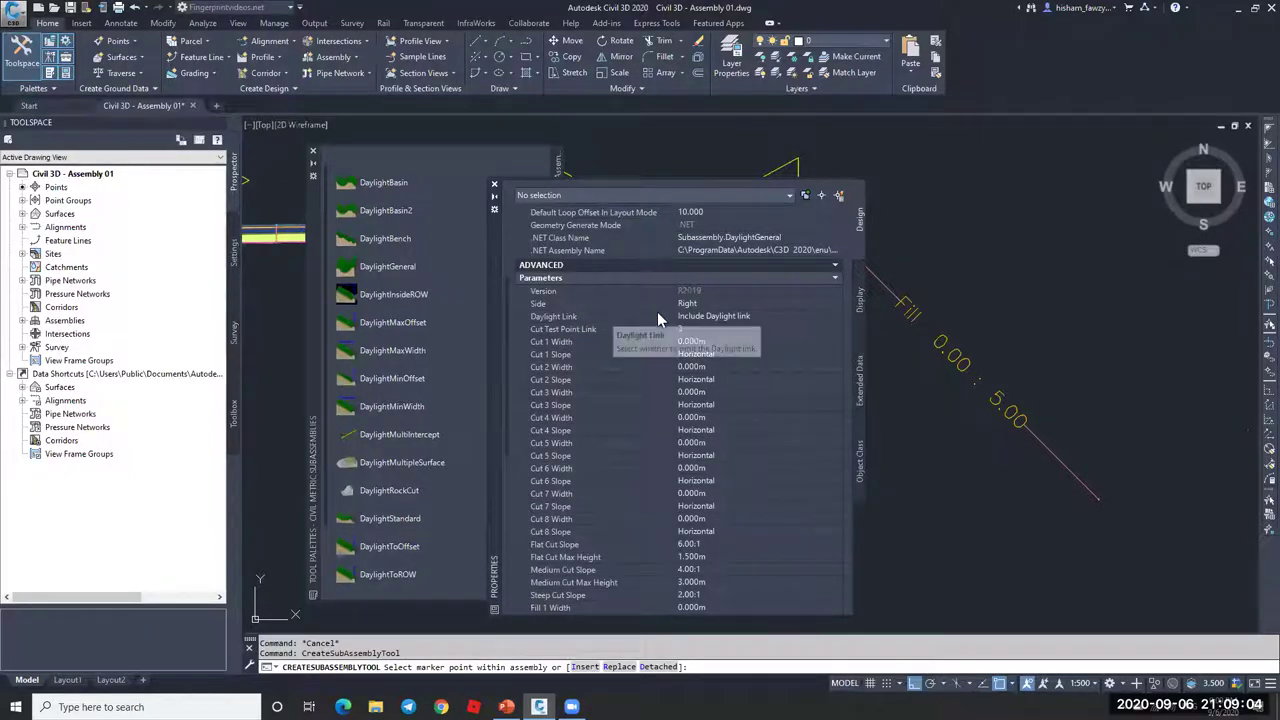
scroll(640, 400, "down", 6)
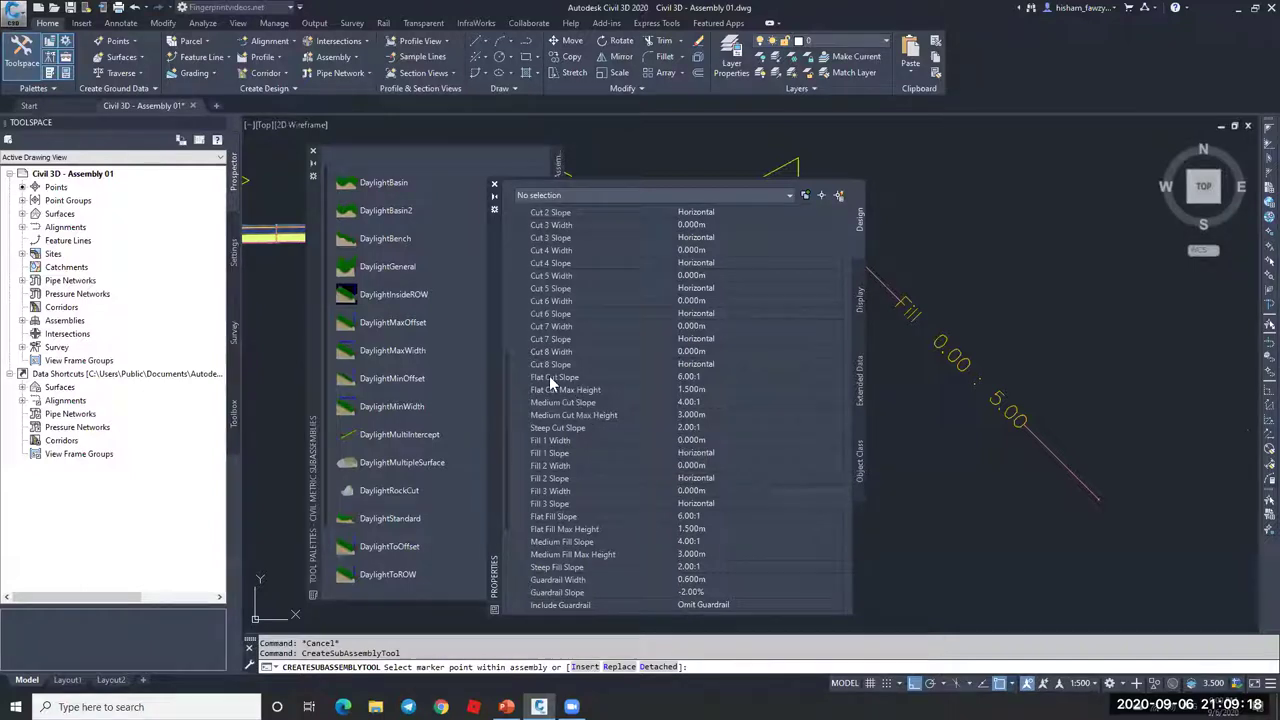
Step: Review the flat and medium cut maximum heights and the steep cut slope, leaving them unchanged
left_click(640, 392)
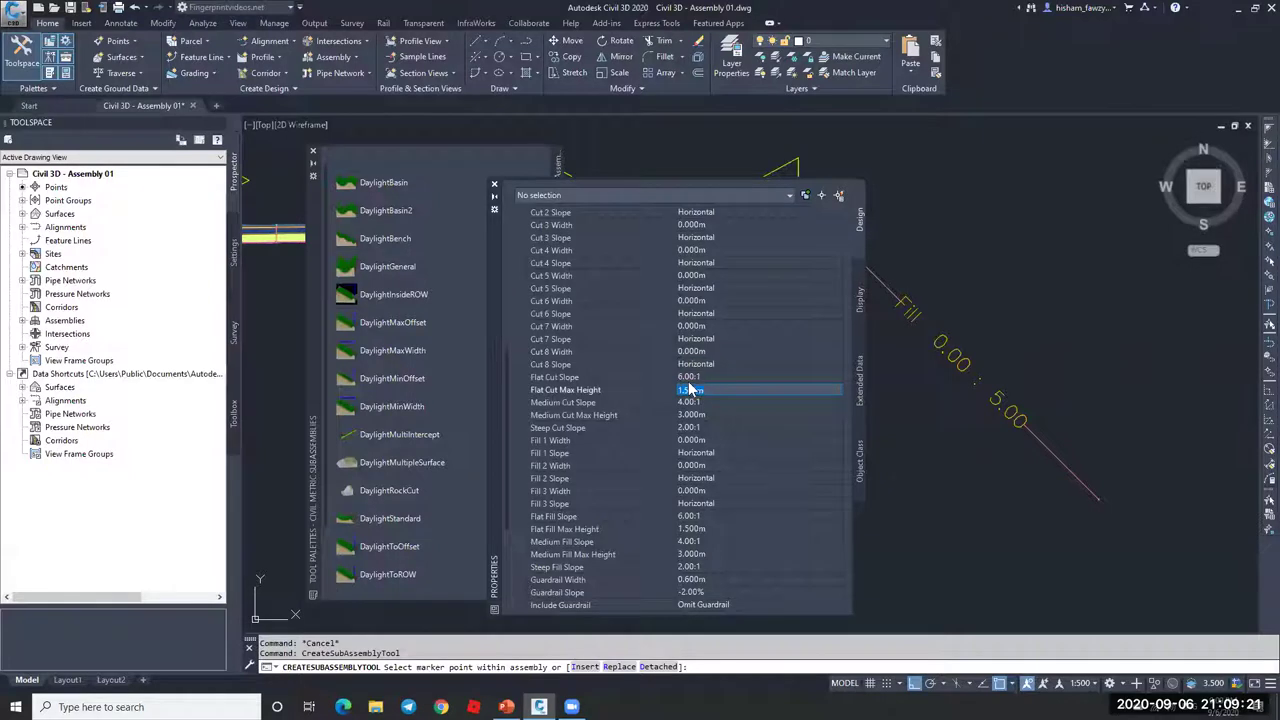
left_click(626, 415)
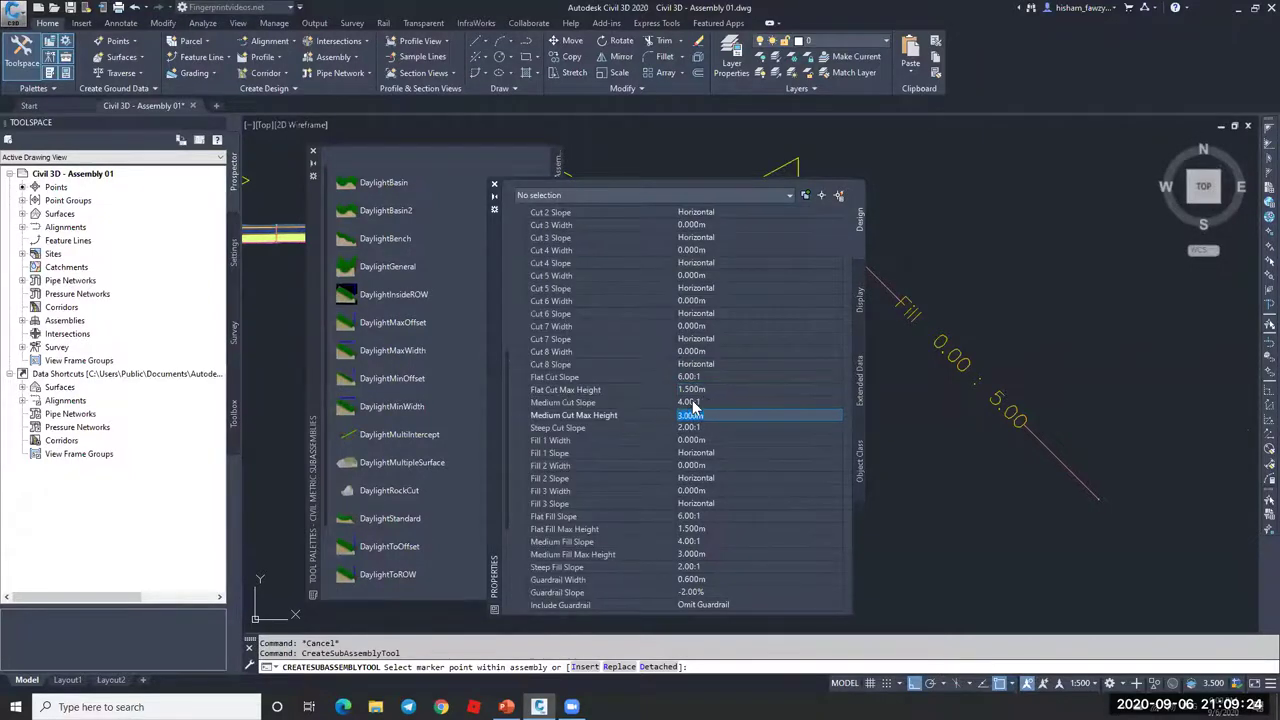
left_click(622, 429)
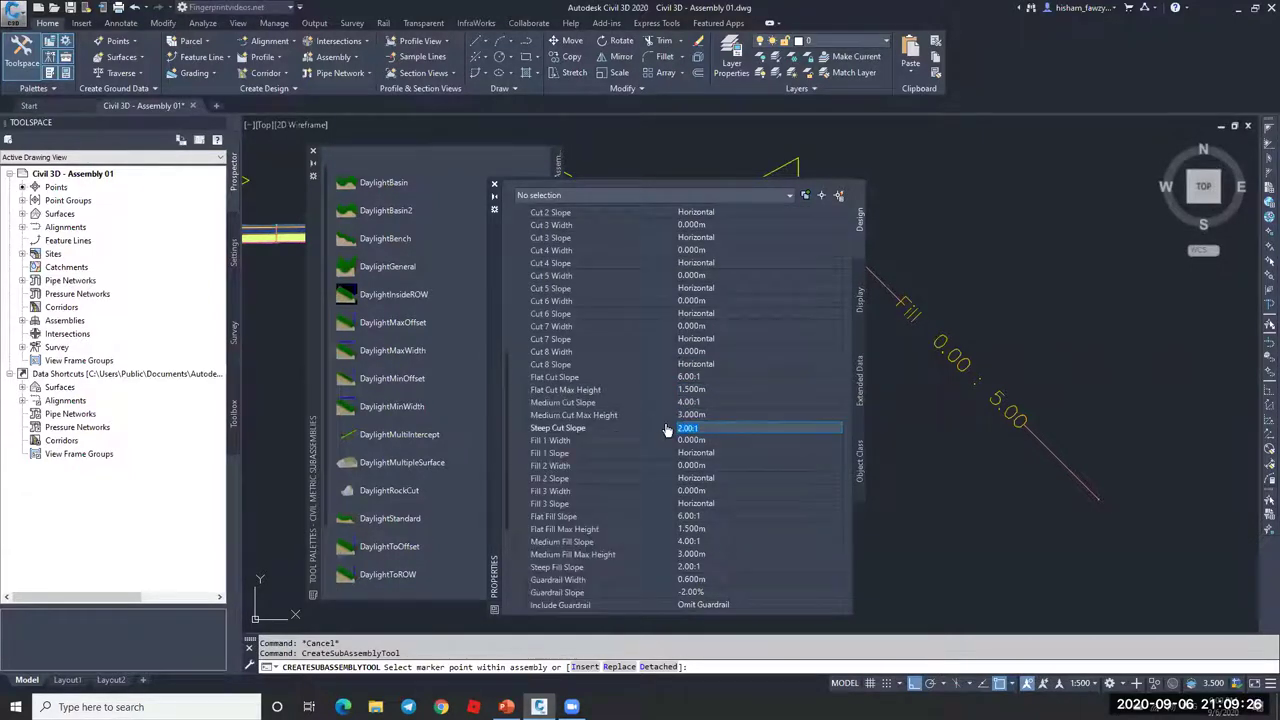
left_click(667, 430)
left_click(668, 423)
Step: Review the flat, medium and steep fill slopes and their maximum heights
scroll(650, 392, "down", 2)
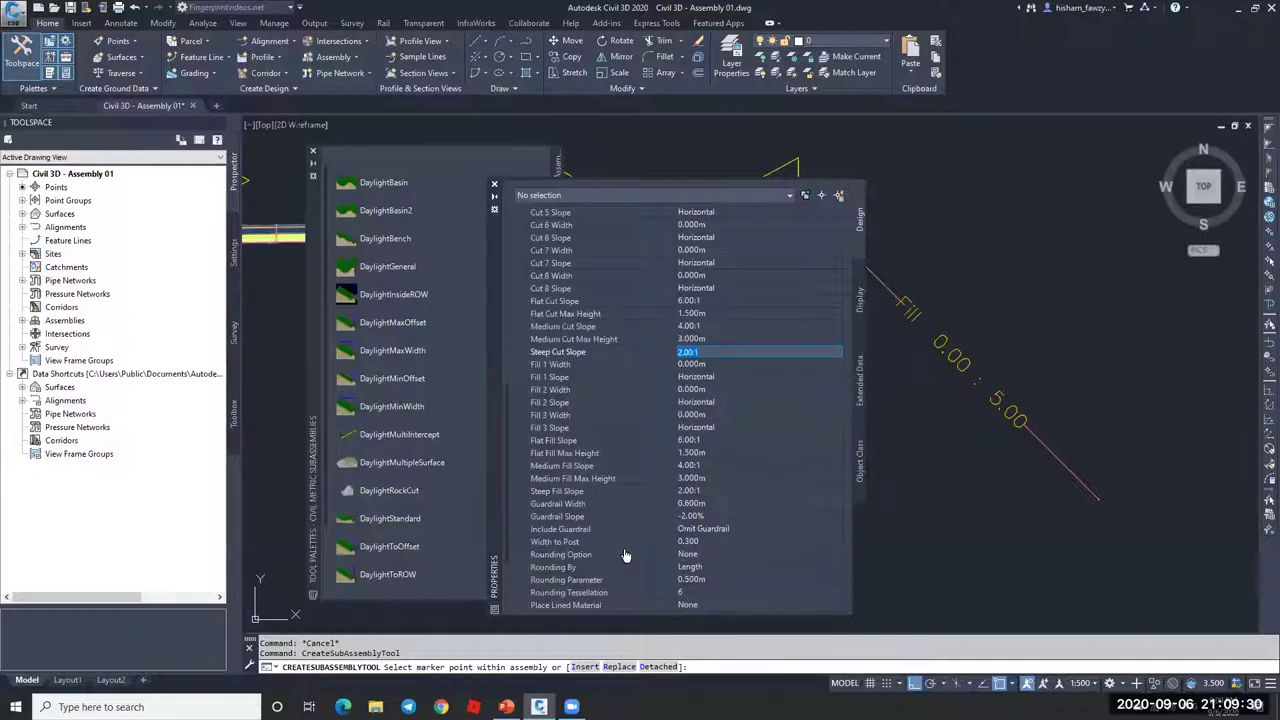
left_click(628, 442)
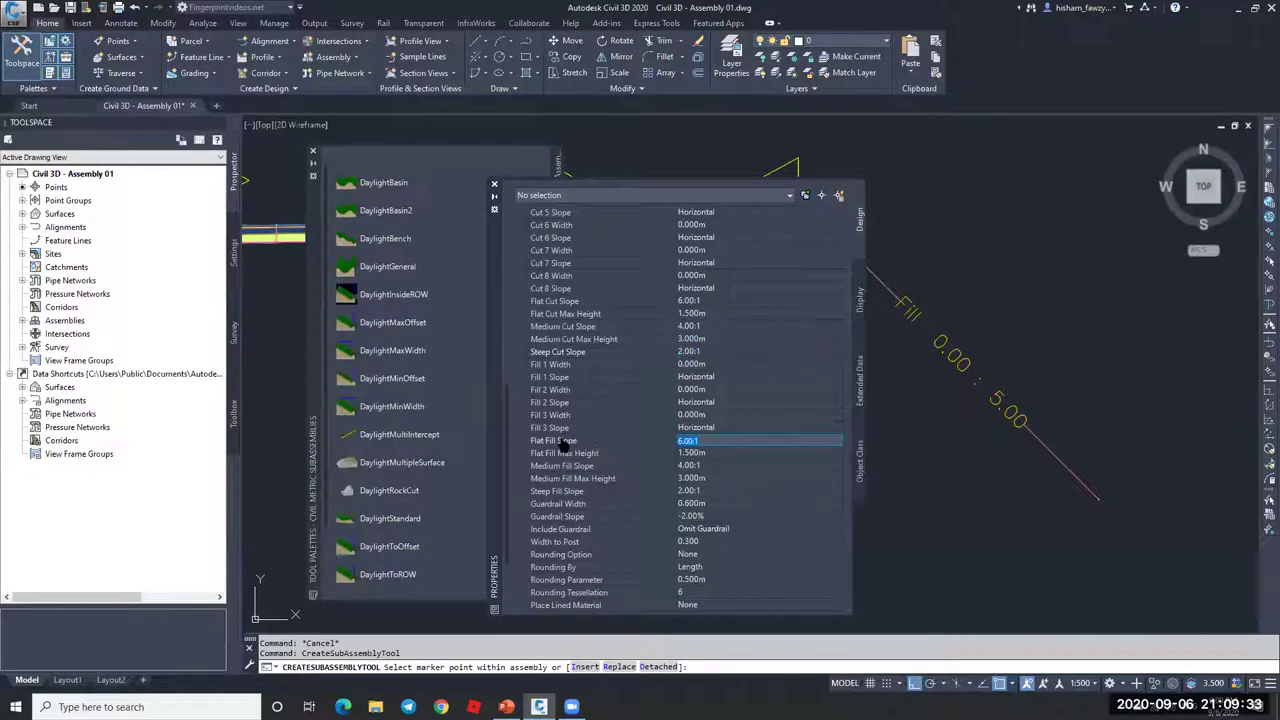
left_click(622, 454)
left_click(648, 467)
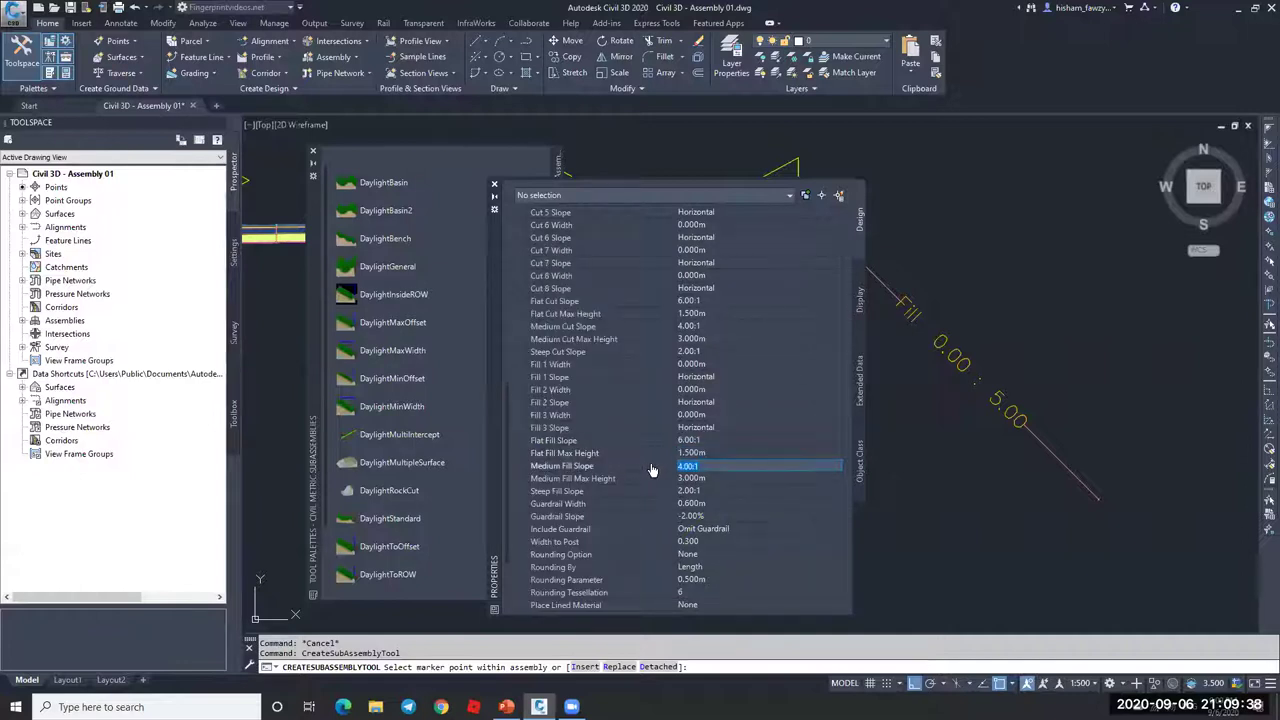
left_click(652, 478)
left_click(631, 493)
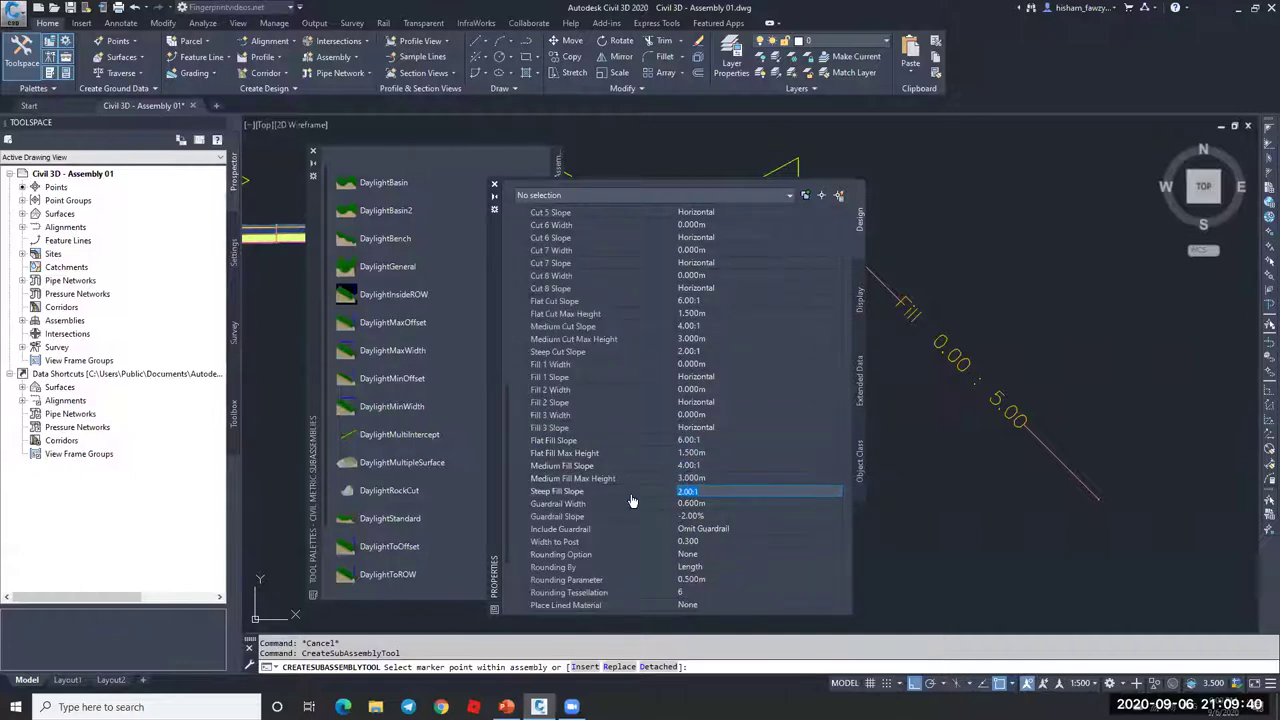
scroll(1000, 390, "down", 4)
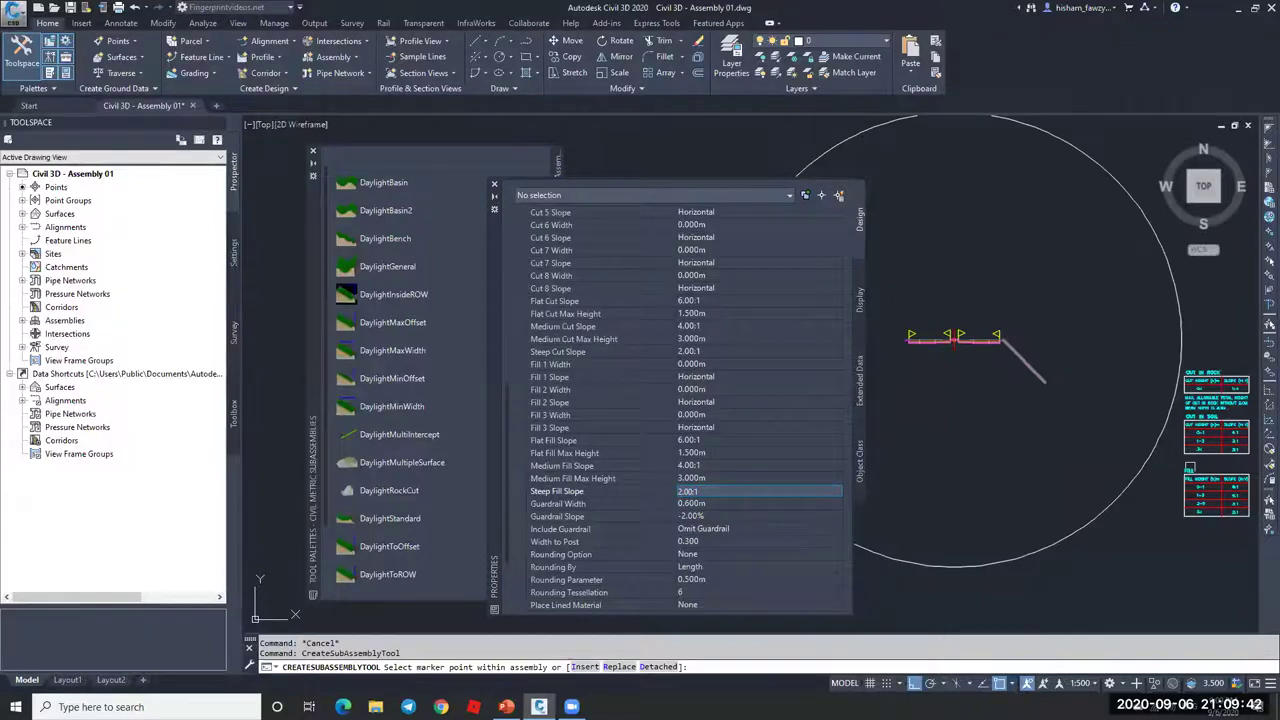
scroll(1180, 488, "up", 5)
scroll(1181, 488, "up", 3)
scroll(1057, 383, "down", 3)
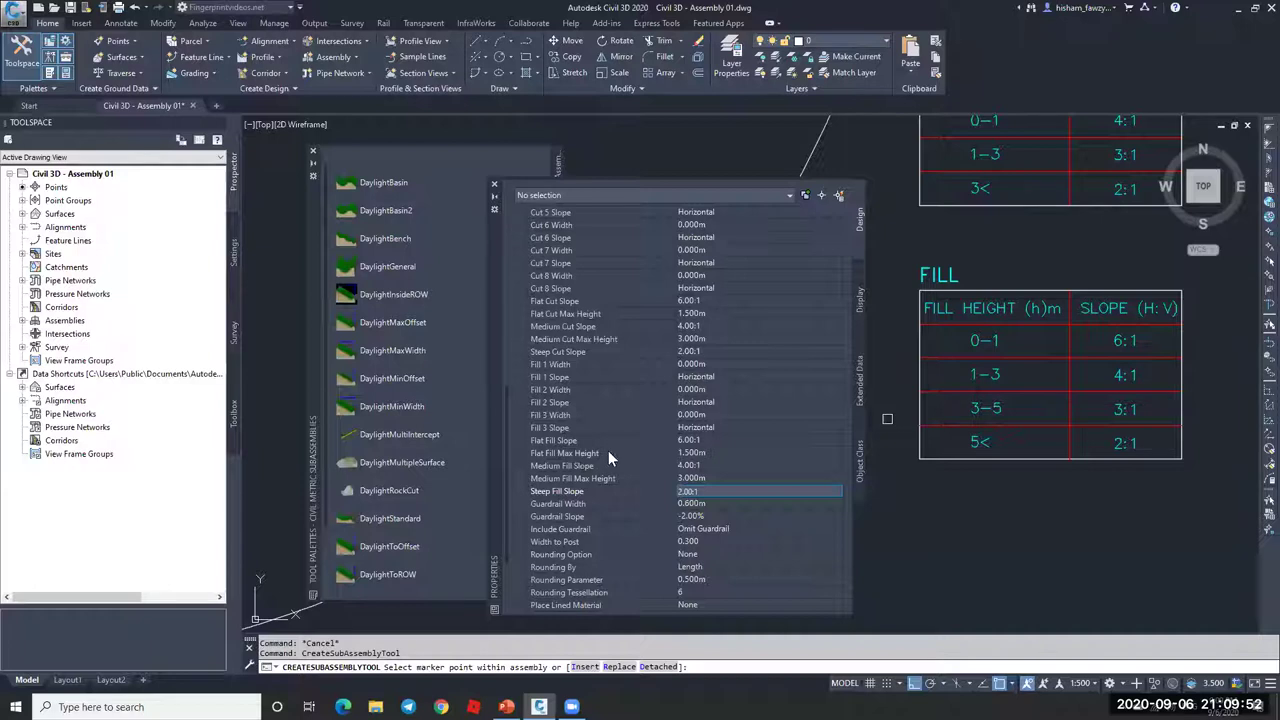
Step: Set the DaylightGeneral flat fill maximum height to 1 m
left_click(656, 453)
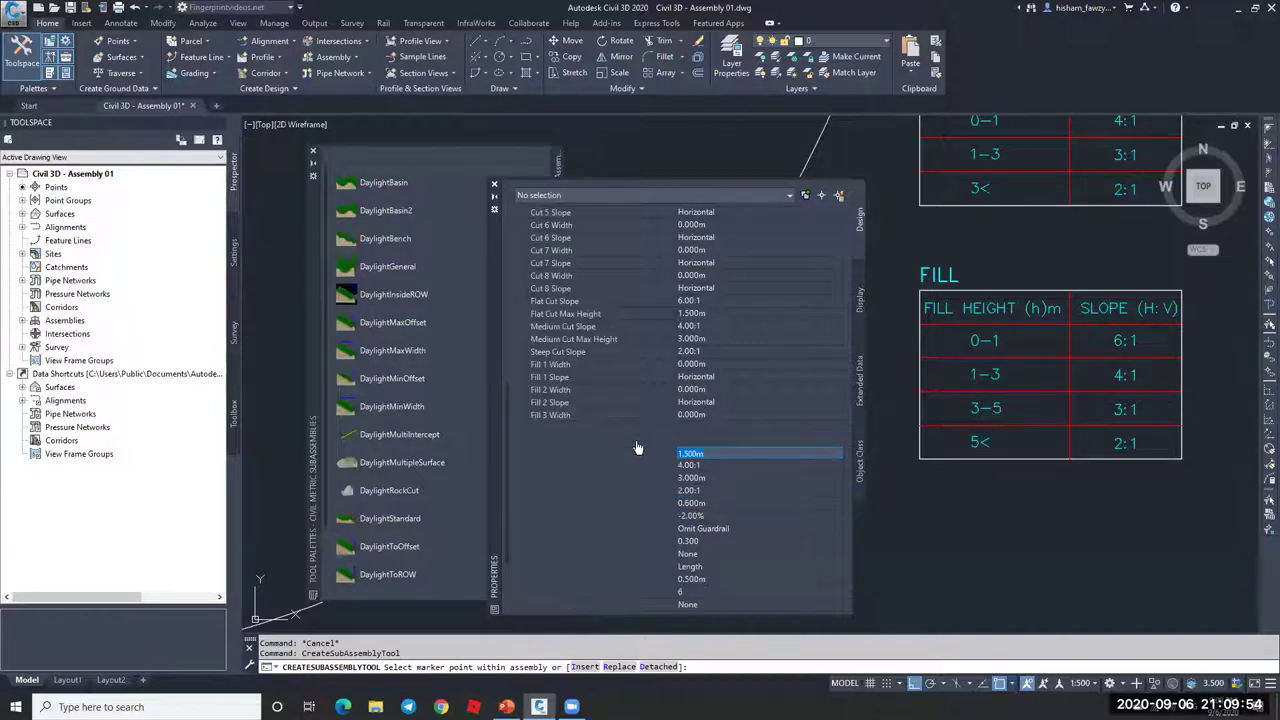
double_click(686, 440)
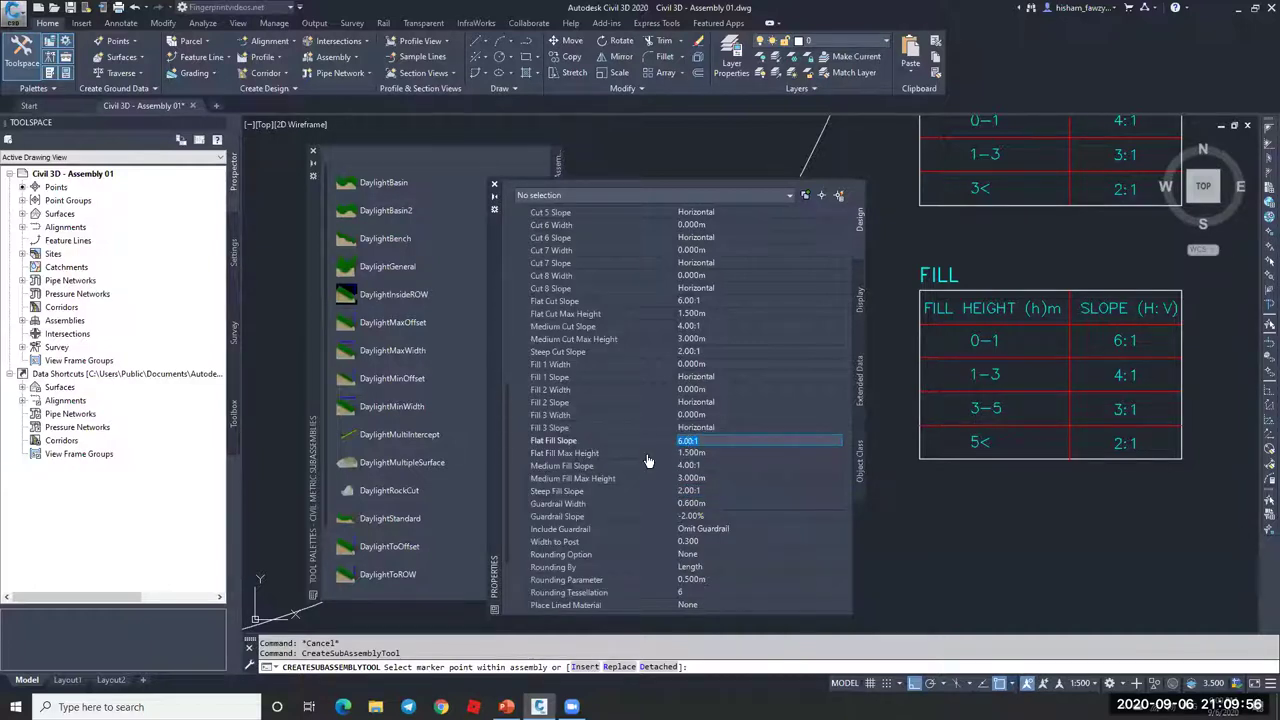
left_click(691, 453)
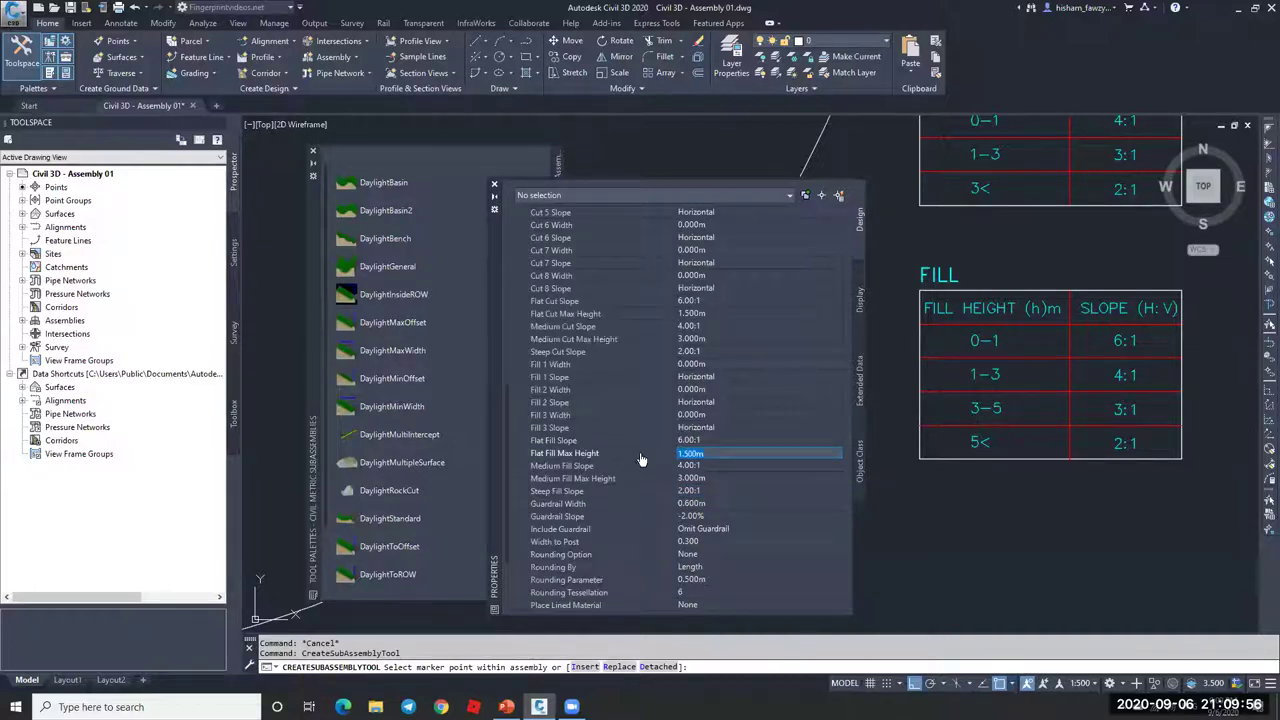
type("1")
left_click(700, 466)
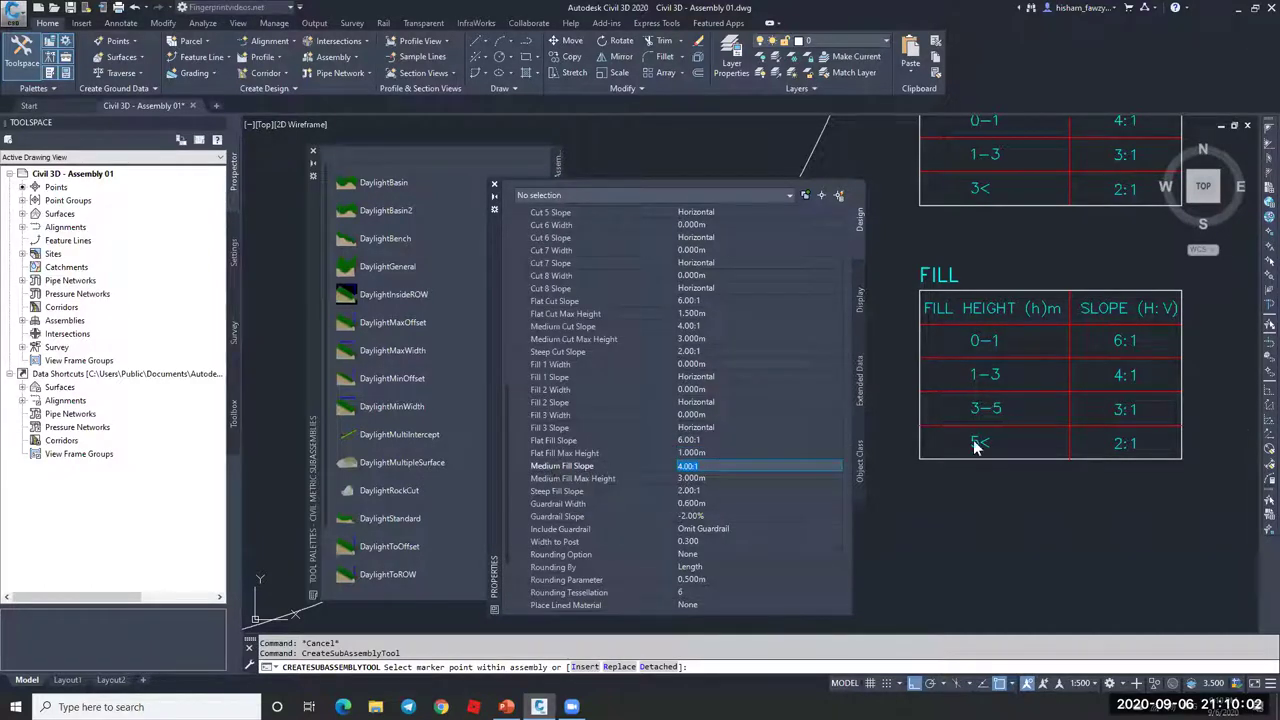
Step: Set the steep fill slope to 3.00:1
left_click(699, 480)
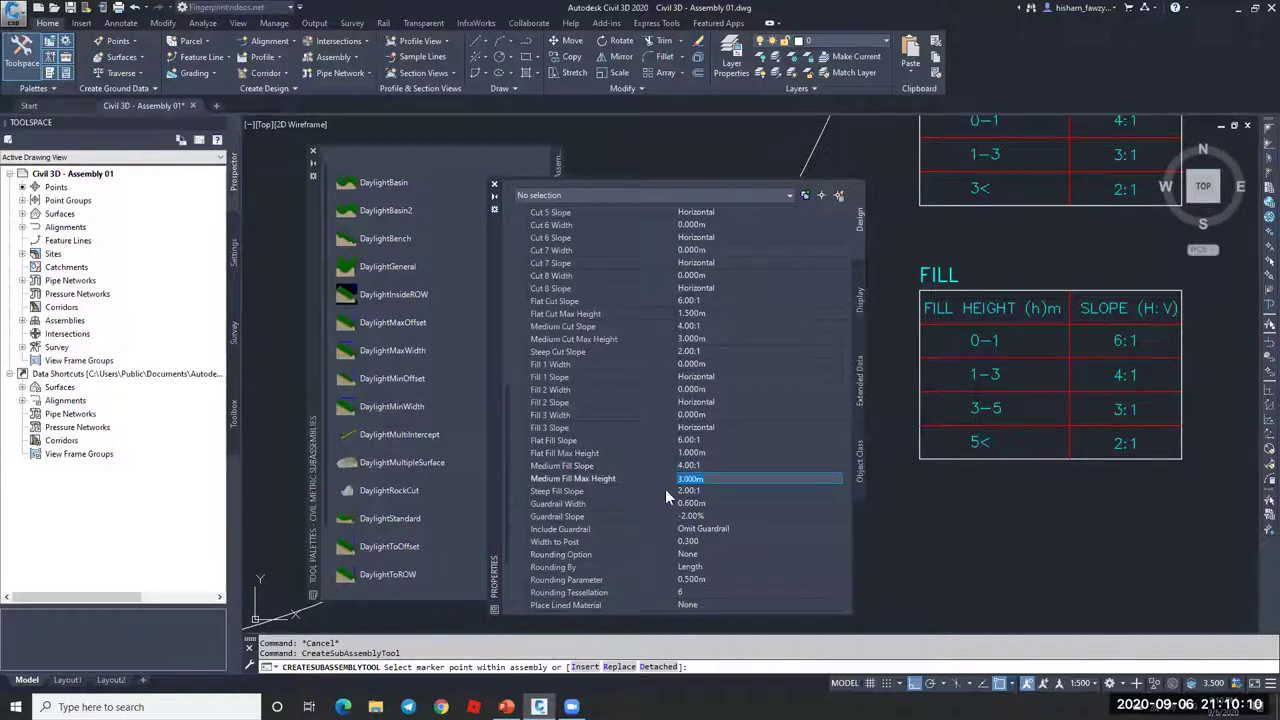
left_click(700, 492)
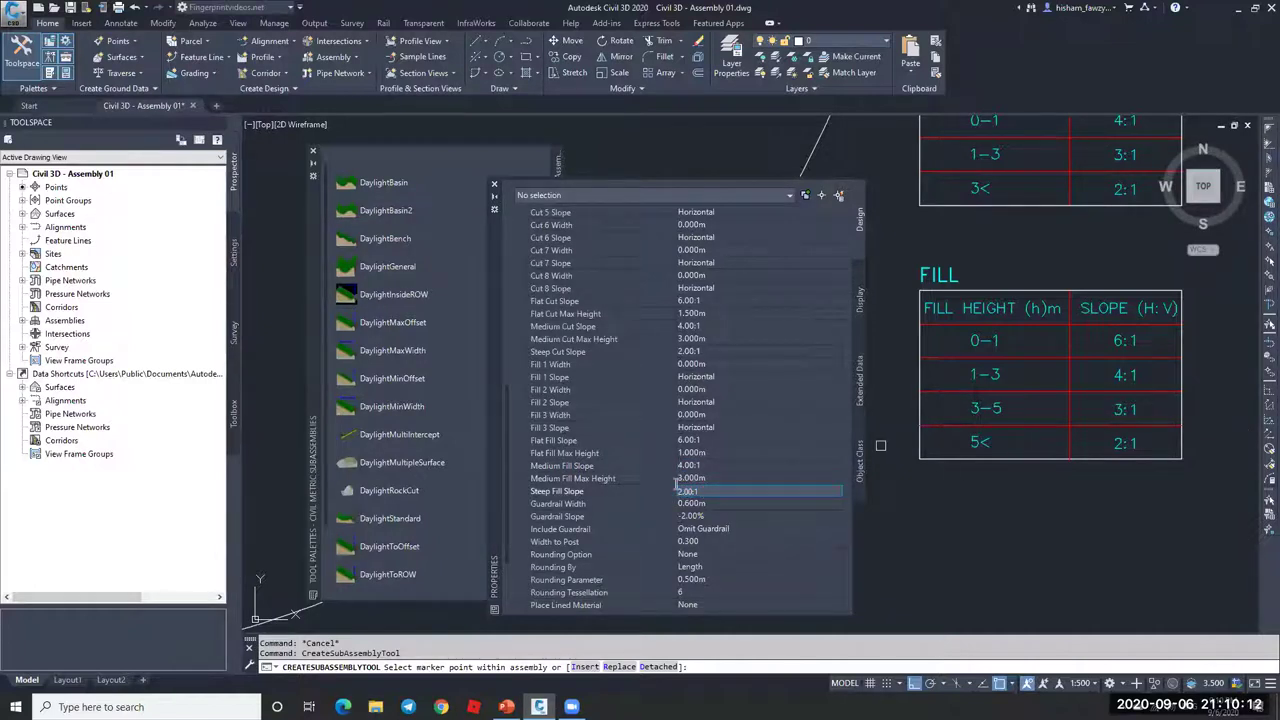
type("3")
key("Tab")
scroll(1030, 450, "down", 3)
scroll(1020, 430, "up", 8)
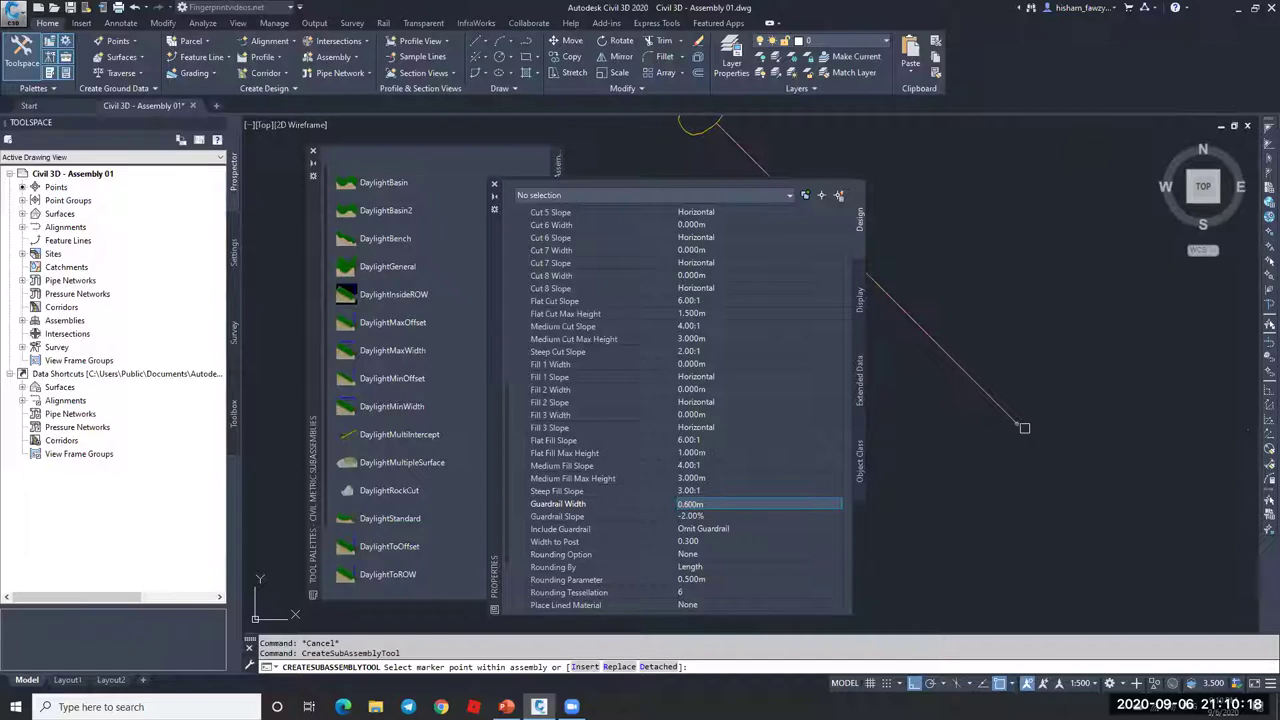
scroll(1039, 438, "down", 1)
scroll(899, 251, "down", 2)
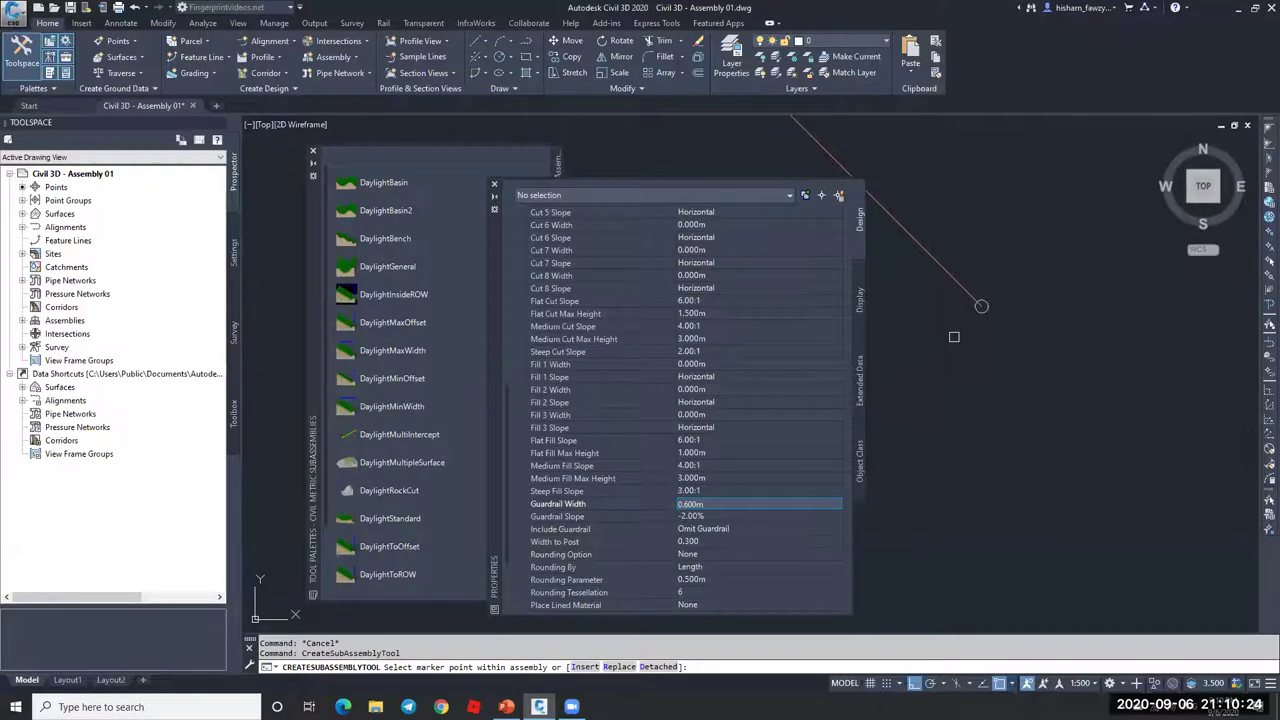
Step: Attach the DaylightGeneral subassembly at the end of the Fill 0.00 : 5.00 line and inspect it
left_click(940, 312)
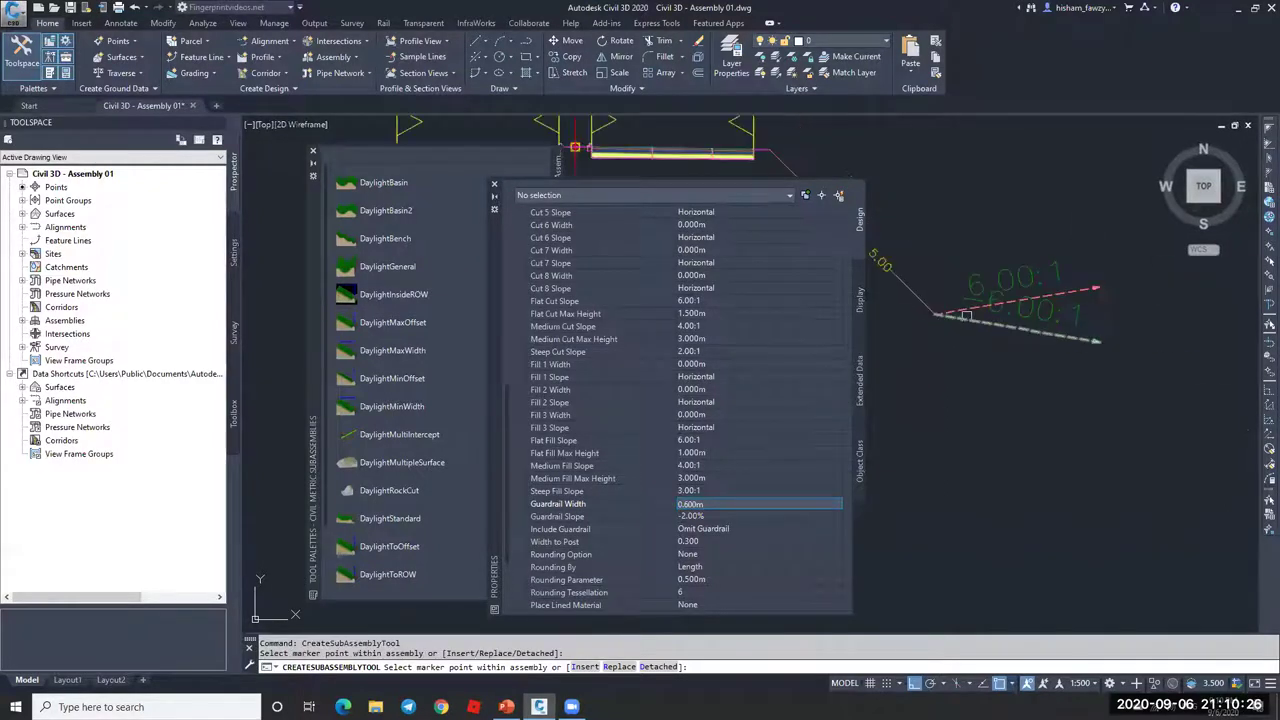
key("Escape")
left_click(1034, 296)
scroll(1014, 292, "up", 2)
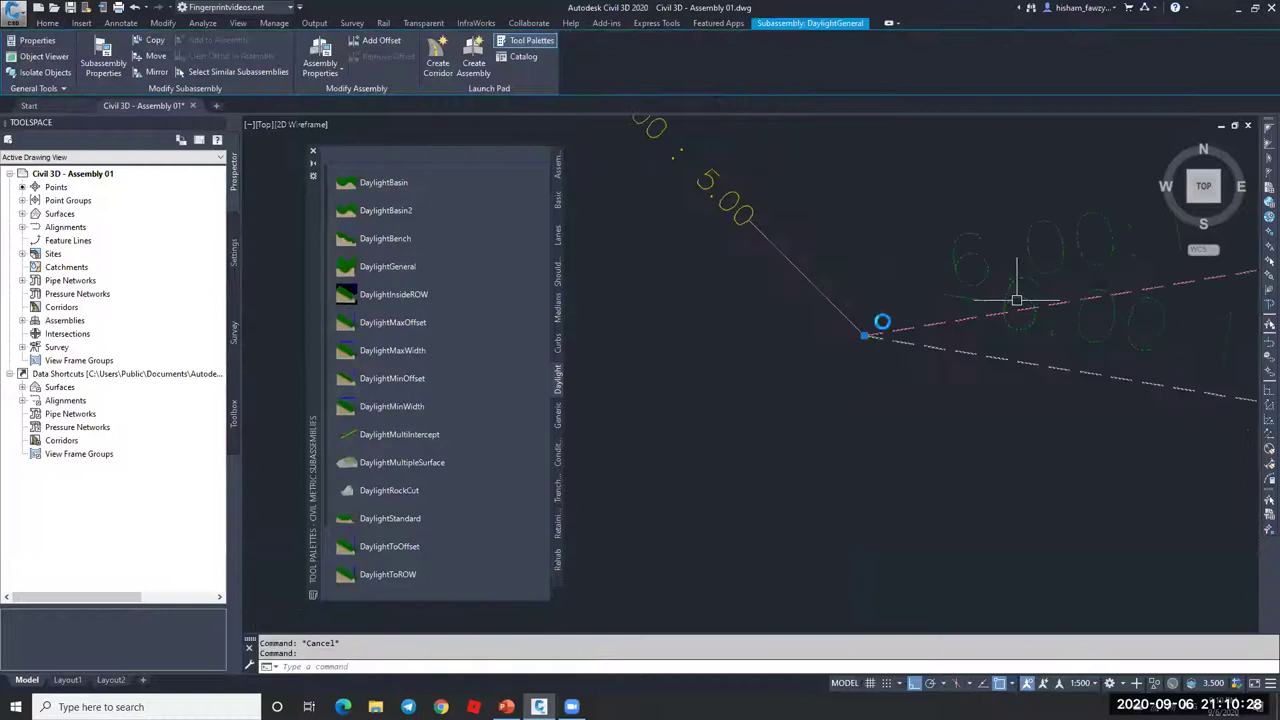
scroll(951, 333, "down", 2)
scroll(891, 330, "up", 2)
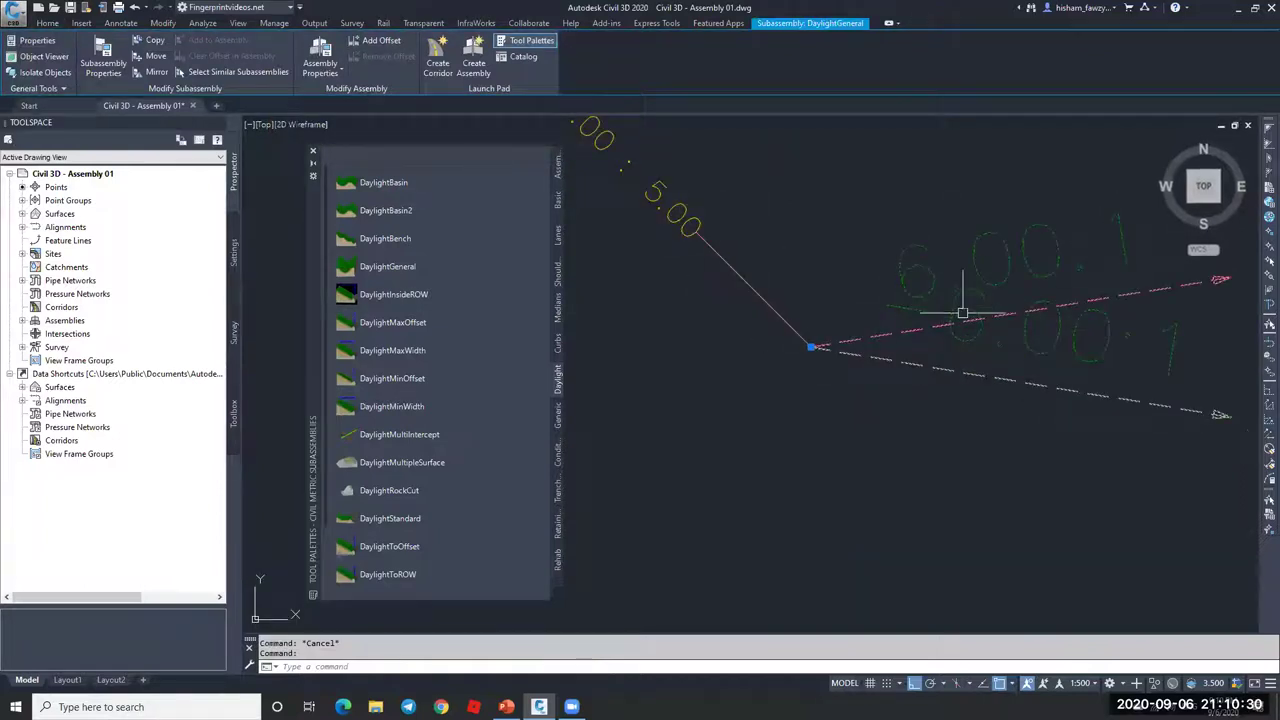
scroll(935, 305, "down", 2)
scroll(975, 310, "up", 3)
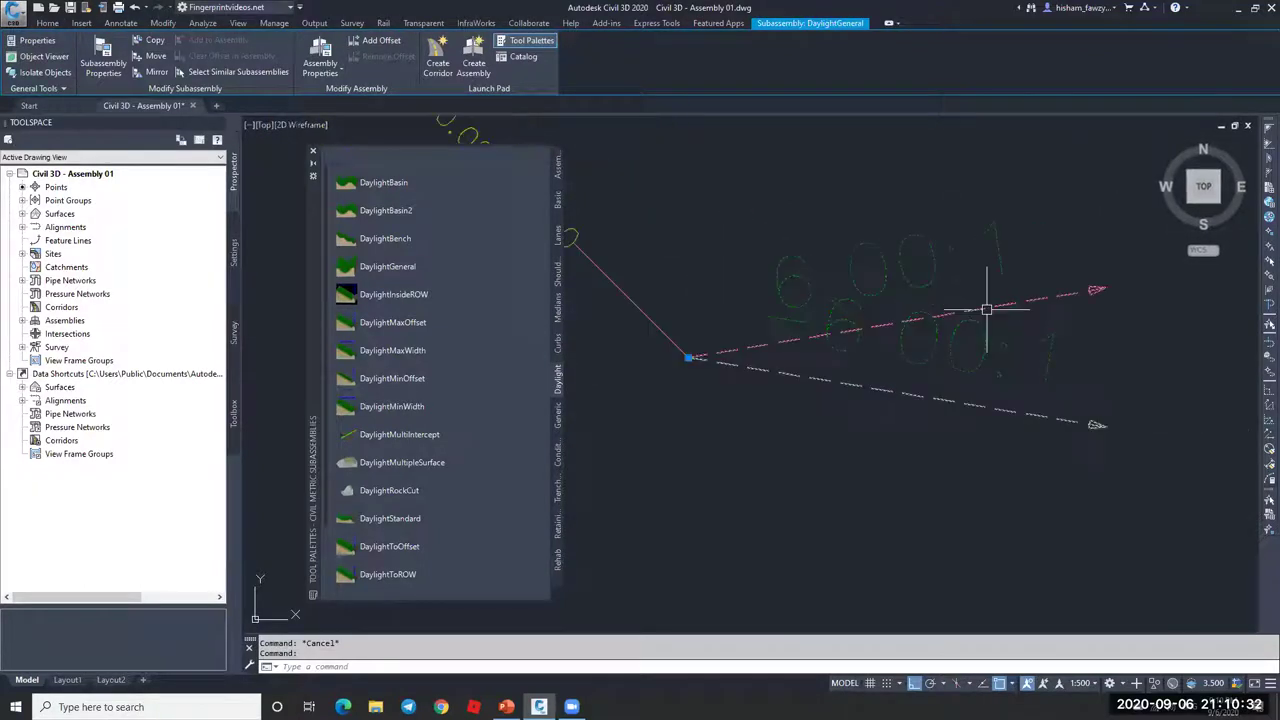
Step: Zoom around the assembly and bring up the ConditionalCutOrFill and ConditionalHorizontalTarget list
scroll(900, 300, "down", 2)
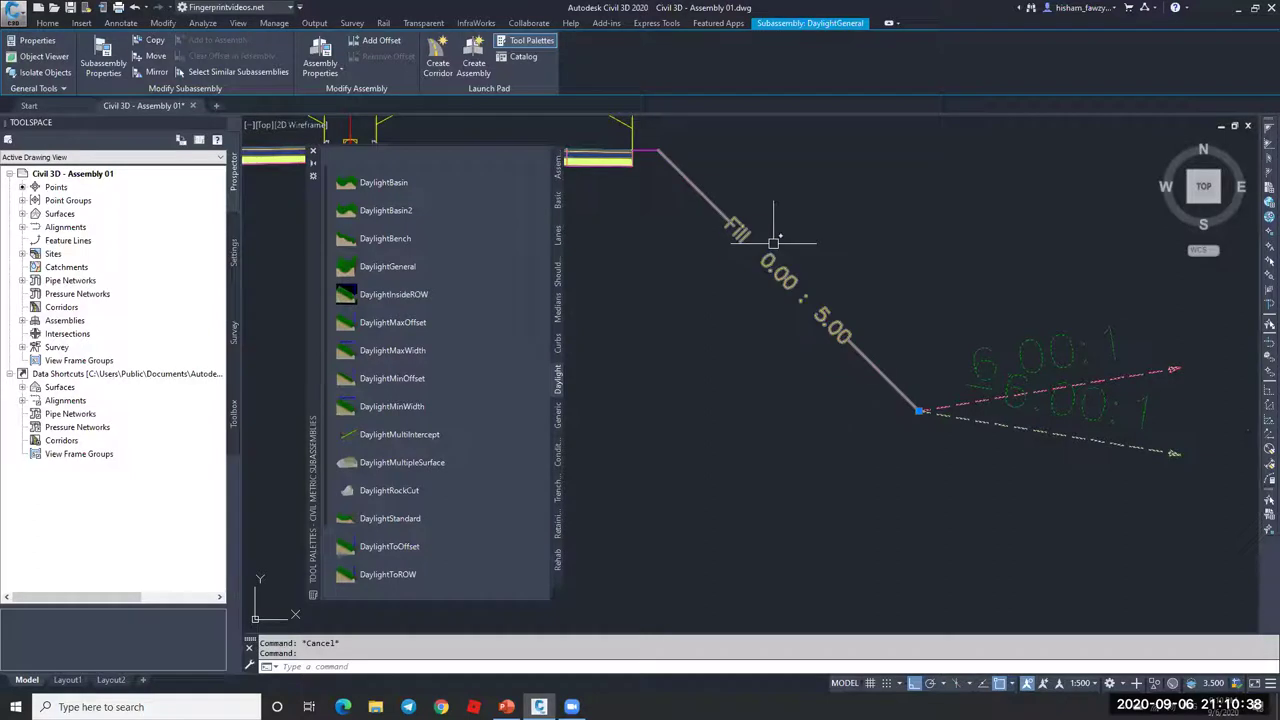
scroll(850, 257, "down", 4)
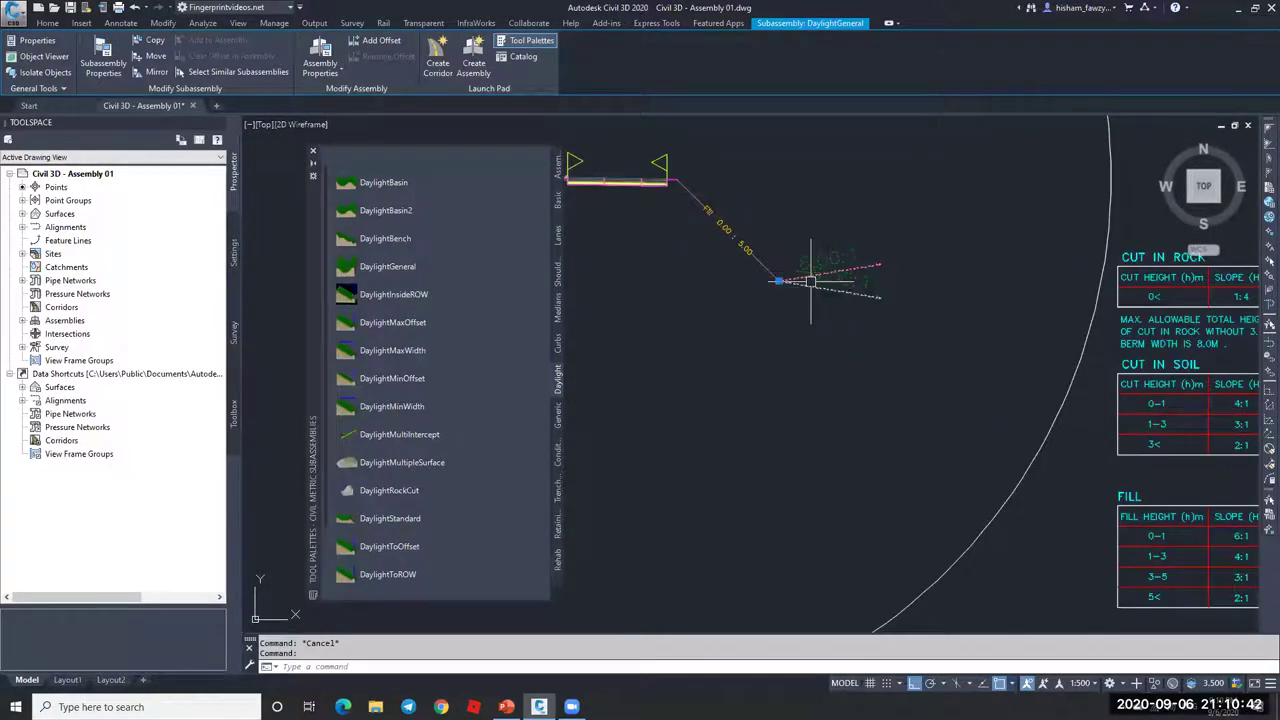
scroll(810, 281, "up", 3)
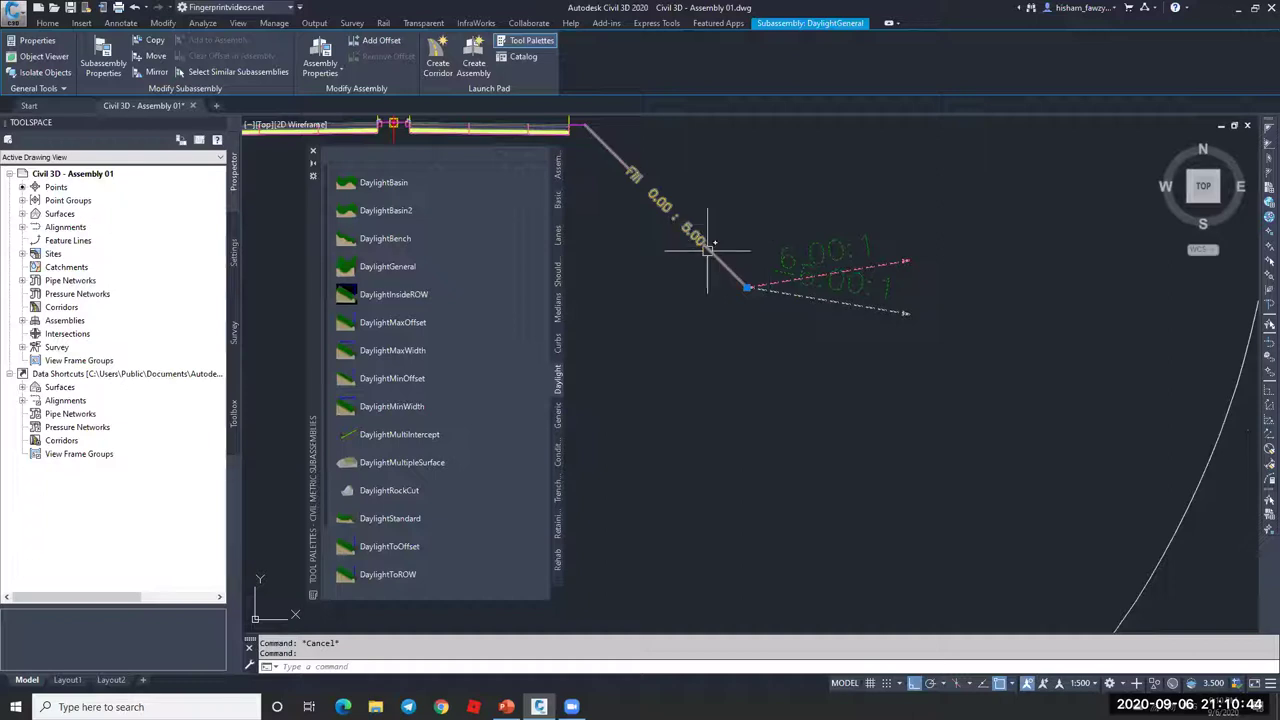
scroll(771, 297, "down", 3)
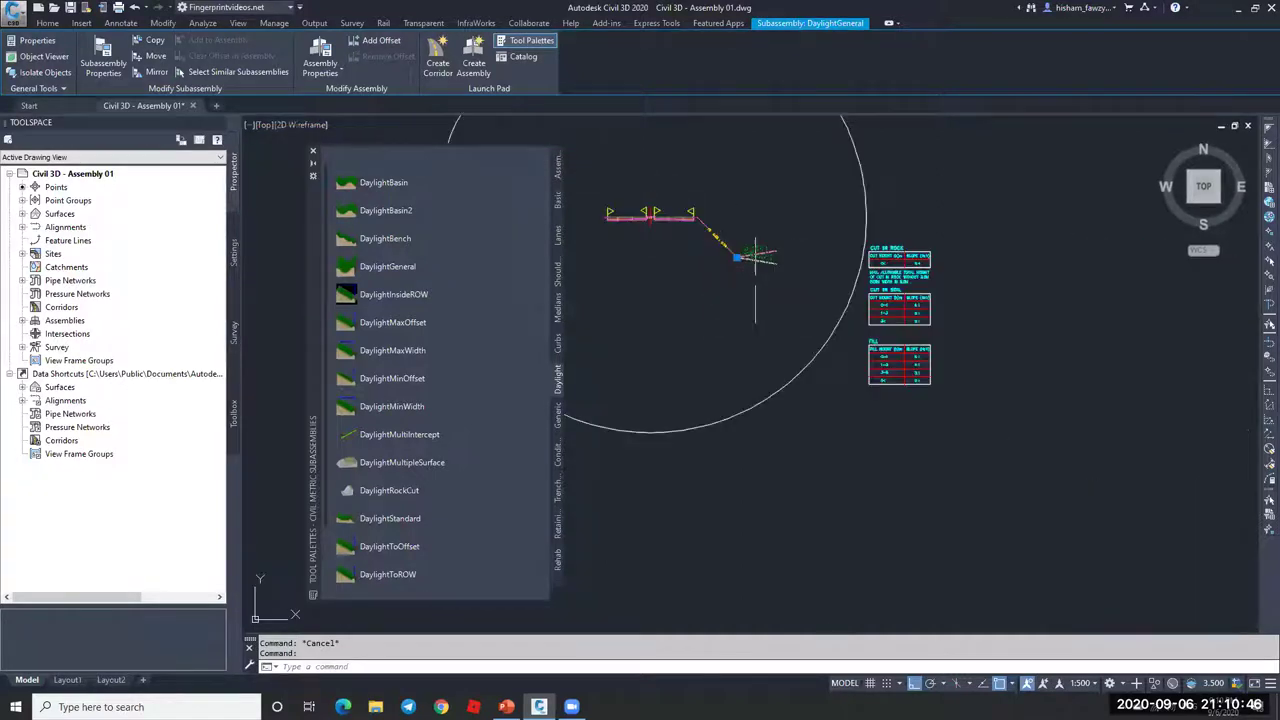
scroll(881, 392, "up", 5)
scroll(960, 390, "down", 2)
scroll(960, 400, "down", 4)
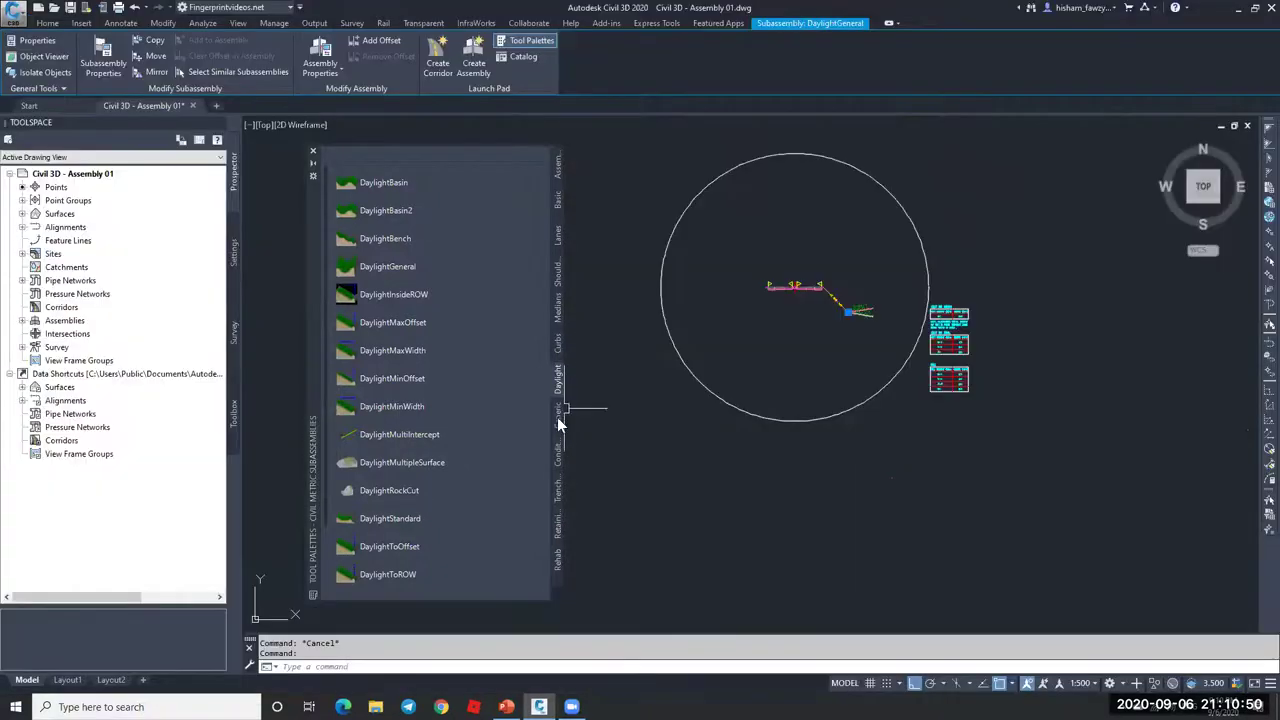
left_click(559, 450)
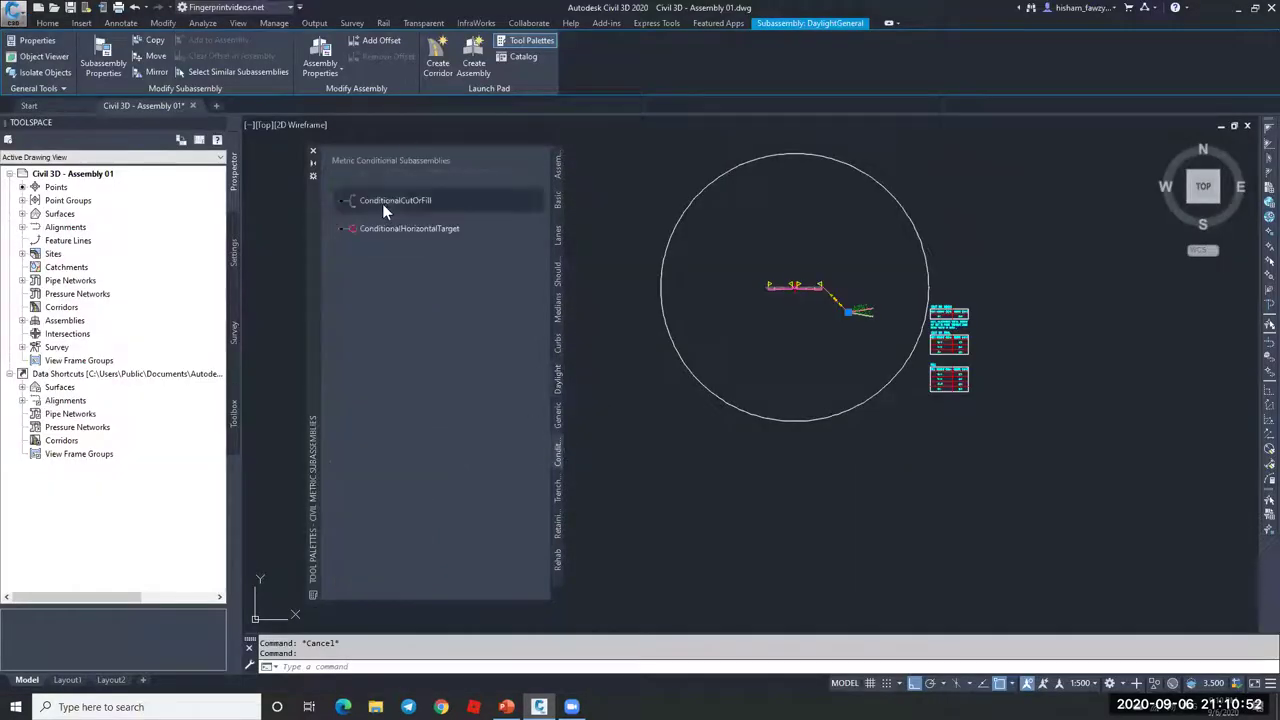
Step: Set up a ConditionalCutOrFill subassembly: layout width 10 m, grade 2:1, minimum distance 5, type Fill
left_click(389, 199)
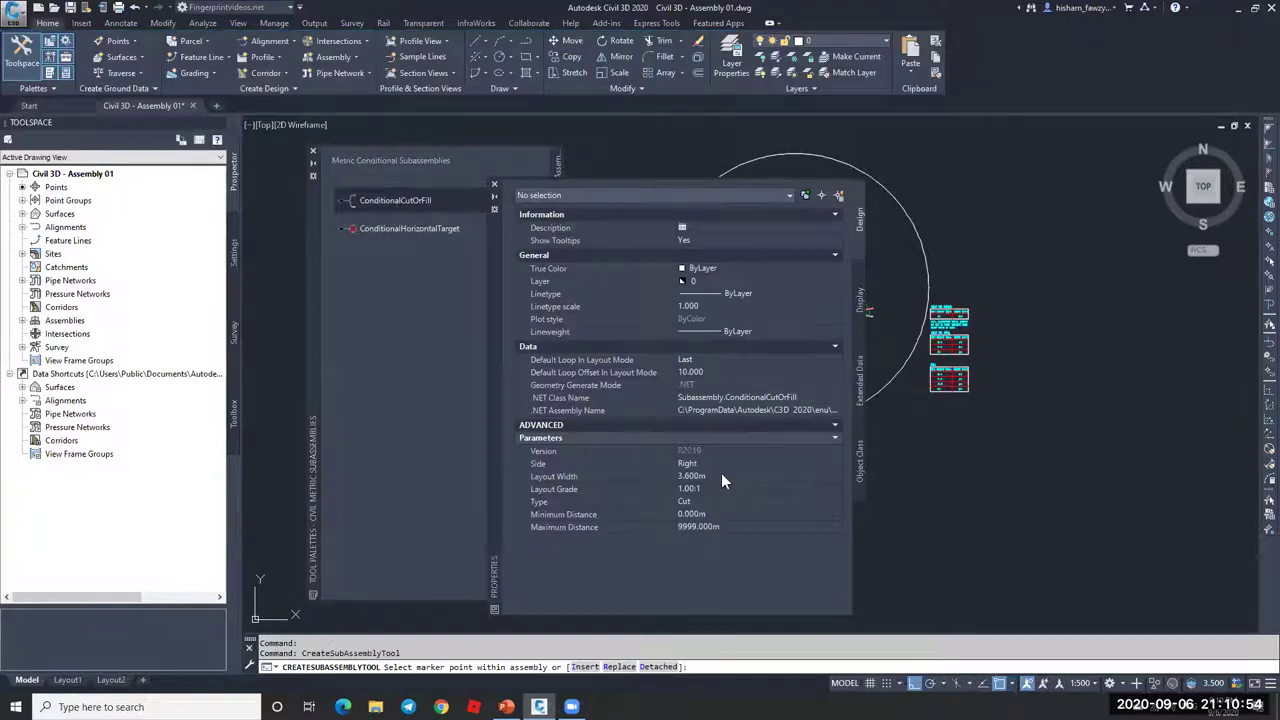
left_click(729, 476)
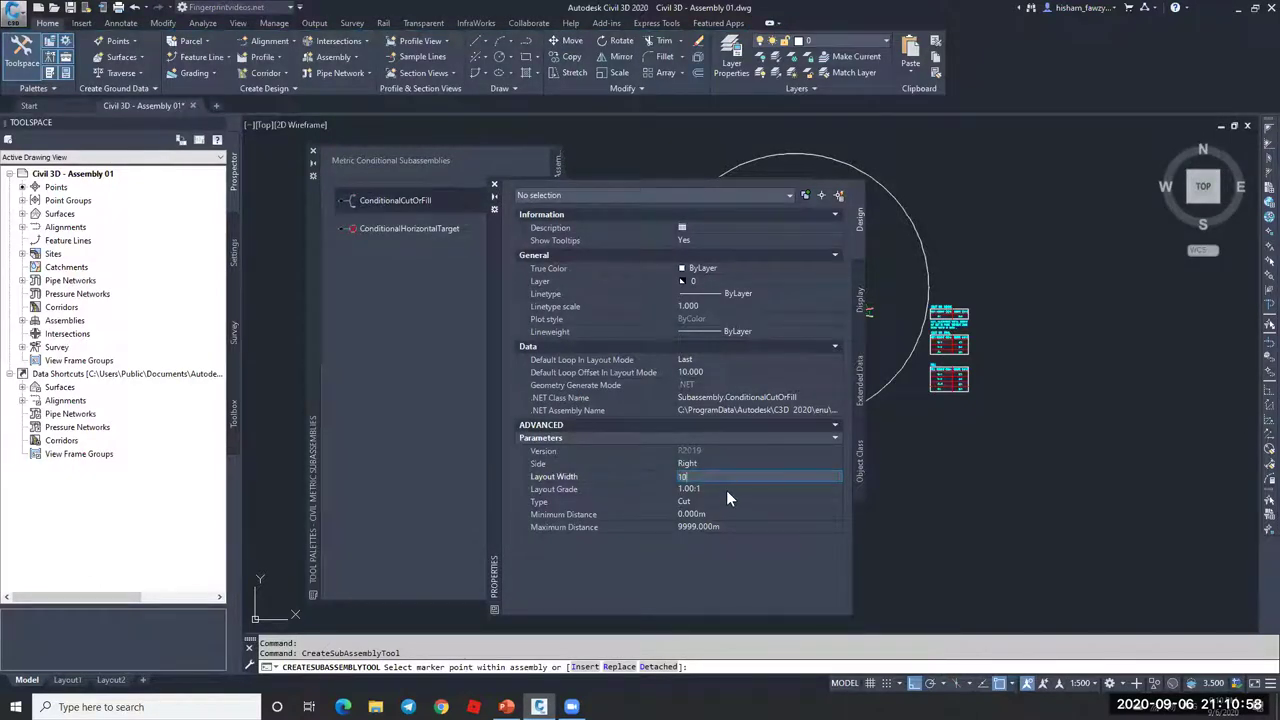
type("10")
key("Tab")
type("2")
key("Tab")
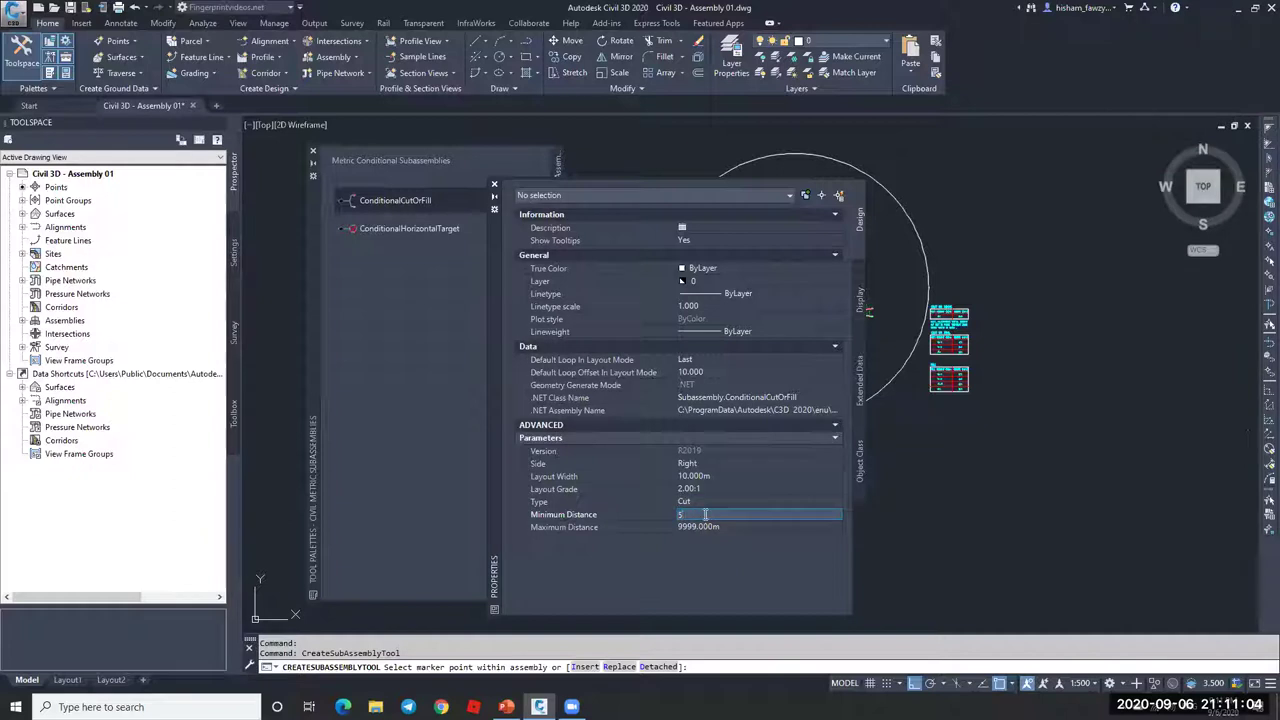
key("Tab")
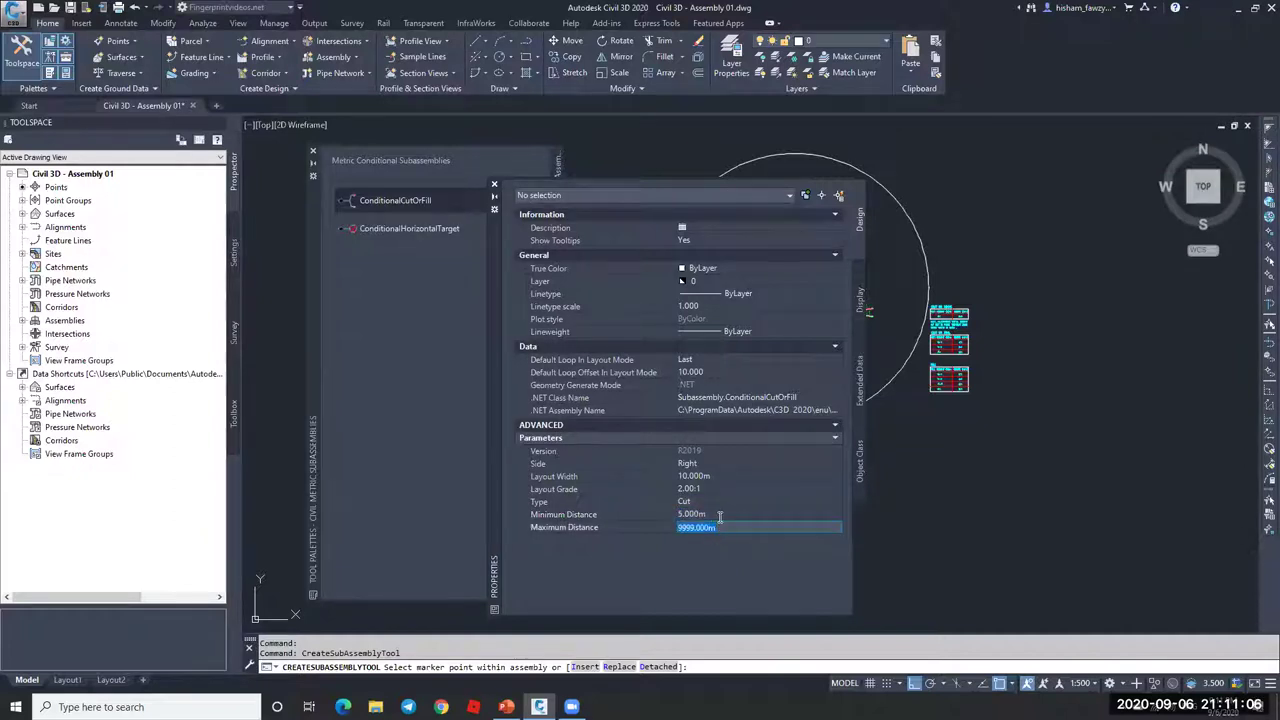
left_click(712, 501)
left_click(712, 527)
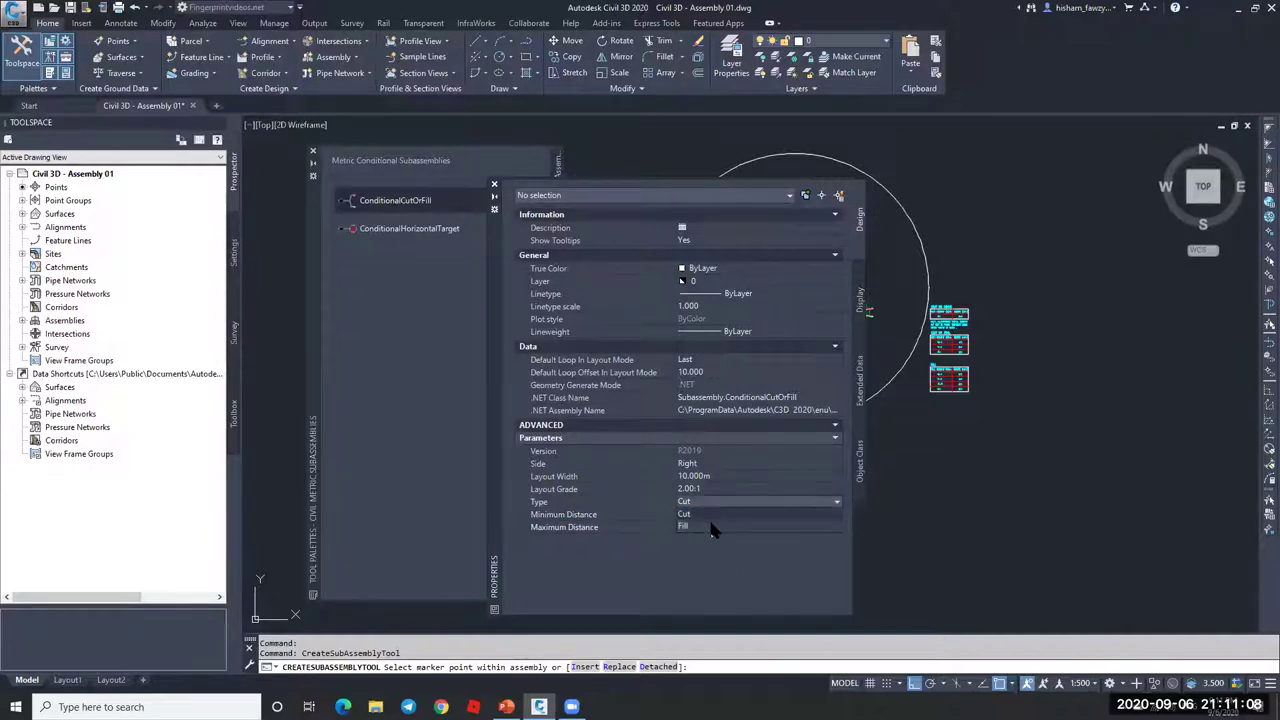
Step: Finish placing the Fill 5.00 : 9999.00 subassembly at the right road edge and select it
scroll(1075, 326, "down", 2)
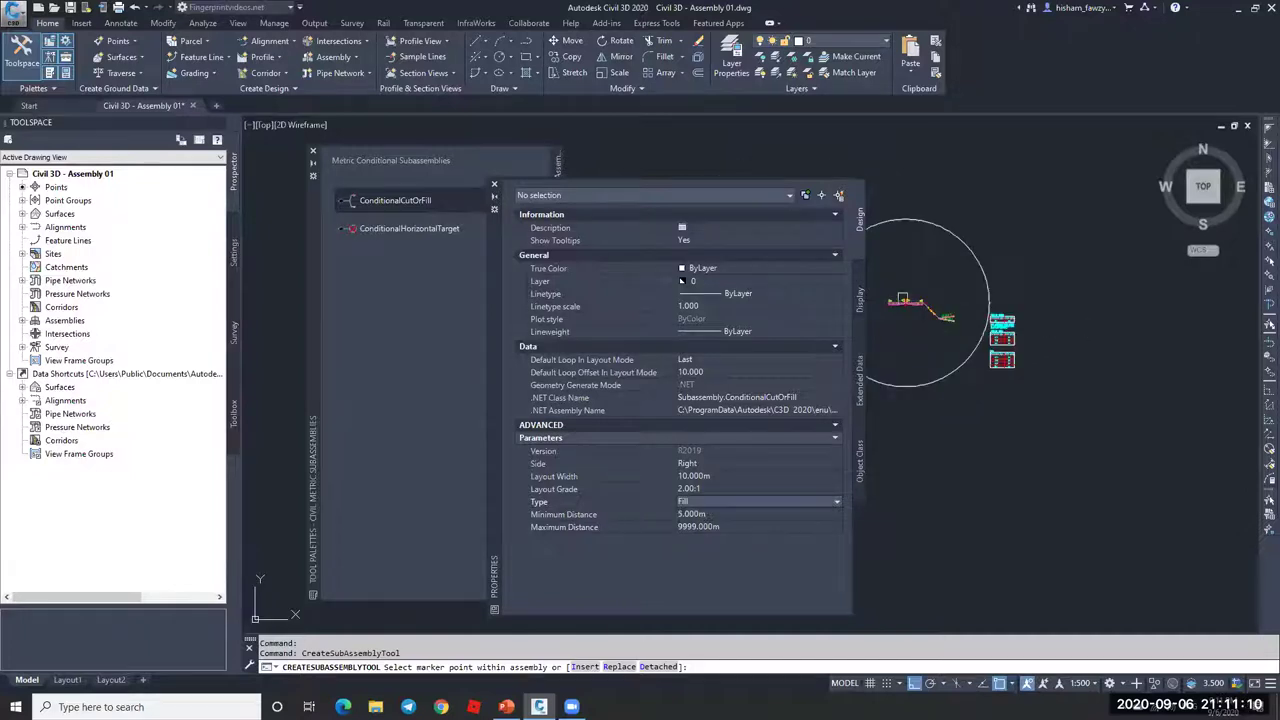
scroll(1030, 348, "up", 5)
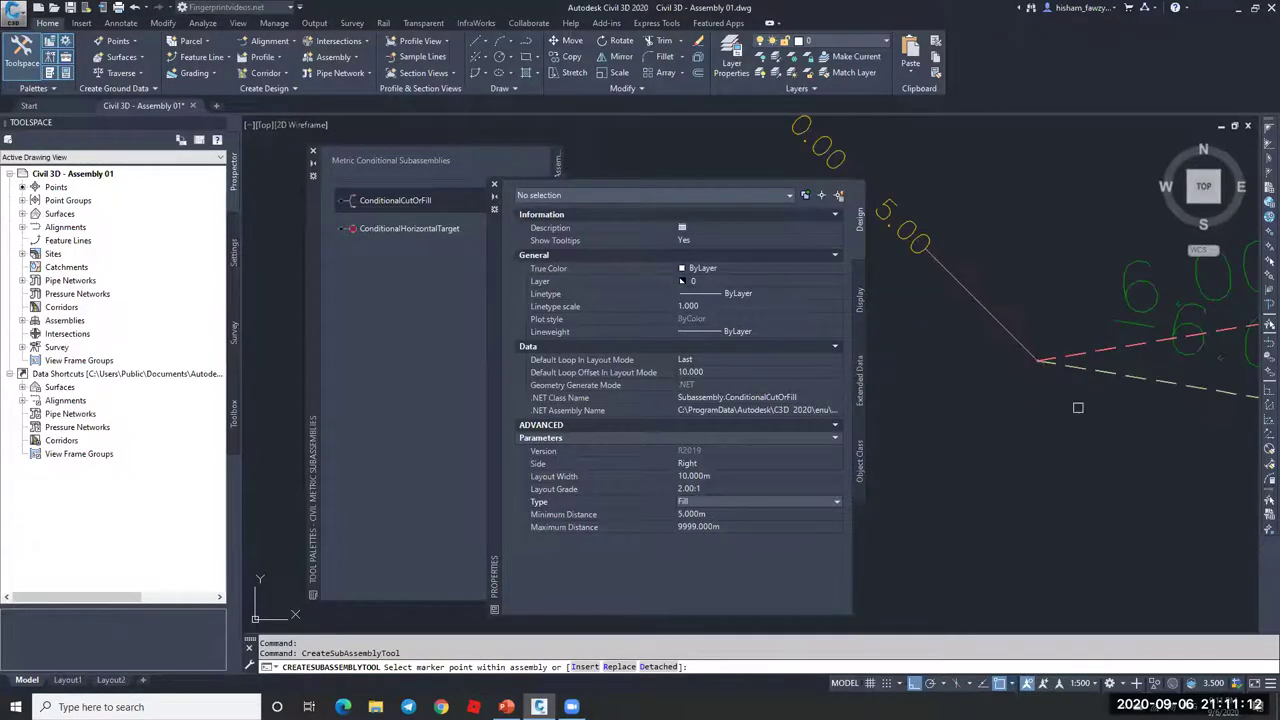
scroll(1078, 407, "down", 2)
scroll(928, 278, "up", 5)
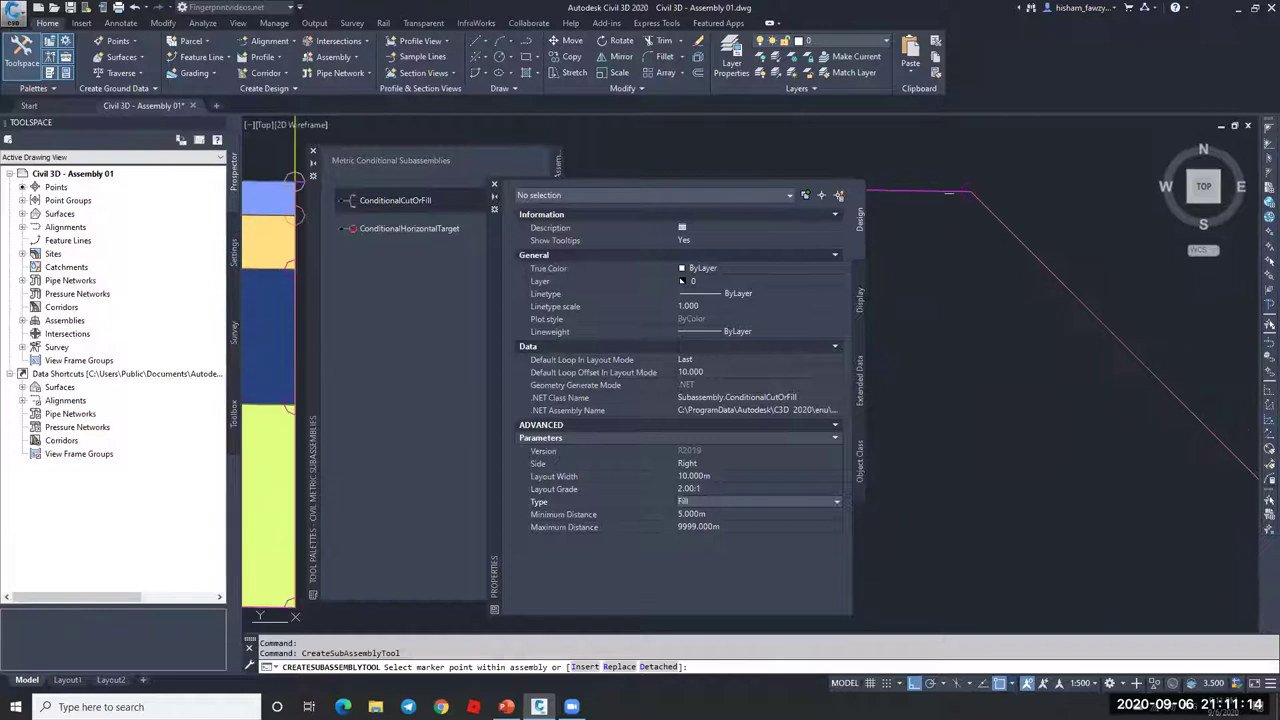
scroll(975, 240, "down", 5)
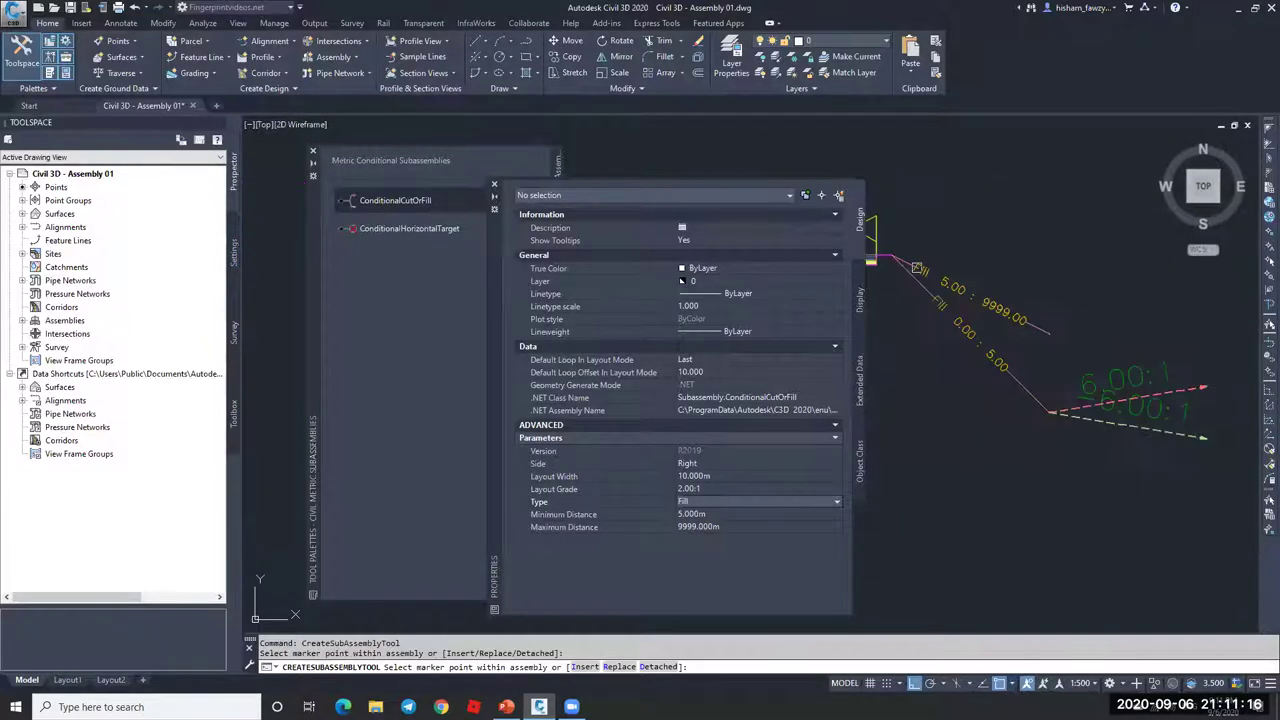
key("Escape")
left_click(988, 303)
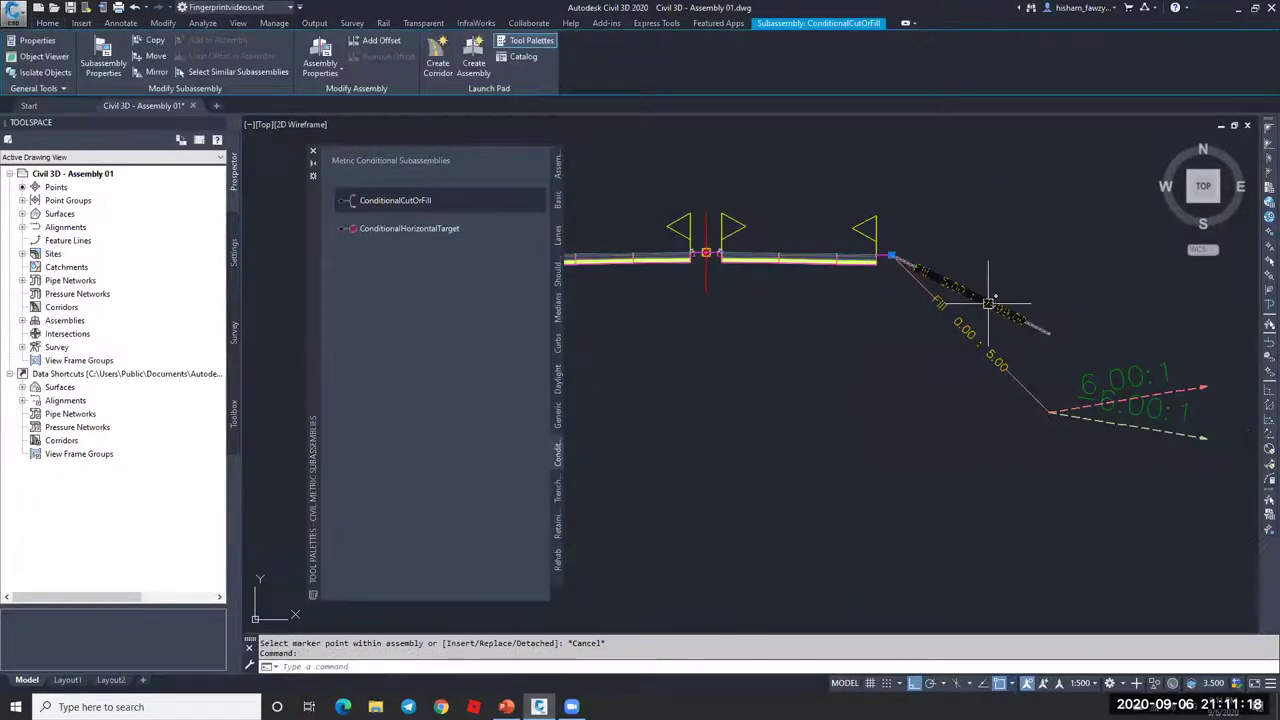
Step: Change the conditional subassembly's layout grade to 6 and clear the selection
double_click(988, 303)
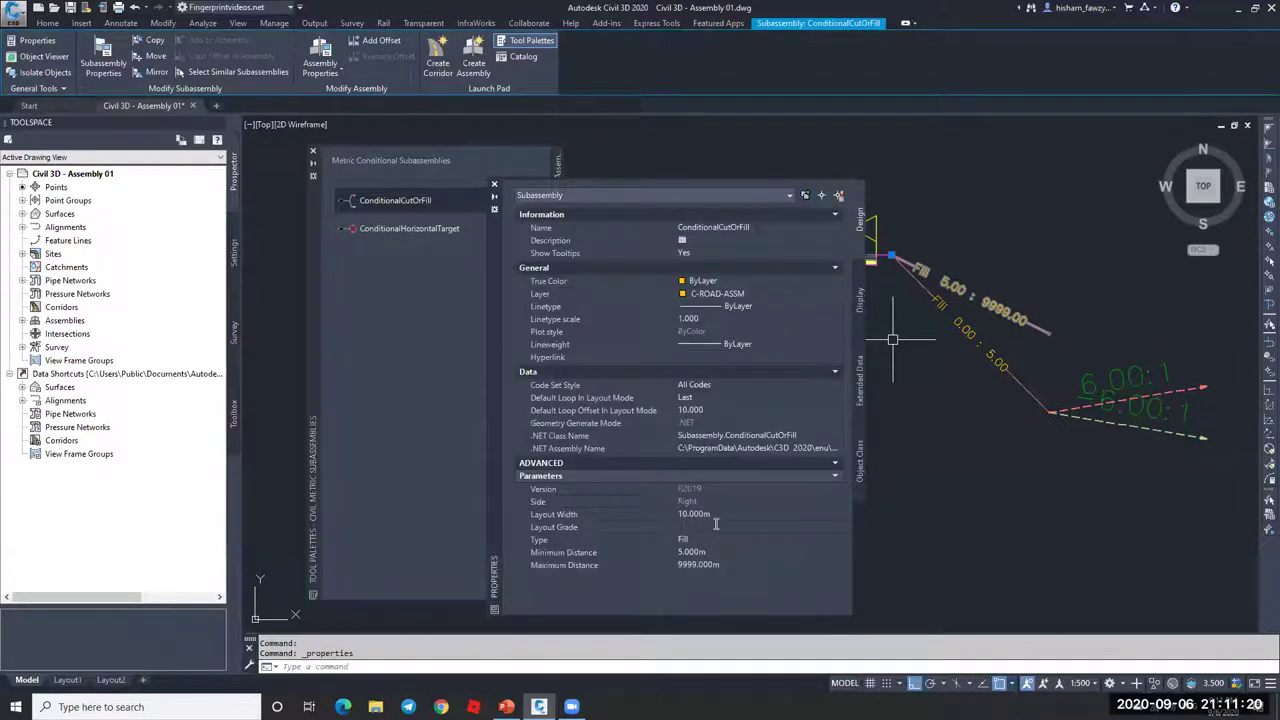
left_click(715, 524)
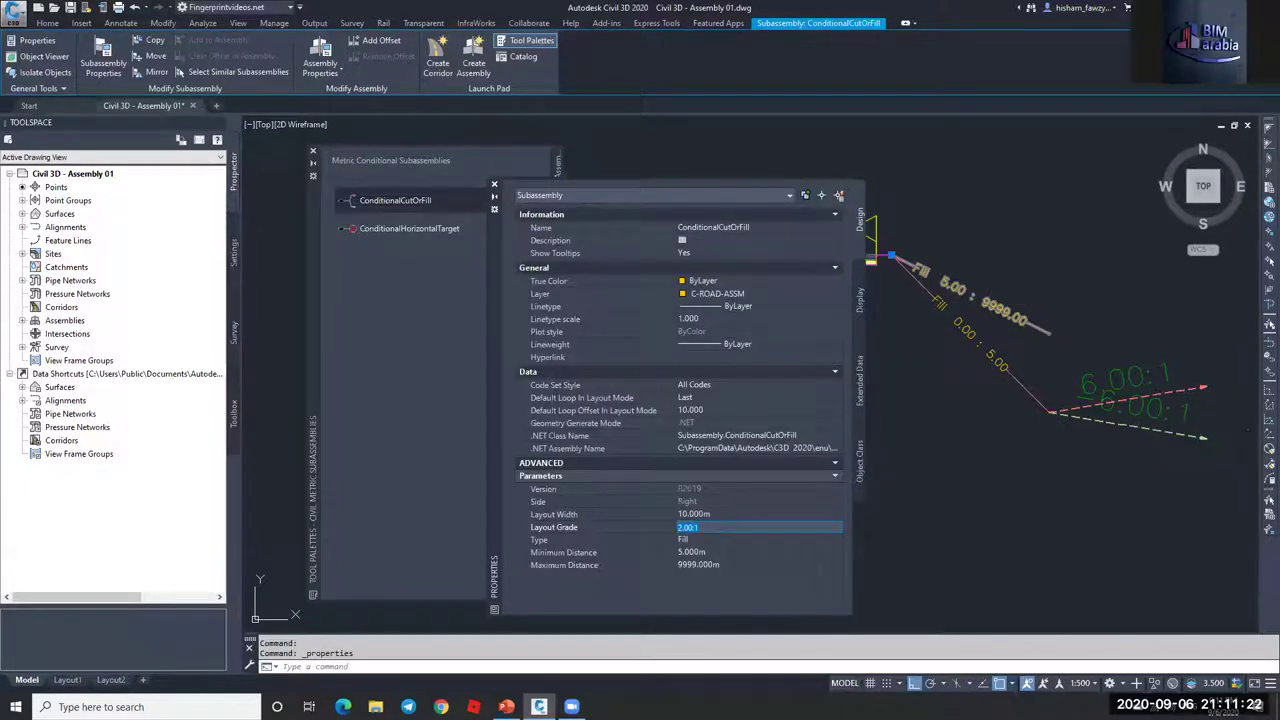
type("6")
key("Return")
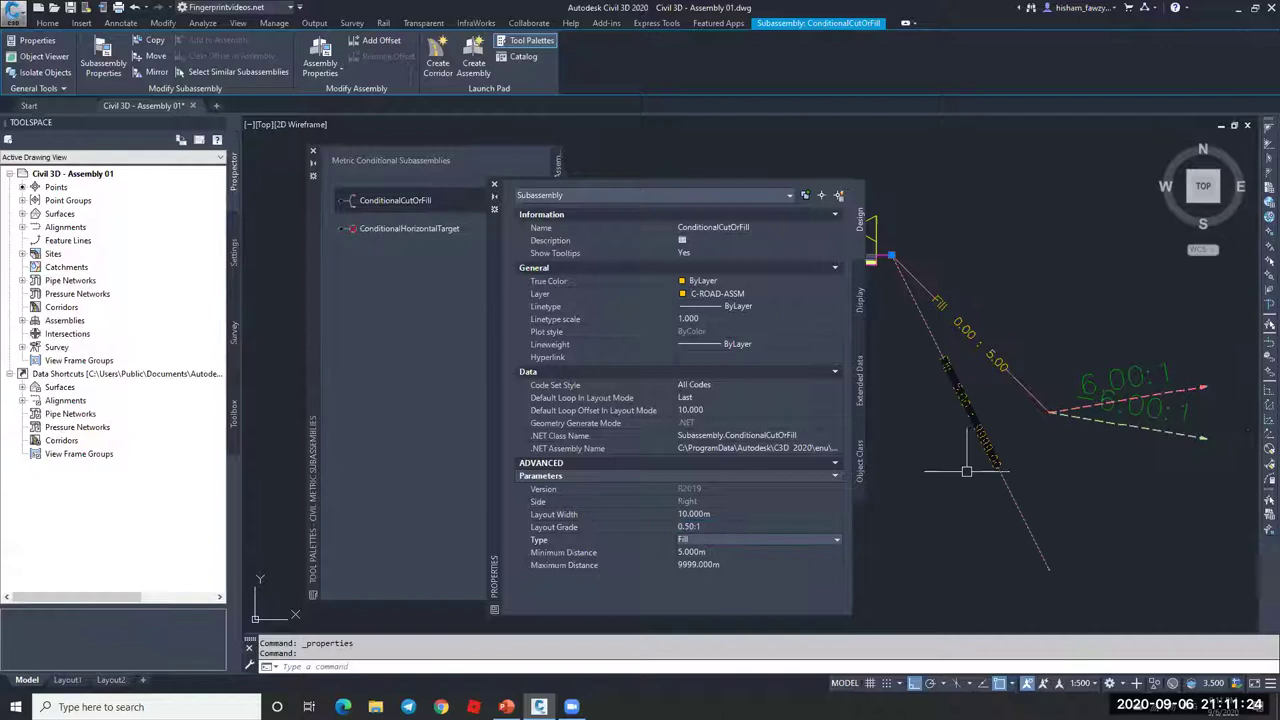
key("Escape")
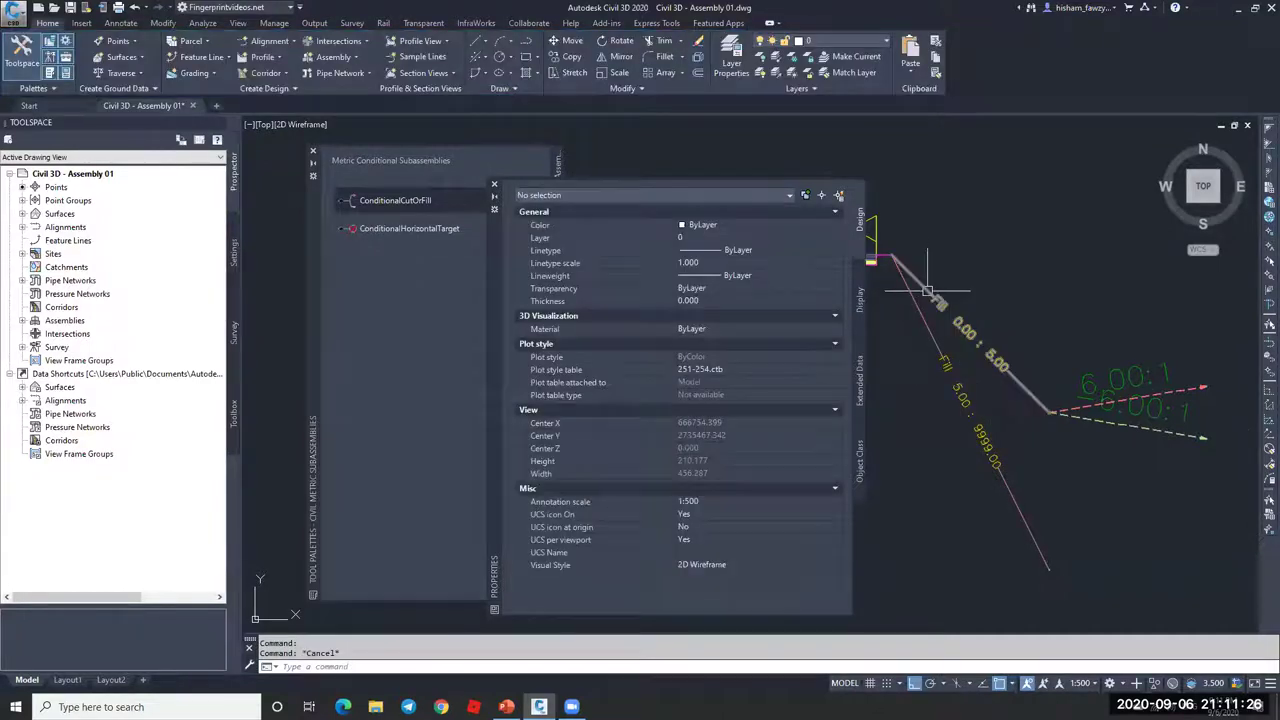
Step: Zoom between the assembly and the FILL slope table to compare the fill slopes
scroll(905, 275, "up", 5)
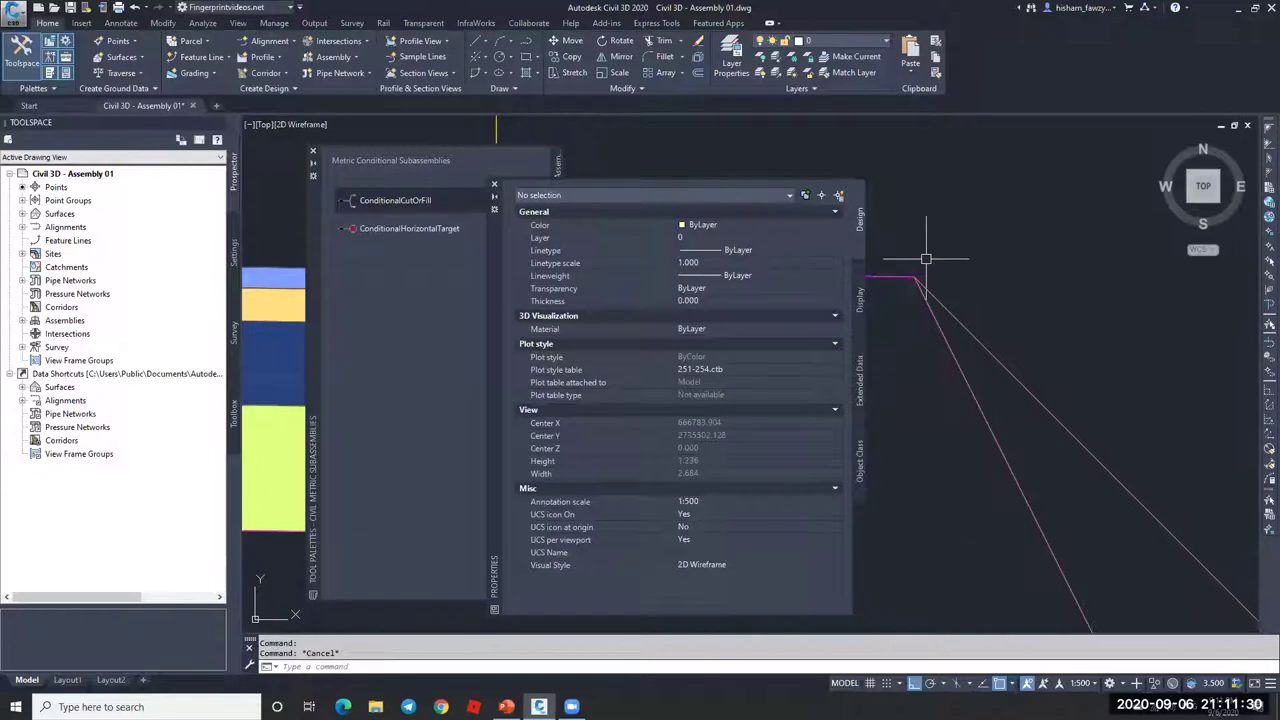
scroll(920, 256, "down", 6)
scroll(915, 254, "down", 6)
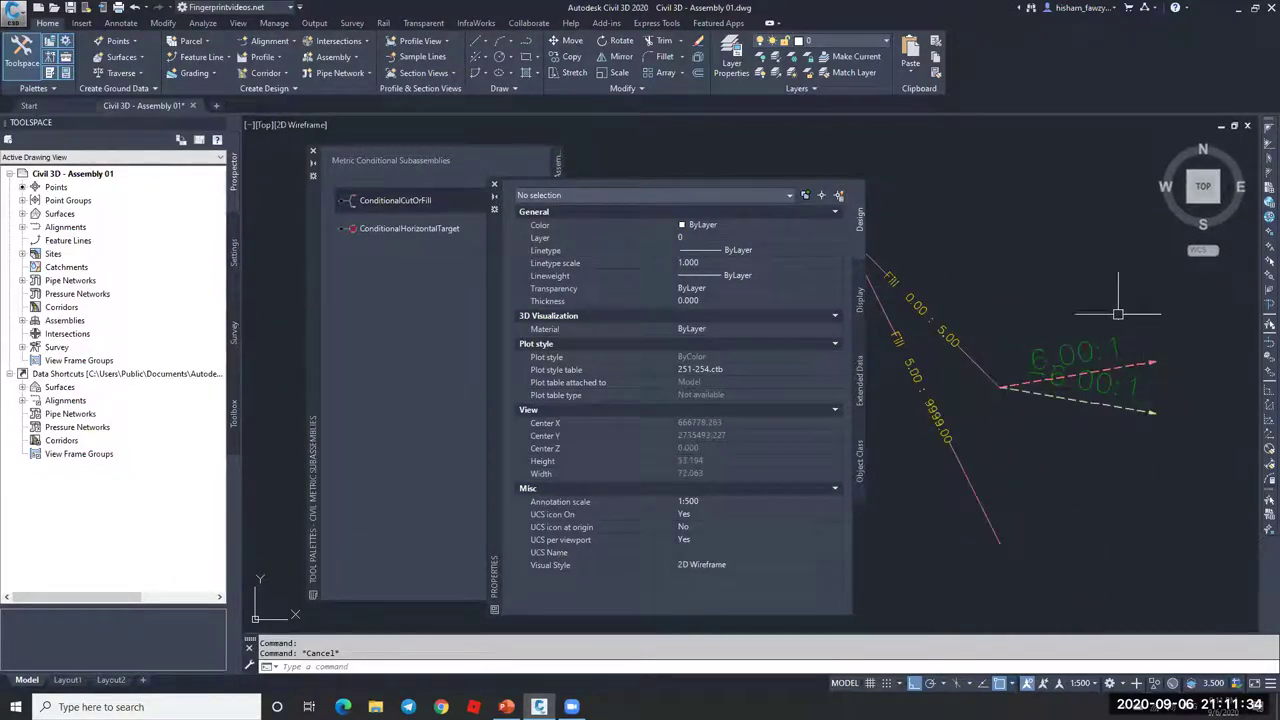
scroll(1060, 308, "up", 4)
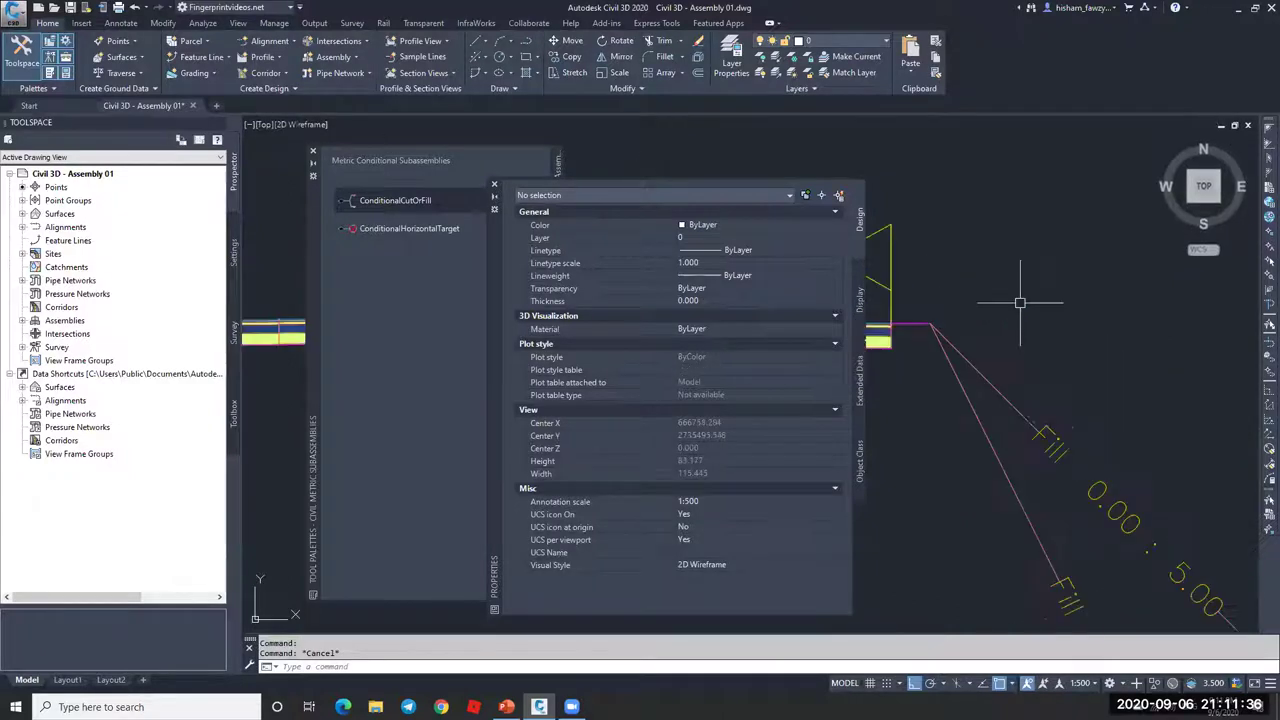
scroll(932, 314, "down", 4)
scroll(1004, 508, "up", 2)
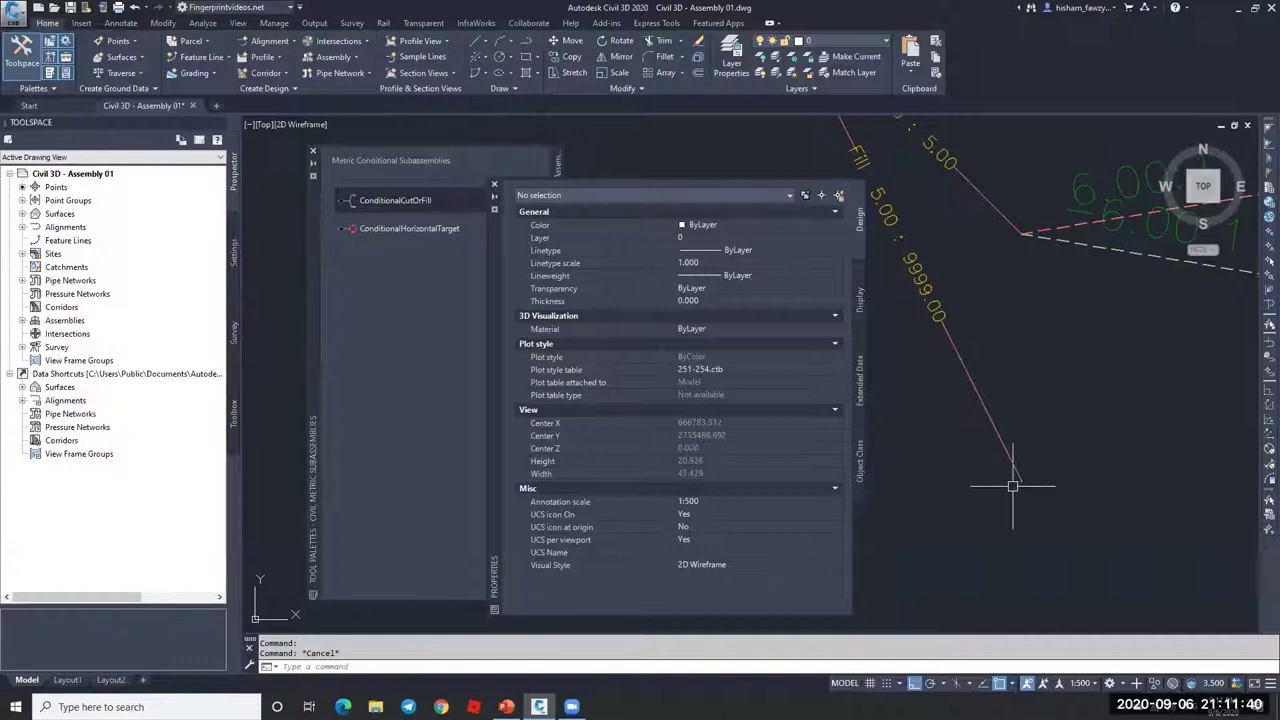
scroll(1006, 386, "down", 2)
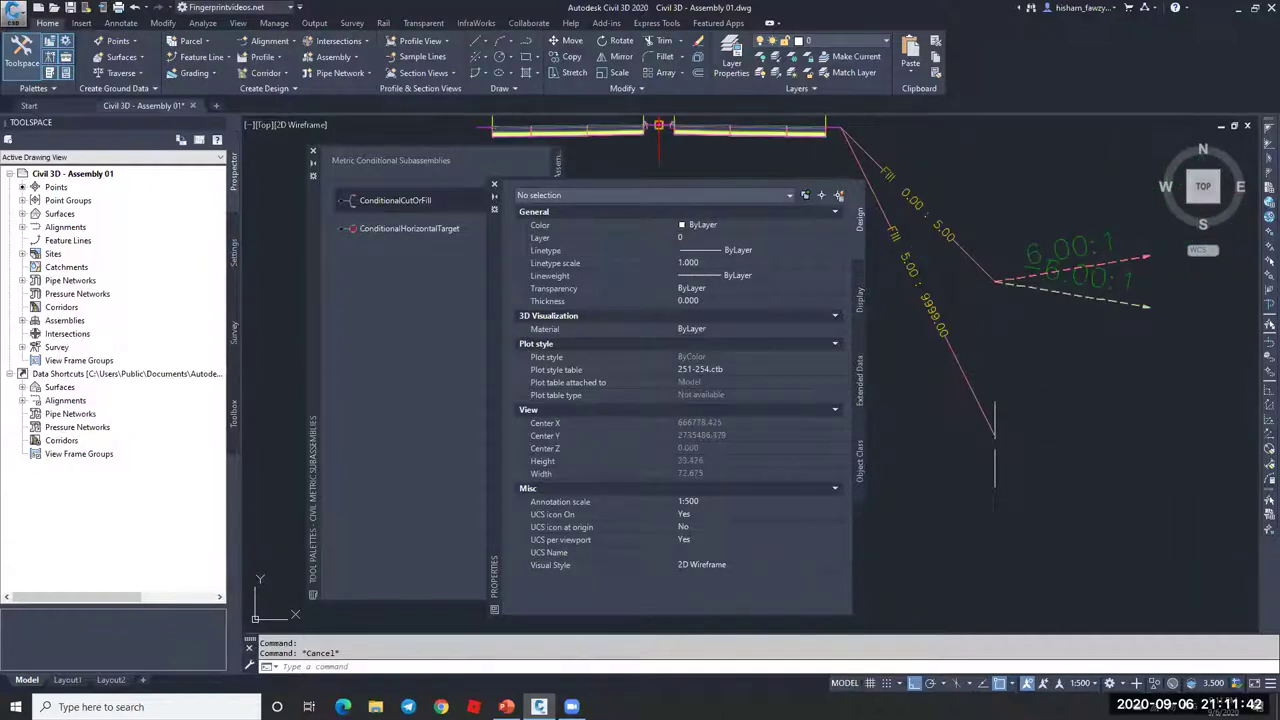
scroll(945, 350, "down", 5)
scroll(1052, 416, "up", 7)
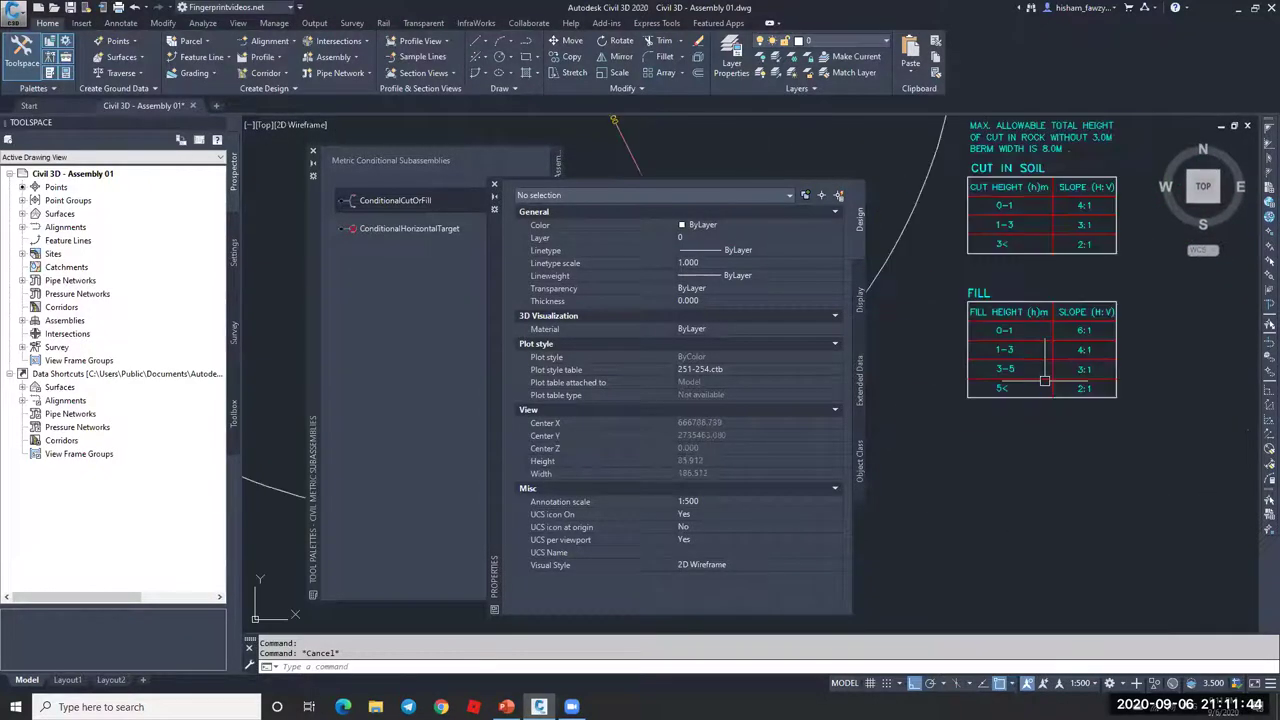
scroll(1101, 425, "down", 6)
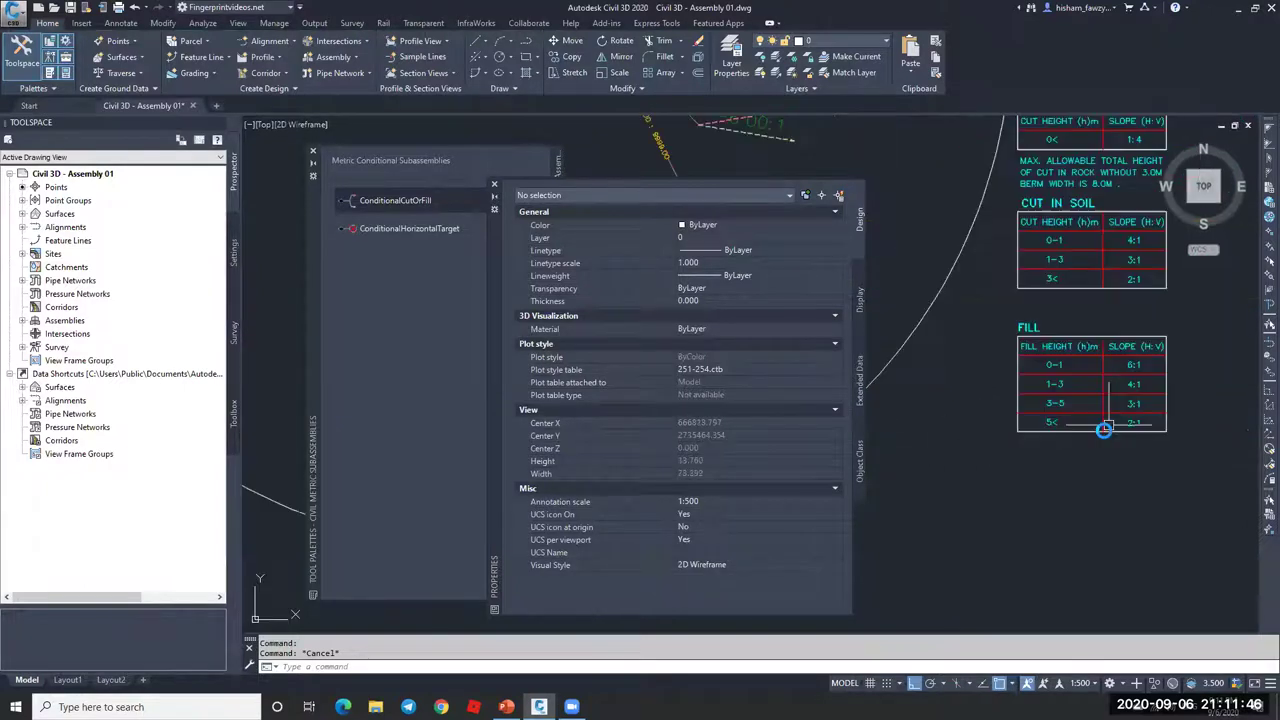
scroll(986, 366, "up", 3)
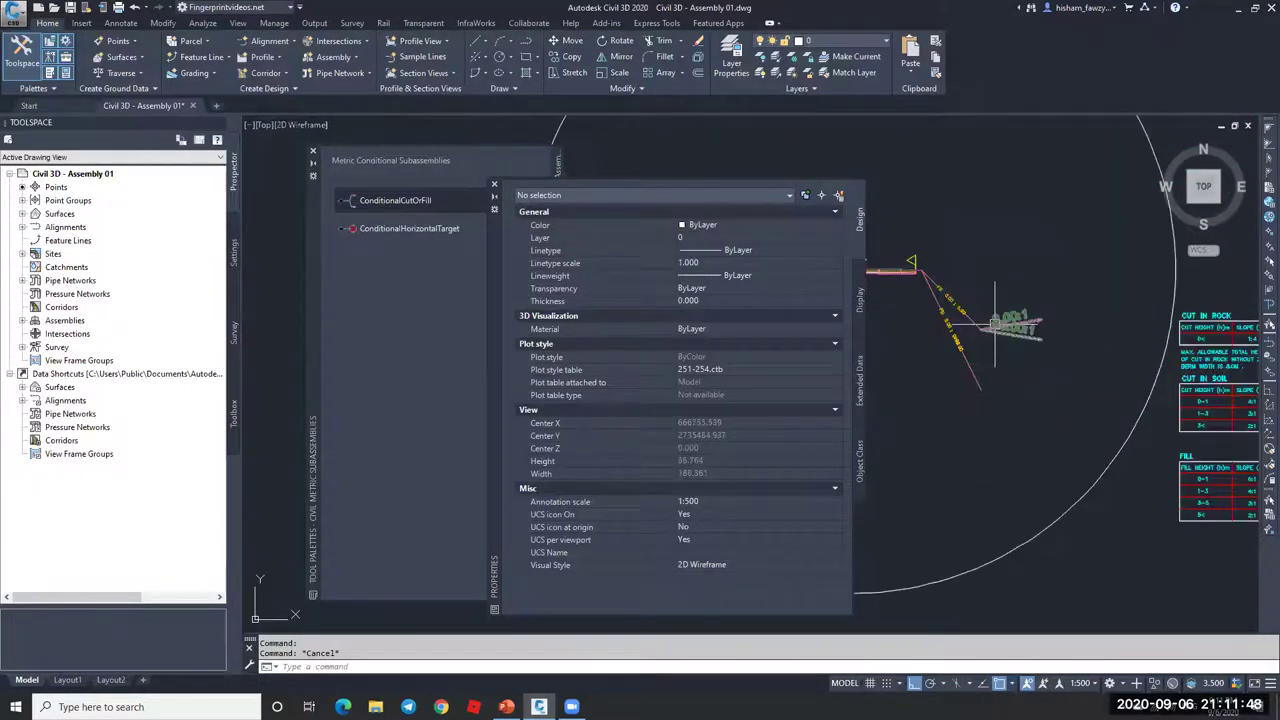
Step: Close the object properties and pick DaylightGeneral from the Daylight palette
left_click(494, 186)
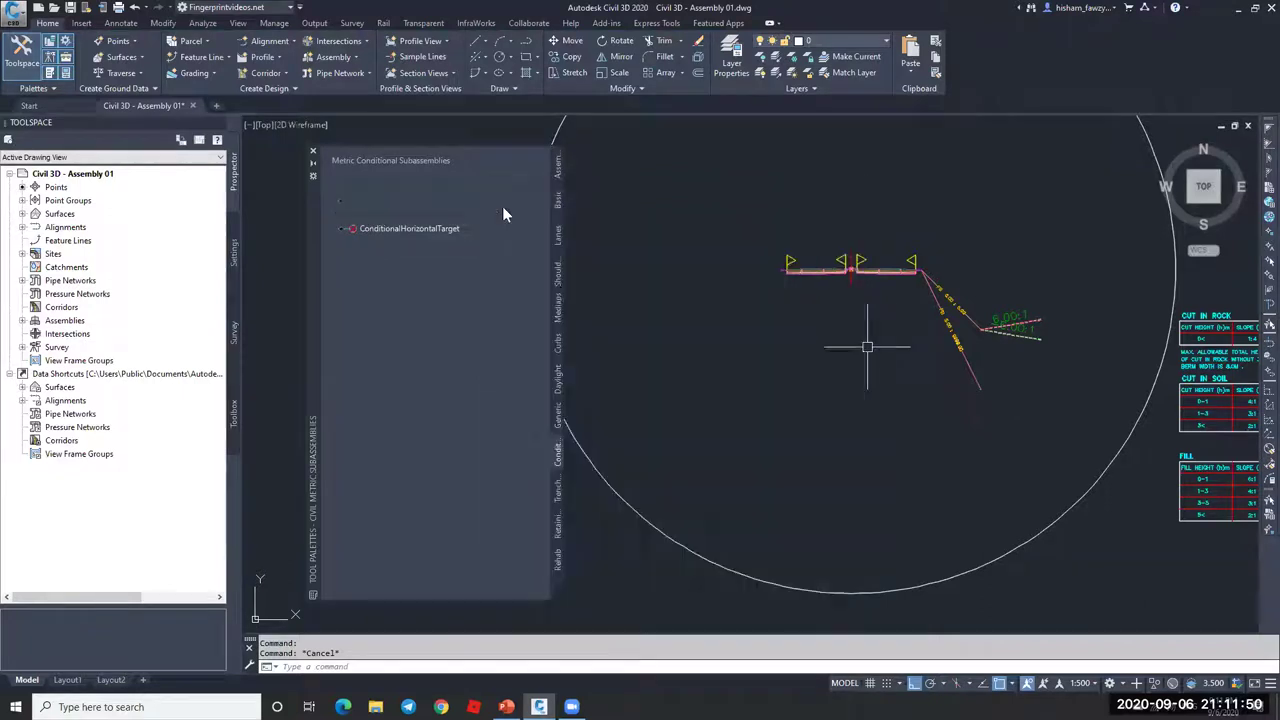
left_click(558, 380)
left_click(400, 265)
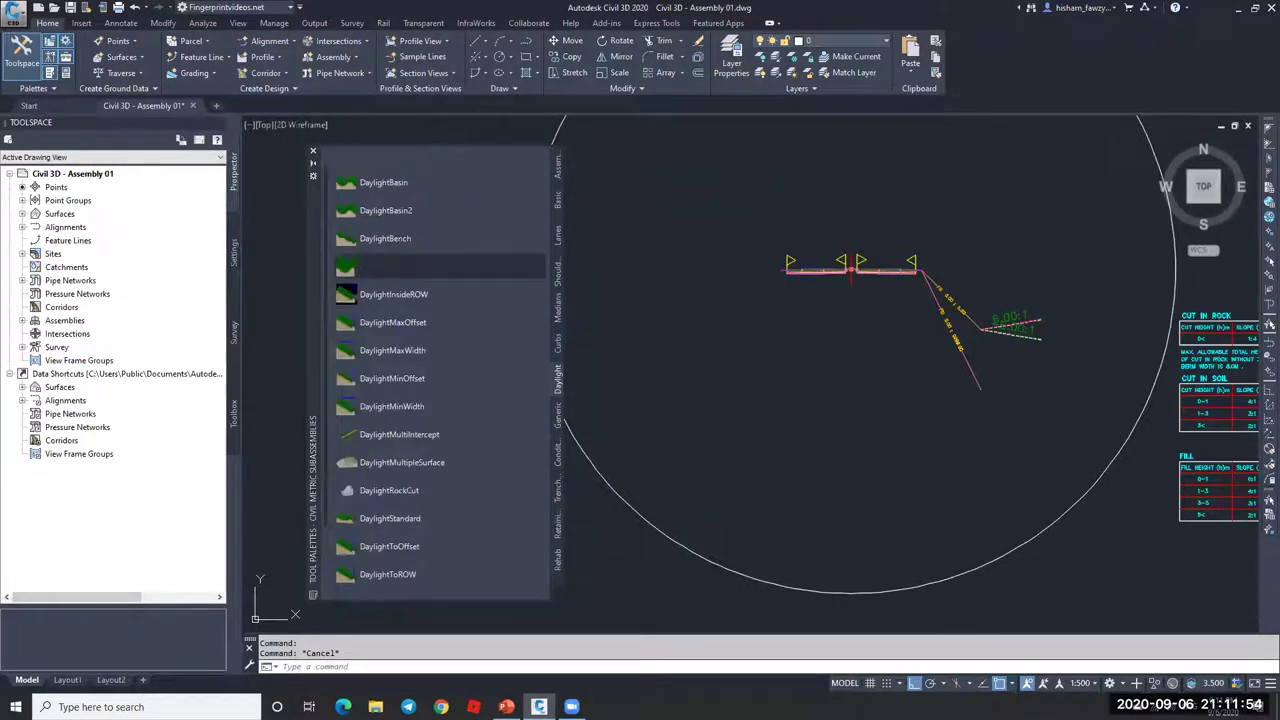
scroll(750, 390, "down", 10)
scroll(702, 508, "down", 2)
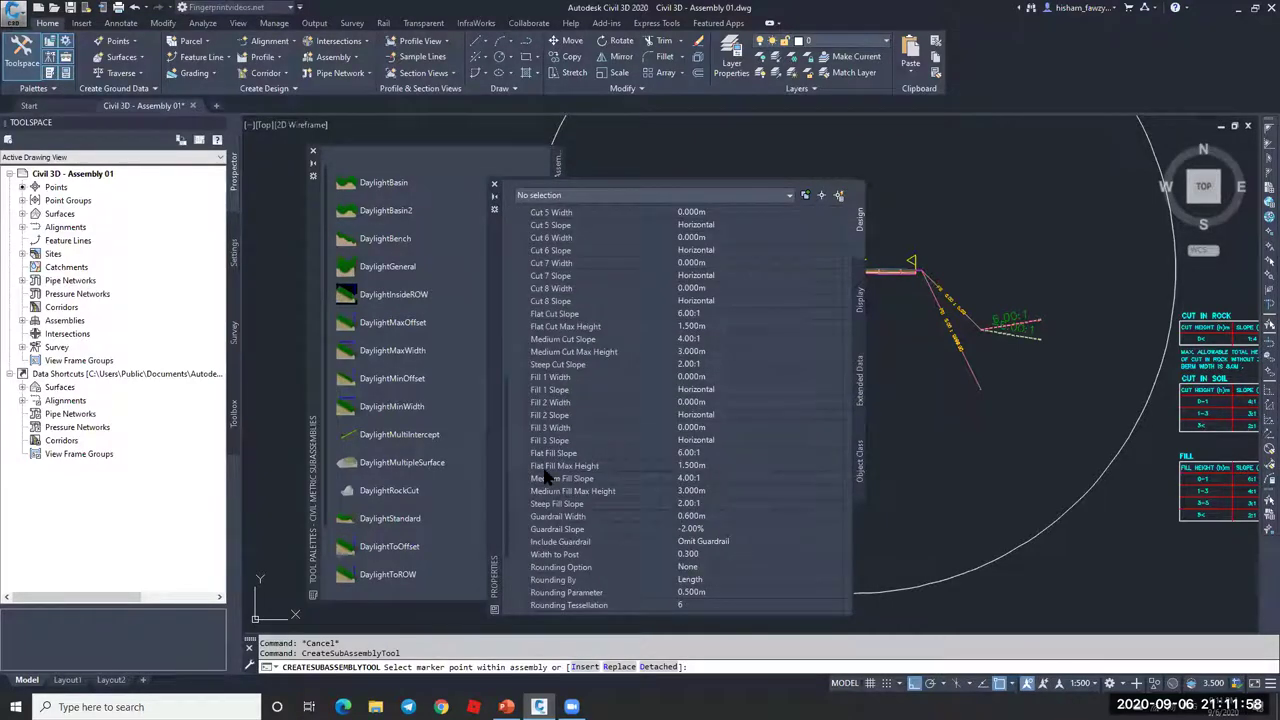
scroll(1075, 472, "down", 2)
scroll(1075, 472, "up", 6)
scroll(1119, 421, "down", 2)
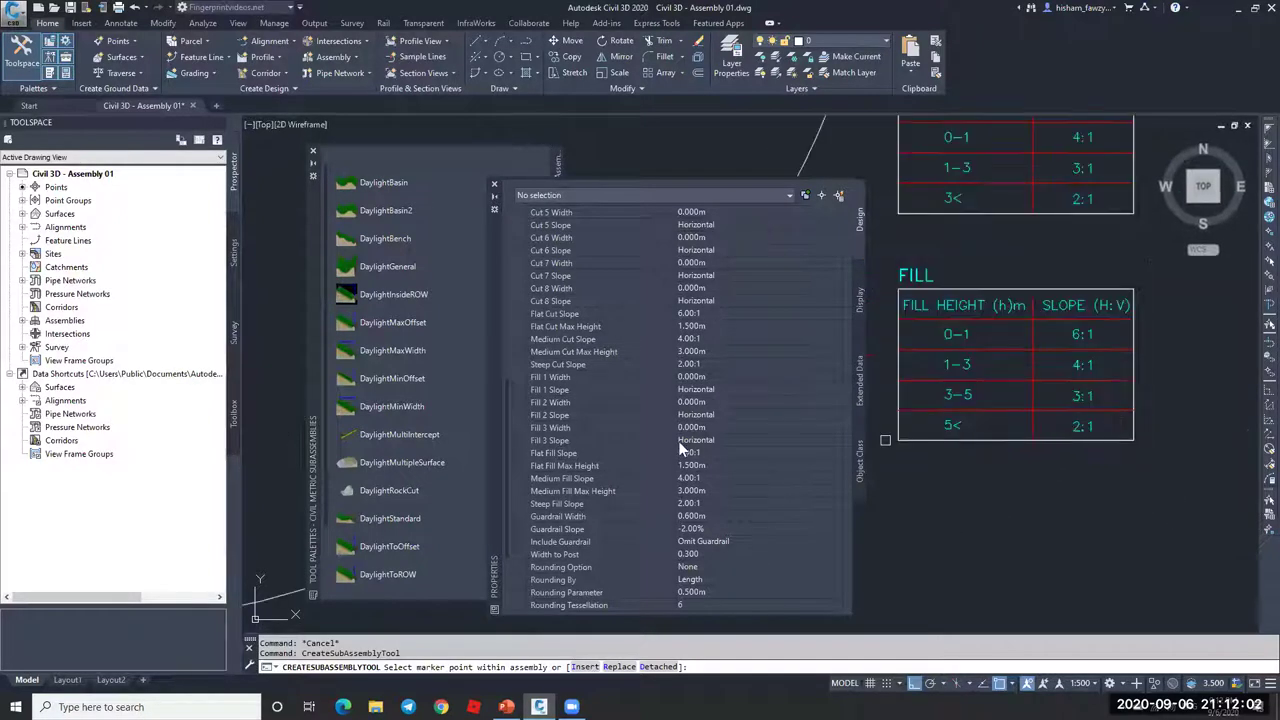
Step: Set the flat, medium and steep fill slopes to 2:1
left_click(704, 454)
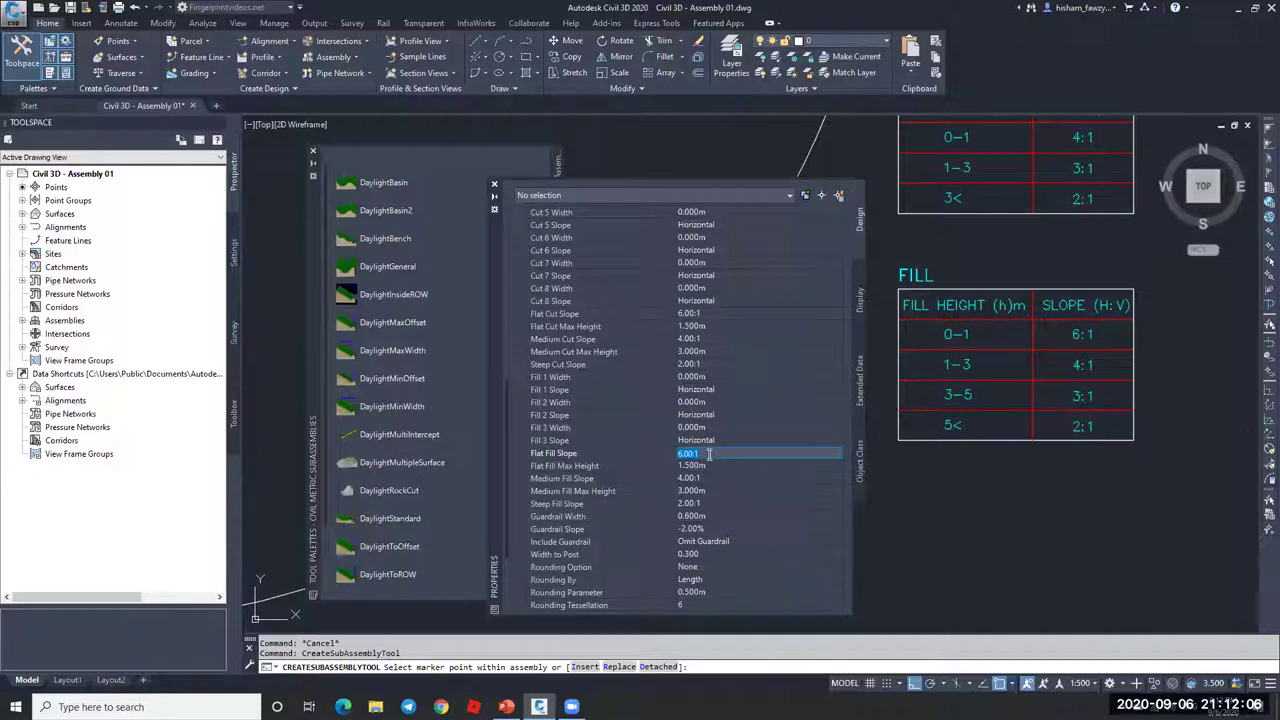
type("2")
left_click(705, 462)
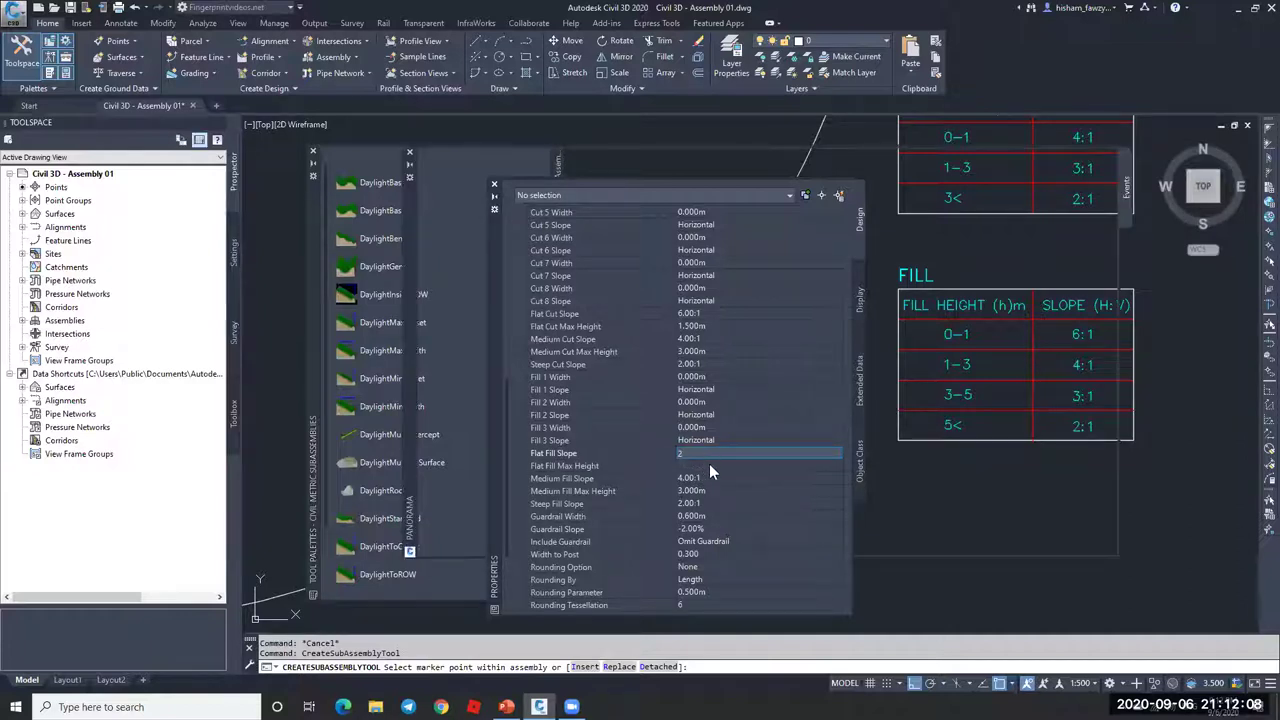
left_click(705, 478)
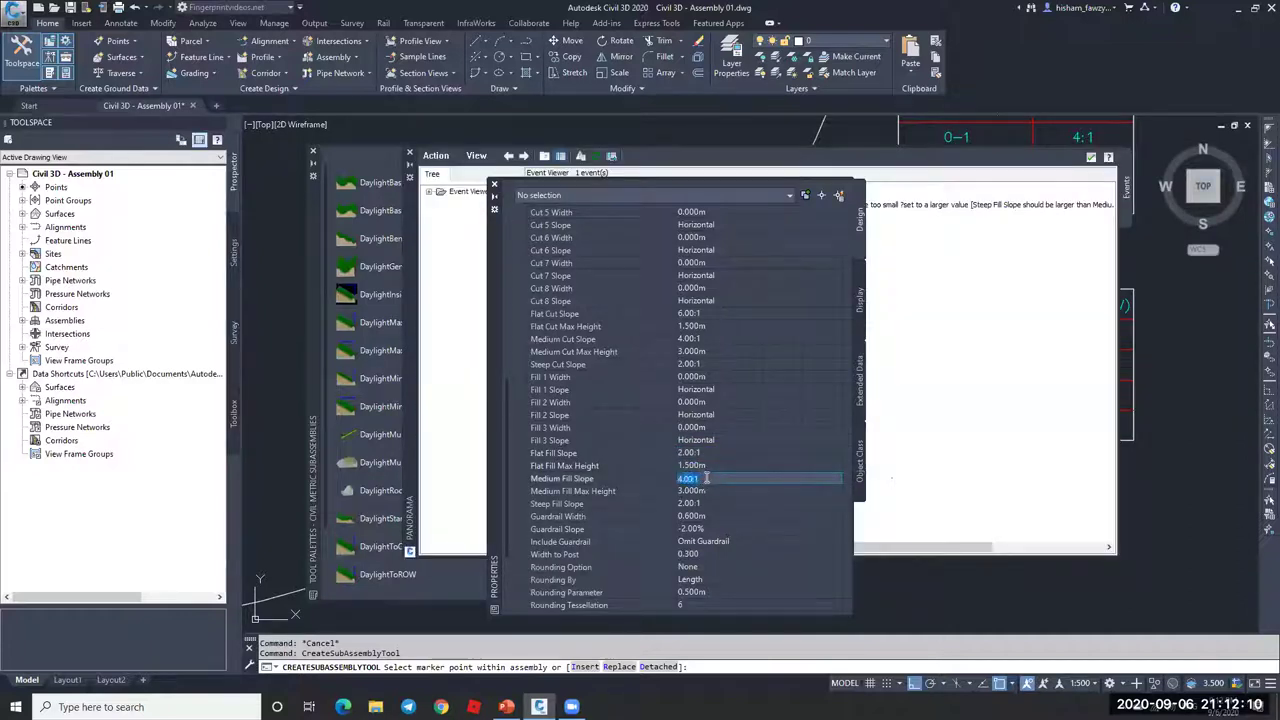
type("2")
left_click(711, 504)
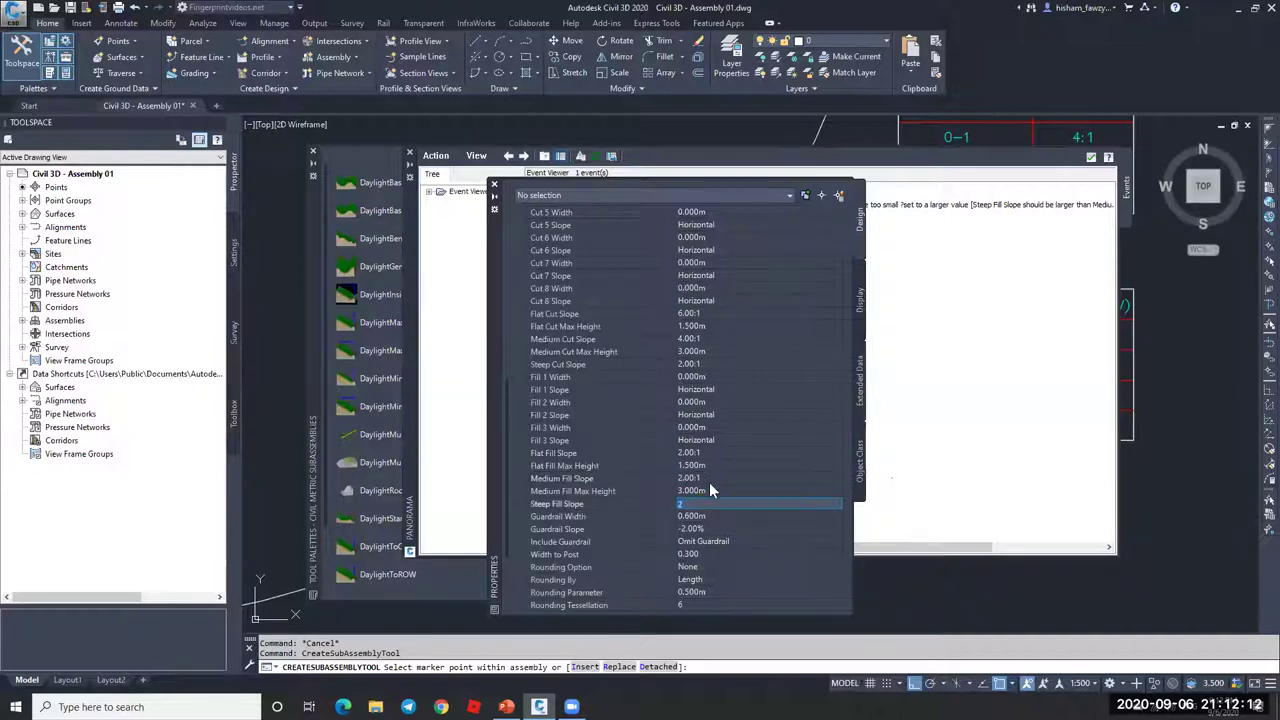
type("2")
Step: Set the flat and medium fill maximum heights to 100 m and dismiss the fill slope warning
left_click(718, 462)
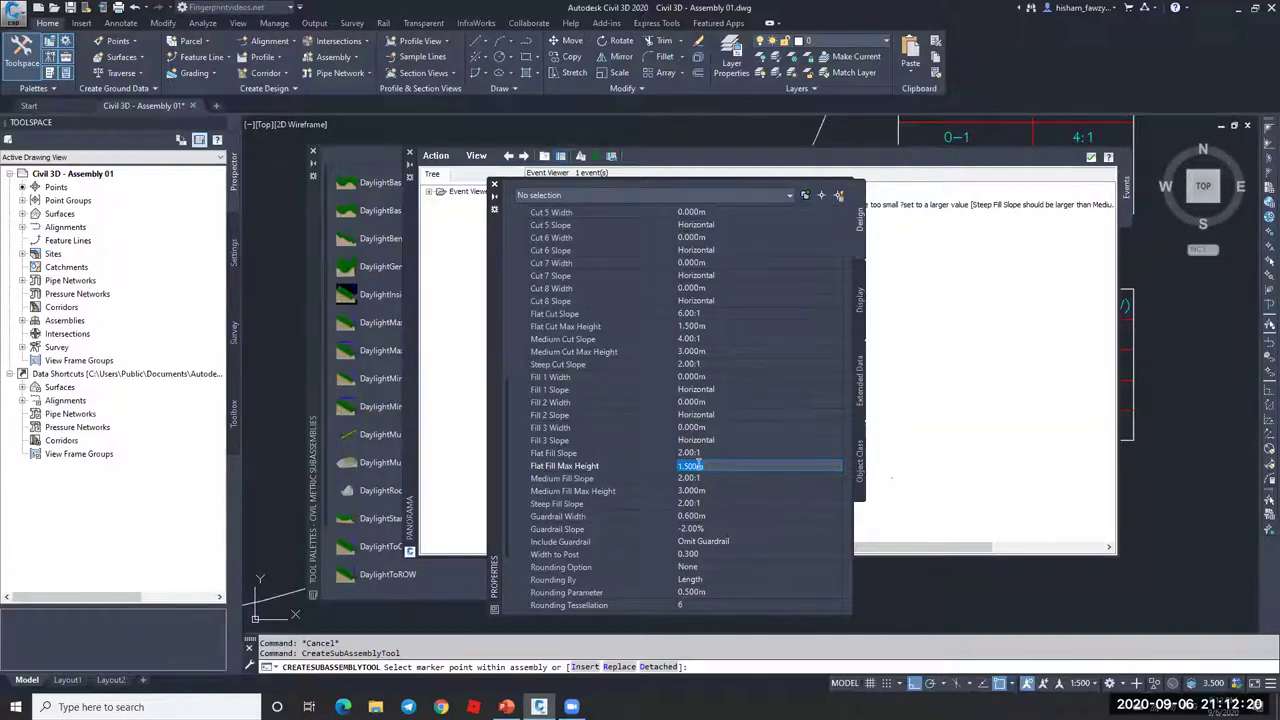
left_click(698, 491)
type("1")
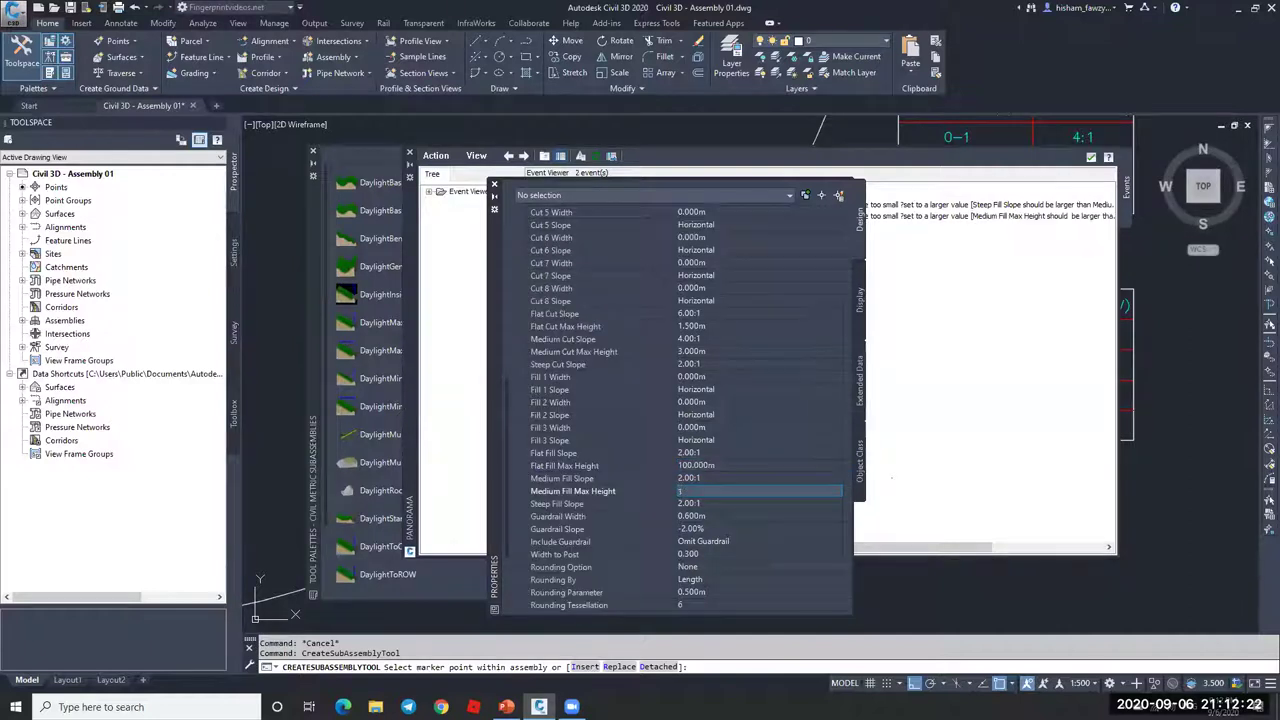
type("00")
key("Tab")
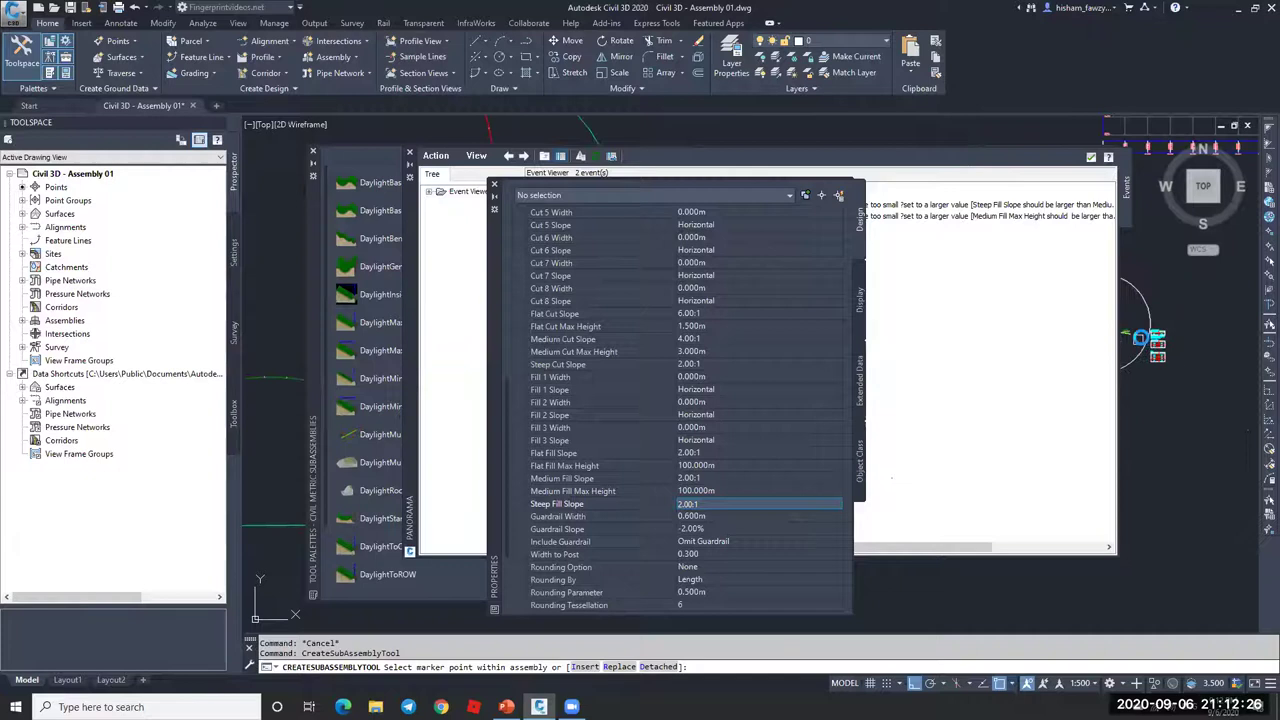
left_click(410, 155)
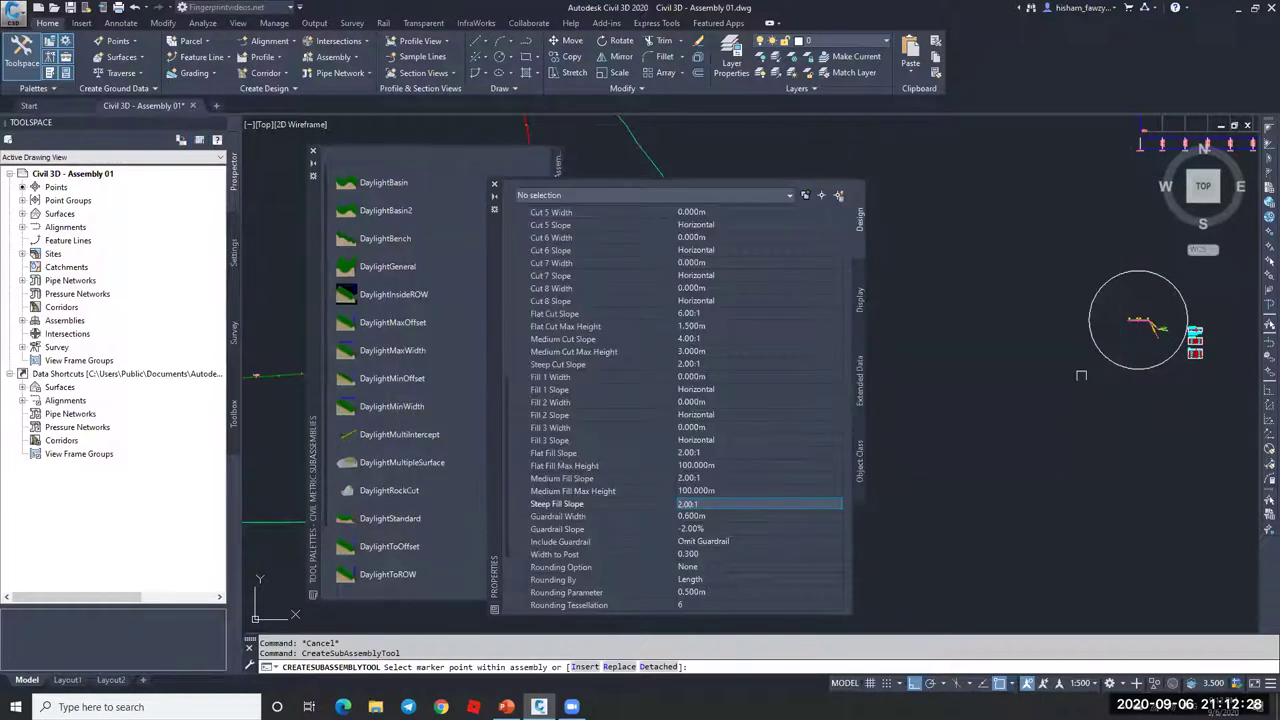
scroll(1163, 350, "up", 5)
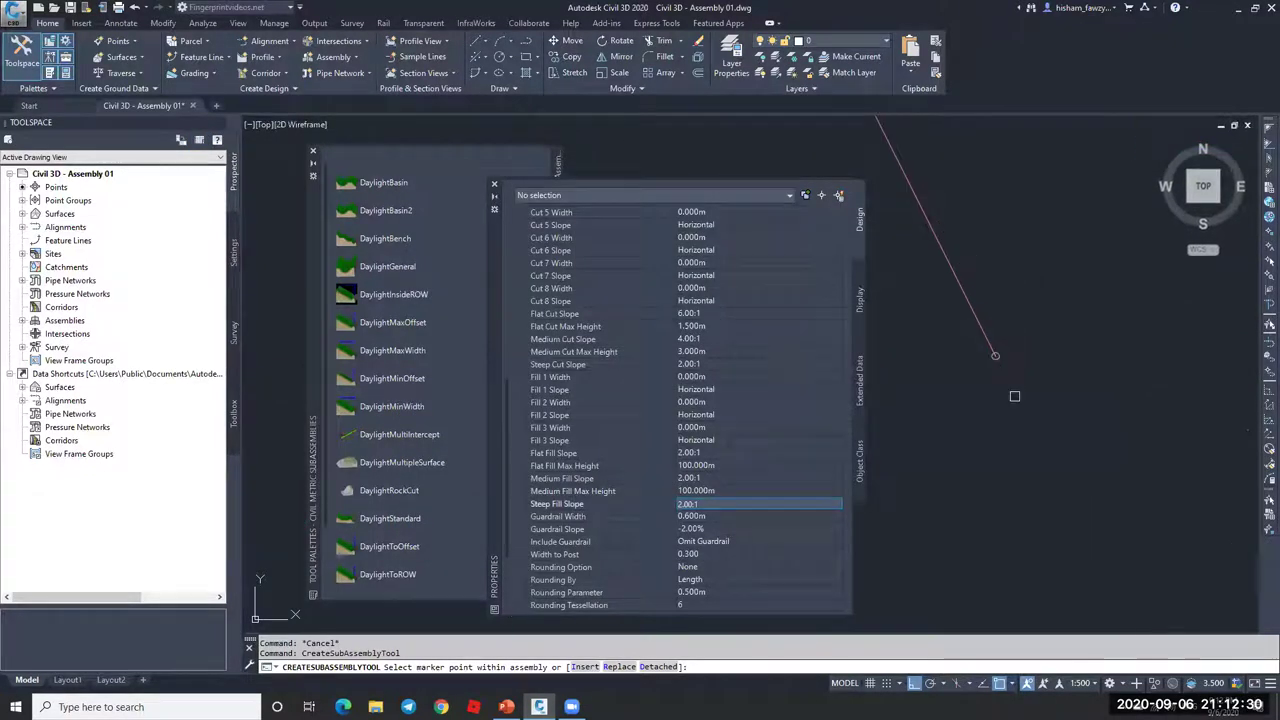
left_click(996, 356)
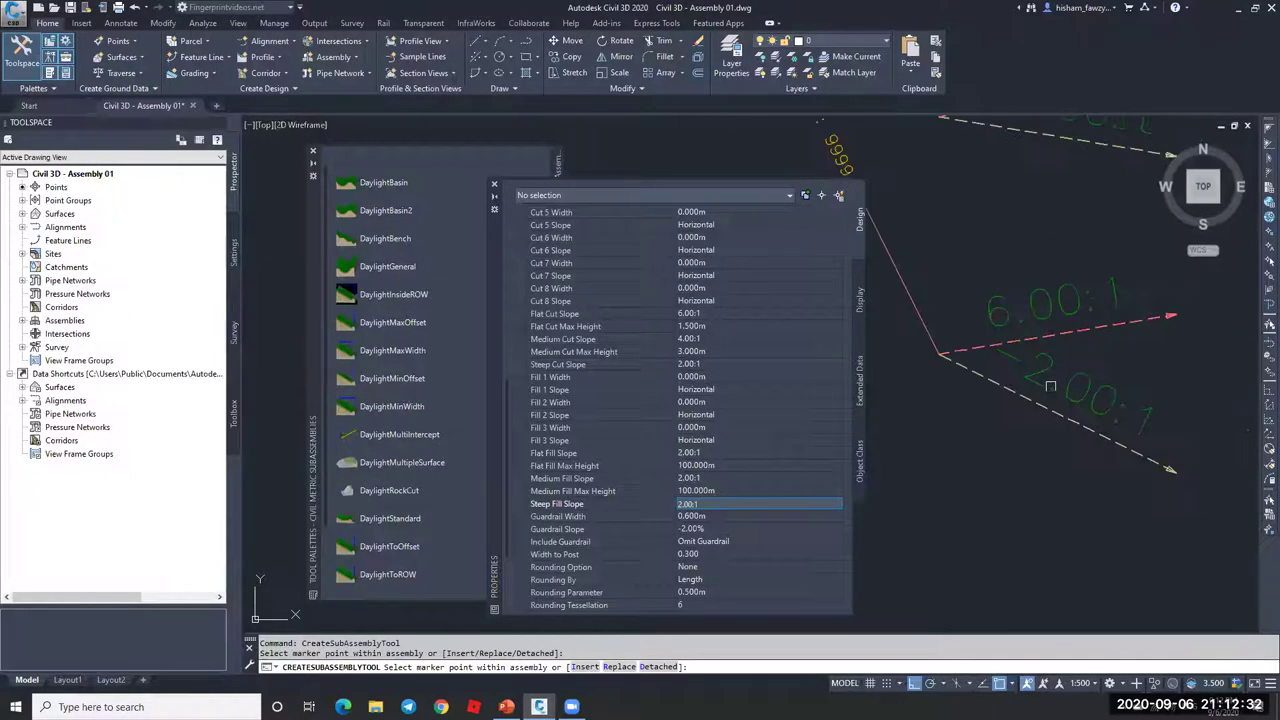
key("Escape")
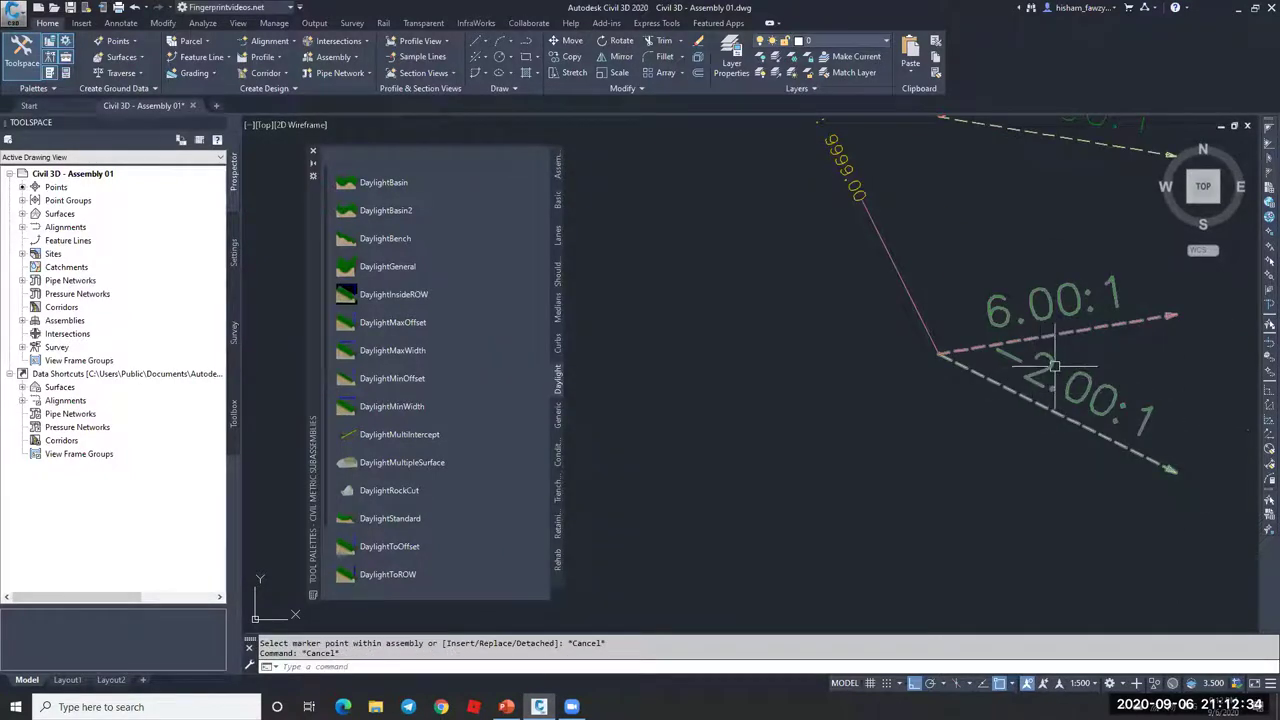
scroll(960, 375, "down", 5)
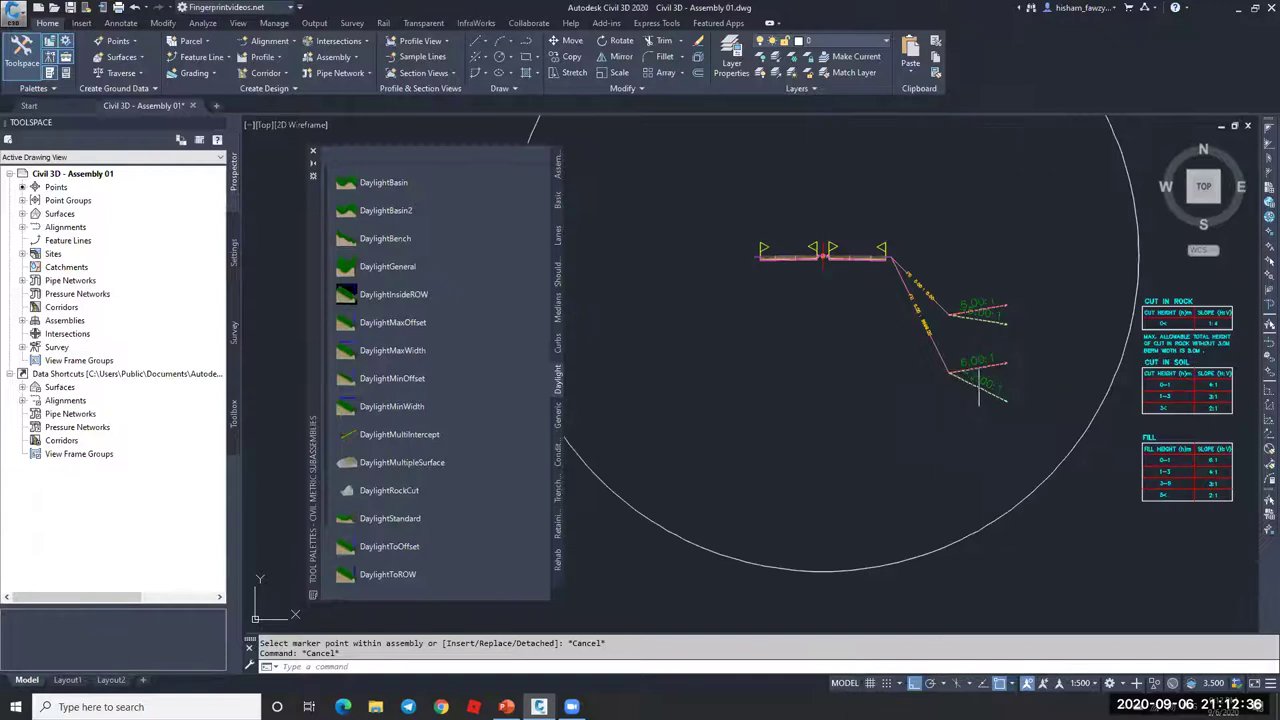
scroll(810, 280, "up", 5)
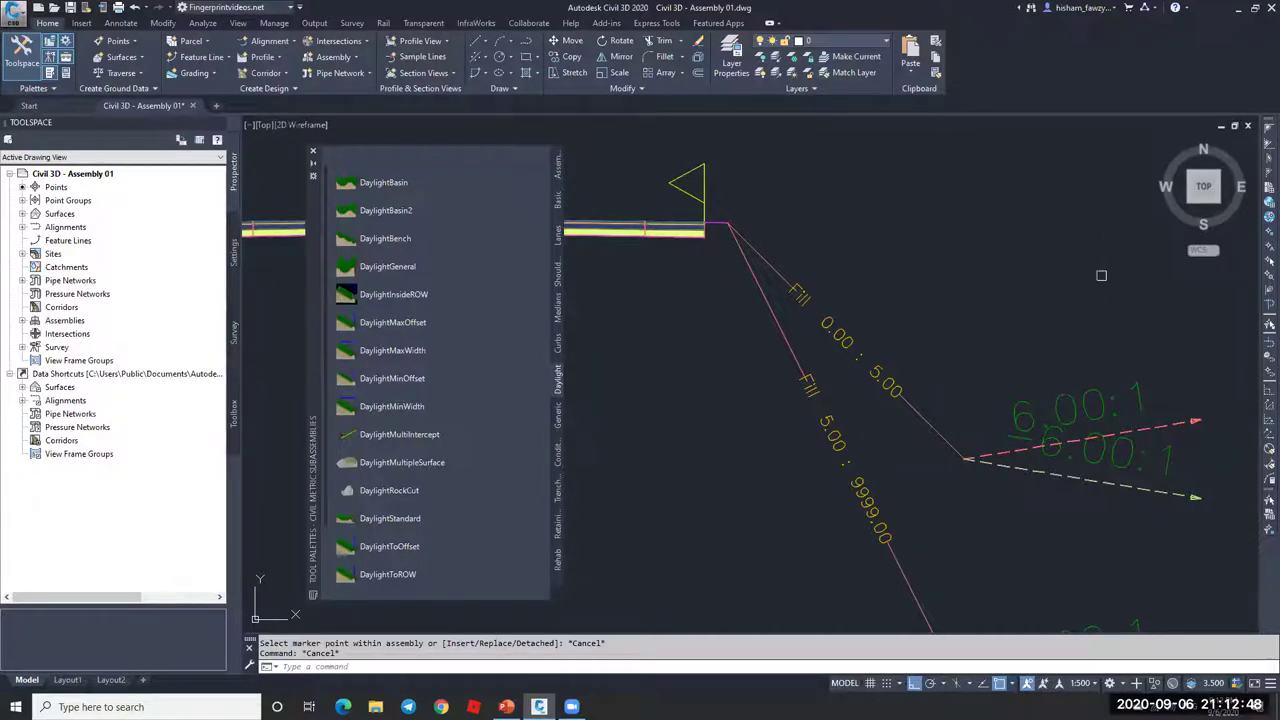
scroll(815, 320, "down", 3)
scroll(800, 380, "up", 2)
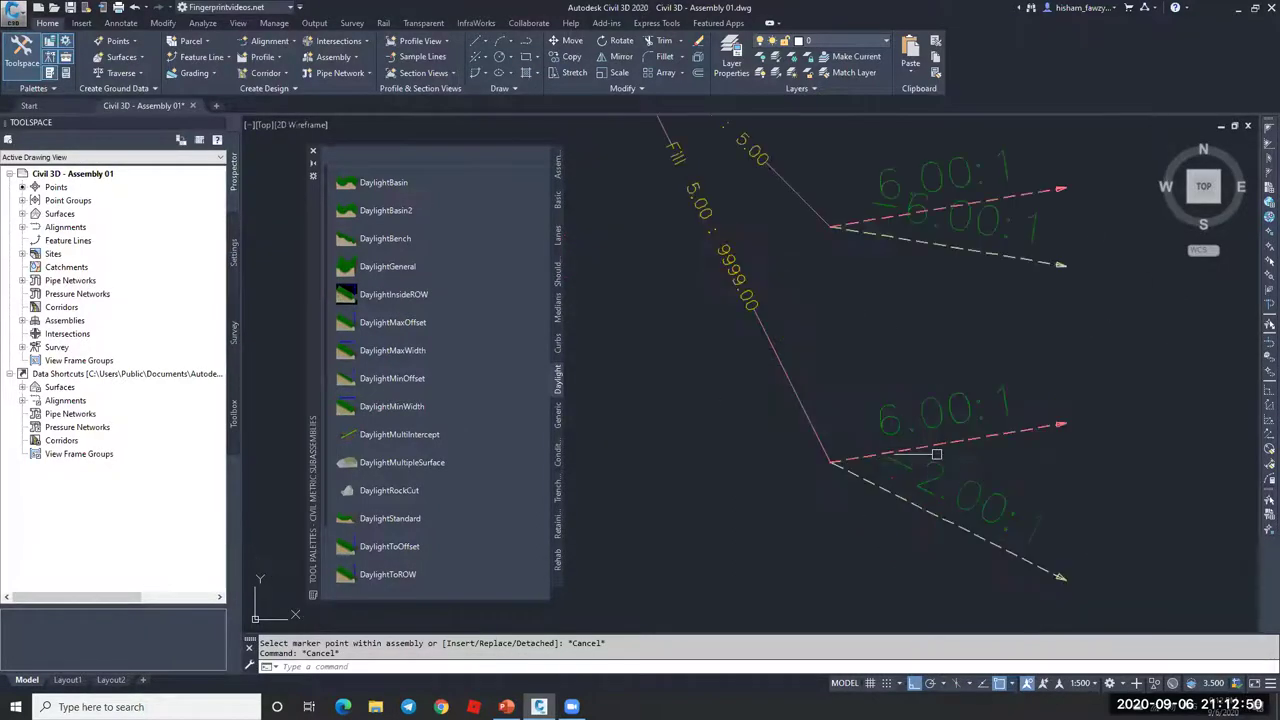
scroll(763, 417, "down", 1)
scroll(706, 191, "up", 2)
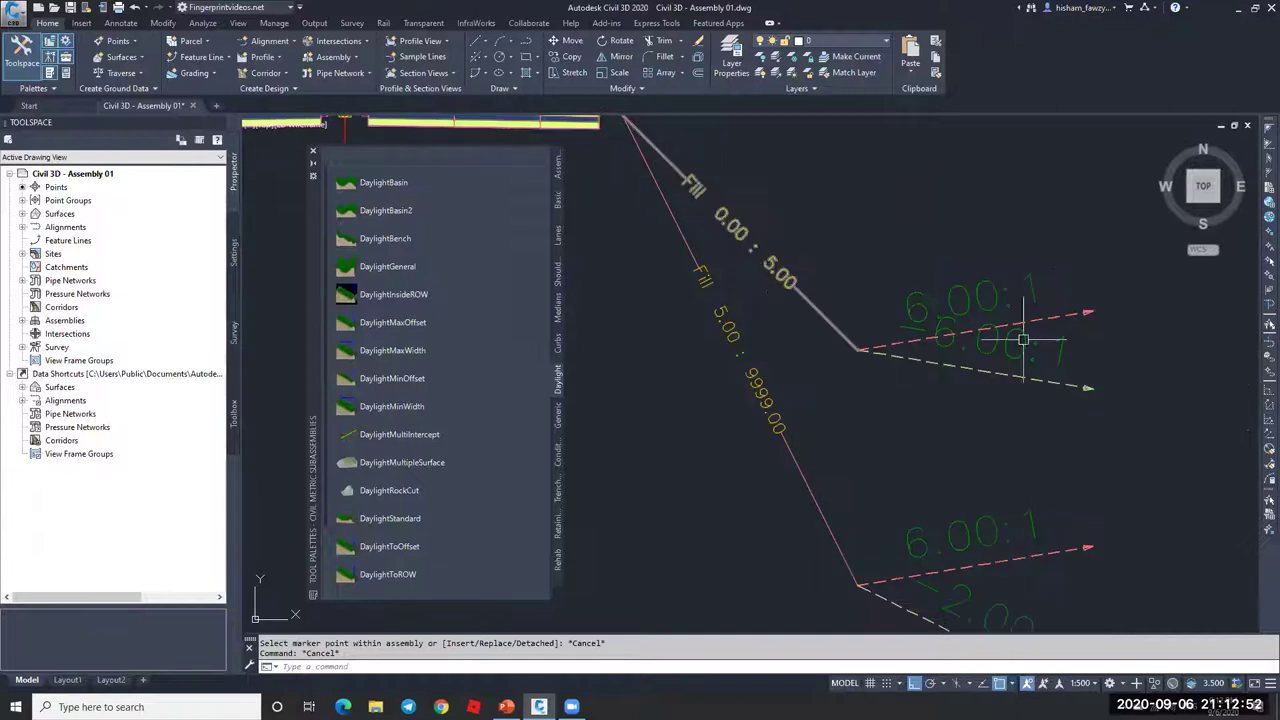
scroll(830, 290, "down", 2)
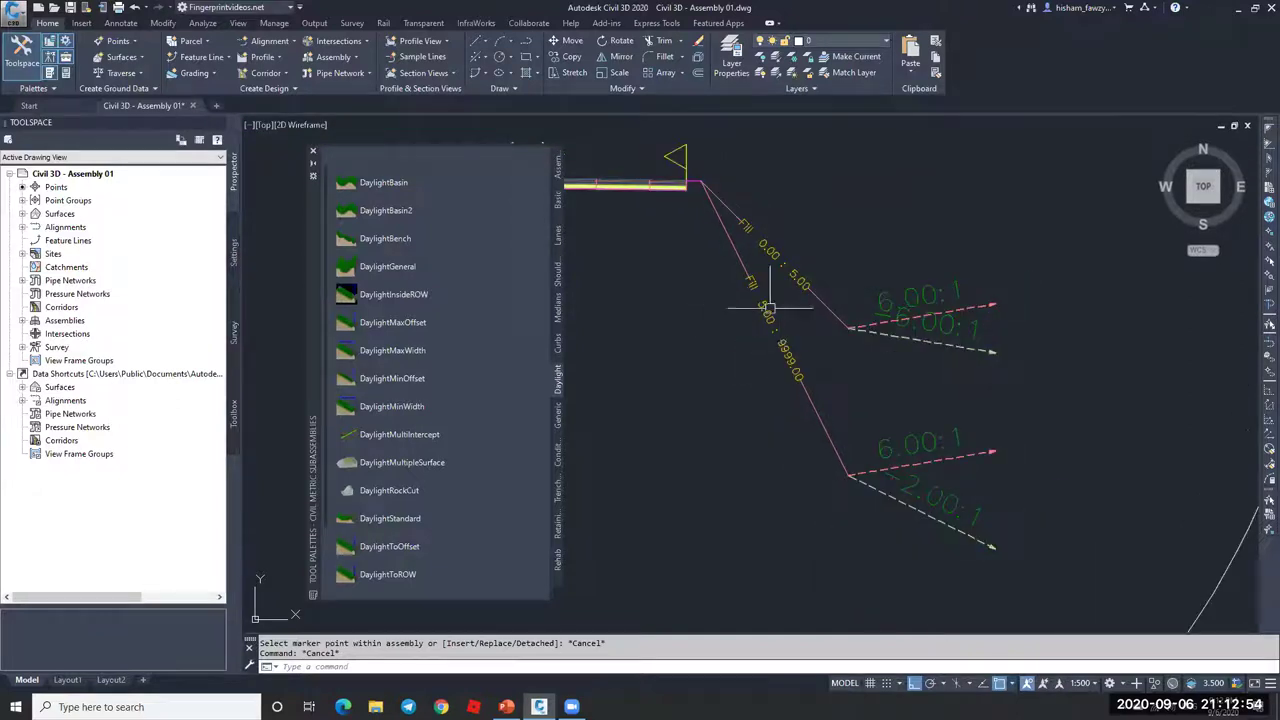
scroll(914, 509, "up", 2)
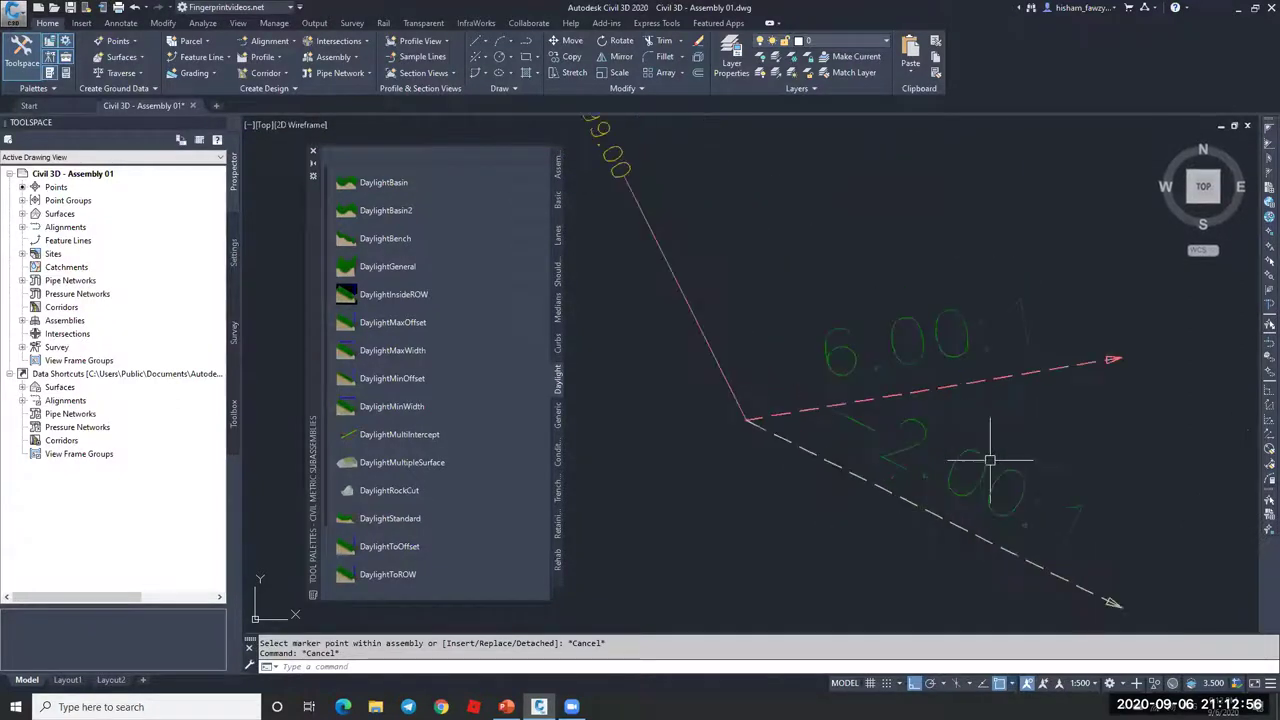
scroll(910, 473, "down", 5)
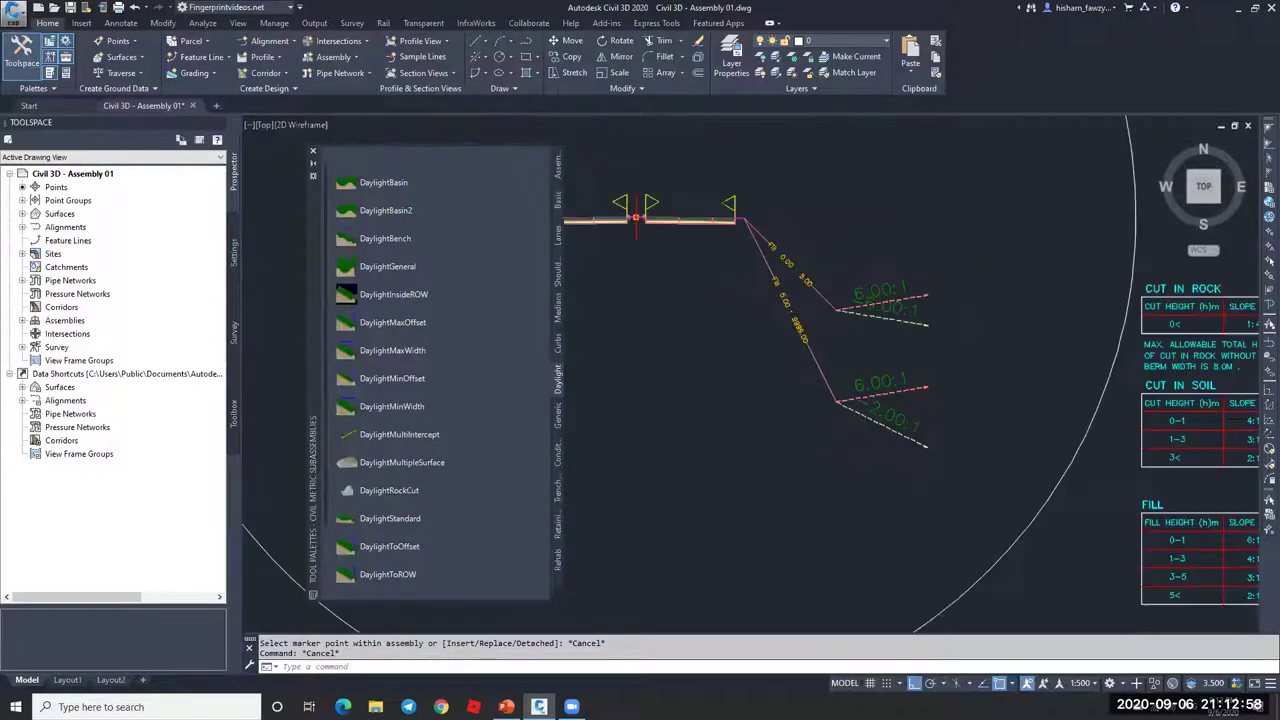
scroll(850, 340, "up", 2)
scroll(820, 300, "down", 1)
scroll(814, 286, "up", 3)
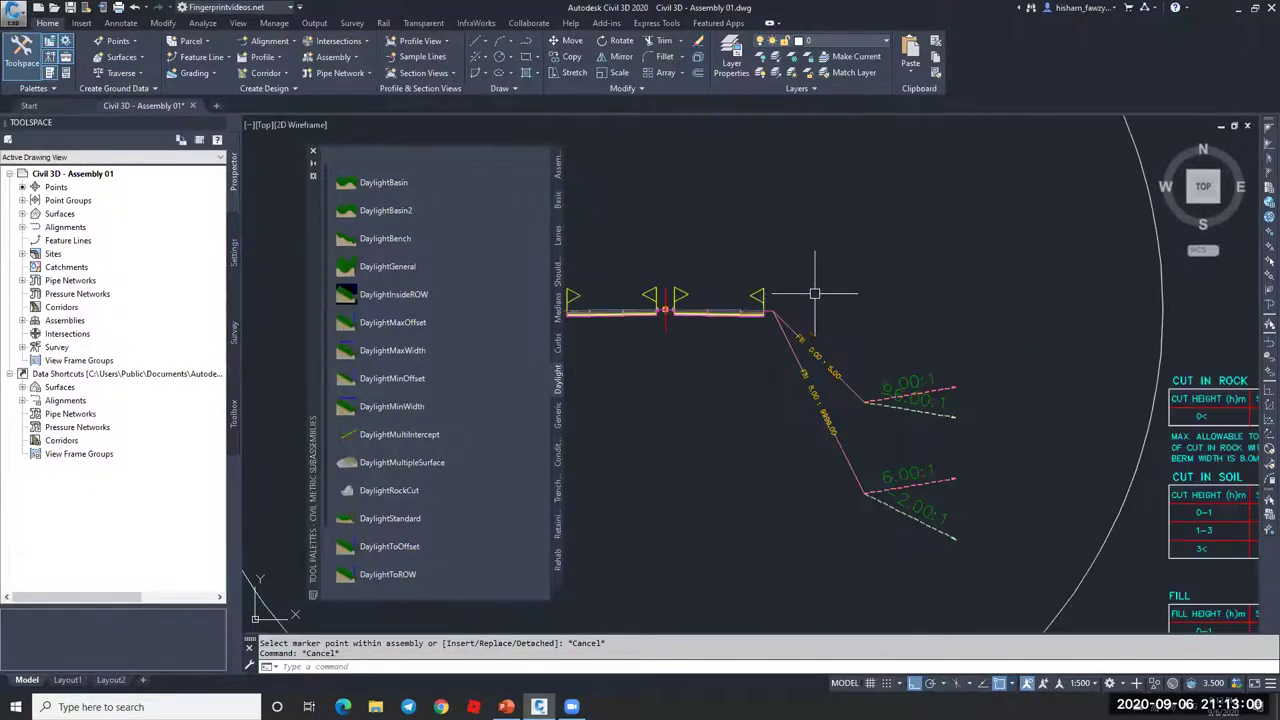
scroll(770, 318, "down", 3)
scroll(1103, 409, "up", 3)
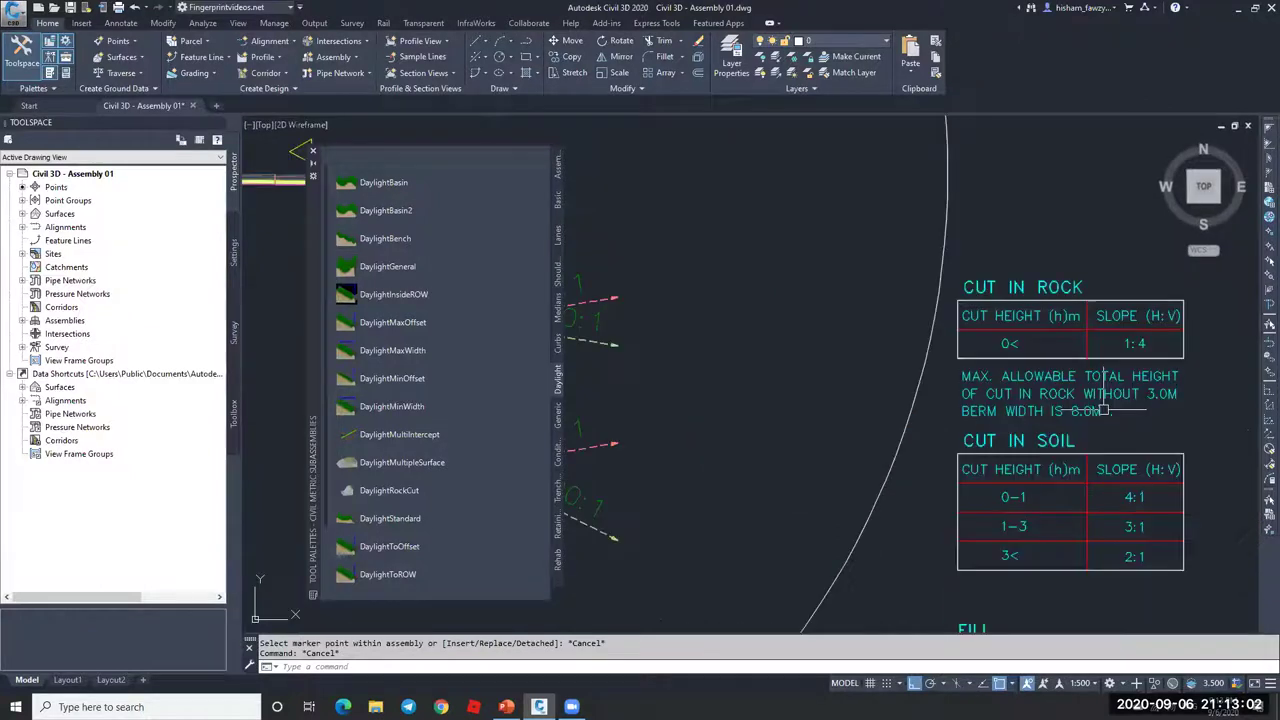
scroll(1003, 340, "down", 2)
scroll(1020, 400, "down", 2)
scroll(1026, 426, "up", 2)
scroll(1026, 420, "up", 2)
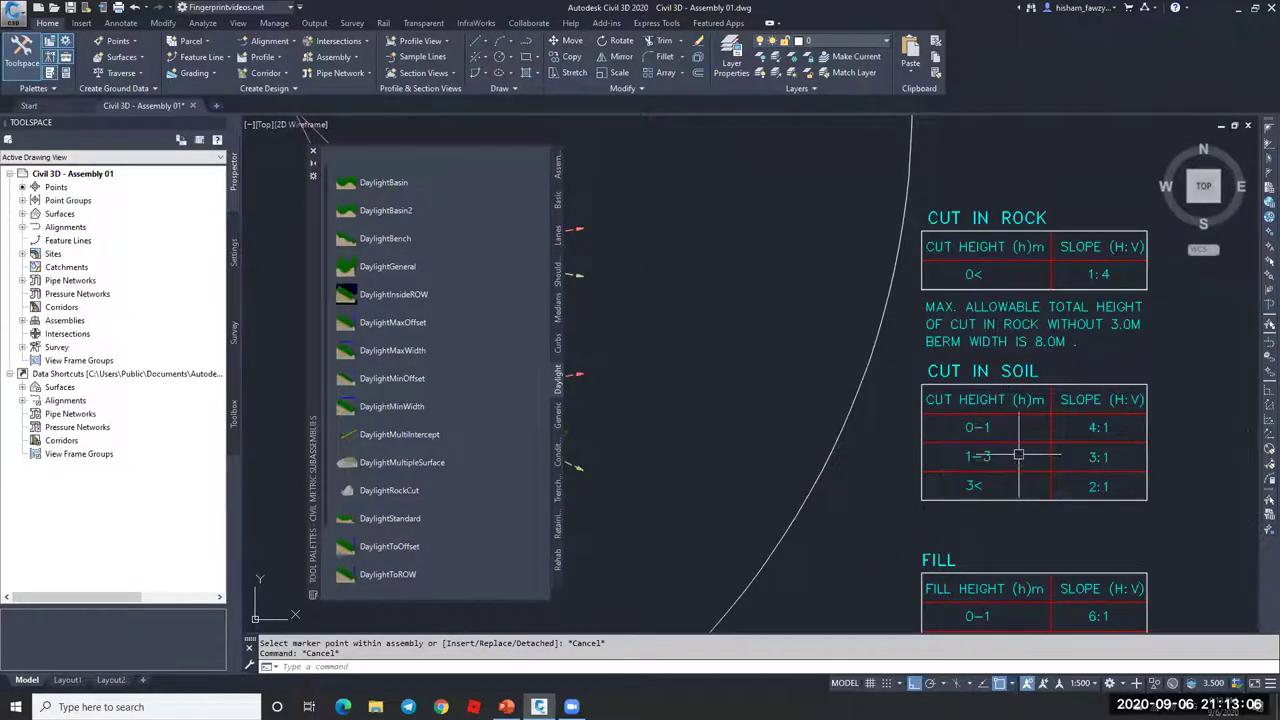
scroll(1018, 455, "down", 2)
scroll(1010, 340, "up", 2)
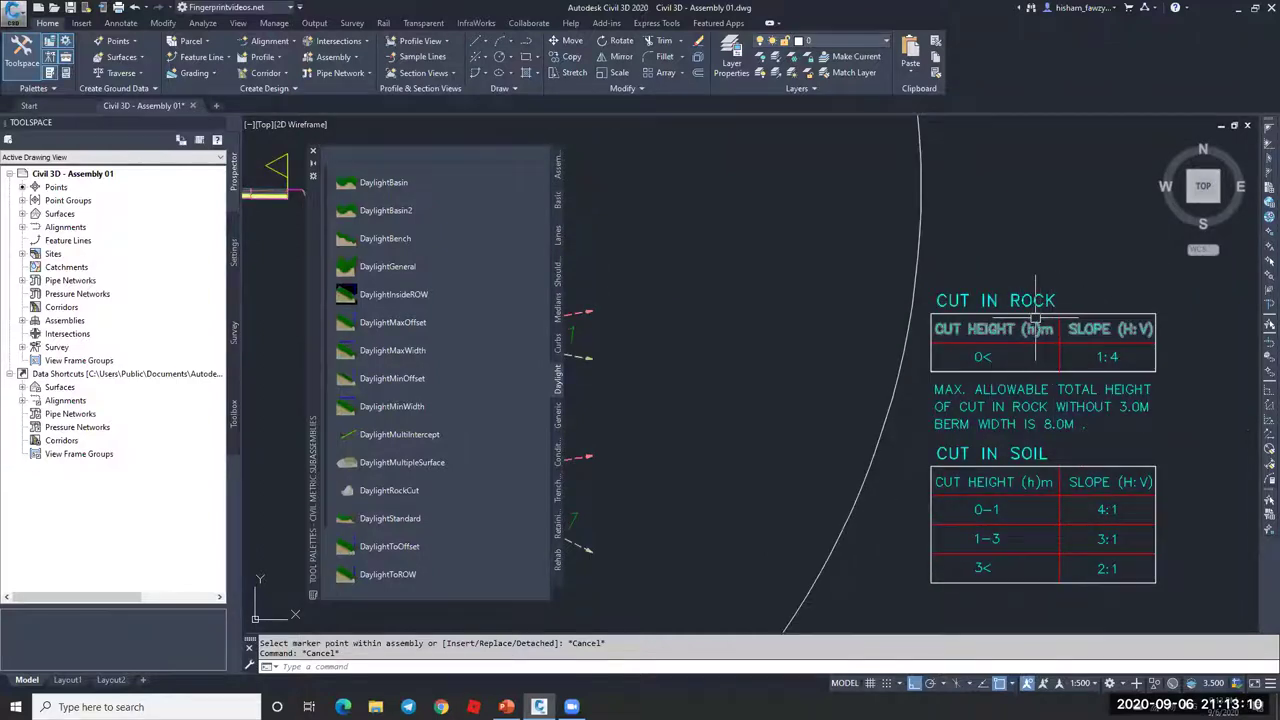
scroll(1025, 332, "down", 3)
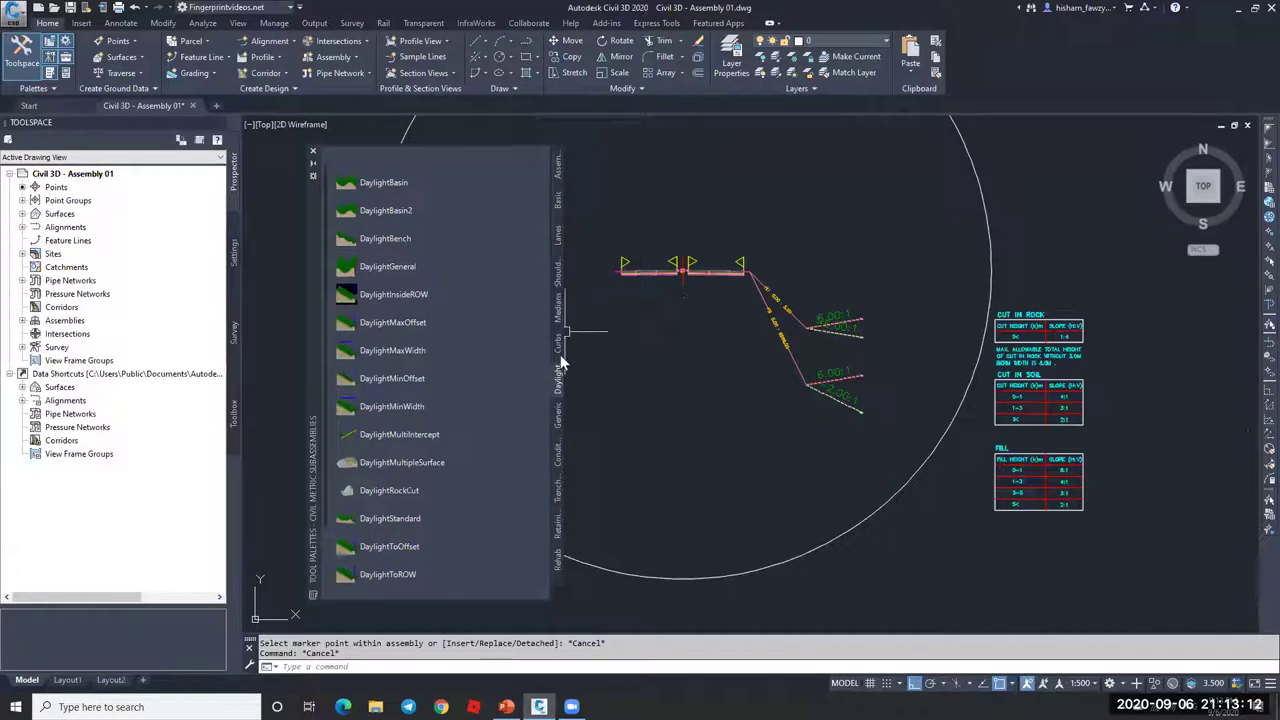
Step: Insert a 10 m wide ConditionalCutOrFill from the Conditional palette at the right road edge marker
left_click(558, 456)
left_click(395, 201)
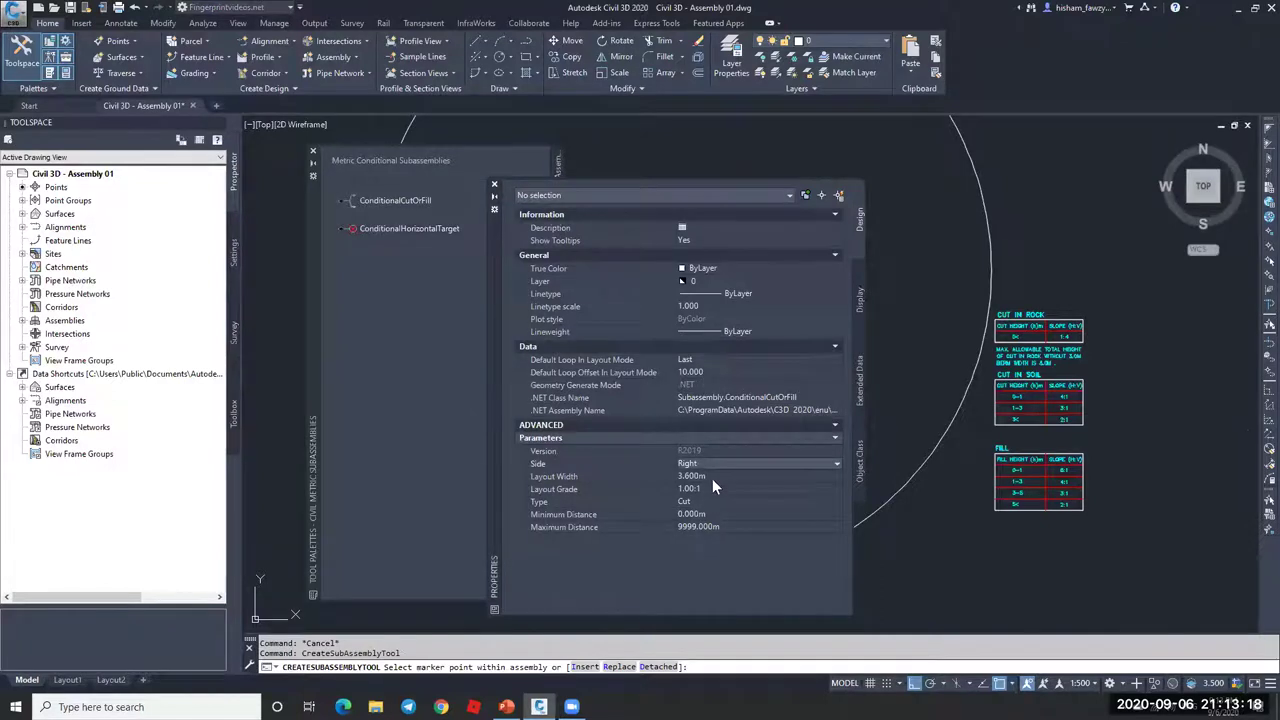
left_click(712, 477)
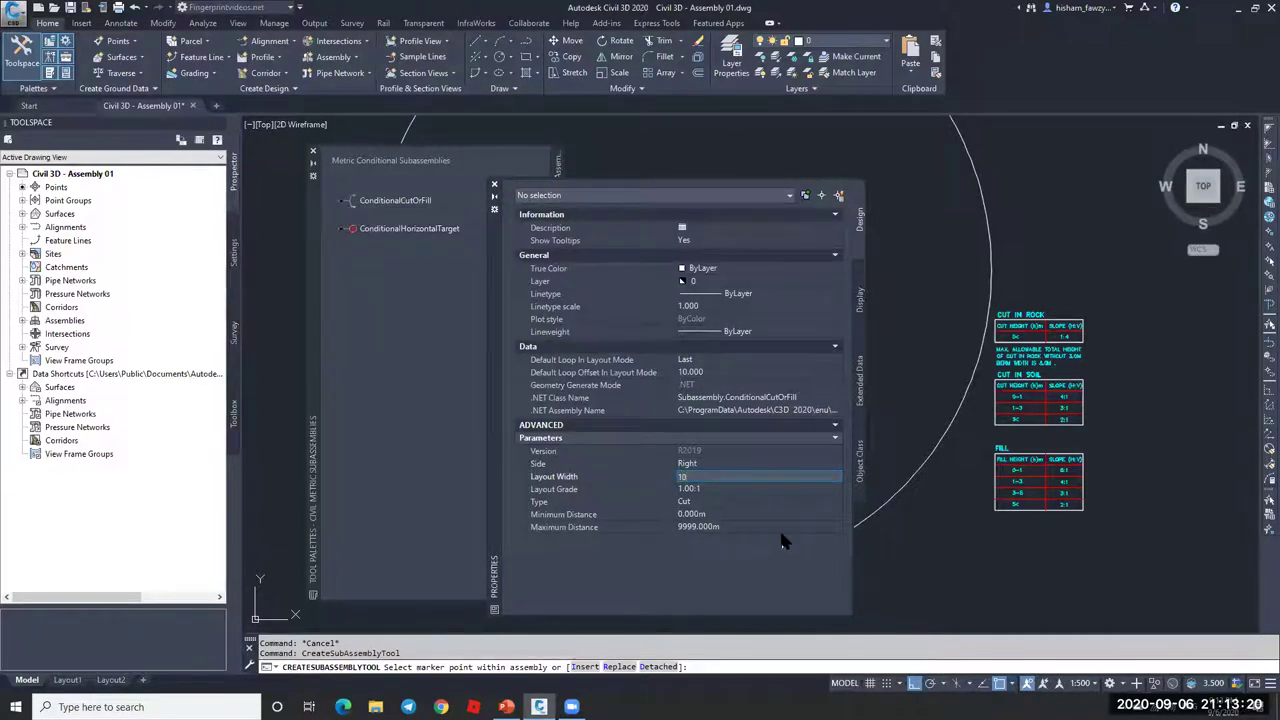
left_click(720, 514)
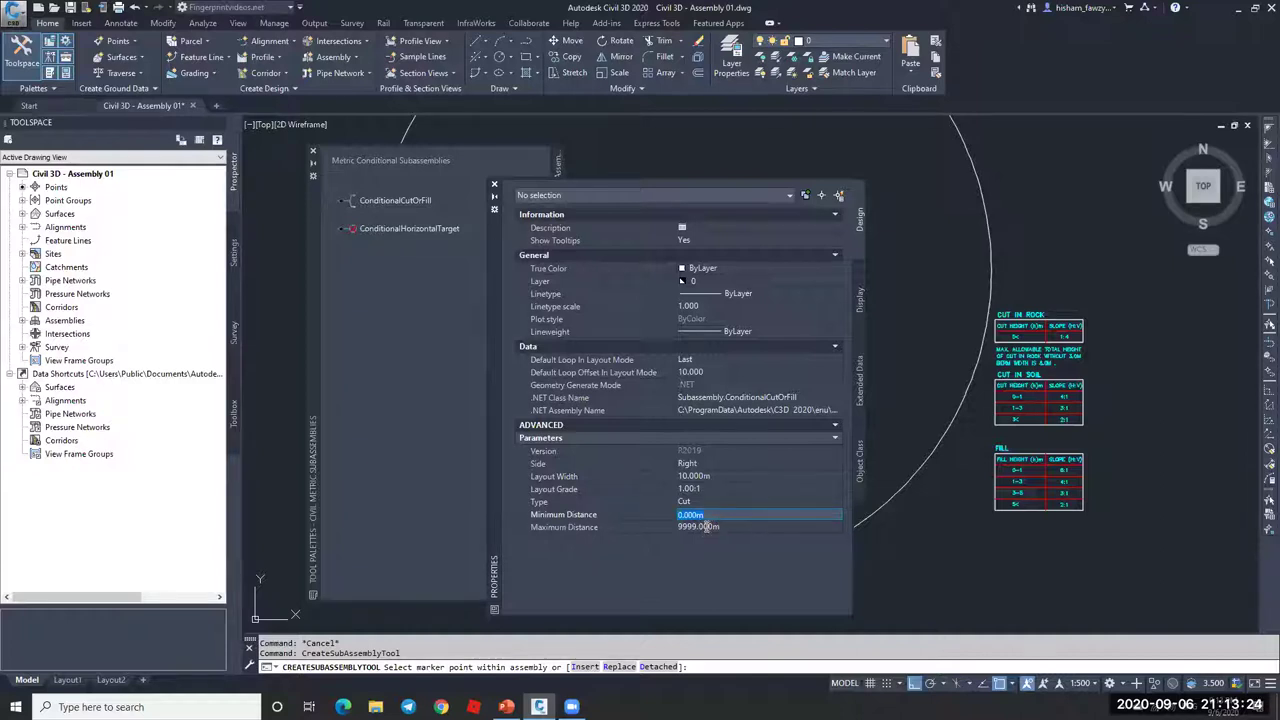
scroll(958, 350, "down", 5)
scroll(946, 370, "up", 8)
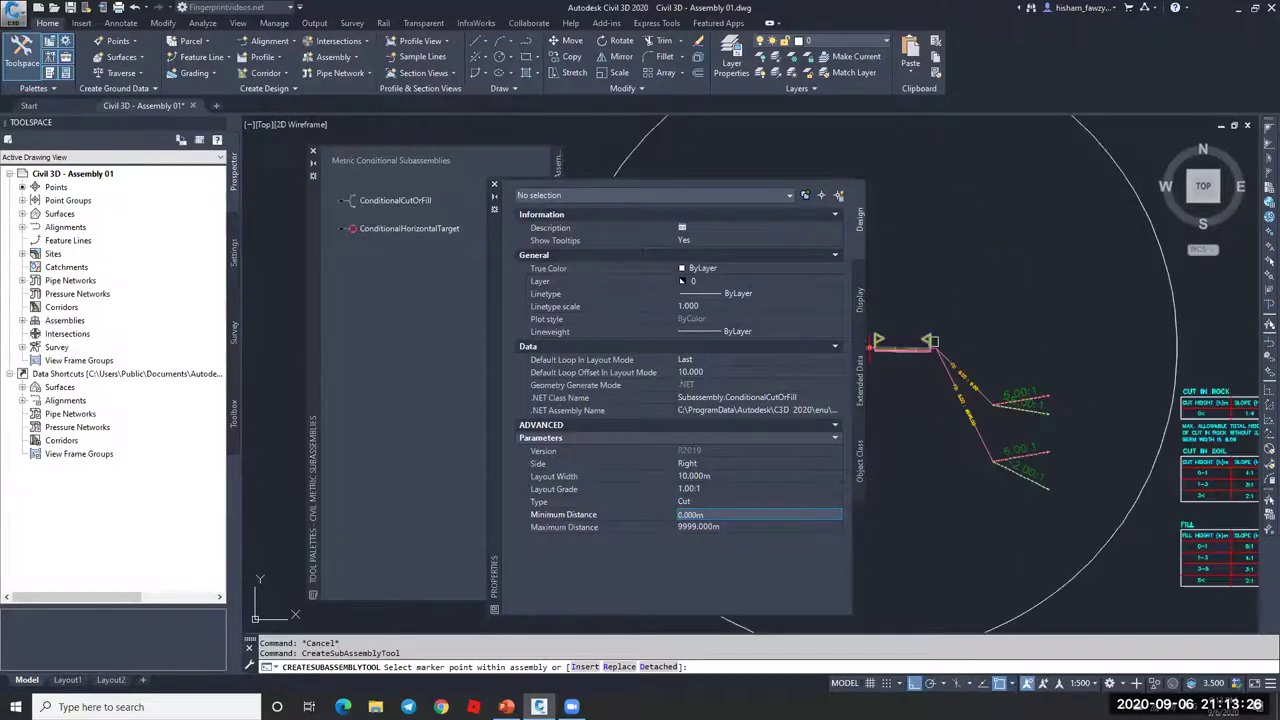
scroll(946, 378, "down", 3)
scroll(960, 420, "up", 4)
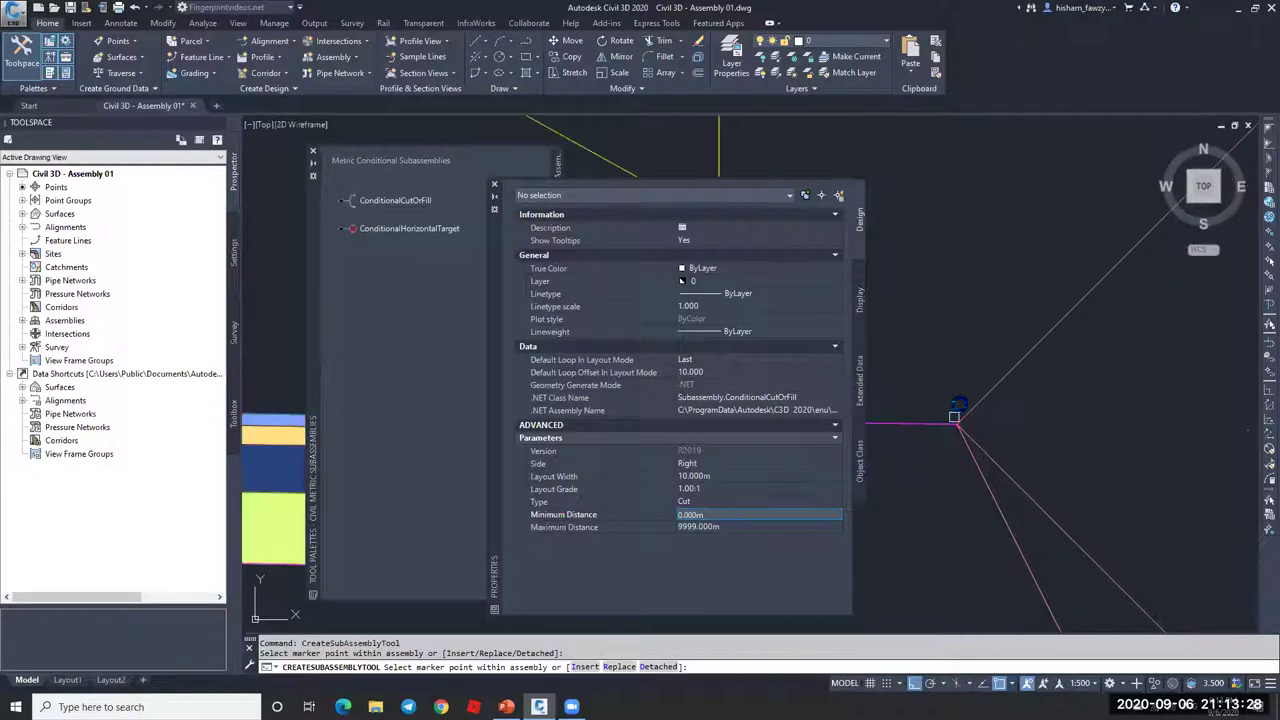
left_click(974, 390)
key("Escape")
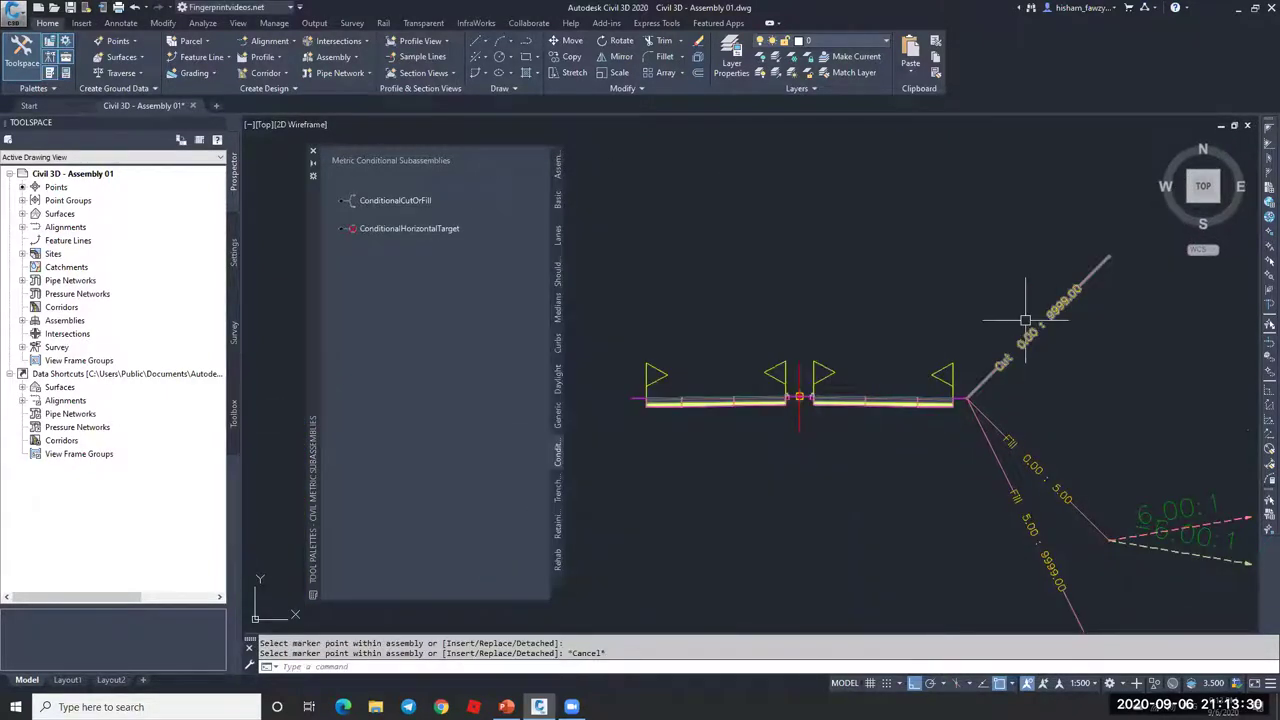
scroll(952, 329, "down", 3)
scroll(952, 329, "down", 4)
scroll(817, 306, "up", 2)
scroll(883, 331, "down", 6)
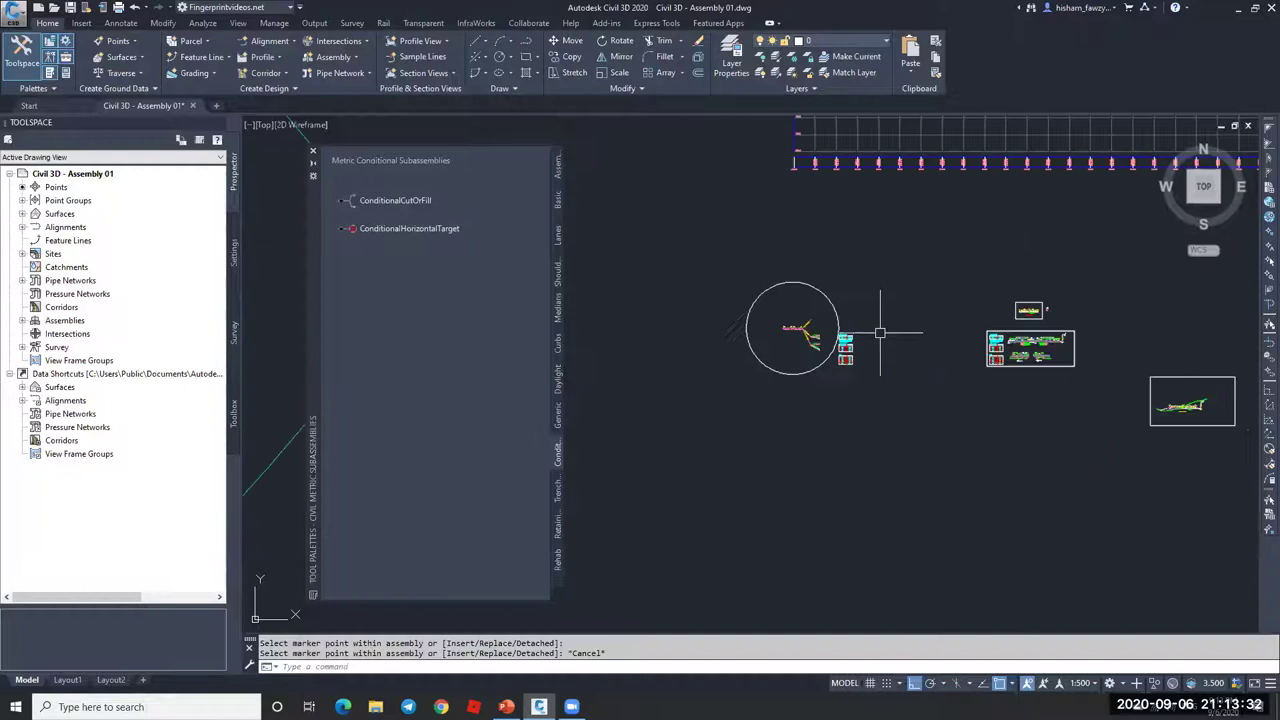
scroll(1031, 345, "up", 10)
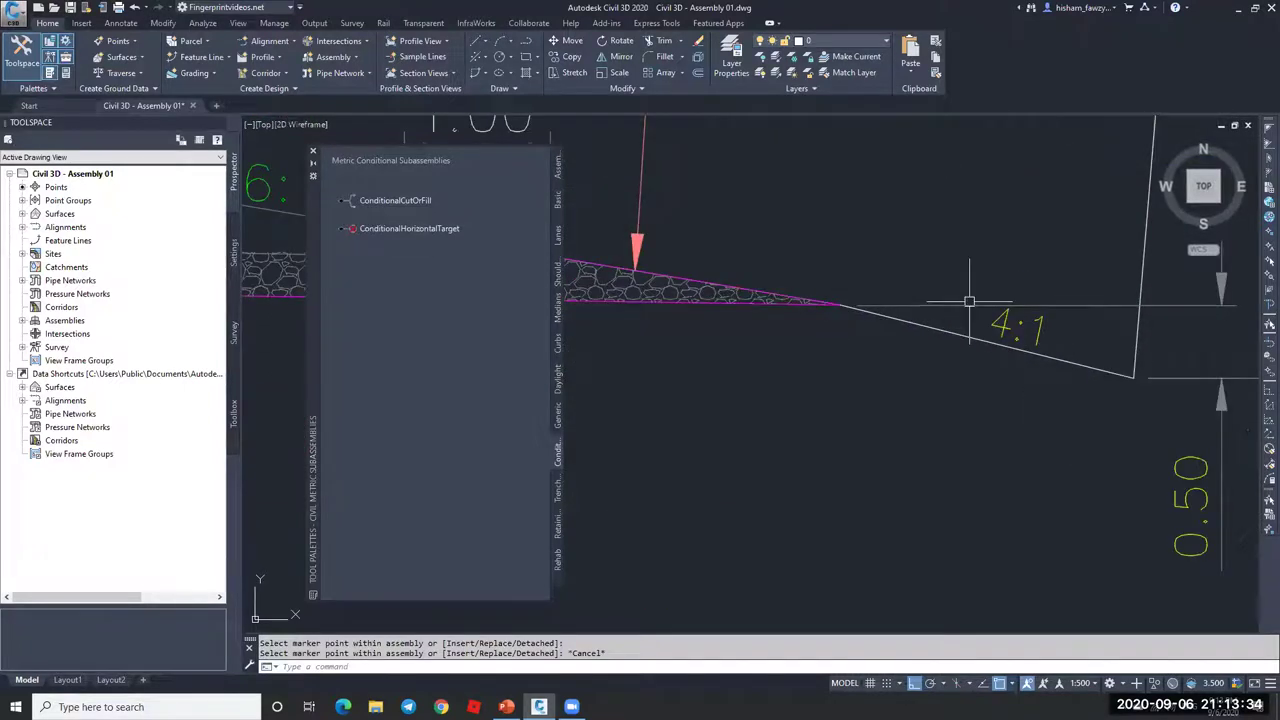
scroll(993, 360, "down", 5)
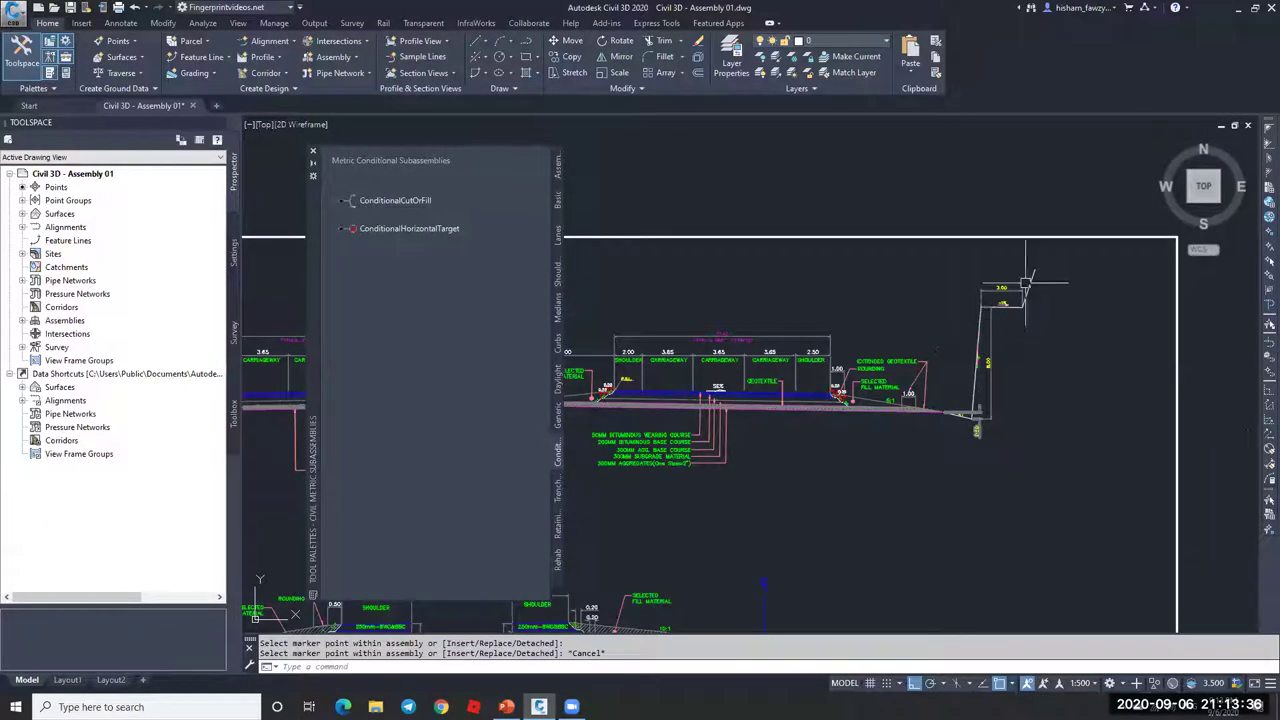
scroll(951, 418, "up", 10)
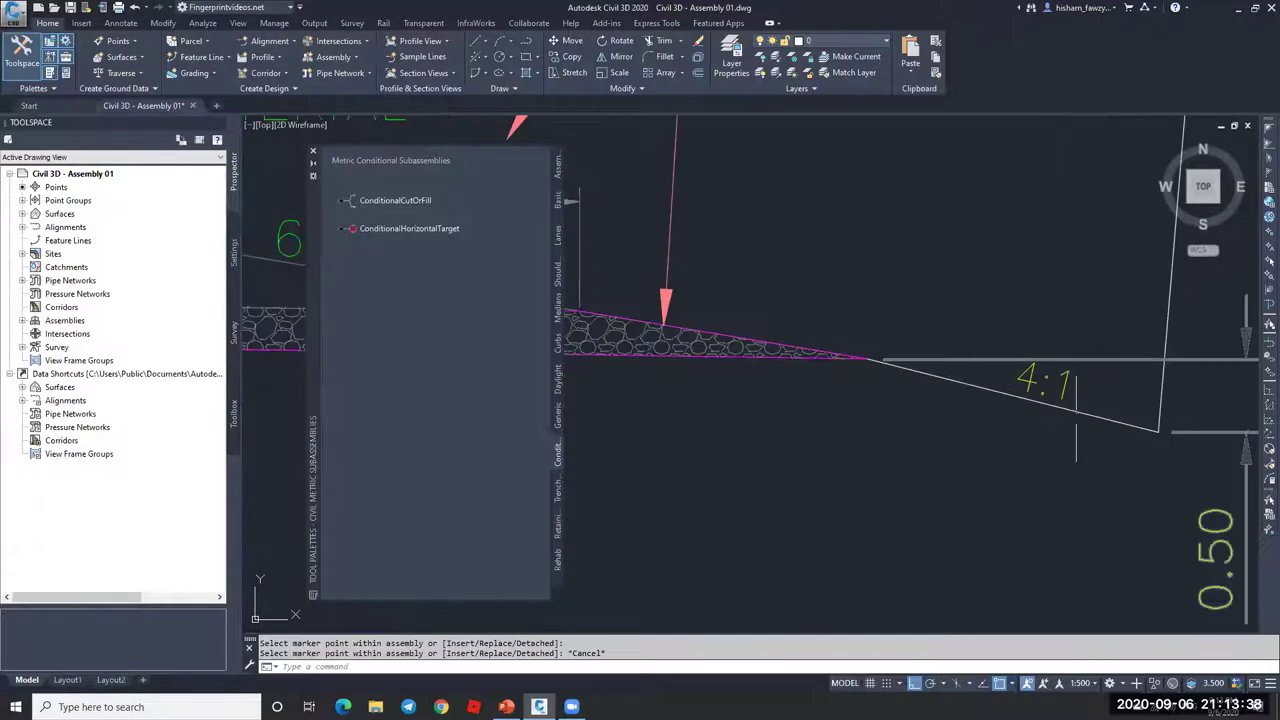
scroll(1054, 398, "down", 5)
scroll(965, 369, "up", 5)
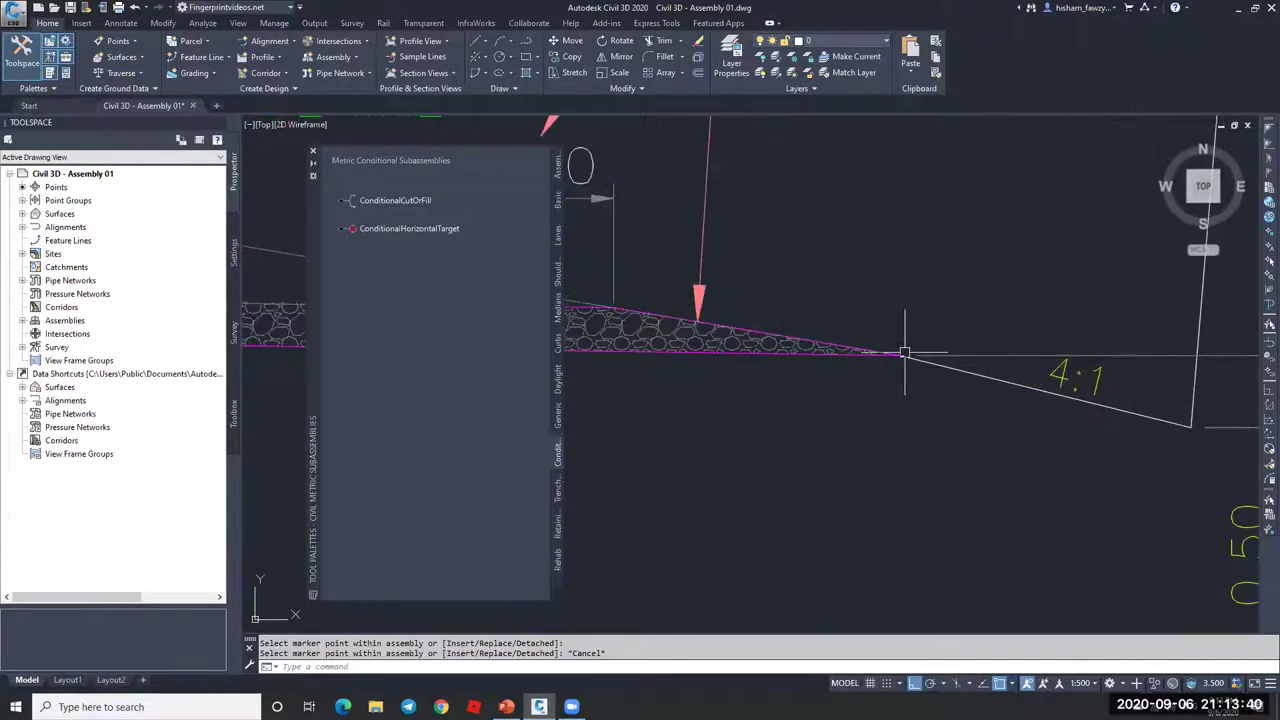
scroll(905, 352, "down", 3)
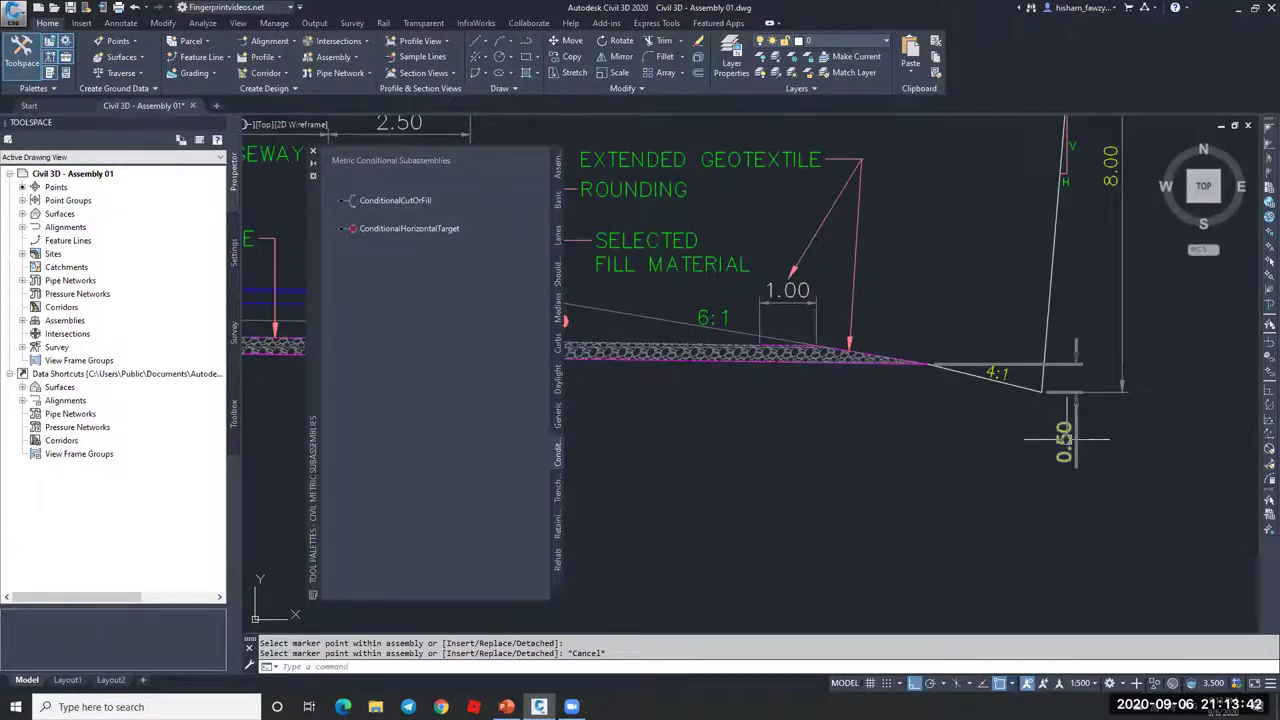
scroll(1065, 437, "down", 10)
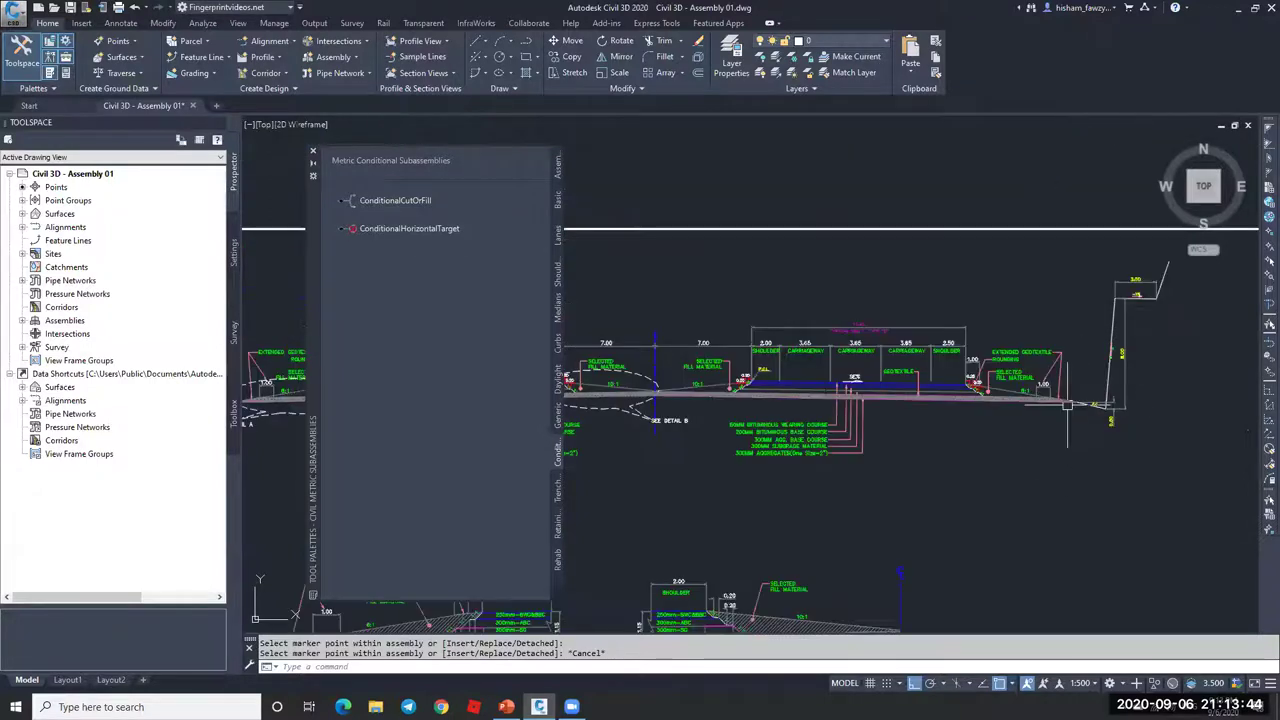
scroll(776, 370, "up", 5)
scroll(776, 370, "up", 1)
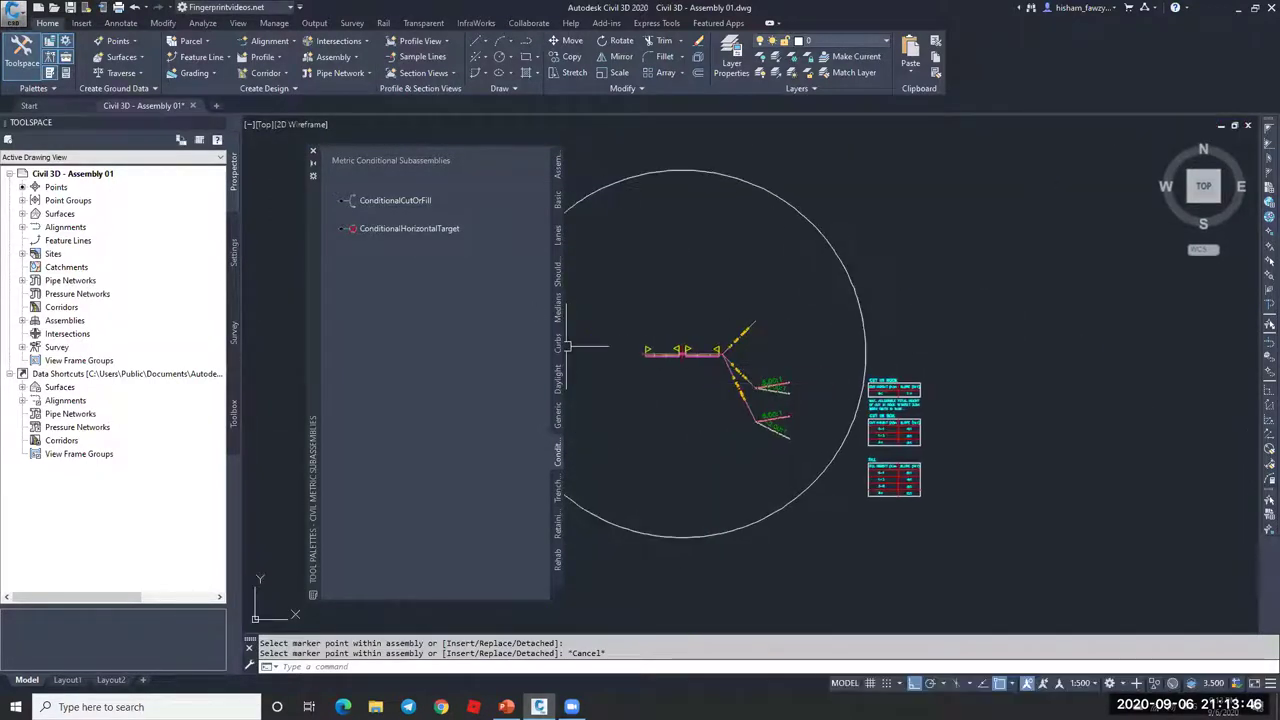
Step: Attach a LinkWidthAndSlope link (width 2.000 m, slope -0.25) at the cut-or-fill end point
left_click(557, 416)
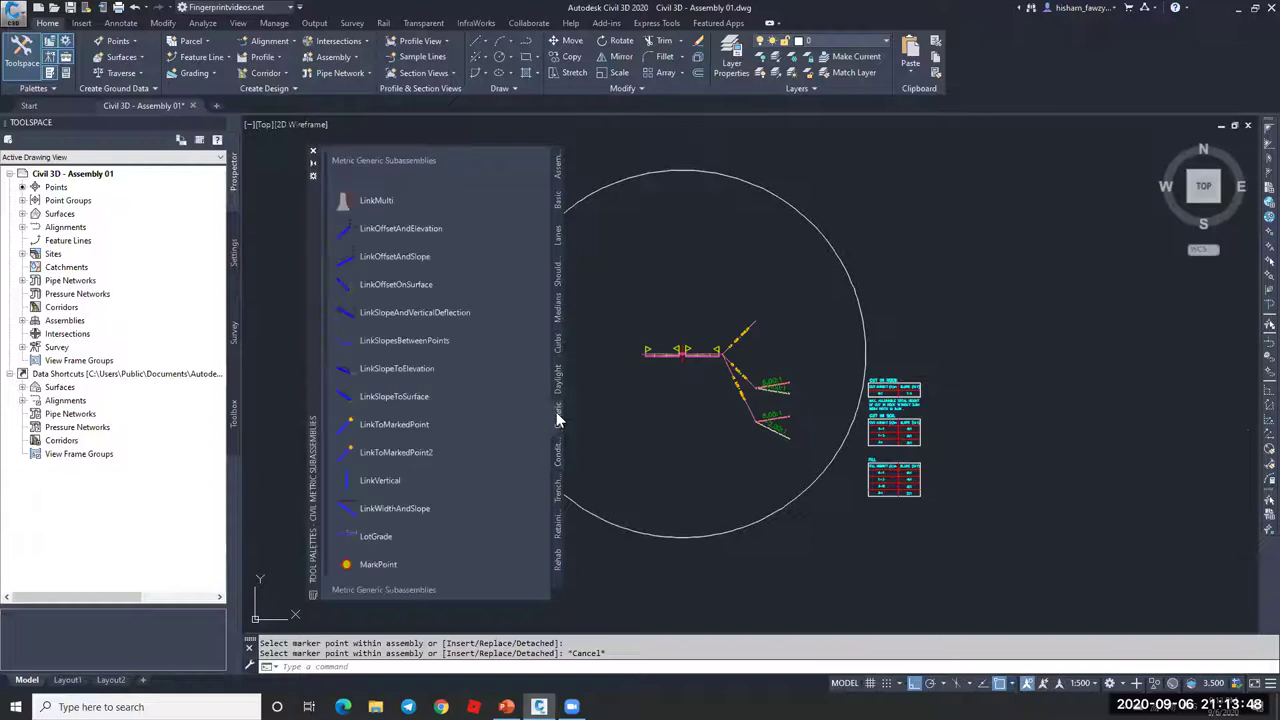
left_click(395, 509)
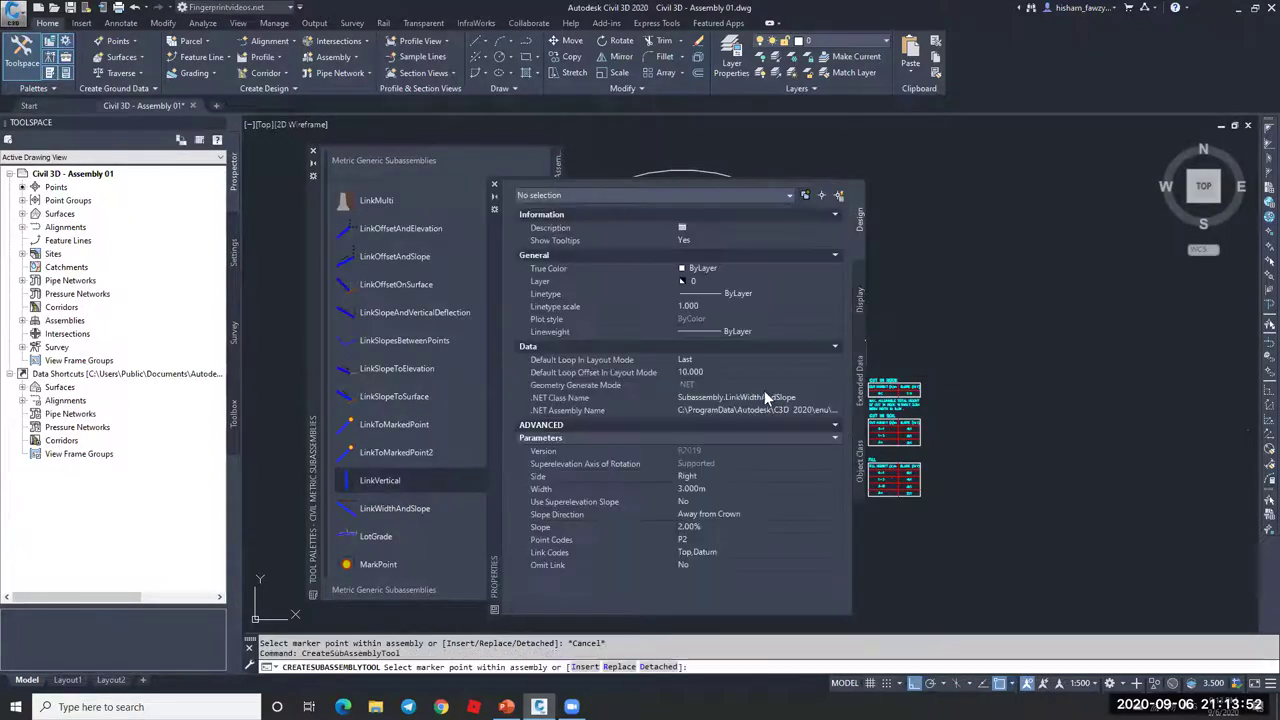
left_click(710, 488)
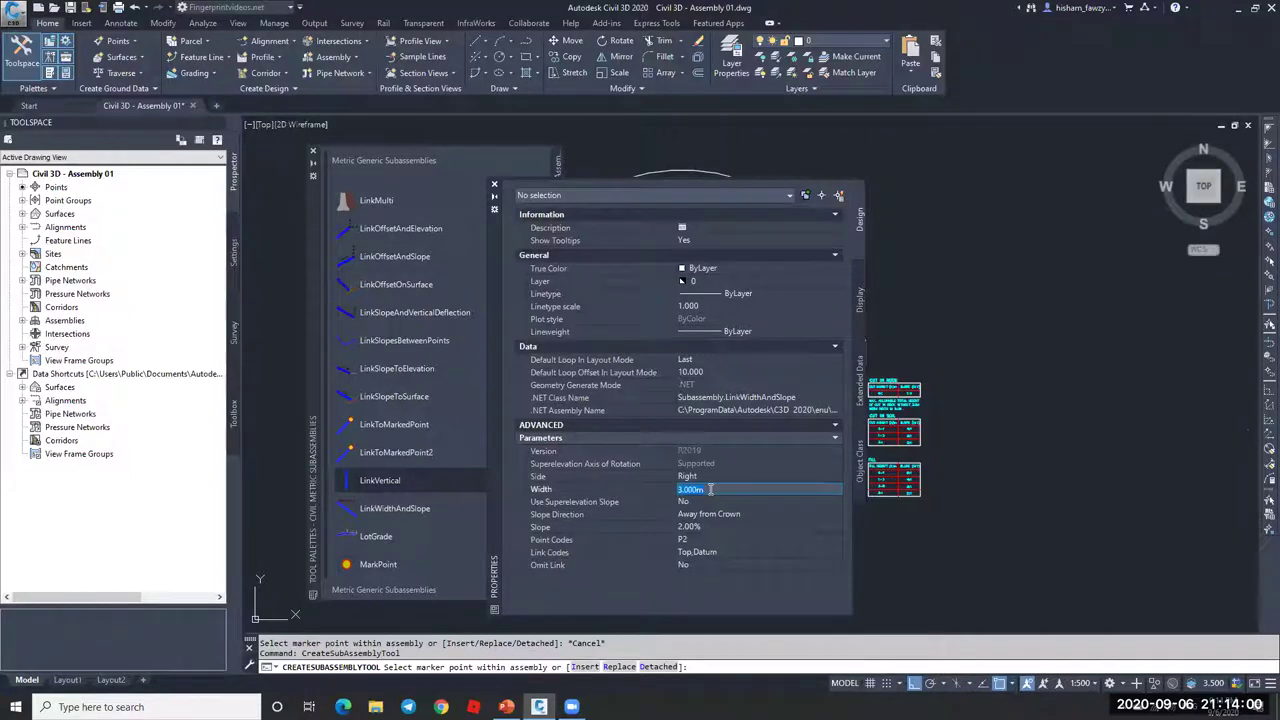
left_click(721, 528)
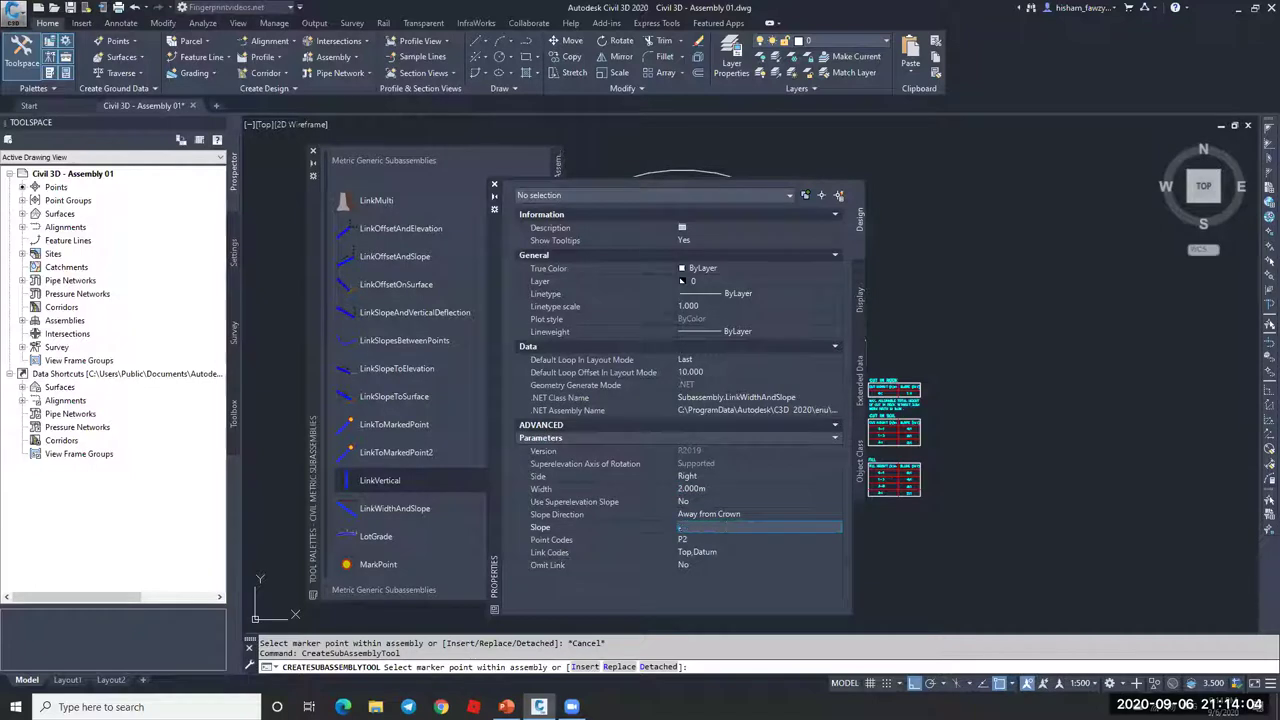
type("-.25")
key("Tab")
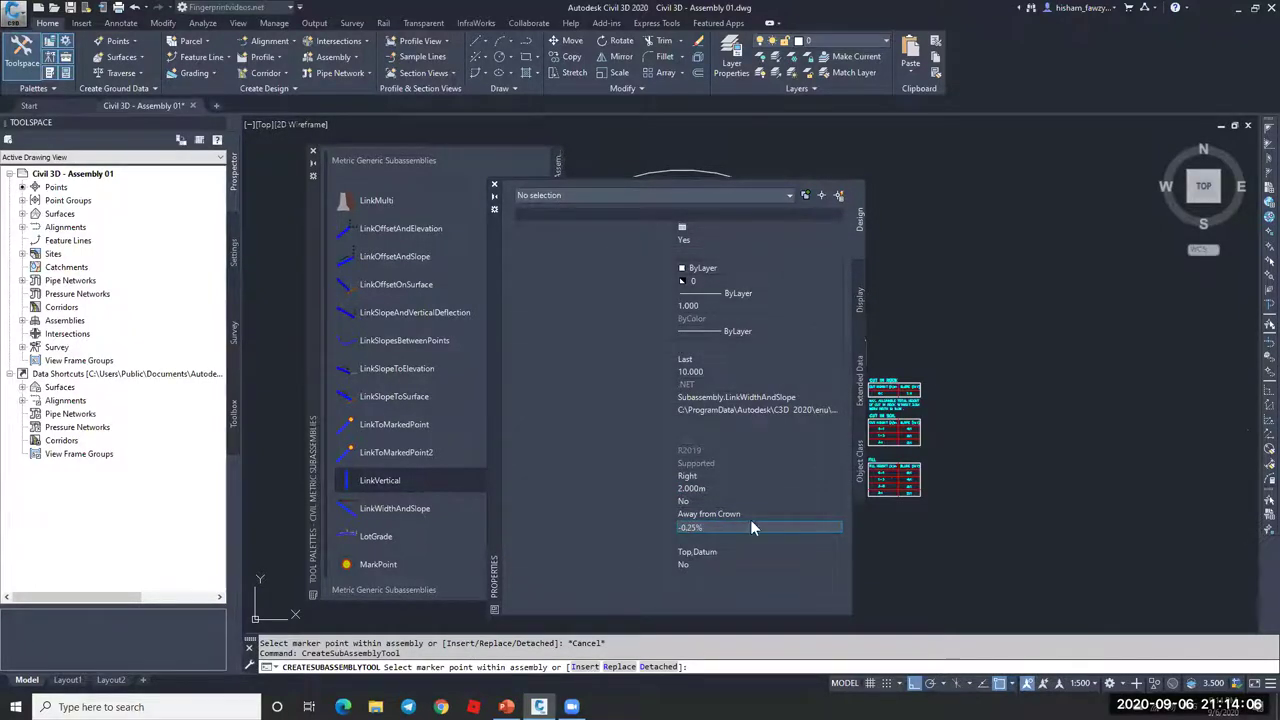
scroll(930, 365, "up", 6)
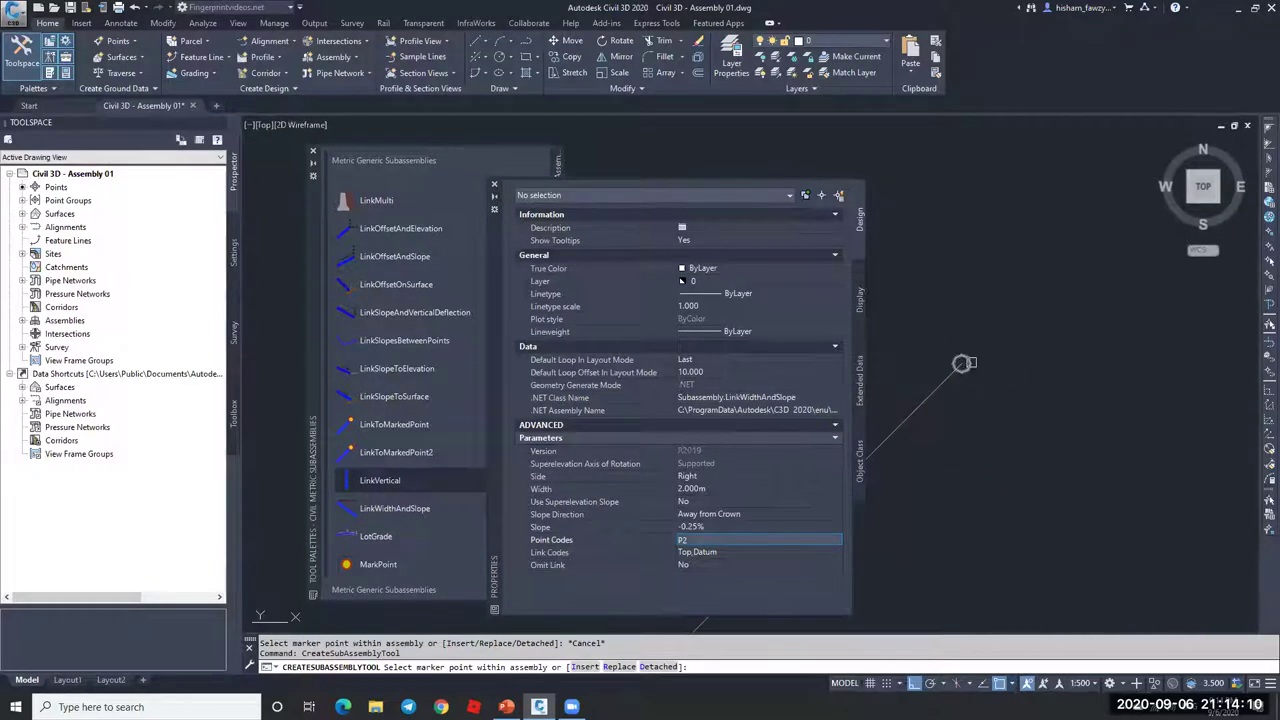
left_click(963, 362)
key("Escape")
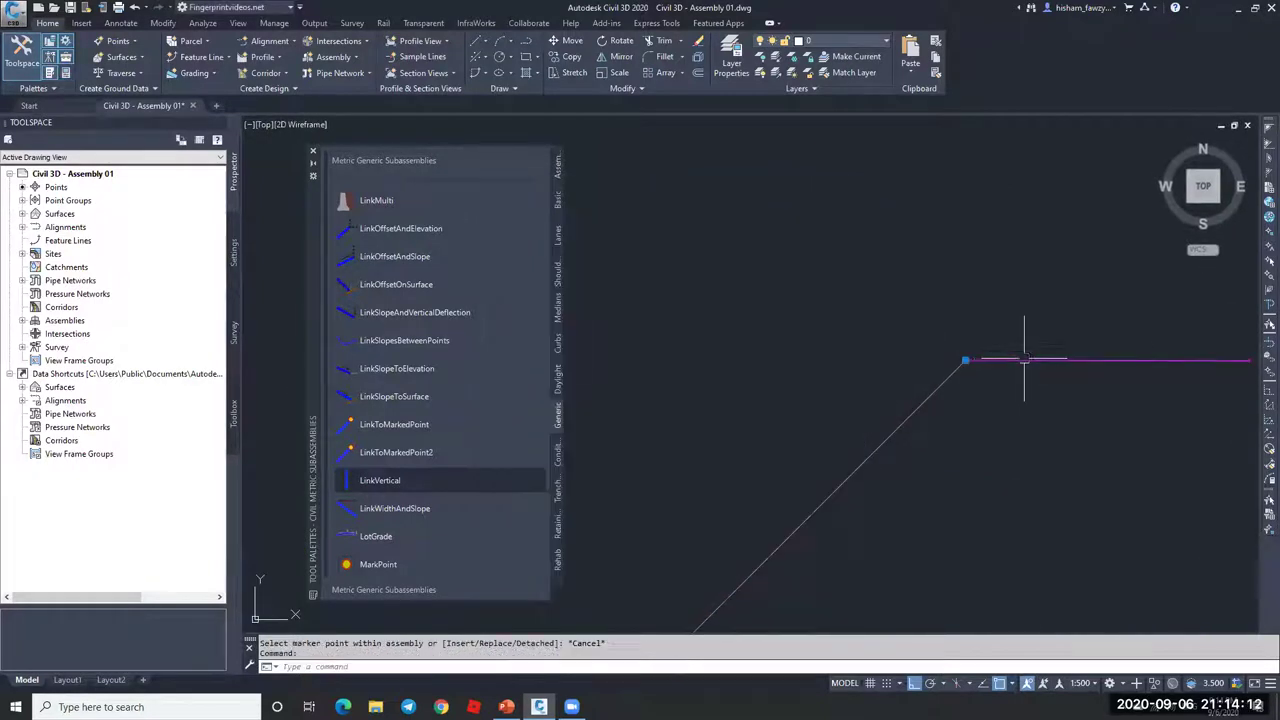
Step: Edit the new link's slope in Properties so the link slopes downward
double_click(1006, 359)
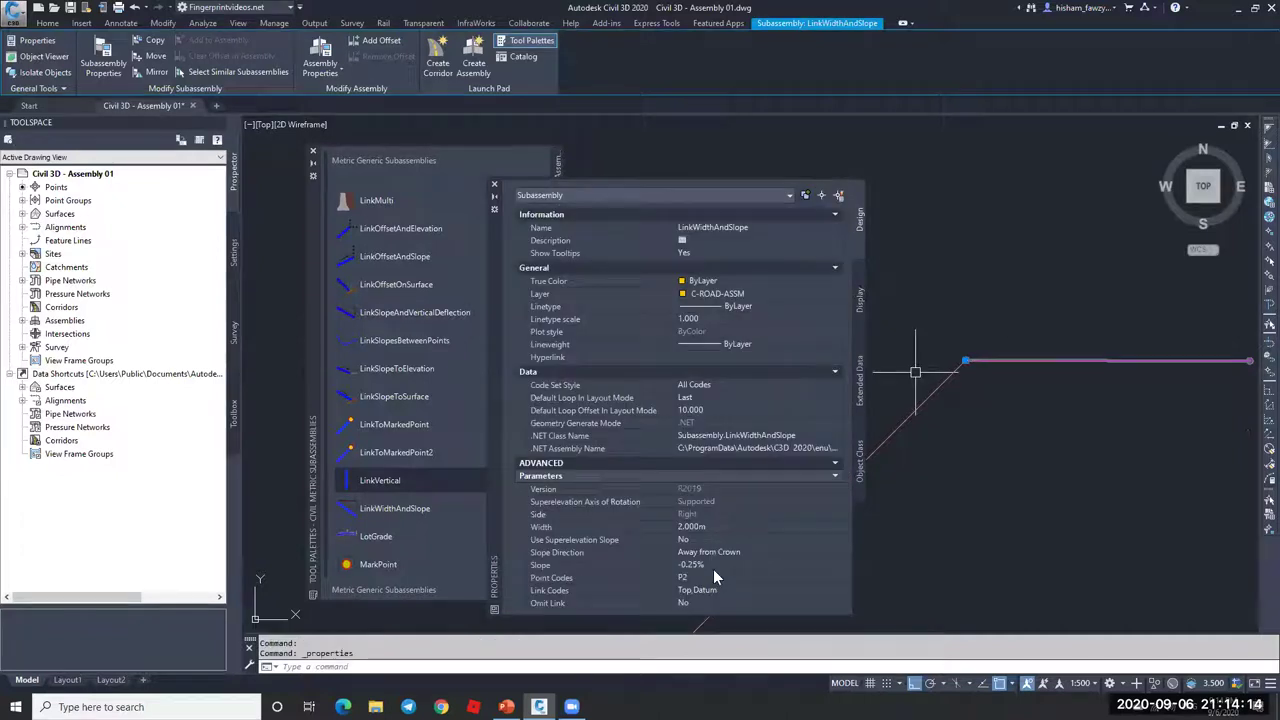
left_click(714, 566)
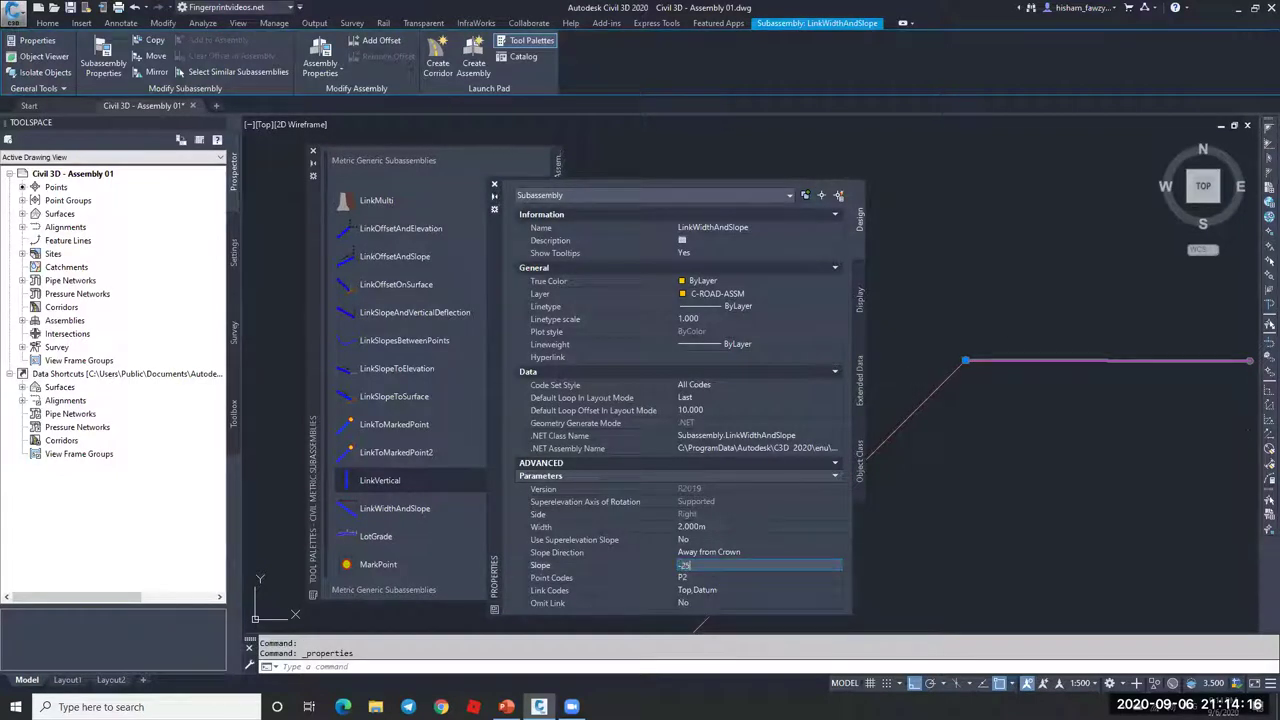
key("Return")
key("Escape")
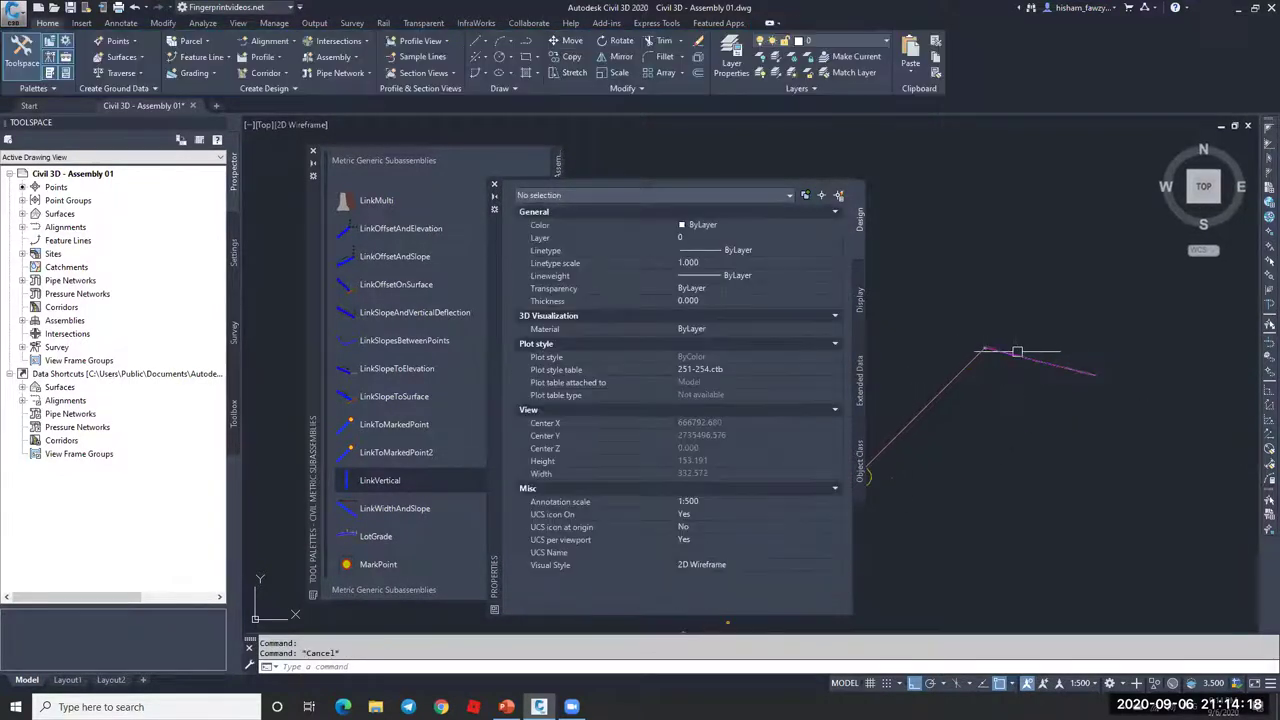
type("pl")
key("Return")
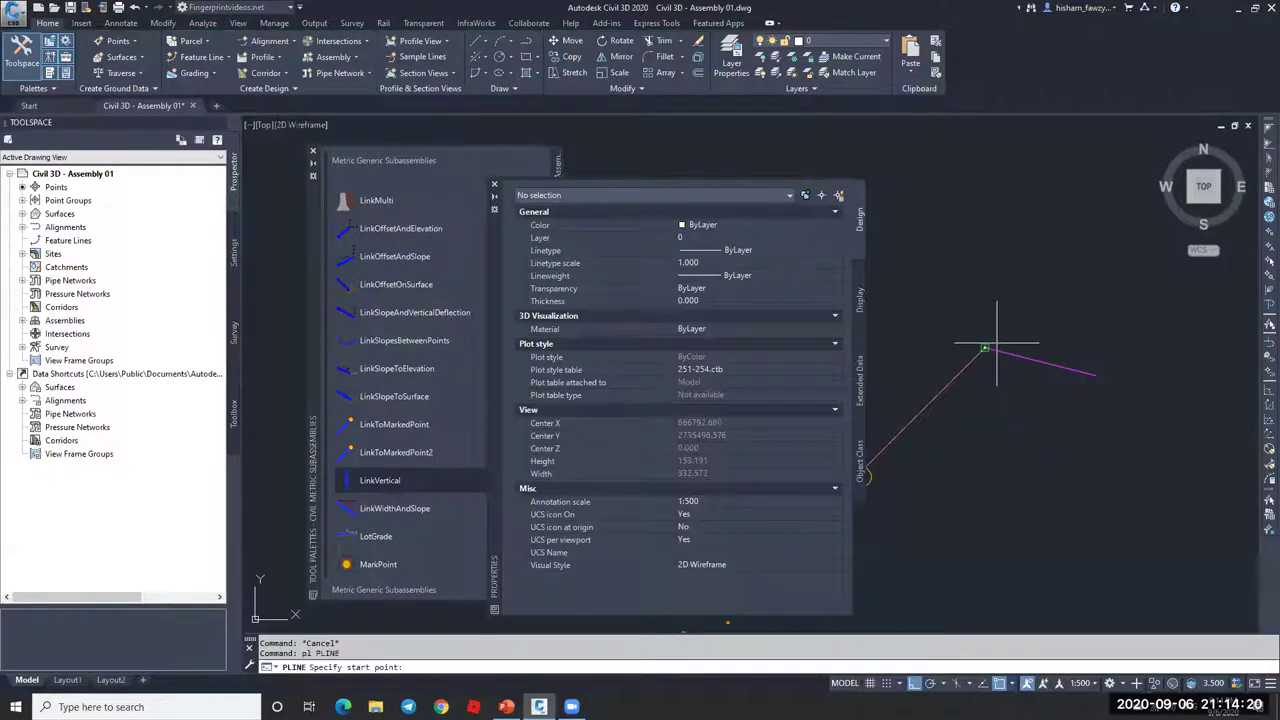
Step: Sketch a trial polyline from the link's end with 4- and 1-unit segments
left_click(997, 343)
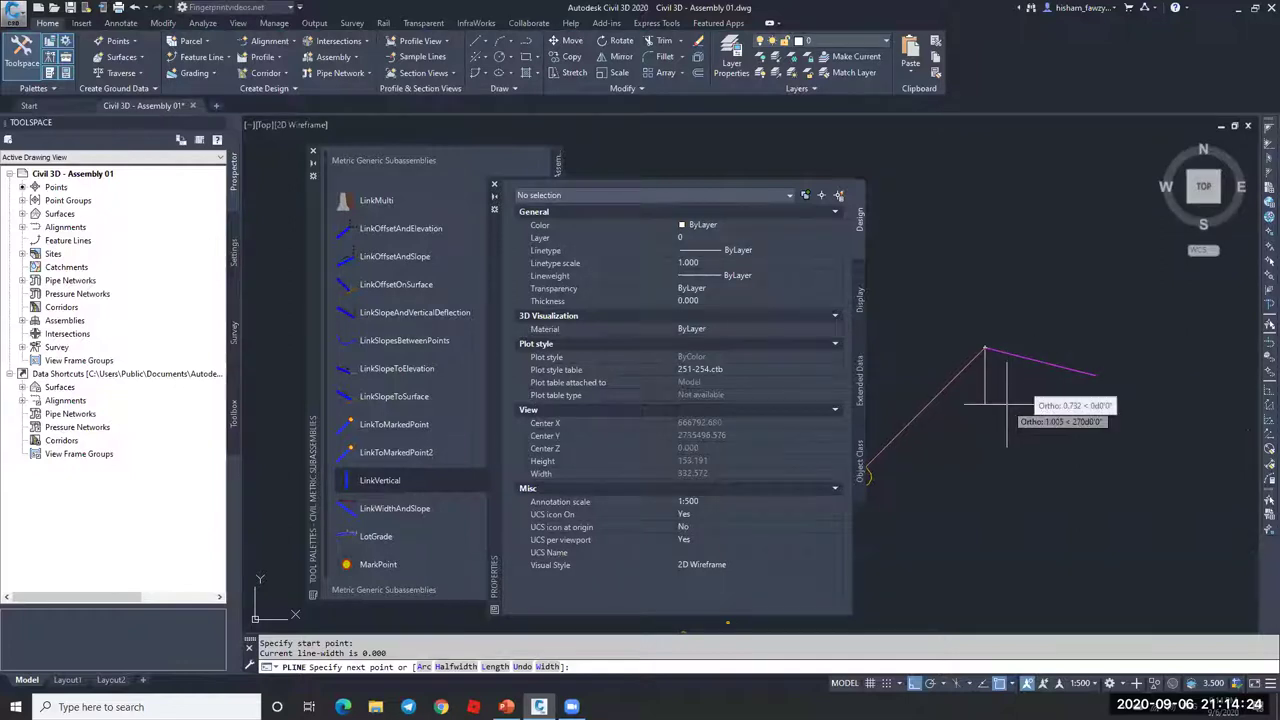
type("4")
key("Return")
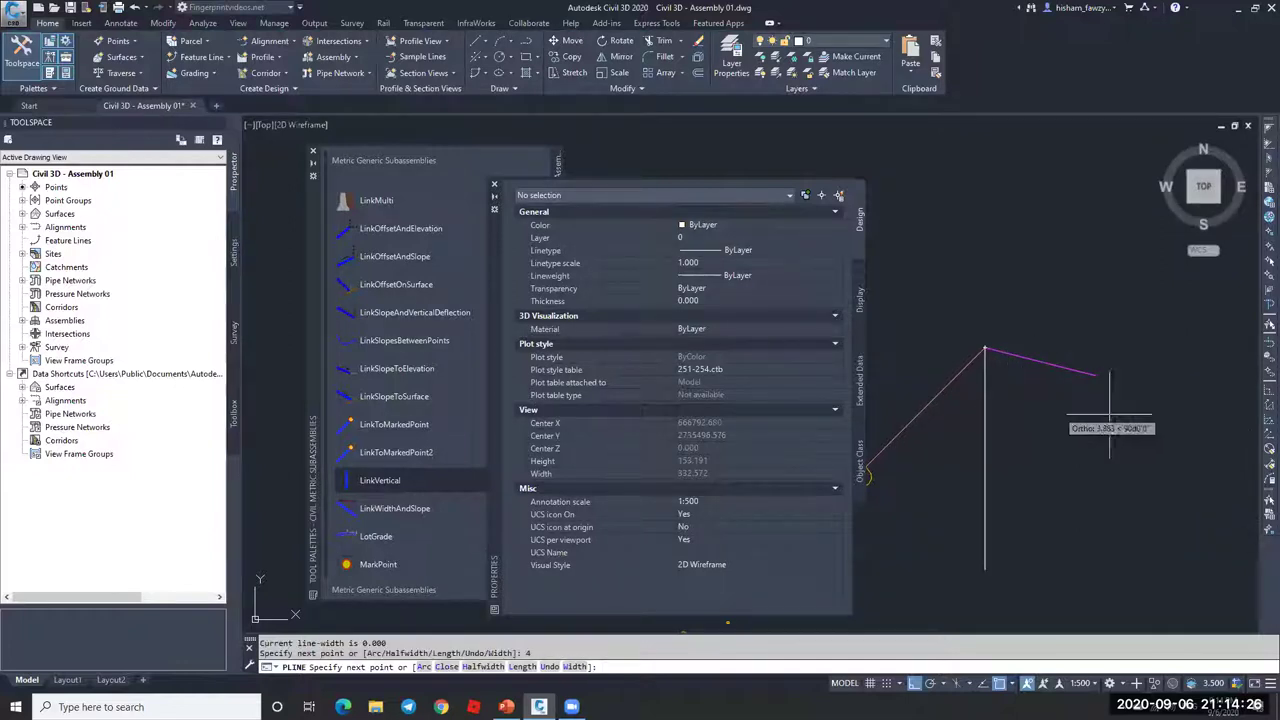
scroll(1101, 417, "down", 3)
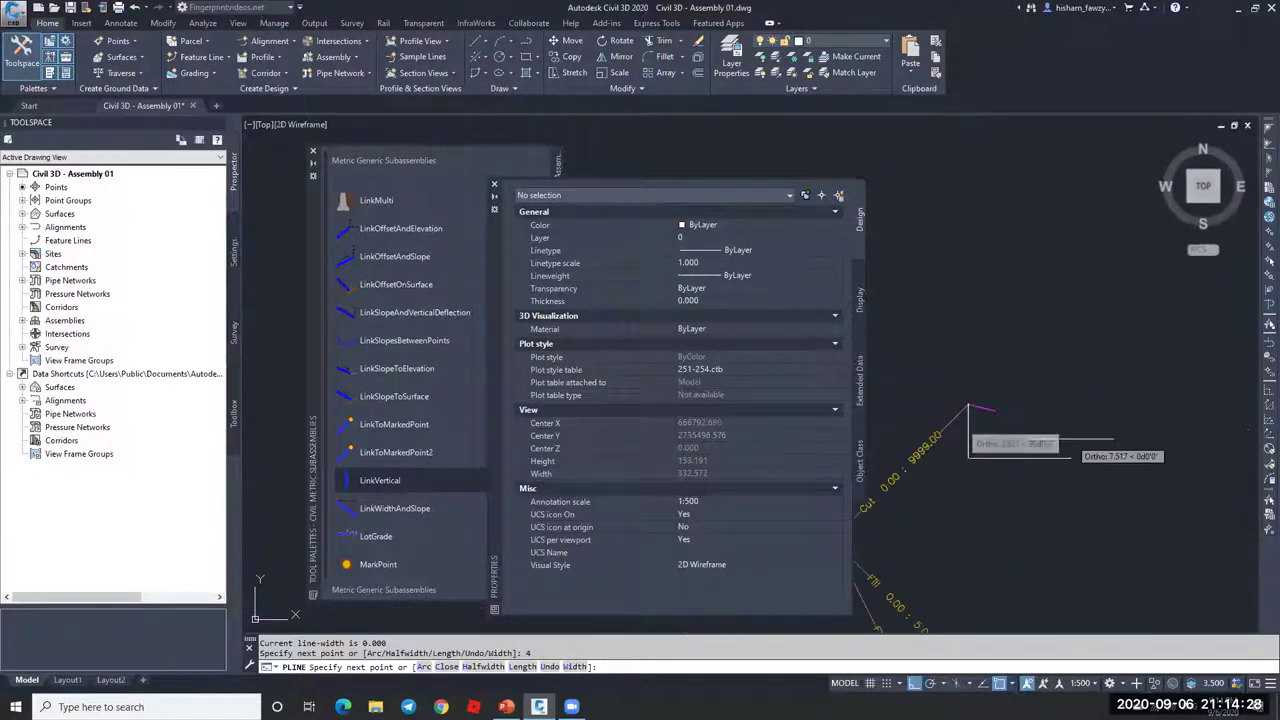
type("4")
key("Return")
scroll(1071, 438, "up", 3)
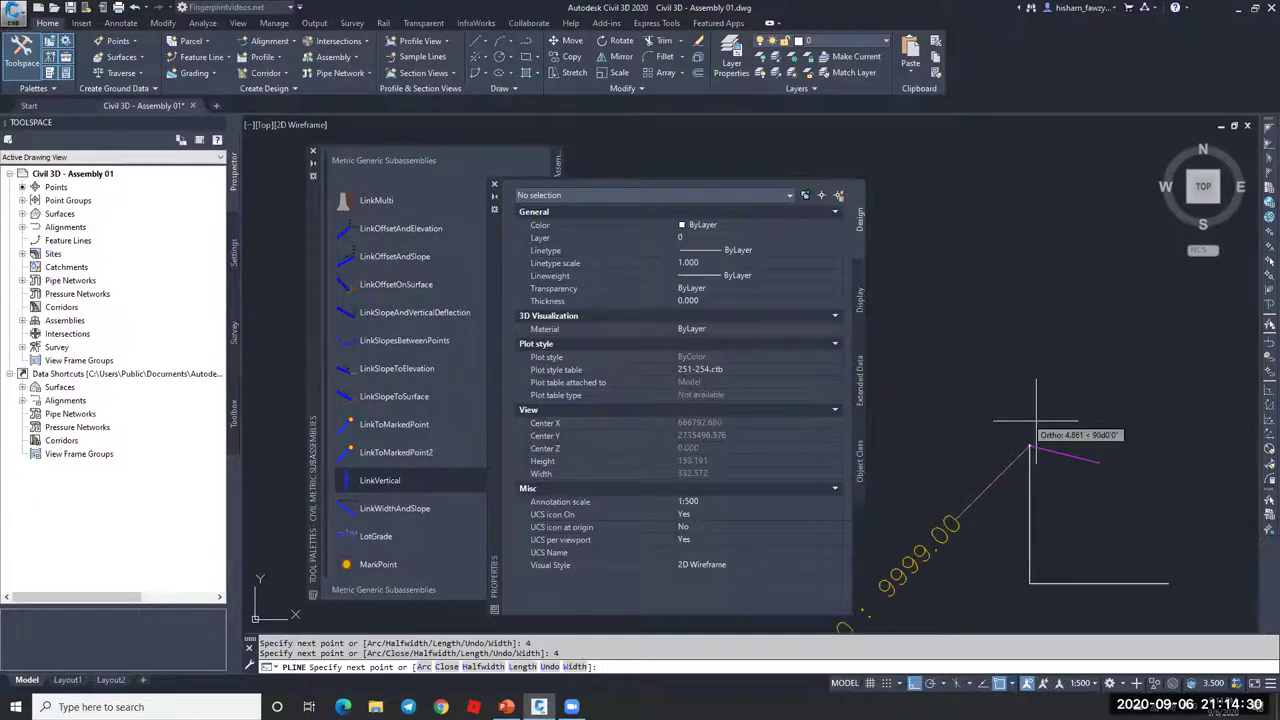
key("ctrl+z")
key("ctrl+z")
key("ctrl+z")
type("1")
key("Return")
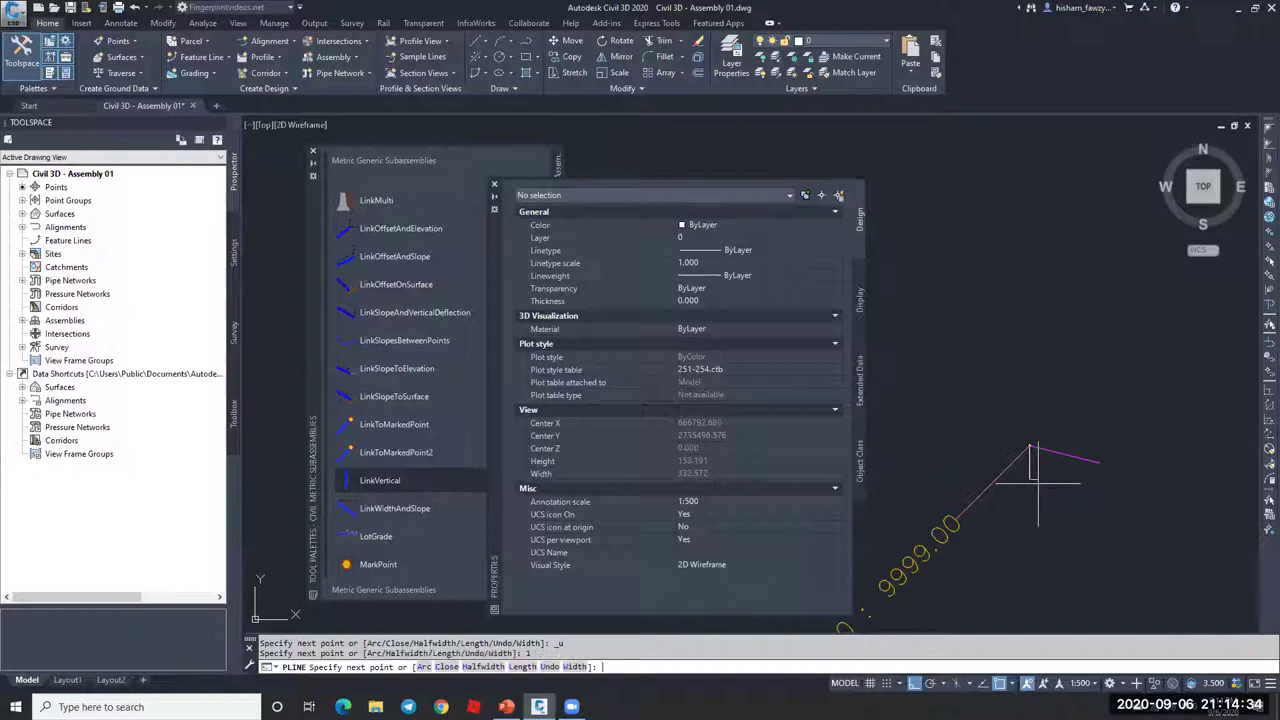
type("4")
key("Return")
scroll(1060, 435, "up", 4)
key("Escape")
Step: Erase the trial sketch polyline with E
scroll(1143, 514, "up", 3)
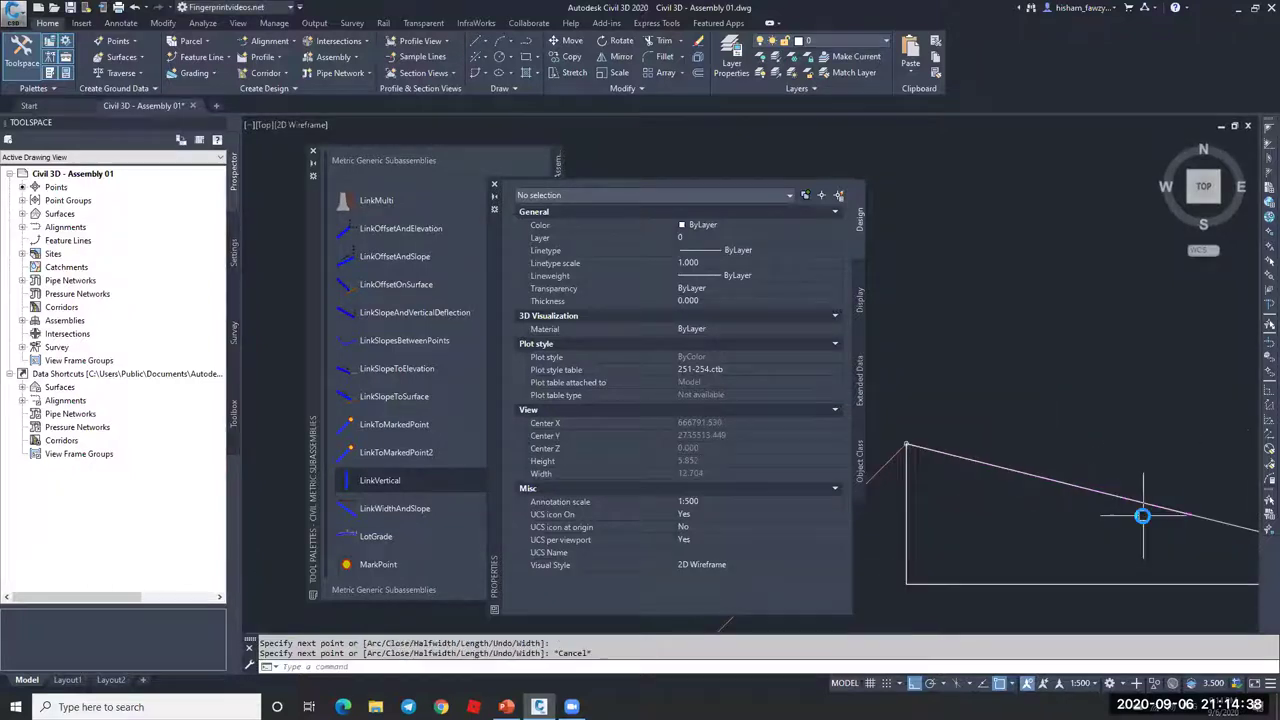
scroll(1060, 425, "down", 3)
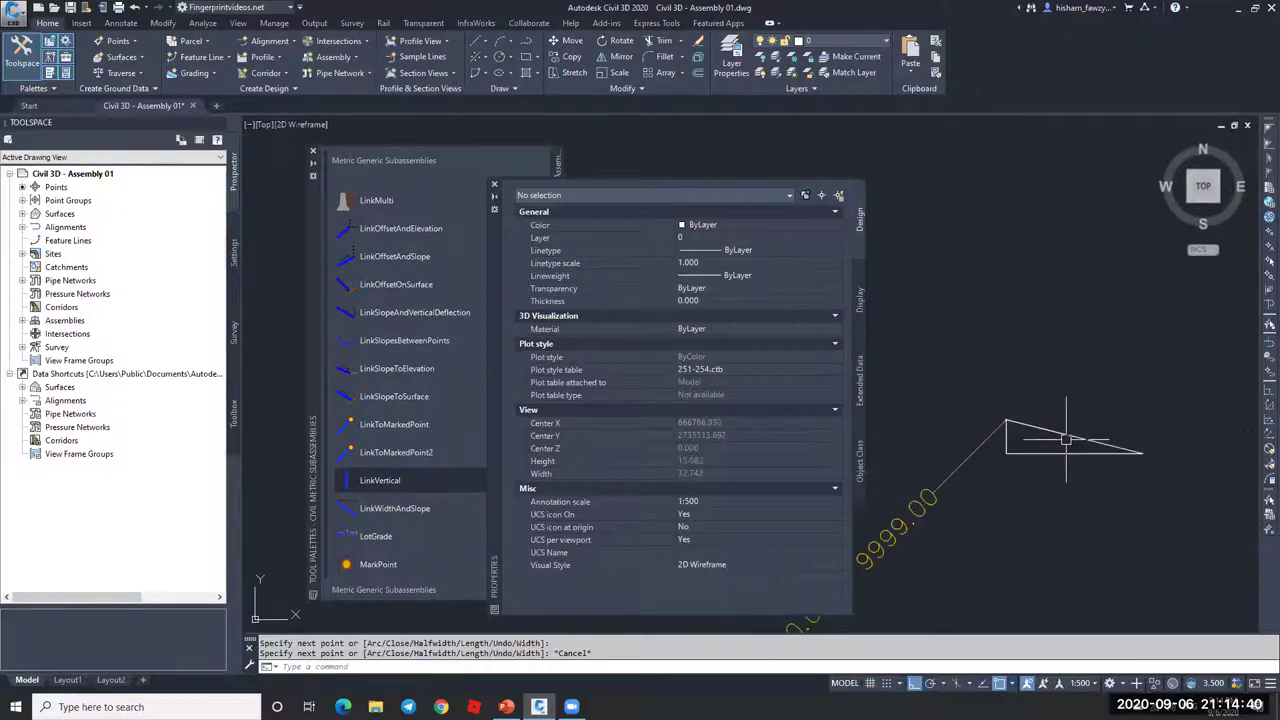
left_click(1089, 441)
type("e")
key("Return")
scroll(1040, 445, "up", 3)
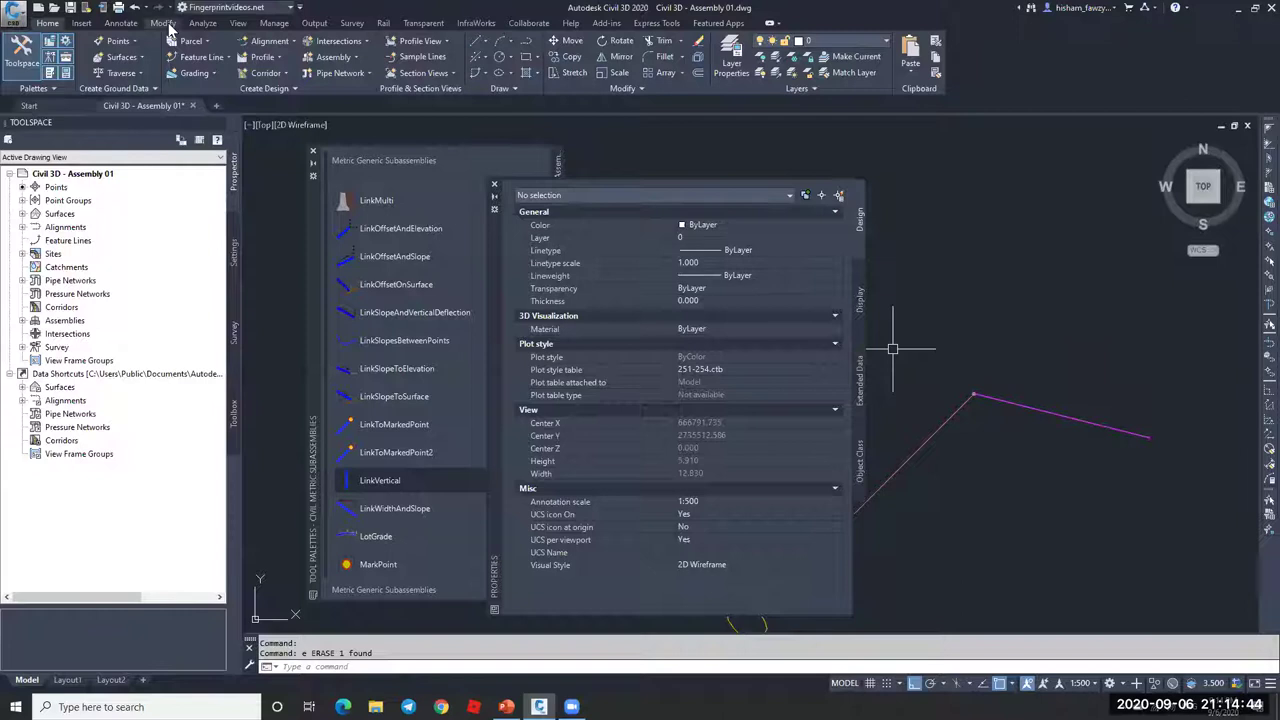
Step: Measure a 0.5000 linear dimension beside the link, then erase it
left_click(121, 22)
left_click(345, 72)
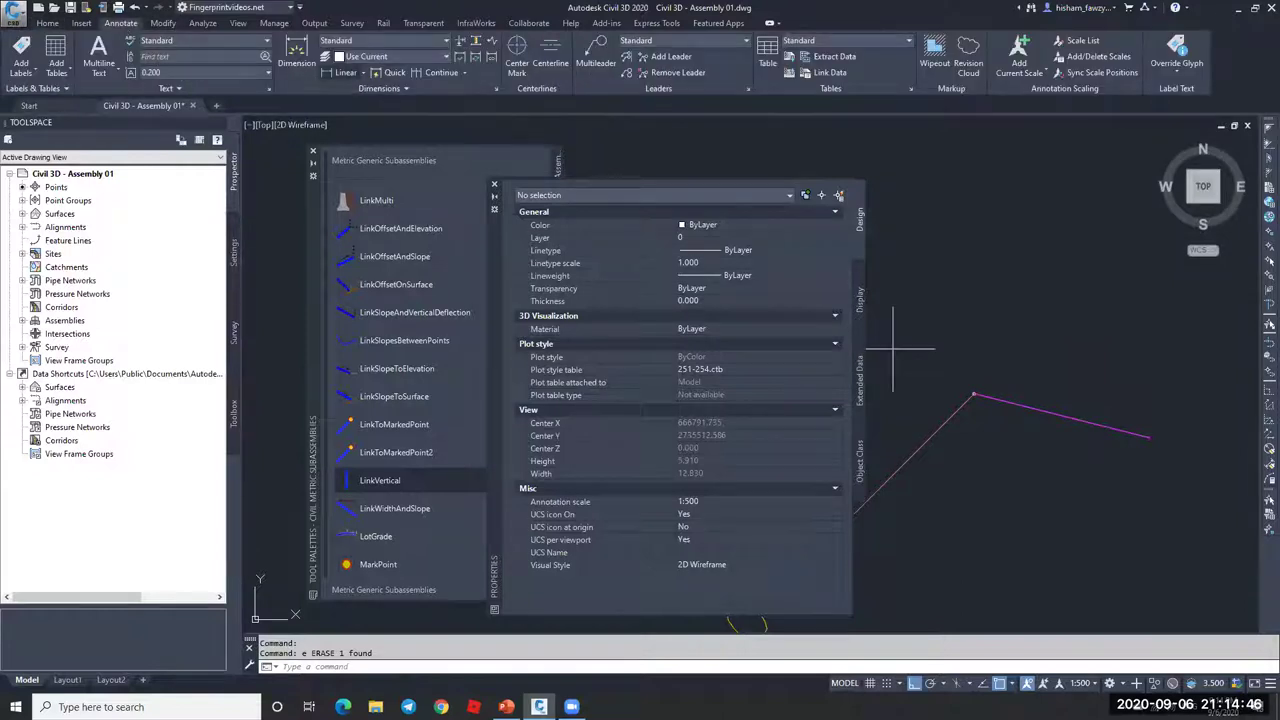
left_click(975, 395)
left_click(1150, 437)
left_click(1205, 430)
scroll(1200, 432, "up", 2)
scroll(1199, 432, "up", 3)
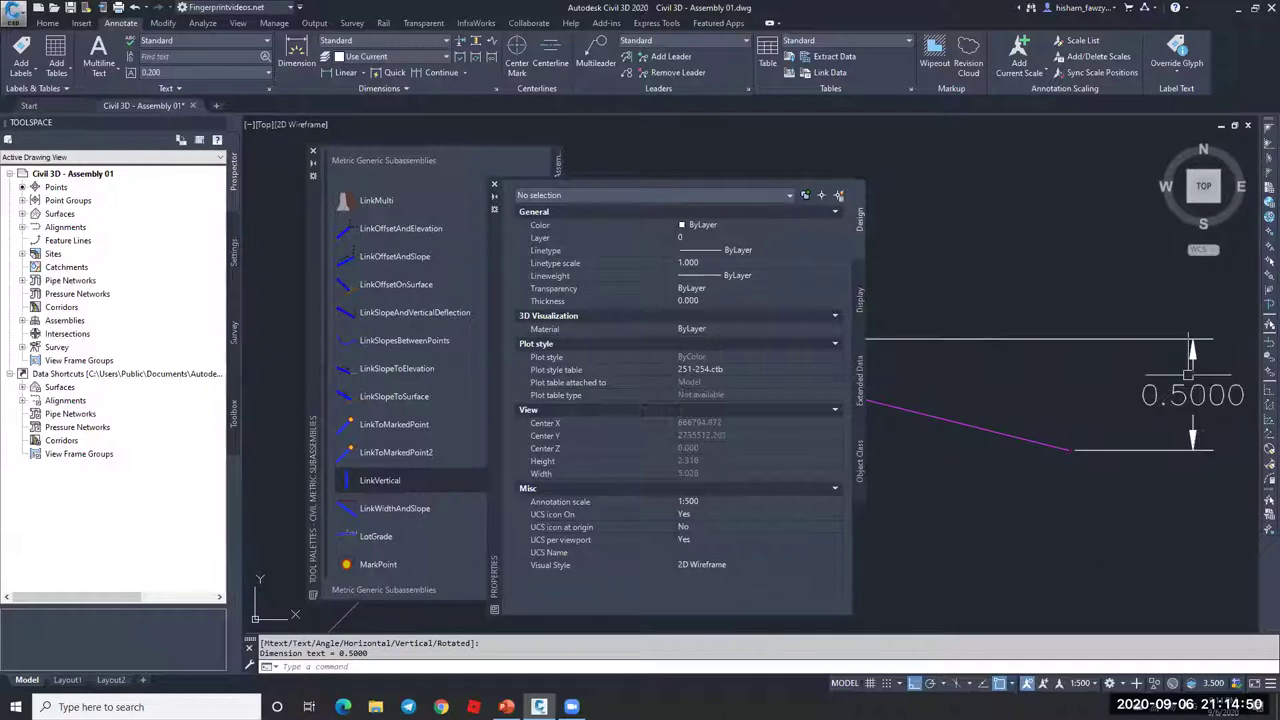
left_click(1192, 395)
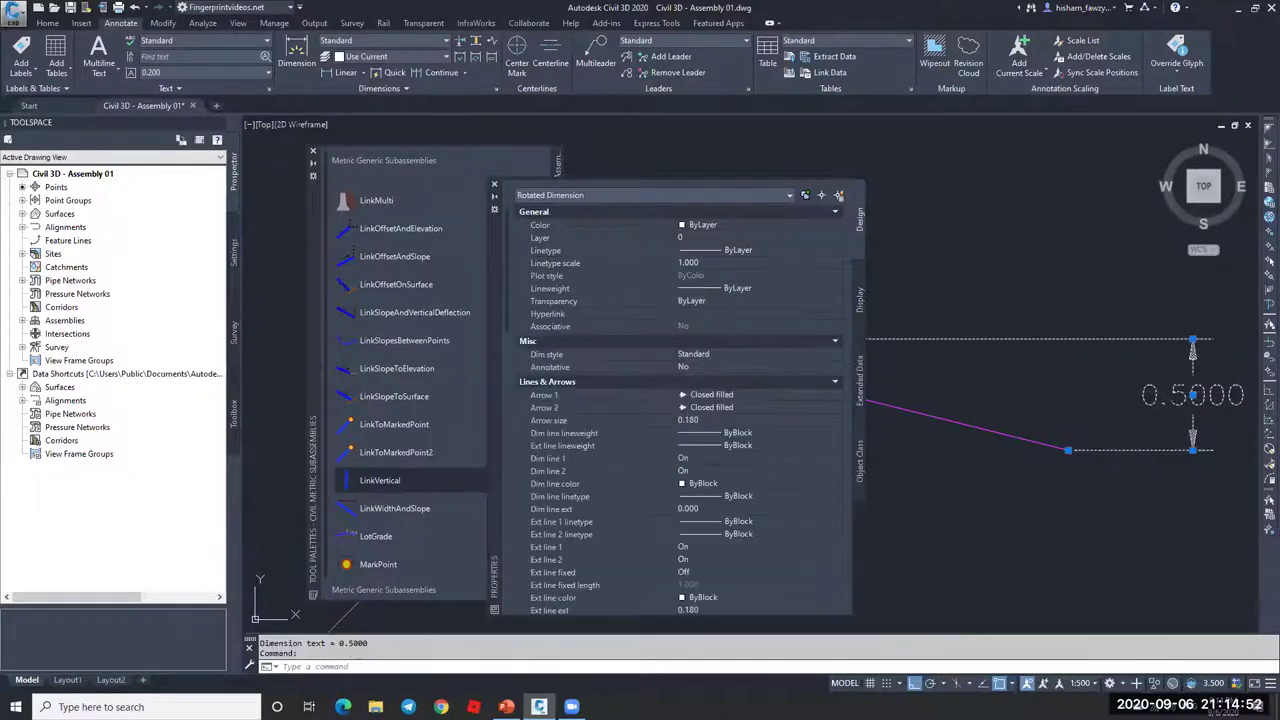
type("e")
key("Return")
scroll(1098, 410, "down", 4)
scroll(1020, 371, "down", 6)
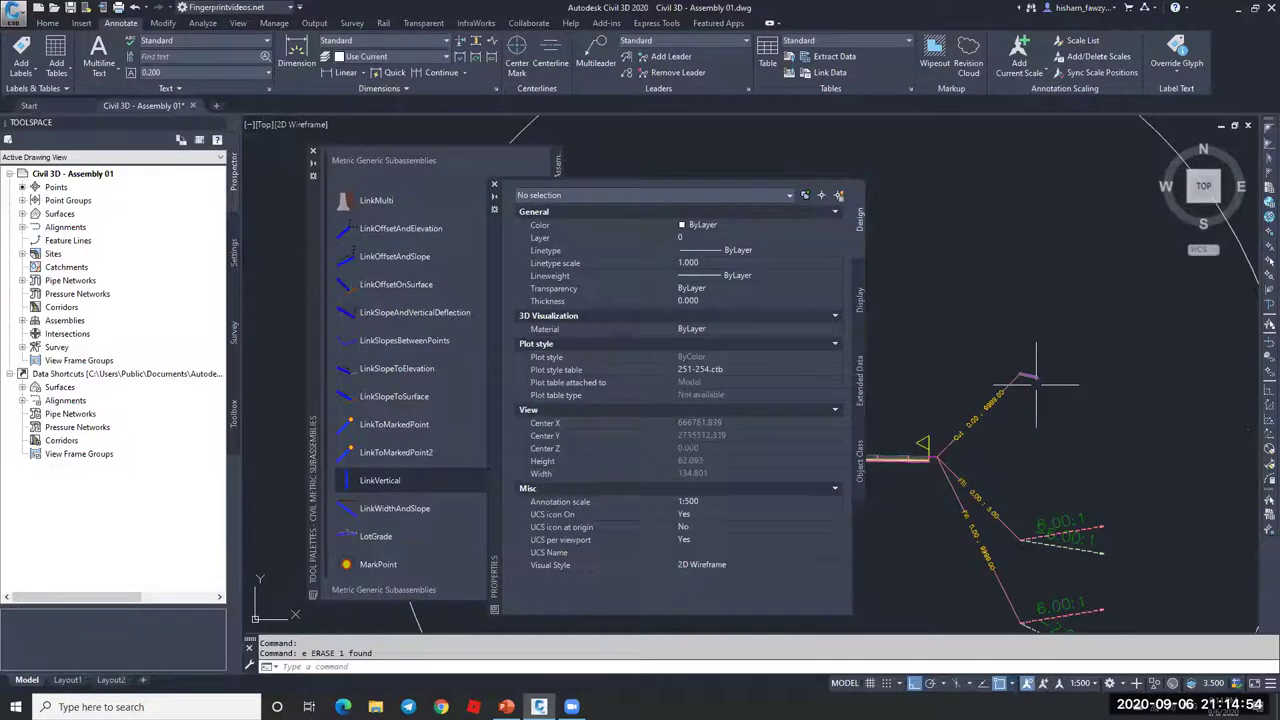
scroll(1051, 420, "up", 2)
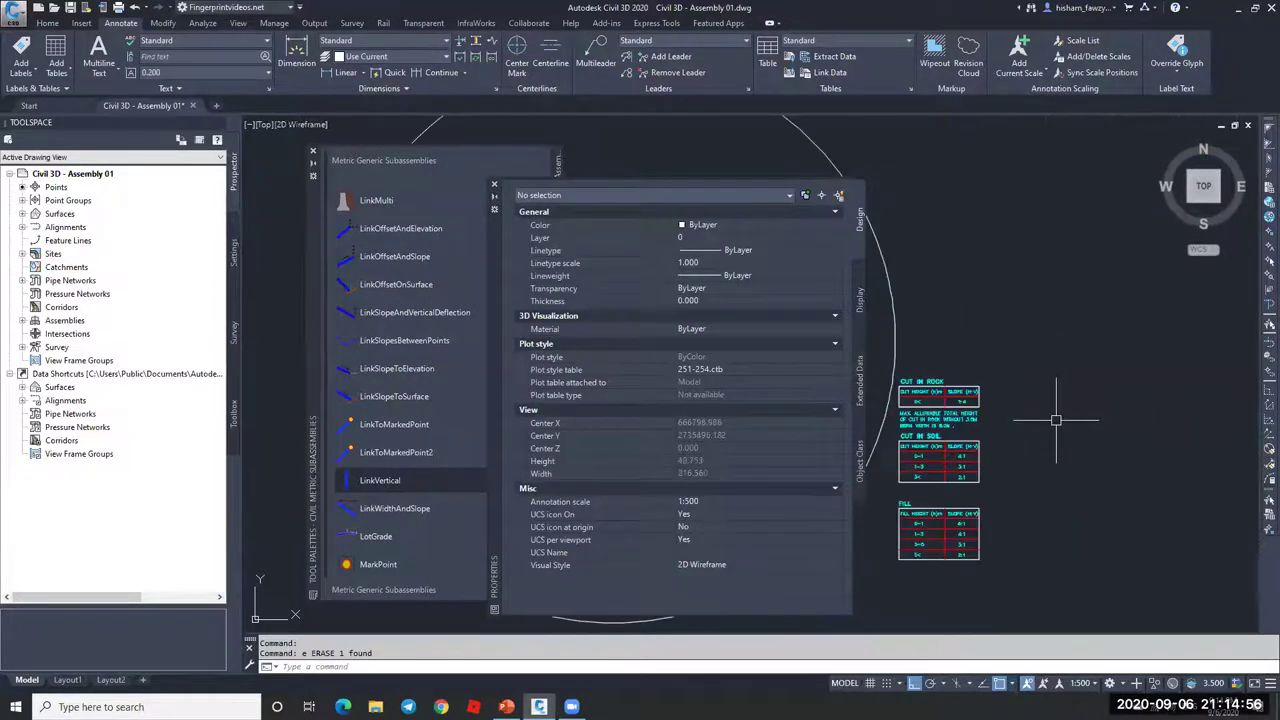
scroll(965, 417, "down", 2)
scroll(1080, 380, "up", 8)
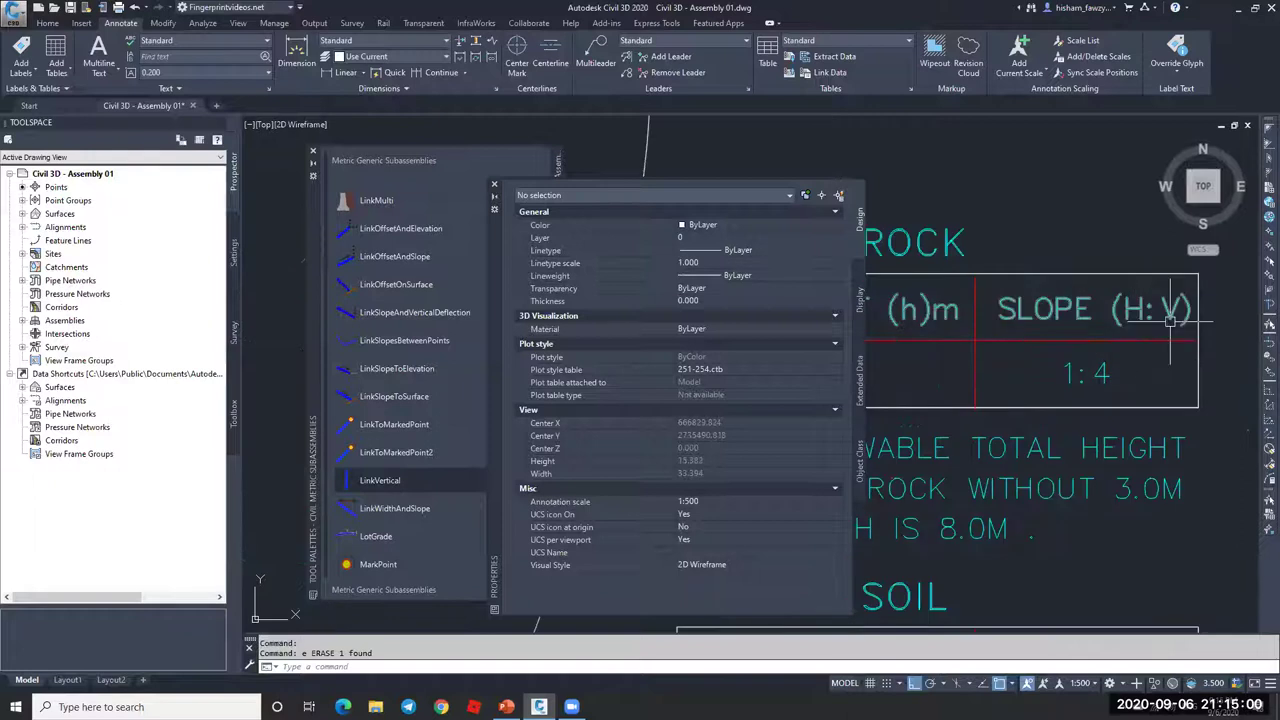
scroll(1155, 355, "down", 2)
scroll(1050, 390, "up", 2)
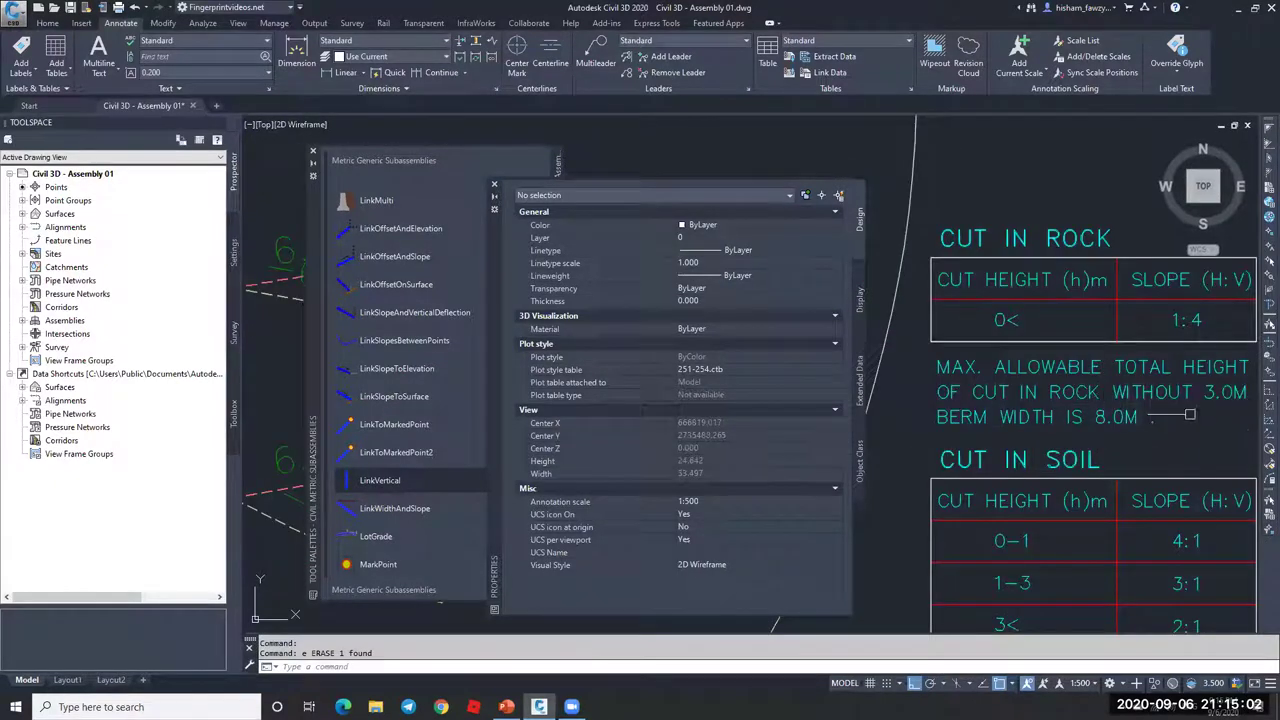
Step: Close Properties, move the palette, and pick DaylightBench from the Daylight tab
left_click(494, 186)
left_click_drag(302, 204, 270, 178)
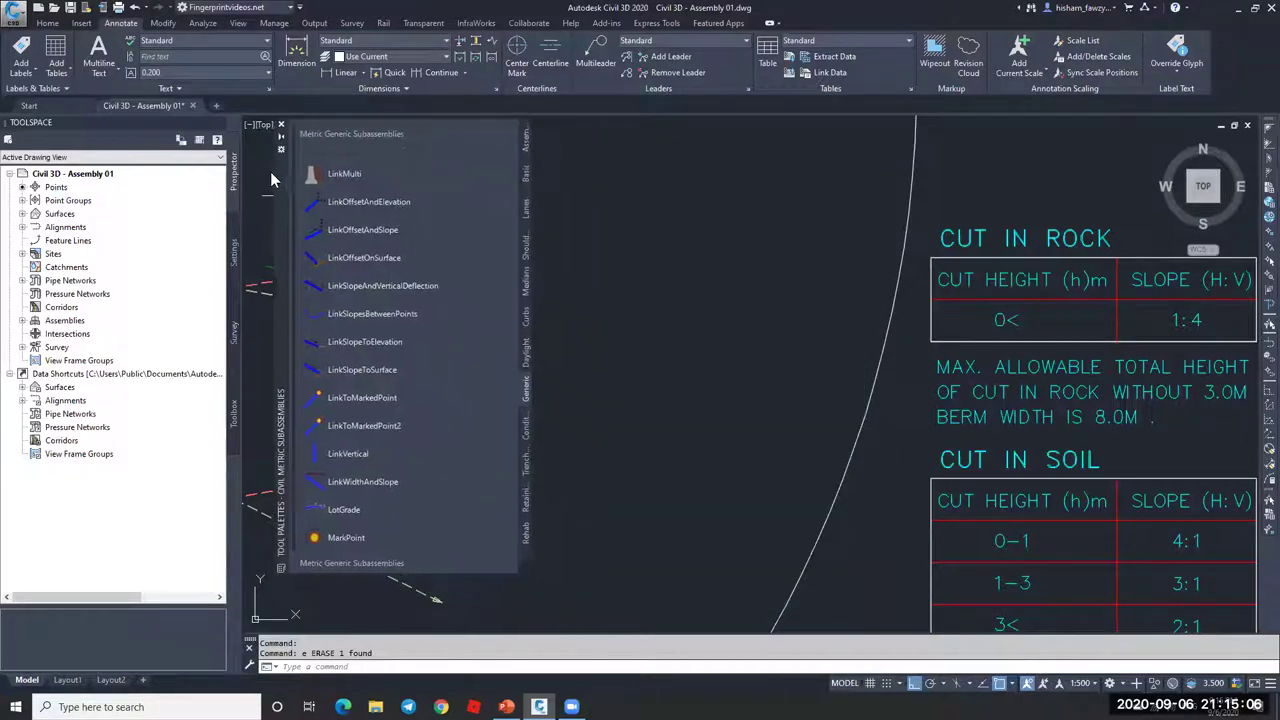
left_click(517, 354)
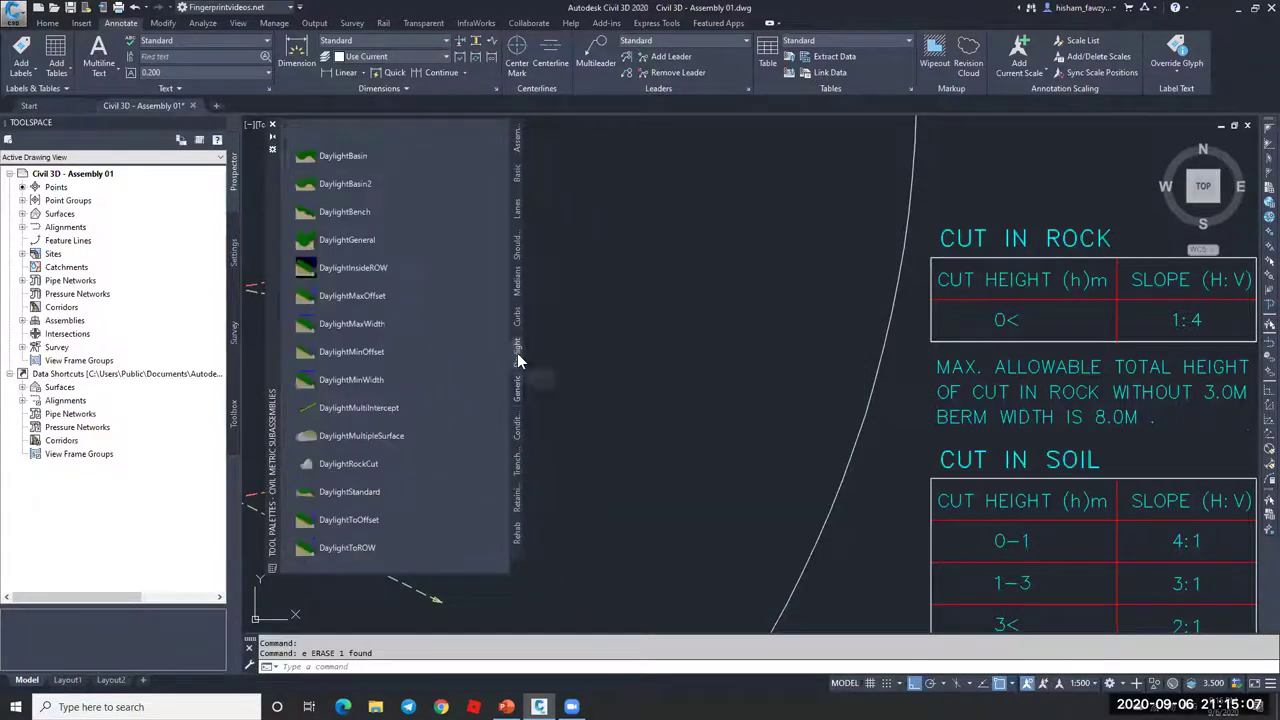
left_click(358, 212)
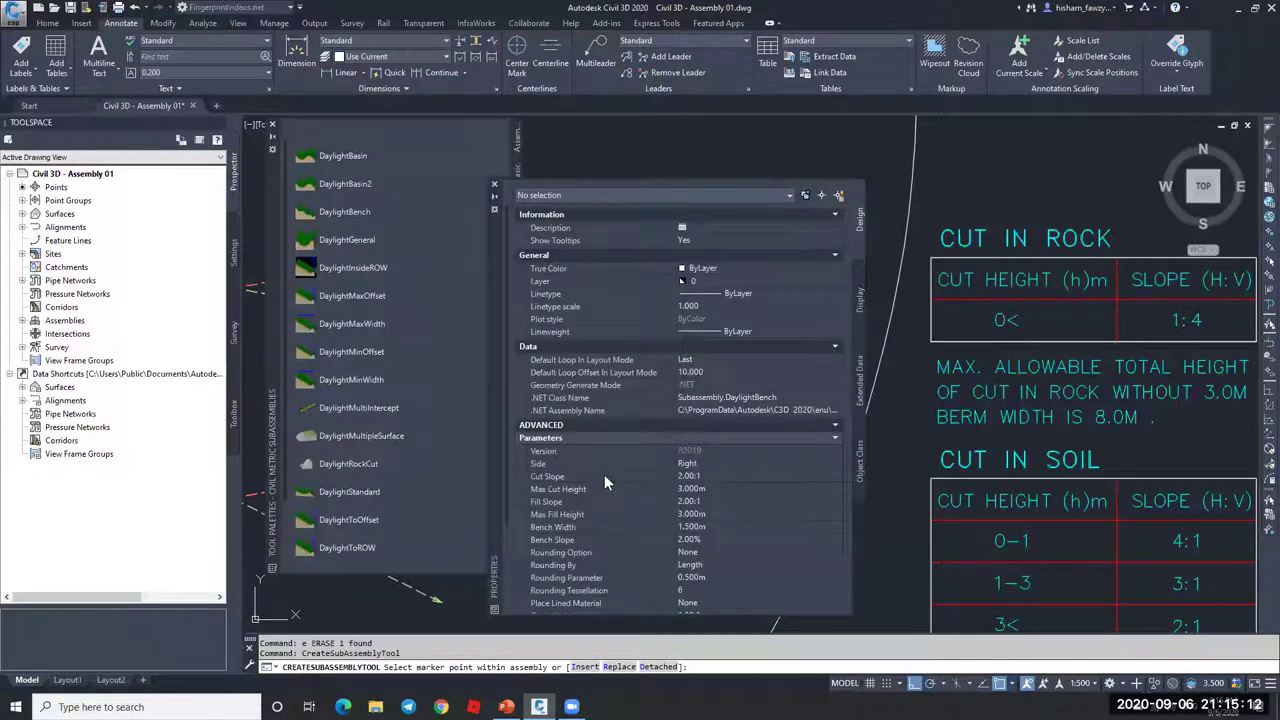
Step: Set the DaylightBench cut slope to 4:1 and maximum cut height to 8 m
left_click(714, 476)
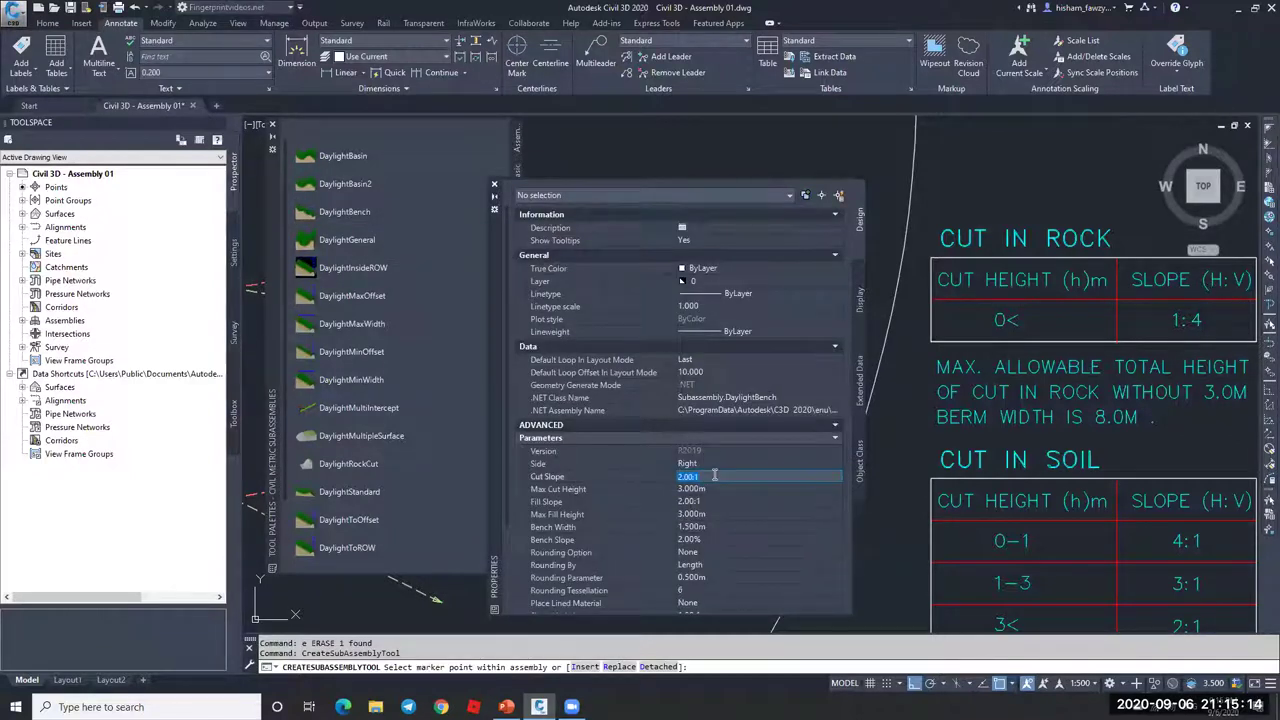
type("4")
left_click(717, 488)
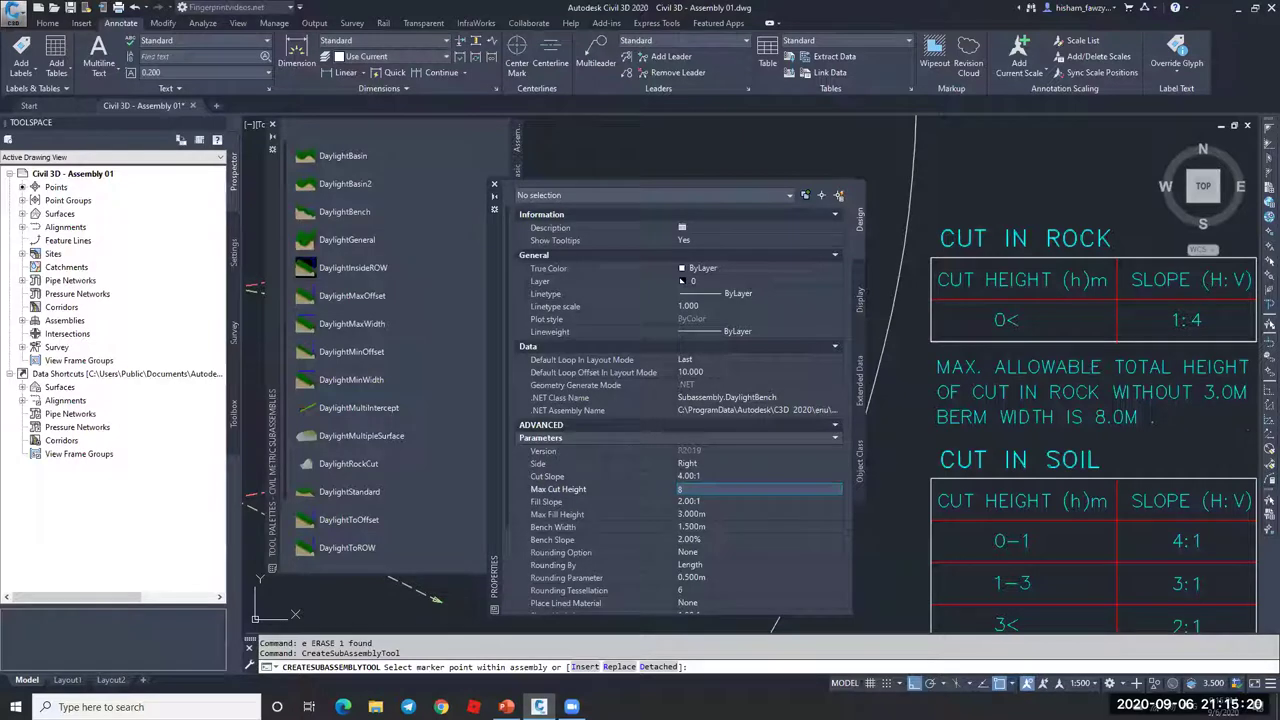
key("Tab")
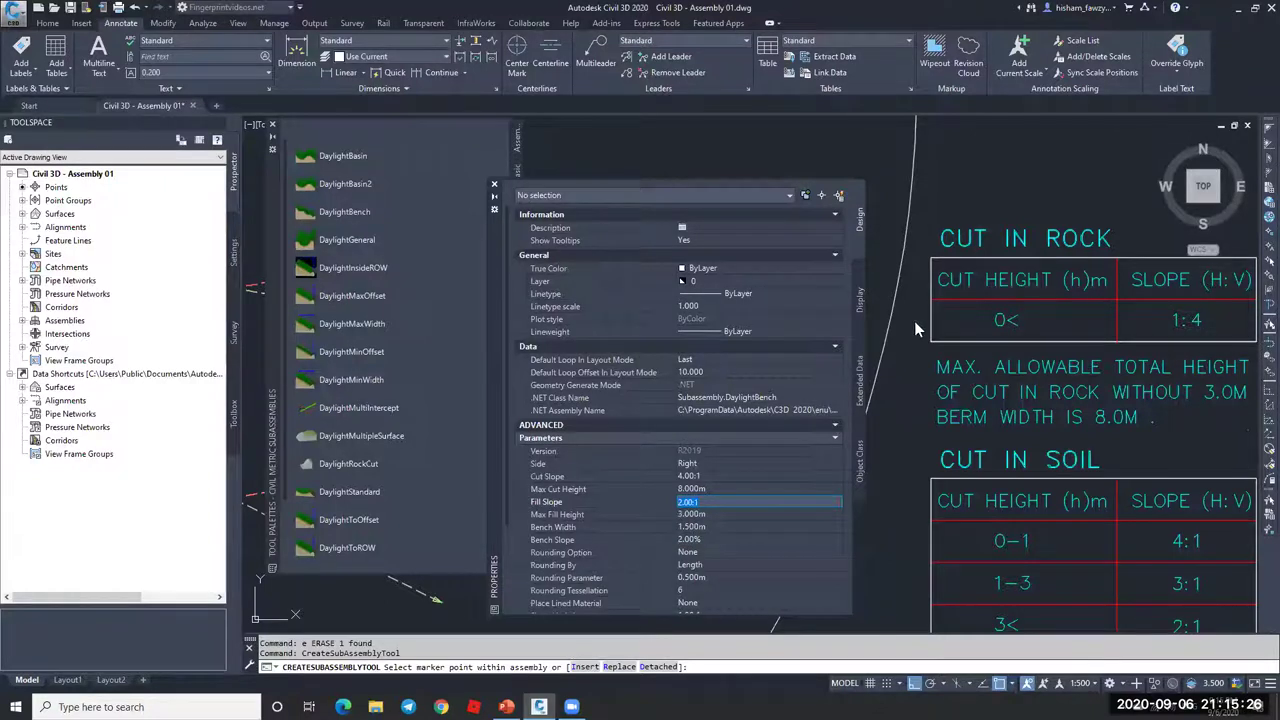
scroll(914, 321, "down", 4)
scroll(1000, 258, "up", 3)
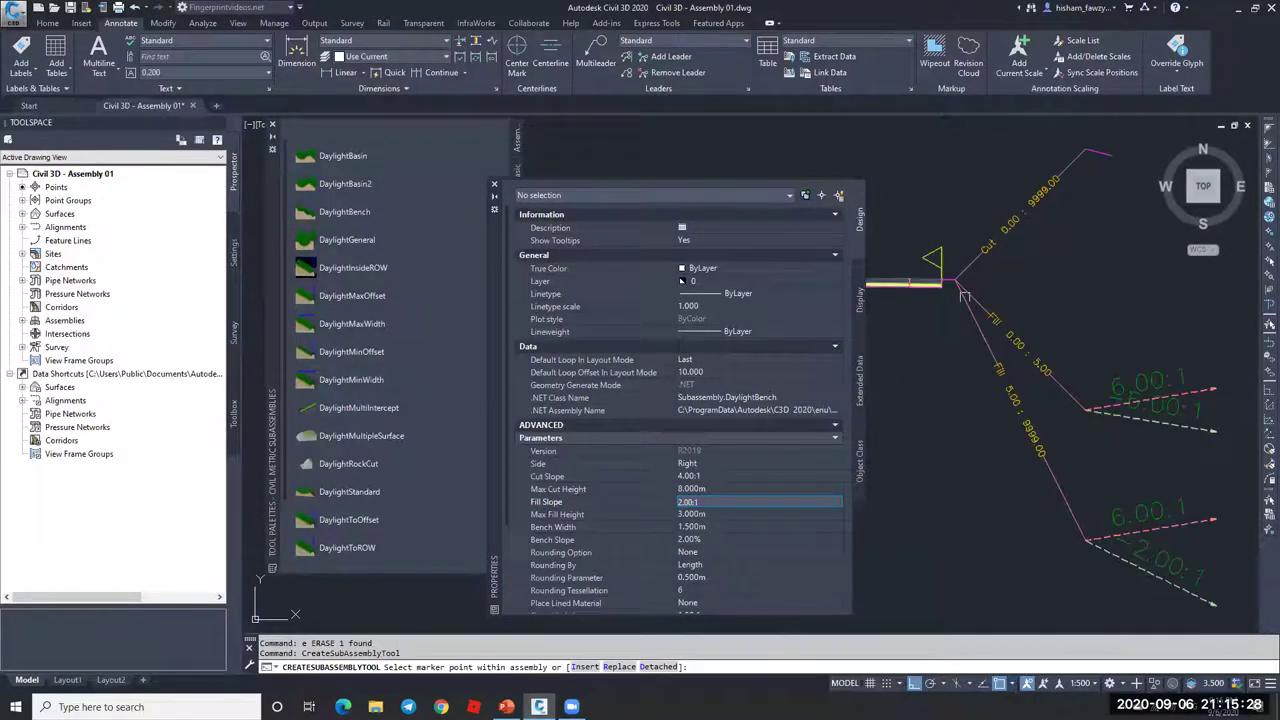
scroll(964, 297, "up", 3)
scroll(1042, 231, "down", 3)
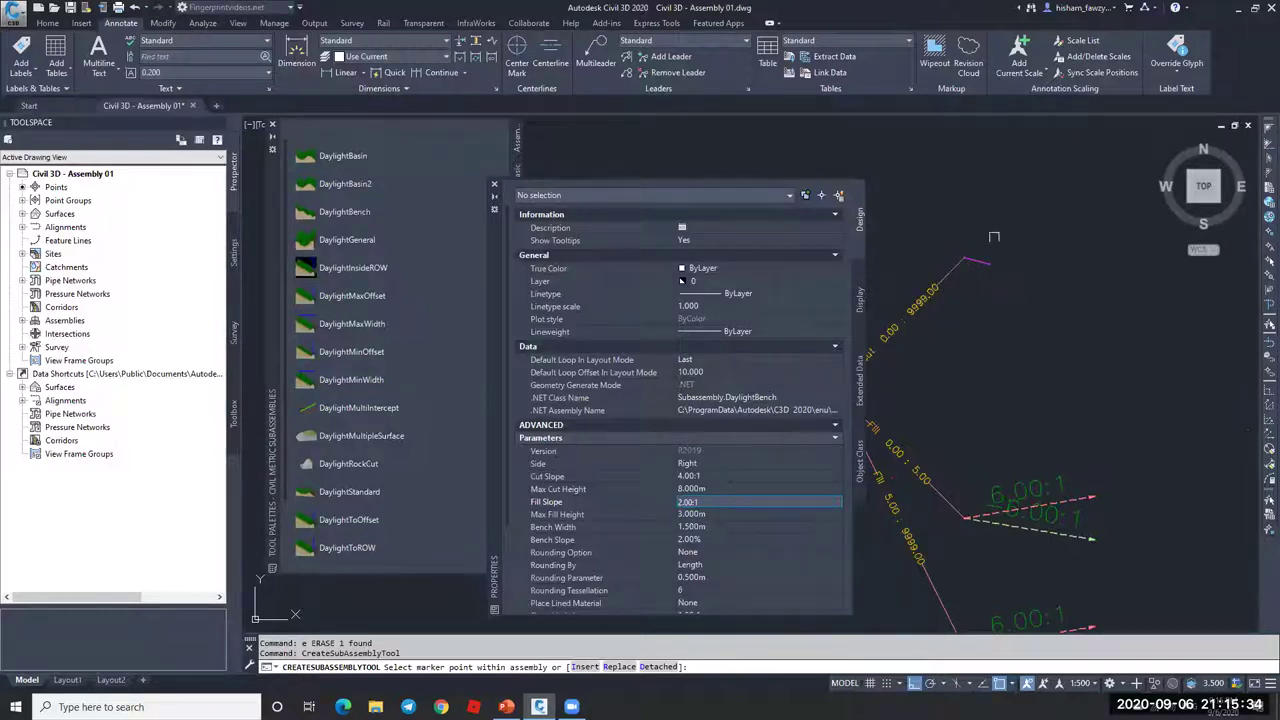
Step: Set the bench width to 3 m and bench slope to -1%
left_click(724, 526)
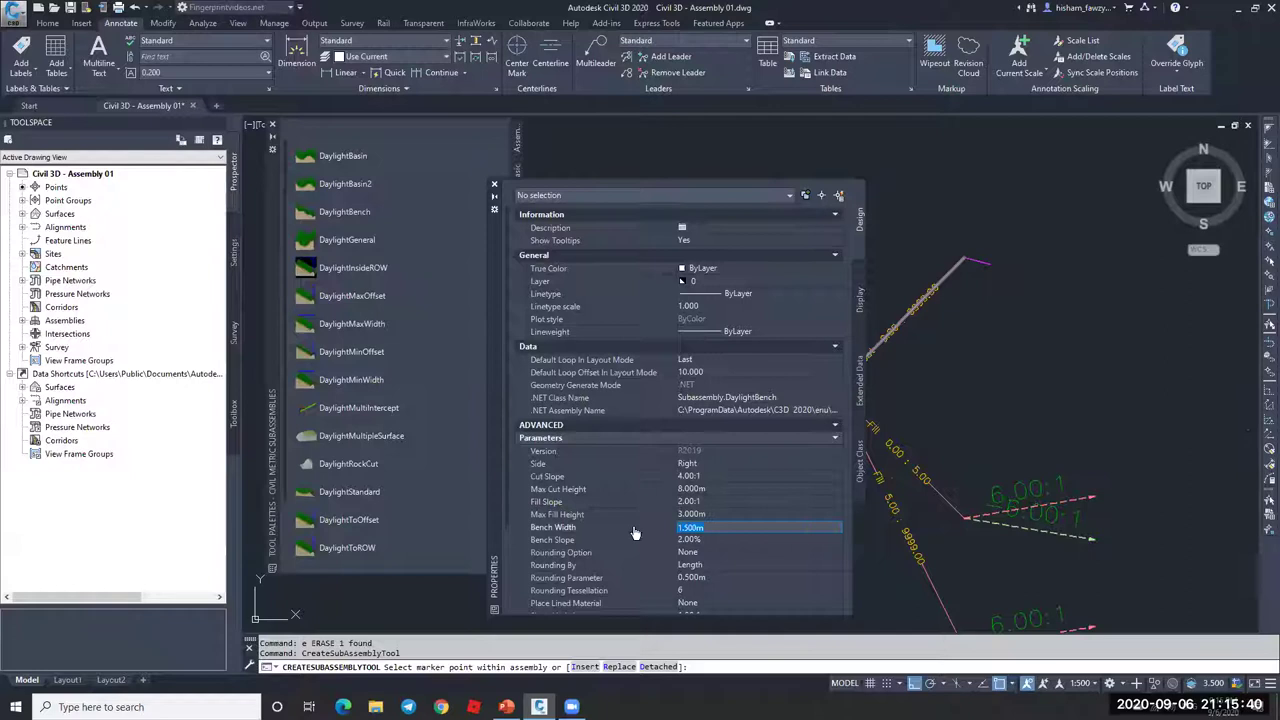
type("3")
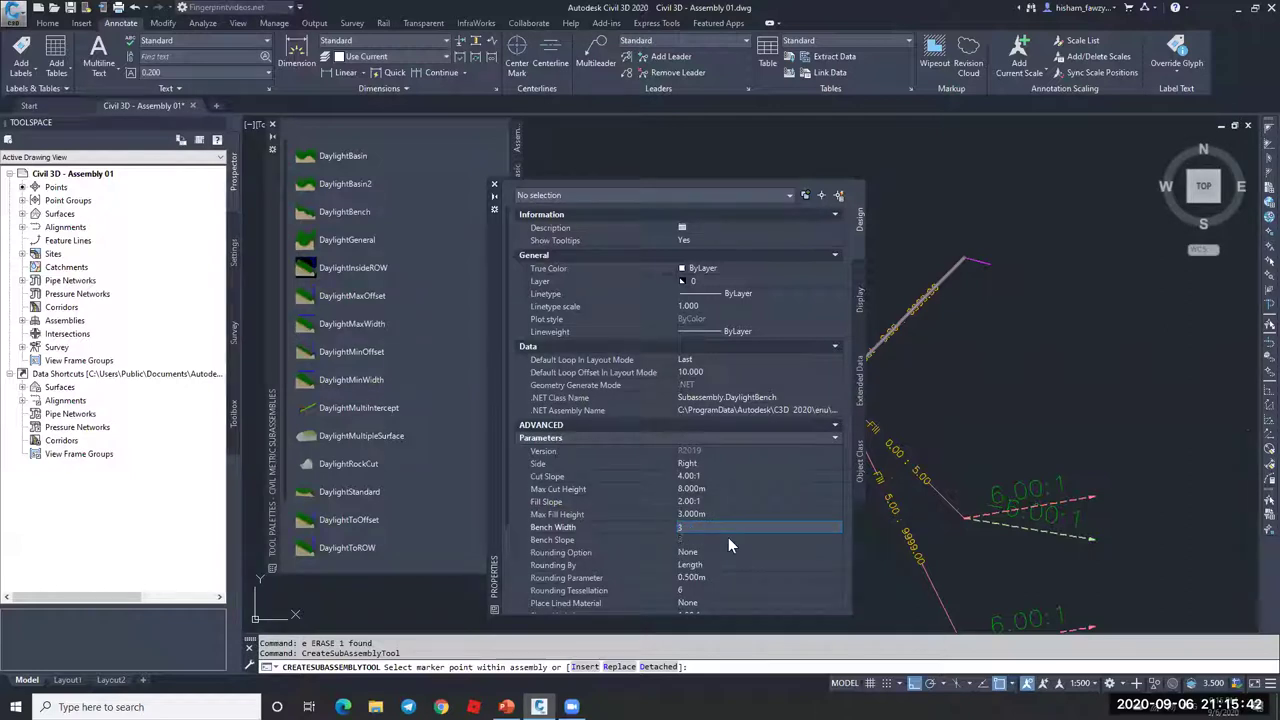
left_click(728, 537)
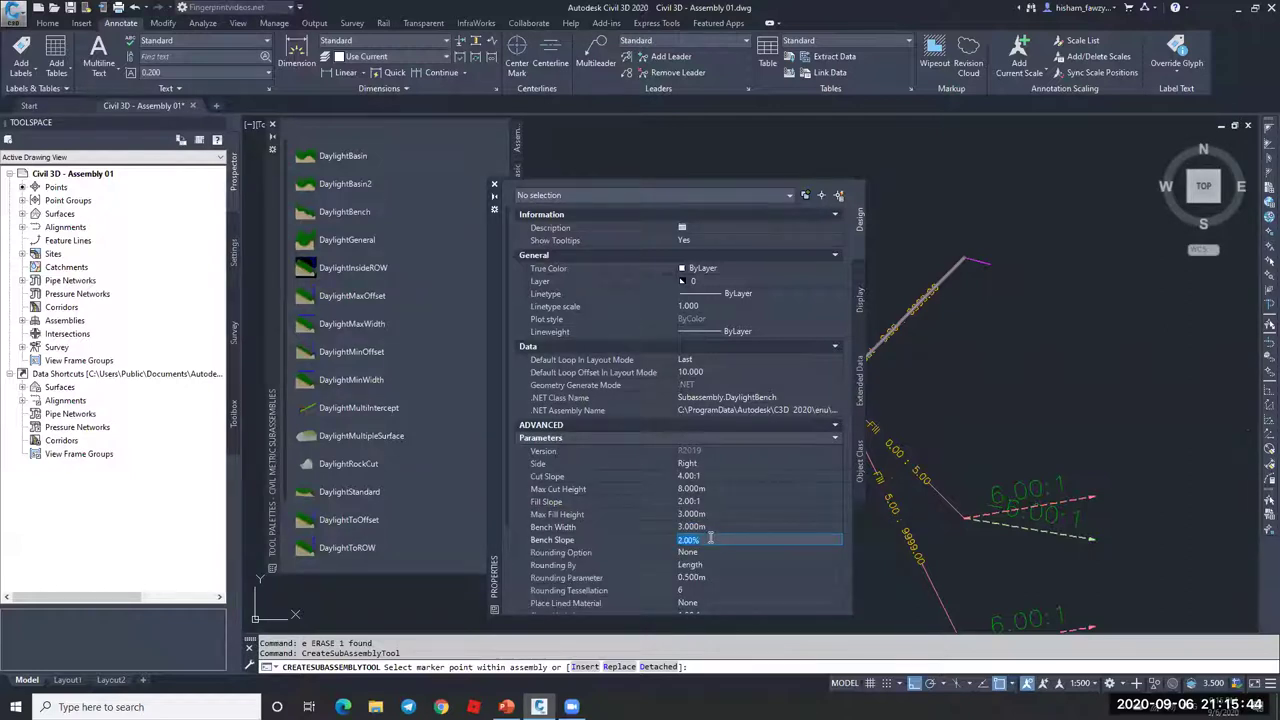
type("-1")
key("Tab")
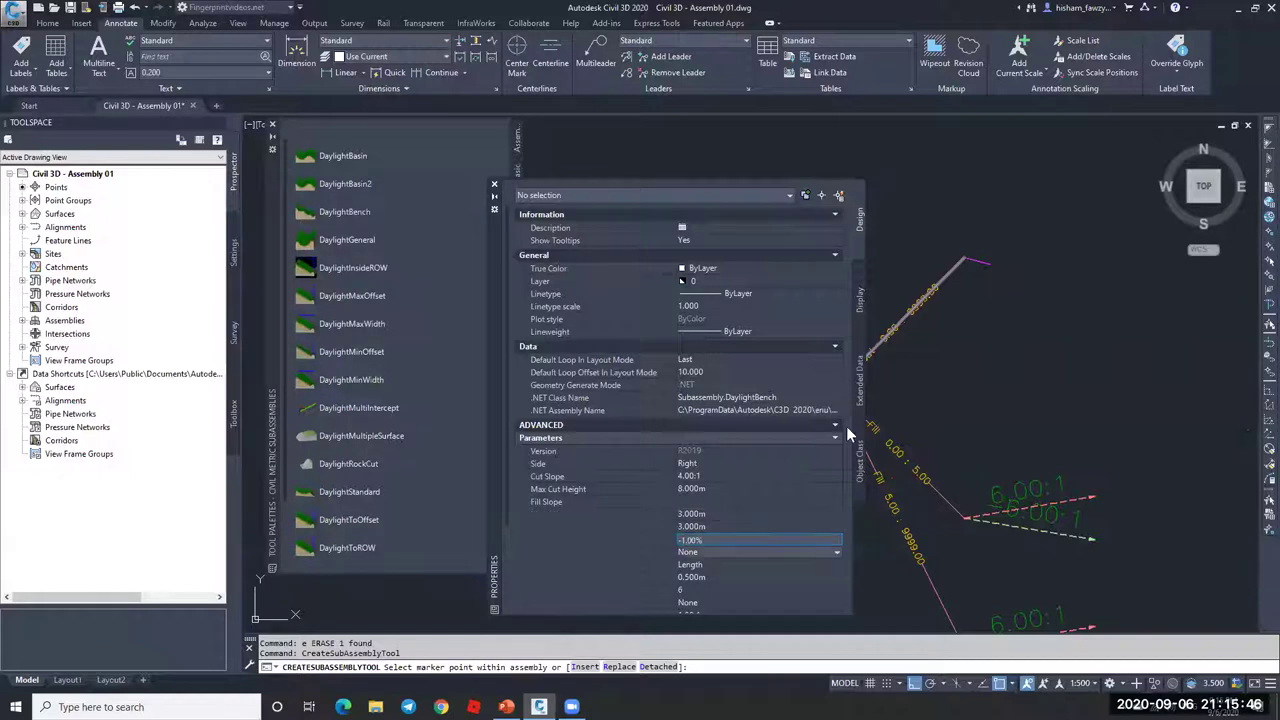
scroll(930, 394, "down", 5)
Step: Cancel the pending DaylightBench placement and marker point prompt
scroll(1046, 408, "up", 5)
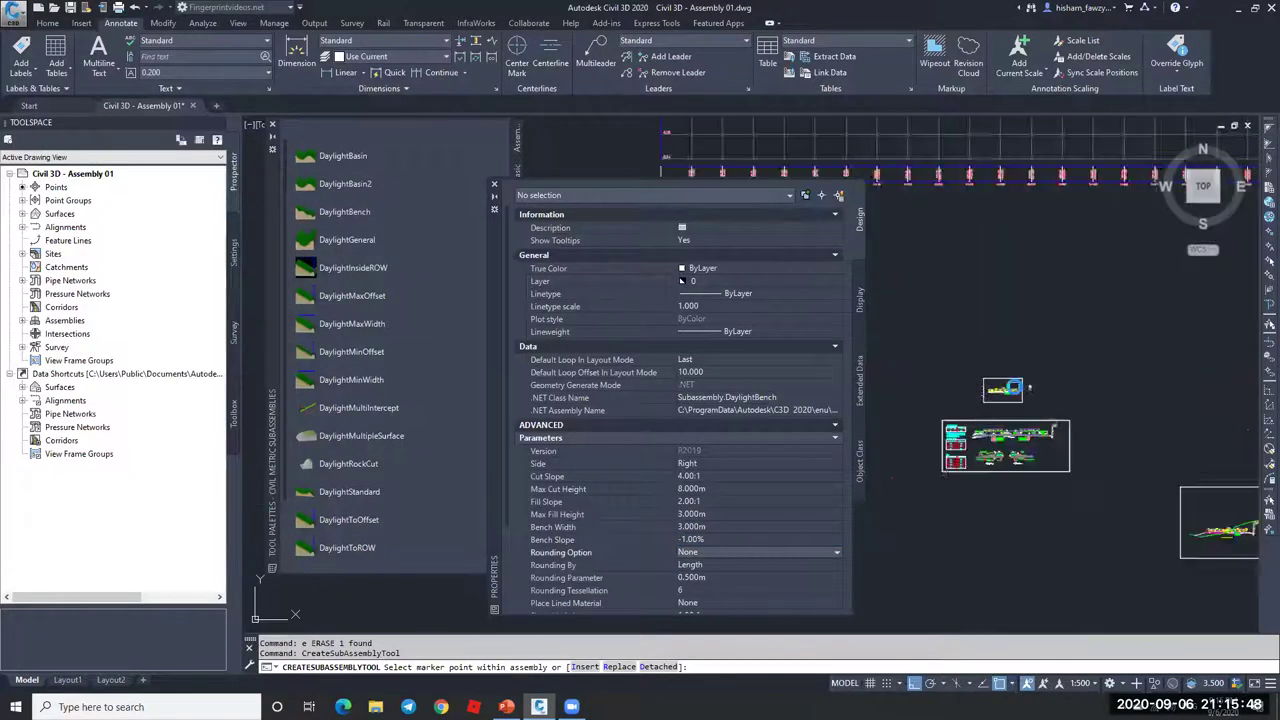
scroll(1100, 397, "up", 5)
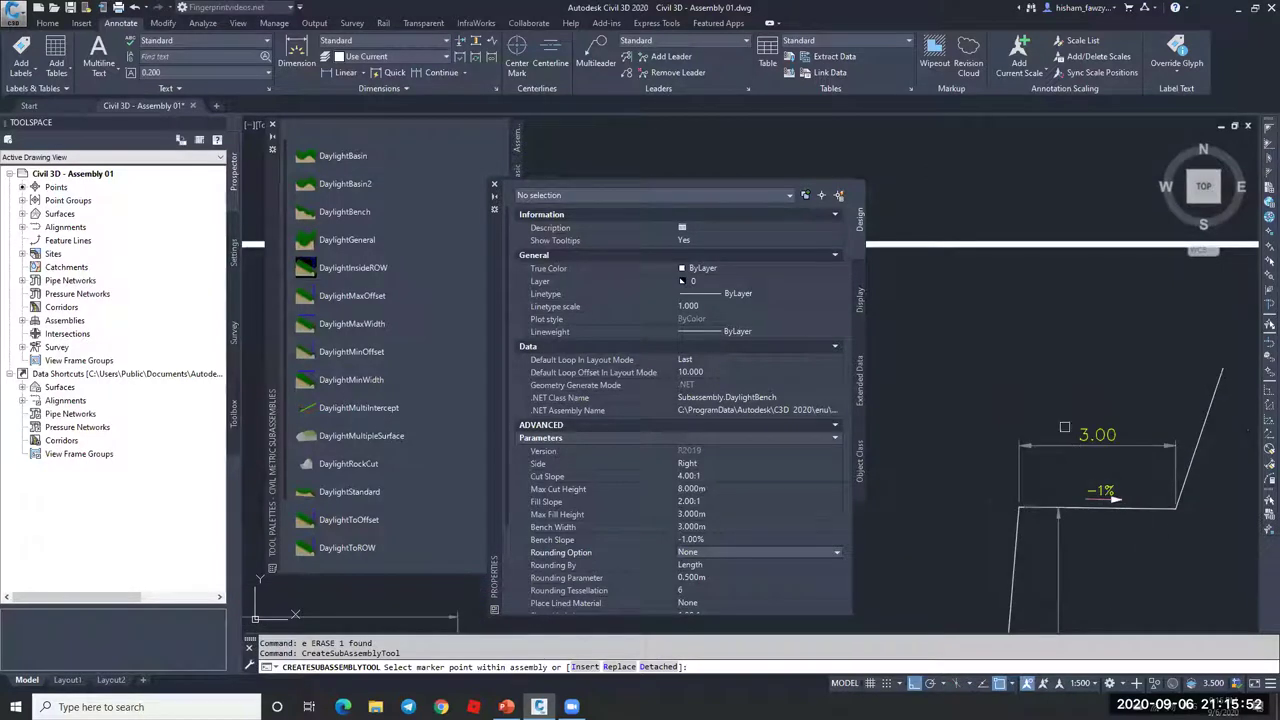
scroll(1121, 414, "down", 5)
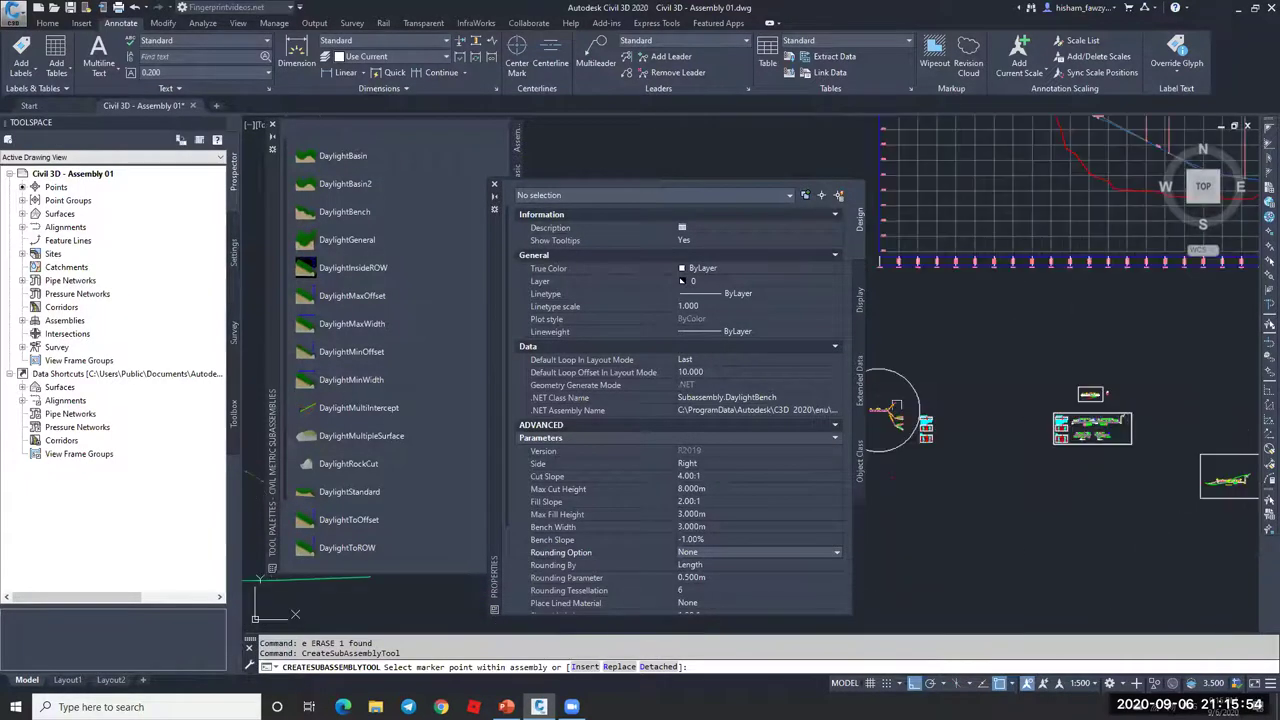
scroll(895, 410, "up", 6)
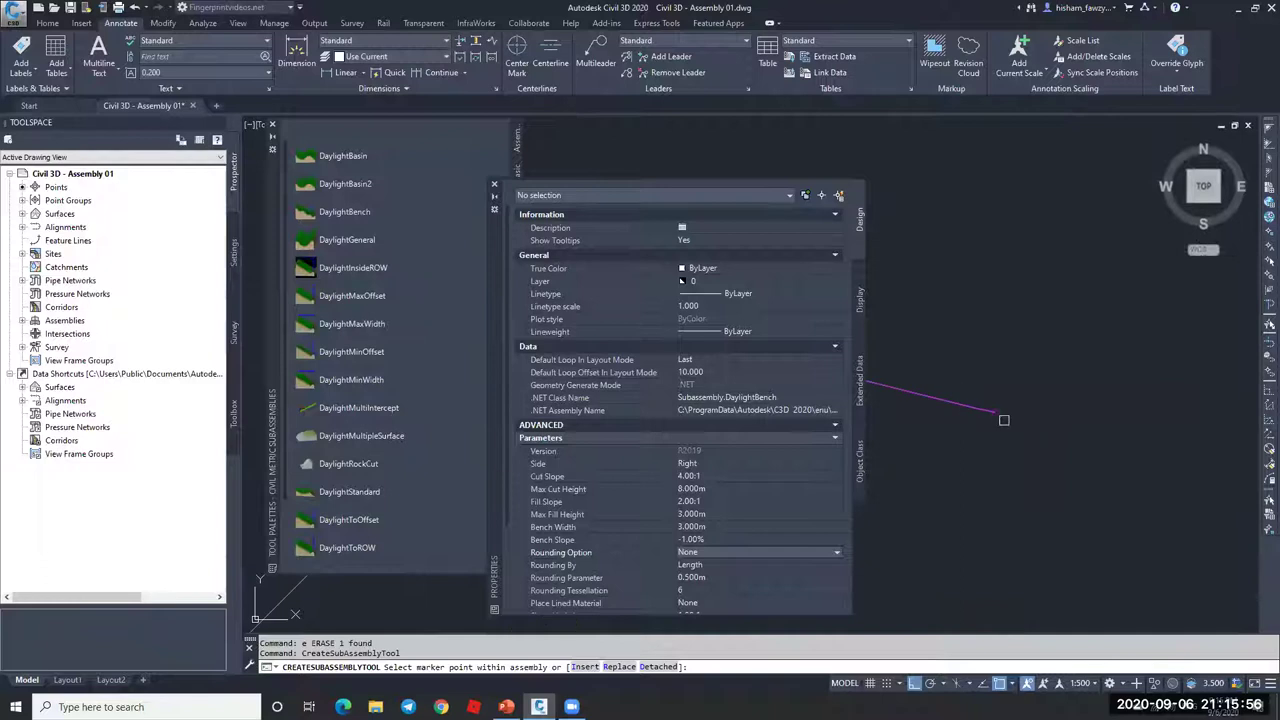
scroll(1000, 412, "down", 5)
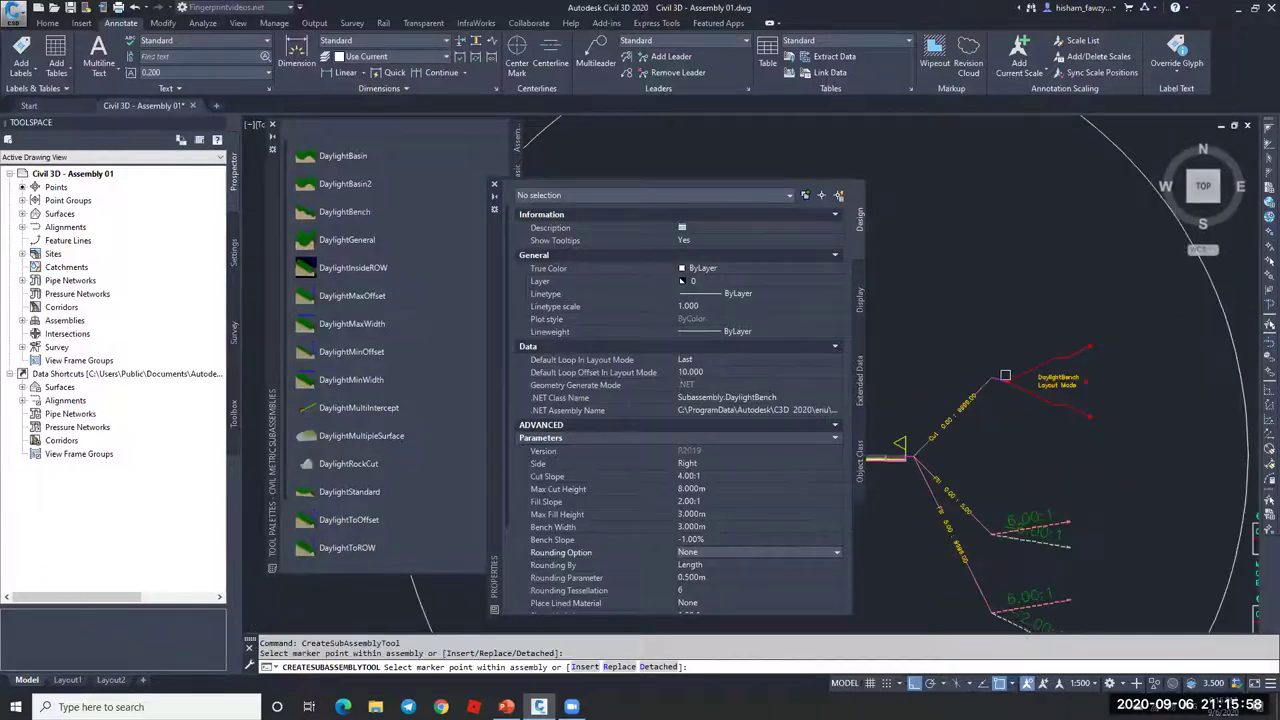
key("Escape")
scroll(900, 420, "up", 2)
scroll(782, 358, "down", 4)
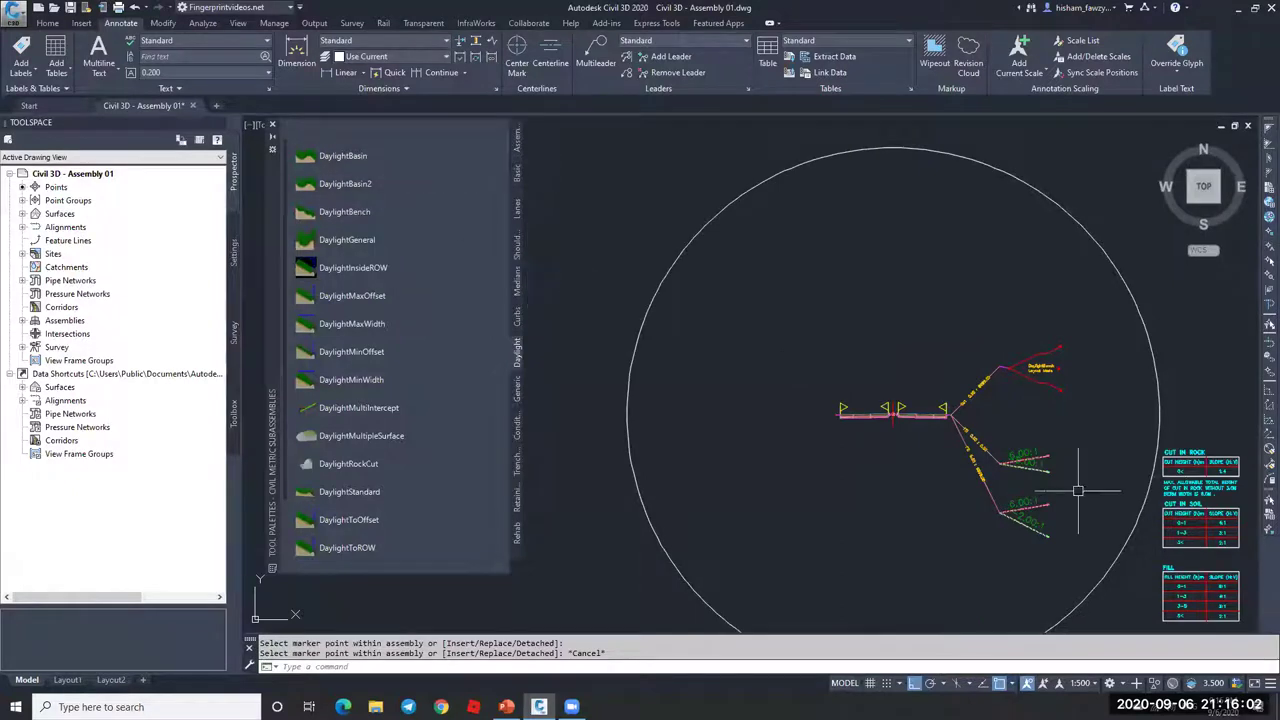
key("Escape")
key("Escape")
Step: Crossing-select the right-side daylight subassemblies and mirror them about the assembly marker
left_click(1062, 312)
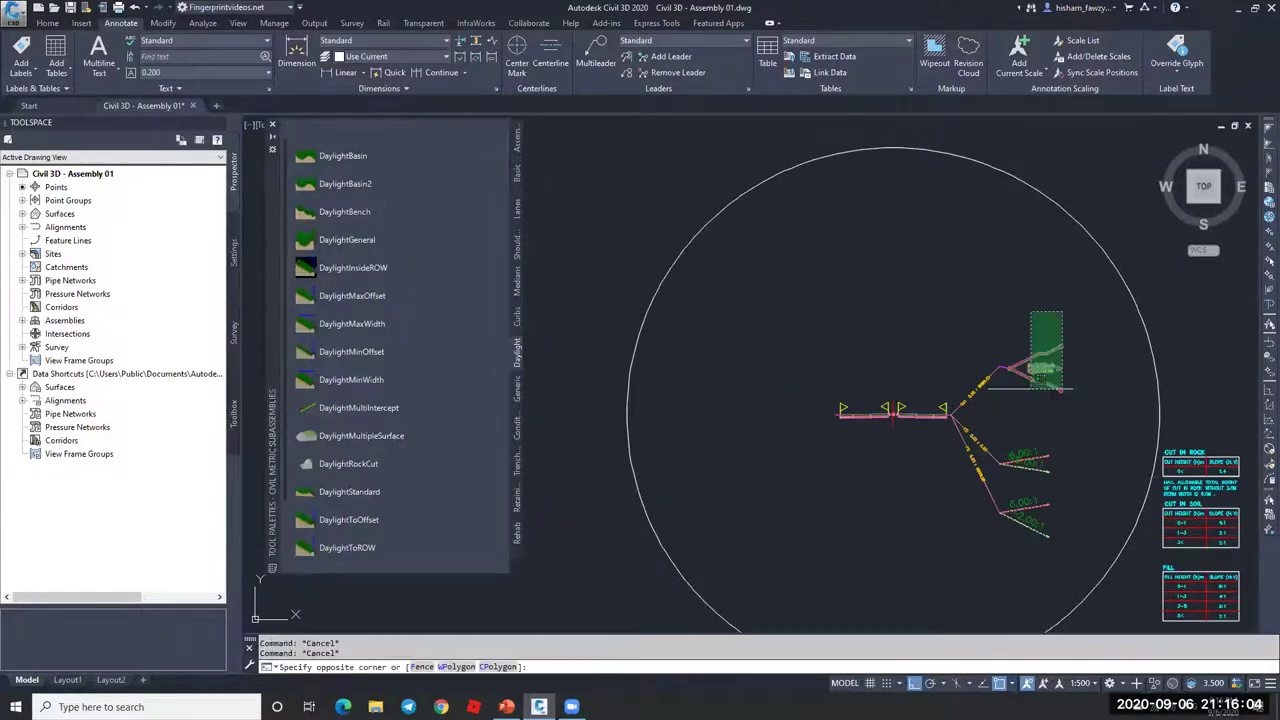
left_click(950, 558)
scroll(958, 428, "up", 3)
scroll(925, 440, "up", 3)
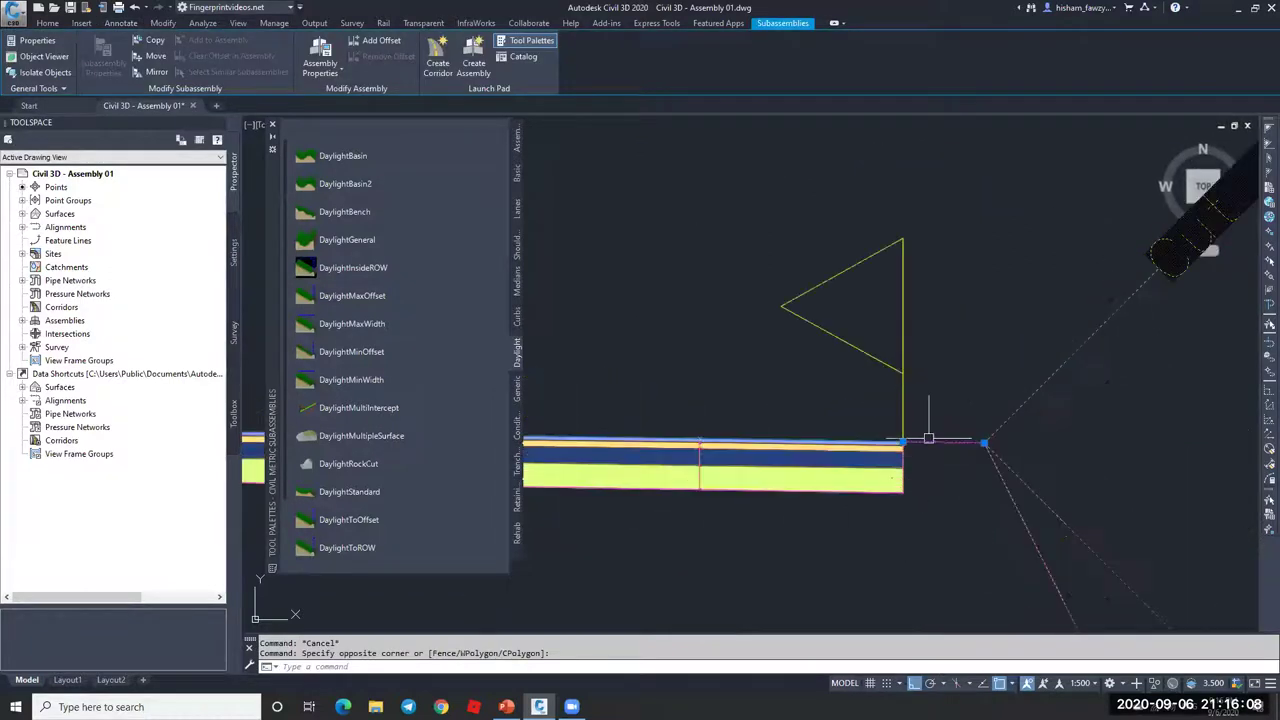
scroll(975, 400, "down", 5)
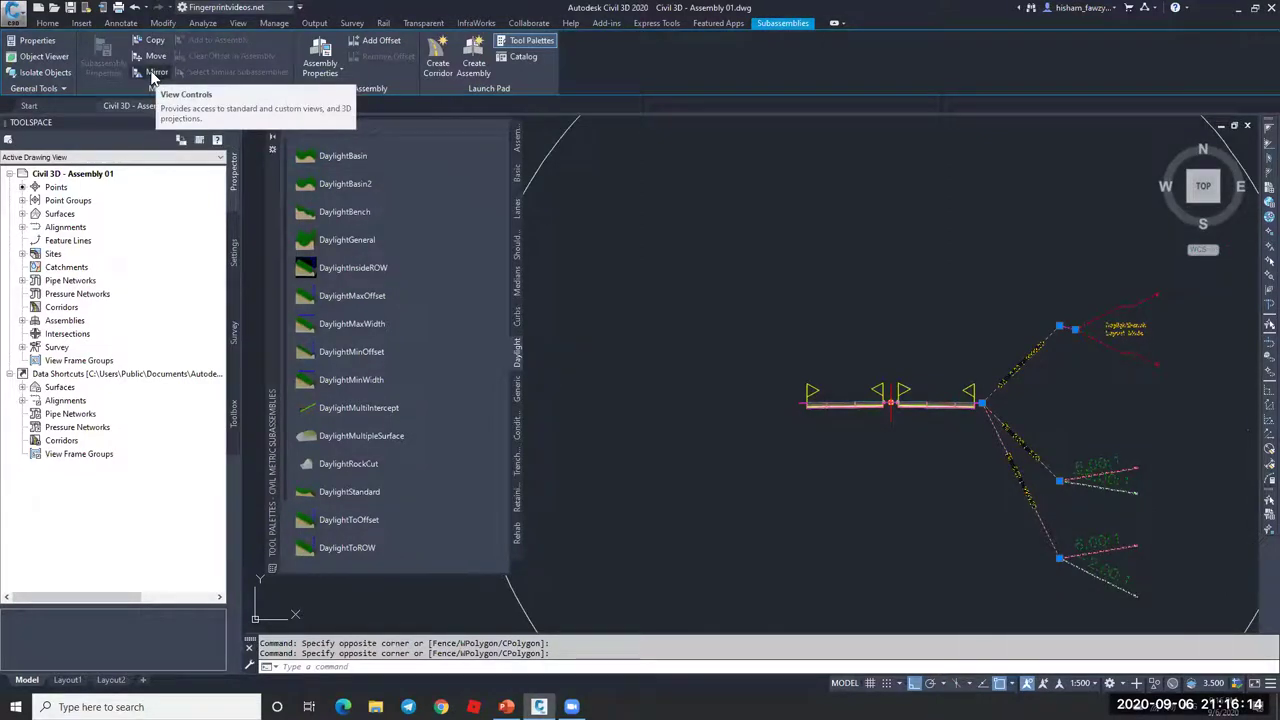
left_click(153, 76)
scroll(796, 402, "up", 5)
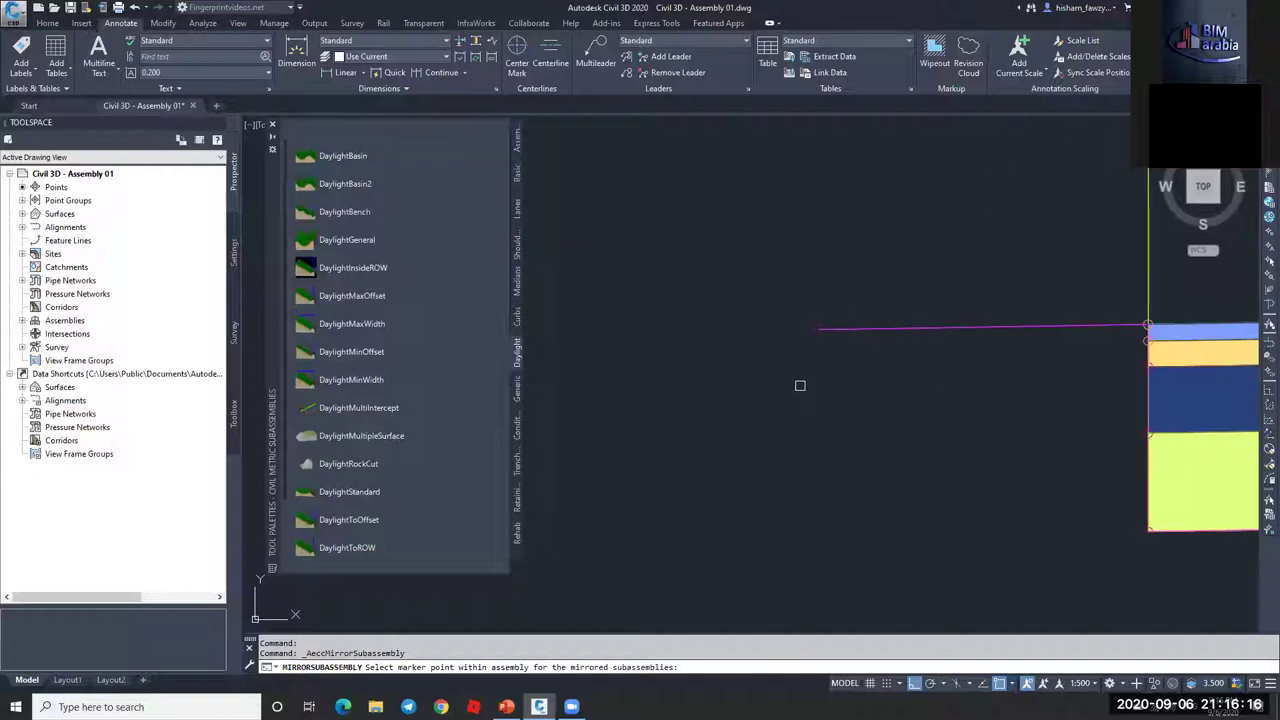
left_click(816, 327)
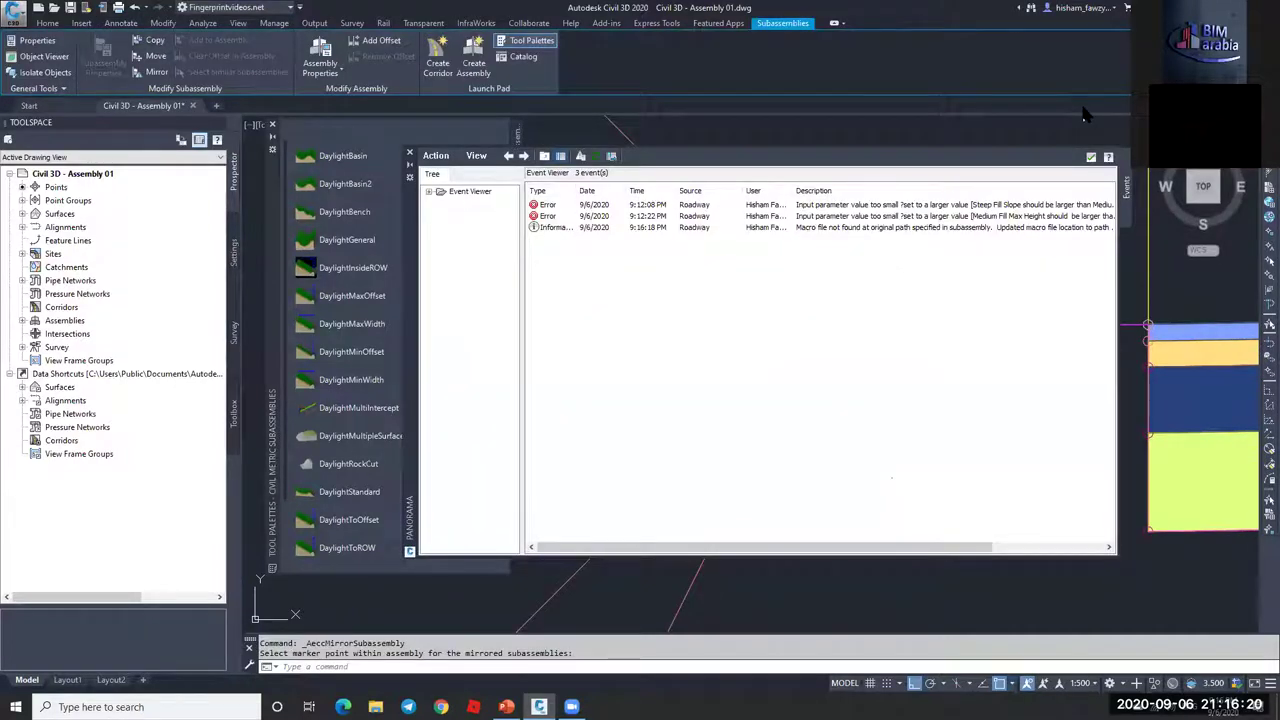
Step: Clear and close the Event Viewer, end Mirror, and close the Tool Palettes
left_click(435, 156)
left_click(465, 202)
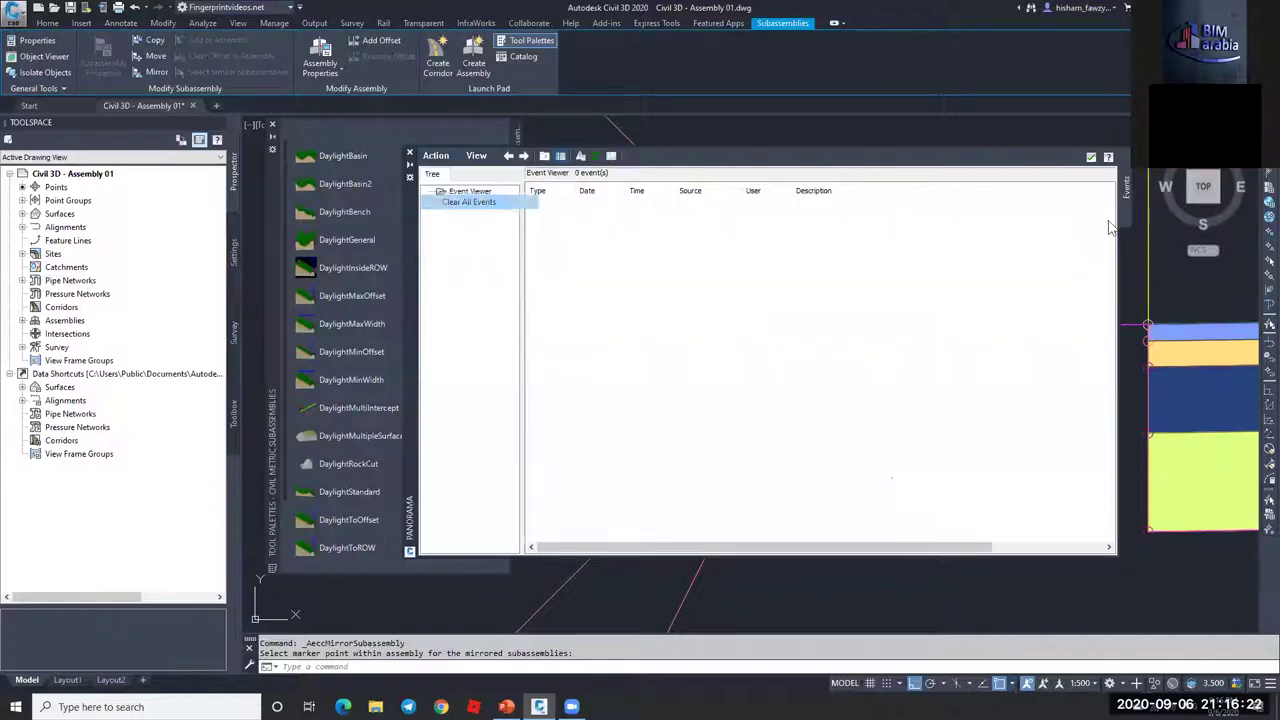
left_click(1091, 157)
scroll(960, 327, "down", 6)
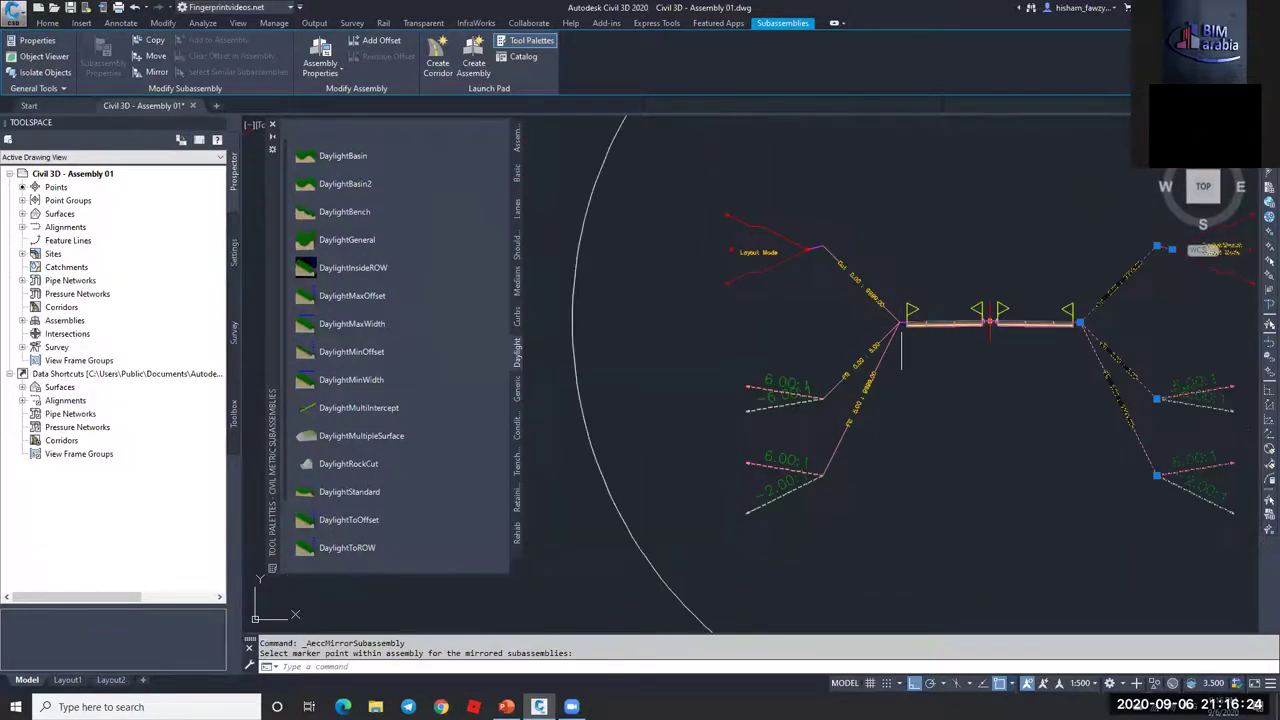
key("Escape")
scroll(981, 327, "up", 4)
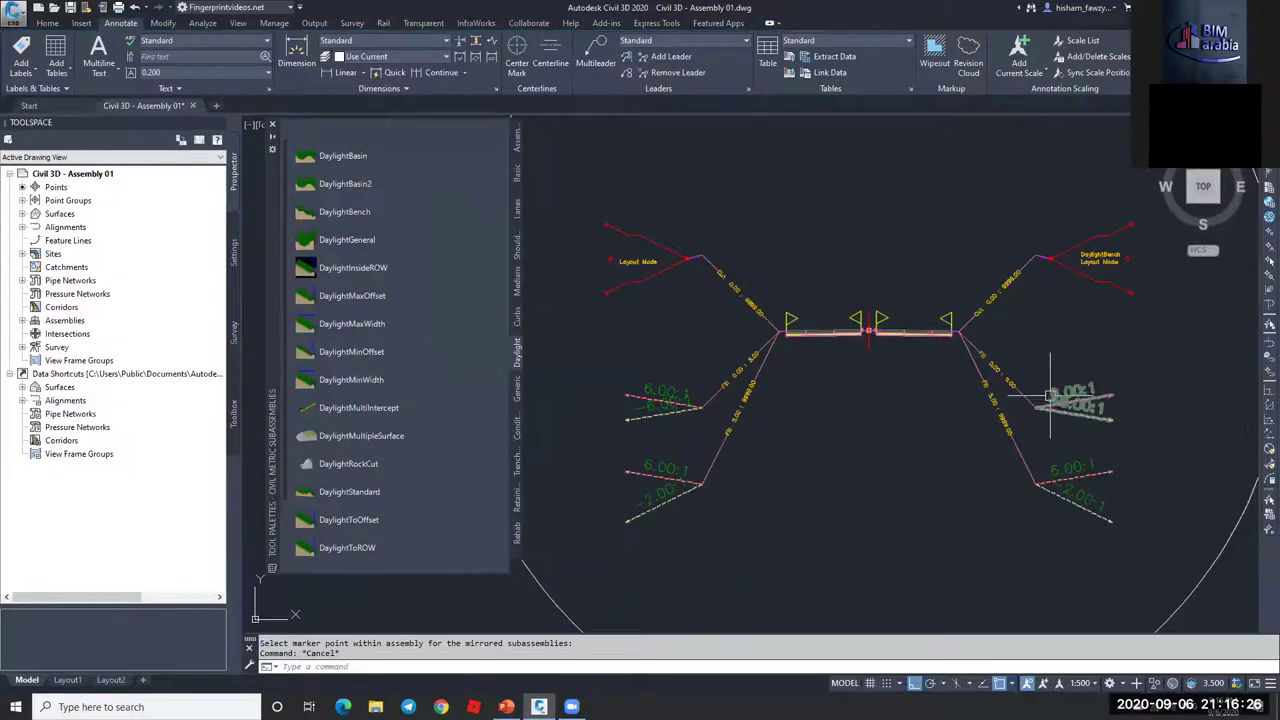
left_click(272, 124)
scroll(1044, 377, "down", 9)
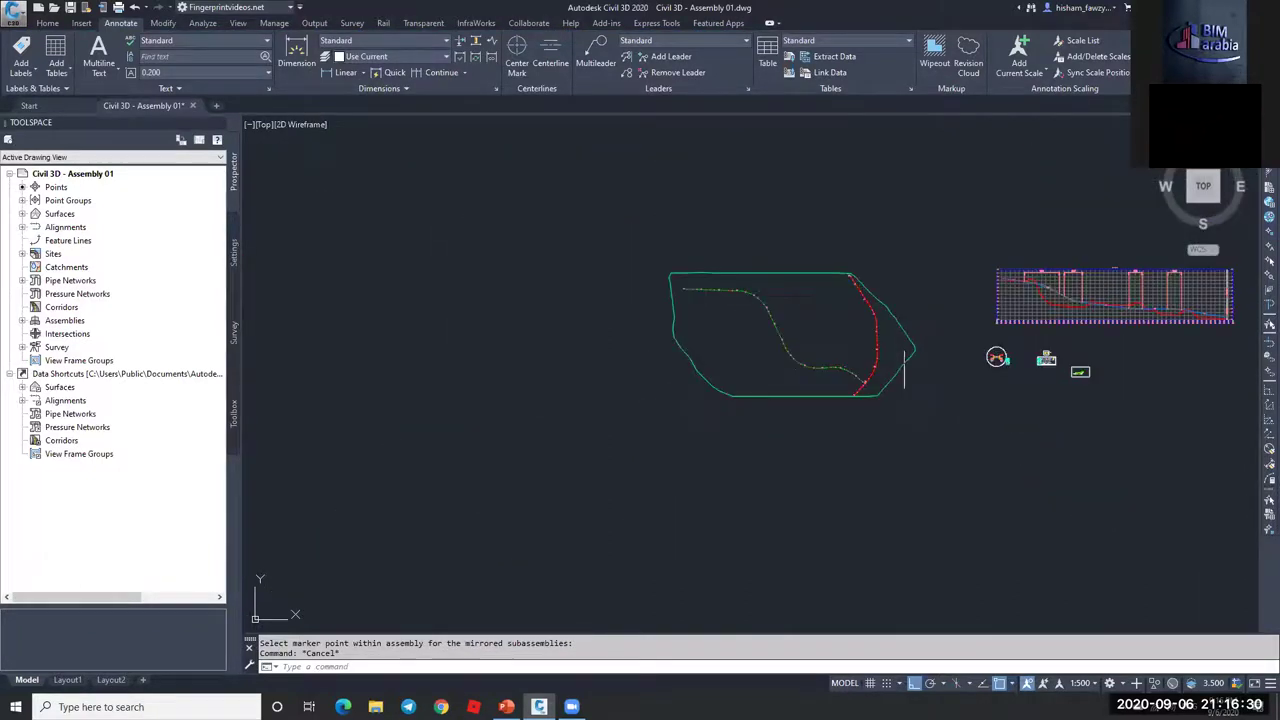
Step: Create a corridor on ROAD 01 with profile ROAD 01-FG02, assembly Type 01, target NGL
scroll(730, 318, "up", 3)
left_click(47, 22)
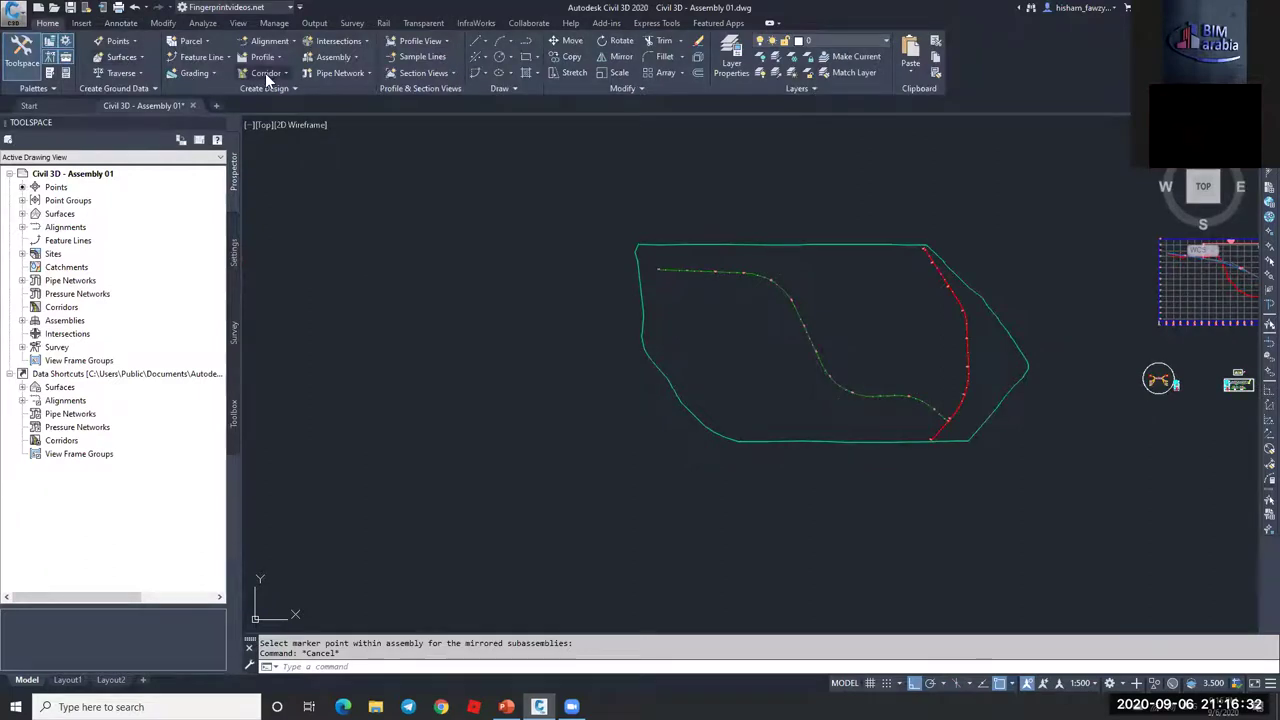
left_click(268, 73)
left_click(274, 94)
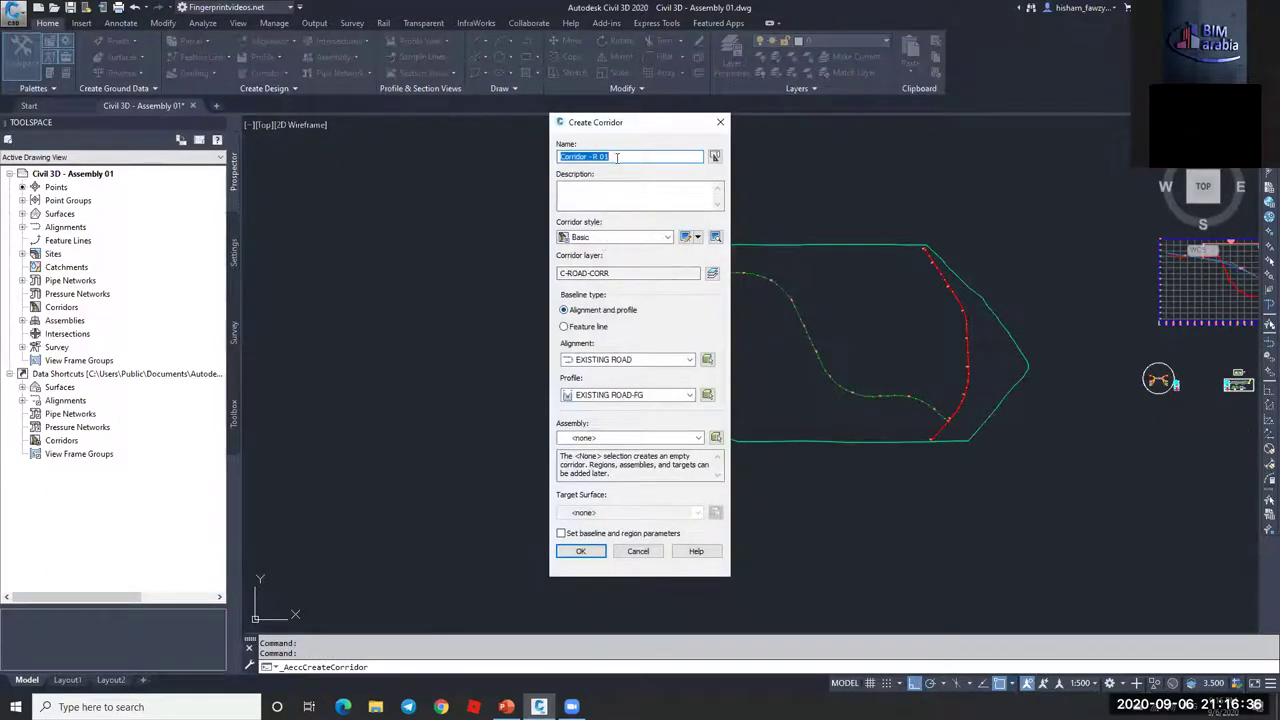
left_click(633, 360)
left_click(604, 384)
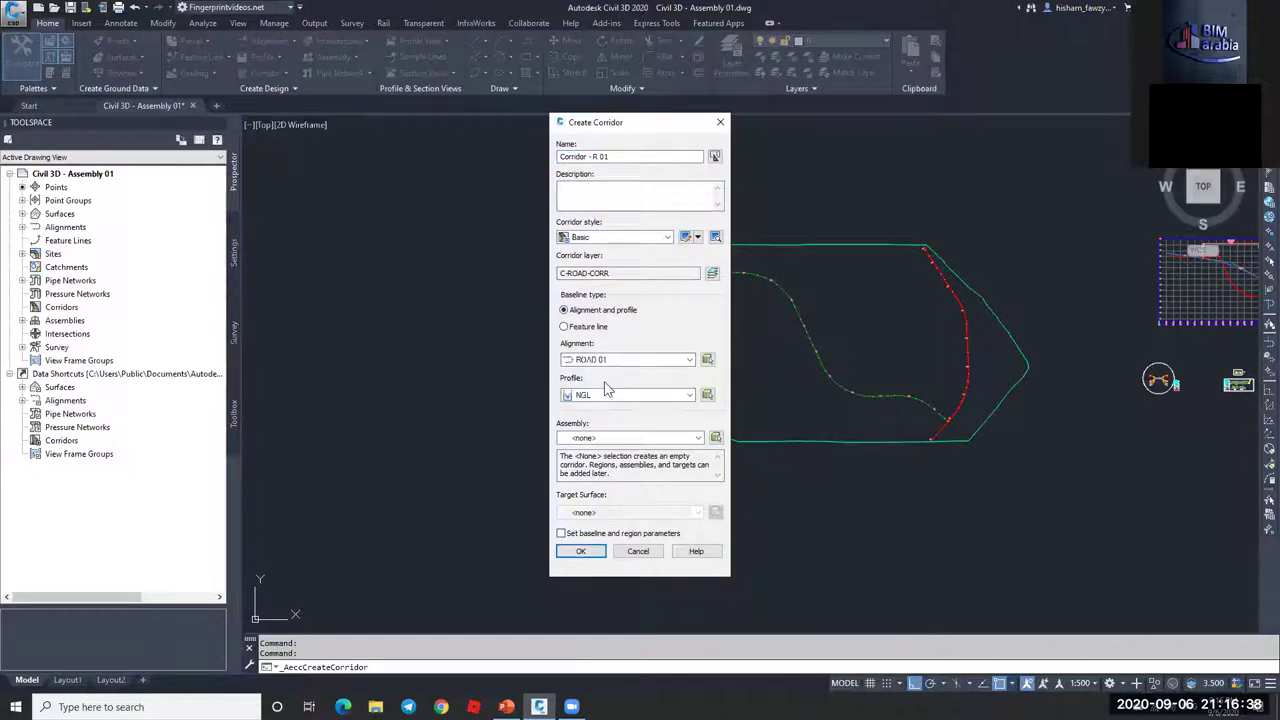
left_click(609, 396)
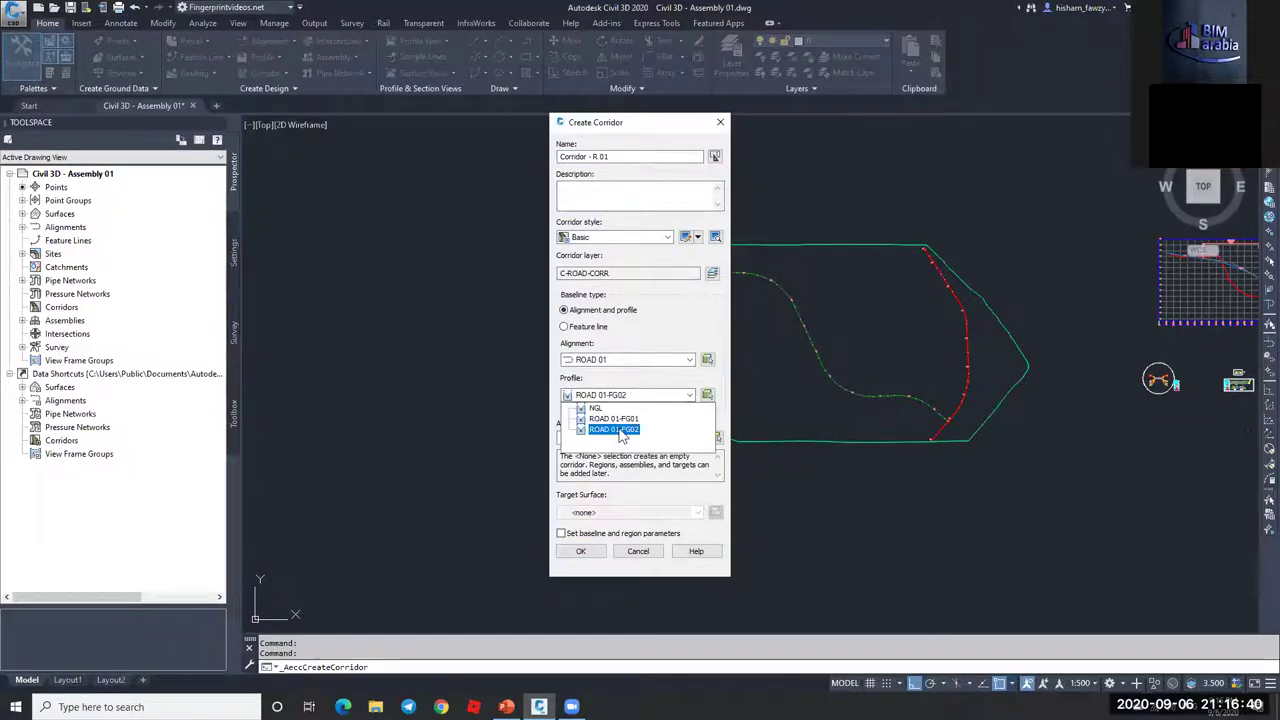
left_click(603, 429)
left_click(595, 438)
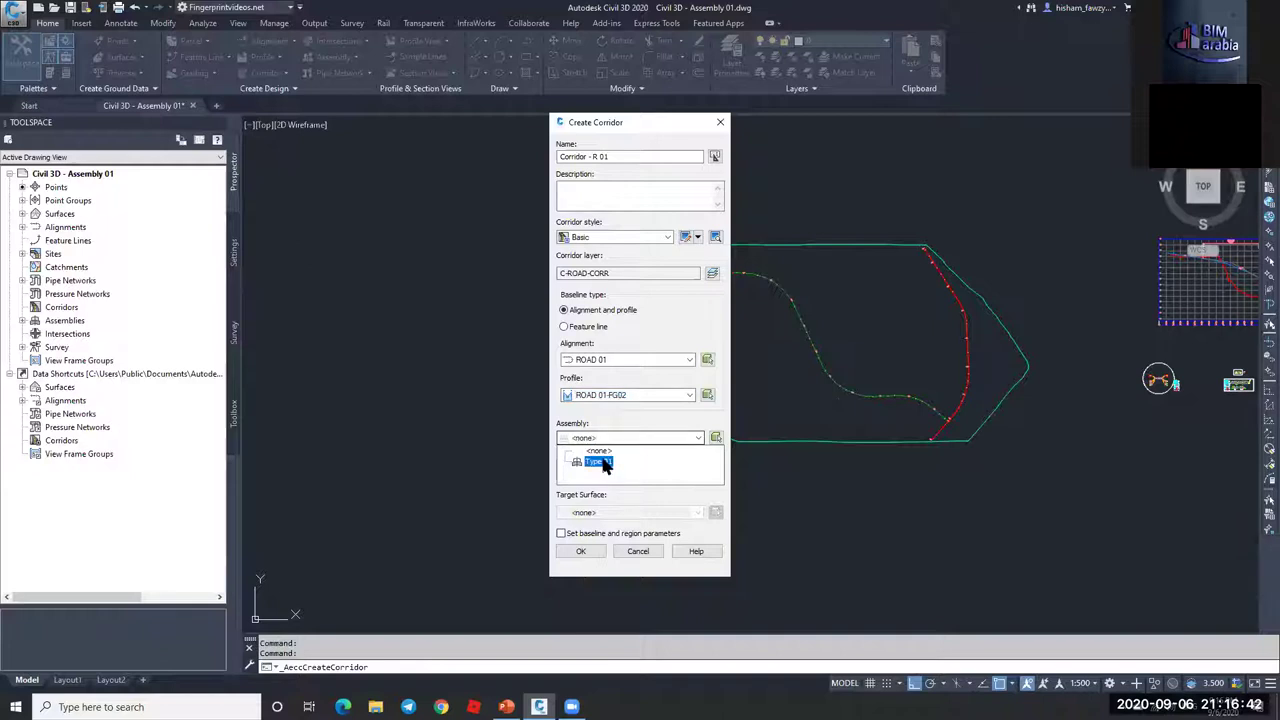
left_click(590, 458)
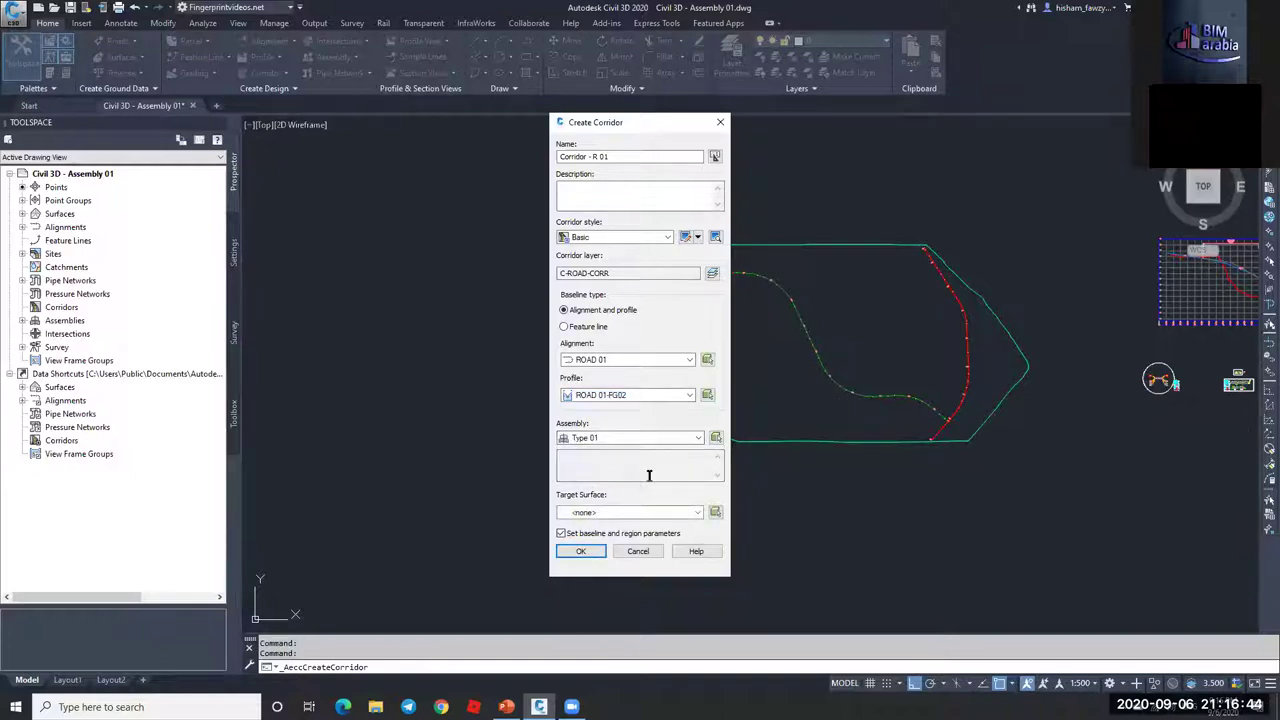
left_click(610, 513)
left_click(593, 537)
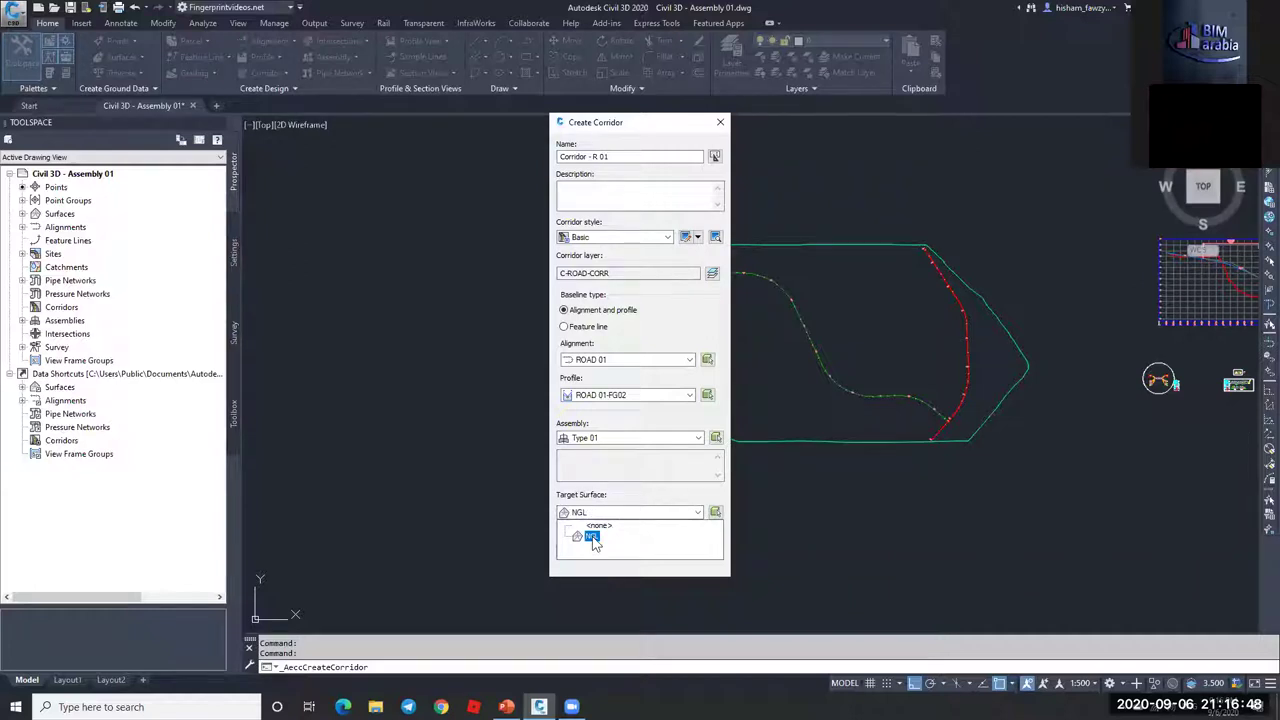
left_click(593, 538)
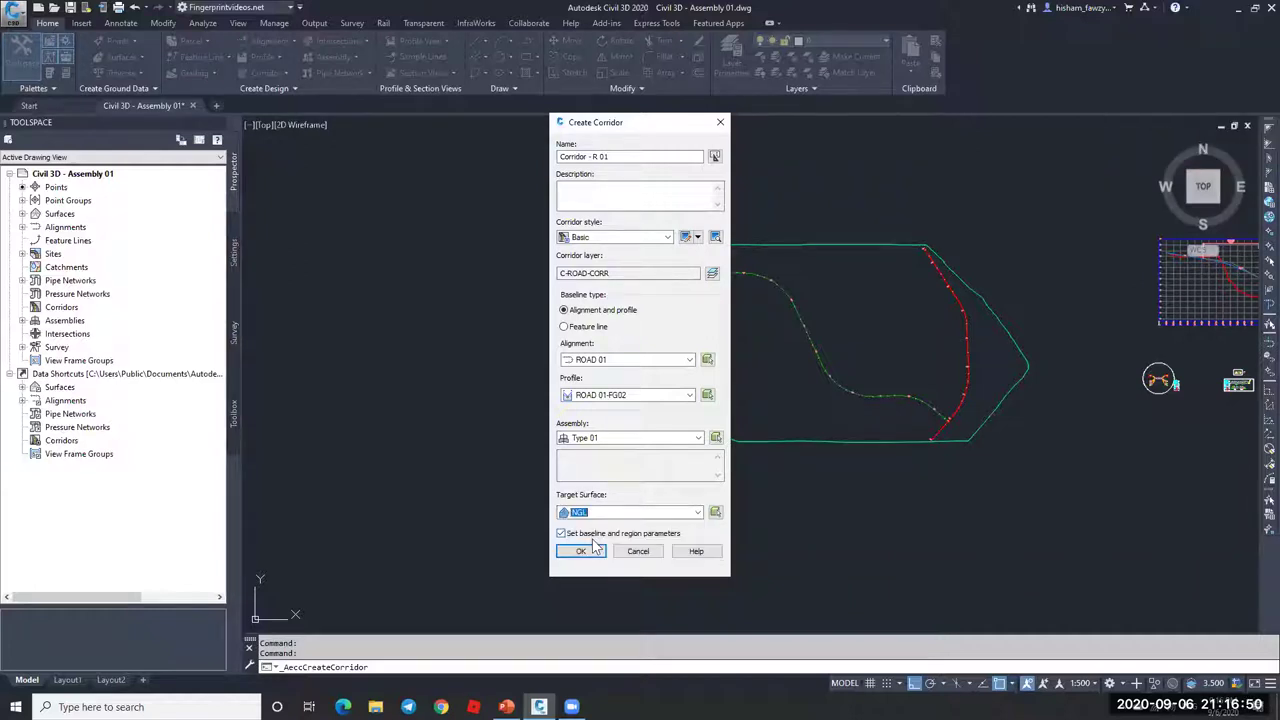
left_click(585, 553)
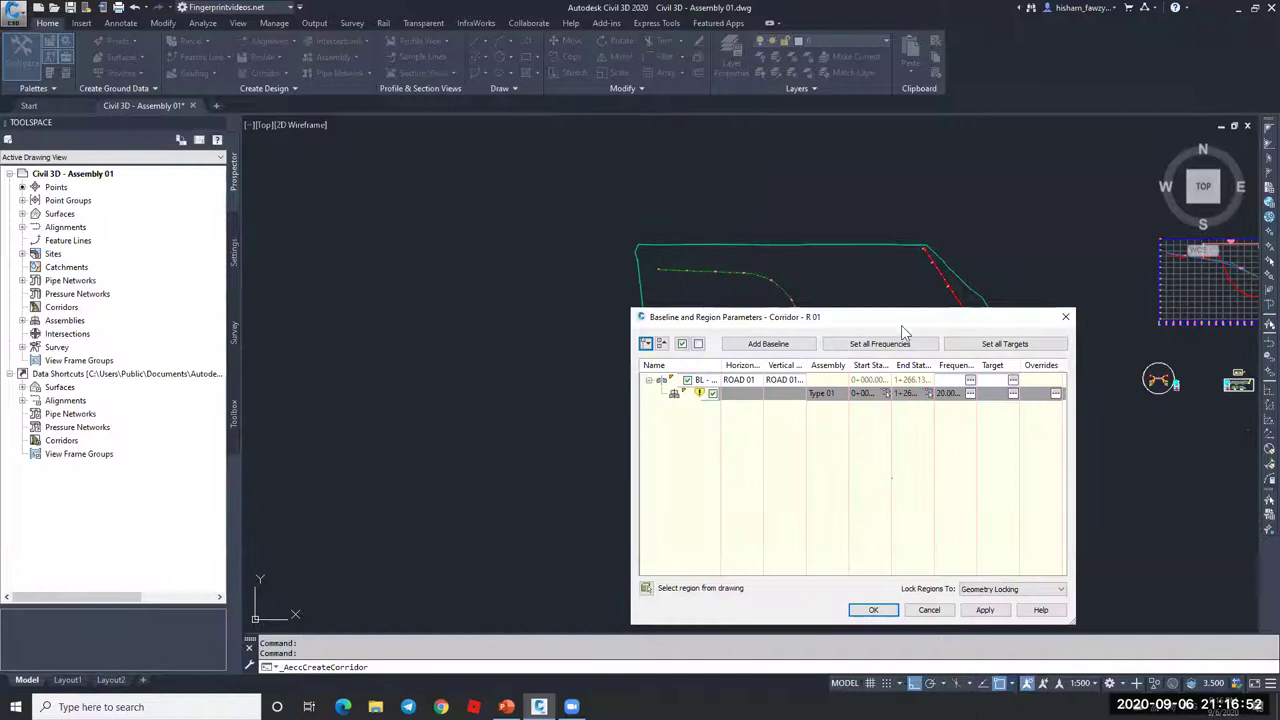
Step: Set the assembly frequency to 5 m, accept the baseline parameters, and rebuild the corridor
left_click_drag(904, 310, 729, 218)
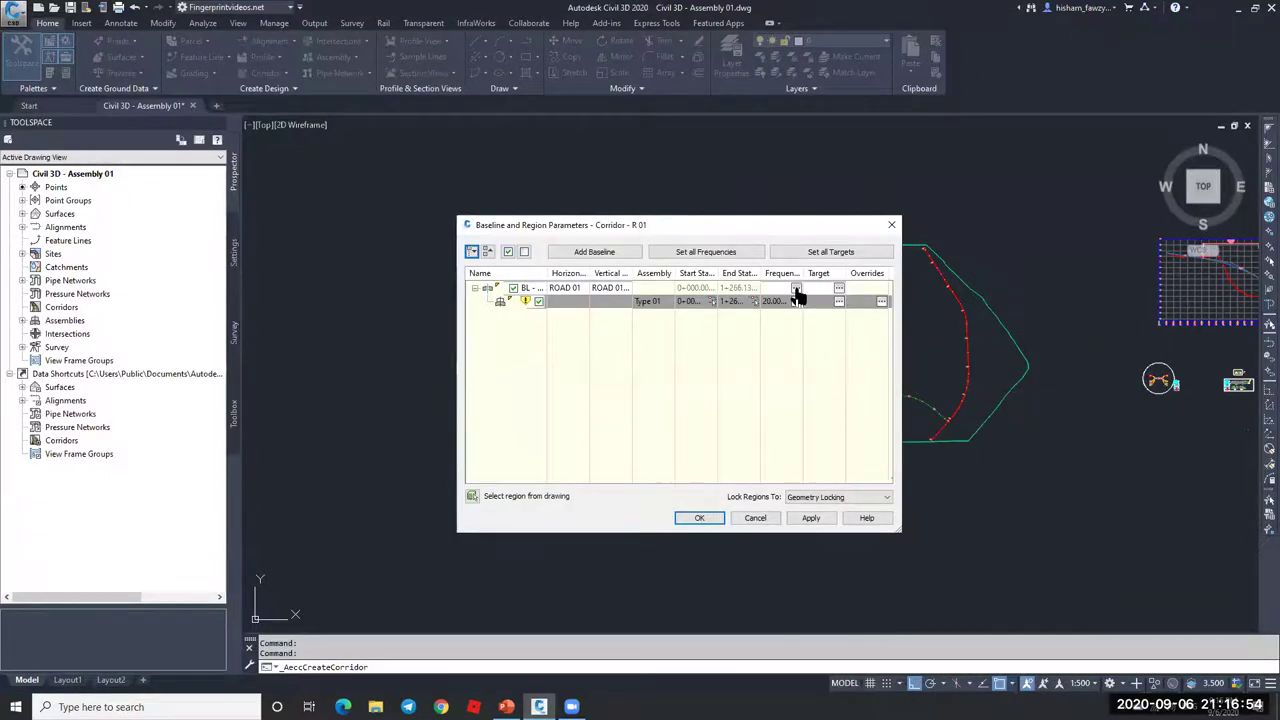
left_click(796, 289)
key("Return")
left_click(901, 364)
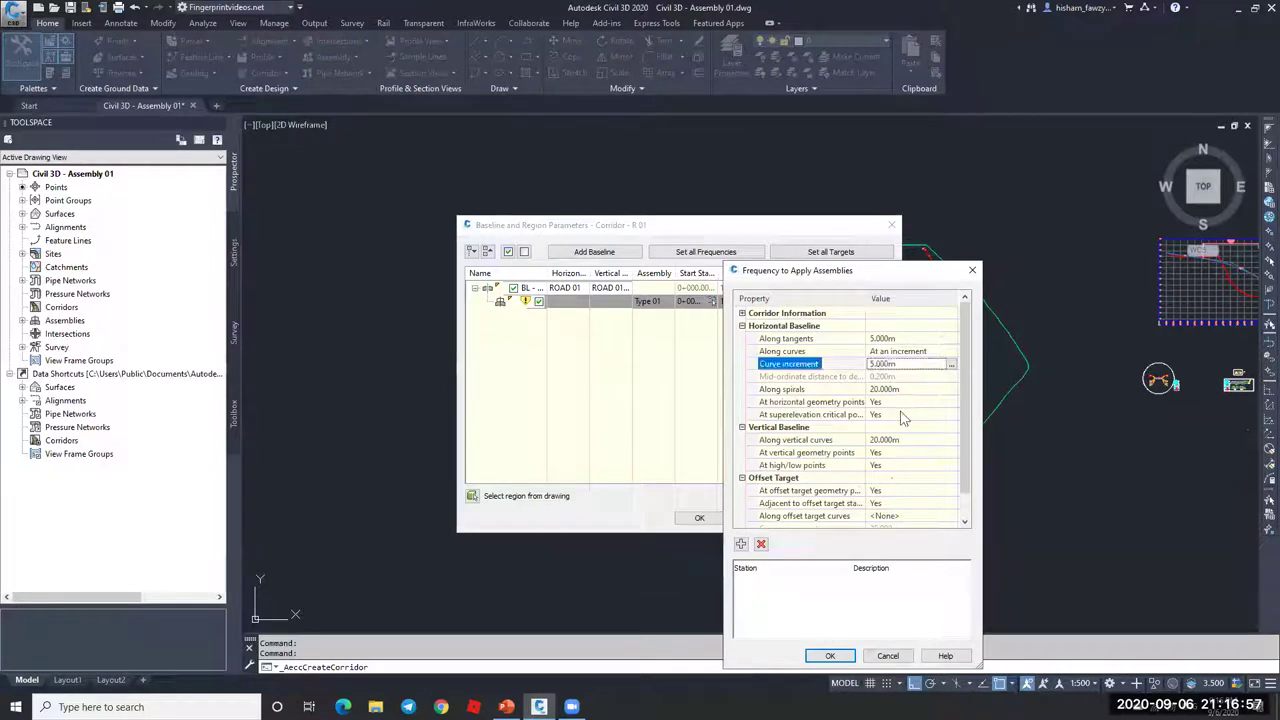
left_click(830, 655)
left_click(699, 517)
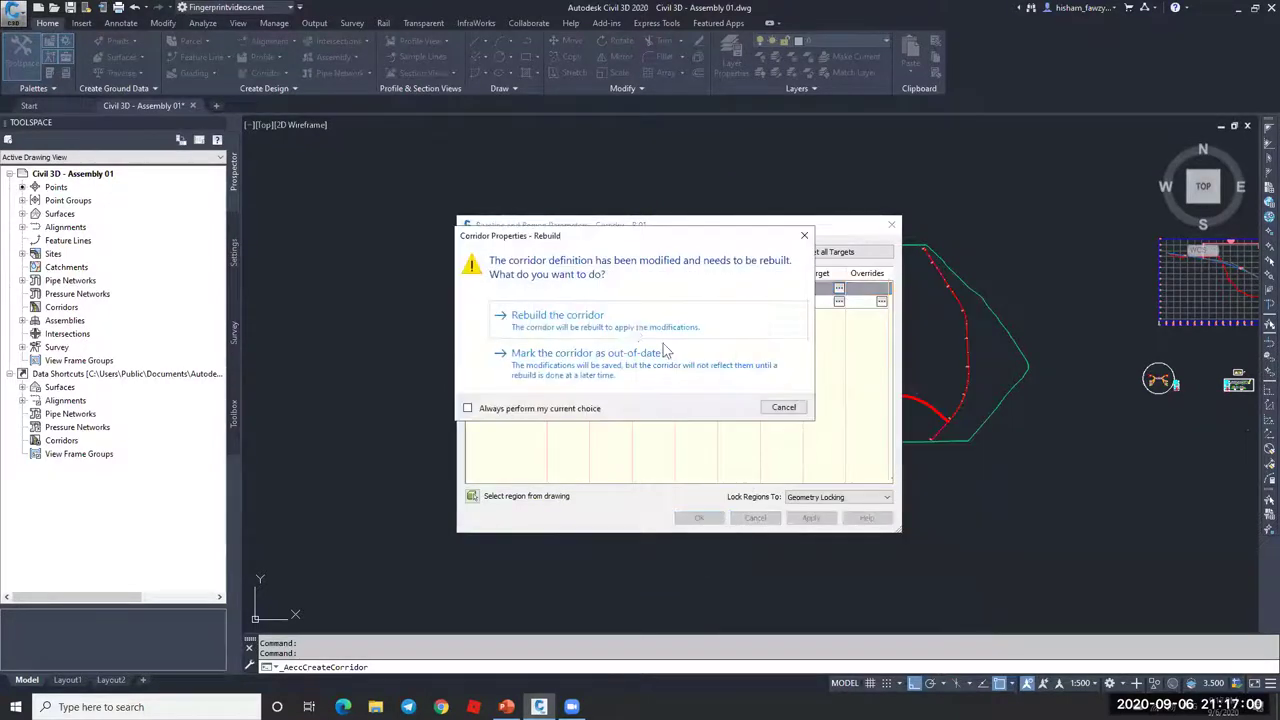
left_click(630, 320)
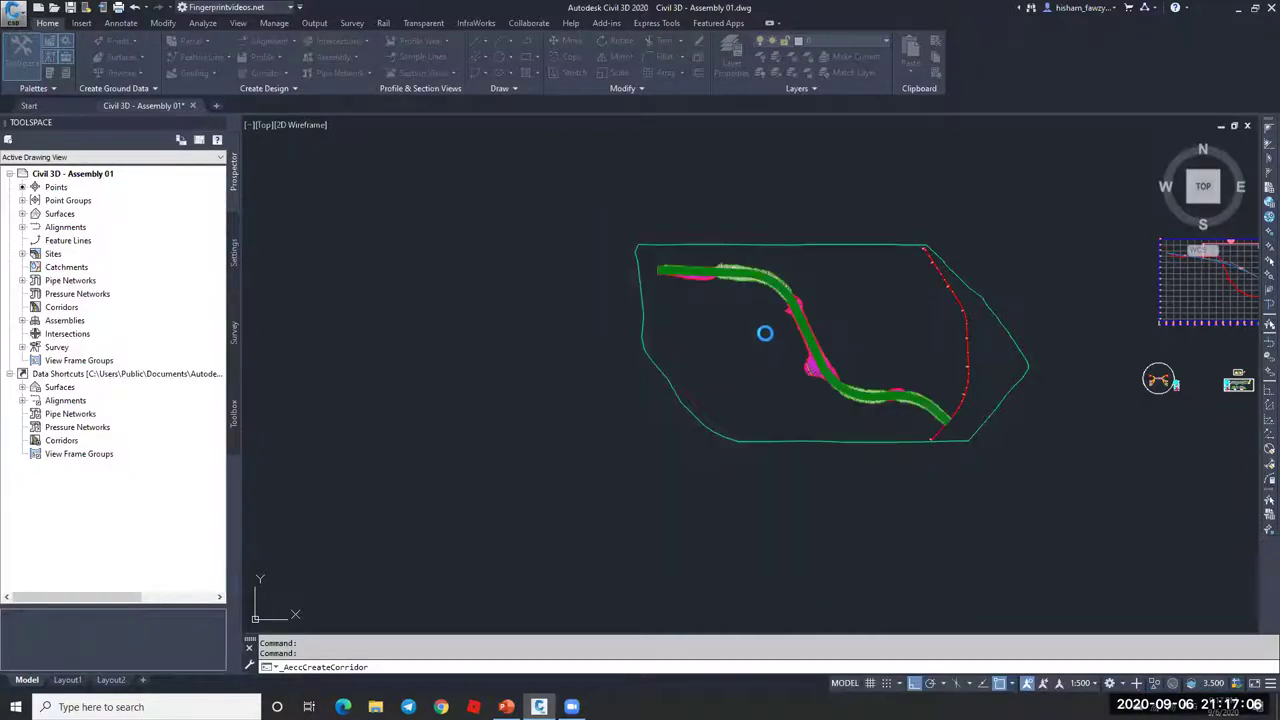
scroll(792, 360, "up", 5)
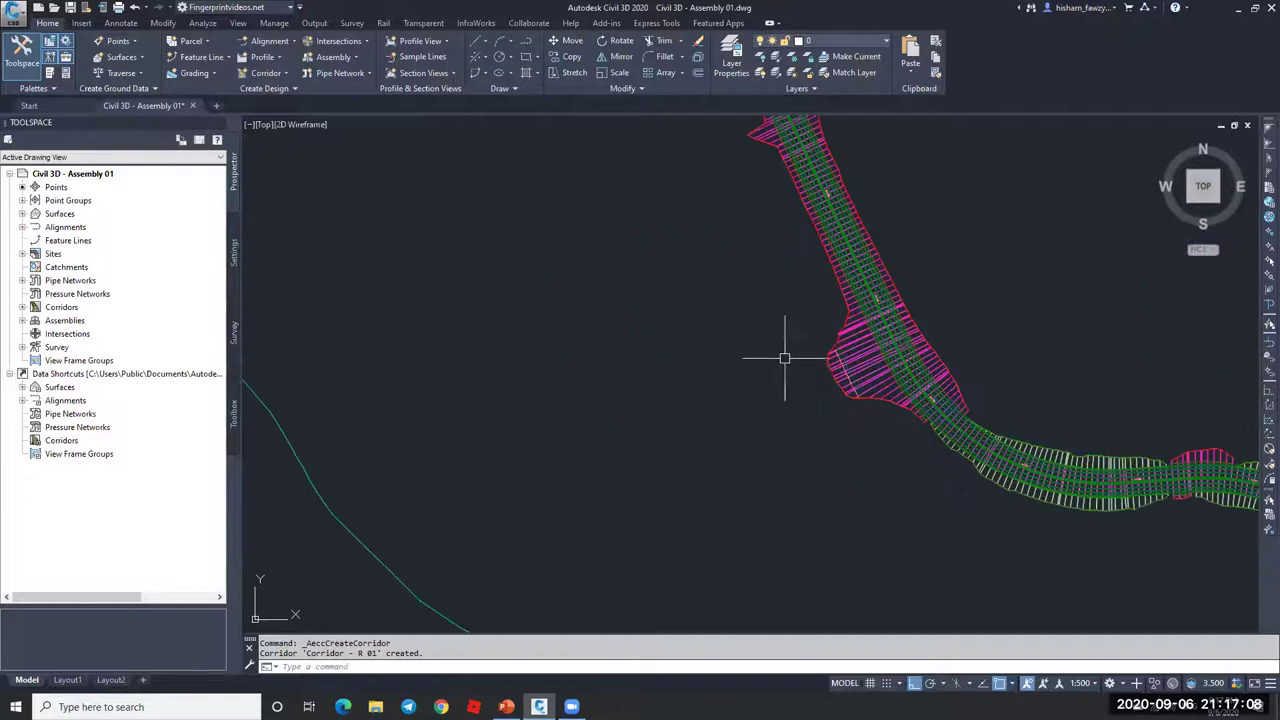
scroll(800, 375, "down", 3)
key("Escape")
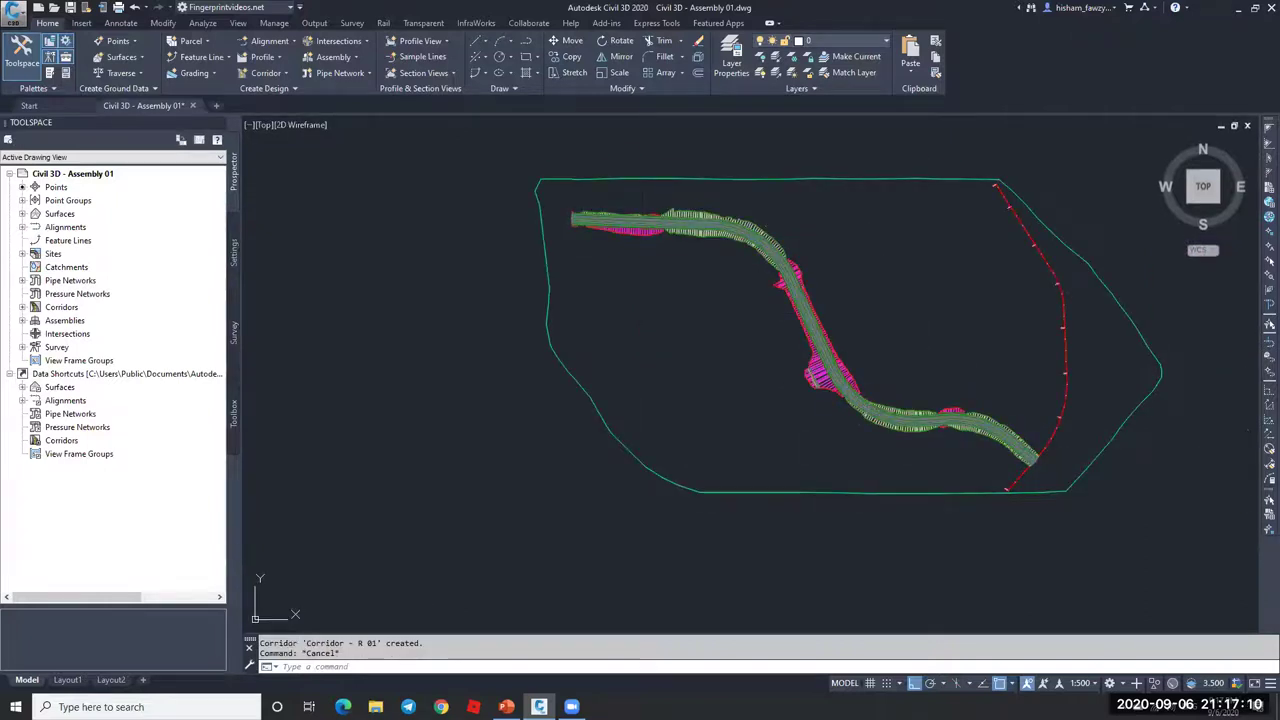
scroll(763, 299, "up", 3)
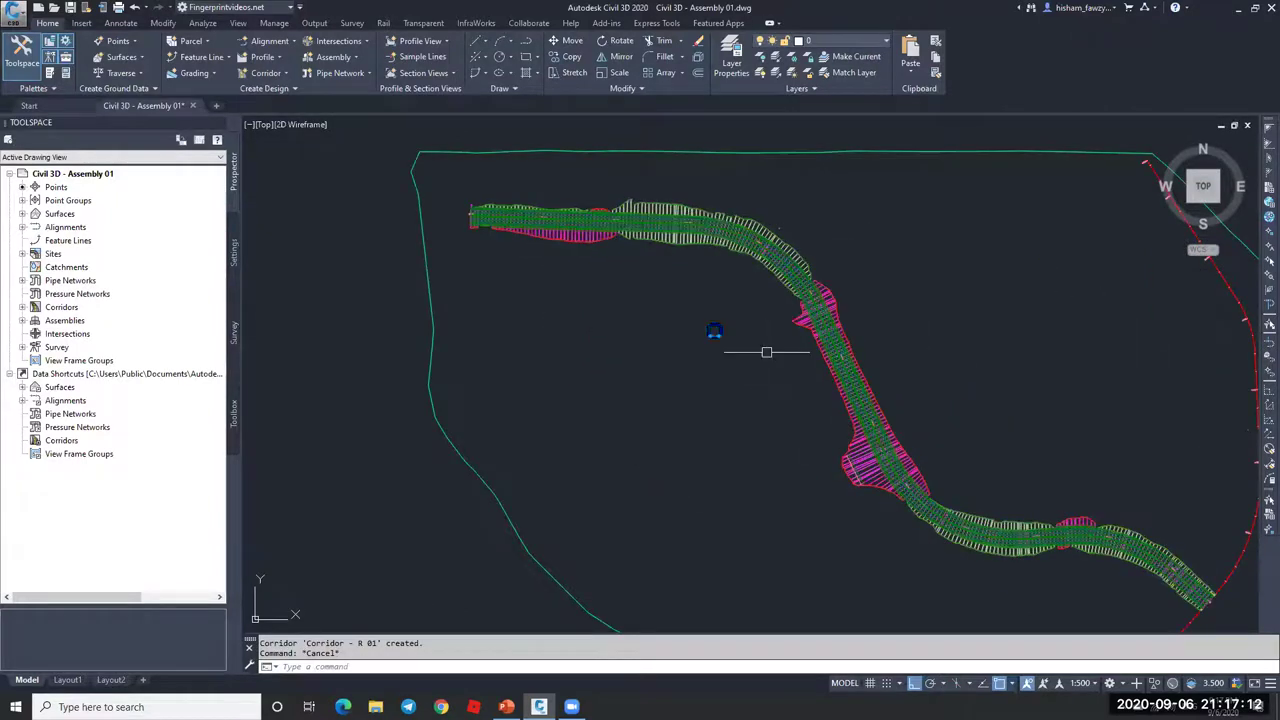
scroll(795, 413, "up", 4)
scroll(800, 410, "up", 5)
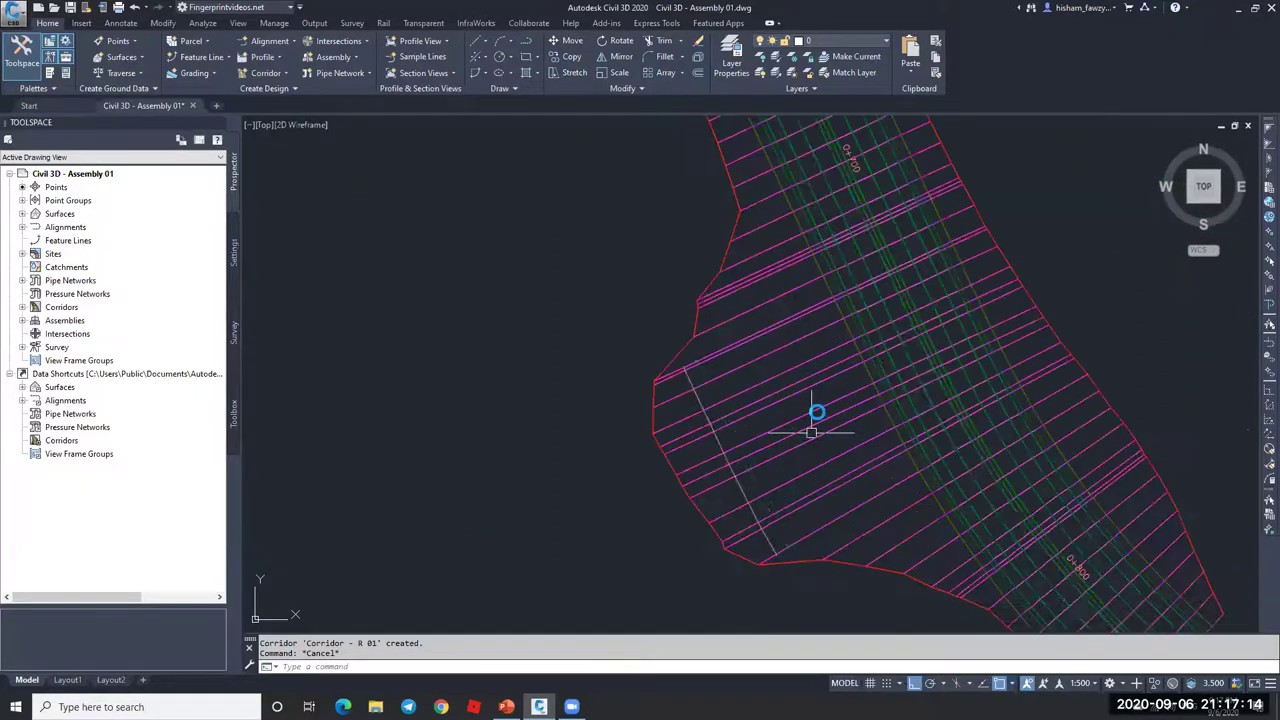
left_click(828, 396)
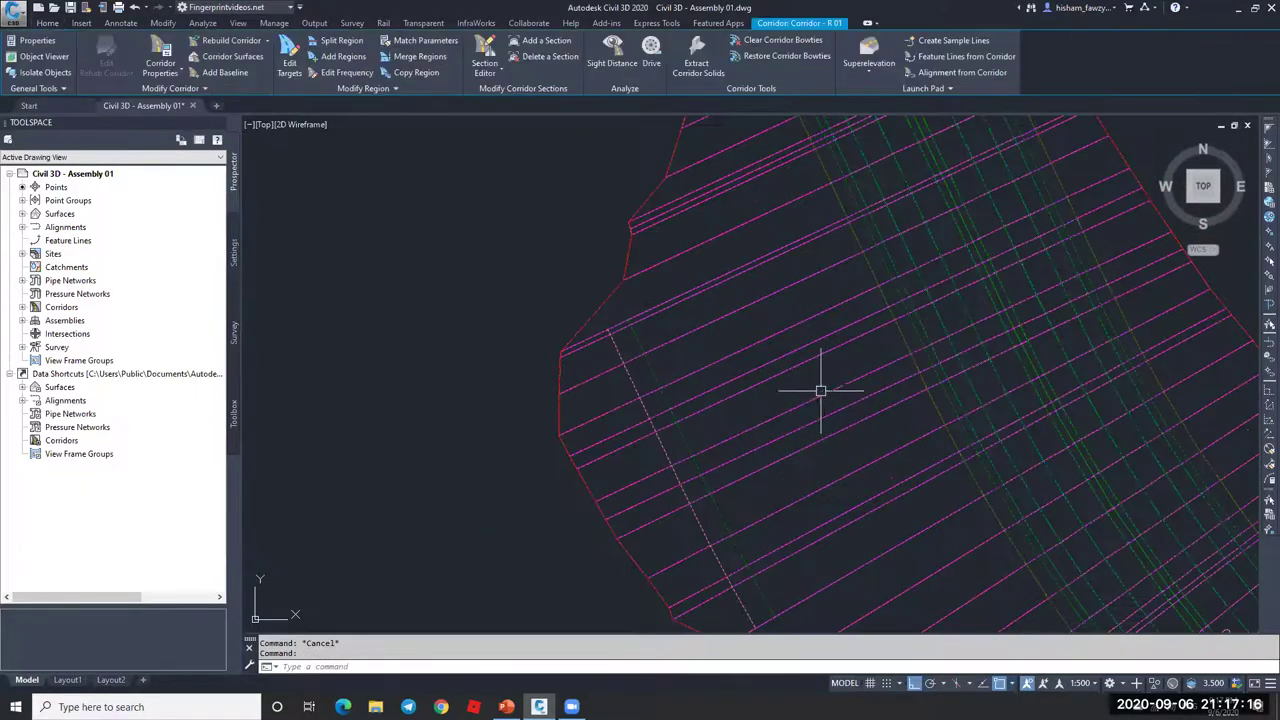
key("Escape")
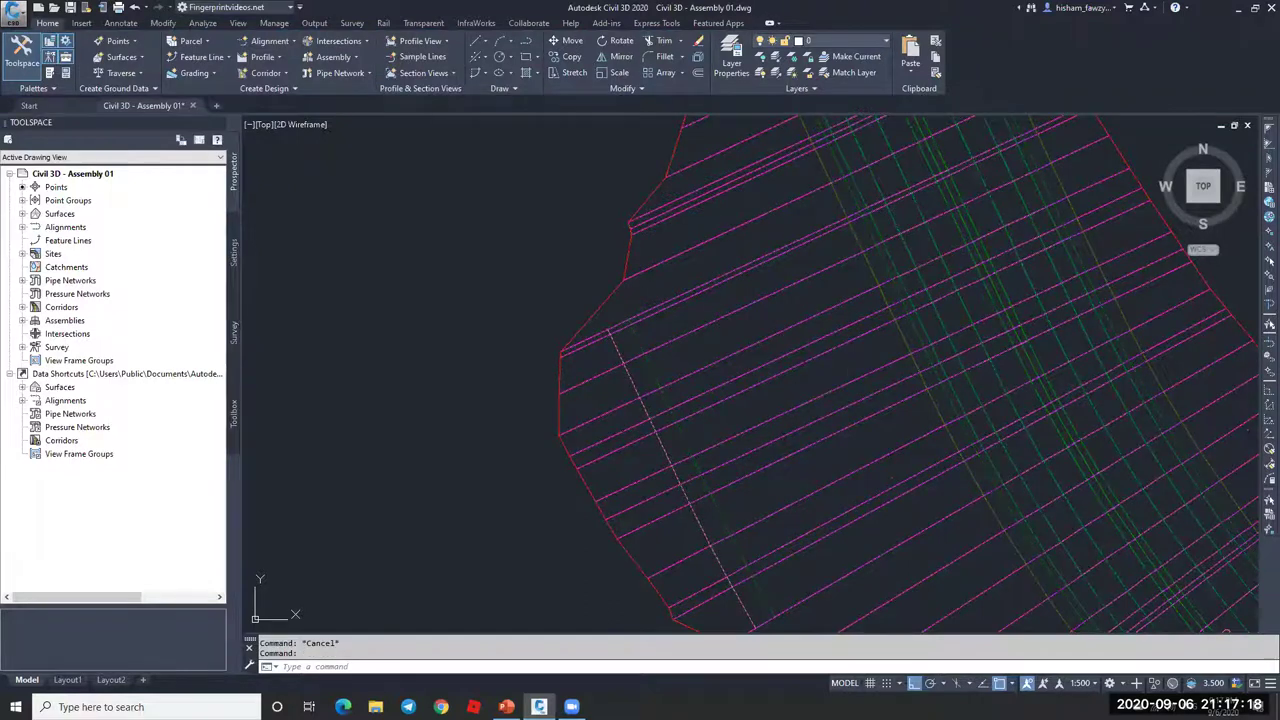
left_click(837, 379)
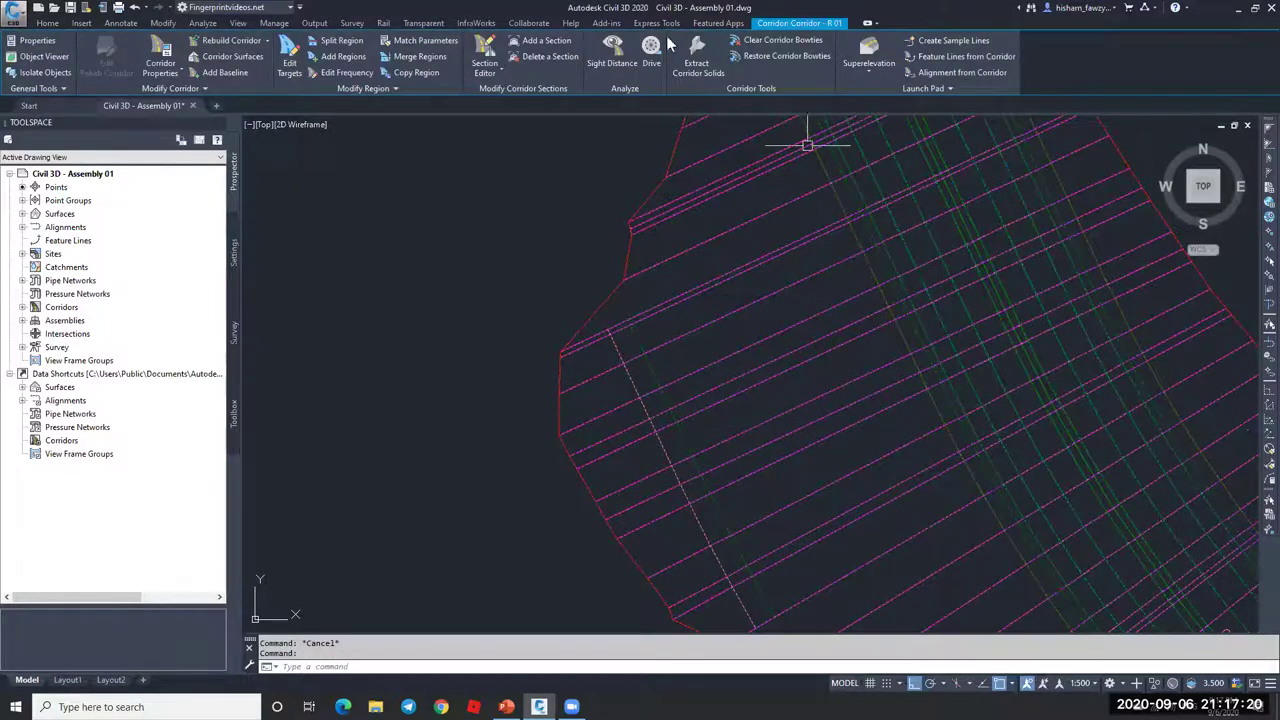
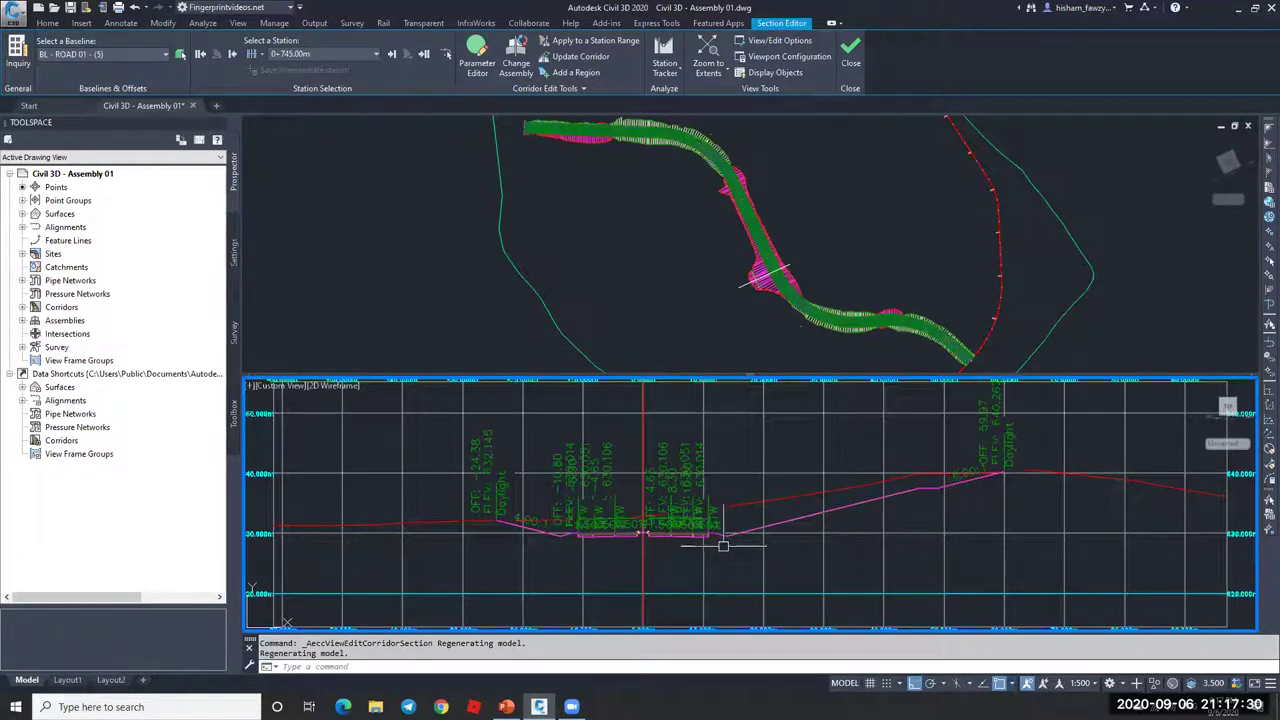
Step: Set Display Horizontal Grid and Display Vertical Grid to No in the section view options
scroll(939, 493, "up", 2)
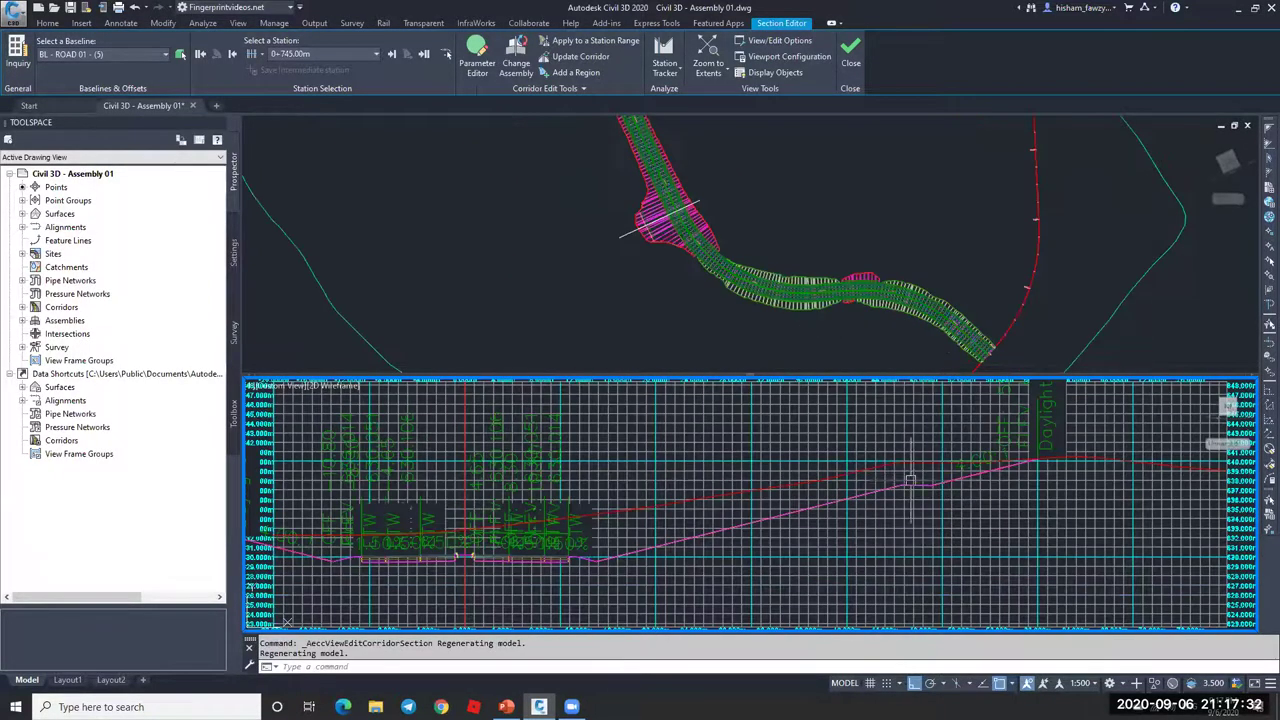
left_click(775, 40)
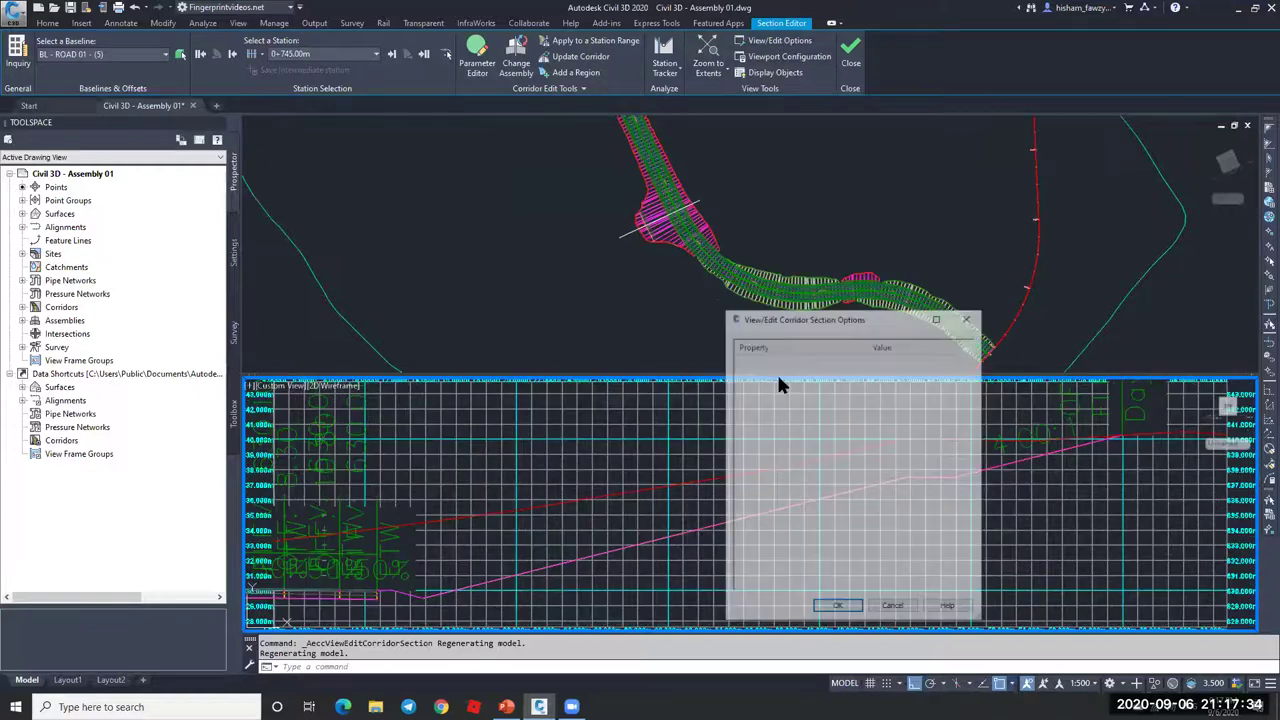
left_click(891, 447)
left_click(886, 462)
left_click(910, 461)
left_click(886, 474)
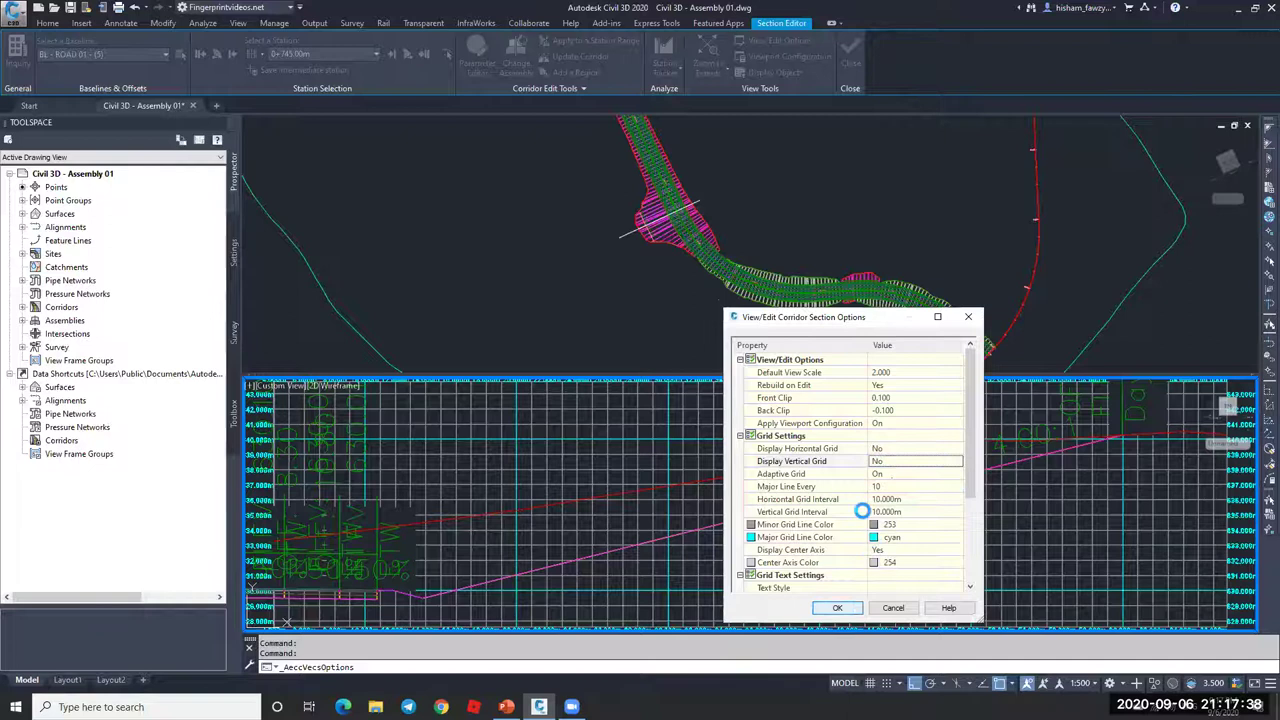
key("Return")
Step: Centre the assembly in the grid-free section view, then make the plan viewport active
scroll(731, 538, "up", 2)
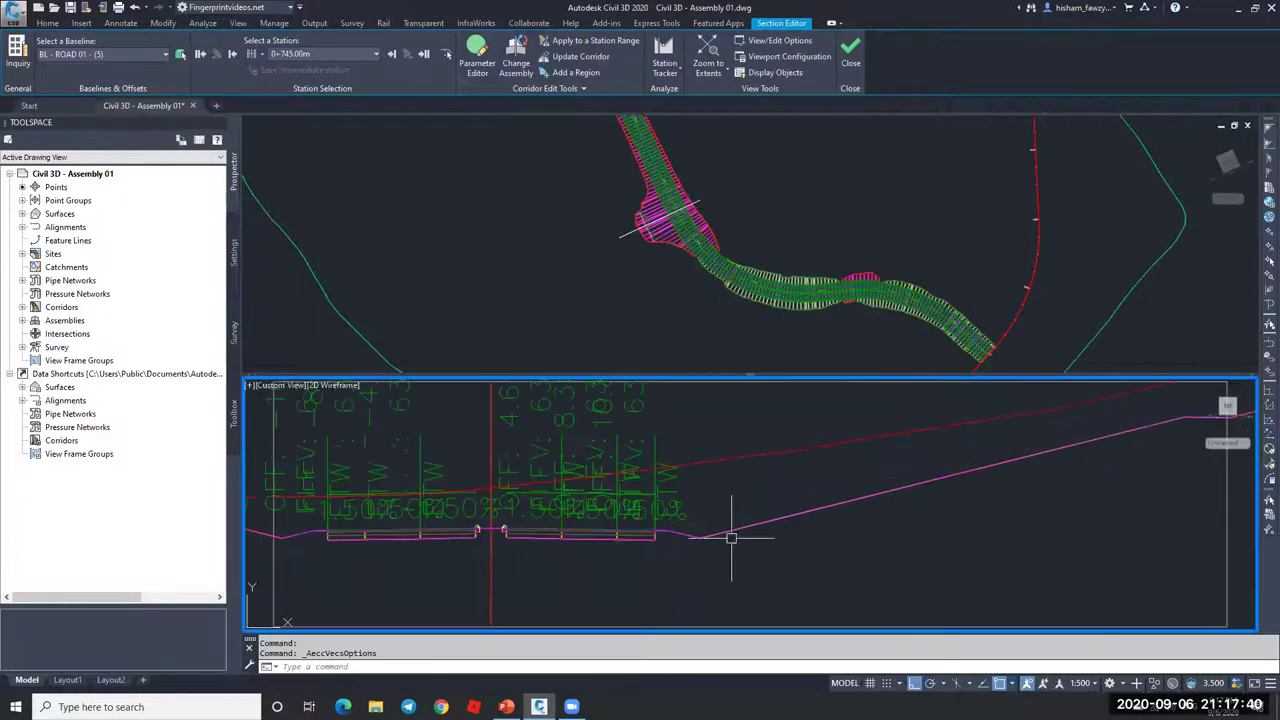
scroll(706, 542, "up", 2)
scroll(676, 509, "down", 3)
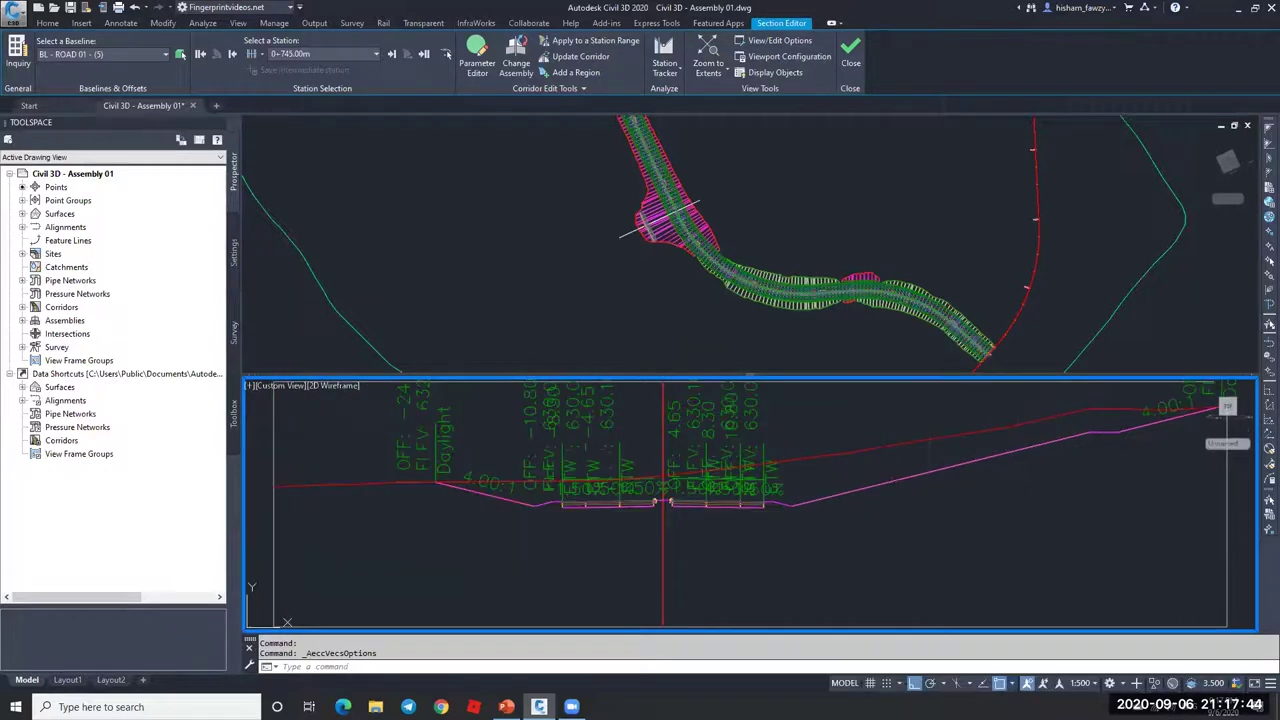
middle_click_drag(1067, 438, 897, 463)
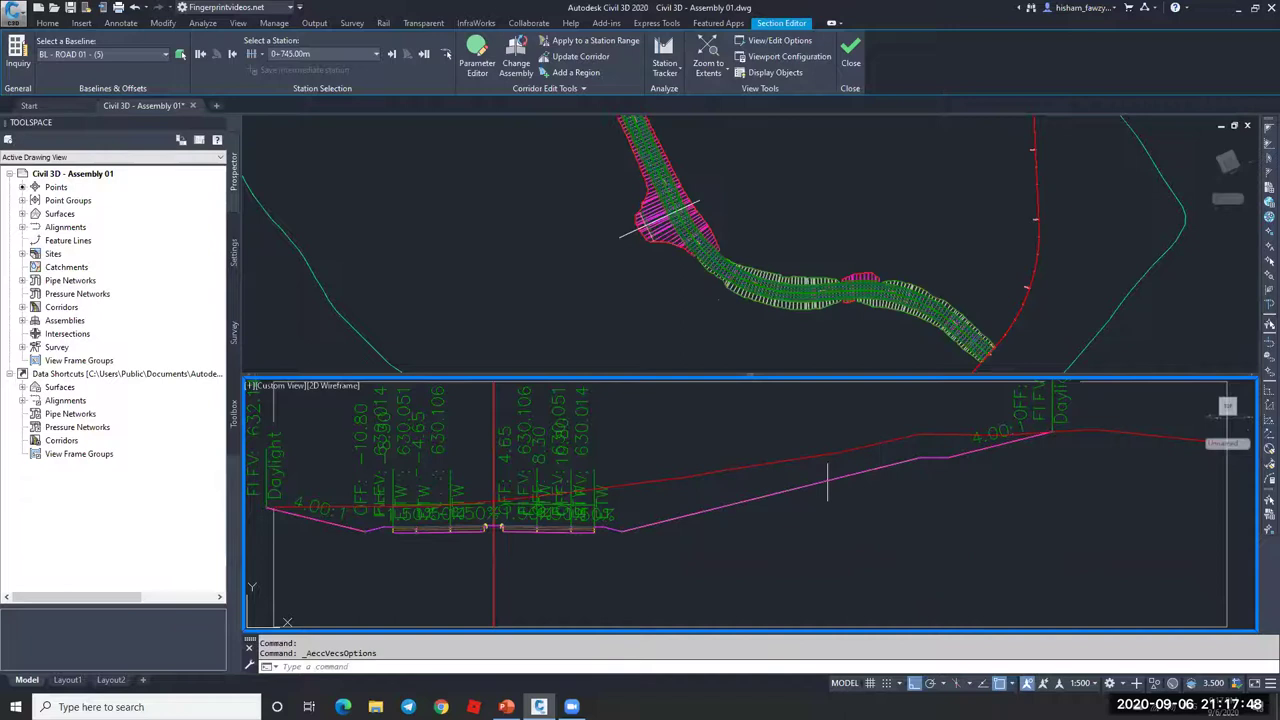
scroll(810, 415, "down", 2)
left_click(829, 263)
Step: Set the Cut Slope of the right and left DaylightBench subassemblies to 0.25:1
scroll(678, 238, "down", 5)
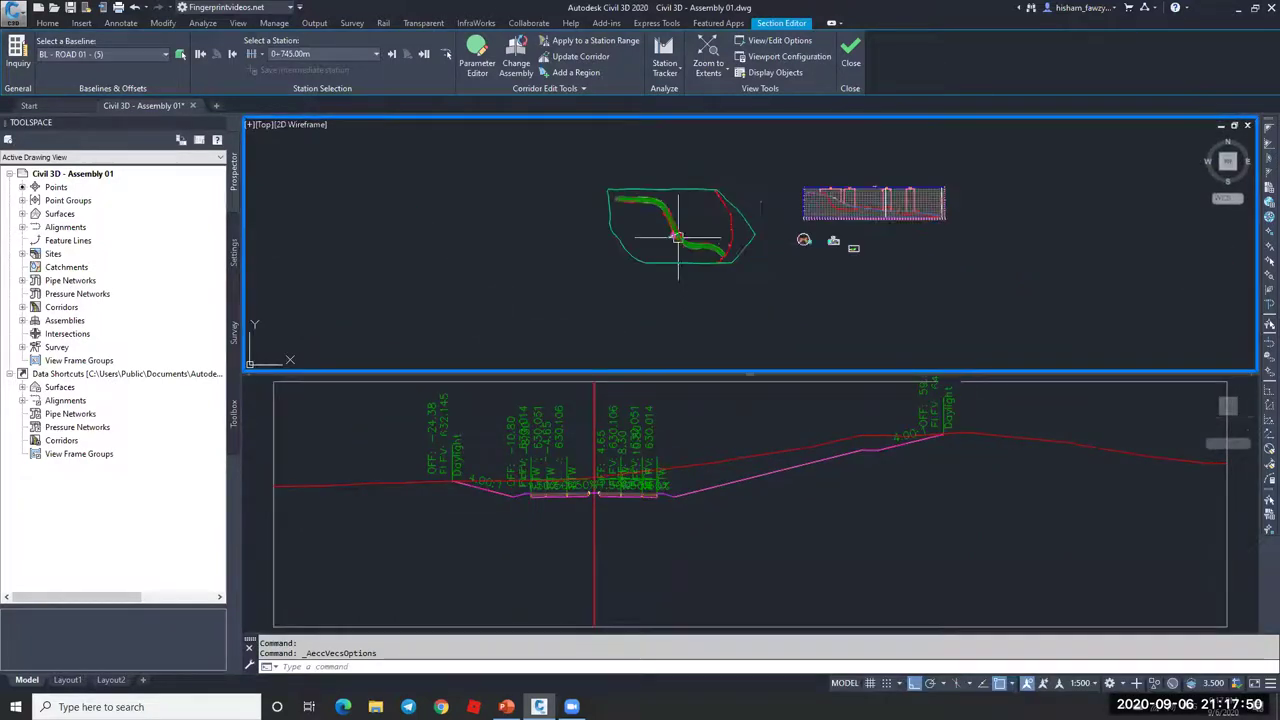
scroll(829, 243, "up", 10)
key("Escape")
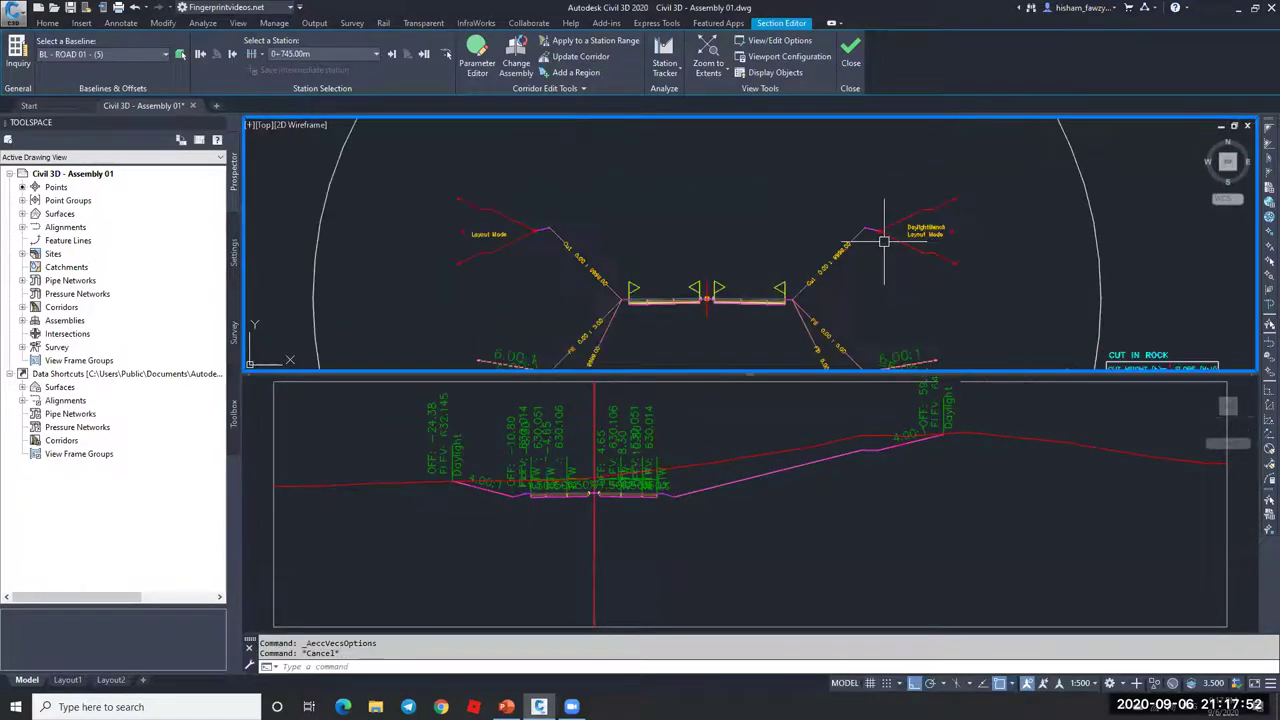
left_click(888, 233)
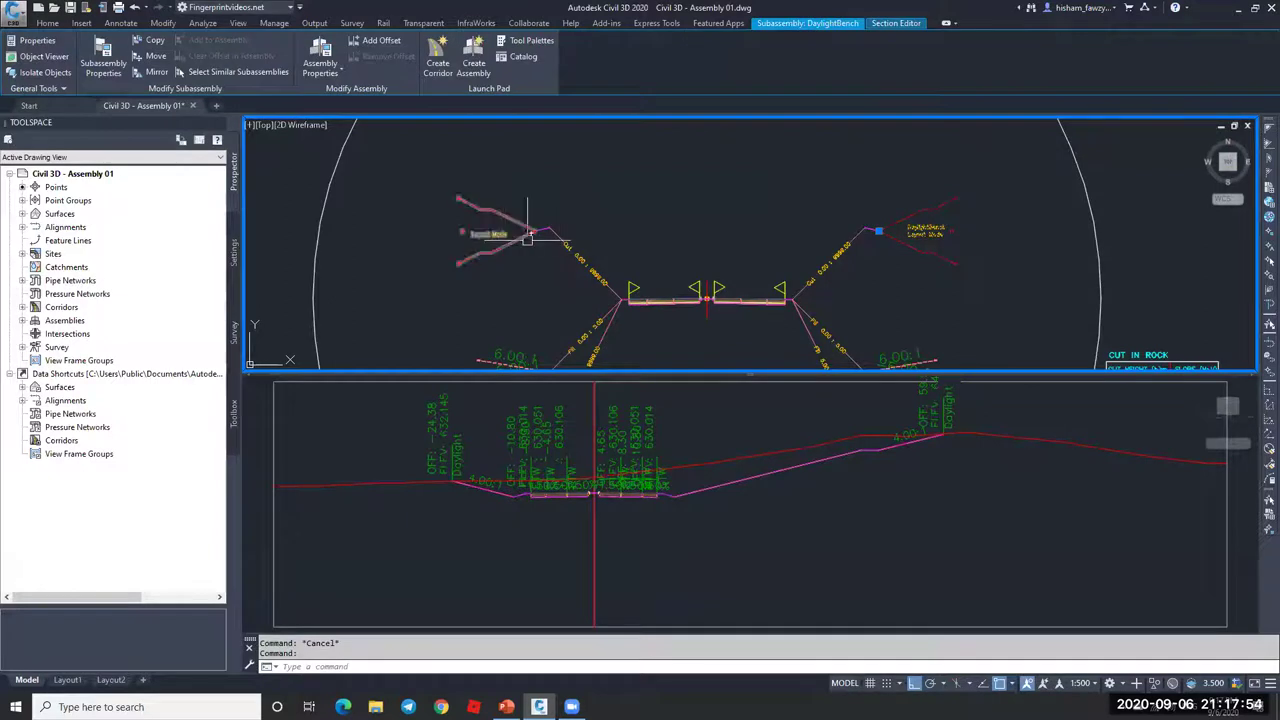
key("ctrl+1")
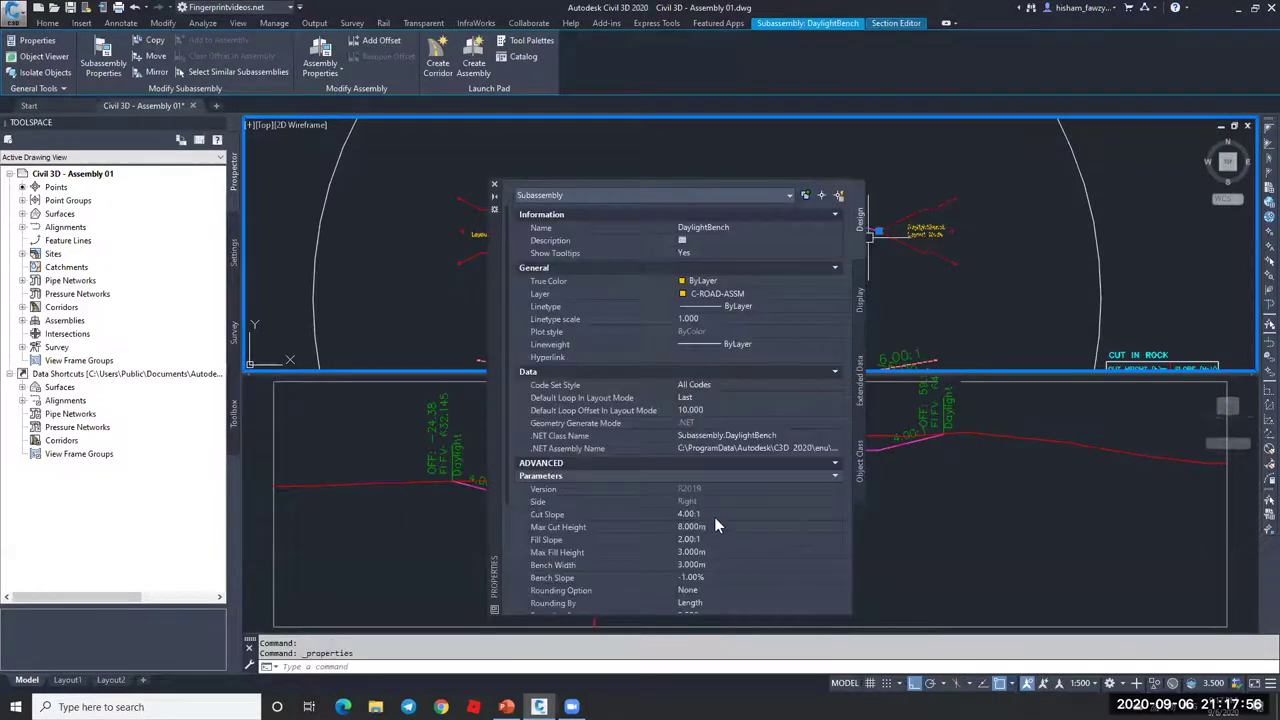
left_click(721, 513)
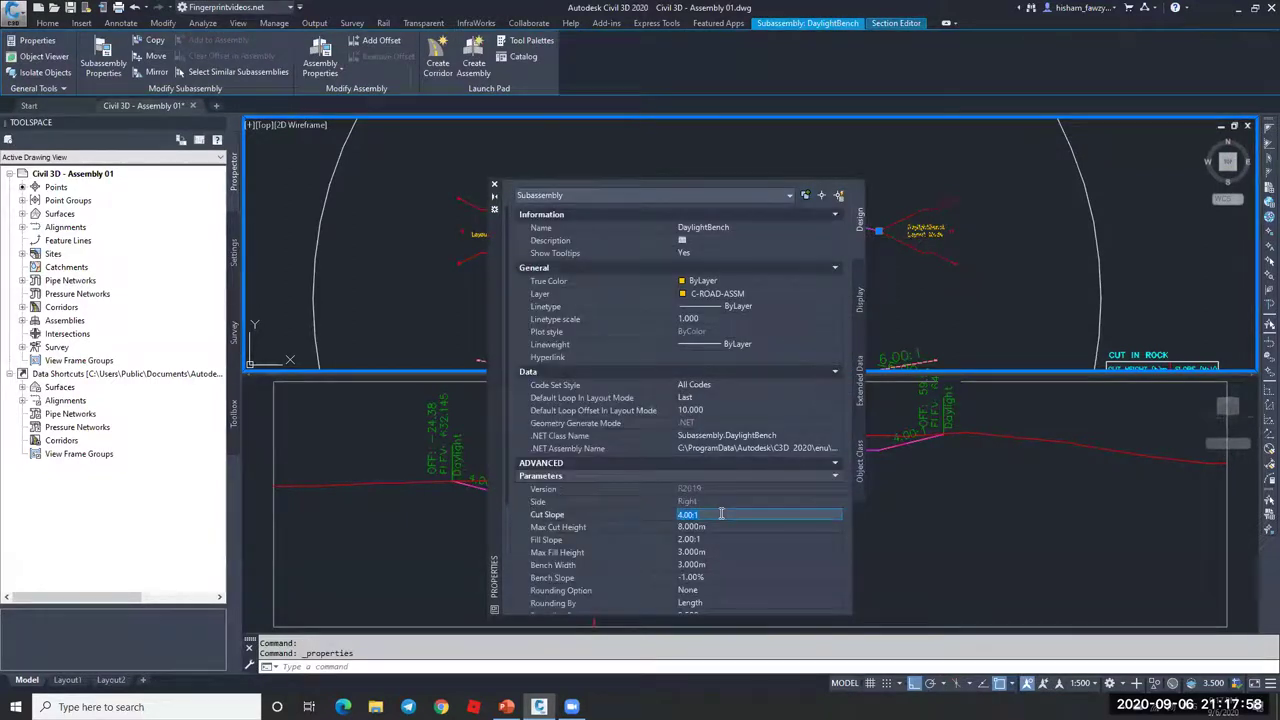
type(".25")
key("Tab")
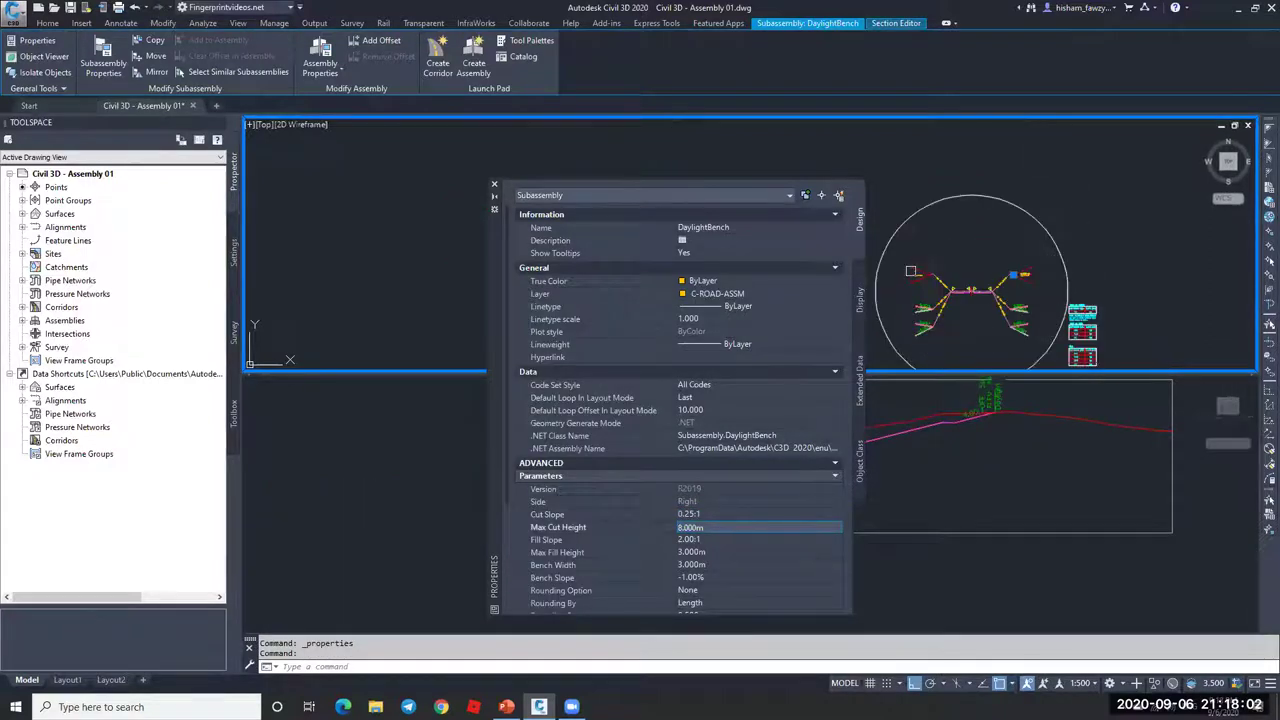
key("Escape")
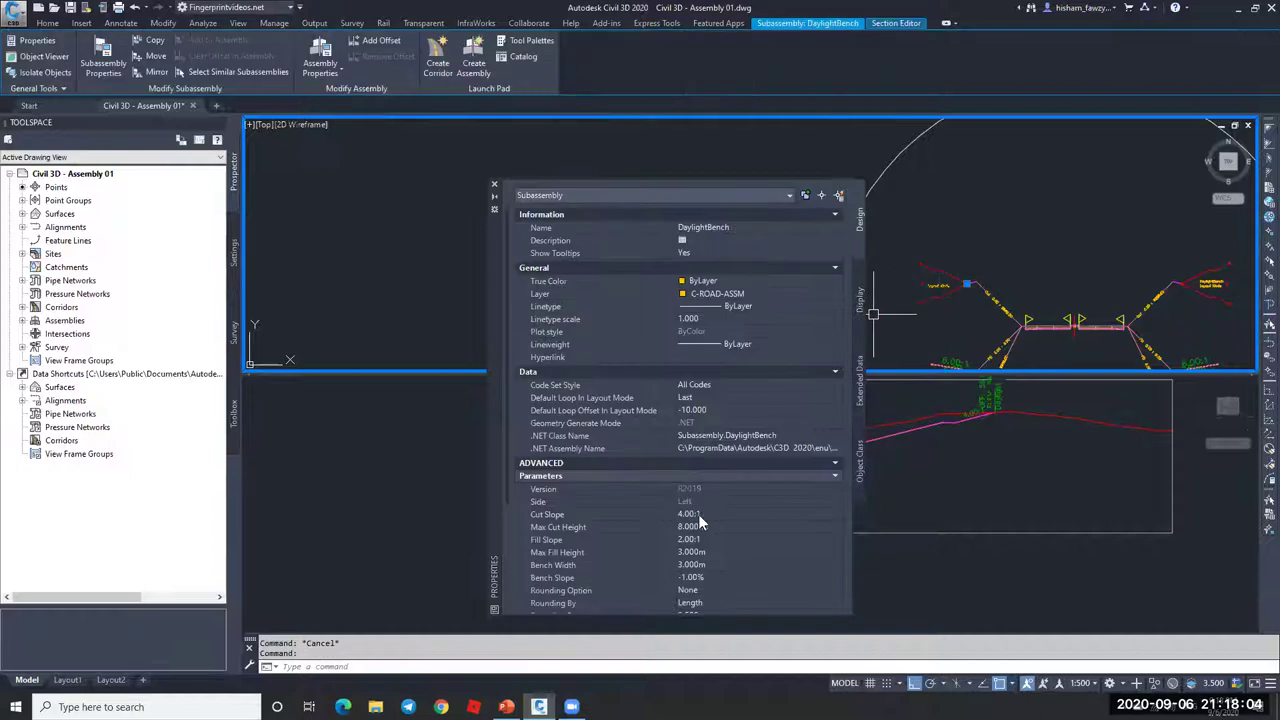
left_click(703, 513)
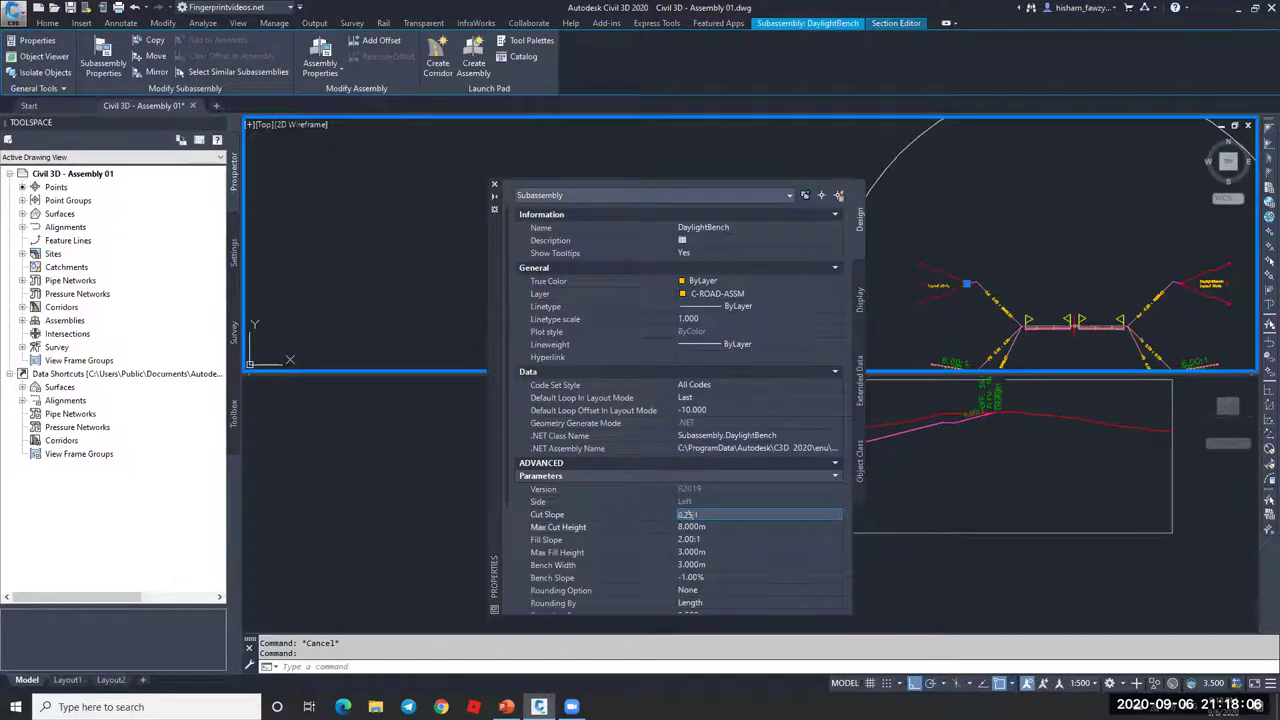
key("Tab")
Step: Close the Properties palette and rebuild Corridor - R 01 from Prospector
left_click(494, 188)
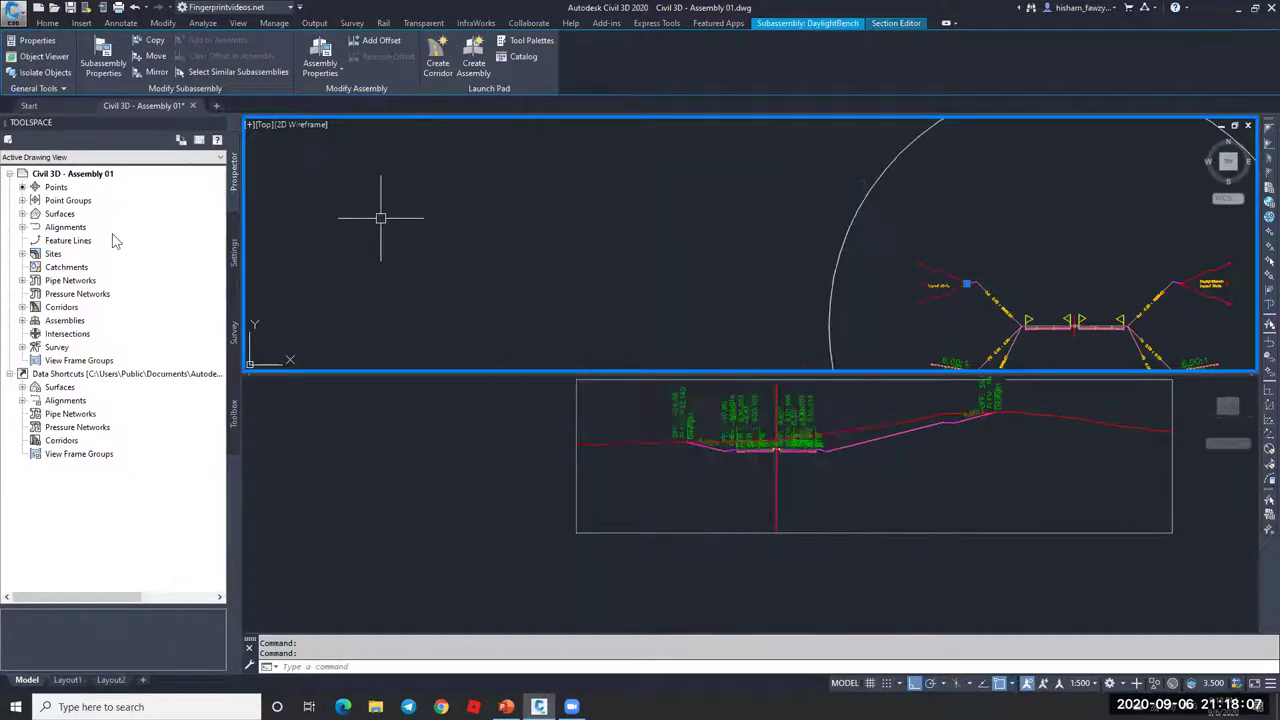
left_click(22, 307)
right_click(118, 320)
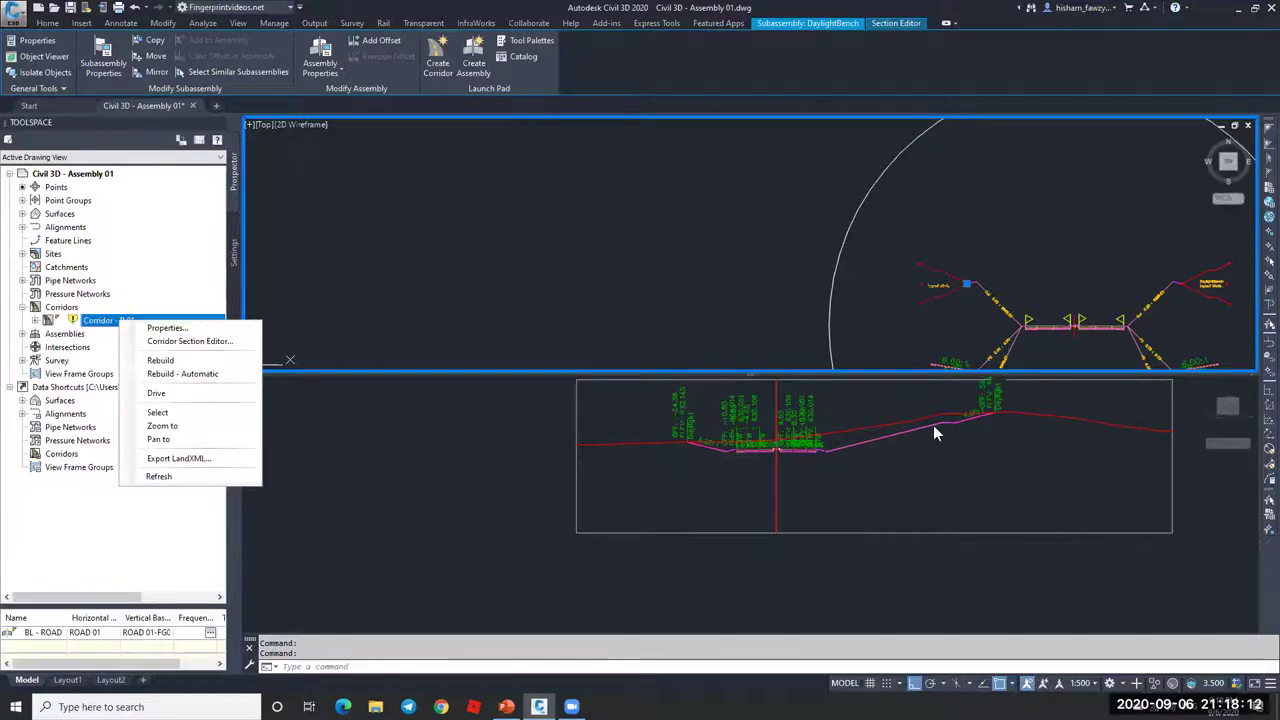
left_click(858, 420)
scroll(856, 420, "up", 2)
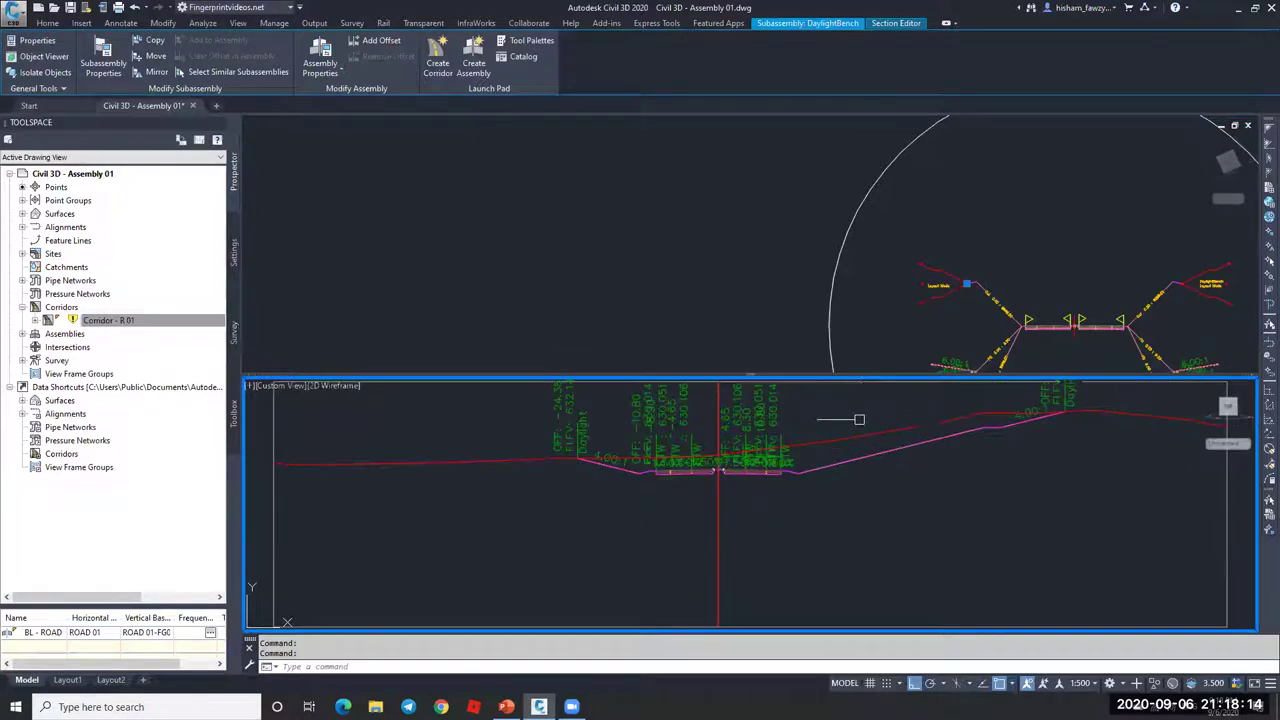
left_click(121, 326)
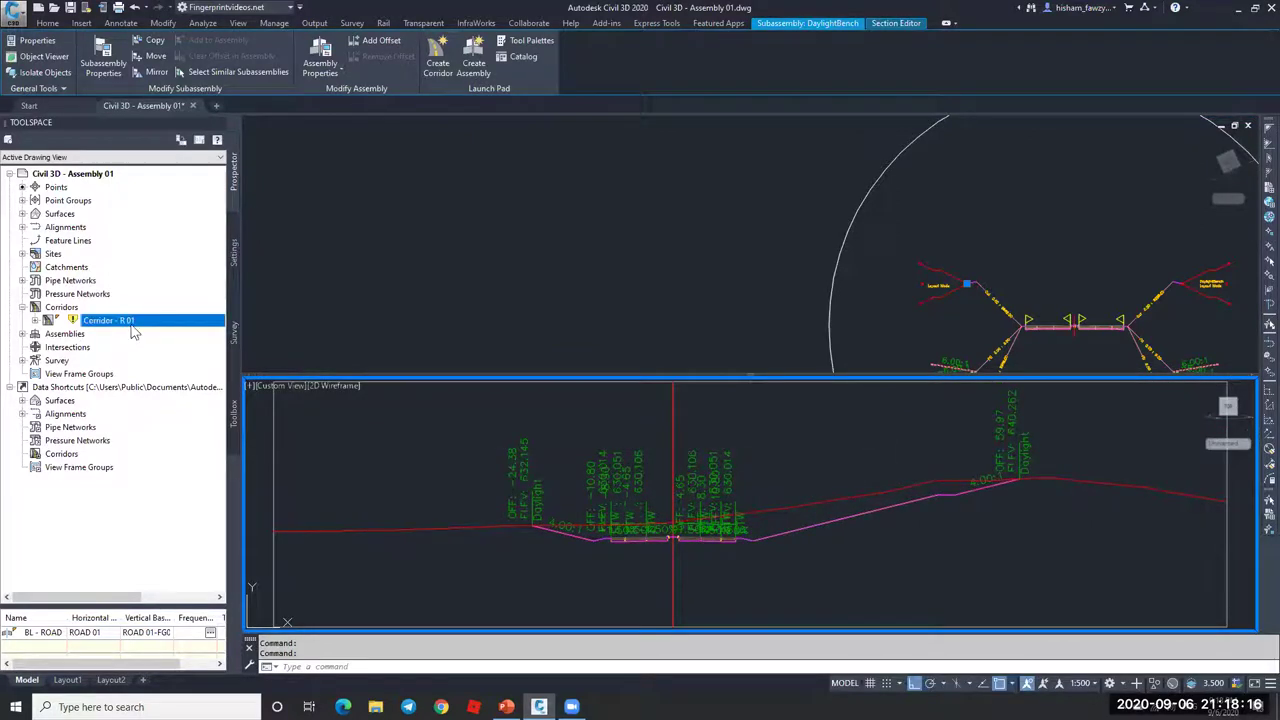
right_click(134, 332)
left_click(200, 382)
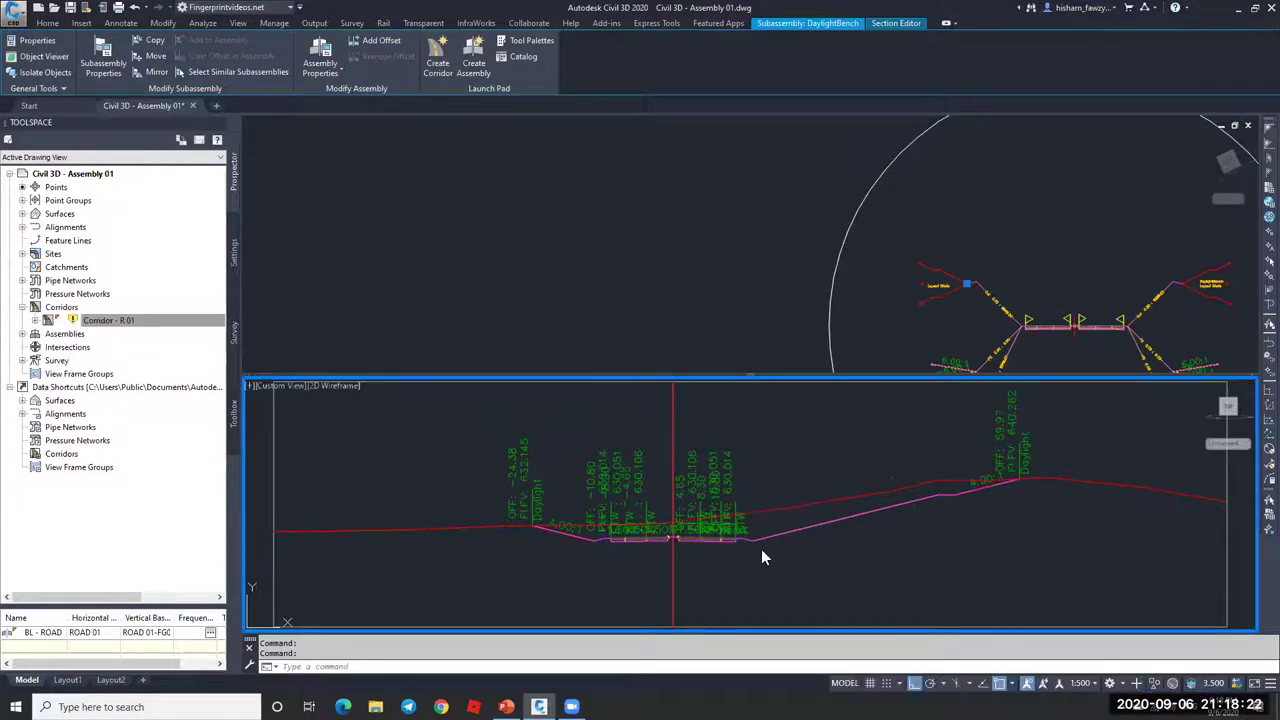
Step: Draw a temporary PLINE reference line from the daylight cut endpoint with a 4-unit leg
scroll(730, 540, "up", 5)
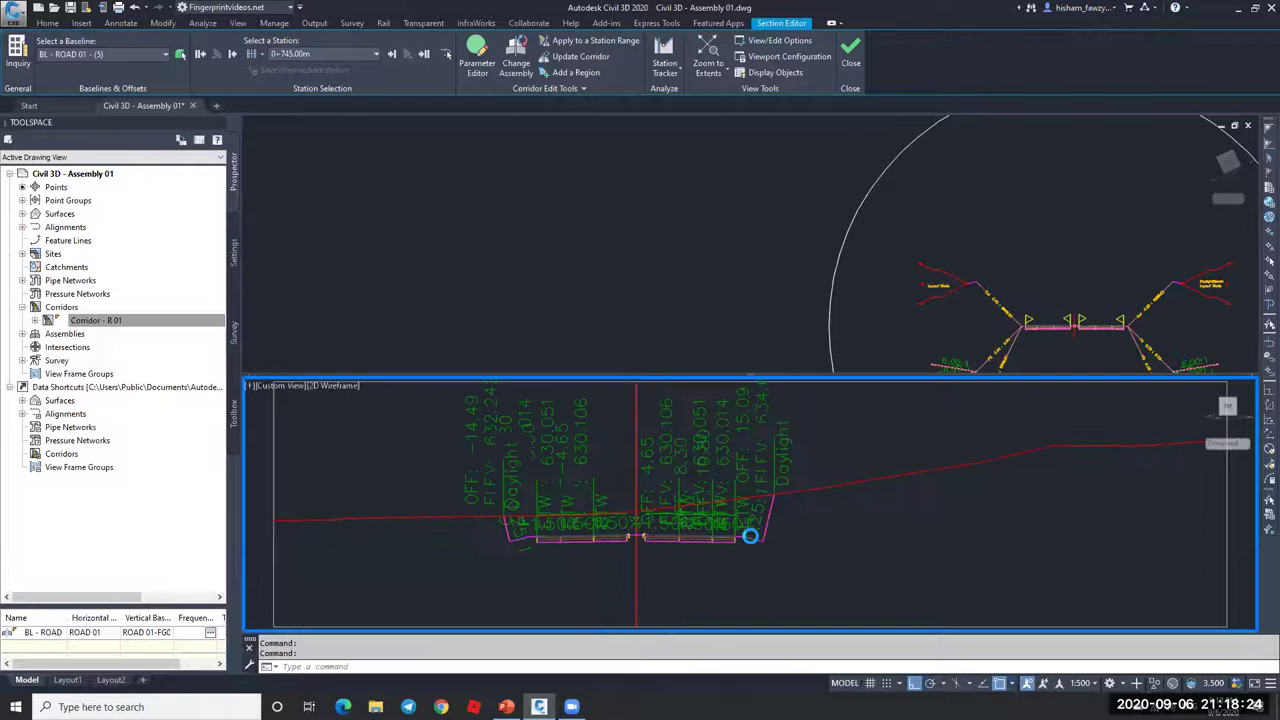
scroll(773, 565, "up", 2)
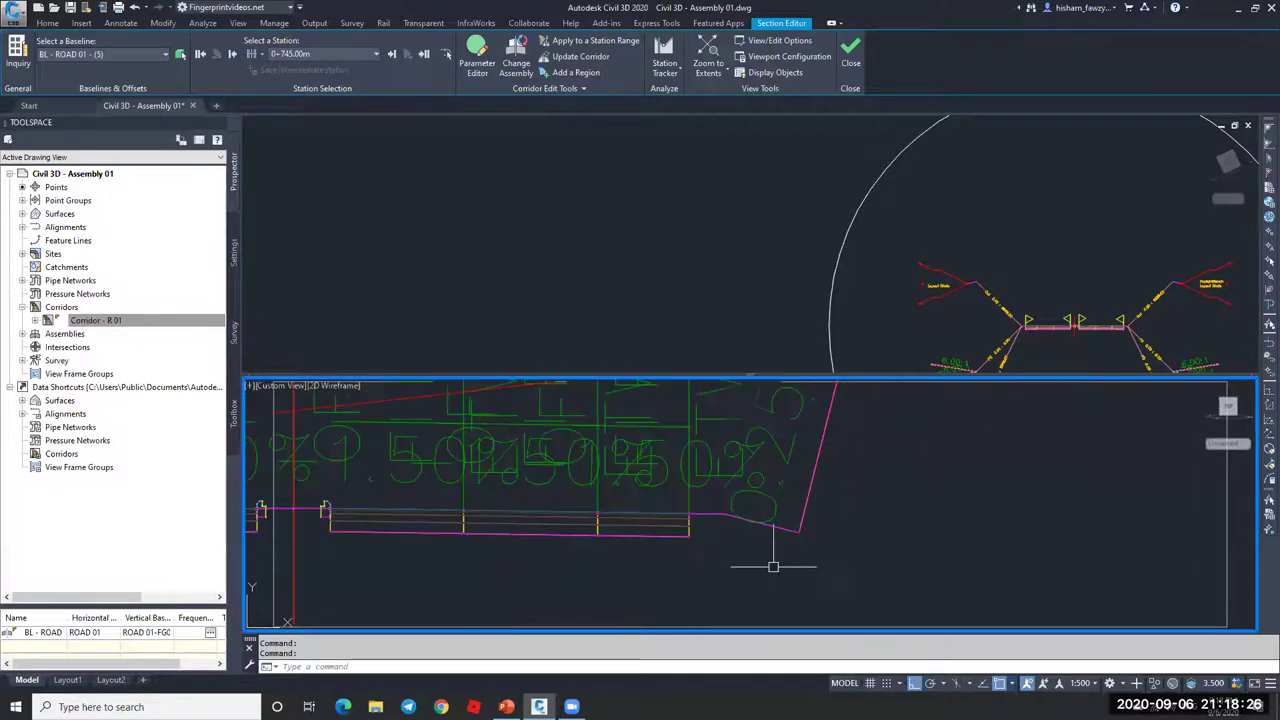
type("pl")
key("Return")
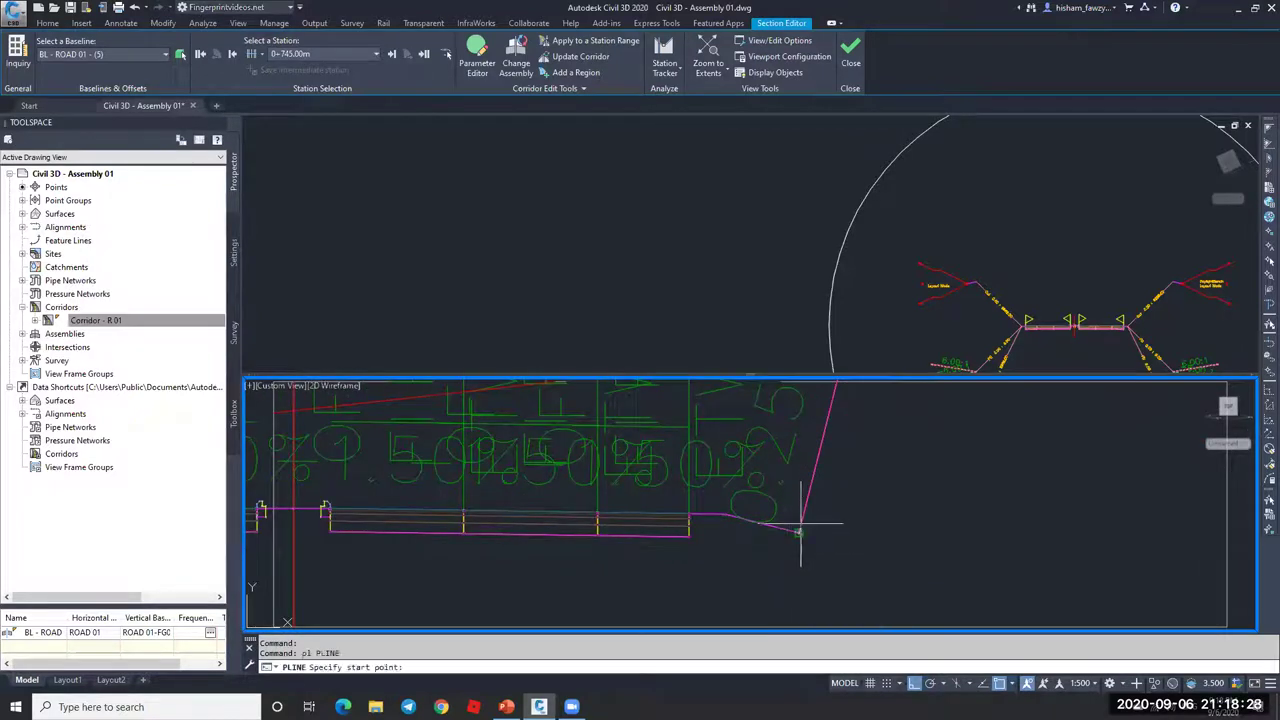
left_click(799, 531)
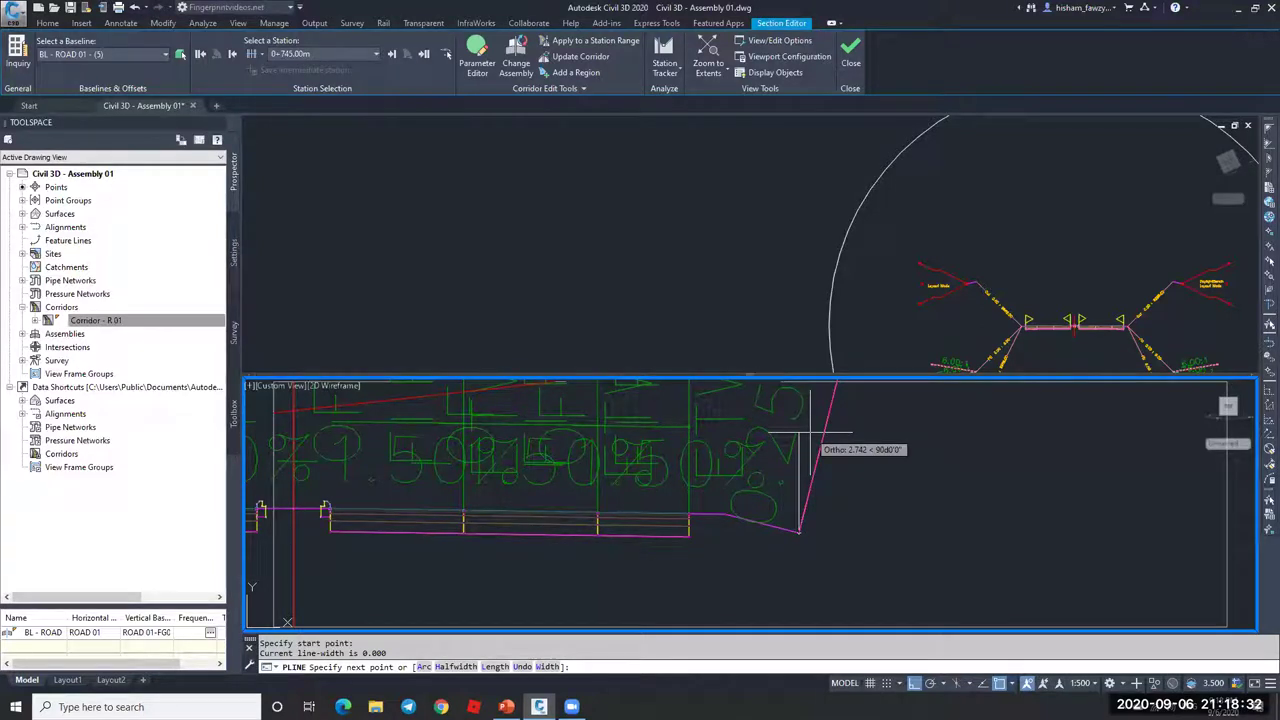
type("4")
key("Return")
scroll(840, 445, "down", 2)
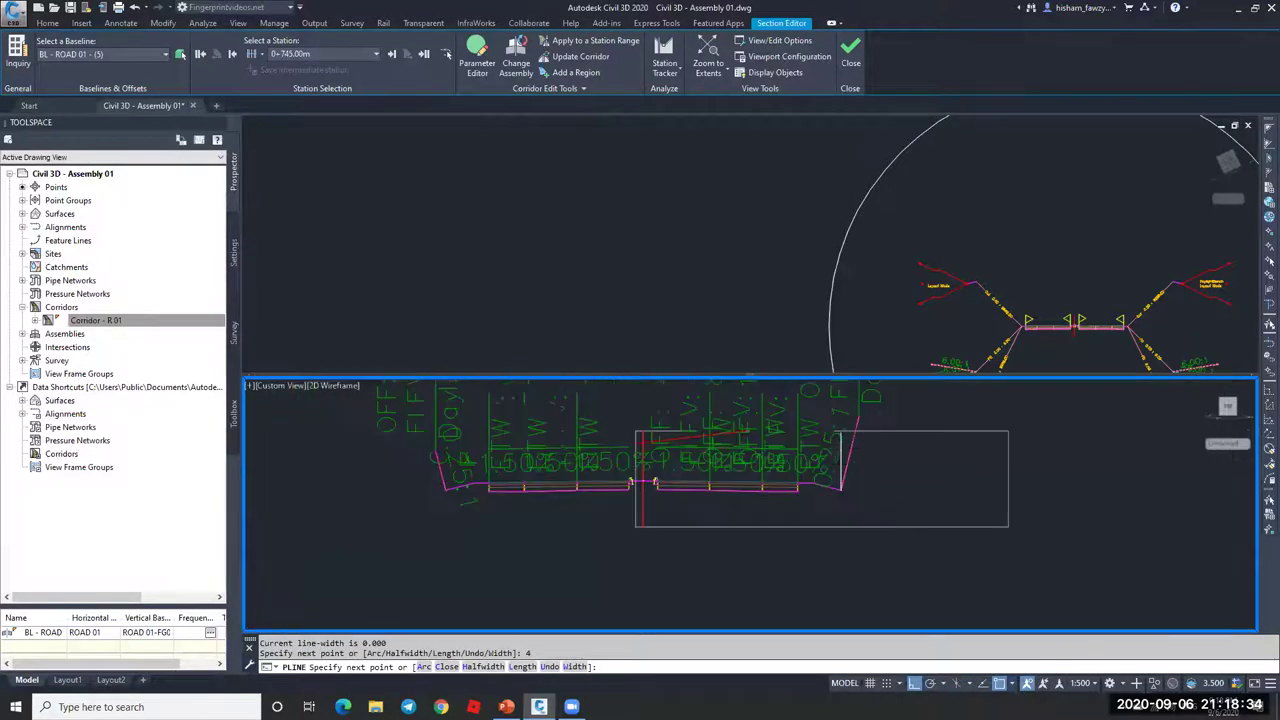
scroll(865, 430, "up", 3)
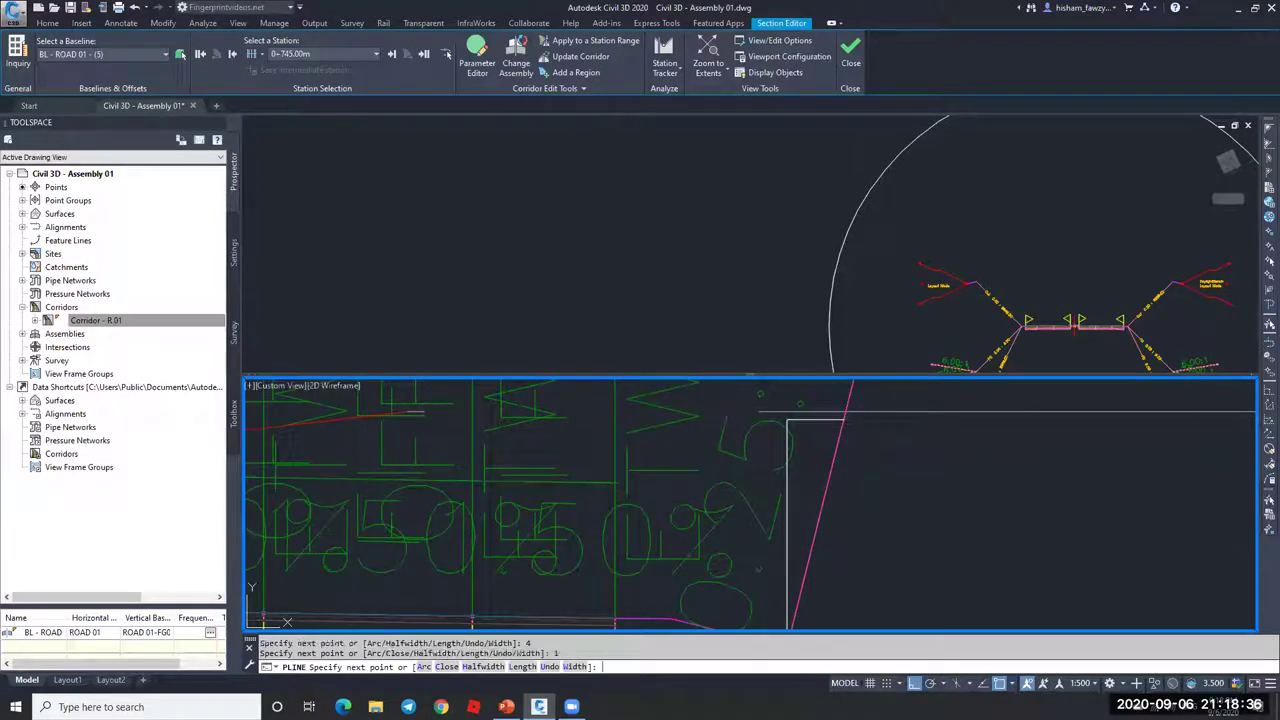
key("Return")
Step: Erase the horizontal reference segment and reopen the View/Edit Corridor Section Options
scroll(855, 409, "up", 5)
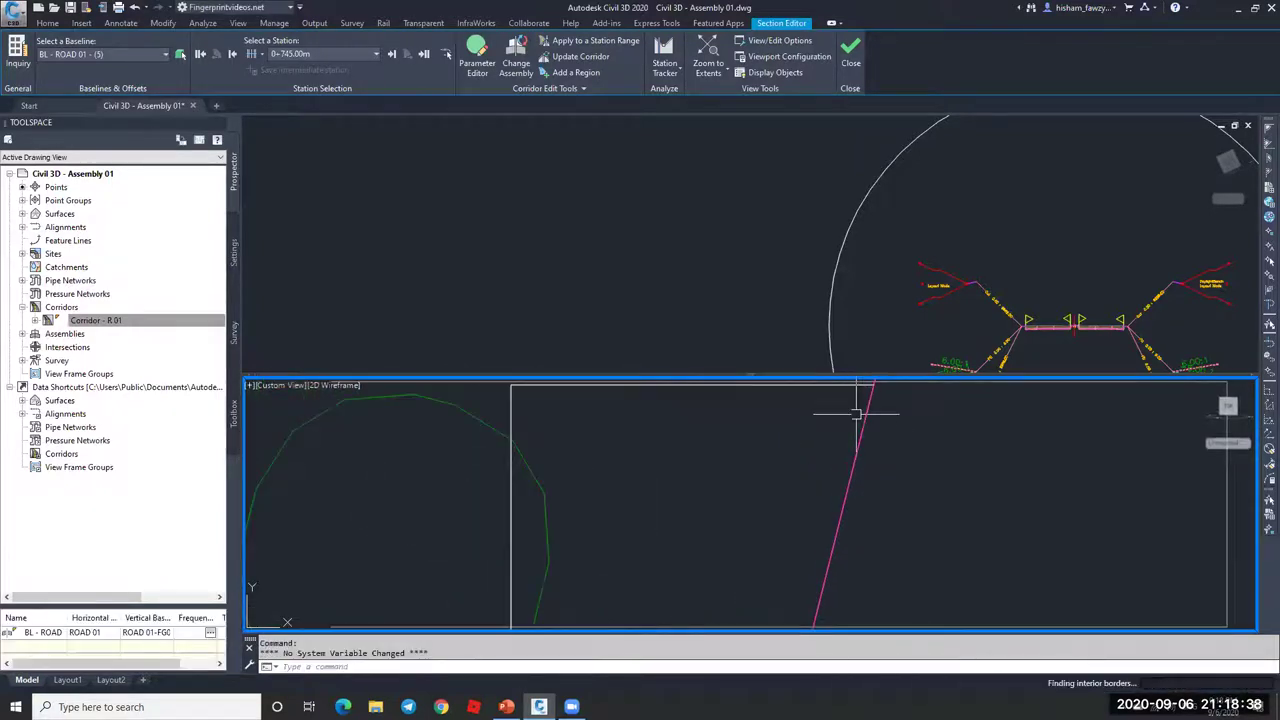
scroll(863, 471, "down", 2)
left_click(814, 463)
type("e")
key("Return")
scroll(826, 420, "down", 3)
scroll(794, 538, "up", 2)
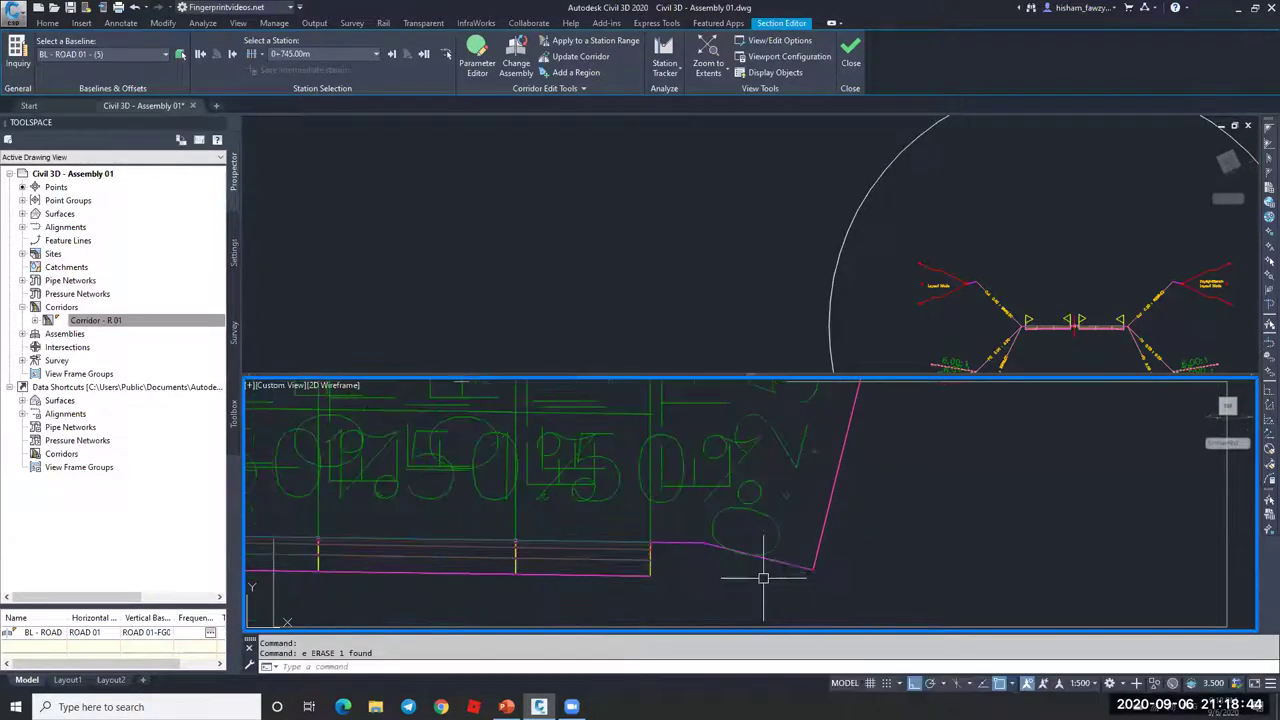
left_click(779, 40)
scroll(860, 480, "down", 3)
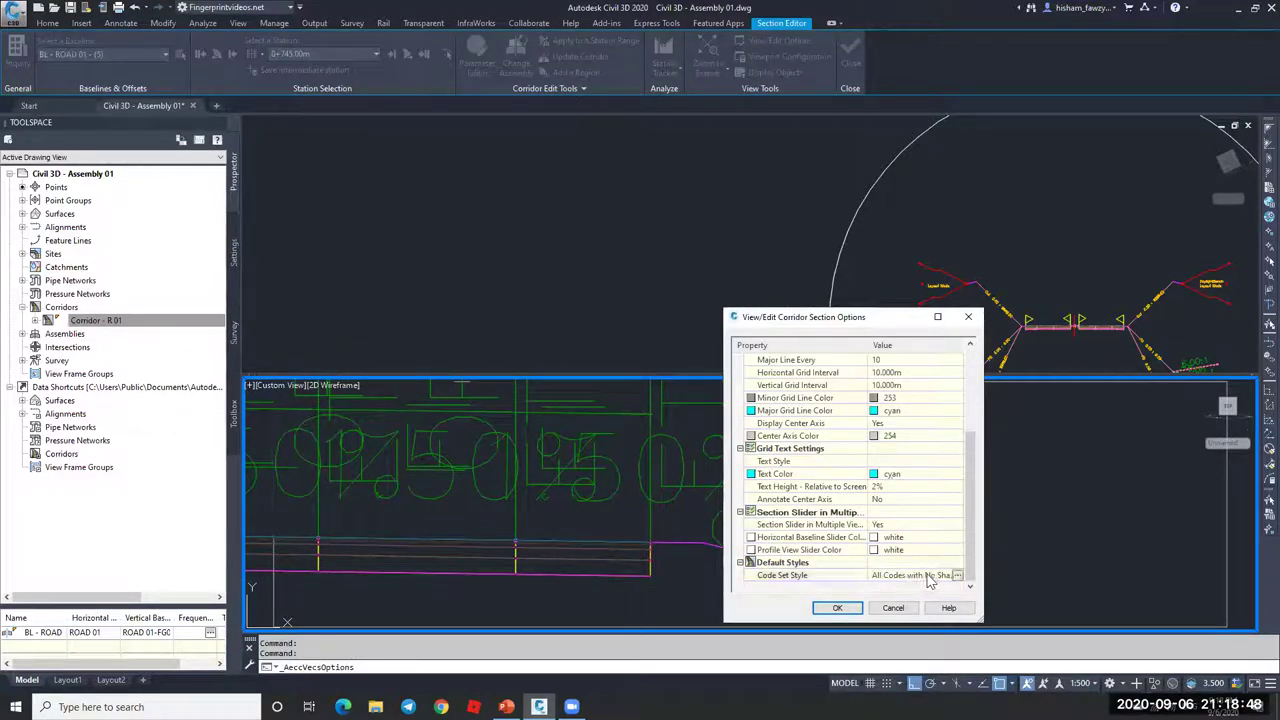
Step: Set the code set style to View Edit and apply the section options
left_click(957, 576)
left_click(878, 463)
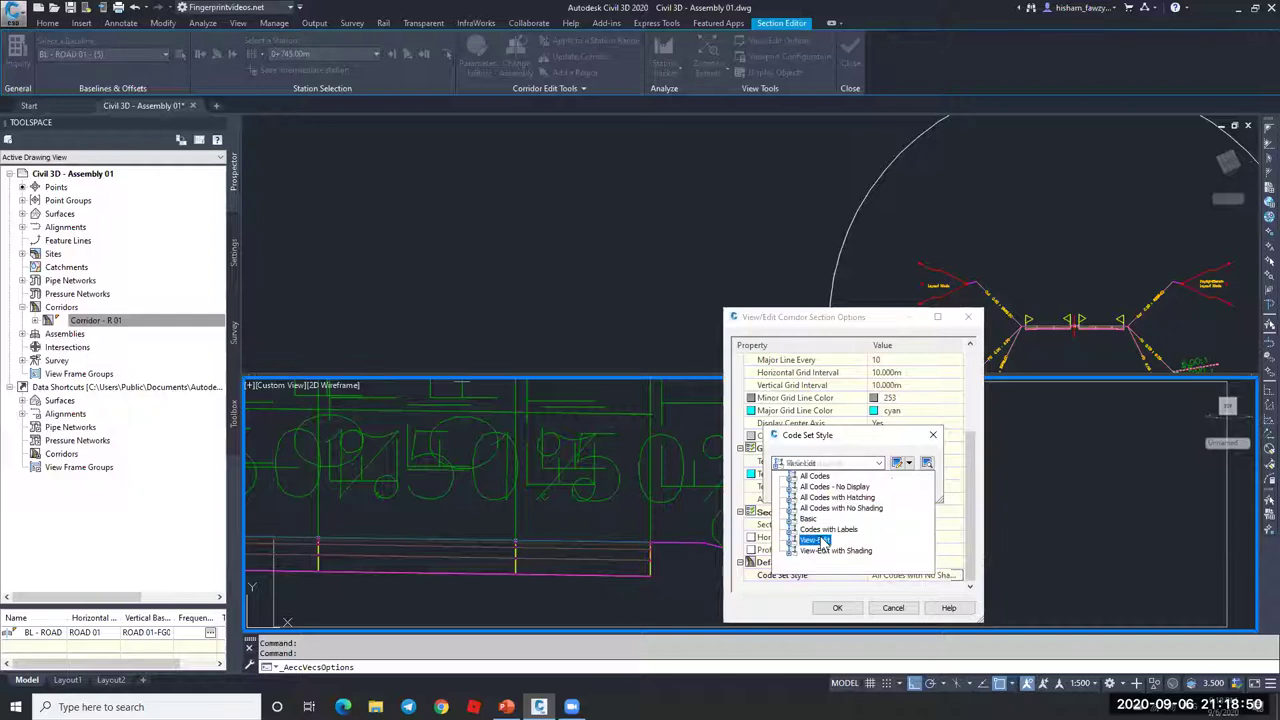
left_click(812, 541)
left_click(799, 488)
left_click(837, 607)
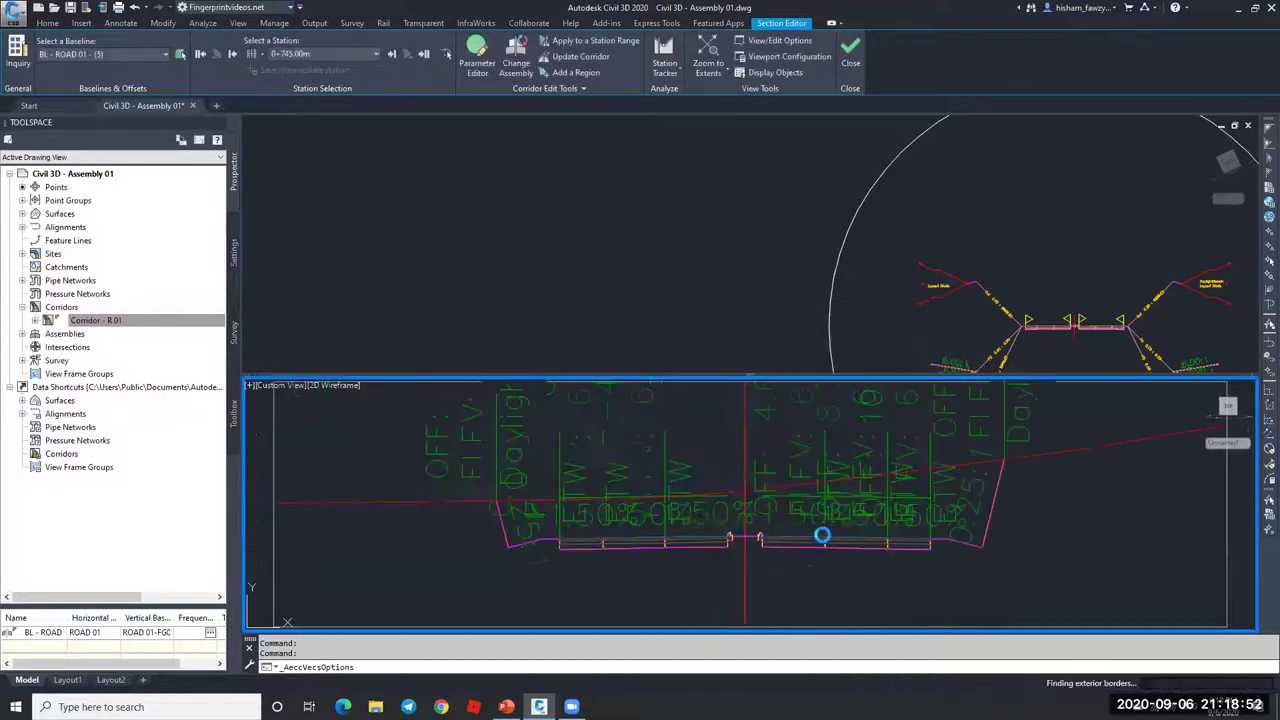
Step: Try an aligned dimension across the right daylight slope, then cancel it
key("Escape")
scroll(968, 545, "up", 5)
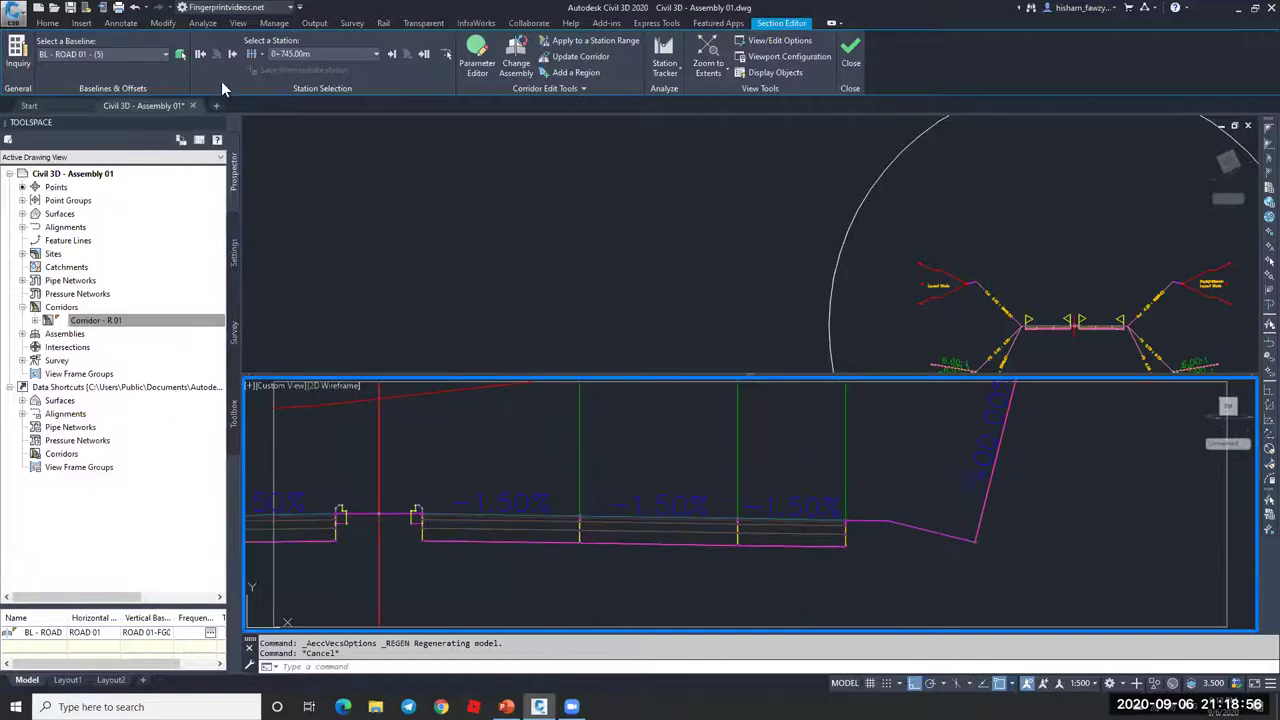
left_click(124, 23)
left_click(363, 72)
left_click(352, 120)
left_click(893, 520)
left_click(990, 540)
key("Escape")
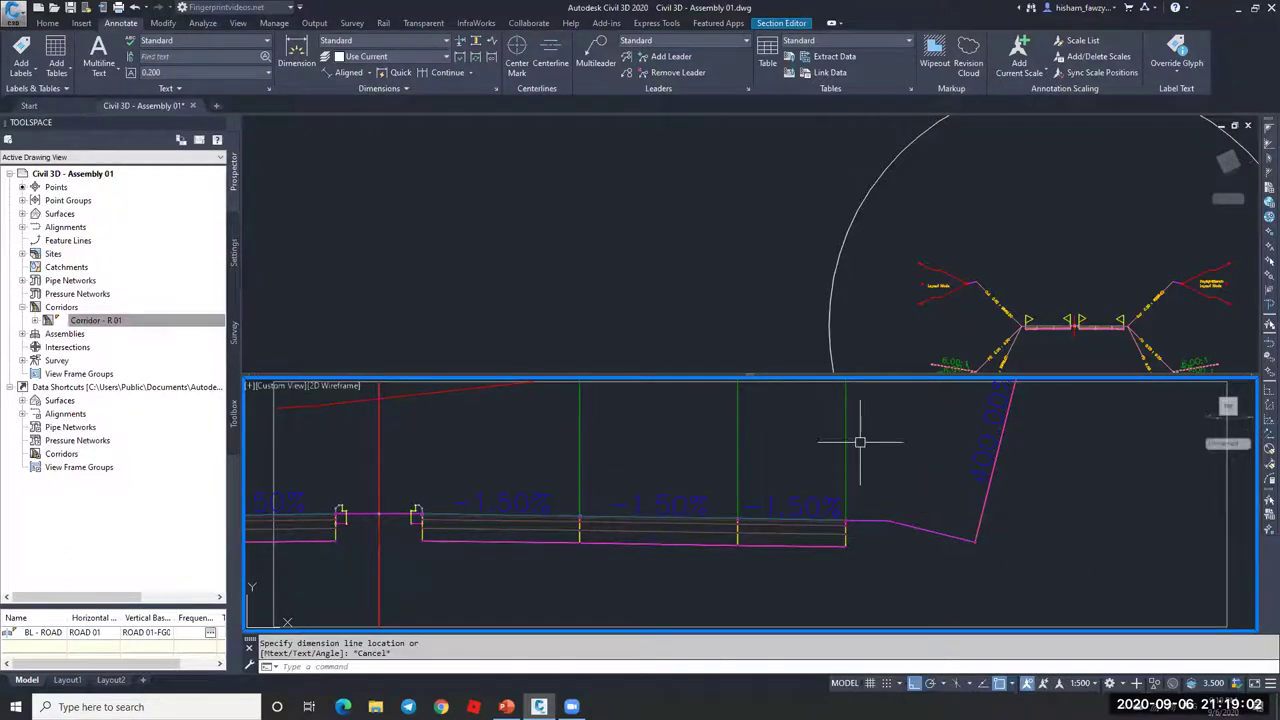
Step: Try a linear dimension on the same slope down to its bottom, then cancel it
left_click(370, 72)
left_click(352, 122)
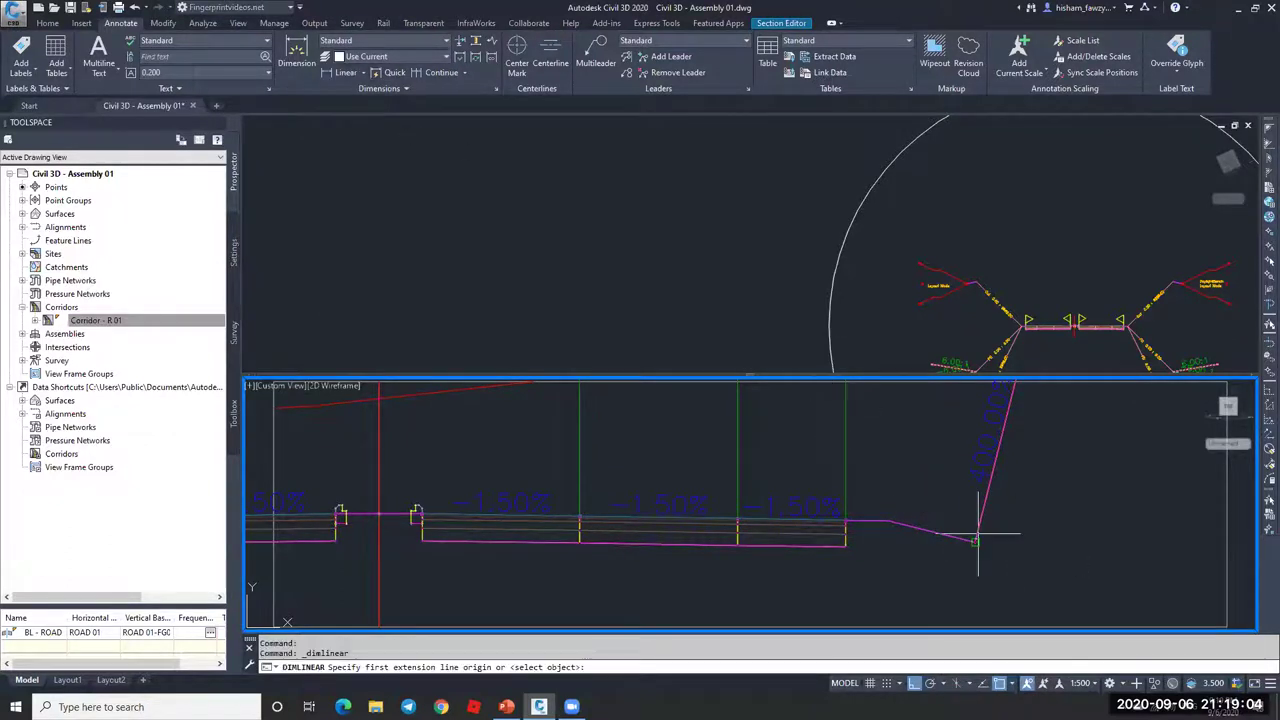
left_click(900, 521)
left_click(977, 540)
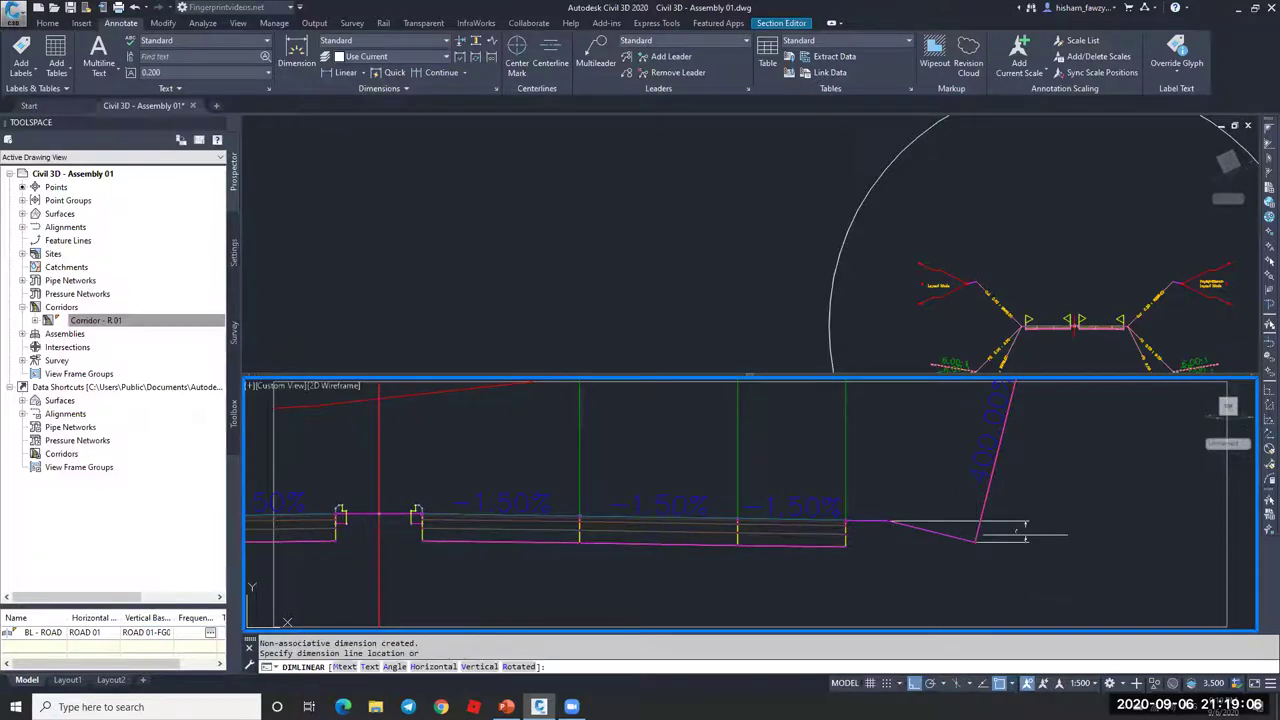
scroll(1025, 532, "up", 8)
scroll(957, 514, "down", 6)
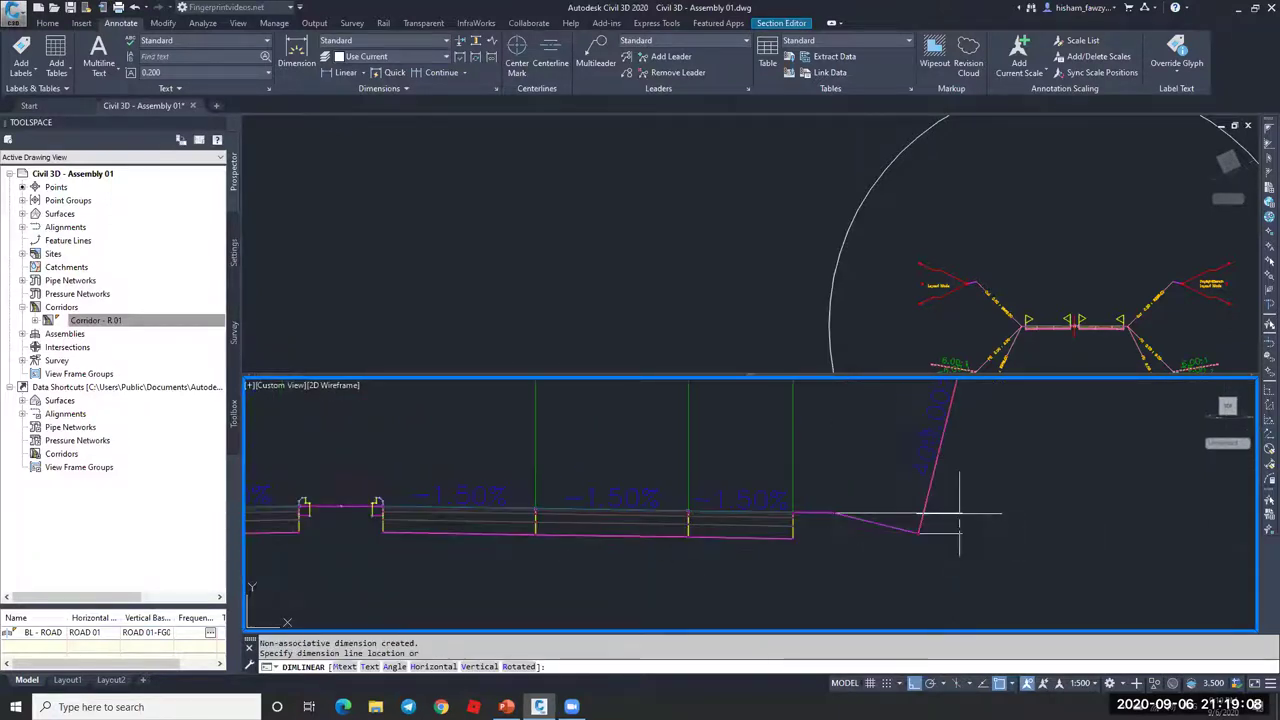
key("Escape")
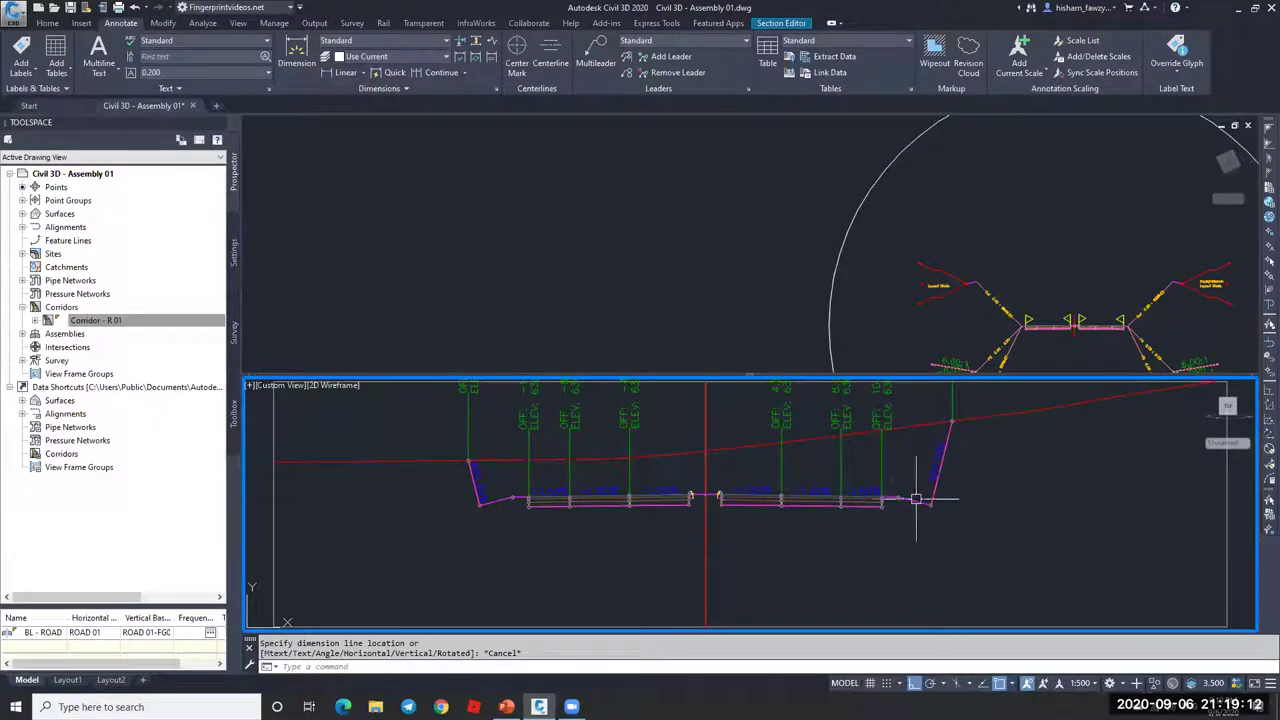
Step: Activate the top viewport and zoom out to see the whole cross-section
left_click(757, 243)
scroll(757, 286, "down", 5)
scroll(548, 265, "up", 5)
scroll(548, 265, "down", 4)
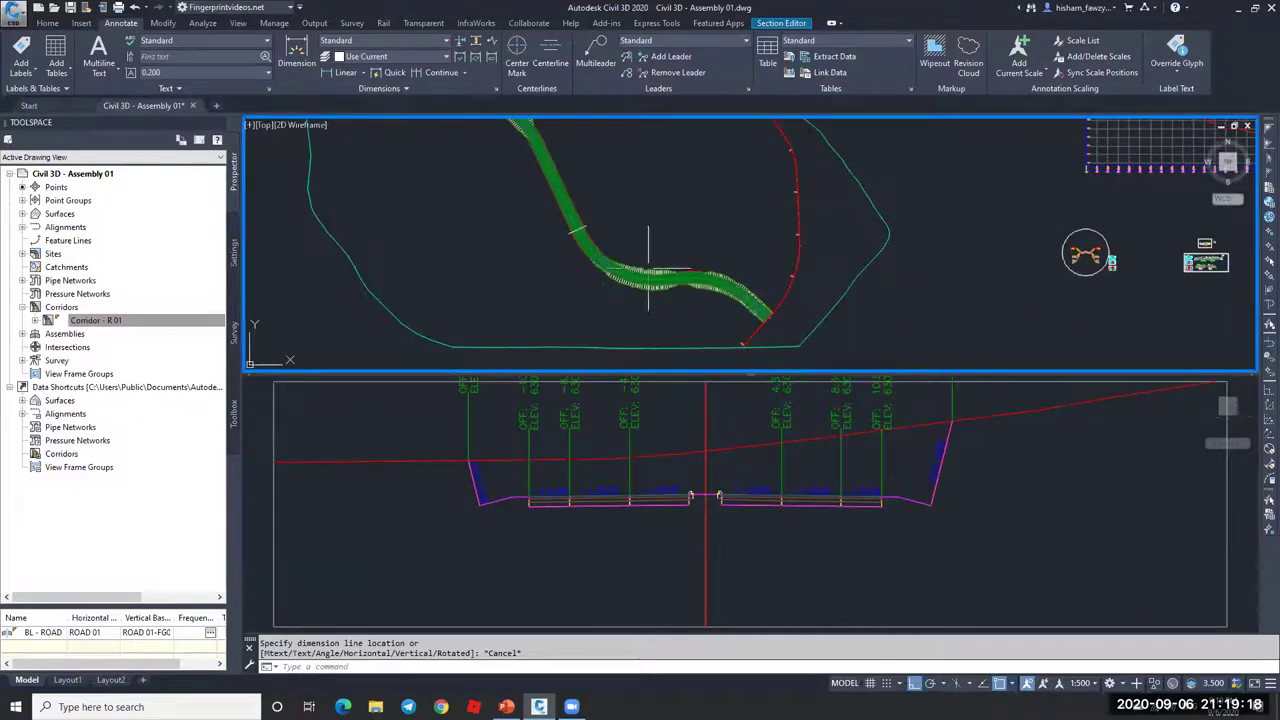
Step: Jump the Section Editor to station 0+925.00m and zoom around the section
left_click(781, 22)
left_click(372, 55)
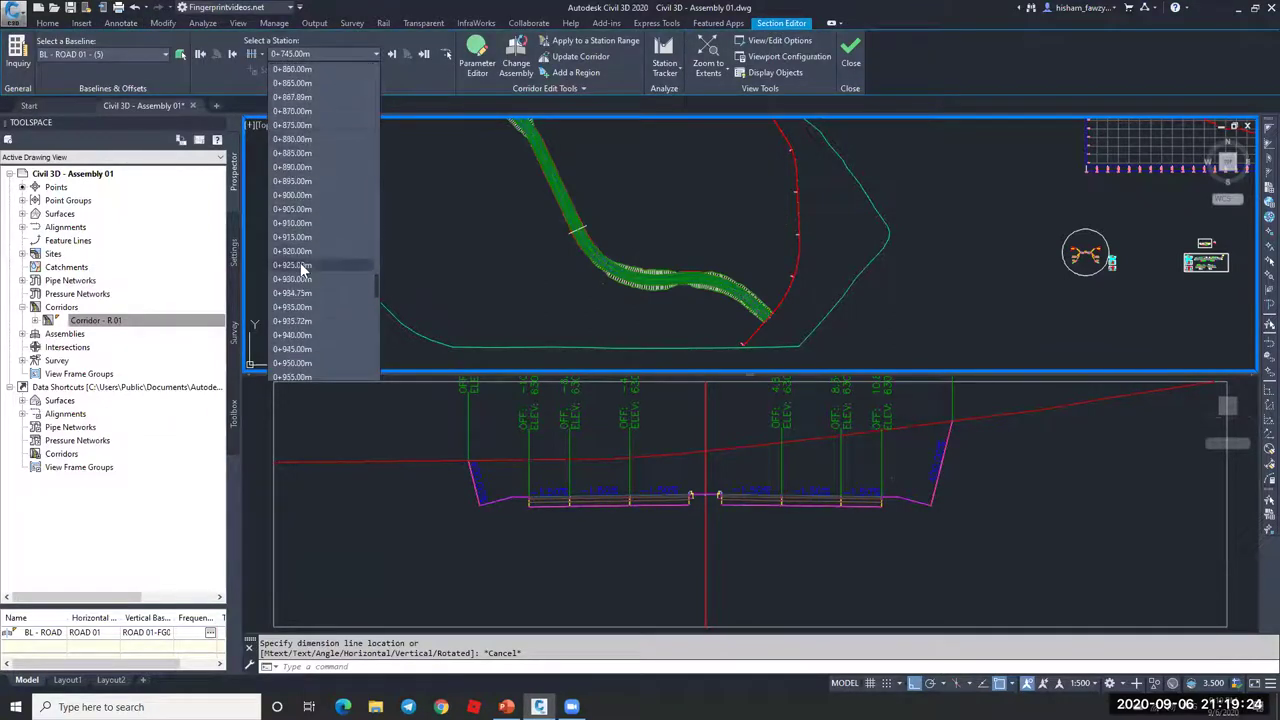
left_click(300, 264)
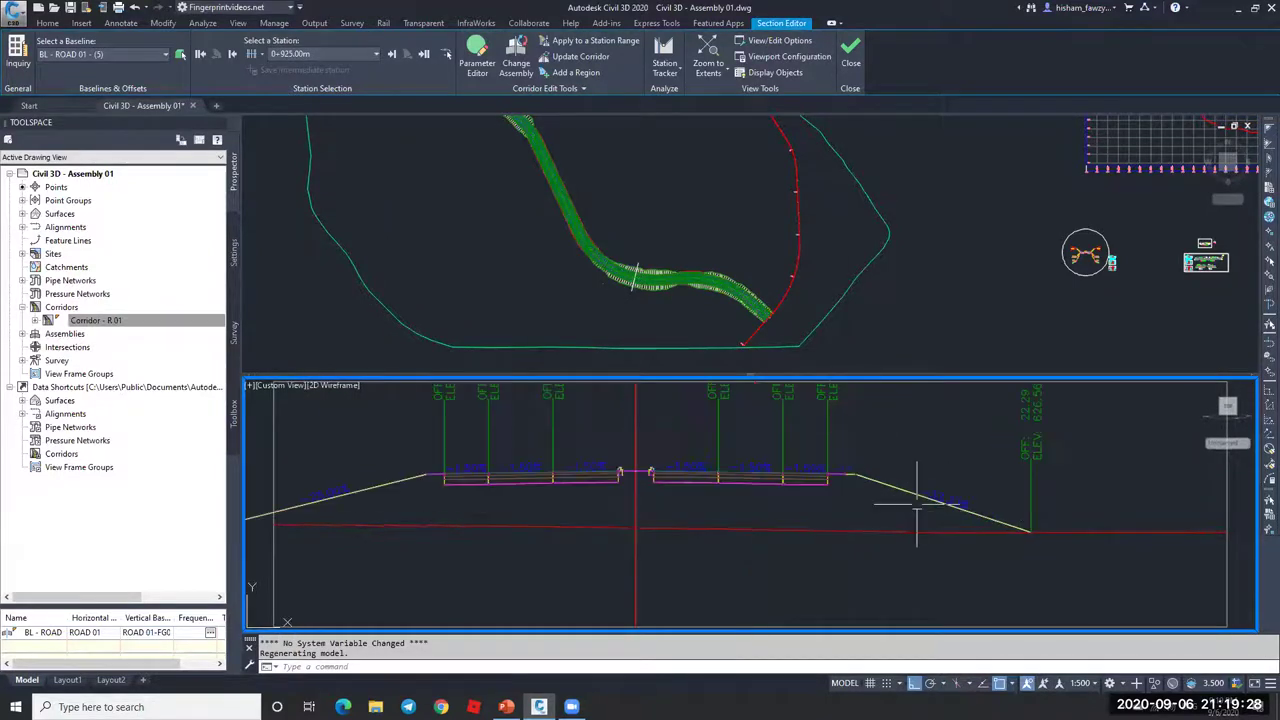
scroll(963, 510, "up", 4)
scroll(963, 510, "up", 2)
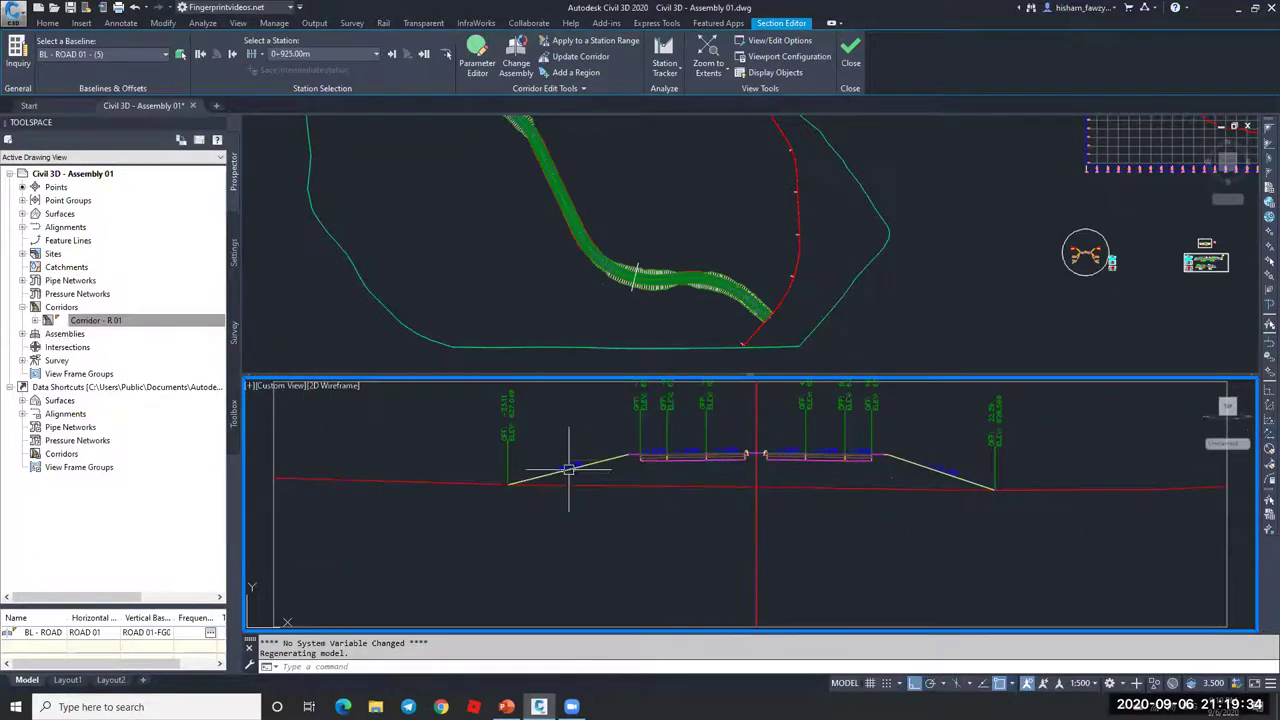
scroll(568, 470, "up", 3)
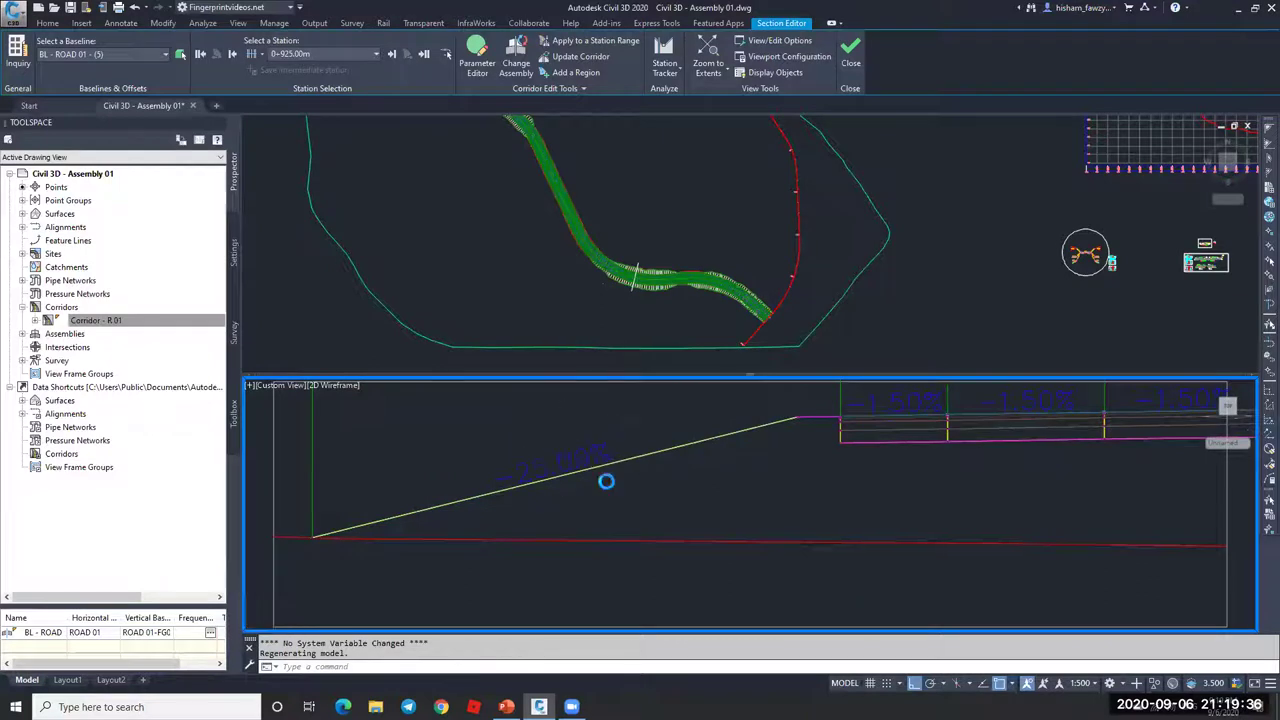
scroll(606, 481, "down", 3)
scroll(768, 490, "down", 2)
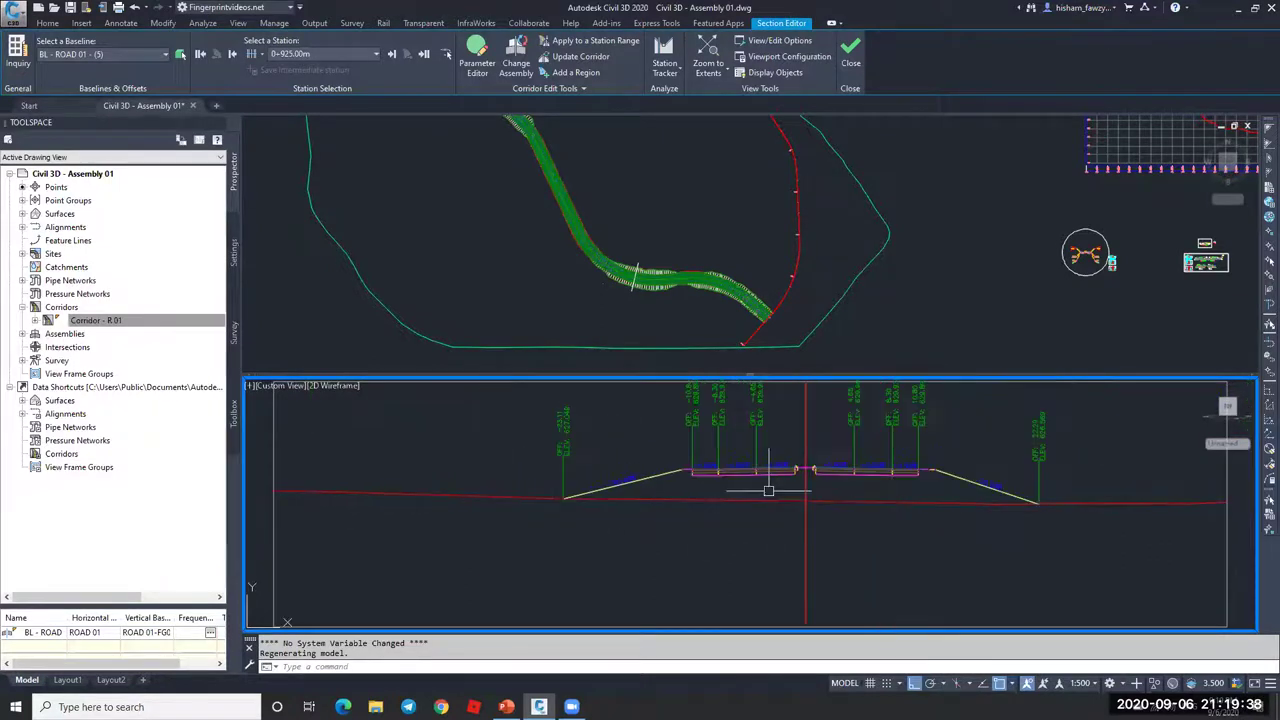
scroll(975, 488, "up", 2)
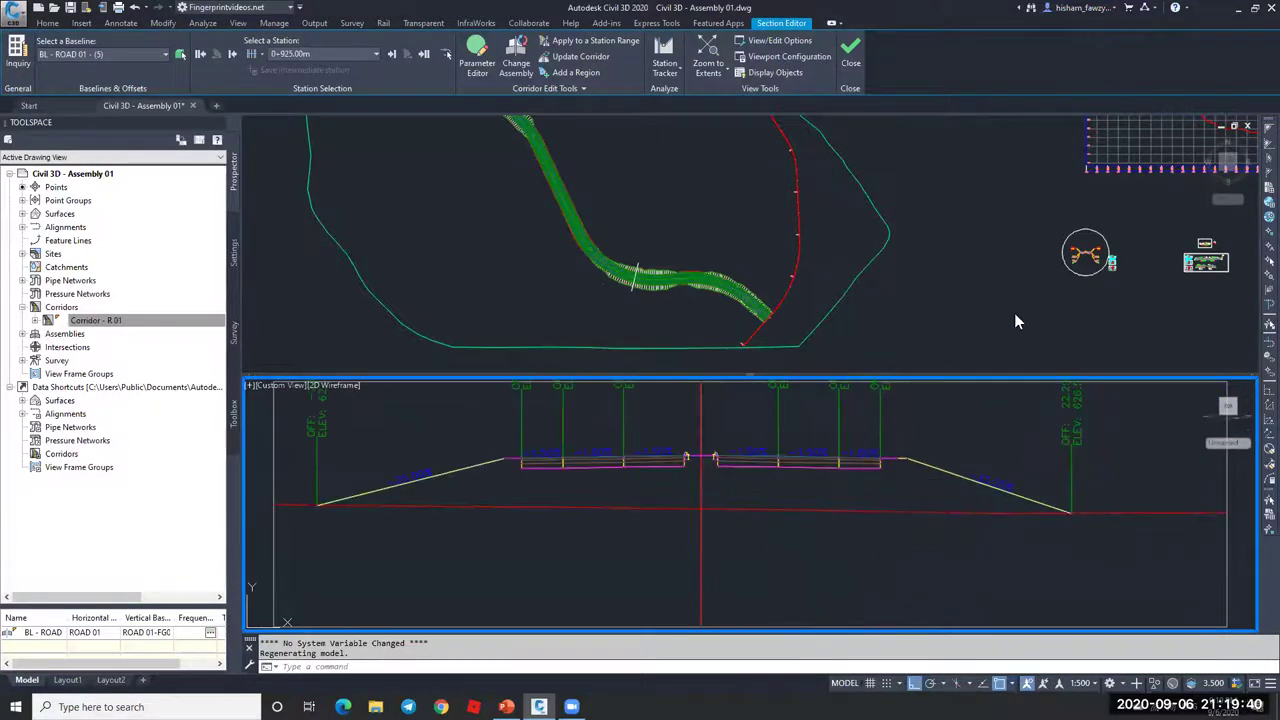
left_click(1074, 289)
scroll(1100, 250, "up", 5)
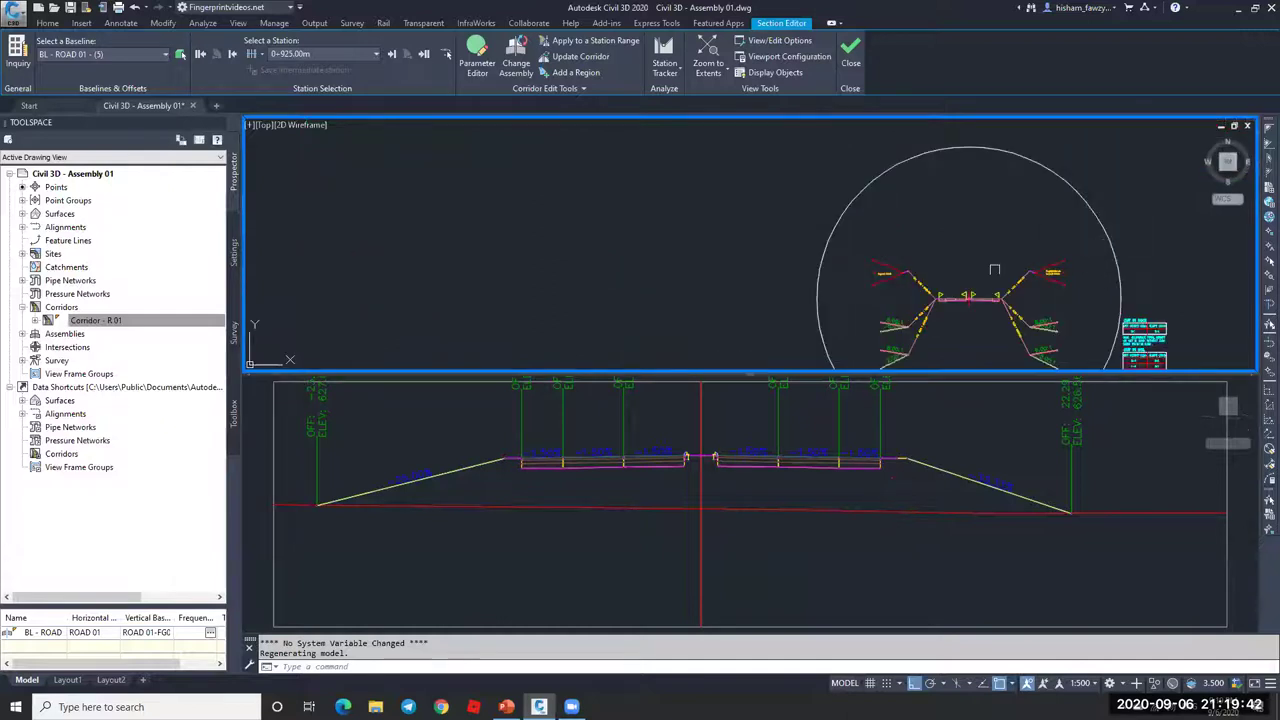
Step: Zoom and pan over the daylight labels and rock-cut table, then zoom out to the whole site
scroll(1023, 254, "down", 2)
left_click(949, 452)
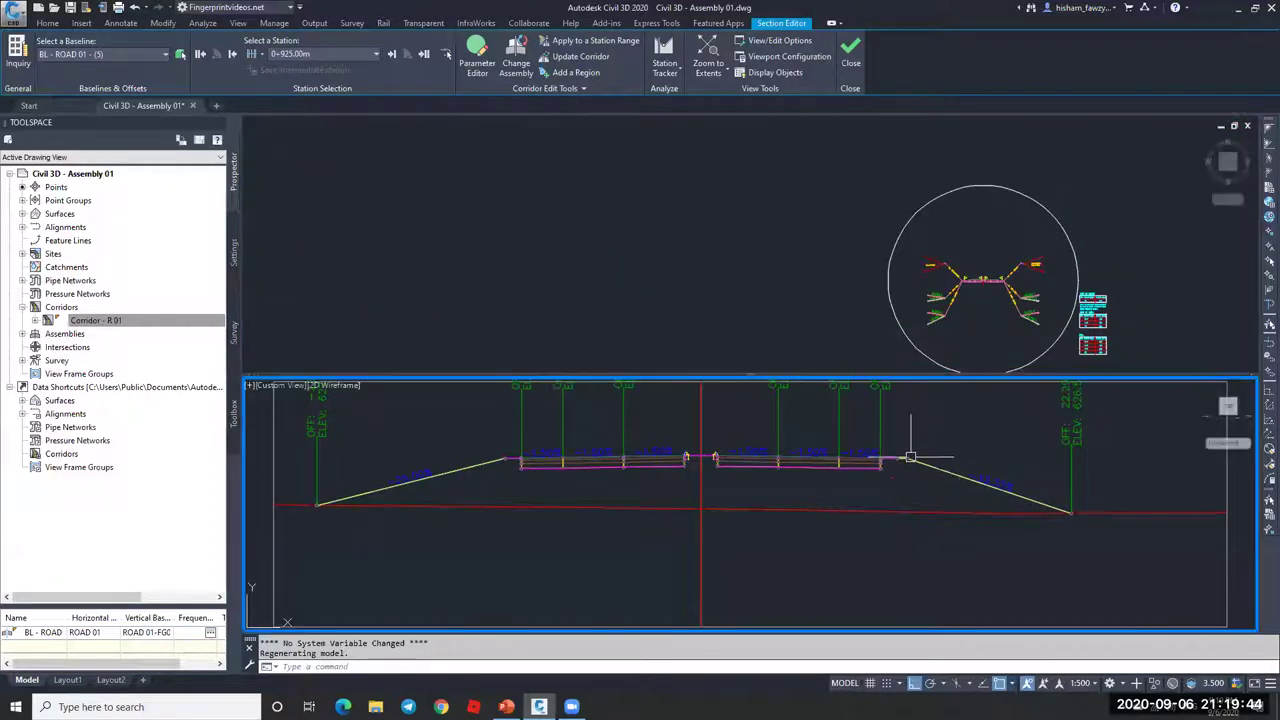
left_click(998, 322)
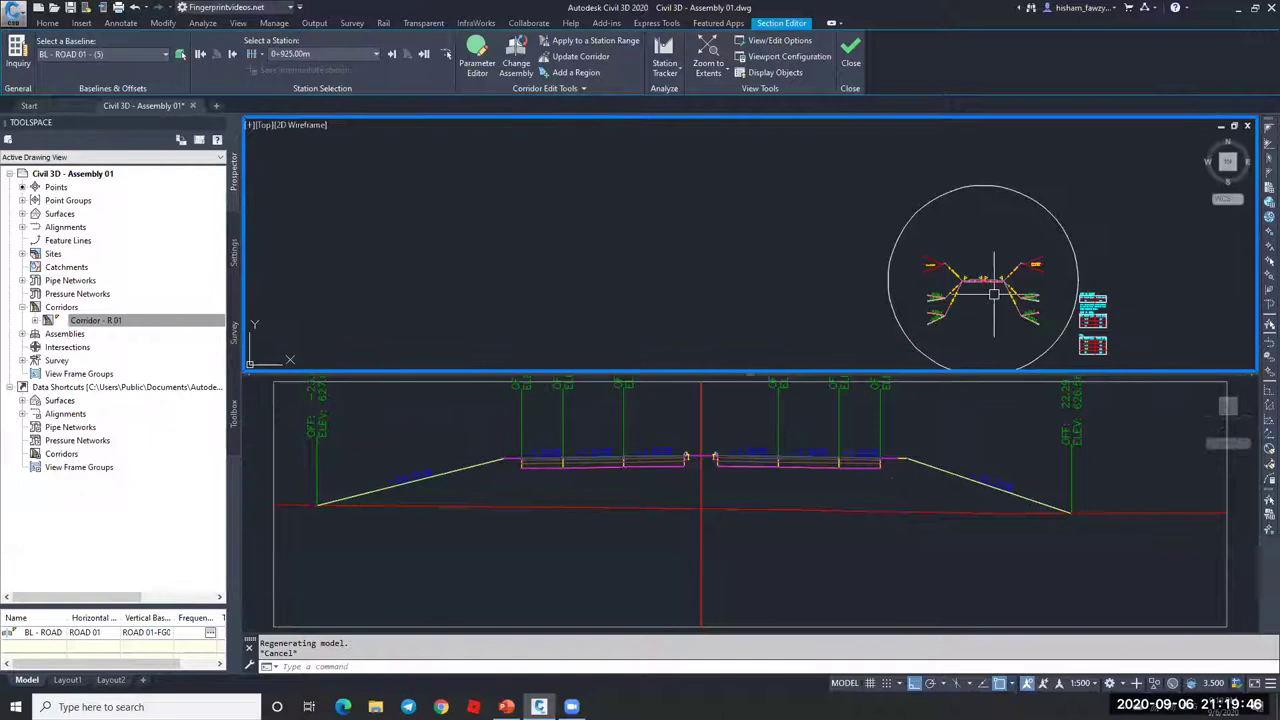
scroll(990, 305, "up", 2)
scroll(961, 333, "up", 4)
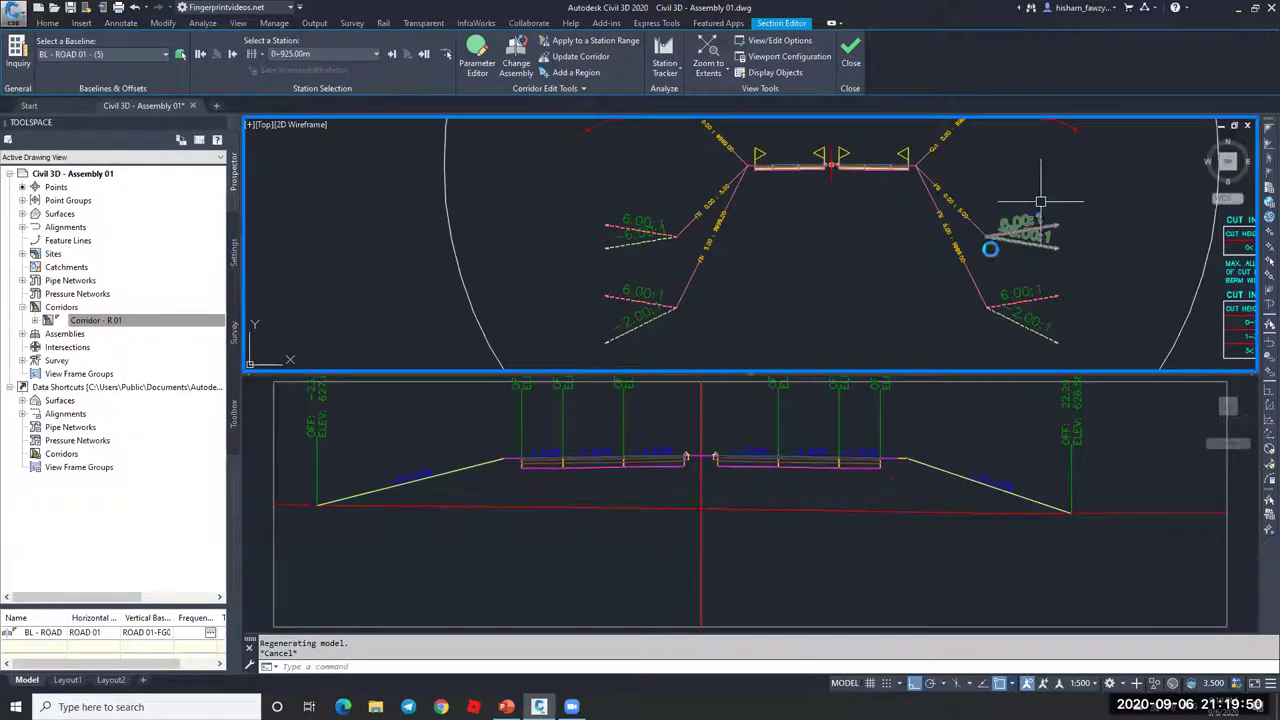
middle_click_drag(1057, 214, 980, 252)
scroll(877, 218, "up", 4)
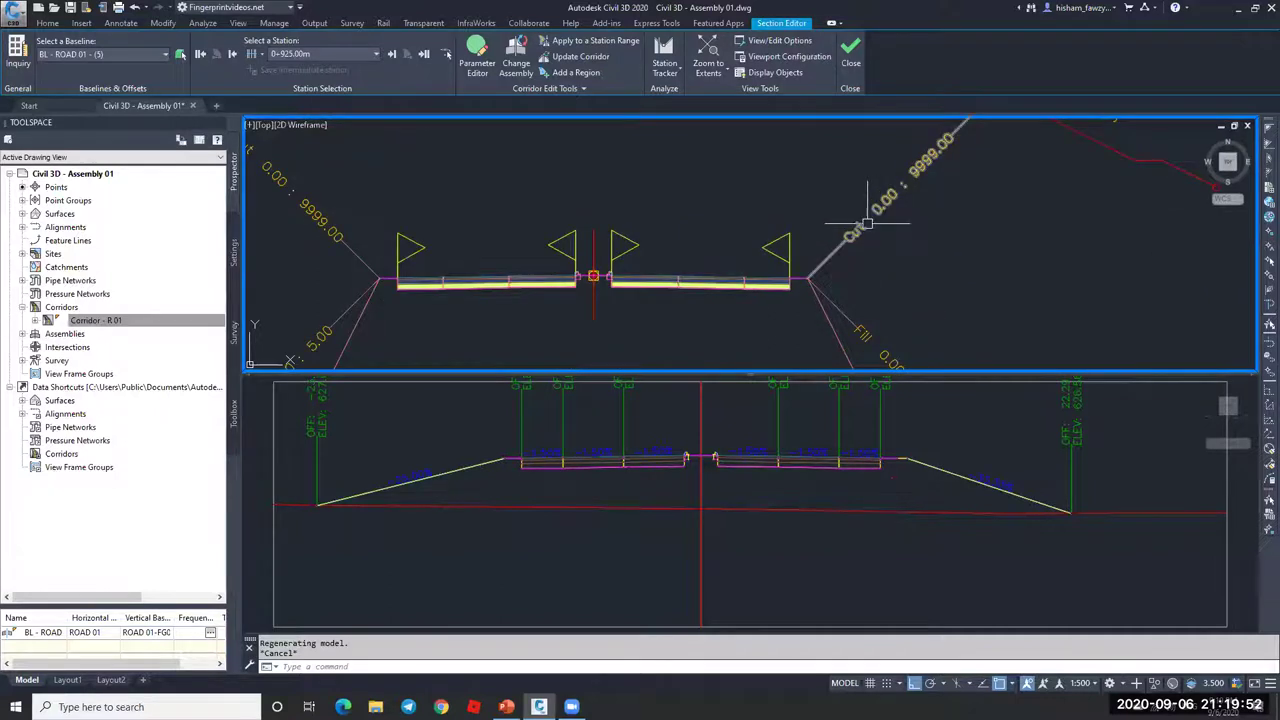
scroll(900, 245, "down", 1)
scroll(980, 140, "up", 1)
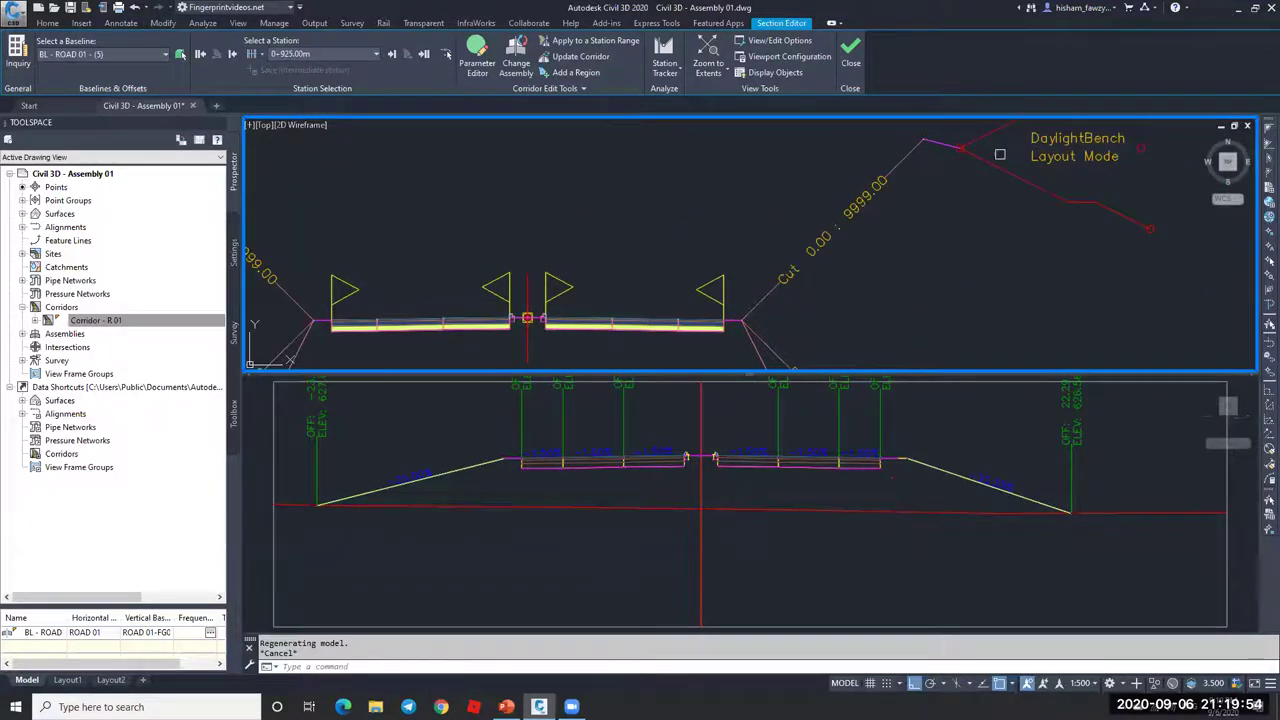
scroll(975, 165, "down", 2)
scroll(930, 180, "up", 5)
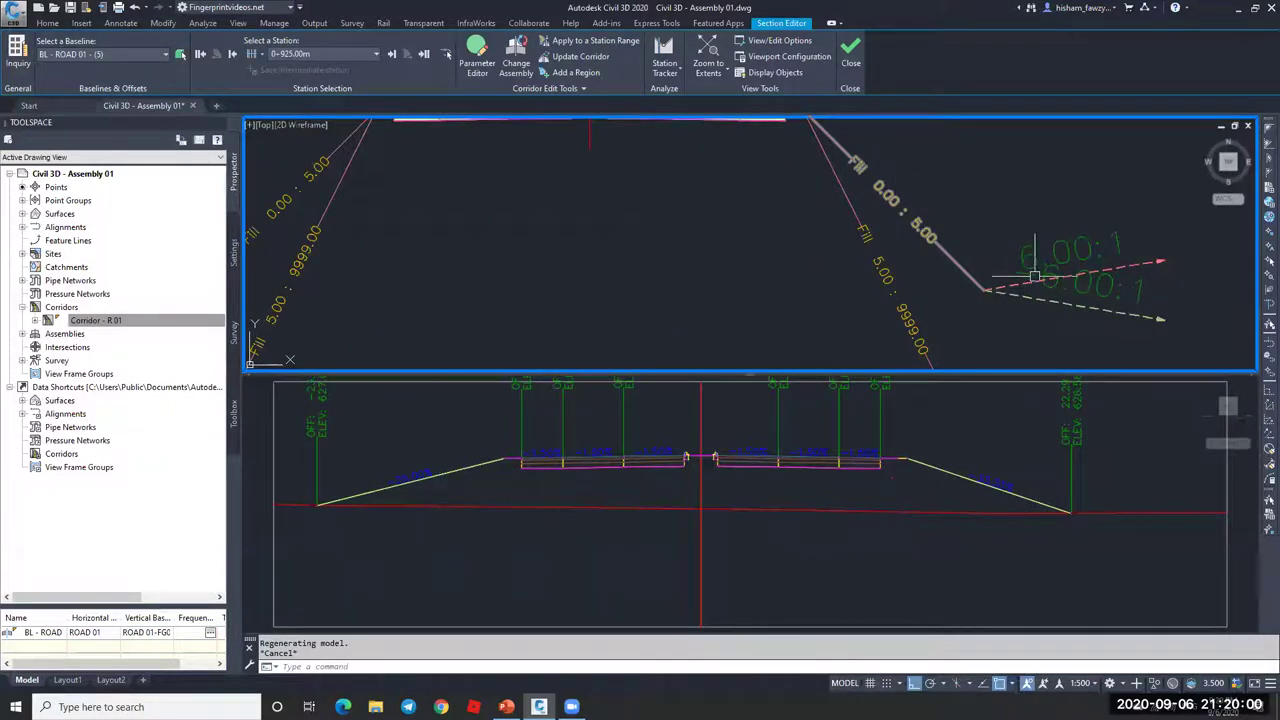
scroll(972, 228, "down", 5)
left_click(1000, 300)
key("Escape")
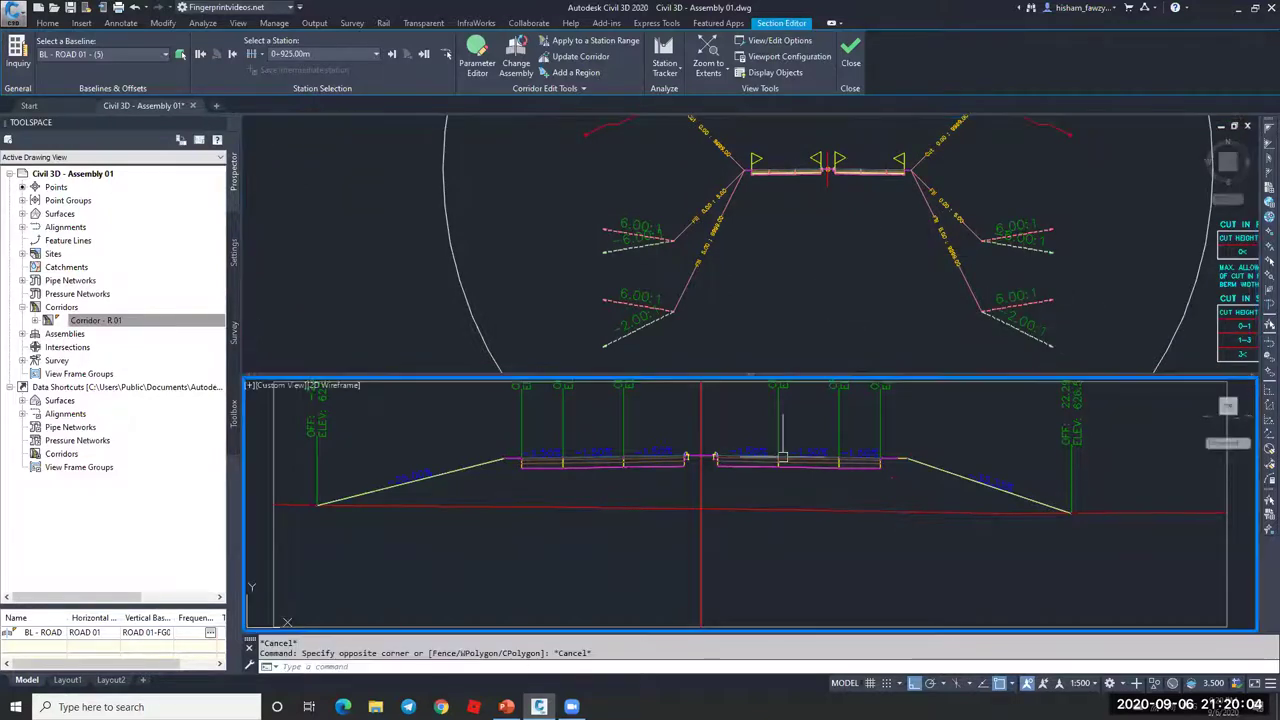
scroll(880, 270, "down", 5)
scroll(844, 262, "down", 3)
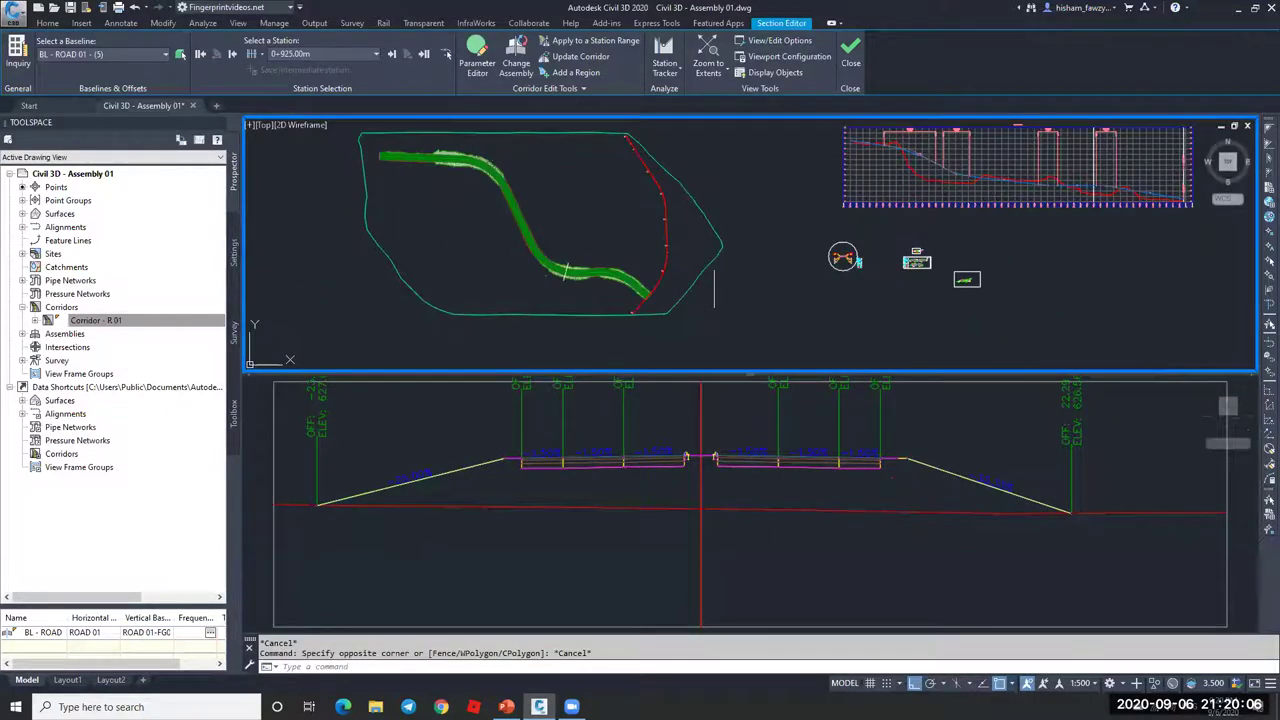
Step: Show the corridor cross-section at station 0+125.00m and zoom to review it
middle_click_drag(566, 240, 661, 280)
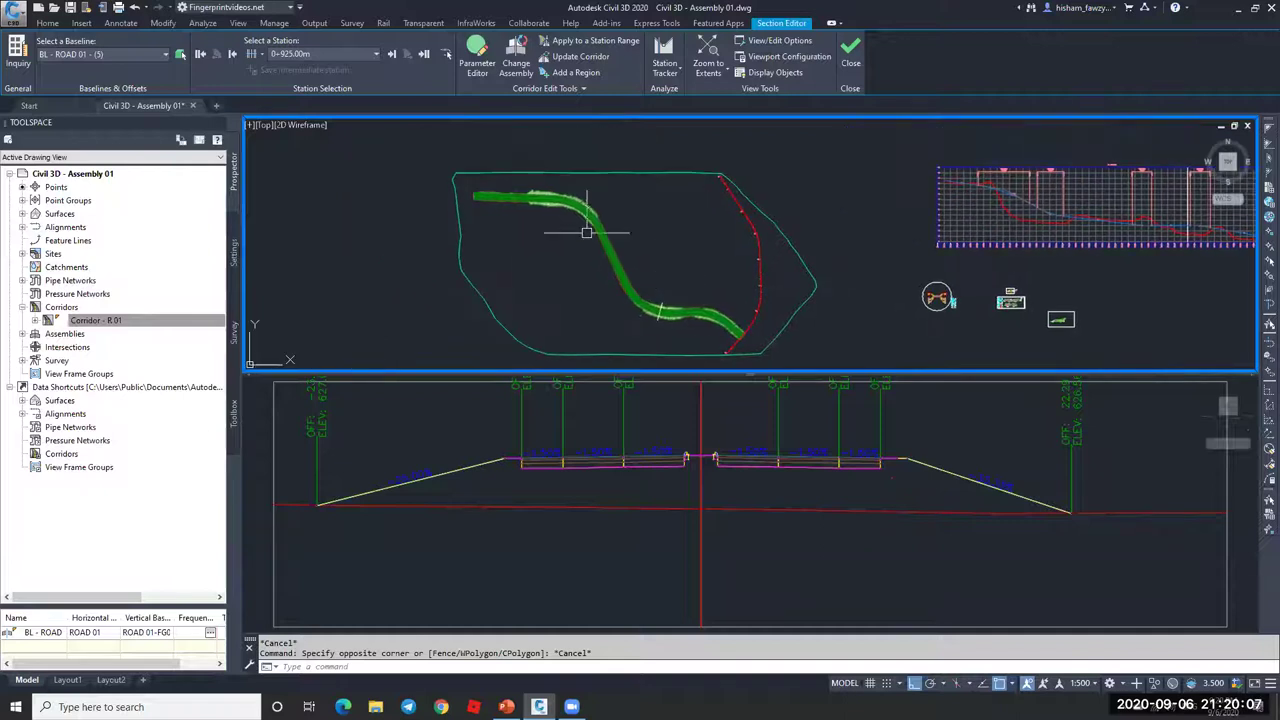
left_click(338, 55)
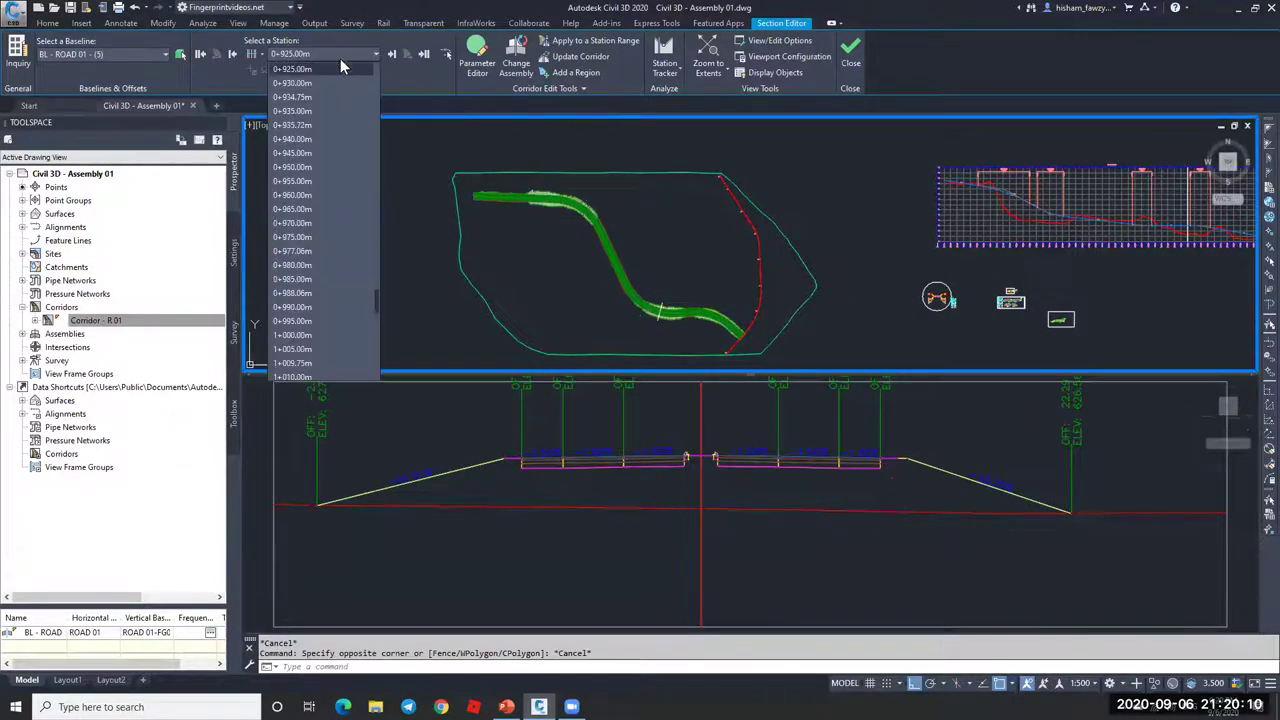
left_click_drag(374, 291, 366, 93)
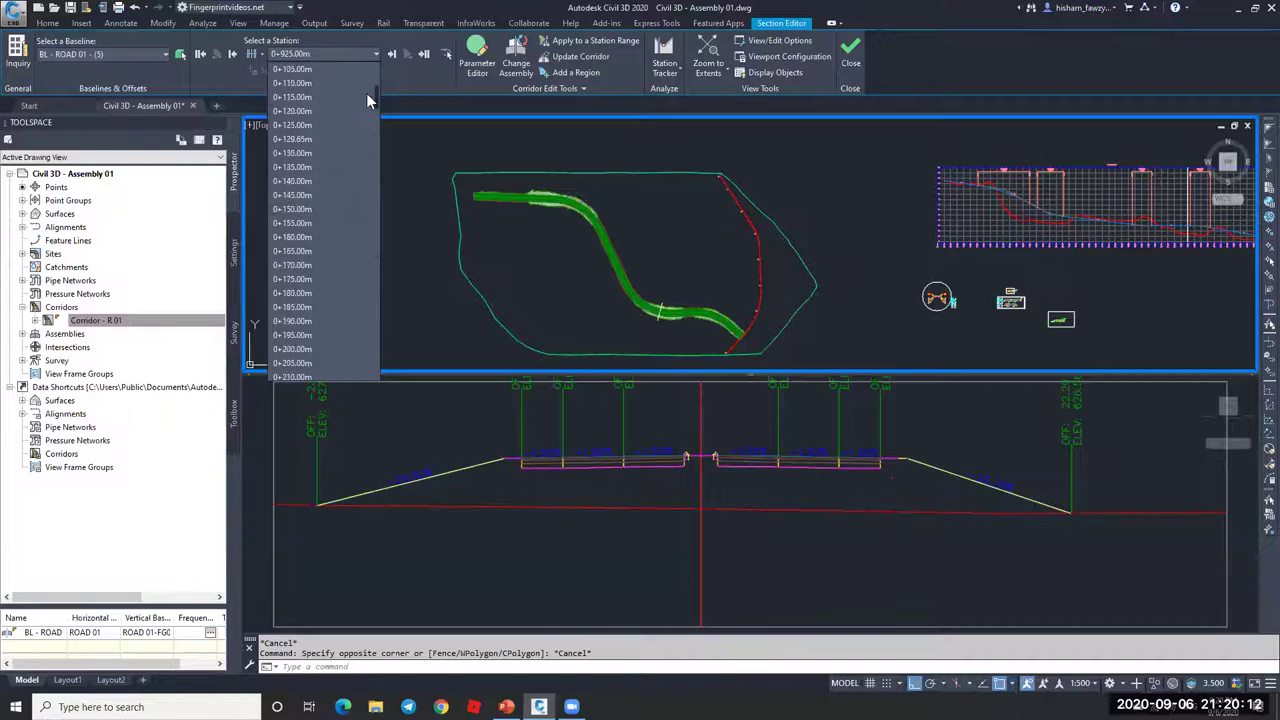
left_click(322, 128)
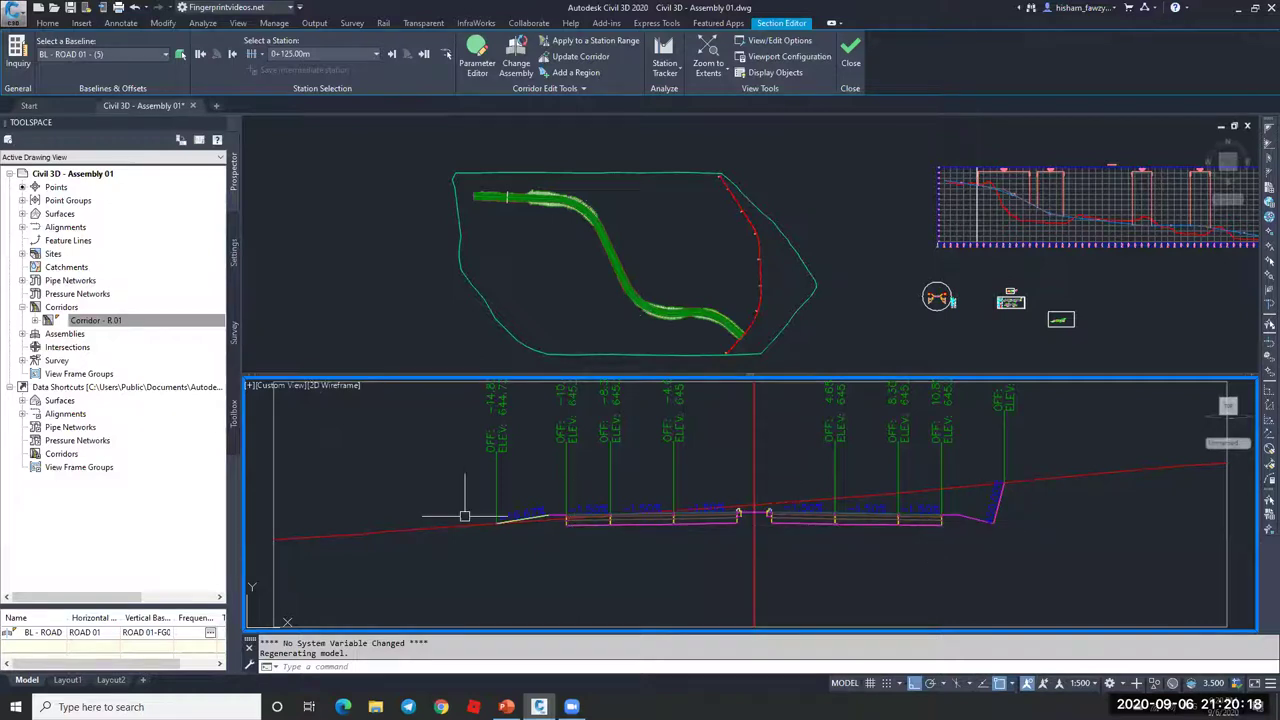
scroll(510, 515, "up", 4)
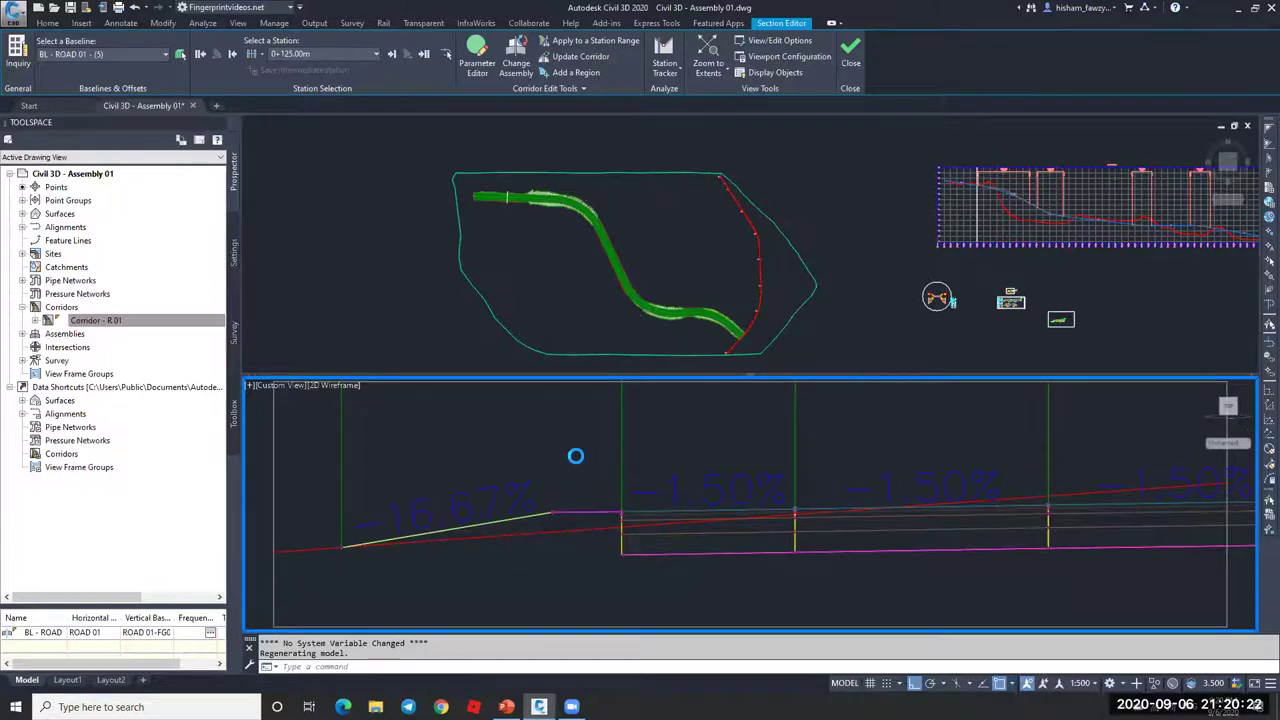
scroll(575, 456, "down", 4)
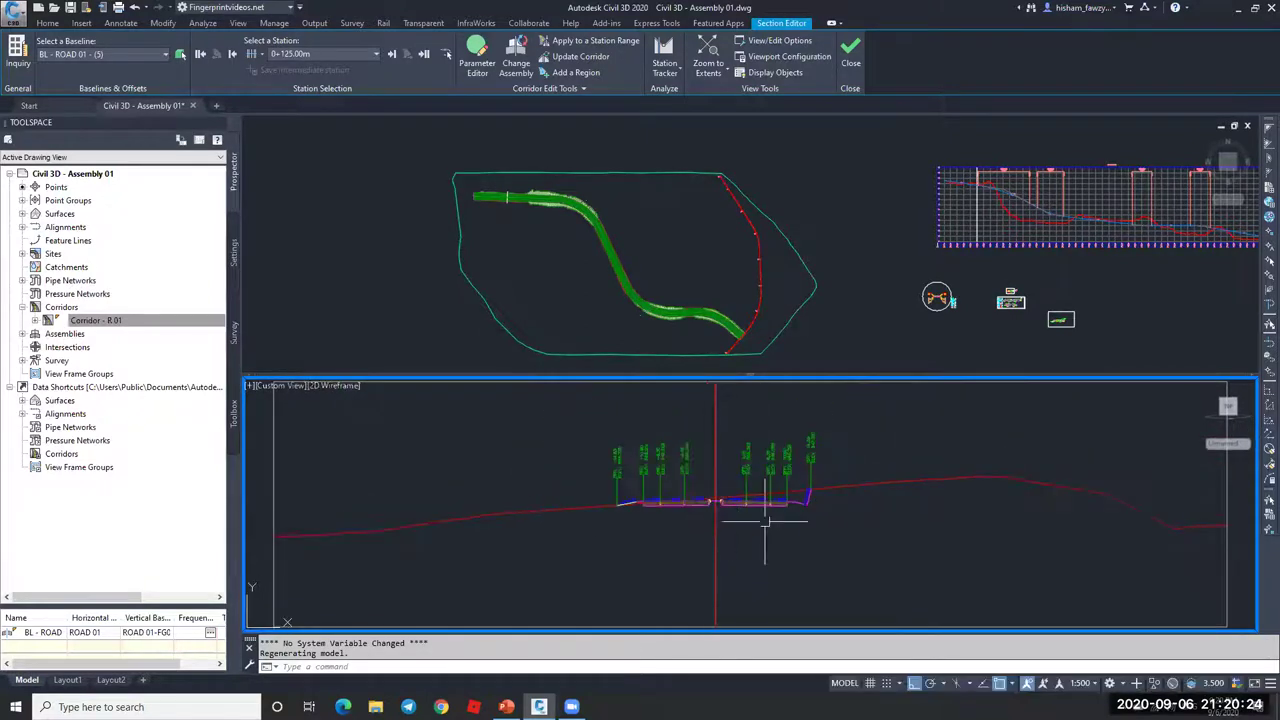
Step: Cancel the running command and exit the Section Editor
key("Escape")
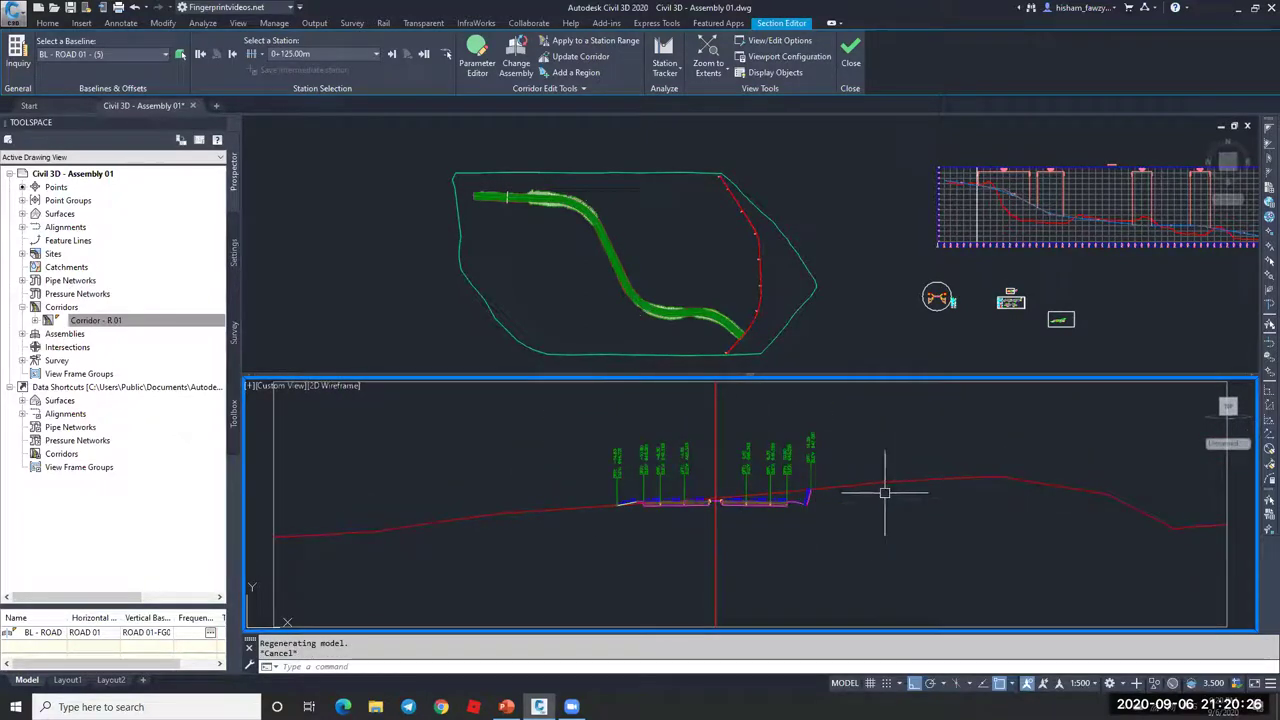
left_click(881, 325)
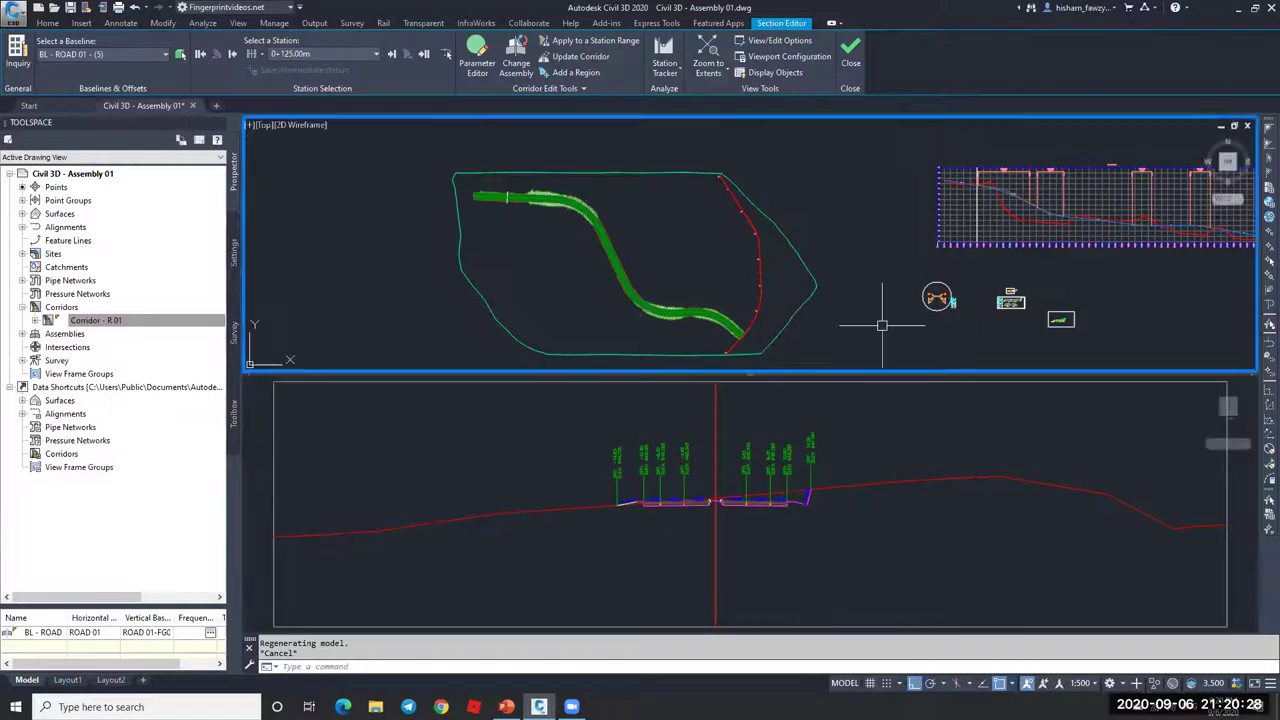
scroll(900, 290, "up", 6)
left_click(852, 63)
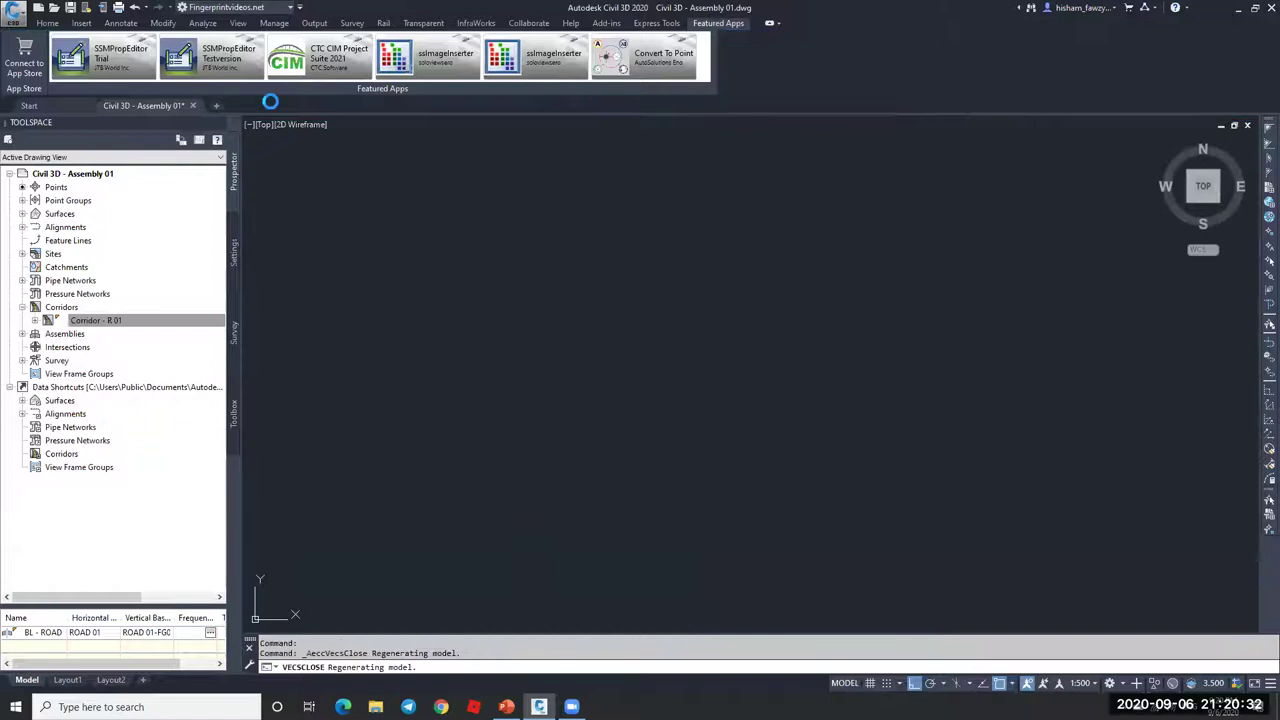
Step: Close the corridor section editor and zoom around the plan drawing
left_click(47, 23)
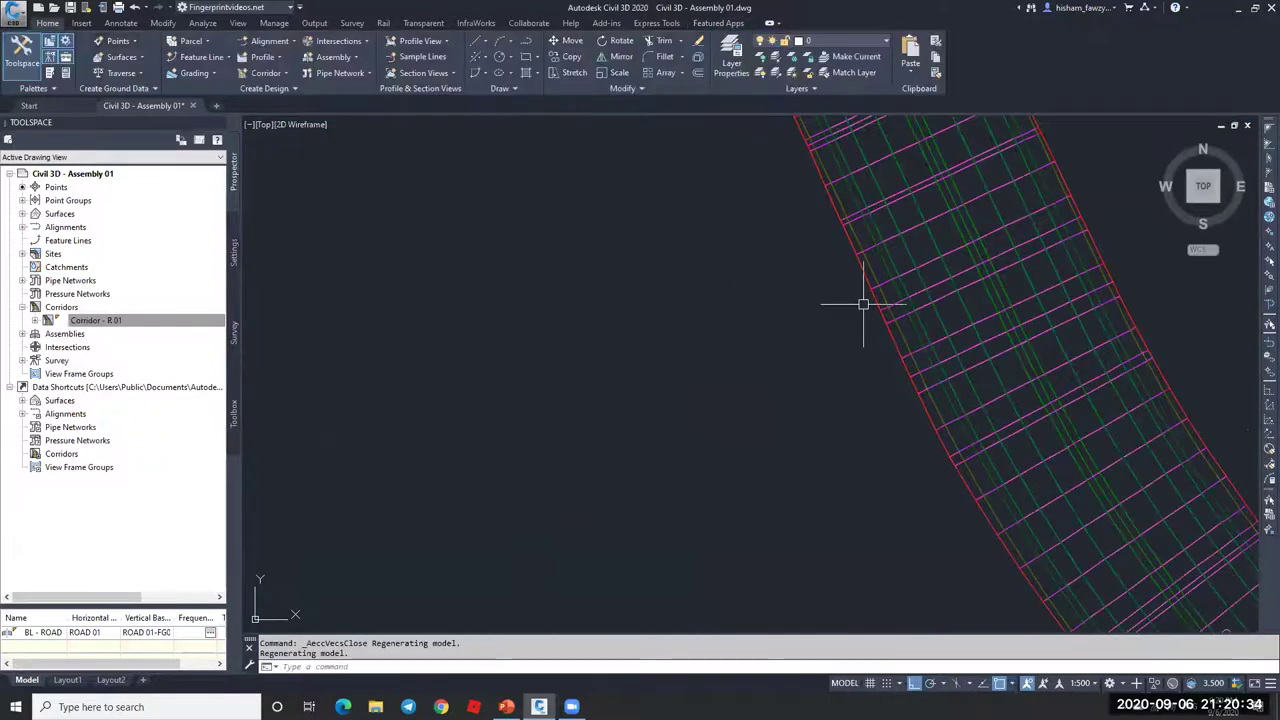
scroll(738, 275, "down", 3)
scroll(738, 275, "down", 4)
scroll(935, 302, "up", 8)
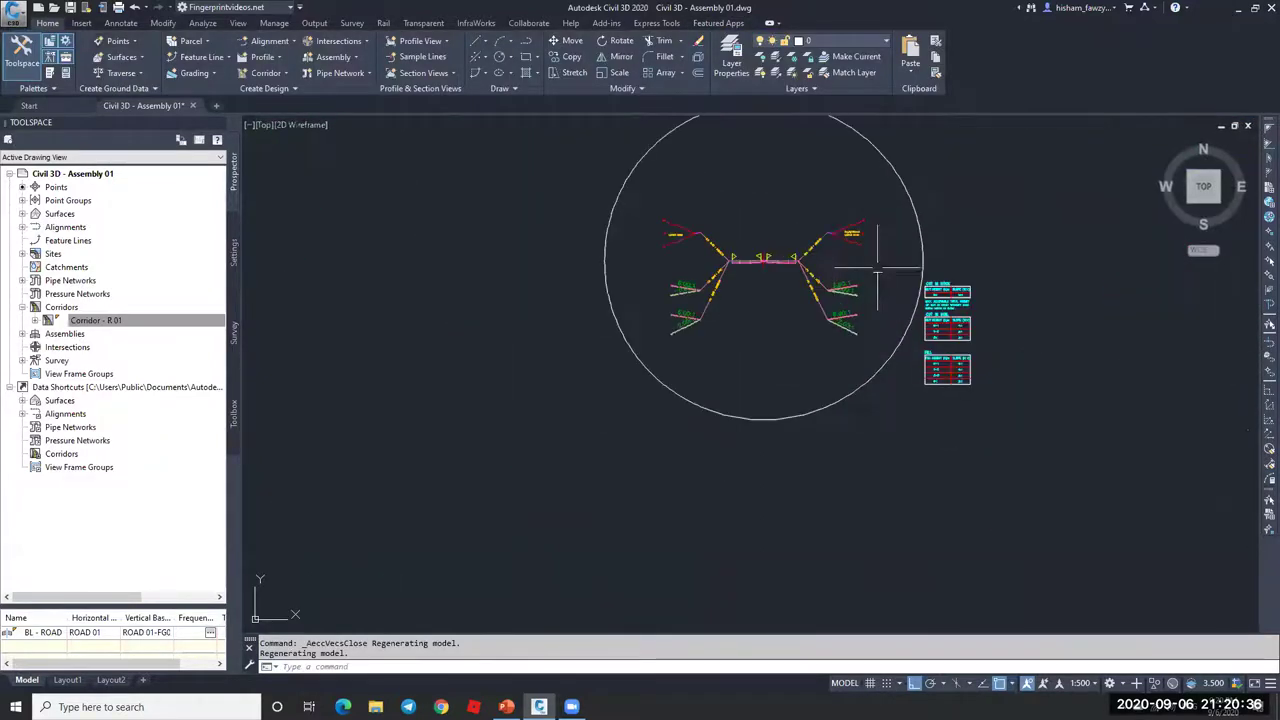
scroll(780, 275, "up", 8)
key("Escape")
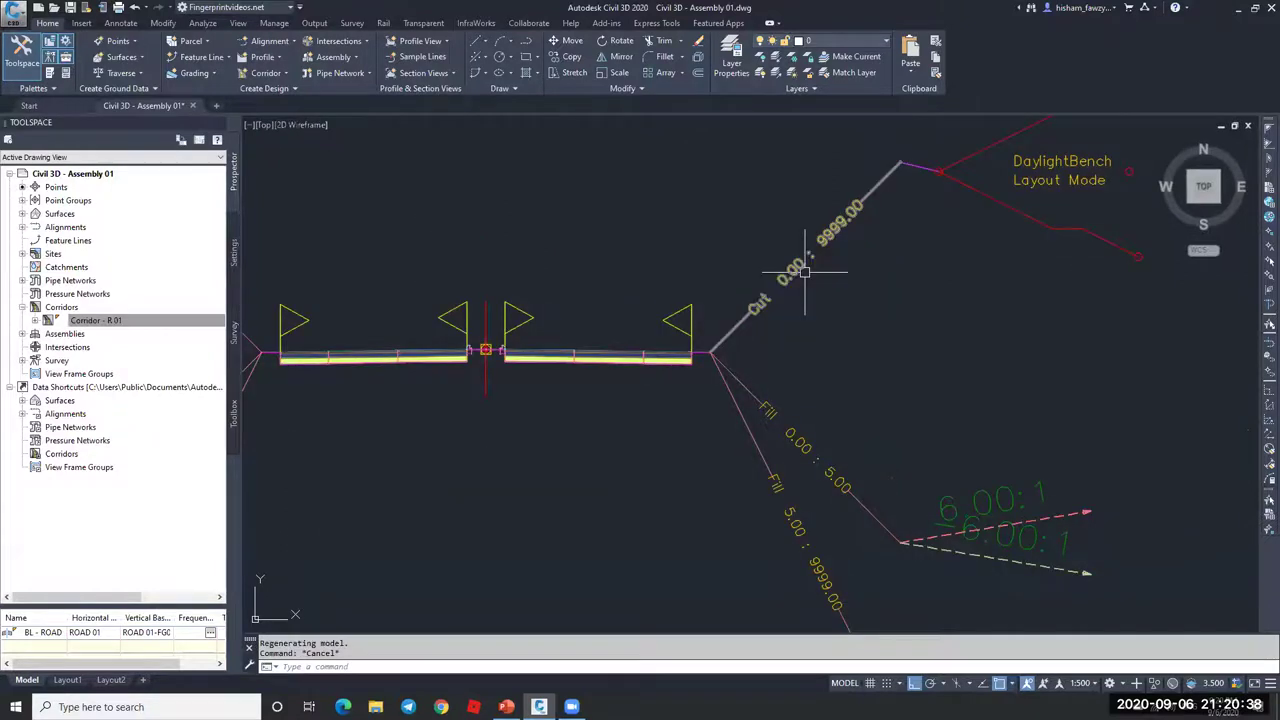
scroll(785, 300, "down", 4)
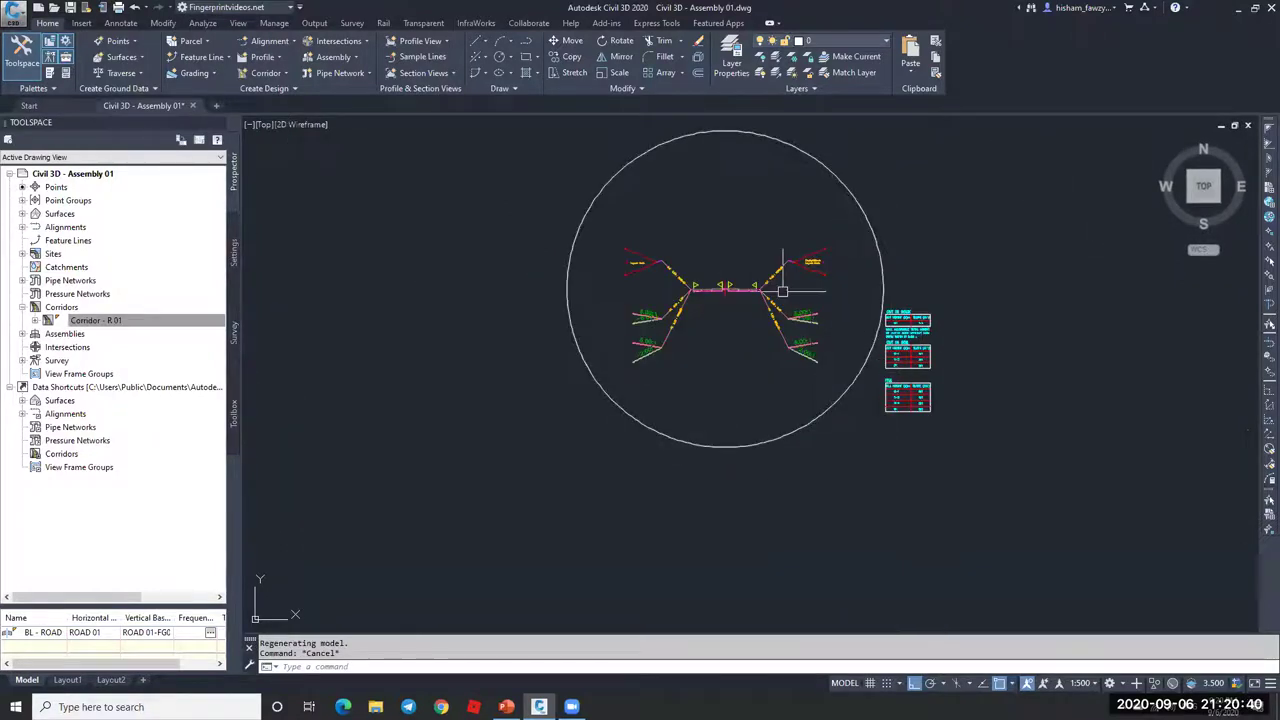
scroll(775, 287, "up", 5)
scroll(775, 232, "up", 5)
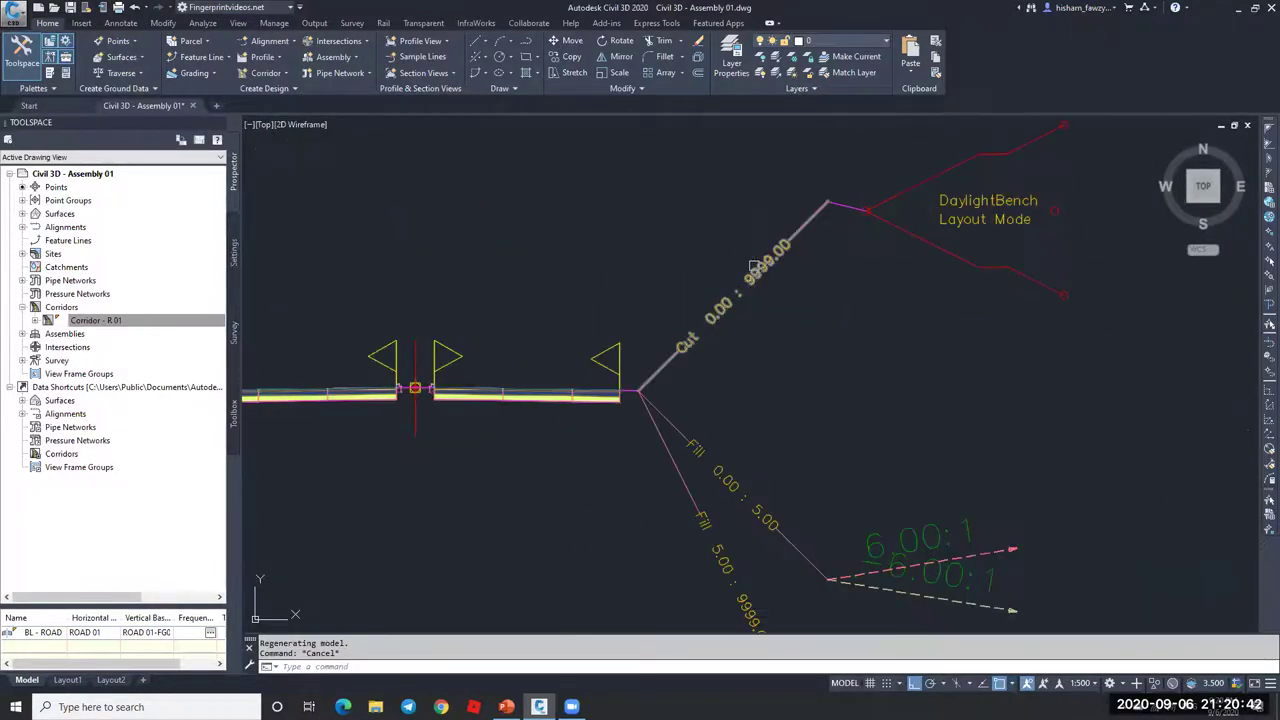
scroll(860, 225, "down", 2)
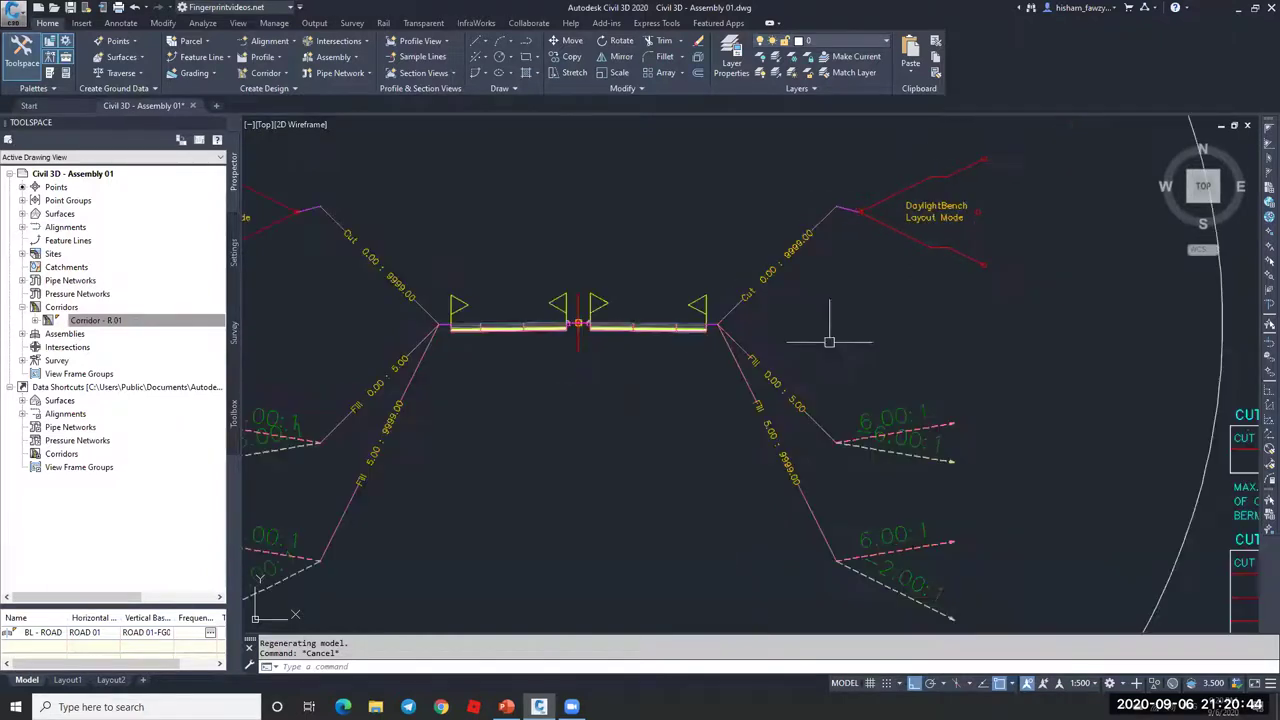
Step: Inspect the assembly's daylight links beside the cut-in-rock, cut-in-soil and fill slope tables
middle_click_drag(882, 449, 863, 360)
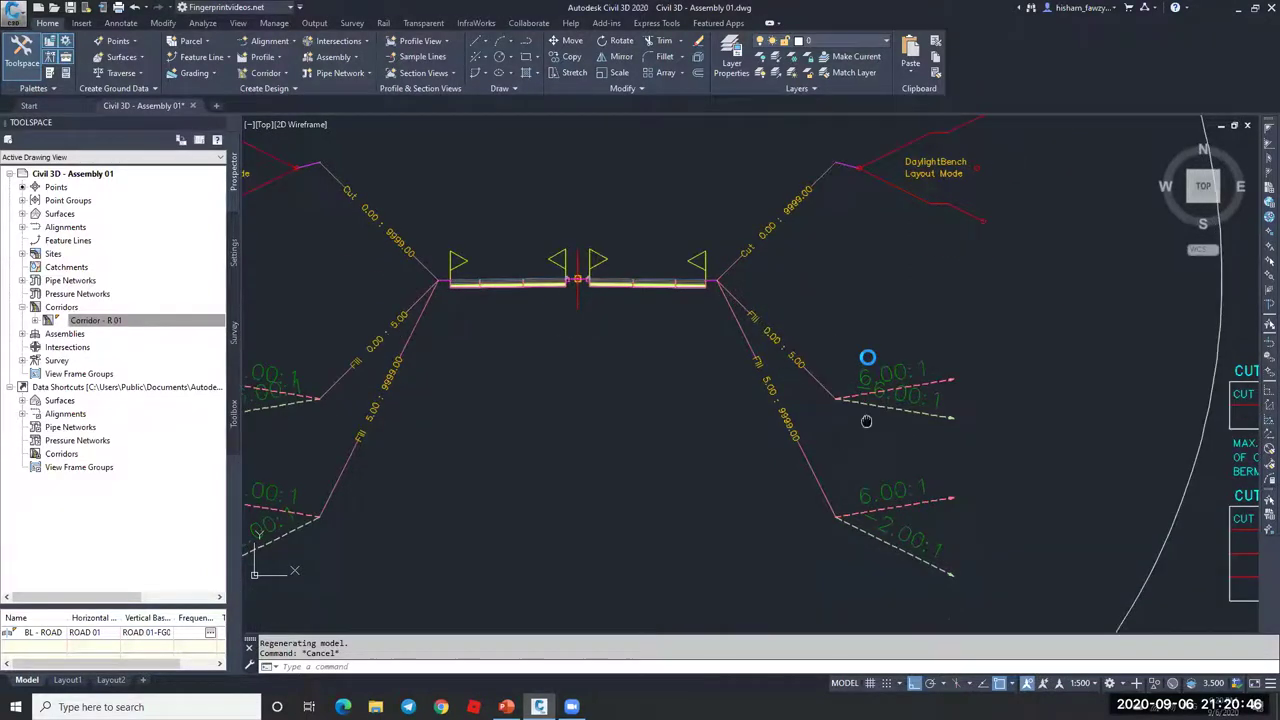
scroll(835, 395, "down", 3)
scroll(1091, 321, "down", 3)
scroll(1150, 435, "up", 5)
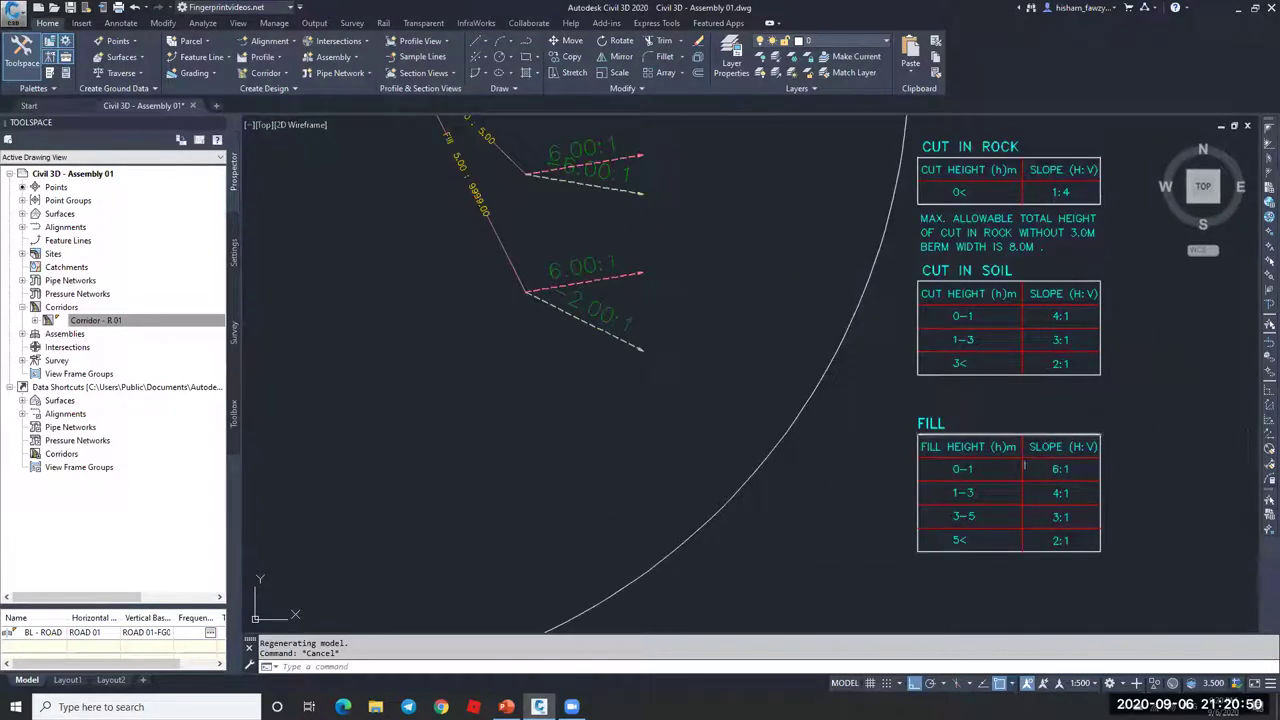
scroll(988, 342, "down", 4)
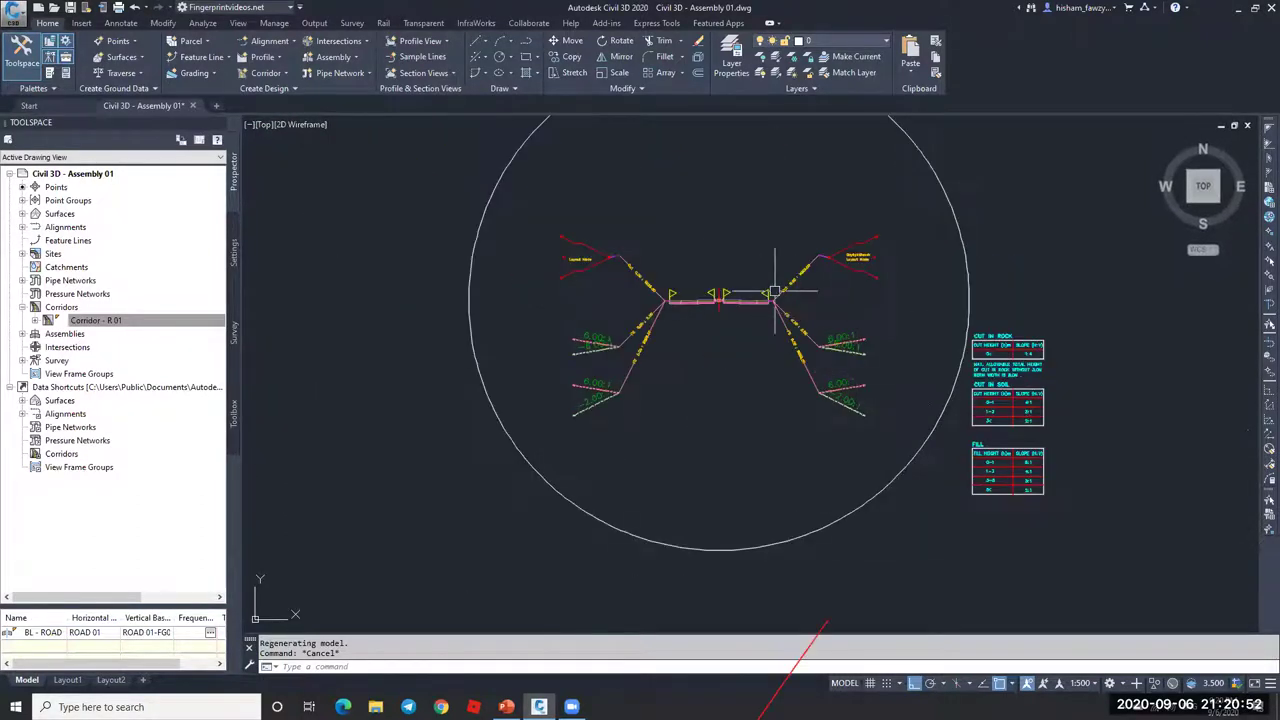
scroll(829, 285, "up", 3)
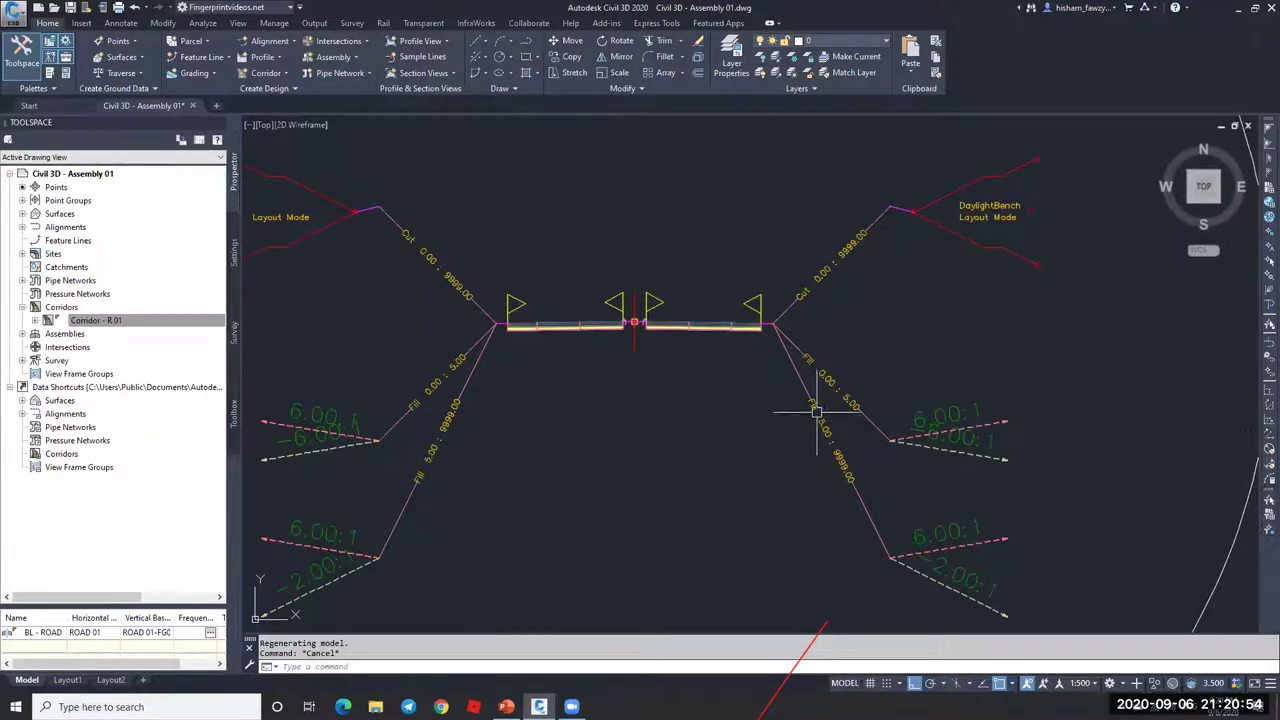
key("Escape")
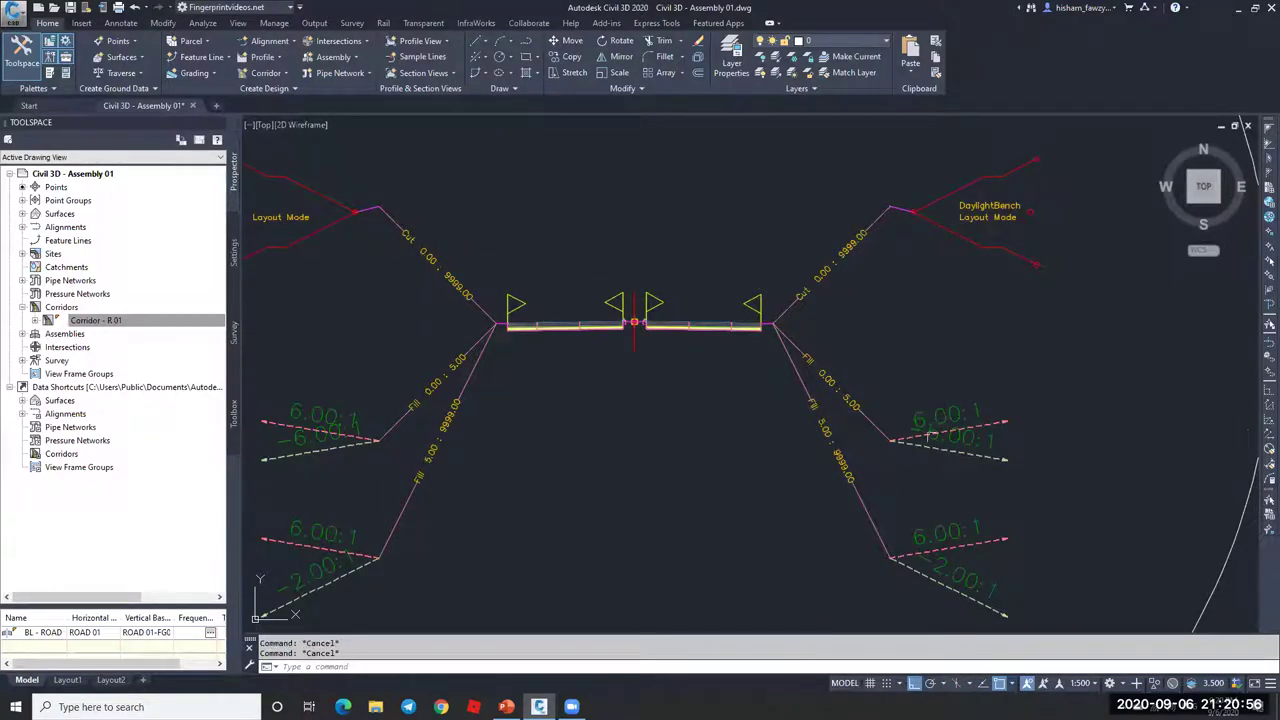
scroll(848, 335, "down", 3)
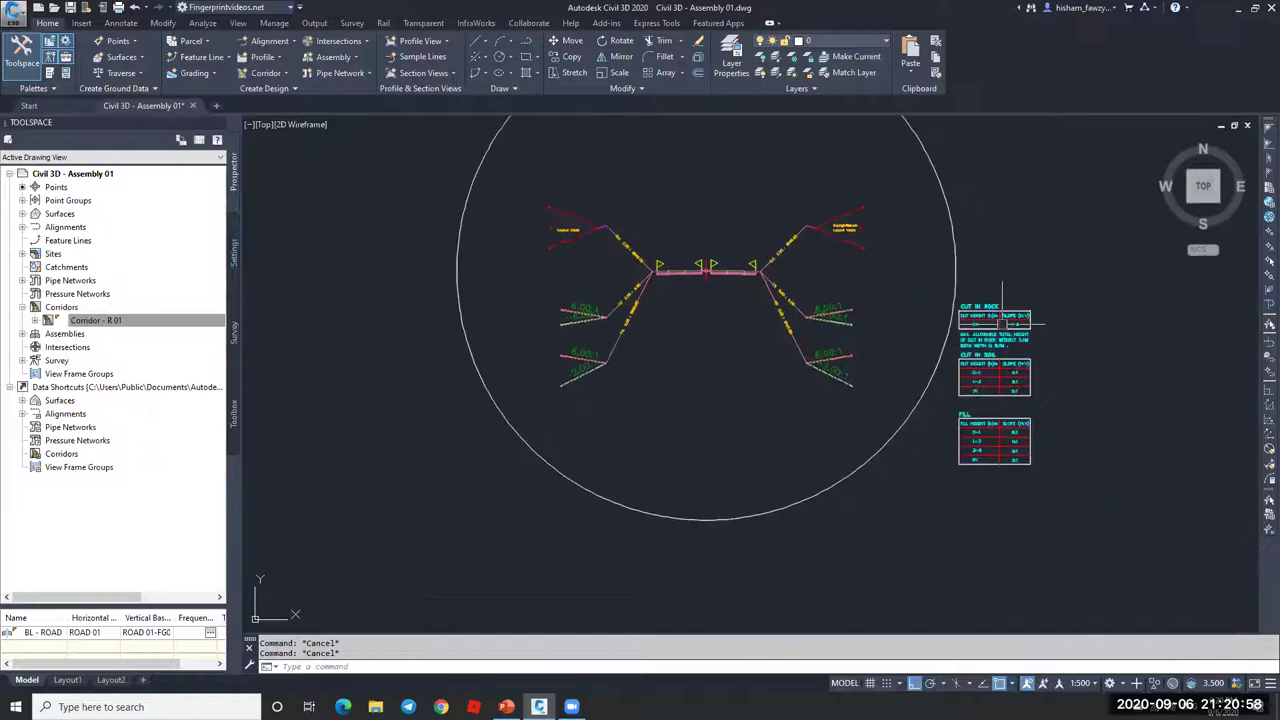
scroll(1053, 378, "up", 6)
scroll(886, 263, "down", 4)
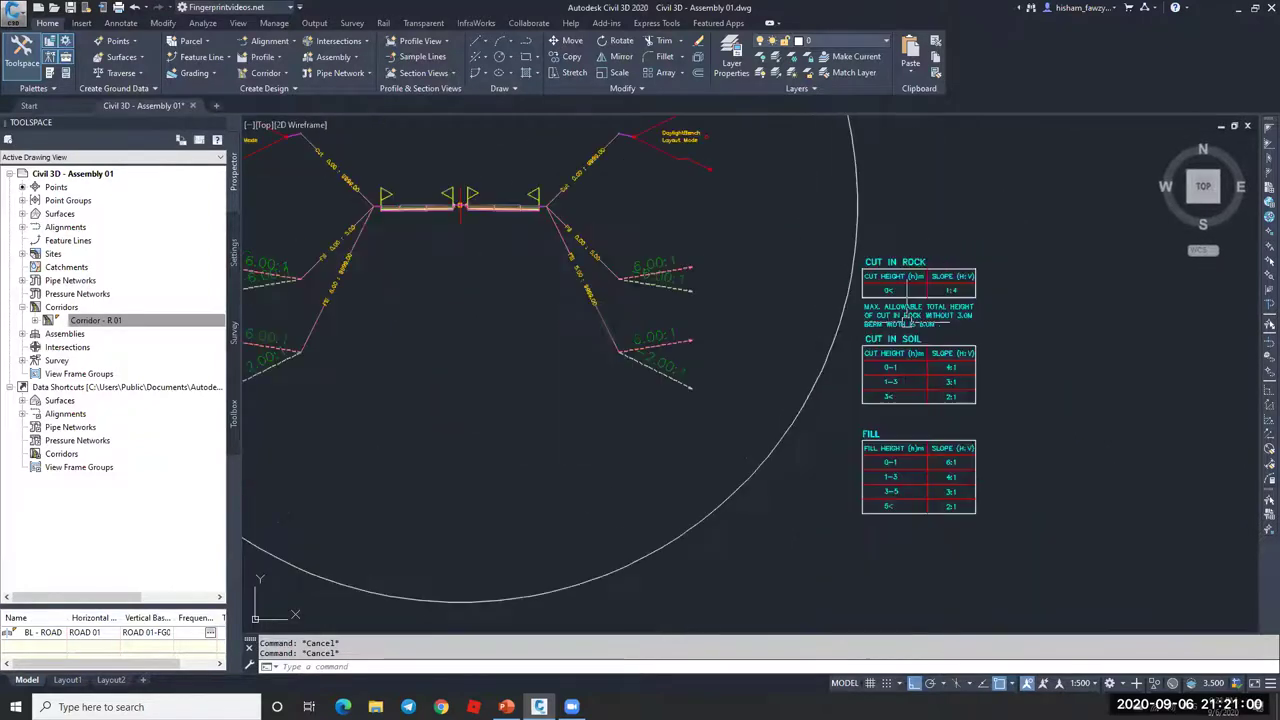
scroll(952, 322, "down", 1)
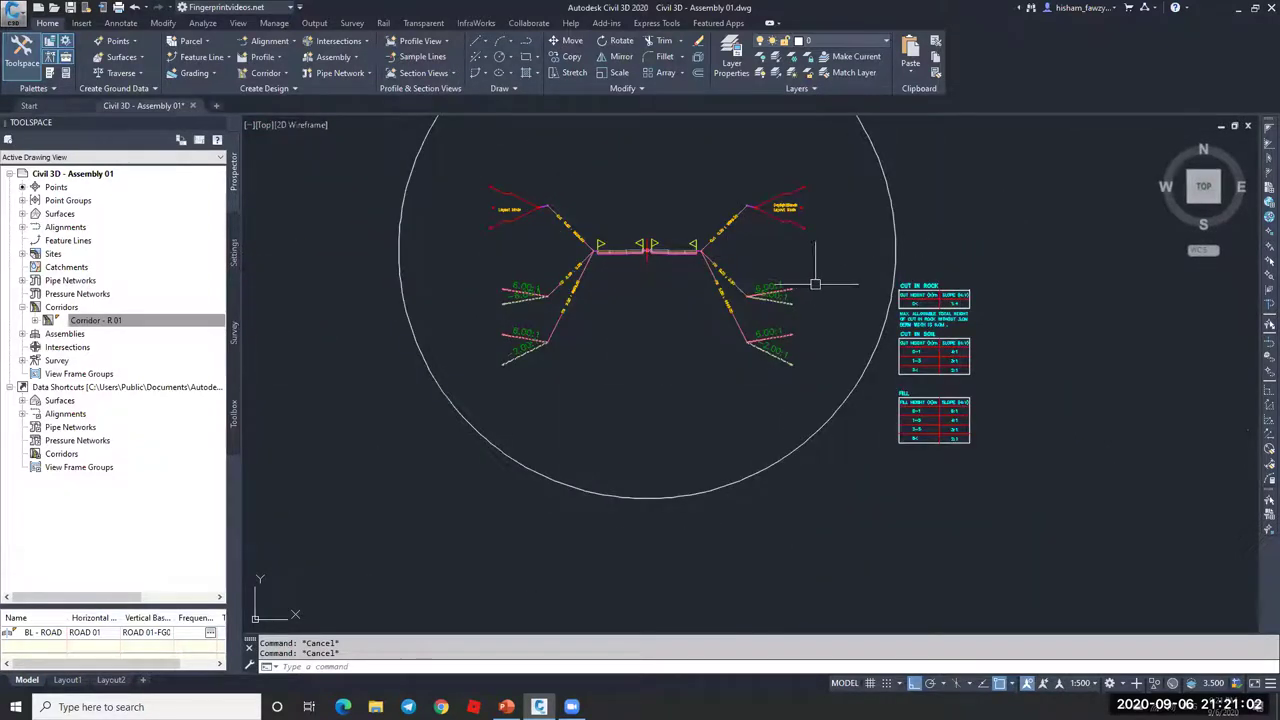
scroll(951, 355, "up", 2)
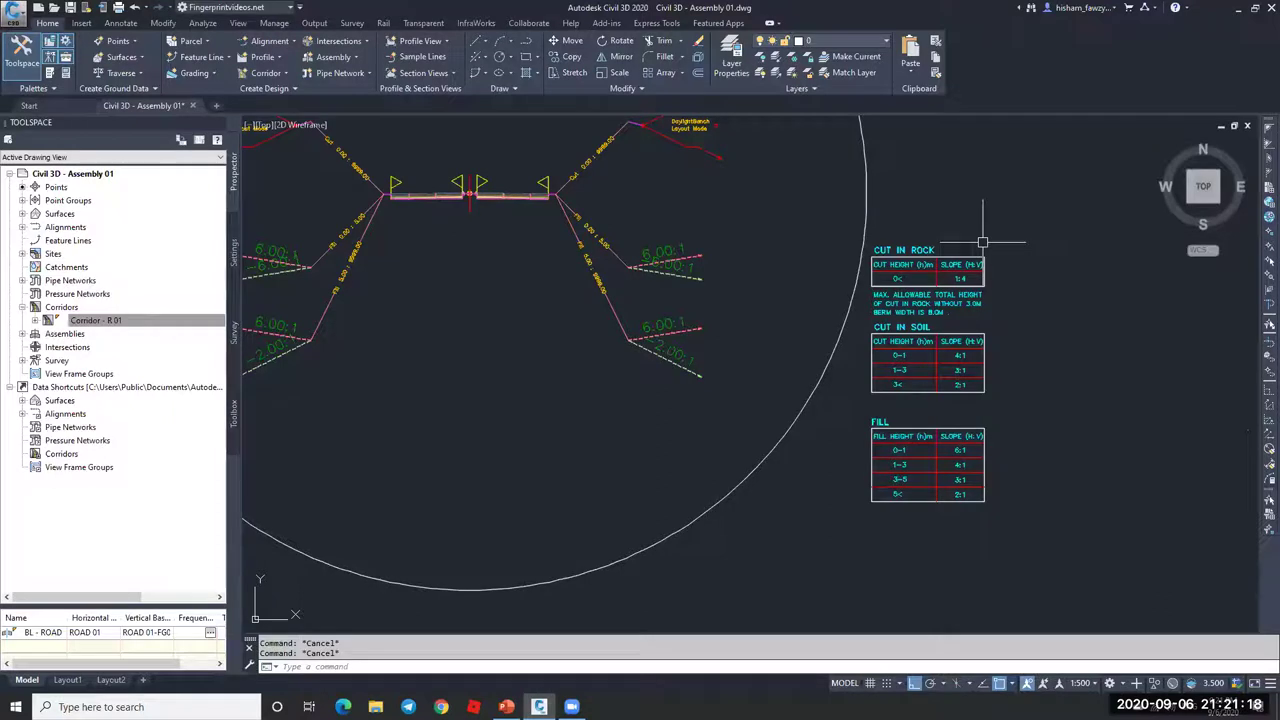
scroll(983, 242, "down", 8)
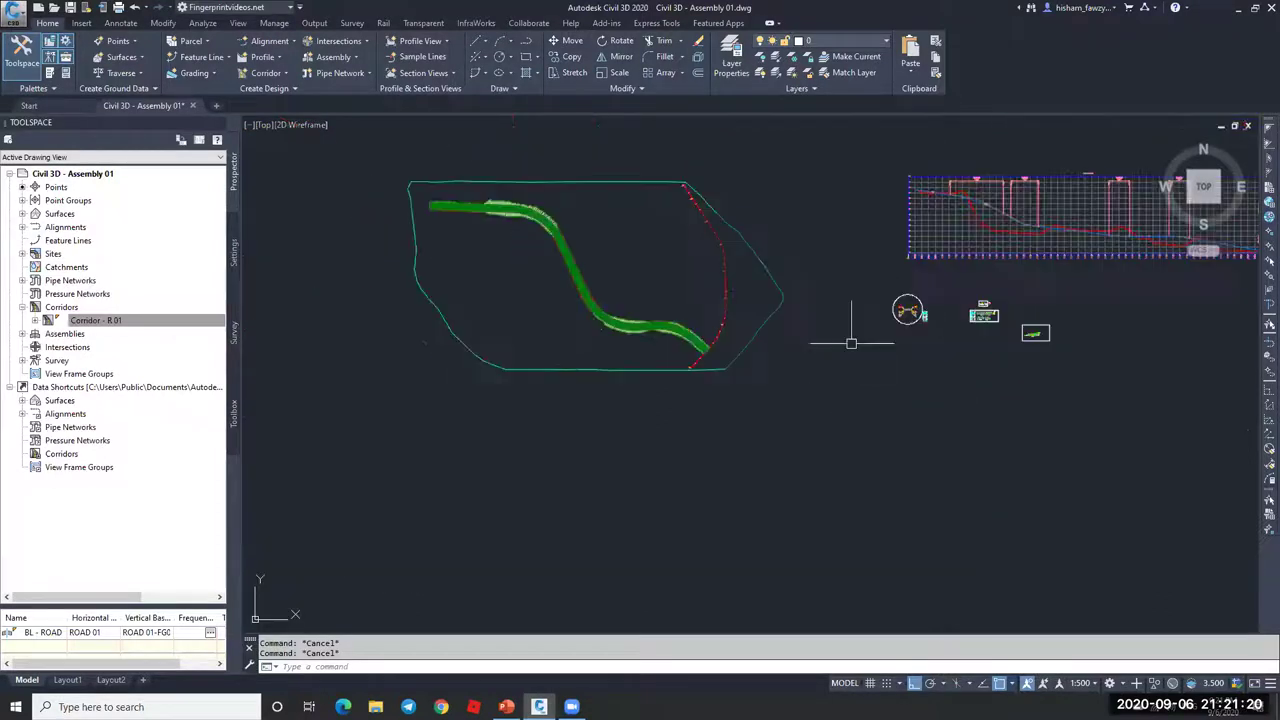
scroll(934, 323, "up", 6)
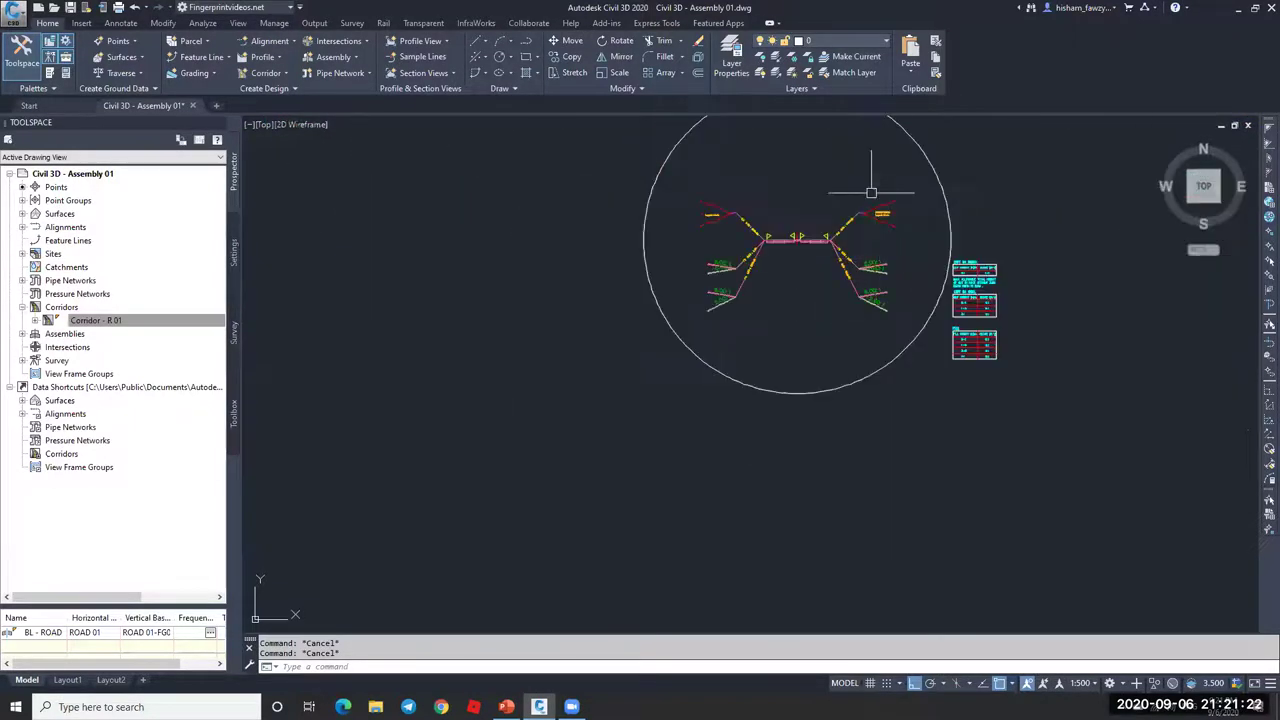
scroll(800, 248, "up", 4)
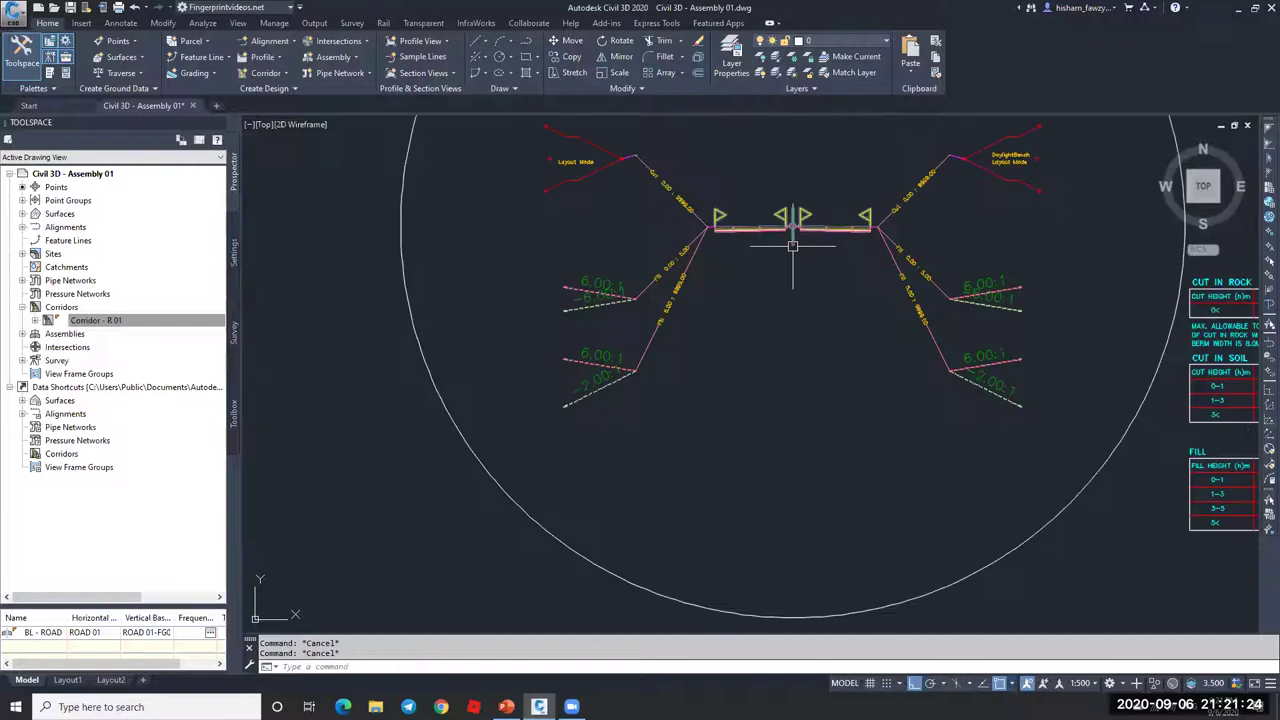
Step: Copy the assembly with CO to a position directly below the original
left_click(792, 246)
scroll(796, 266, "down", 5)
type("co")
key("Return")
left_click(782, 206)
left_click(782, 414)
scroll(792, 414, "up", 3)
key("Escape")
Step: Erase the bottom row of the FILL table
scroll(794, 413, "down", 2)
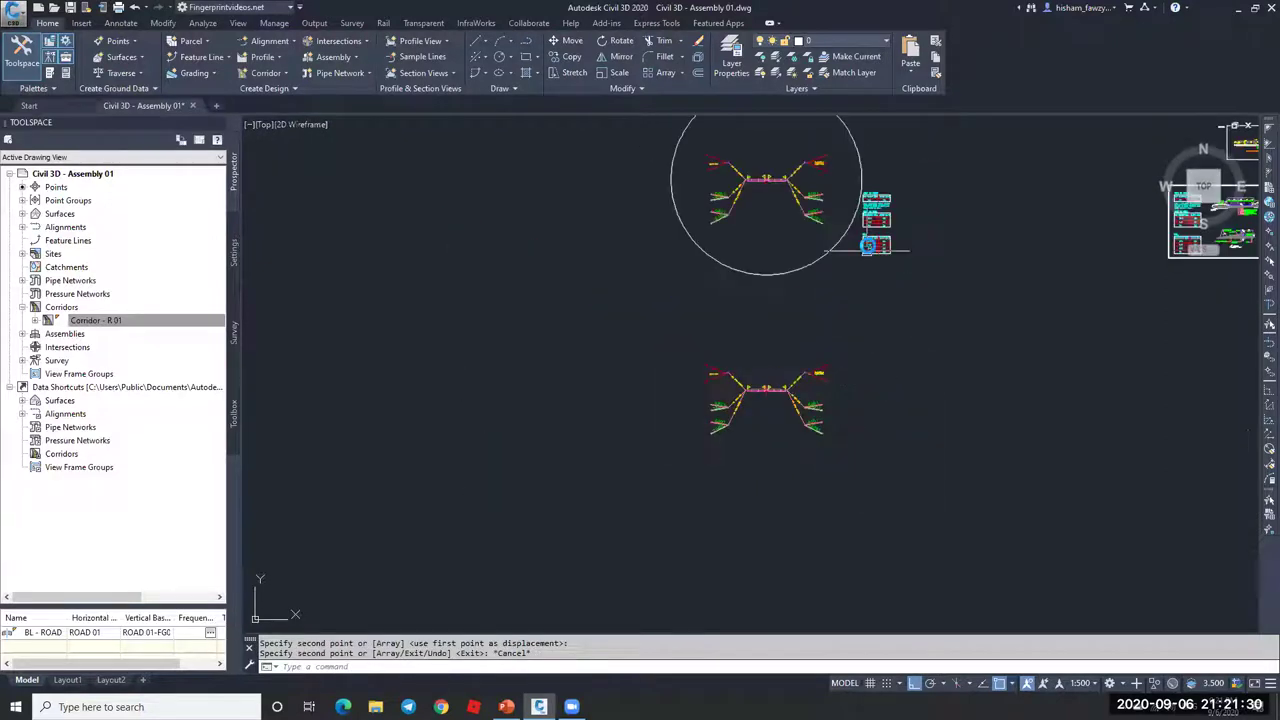
scroll(862, 230, "up", 7)
left_click(812, 268)
left_click(1094, 328)
type("e")
key("Return")
Step: On the copy, delete the right bench daylight and attach the lower right daylight to the lane edge
scroll(966, 286, "down", 4)
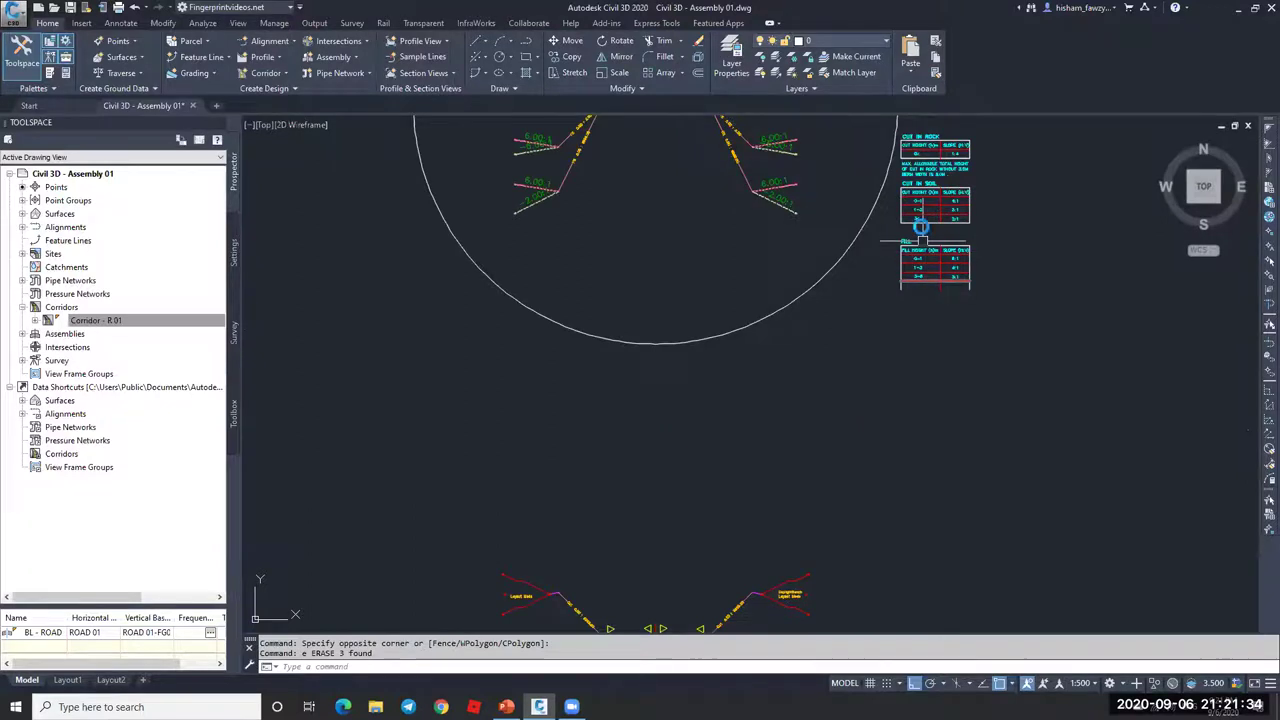
scroll(935, 250, "down", 3)
scroll(946, 325, "up", 5)
left_click(990, 172)
left_click(870, 268)
key("Delete")
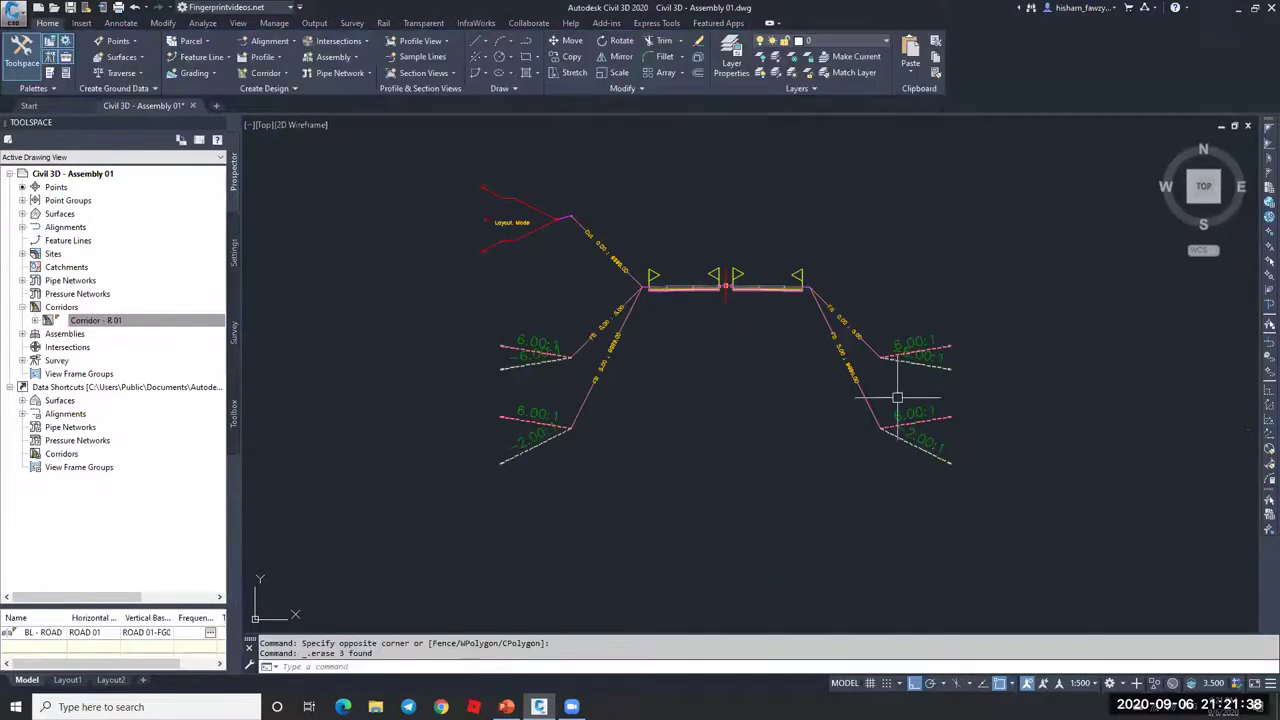
mouse_move(903, 409)
left_mouse_down()
mouse_move(864, 302)
mouse_move(871, 337)
left_mouse_up()
key("Escape")
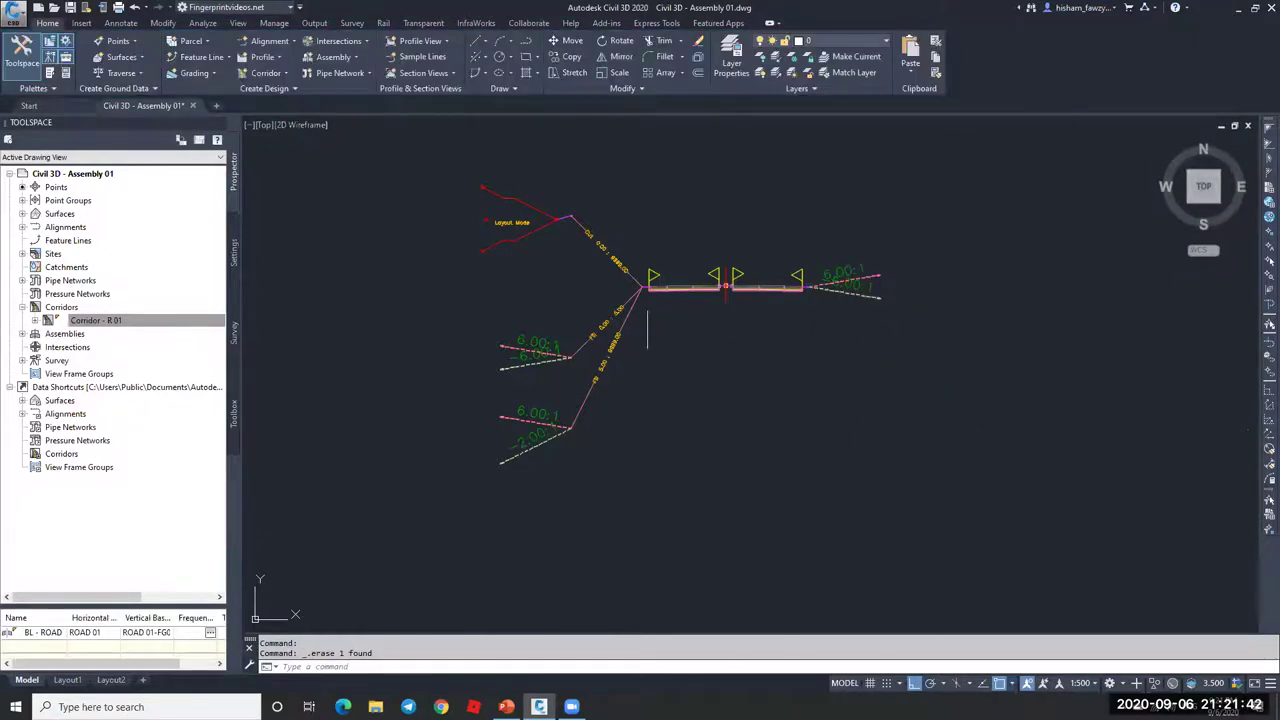
Step: Erase the left-side daylight subassemblies from the copy, then select the right daylight
left_click(610, 200)
left_click(527, 290)
key("Delete")
left_click(584, 308)
left_click(500, 395)
key("ctrl+1")
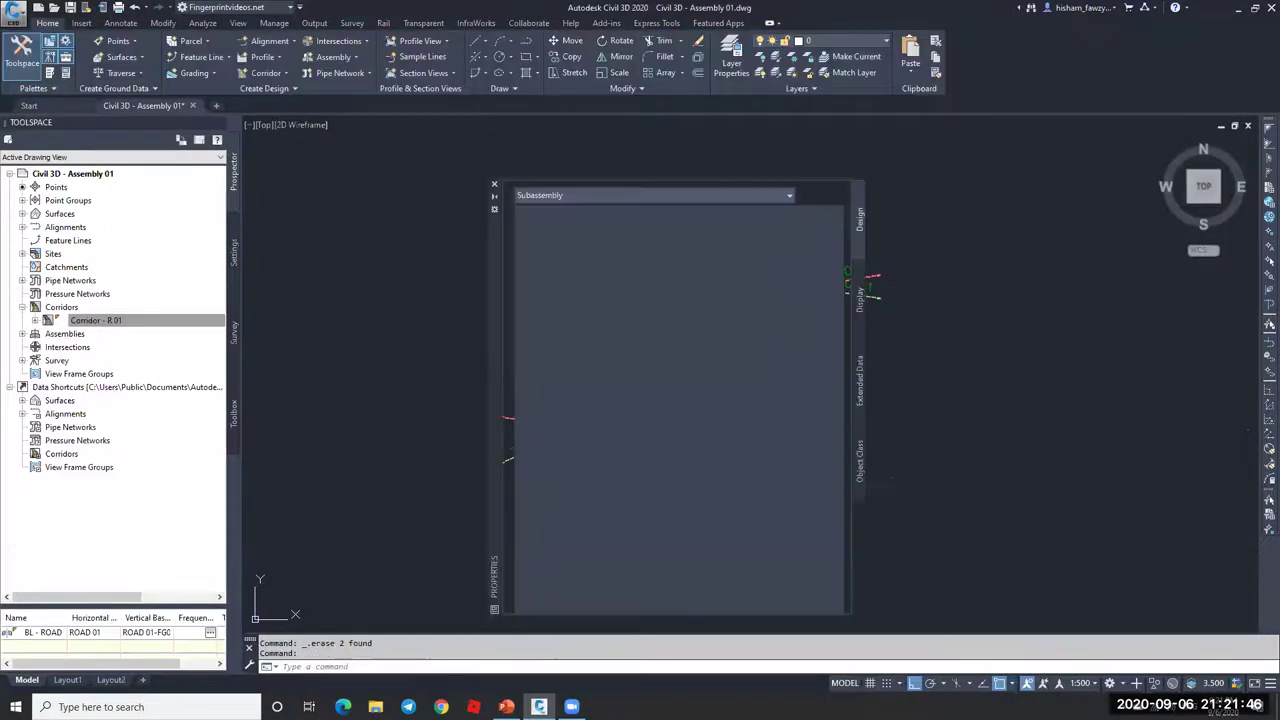
key("Delete")
key("ctrl+1")
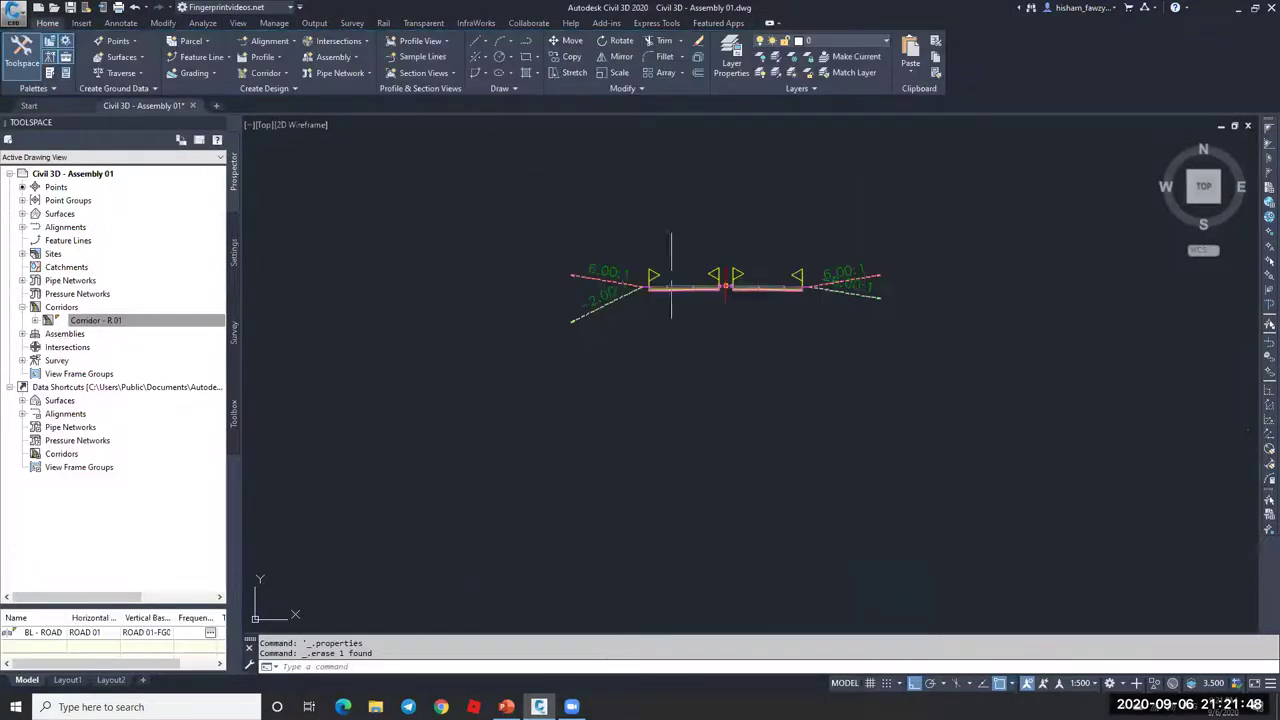
key("Escape")
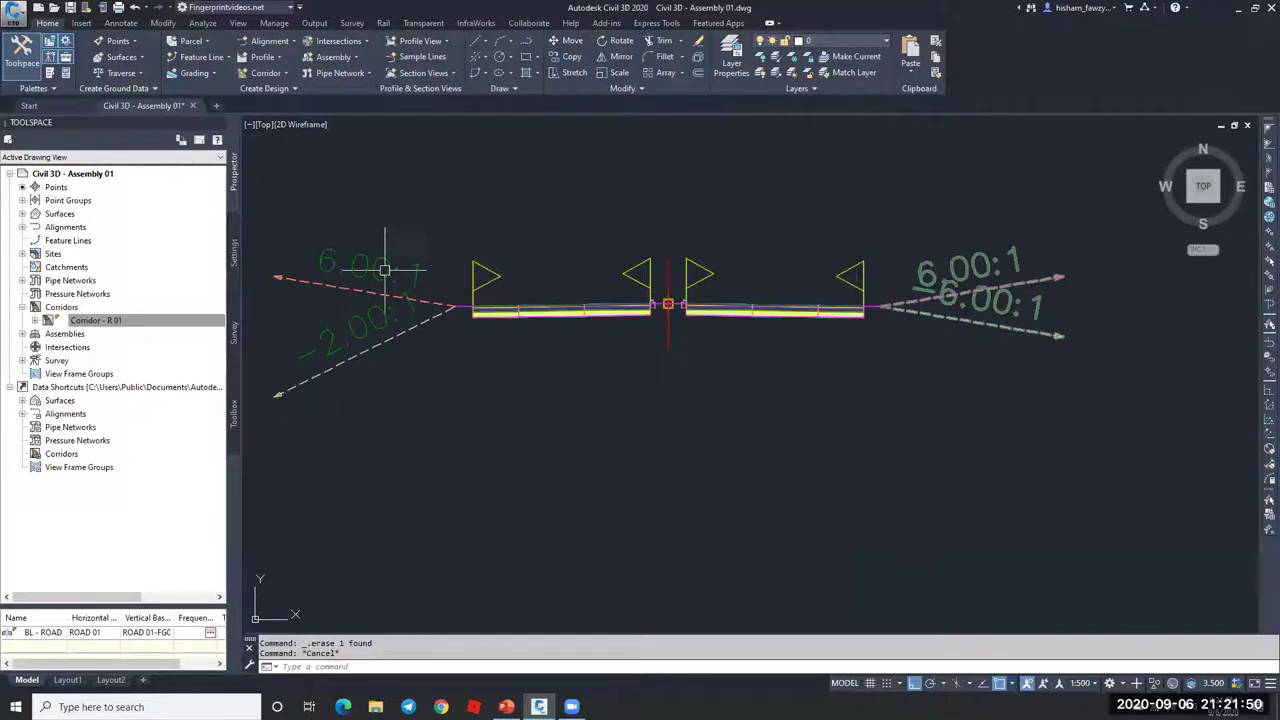
scroll(813, 338, "down", 5)
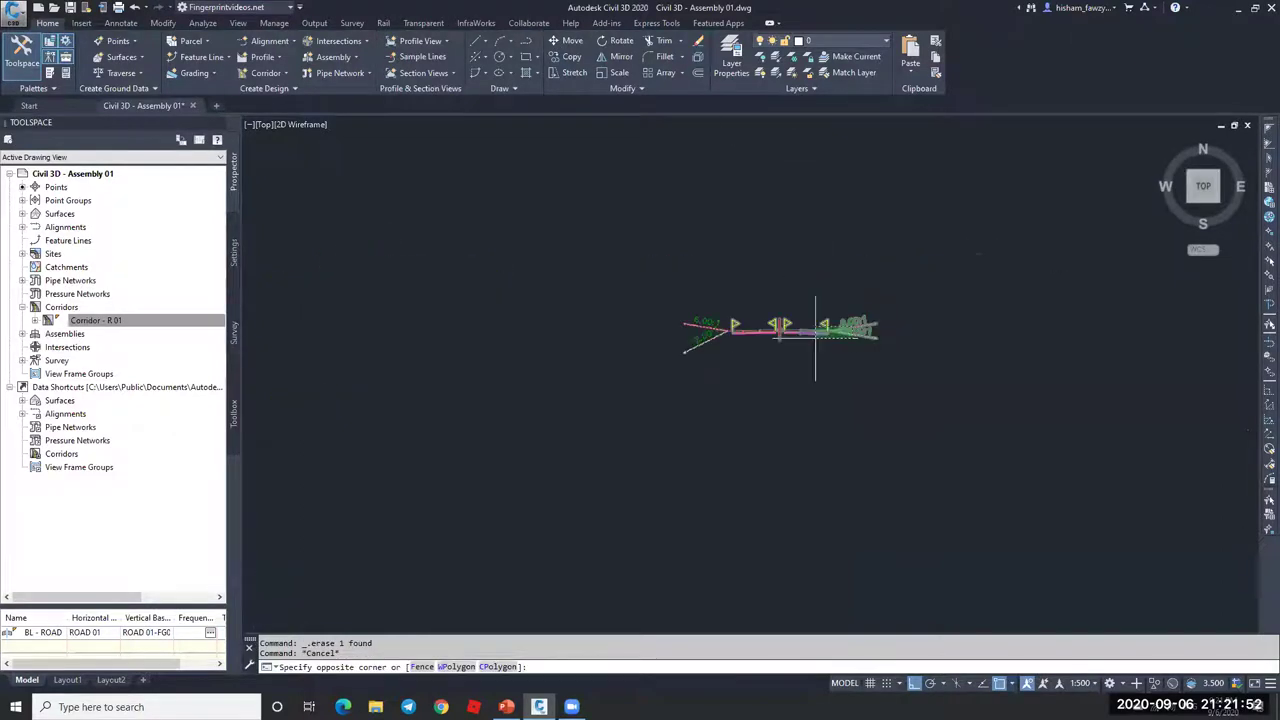
left_click(843, 329)
scroll(845, 329, "up", 10)
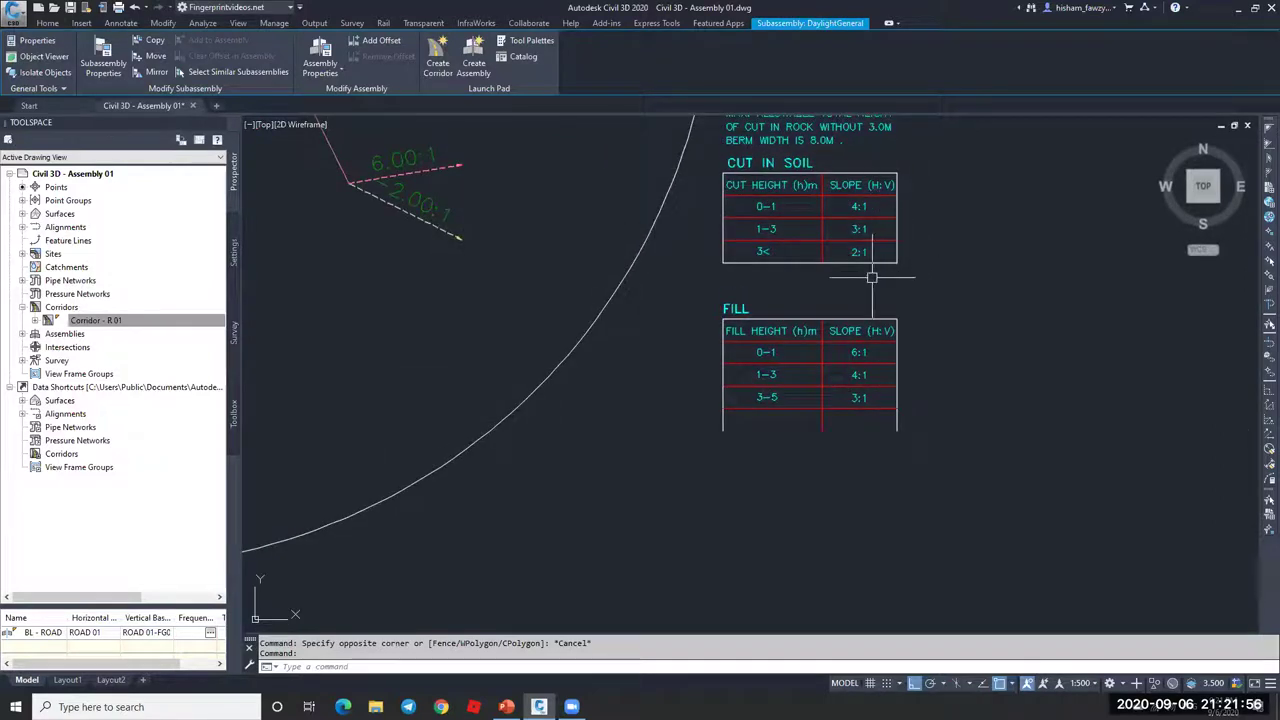
Step: In the right DaylightGeneral's properties, set Flat Cut Slope 4 and Flat Cut Max Height 1.000m
double_click(872, 277)
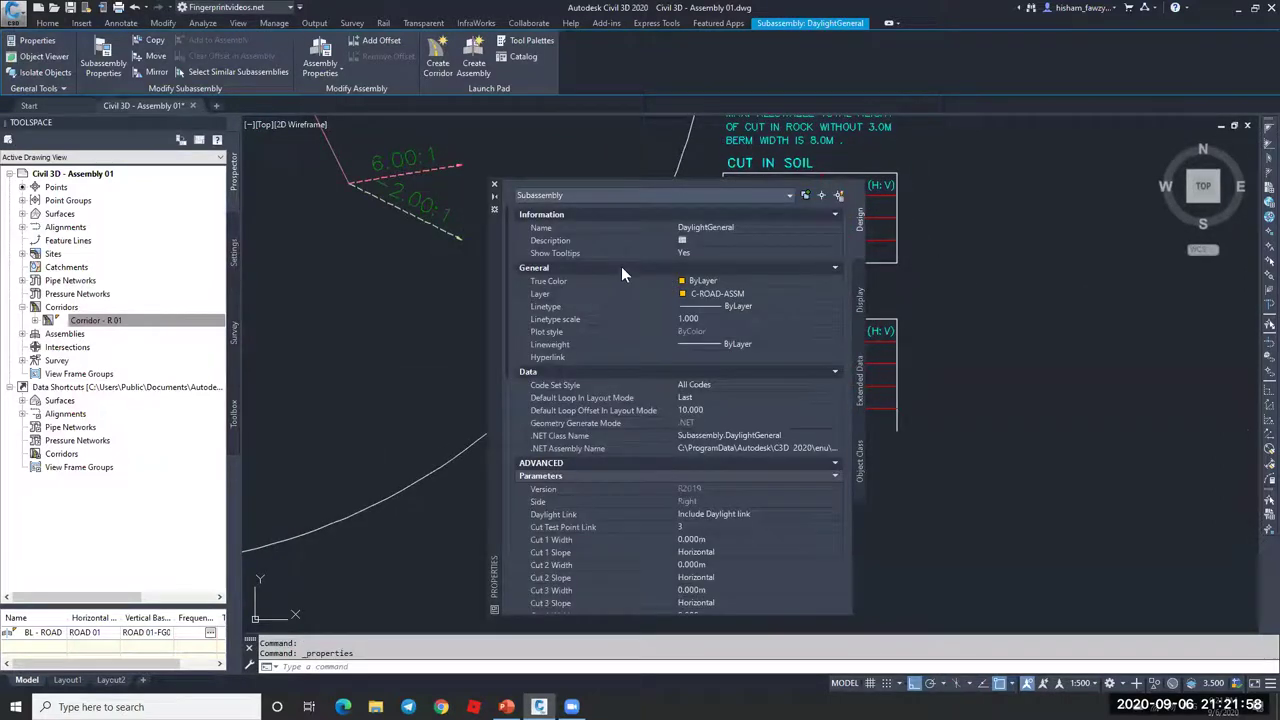
left_click_drag(500, 249, 316, 201)
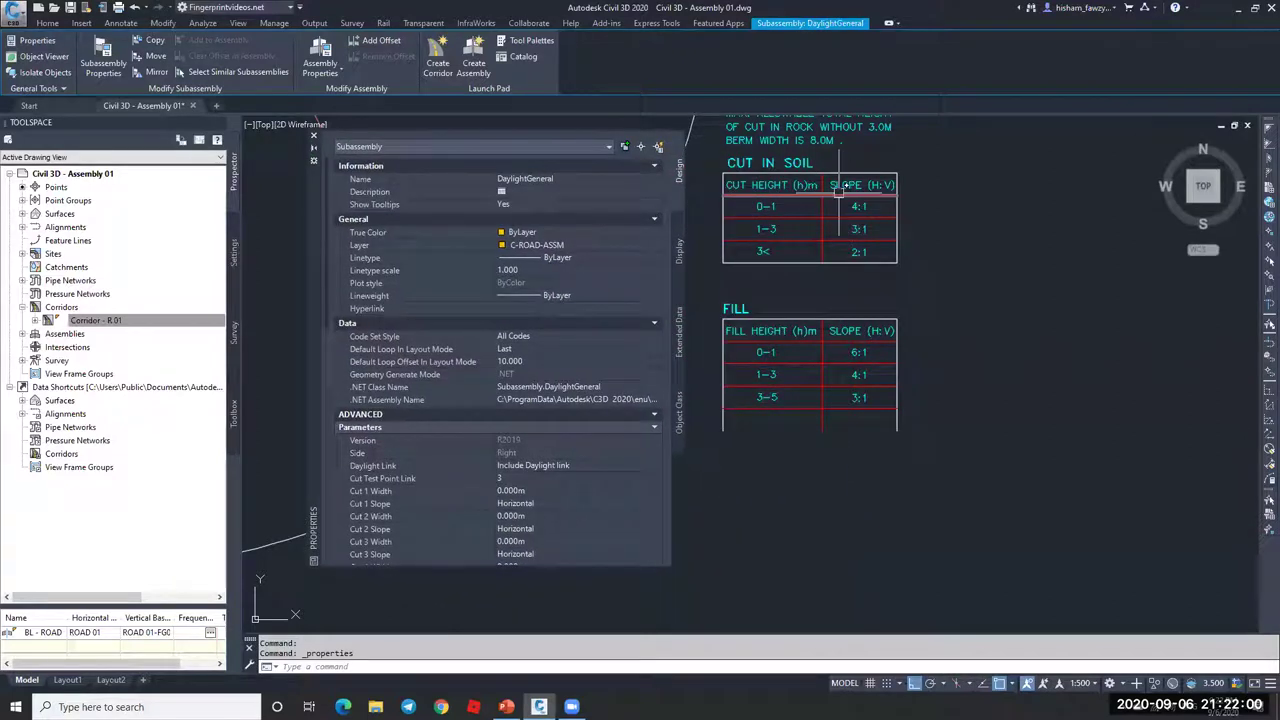
scroll(580, 400, "down", 6)
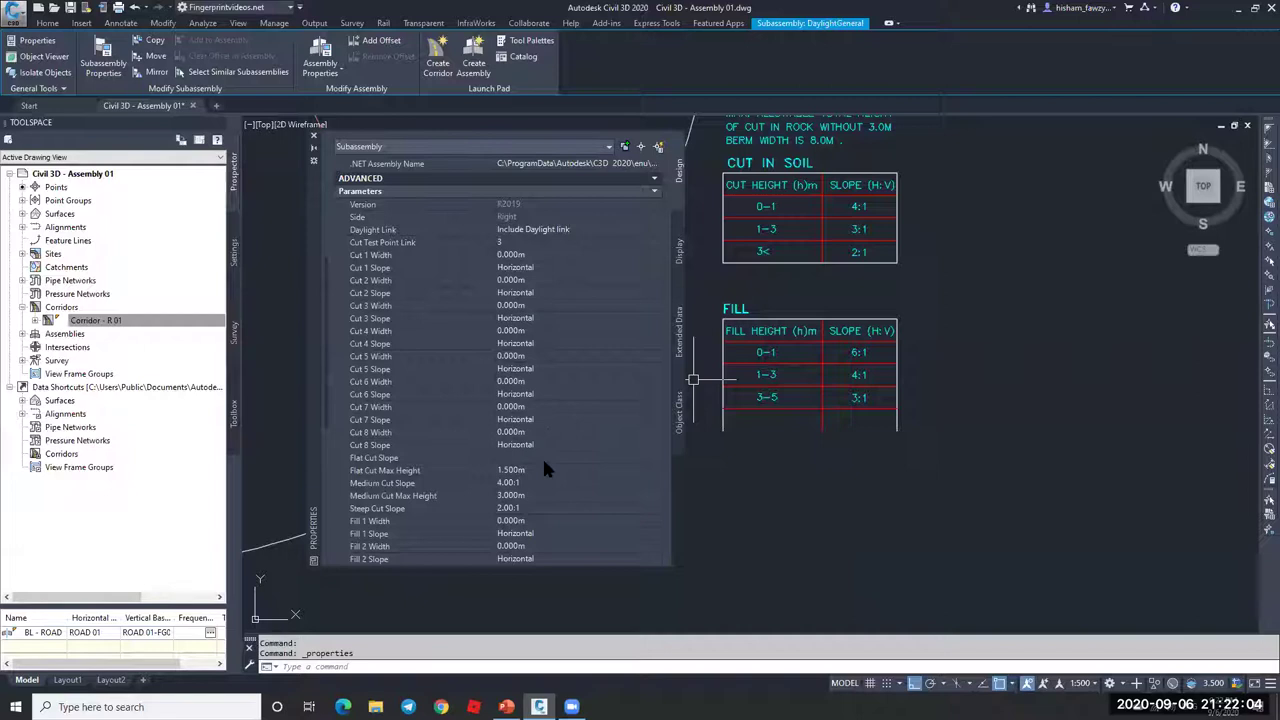
left_click(545, 458)
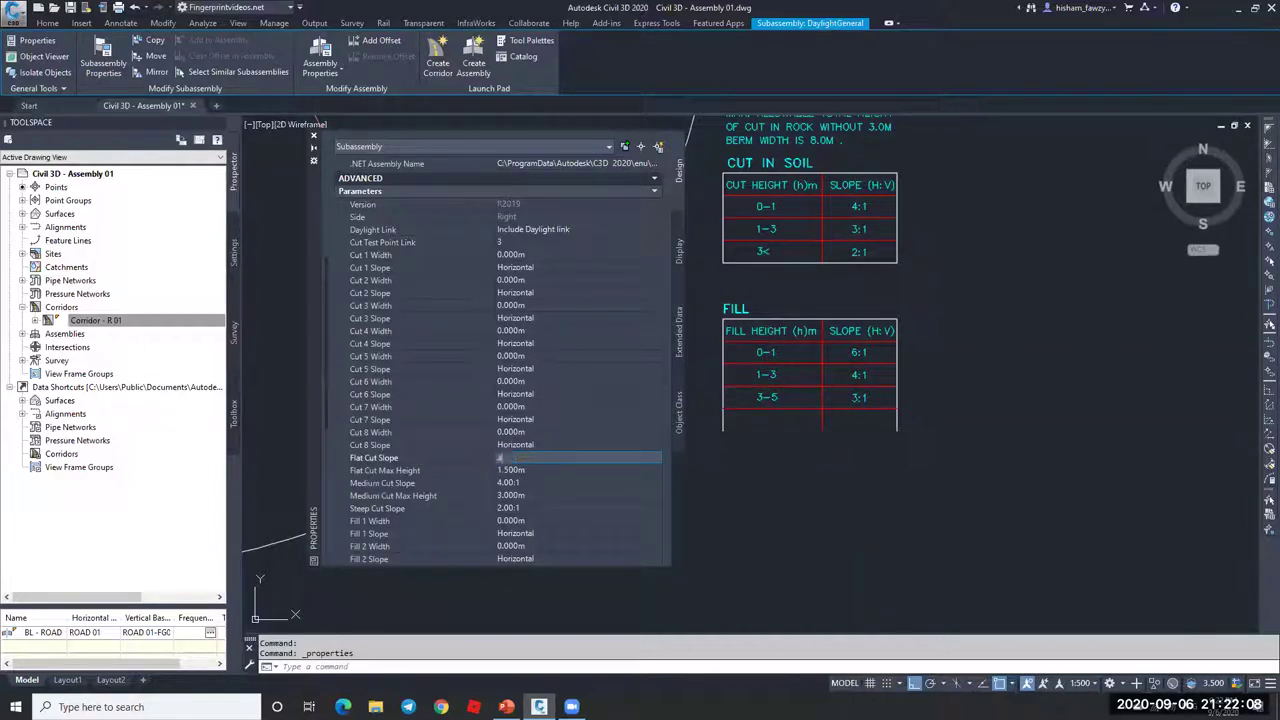
type("4")
left_click(509, 471)
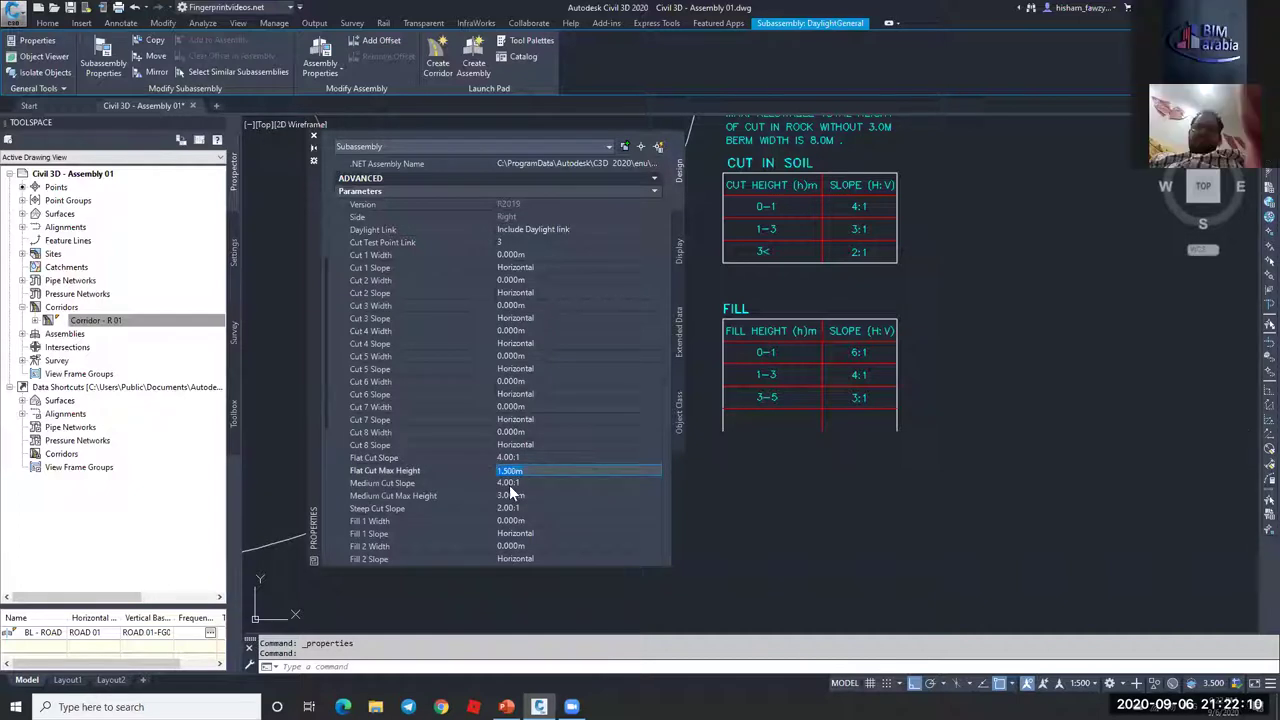
type("1")
Step: Set Medium Cut Slope 3.00:1, Medium Cut Max Height 3.000m and Steep Cut Slope 2.00:1
left_click(509, 483)
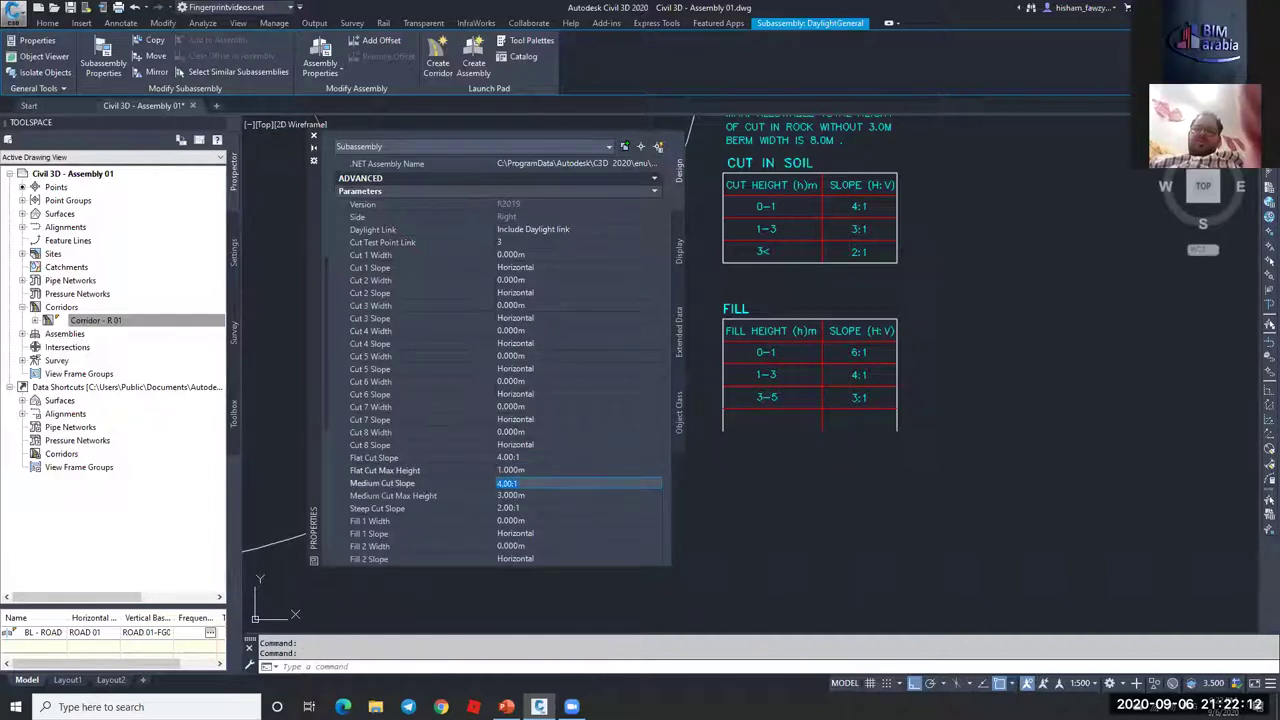
type("3")
left_click(509, 496)
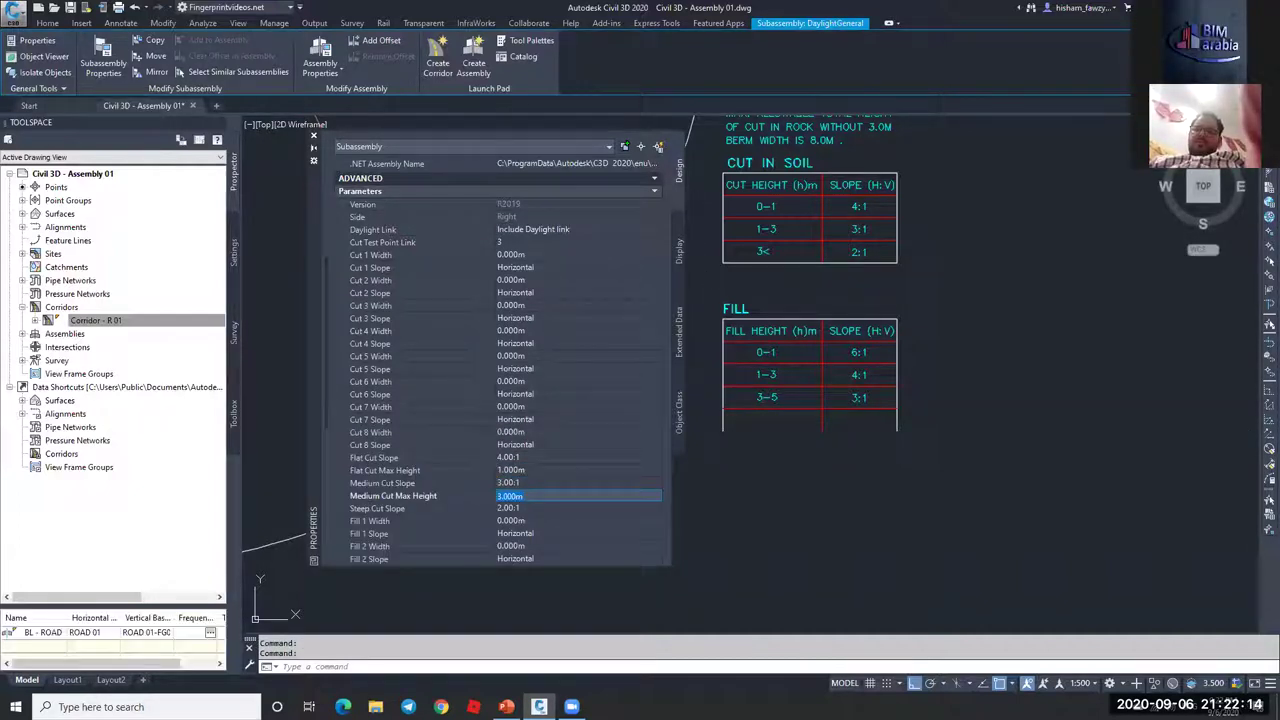
left_click(548, 508)
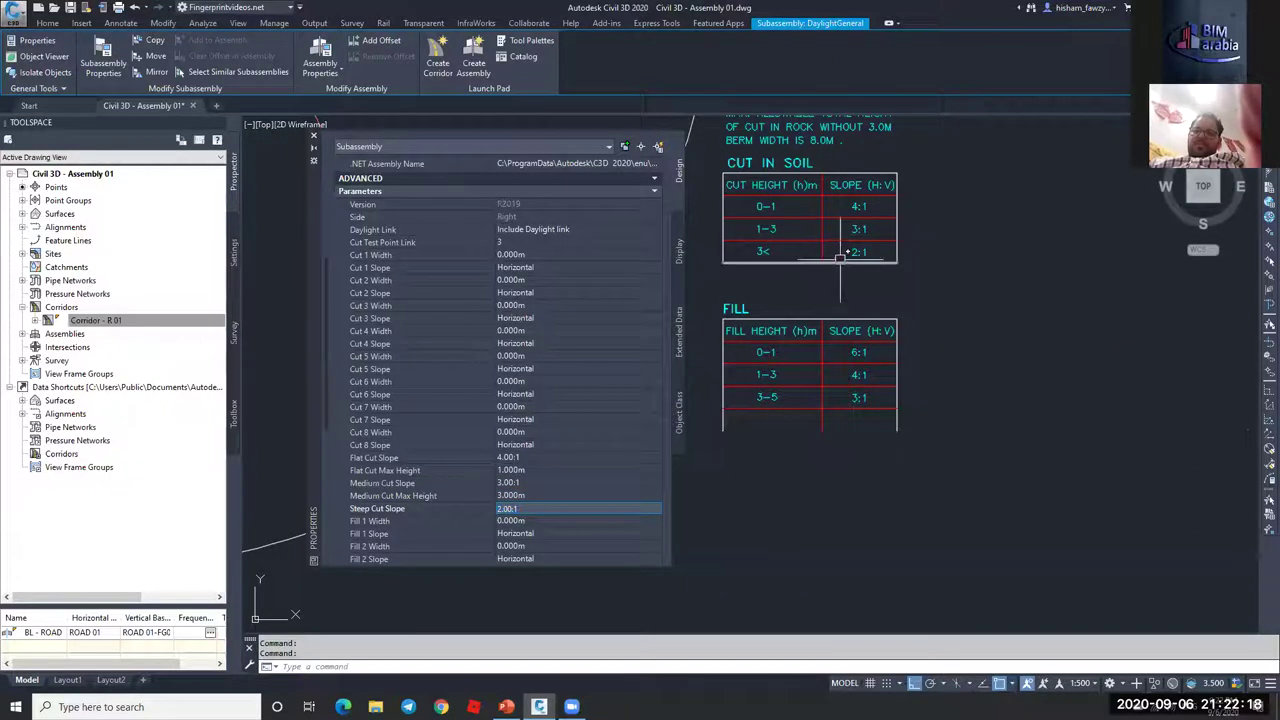
scroll(990, 338, "down", 3)
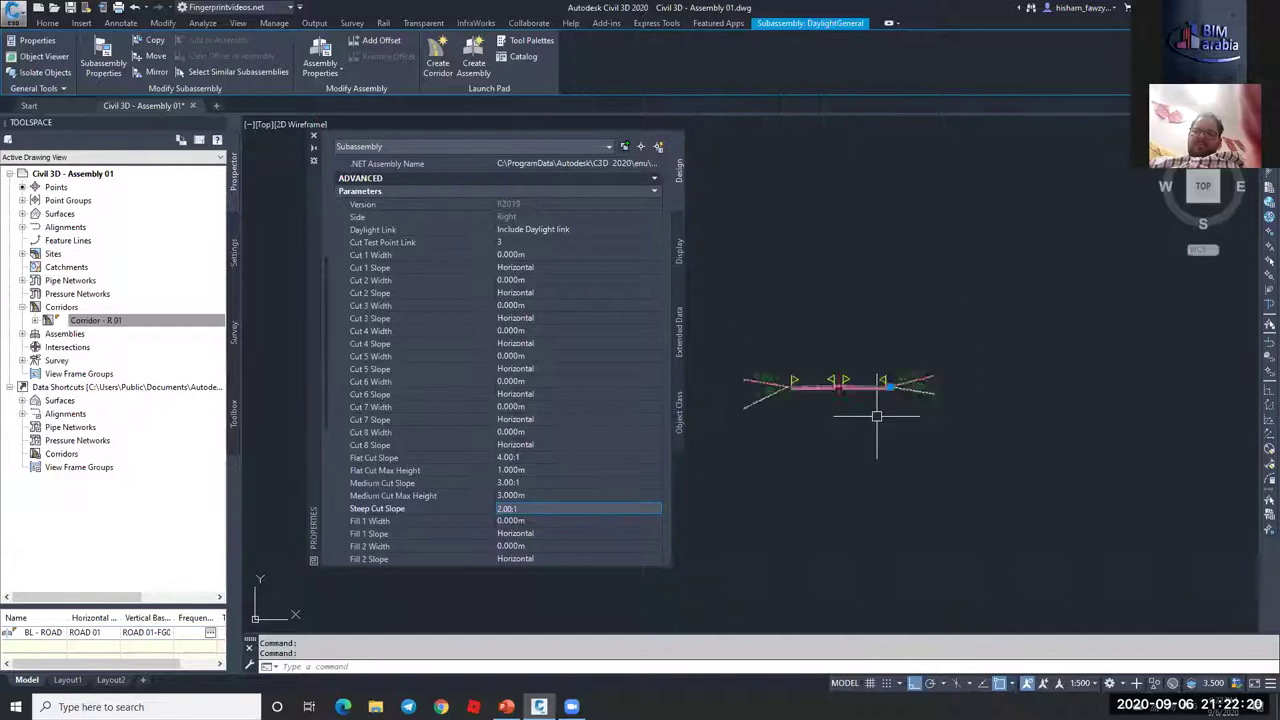
scroll(900, 390, "down", 4)
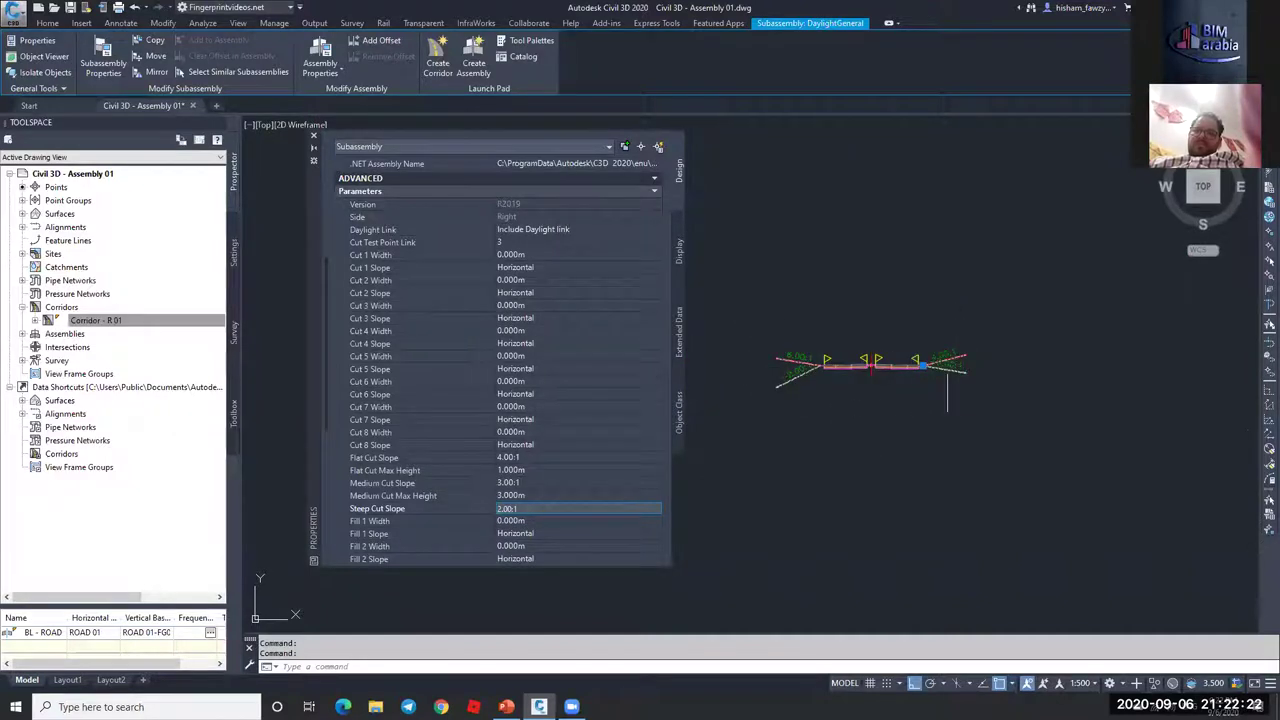
scroll(937, 297, "up", 7)
scroll(557, 450, "down", 4)
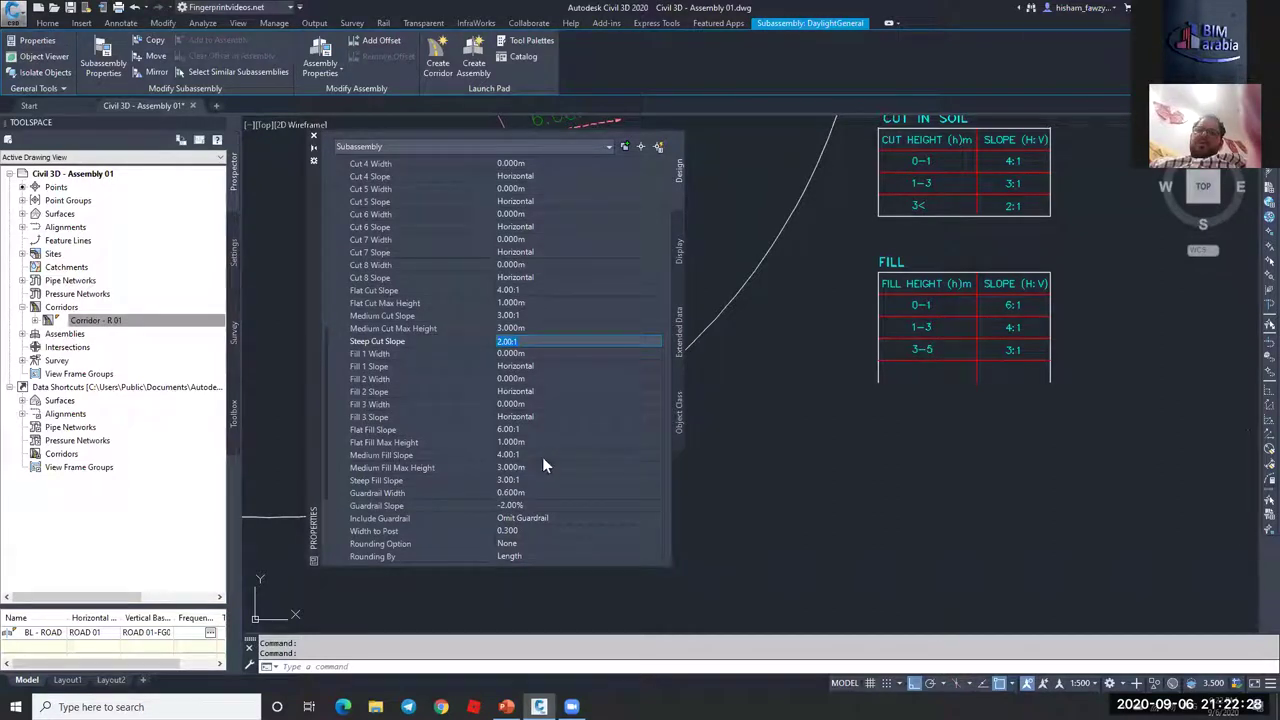
Step: Close the properties palette and erase the remaining left daylight subassembly
left_click(313, 135)
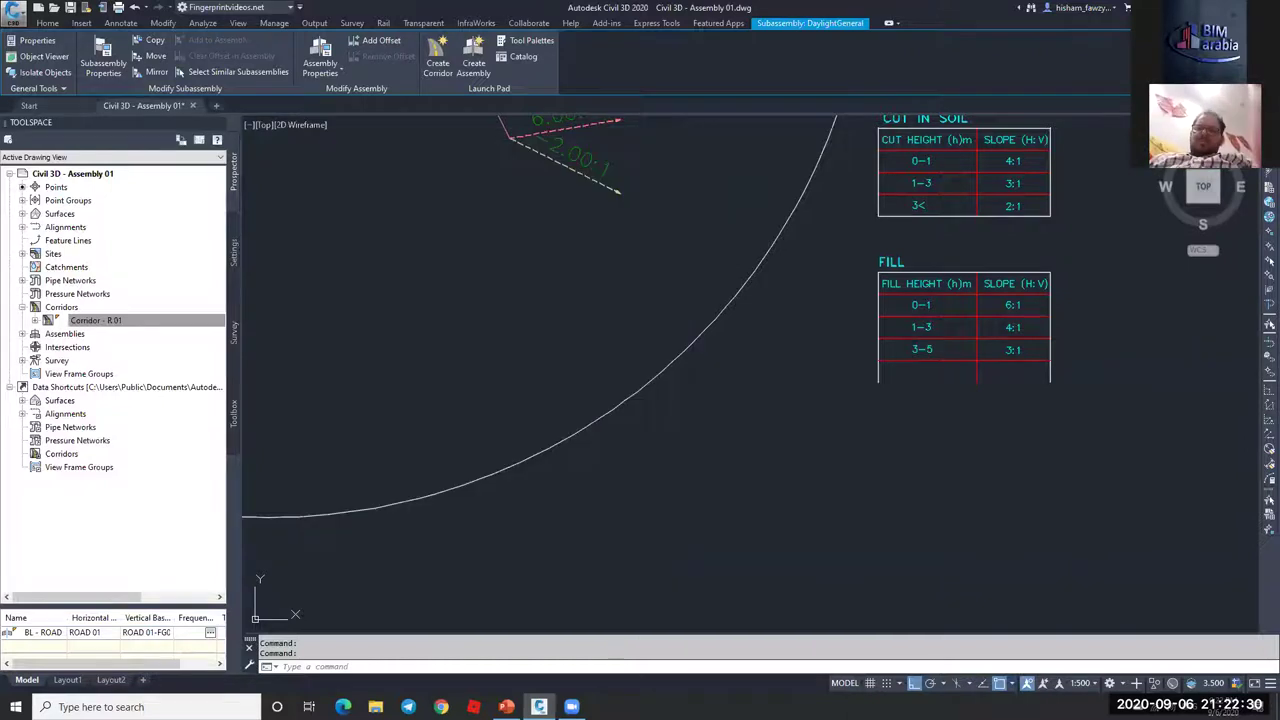
scroll(757, 434, "down", 10)
scroll(766, 457, "up", 4)
key("Escape")
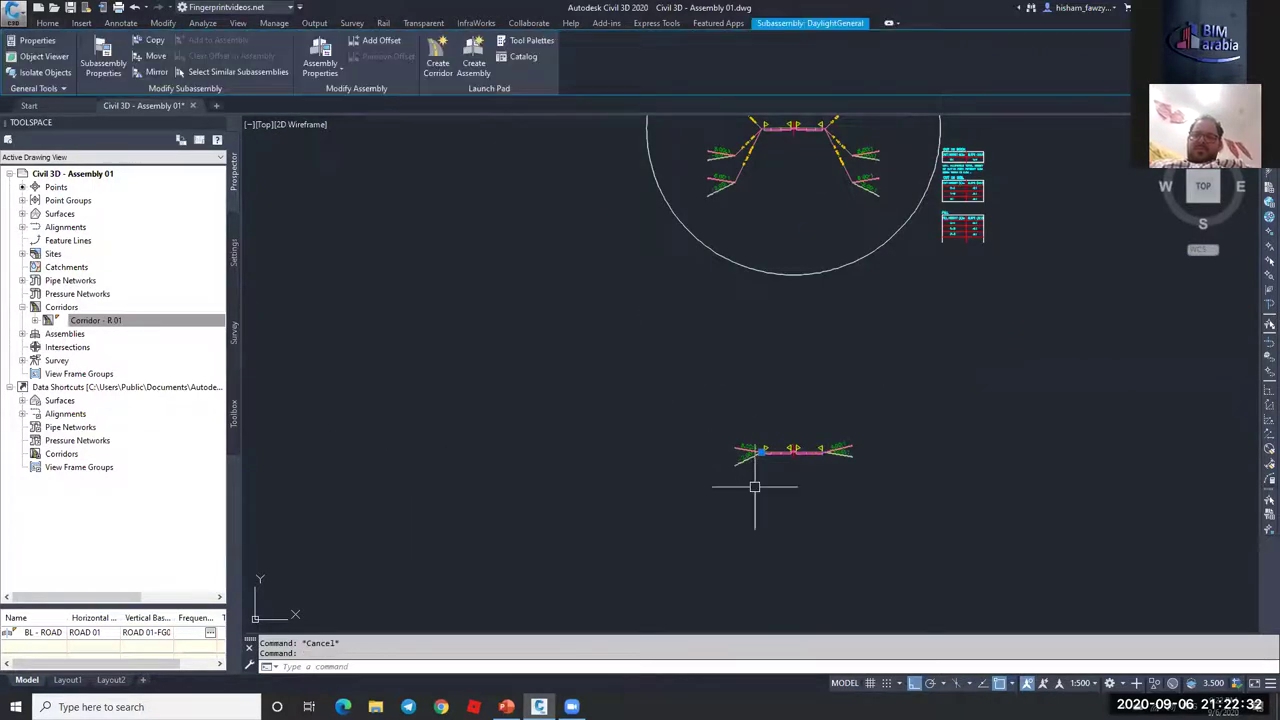
key("Delete")
scroll(834, 446, "up", 3)
Step: Mirror the edited right daylight to the left side about the assembly marker
left_click(840, 447)
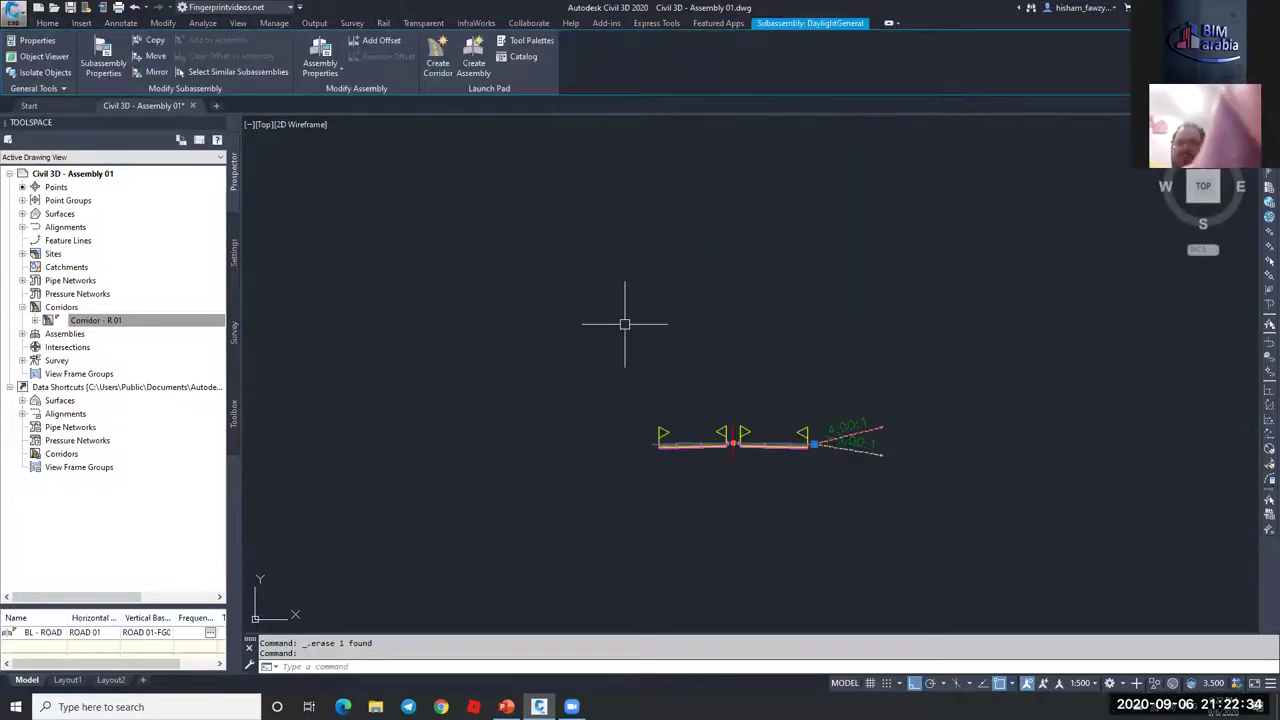
left_click(156, 72)
scroll(656, 436, "up", 8)
scroll(656, 436, "up", 3)
left_click(623, 389)
scroll(1218, 352, "down", 4)
scroll(1218, 352, "down", 5)
Step: Rename the copied assembly to 'Type 01 - Soil'
double_click(940, 362)
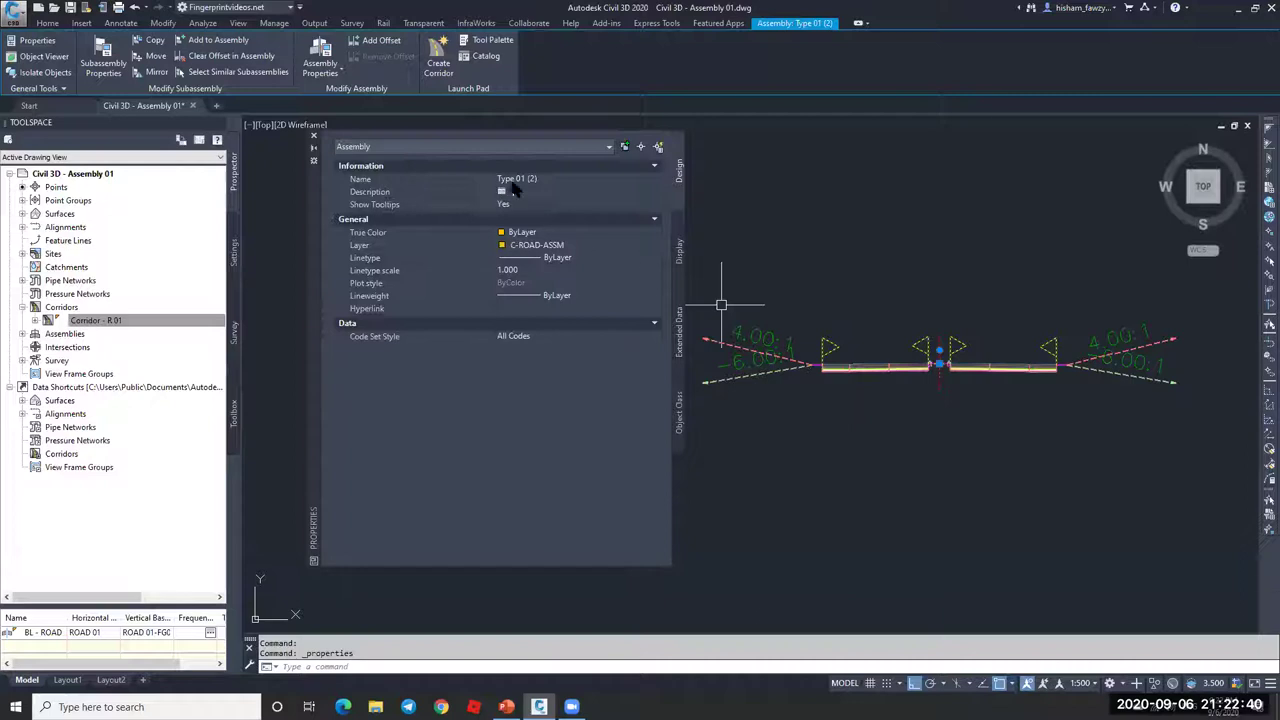
left_click(540, 179)
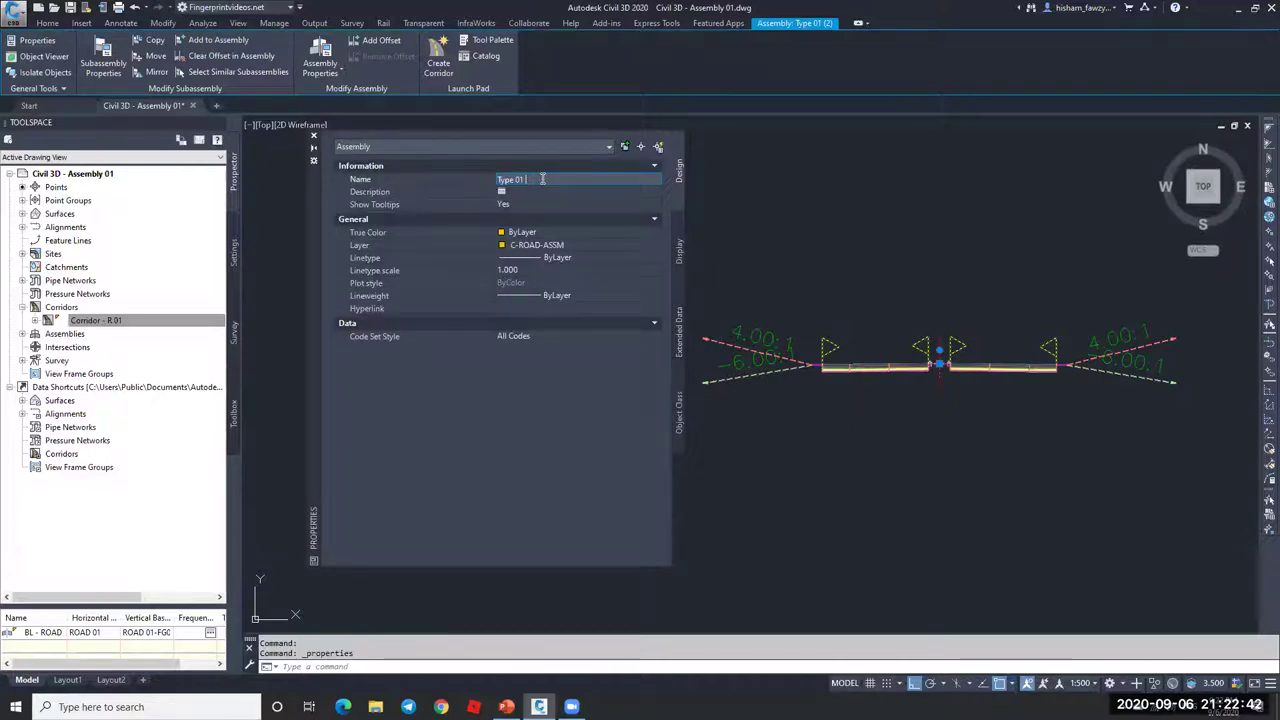
type("- ")
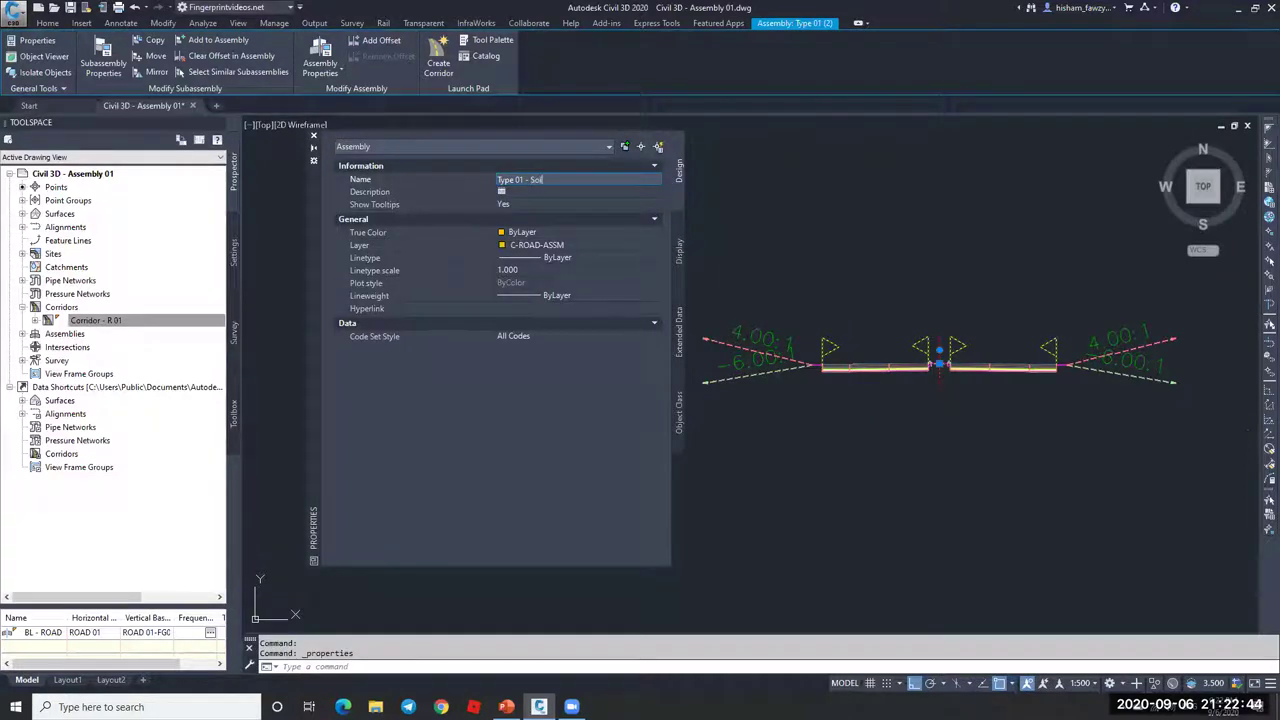
type("Soil")
key("Return")
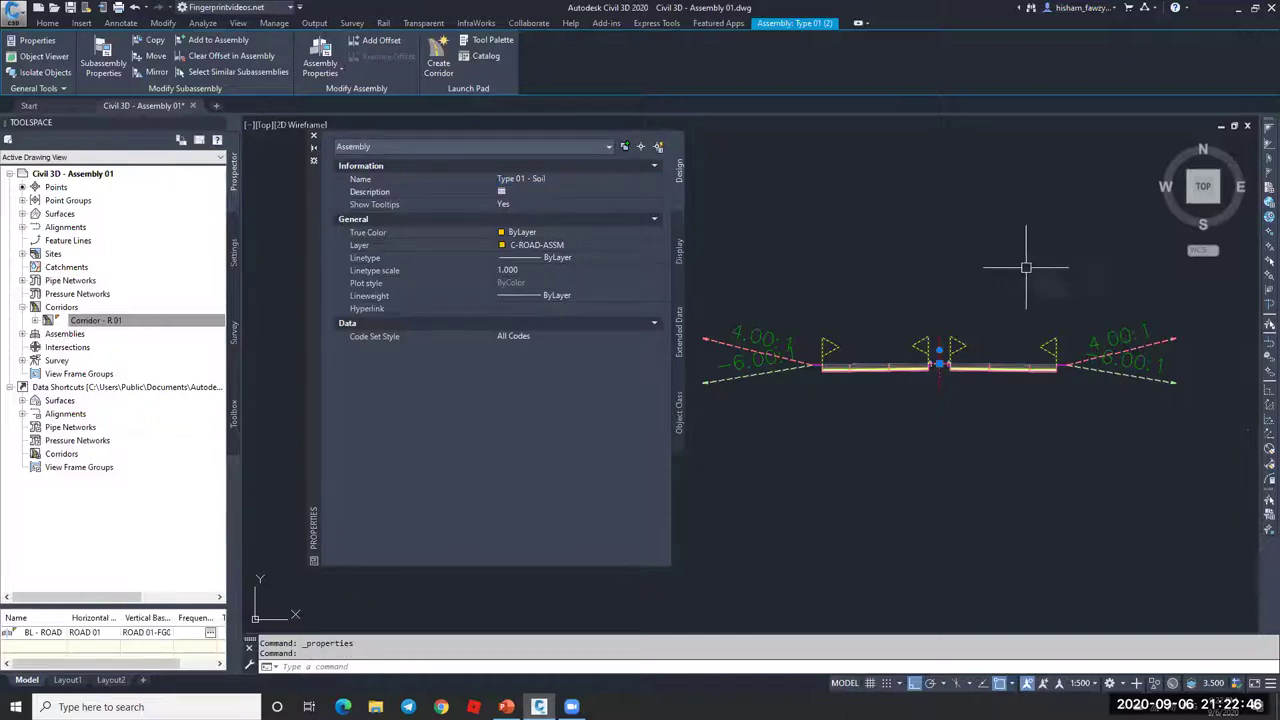
scroll(1023, 269, "down", 5)
scroll(841, 230, "up", 6)
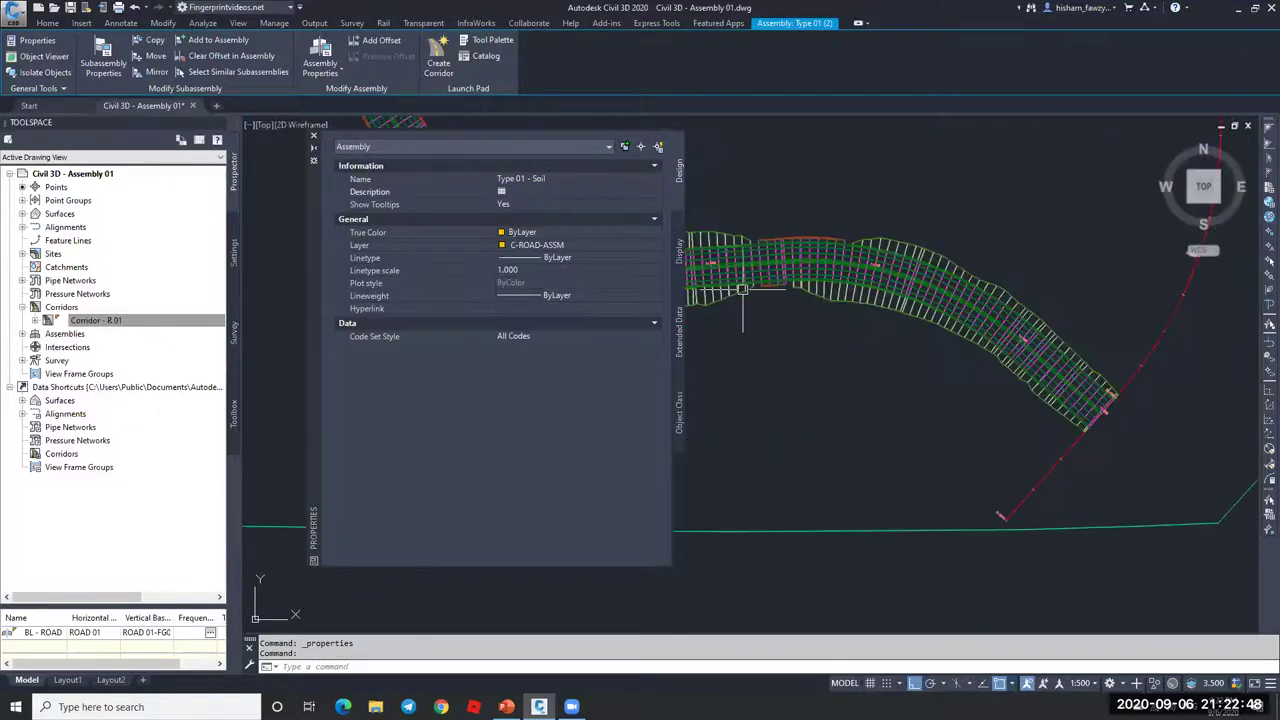
key("Escape")
left_click(822, 226)
key("Escape")
key("Escape")
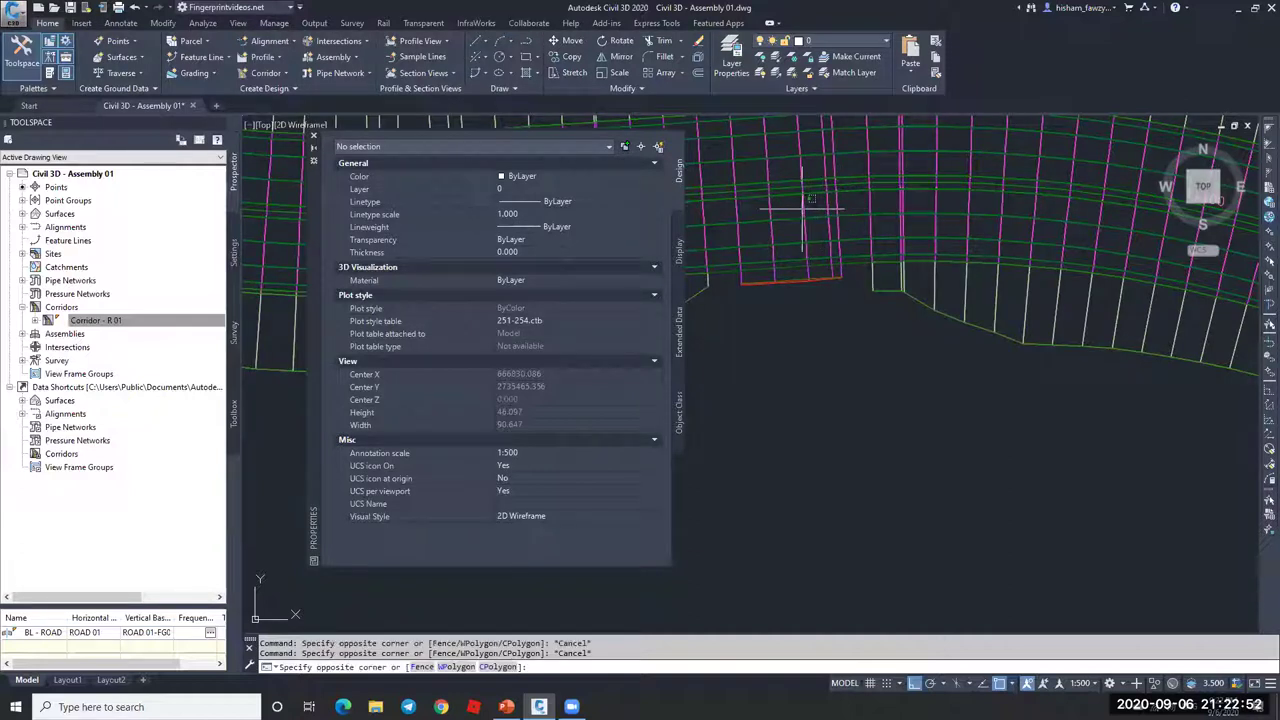
Step: Regenerate the drawing and save Civil 3D - Assembly 01.dwg
scroll(860, 280, "down", 5)
key("Return")
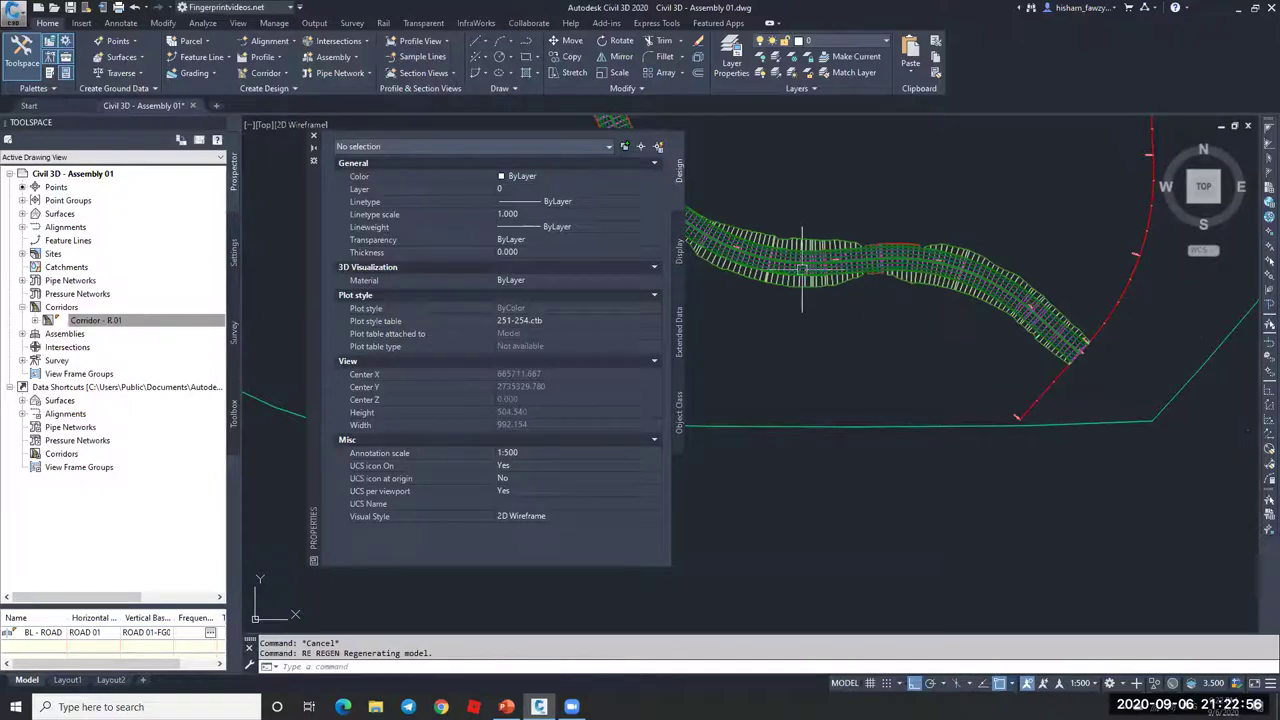
left_click(793, 268)
key("Escape")
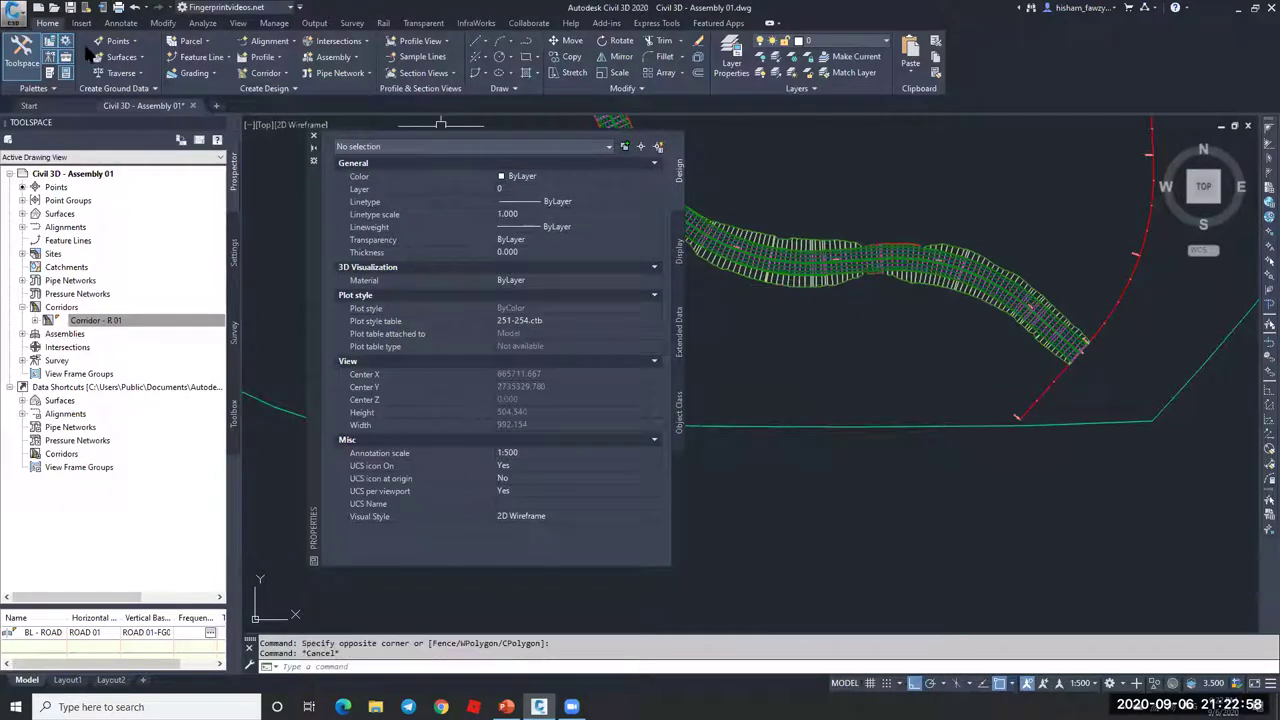
key("ctrl+s")
Step: Select Corridor - R 01 from Prospector's right-click menu and close the Properties palette
scroll(807, 300, "up", 2)
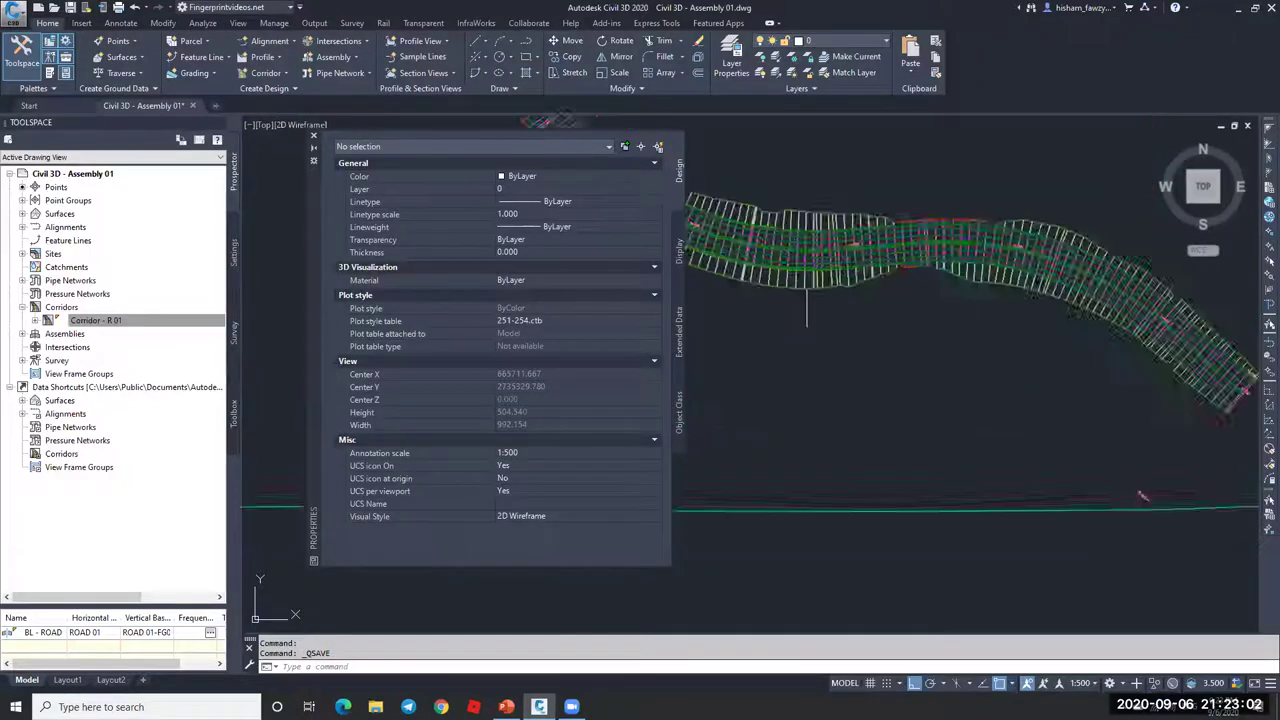
scroll(807, 300, "up", 1)
scroll(855, 291, "down", 3)
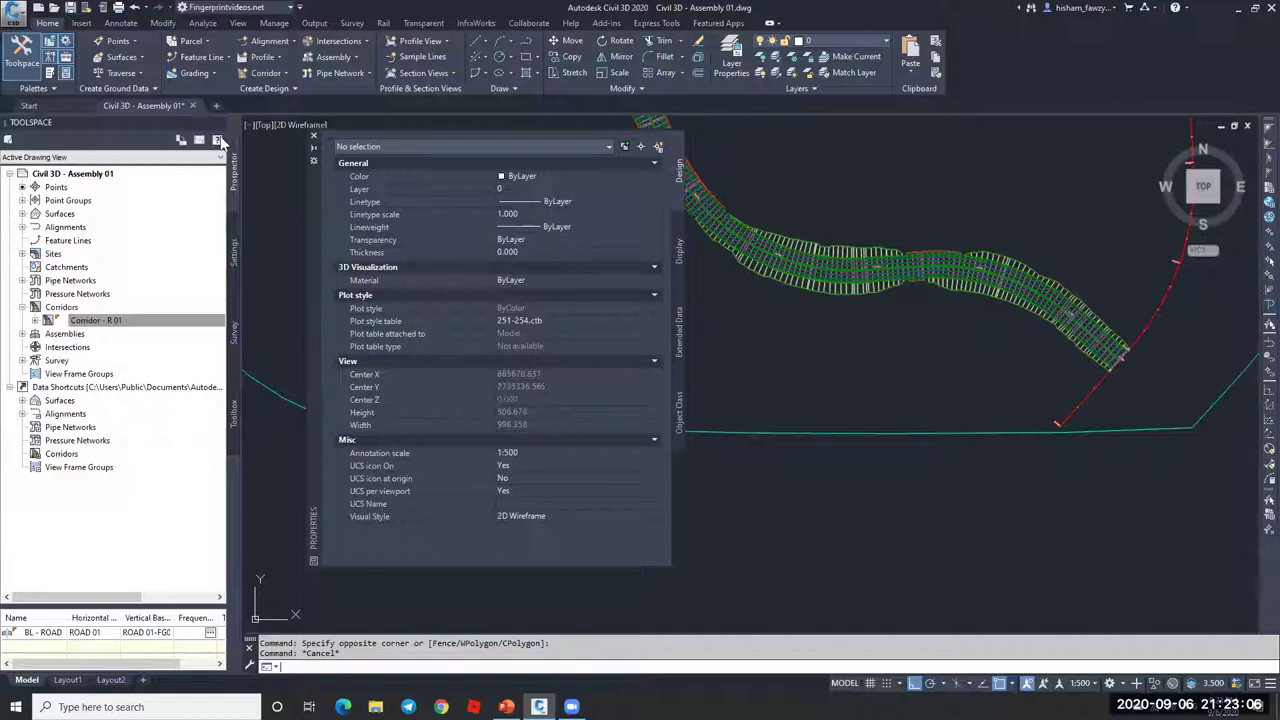
left_click(112, 321)
right_click(128, 325)
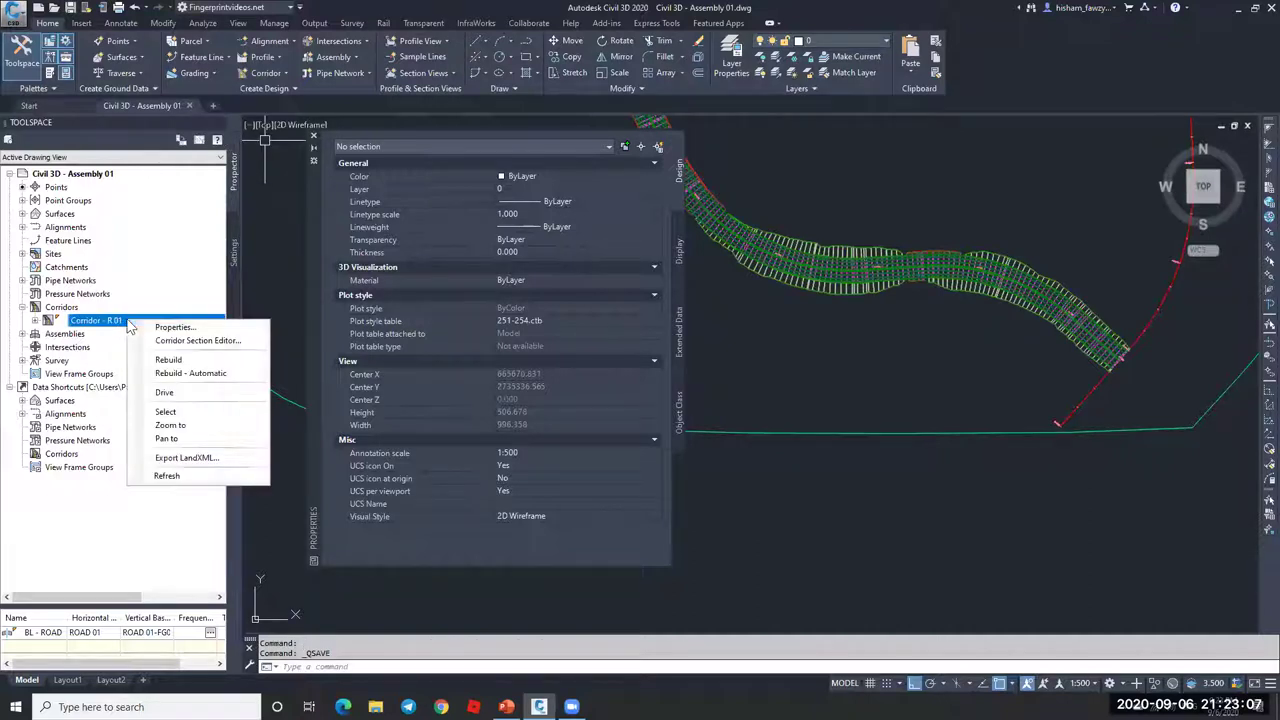
left_click(180, 408)
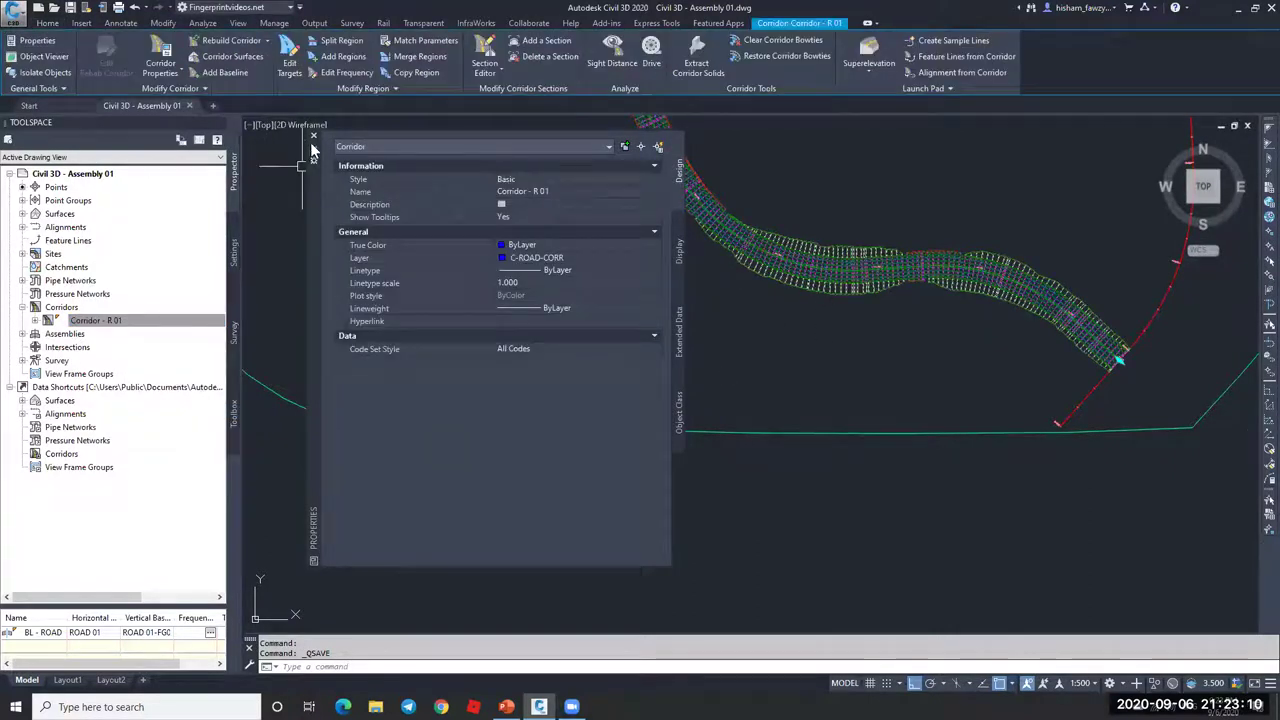
left_click(313, 135)
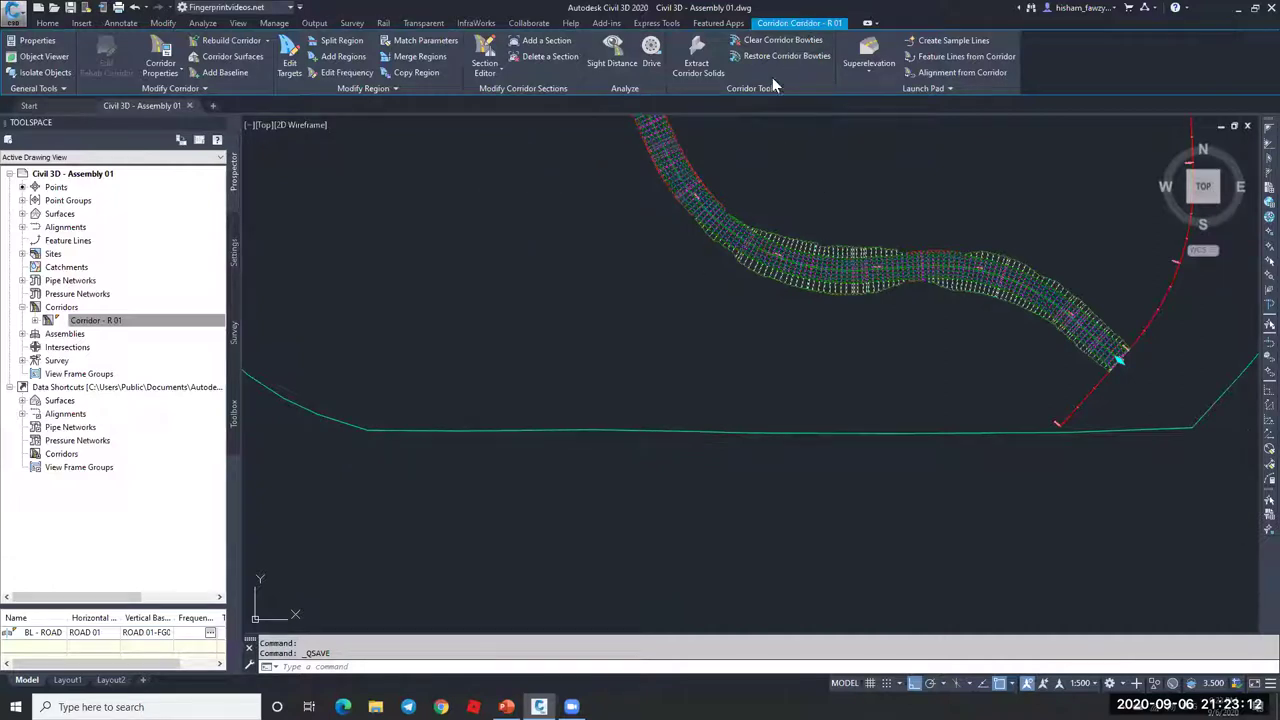
scroll(785, 257, "up", 5)
scroll(571, 266, "down", 5)
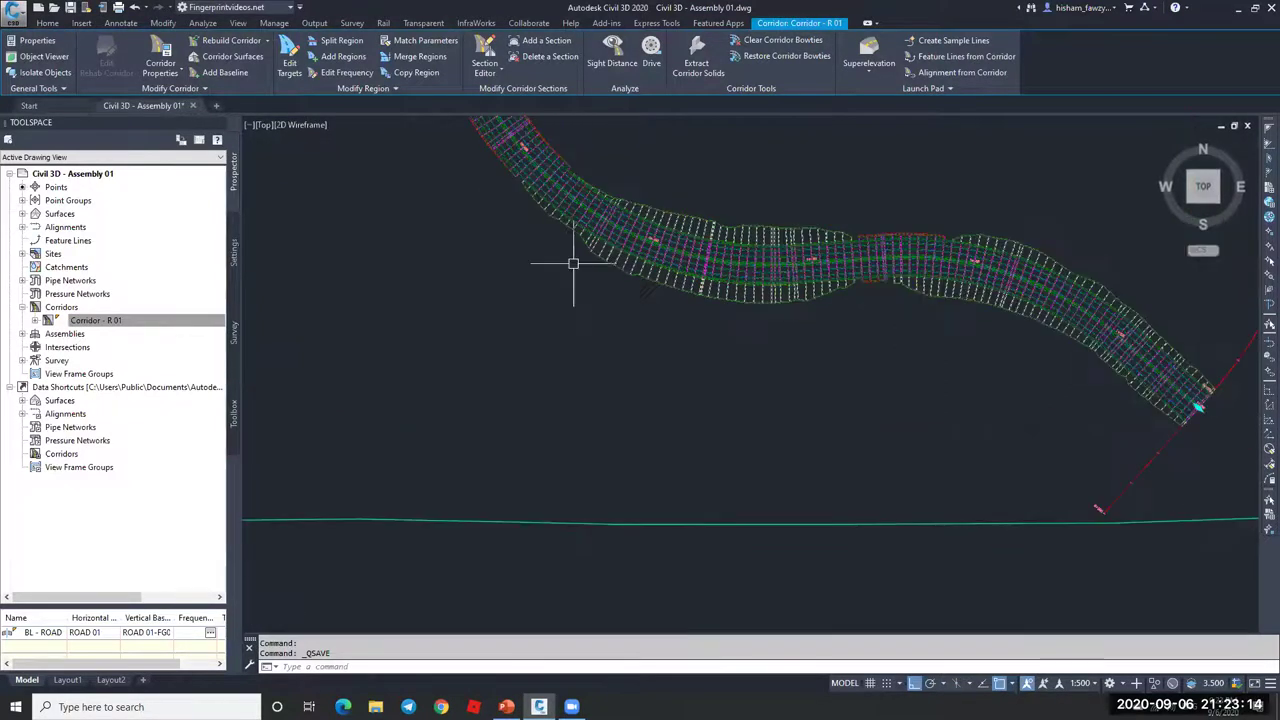
scroll(729, 279, "down", 2)
scroll(613, 269, "down", 2)
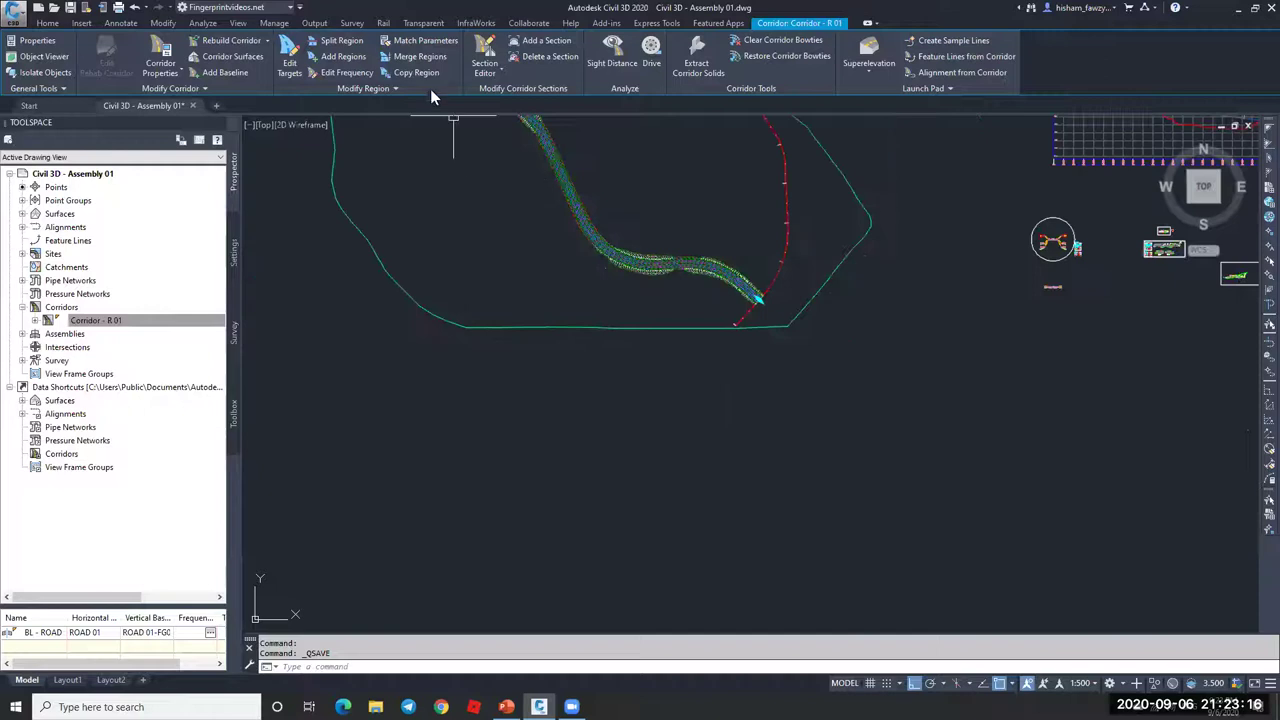
Step: Assign the Type 01 - Soil assembly to Corridor - R 01's region in Region Properties and rebuild
left_click(372, 88)
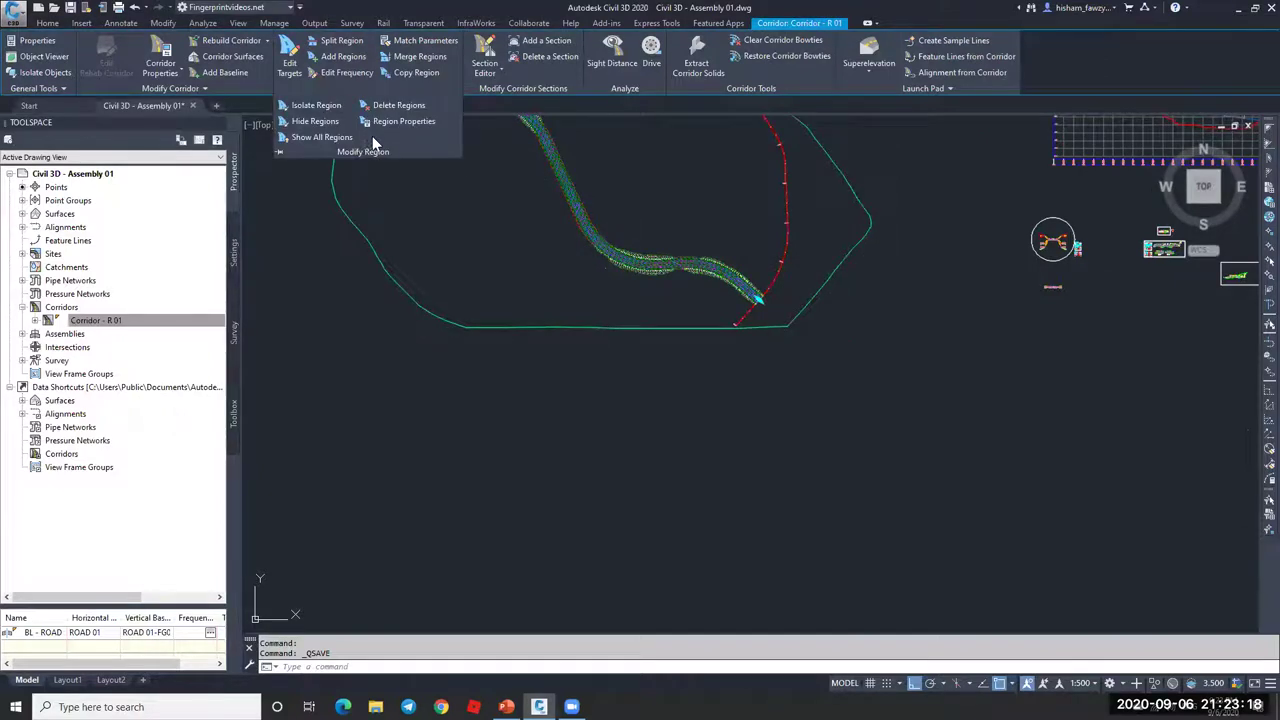
left_click(405, 122)
left_click(629, 266)
left_click(699, 386)
left_click(728, 386)
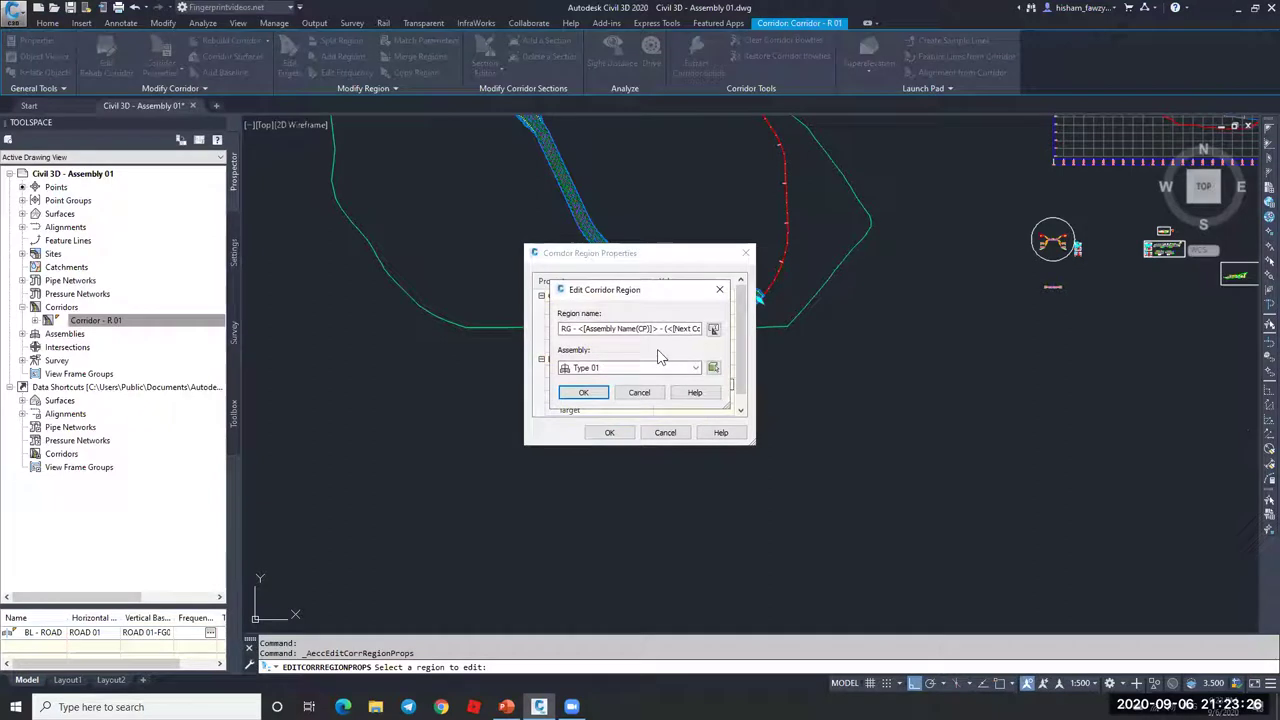
left_click(638, 393)
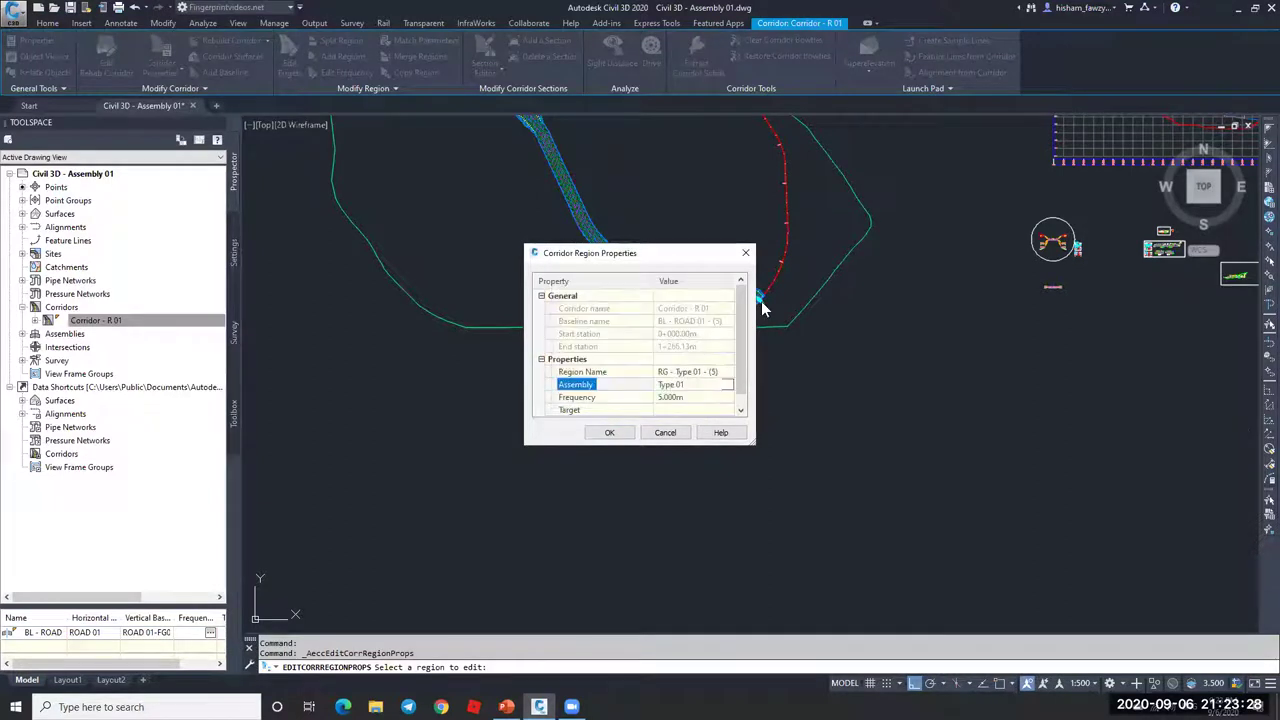
left_click(728, 386)
left_click(600, 368)
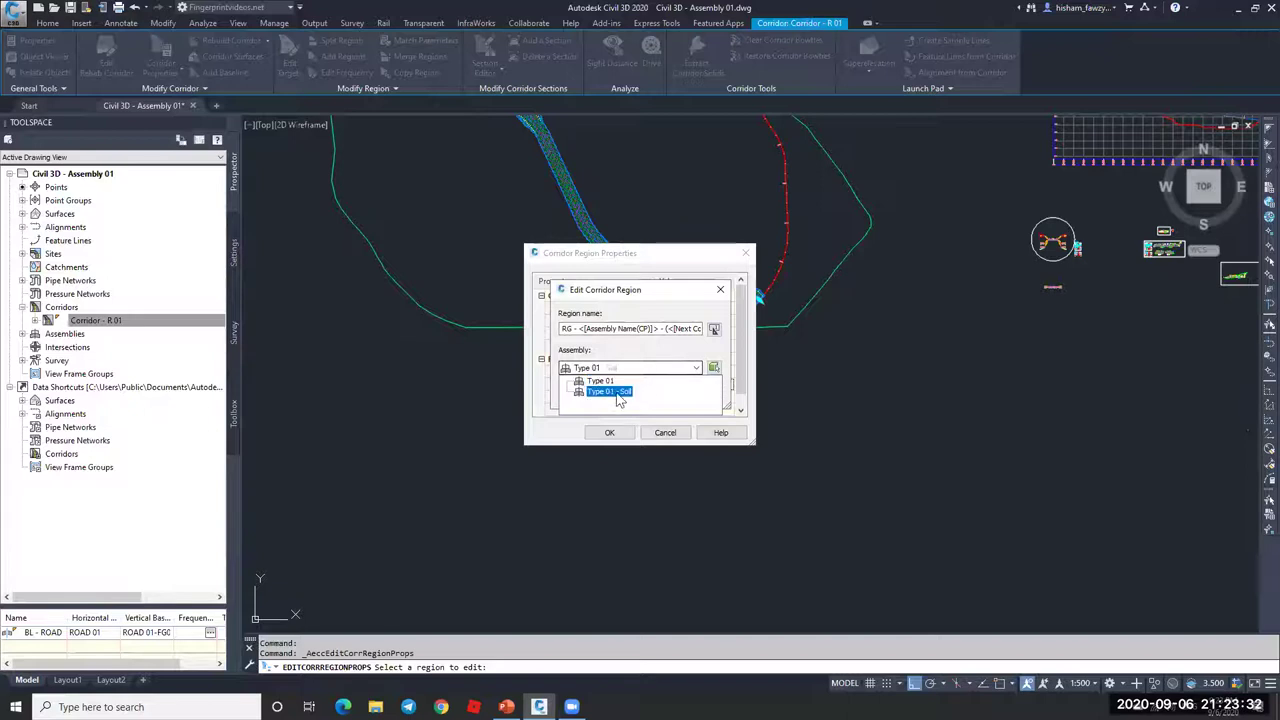
left_click(610, 392)
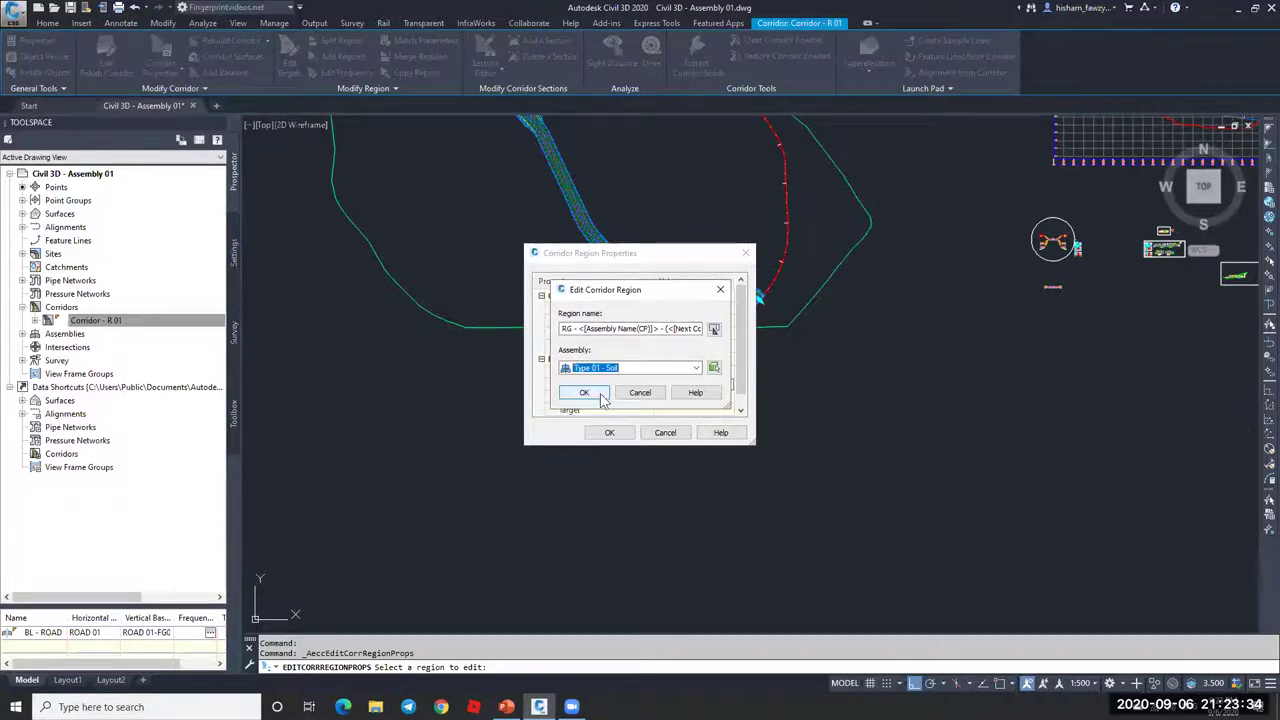
left_click(600, 426)
left_click(609, 432)
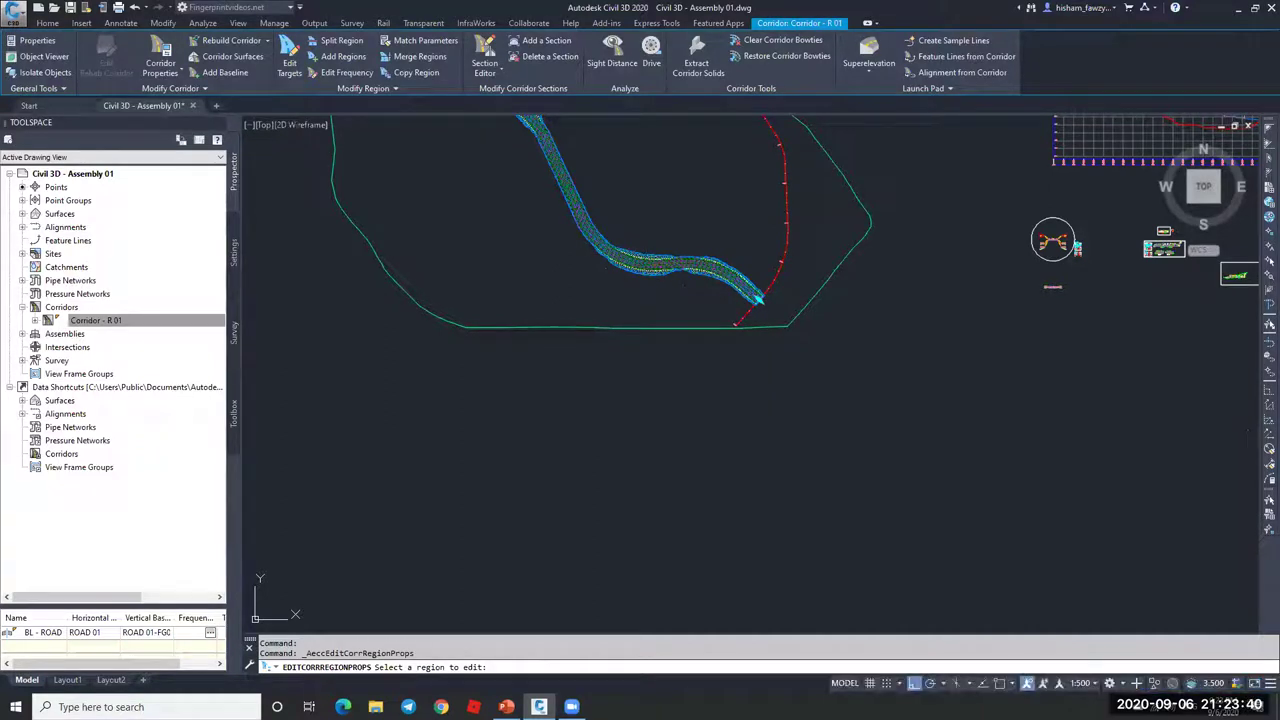
Step: Cancel the pending region edit and zoom around the rebuilt corridor R 01 within the site boundary
key("Return")
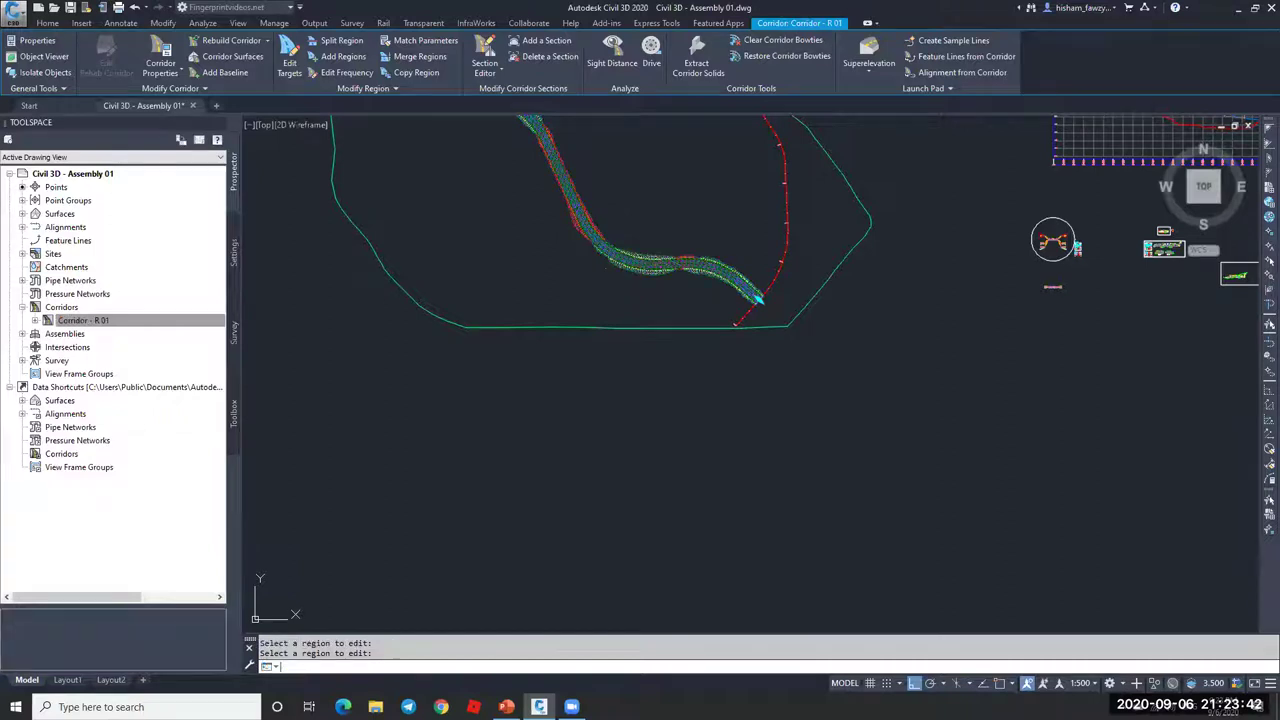
scroll(595, 220, "up", 5)
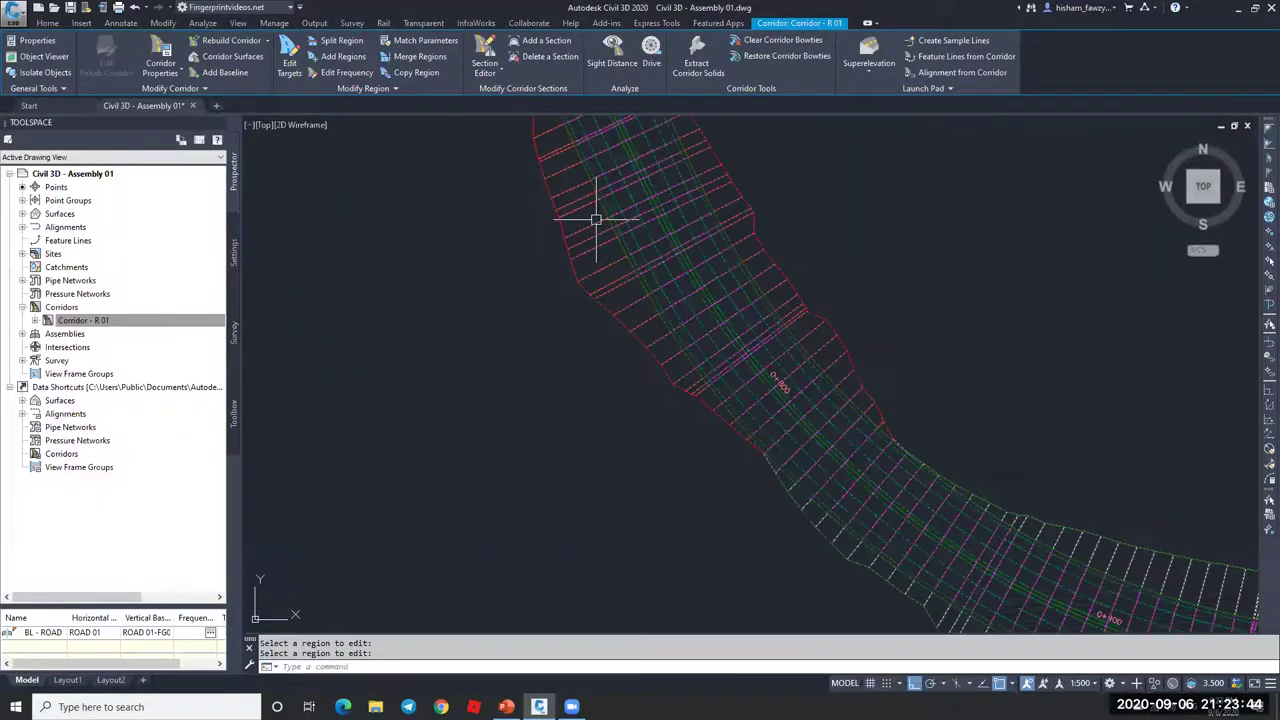
scroll(651, 300, "down", 8)
scroll(880, 350, "down", 2)
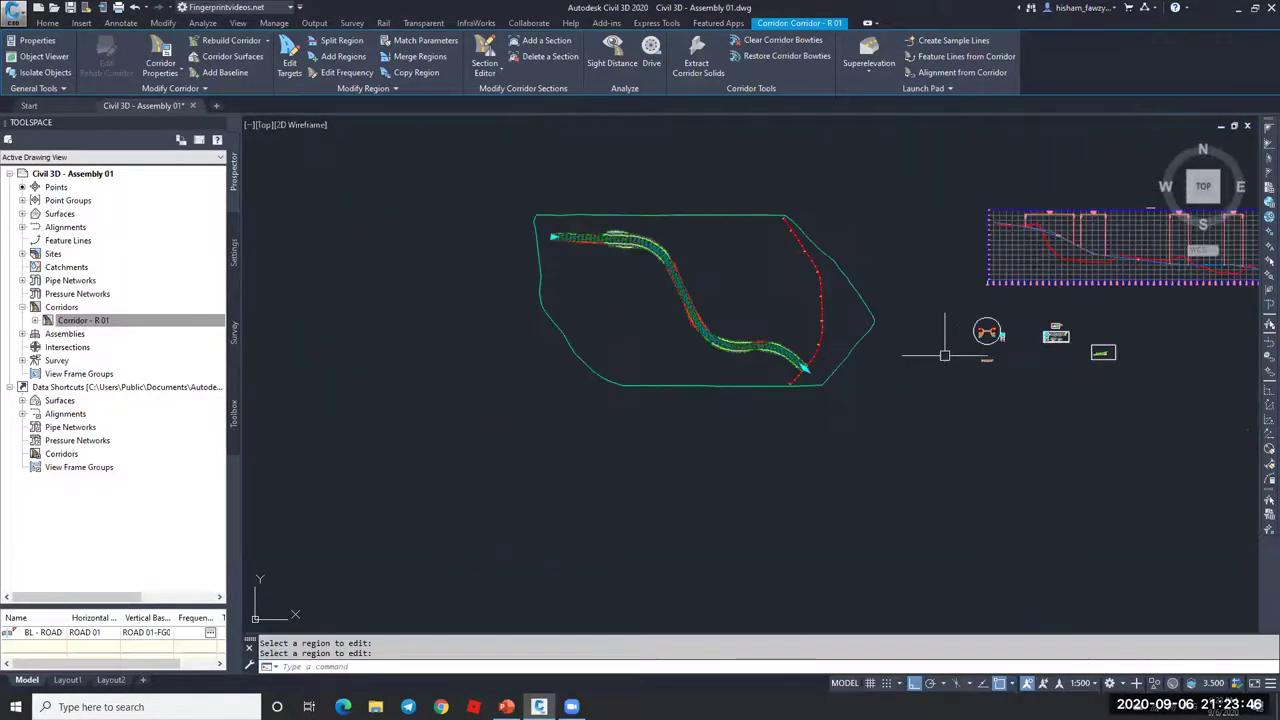
key("Escape")
scroll(990, 357, "up", 6)
scroll(998, 357, "up", 2)
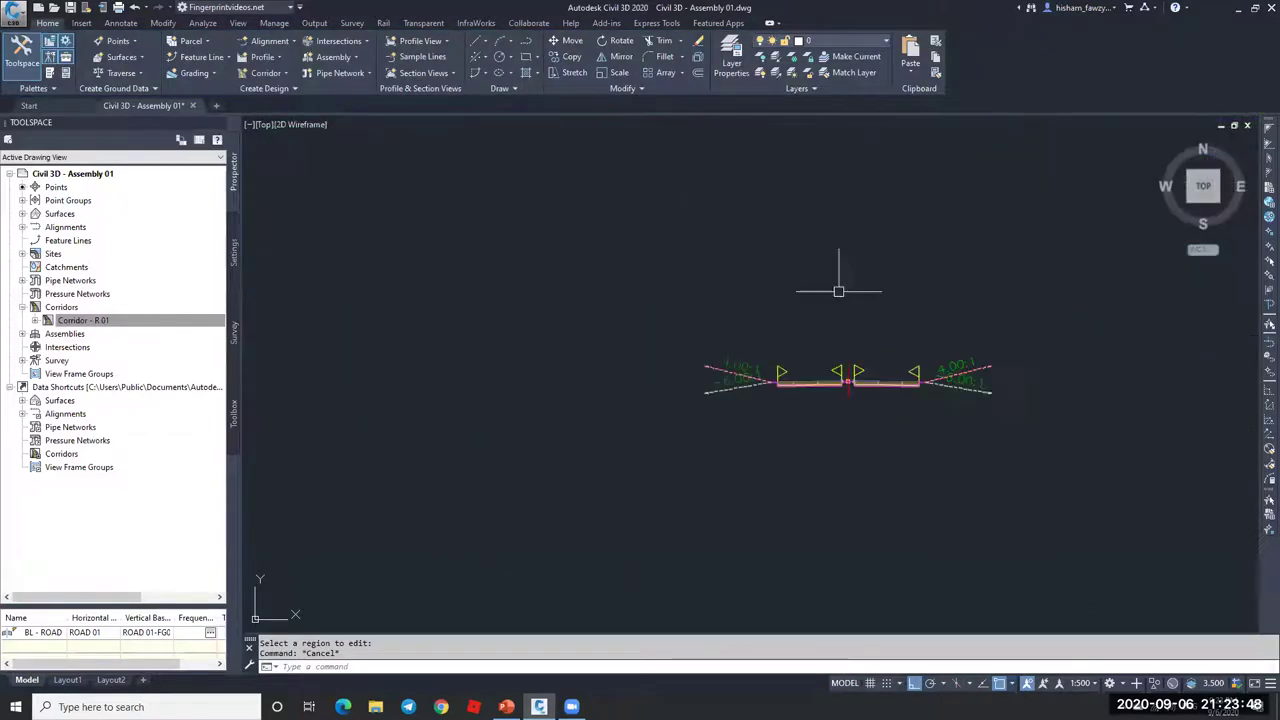
scroll(766, 350, "down", 6)
scroll(766, 350, "up", 6)
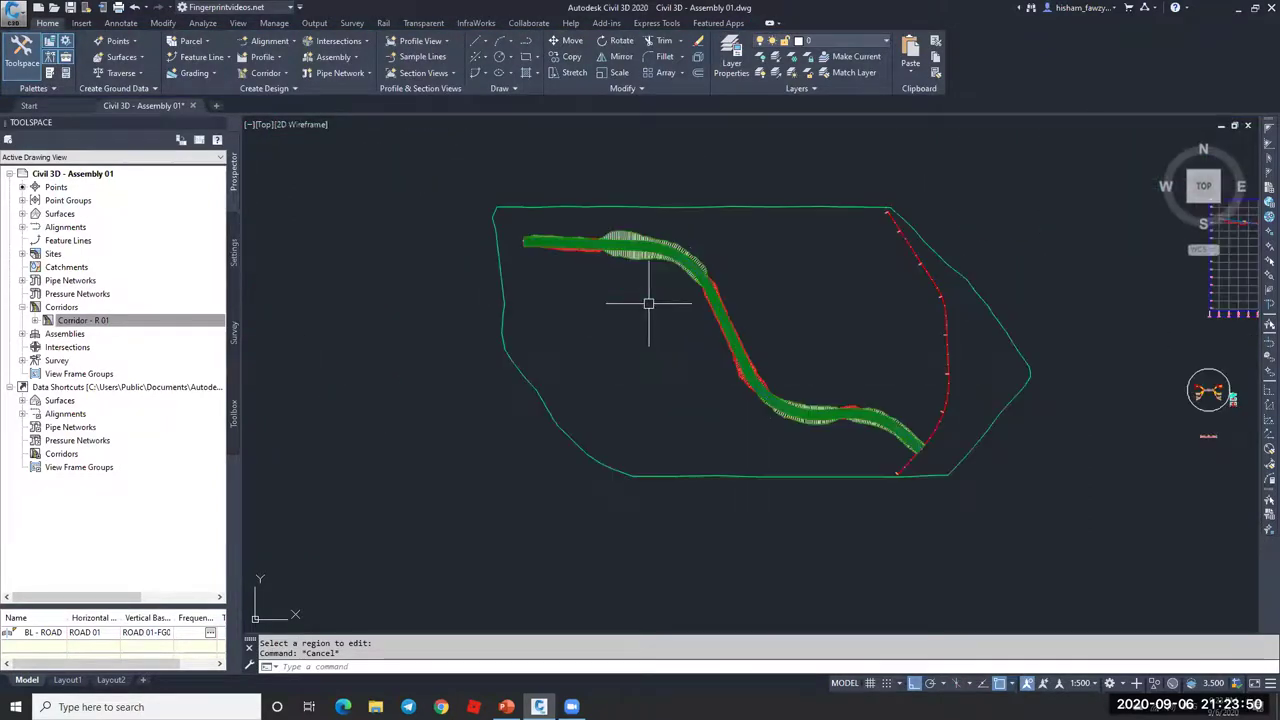
scroll(834, 366, "down", 1)
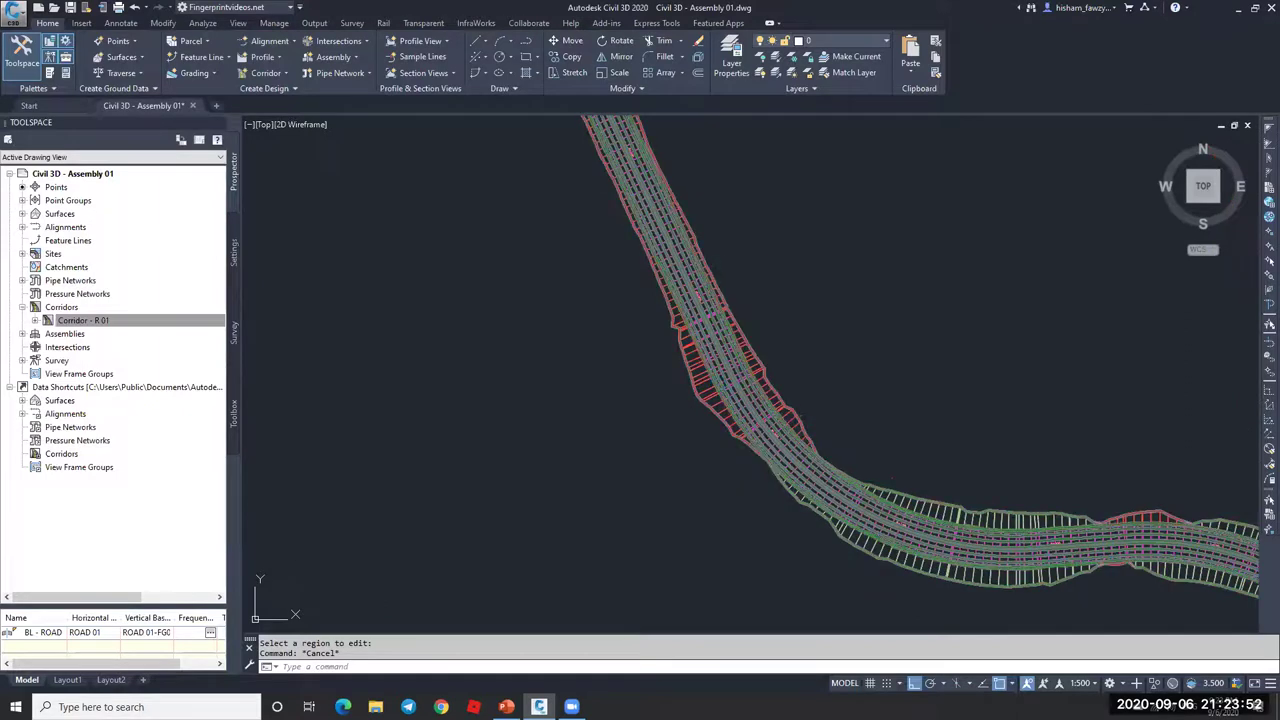
scroll(723, 380, "up", 5)
Step: Open the corridor's Section Editor with the Code Set Style set to View-Edit
left_click(577, 122)
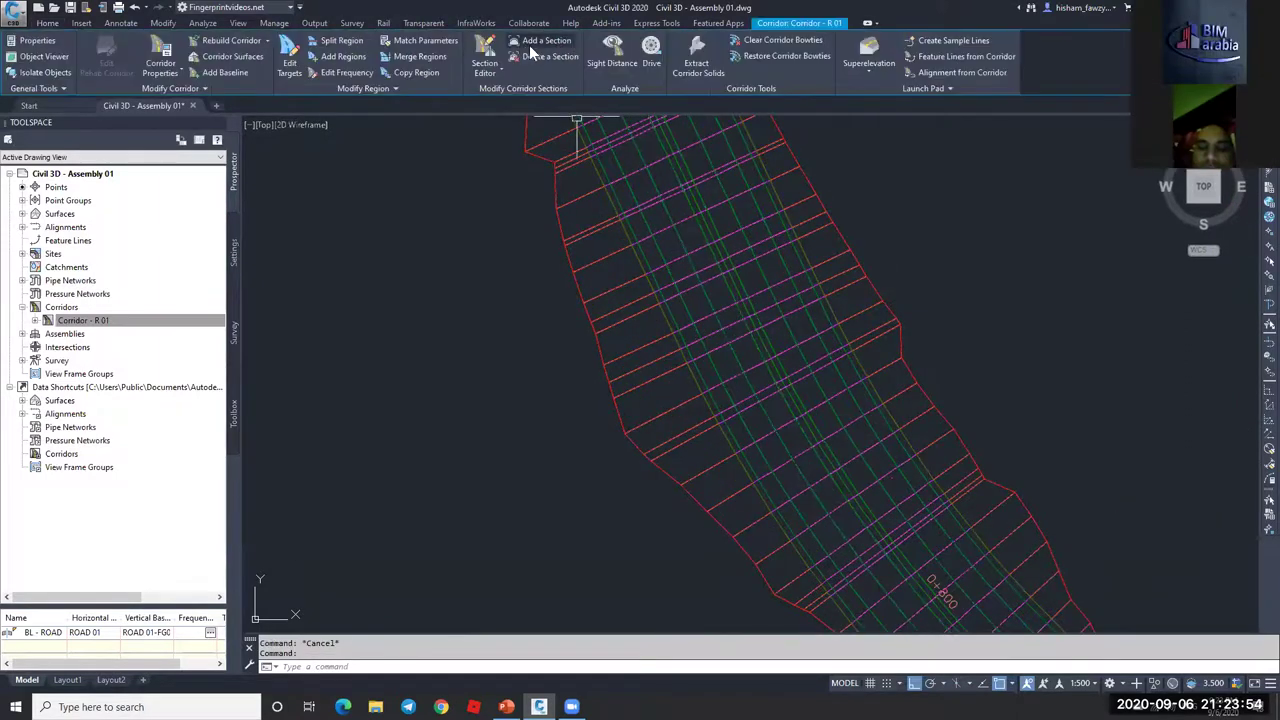
scroll(634, 263, "down", 2)
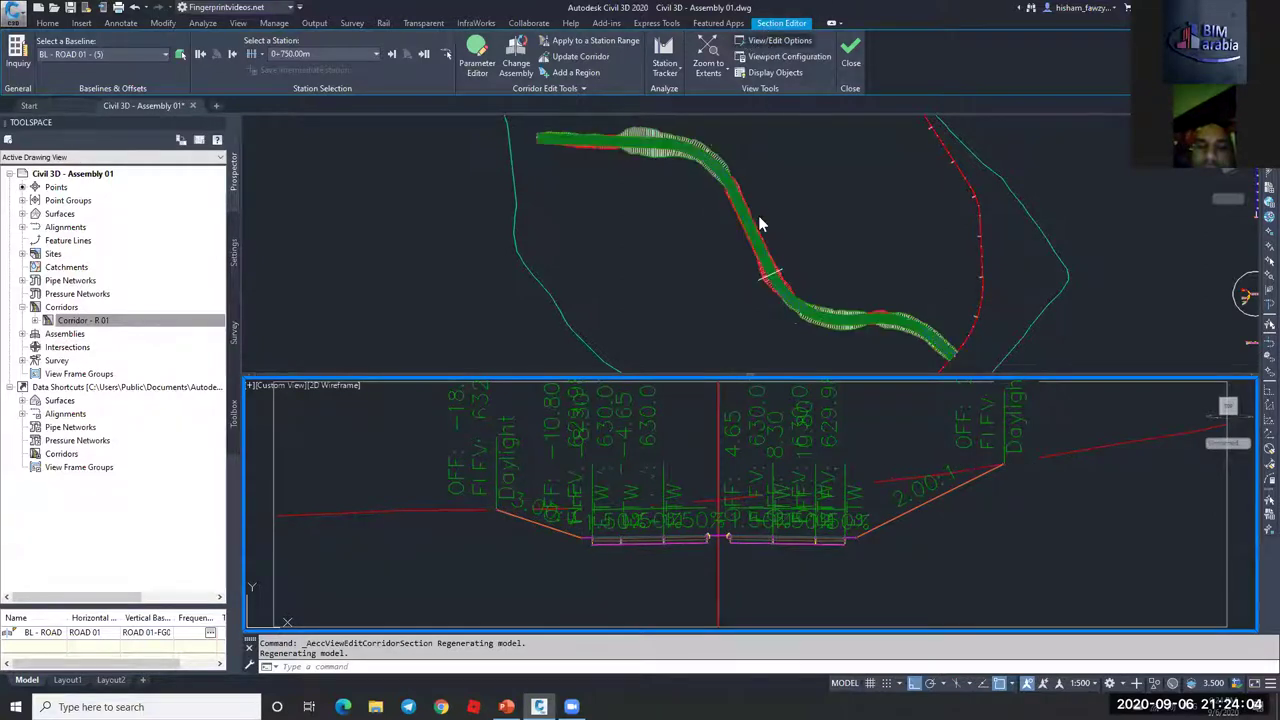
scroll(829, 540, "down", 5)
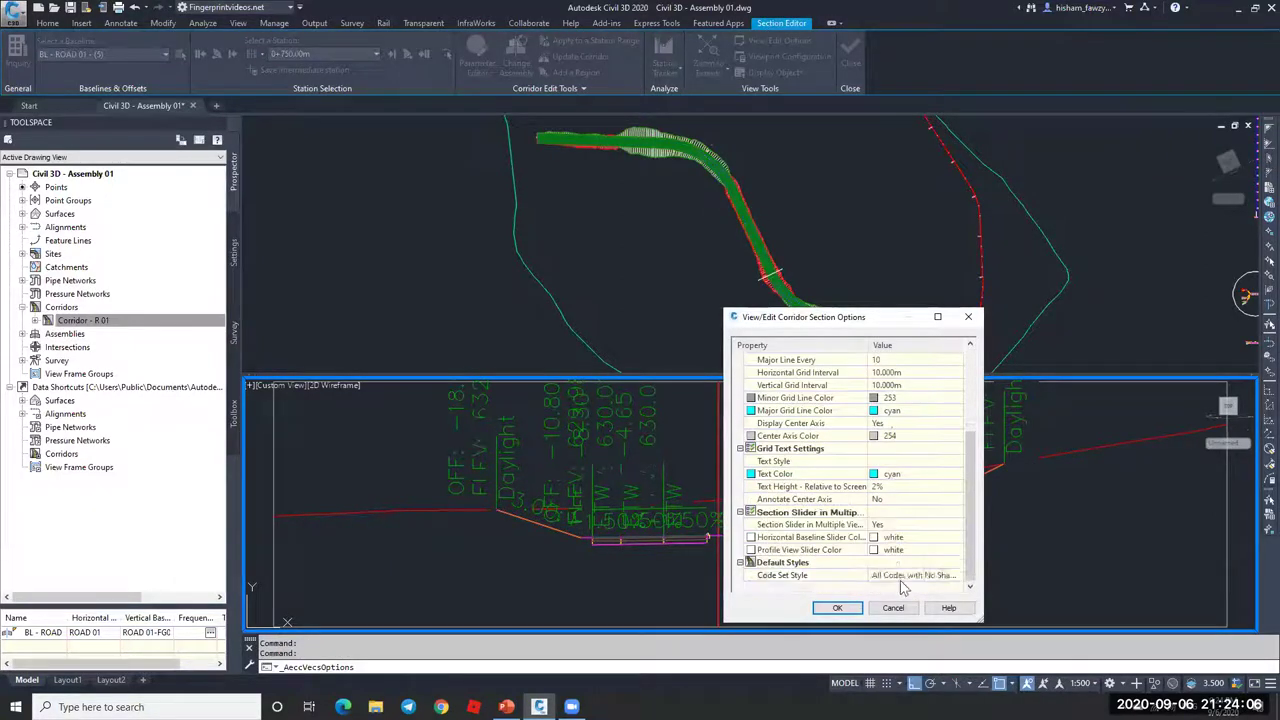
left_click(957, 576)
left_click(876, 463)
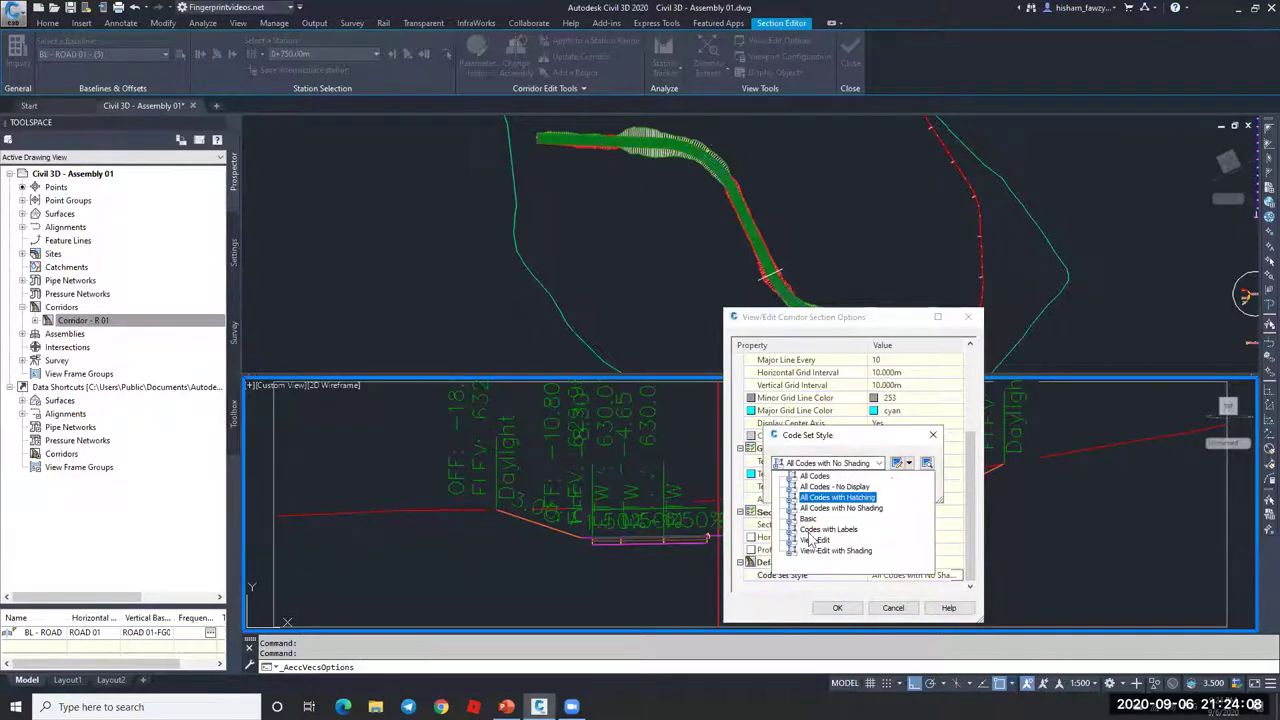
left_click(812, 551)
left_click(797, 489)
left_click(837, 607)
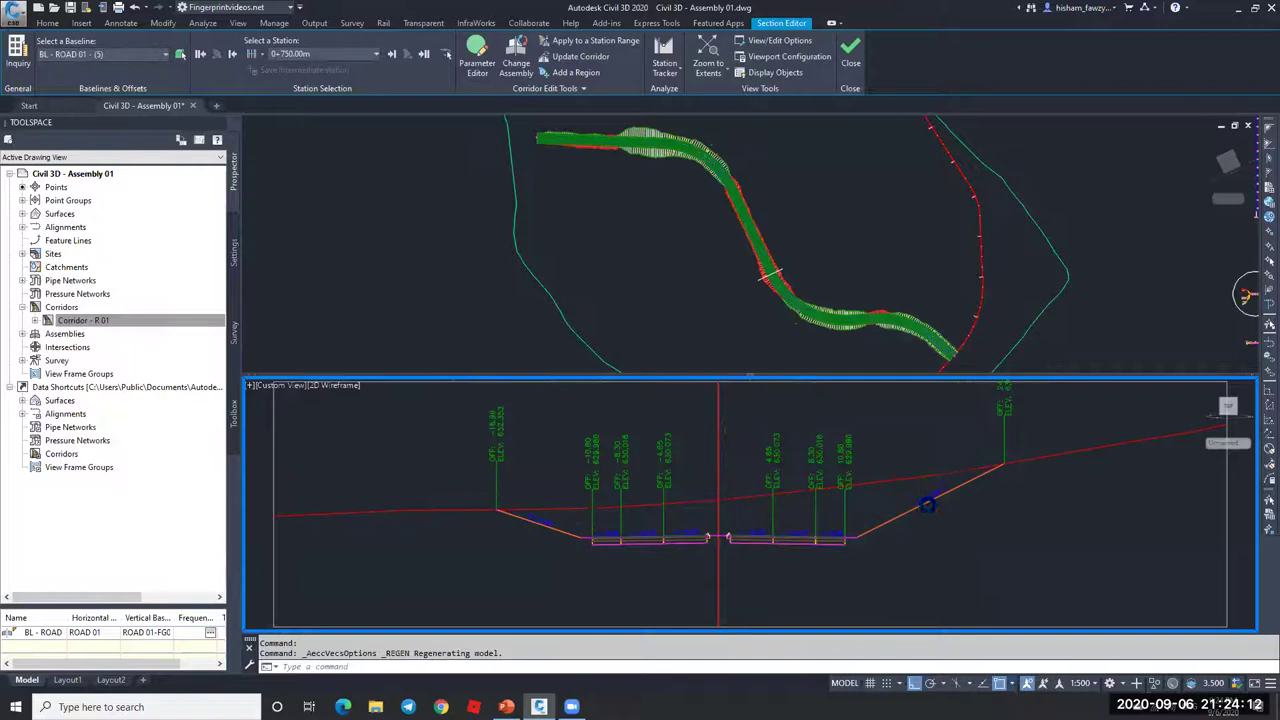
Step: Review the corridor cross-sections alongside the plan view, then close the Section Editor
scroll(929, 505, "up", 4)
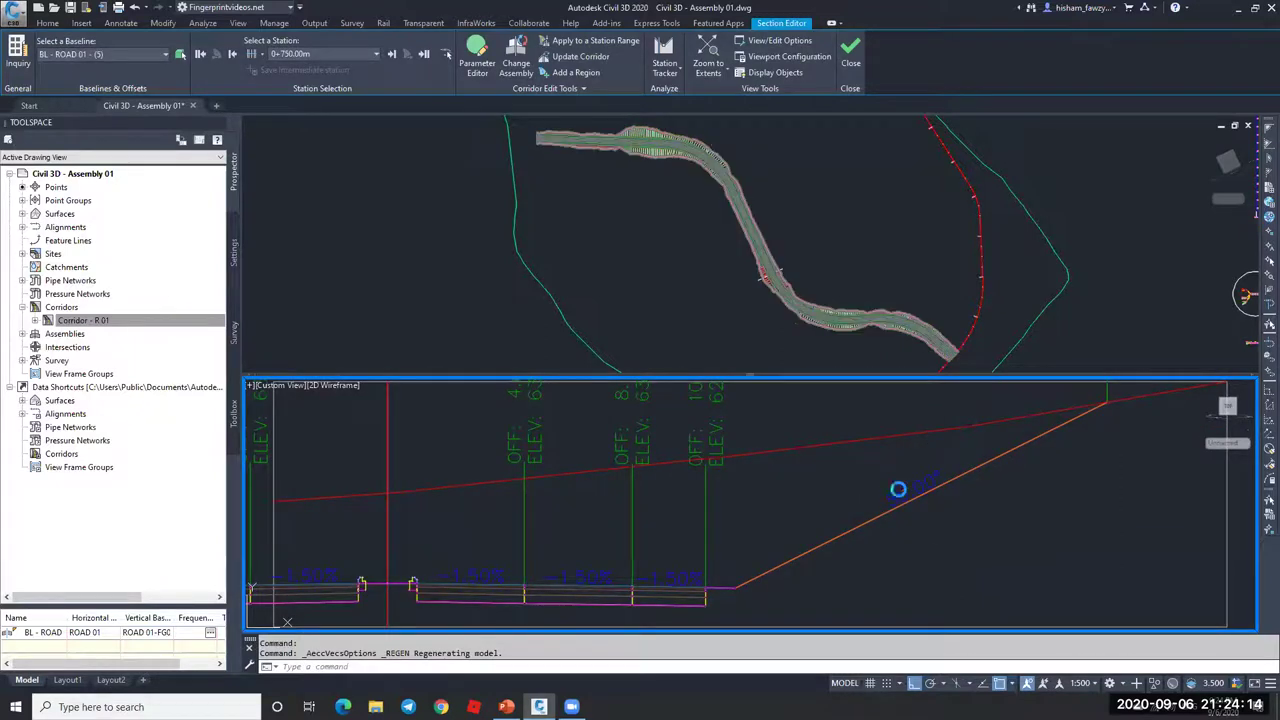
scroll(897, 491, "down", 4)
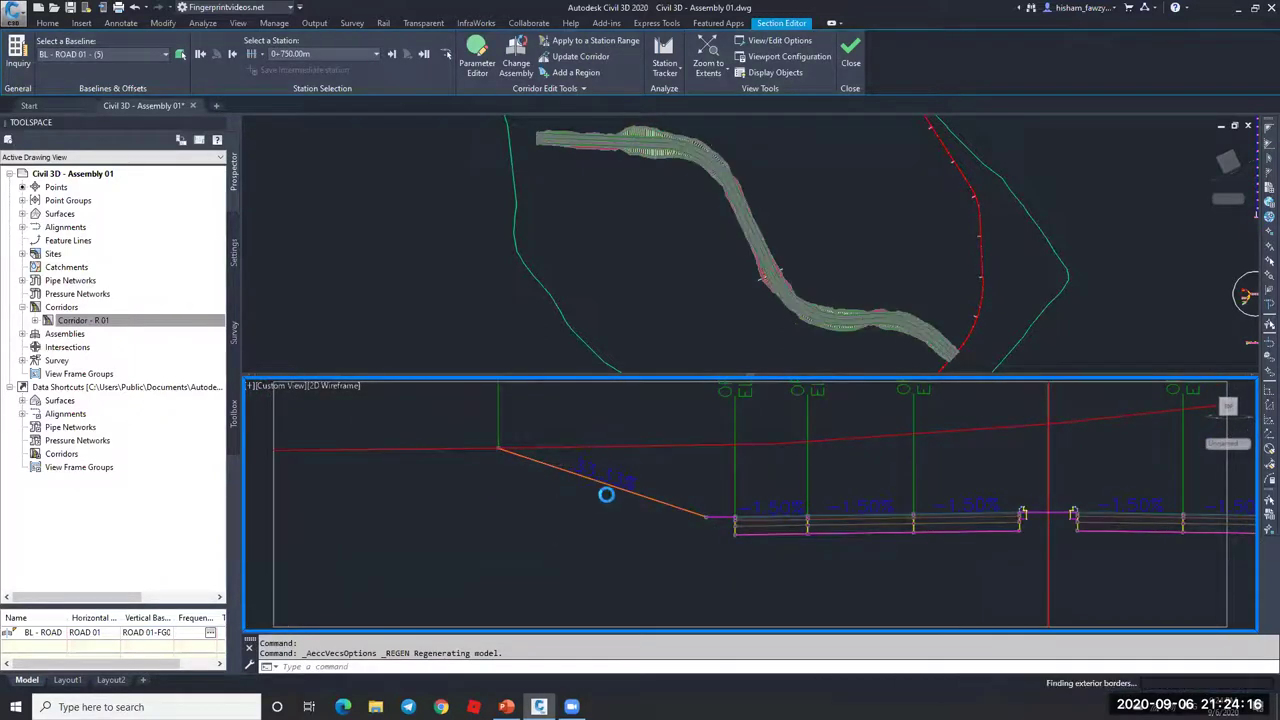
scroll(855, 491, "up", 4)
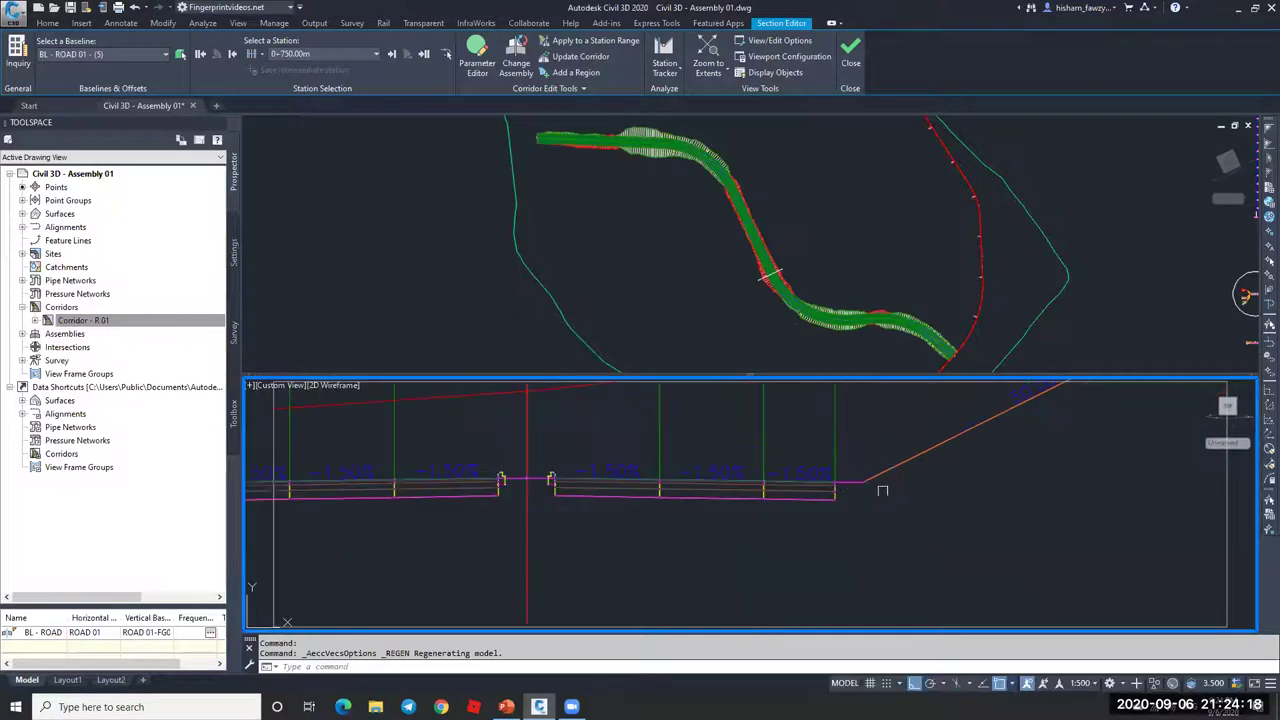
left_click(860, 266)
scroll(754, 270, "down", 5)
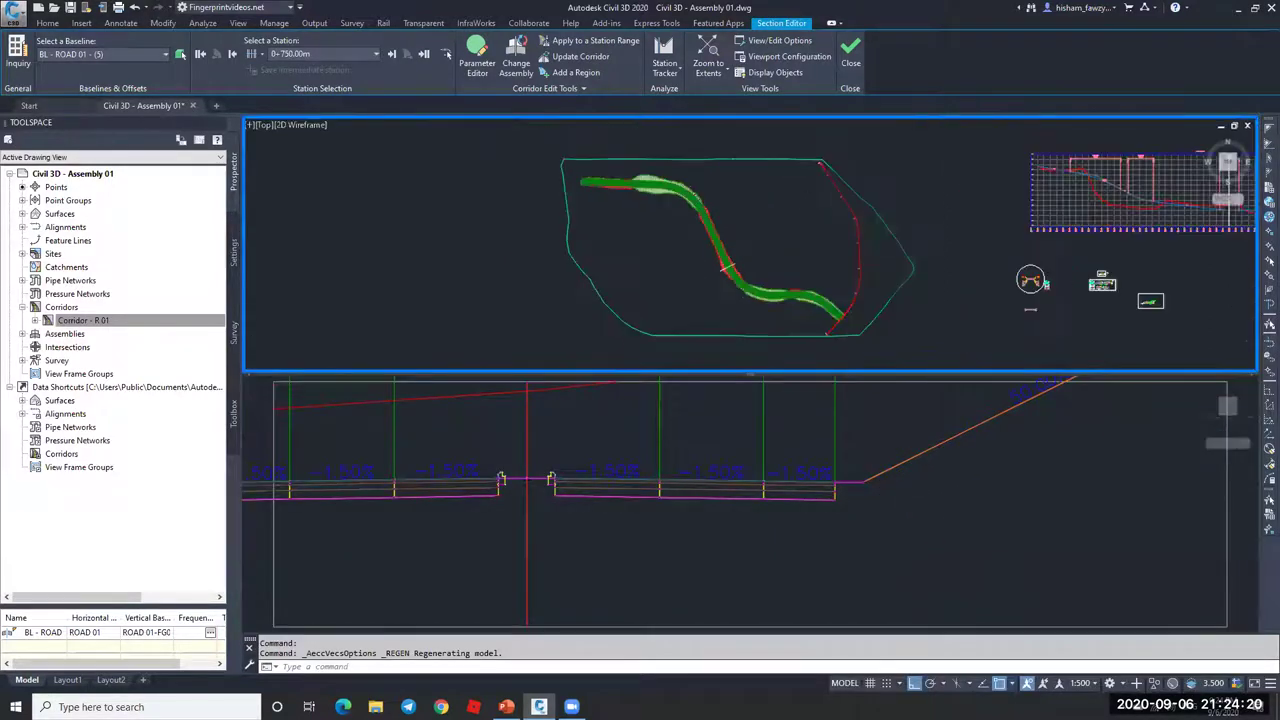
scroll(754, 270, "up", 10)
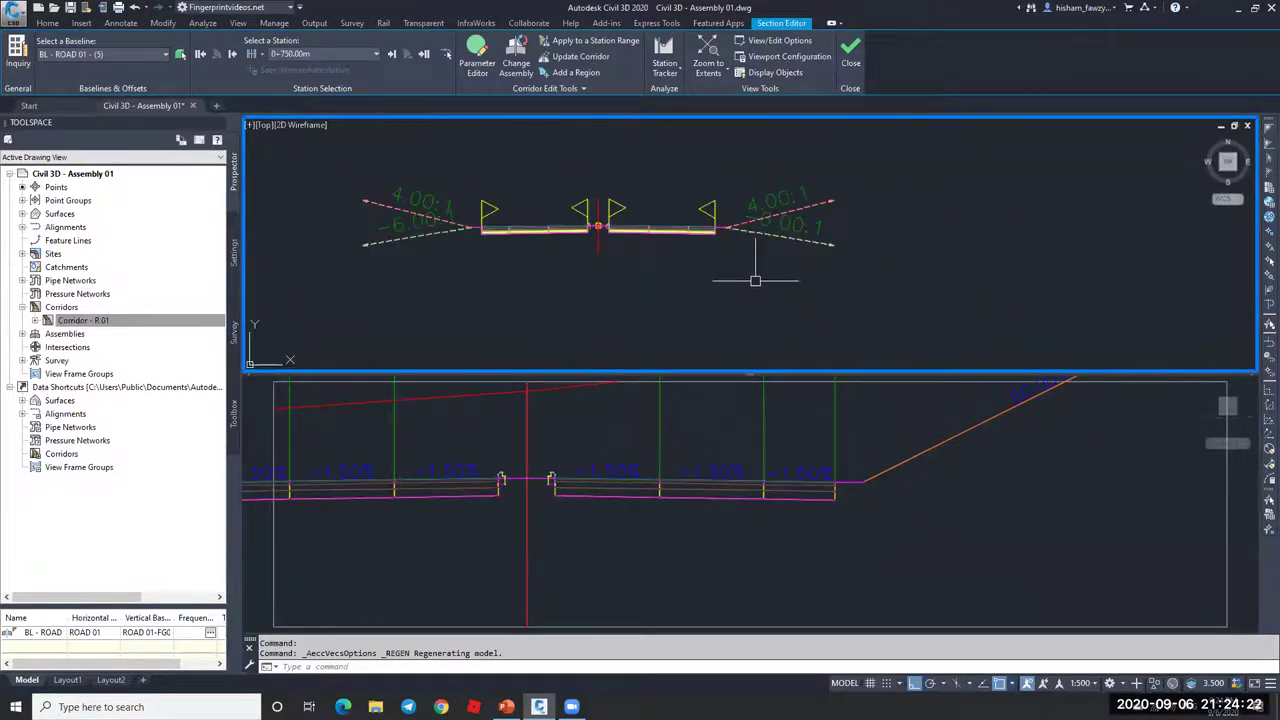
scroll(749, 214, "up", 2)
scroll(760, 275, "down", 8)
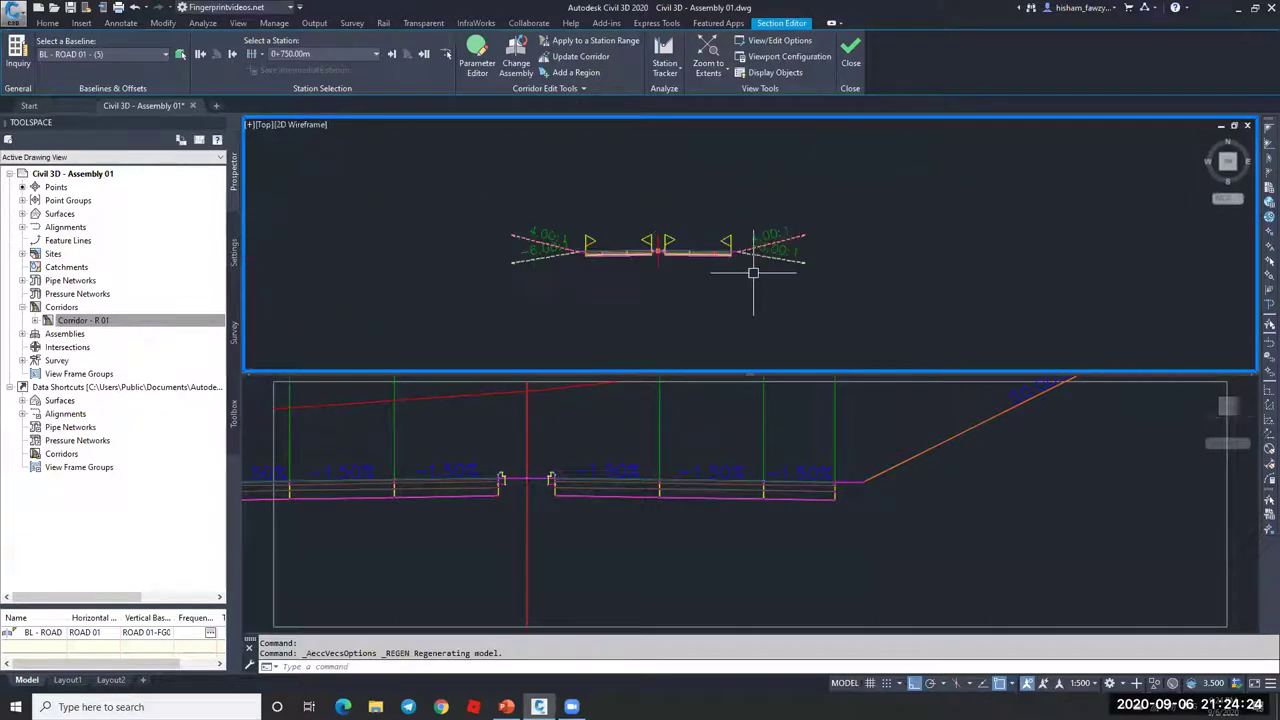
scroll(816, 240, "down", 3)
scroll(718, 248, "down", 2)
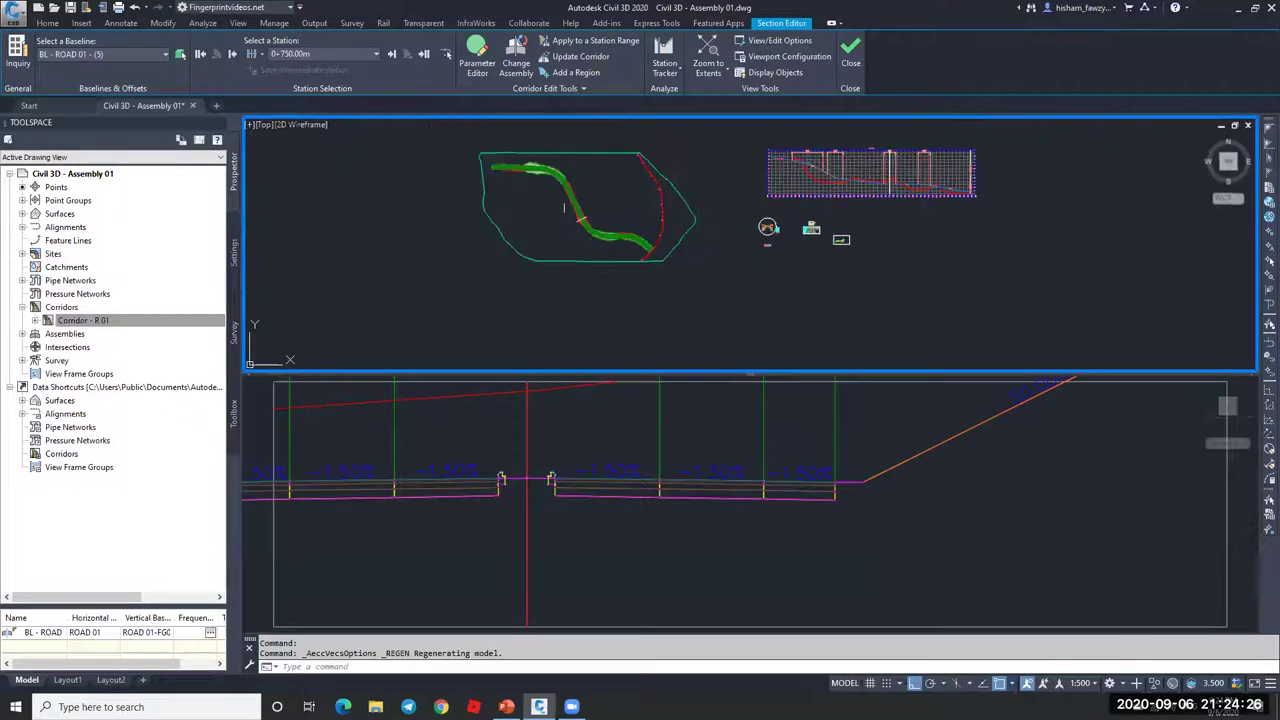
scroll(576, 196, "up", 2)
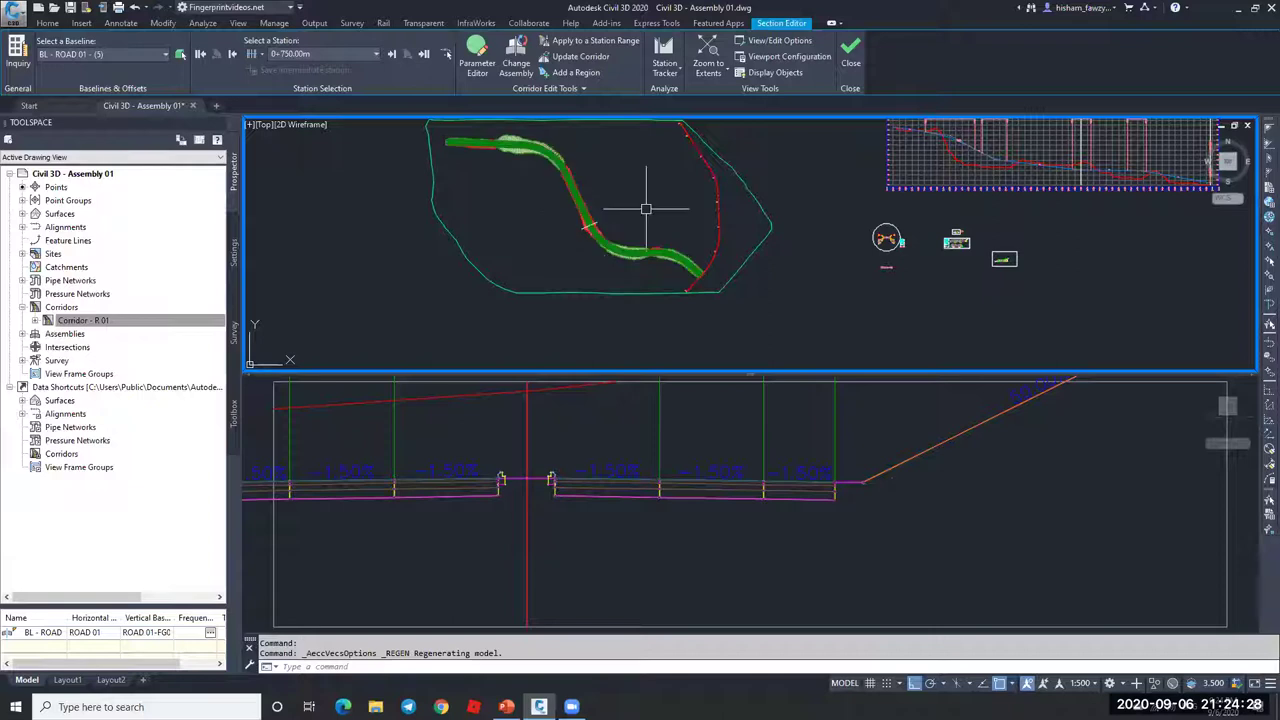
left_click(850, 50)
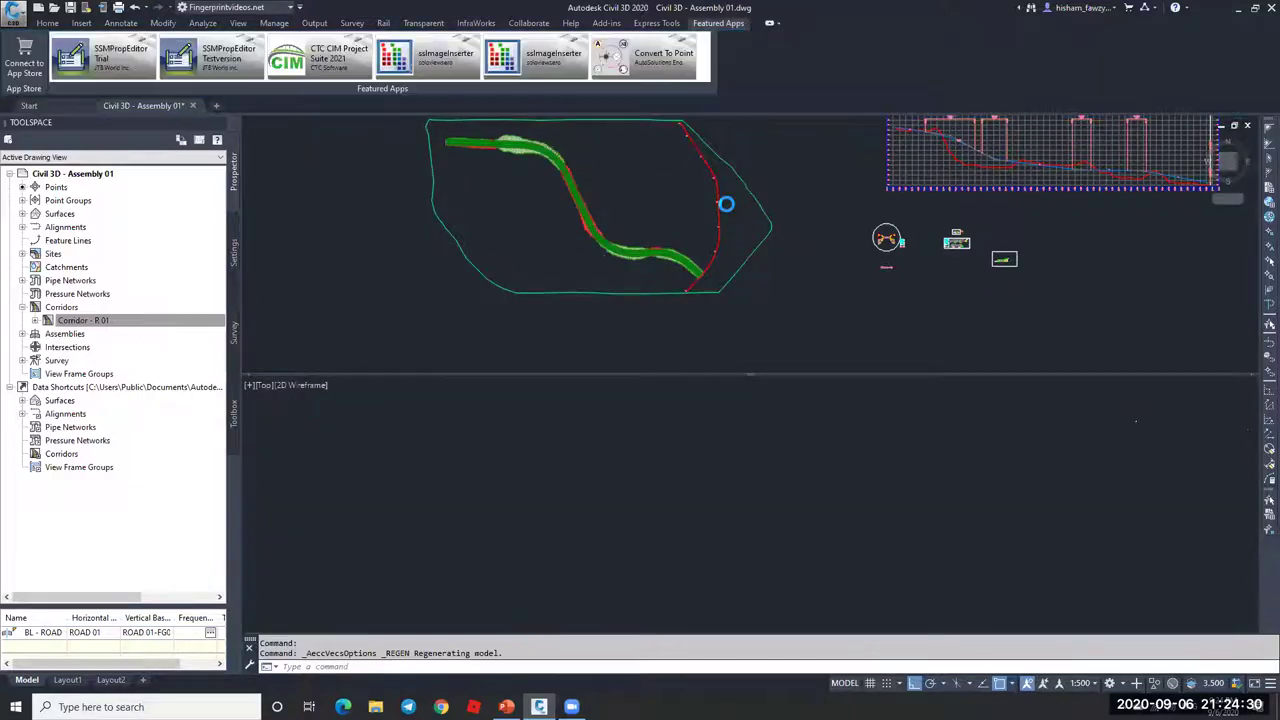
Step: Return to the Home tab and zoom to the corridor's middle stretch, ending the first line
left_click(55, 22)
scroll(737, 300, "down", 5)
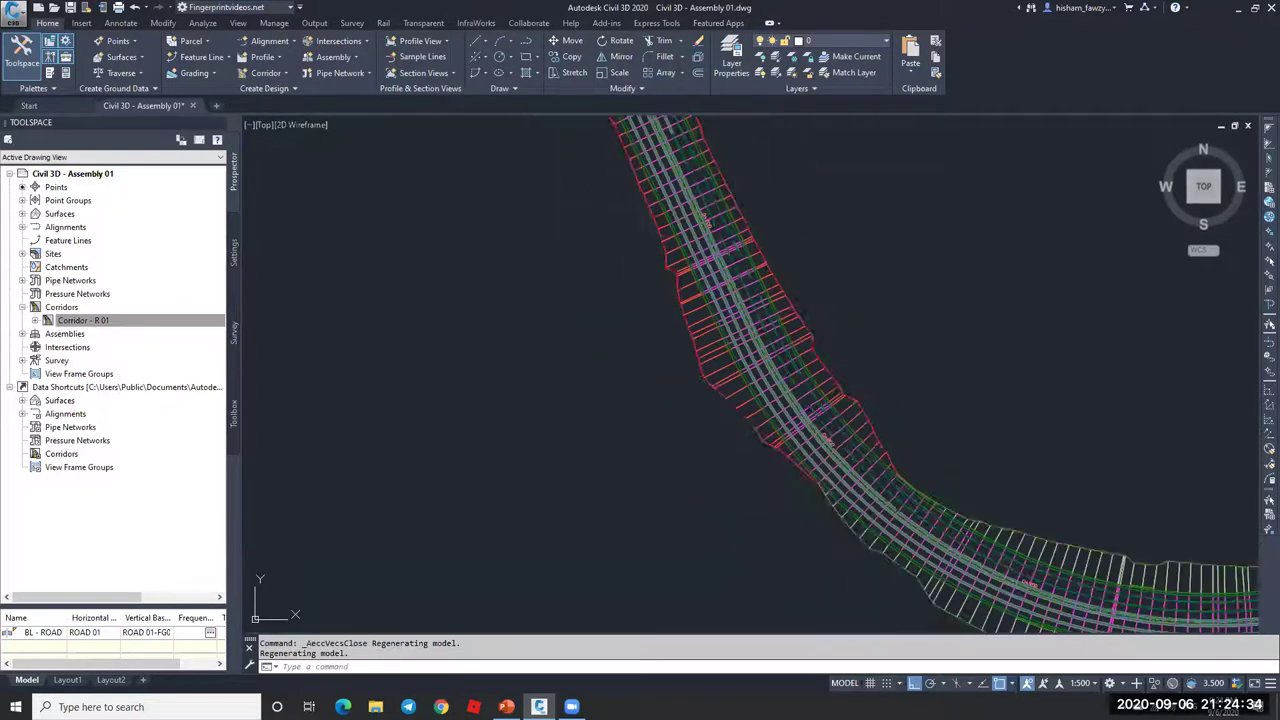
scroll(904, 362, "down", 2)
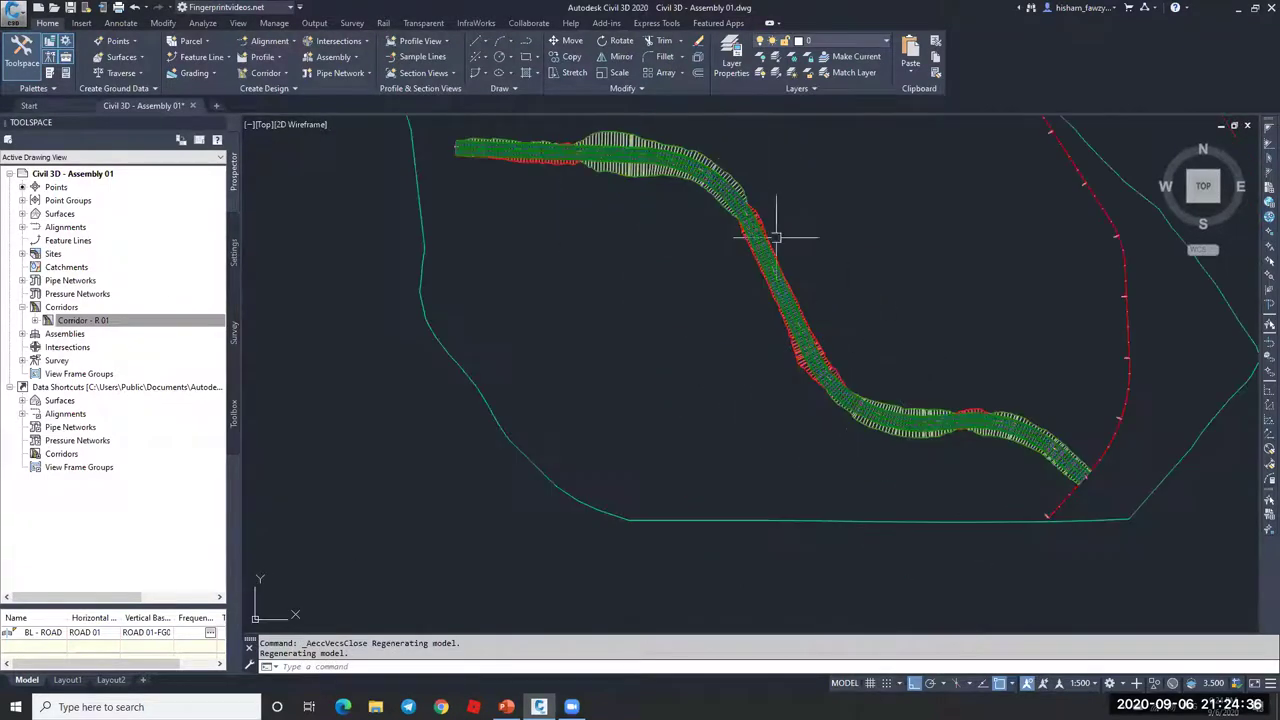
scroll(772, 225, "up", 5)
scroll(765, 202, "down", 2)
scroll(766, 200, "up", 1)
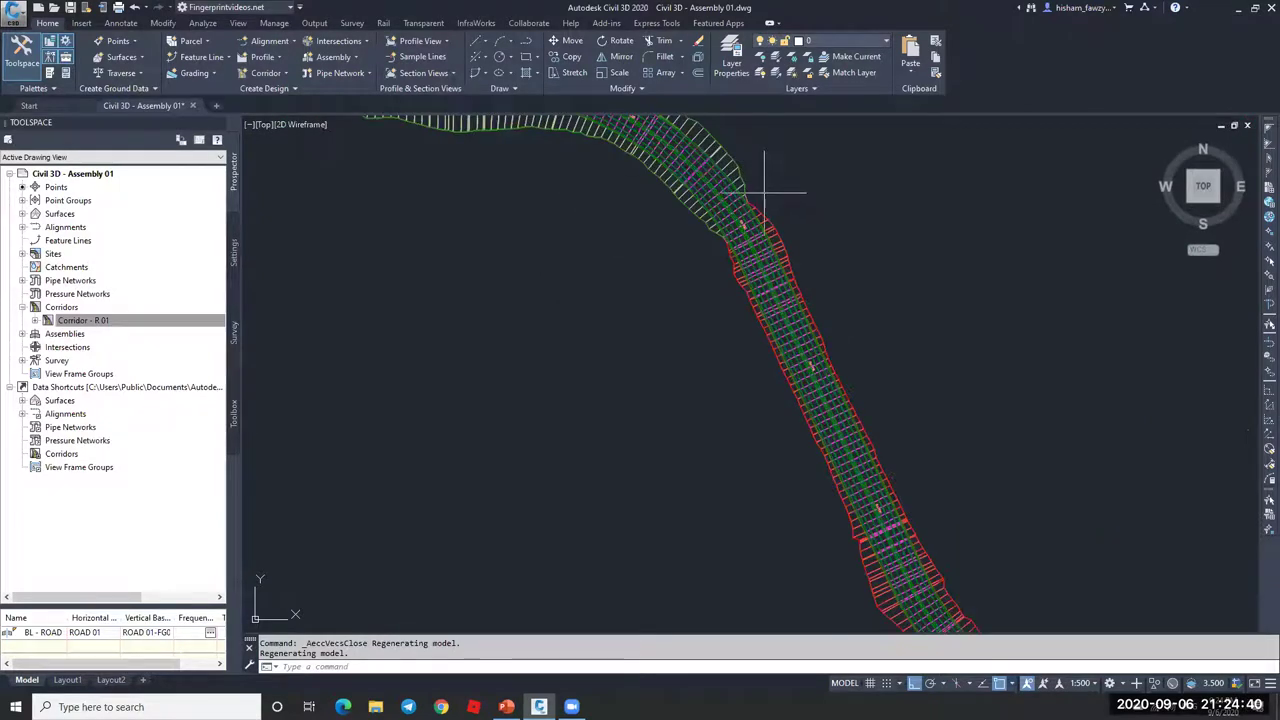
key("Escape")
scroll(861, 268, "up", 2)
Step: Draw a short vertical marker line beside the corridor
key("Return")
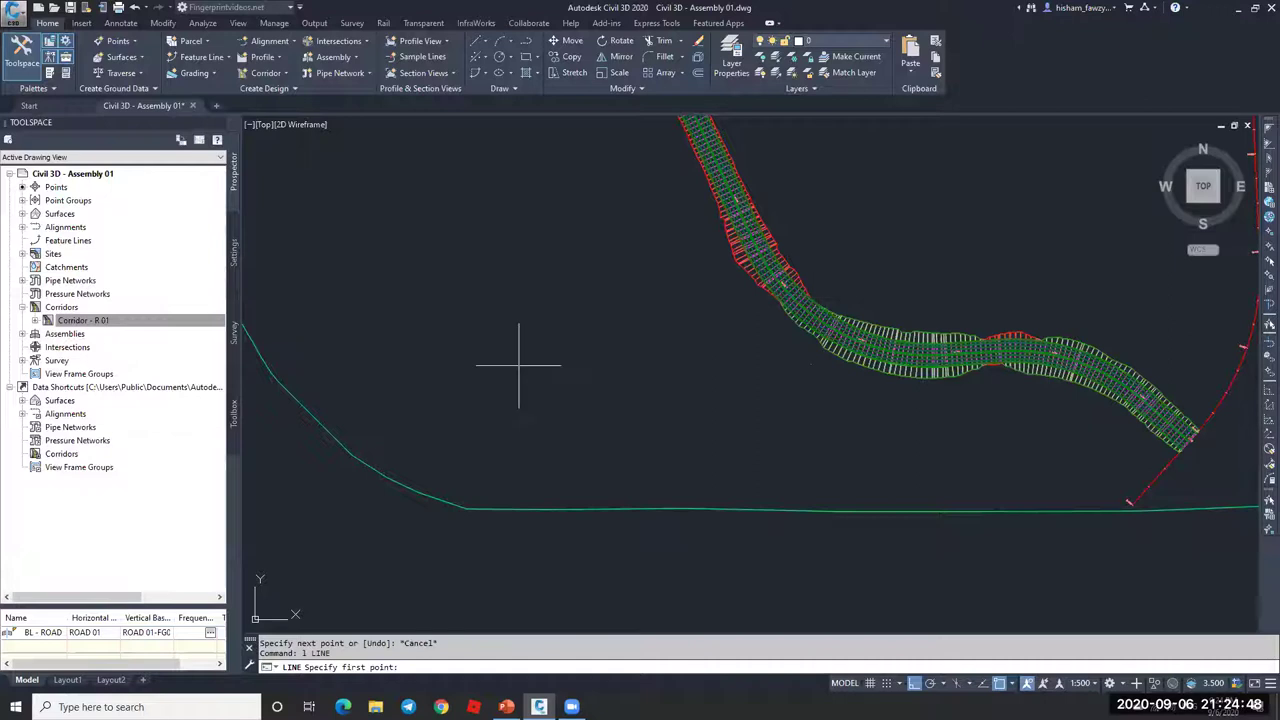
scroll(870, 275, "up", 3)
left_click(776, 285)
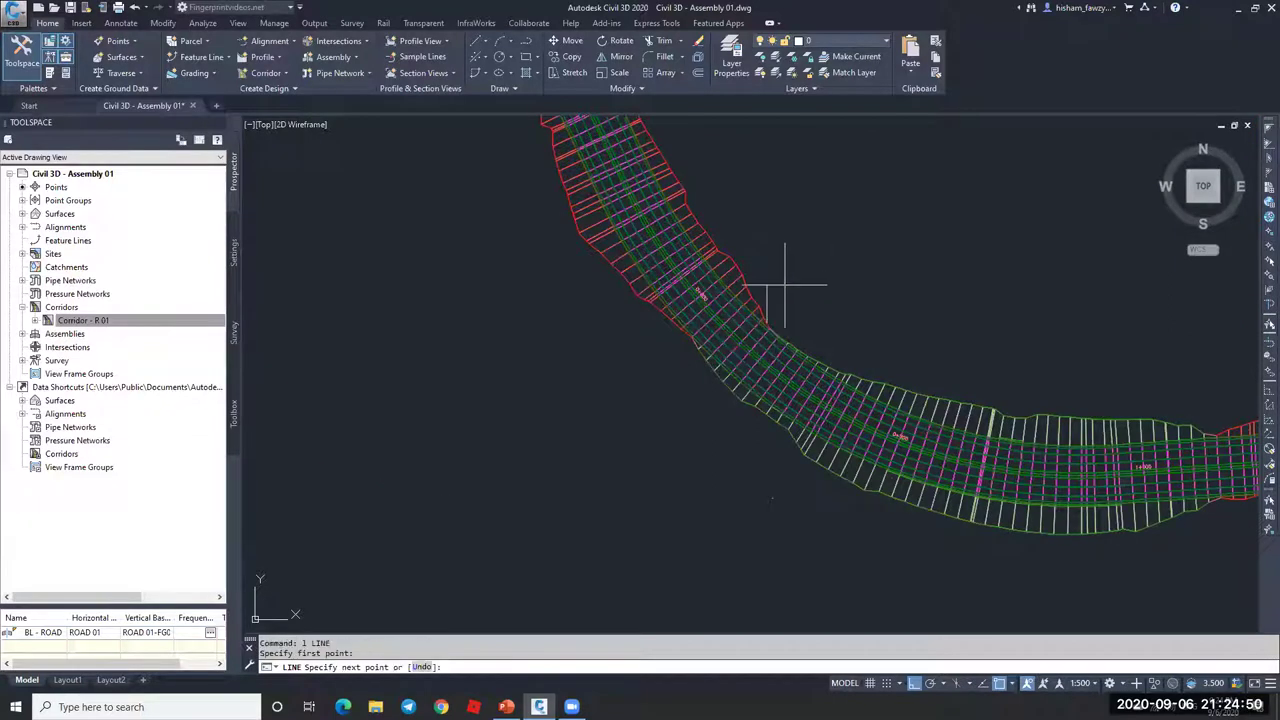
scroll(790, 265, "down", 3)
left_click(771, 186)
scroll(777, 257, "up", 1)
key("Escape")
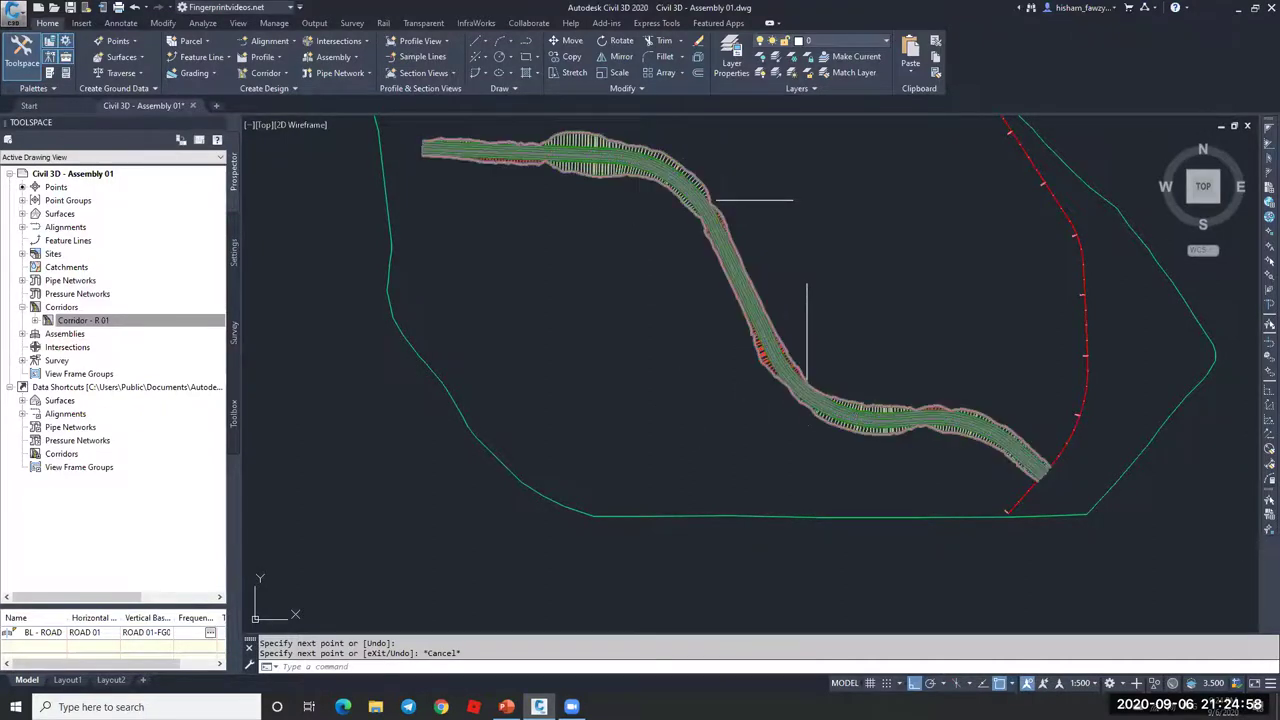
scroll(703, 213, "up", 2)
scroll(703, 203, "up", 2)
Step: Select the corridor and split its region at the first marker station
left_click(712, 208)
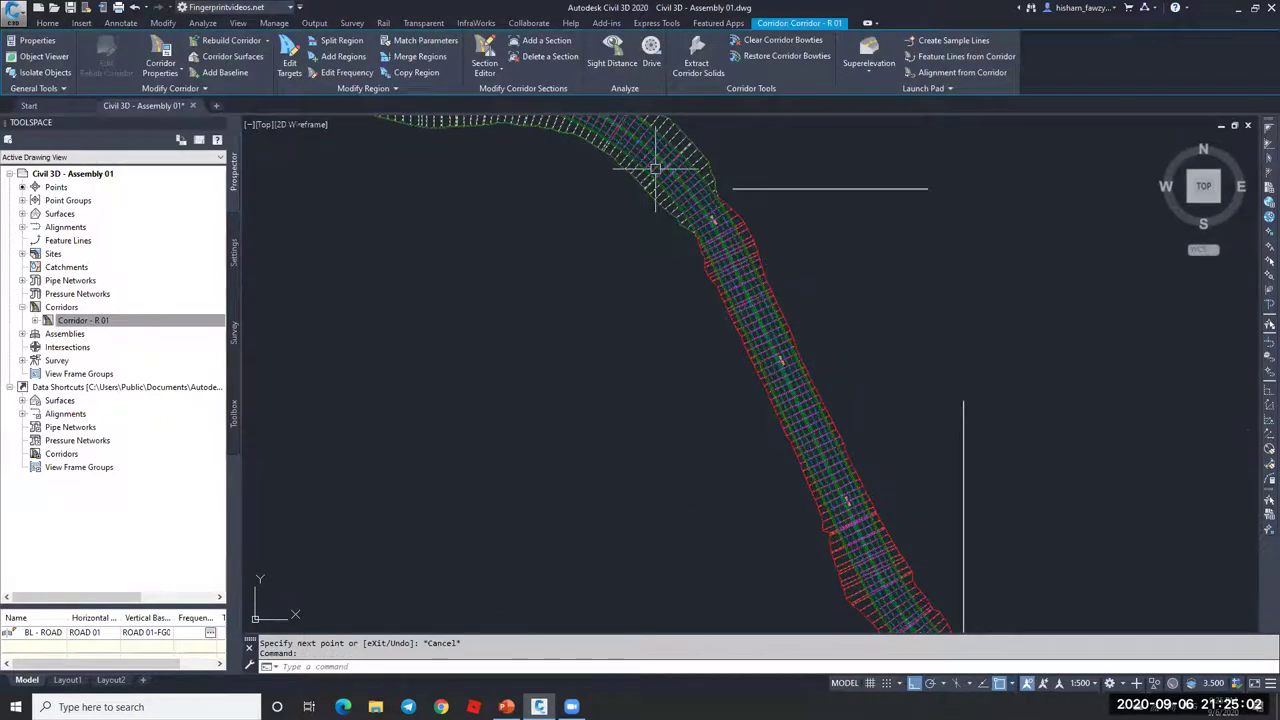
left_click(335, 45)
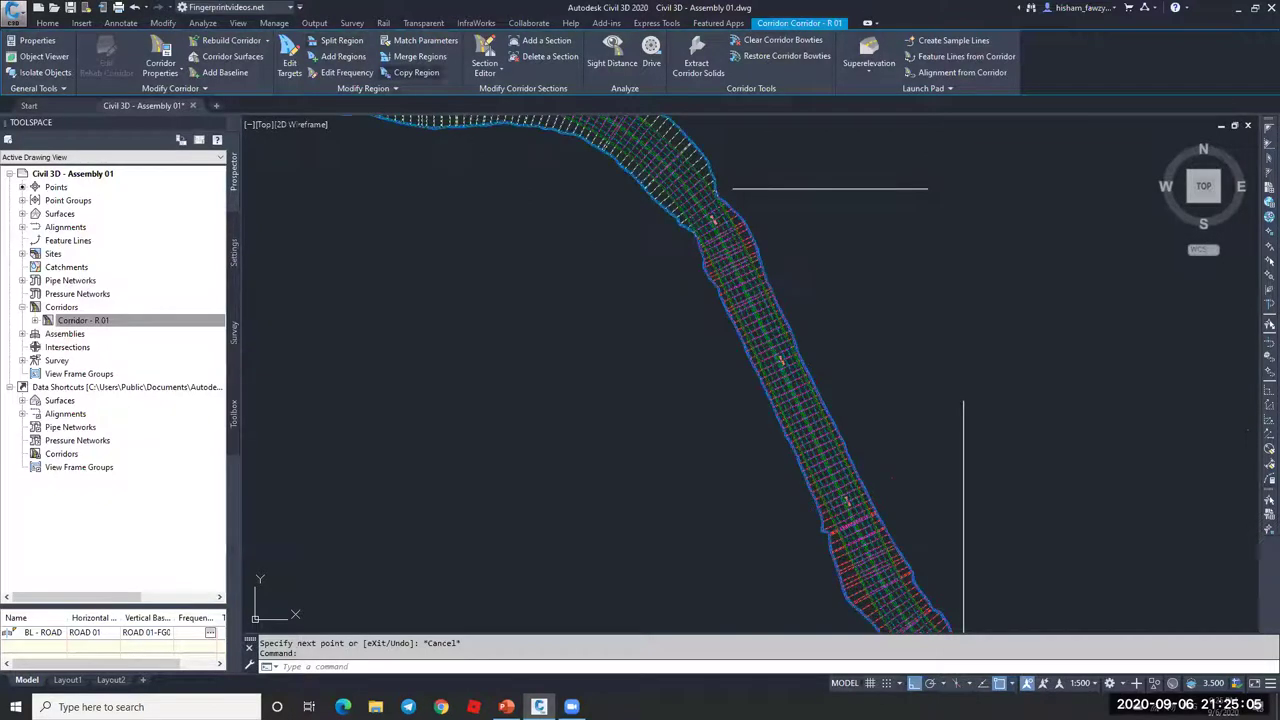
left_click(712, 202)
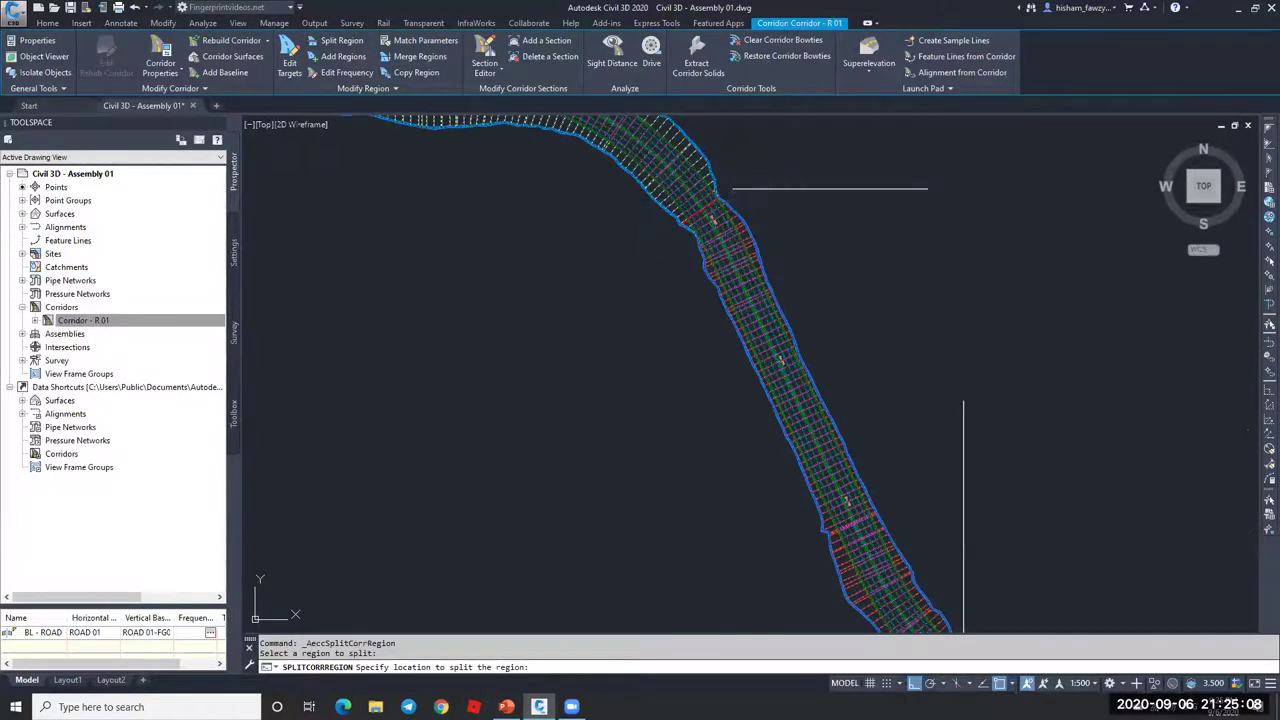
left_click(727, 189)
Step: Split the lower region near station 0+818 and end the Split Region command
left_click(866, 568)
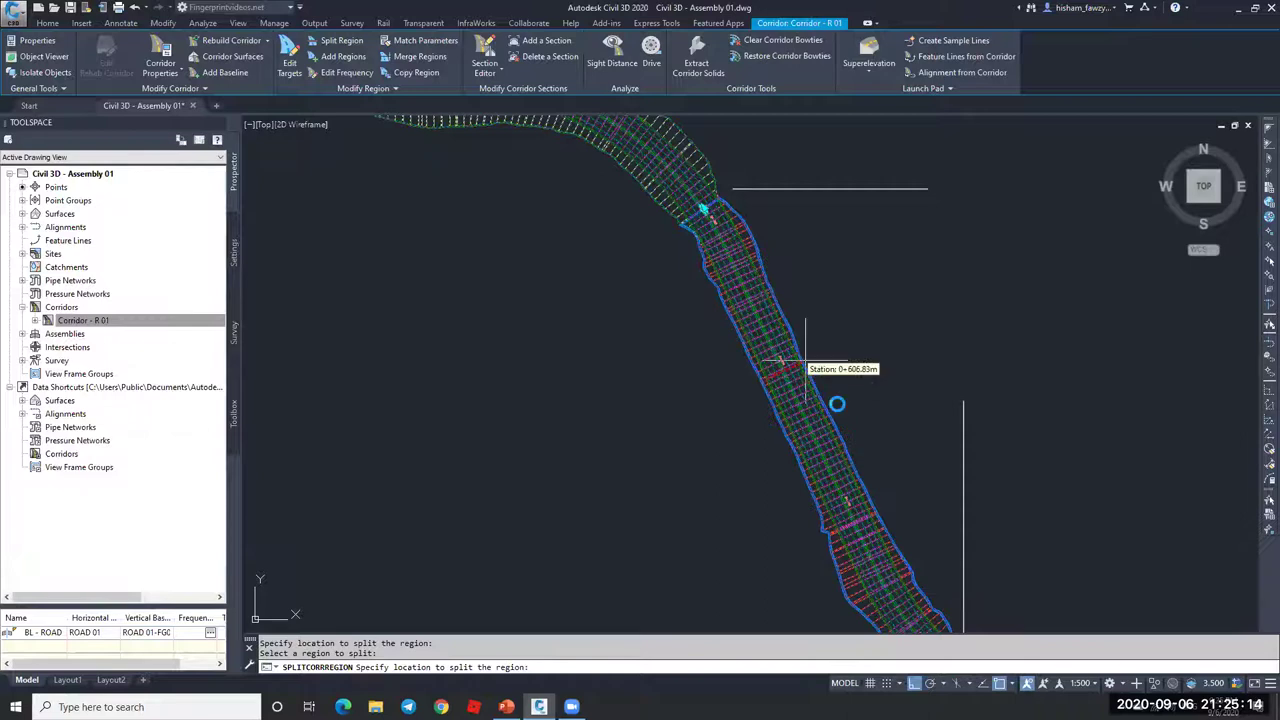
scroll(805, 362, "down", 5)
scroll(887, 490, "up", 5)
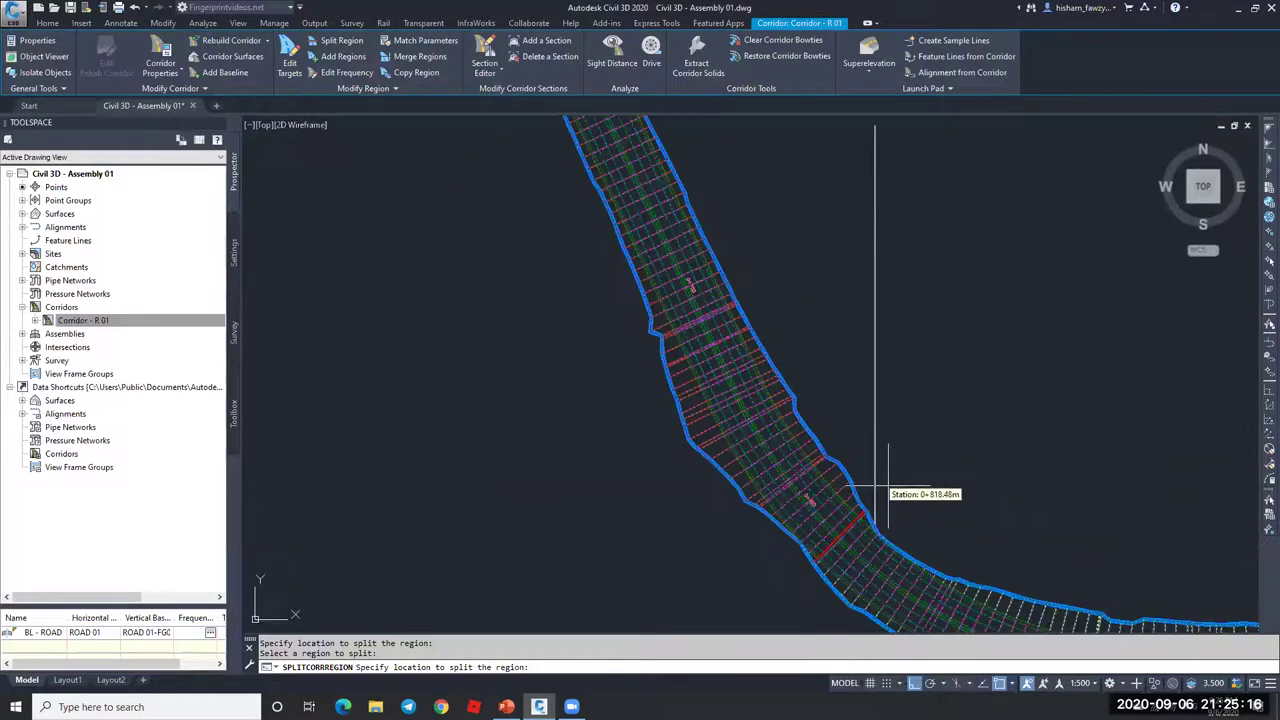
left_click(888, 489)
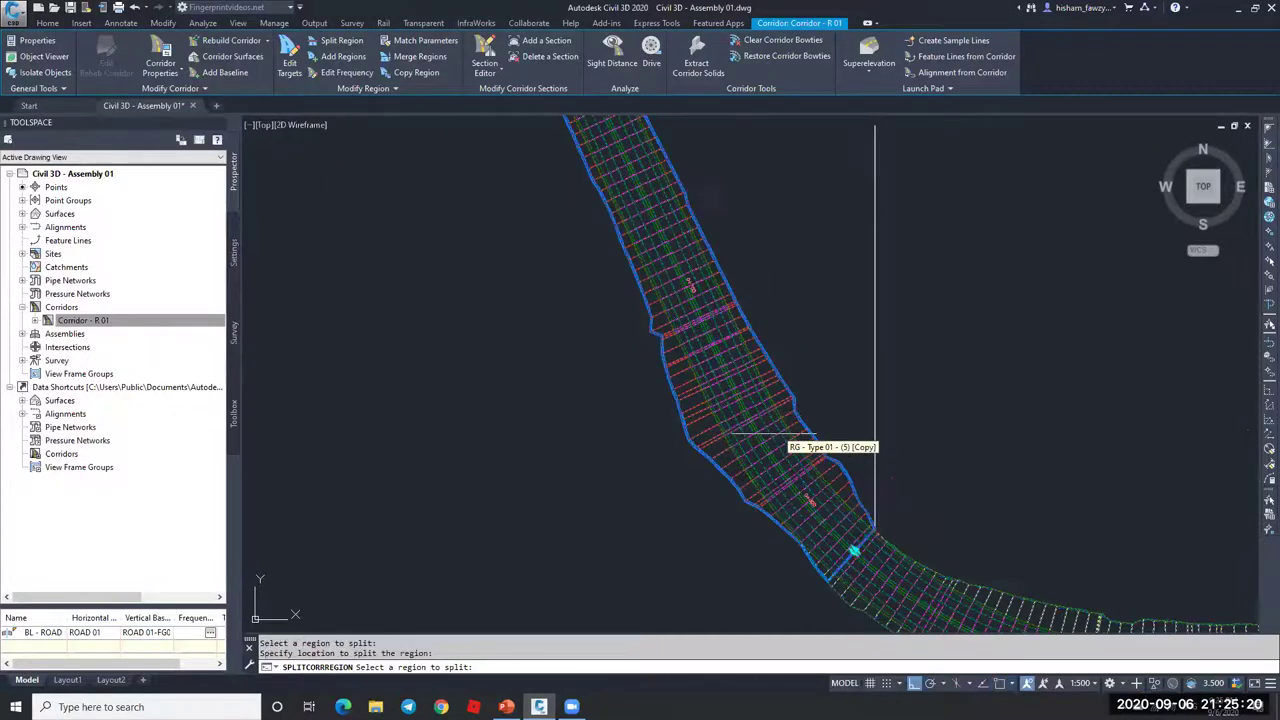
scroll(771, 443, "down", 6)
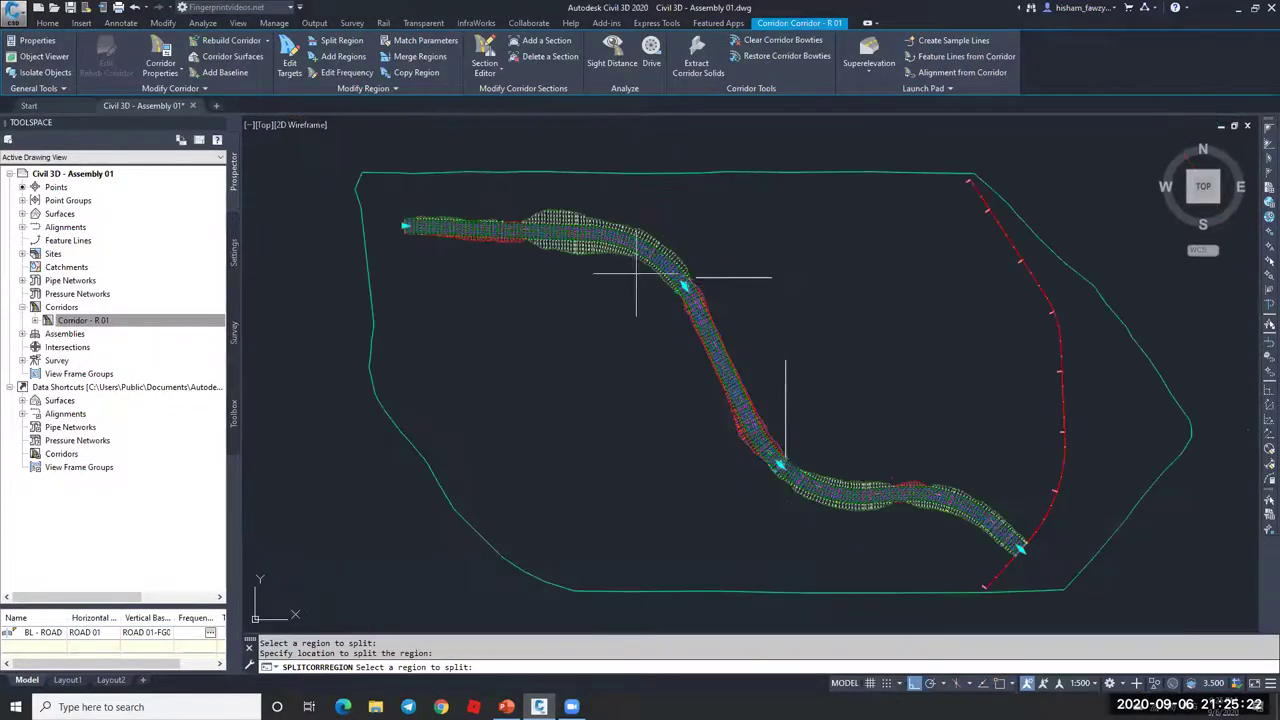
key("Escape")
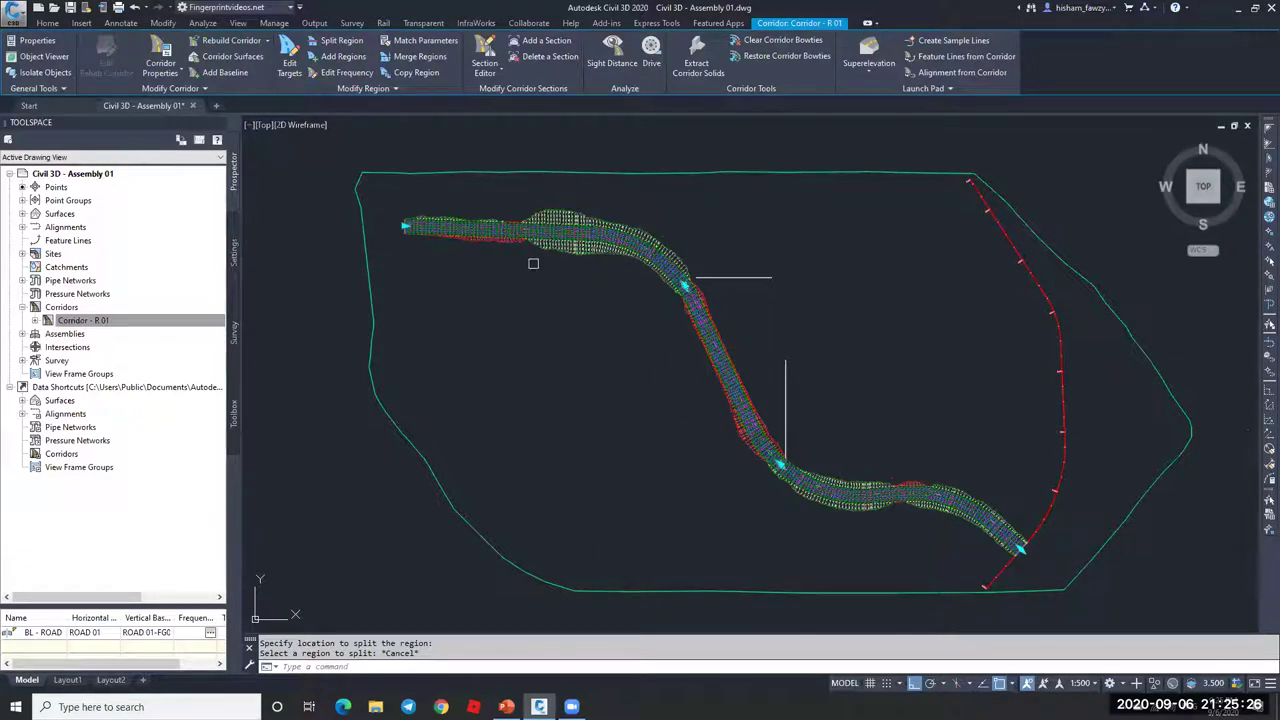
Step: Set the middle region's (0+490.64 to 0+827.51) assembly to Type 01 and open its Target Mapping
left_click(397, 89)
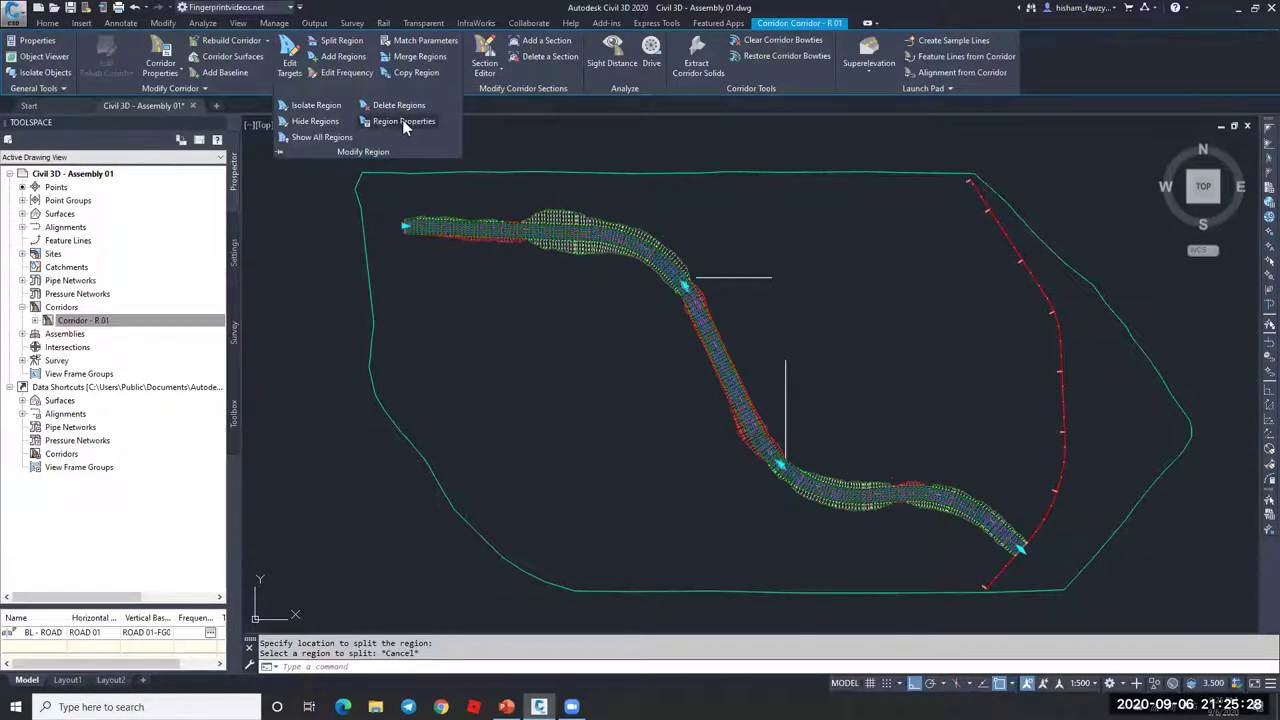
left_click(402, 121)
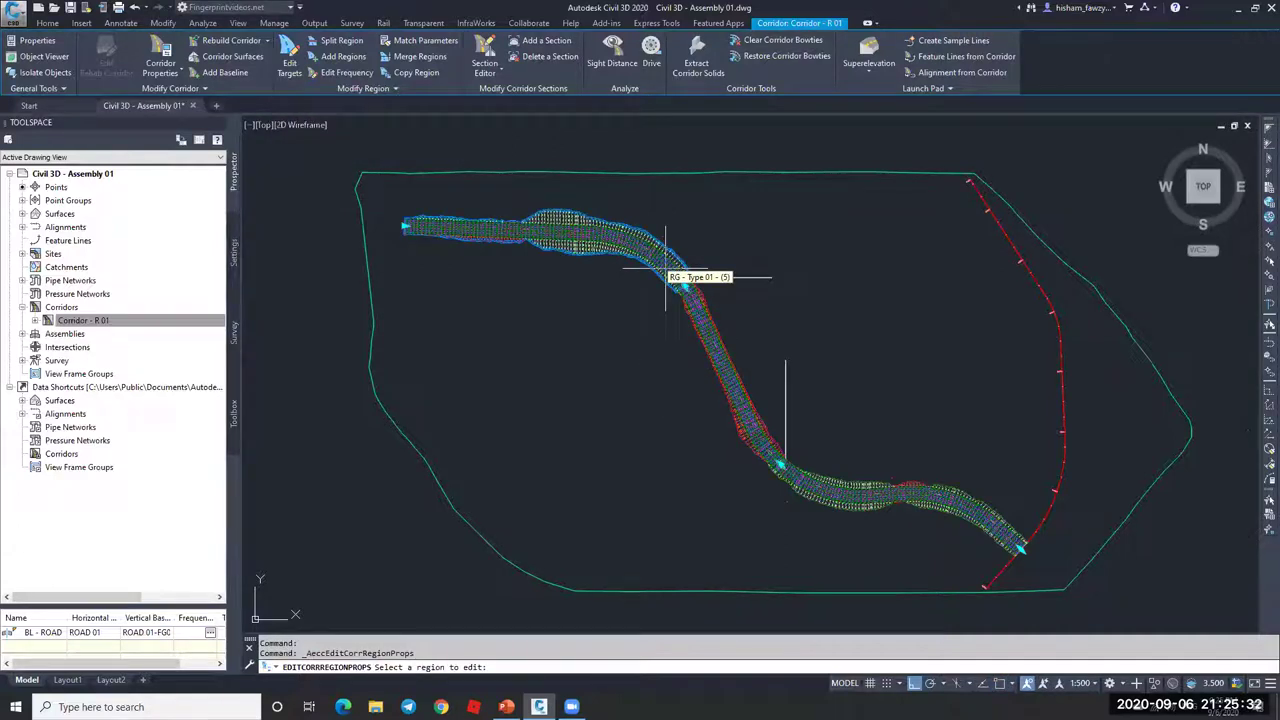
left_click(725, 372)
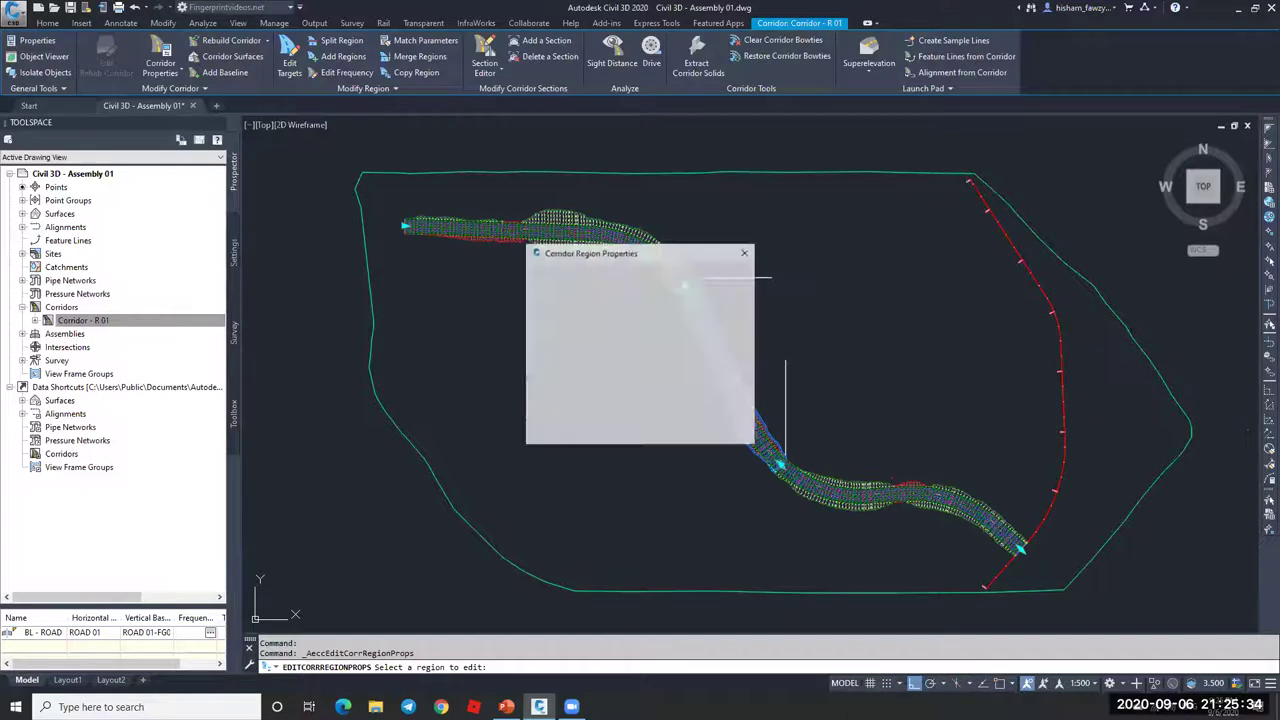
left_click(727, 388)
left_click(620, 368)
left_click(604, 386)
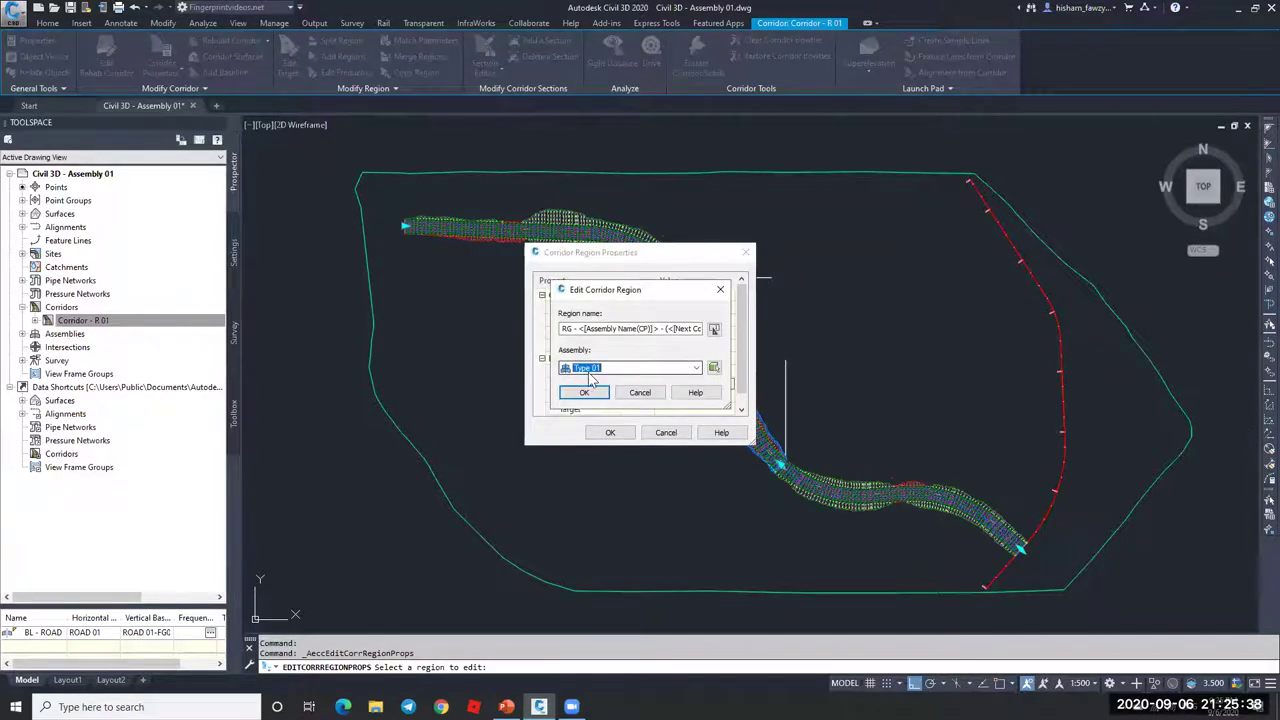
left_click(592, 396)
left_click(610, 432)
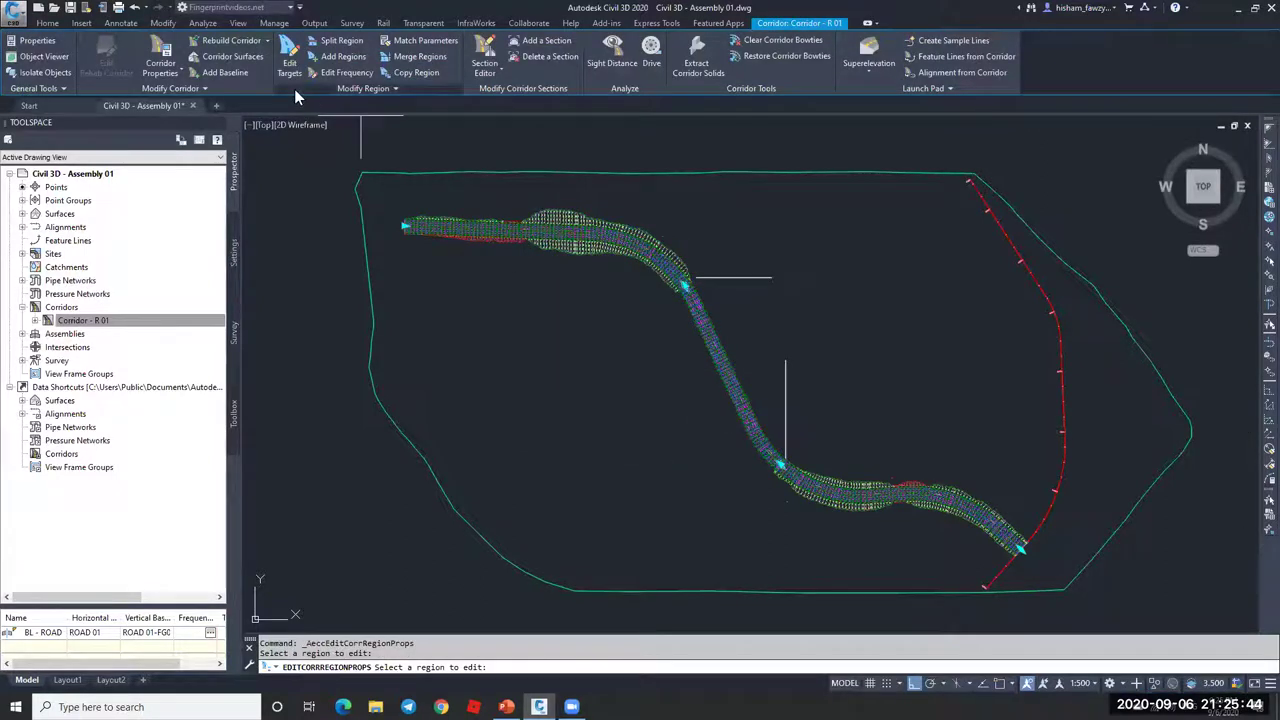
left_click(287, 50)
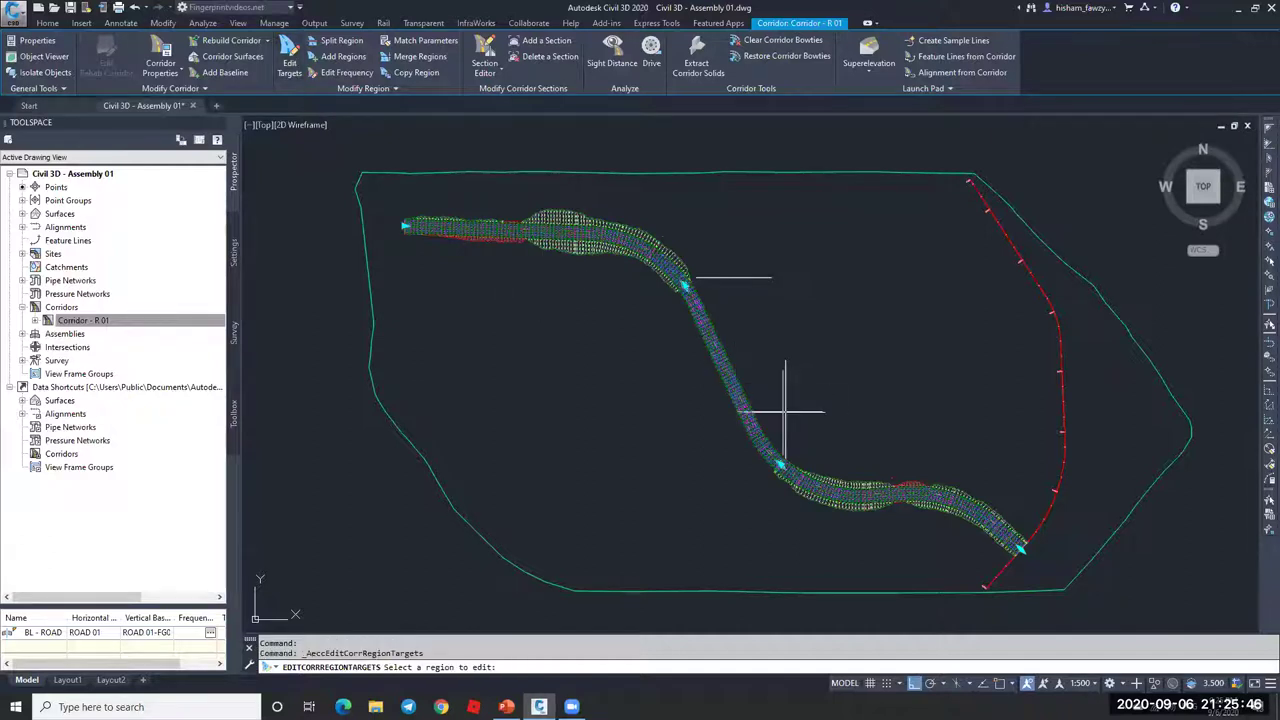
left_click(735, 400)
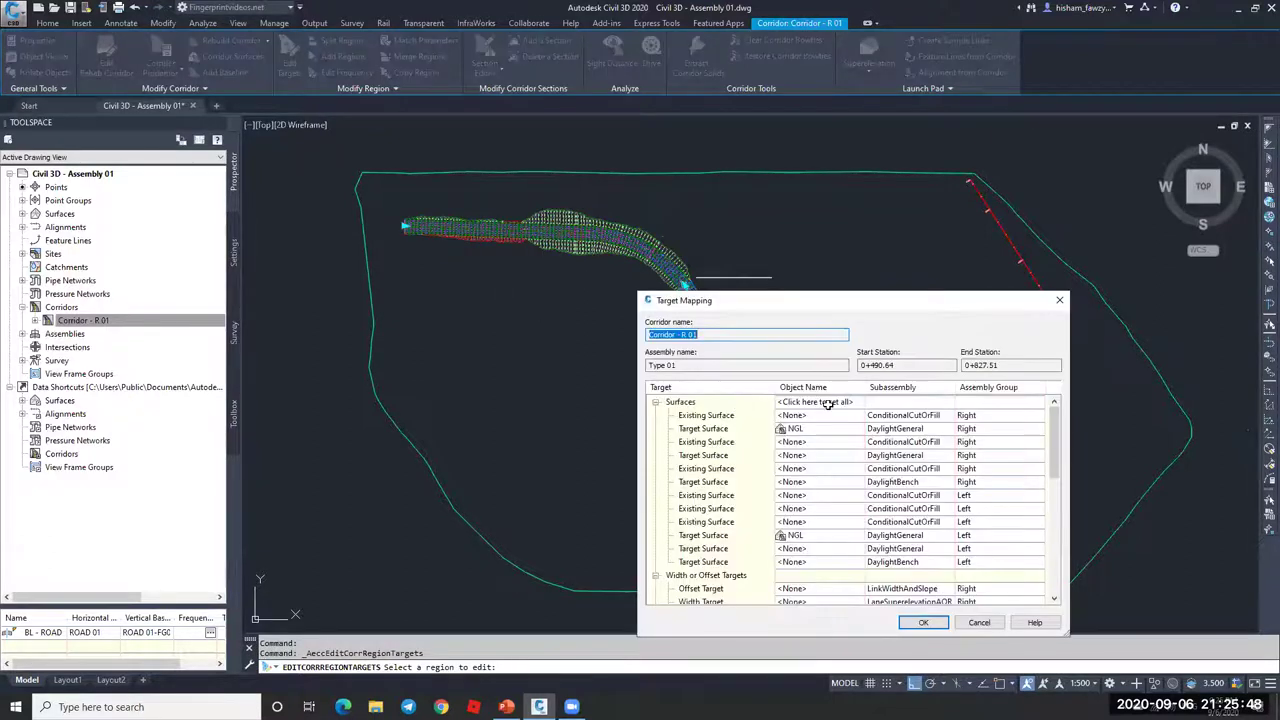
Step: Map all surface targets to NGL and rebuild the corridor
left_click(818, 401)
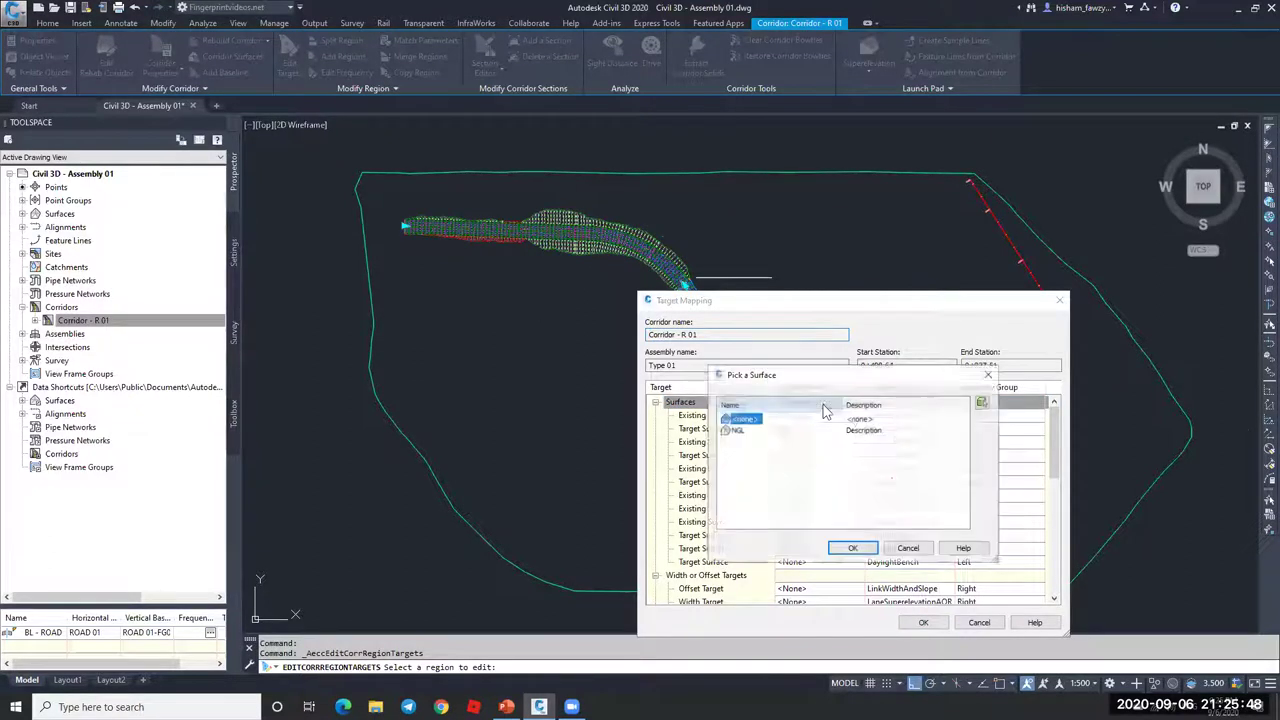
left_click(868, 552)
left_click(925, 623)
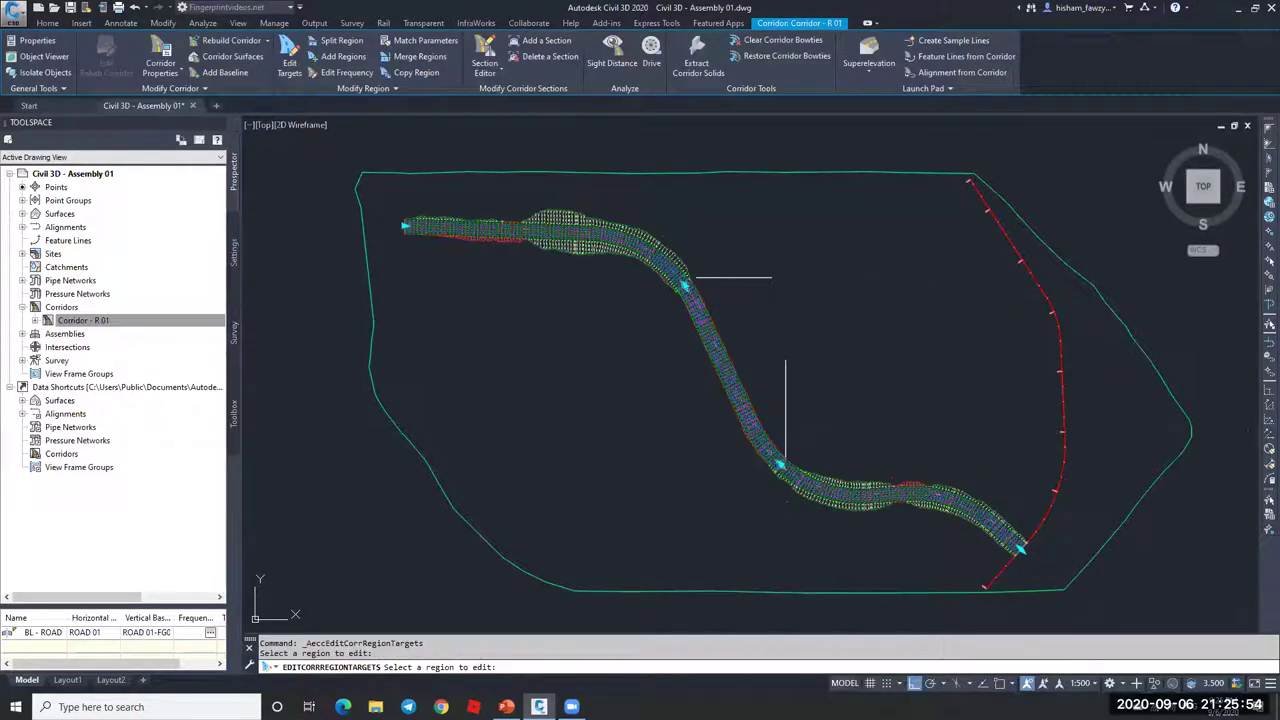
key("Return")
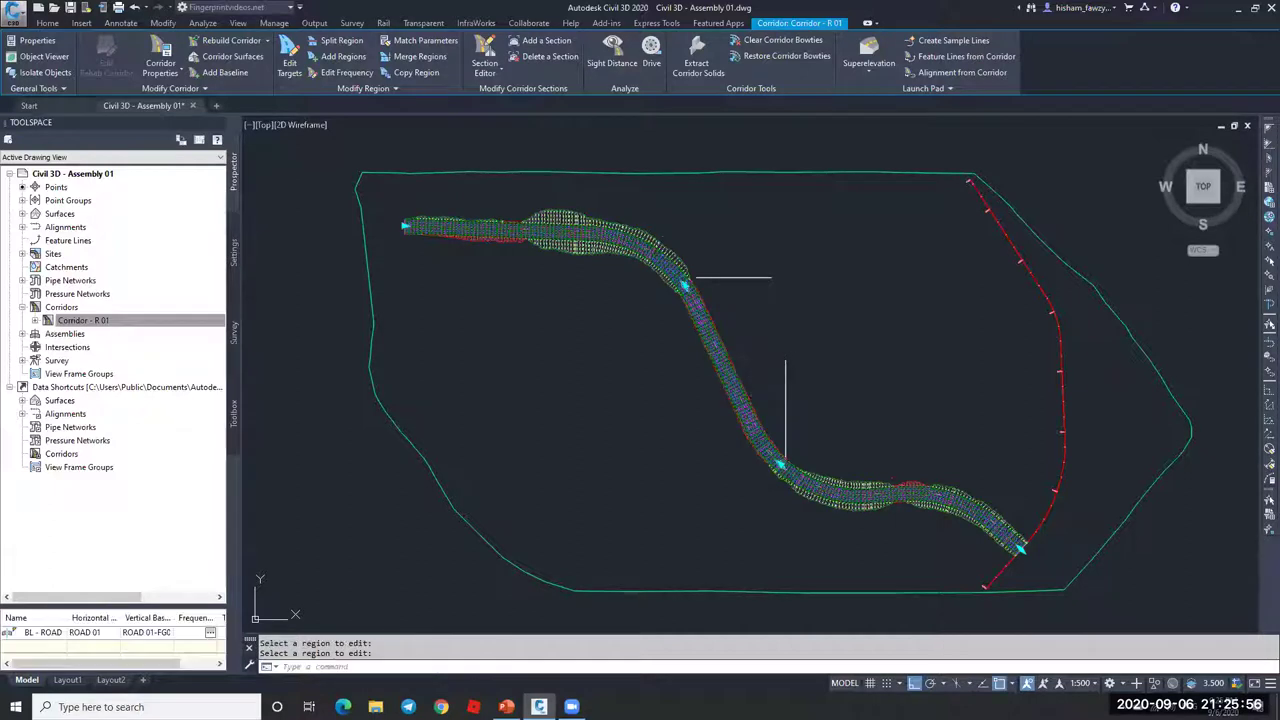
Step: Cancel the running command and select the corridor in the plan view
scroll(742, 420, "up", 2)
scroll(742, 420, "up", 4)
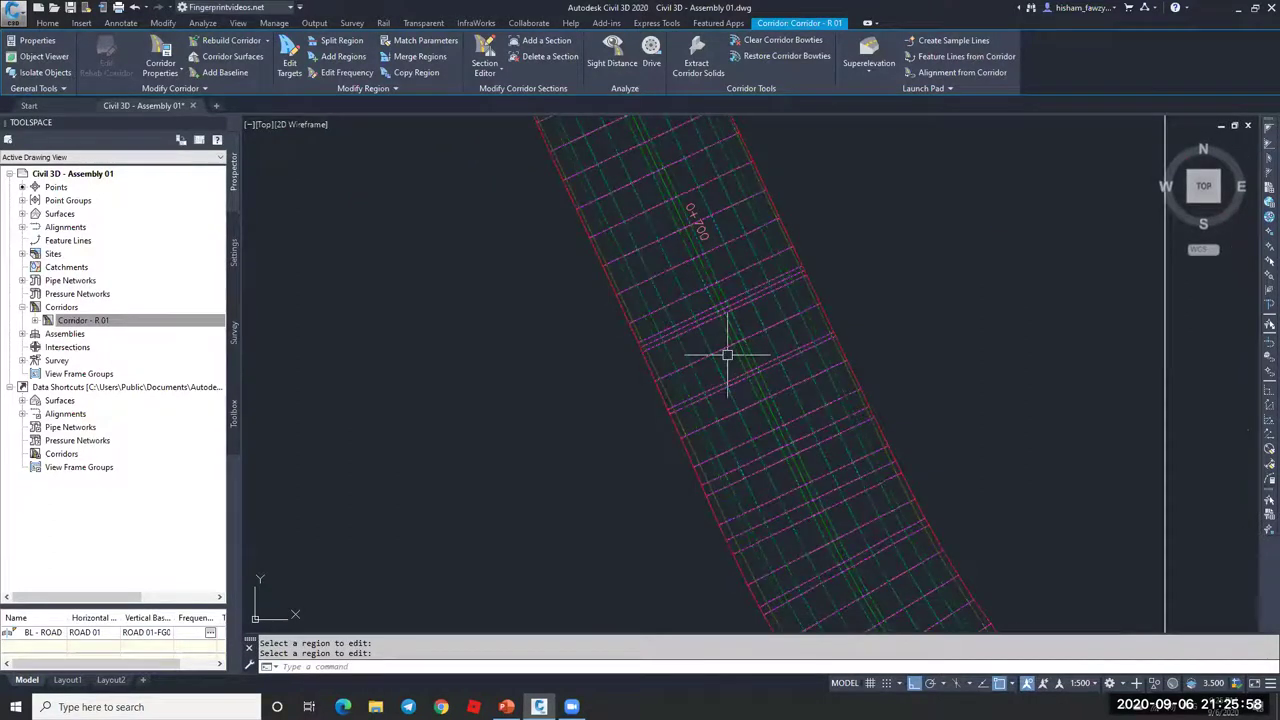
key("Escape")
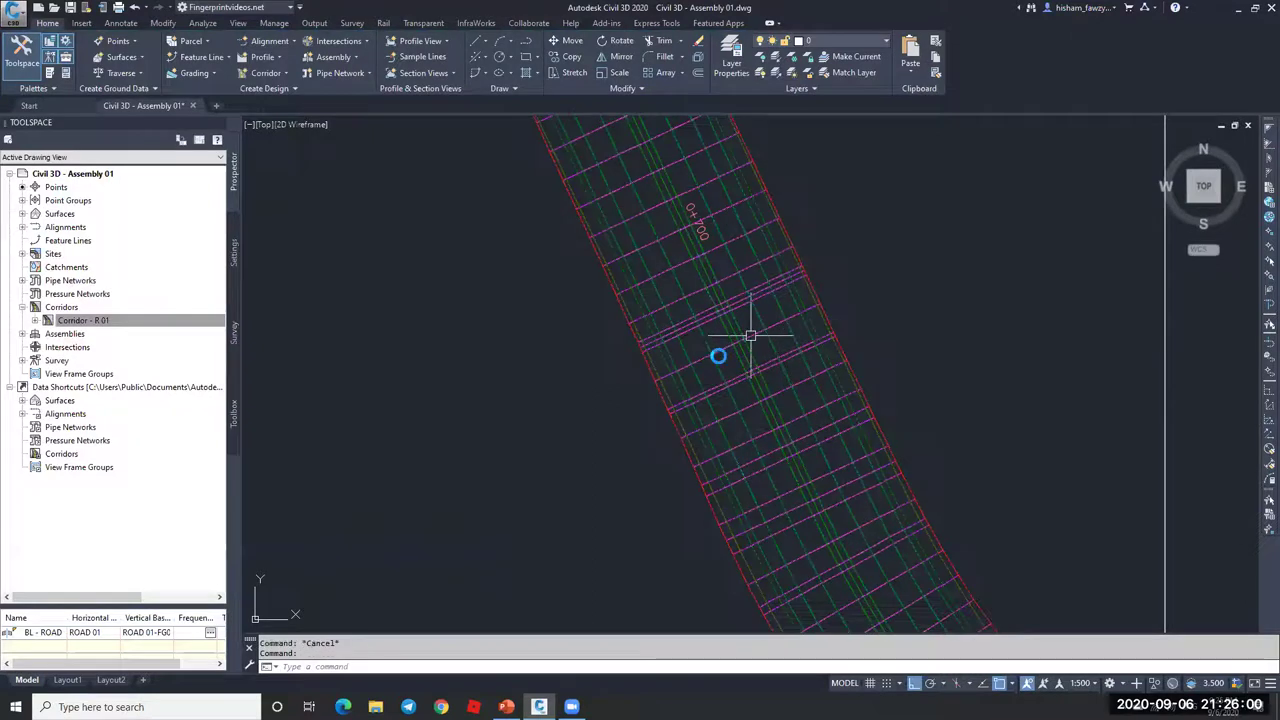
left_click(753, 333)
scroll(753, 340, "down", 3)
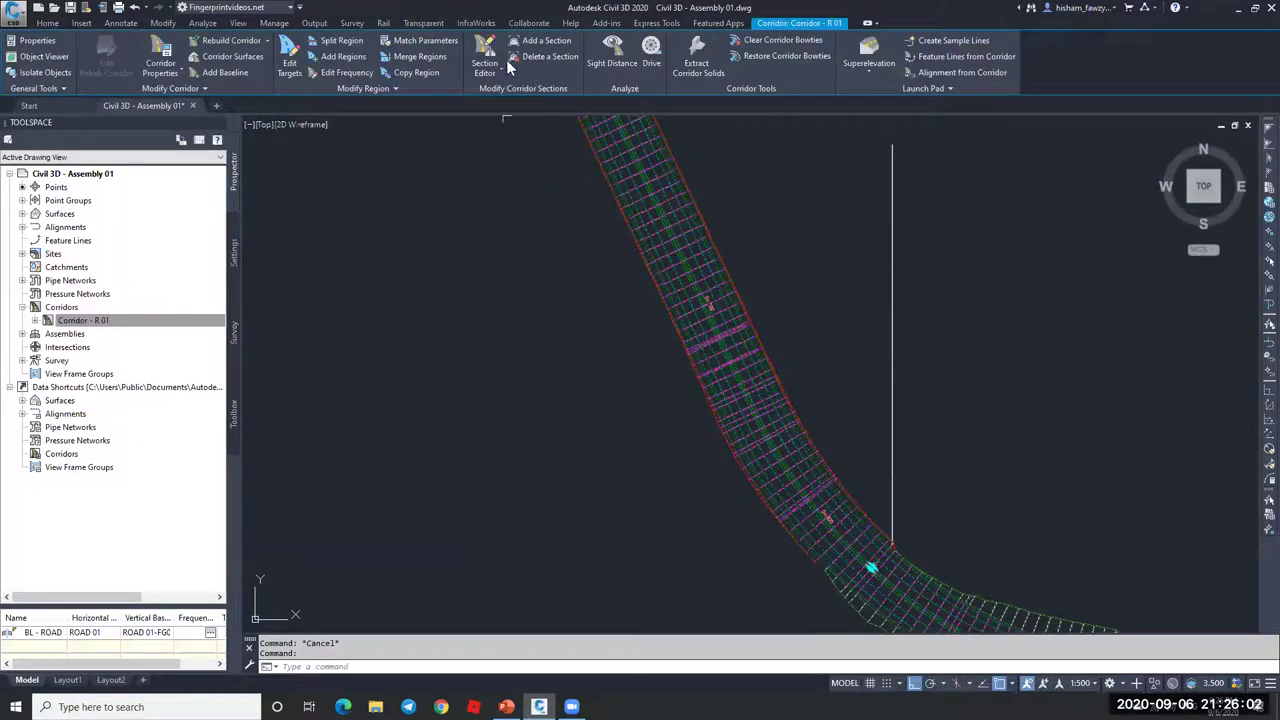
scroll(732, 398, "down", 5)
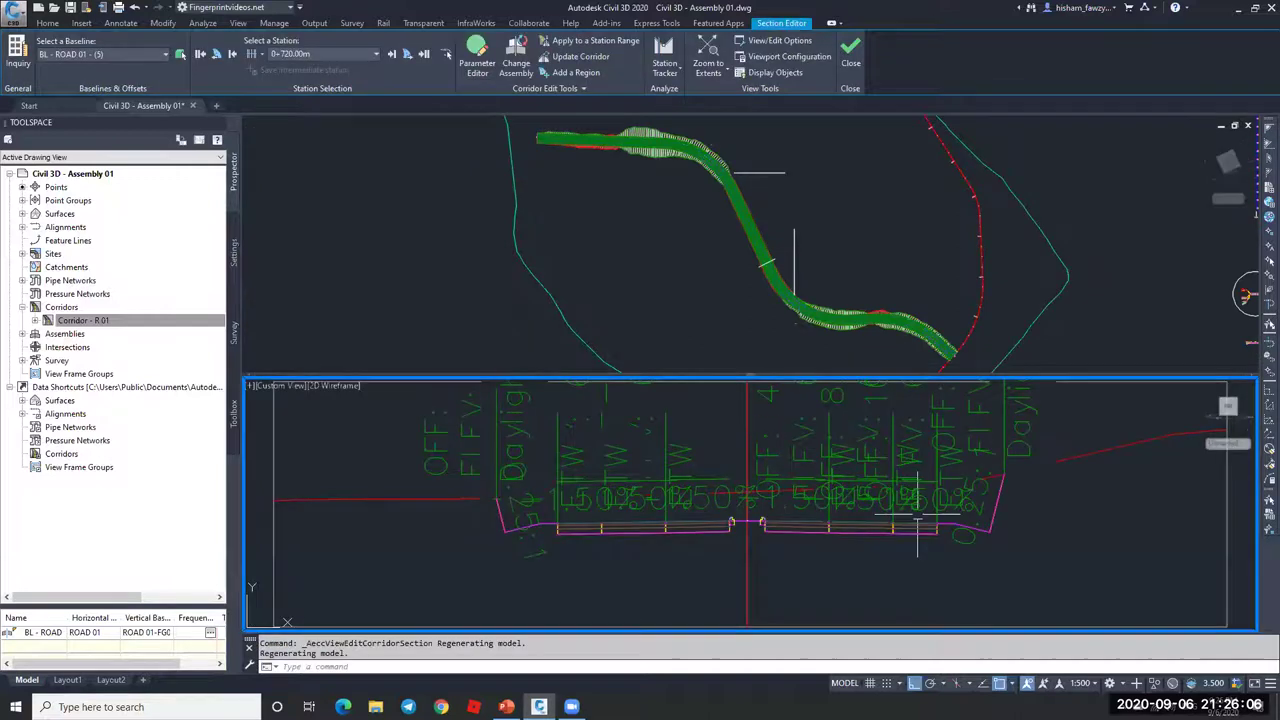
scroll(970, 532, "up", 4)
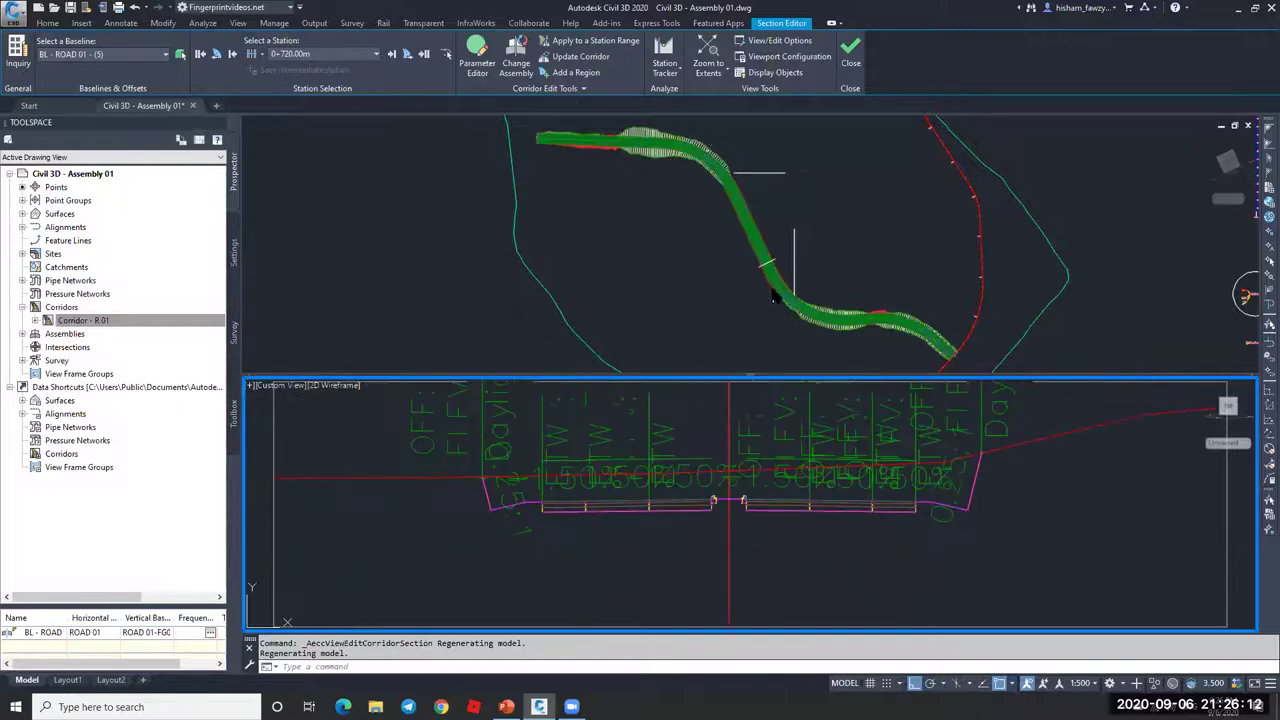
left_click(755, 255)
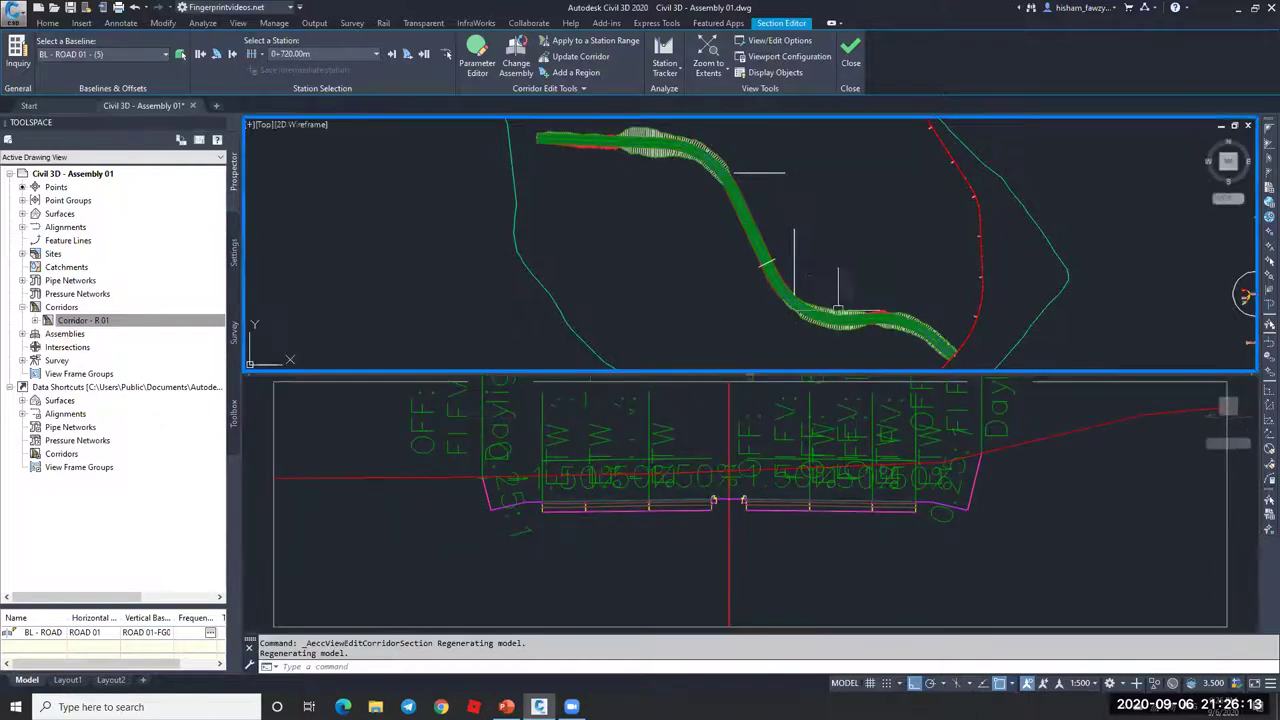
left_click(360, 56)
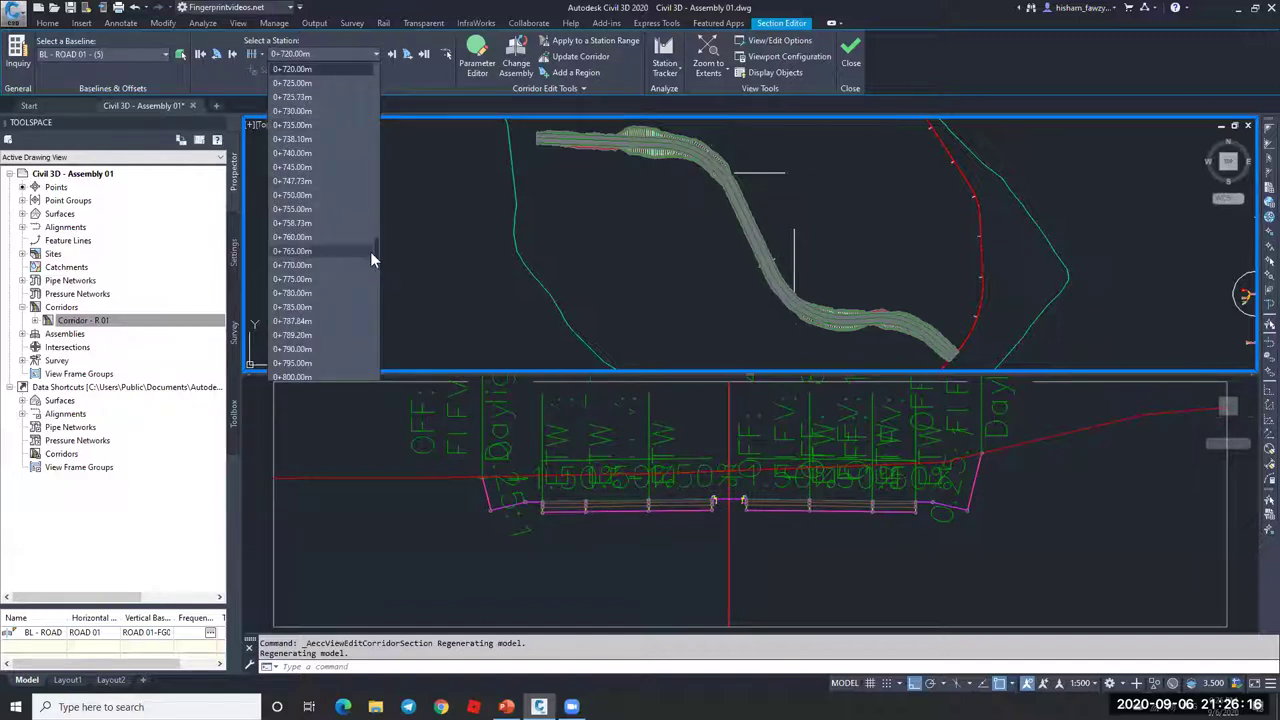
left_click(330, 307)
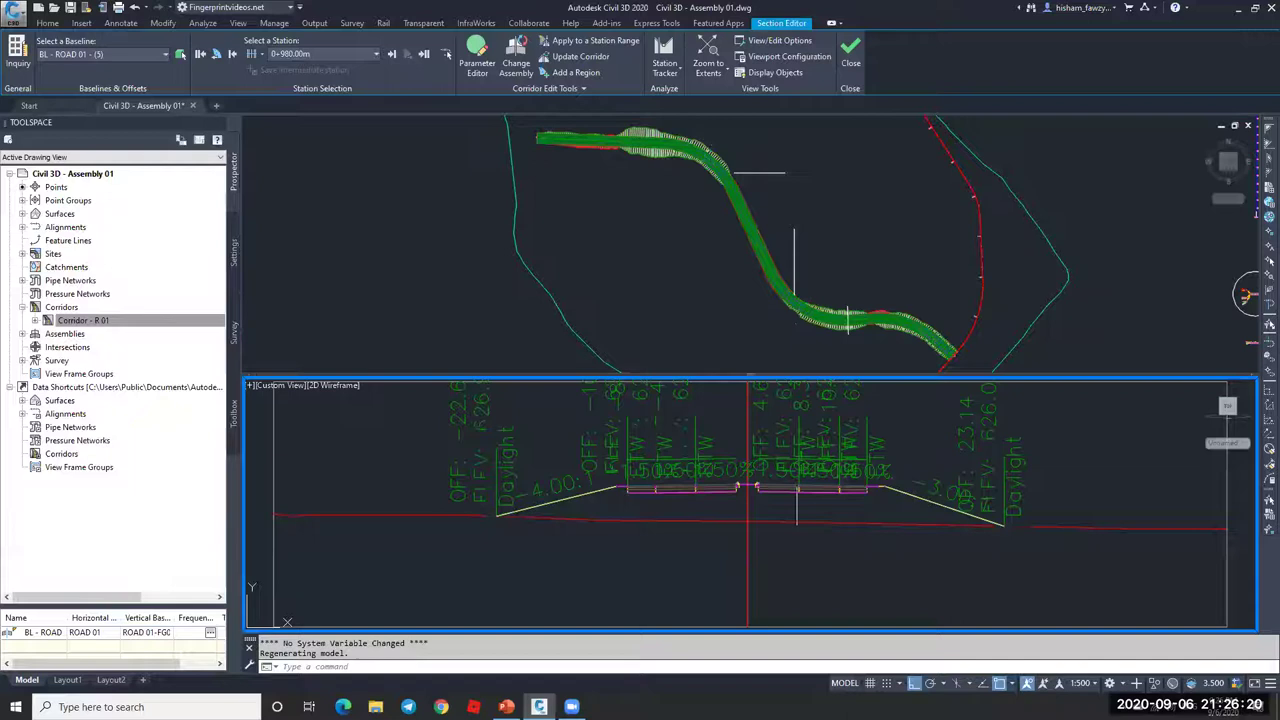
left_click(356, 57)
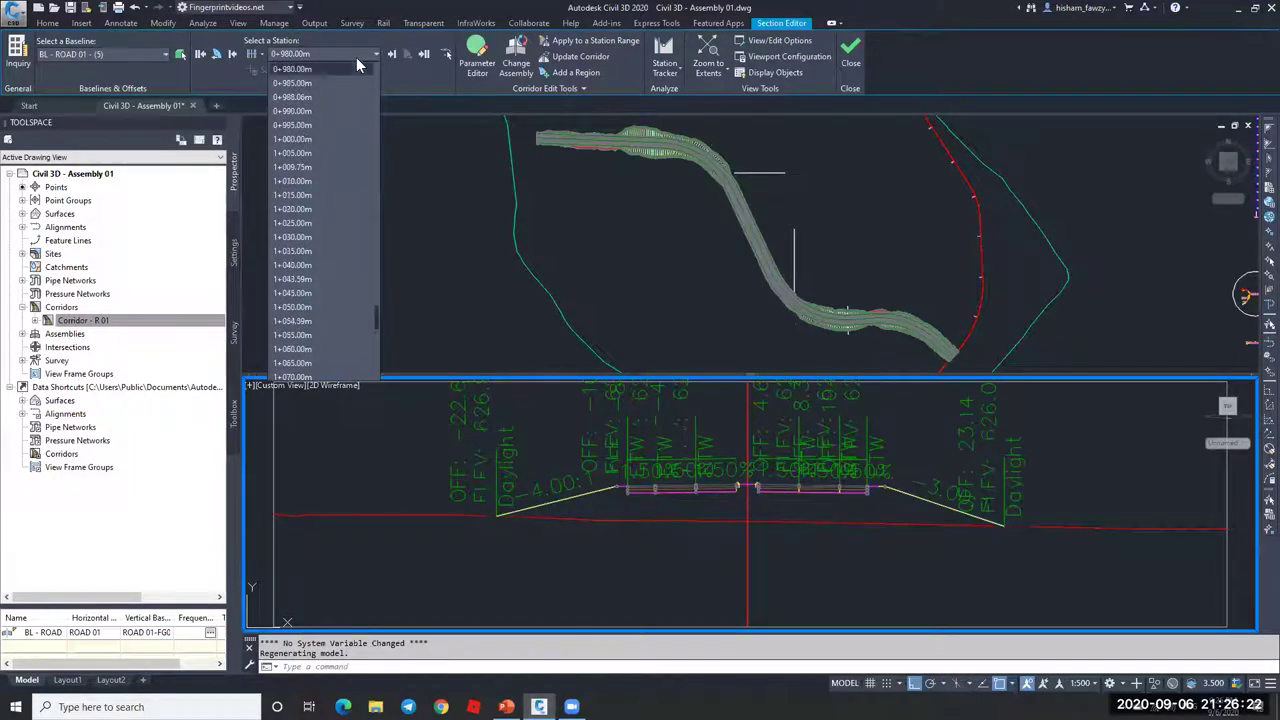
left_click(306, 248)
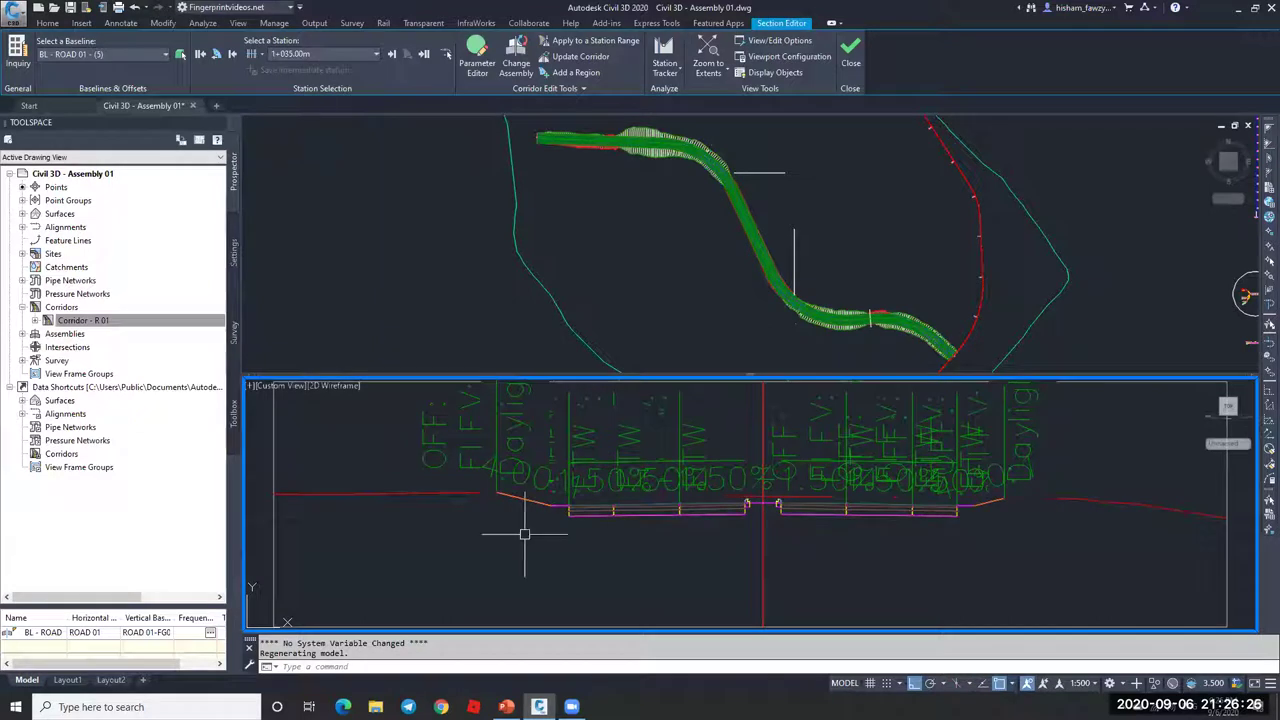
scroll(986, 515, "up", 4)
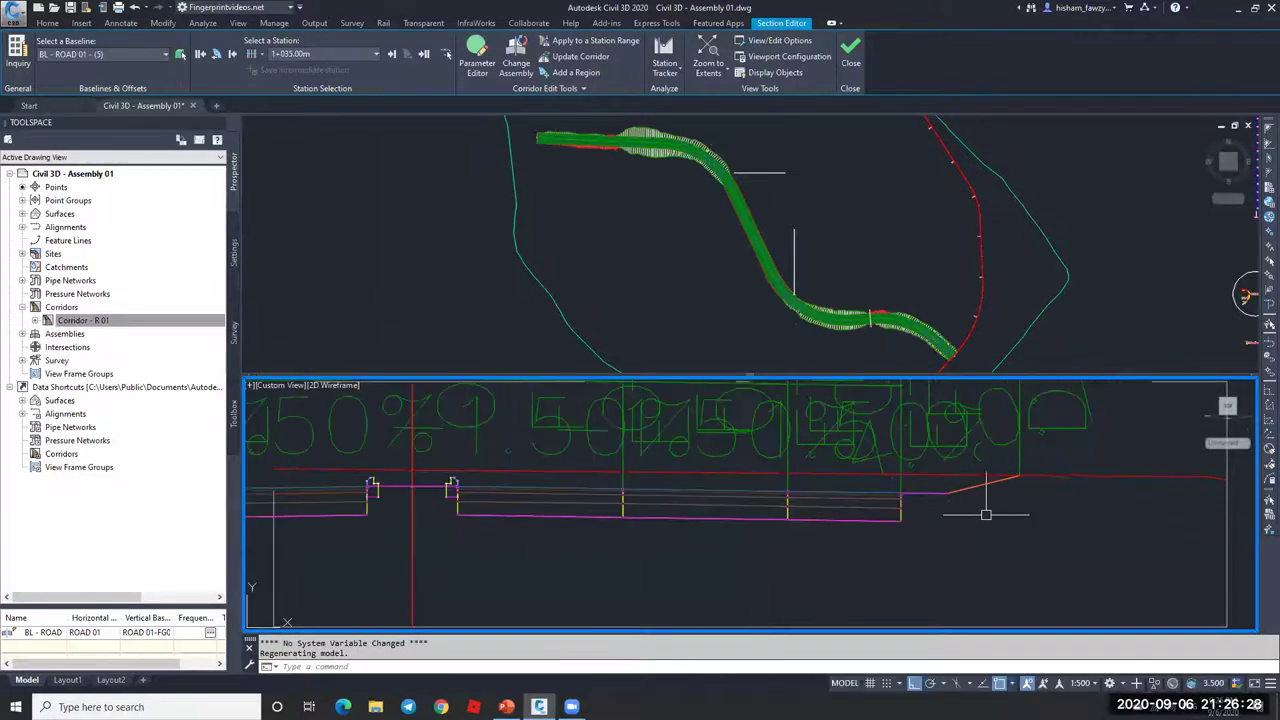
scroll(974, 489, "up", 2)
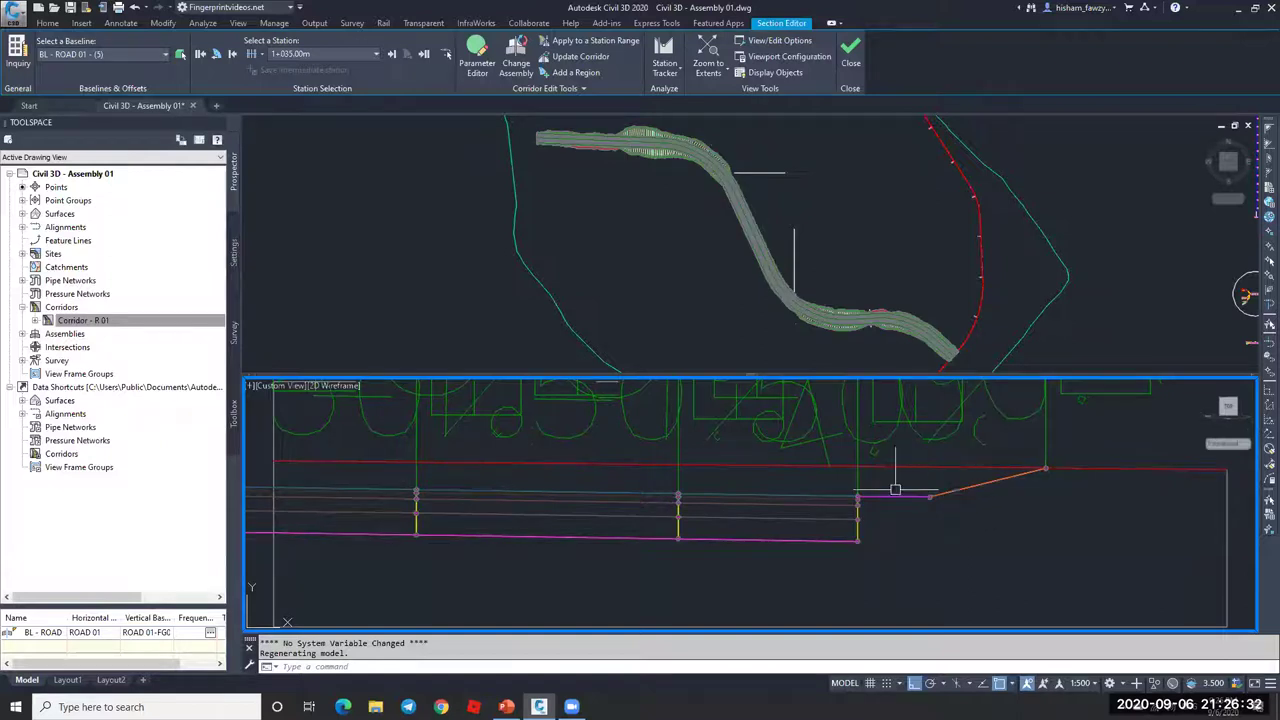
left_click(681, 317)
scroll(582, 299, "down", 5)
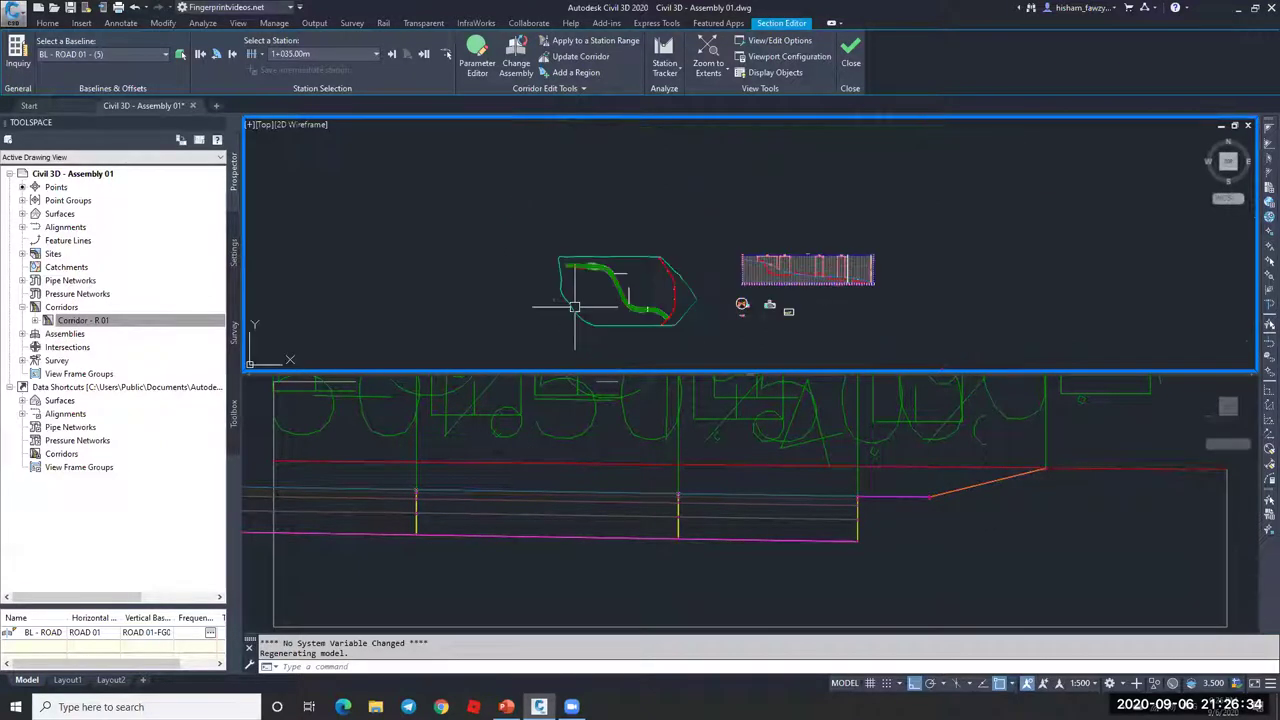
scroll(762, 307, "up", 5)
scroll(709, 306, "up", 5)
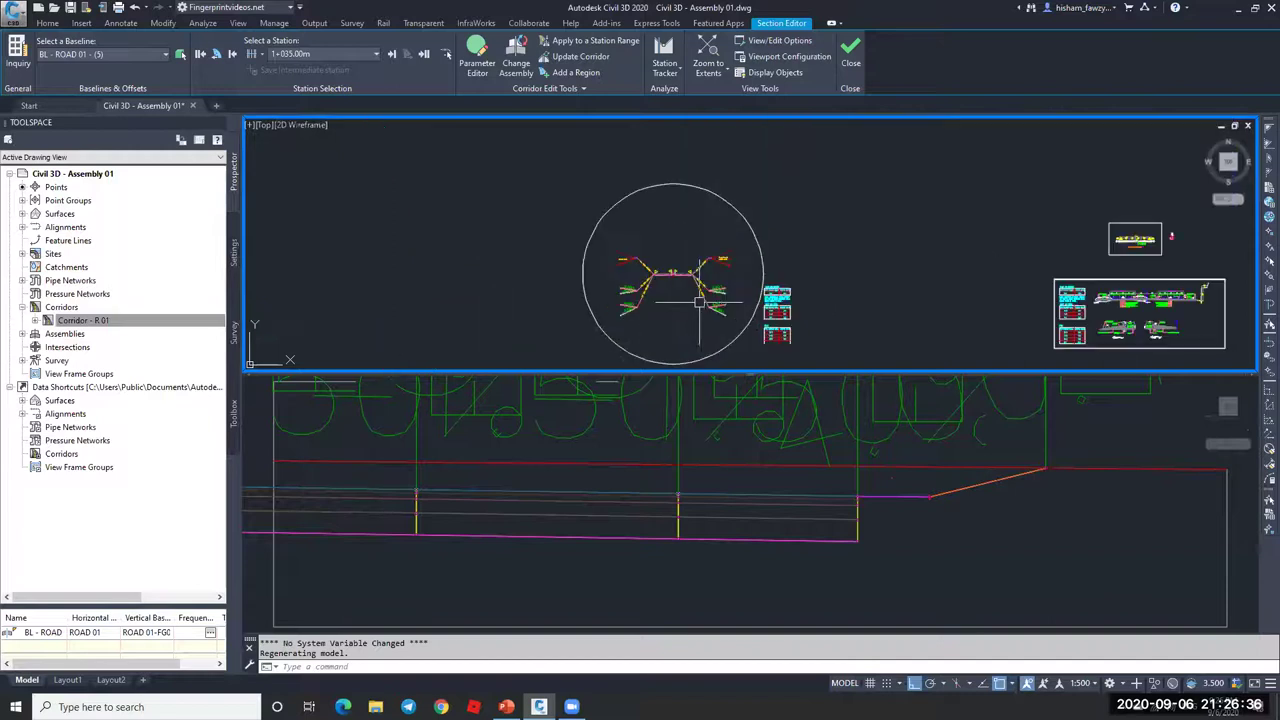
scroll(720, 270, "down", 1)
scroll(737, 229, "down", 6)
scroll(757, 236, "up", 5)
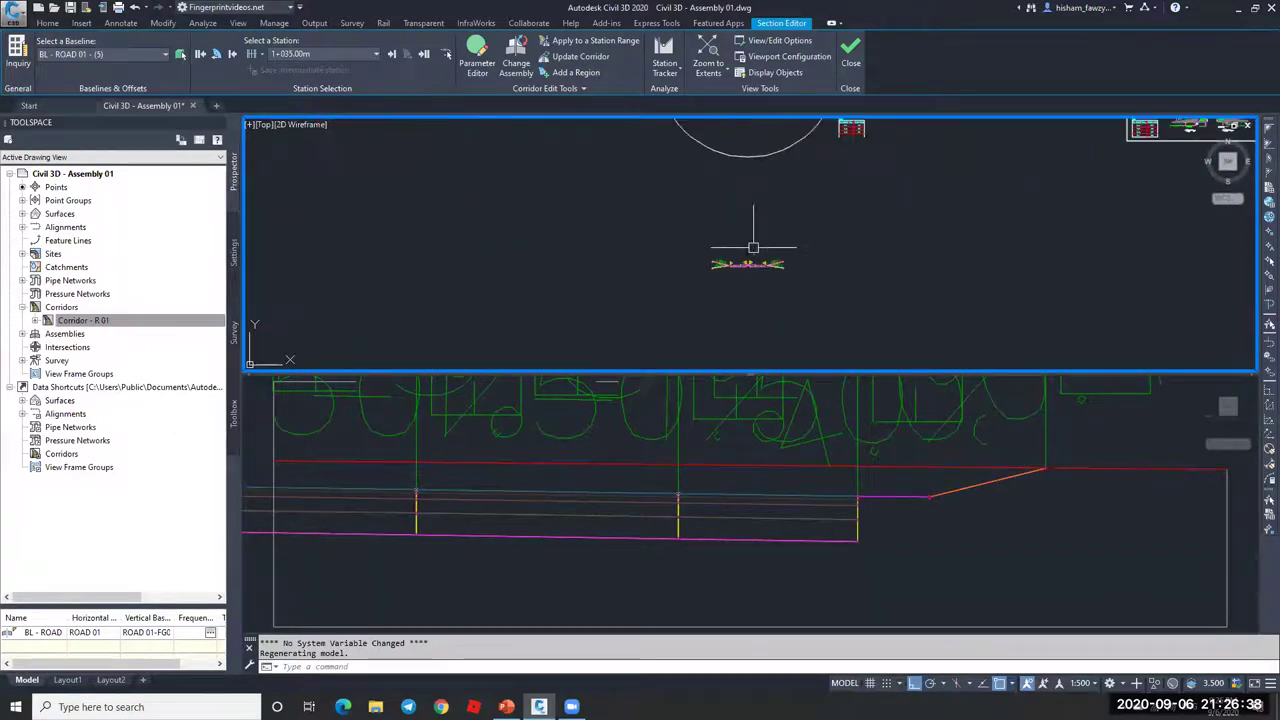
scroll(765, 258, "up", 2)
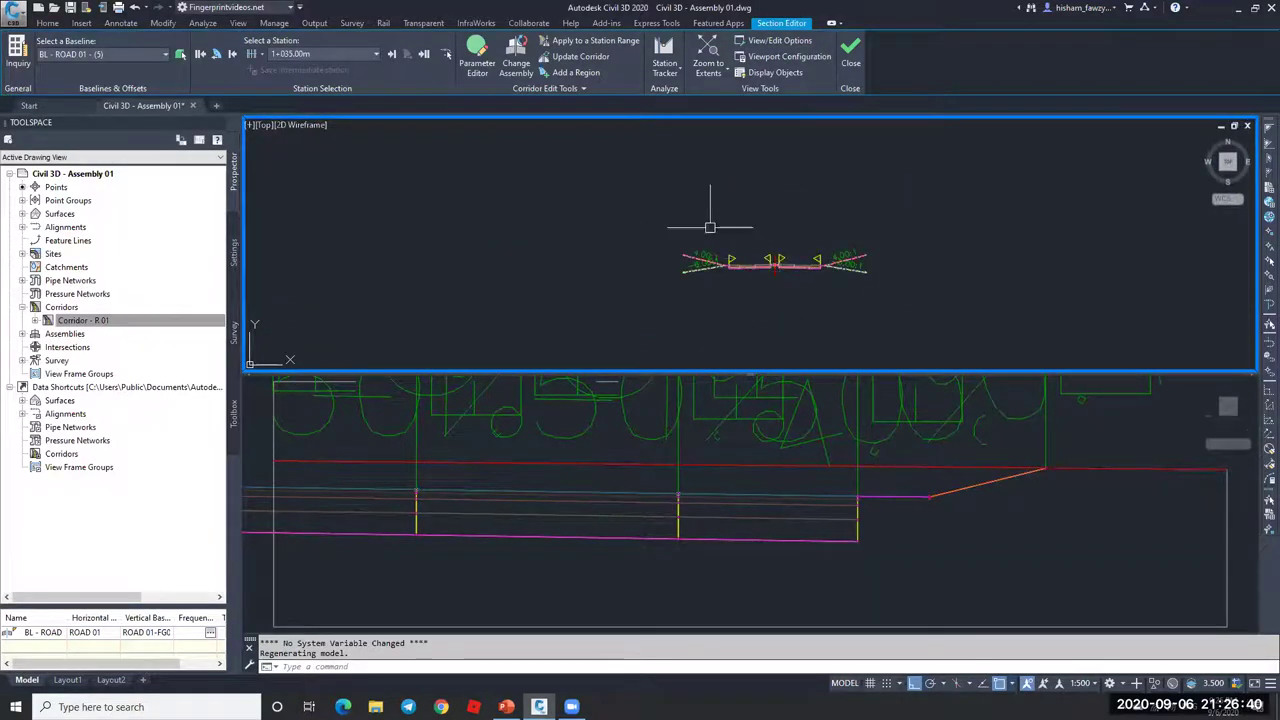
scroll(790, 205, "down", 3)
scroll(772, 217, "up", 2)
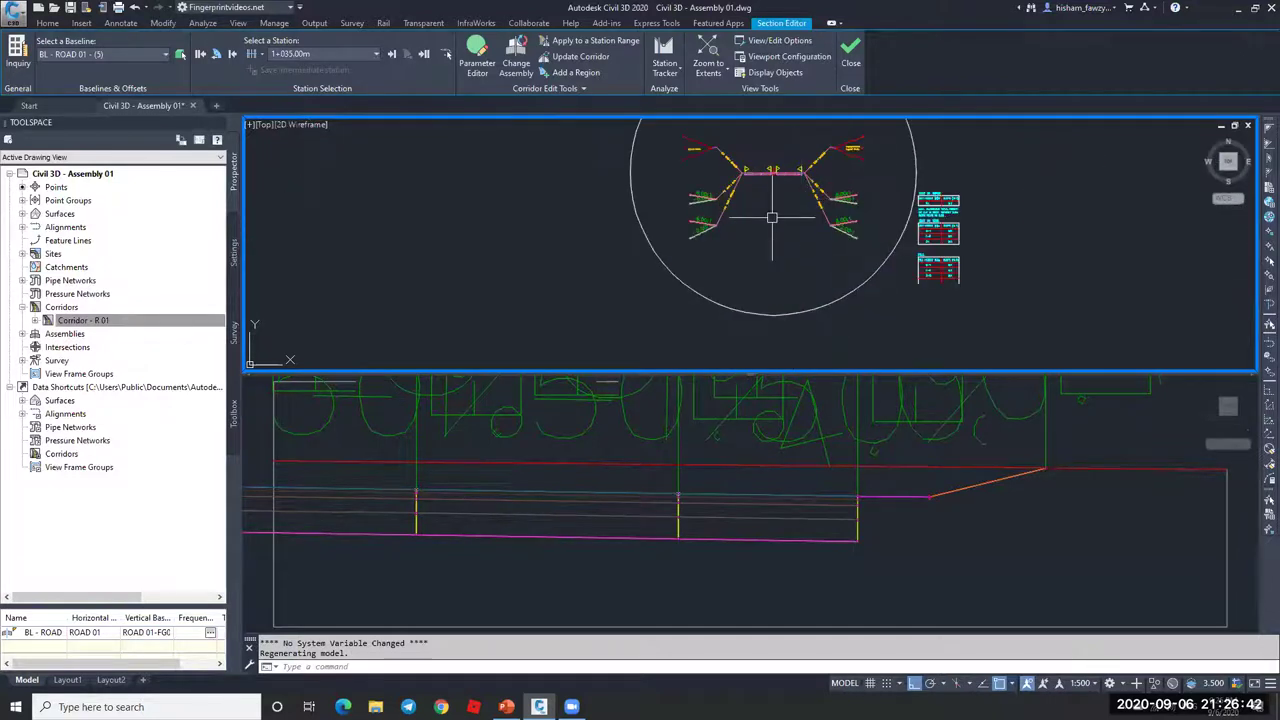
scroll(765, 232, "down", 2)
scroll(774, 157, "up", 2)
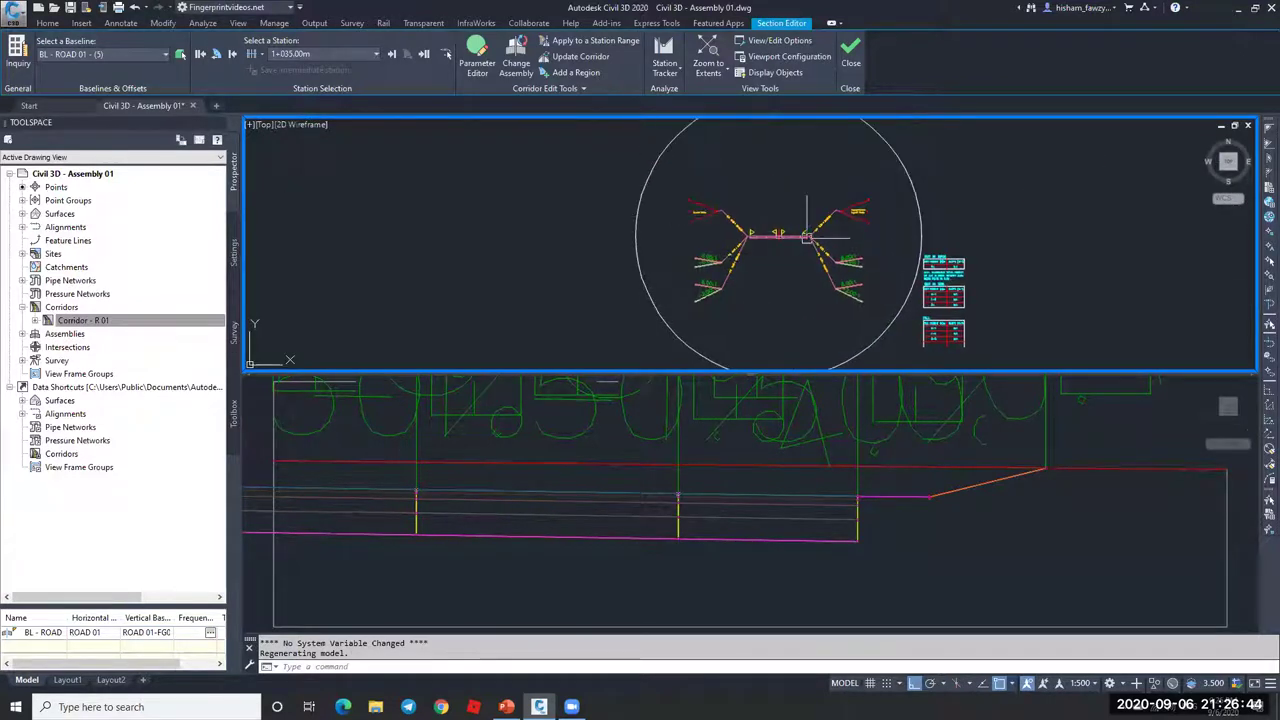
scroll(806, 237, "down", 3)
key("Escape")
scroll(585, 261, "down", 3)
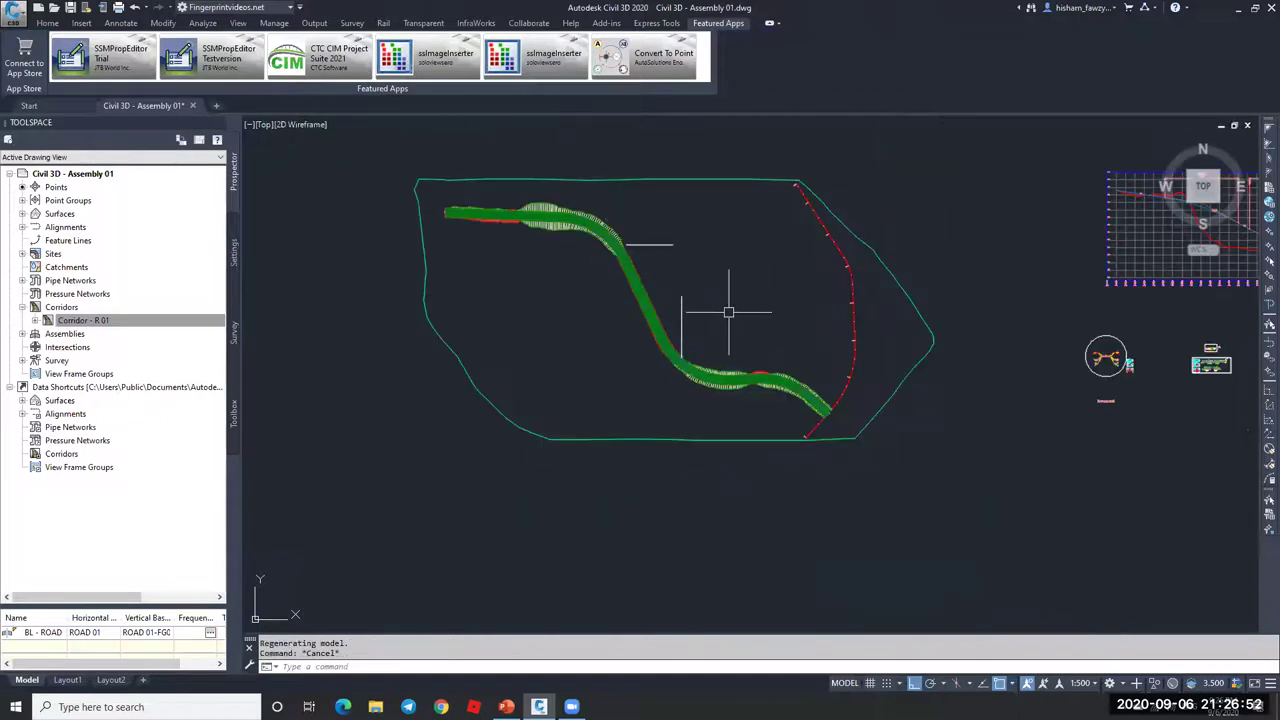
Step: Pan to the assemblies and open the Daylight subassemblies tool palette with Ctrl+3
middle_click_drag(994, 329, 794, 320)
scroll(990, 347, "up", 3)
key("Escape")
left_click(48, 23)
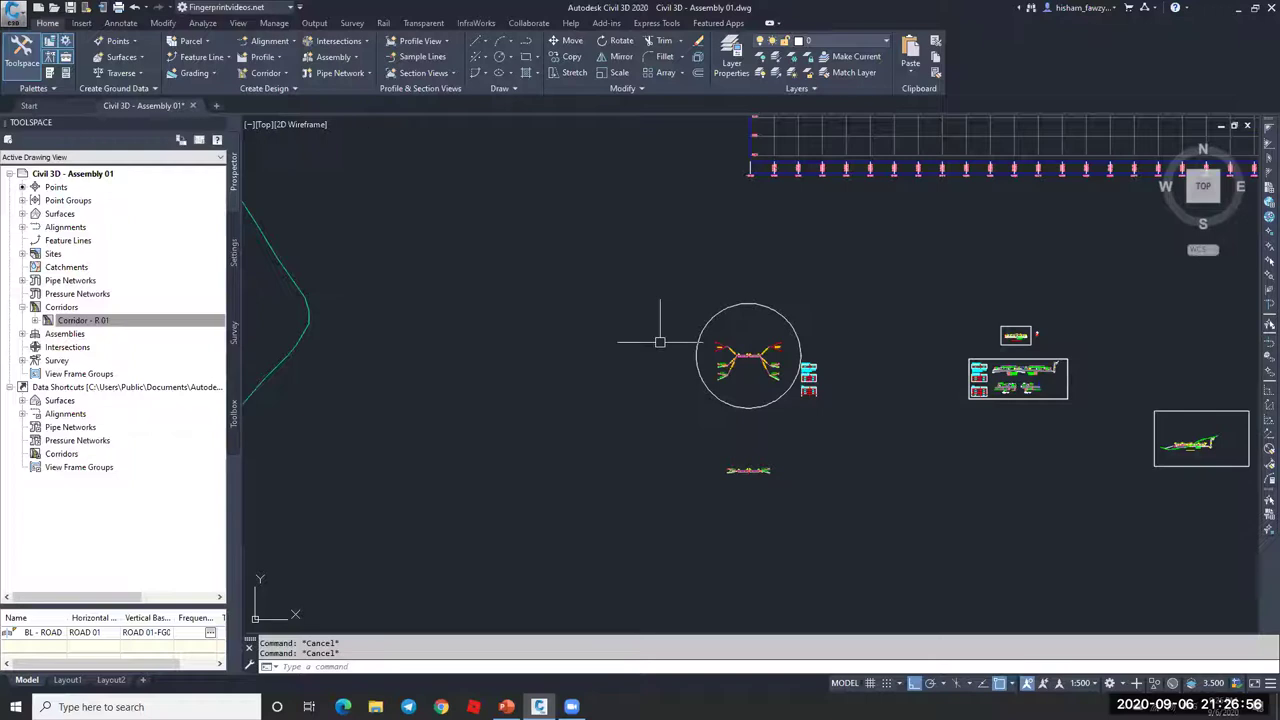
key("ctrl+3")
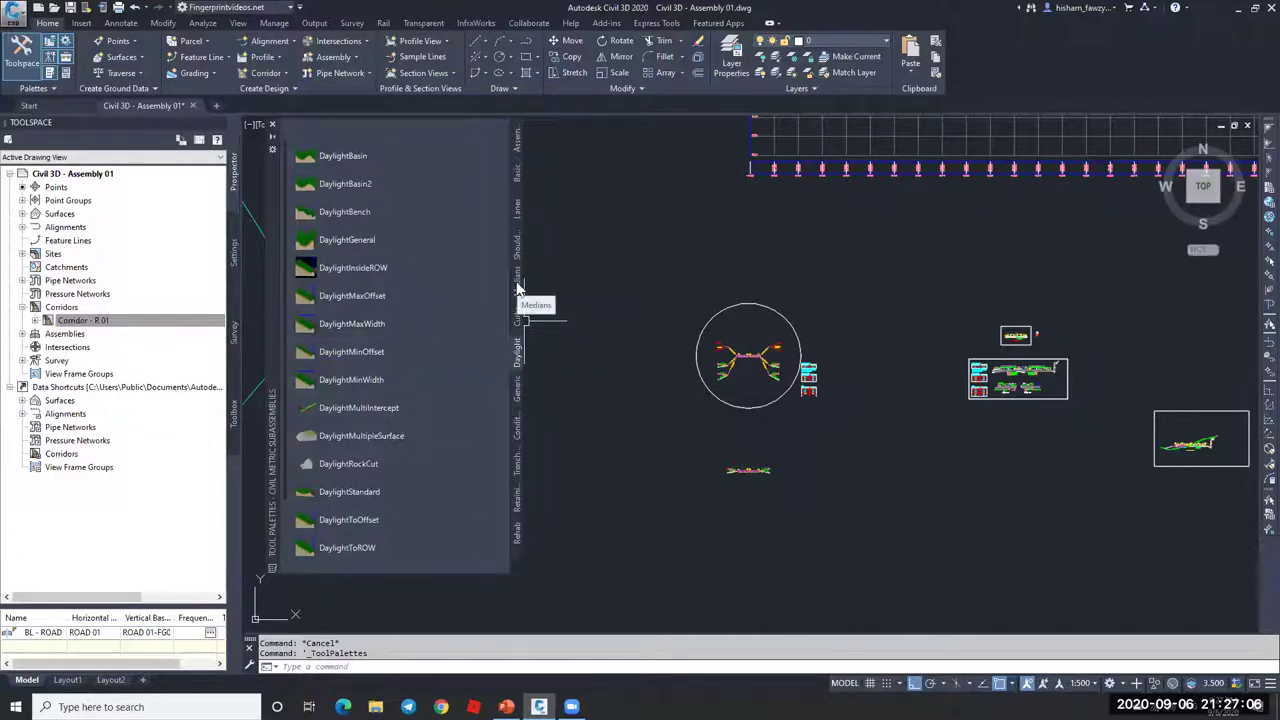
Step: Open the DaylightGeneral help topic from the palette, scroll through its parameters, and close it
right_click(414, 270)
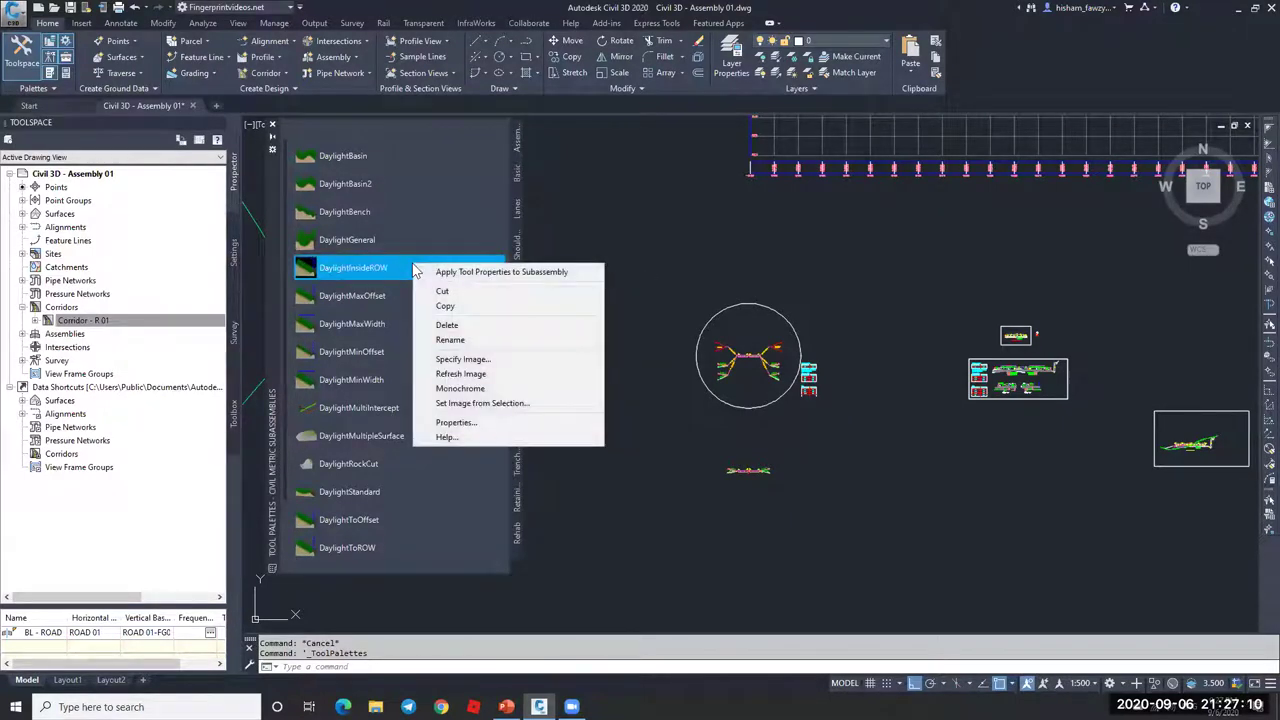
key("Escape")
key("Escape")
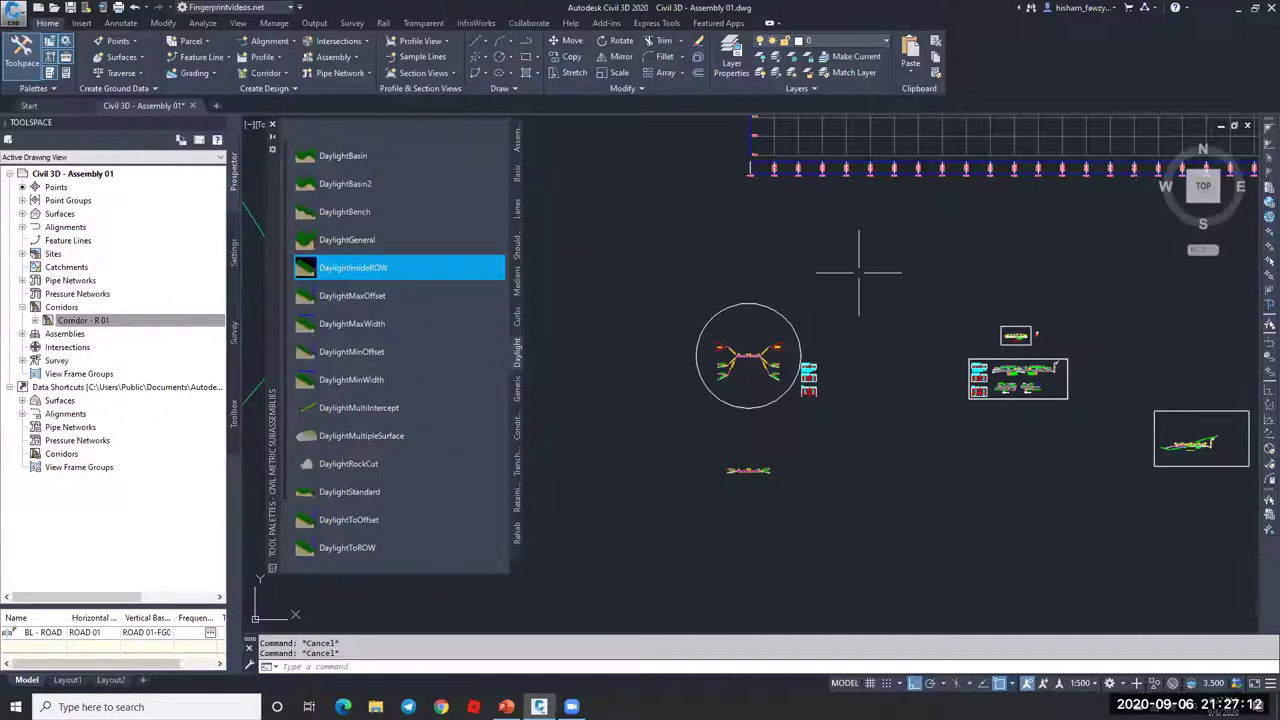
scroll(850, 300, "down", 3)
scroll(850, 325, "up", 5)
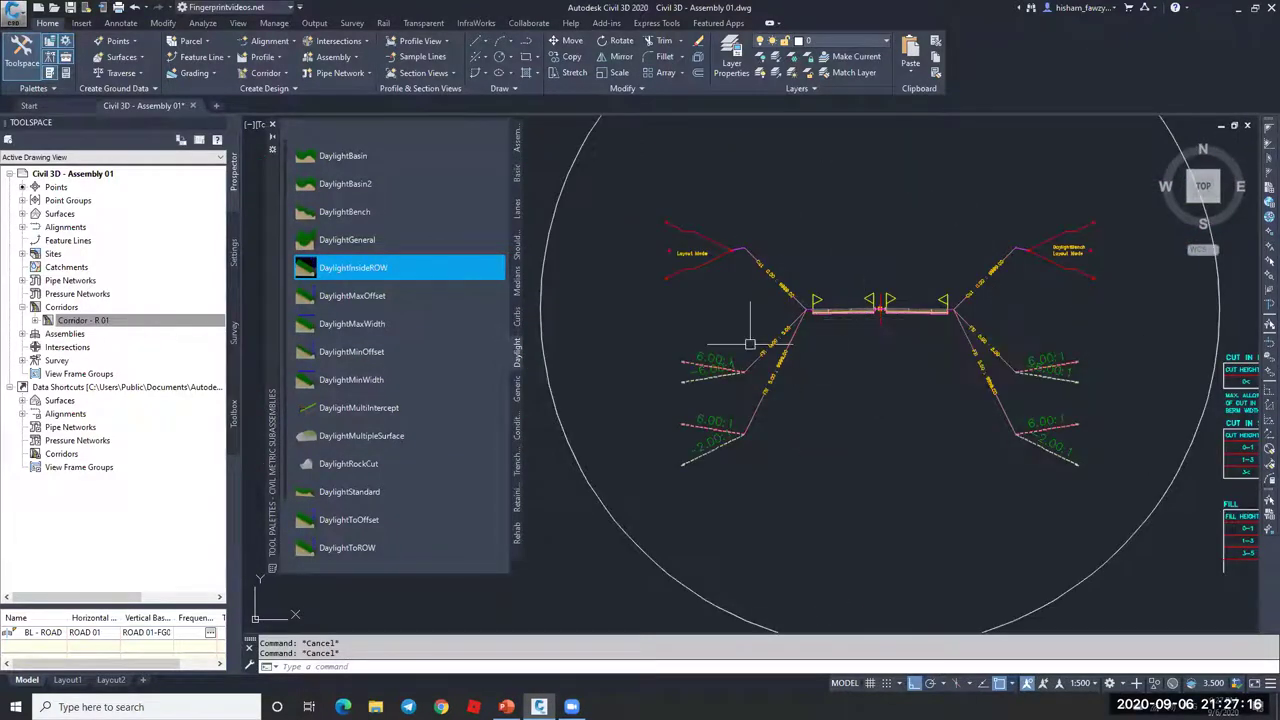
scroll(912, 300, "down", 4)
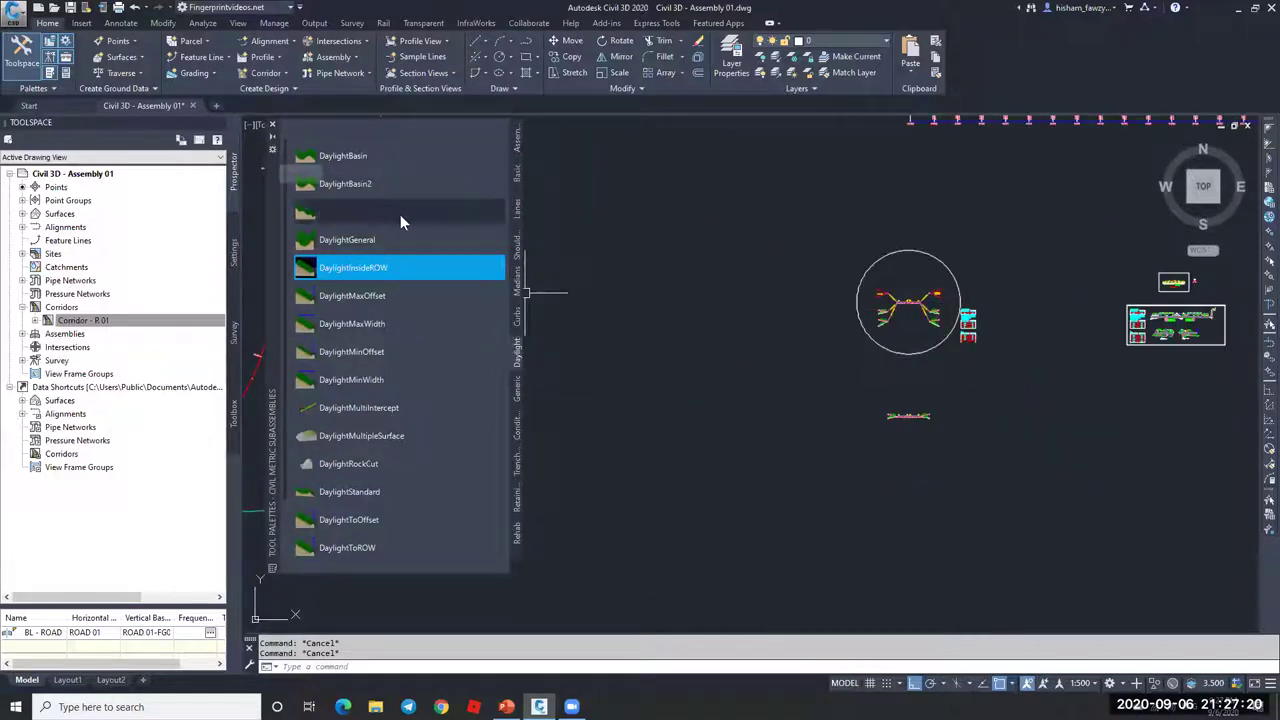
right_click(413, 244)
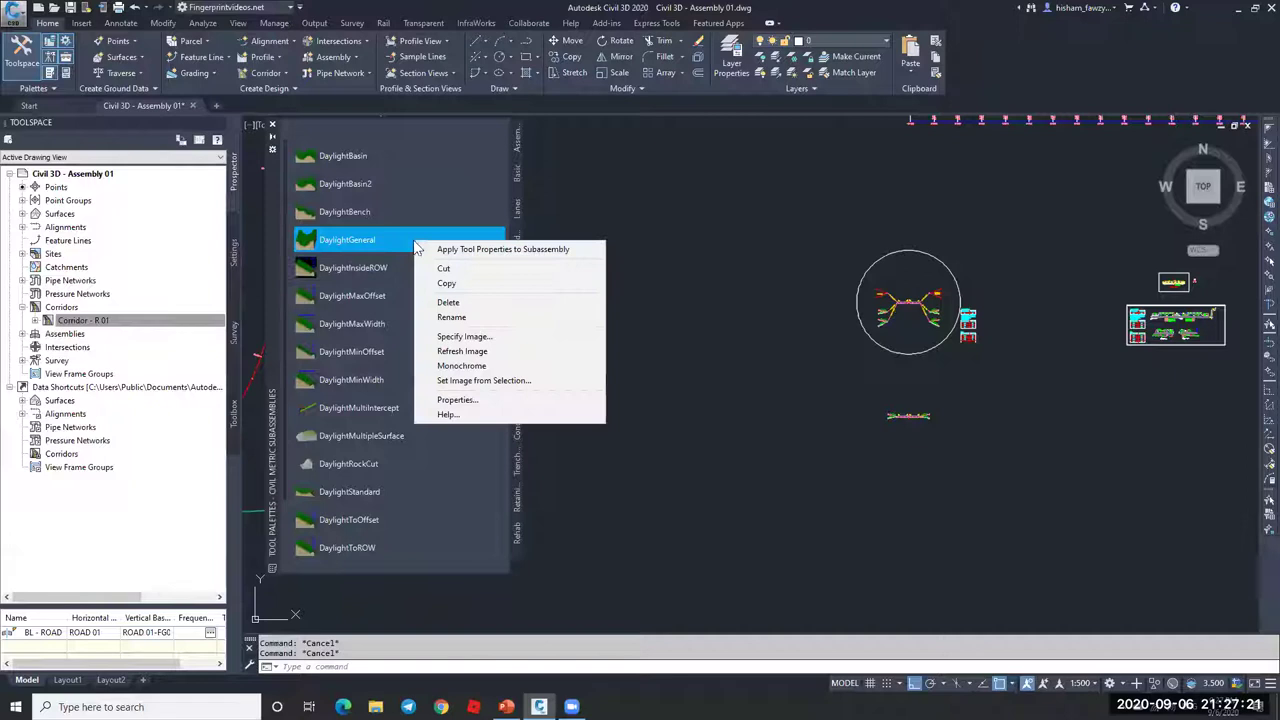
left_click(444, 414)
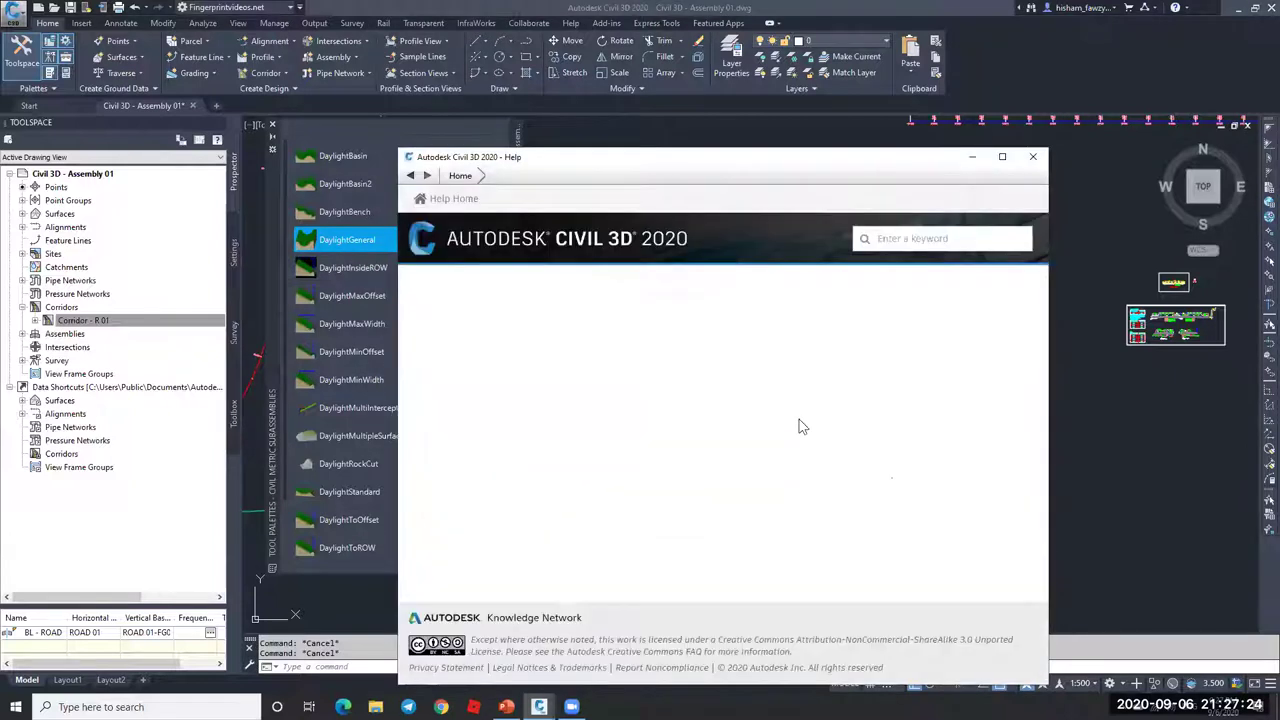
scroll(700, 405, "down", 5)
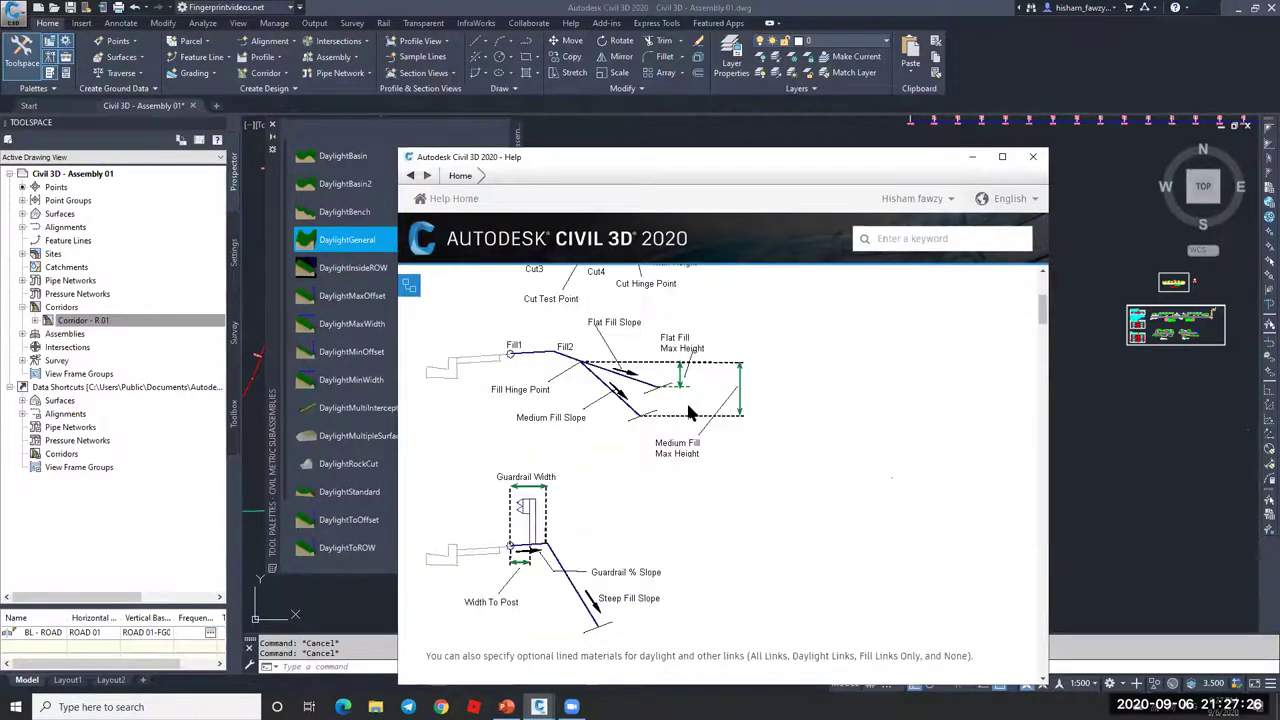
scroll(690, 415, "down", 8)
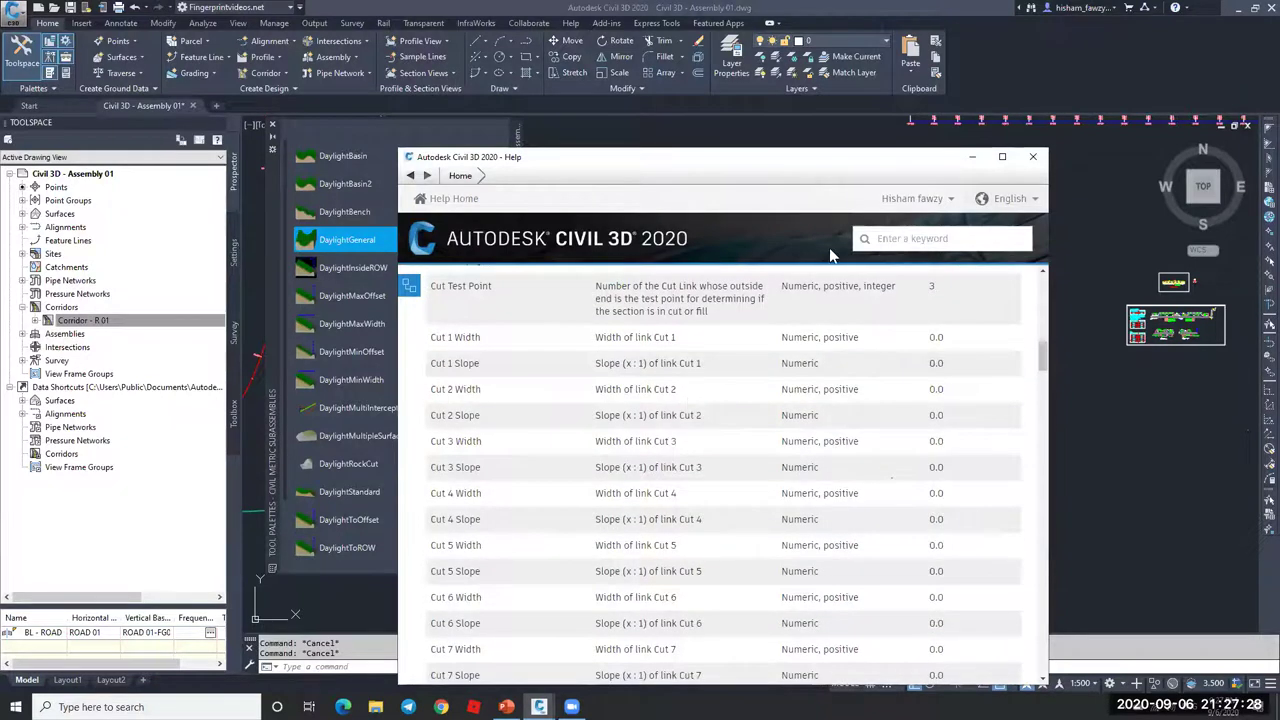
left_click(1032, 157)
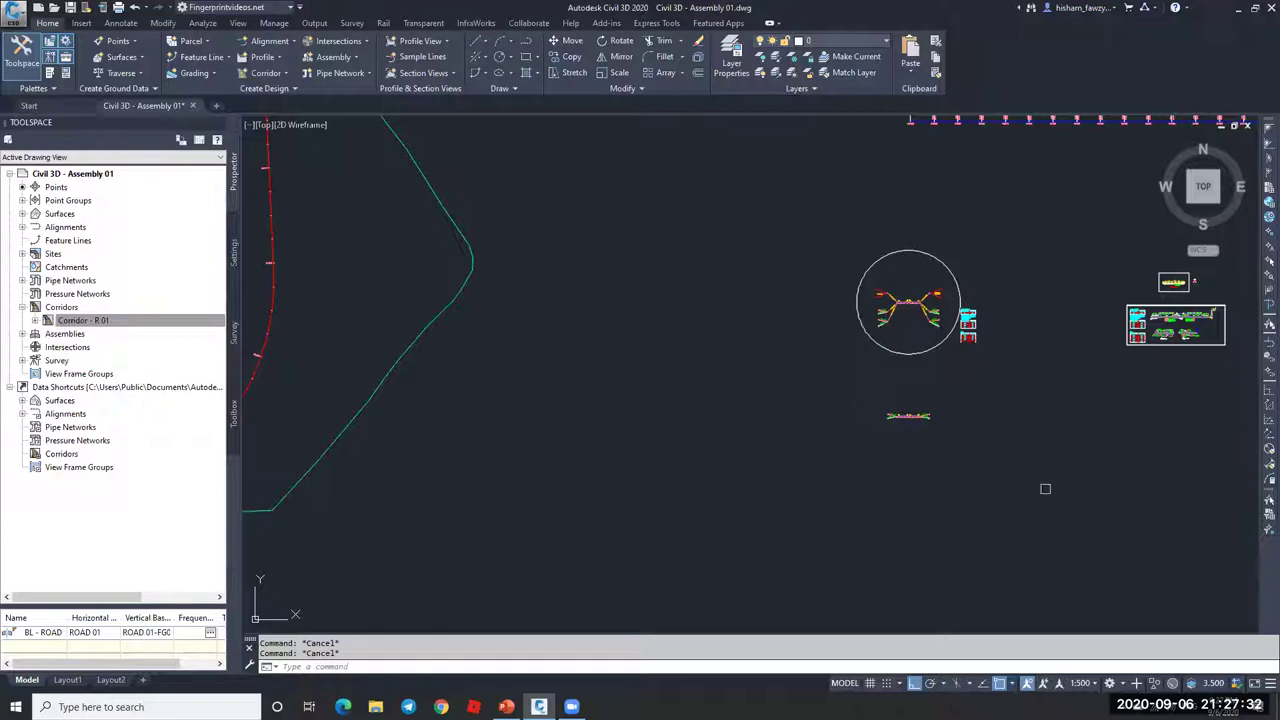
scroll(745, 330, "down", 4)
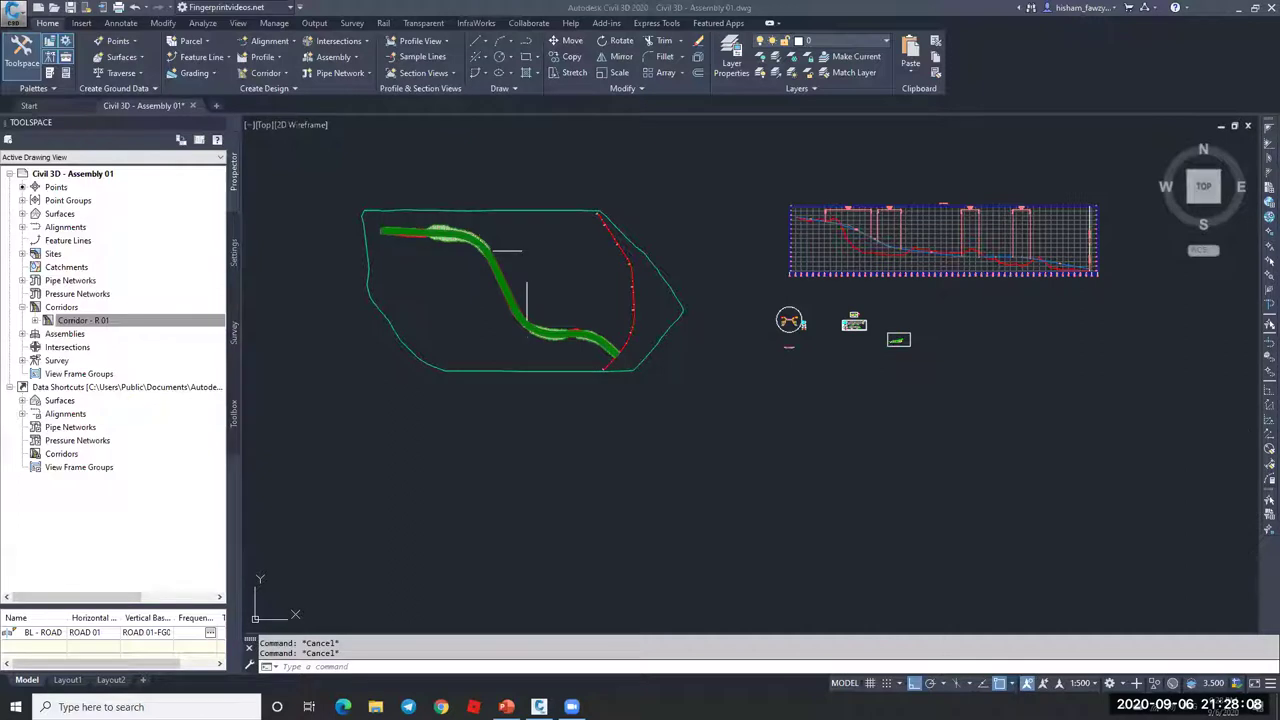
left_click(811, 400)
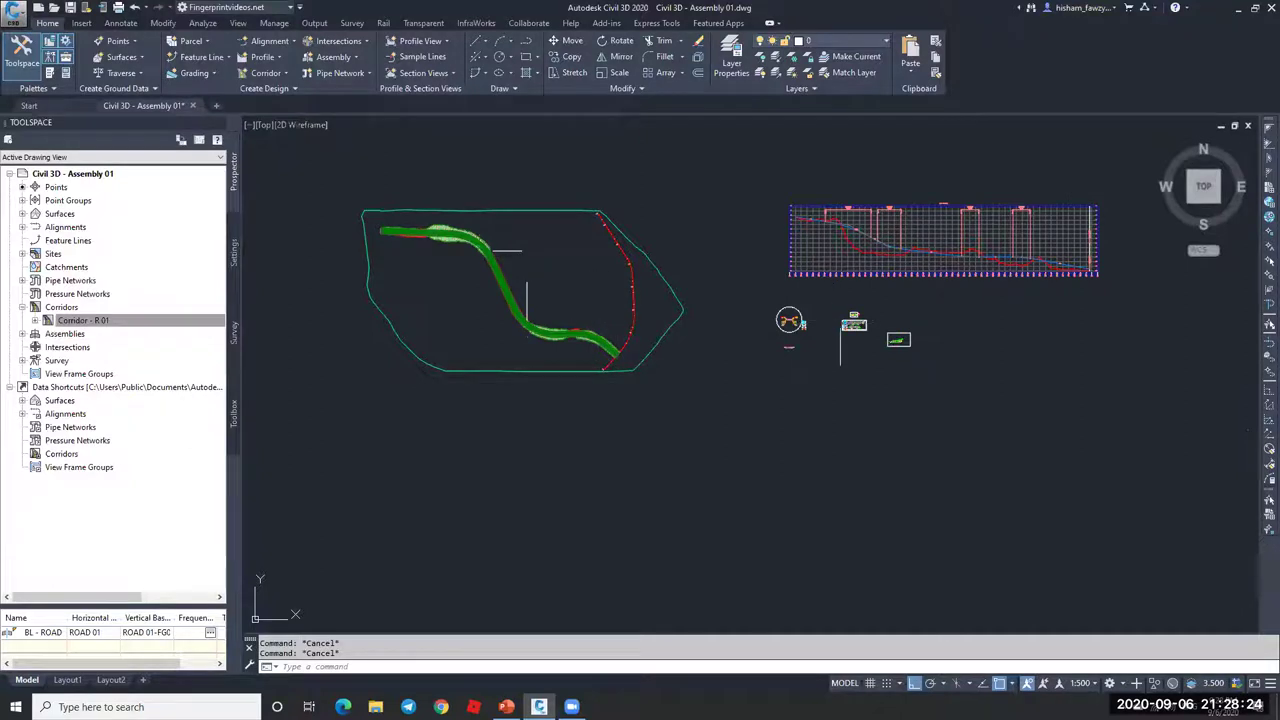
scroll(800, 328, "up", 10)
scroll(721, 330, "down", 4)
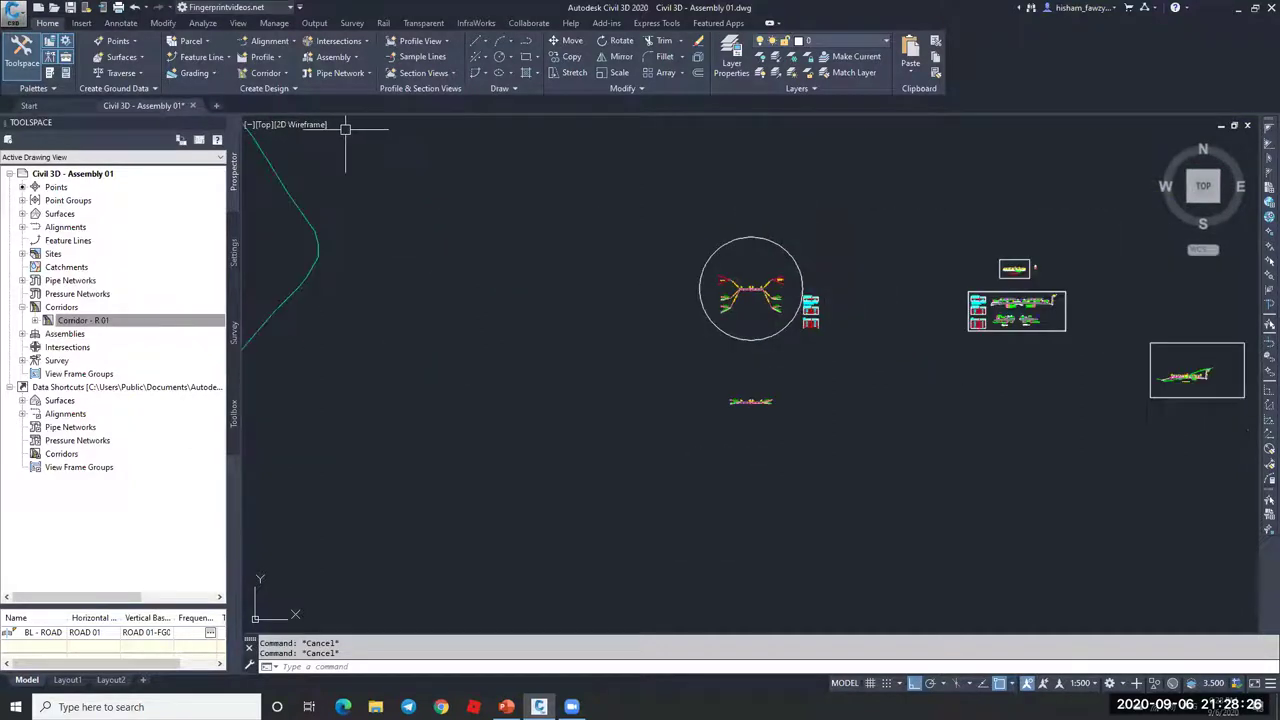
scroll(760, 295, "up", 3)
scroll(855, 289, "down", 5)
scroll(855, 289, "down", 2)
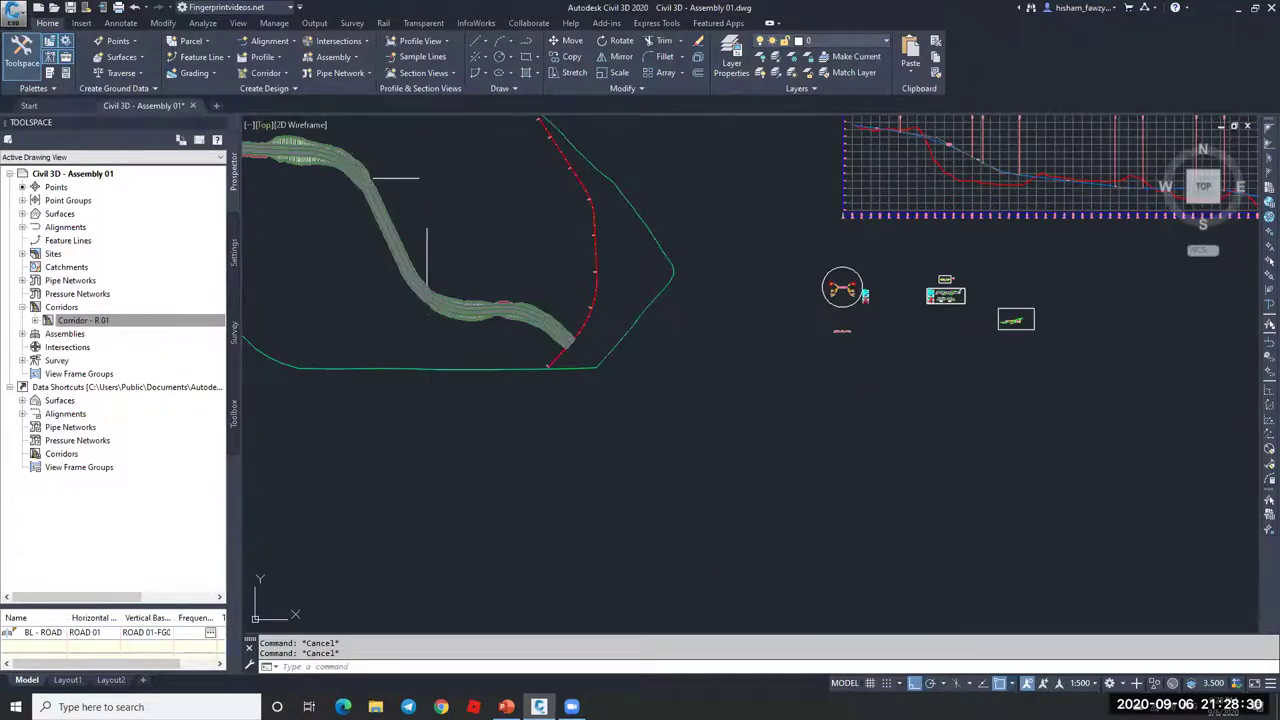
scroll(845, 295, "up", 5)
scroll(900, 305, "down", 5)
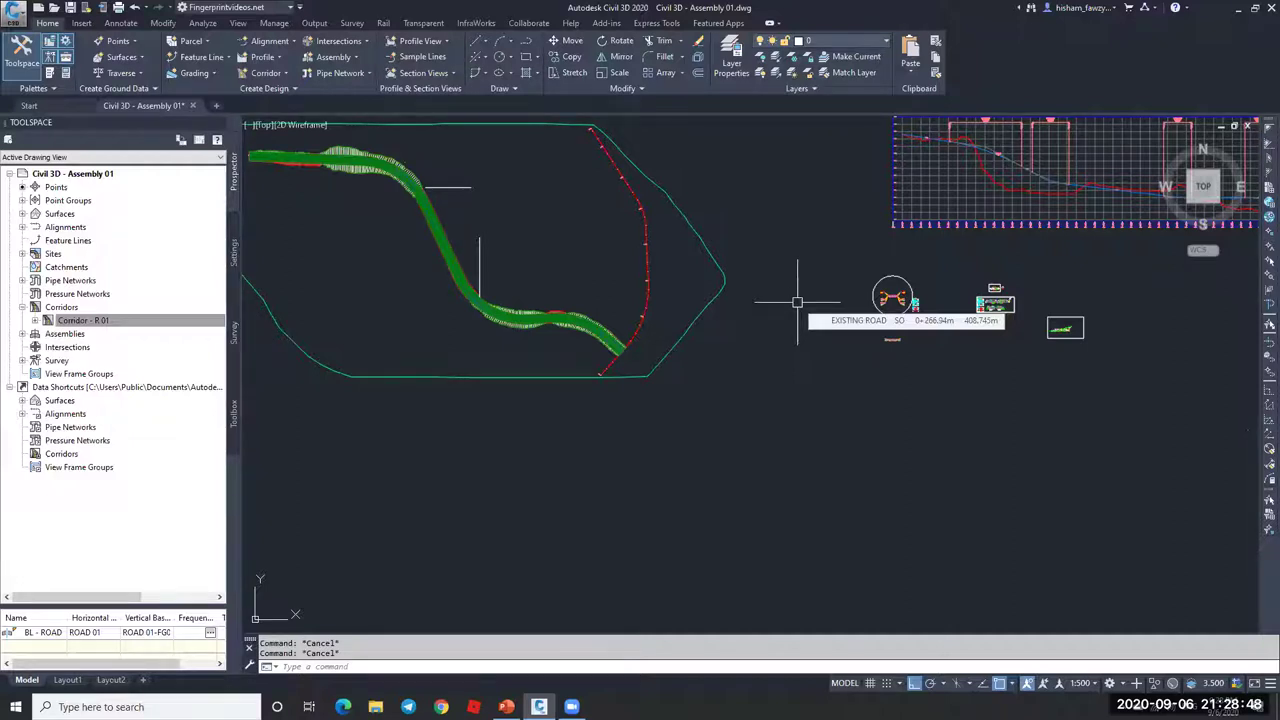
scroll(587, 322, "up", 10)
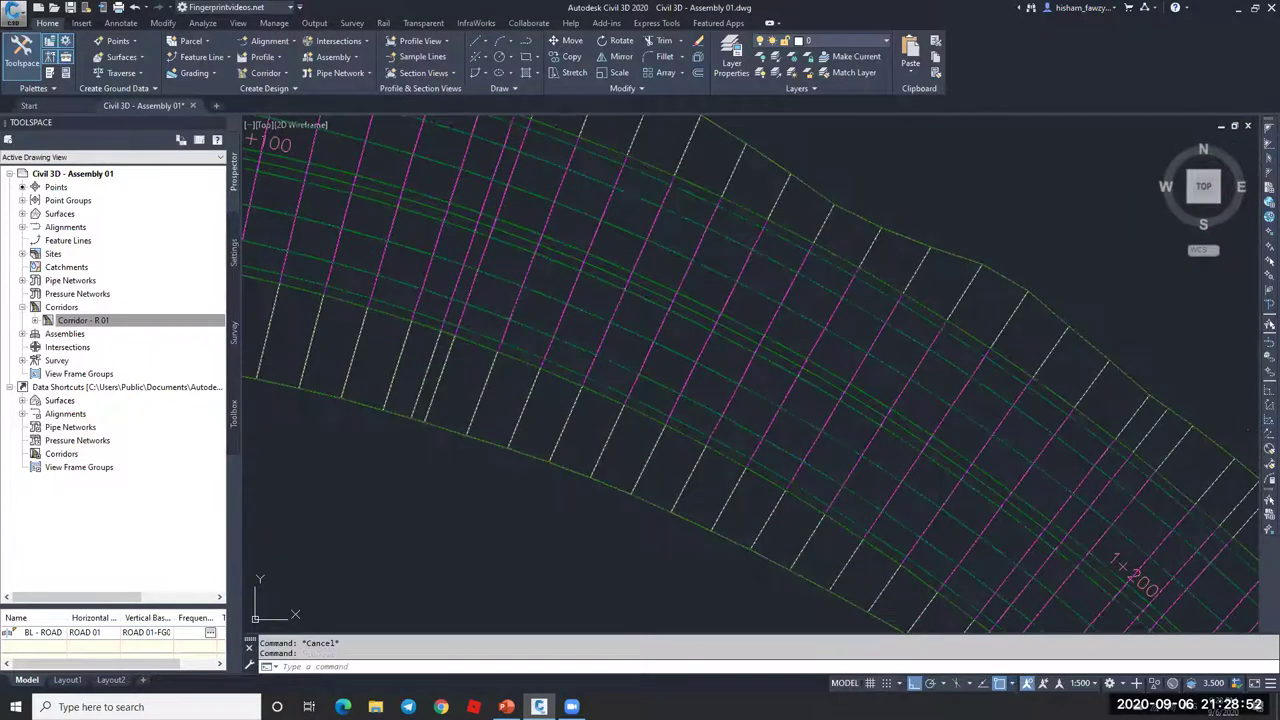
left_click(592, 302)
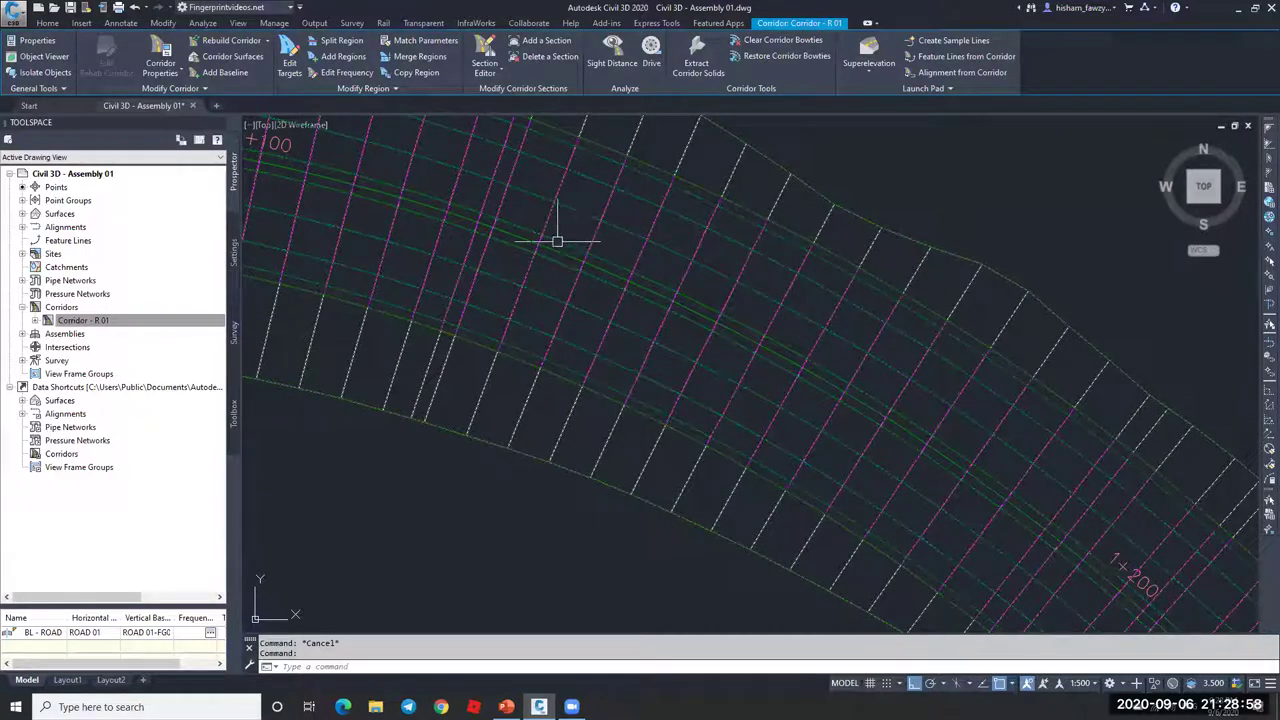
scroll(560, 250, "down", 4)
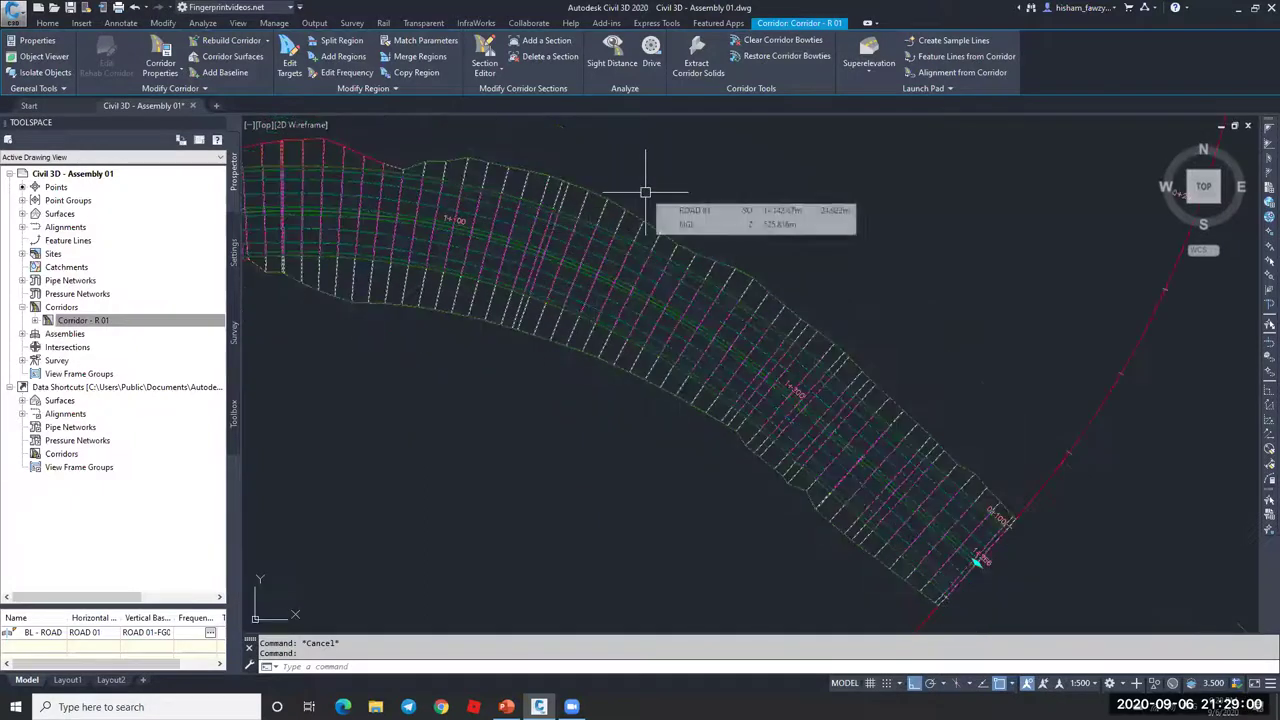
scroll(665, 210, "down", 3)
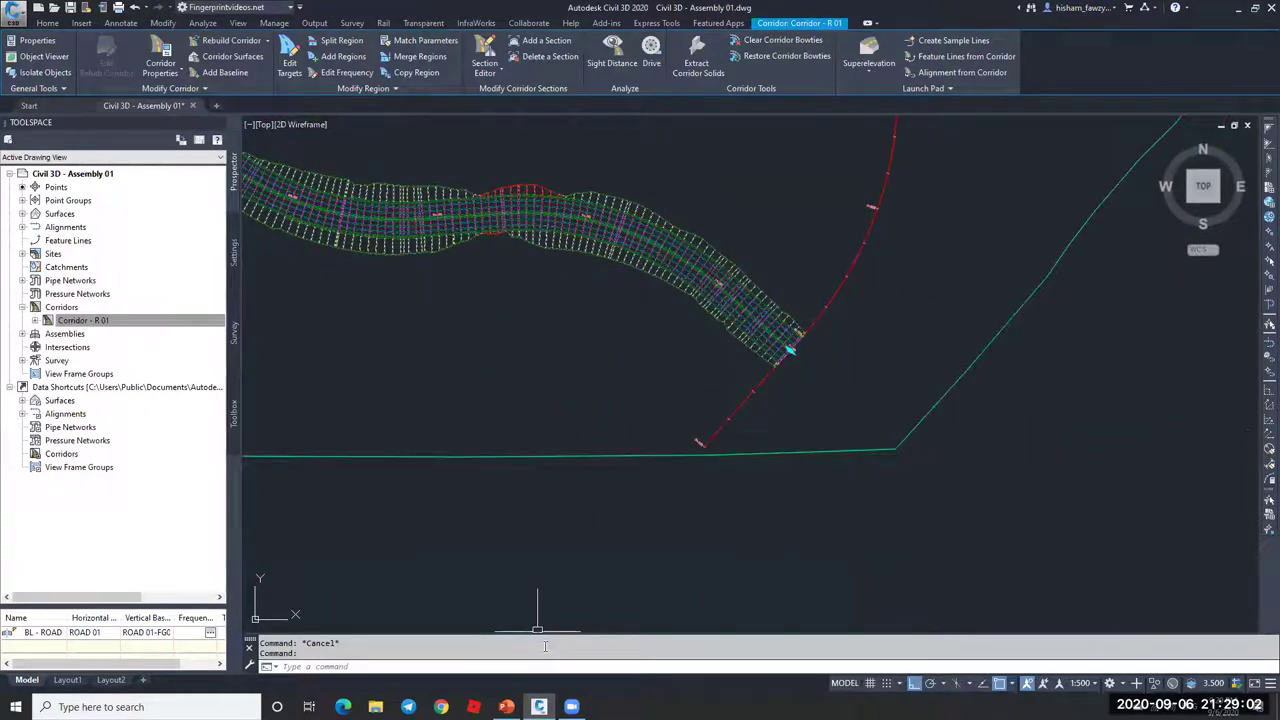
left_click(32, 105)
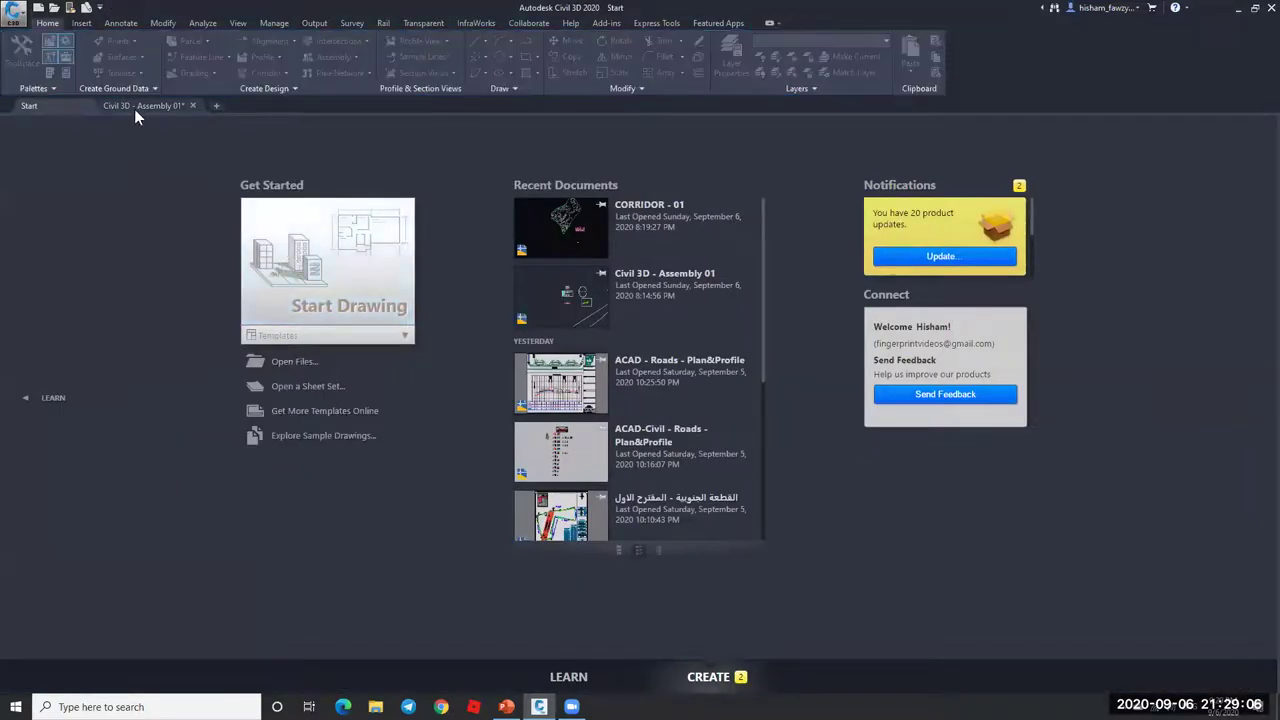
key("ctrl+Tab")
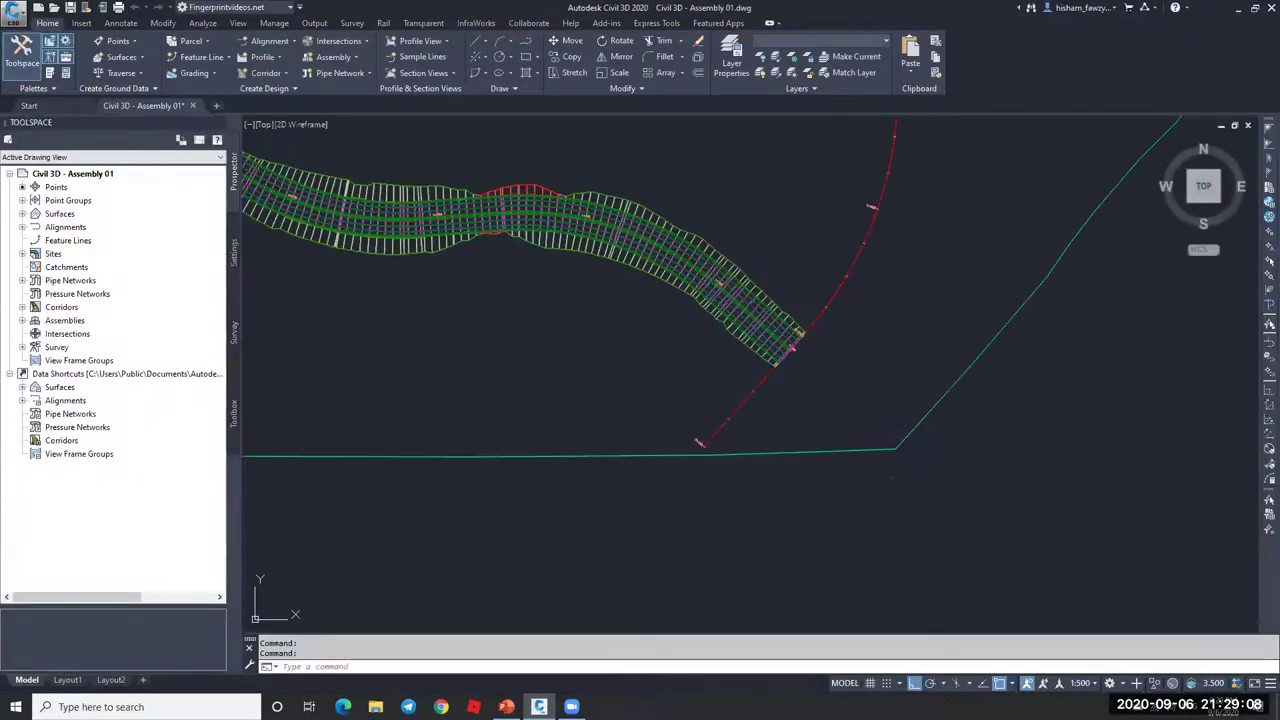
Step: Open CORRIDOR - 01.dwg from the 06. Corridors folder in Civil 3D
key("alt+Tab")
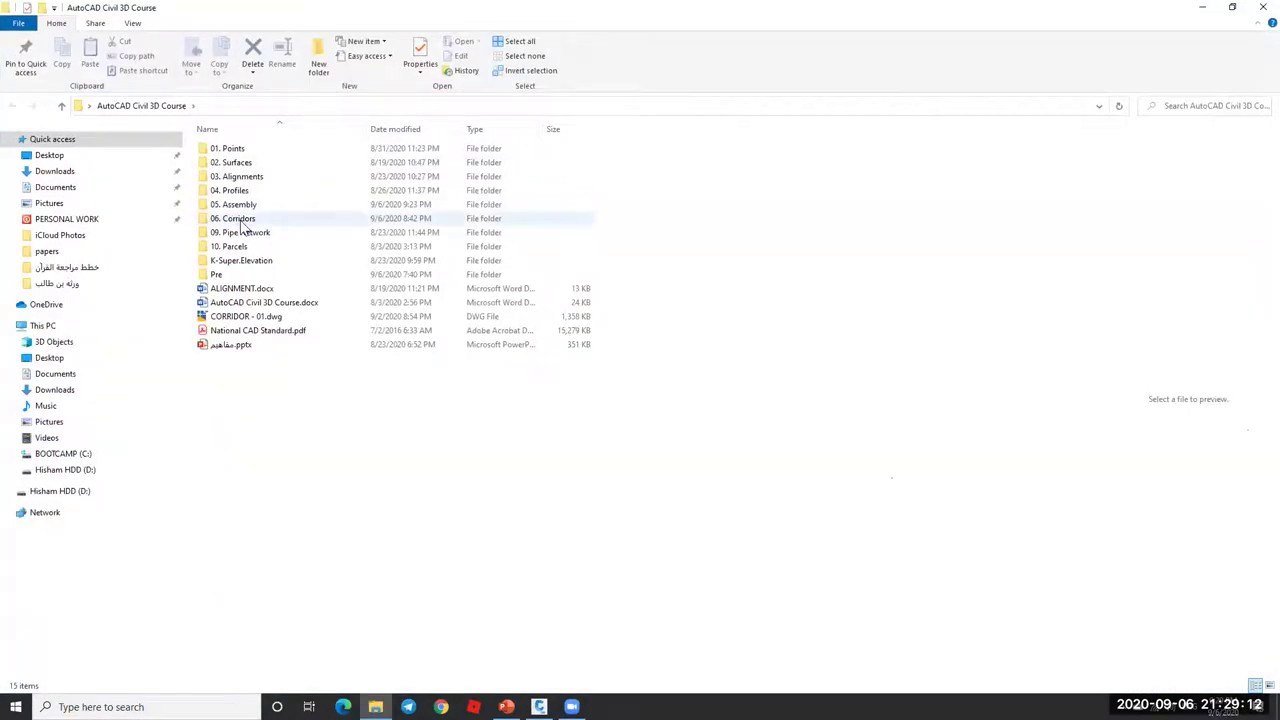
double_click(238, 219)
left_click(250, 162)
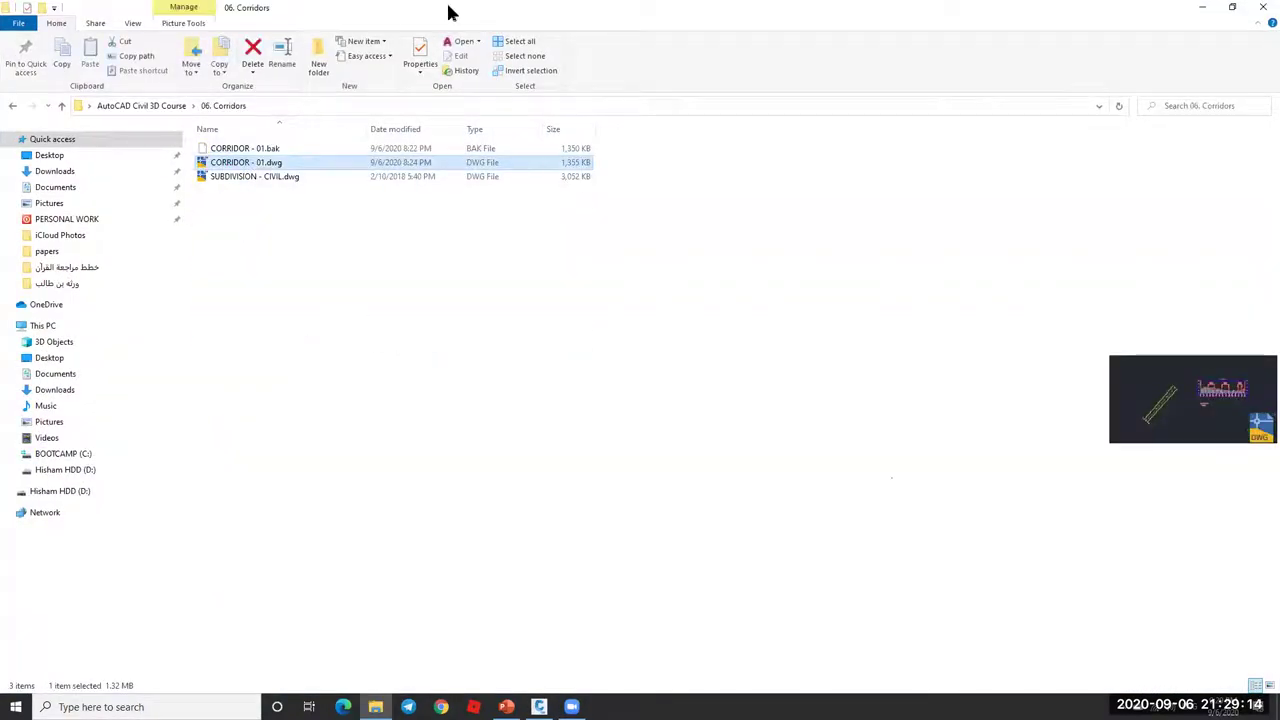
key("alt+Tab")
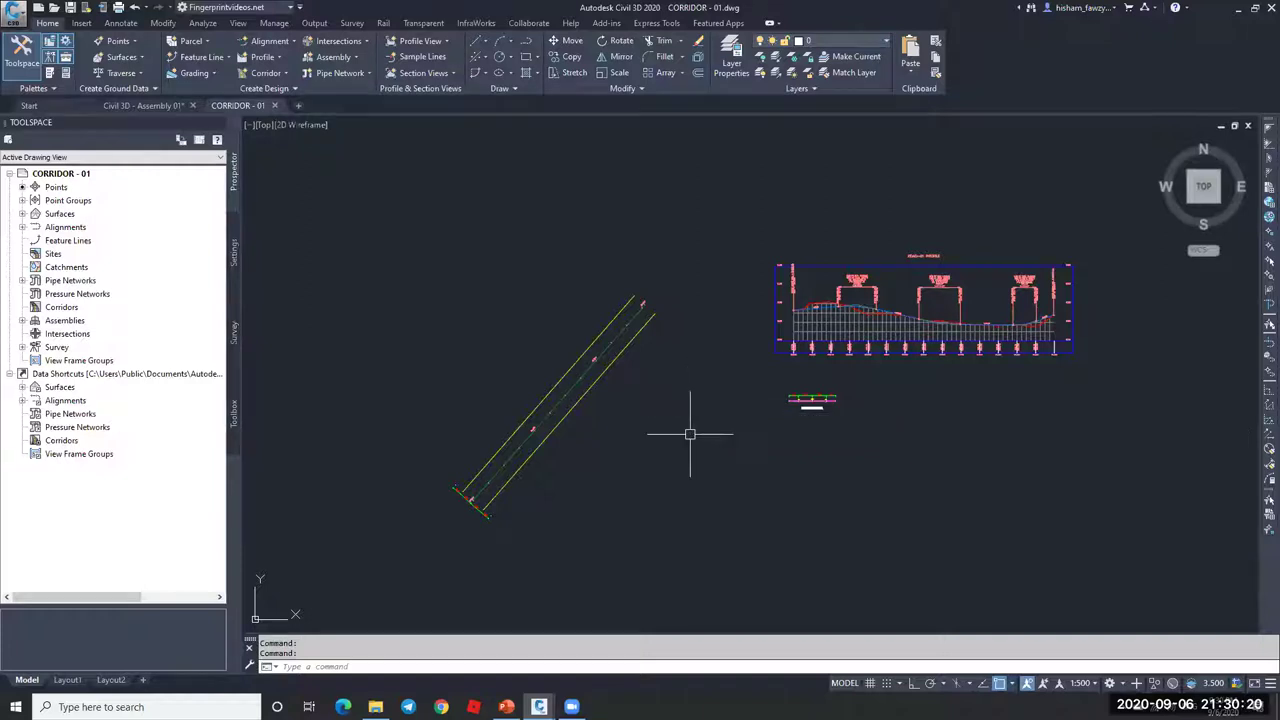
scroll(803, 423, "up", 10)
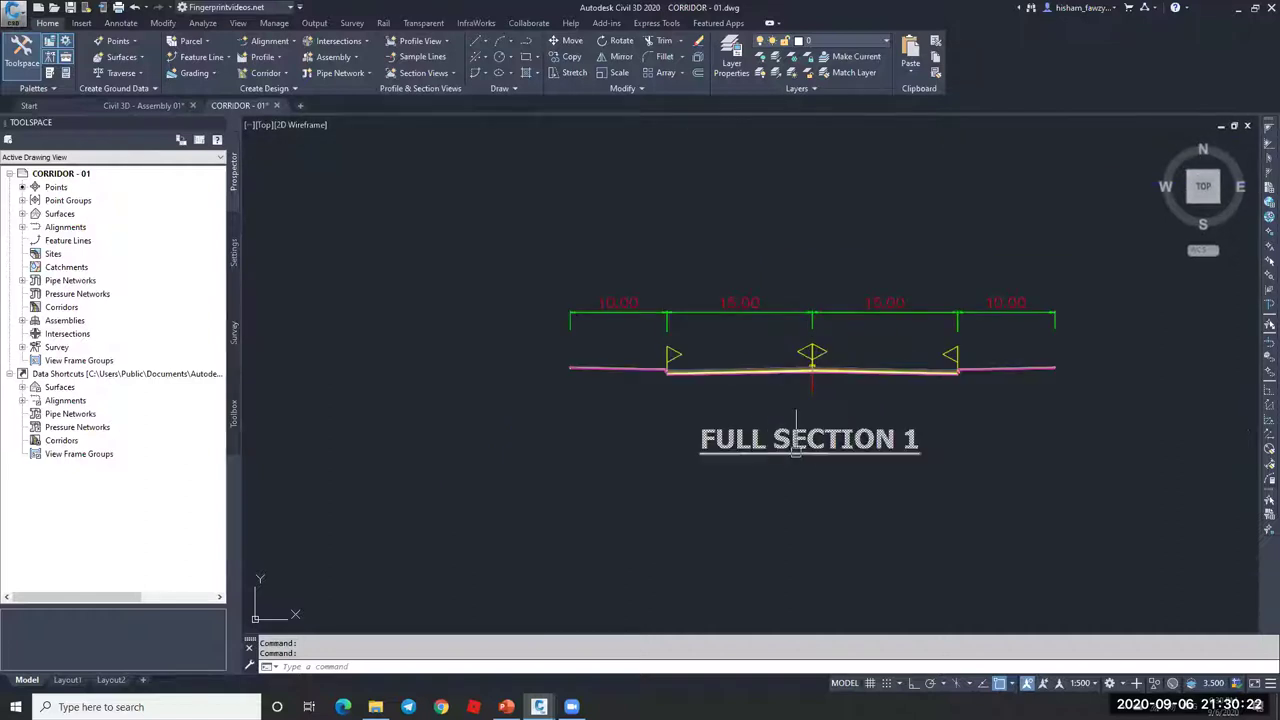
scroll(885, 350, "up", 6)
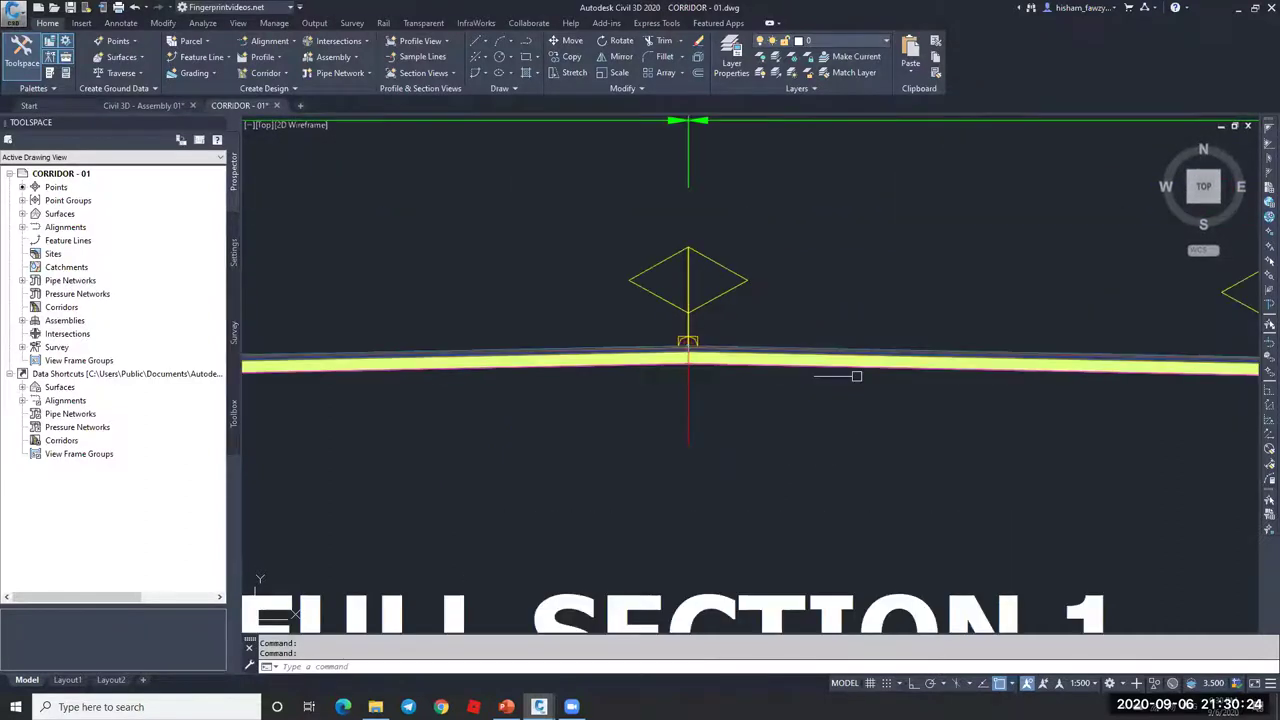
scroll(830, 365, "down", 4)
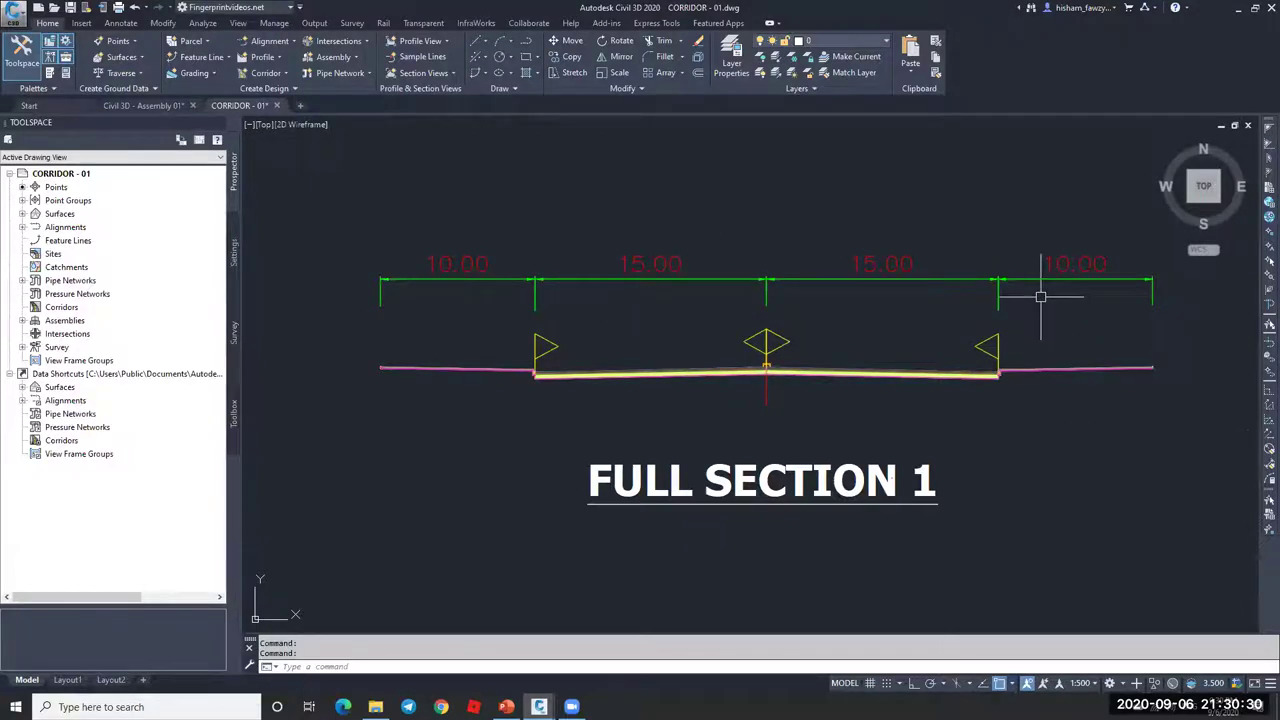
scroll(1000, 372, "up", 6)
scroll(1043, 366, "down", 5)
scroll(969, 368, "down", 4)
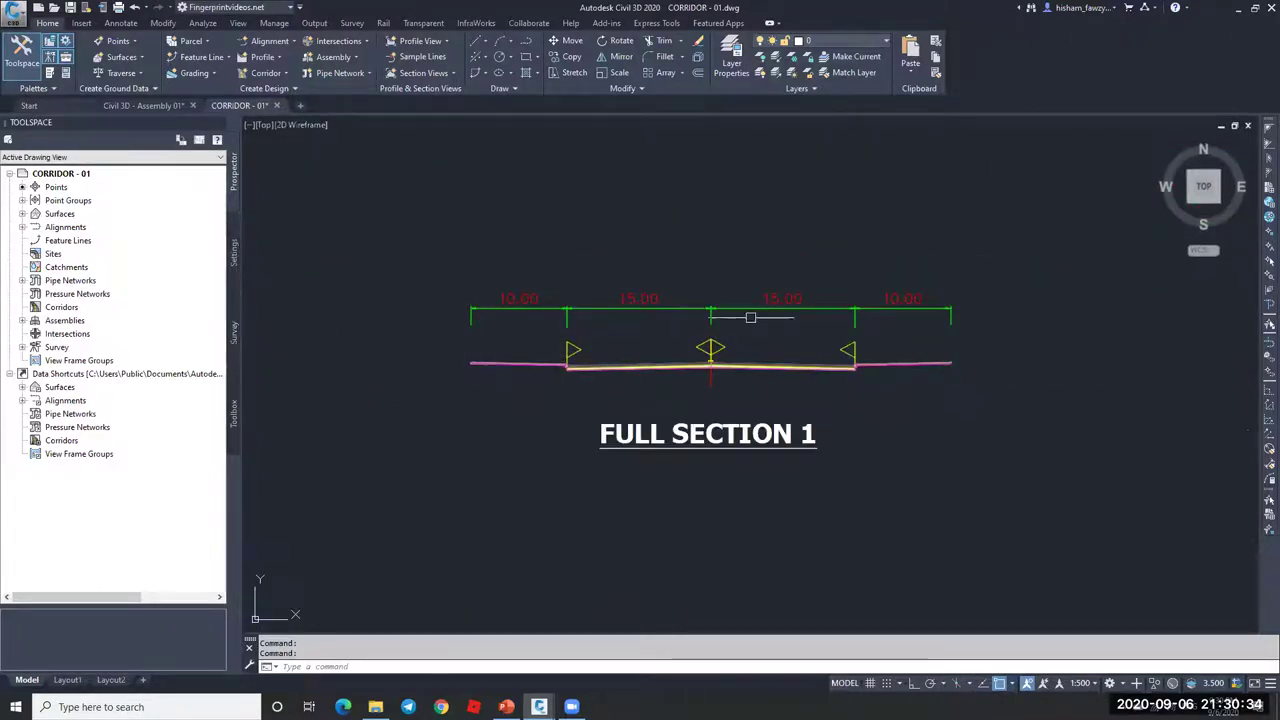
scroll(800, 325, "down", 8)
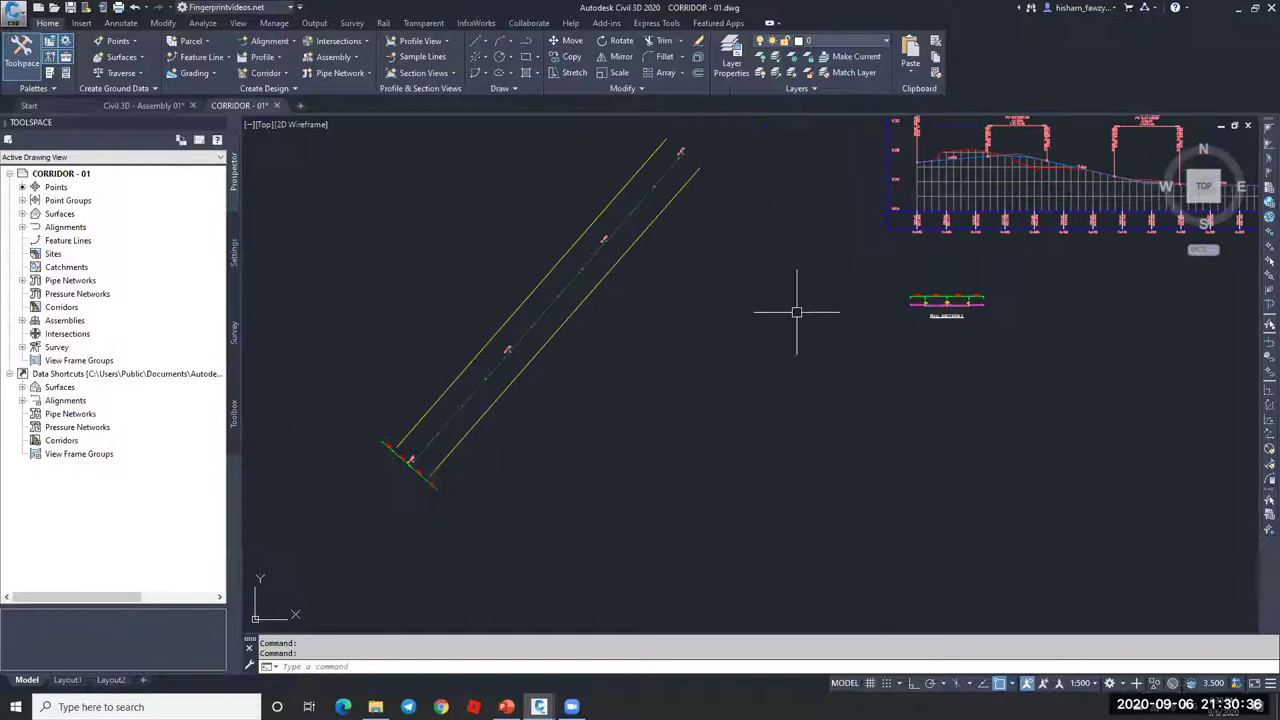
scroll(420, 455, "up", 6)
scroll(591, 409, "down", 2)
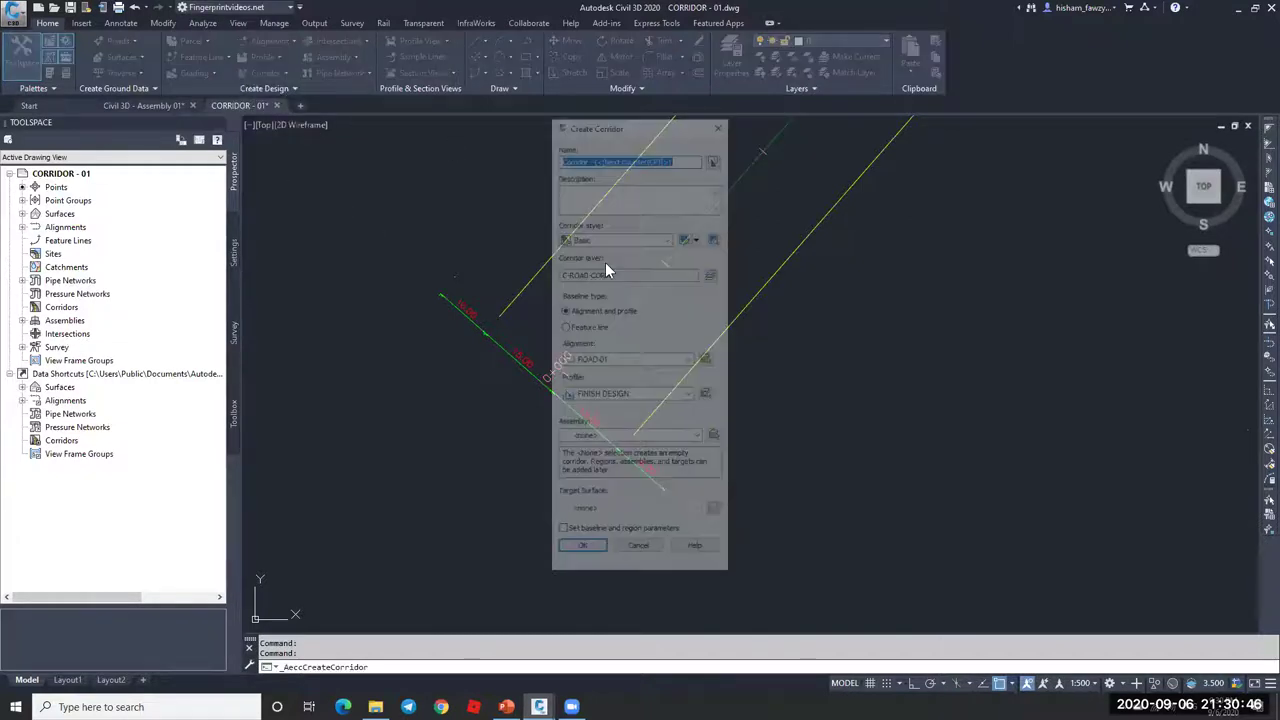
Step: Rename the corridor to R1, keep the Basic corridor style, and move the dialog aside
left_click_drag(672, 157, 549, 157)
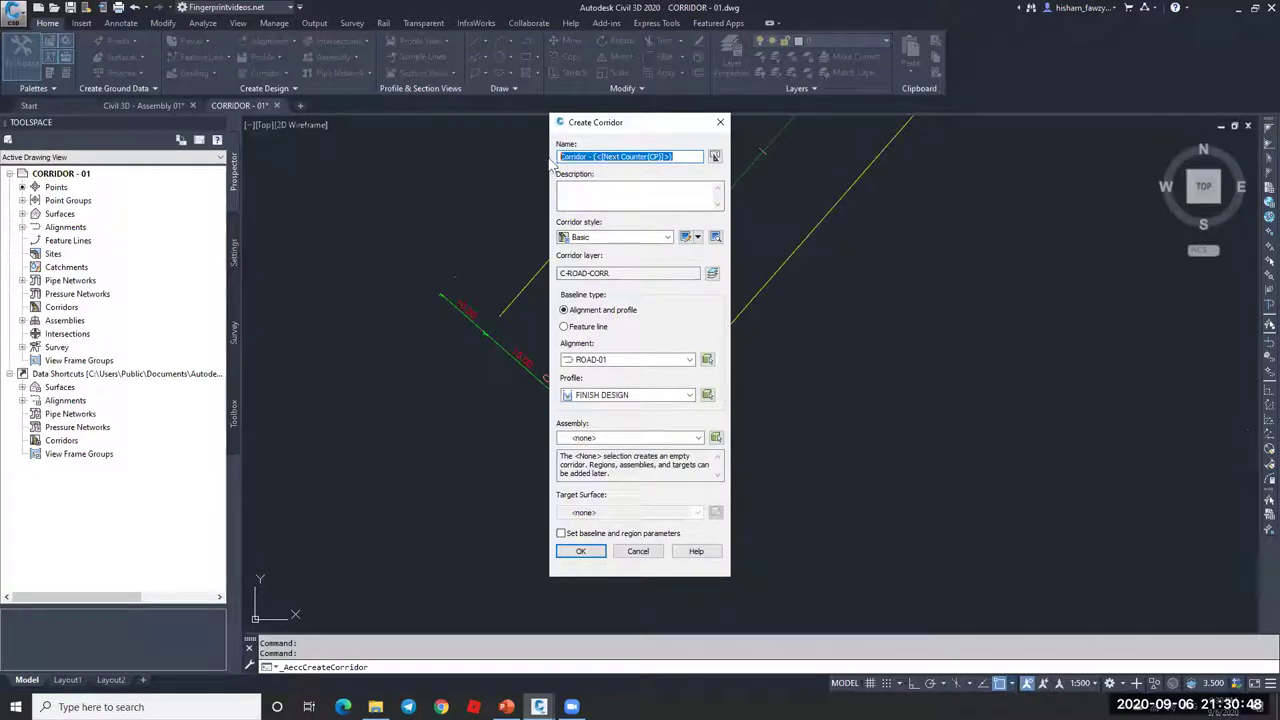
type("R1")
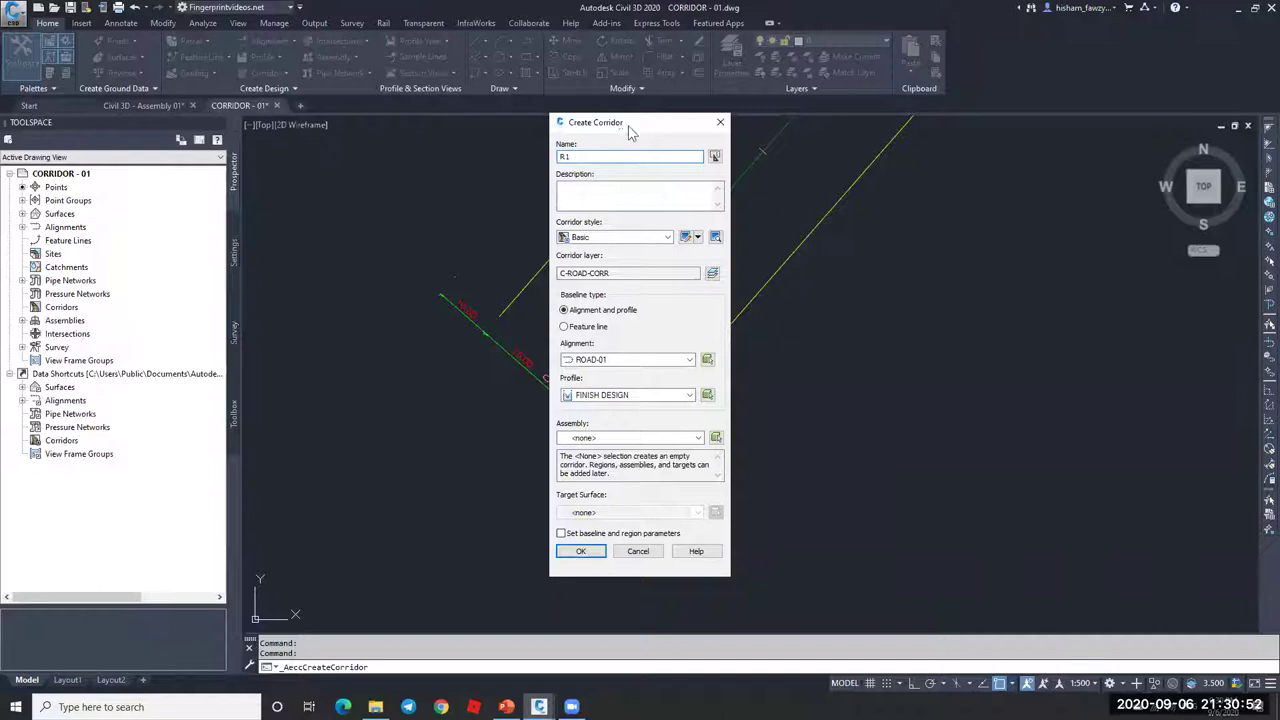
left_click(607, 240)
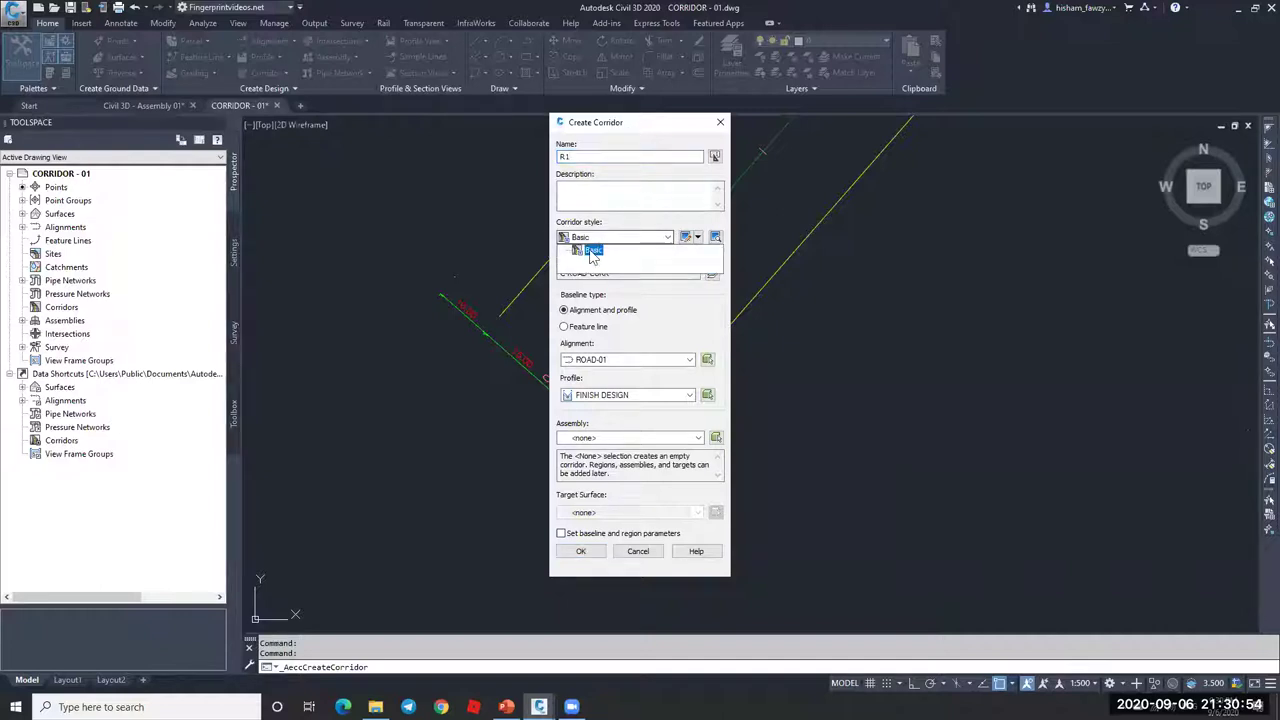
left_click(606, 240)
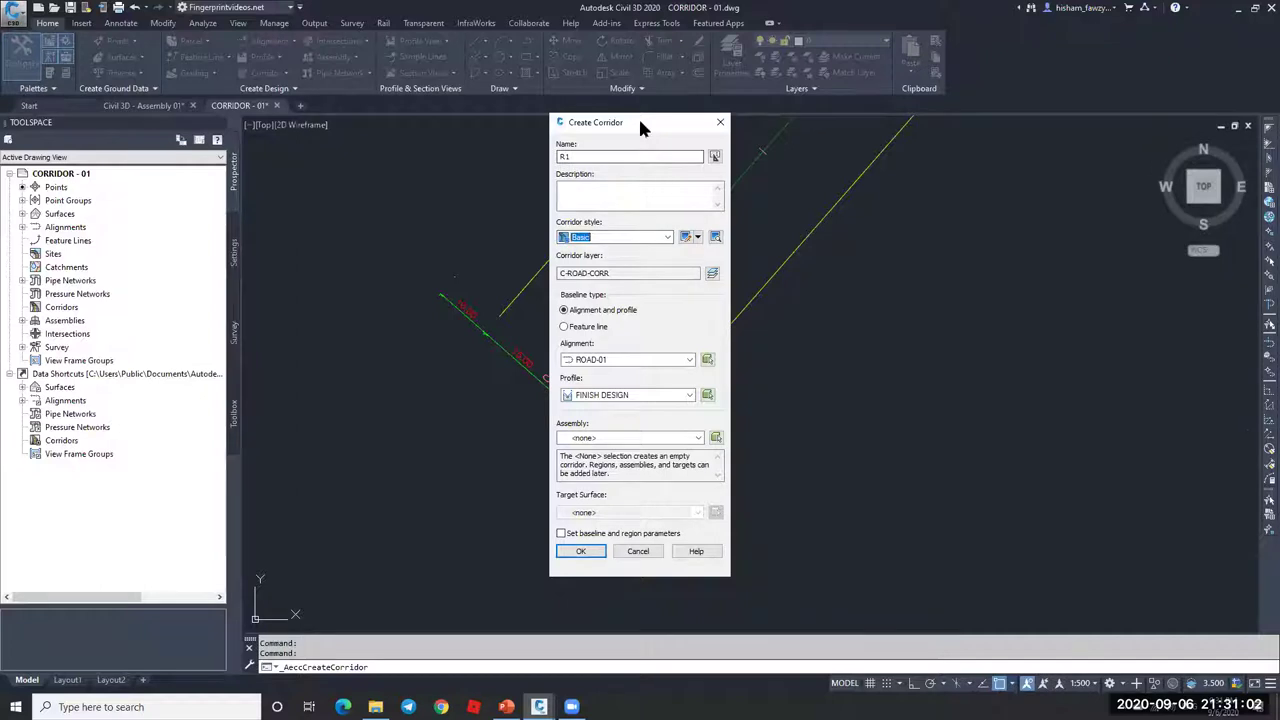
left_click_drag(638, 116, 696, 106)
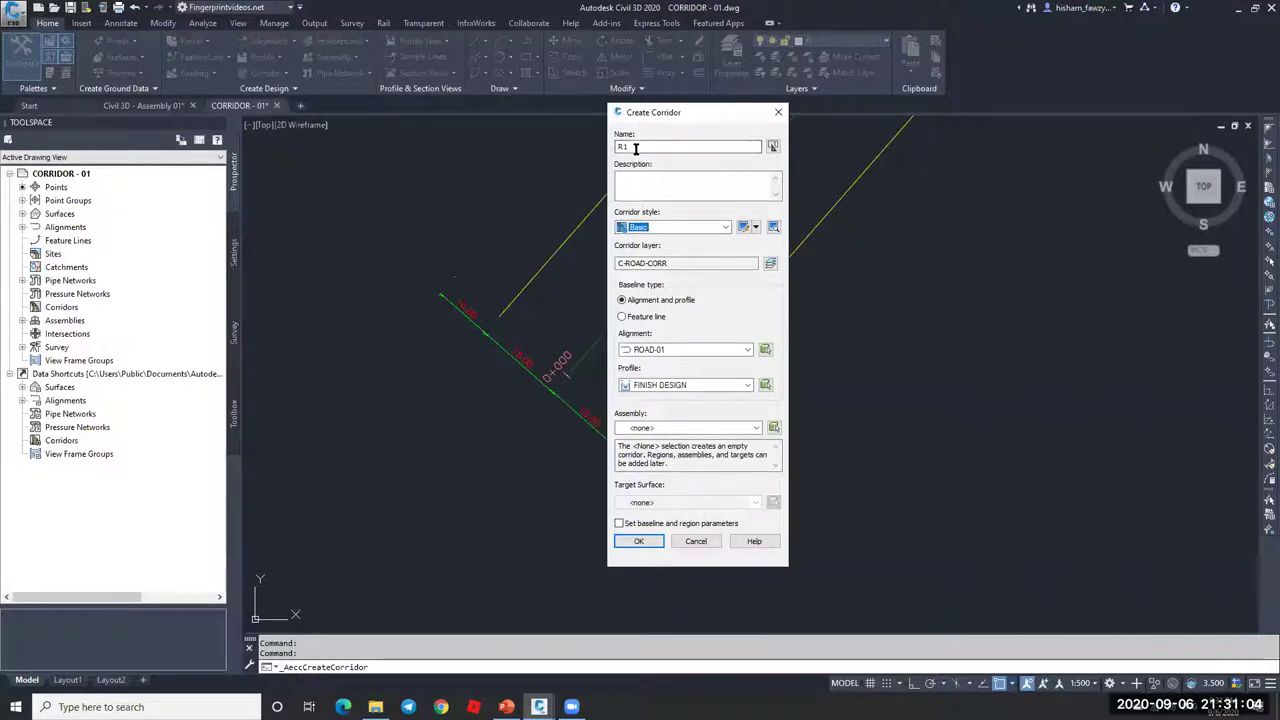
left_click(638, 181)
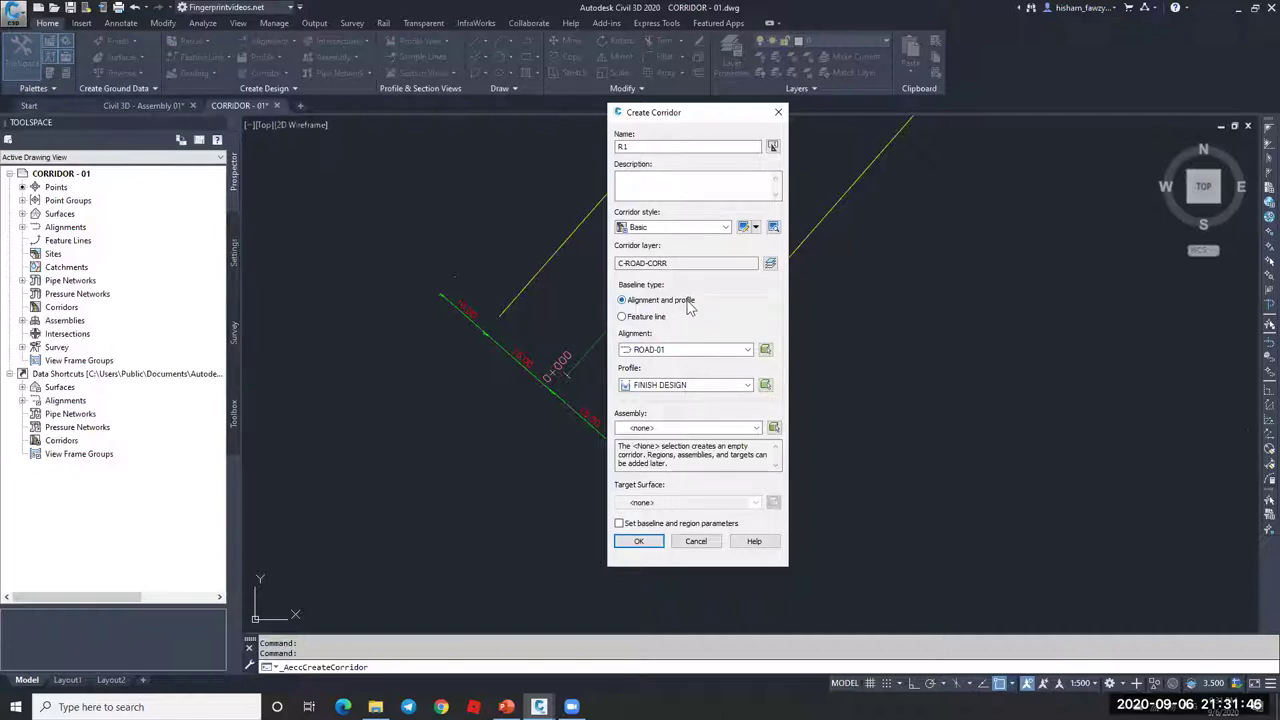
left_click(676, 350)
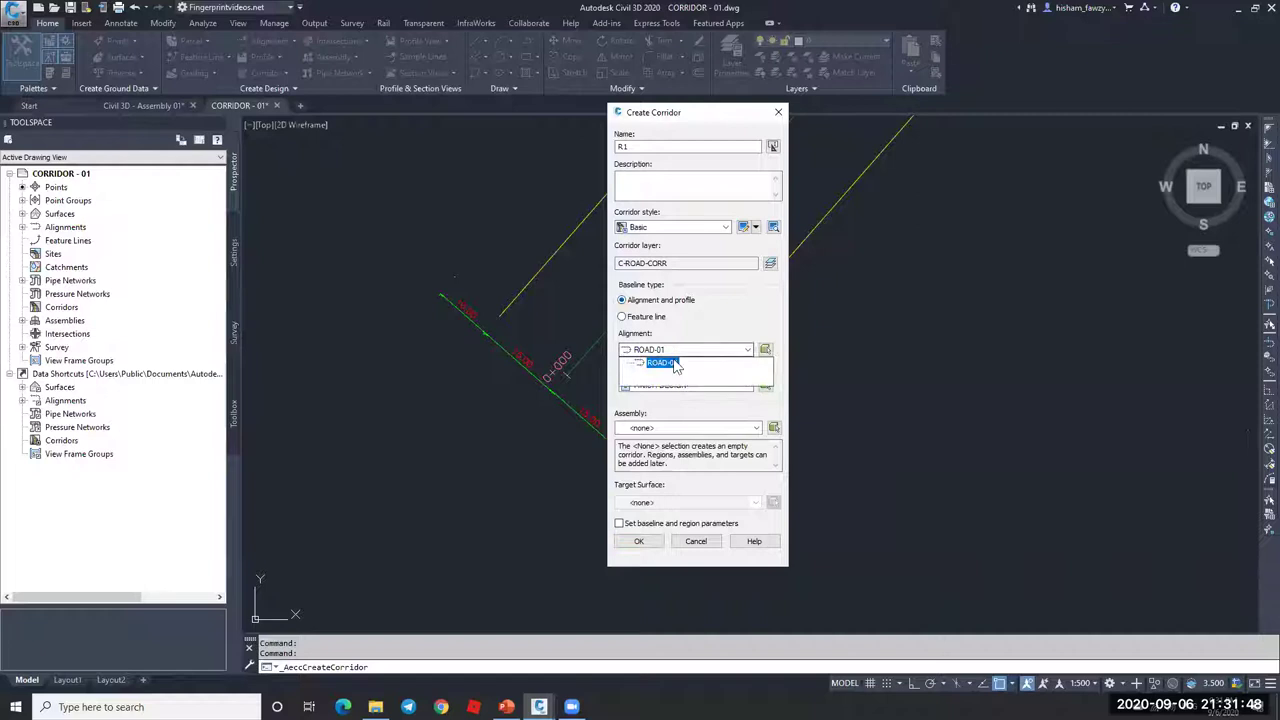
left_click(645, 316)
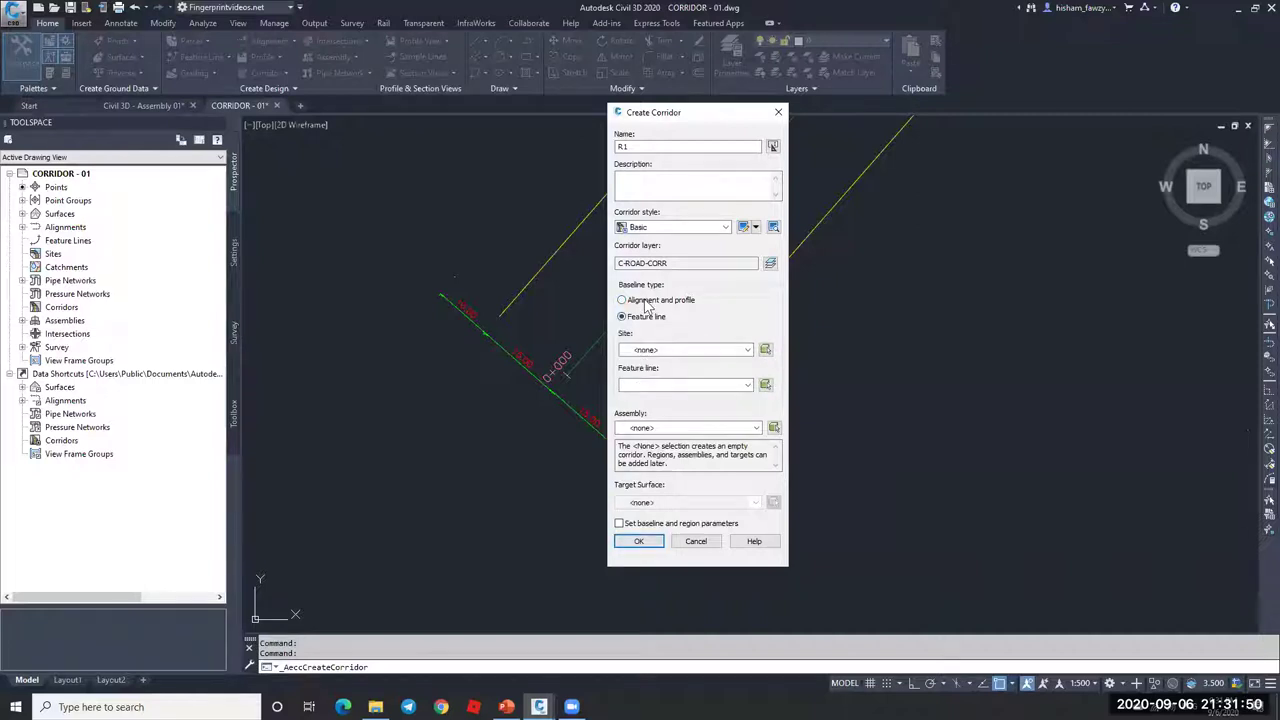
left_click(648, 302)
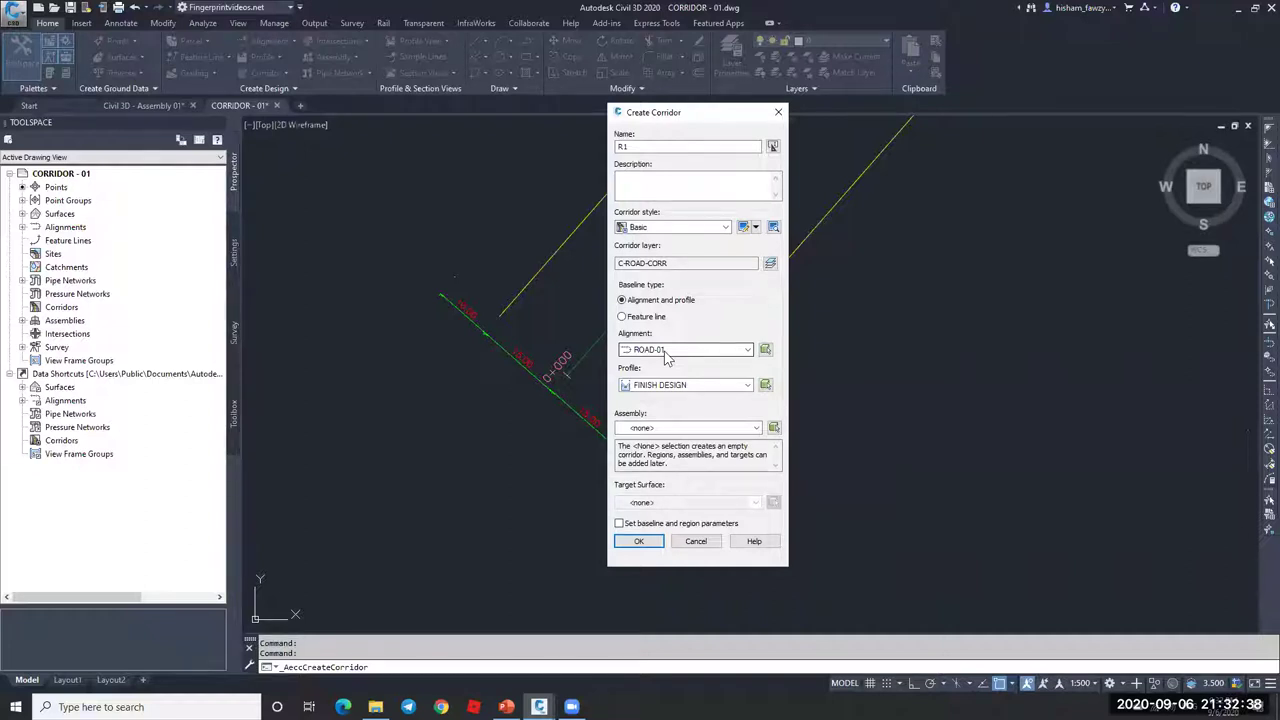
left_click(657, 318)
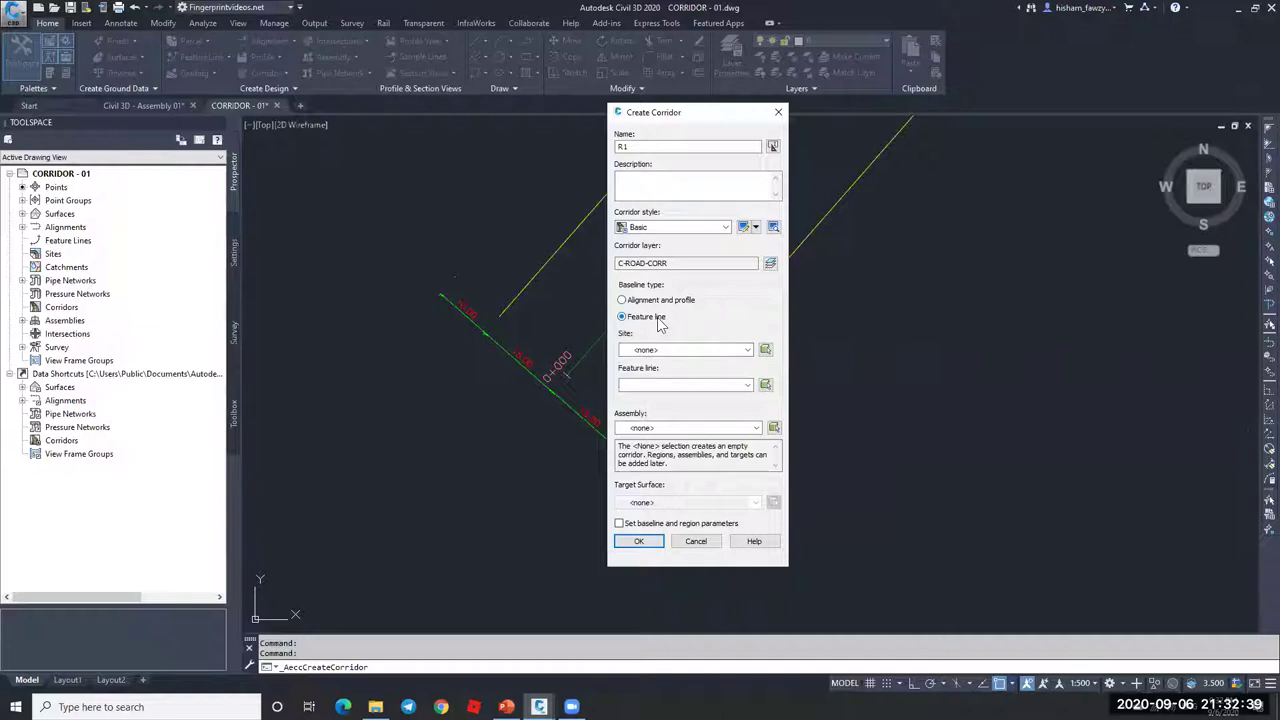
left_click(672, 385)
left_click(673, 388)
left_click(672, 350)
left_click(661, 362)
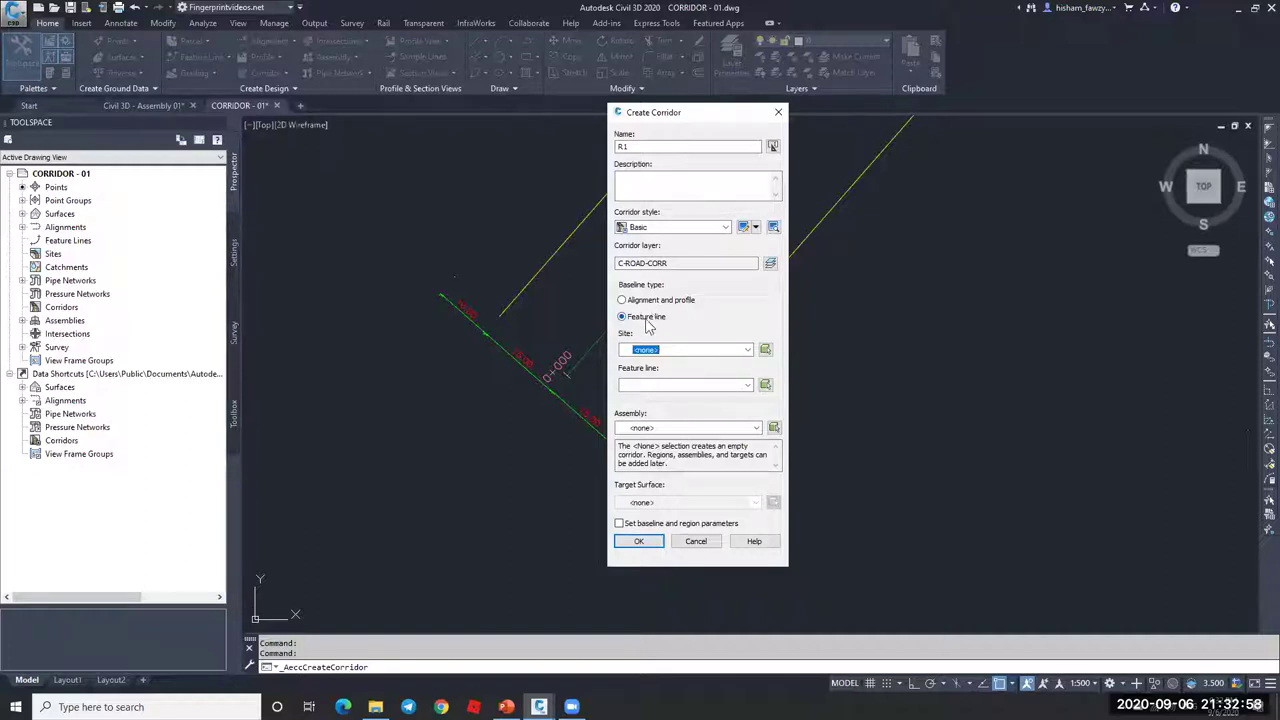
left_click(642, 301)
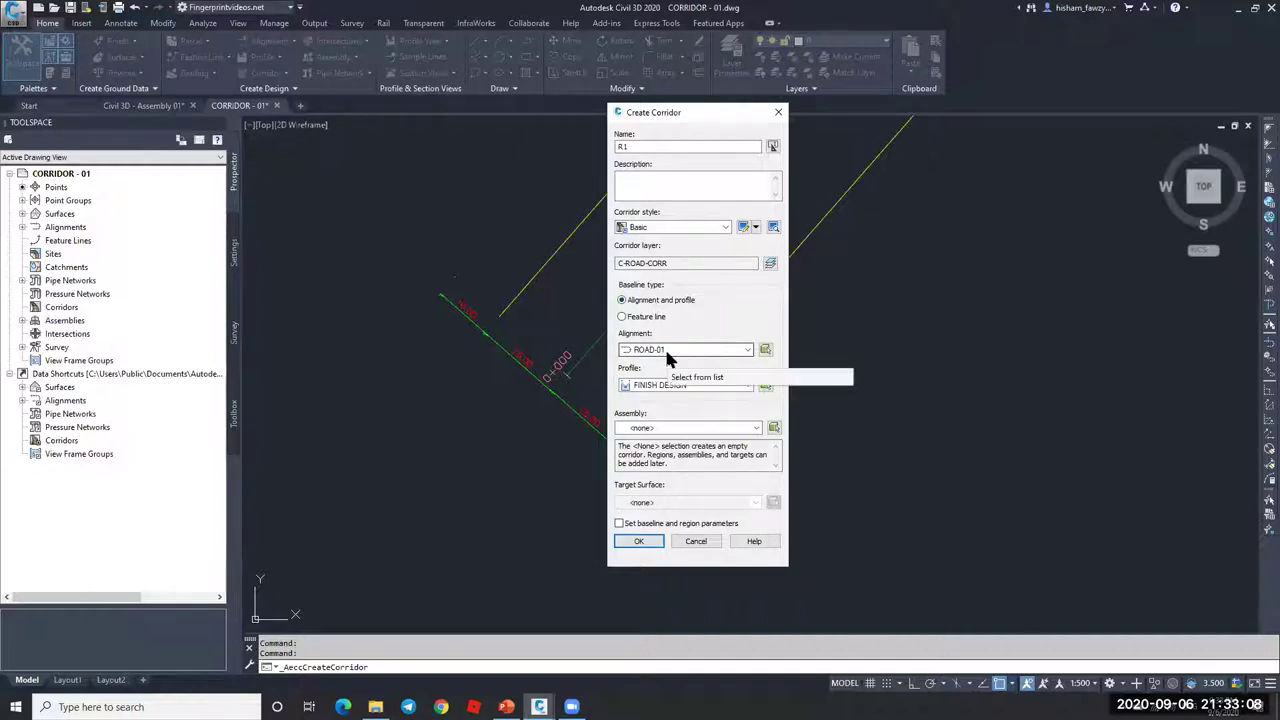
Step: Use profile FINISH DESIGN, assembly FULL SECTION 1, target surface <none>, and create corridor R1
left_click(684, 386)
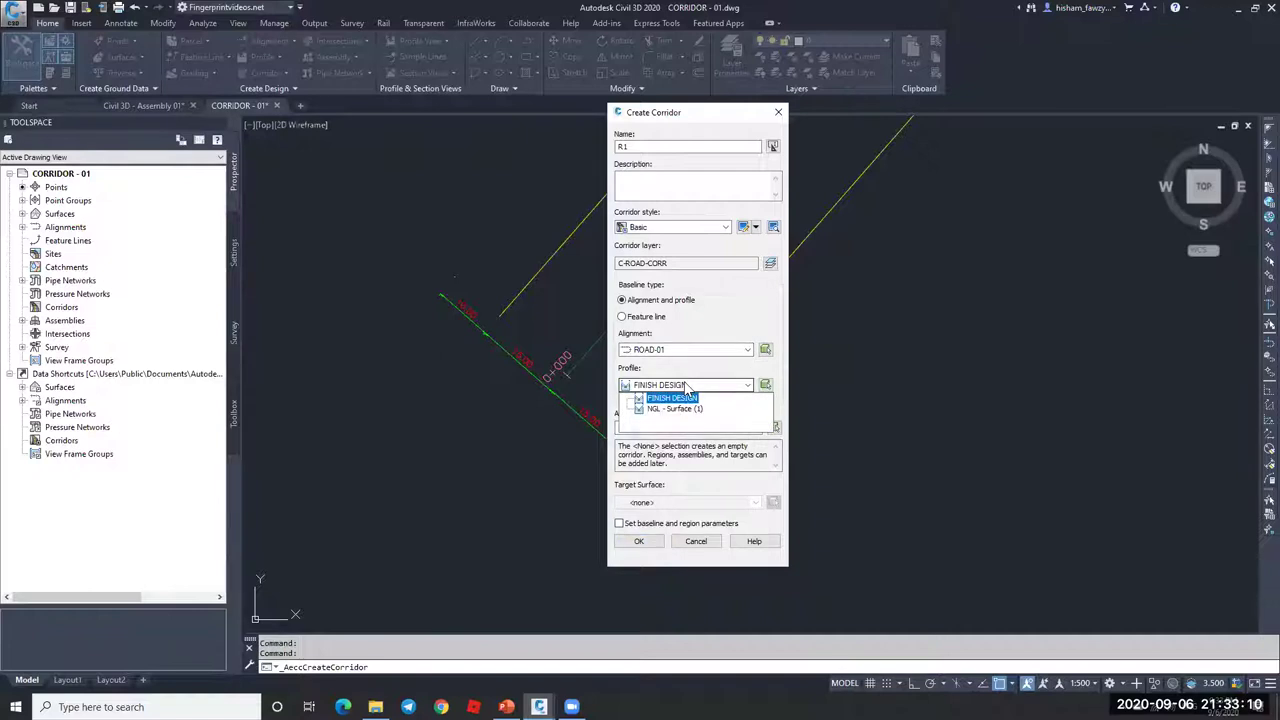
left_click(674, 398)
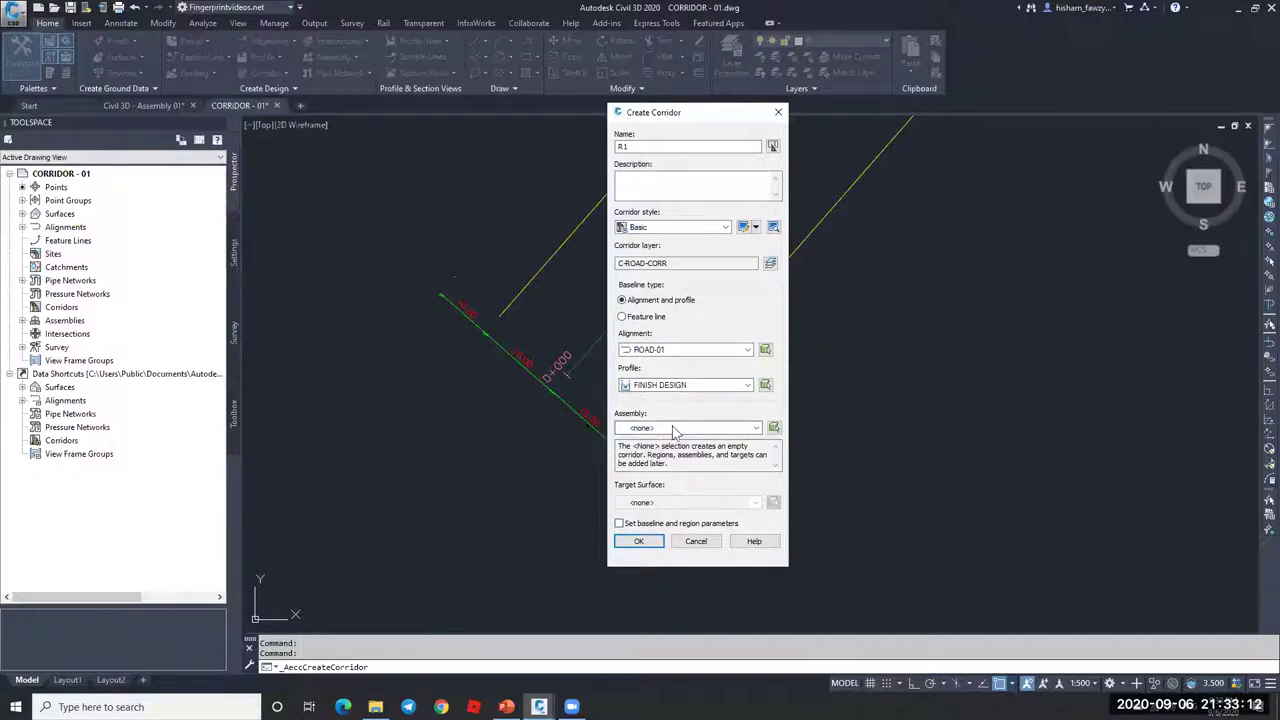
left_click(674, 428)
left_click(668, 450)
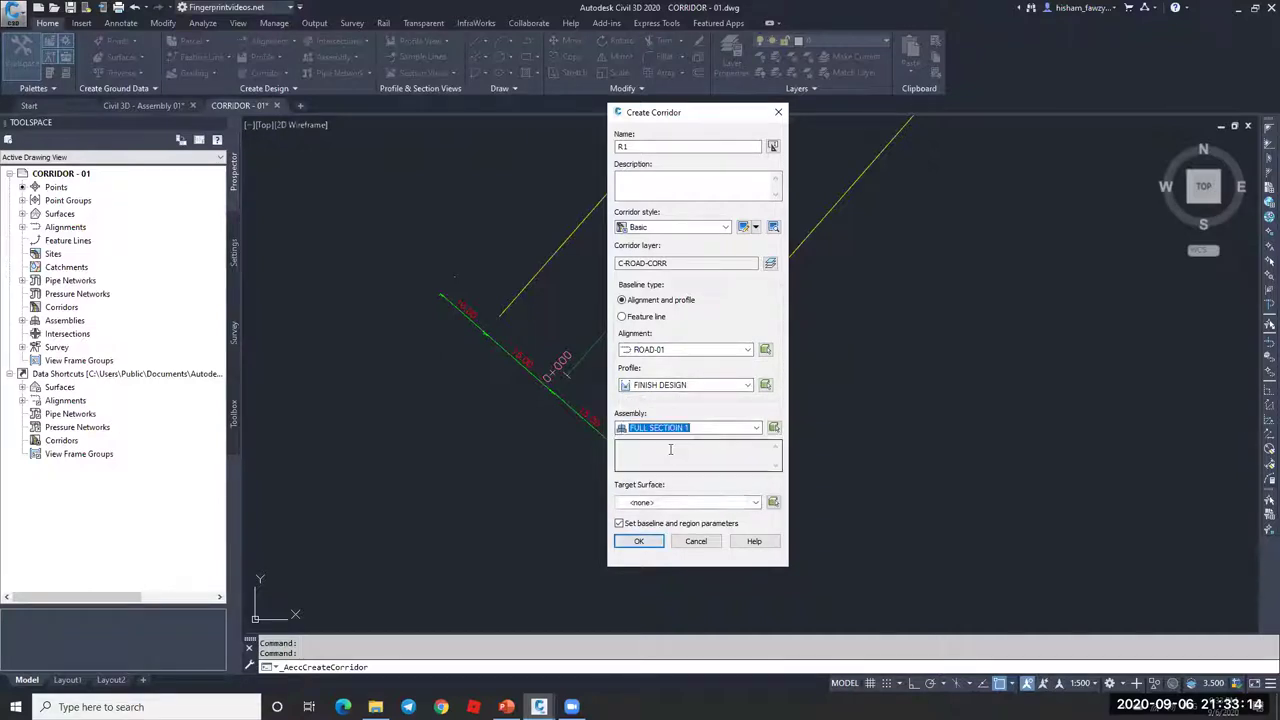
left_click(658, 502)
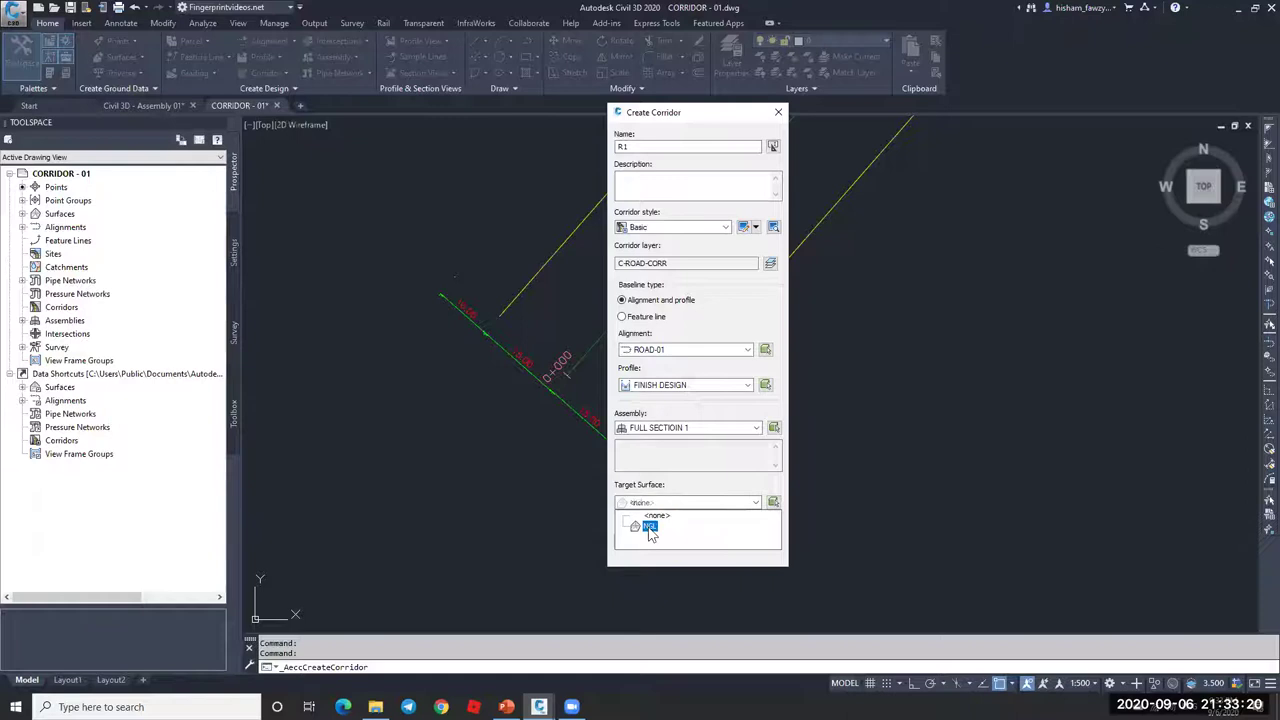
left_click(668, 484)
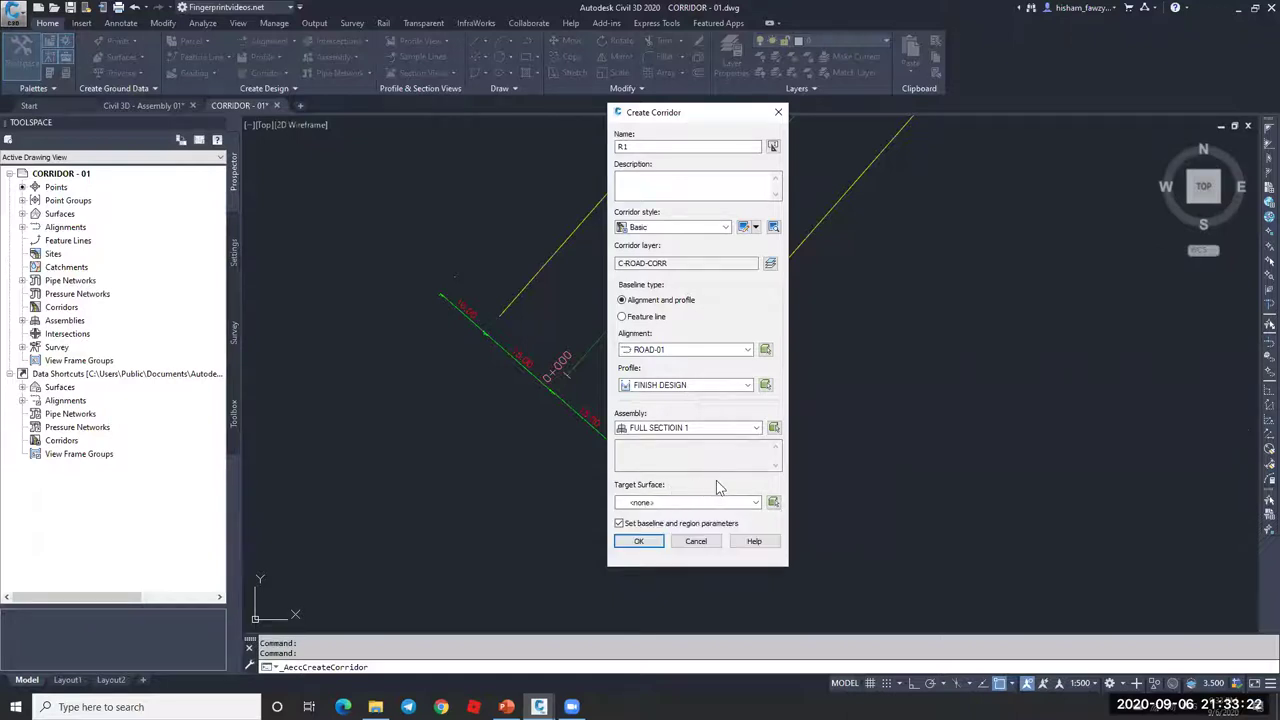
left_click(690, 500)
left_click(664, 502)
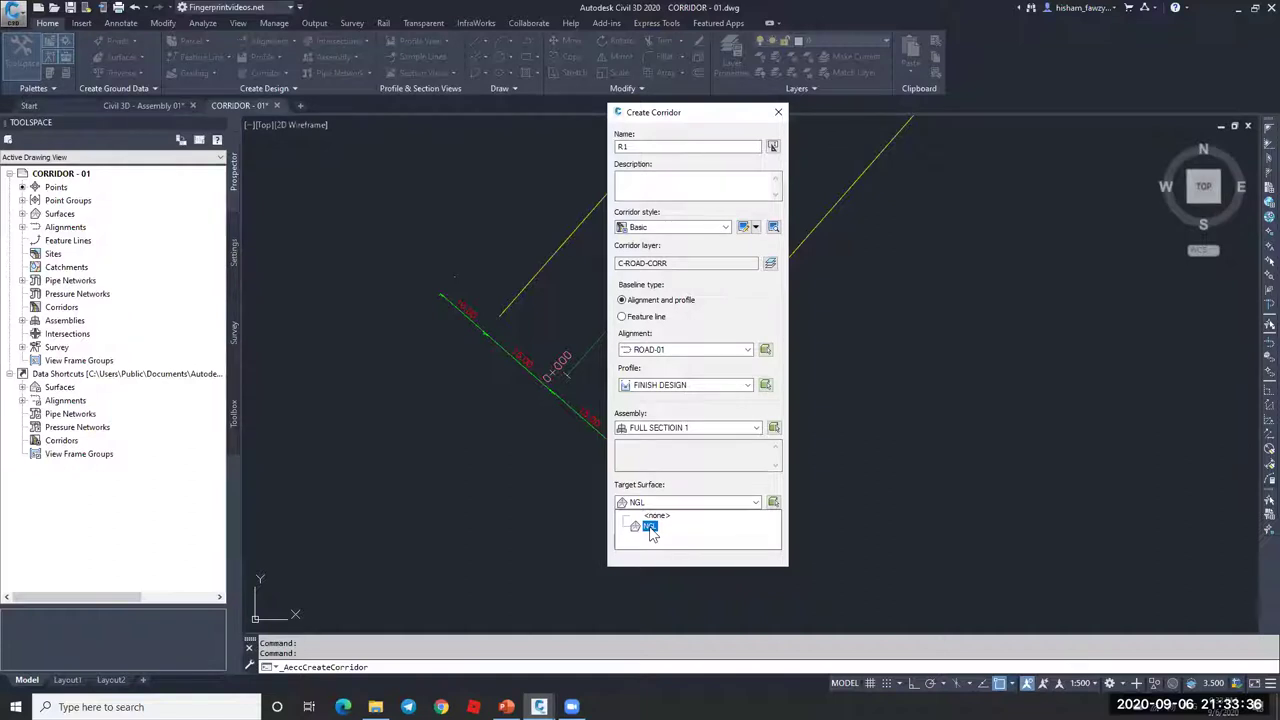
left_click(656, 515)
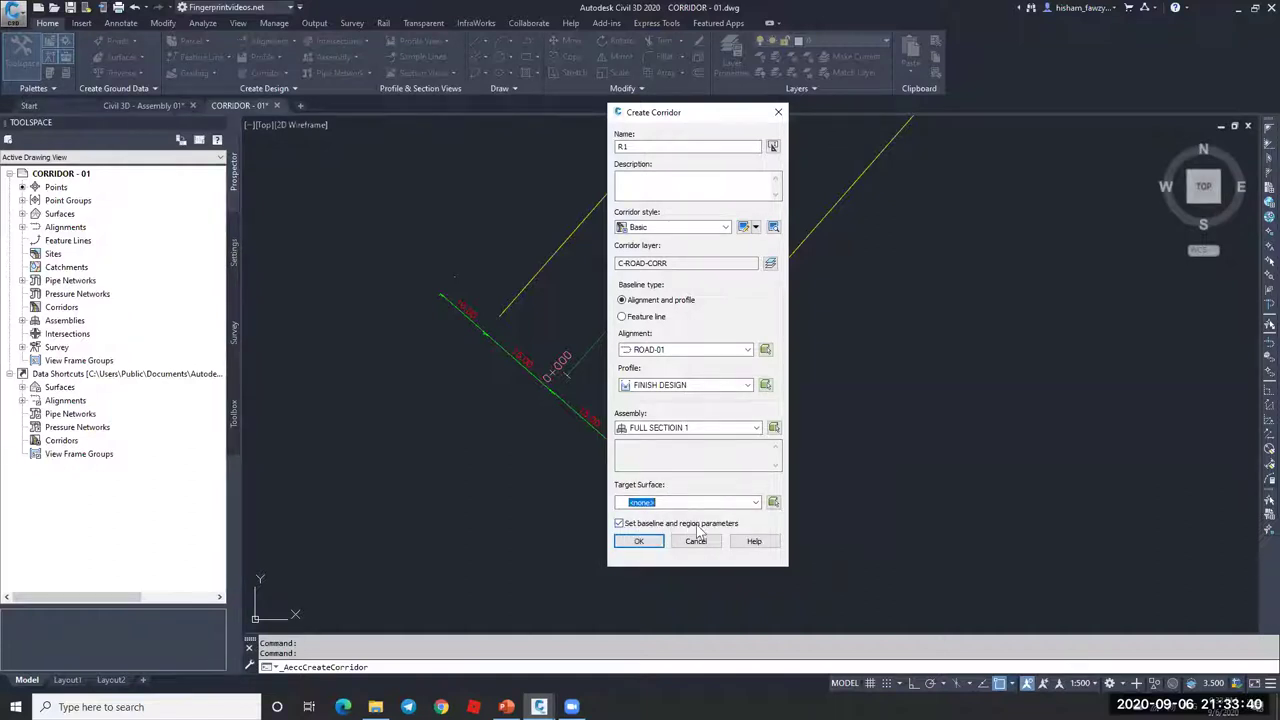
left_click(639, 544)
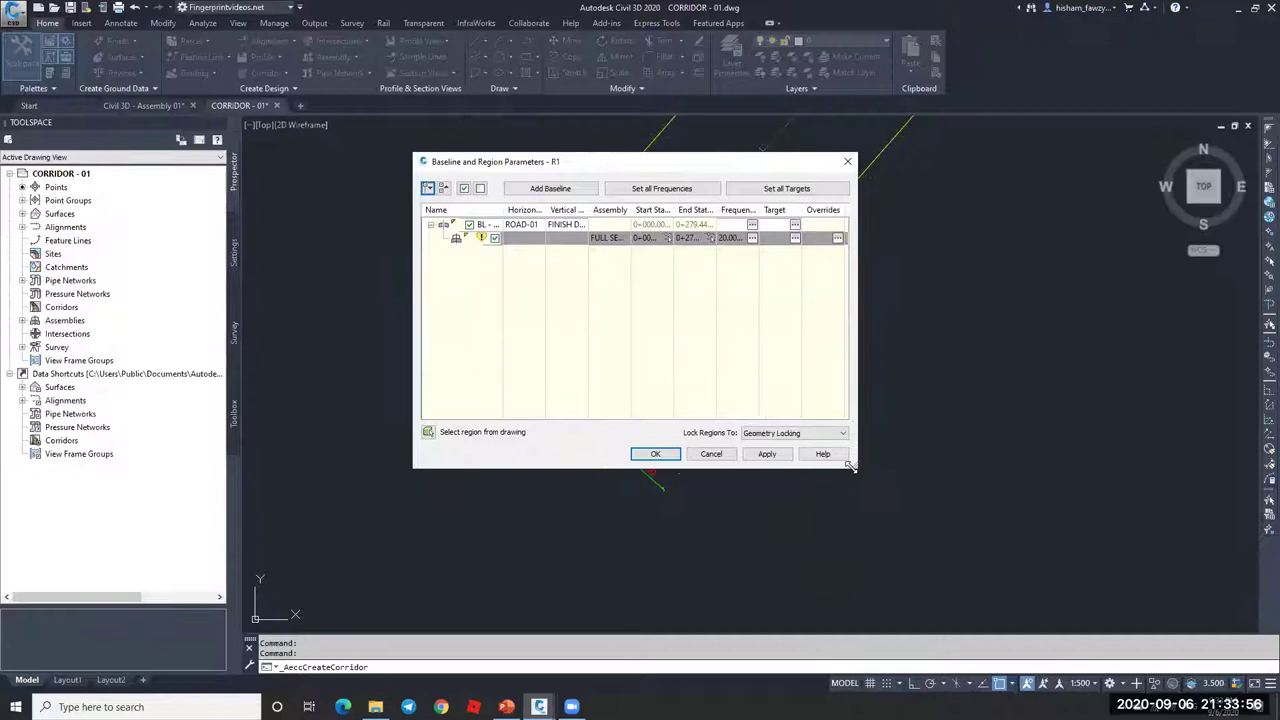
Step: Enlarge R1's Baseline and Region Parameters window and cancel adding another baseline
left_click_drag(849, 465, 943, 514)
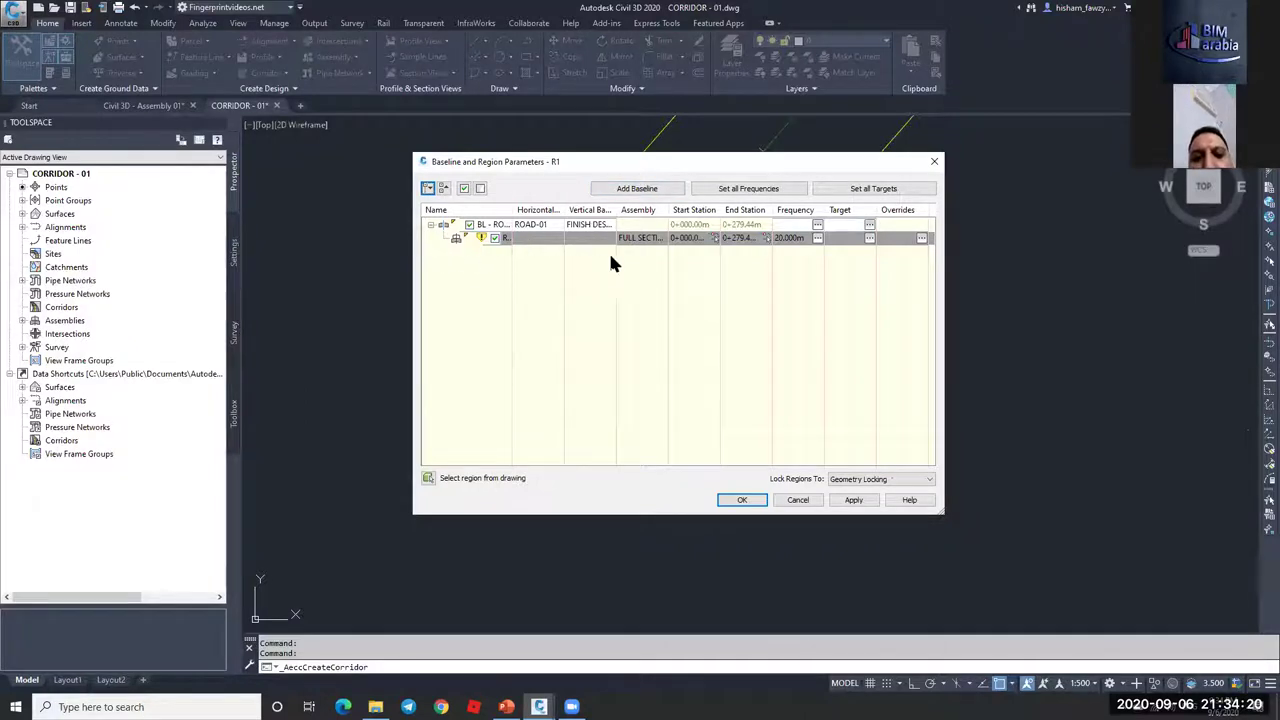
left_click(634, 188)
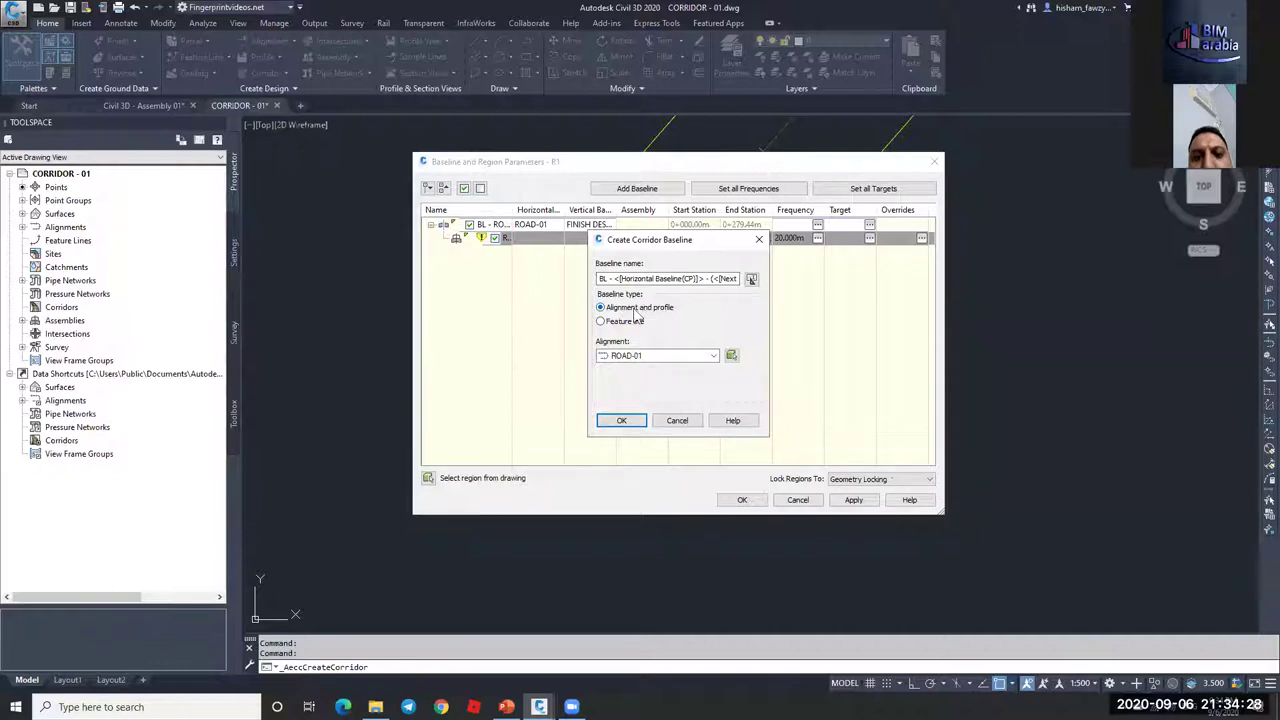
left_click(672, 421)
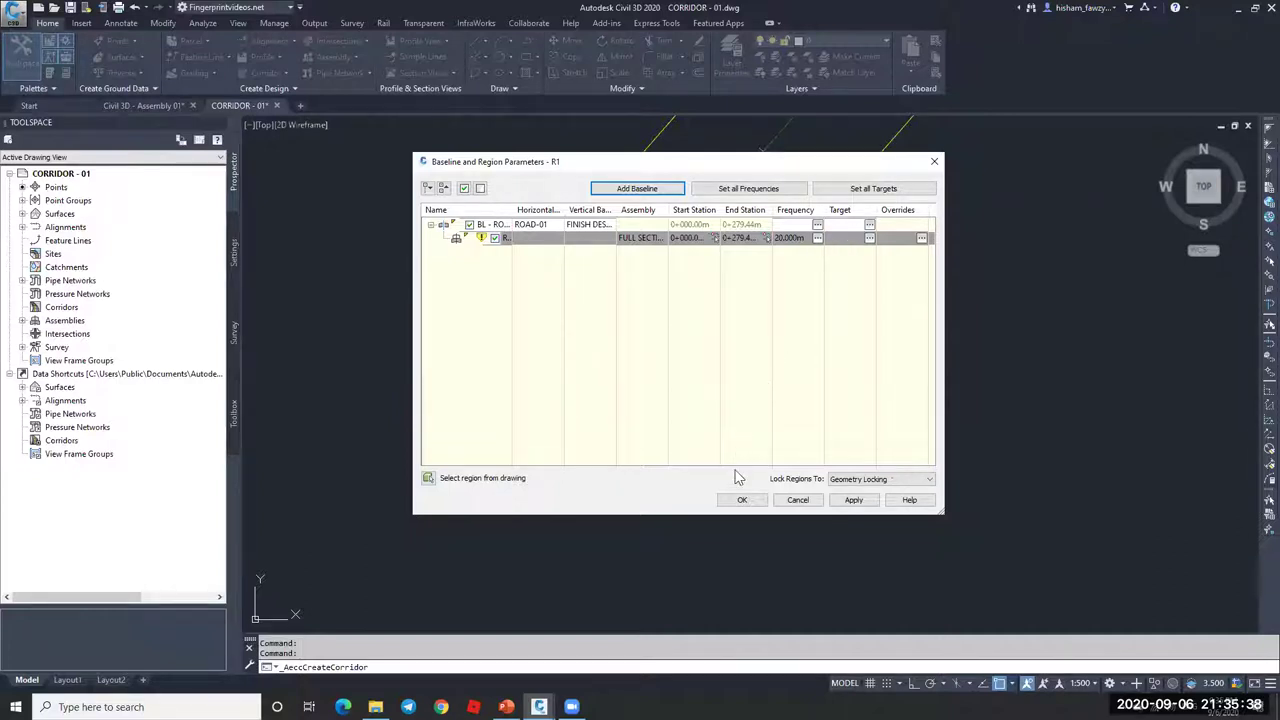
Step: Confirm the baseline and region settings and rebuild the corridor to create R1
left_click(741, 500)
left_click(588, 330)
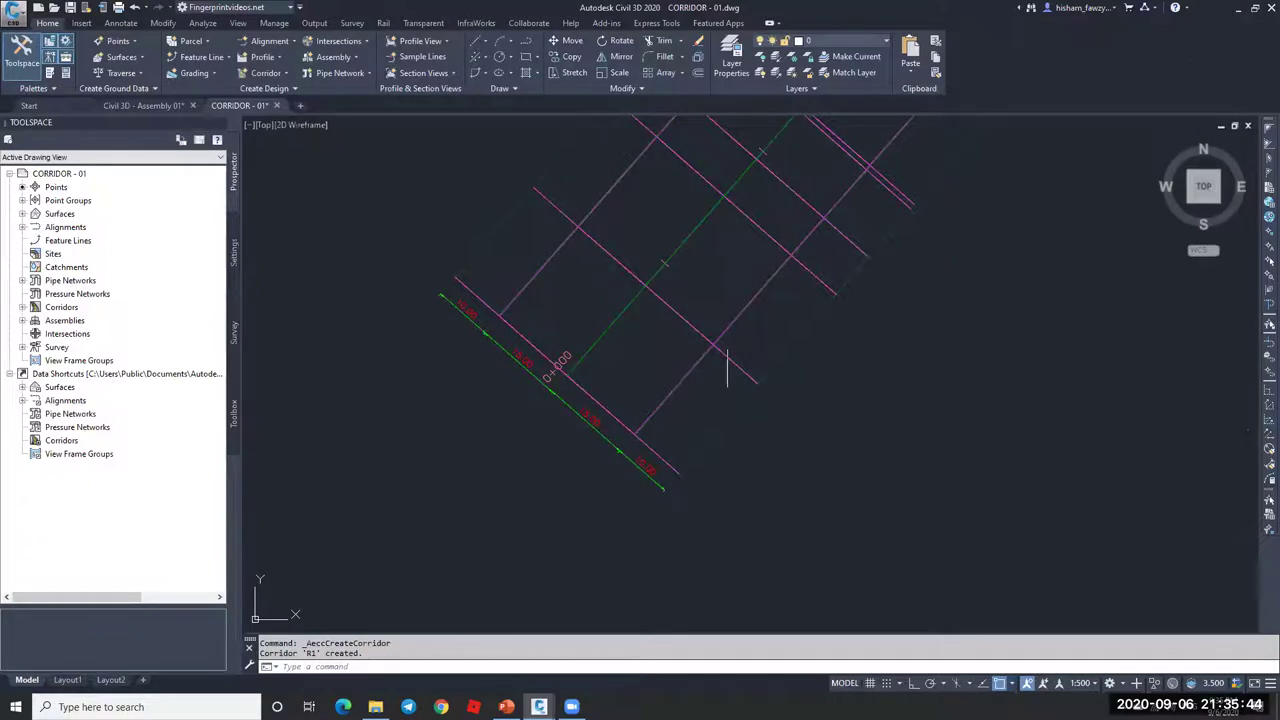
scroll(726, 366, "down", 4)
scroll(705, 298, "up", 4)
scroll(749, 217, "down", 3)
scroll(628, 376, "up", 2)
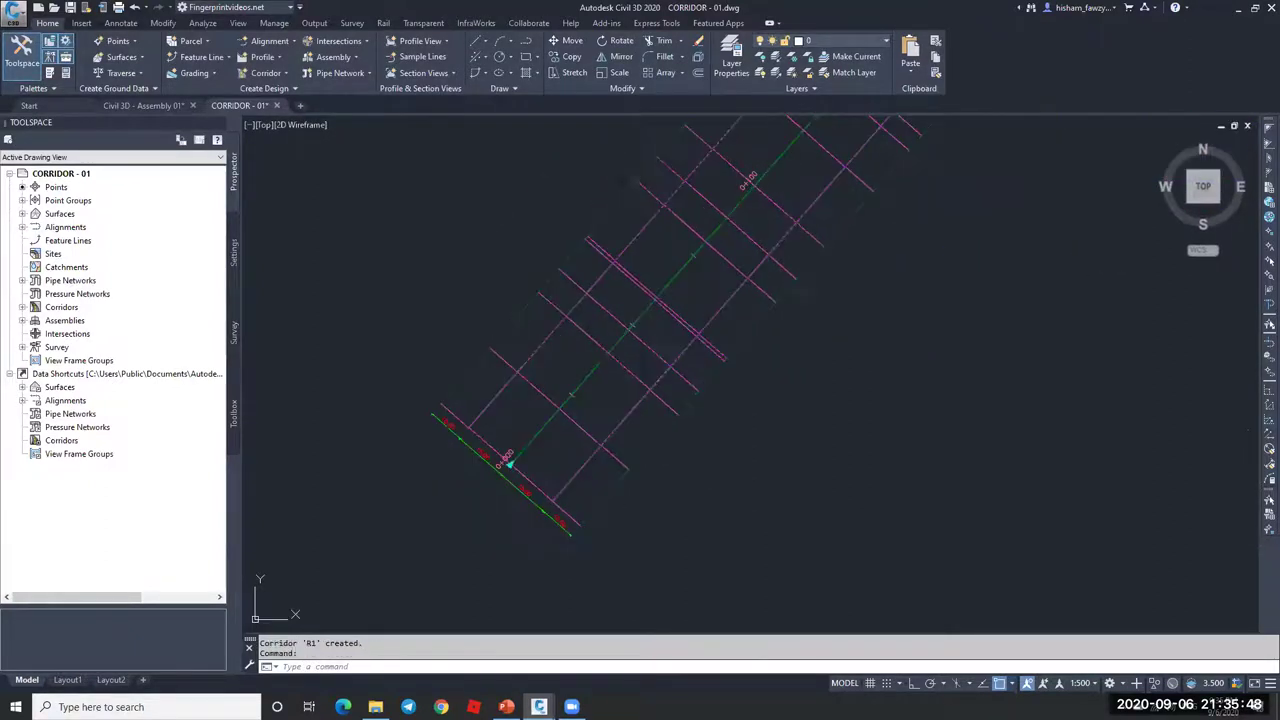
Step: Show corridor R1 in a maximized Object Viewer, orbited to a tilted isometric view
left_click(660, 340)
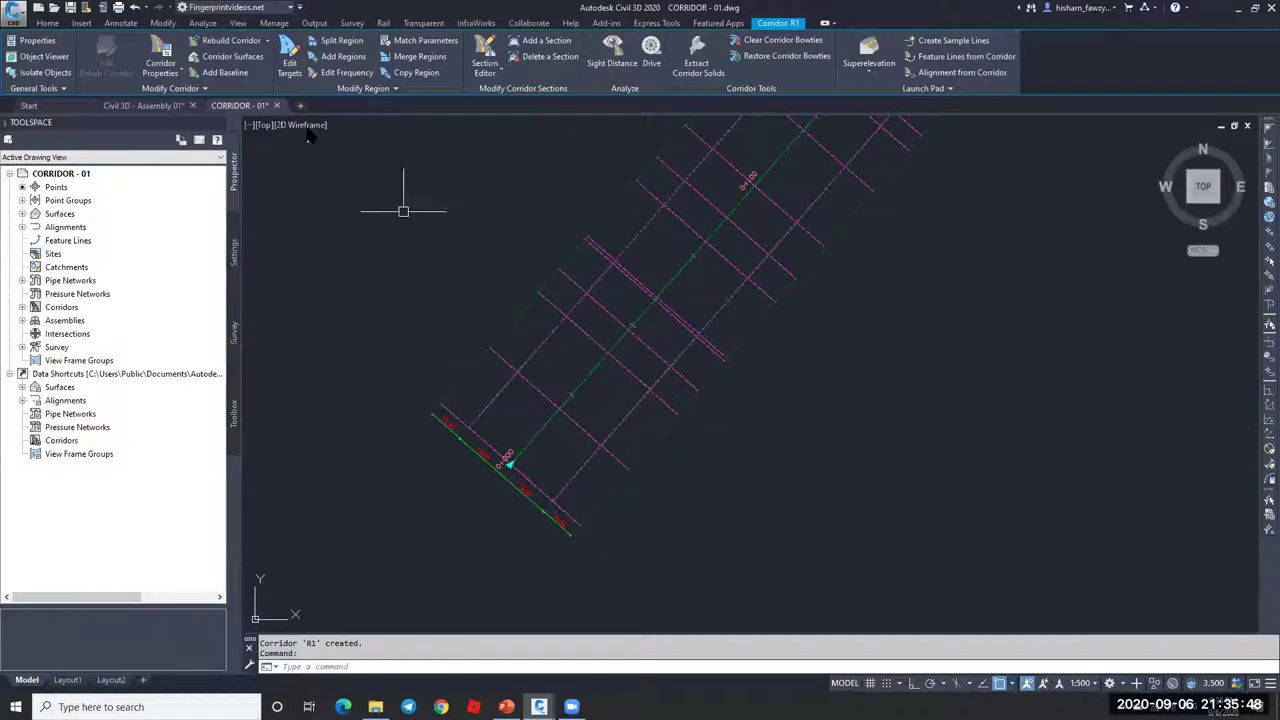
left_click(56, 56)
left_click(753, 192)
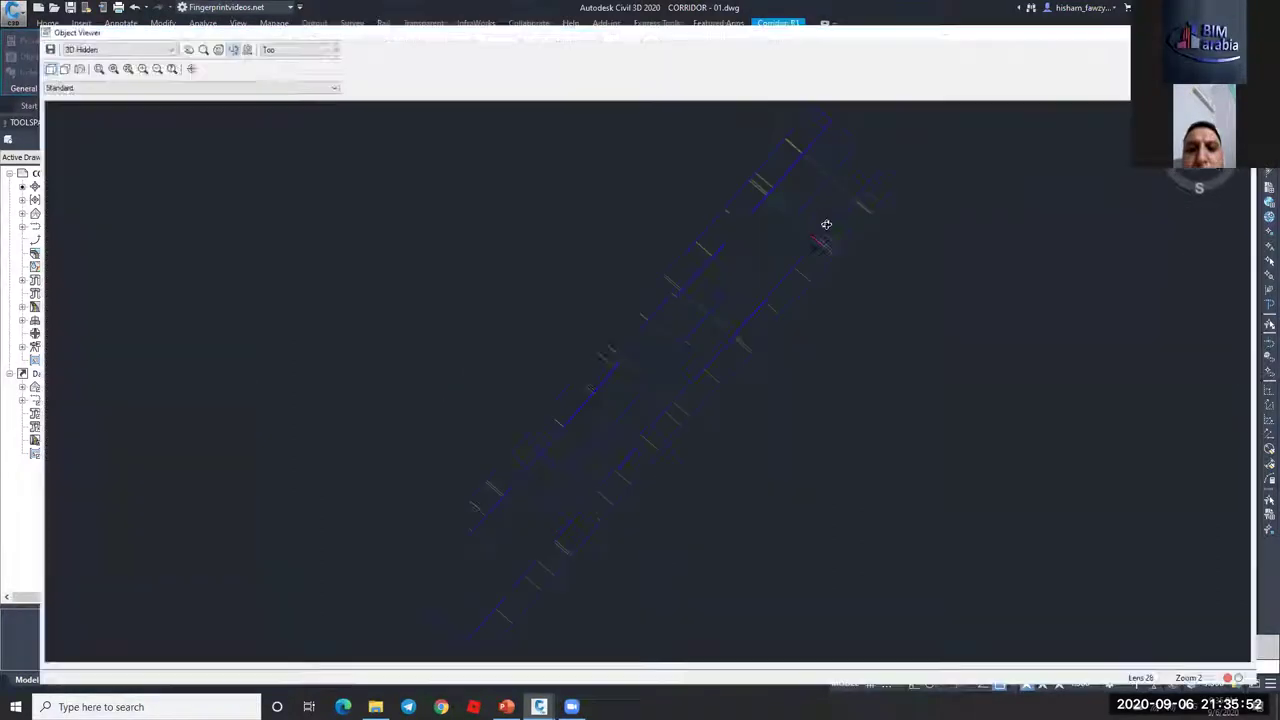
left_click(1207, 148)
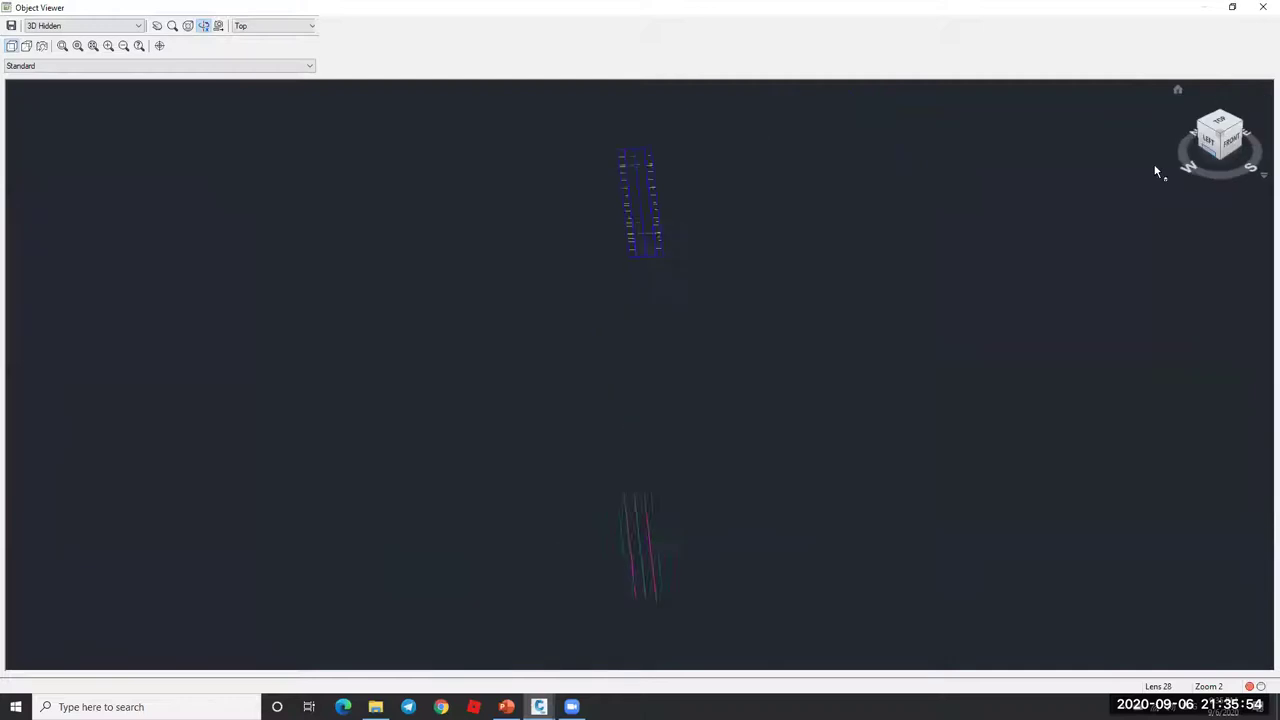
scroll(694, 389, "up", 4)
scroll(740, 360, "down", 4)
left_click_drag(753, 351, 707, 420)
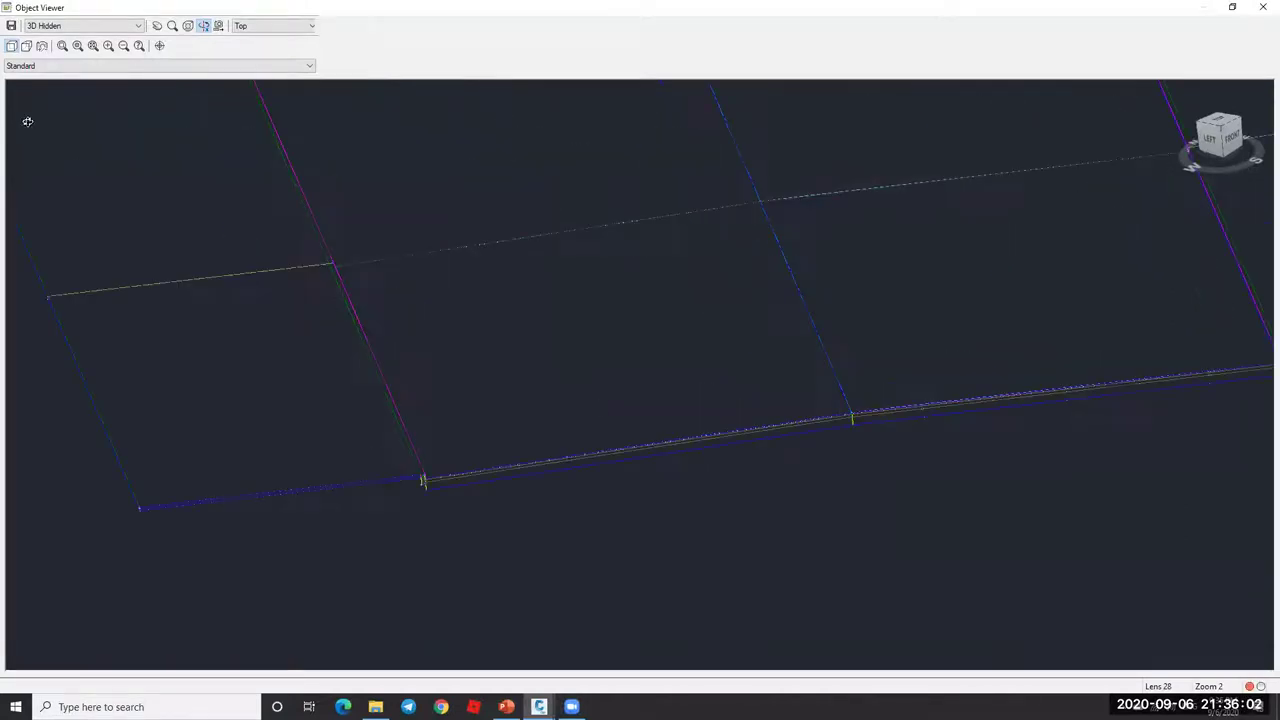
Step: Switch the viewer's visual style to Conceptual, then to 3dWireframe
left_click(52, 26)
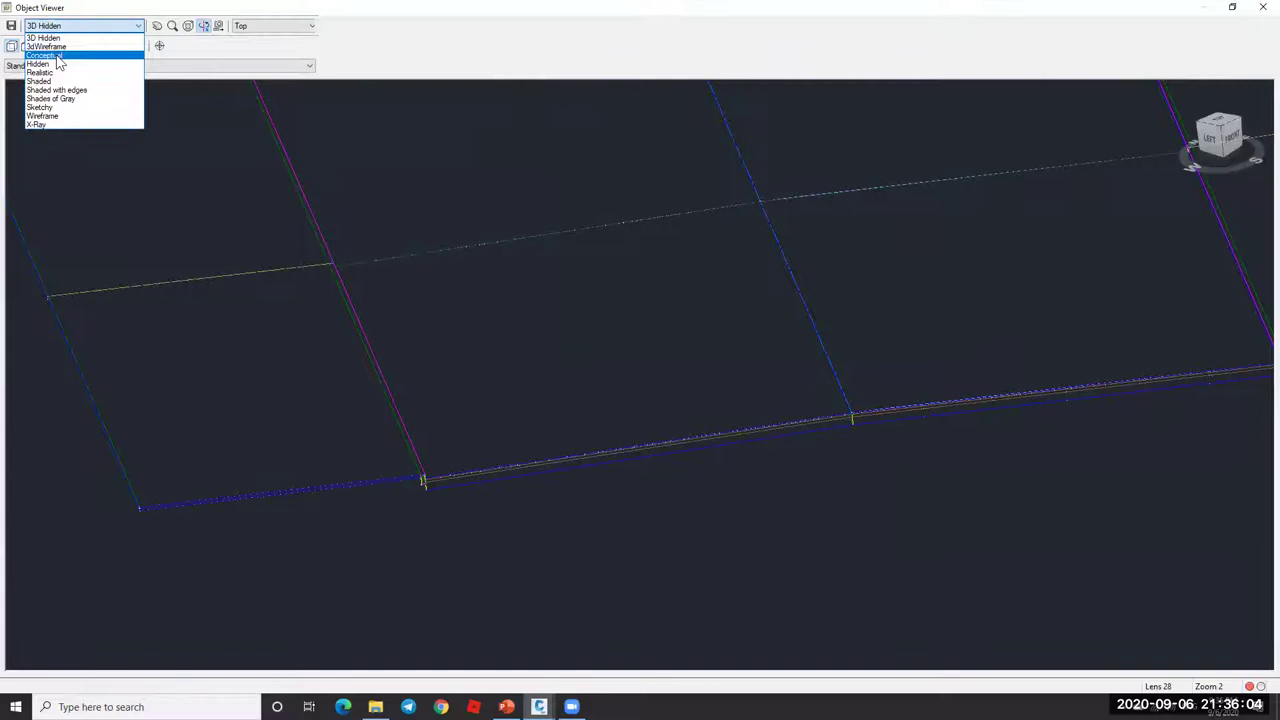
left_click(56, 56)
left_click(62, 27)
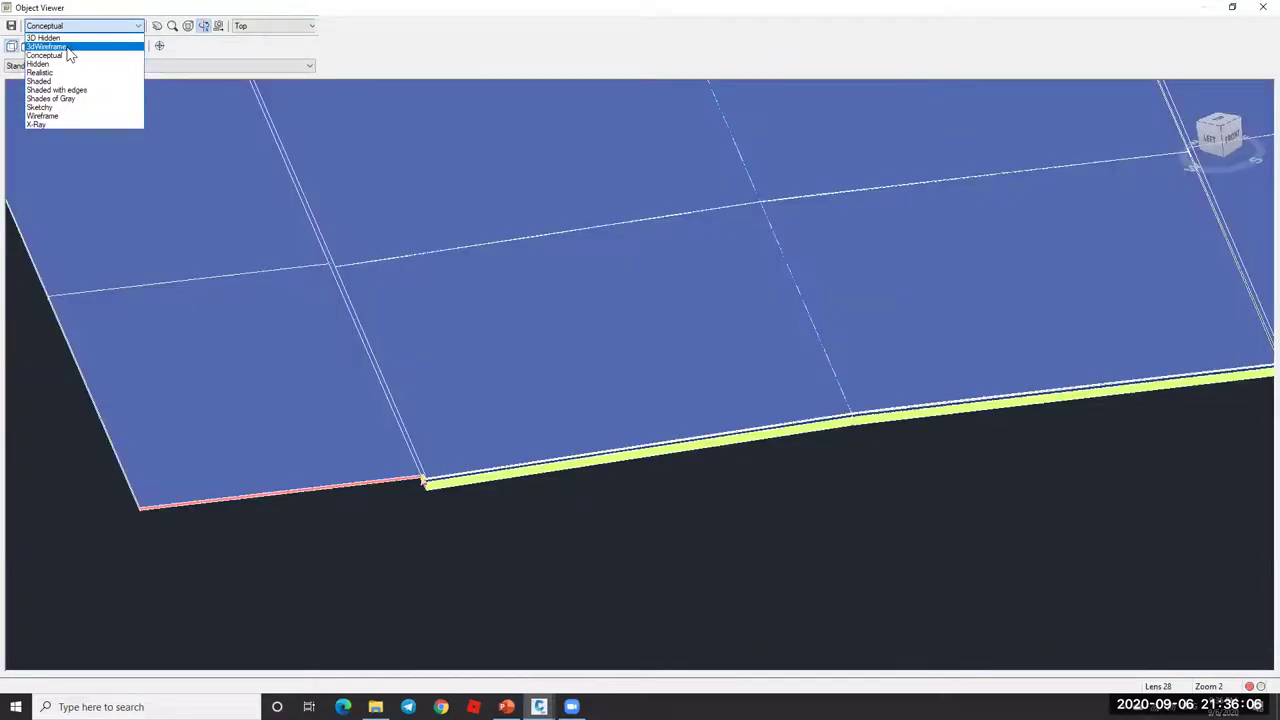
left_click(45, 44)
Step: Zoom and pan along the lower lane strip to its outer end and back
scroll(886, 423, "up", 1)
scroll(640, 280, "up", 2)
scroll(629, 257, "down", 4)
scroll(674, 325, "up", 3)
middle_click_drag(754, 291, 569, 277)
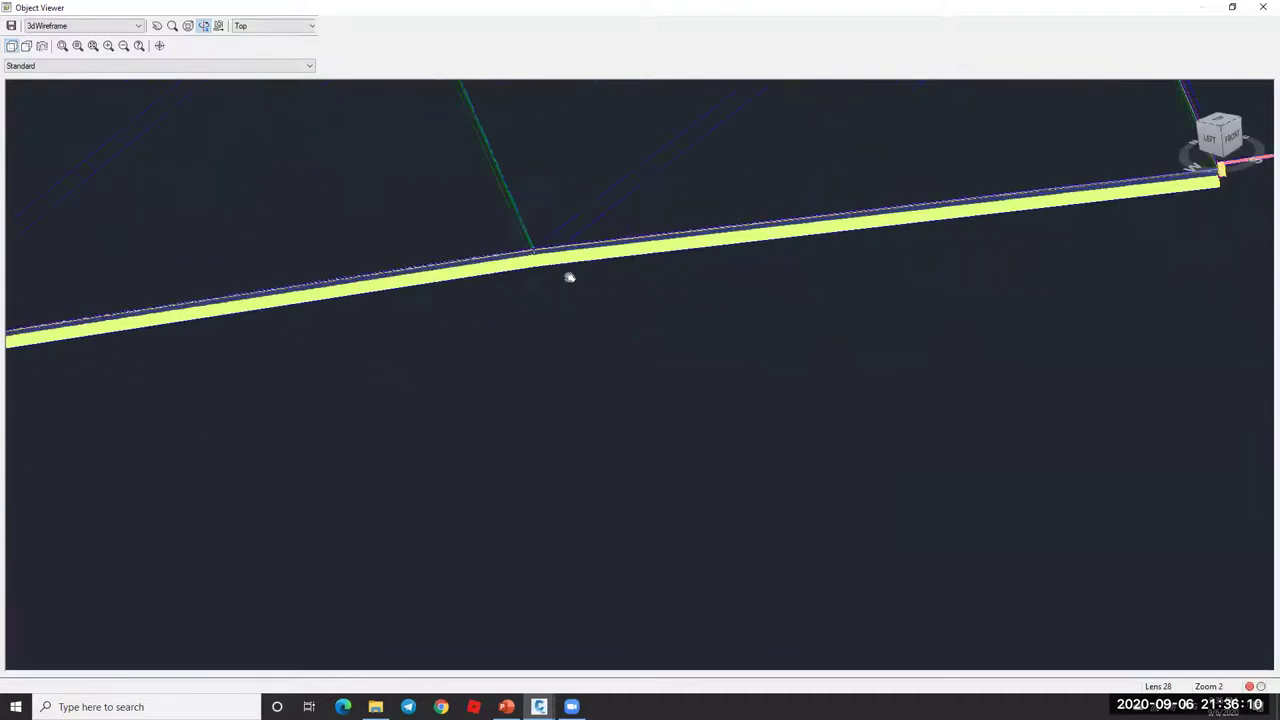
middle_click_drag(1165, 204, 857, 260)
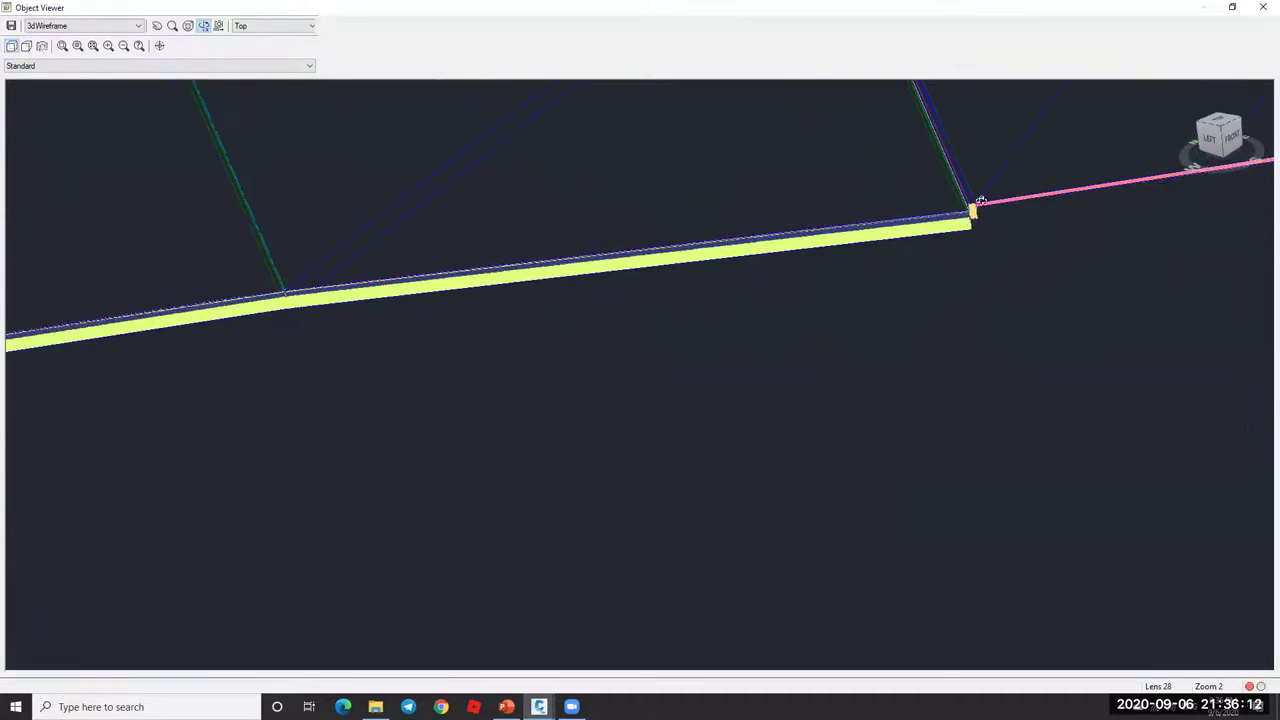
middle_click_drag(997, 214, 890, 241)
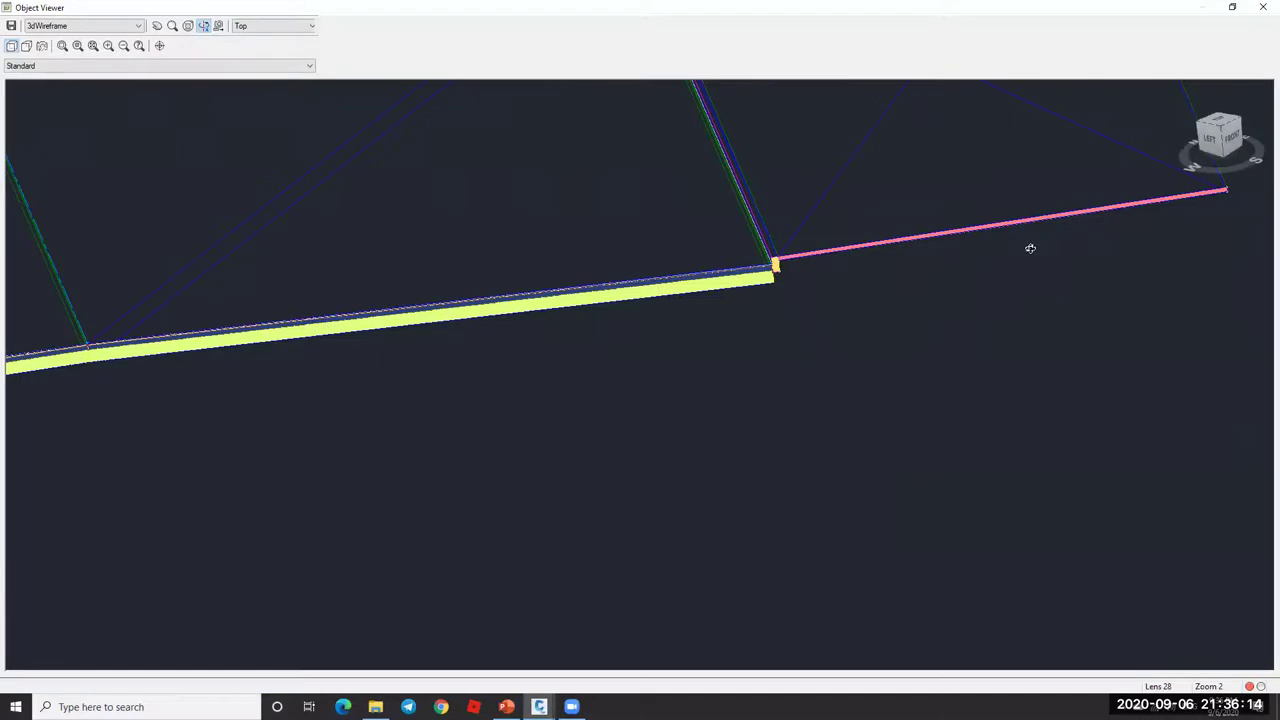
scroll(614, 323, "down", 3)
scroll(623, 297, "up", 3)
middle_click_drag(653, 292, 840, 214)
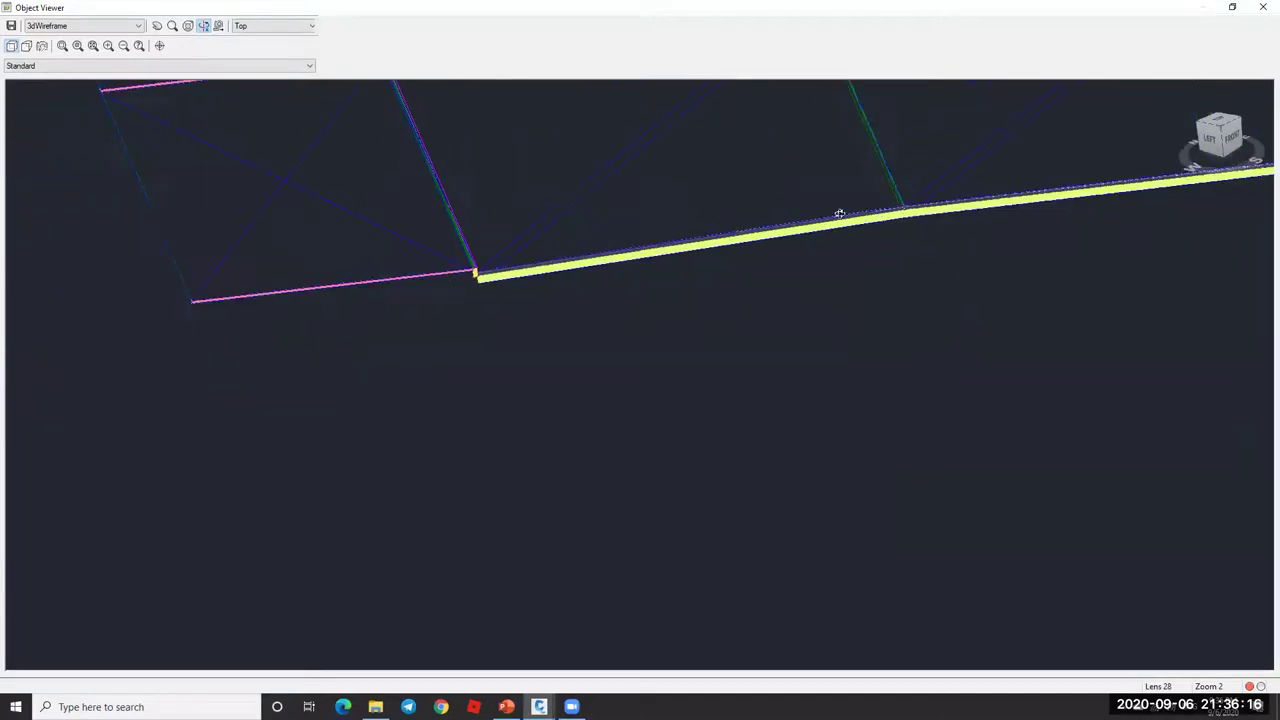
scroll(580, 302, "down", 2)
scroll(580, 302, "down", 2)
middle_click_drag(751, 271, 763, 346)
scroll(763, 346, "up", 3)
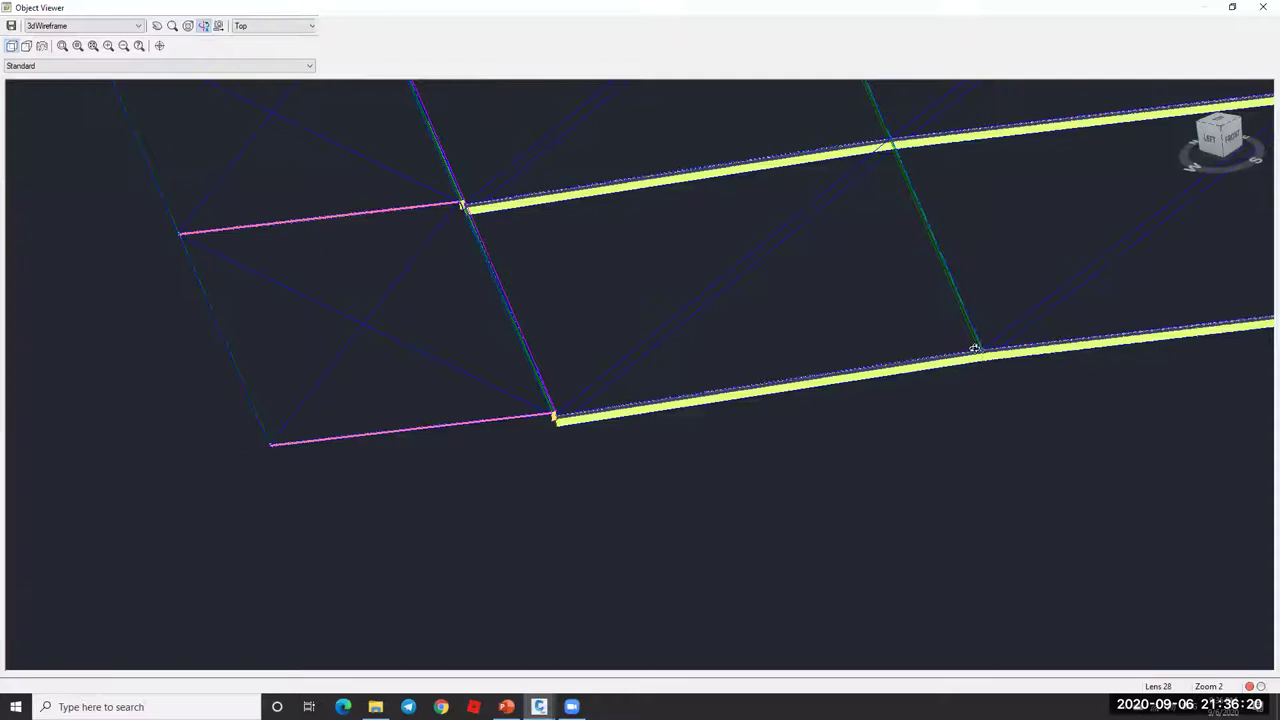
scroll(988, 354, "up", 3)
middle_click_drag(1111, 354, 469, 303)
Step: Orbit and zoom to examine the lane's side, slope and cross members
left_click_drag(1031, 293, 677, 320)
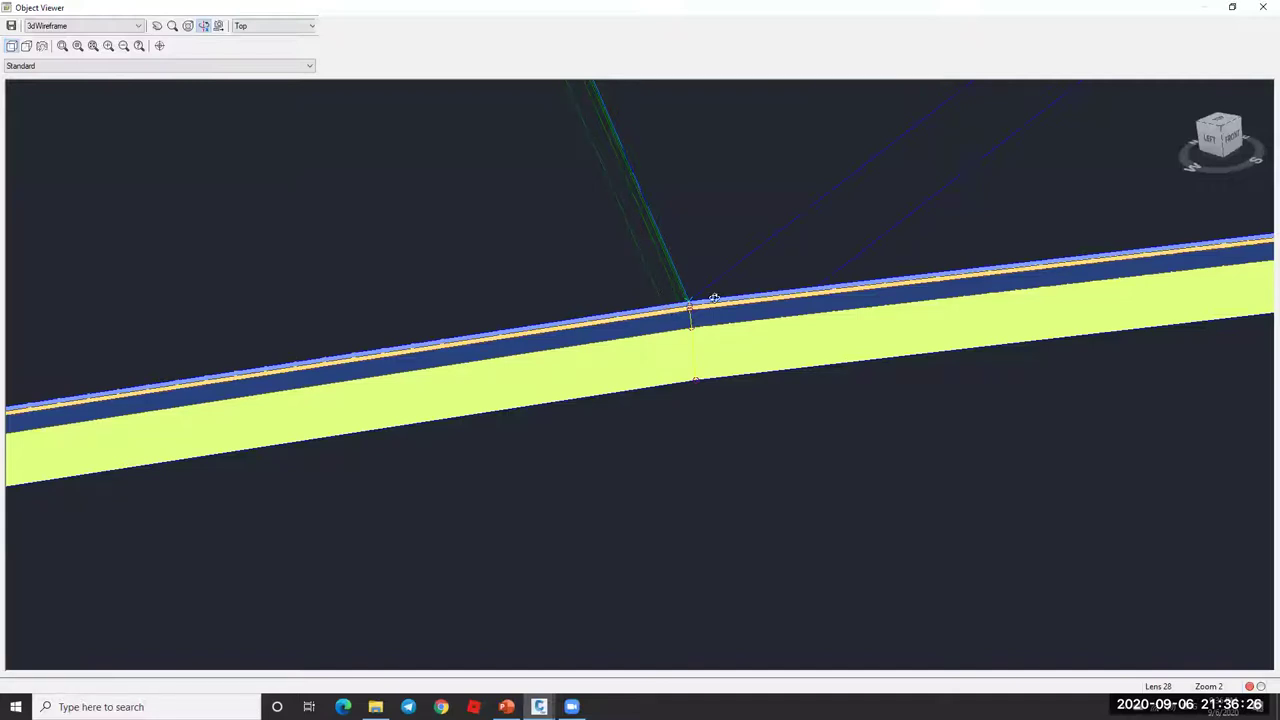
scroll(686, 300, "down", 5)
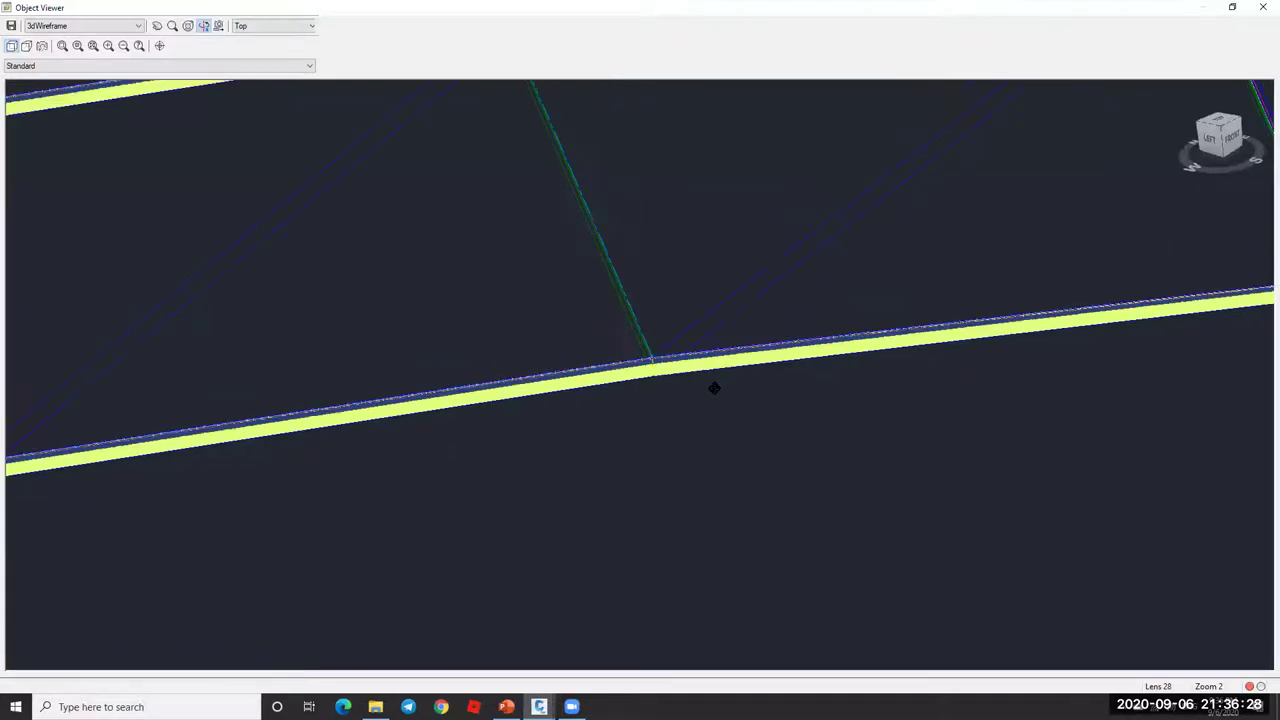
scroll(651, 328, "down", 3)
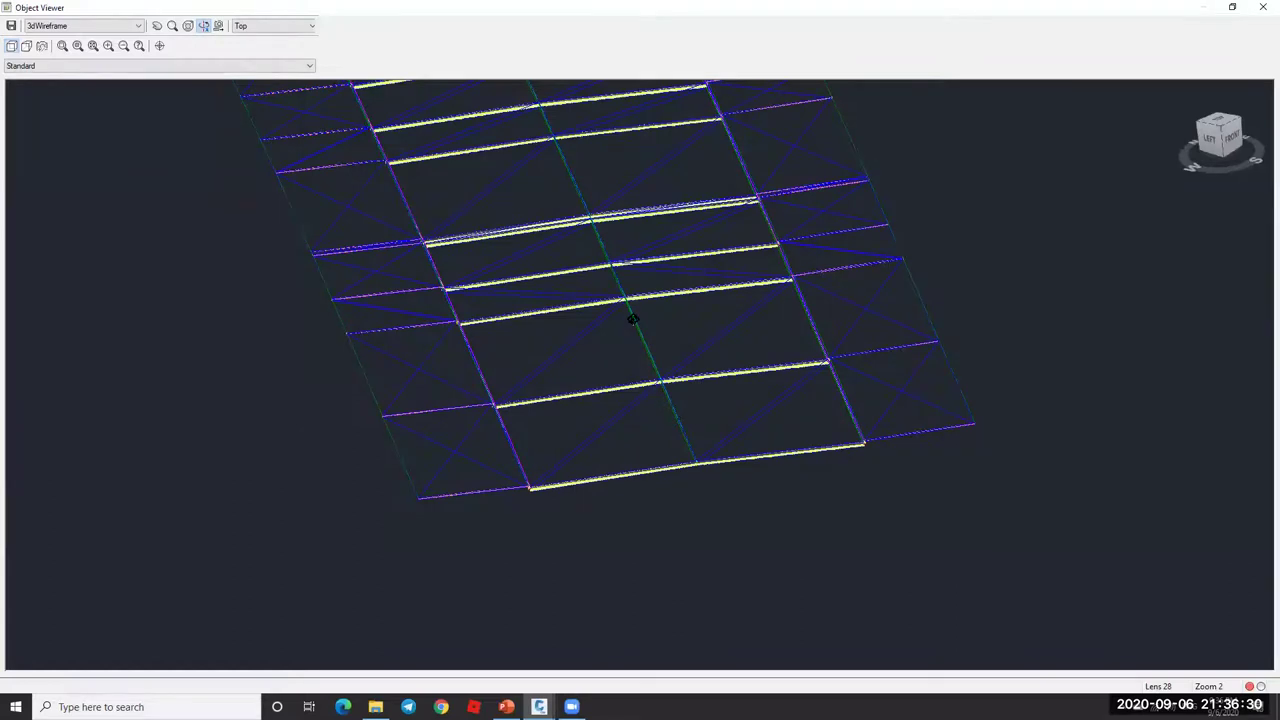
scroll(694, 420, "up", 2)
scroll(734, 498, "up", 3)
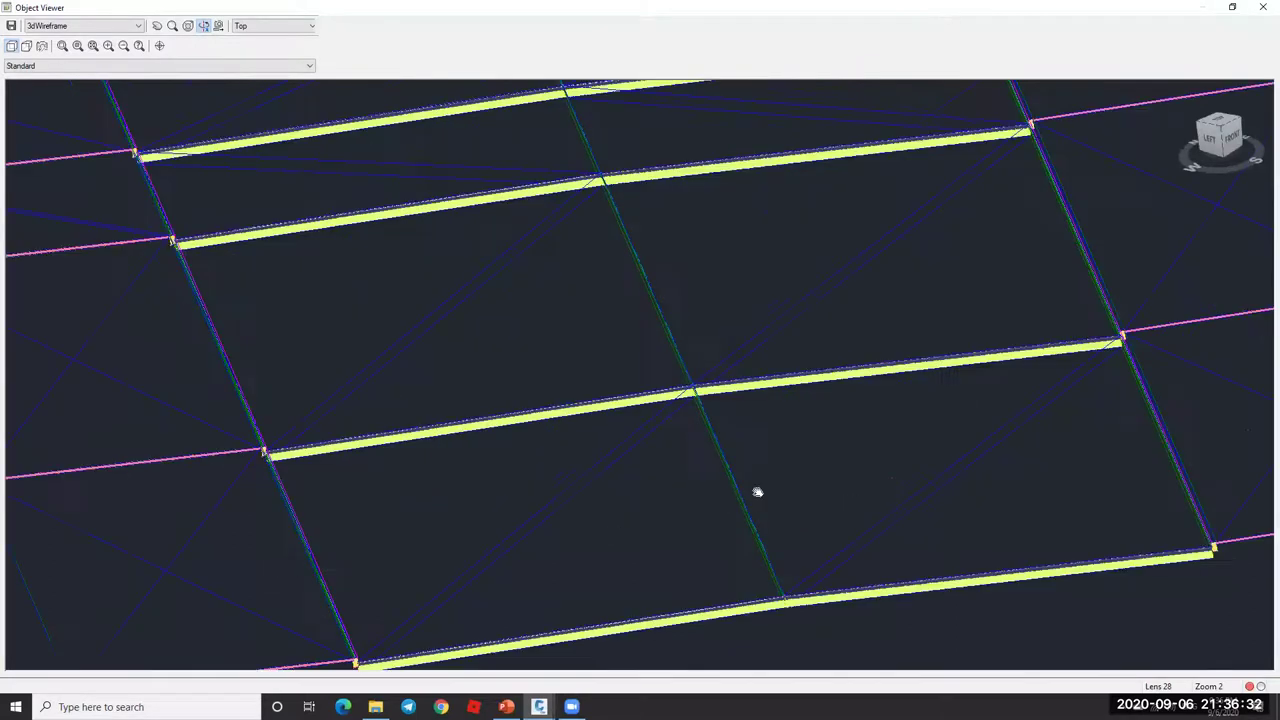
scroll(826, 586, "up", 2)
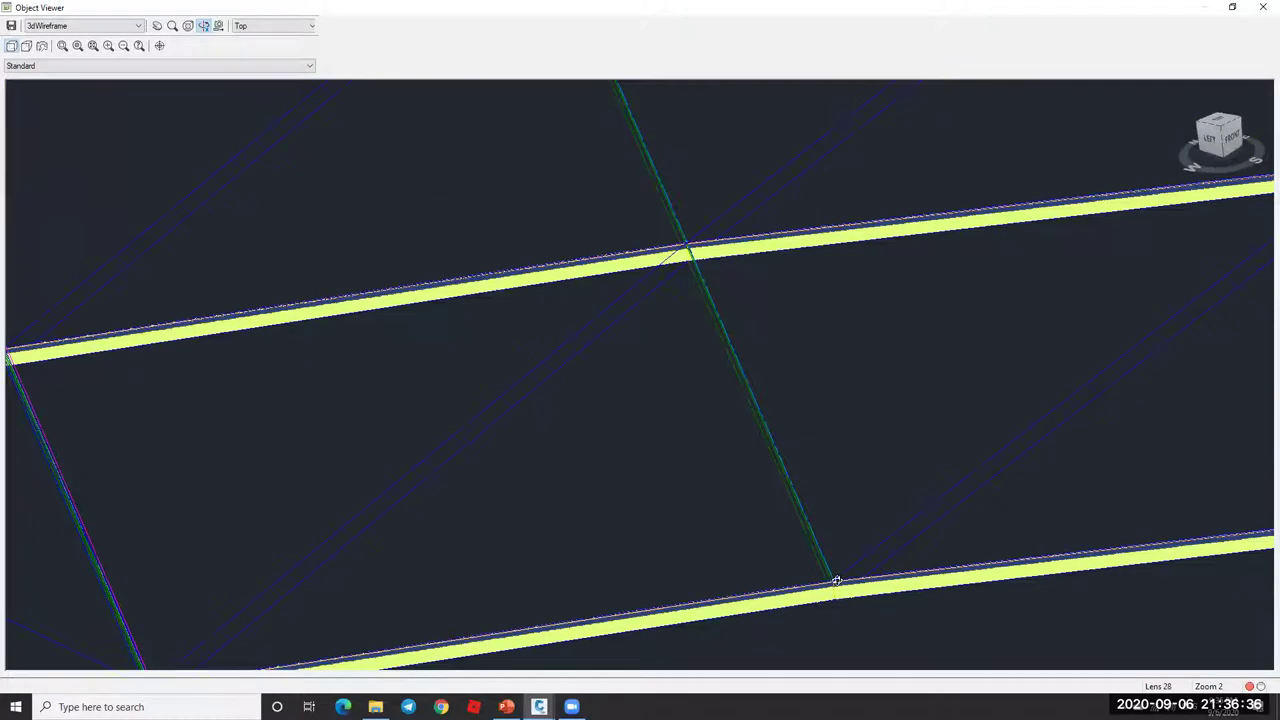
scroll(770, 488, "down", 4)
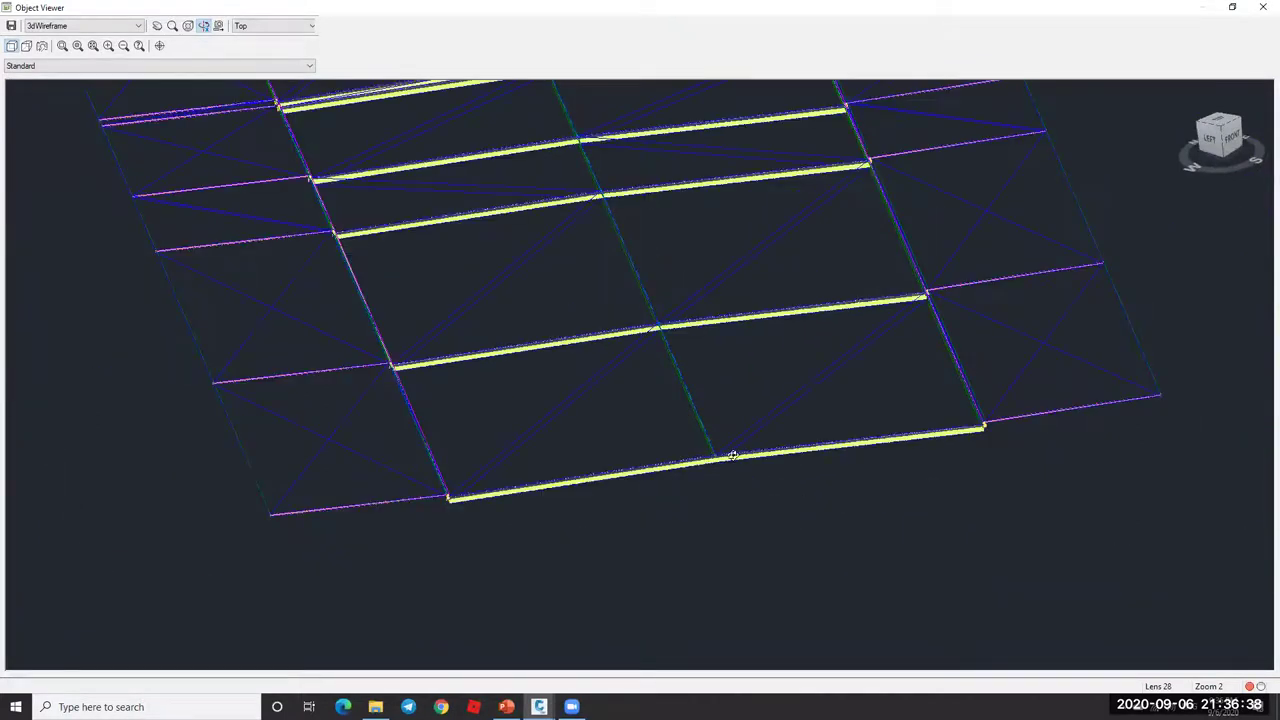
middle_click_drag(731, 357, 832, 409)
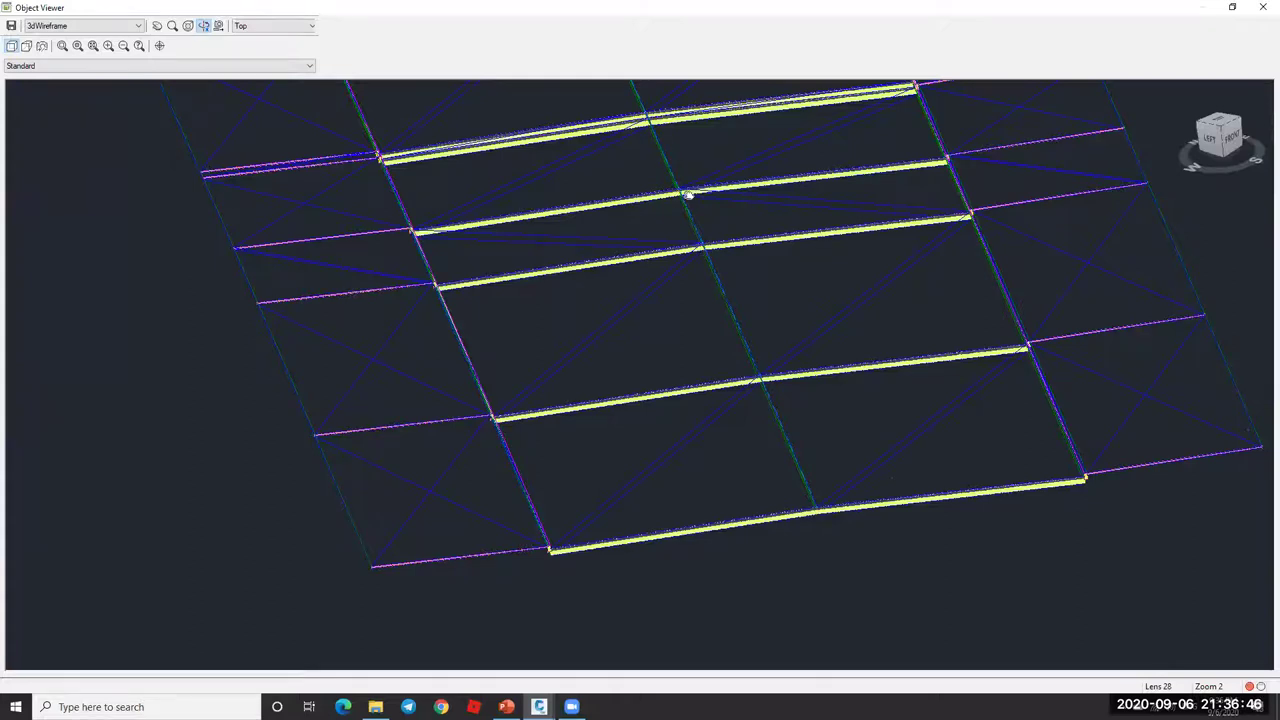
scroll(700, 215, "up", 2)
scroll(809, 170, "up", 3)
scroll(866, 337, "down", 2)
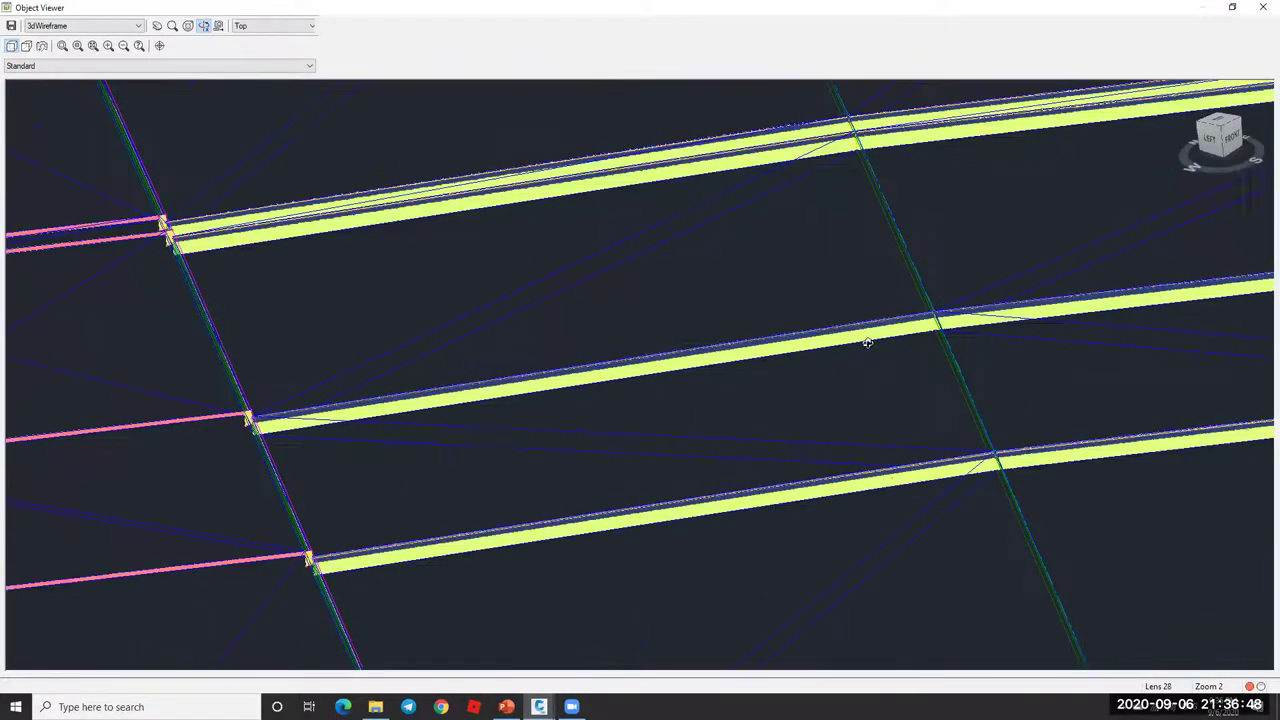
scroll(676, 315, "down", 3)
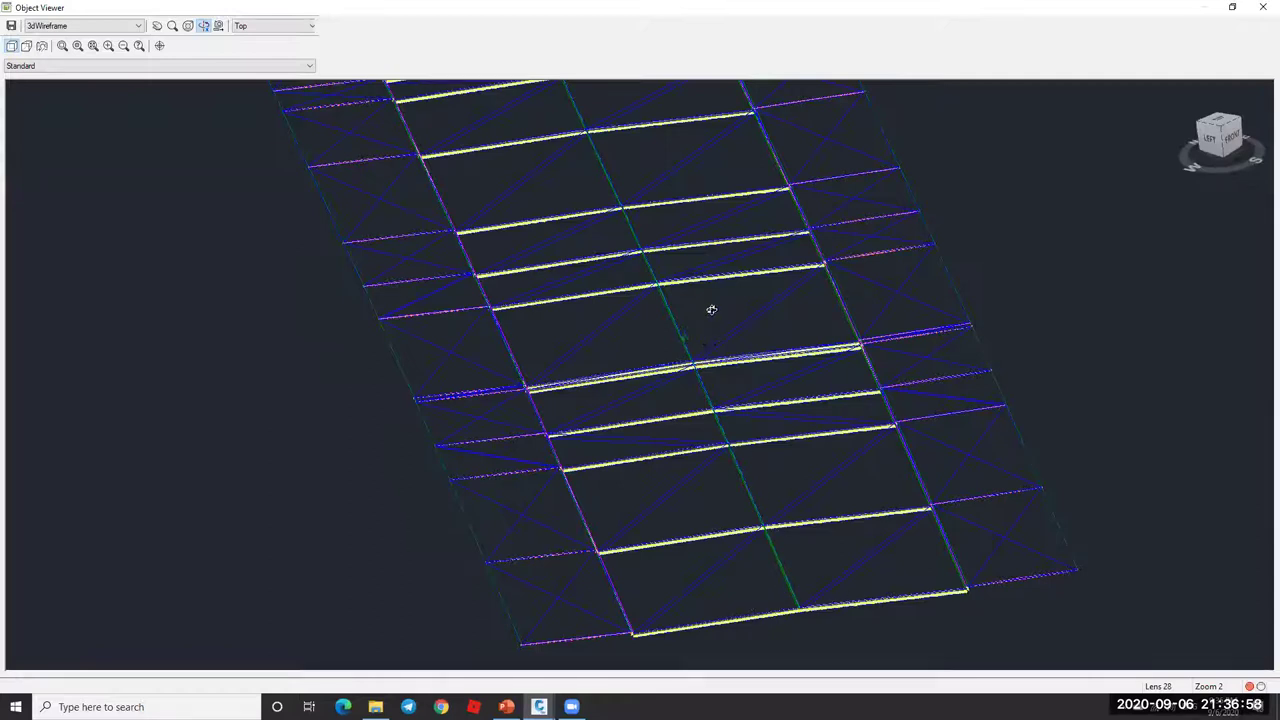
Step: Close the Object Viewer, review R1's Parameters in an enlarged Corridor Properties, then cancel
key("Escape")
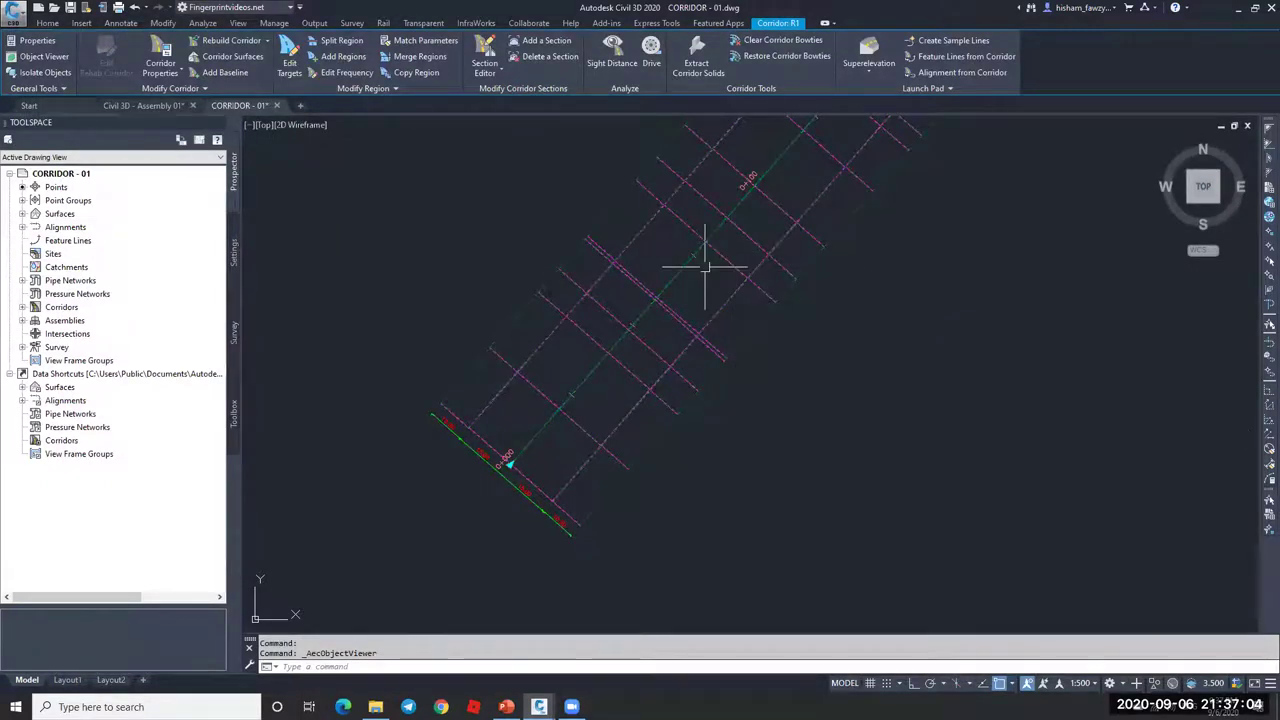
mouse_move(705, 308)
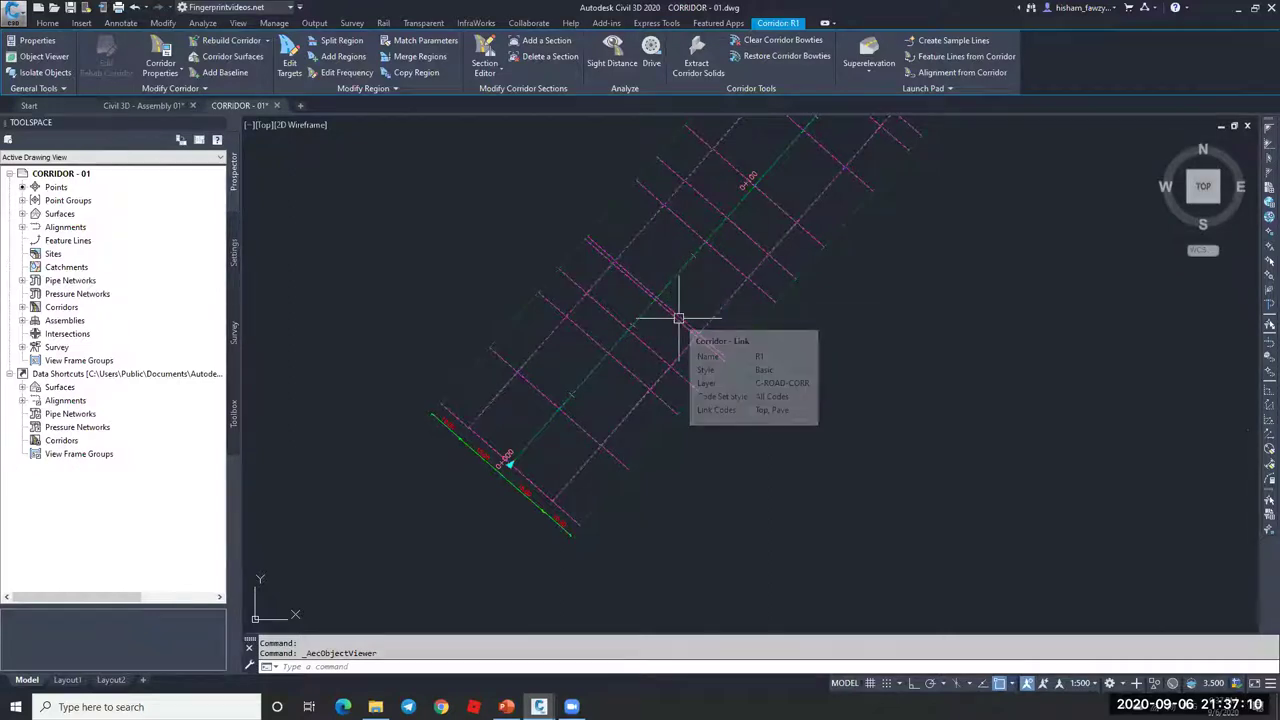
left_click(160, 45)
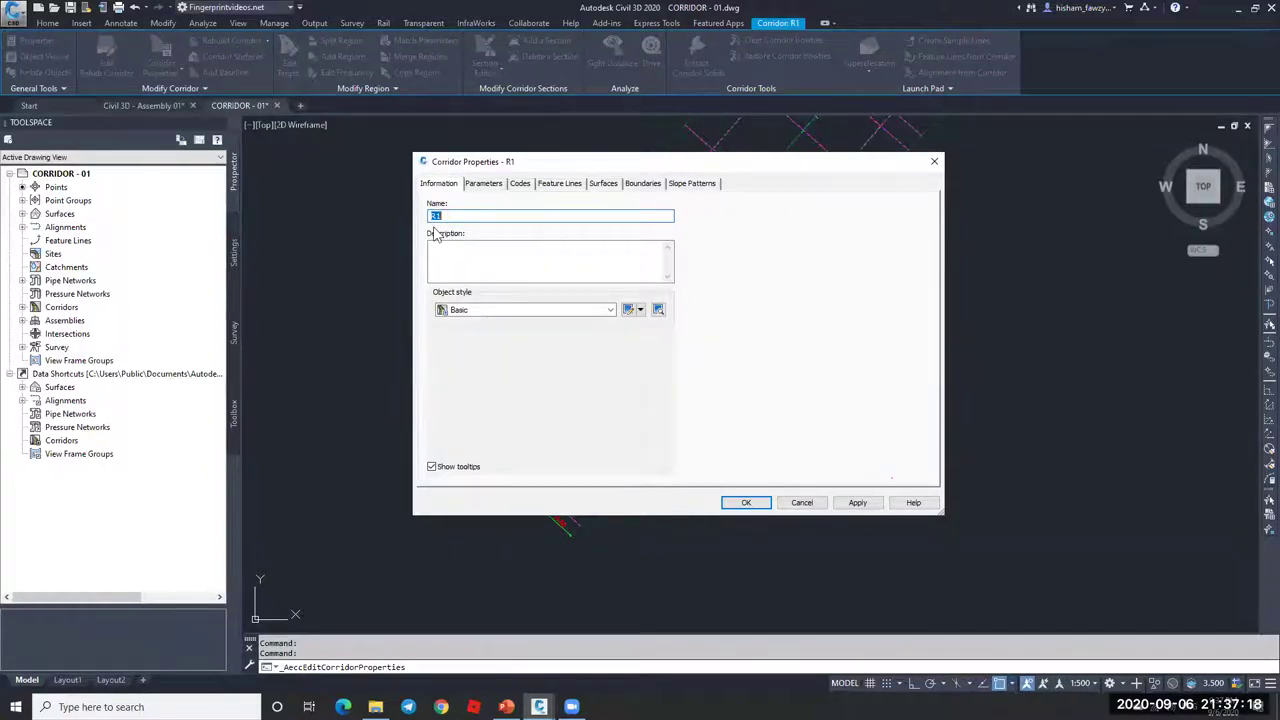
left_click(487, 185)
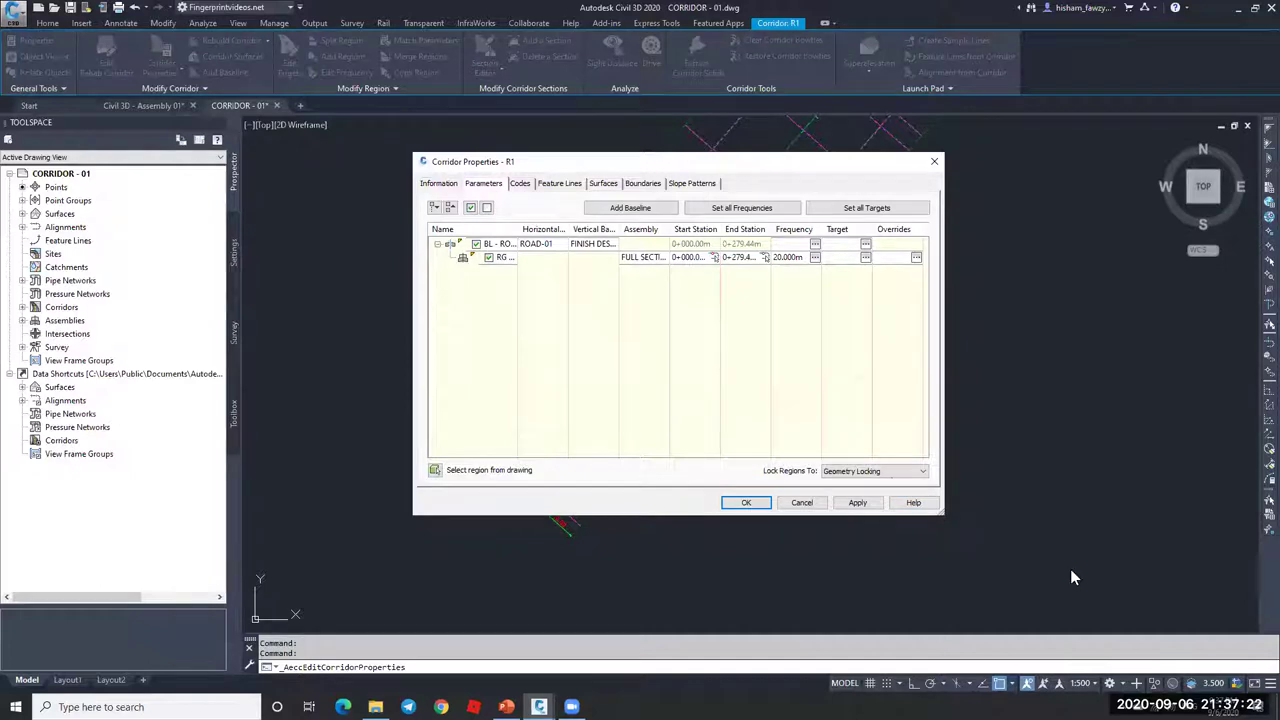
left_click_drag(943, 515, 1074, 575)
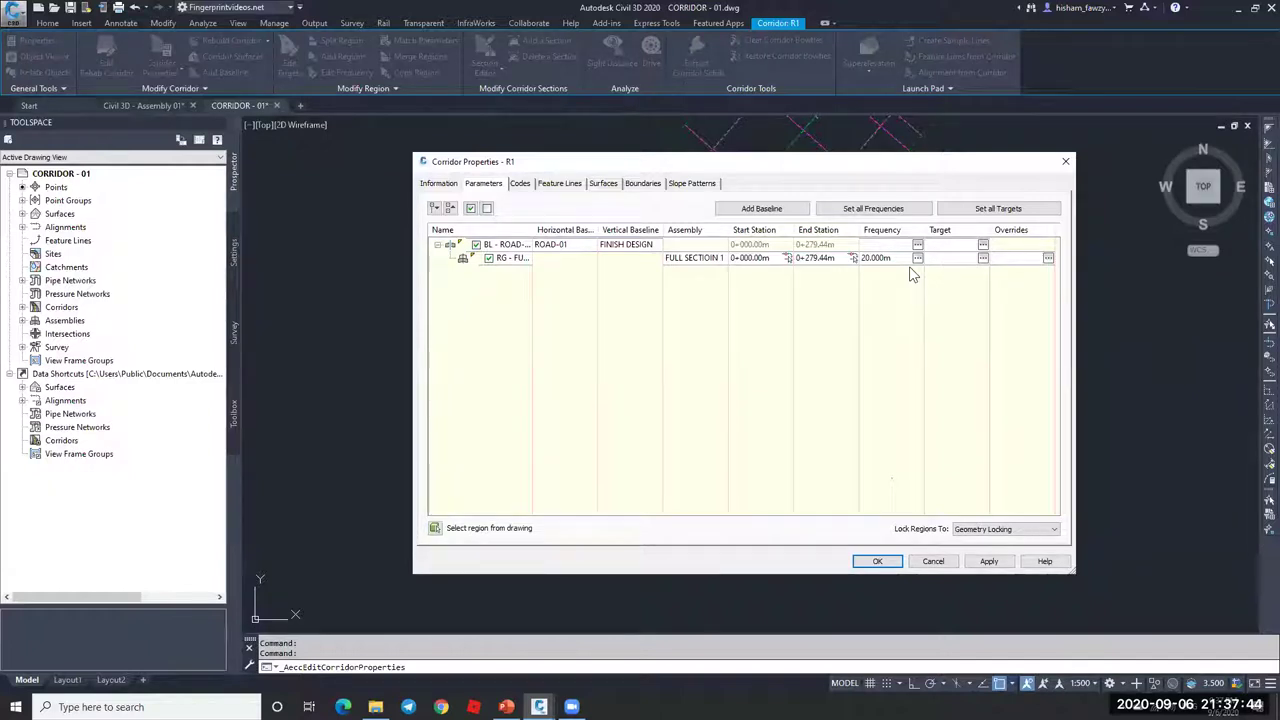
left_click(933, 561)
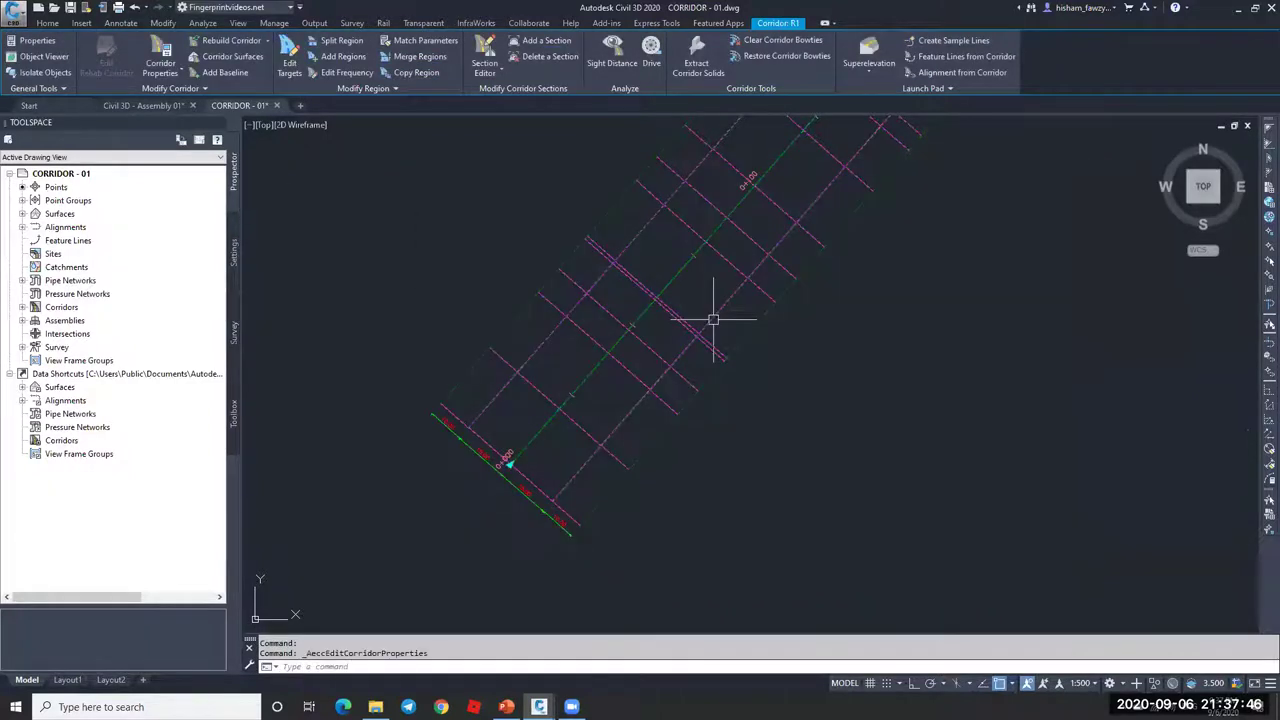
scroll(750, 265, "up", 4)
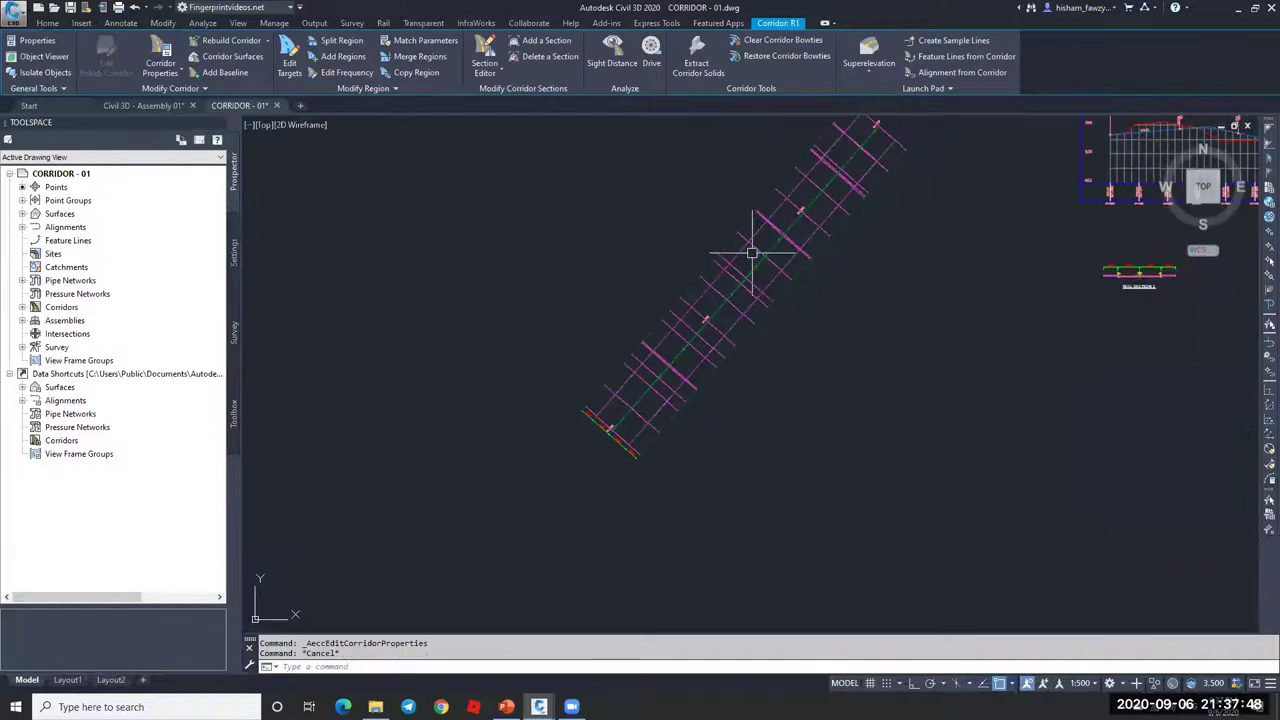
Step: Clear the selection, zoom and pan the plan view onto corridor R1, and select it
key("Escape")
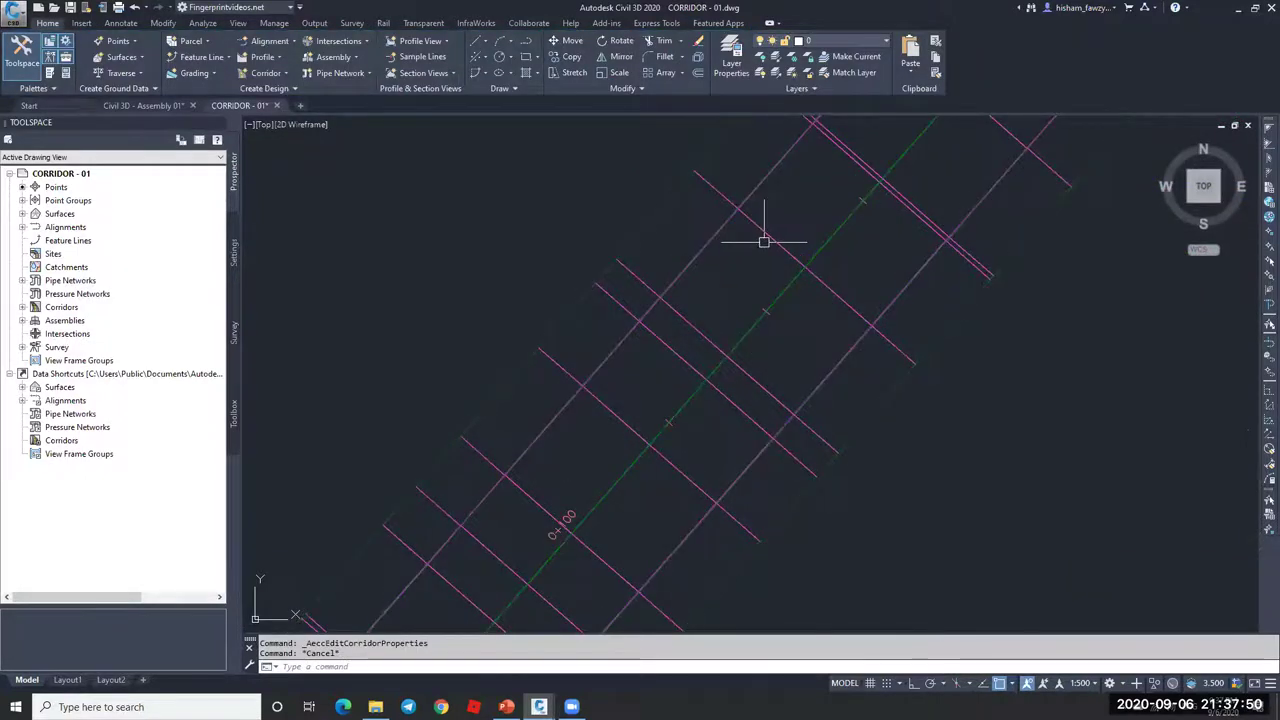
scroll(790, 250, "up", 4)
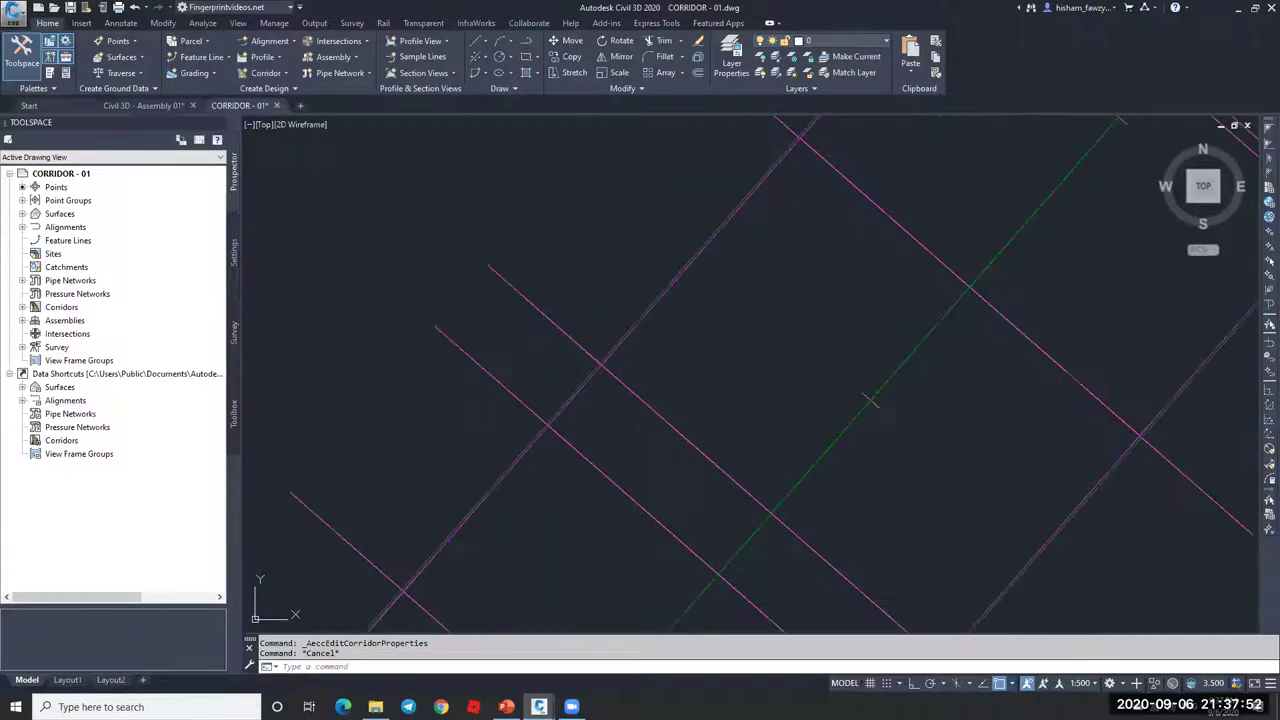
scroll(584, 301, "up", 3)
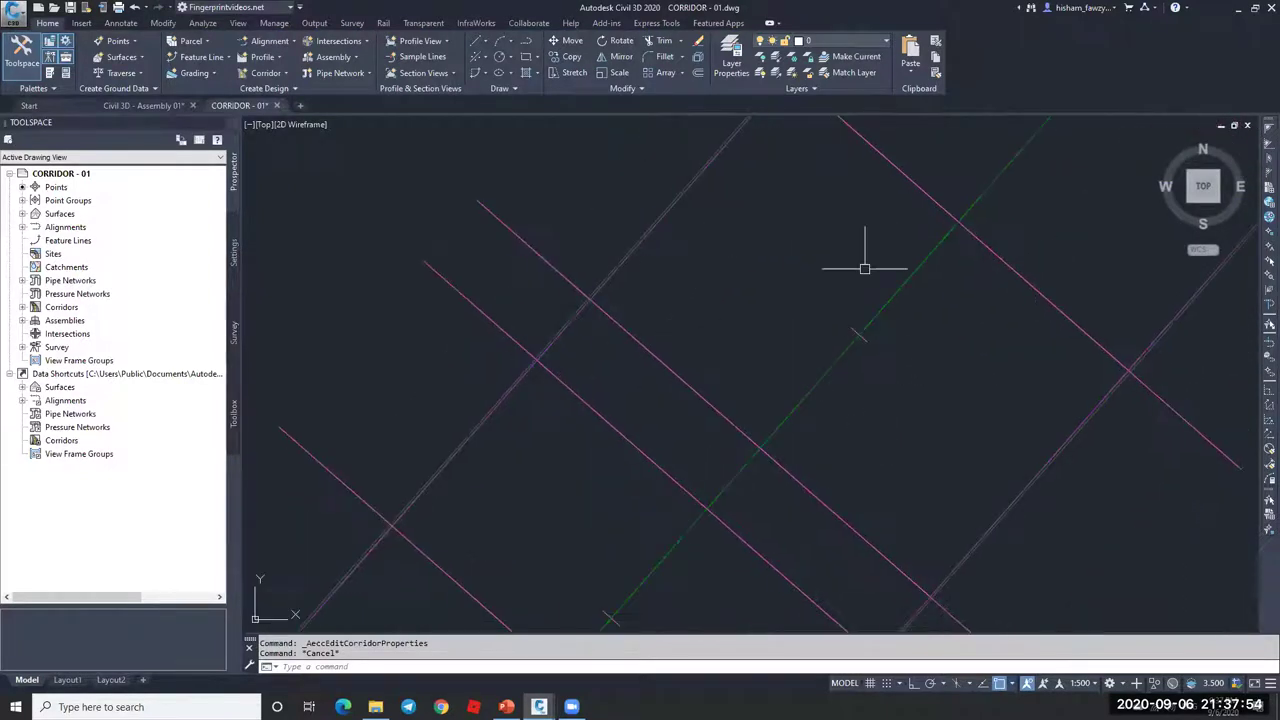
middle_click_drag(765, 362, 765, 435)
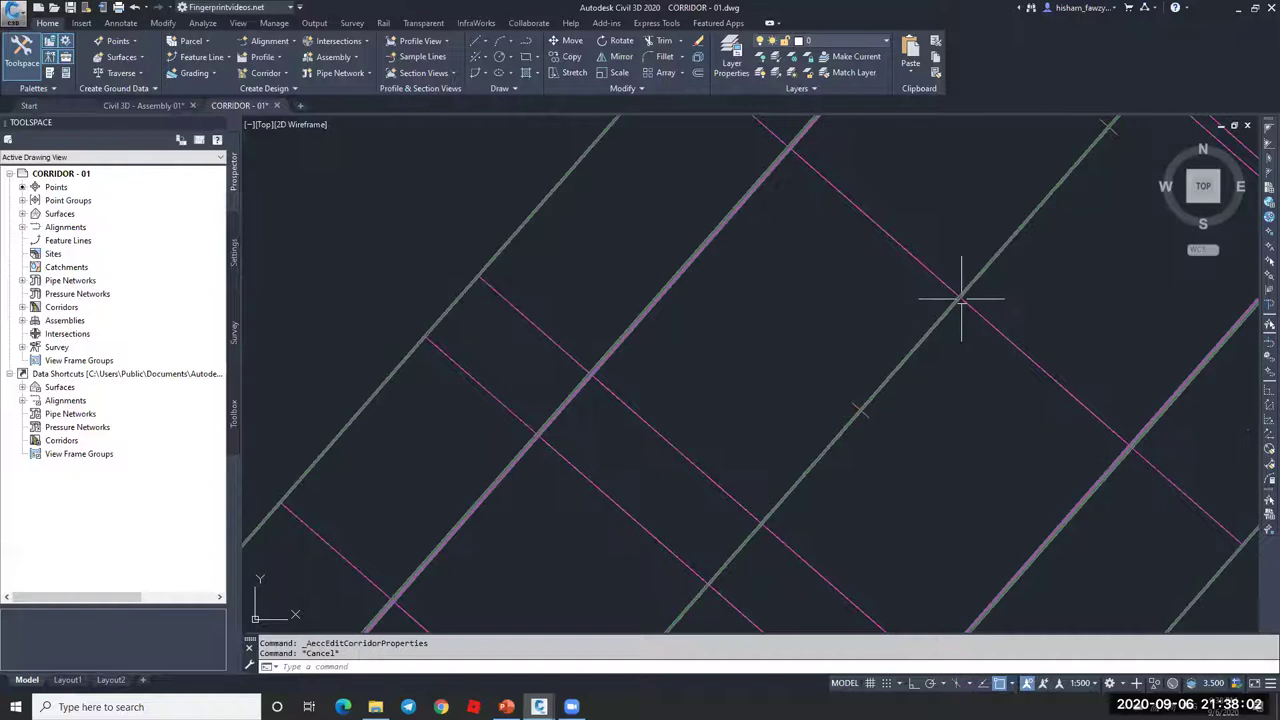
middle_click_drag(963, 286, 963, 258)
middle_click_drag(780, 449, 794, 366)
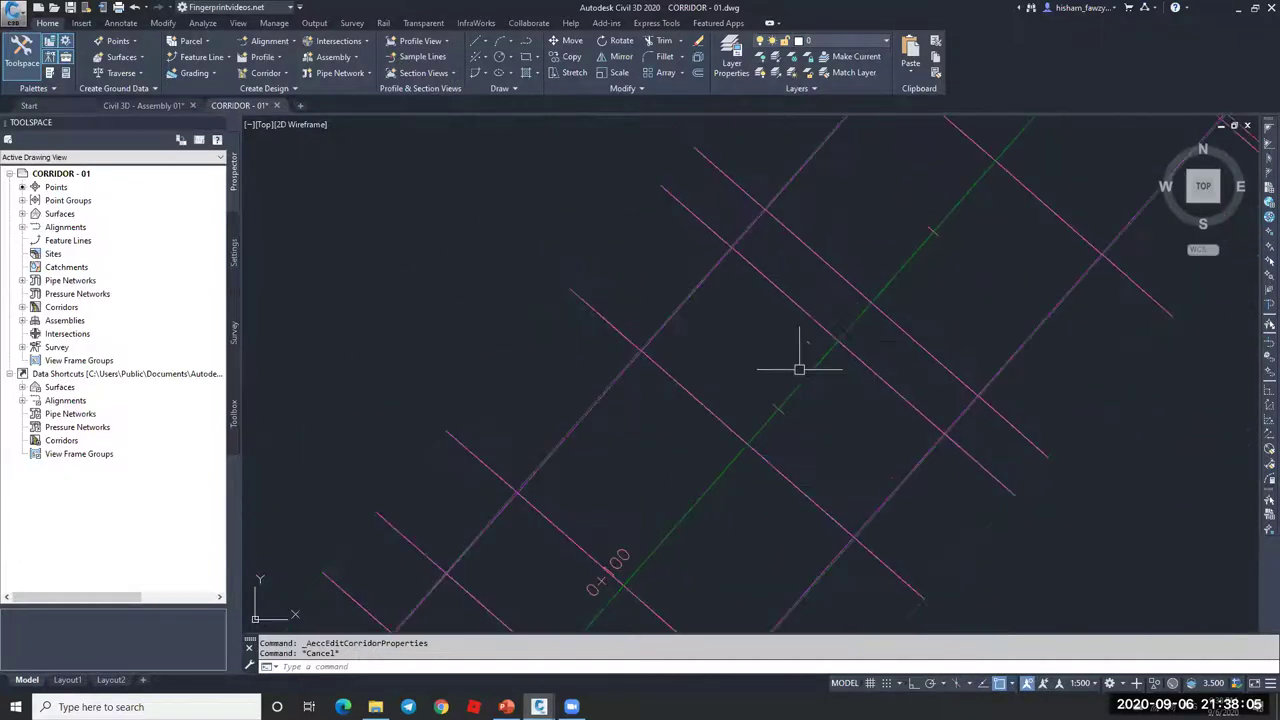
left_click(845, 345)
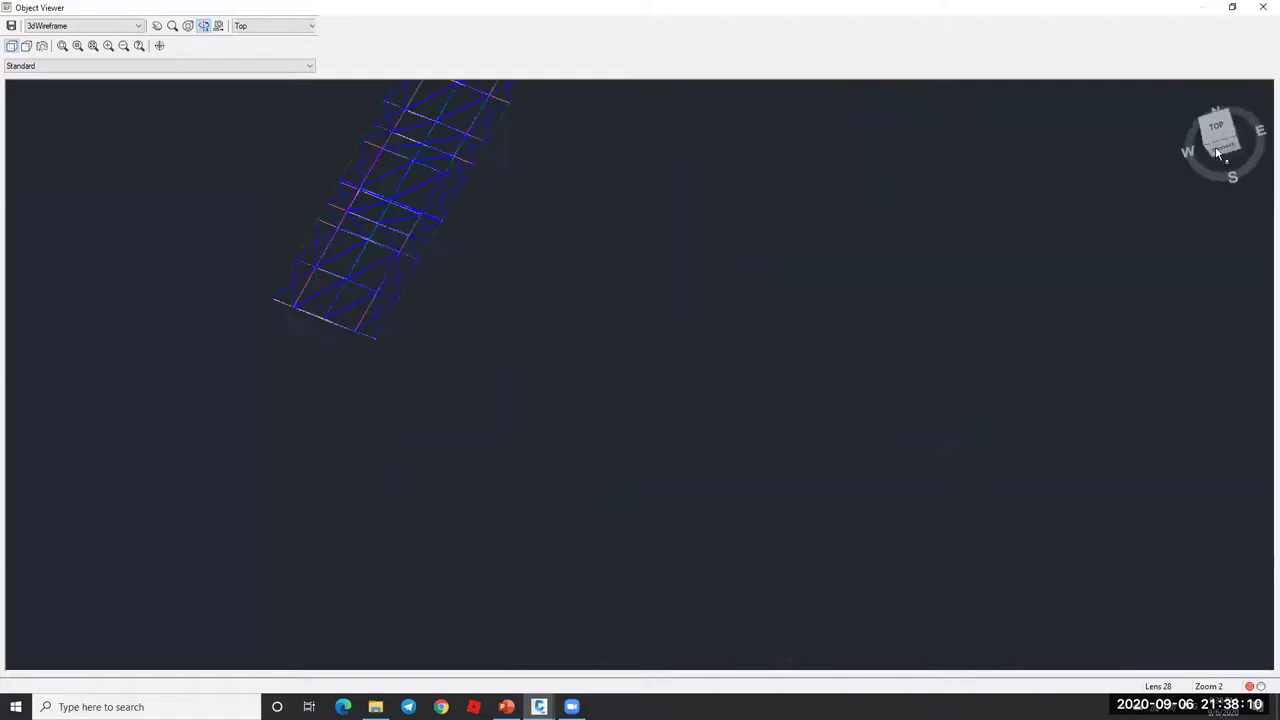
Step: Orbit, pan and zoom around corridor R1's lanes from an angled view, then close the viewer
left_click(1215, 148)
scroll(660, 420, "up", 3)
scroll(646, 405, "up", 8)
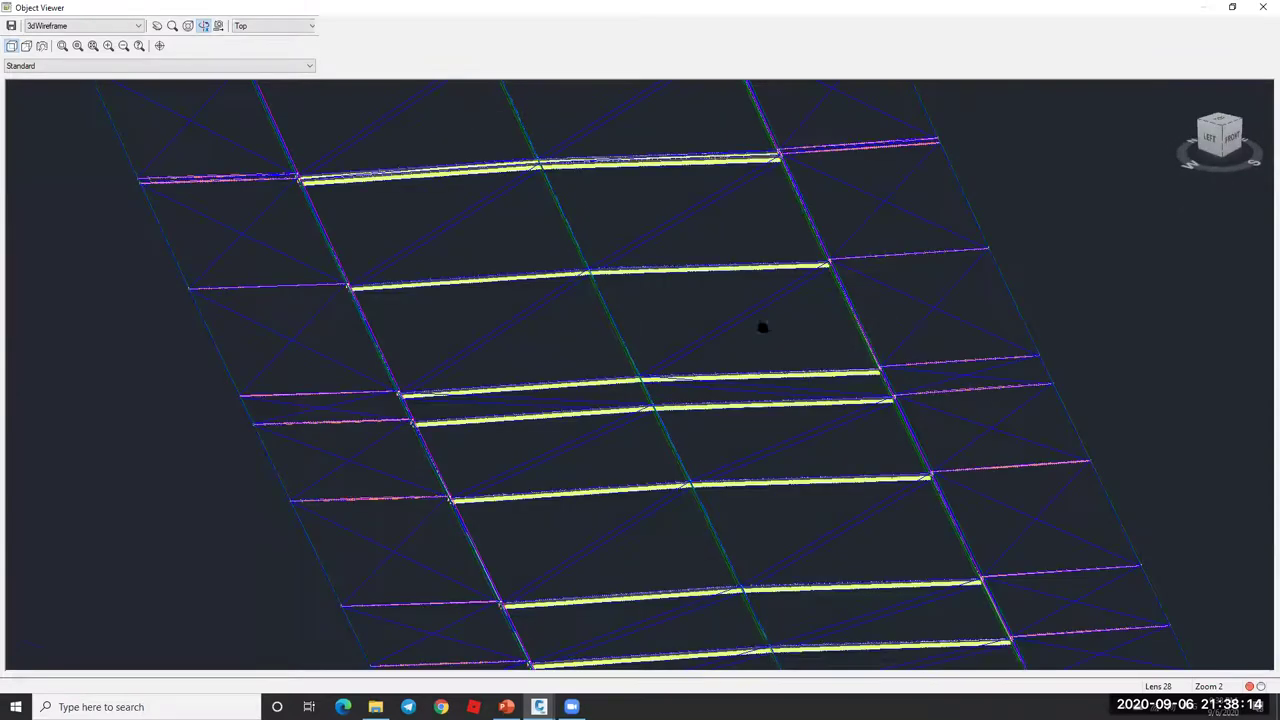
left_click_drag(873, 263, 626, 321)
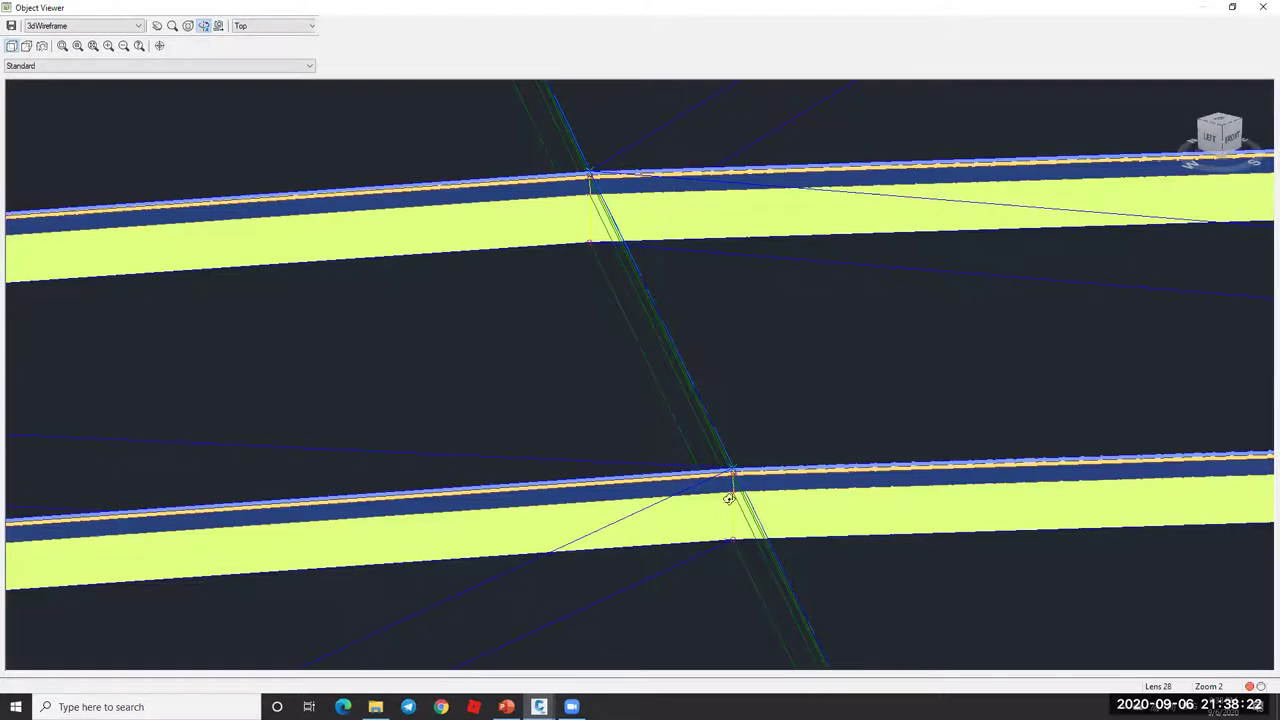
scroll(823, 331, "down", 5)
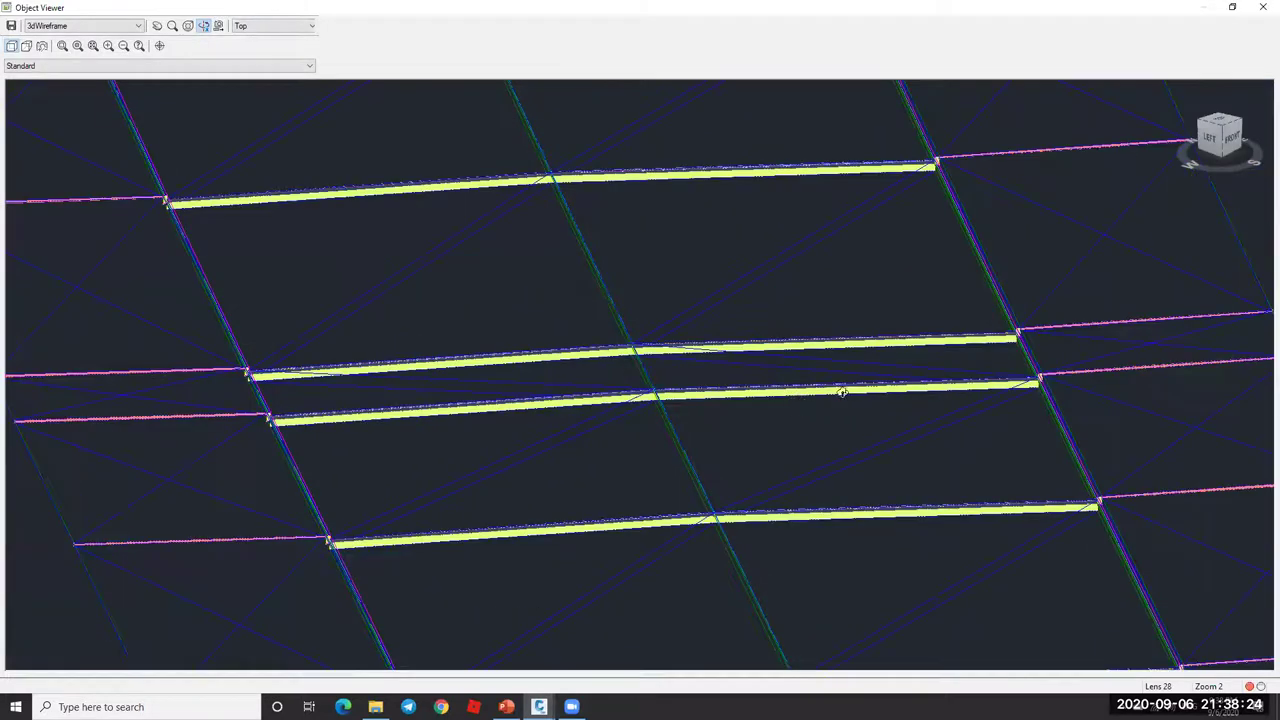
middle_click_drag(967, 297, 747, 384)
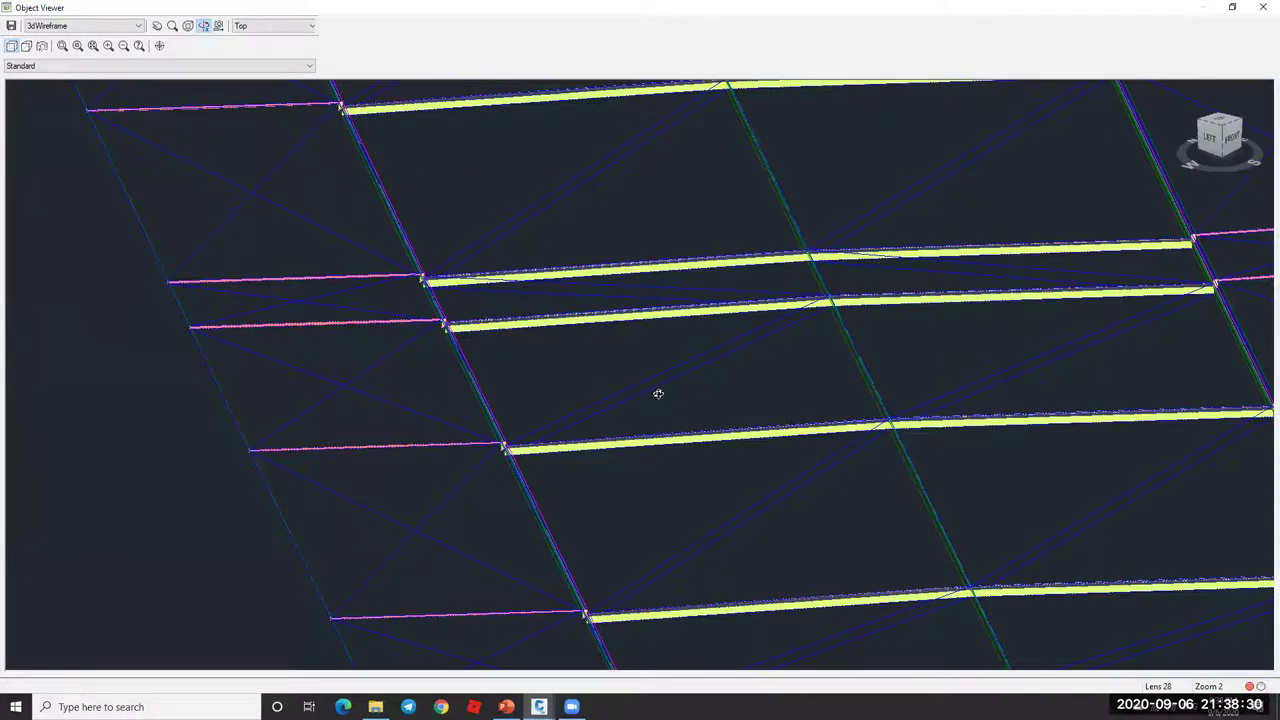
scroll(476, 440, "up", 2)
middle_click_drag(651, 374, 516, 242)
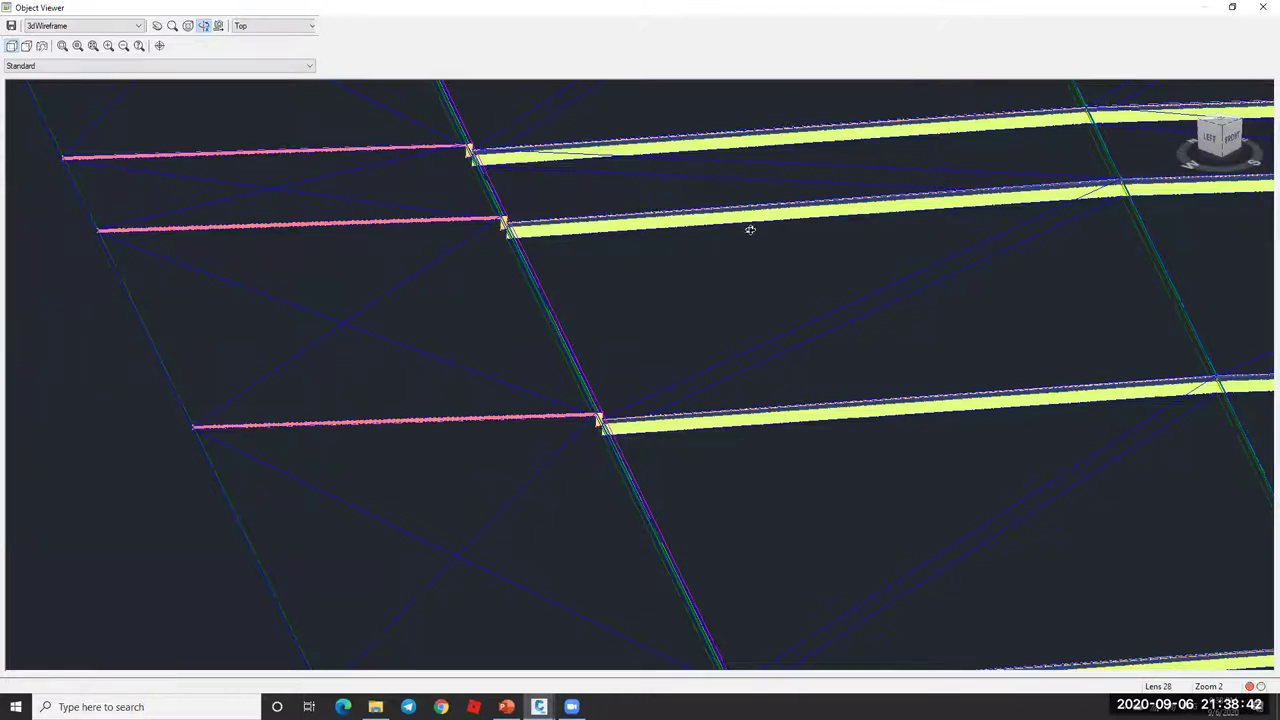
left_click_drag(783, 236, 803, 261)
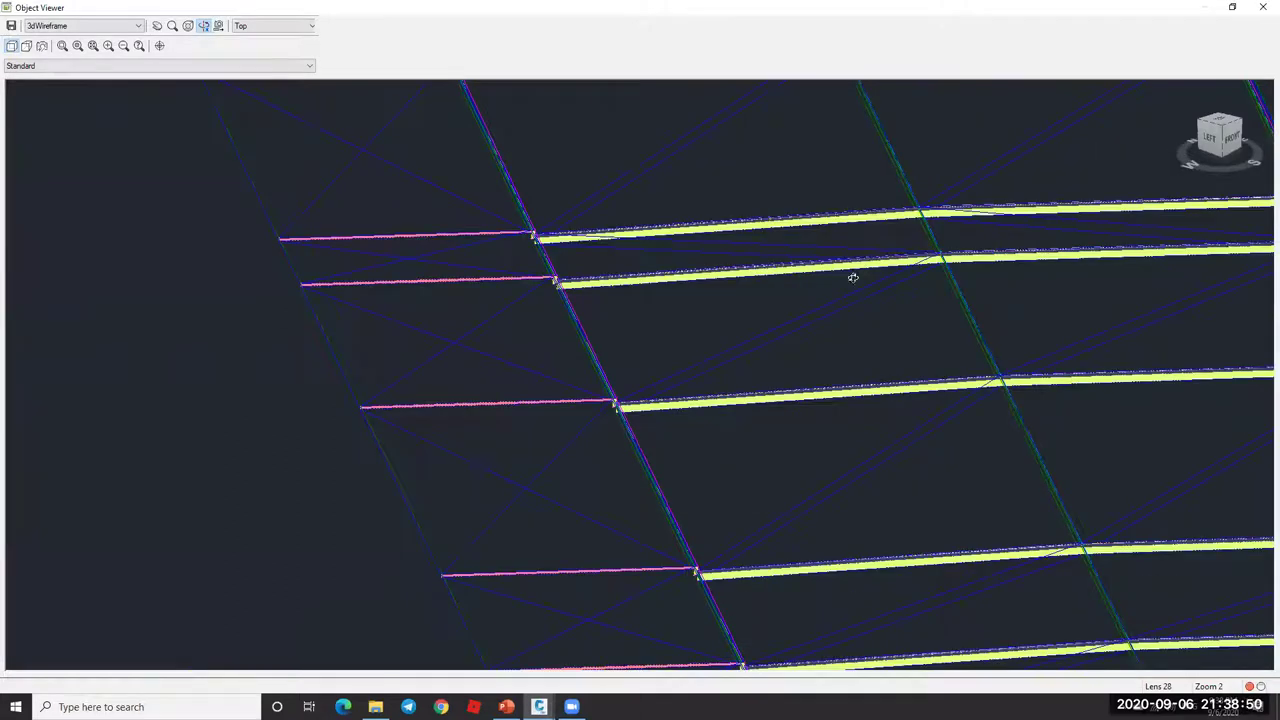
key("alt+F4")
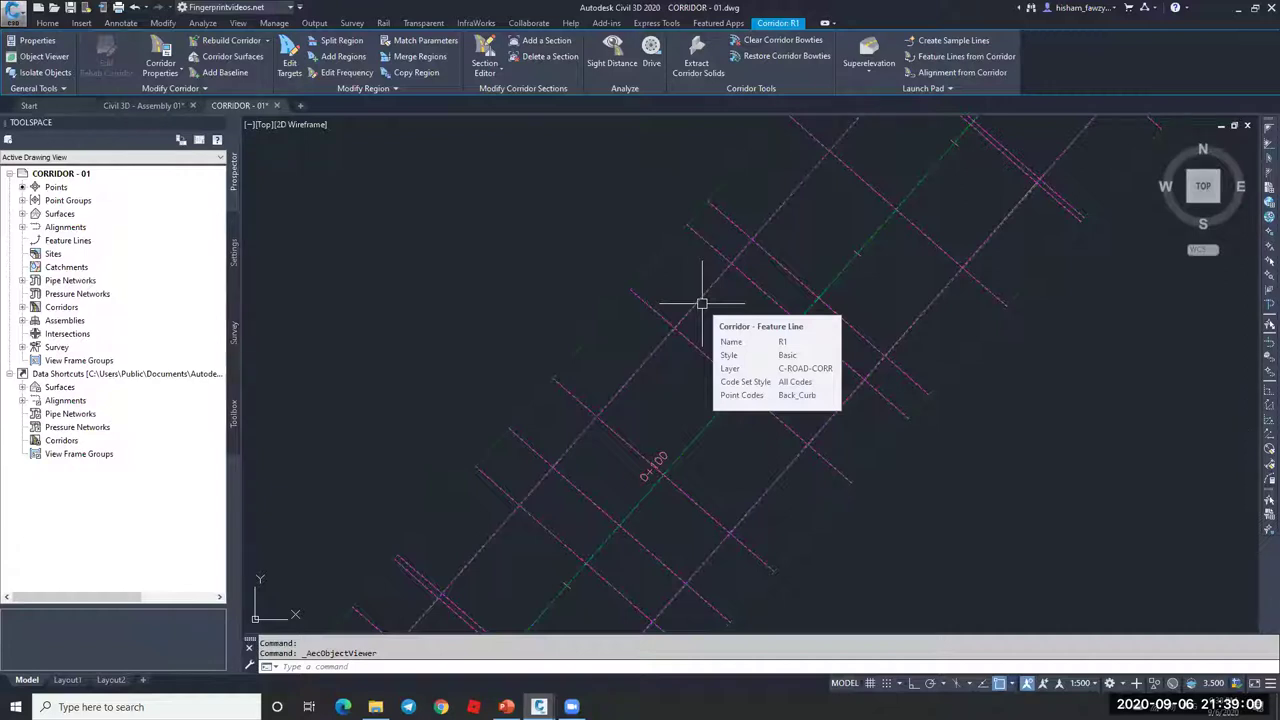
scroll(757, 243, "down", 3)
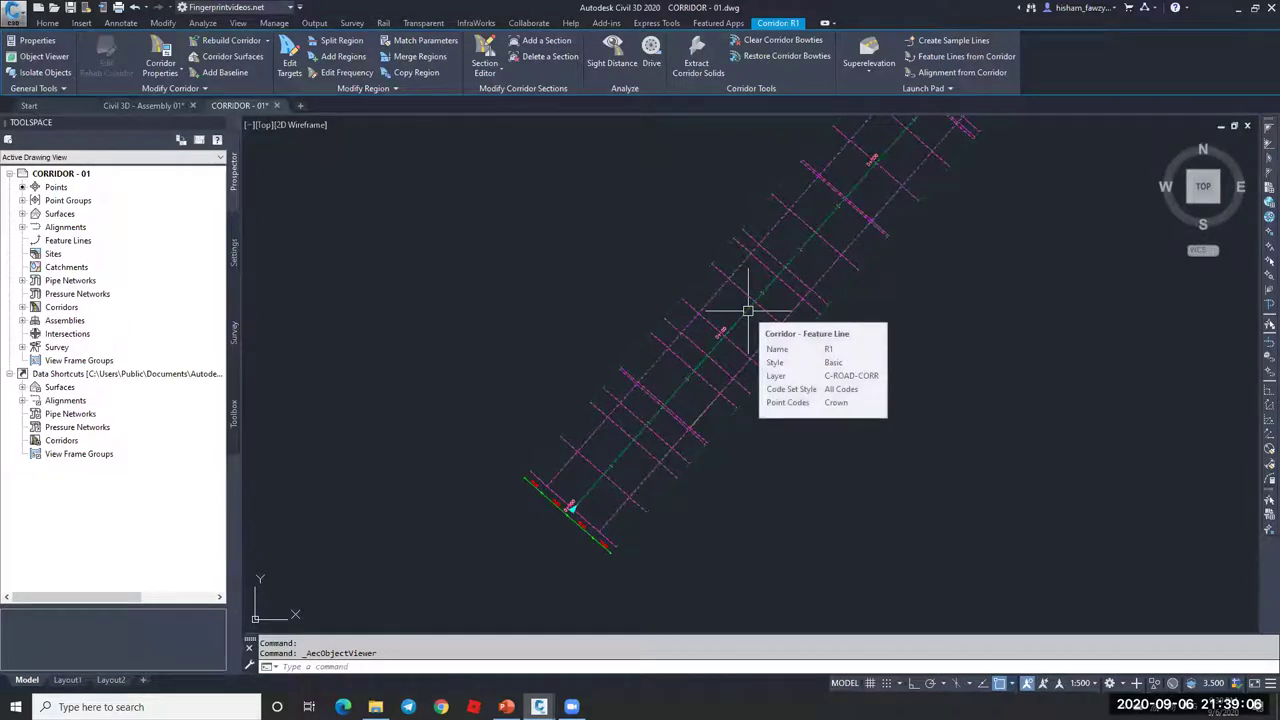
scroll(686, 343, "up", 5)
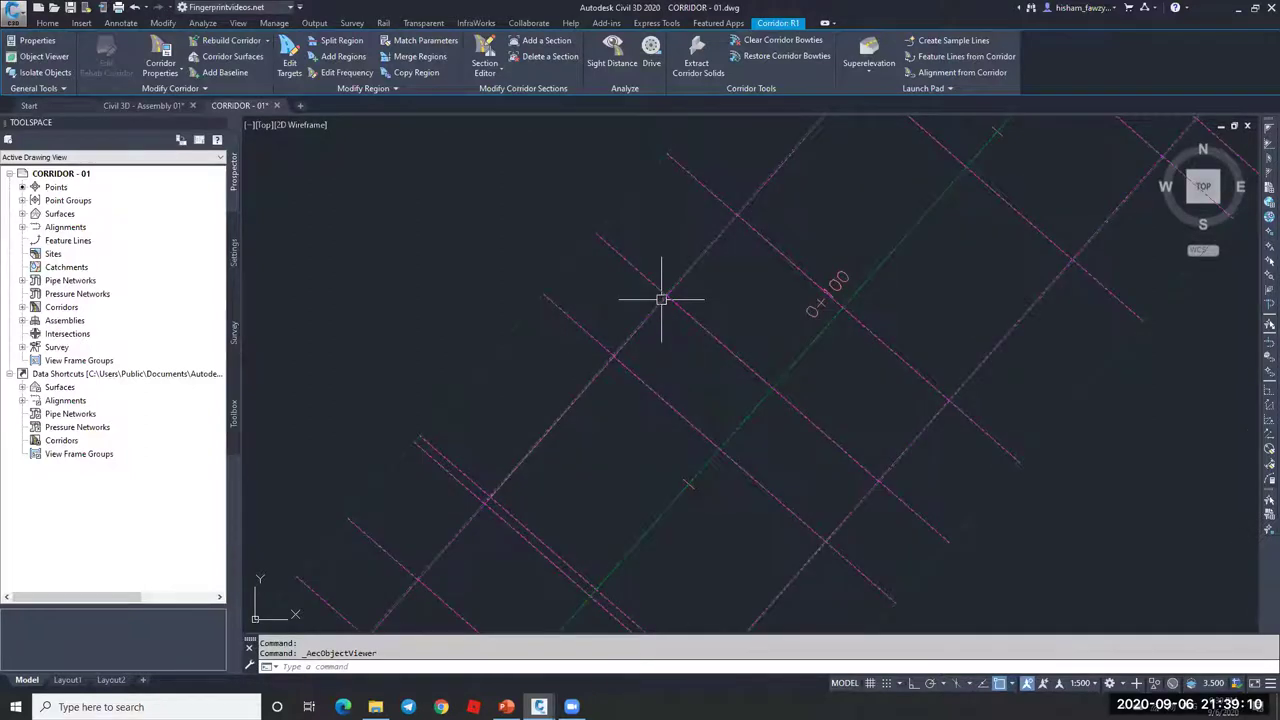
mouse_move(646, 356)
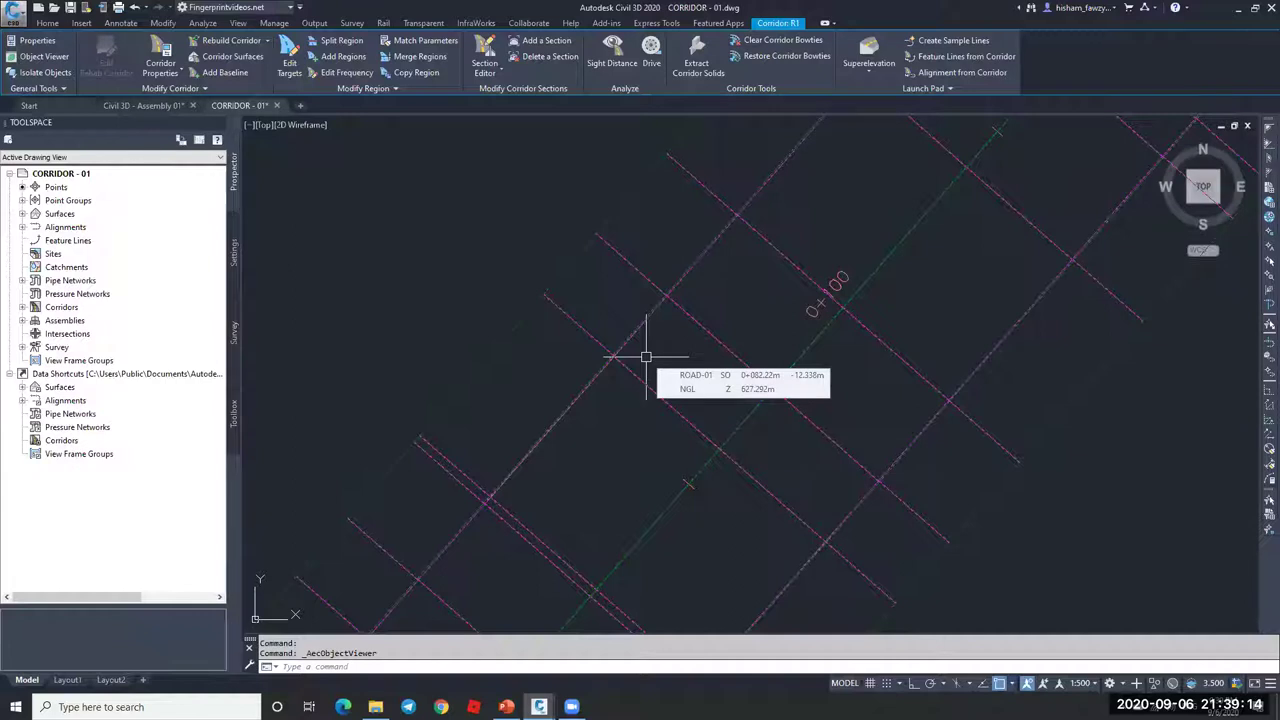
scroll(635, 342, "down", 5)
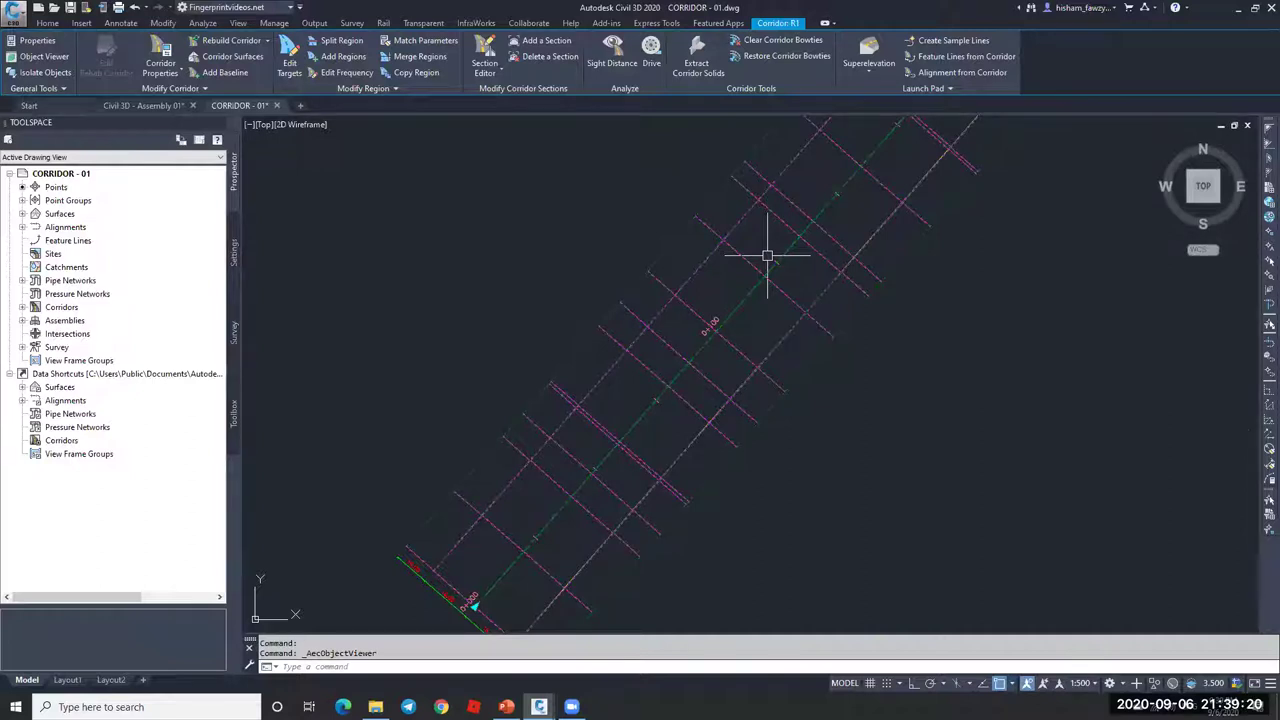
scroll(690, 278, "down", 2)
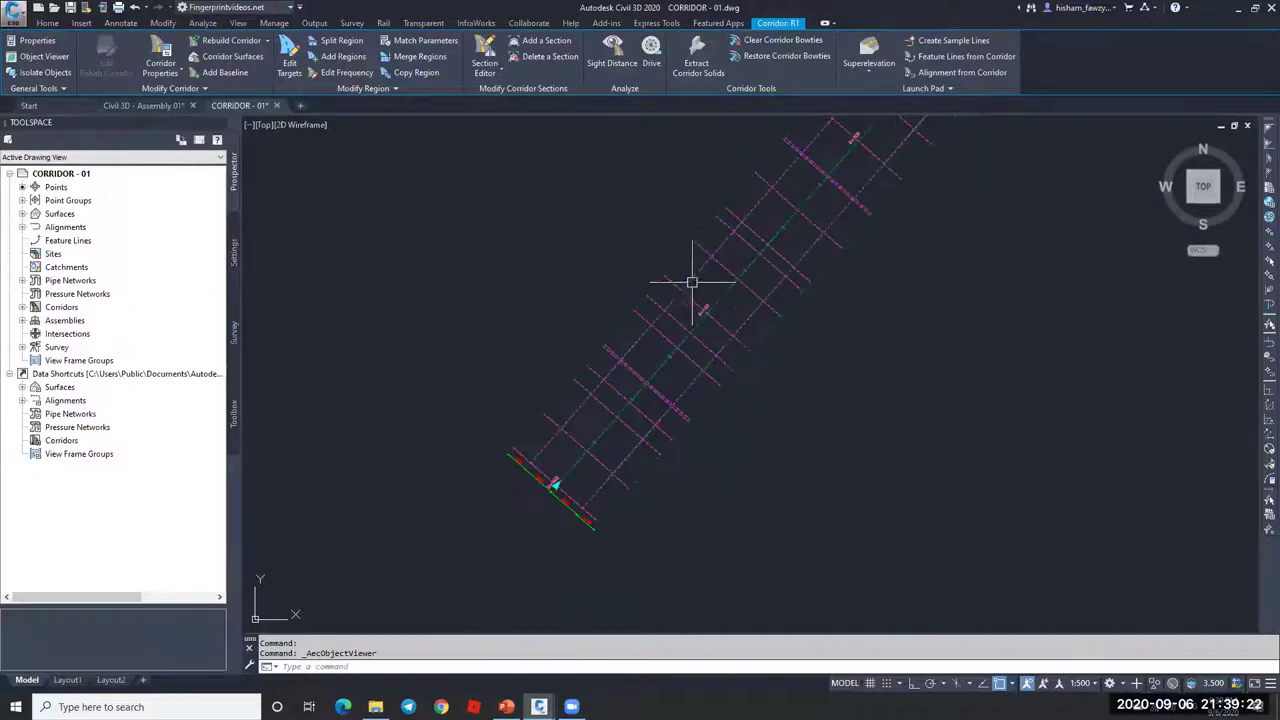
scroll(766, 251, "up", 2)
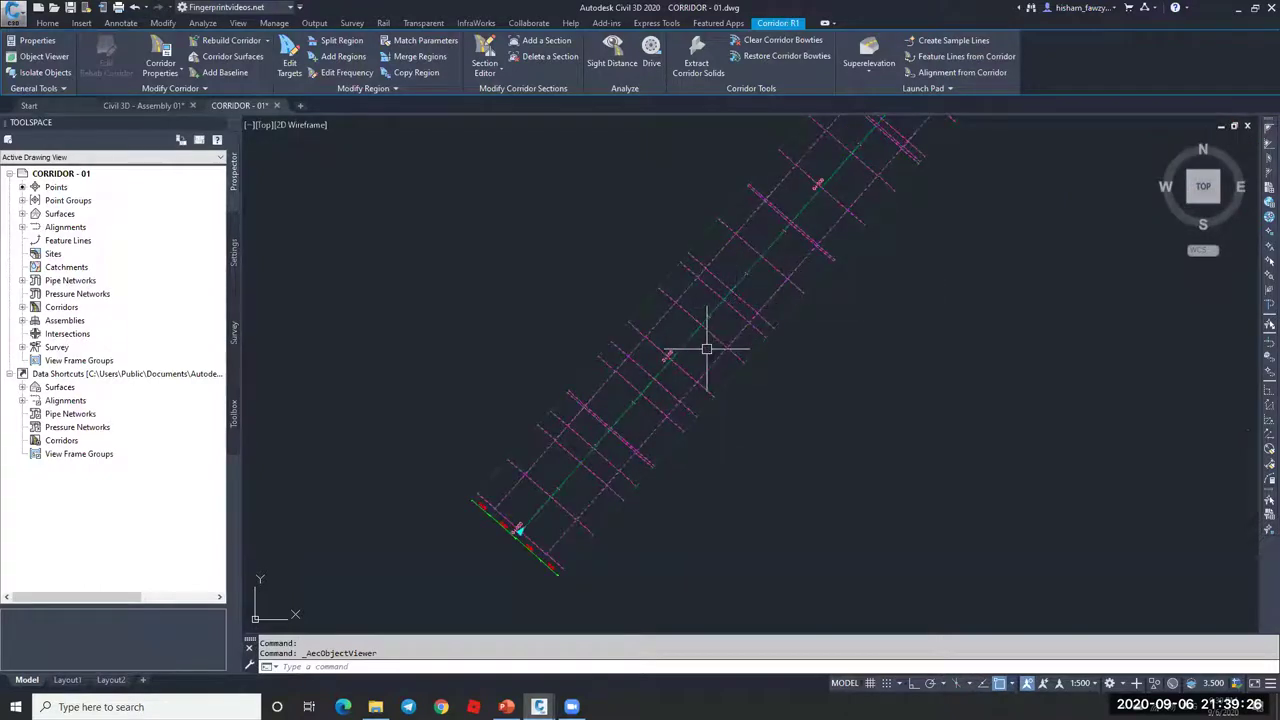
scroll(707, 343, "up", 3)
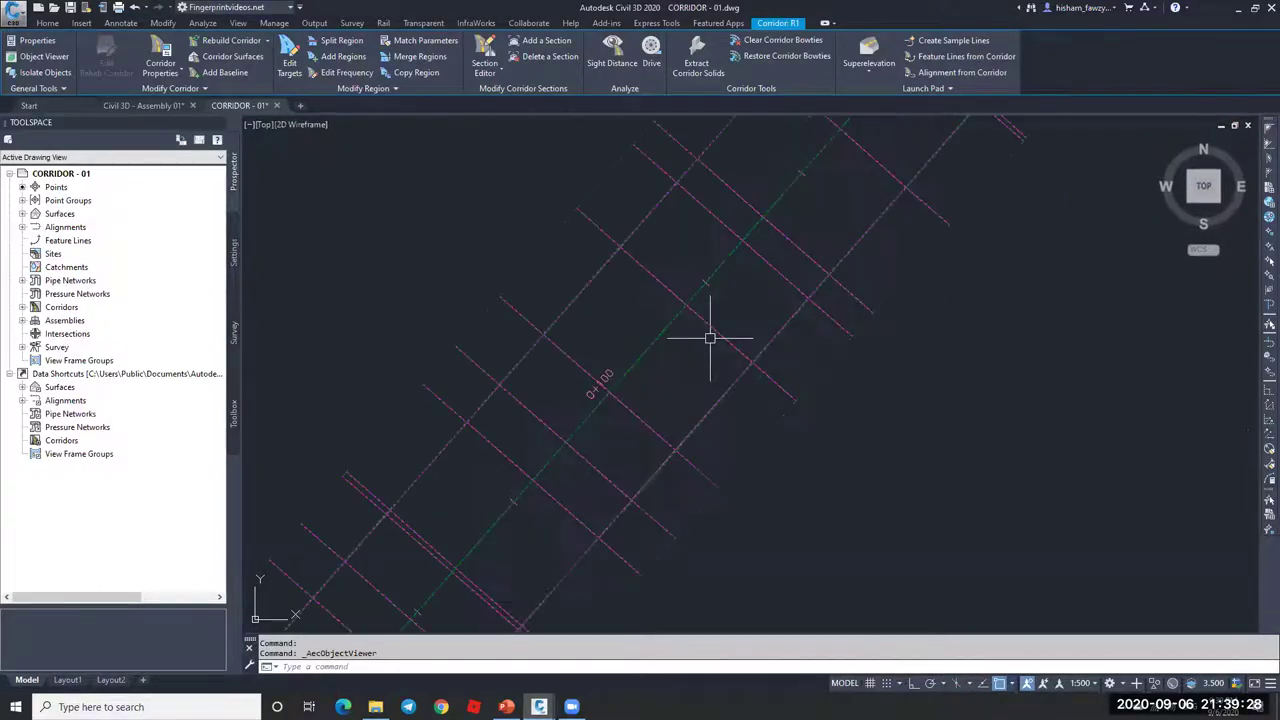
mouse_move(730, 335)
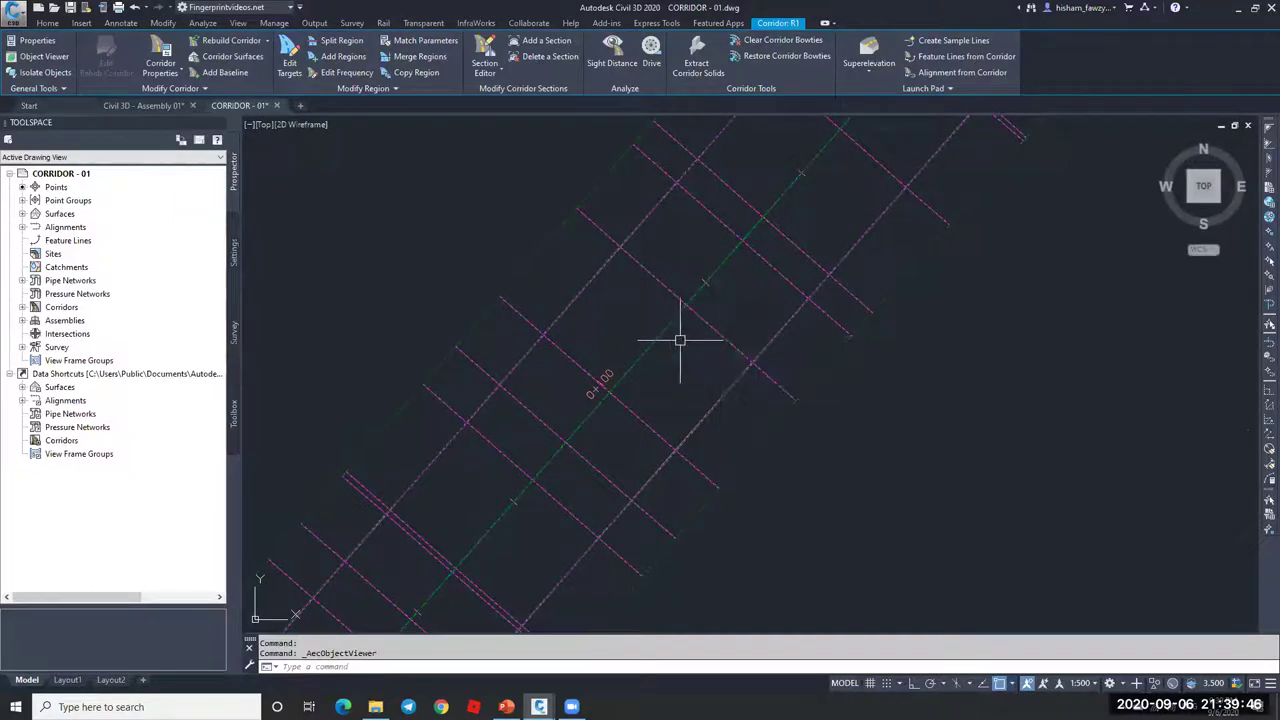
Step: Pan and zoom the plan view along the ROAD-01 alignment
middle_click_drag(651, 349, 703, 297)
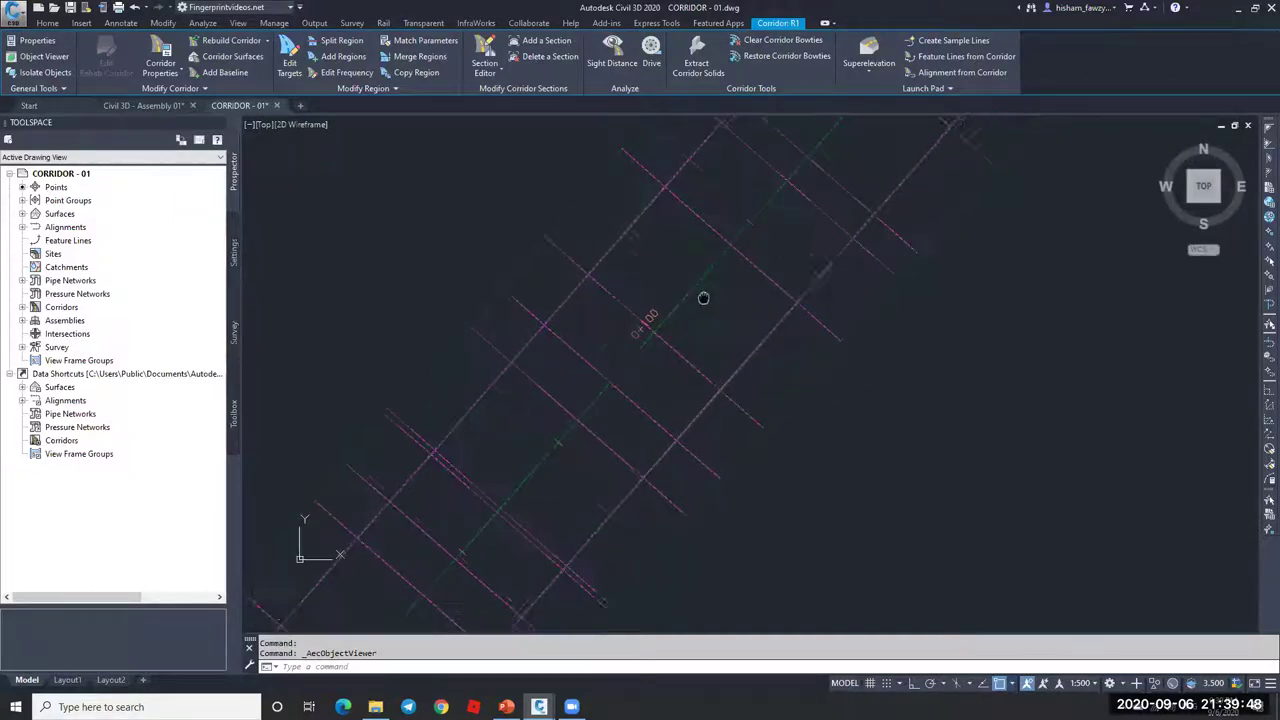
scroll(665, 327, "up", 3)
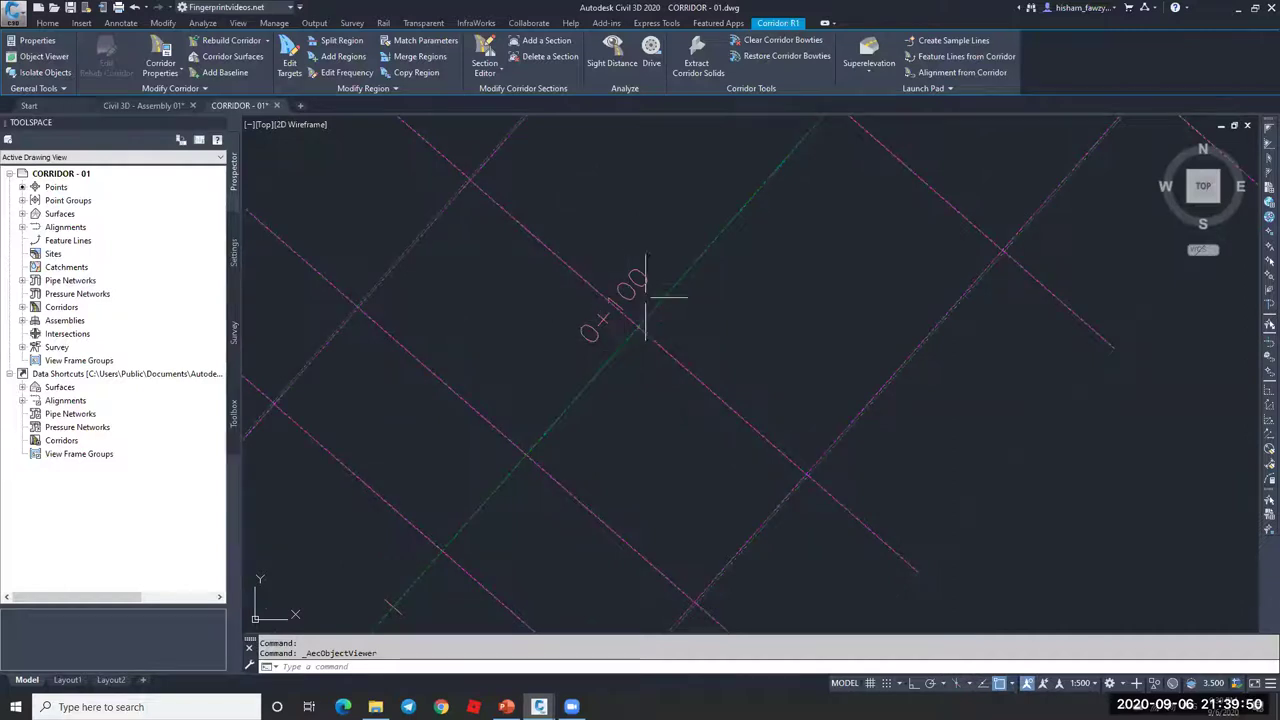
scroll(709, 274, "down", 3)
scroll(711, 289, "up", 2)
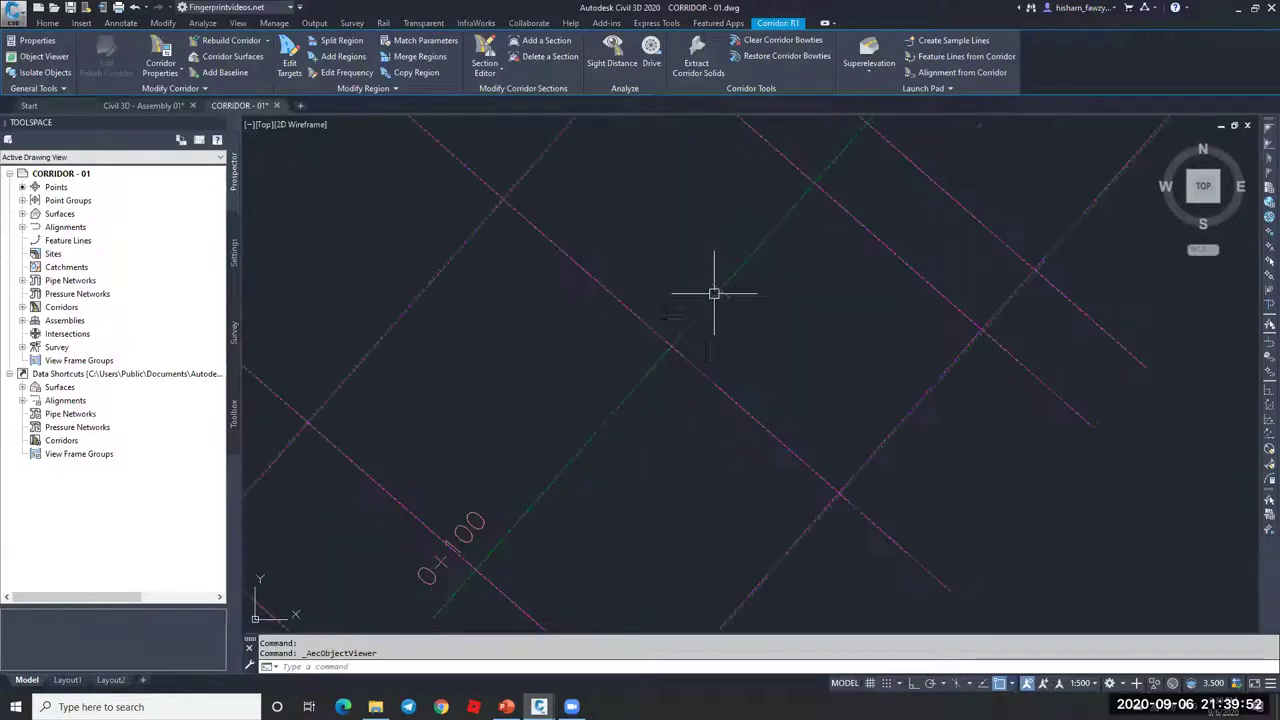
middle_click_drag(713, 361, 683, 383)
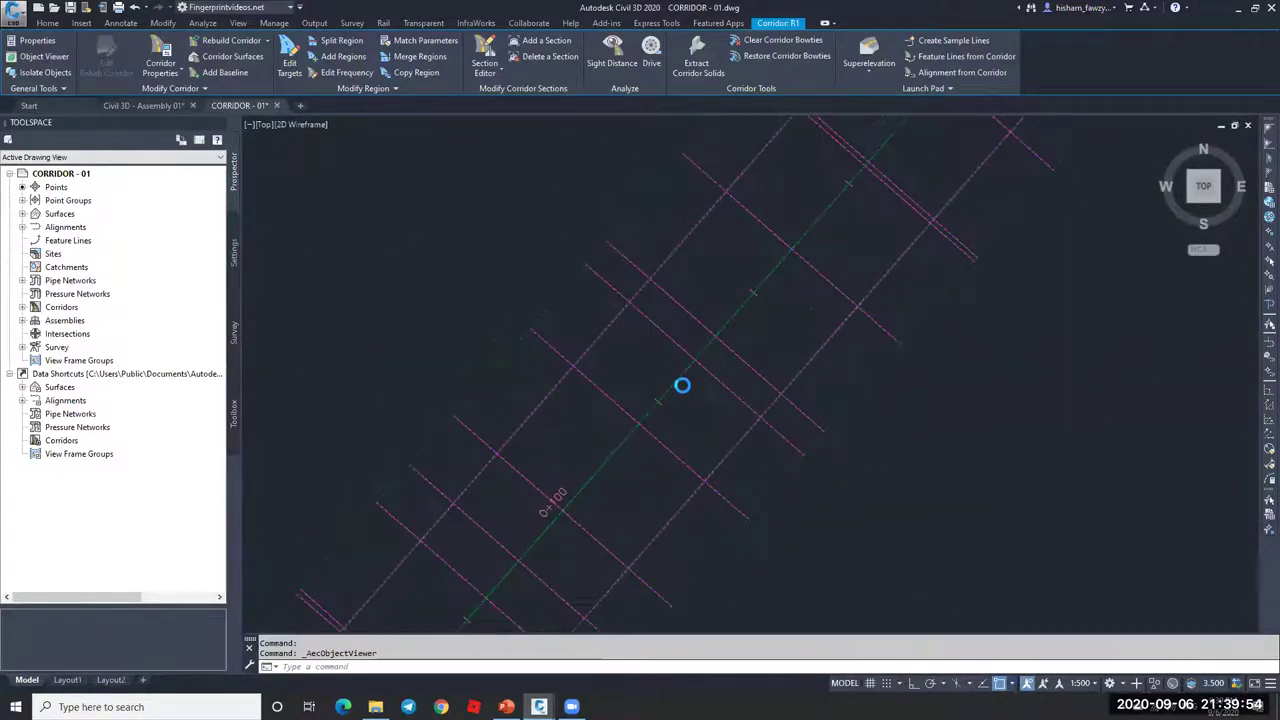
scroll(684, 330, "up", 2)
scroll(700, 320, "up", 3)
scroll(704, 315, "down", 3)
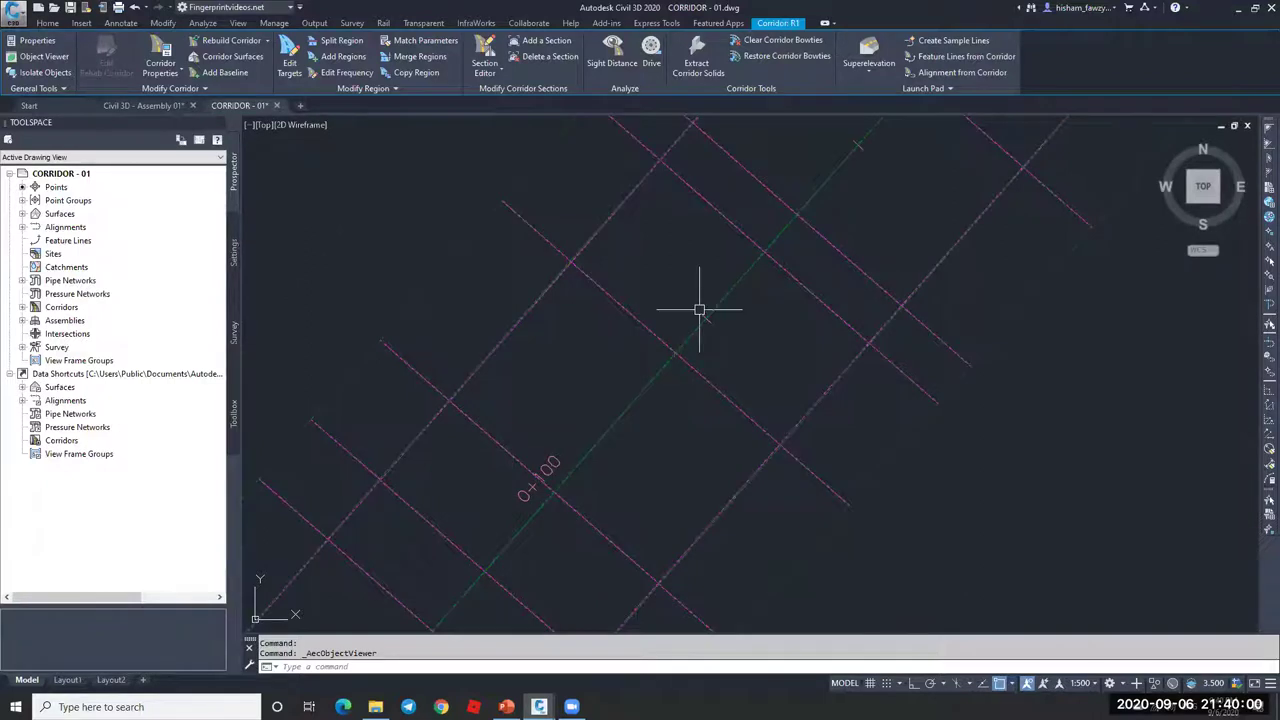
mouse_move(736, 364)
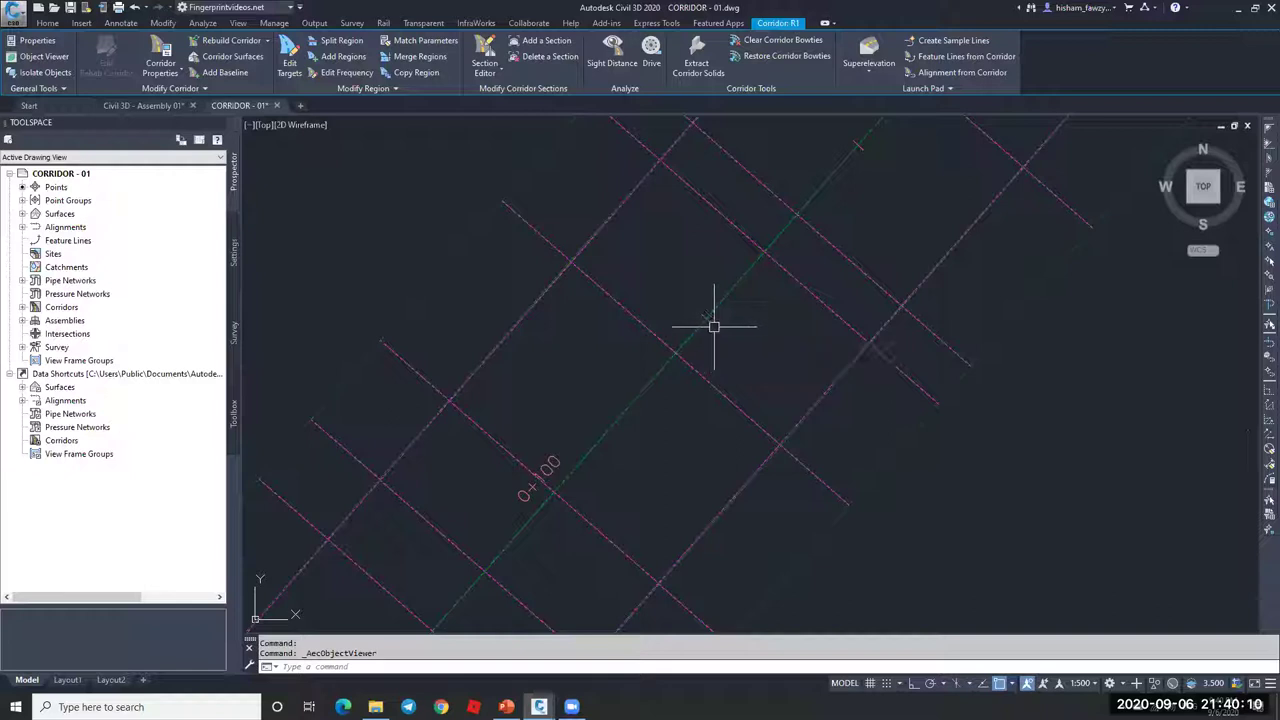
scroll(660, 278, "up", 4)
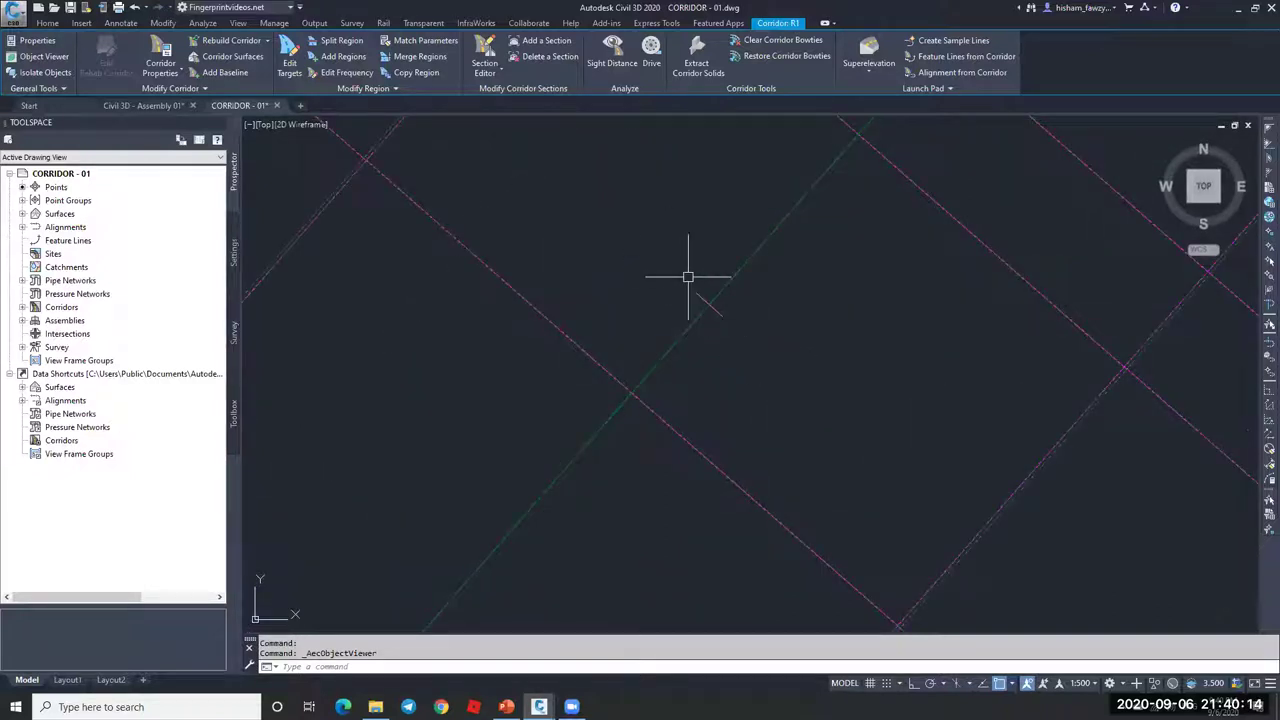
scroll(663, 286, "down", 2)
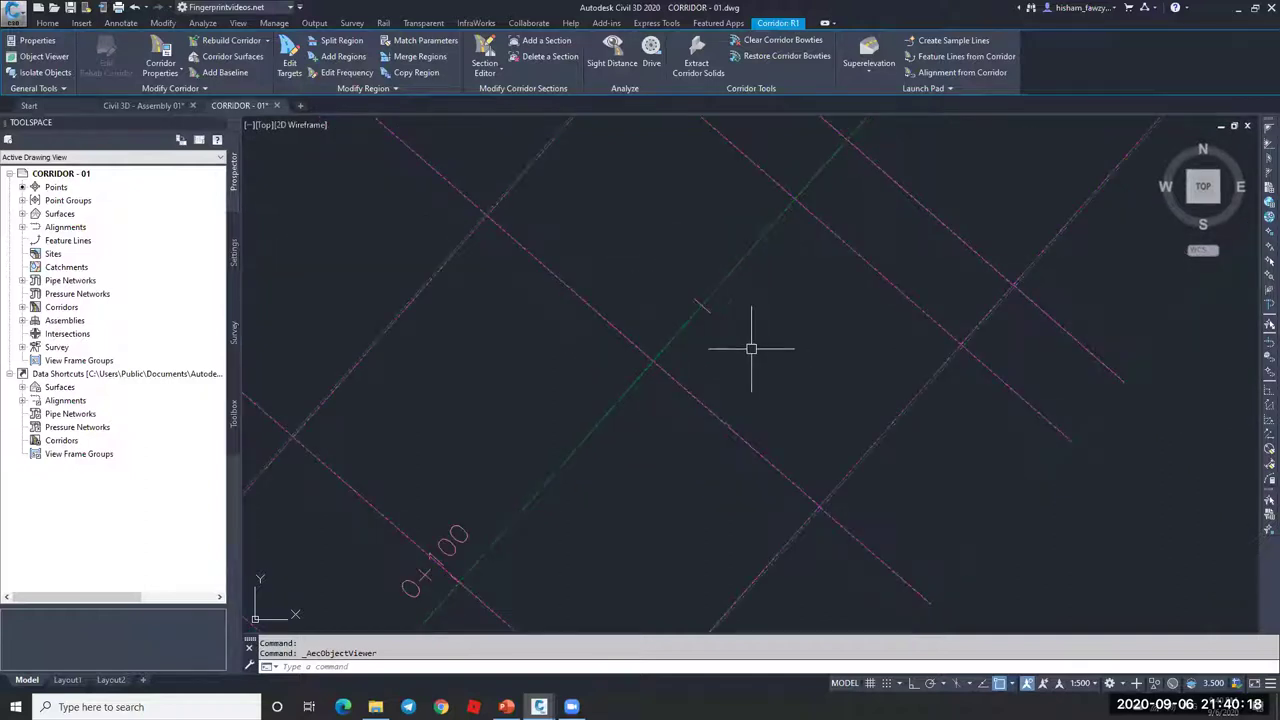
scroll(725, 307, "down", 2)
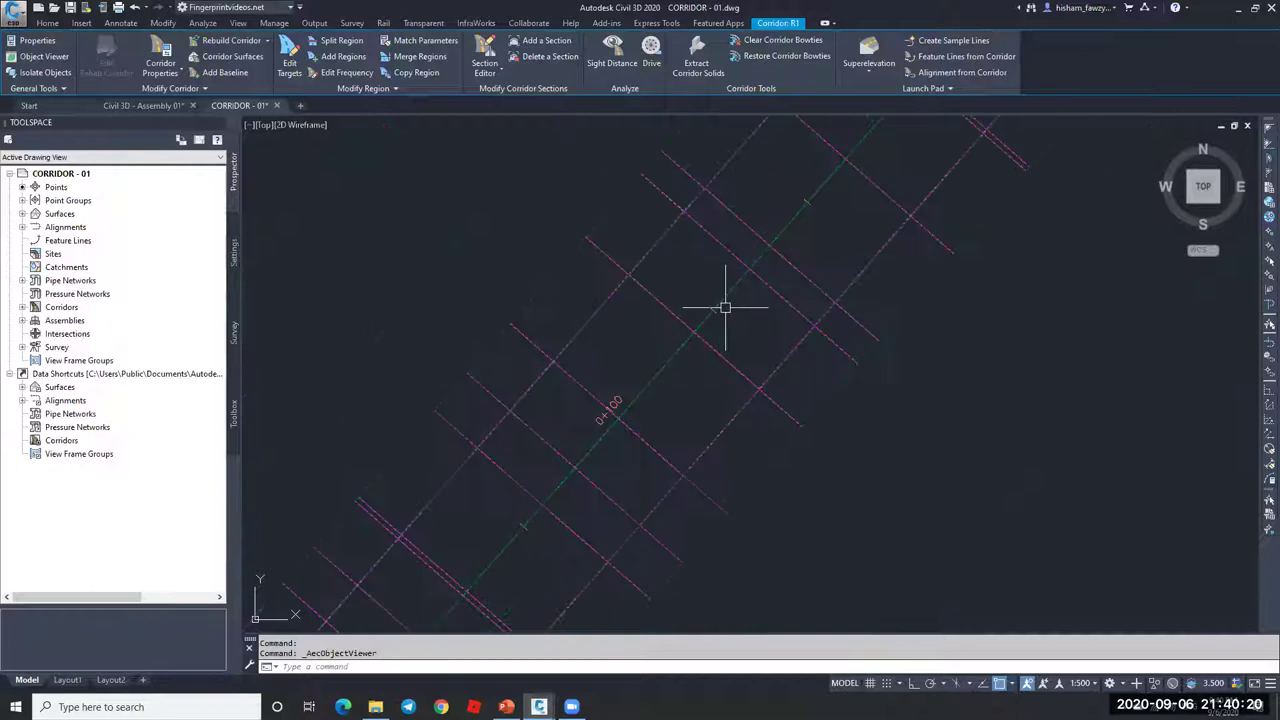
Step: Reselect corridor R1 and bring up its Corridor Properties
key("Escape")
left_click(759, 340)
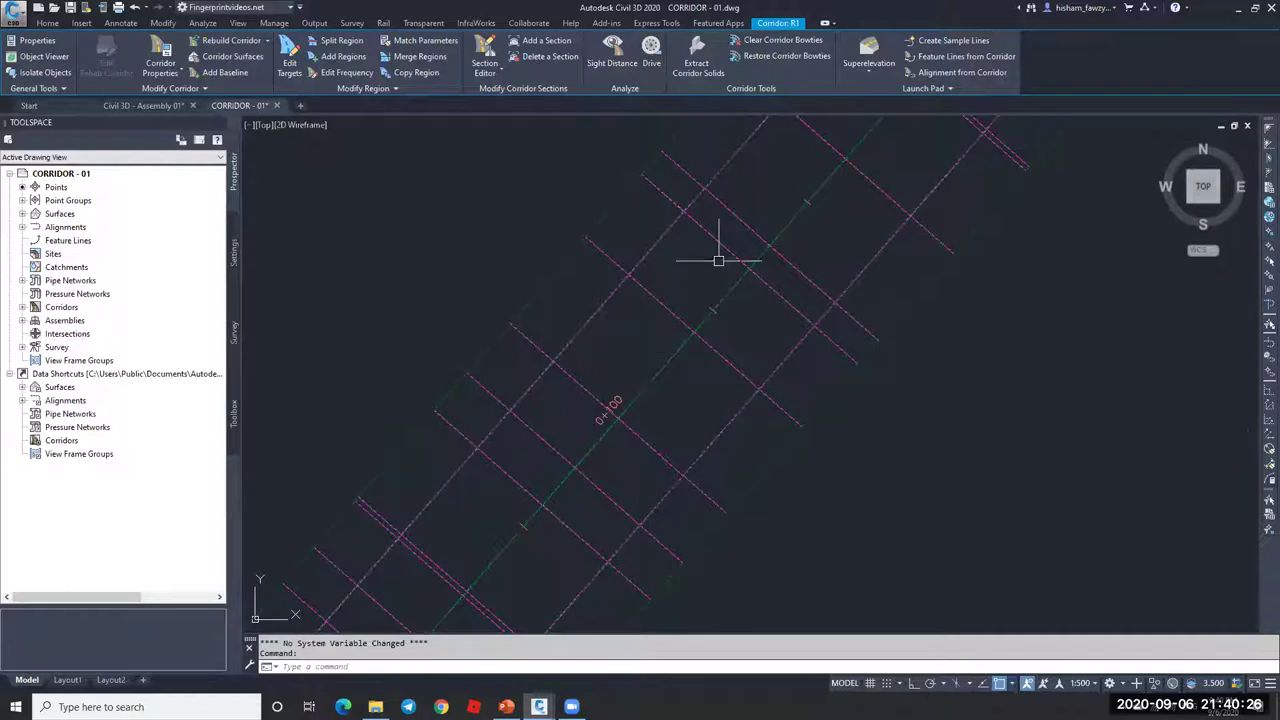
scroll(689, 337, "down", 2)
left_click(162, 52)
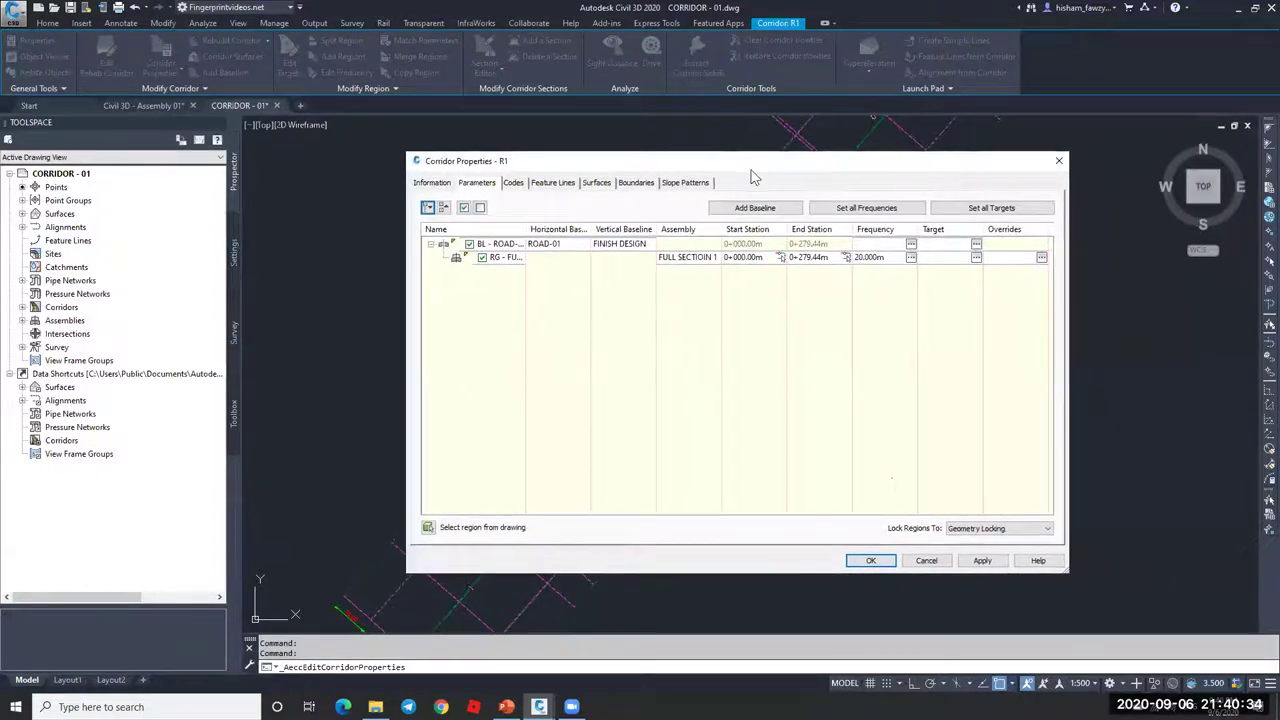
Step: Reposition the Corridor Properties dialog to review the parameters, then close it with OK
left_click_drag(815, 163, 376, 180)
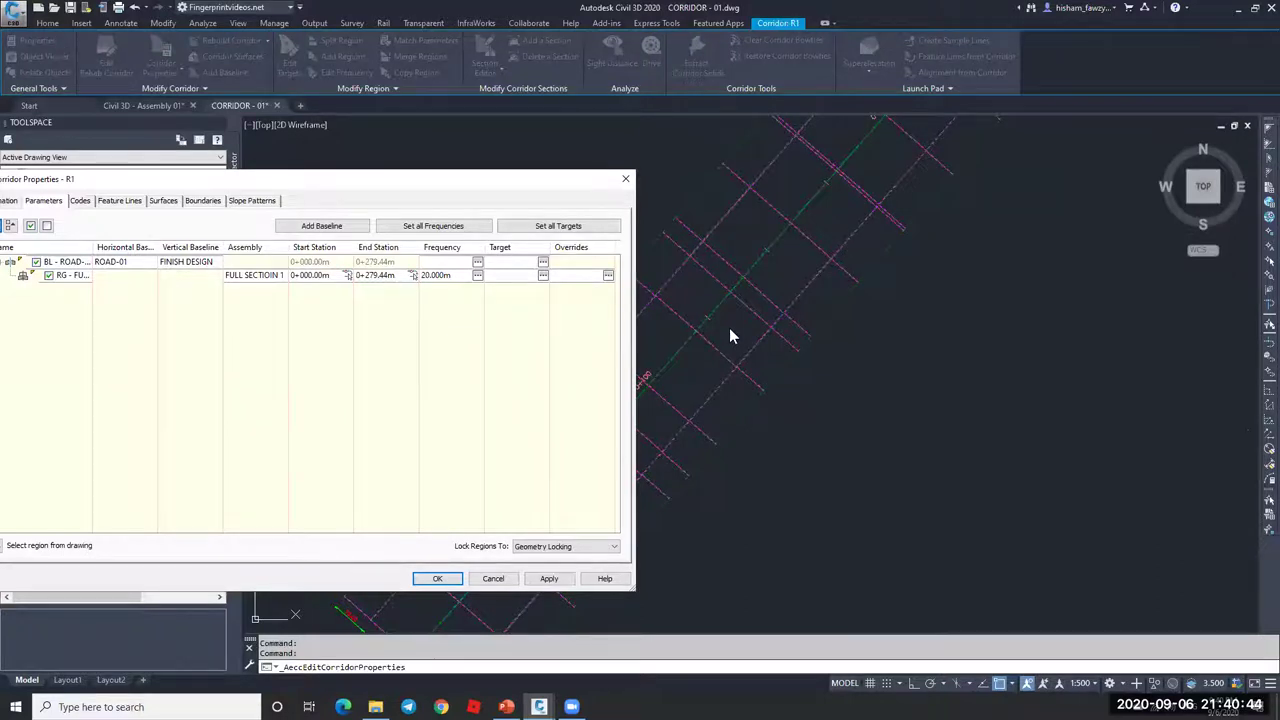
left_click_drag(478, 177, 621, 163)
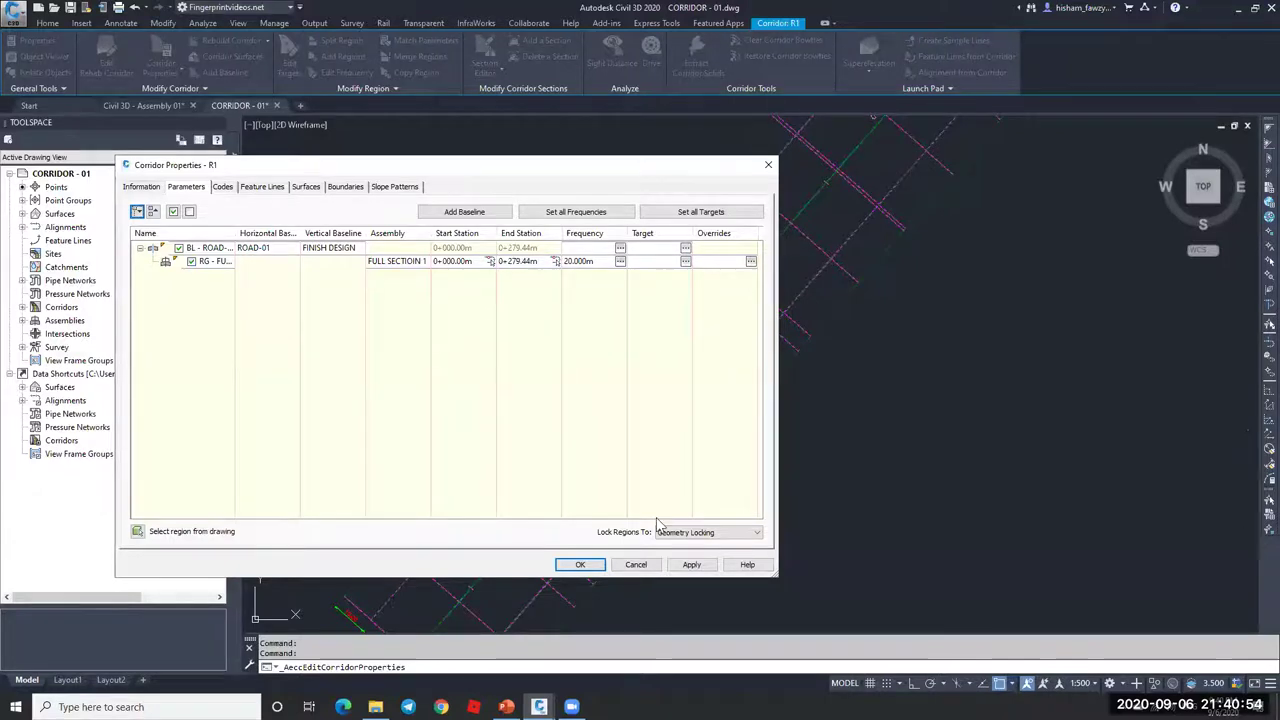
left_click(579, 564)
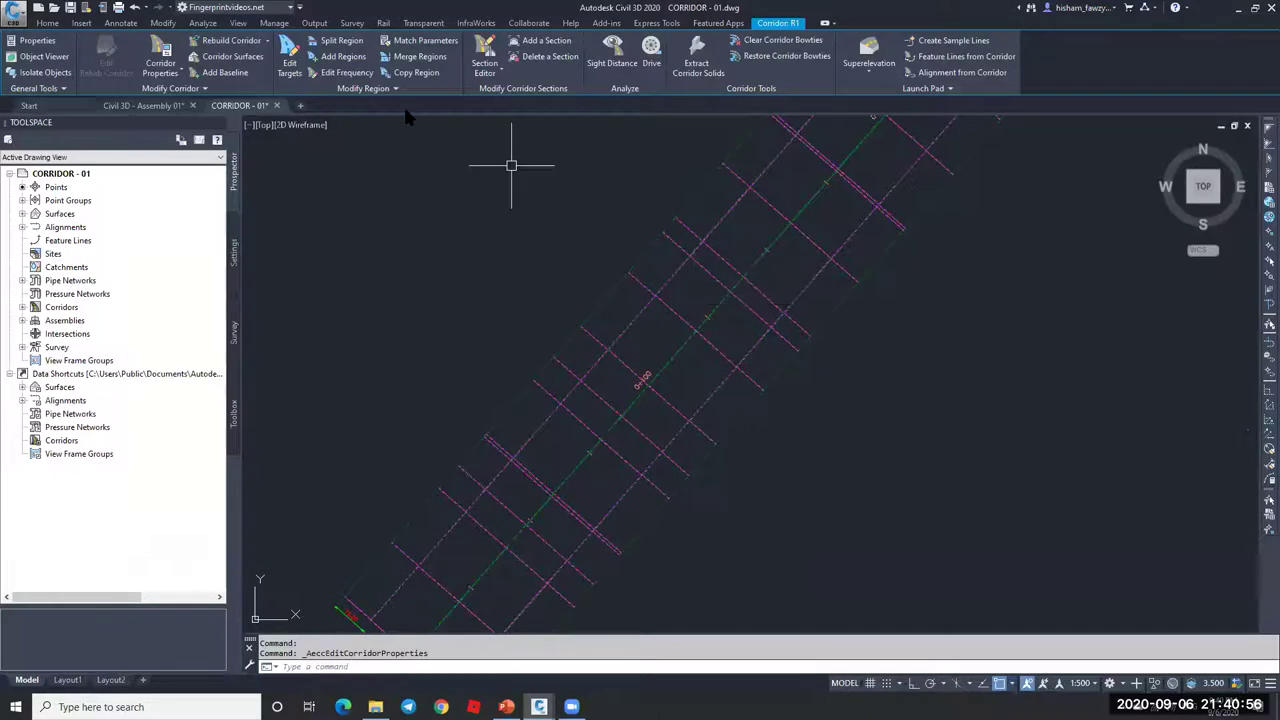
Step: Split corridor R1's FULL SECTION 1 region at station 0+225 with Split Region
left_click(340, 42)
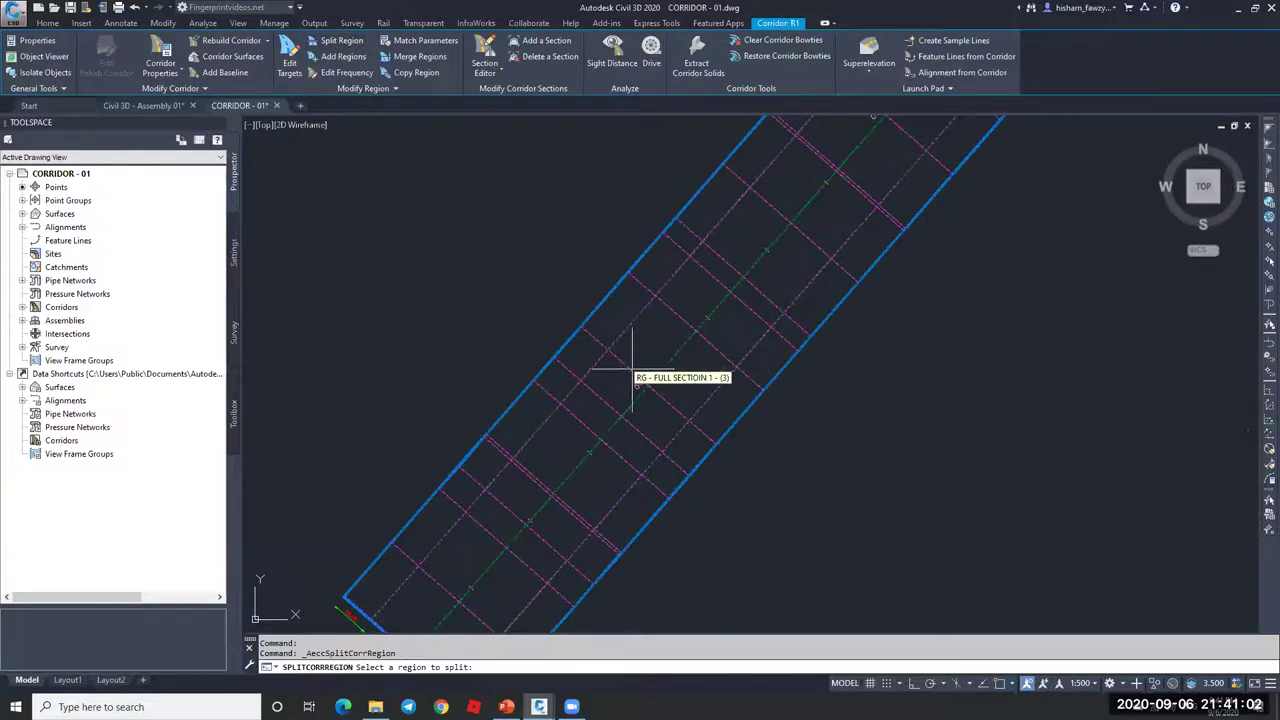
scroll(620, 370, "down", 3)
scroll(676, 340, "up", 2)
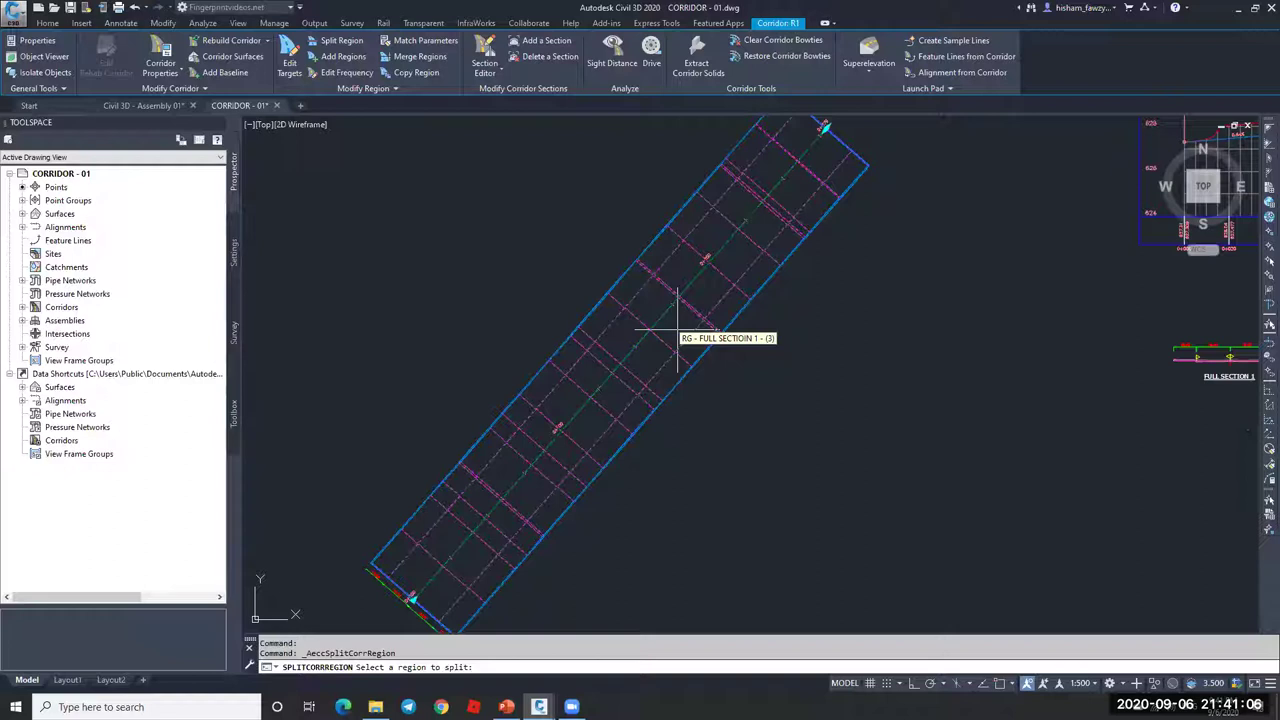
left_click(678, 333)
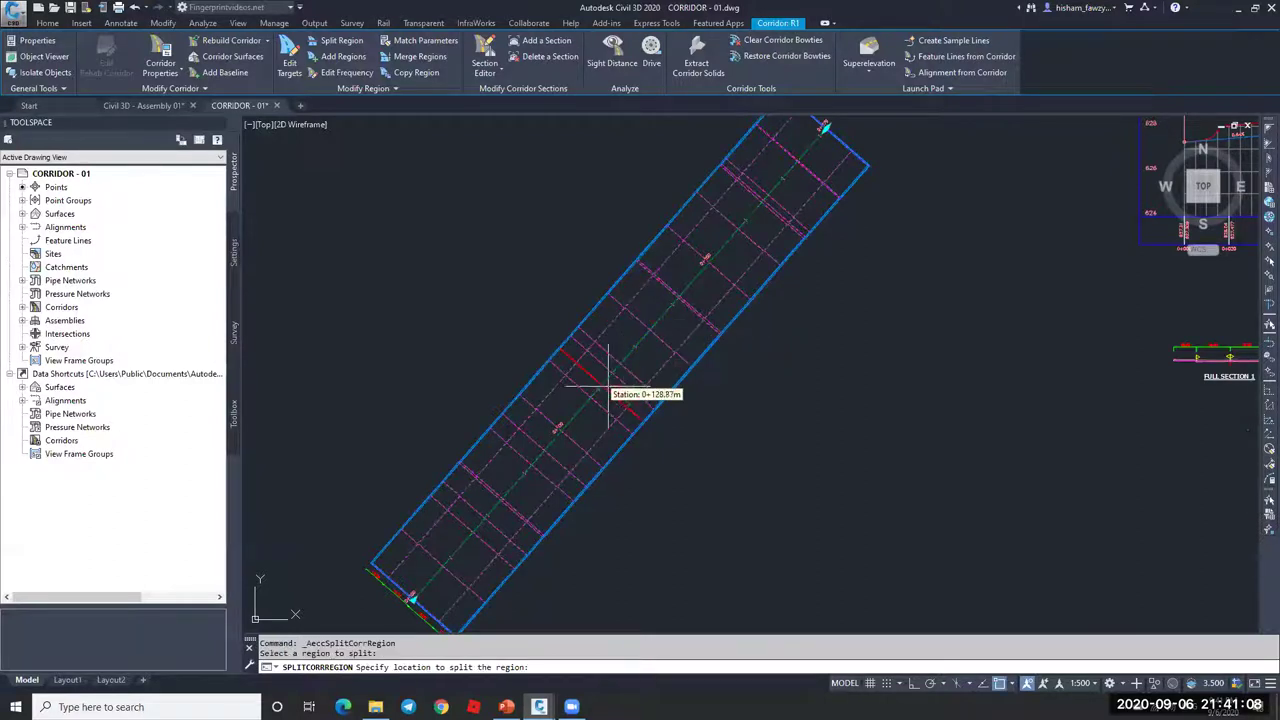
left_click(745, 222)
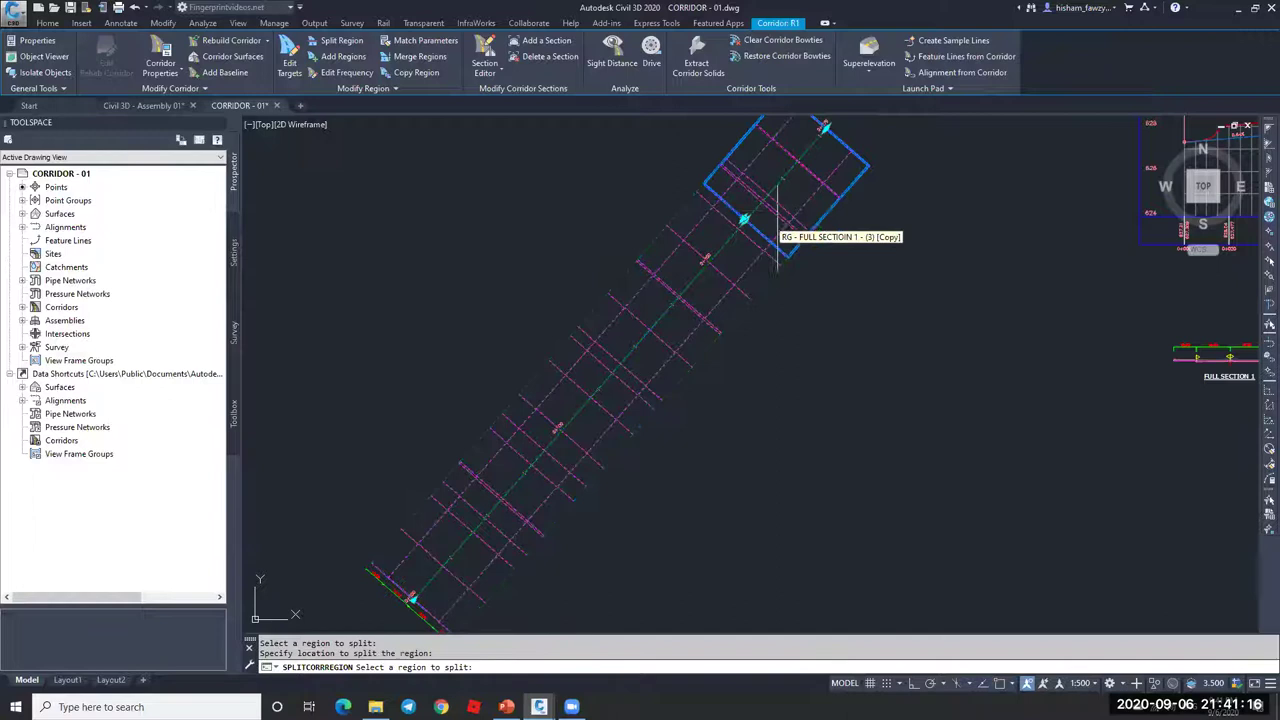
Step: End the split command, reselect corridor R1 and reopen its properties
key("Escape")
key("Escape")
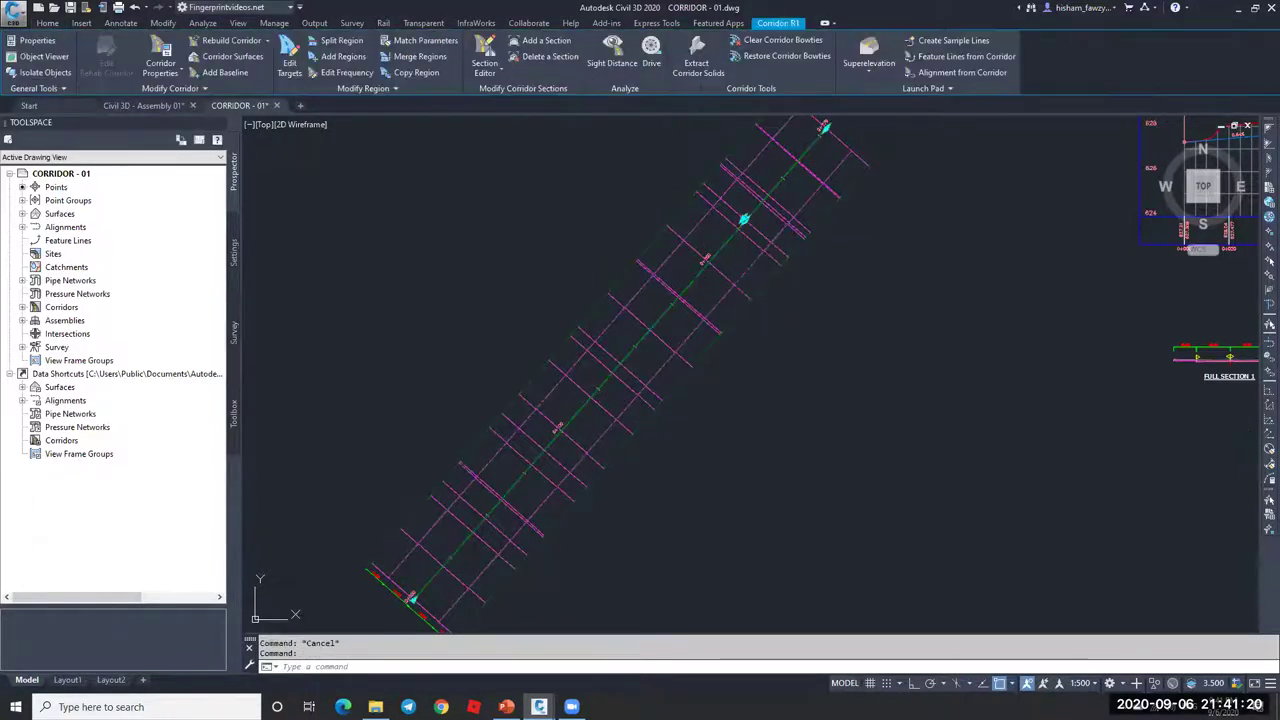
left_click(700, 242)
left_click(161, 55)
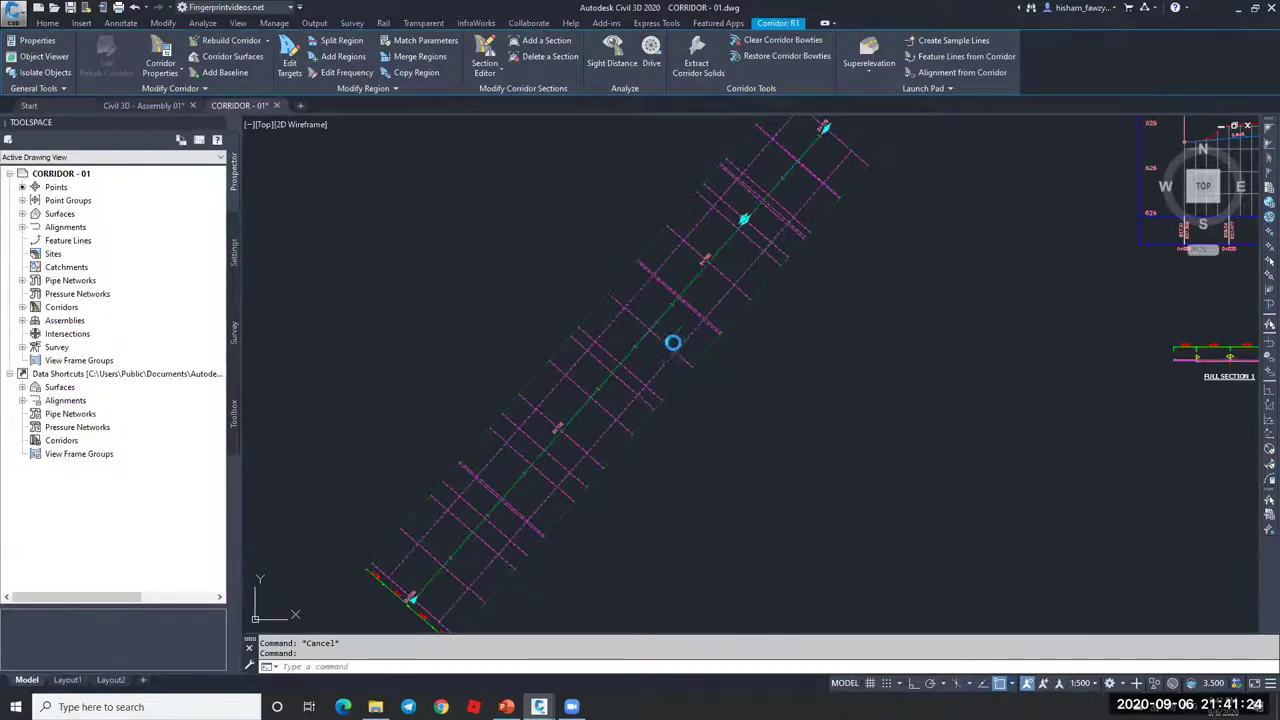
Step: Inspect the ROAD-01 baseline and its two regions, shifting the dialog to see the corridor
left_click(254, 260)
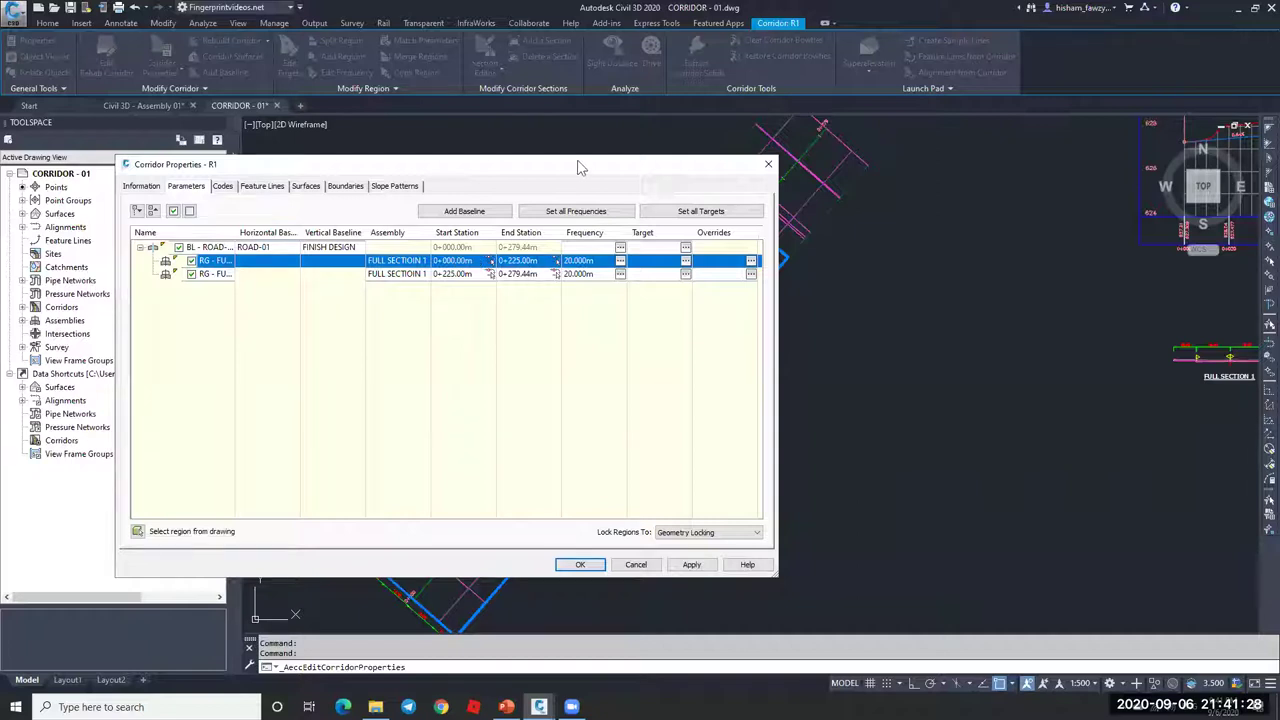
left_click_drag(1033, 287, 1033, 287)
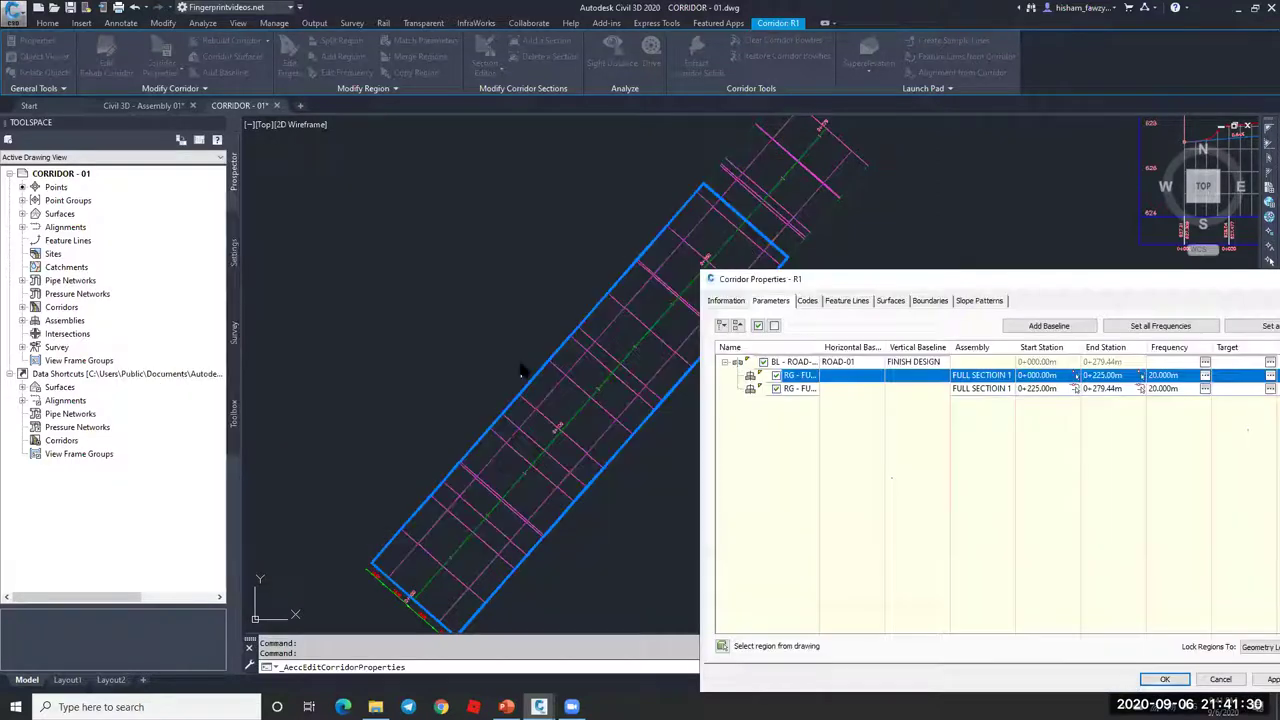
left_click_drag(890, 281, 600, 218)
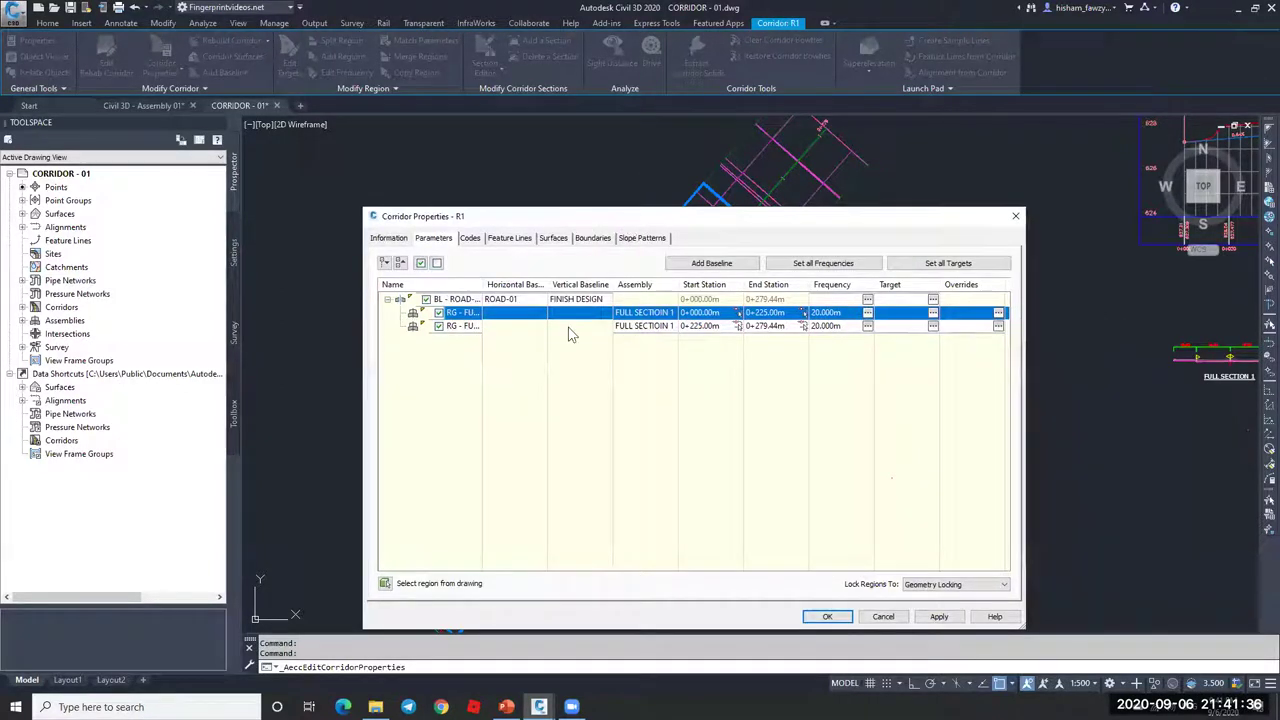
left_click_drag(628, 220, 0, 220)
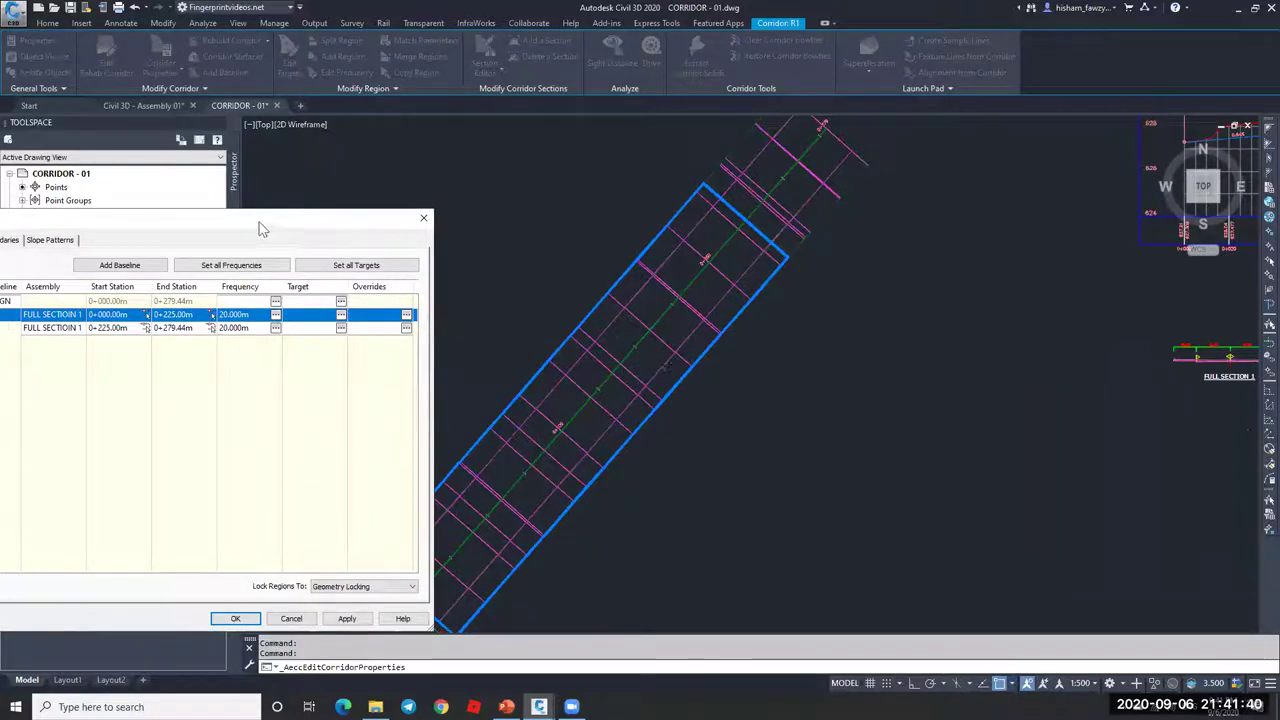
left_click_drag(259, 229, 375, 197)
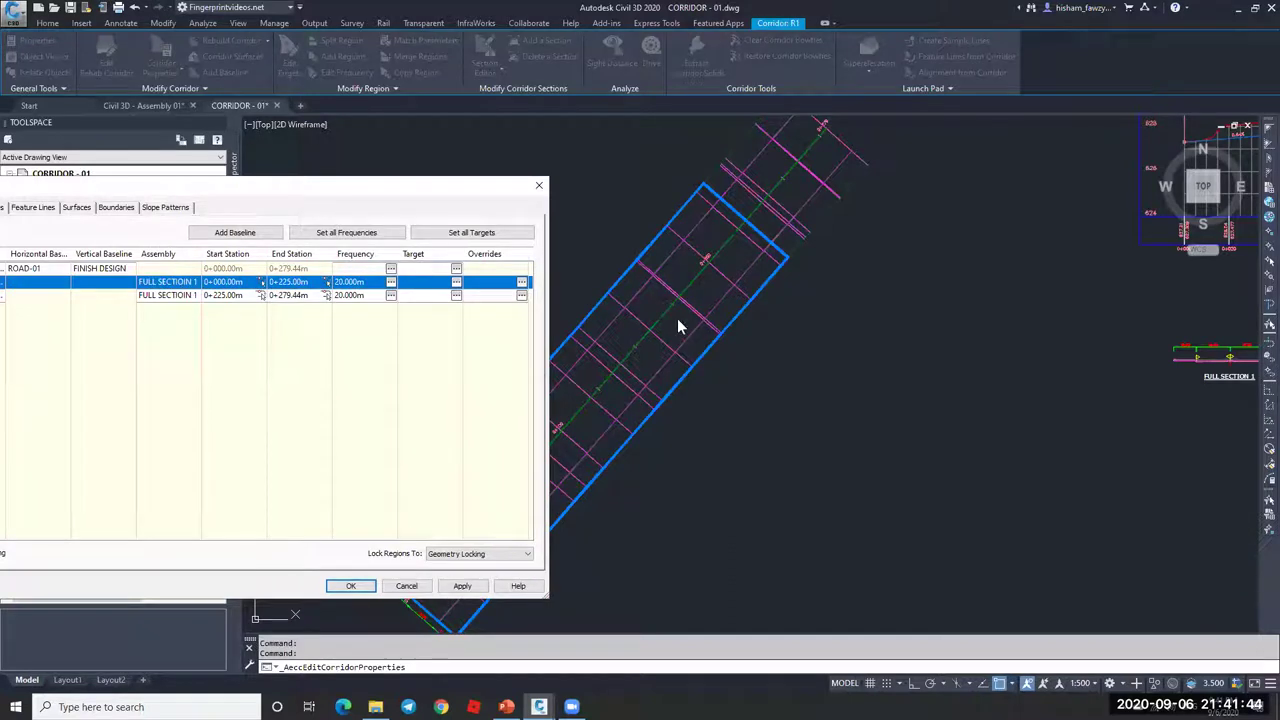
left_click_drag(447, 188, 622, 173)
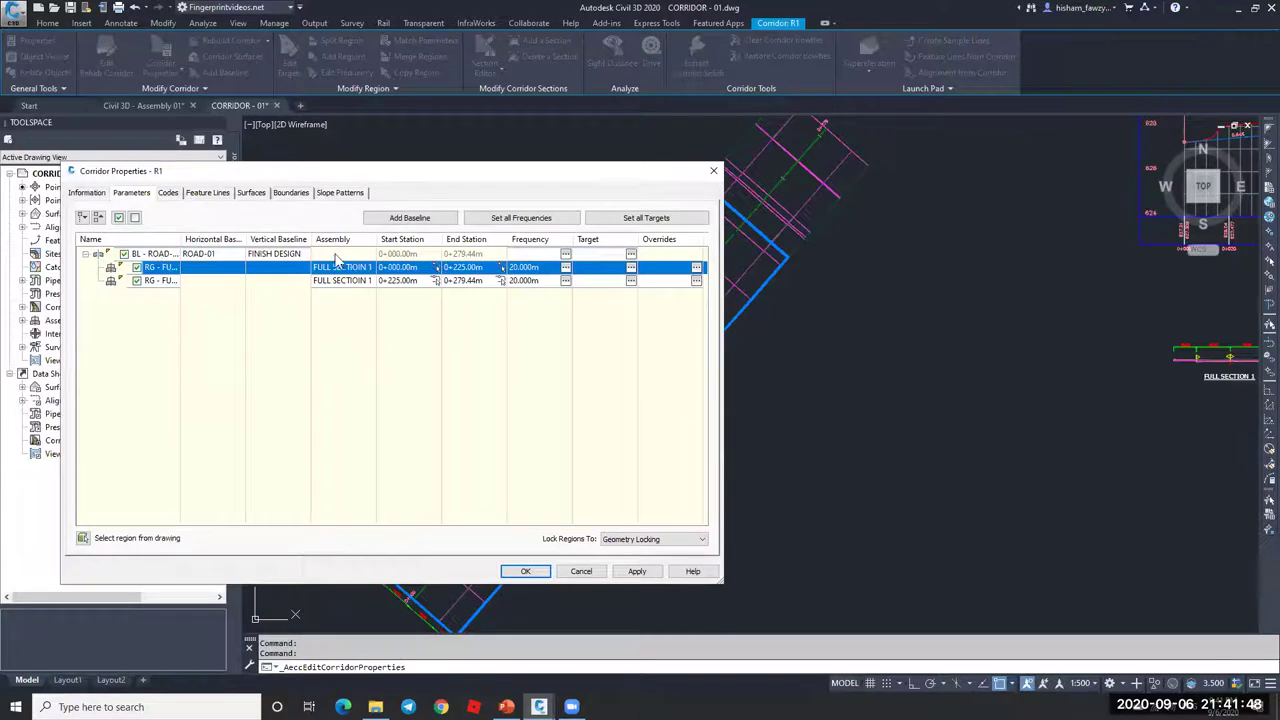
left_click(148, 255)
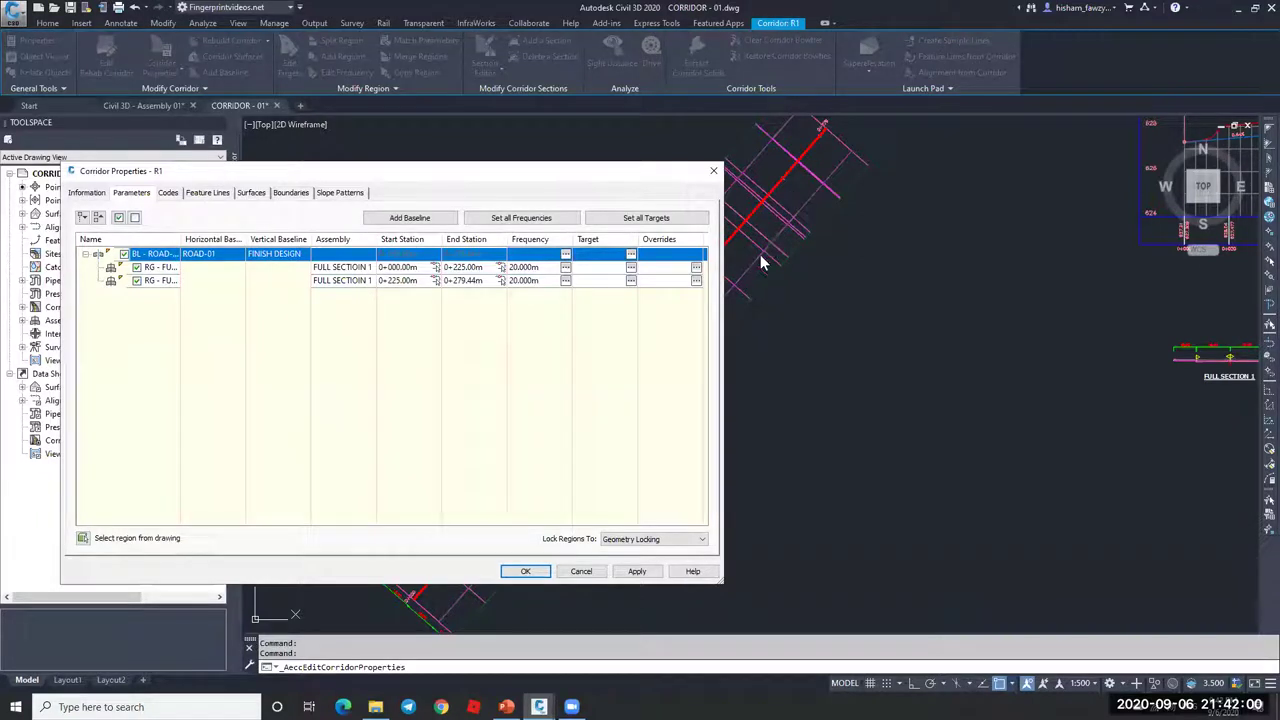
left_click_drag(417, 180, 251, 190)
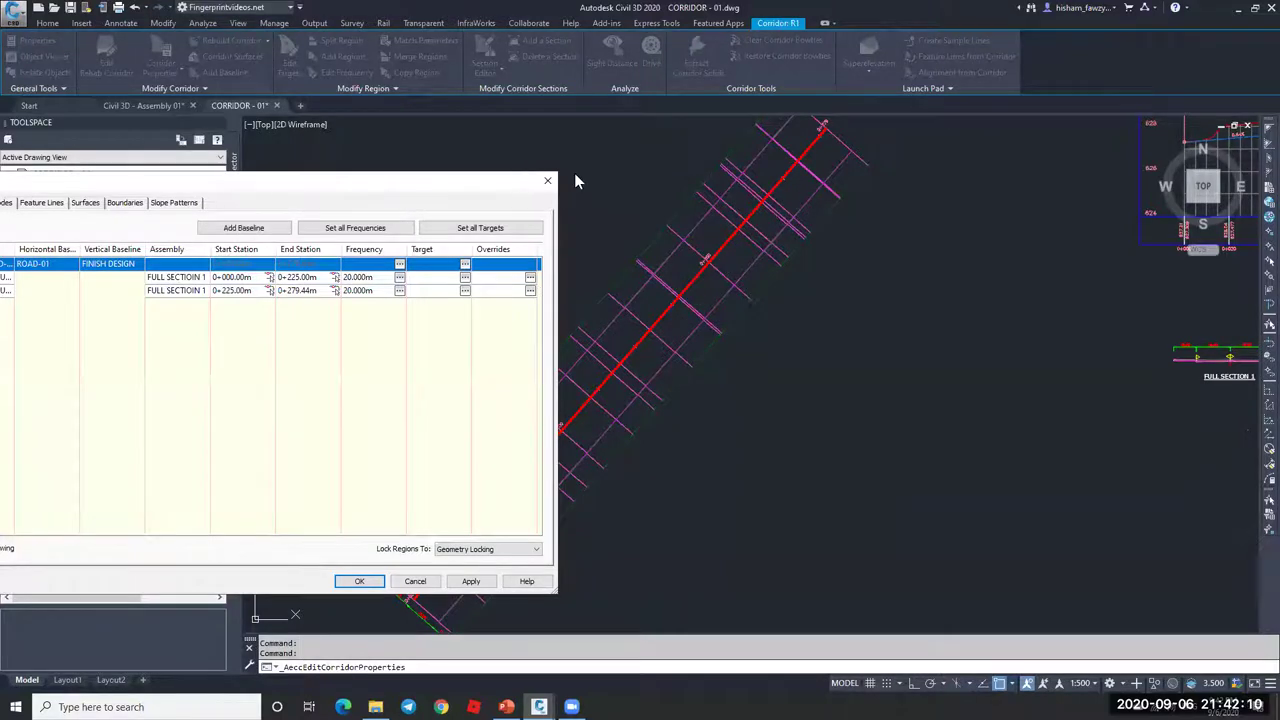
left_click_drag(418, 182, 528, 166)
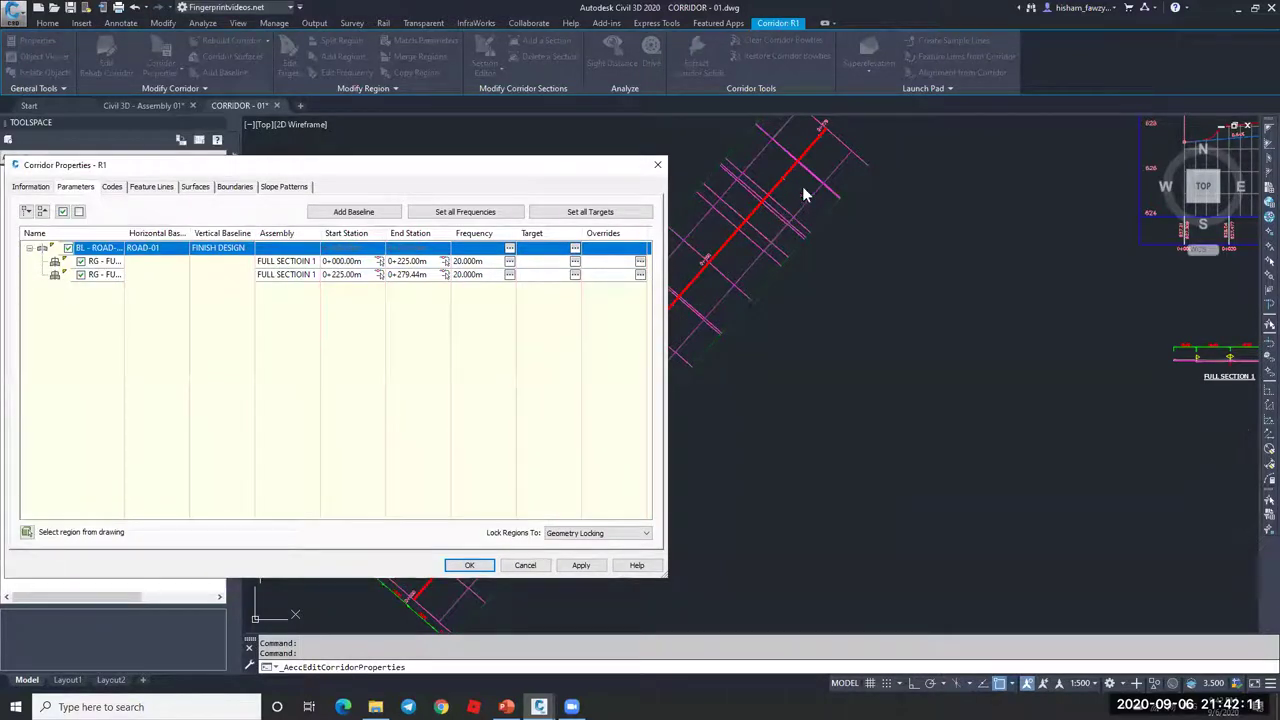
left_click(221, 263)
left_click(220, 275)
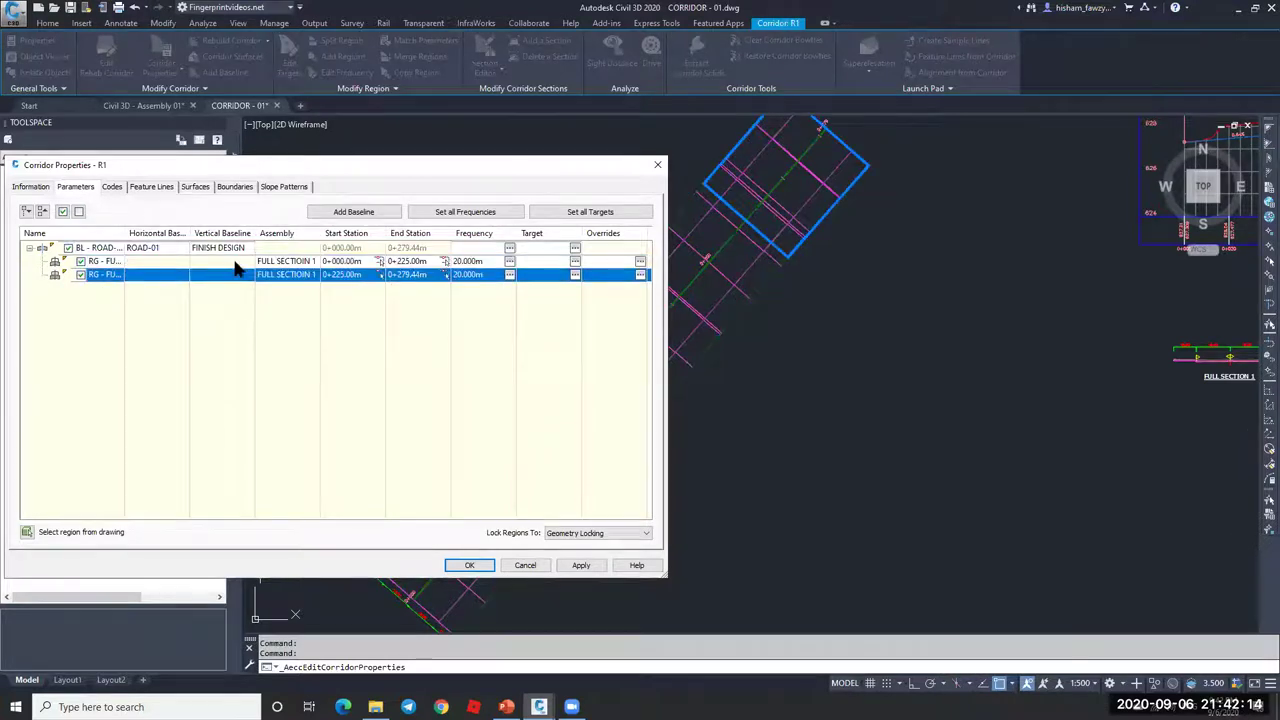
left_click(237, 263)
left_click_drag(600, 164, 515, 151)
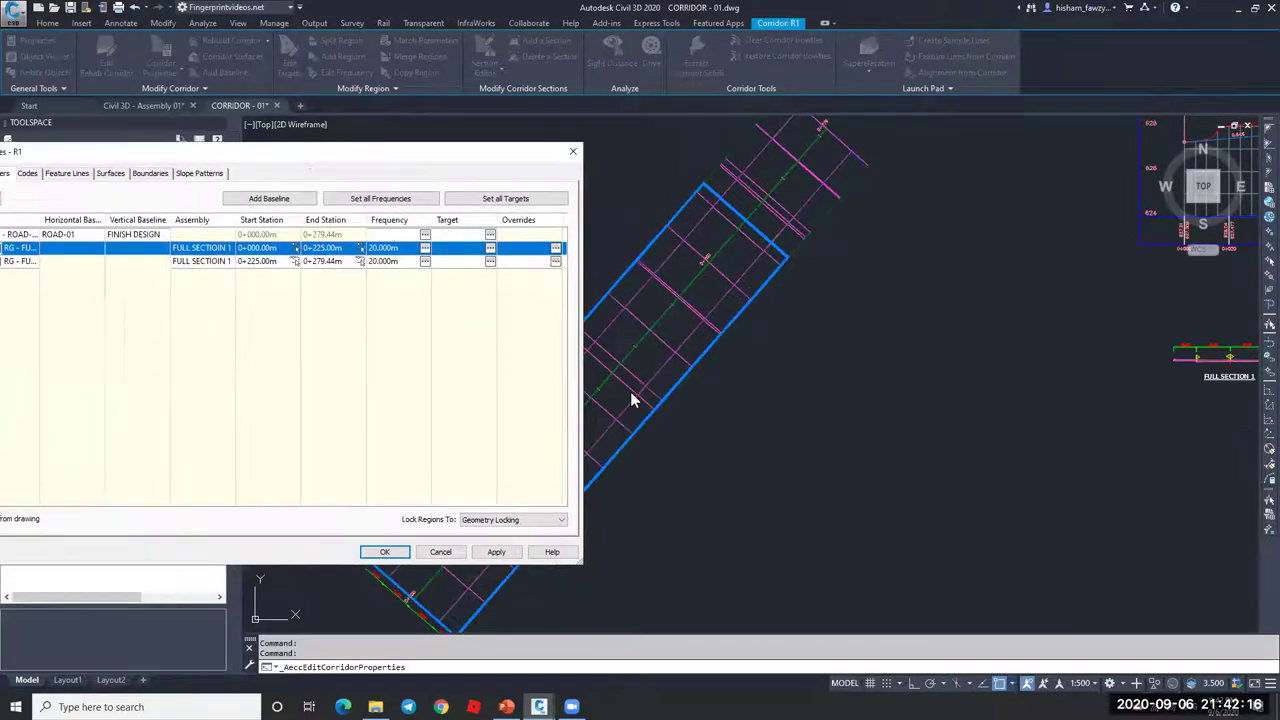
left_click(290, 262)
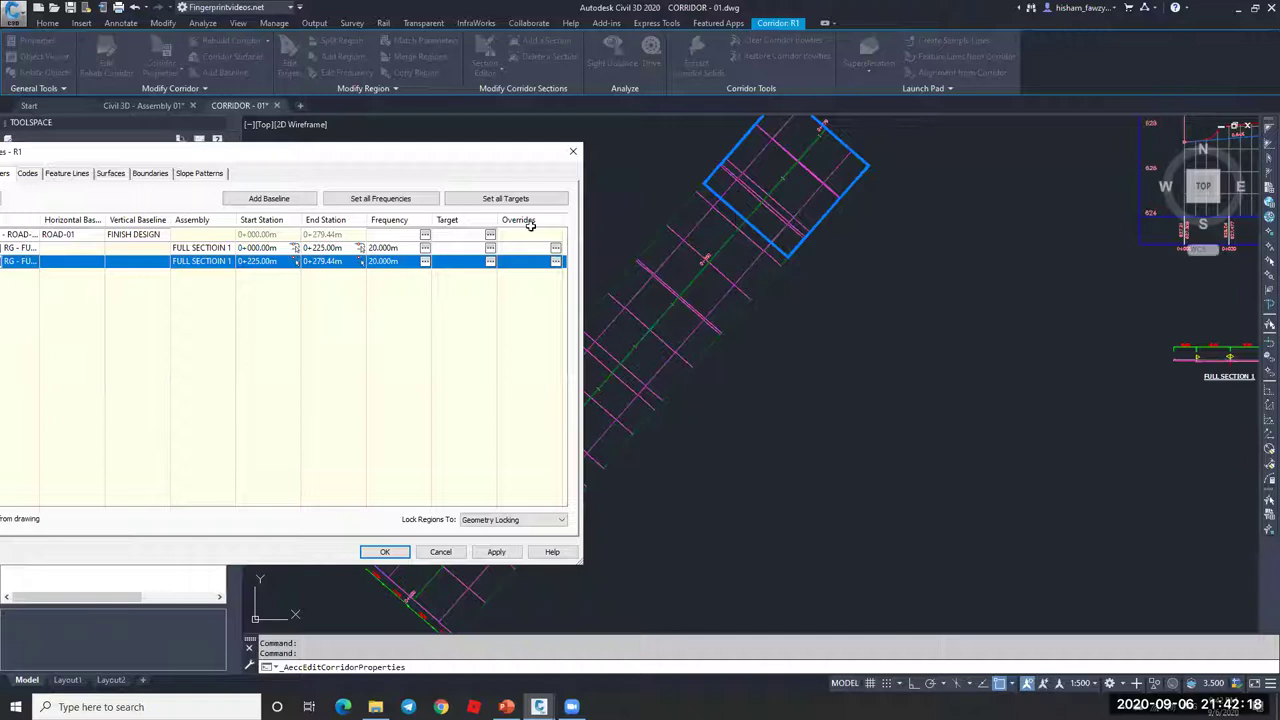
left_click(330, 248)
Step: Set the first region's end station to 0+150 and rebuild the corridor
left_click_drag(341, 248, 306, 248)
type("0150")
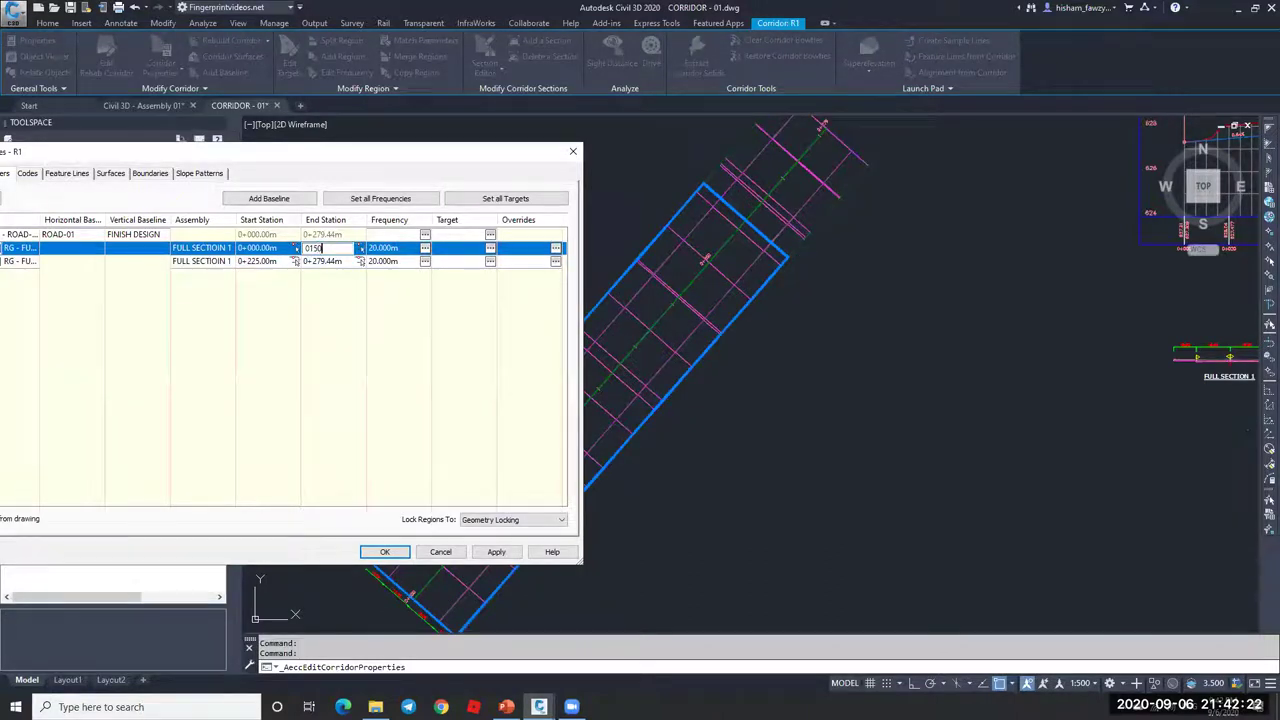
left_click(266, 261)
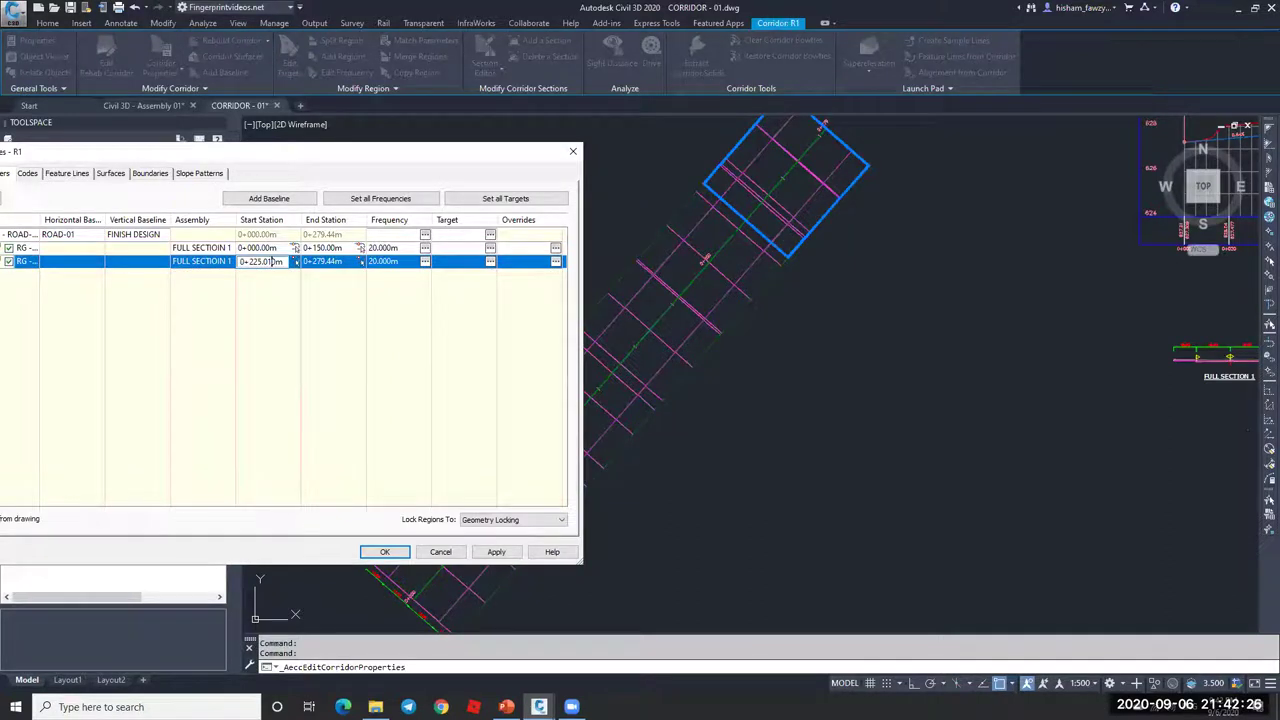
key("Return")
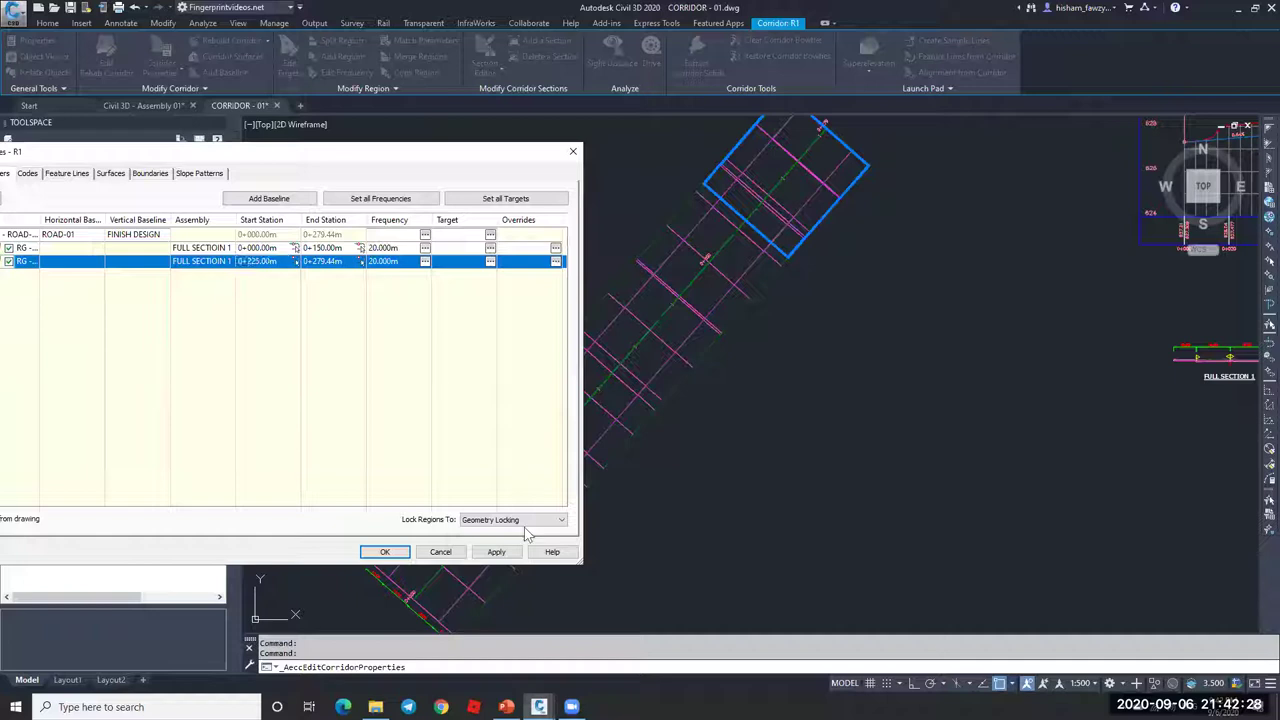
left_click(497, 552)
left_click(605, 325)
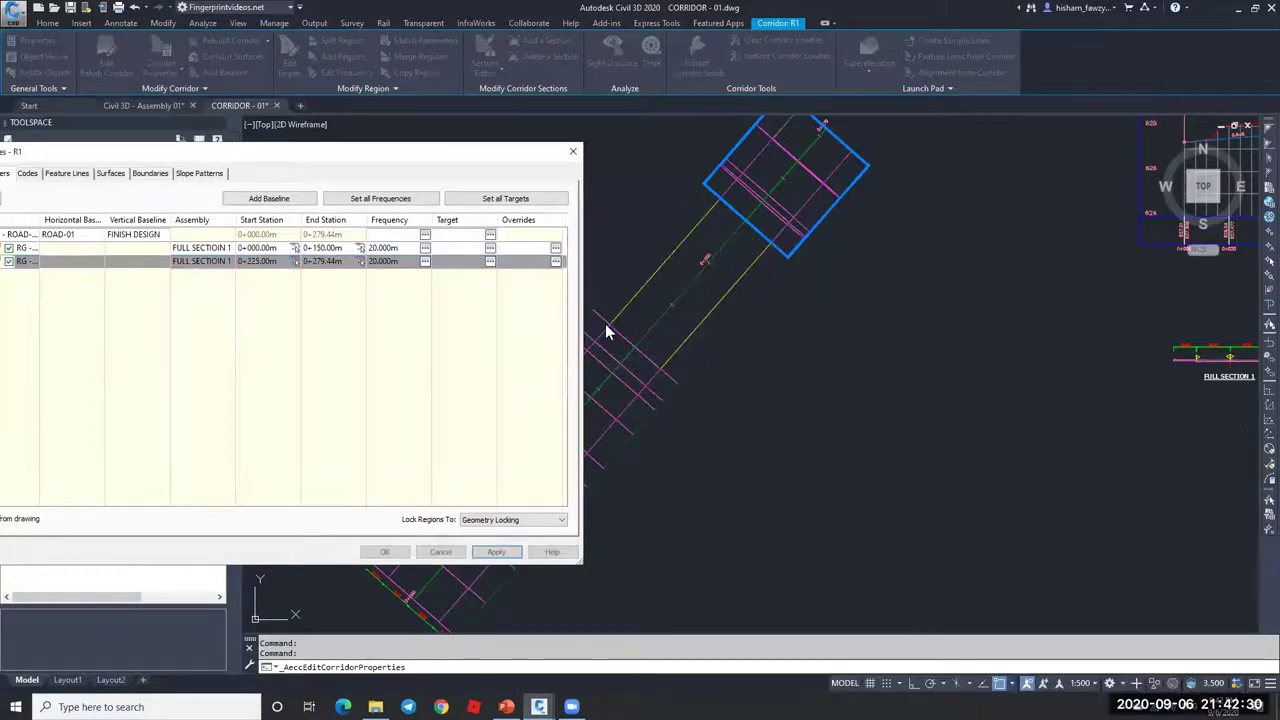
Step: Set the second region's start station to 0+150.00m and rebuild the corridor again
left_click(268, 261)
type("1")
key("Return")
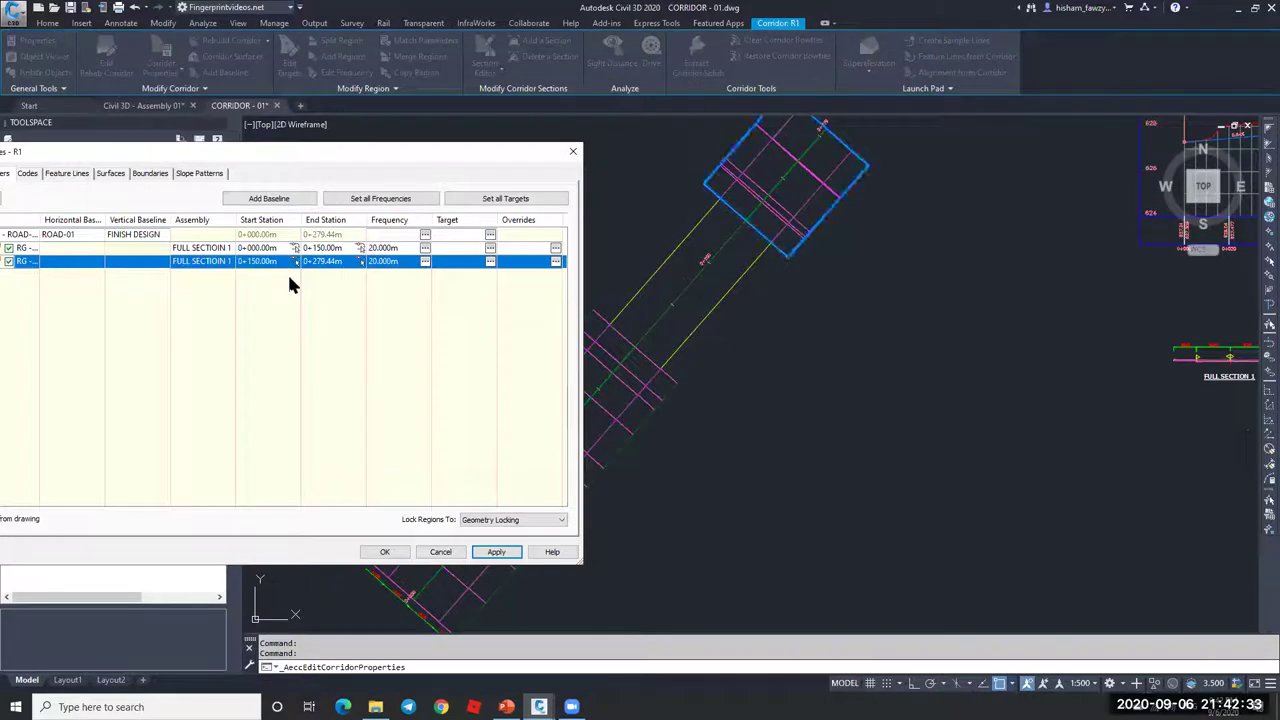
left_click(382, 551)
left_click(575, 314)
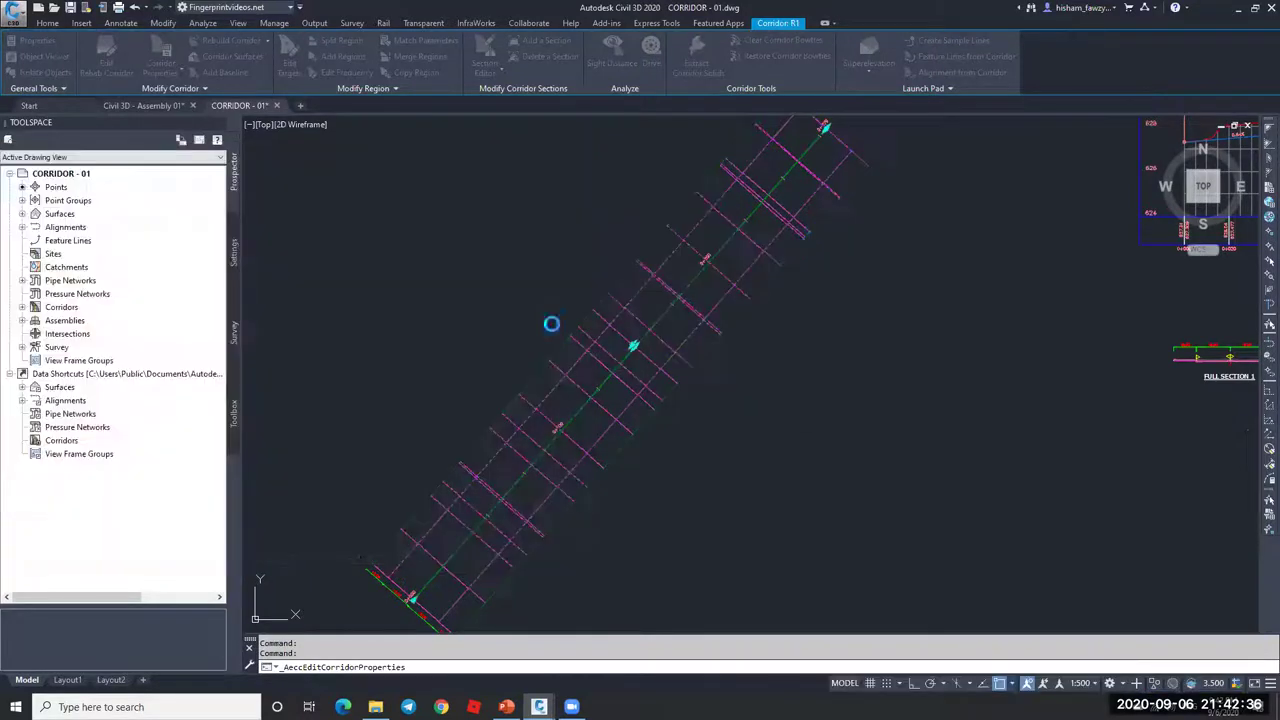
scroll(640, 348, "up", 4)
left_click(640, 352)
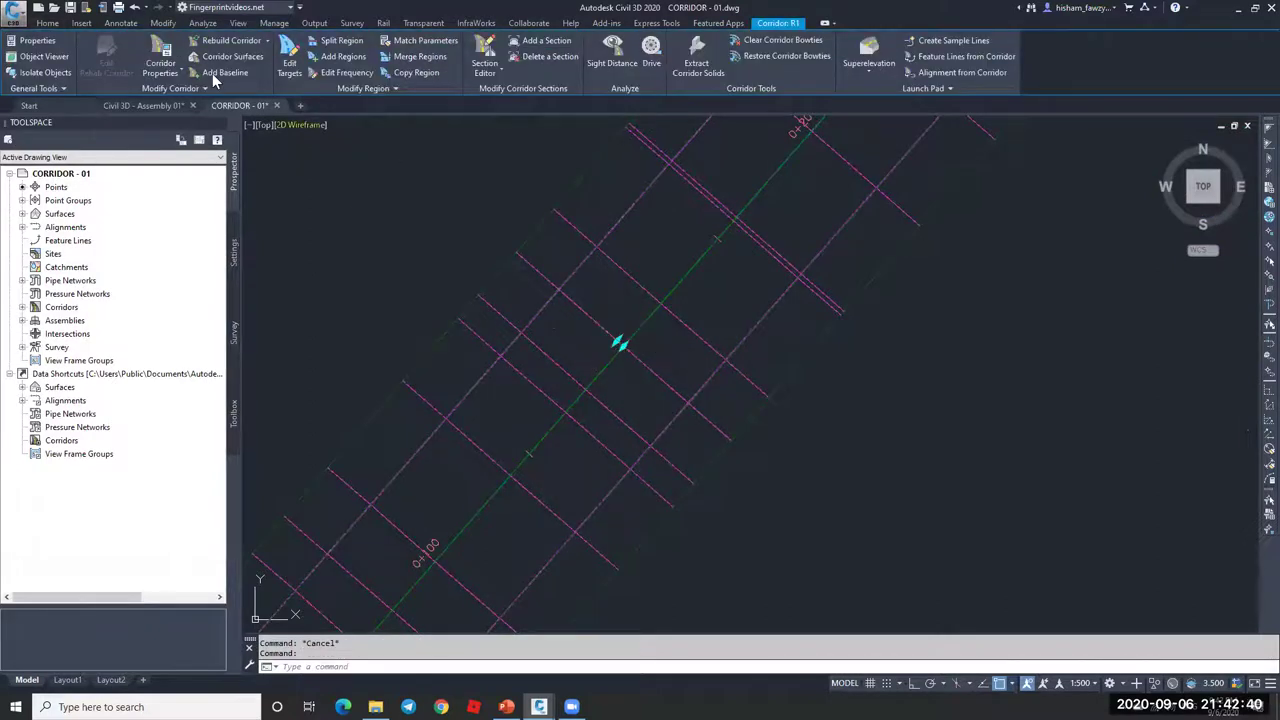
scroll(660, 325, "down", 4)
left_click(163, 50)
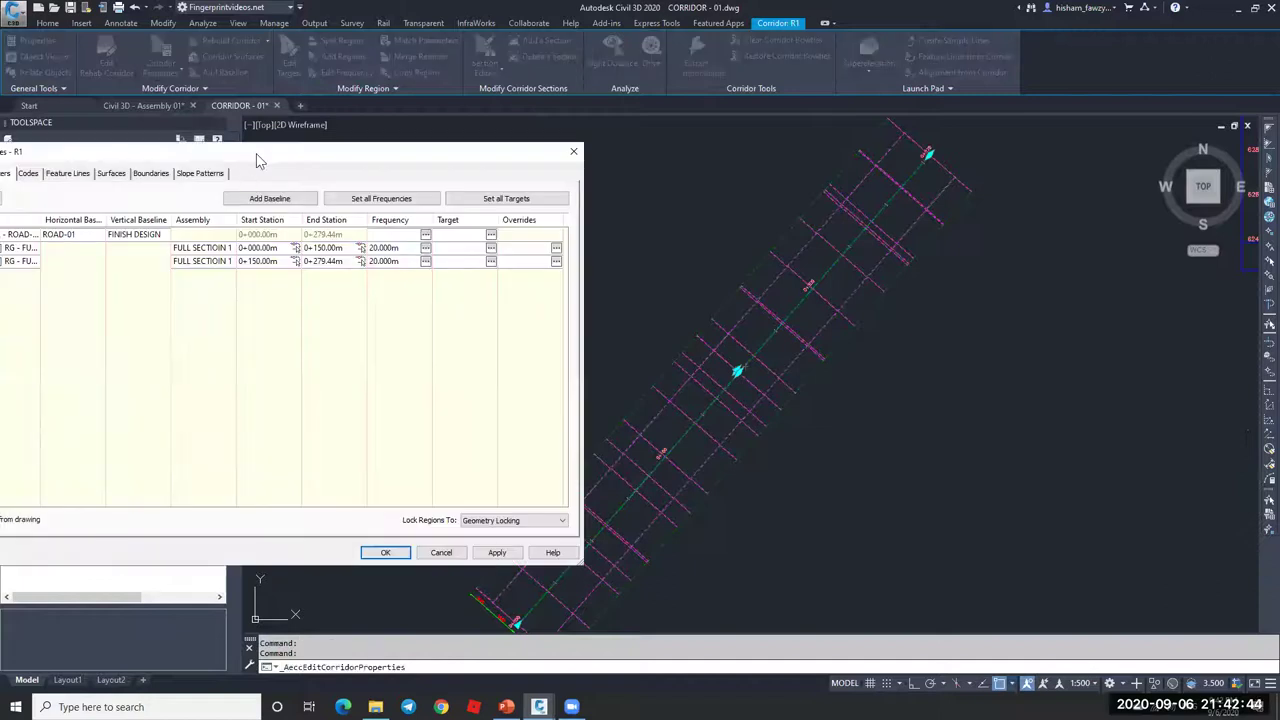
left_click(272, 232)
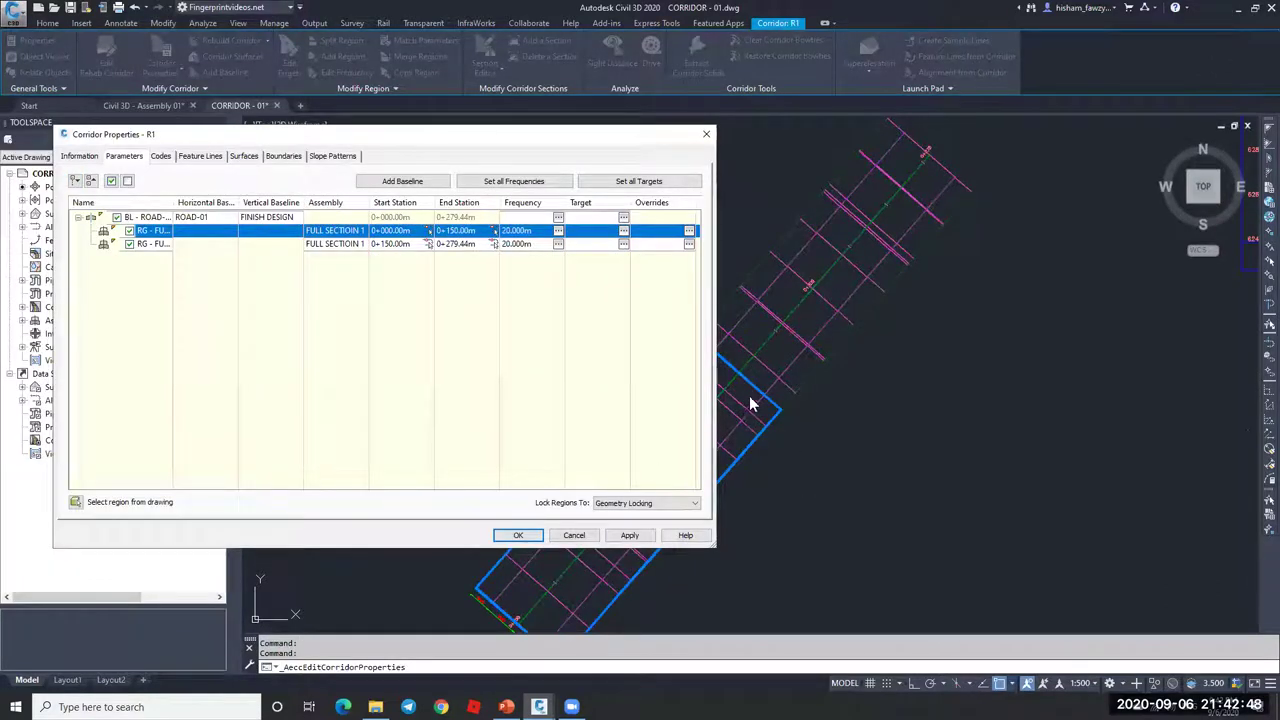
double_click(405, 244)
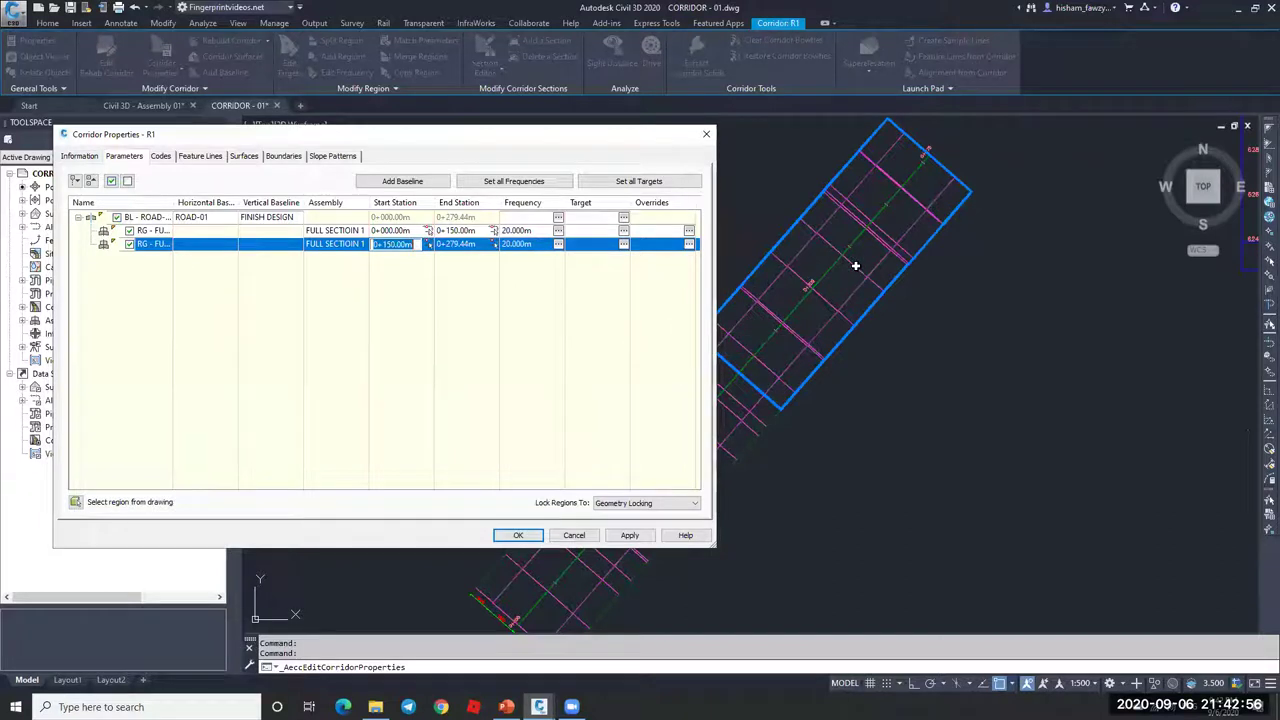
left_click(533, 230)
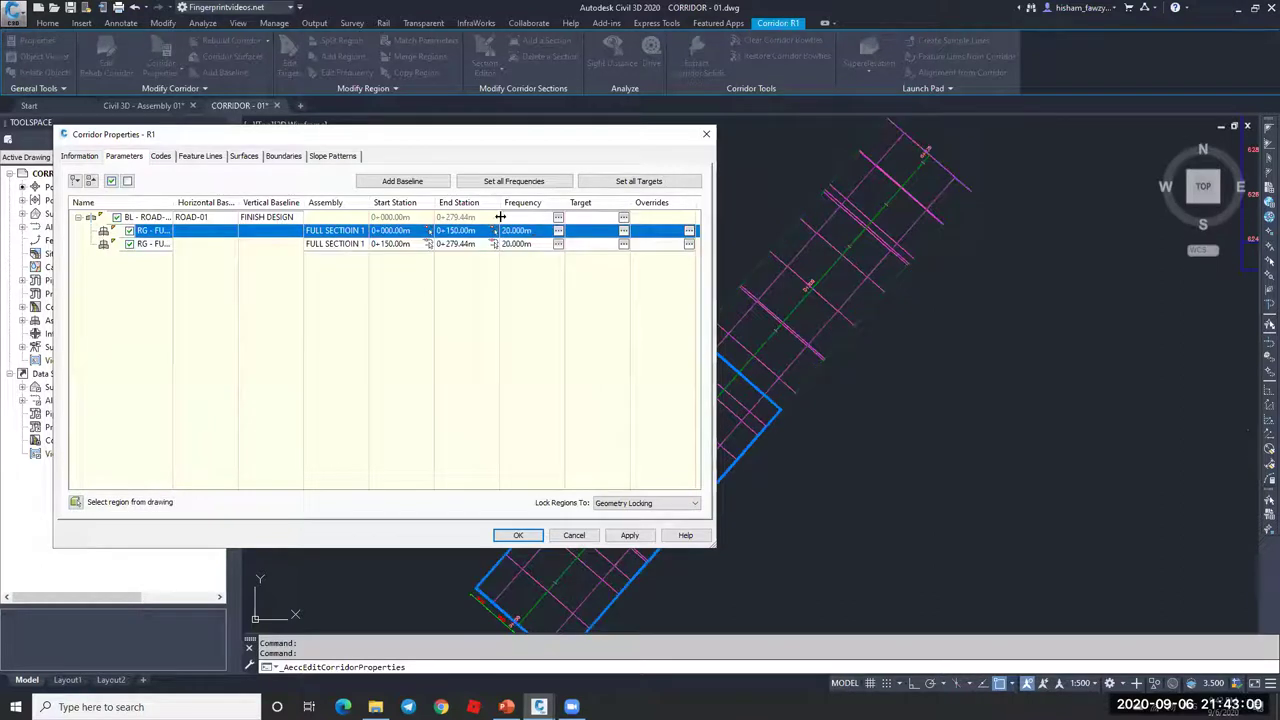
left_click(345, 230)
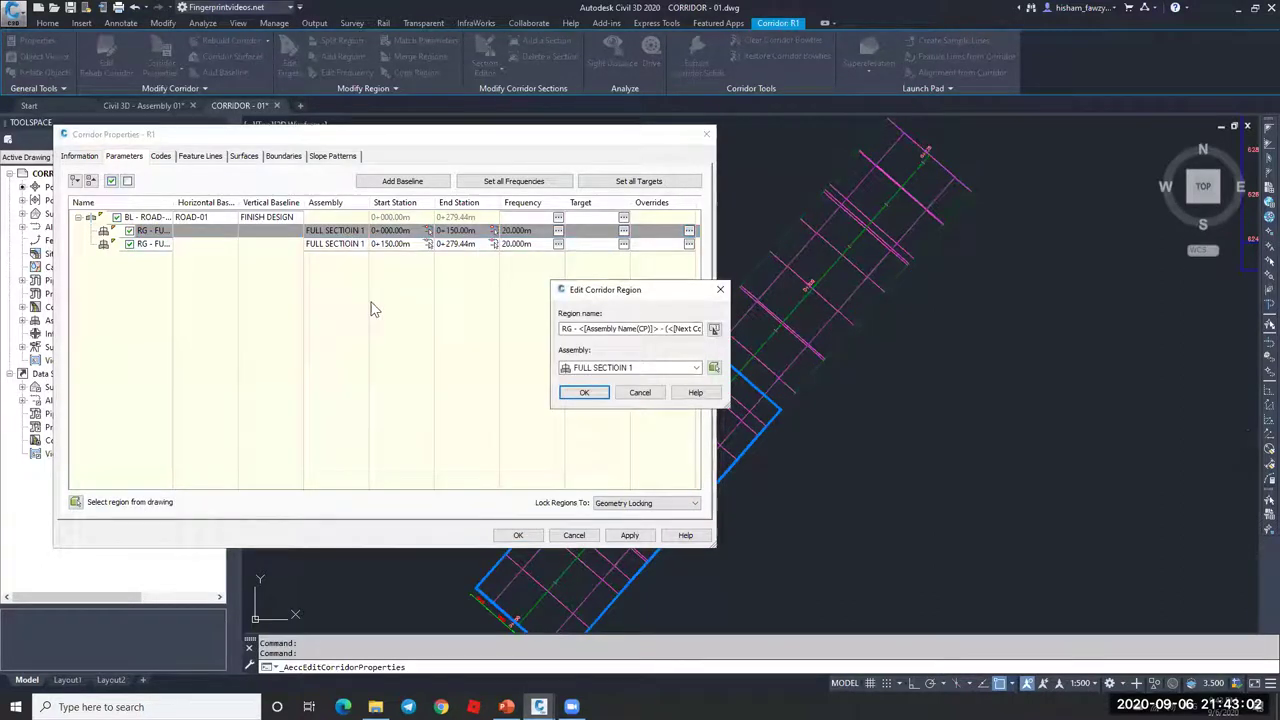
left_click(586, 391)
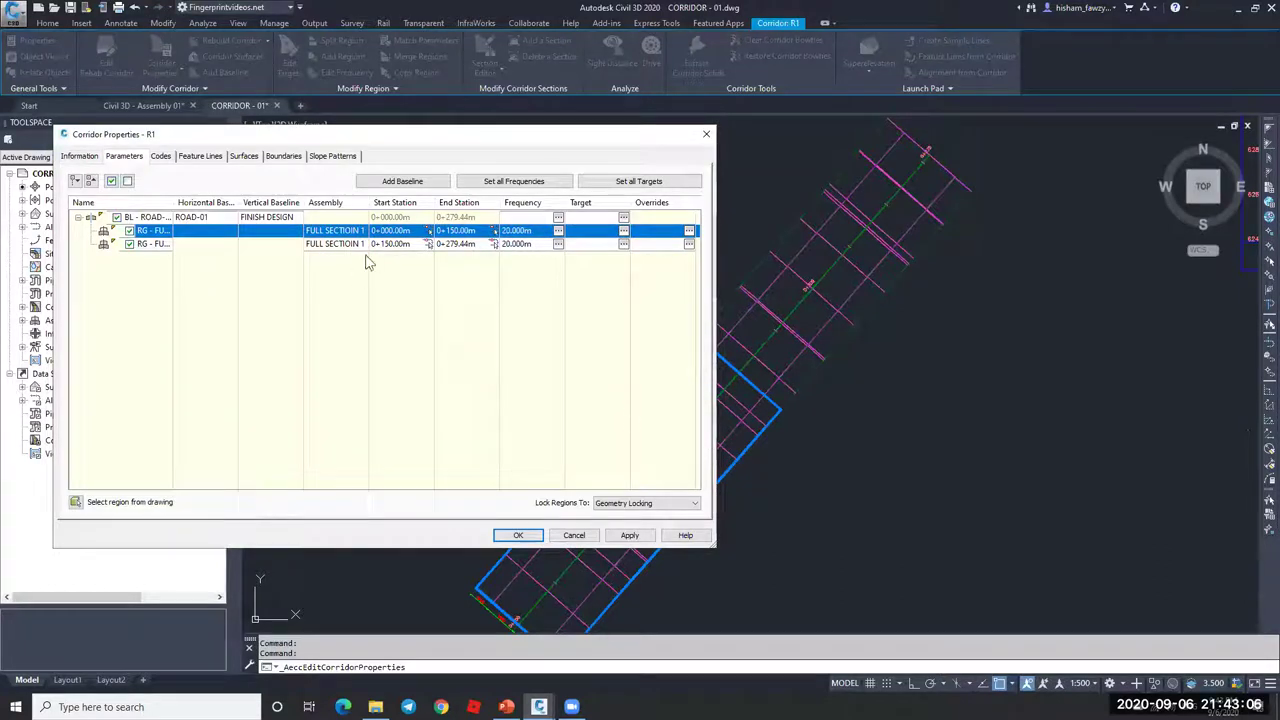
left_click(594, 534)
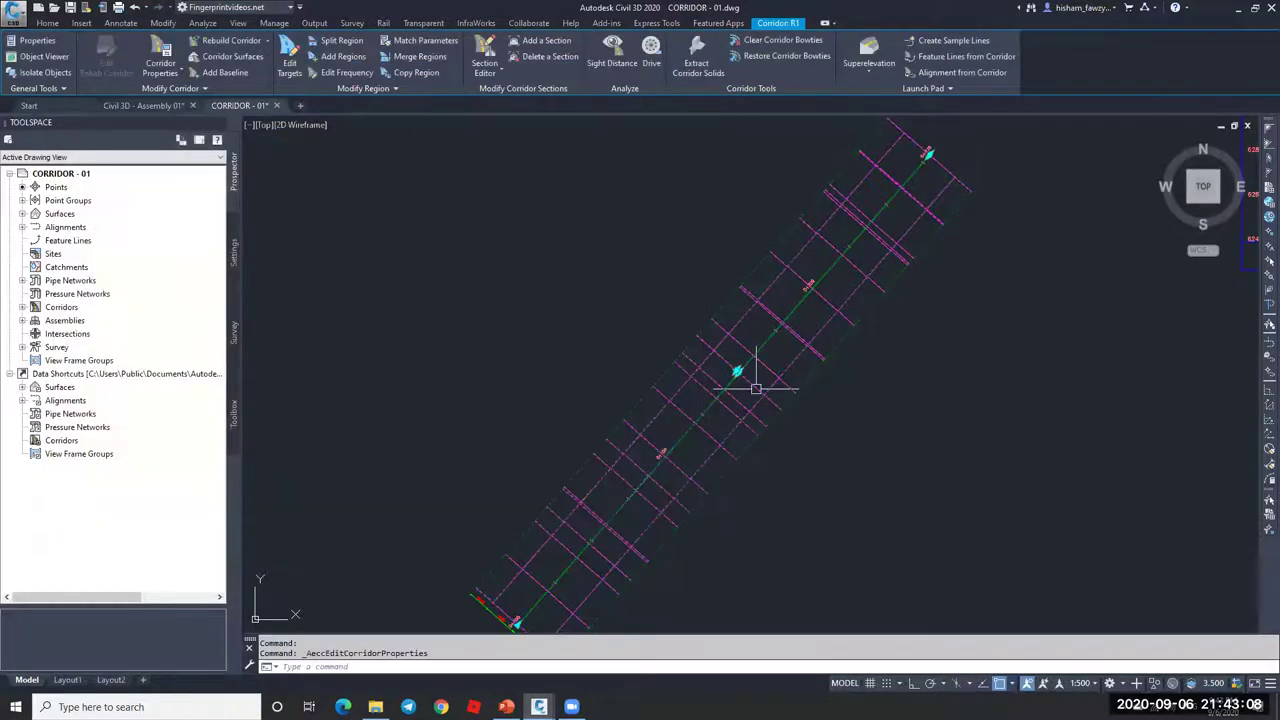
Step: Merge the corridor's two regions into one with Merge Regions
left_click(361, 88)
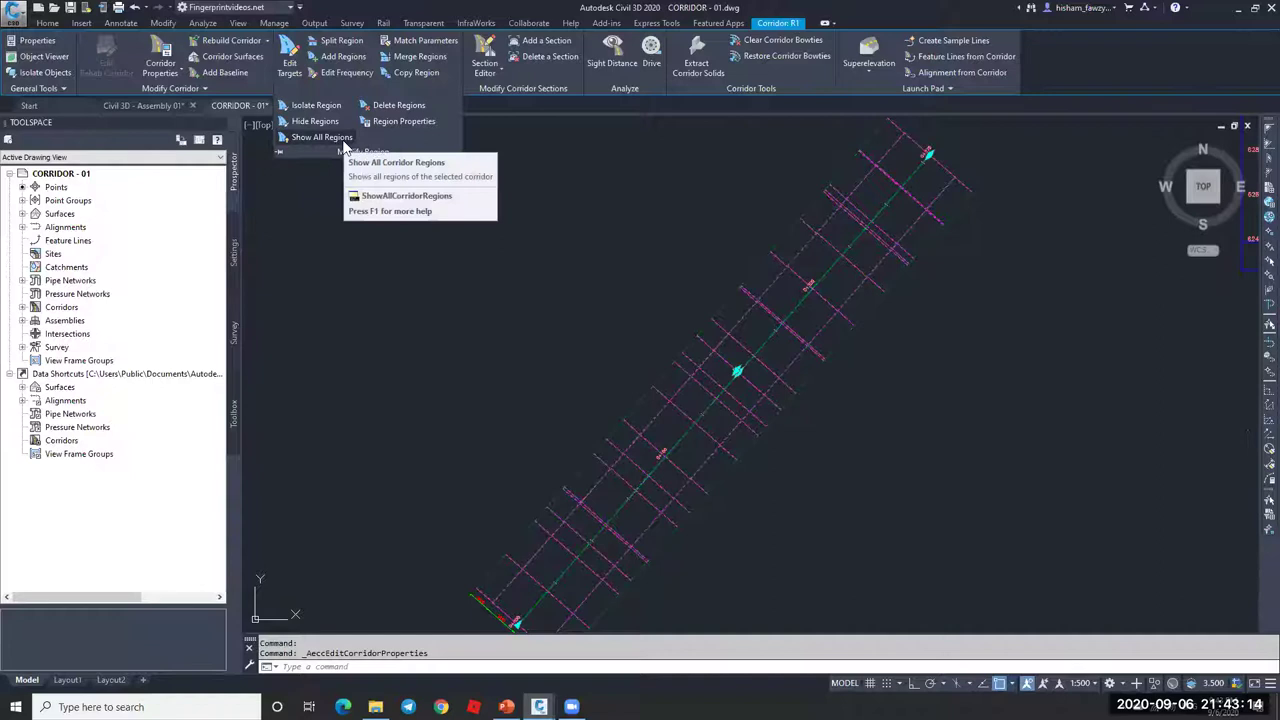
left_click(418, 58)
left_click(733, 366)
key("Escape")
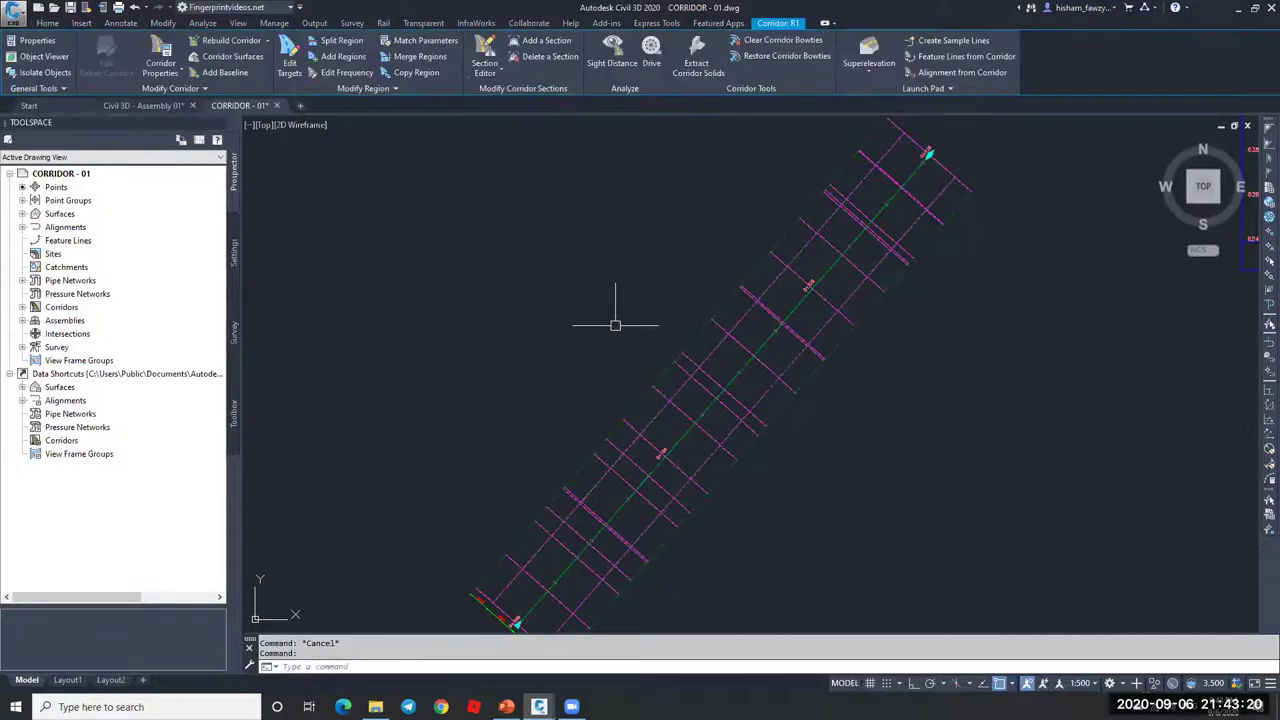
Step: Check the merged region spans 0+000.00m to 0+279.44m and bring up its Frequency settings
left_click(157, 50)
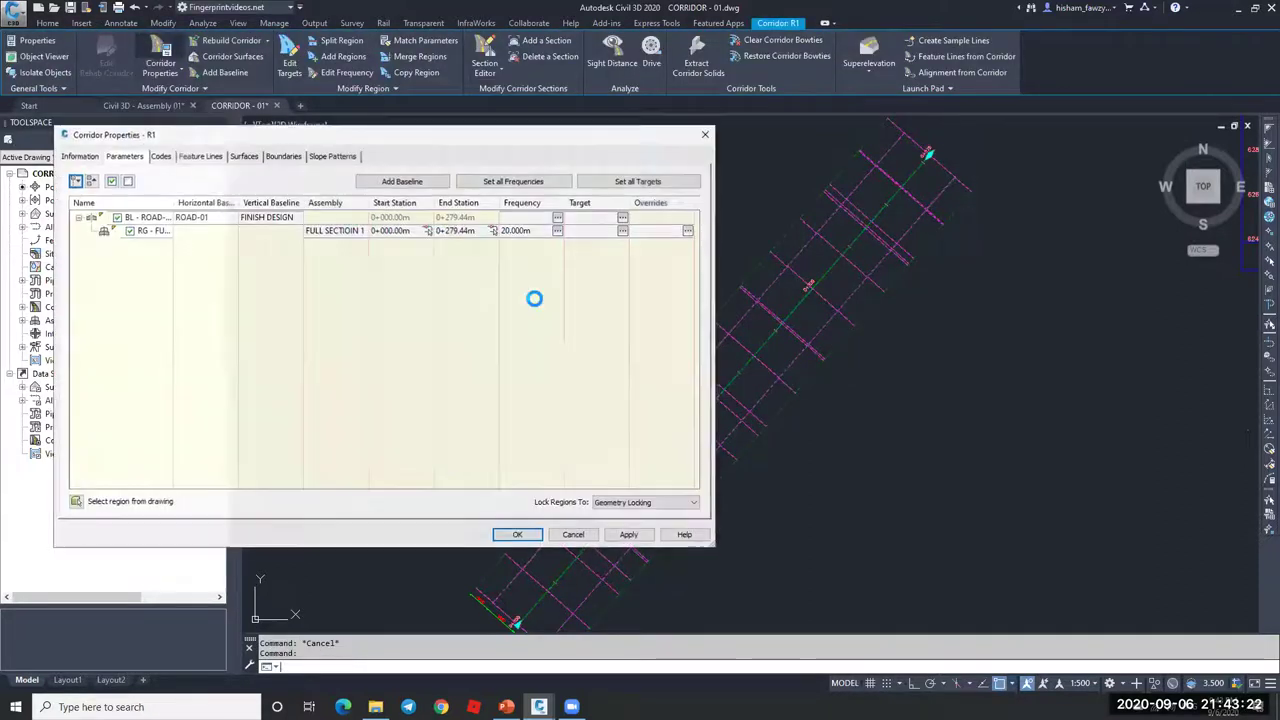
left_click(476, 230)
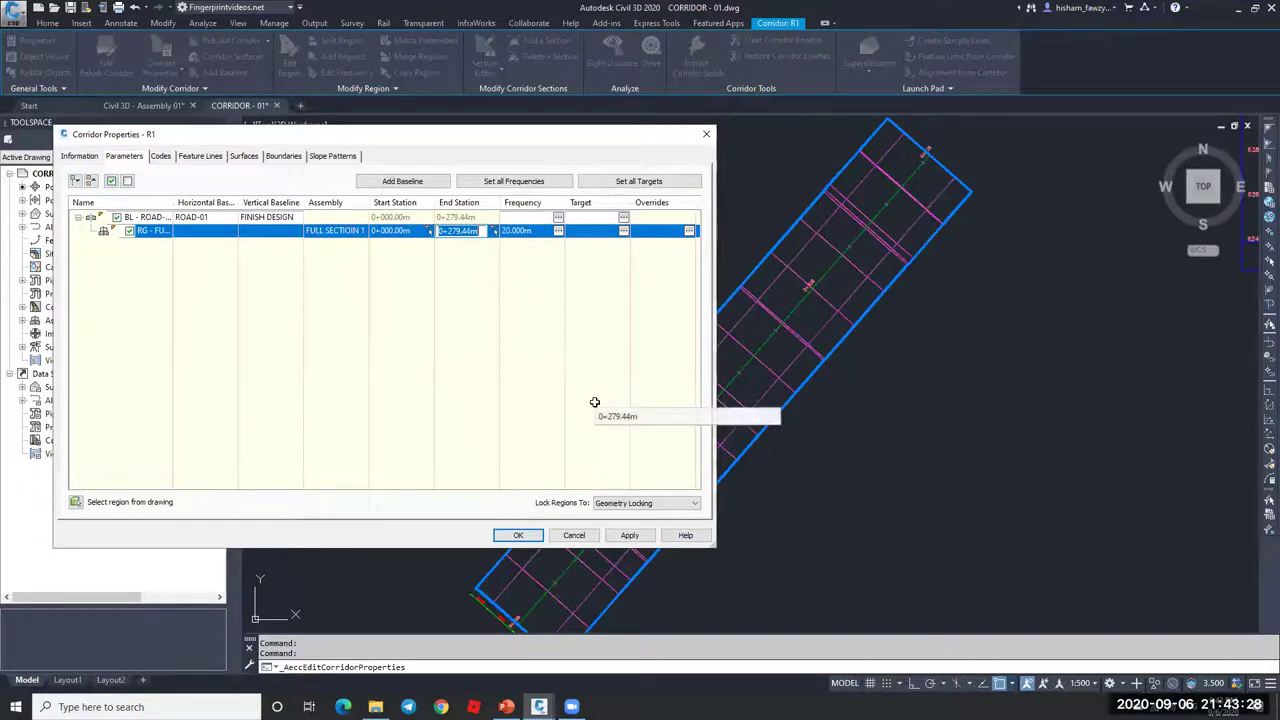
left_click(460, 340)
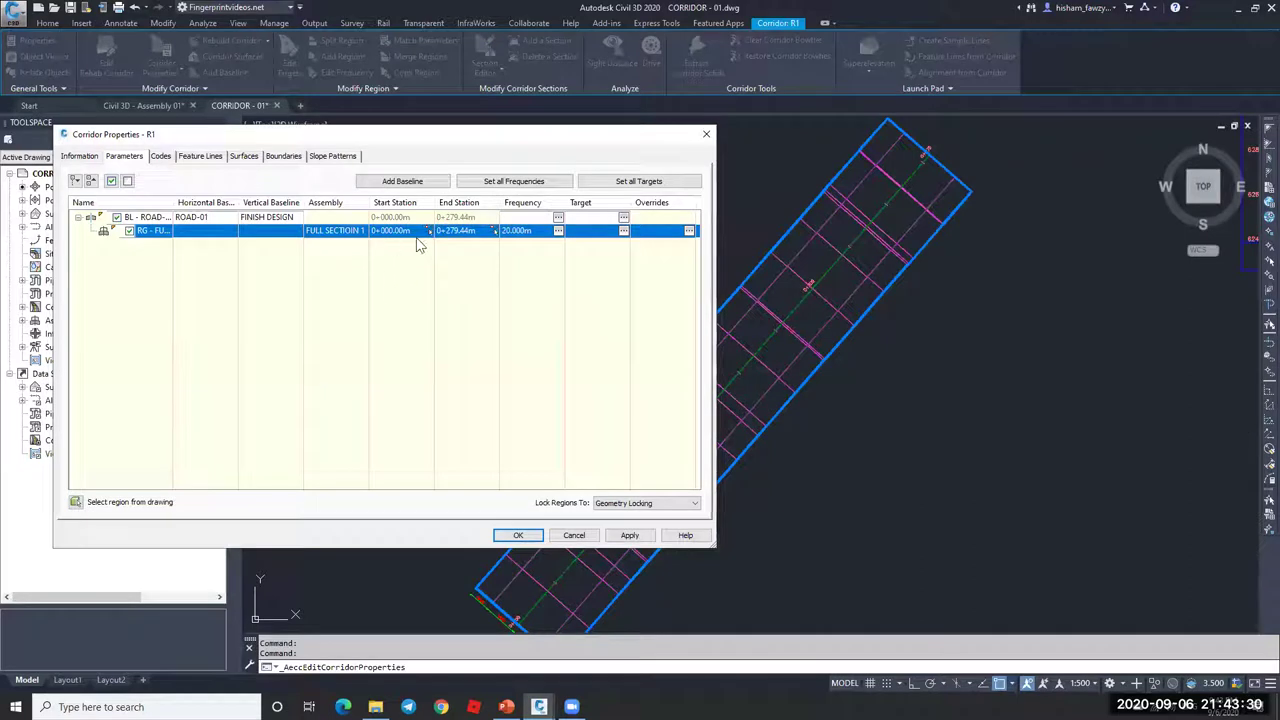
left_click(559, 232)
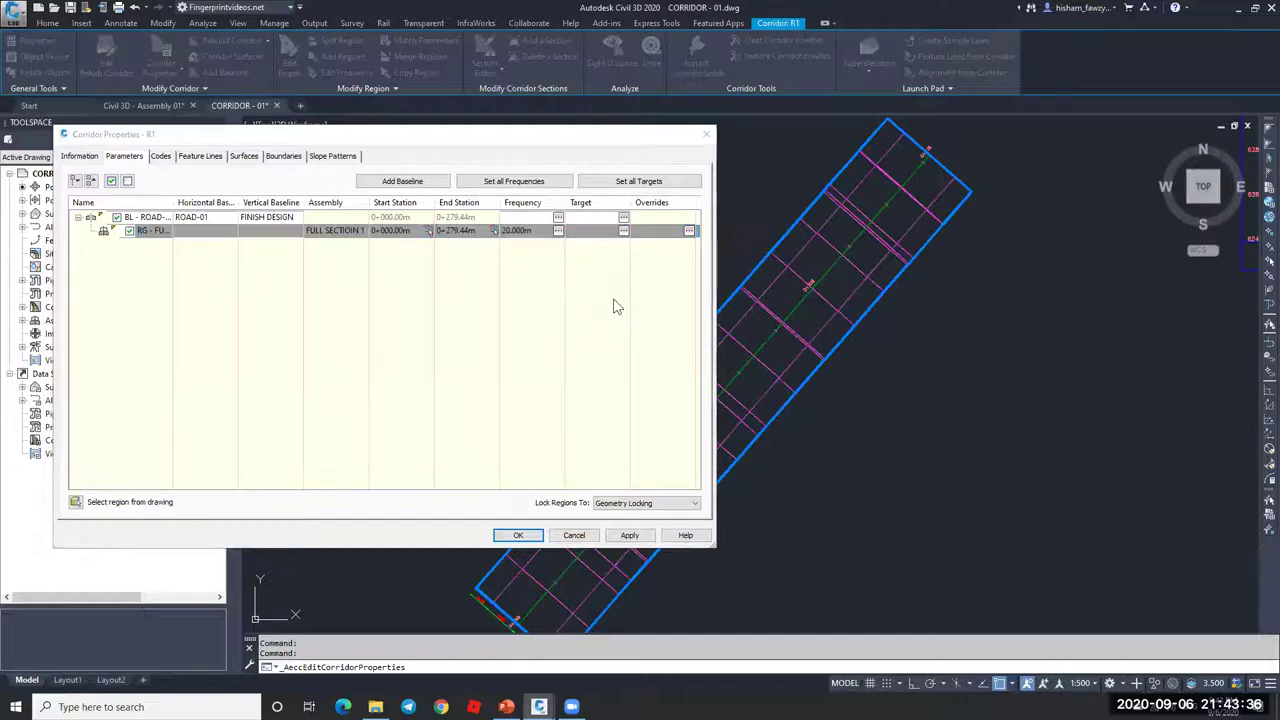
left_click_drag(815, 270, 679, 159)
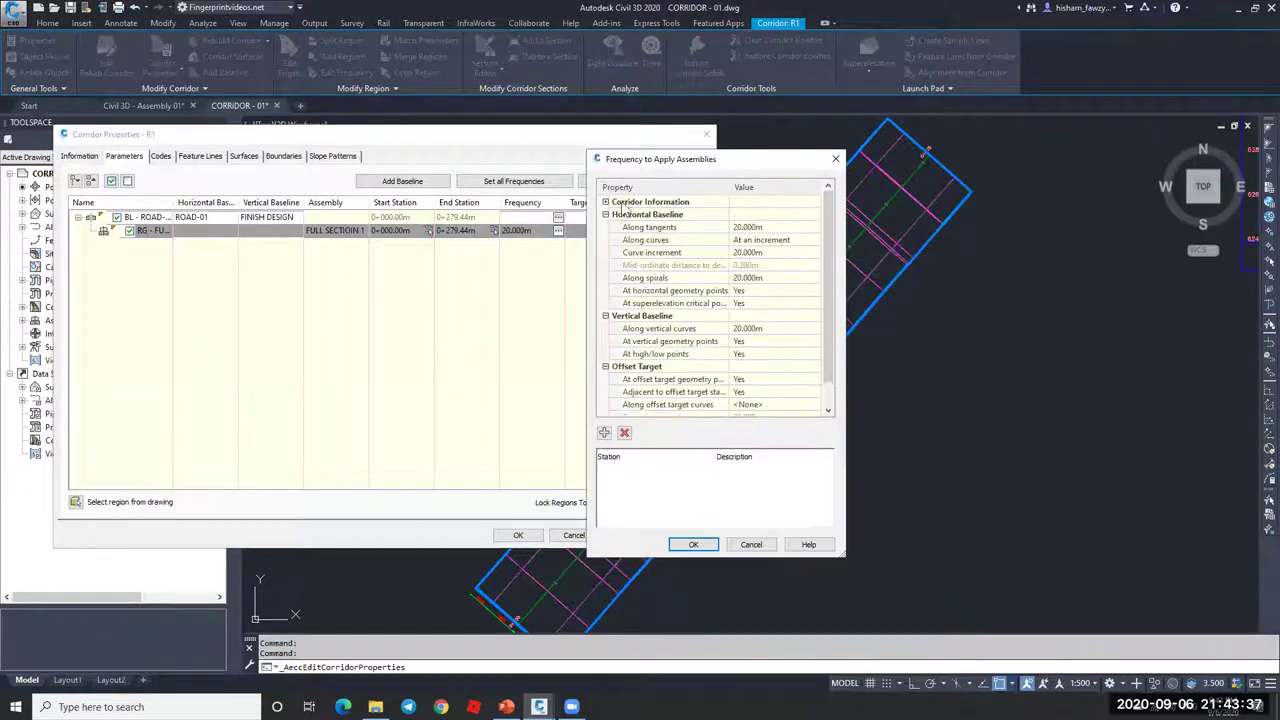
Step: Set the Along tangents spacing to 10 m in the horizontal baseline frequency
left_click(695, 217)
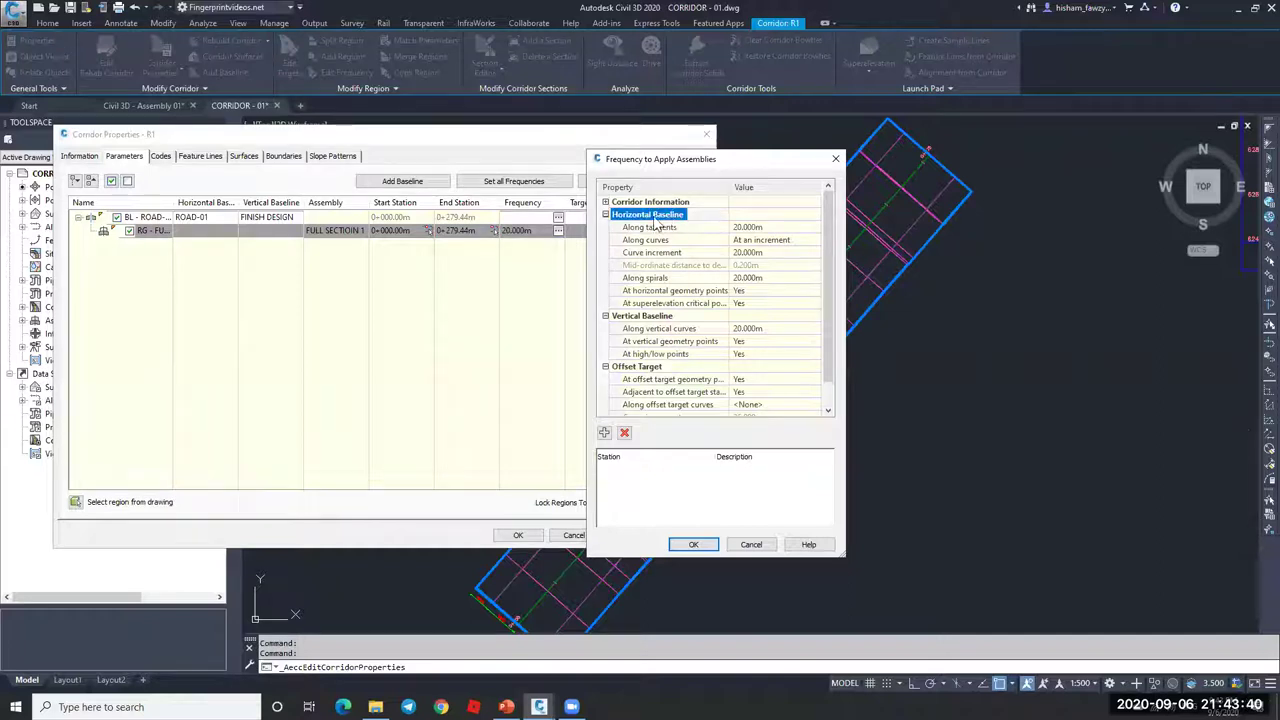
left_click(674, 317)
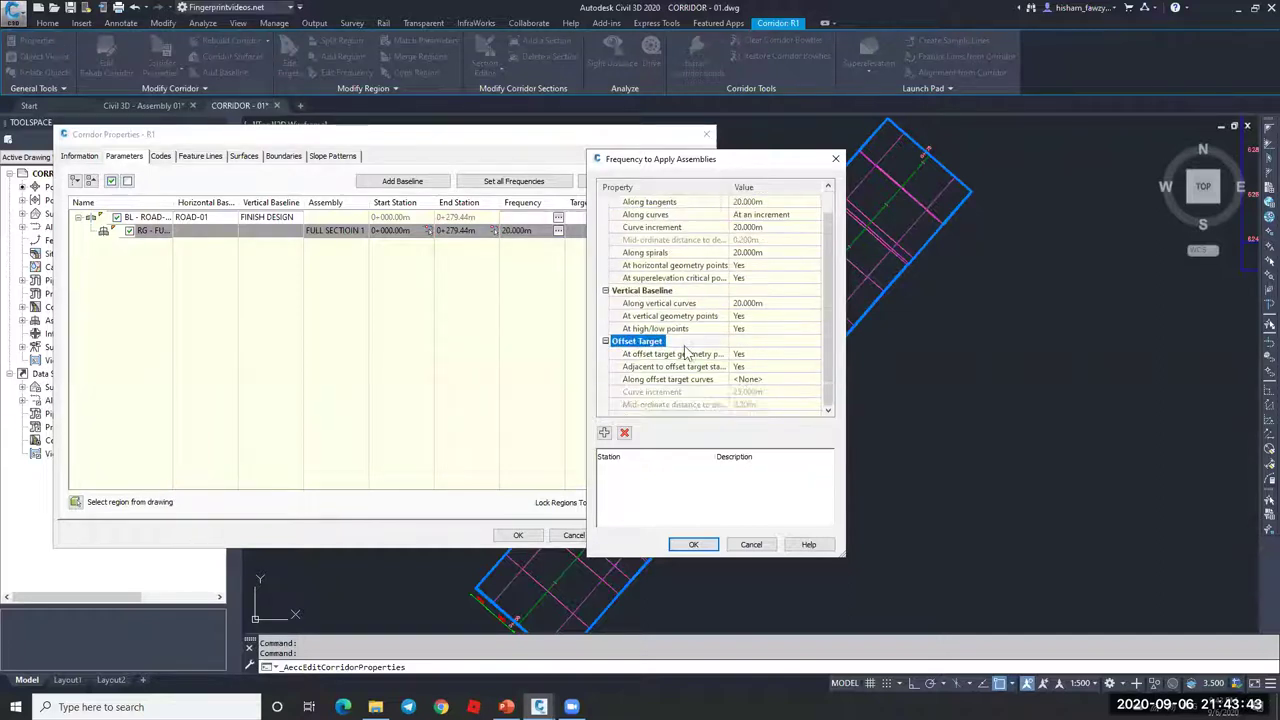
scroll(680, 240, "up", 1)
left_click(693, 217)
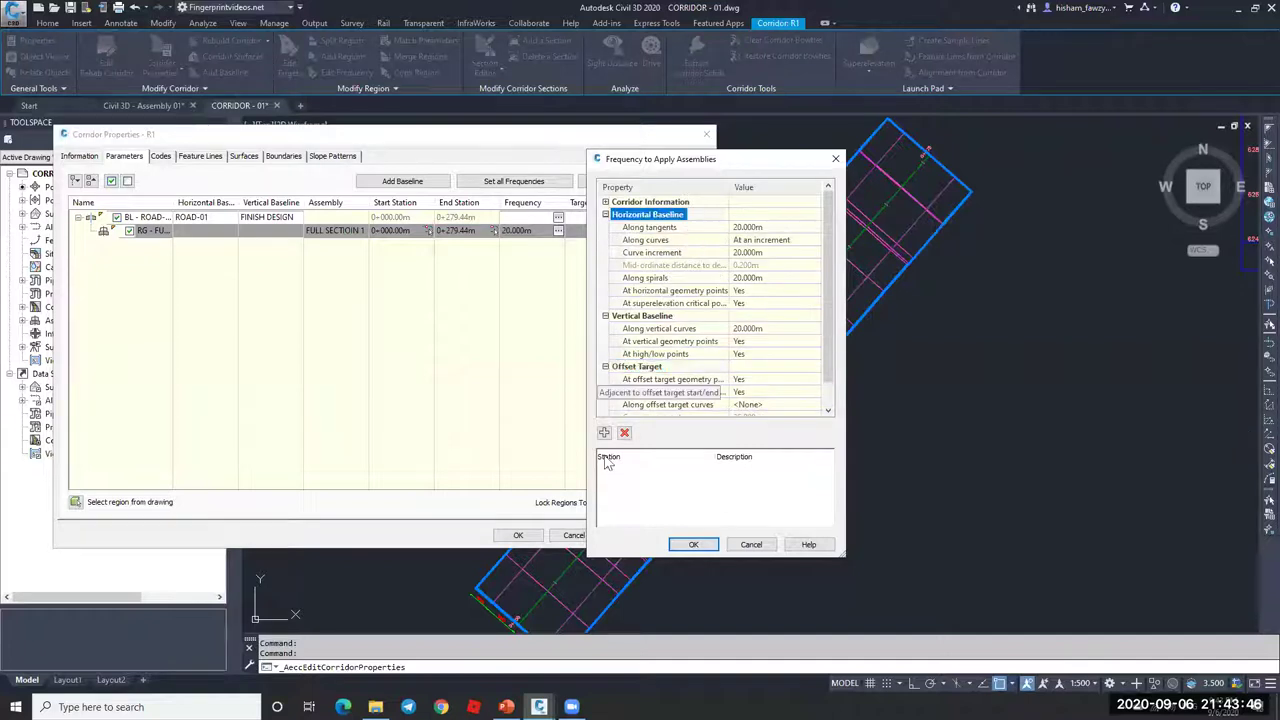
left_click(630, 229)
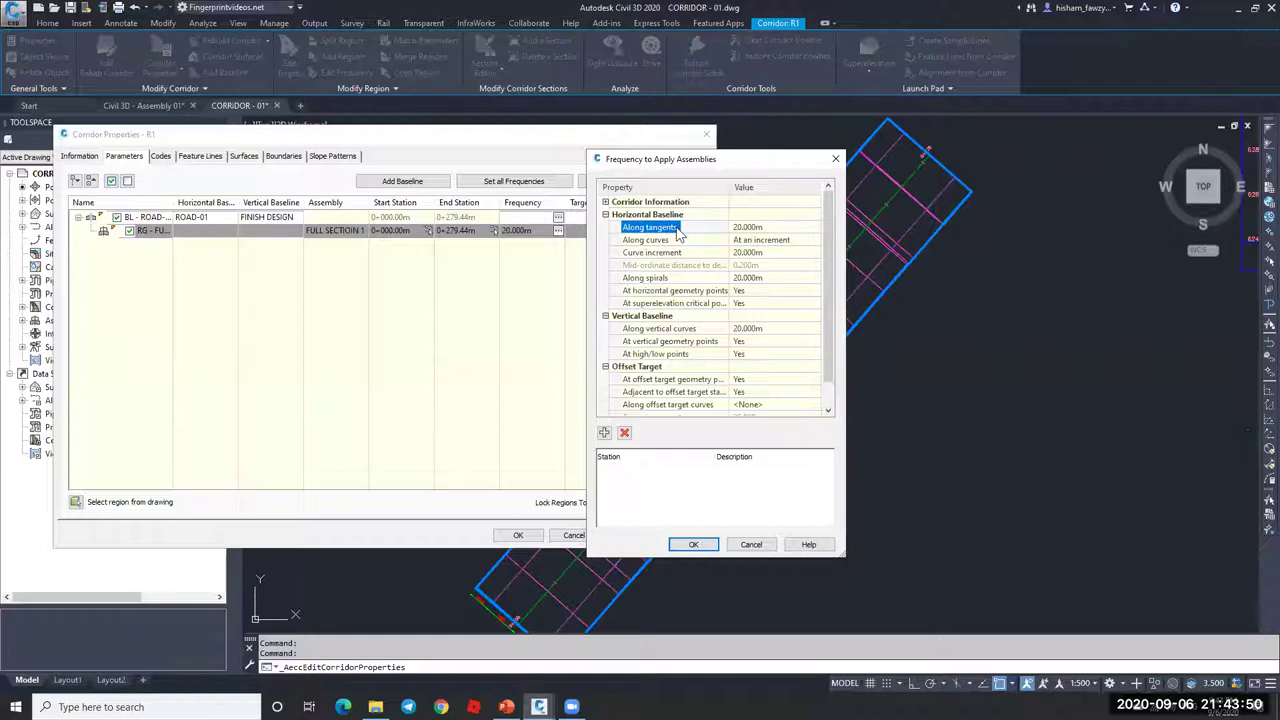
left_click(768, 228)
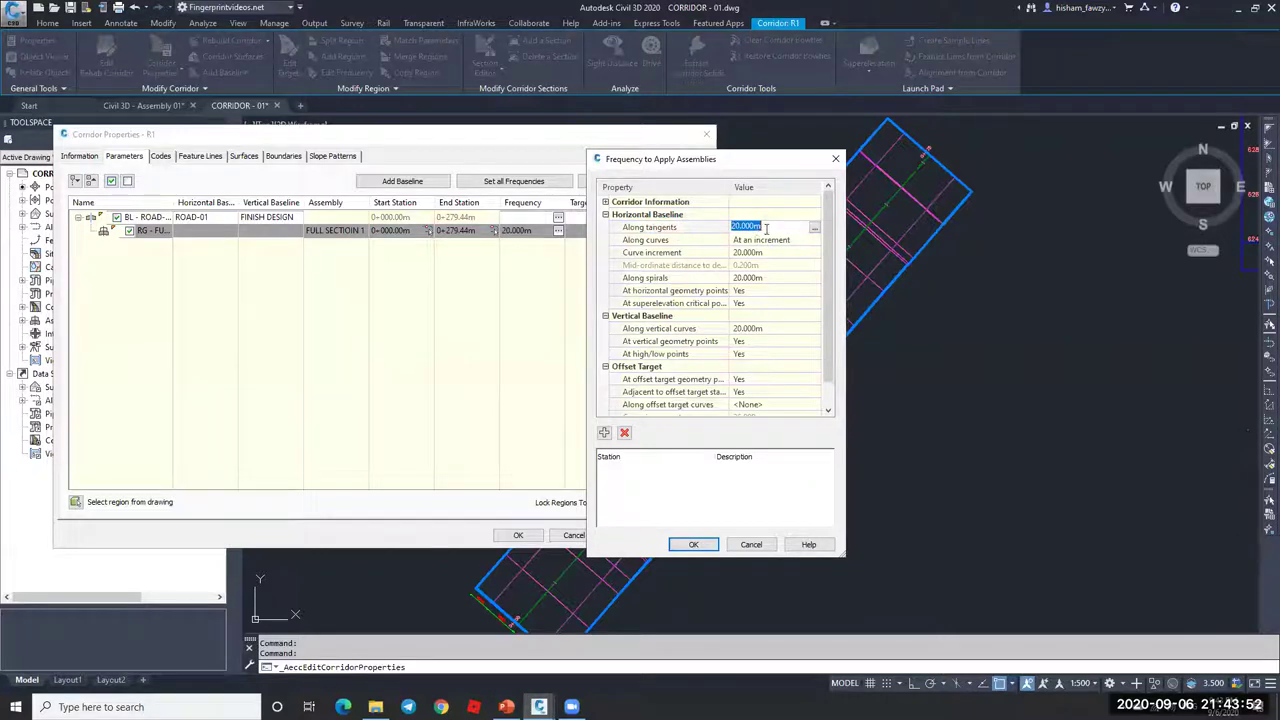
type("10")
key("Return")
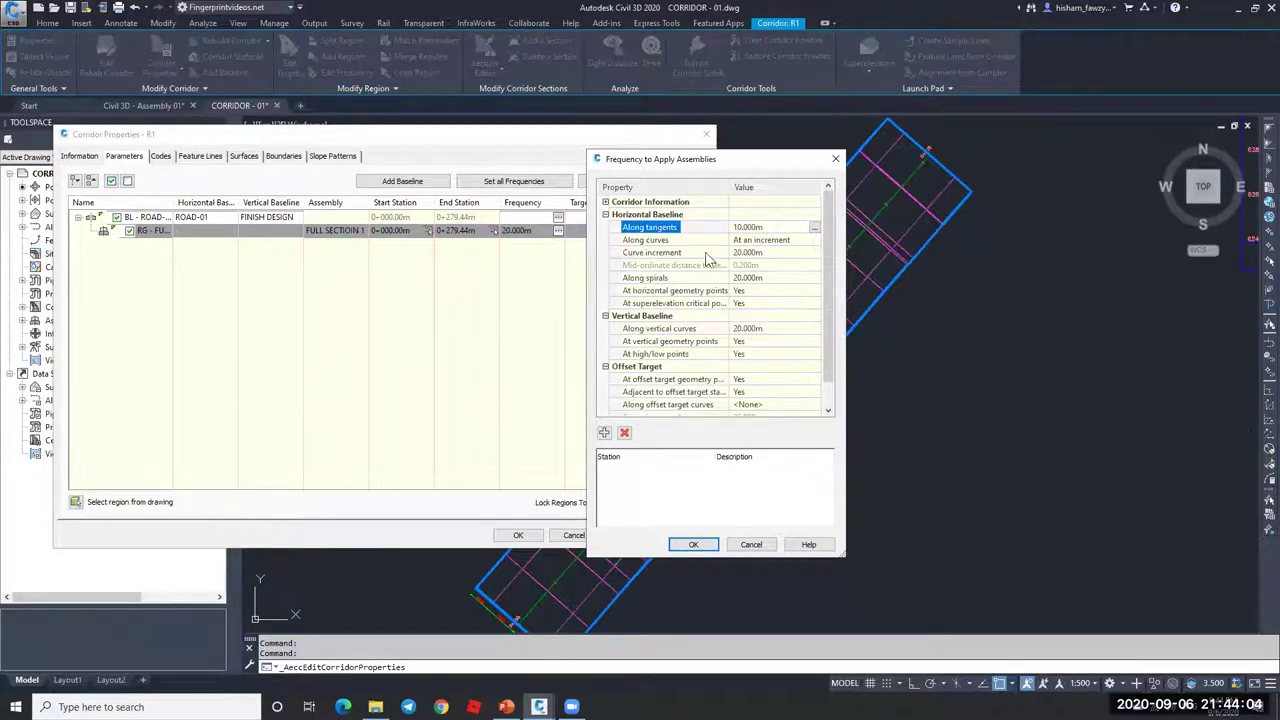
Step: Set the curve increment to 5 m, leave spirals at 20 m, and widen the dialog
left_click(707, 255)
left_click(762, 253)
type("5")
key("Return")
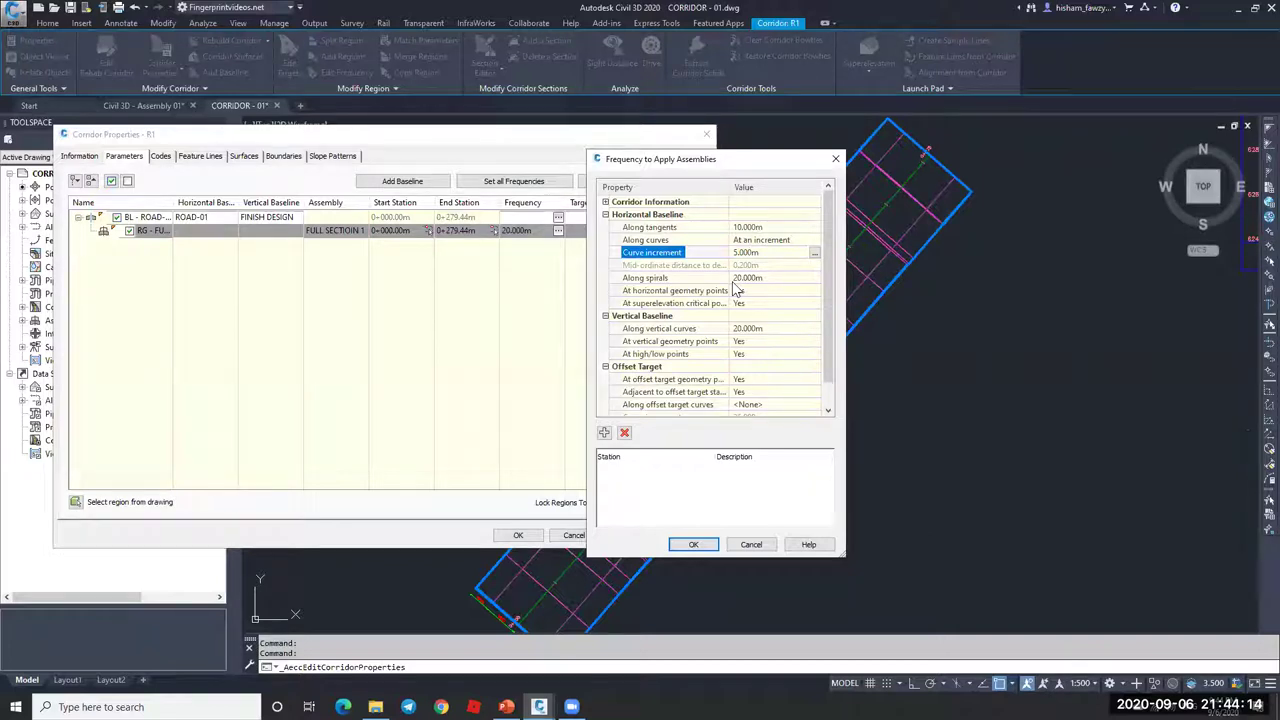
left_click(769, 276)
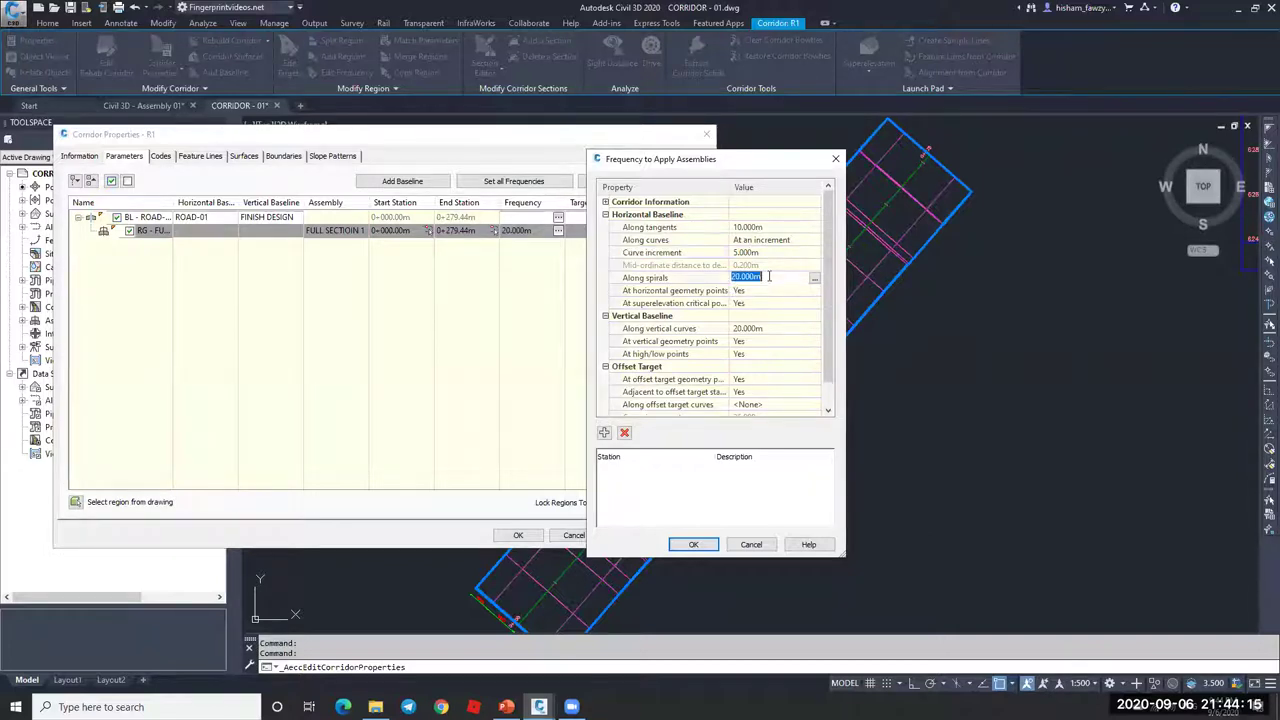
left_click(775, 278)
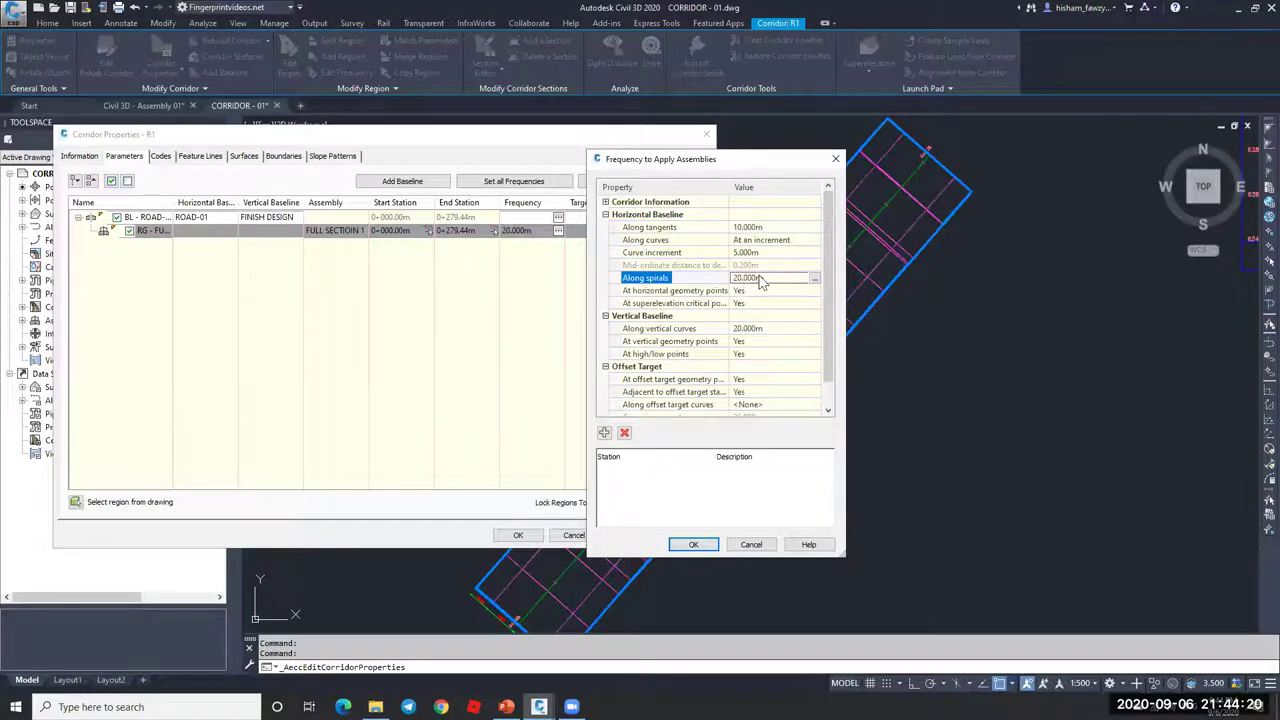
left_click(838, 552)
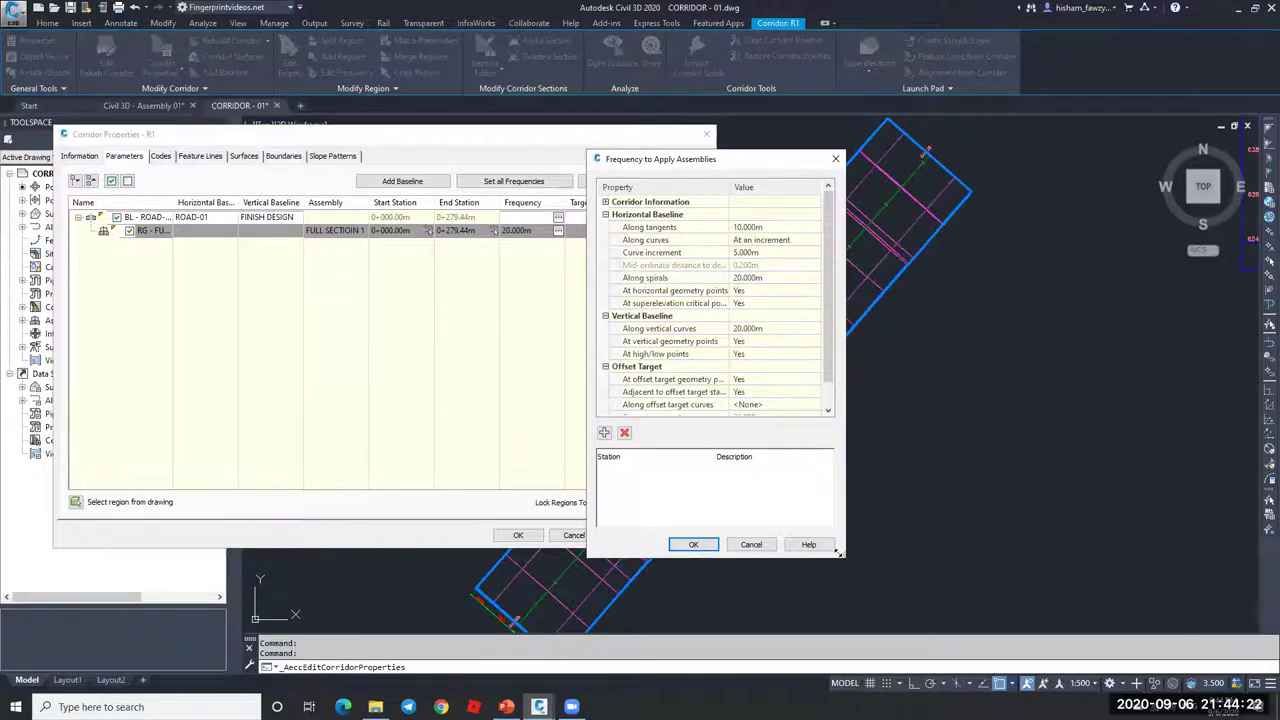
left_click_drag(903, 548, 908, 556)
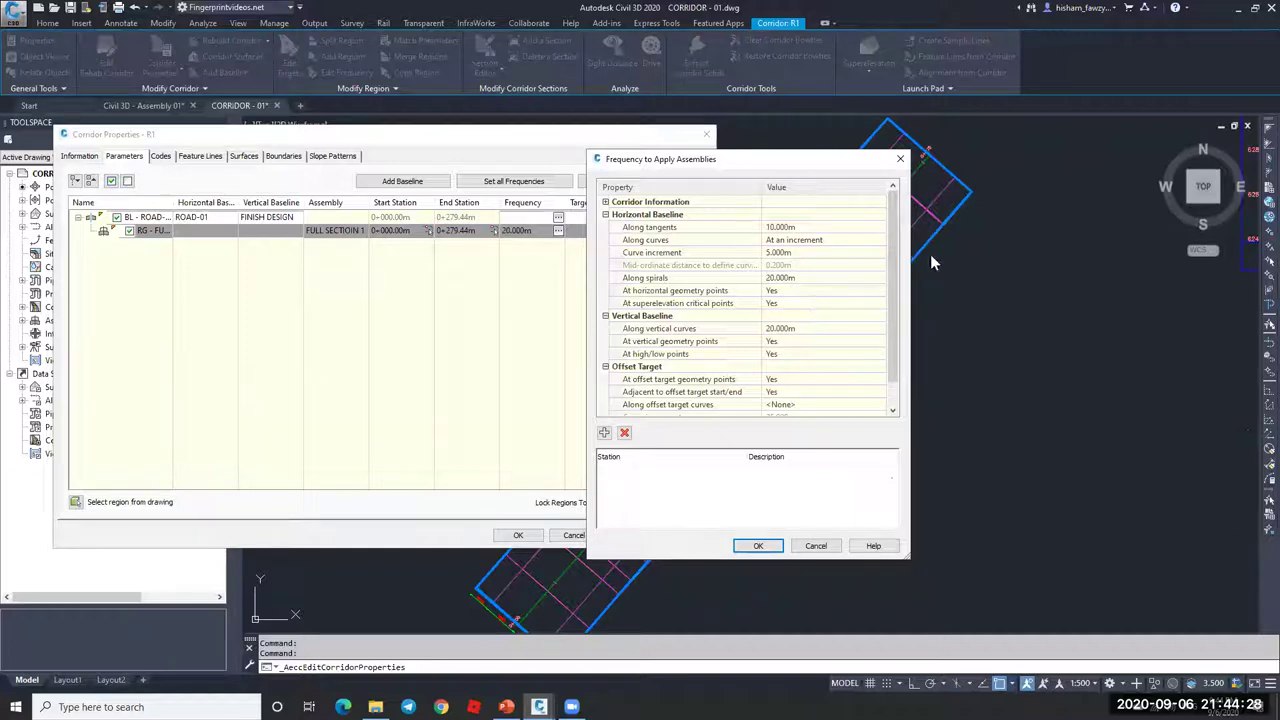
left_click_drag(738, 156, 672, 137)
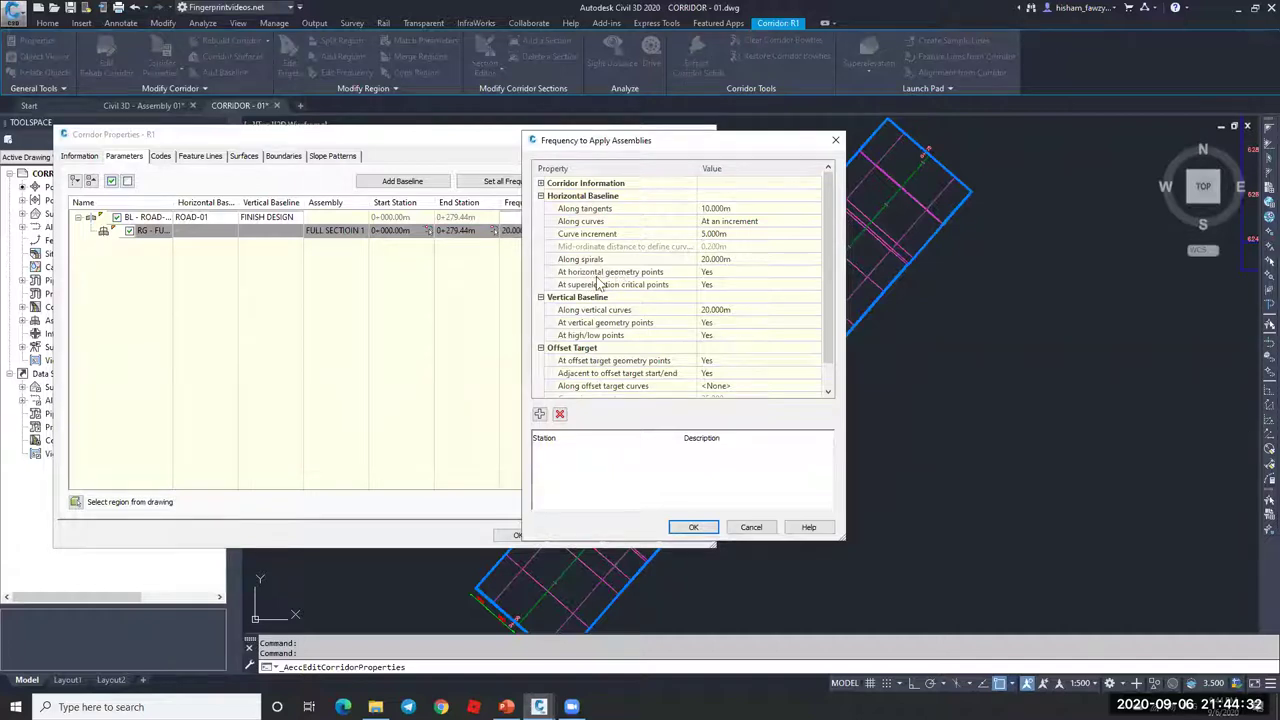
Step: Set At horizontal geometry points and superelevation critical points to No
left_click(665, 276)
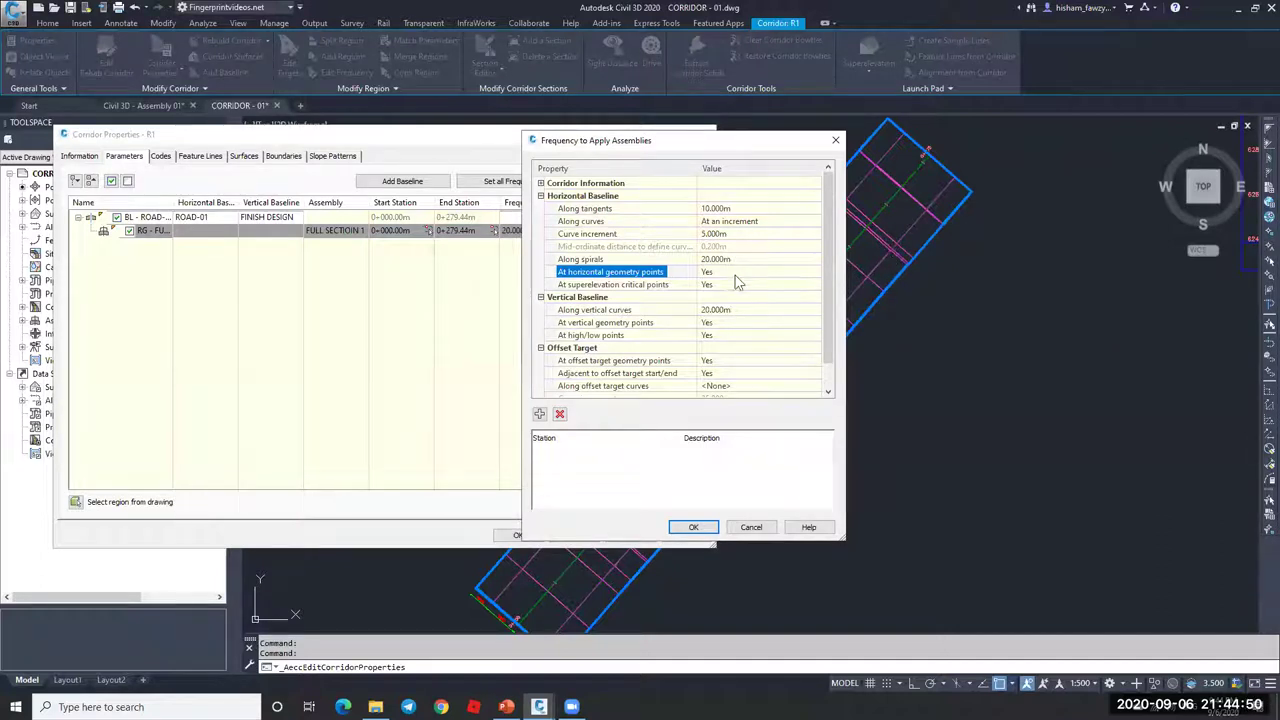
left_click(652, 323)
left_click(659, 334)
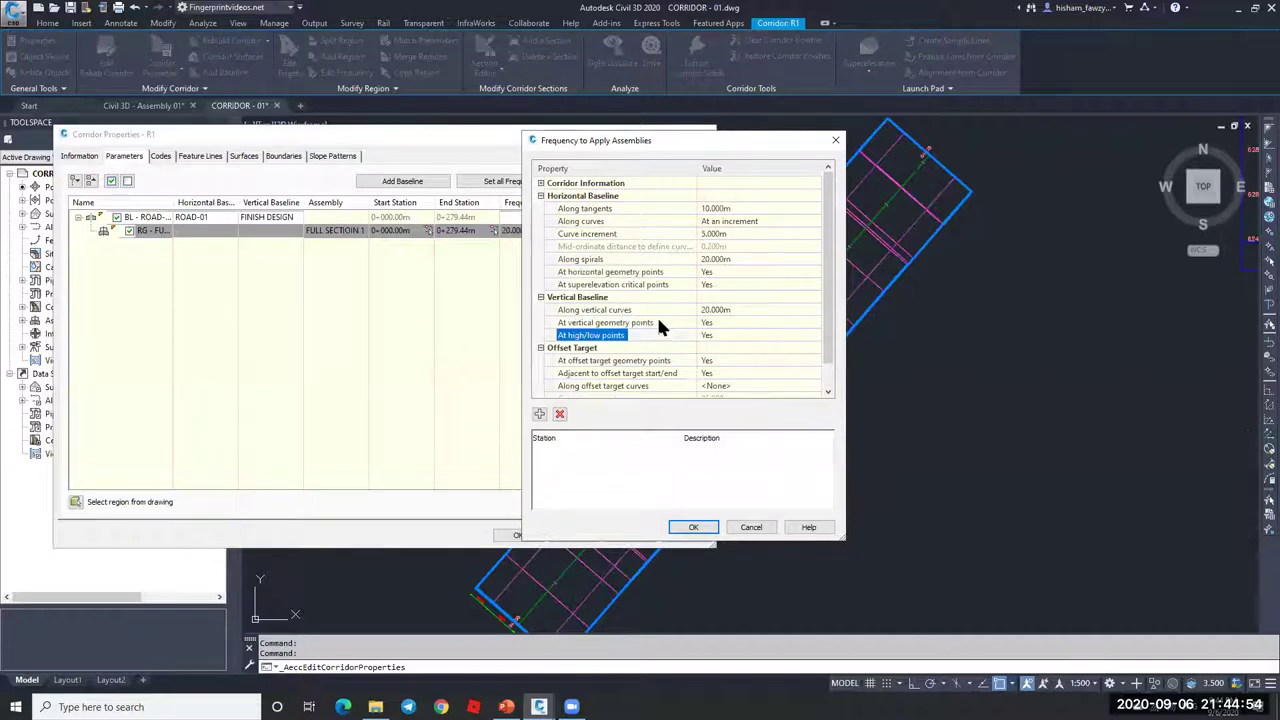
left_click(664, 272)
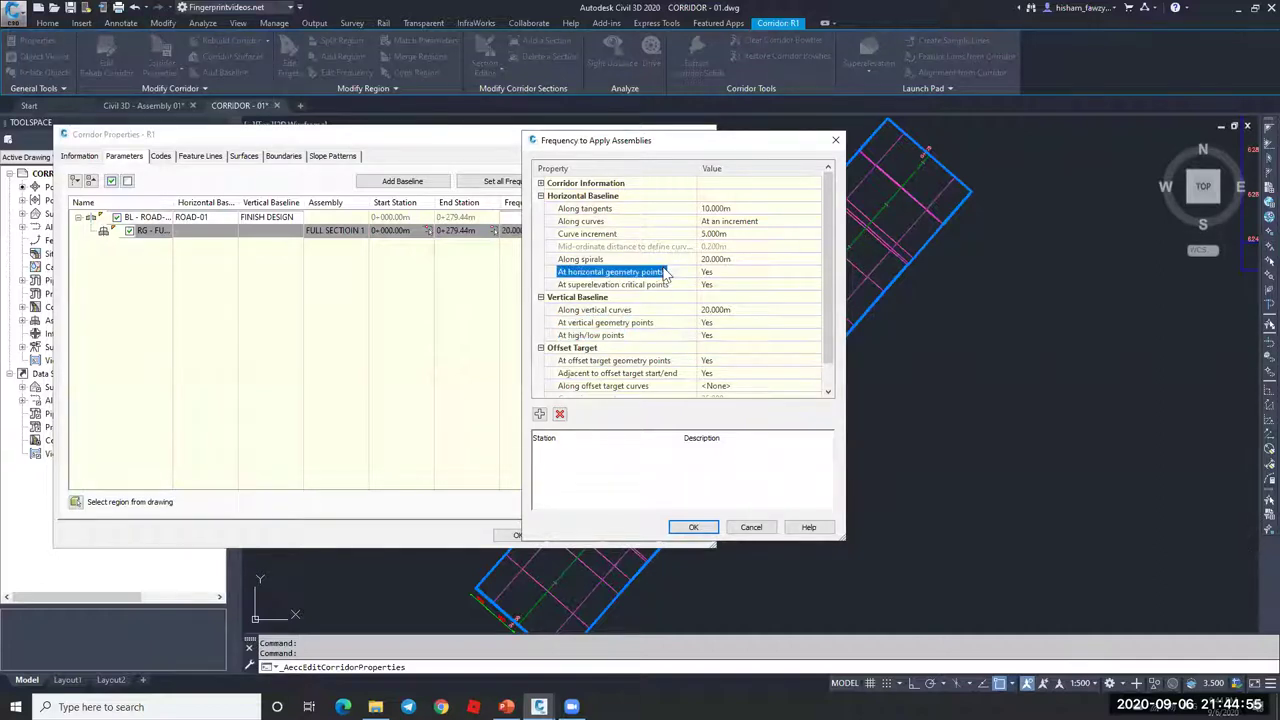
left_click(660, 284)
left_click(722, 274)
left_click(727, 276)
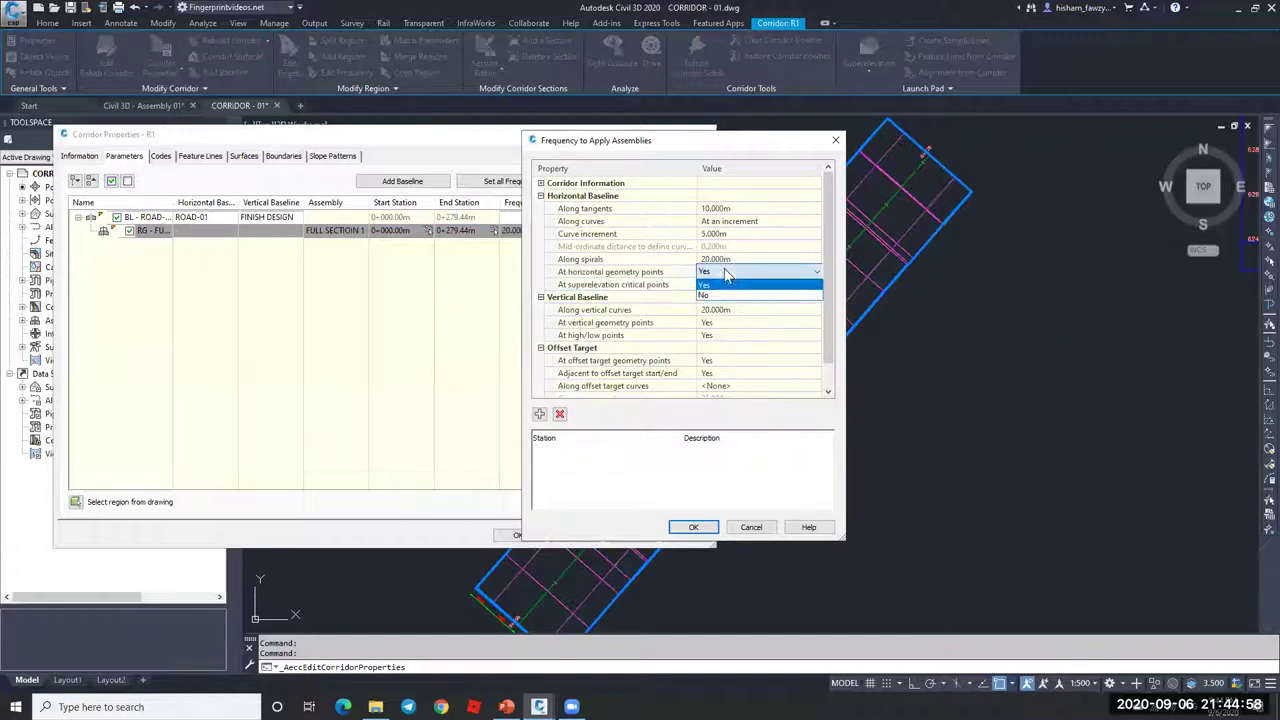
left_click(734, 298)
left_click(746, 286)
left_click(742, 285)
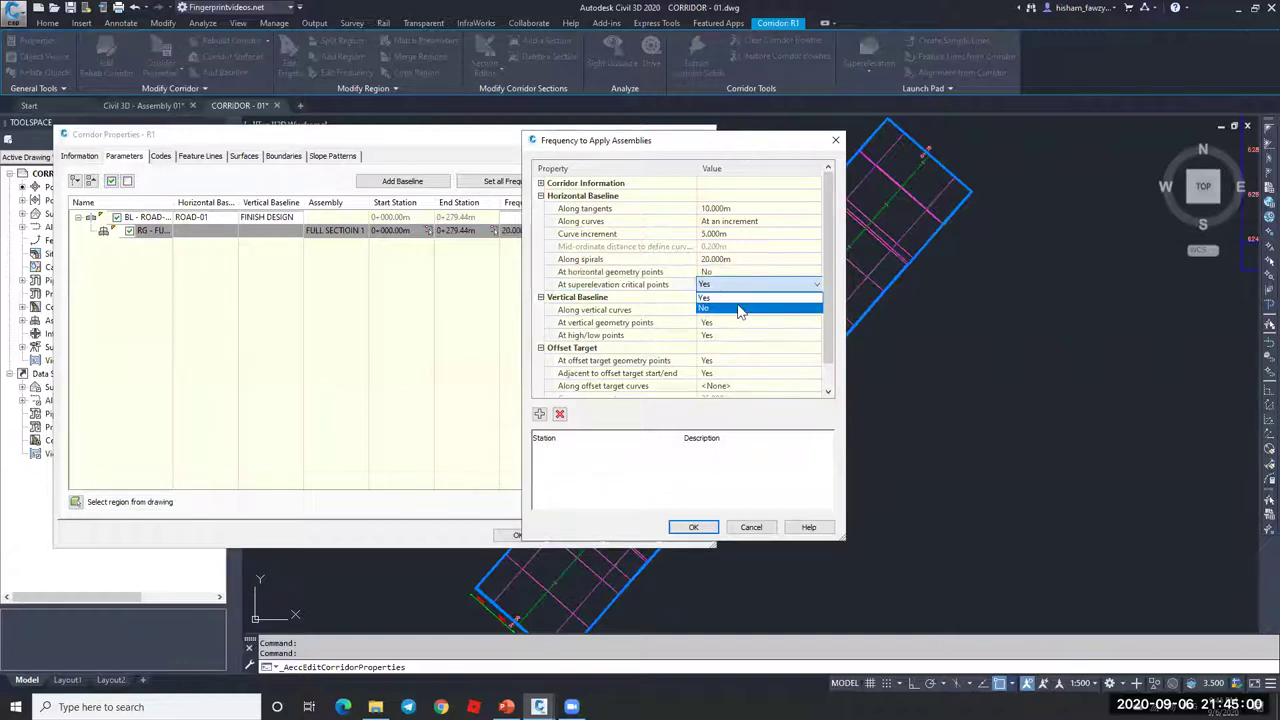
left_click(740, 307)
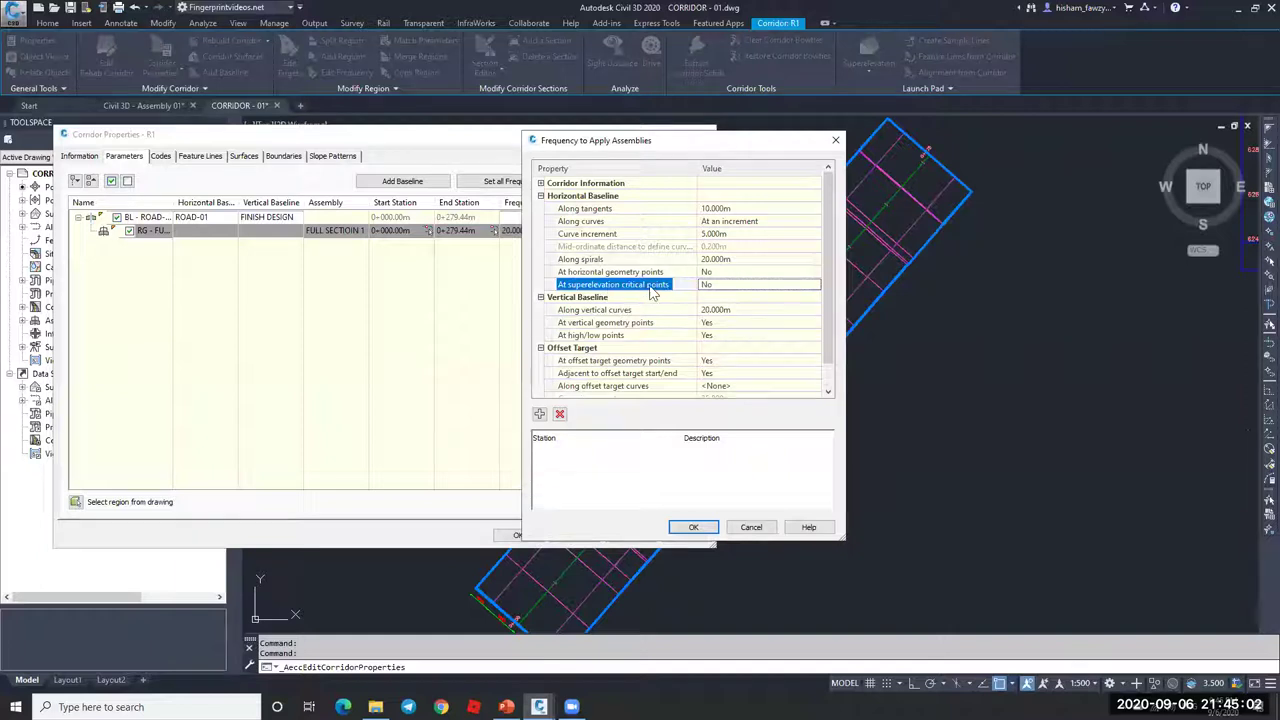
left_click(668, 274)
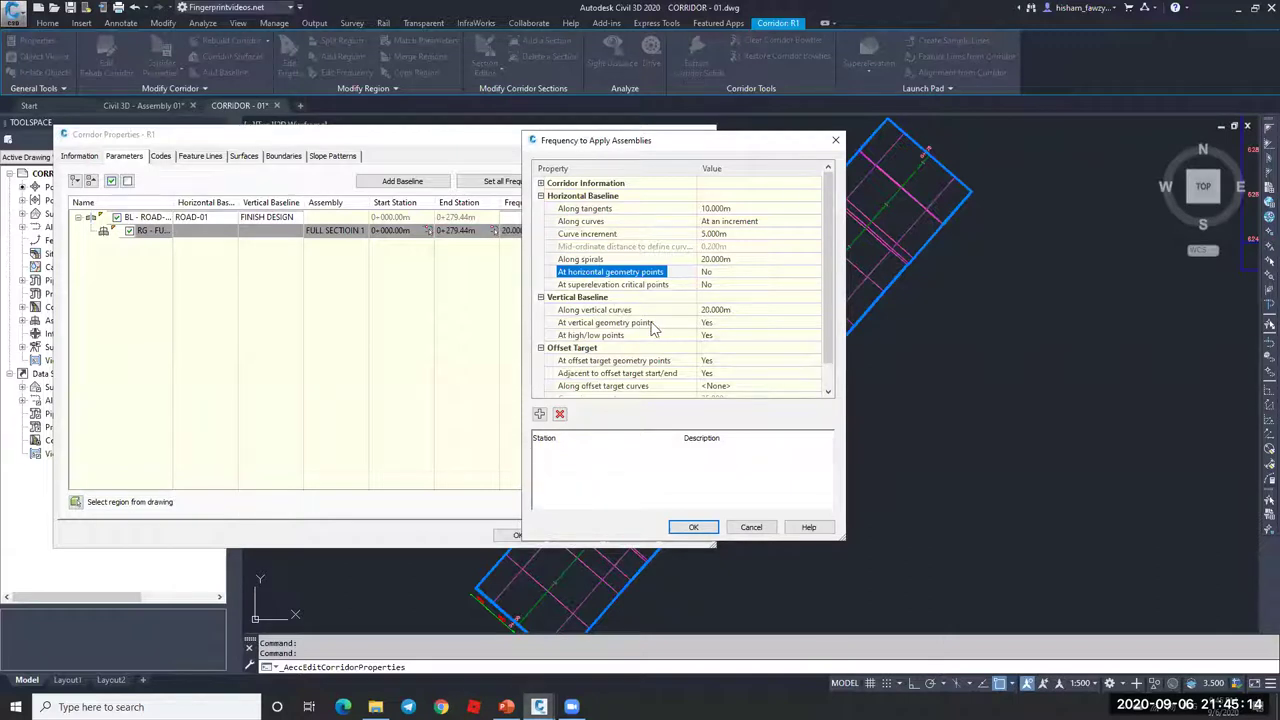
Step: Set Along vertical curves to 10 m and turn off high/low and vertical geometry points
left_click(640, 311)
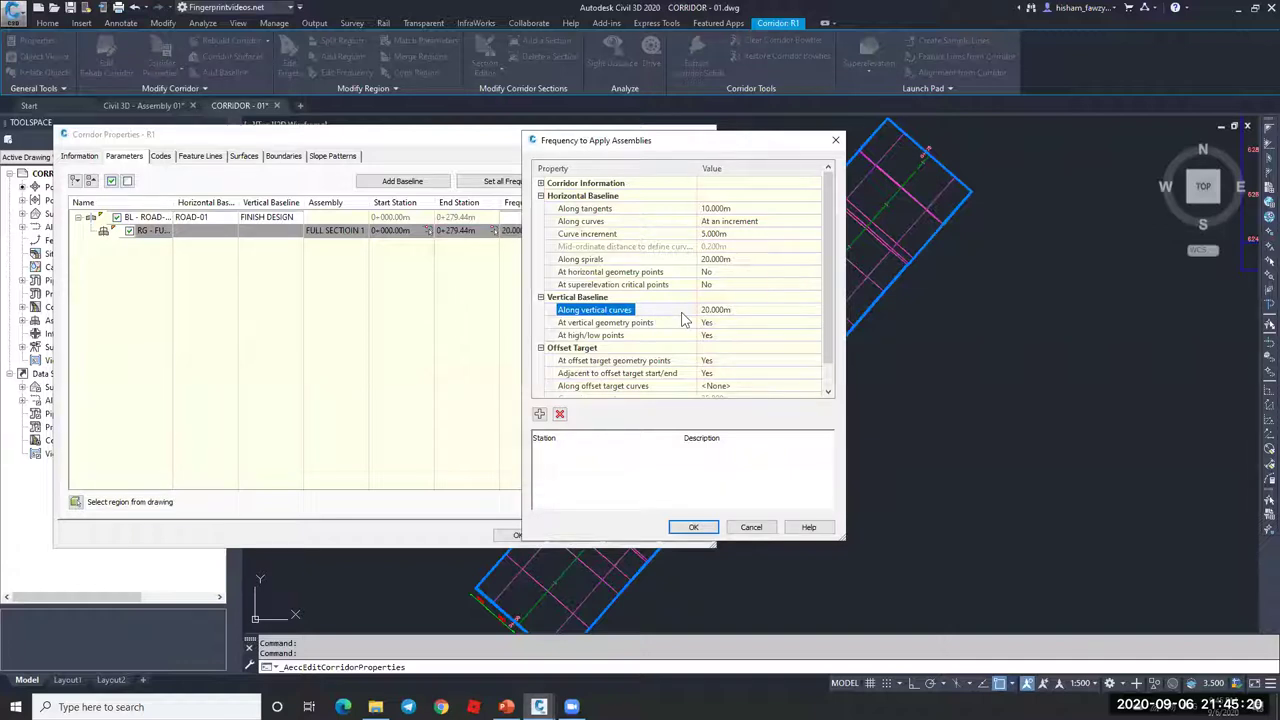
left_click(745, 311)
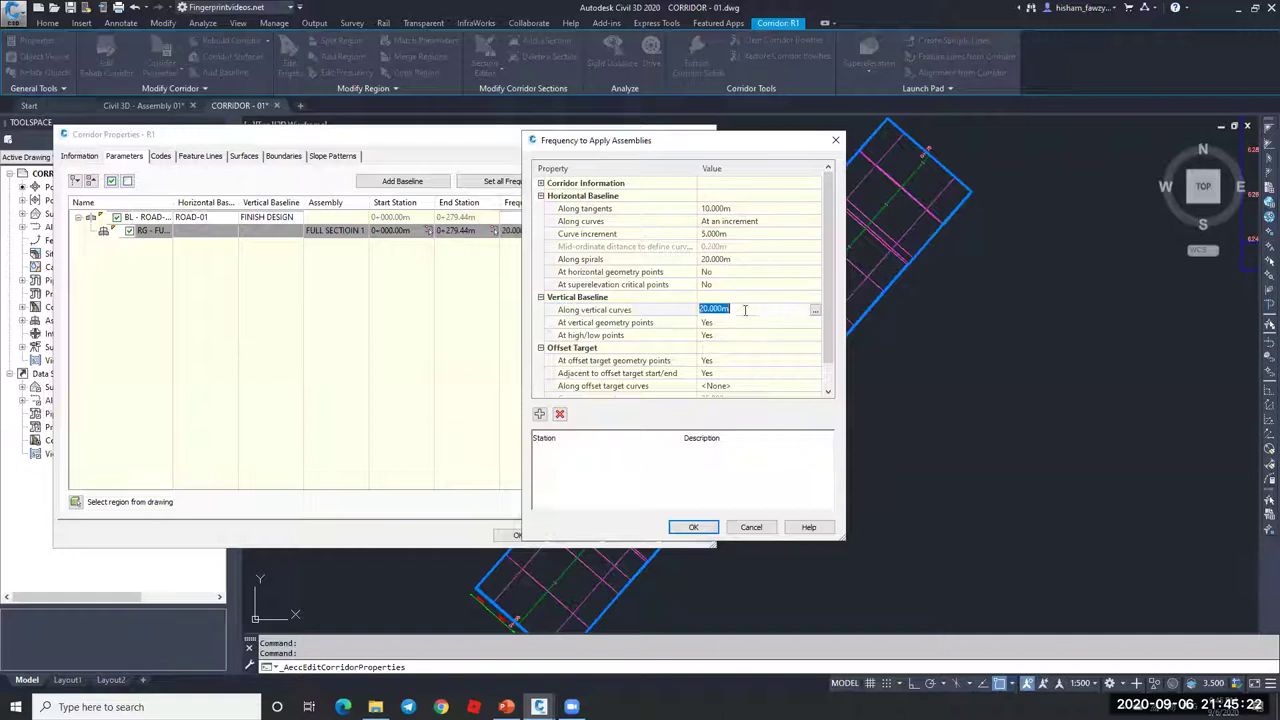
type("10")
left_click(646, 333)
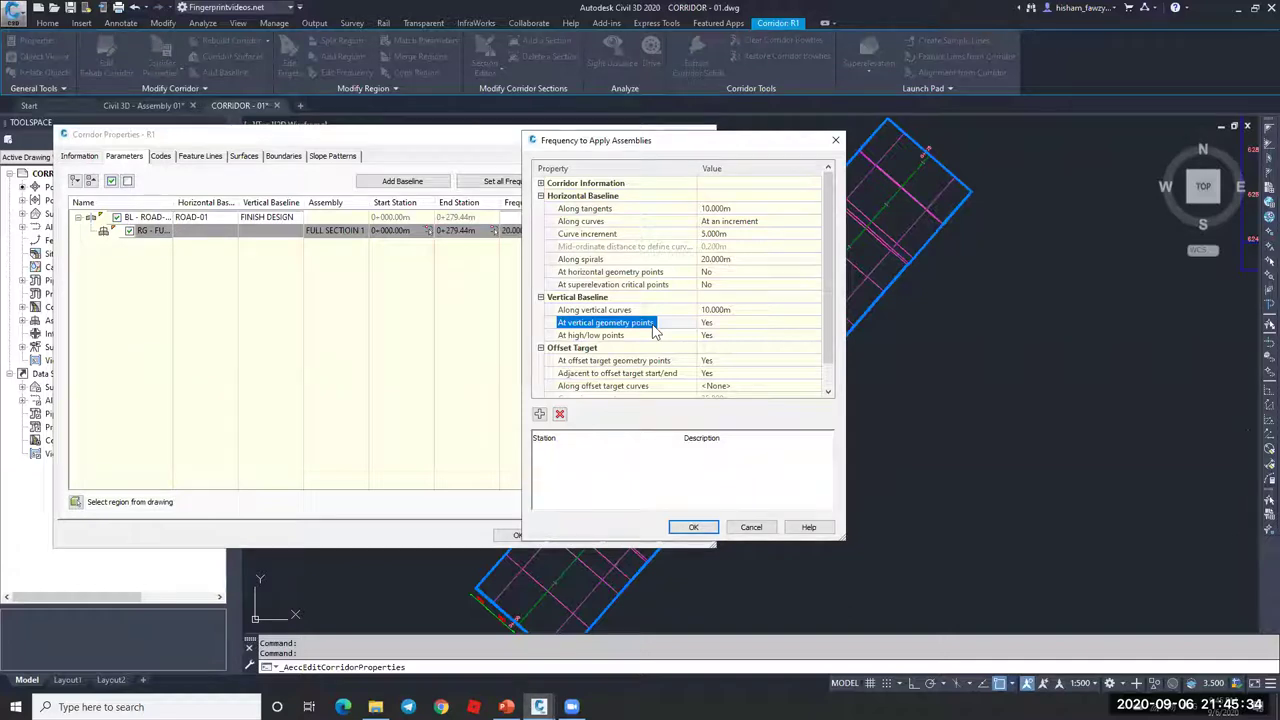
left_click(648, 336)
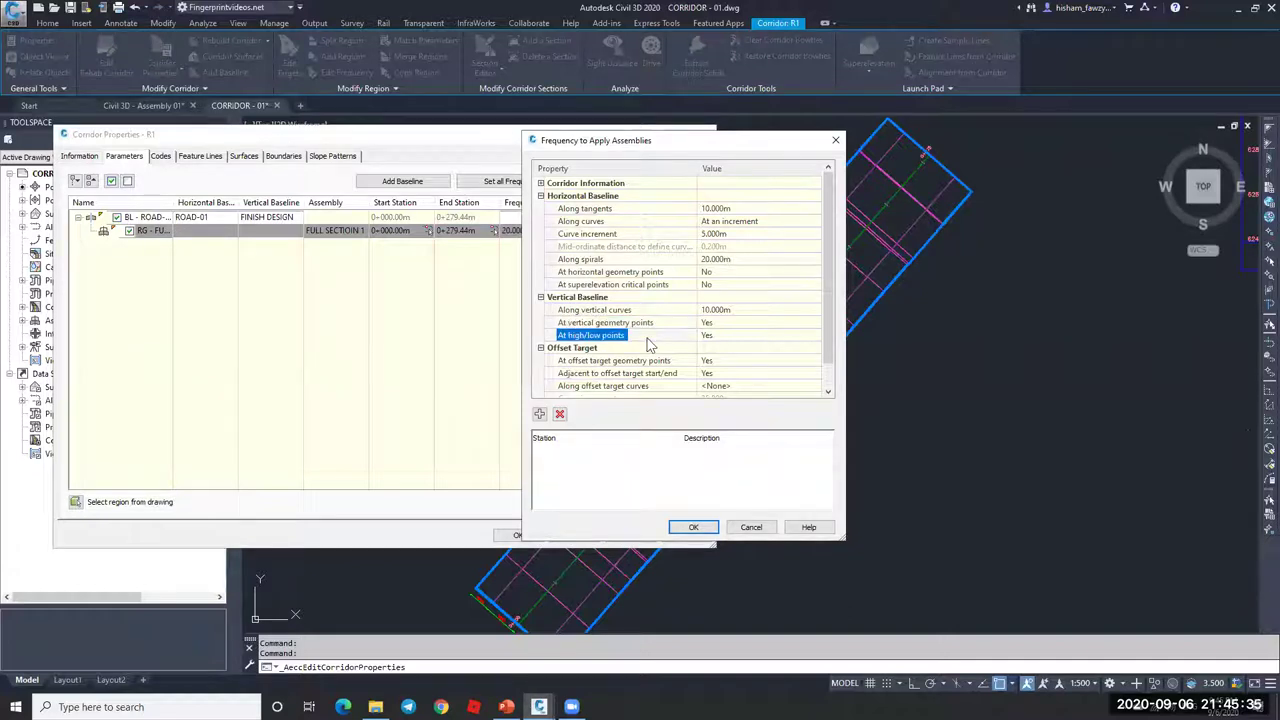
left_click(733, 338)
left_click(731, 340)
left_click(725, 360)
left_click(732, 322)
left_click(732, 322)
left_click(728, 348)
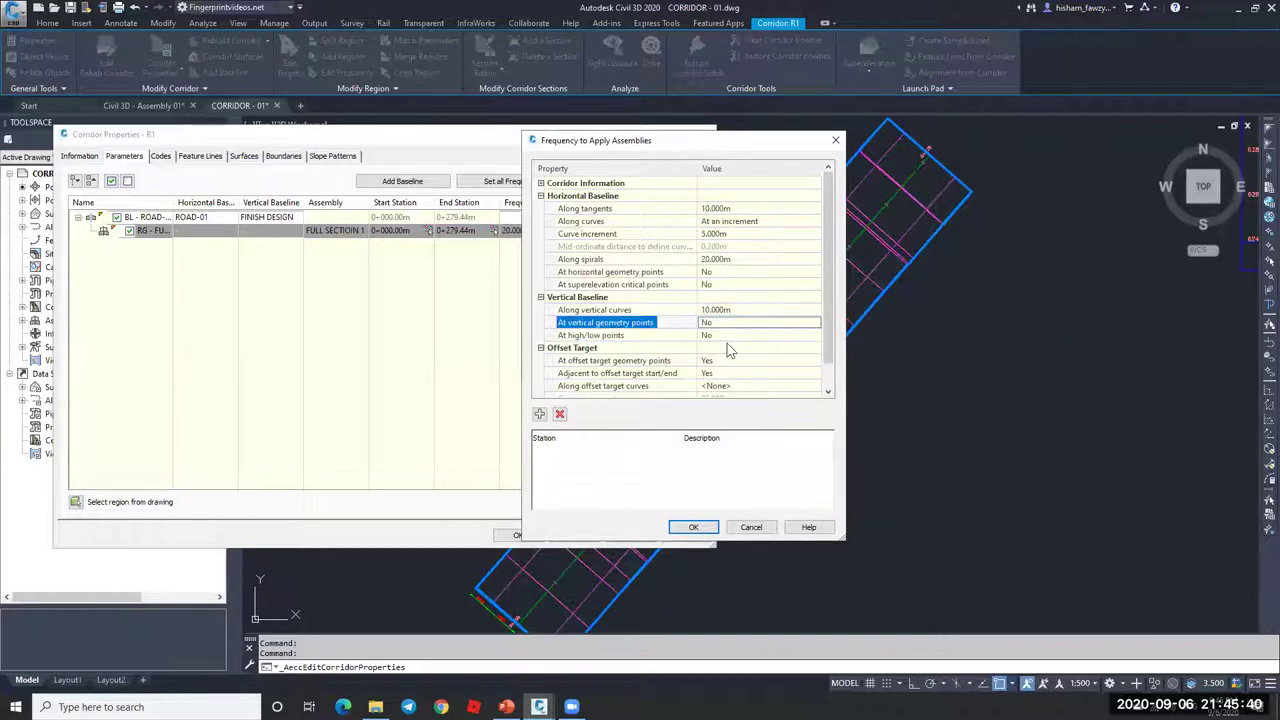
Step: Accept the frequency settings and apply the corridor property changes
scroll(700, 340, "down", 1)
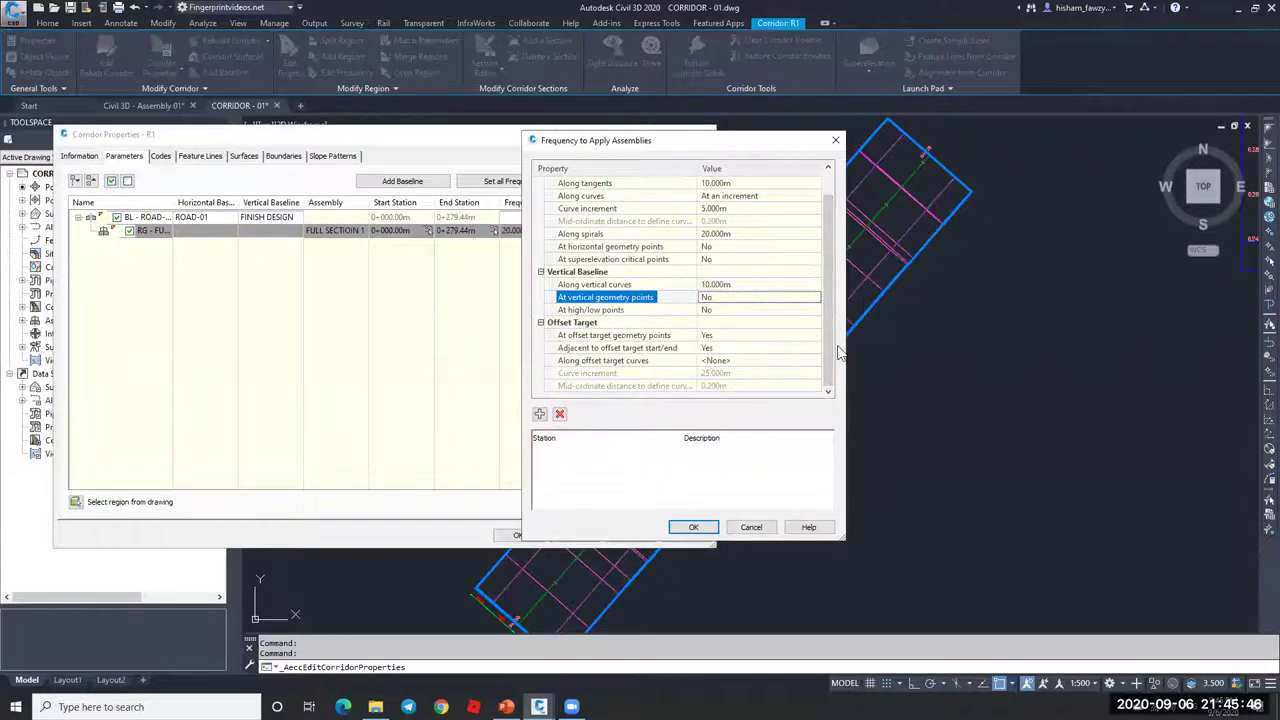
left_click(672, 341)
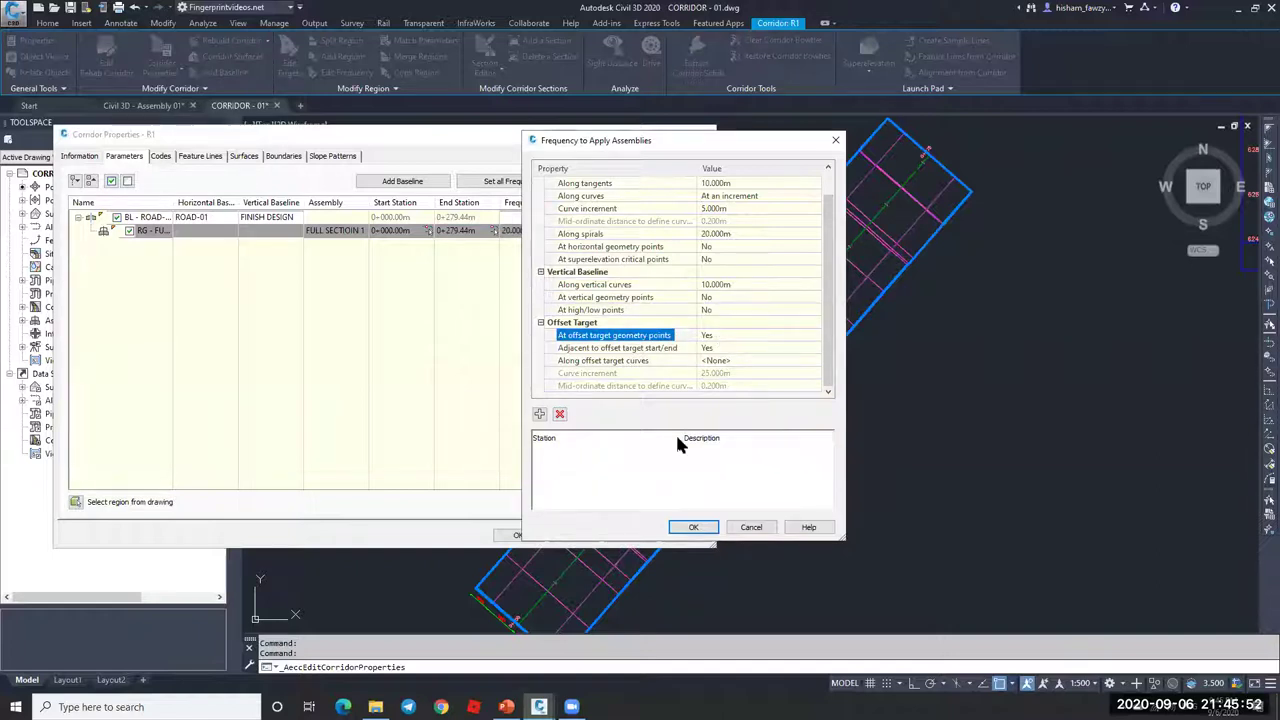
left_click(694, 528)
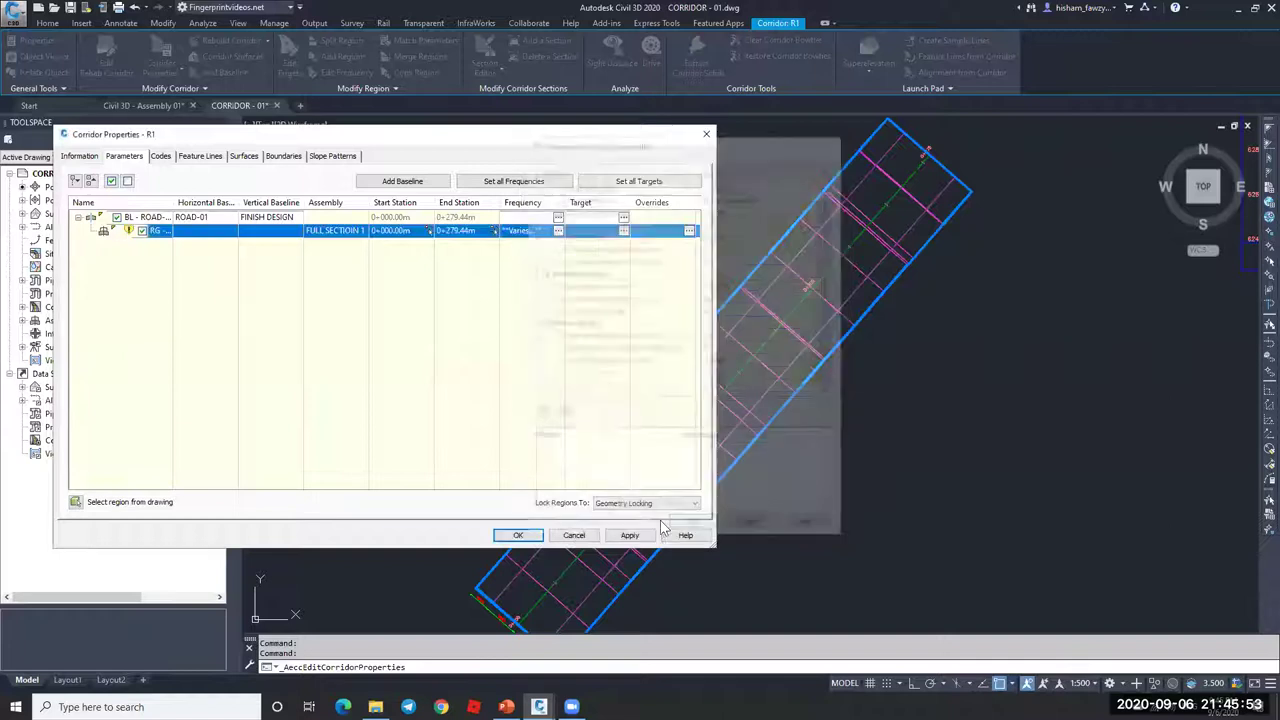
left_click(517, 535)
Step: Rebuild corridor R1 with the new frequency
left_click(570, 316)
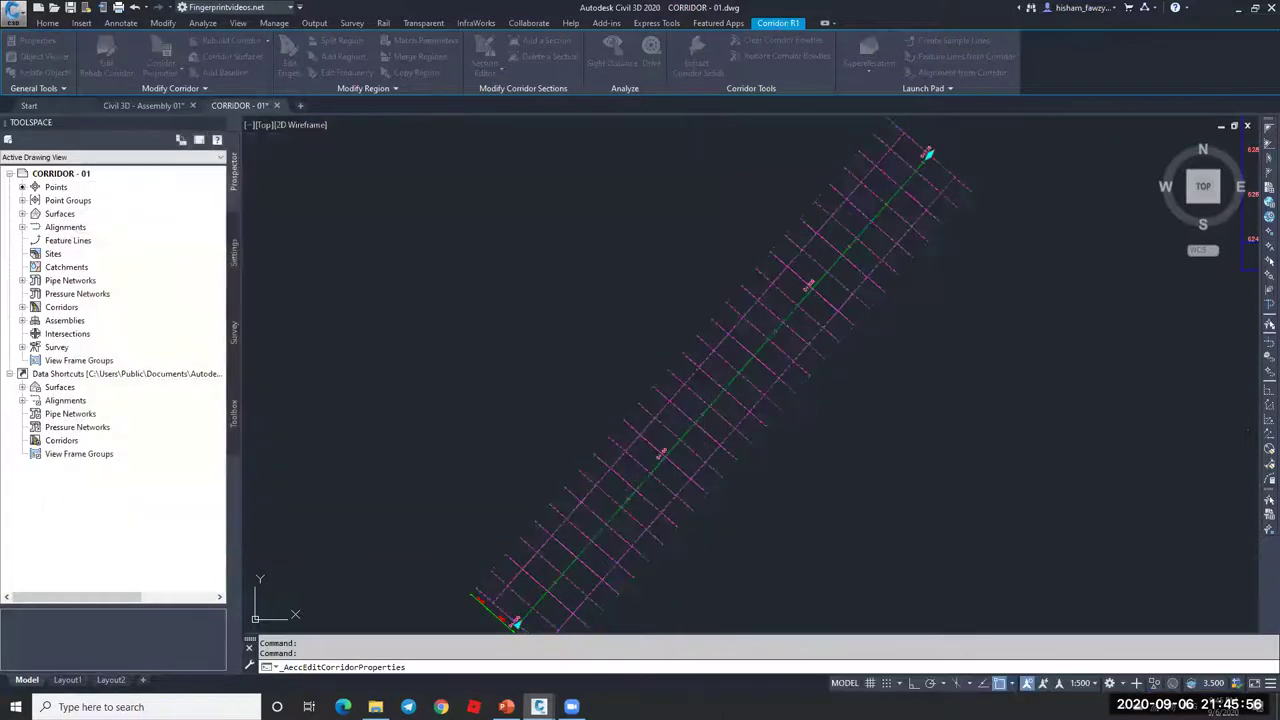
scroll(703, 374, "up", 3)
key("Escape")
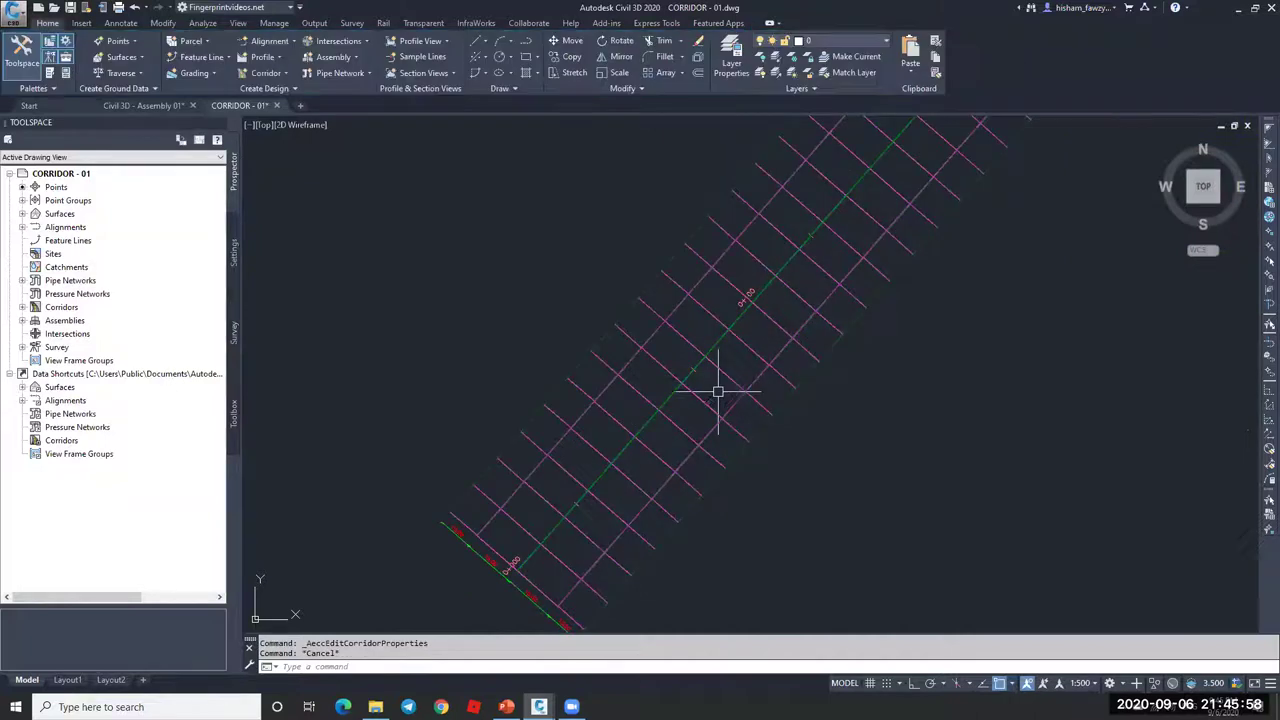
Step: Measure two adjacent sections with an aligned dimension showing 10.00, then erase it
left_click(121, 22)
left_click(362, 72)
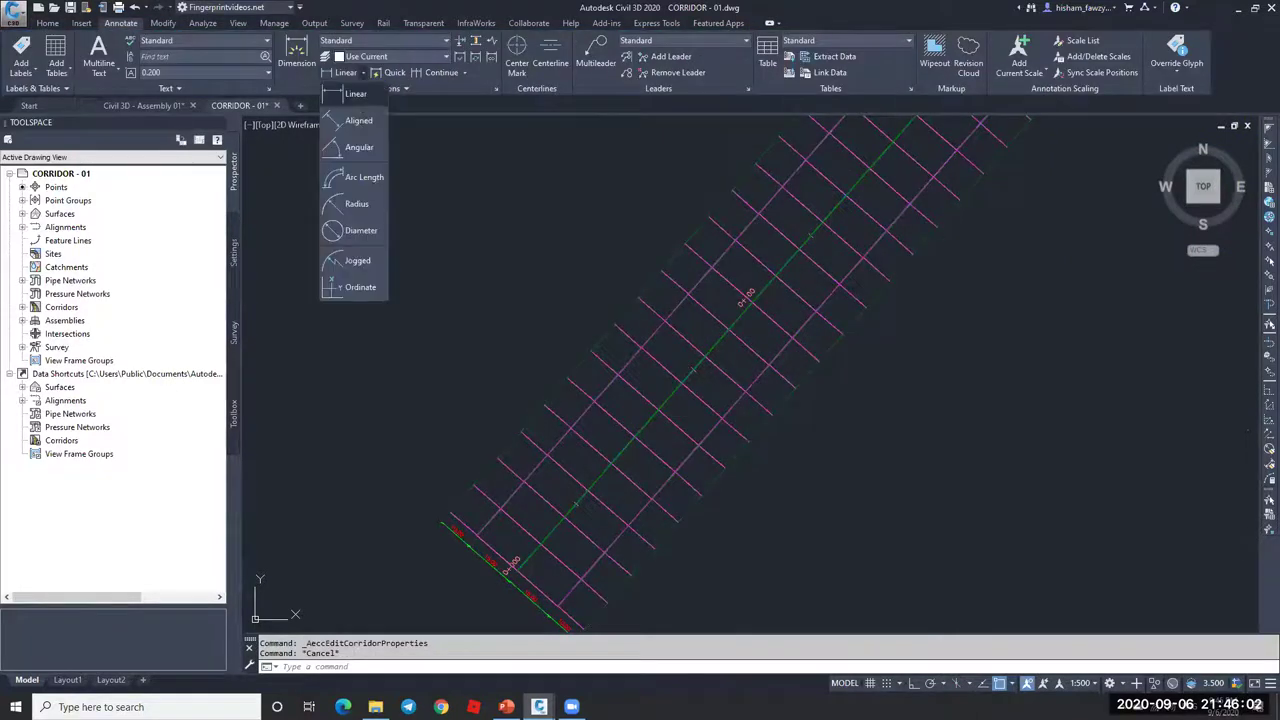
left_click(358, 120)
left_click(612, 345)
left_click(616, 335)
left_click(598, 328)
scroll(594, 317, "up", 8)
scroll(570, 304, "down", 6)
type("e")
key("Return")
scroll(544, 367, "down", 4)
scroll(600, 300, "down", 1)
scroll(751, 160, "up", 5)
Step: Open corridor R1's properties and close them again
left_click(794, 230)
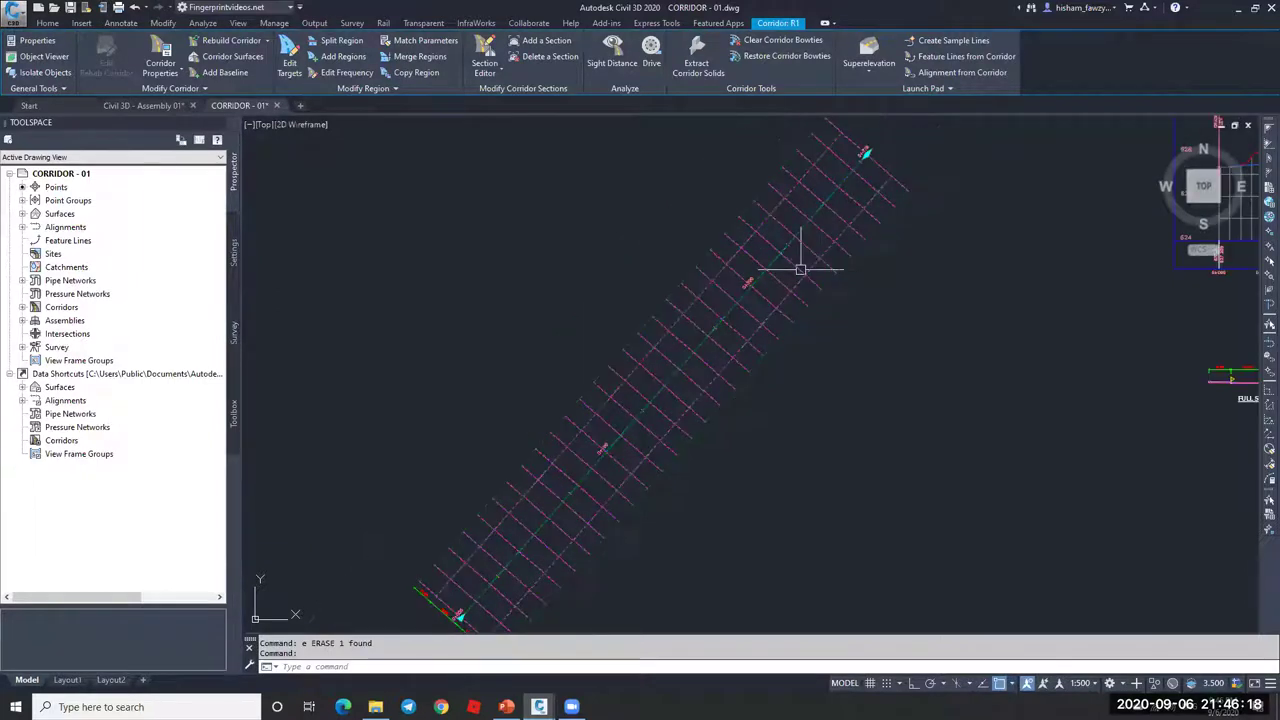
left_click(160, 58)
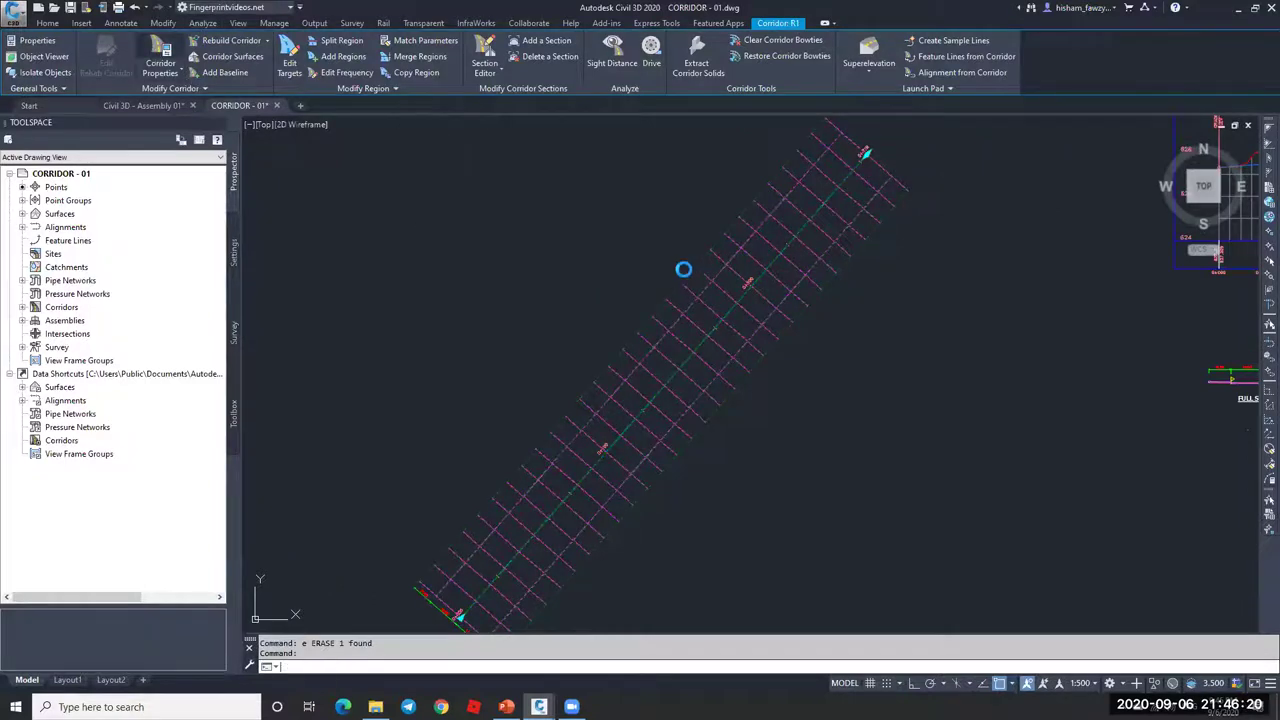
left_click(586, 540)
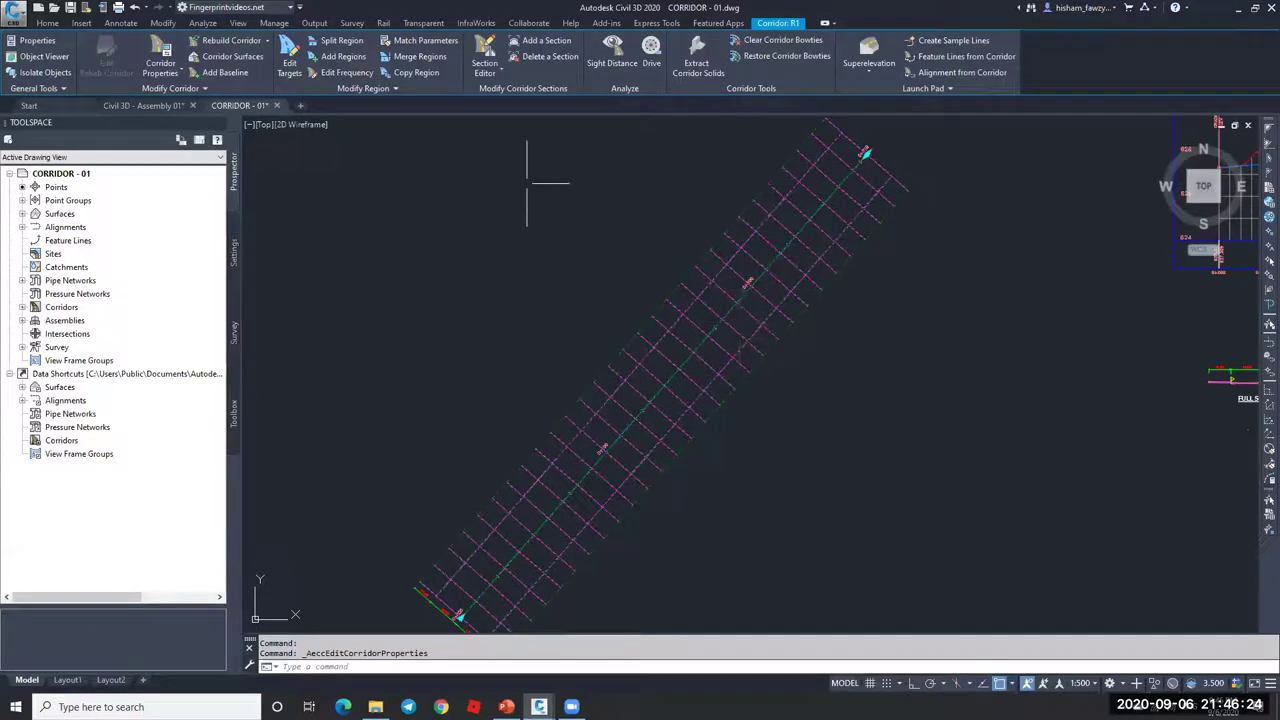
Step: Set At vertical geometry points and At high/low points back to Yes for R1's region
left_click(353, 73)
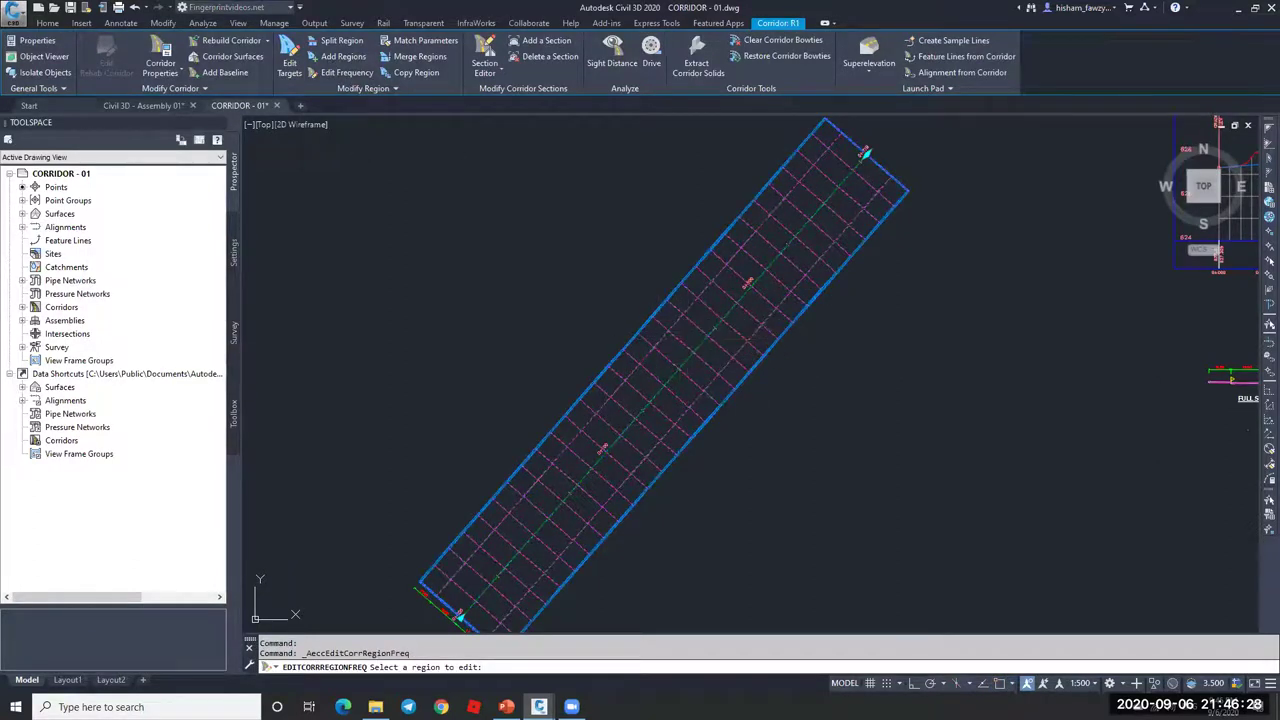
left_click(681, 342)
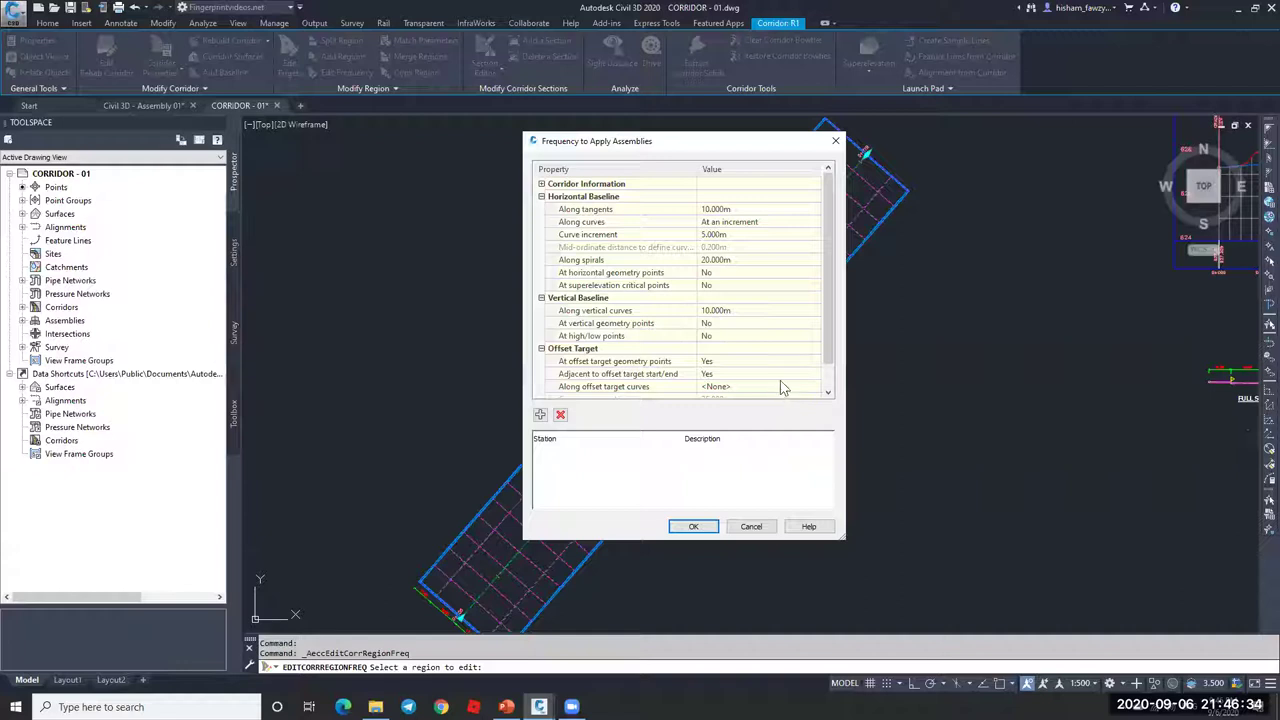
left_click(747, 325)
left_click(747, 325)
left_click(720, 336)
left_click(725, 336)
left_click(723, 349)
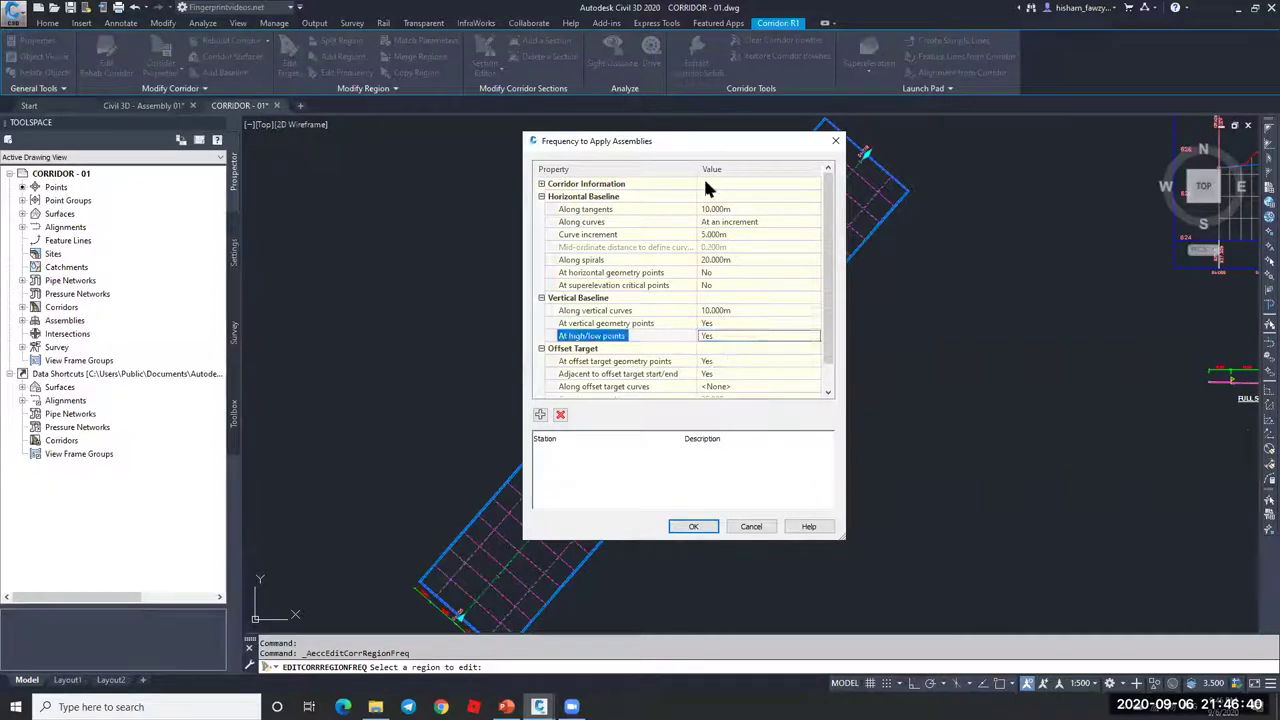
left_click_drag(828, 150, 878, 155)
left_click_drag(1147, 145, 1150, 138)
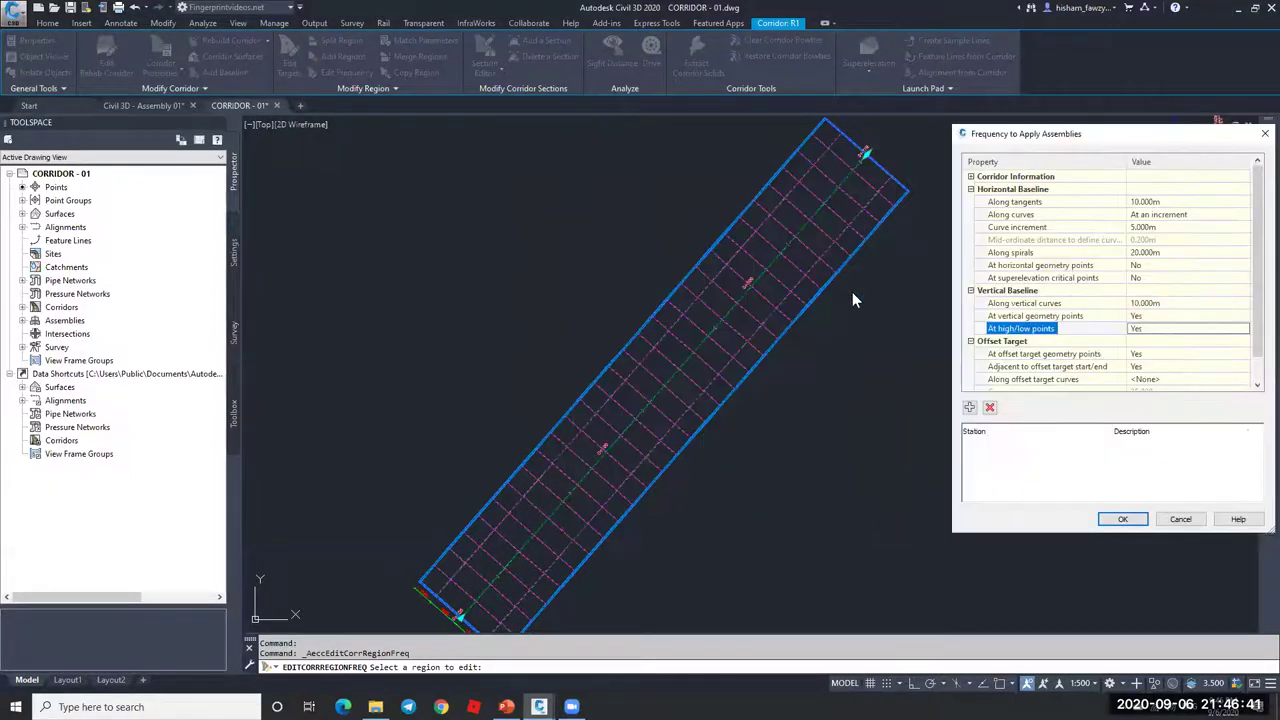
left_click(1123, 531)
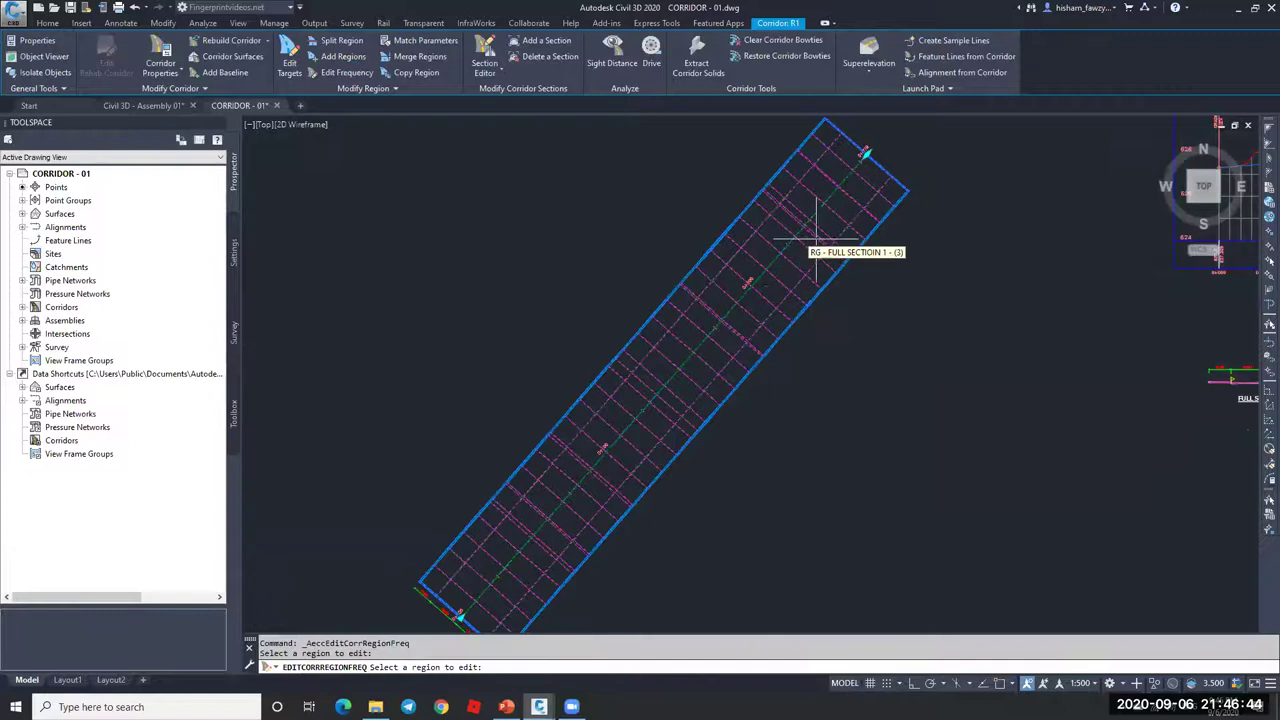
scroll(822, 248, "up", 4)
scroll(827, 244, "down", 4)
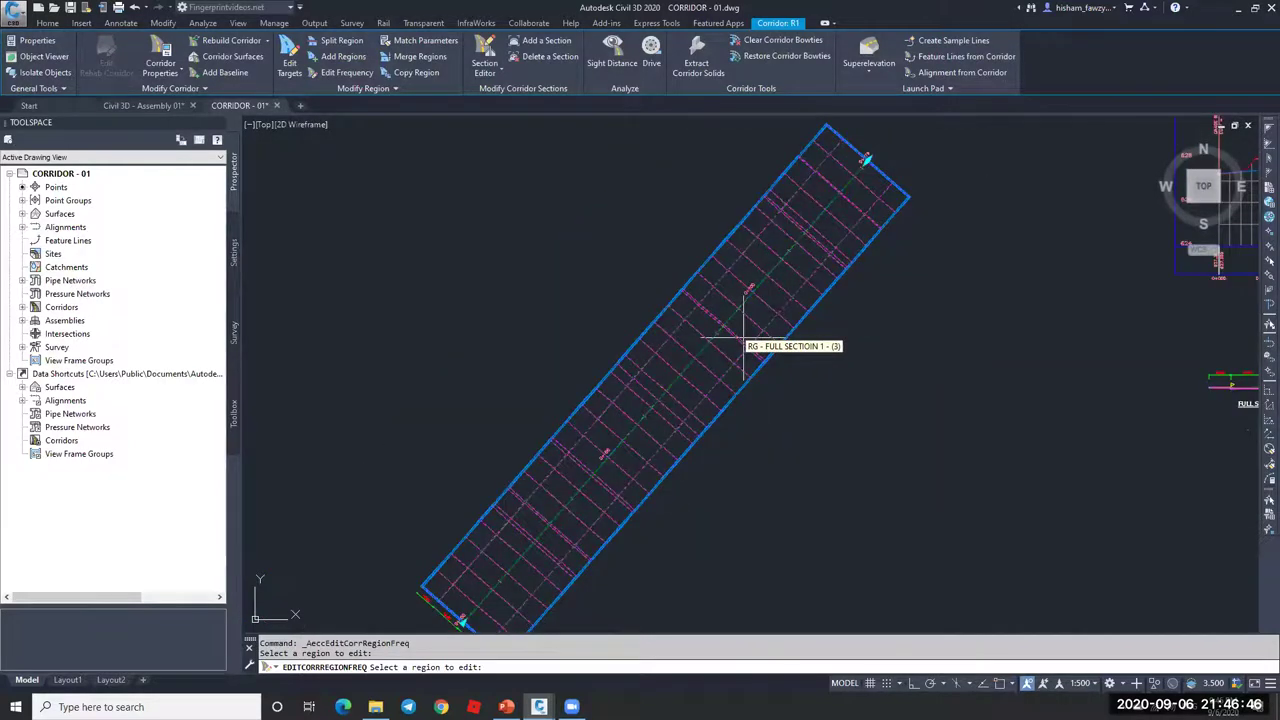
scroll(680, 410, "down", 2)
Step: Inspect the ROAD-01 profile's vertical curve labels, then zoom out to corridor R1's plan
key("Escape")
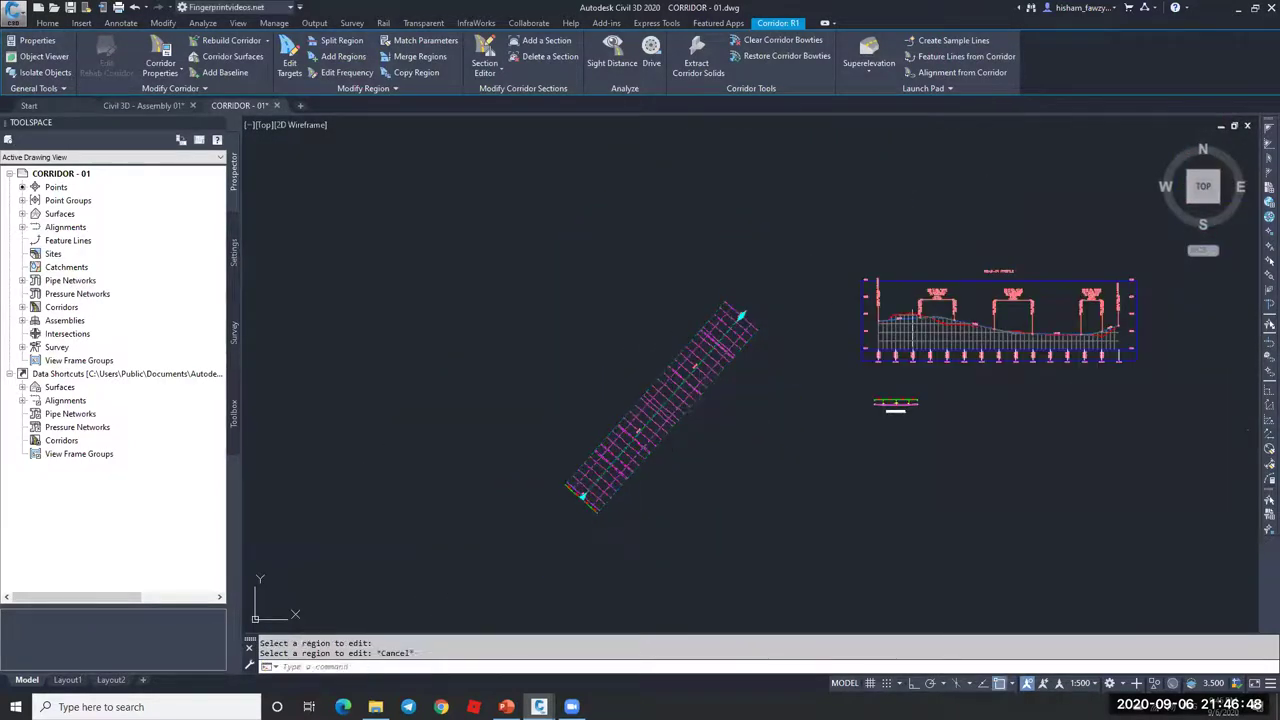
scroll(947, 287, "up", 4)
scroll(886, 294, "up", 4)
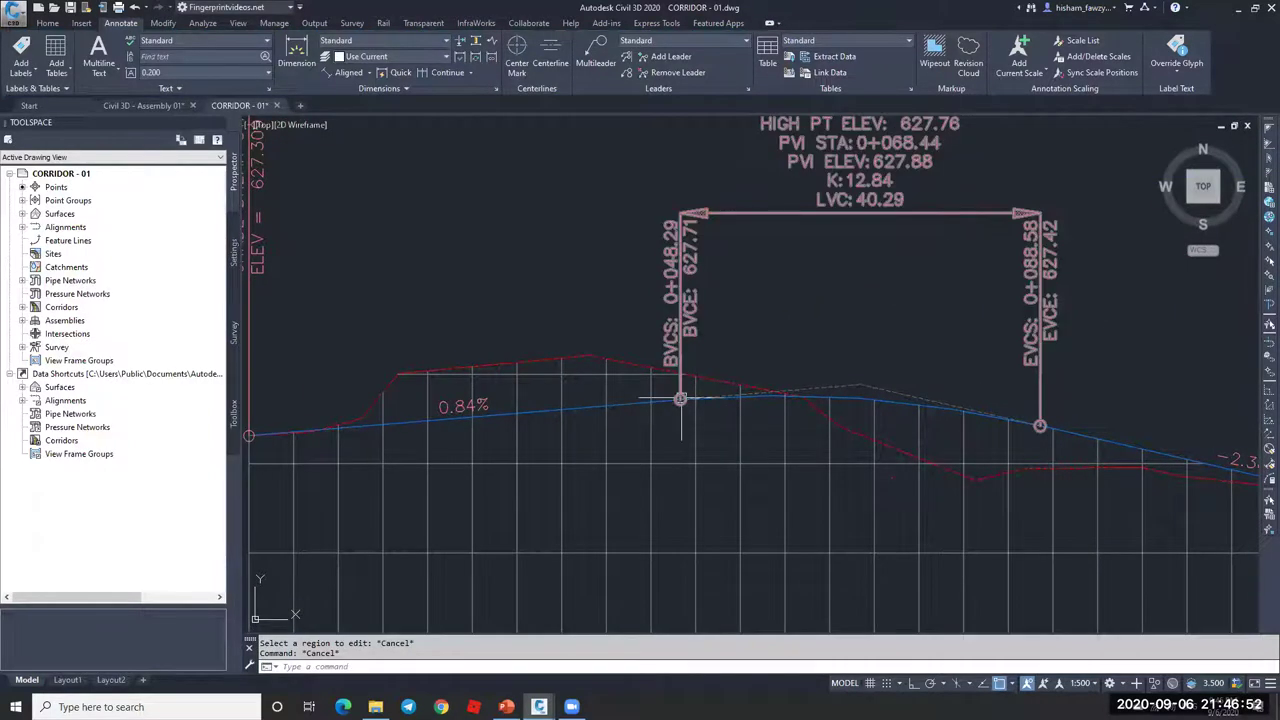
left_click(856, 400)
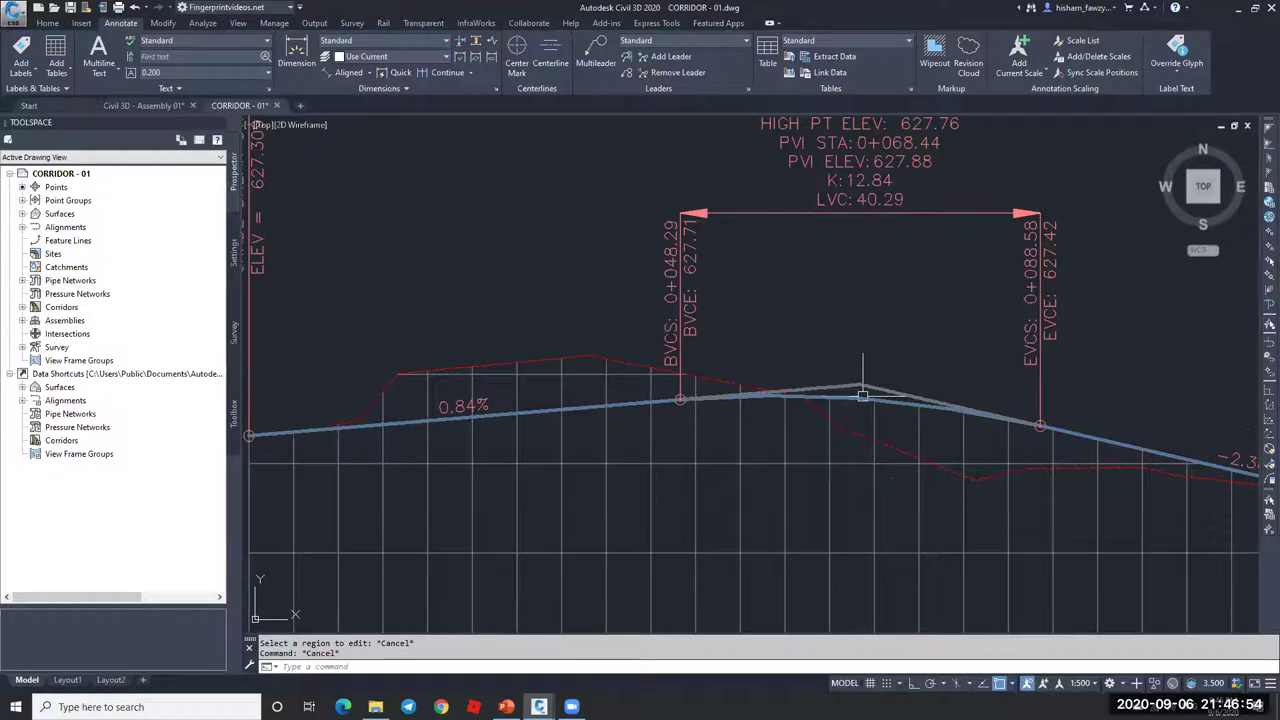
key("Escape")
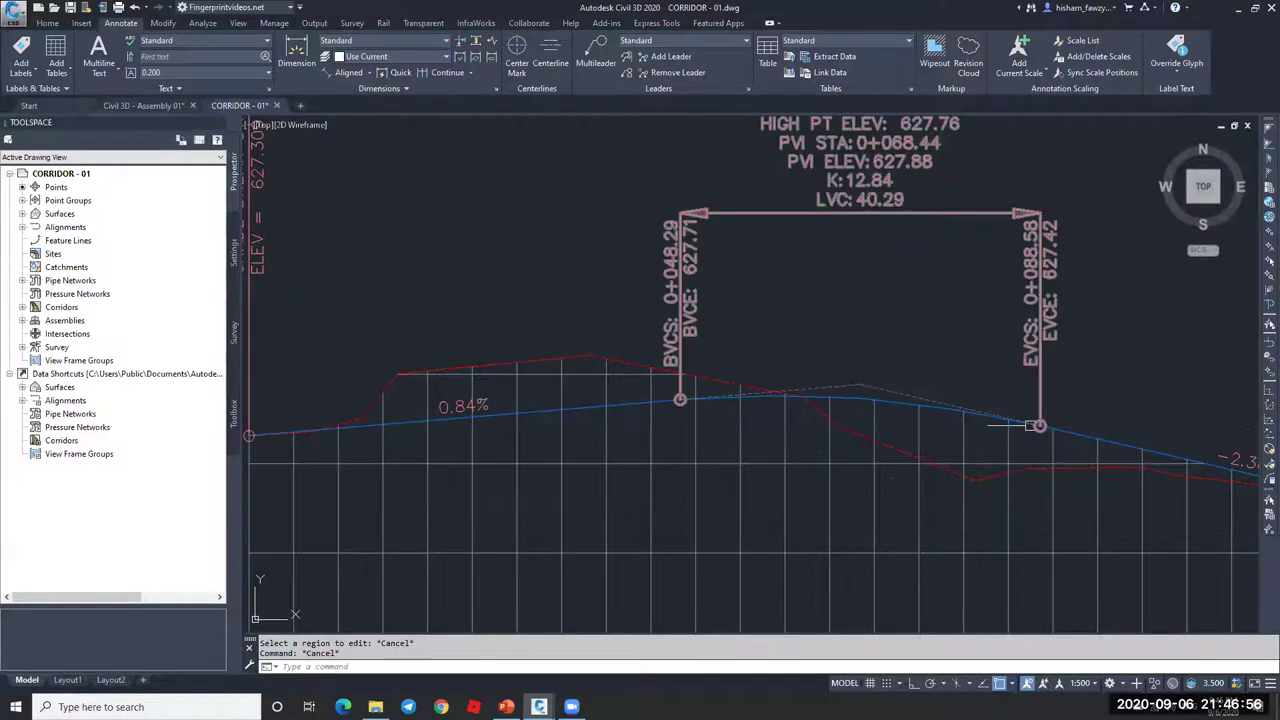
middle_click_drag(900, 349, 834, 406)
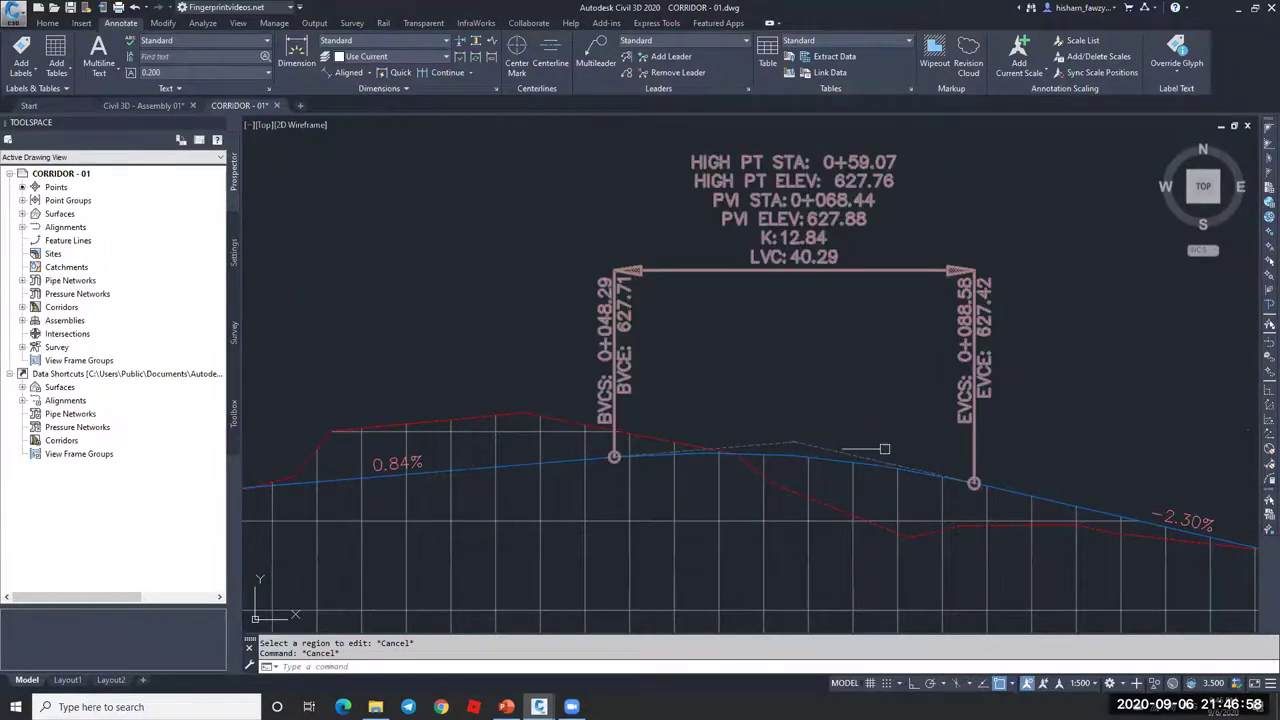
scroll(910, 410, "down", 5)
scroll(1008, 400, "up", 5)
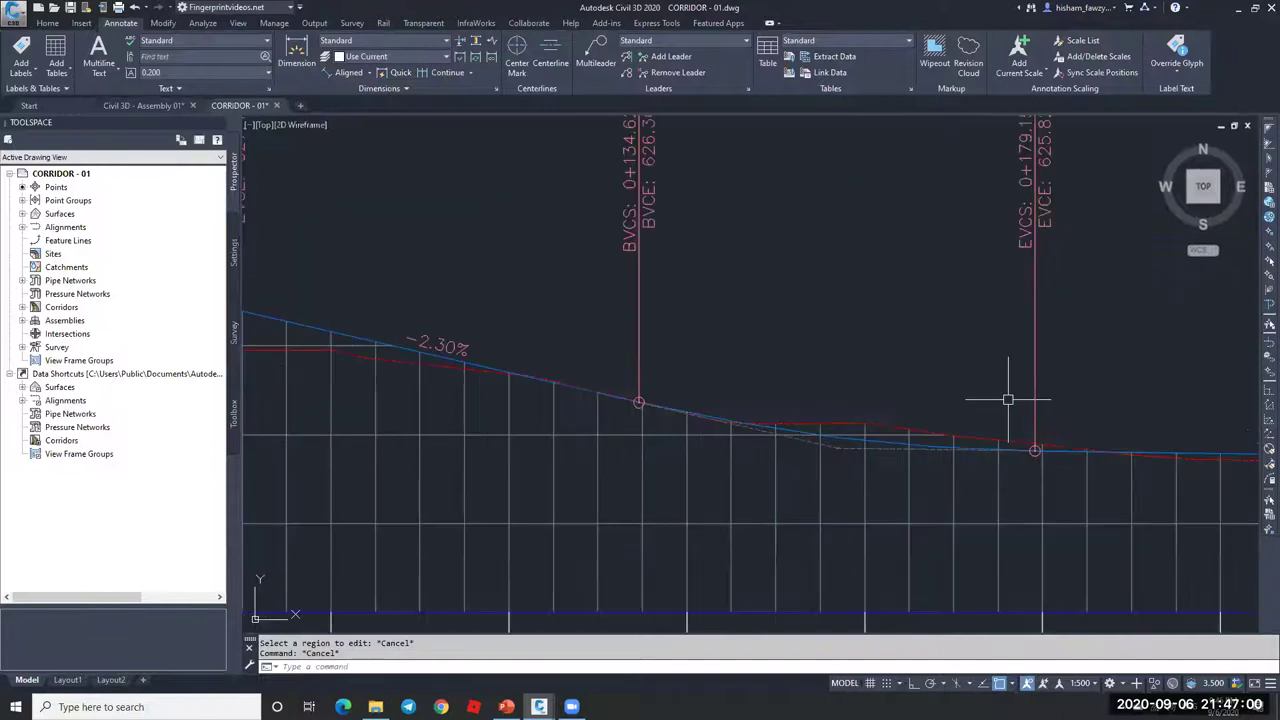
scroll(1098, 410, "down", 4)
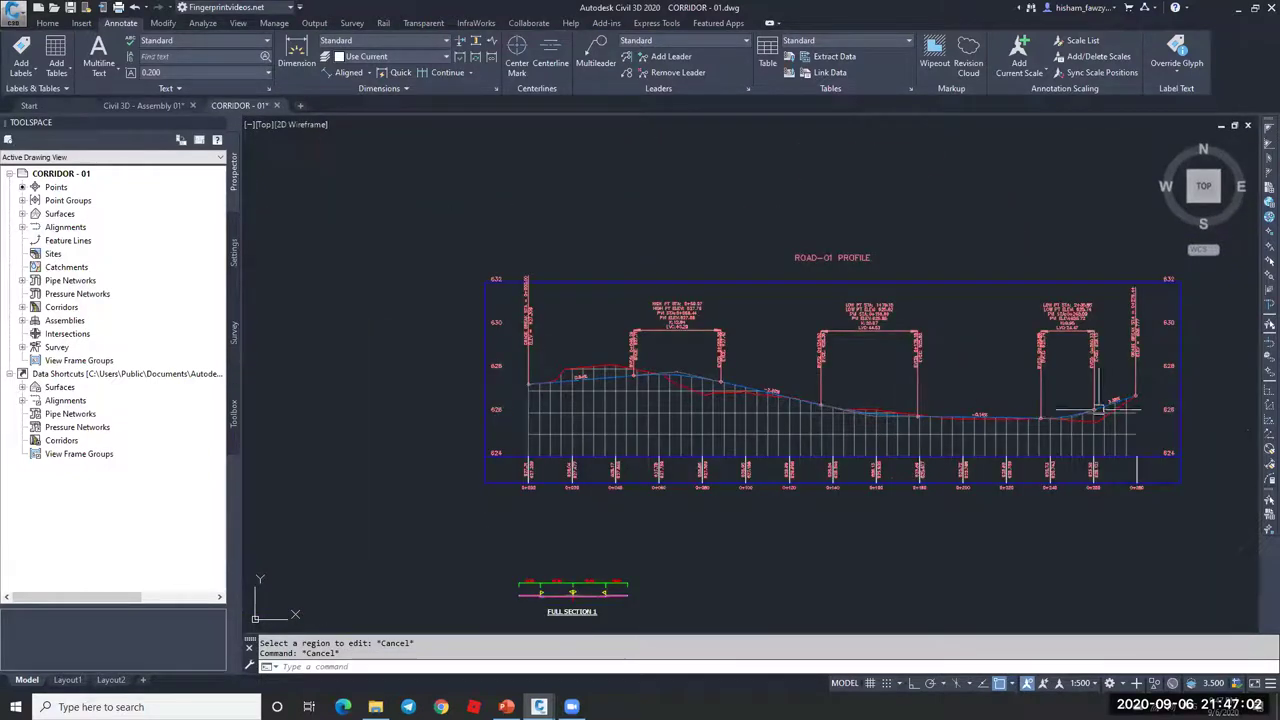
scroll(1098, 410, "down", 4)
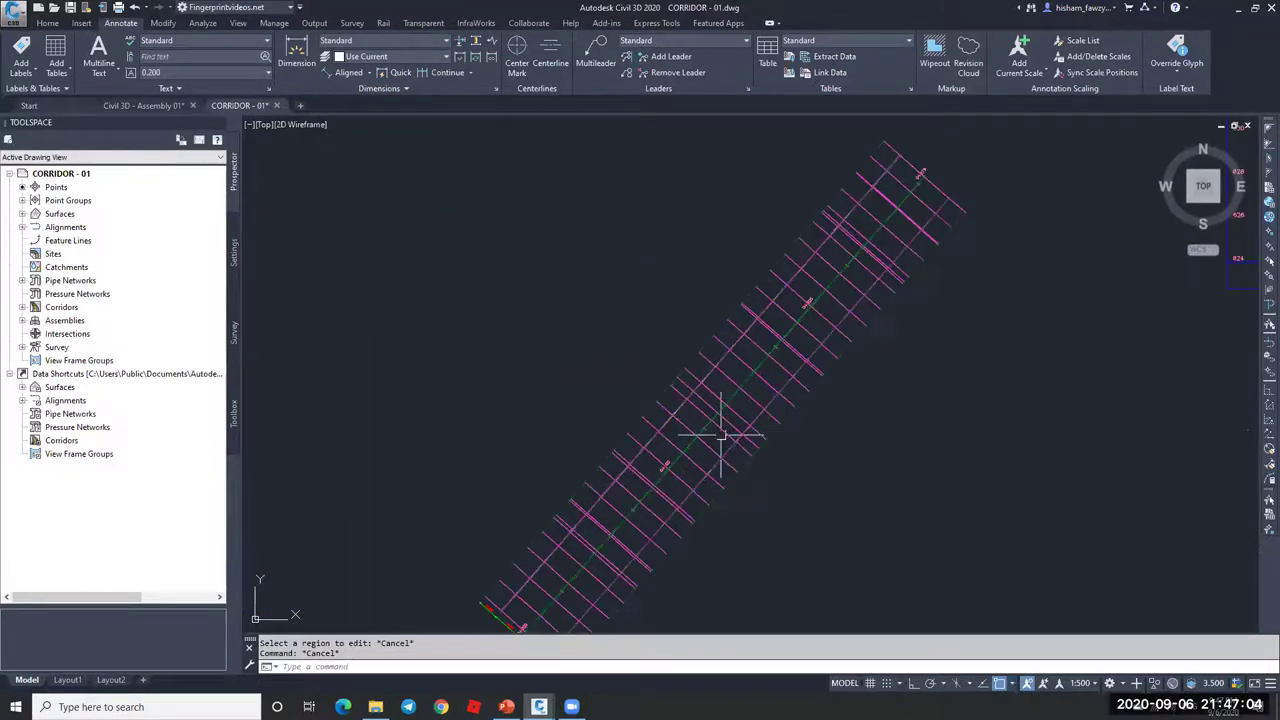
key("Escape")
Step: Set R1's region vertical geometry points and high/low points to No via Edit Frequency
left_click(750, 400)
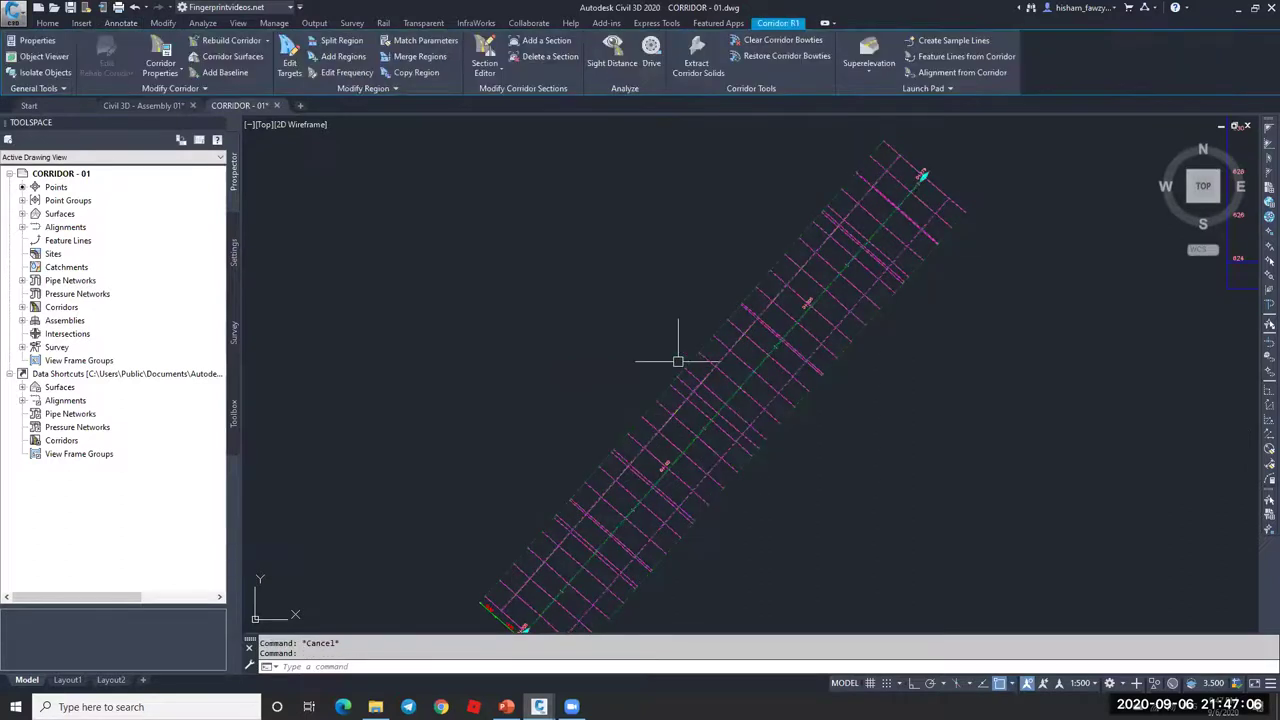
left_click(346, 72)
left_click(792, 360)
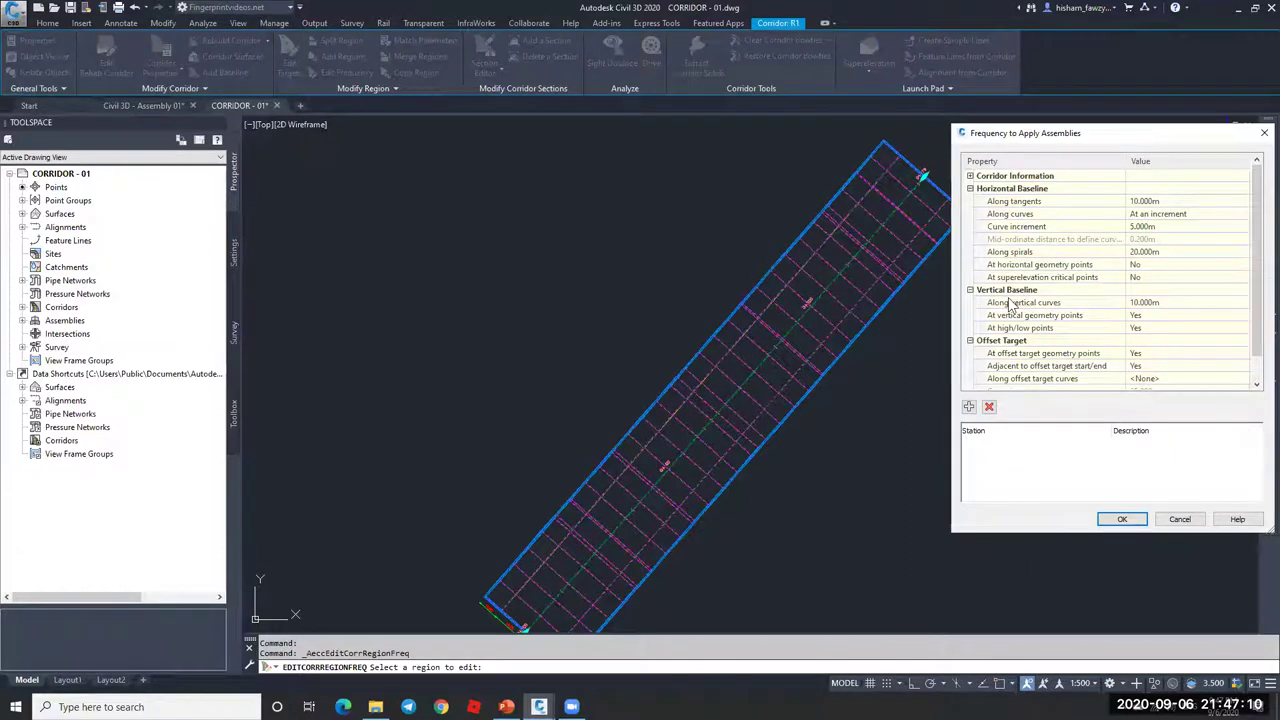
left_click(1094, 317)
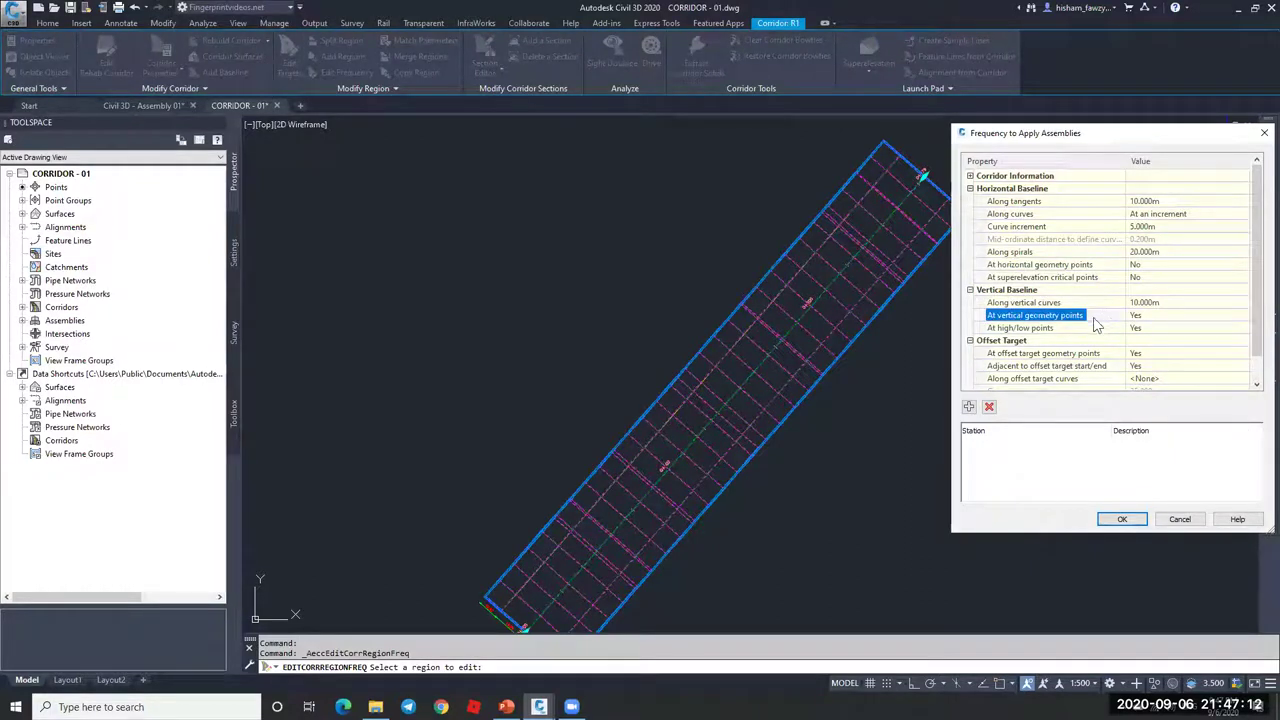
left_click(1043, 330)
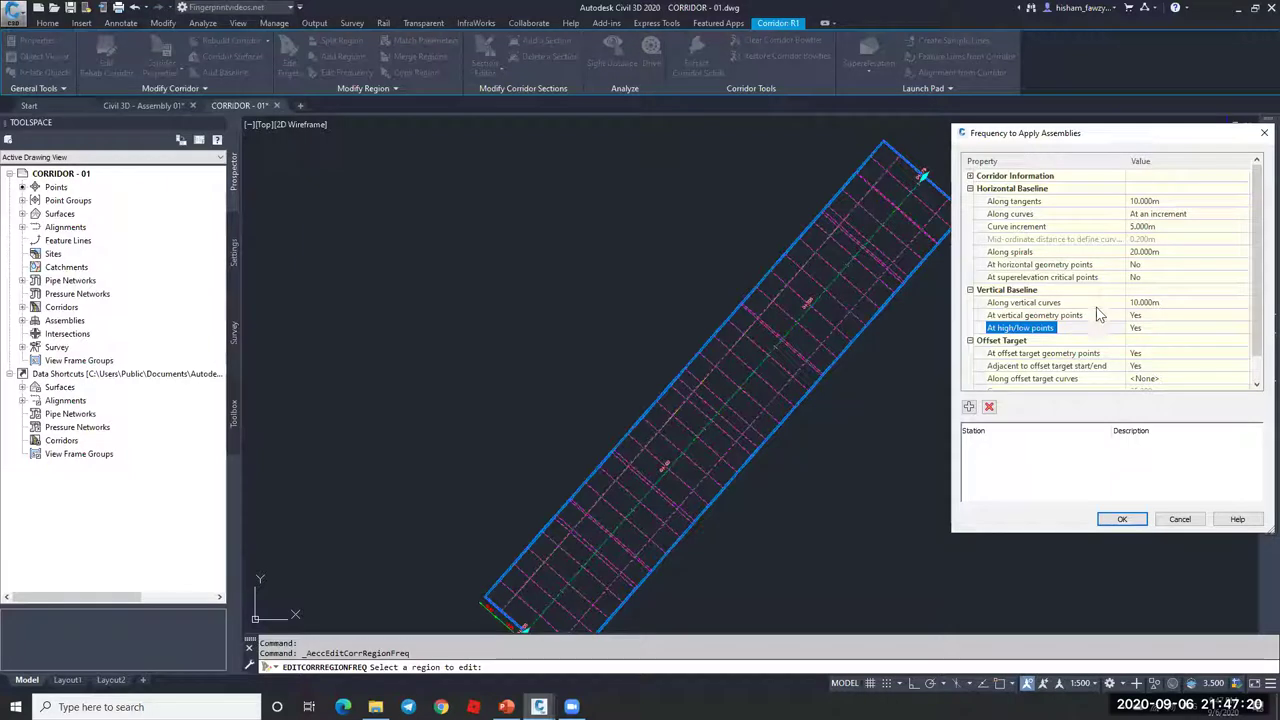
left_click_drag(1120, 140, 798, 139)
left_click(841, 317)
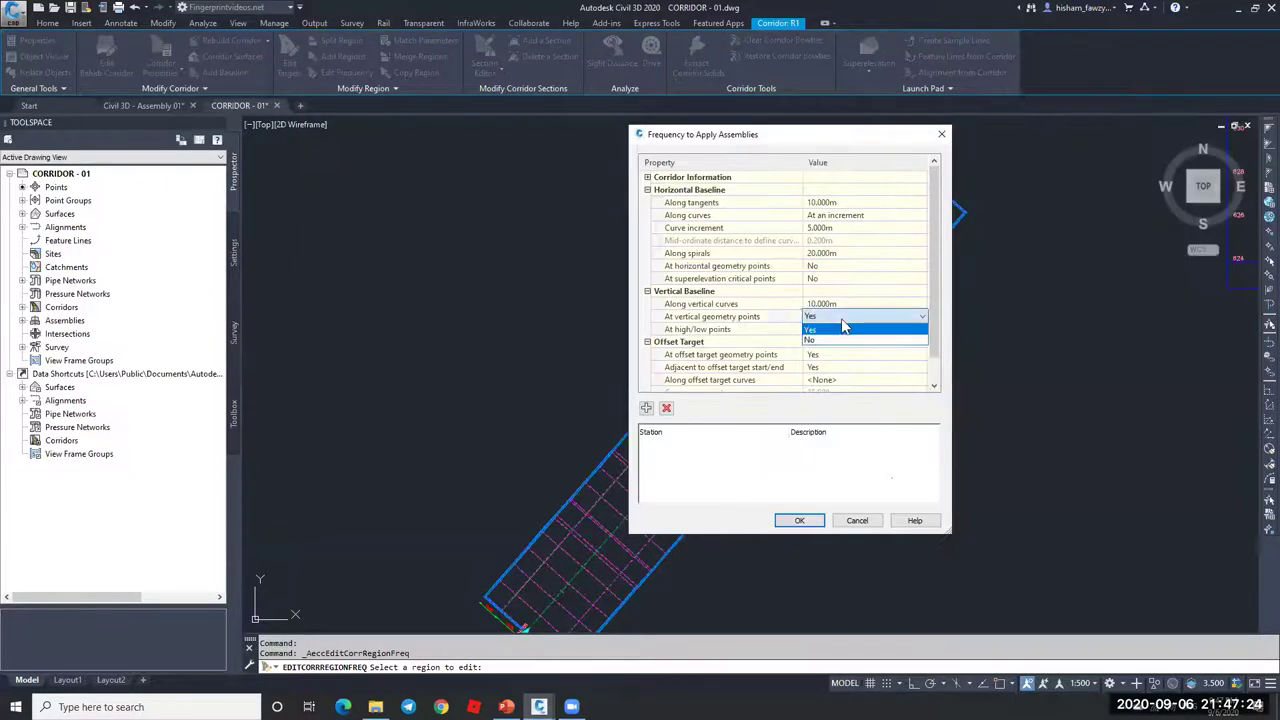
left_click(842, 342)
left_click(862, 330)
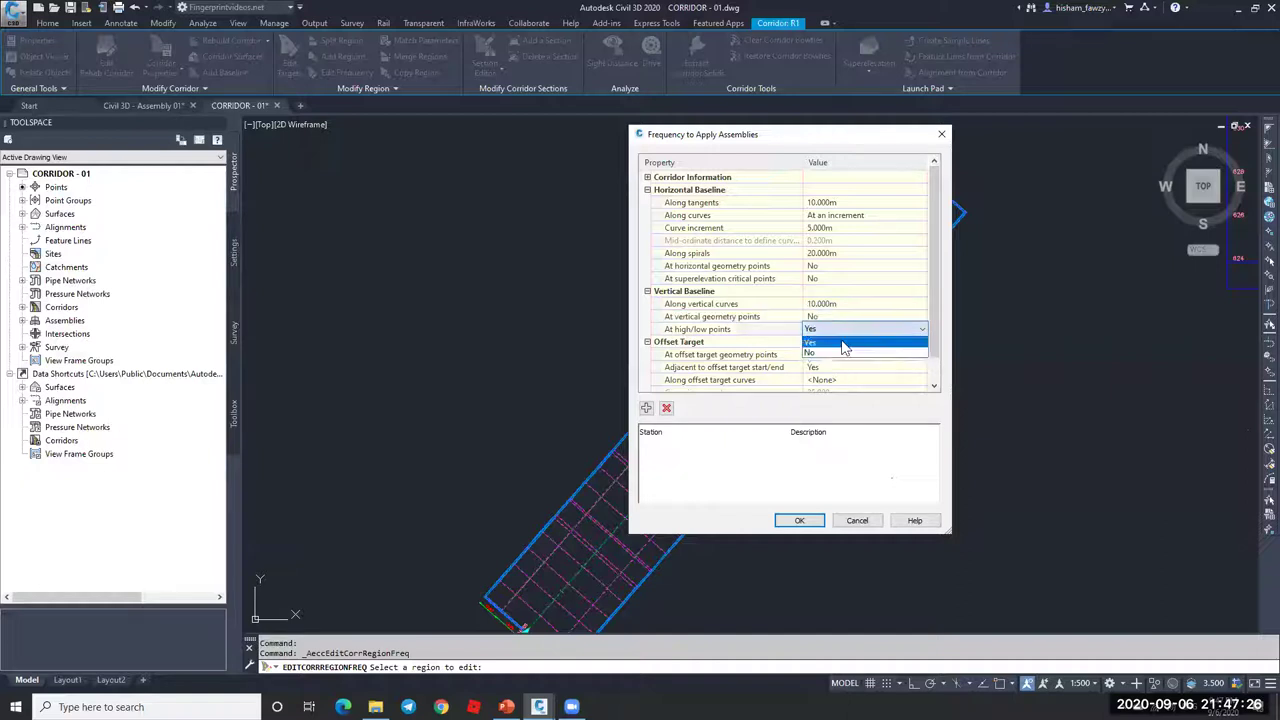
left_click(845, 354)
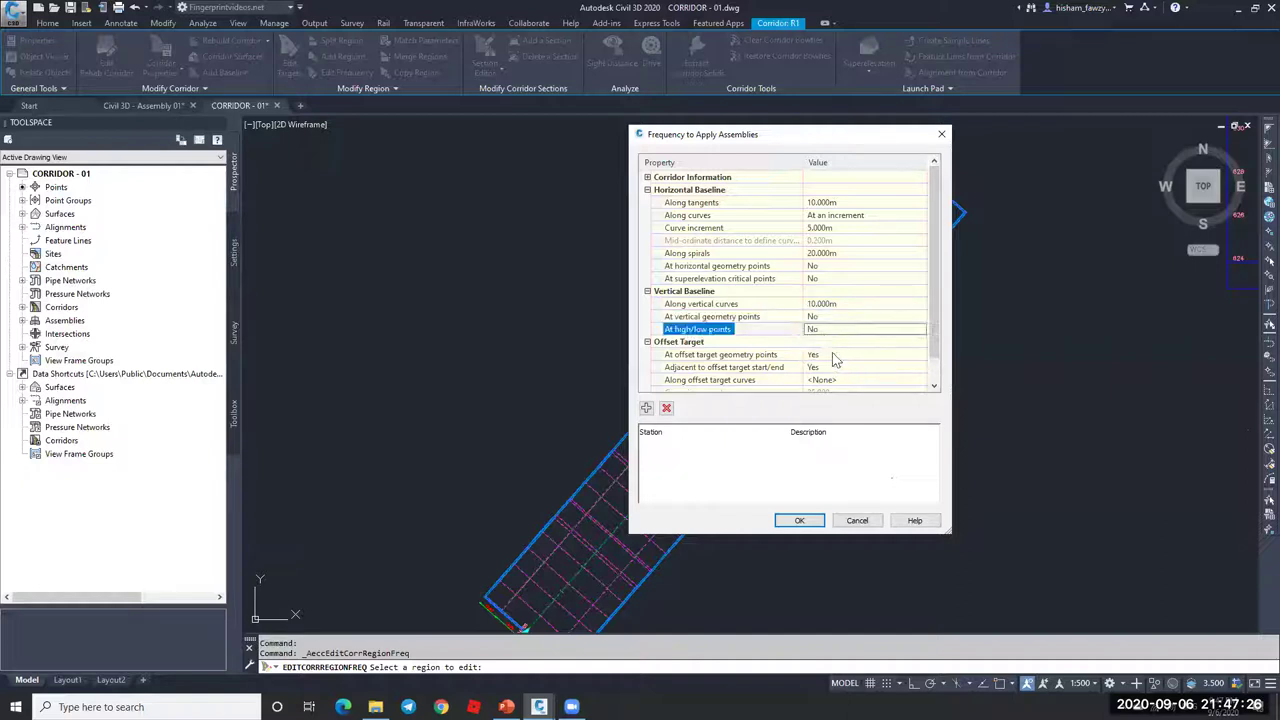
left_click(799, 520)
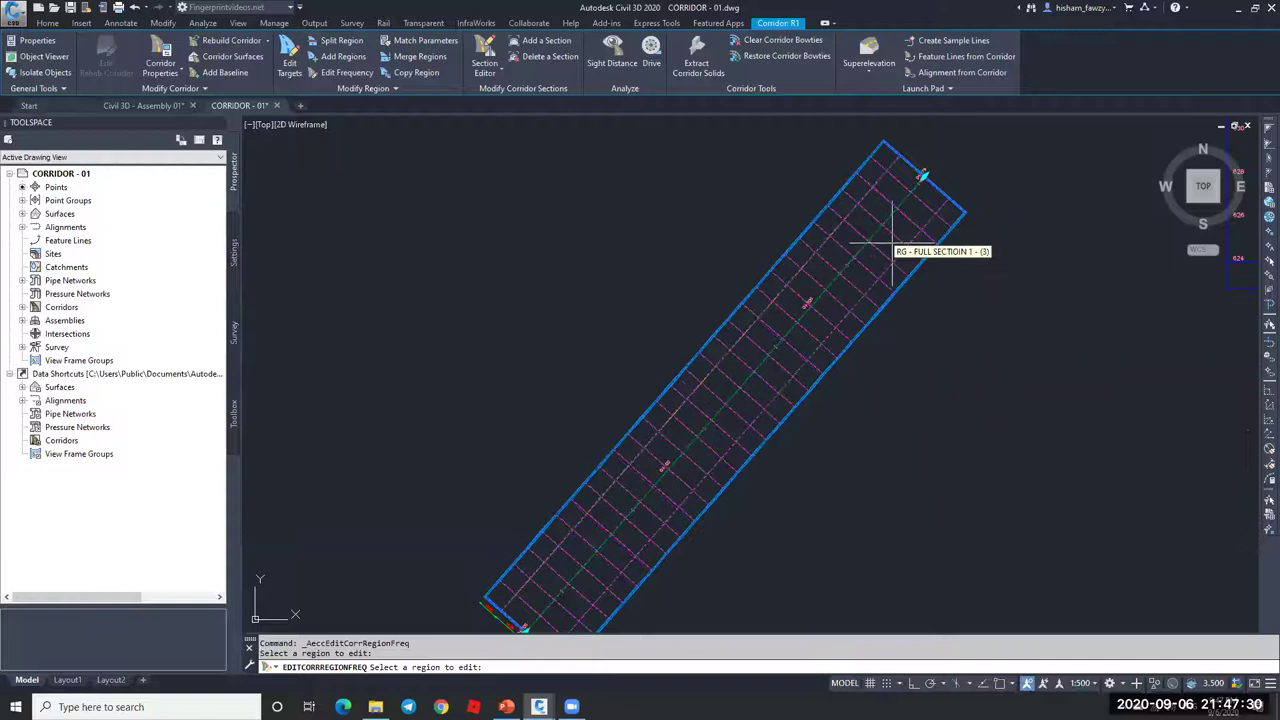
Step: Clear the selection and double-click corridor R1 to reopen Corridor Properties
key("Escape")
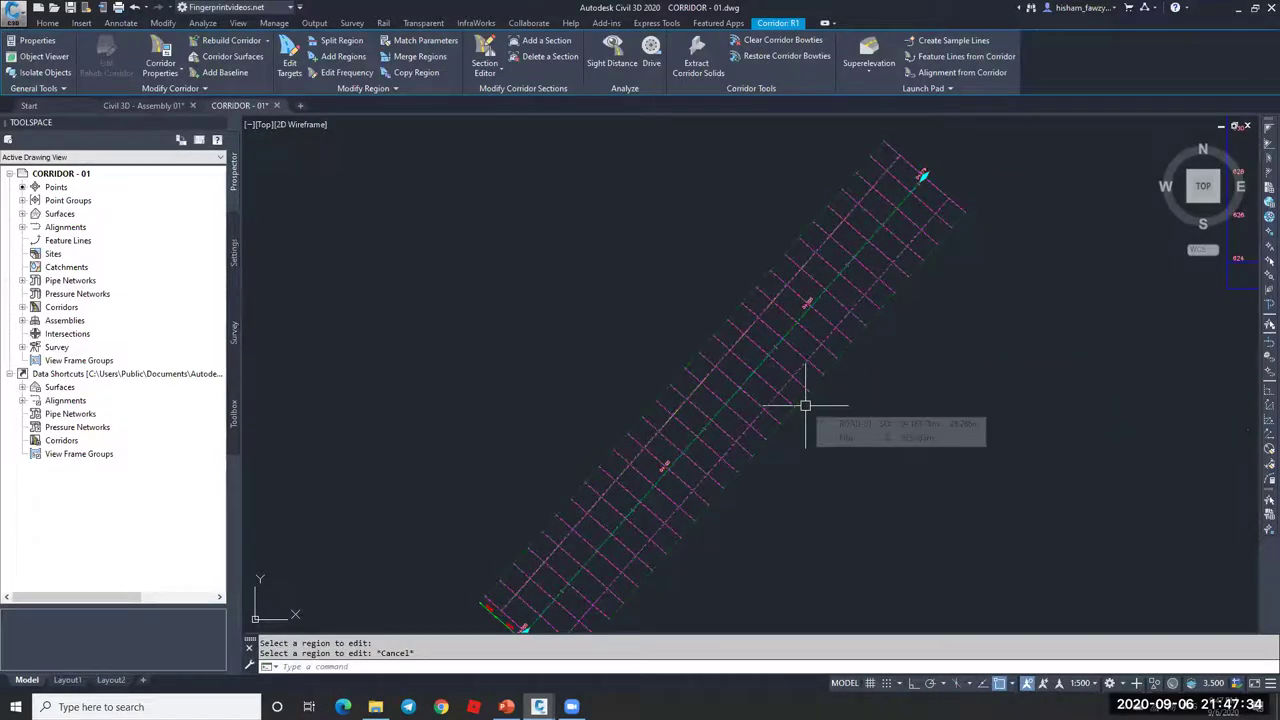
scroll(757, 309, "up", 4)
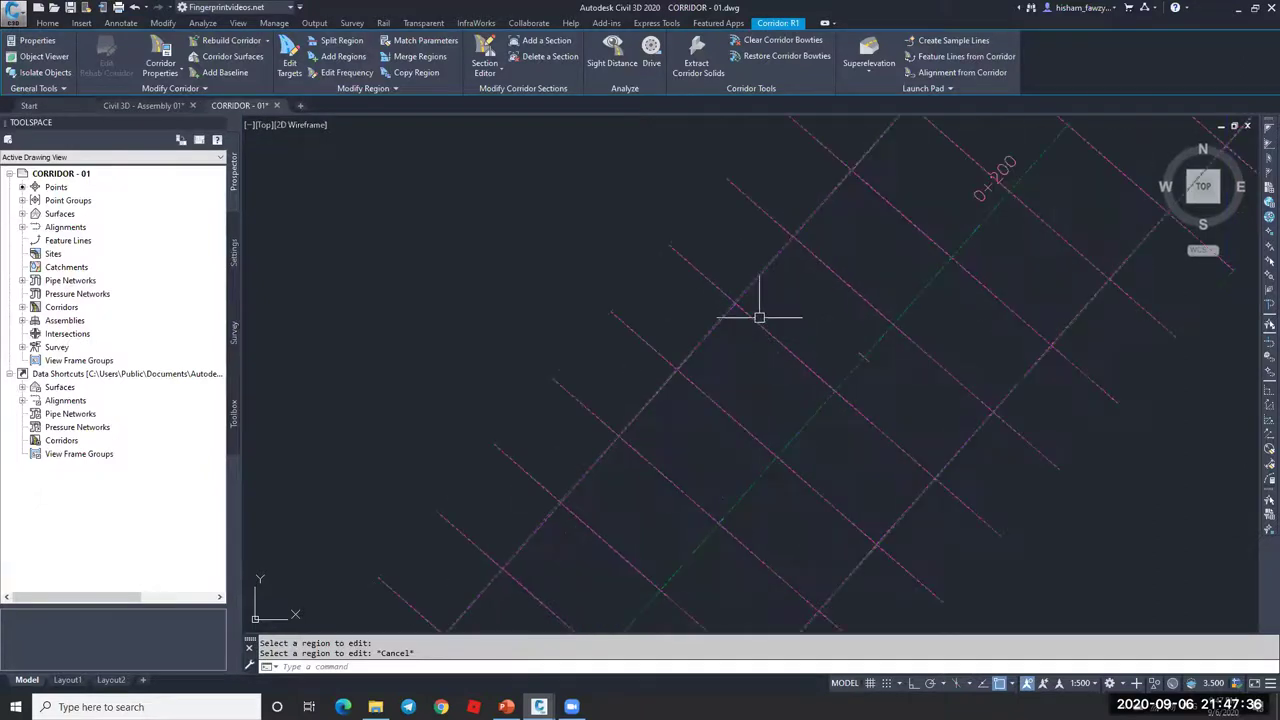
scroll(774, 296, "down", 4)
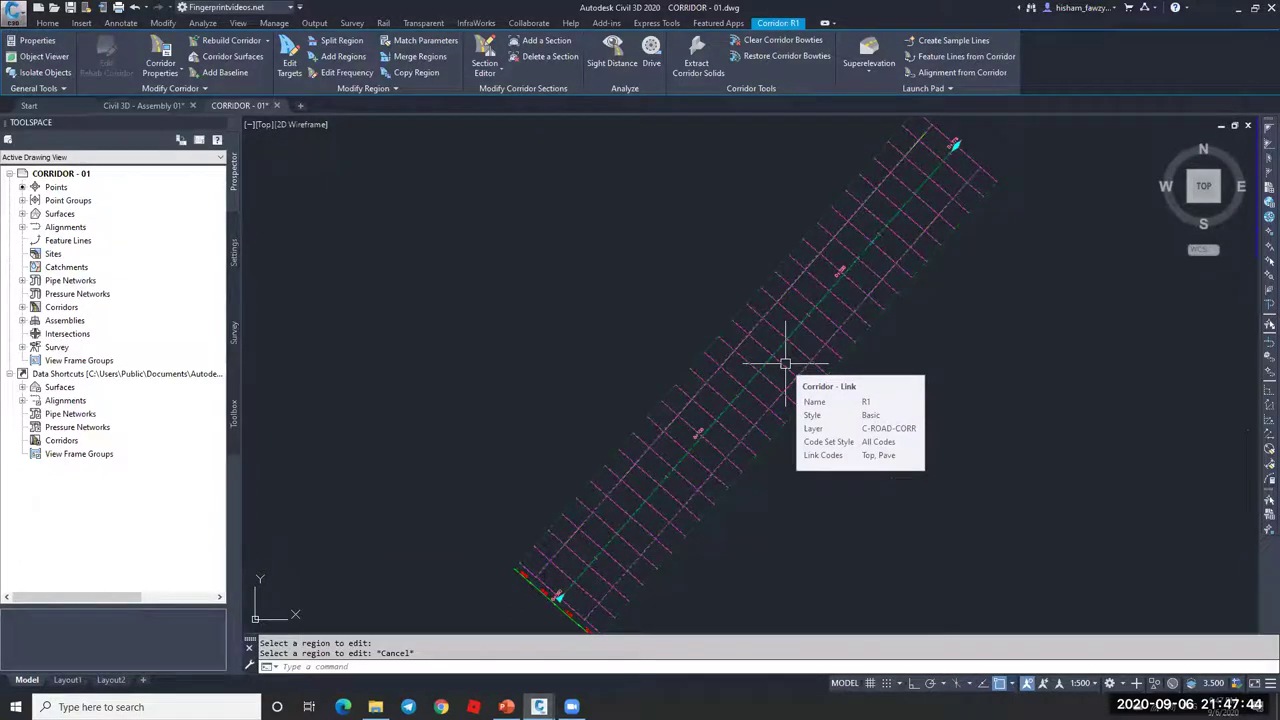
key("Escape")
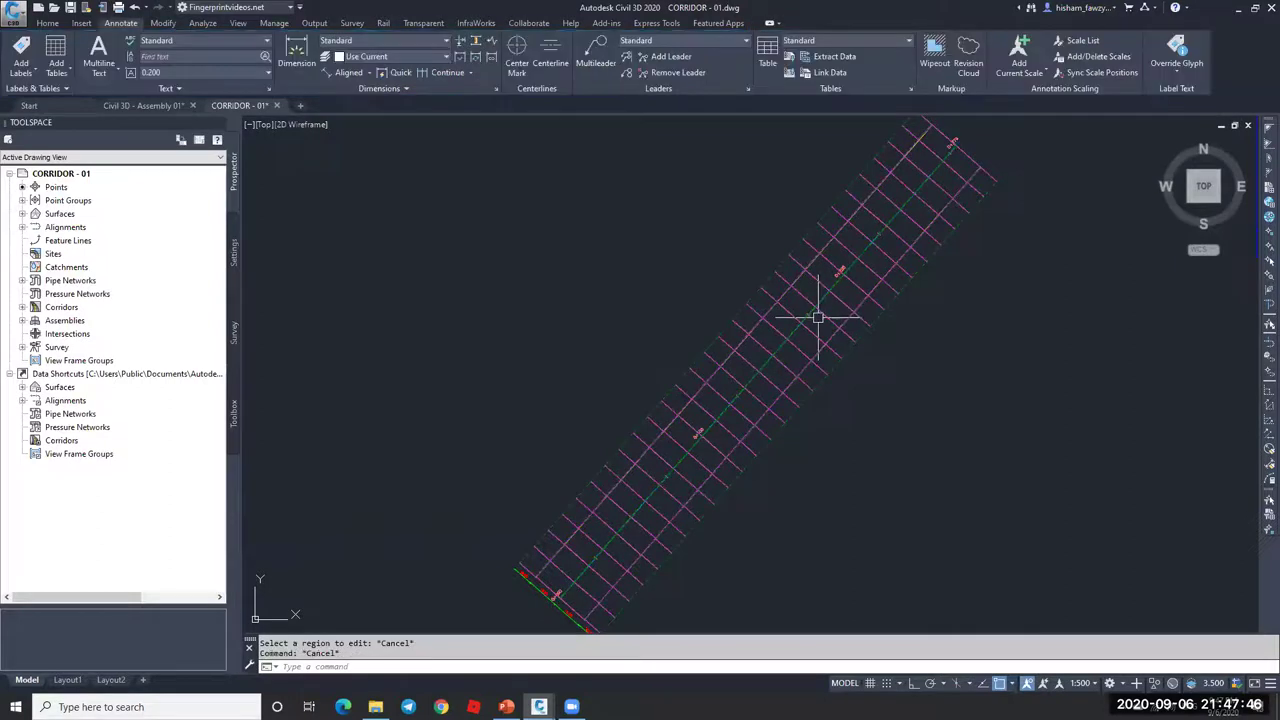
left_click(820, 318)
double_click(711, 360)
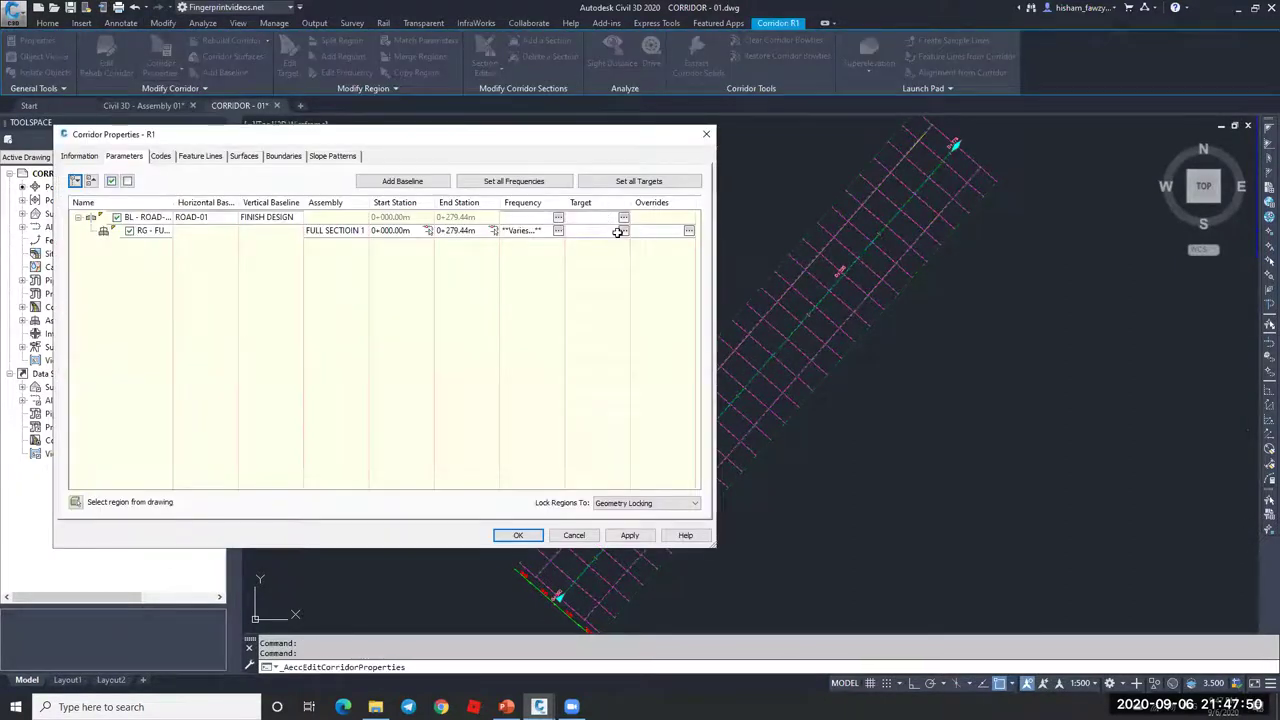
Step: Glance at the region's target mapping and frequency settings without changing them
left_click(623, 232)
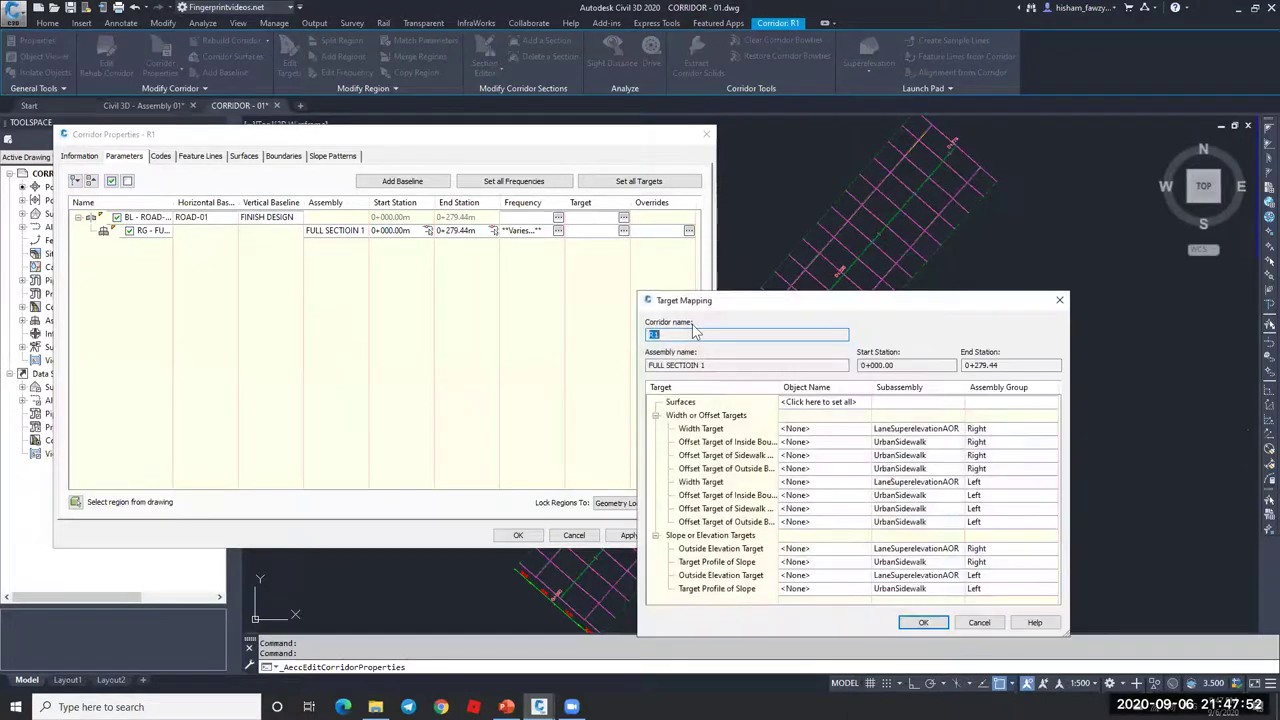
key("Escape")
left_click(527, 232)
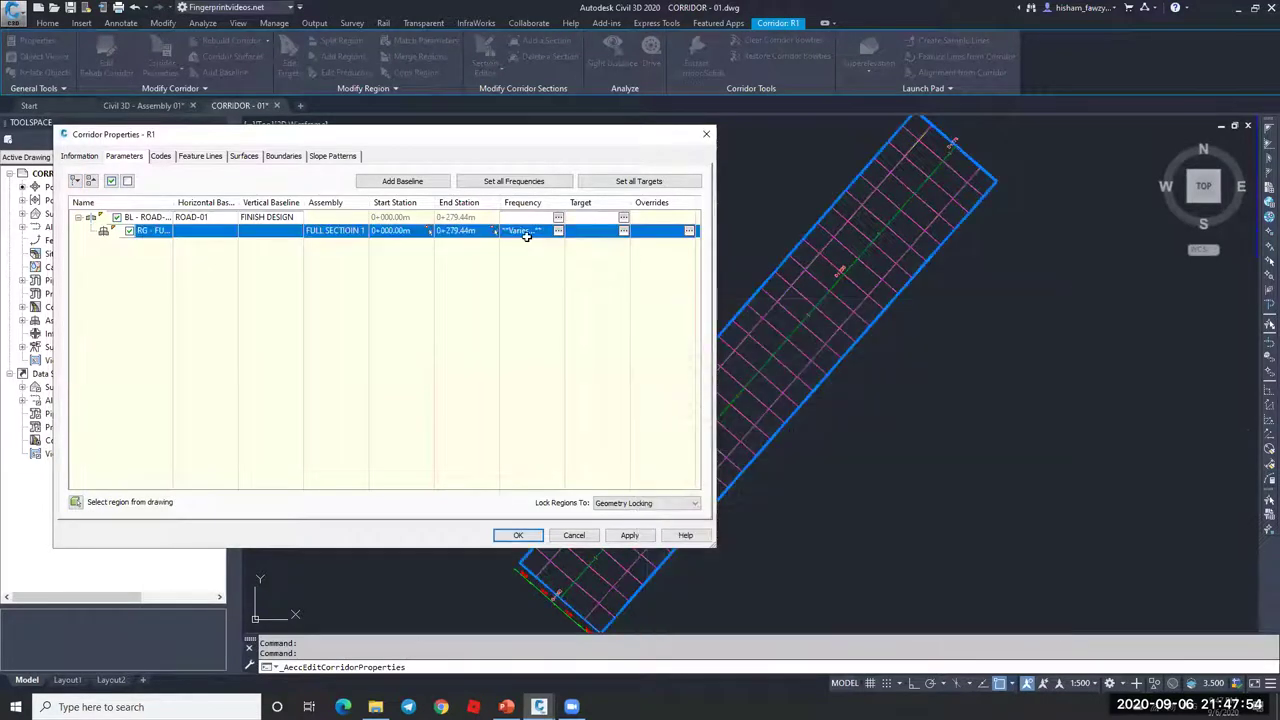
left_click_drag(566, 204, 599, 205)
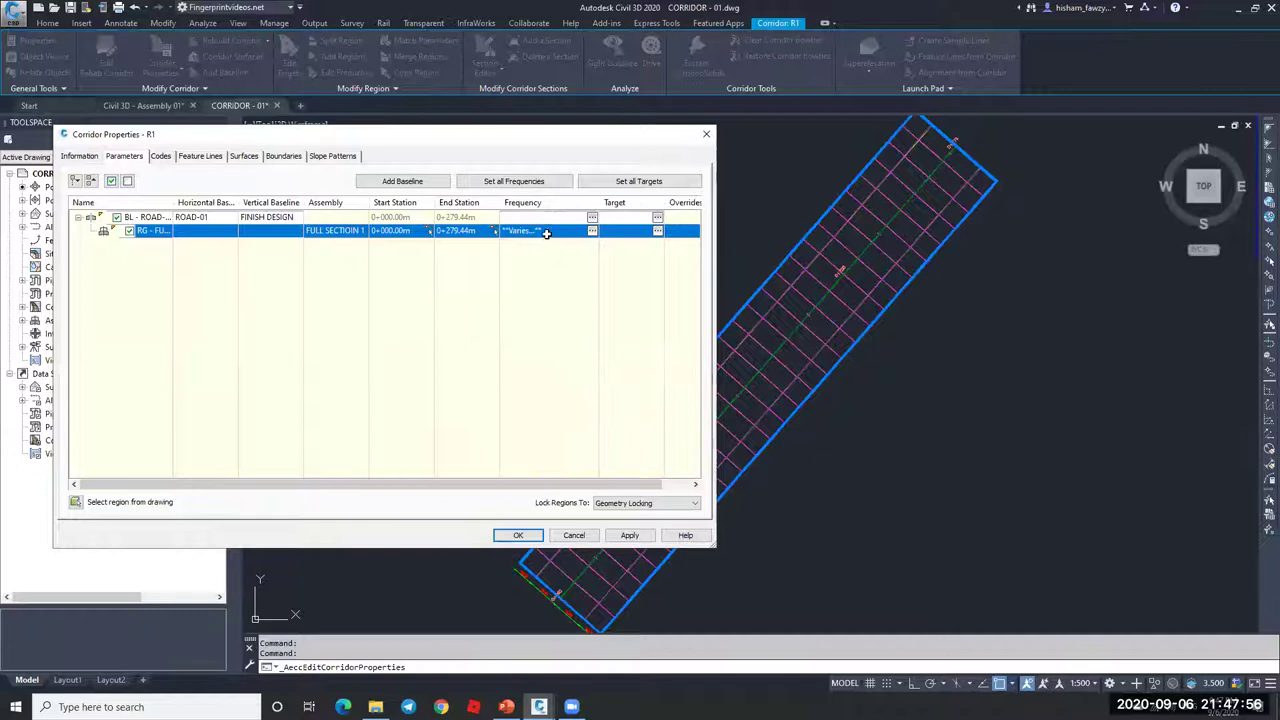
left_click(592, 231)
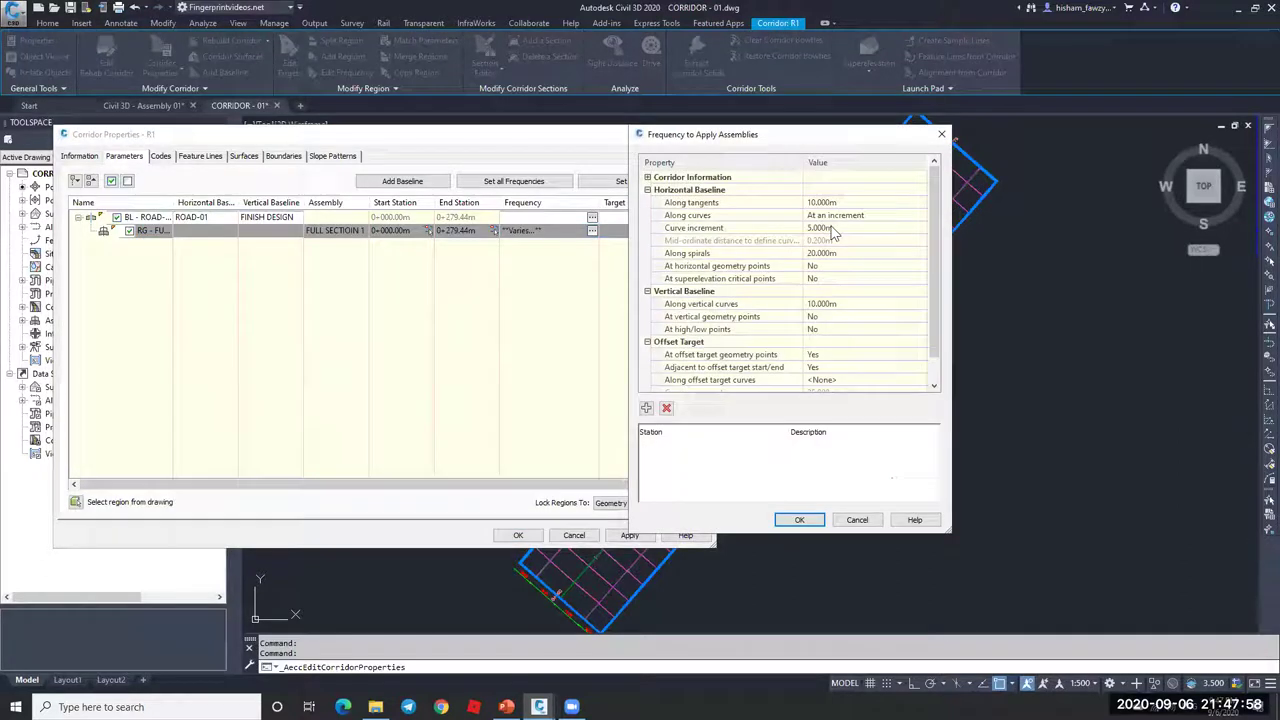
left_click(856, 520)
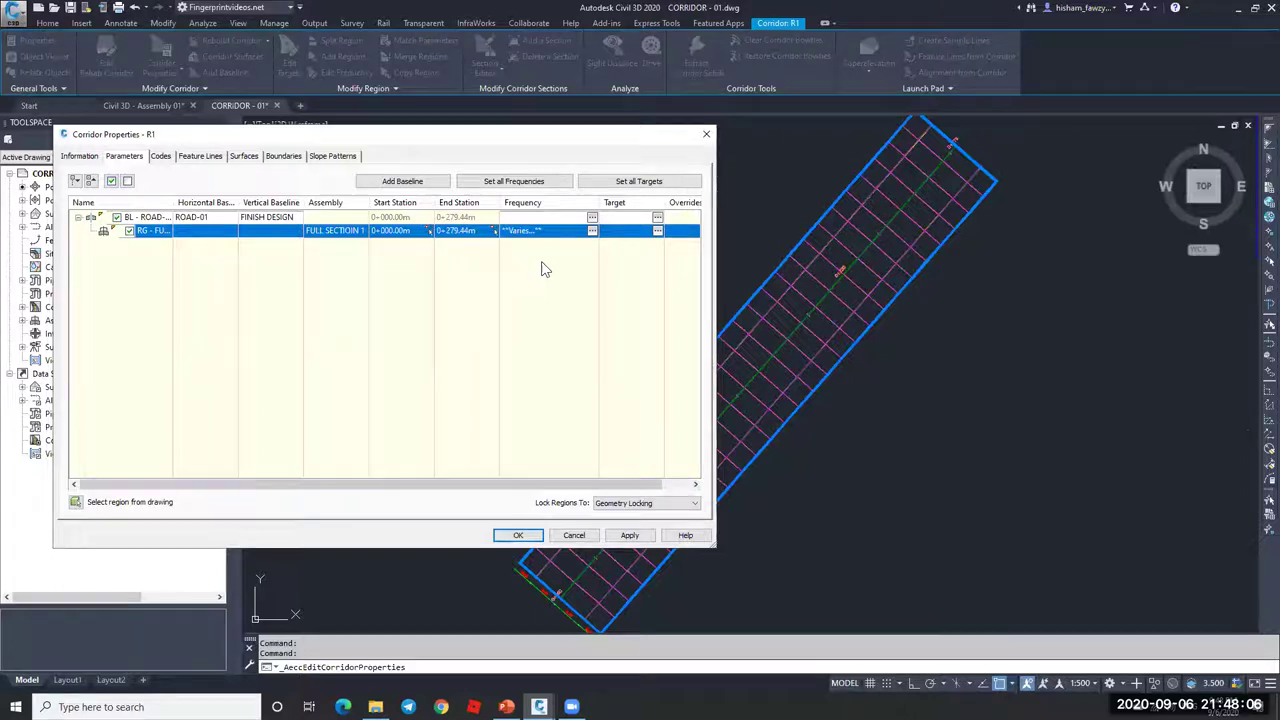
Step: Set the region's curve increment and Along spirals frequency to 10 m
left_click(592, 231)
left_click(838, 228)
type("10")
left_click(838, 253)
type("10")
left_click(840, 304)
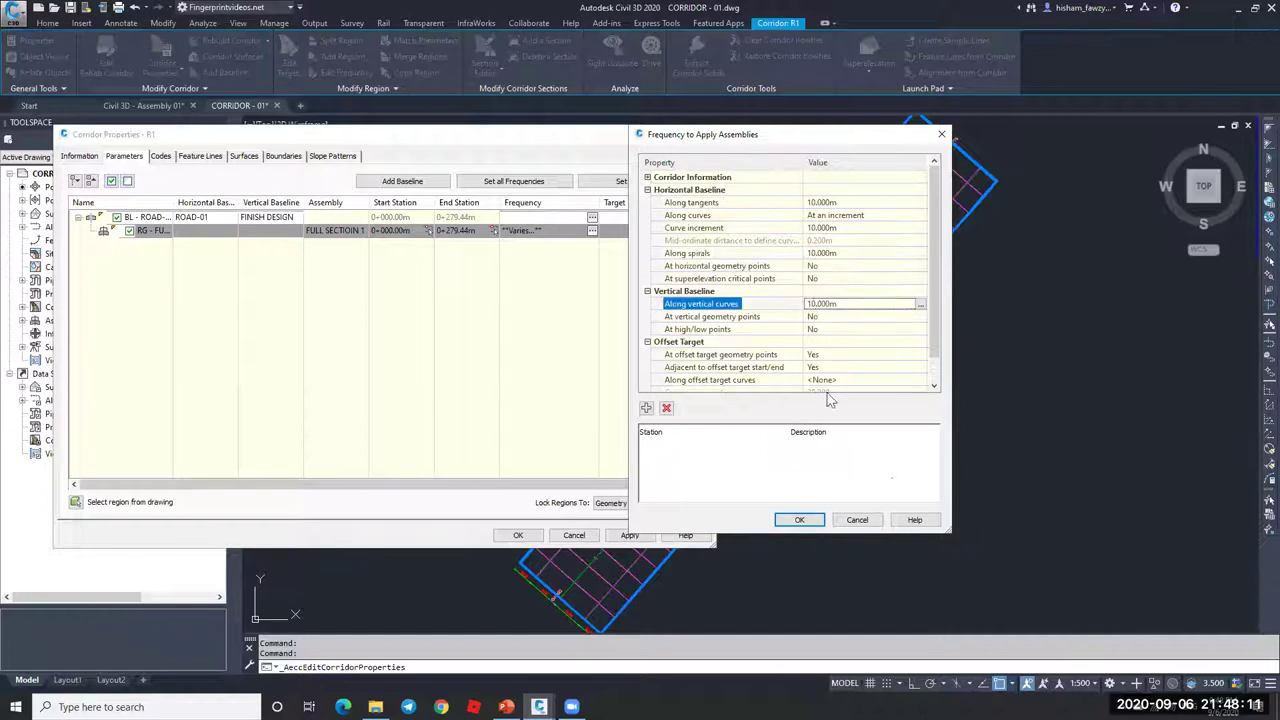
left_click(800, 519)
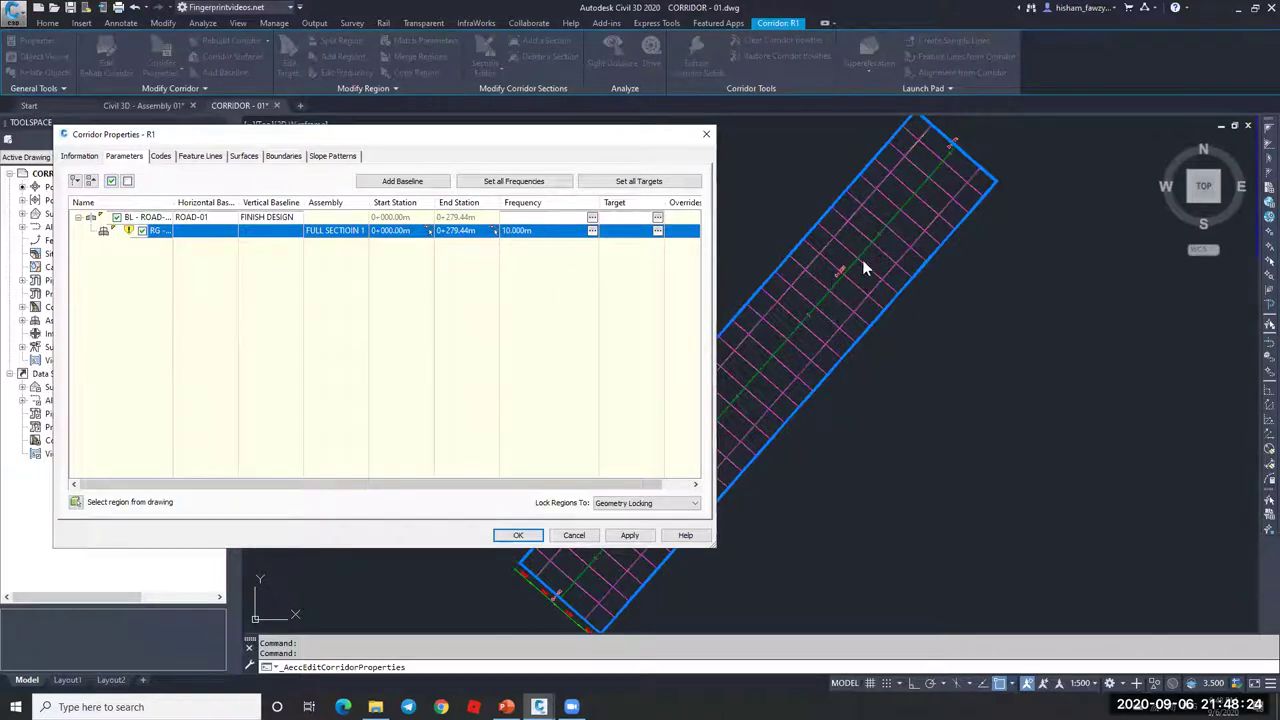
Step: Recheck the region and baseline frequency settings, closing both unchanged
left_click(592, 231)
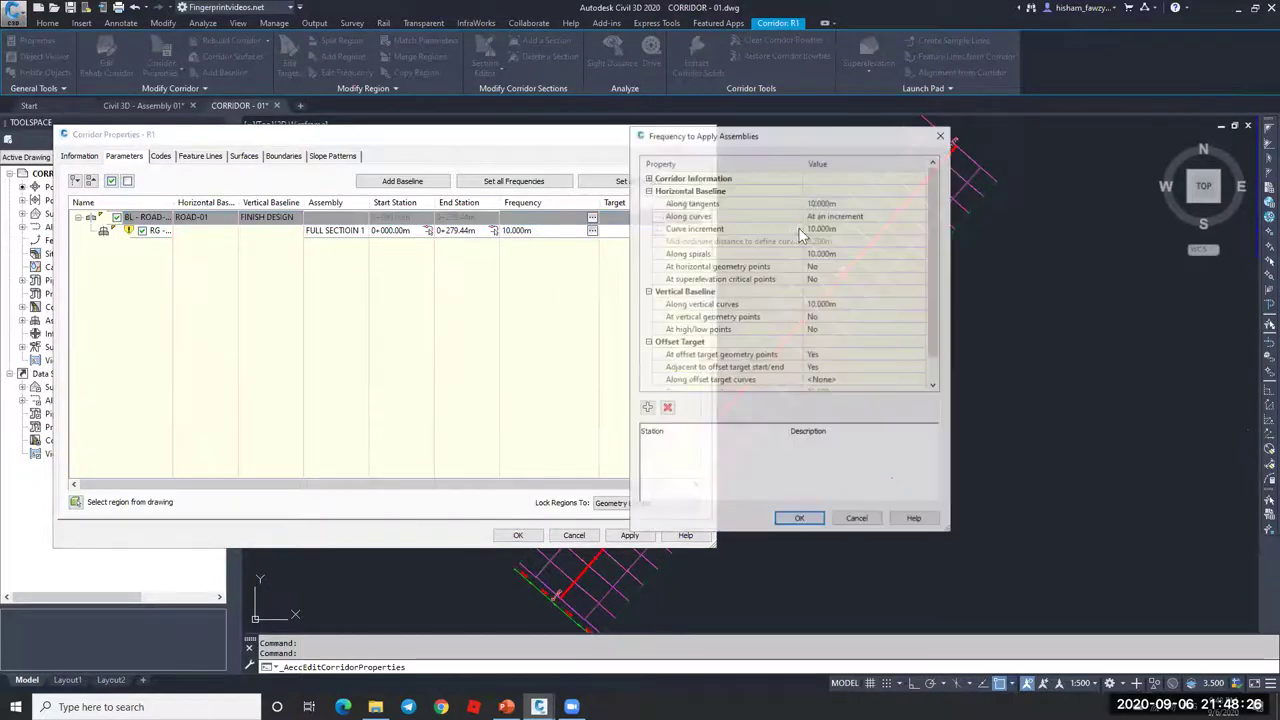
left_click(843, 524)
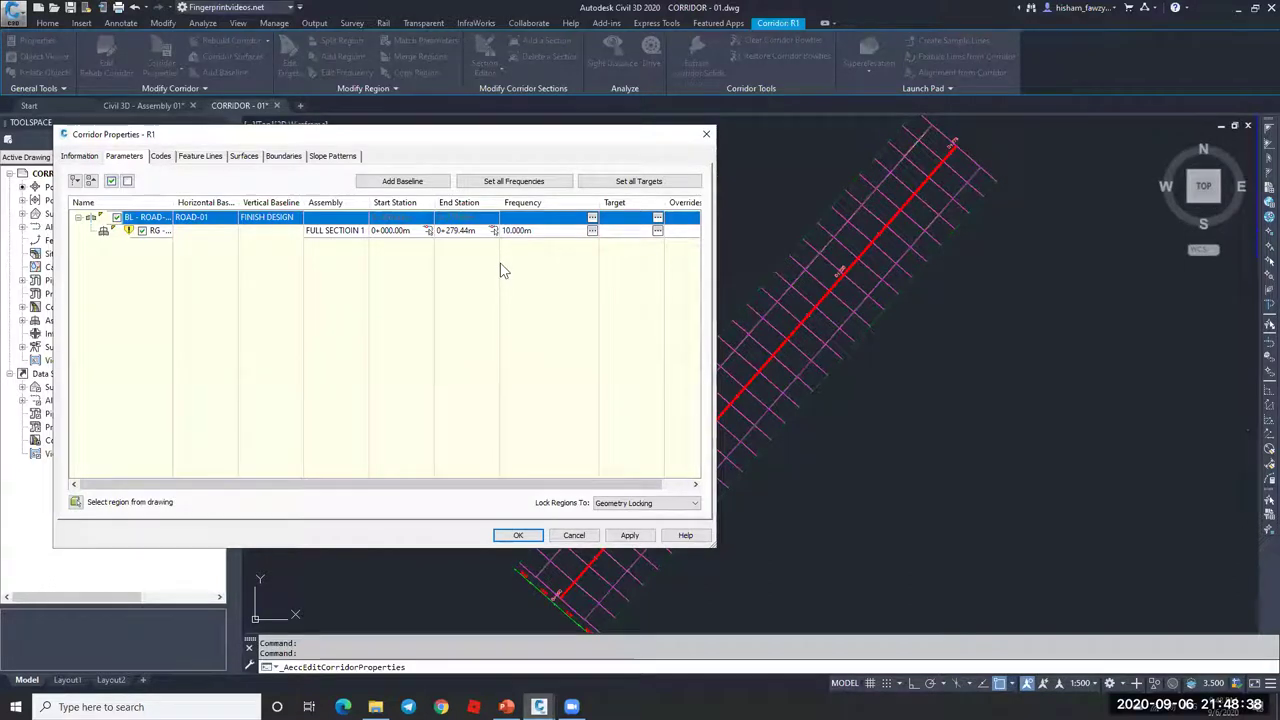
left_click(508, 177)
left_click(856, 520)
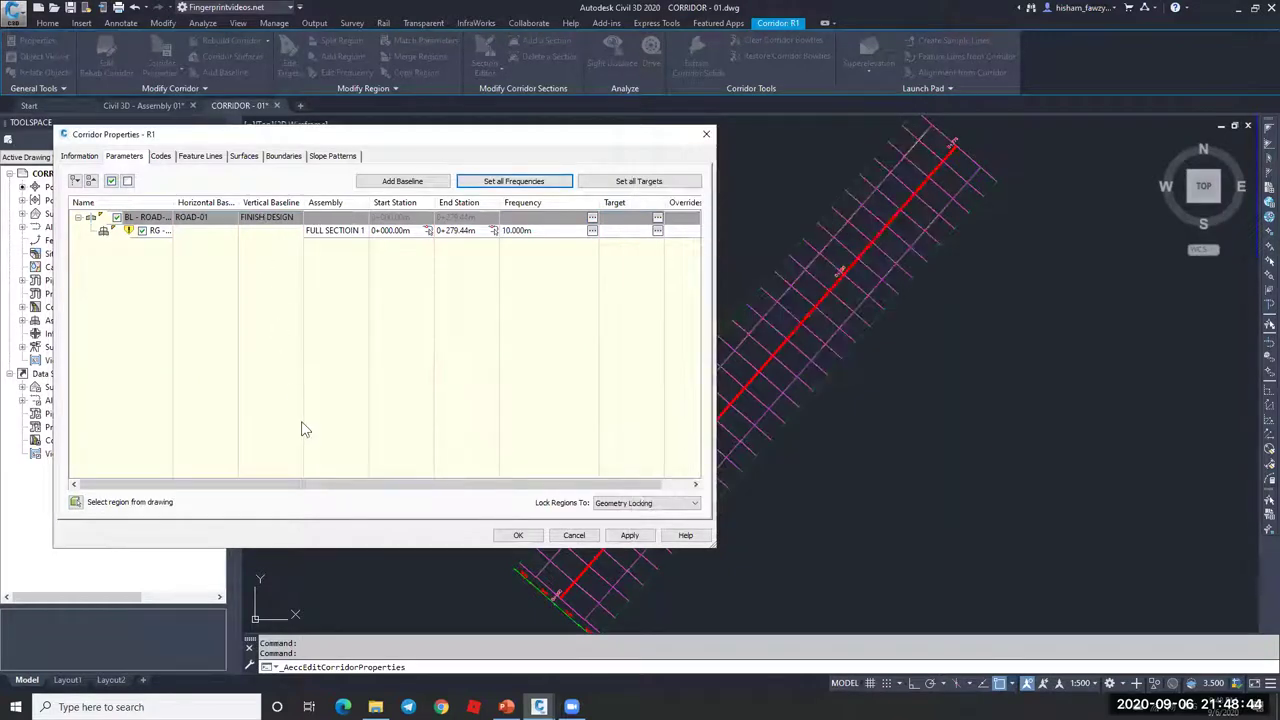
Step: Open the region's target mapping and set NGL as the surface target
left_click(657, 230)
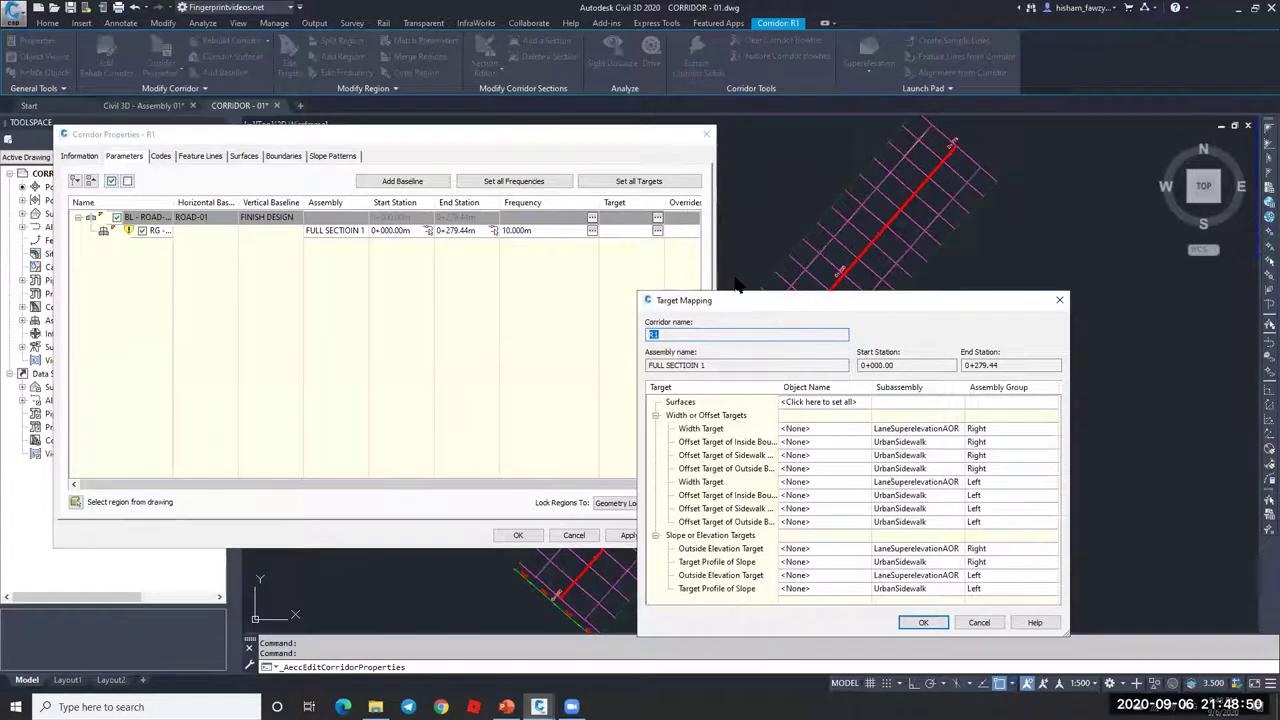
left_click_drag(926, 457, 976, 576)
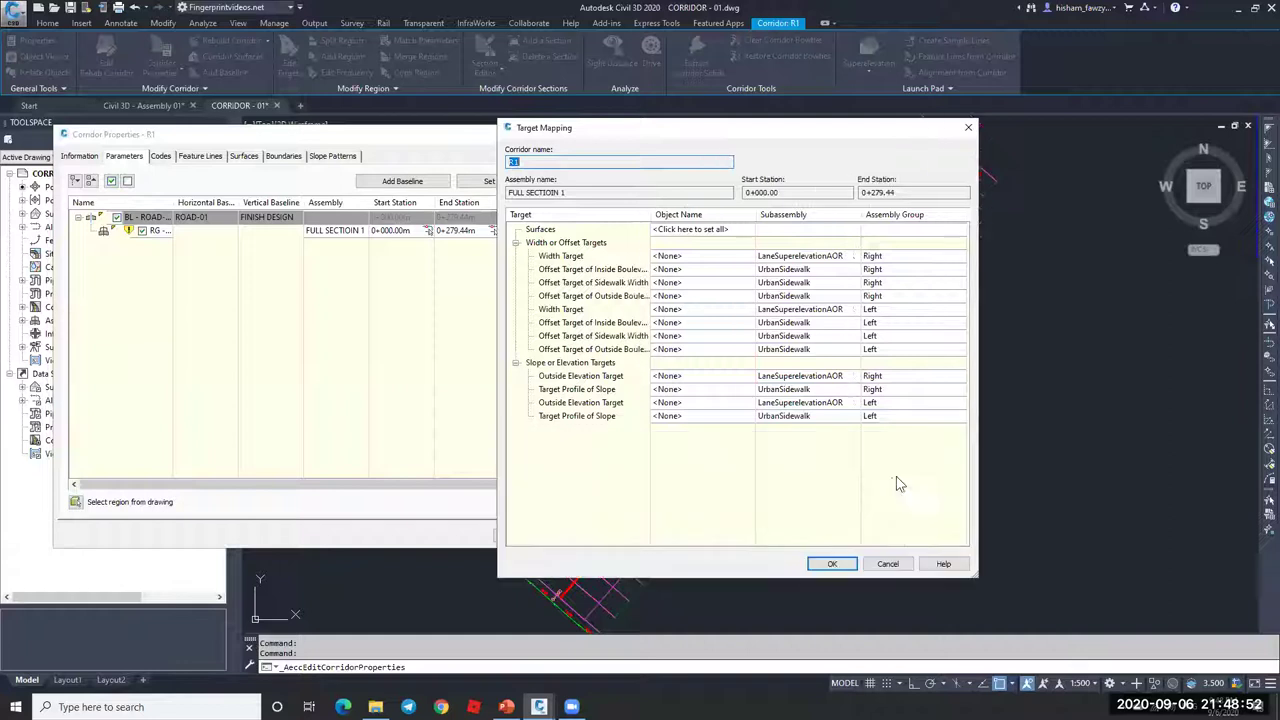
left_click(546, 232)
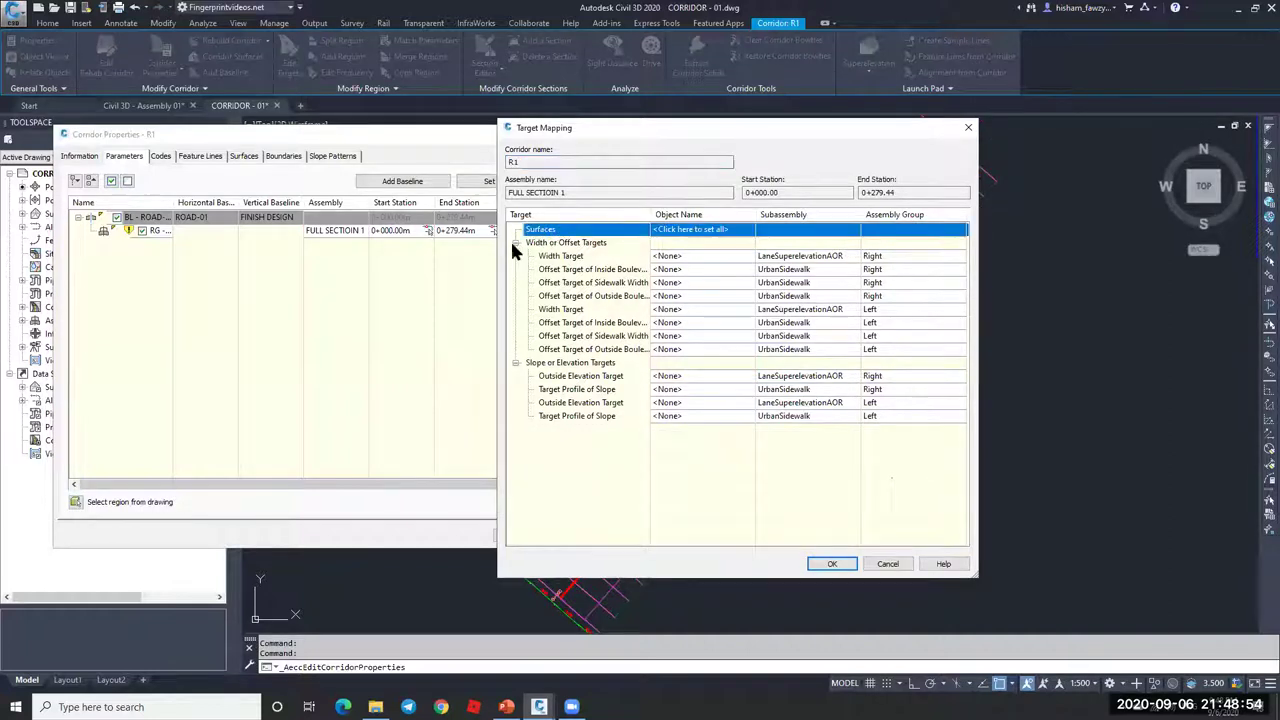
left_click(516, 243)
left_click(516, 256)
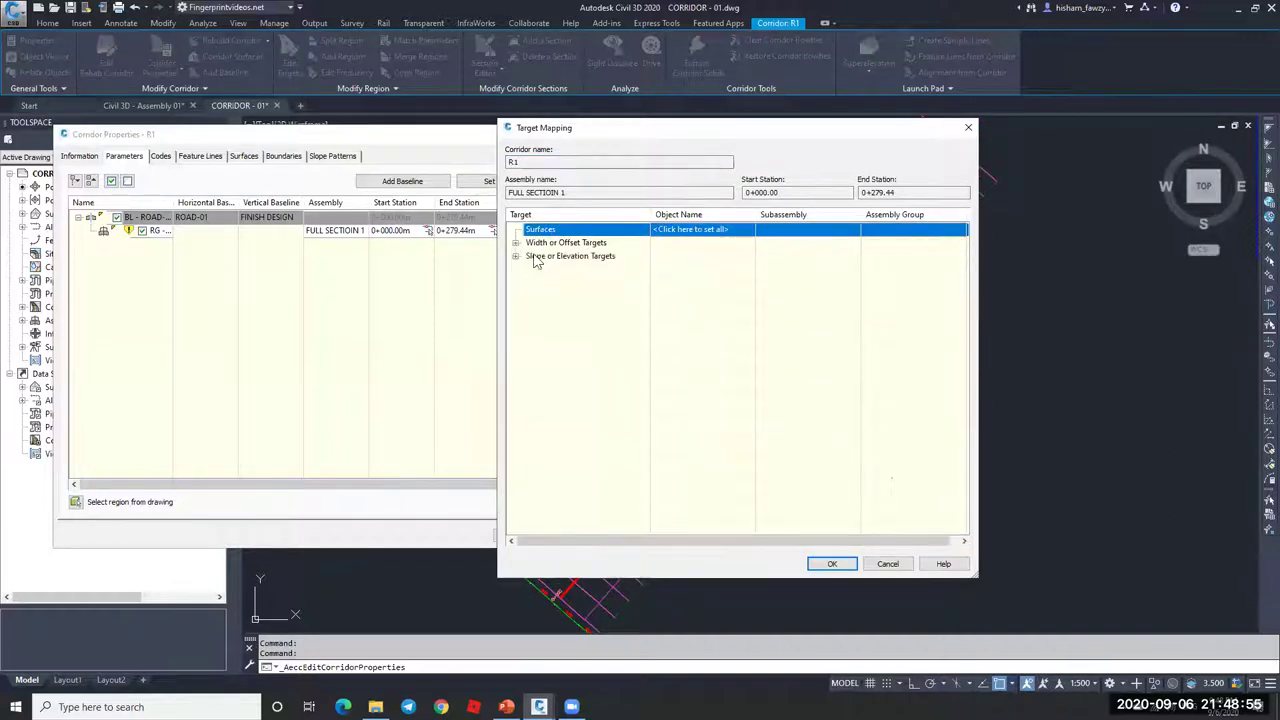
left_click(594, 246)
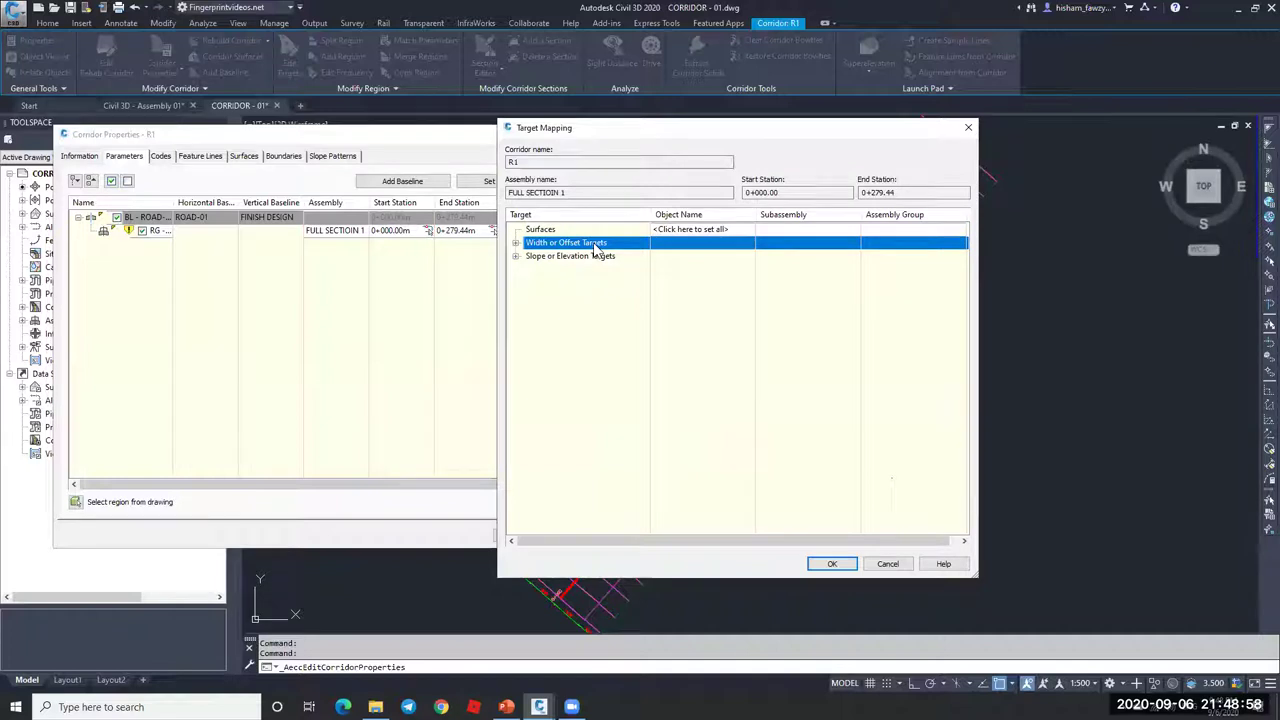
left_click(584, 257)
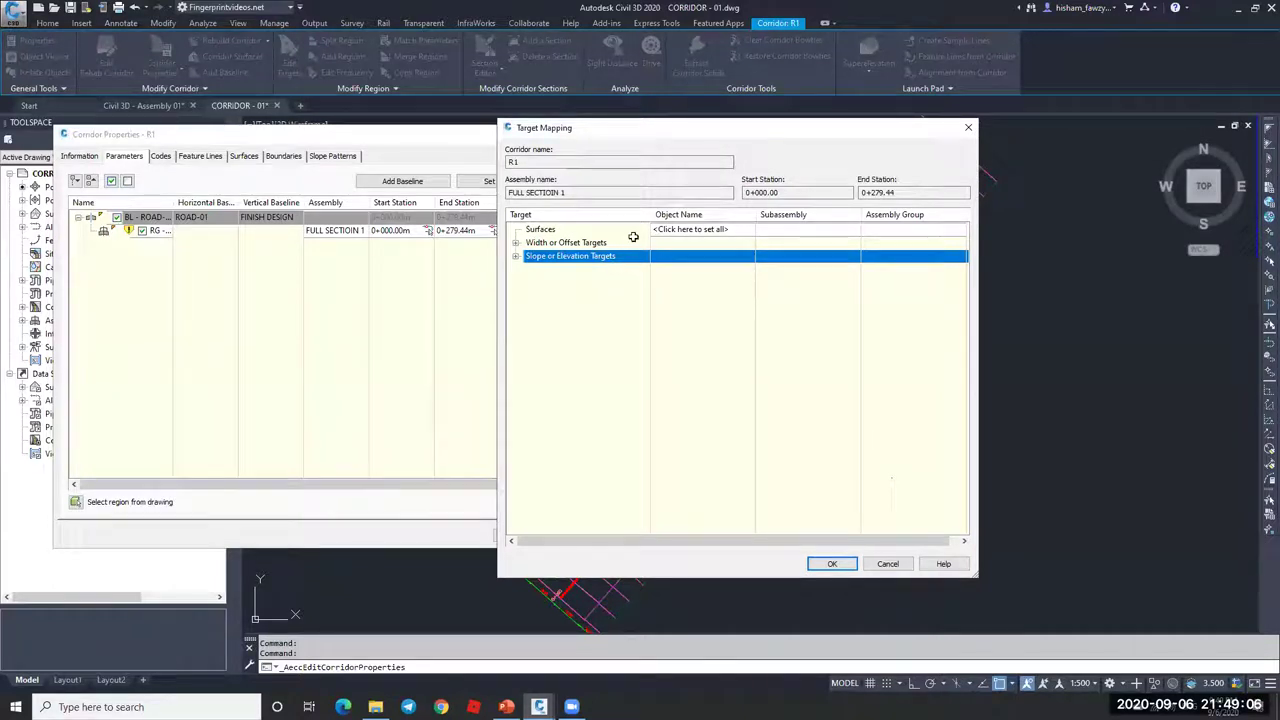
left_click(690, 230)
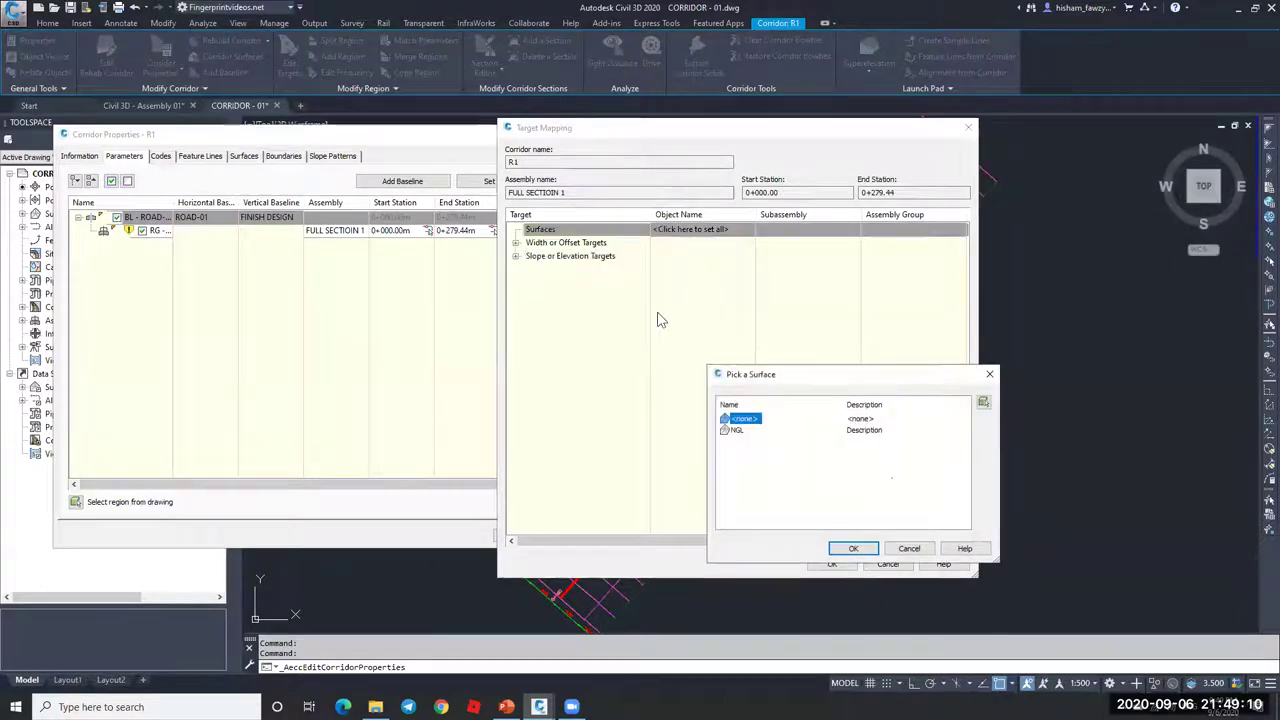
left_click(737, 430)
left_click(840, 549)
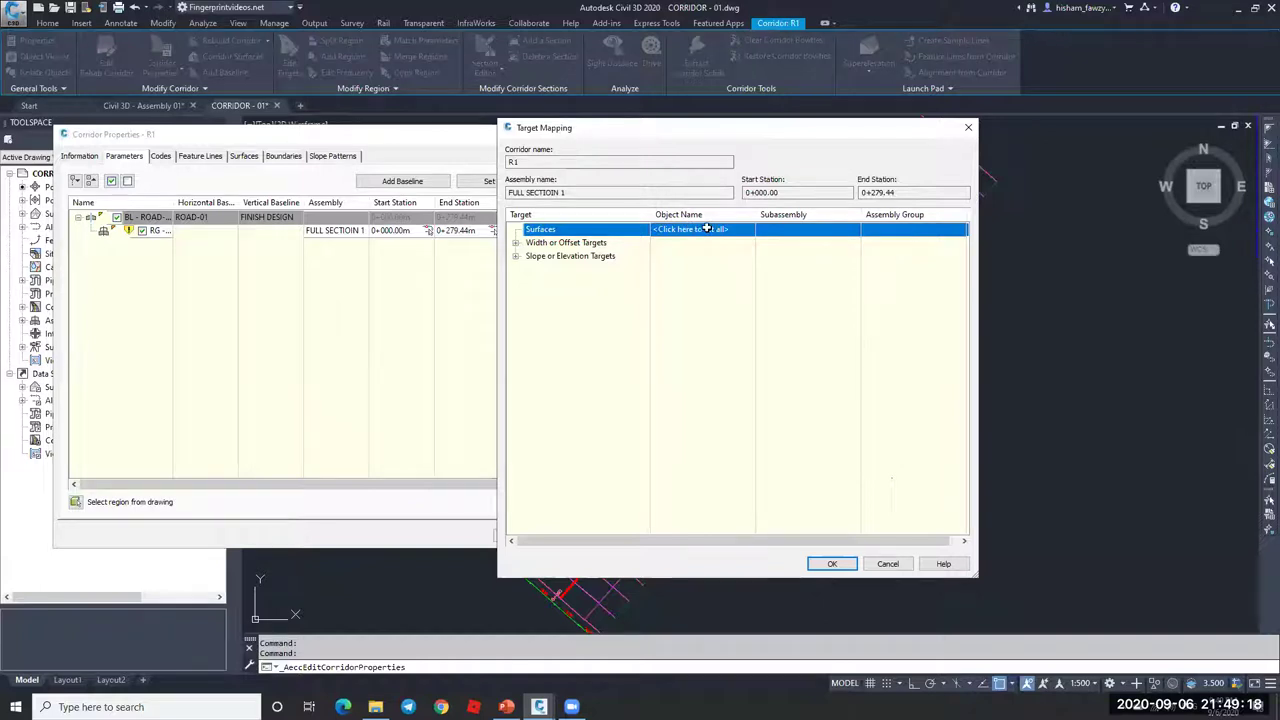
Step: Inspect the Width or Offset targets, then cancel the target mapping changes
left_click(515, 243)
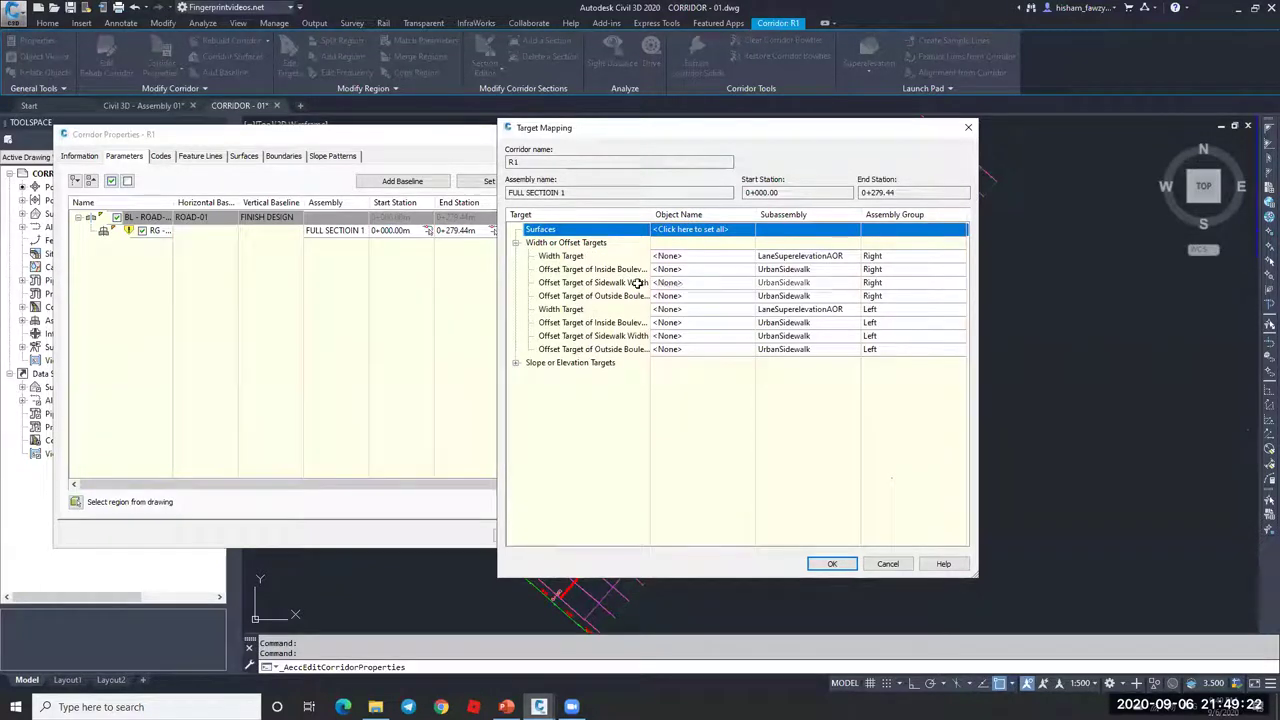
left_click(614, 257)
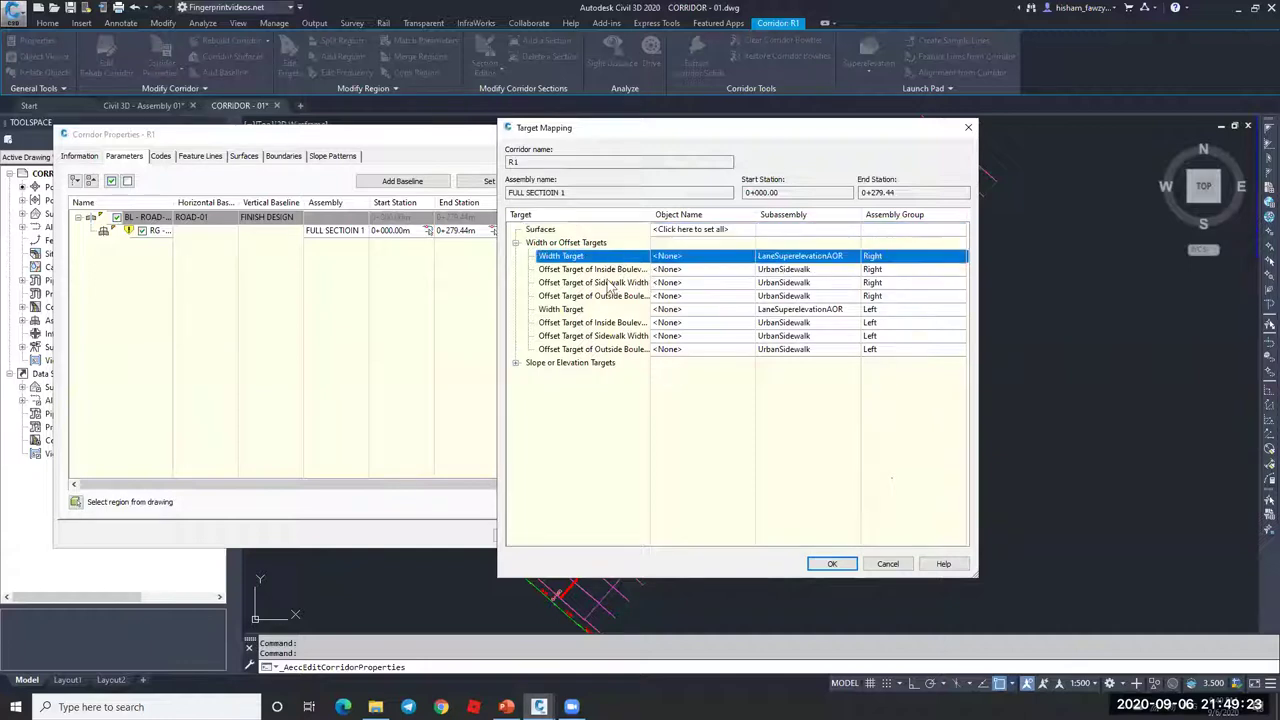
left_click(600, 349)
left_click(594, 259)
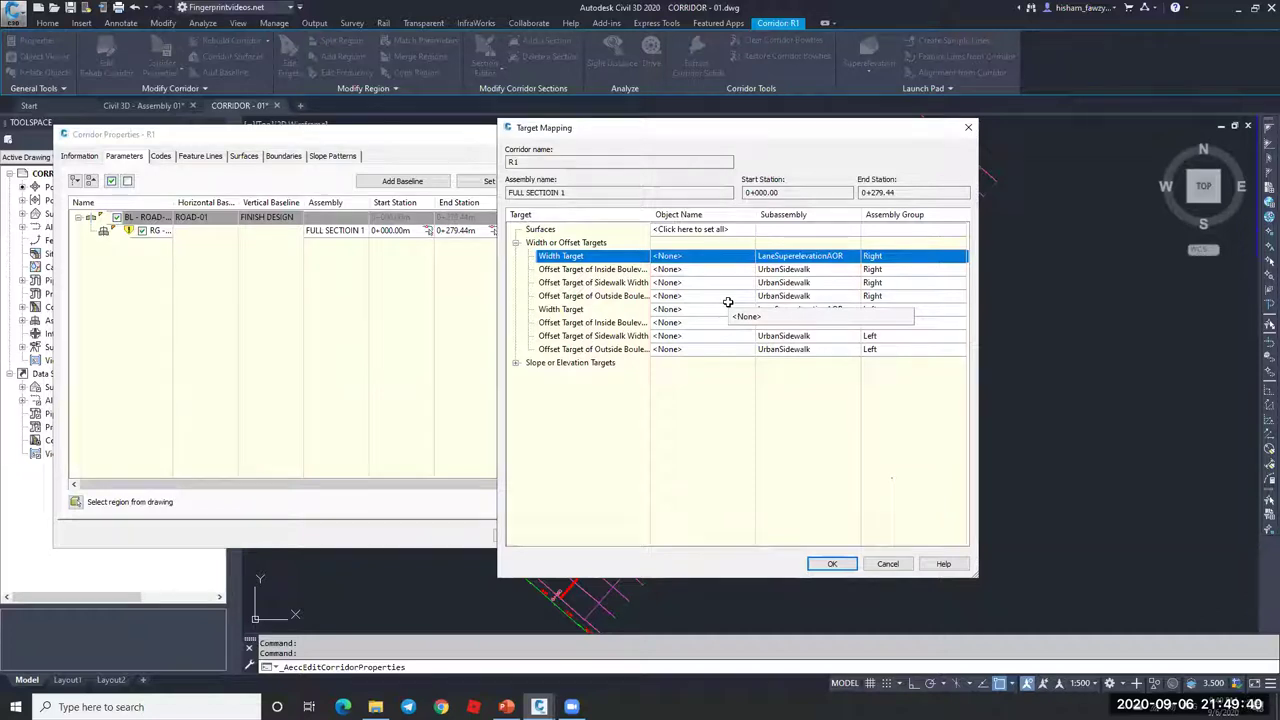
left_click(888, 564)
Step: Close Corridor Properties and open the BasicLane help topic from the Tool Palettes
left_click(594, 536)
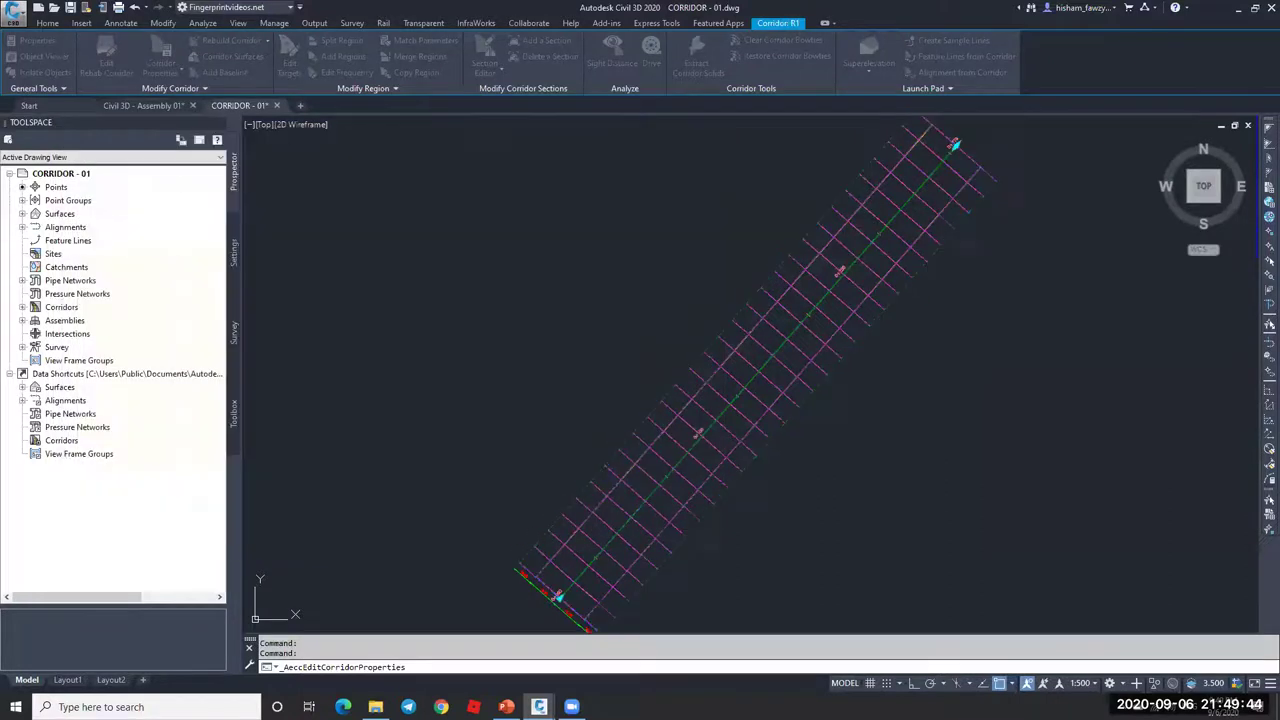
key("ctrl+3")
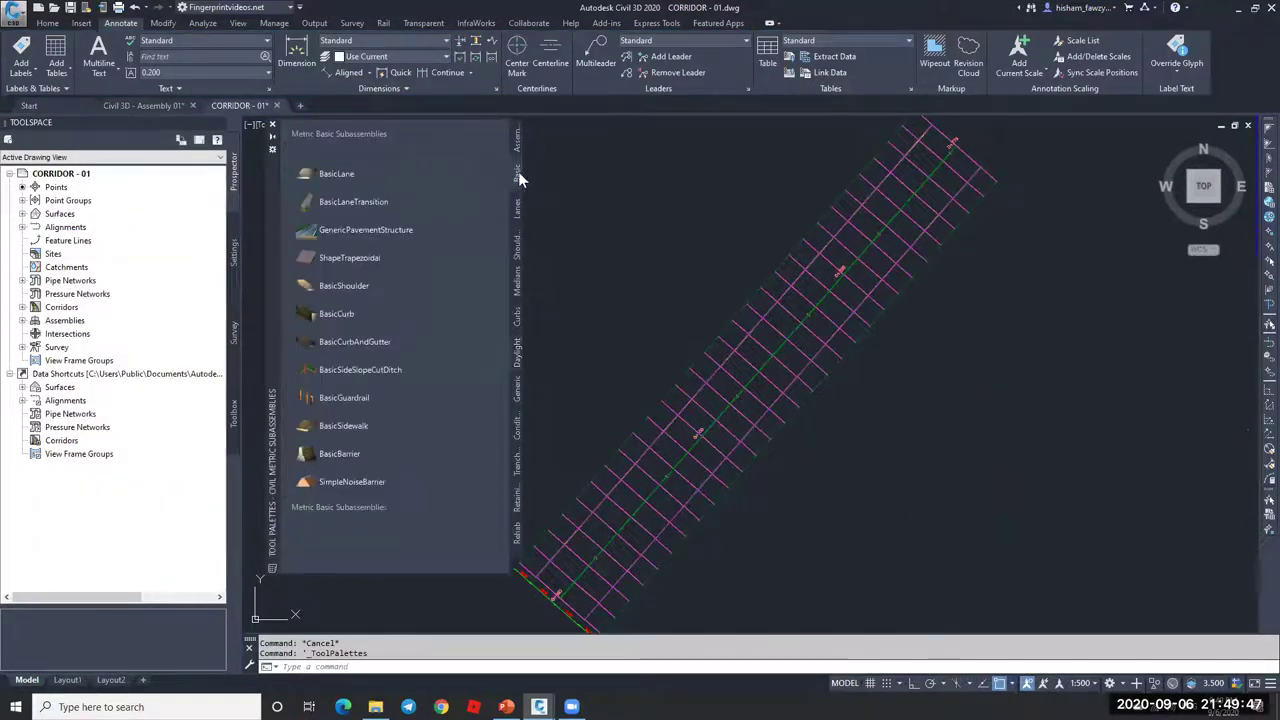
right_click(390, 175)
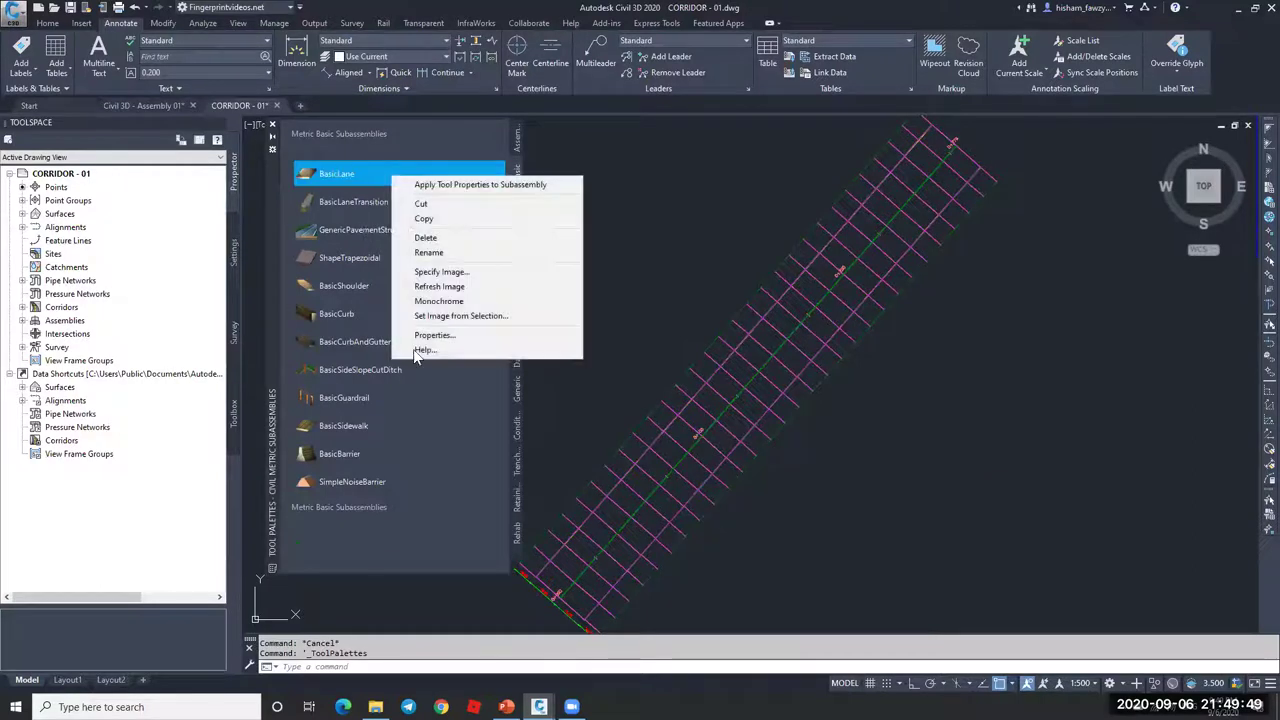
left_click(560, 351)
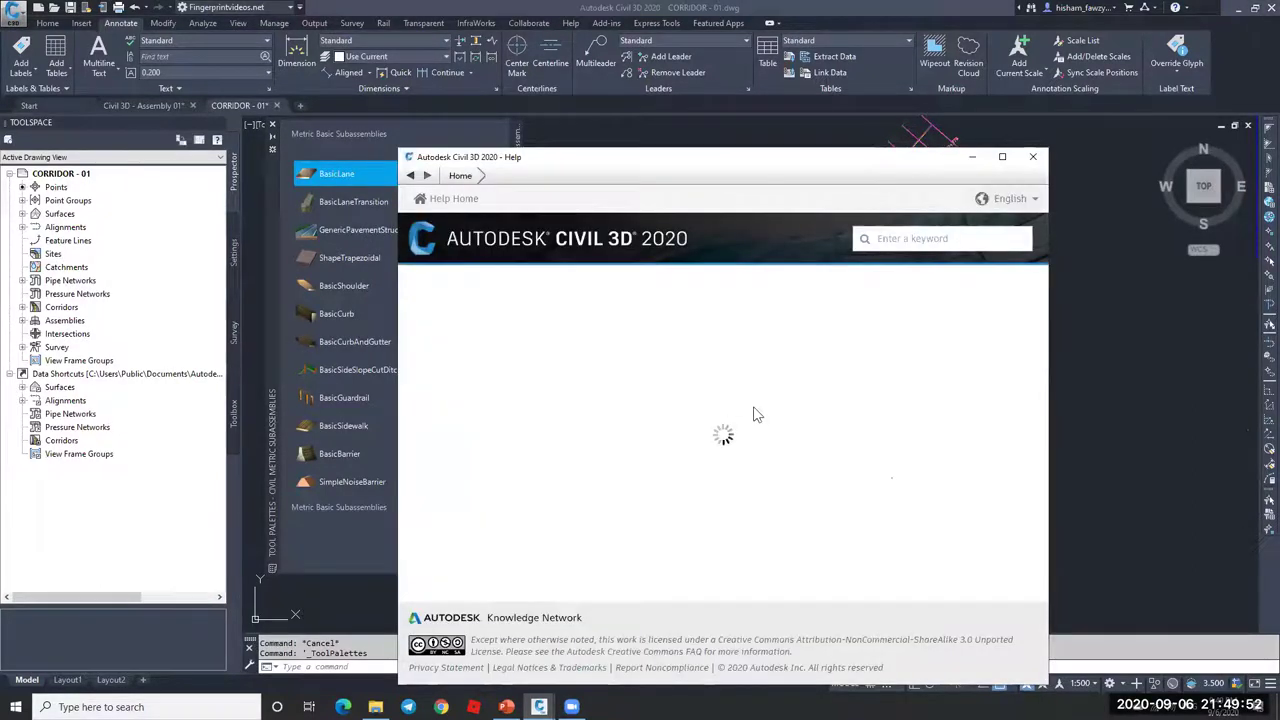
Step: Confirm BasicLane has no target parameters, close the help, and zoom to FULL SECTION 1
scroll(775, 352, "down", 3)
scroll(775, 355, "down", 3)
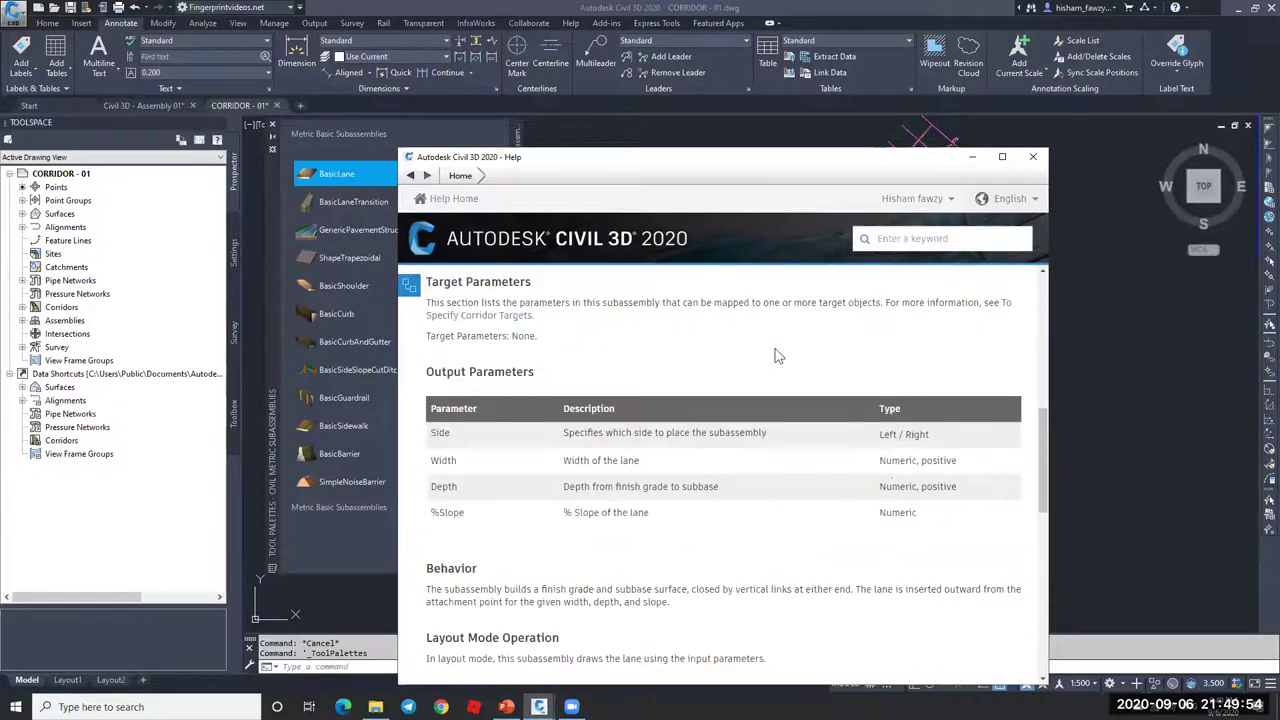
scroll(548, 352, "up", 1)
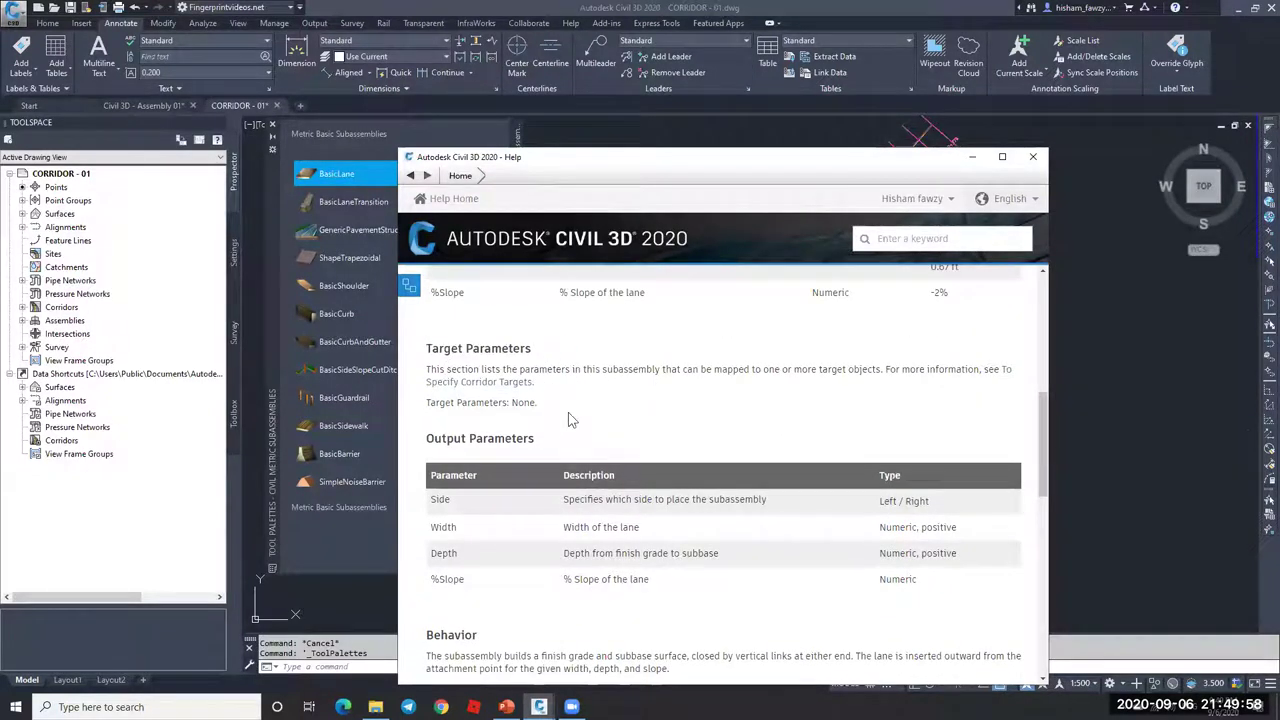
left_click_drag(511, 402, 537, 402)
left_click(1033, 156)
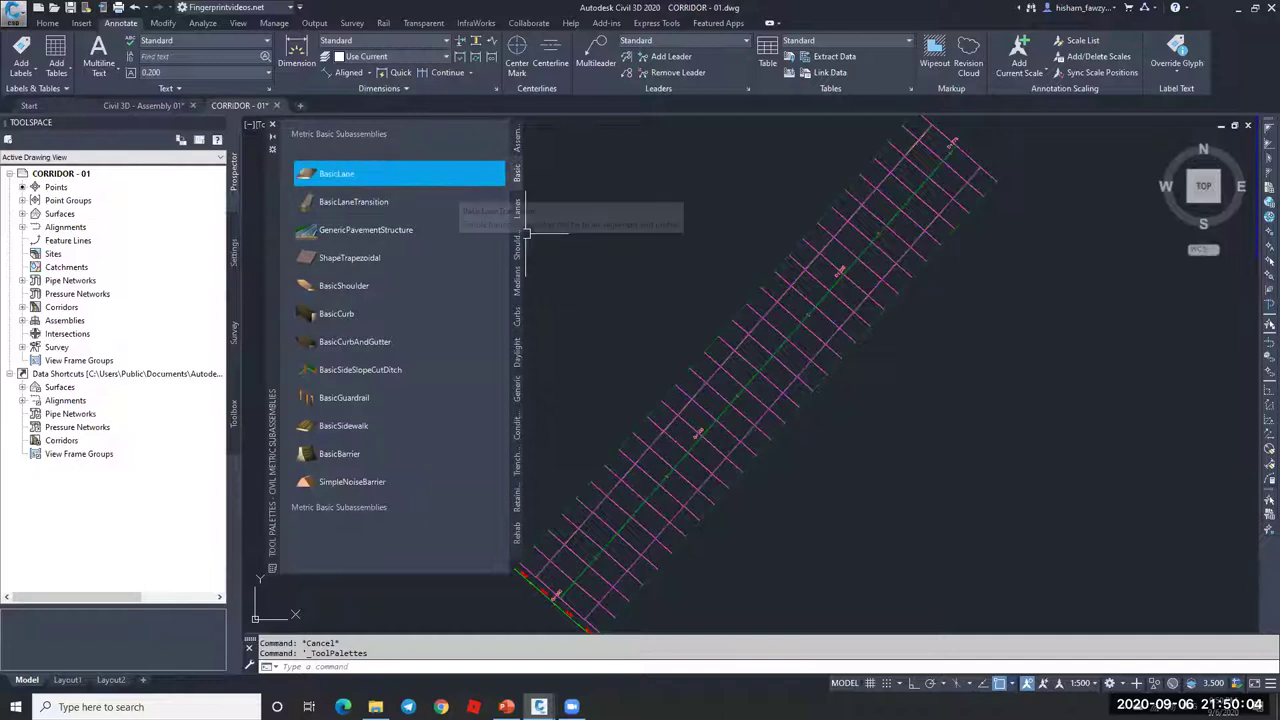
scroll(668, 258, "down", 2)
scroll(790, 300, "up", 2)
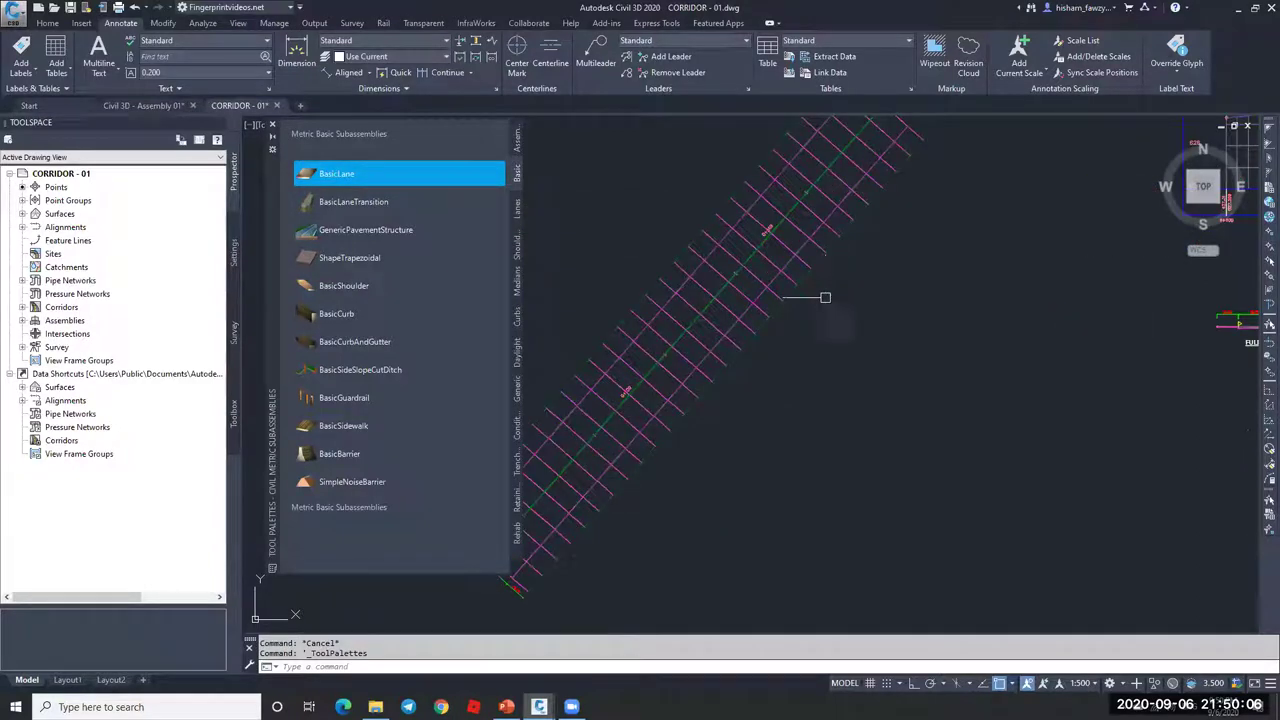
scroll(749, 280, "down", 3)
scroll(1023, 286, "up", 4)
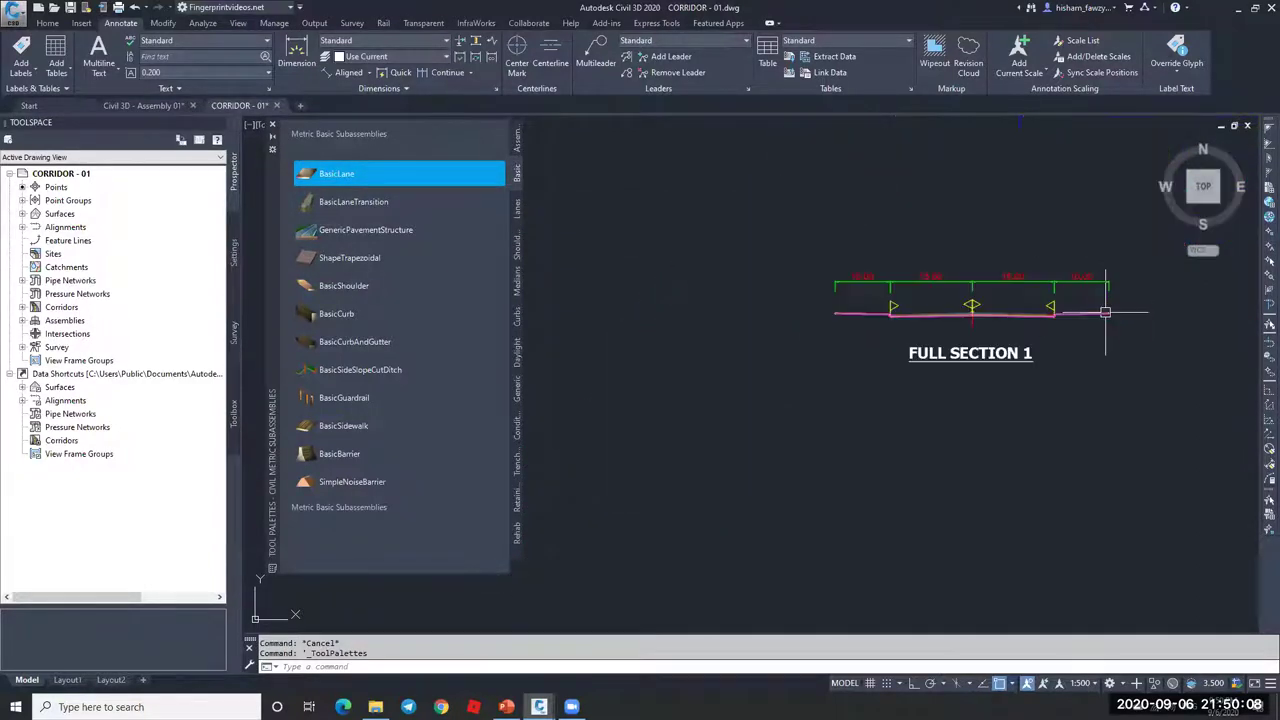
key("Escape")
scroll(889, 286, "down", 5)
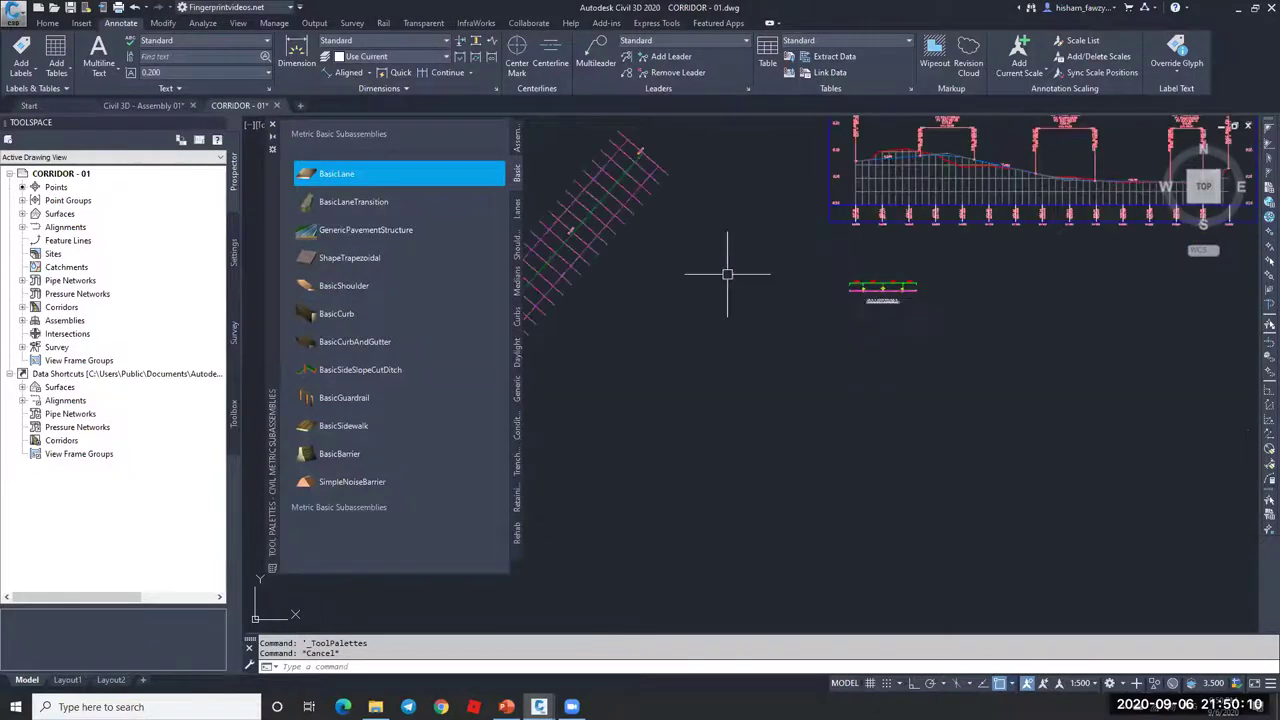
Step: Create a new assembly named 02 and place its baseline in the drawing
left_click(47, 22)
left_click(354, 55)
left_click(373, 72)
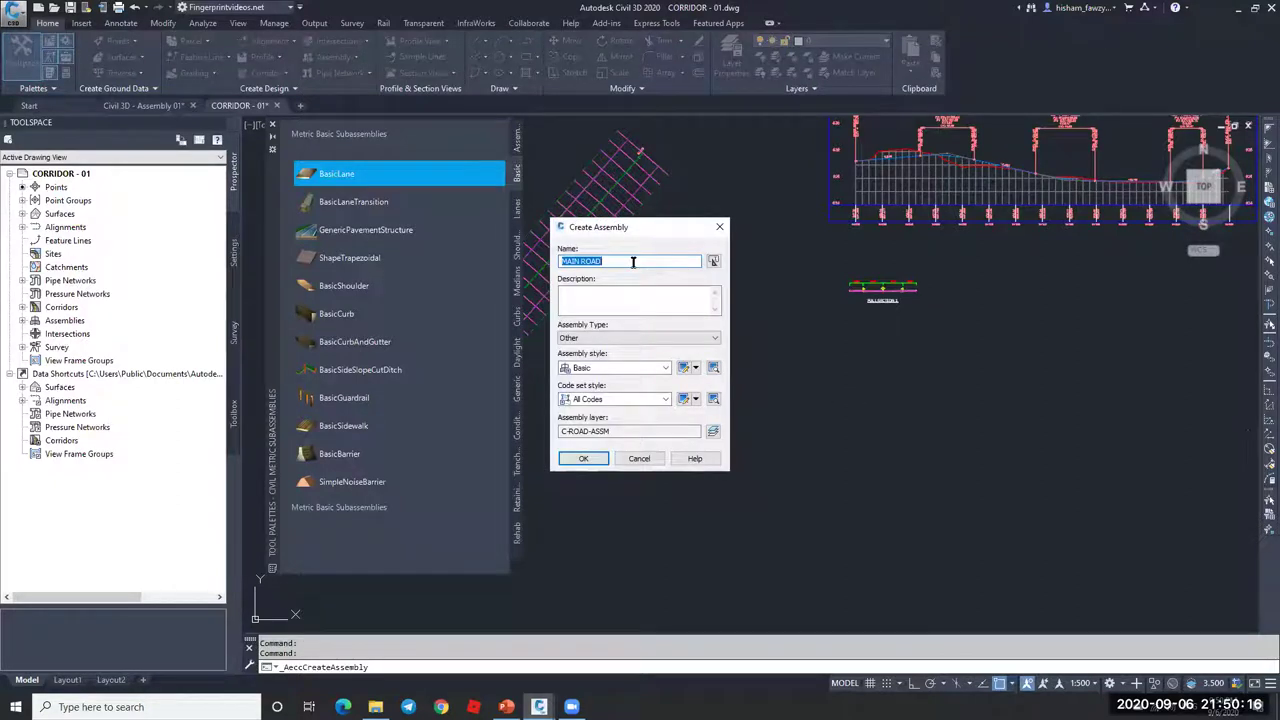
type("02")
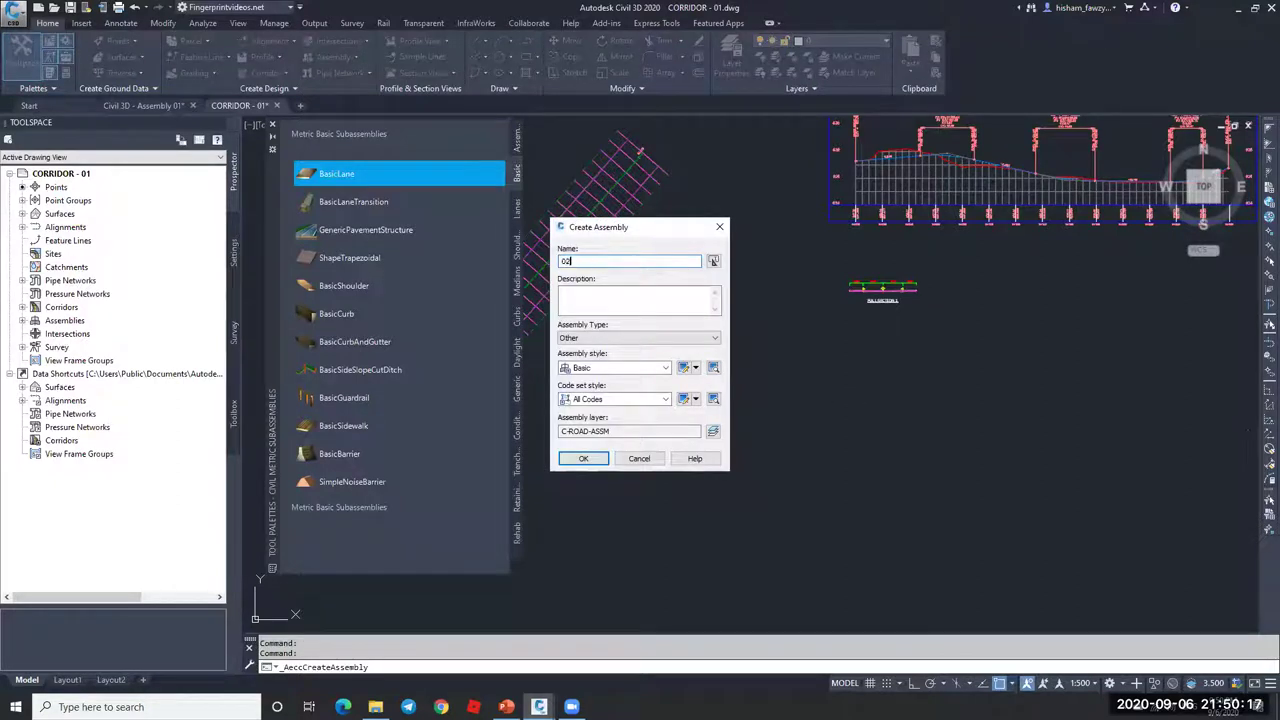
left_click(583, 458)
left_click(795, 405)
Step: Attach a BasicLane to assembly 02, then open corridor R1's properties
left_click(340, 177)
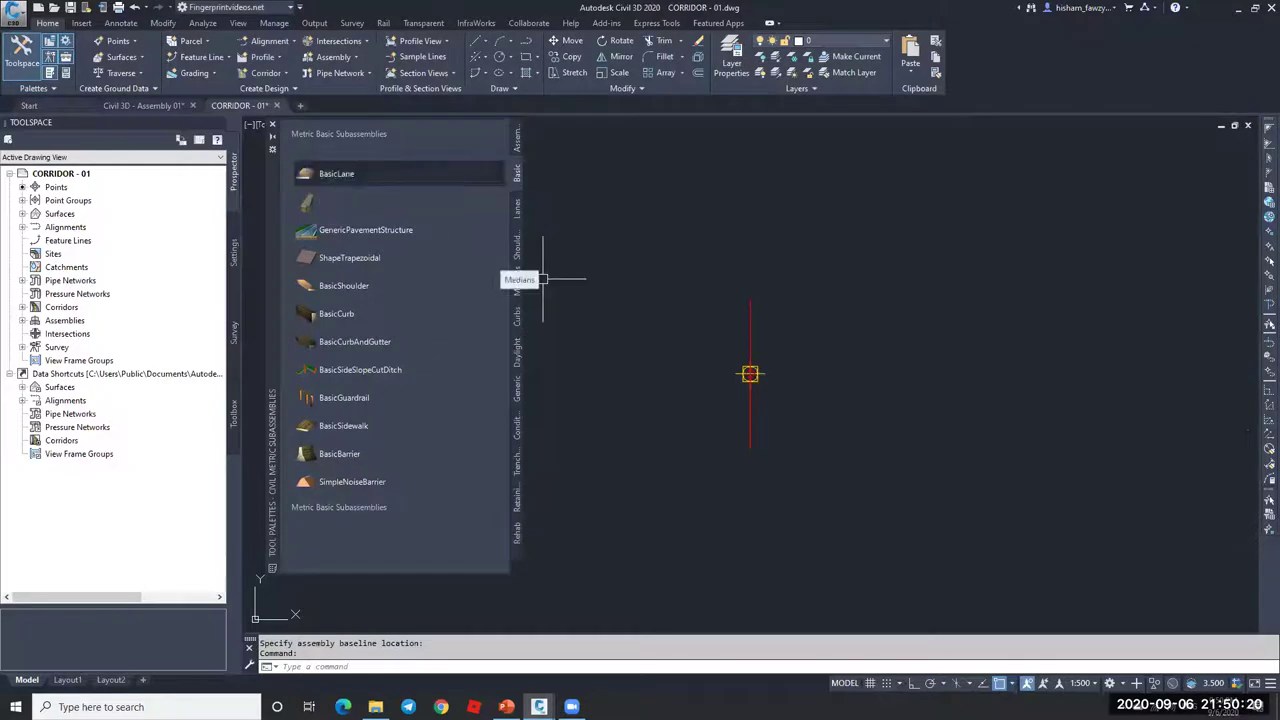
left_click(752, 374)
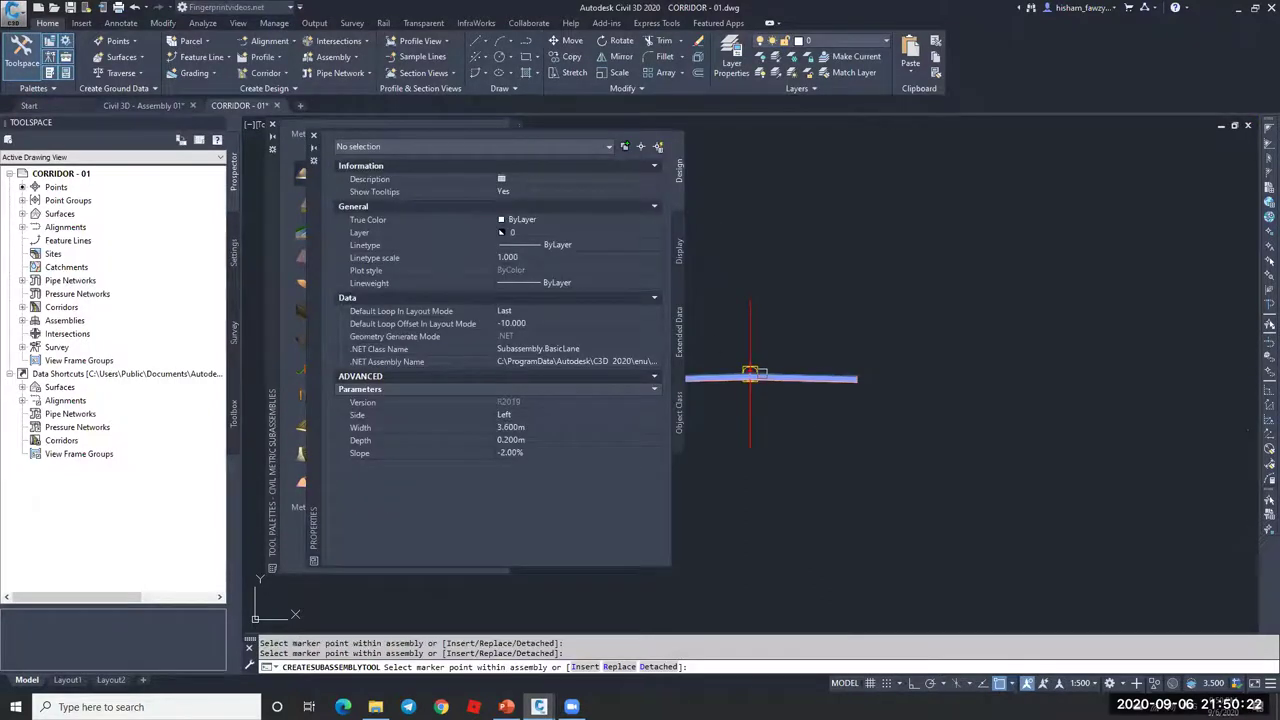
key("Escape")
scroll(757, 276, "down", 5)
scroll(703, 271, "up", 10)
key("Escape")
left_click(695, 270)
left_click(157, 63)
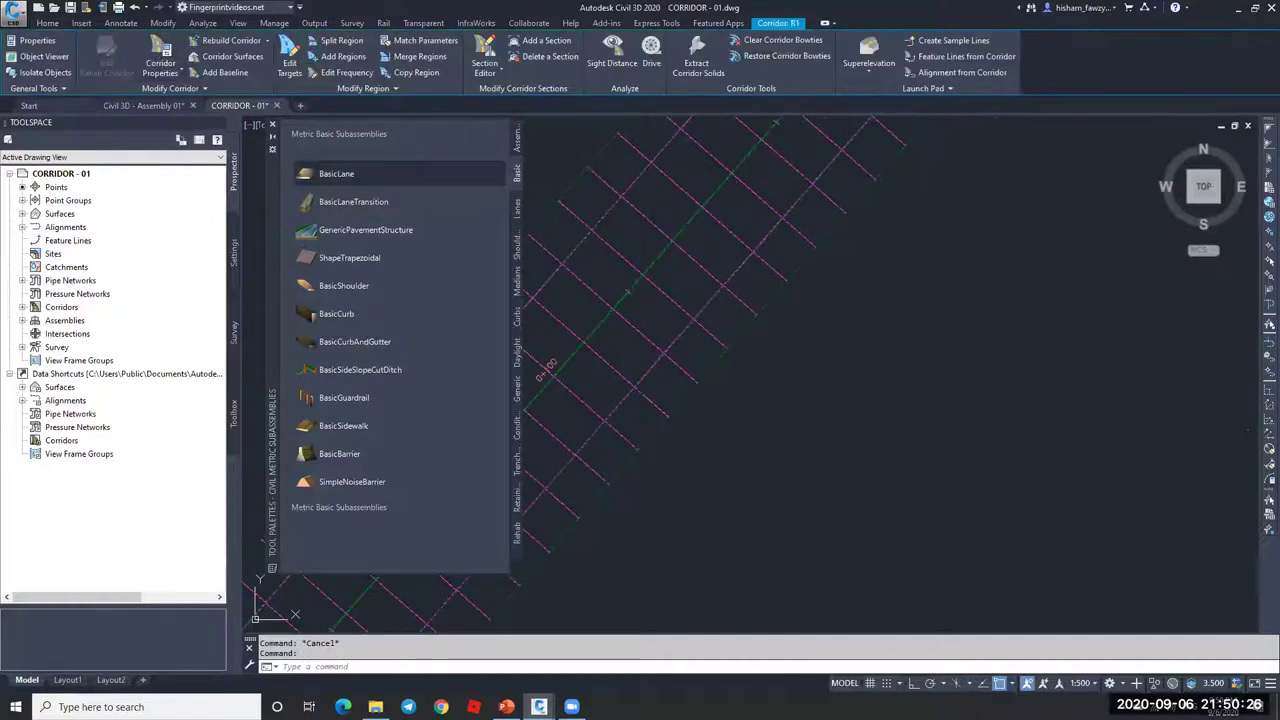
Step: Switch R1's region to assembly 02, dismiss the no-target message, and close Corridor Properties
left_click(325, 230)
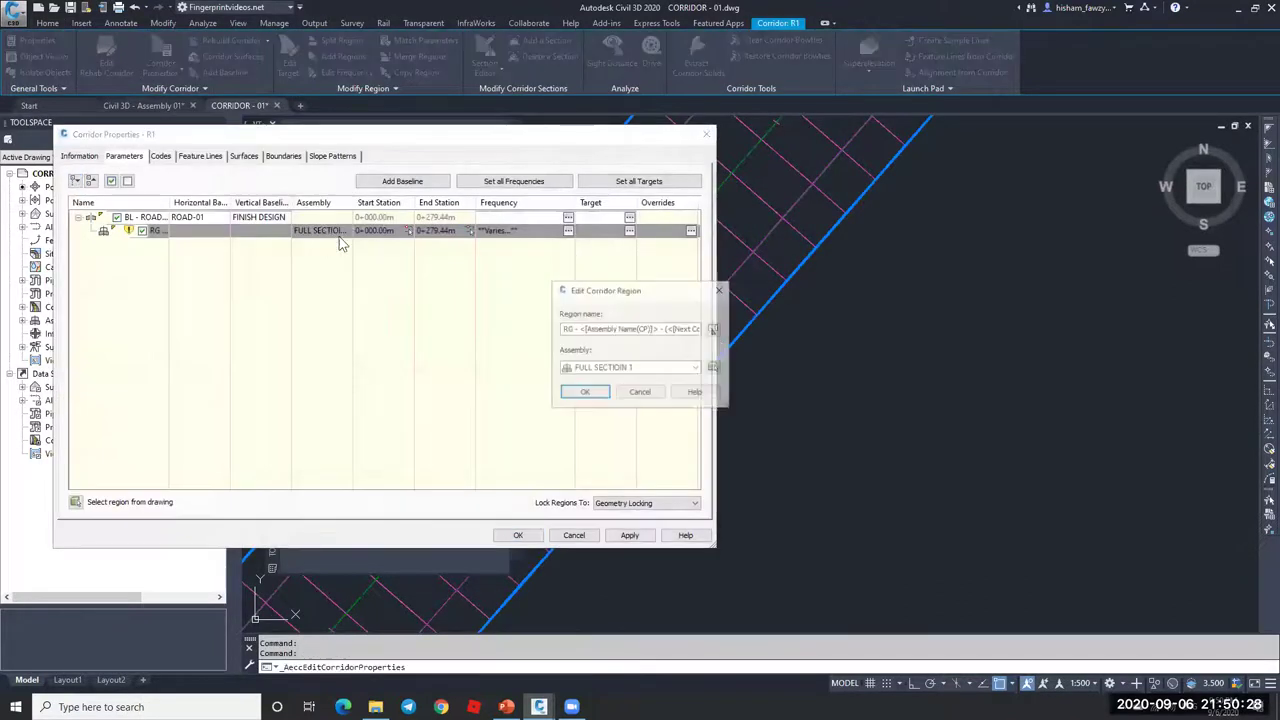
left_click(627, 368)
left_click(591, 382)
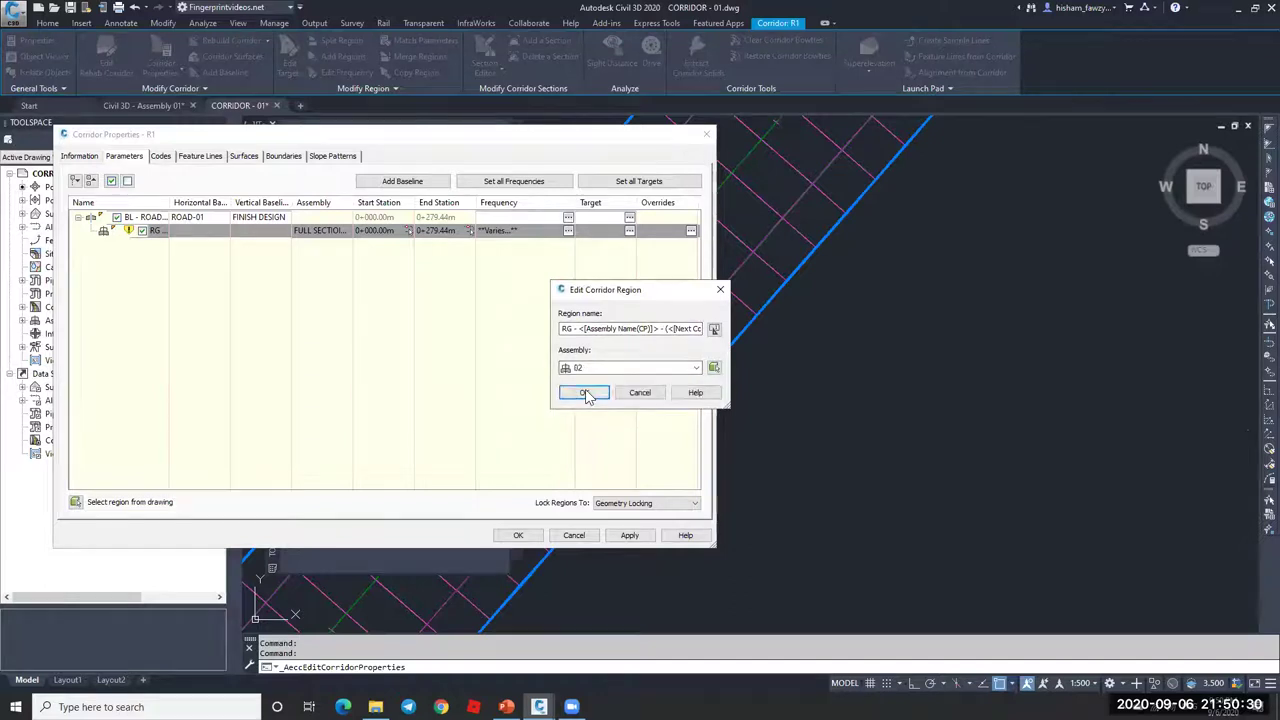
left_click(590, 392)
left_click(629, 231)
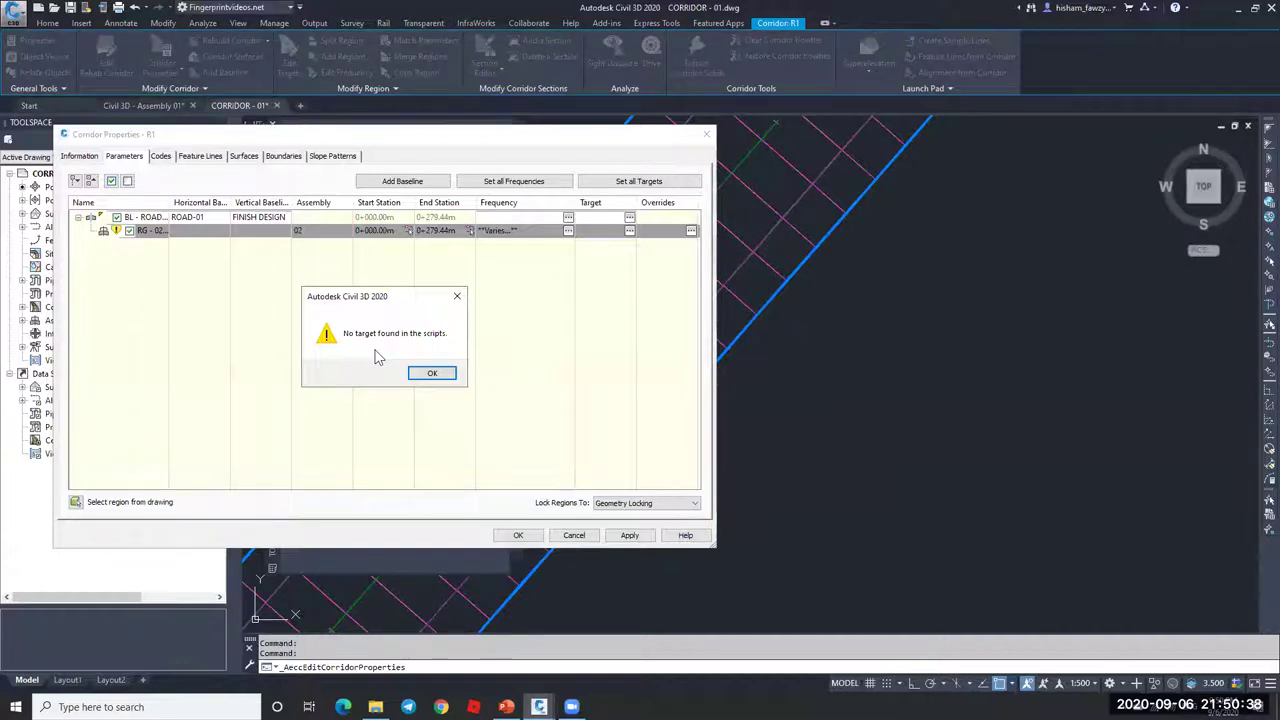
left_click(440, 375)
left_click(558, 537)
Step: Replace assembly 02's right lane with a LaneSuperelevationAOR lane from the Lanes palette
scroll(743, 306, "down", 5)
scroll(900, 337, "up", 6)
left_click(941, 382)
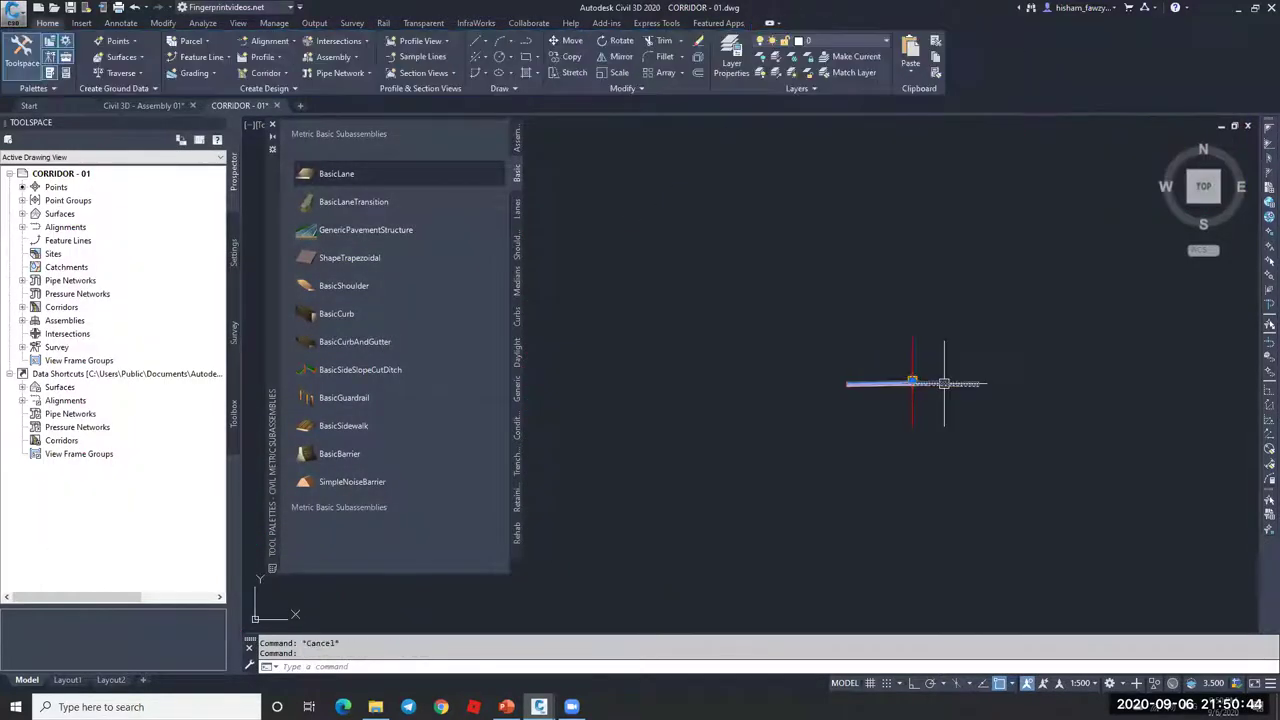
key("Delete")
left_click(518, 216)
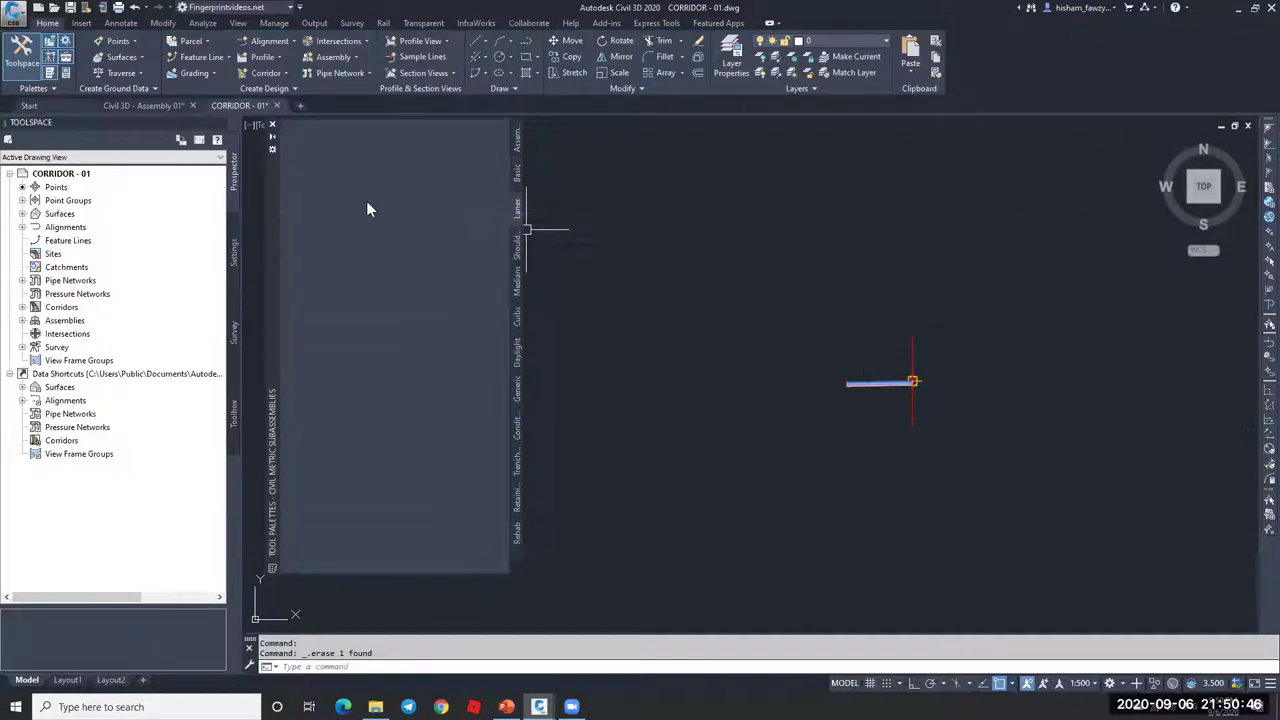
left_click(409, 184)
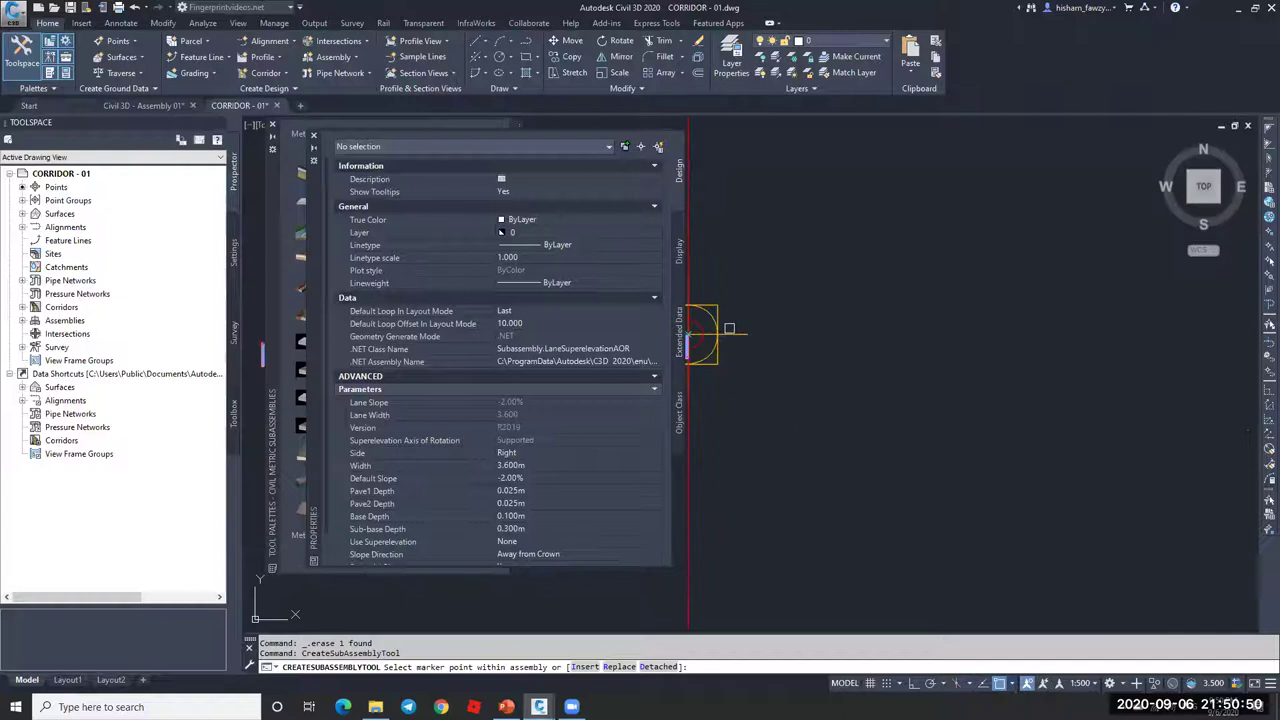
left_click(725, 326)
key("Escape")
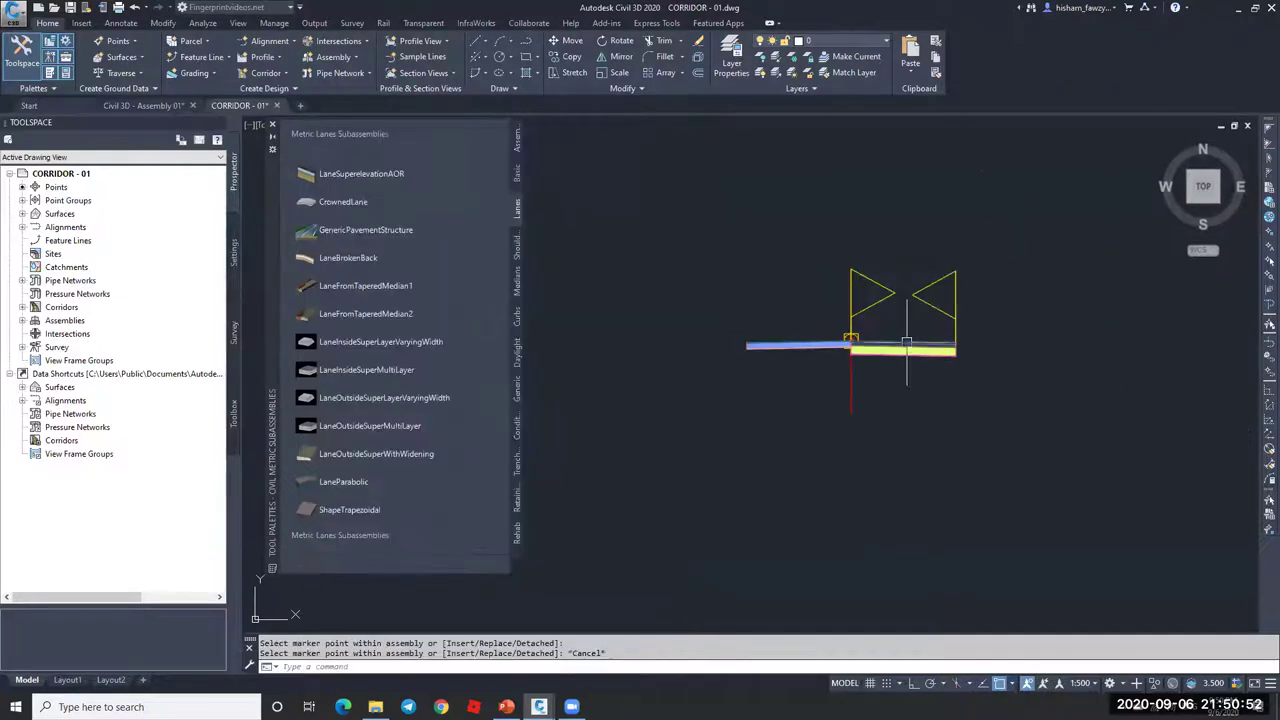
Step: Reopen corridor R1's properties and pick assembly 02 for its region
scroll(907, 345, "down", 3)
middle_click_drag(722, 394, 751, 283)
scroll(560, 135, "up", 4)
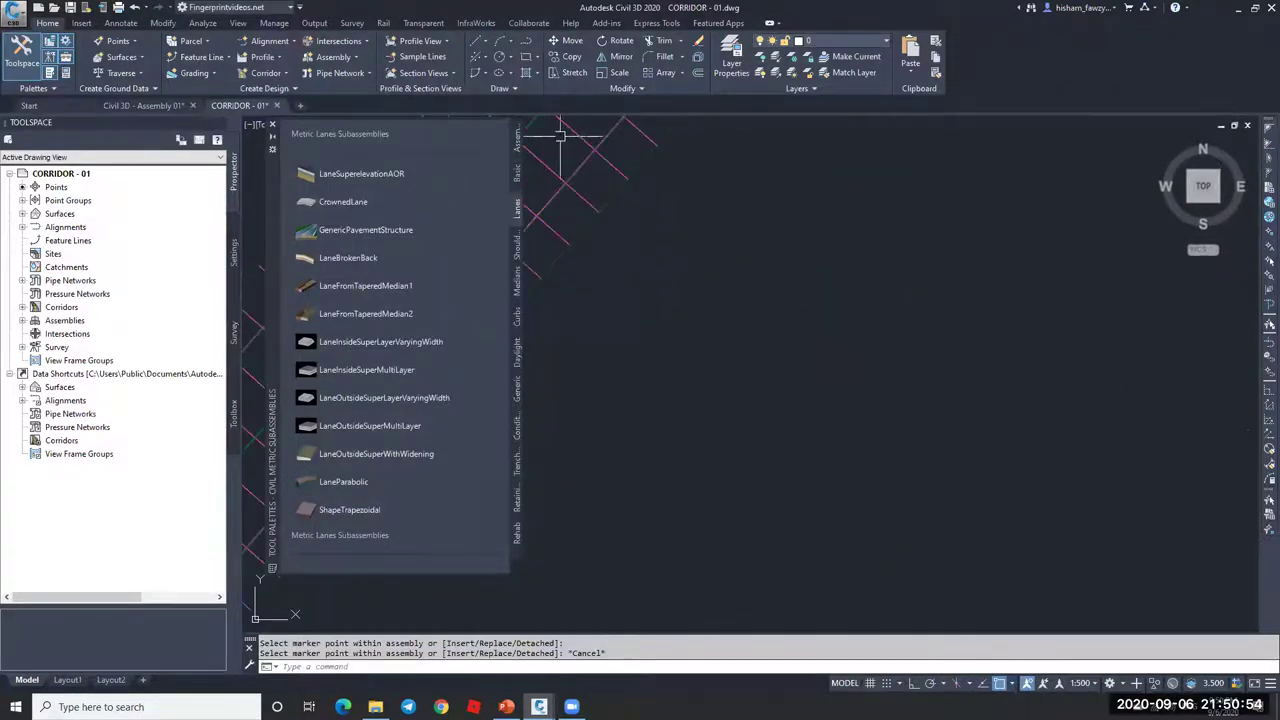
left_click(607, 203)
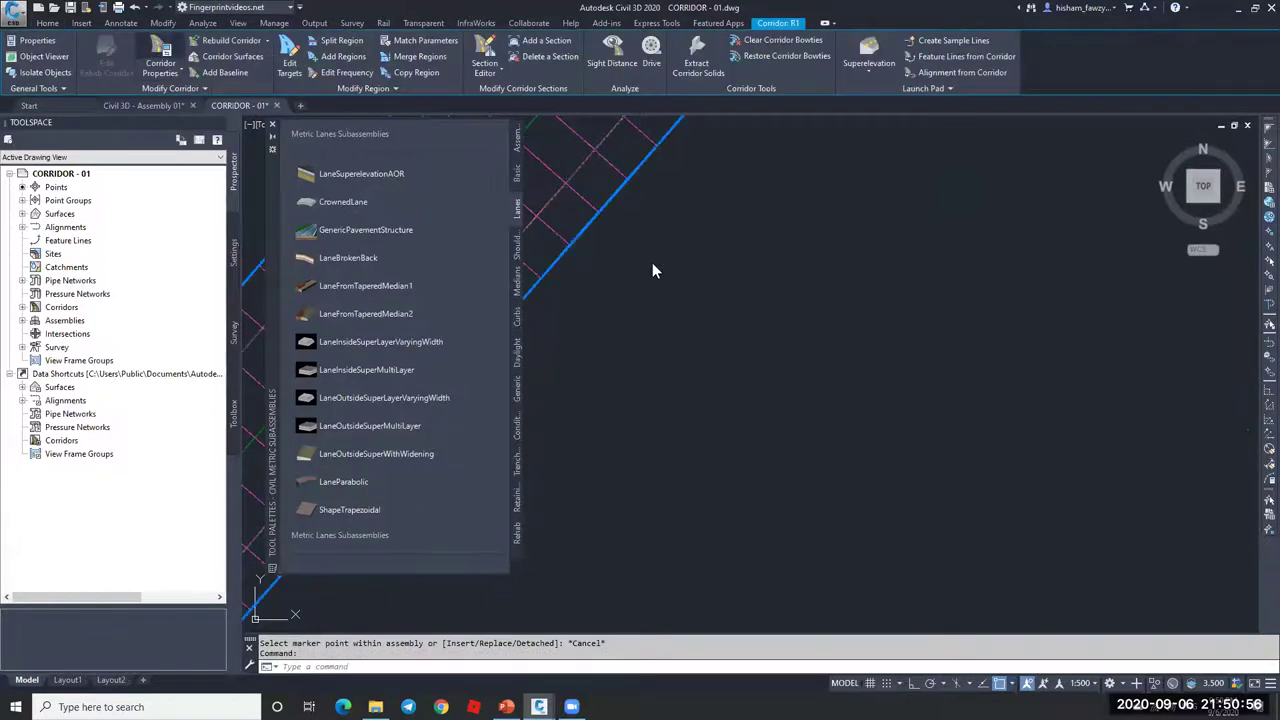
left_click(330, 230)
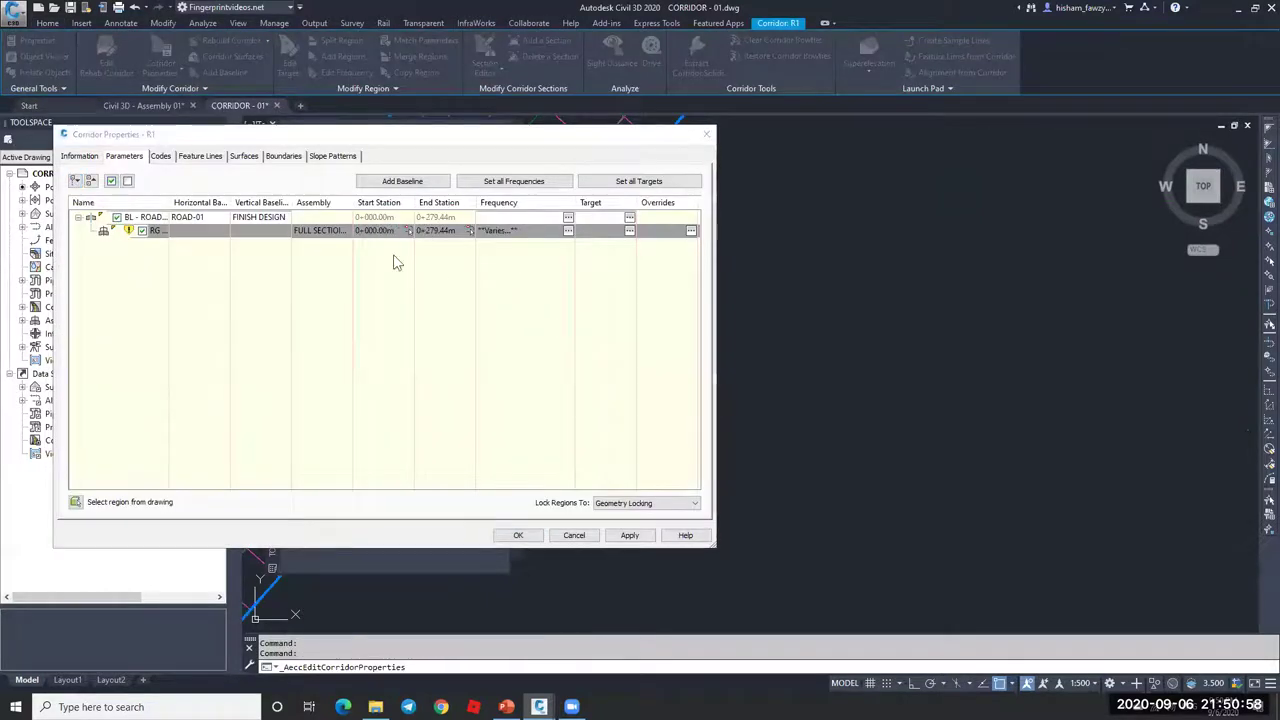
left_click(607, 368)
left_click(600, 394)
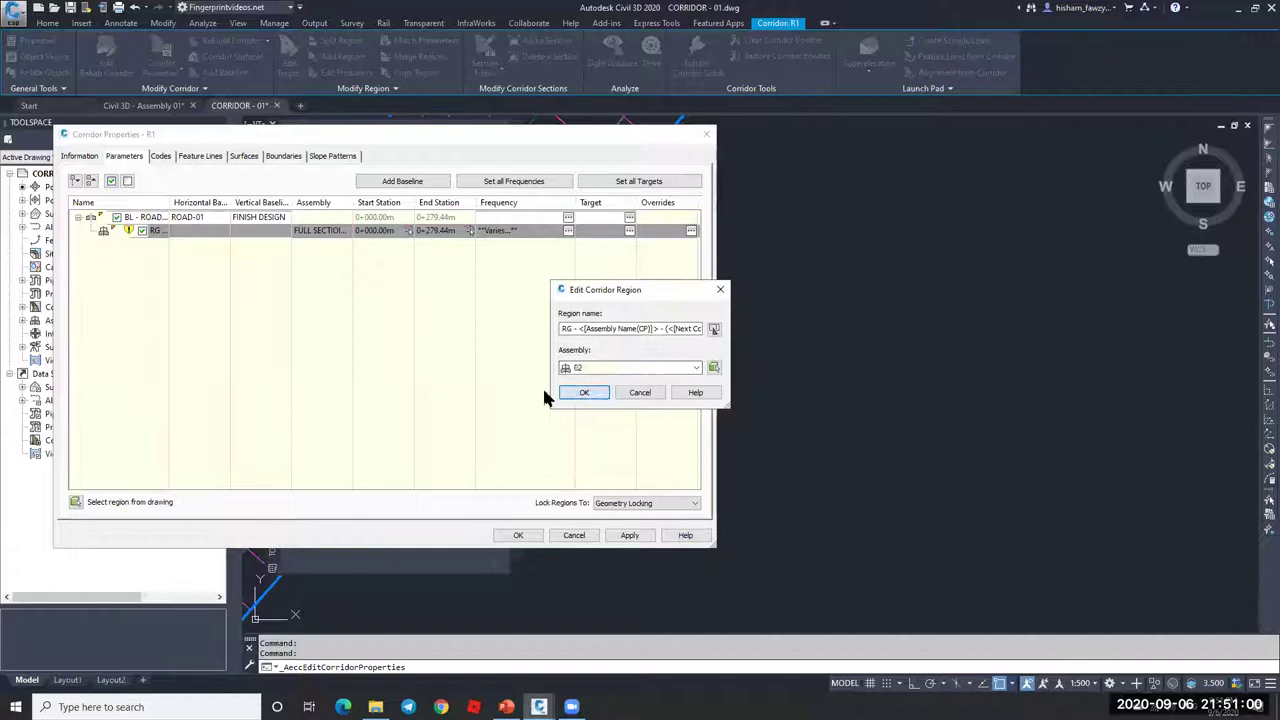
Step: Confirm assembly 02 for R1's region, leaving Width and Outside Elevation targets as none
left_click(584, 392)
left_click(629, 231)
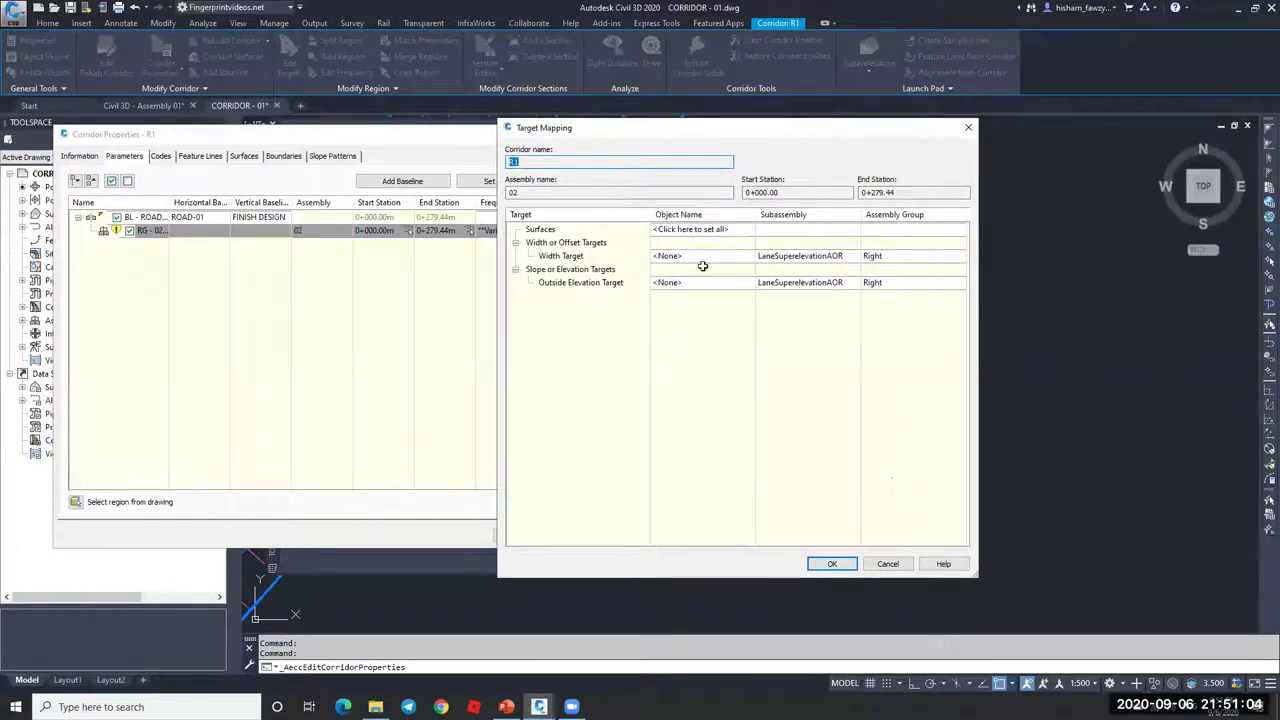
left_click(778, 256)
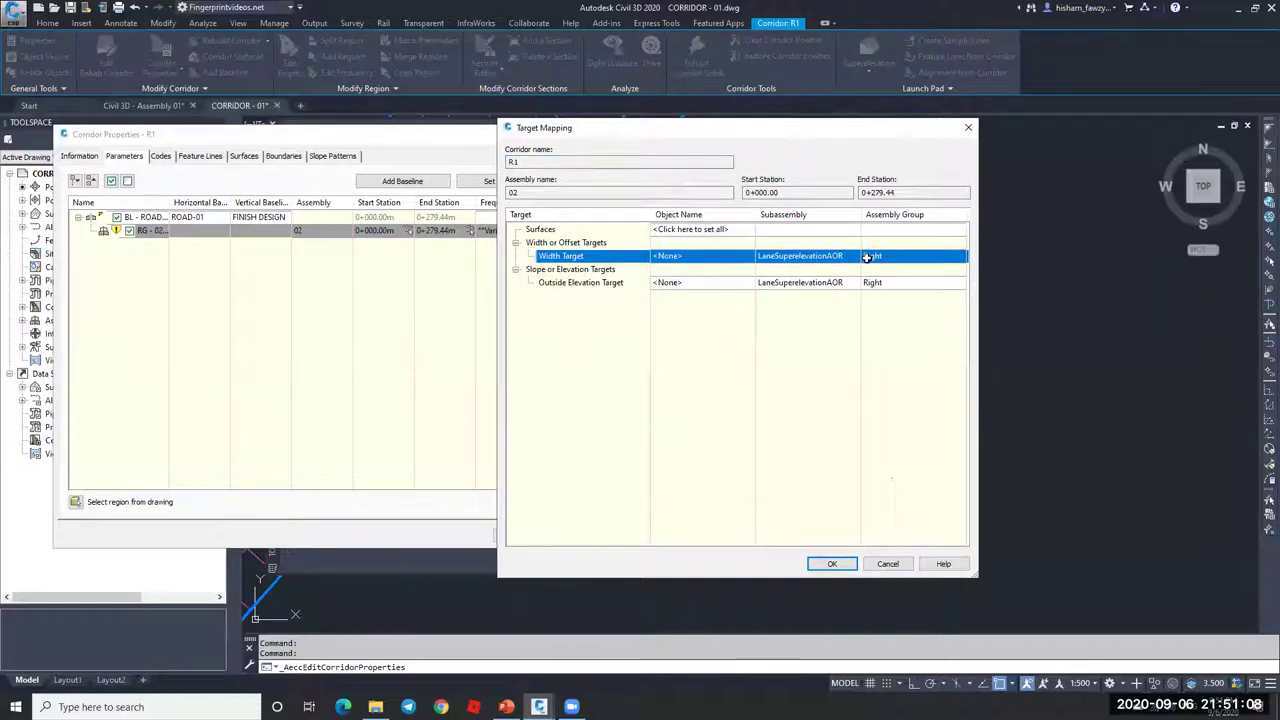
left_click(695, 282)
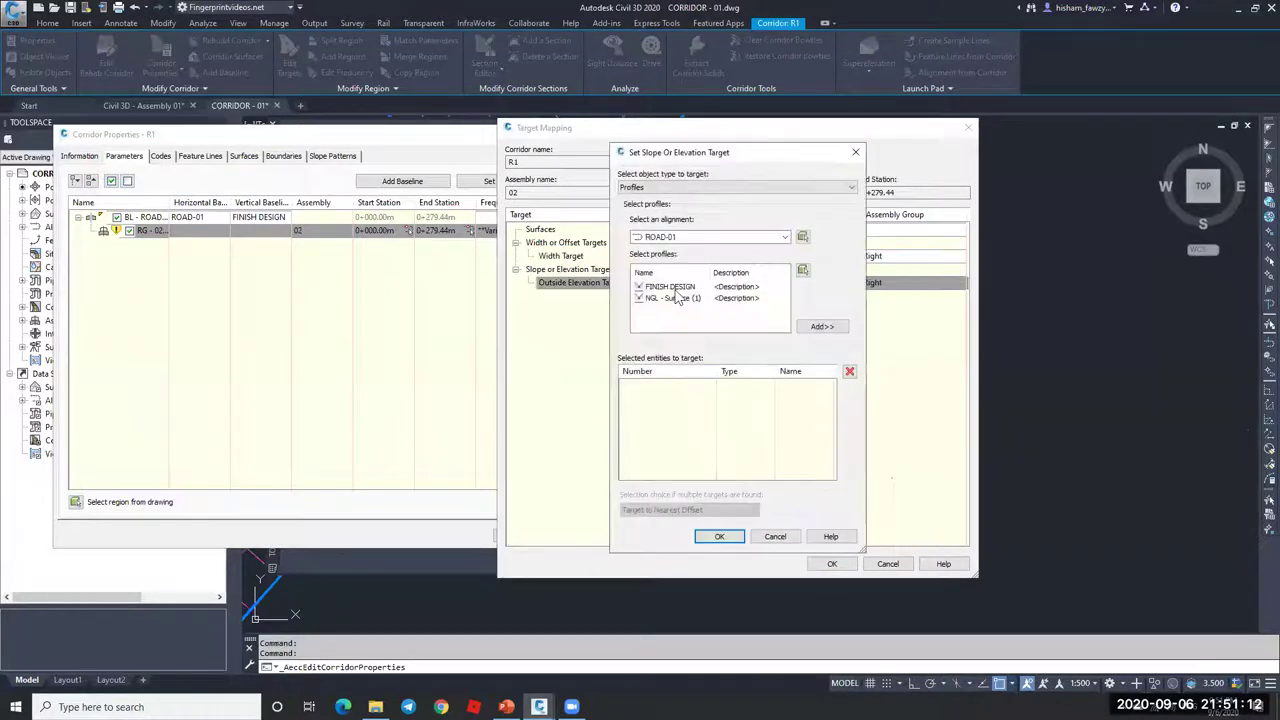
left_click(775, 536)
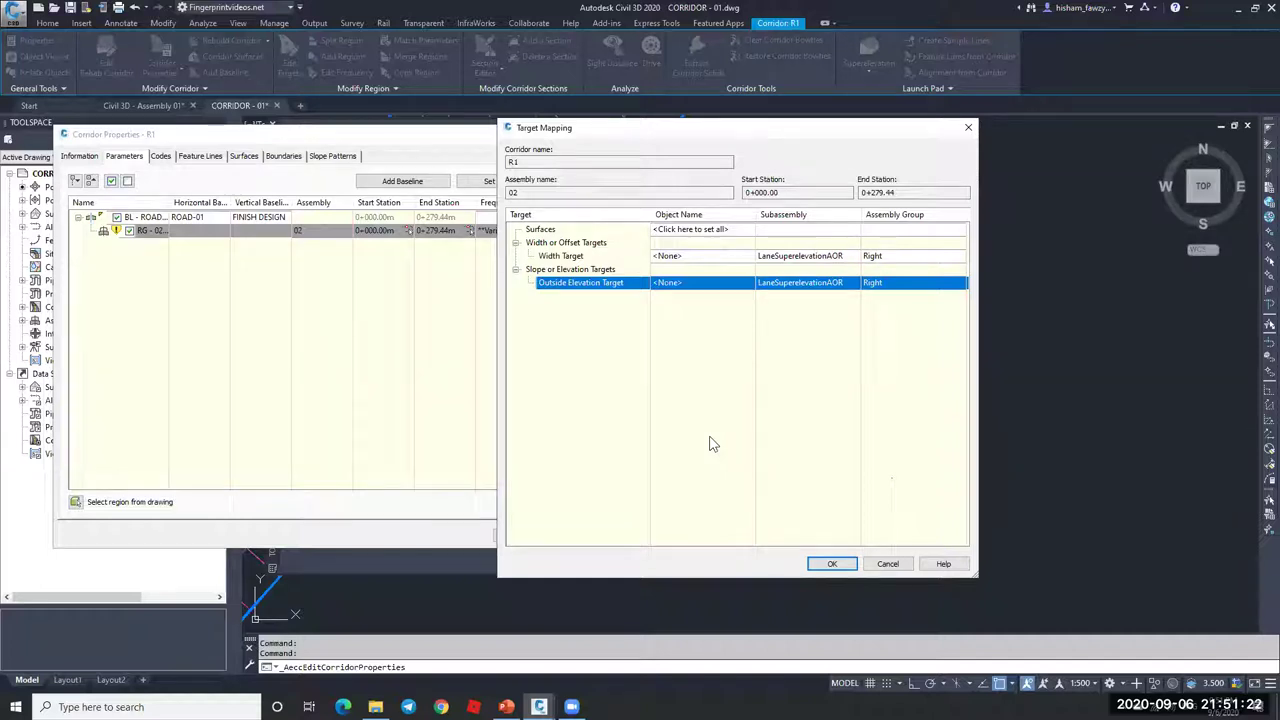
left_click(887, 563)
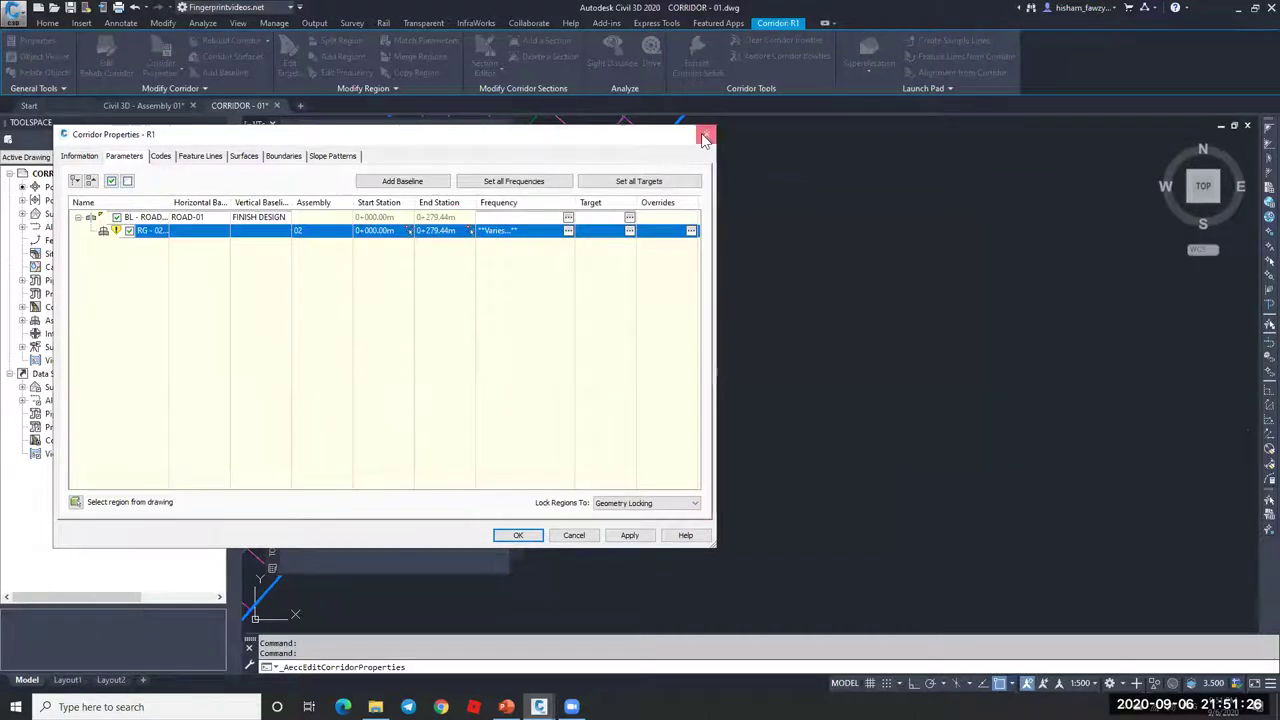
key("Return")
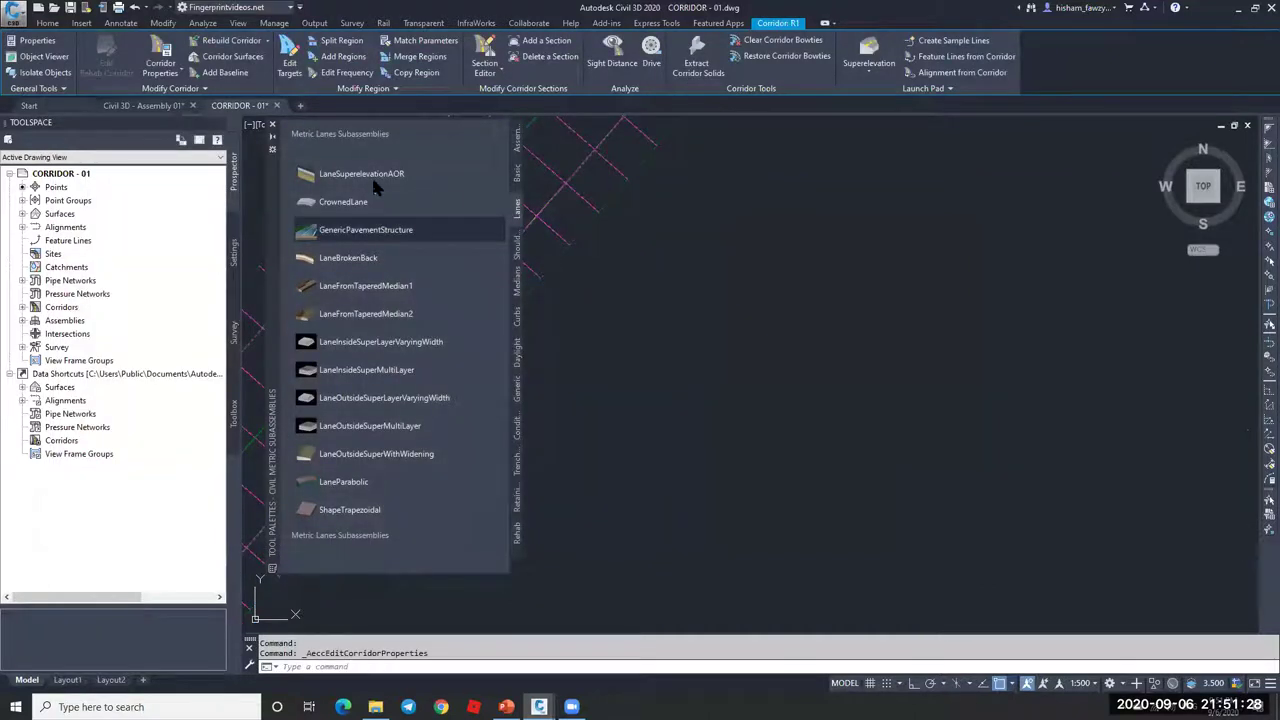
right_click(421, 174)
left_click(470, 343)
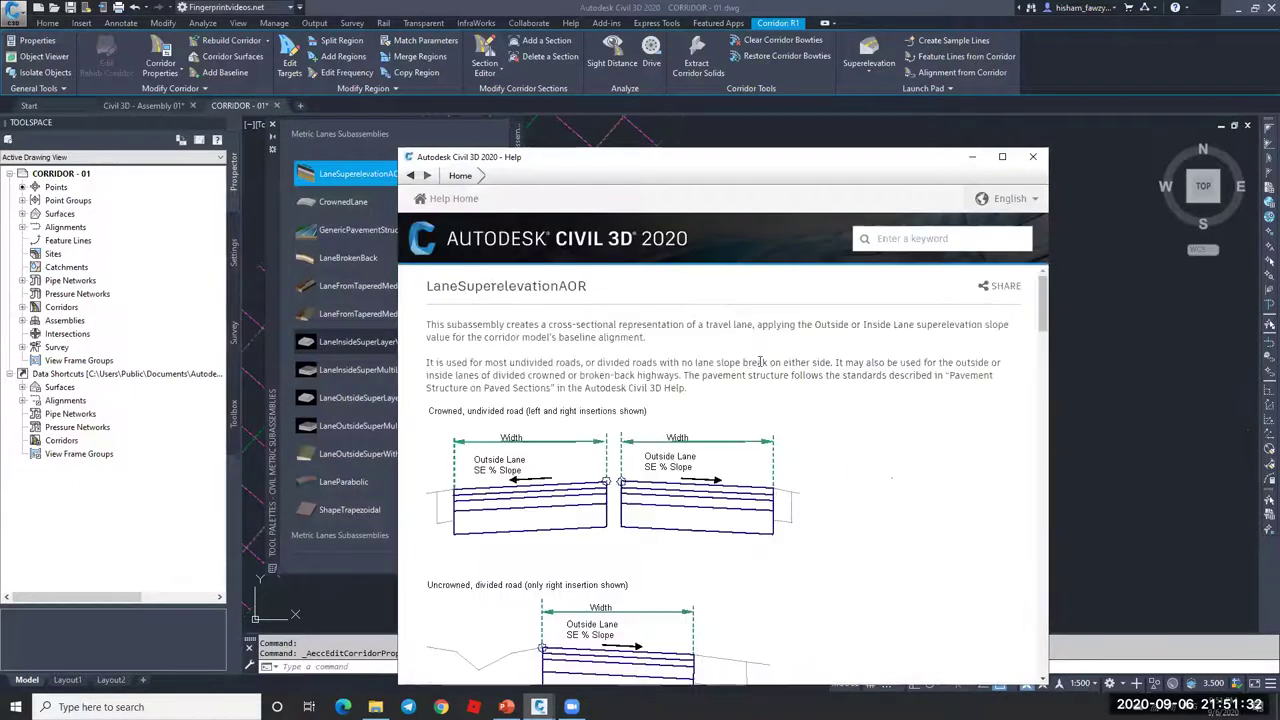
scroll(740, 390, "down", 5)
scroll(752, 410, "down", 3)
scroll(752, 410, "down", 10)
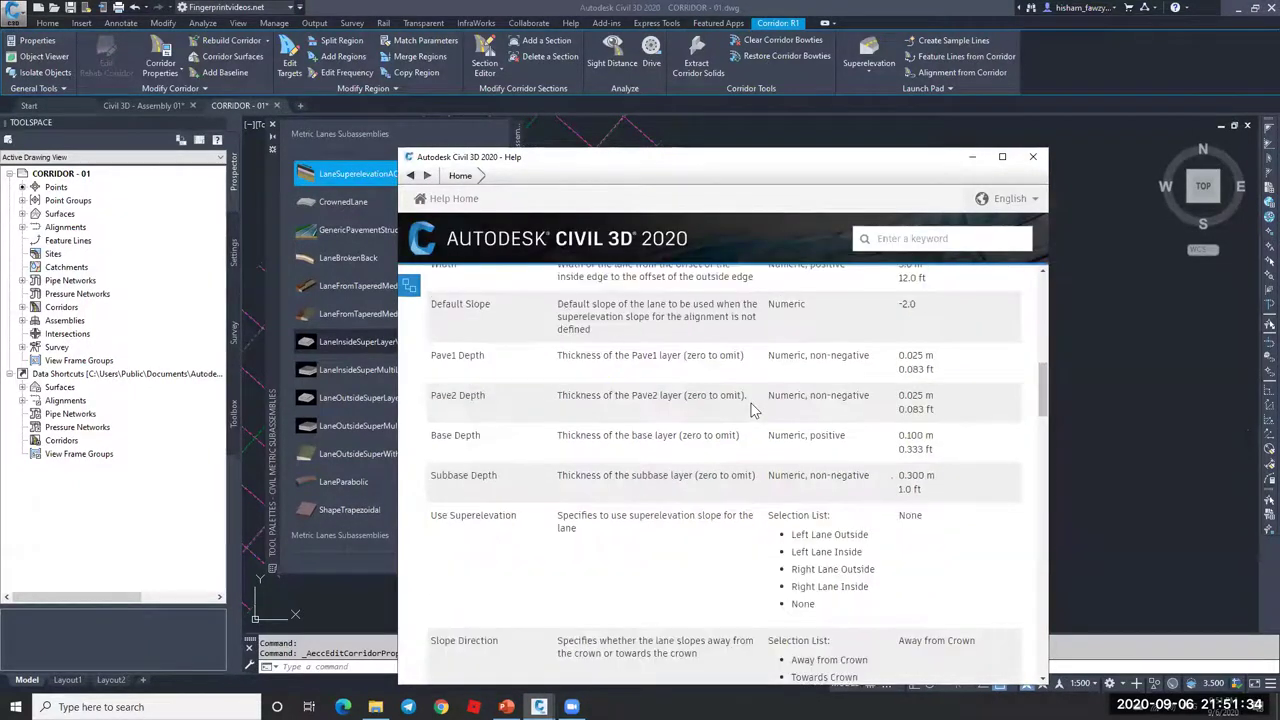
scroll(622, 424, "down", 2)
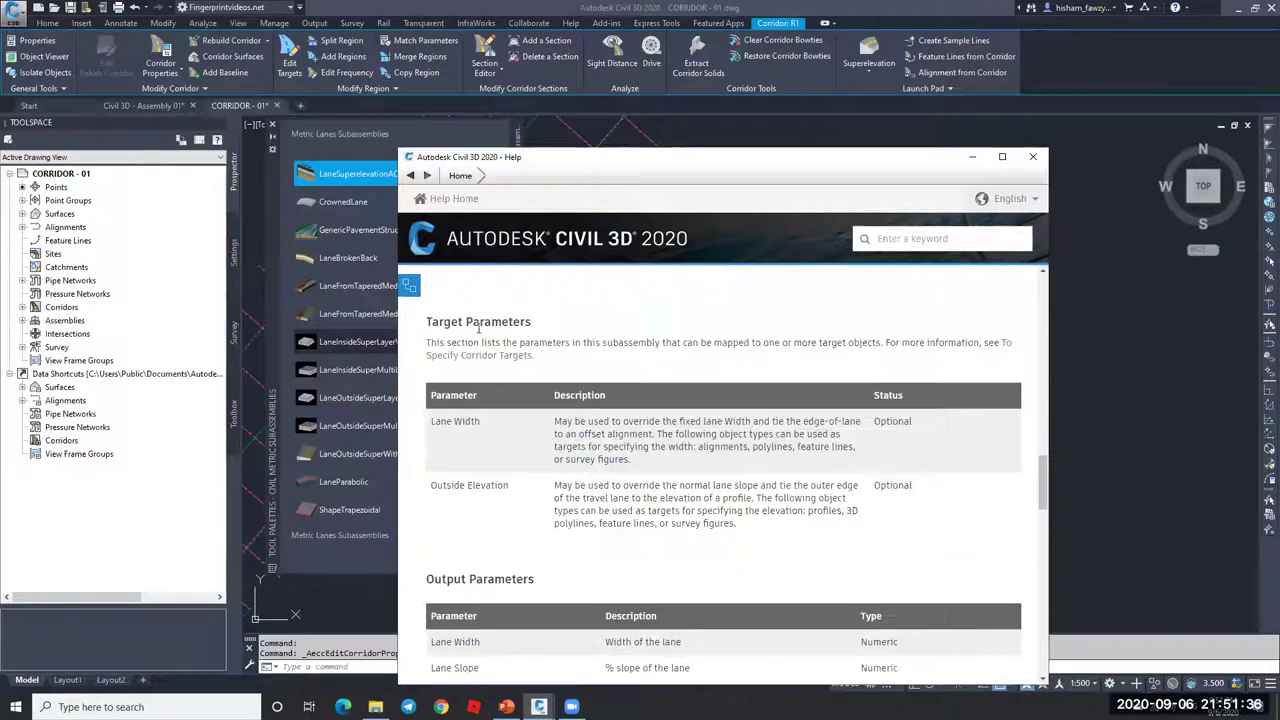
left_click_drag(484, 424, 430, 422)
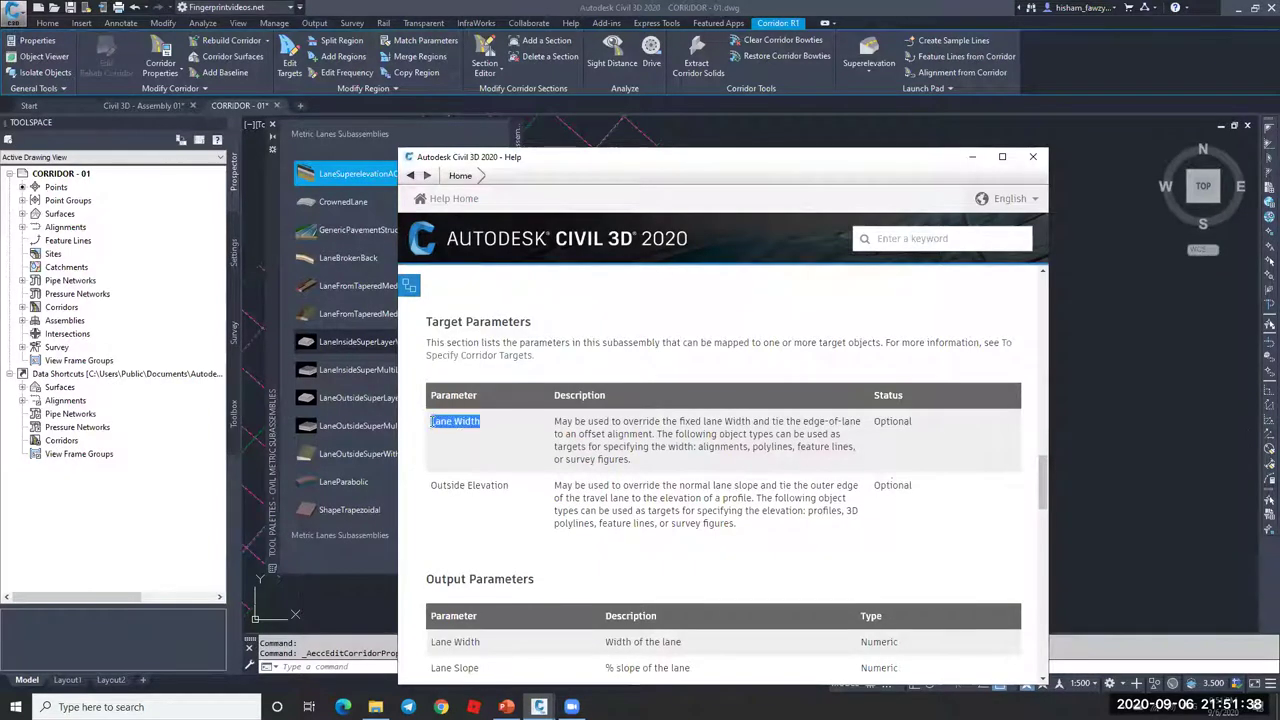
left_click_drag(508, 485, 436, 486)
left_click(493, 489)
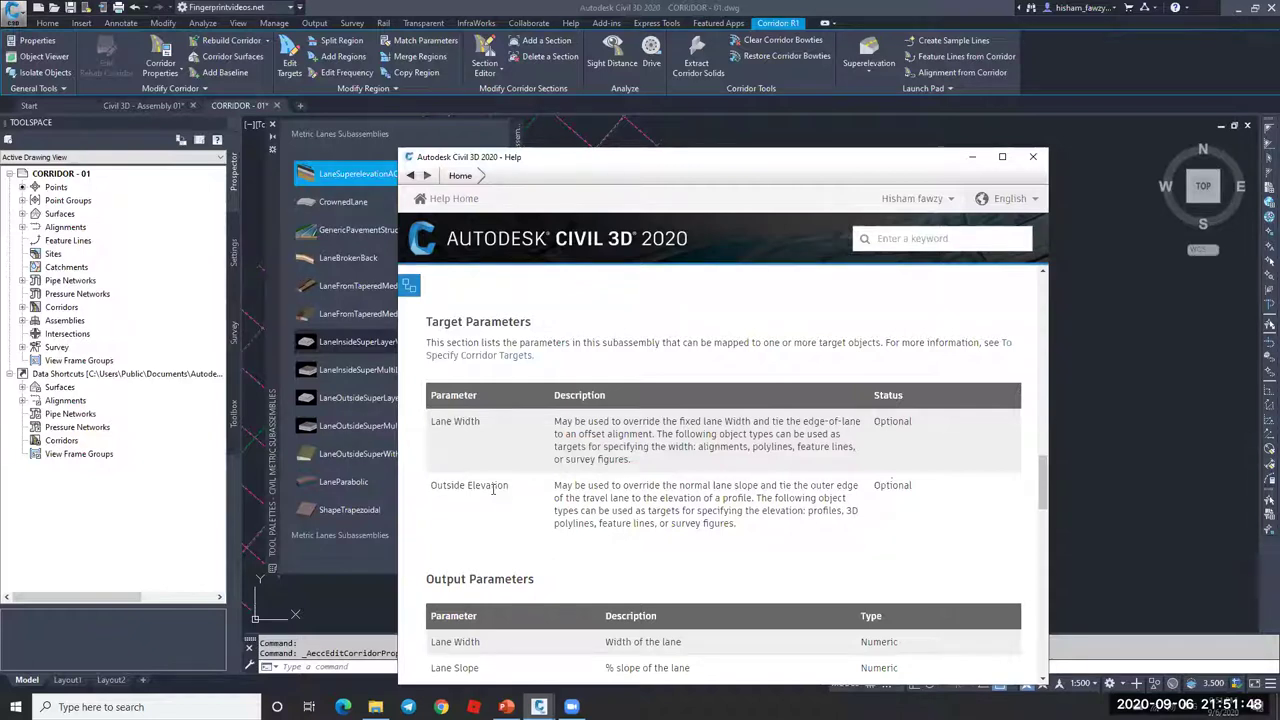
left_click_drag(514, 491, 460, 482)
left_click(468, 483)
mouse_move(821, 515)
left_mouse_down()
mouse_move(740, 524)
mouse_move(838, 512)
left_mouse_up()
left_click(849, 511)
left_click_drag(598, 524, 838, 548)
left_click(838, 548)
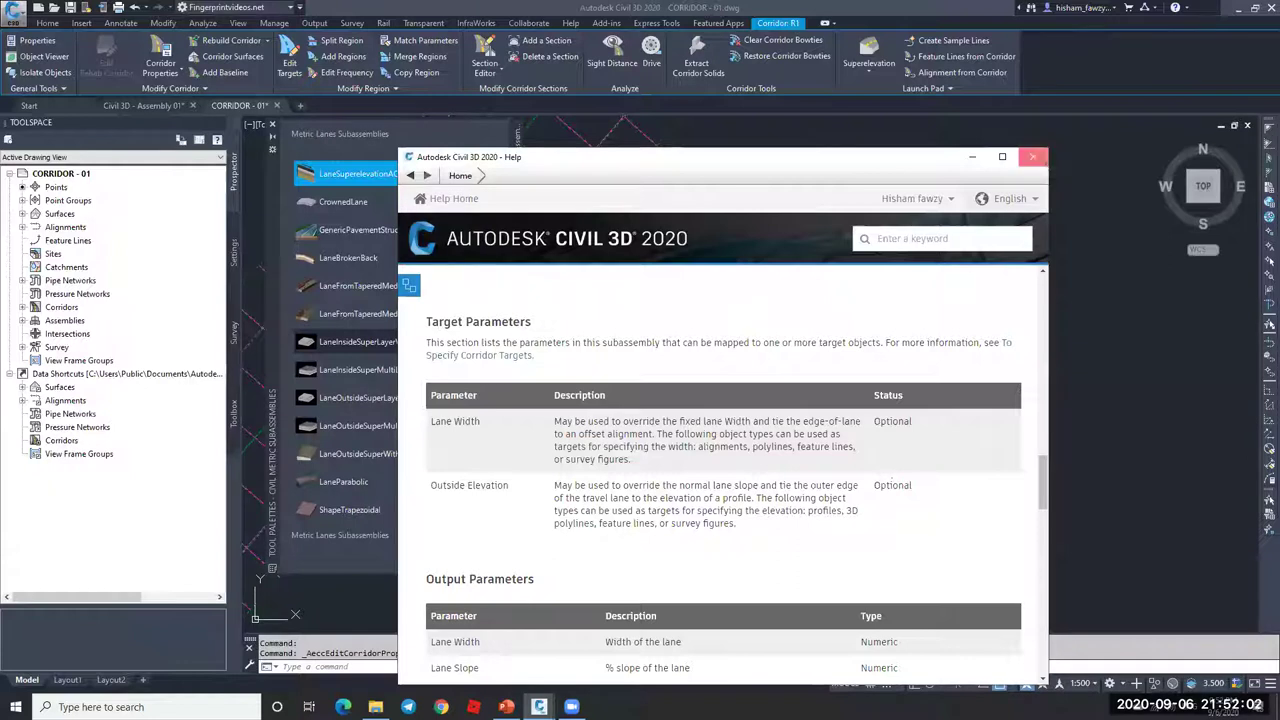
left_click(1034, 157)
scroll(880, 330, "down", 3)
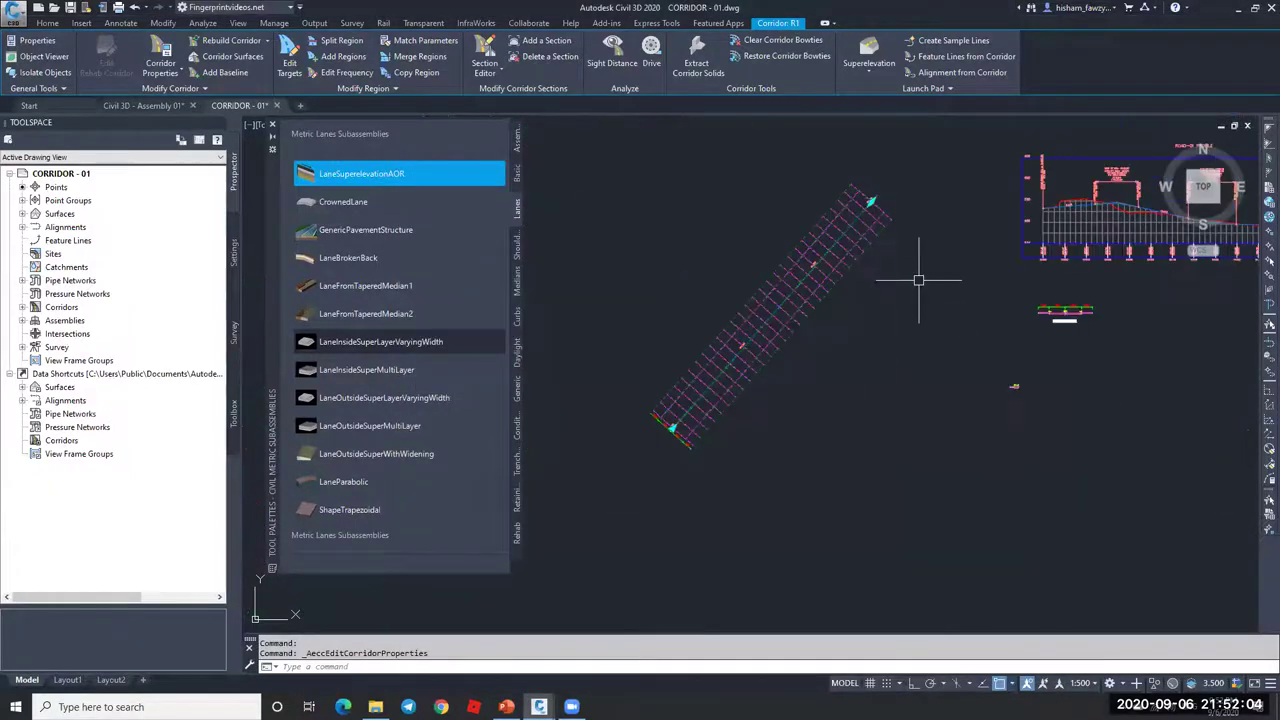
Step: Hide the Tool Palettes with Ctrl+3 and zoom to the FULL SECTION 1 assembly
scroll(940, 290, "up", 2)
key("Escape")
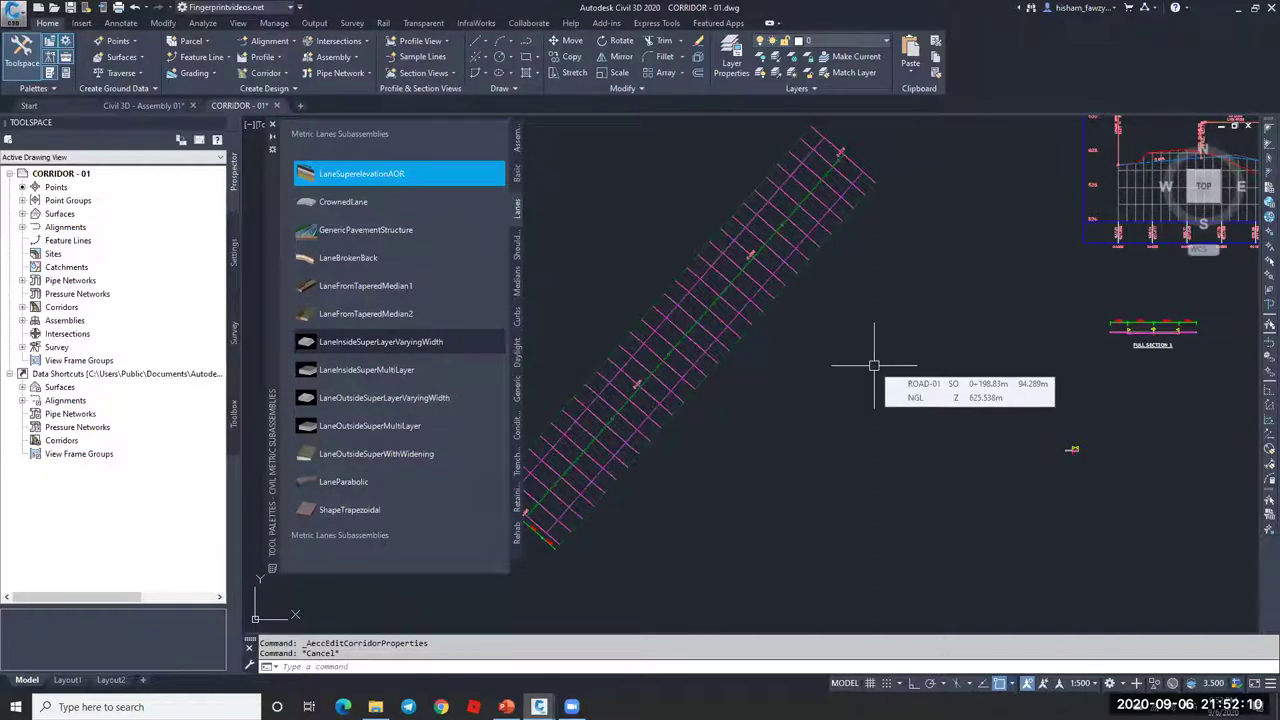
scroll(740, 292, "up", 4)
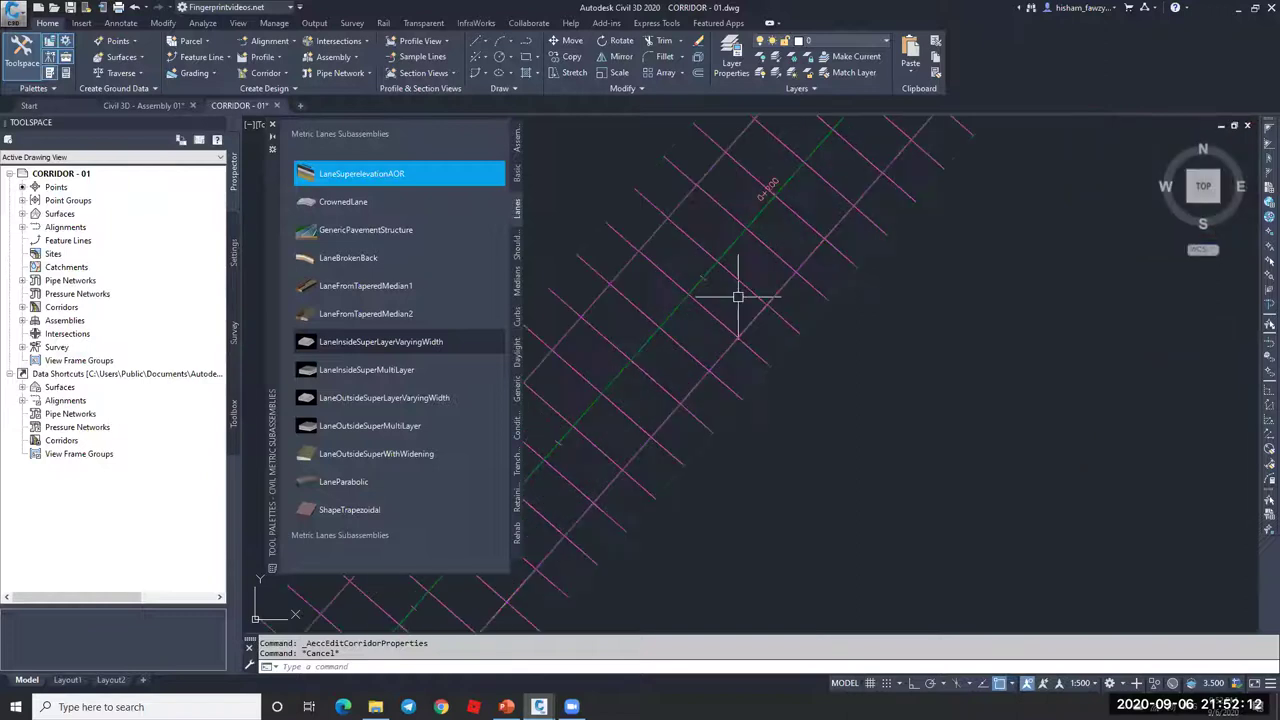
left_click(744, 289)
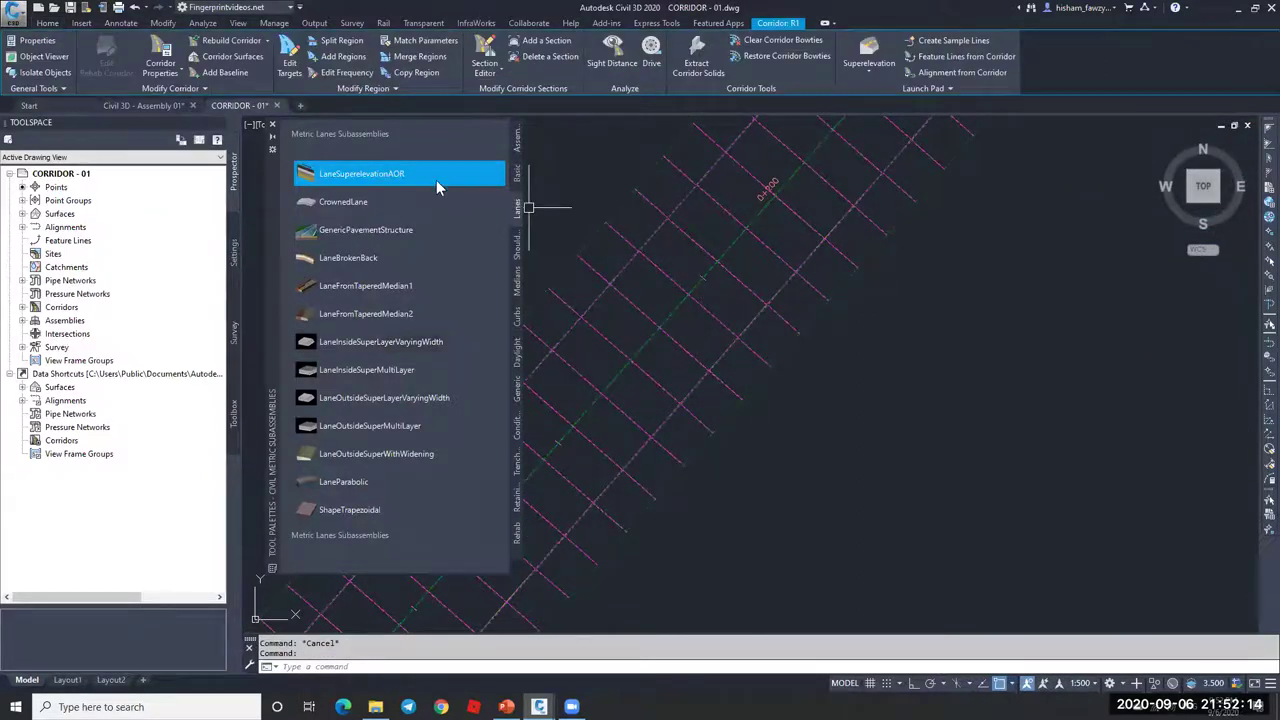
scroll(690, 313, "down", 4)
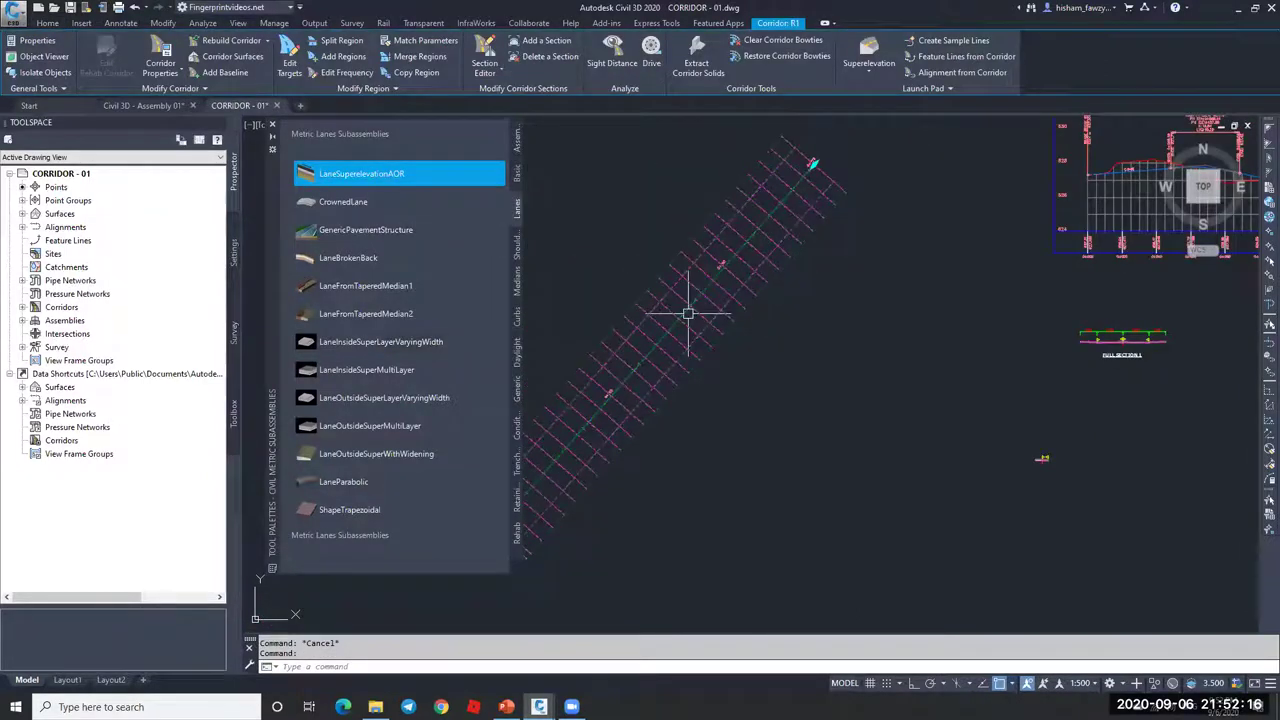
key("Escape")
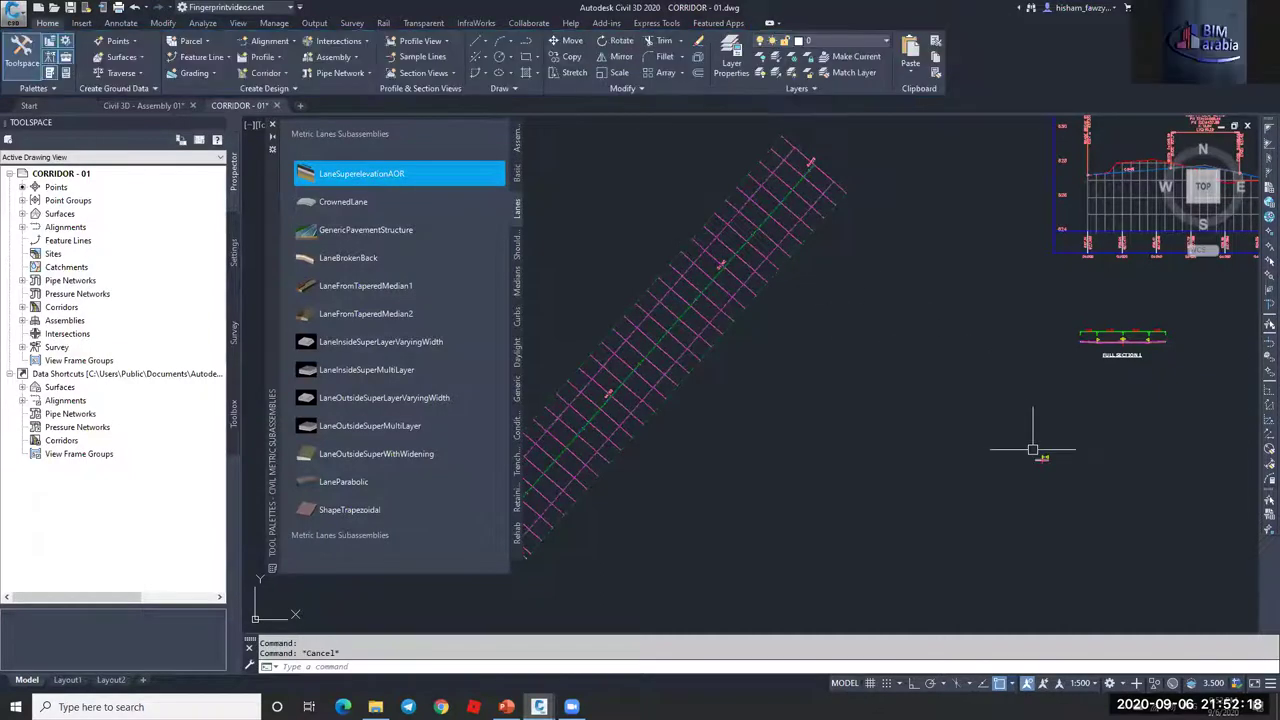
scroll(1082, 327, "up", 3)
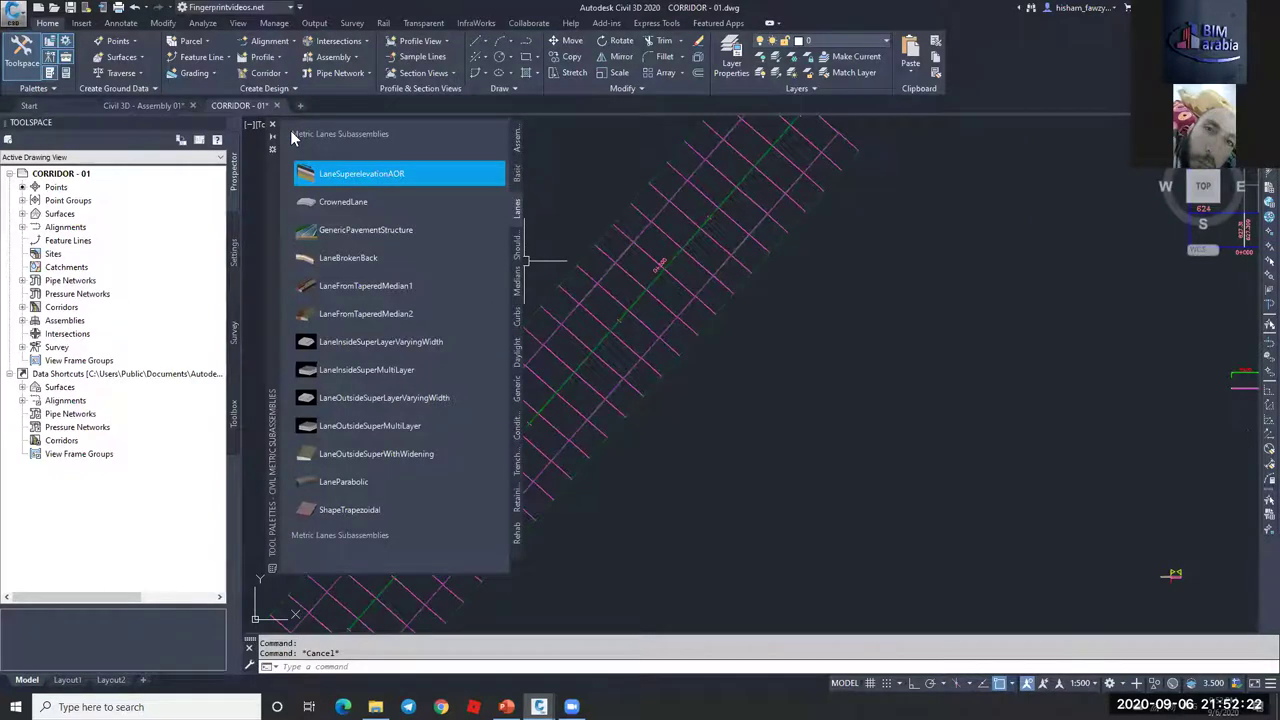
key("ctrl+3")
scroll(846, 361, "down", 5)
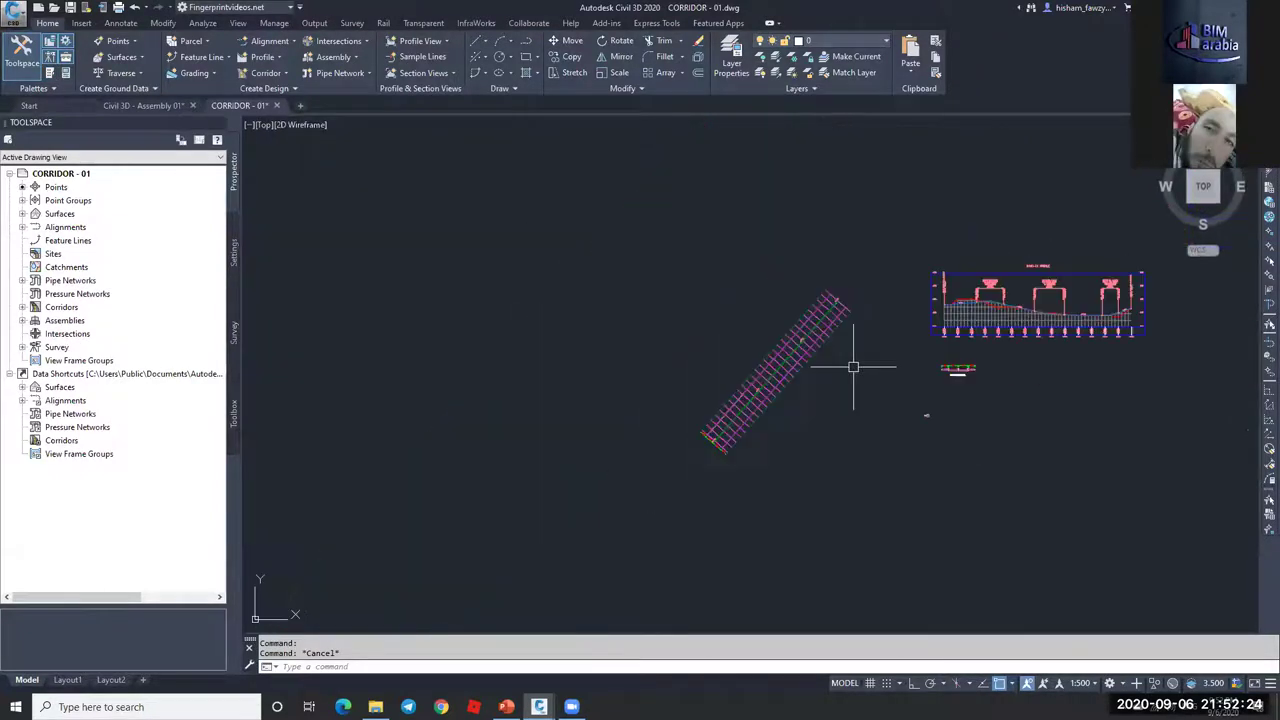
scroll(943, 366, "up", 8)
scroll(927, 316, "up", 4)
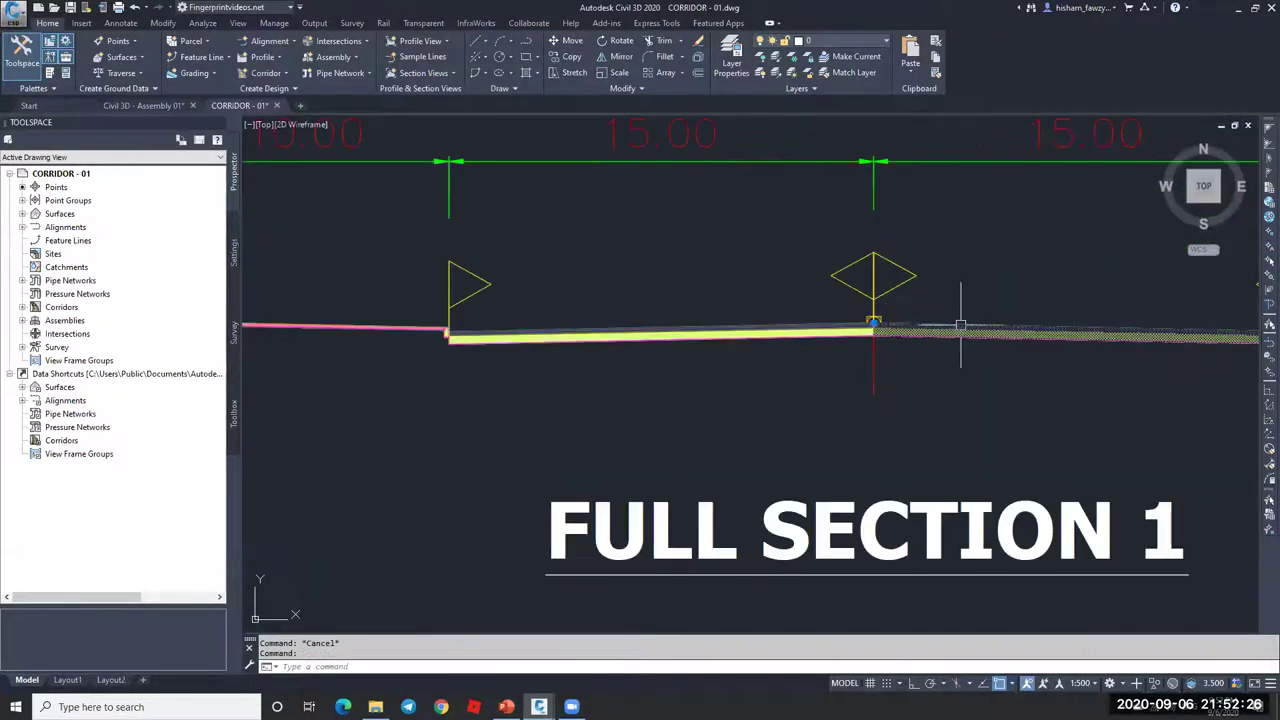
Step: Select FULL SECTION 1's right lane subassembly and show it in the Properties palette
left_click(934, 330)
key("ctrl+1")
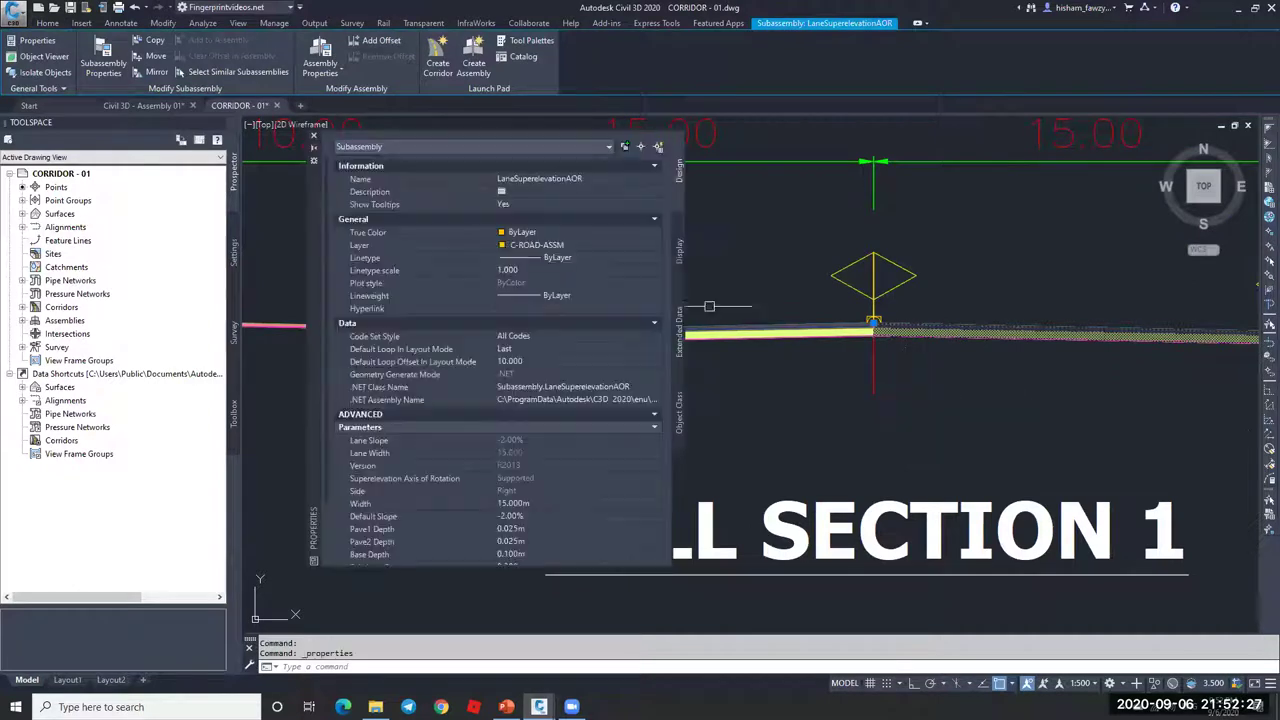
left_click(564, 178)
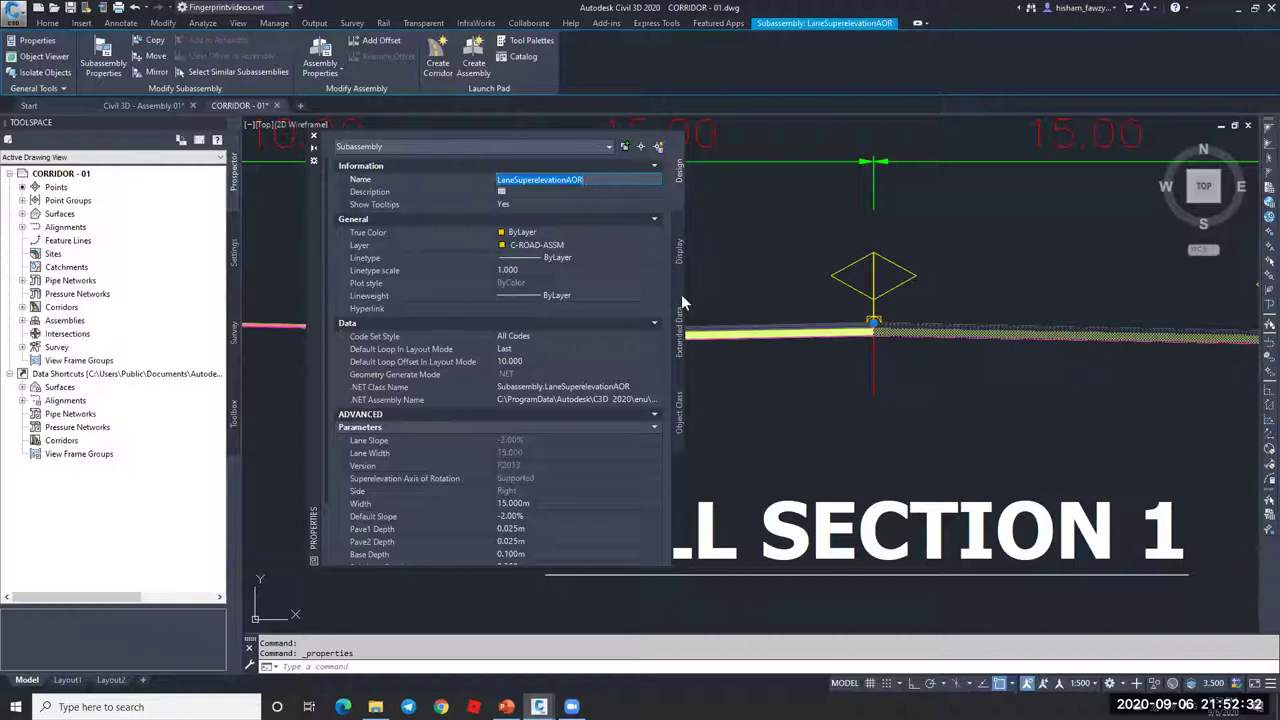
key("ctrl+3")
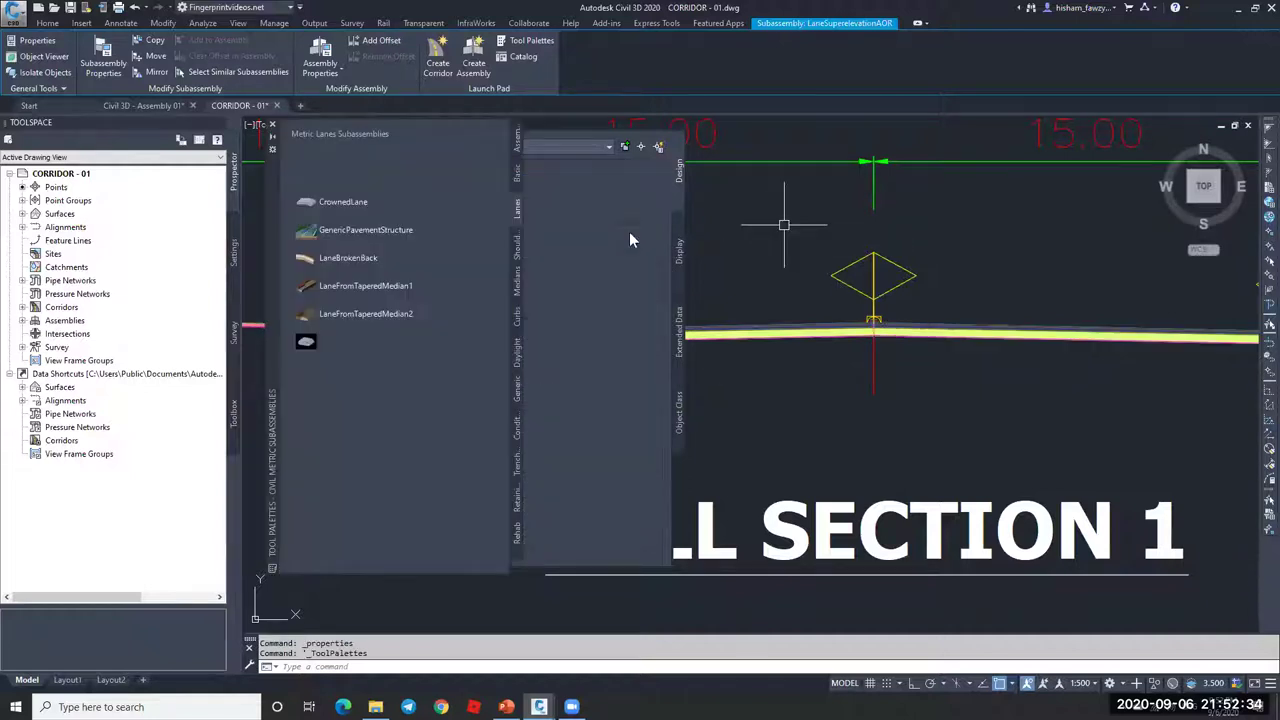
key("Escape")
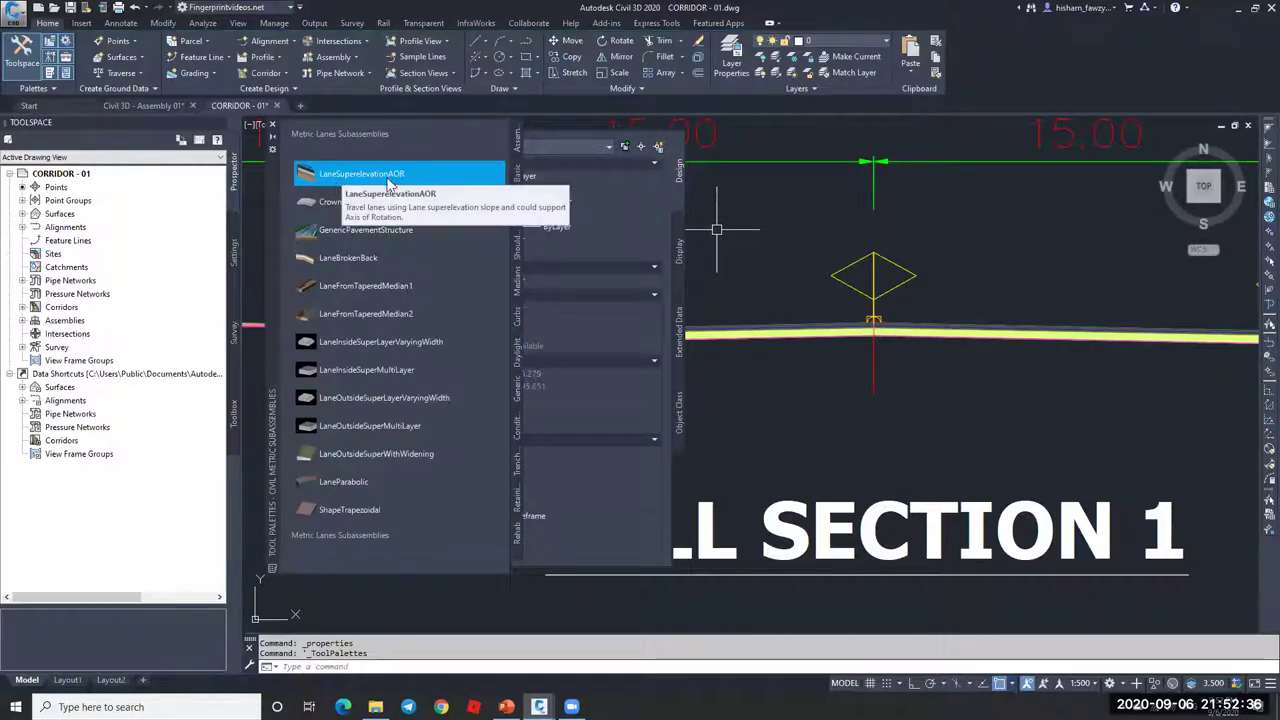
left_click(272, 124)
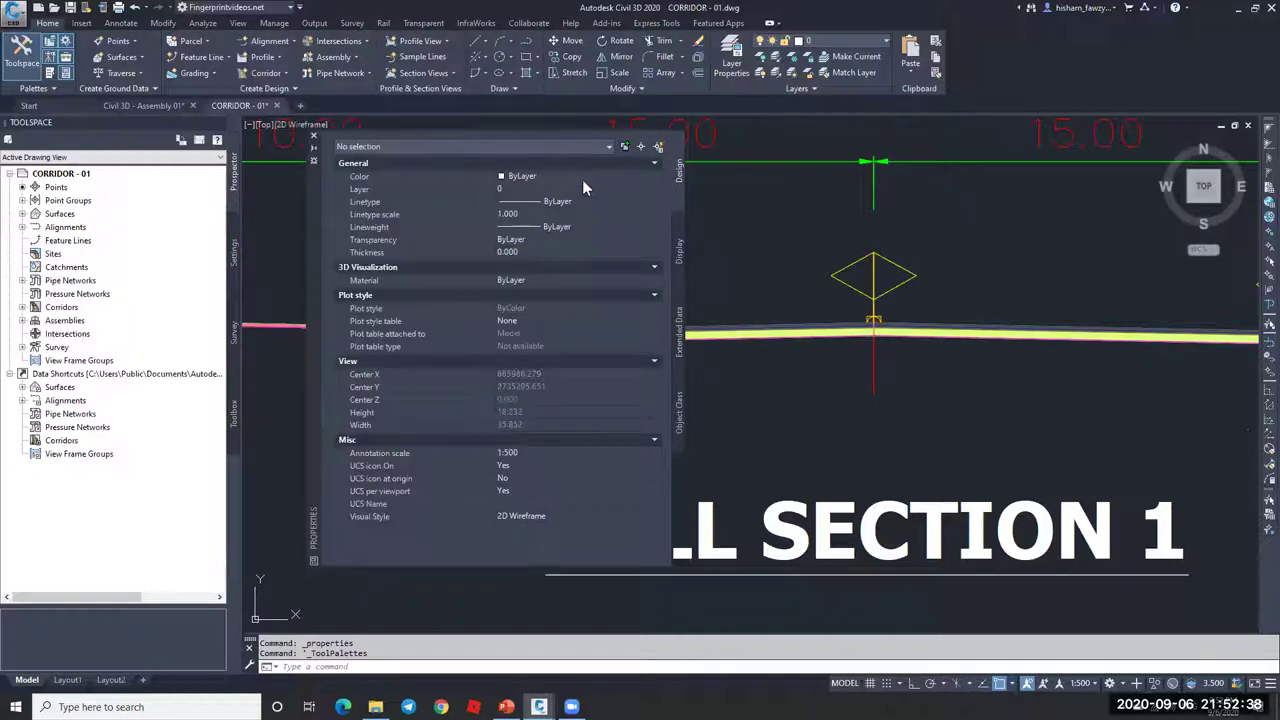
left_click(948, 350)
left_click(880, 325)
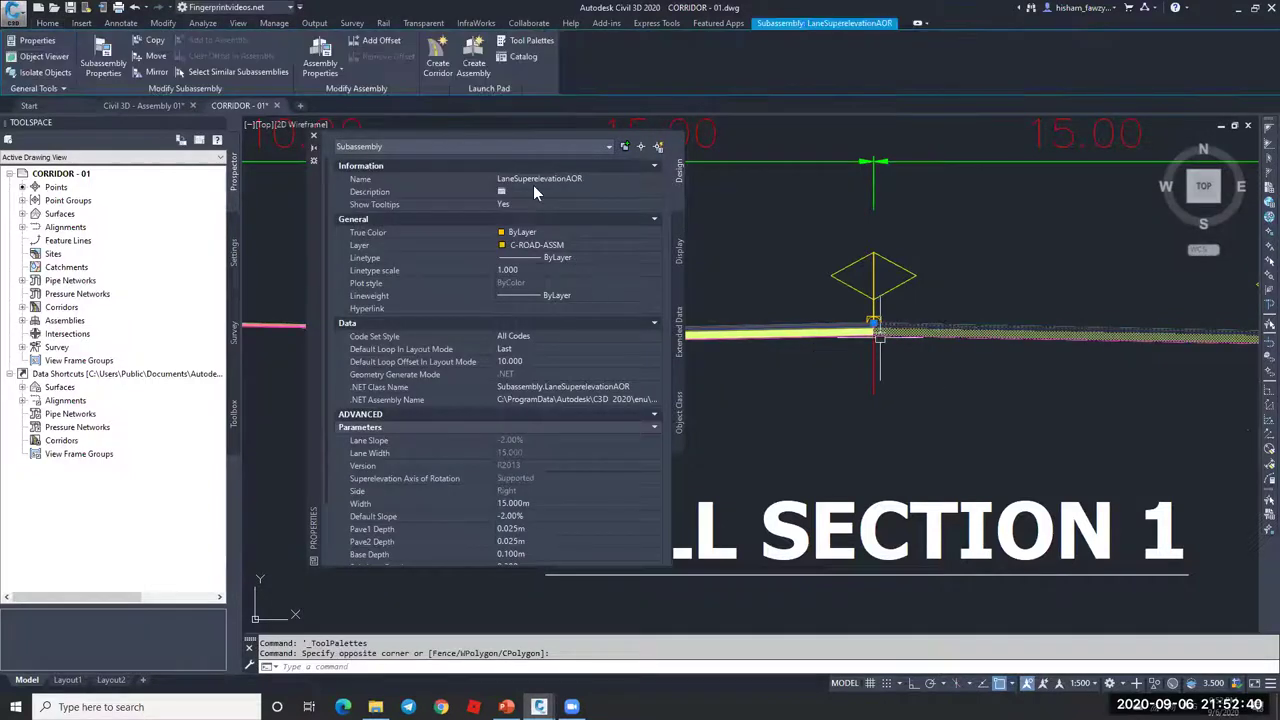
Step: Rename the right lane subassembly to RT-LANE
left_click(603, 179)
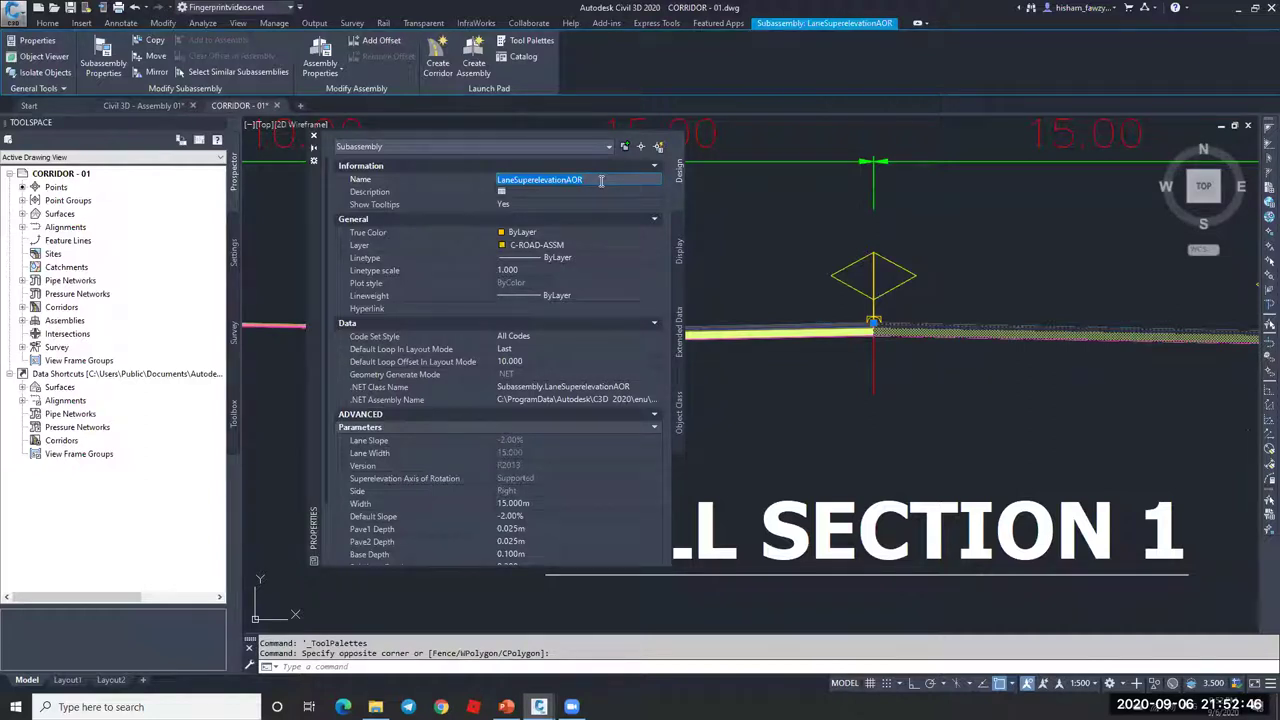
left_click(596, 178)
double_click(596, 178)
type("Ri")
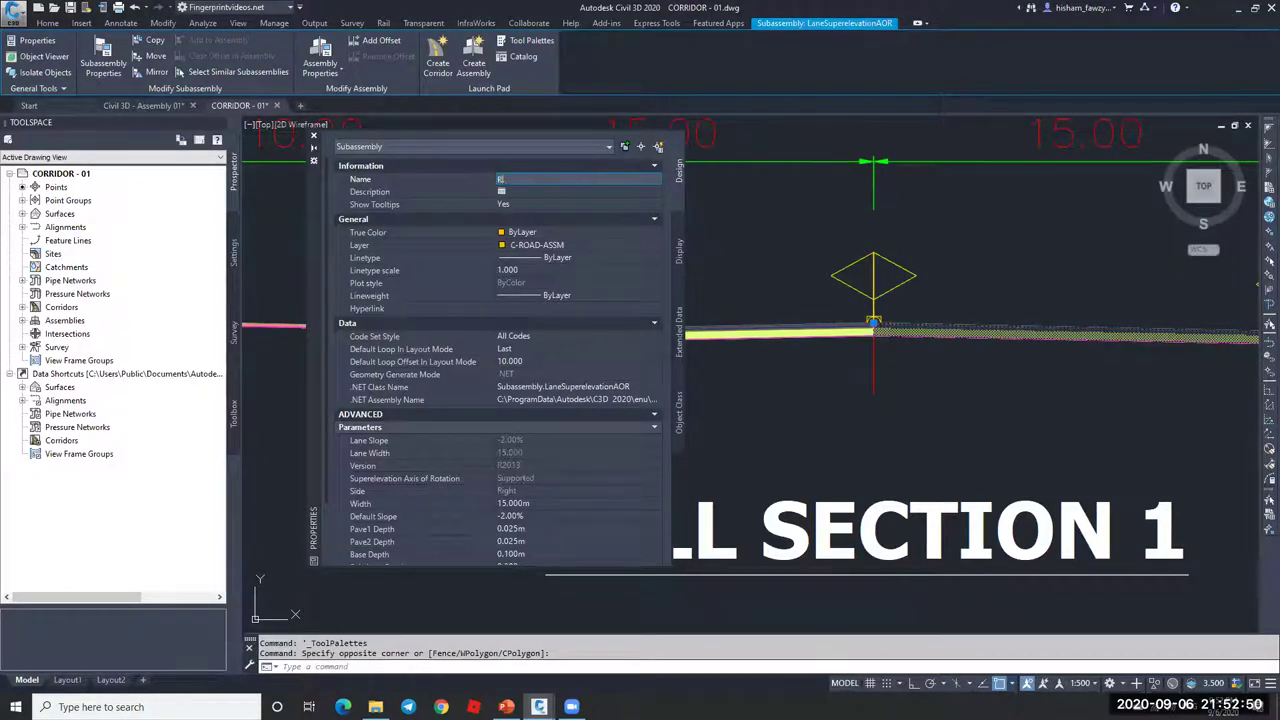
type("-Lane")
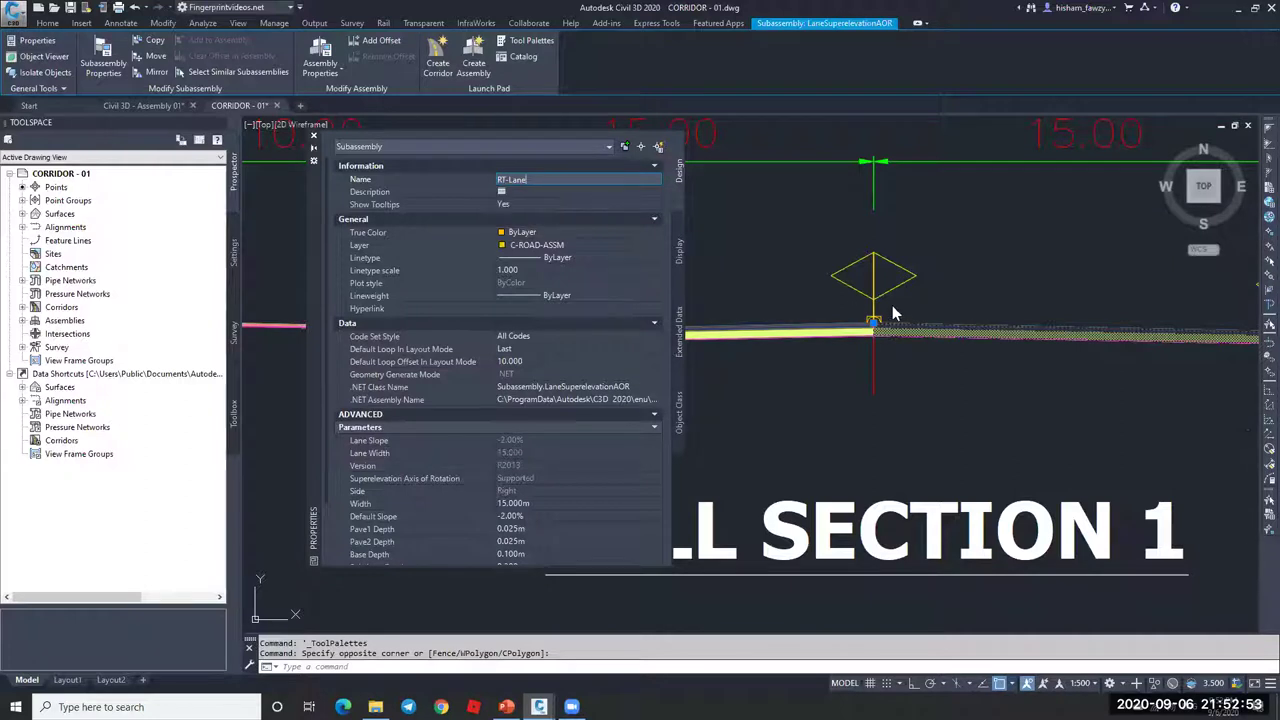
key("Escape")
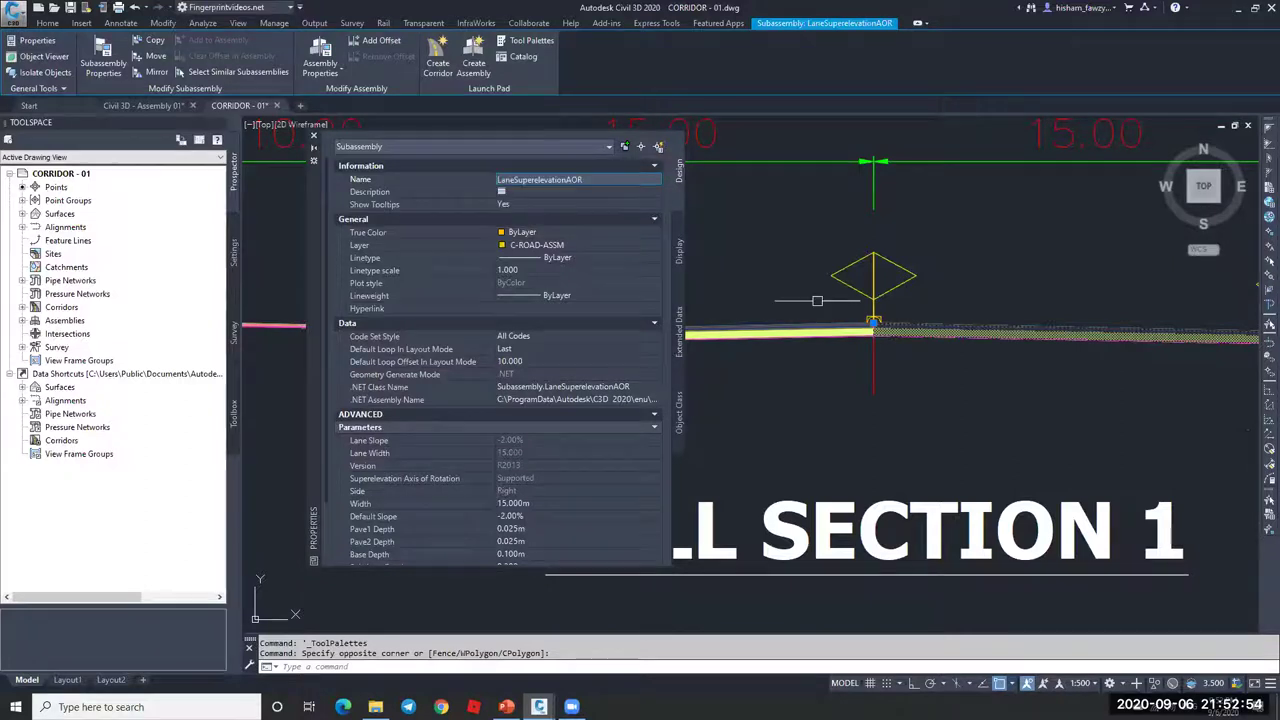
double_click(594, 176)
type("RT-")
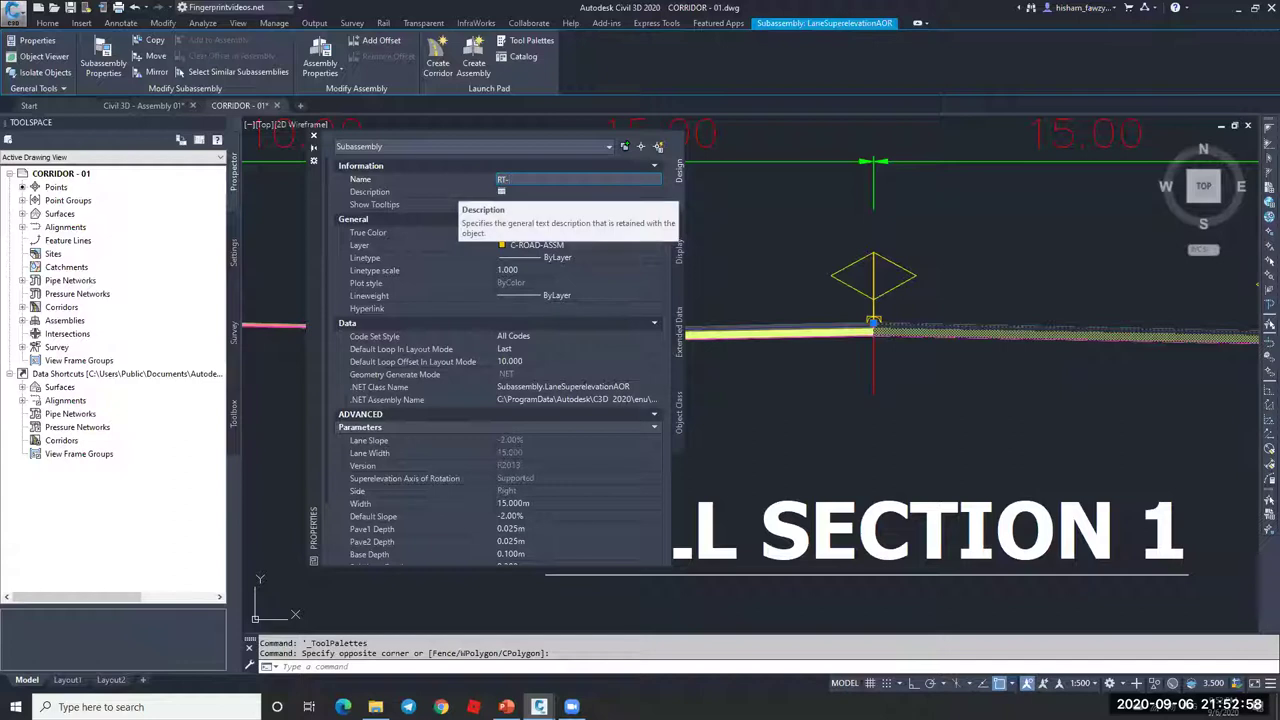
type("LANE")
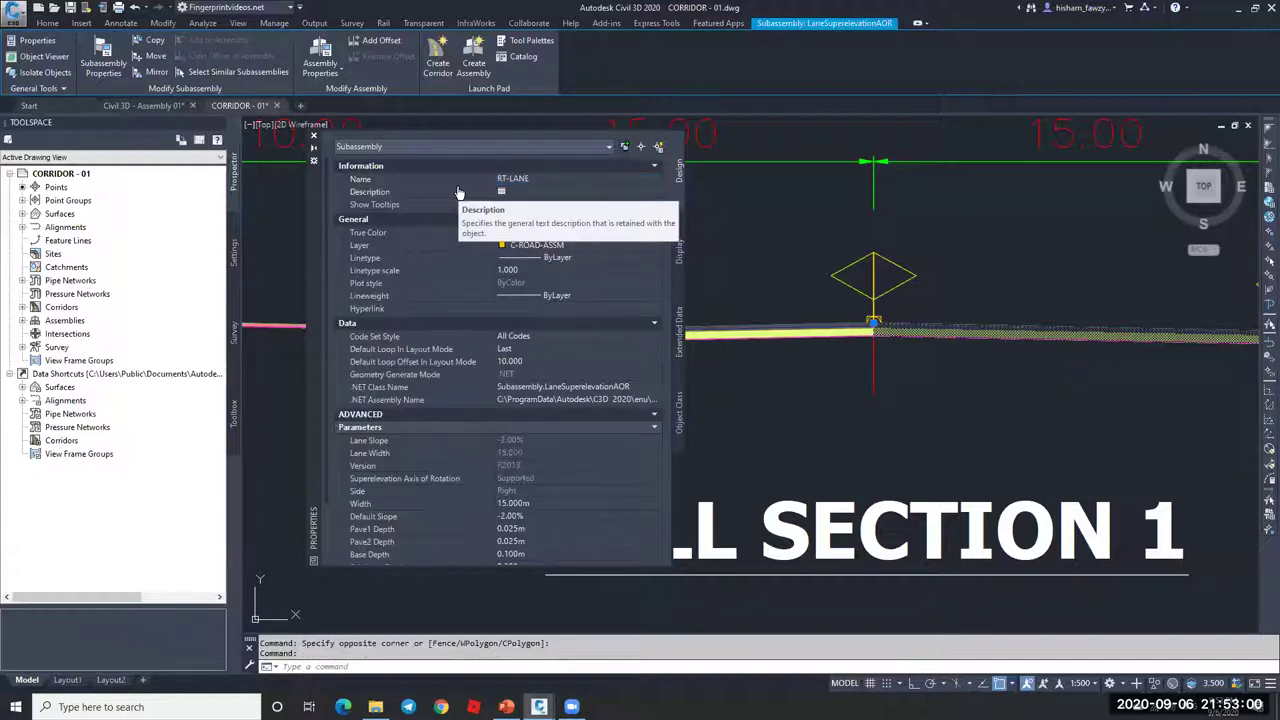
key("Escape")
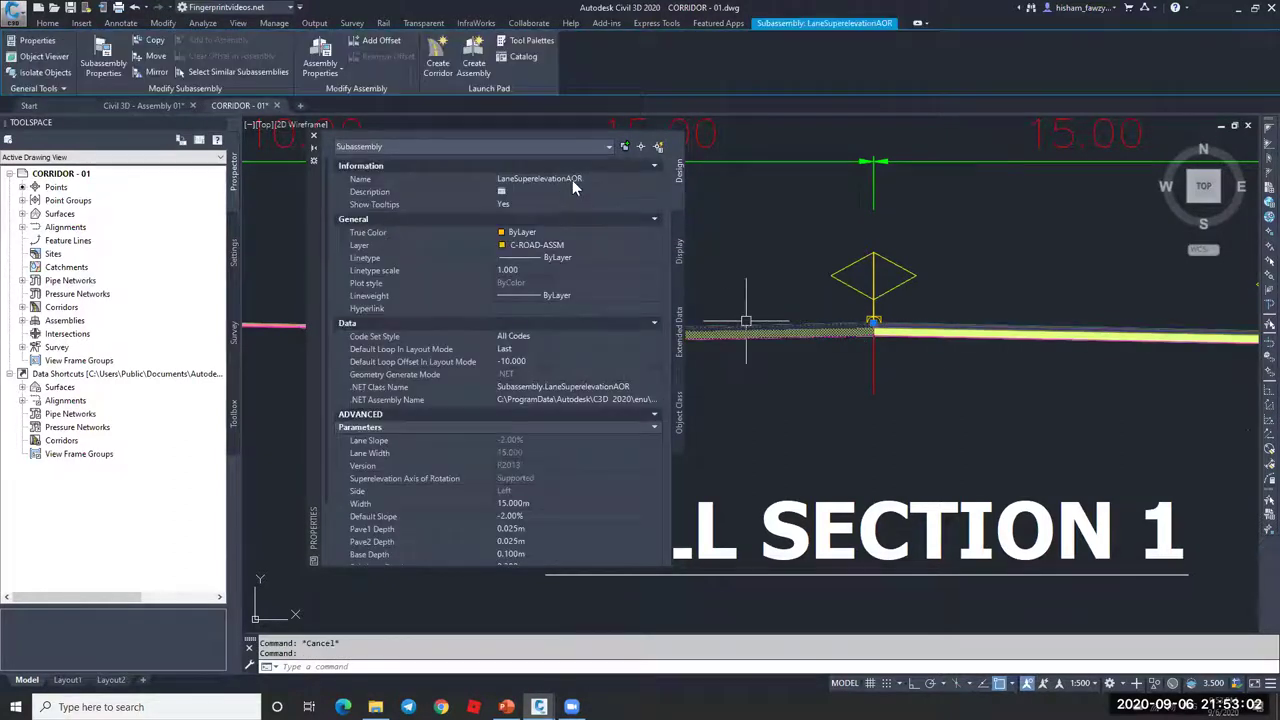
Step: Rename the left lane subassembly to LT-LANE and close the Properties palette
double_click(578, 180)
type("LT-LA")
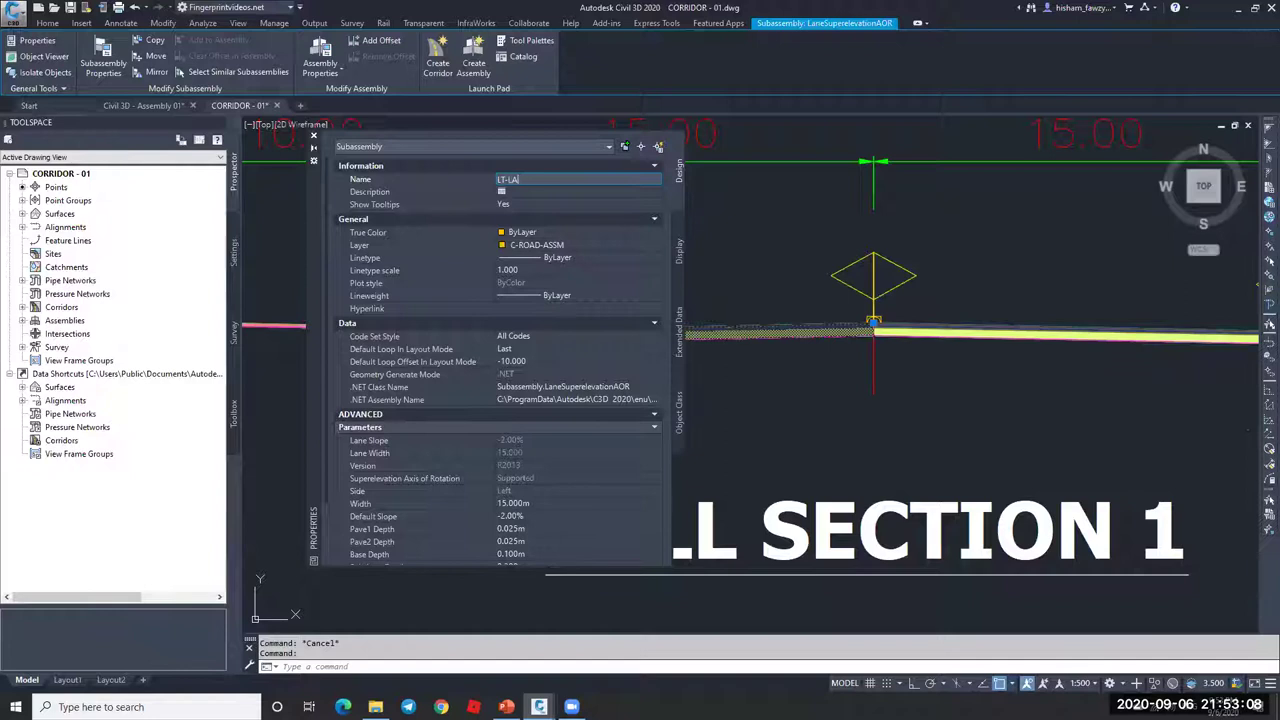
key("Return")
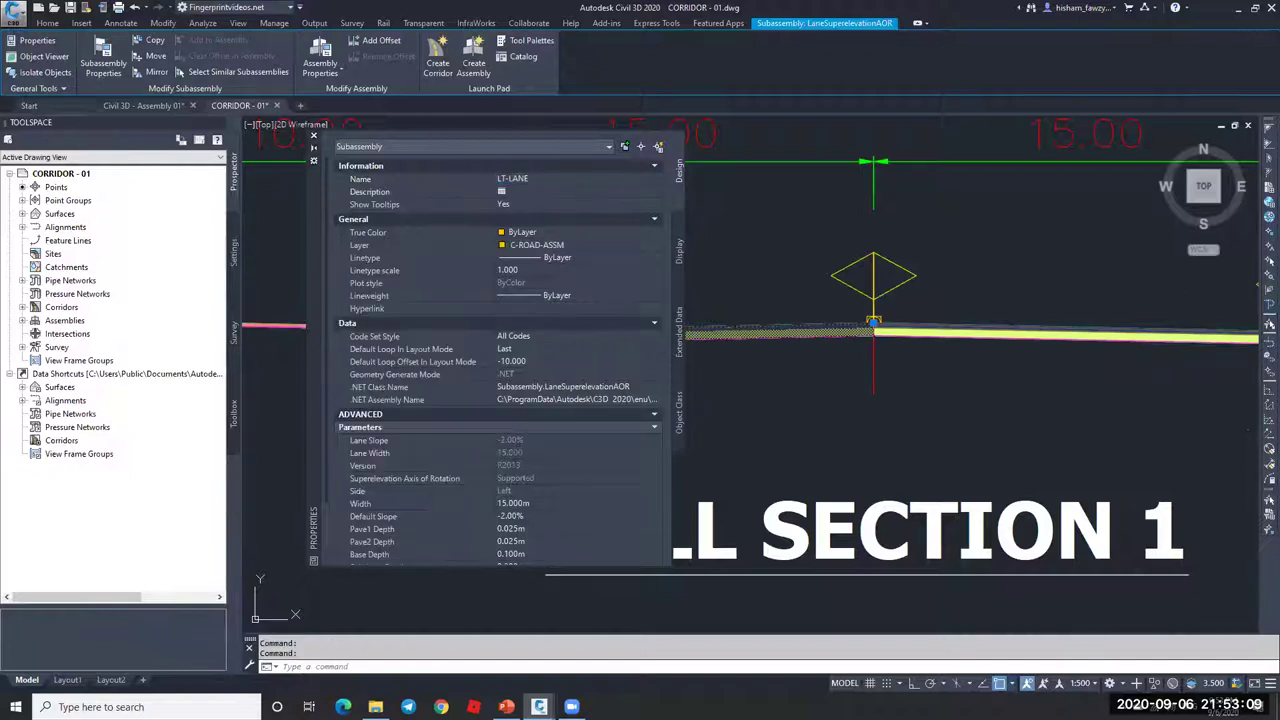
left_click(313, 135)
scroll(1100, 330, "down", 6)
key("Escape")
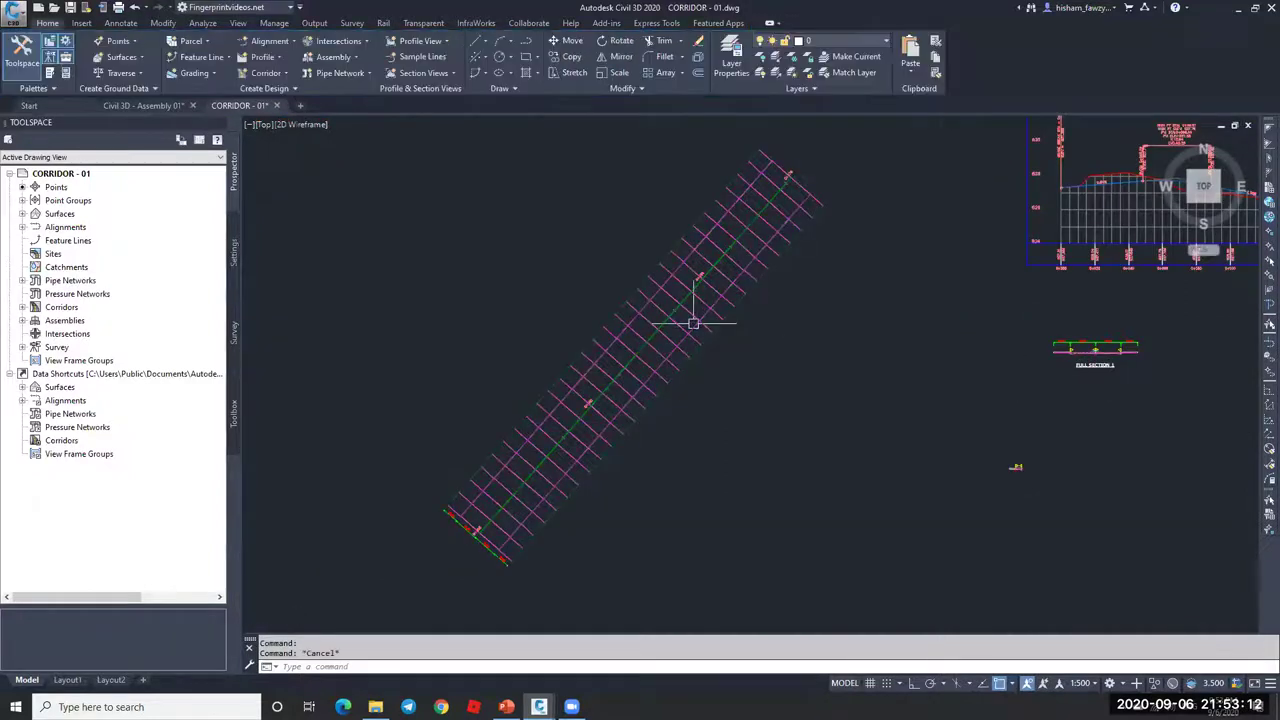
scroll(694, 320, "up", 4)
left_click(697, 298)
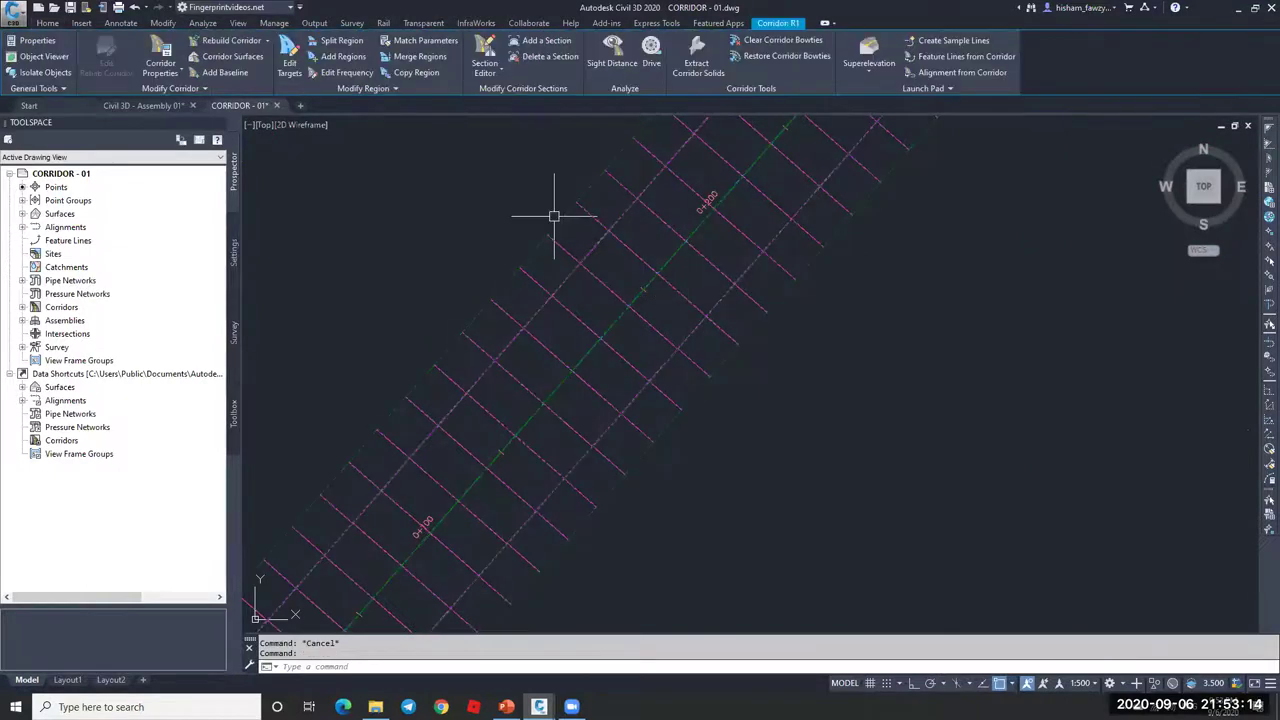
scroll(560, 225, "down", 3)
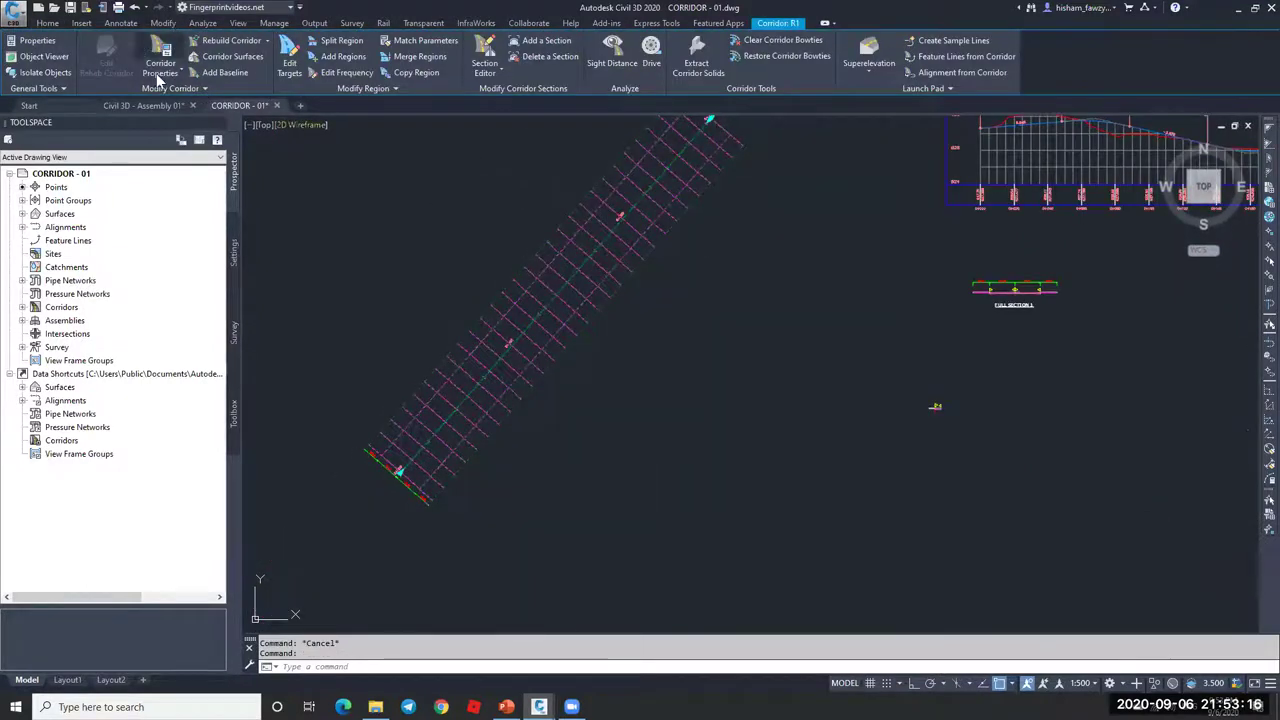
left_click(287, 58)
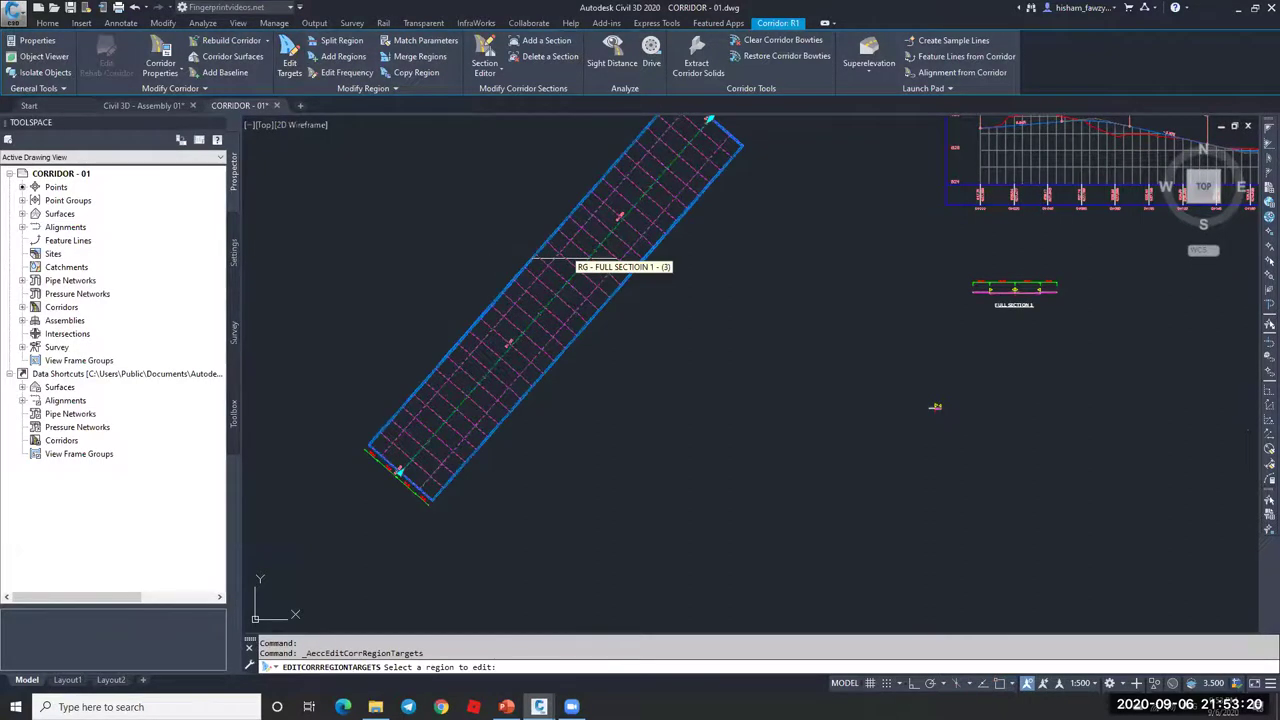
left_click(618, 325)
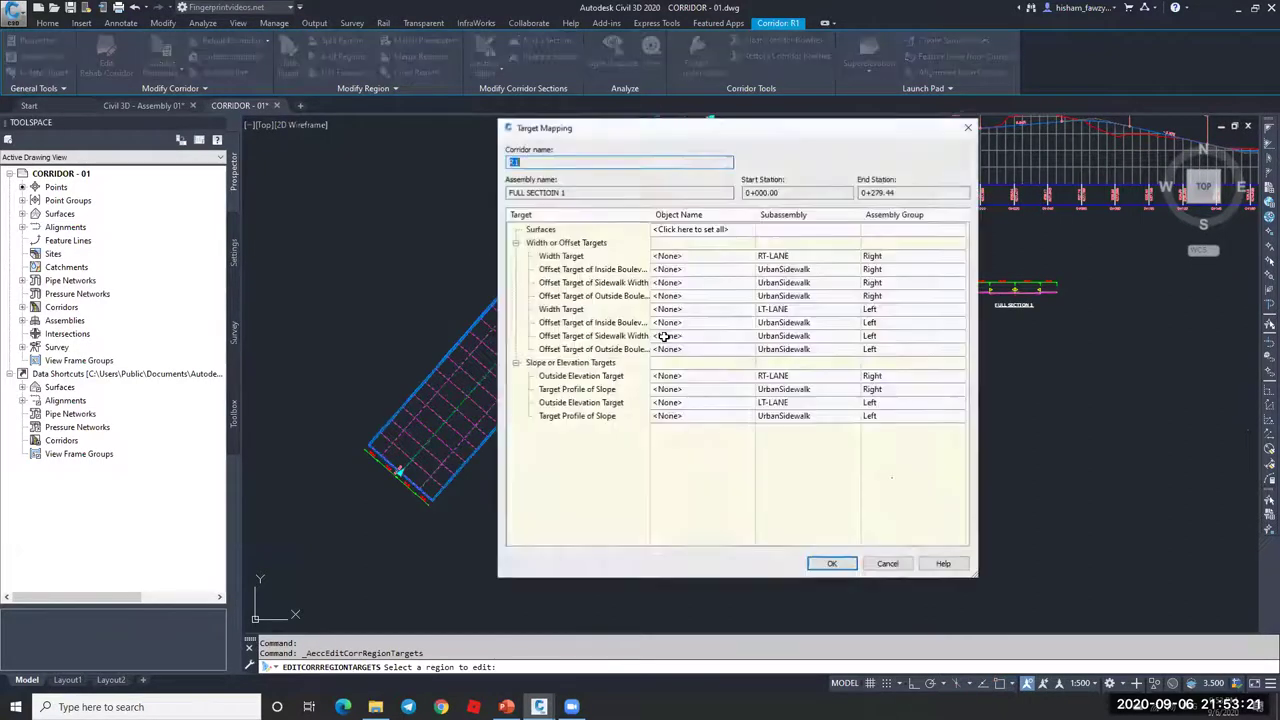
left_click(663, 256)
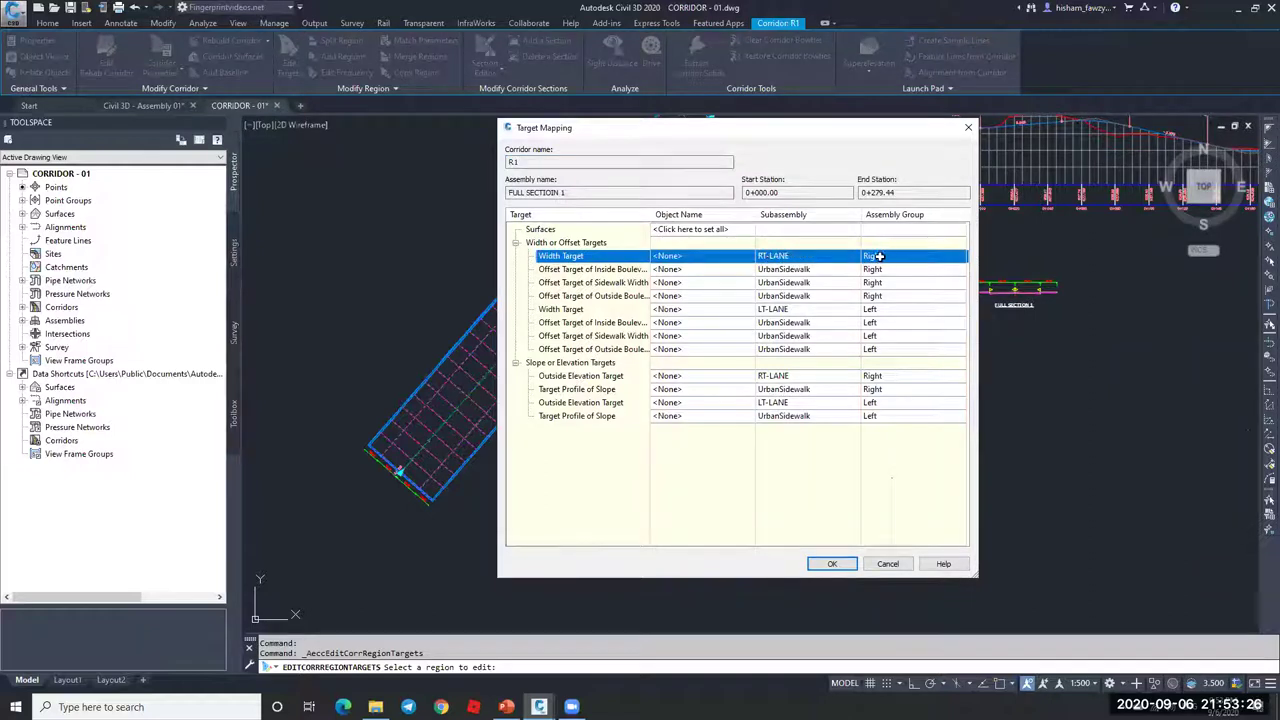
left_click(800, 311)
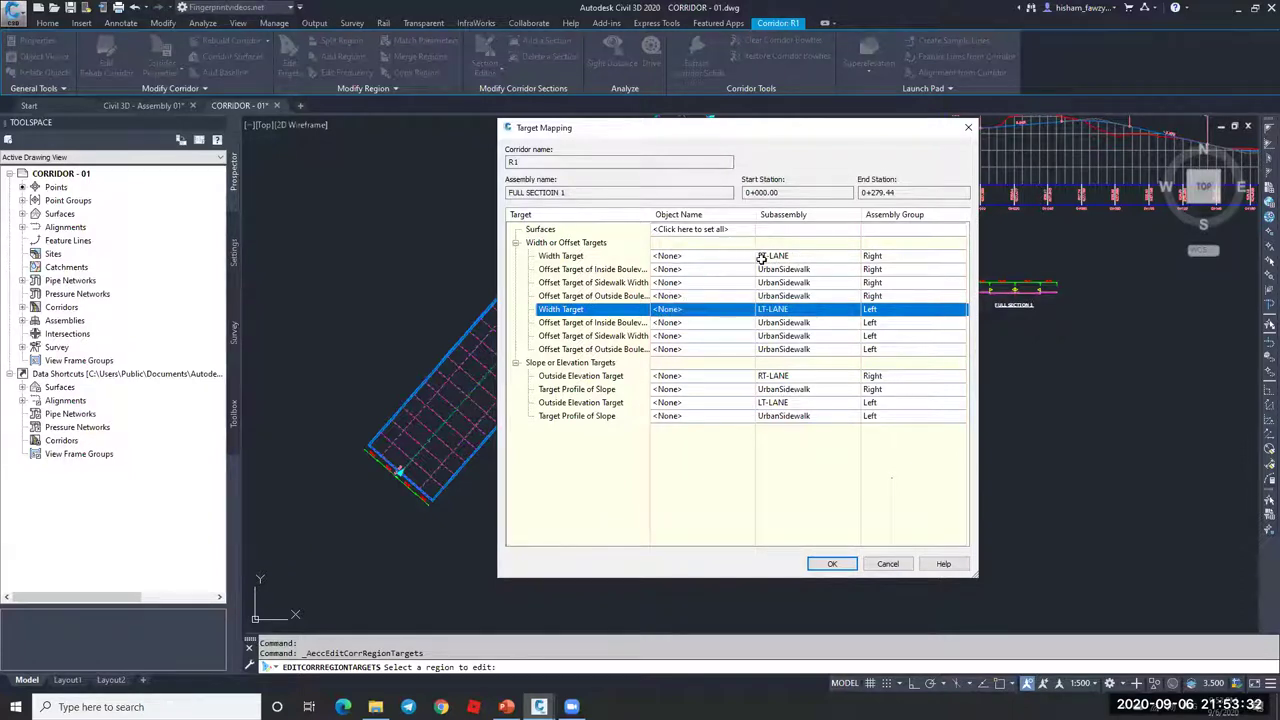
Step: Close the open target mapping and switch to the Civil 3D - Assembly 01 drawing
left_click(876, 563)
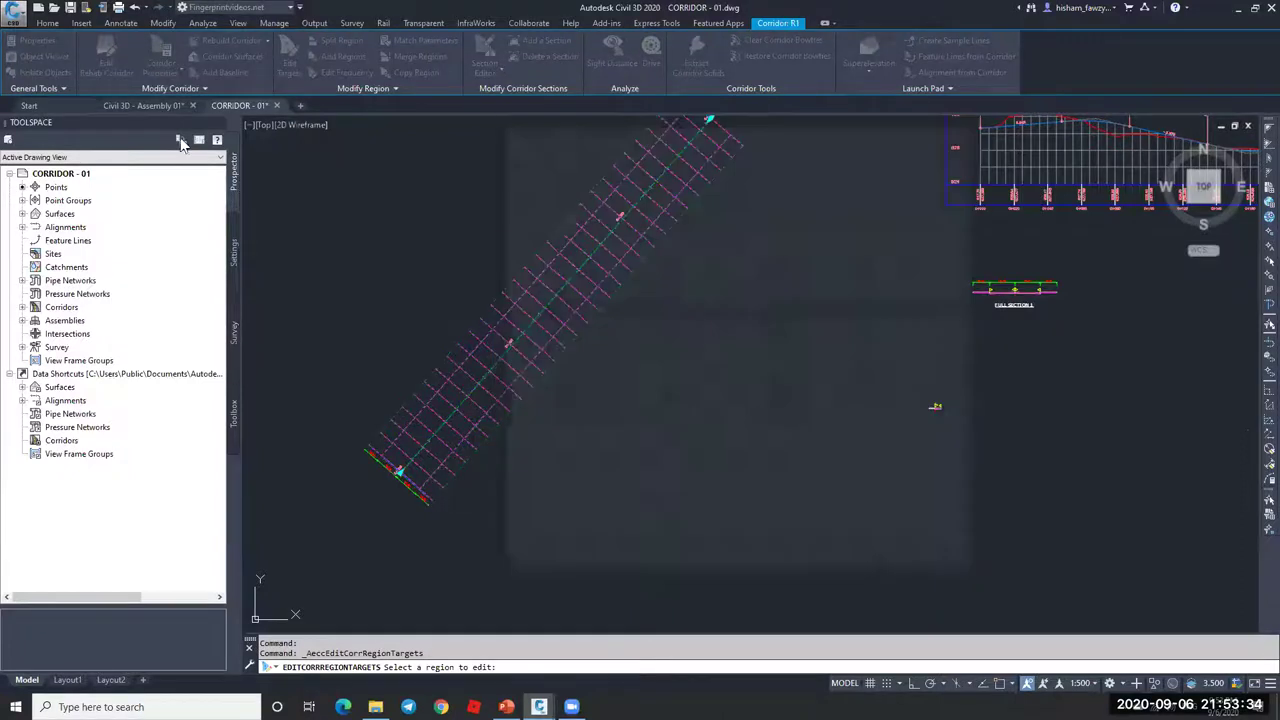
left_click(160, 105)
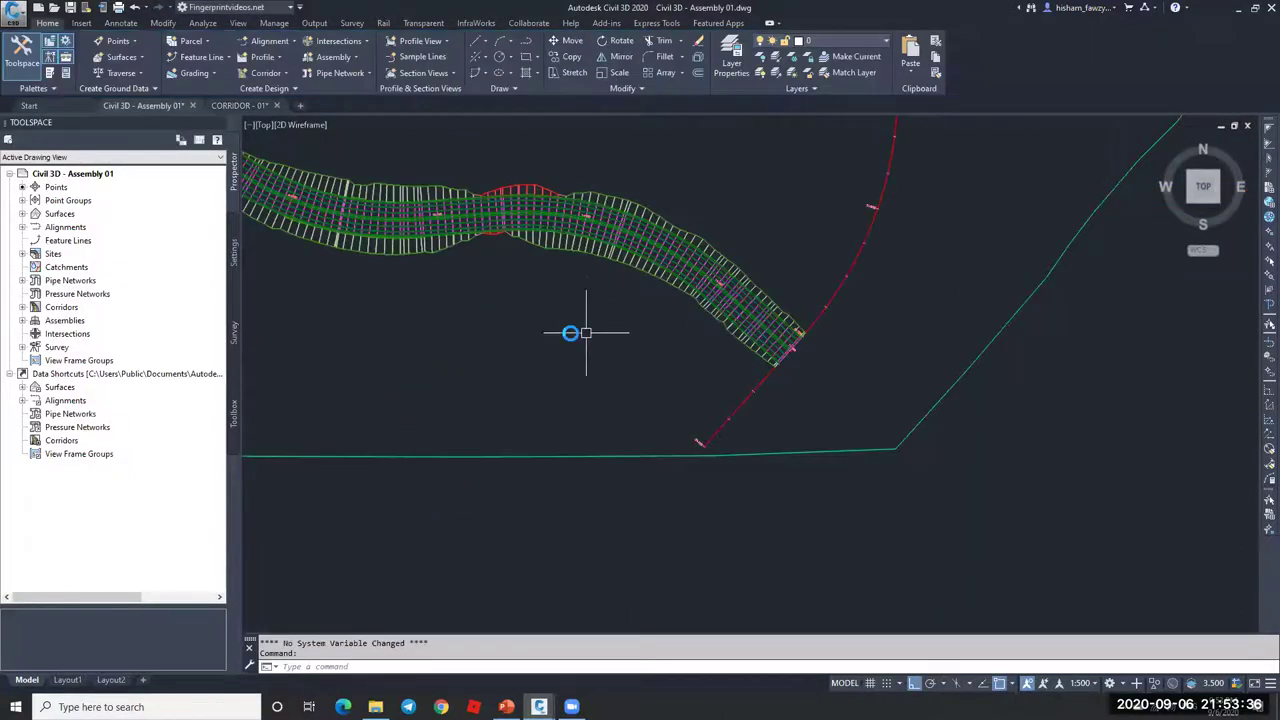
scroll(776, 302, "up", 10)
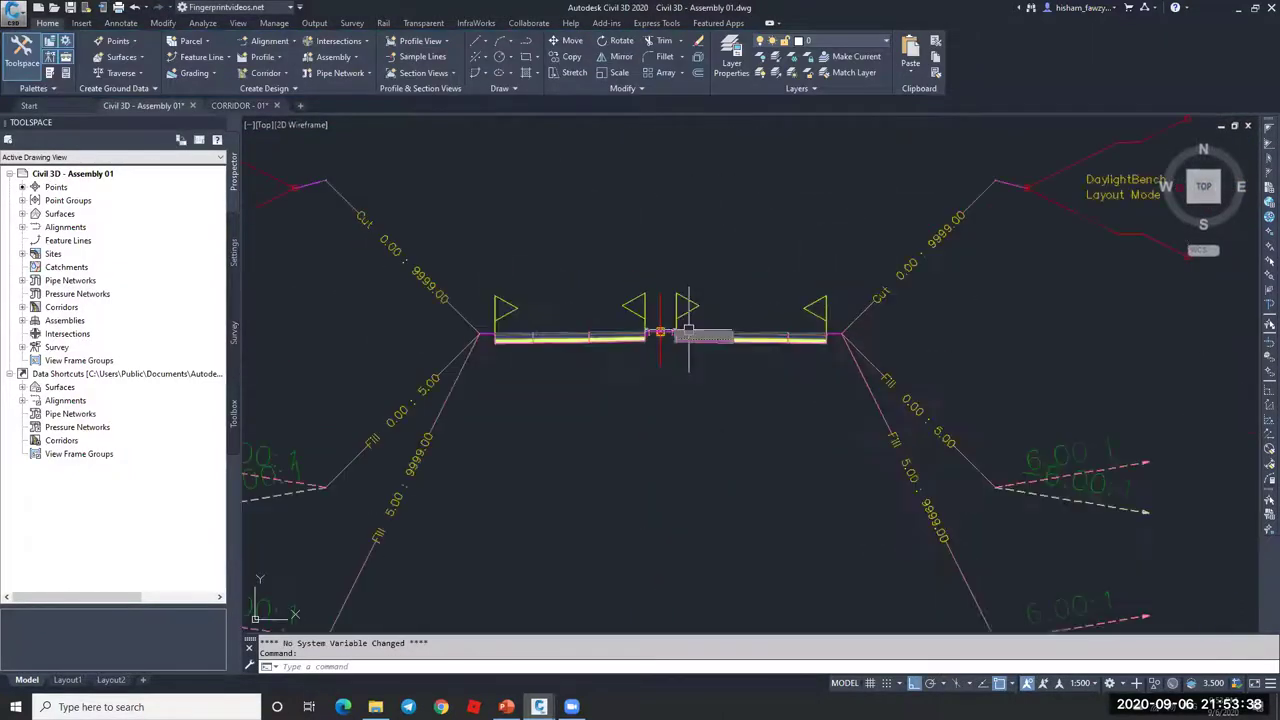
scroll(606, 328, "down", 7)
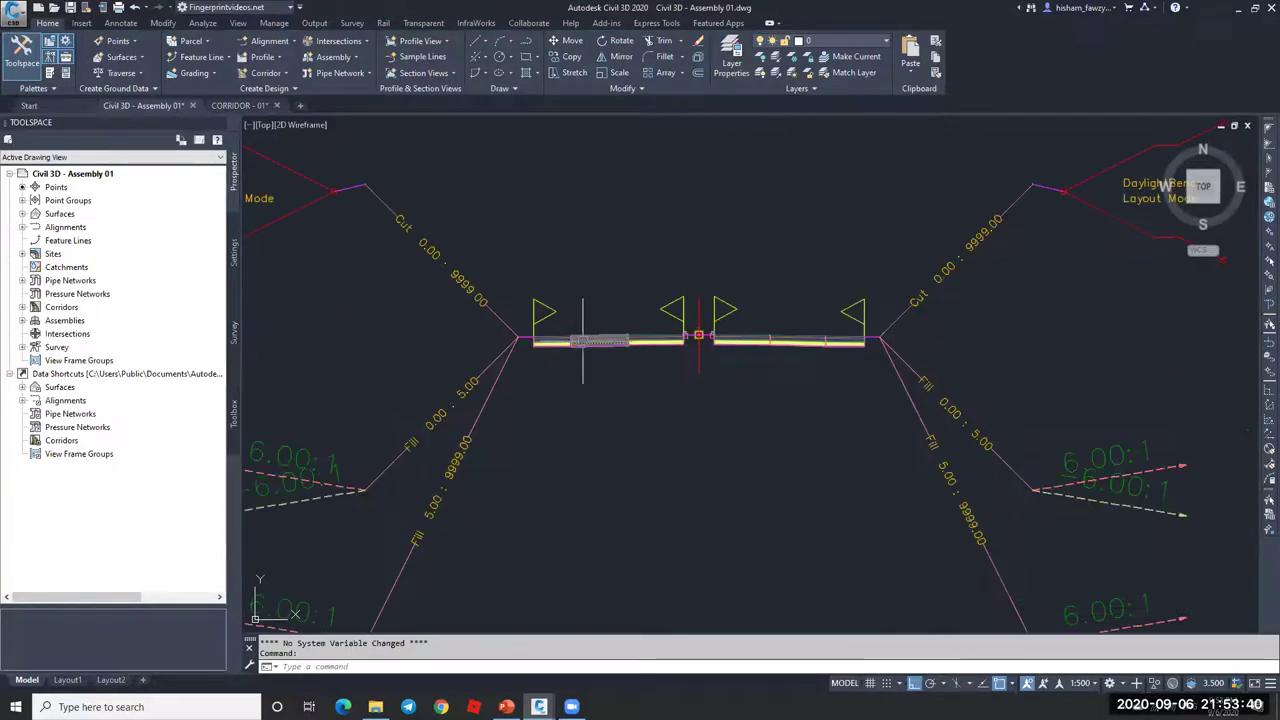
scroll(720, 347, "down", 8)
scroll(720, 347, "down", 2)
scroll(371, 357, "up", 8)
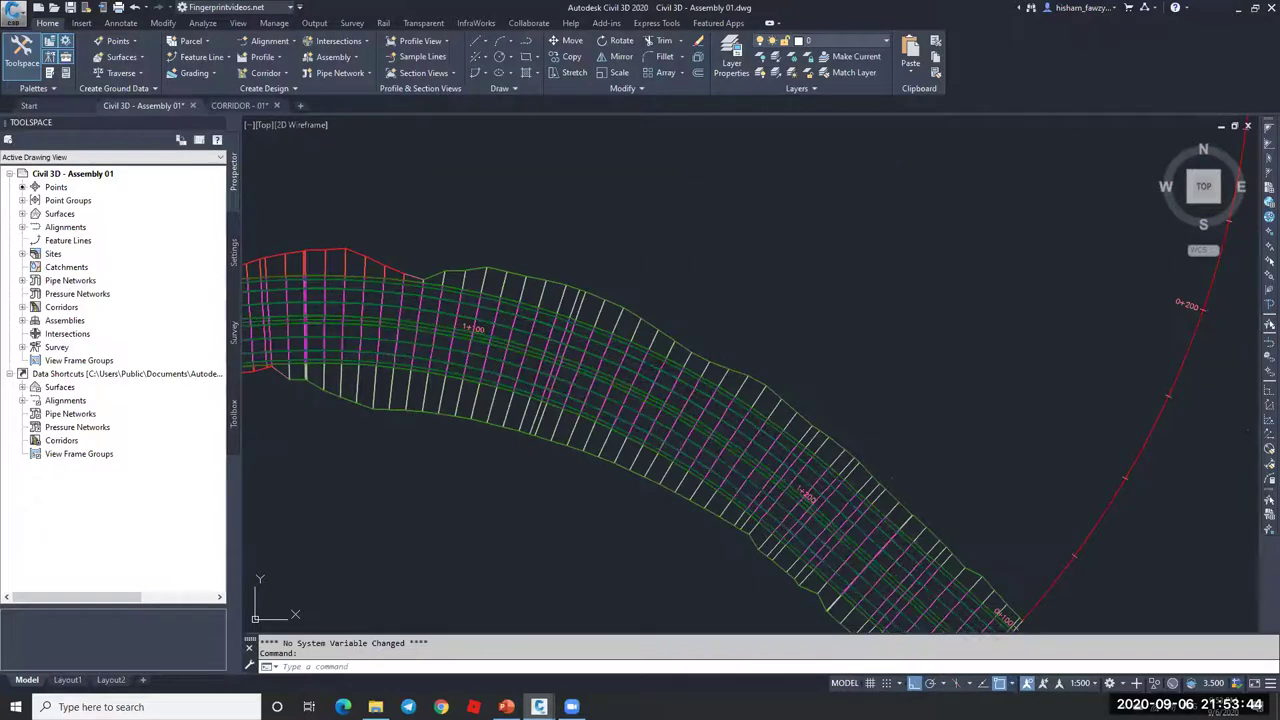
Step: Open the Corridor - R 01 region's target mapping and inspect its Width Target rows
double_click(423, 349)
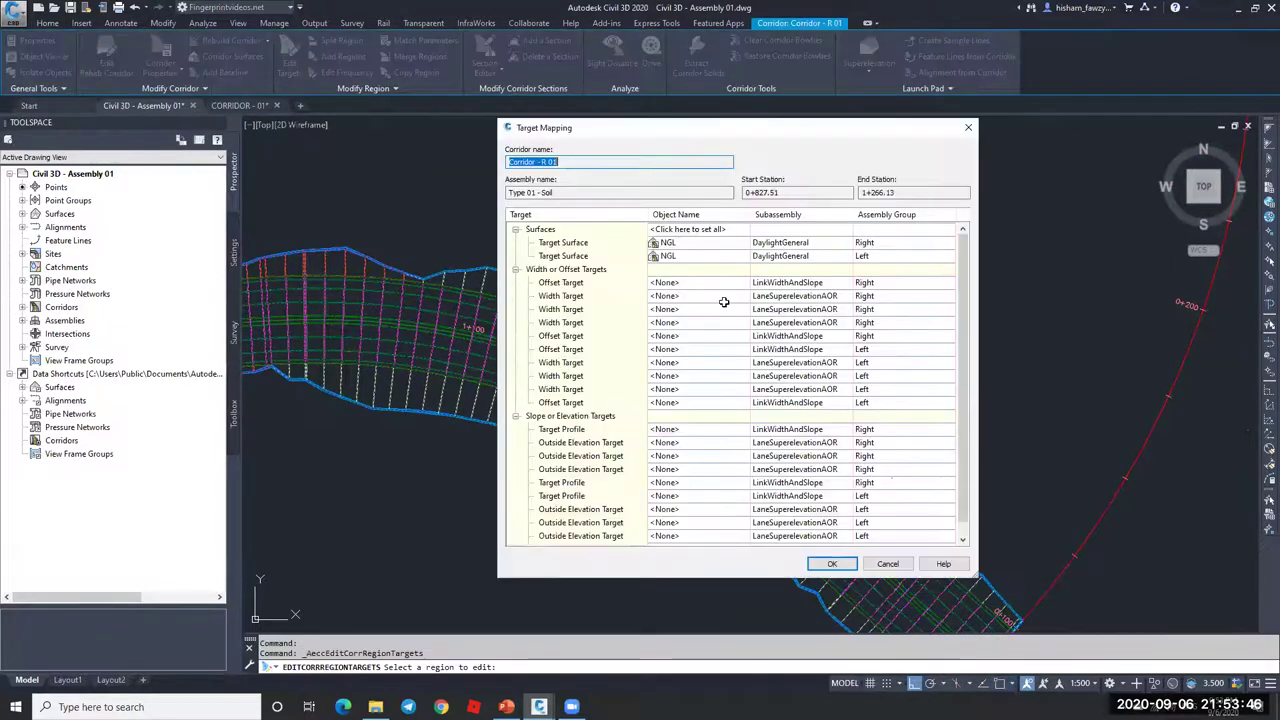
left_click(690, 296)
key("Escape")
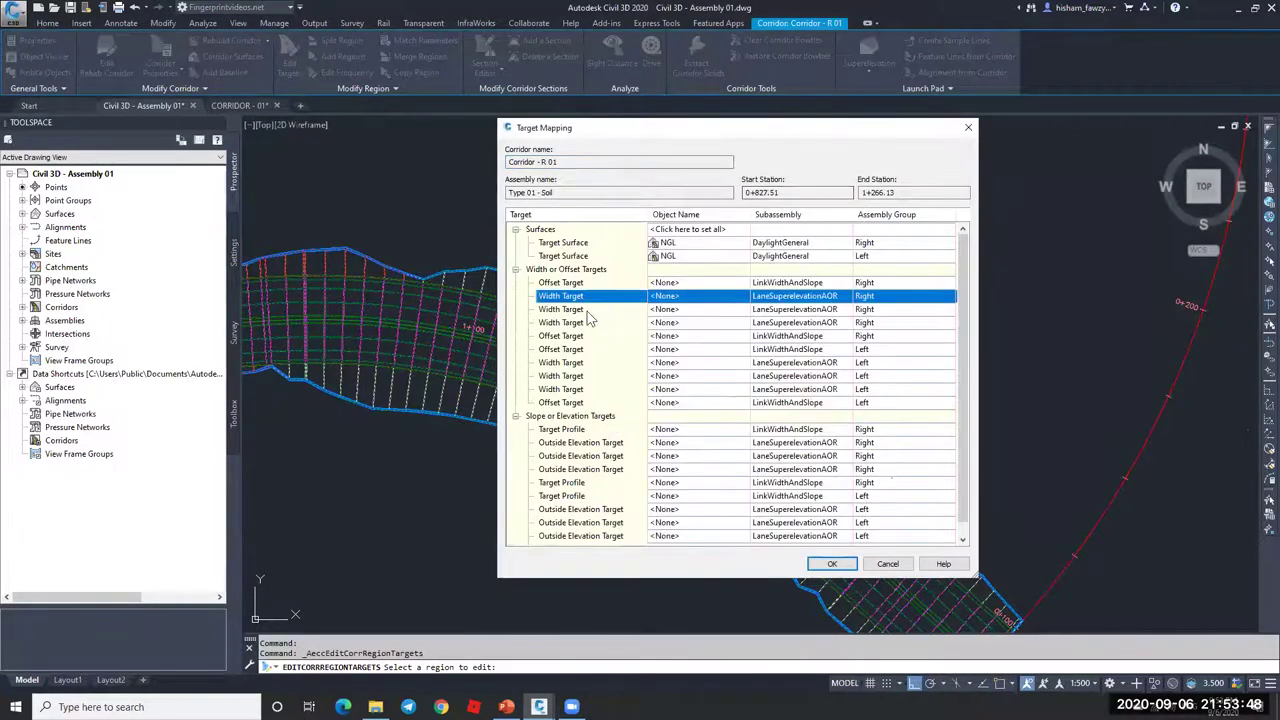
left_click(588, 322)
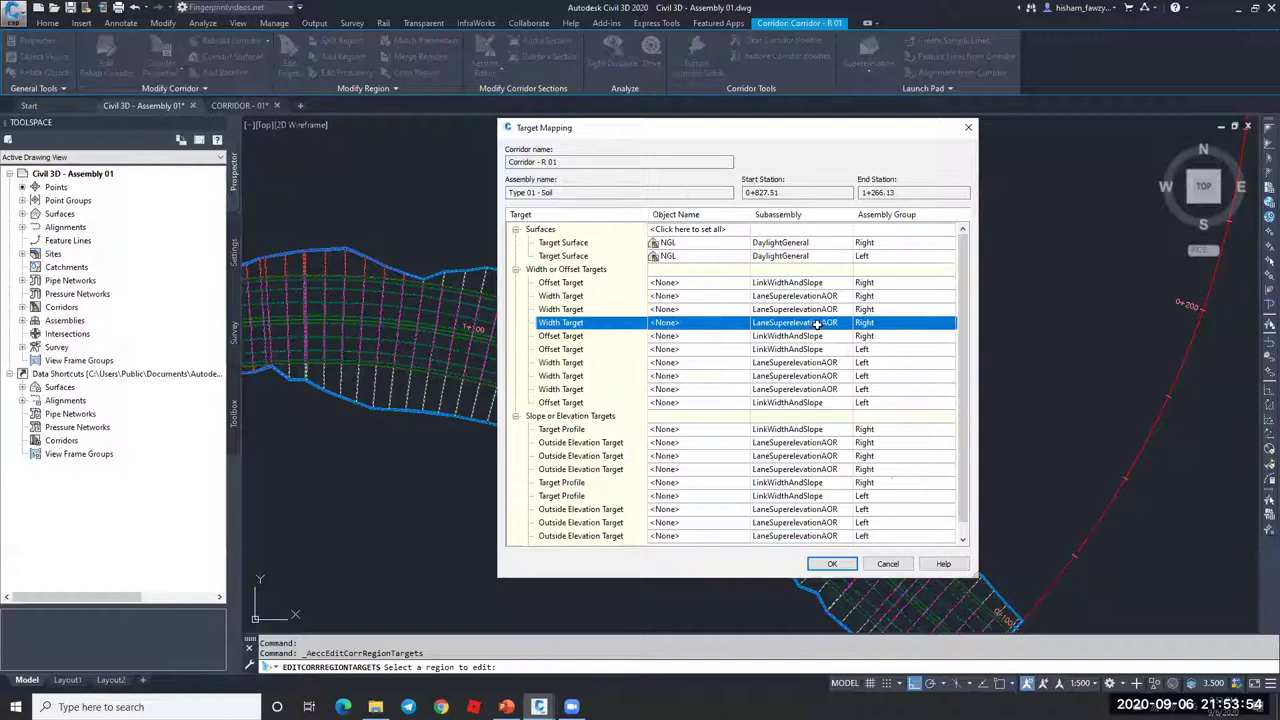
left_click(578, 283)
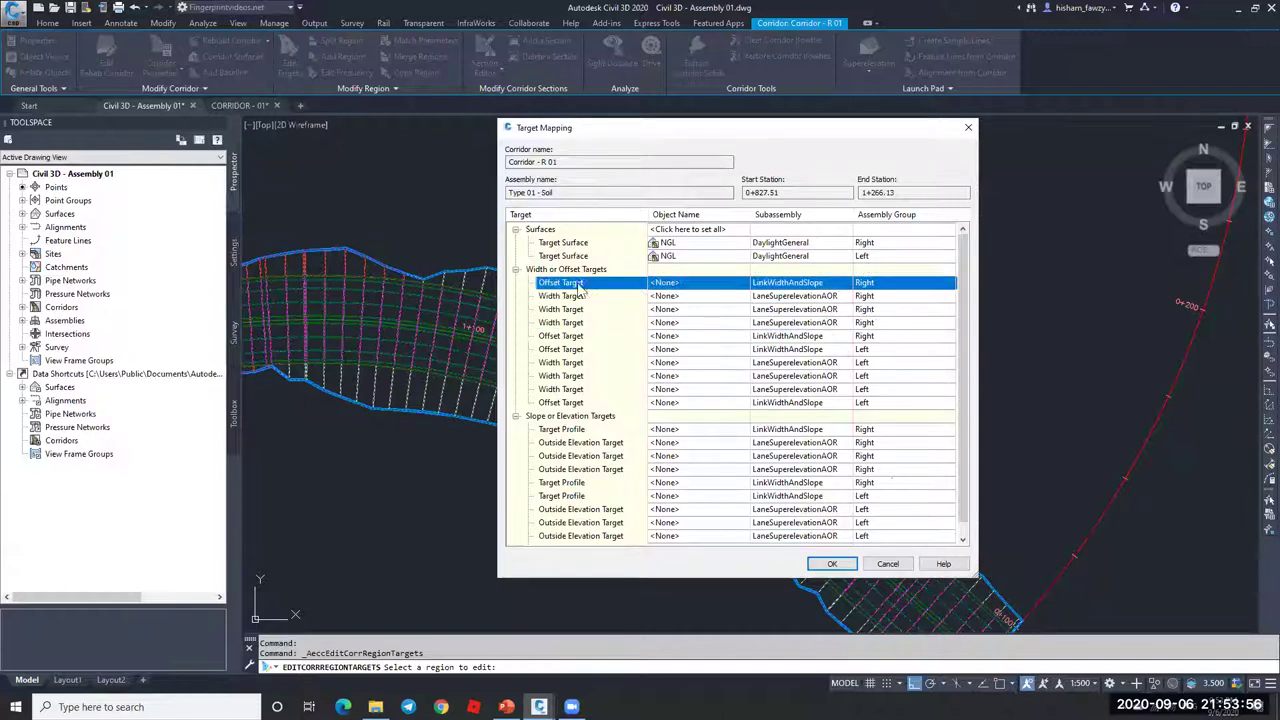
left_click(582, 297)
left_click(591, 323)
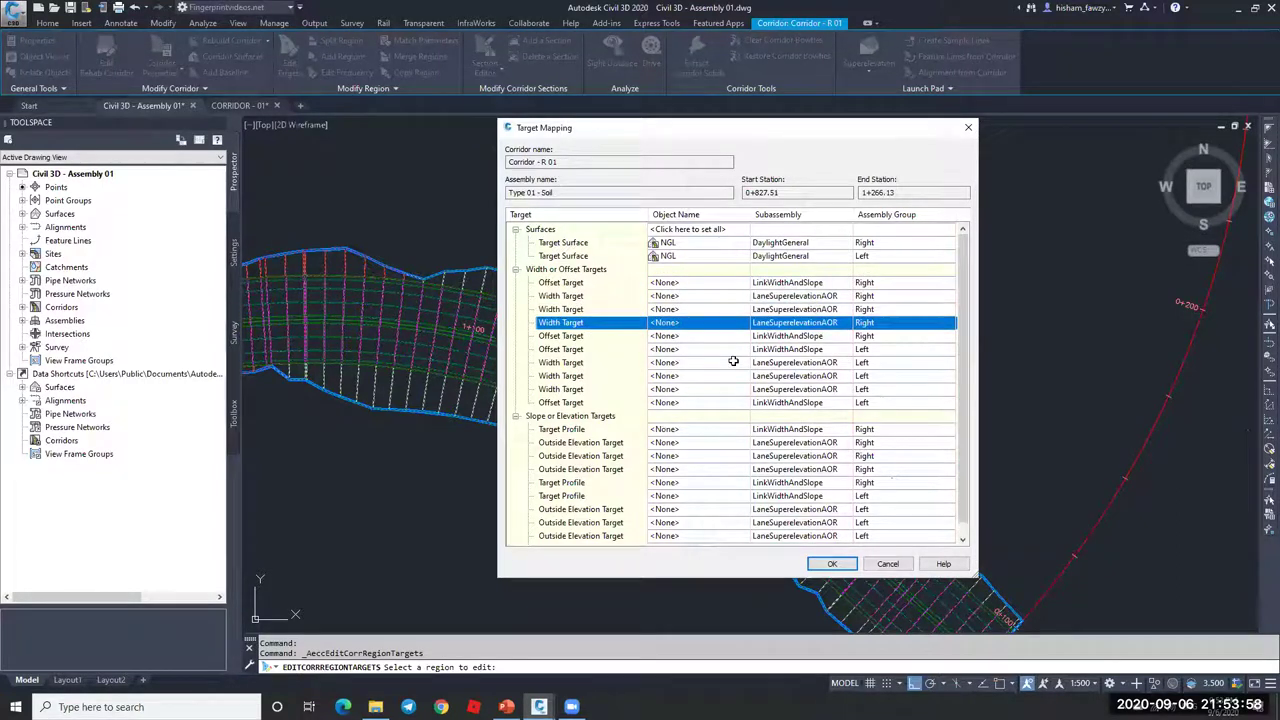
left_click(610, 376)
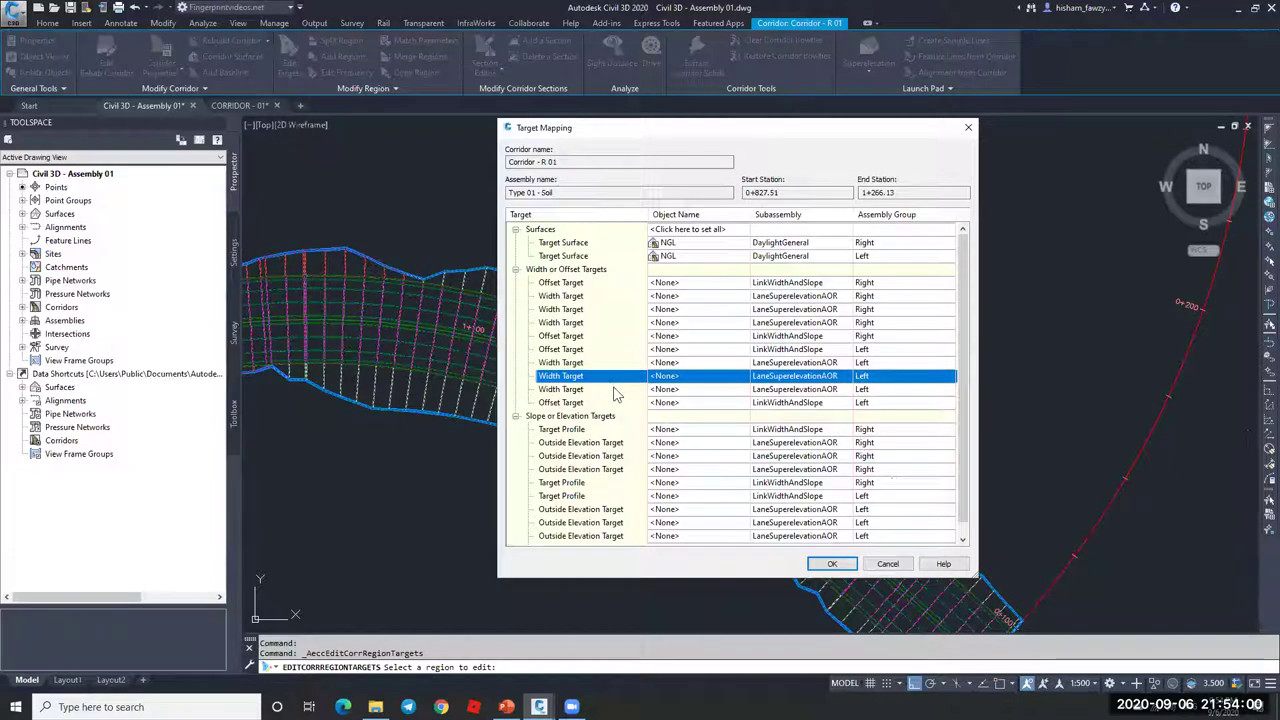
left_click(615, 390)
key("Up")
key("Down")
Step: Check the right-side width and Outside Elevation targets, then close without changes
scroll(682, 349, "down", 1)
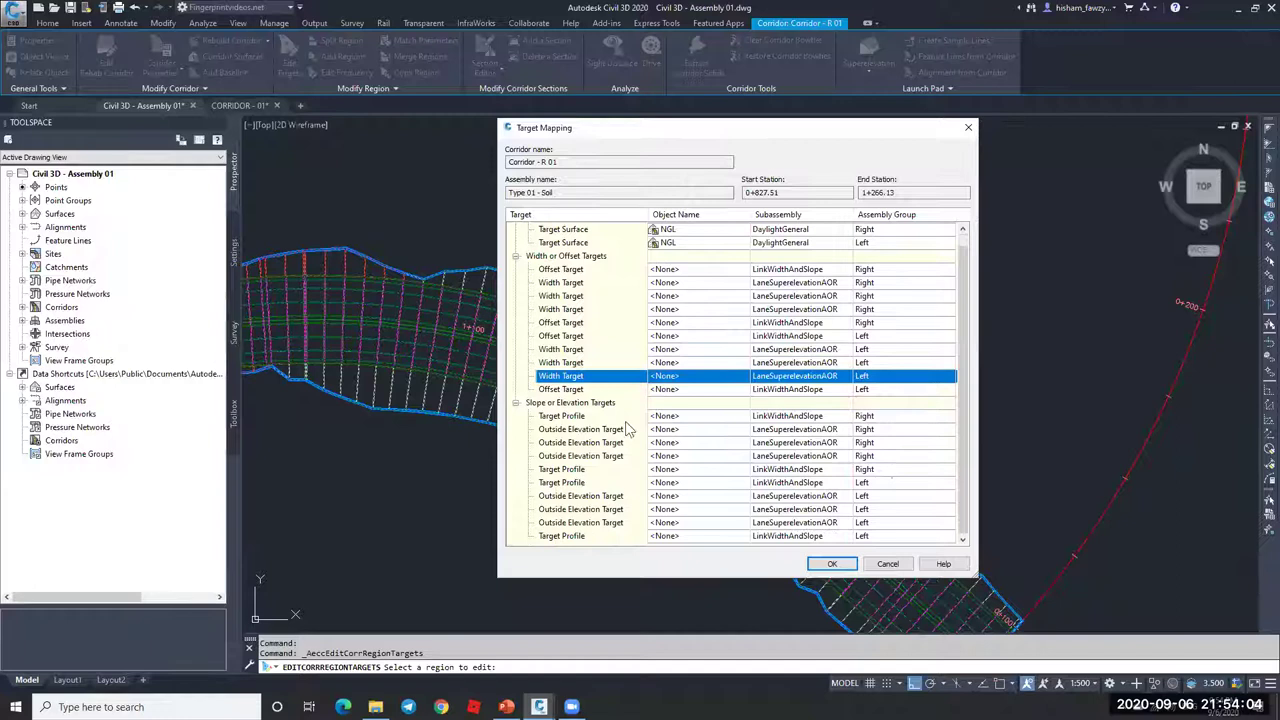
left_click(590, 269)
left_click(578, 283)
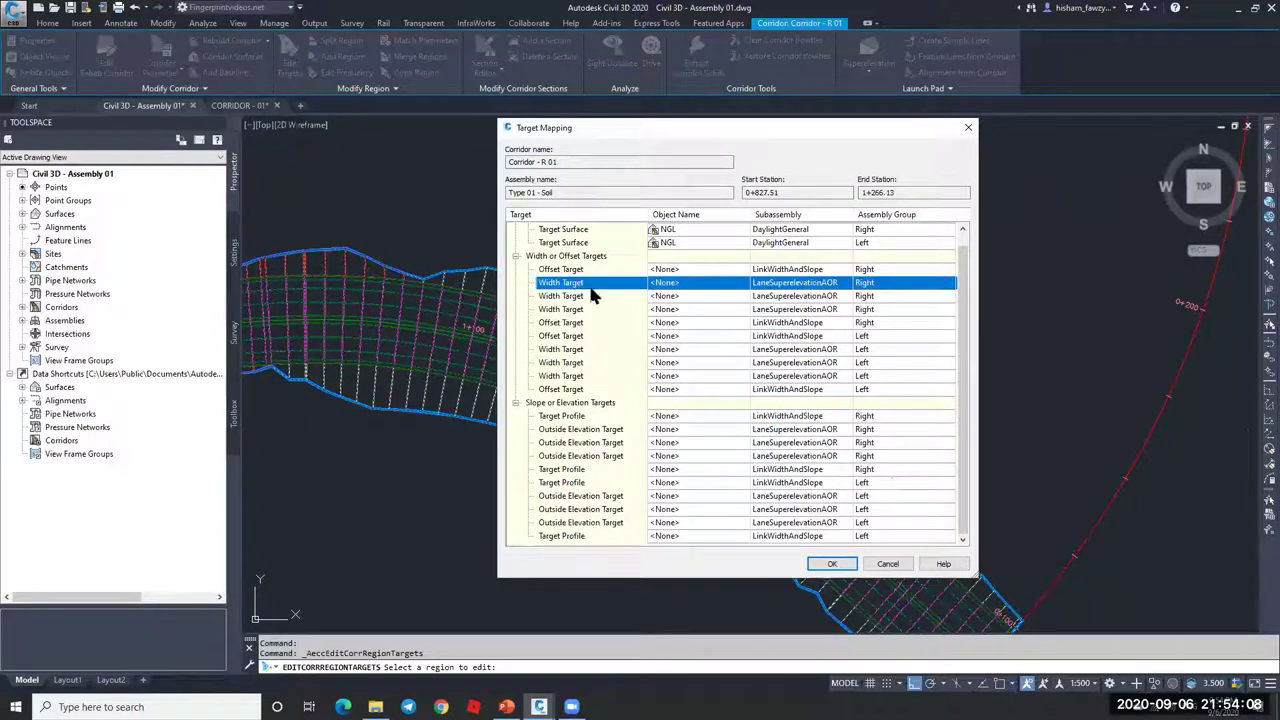
left_click(583, 456)
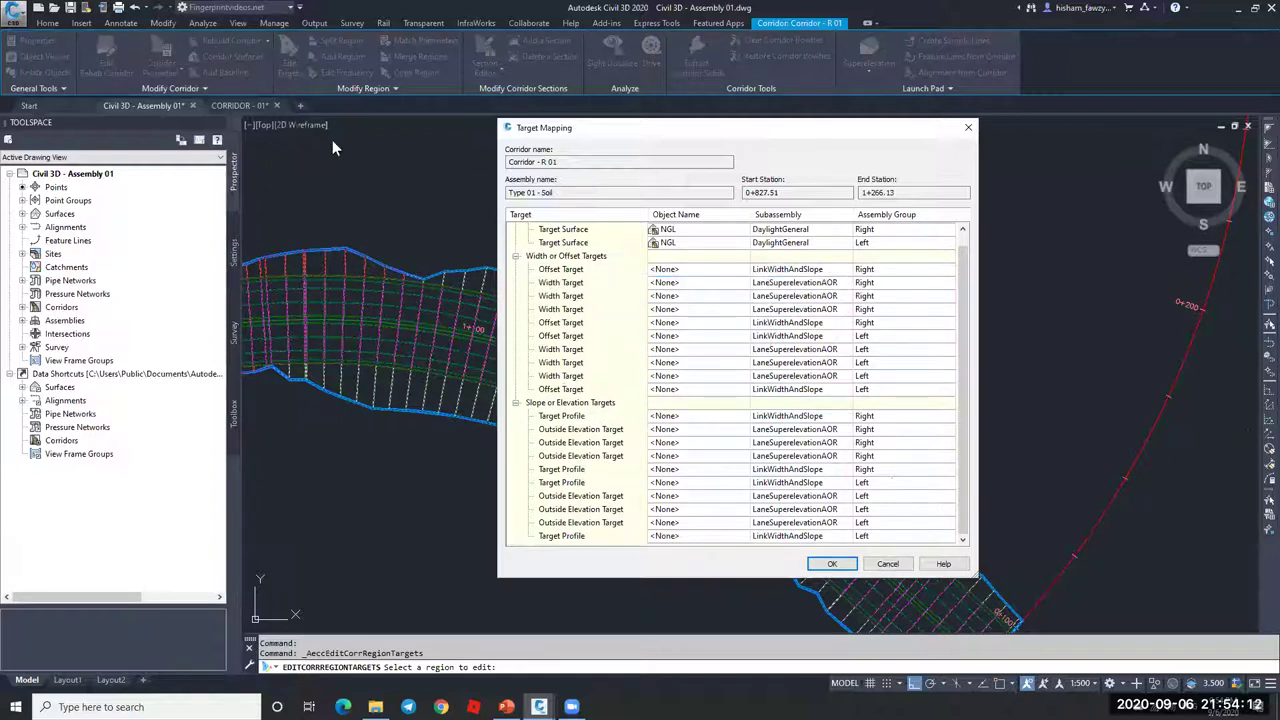
key("Escape")
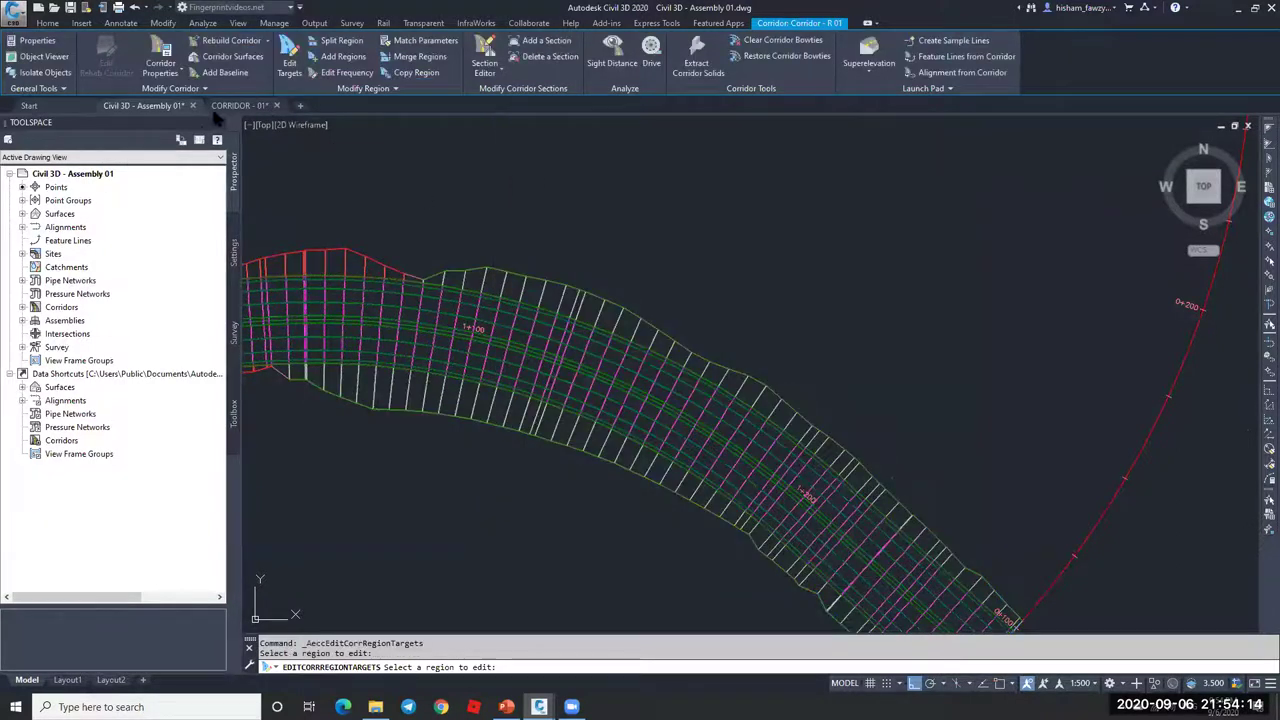
Step: In CORRIDOR - 01, check corridor R1's region targets and cancel without changes
left_click(240, 105)
key("Escape")
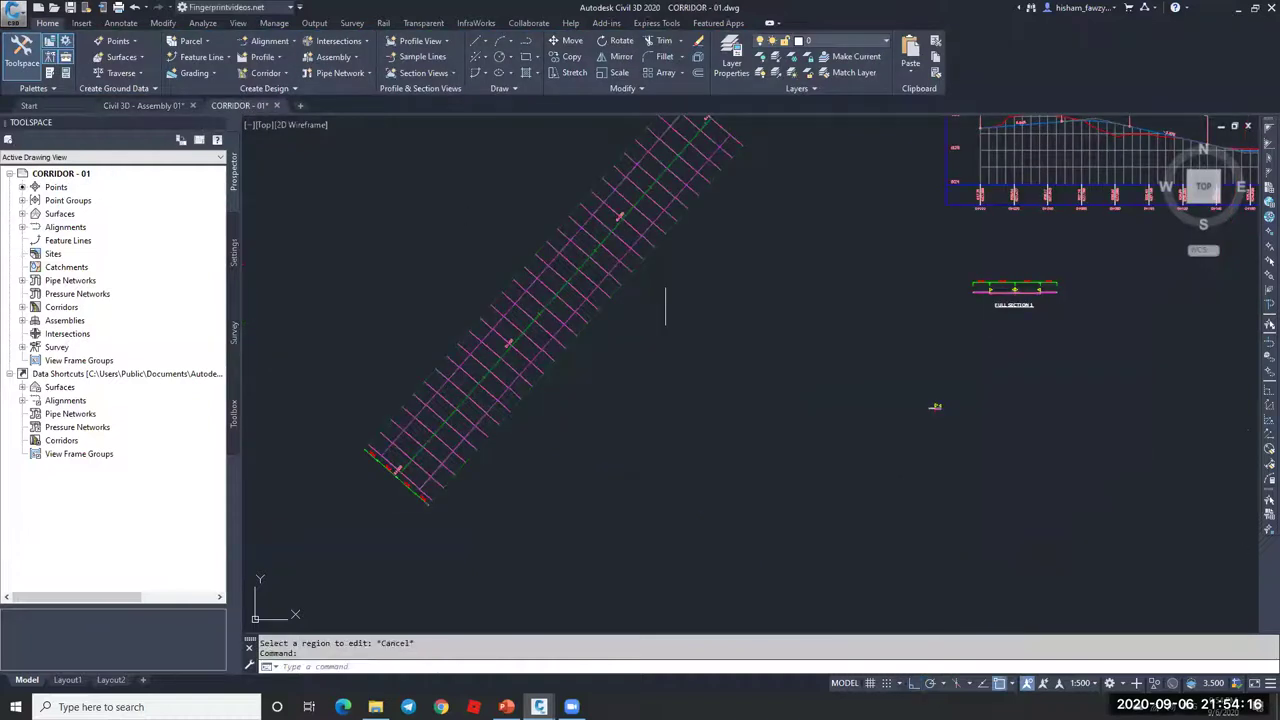
scroll(568, 330, "up", 5)
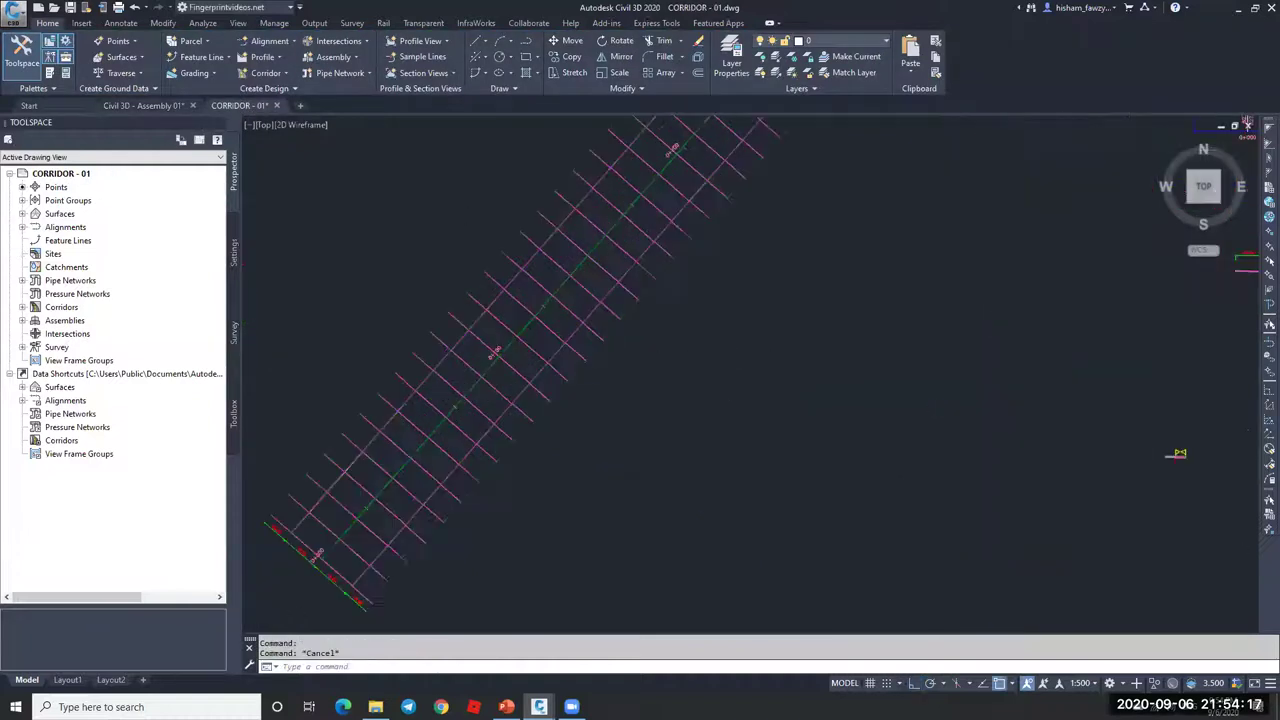
left_click(567, 325)
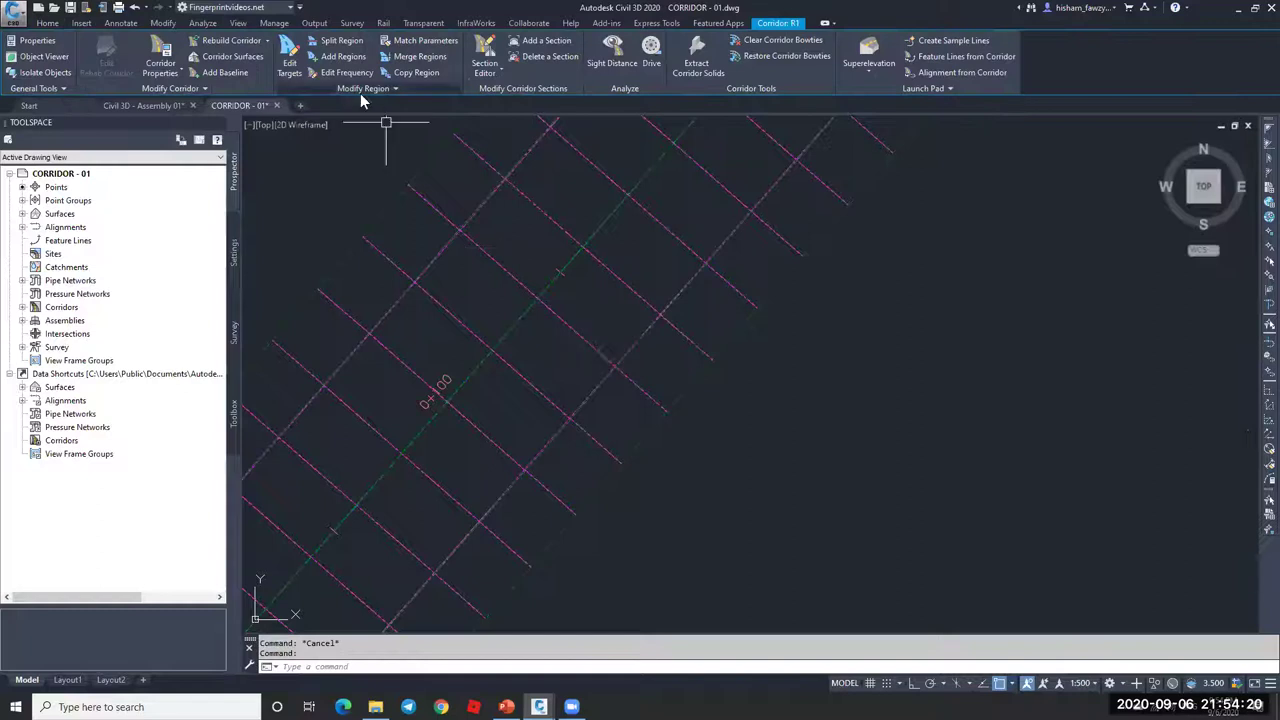
left_click(289, 62)
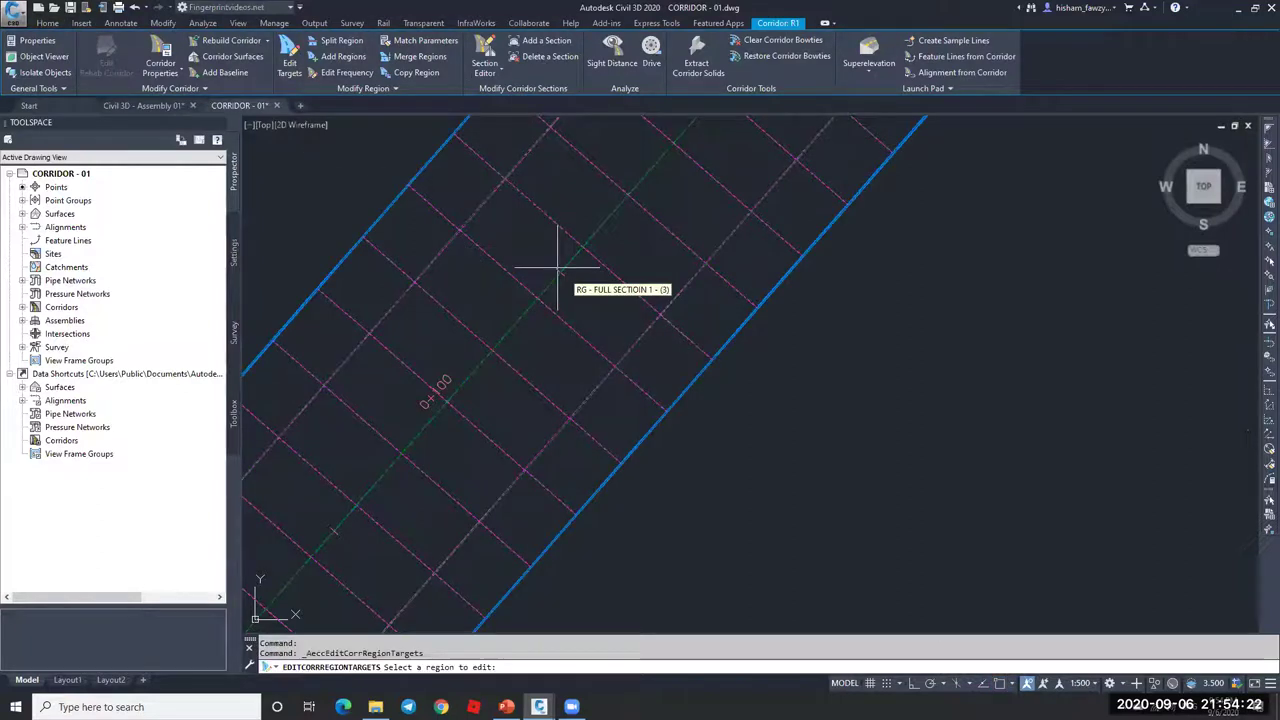
left_click(628, 320)
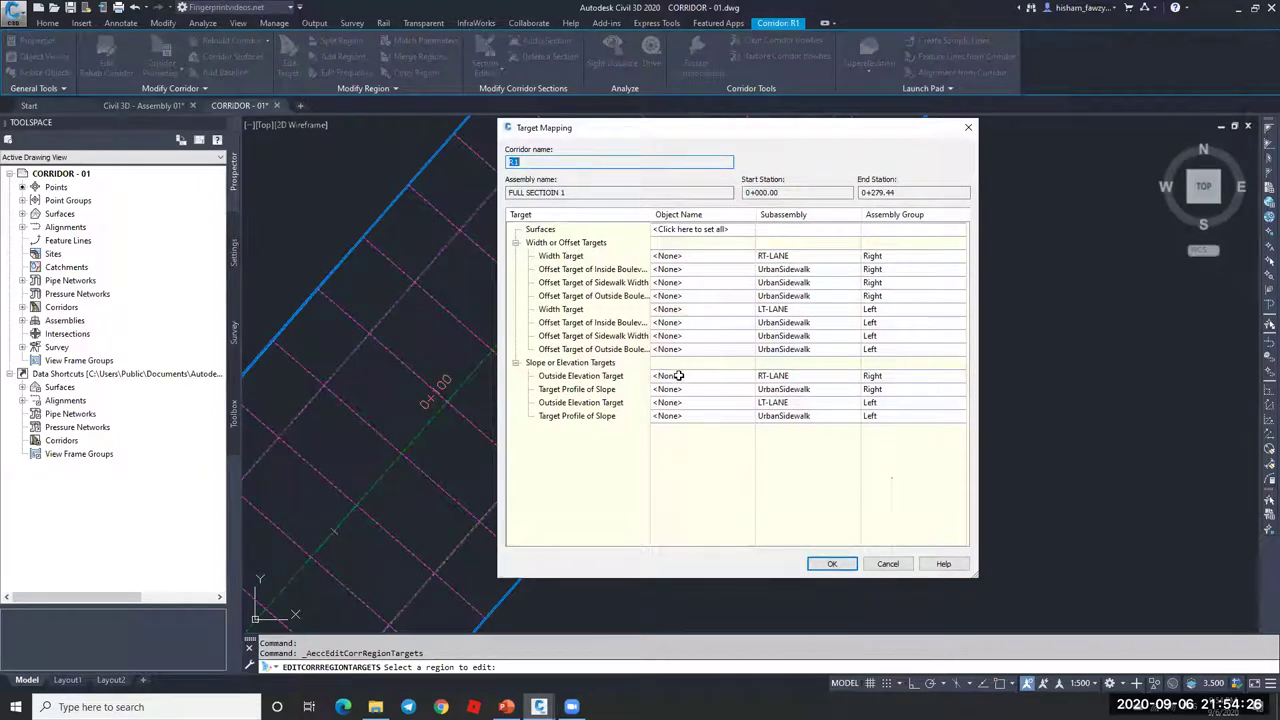
left_click(888, 563)
Step: View corridor R1 in the 3D Object Viewer
scroll(657, 337, "up", 3)
scroll(674, 337, "down", 5)
scroll(654, 271, "up", 4)
key("Escape")
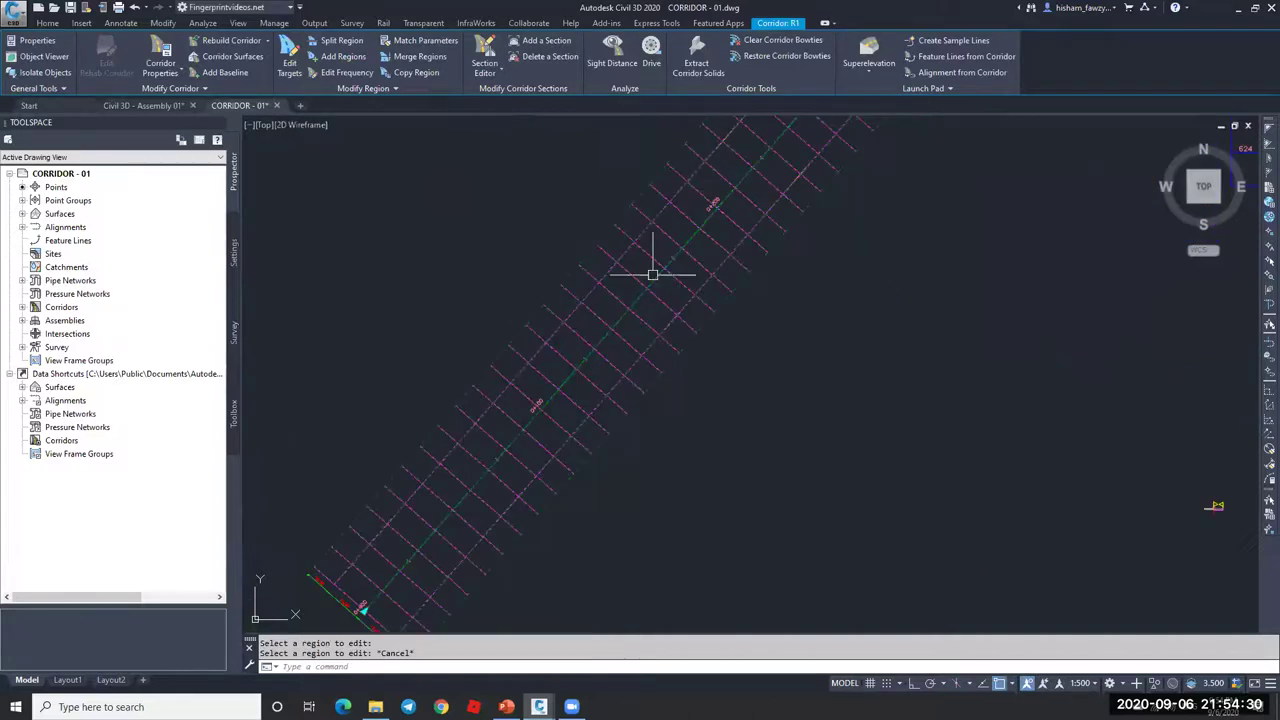
scroll(614, 277, "down", 3)
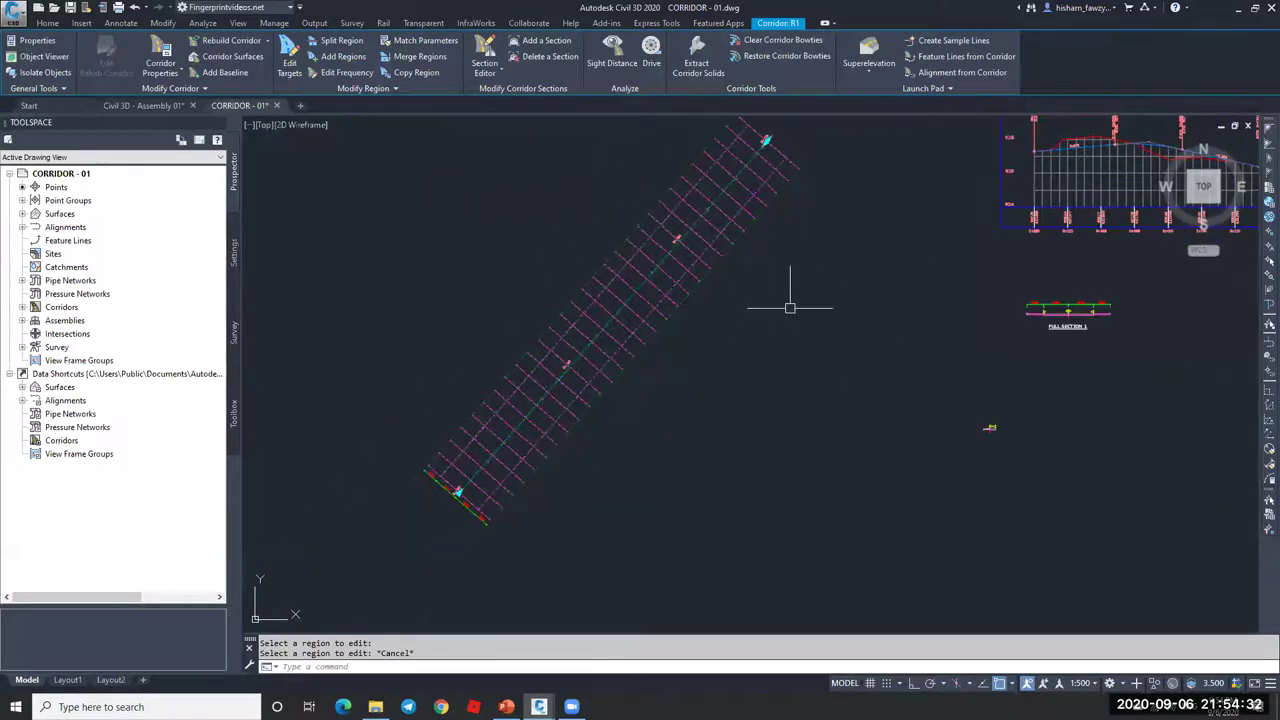
scroll(631, 288, "up", 3)
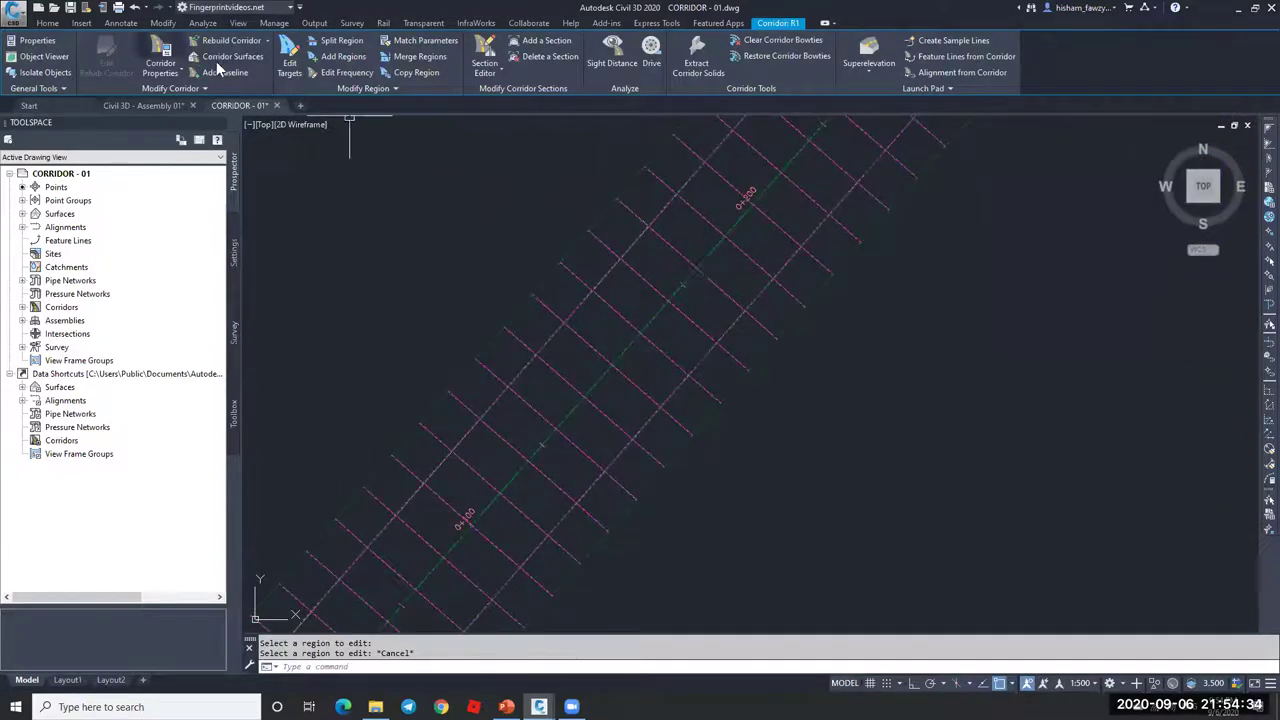
left_click(44, 56)
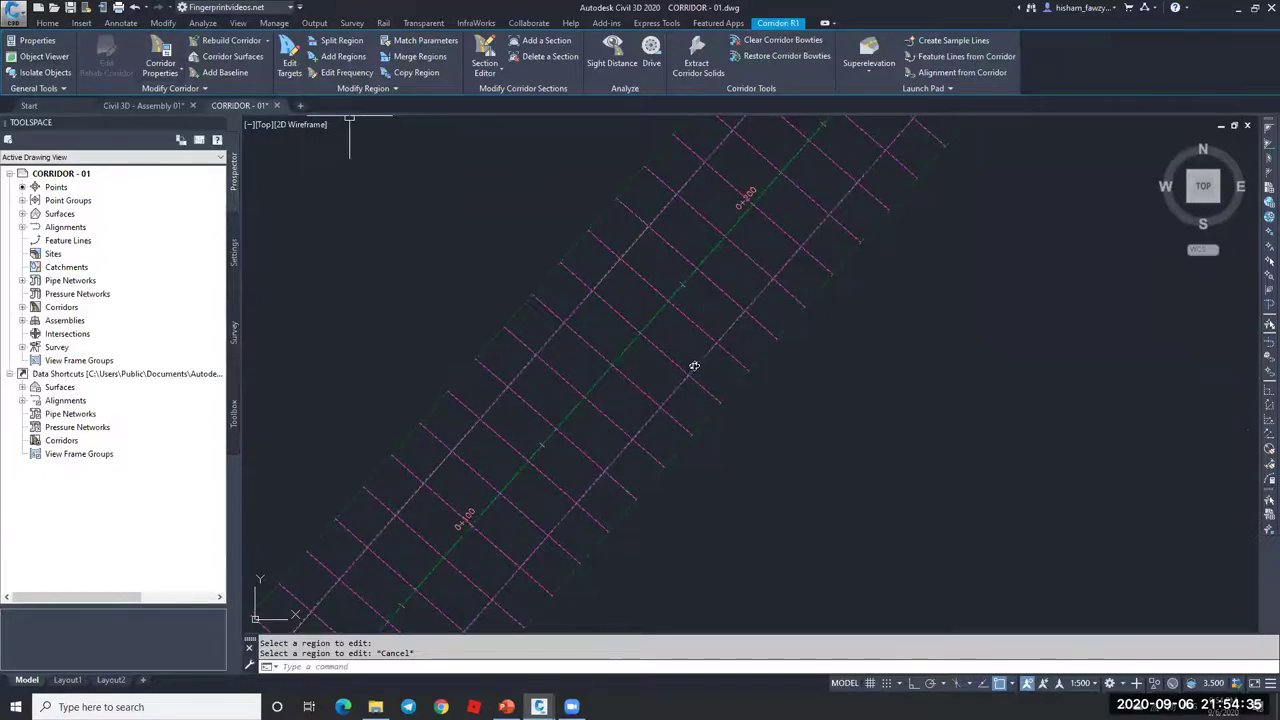
left_click(714, 420)
key("Return")
left_click(1188, 157)
scroll(657, 457, "up", 4)
left_click_drag(657, 420, 107, 37)
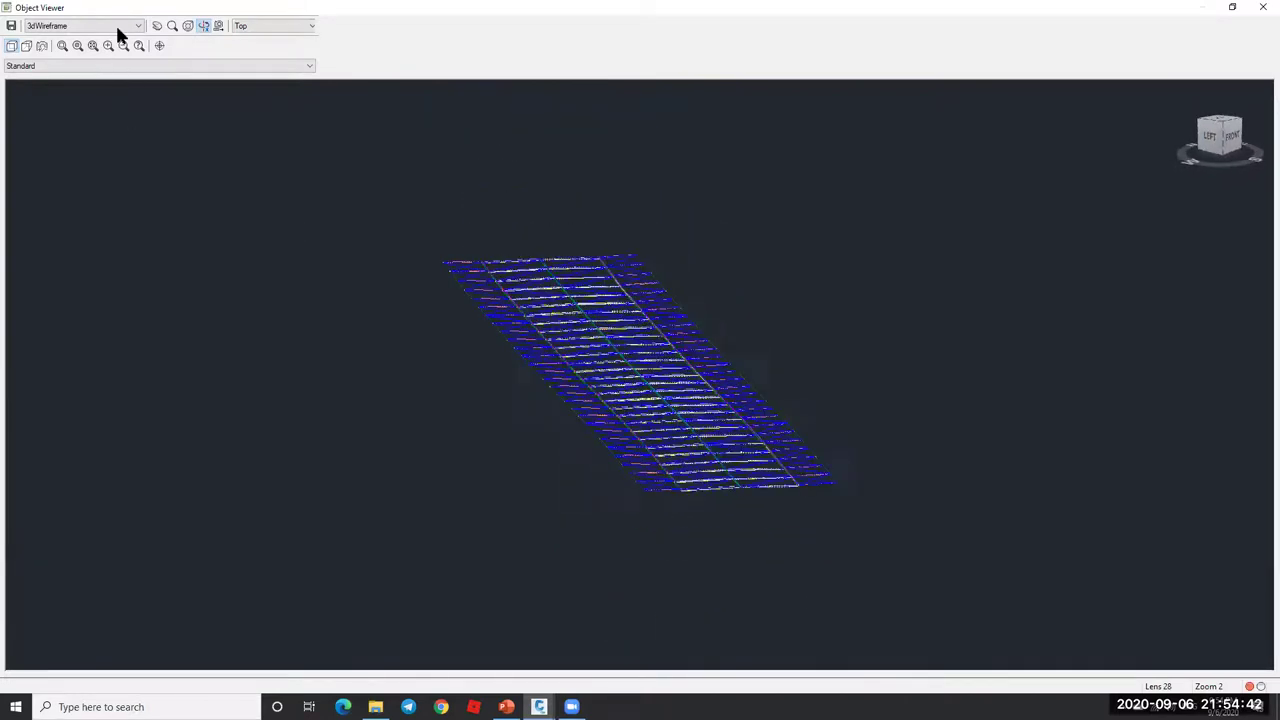
left_click(85, 25)
left_click(60, 72)
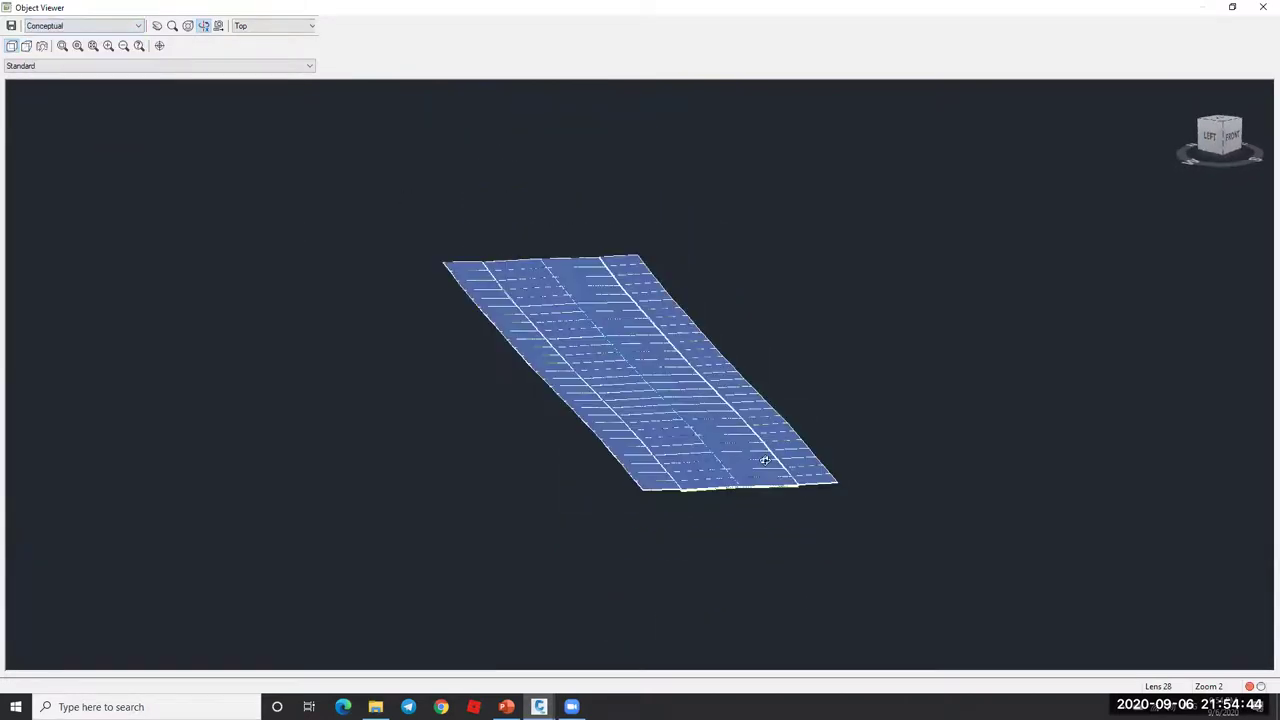
scroll(765, 460, "up", 4)
scroll(791, 438, "down", 2)
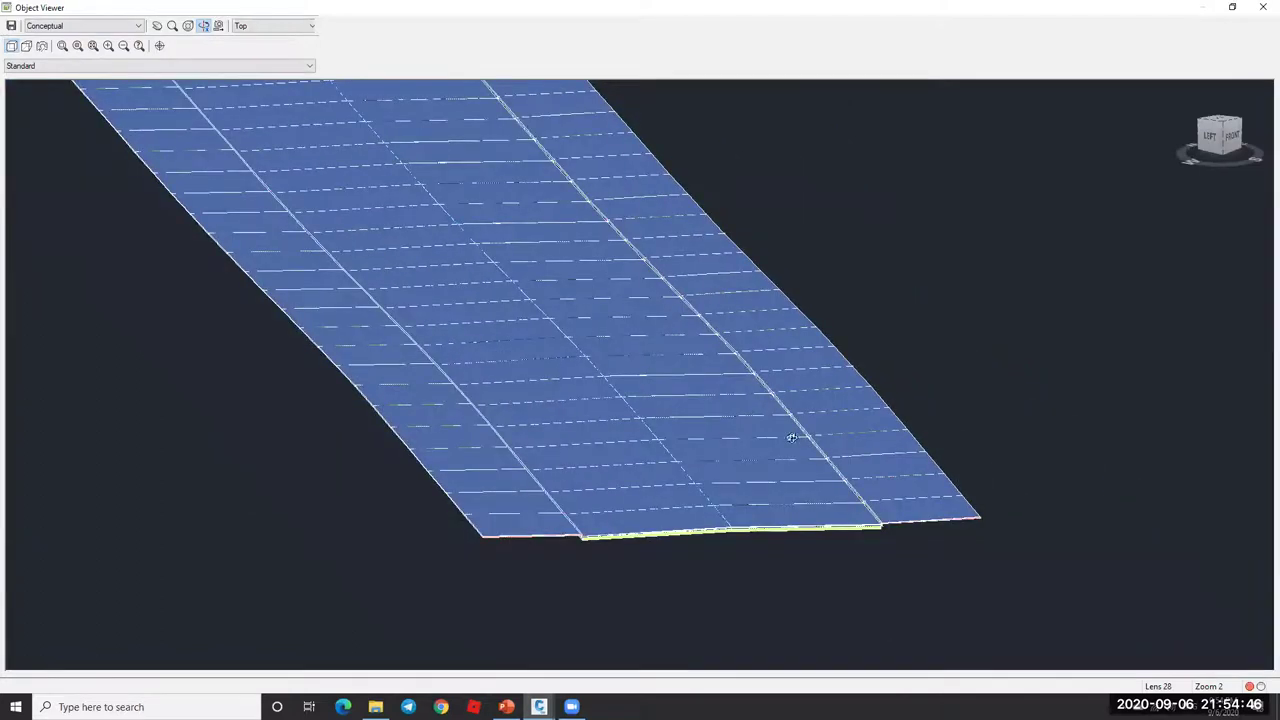
scroll(791, 438, "up", 5)
scroll(826, 323, "down", 2)
scroll(800, 334, "up", 4)
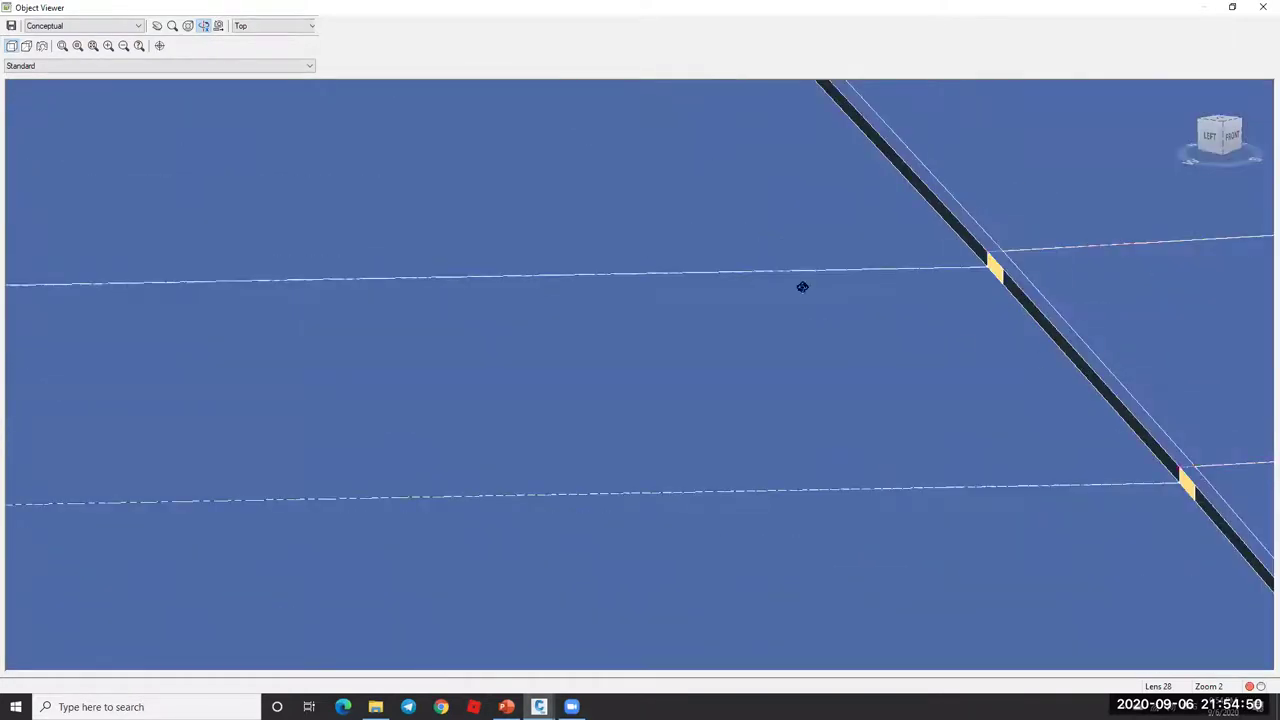
scroll(802, 287, "down", 6)
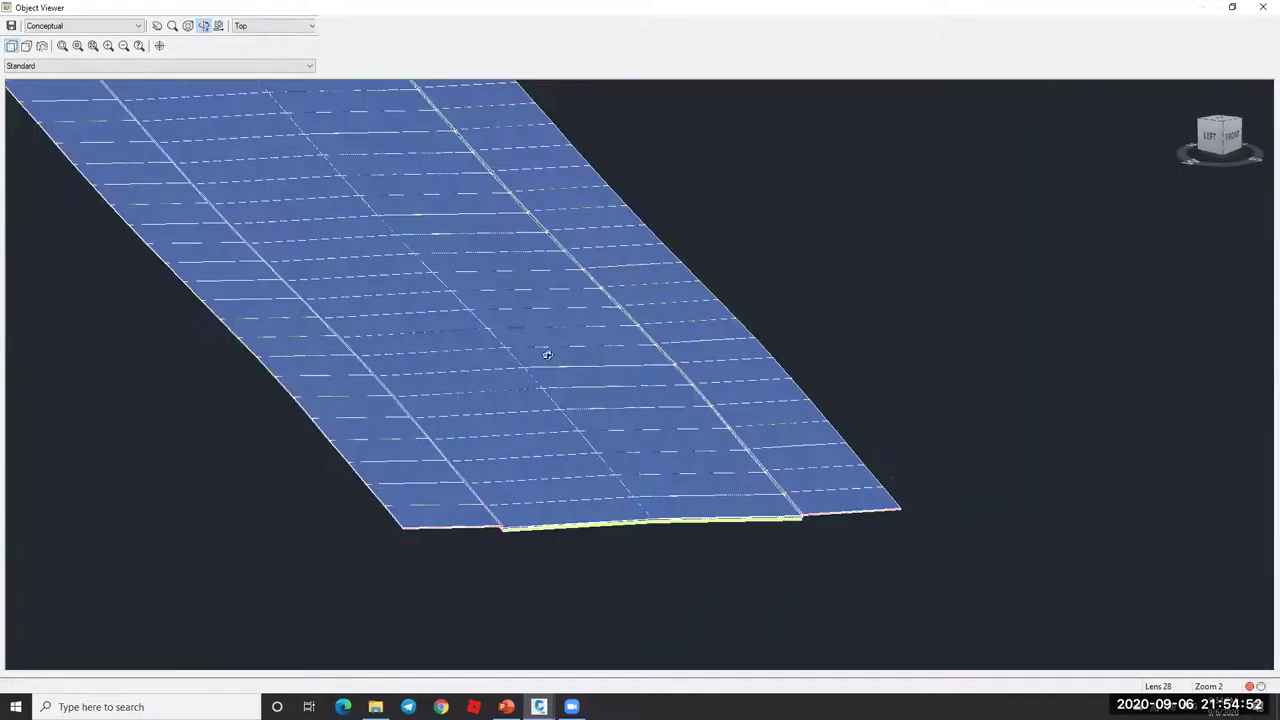
scroll(547, 354, "up", 3)
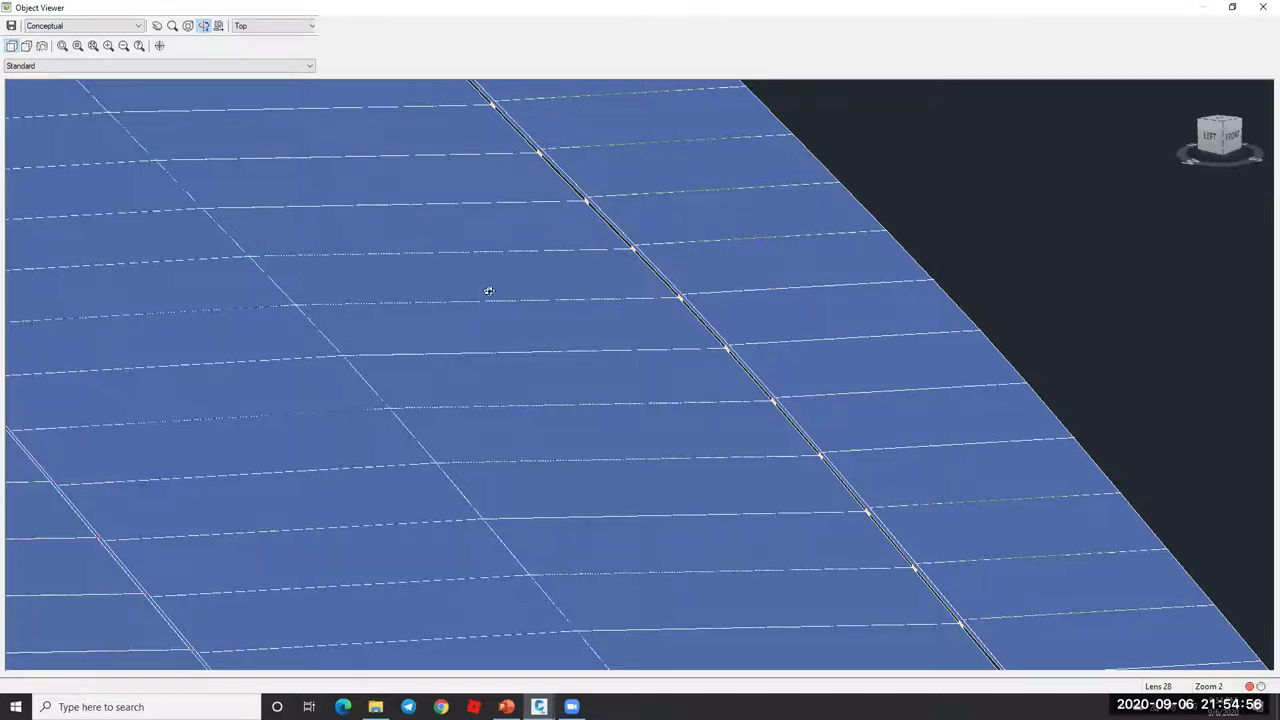
scroll(697, 307, "up", 3)
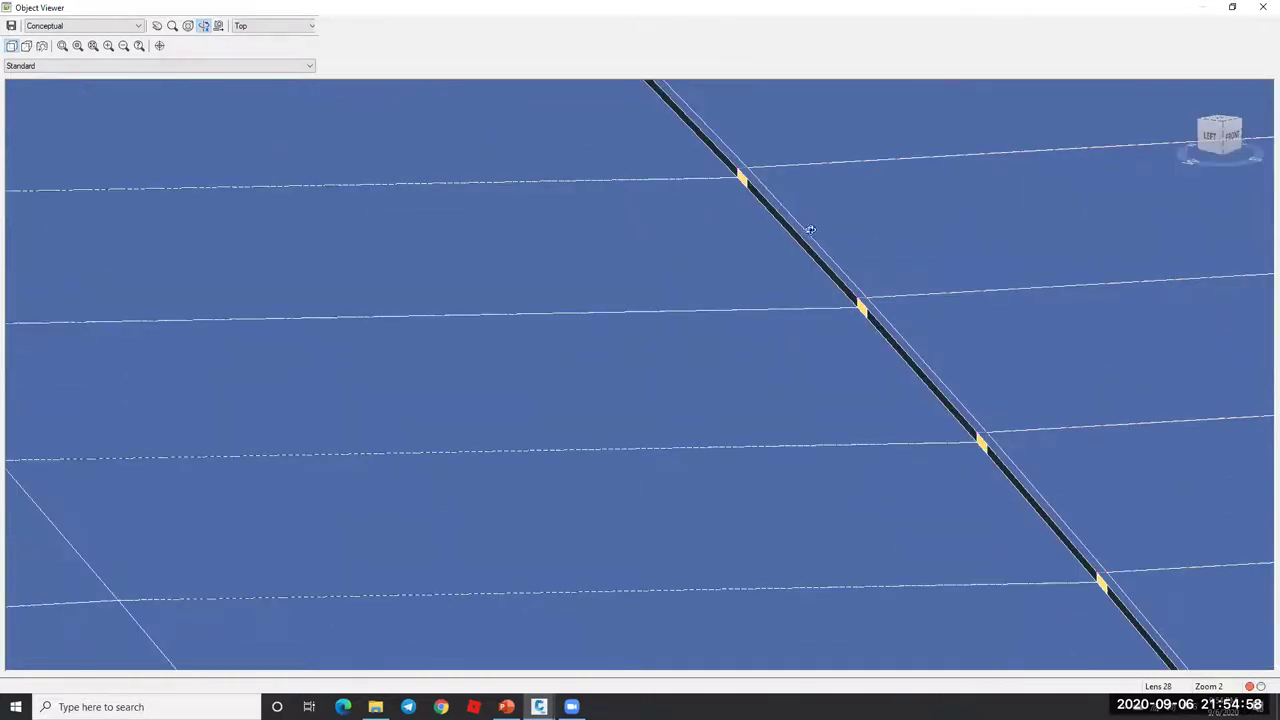
scroll(810, 230, "down", 5)
key("Escape")
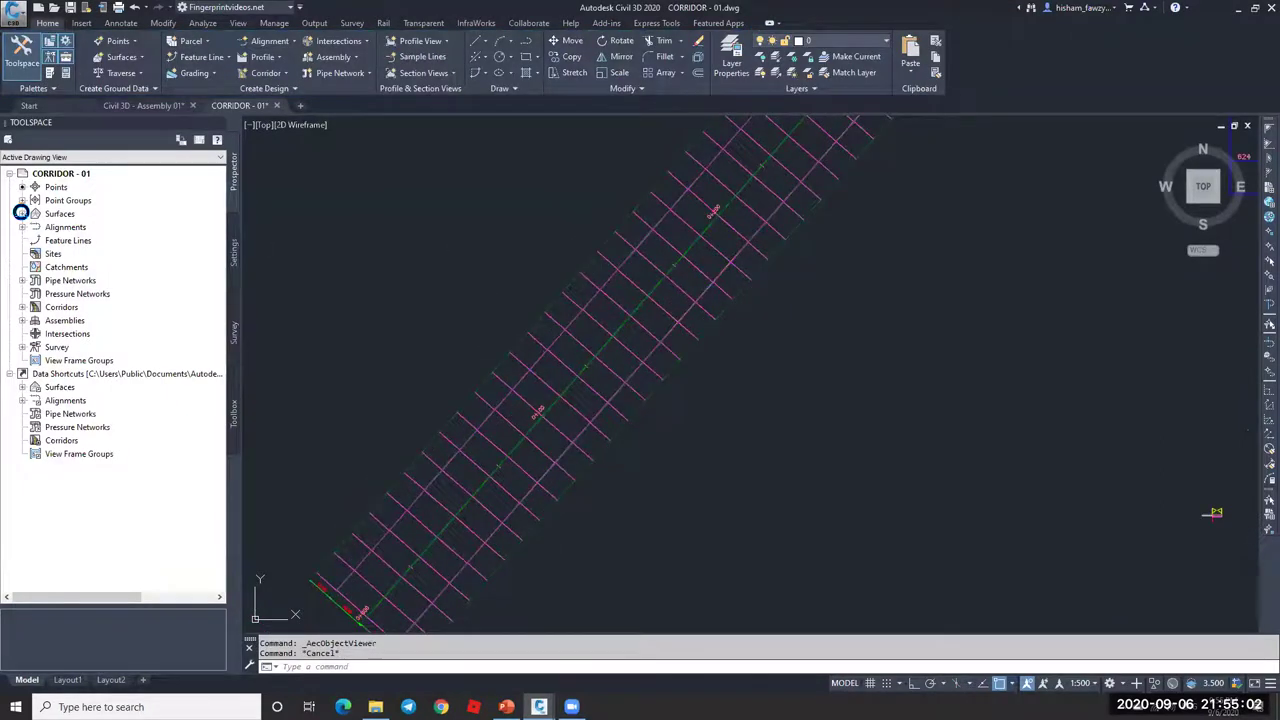
Step: Reveal the NGL surface, then step R1's properties through Codes, Feature Lines and Surfaces
left_click(80, 228)
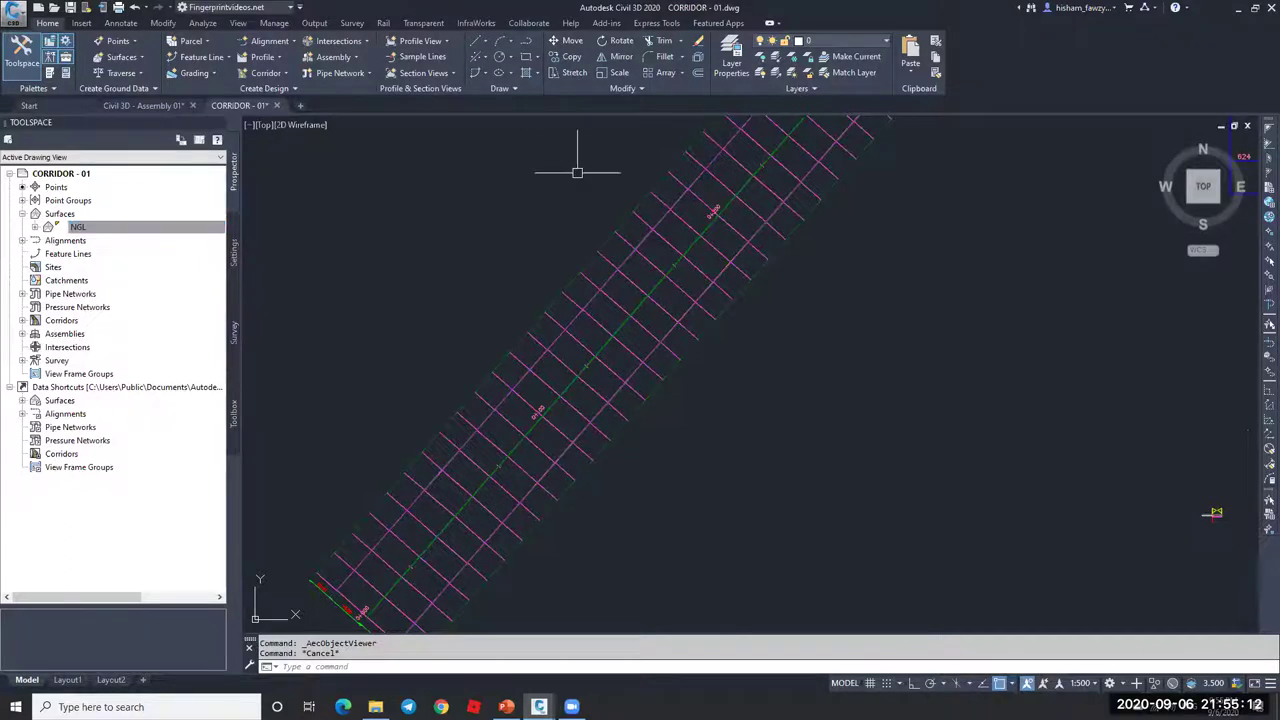
left_click(650, 260)
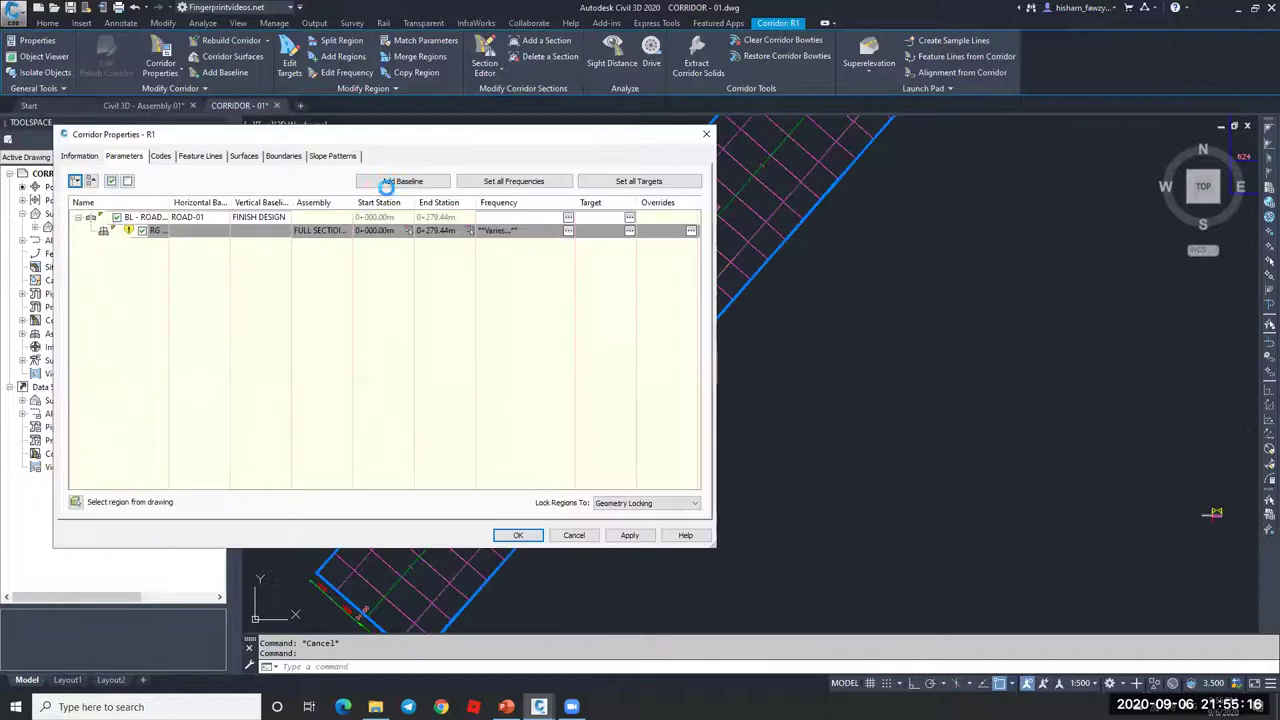
left_click_drag(204, 137, 477, 148)
left_click(438, 168)
left_click(477, 170)
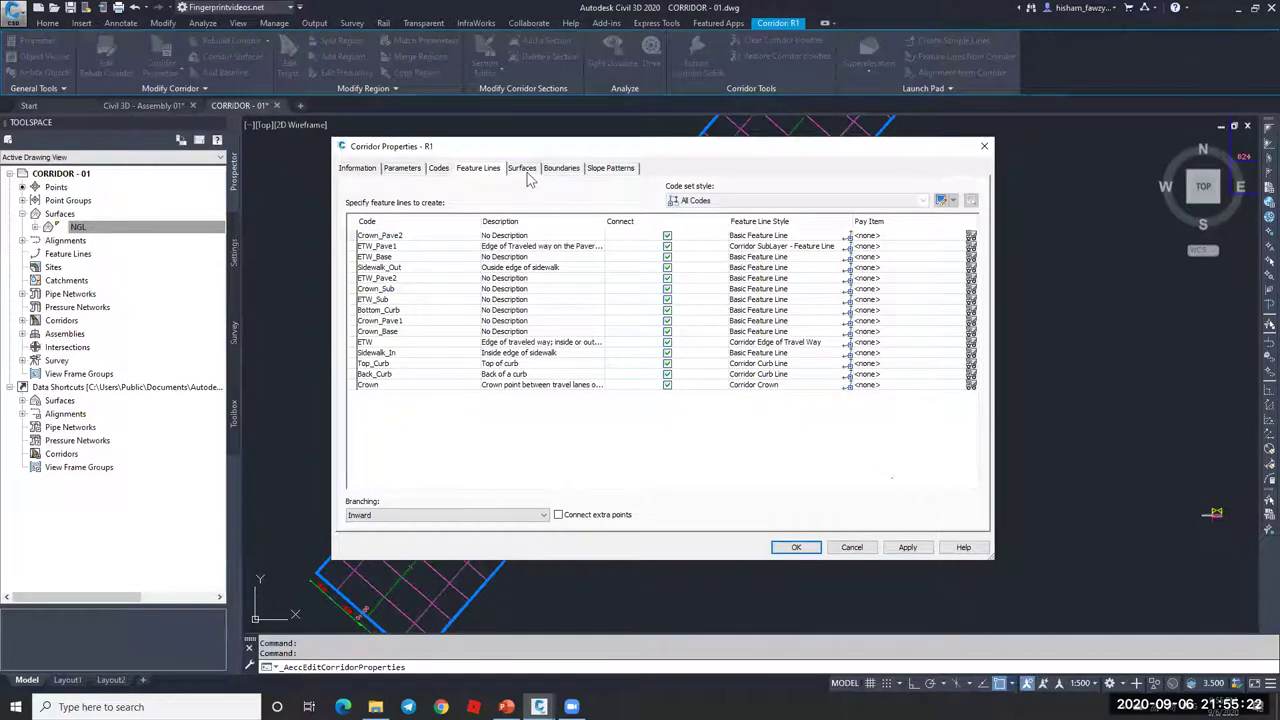
left_click(524, 170)
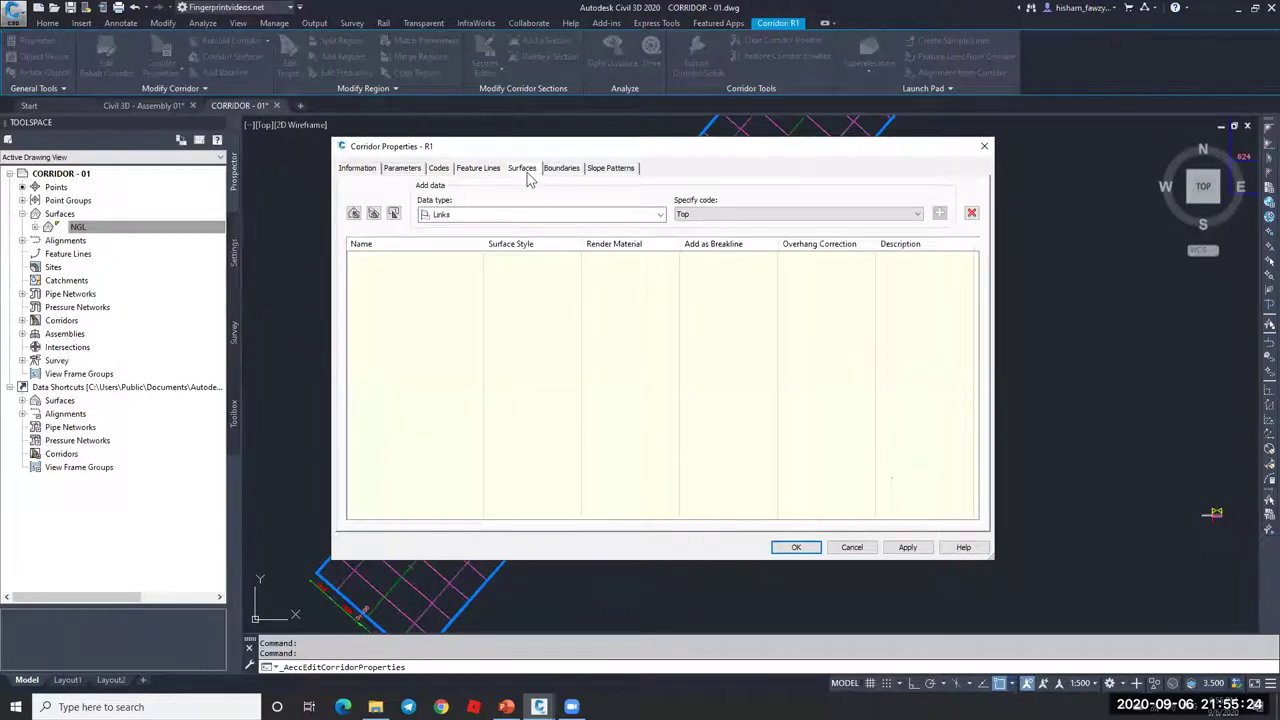
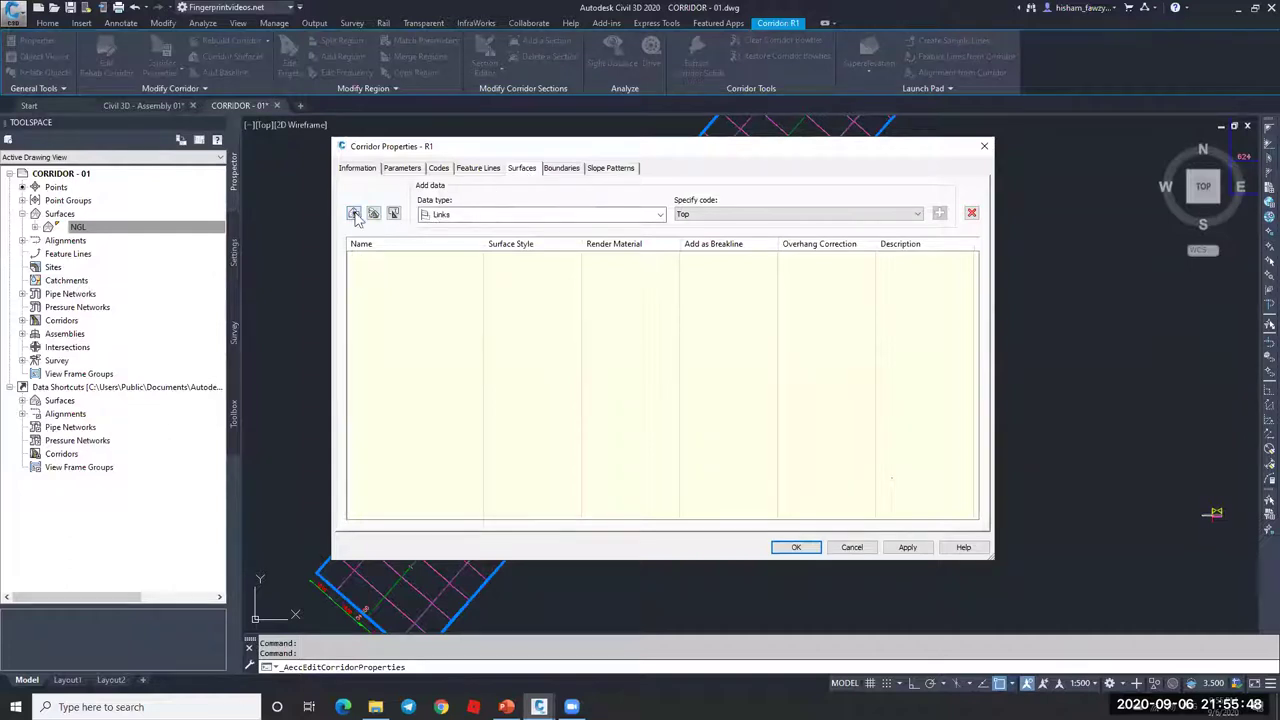
Step: Create the corridor surface 'R1 - TOP', accept the properties and rebuild corridor R1
left_click(354, 214)
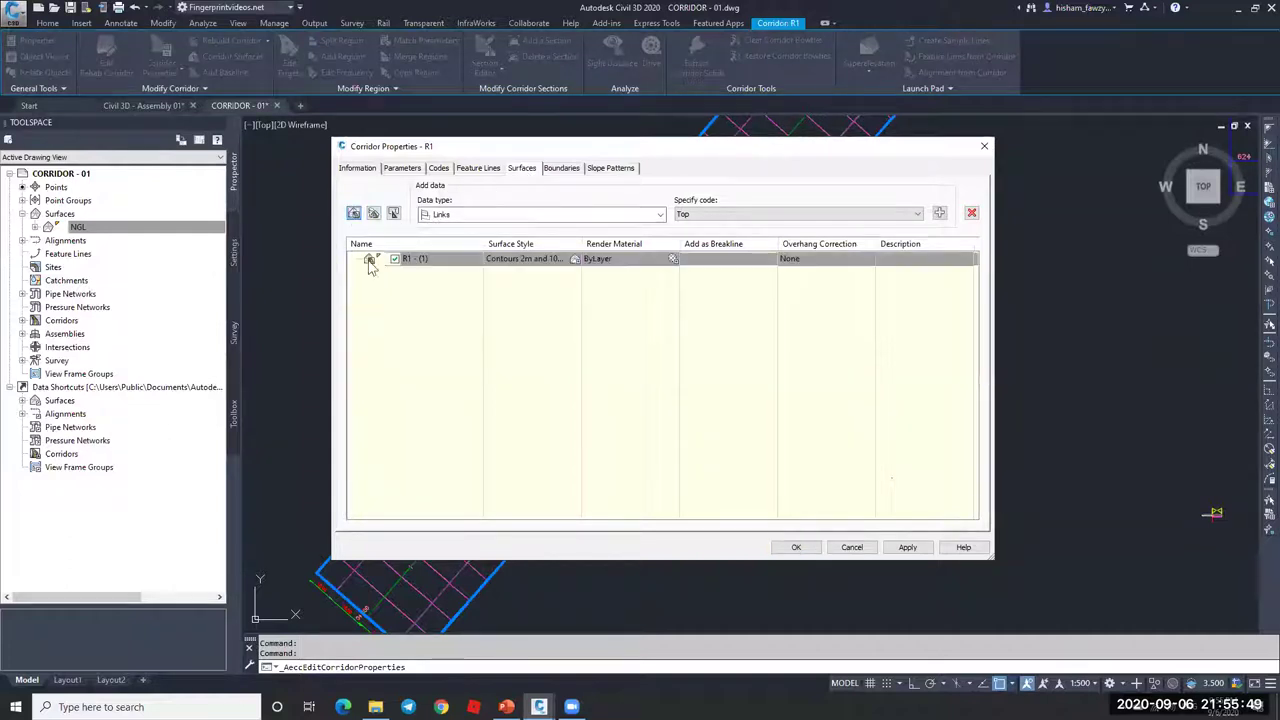
left_click(424, 260)
left_click(450, 259)
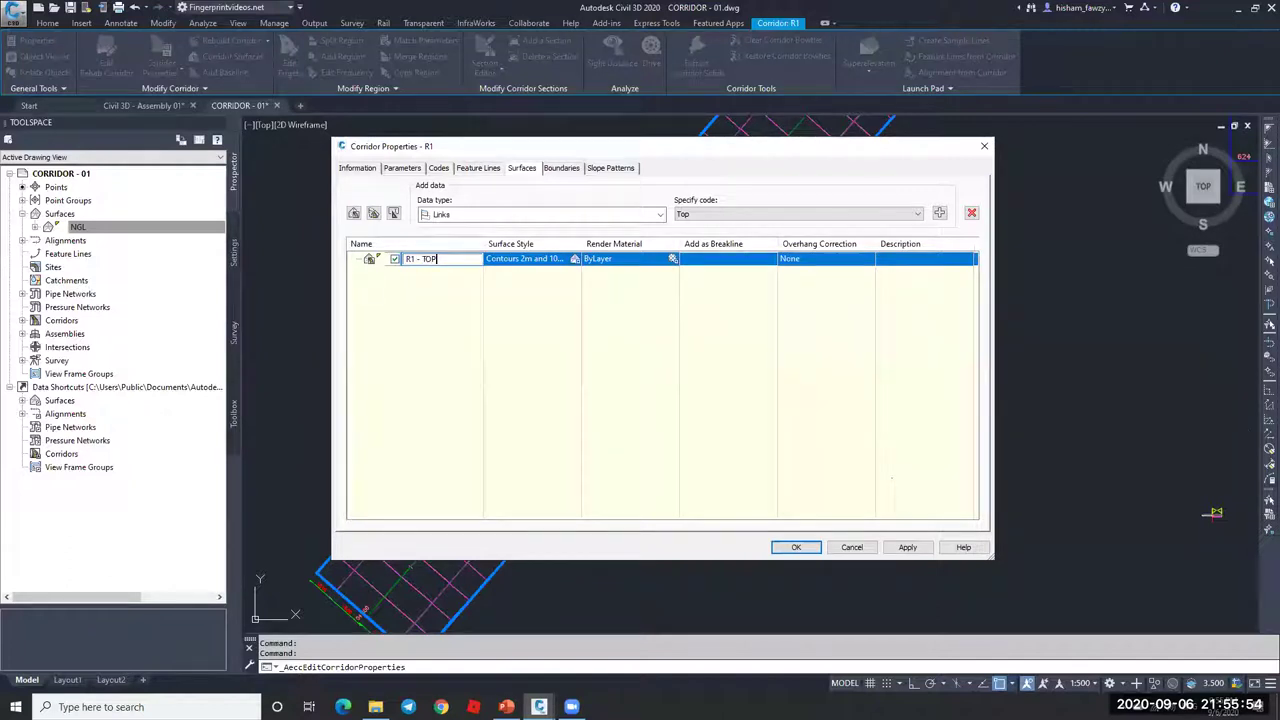
key("Return")
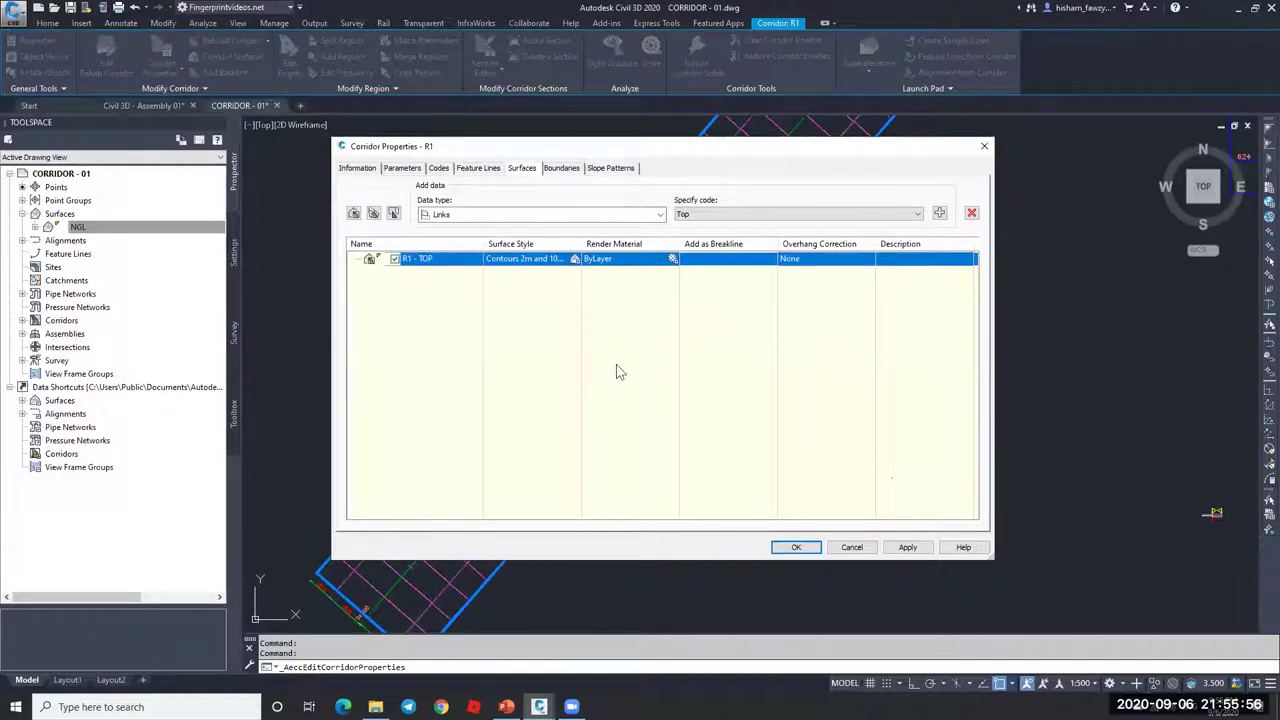
left_click(800, 545)
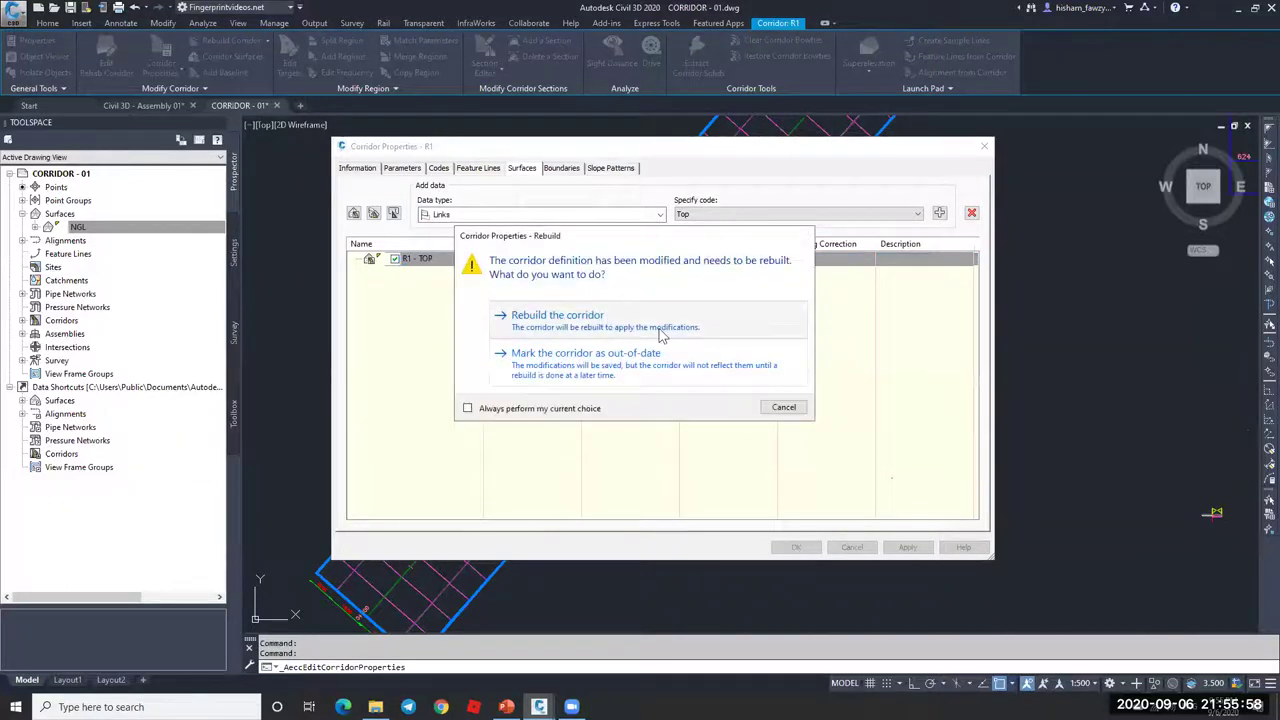
left_click(660, 337)
left_click(85, 227)
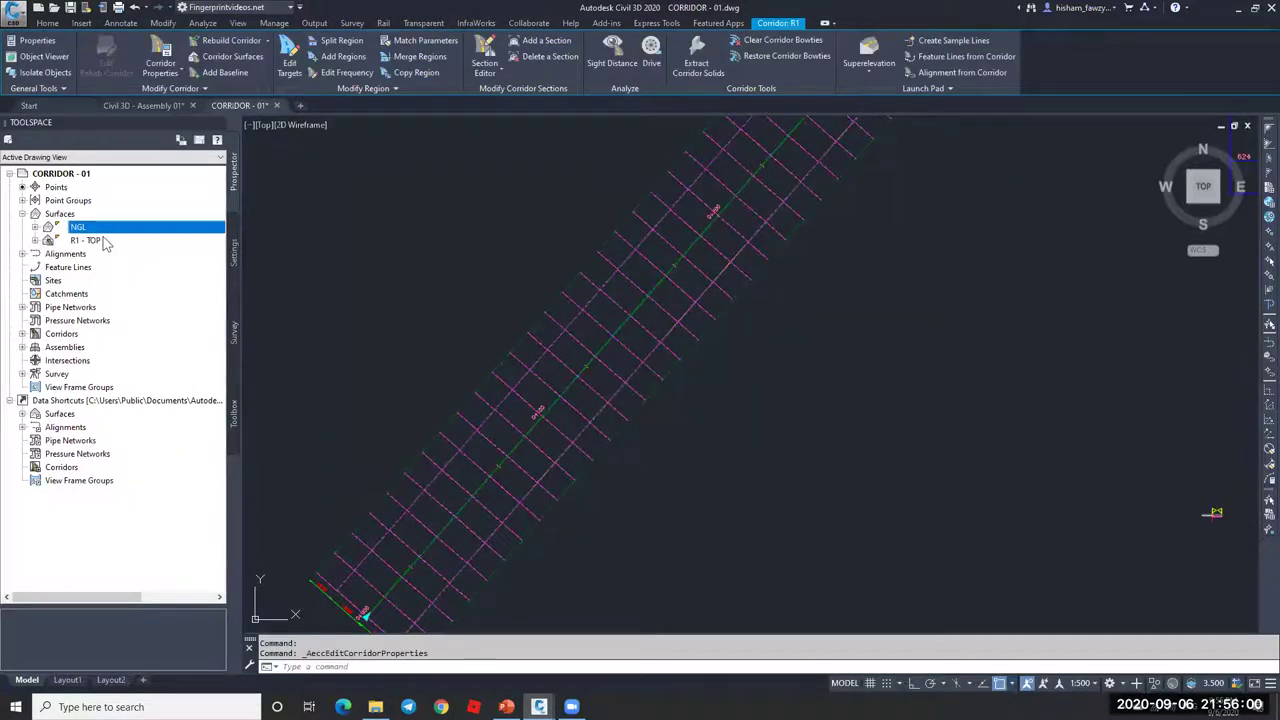
key("Escape")
key("Escape")
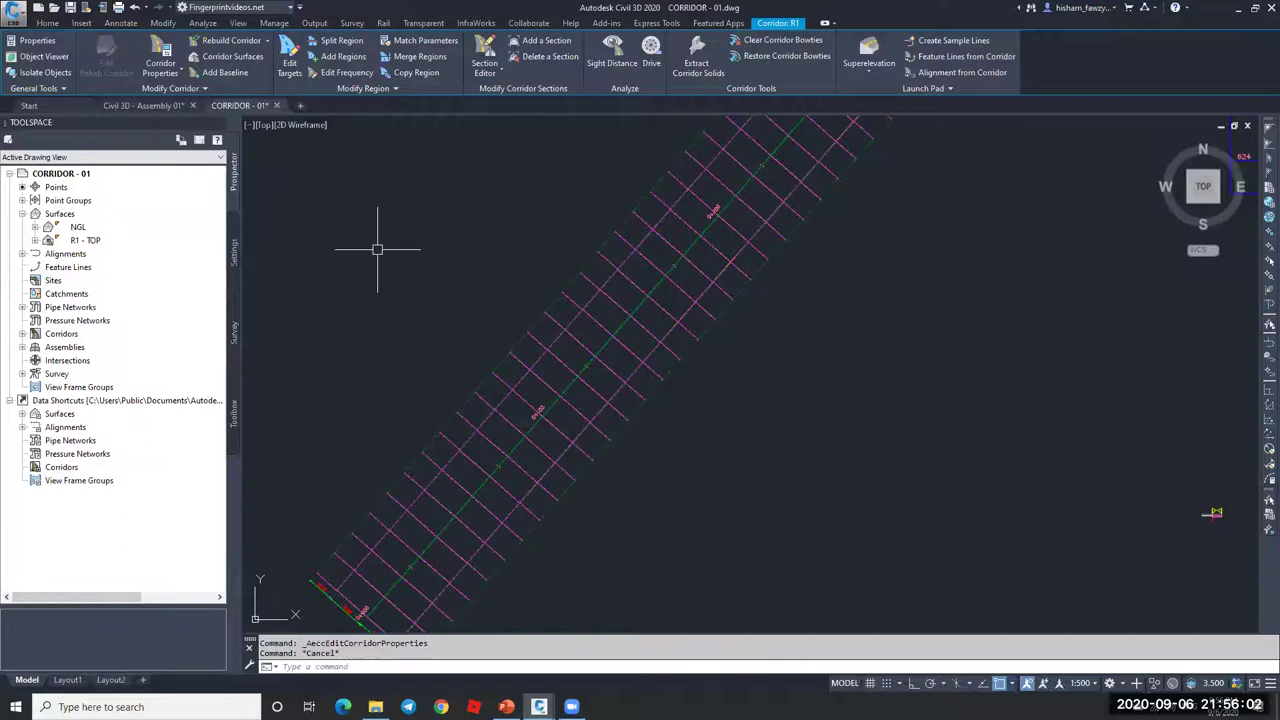
right_click(104, 244)
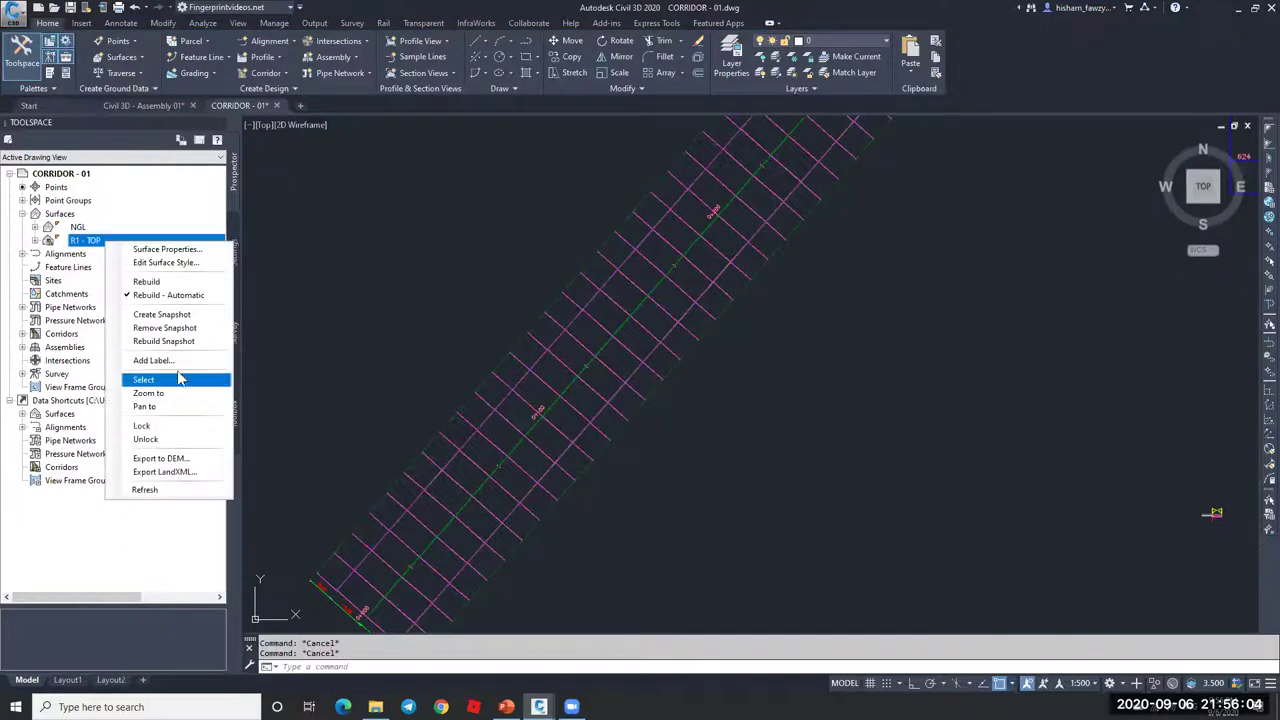
left_click(160, 378)
left_click(143, 57)
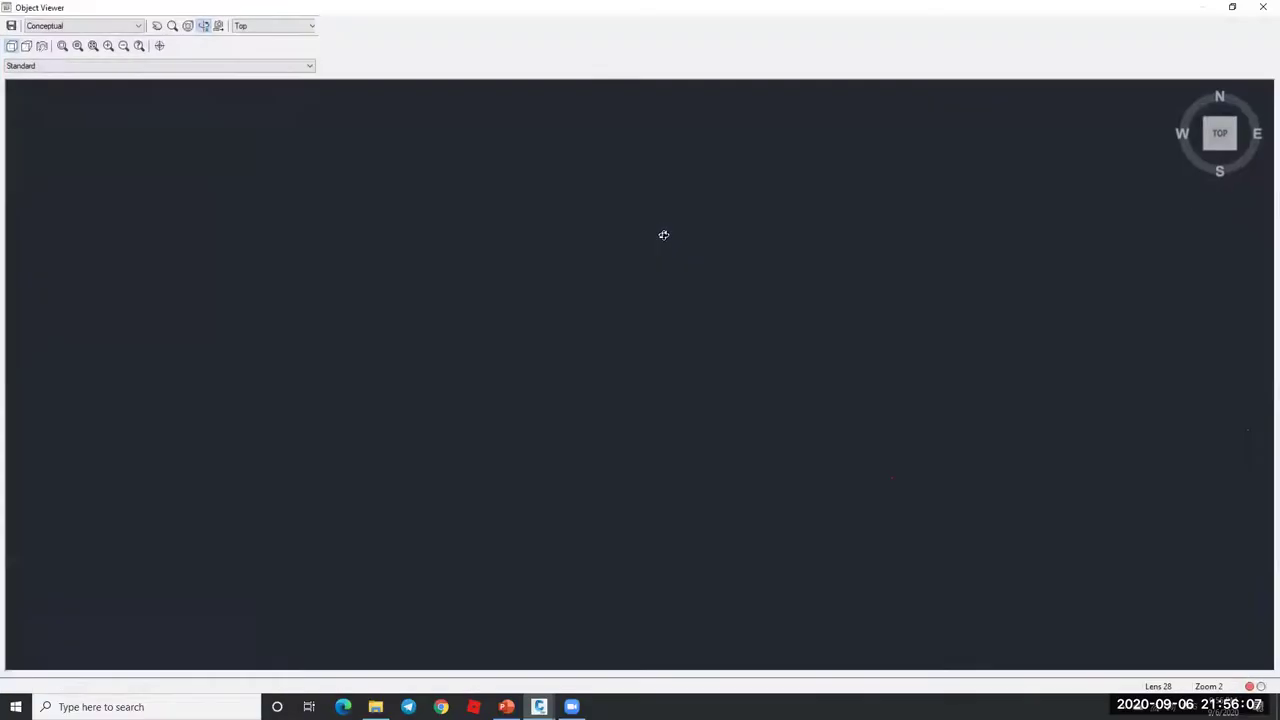
left_click_drag(663, 235, 695, 351)
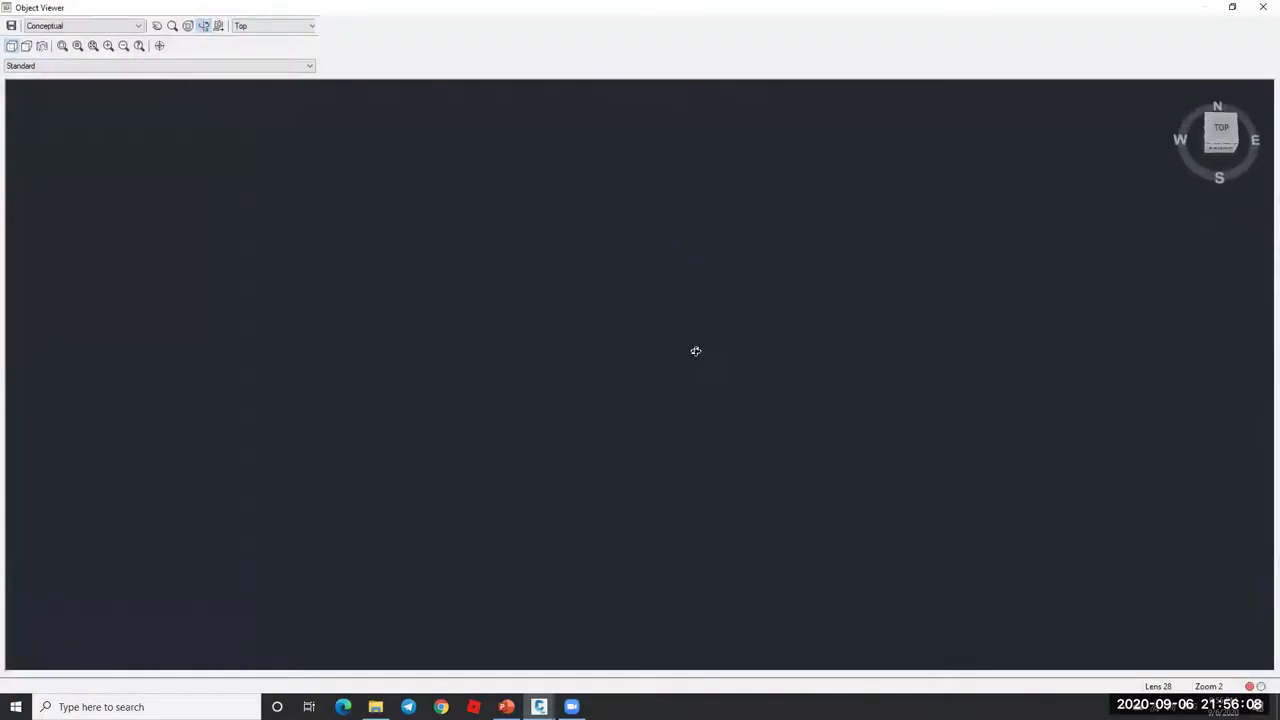
left_click(1263, 7)
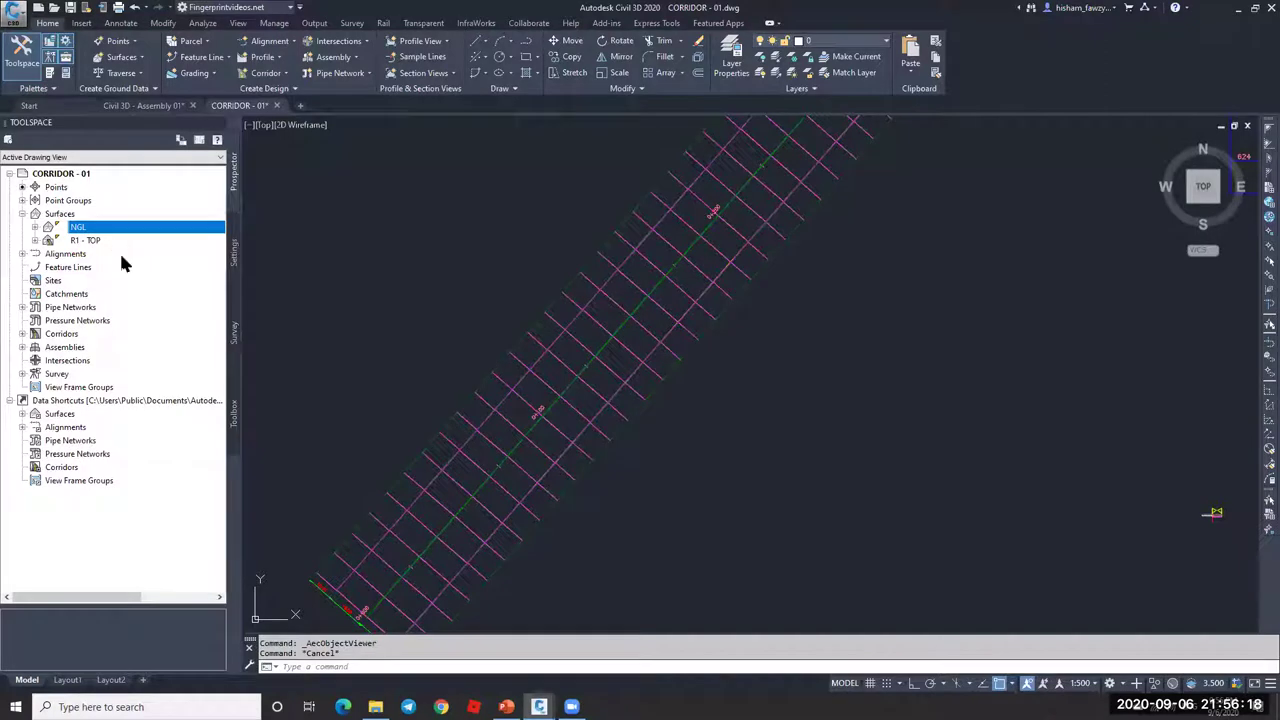
left_click(106, 241)
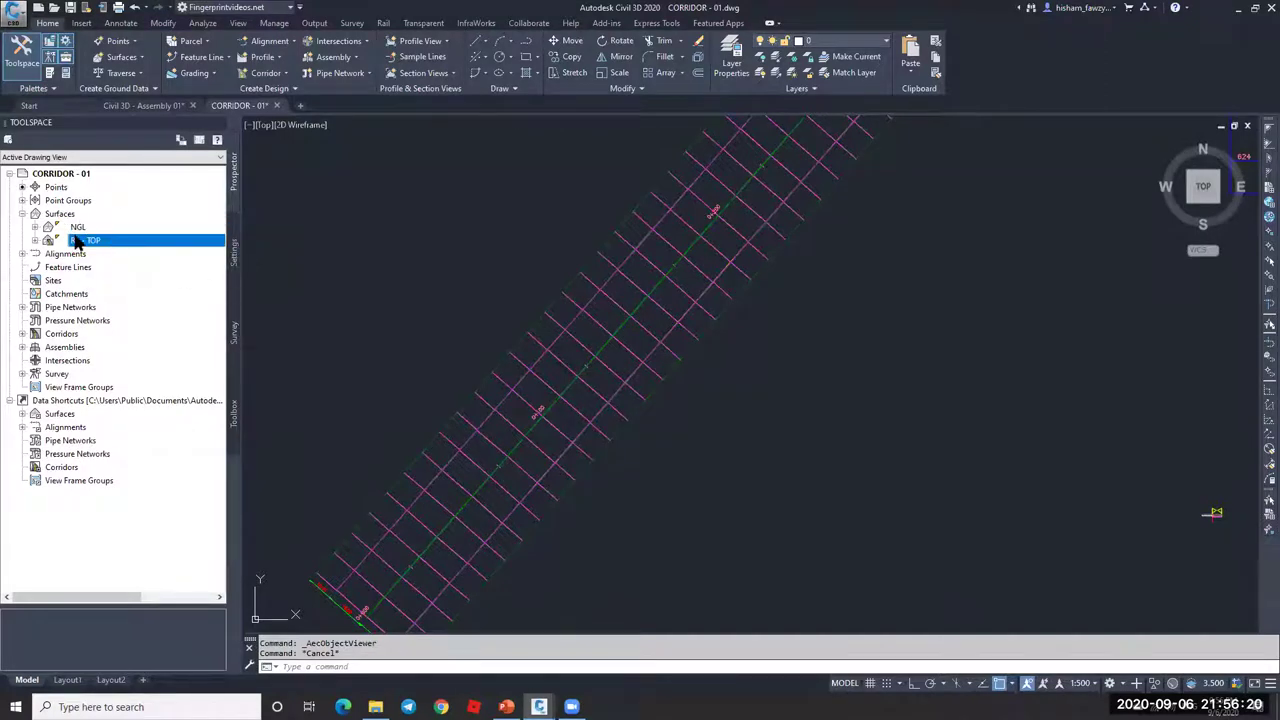
left_click(578, 342)
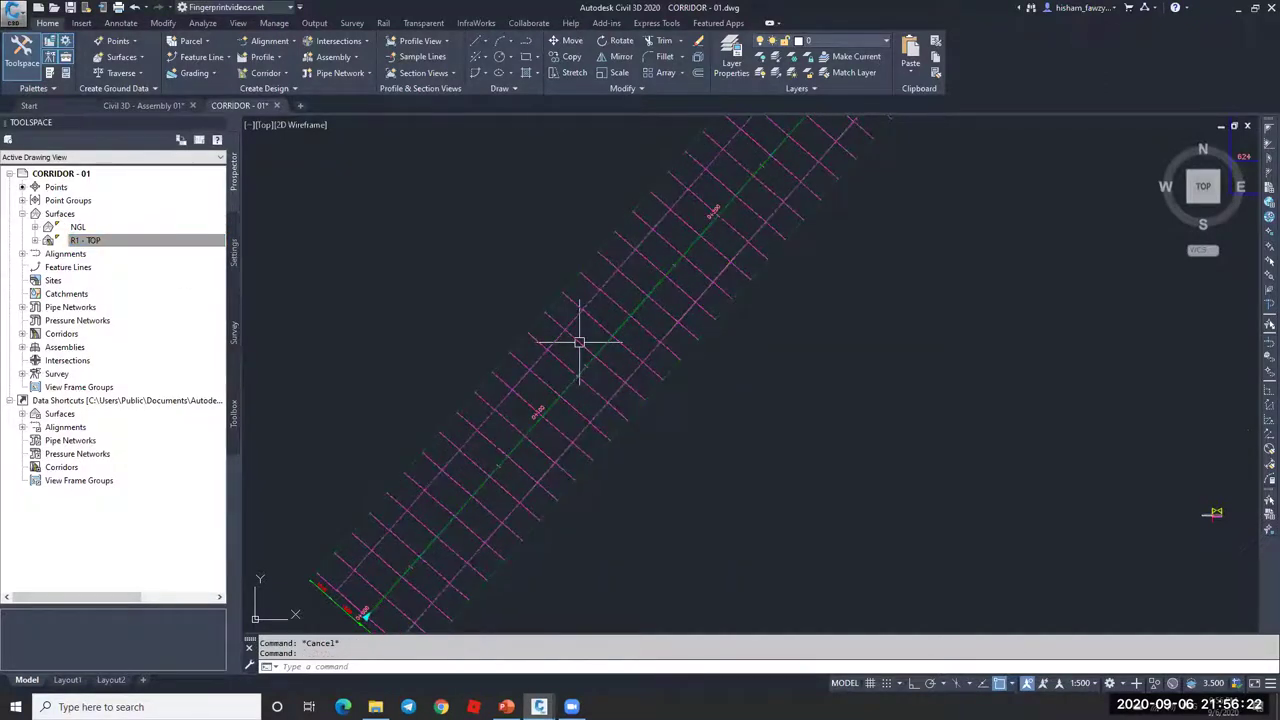
Step: Check corridor R1's surface data type list, keep Links, and cancel without changes
left_click(160, 58)
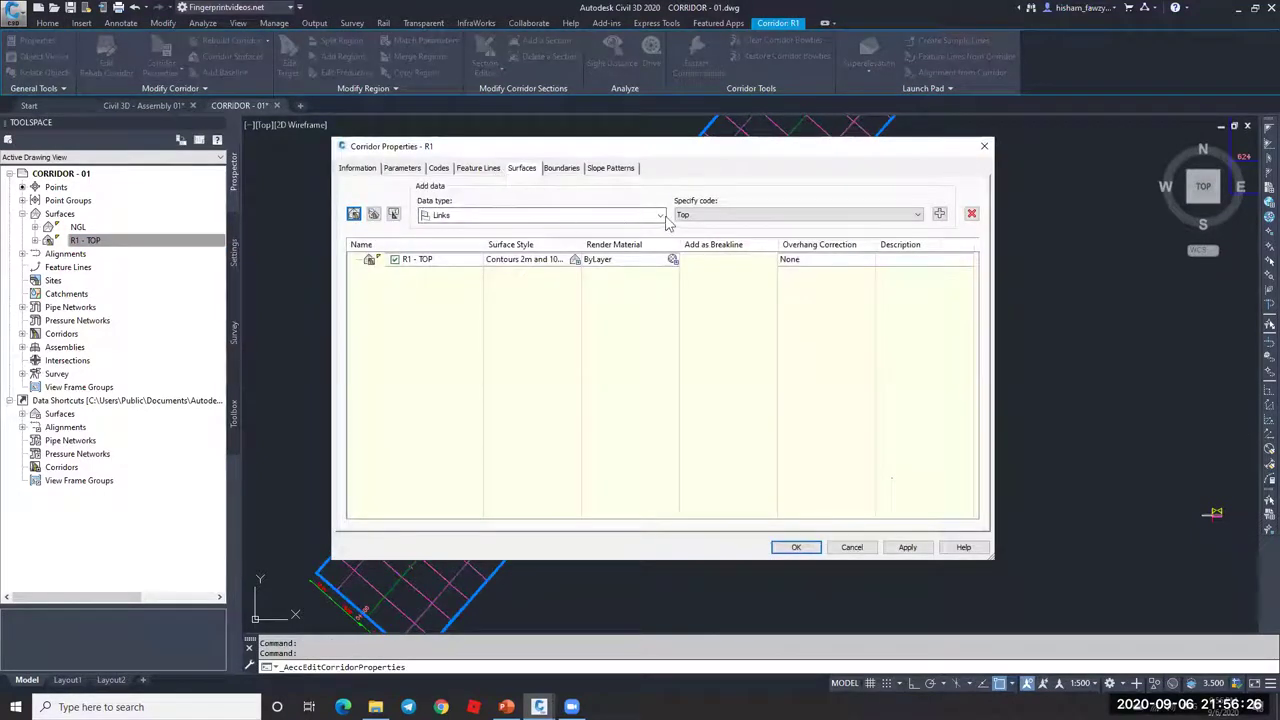
left_click(662, 217)
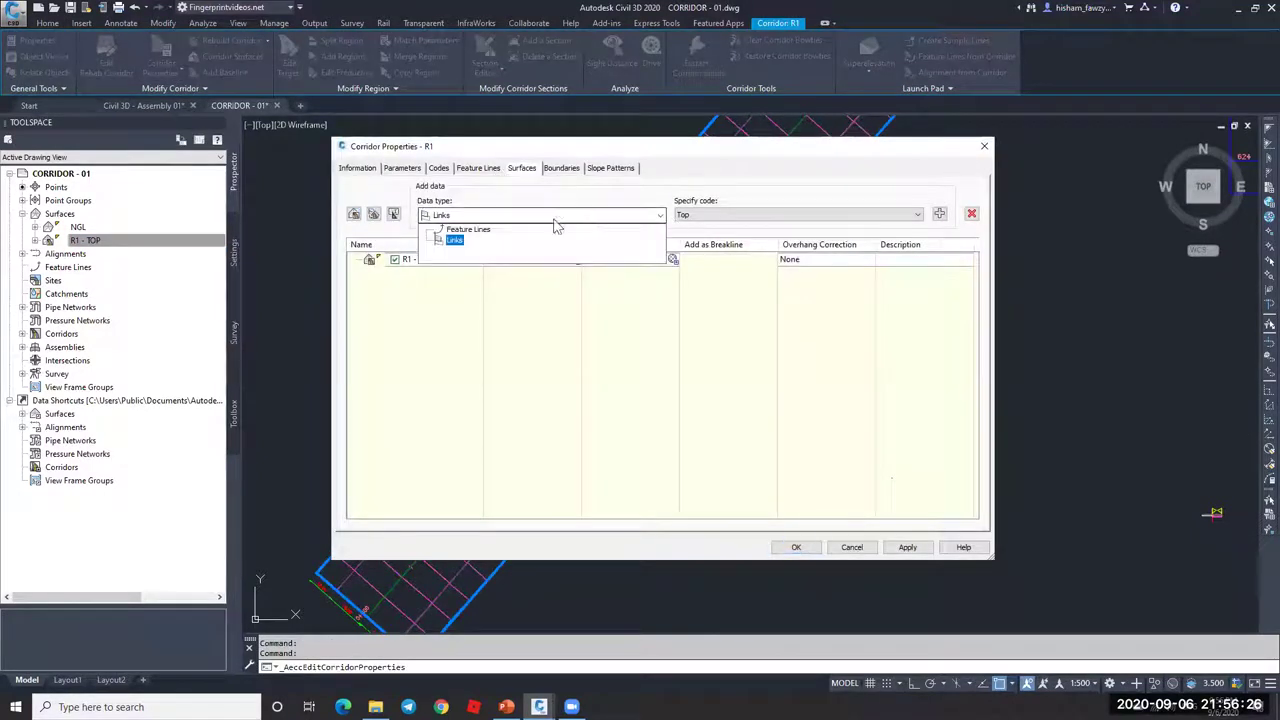
left_click(455, 243)
left_click(853, 548)
Step: Pan to the assembly, view the POINT, LINK, SHAPE slide, then return to the drawing
scroll(794, 409, "down", 3)
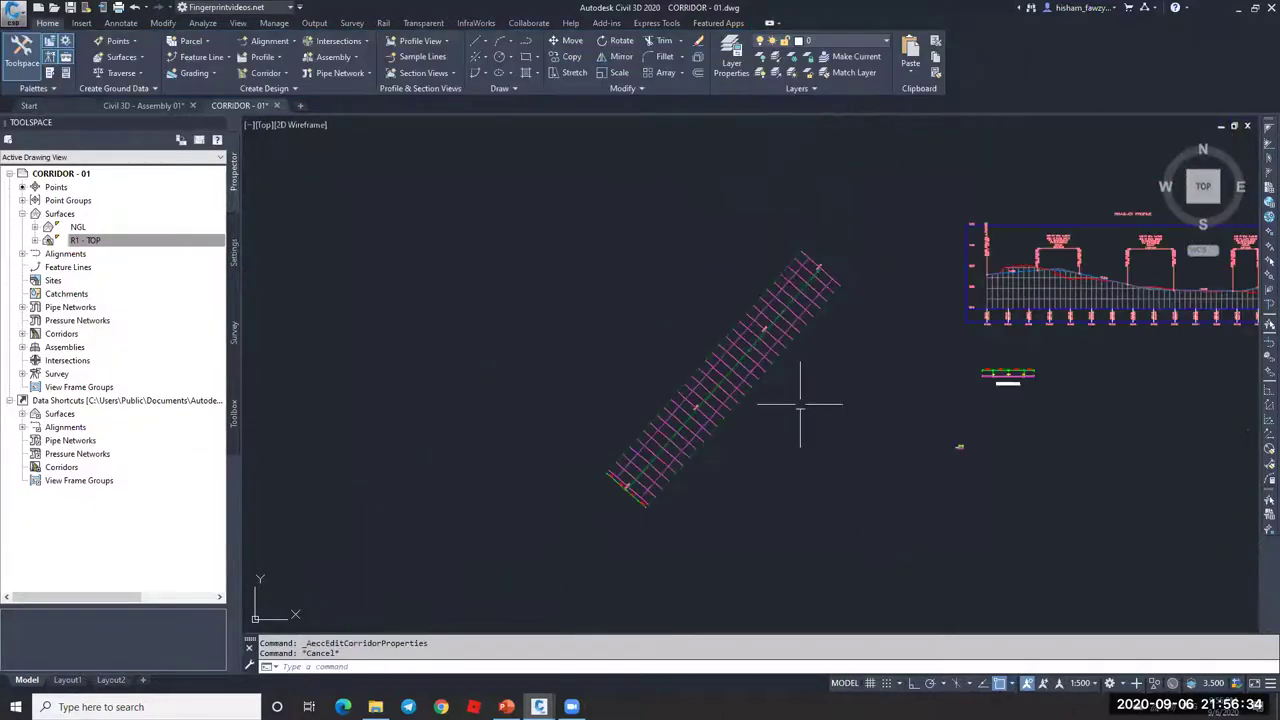
scroll(962, 445, "up", 5)
scroll(951, 350, "up", 5)
middle_click_drag(759, 394, 651, 423)
scroll(651, 423, "down", 4)
left_click(506, 707)
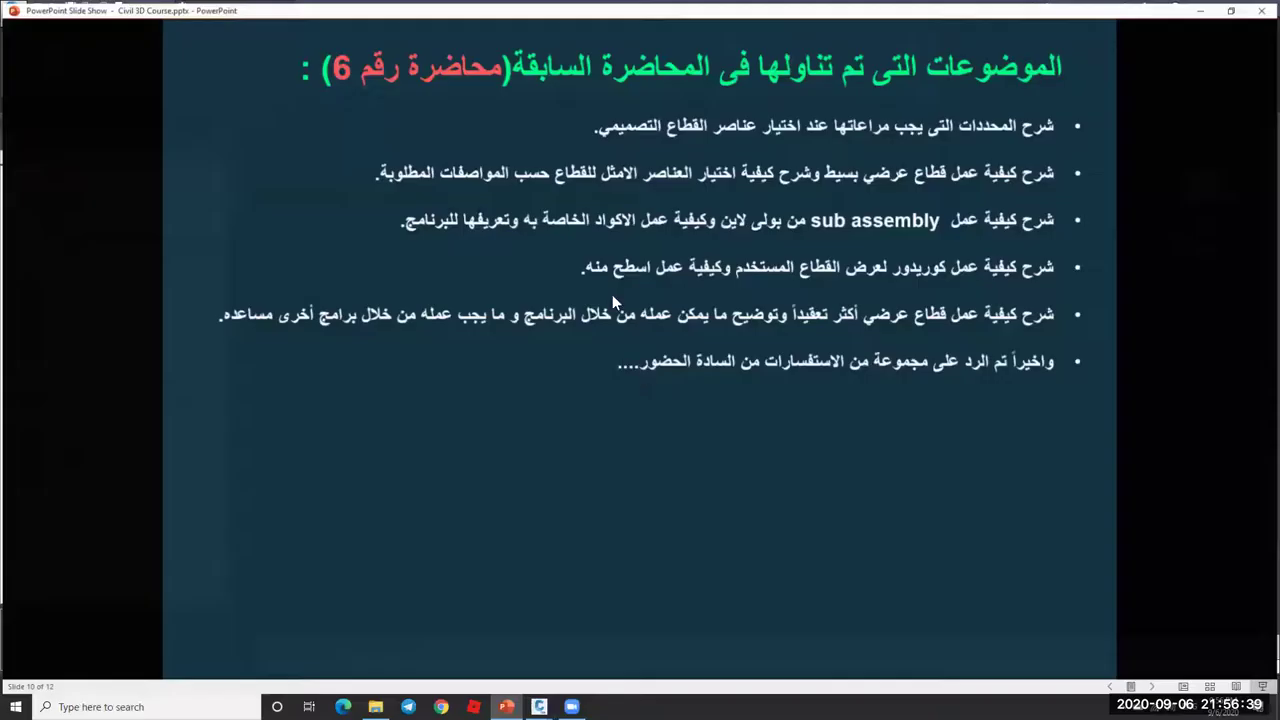
left_click(612, 294)
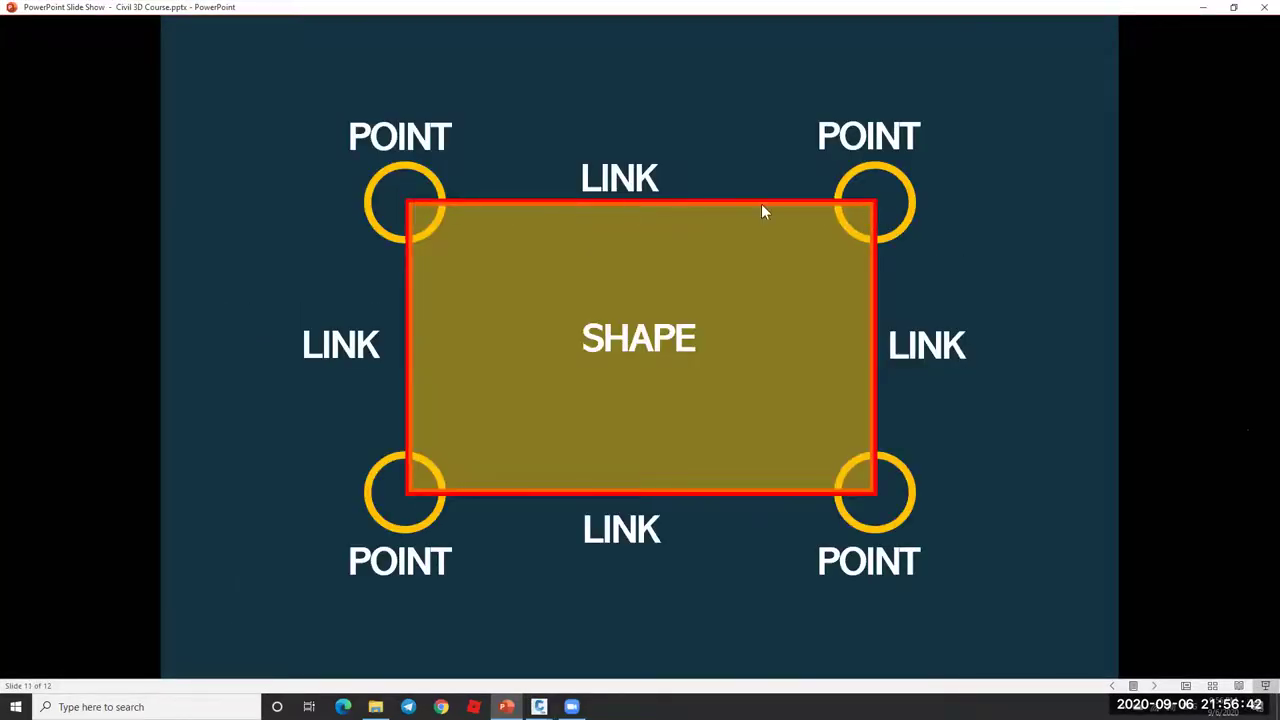
left_click(1203, 7)
Step: Zoom into FULL SECTION 1 and start DRAWORDER (DR) on the right-hand curb subassembly
scroll(731, 386, "up", 5)
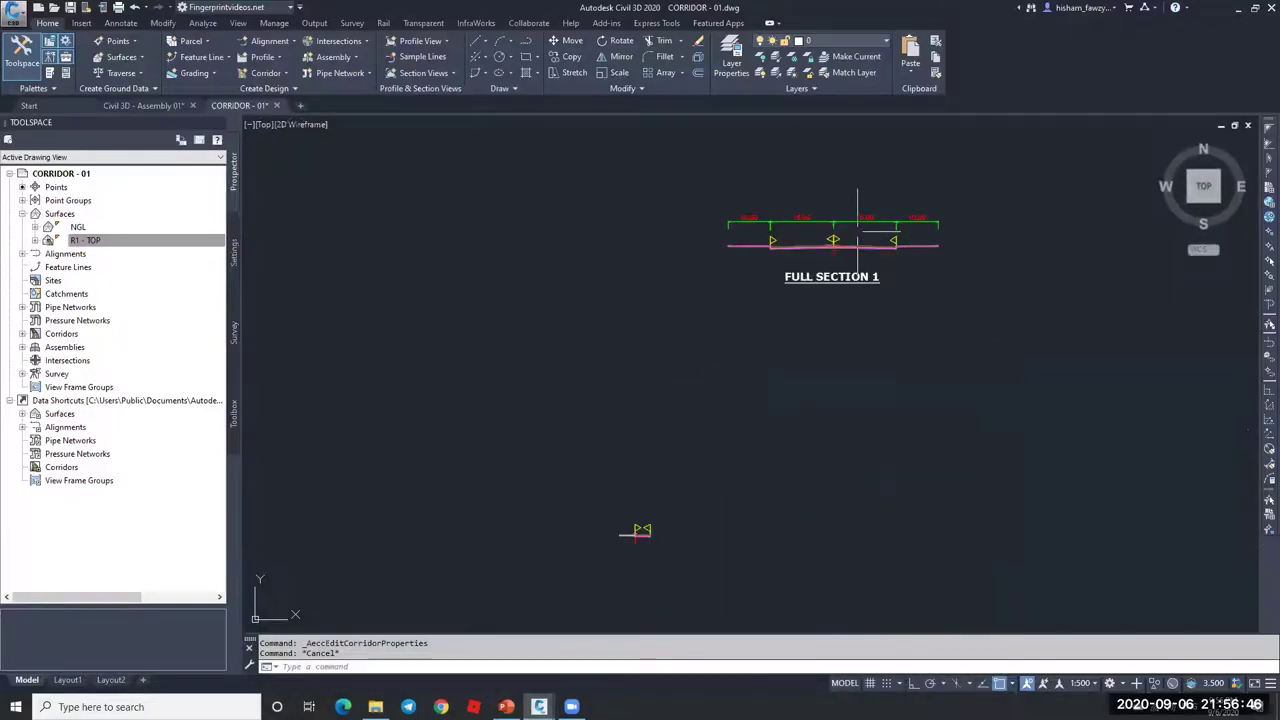
scroll(831, 291, "up", 8)
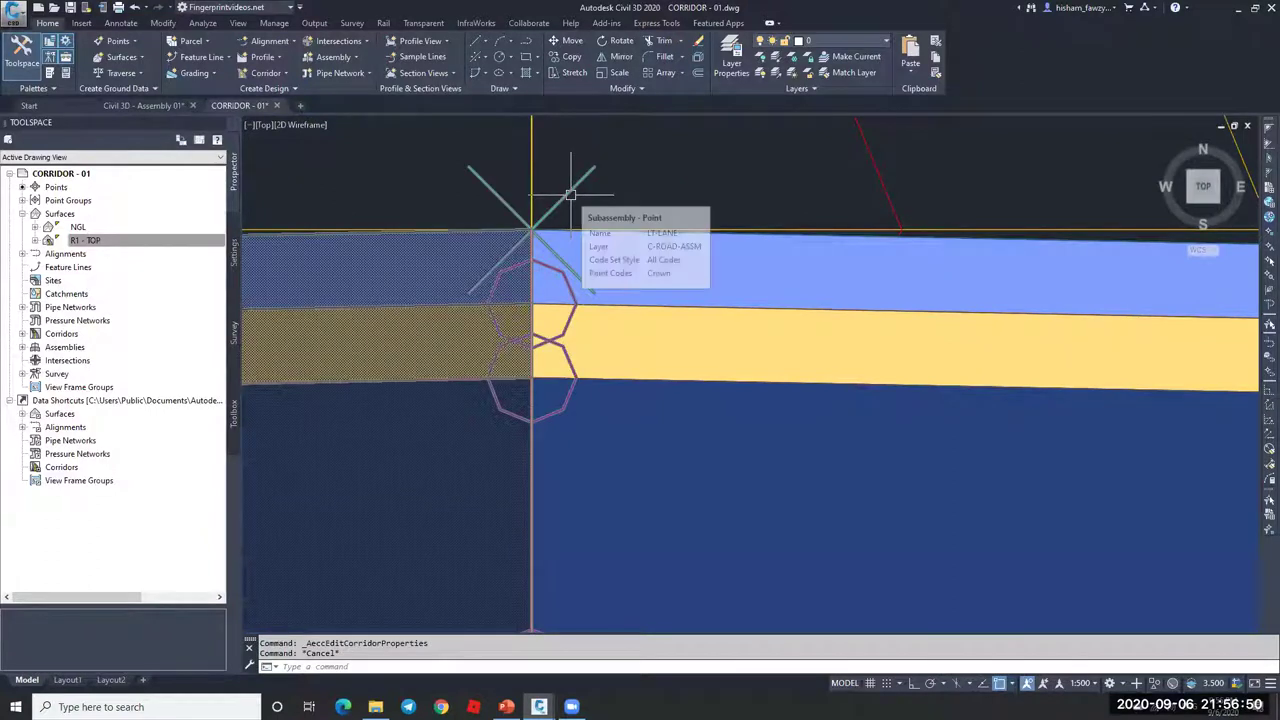
scroll(570, 194, "down", 5)
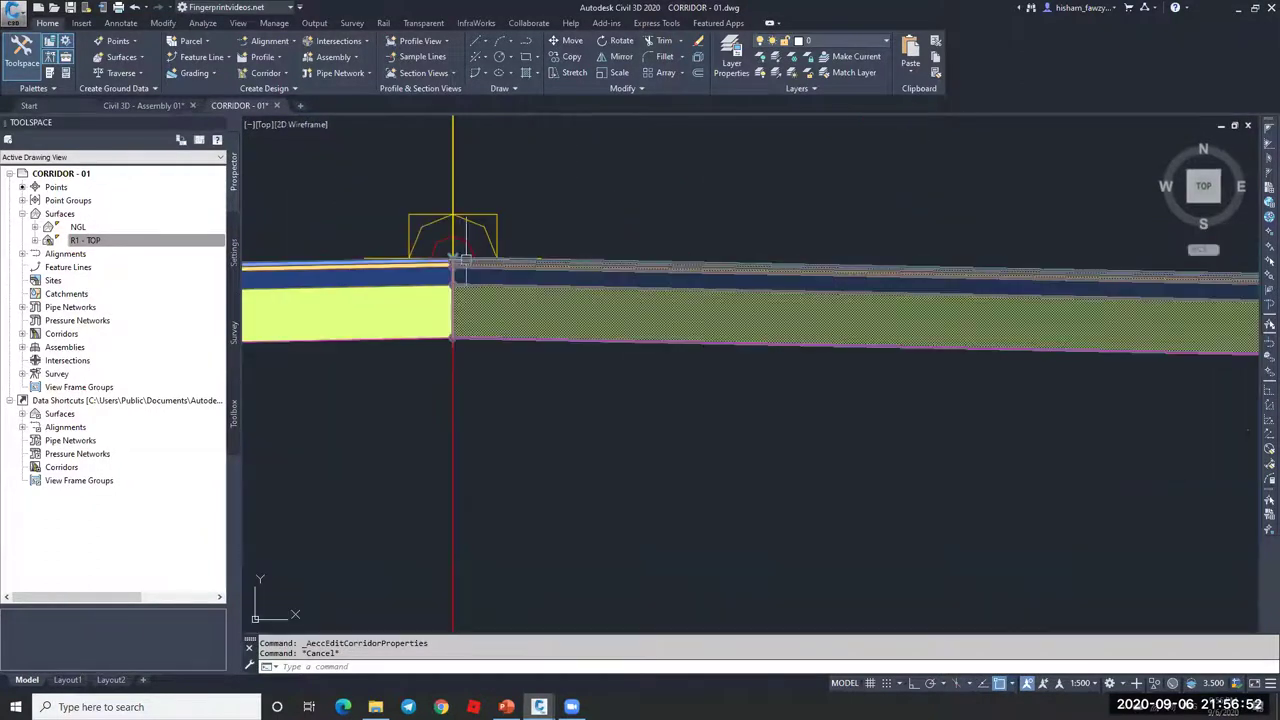
scroll(650, 275, "down", 6)
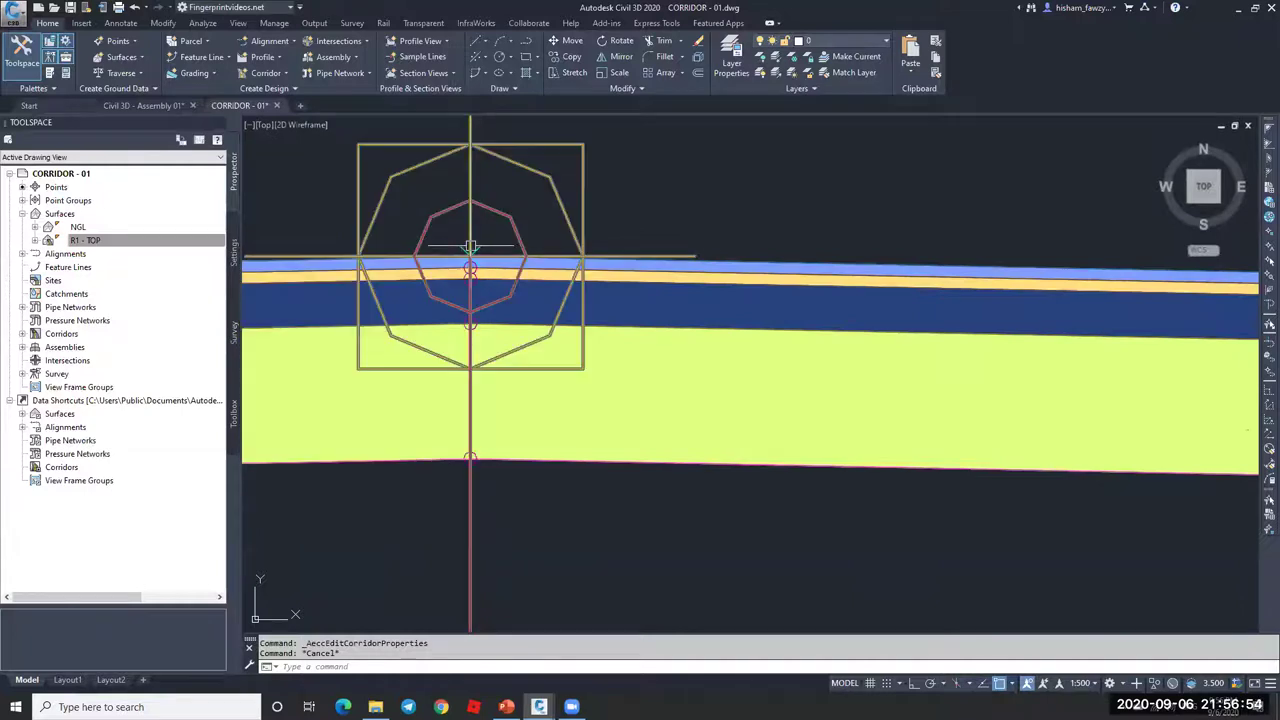
scroll(1166, 277, "up", 8)
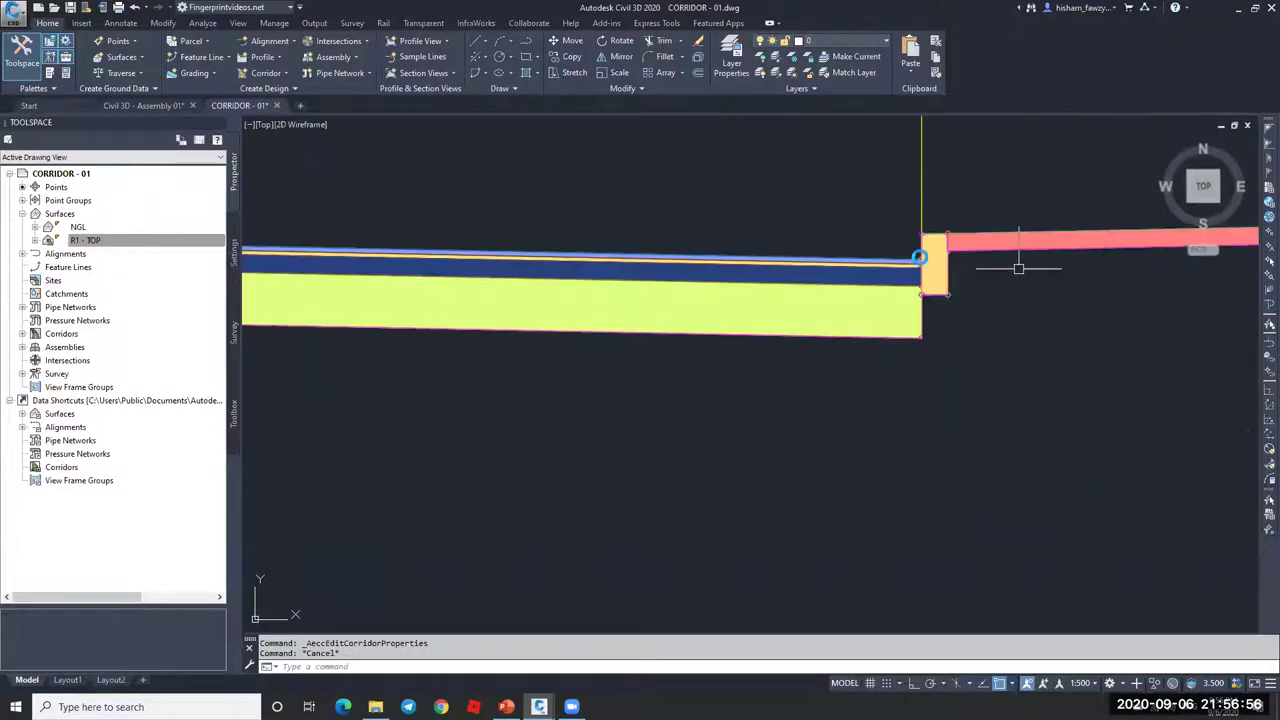
left_click(1049, 277)
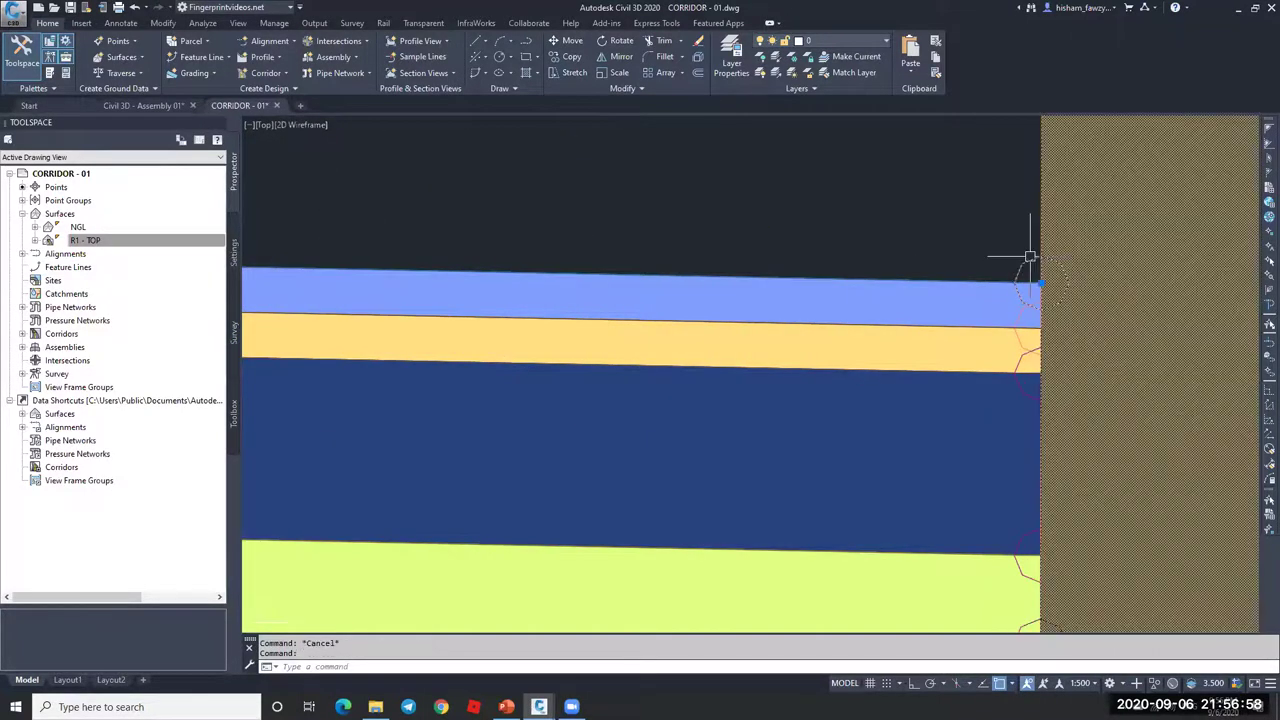
type("dr")
key("Return")
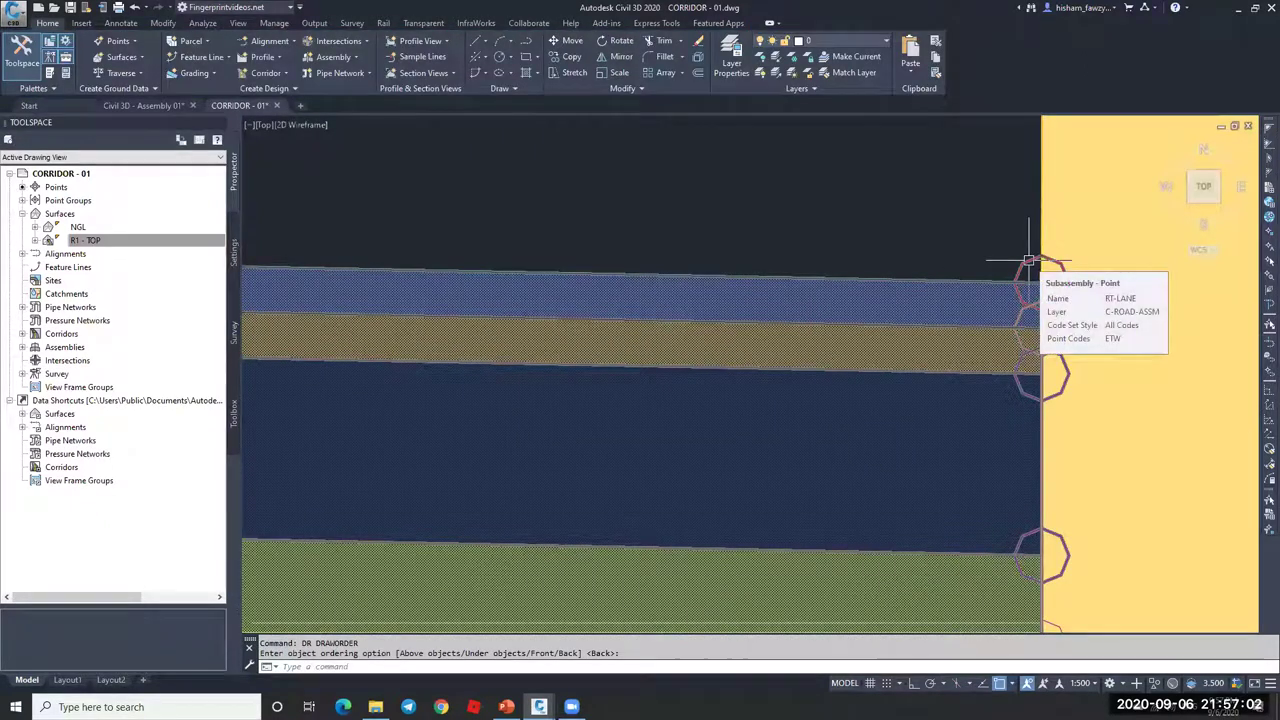
Step: Display the subassembly tool palettes
scroll(1005, 267, "down", 2)
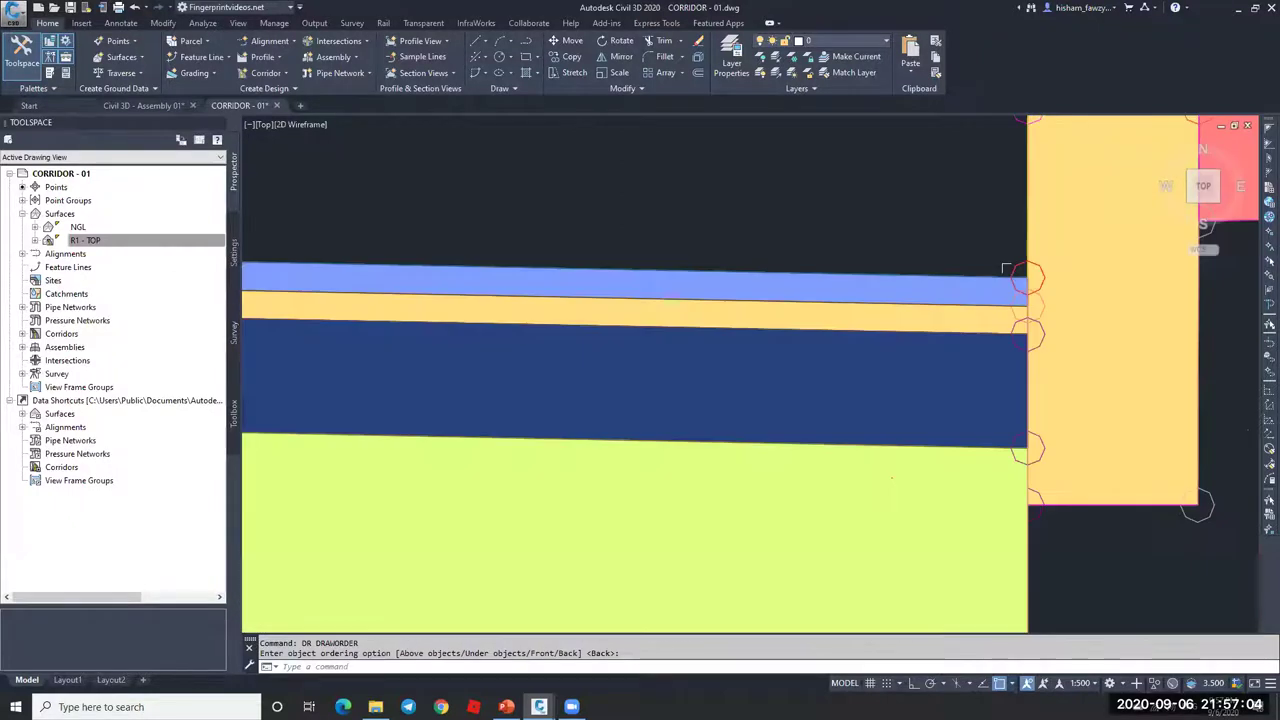
scroll(1005, 267, "down", 2)
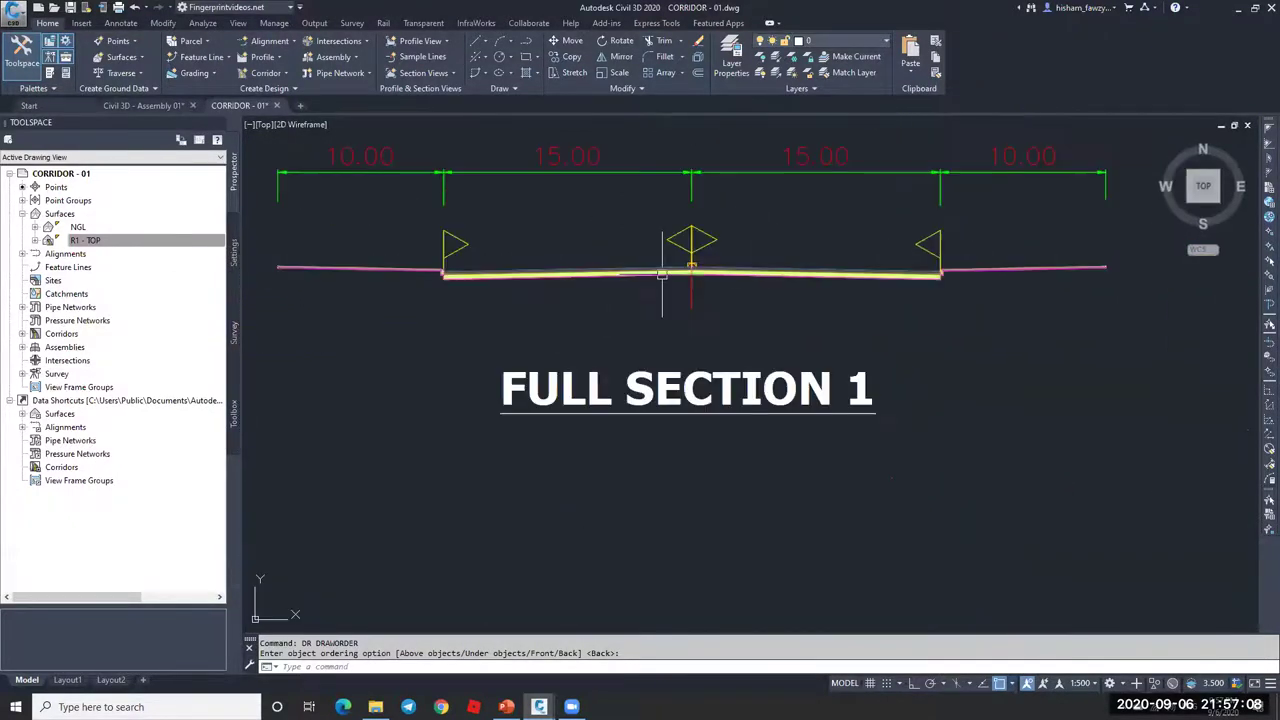
key("ctrl+3")
Step: Open and scroll through the LaneSuperelevationAOR subassembly help page
right_click(450, 174)
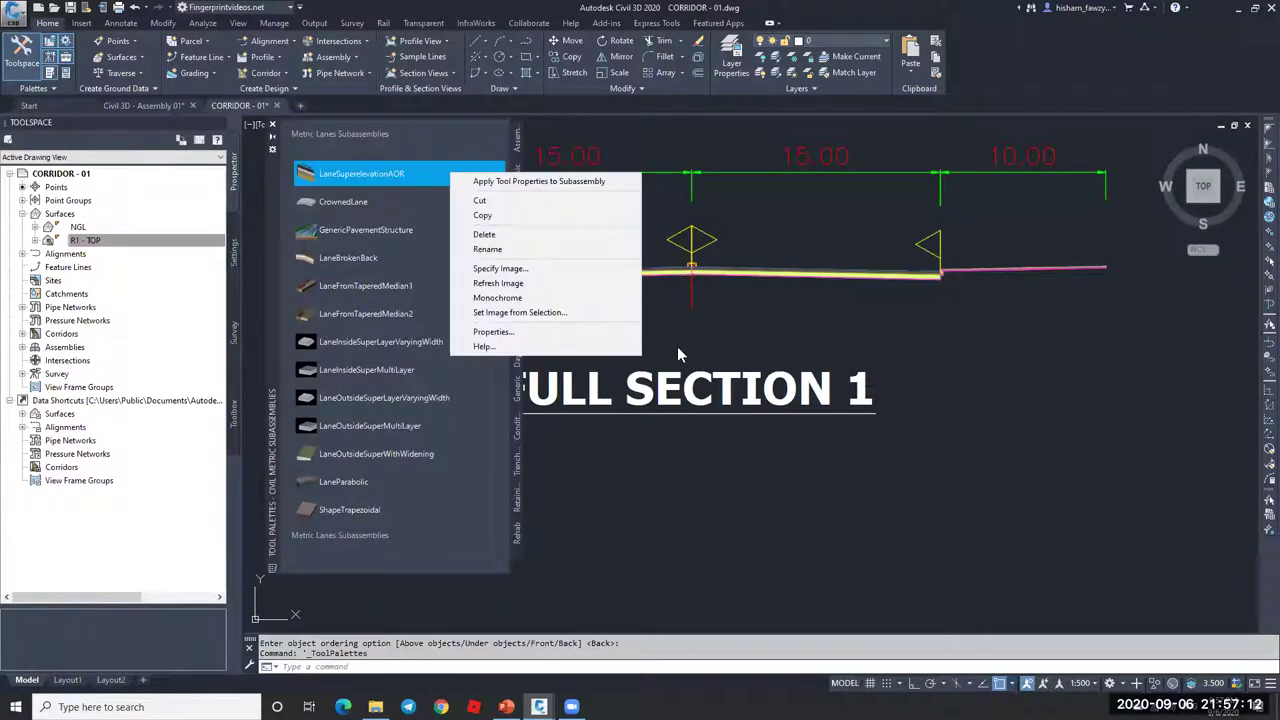
left_click(484, 346)
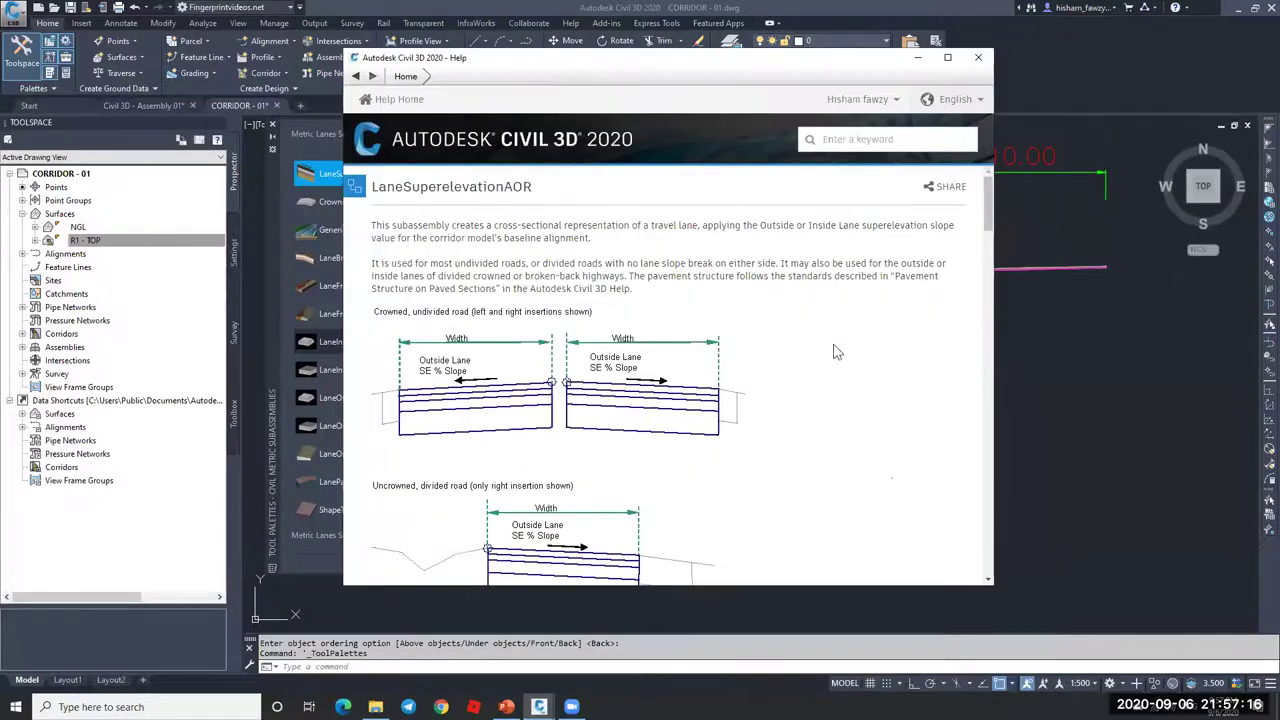
scroll(528, 302, "down", 15)
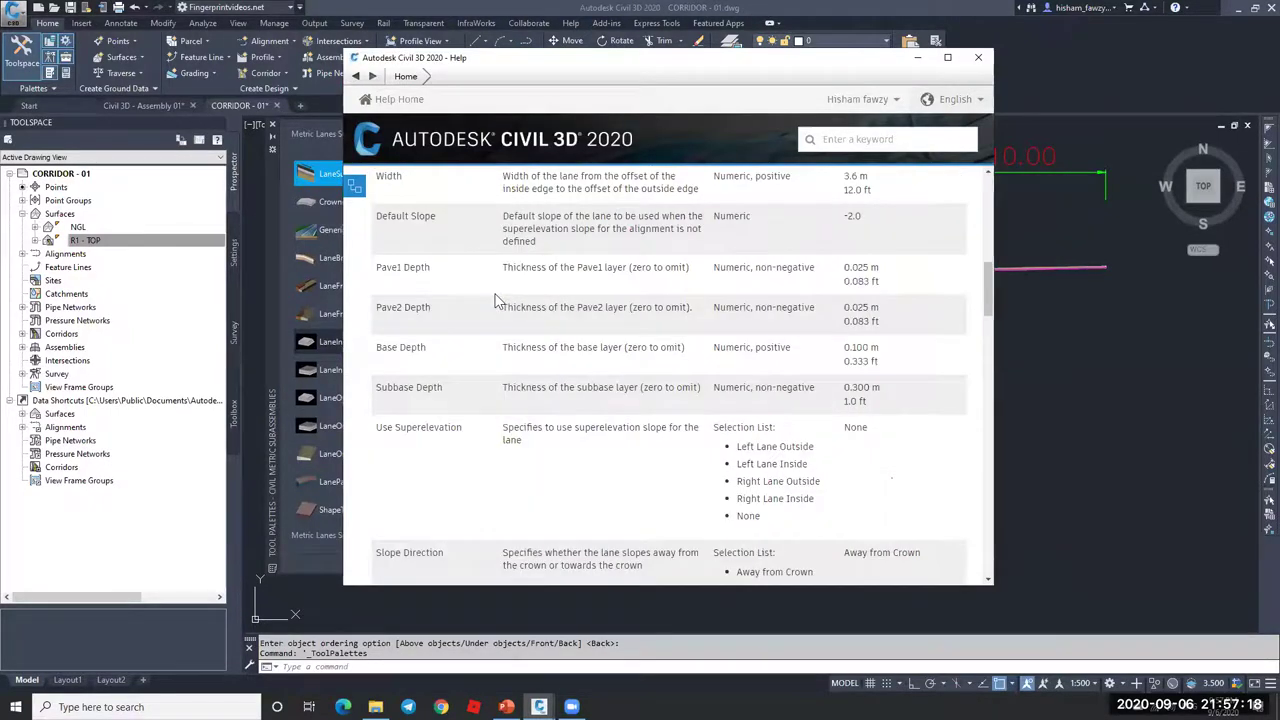
scroll(528, 302, "down", 20)
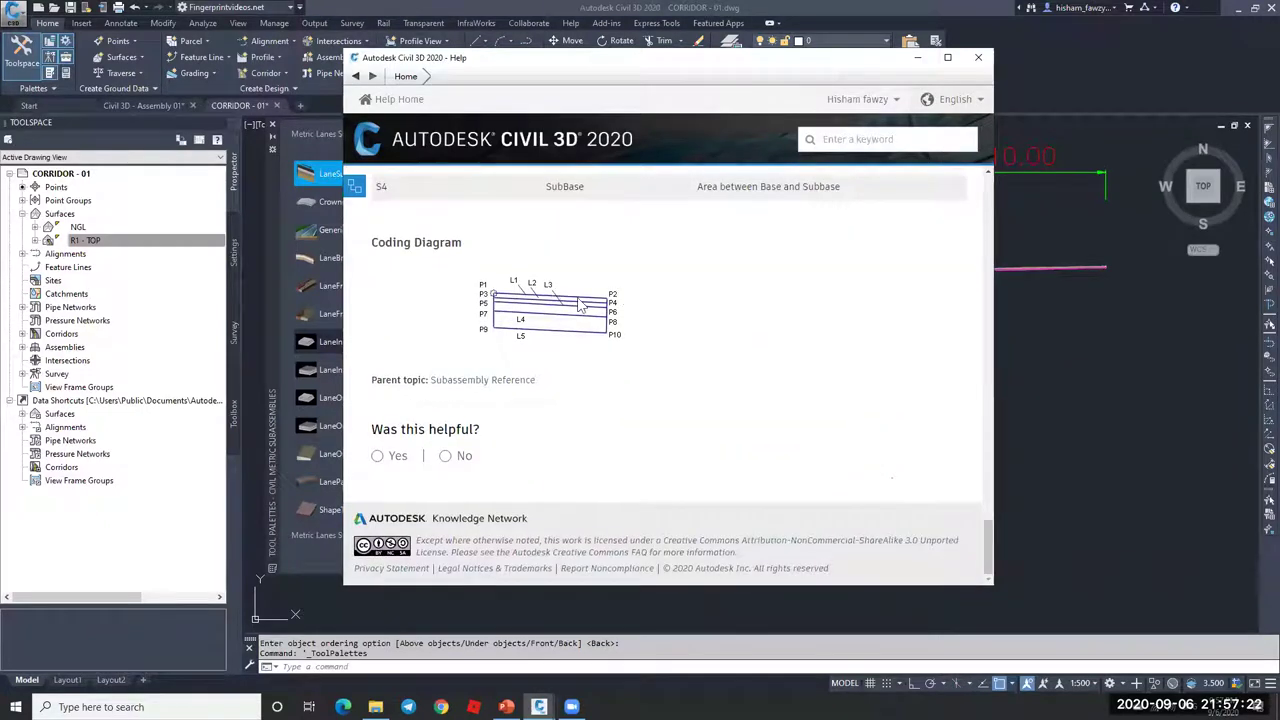
scroll(470, 328, "up", 3)
scroll(425, 365, "up", 2)
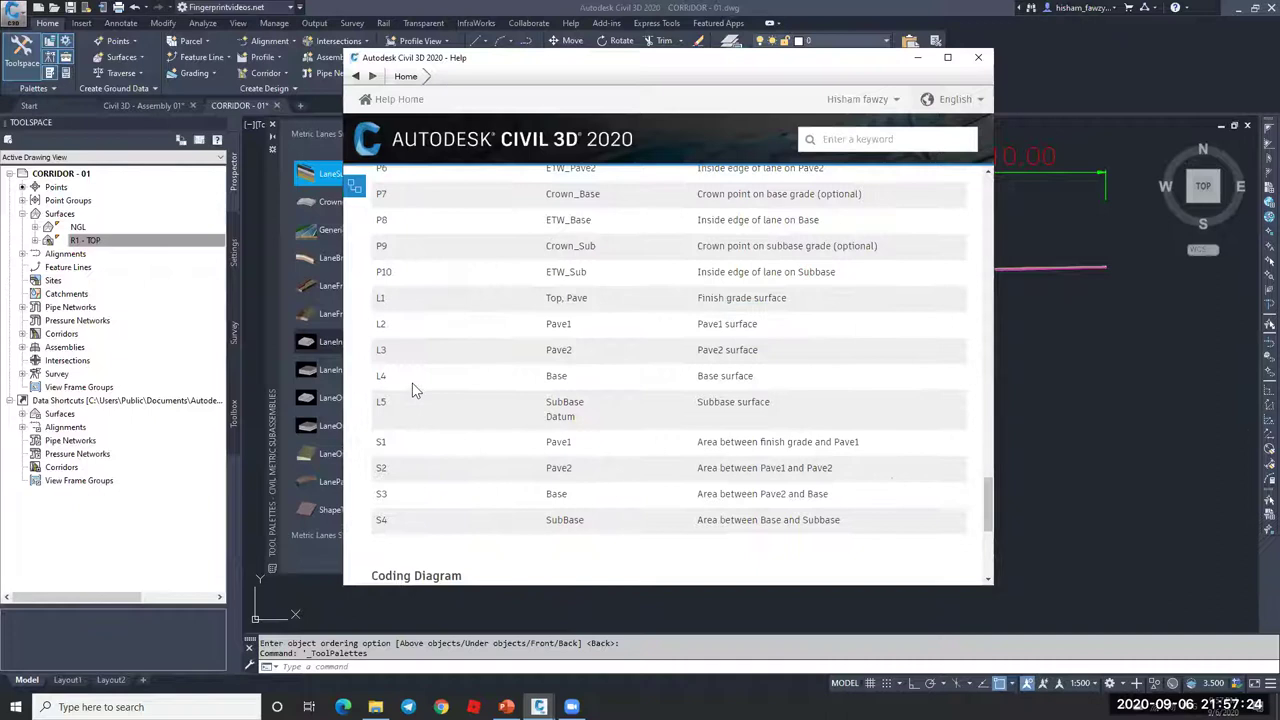
Step: Highlight the Pave, Top and Datum link codes in the L1 and L5 rows
double_click(577, 298)
left_click_drag(562, 298, 557, 298)
double_click(550, 417)
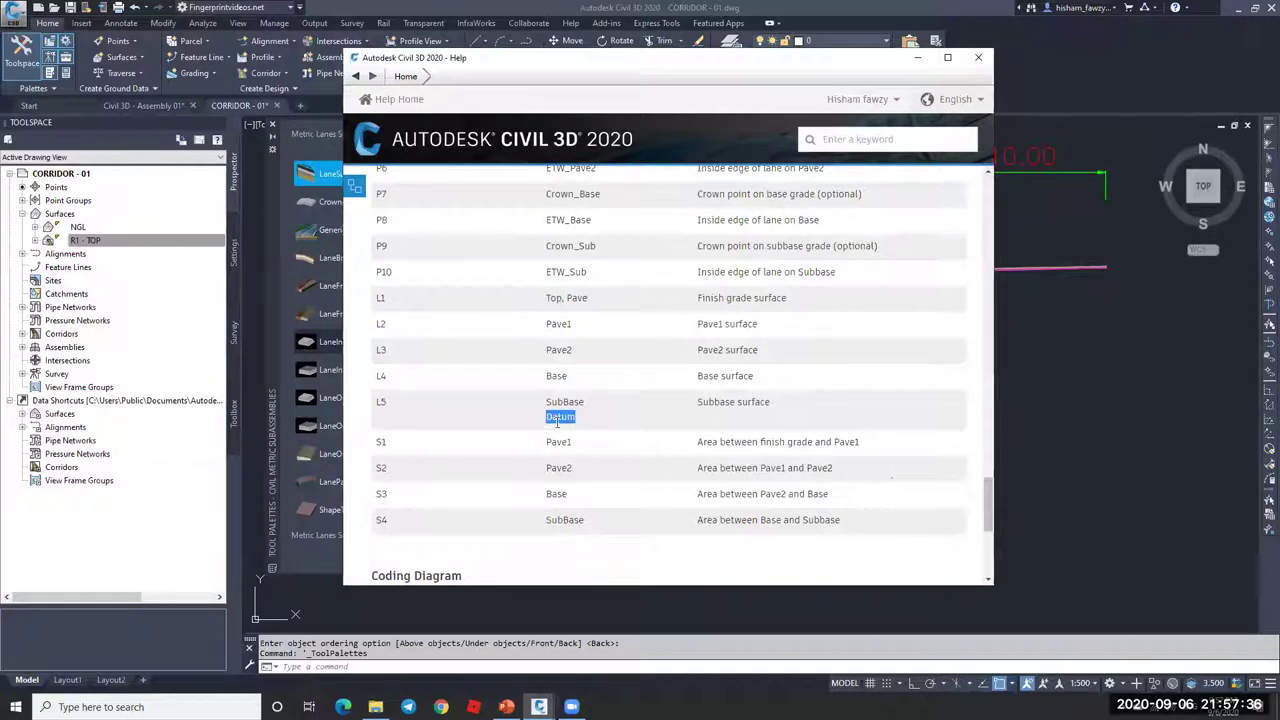
left_click(550, 300)
left_click_drag(571, 420, 548, 417)
scroll(490, 372, "down", 4)
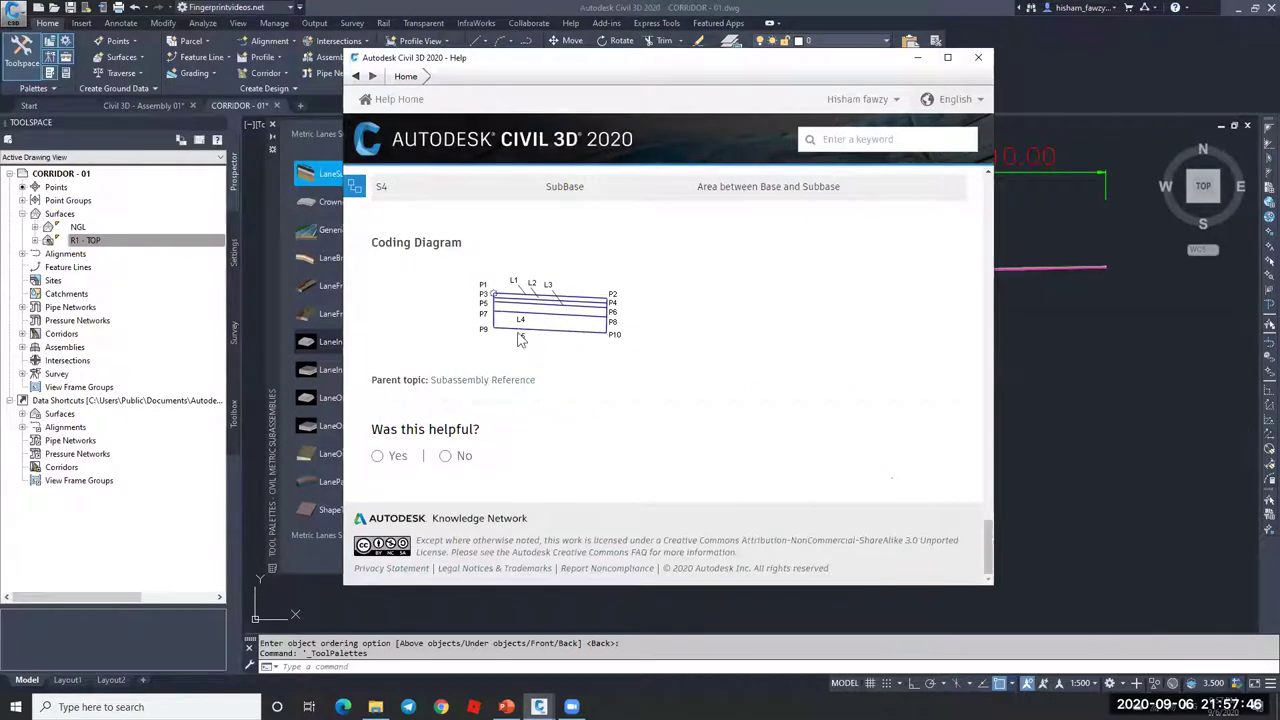
Step: Close the subassembly help page and the tool palettes
left_click(978, 57)
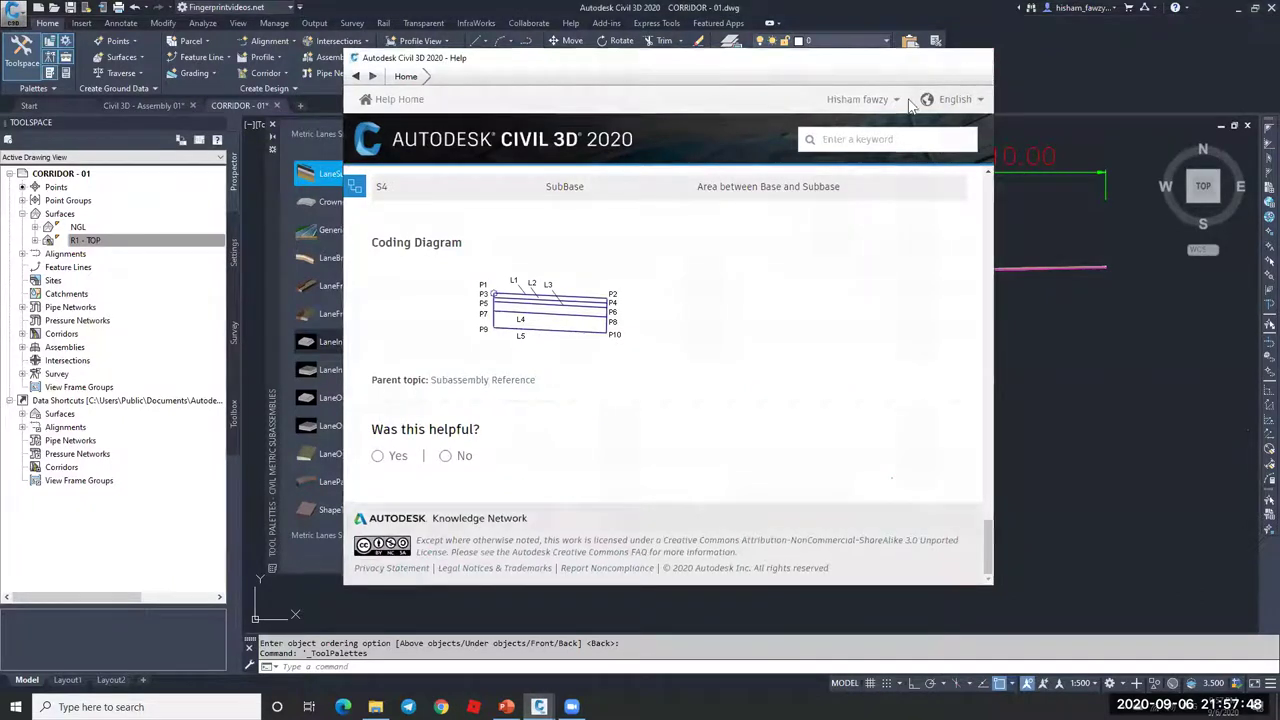
left_click(272, 124)
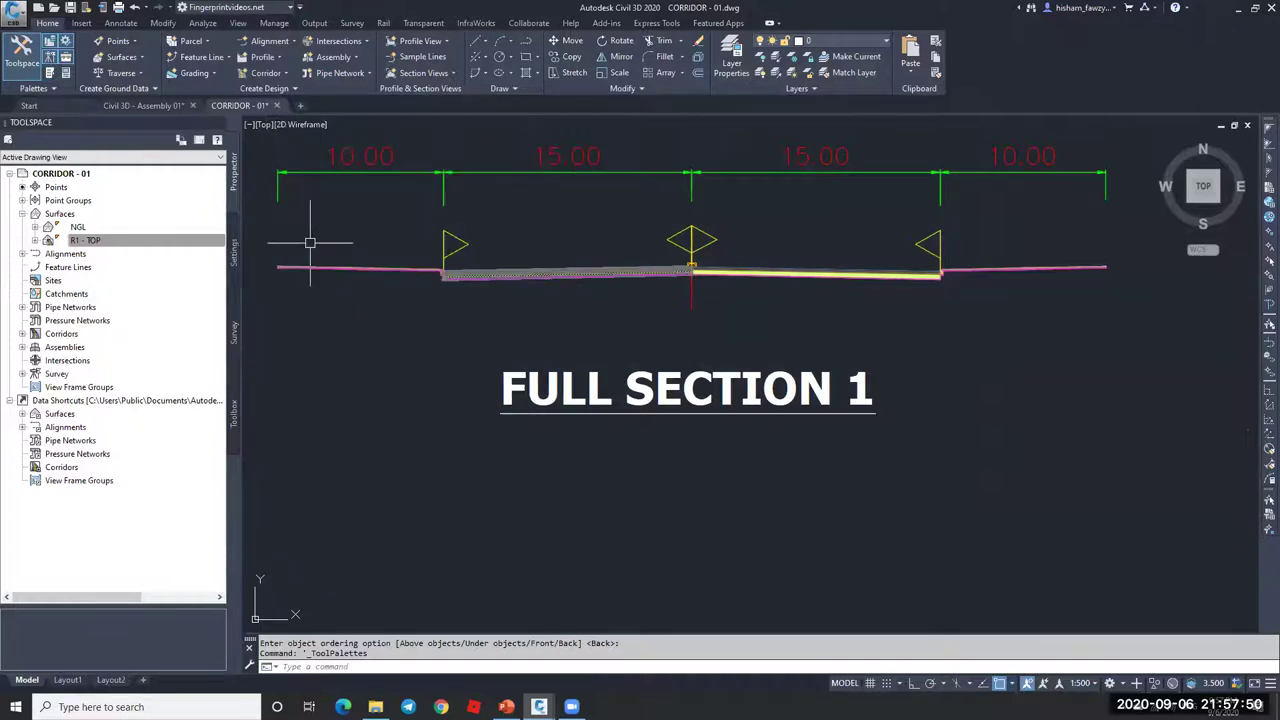
scroll(757, 468, "down", 5)
Step: Select corridor R1 and bring up its corridor surface definitions
scroll(757, 468, "down", 5)
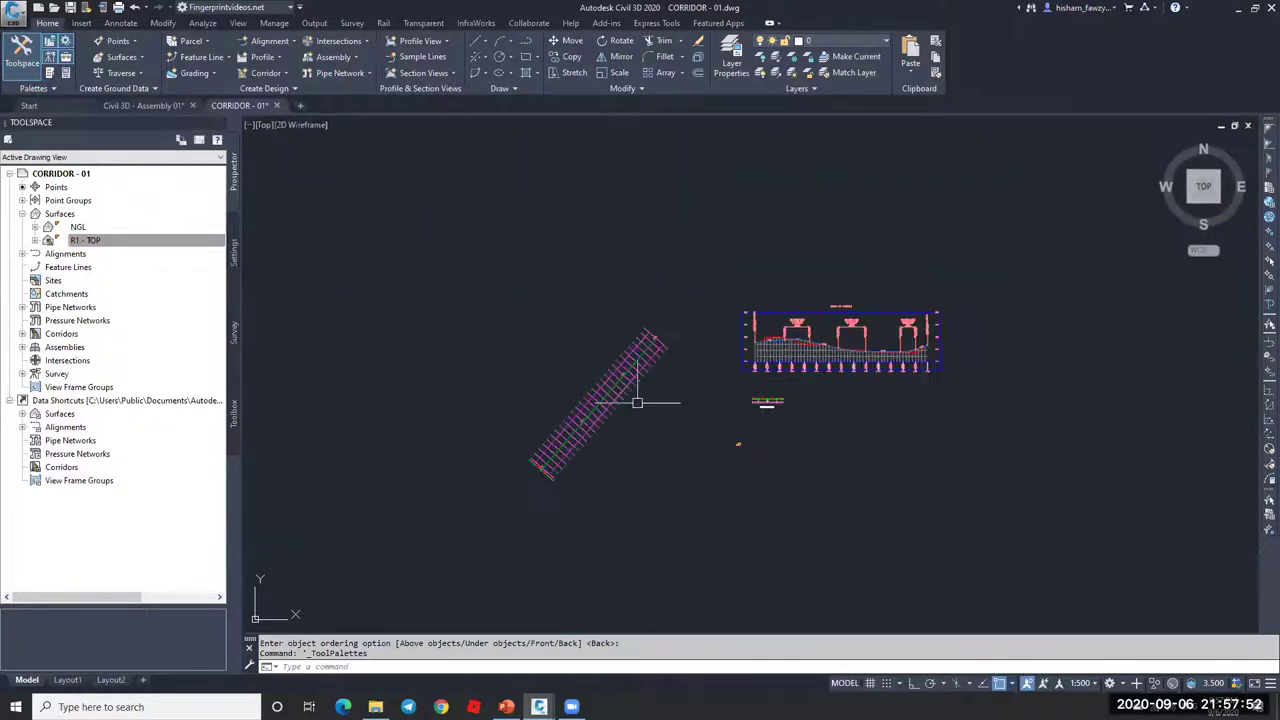
scroll(632, 403, "up", 10)
key("Escape")
left_click(594, 306)
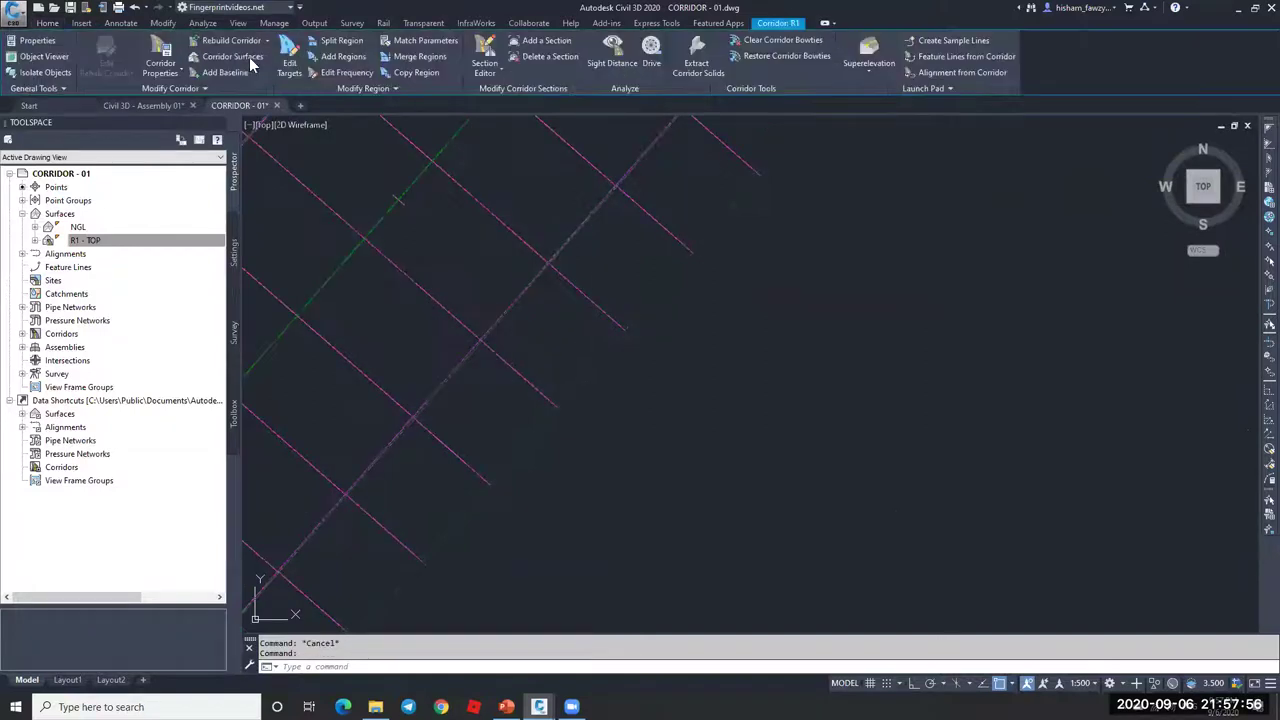
left_click(195, 57)
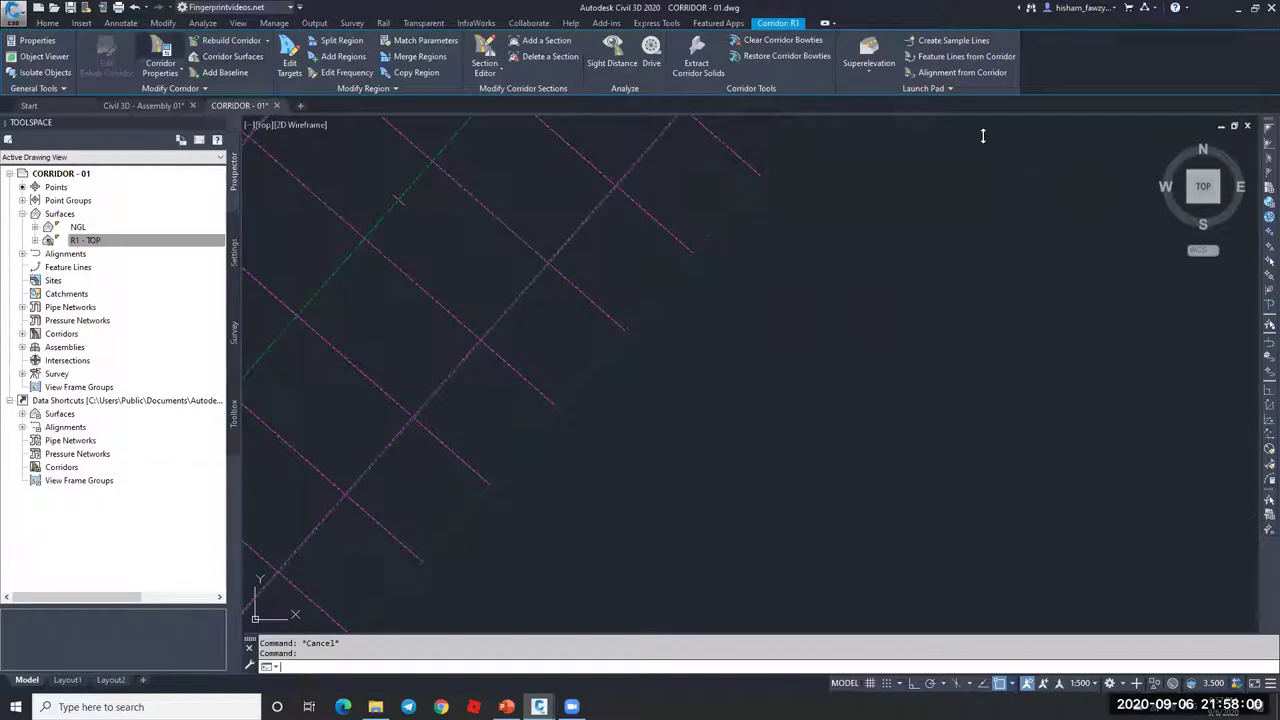
left_click(241, 58)
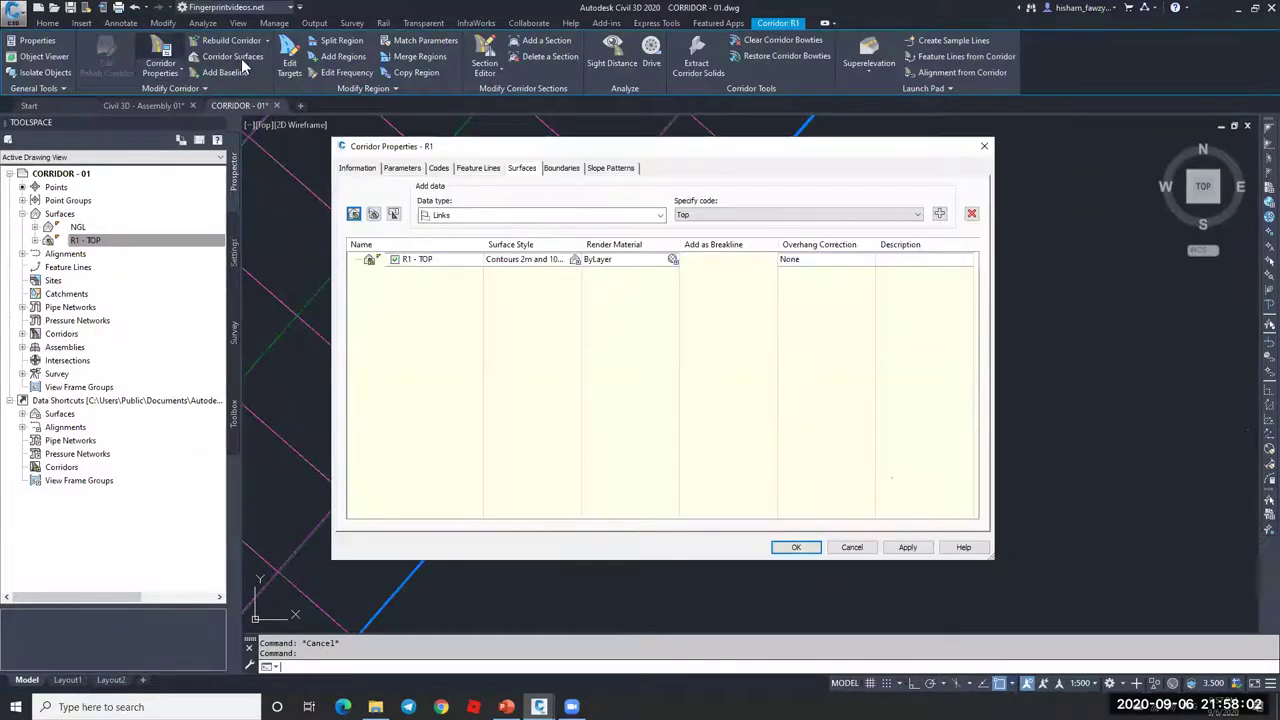
key("Return")
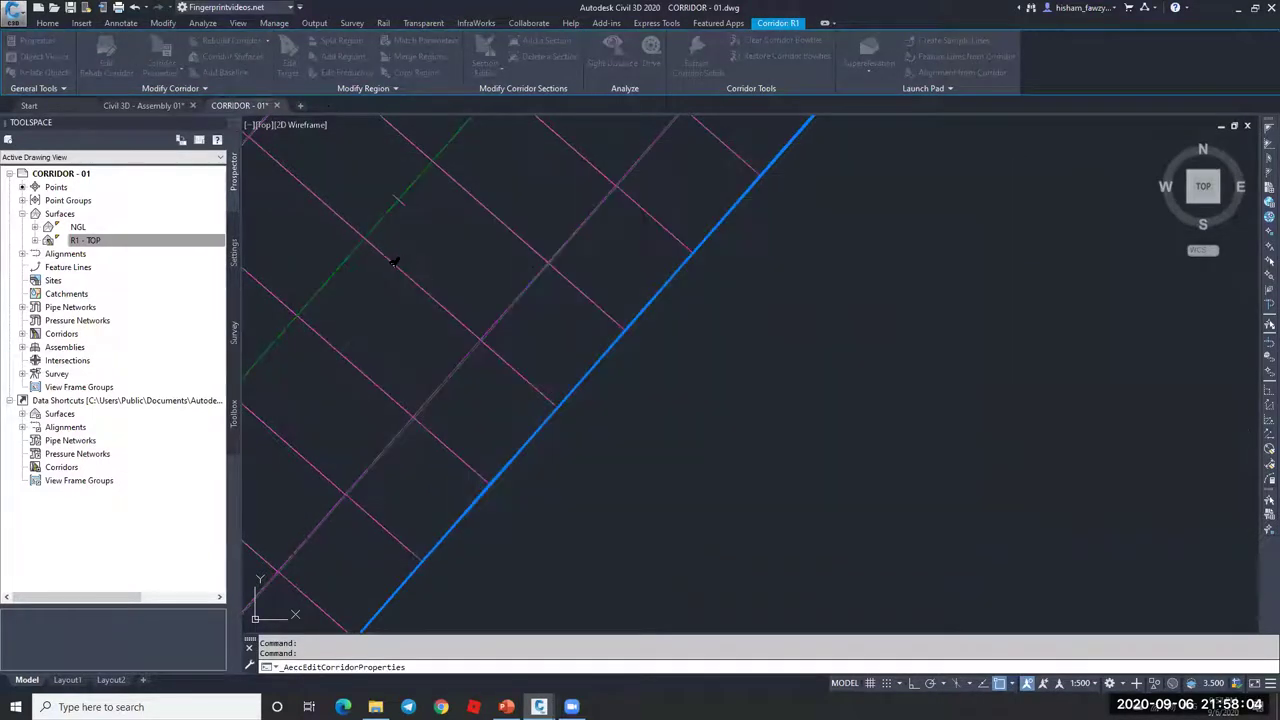
key("Return")
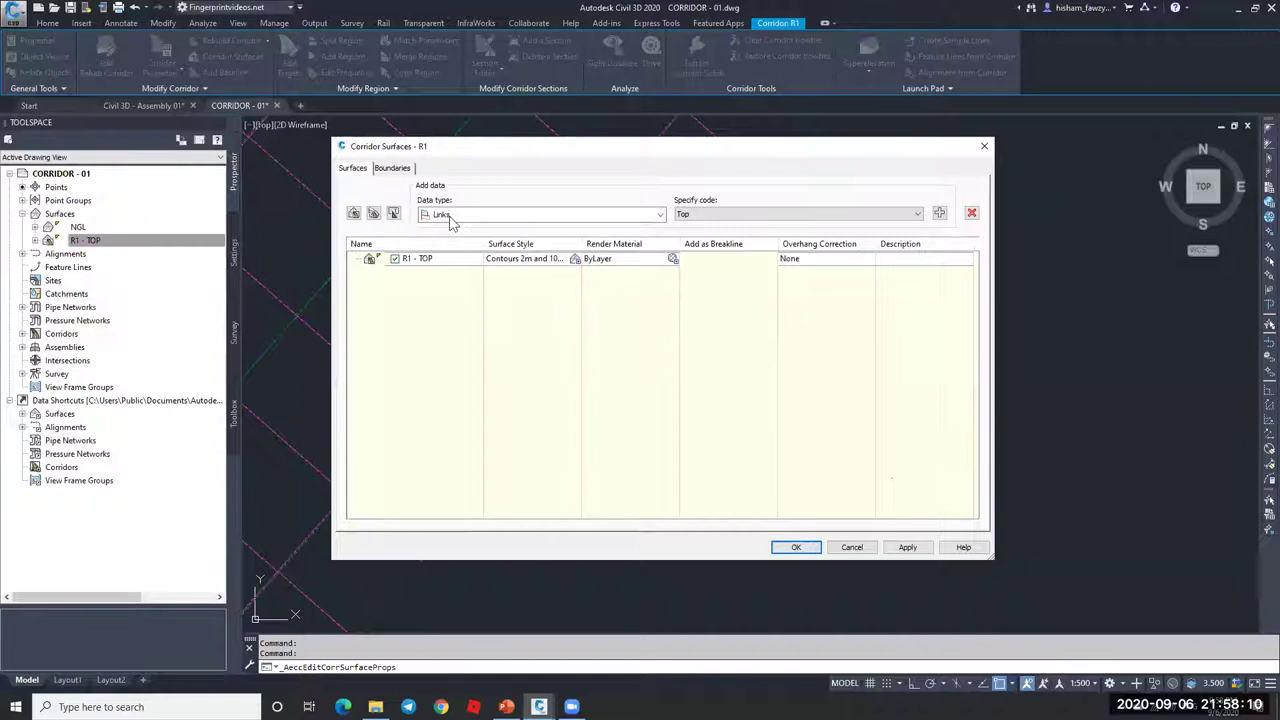
Step: Add the Top link code to the R1 - TOP surface and accept the changes
left_click(708, 212)
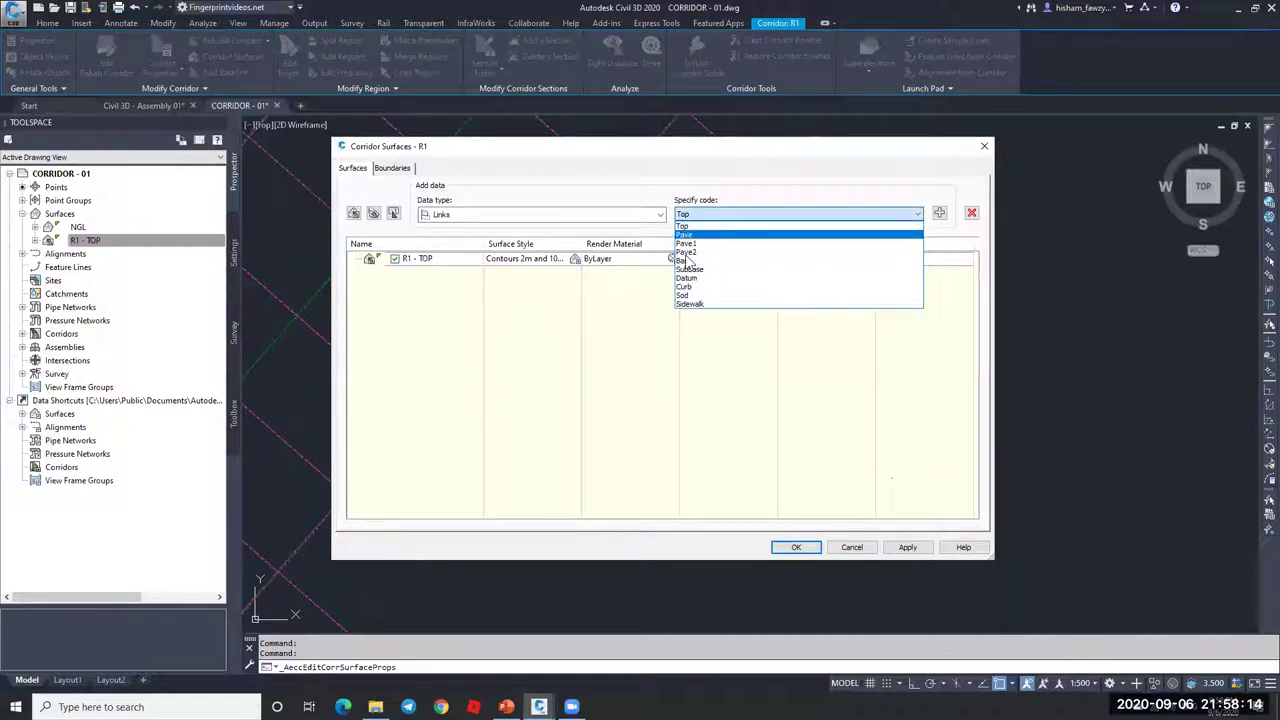
left_click(697, 228)
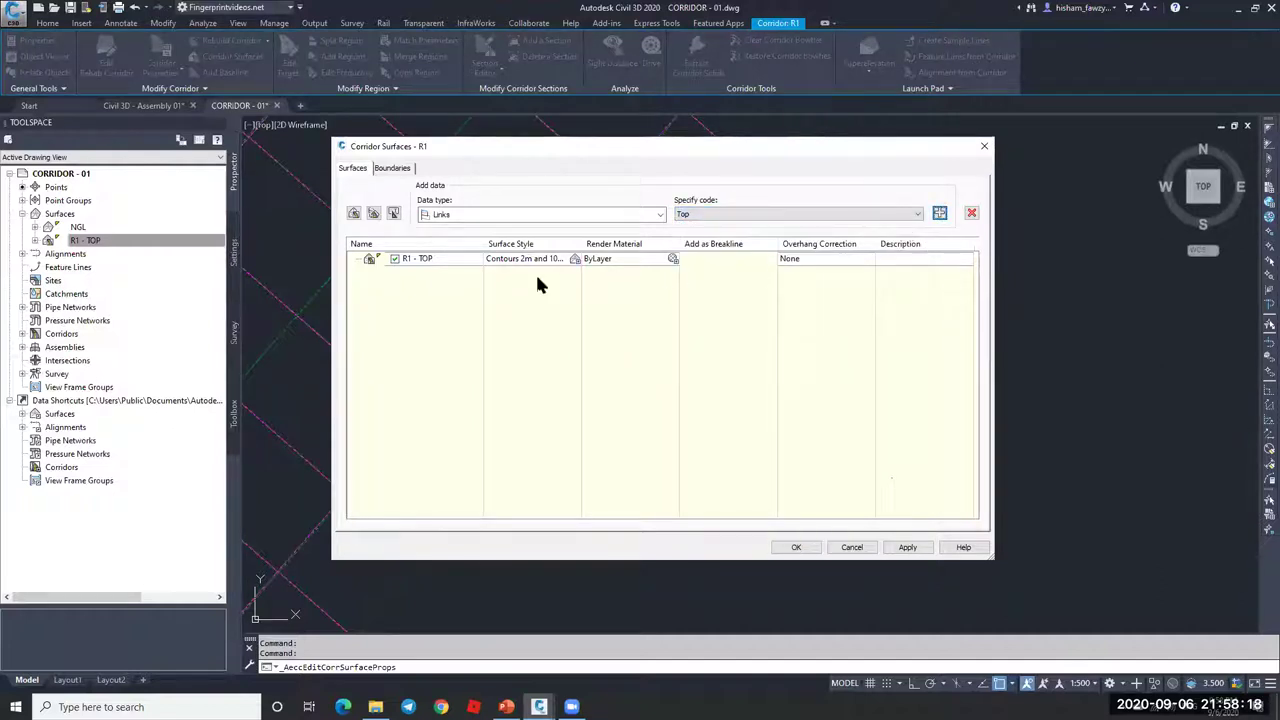
left_click(502, 260)
left_click(939, 213)
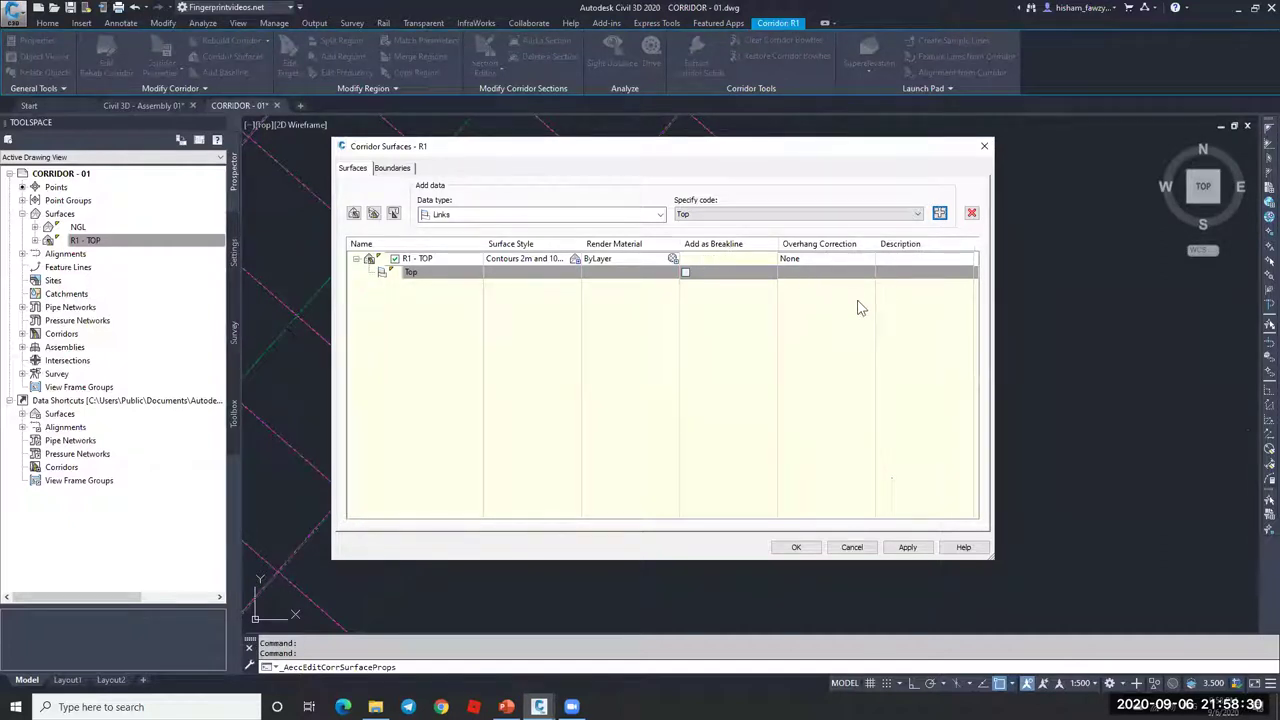
left_click(797, 548)
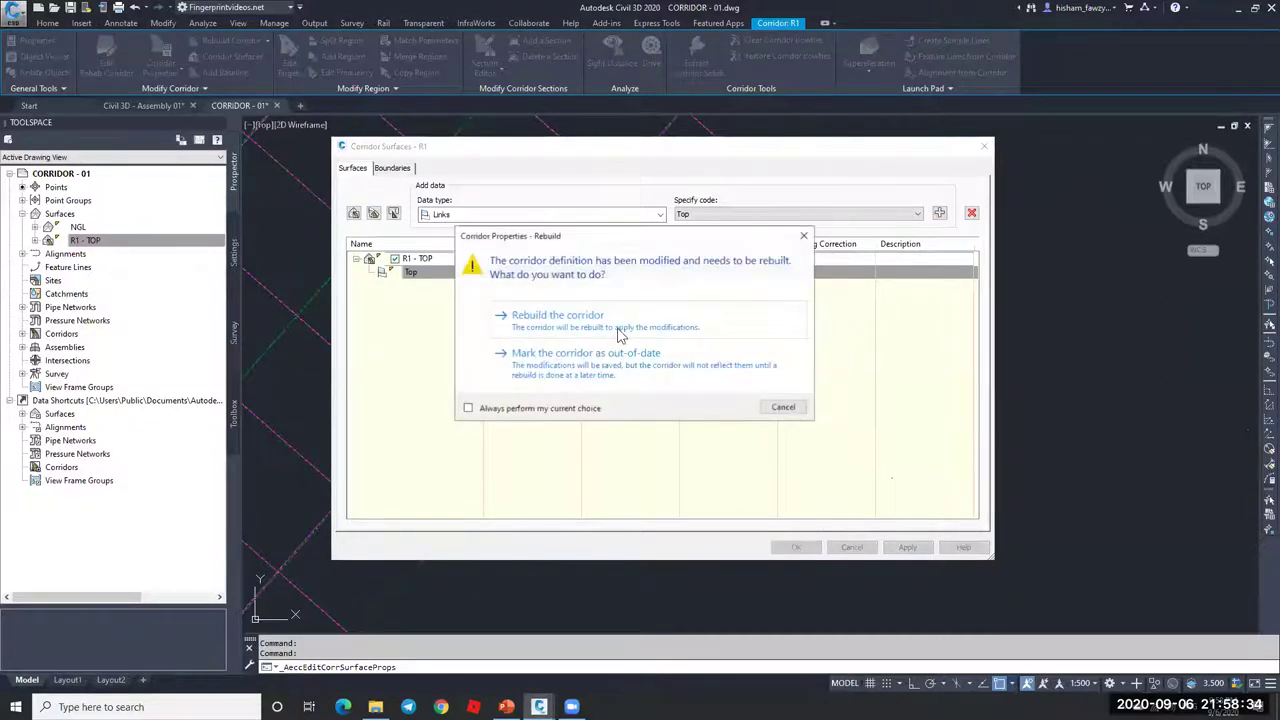
Step: Rebuild corridor R1, then select its R1 - TOP surface in the drawing
left_click(600, 320)
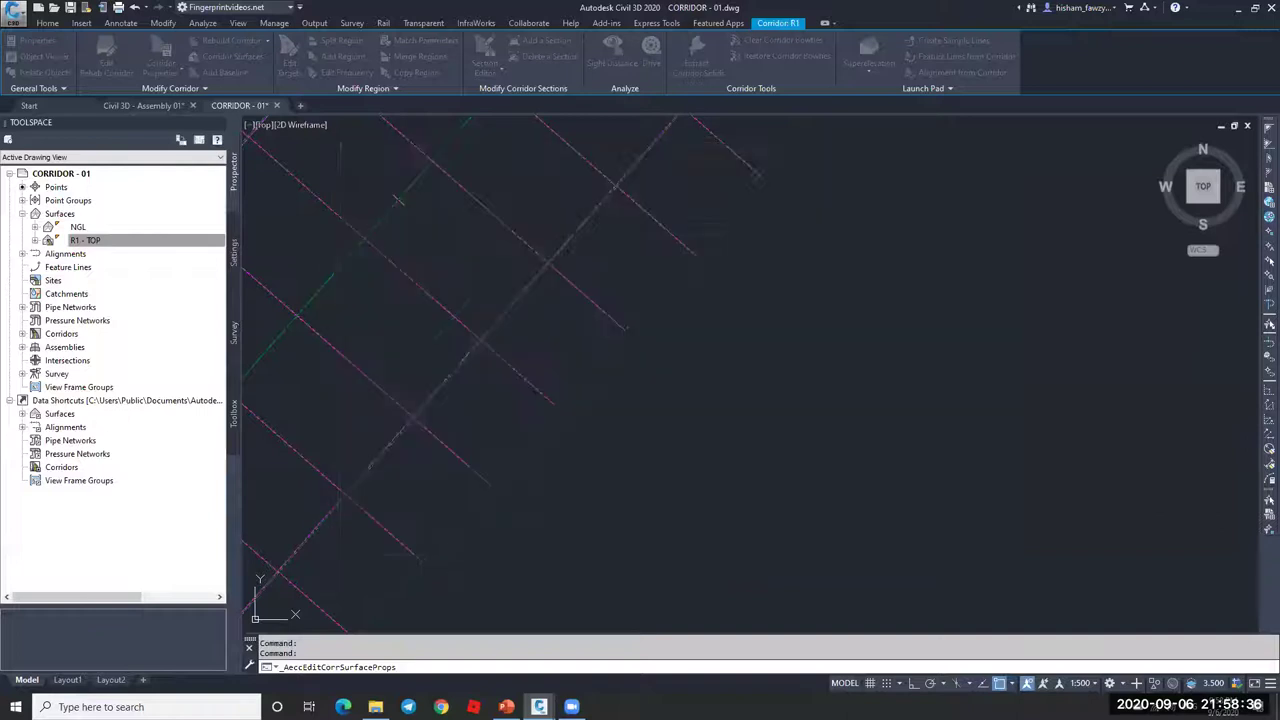
scroll(800, 345, "down", 4)
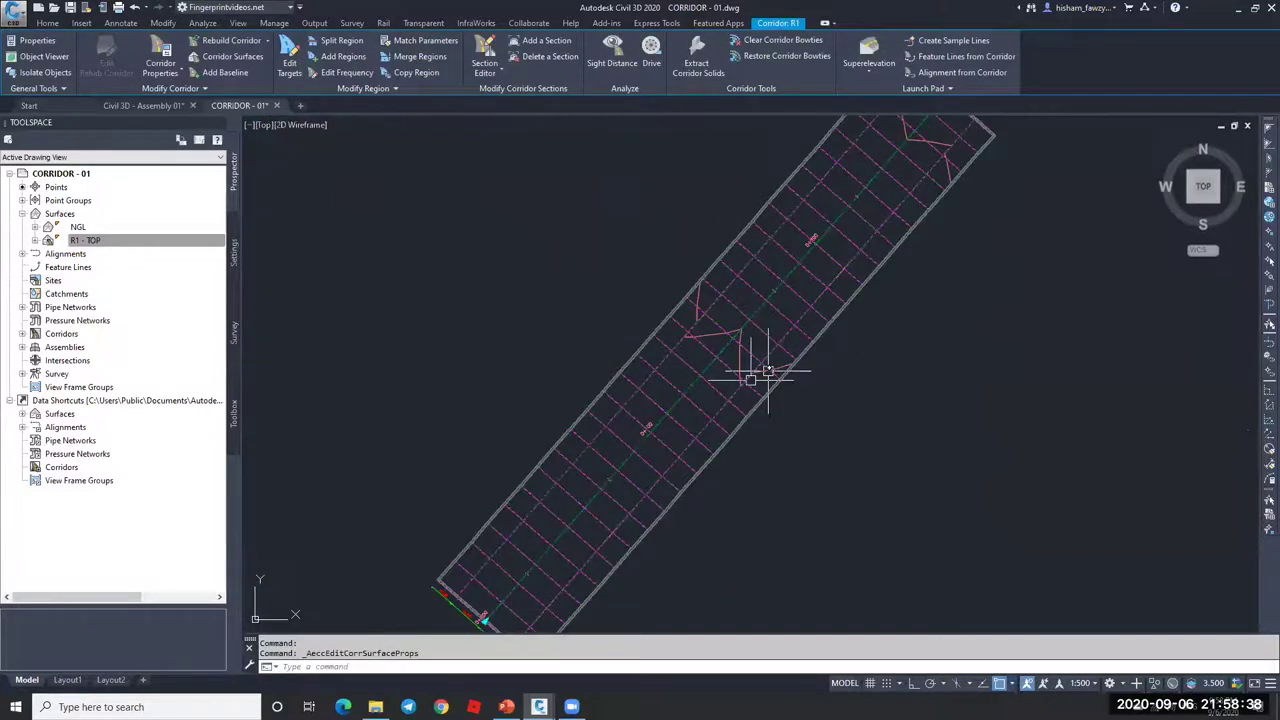
scroll(768, 372, "up", 3)
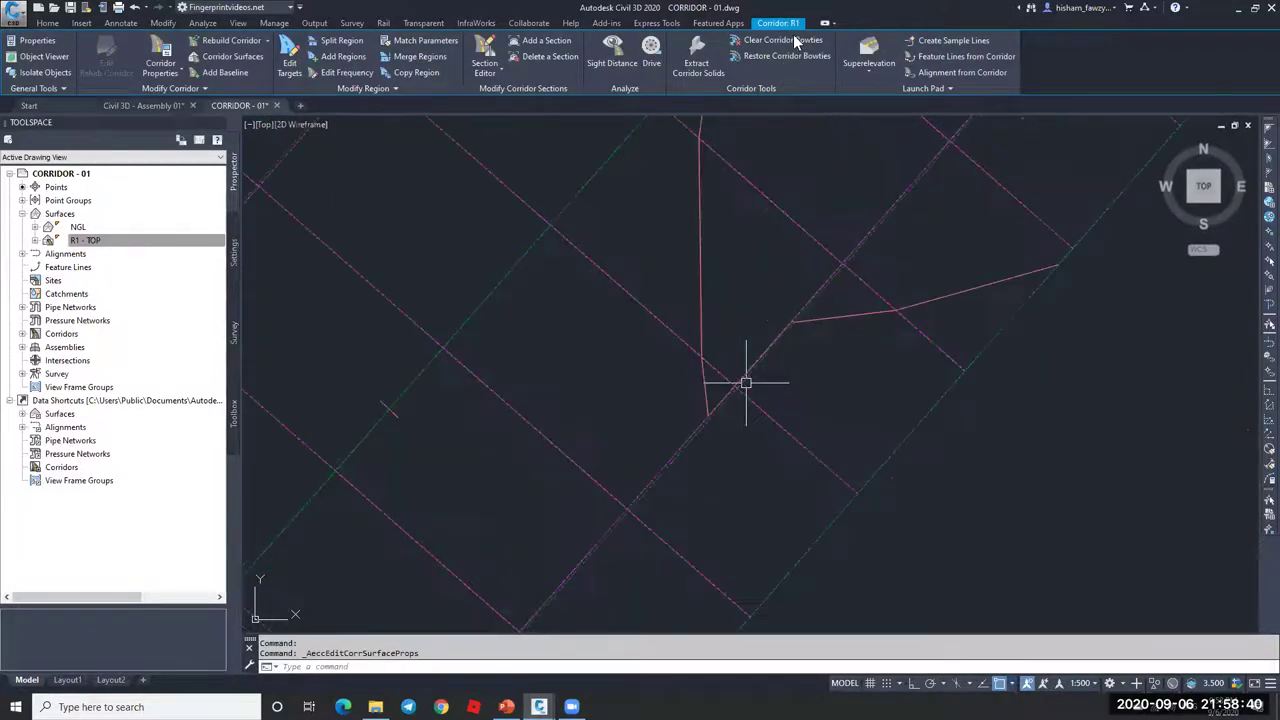
scroll(818, 323, "up", 1)
scroll(818, 323, "down", 2)
key("Escape")
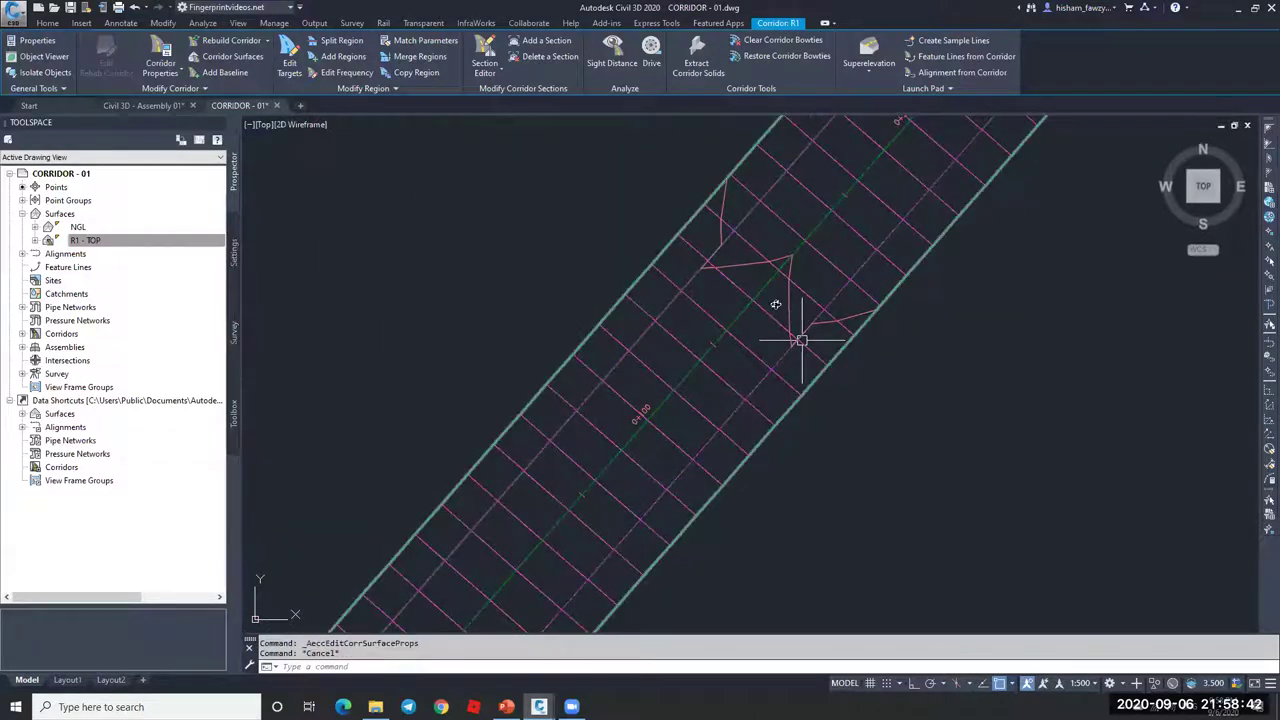
left_click(743, 240)
Step: Open R1 - TOP in Object Viewer and orbit it, including the LEFT ViewCube view
right_click(631, 357)
left_click(683, 402)
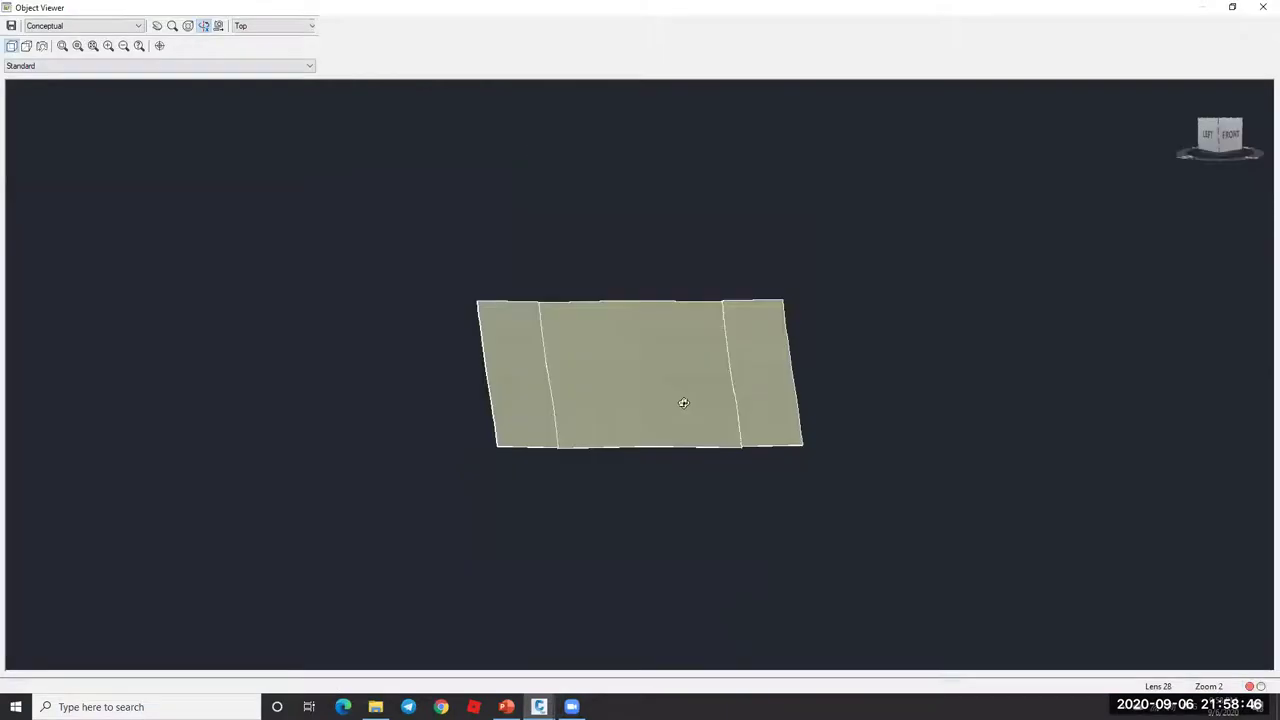
left_click_drag(694, 407, 1124, 557)
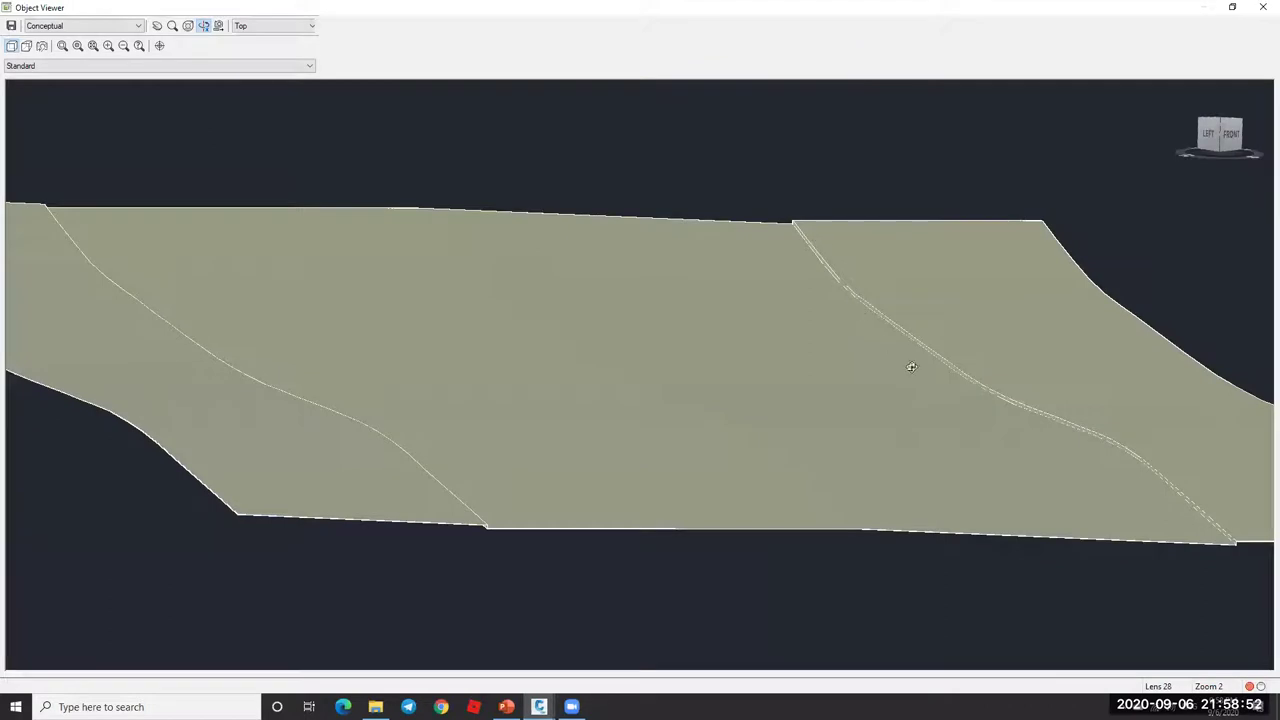
left_click_drag(1117, 448, 998, 251)
left_click(1209, 133)
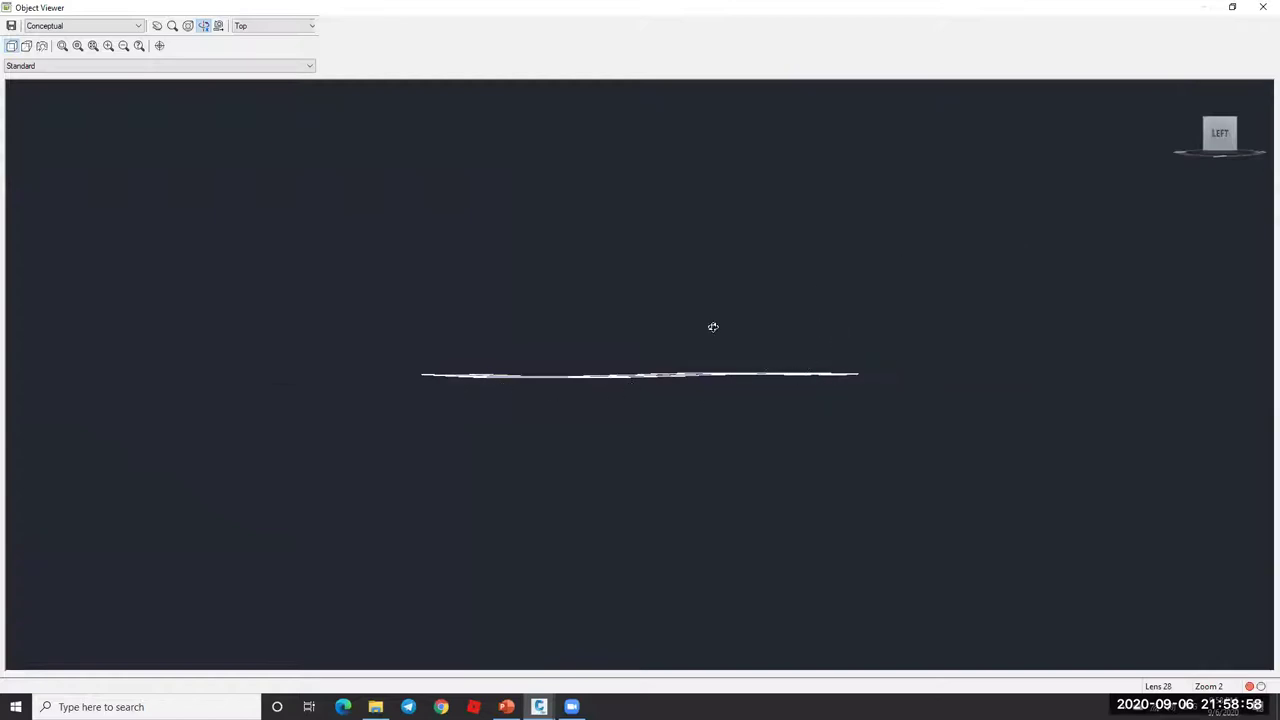
mouse_move(1072, 223)
left_mouse_down()
mouse_move(743, 406)
mouse_move(1082, 236)
left_mouse_up()
Step: Zoom and tilt the road strip for a flatter view, then close Object Viewer
scroll(694, 437, "up", 2)
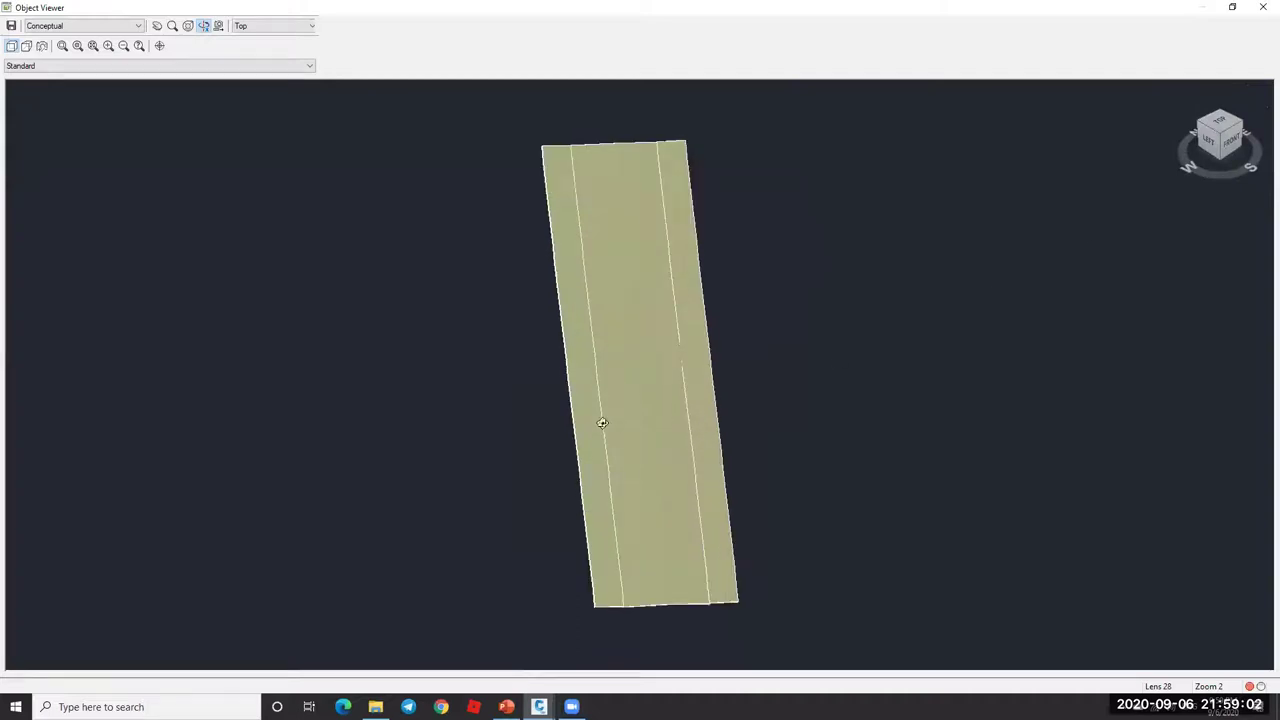
scroll(649, 420, "up", 1)
left_click_drag(649, 420, 634, 323)
scroll(634, 434, "up", 2)
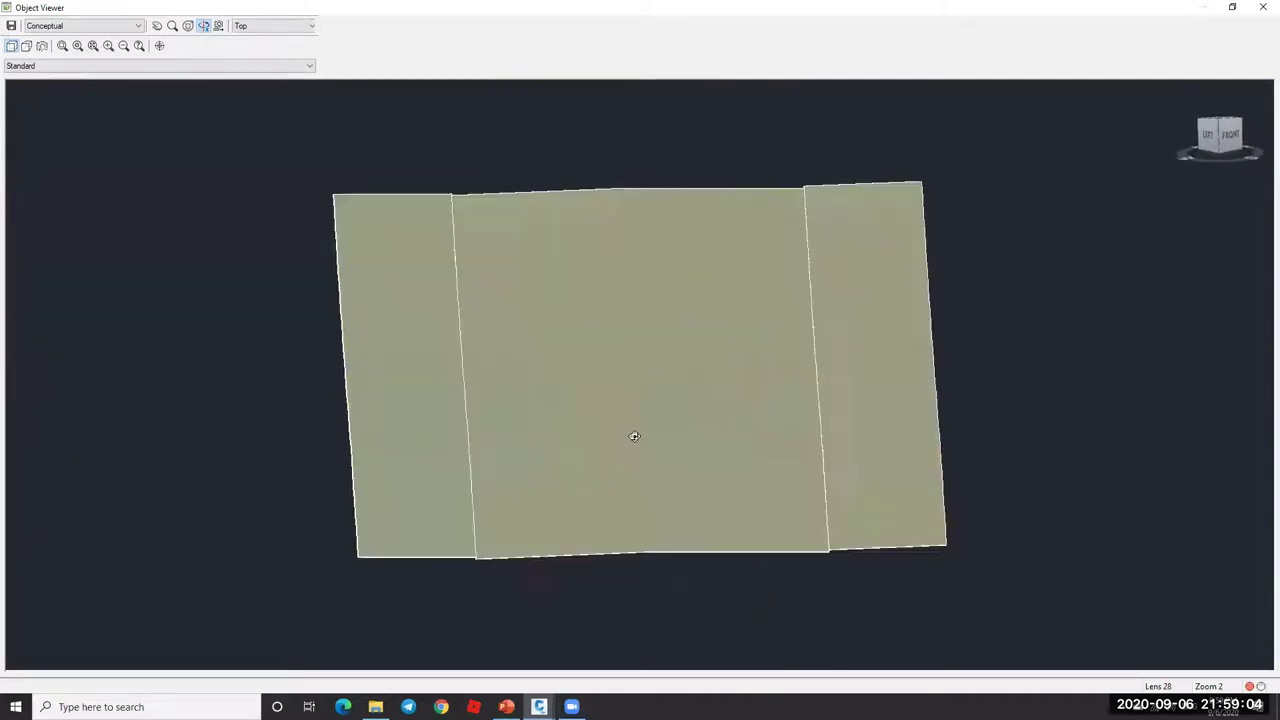
left_click_drag(648, 440, 648, 421)
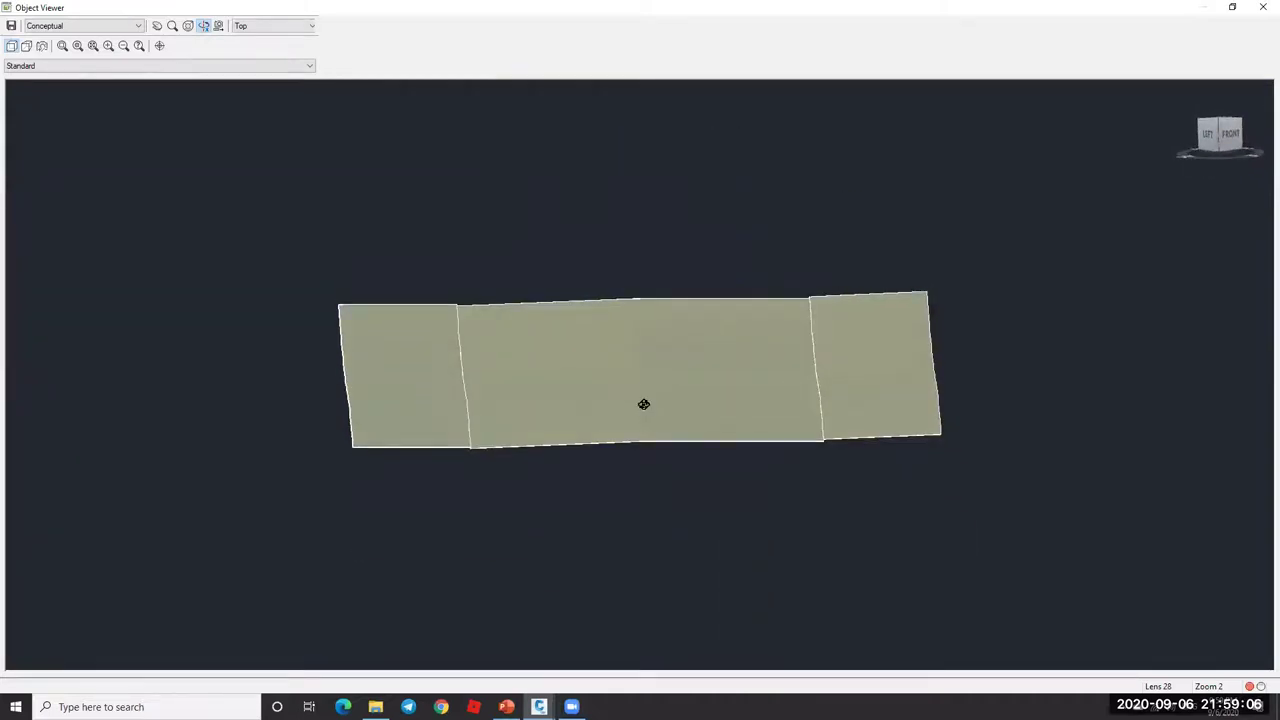
scroll(620, 400, "up", 2)
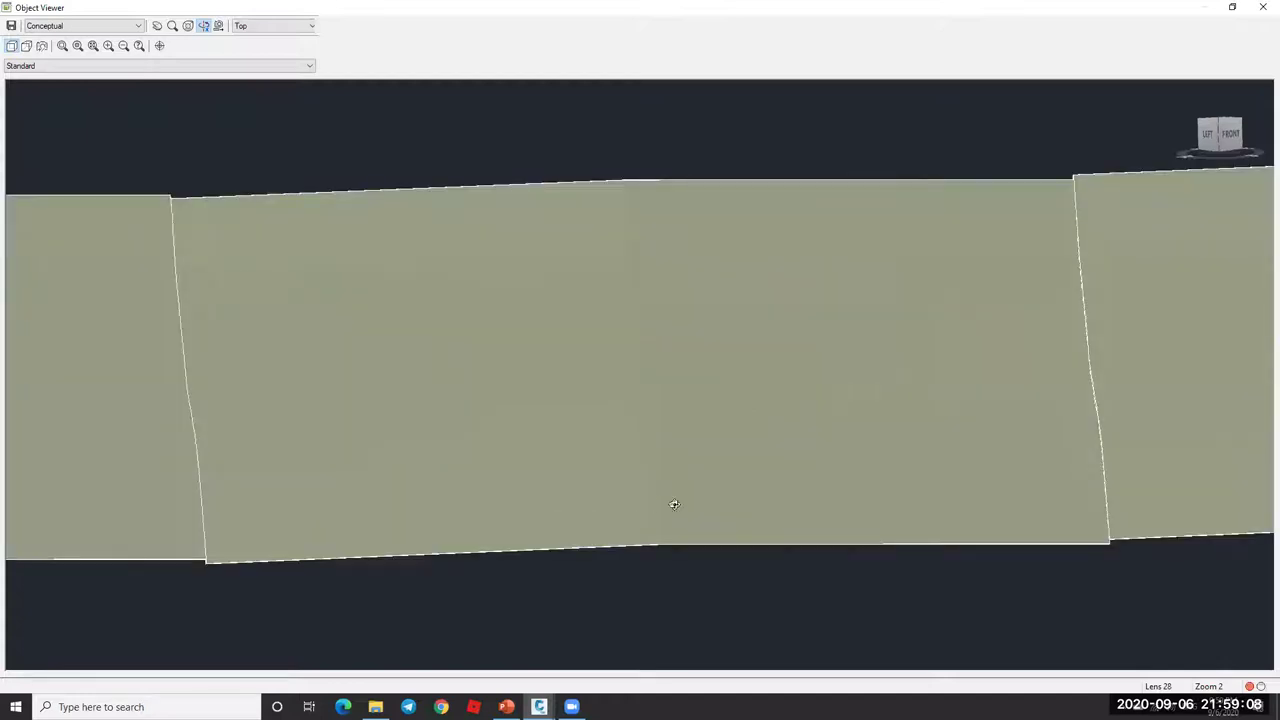
scroll(1143, 456, "down", 2)
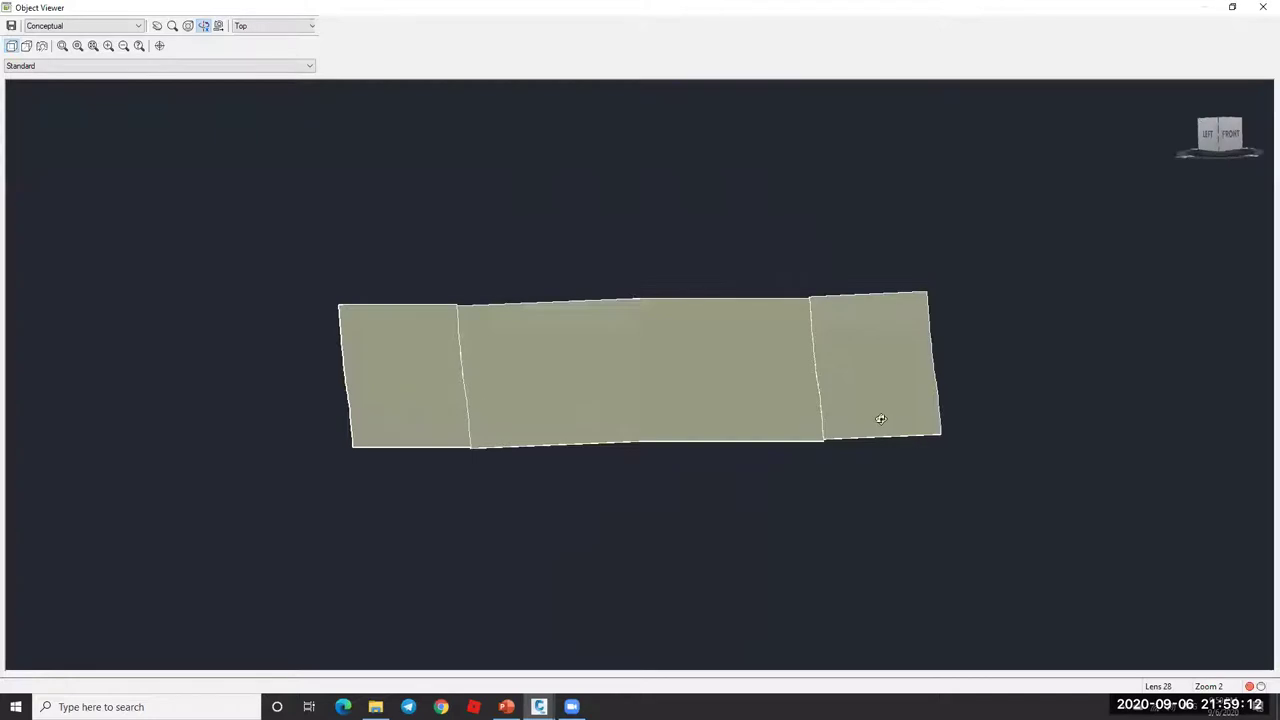
key("Escape")
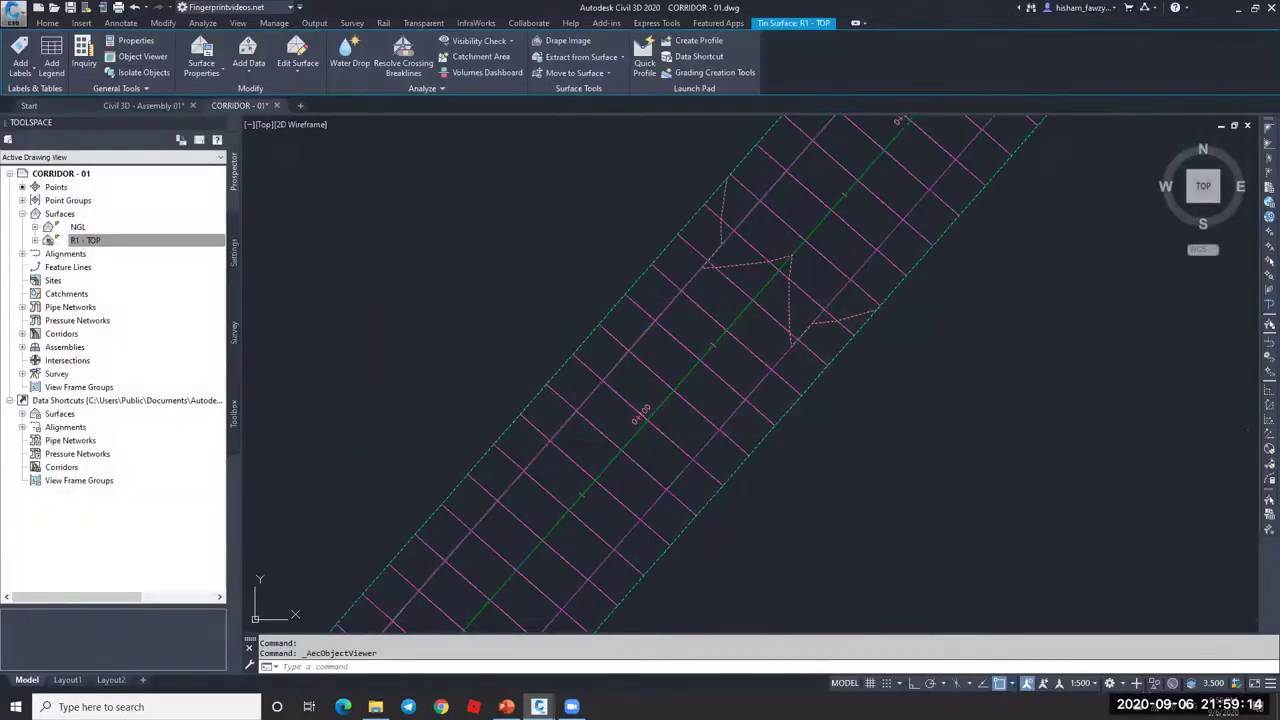
Step: Add a new surface named R1 - BOTTOM to corridor R1
key("Escape")
scroll(761, 253, "up", 3)
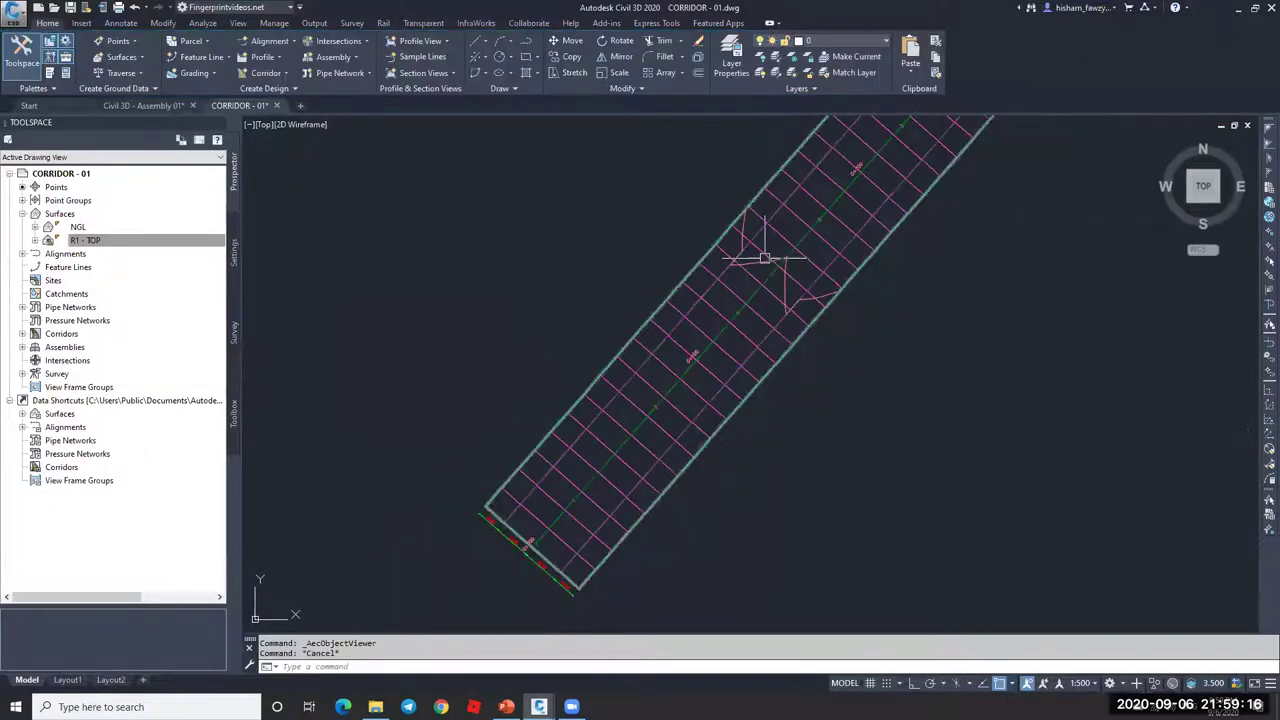
left_click(761, 253)
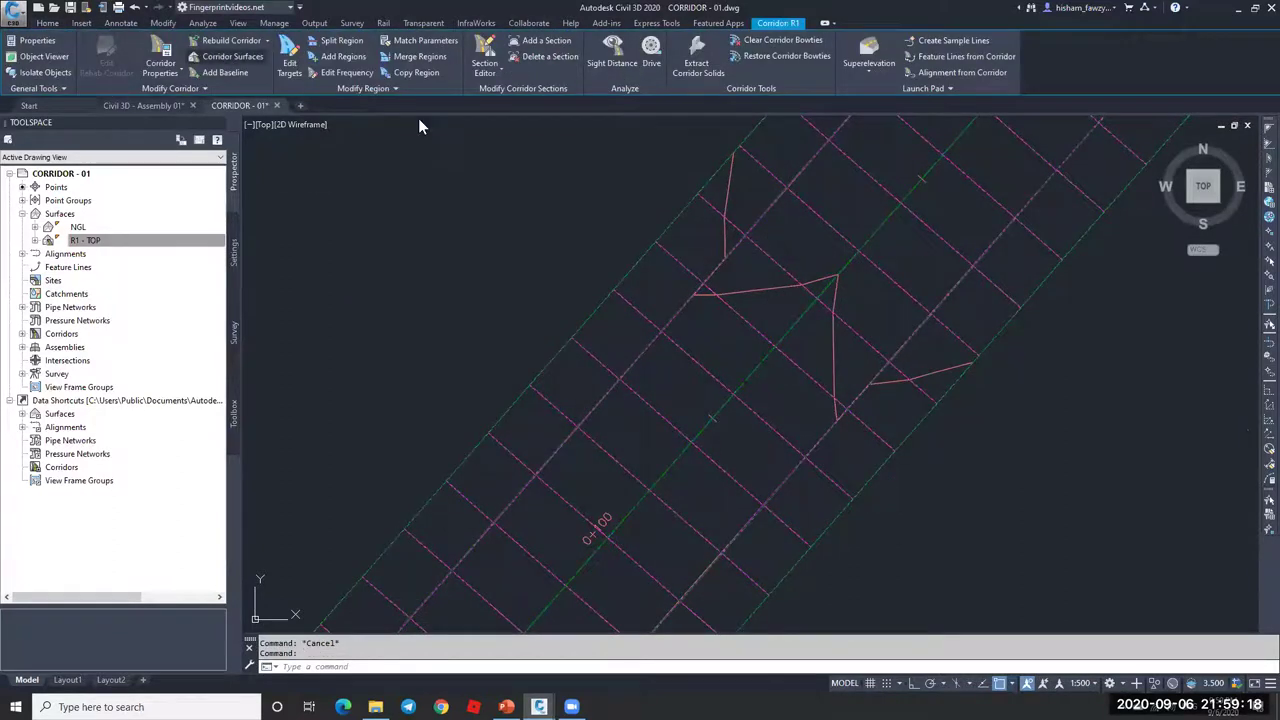
left_click(232, 56)
left_click(353, 213)
left_click(442, 272)
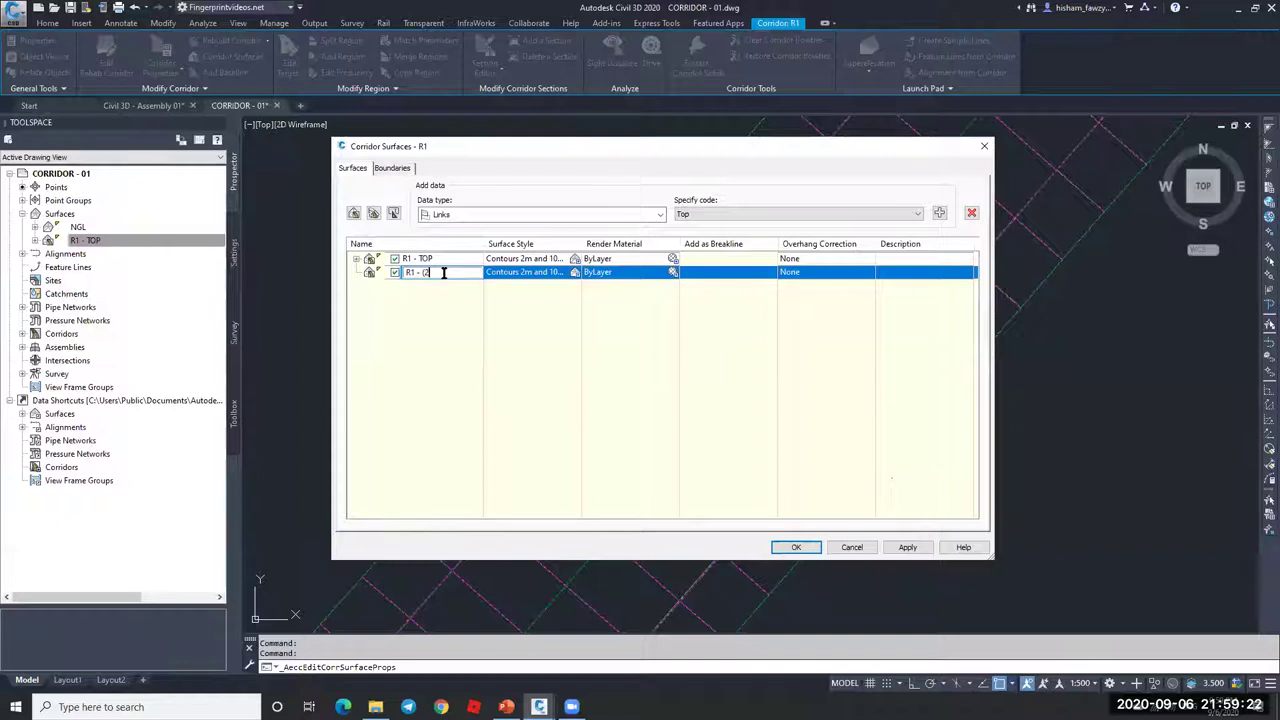
type("BOTTOM")
Step: Add Datum links to R1 - BOTTOM, accept, and rebuild the corridor
left_click(742, 214)
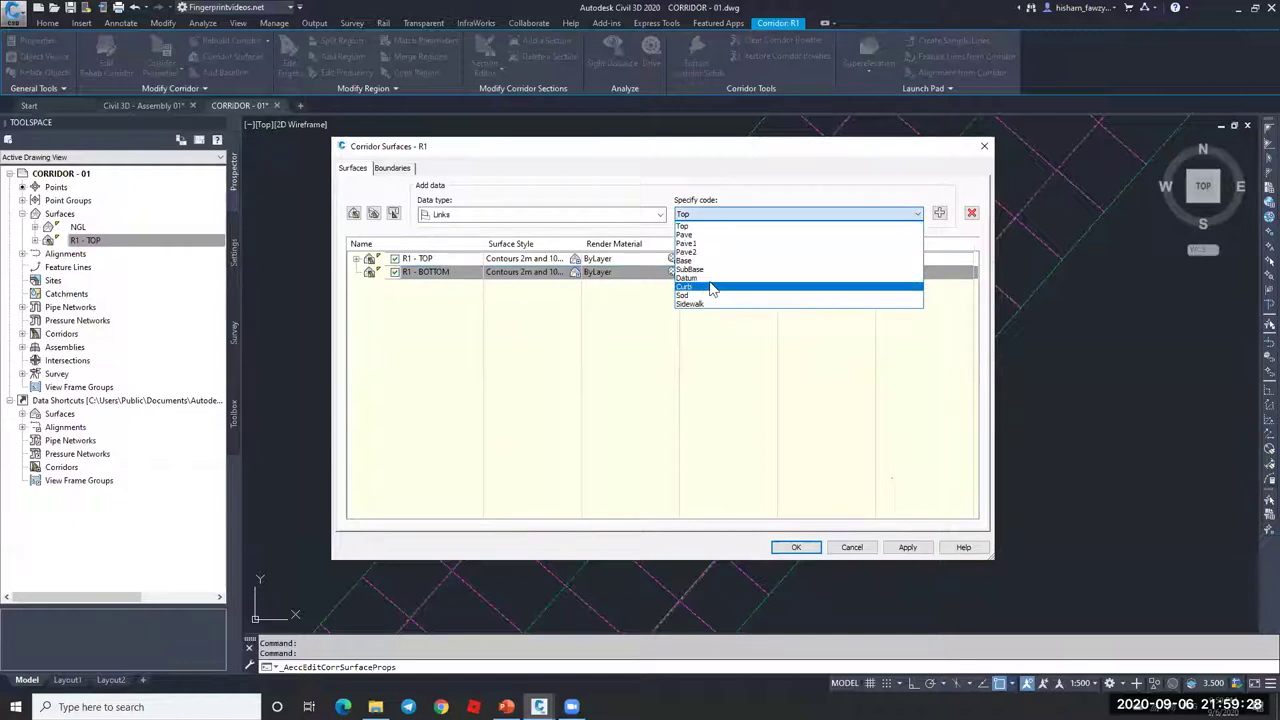
left_click(718, 278)
left_click(940, 215)
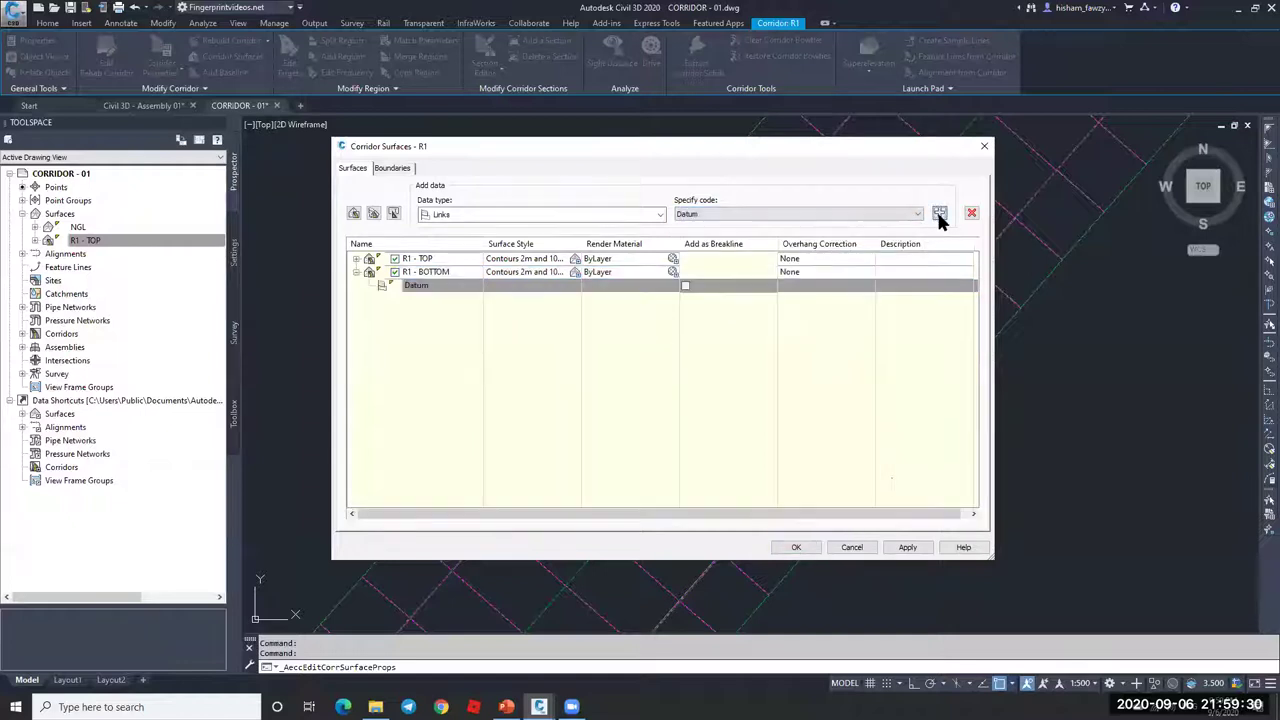
left_click(797, 548)
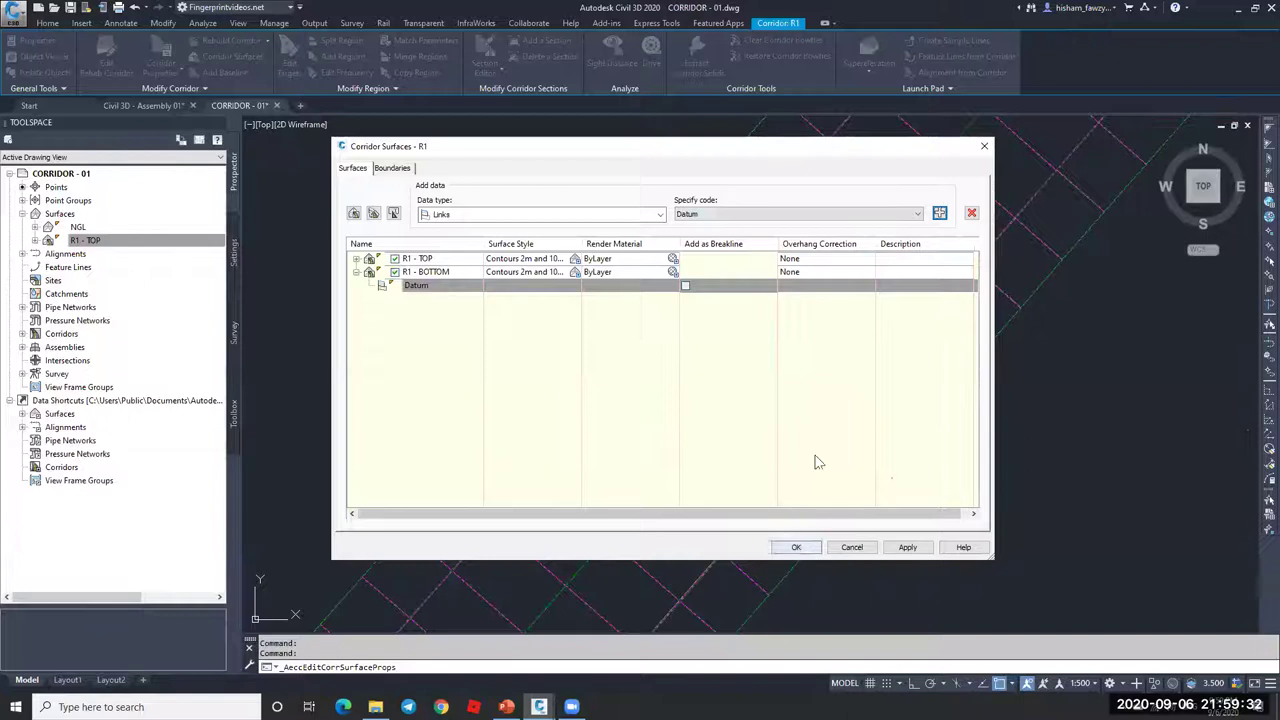
left_click(766, 310)
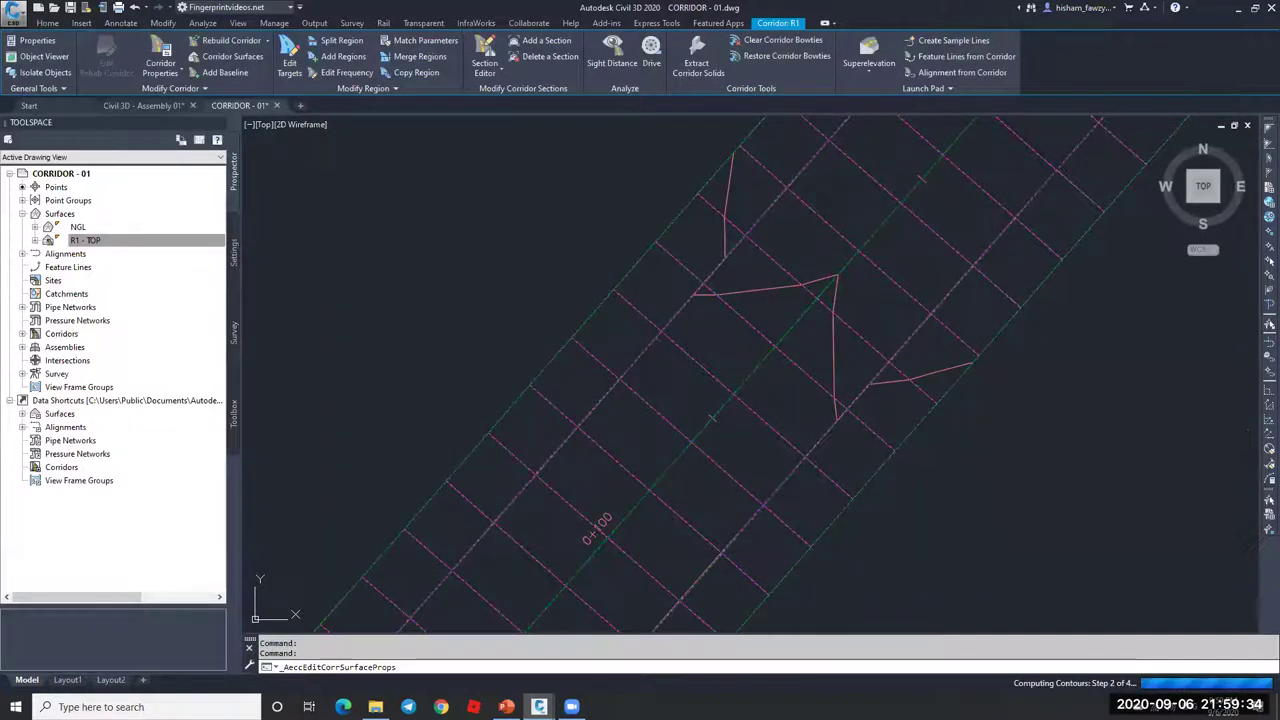
key("Escape")
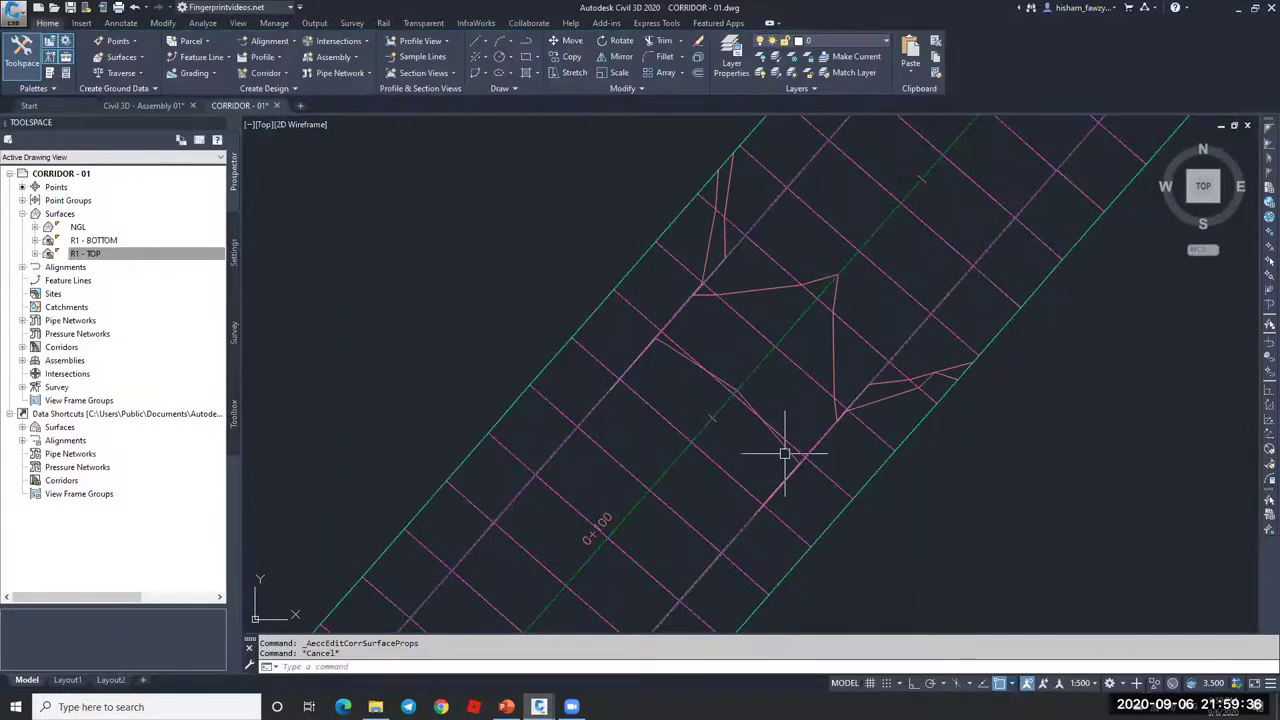
left_click(675, 347)
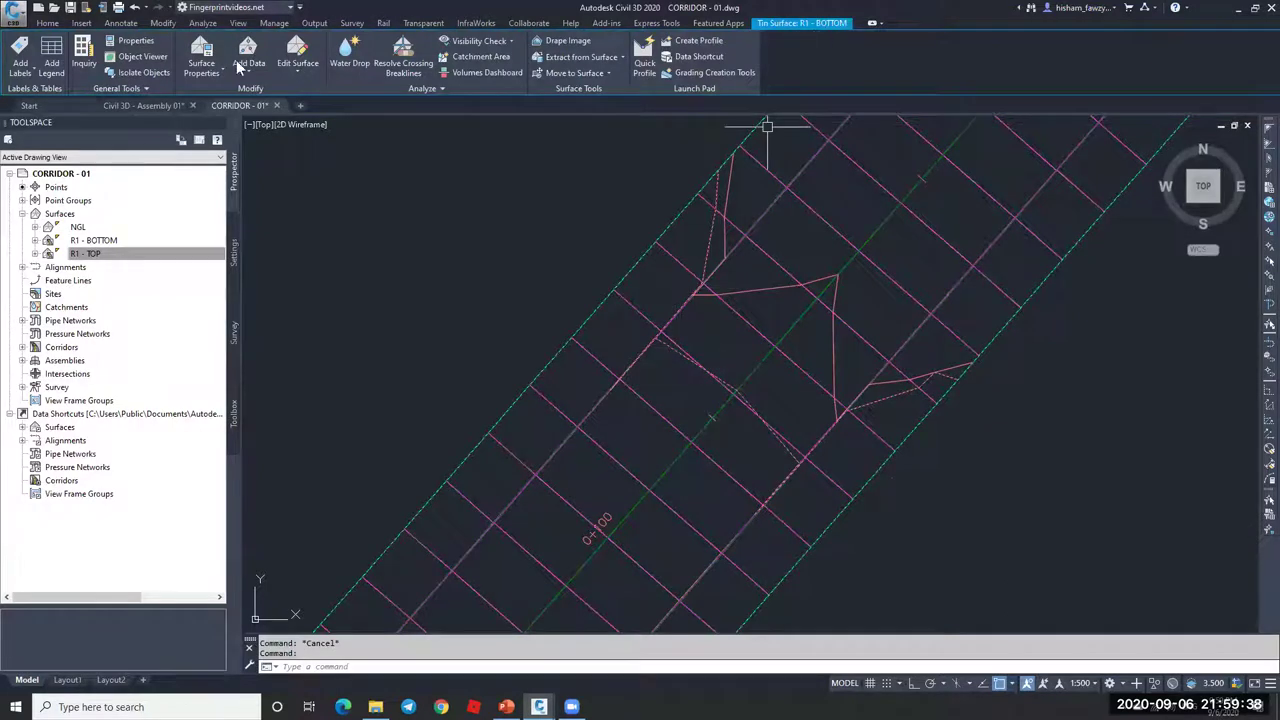
left_click(143, 56)
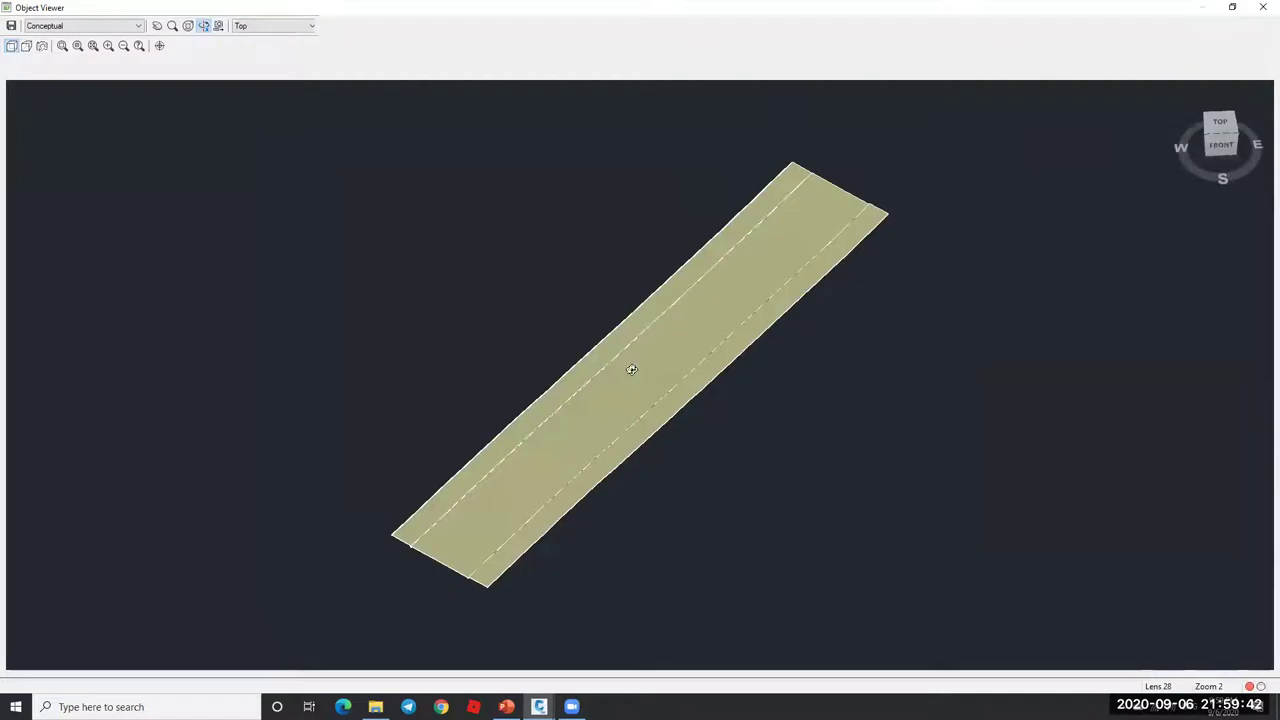
left_click_drag(631, 366, 648, 418)
scroll(648, 418, "up", 2)
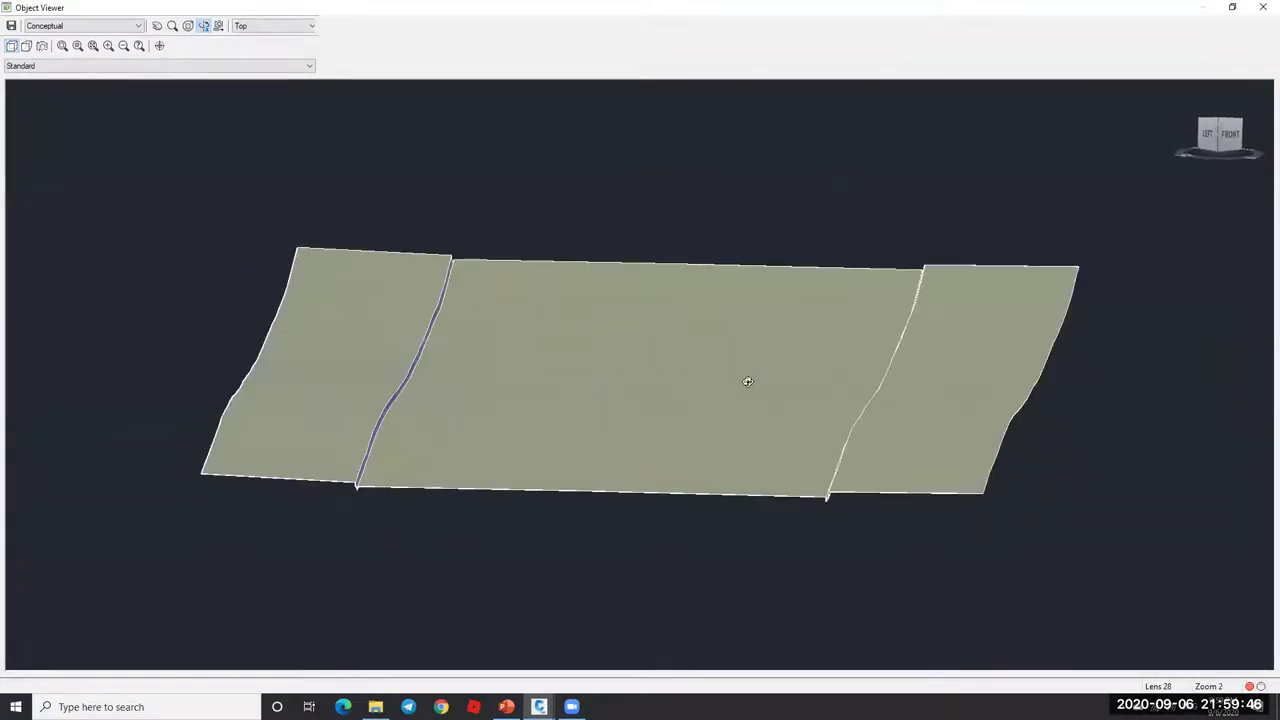
scroll(654, 400, "down", 2)
mouse_move(654, 400)
left_mouse_down()
mouse_move(654, 386)
mouse_move(654, 405)
left_mouse_up()
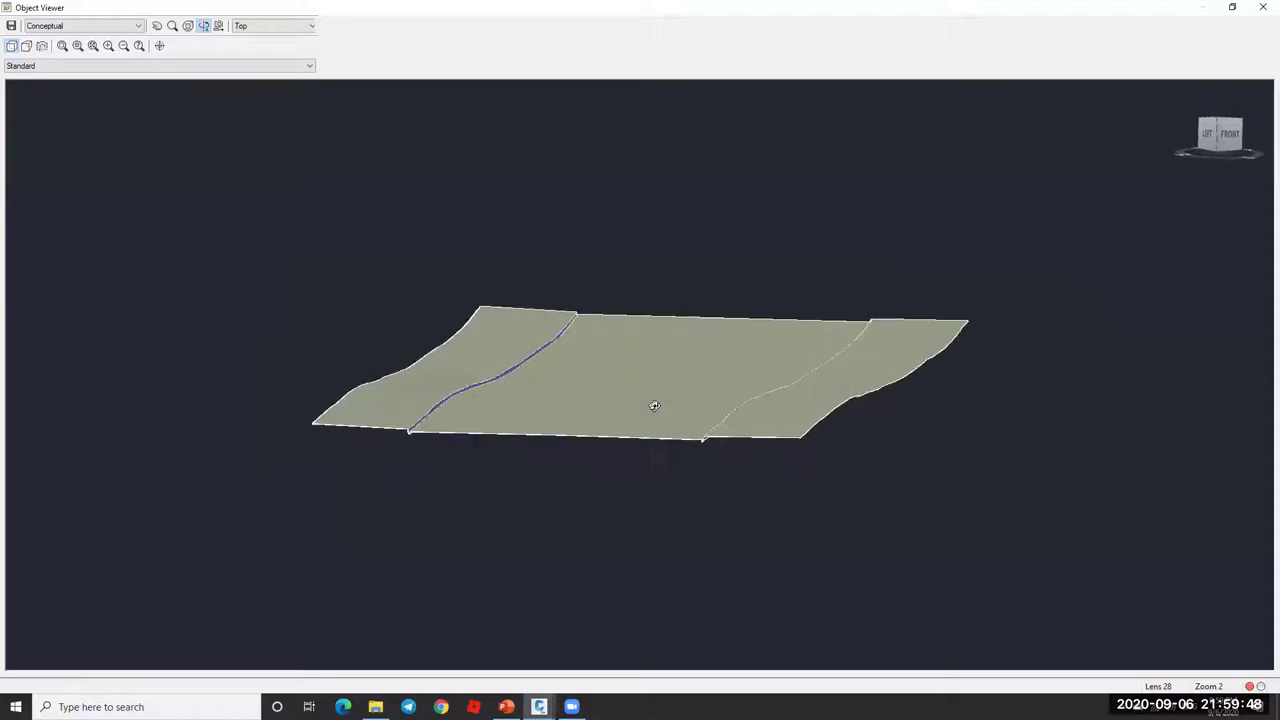
key("Escape")
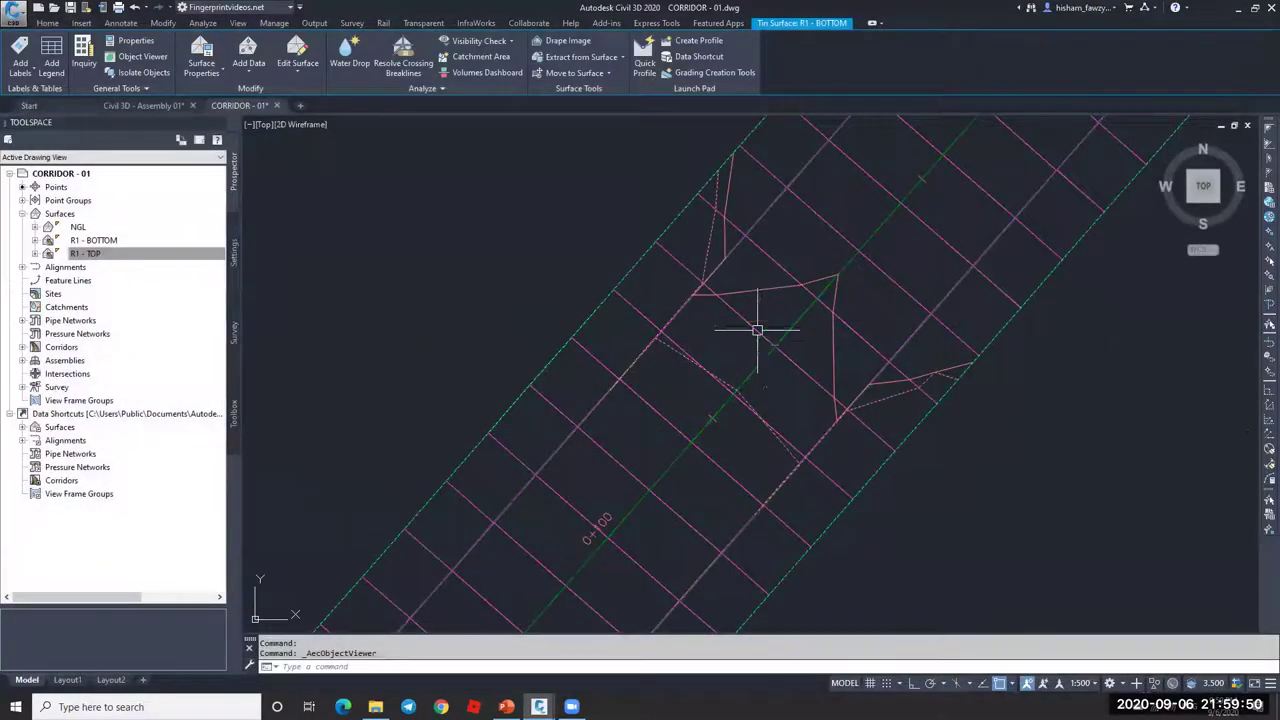
scroll(757, 329, "down", 3)
scroll(740, 325, "up", 3)
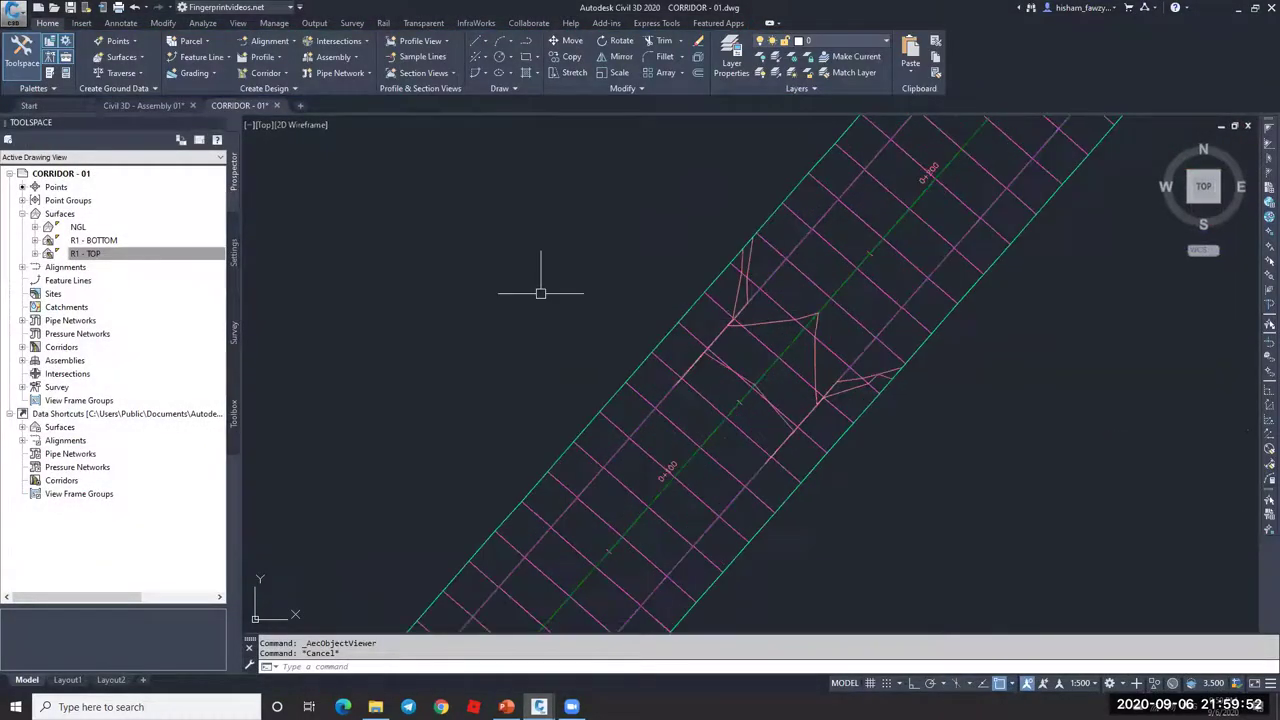
scroll(543, 280, "down", 3)
scroll(677, 263, "up", 5)
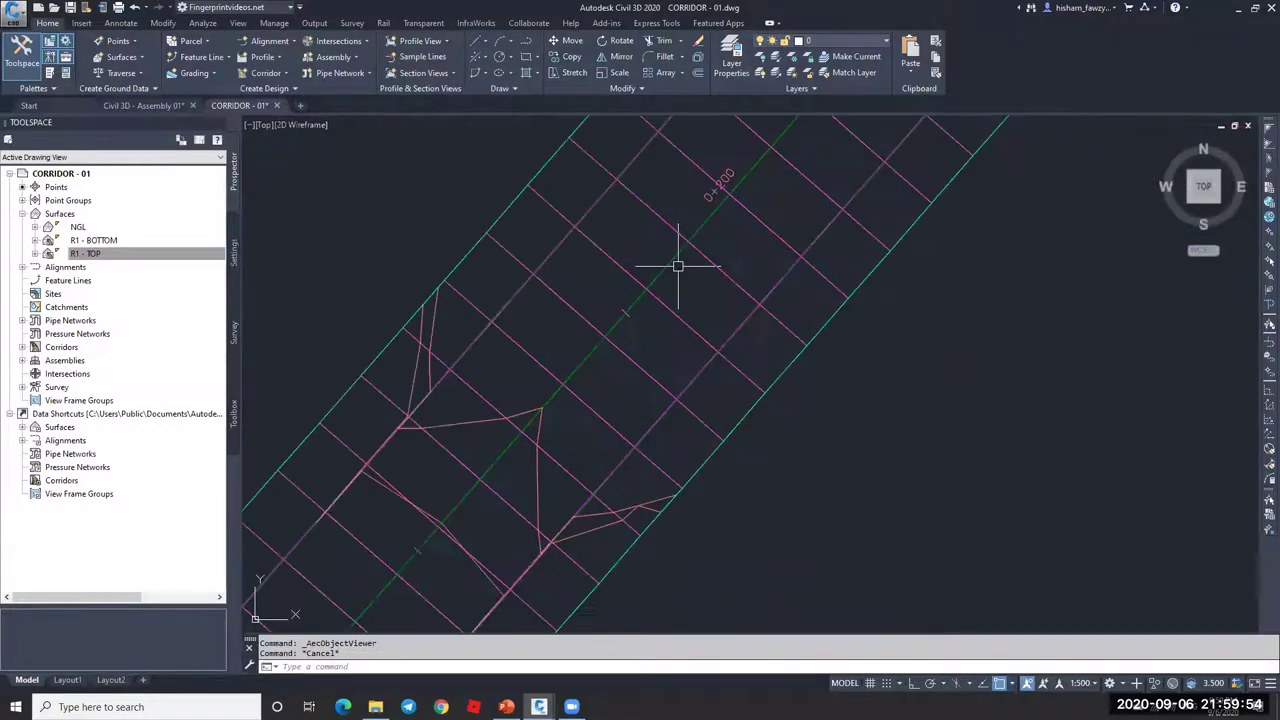
left_click(685, 336)
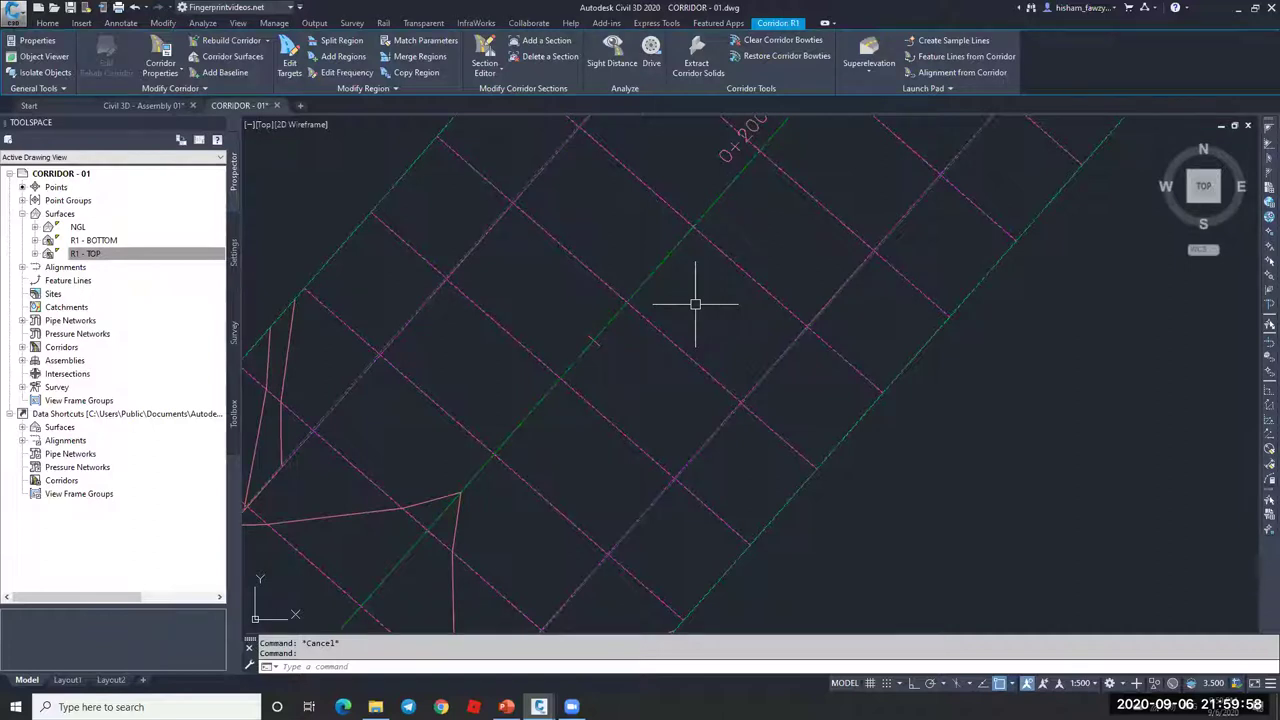
mouse_move(695, 304)
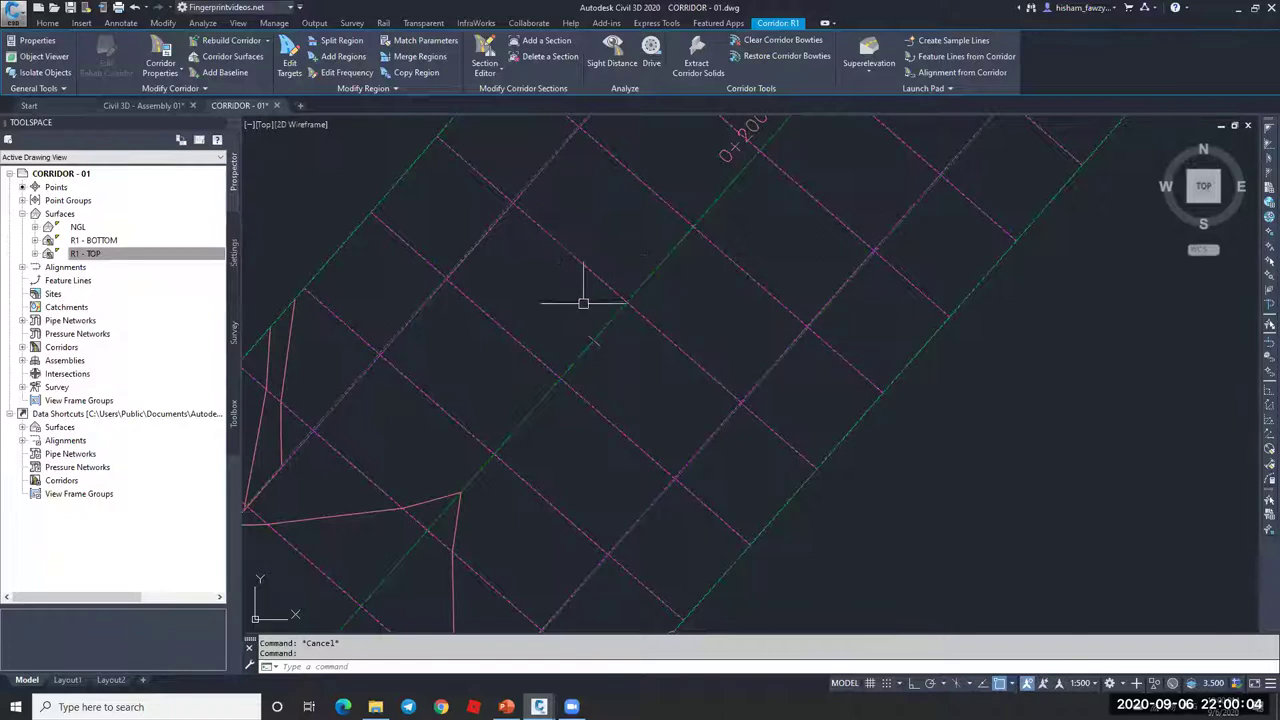
scroll(672, 201, "down", 3)
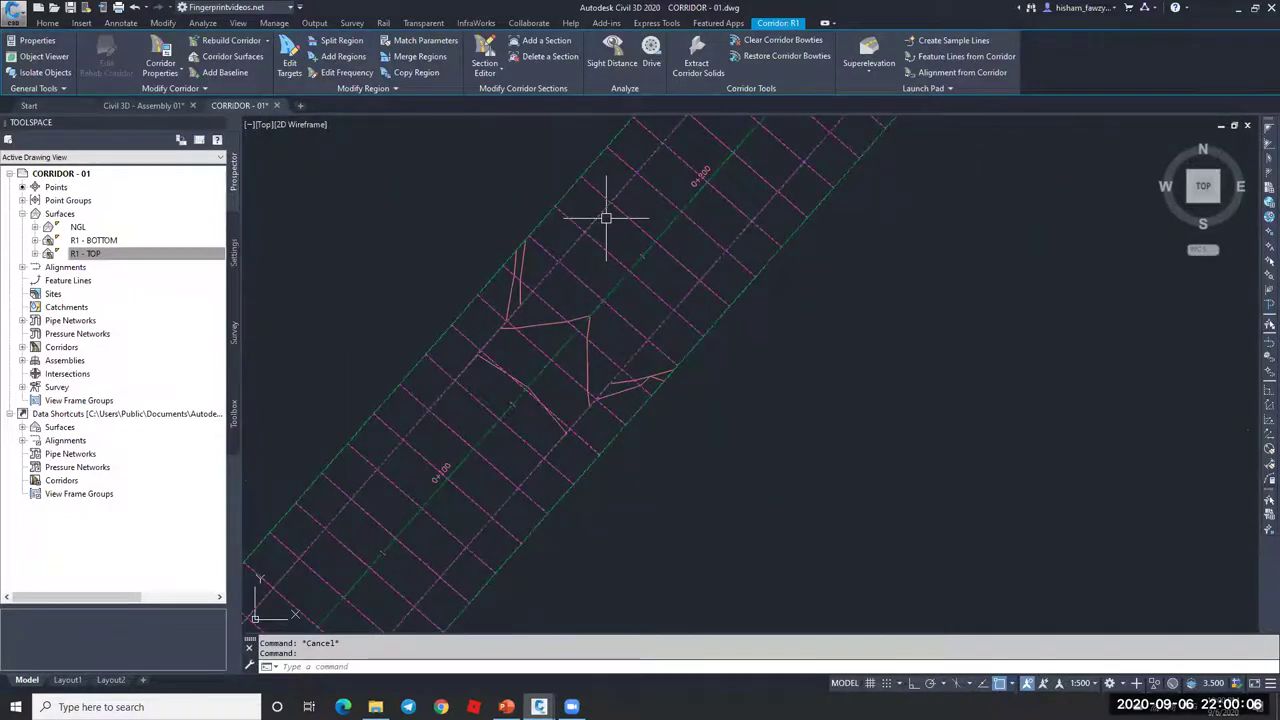
key("Escape")
left_click(76, 216)
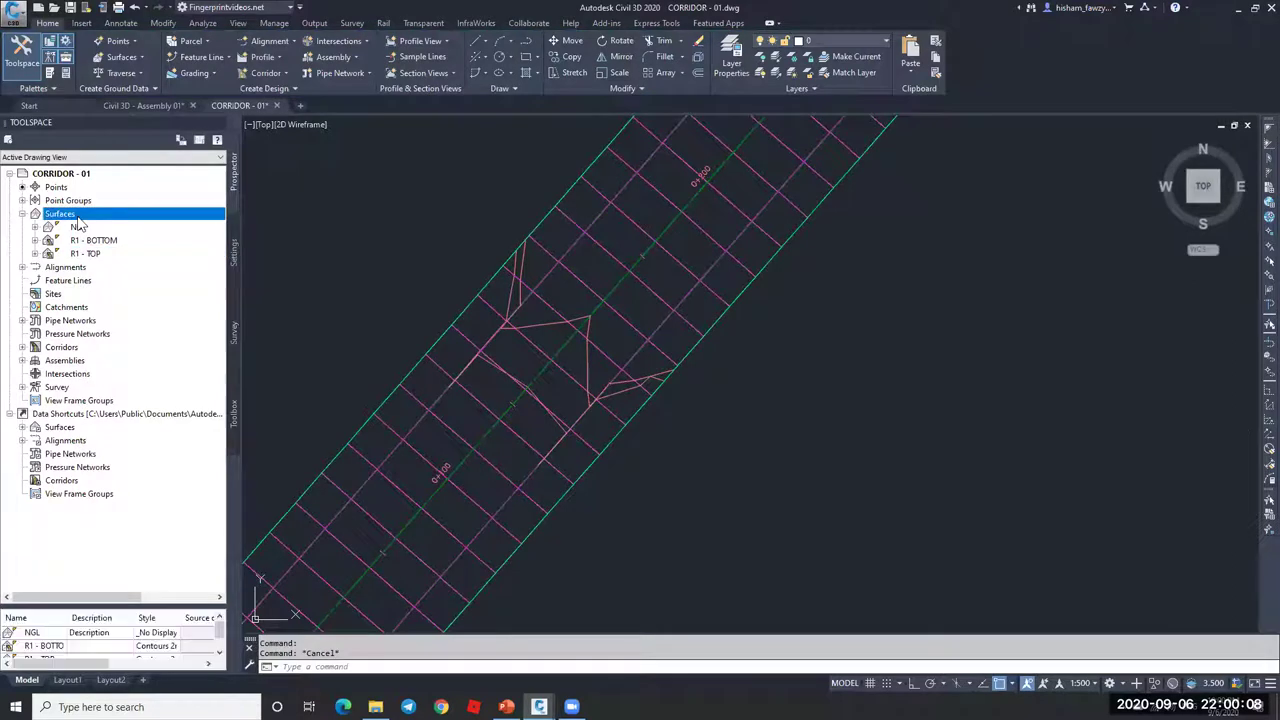
right_click(100, 216)
right_click(158, 625)
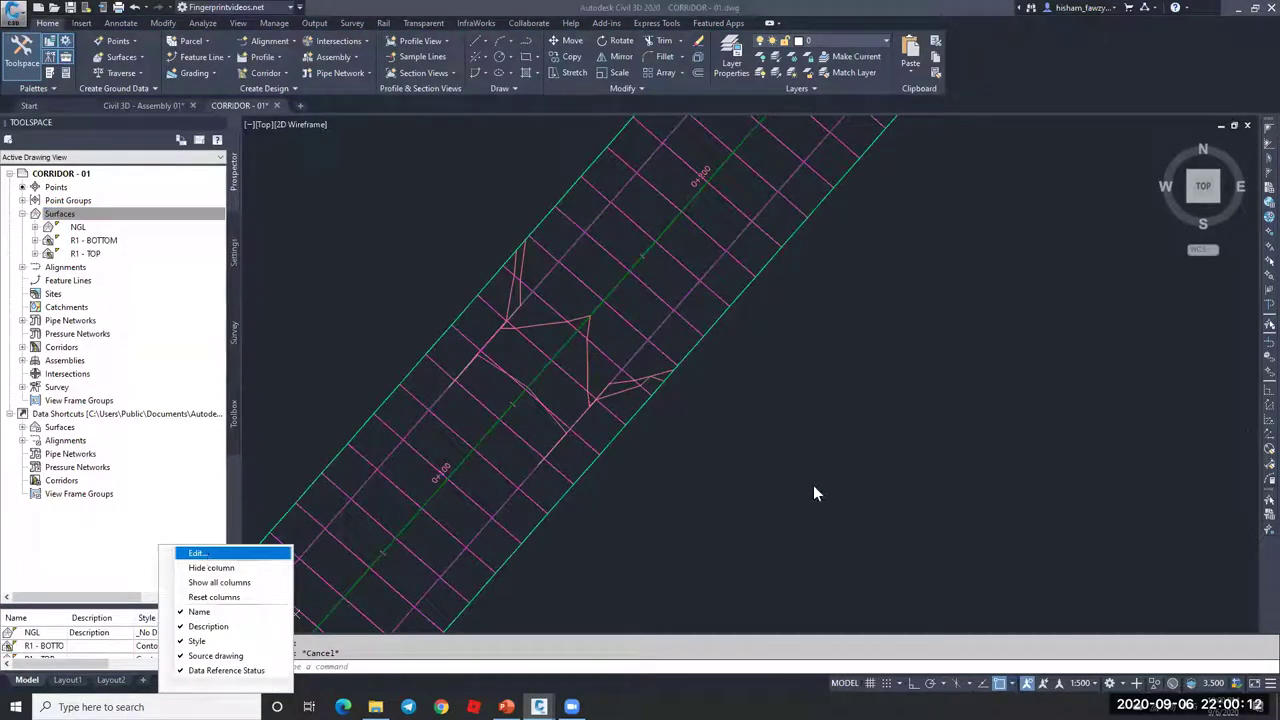
key("Return")
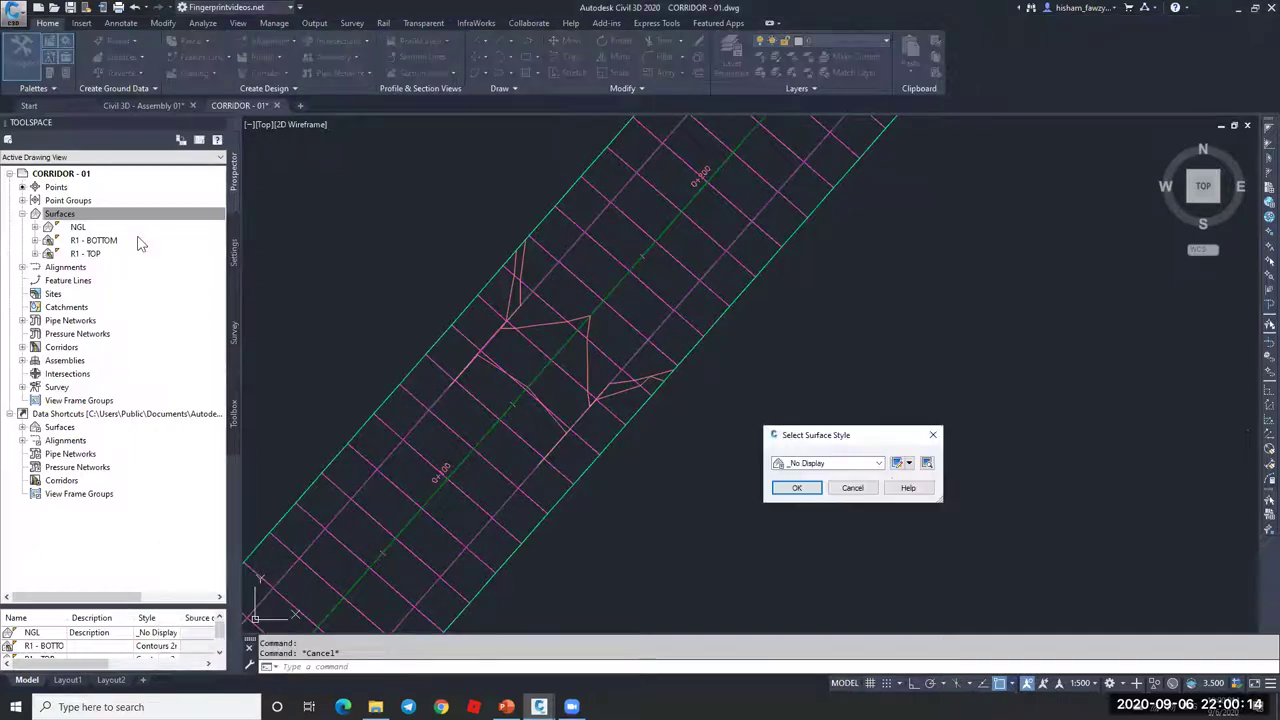
left_click(805, 463)
left_click(810, 479)
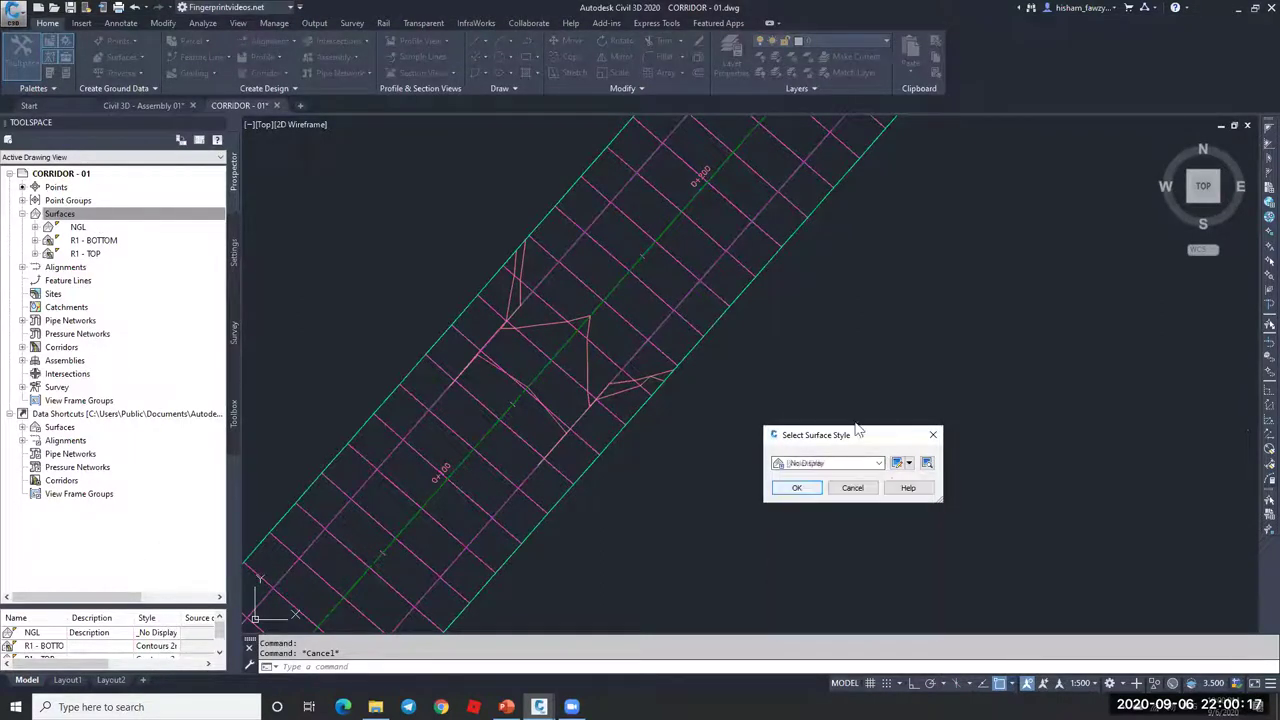
left_click(796, 489)
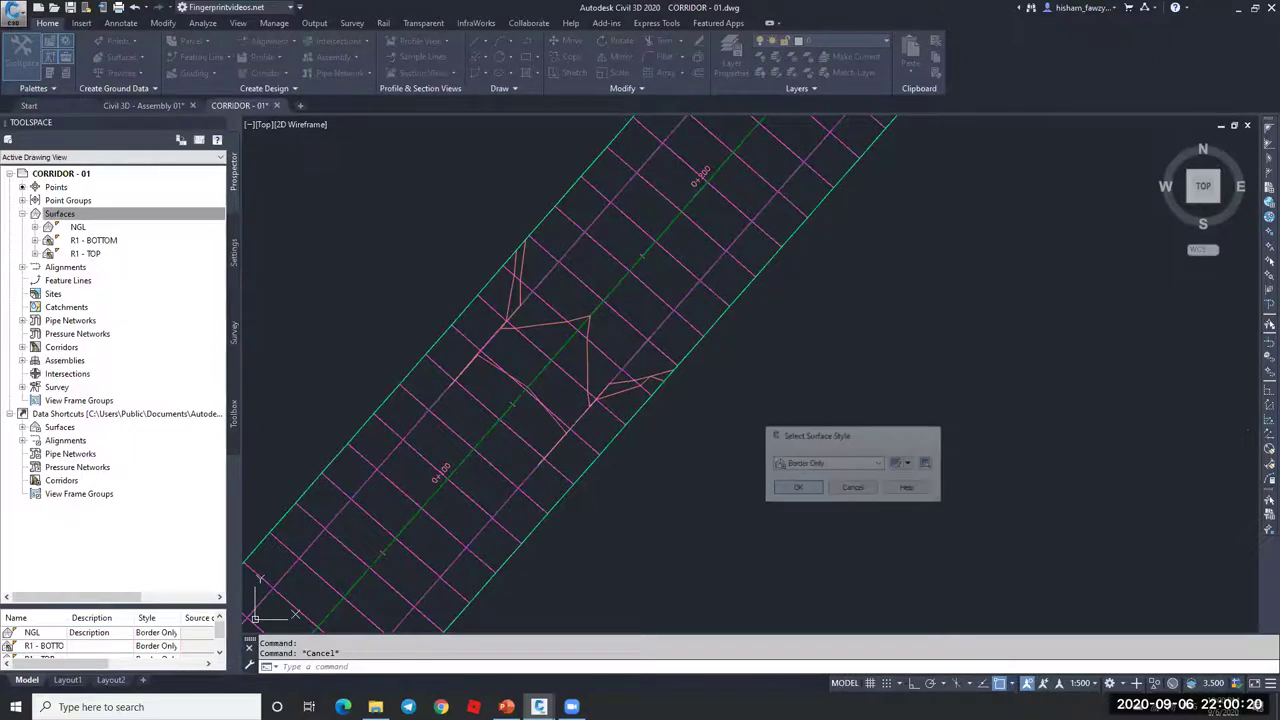
key("Escape")
scroll(712, 318, "down", 3)
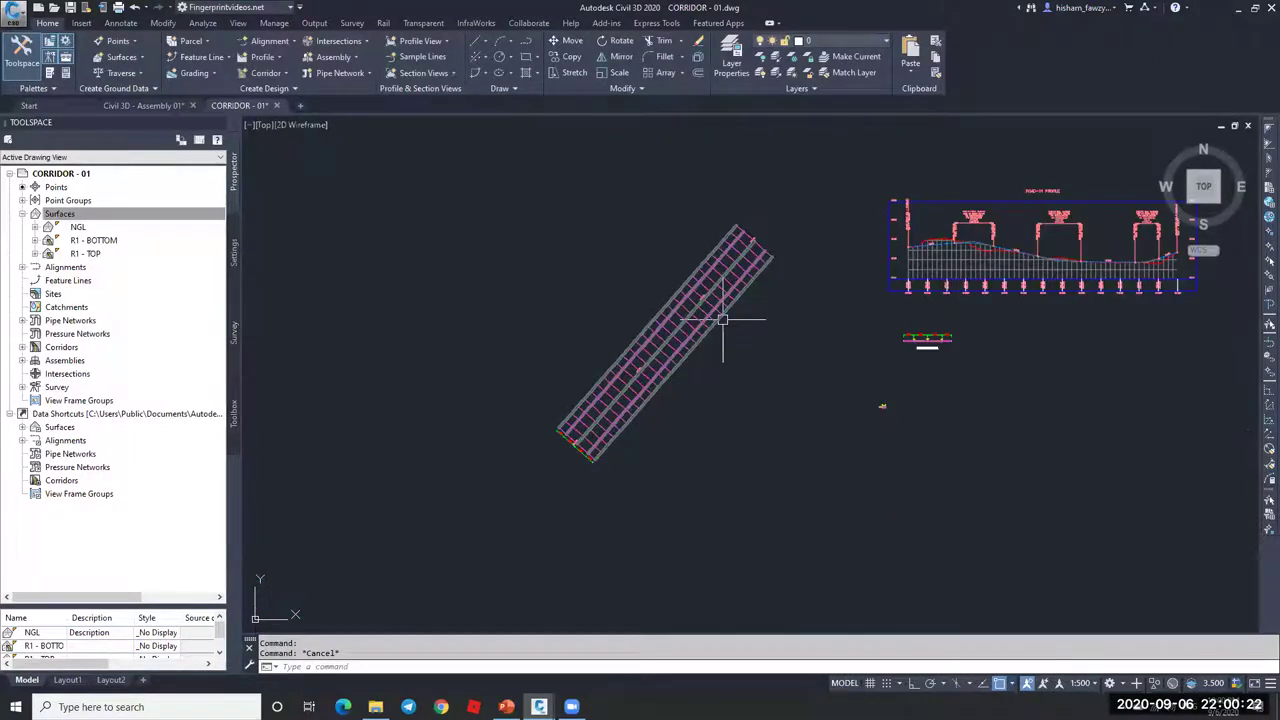
scroll(712, 318, "up", 5)
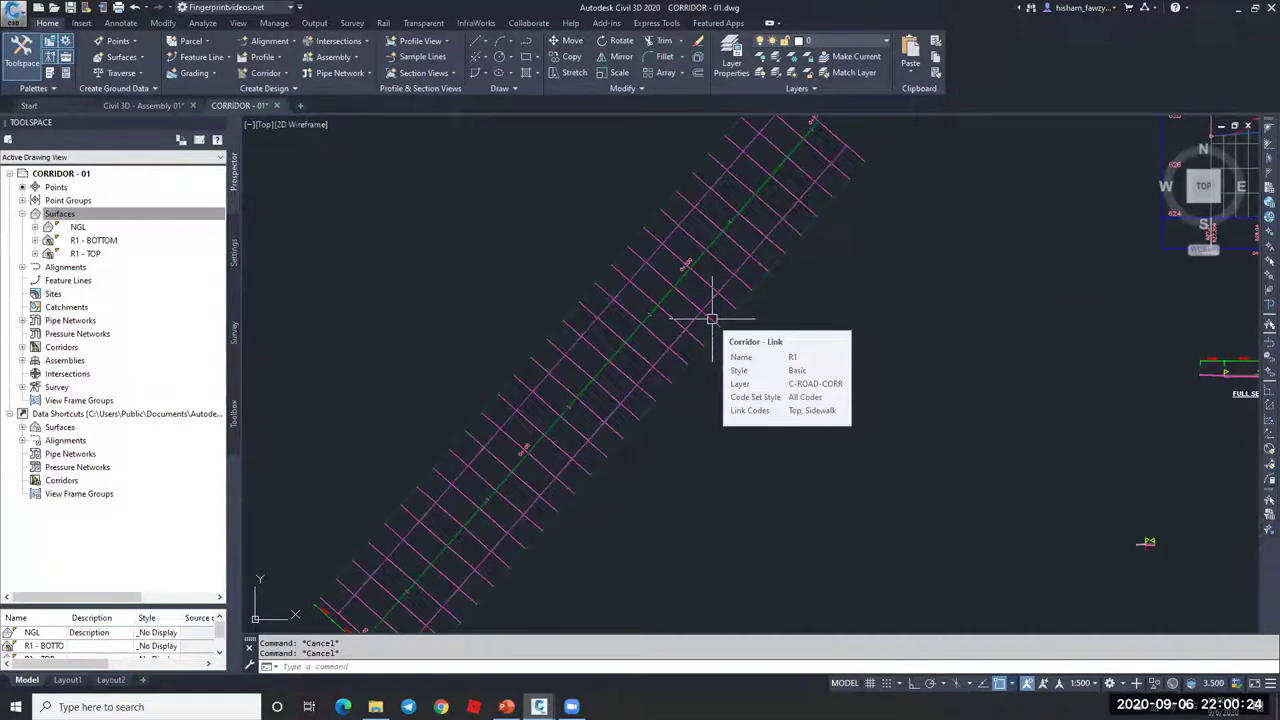
Step: Turn on the $-park area-1 layer from the Layer list
left_click(852, 42)
scroll(852, 150, "up", 2)
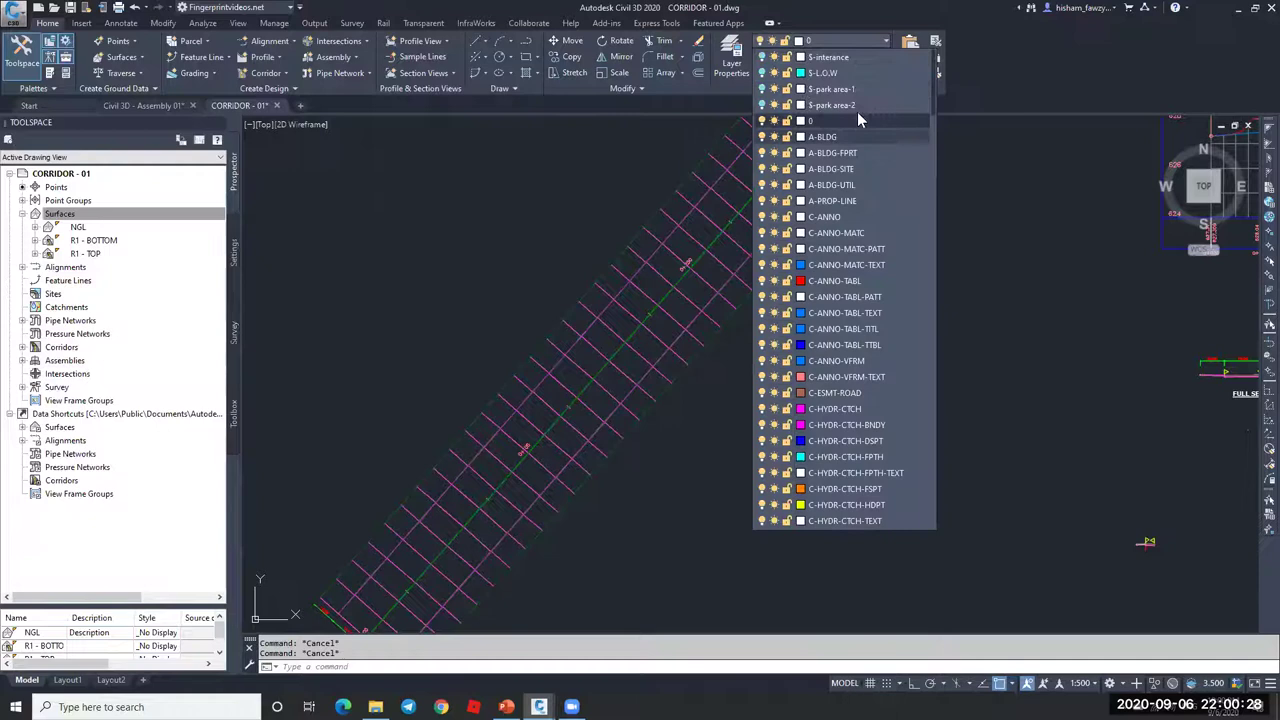
left_click(761, 90)
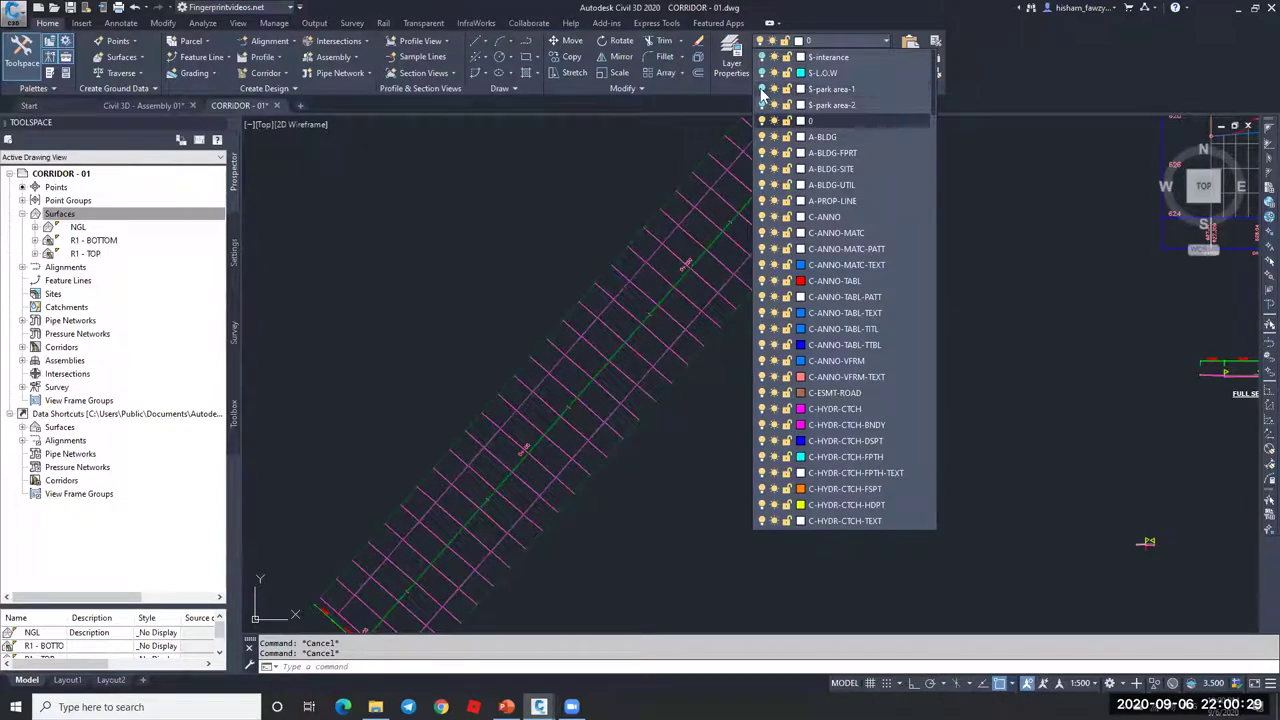
left_click(727, 348)
scroll(740, 300, "down", 2)
scroll(777, 305, "up", 4)
Step: Select the corridor and run DRAWORDER (DR) on it
left_click(775, 302)
type("DR")
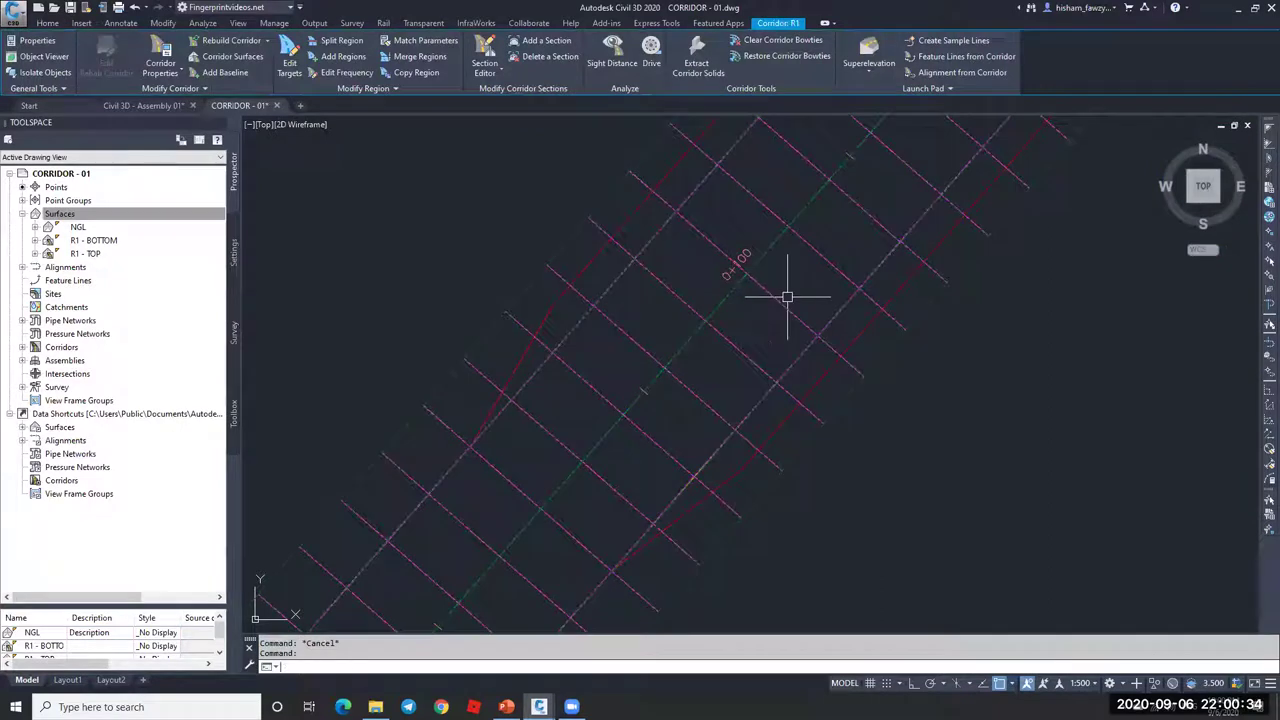
key("Return")
scroll(823, 251, "up", 1)
scroll(814, 277, "down", 2)
scroll(852, 306, "up", 3)
left_click(852, 306)
scroll(852, 300, "down", 4)
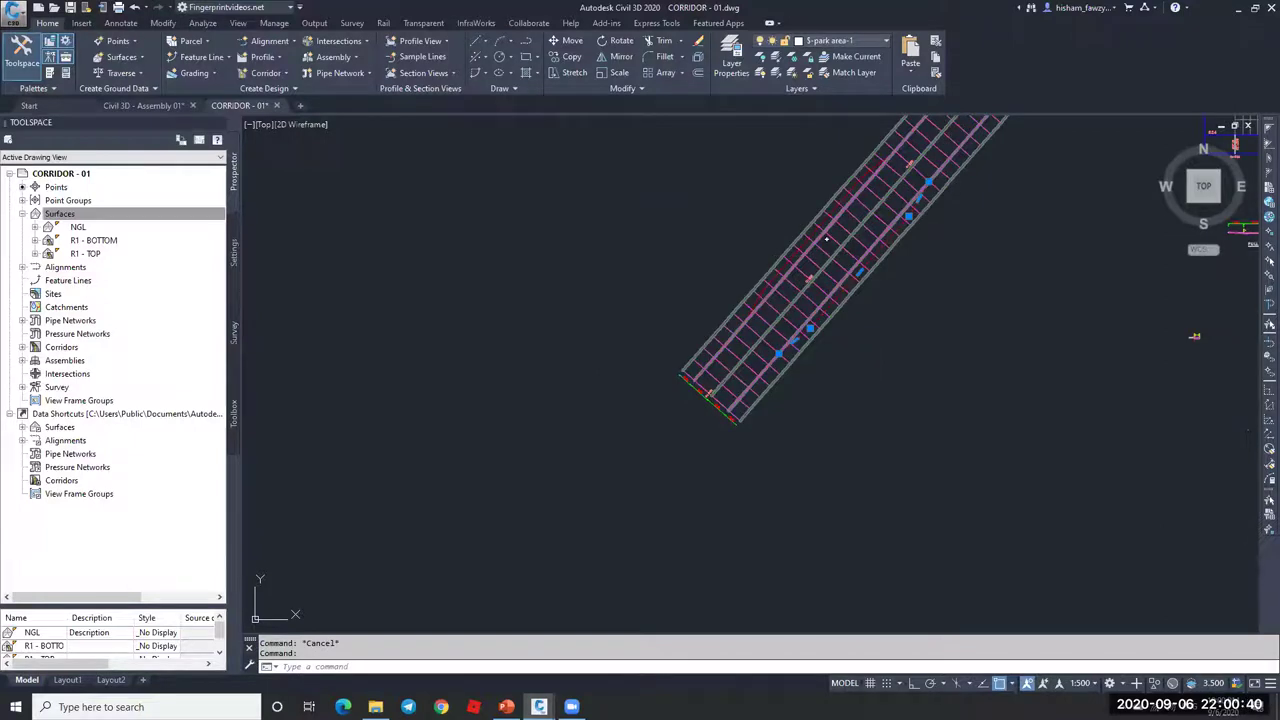
scroll(822, 242, "up", 5)
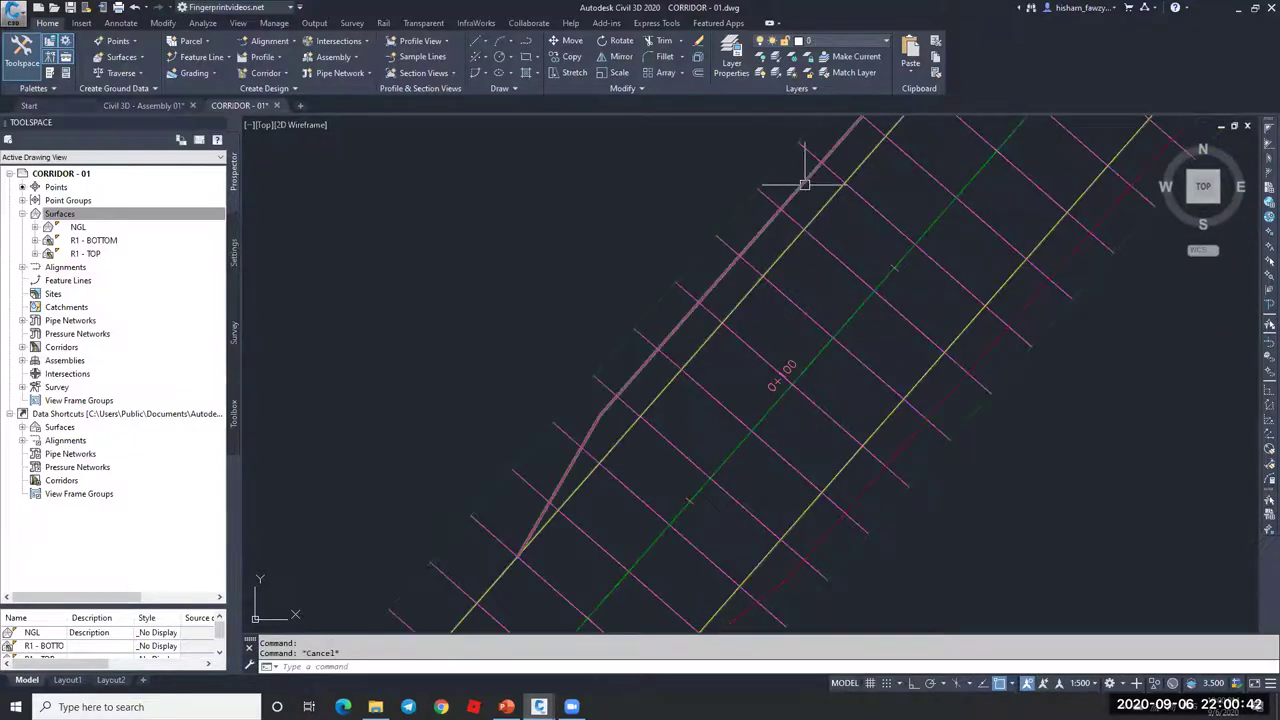
scroll(795, 234, "up", 2)
key("Escape")
scroll(800, 255, "down", 4)
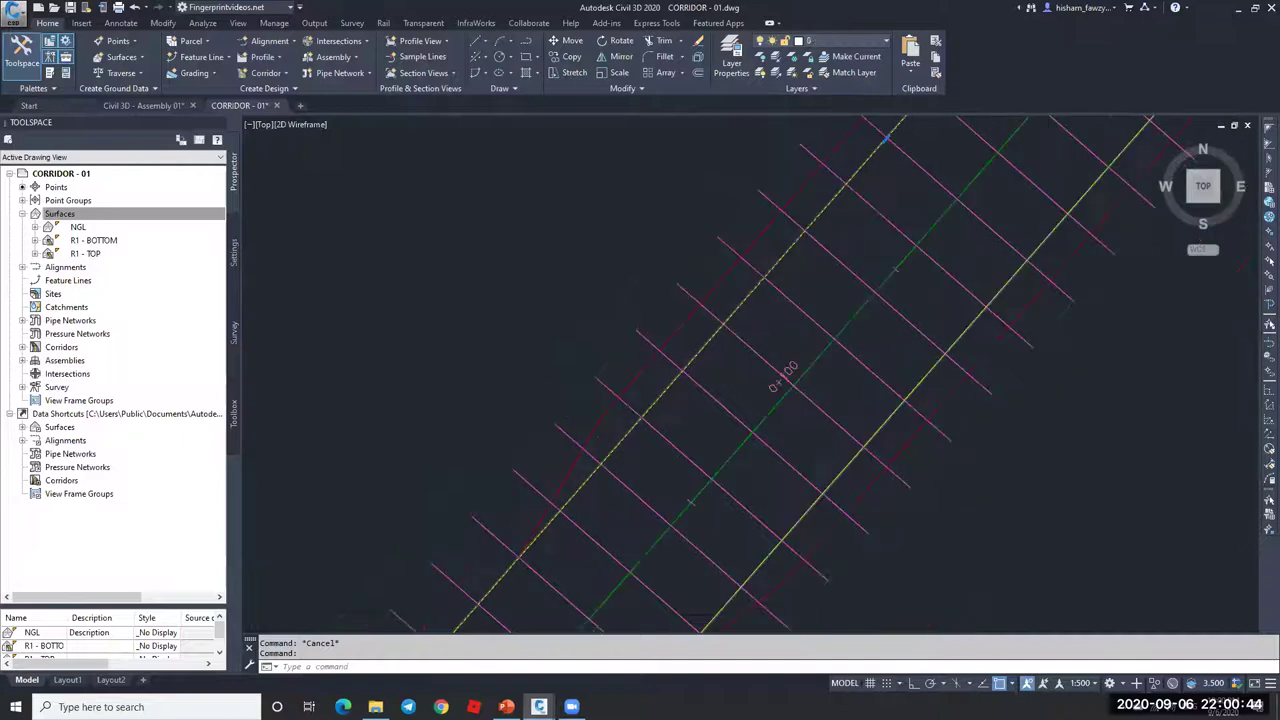
scroll(832, 283, "up", 4)
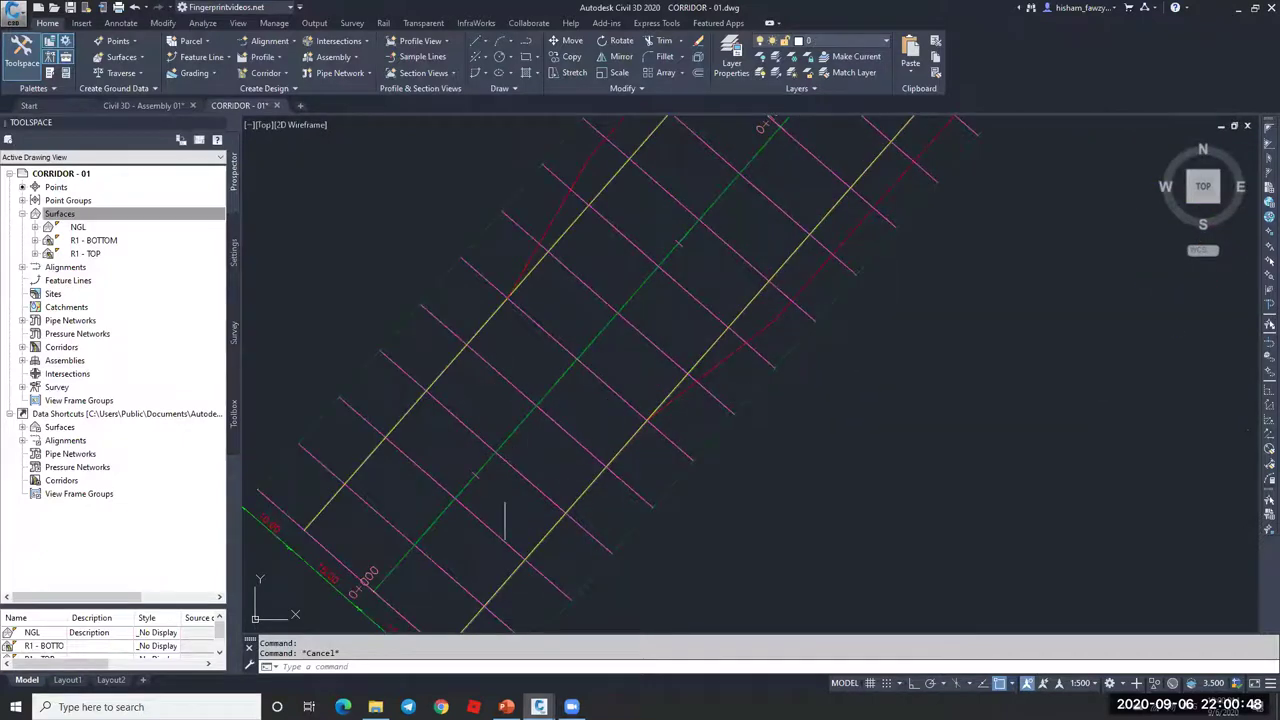
scroll(346, 551, "down", 3)
scroll(697, 374, "up", 4)
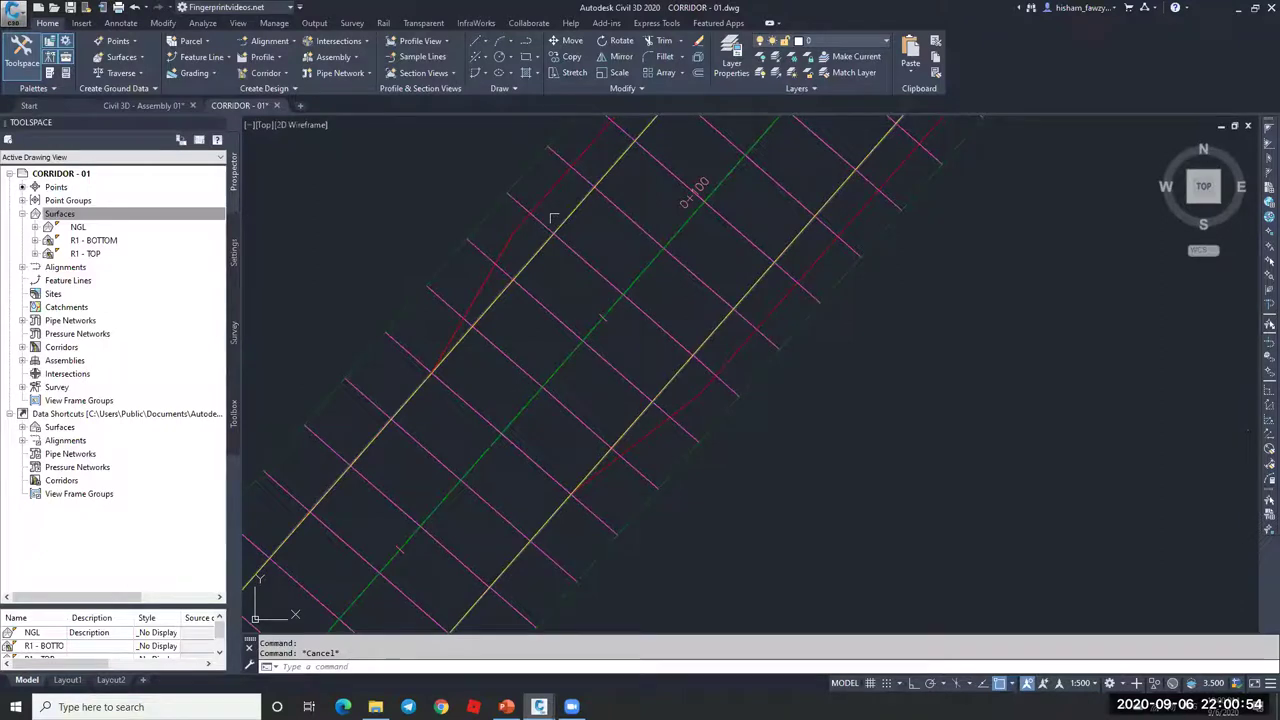
left_click(162, 22)
left_click(121, 22)
type("dimaligned")
key("Return")
left_click(520, 250)
scroll(518, 248, "up", 3)
left_click(545, 268)
key("Escape")
key("Return")
left_click(457, 185)
right_click(524, 219, "shift")
left_click(600, 434)
left_click(549, 271)
scroll(516, 237, "down", 2)
key("Escape")
scroll(518, 240, "down", 4)
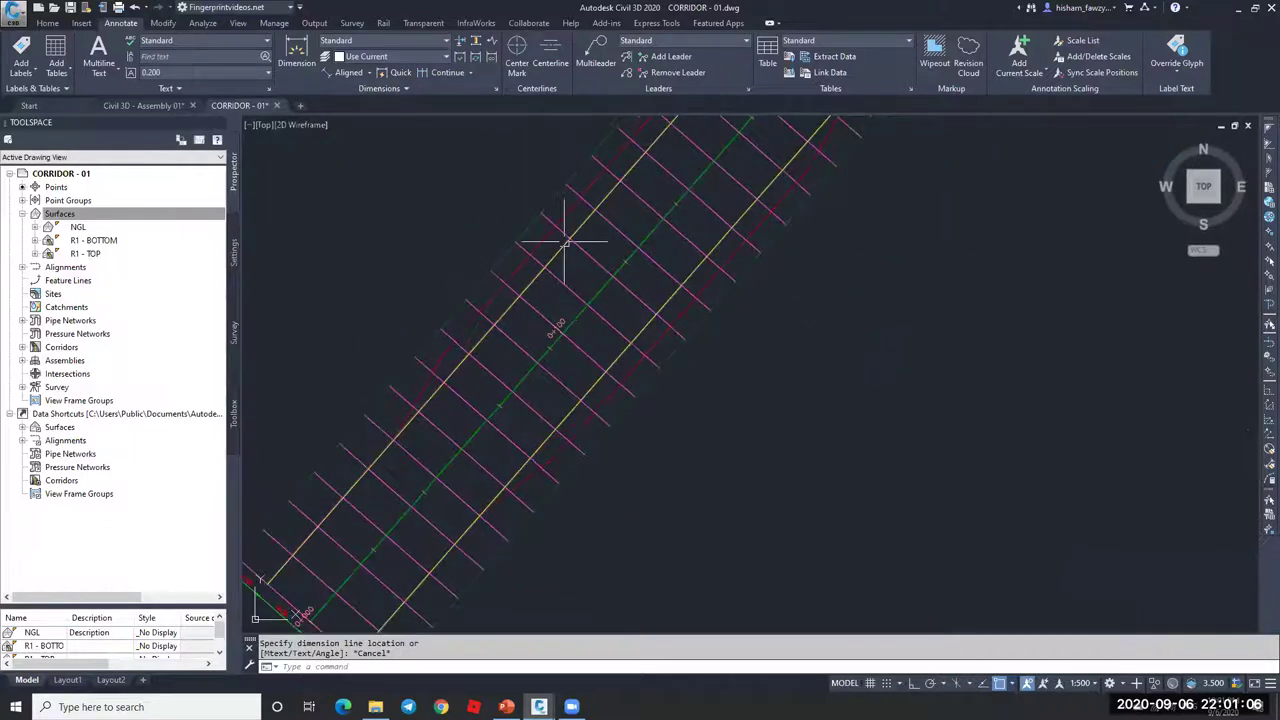
scroll(651, 214, "down", 4)
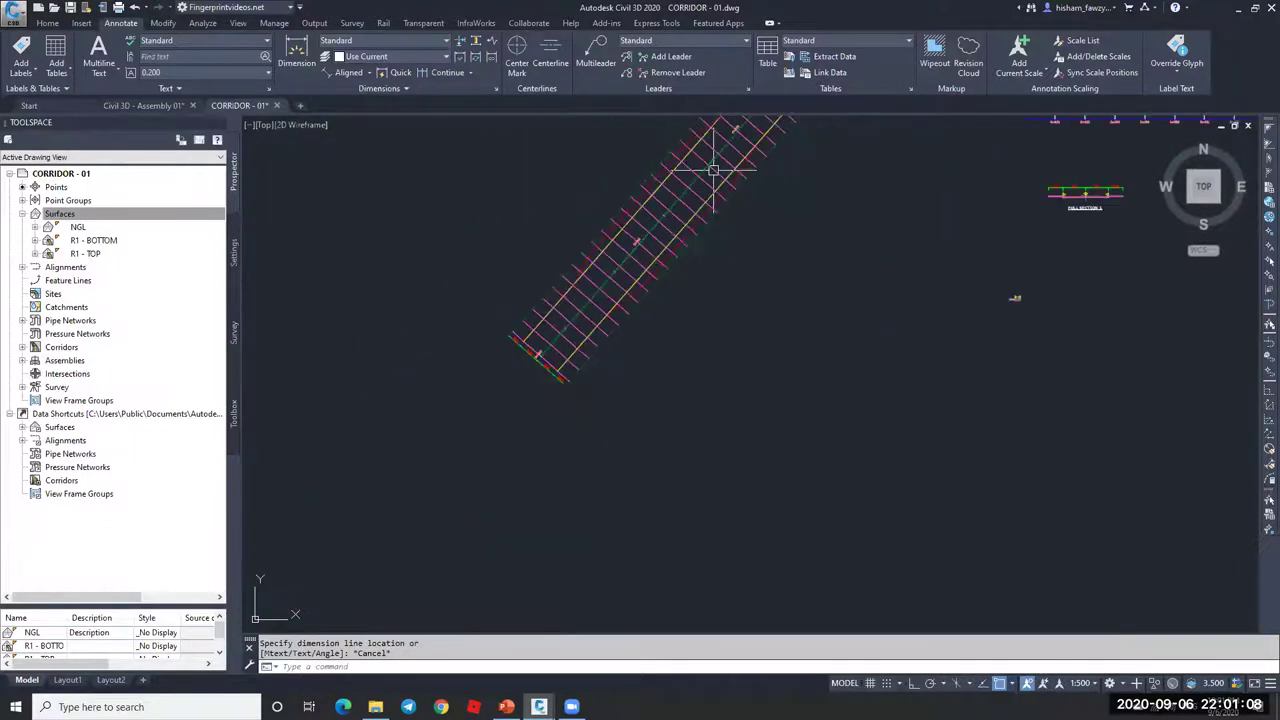
scroll(794, 172, "up", 3)
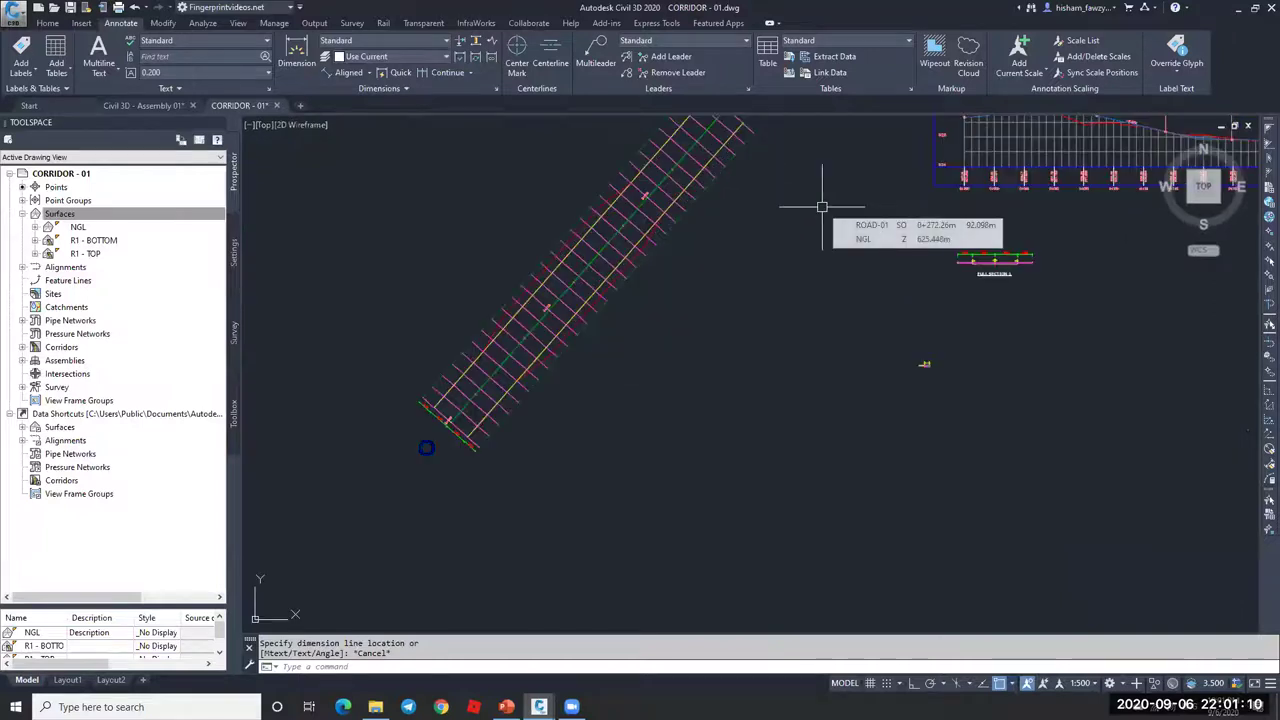
scroll(425, 448, "up", 5)
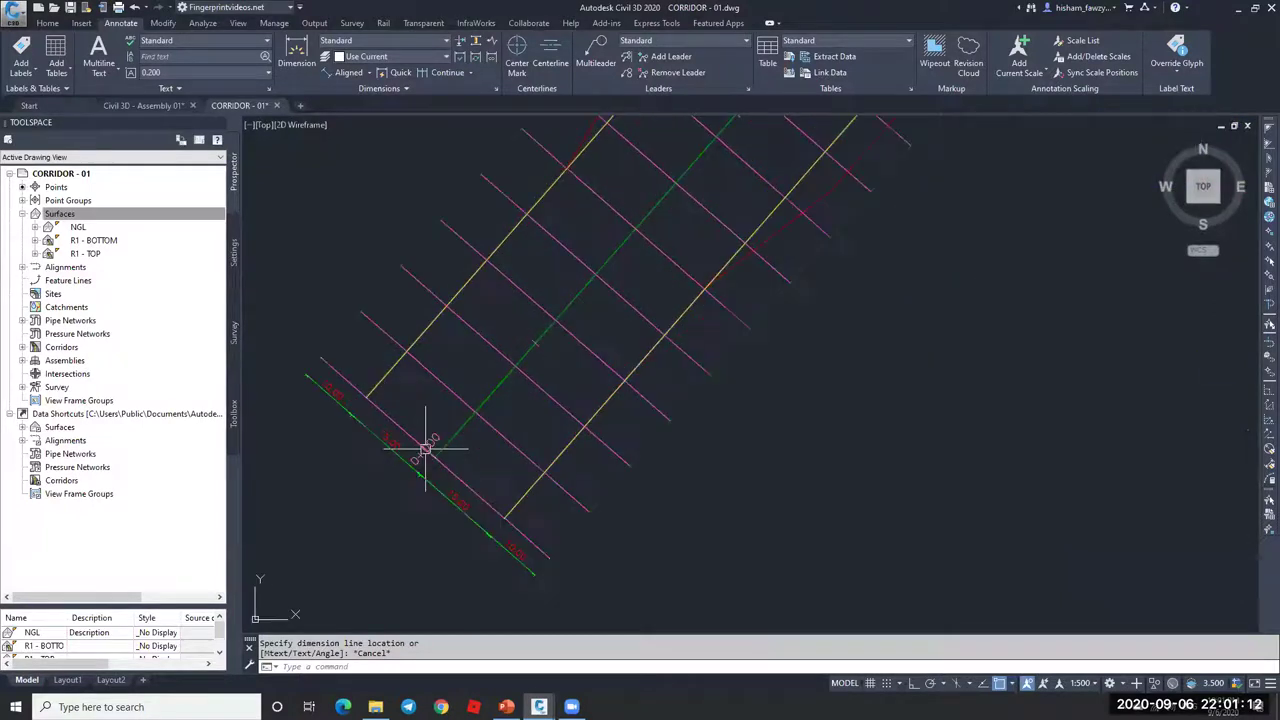
scroll(402, 451, "down", 2)
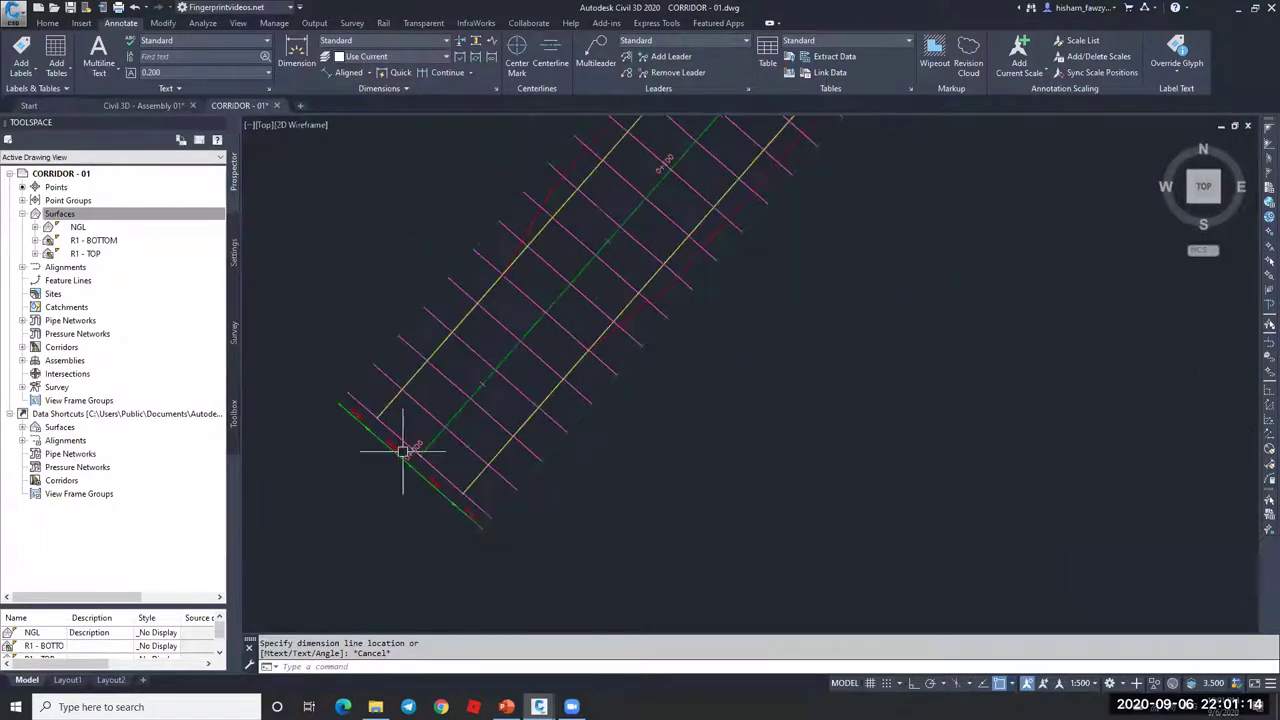
scroll(543, 259, "up", 2)
scroll(543, 259, "up", 2)
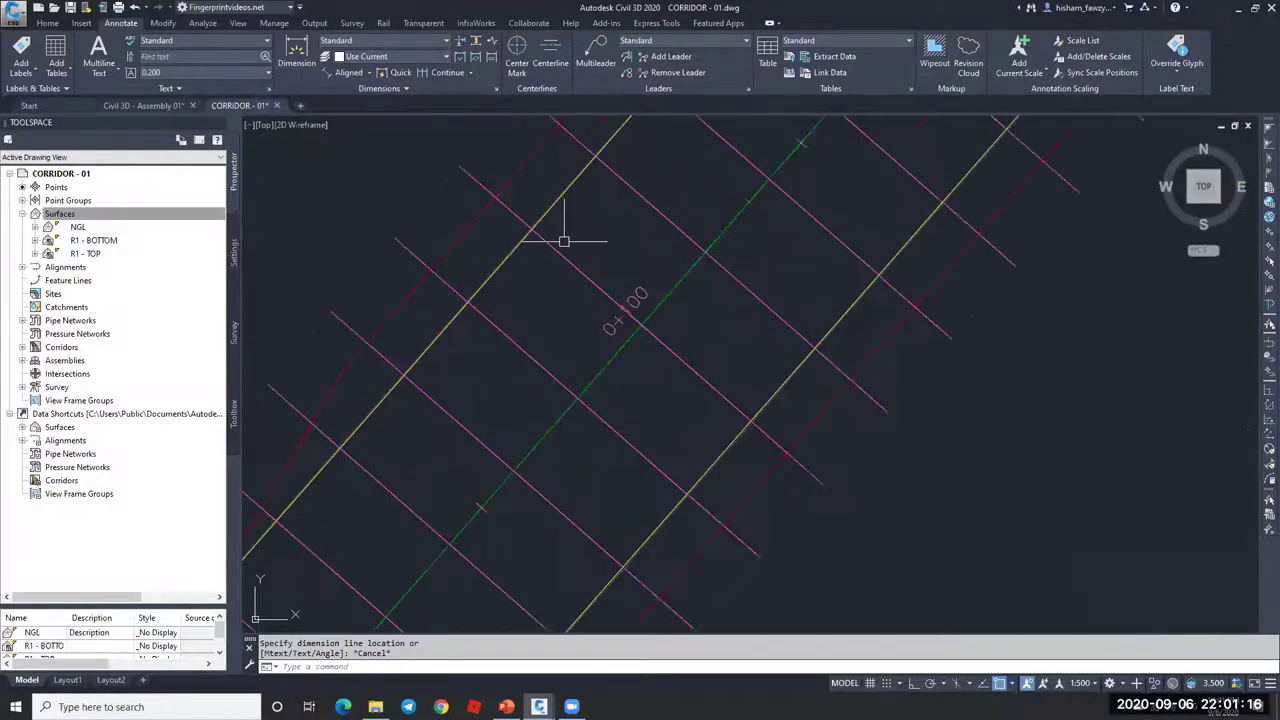
scroll(612, 258, "down", 2)
scroll(616, 251, "down", 4)
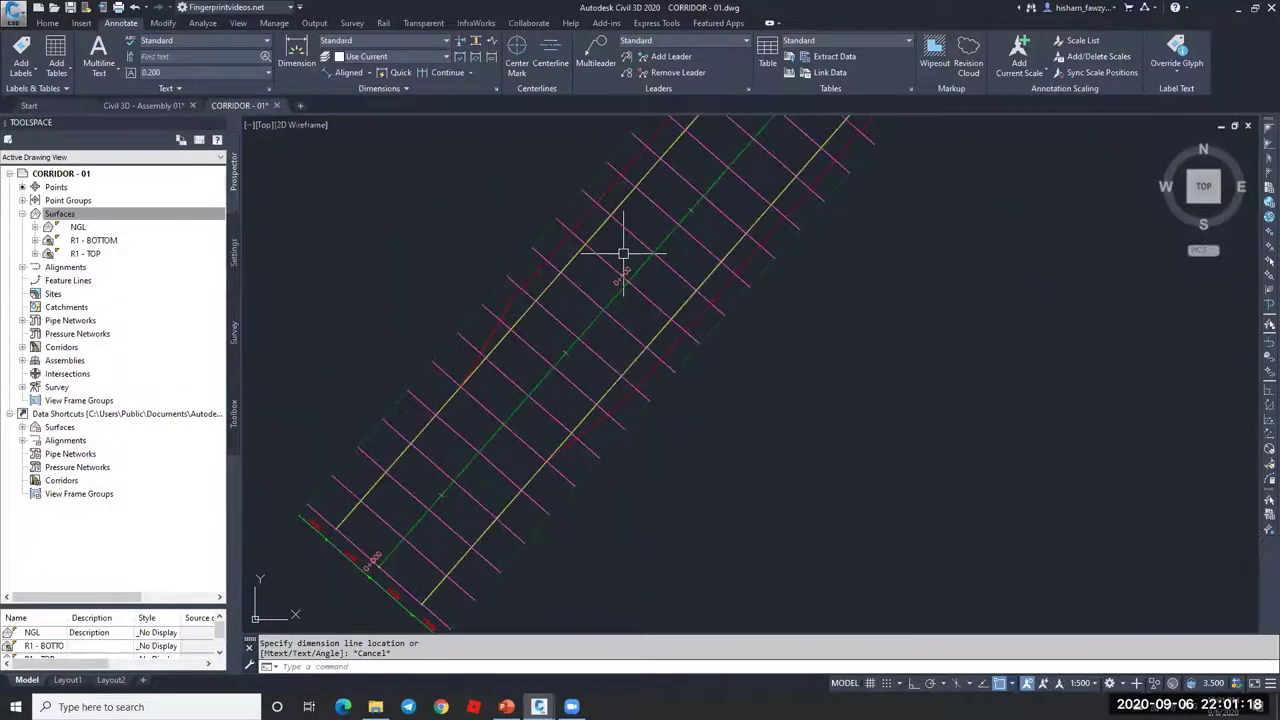
scroll(634, 277, "down", 1)
scroll(563, 366, "up", 3)
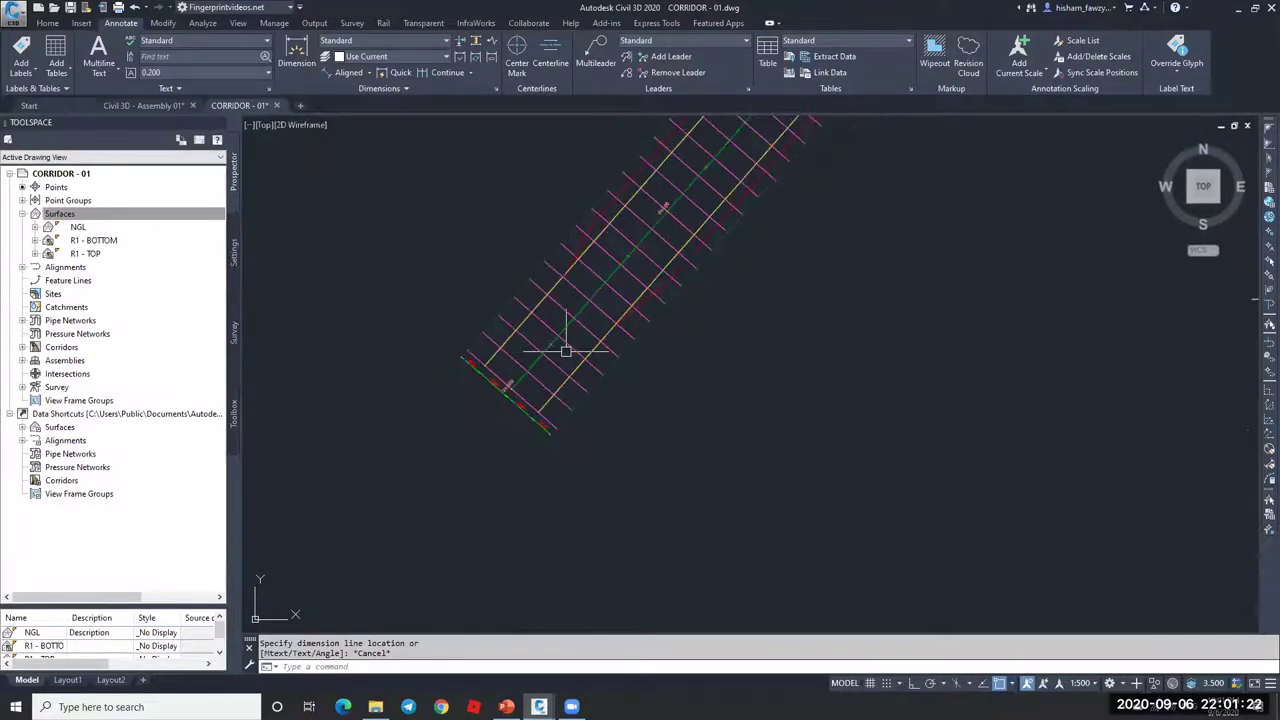
scroll(1008, 301, "down", 2)
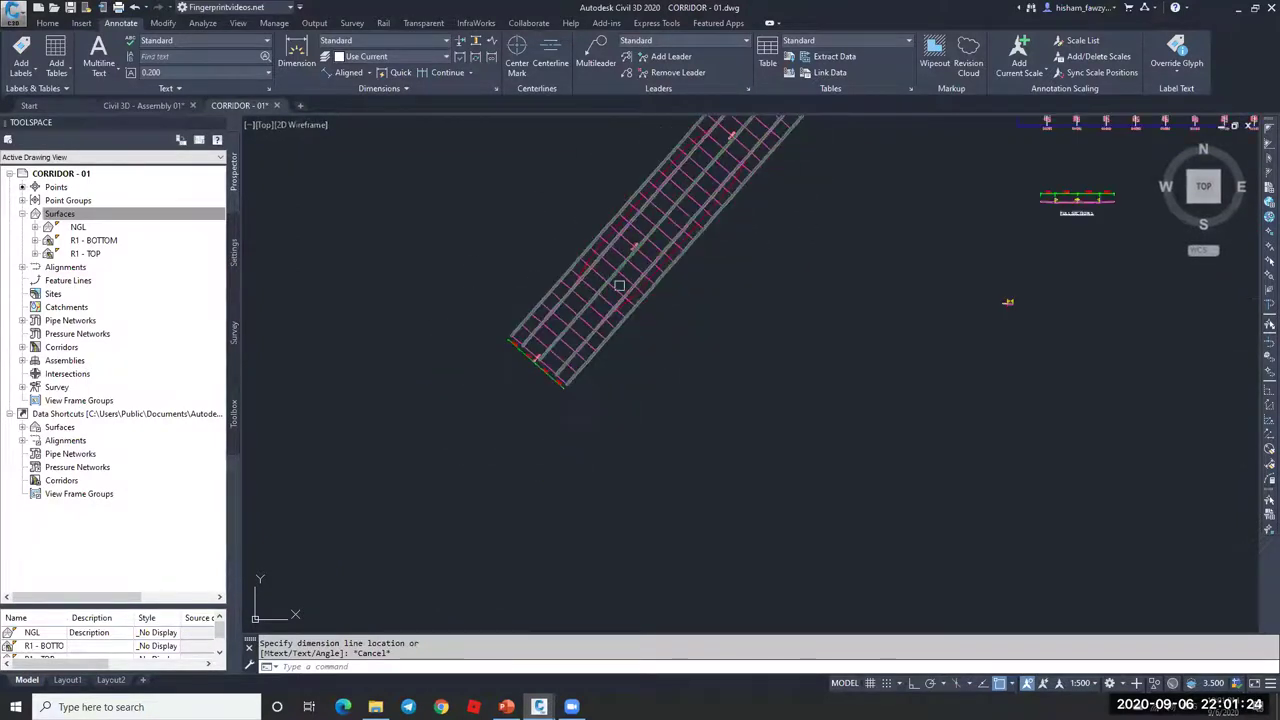
scroll(628, 277, "up", 4)
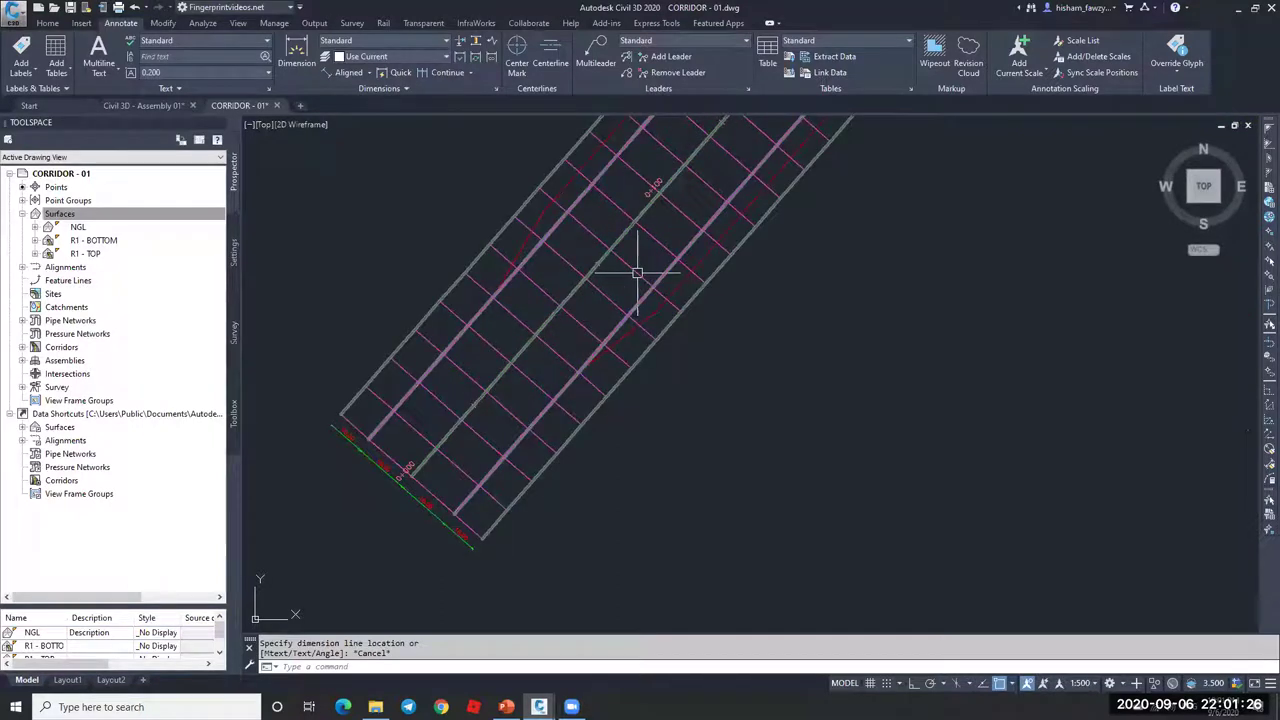
Step: Edit region targets so RT-LANE's Width Target uses feature lines, survey figures and polylines
left_click(620, 297)
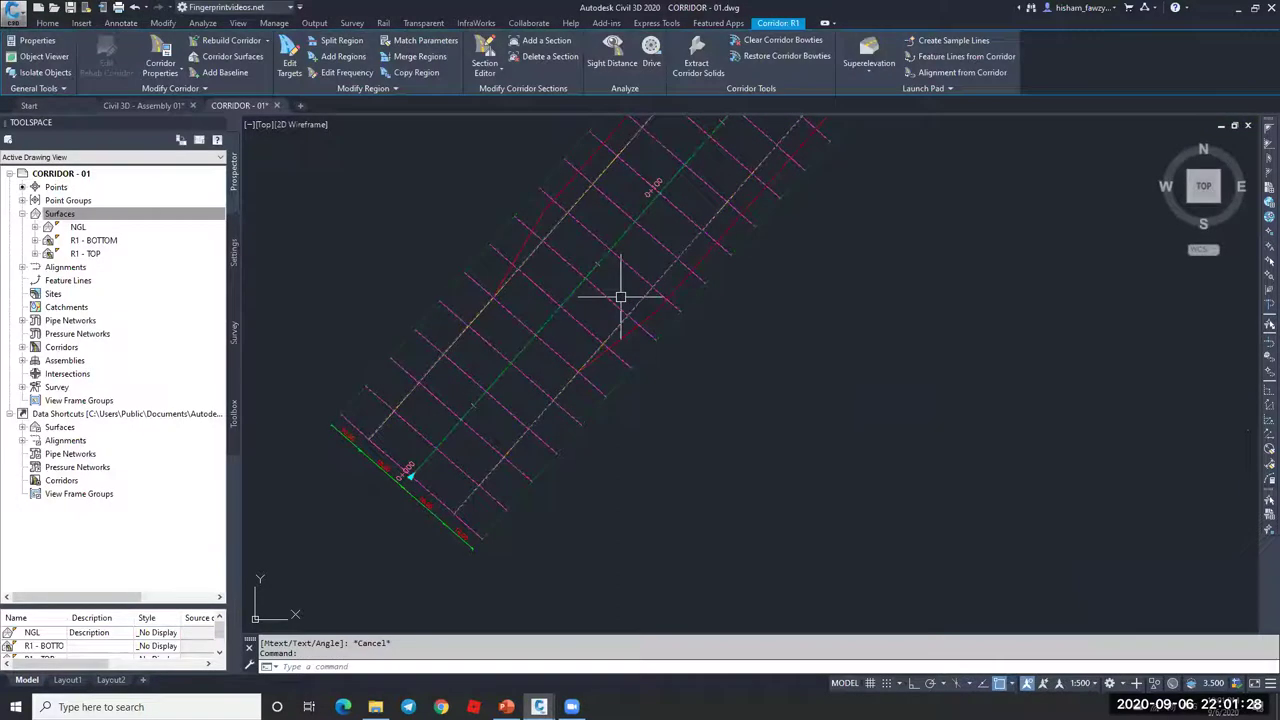
scroll(631, 347, "down", 2)
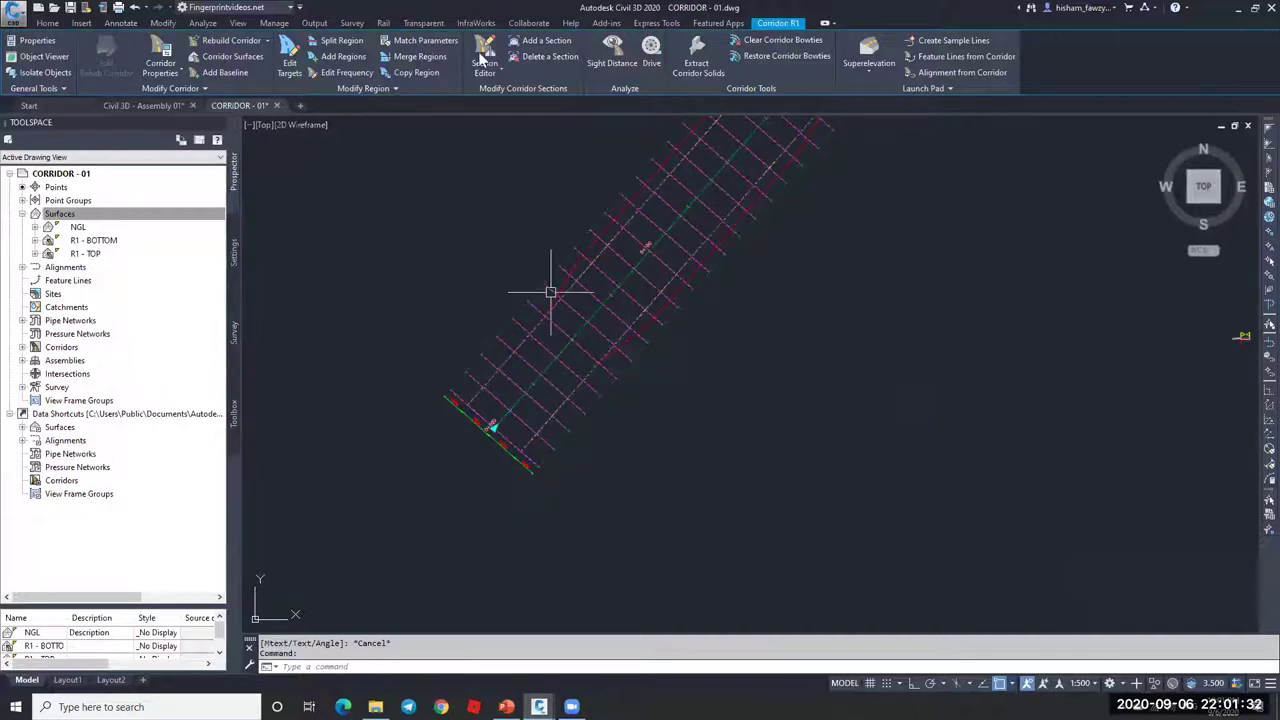
left_click(289, 62)
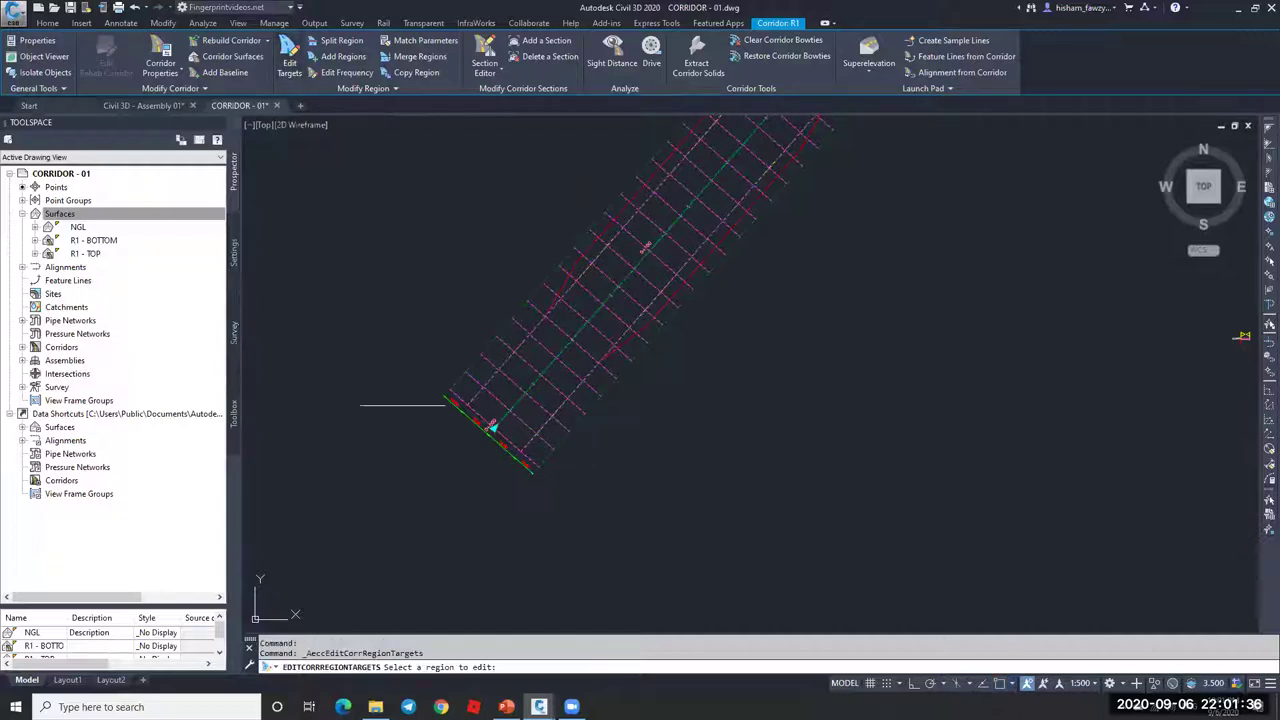
left_click(604, 352)
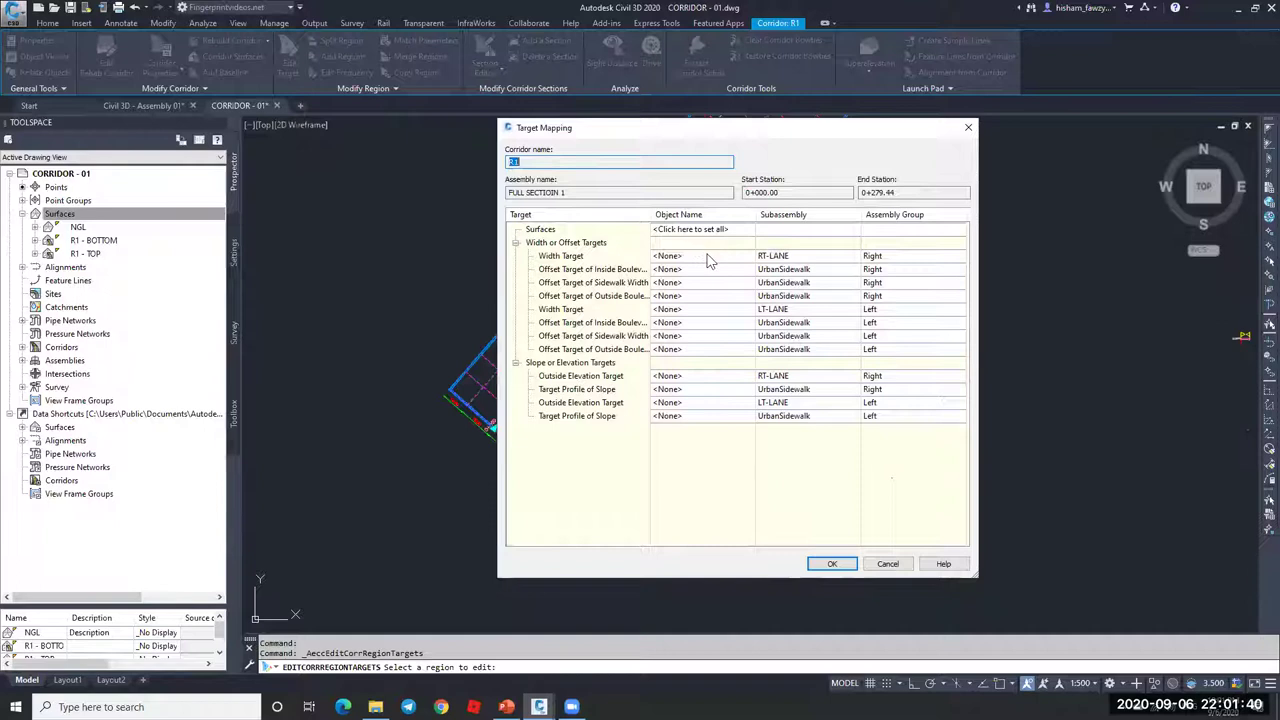
left_click(706, 255)
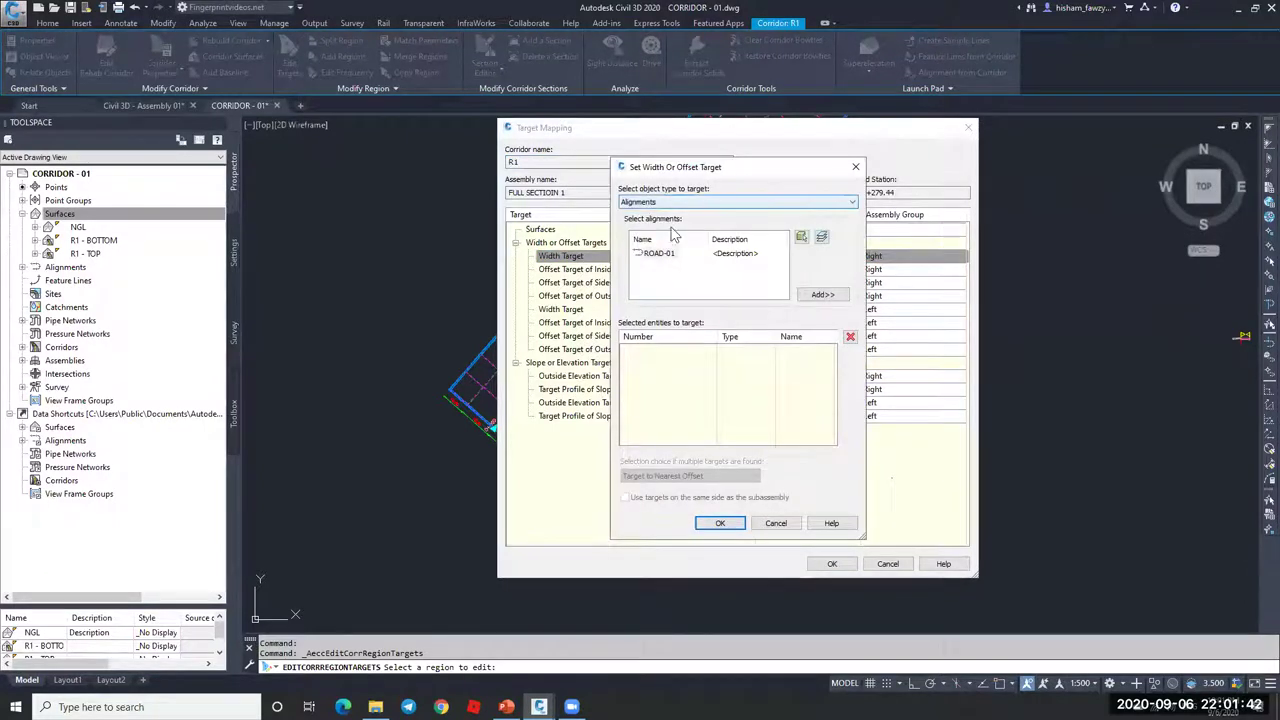
left_click(714, 204)
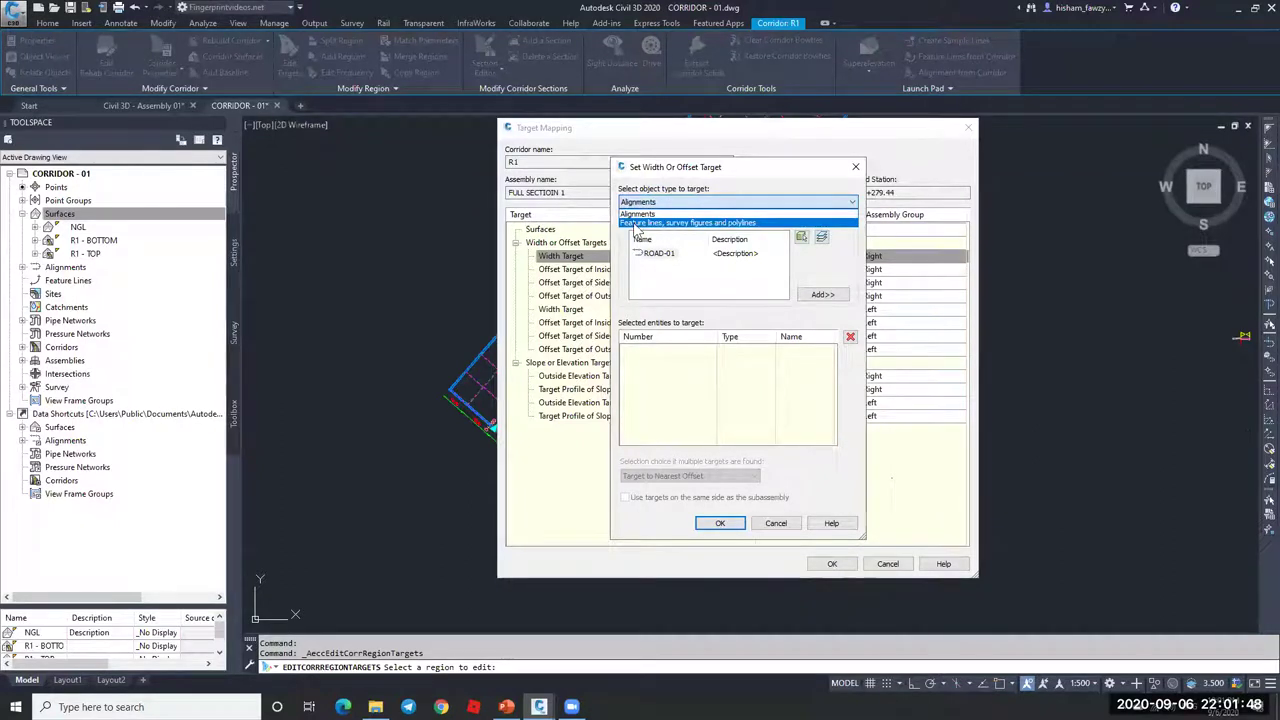
left_click(741, 223)
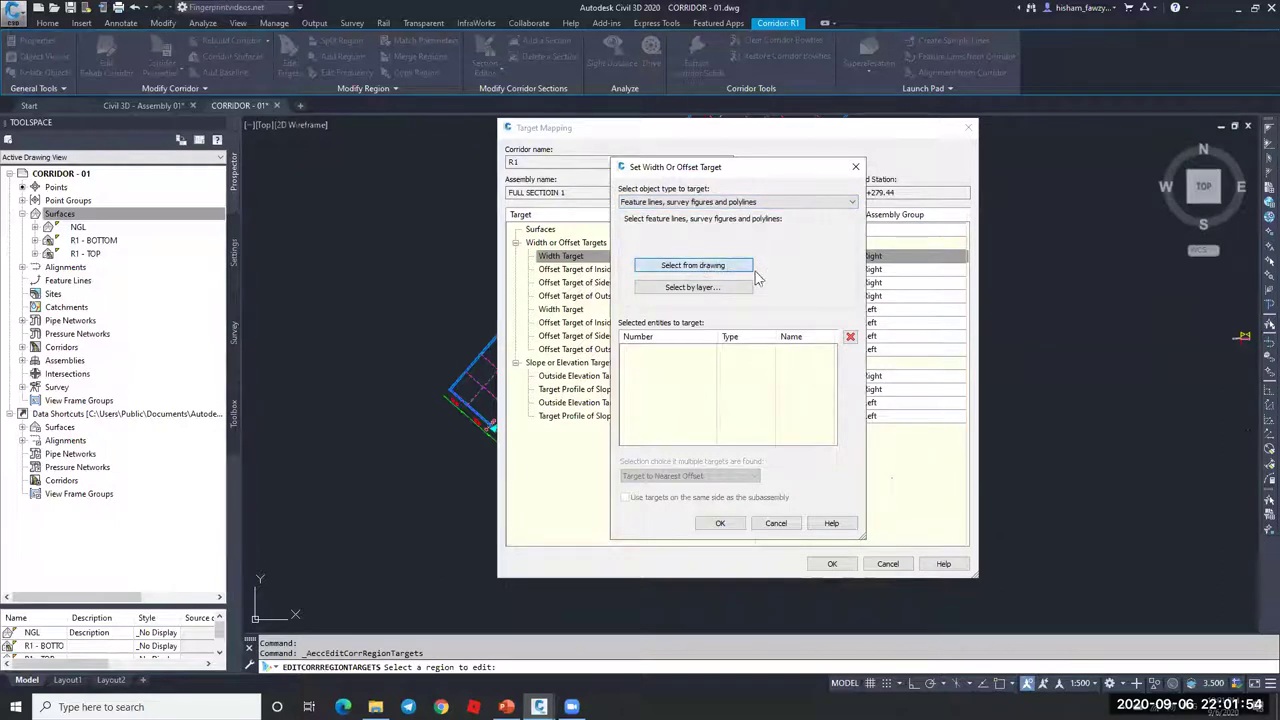
Step: Set the right lane Width Target to Polyline- 1, the right-hand edge polyline
left_click(693, 265)
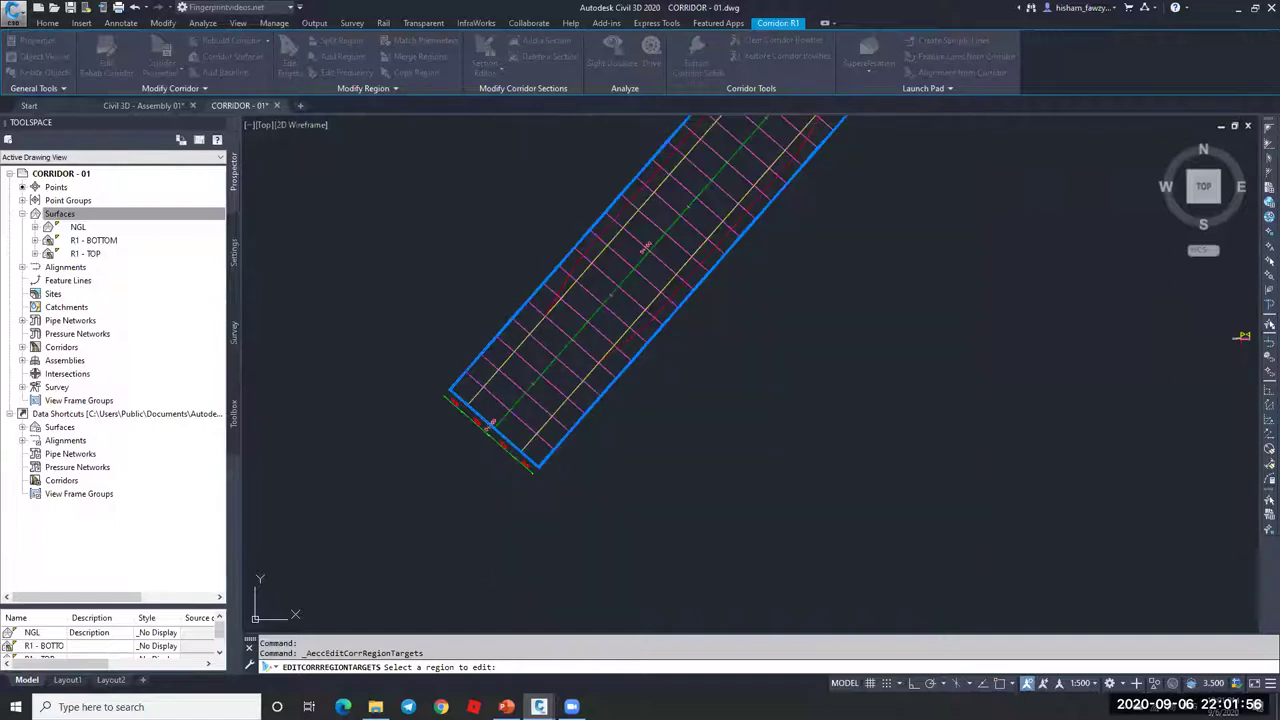
left_click(700, 265)
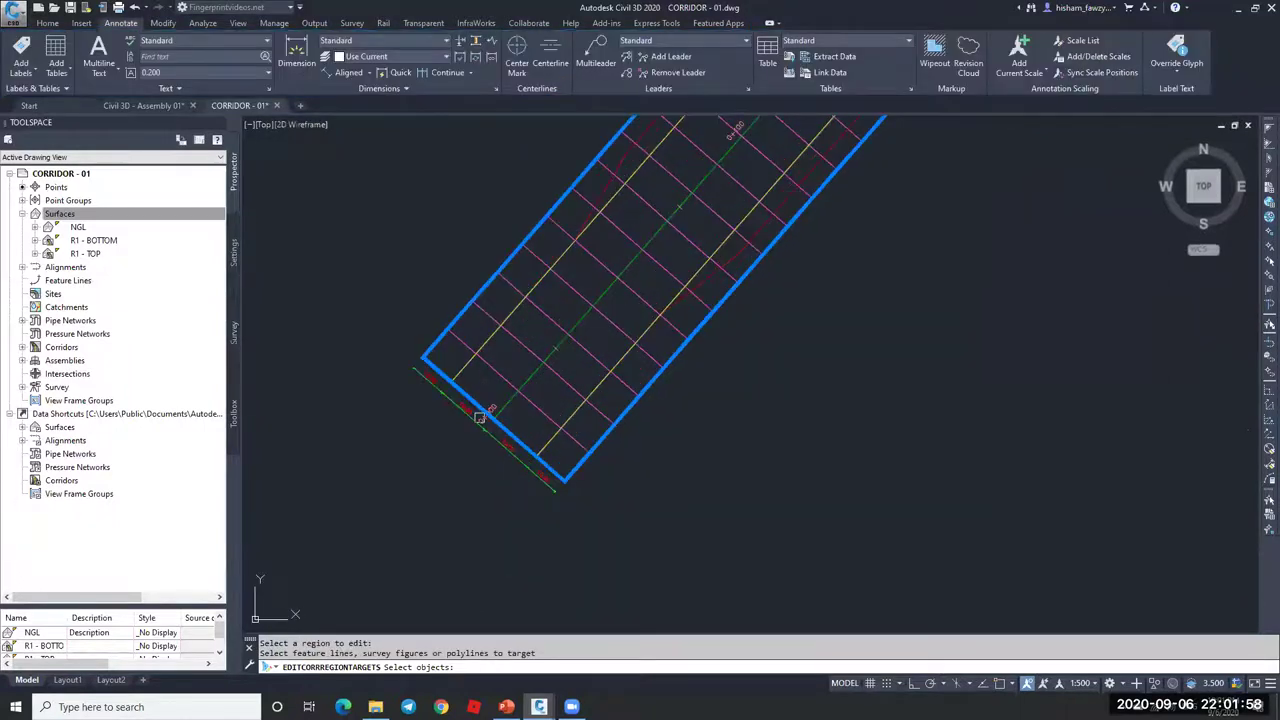
scroll(659, 256, "up", 4)
left_click(701, 248)
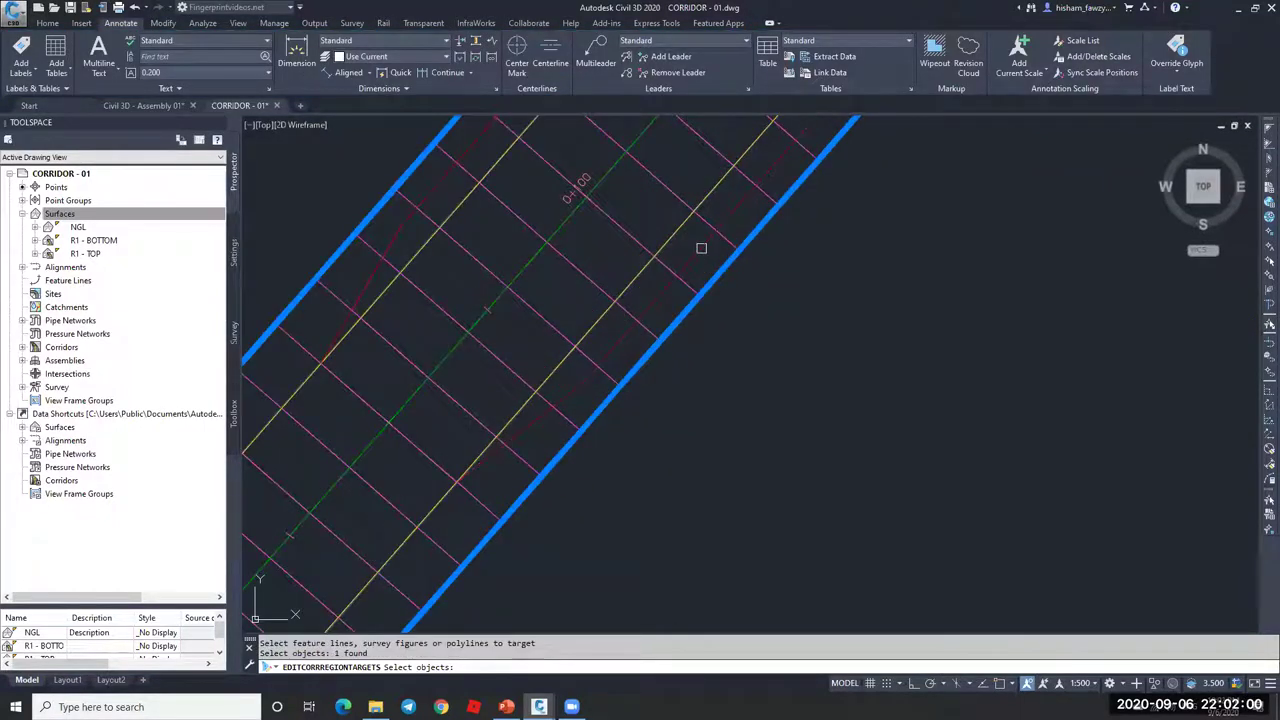
key("Return")
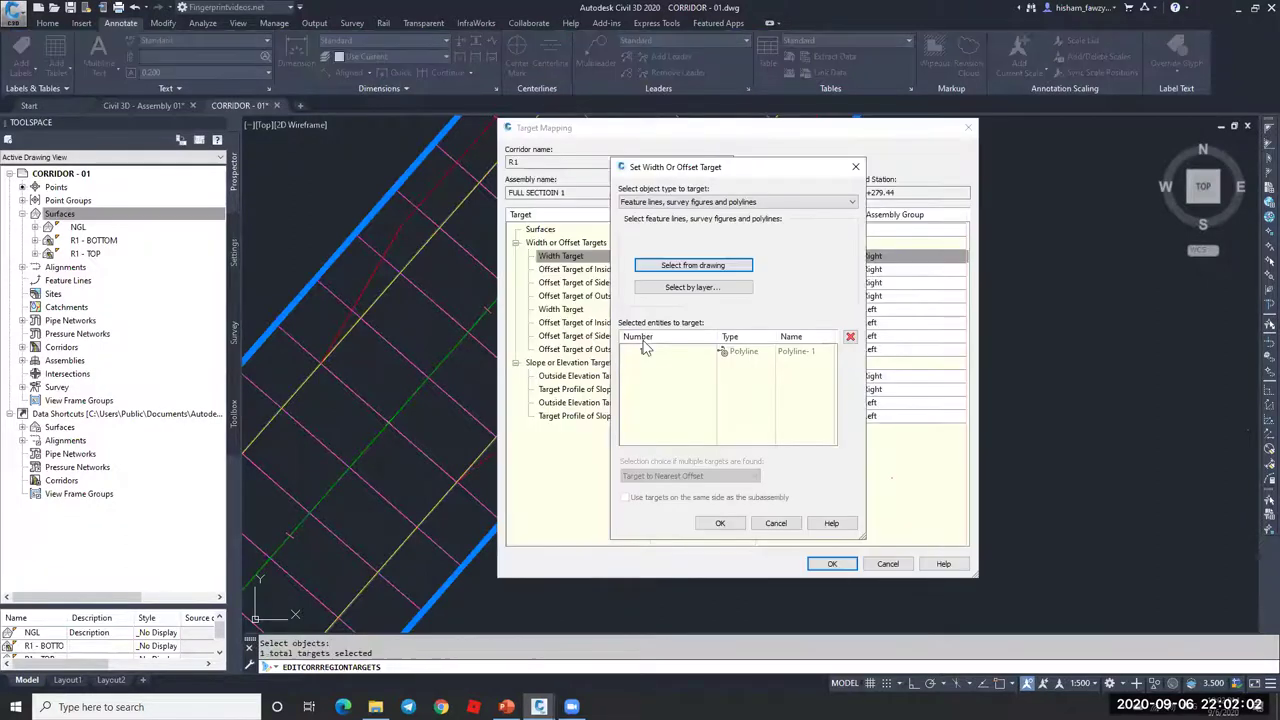
left_click(687, 354)
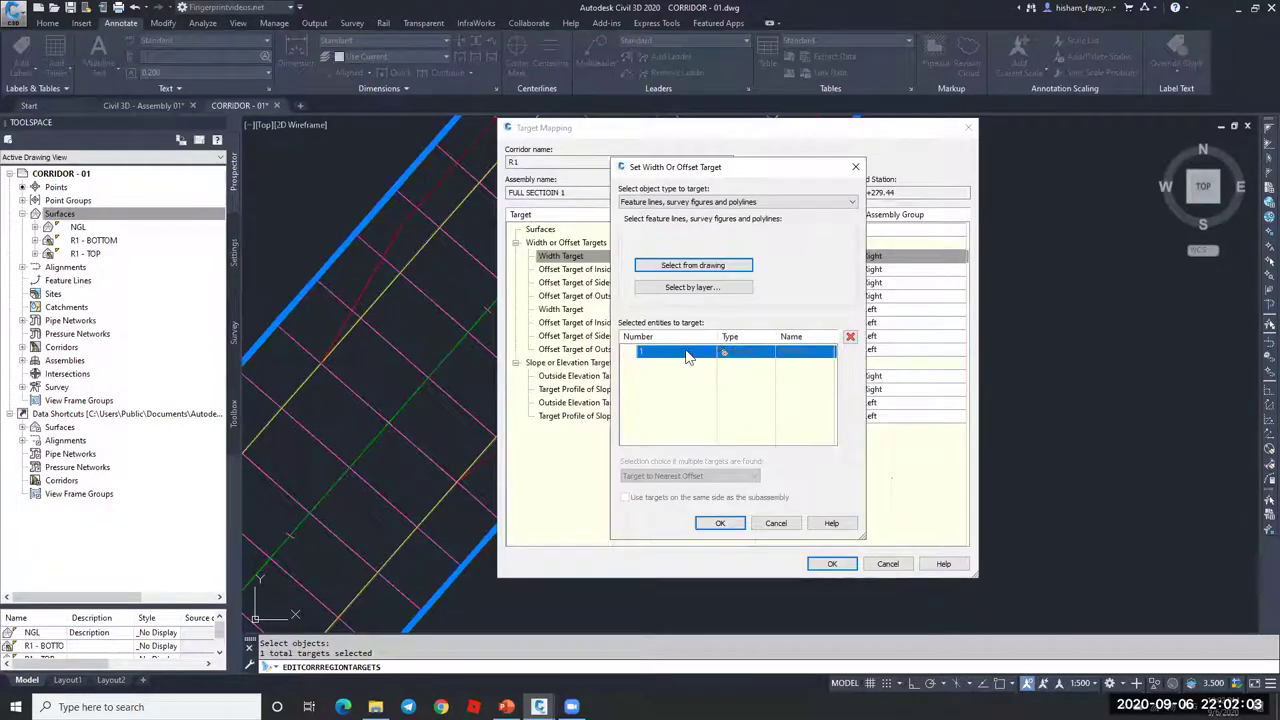
left_click(720, 523)
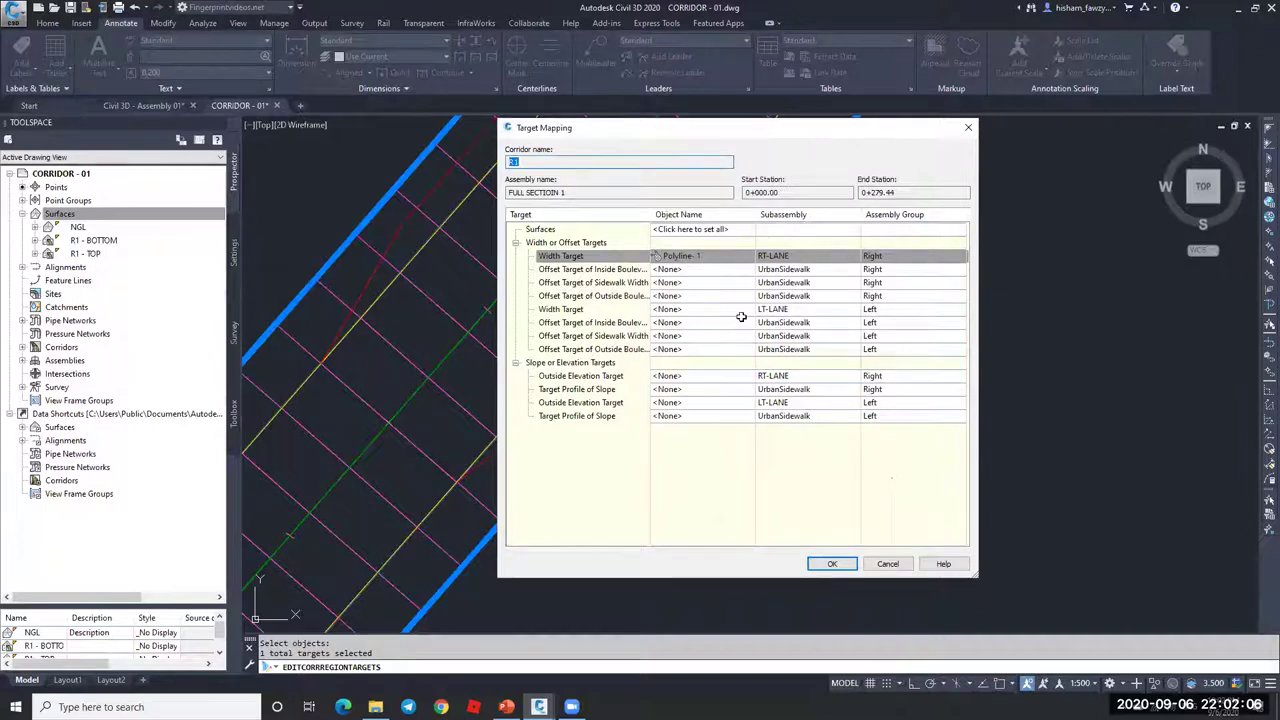
Step: Set the left lane Width Target to Polyline- 2 and apply the target mapping
left_click(710, 311)
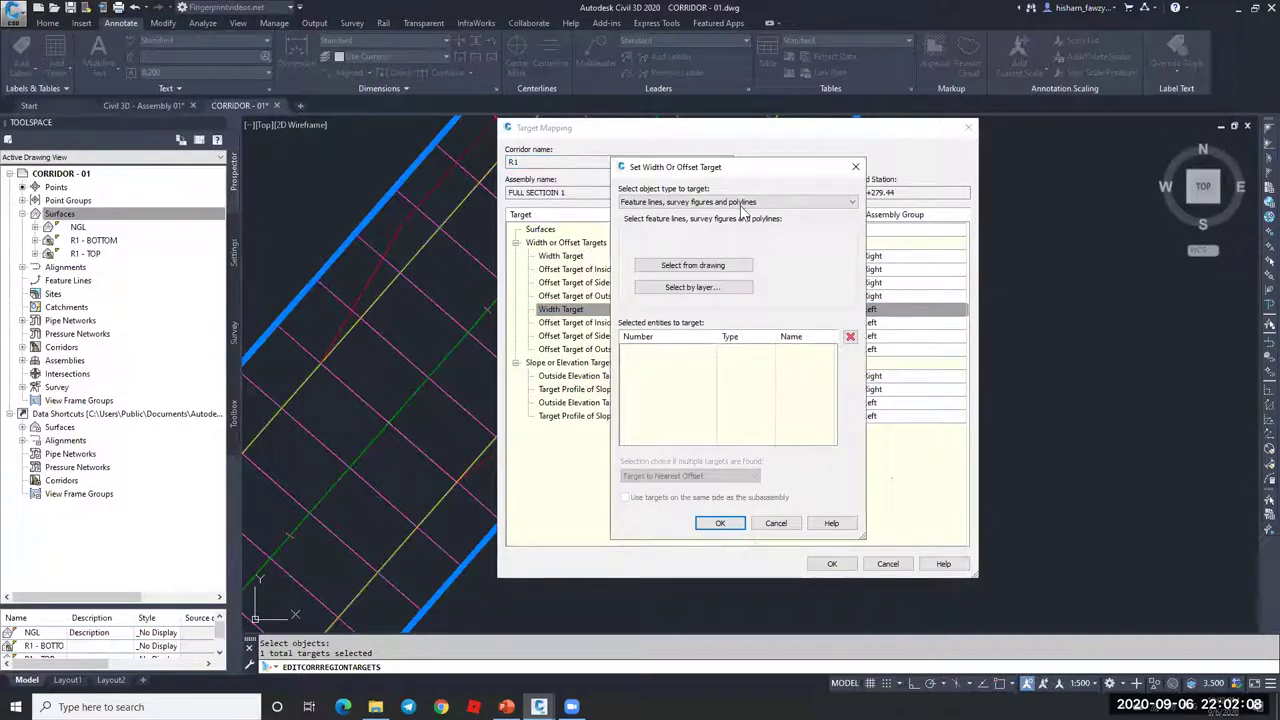
left_click(693, 265)
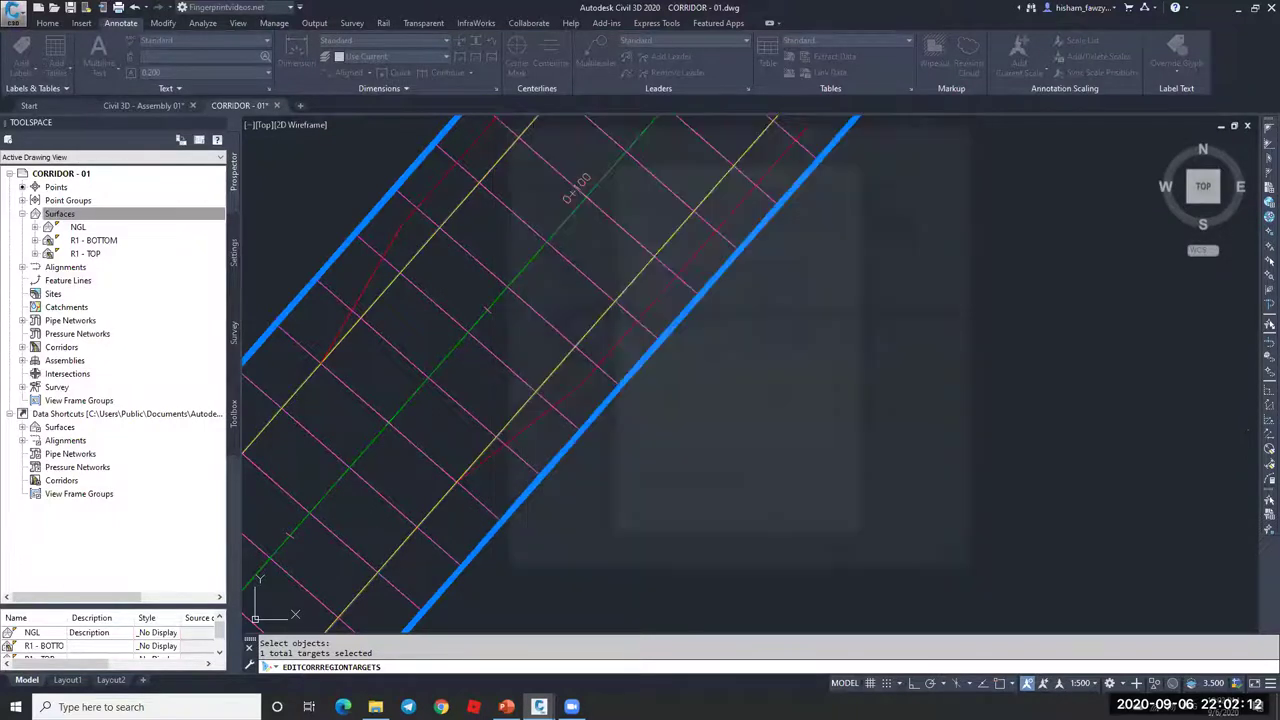
left_click(443, 177)
key("Return")
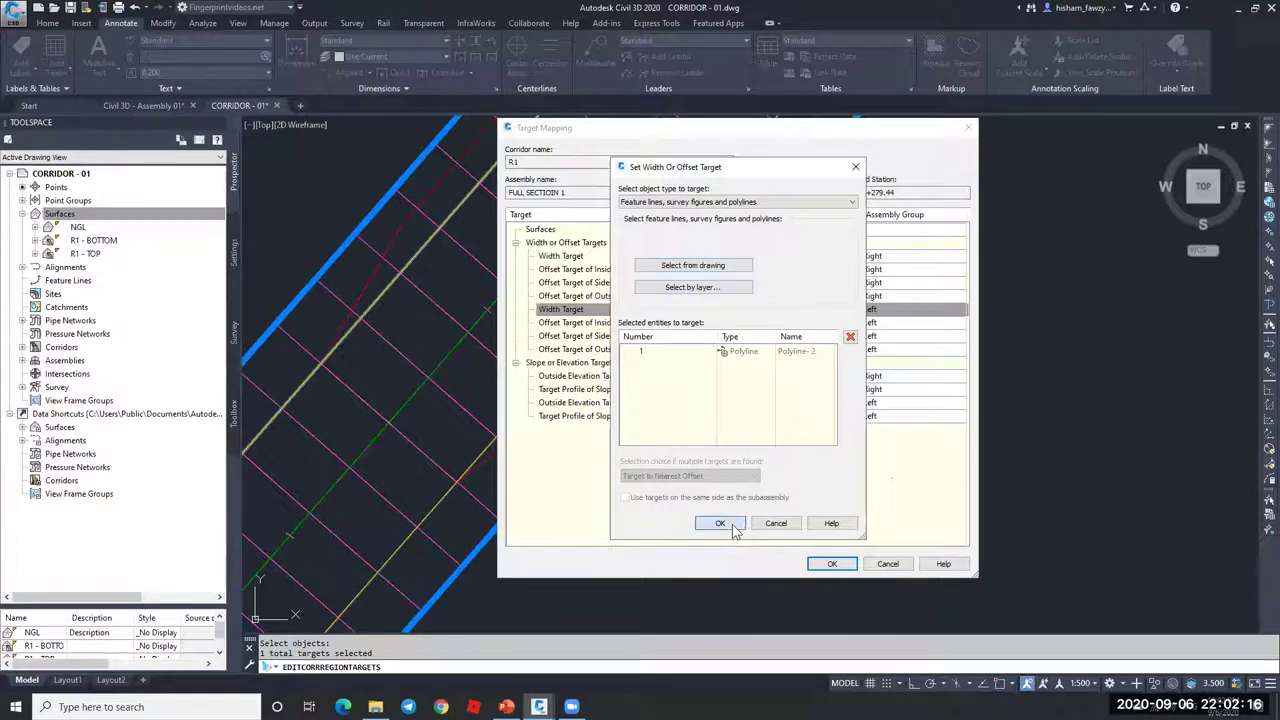
left_click(724, 523)
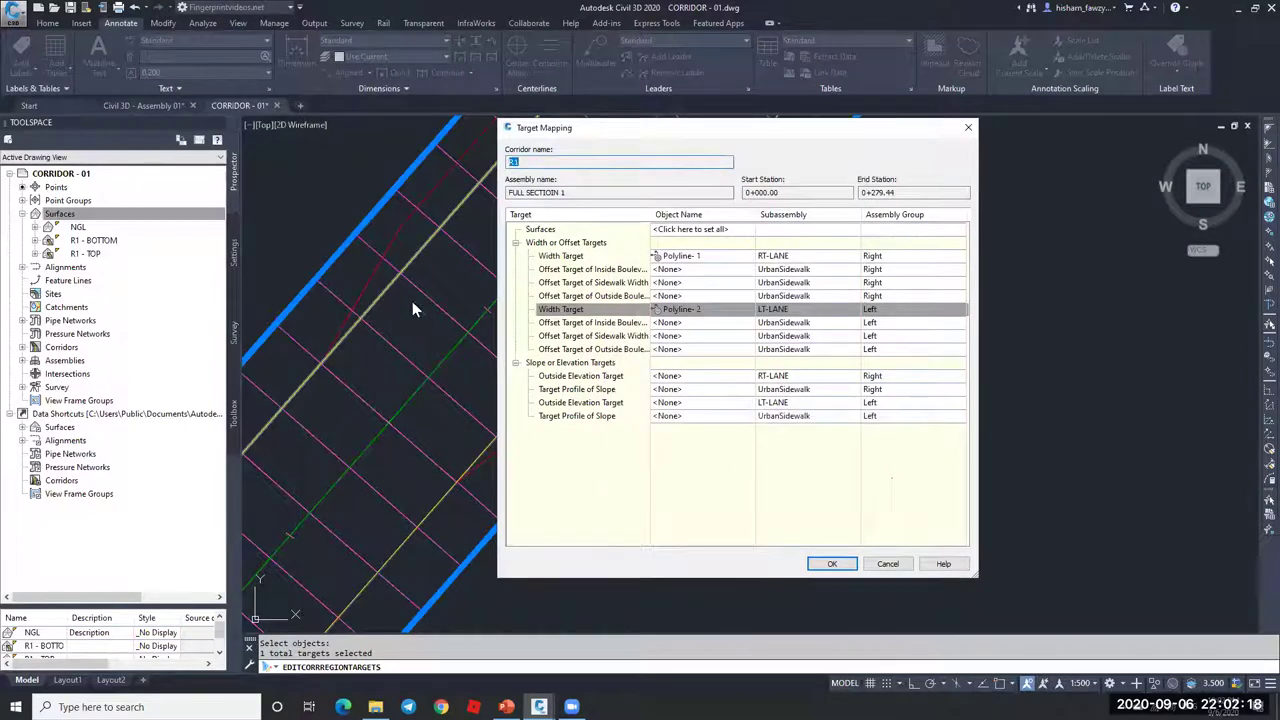
left_click(828, 565)
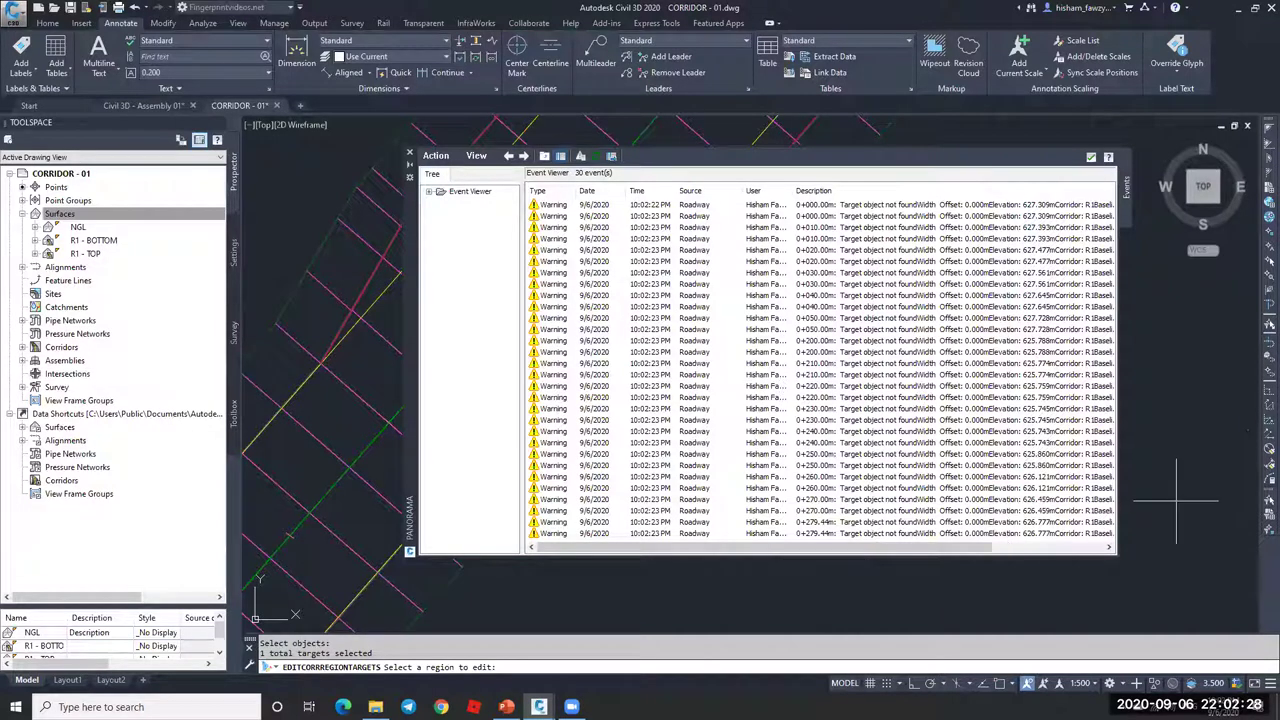
Step: End the region-target edit and read the first 'Target object not found' warning's details
key("Return")
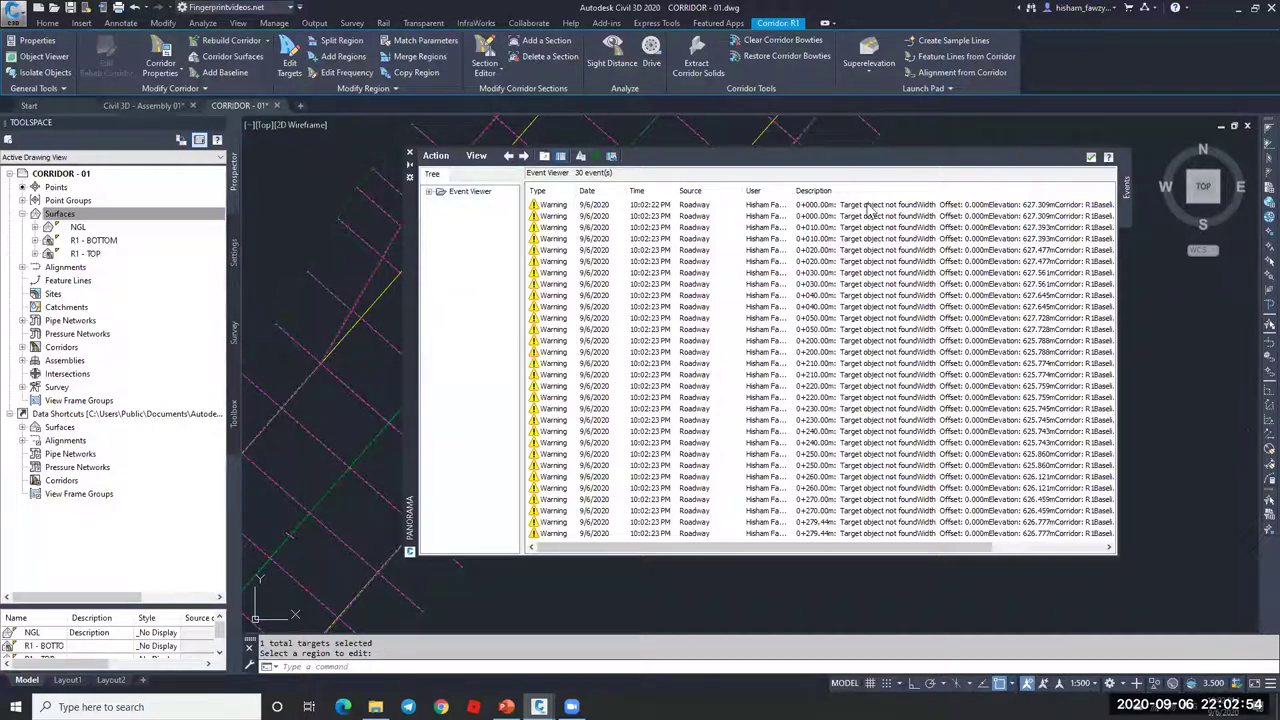
double_click(812, 210)
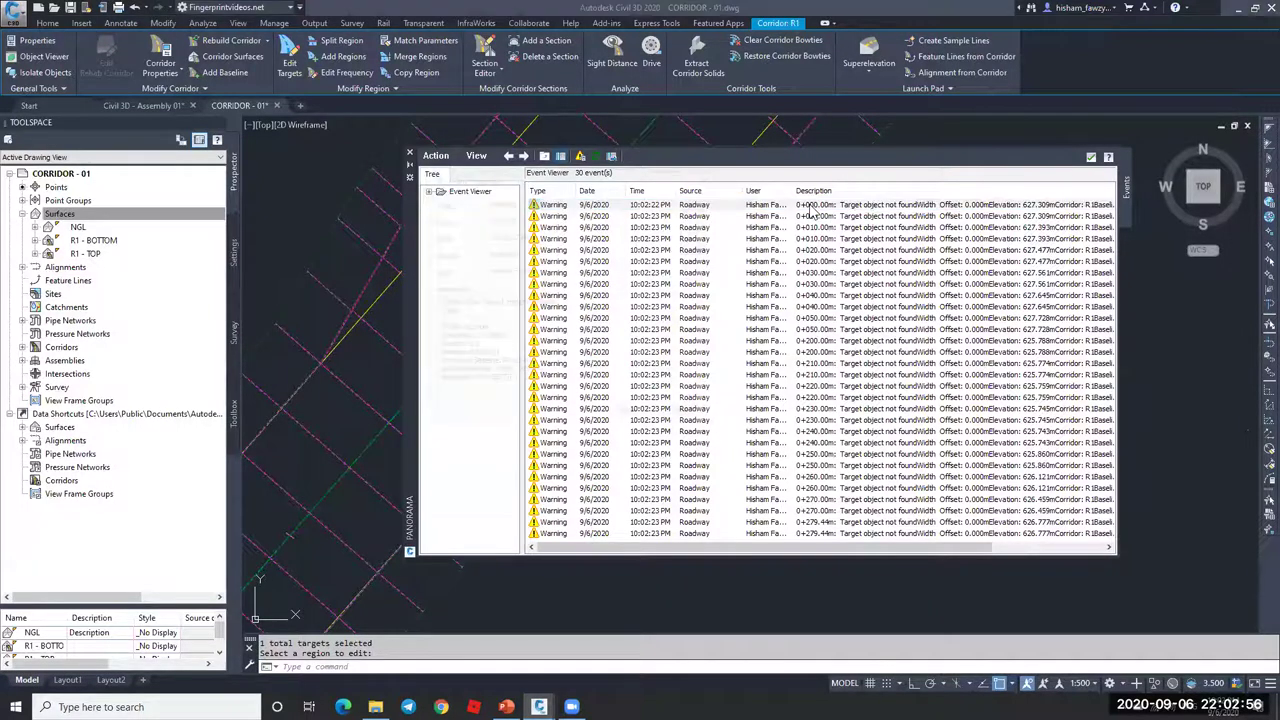
left_click(712, 170)
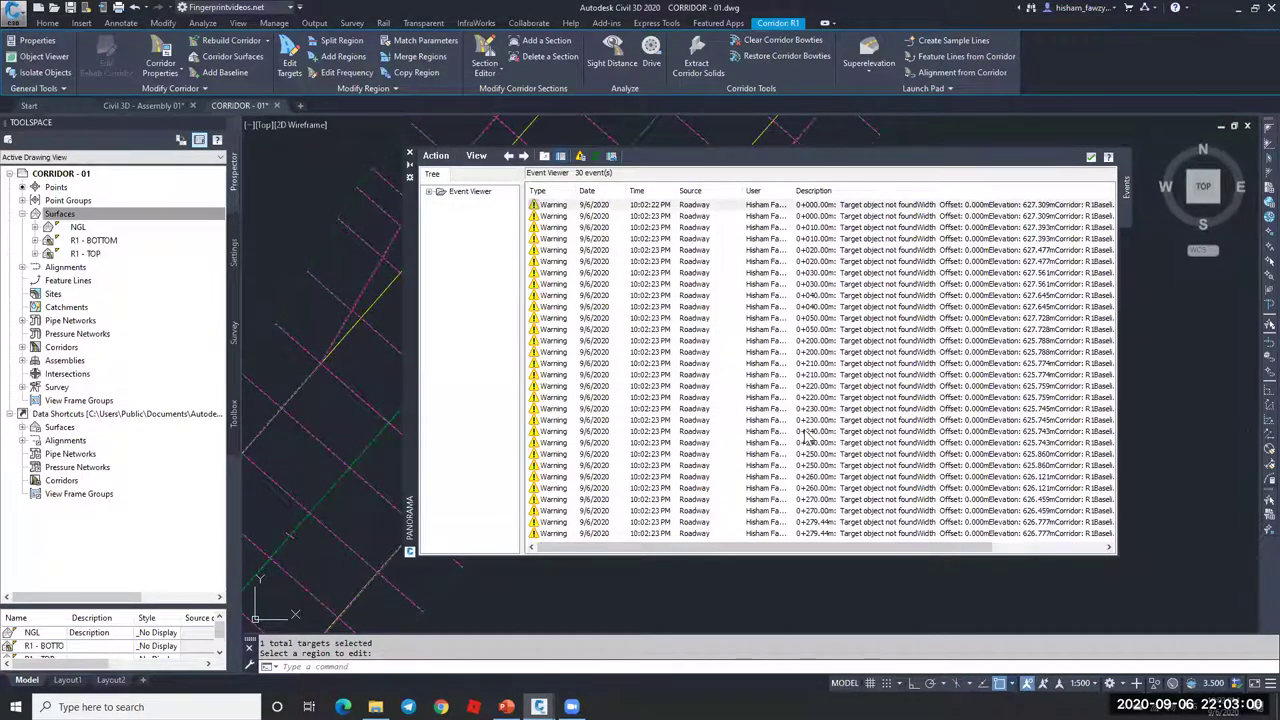
Step: Read the first warning's 'Target object not found' Width message and its station value
double_click(846, 207)
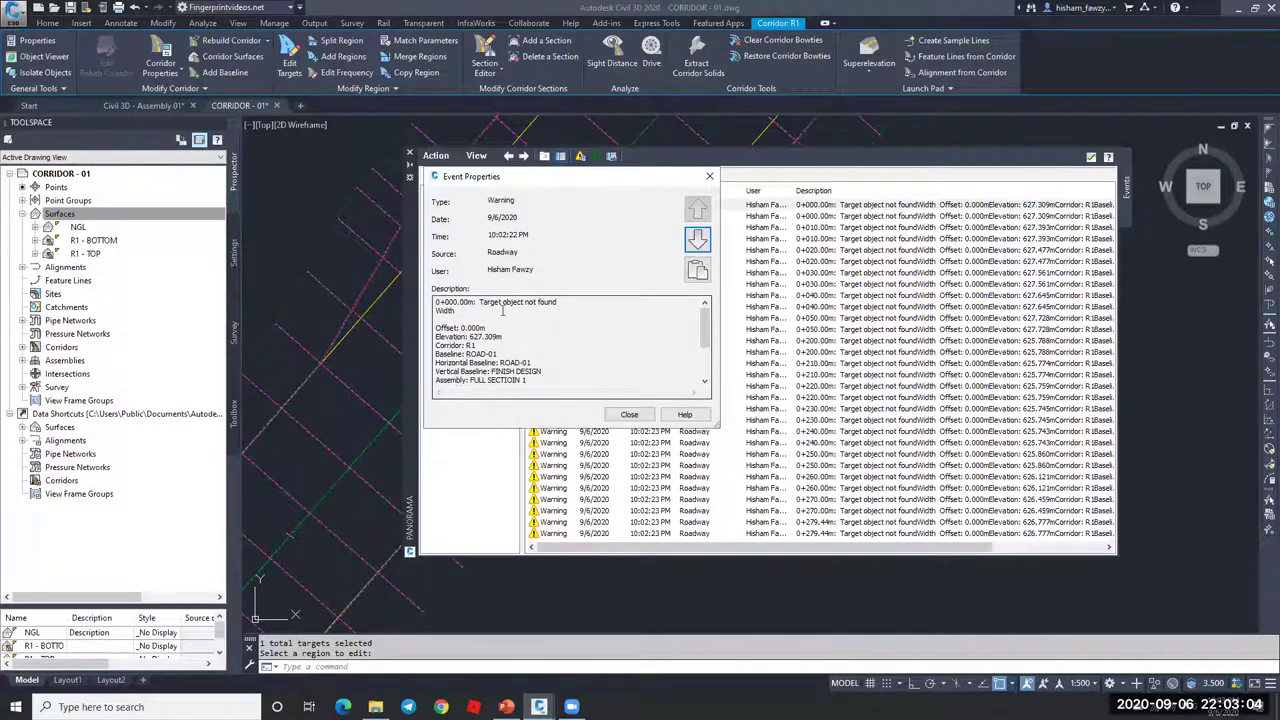
left_click_drag(478, 301, 560, 307)
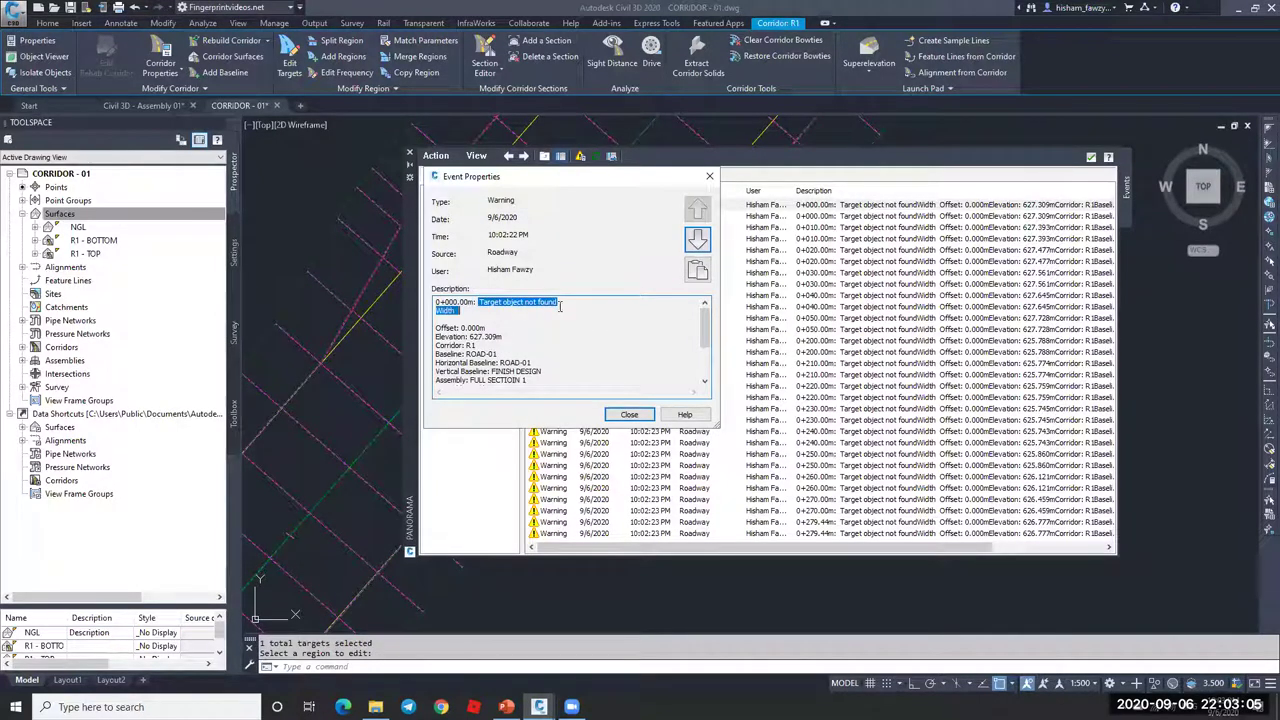
left_click(480, 301)
double_click(500, 302)
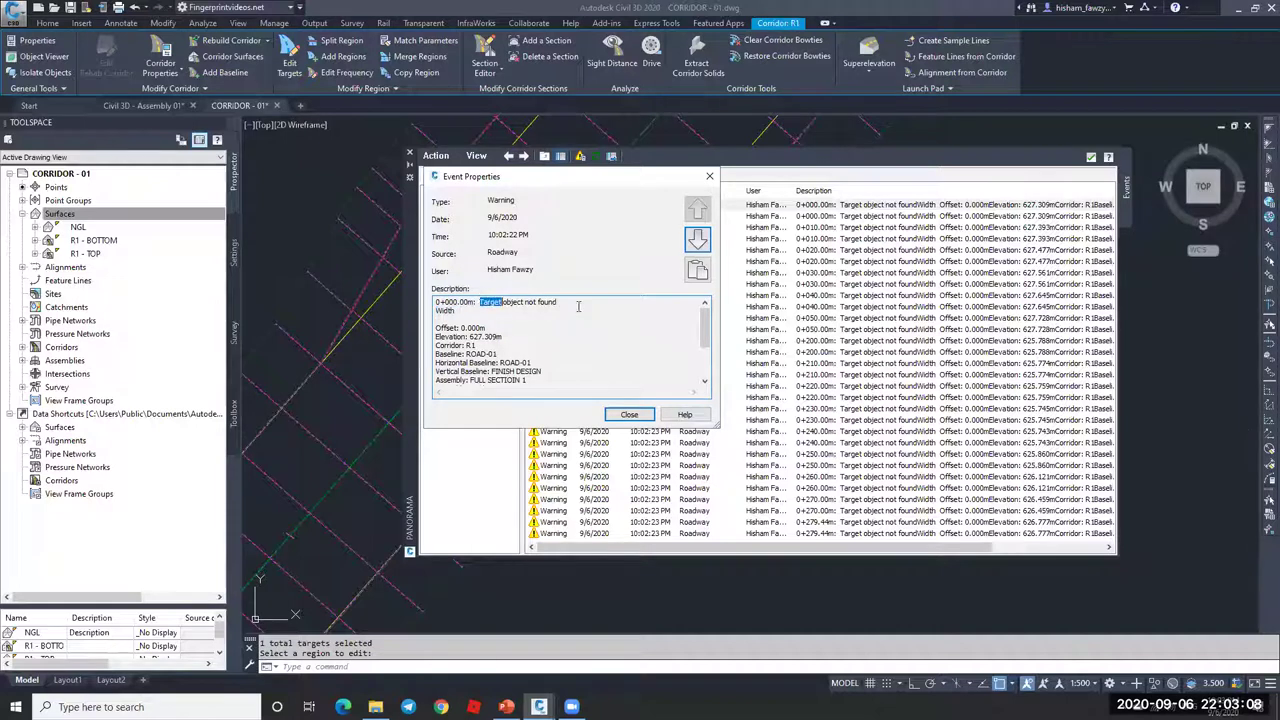
left_click(475, 311)
left_click(507, 318)
left_click_drag(434, 302, 471, 303)
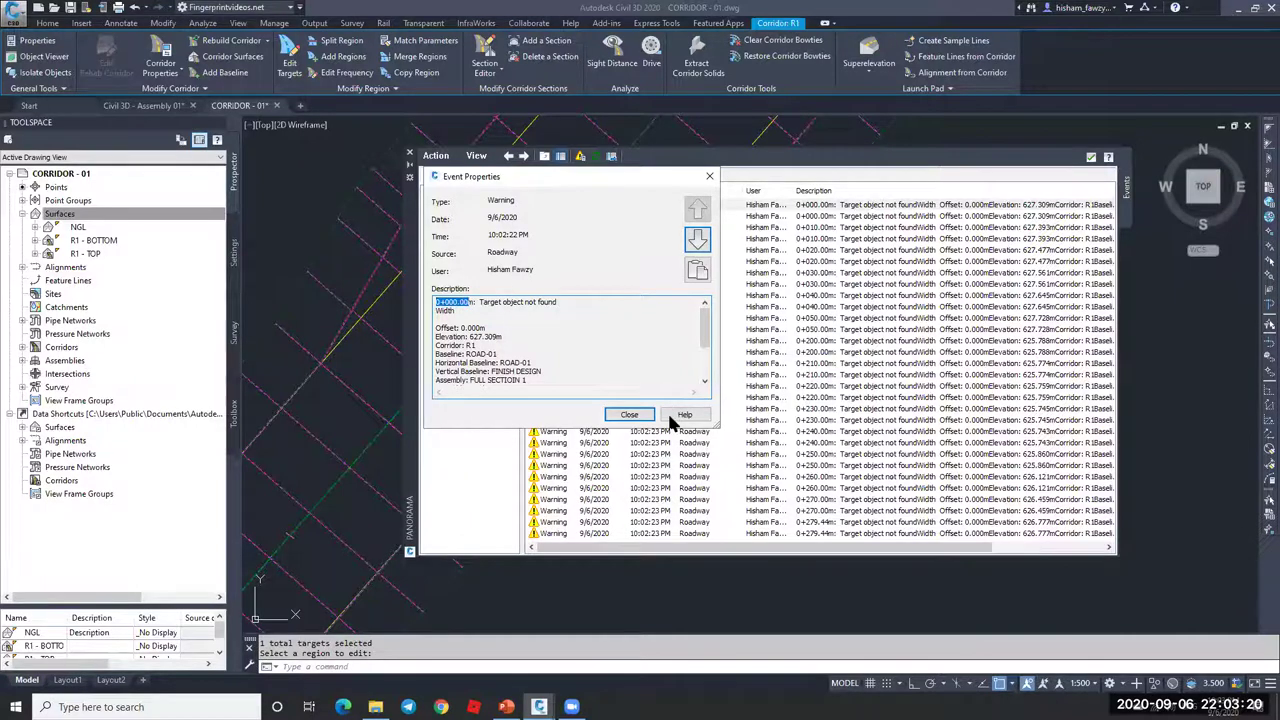
left_click(629, 414)
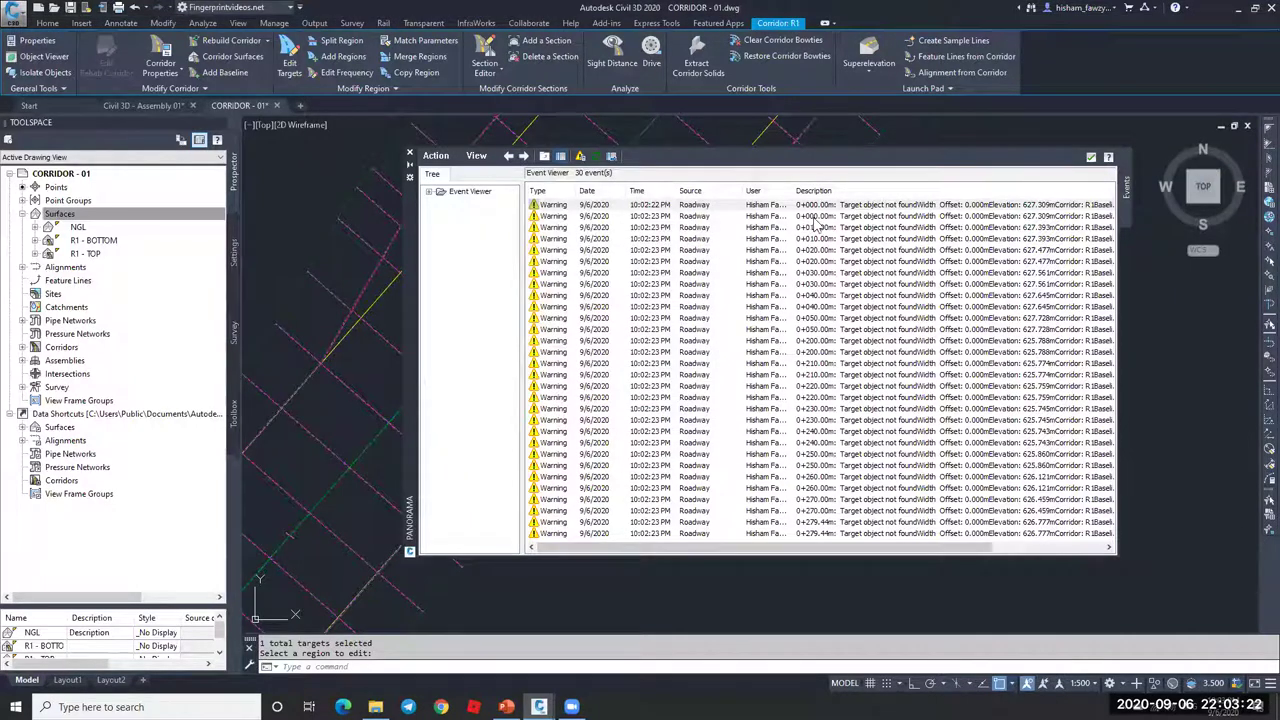
Step: Check the first warning's subassembly group (Right), then view the second warning's details
double_click(820, 207)
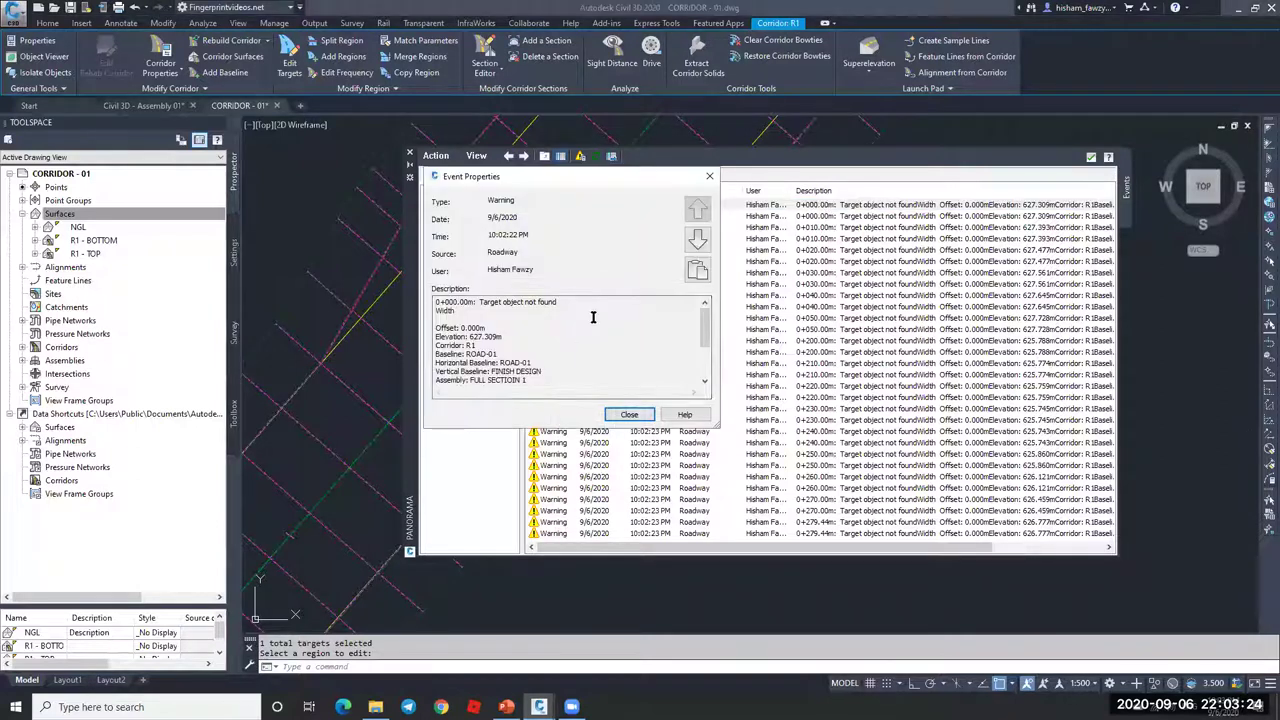
scroll(483, 343, "down", 1)
scroll(502, 358, "down", 1)
double_click(511, 345)
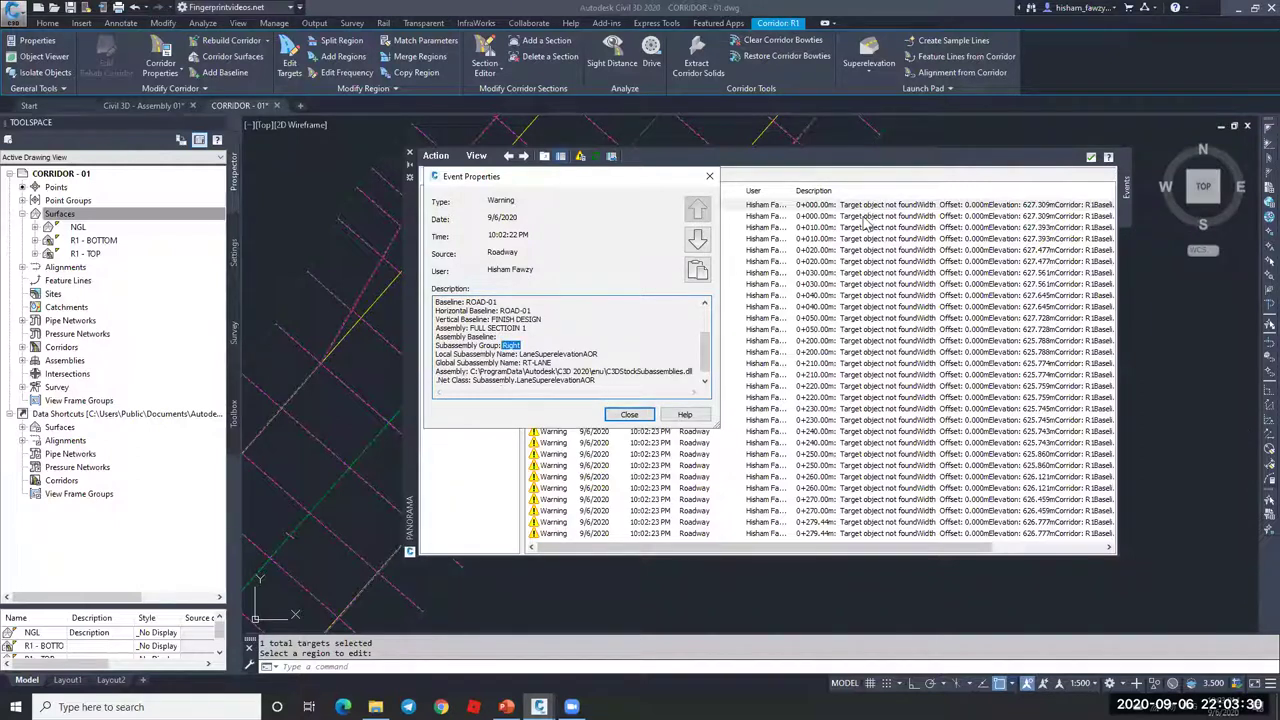
left_click(629, 414)
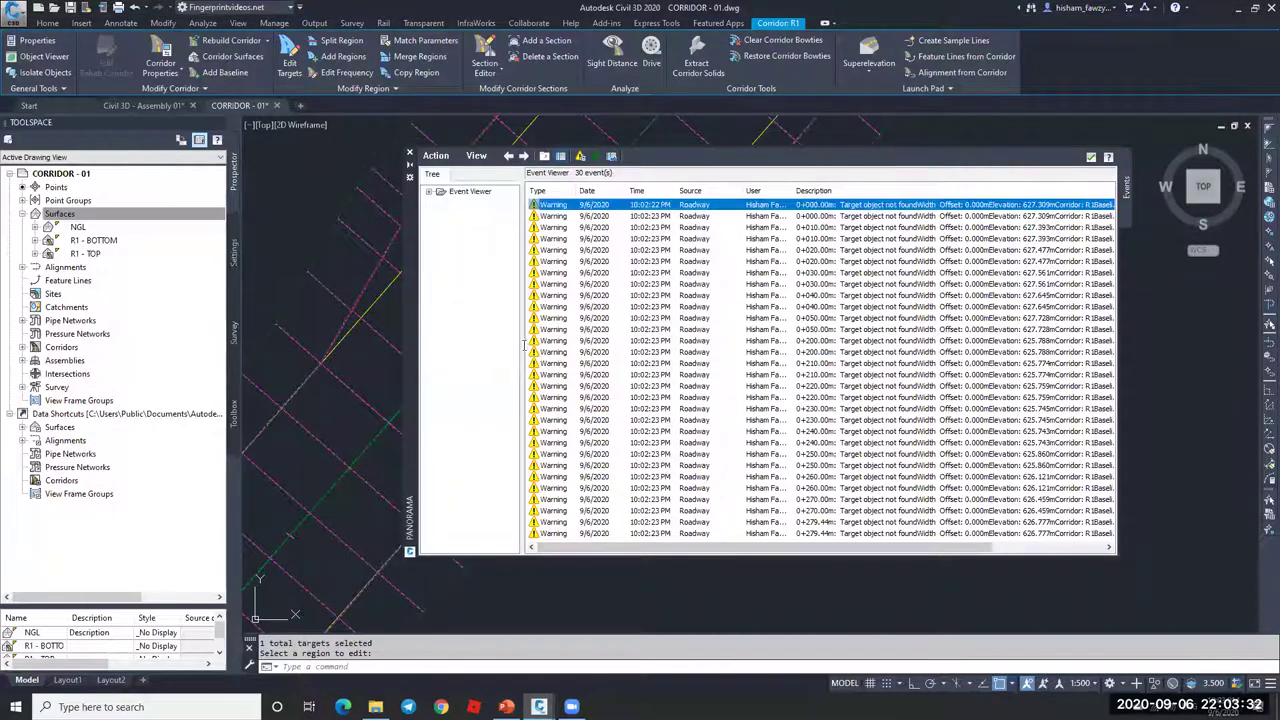
key("Down")
double_click(619, 406)
scroll(560, 340, "down", 2)
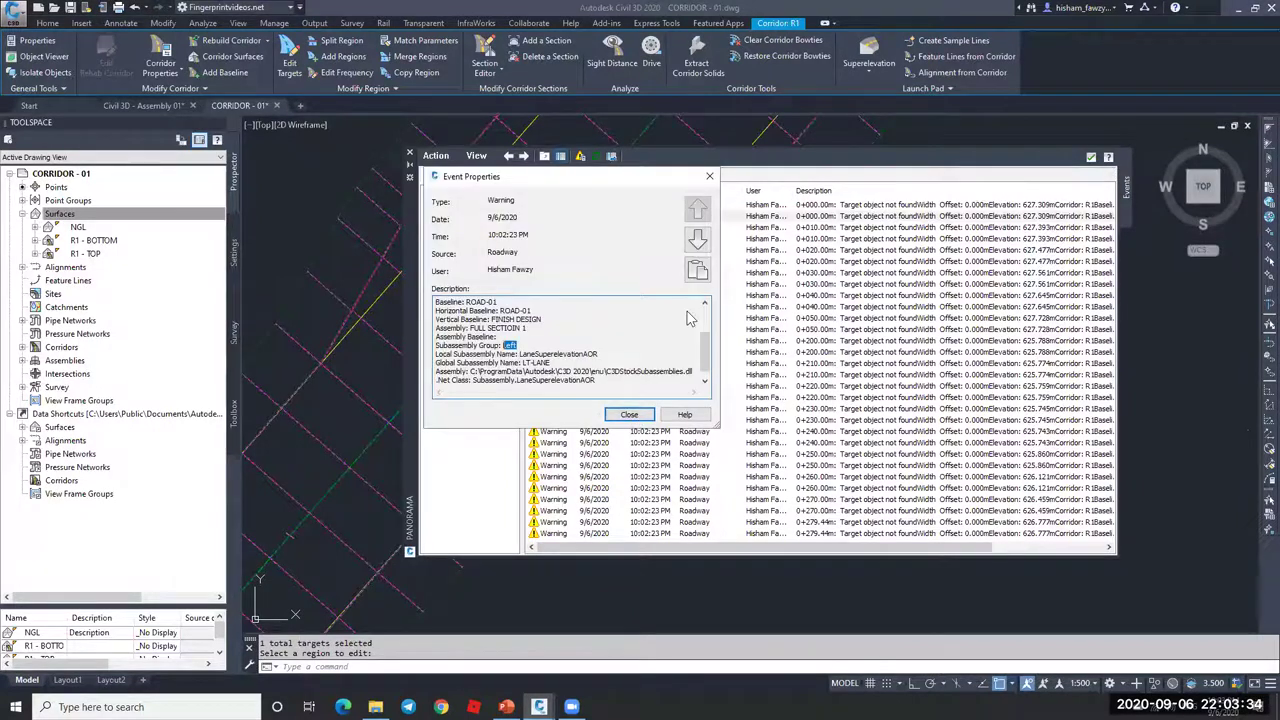
key("Escape")
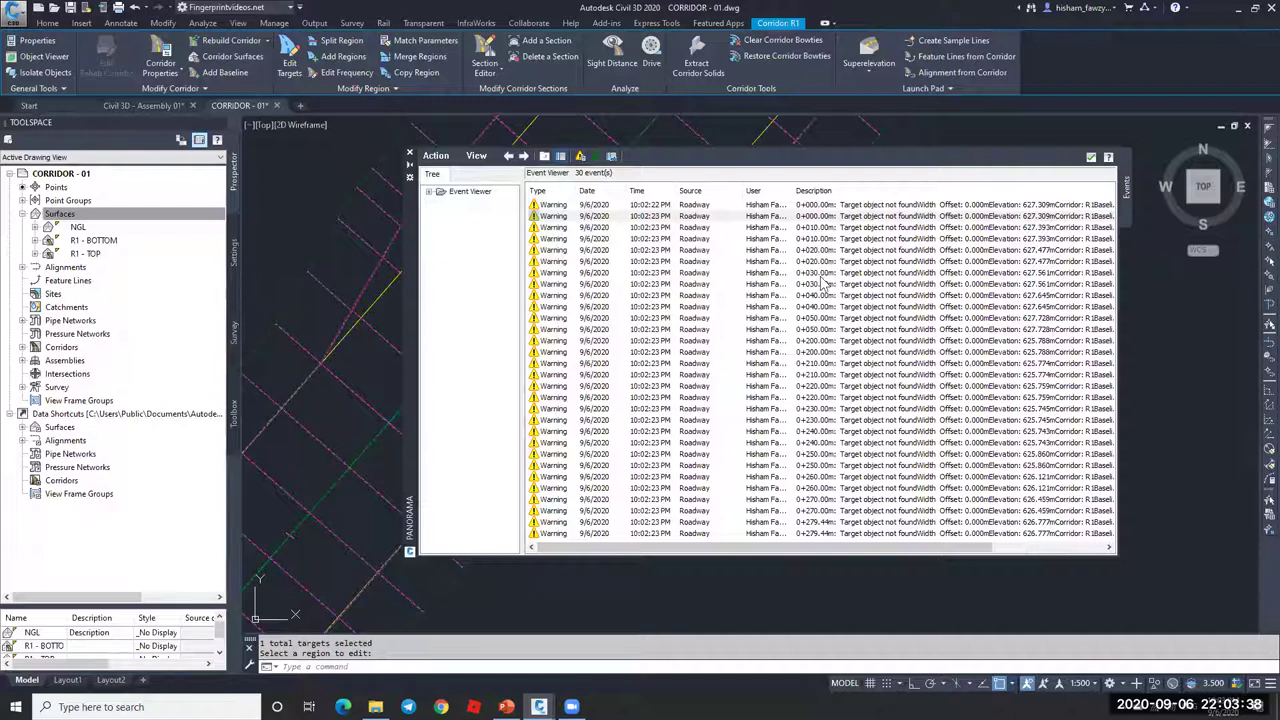
Step: Review the +050.00, 0+200.00 and +279.44 warnings, then clear all events from the log
left_click(820, 340)
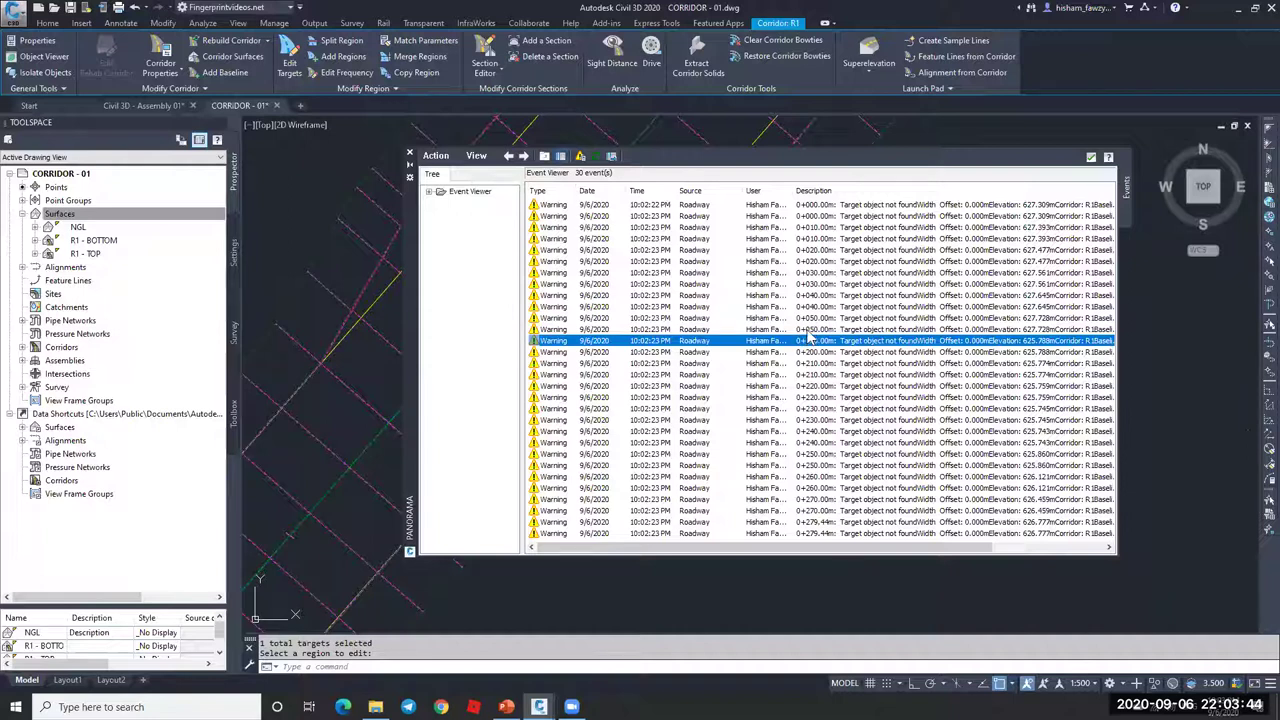
left_click(820, 206)
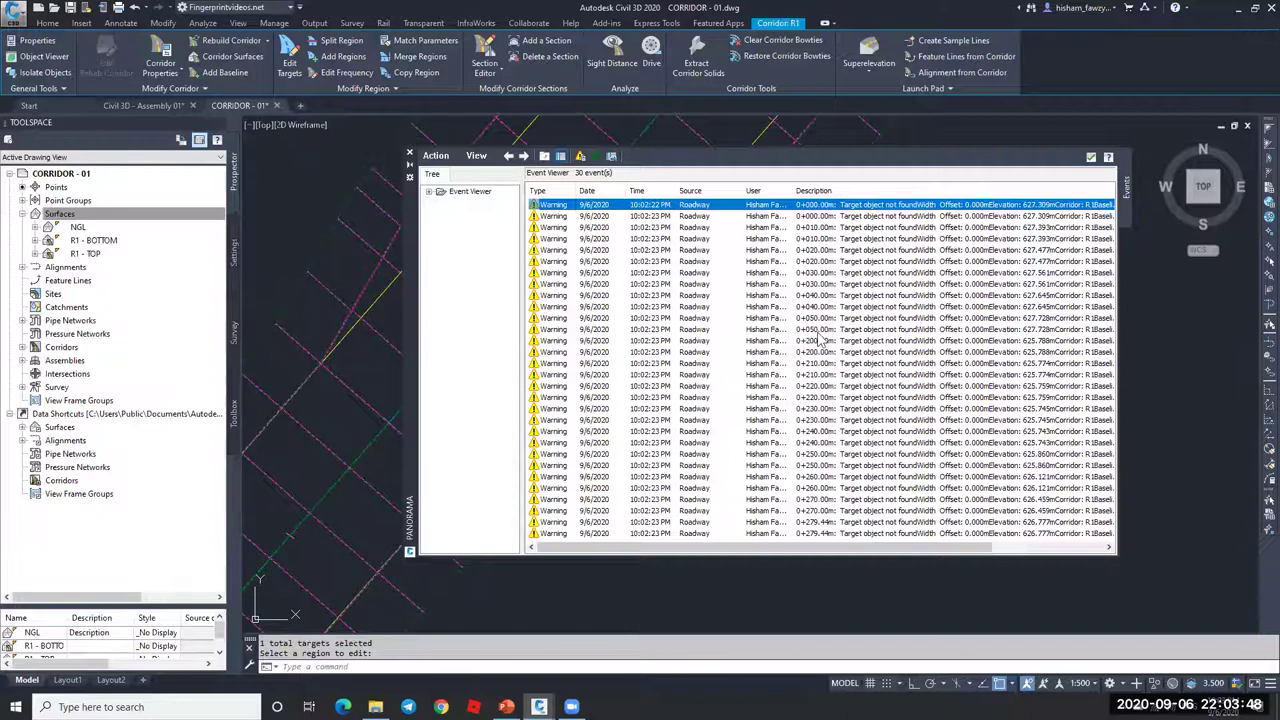
left_click(820, 330)
left_click(818, 341)
scroll(805, 512, "right", 1)
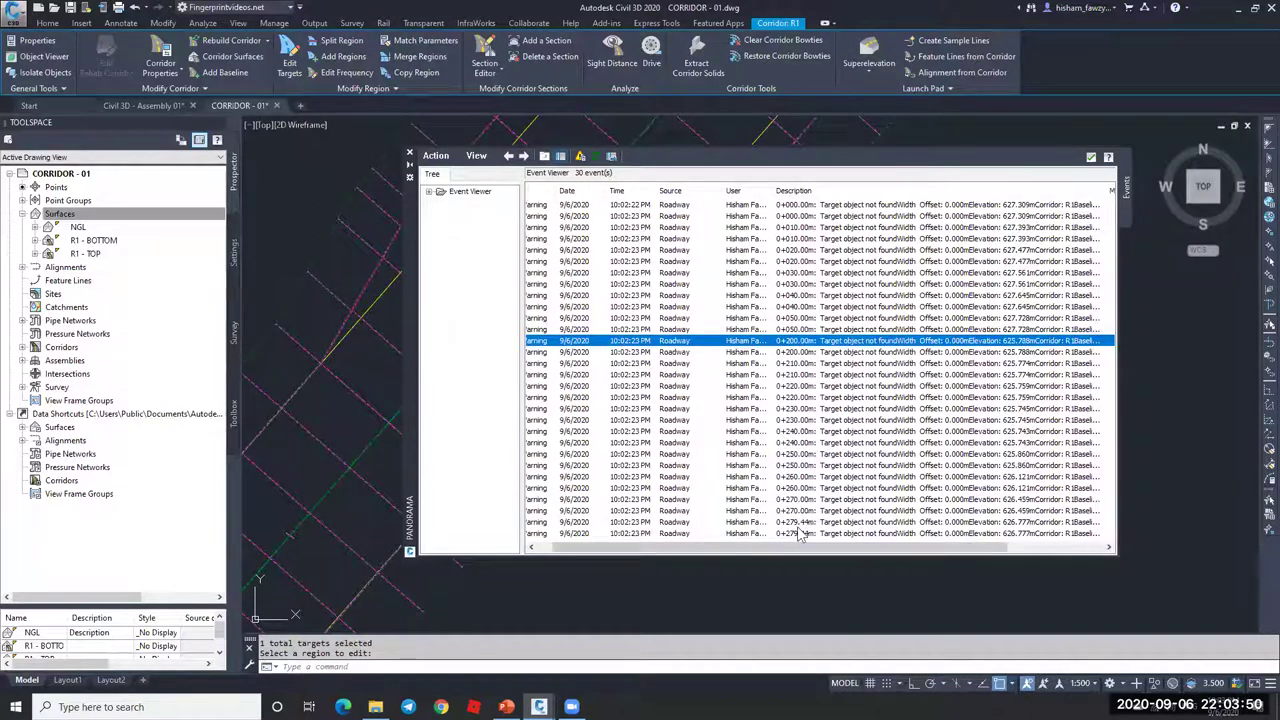
left_click(800, 522)
scroll(591, 534, "left", 1)
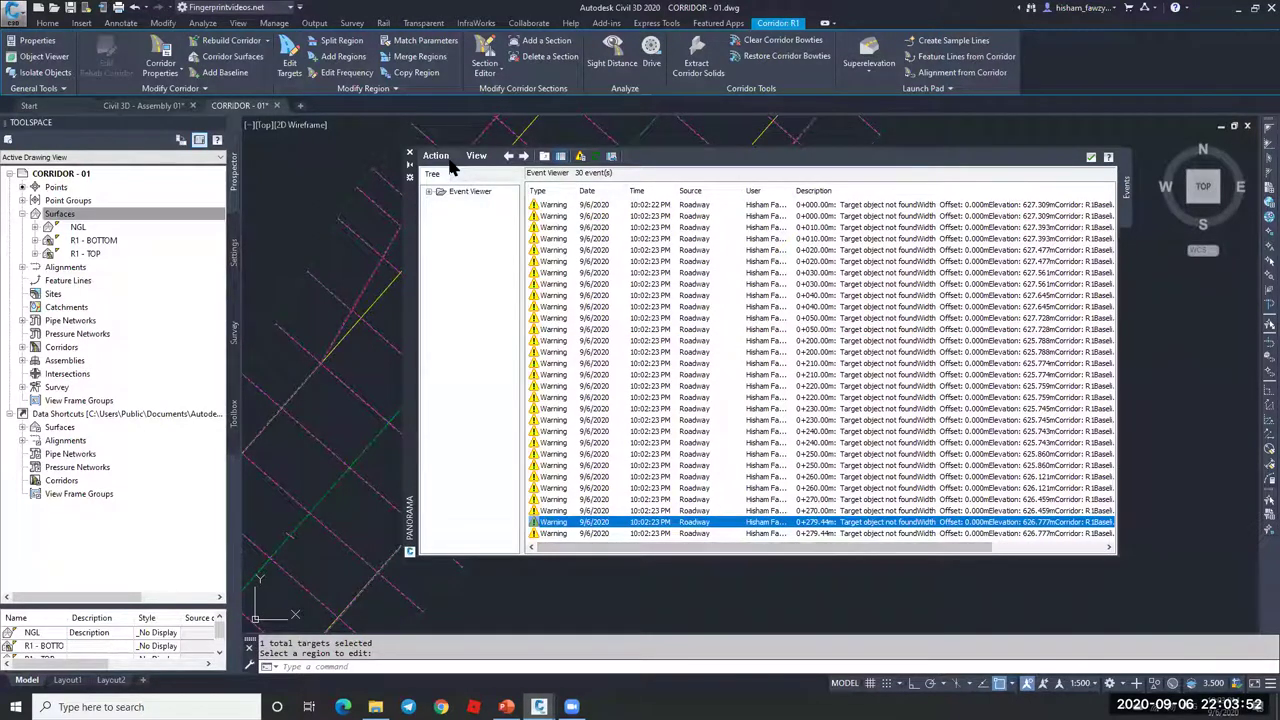
left_click(436, 156)
left_click(478, 203)
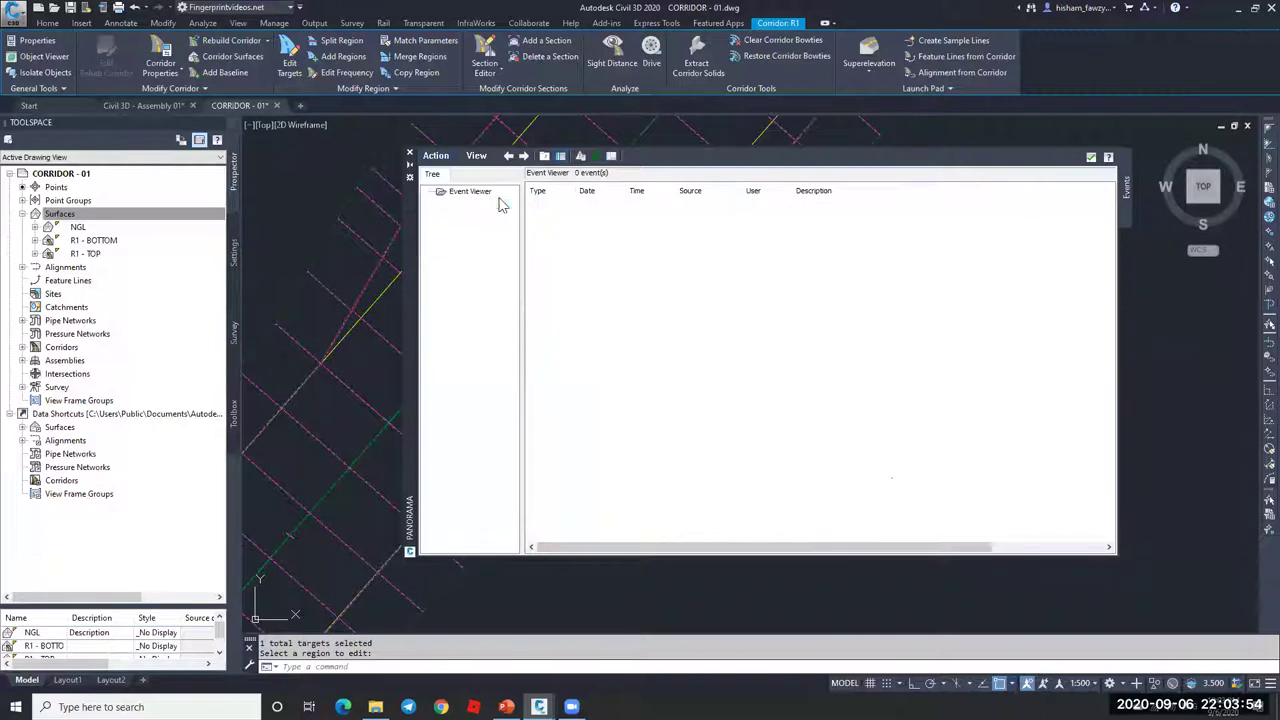
Step: Close the Event Viewer, cancel the corridor command and select the yellow alignment
left_click(1091, 158)
key("Escape")
scroll(800, 177, "down", 3)
scroll(674, 294, "up", 3)
scroll(789, 244, "up", 3)
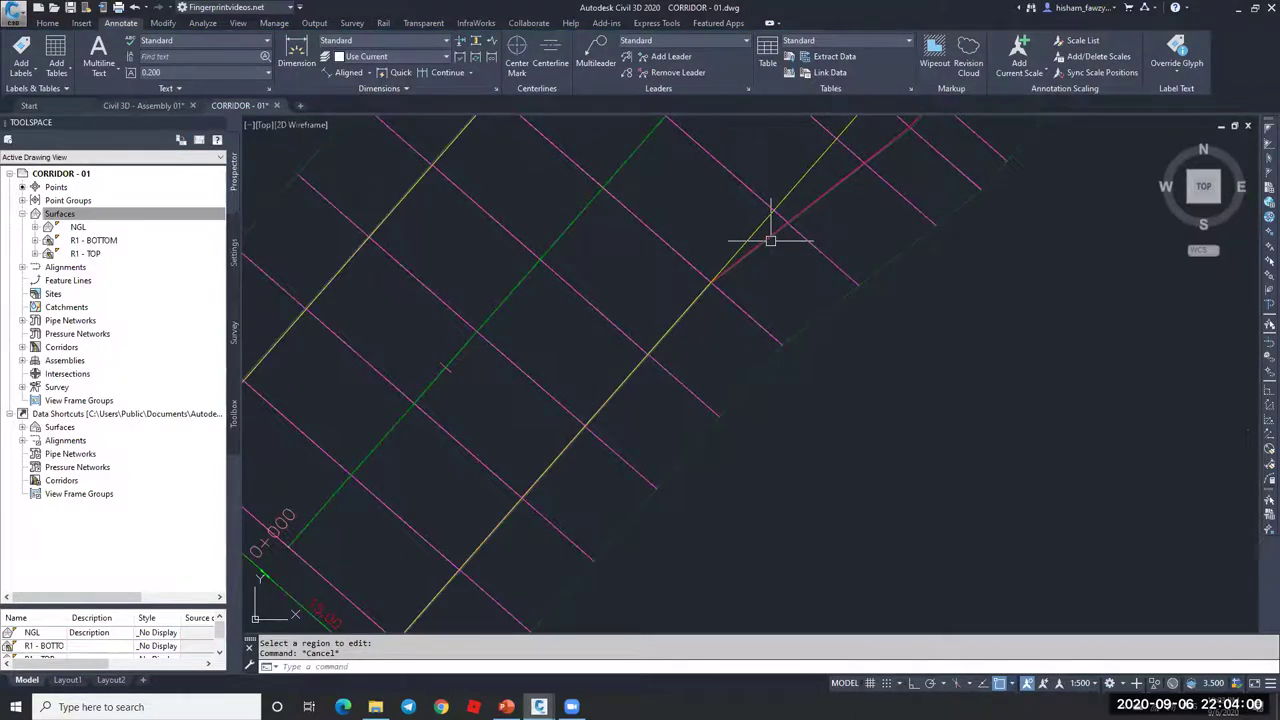
left_click(710, 279)
scroll(710, 280, "down", 2)
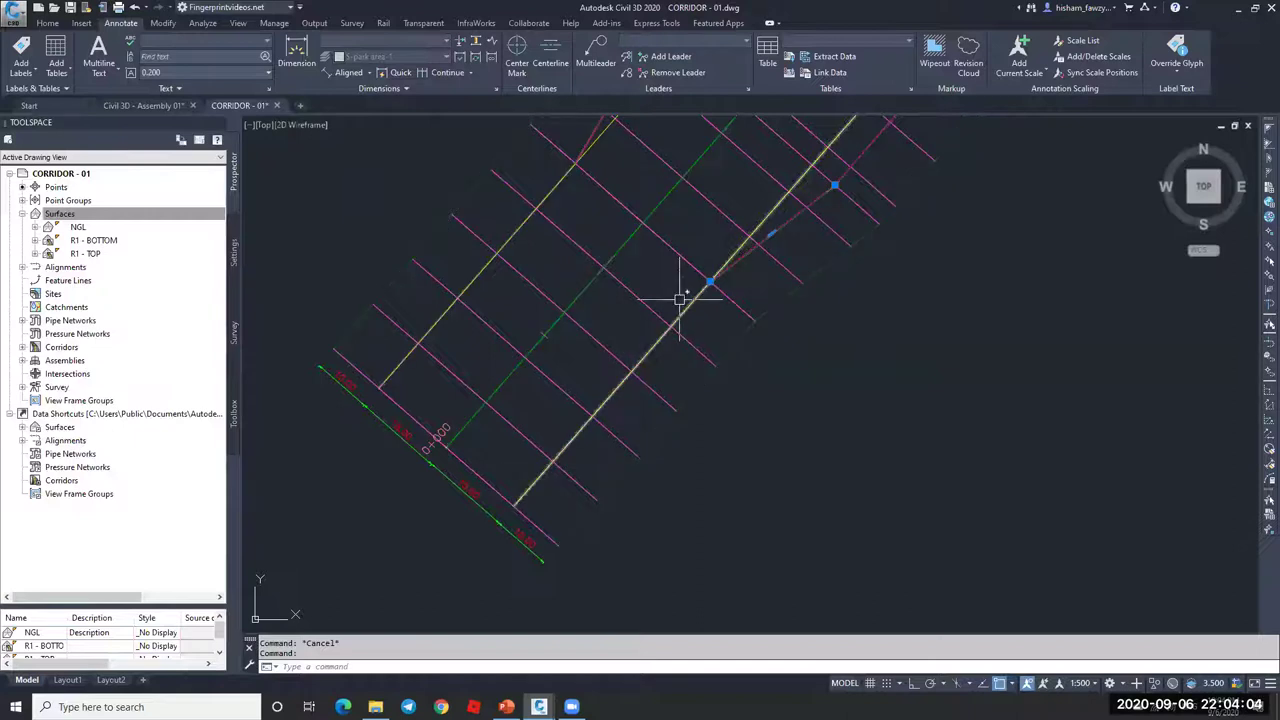
Step: Add a 50.00 aligned dimension across the corridor at station 0+000 using a Perpendicular snap
left_click(345, 72)
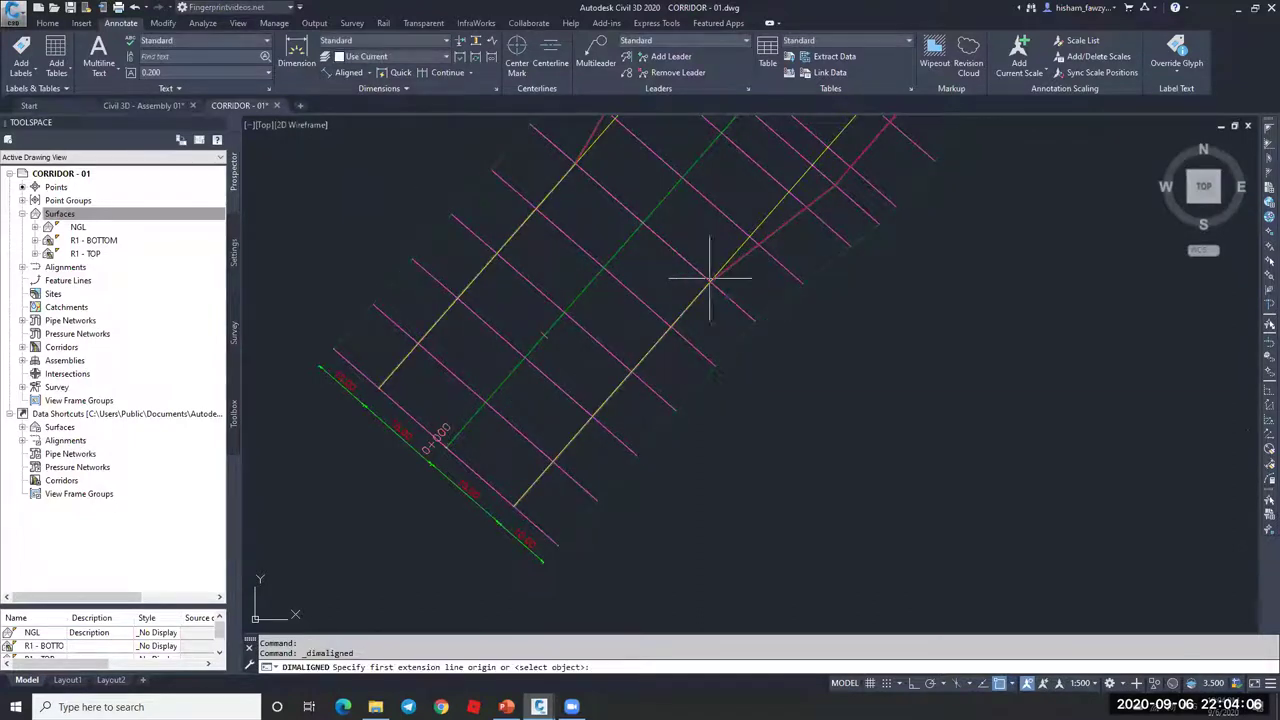
left_click(650, 225)
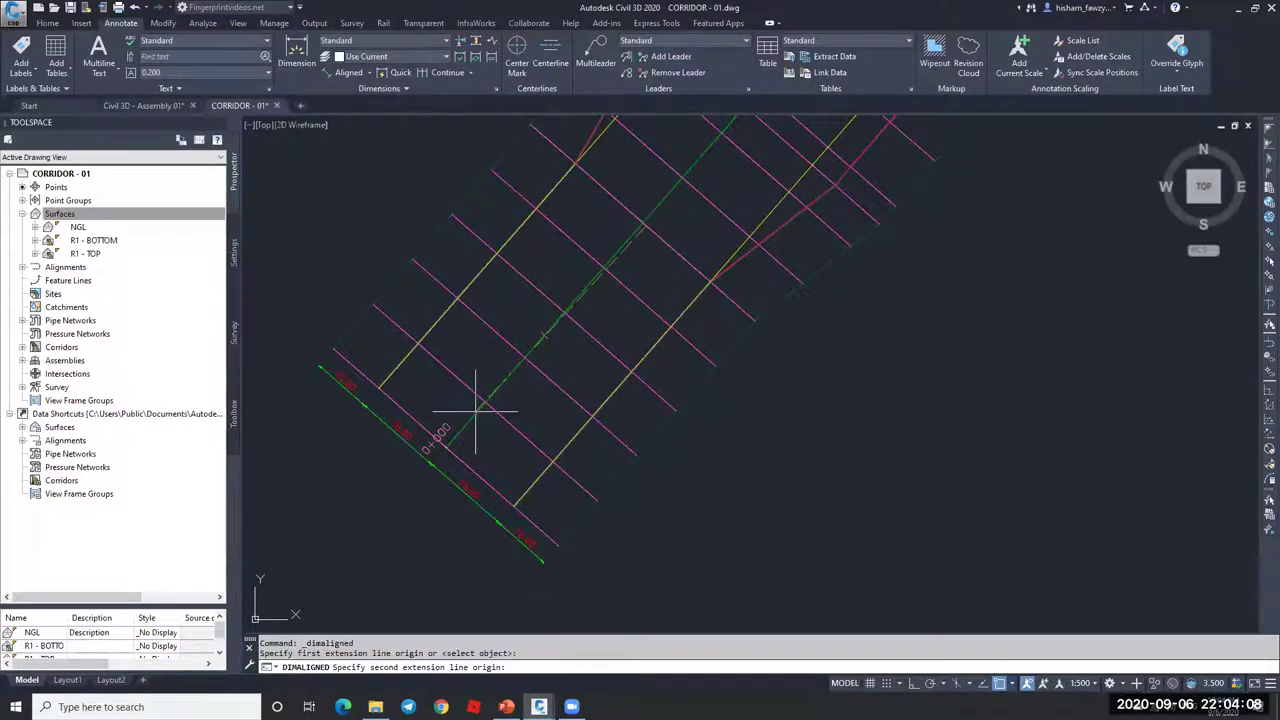
right_click(457, 450, "shift")
left_click(507, 365)
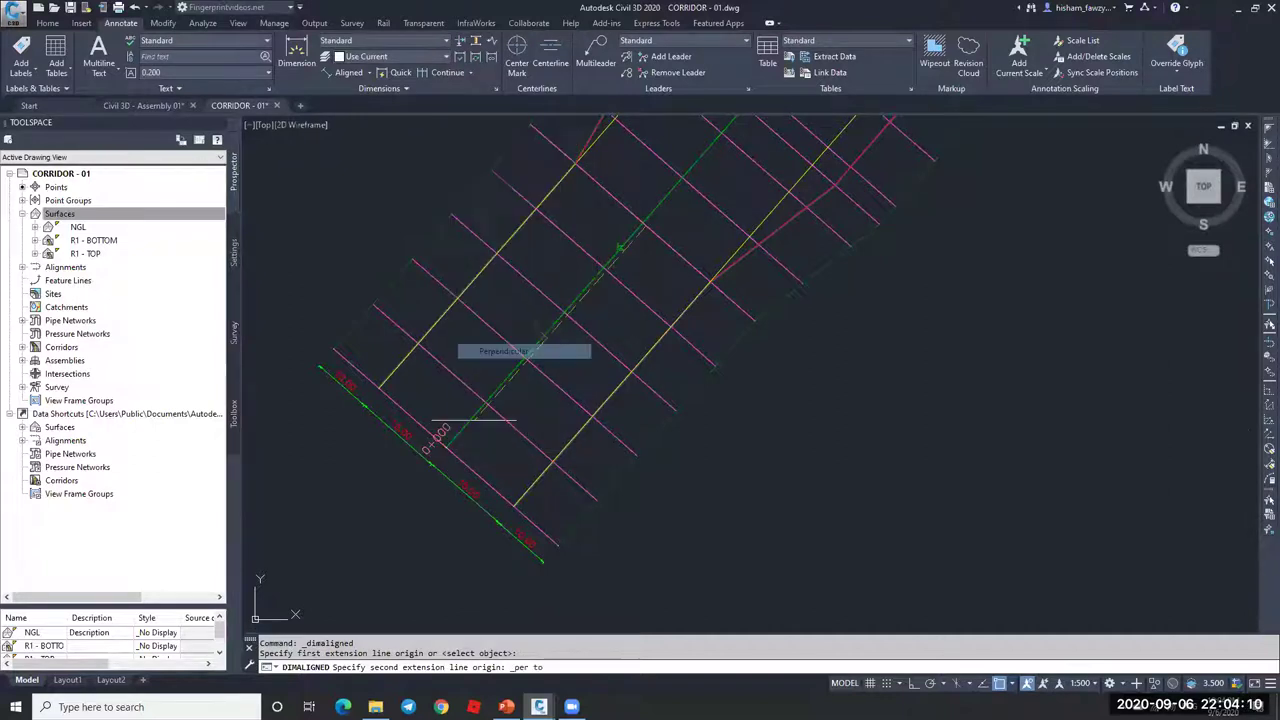
left_click(450, 448)
left_click(514, 399)
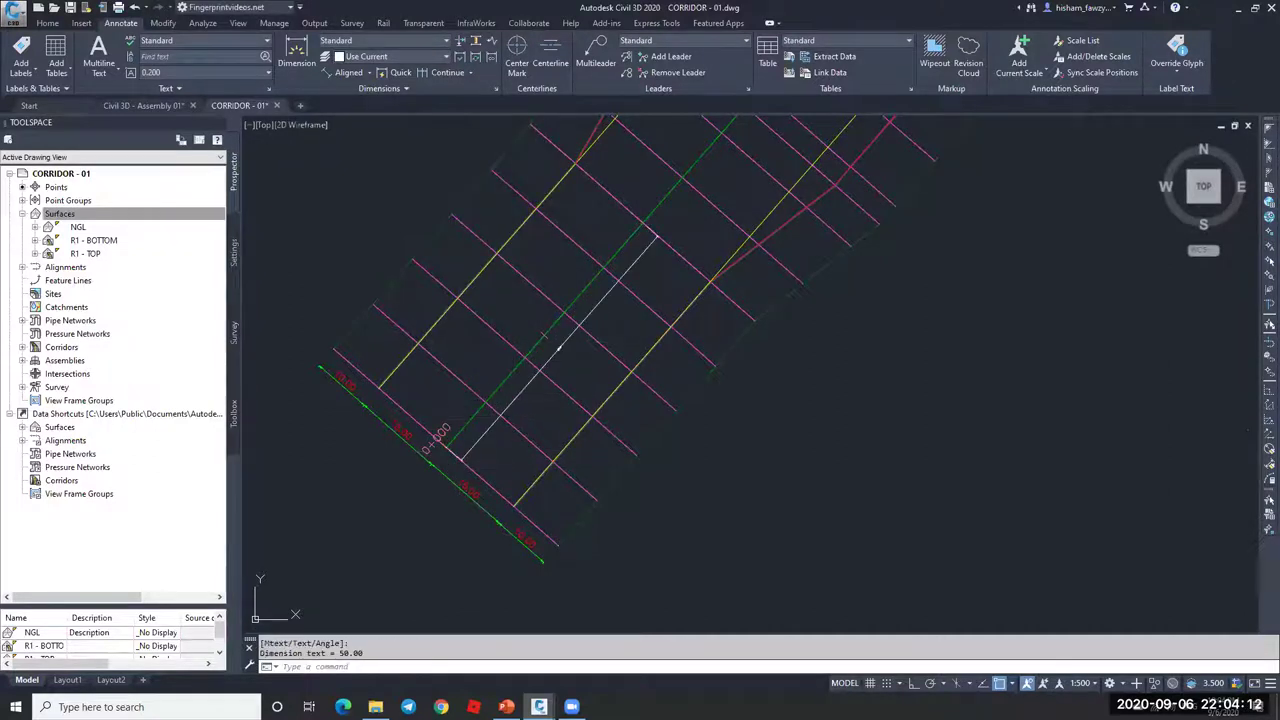
scroll(558, 347, "up", 2)
scroll(490, 405, "up", 1)
scroll(530, 387, "down", 2)
scroll(767, 239, "down", 2)
scroll(760, 225, "up", 3)
scroll(780, 240, "down", 2)
Step: Open Surface Properties for the R1 - TOP surface from Toolspace
left_click(35, 243)
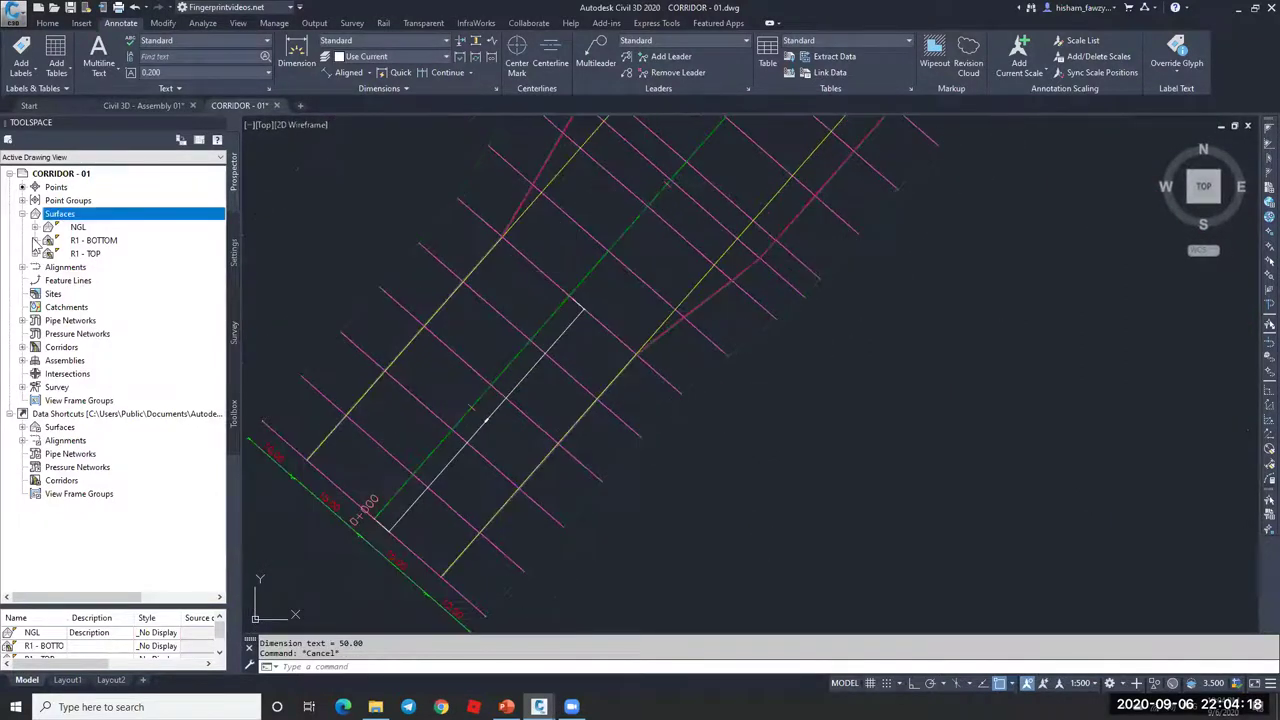
right_click(213, 253)
left_click(240, 258)
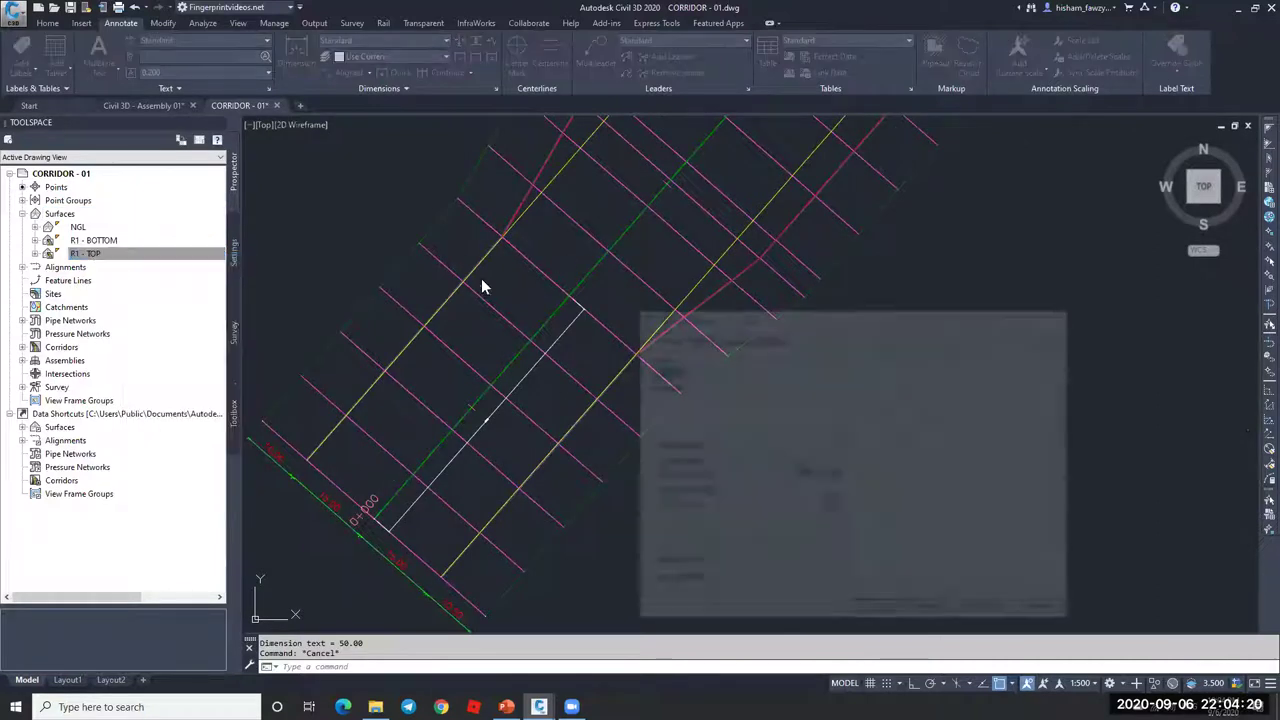
Step: Give the R1 - TOP surface a different surface style
left_click(718, 474)
left_click(720, 491)
left_click(877, 611)
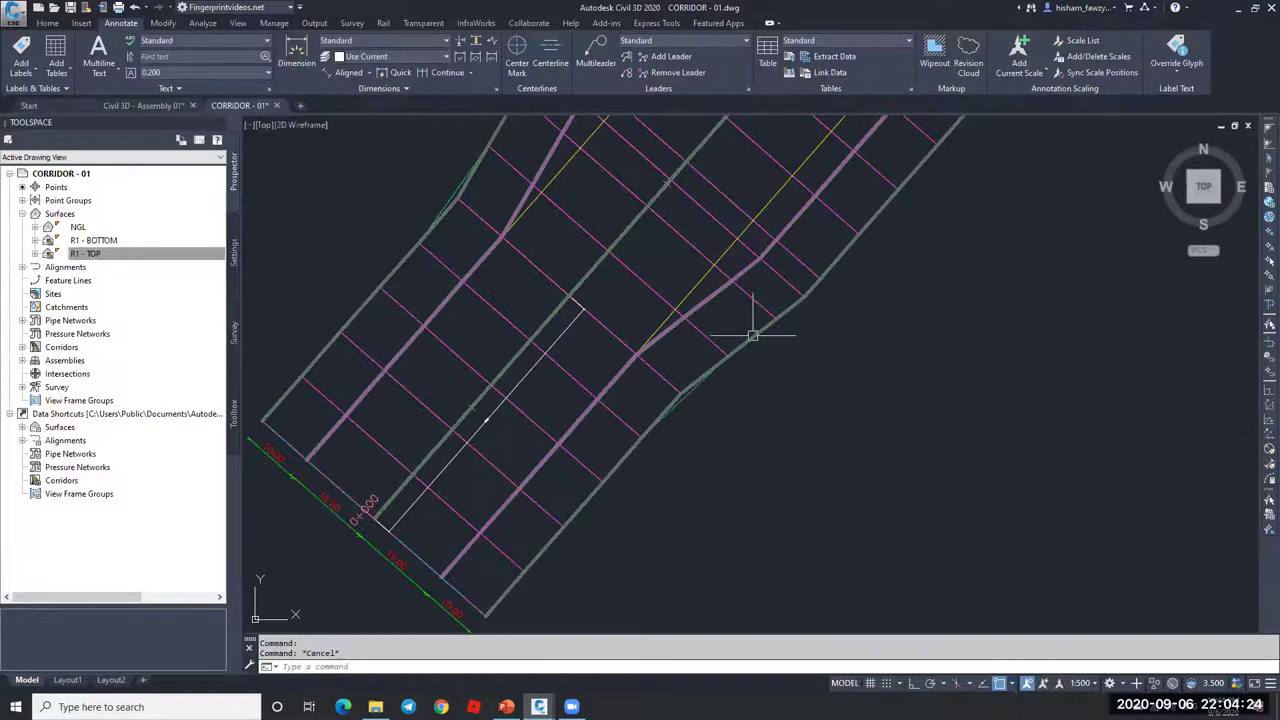
Step: Orbit the R1 - TOP surface in Object Viewer, then select corridor R1
left_click(702, 399)
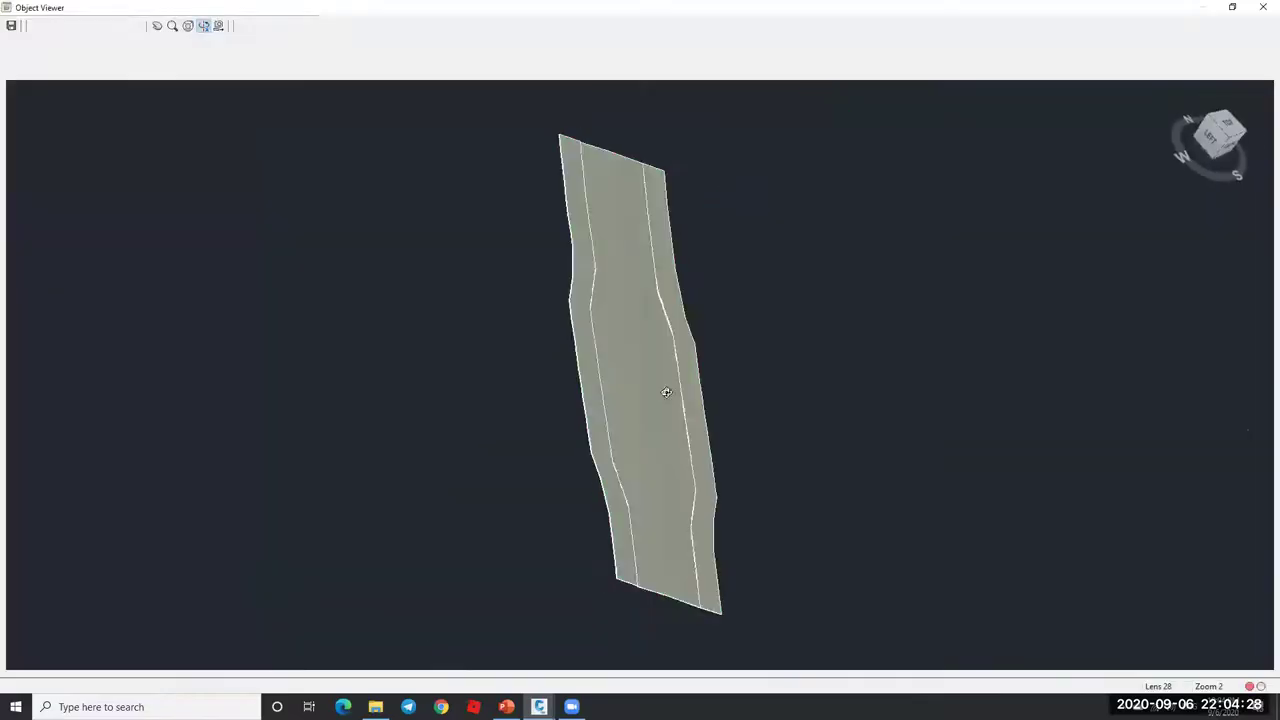
left_click_drag(669, 386, 695, 460)
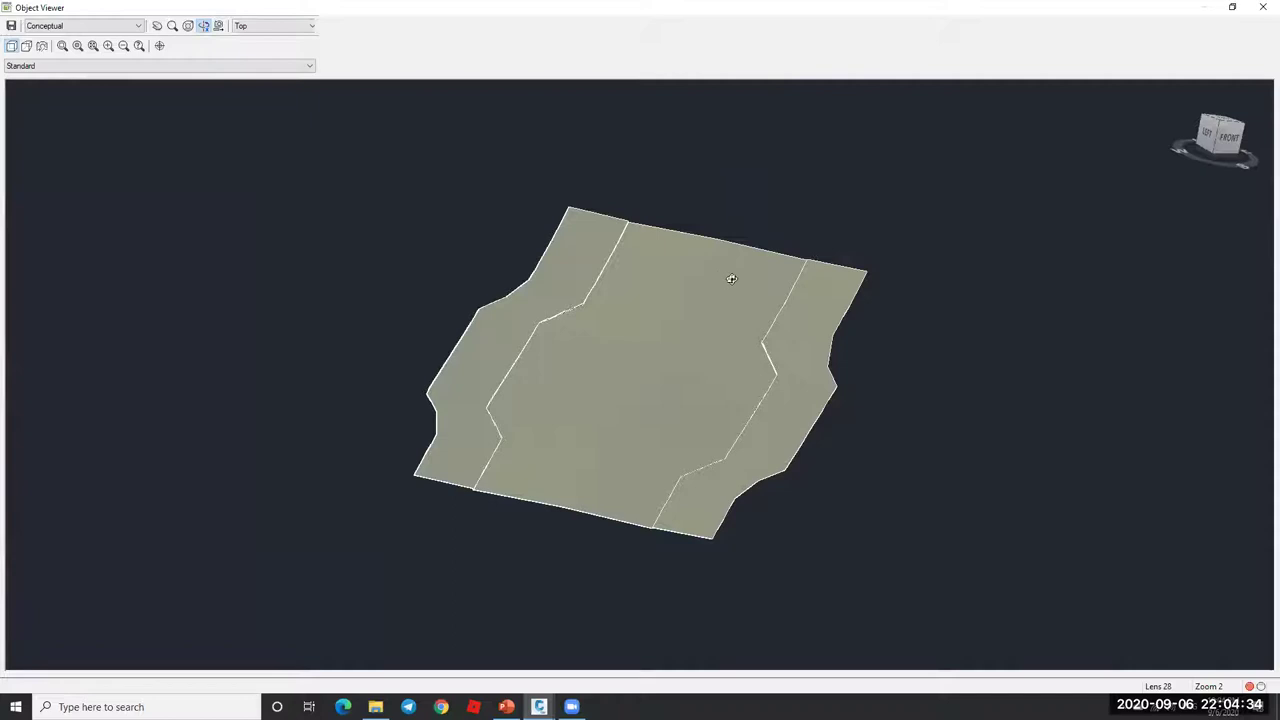
scroll(806, 282, "down", 3)
key("Escape")
scroll(660, 290, "down", 2)
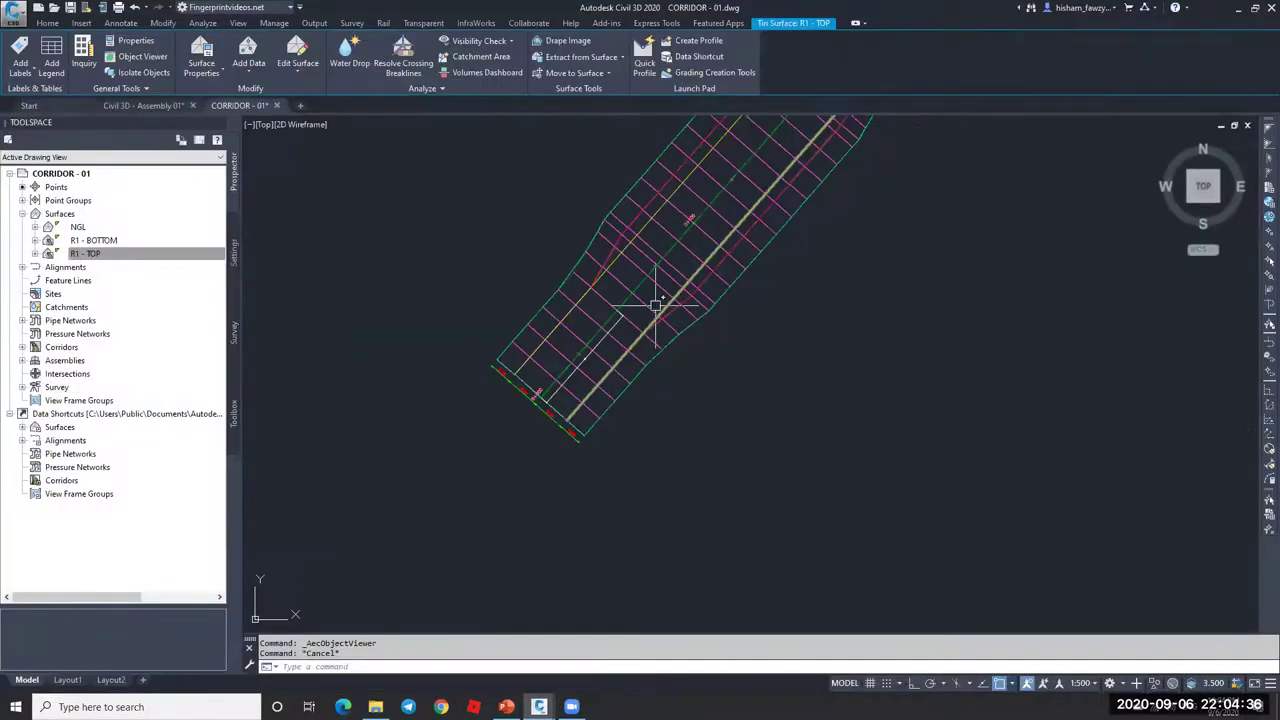
key("Escape")
left_click(762, 266)
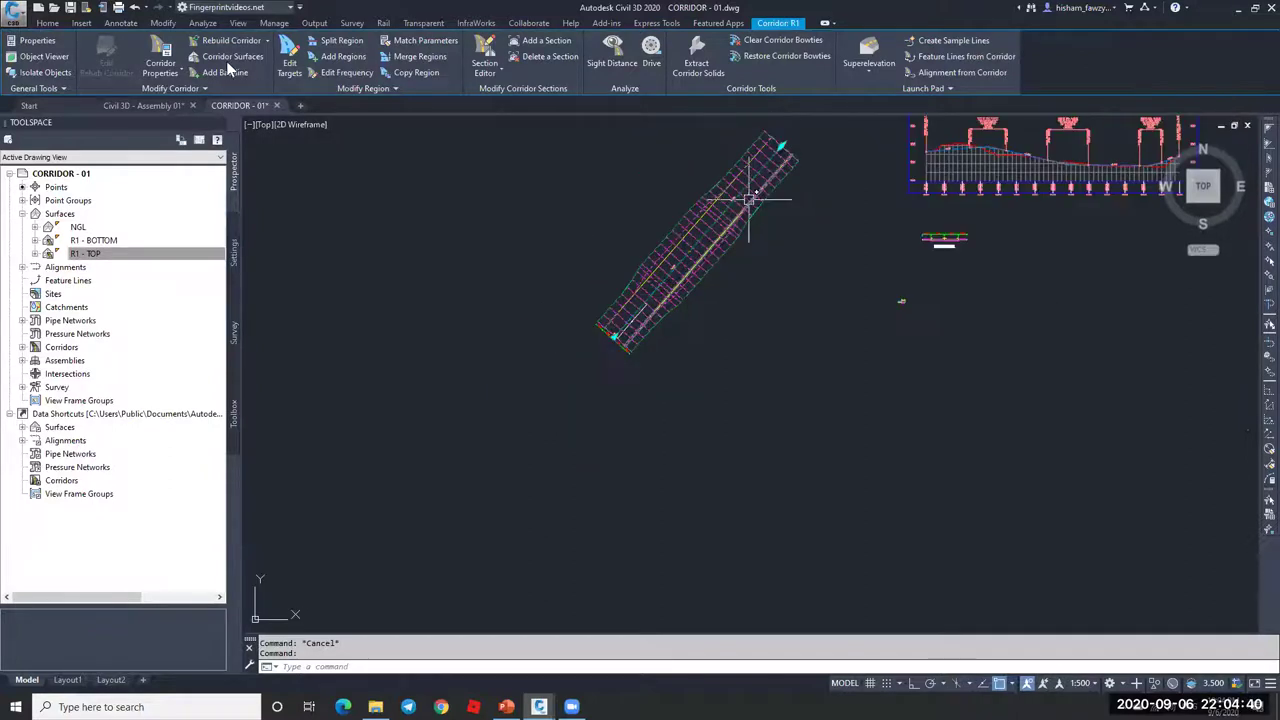
Step: Pick corridor R1's region for frequency editing and locate the Offset Target settings
left_click(331, 74)
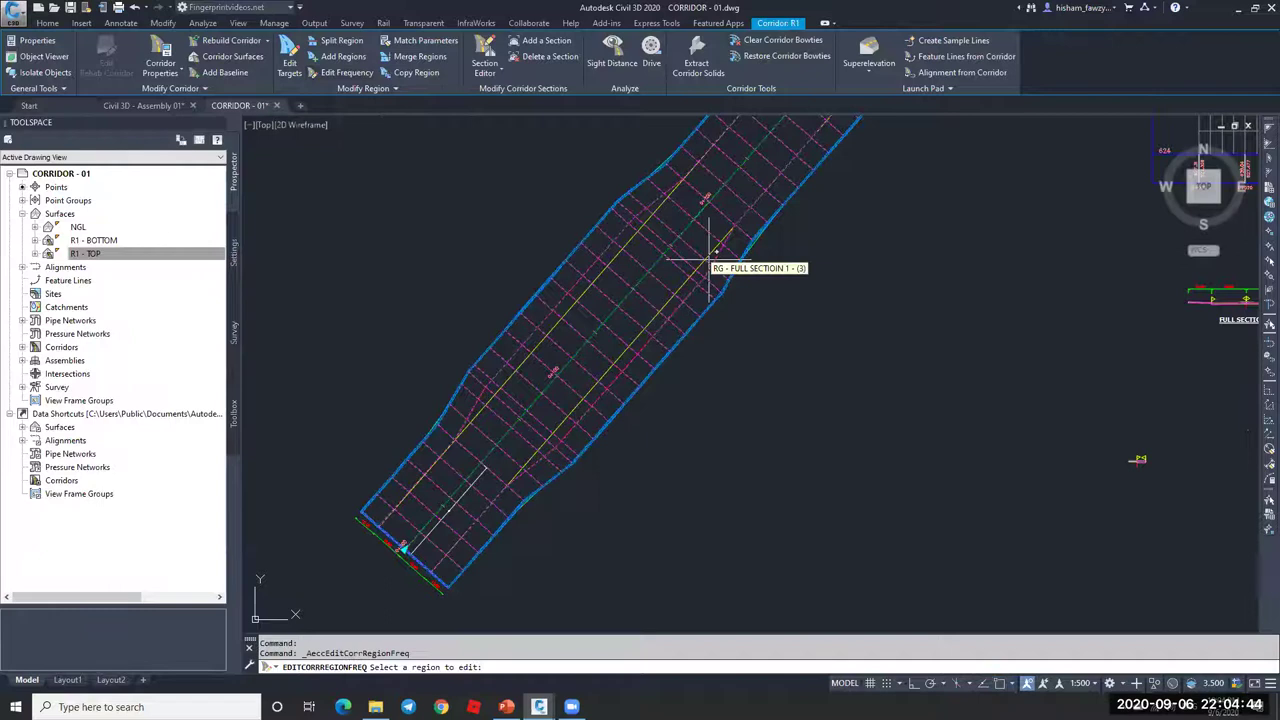
scroll(672, 261, "up", 2)
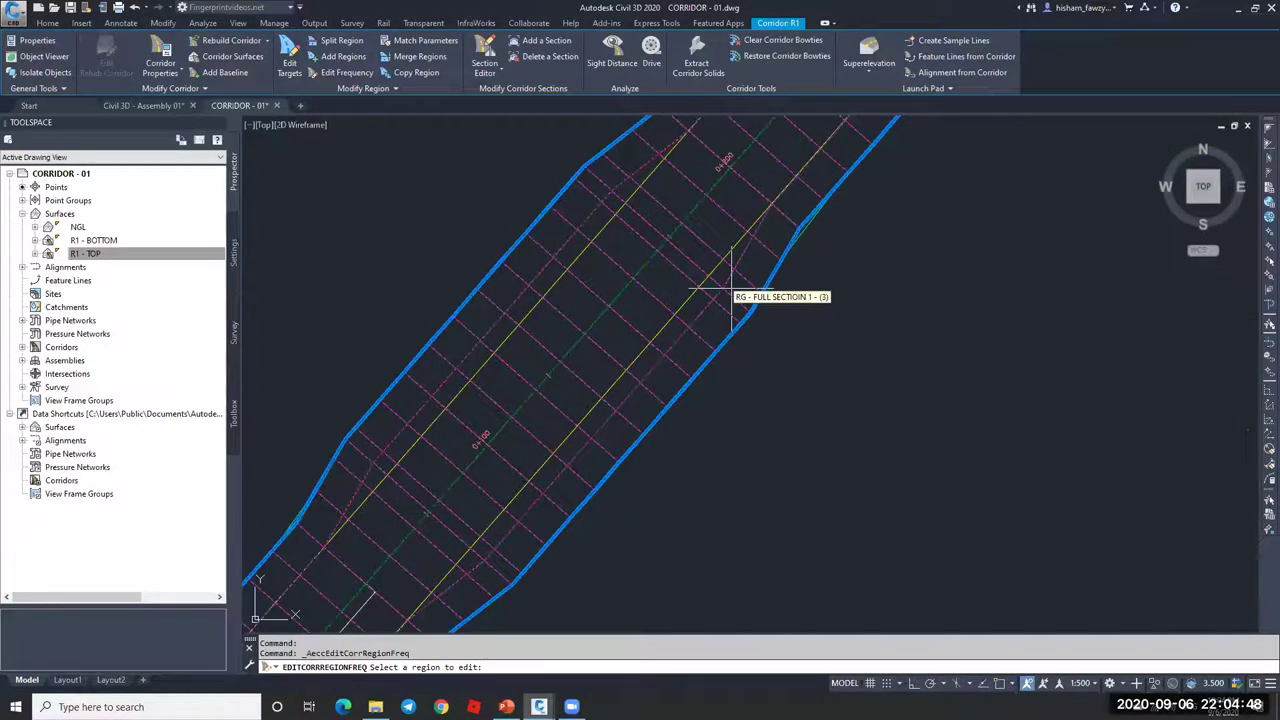
scroll(716, 268, "down", 2)
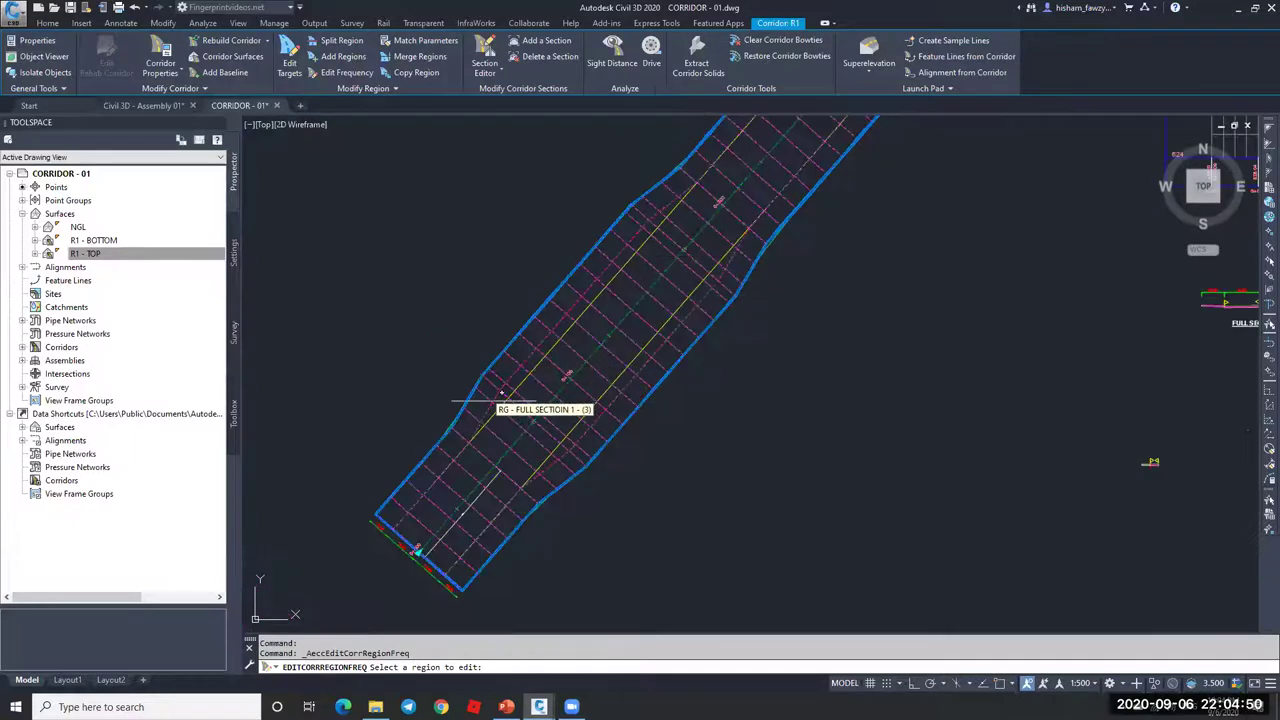
scroll(388, 114, "up", 5)
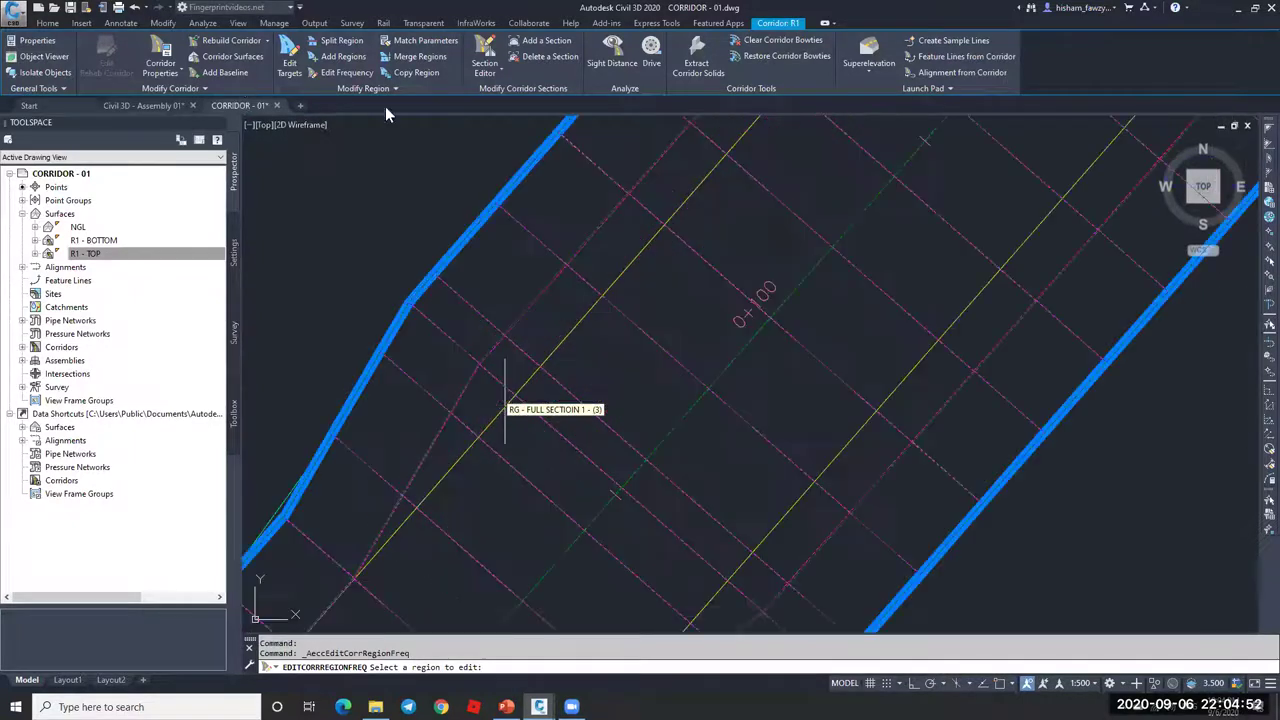
scroll(505, 400, "up", 2)
left_click(774, 366)
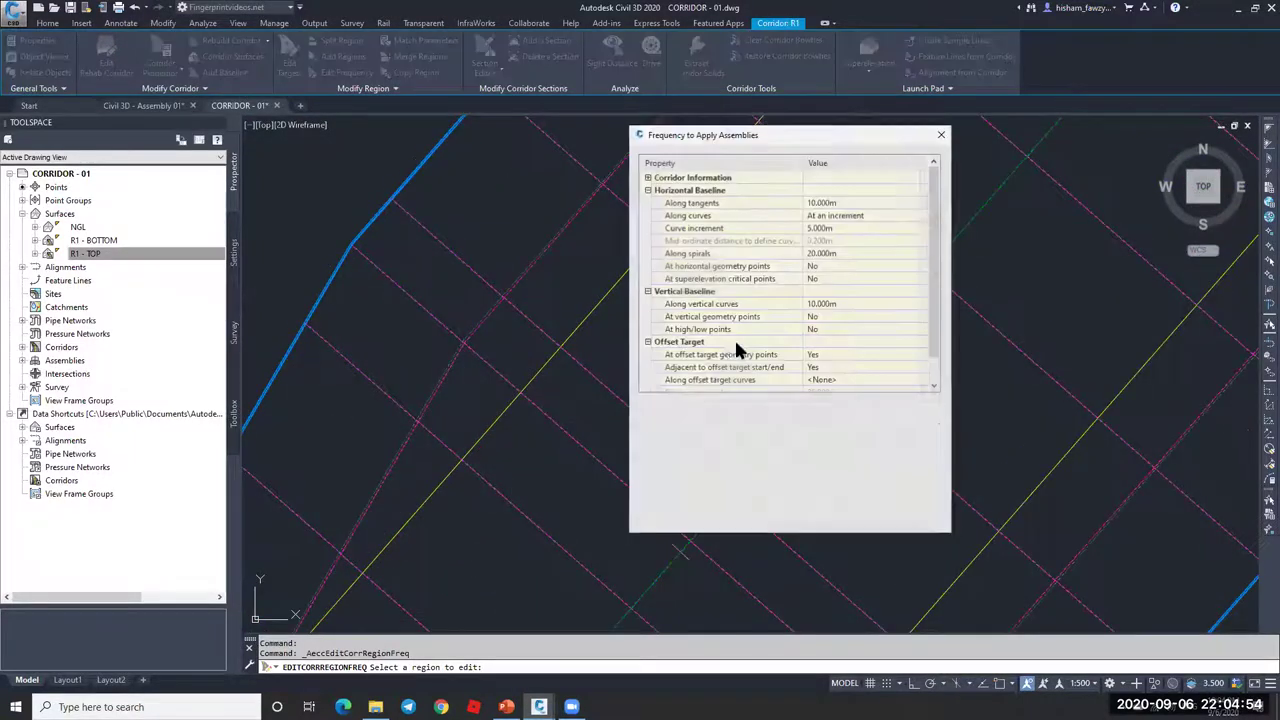
left_click(900, 344)
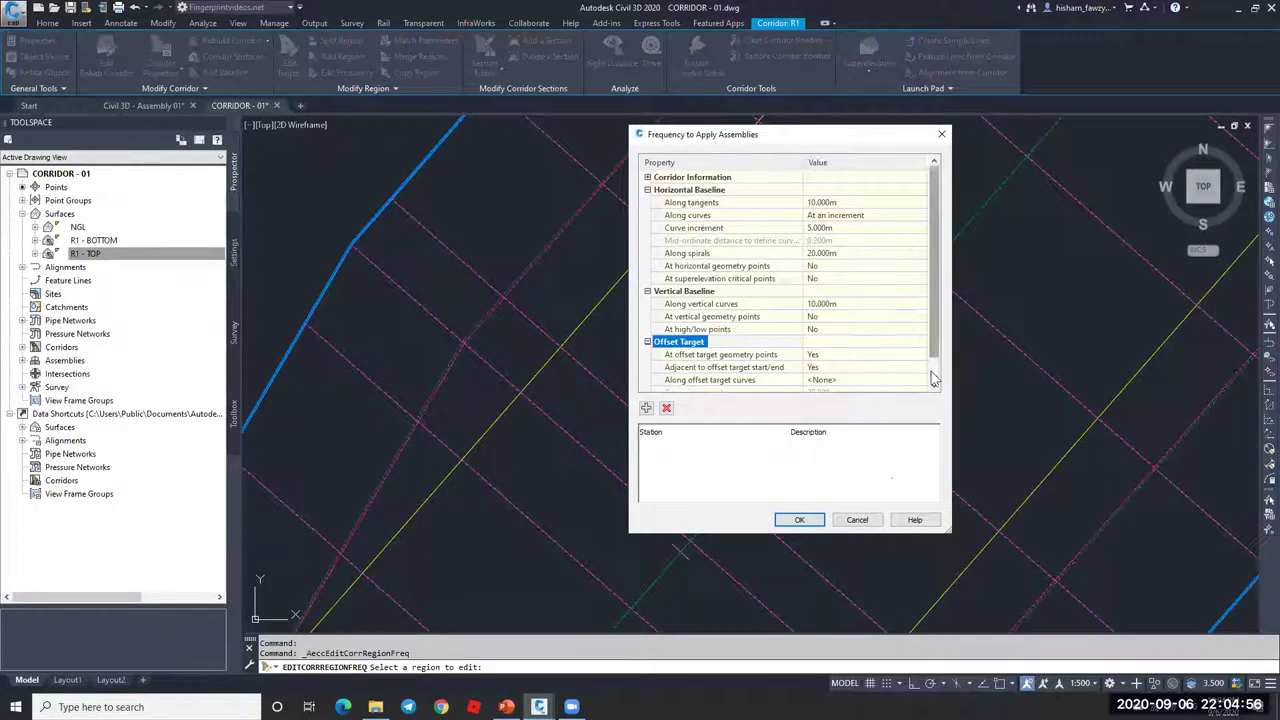
scroll(936, 355, "down", 1)
Step: Set At offset target geometry points and Adjacent to offset target start/end to No, confirming
left_click(815, 330)
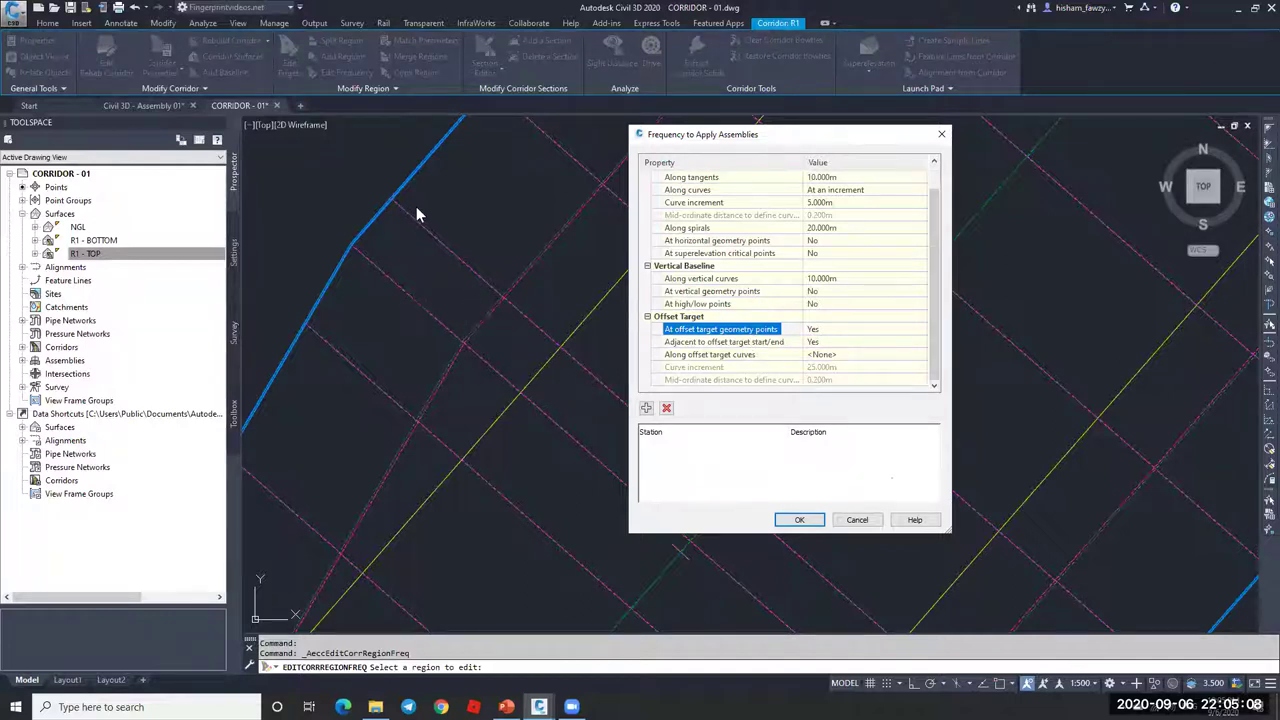
left_click(838, 330)
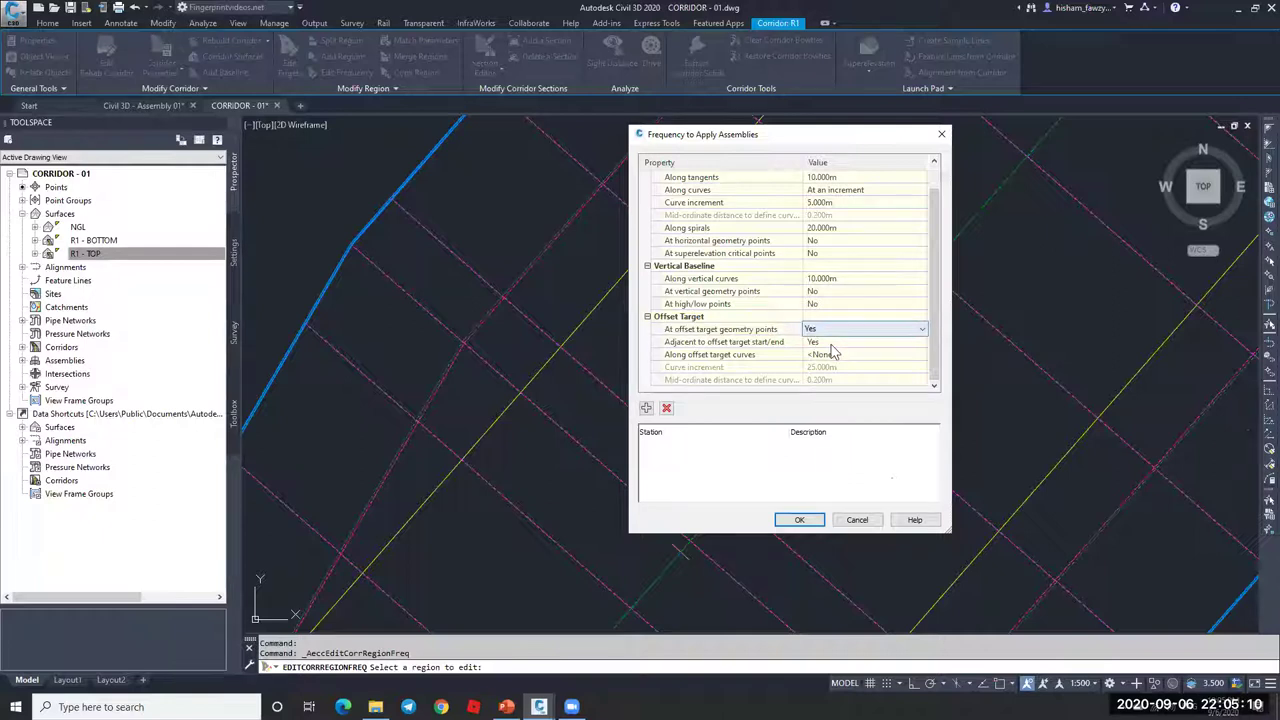
left_click(850, 347)
left_click(855, 342)
left_click(840, 354)
key("Return")
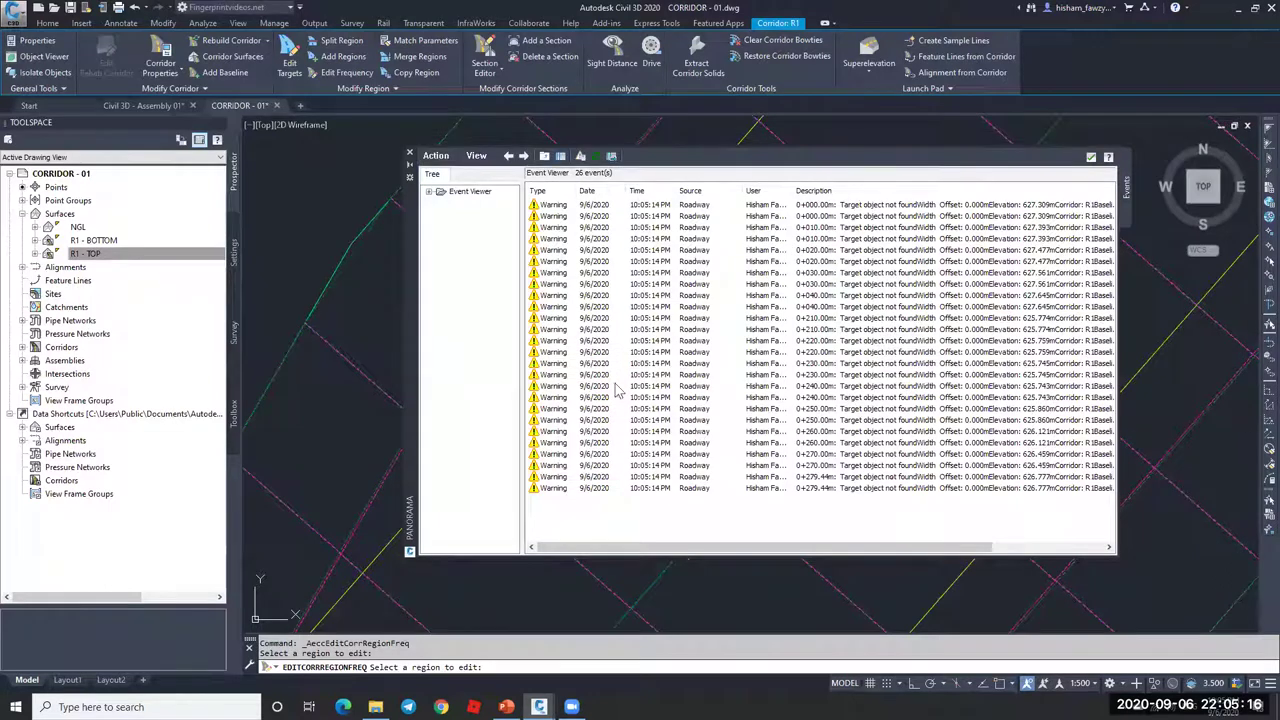
Step: Clear all rebuild warnings from the Event Viewer and close it
right_click(476, 204)
left_click(463, 329)
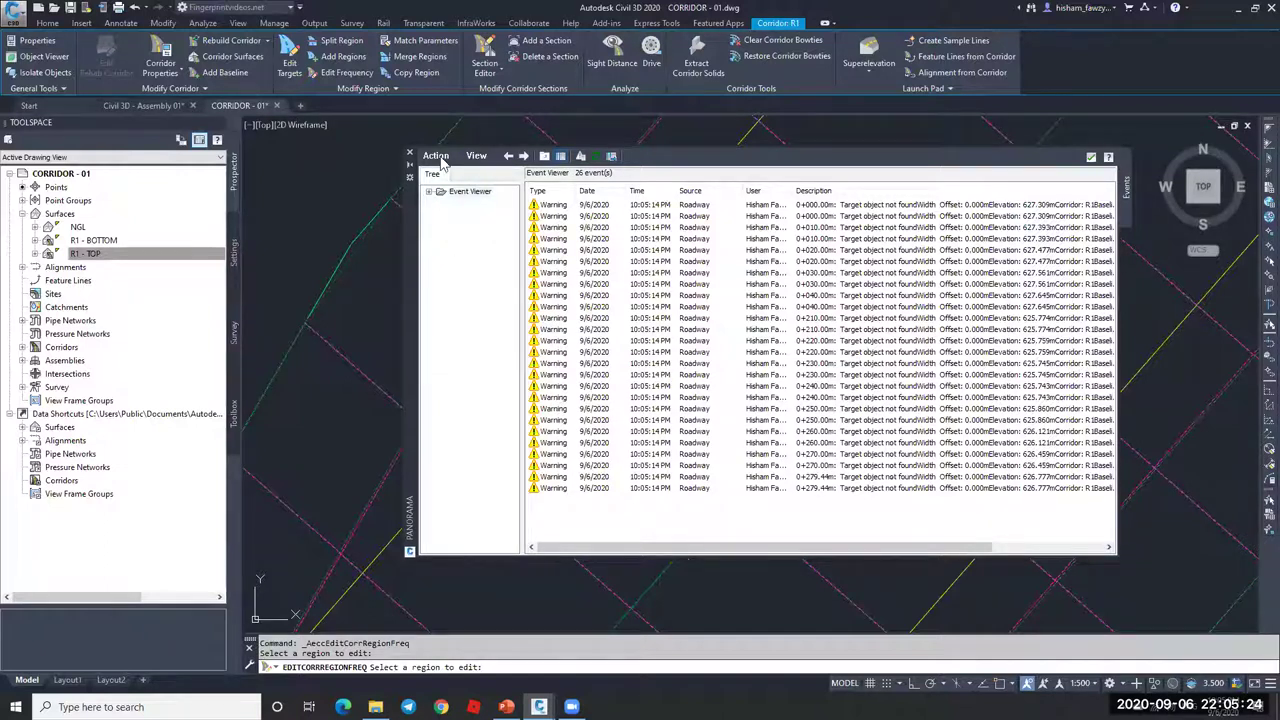
right_click(462, 214)
left_click(480, 200)
left_click(409, 153)
Step: Cancel the region-edit command and clear the corridor selection
scroll(633, 238, "down", 3)
scroll(677, 291, "down", 2)
scroll(677, 291, "up", 4)
key("Escape")
scroll(703, 341, "down", 3)
scroll(703, 341, "up", 2)
key("Escape")
Step: Select corridor R1 in the drawing to get its editing tools
left_click(706, 333)
scroll(700, 323, "down", 3)
scroll(677, 286, "up", 2)
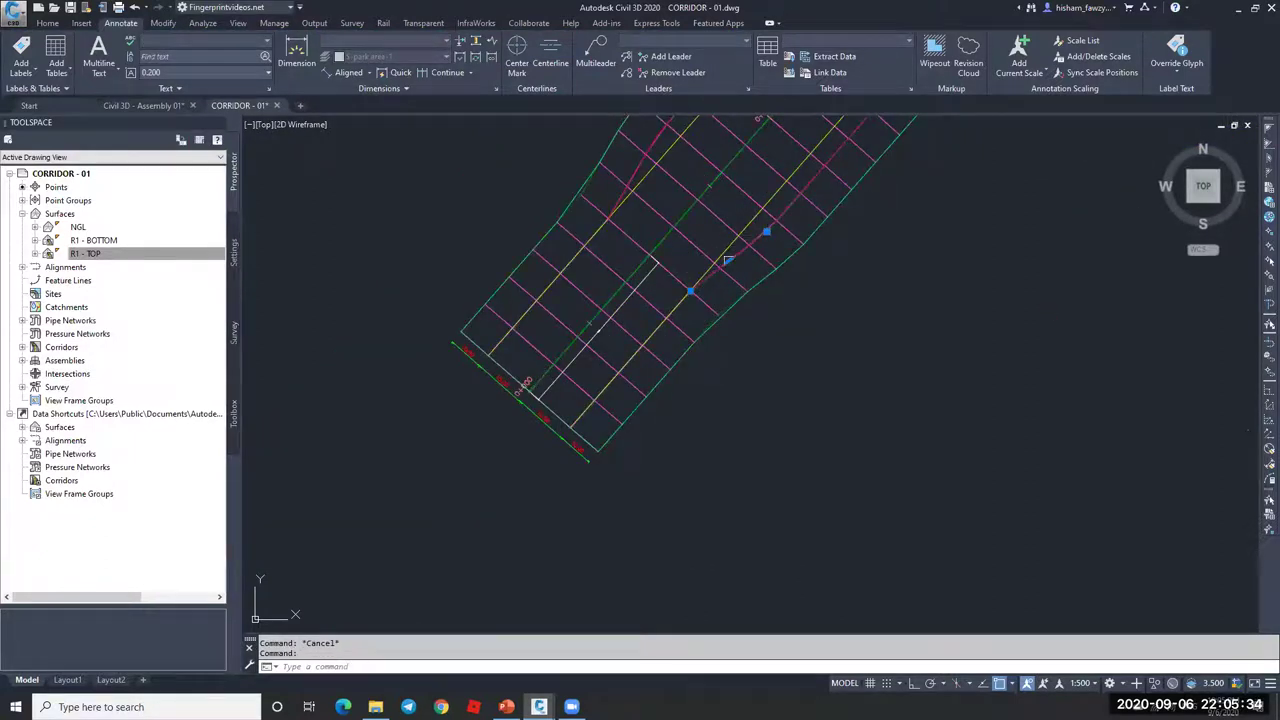
scroll(600, 422, "down", 3)
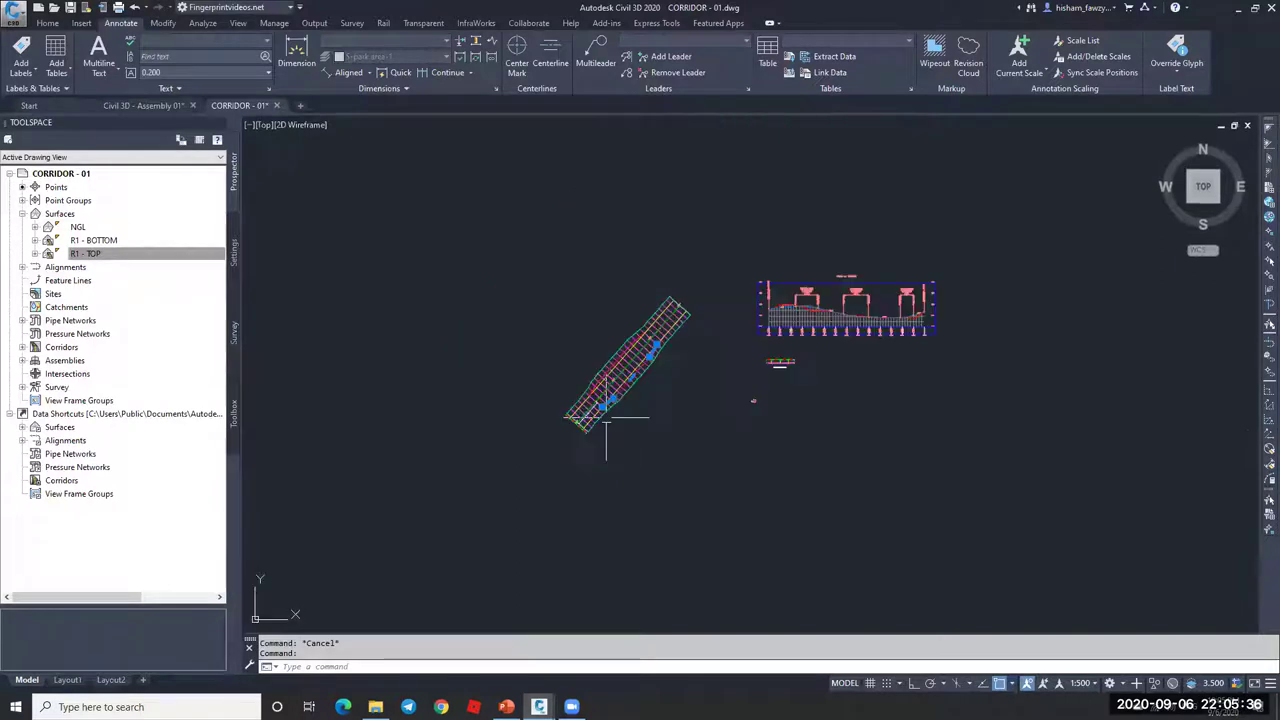
scroll(684, 316, "up", 2)
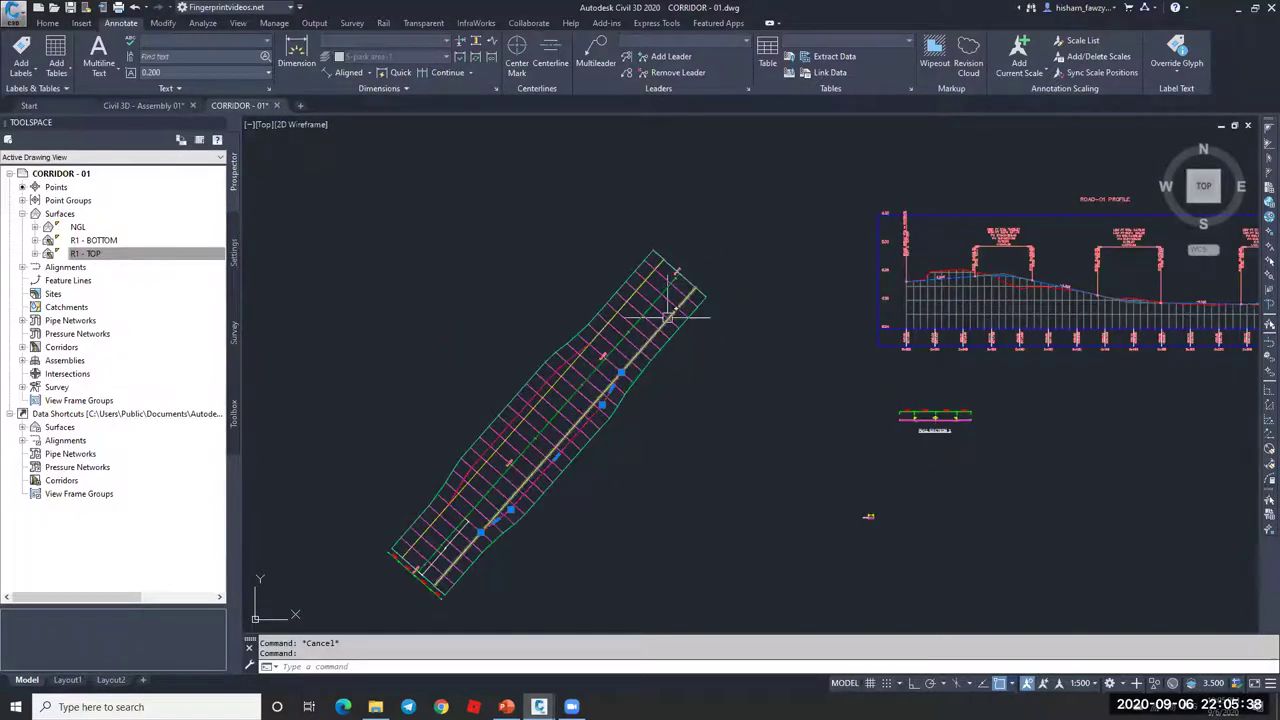
key("Escape")
scroll(681, 309, "up", 5)
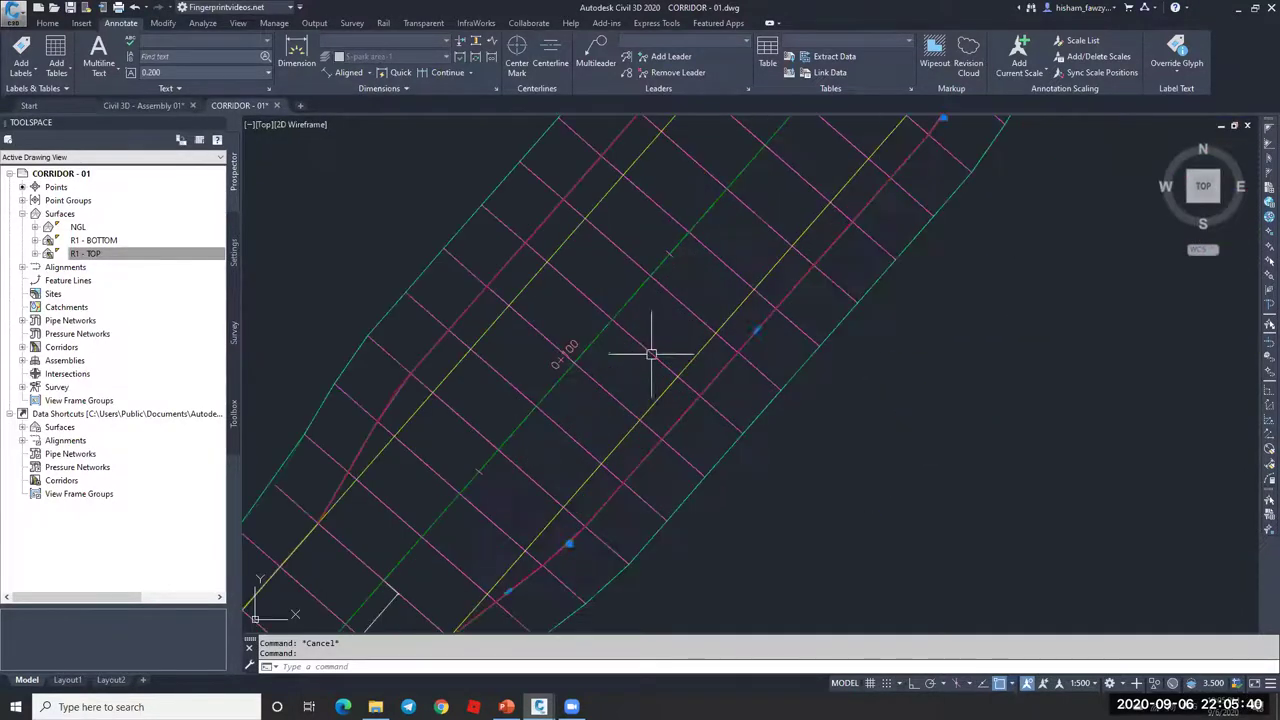
left_click(681, 309)
scroll(729, 277, "down", 4)
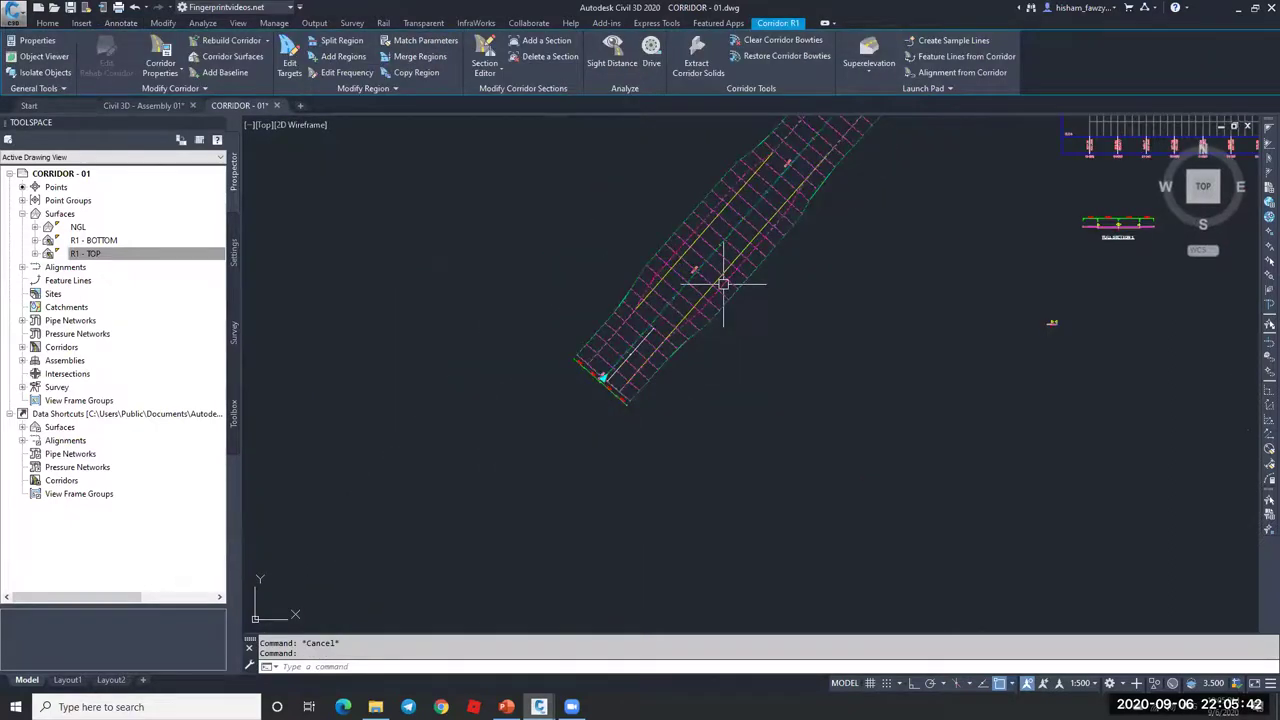
scroll(622, 307, "up", 3)
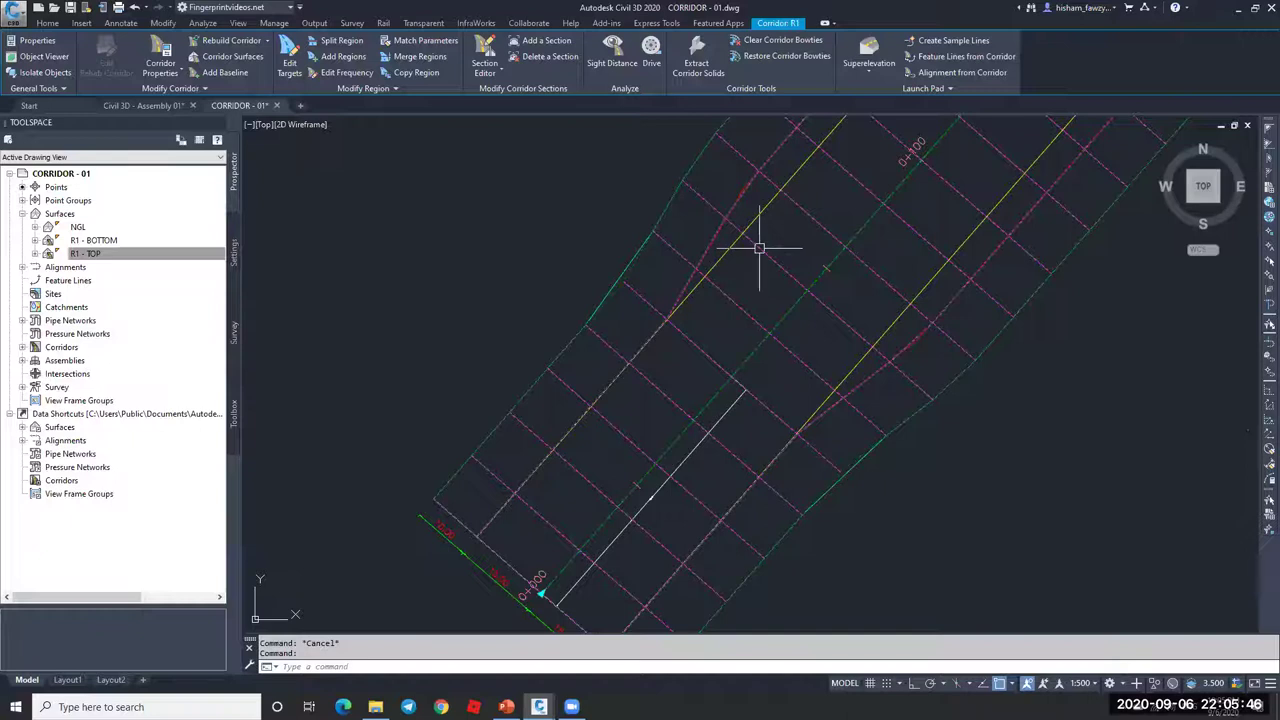
Step: Split the corridor's first region at station 0+050 and close the warnings list
left_click(338, 42)
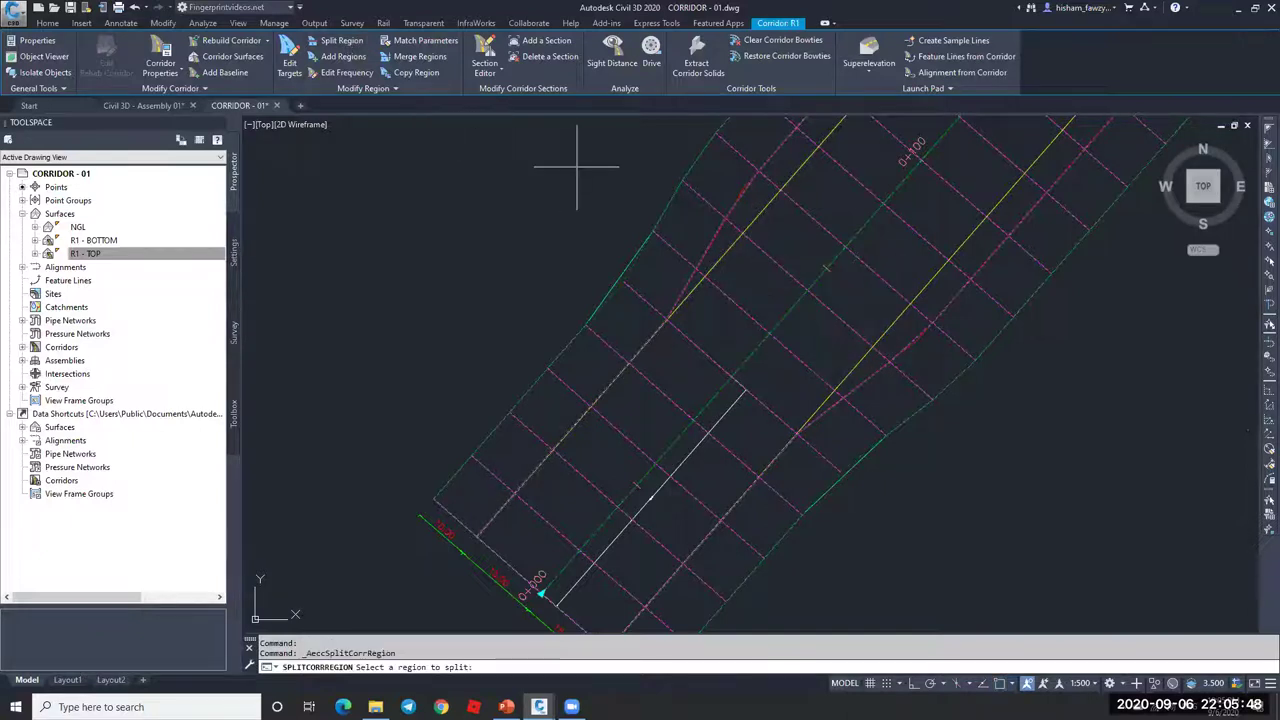
scroll(727, 337, "down", 4)
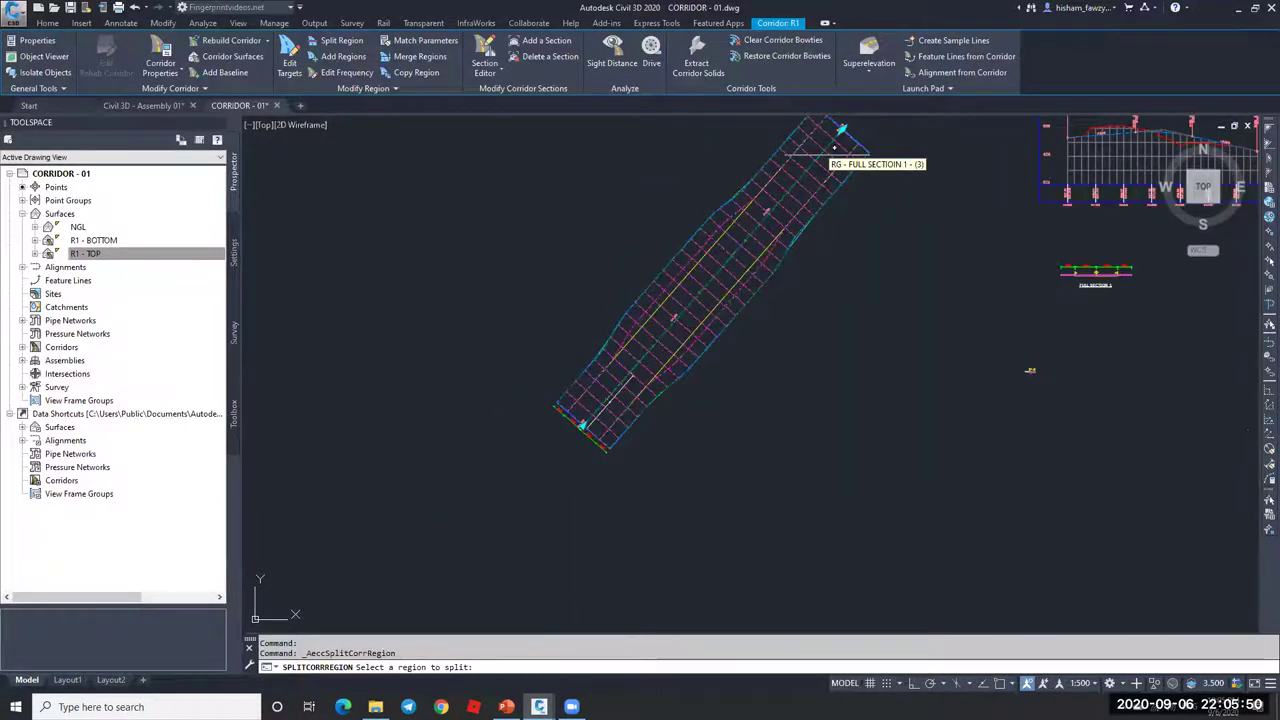
left_click(648, 336)
scroll(617, 363, "up", 6)
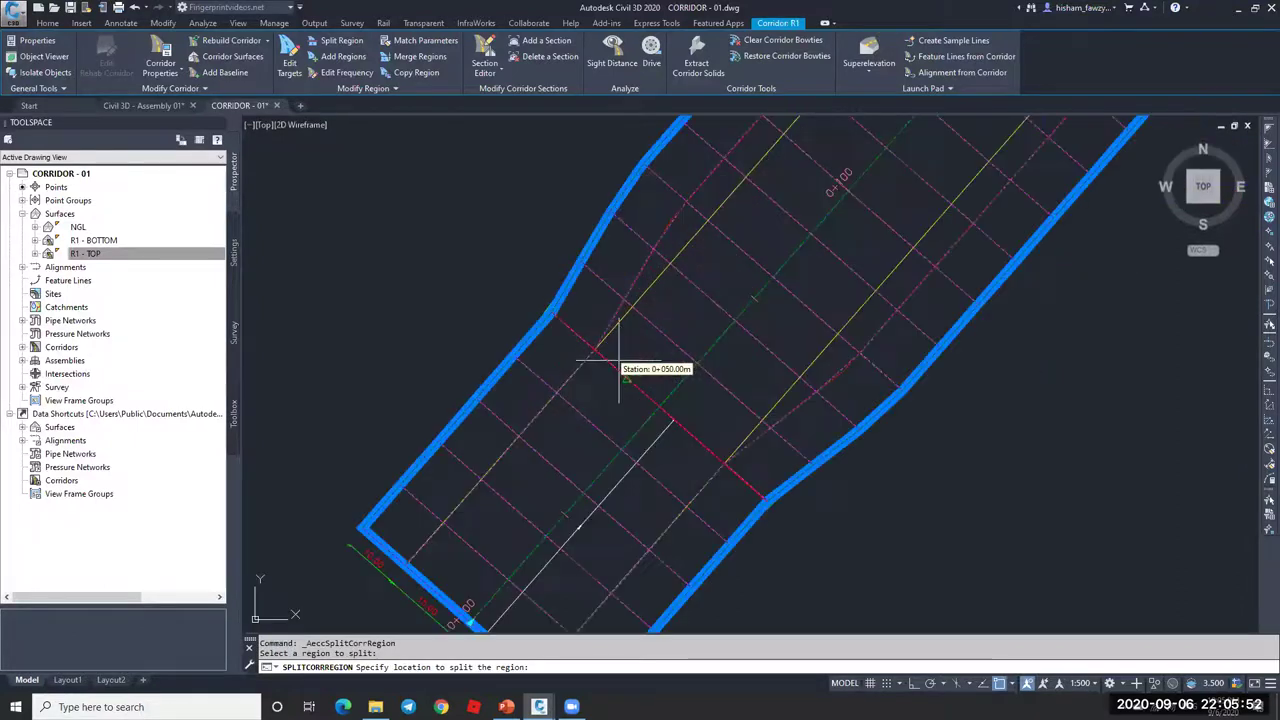
left_click(559, 300)
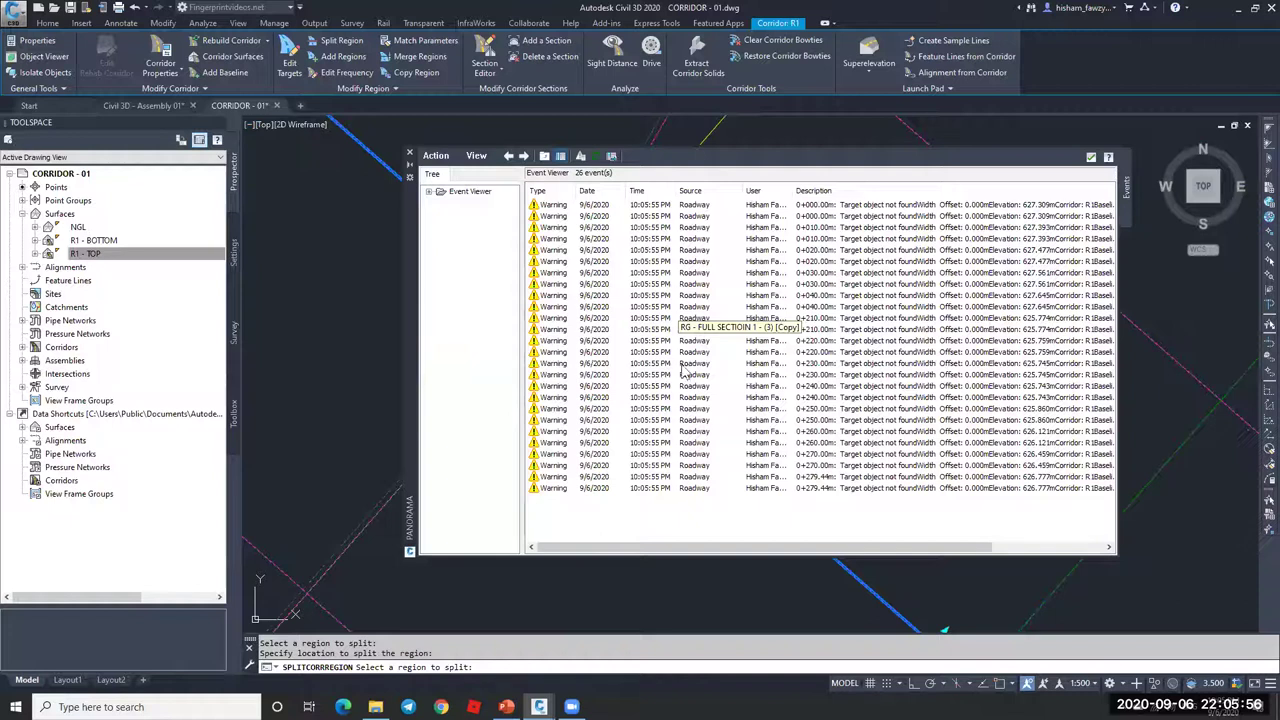
left_click(409, 152)
scroll(530, 472, "down", 5)
scroll(615, 290, "up", 3)
scroll(640, 290, "down", 2)
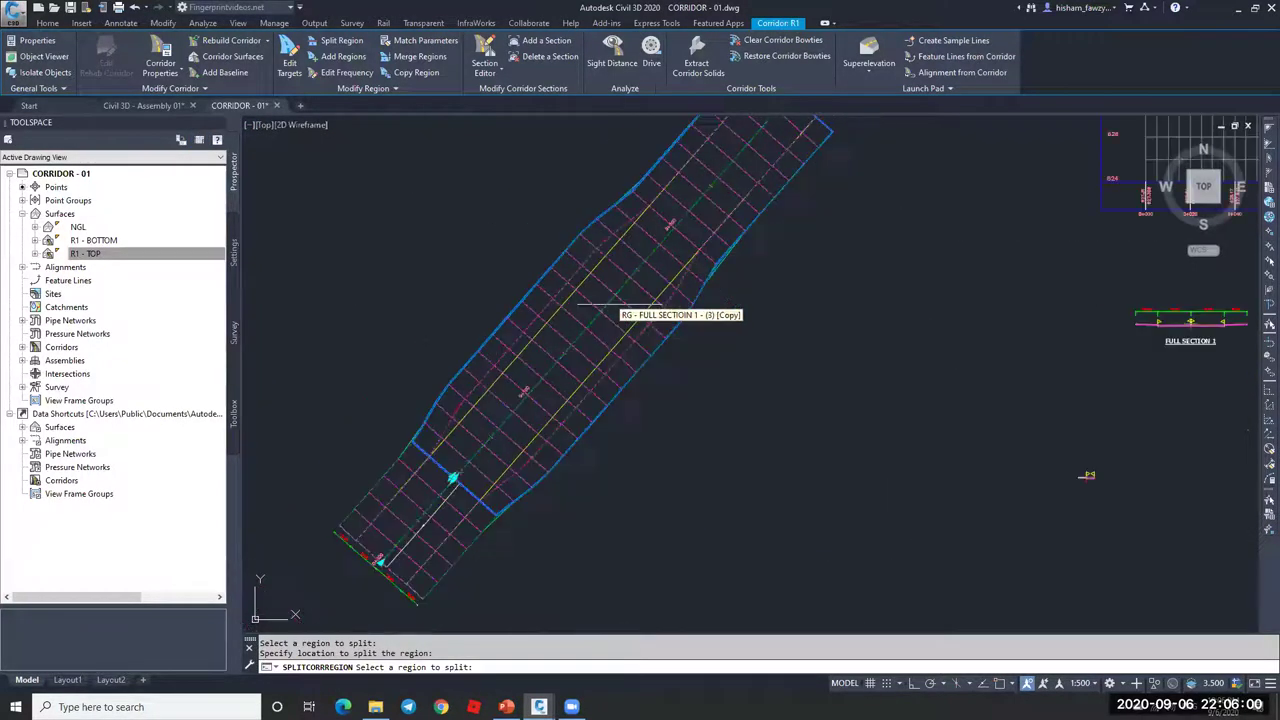
Step: Split the remaining long region at station 0+200
left_click(655, 262)
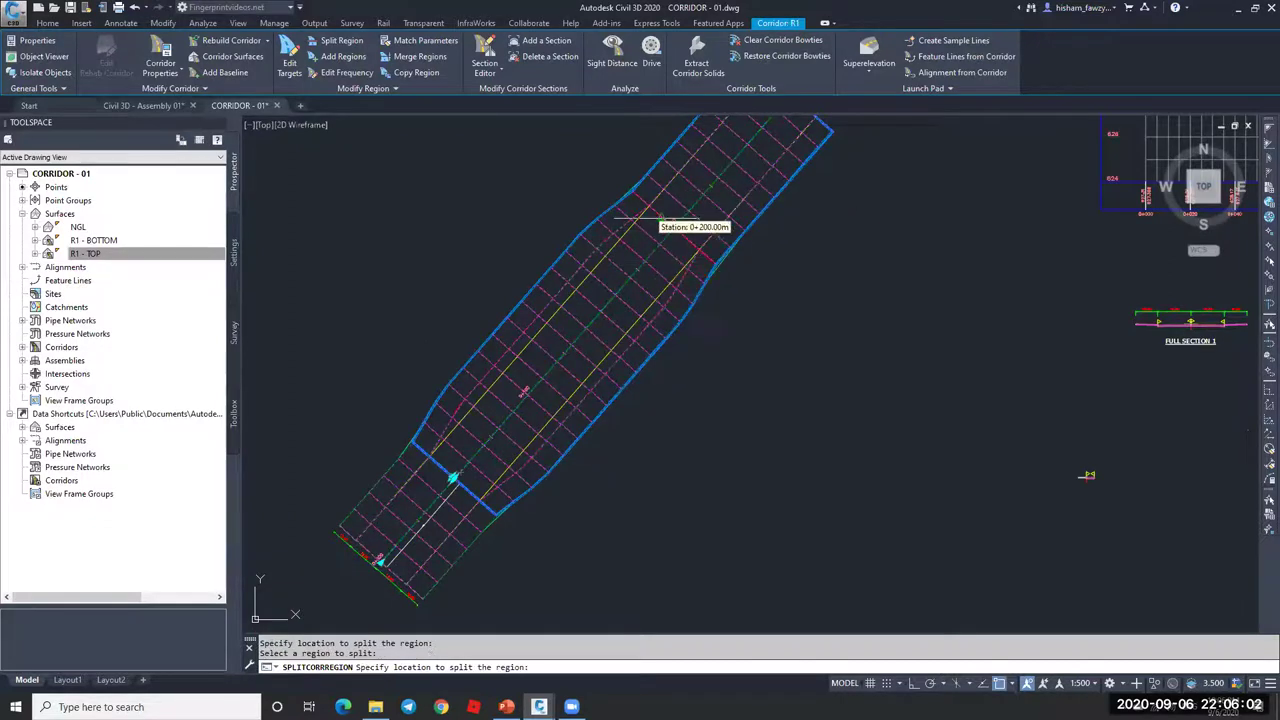
scroll(610, 205, "up", 5)
left_click(686, 180)
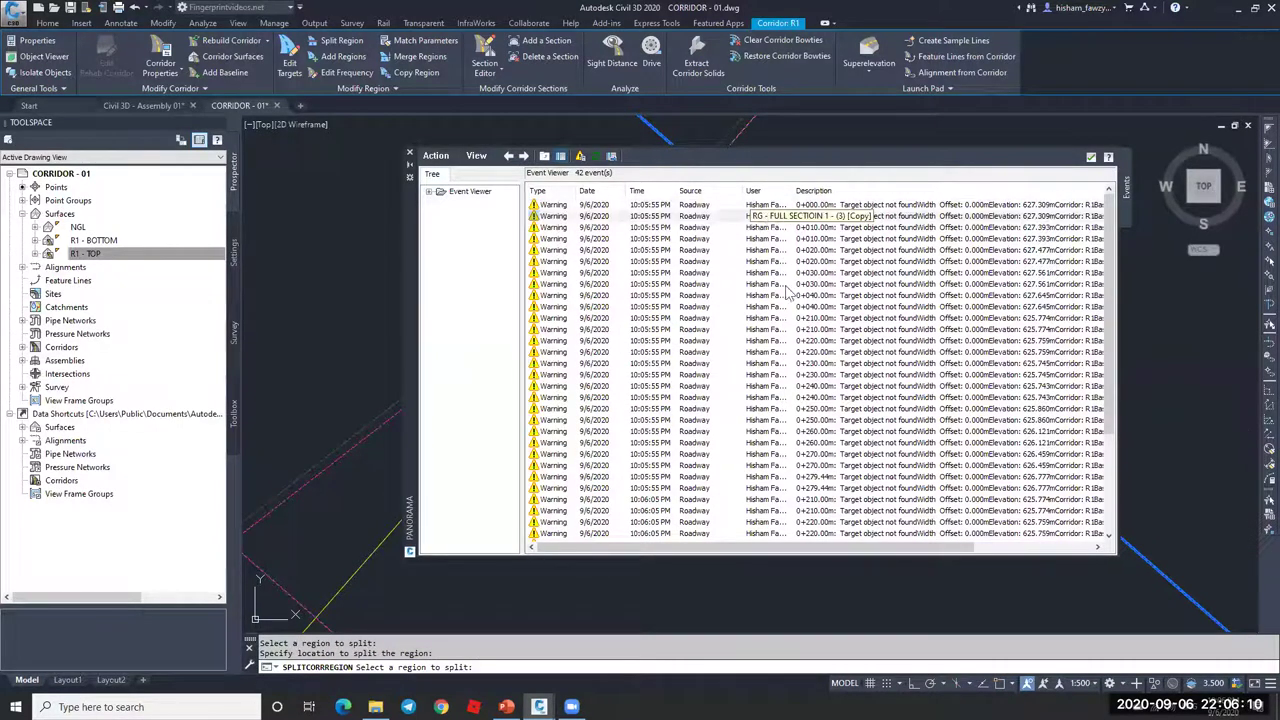
scroll(782, 443, "down", 4)
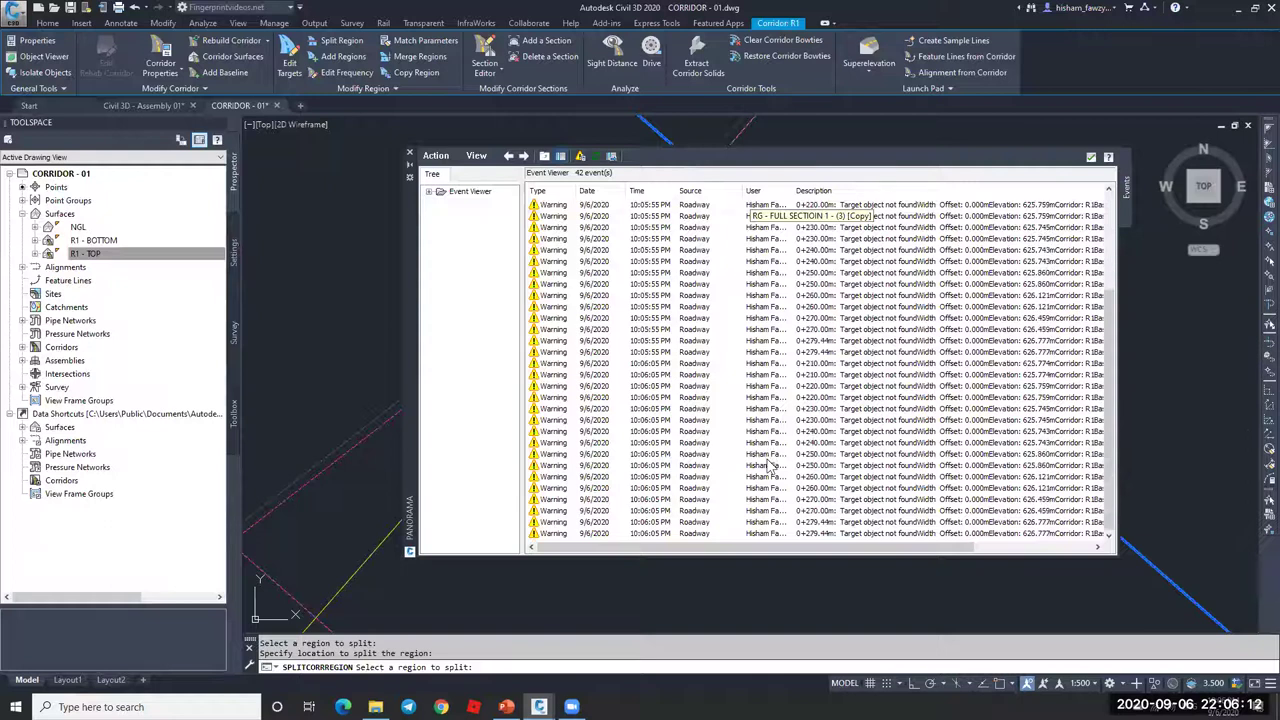
scroll(771, 460, "up", 4)
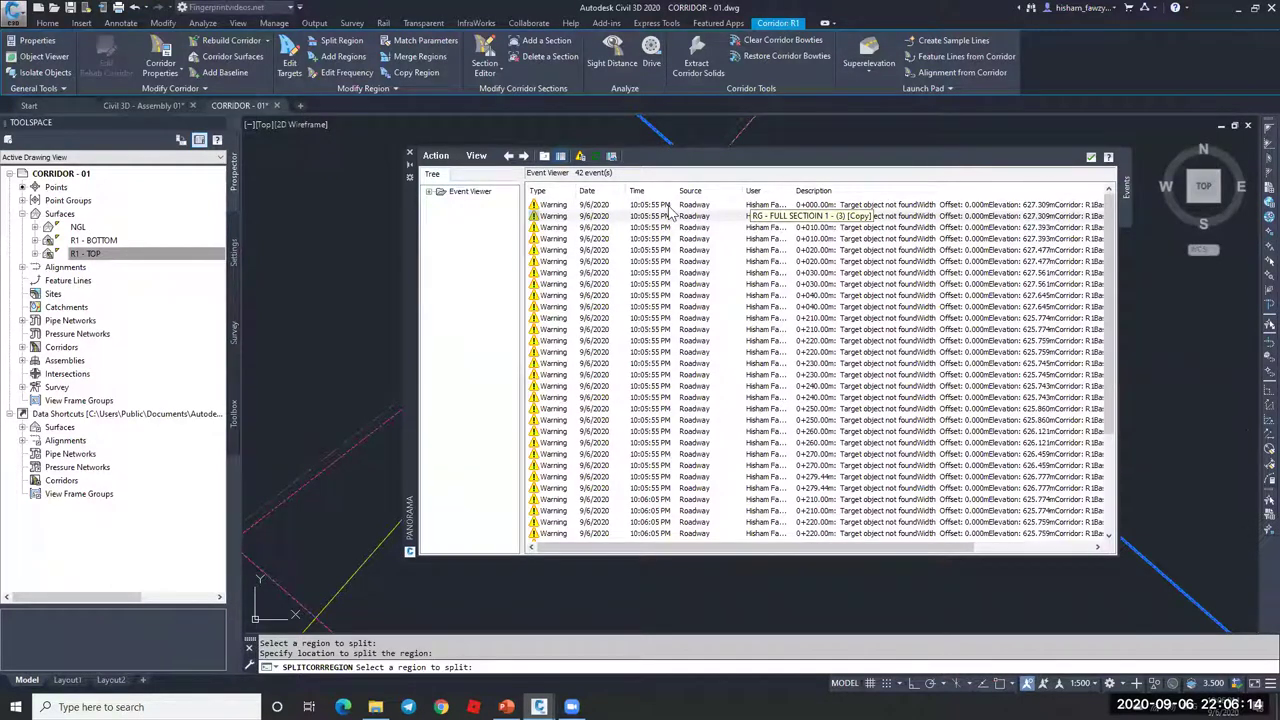
Step: Clear and close the Event Viewer, then end the split-region command
left_click(436, 156)
left_click(455, 172)
left_click(409, 153)
scroll(760, 250, "down", 10)
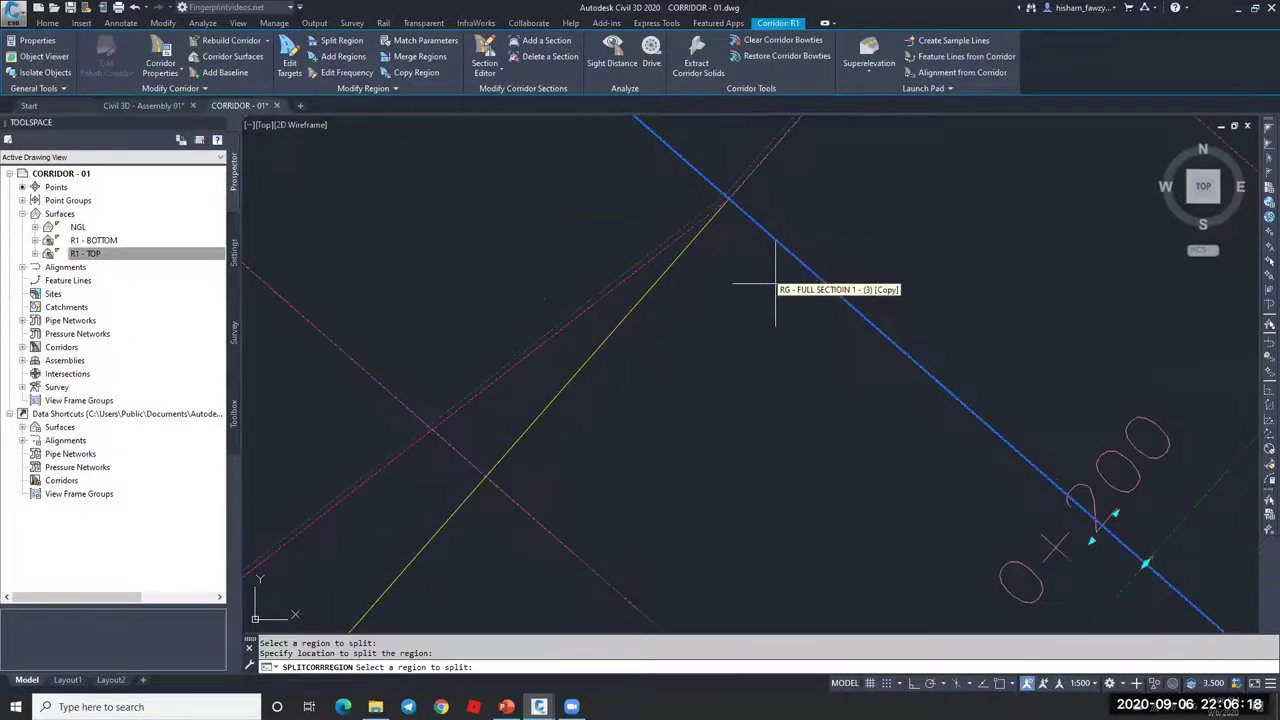
key("Escape")
scroll(798, 315, "up", 5)
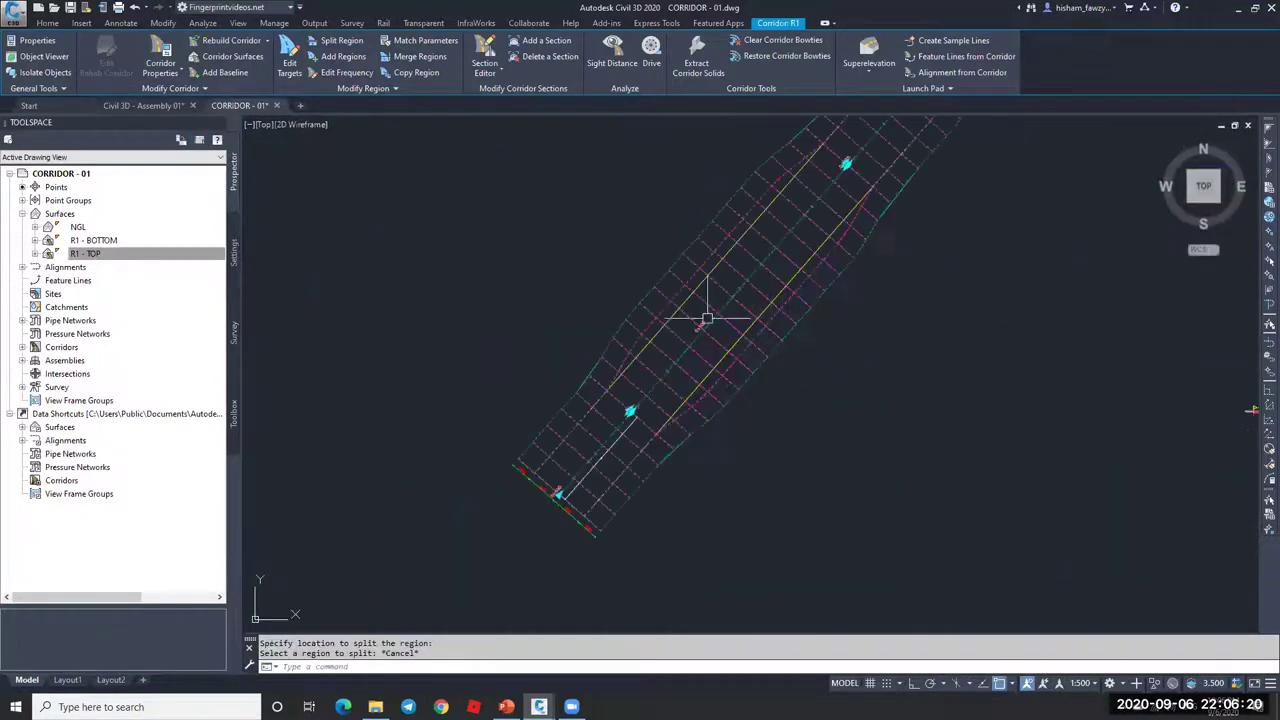
Step: In the 0+000–0+050 region, set both lane Width Targets to <None>, removing Polyline-1 and Polyline-2
left_click(290, 60)
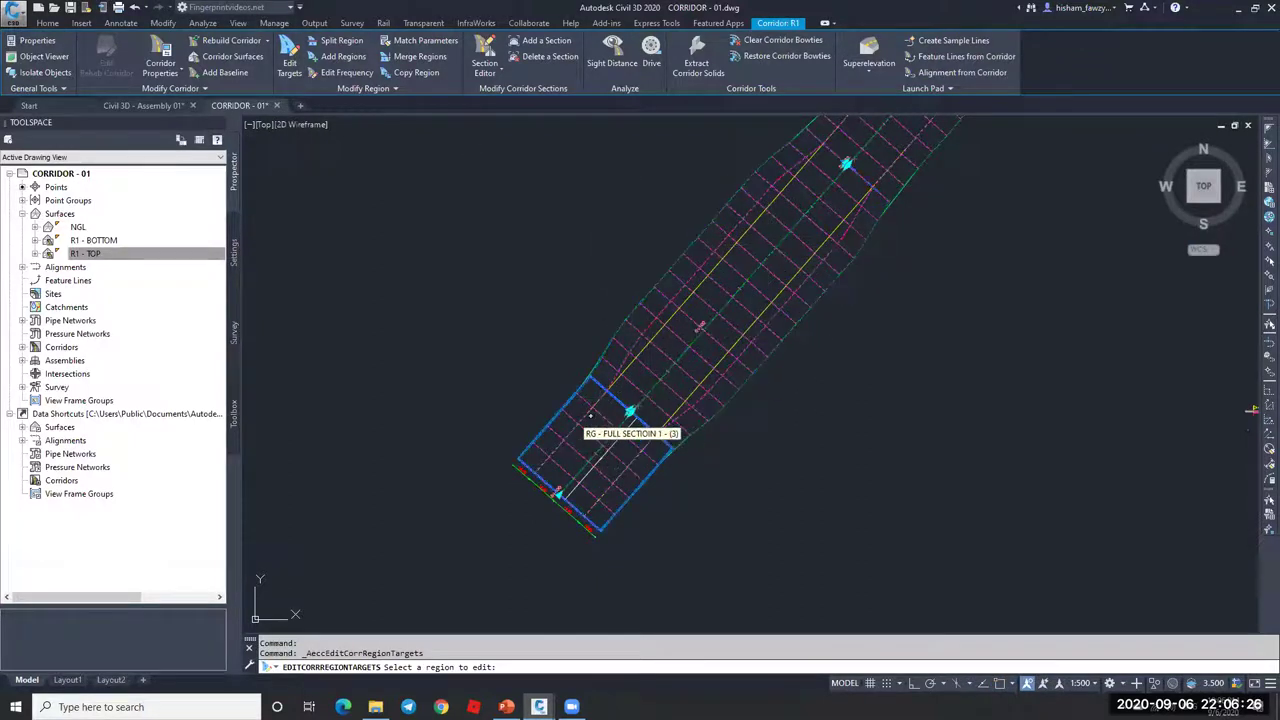
left_click(597, 434)
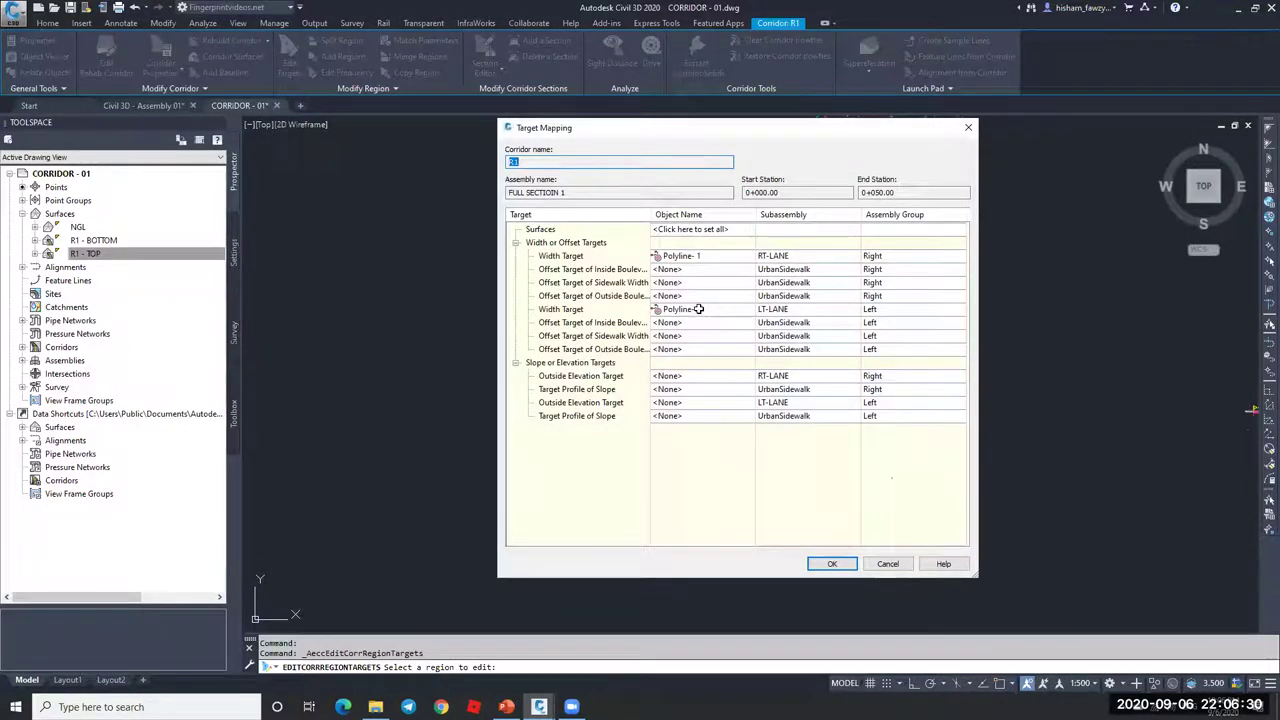
left_click(680, 256)
left_click(757, 355)
left_click(850, 336)
left_click(720, 523)
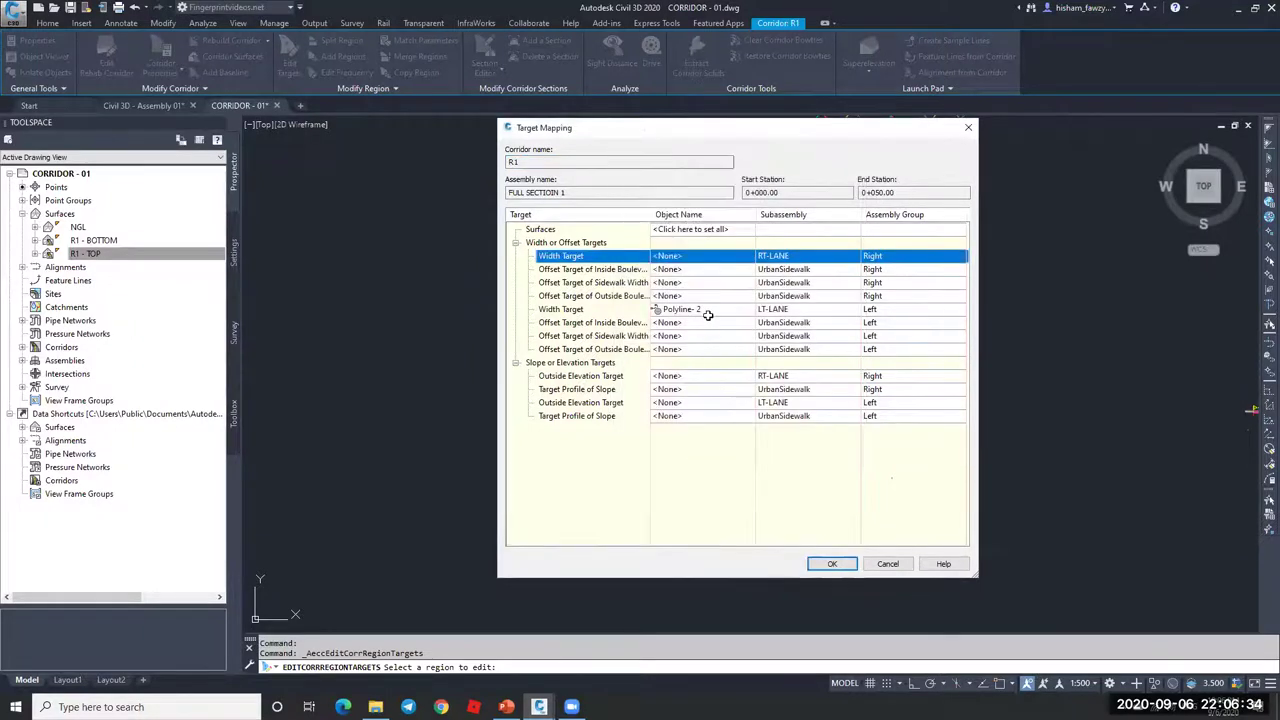
left_click(705, 309)
left_click(800, 355)
left_click(850, 336)
left_click(720, 523)
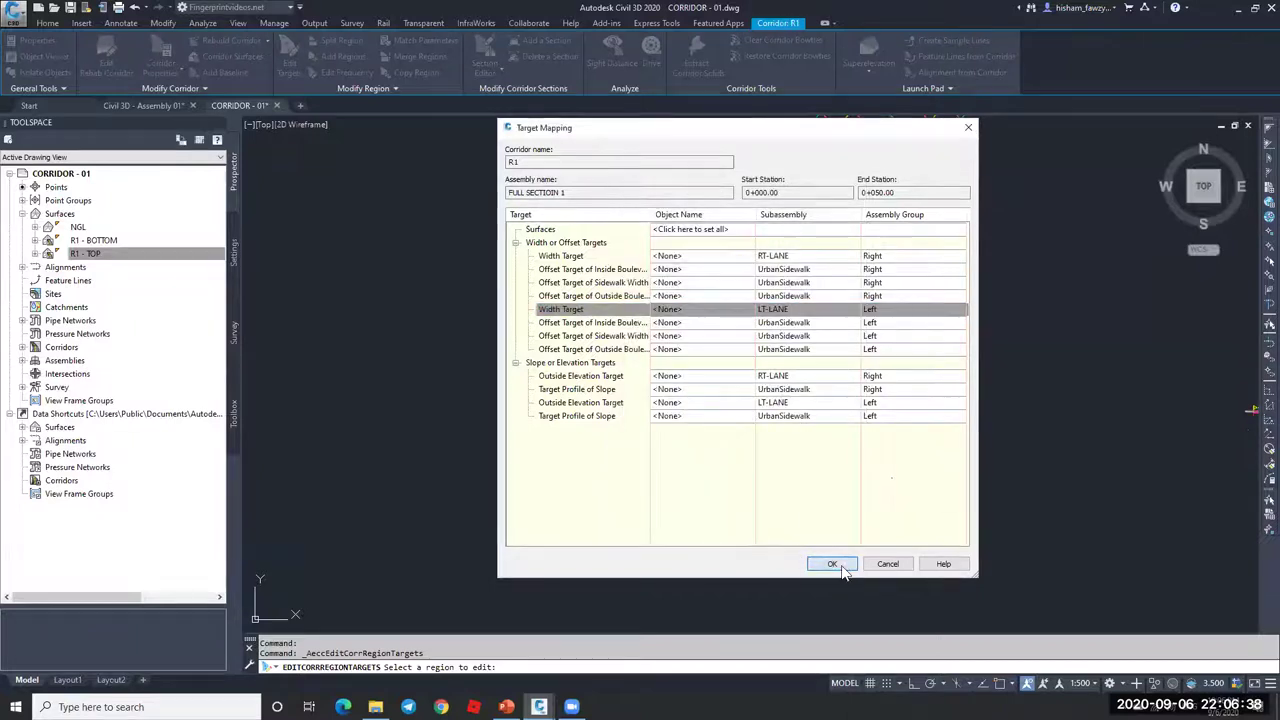
left_click(831, 563)
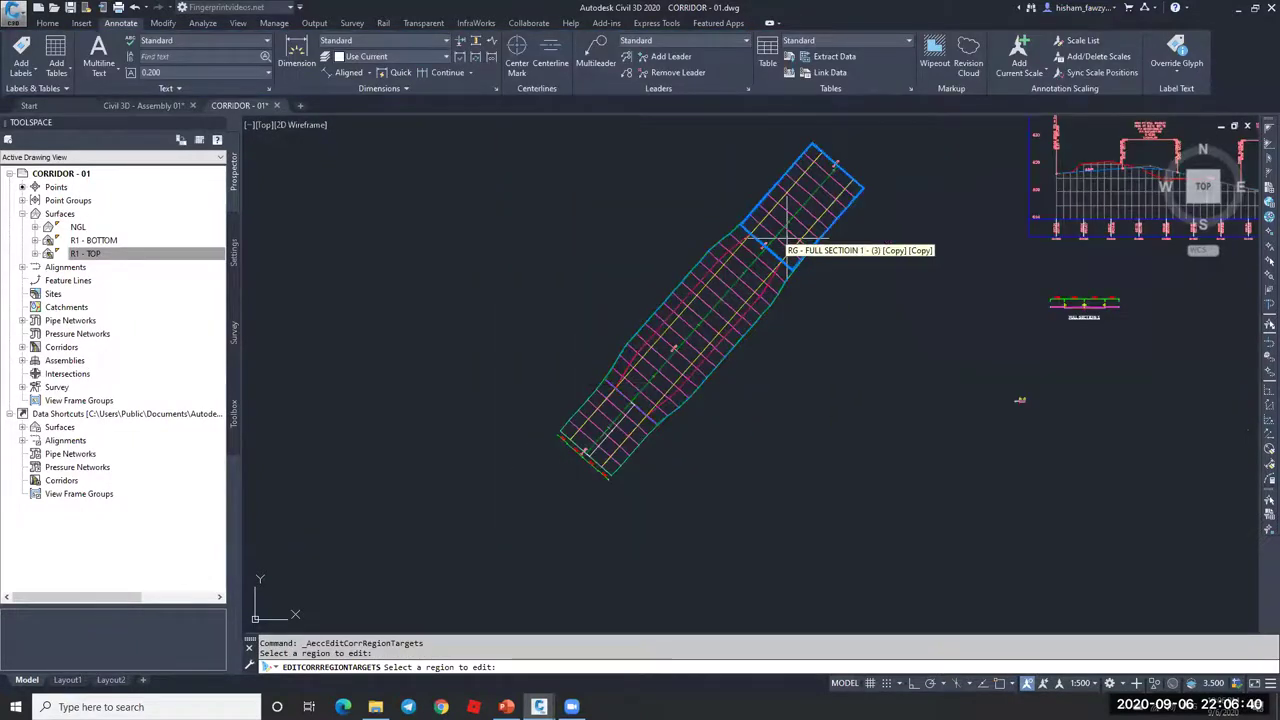
Step: Rebuild corridor R1 from the Corridors list in Prospector
scroll(765, 215, "up", 3)
left_click(760, 211)
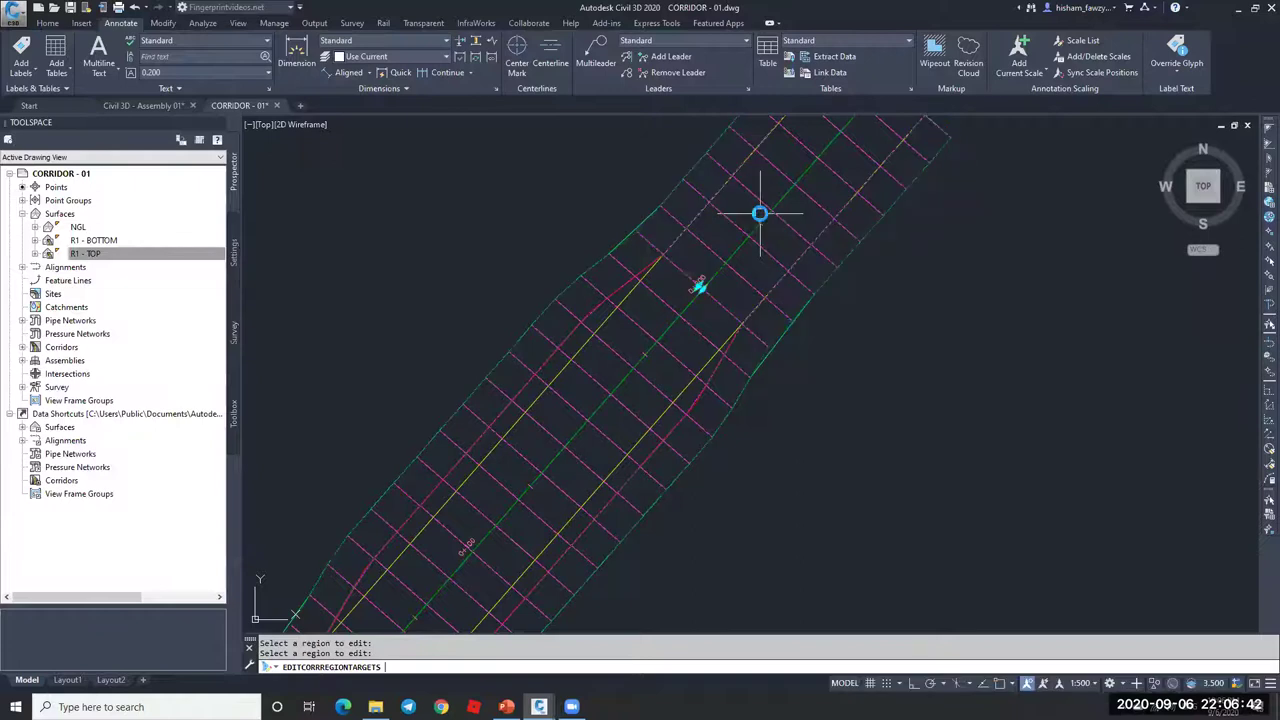
scroll(690, 255, "down", 4)
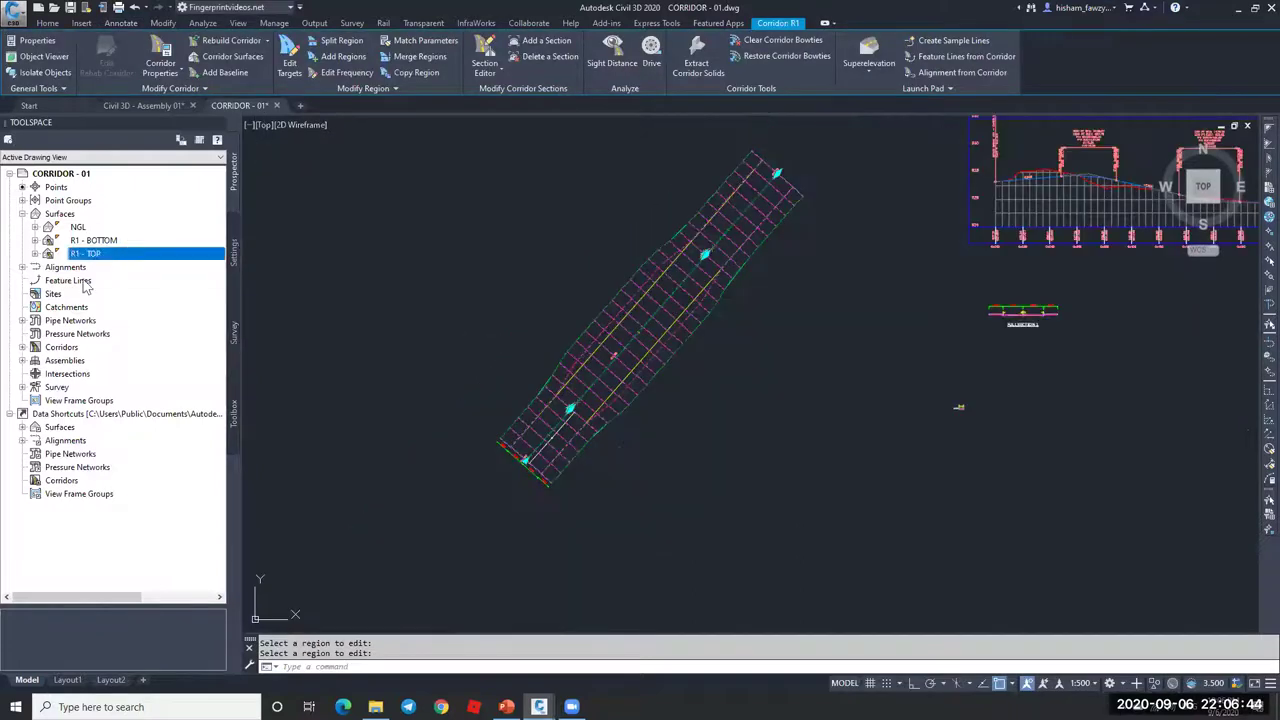
double_click(44, 347)
left_click(74, 360)
right_click(74, 362)
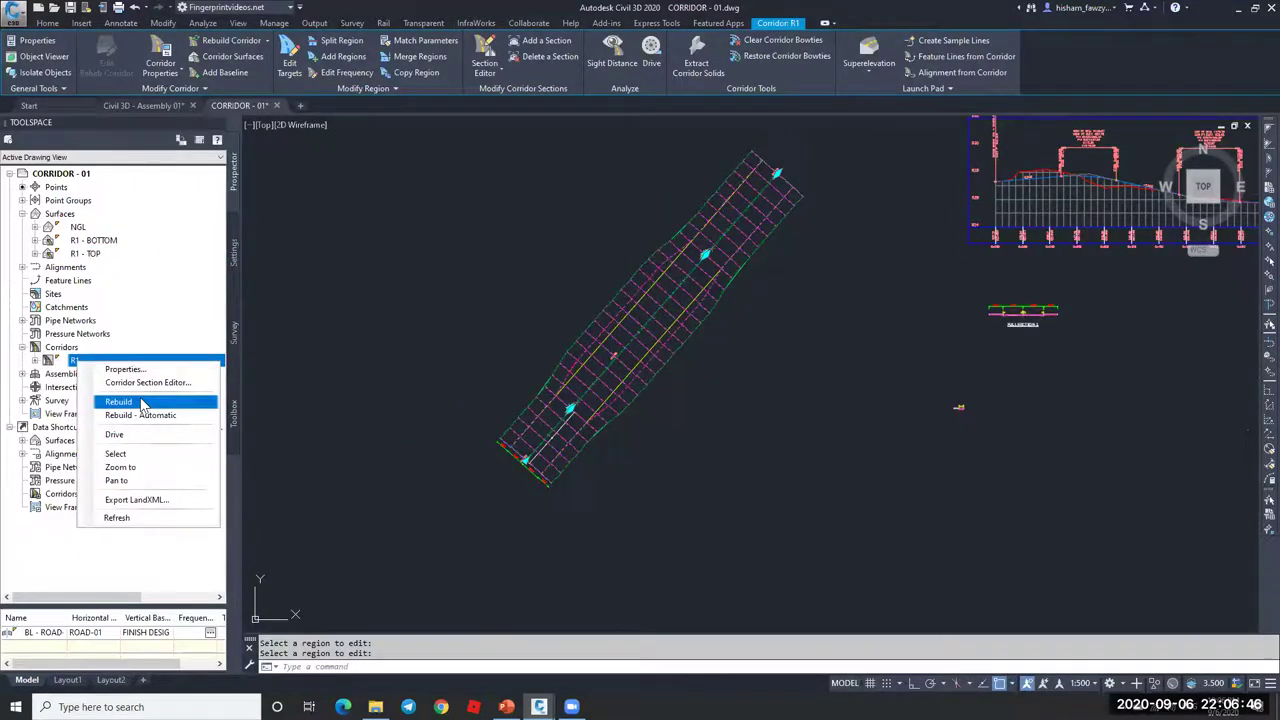
left_click(130, 404)
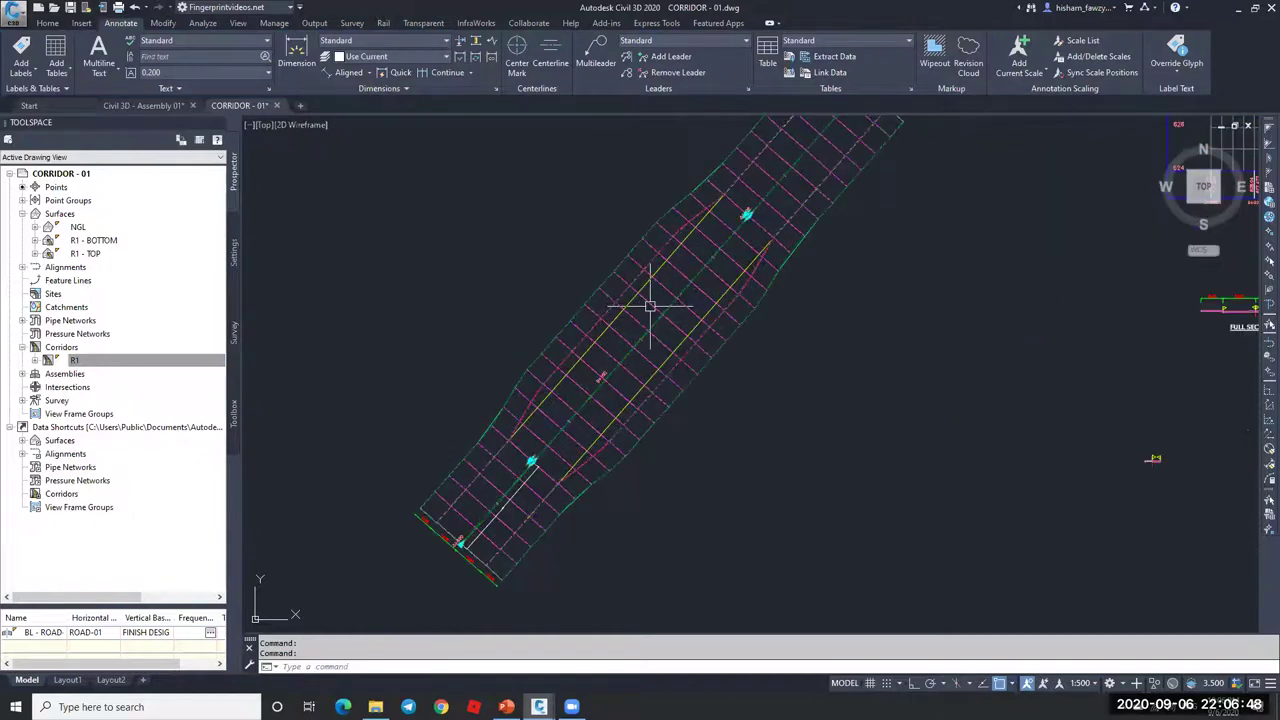
Step: Set corridor R1's middle region to apply assemblies every 5 m along tangents
left_click(648, 290)
left_click(344, 73)
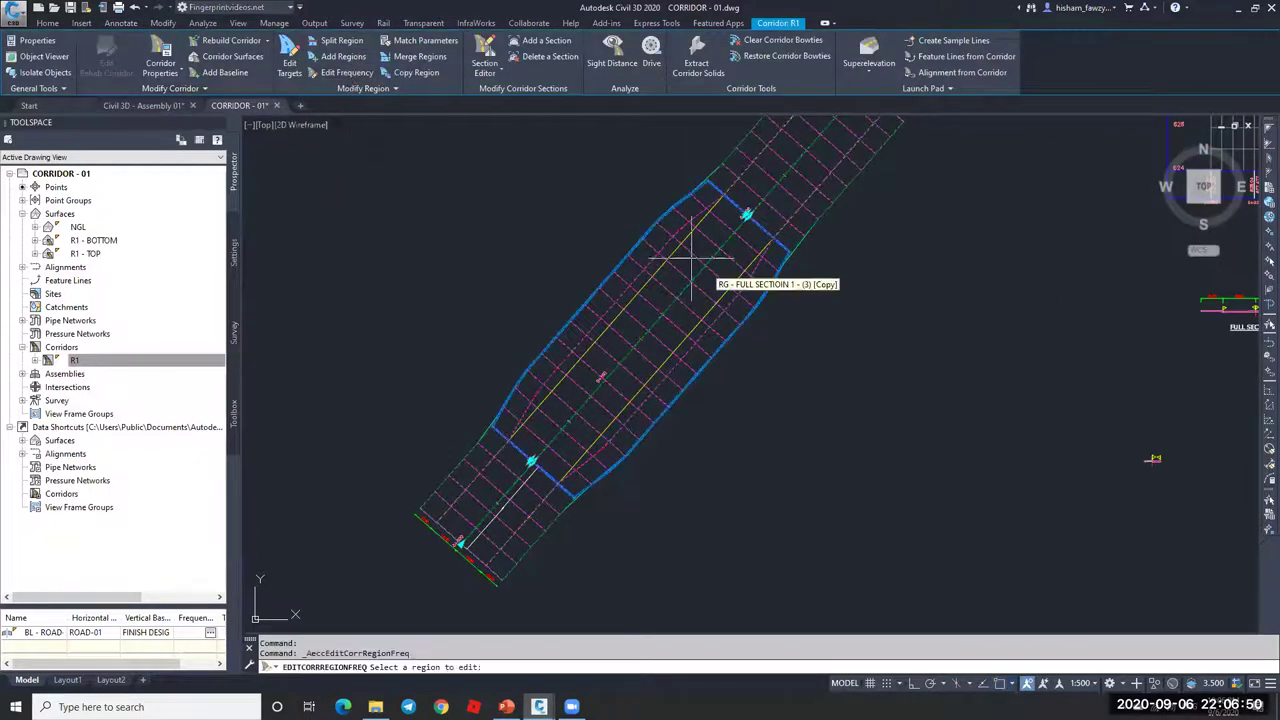
left_click(738, 220)
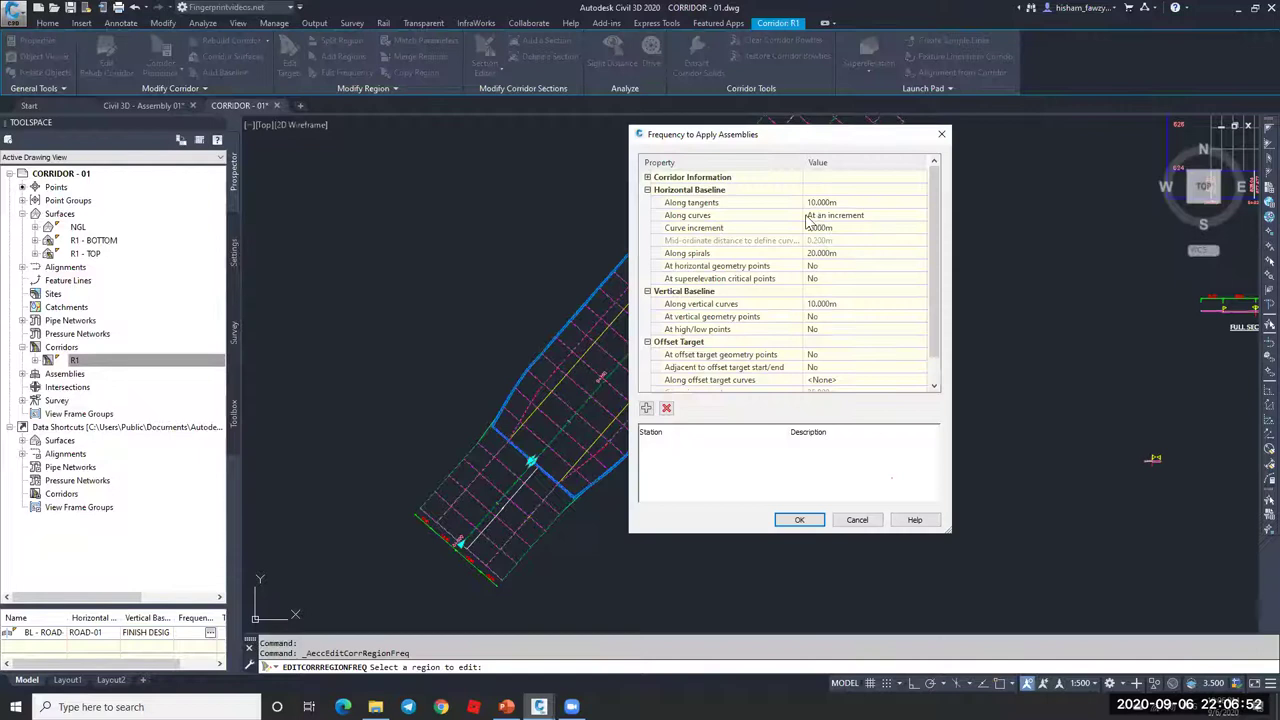
left_click(800, 519)
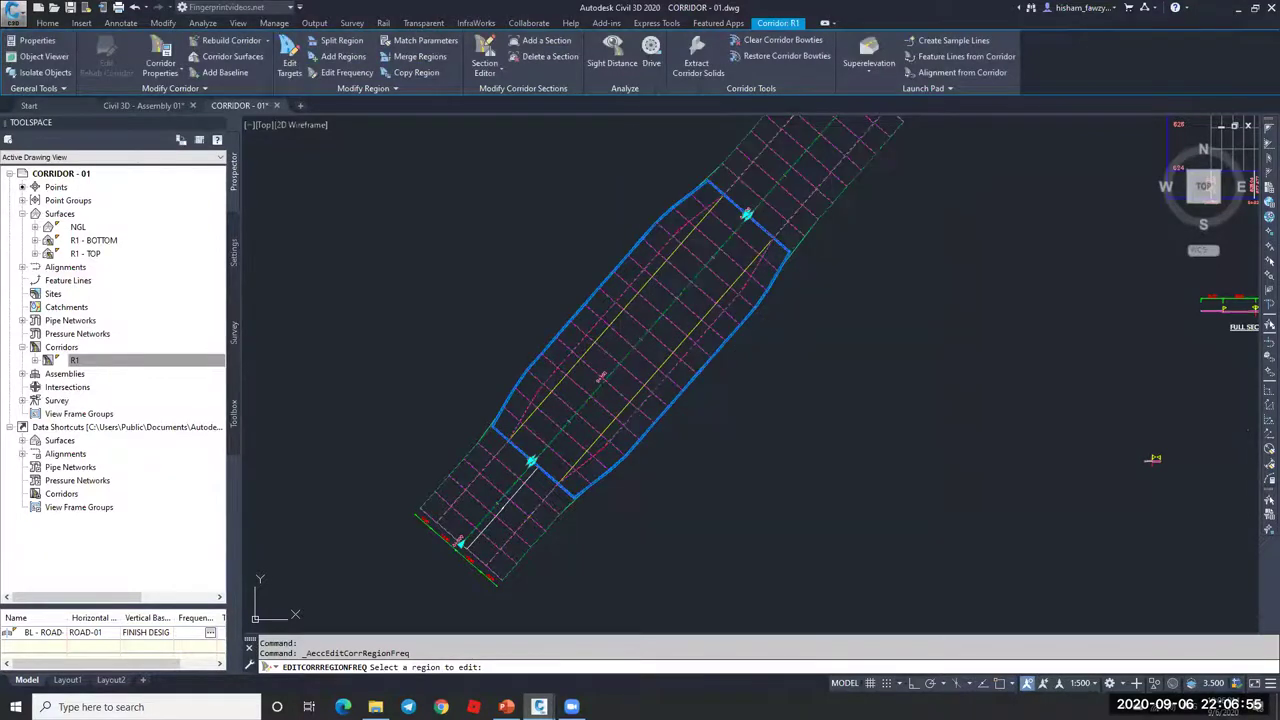
left_click(708, 352)
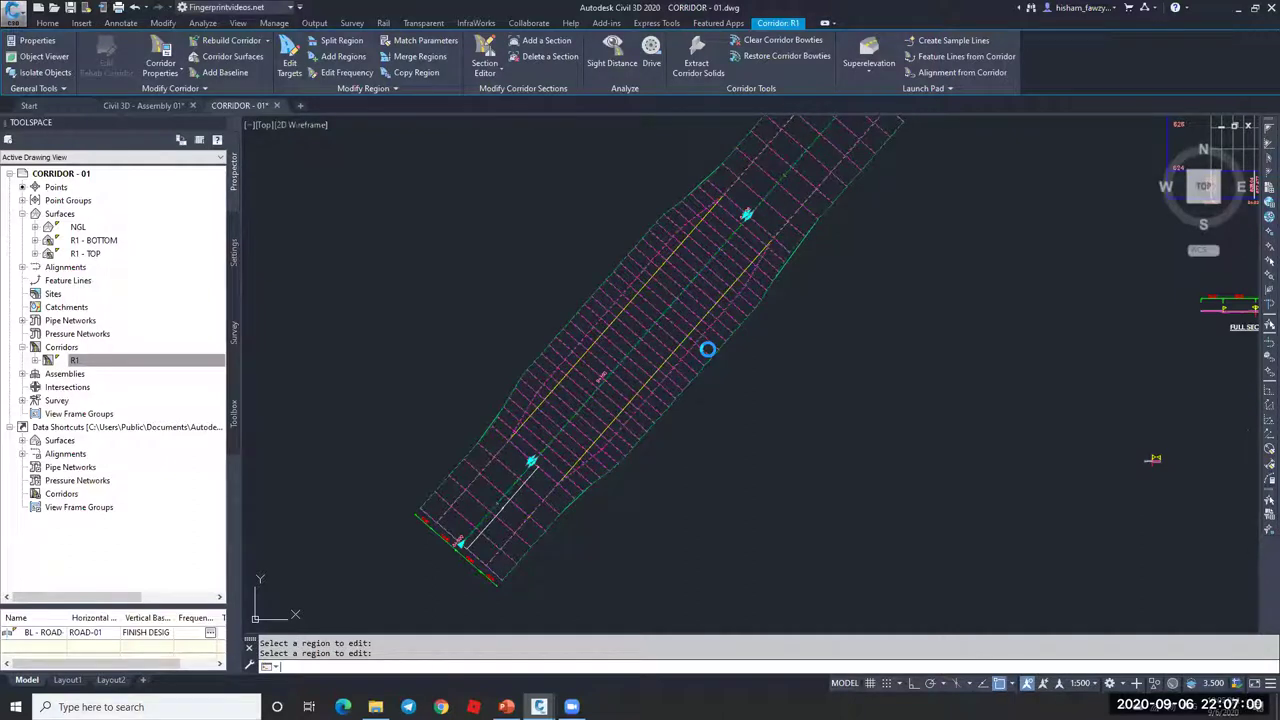
Step: Cancel the pending region pick and select corridor R1 in the plan
key("Escape")
scroll(705, 265, "up", 3)
scroll(590, 388, "up", 8)
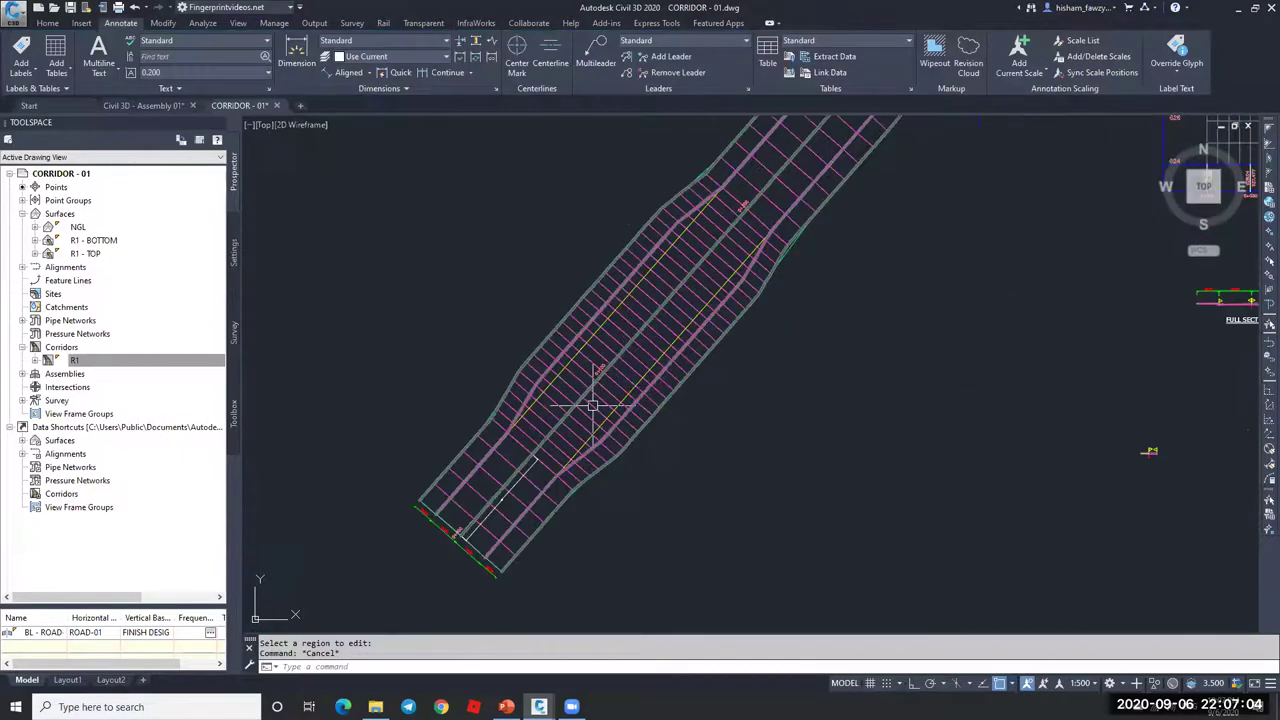
scroll(642, 349, "down", 10)
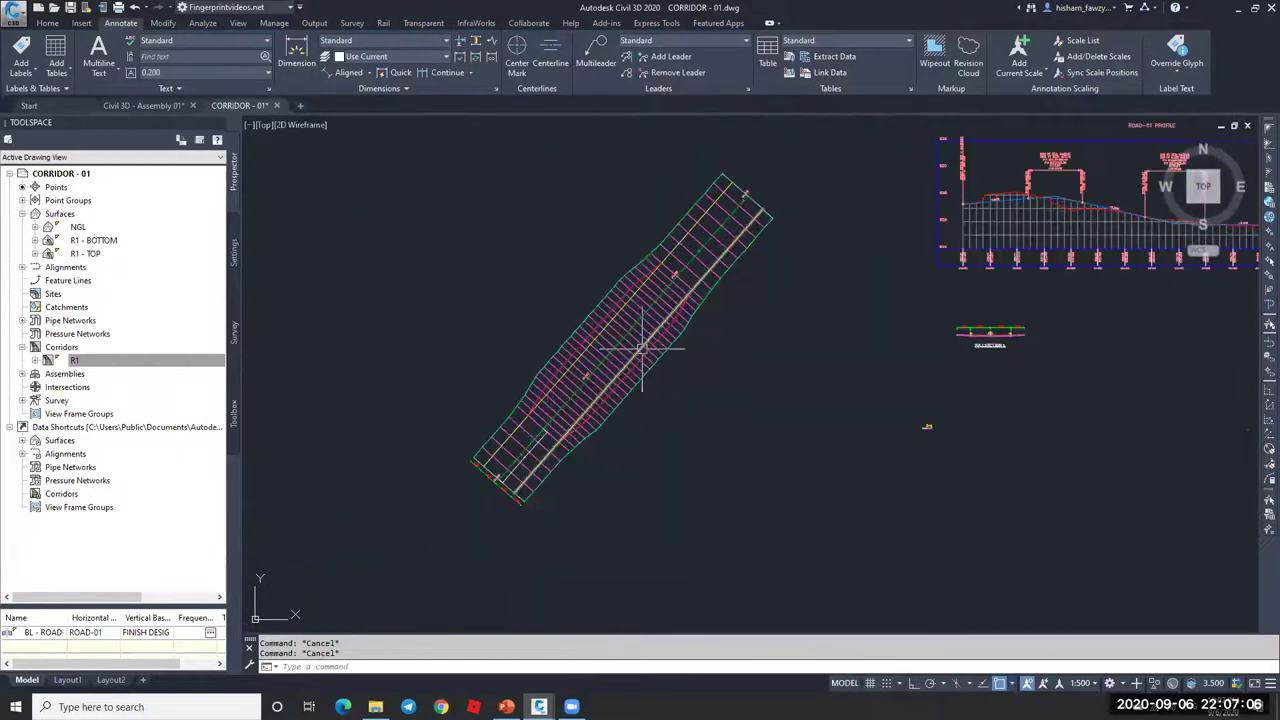
scroll(737, 207, "up", 4)
left_click(684, 237)
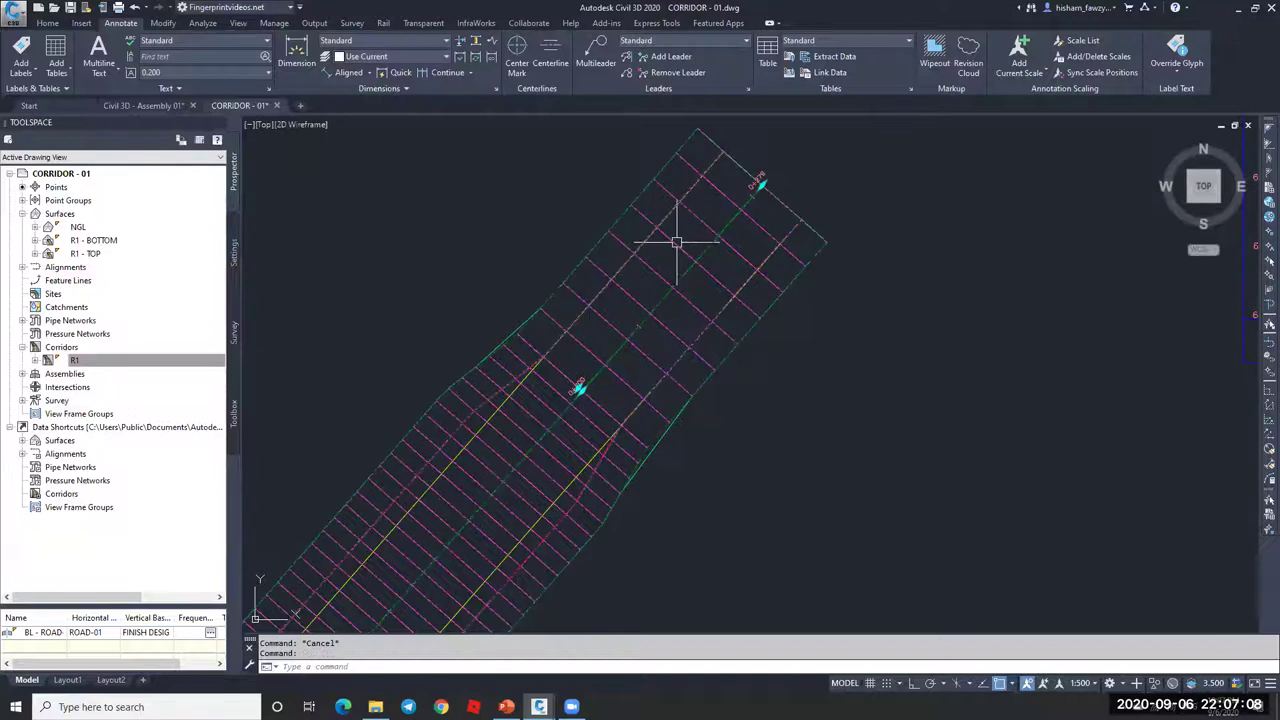
Step: Clear the lane width targets, including Polyline-1, from the 0+200–0+279.44 region
left_click(289, 62)
left_click(640, 300)
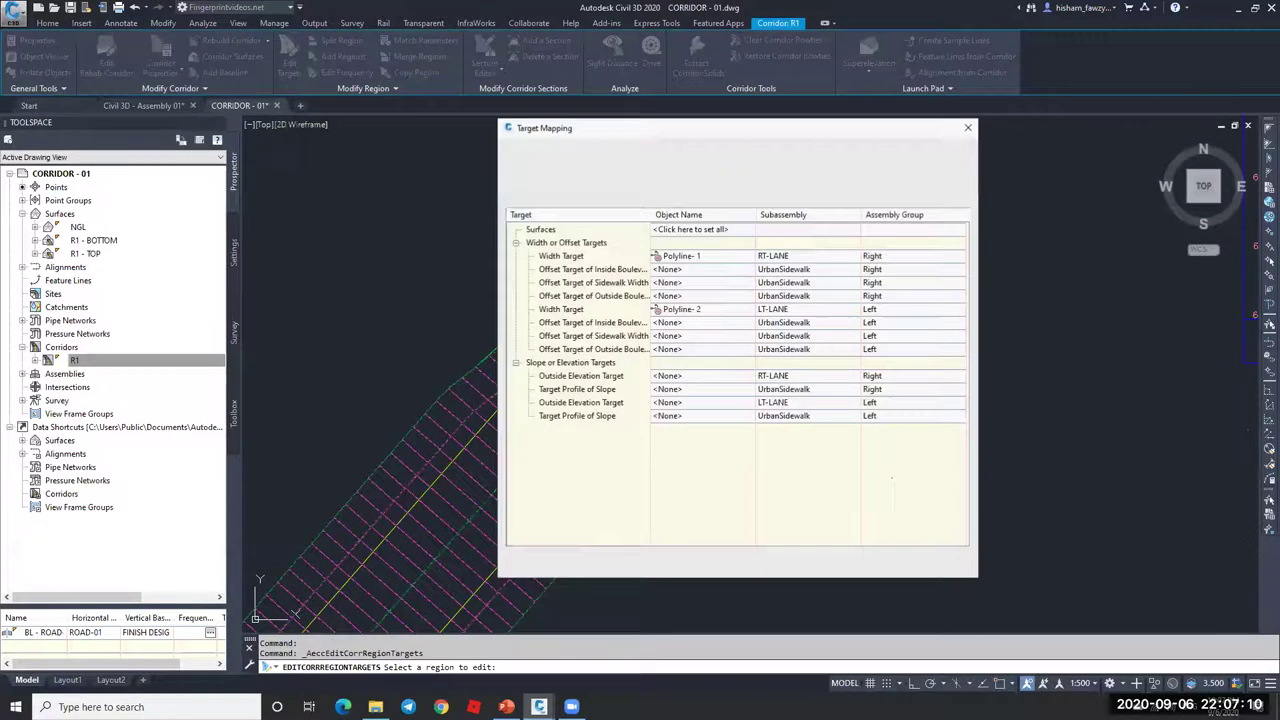
left_click(706, 256)
left_click(795, 350)
left_click(849, 338)
left_click(719, 524)
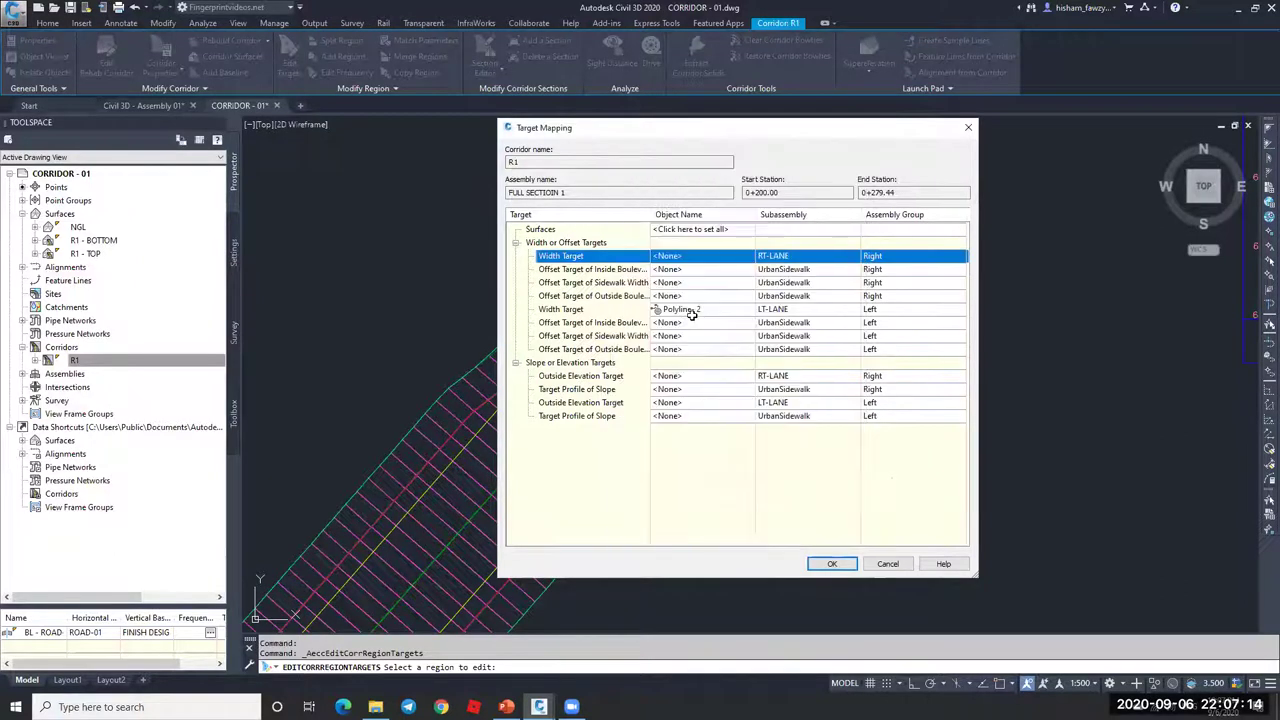
left_click(698, 312)
left_click(805, 352)
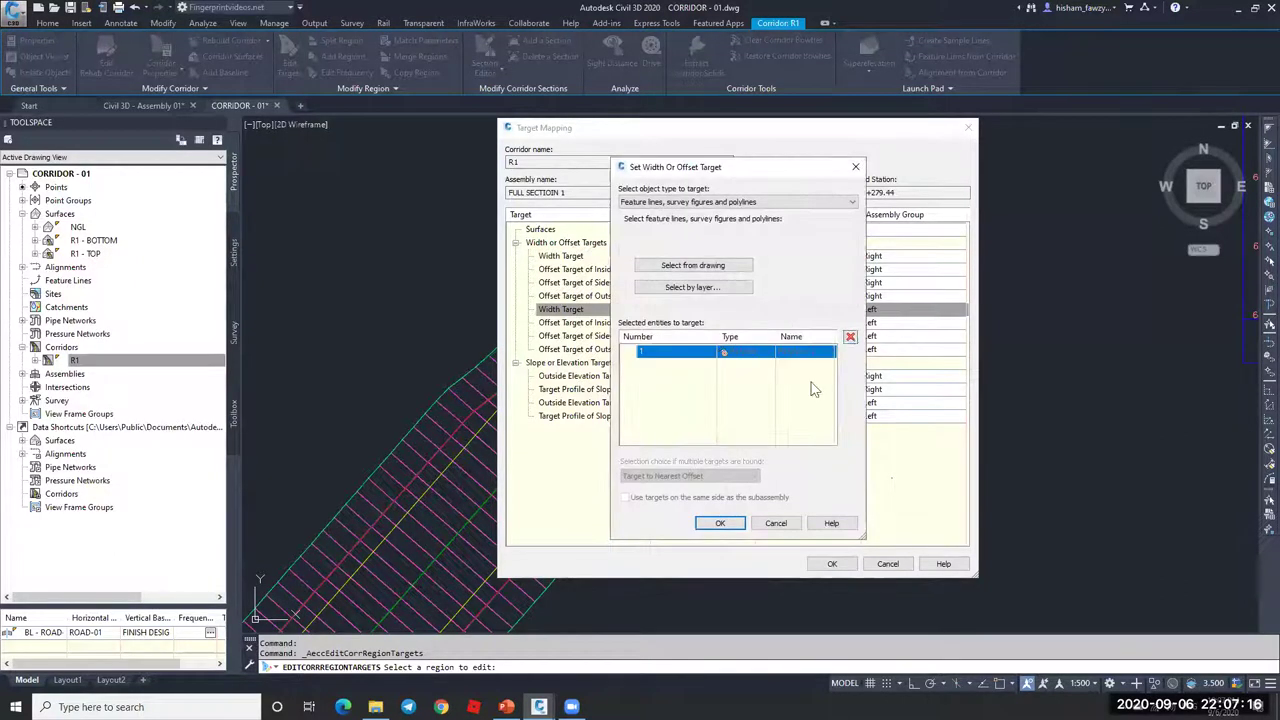
left_click(719, 523)
left_click(831, 563)
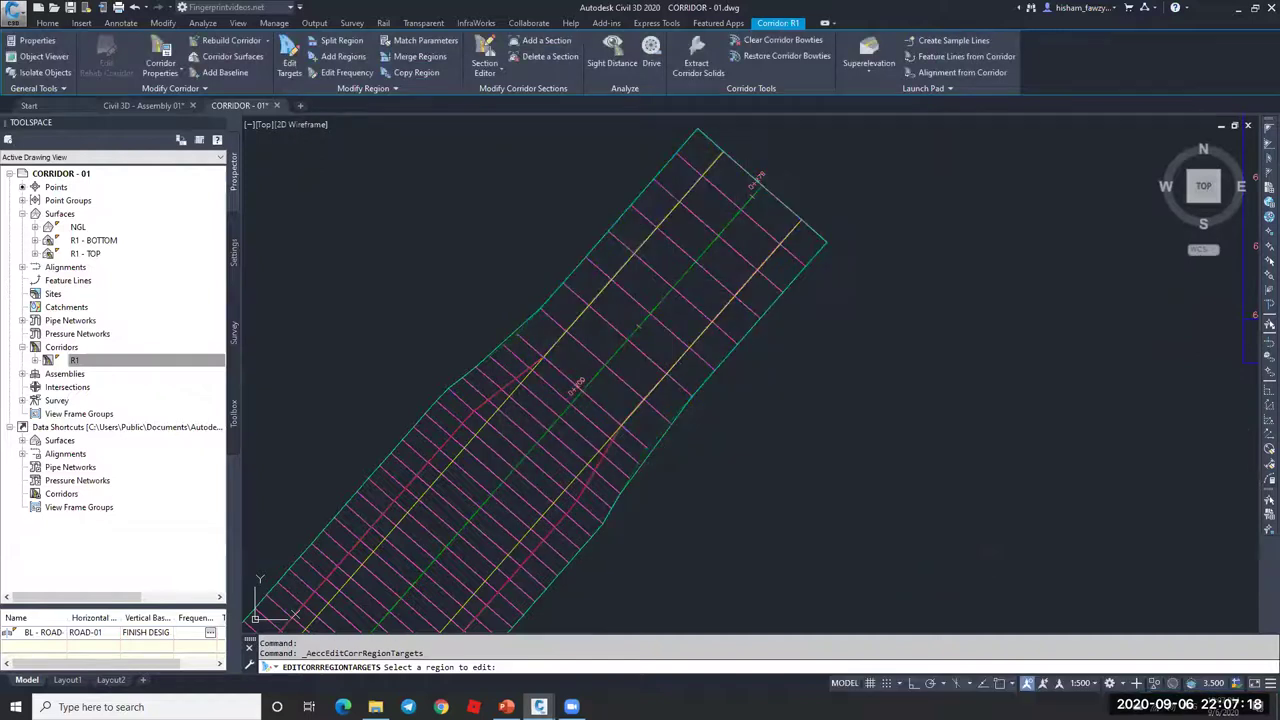
scroll(690, 240, "down", 3)
key("Escape")
left_click(630, 330)
scroll(630, 330, "up", 2)
key("Escape")
scroll(636, 319, "up", 3)
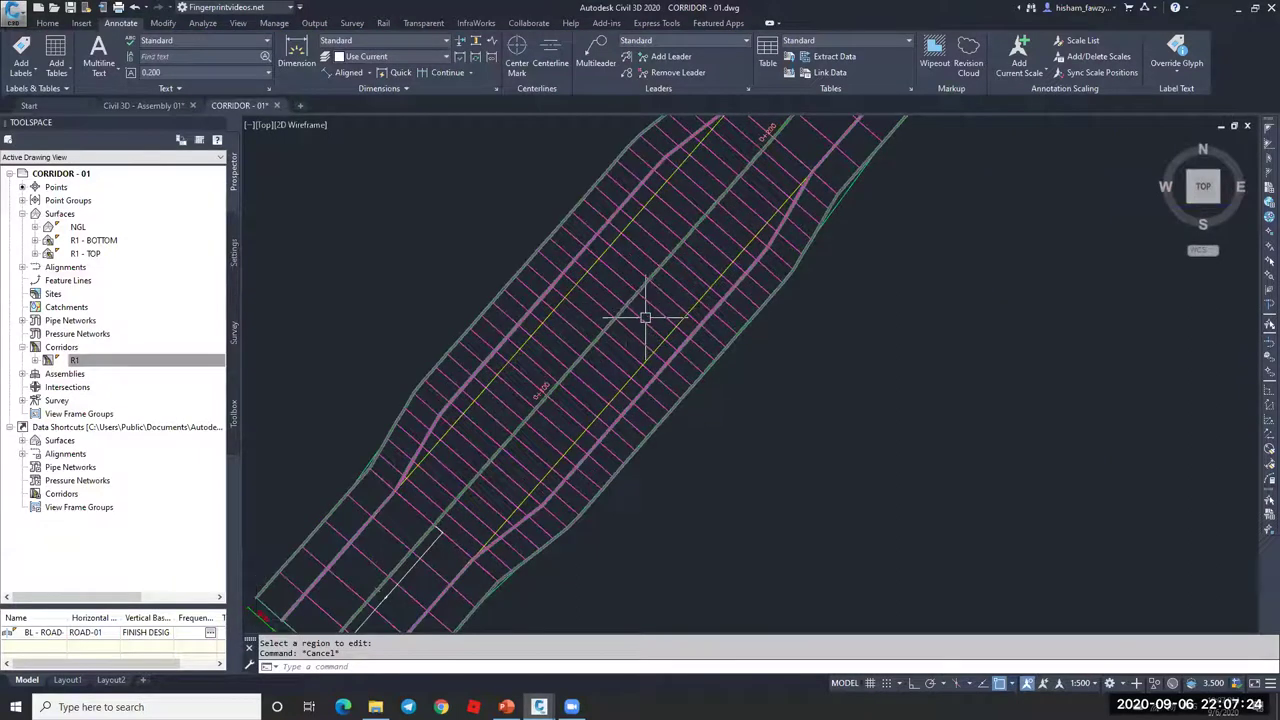
scroll(645, 318, "down", 5)
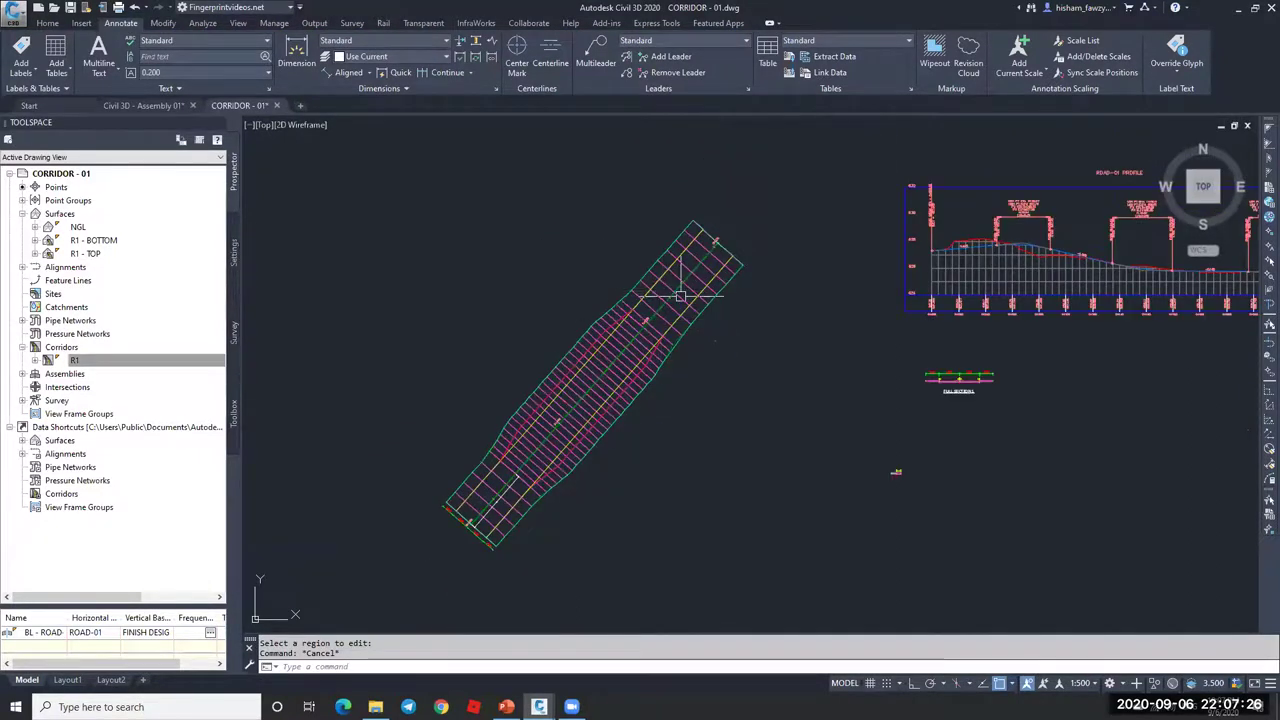
key("Escape")
scroll(534, 477, "up", 6)
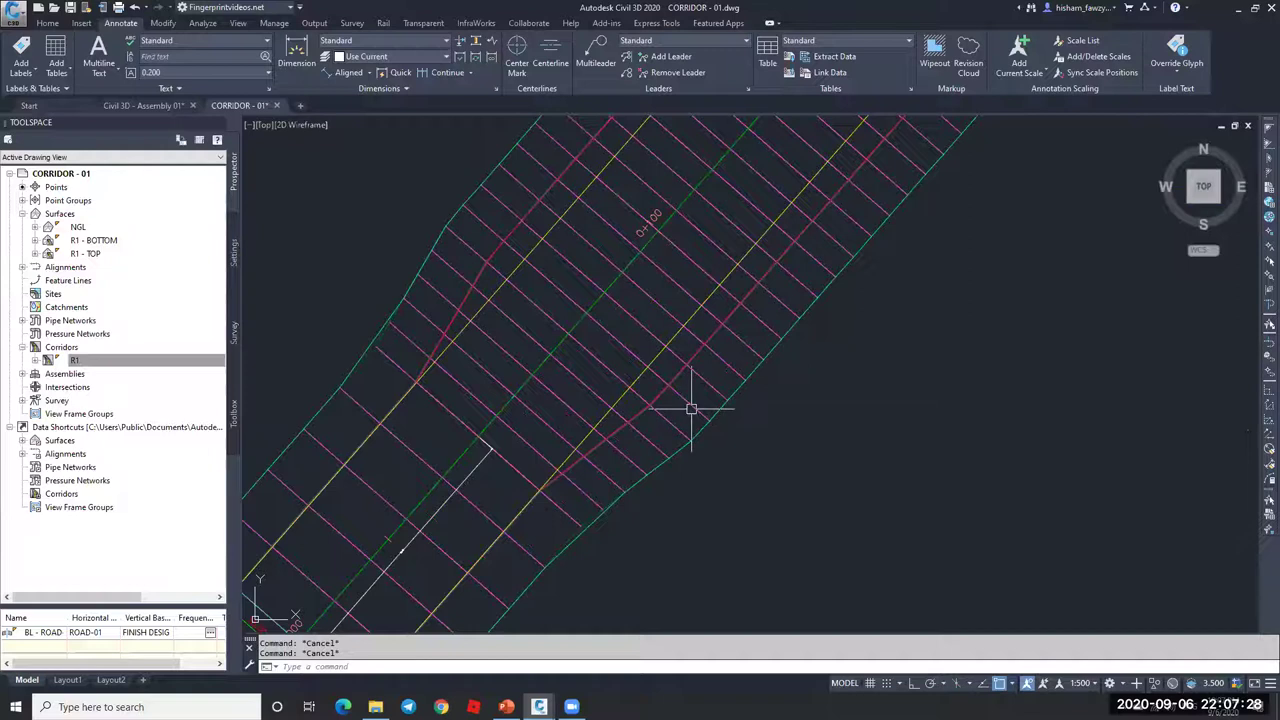
scroll(537, 557, "down", 4)
scroll(537, 503, "up", 5)
scroll(547, 499, "down", 2)
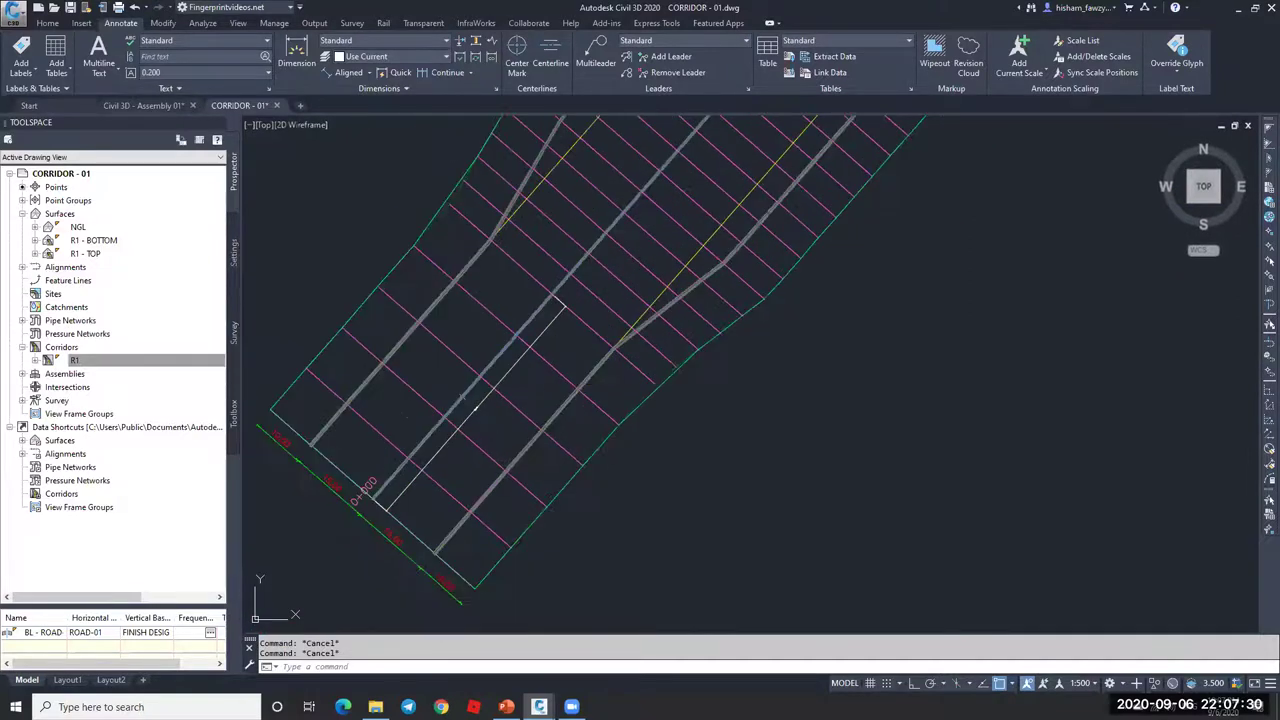
scroll(547, 499, "down", 3)
scroll(632, 378, "up", 5)
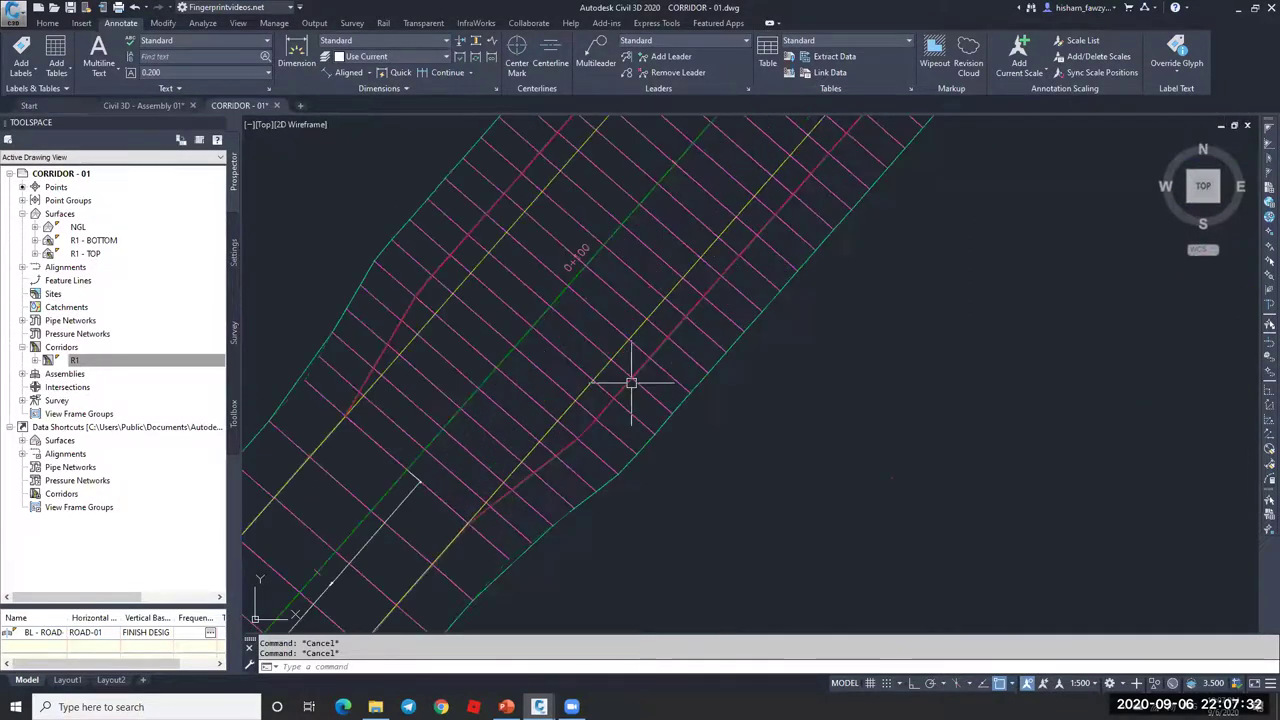
left_click(348, 72)
left_click(726, 403)
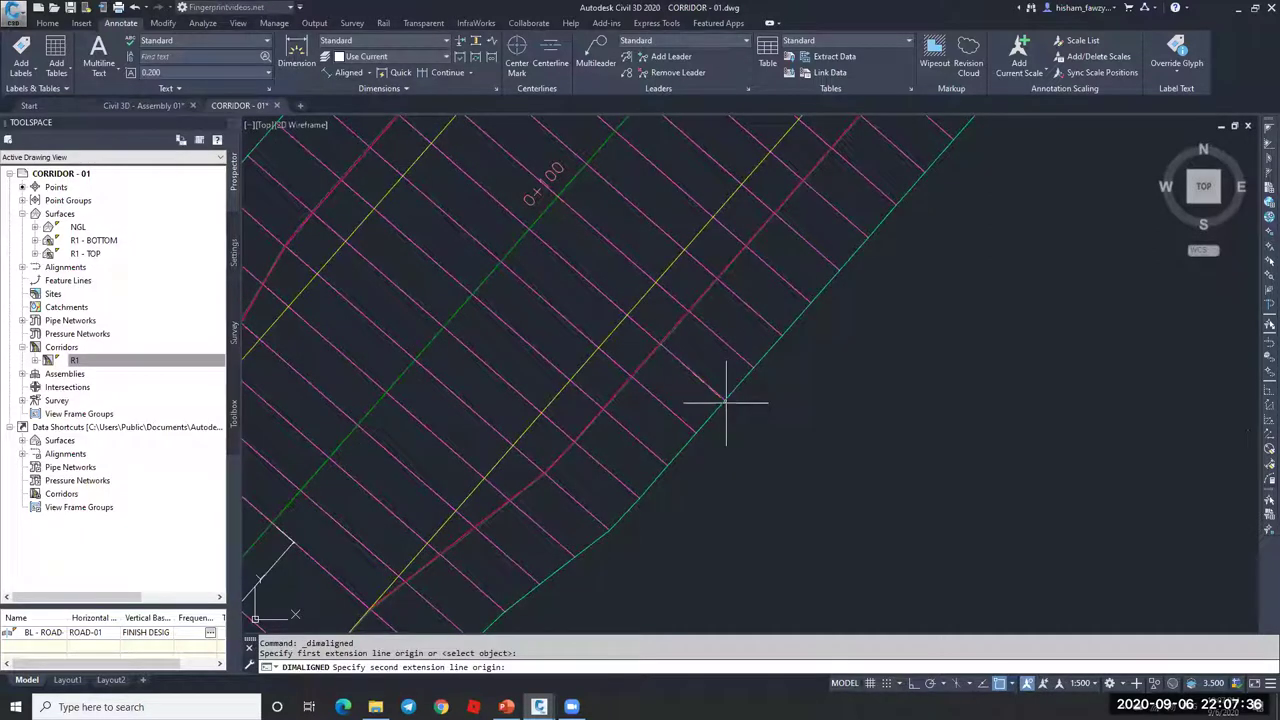
left_click(724, 405)
left_click(713, 373)
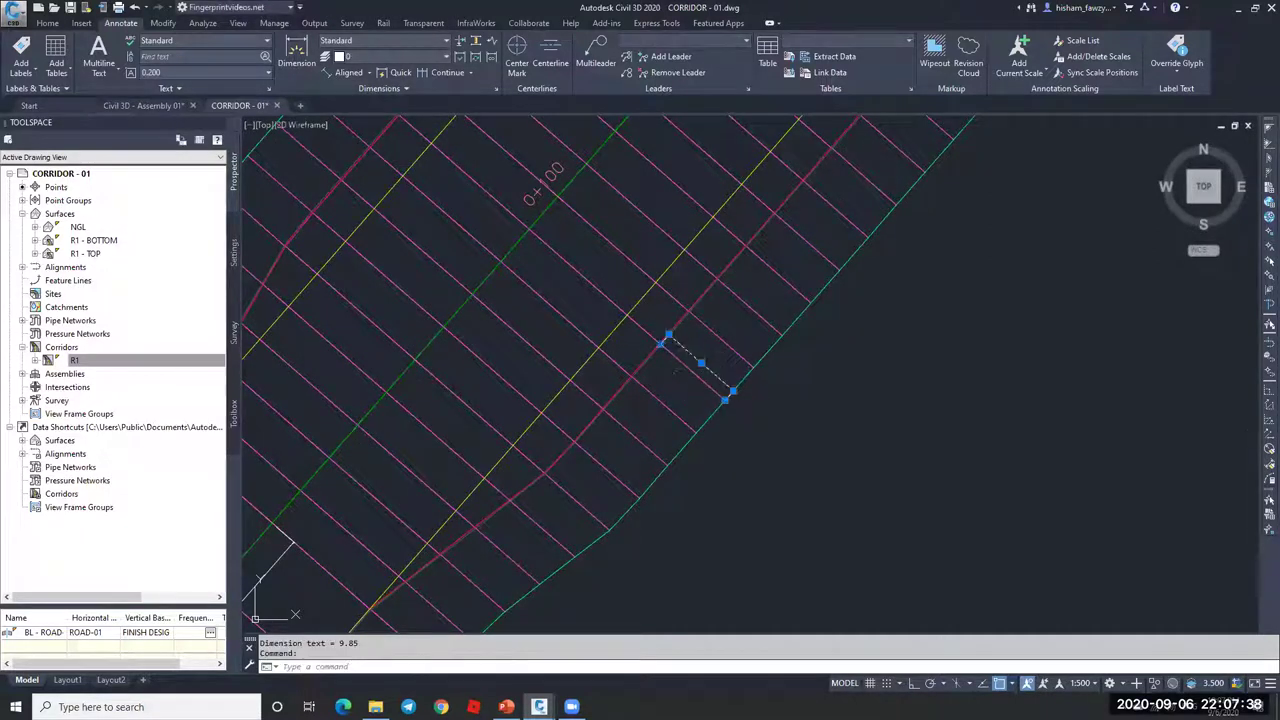
scroll(690, 358, "up", 6)
left_click(537, 297)
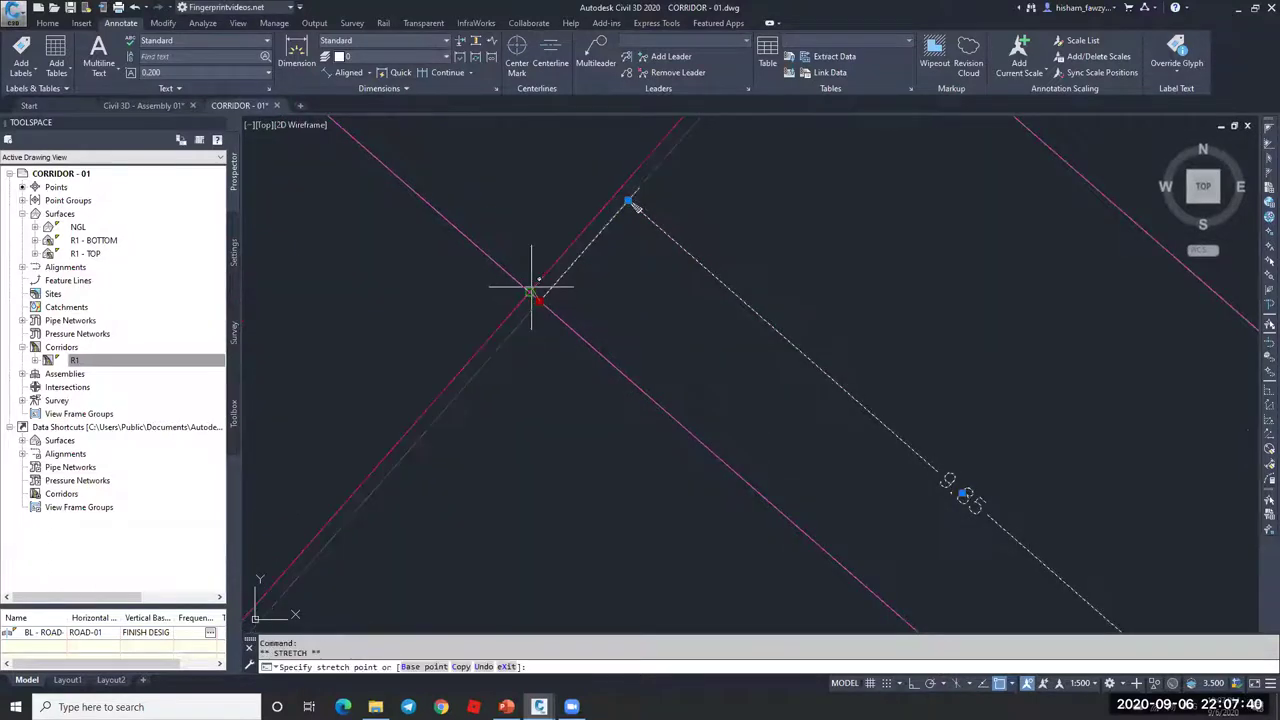
scroll(640, 315, "down", 5)
key("Escape")
scroll(715, 312, "down", 2)
left_click(694, 320)
type("e")
key("Return")
scroll(751, 371, "up", 2)
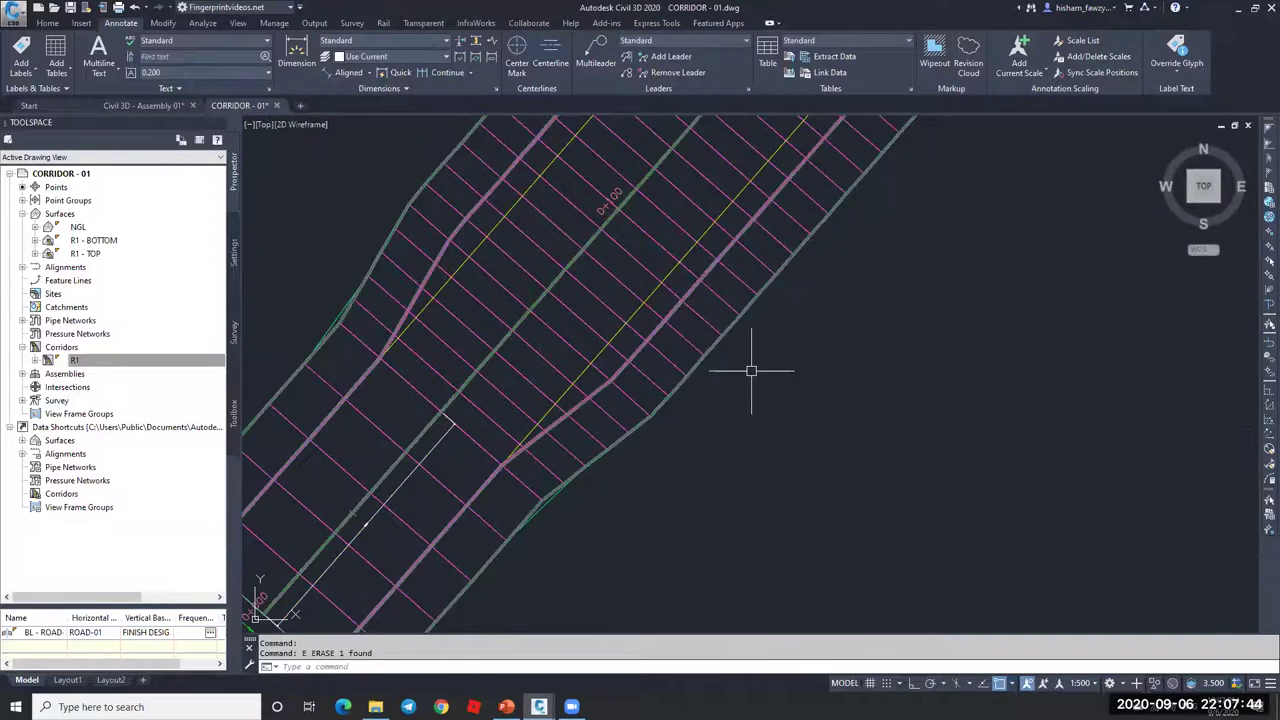
scroll(663, 371, "down", 2)
scroll(675, 328, "up", 1)
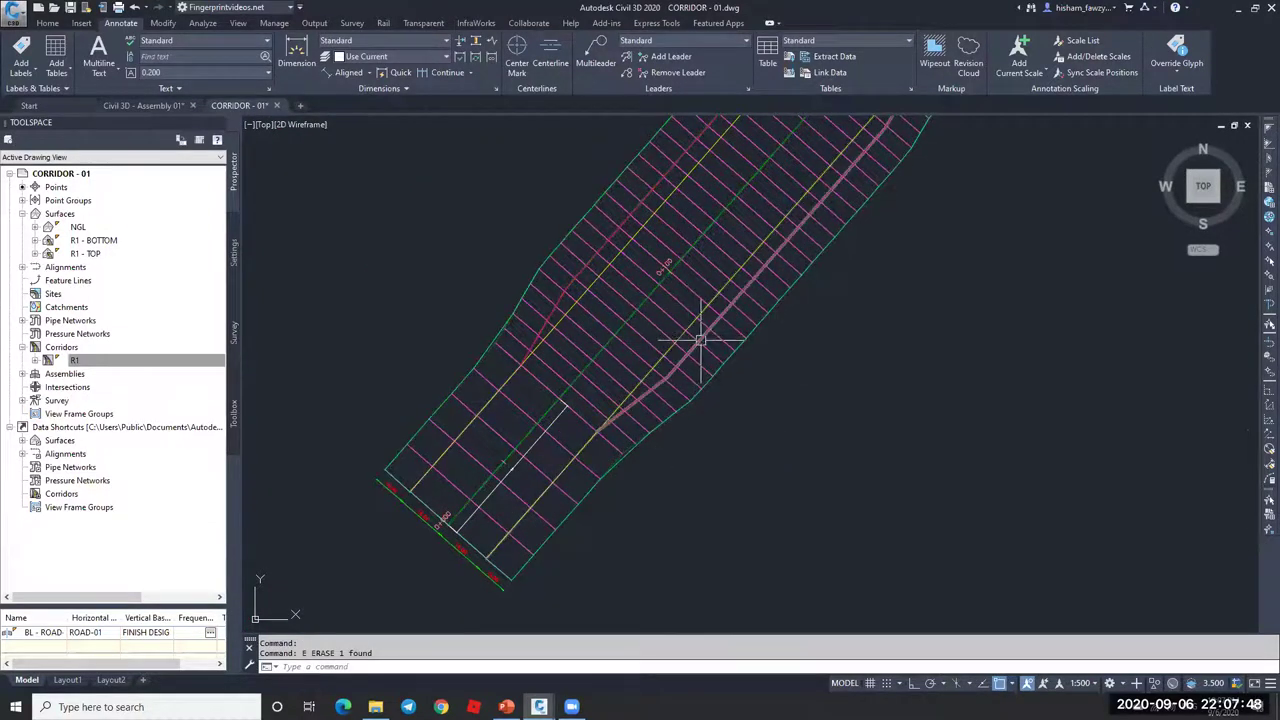
scroll(1063, 351, "down", 2)
scroll(850, 257, "up", 3)
scroll(859, 209, "down", 2)
Step: Draw a short test line at the corridor end, then erase it
key("Escape")
type("l")
key("Return")
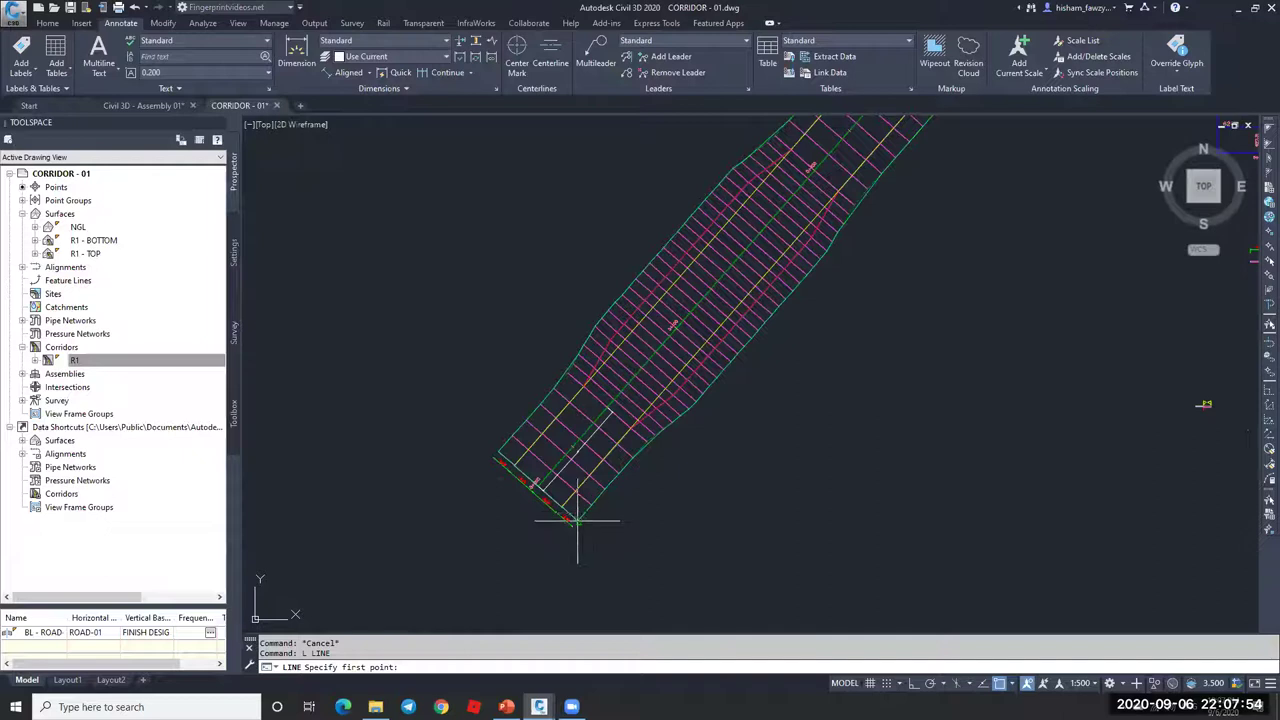
scroll(650, 420, "down", 3)
left_click(697, 371)
scroll(697, 371, "up", 2)
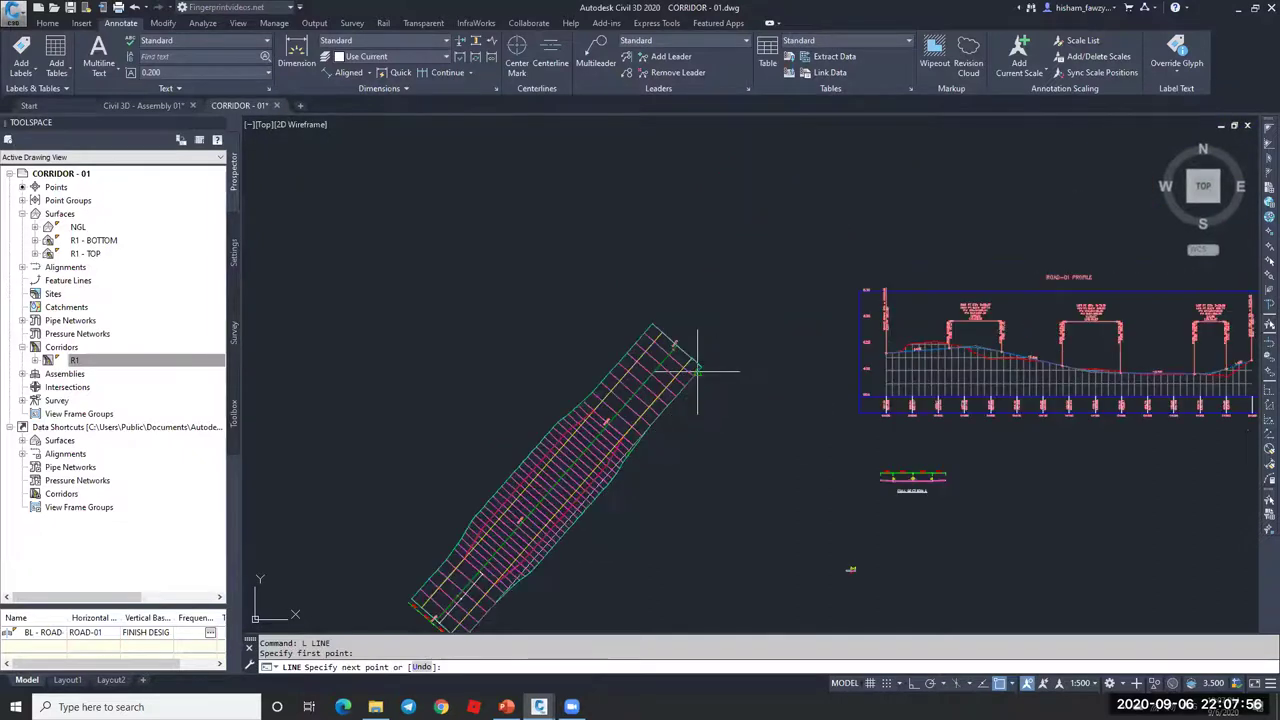
scroll(702, 366, "up", 3)
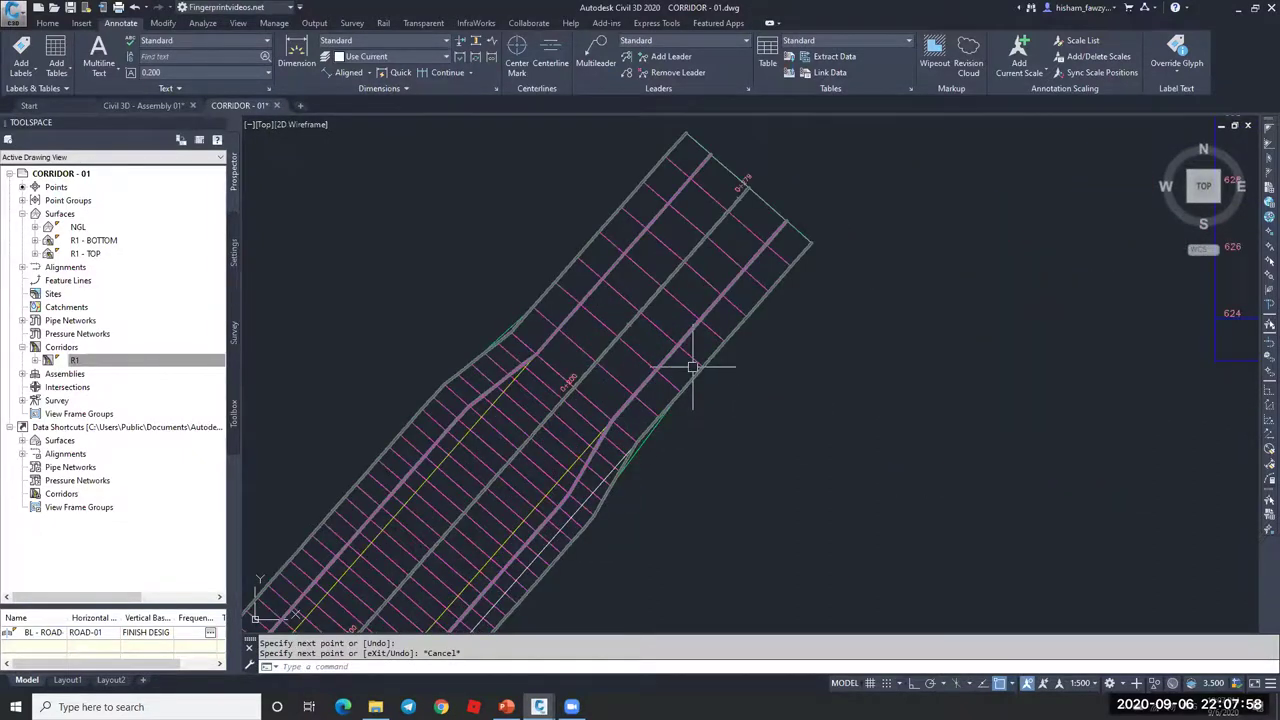
left_click(694, 363)
scroll(694, 363, "down", 4)
key("Escape")
scroll(685, 377, "up", 4)
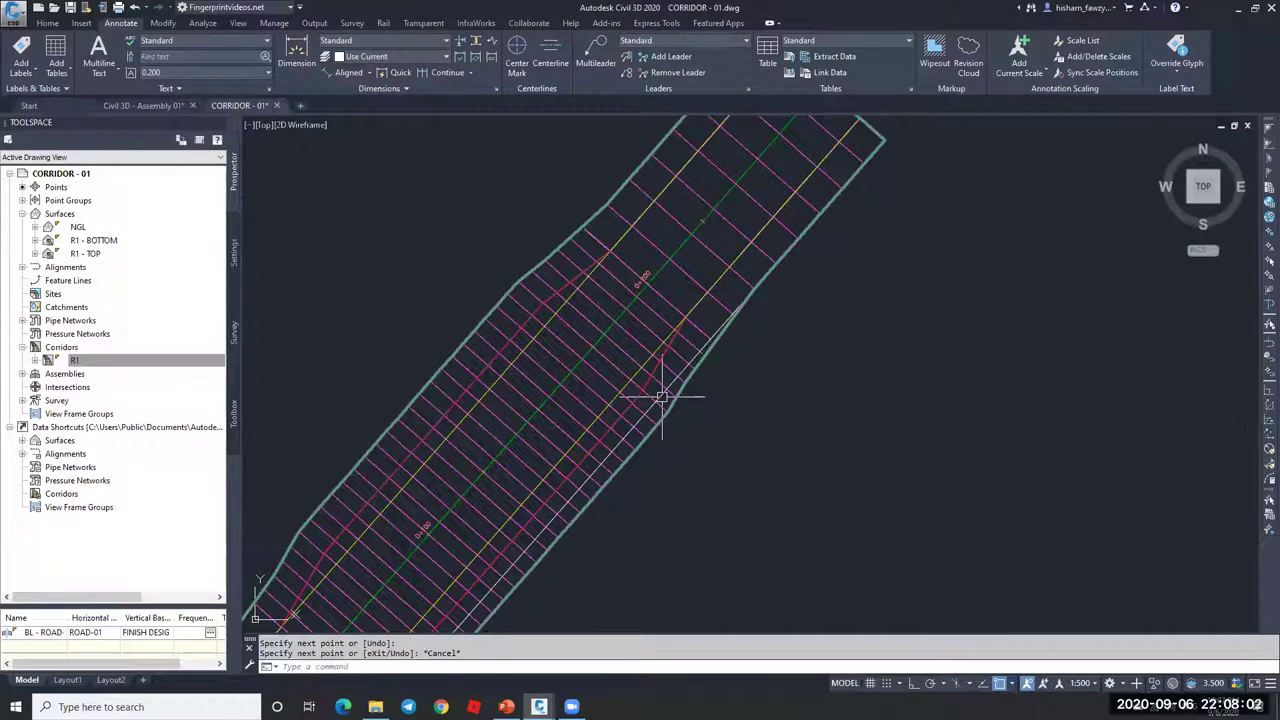
scroll(728, 286, "up", 5)
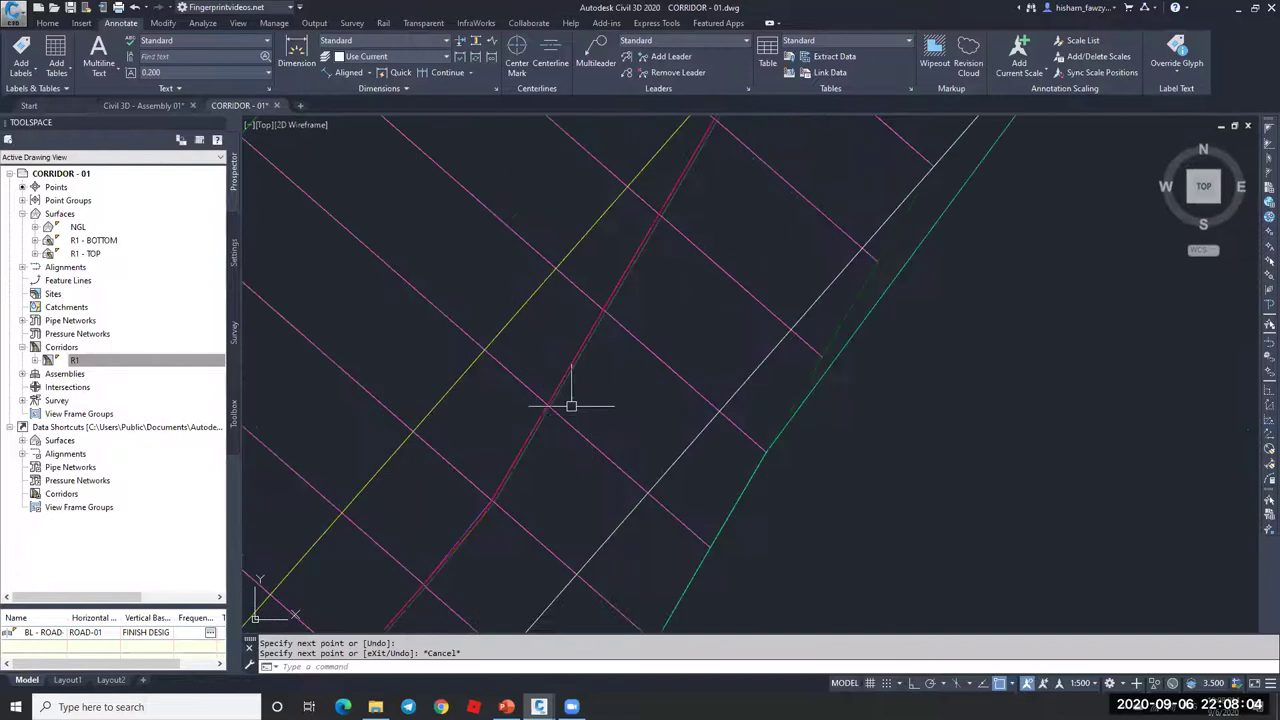
scroll(534, 537, "down", 2)
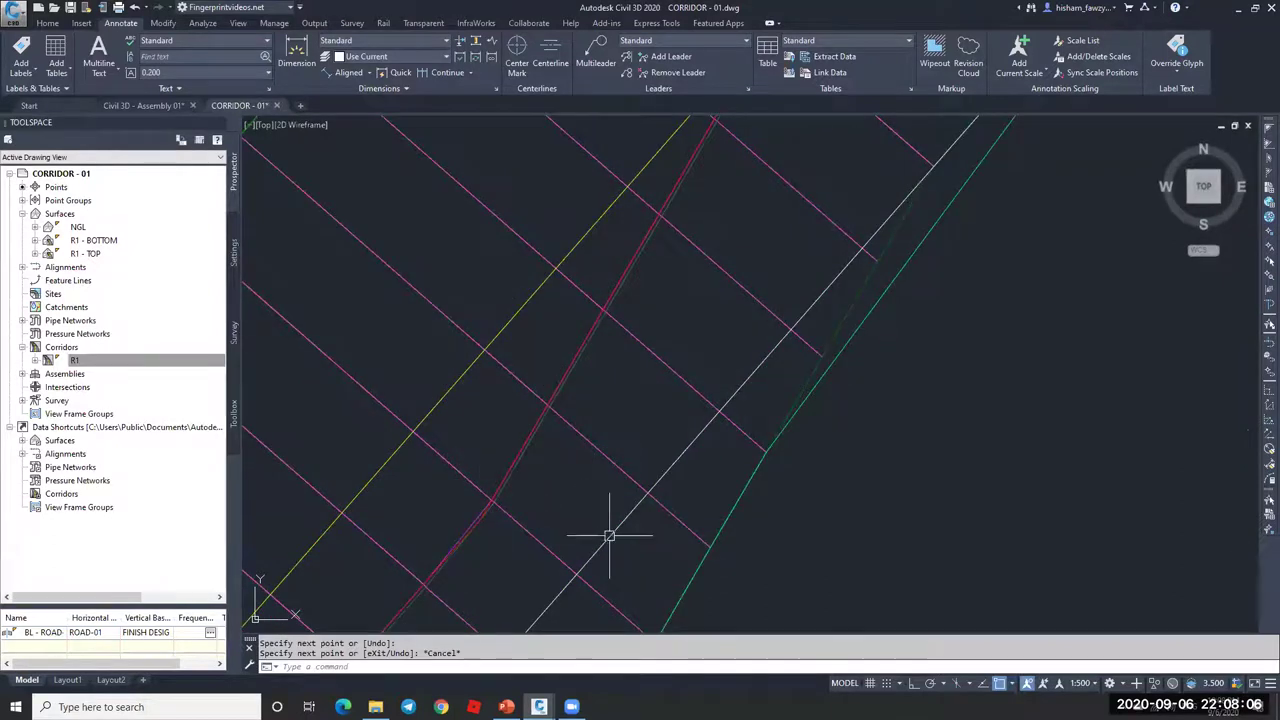
type("e")
key("Return")
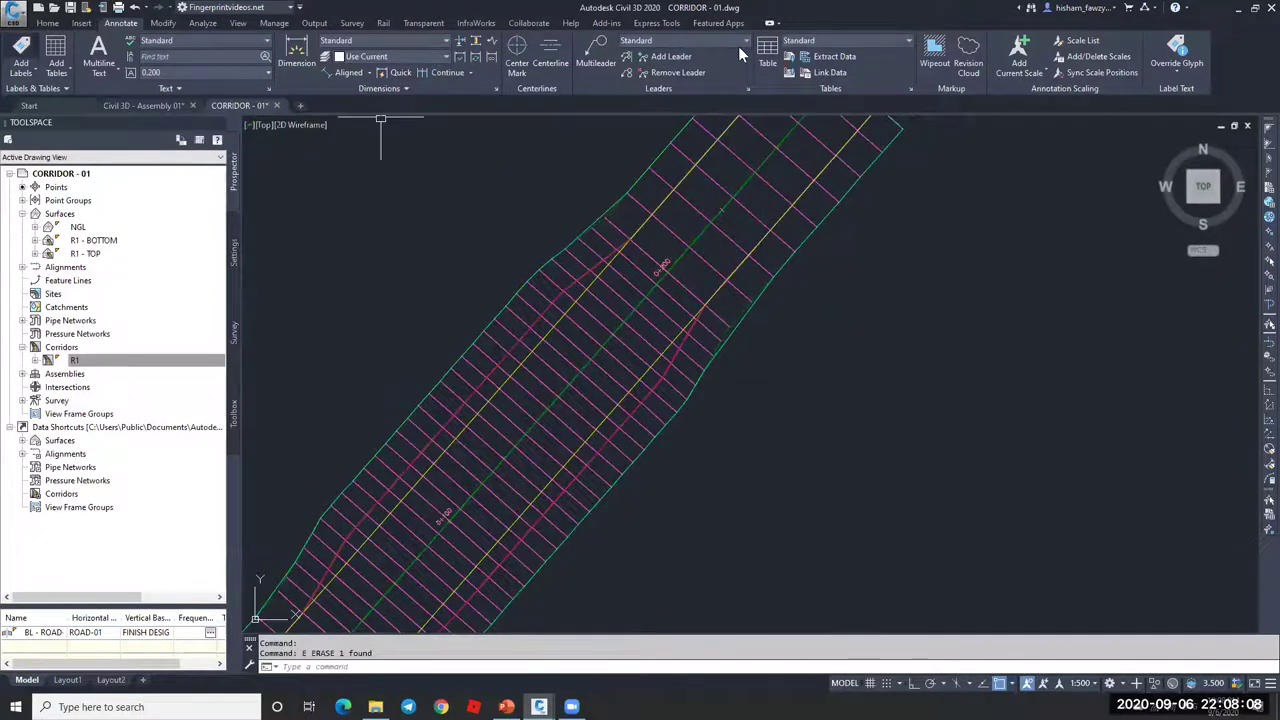
Step: Turn on the S-L.O.W layer from the Home layer list and select corridor R1
left_click(47, 22)
left_click(845, 41)
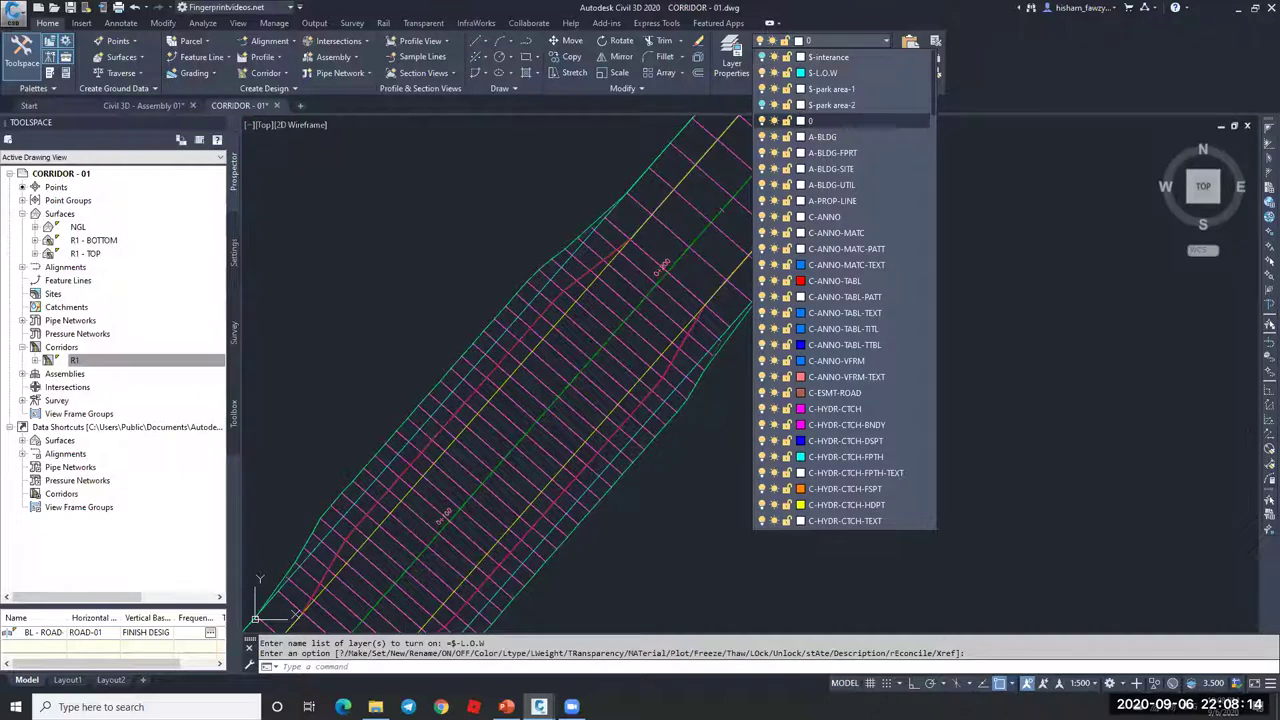
left_click(499, 229)
key("Escape")
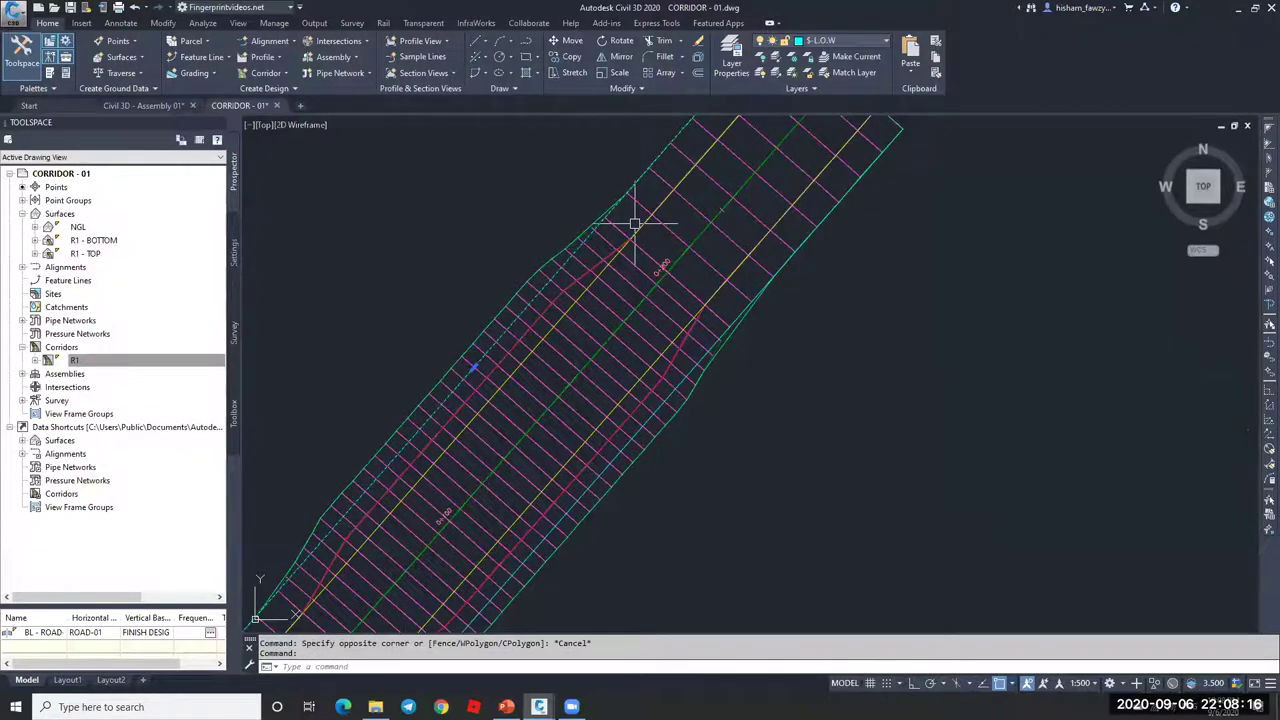
scroll(634, 224, "down", 3)
scroll(608, 334, "up", 3)
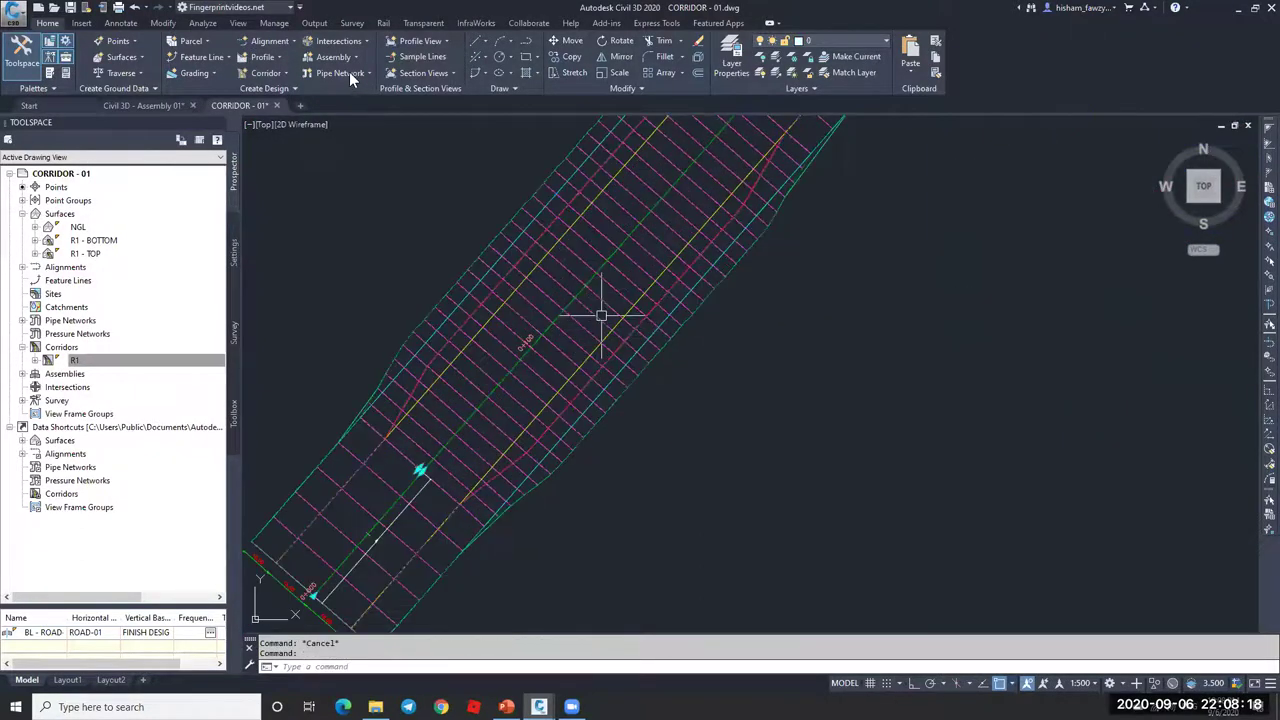
left_click(519, 215)
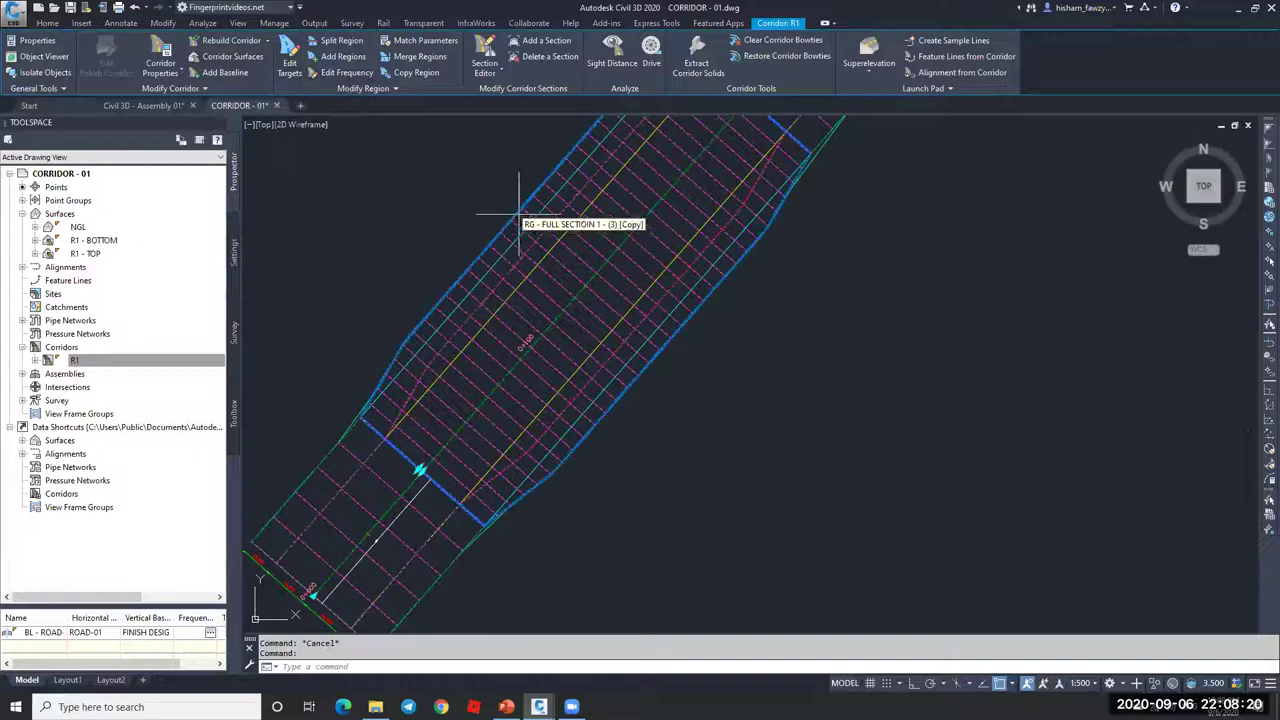
Step: Open the 0+050–0+200 region's target mapping, close it unchanged, and clear the corridor selection
left_click(590, 274)
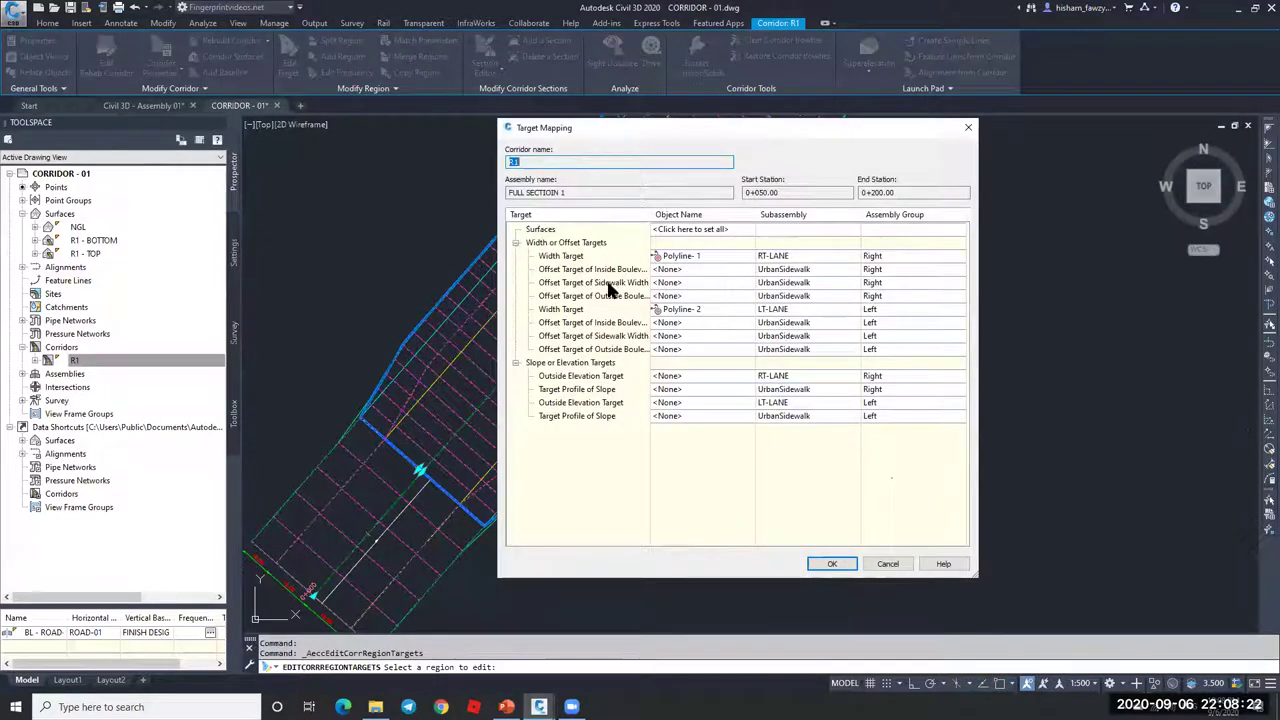
left_click(583, 283)
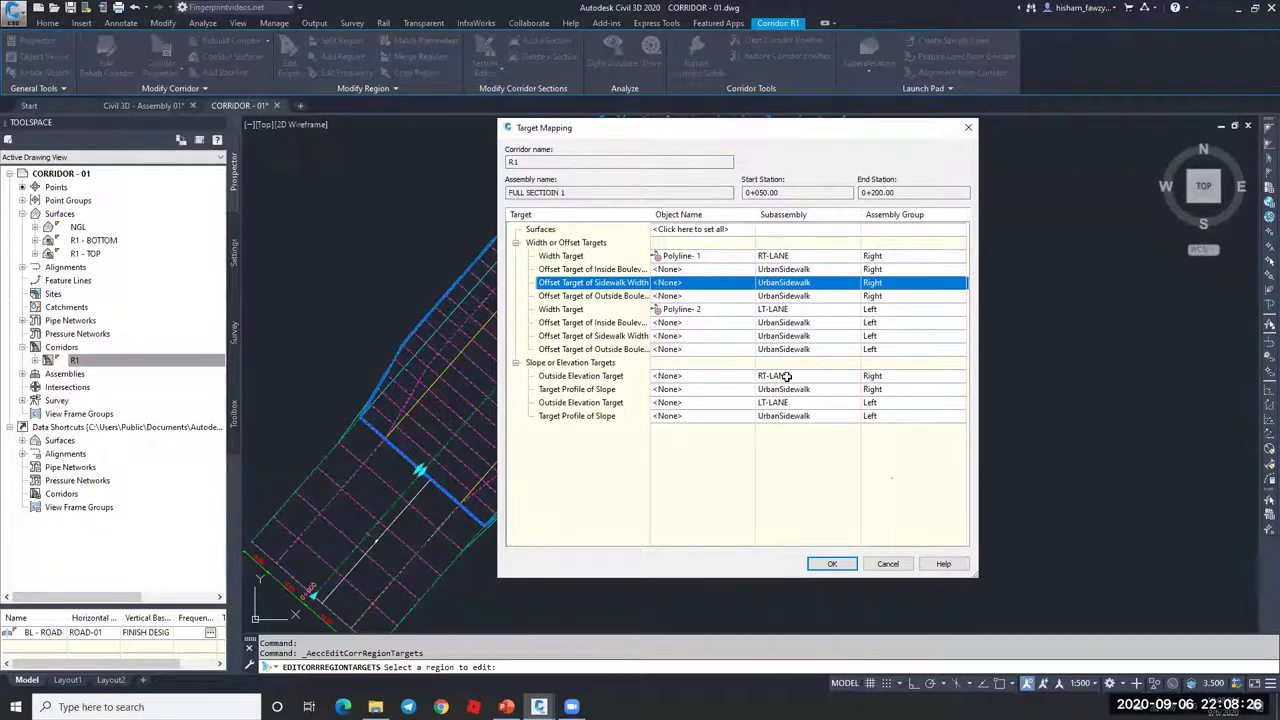
left_click(888, 564)
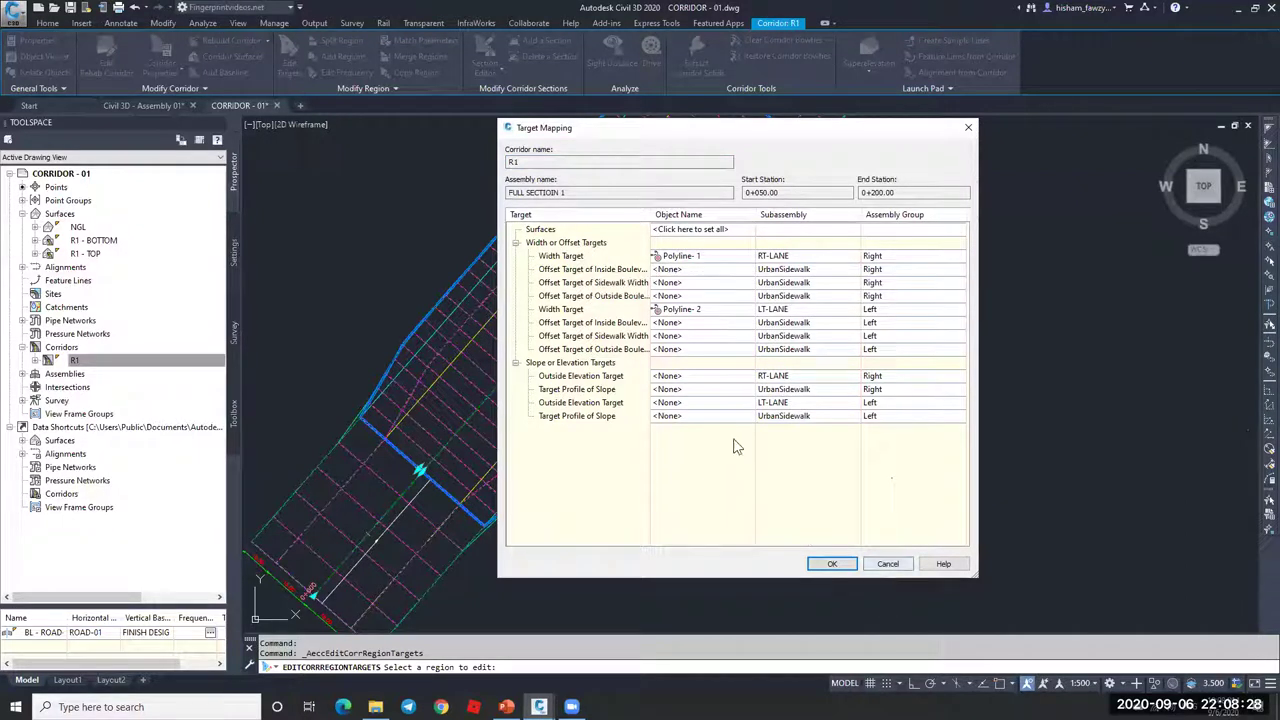
scroll(798, 334, "down", 5)
key("Escape")
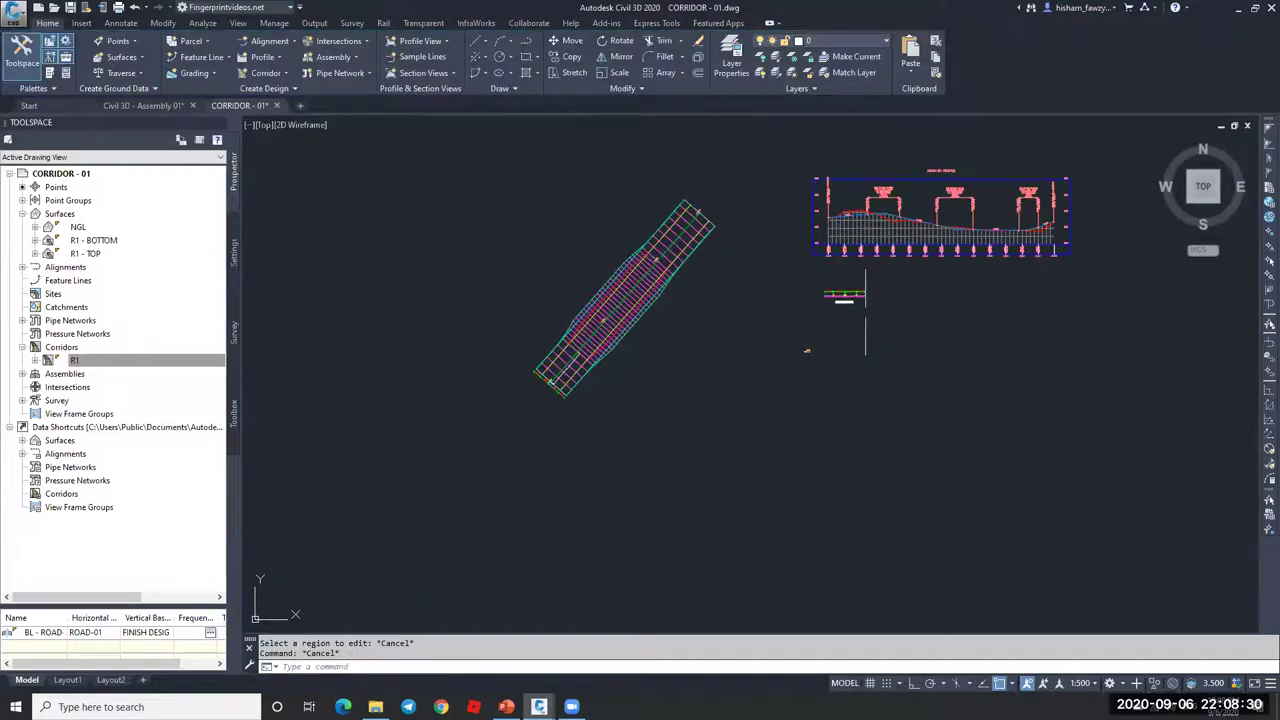
scroll(800, 340, "up", 6)
Step: Rename the right UrbanSidewalk subassembly to SD-RT in its properties
scroll(777, 322, "down", 4)
scroll(870, 214, "up", 8)
scroll(870, 214, "up", 3)
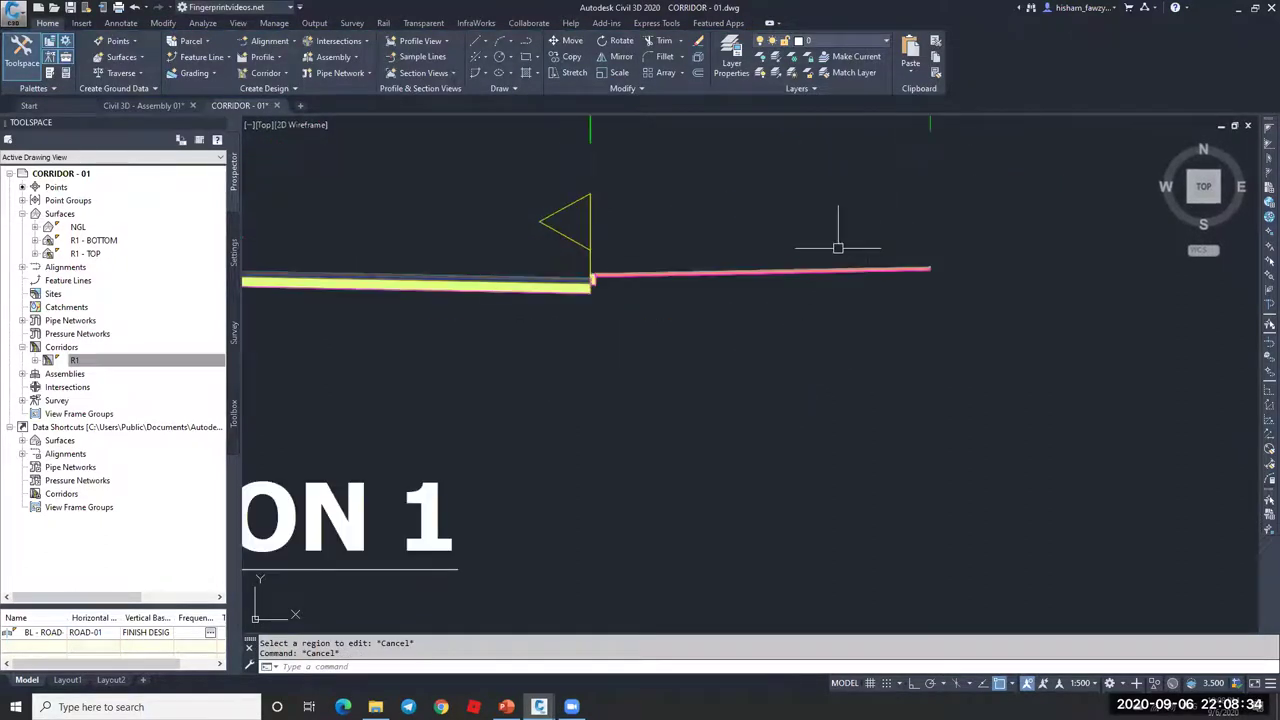
double_click(794, 270)
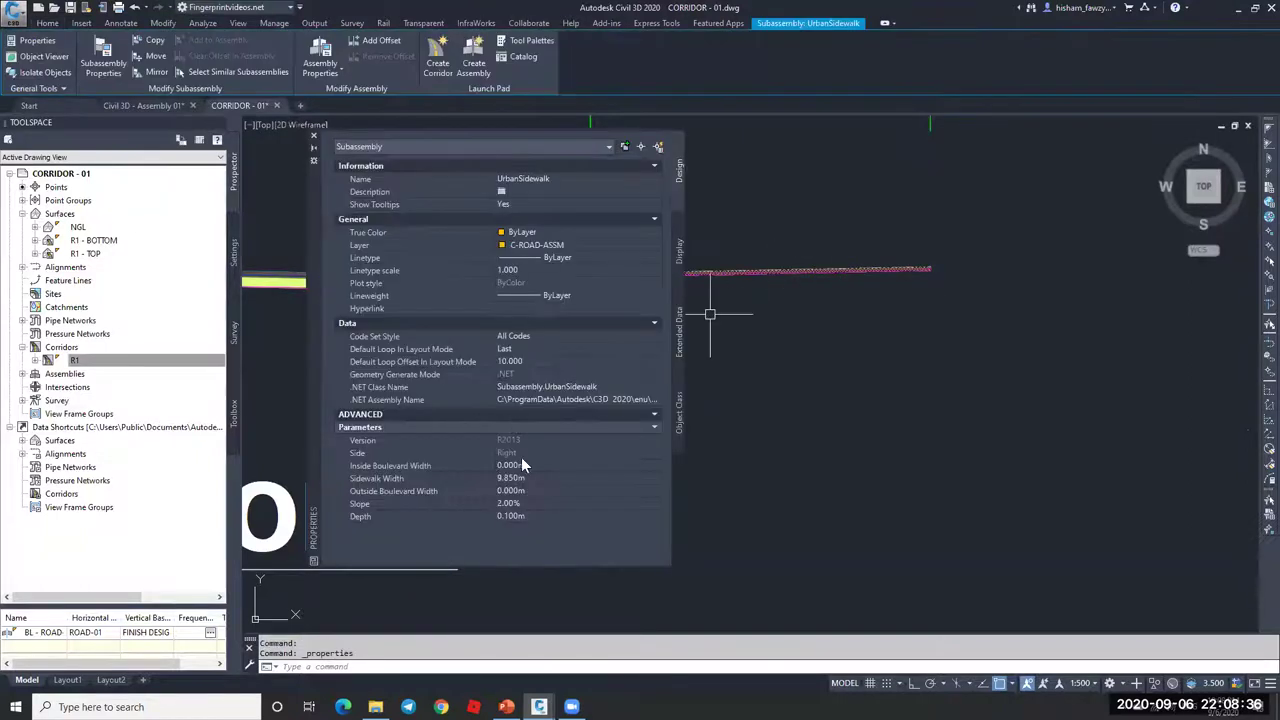
left_click(558, 178)
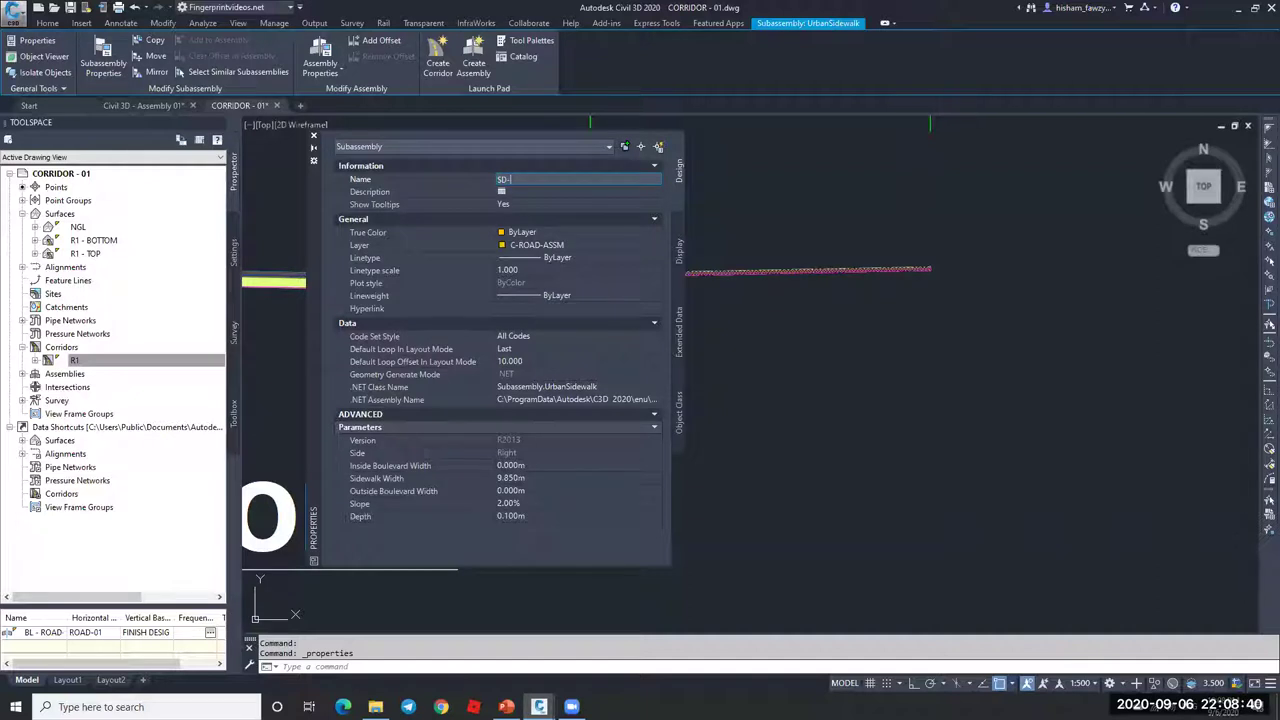
key("Return")
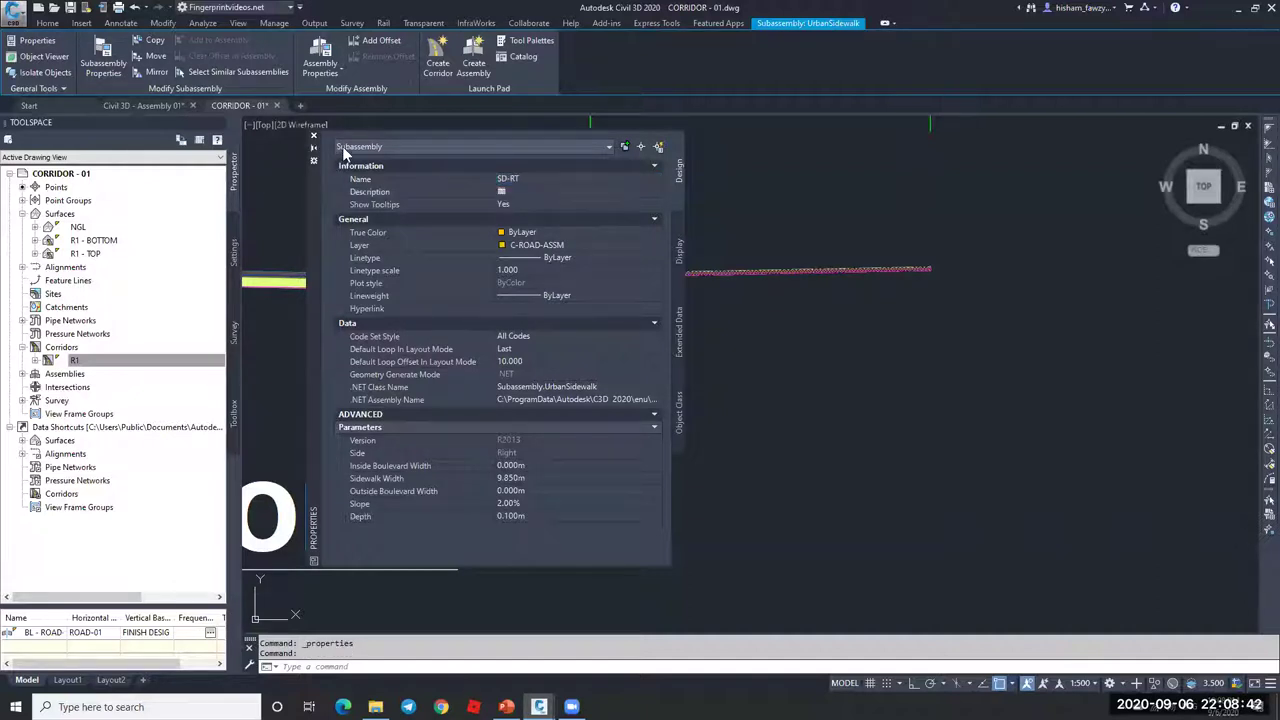
left_click(313, 135)
scroll(871, 328, "down", 5)
key("Escape")
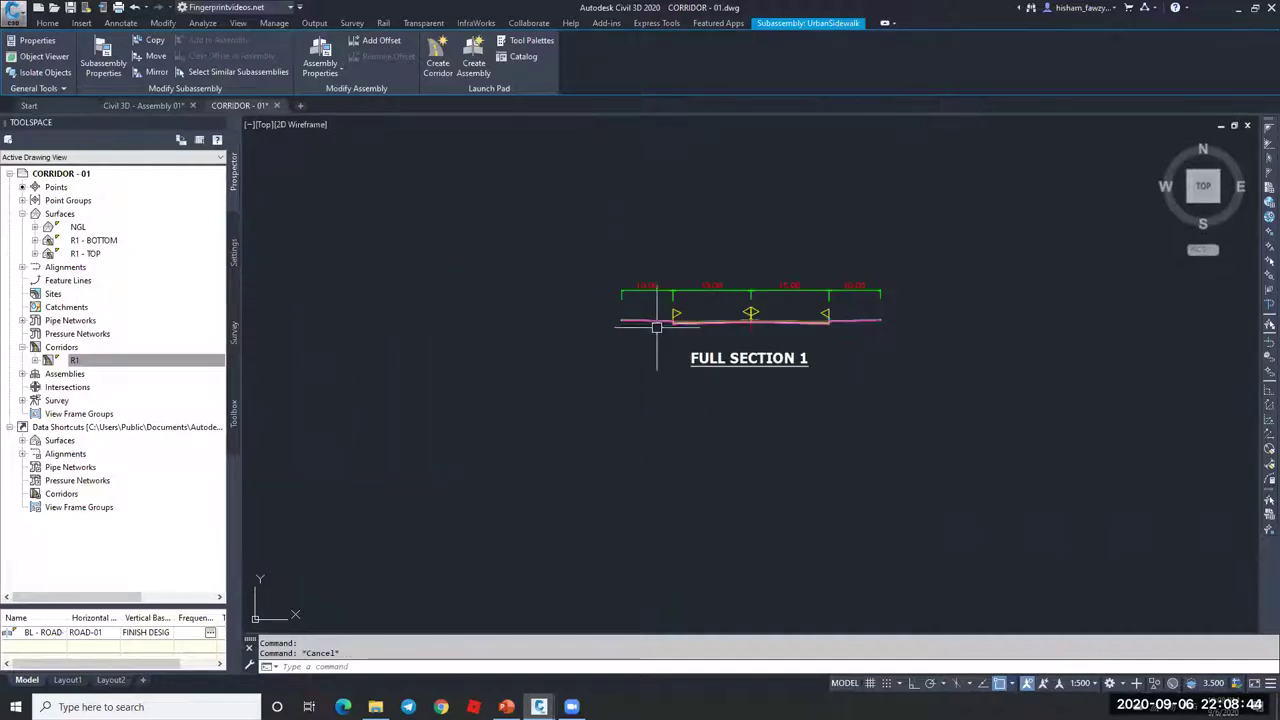
Step: Rename the left UrbanSidewalk subassembly to SD-LT
mouse_move(535, 255)
left_click(557, 178)
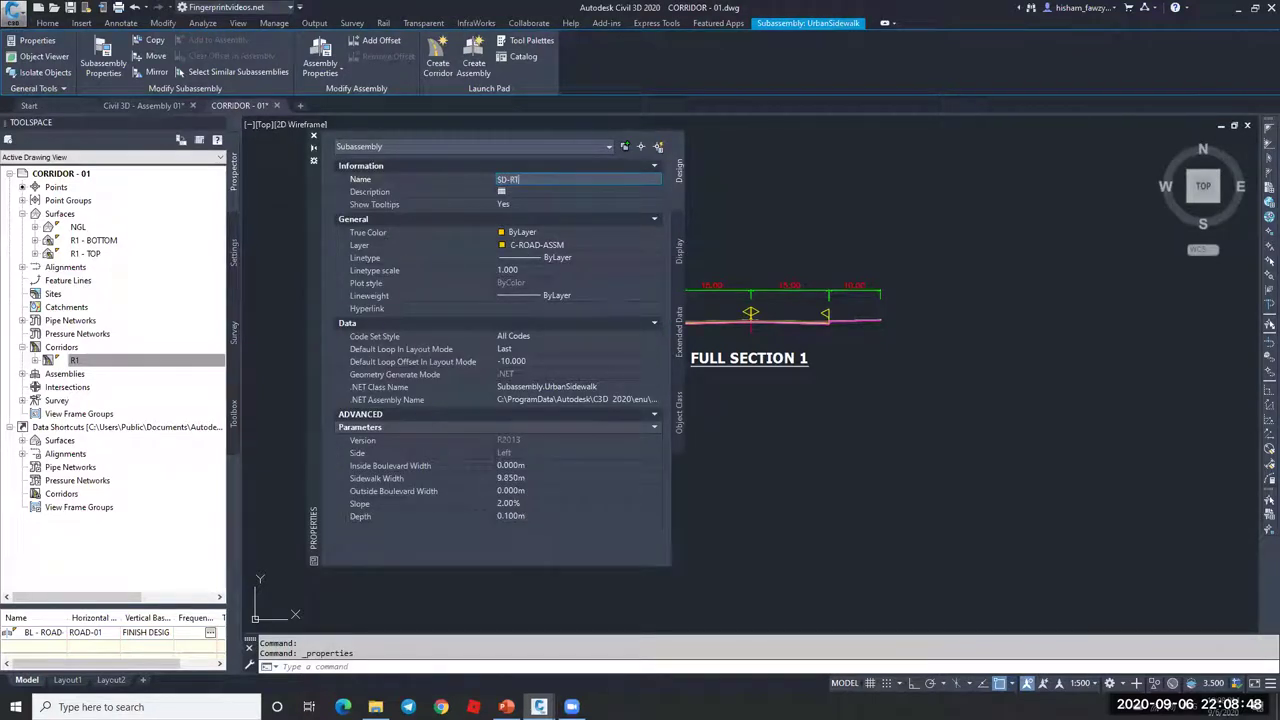
type("SD-RT")
double_click(520, 179)
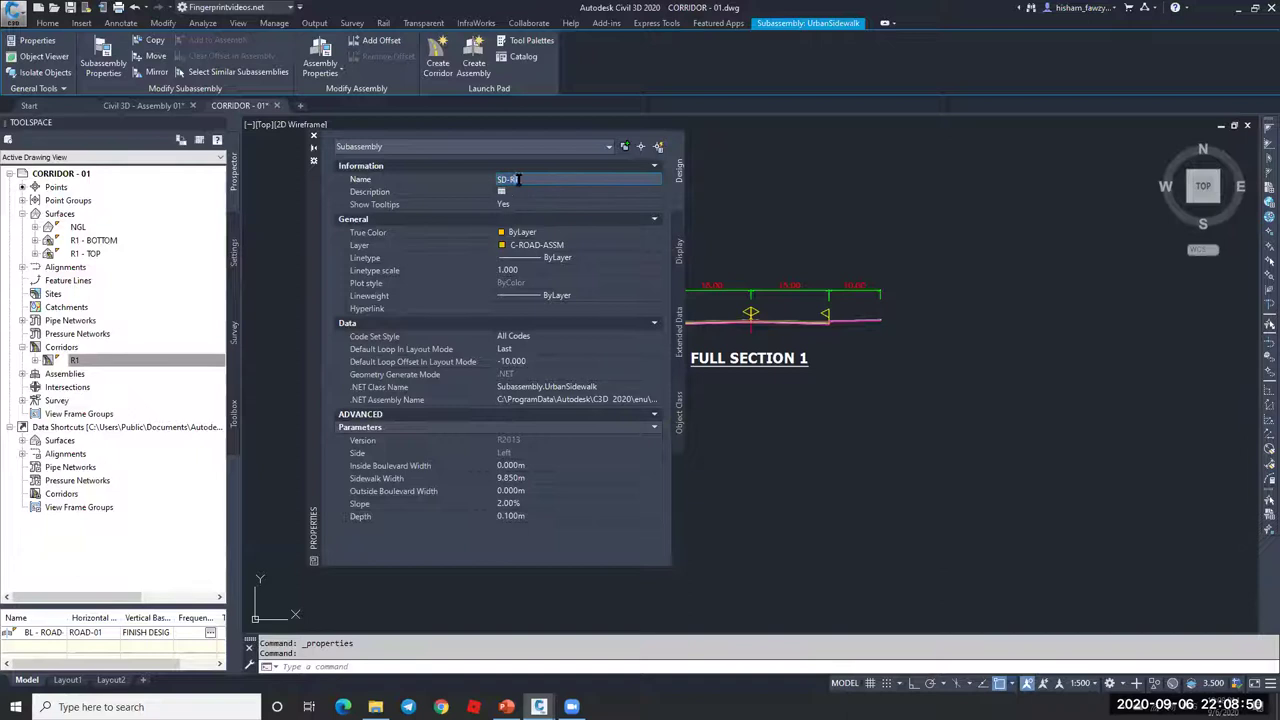
type("LT")
key("Return")
left_click(314, 137)
scroll(857, 257, "down", 5)
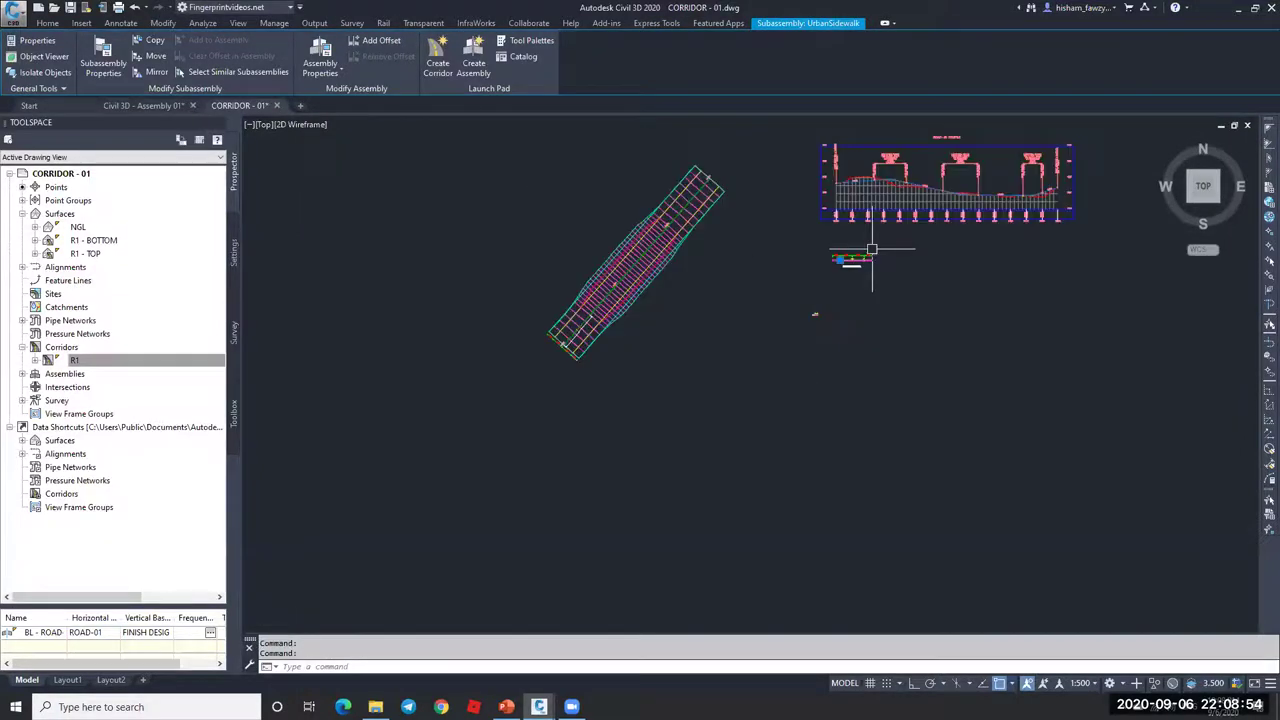
key("Escape")
scroll(868, 279, "up", 5)
scroll(868, 279, "up", 5)
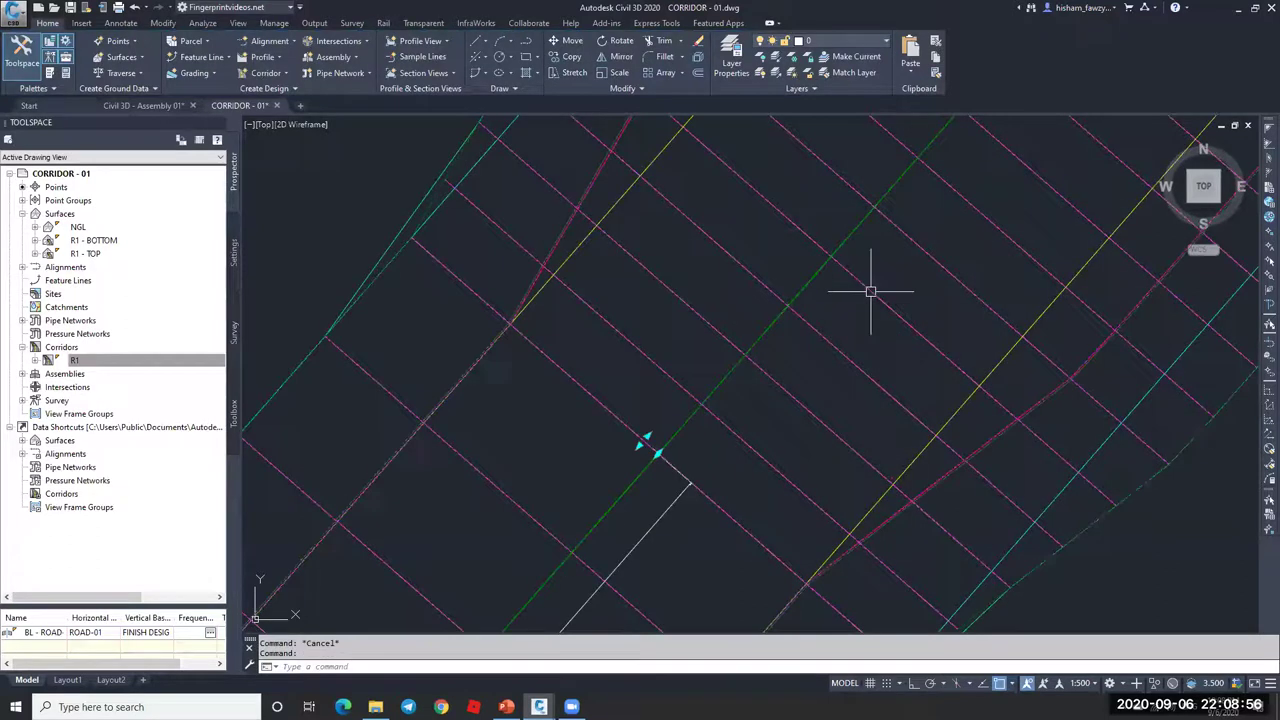
Step: Select corridor R1 and open target mapping for the 0+050–0+200 region
left_click(871, 289)
left_click(289, 62)
scroll(726, 300, "down", 3)
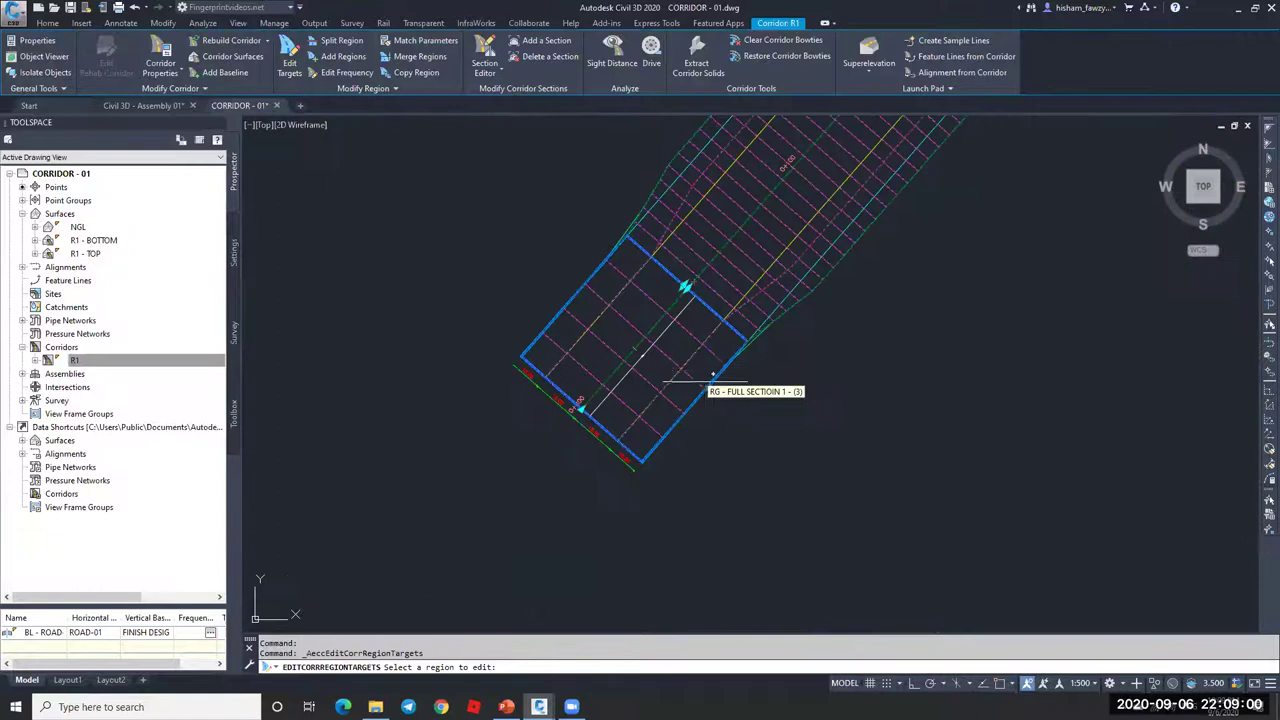
scroll(712, 375, "down", 2)
left_click(791, 270)
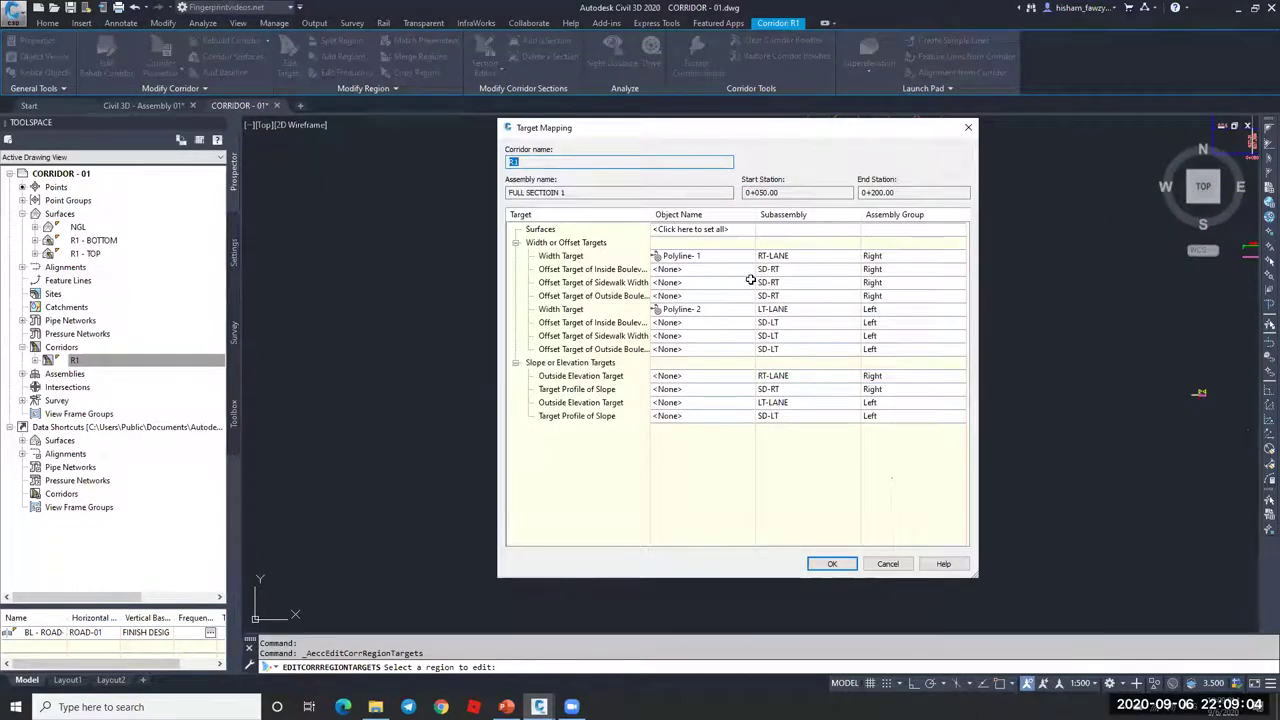
left_click(730, 271)
left_click(730, 284)
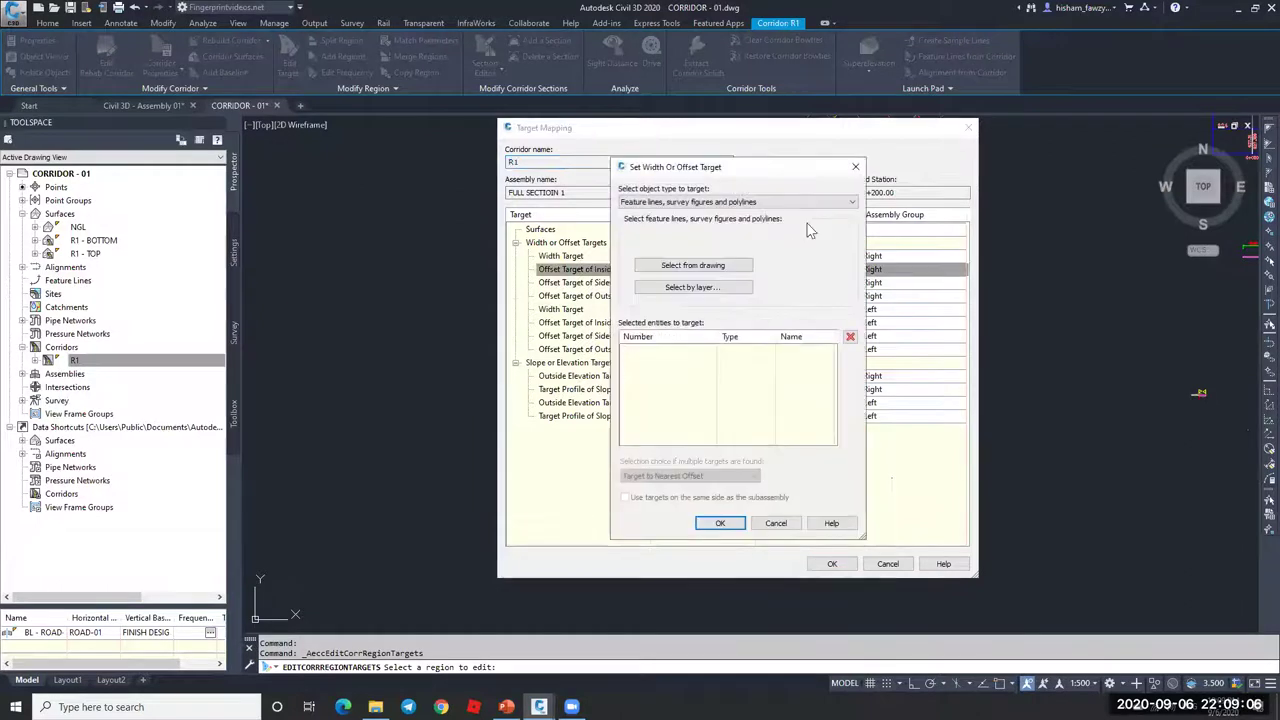
key("Escape")
left_click(706, 284)
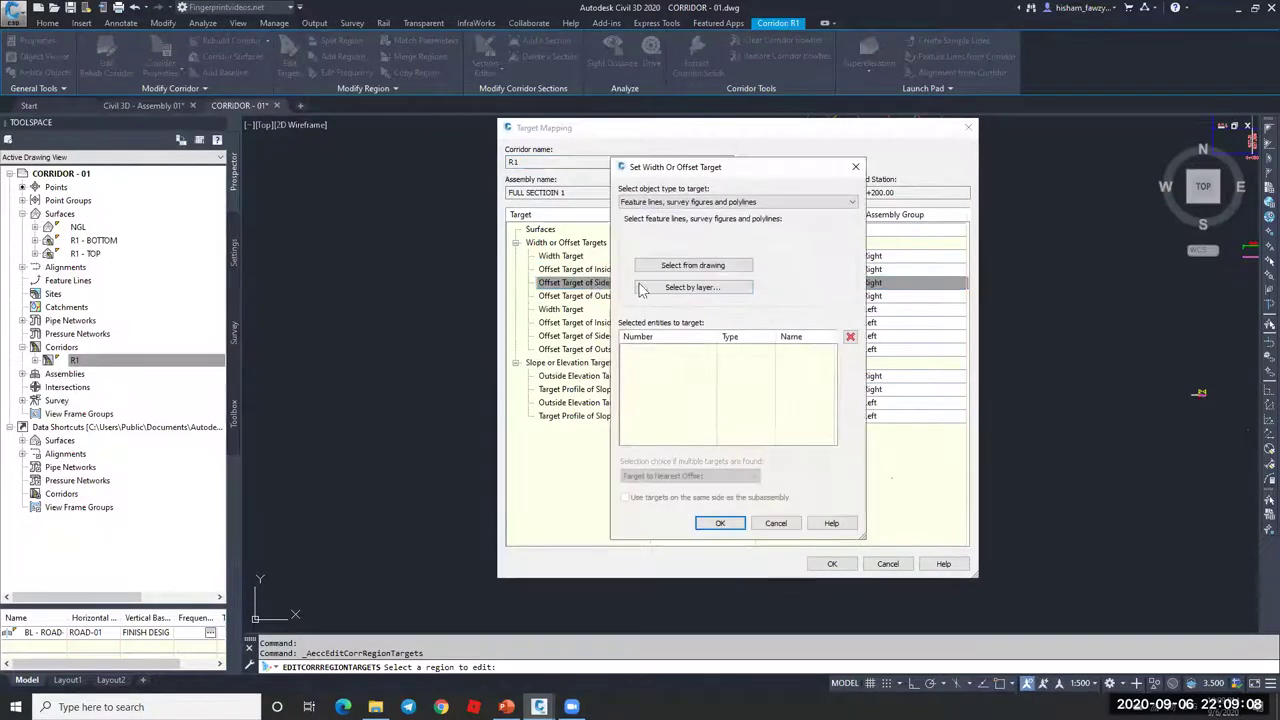
key("Escape")
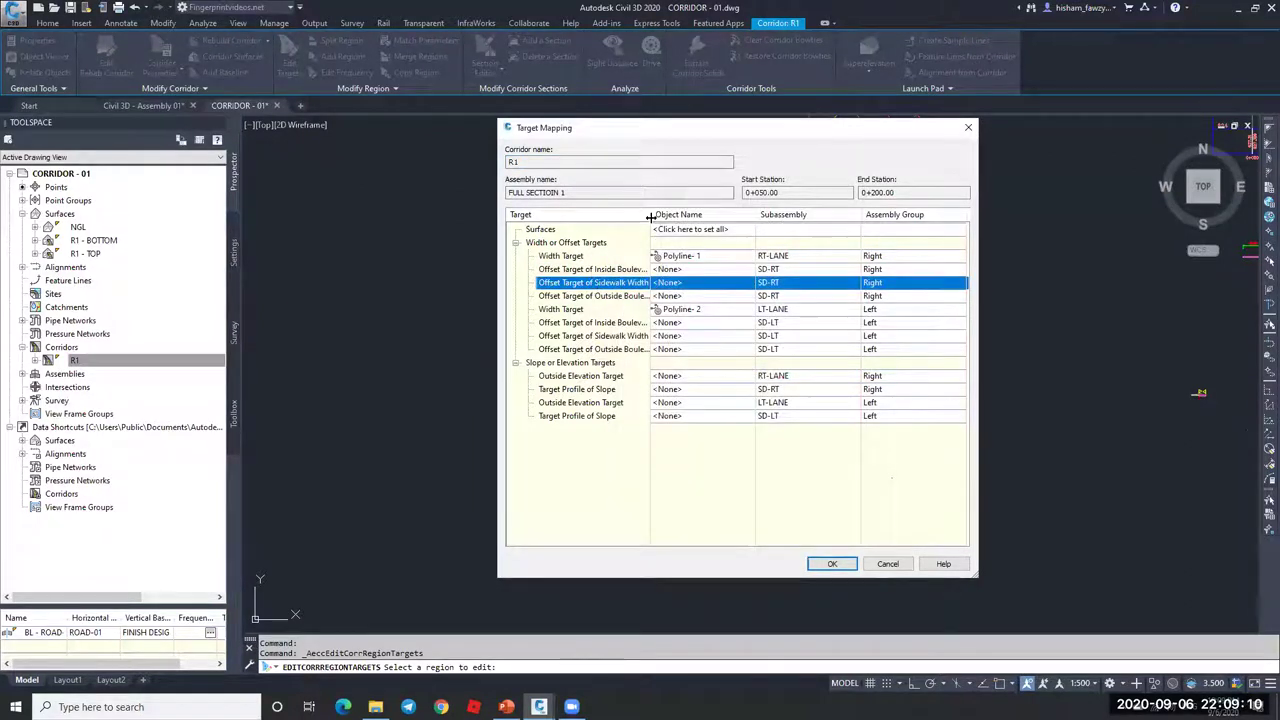
left_click_drag(695, 218, 697, 218)
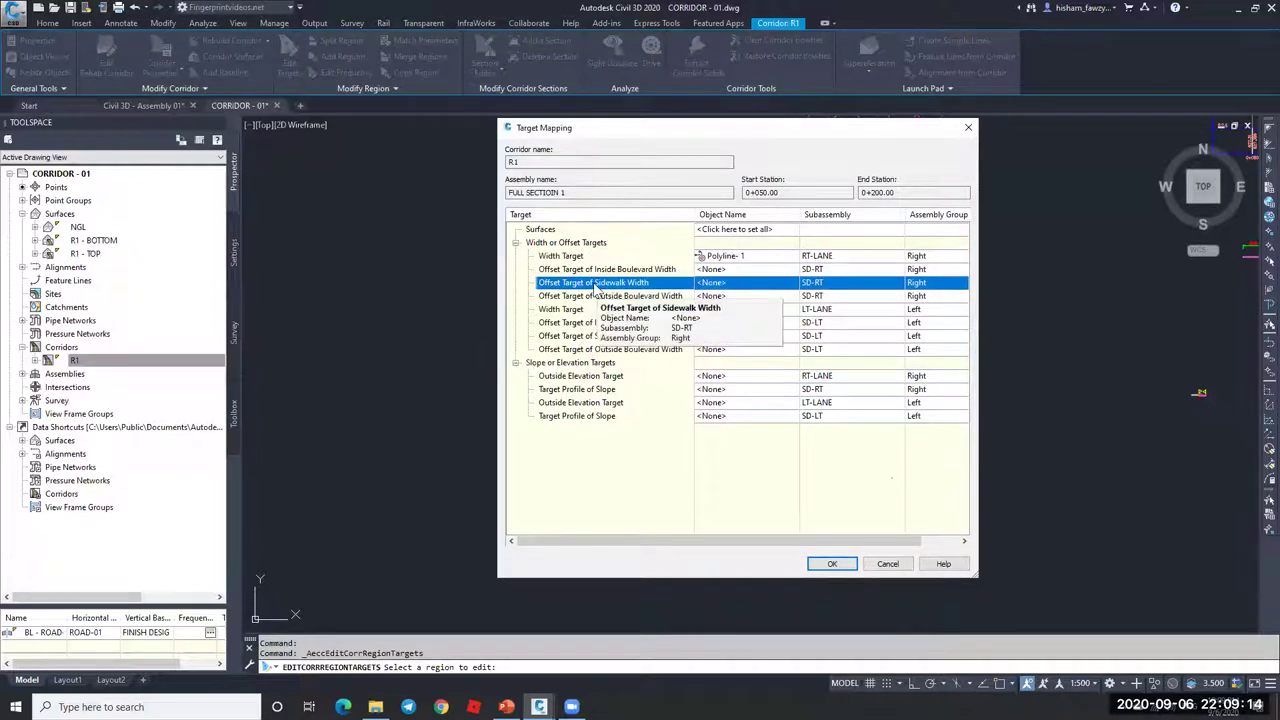
Step: Set the SD-RT sidewalk width offset target to Polyline-3, picked from the drawing
left_click(743, 283)
left_click(735, 202)
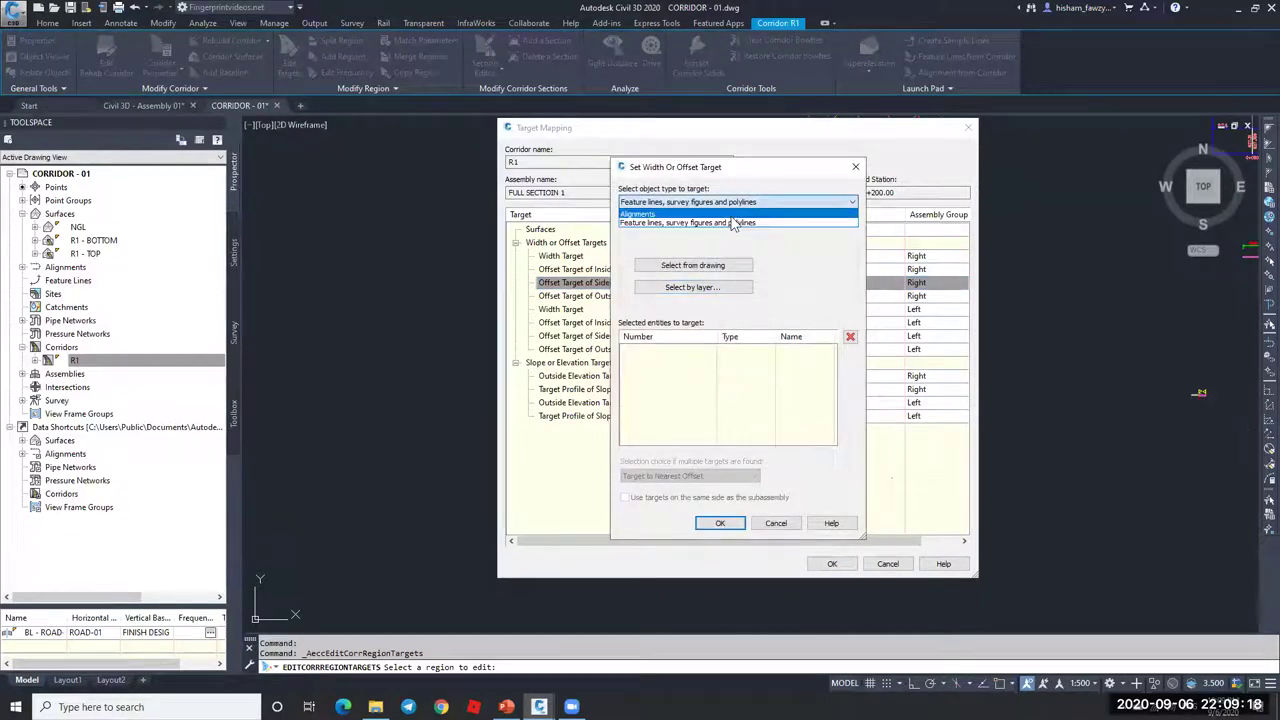
left_click(720, 262)
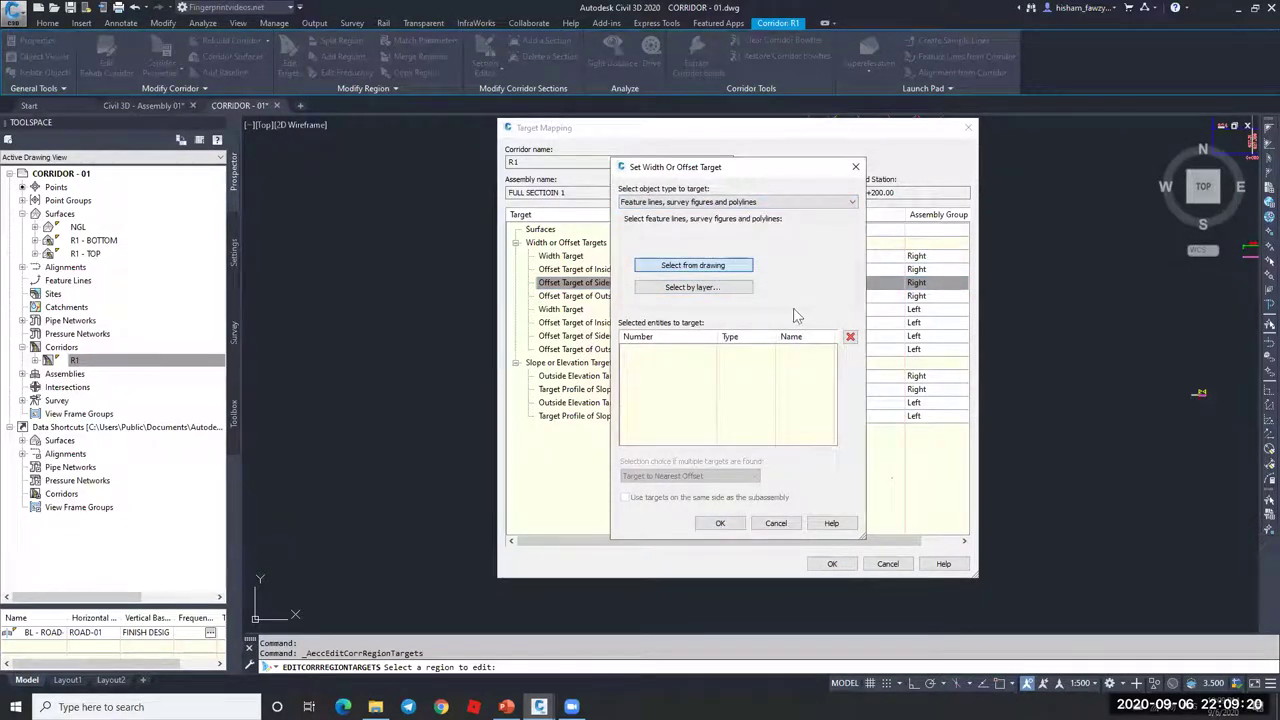
key("Return")
scroll(737, 320, "up", 5)
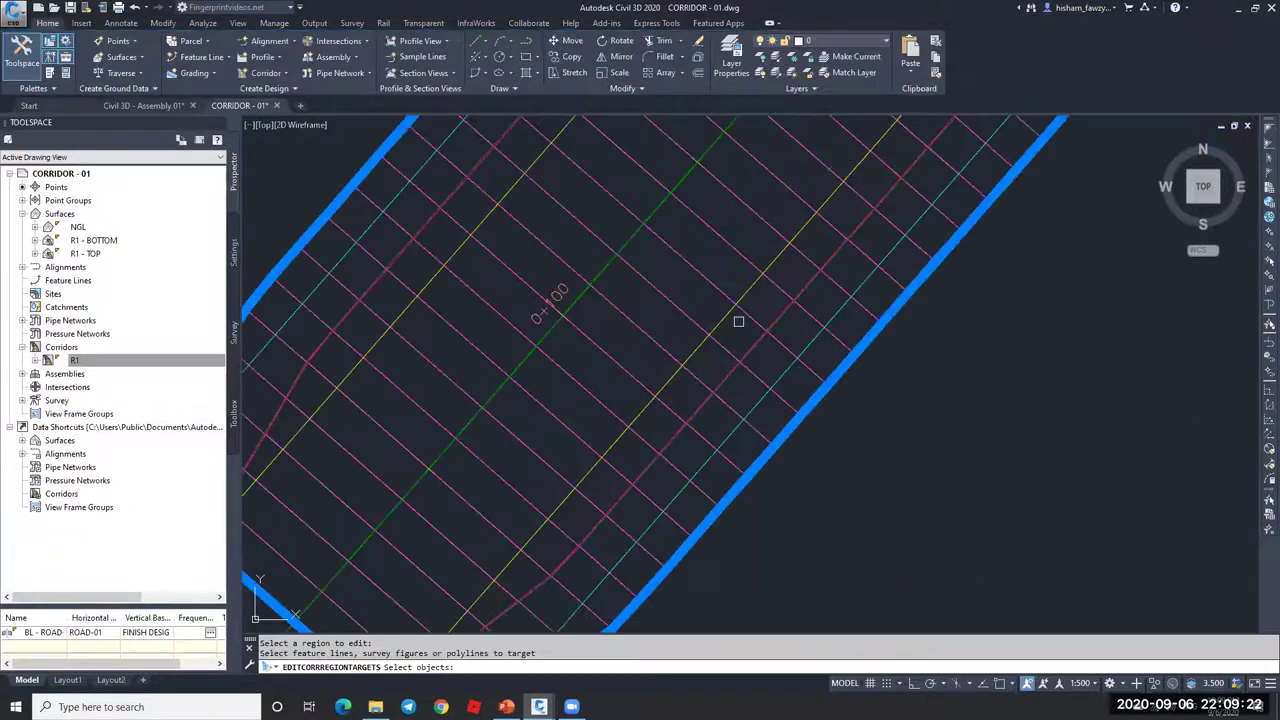
left_click(856, 355)
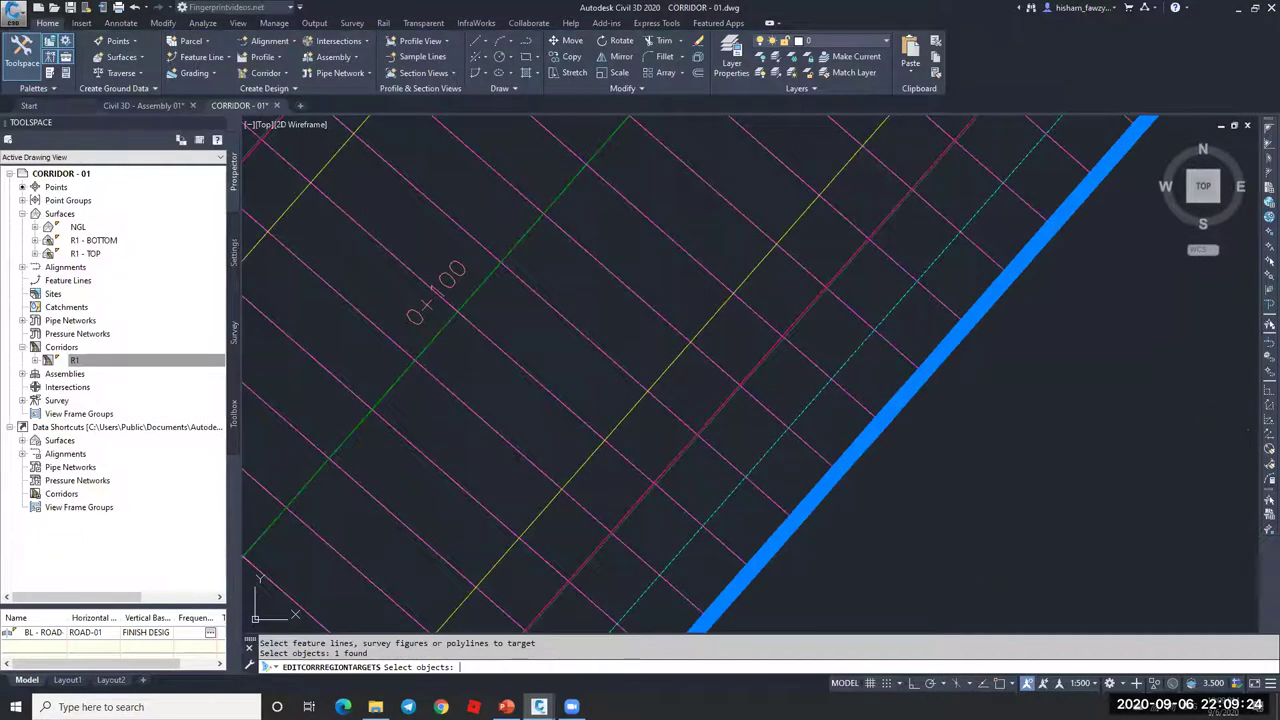
key("Return")
left_click(720, 524)
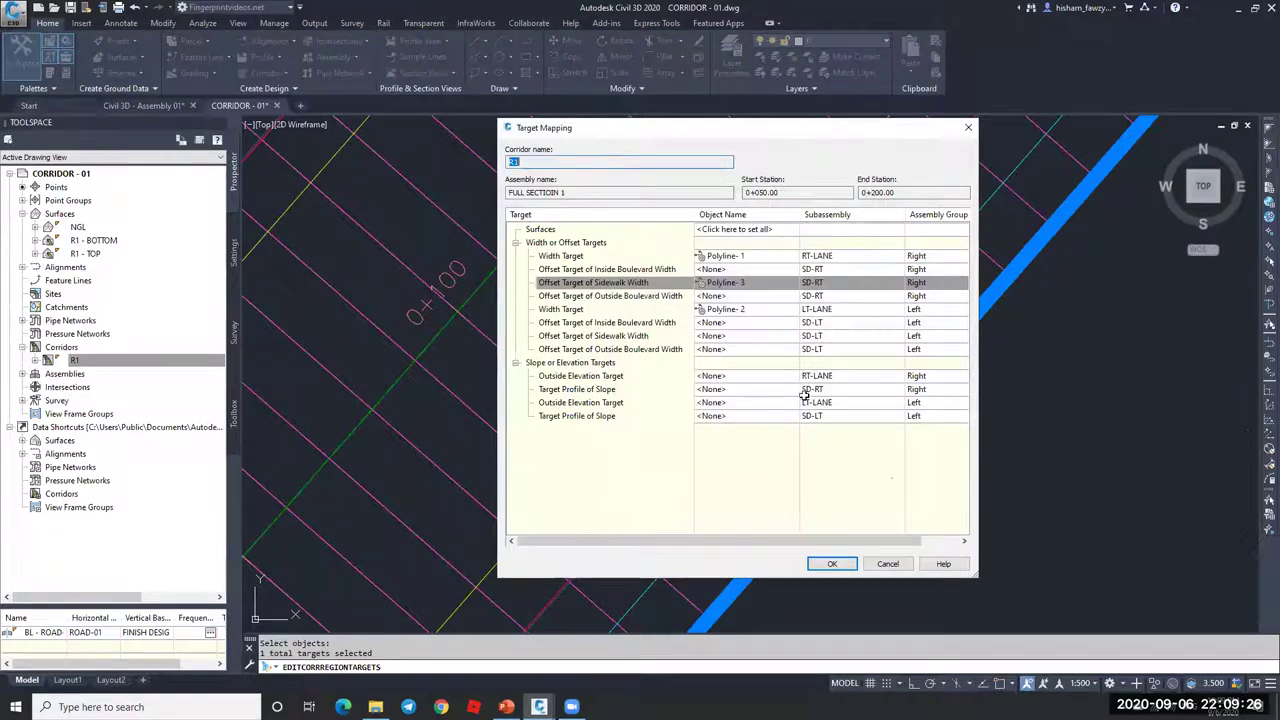
Step: Set the SD-LT sidewalk width offset target to Polyline-4 and apply the region targets
left_click(773, 337)
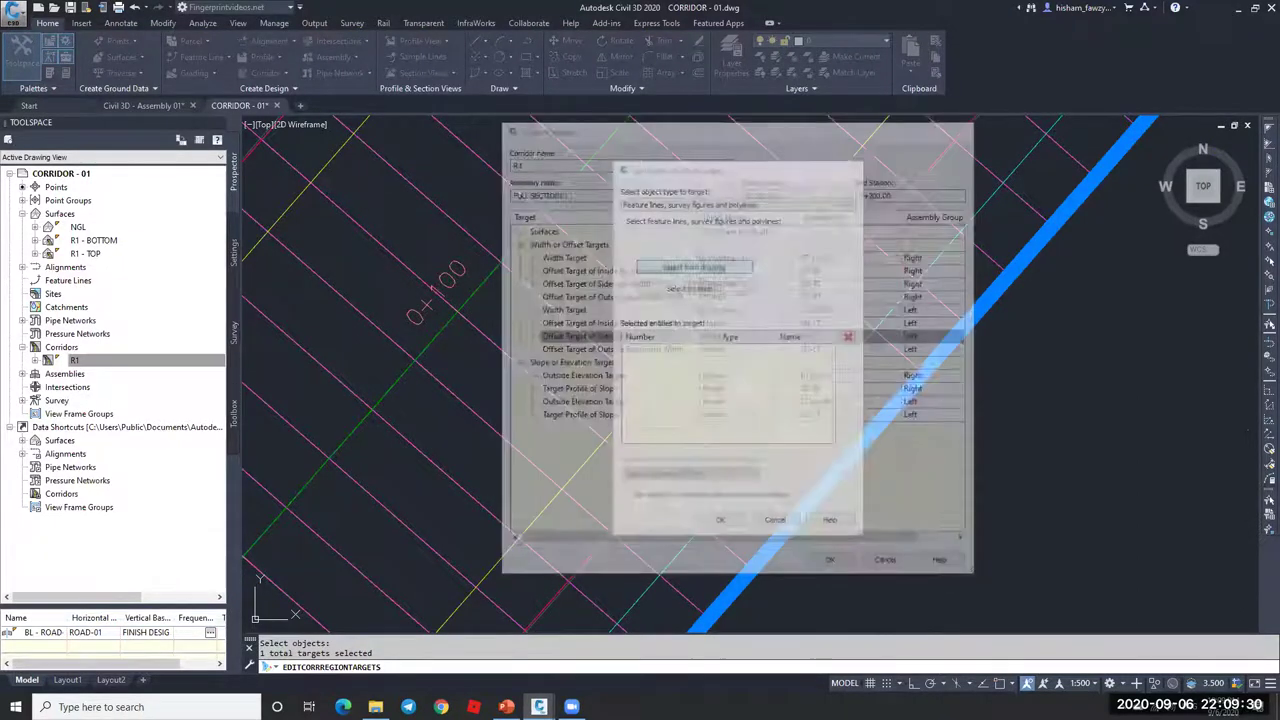
scroll(697, 295, "up", 4)
left_click(729, 287)
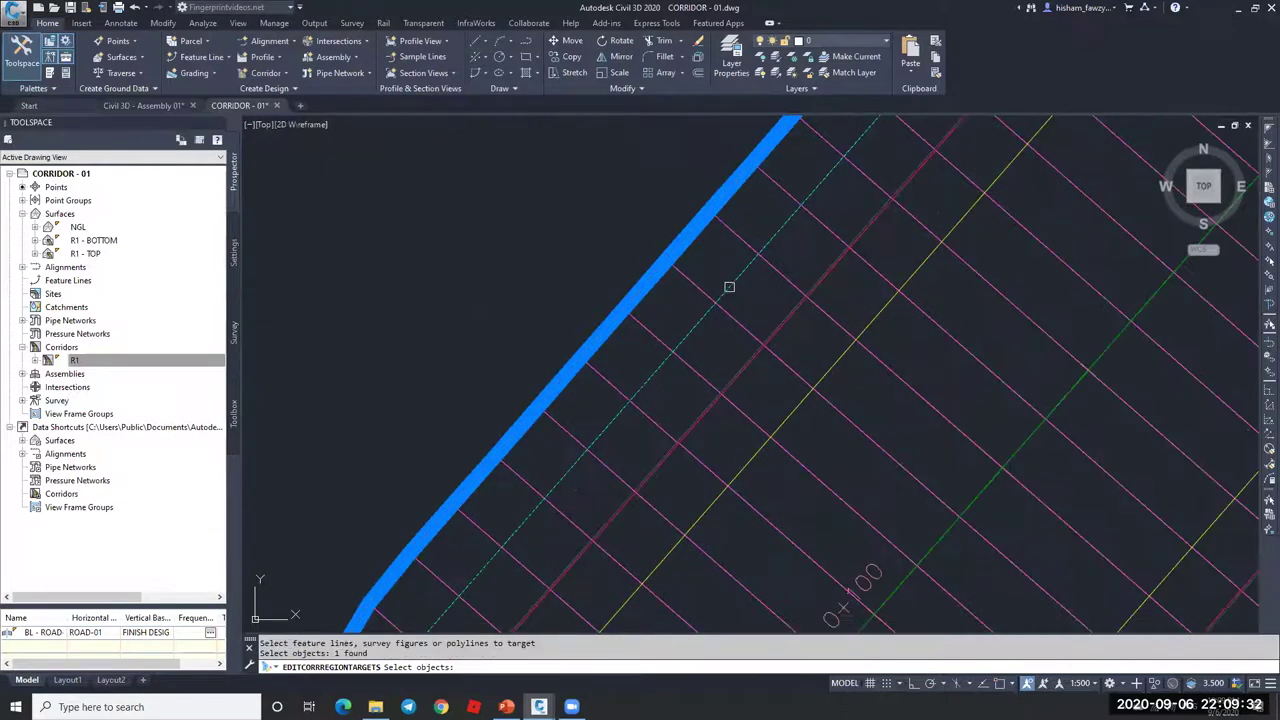
key("Return")
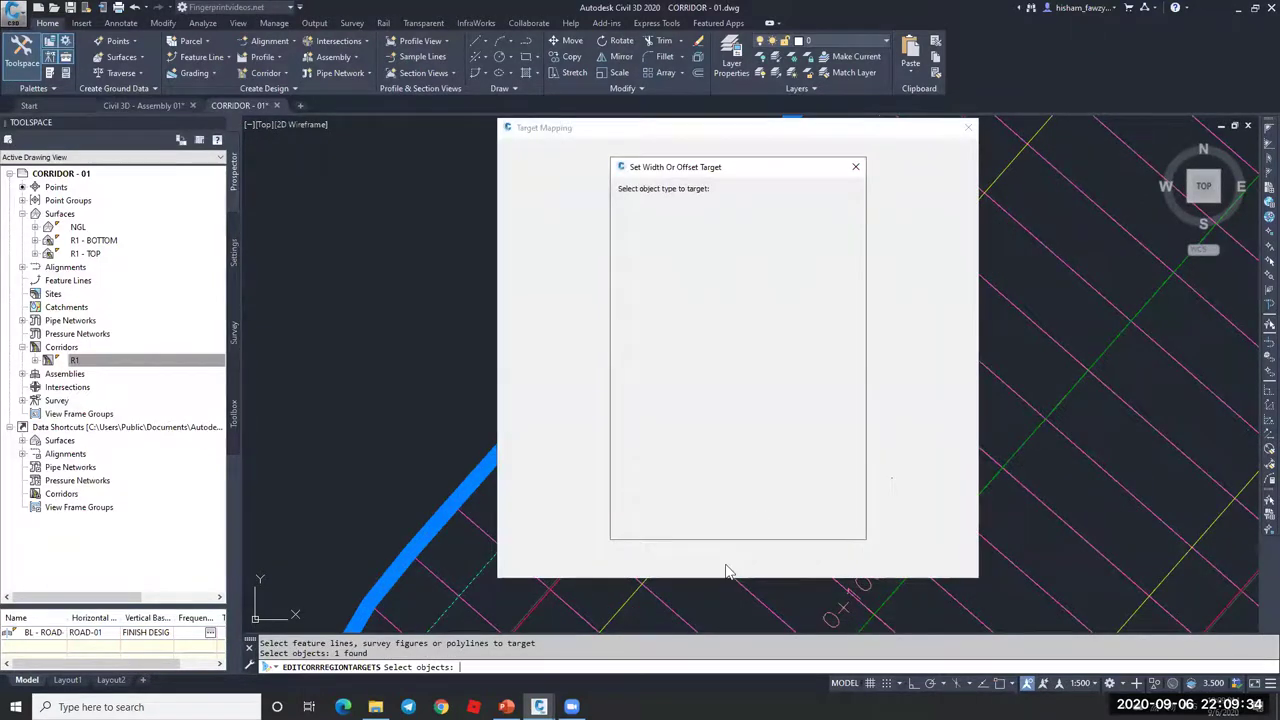
left_click(727, 529)
left_click(832, 563)
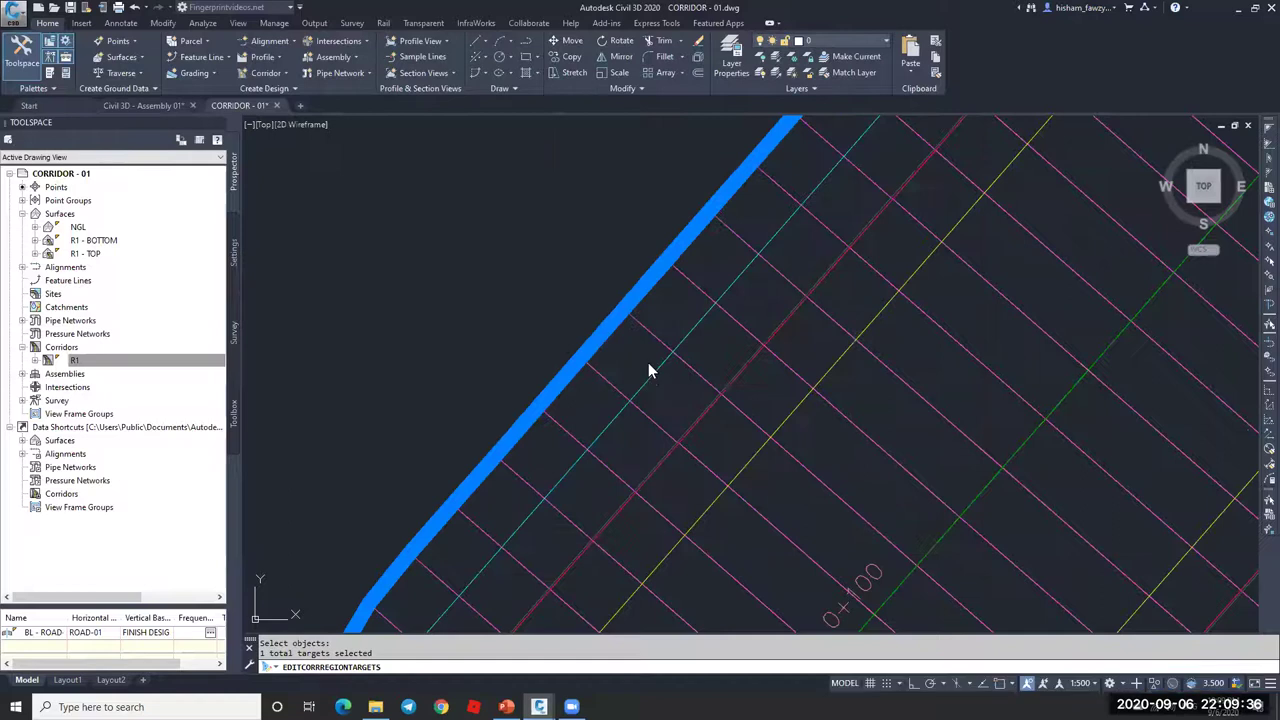
scroll(684, 256, "down", 5)
key("Escape")
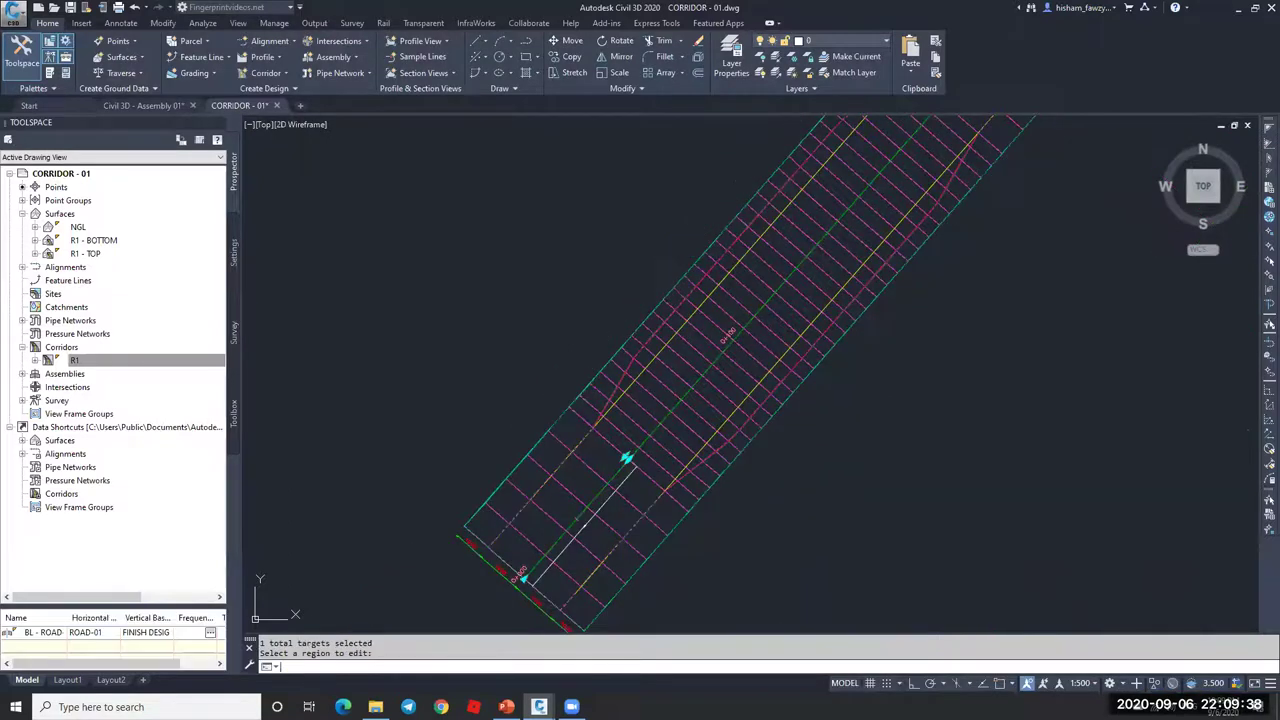
key("Escape")
scroll(700, 400, "up", 6)
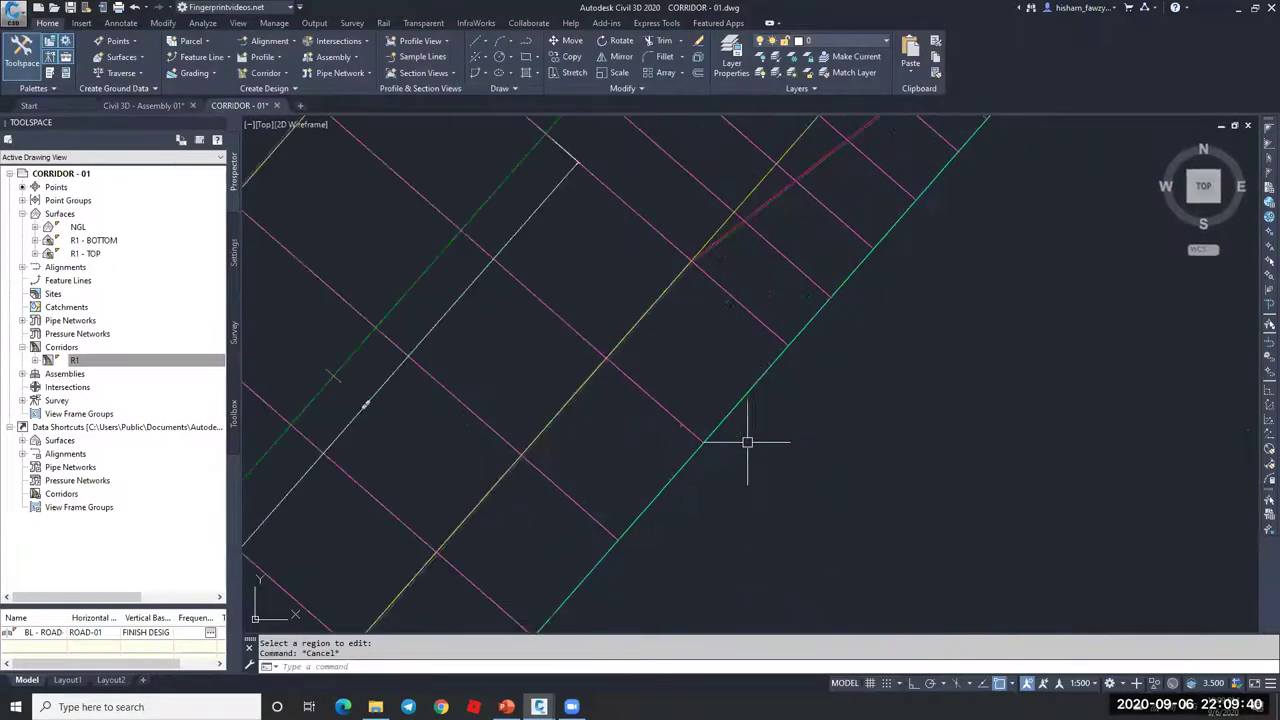
Step: Open the R1 - TOP surface in Object Viewer and orbit it into a tilted 3D view
left_click(796, 337)
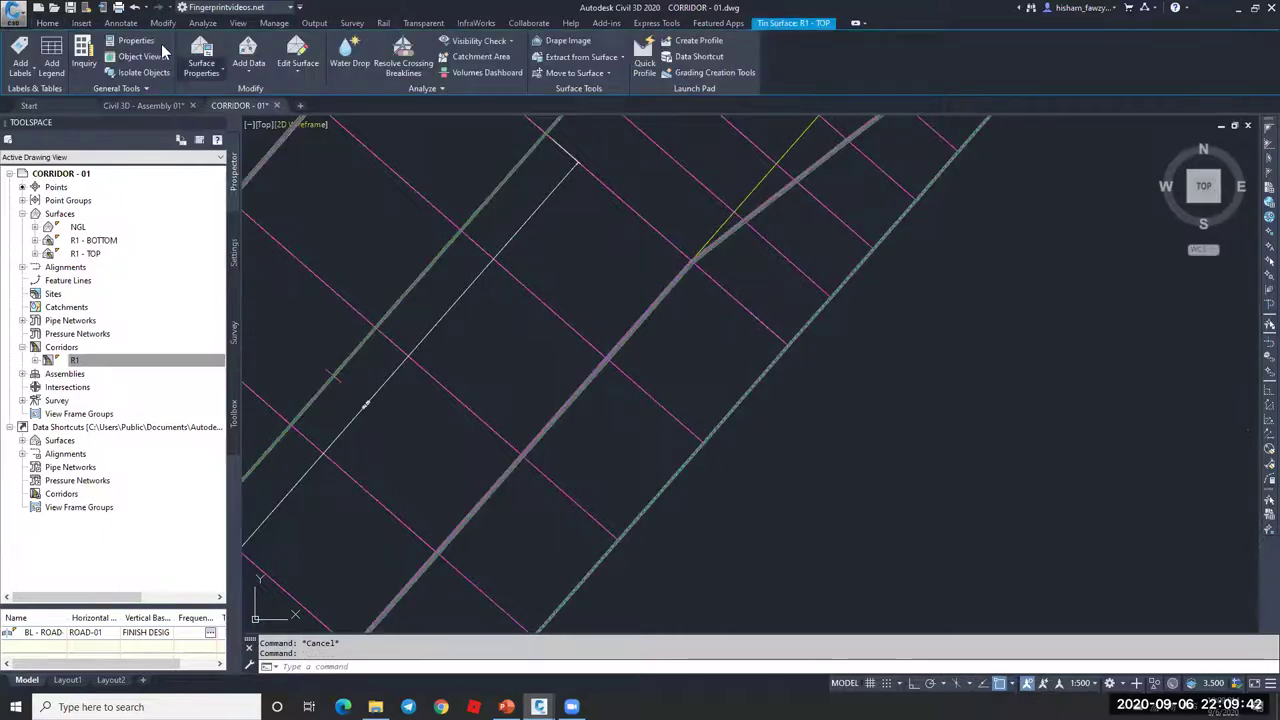
right_click(729, 423)
left_click(790, 460)
left_click_drag(808, 231, 667, 436)
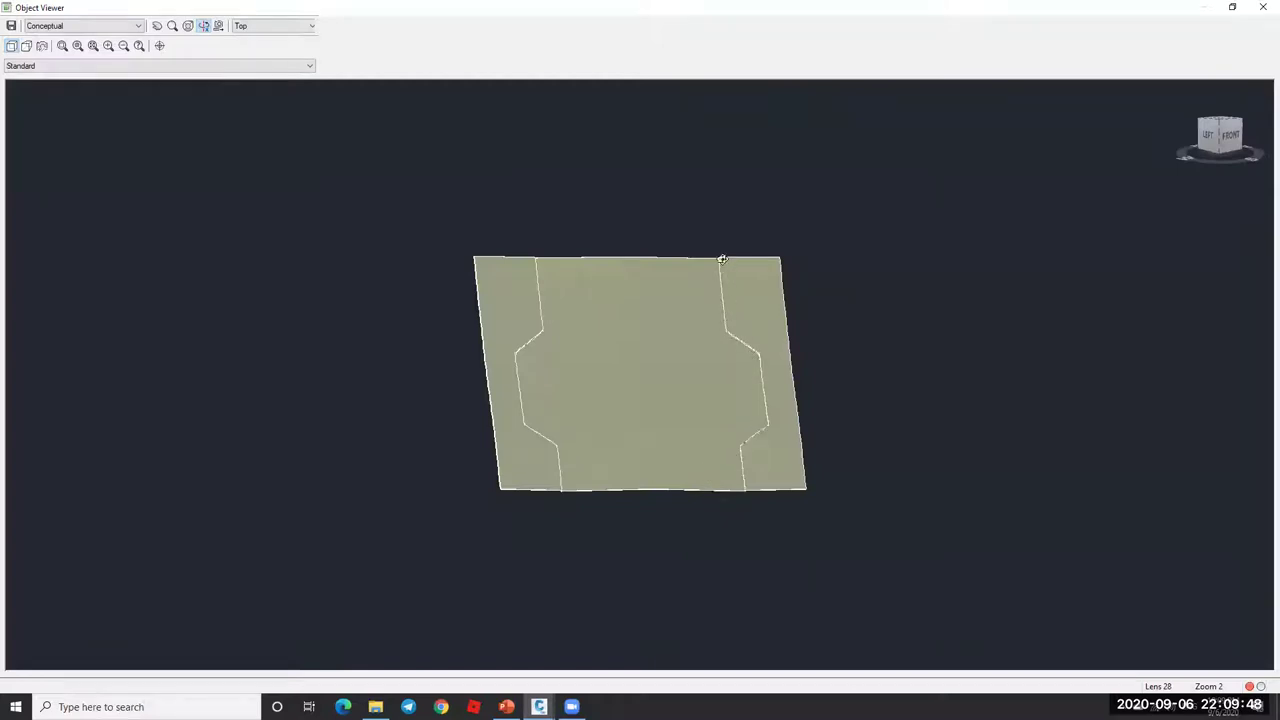
scroll(783, 429, "up", 2)
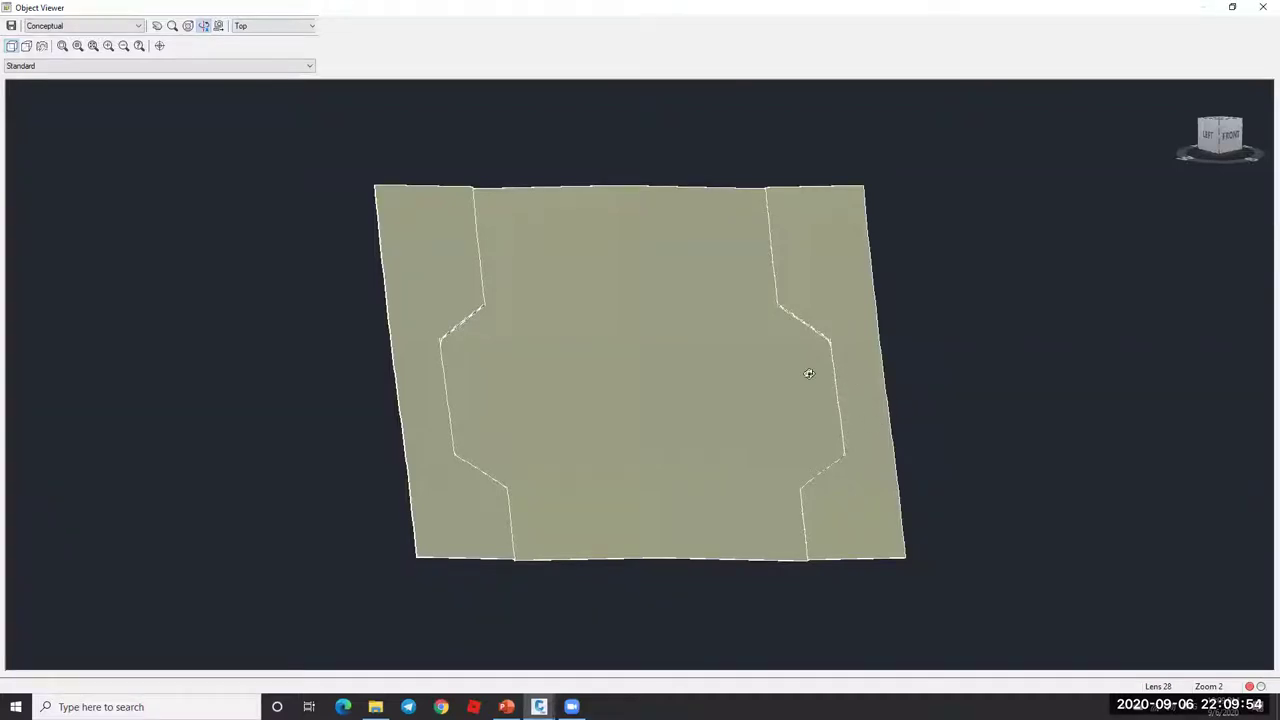
Step: Close the earlier 3D preview and zoom in on a corridor line to inspect it
scroll(806, 372, "down", 2)
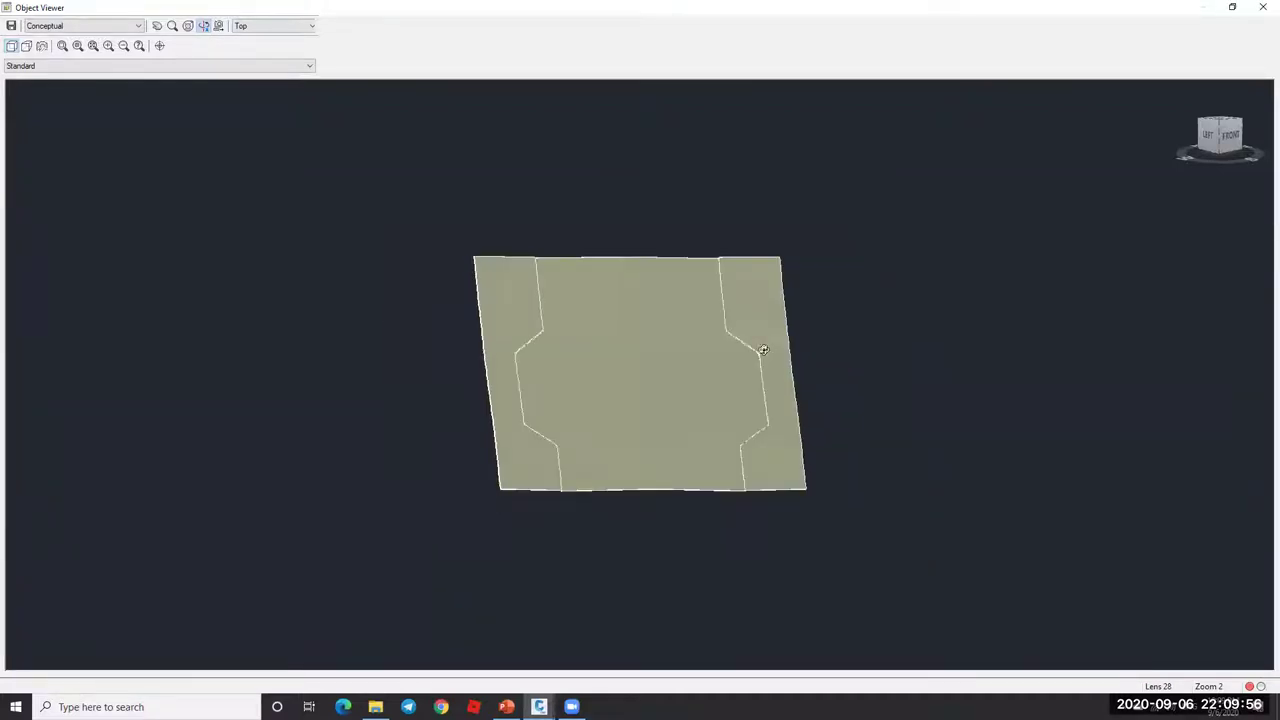
key("Escape")
scroll(715, 310, "down", 3)
scroll(712, 300, "up", 3)
scroll(715, 345, "down", 3)
scroll(710, 310, "up", 5)
key("Escape")
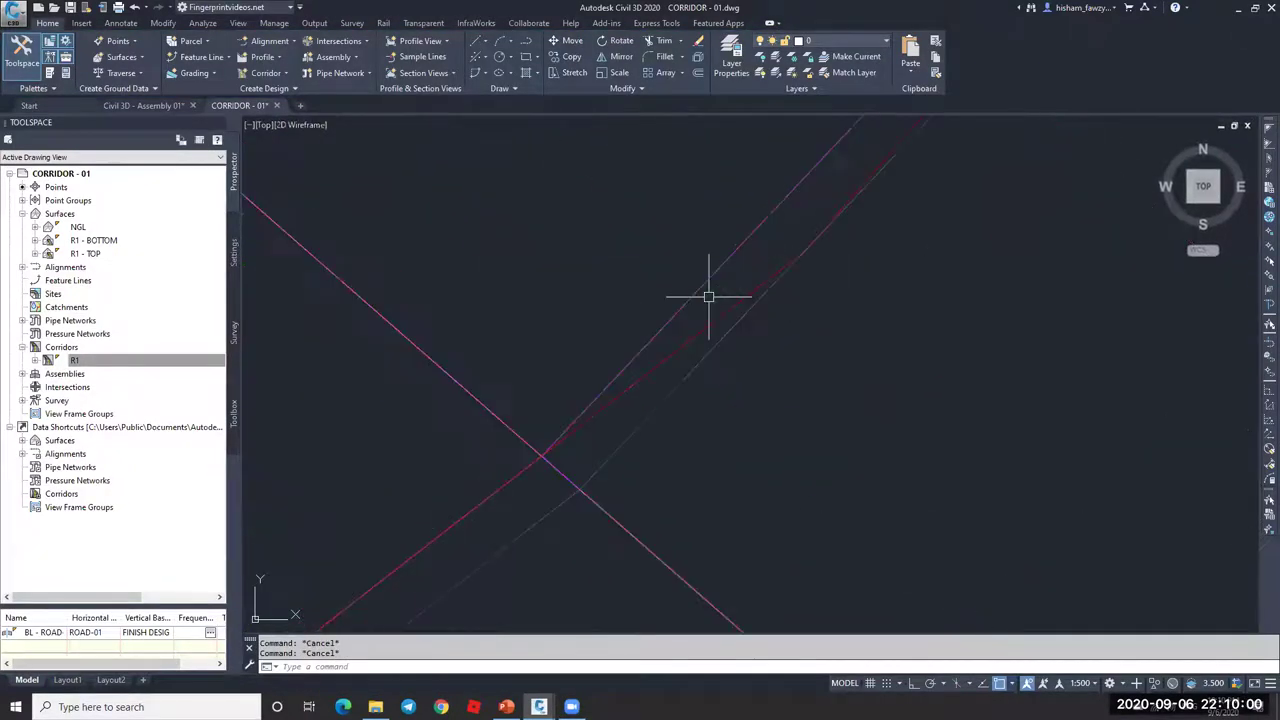
left_click(725, 308)
scroll(646, 366, "up", 5)
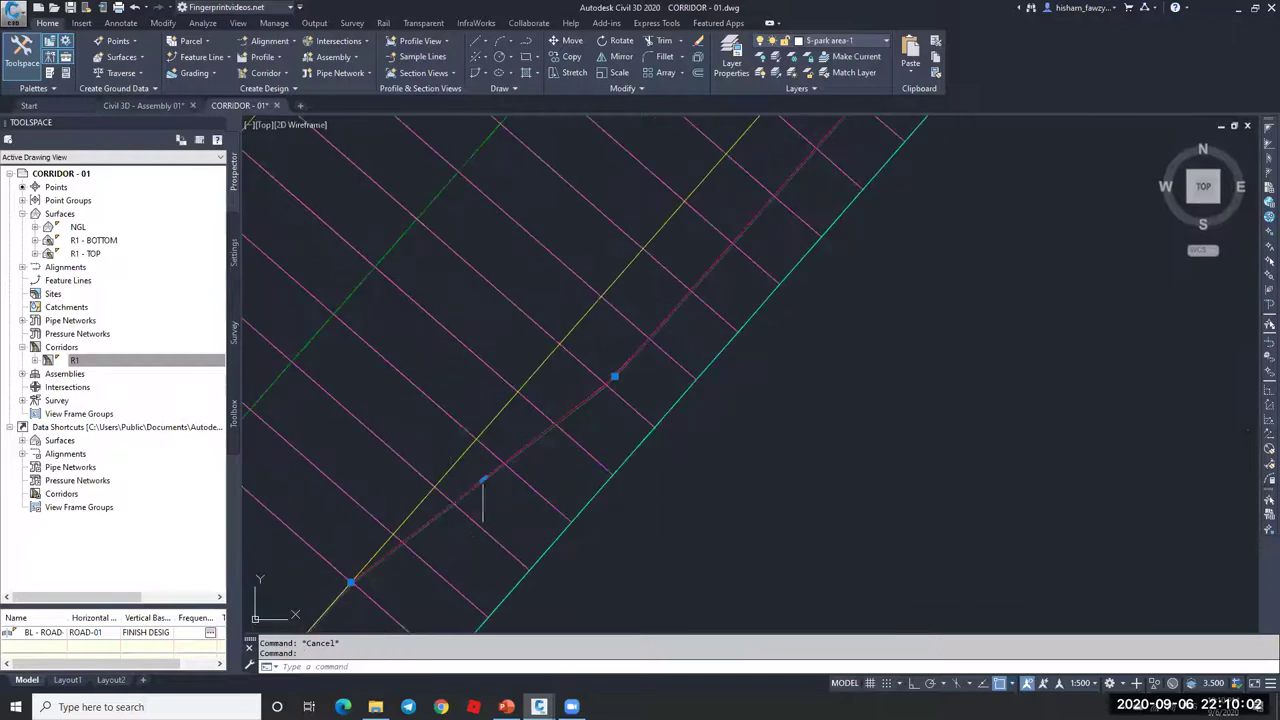
scroll(643, 374, "up", 5)
scroll(645, 376, "up", 5)
scroll(629, 404, "down", 5)
key("Escape")
Step: Orbit and zoom the R1 - TOP surface in 3D to check its edges and breaklines, then close the viewer
left_click(771, 451)
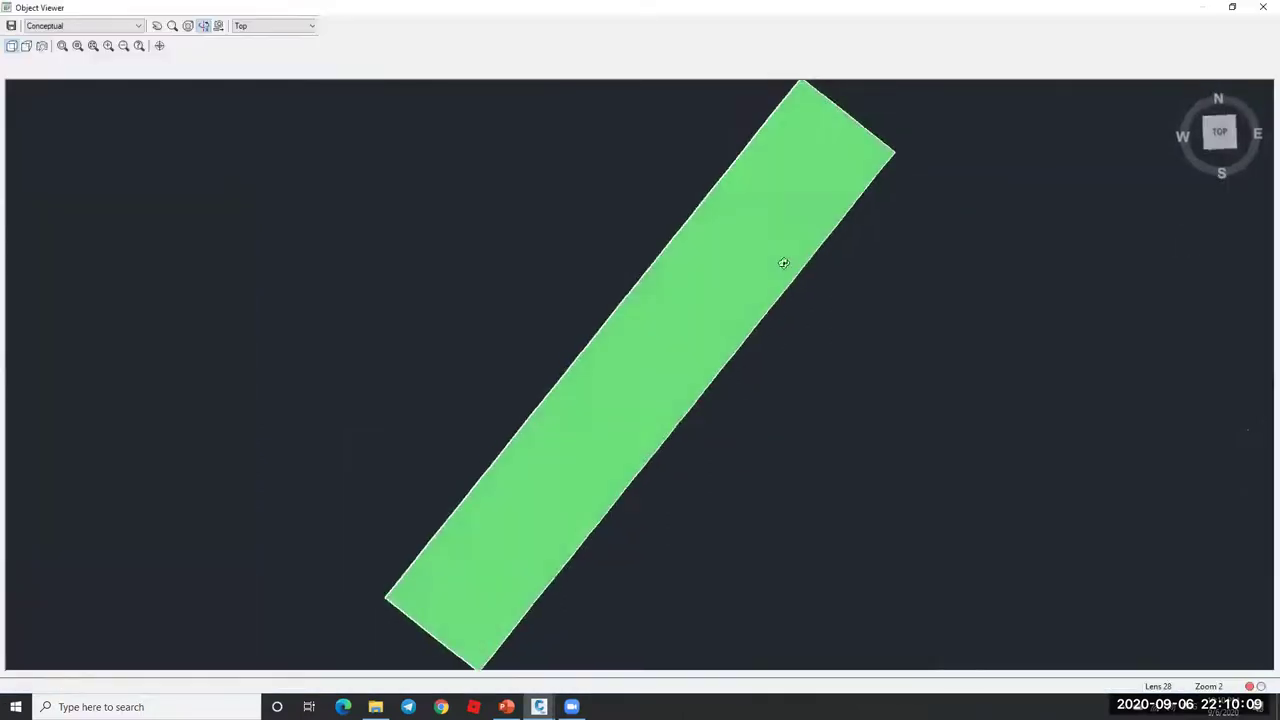
left_click_drag(783, 263, 663, 351)
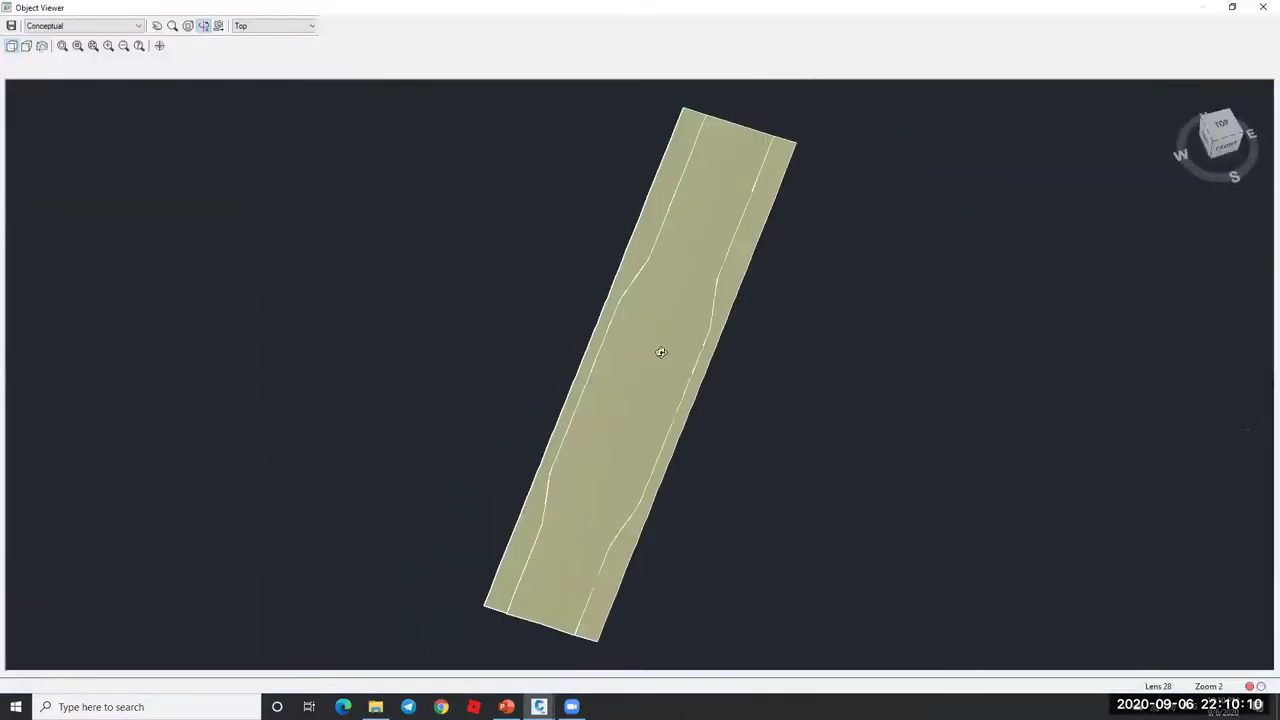
scroll(654, 292, "up", 3)
left_click_drag(654, 292, 643, 229)
scroll(537, 271, "up", 5)
left_click_drag(537, 271, 754, 298)
scroll(654, 359, "up", 3)
left_click_drag(935, 225, 717, 340)
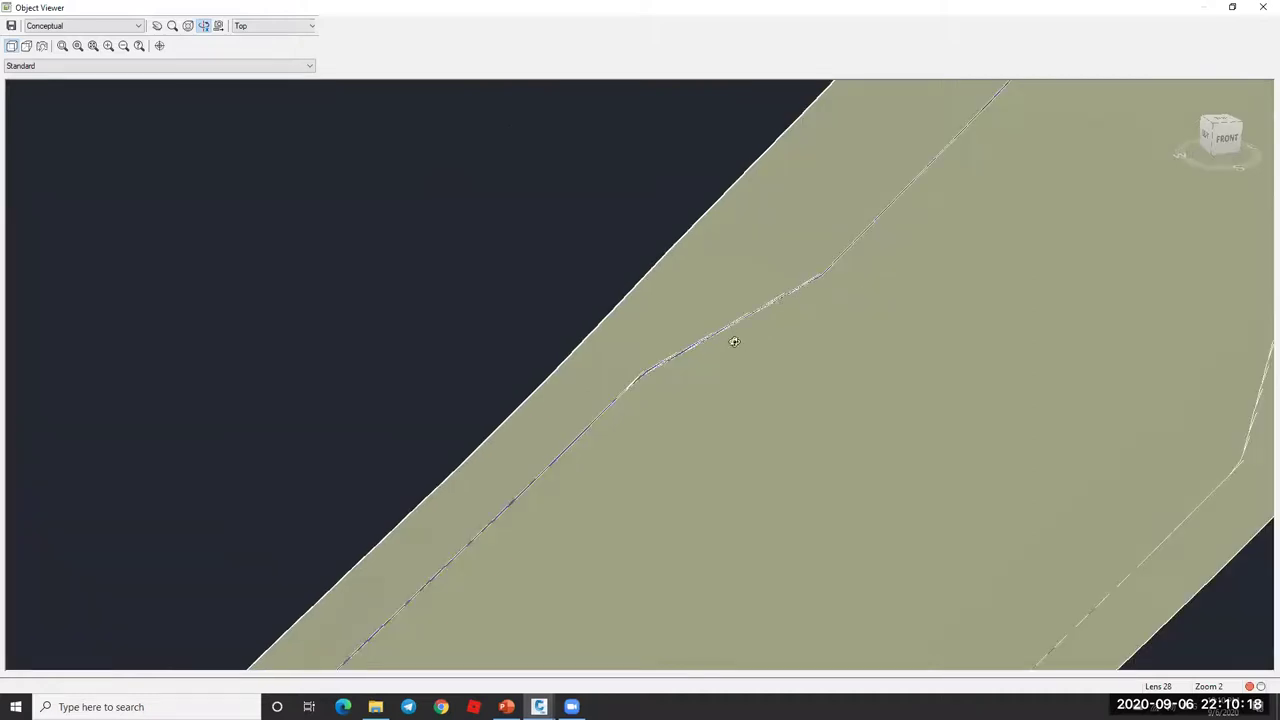
left_click_drag(766, 304, 726, 332)
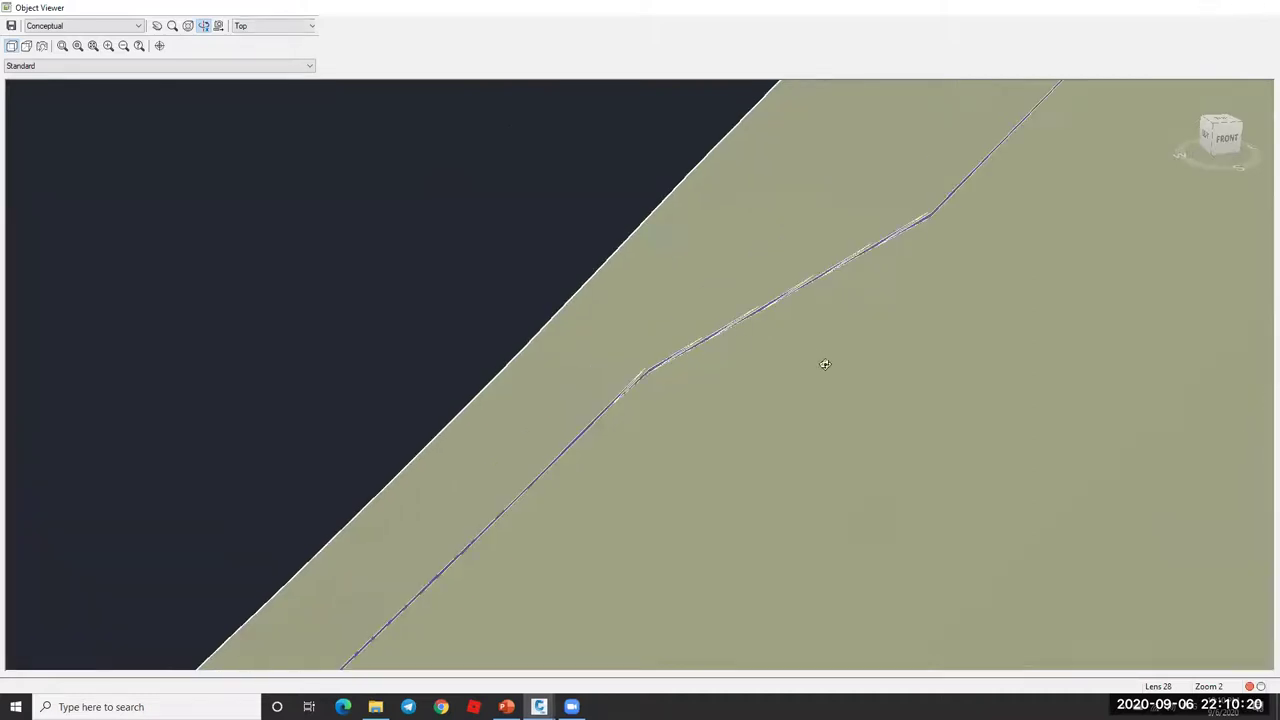
key("Escape")
Step: Set corridor R1's region assembly frequency along tangents to 10 m
left_click(716, 339)
scroll(678, 377, "down", 3)
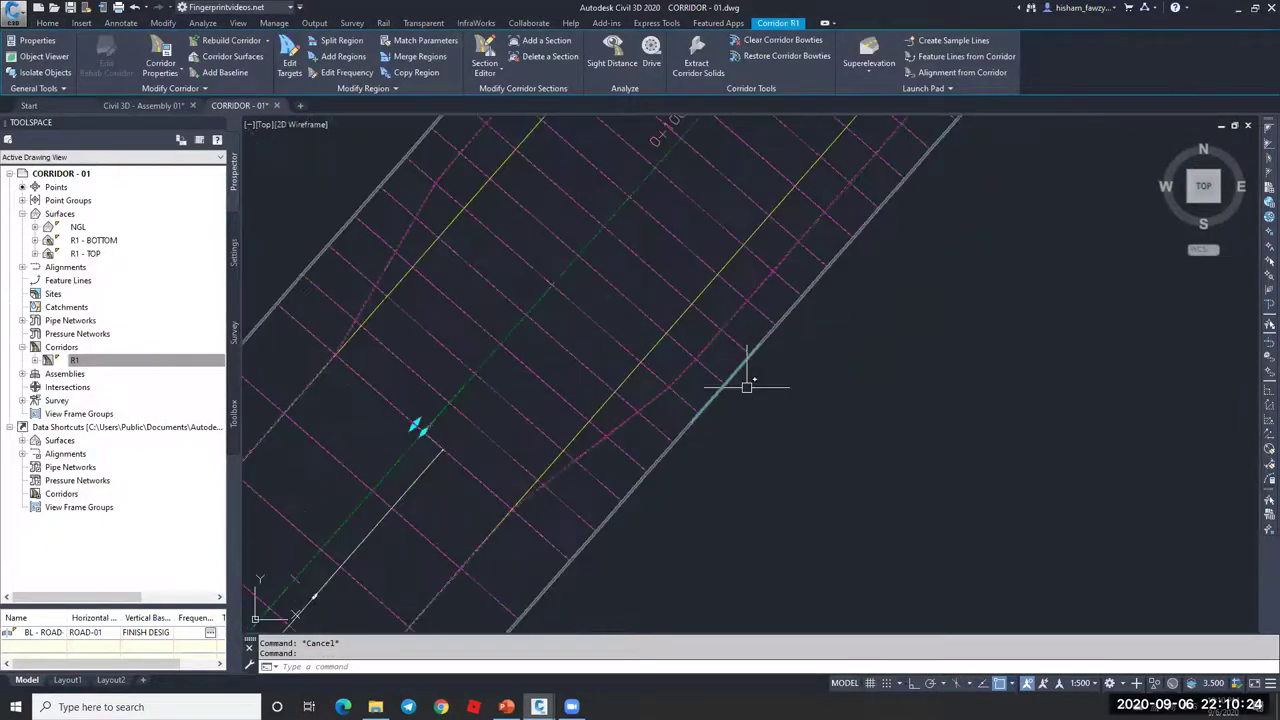
key("Escape")
left_click(650, 267)
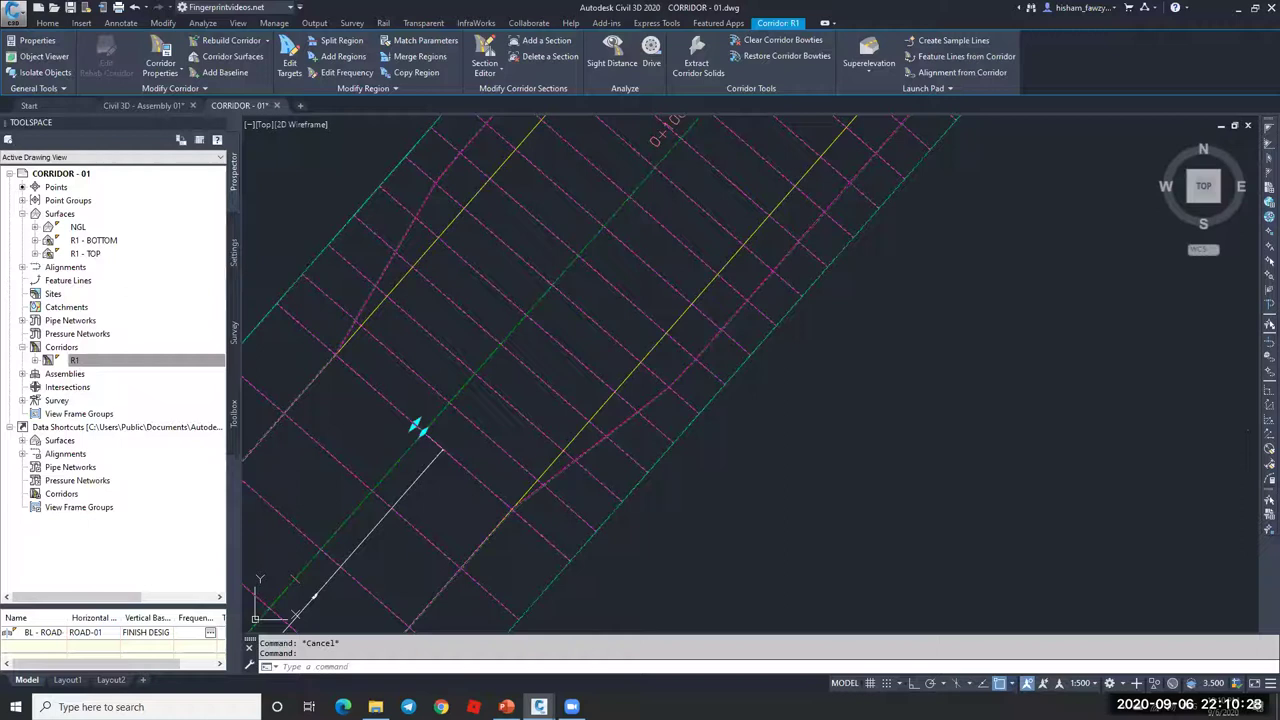
left_click(444, 56)
scroll(557, 334, "down", 6)
scroll(600, 278, "up", 8)
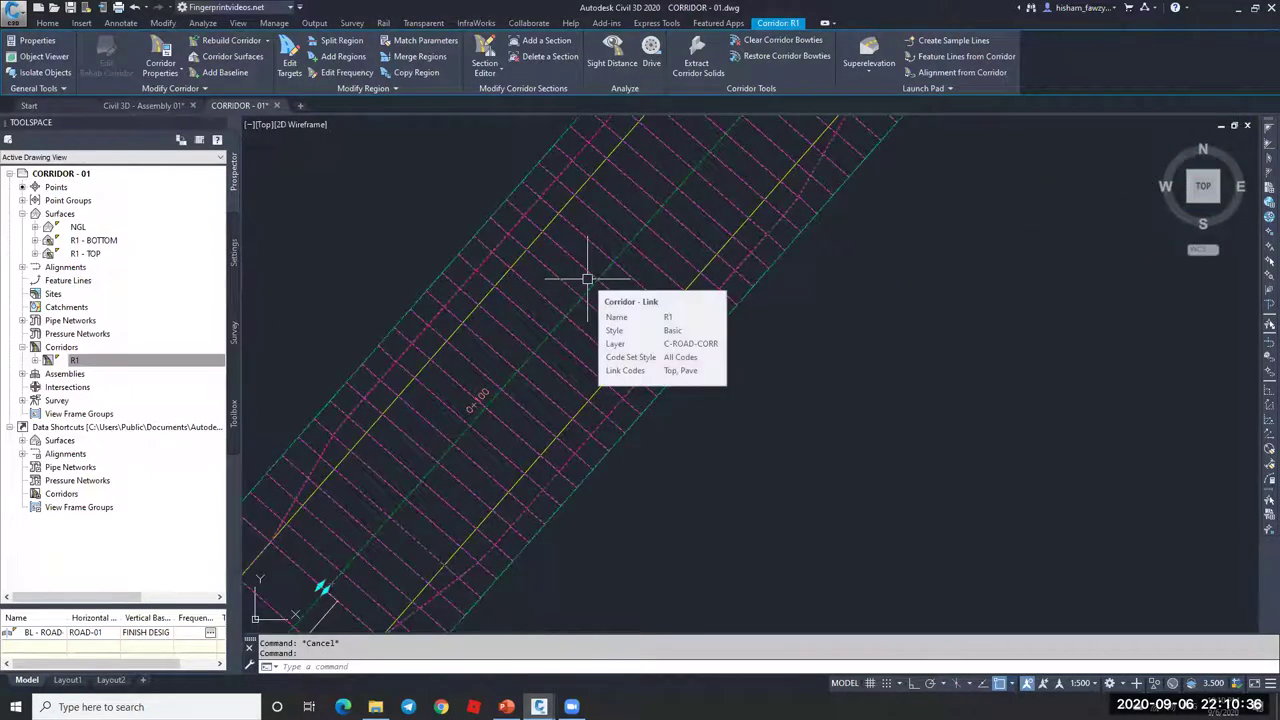
left_click(340, 72)
left_click(623, 243)
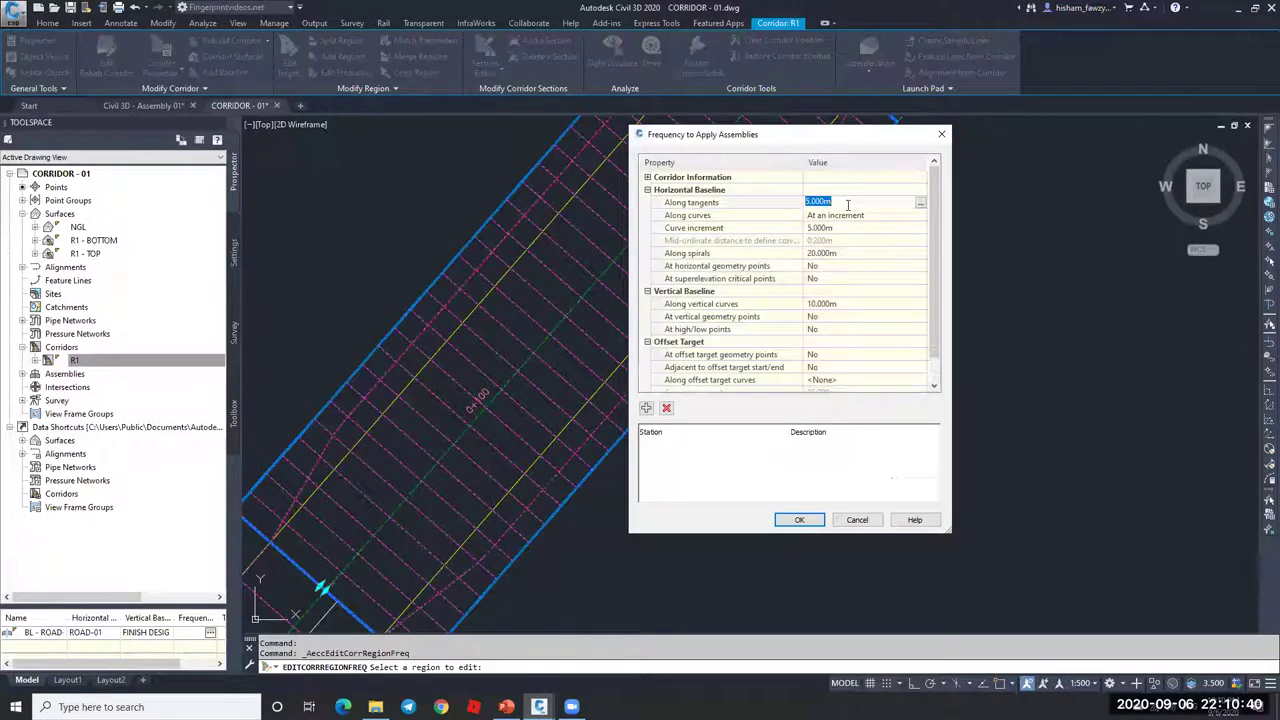
left_click(799, 519)
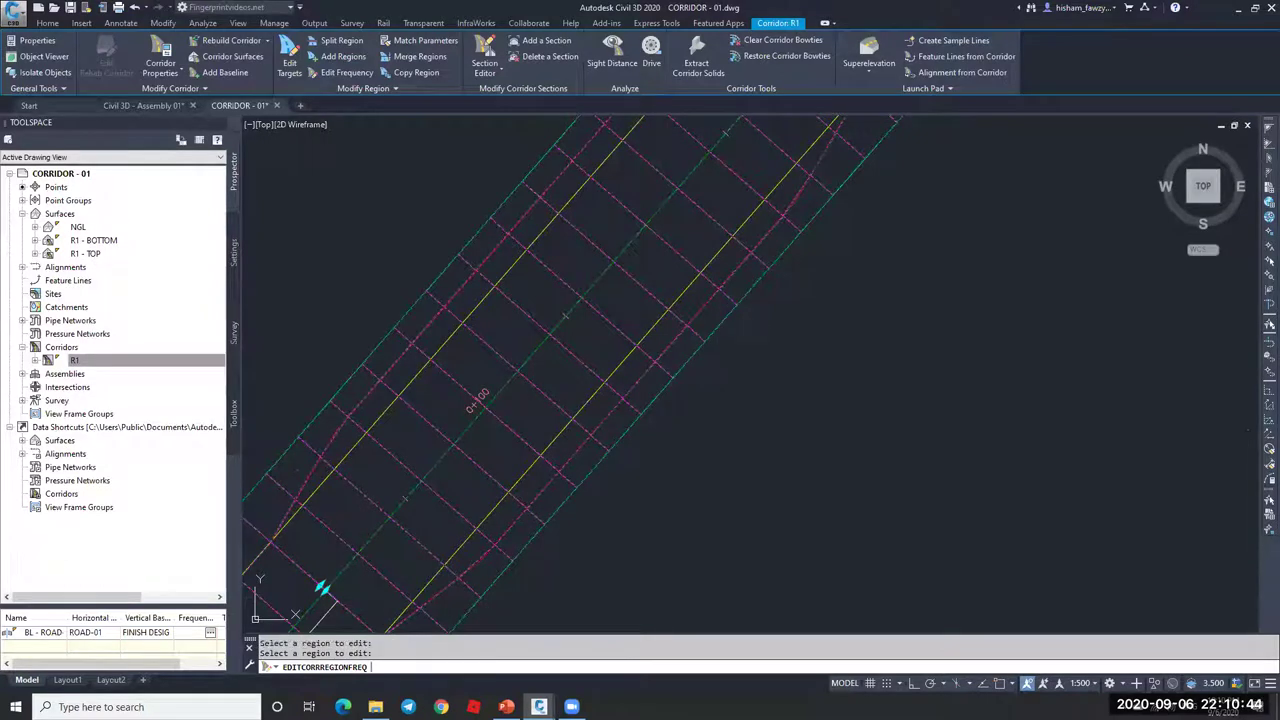
key("Escape")
Step: Draw a temporary line across the corridor, then erase it
scroll(768, 300, "up", 5)
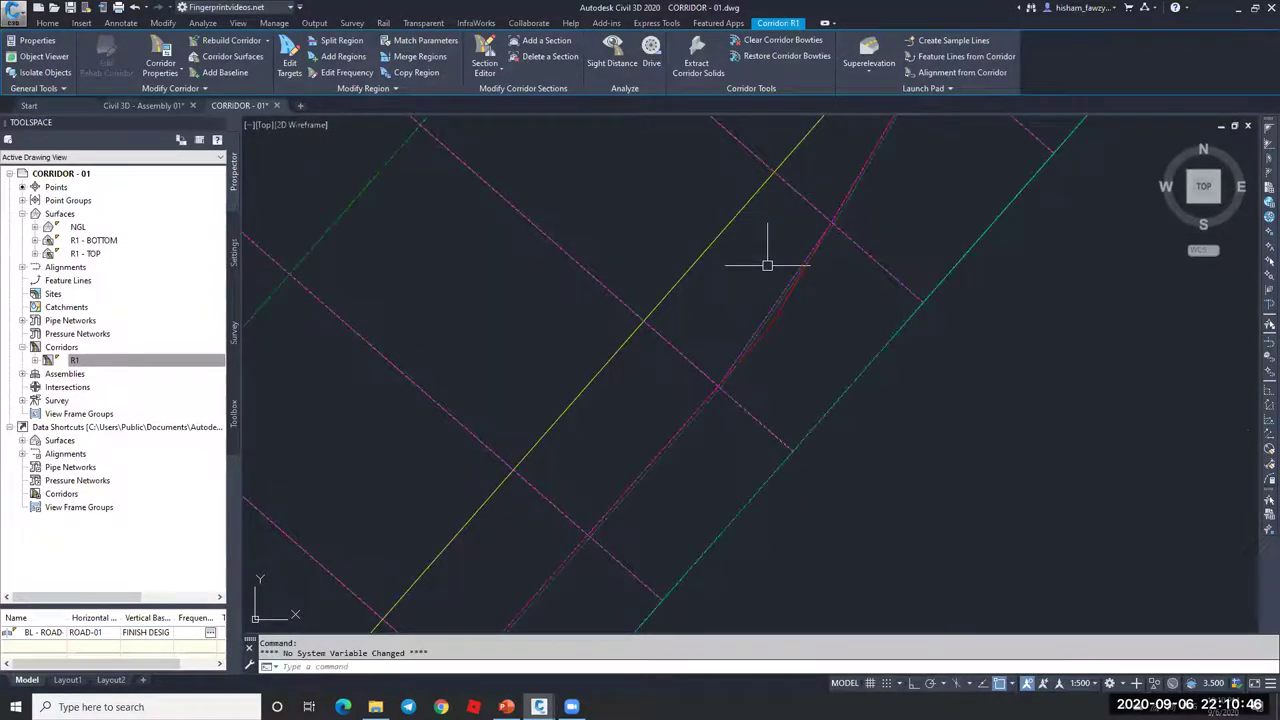
scroll(768, 330, "up", 3)
key("Escape")
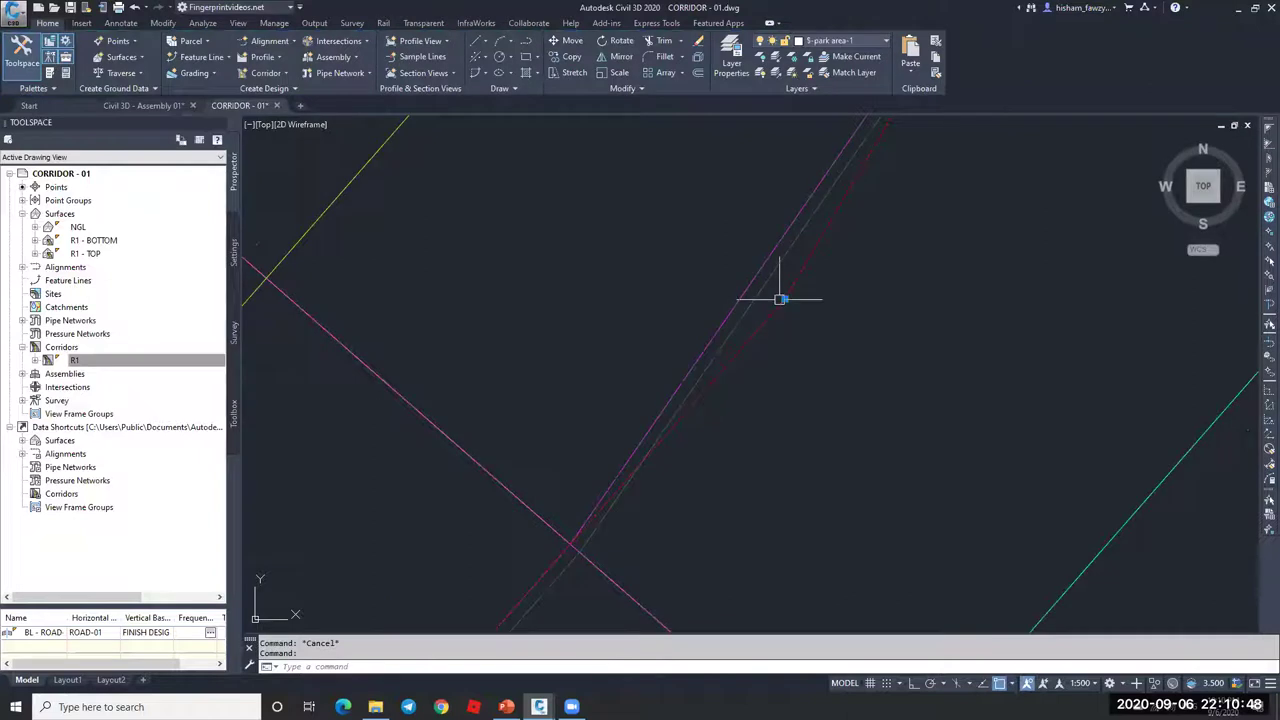
scroll(780, 292, "down", 5)
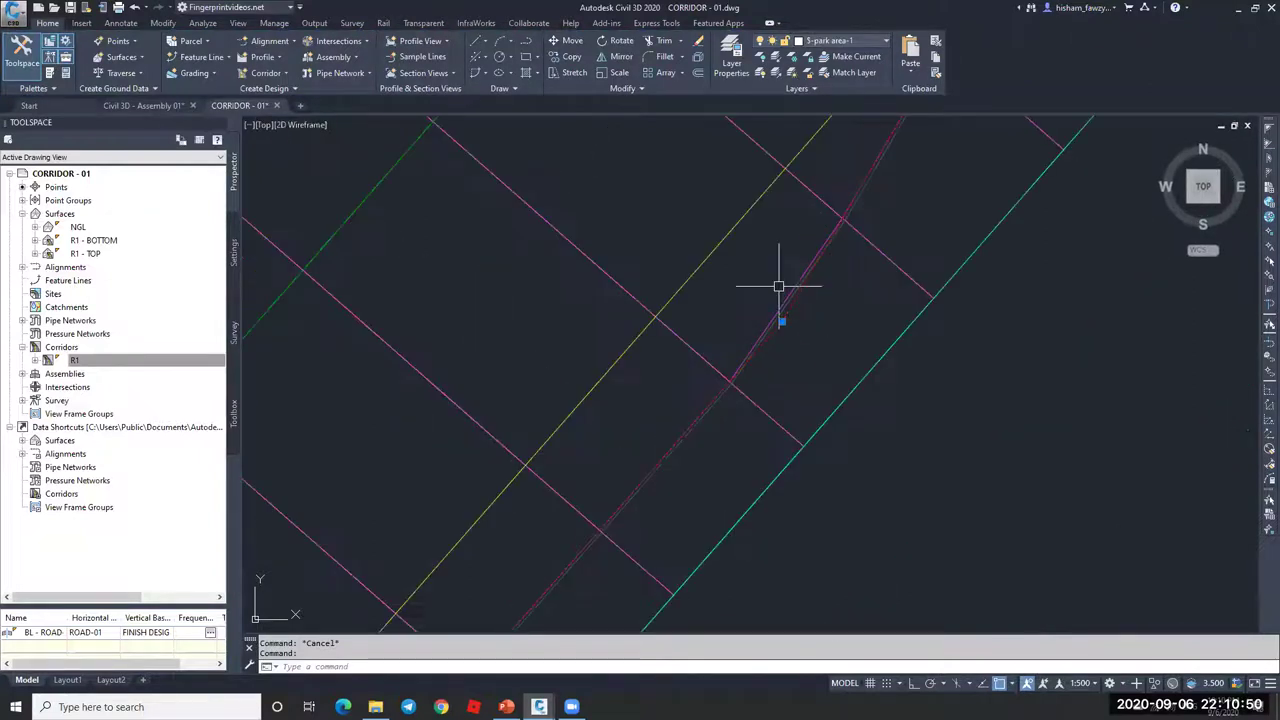
scroll(757, 320, "down", 2)
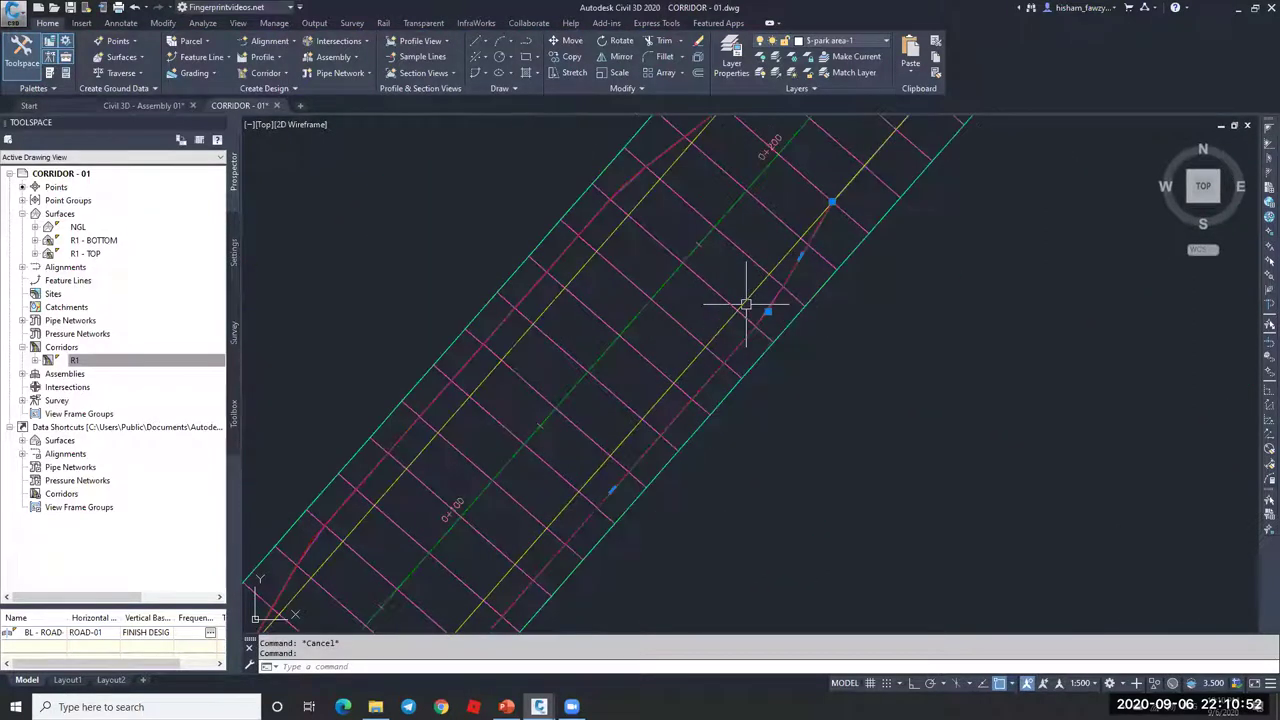
scroll(748, 265, "up", 2)
key("Escape")
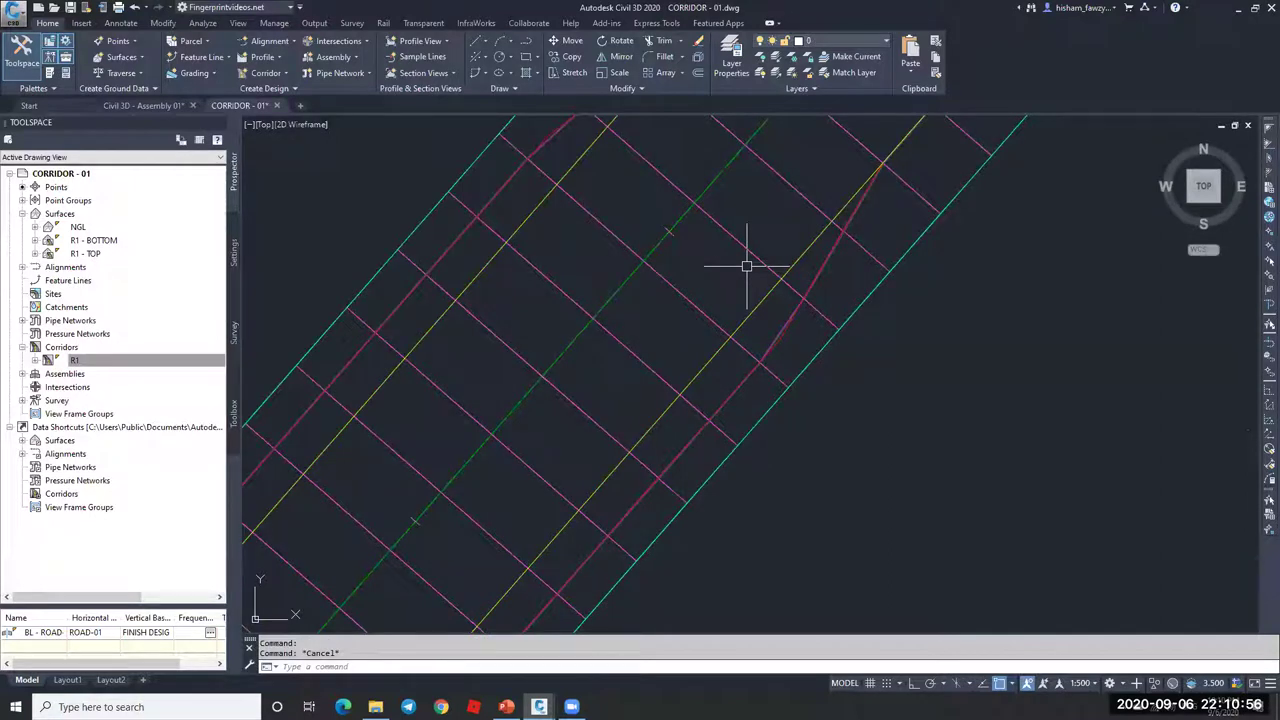
key("Return")
left_click(360, 150)
left_click(860, 617)
key("Escape")
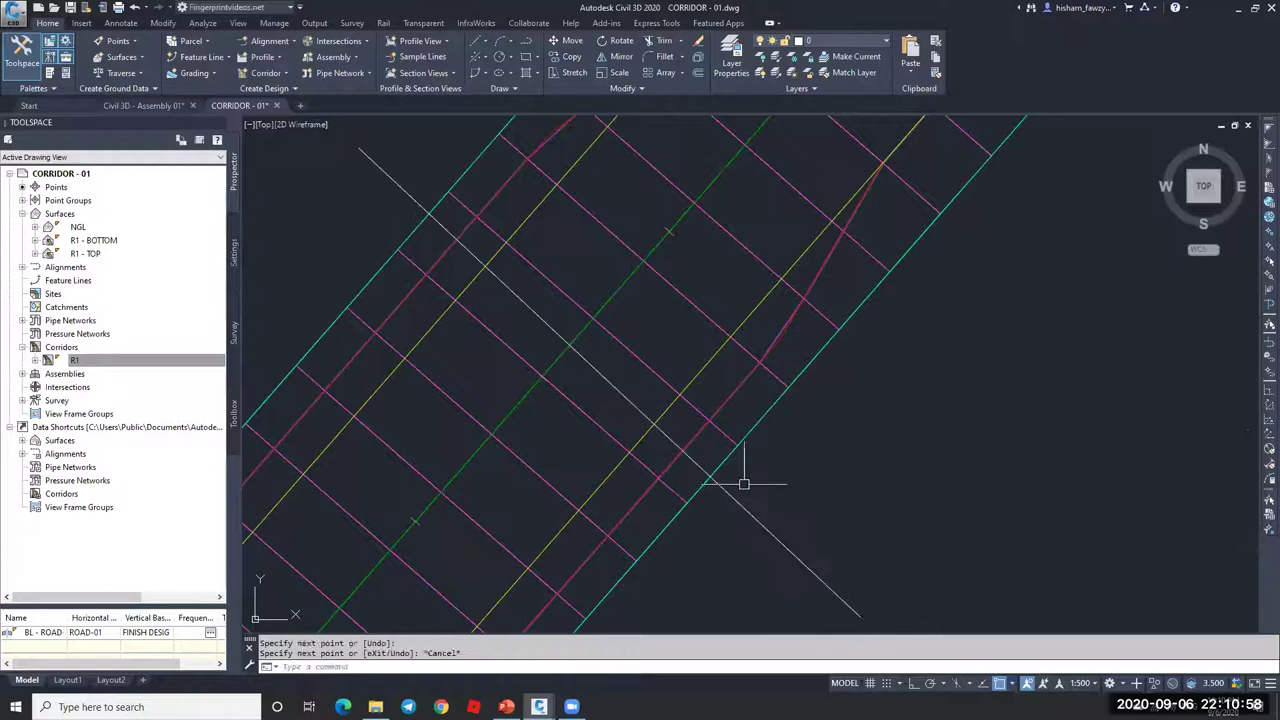
left_click(591, 366)
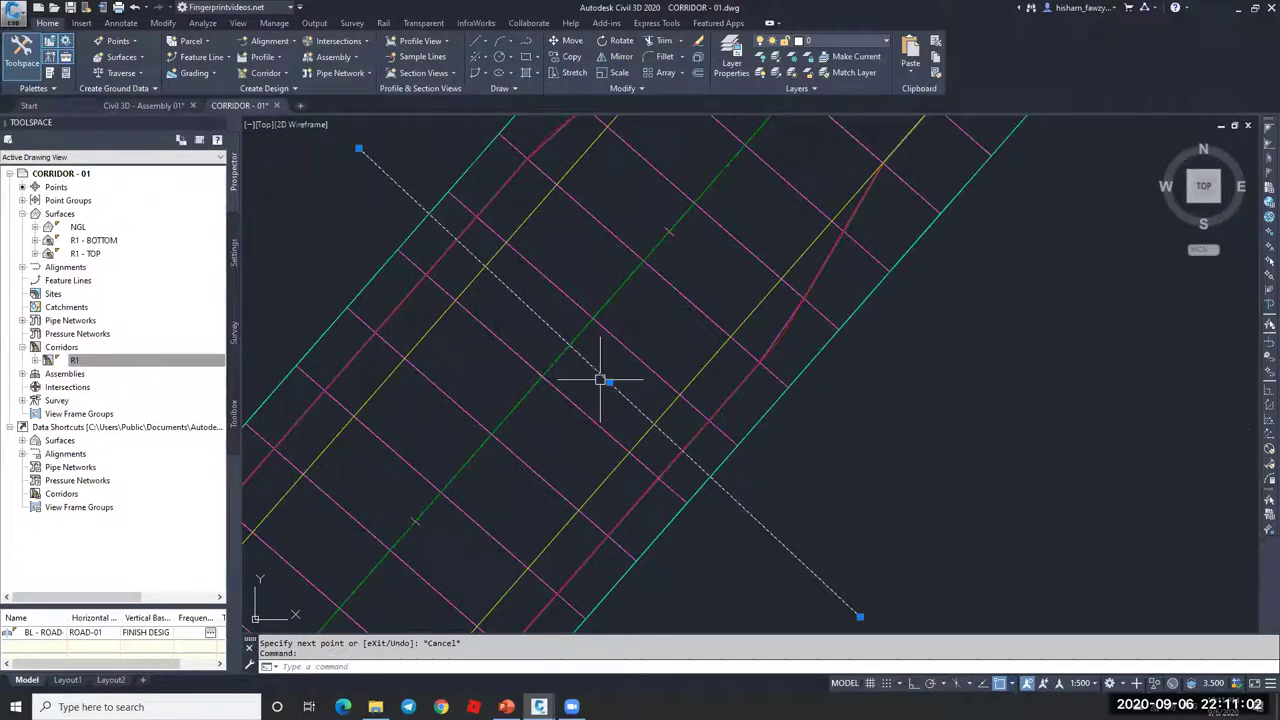
key("Delete")
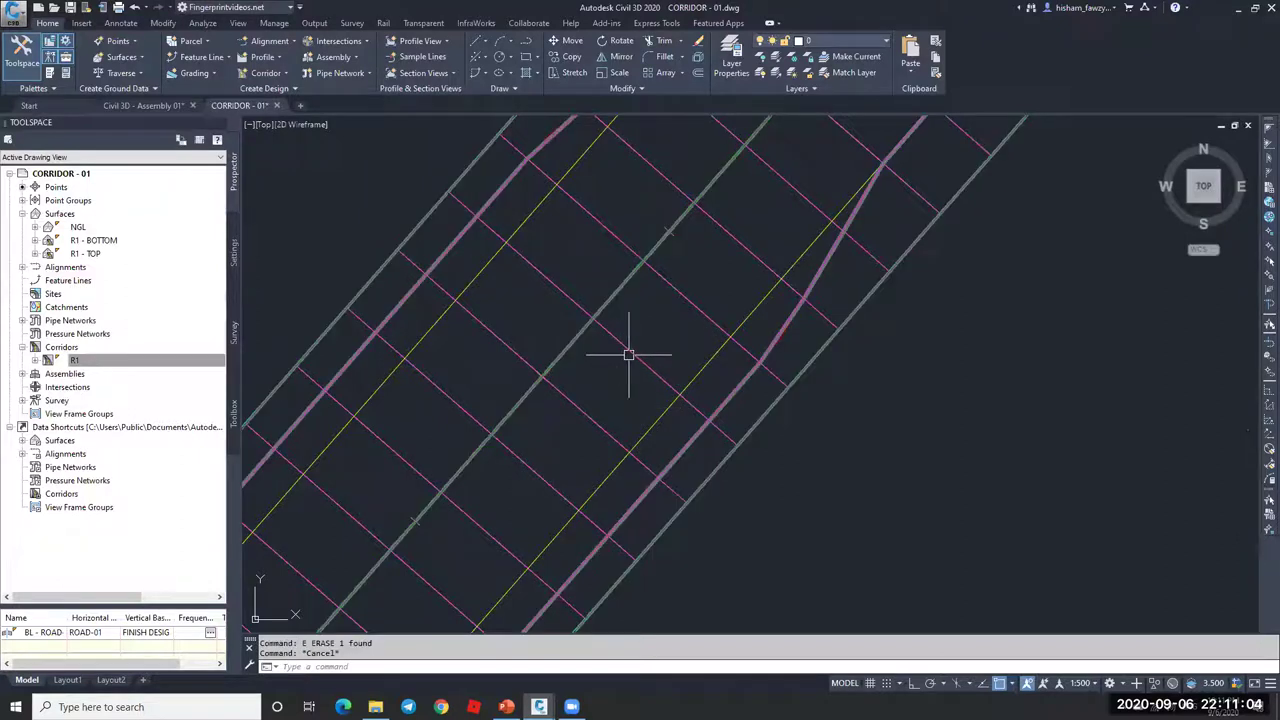
Step: Reselect corridor R1 and begin editing its region frequency again
left_click(628, 354)
scroll(590, 340, "down", 2)
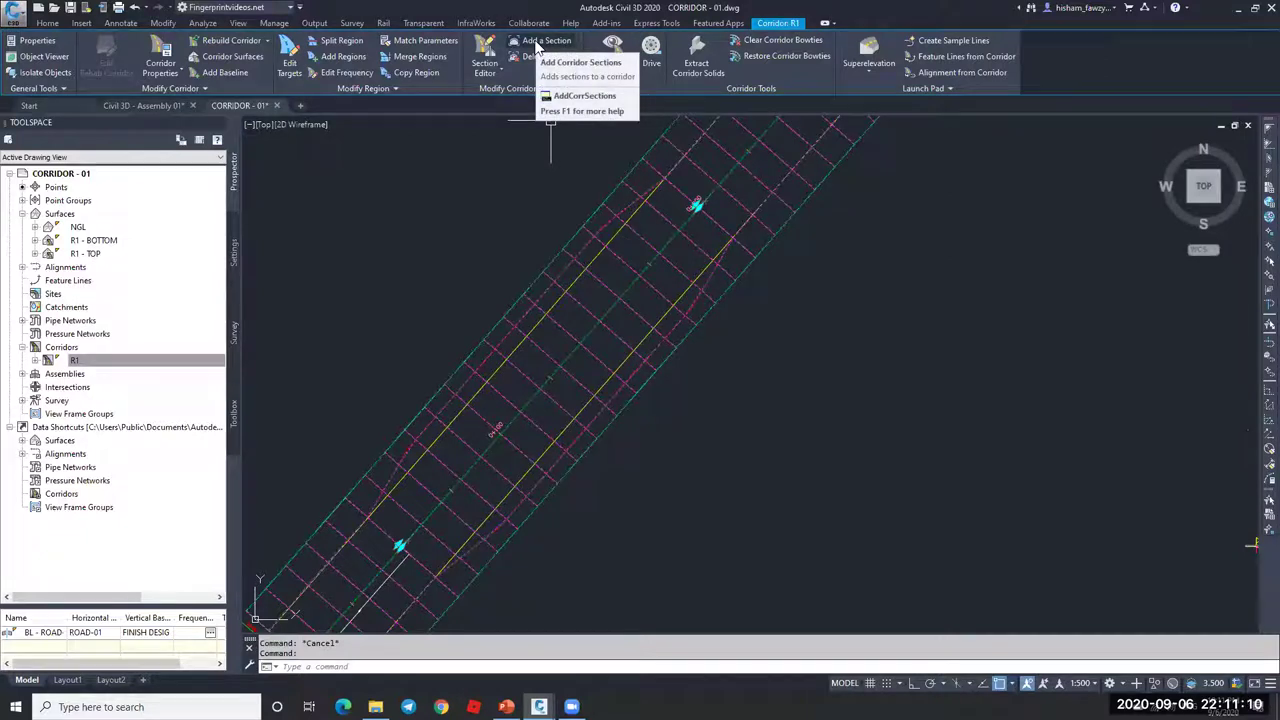
left_click(337, 74)
Step: Add an extra frequency station at 0+075.96m by snapping to an endpoint, and end the command
left_click(622, 272)
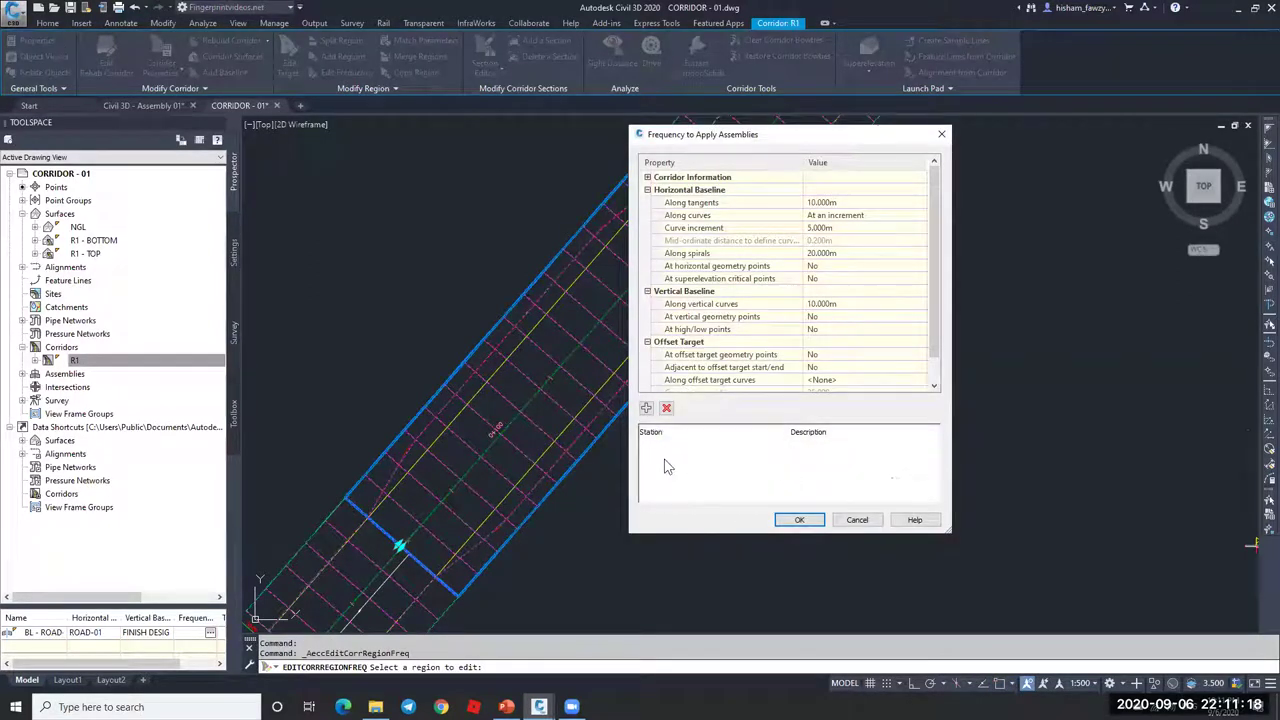
left_click(646, 409)
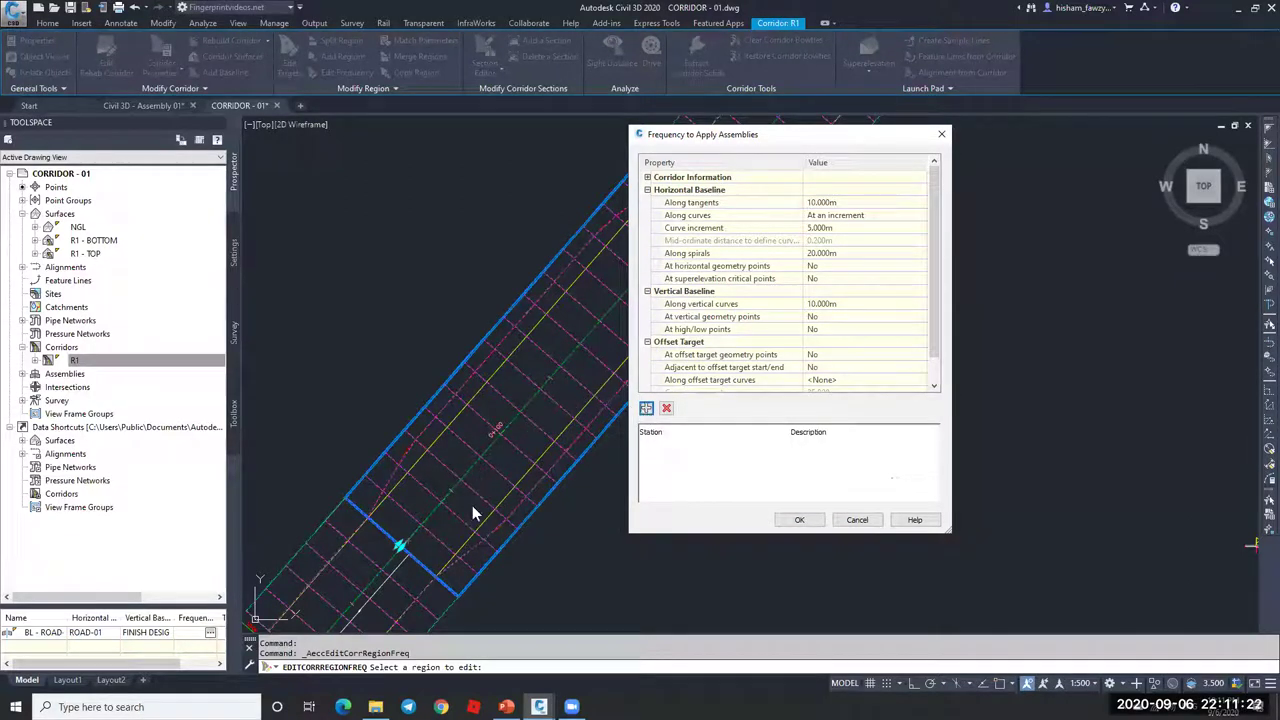
scroll(491, 543, "up", 5)
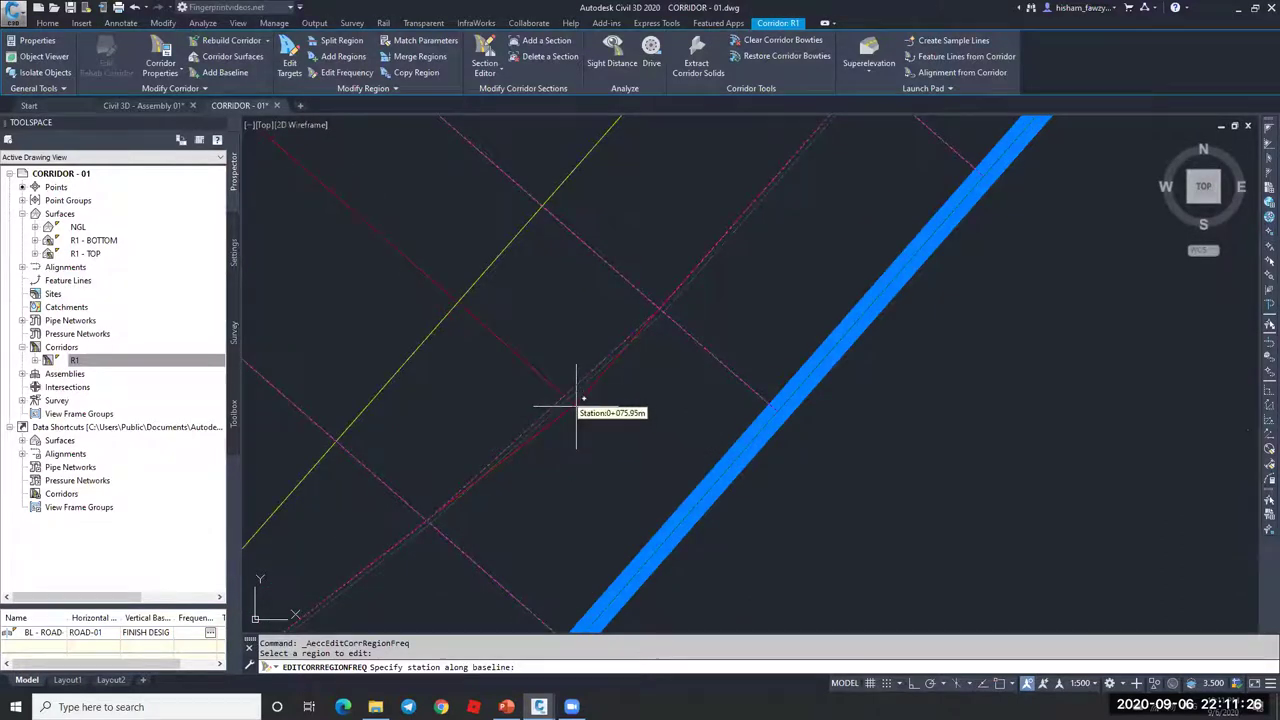
right_click(634, 436, "shift")
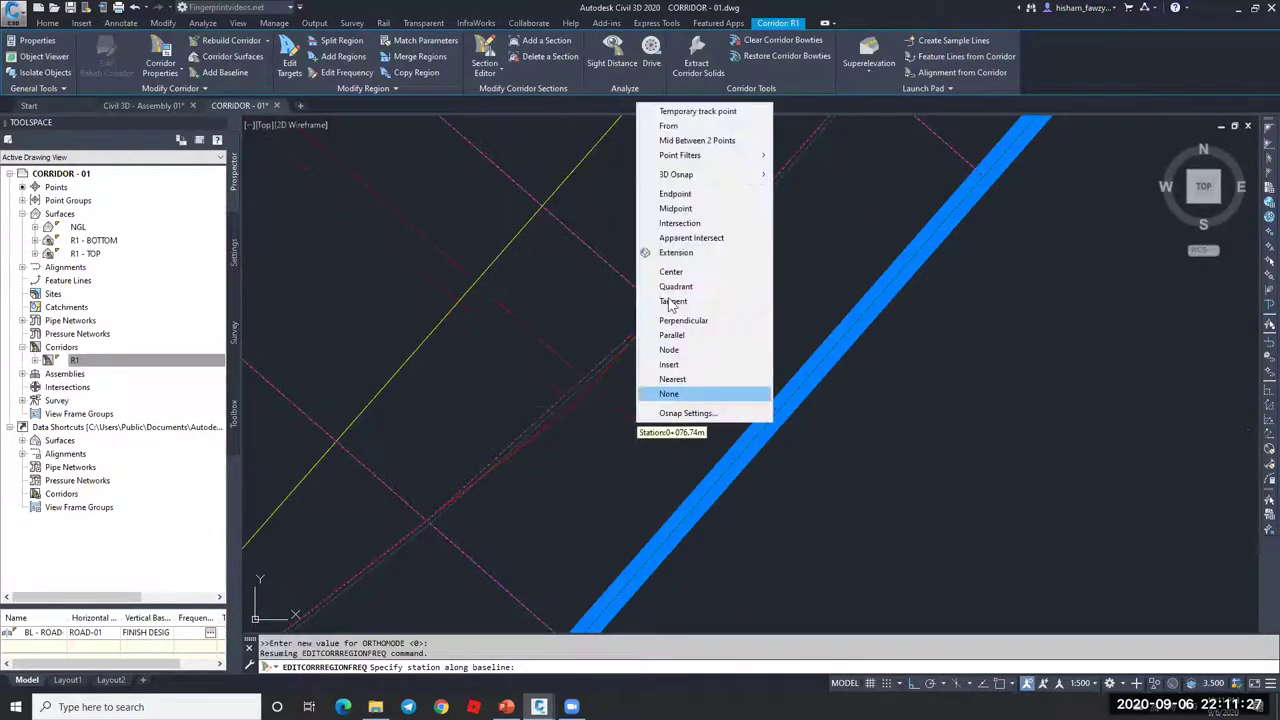
left_click(678, 193)
left_click(589, 424)
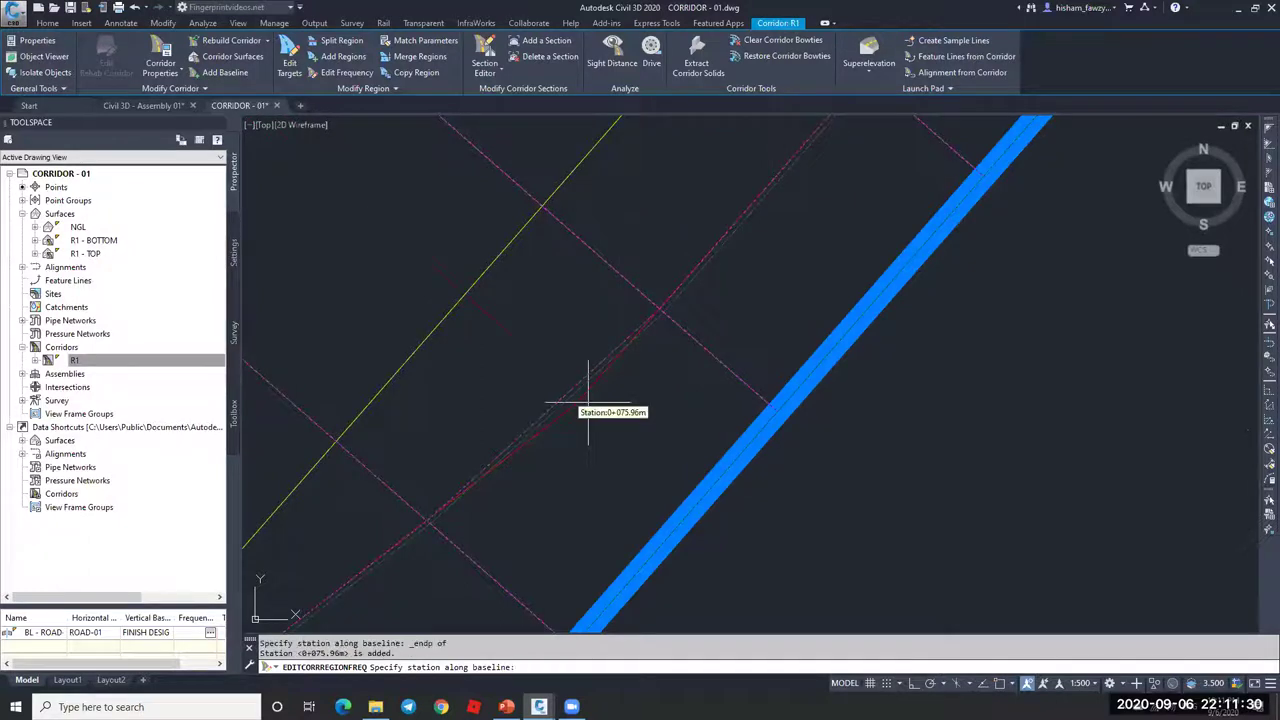
key("Return")
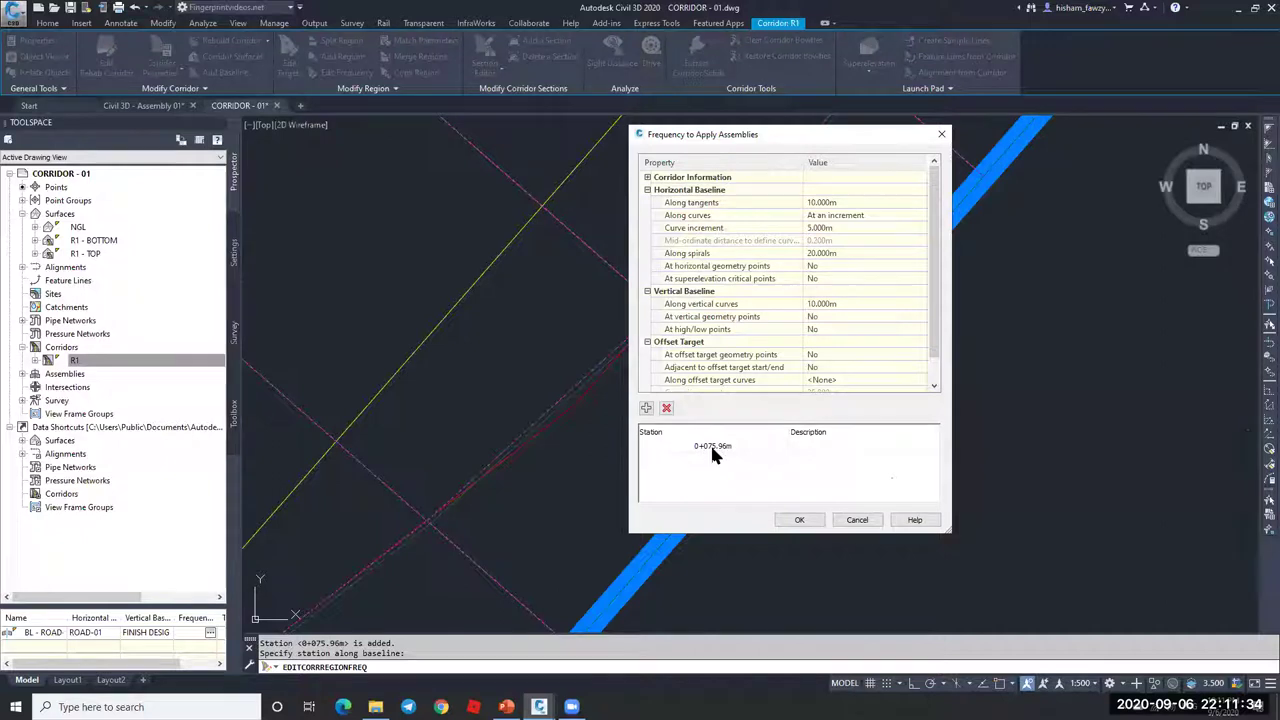
left_click(797, 521)
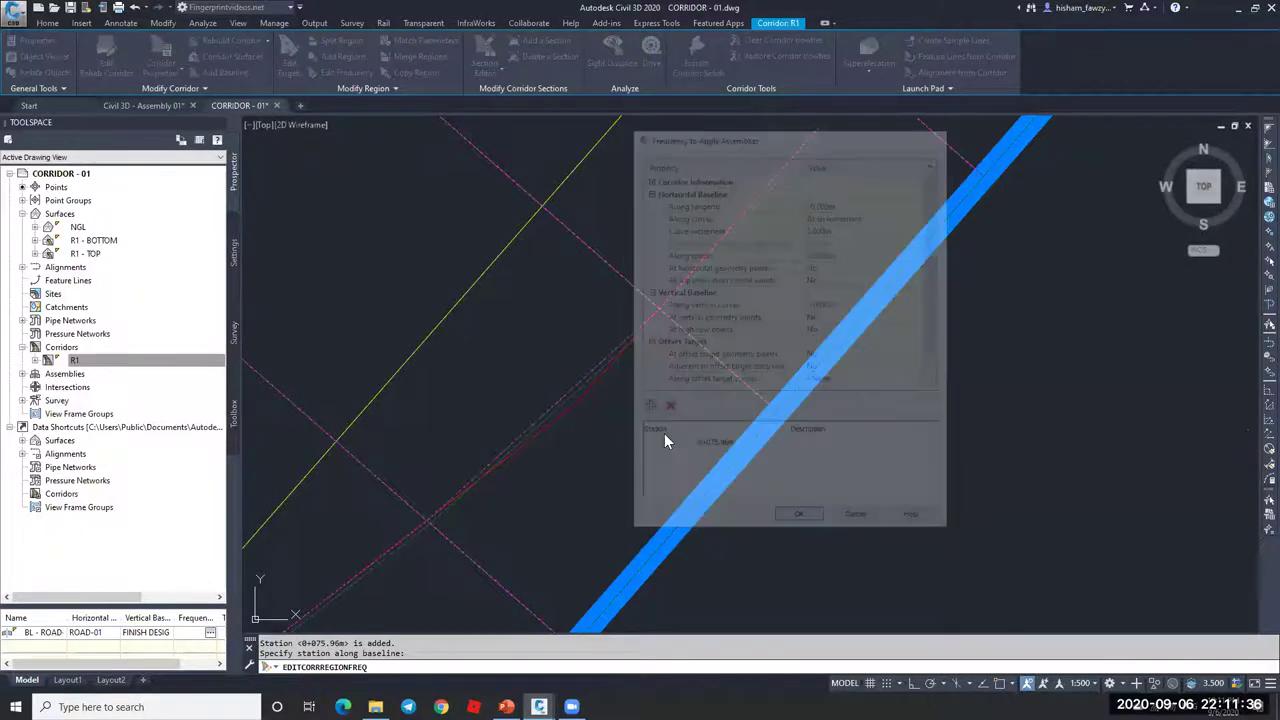
scroll(689, 416, "up", 2)
key("Escape")
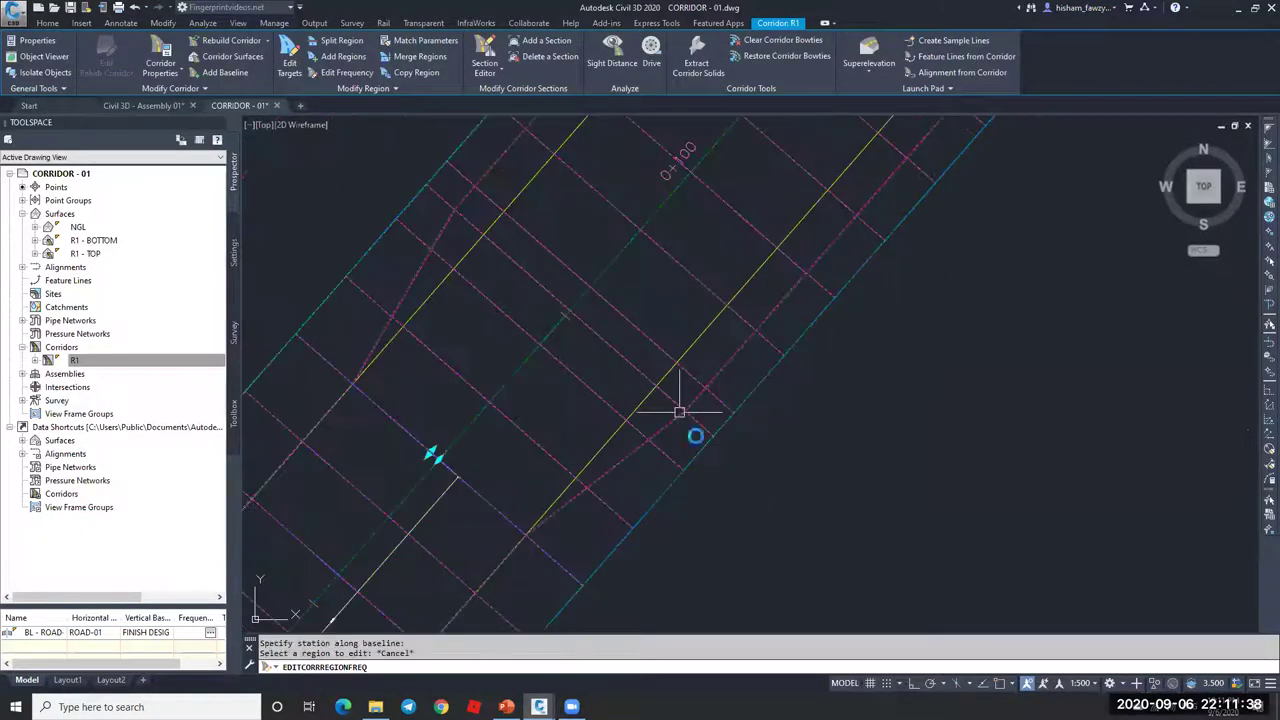
scroll(689, 410, "up", 3)
key("Escape")
scroll(517, 329, "down", 5)
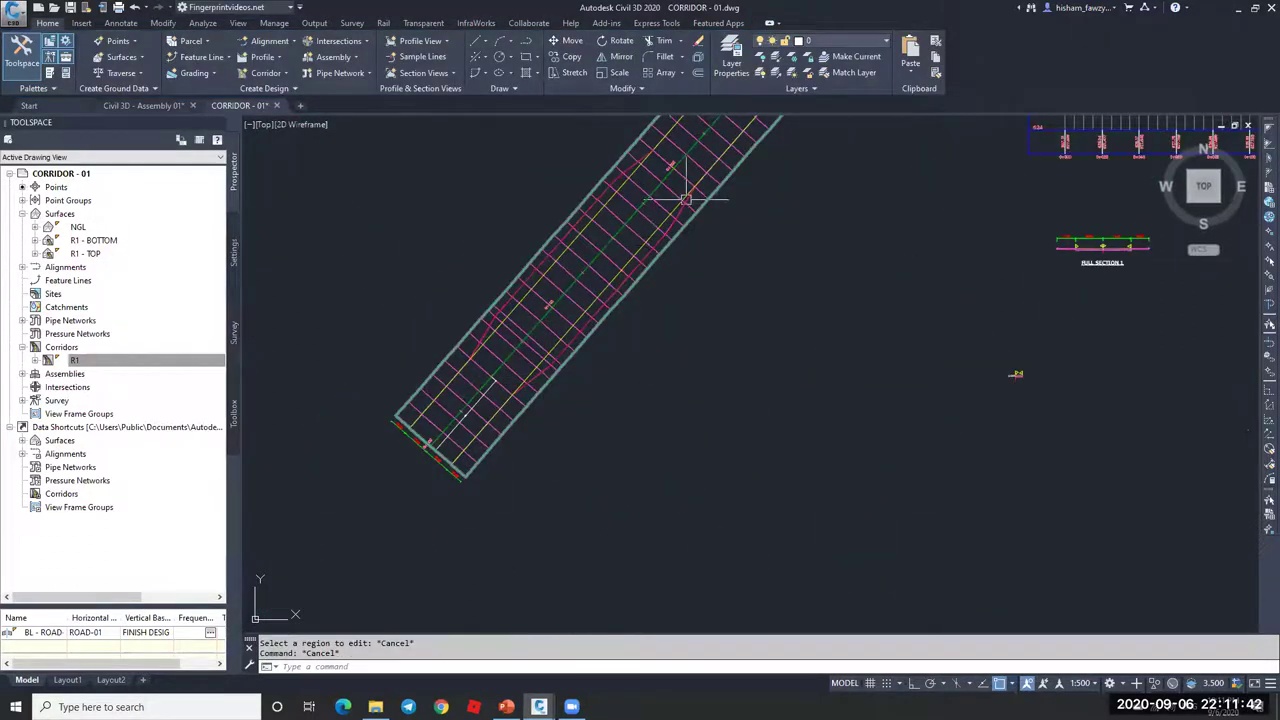
Step: Add a manual section to corridor R1 at station 0+174.04m
scroll(651, 257, "up", 6)
scroll(632, 331, "down", 2)
left_click(628, 280)
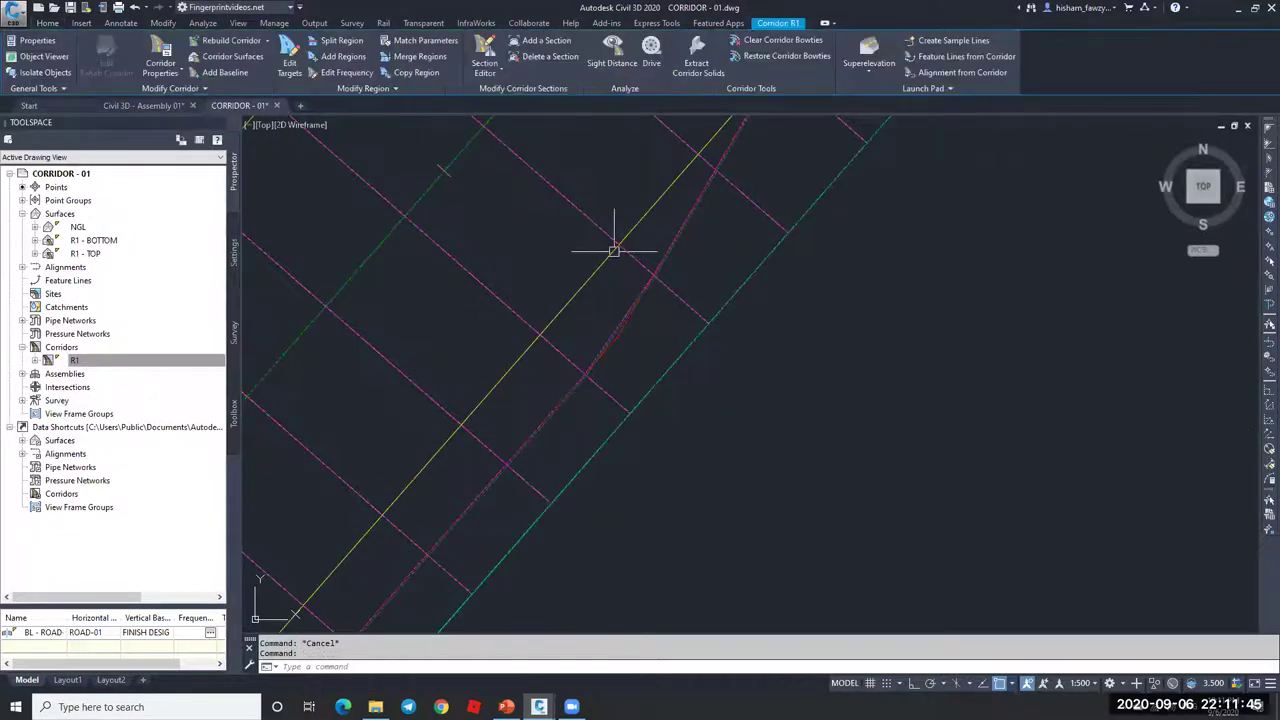
left_click(538, 40)
scroll(630, 300, "up", 5)
left_click(644, 276)
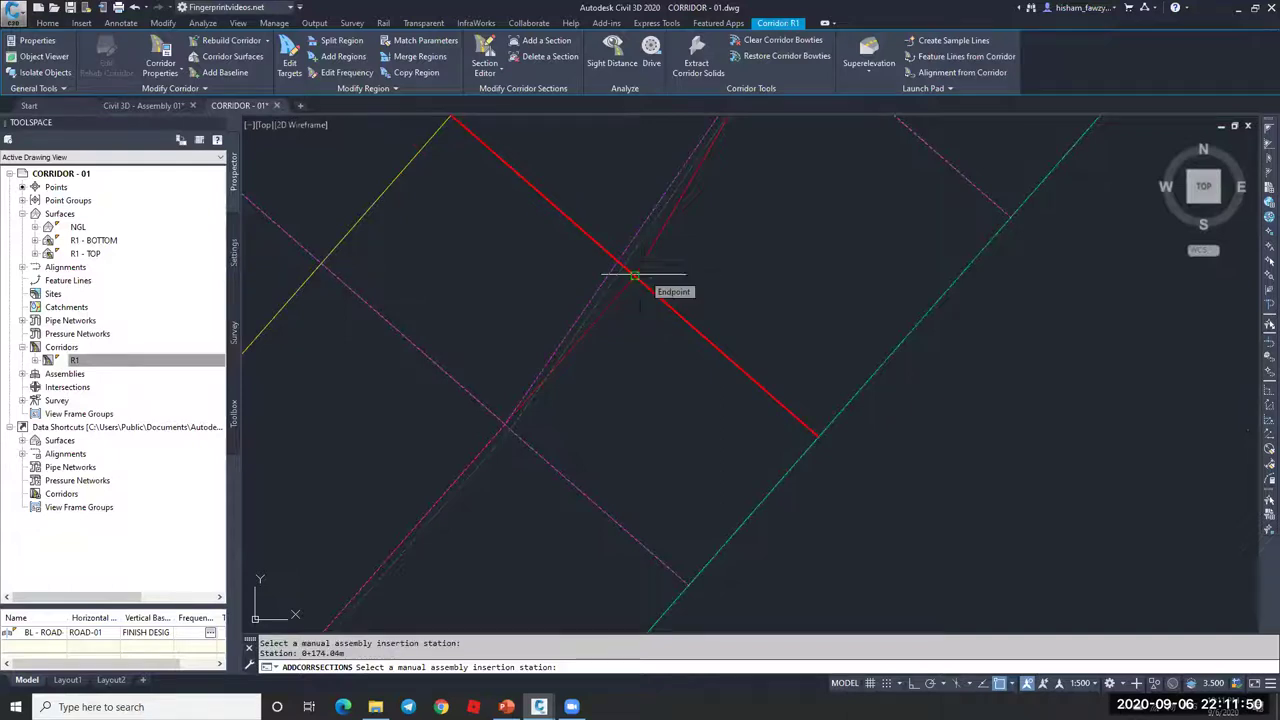
scroll(700, 318, "down", 3)
key("Escape")
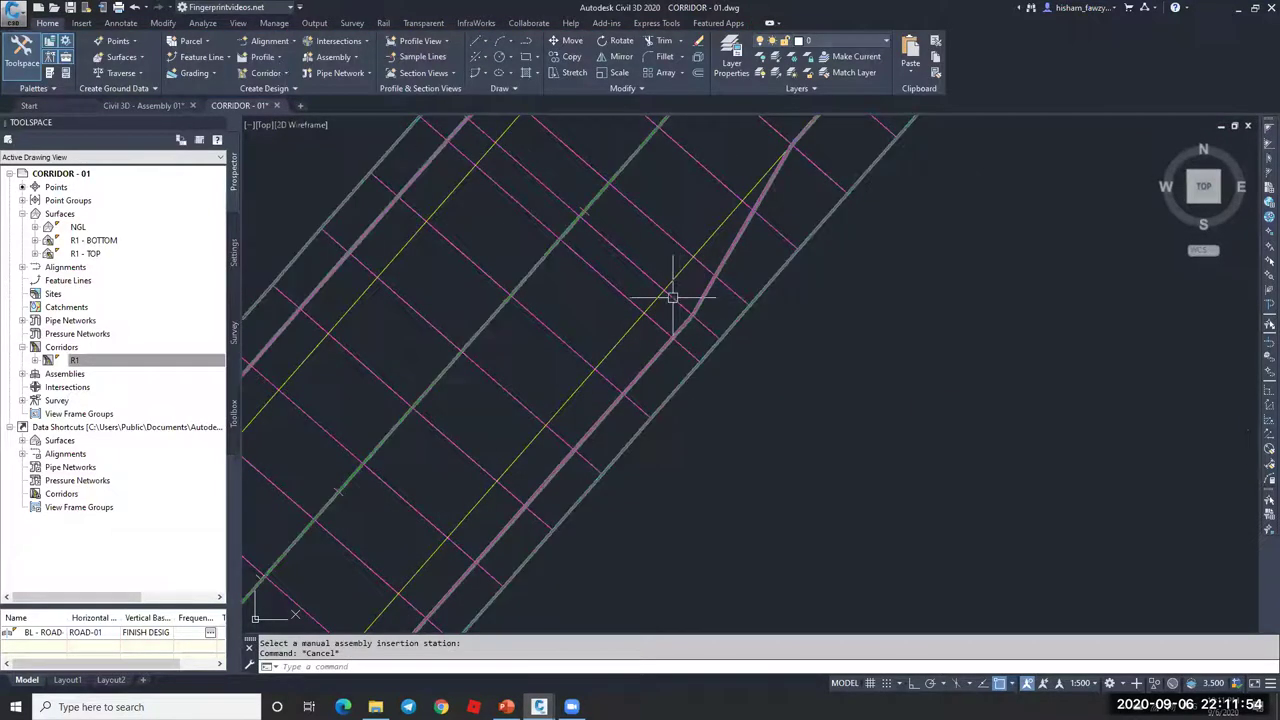
Step: Confirm stations 0+075.96m and 0+174.04m appear in the region's frequency list, then cancel
left_click(595, 287)
left_click(326, 67)
left_click(514, 225)
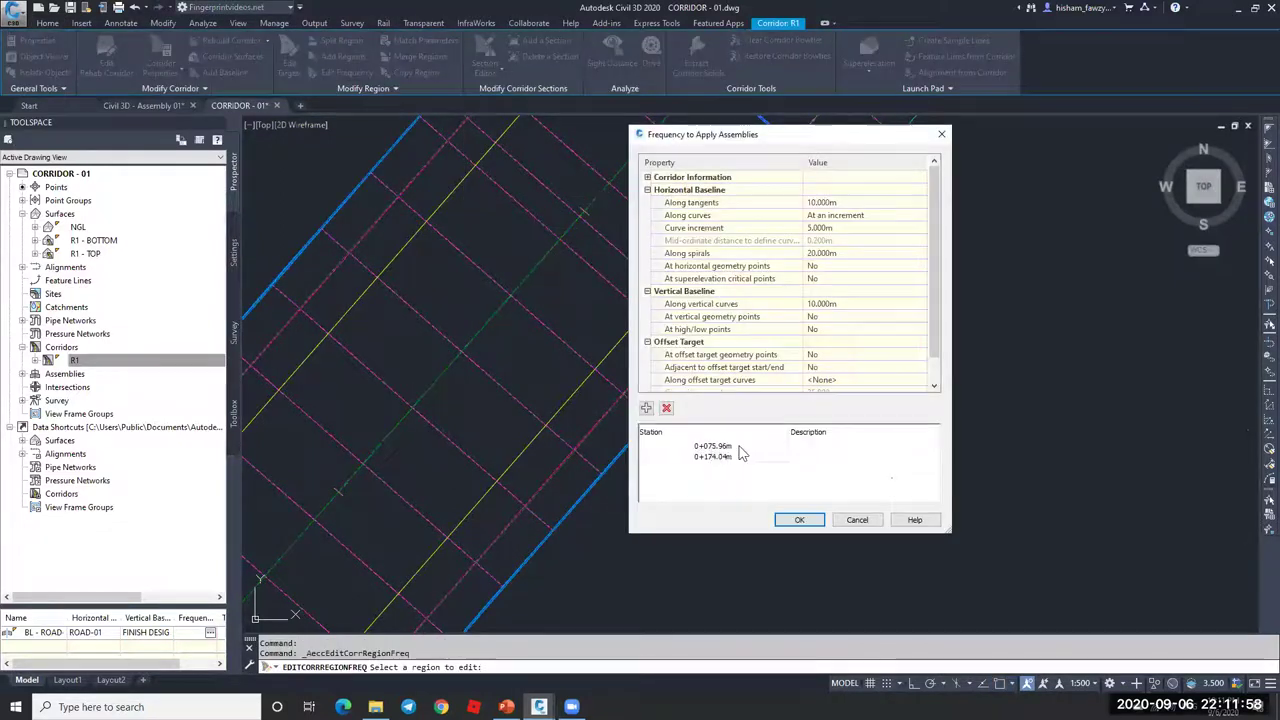
left_click(711, 447)
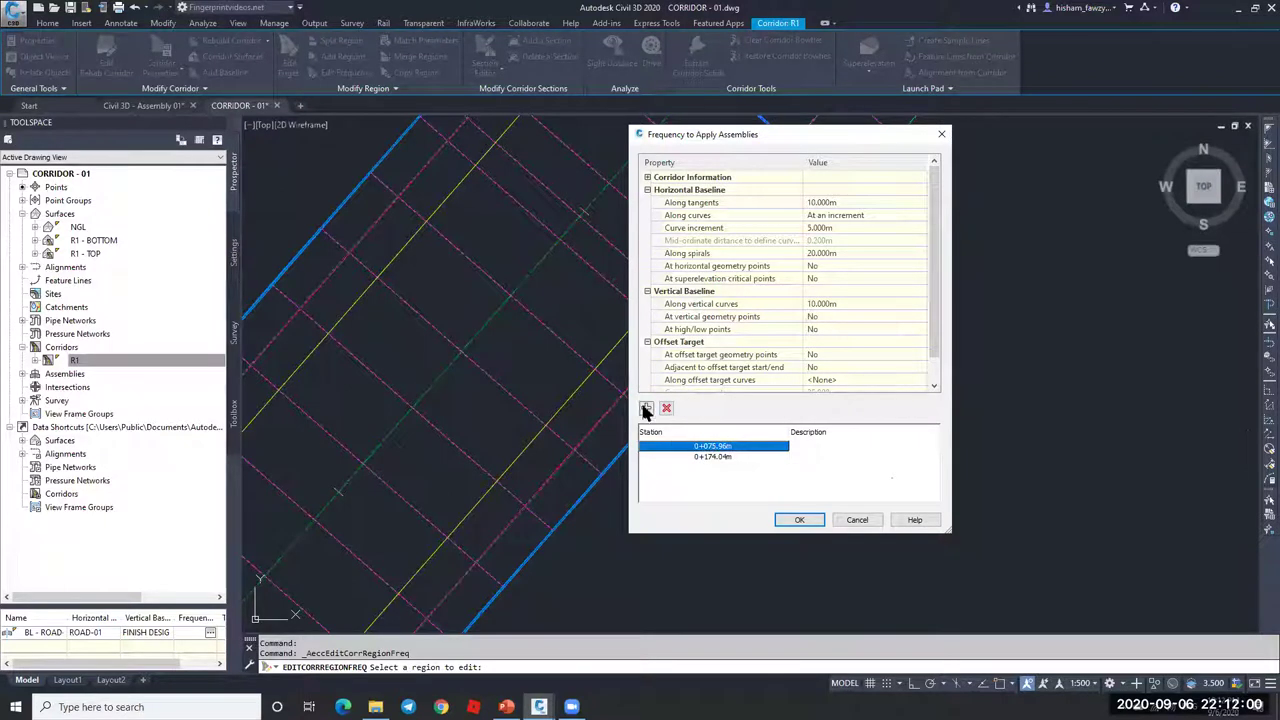
left_click(748, 458)
left_click(842, 521)
scroll(660, 305, "down", 3)
scroll(677, 300, "up", 3)
scroll(690, 230, "up", 2)
scroll(731, 294, "down", 4)
scroll(729, 283, "up", 4)
key("Escape")
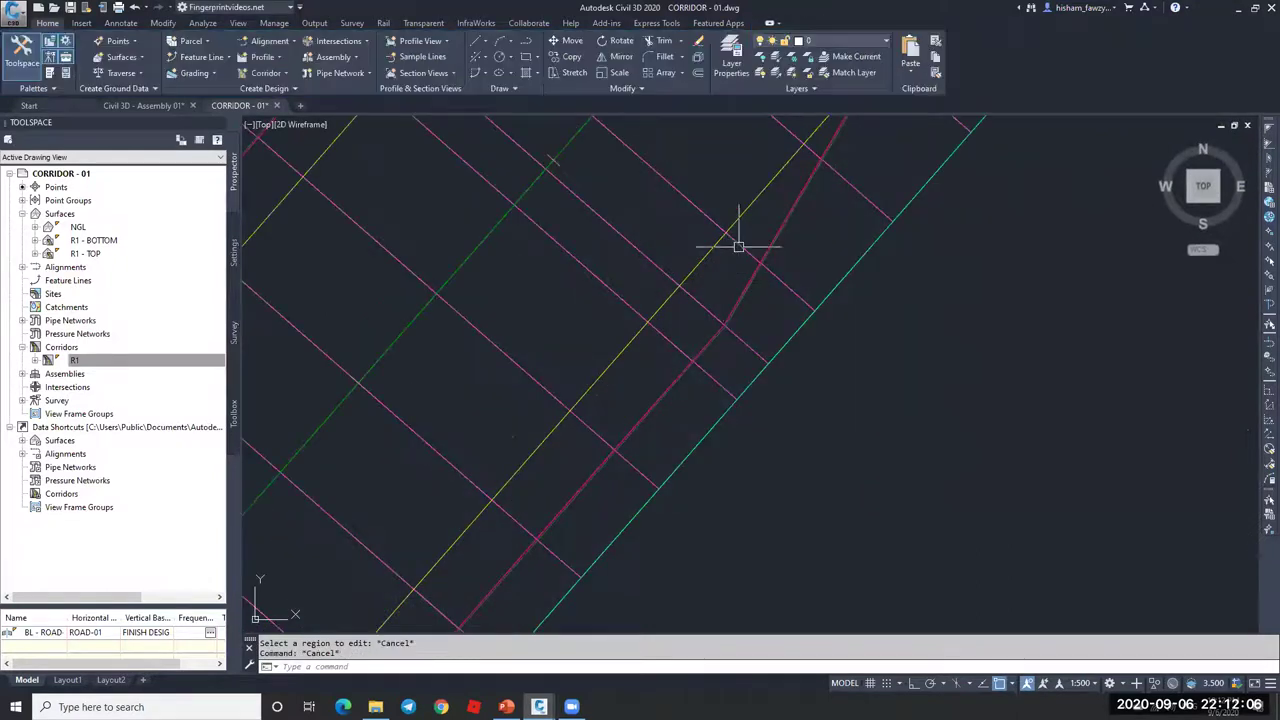
left_click(823, 298)
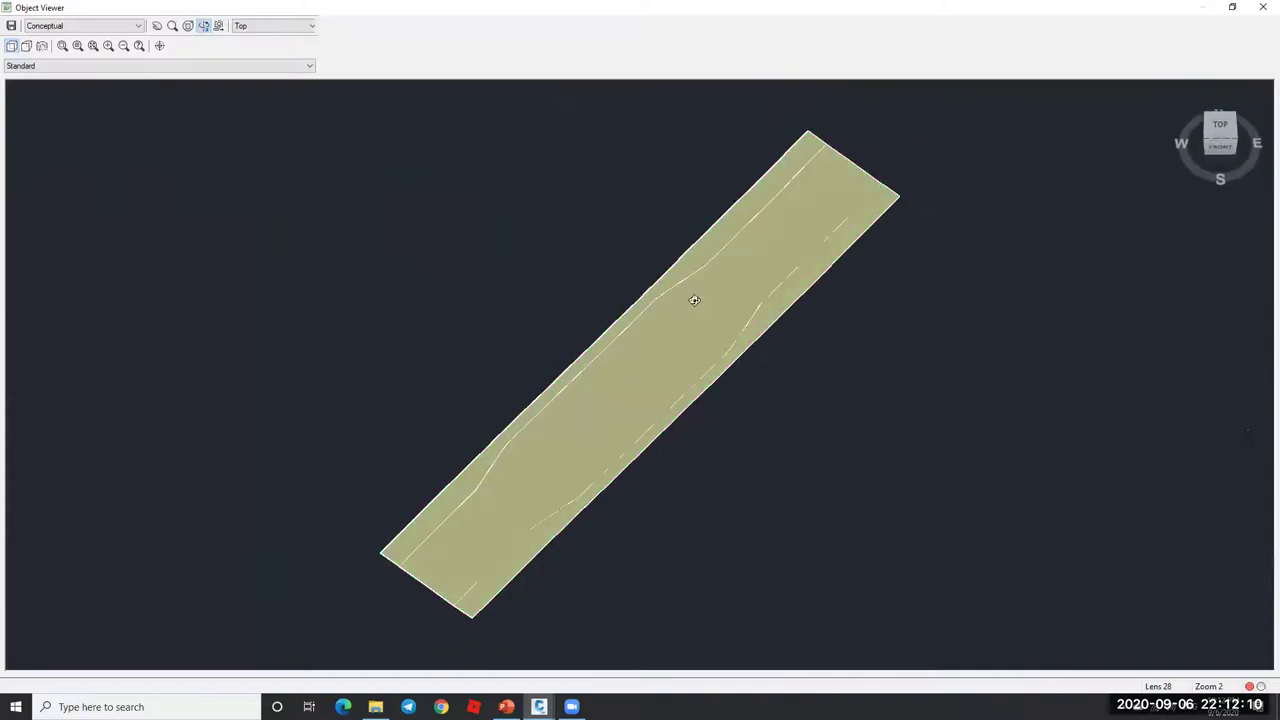
Step: Orbit the R1 - TOP surface strip in the Object Viewer to view it as a tilted plane, then close it
scroll(595, 245, "up", 5)
left_click_drag(595, 245, 691, 217)
scroll(663, 329, "up", 3)
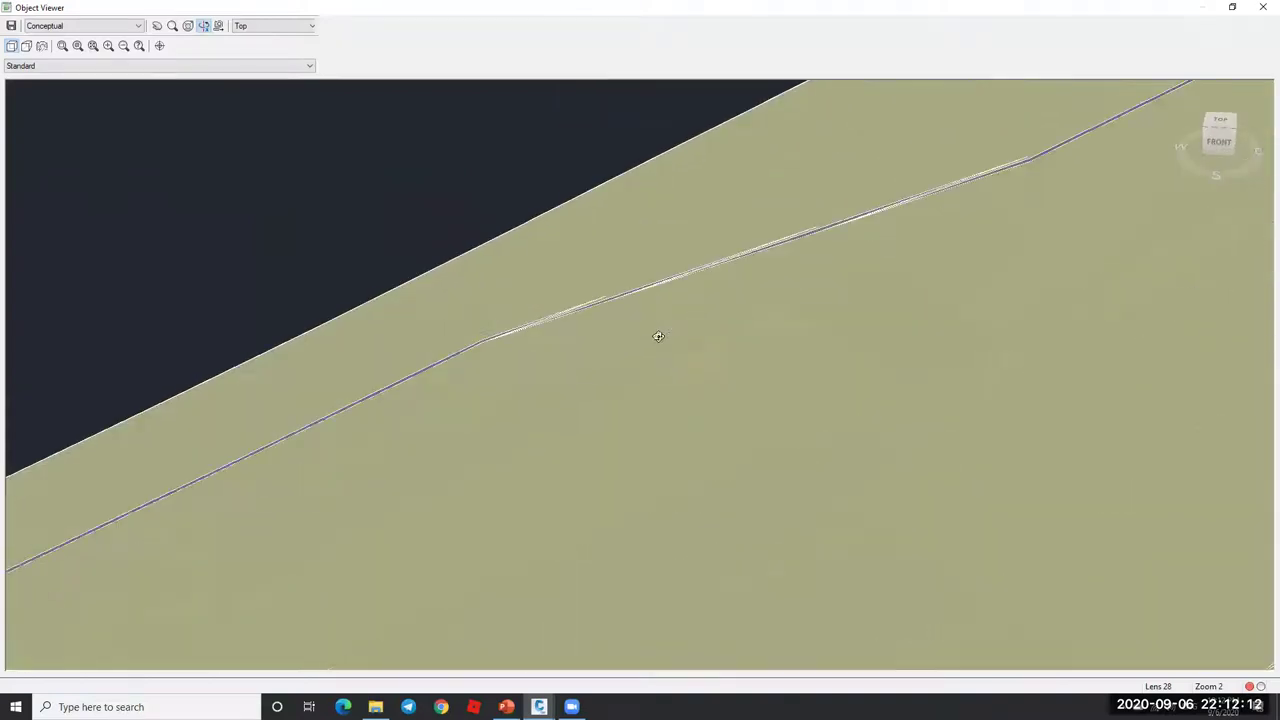
left_click_drag(671, 342, 658, 300)
left_click_drag(642, 215, 710, 286)
key("Escape")
scroll(703, 283, "down", 5)
scroll(743, 323, "up", 2)
scroll(743, 309, "down", 2)
scroll(740, 293, "up", 5)
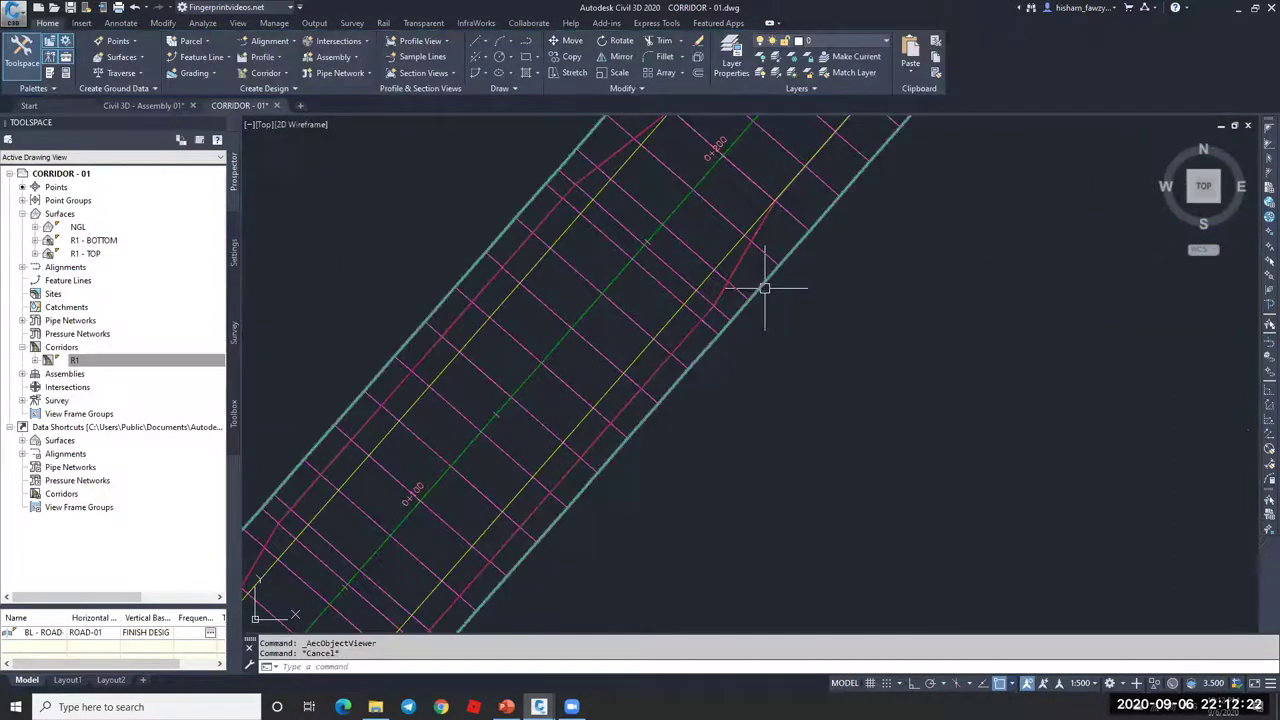
Step: Turn on Triangles in the surface's Border Only style so they show in plan
right_click(811, 296)
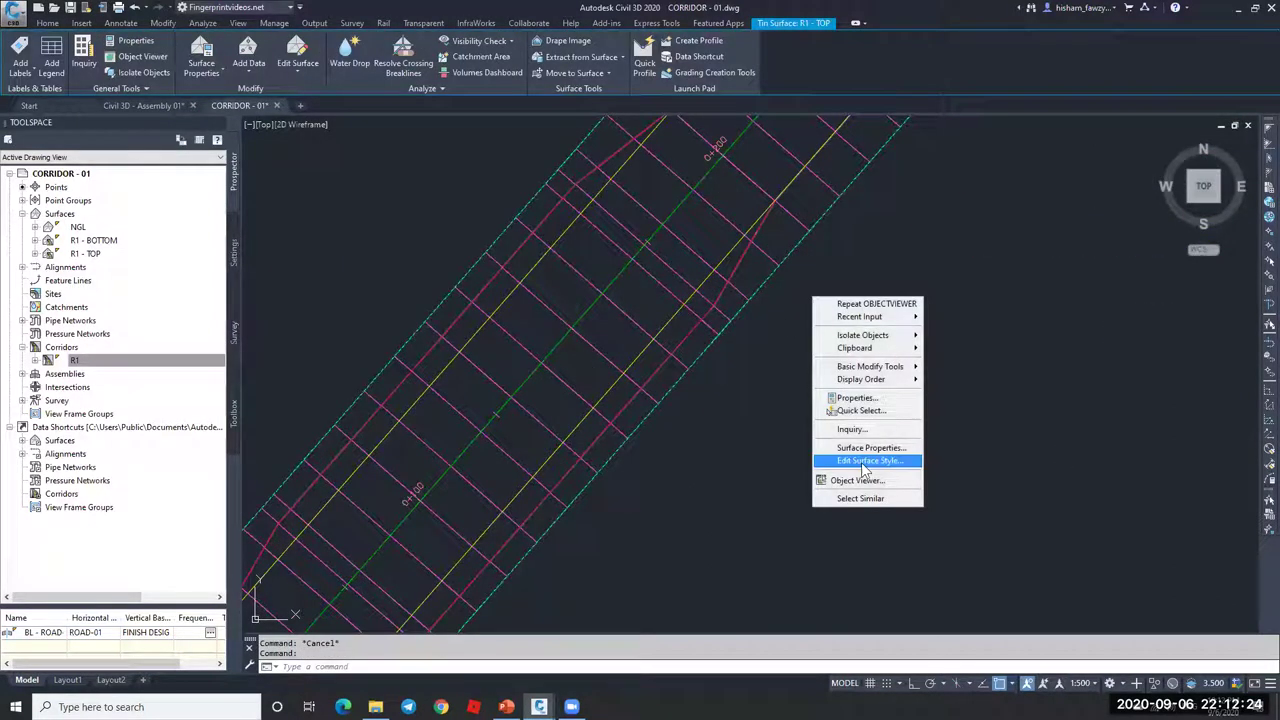
left_click(866, 462)
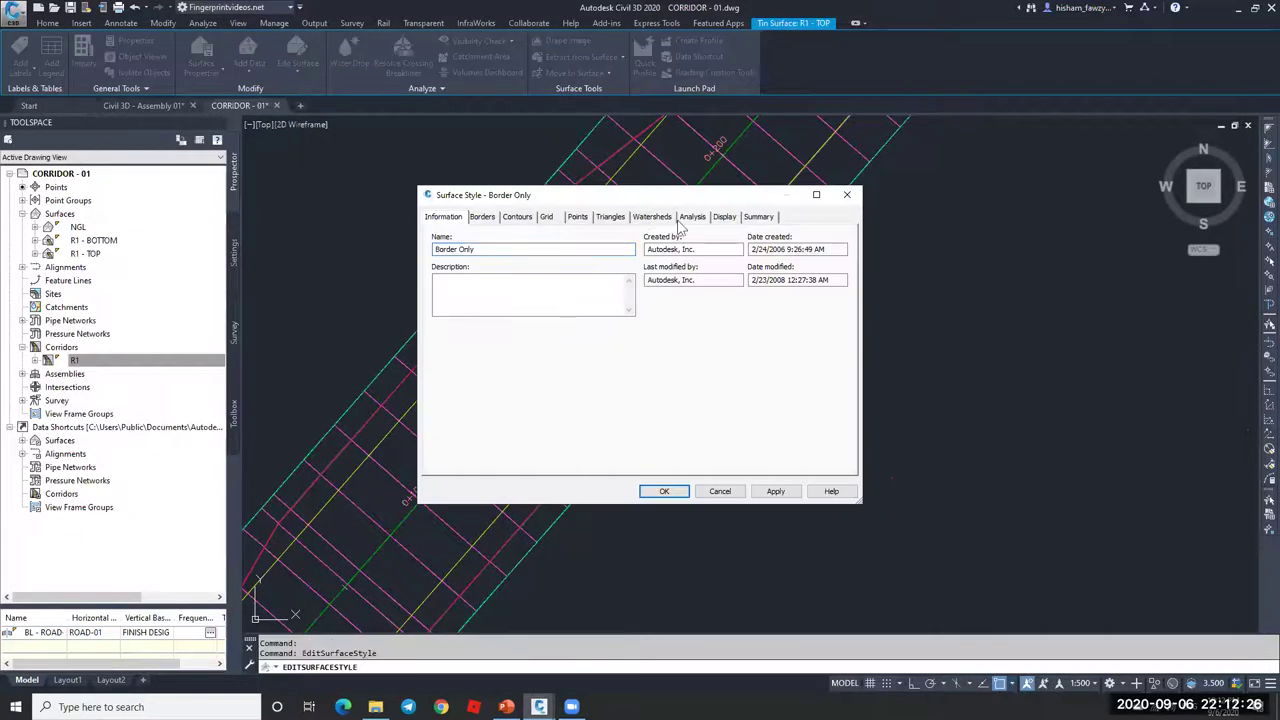
left_click(726, 217)
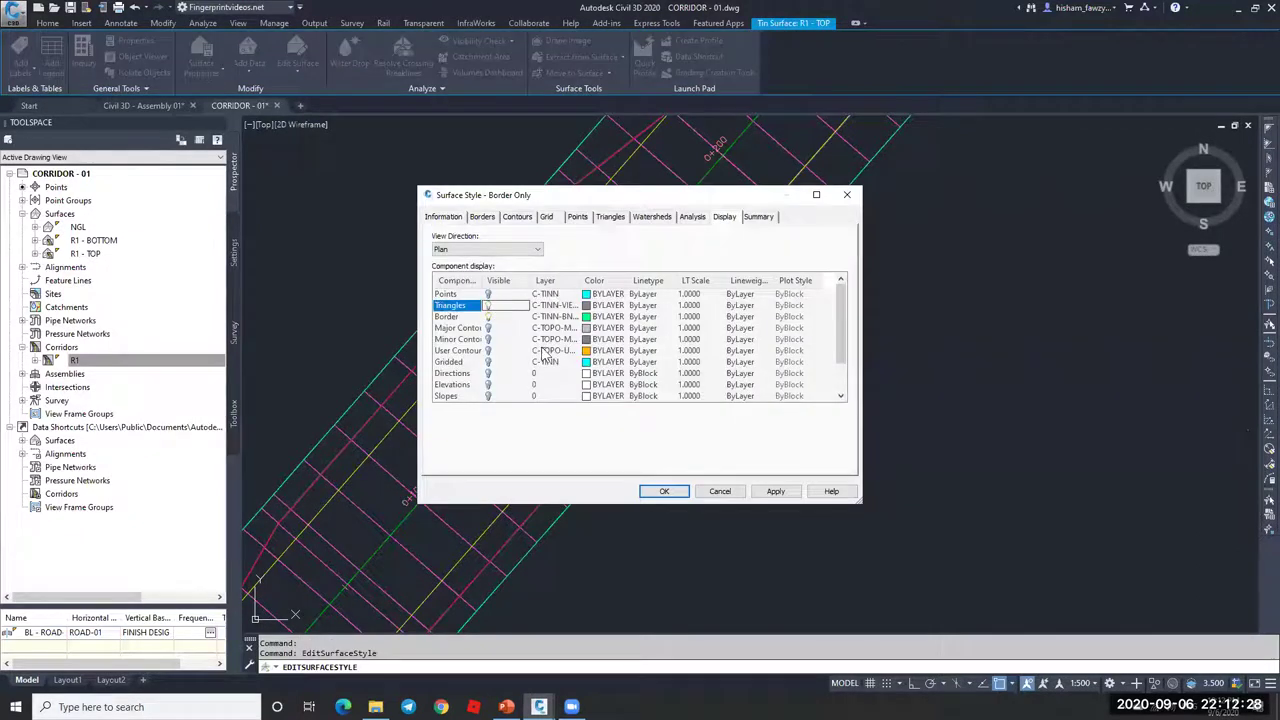
left_click(665, 491)
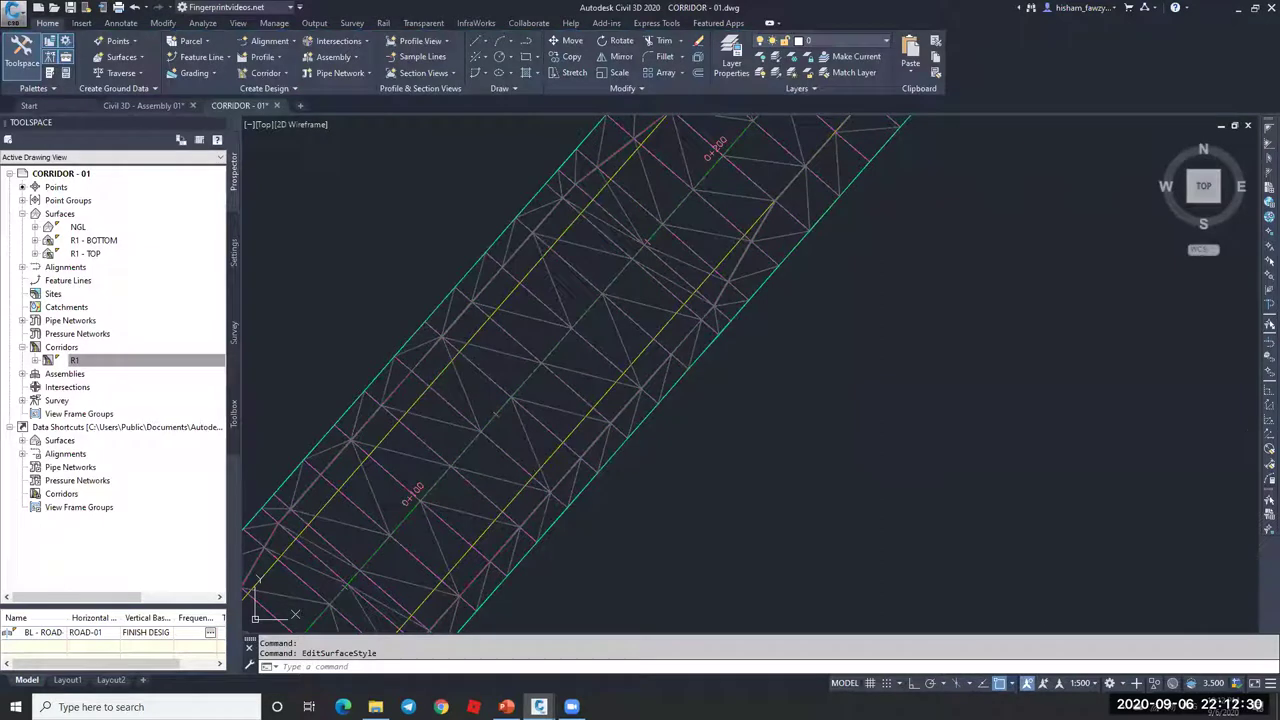
left_click(1155, 684)
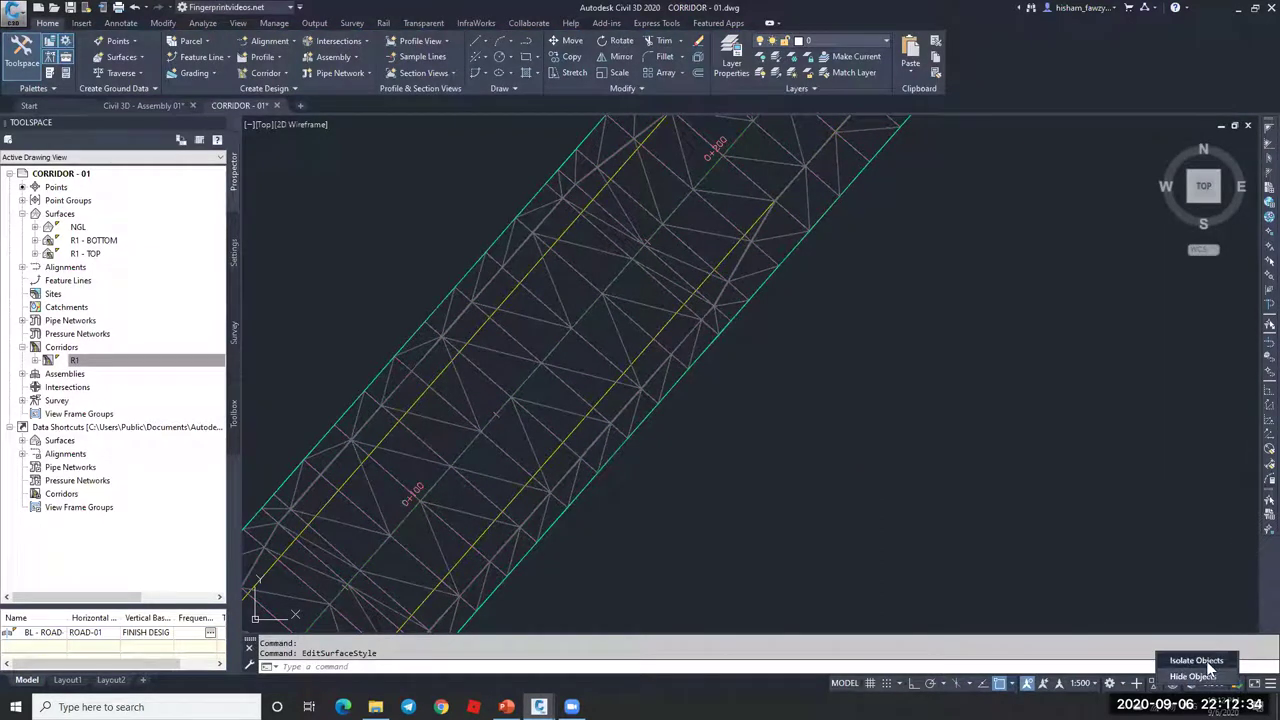
Step: Isolate the R1 - TOP surface so only it is displayed
left_click(1196, 661)
left_click(638, 301)
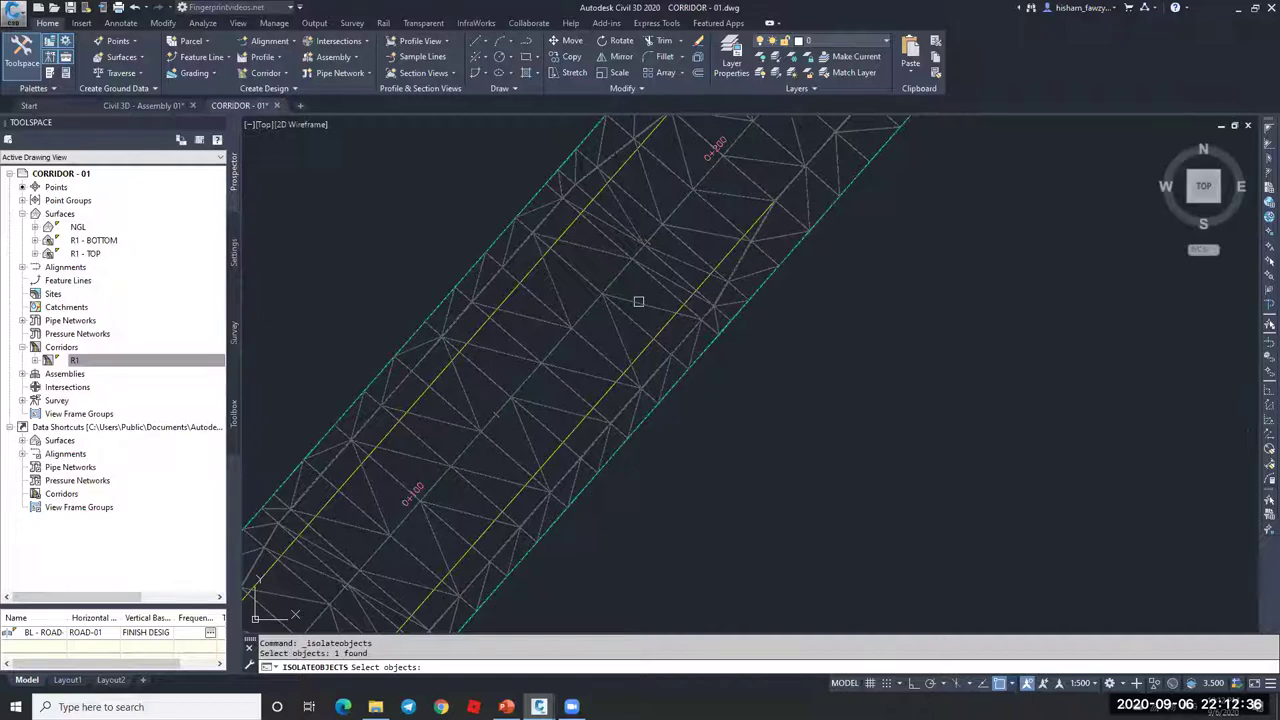
key("Return")
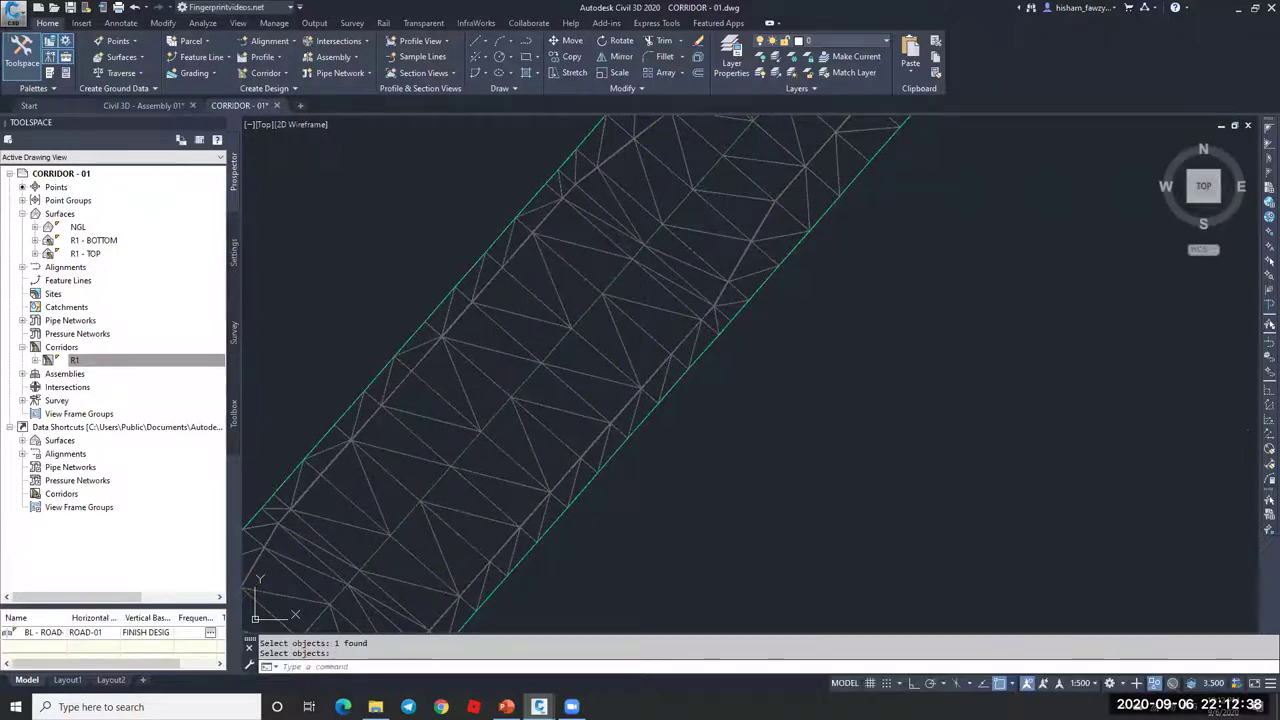
scroll(658, 310, "down", 3)
left_click(663, 343)
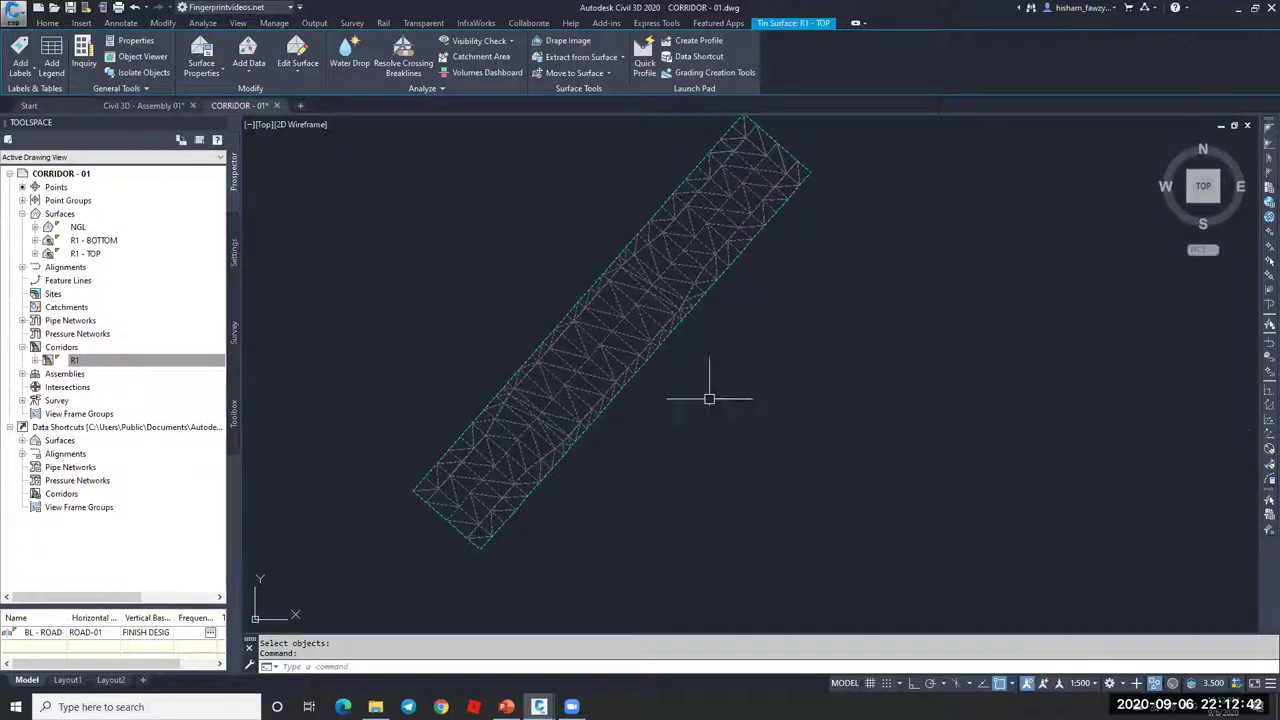
Step: Orbit the isolated surface into a tilted 3D view with the Conceptual visual style
middle_click_drag(700, 396, 727, 222, "shift")
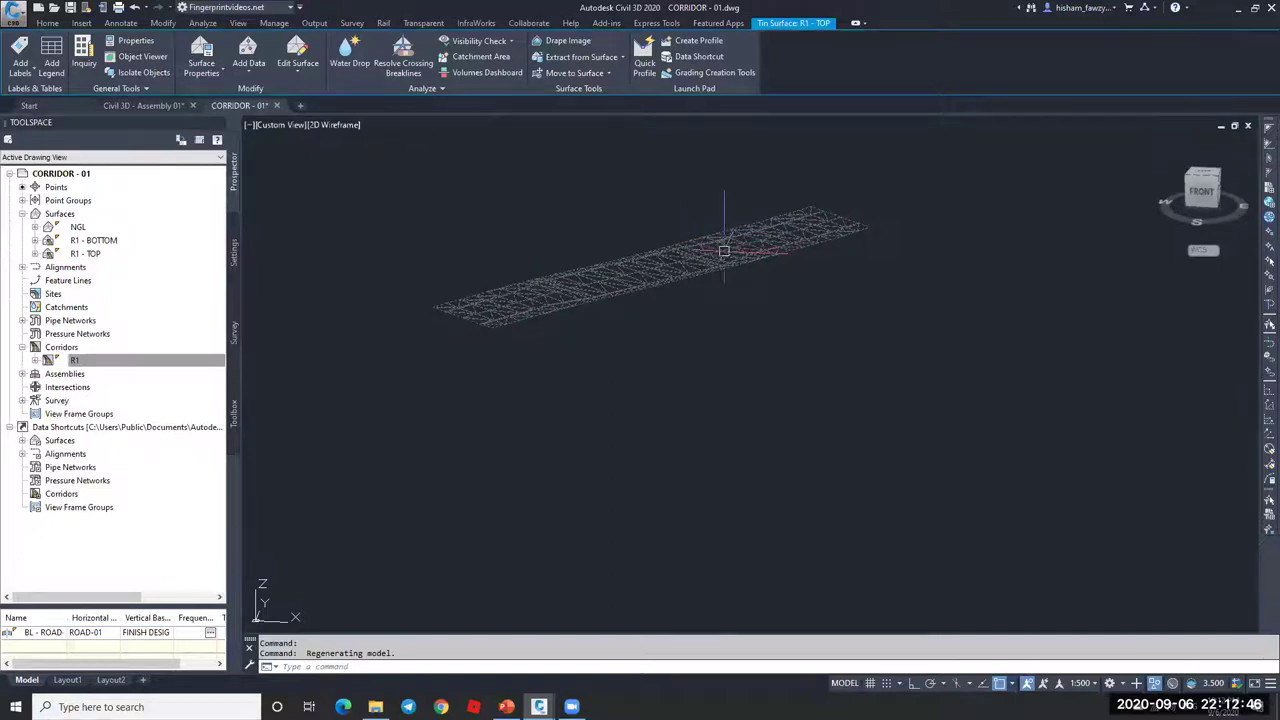
left_click(330, 125)
left_click(376, 176)
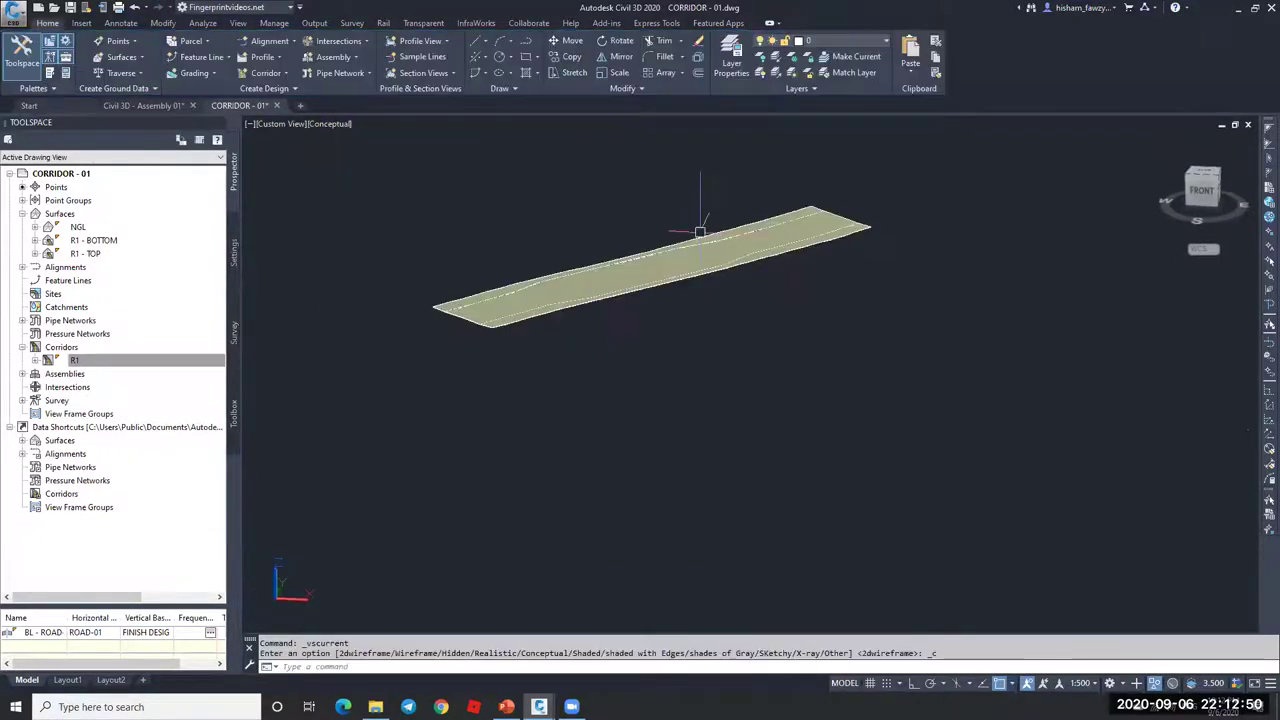
scroll(700, 232, "up", 8)
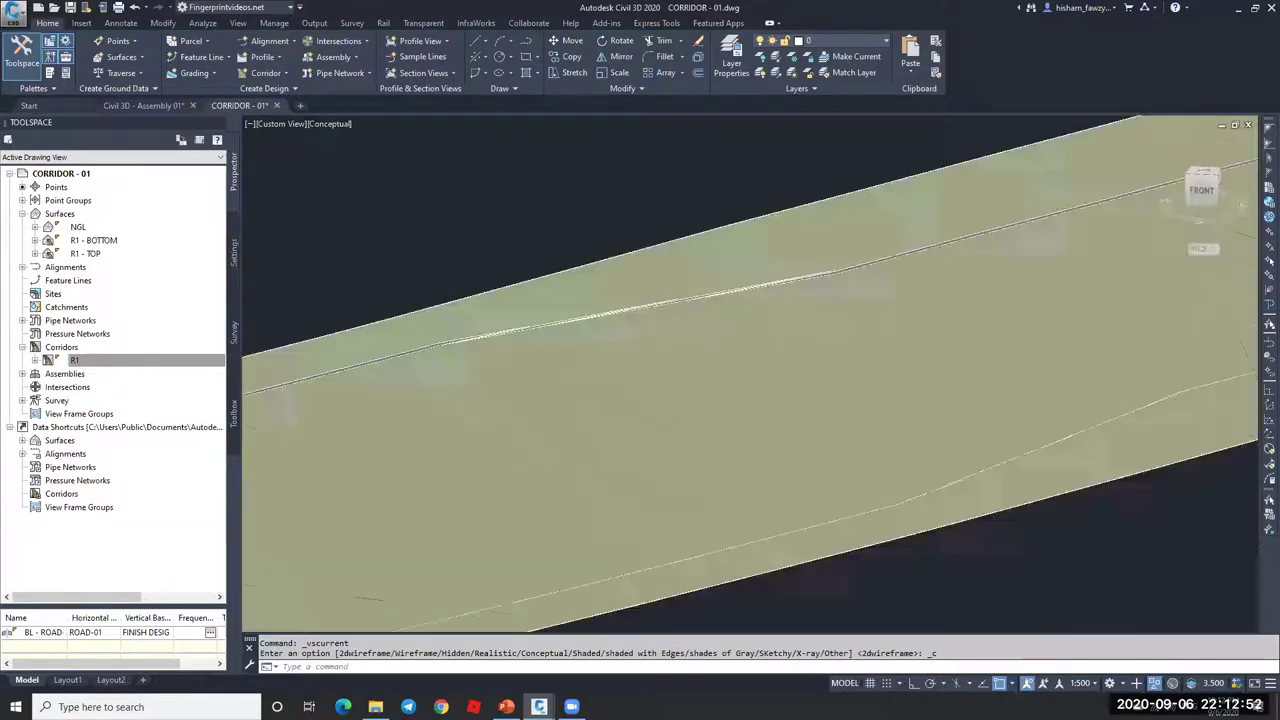
scroll(608, 304, "down", 8)
middle_click_drag(669, 337, 640, 300, "shift")
scroll(619, 273, "up", 8)
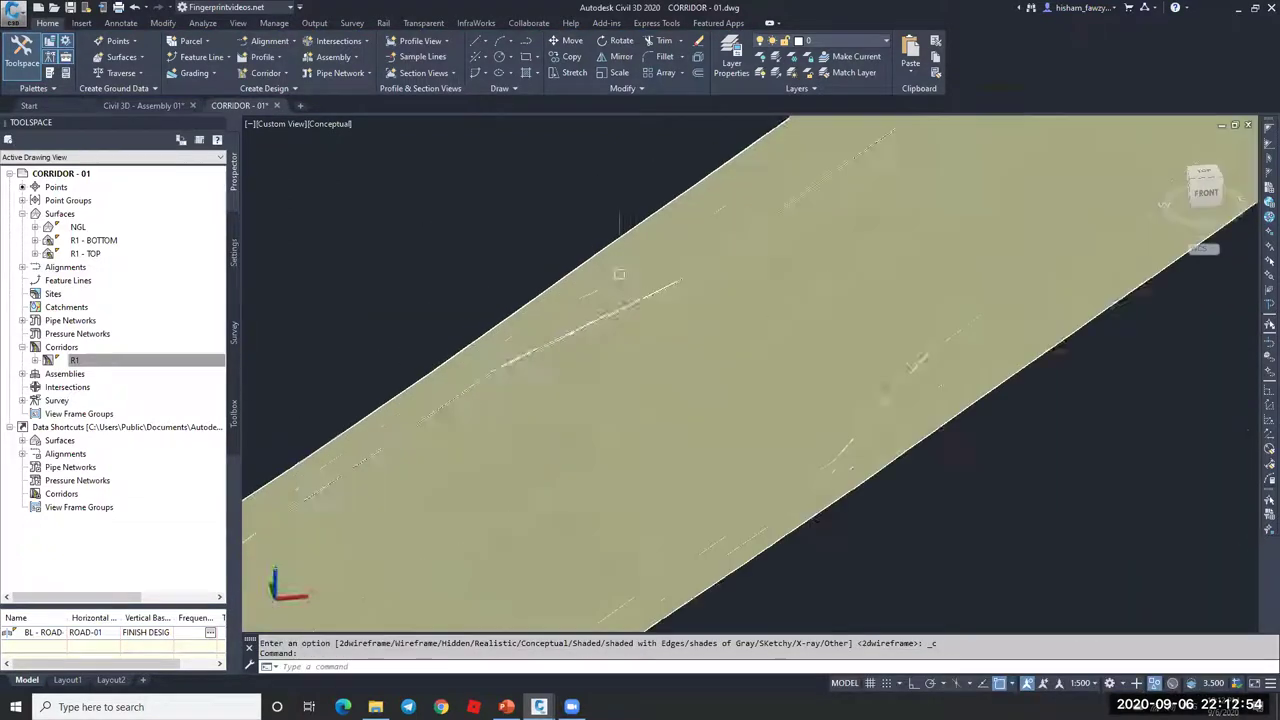
scroll(619, 273, "up", 6)
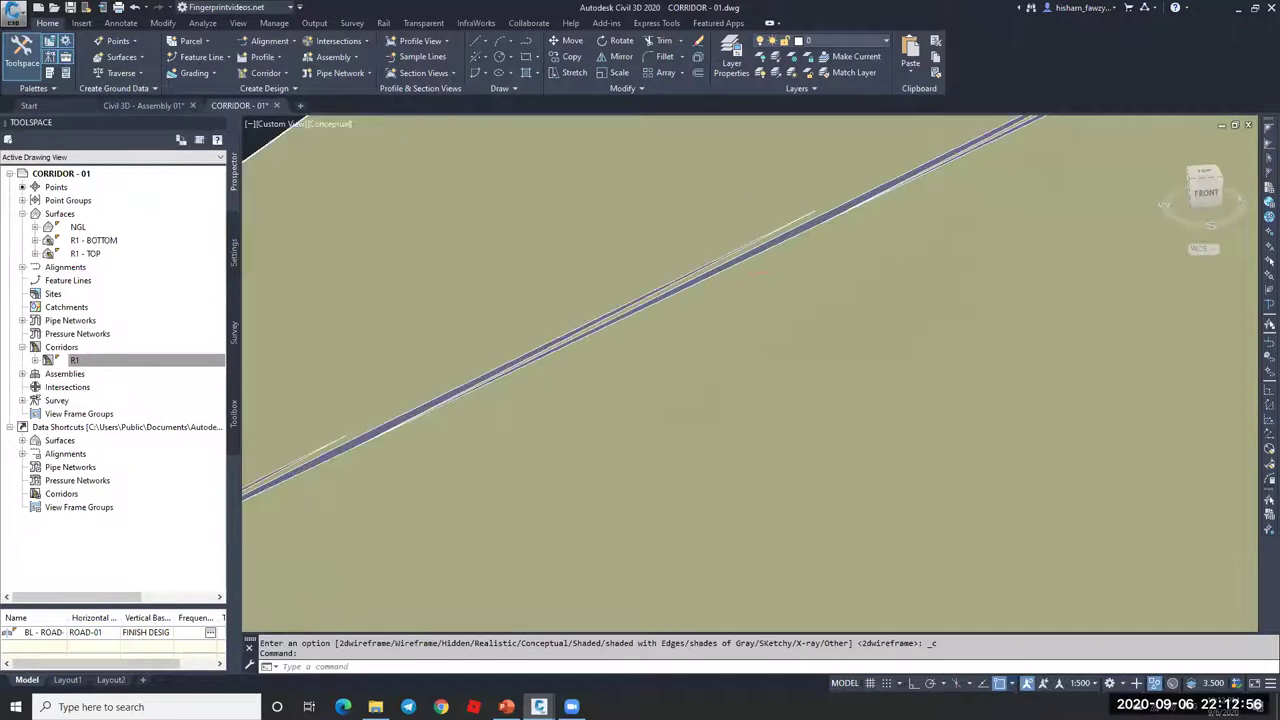
left_click(623, 300)
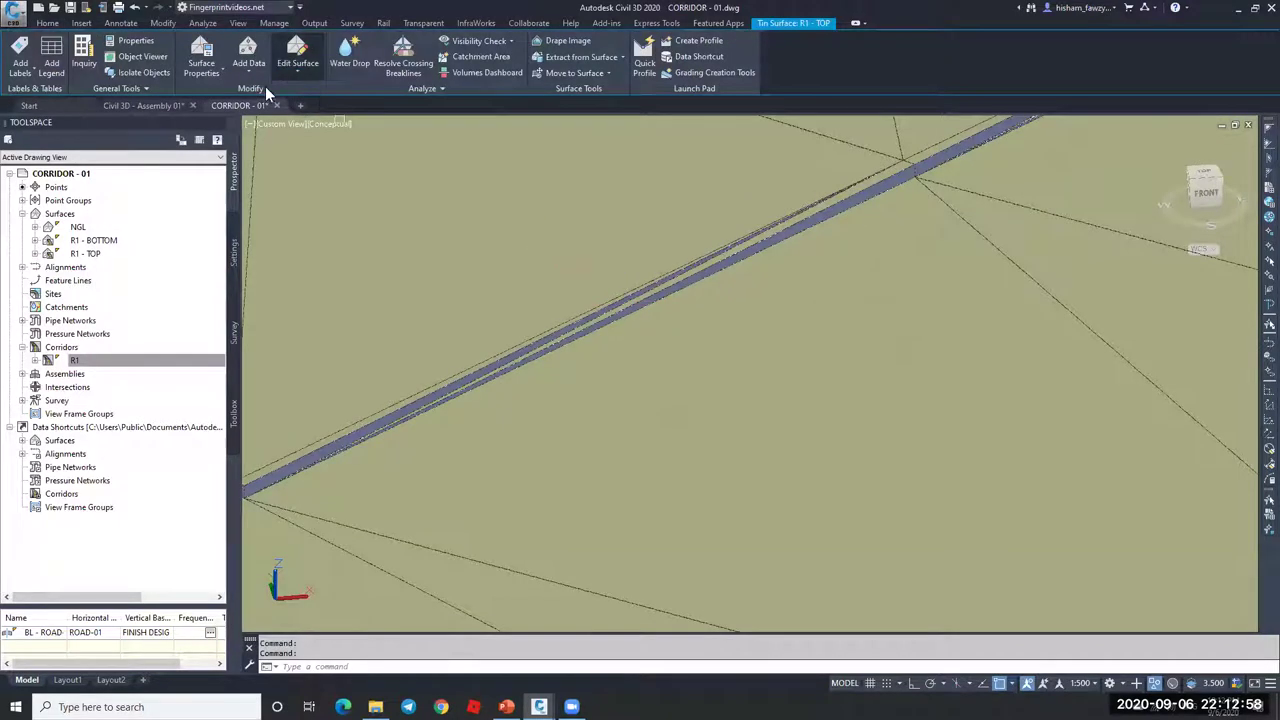
left_click(297, 68)
Step: Start Swap Edge on the R1 - TOP surface and pick two triangle edges
left_click(325, 150)
scroll(586, 320, "up", 5)
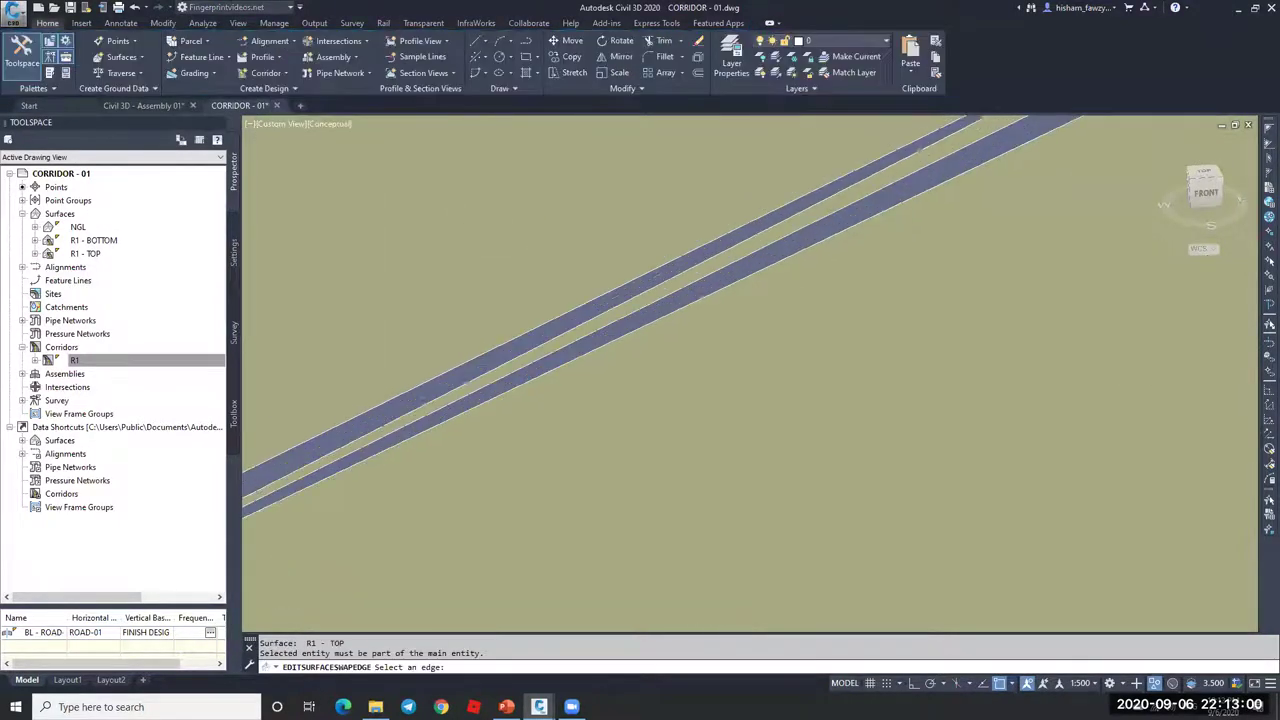
left_click(629, 306)
scroll(629, 306, "up", 3)
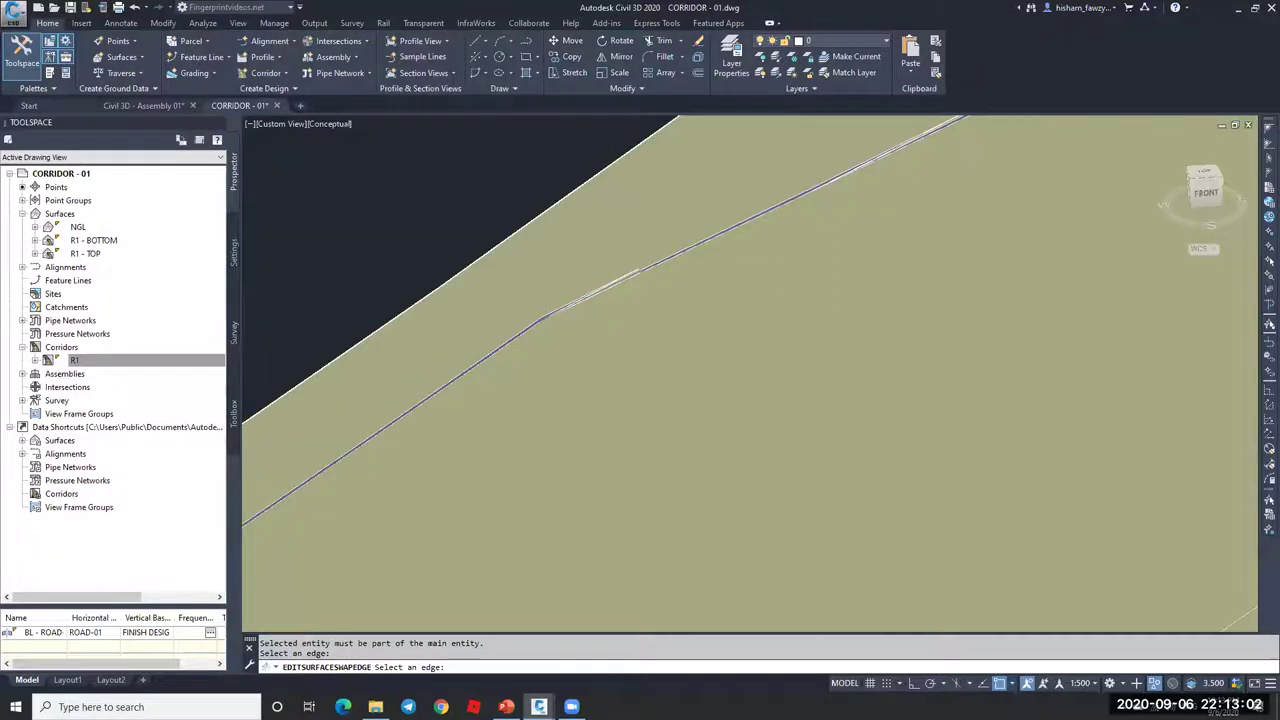
scroll(637, 270, "down", 3)
left_click(606, 286)
Step: Zoom and orbit along the corridor surface to inspect its triangle edges from the side
scroll(486, 334, "down", 1)
scroll(480, 330, "down", 2)
scroll(729, 240, "up", 3)
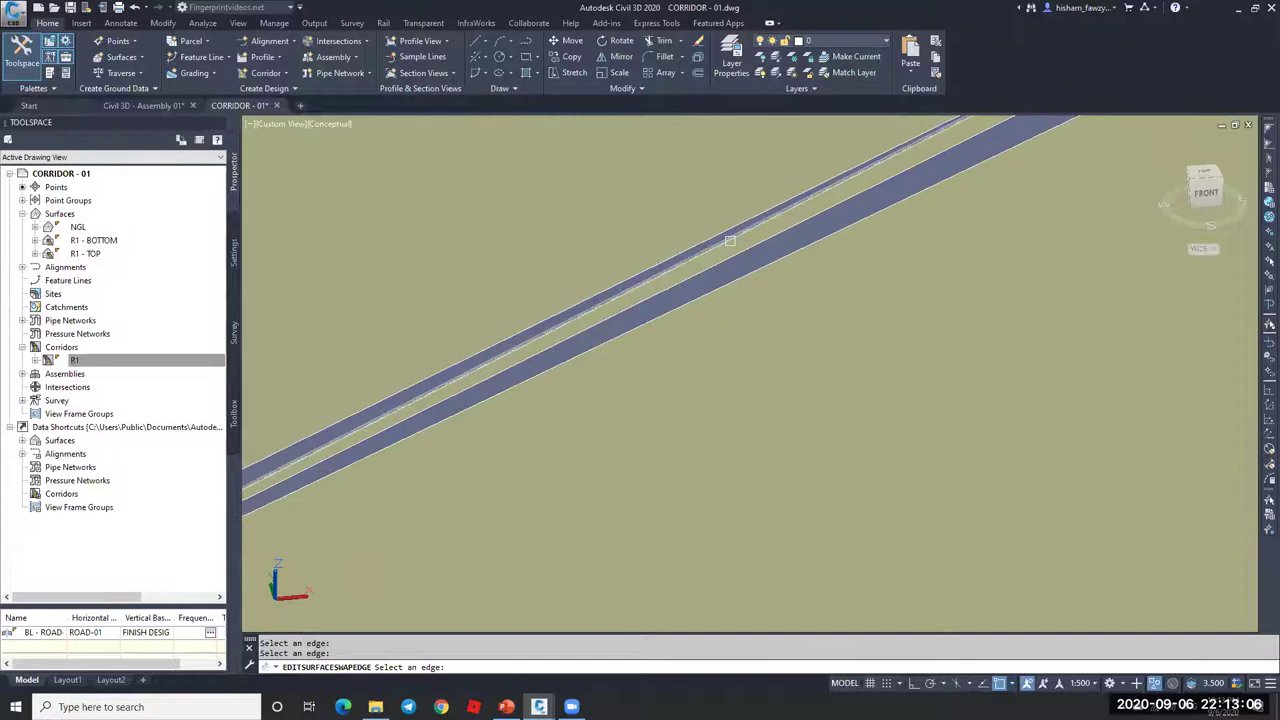
scroll(746, 197, "up", 4)
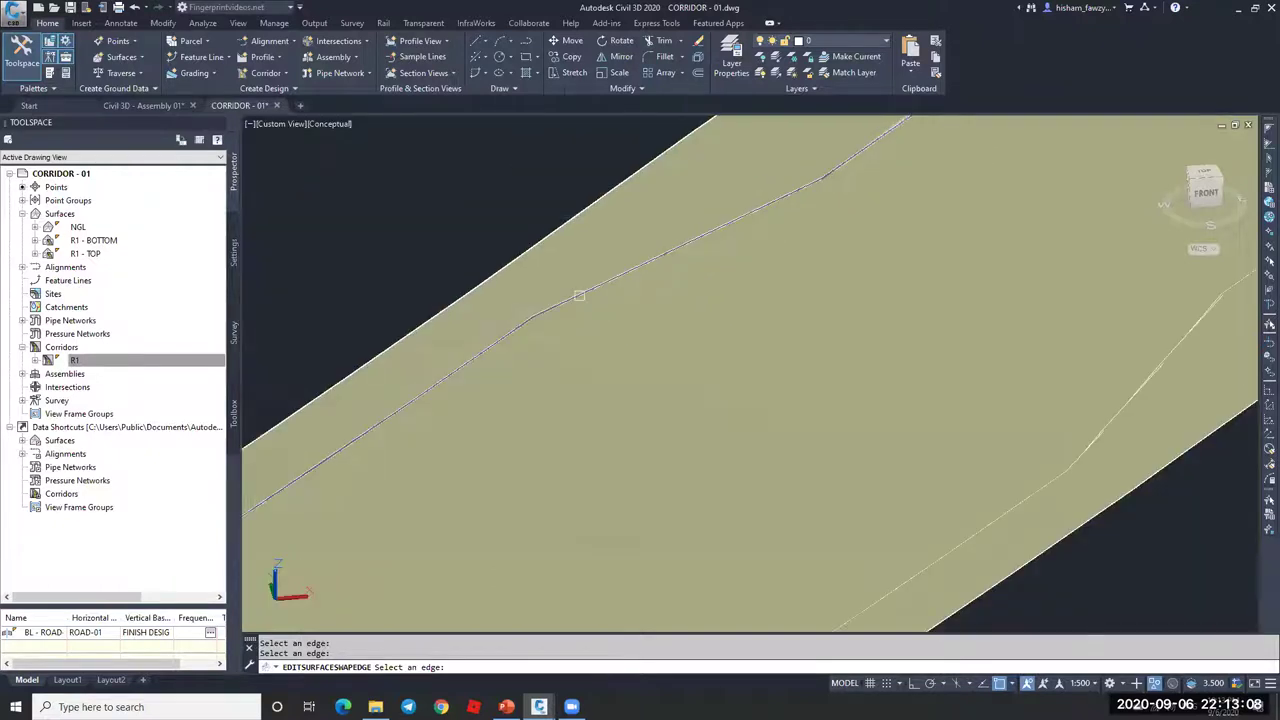
scroll(733, 221, "down", 3)
scroll(604, 340, "up", 5)
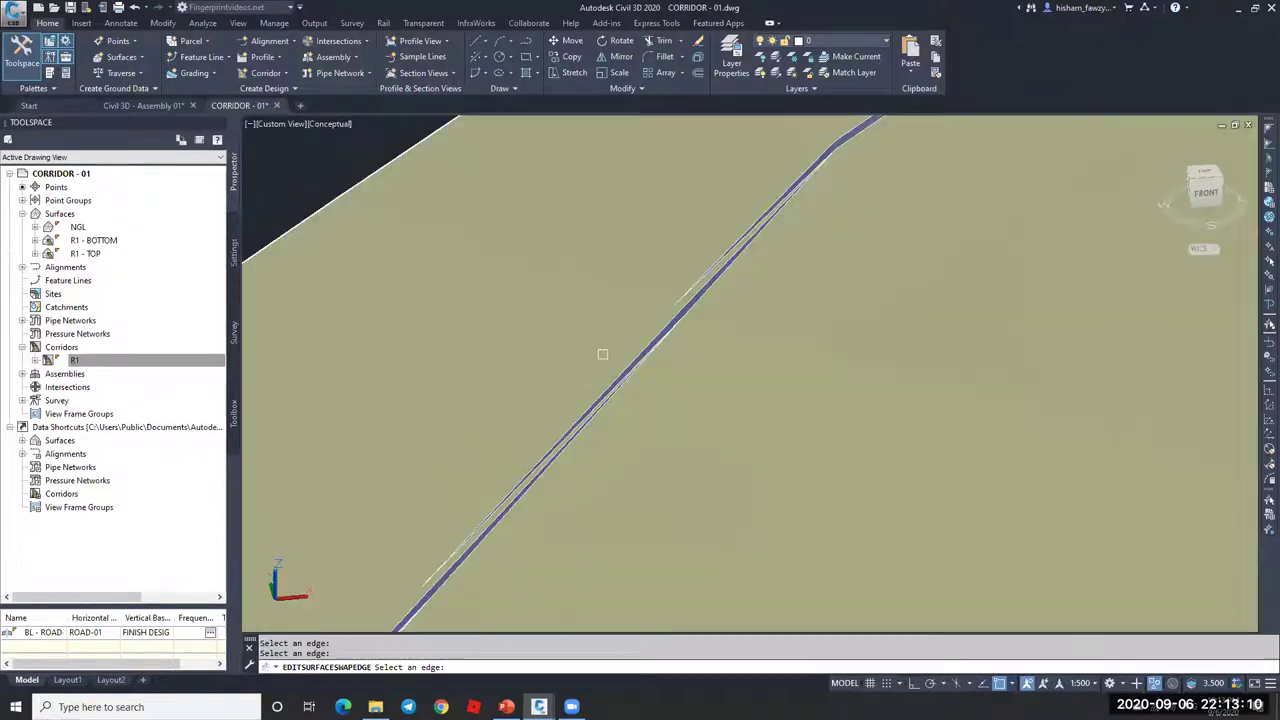
scroll(740, 240, "down", 2)
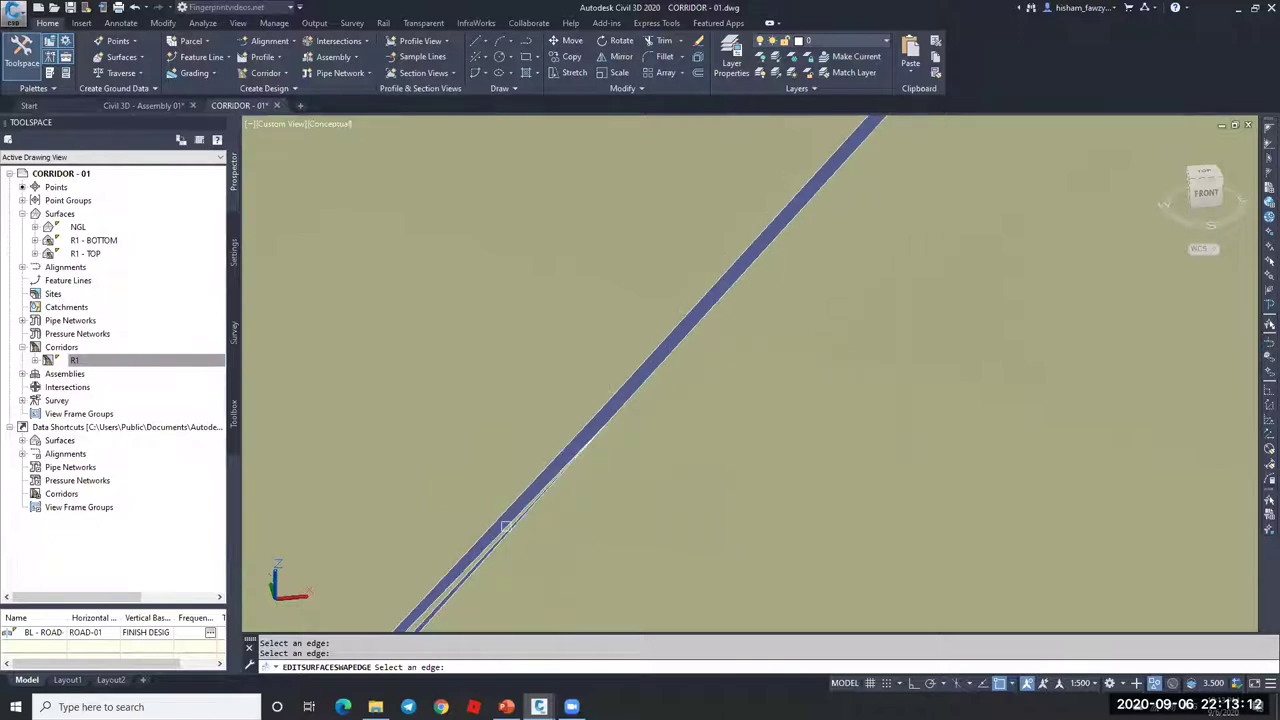
scroll(505, 527, "up", 4)
scroll(563, 390, "down", 5)
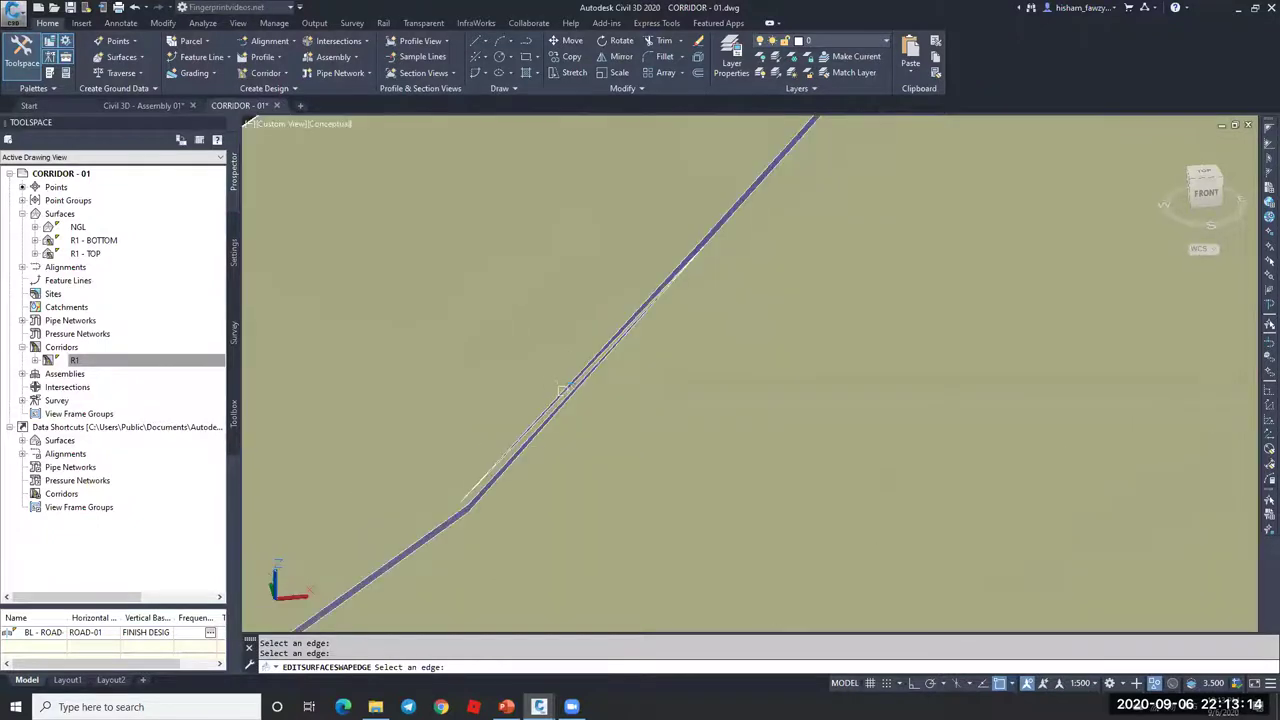
scroll(563, 390, "up", 4)
scroll(529, 323, "down", 6)
scroll(600, 230, "up", 2)
scroll(600, 230, "down", 4)
middle_click_drag(820, 250, 716, 212, "shift")
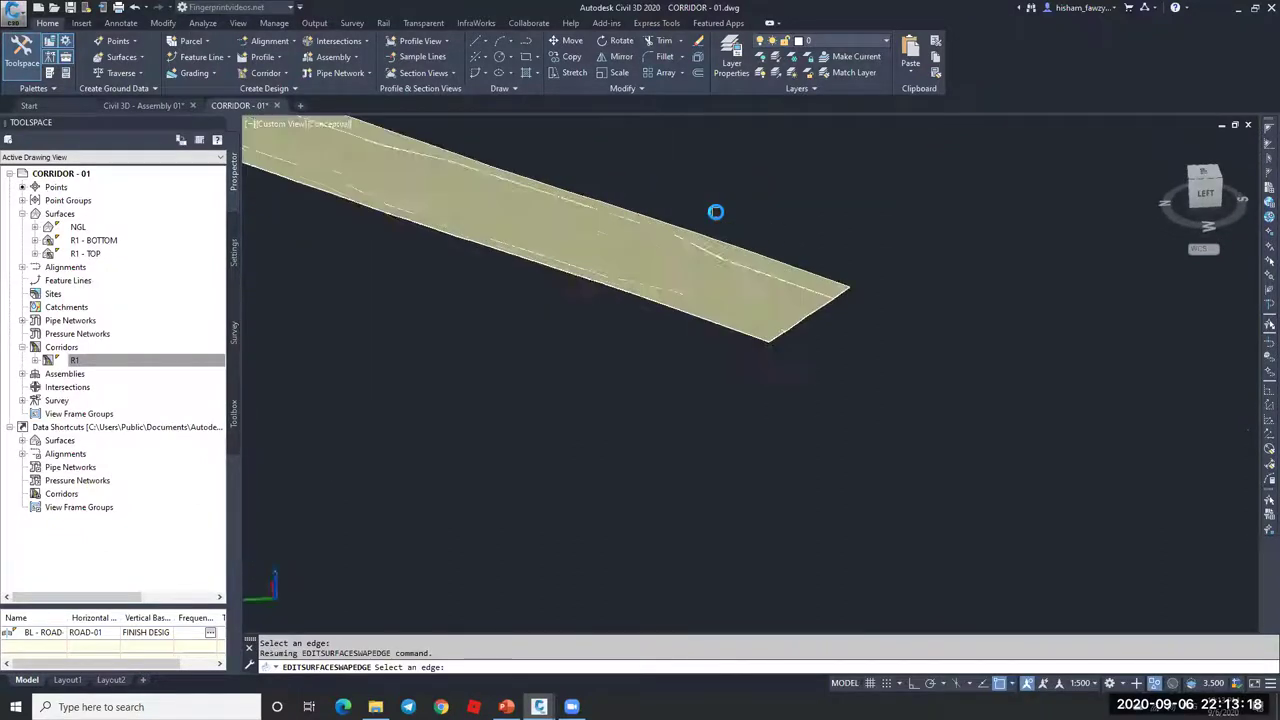
scroll(690, 225, "up", 5)
scroll(1050, 436, "up", 3)
scroll(960, 390, "down", 2)
scroll(711, 249, "up", 2)
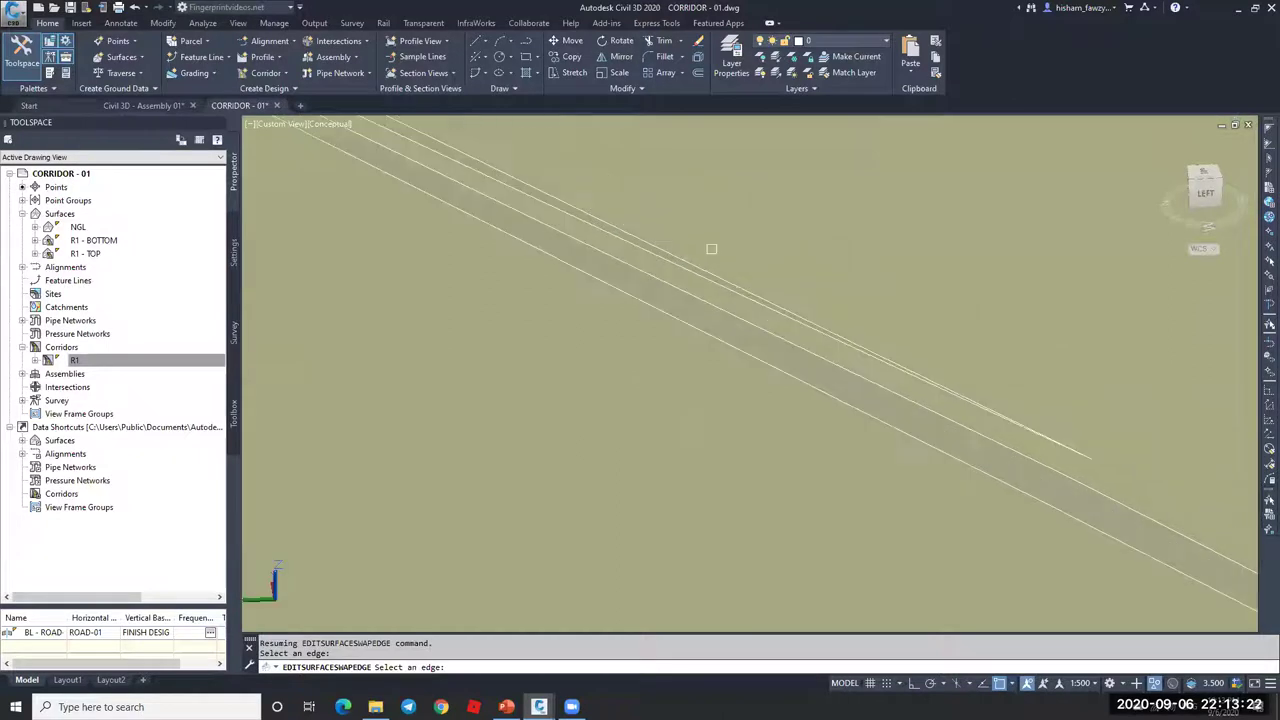
scroll(643, 258, "down", 2)
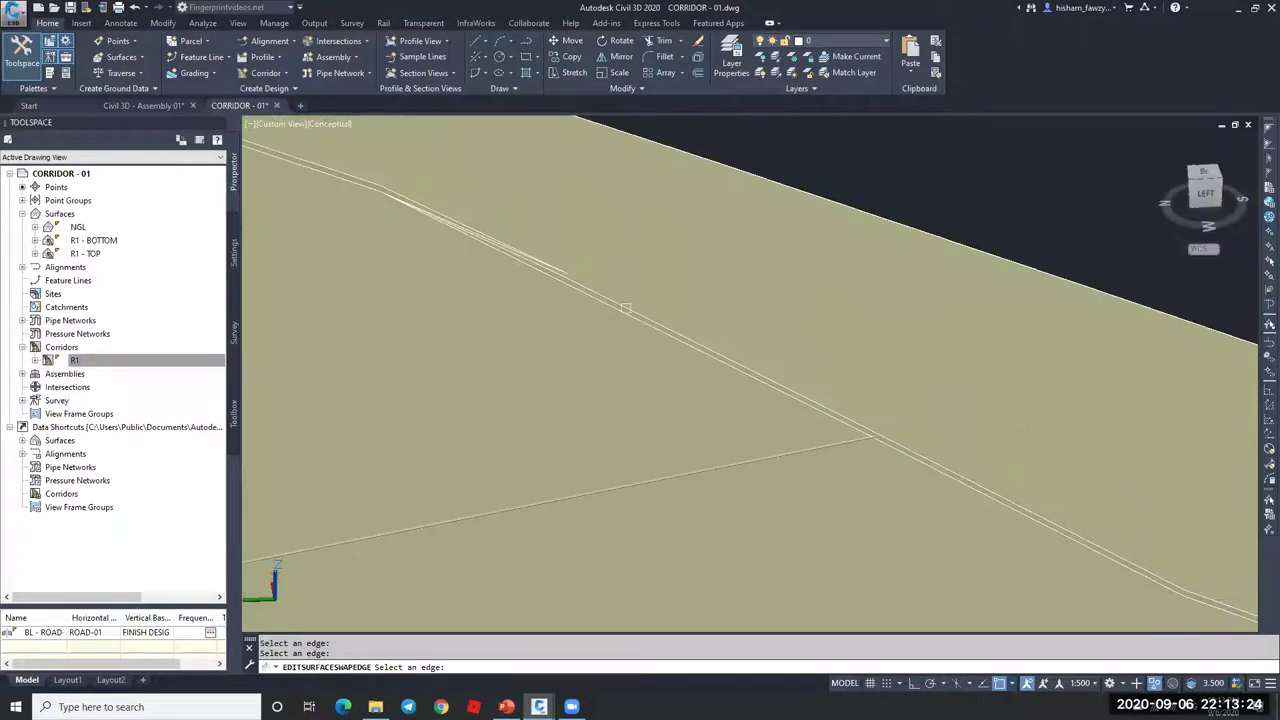
scroll(511, 249, "up", 2)
scroll(854, 300, "down", 2)
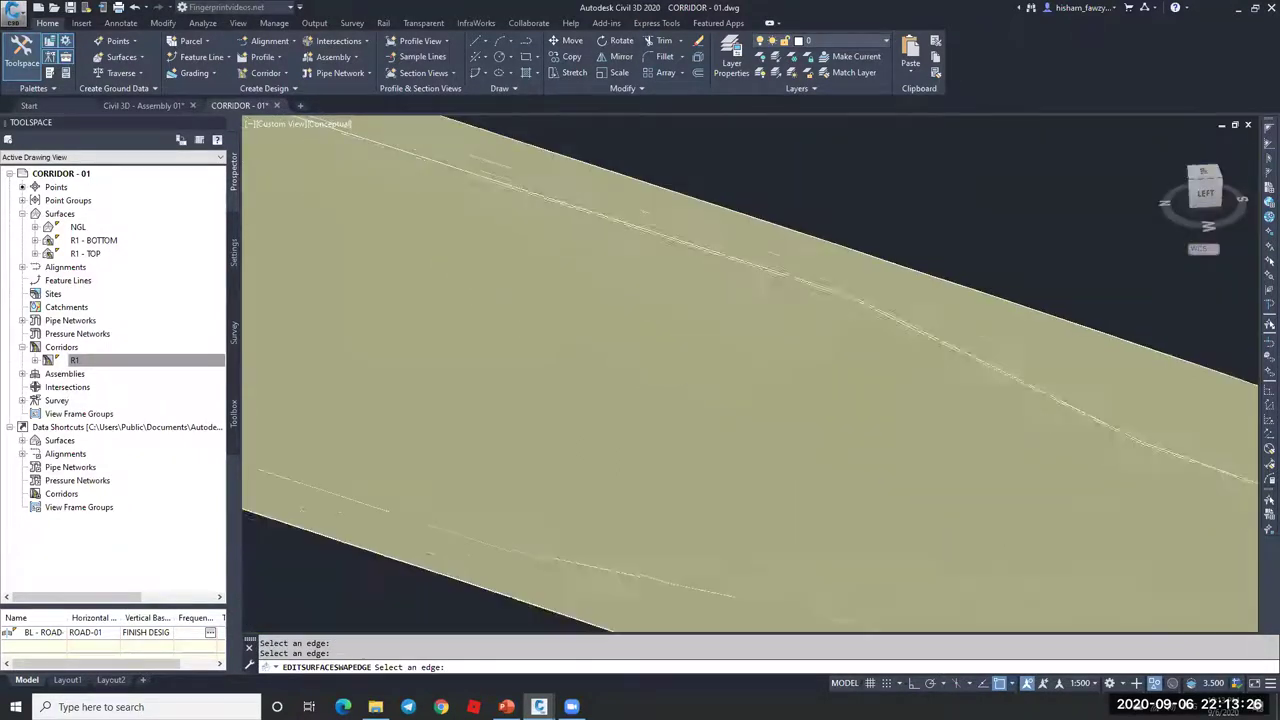
scroll(860, 350, "down", 1)
scroll(546, 199, "up", 2)
scroll(540, 297, "up", 3)
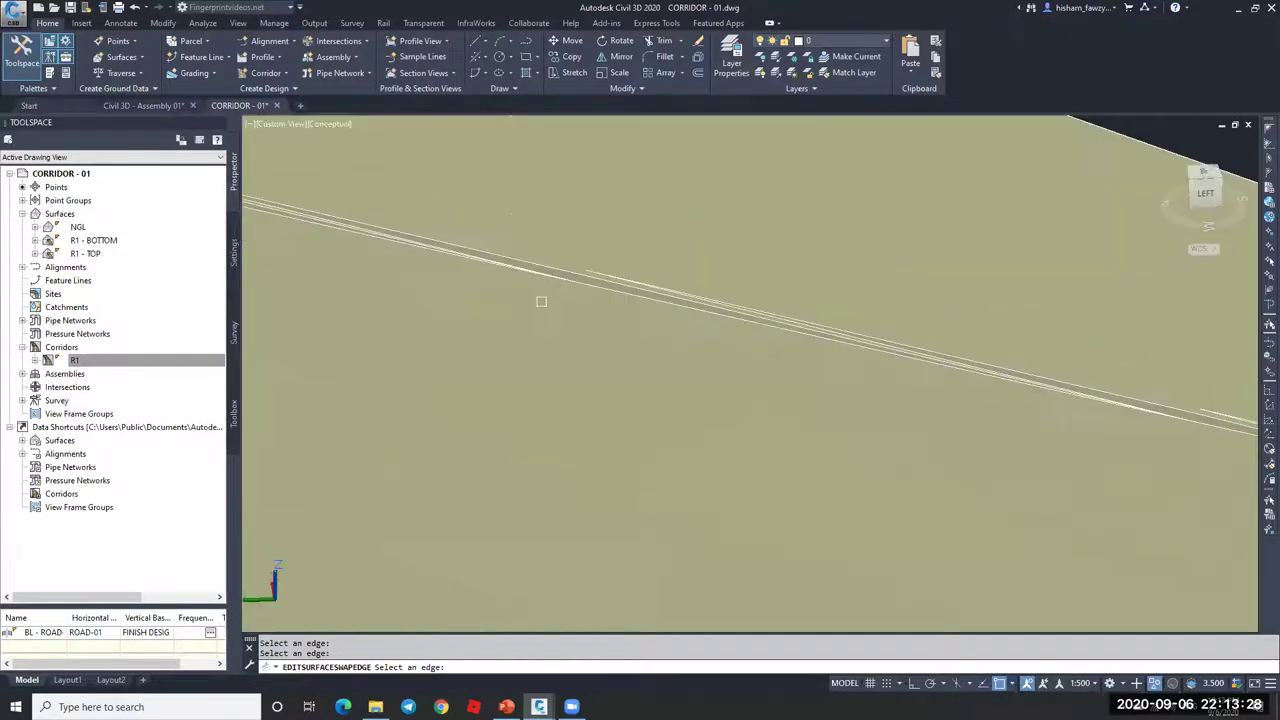
scroll(703, 349, "down", 2)
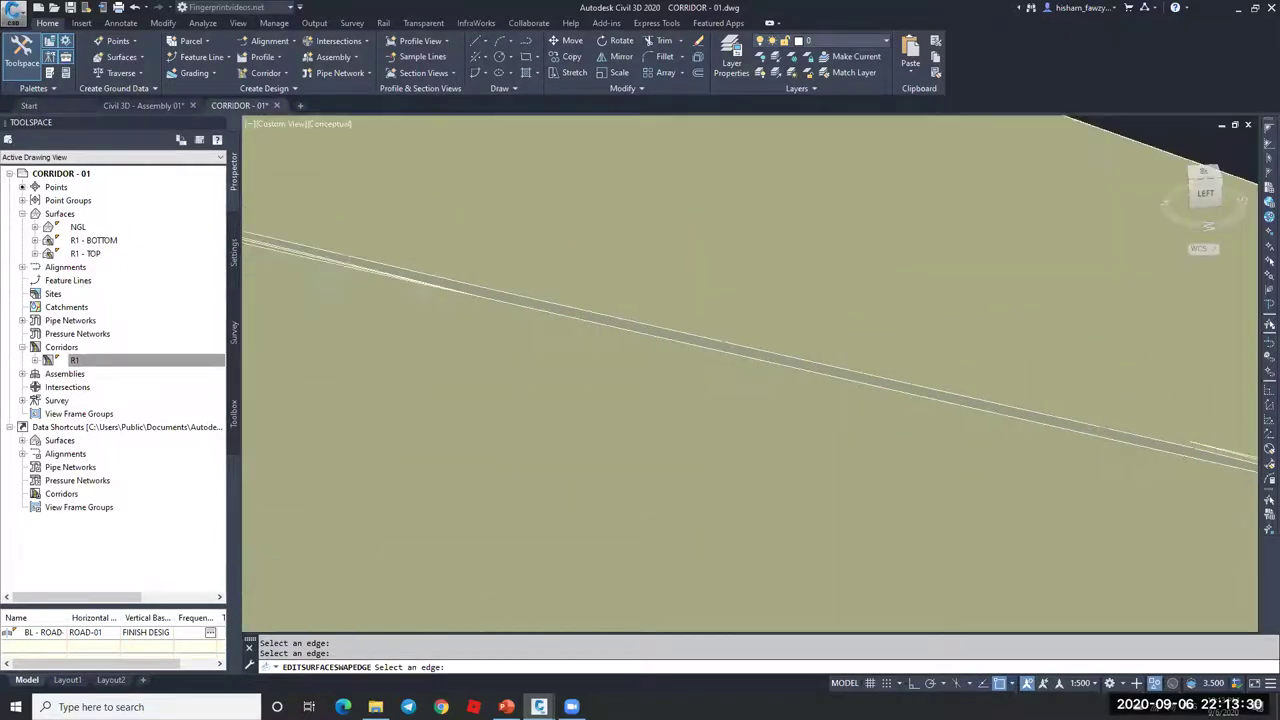
scroll(876, 305, "up", 2)
scroll(552, 200, "down", 2)
scroll(552, 200, "up", 3)
scroll(552, 203, "down", 3)
scroll(552, 206, "up", 2)
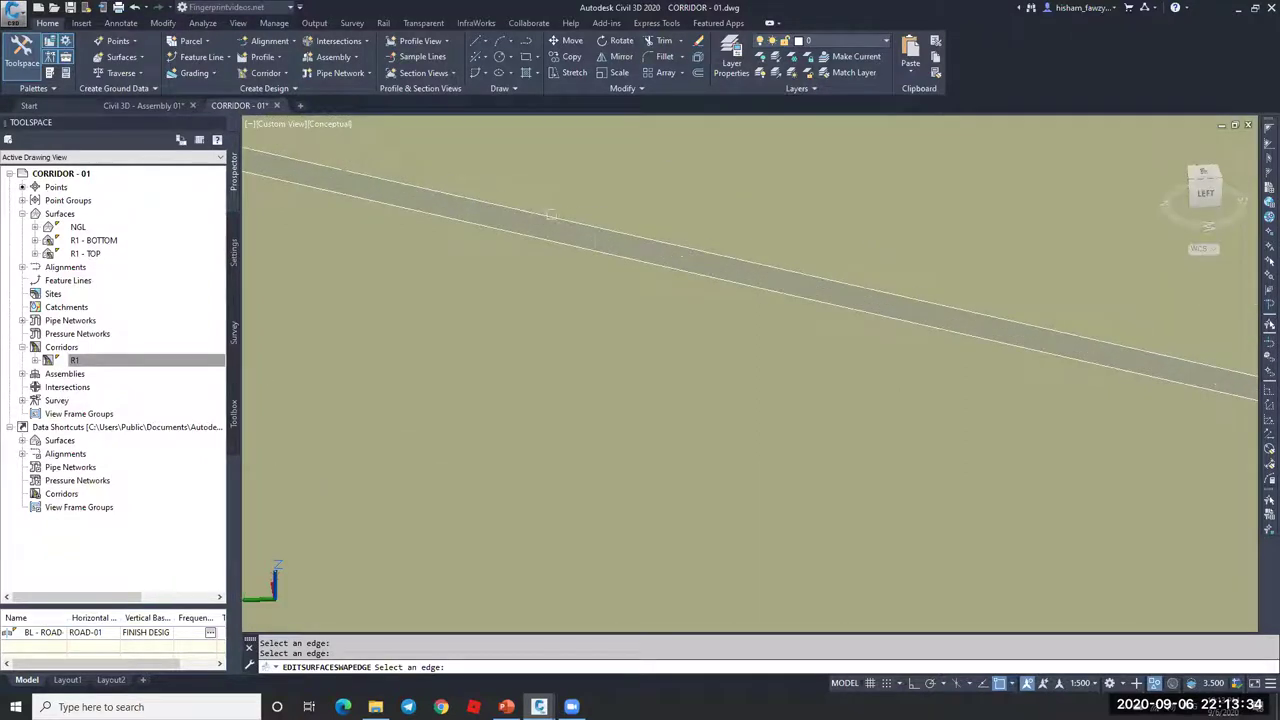
scroll(663, 229, "up", 3)
left_click(750, 228)
Step: Cancel the swap-edge command and view the corridor from Top on the ViewCube
key("Escape")
scroll(891, 343, "down", 3)
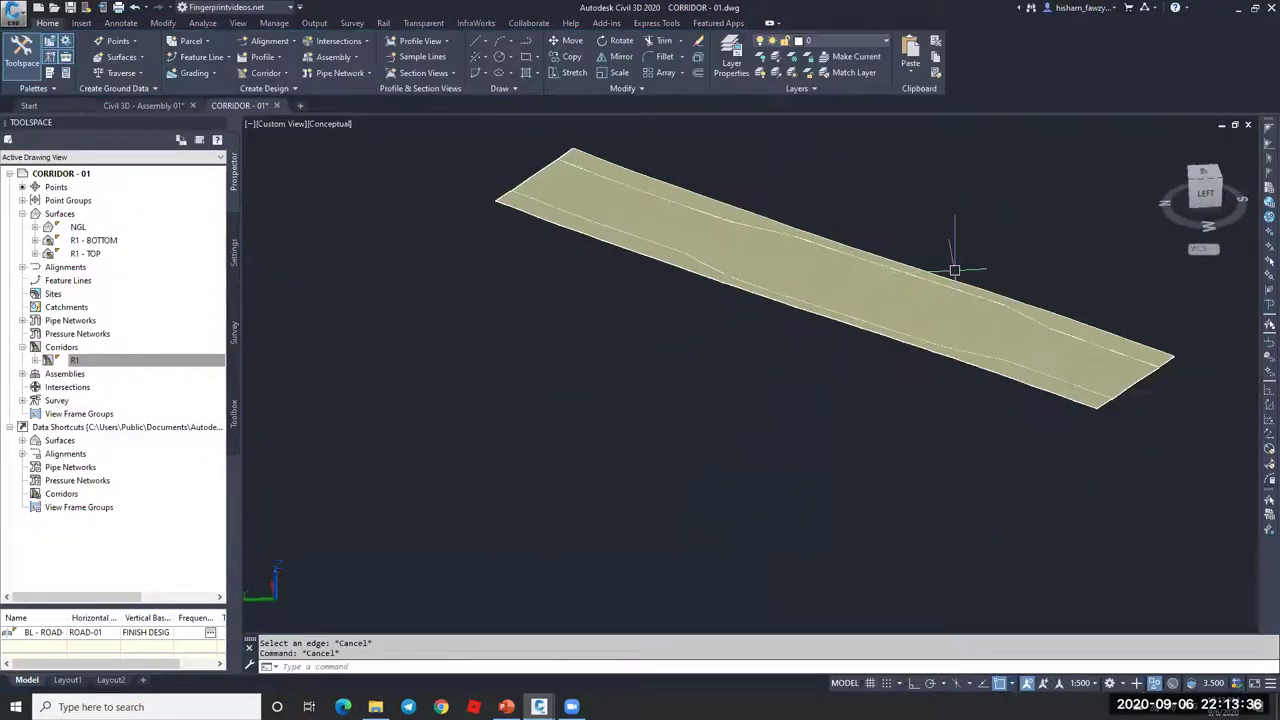
middle_click_drag(794, 337, 700, 420, "shift")
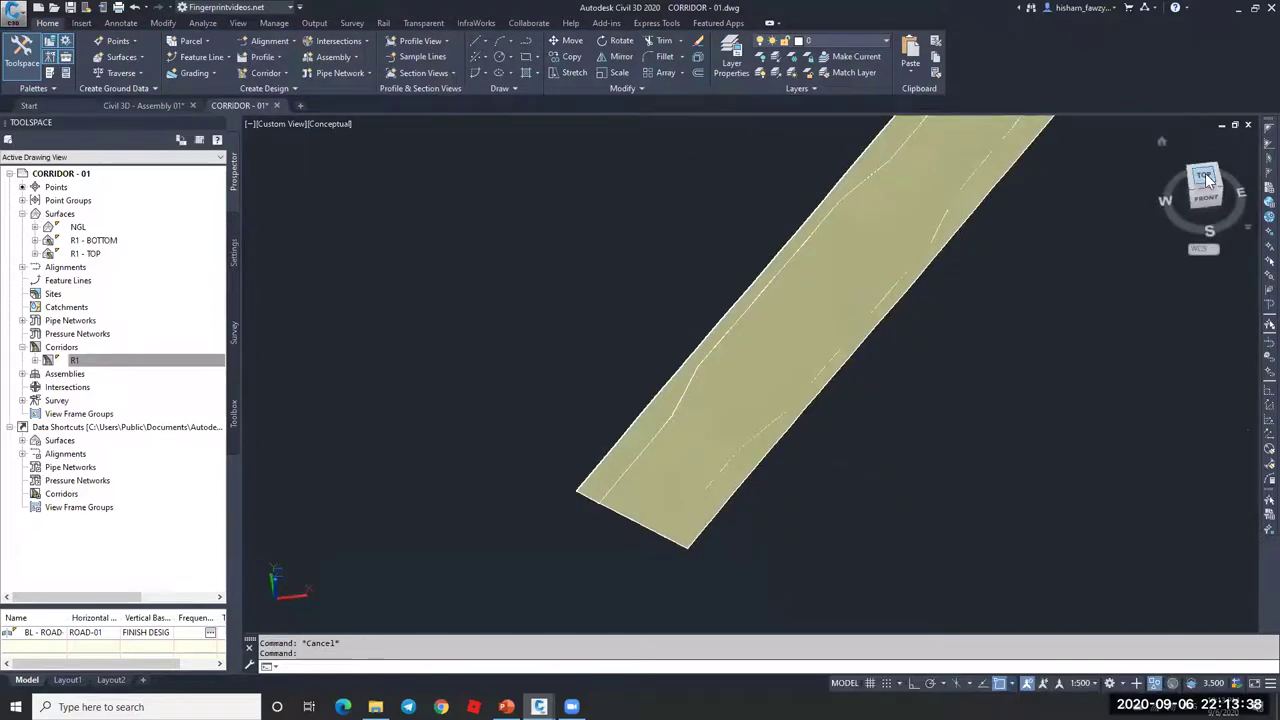
left_click(1205, 177)
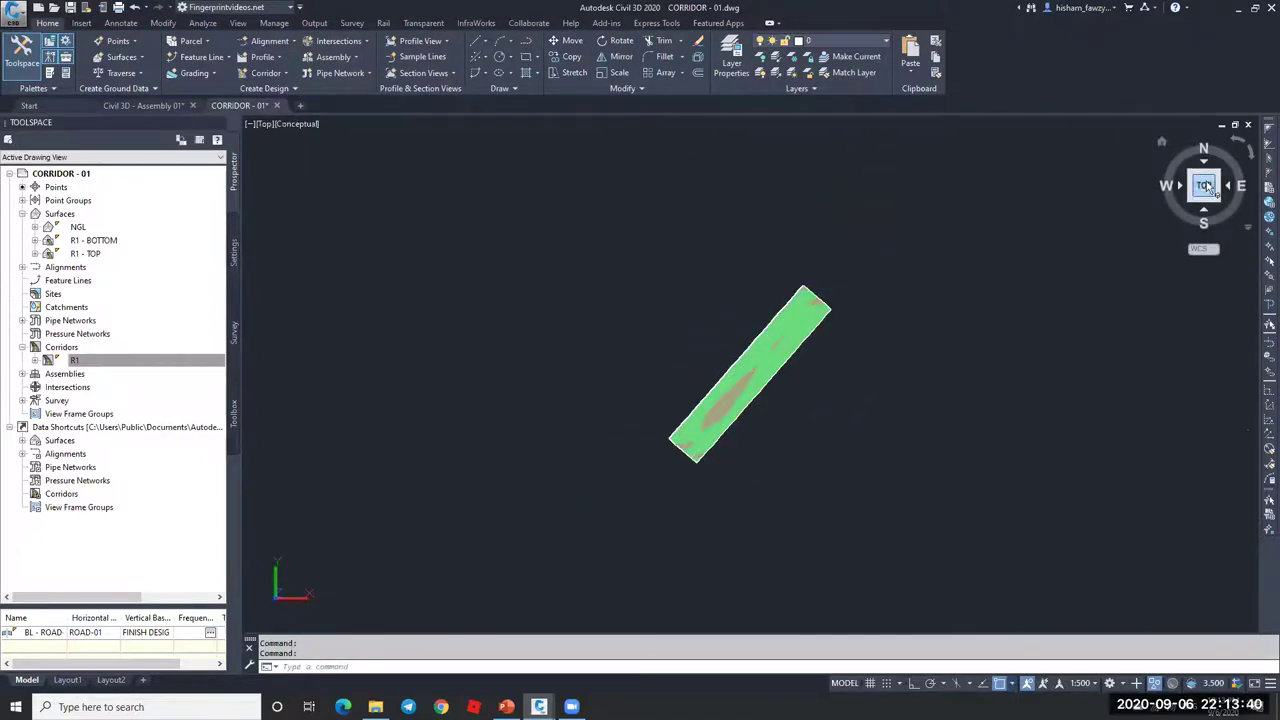
Step: Switch to 2D Wireframe and end object isolation so all hidden objects reappear
left_click(297, 124)
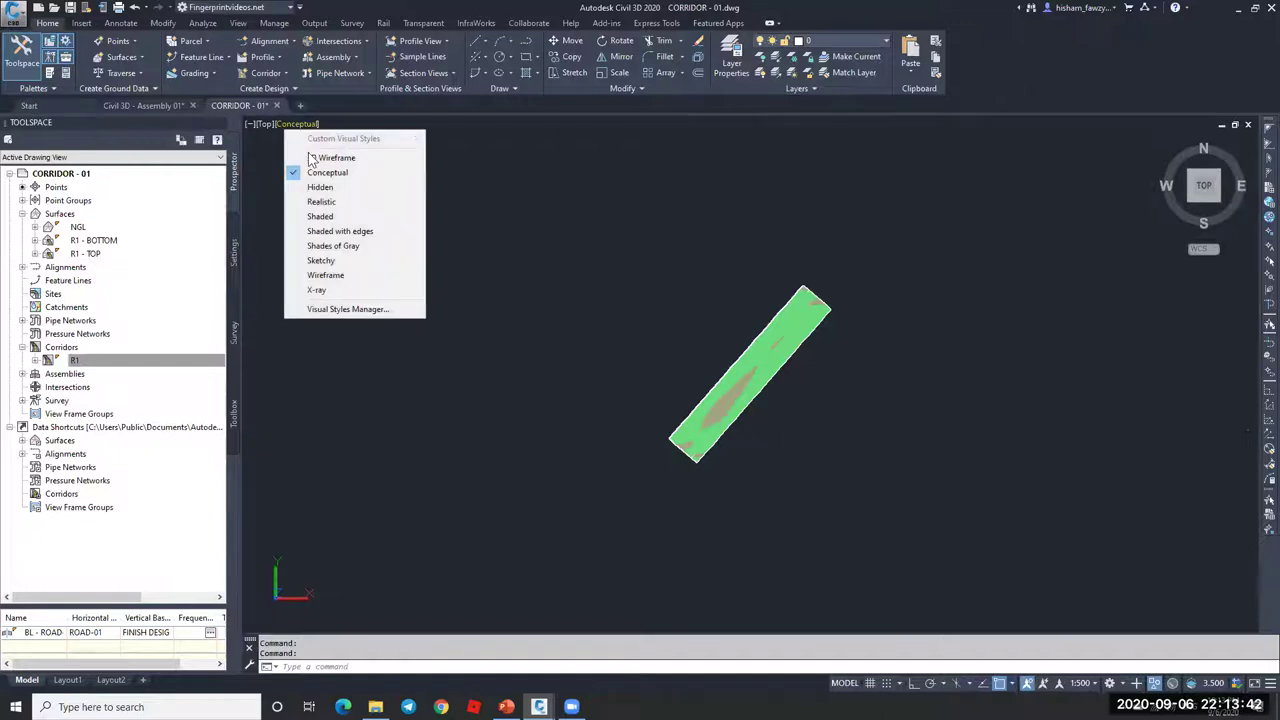
left_click(333, 158)
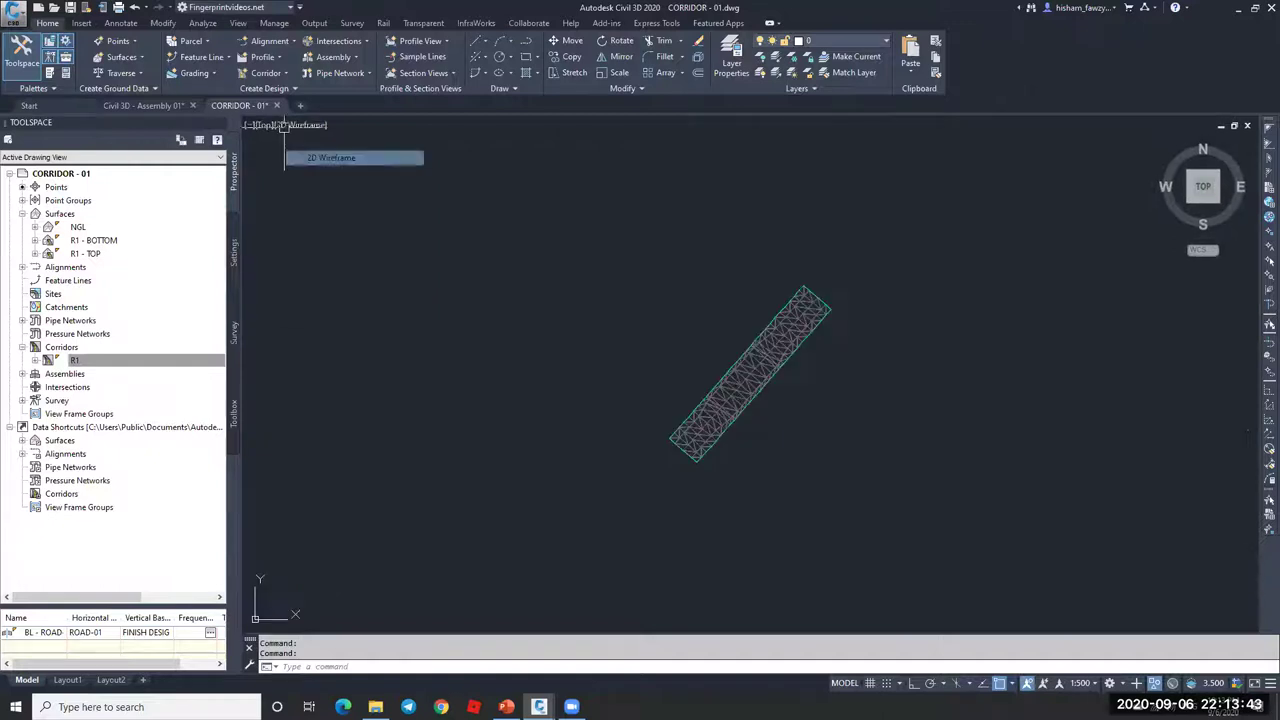
left_click(1157, 685)
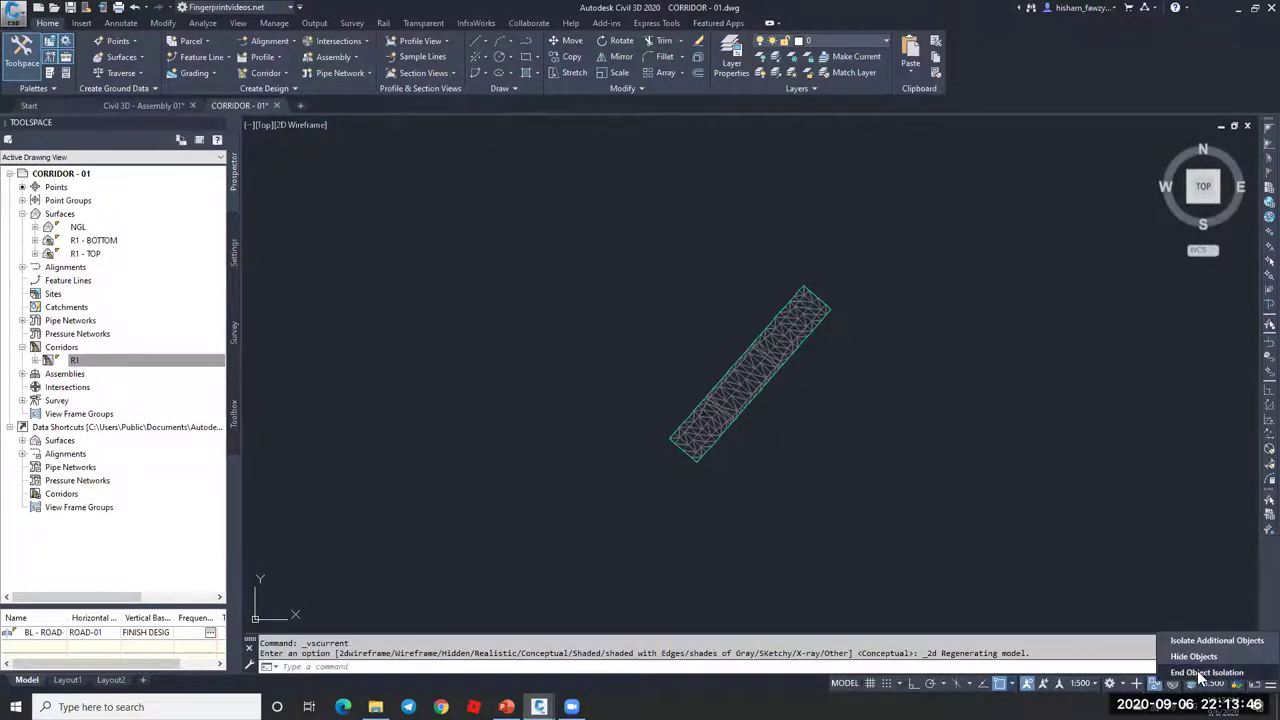
left_click(1200, 672)
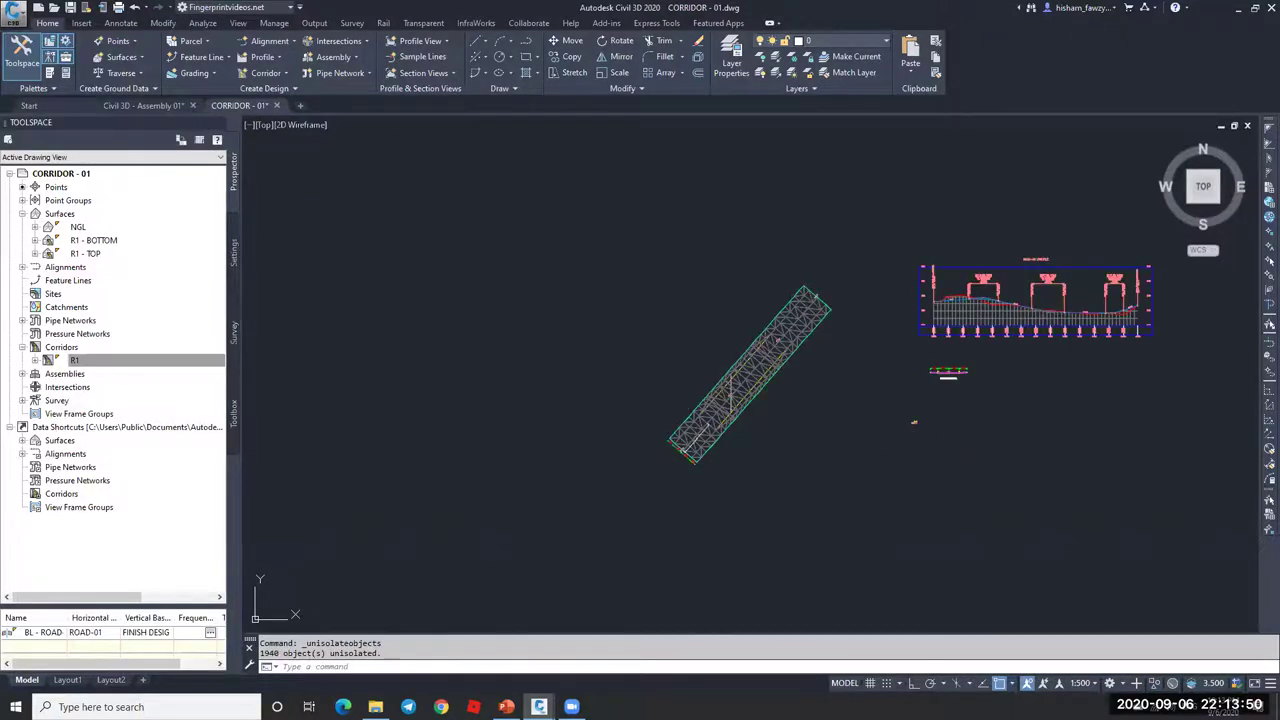
scroll(750, 365, "up", 5)
left_click(903, 357)
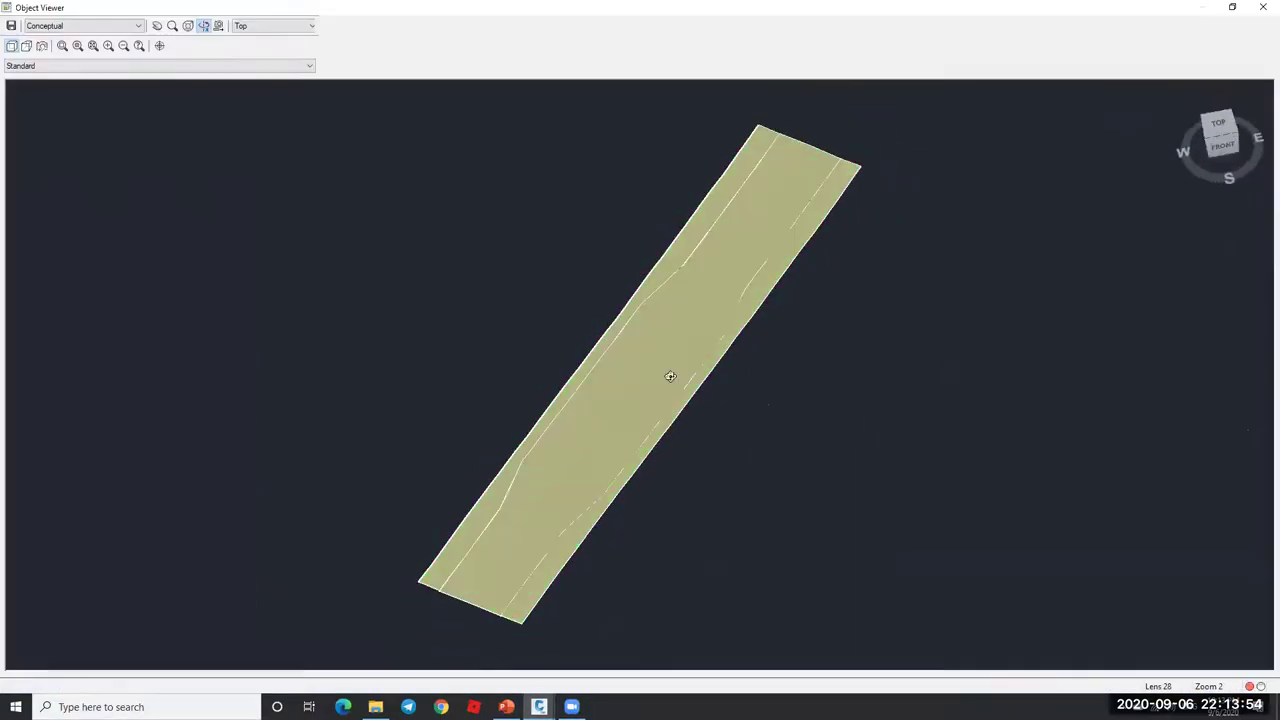
scroll(671, 374, "up", 5)
left_click_drag(738, 248, 774, 283)
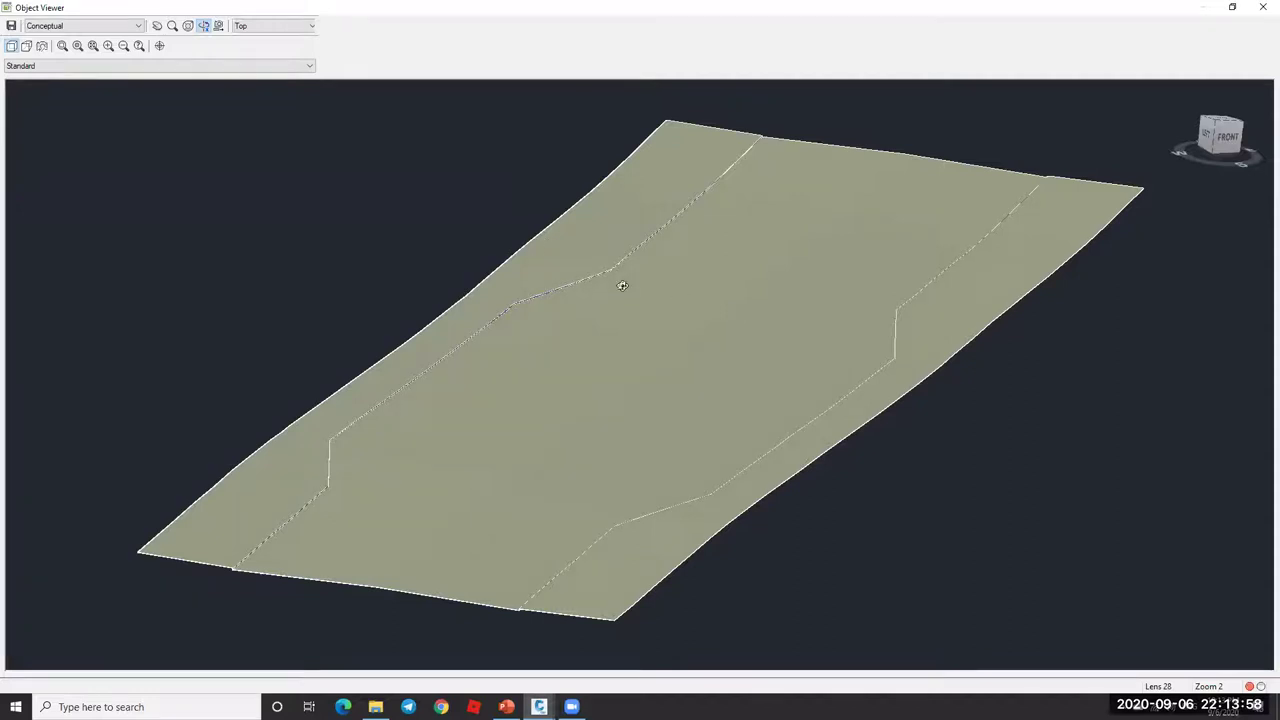
key("Escape")
scroll(766, 286, "down", 3)
scroll(826, 273, "up", 2)
scroll(671, 320, "down", 3)
scroll(620, 277, "up", 8)
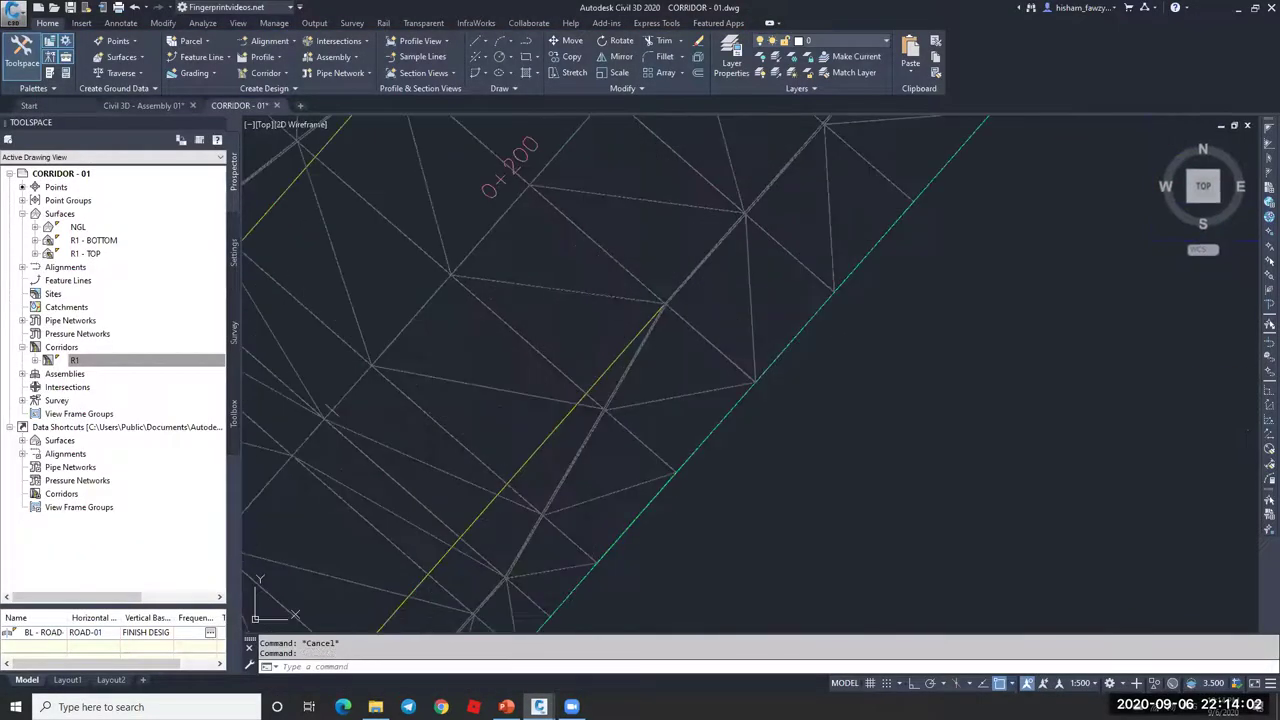
left_click(424, 210)
Step: Open the R1 - TOP surface style settings and accept them unchanged
right_click(600, 298)
left_click(656, 461)
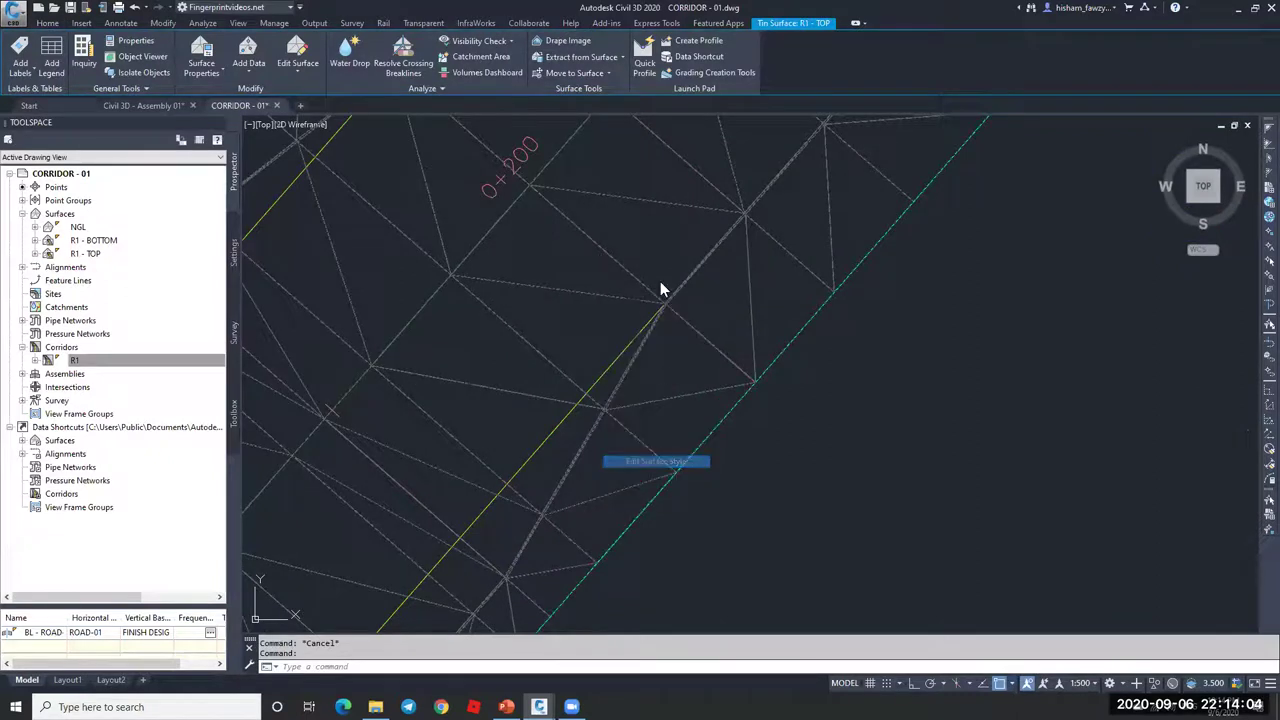
left_click(665, 488)
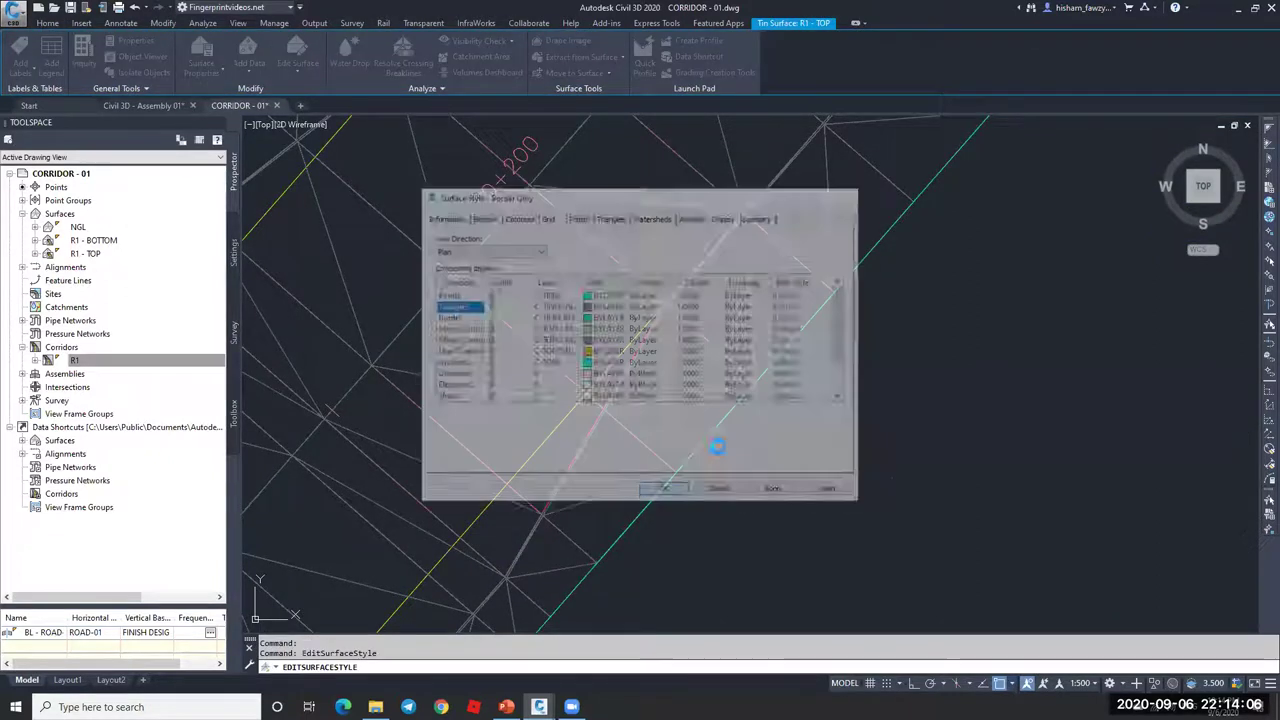
key("Escape")
Step: Select corridor R1 to review its linework in plan, then deselect it
scroll(700, 323, "down", 5)
scroll(663, 357, "up", 5)
scroll(652, 343, "up", 2)
left_click(652, 343)
scroll(640, 258, "down", 4)
scroll(669, 277, "up", 3)
scroll(786, 380, "down", 3)
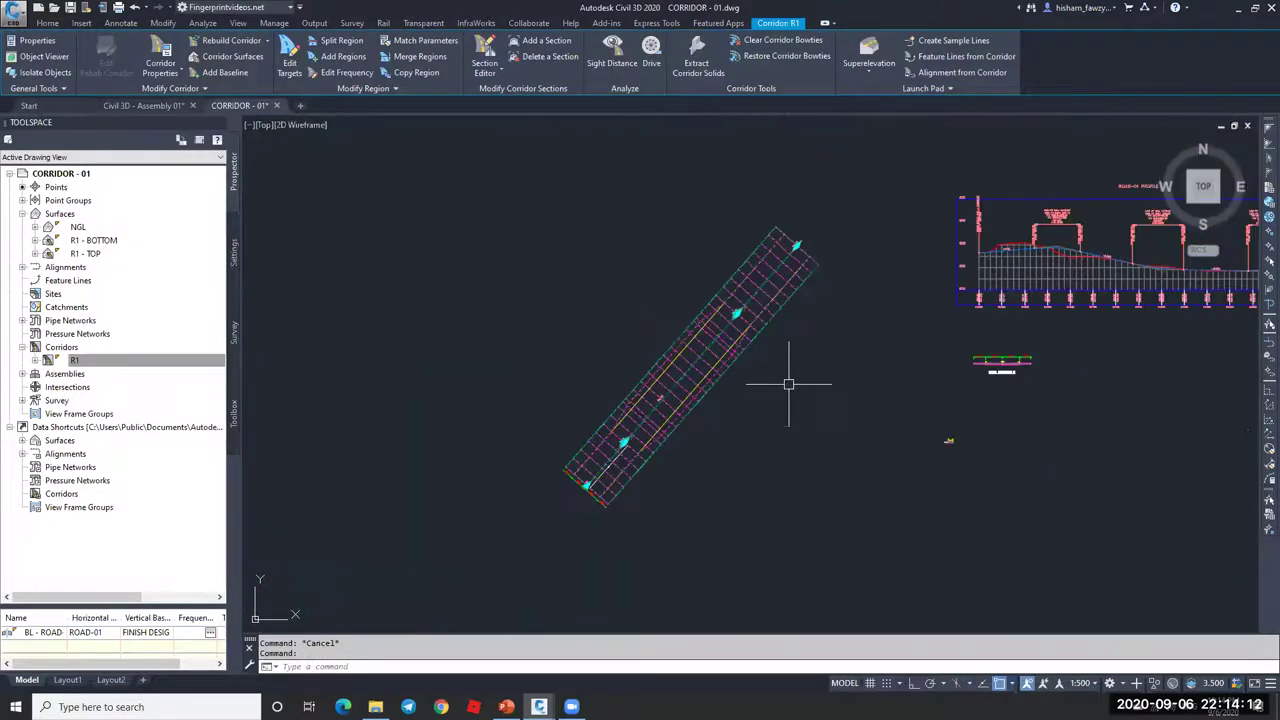
key("Escape")
Step: Zoom over to bring the FULL SECTION 1 assembly into view
scroll(735, 361, "up", 3)
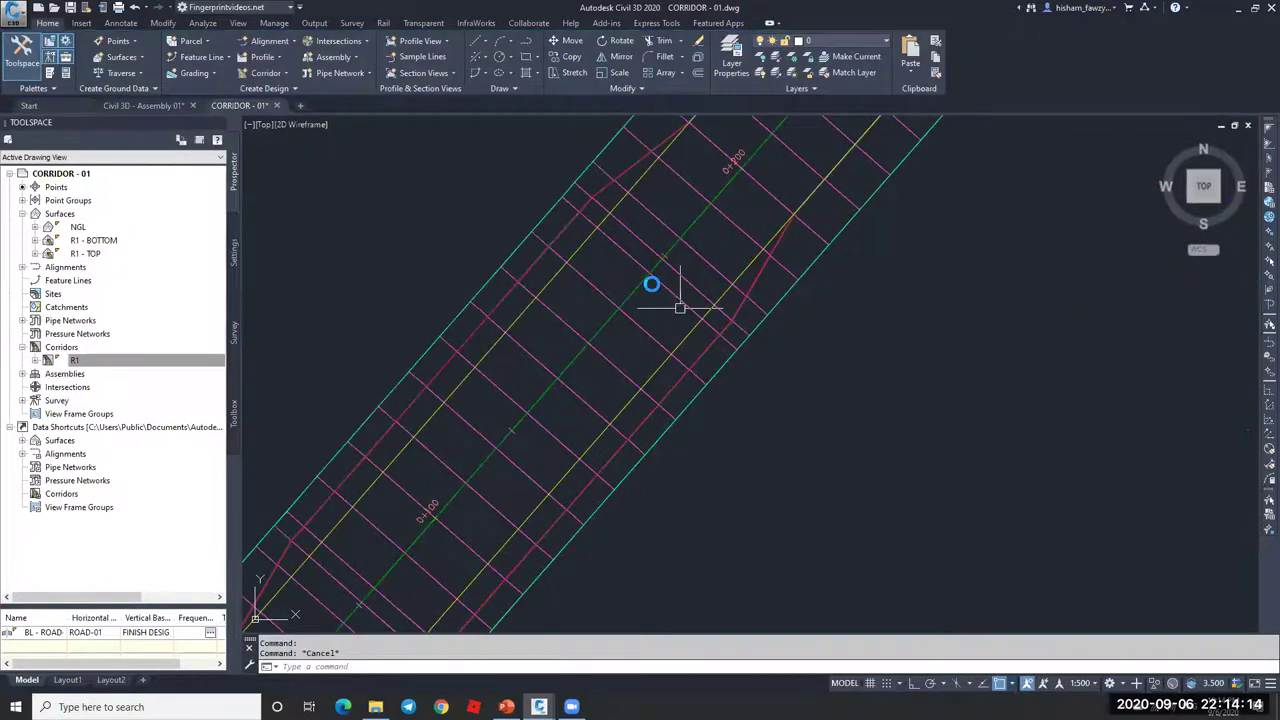
scroll(651, 286, "down", 3)
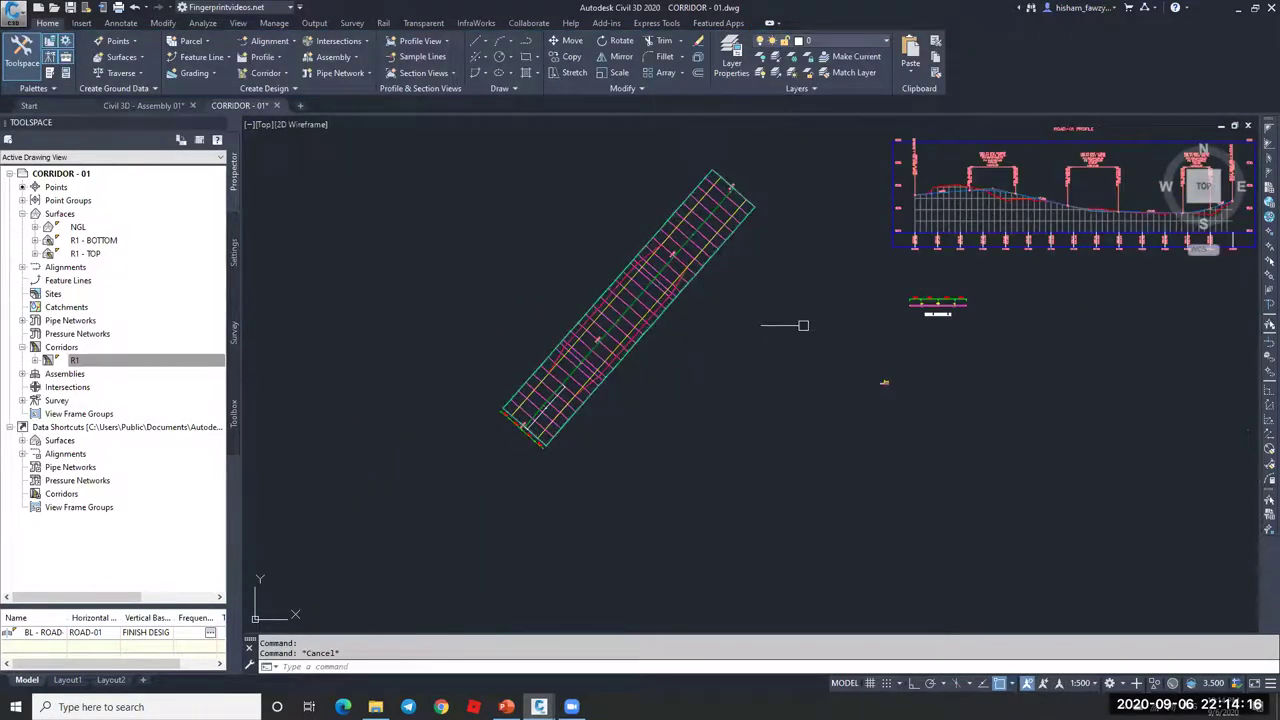
scroll(631, 306, "up", 5)
scroll(697, 324, "up", 3)
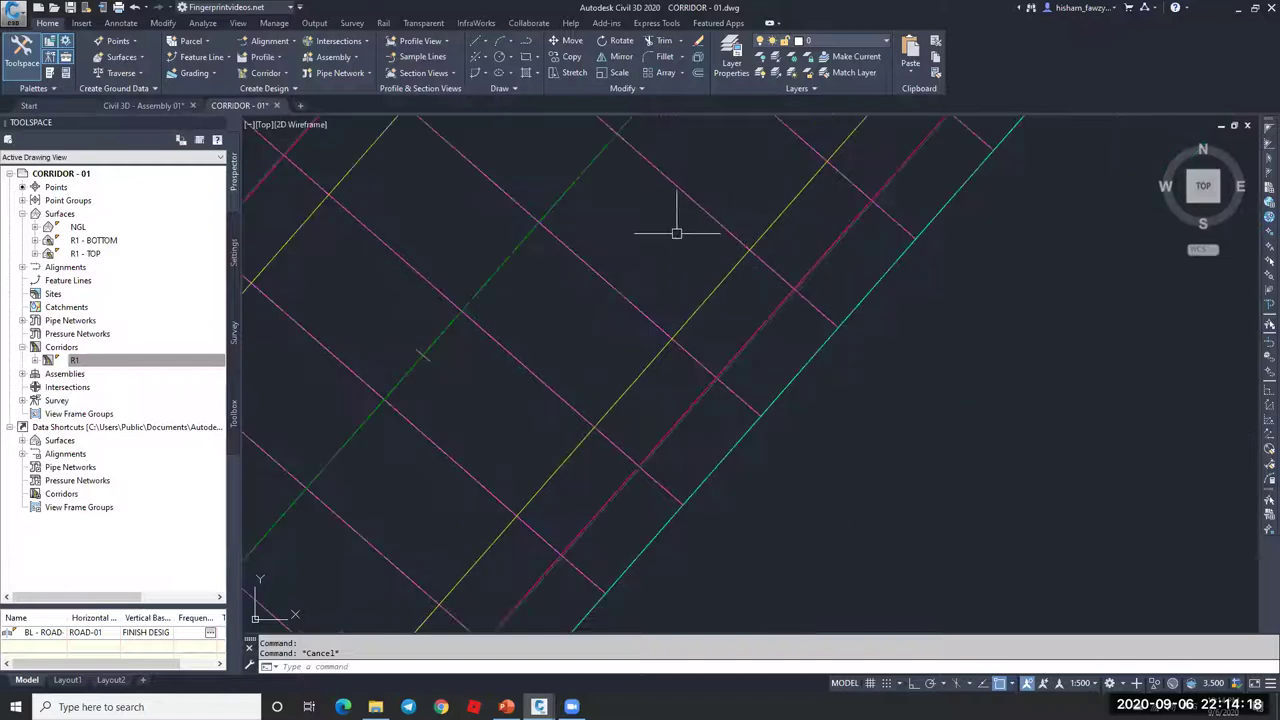
scroll(546, 229, "down", 4)
scroll(571, 277, "up", 4)
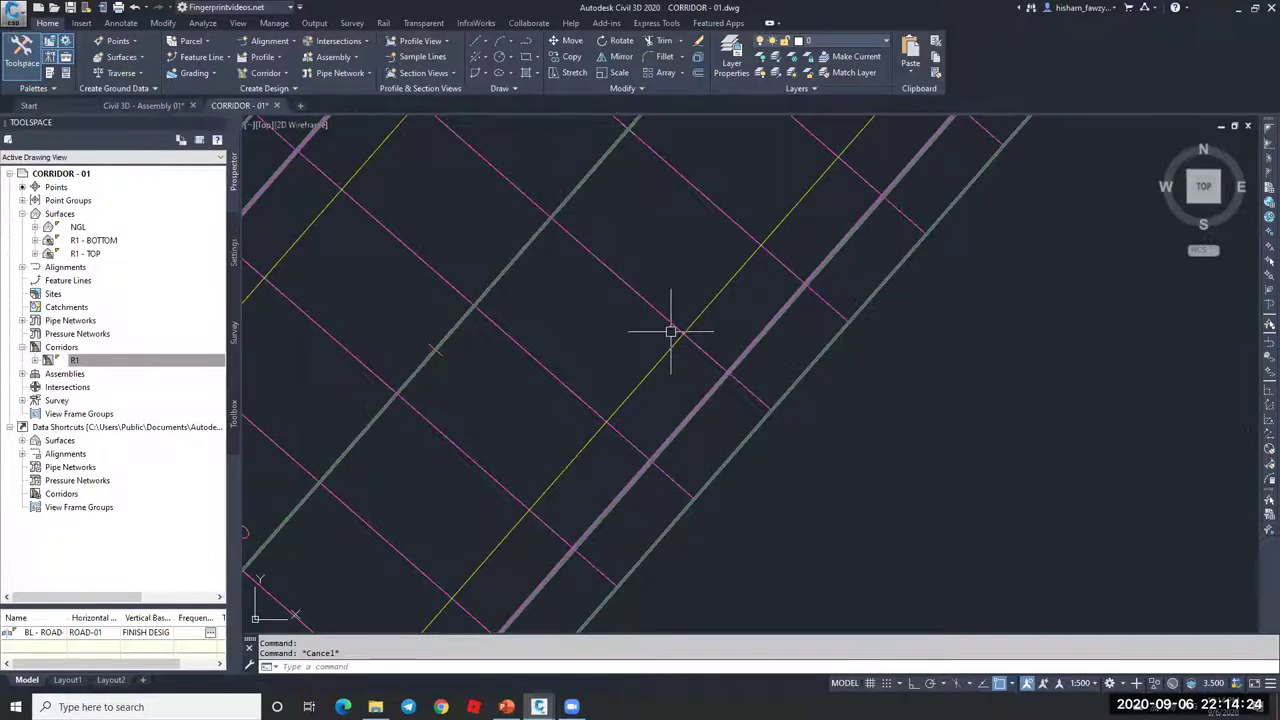
scroll(691, 335, "down", 2)
scroll(694, 334, "up", 4)
scroll(652, 290, "up", 4)
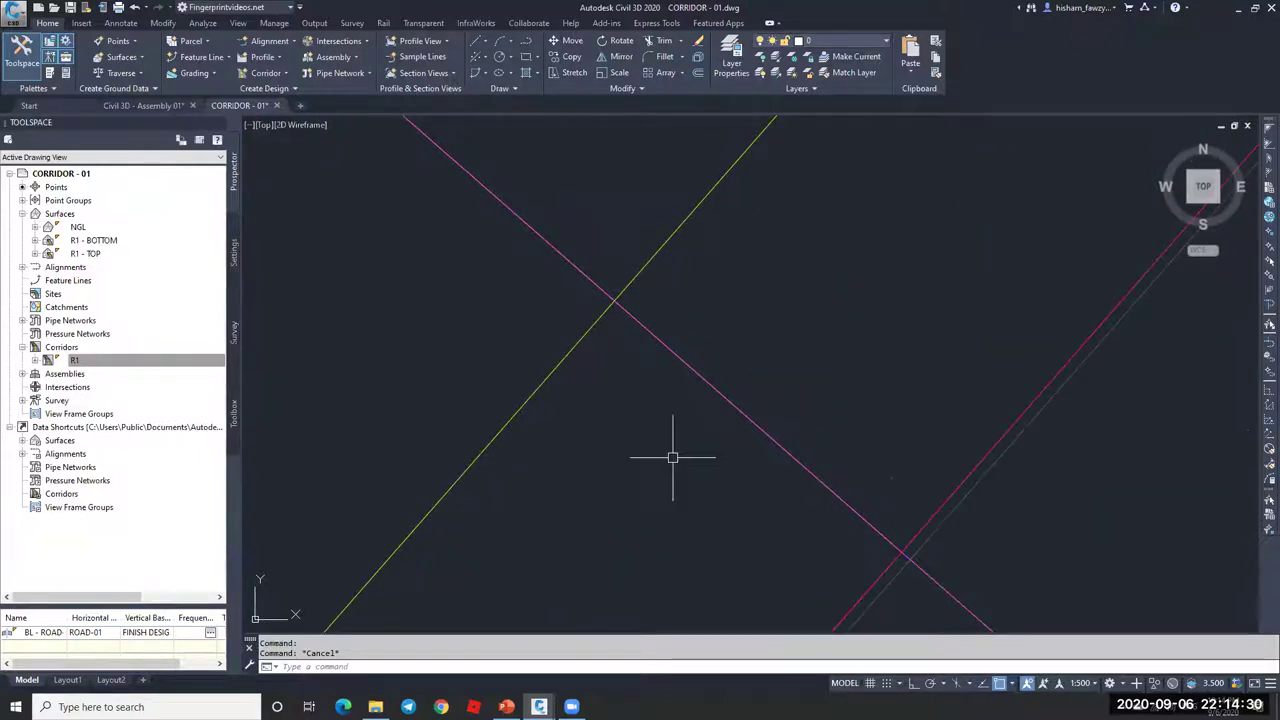
scroll(600, 330, "down", 8)
key("Escape")
scroll(760, 290, "up", 8)
scroll(795, 290, "up", 6)
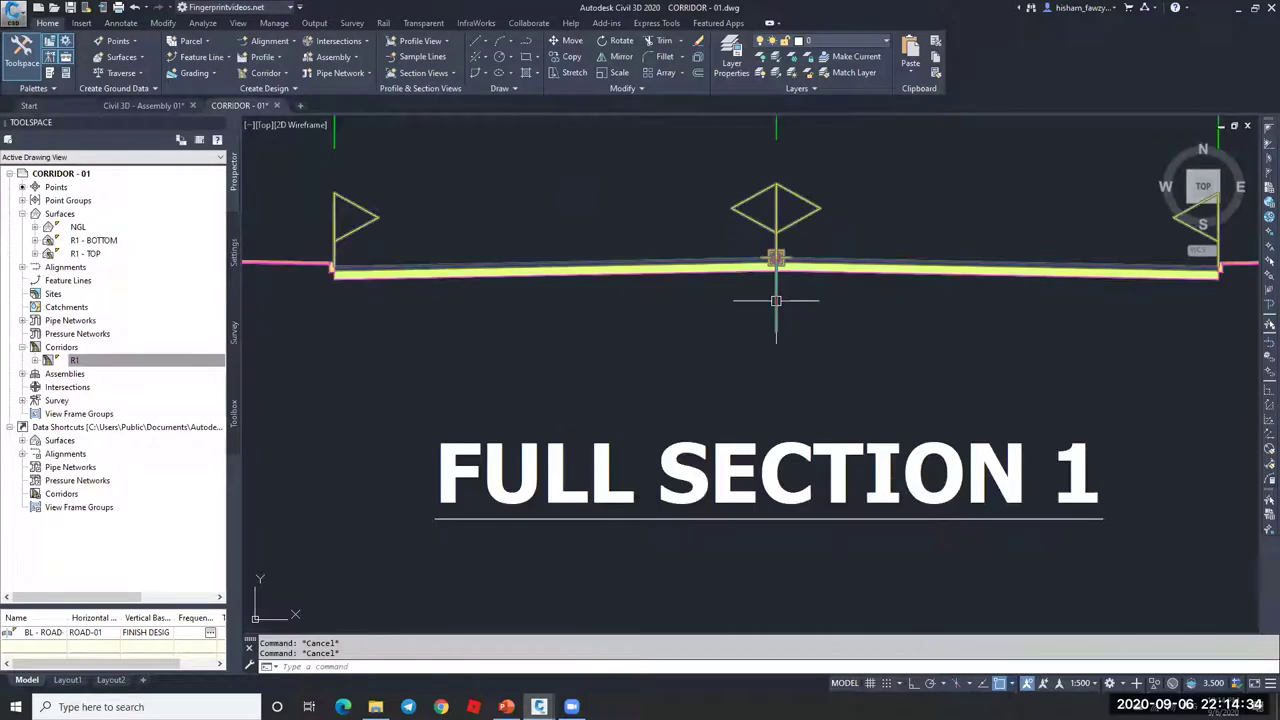
Step: Copy the FULL SECTION 1 assembly with CO and place it directly below the original
scroll(776, 300, "down", 2)
left_click(760, 258)
scroll(800, 280, "down", 4)
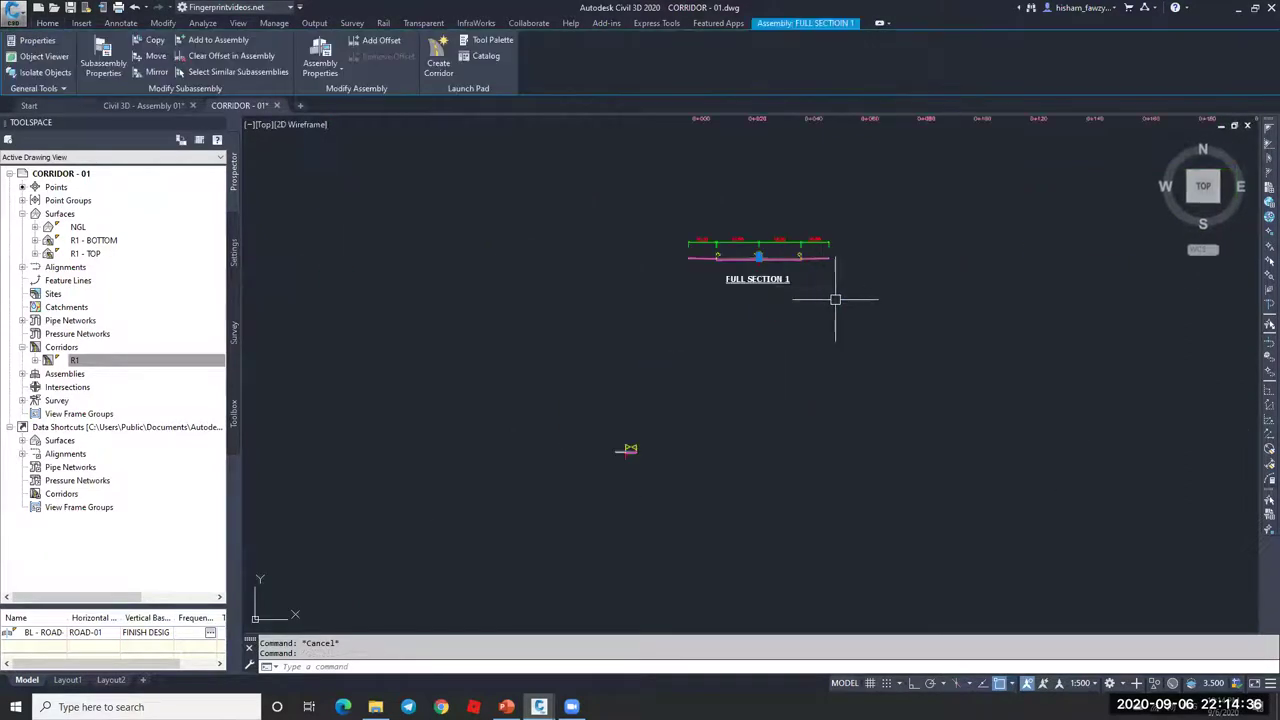
type("c")
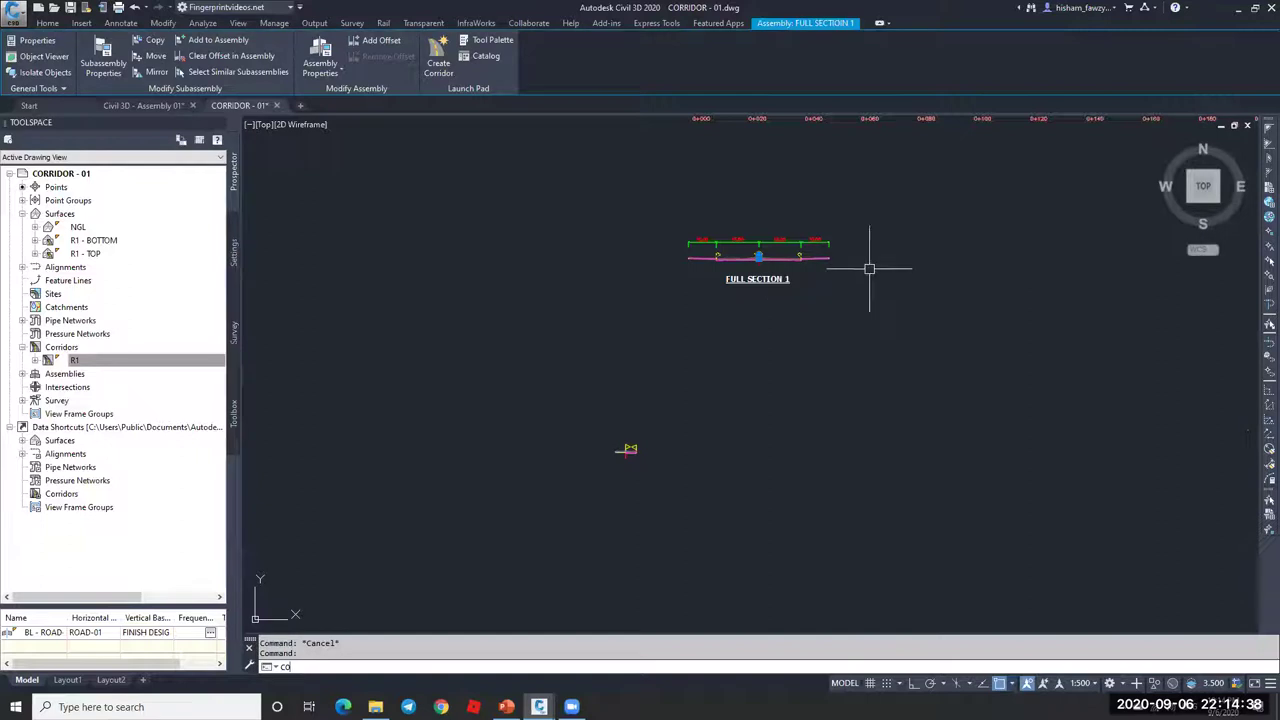
type("o")
key("Return")
left_click(875, 243)
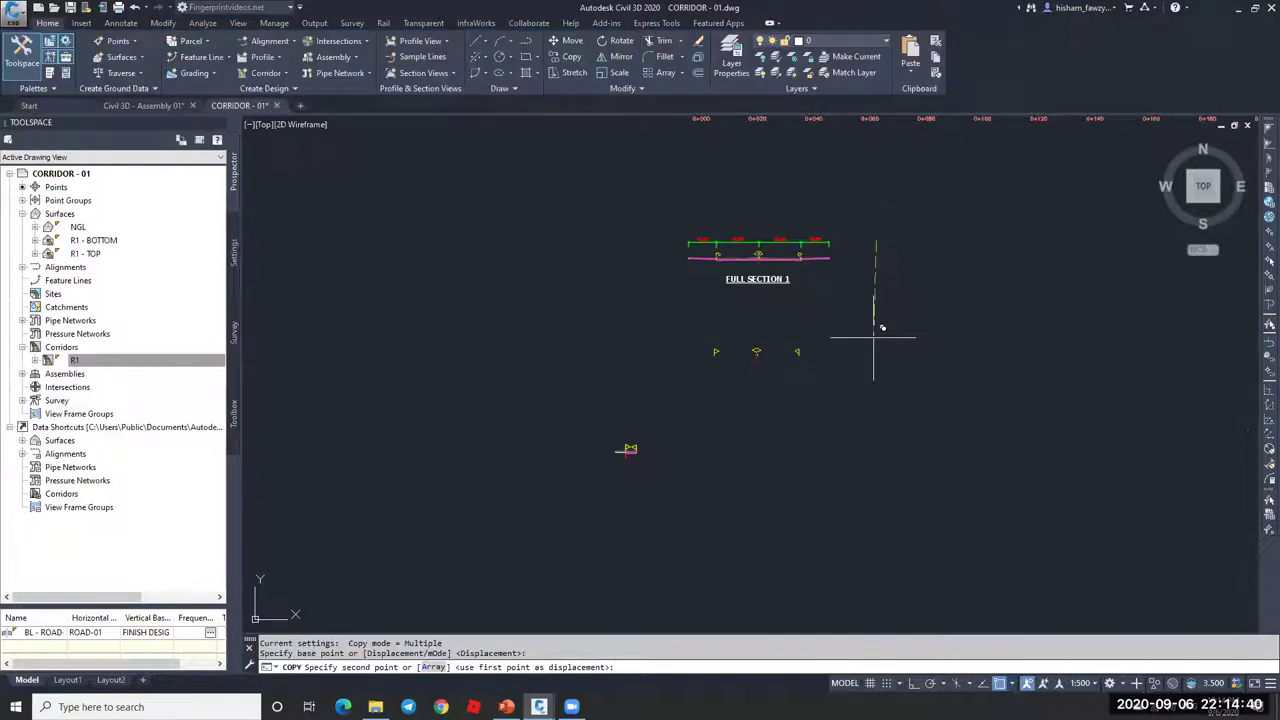
left_click(875, 342)
key("Escape")
key("Escape")
scroll(751, 290, "up", 4)
Step: Select and clear the original assembly and section pieces to check the copy
scroll(751, 290, "up", 4)
scroll(802, 292, "down", 4)
left_click(1008, 171)
left_click(452, 335)
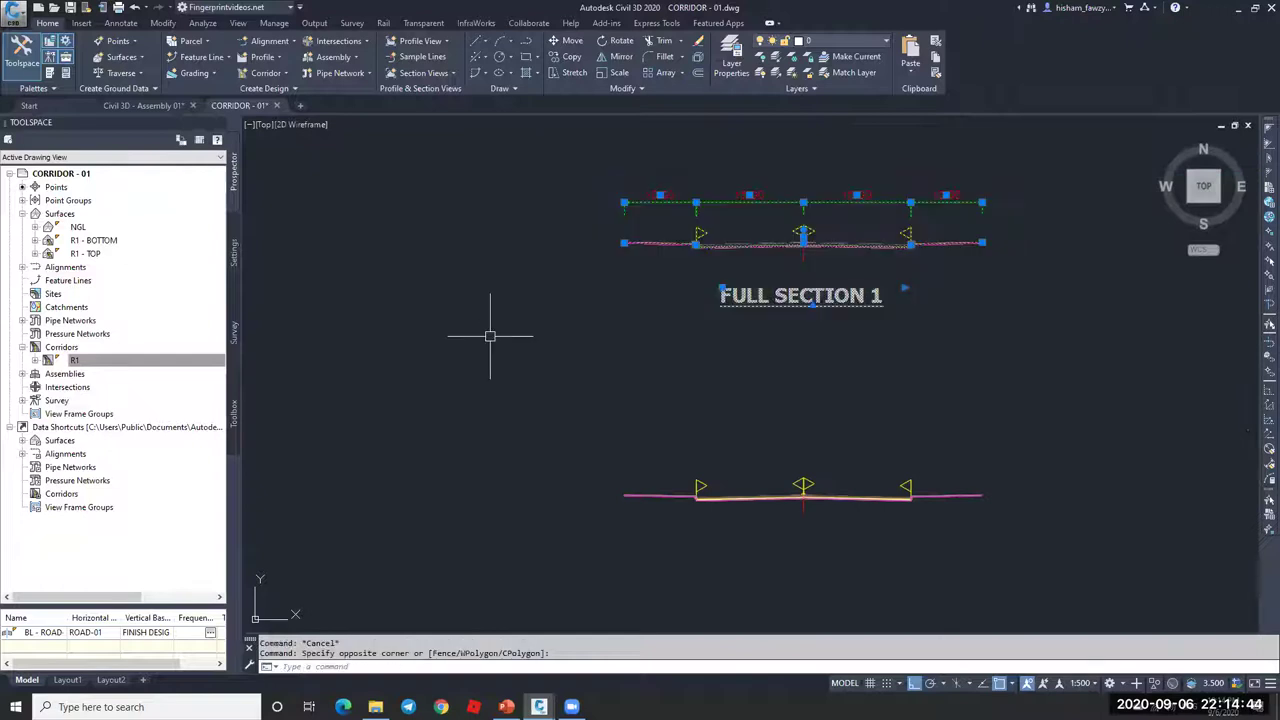
key("Escape")
scroll(808, 259, "up", 5)
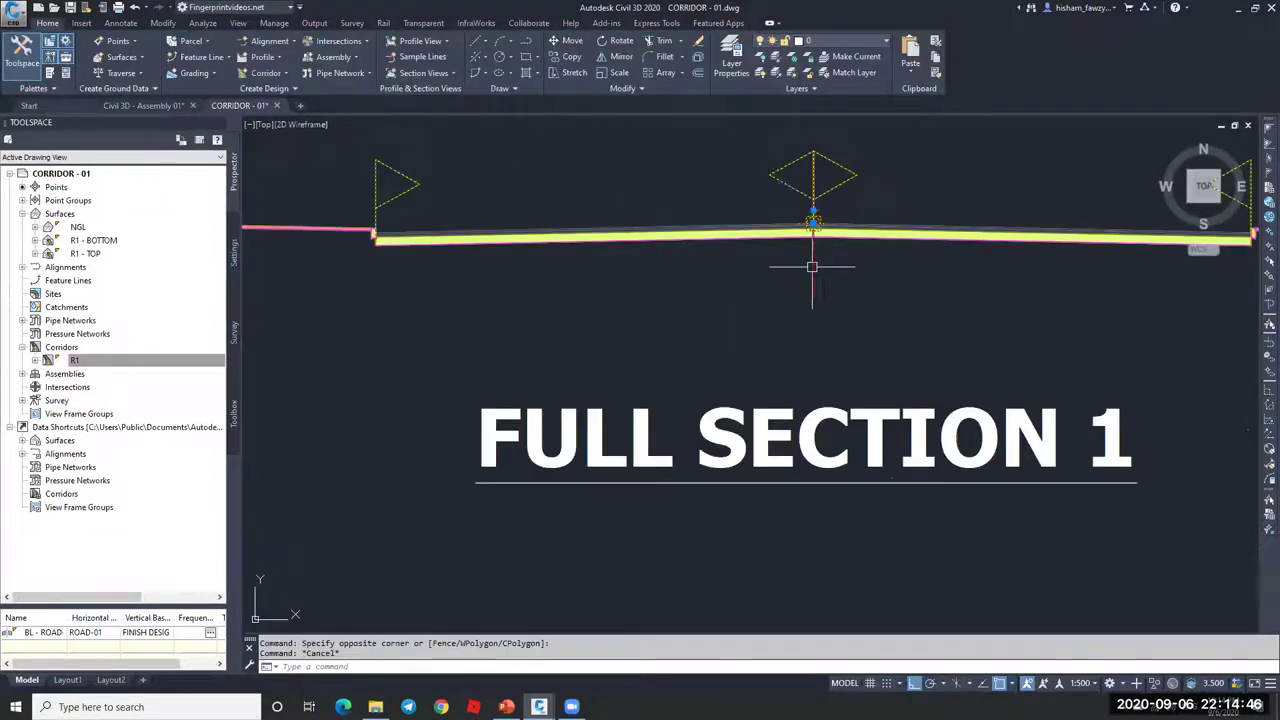
left_click(811, 222)
scroll(798, 370, "down", 5)
scroll(781, 381, "up", 2)
key("Escape")
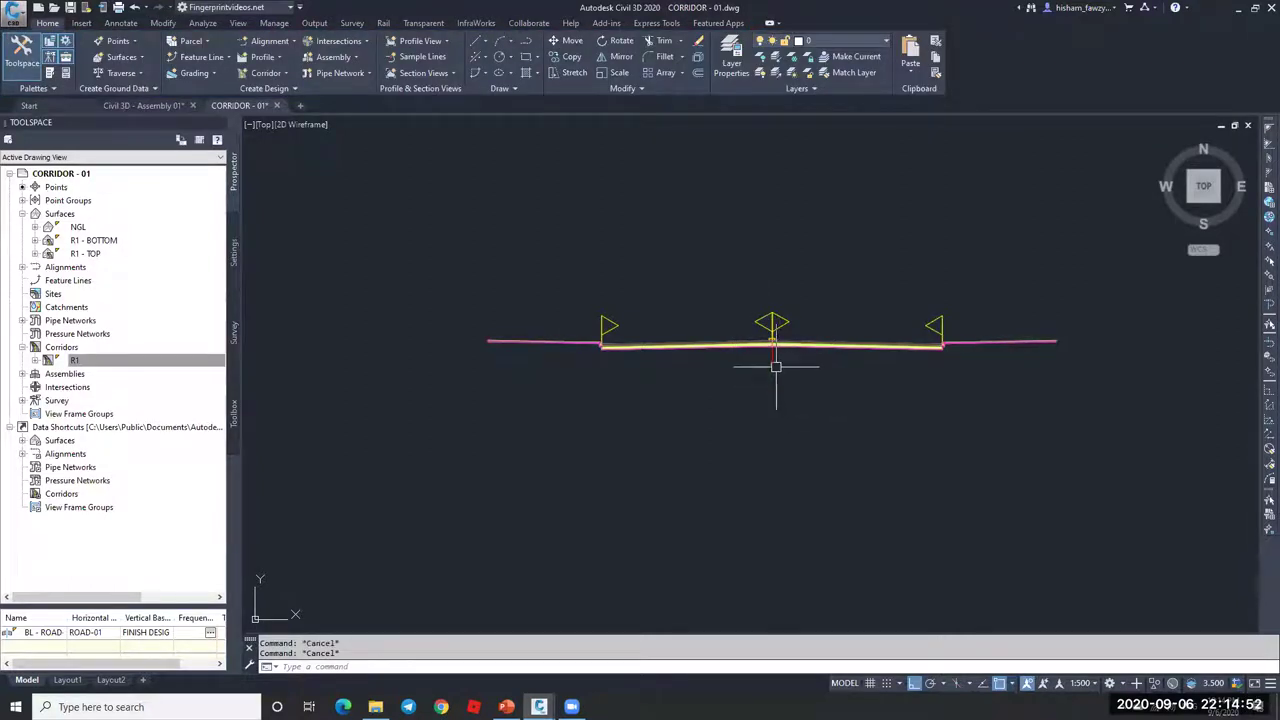
left_click(883, 350)
key("Escape")
scroll(943, 337, "up", 4)
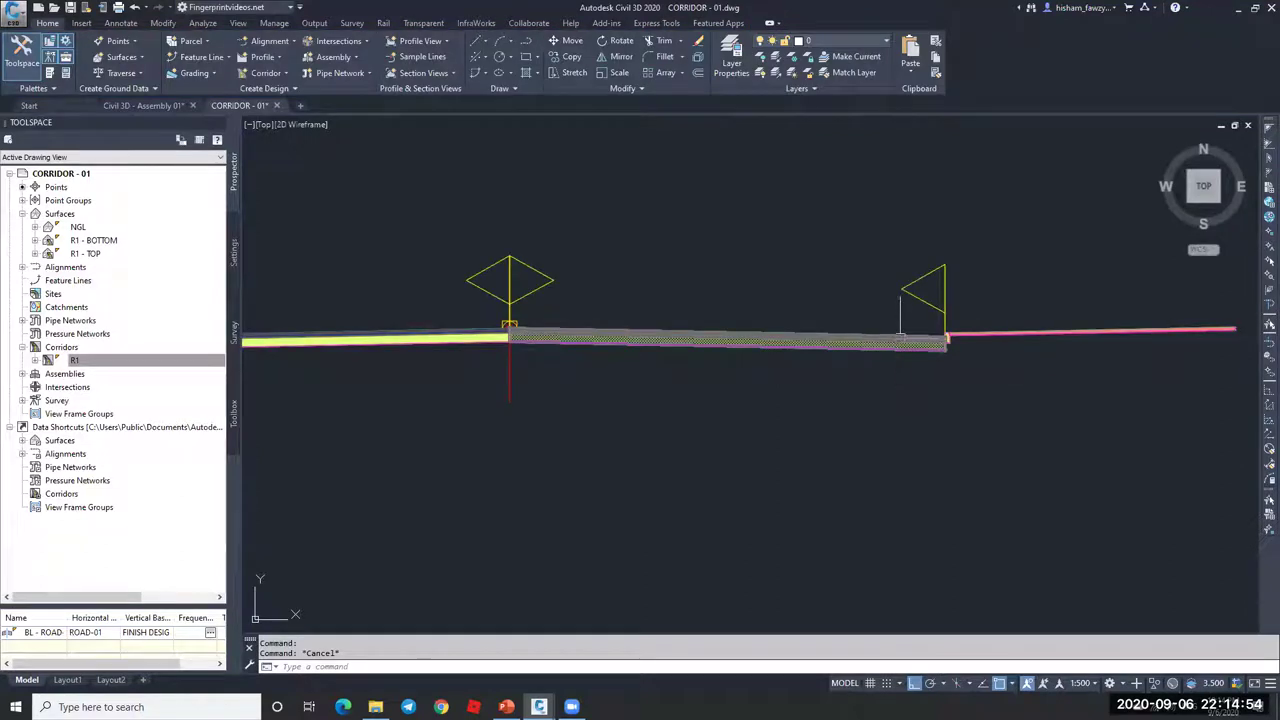
Step: Window-select the two outer right-side subassemblies of the copy and erase them
left_click(935, 338)
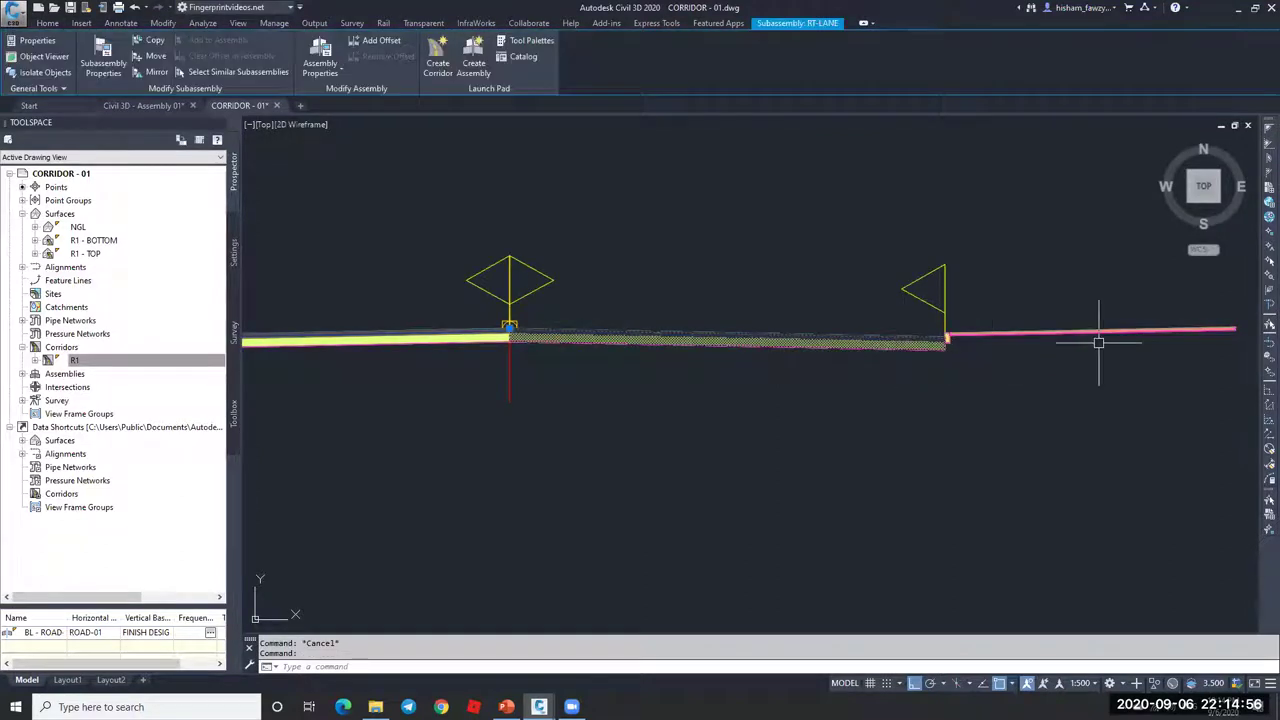
left_click(937, 325)
scroll(940, 325, "down", 4)
left_click(943, 323)
left_click(1057, 358)
scroll(914, 343, "up", 4)
type("e")
key("Return")
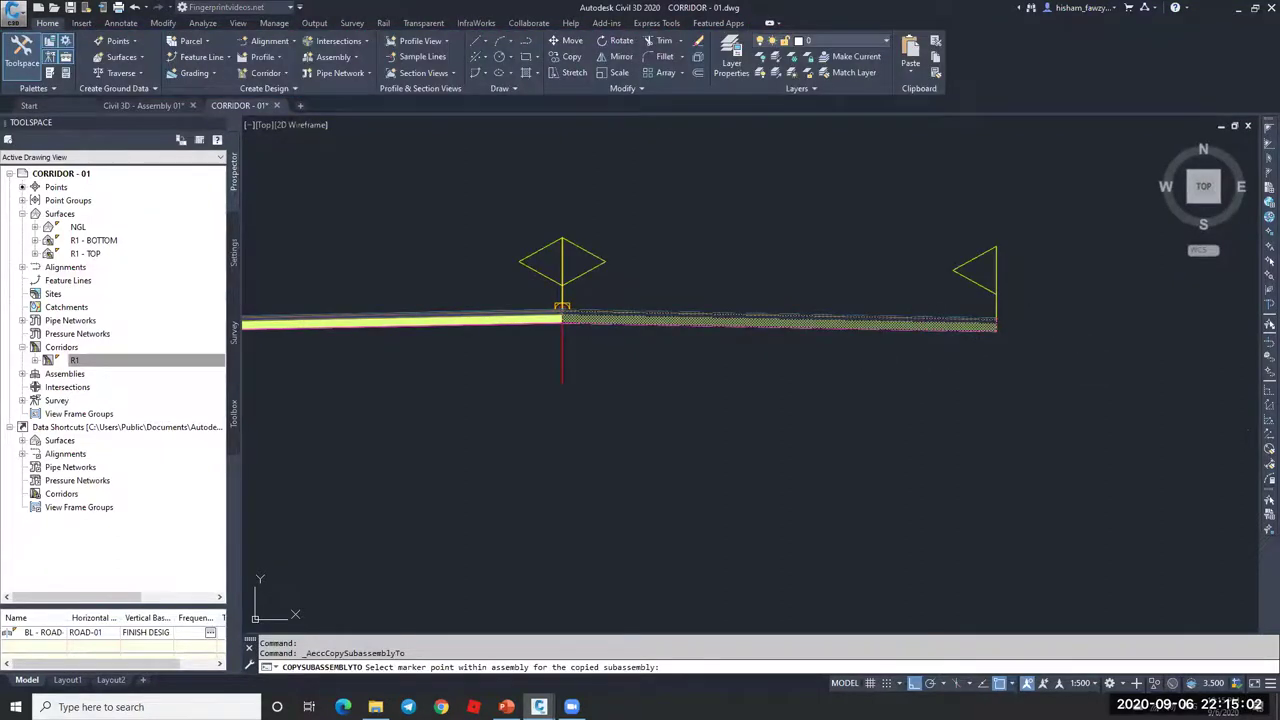
scroll(995, 315, "up", 10)
scroll(797, 318, "down", 8)
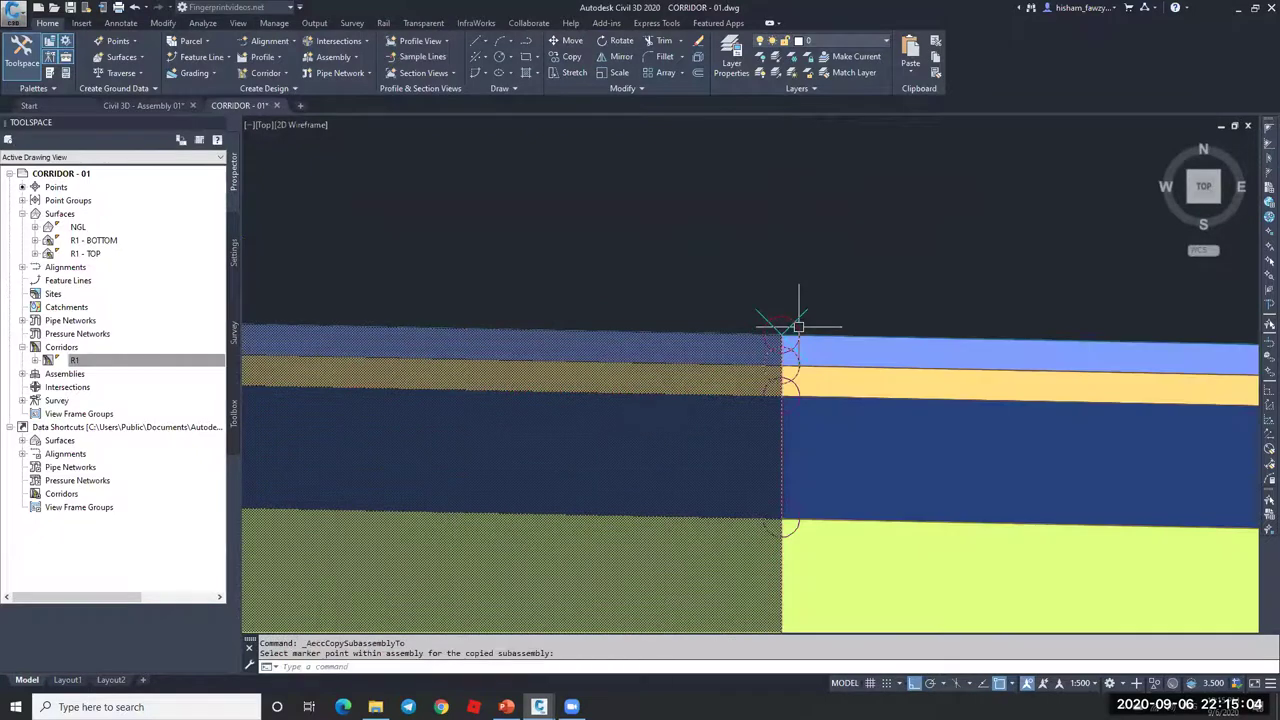
key("Escape")
scroll(797, 318, "down", 5)
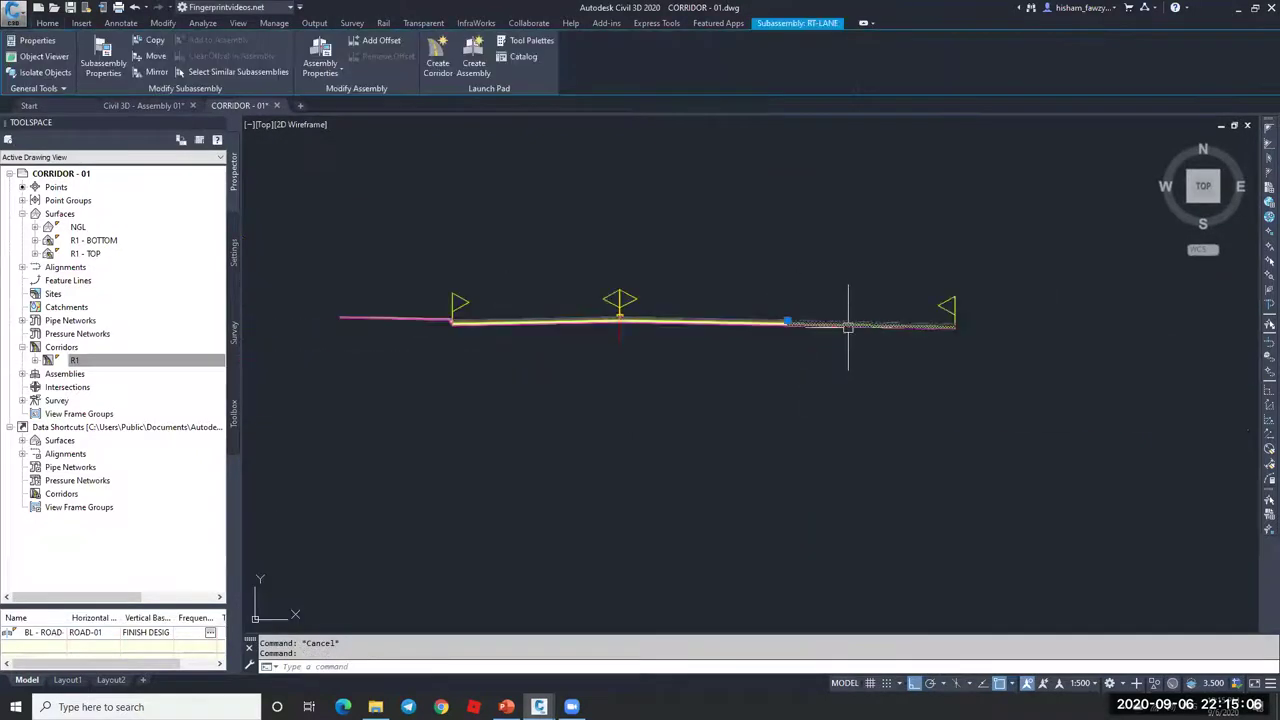
Step: Give the RT-LANE subassembly a 2.00% default slope and 2.5 m width
double_click(614, 319)
left_click(543, 516)
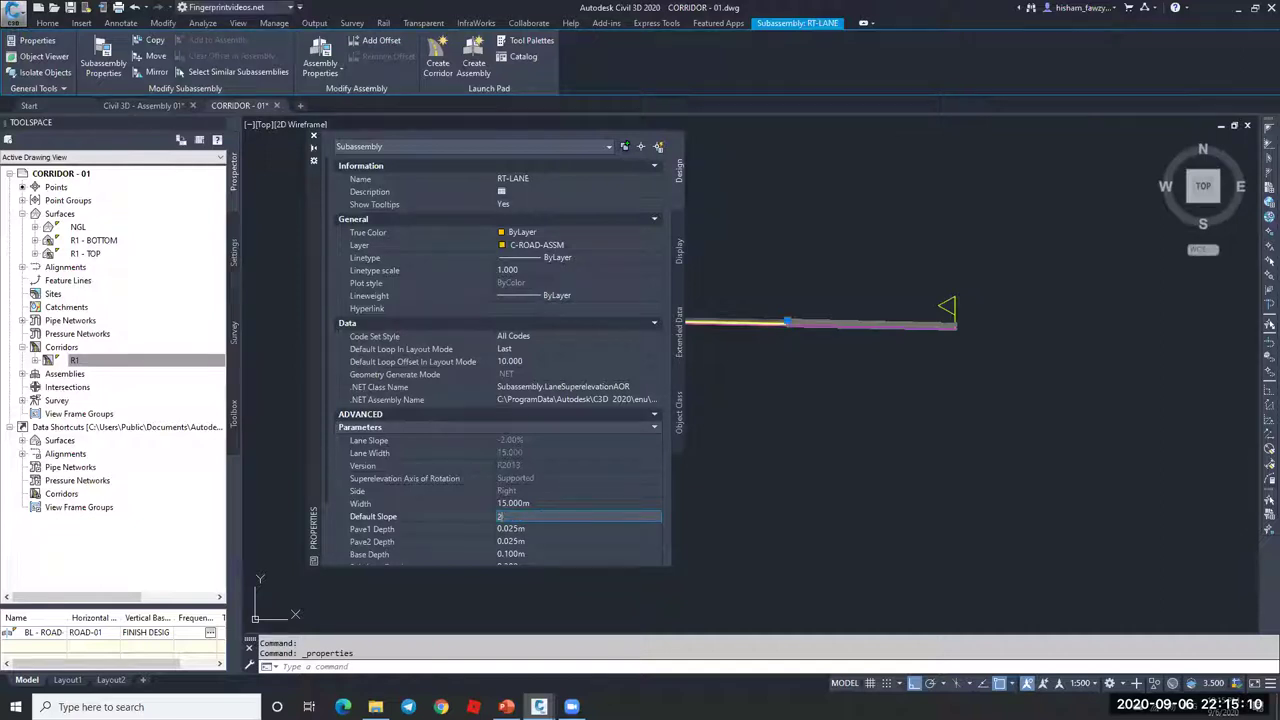
key("Tab")
left_click(536, 503)
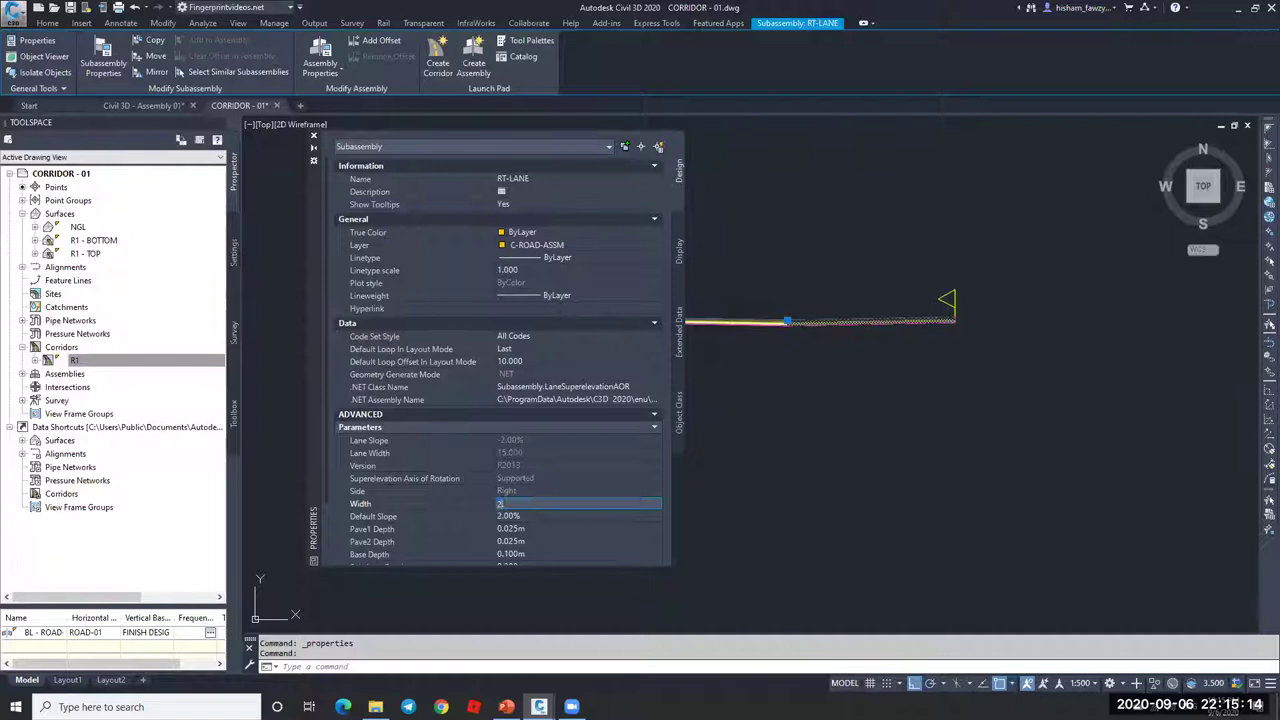
key("Return")
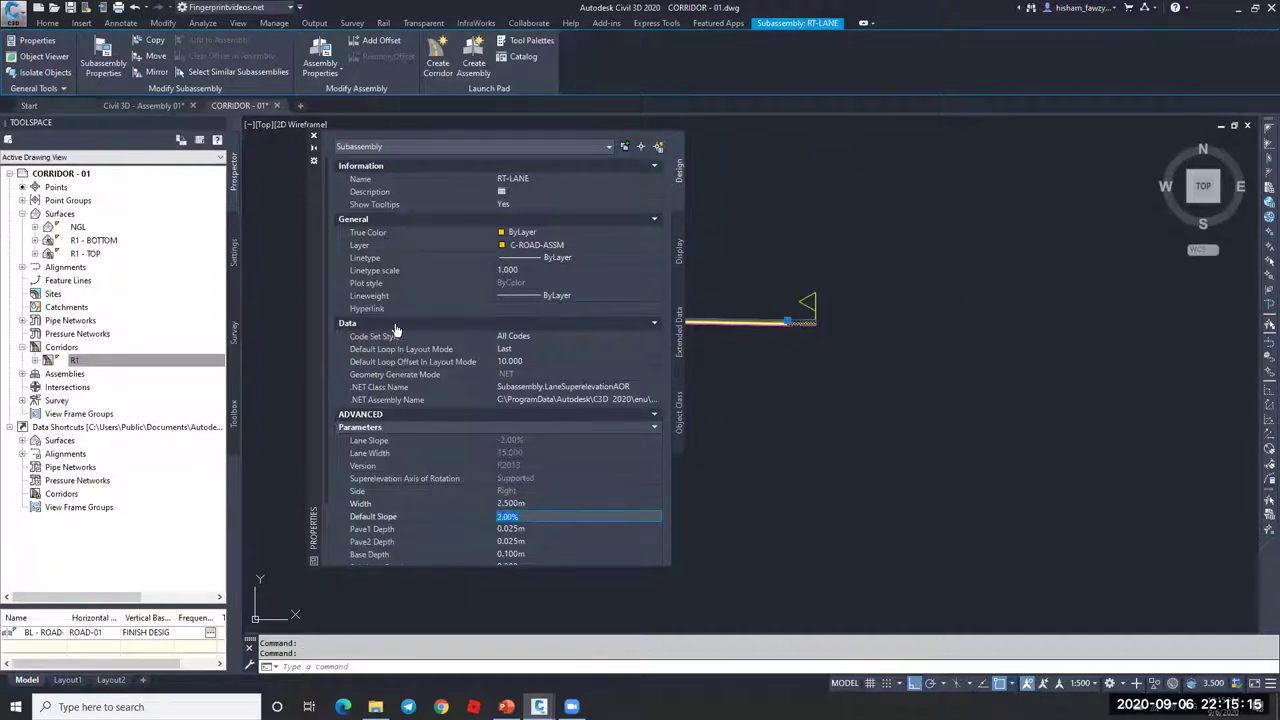
left_click(313, 135)
key("Escape")
scroll(814, 340, "up", 4)
Step: Rename the lane subassembly to RT-PARKING LANE
double_click(820, 334)
left_click(527, 179)
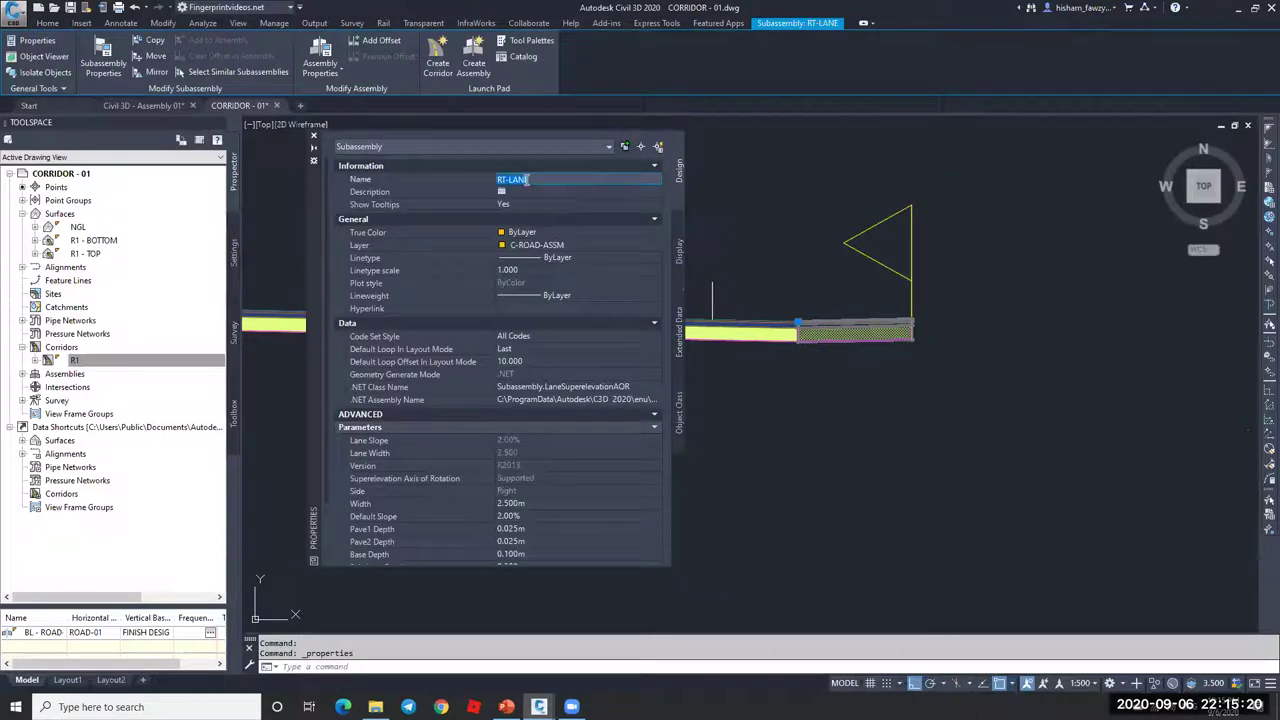
left_click(515, 179)
type("PA")
key("Return")
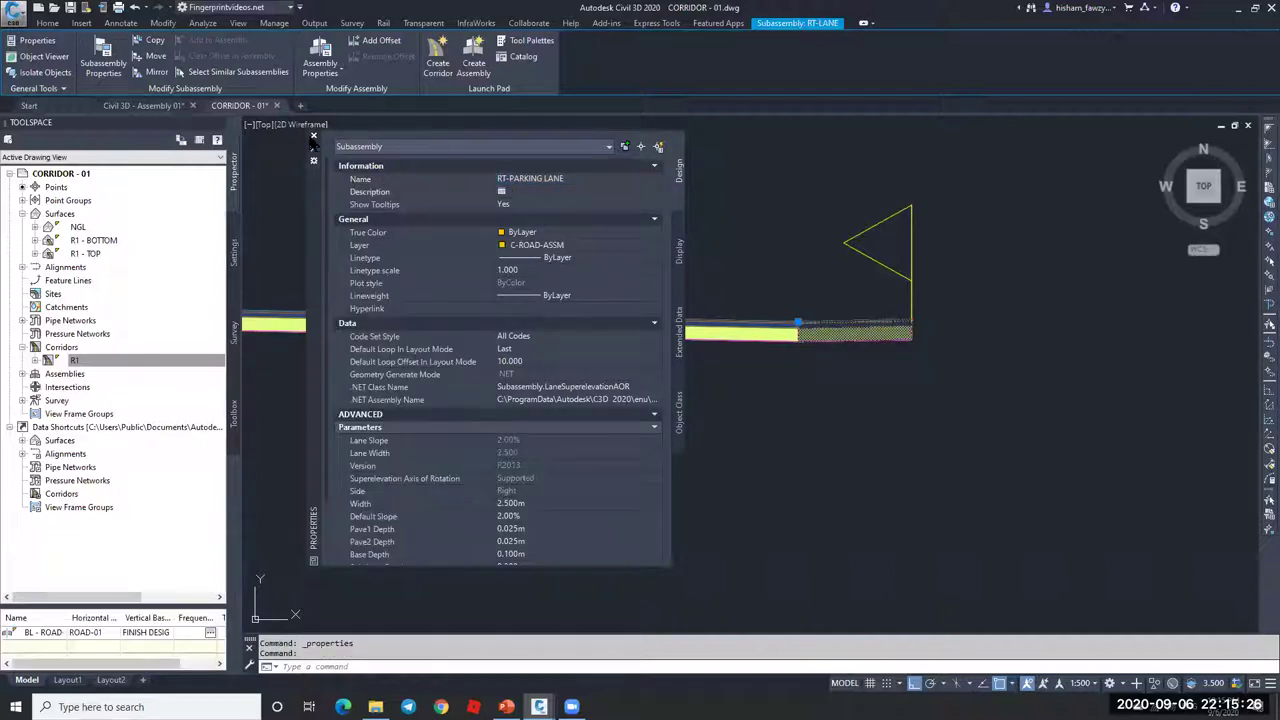
left_click(313, 135)
key("Escape")
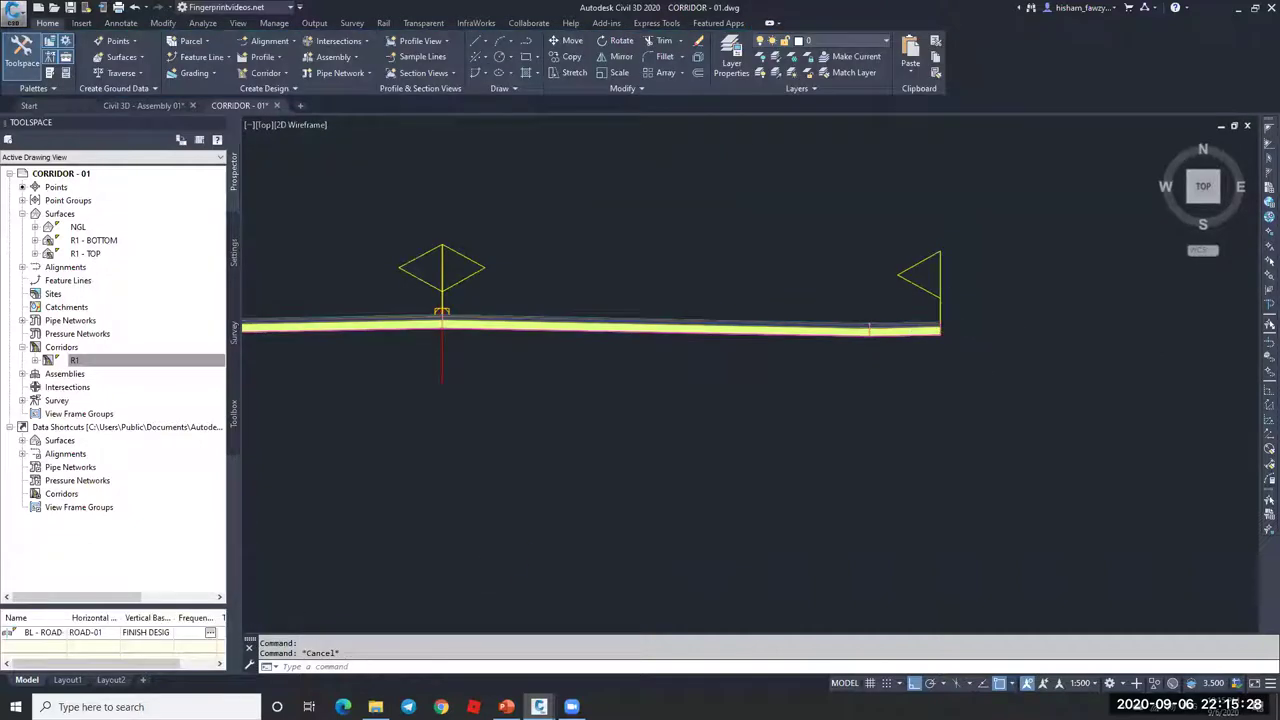
Step: Select corridor R1 and open Region Properties for its 0+050 to 0+200 region
scroll(960, 330, "down", 5)
scroll(960, 330, "up", 3)
scroll(975, 330, "down", 1)
scroll(975, 330, "down", 3)
scroll(693, 302, "up", 4)
left_click(605, 232)
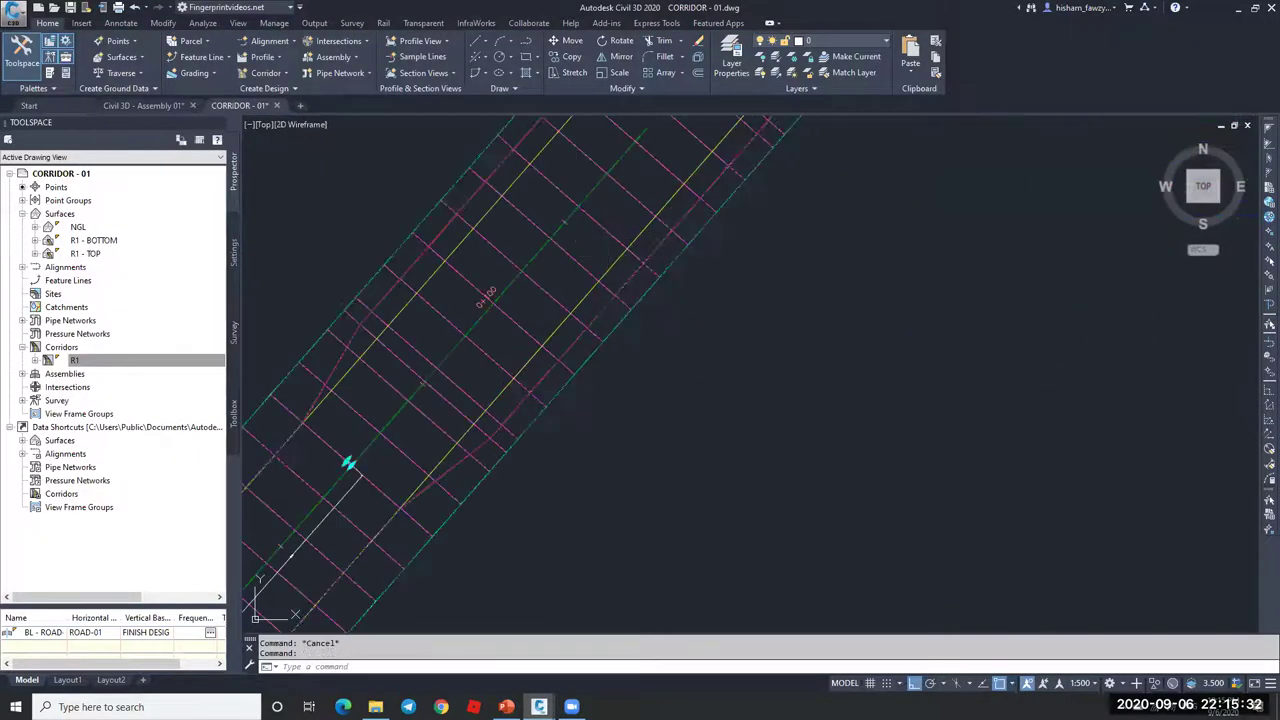
left_click(394, 88)
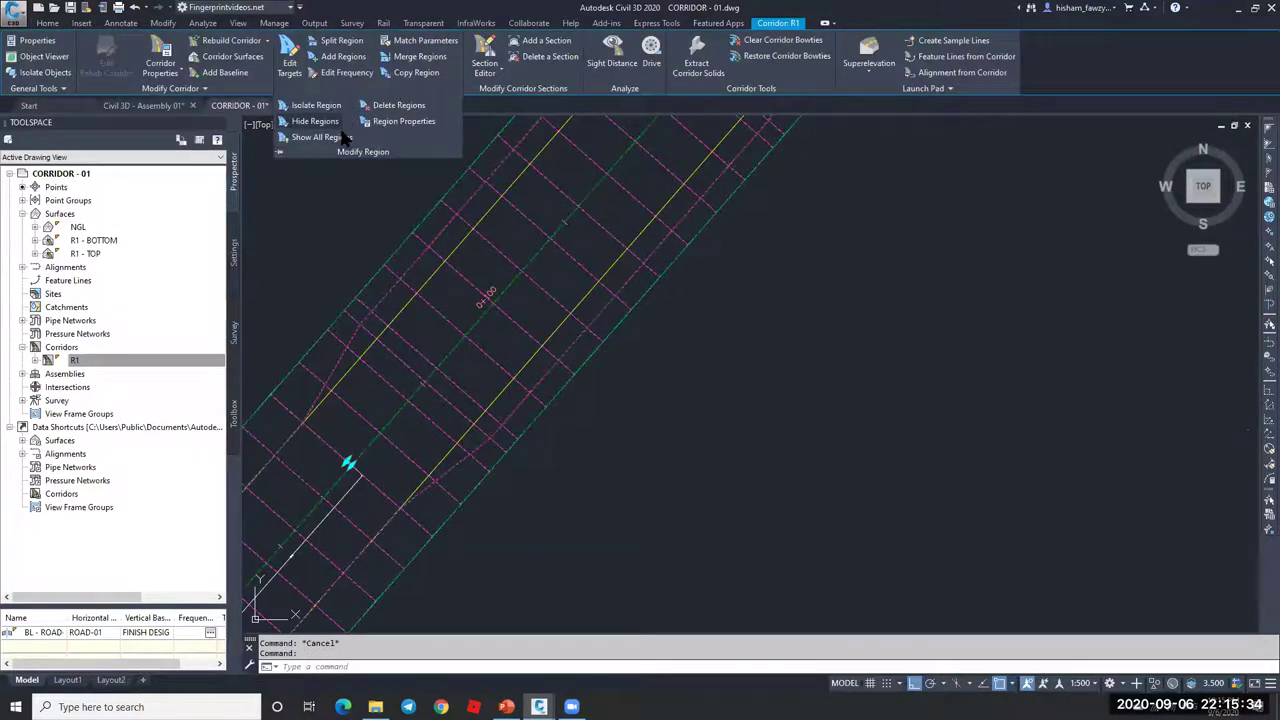
left_click(404, 121)
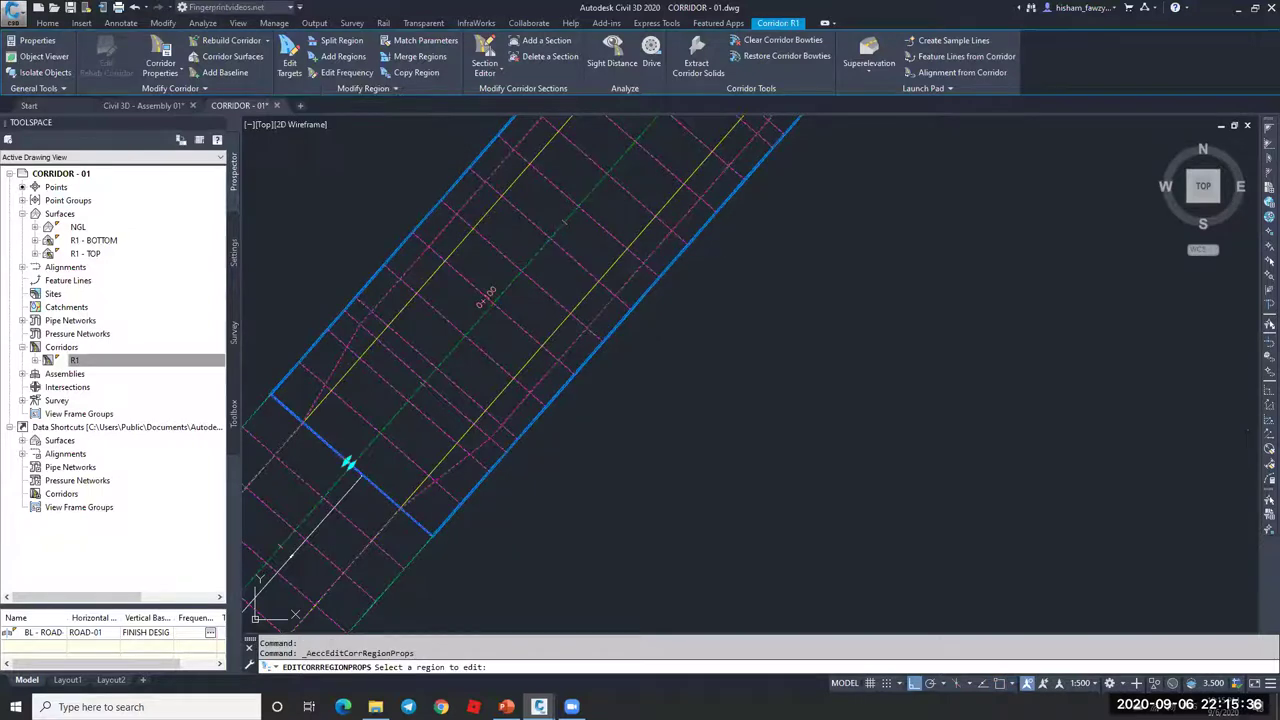
left_click(558, 272)
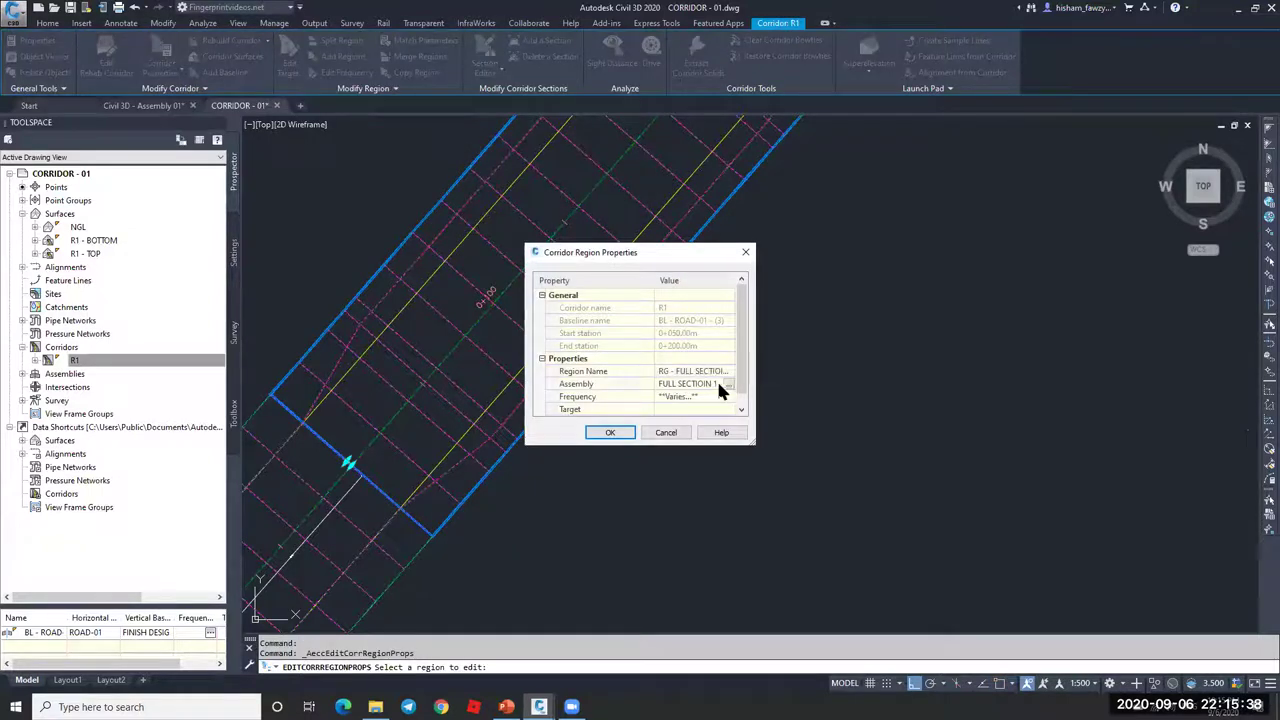
Step: Assign the FULL SECTIOIN 1 (2) assembly, picked from the drawing, and end the region edit
left_click(727, 385)
left_click(651, 368)
left_click(627, 404)
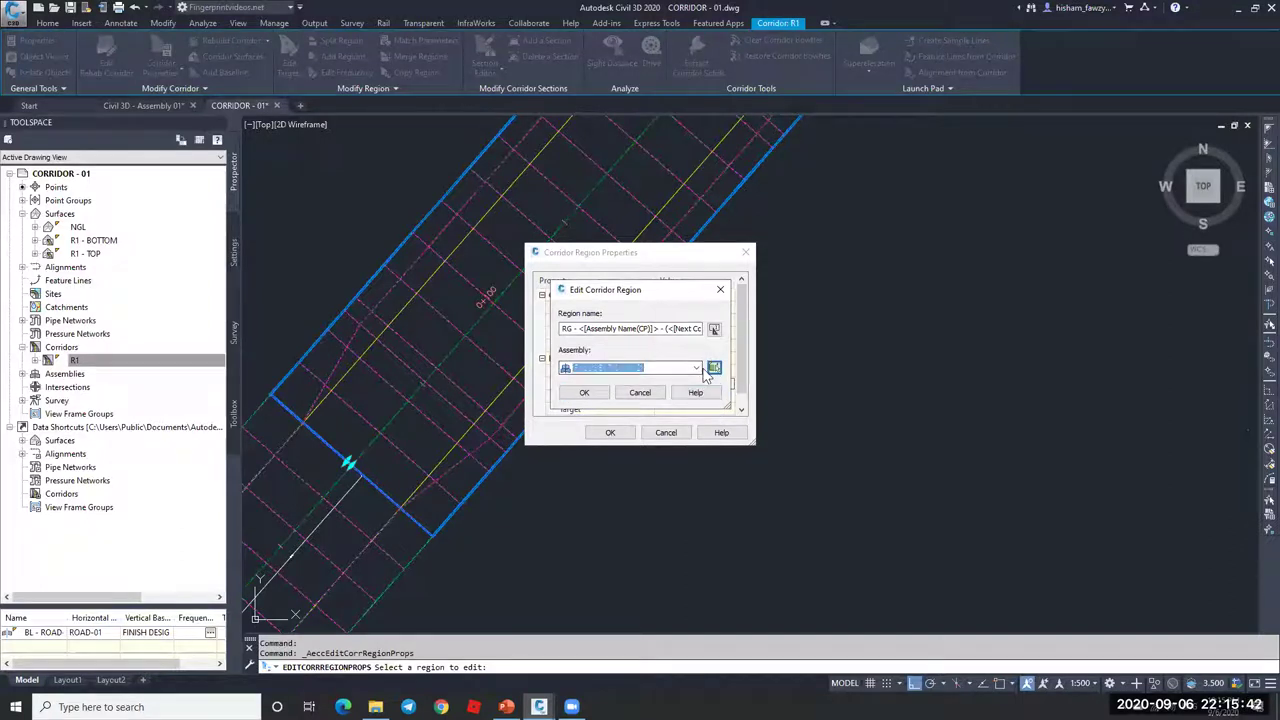
scroll(451, 280, "down", 5)
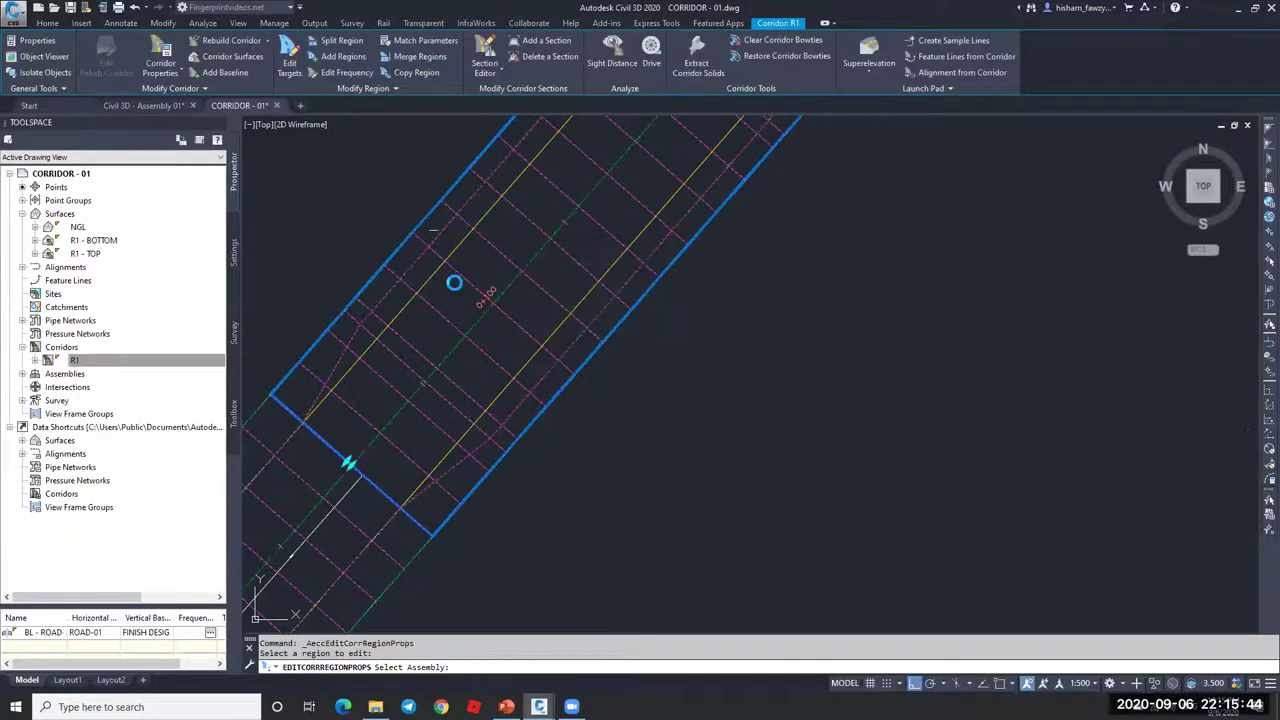
scroll(841, 343, "up", 6)
left_click(917, 329)
left_click(585, 393)
left_click(610, 432)
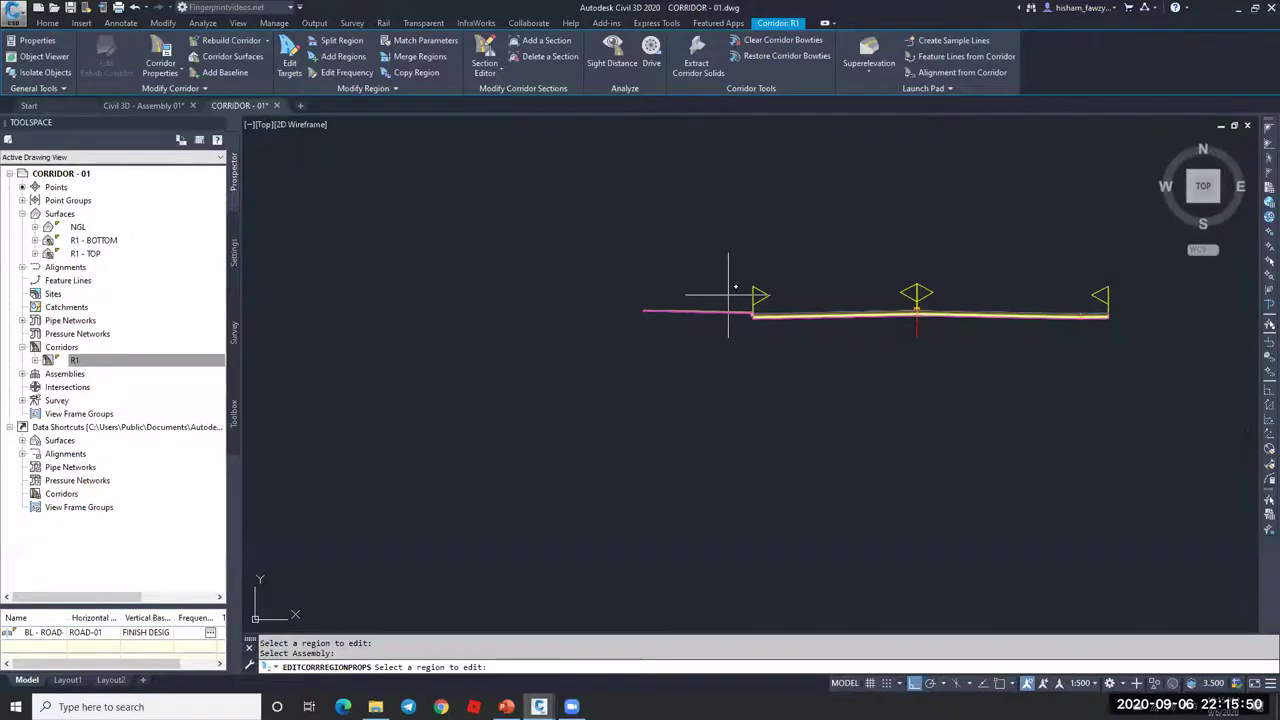
scroll(728, 295, "down", 6)
key("Return")
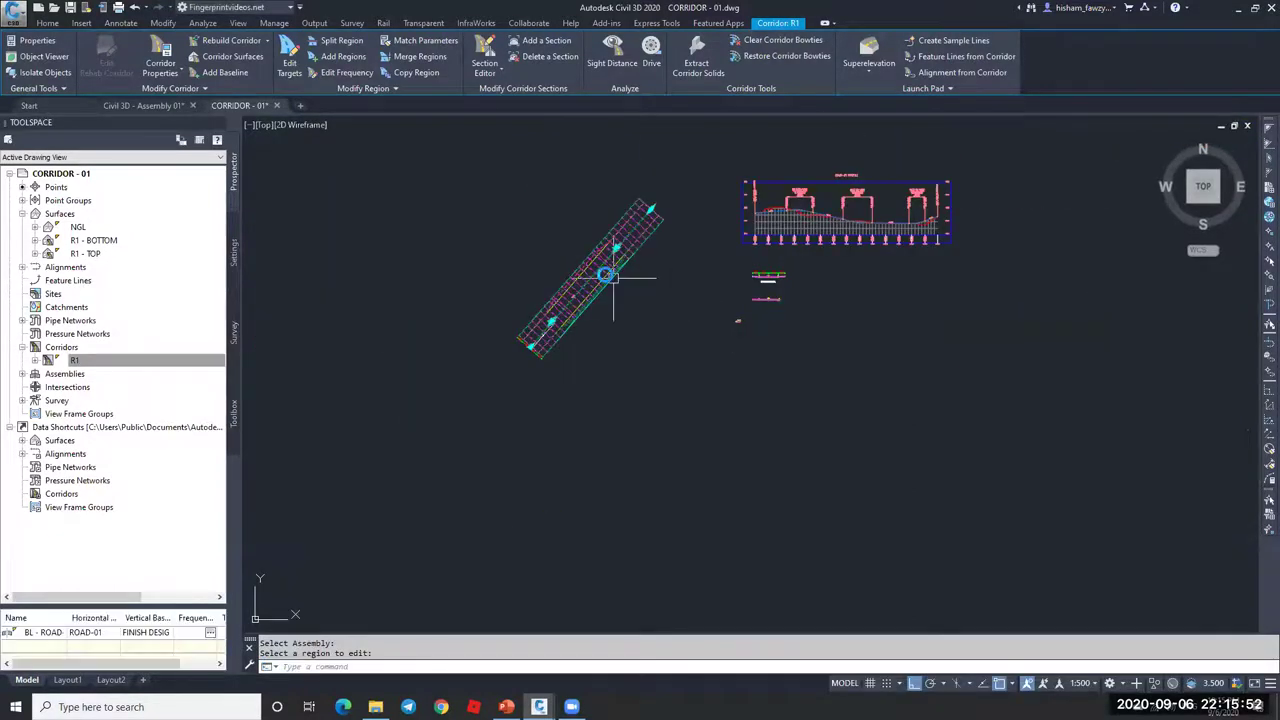
scroll(613, 278, "up", 8)
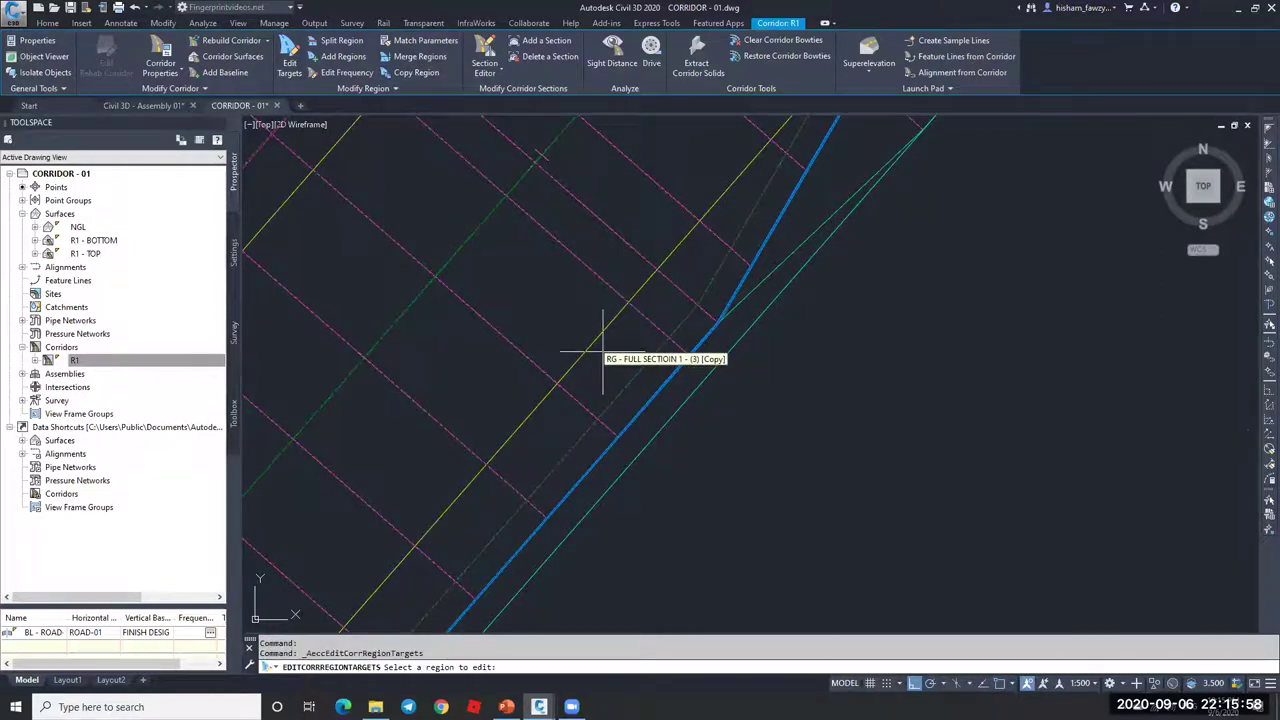
Step: In Target Mapping, remove Polyline-1 from the RT-LANE width target, leaving it empty
left_click(637, 350)
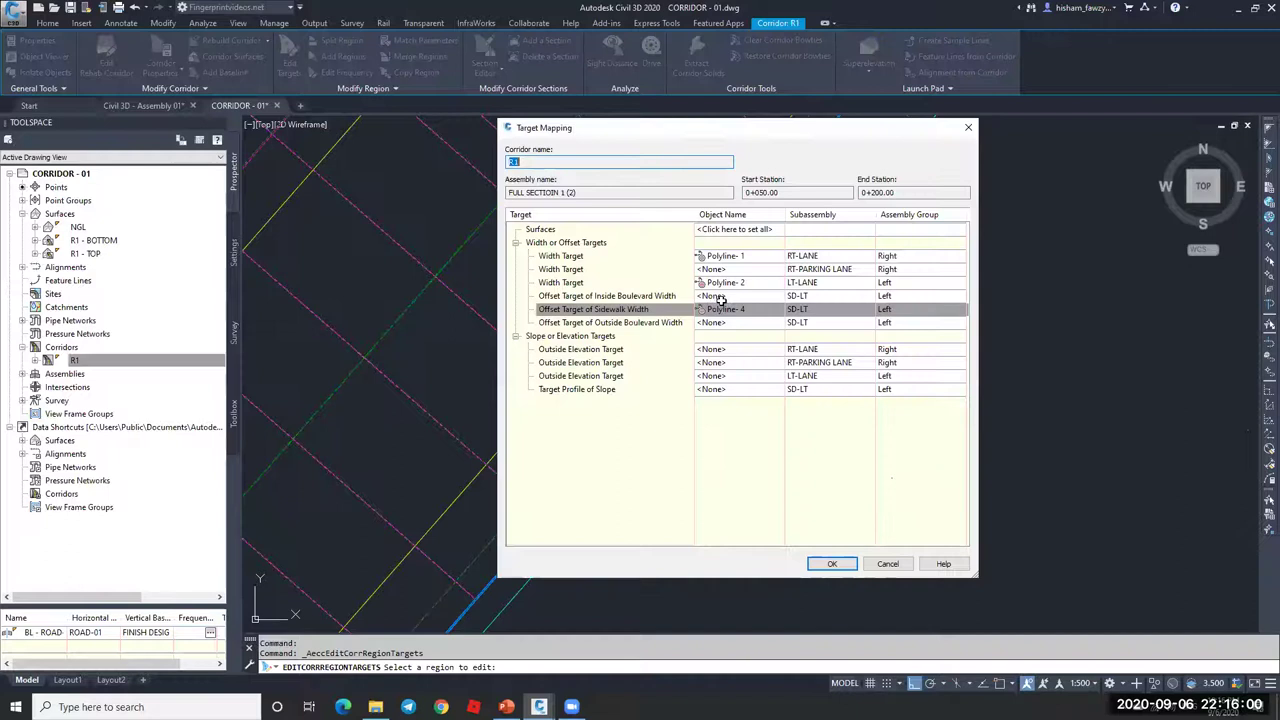
left_click(754, 256)
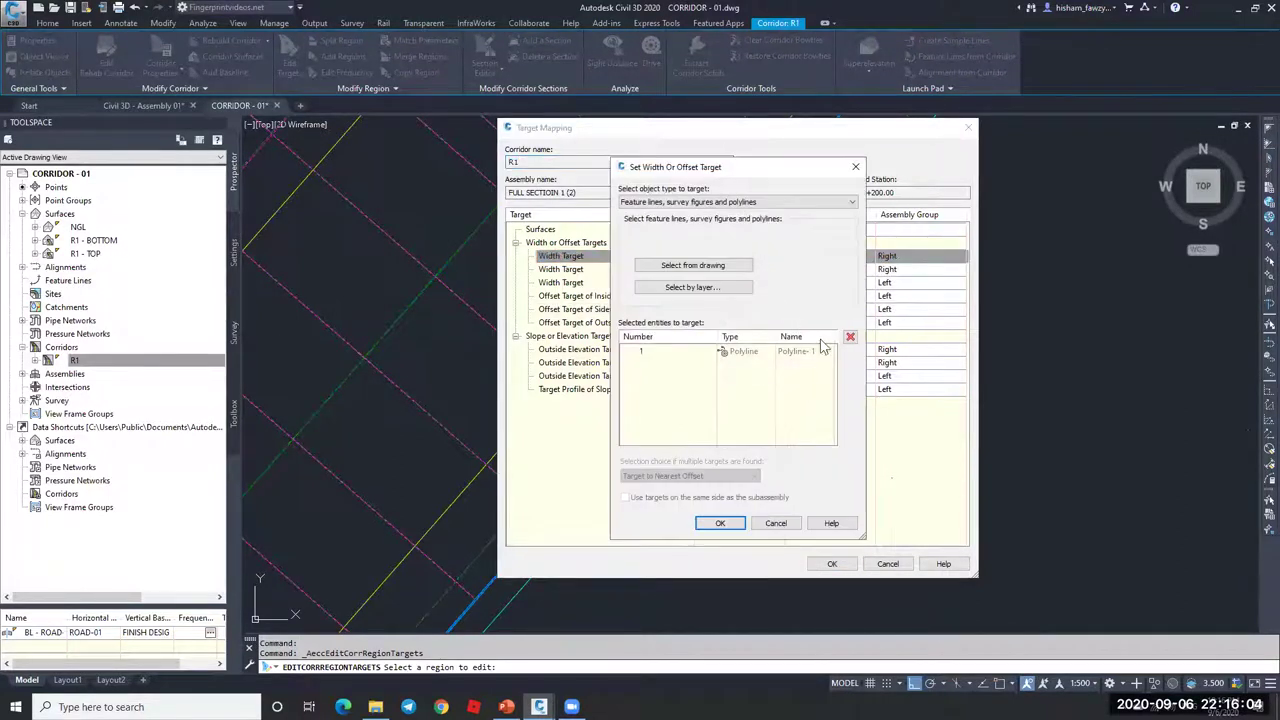
left_click(757, 358)
key("Delete")
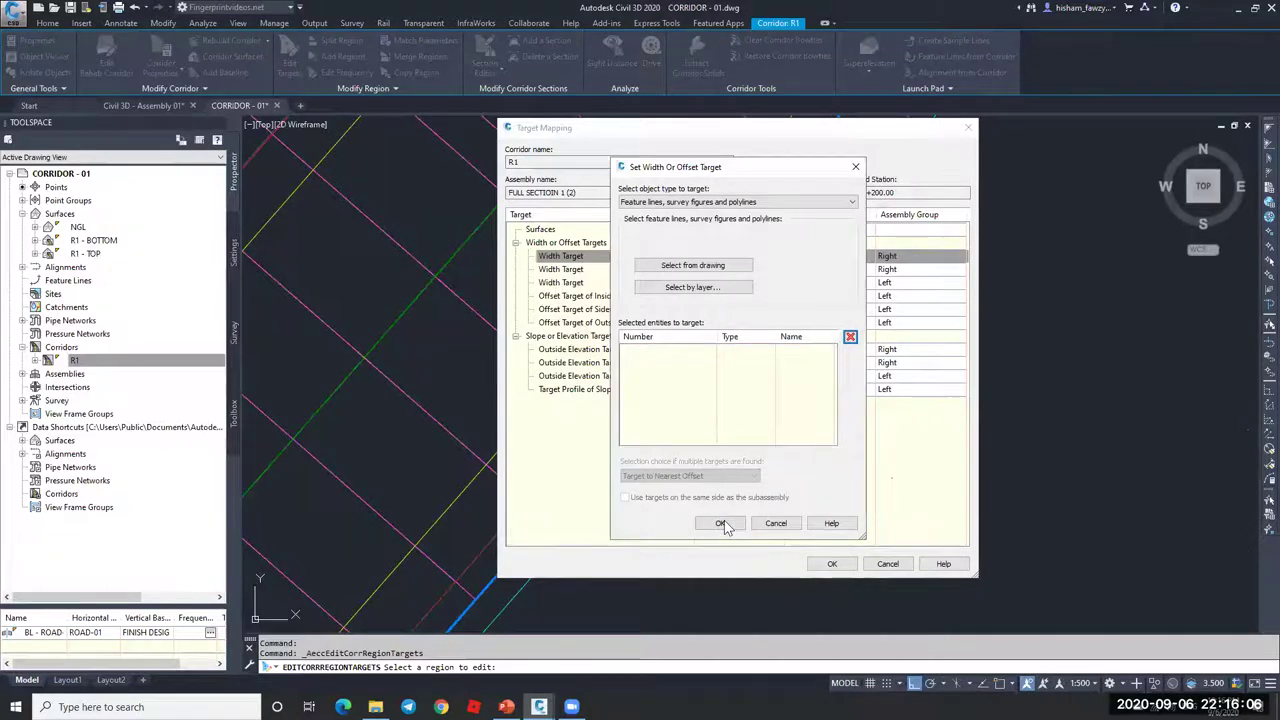
left_click(721, 523)
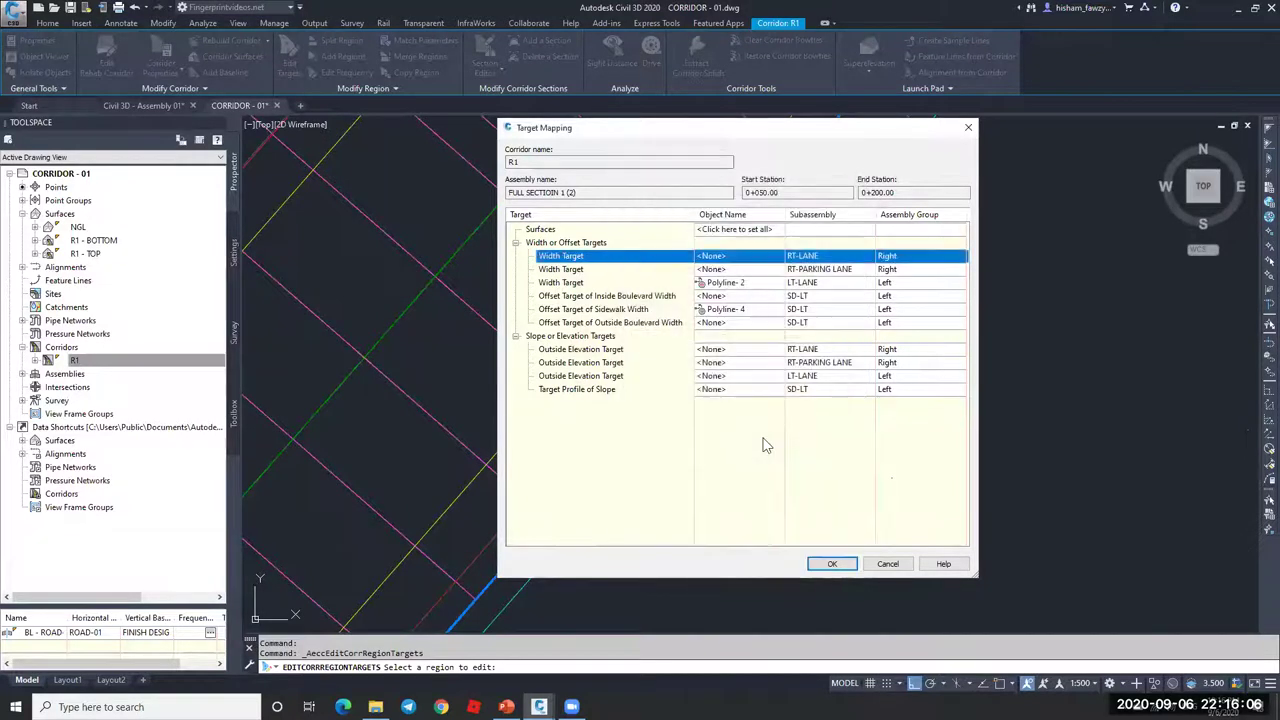
Step: Set Polyline-1 as the RT-PARKING LANE width target and rebuild the corridor
left_click(755, 269)
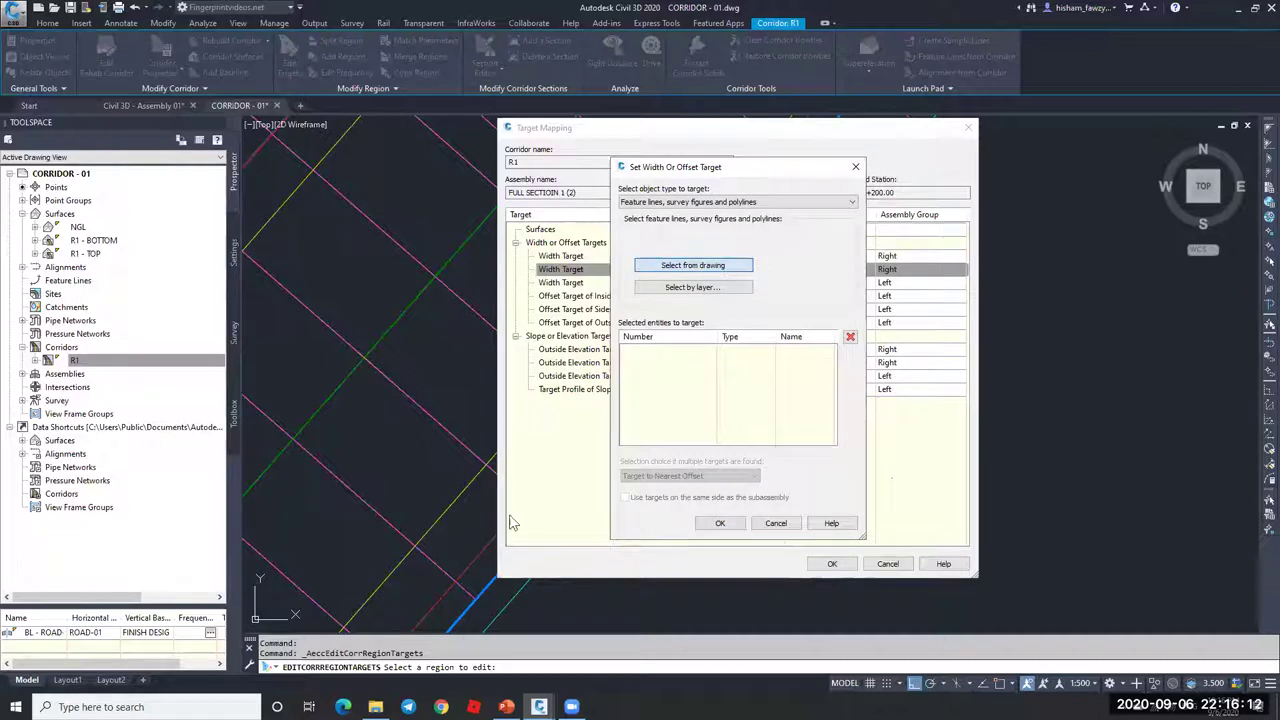
key("Return")
left_click(655, 347)
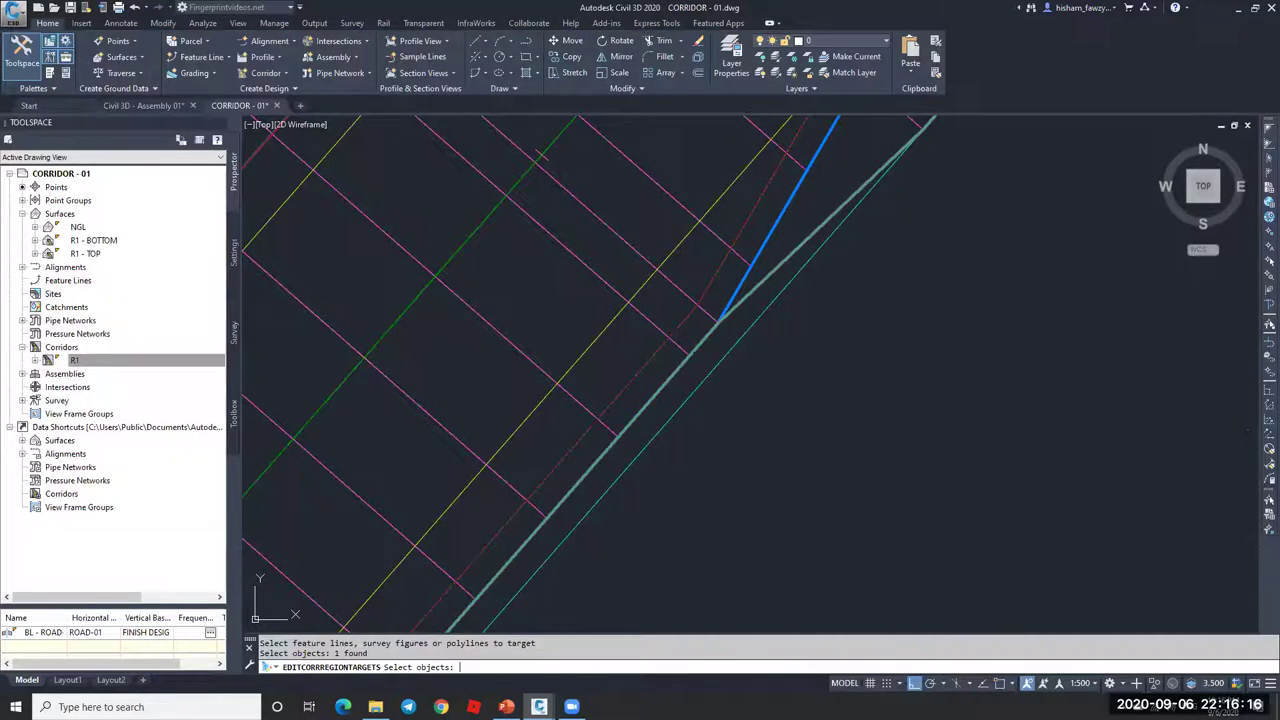
key("Return")
left_click(720, 523)
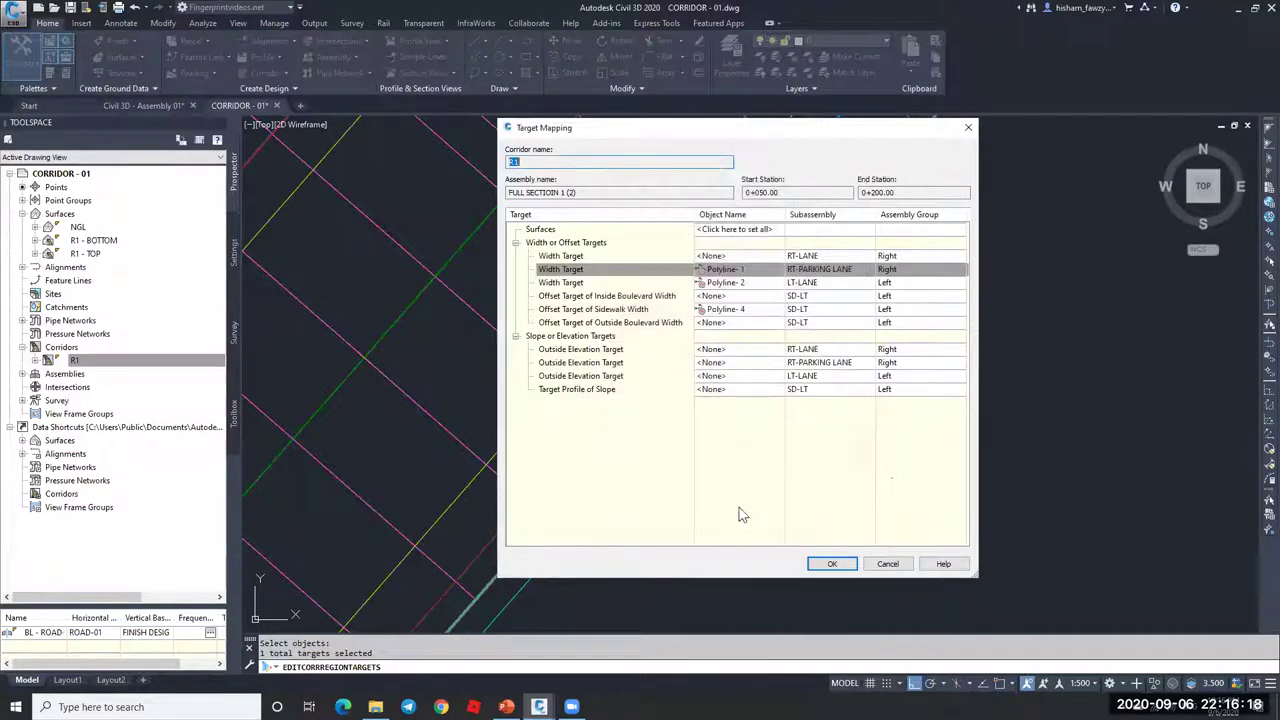
key("Return")
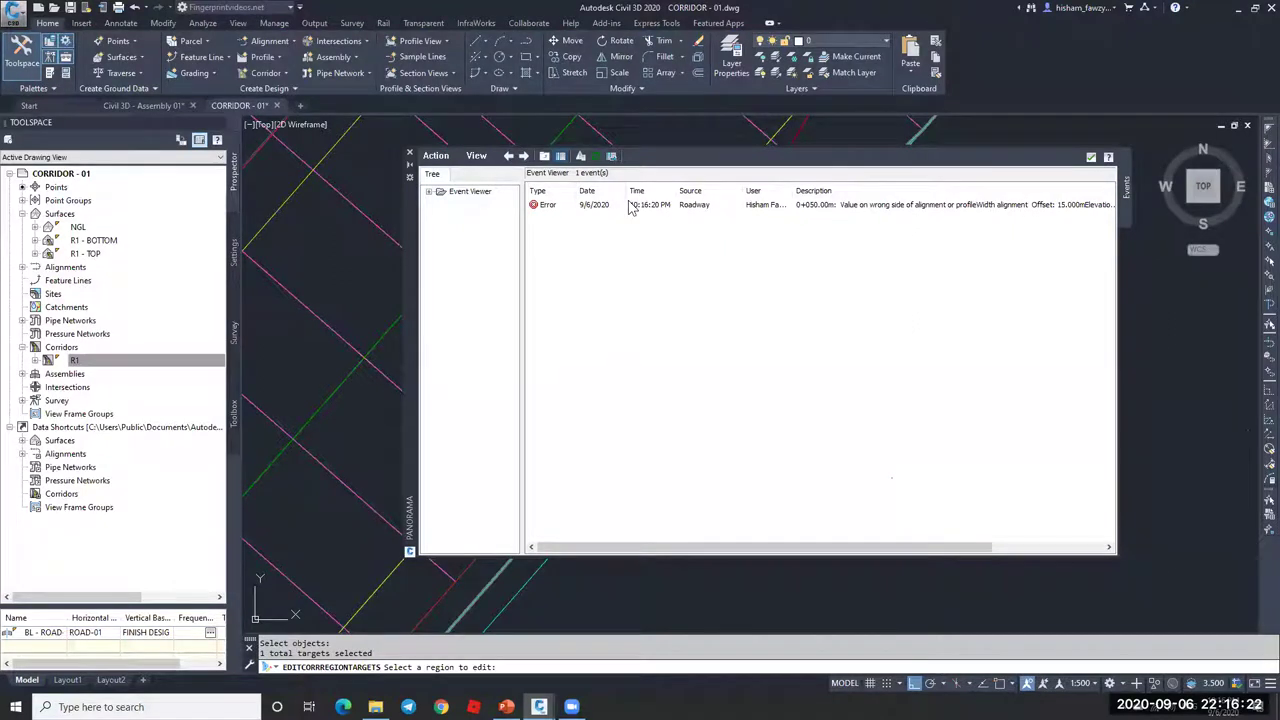
left_click(409, 152)
scroll(705, 243, "up", 6)
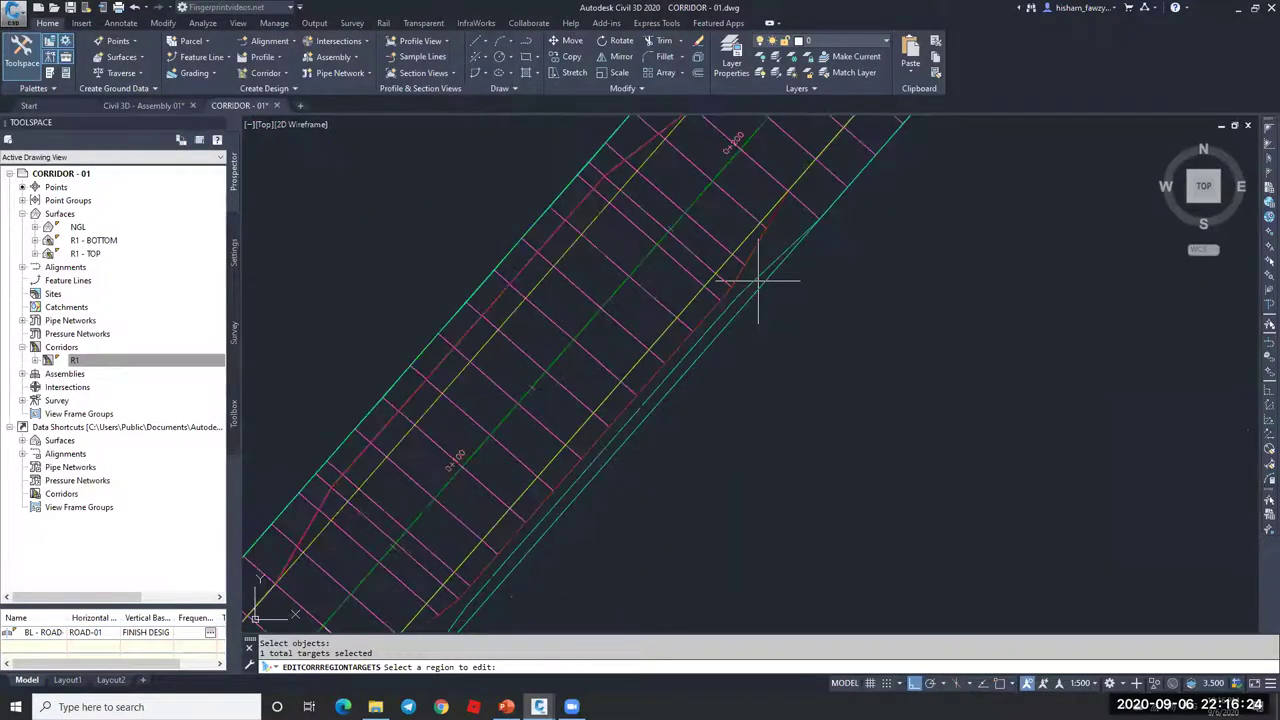
Step: Copy the curb and sidewalk subassemblies to the assembly's right marker with Copy to Assembly
scroll(749, 277, "down", 6)
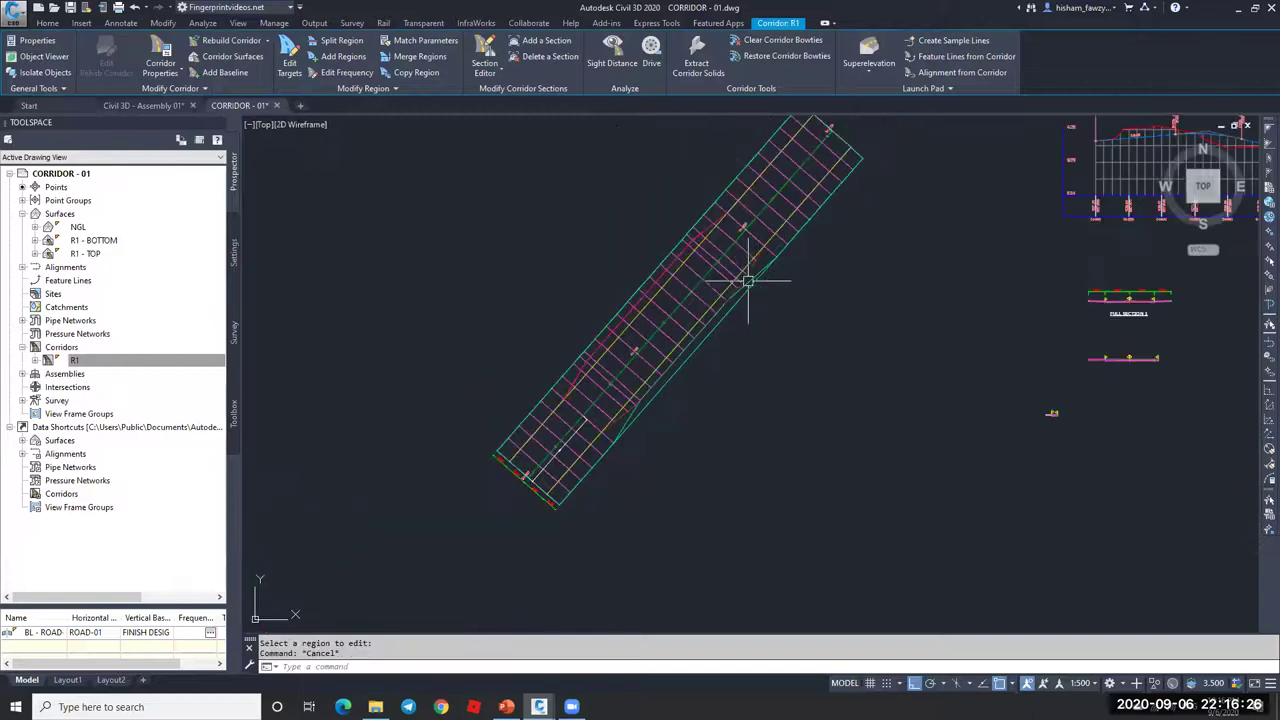
key("Escape")
scroll(700, 300, "down", 2)
scroll(702, 361, "up", 8)
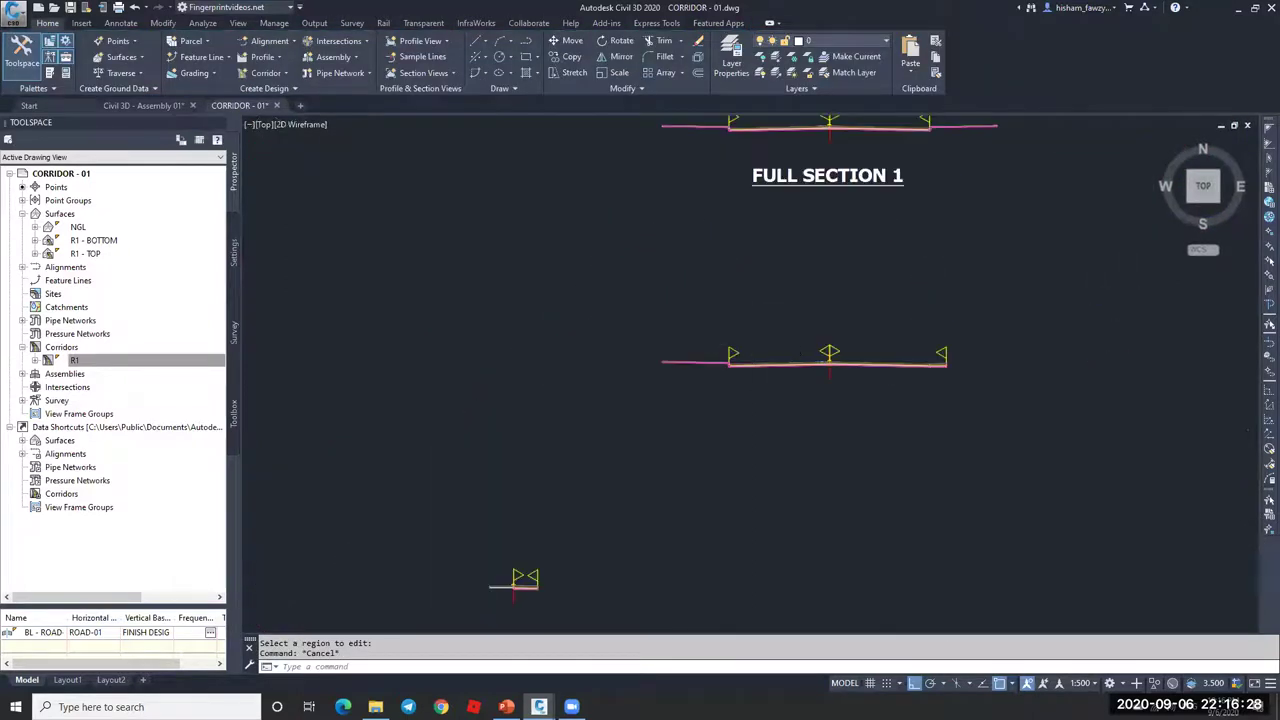
left_click(748, 290)
left_click(735, 256)
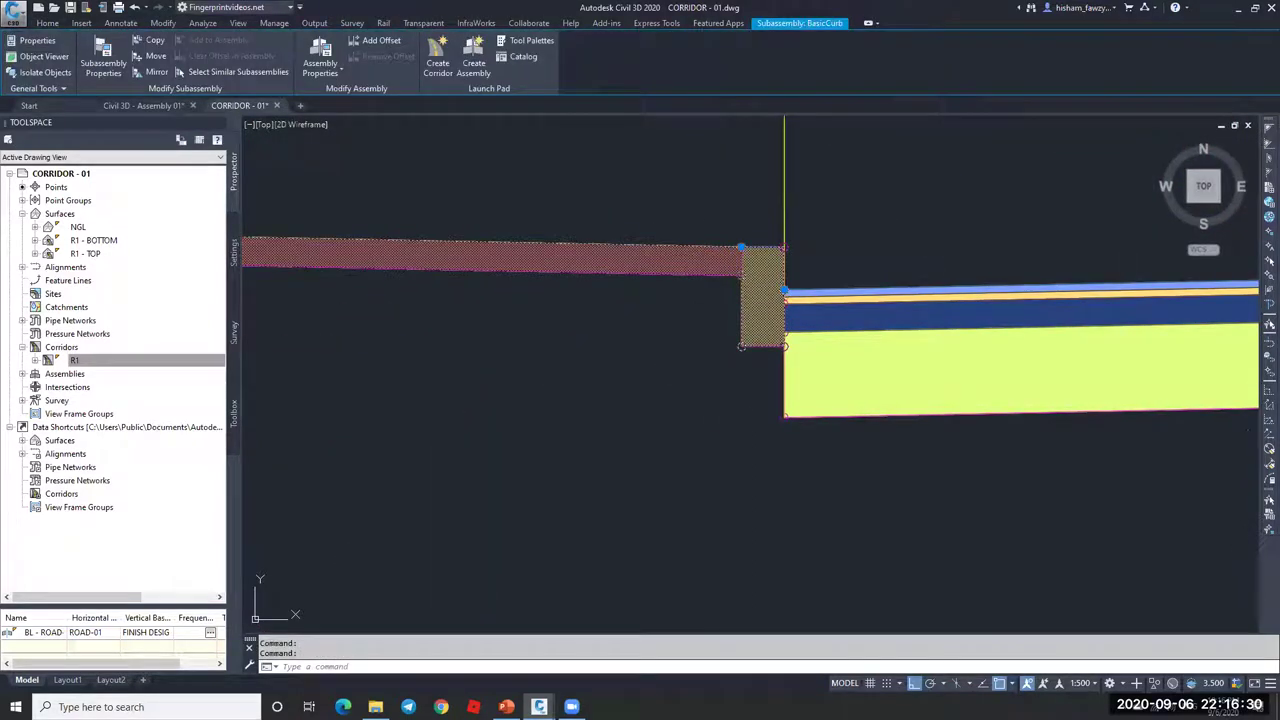
left_click(150, 41)
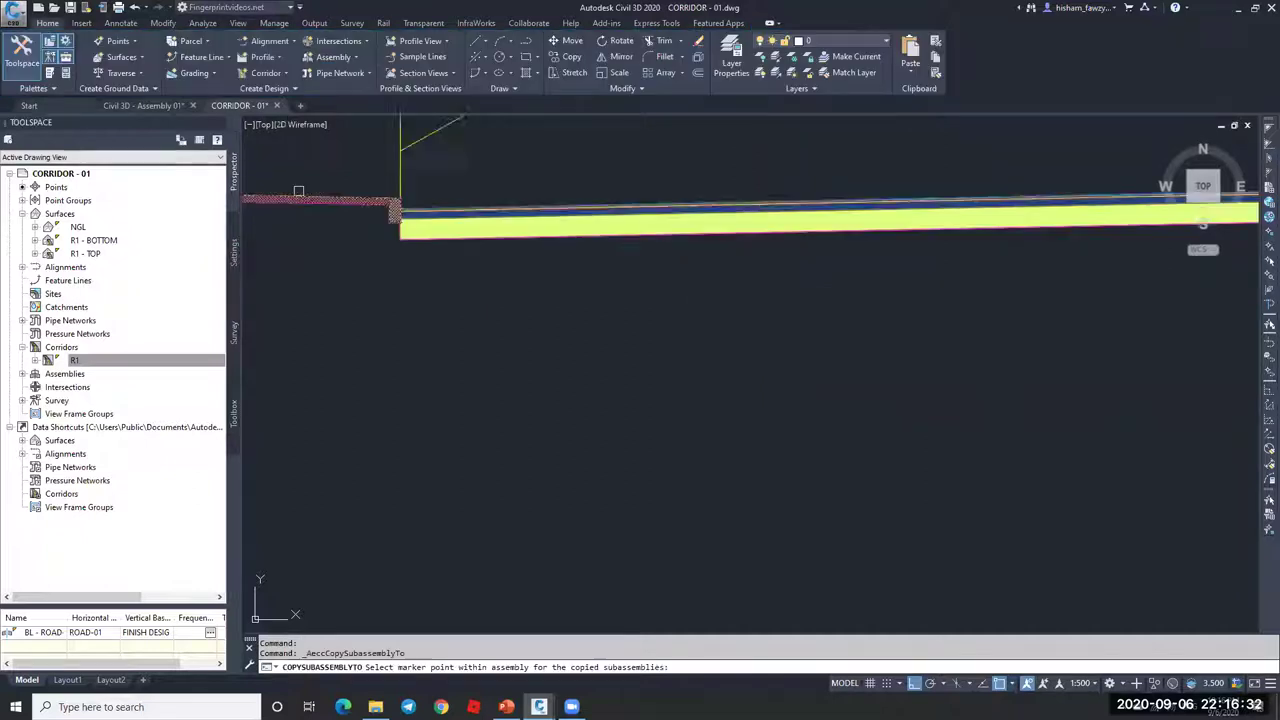
scroll(757, 252, "up", 4)
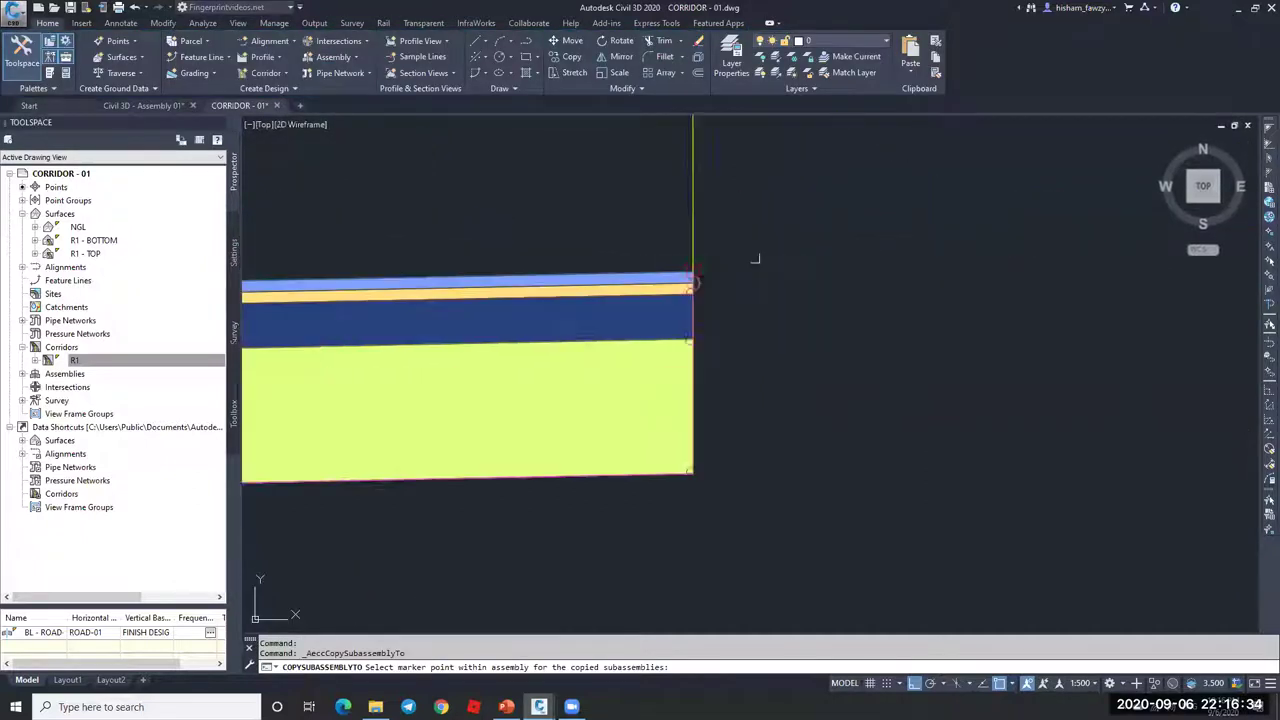
left_click(660, 284)
left_click(690, 381)
key("Escape")
Step: Mirror the curb subassembly onto the assembly's right side
left_click(700, 310)
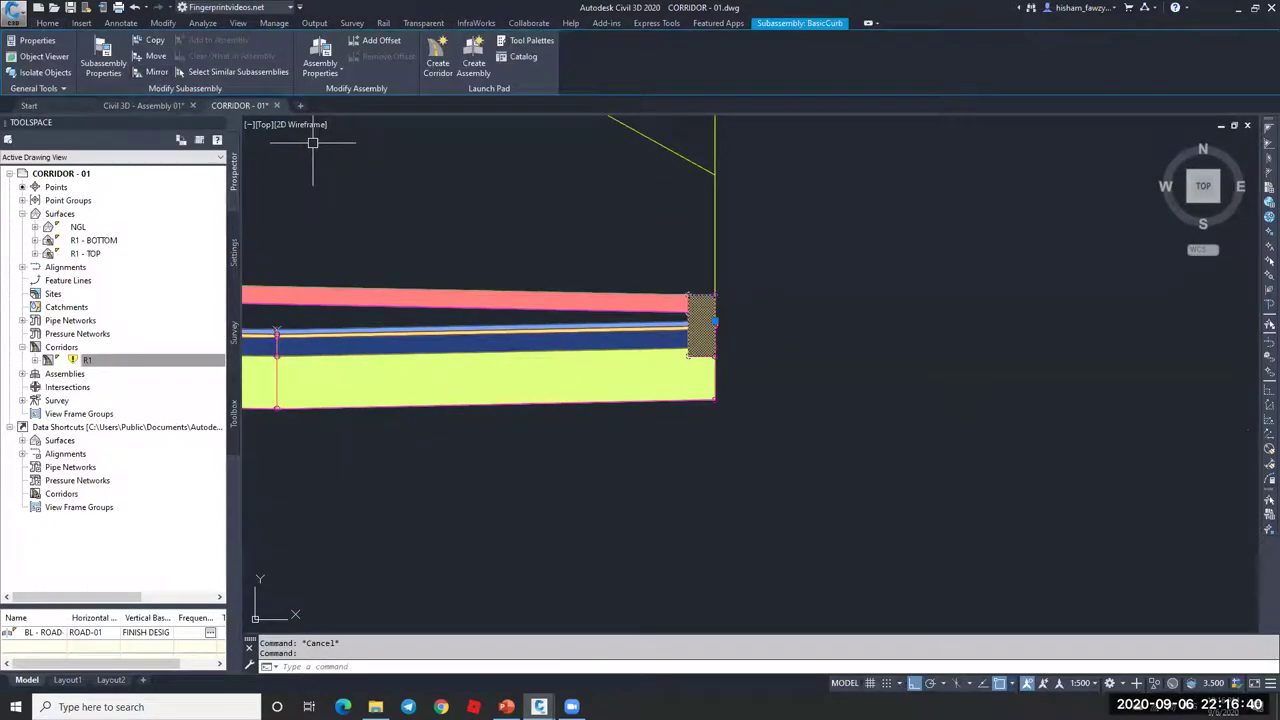
left_click(155, 77)
scroll(705, 318, "up", 5)
left_click(769, 339)
key("Return")
key("Escape")
Step: Erase the extra left-side sidewalk and curb pieces
left_click(594, 233)
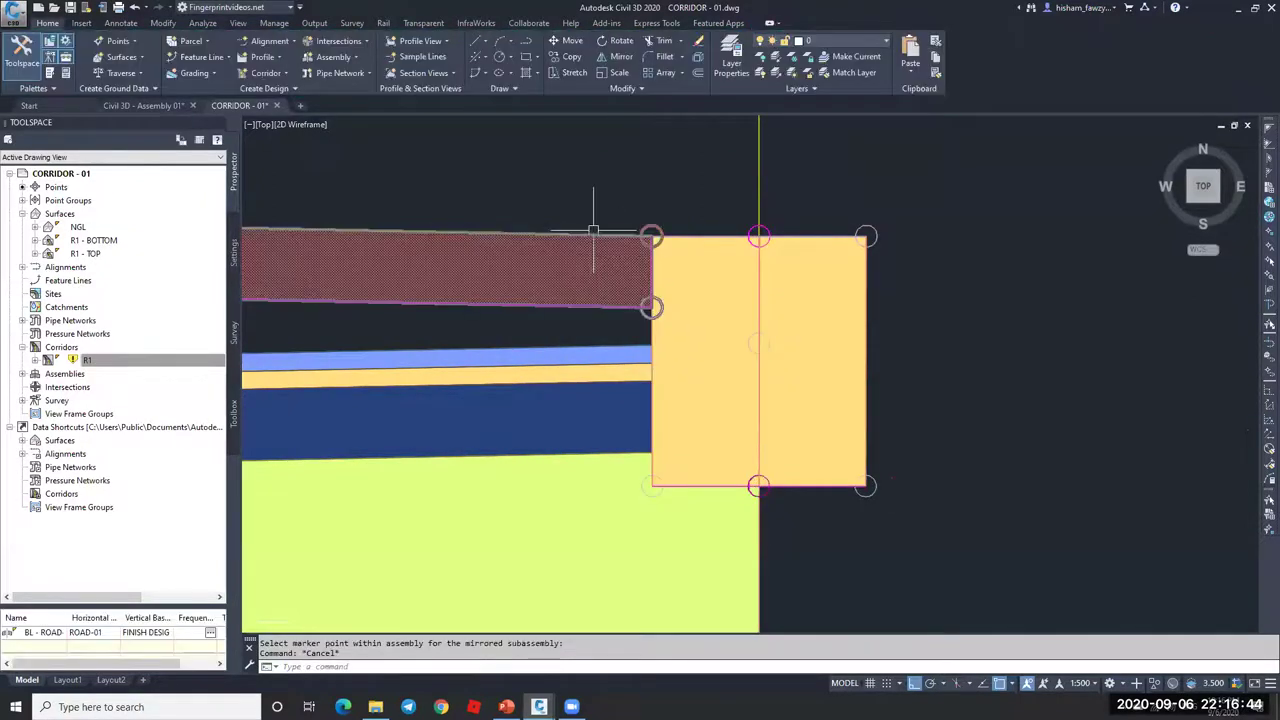
left_click(155, 73)
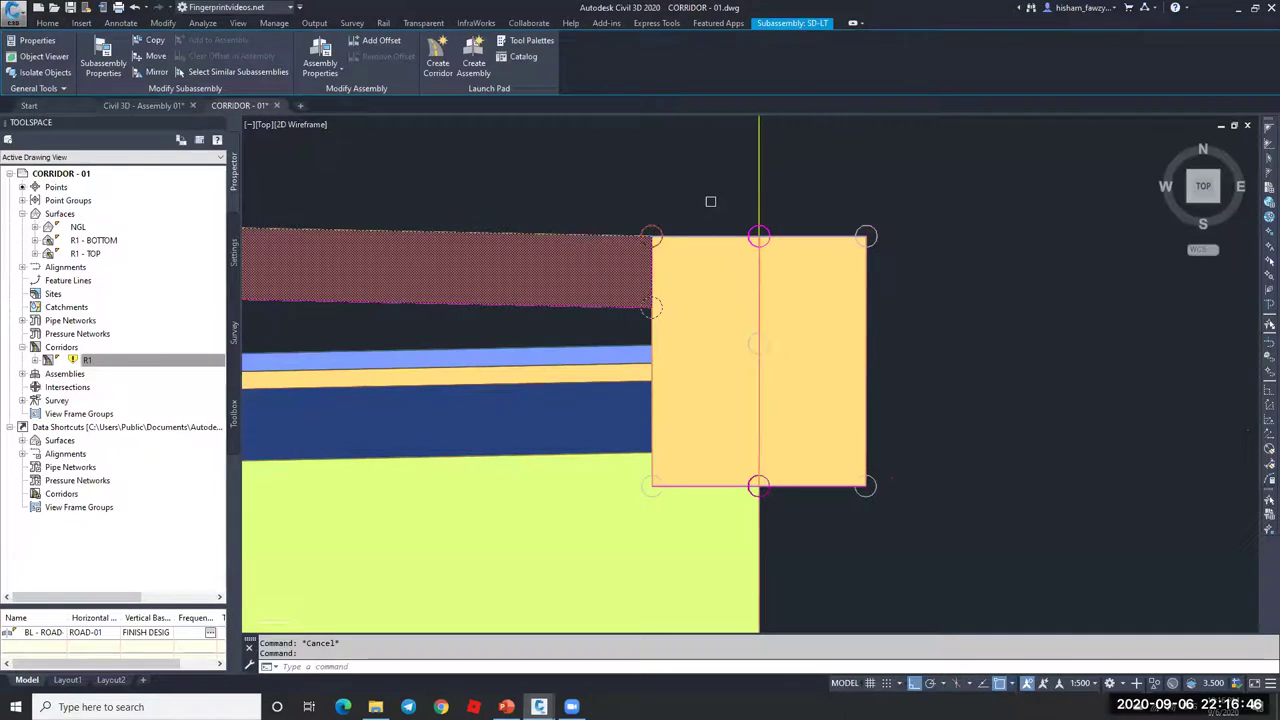
key("Escape")
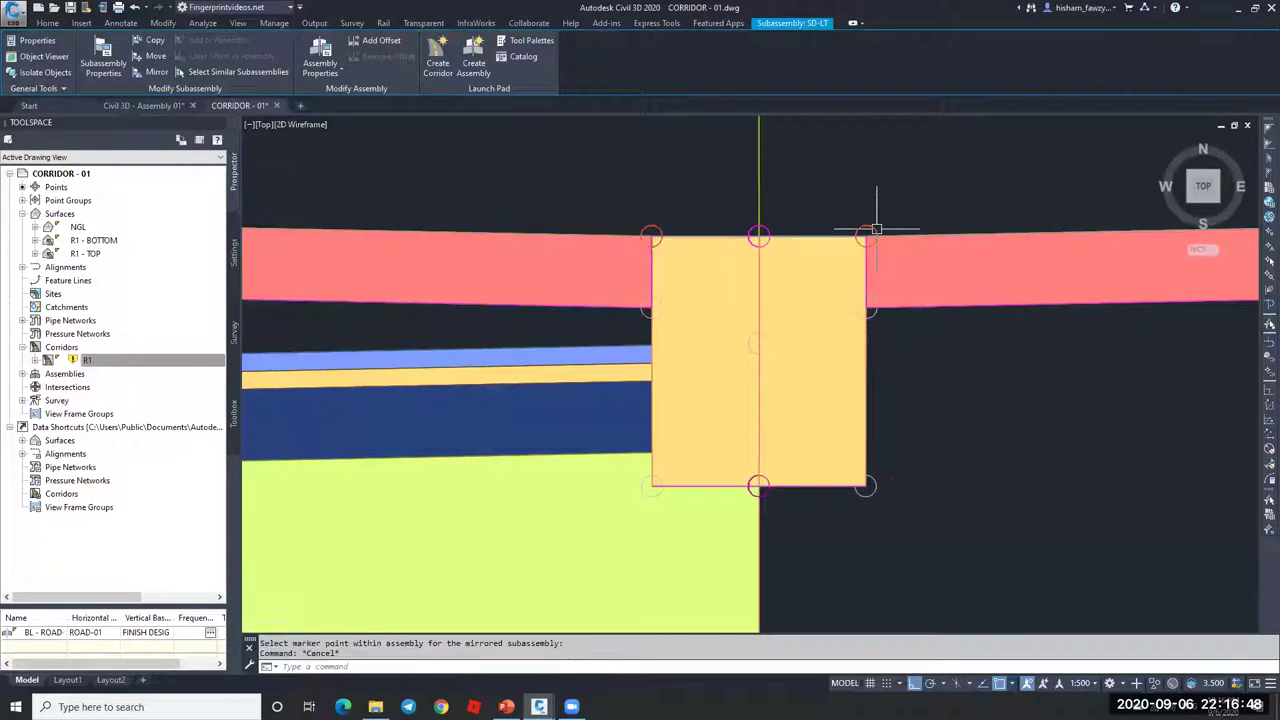
left_click(606, 218)
left_click(672, 240)
left_click(655, 250)
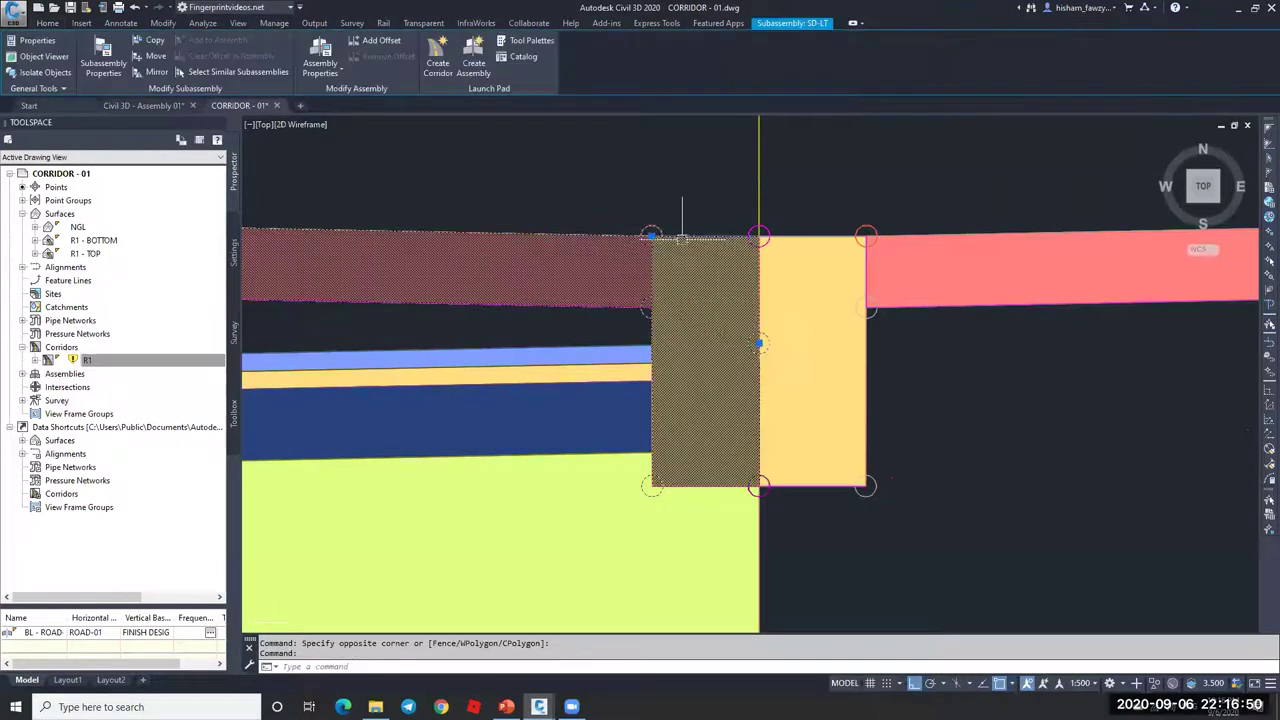
key("Delete")
Step: Select corridor R1 and bring up Edit Targets
scroll(940, 262, "down", 10)
scroll(866, 300, "down", 3)
scroll(703, 294, "up", 3)
scroll(1014, 277, "down", 4)
scroll(496, 275, "up", 3)
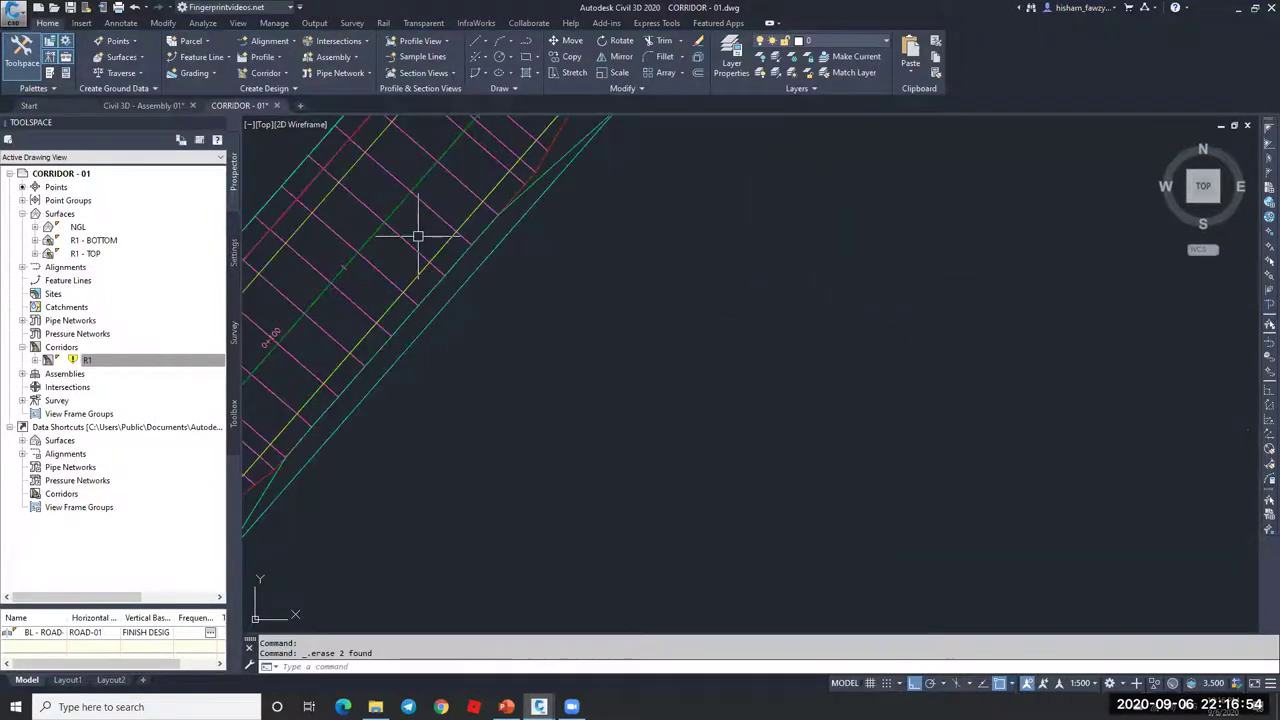
left_click(446, 206)
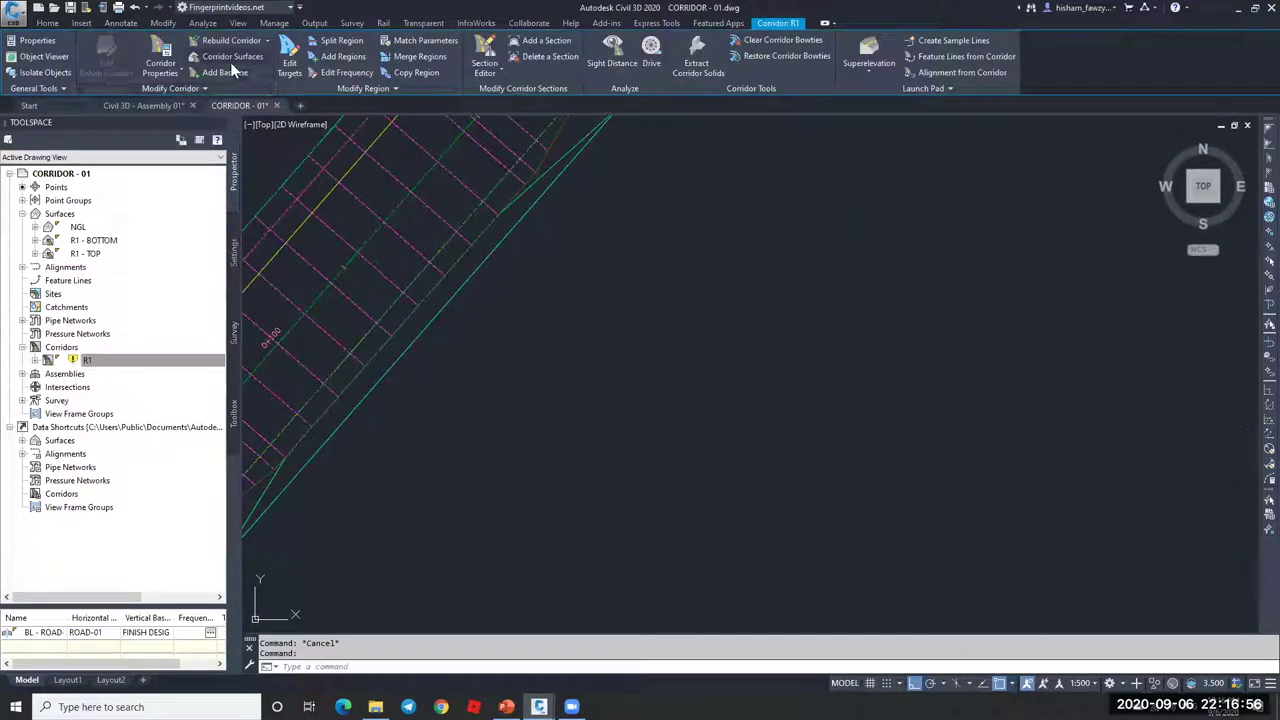
left_click(289, 62)
Step: Set Polyline-3 as the right Sidewalk Width offset target and rebuild corridor R1
left_click(766, 283)
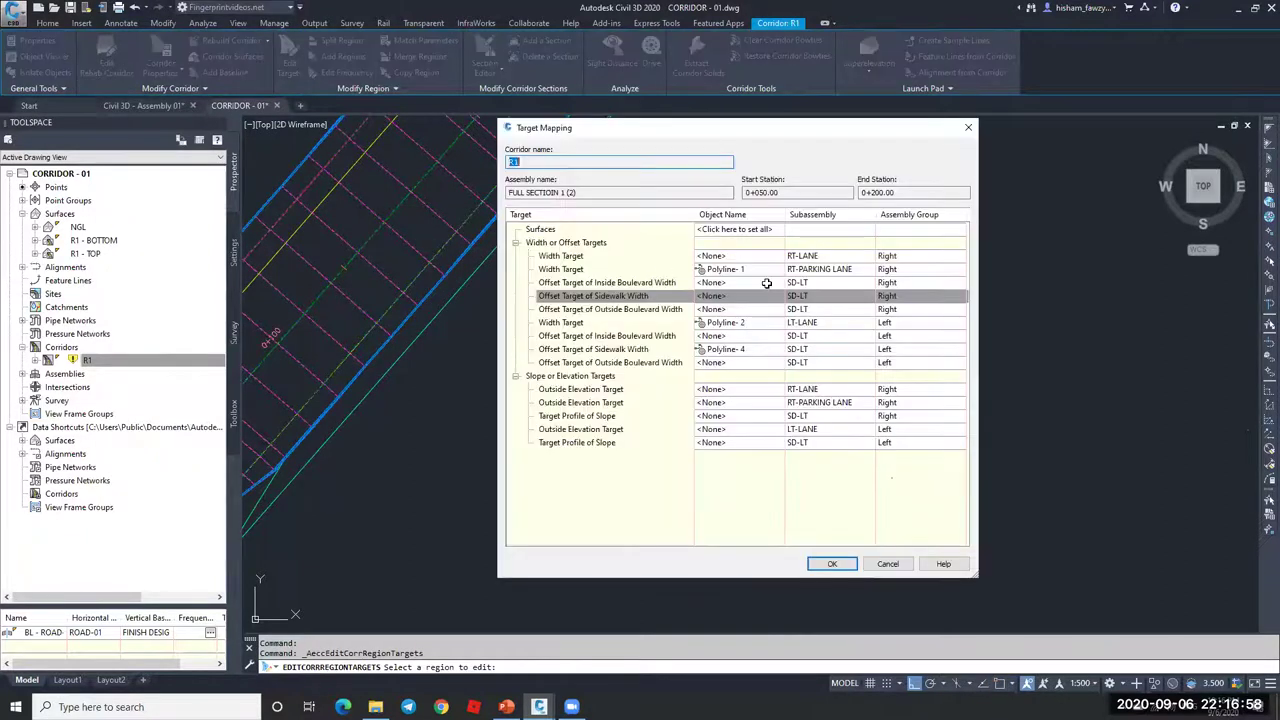
left_click(770, 298)
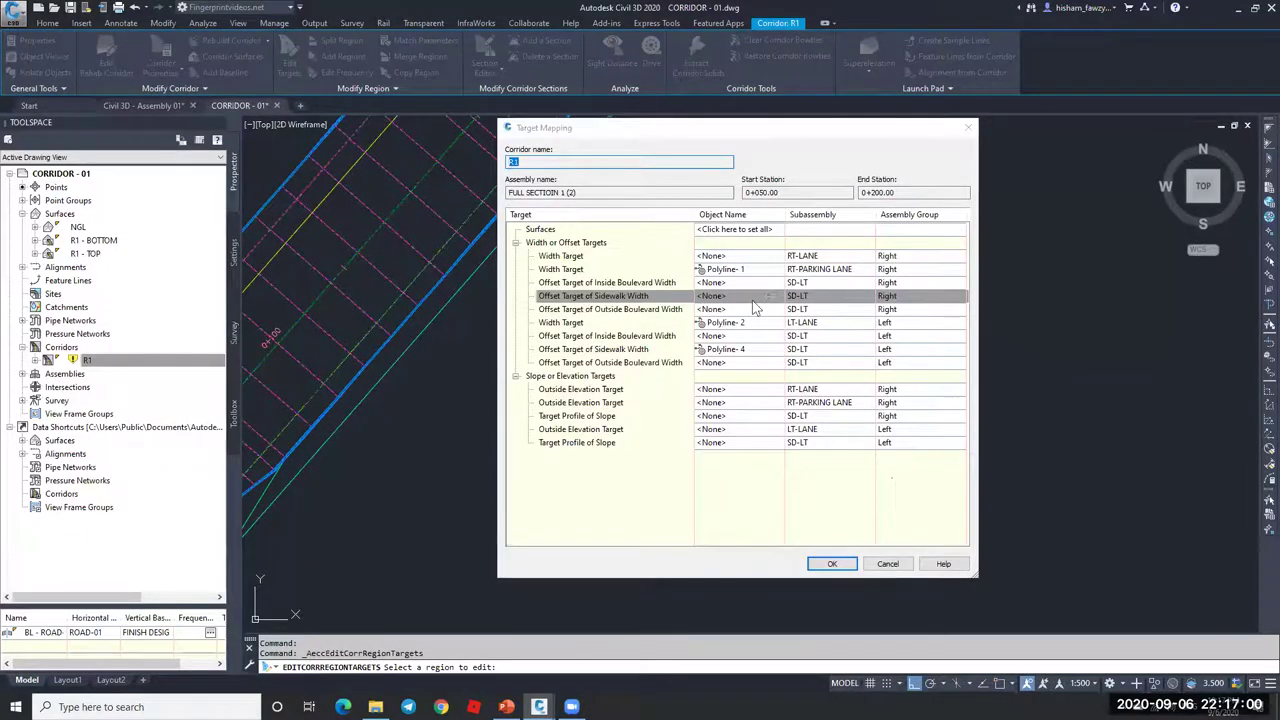
left_click(455, 292)
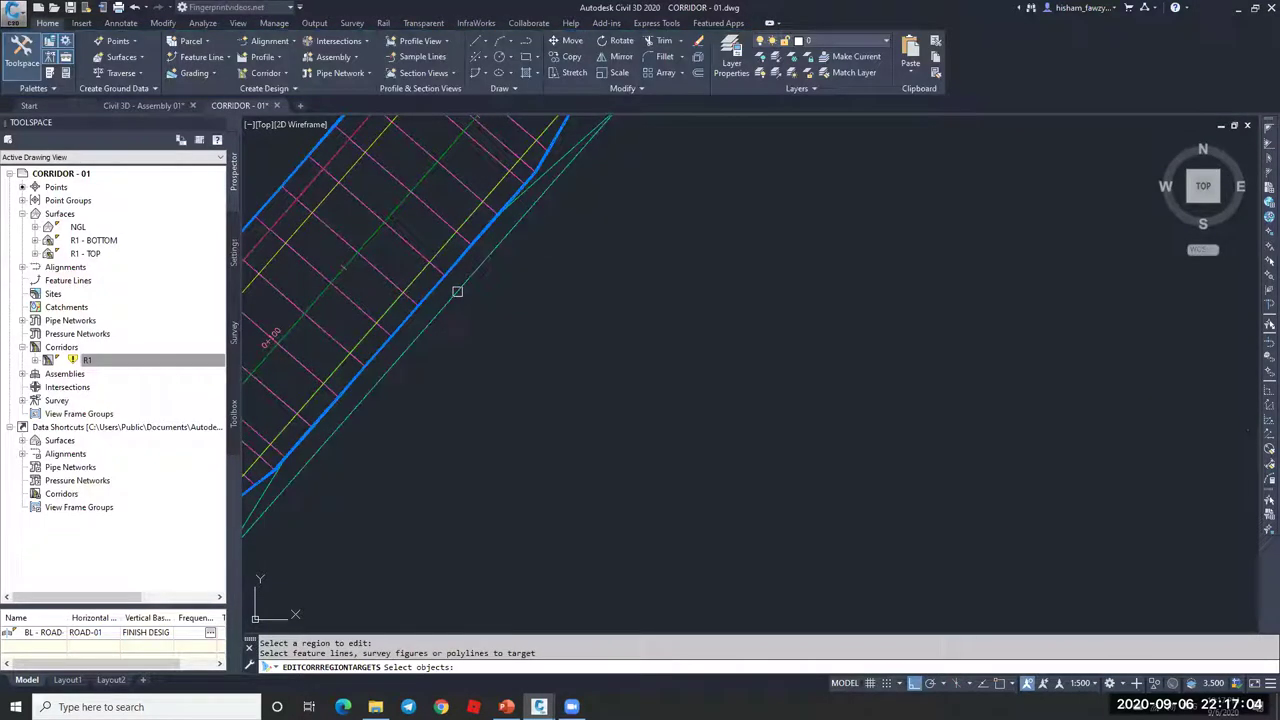
key("Return")
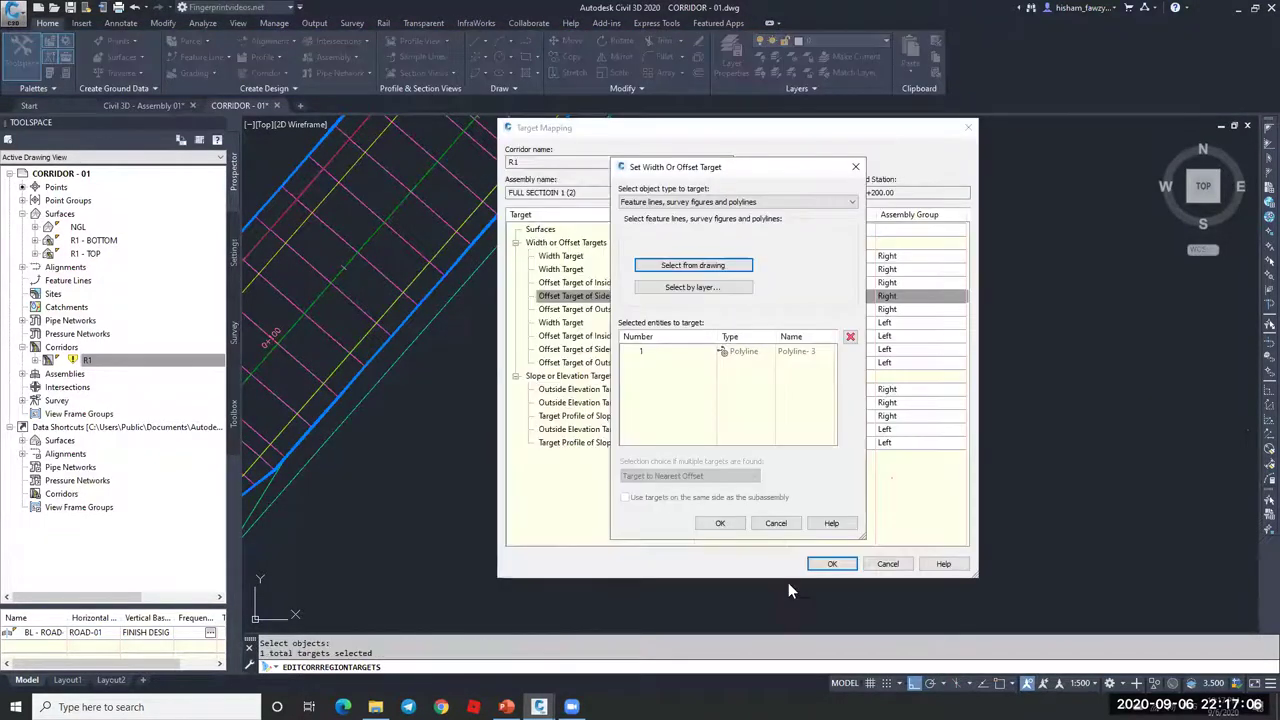
left_click(722, 523)
left_click(829, 563)
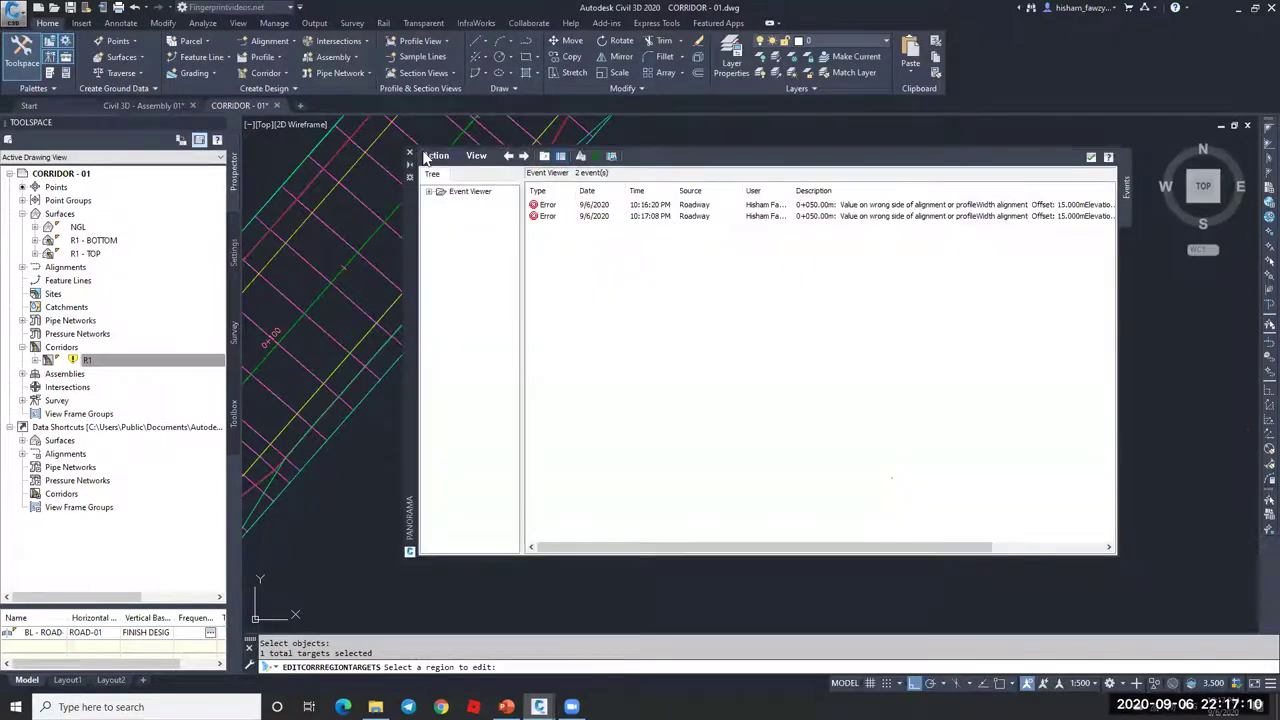
left_click(409, 157)
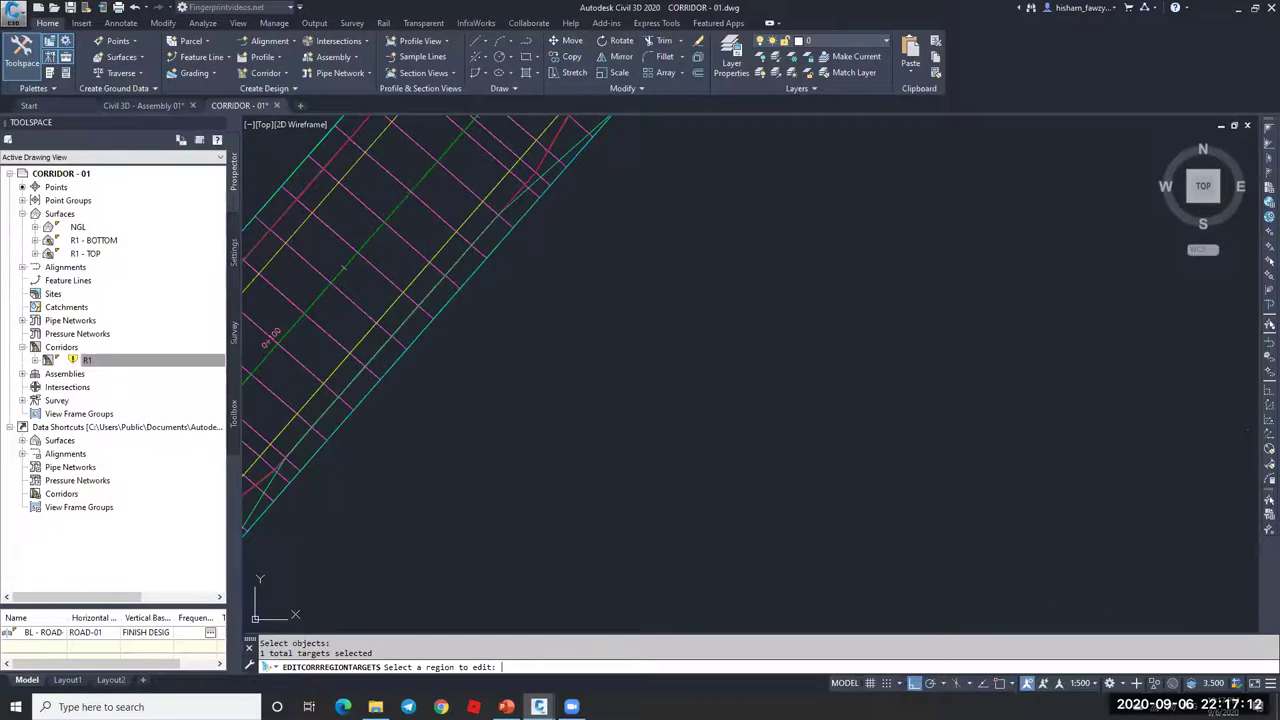
key("Escape")
key("Escape")
left_click(565, 290)
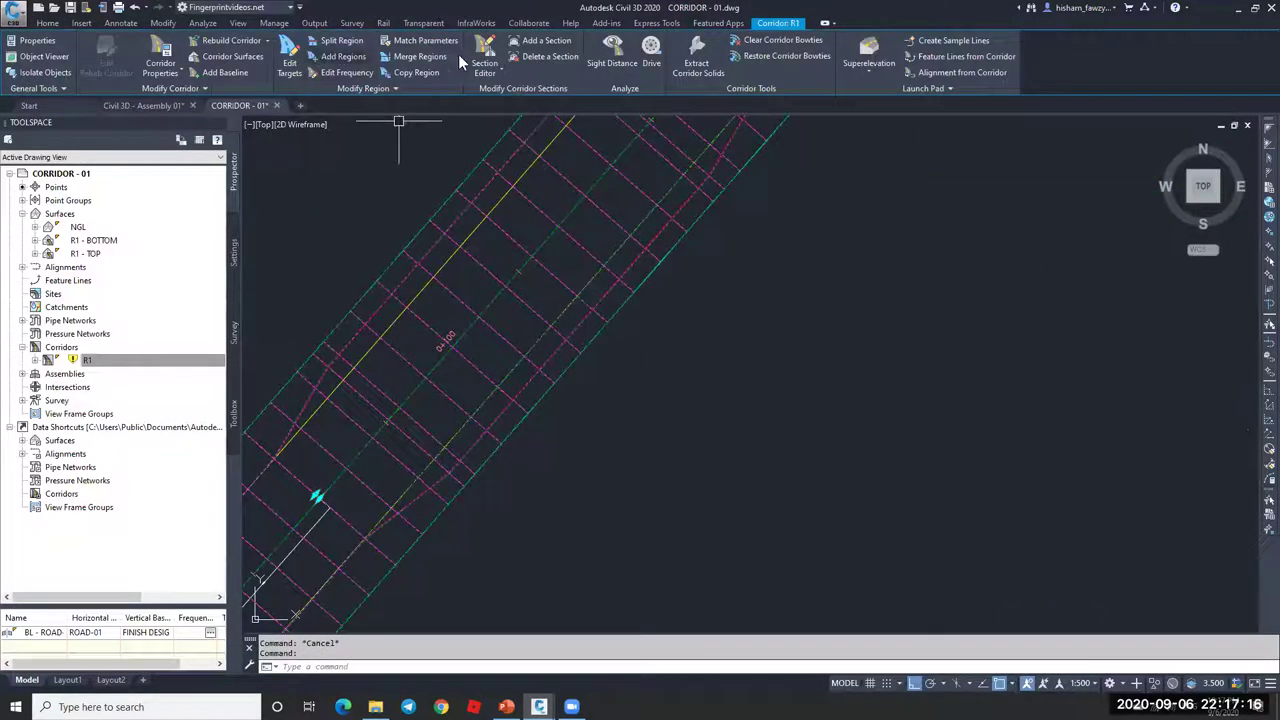
Step: Open R1 in the Section Editor and set the code set style to View-Edit
left_click(487, 50)
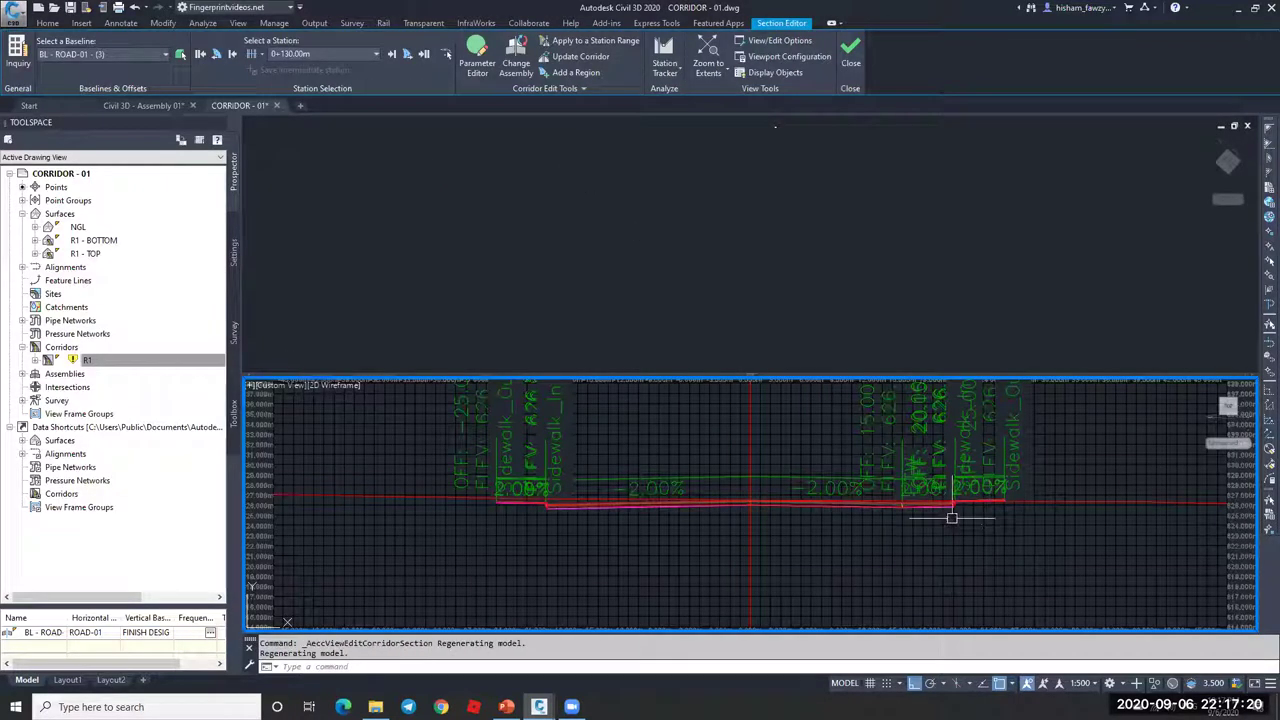
left_click(780, 40)
scroll(850, 480, "down", 2)
scroll(866, 562, "down", 2)
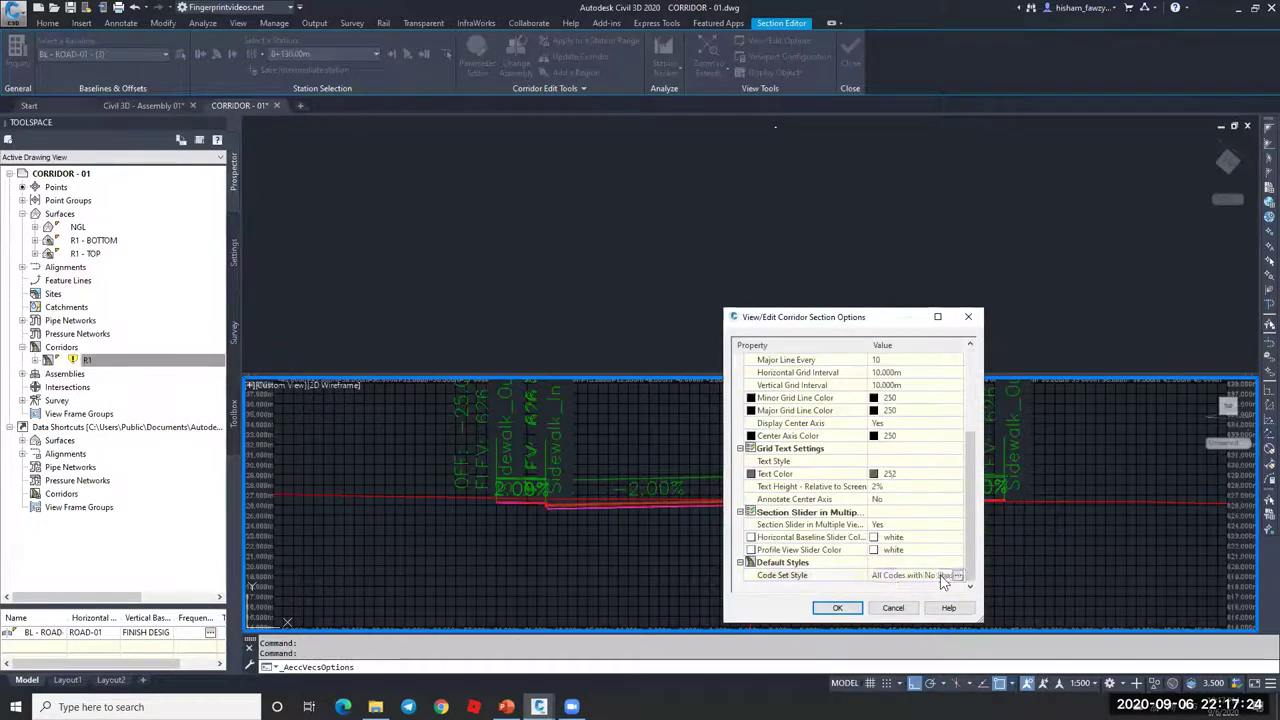
left_click(955, 574)
left_click(840, 463)
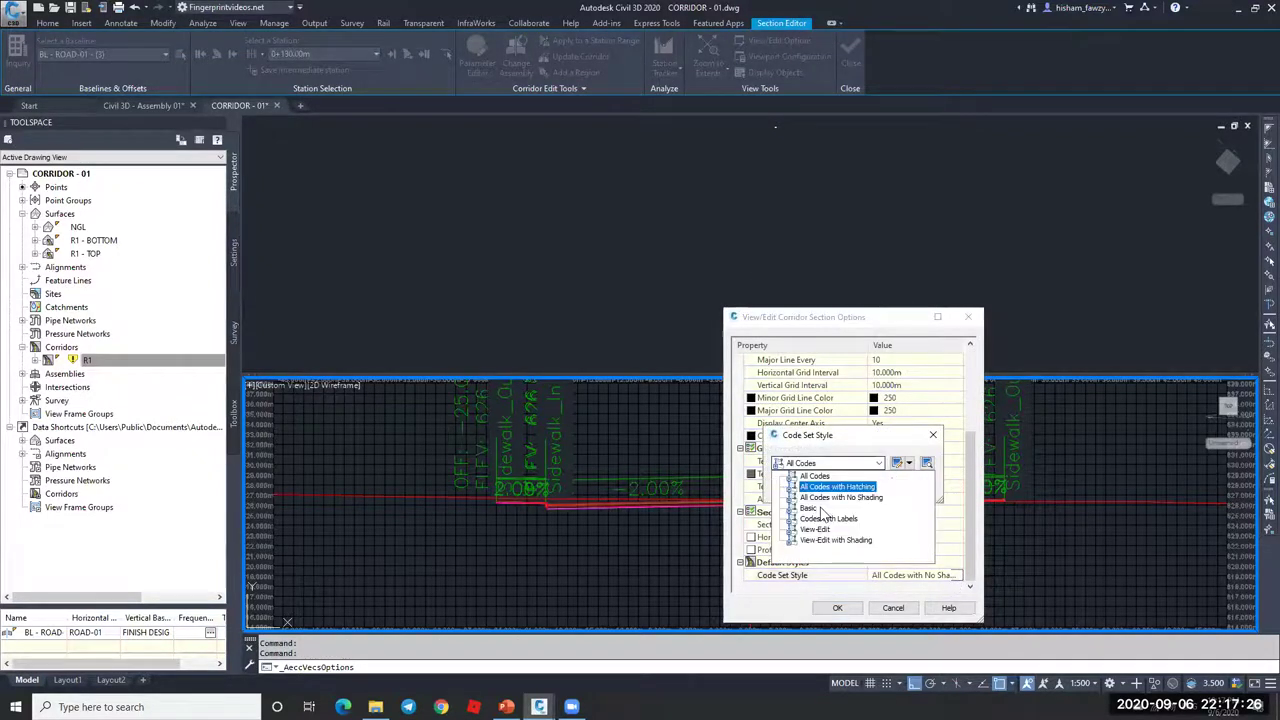
left_click(824, 540)
left_click(797, 488)
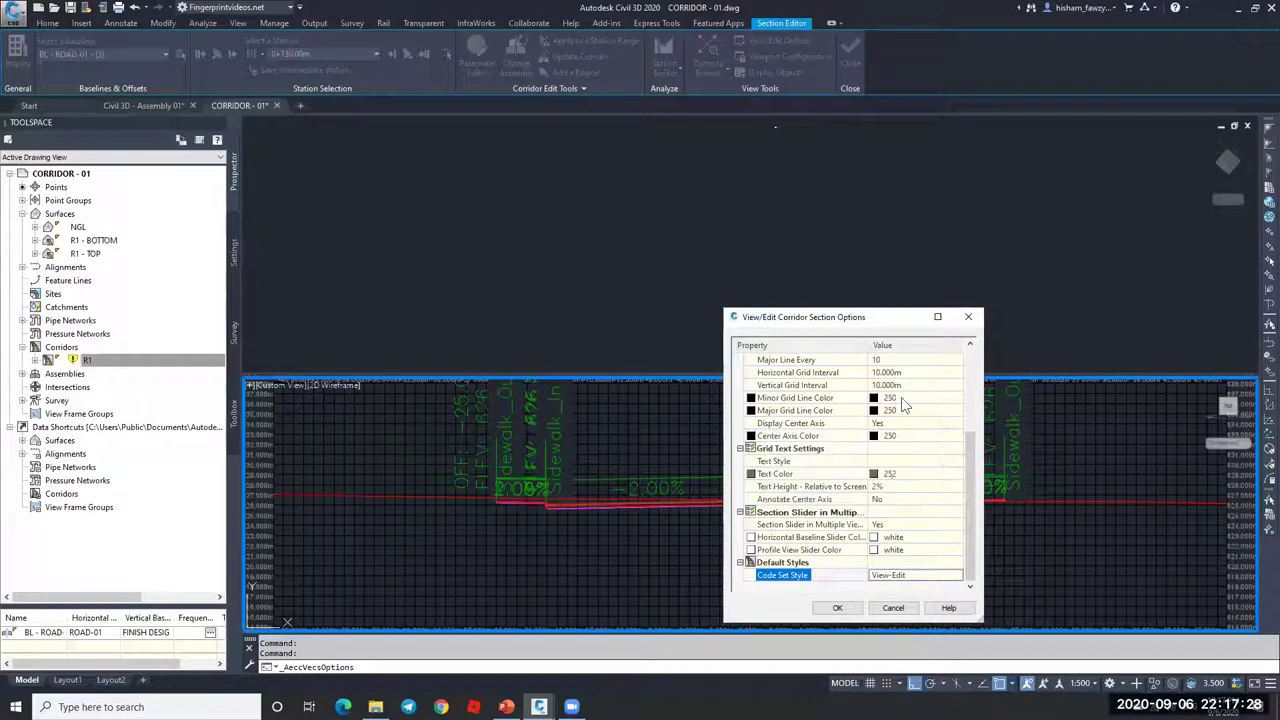
scroll(905, 402, "up", 10)
Step: Set Display Vertical Grid to No and apply the section view options
left_click(890, 448)
left_click(890, 461)
left_click(897, 462)
left_click(890, 486)
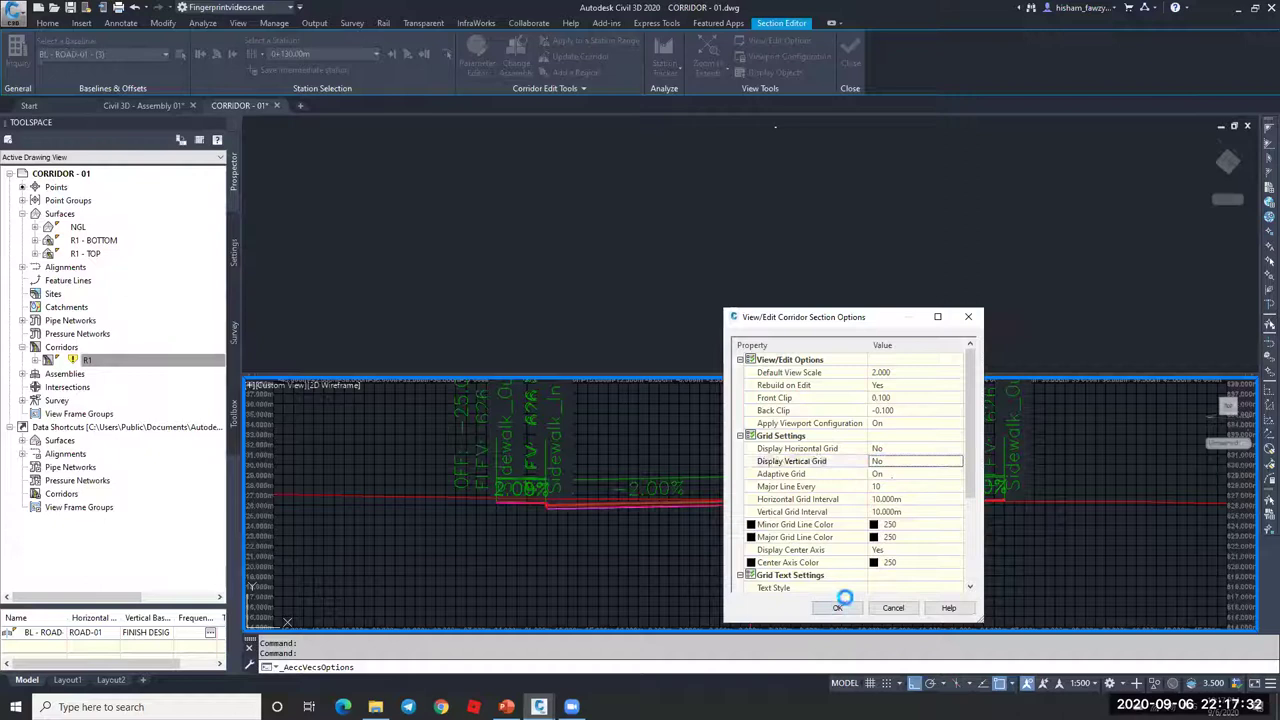
left_click(837, 608)
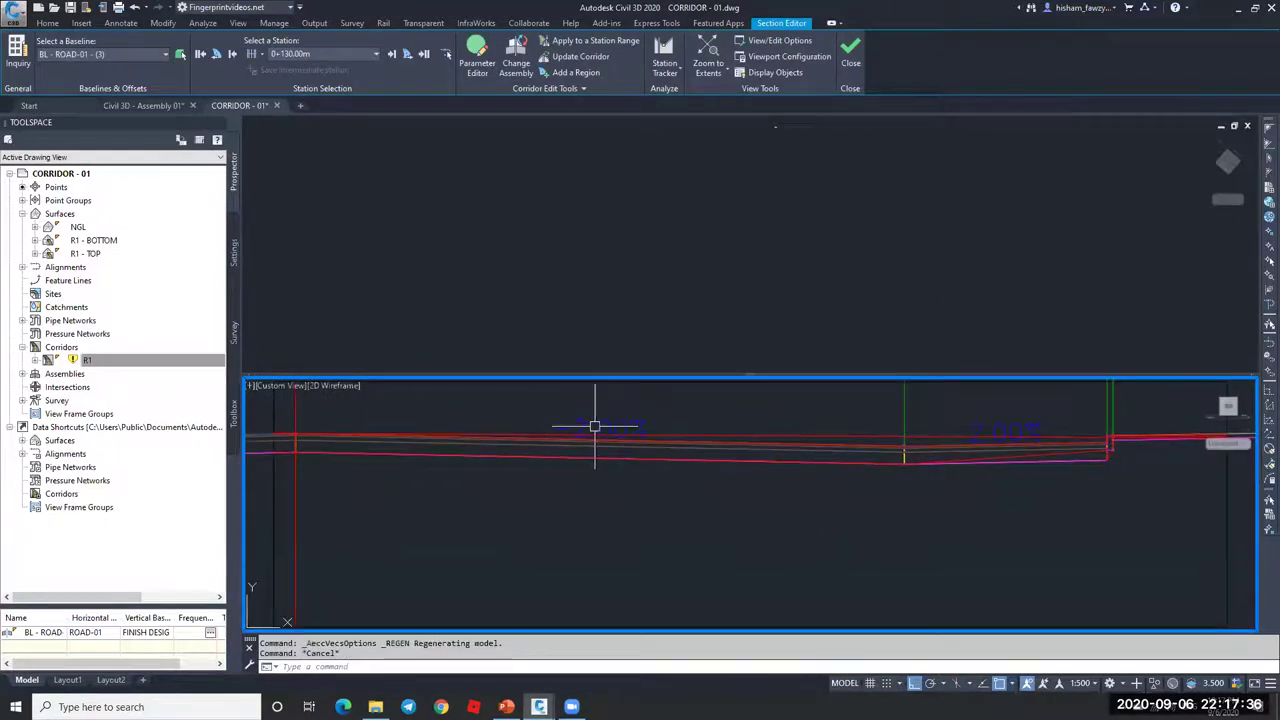
Step: Select the R1 - BOTTOM surface line in the section and pan along it
scroll(950, 445, "up", 2)
scroll(780, 465, "down", 2)
scroll(834, 466, "up", 2)
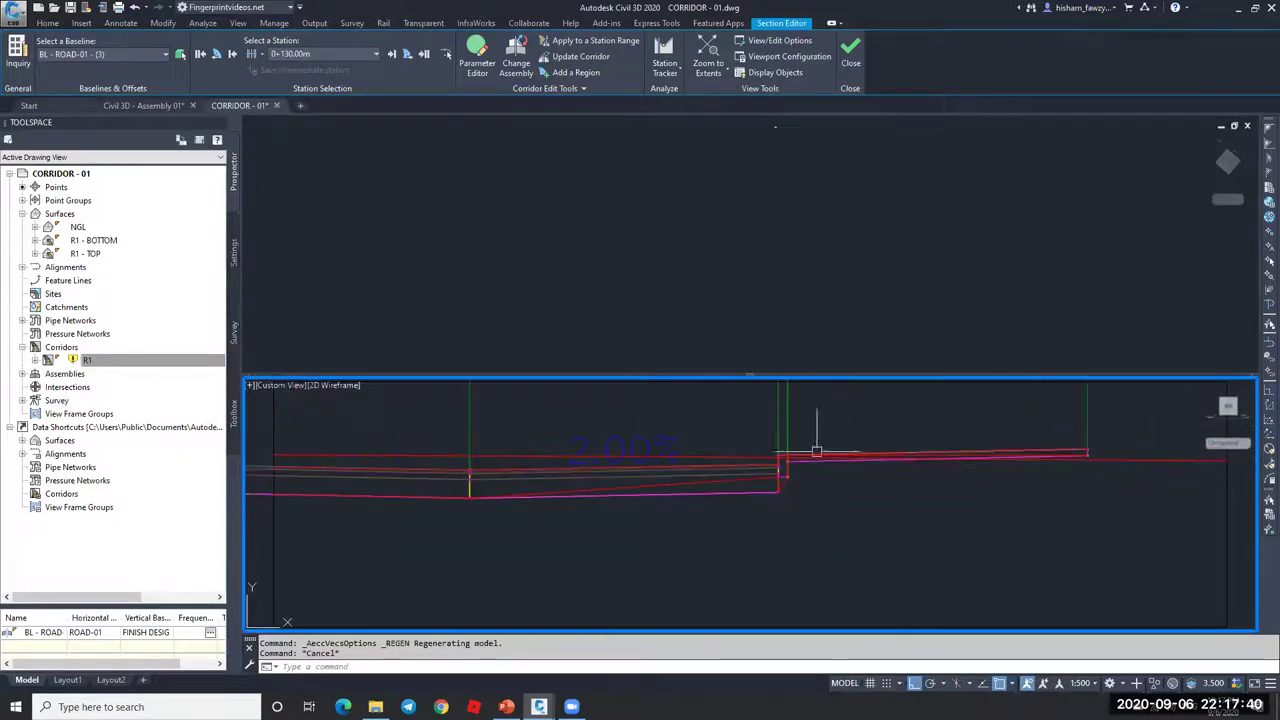
scroll(780, 471, "up", 2)
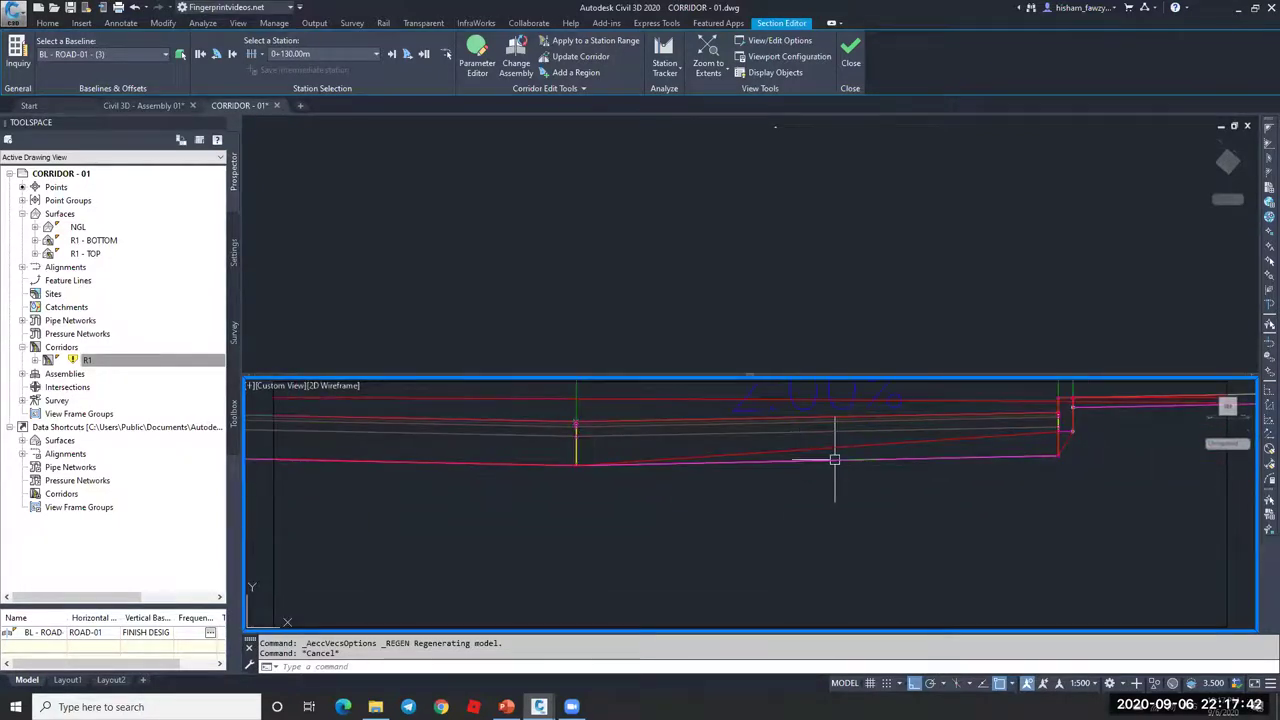
left_click(852, 449)
scroll(900, 455, "down", 2)
scroll(812, 456, "up", 2)
scroll(900, 460, "up", 2)
scroll(912, 452, "down", 2)
key("Escape")
scroll(752, 448, "up", 2)
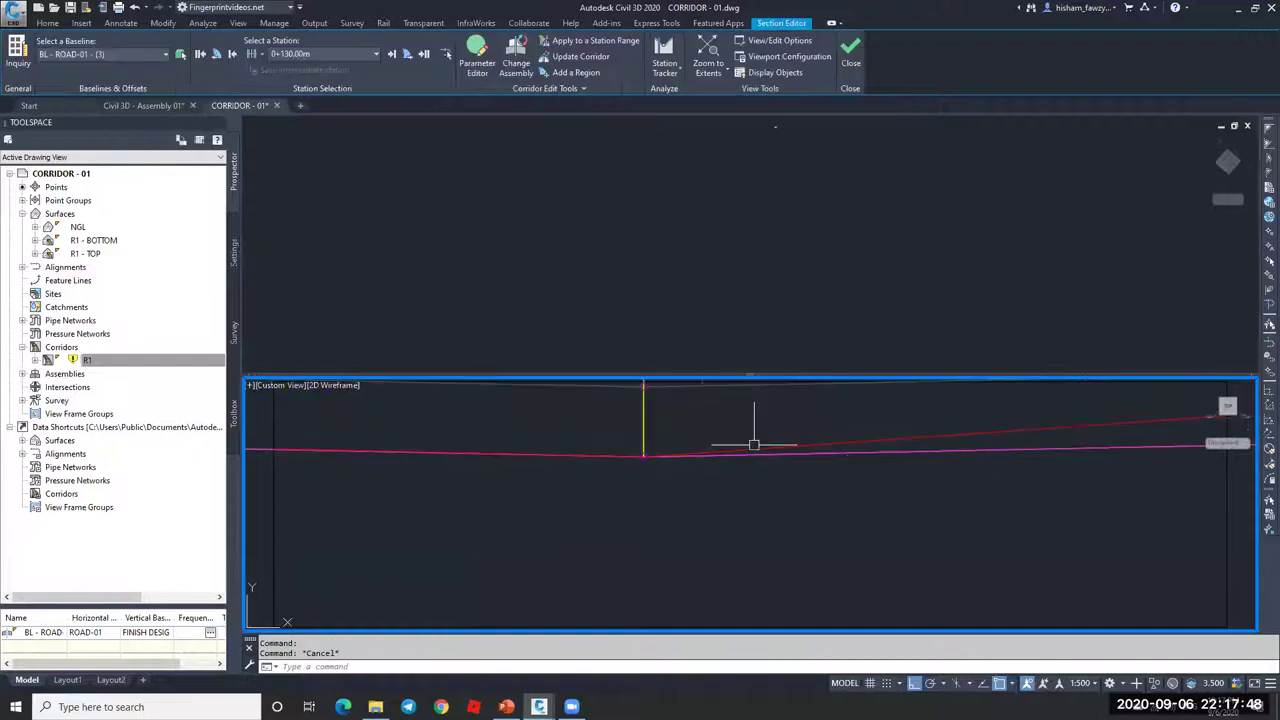
left_click(770, 445)
middle_click_drag(518, 427, 571, 434)
middle_click_drag(988, 448, 677, 486)
scroll(766, 477, "up", 2)
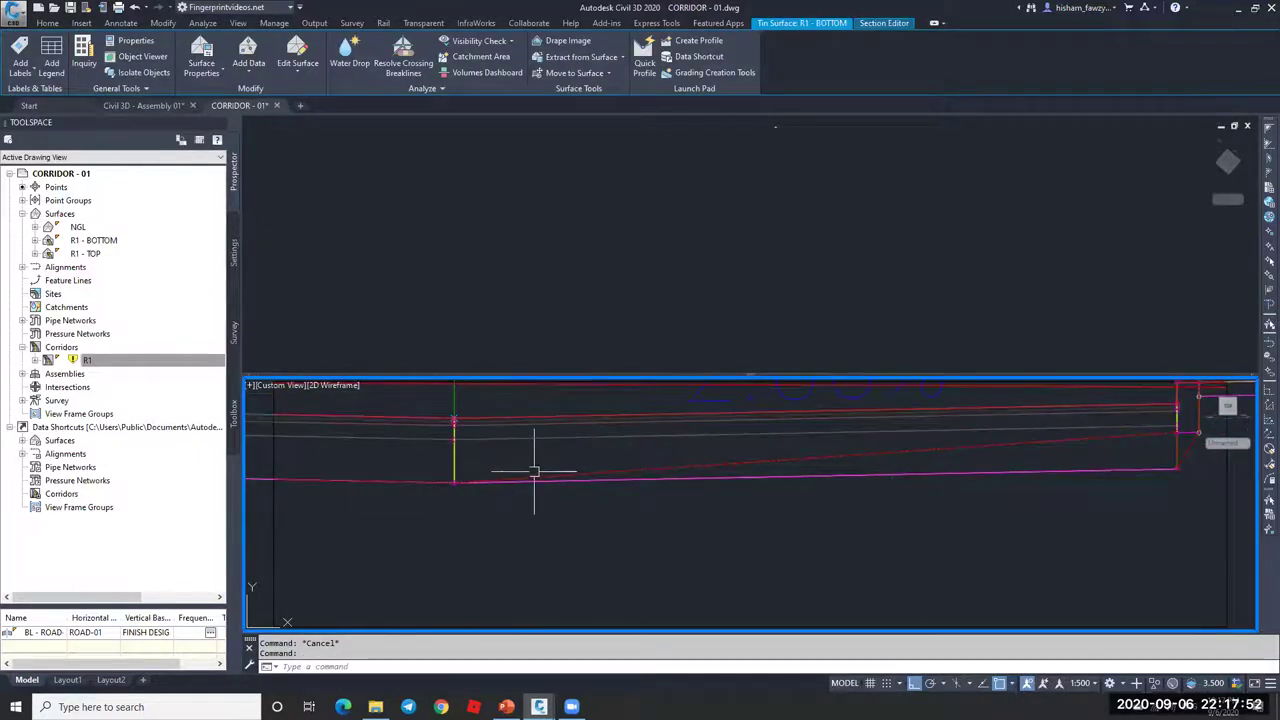
middle_click_drag(1148, 470, 960, 481)
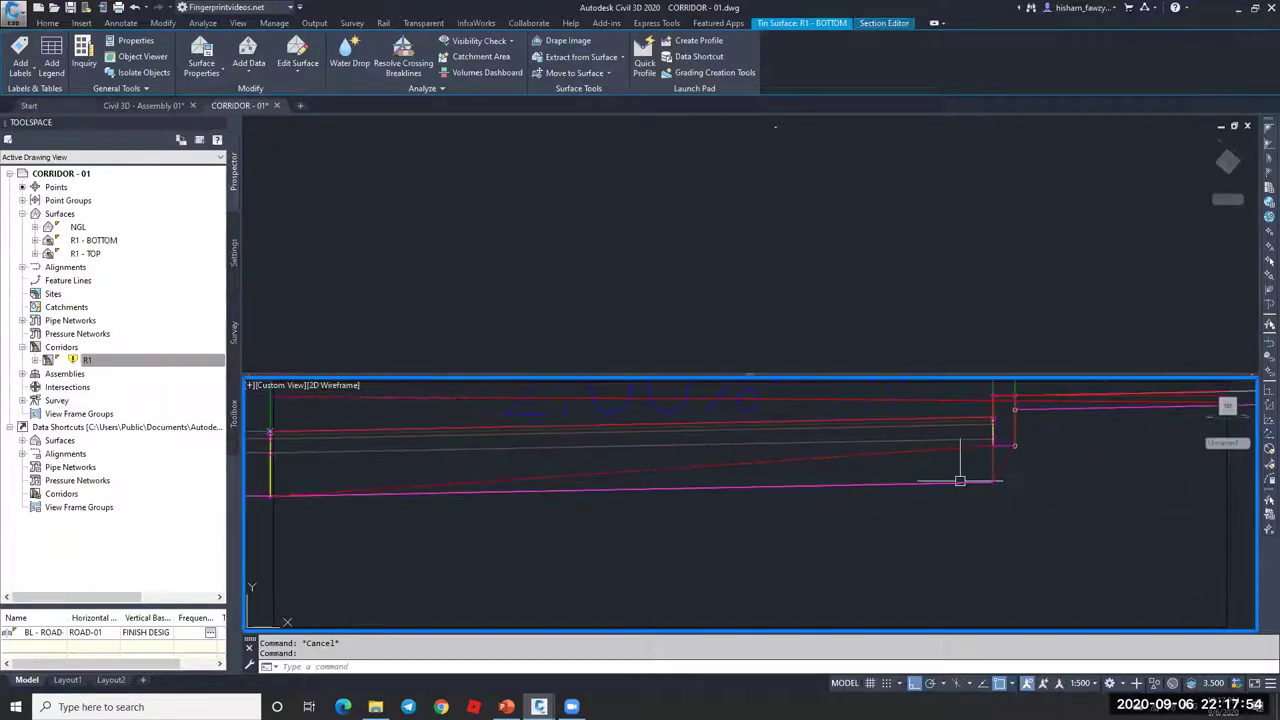
scroll(1040, 420, "up", 5)
scroll(1030, 430, "down", 3)
scroll(1035, 430, "up", 3)
key("Escape")
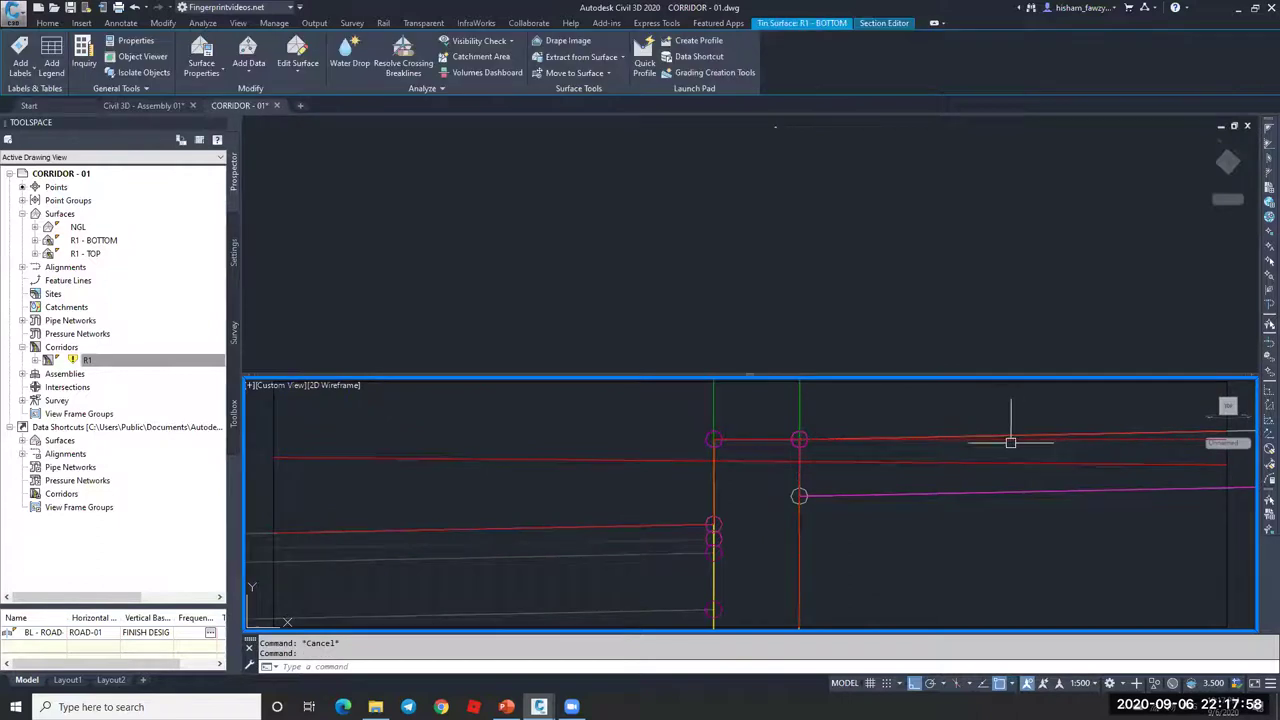
Step: Inspect the R1 - TOP surface line, then the R1 - BOTTOM line again
left_click(1010, 430)
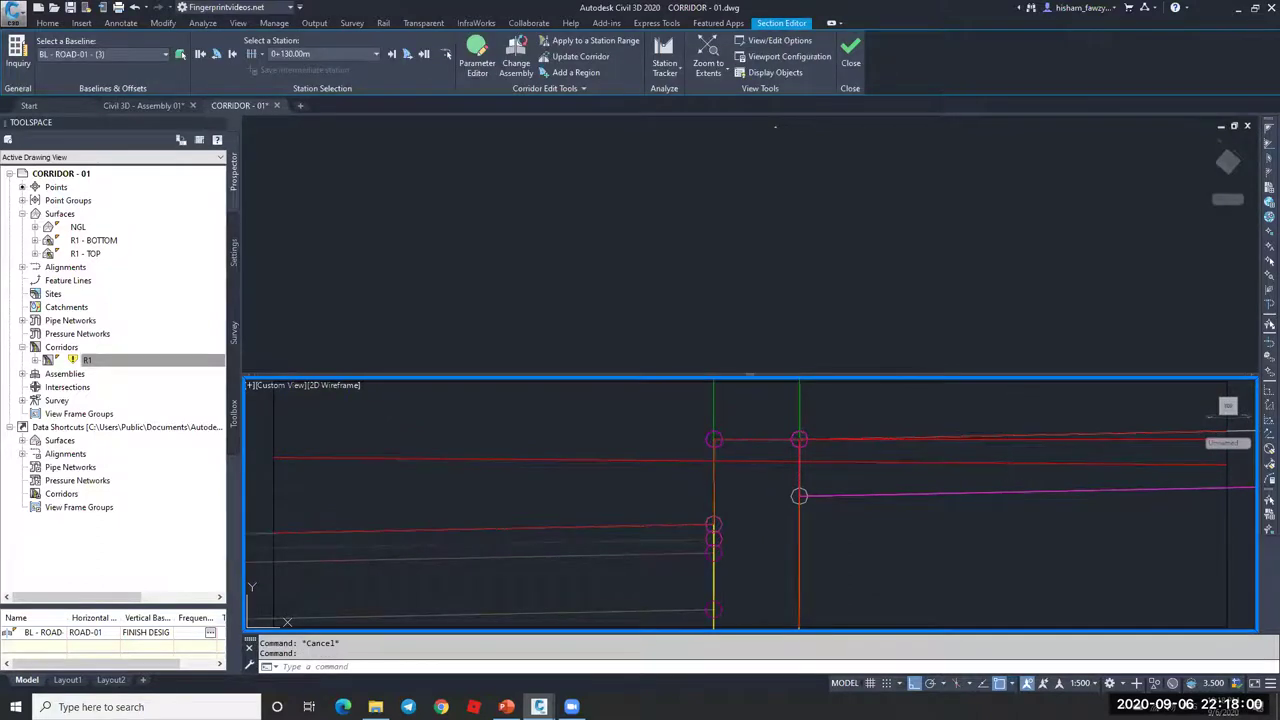
scroll(705, 422, "down", 2)
scroll(710, 445, "down", 3)
scroll(689, 449, "up", 2)
key("Escape")
left_click(731, 457)
scroll(814, 459, "up", 2)
scroll(833, 464, "up", 3)
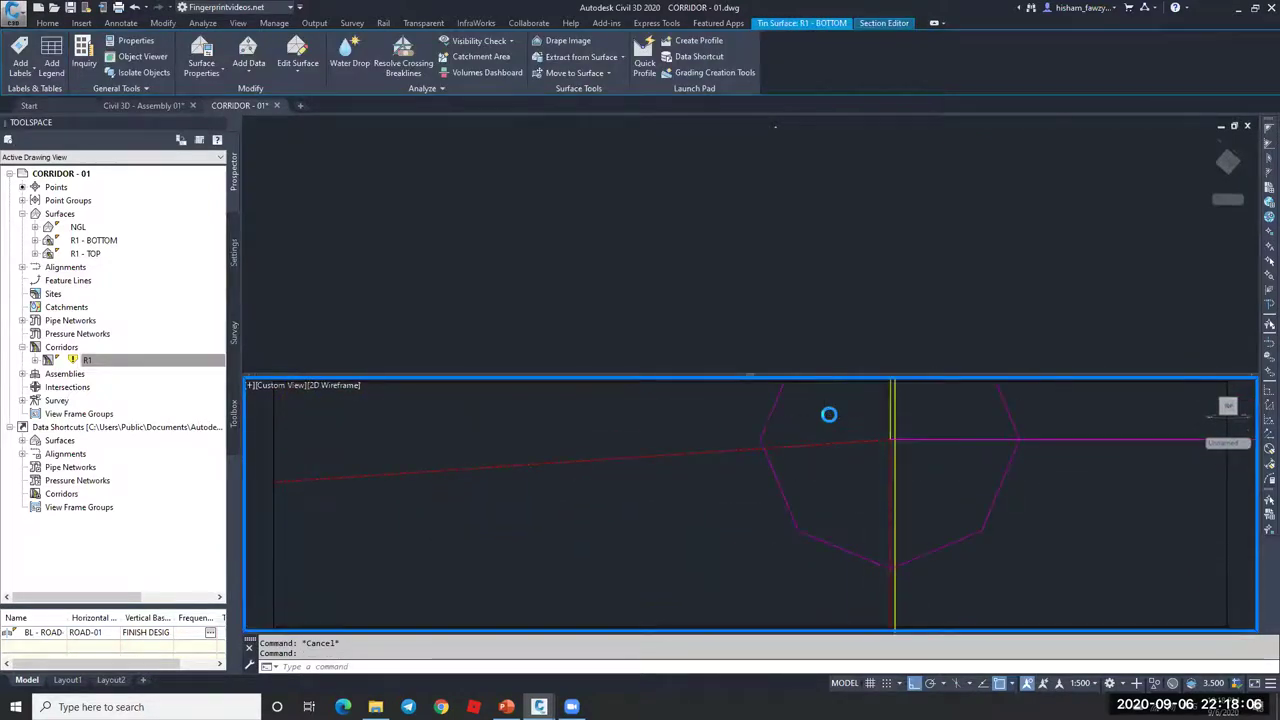
key("Escape")
scroll(875, 486, "up", 4)
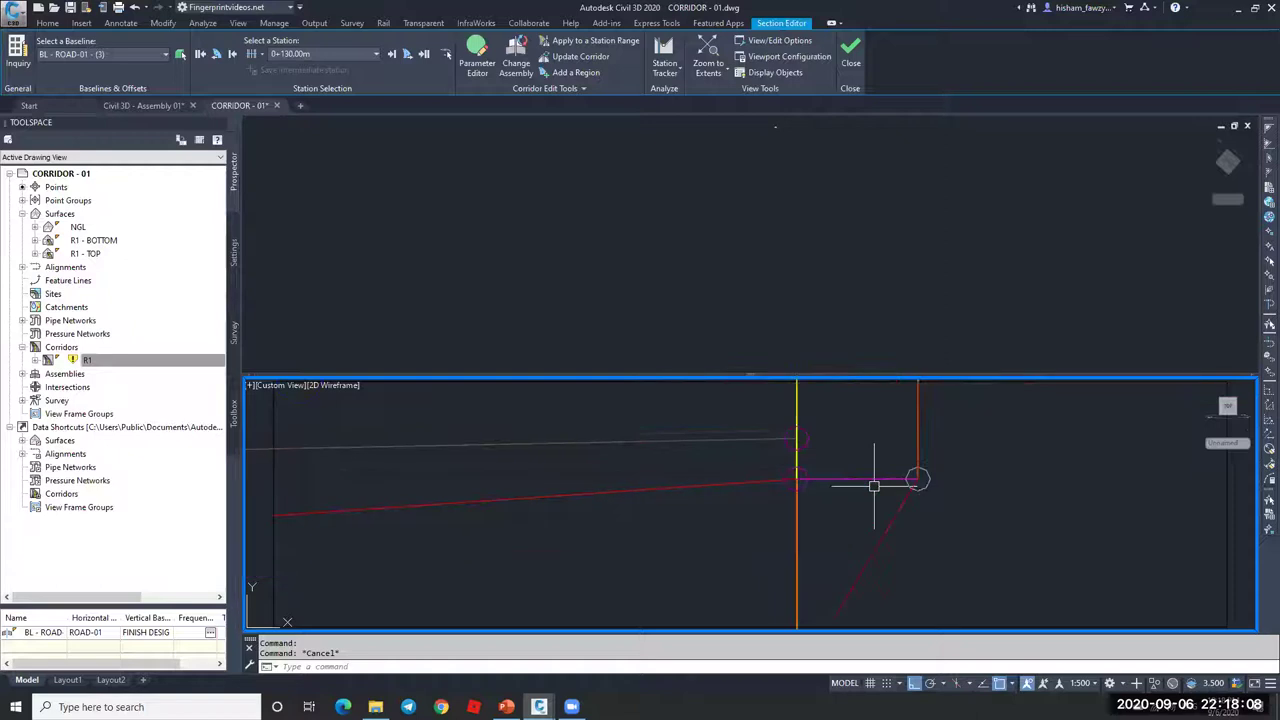
scroll(627, 435, "up", 3)
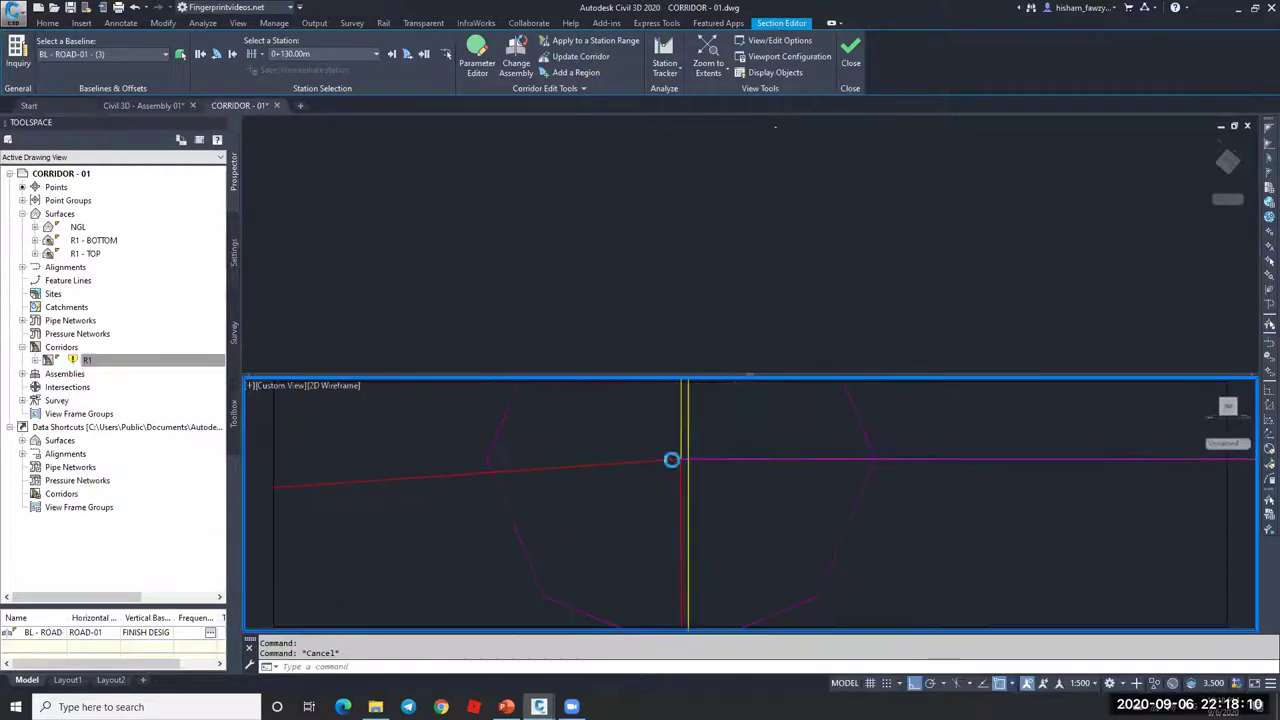
scroll(709, 460, "down", 3)
key("Escape")
Step: Close the Section Editor and reselect corridor R1 in plan
left_click(826, 292)
left_click(852, 50)
scroll(725, 320, "up", 4)
key("Escape")
scroll(790, 285, "down", 2)
left_click(790, 272)
key("Escape")
left_click(791, 265)
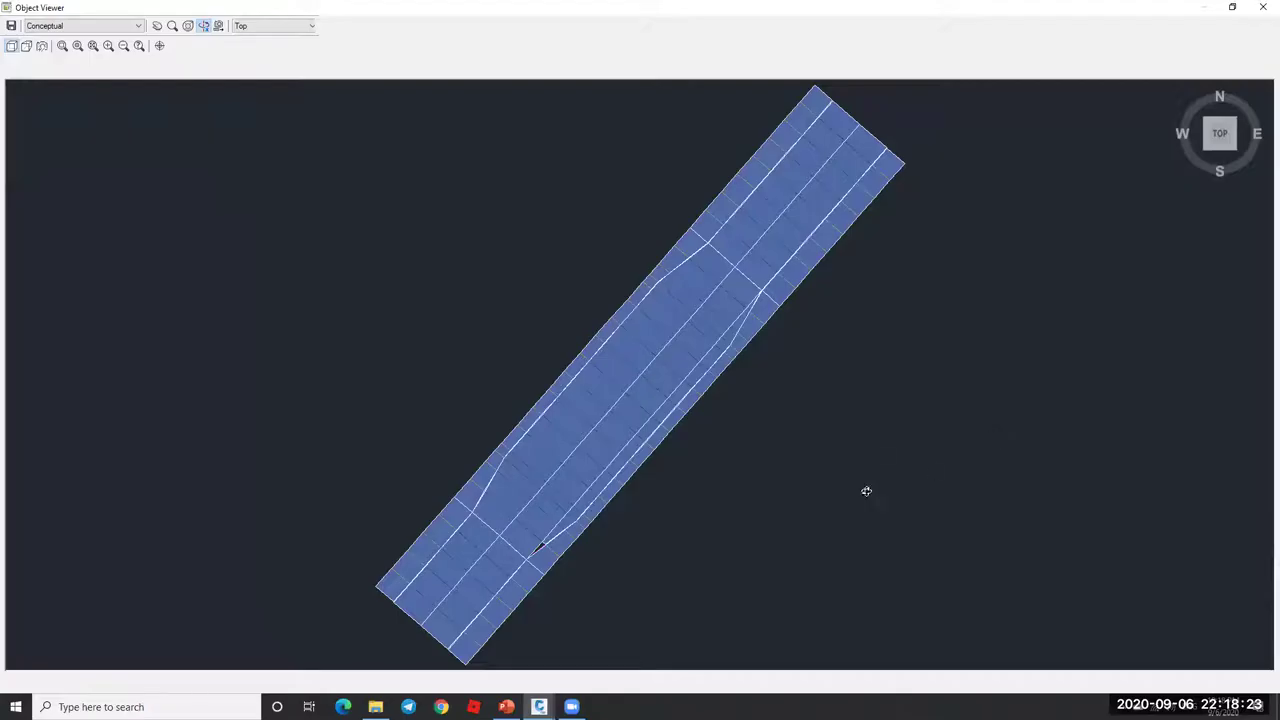
left_click_drag(863, 489, 785, 386)
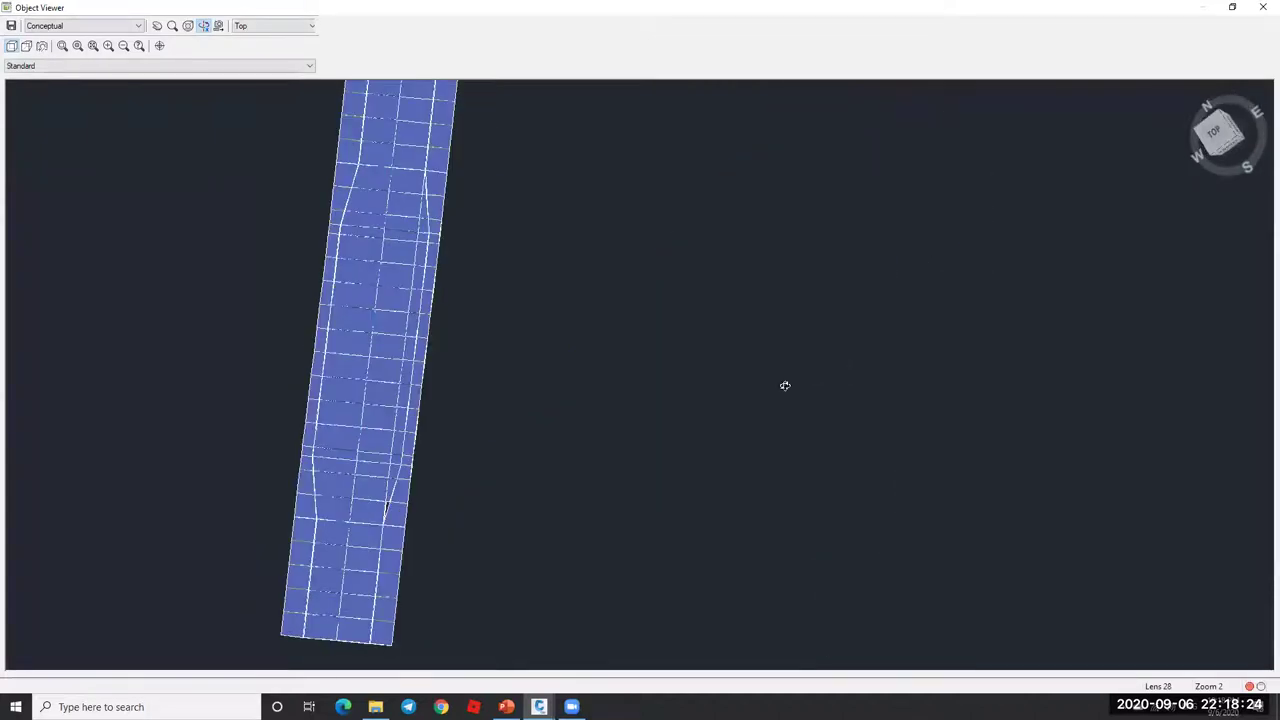
scroll(623, 266, "down", 5)
left_click_drag(623, 266, 502, 200)
left_click(89, 28)
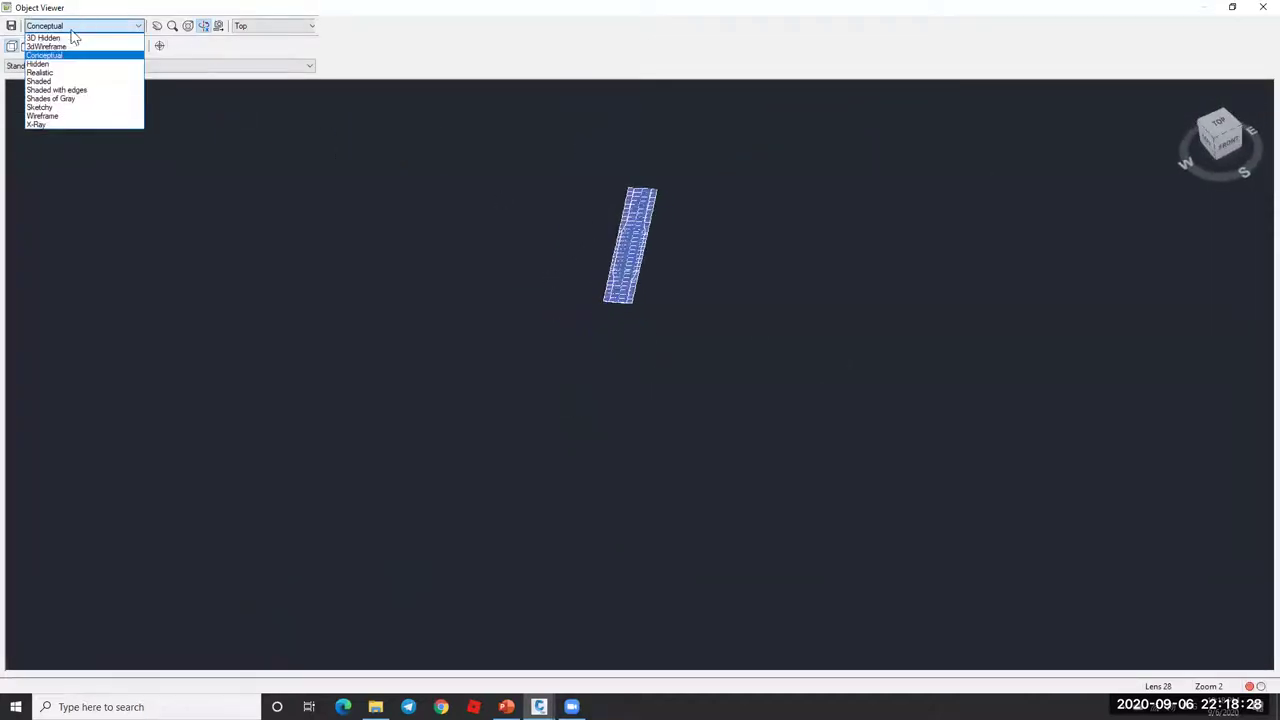
left_click(50, 46)
left_click_drag(642, 208, 695, 357)
scroll(663, 320, "up", 6)
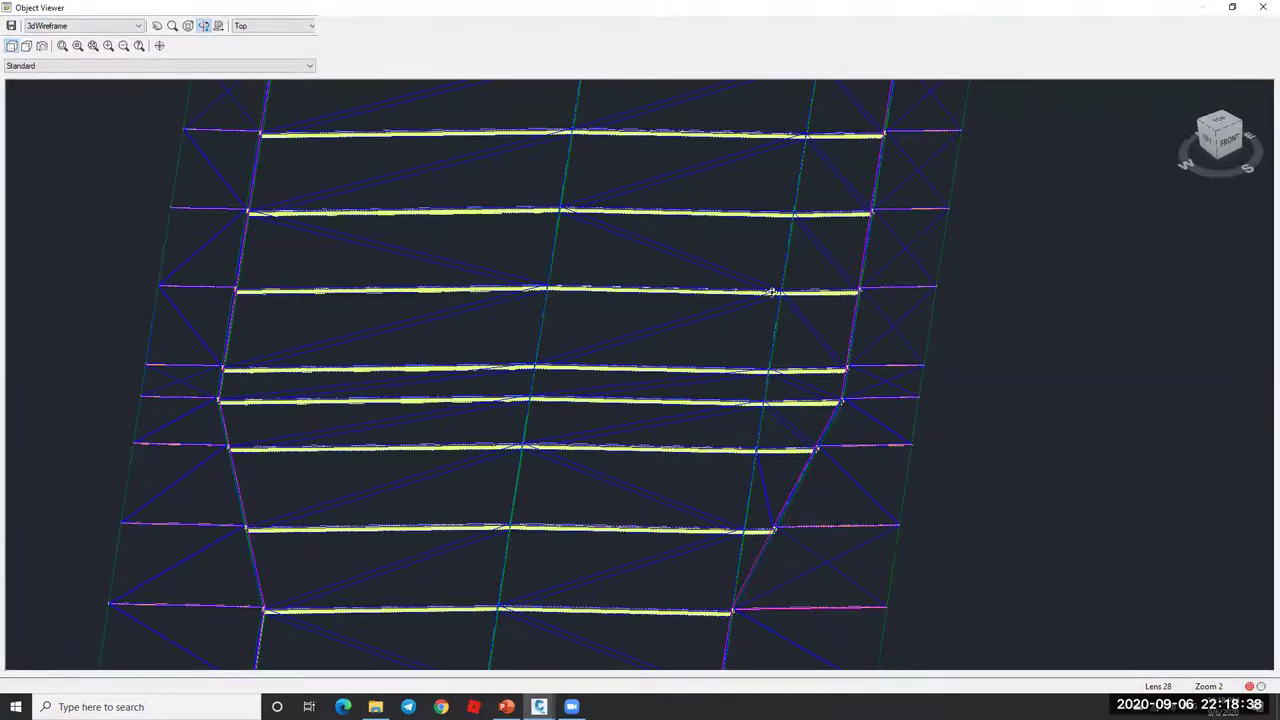
scroll(776, 325, "up", 5)
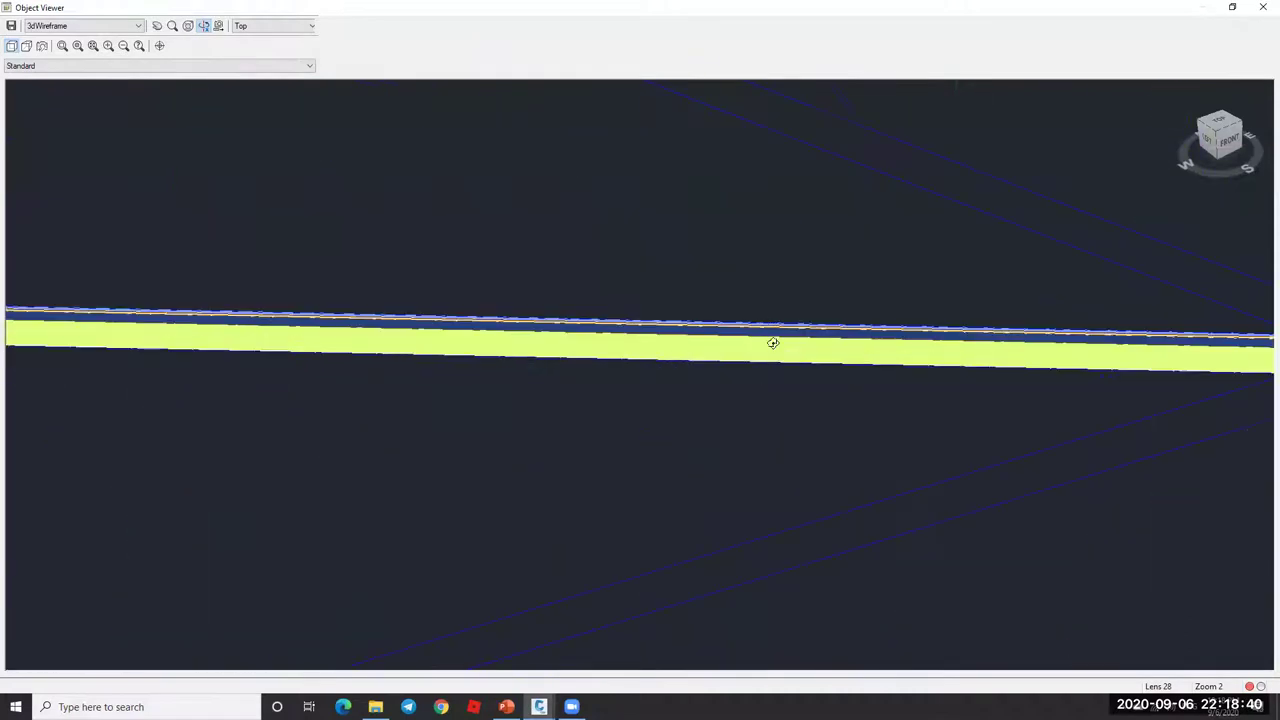
middle_click_drag(922, 302, 851, 245)
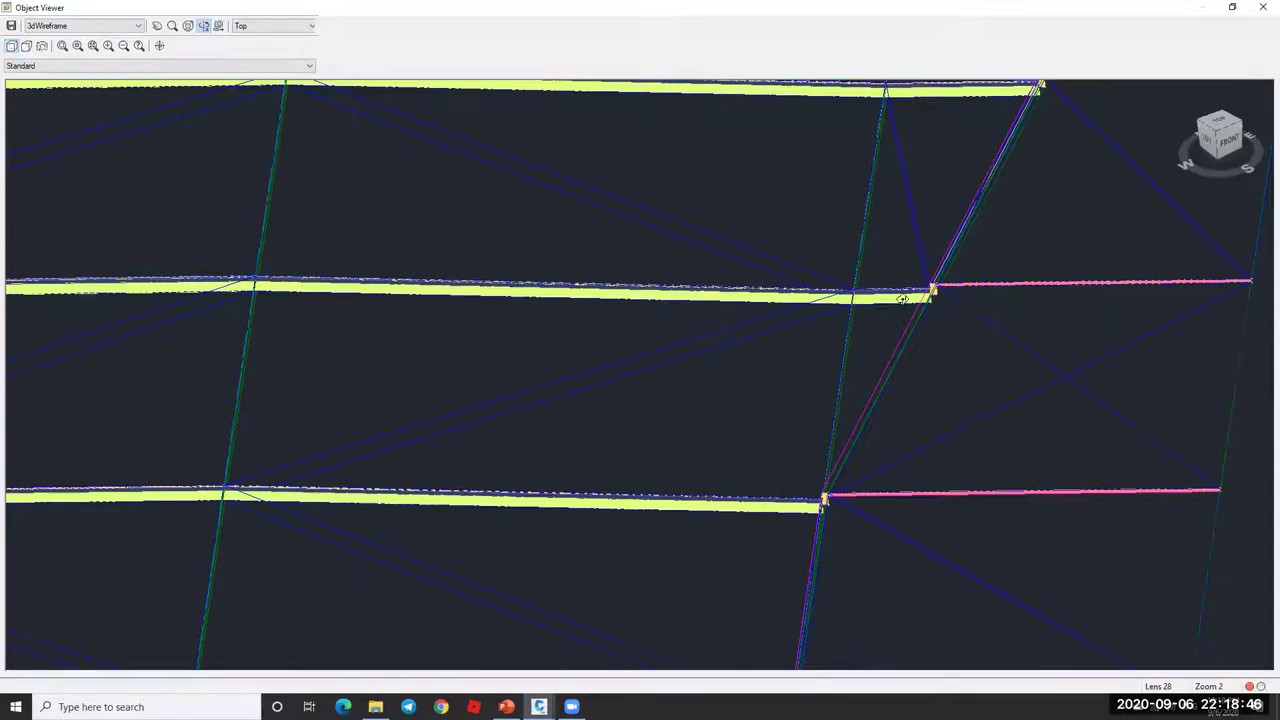
scroll(902, 299, "down", 3)
middle_click_drag(911, 354, 883, 384, "shift")
scroll(883, 384, "down", 3)
mouse_move(900, 237)
middle_mouse_down("shift")
mouse_move(863, 343)
mouse_move(846, 523)
mouse_move(838, 232)
mouse_move(903, 217)
middle_mouse_up("shift")
scroll(905, 318, "up", 3)
middle_click_drag(826, 256, 876, 239, "shift")
scroll(820, 262, "down", 5)
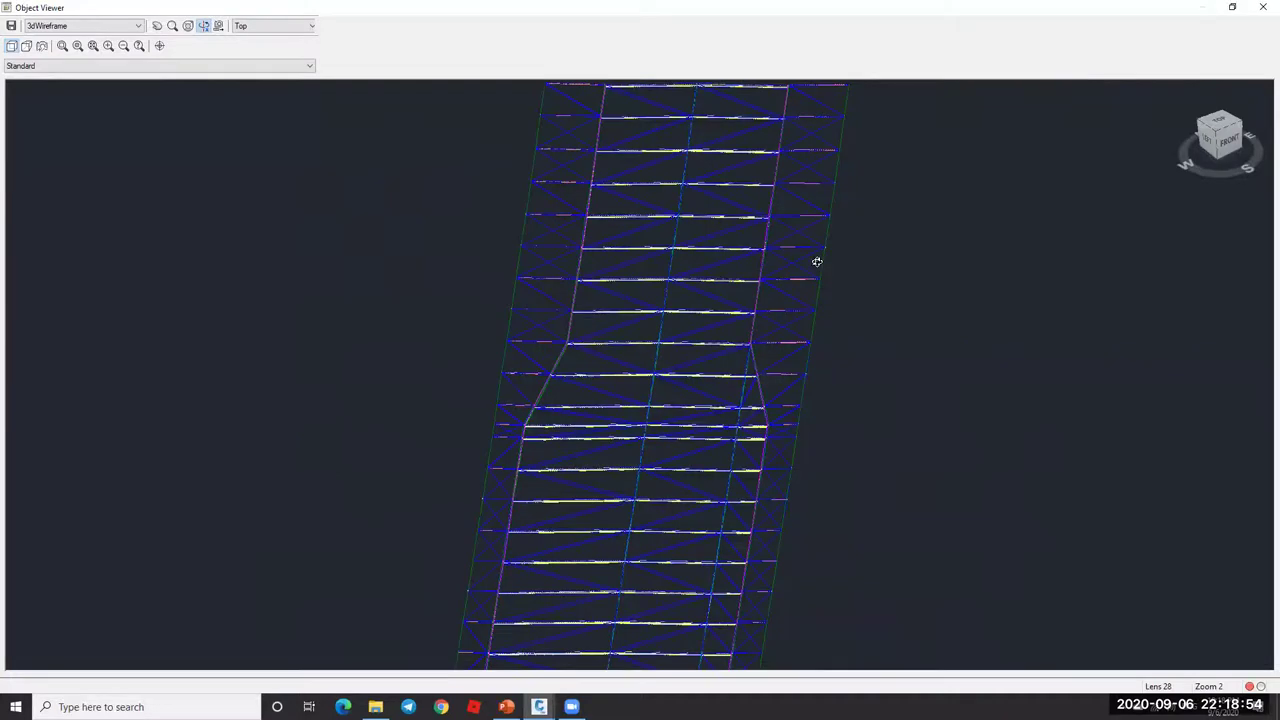
key("Escape")
key("Escape")
scroll(800, 275, "down", 3)
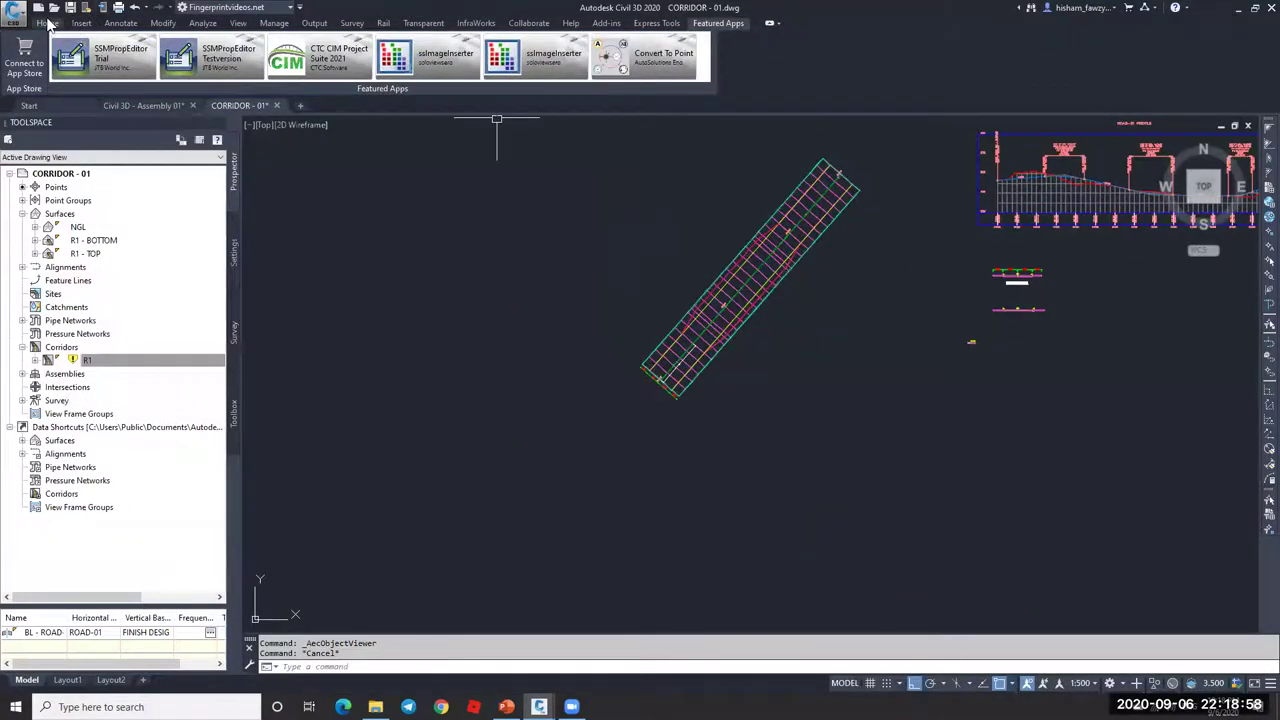
Step: Review the R1 region's target groups, cancel unchanged, and switch to Civil 3D - Assembly 01
left_click(50, 24)
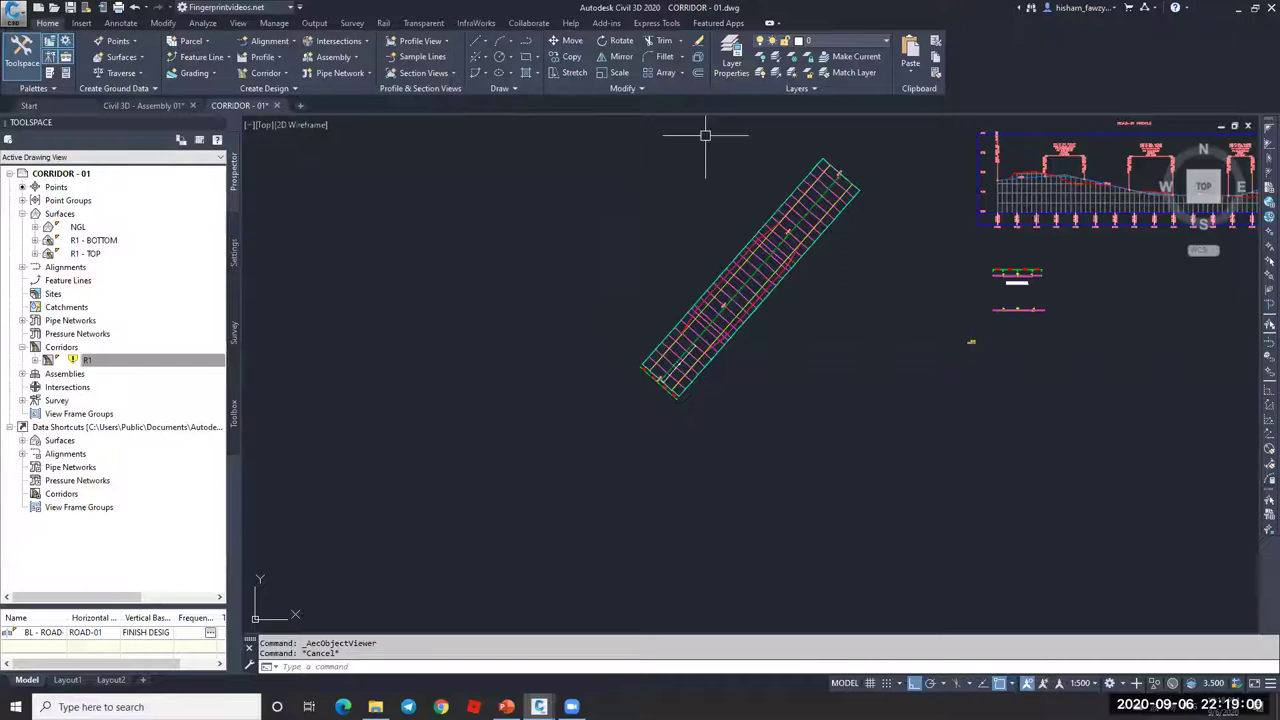
scroll(750, 240, "up", 5)
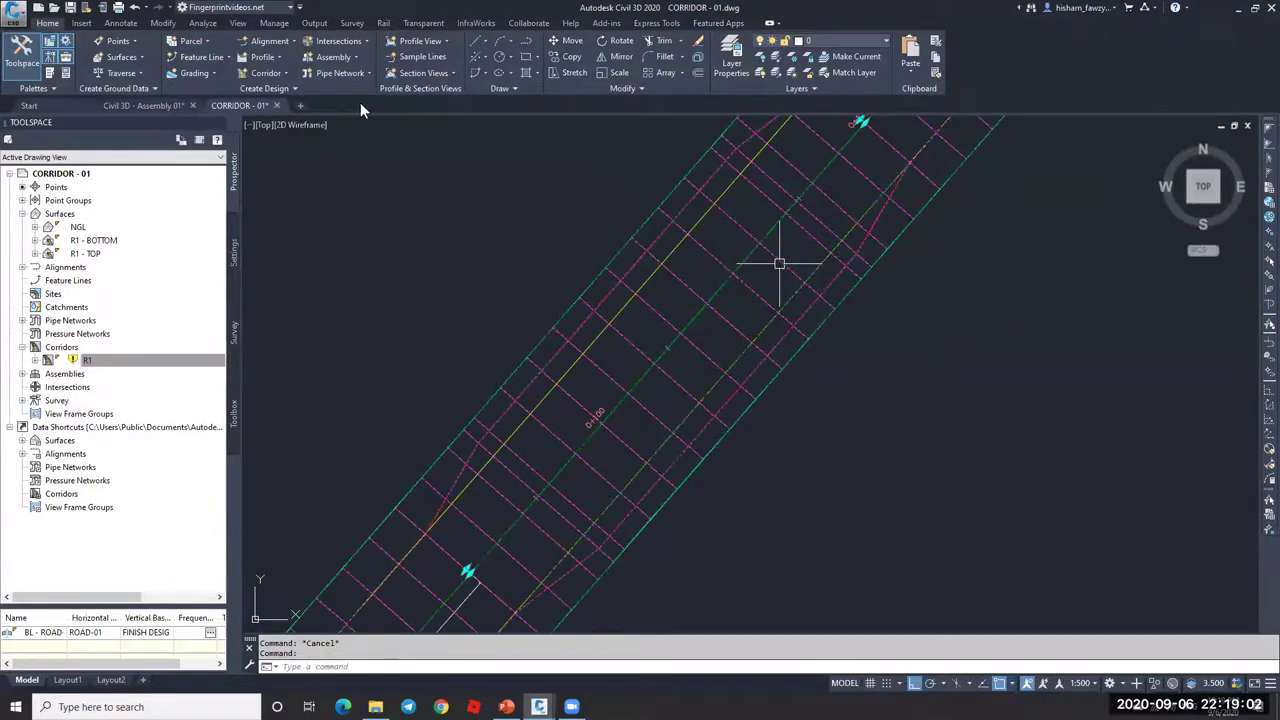
left_click(289, 55)
left_click(790, 270)
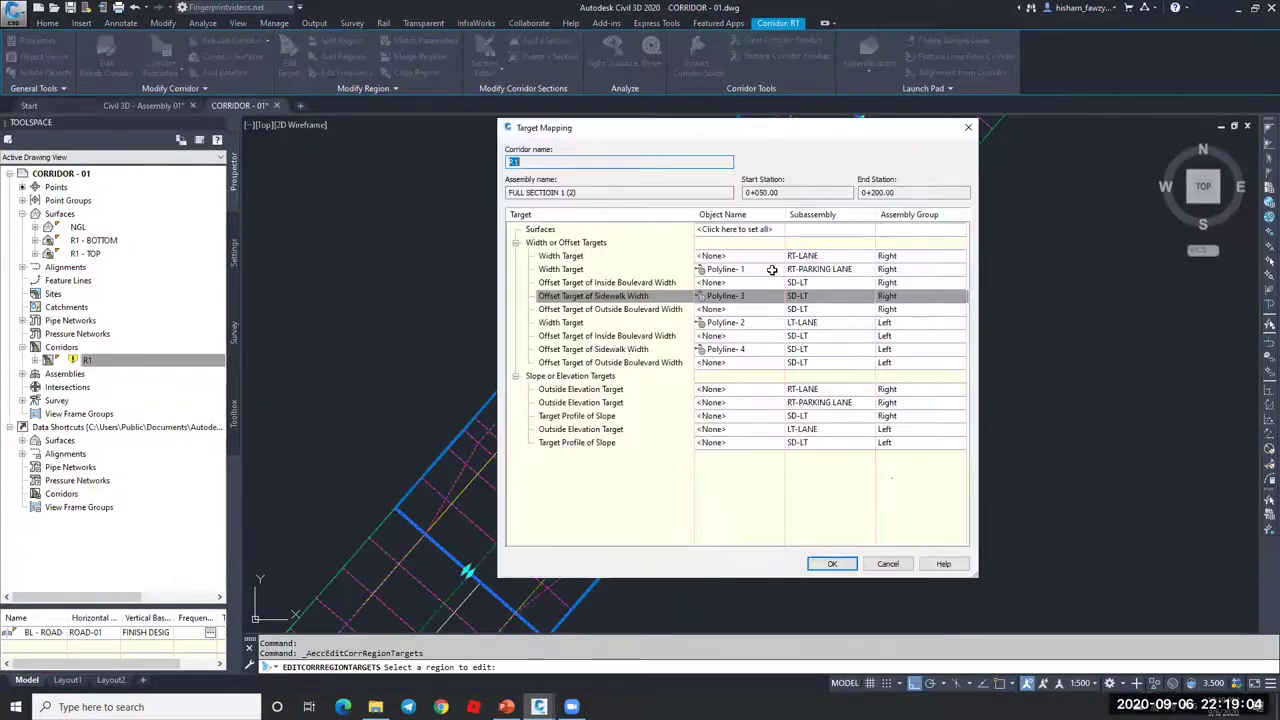
left_click(543, 230)
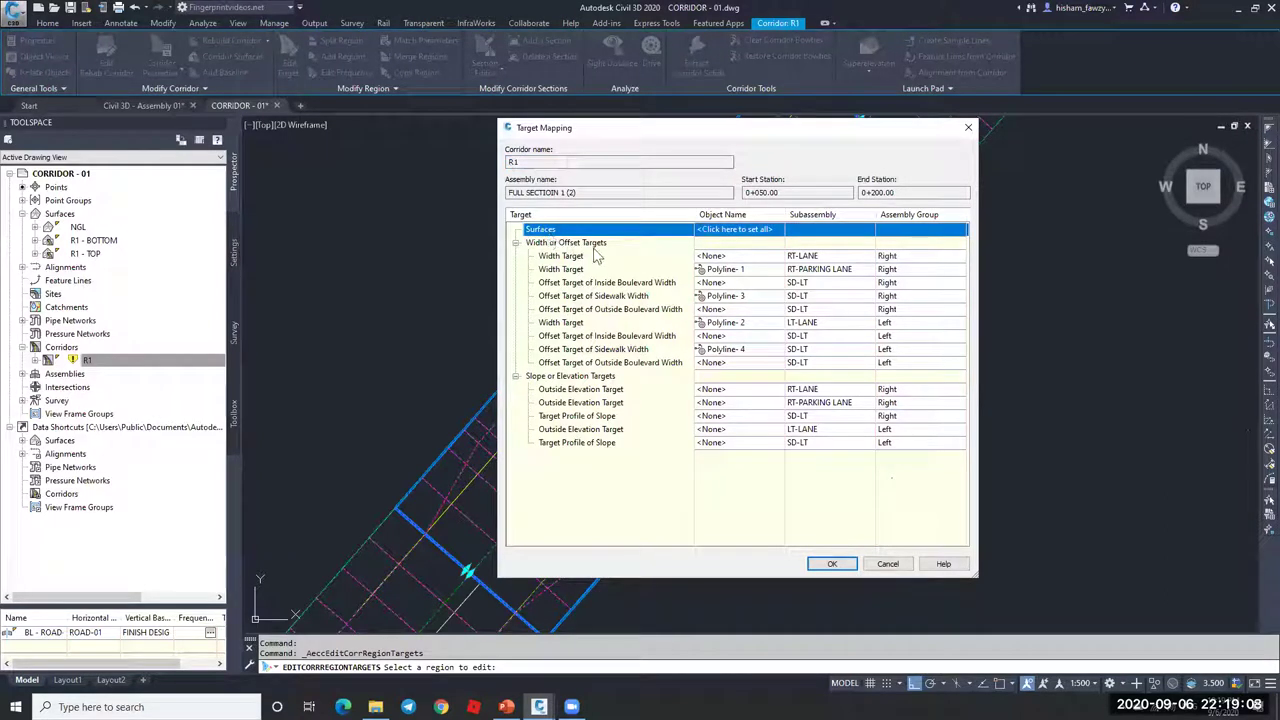
key("Down")
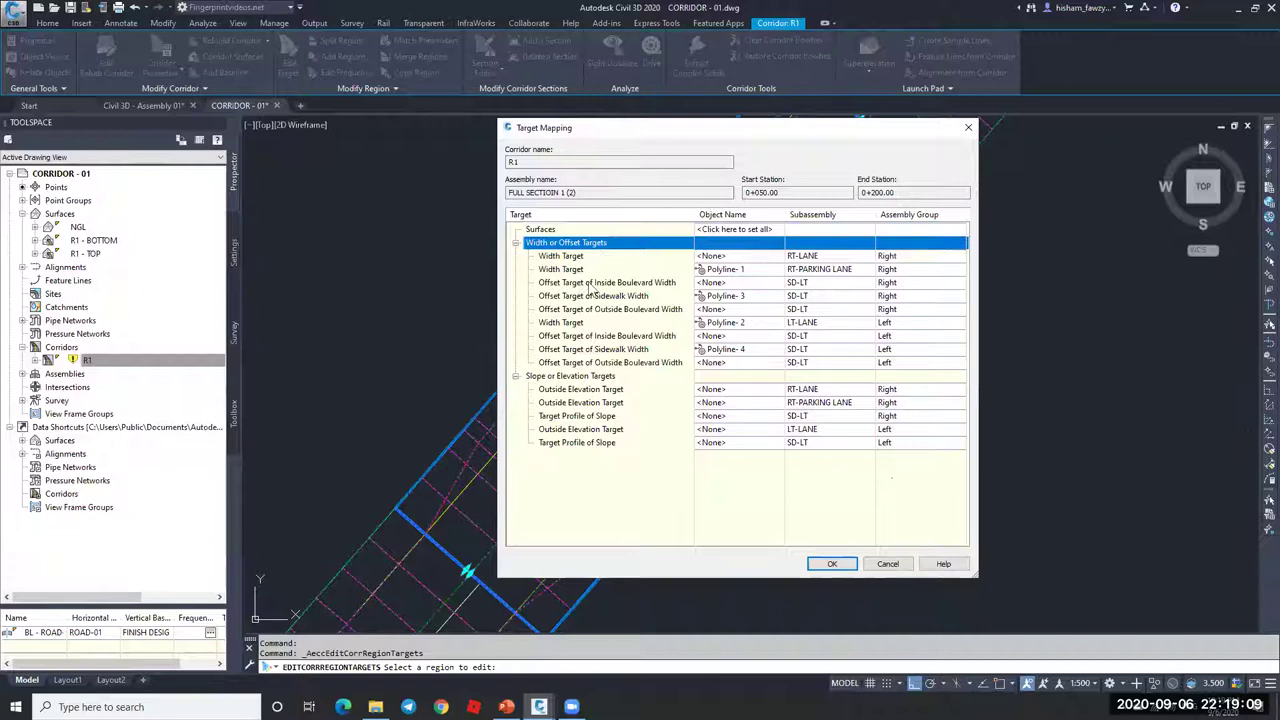
left_click(596, 378)
left_click(888, 563)
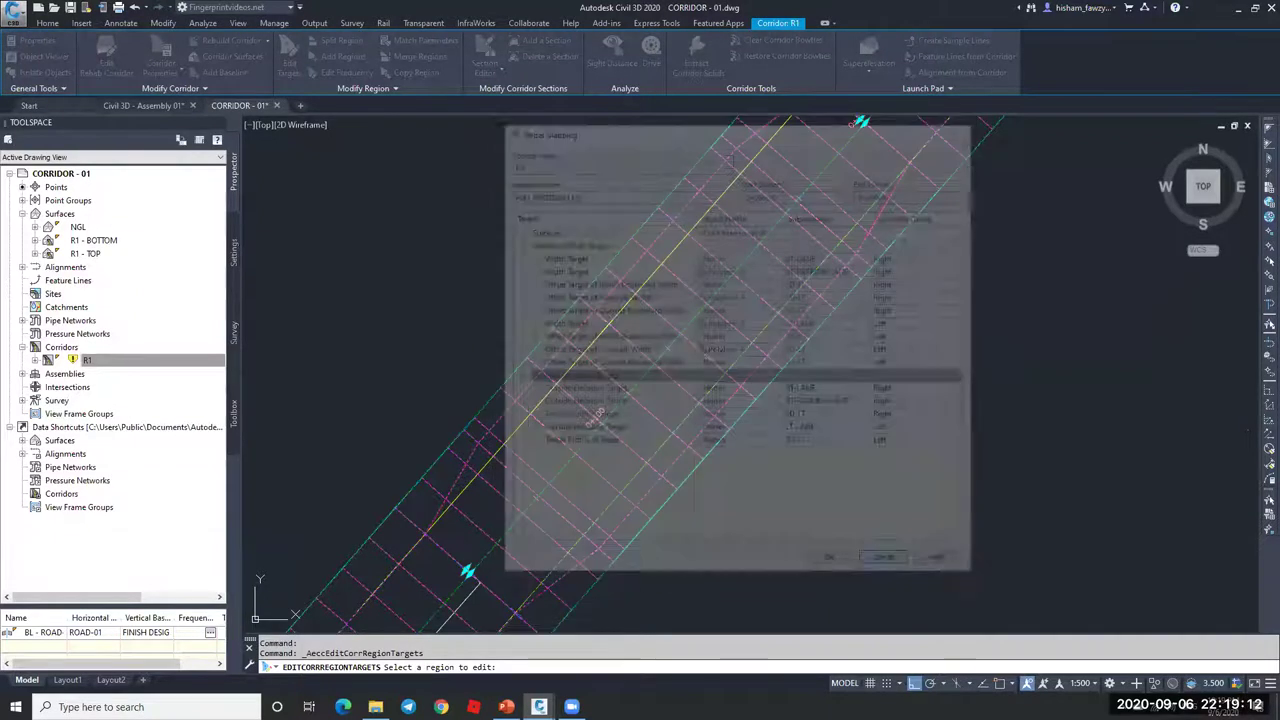
left_click(169, 110)
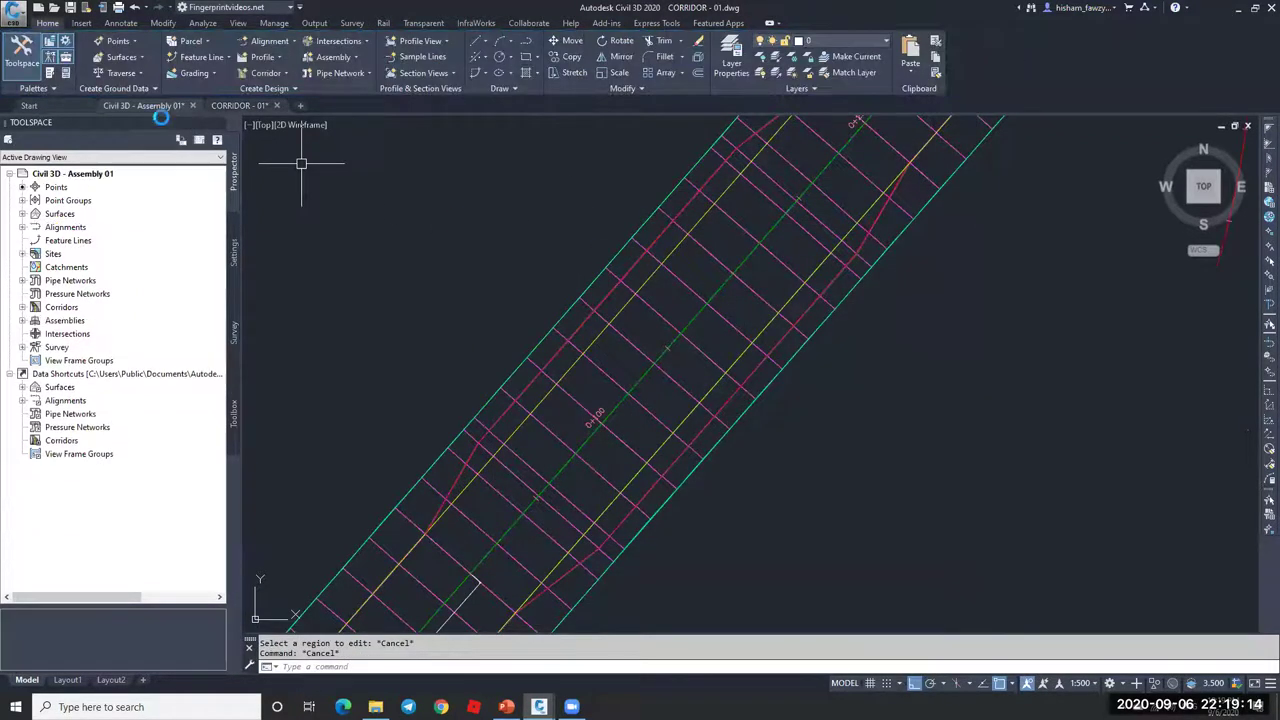
Step: Center the view on corridor R 01 and select it
scroll(777, 266, "down", 5)
scroll(830, 283, "up", 1)
scroll(1000, 270, "up", 3)
middle_click_drag(950, 230, 819, 212)
scroll(819, 209, "up", 2)
scroll(821, 207, "up", 1)
scroll(800, 250, "down", 6)
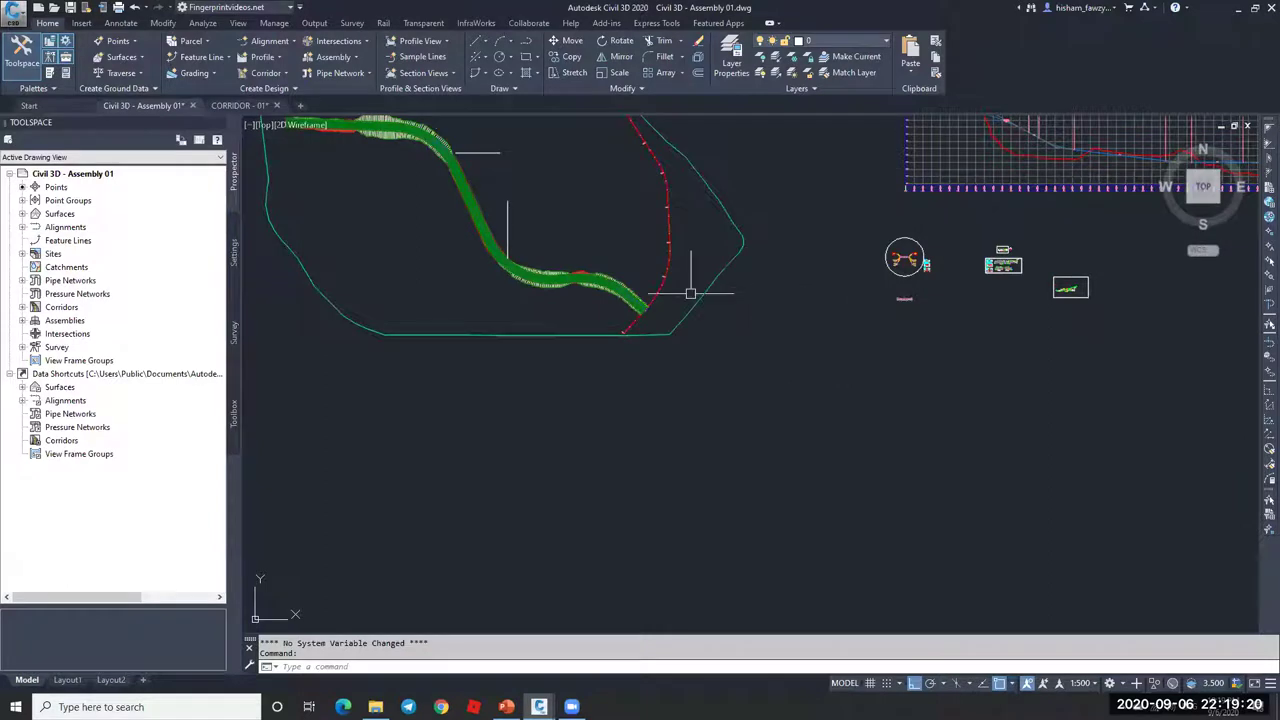
scroll(490, 180, "up", 6)
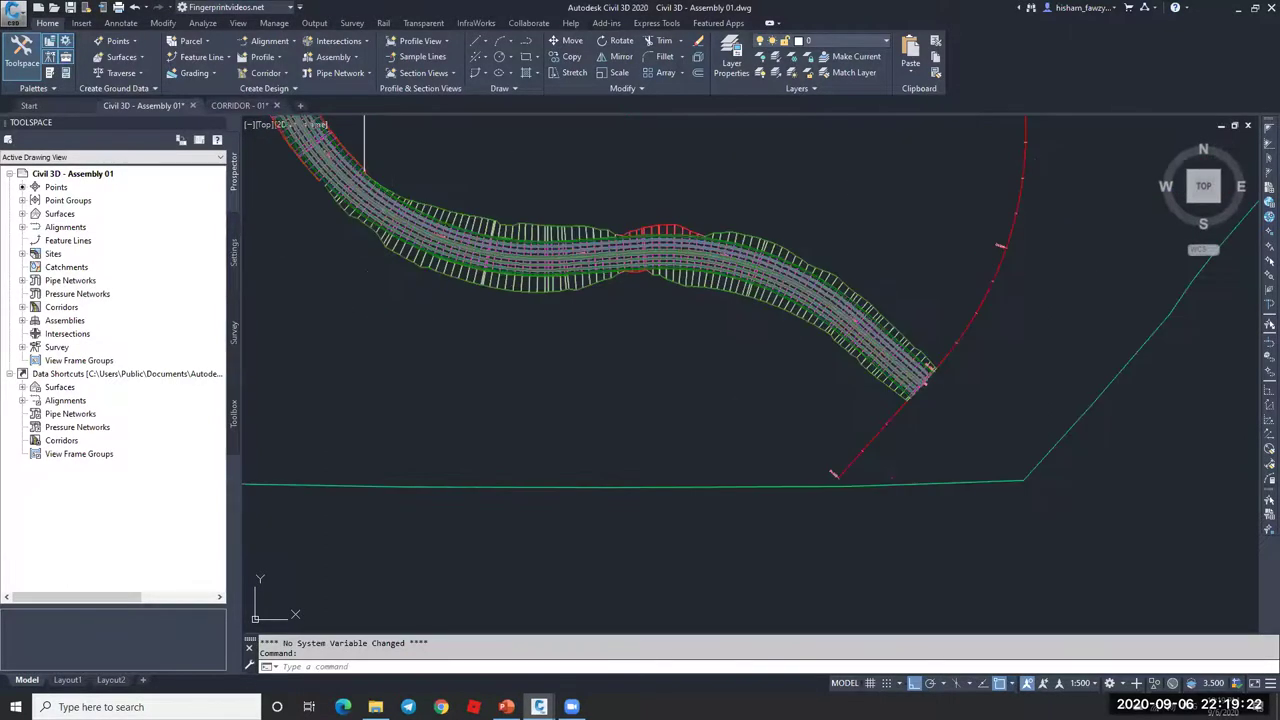
scroll(400, 220, "down", 5)
key("Escape")
scroll(437, 249, "up", 3)
scroll(477, 257, "down", 3)
scroll(517, 257, "up", 2)
scroll(630, 360, "up", 6)
key("Escape")
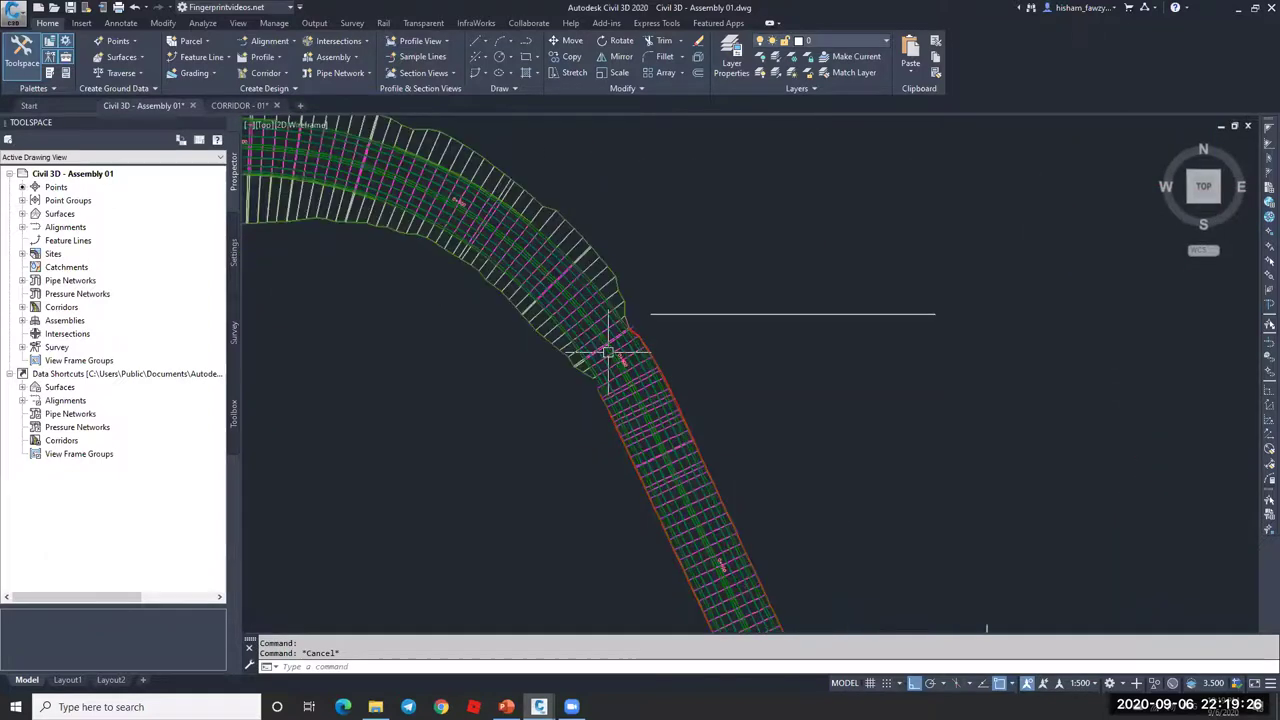
scroll(640, 348, "up", 3)
left_click(565, 336)
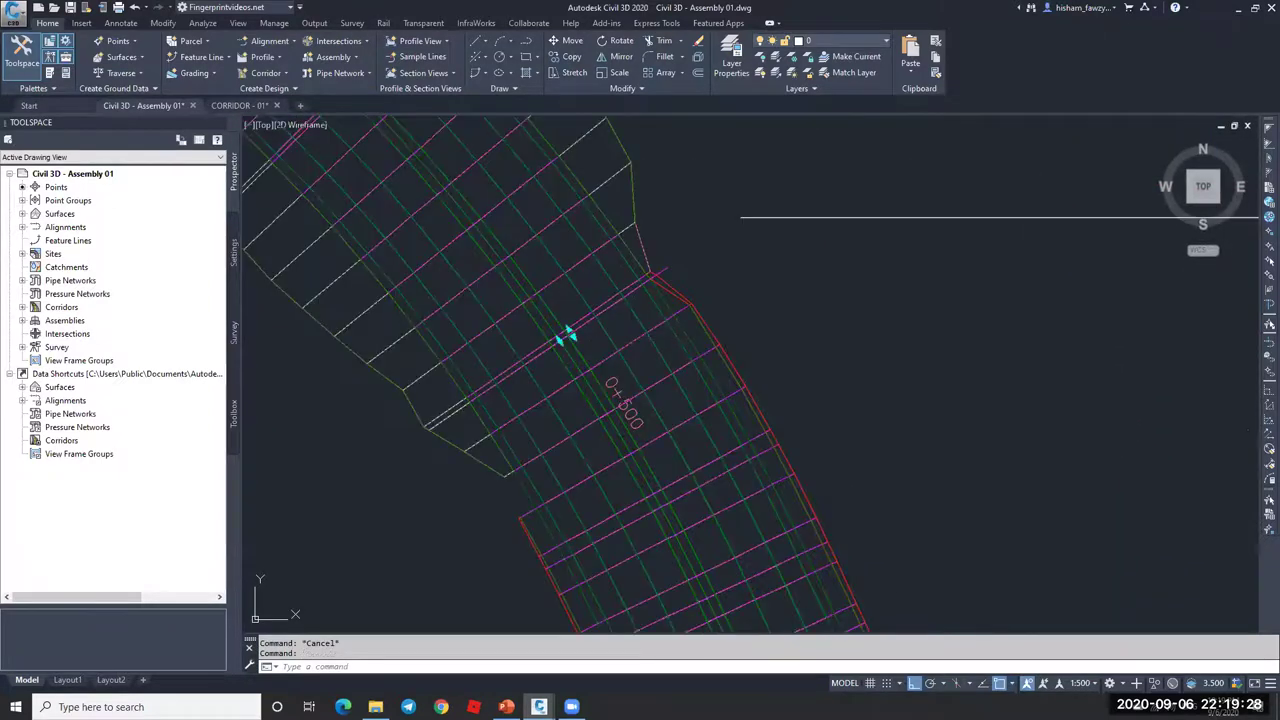
Step: Merge the upper and lower regions, keeping the first region's assembly, and rebuild
left_click(420, 58)
left_click(557, 288)
left_click(612, 374)
left_click(626, 340)
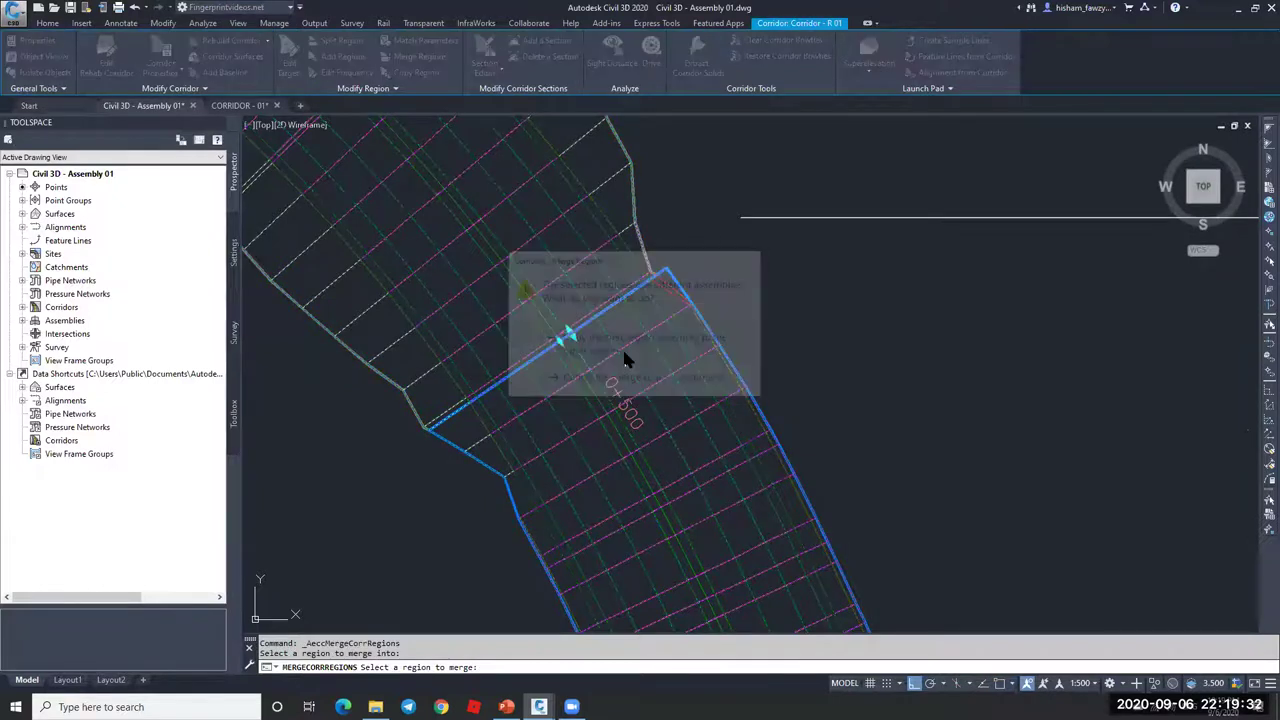
scroll(595, 275, "down", 3)
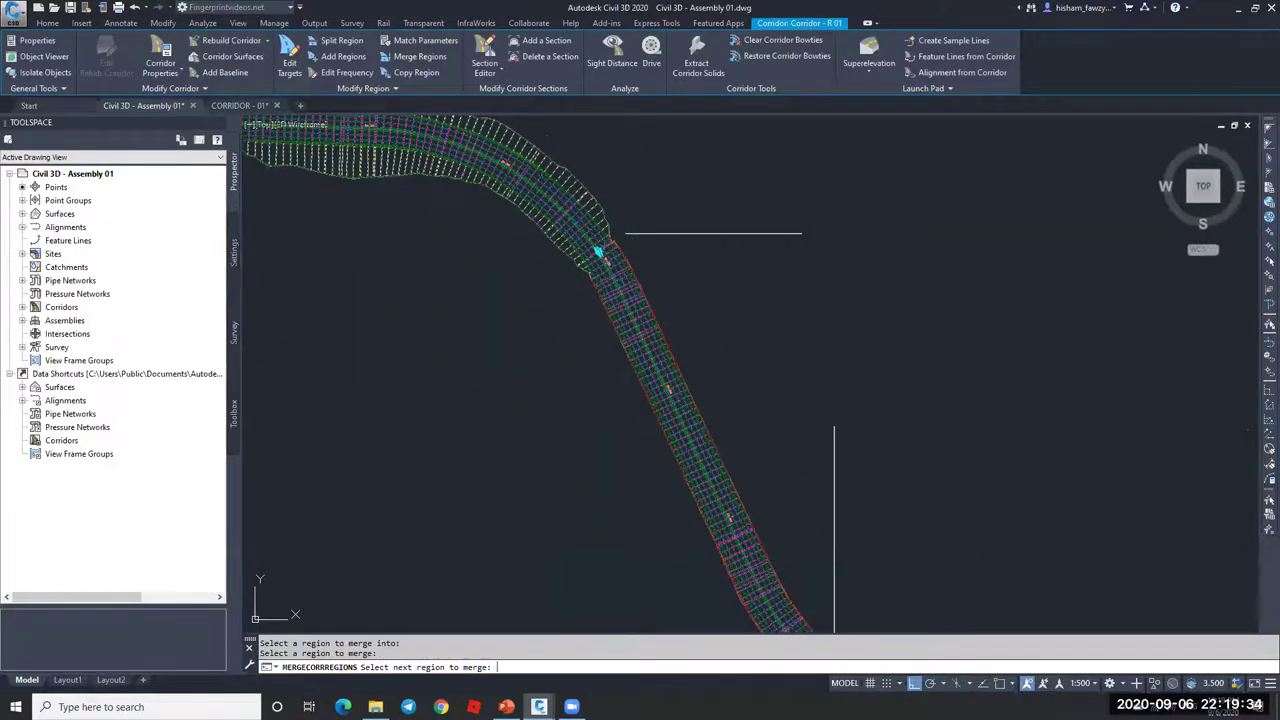
key("Return")
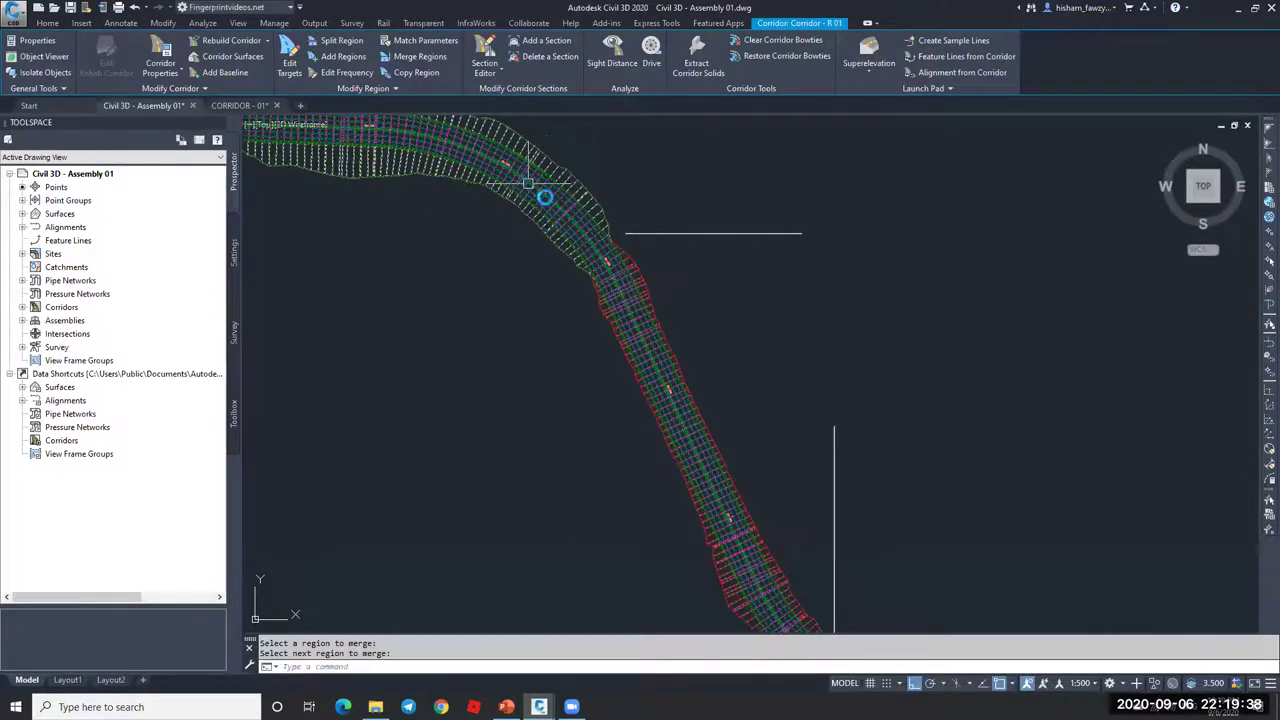
Step: Repeat Merge Regions on the upper and lower regions, then cancel the leftover prompt
scroll(550, 215, "down", 3)
scroll(643, 366, "up", 4)
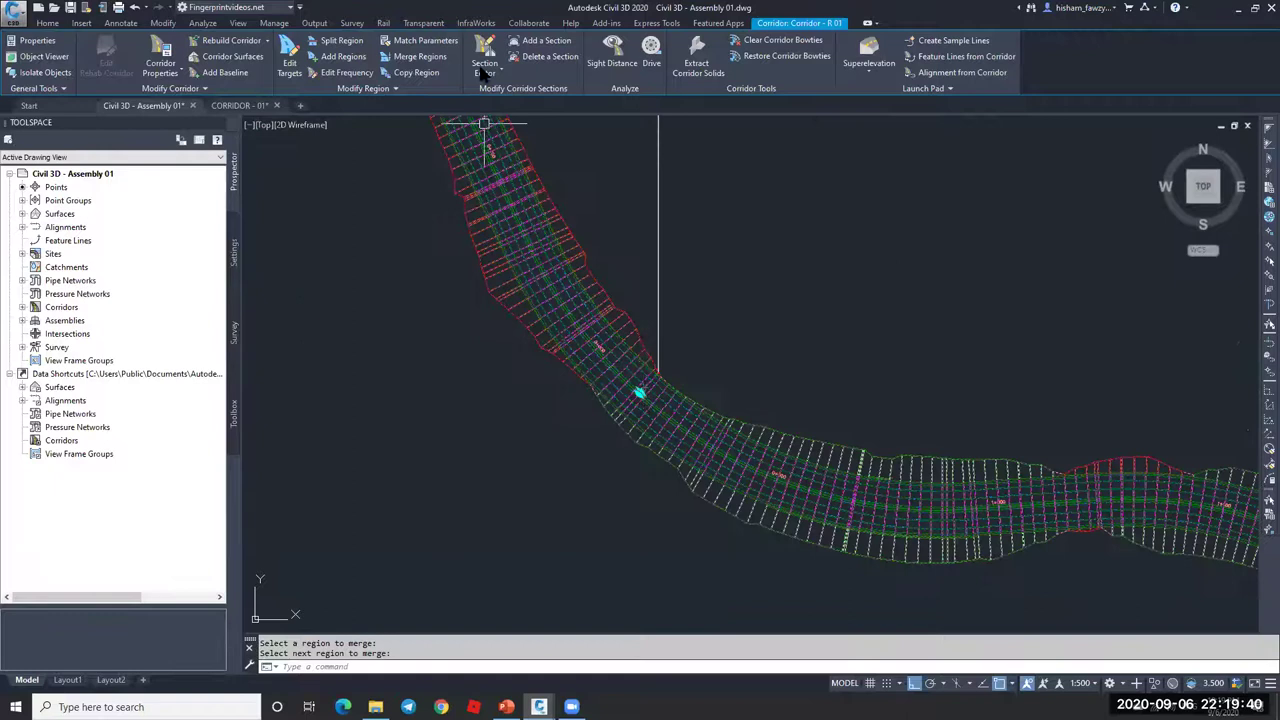
left_click(420, 56)
left_click(586, 343)
left_click(716, 450)
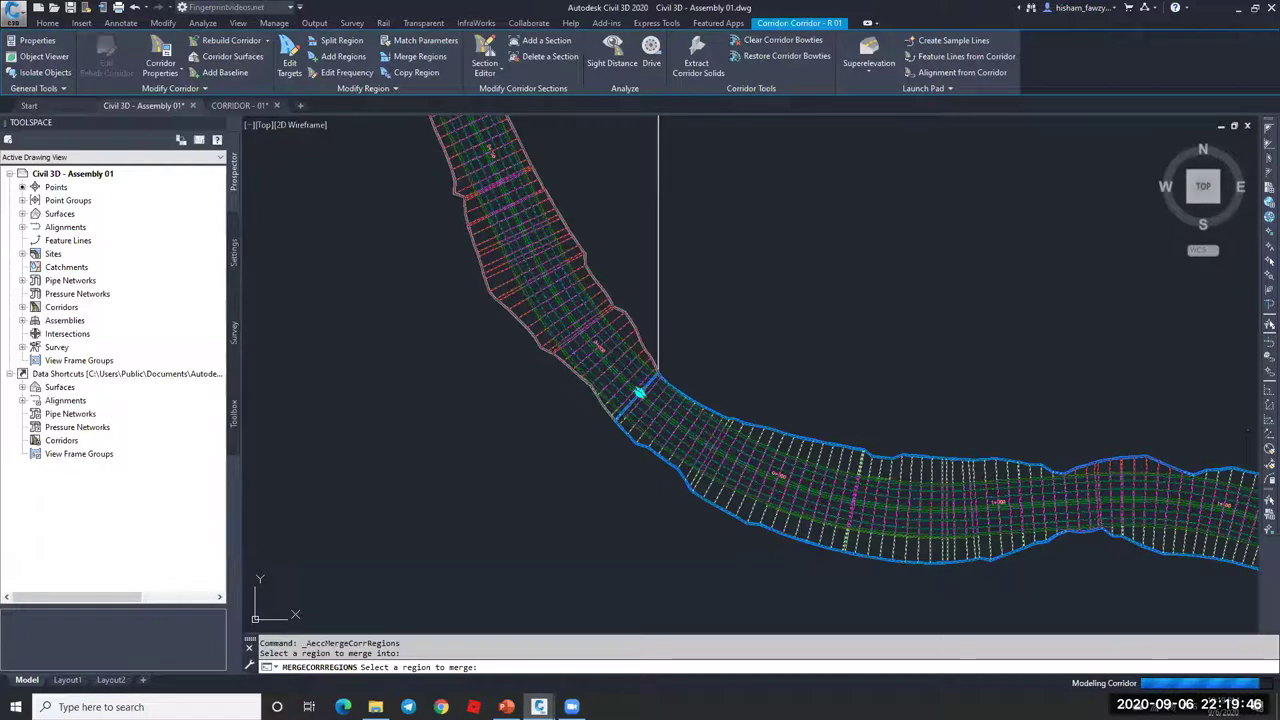
key("Return")
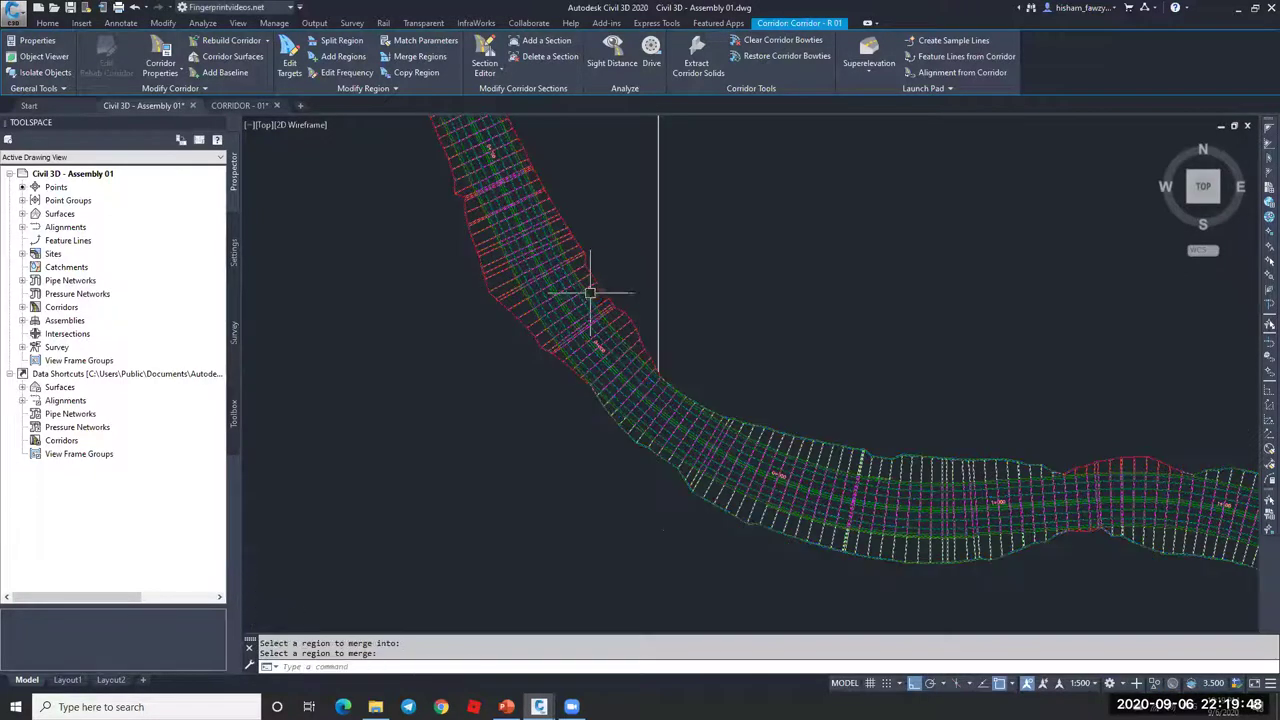
scroll(620, 320, "down", 3)
key("Escape")
scroll(655, 345, "up", 8)
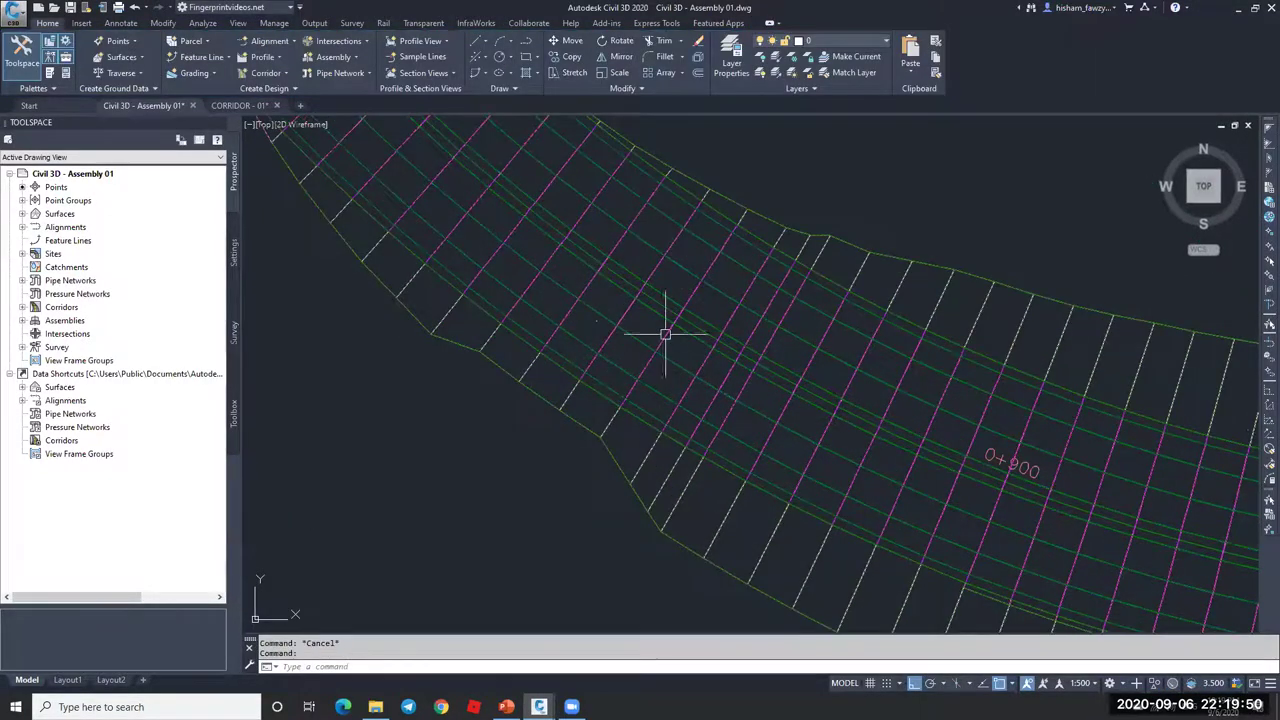
Step: Set corridor R 01's region frequency to 25 m along tangents and 10 m on curves
left_click(524, 263)
left_click(337, 73)
left_click(610, 306)
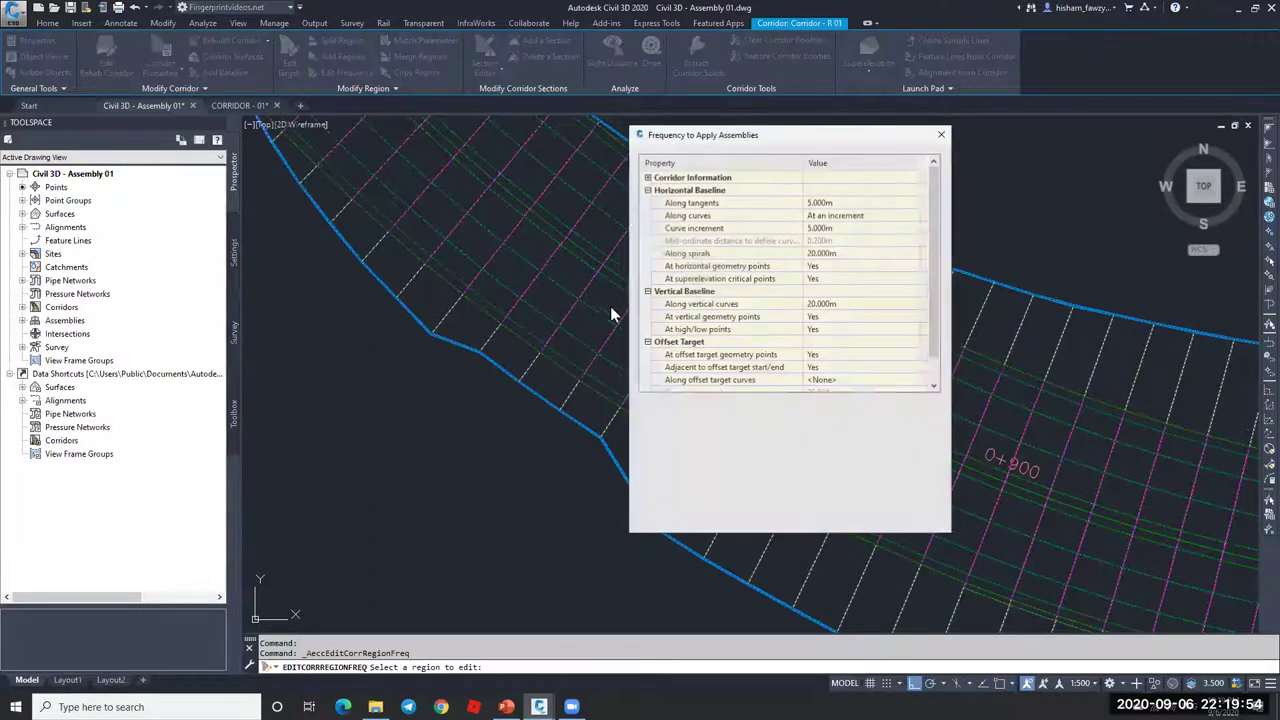
left_click(843, 203)
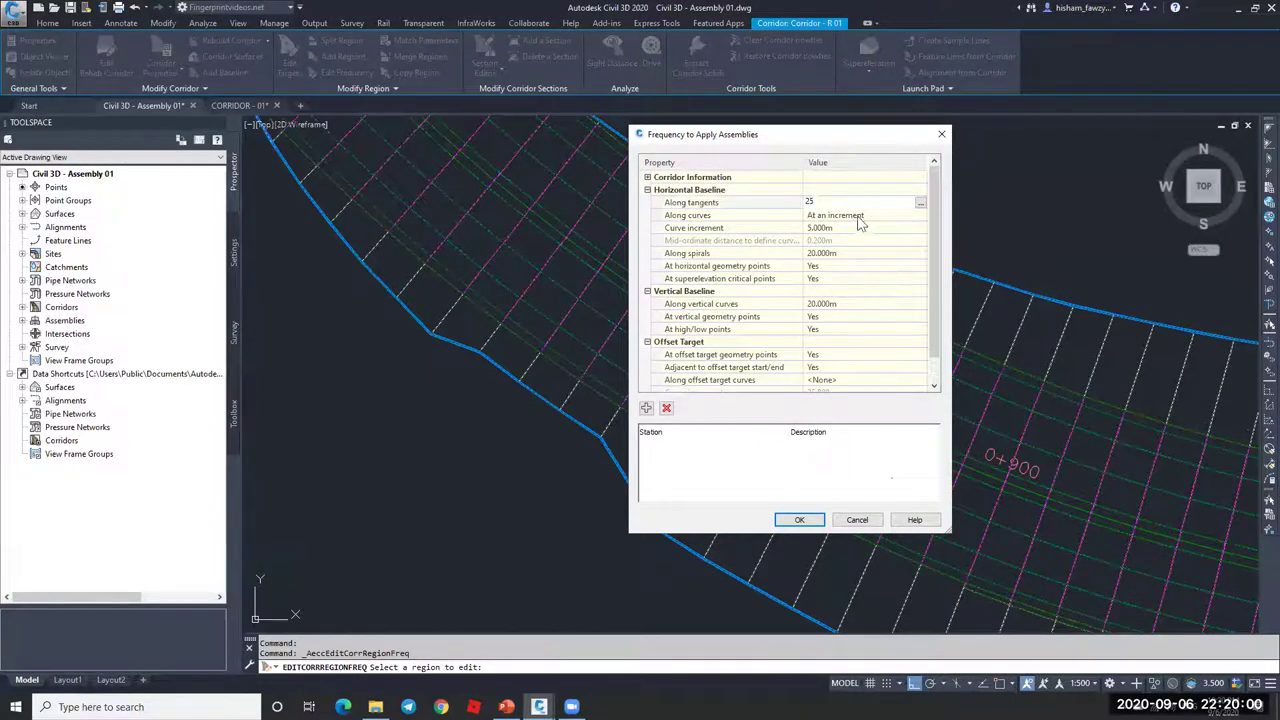
left_click(853, 228)
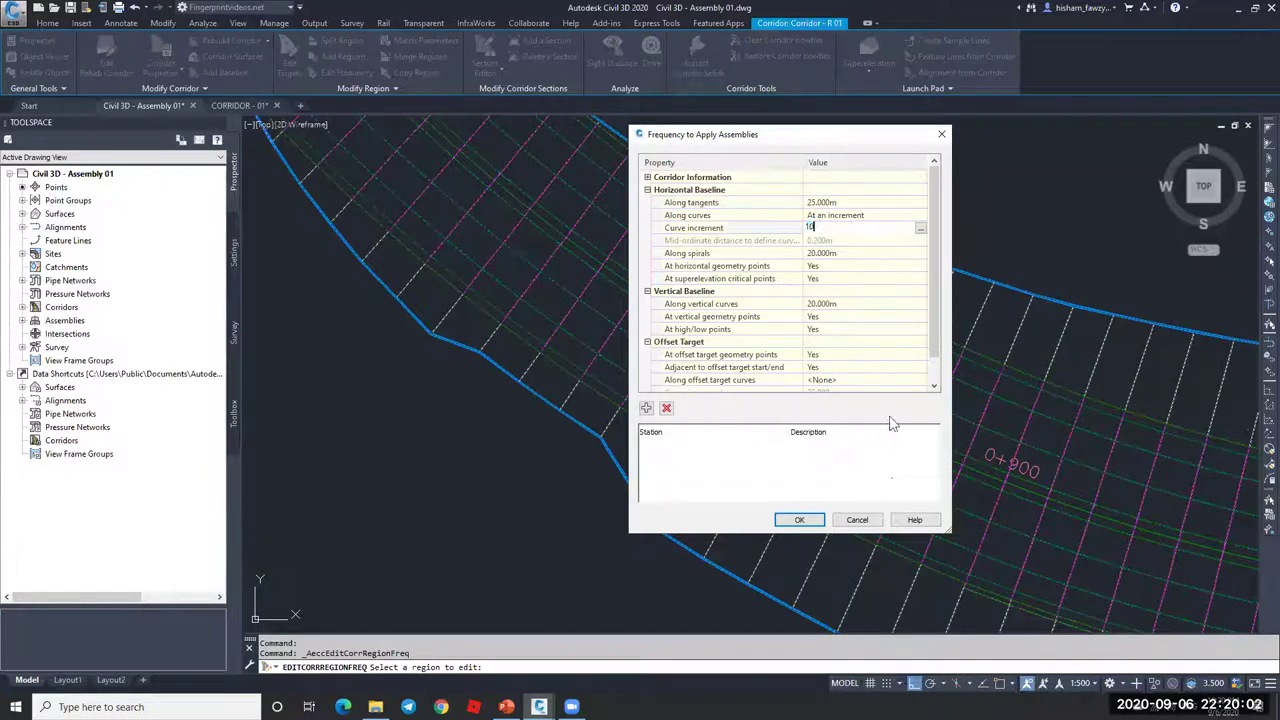
left_click(800, 520)
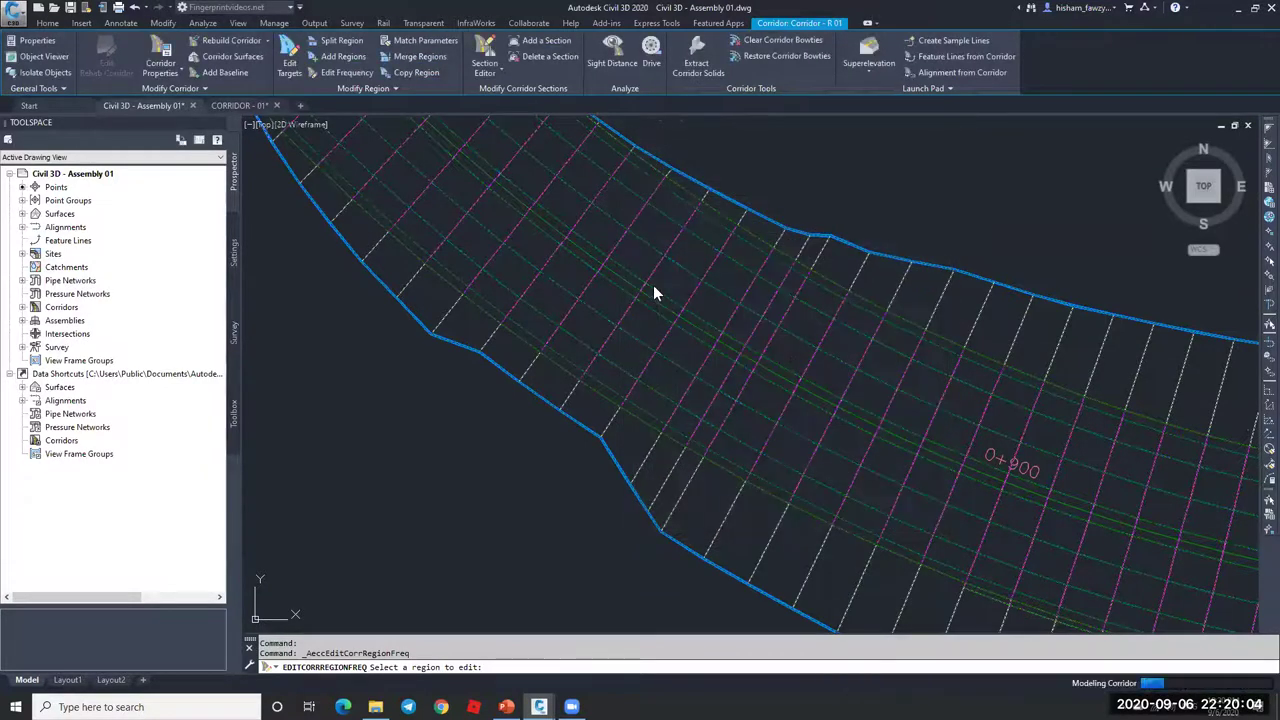
scroll(792, 356, "down", 2)
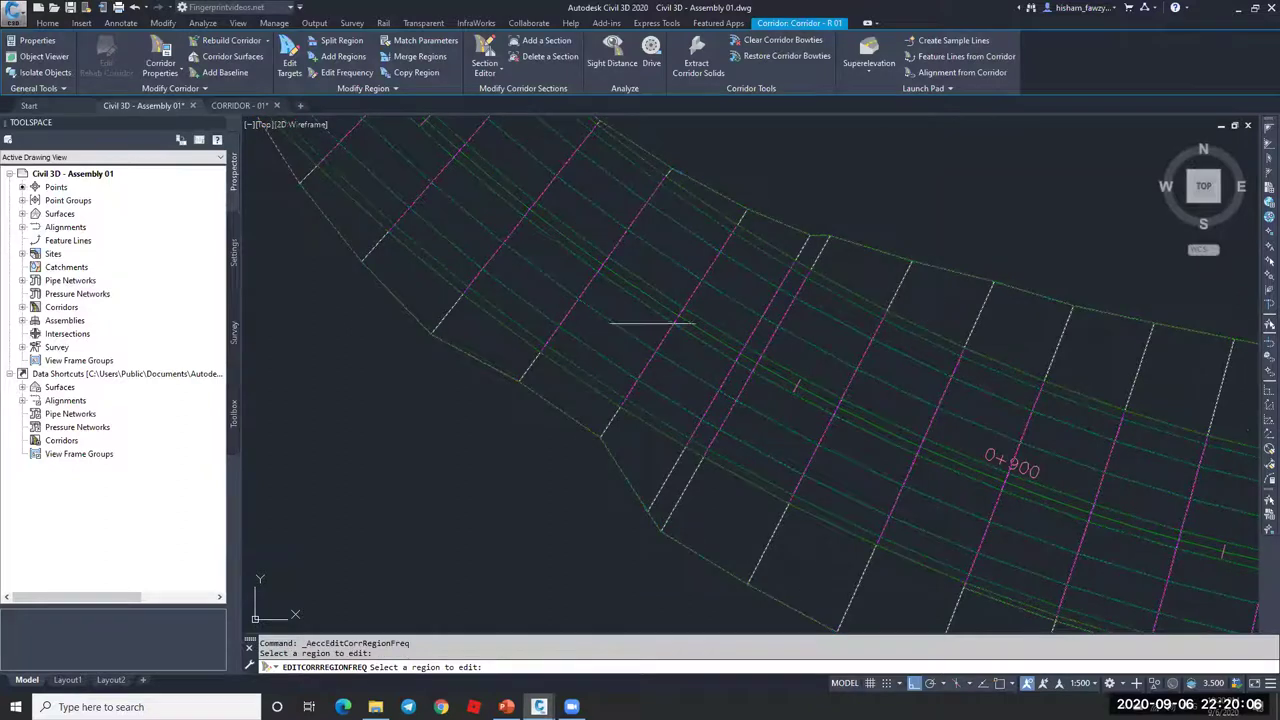
scroll(758, 313, "down", 1)
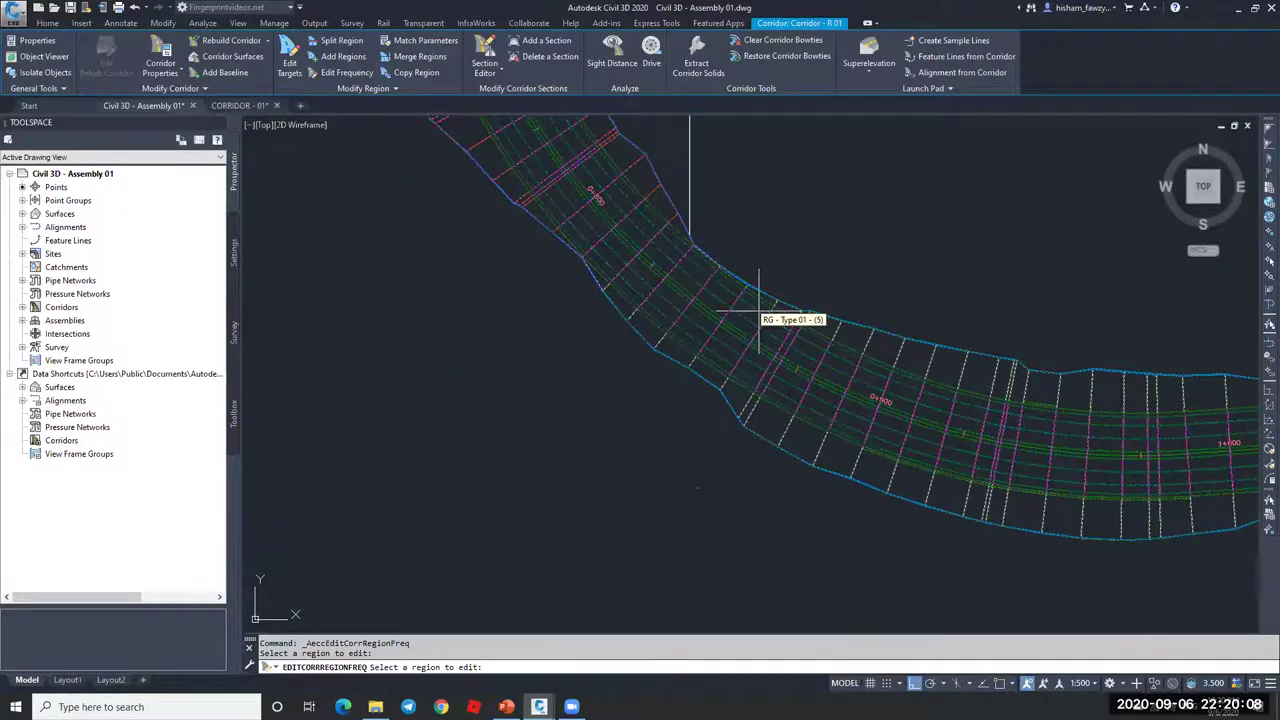
Step: Erase the two stray lines near the corridor with E
scroll(736, 297, "down", 4)
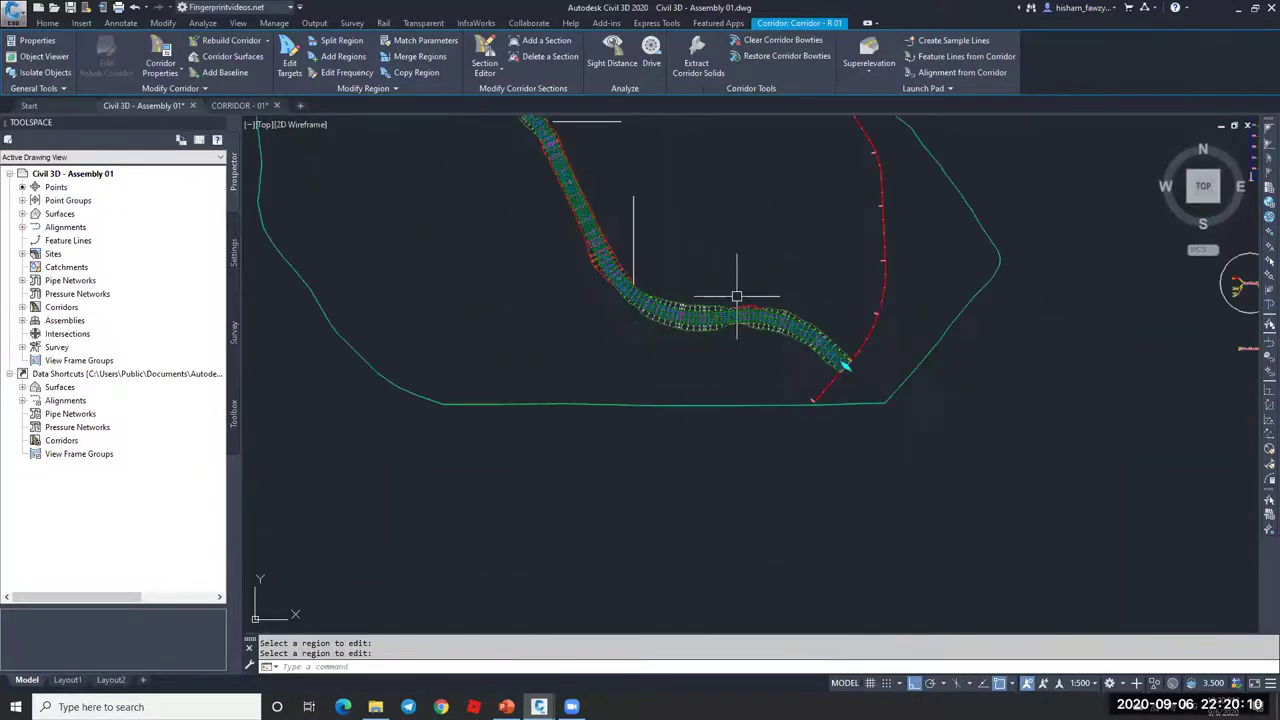
key("Escape")
key("Escape")
left_click(630, 200)
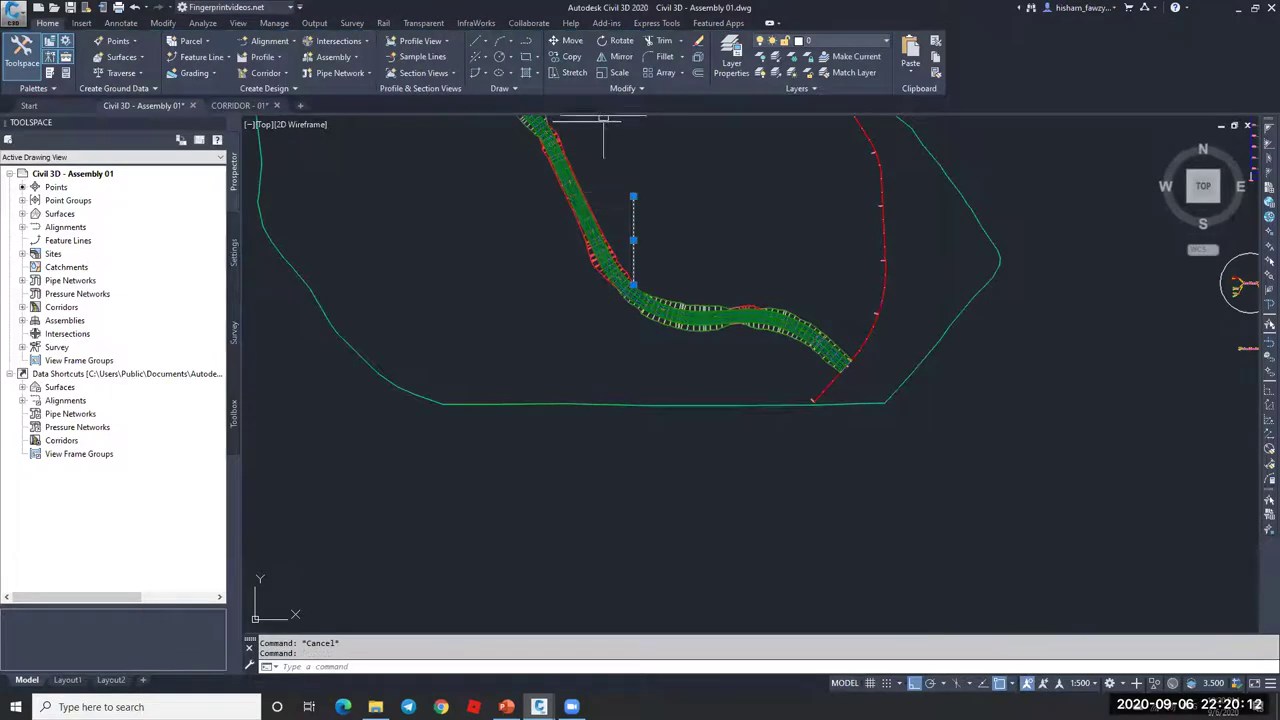
type("e")
key("Return")
scroll(683, 291, "down", 3)
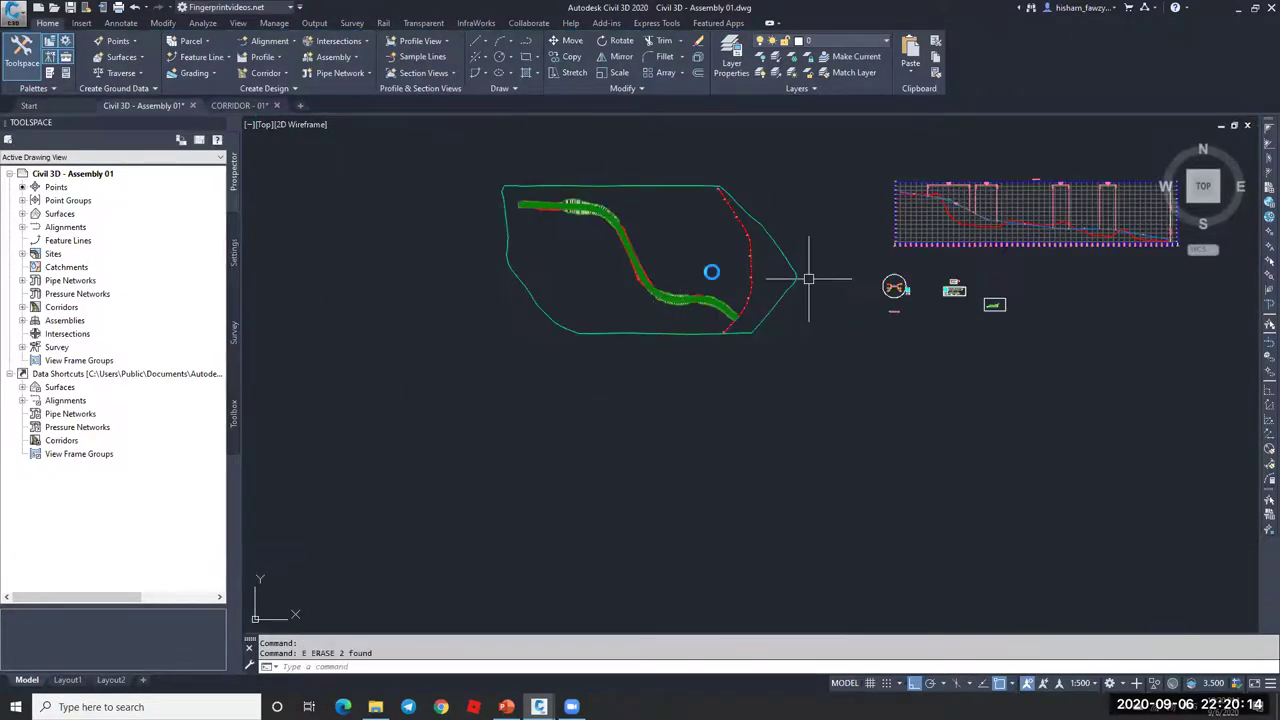
scroll(808, 279, "up", 5)
scroll(794, 274, "down", 5)
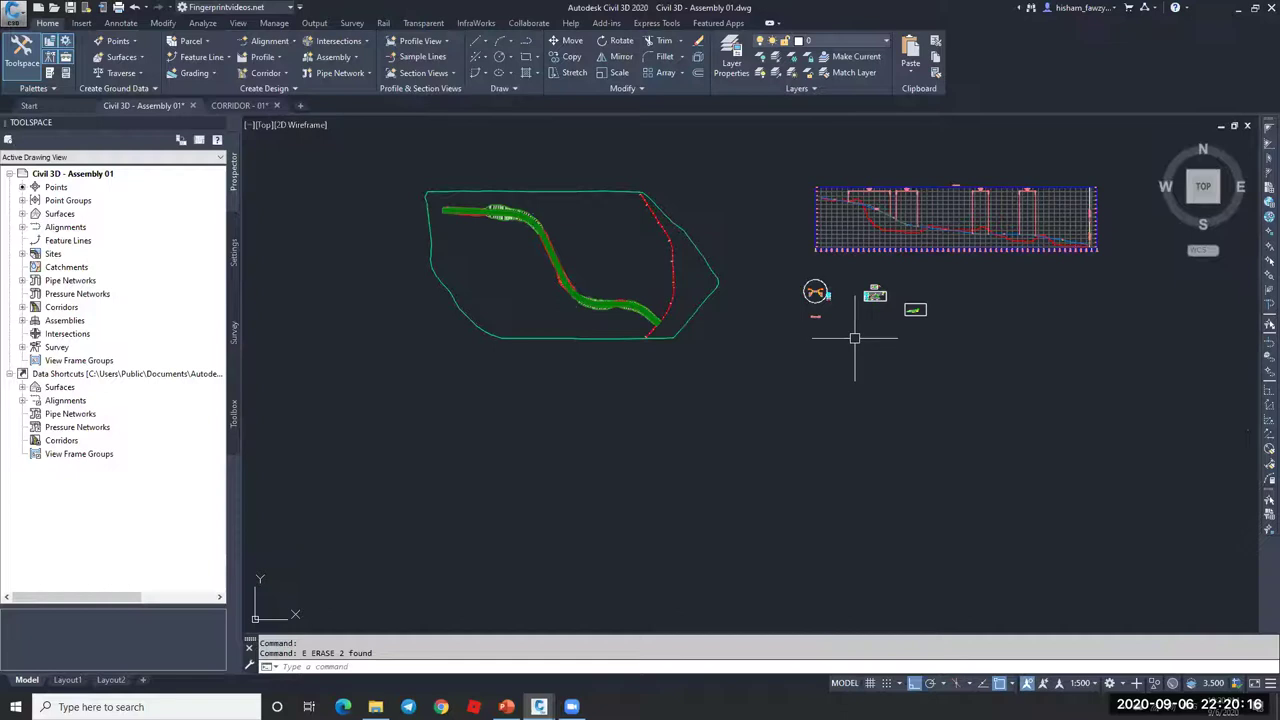
scroll(855, 338, "up", 6)
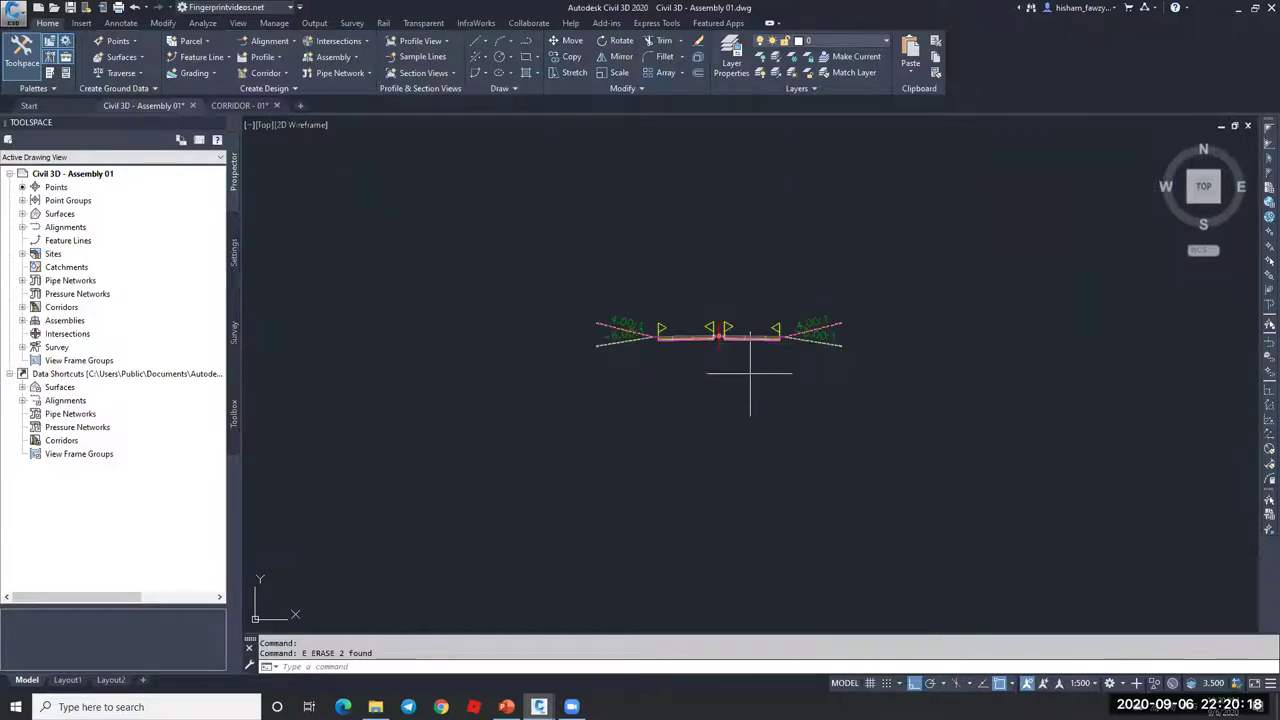
Step: Start a circle at the assembly centre, cancel it, and zoom in on the median
type("c")
key("Return")
left_click(716, 362)
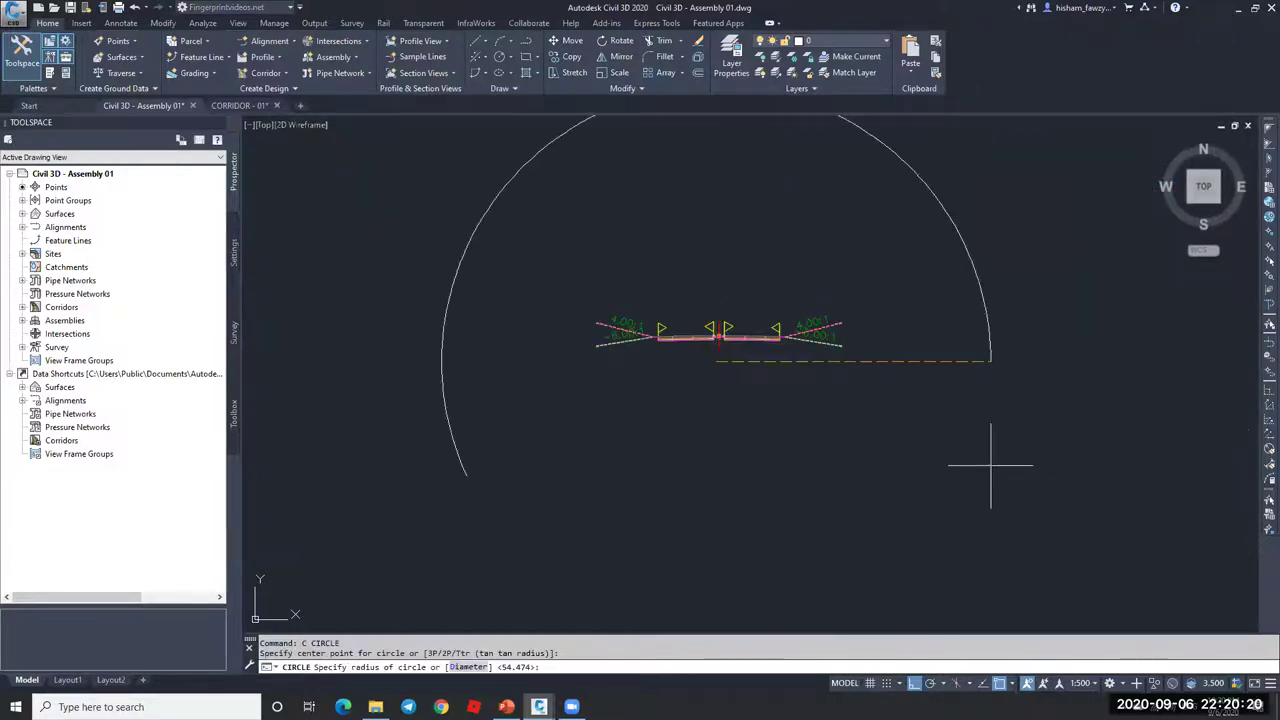
scroll(790, 335, "up", 5)
scroll(848, 333, "down", 2)
key("Escape")
scroll(848, 333, "up", 6)
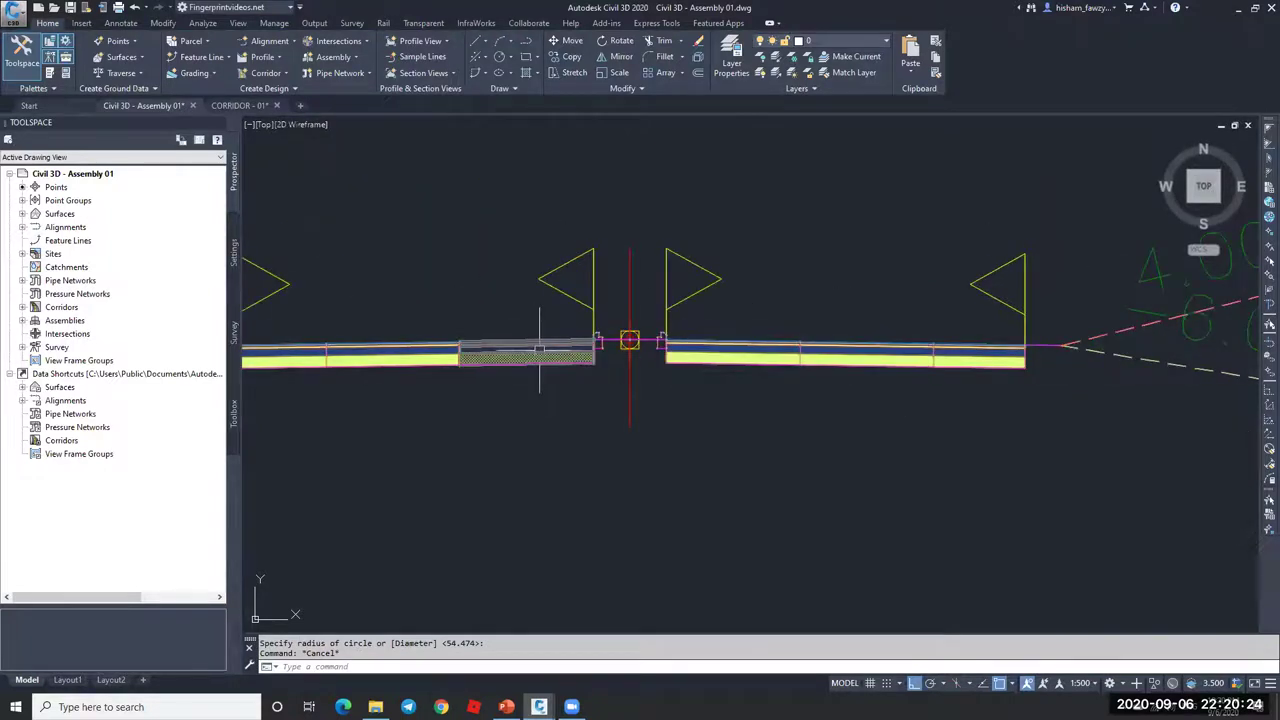
scroll(560, 342, "down", 2)
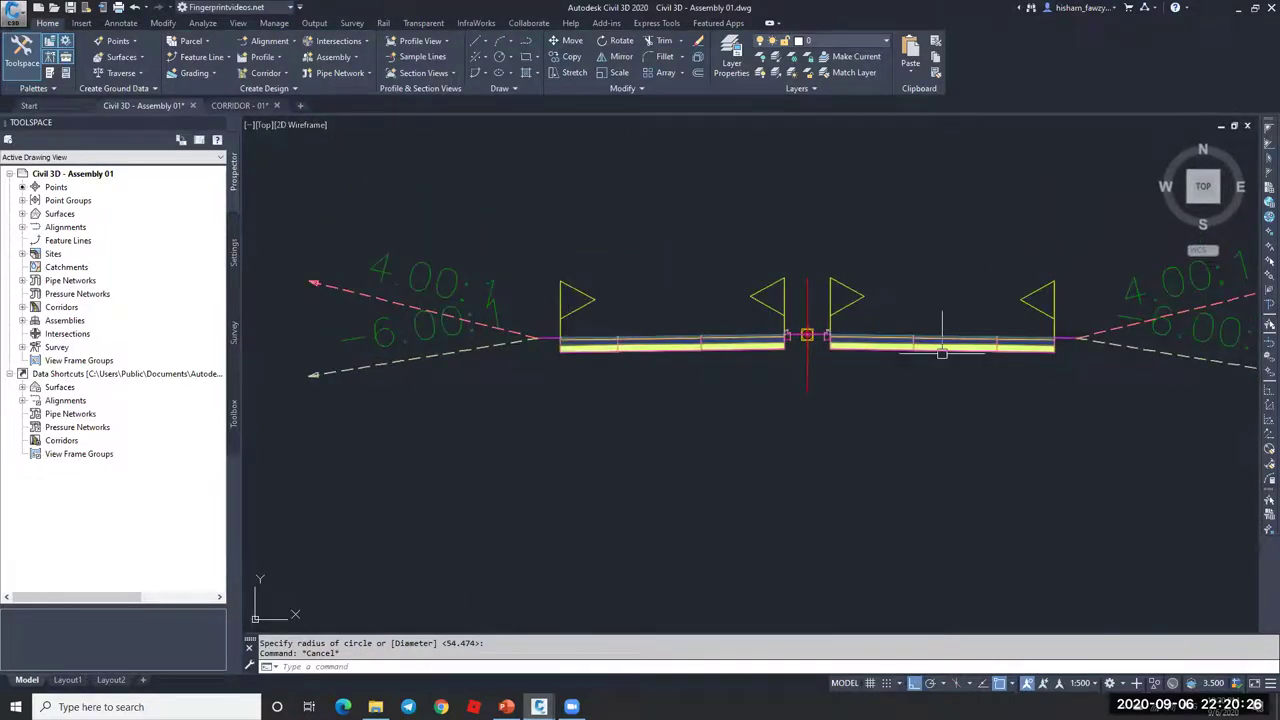
scroll(1069, 337, "up", 4)
scroll(1088, 338, "down", 4)
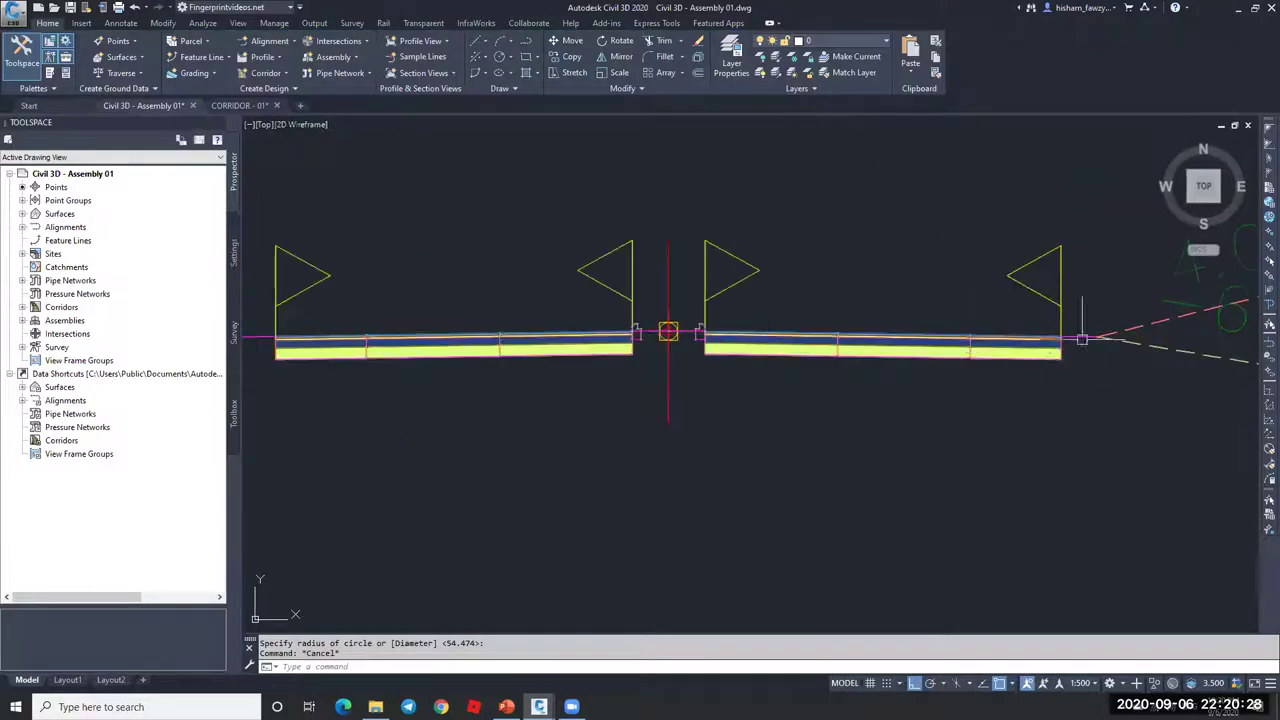
scroll(500, 327, "up", 1)
scroll(500, 327, "down", 4)
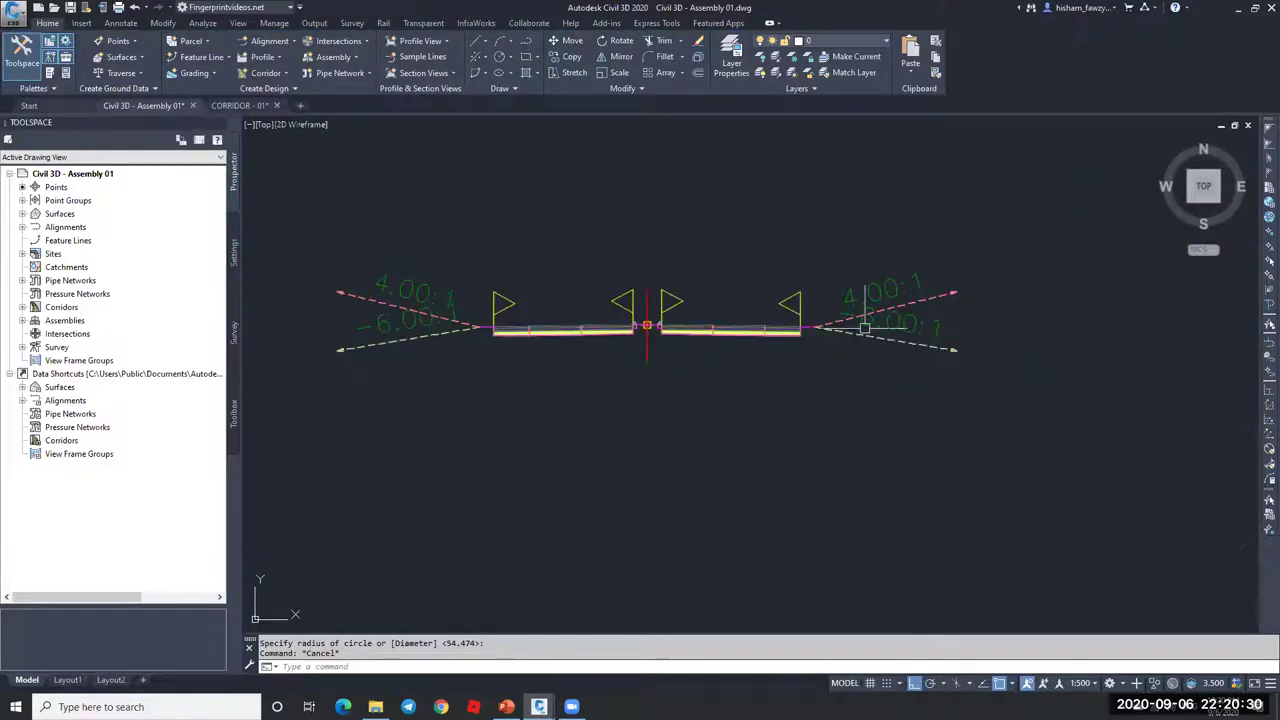
scroll(645, 320, "up", 8)
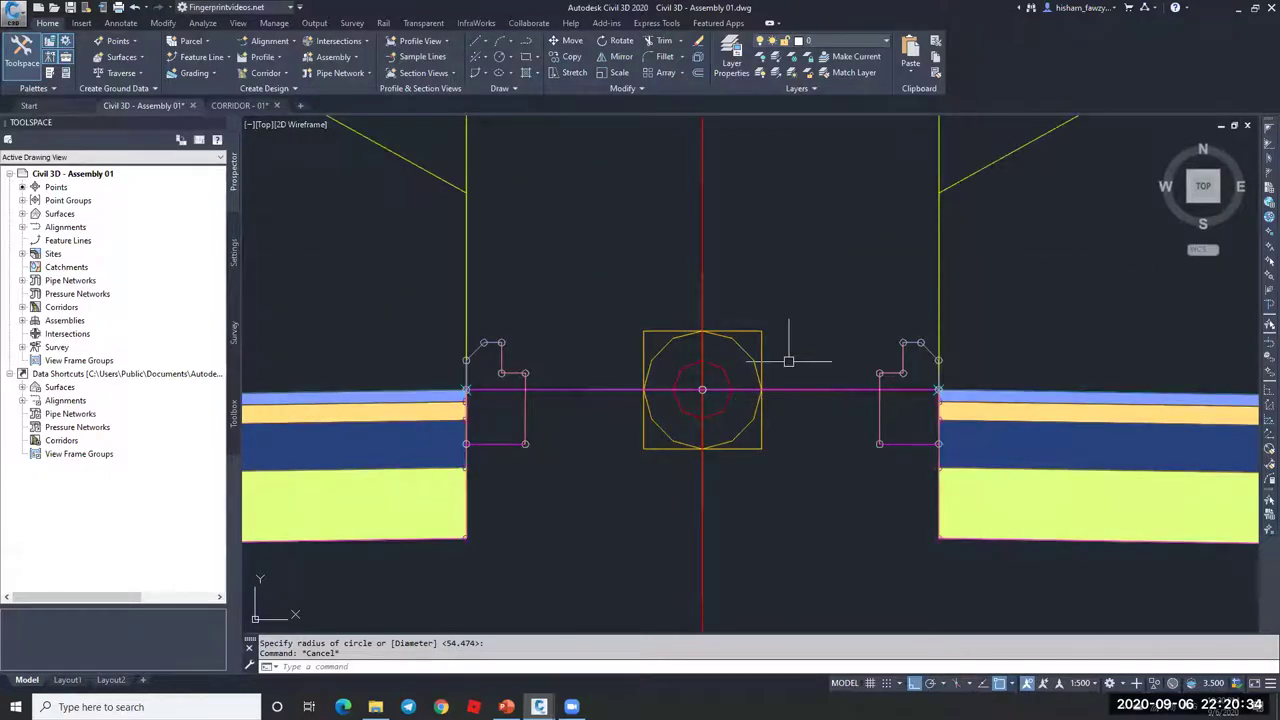
scroll(788, 361, "down", 1)
scroll(820, 345, "up", 1)
key("Escape")
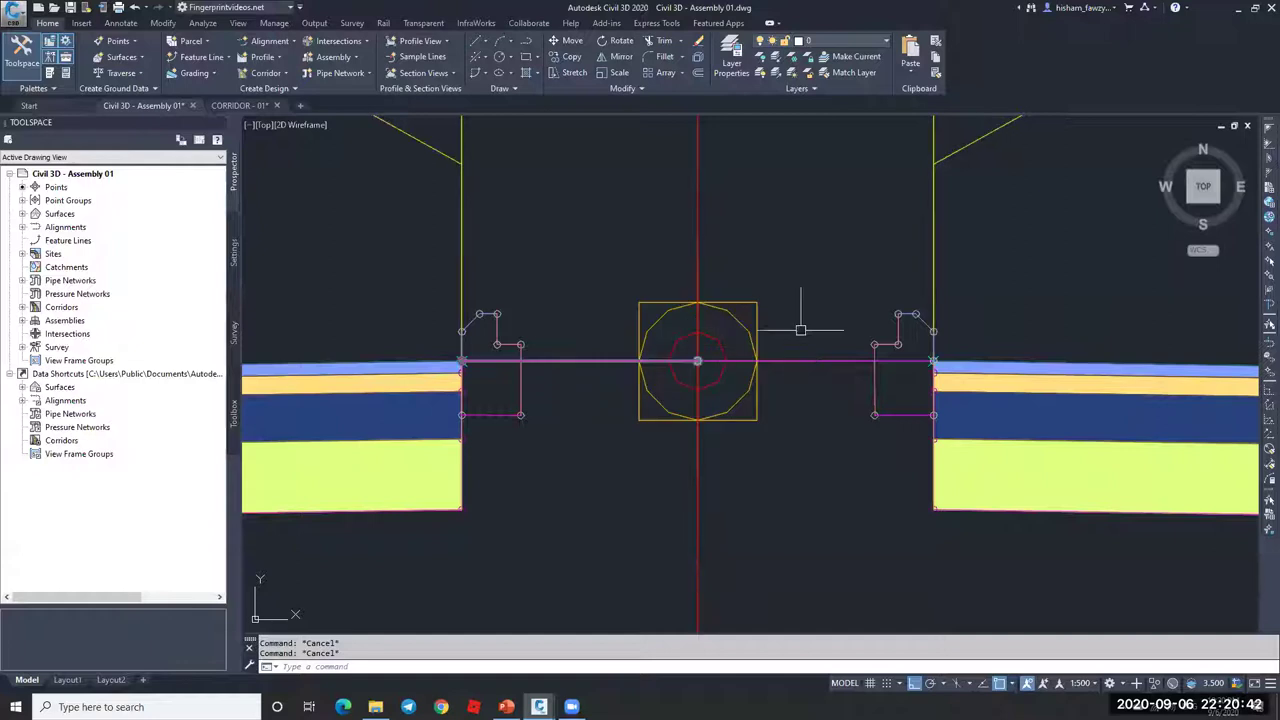
type("l")
key("Return")
left_click(932, 358)
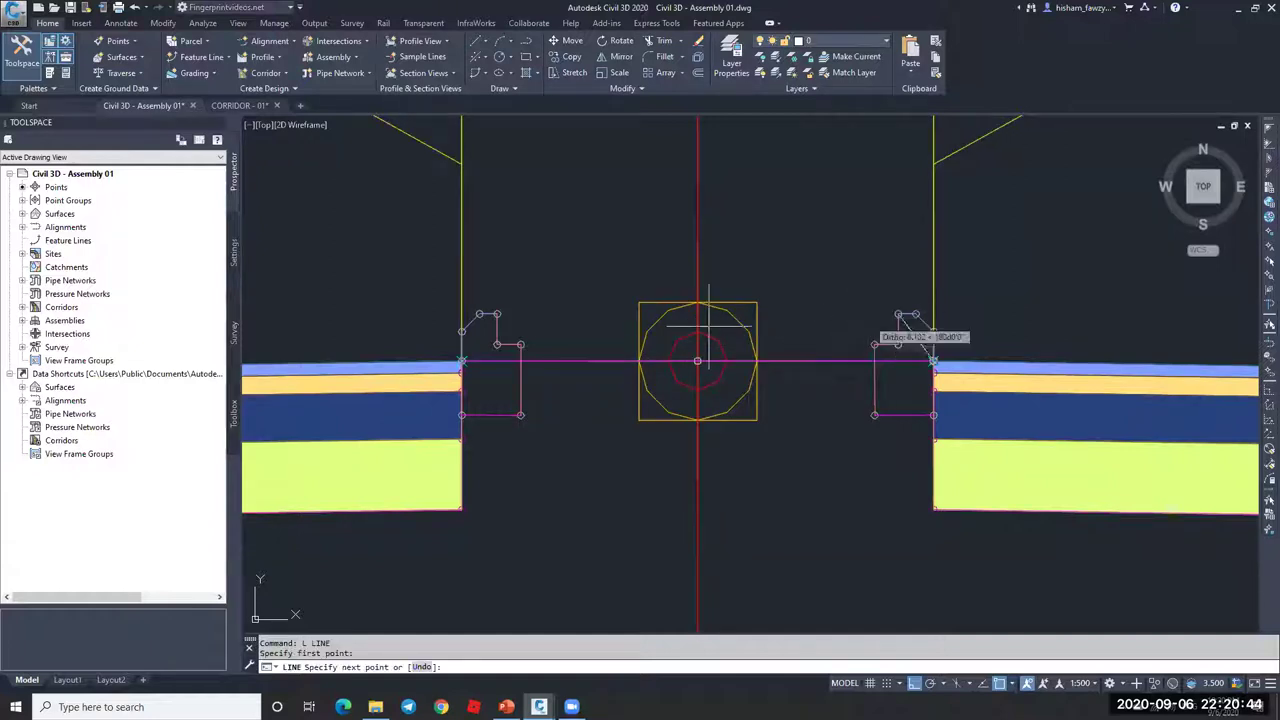
left_click(480, 314)
key("Escape")
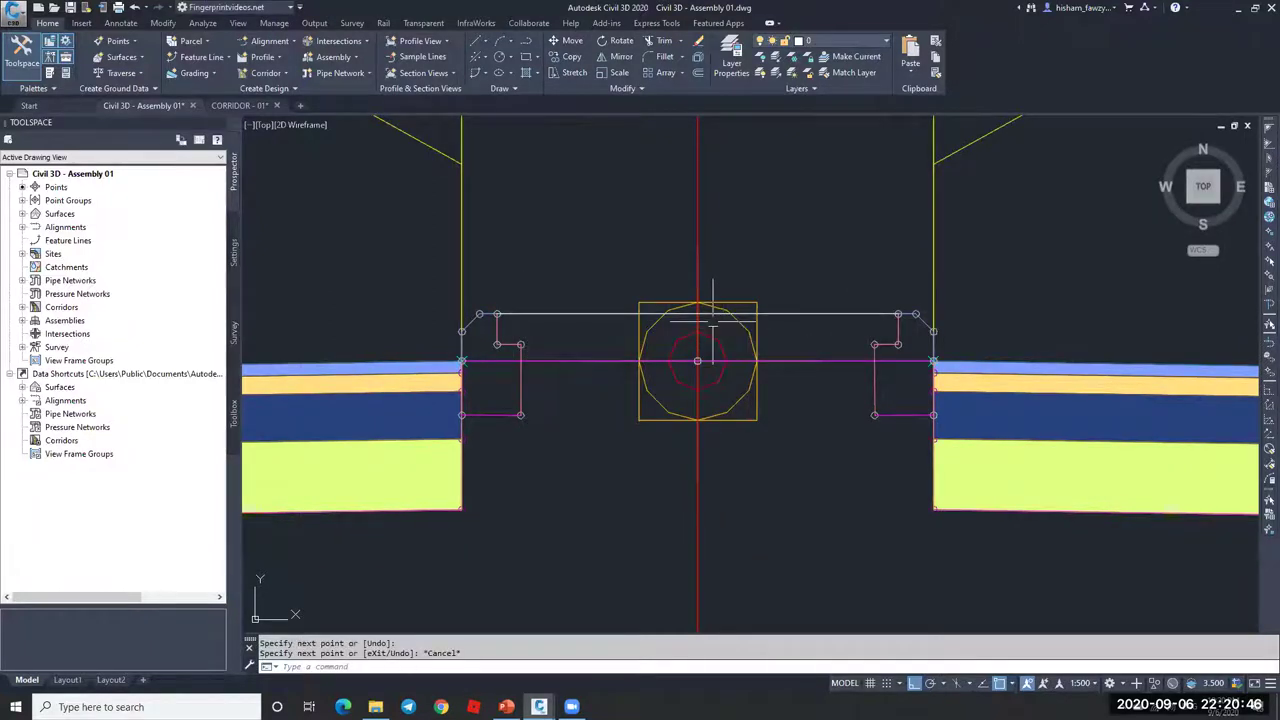
key("Escape")
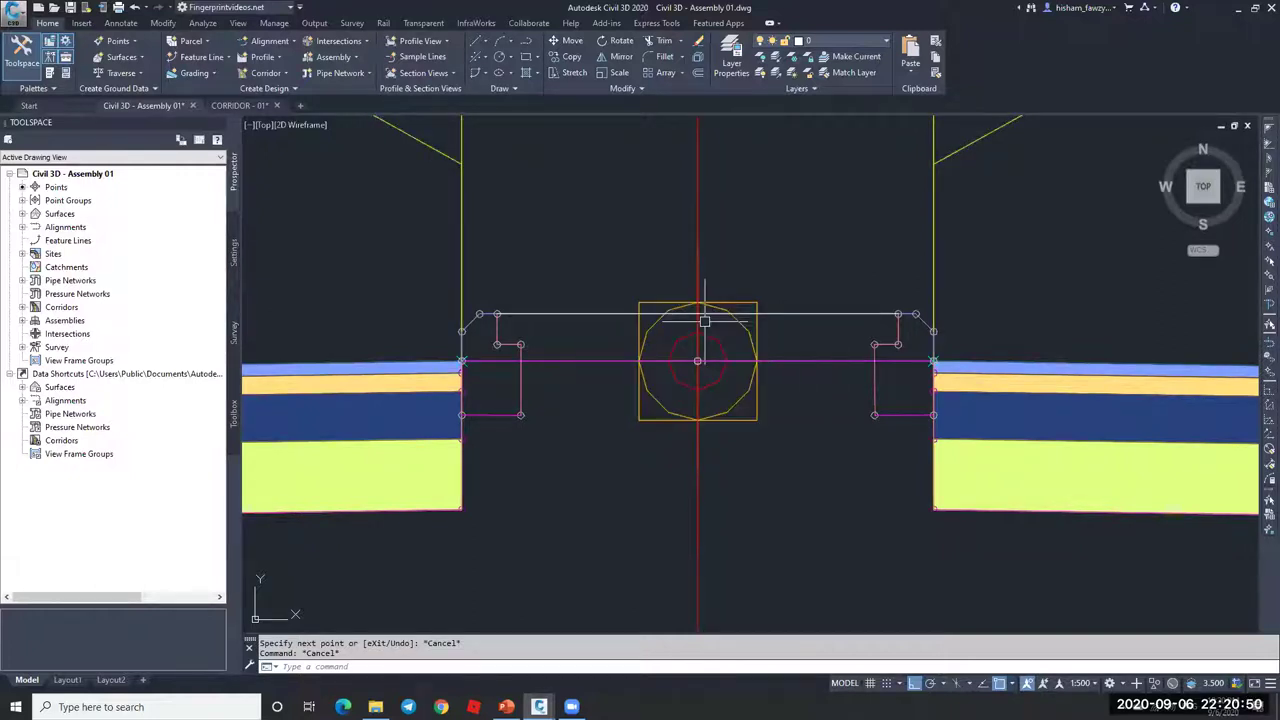
scroll(705, 321, "up", 8)
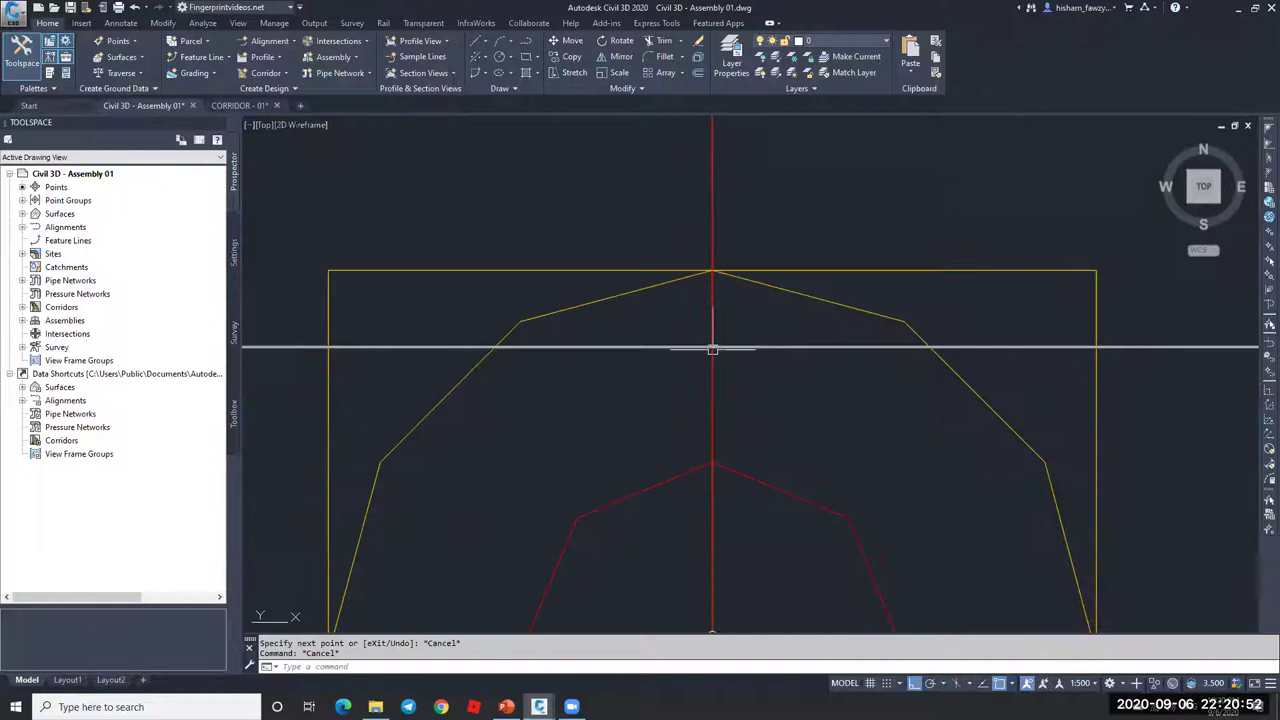
scroll(703, 342, "down", 9)
scroll(704, 340, "up", 5)
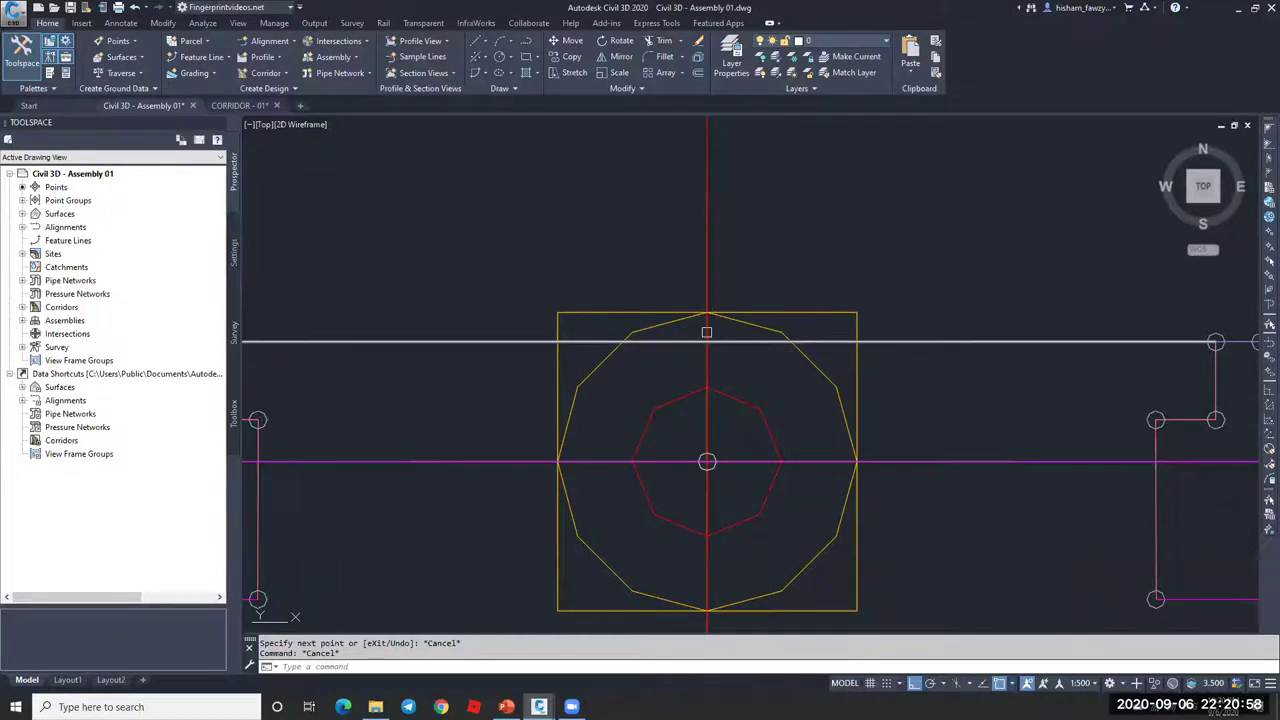
scroll(705, 335, "down", 4)
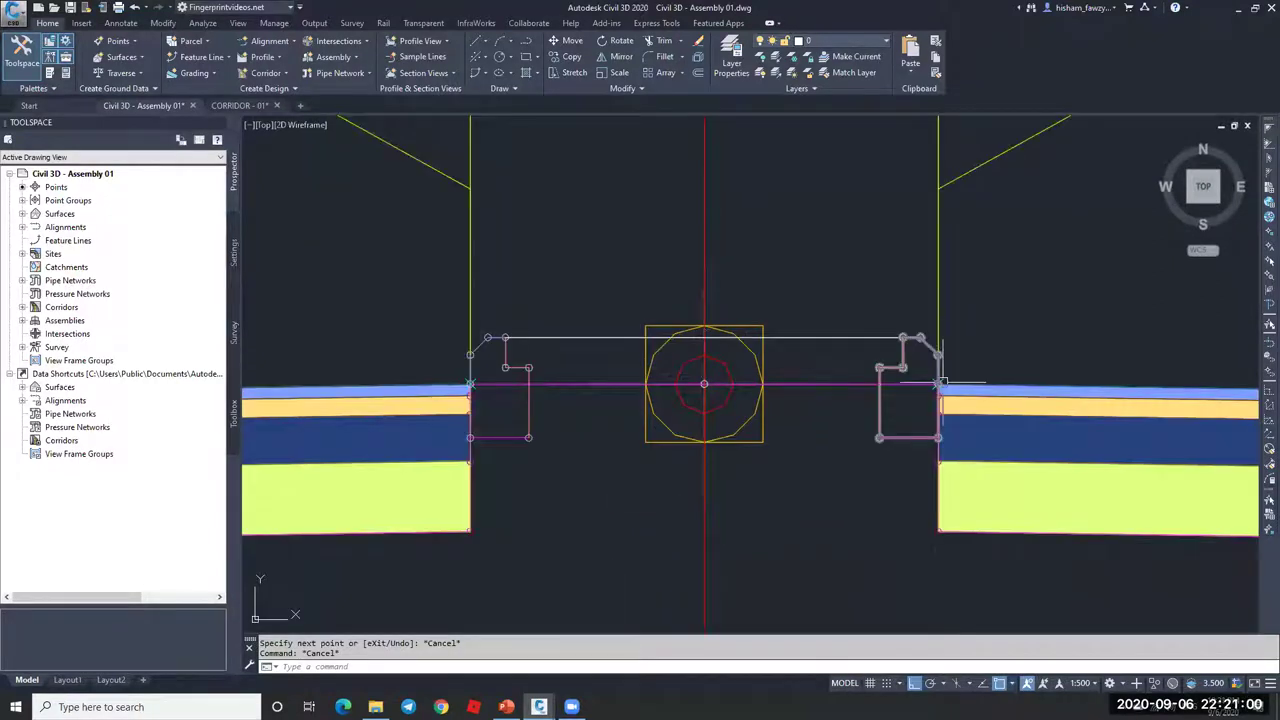
left_click(801, 337)
Step: Erase the reference line and review the magenta median link's properties
key("Delete")
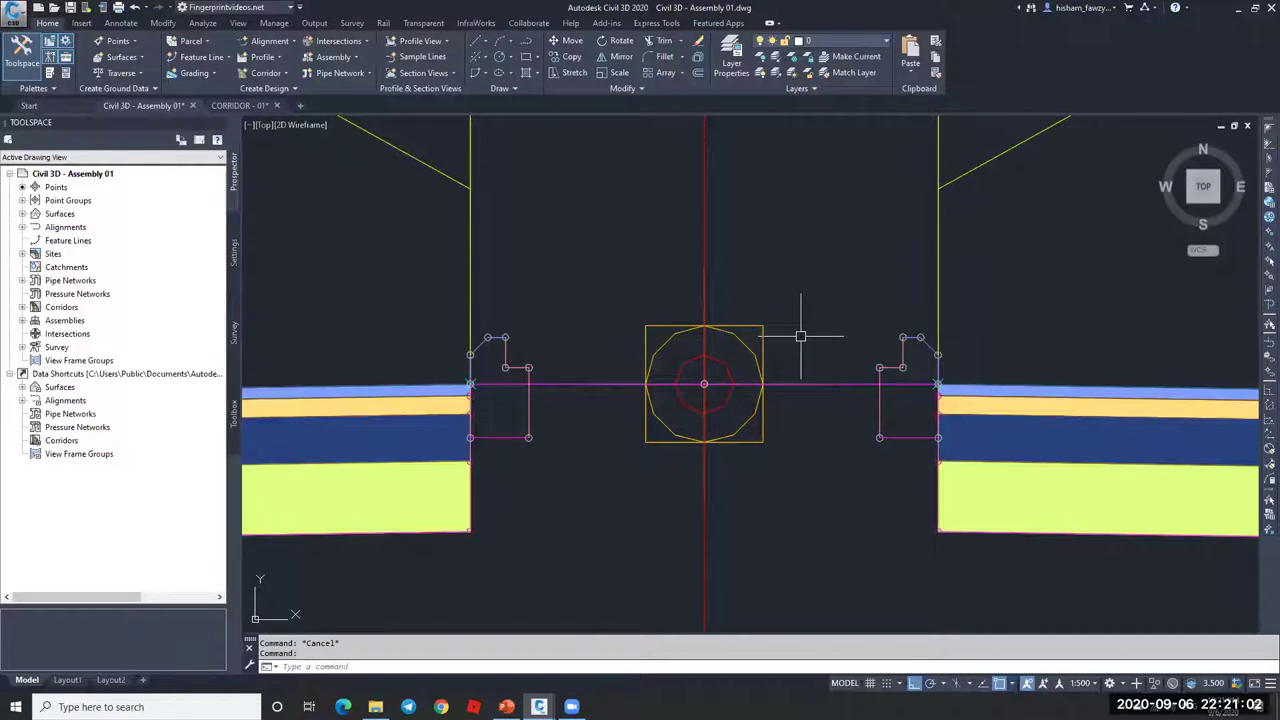
left_click(817, 384)
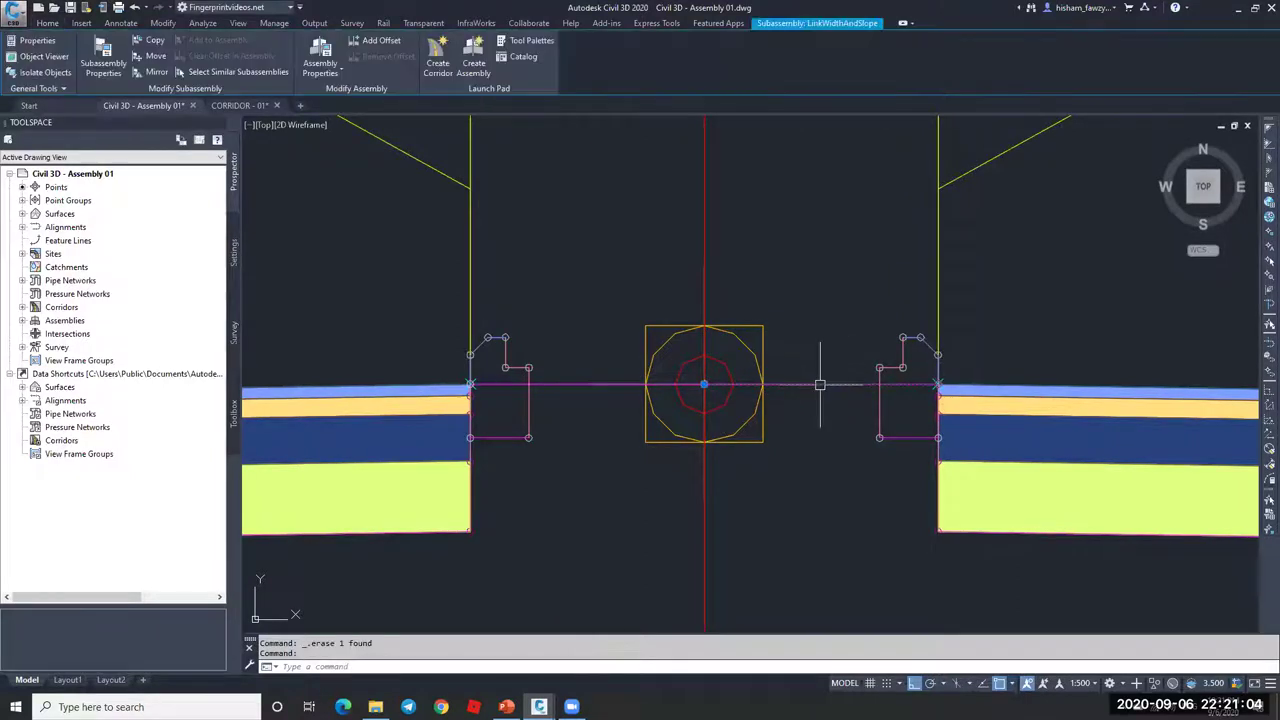
scroll(820, 335, "down", 2)
key("ctrl+1")
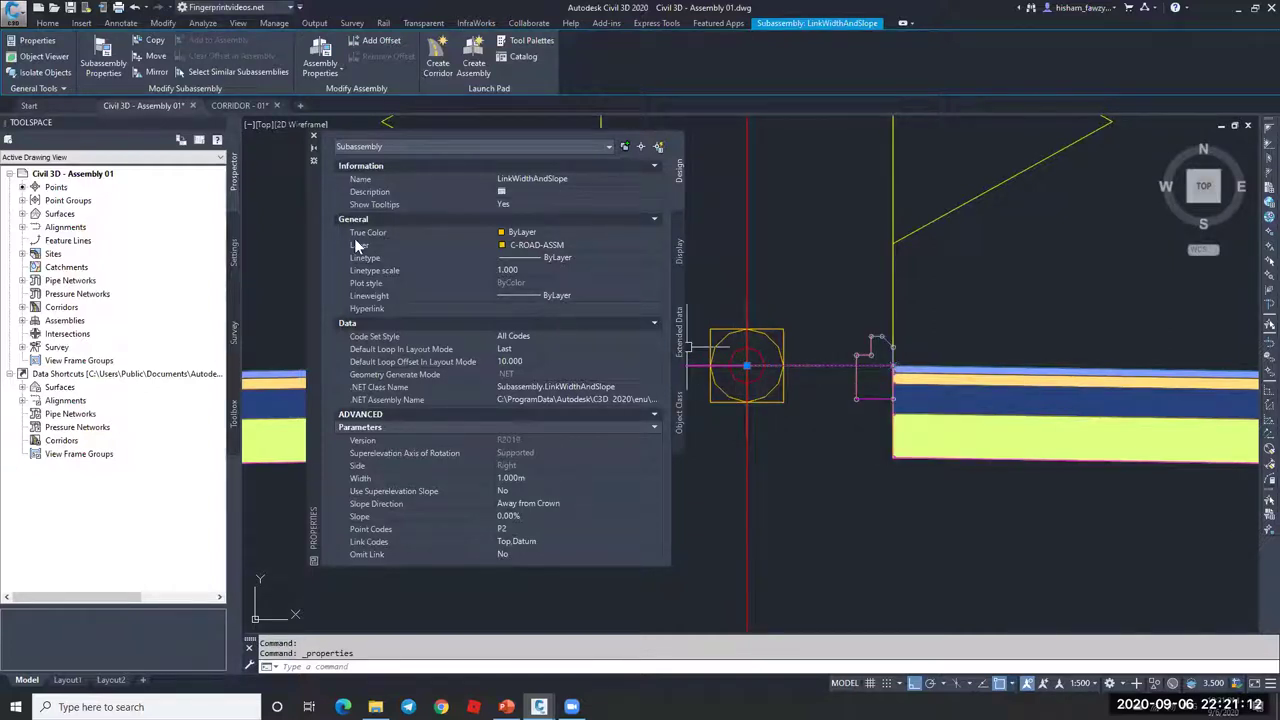
left_click(314, 139)
key("Escape")
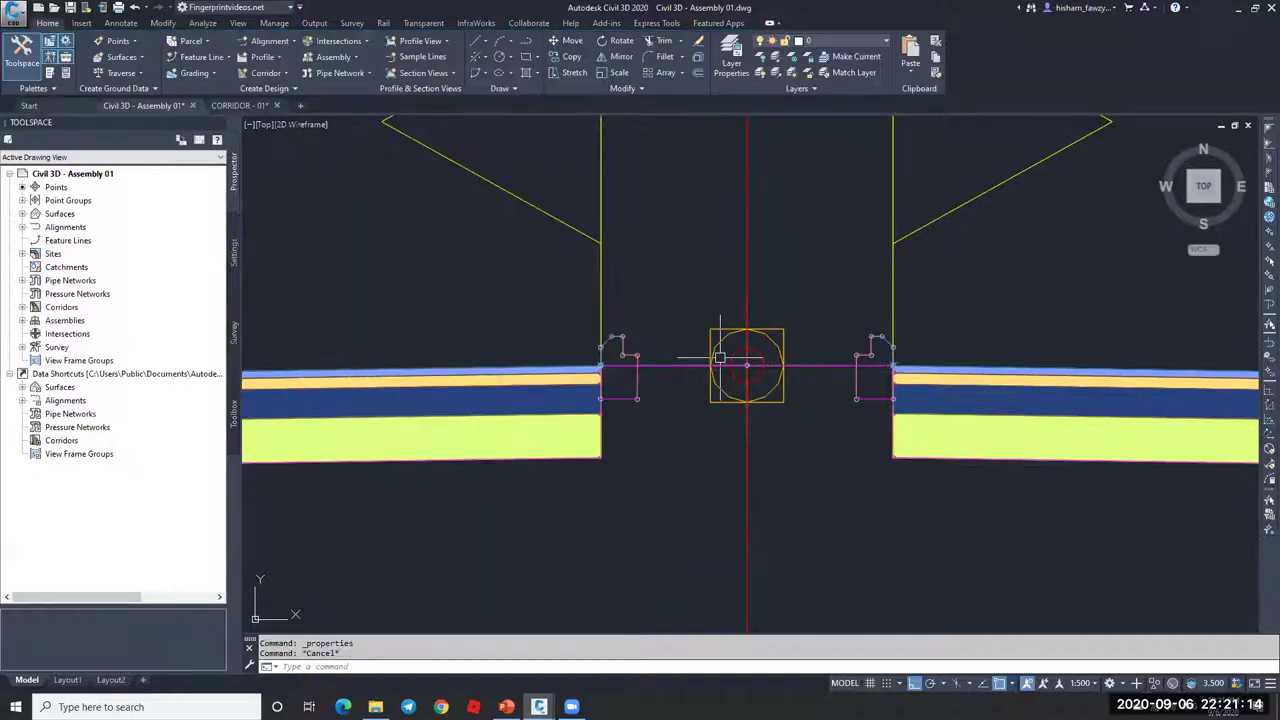
Step: Zoom and pan from the assembly back to the corridor plan near station 0+900
scroll(770, 372, "up", 5)
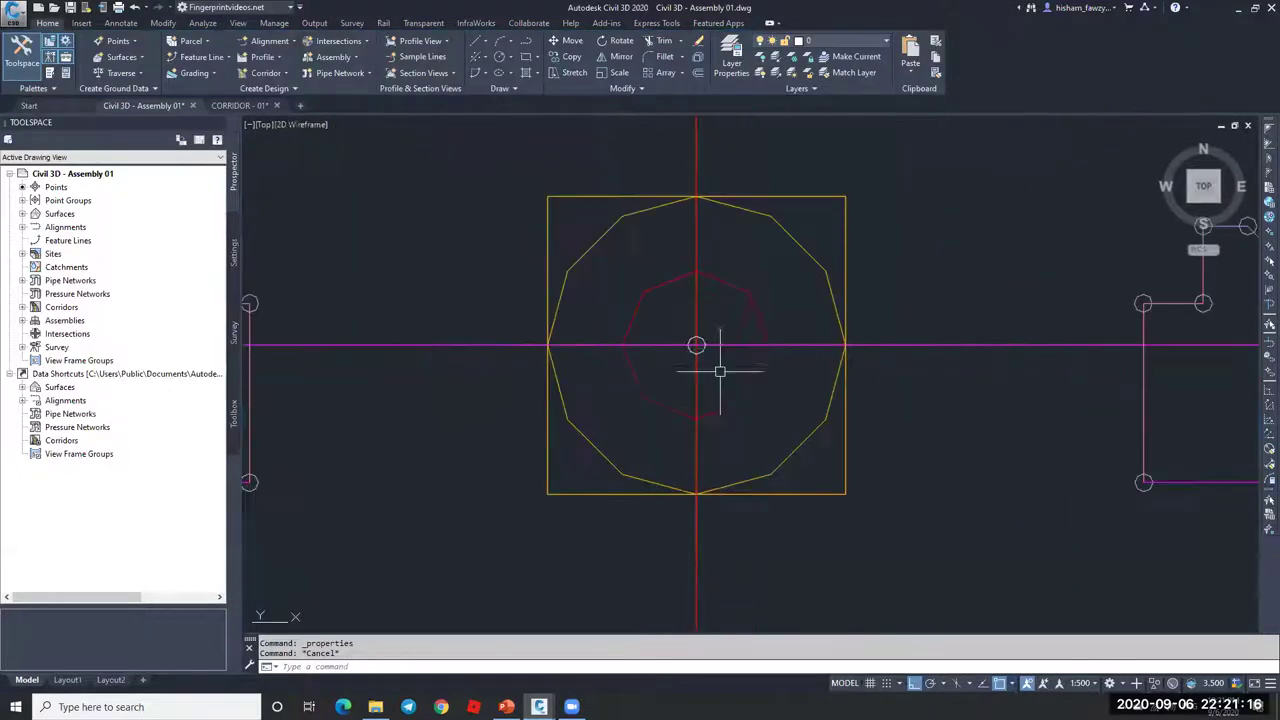
scroll(700, 355, "up", 2)
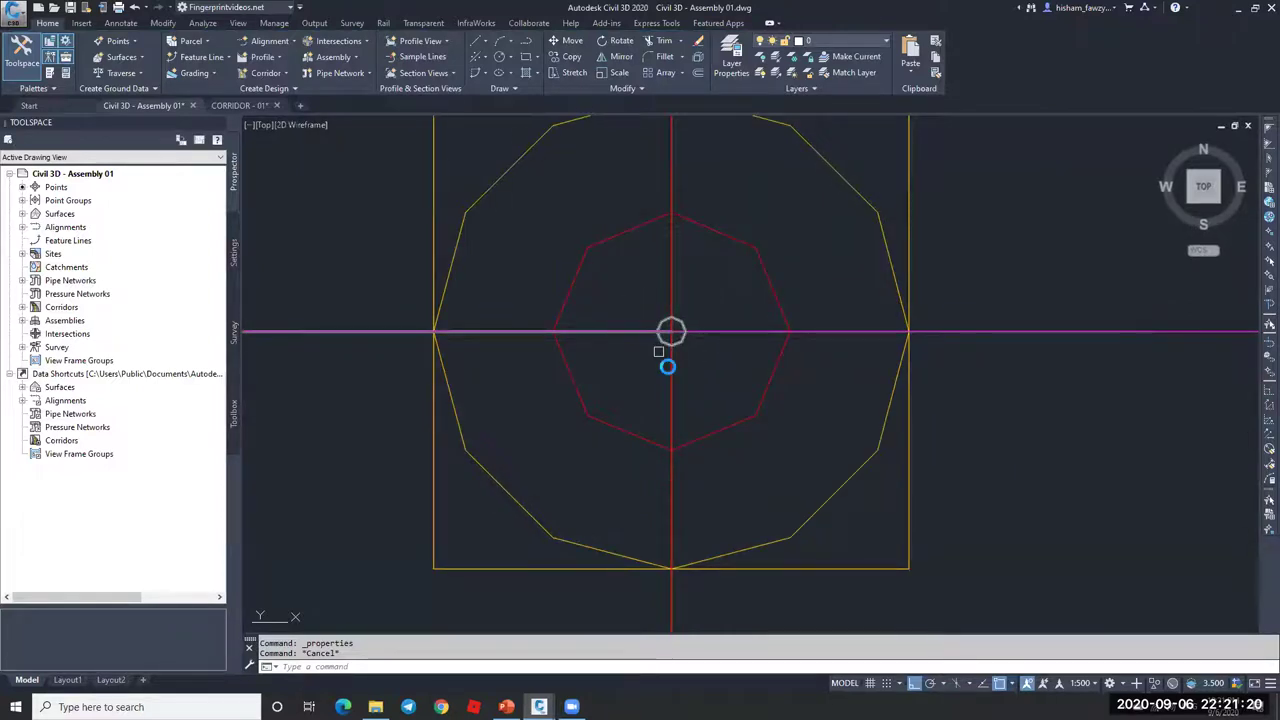
scroll(667, 367, "down", 4)
middle_click_drag(1042, 353, 878, 330)
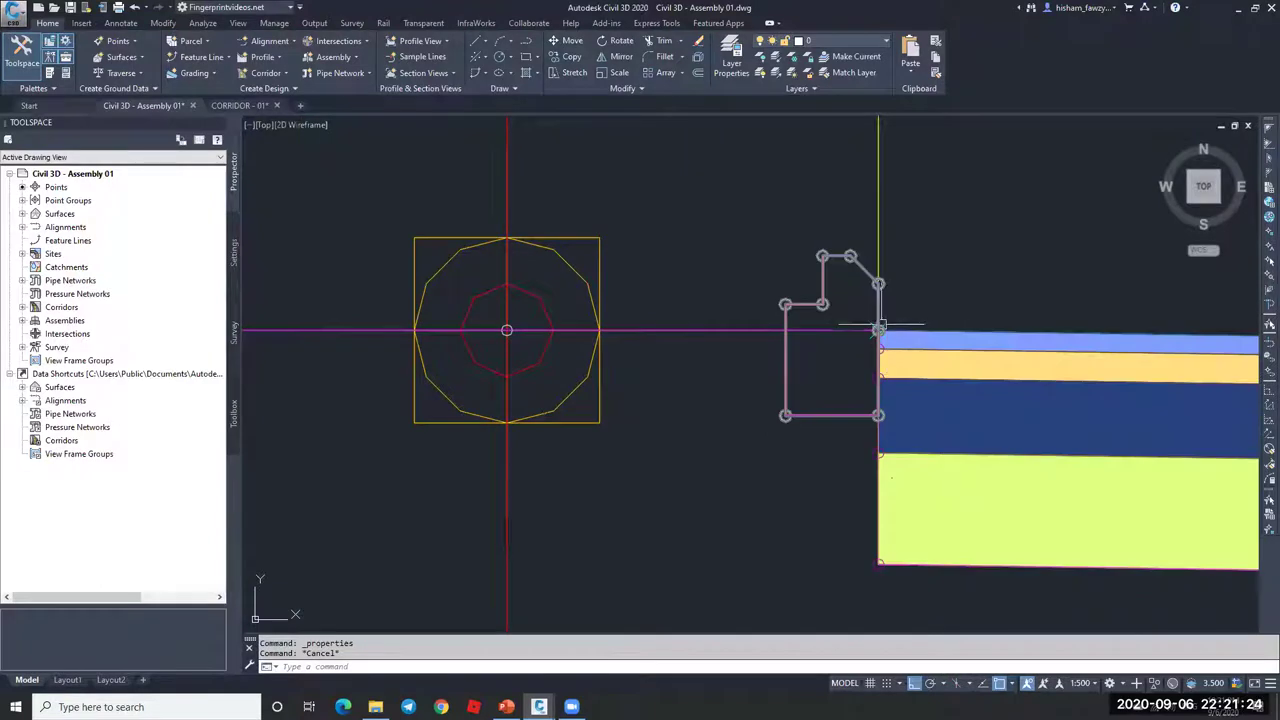
scroll(878, 330, "down", 10)
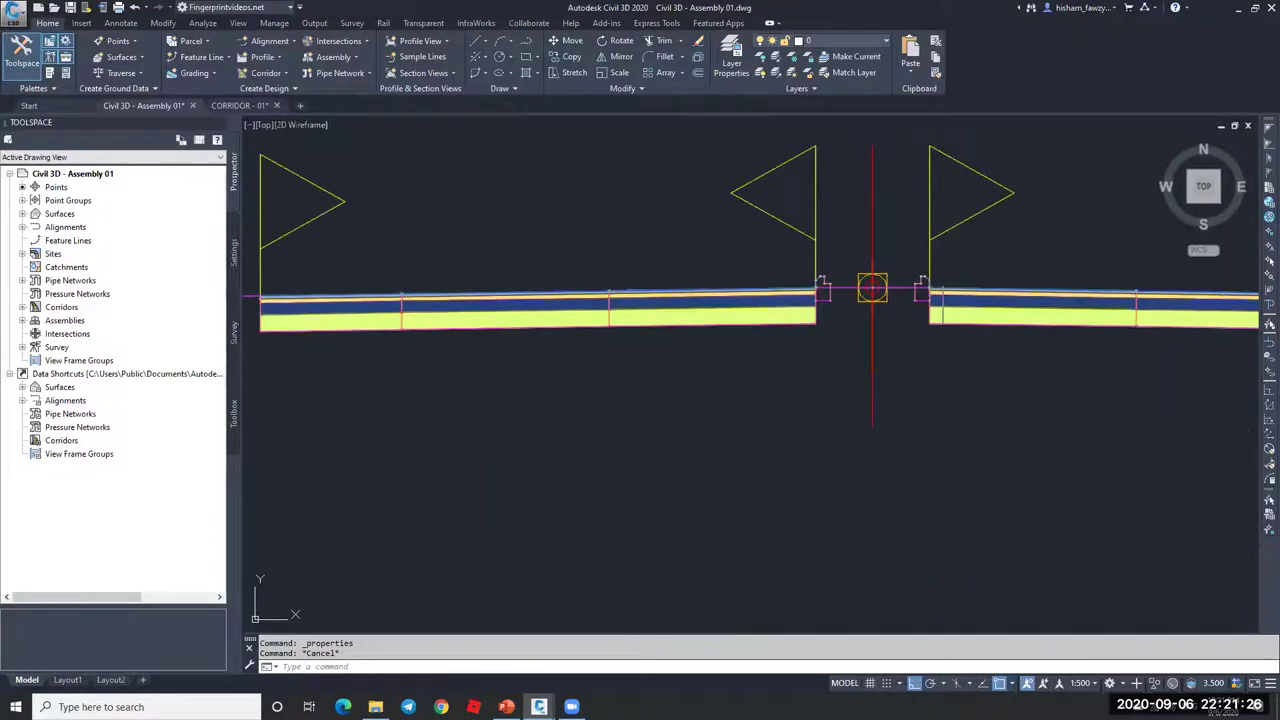
middle_click_drag(565, 270, 585, 295)
scroll(585, 295, "up", 10)
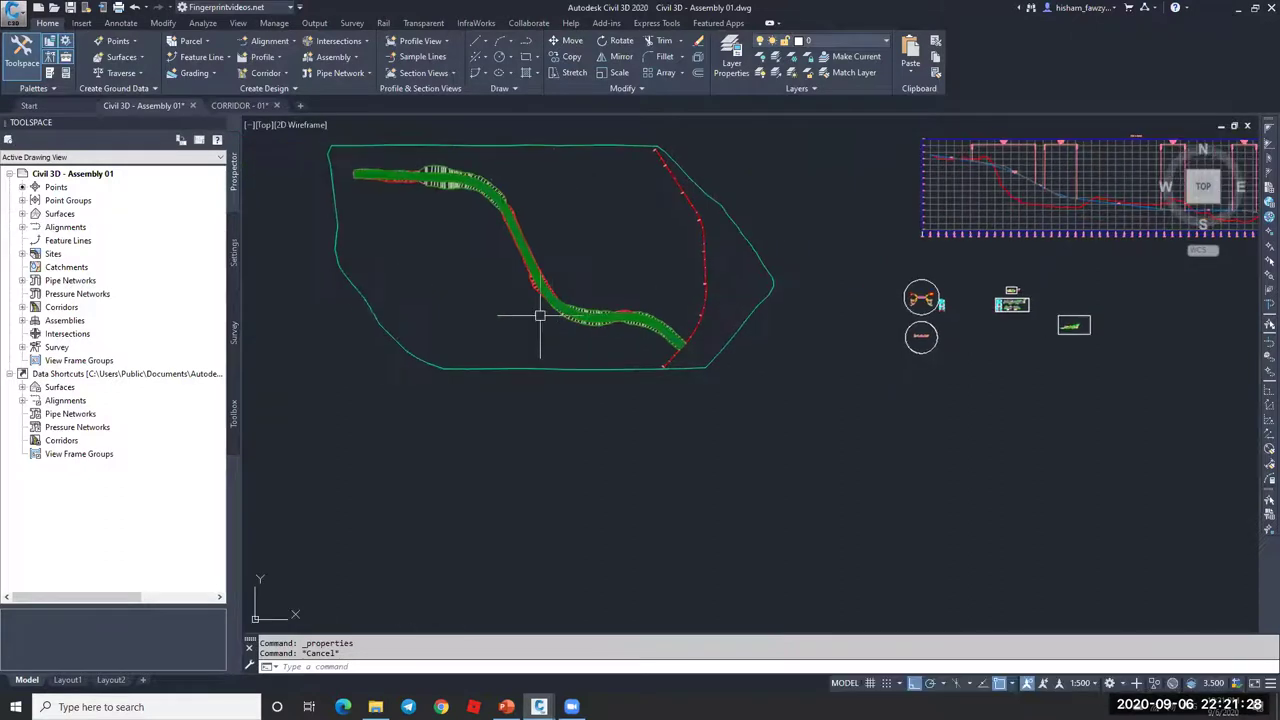
Step: Turn on the _TARGETS layer and view the straight corridor stretch
left_click(830, 40)
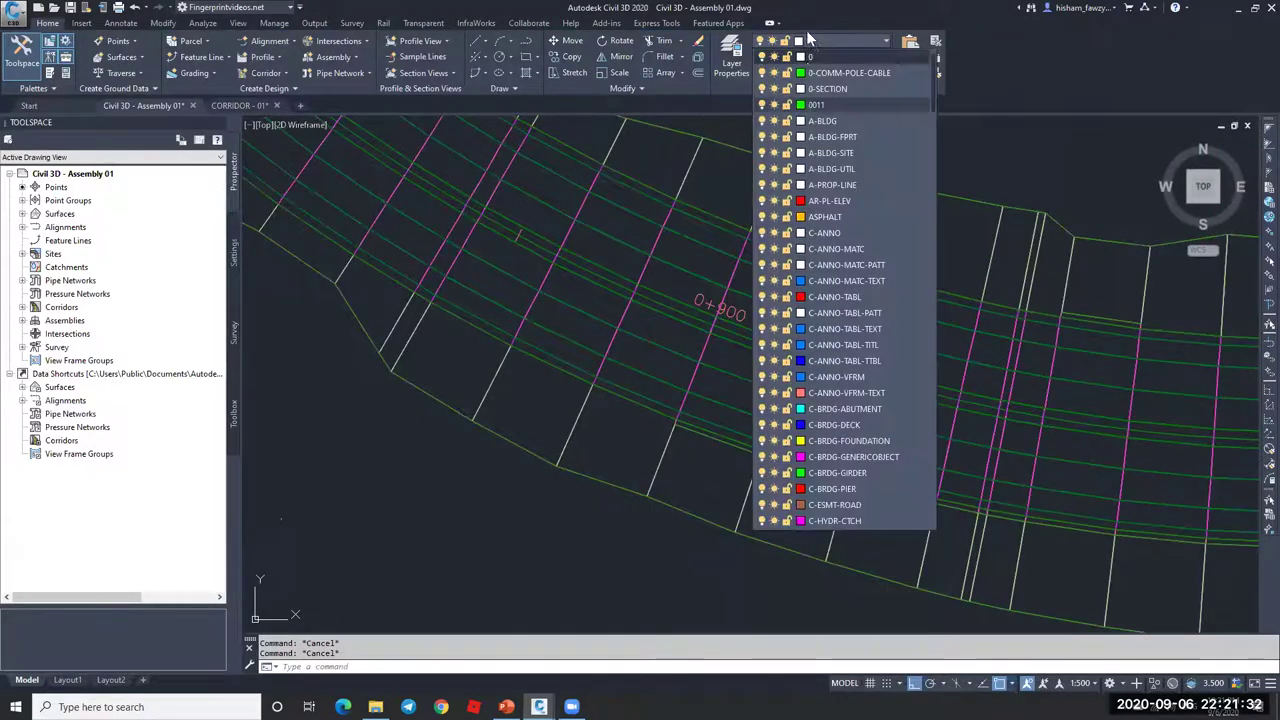
left_click(763, 73)
left_click(670, 289)
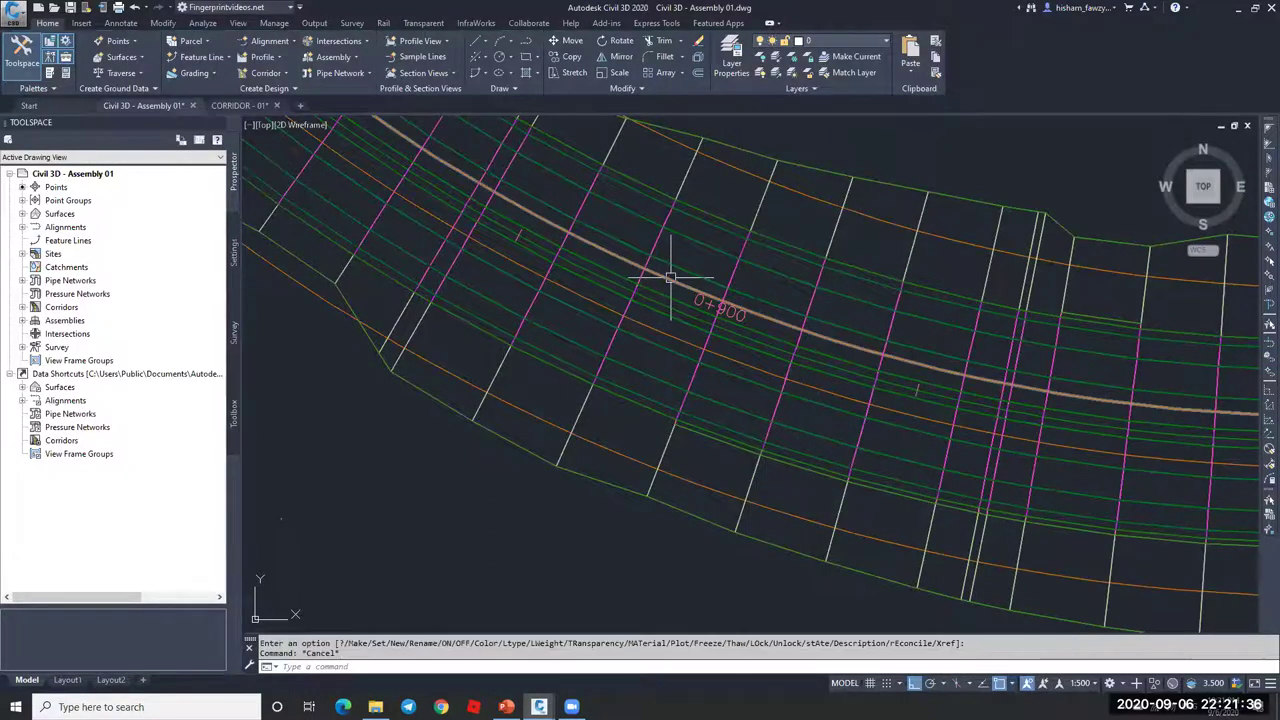
scroll(655, 322, "down", 5)
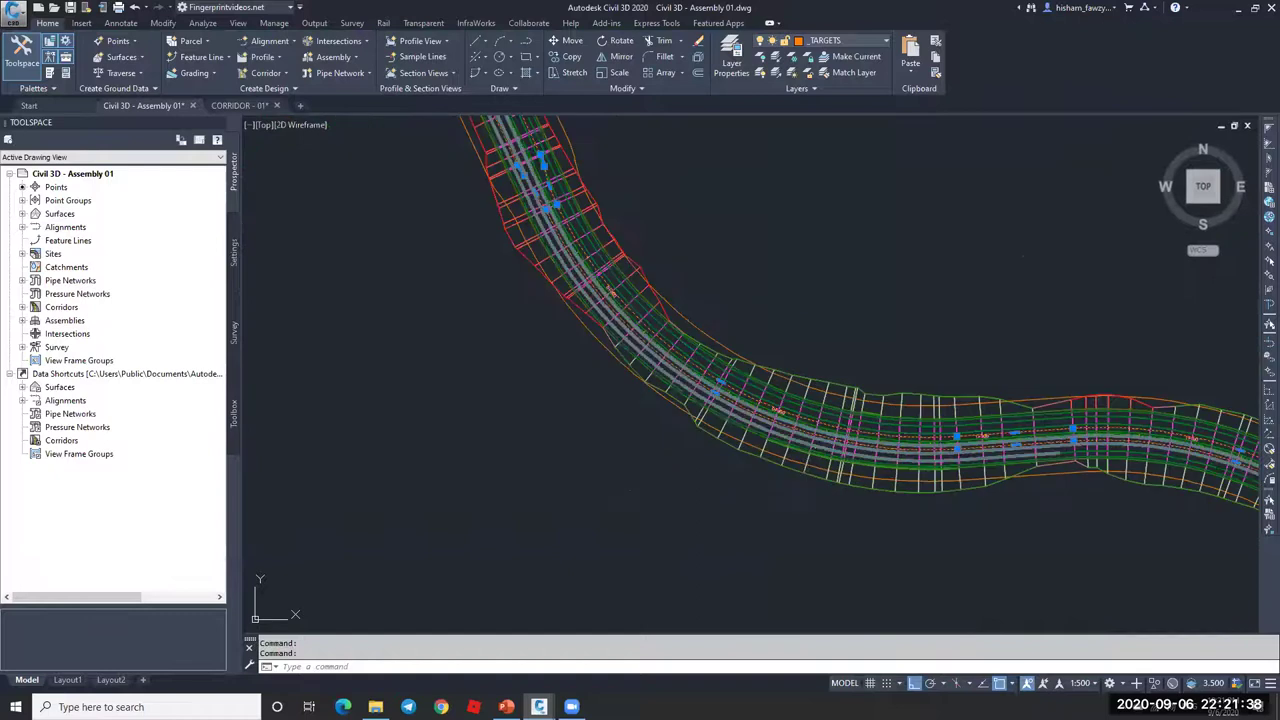
scroll(594, 206, "up", 4)
middle_click_drag(594, 206, 846, 394)
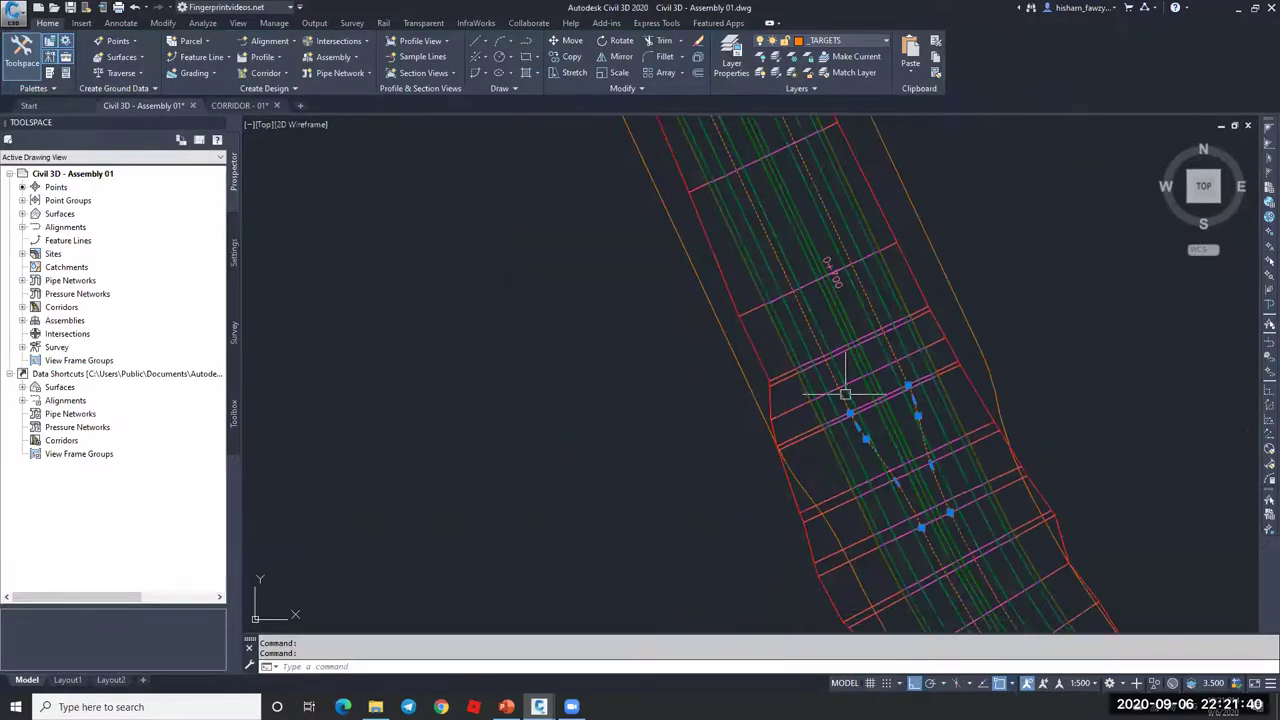
scroll(683, 251, "down", 2)
scroll(803, 409, "up", 7)
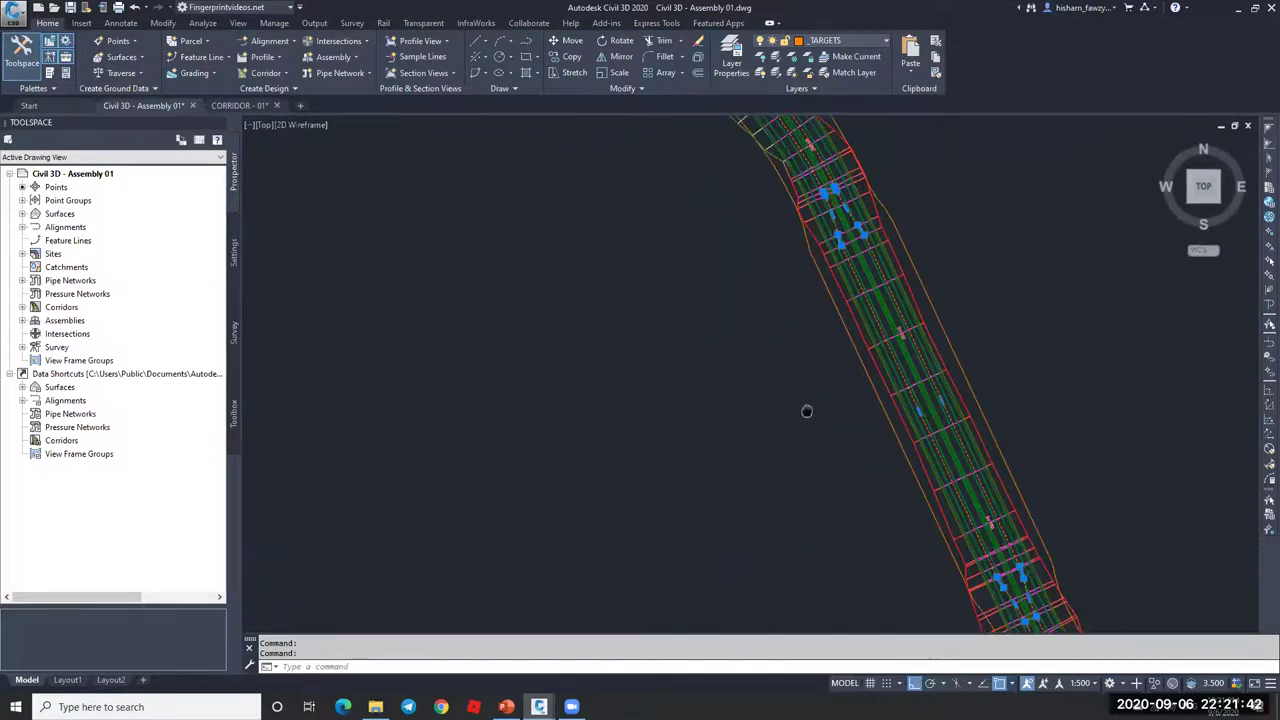
Step: Open Edit Corridor Style for corridor R 01 and close it again
key("Escape")
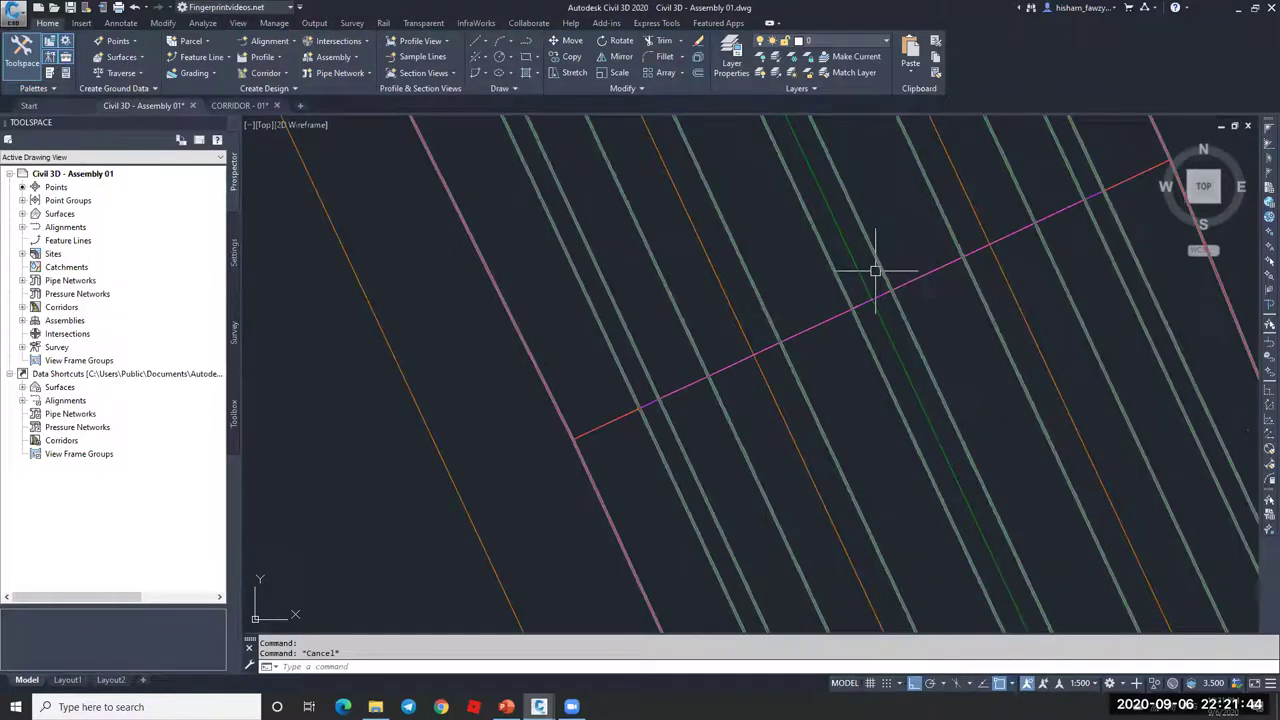
left_click(882, 262)
right_click(910, 245)
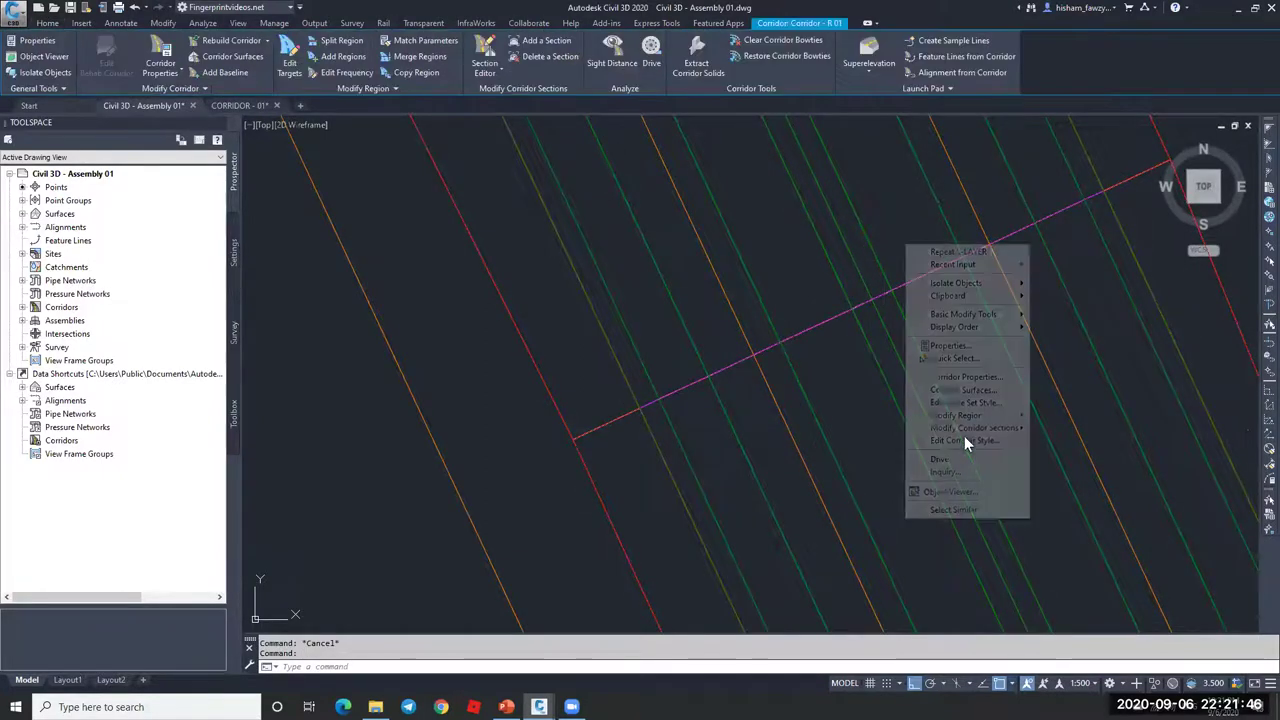
left_click(965, 440)
left_click(840, 199)
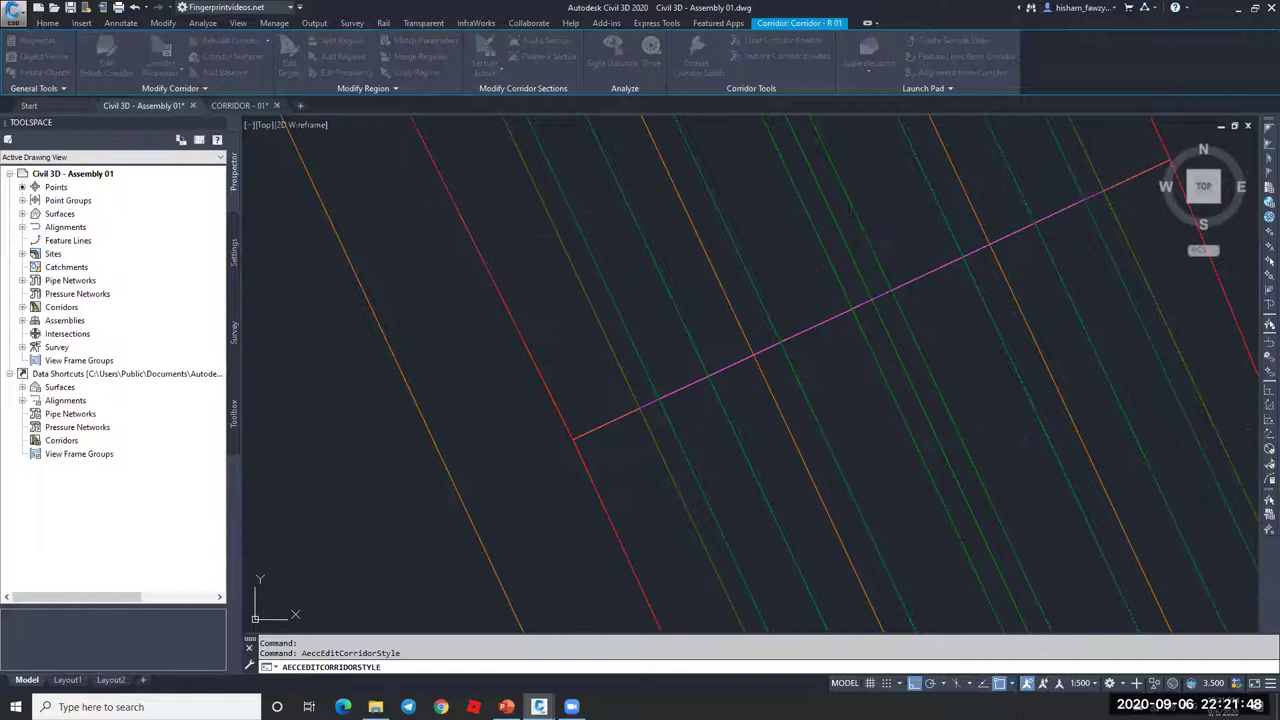
Step: Try View-Edit, View-Edit with Shading and All Codes styles, then settle on Basic
key("ctrl+1")
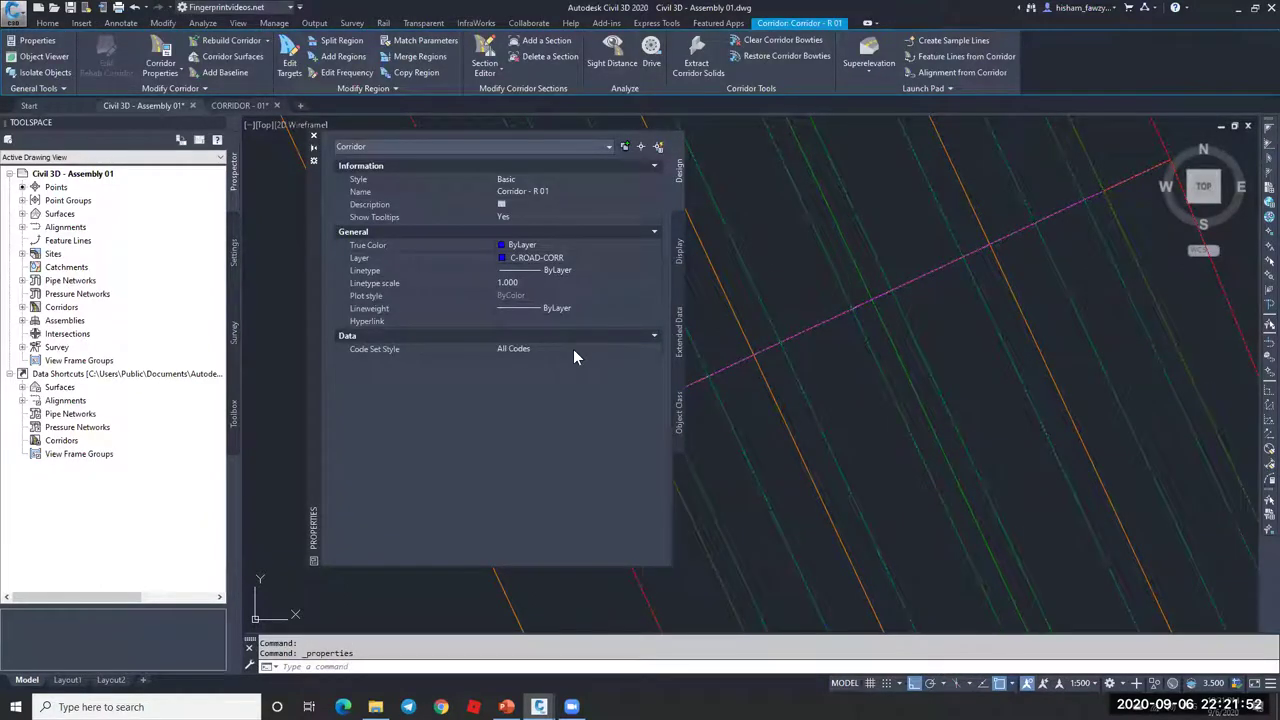
left_click(573, 349)
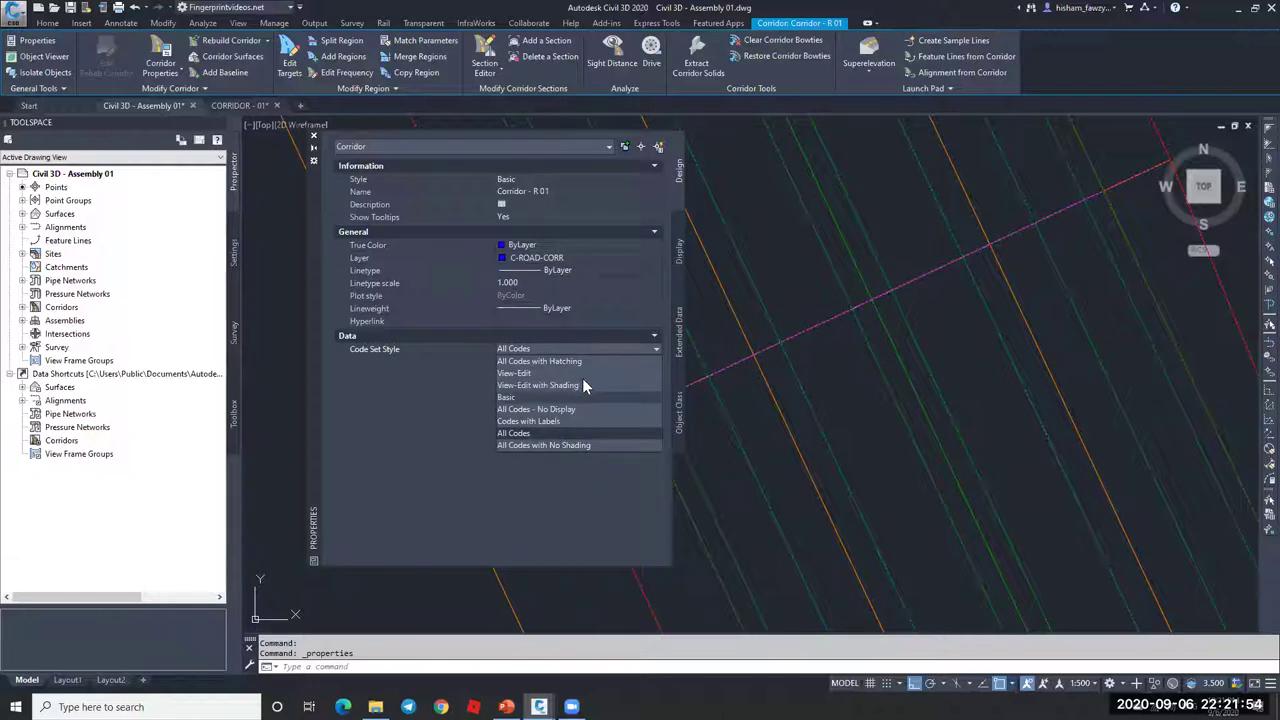
left_click(584, 375)
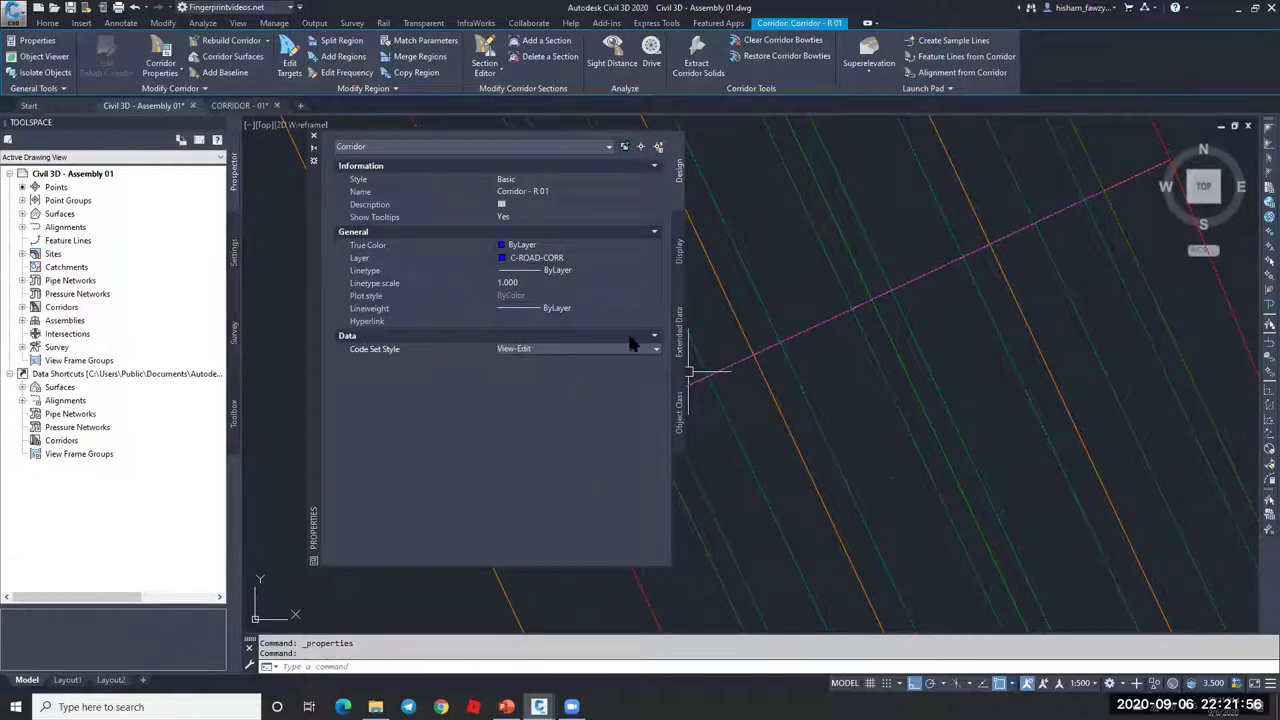
left_click(571, 352)
left_click(563, 386)
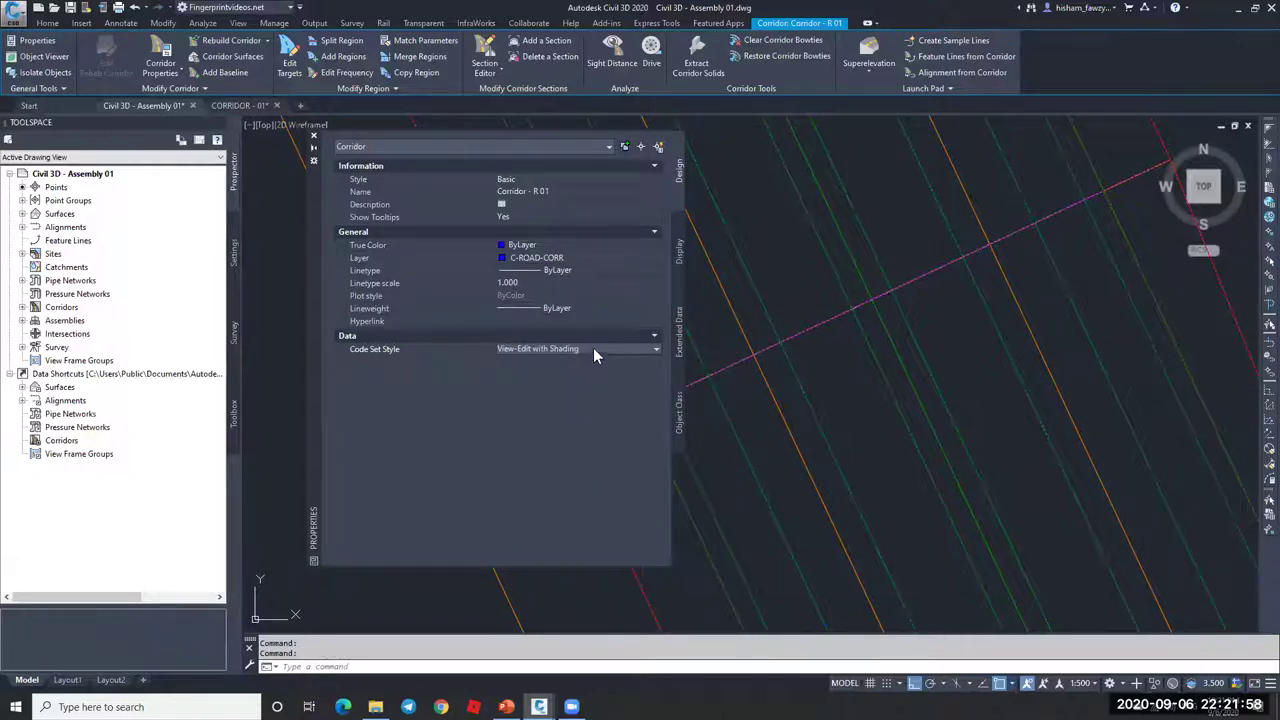
left_click(584, 353)
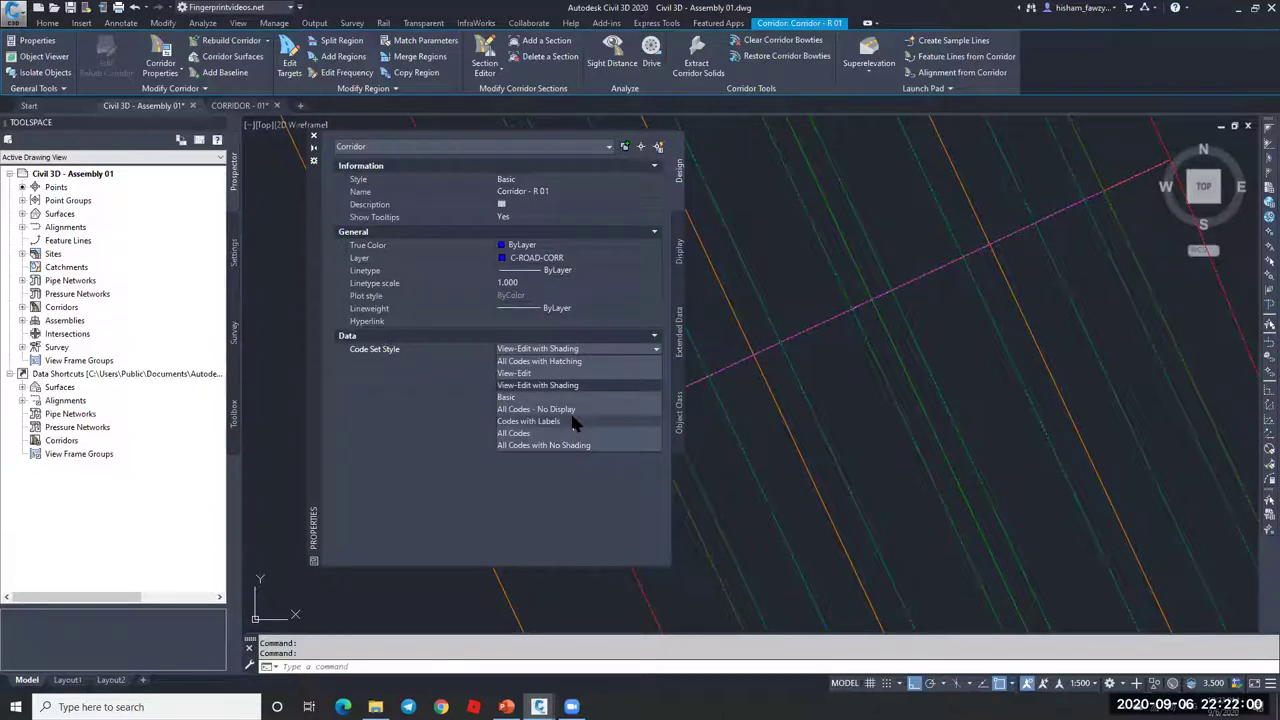
left_click(570, 446)
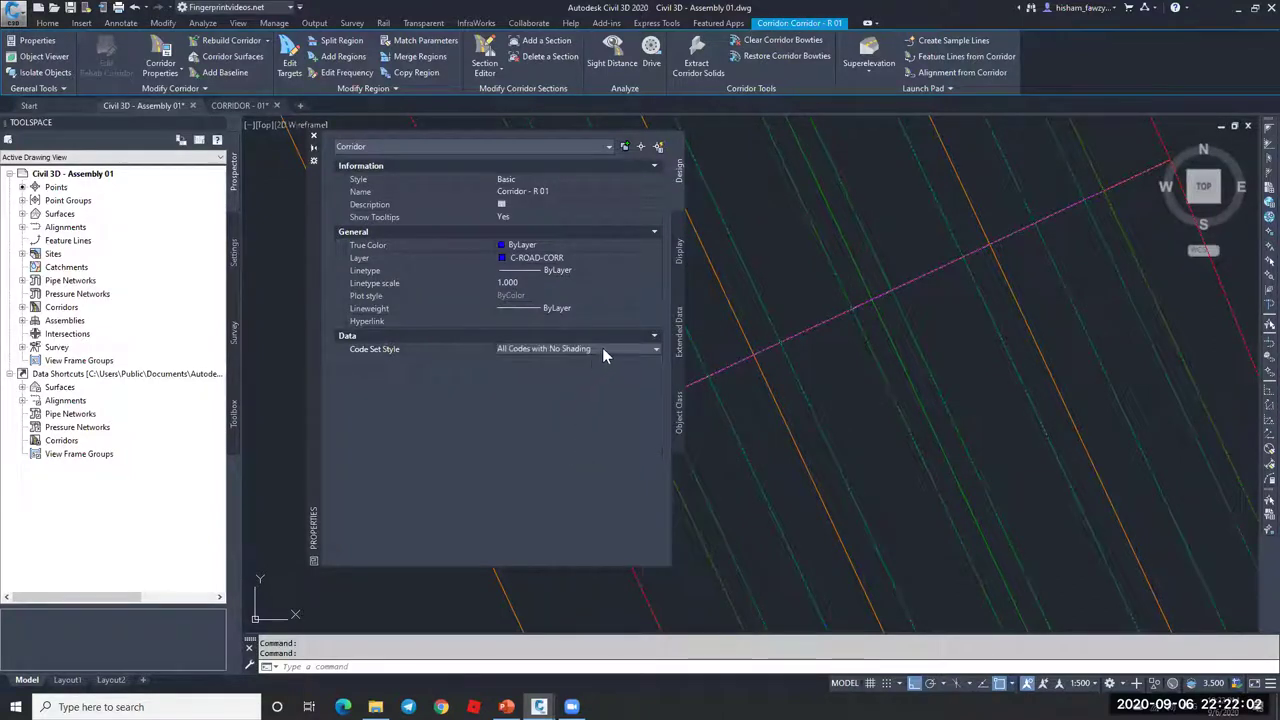
left_click(602, 347)
left_click(552, 398)
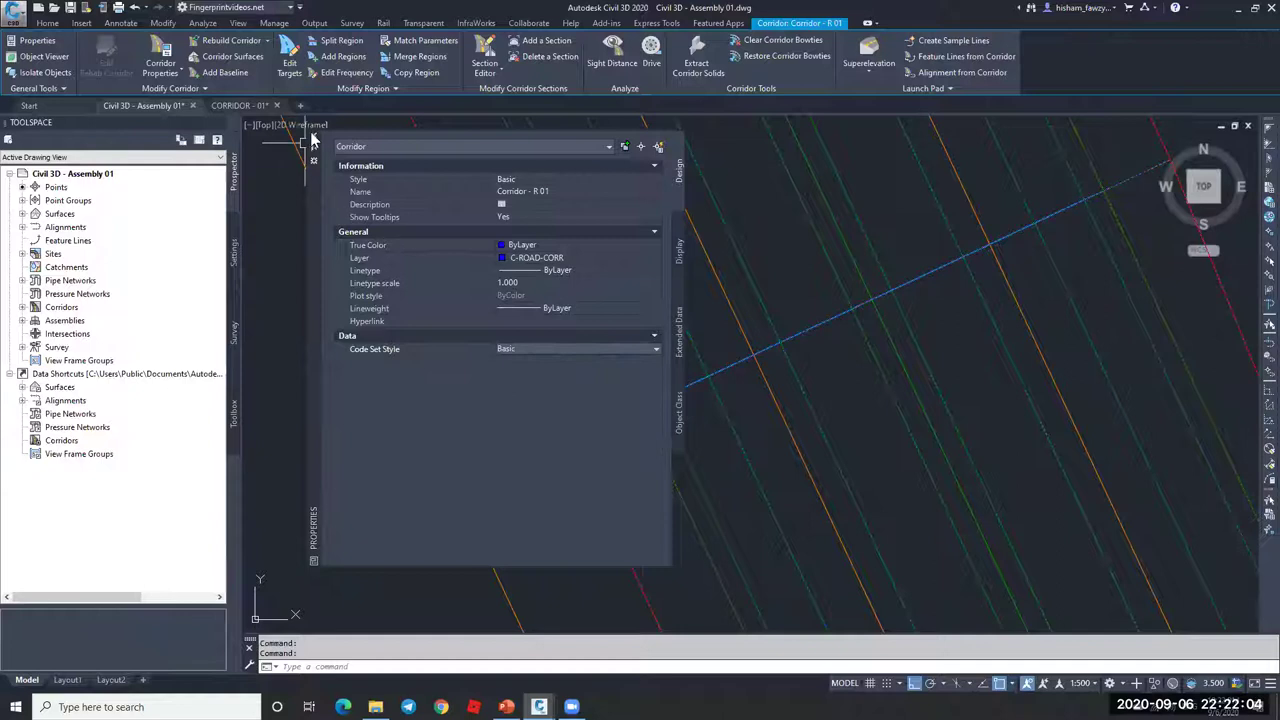
left_click(313, 141)
Step: Select and inspect the red dashed target line along the corridor
scroll(860, 360, "down", 5)
key("Escape")
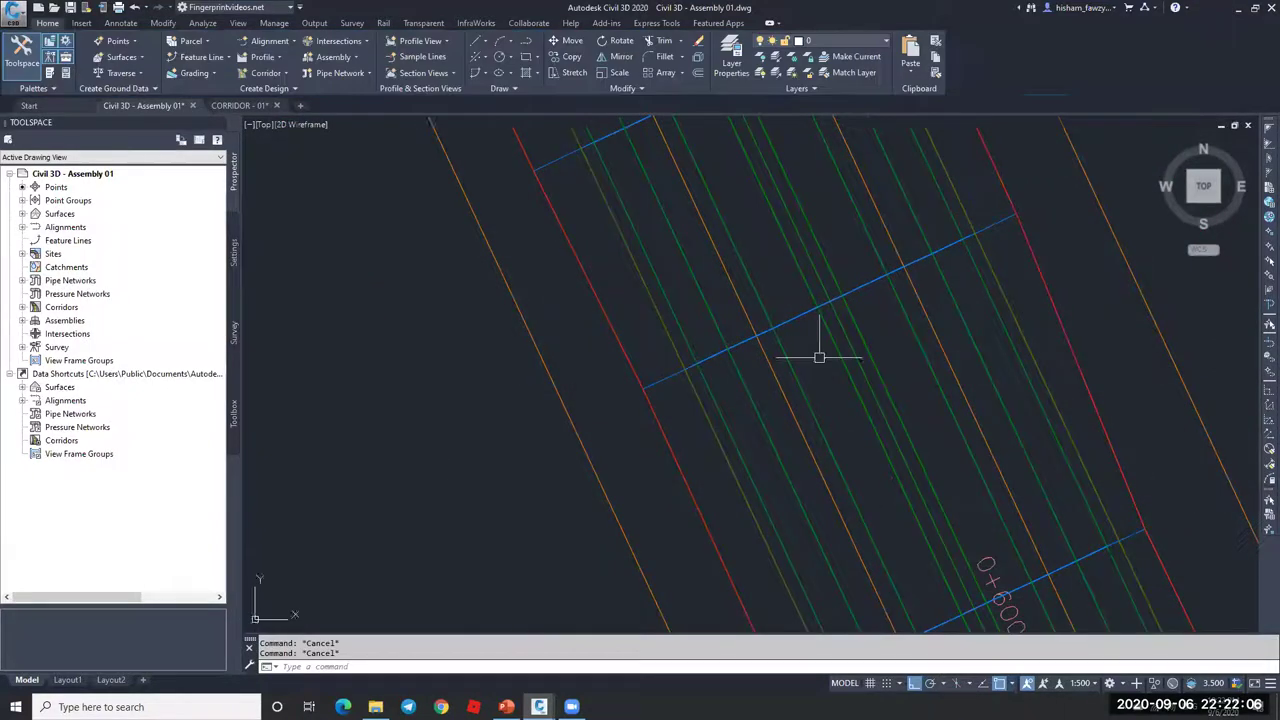
scroll(900, 350, "up", 4)
left_click(852, 380)
scroll(797, 400, "up", 2)
scroll(791, 380, "down", 4)
scroll(913, 292, "down", 4)
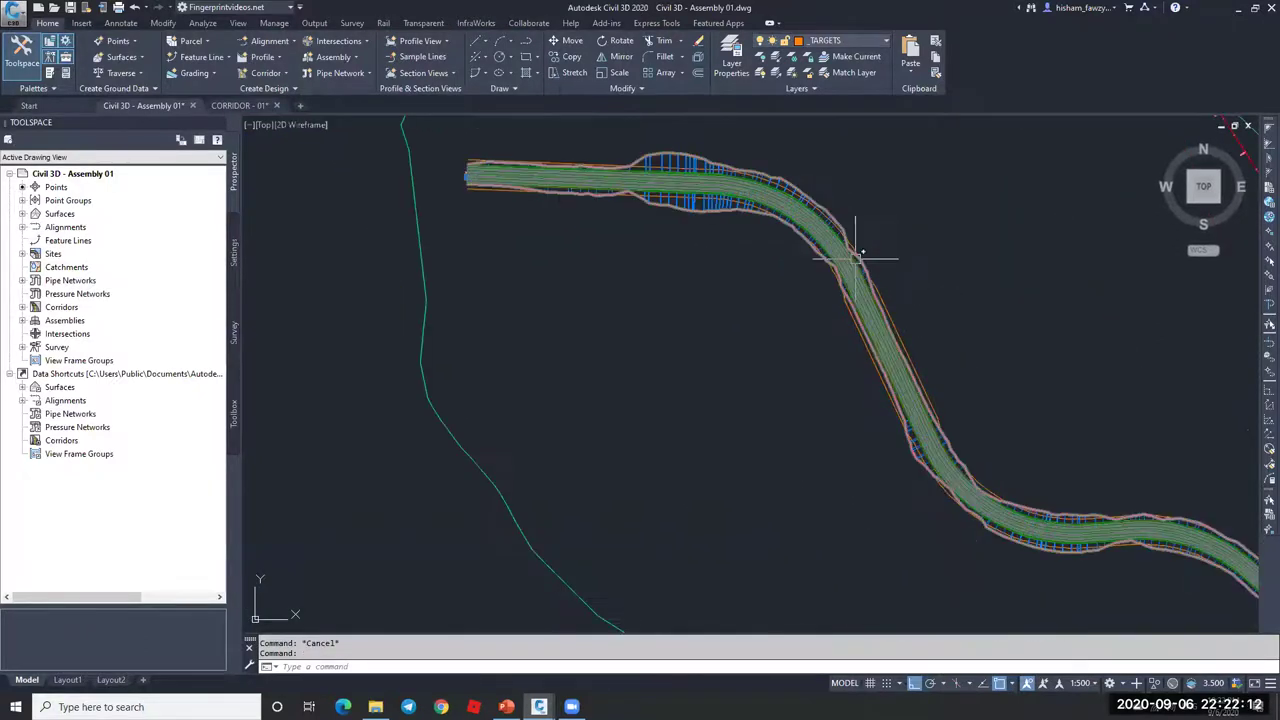
scroll(400, 130, "up", 4)
scroll(650, 278, "up", 4)
key("Escape")
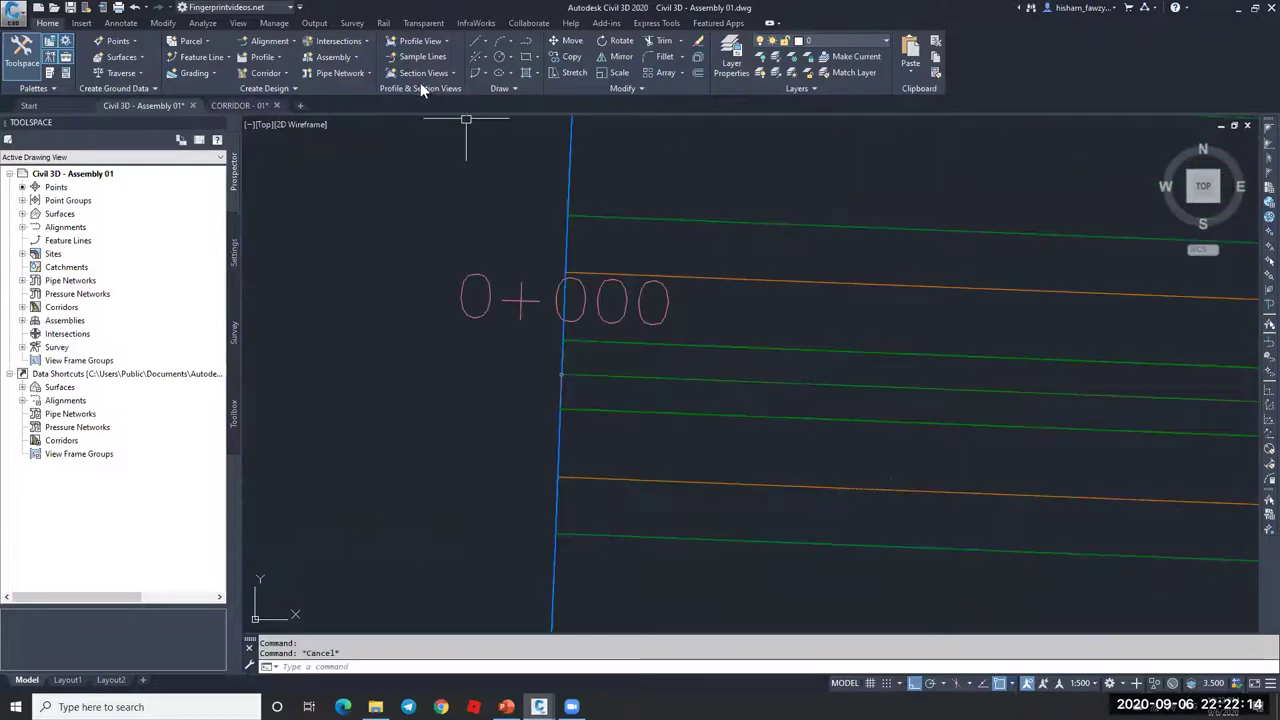
Step: Place a 6.0000 aligned dimension beside the corridor start
left_click(121, 22)
left_click(344, 73)
left_click(565, 272)
left_click(558, 477)
left_click(503, 385)
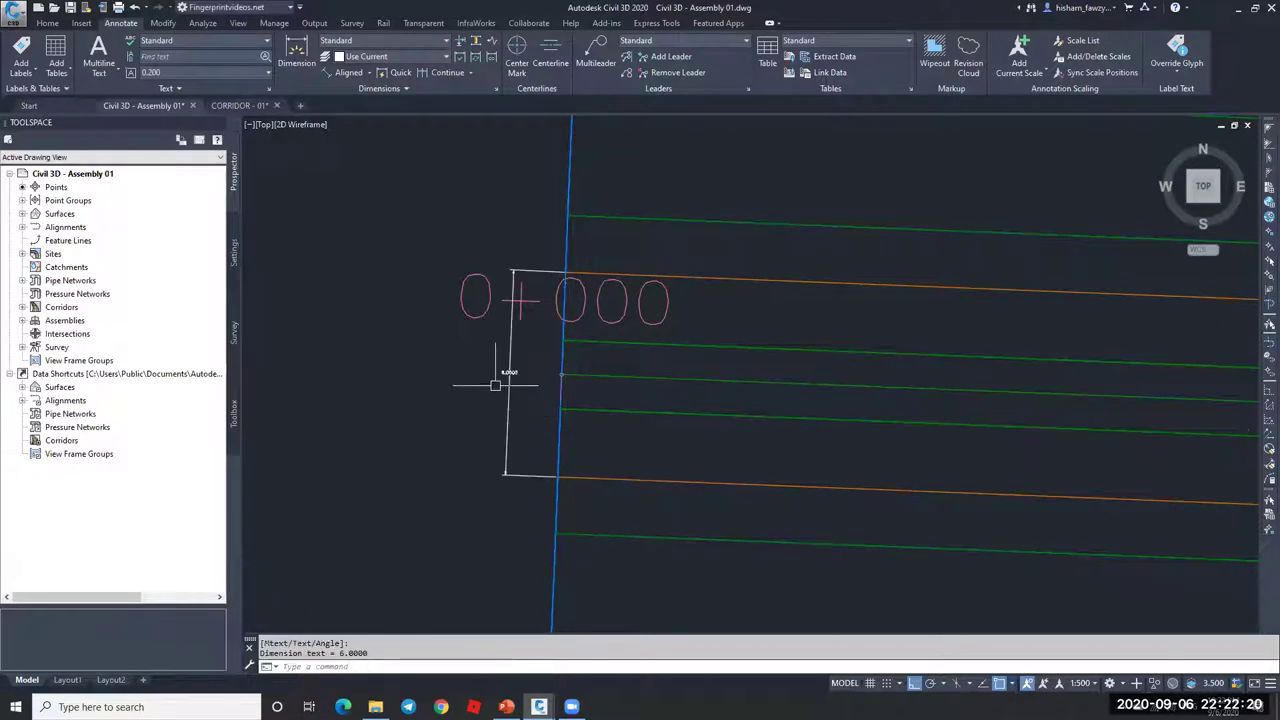
scroll(500, 380, "up", 2)
scroll(521, 298, "down", 5)
scroll(521, 298, "down", 3)
middle_click_drag(1179, 509, 574, 309)
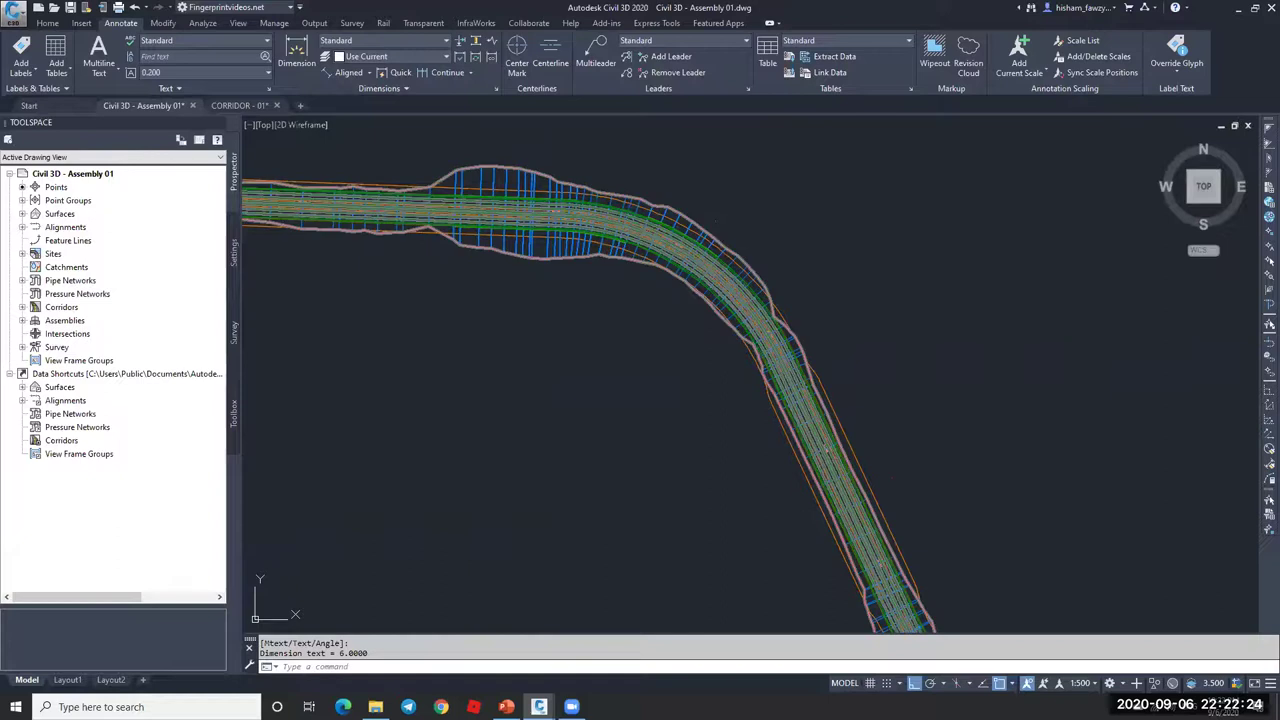
scroll(837, 443, "up", 8)
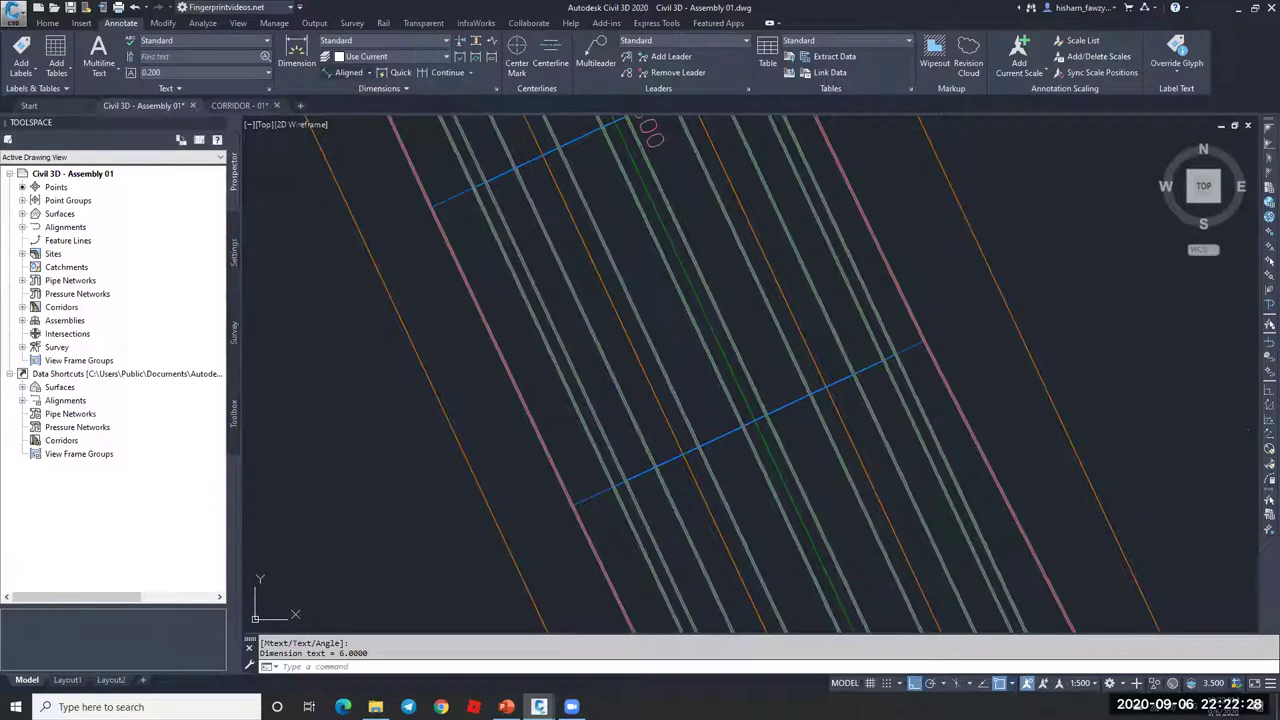
Step: Dimension across the corridor lines to read 12.0004, then delete that dimension
key("Return")
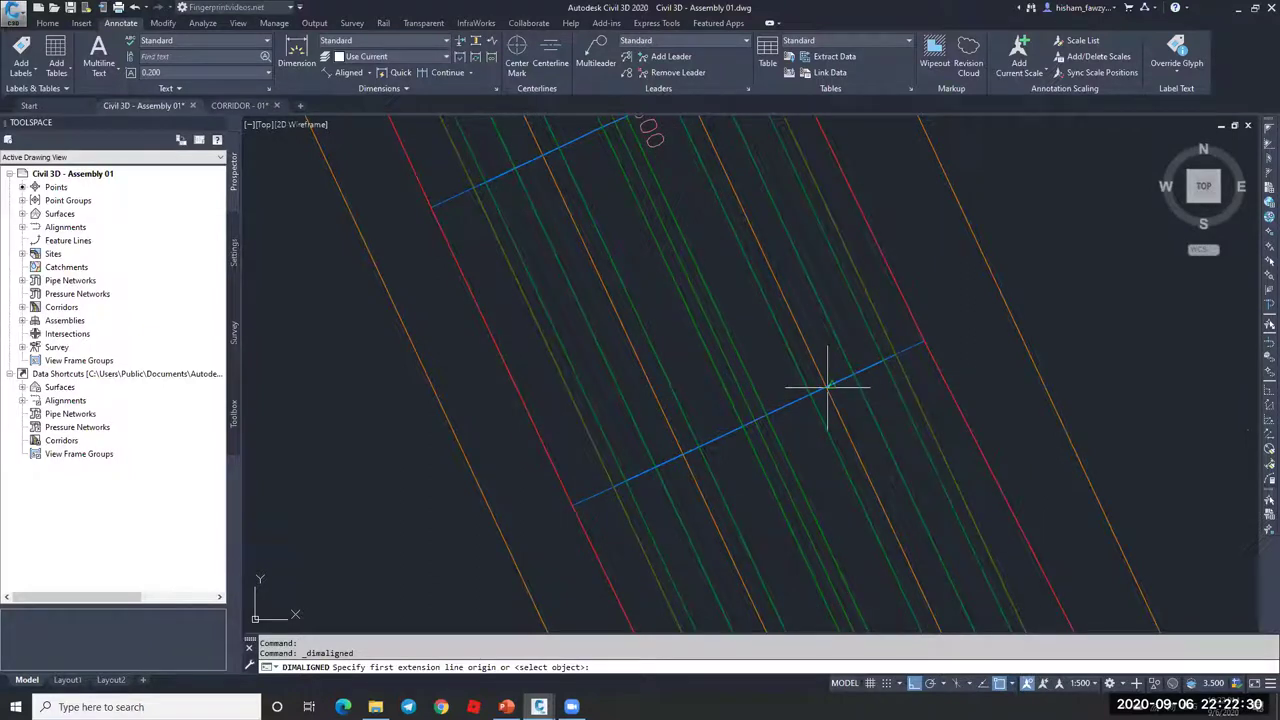
left_click(833, 408)
left_click(752, 602)
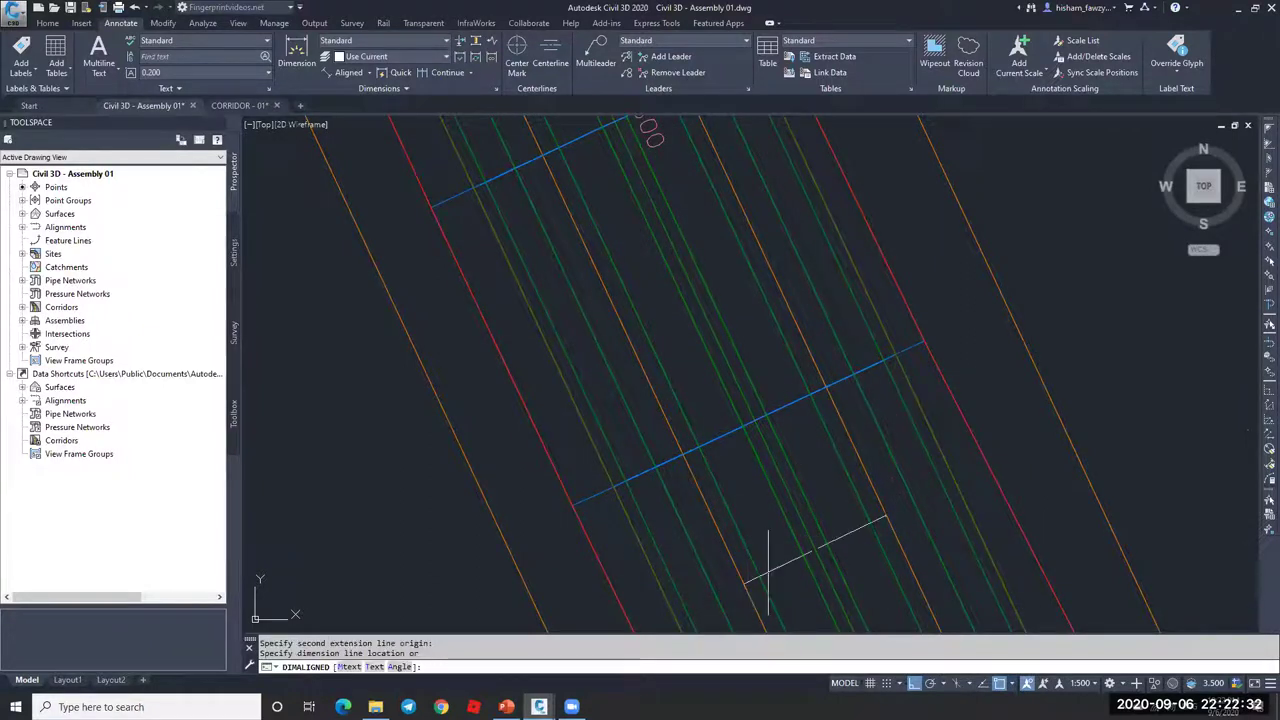
left_click(770, 567)
scroll(790, 555, "up", 4)
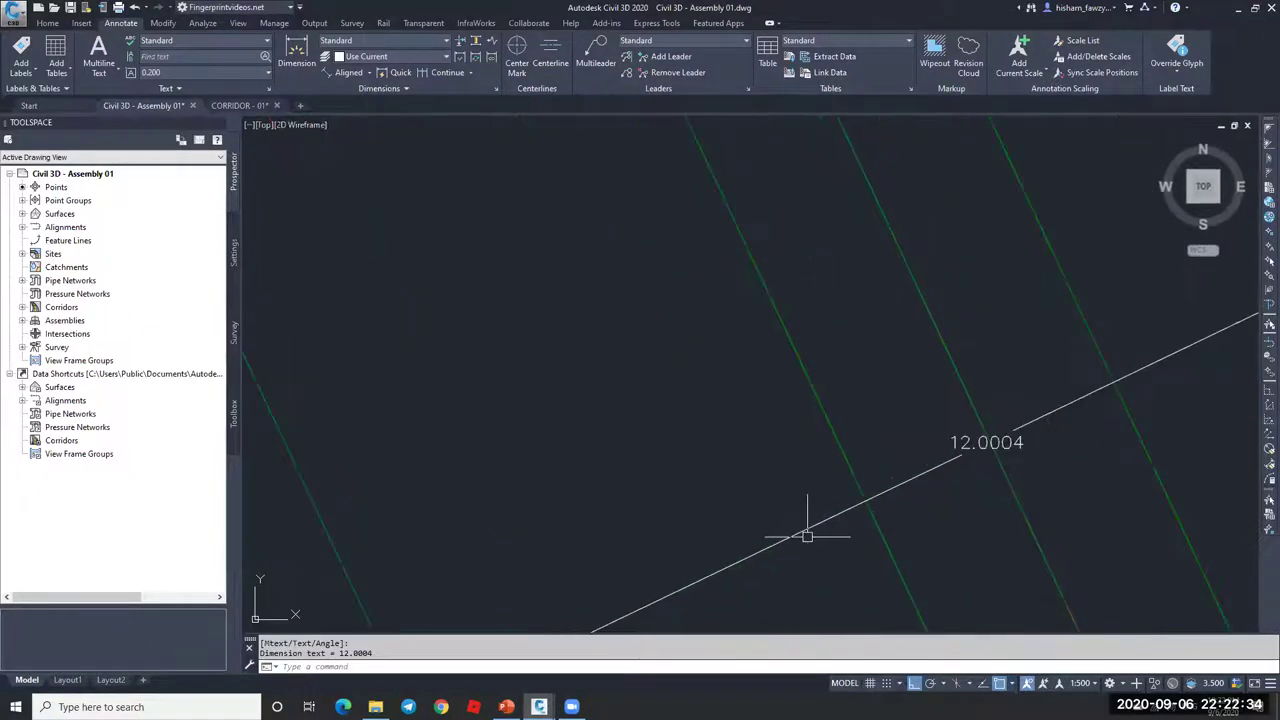
key("Delete")
Step: Zoom and pan across the corridor plan to review it
scroll(809, 406, "down", 5)
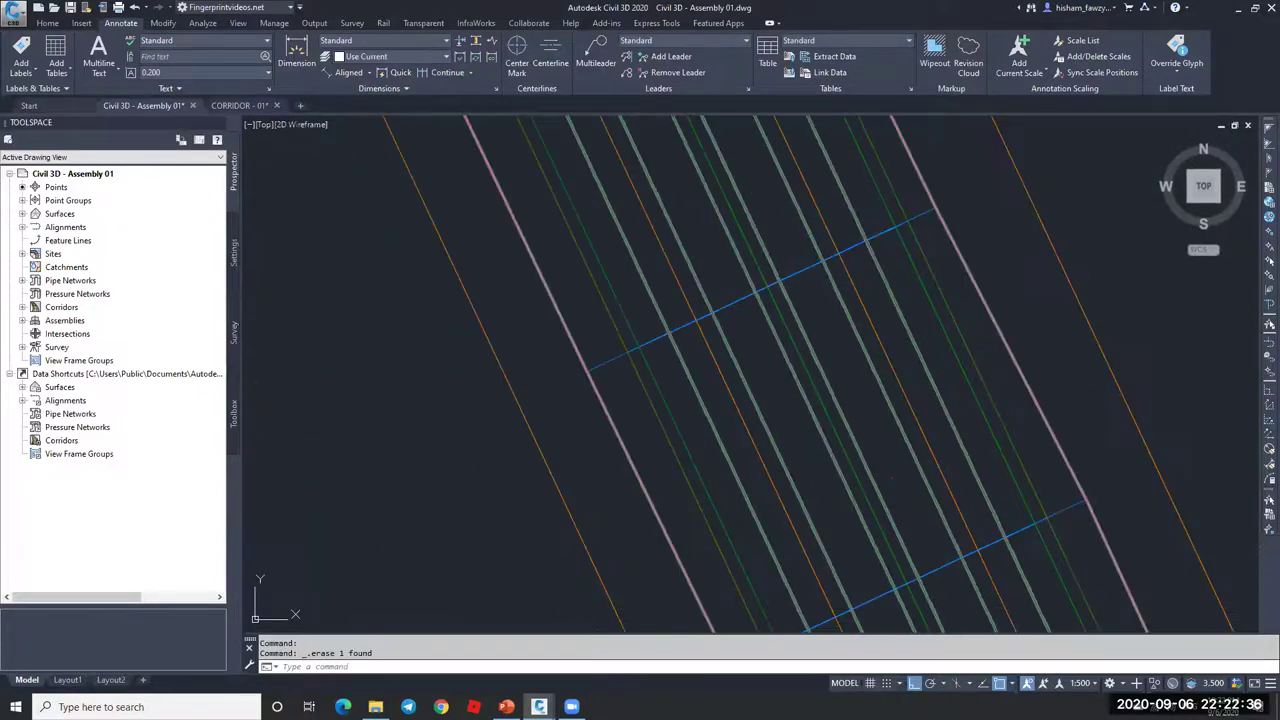
scroll(1035, 382, "down", 5)
scroll(758, 268, "up", 6)
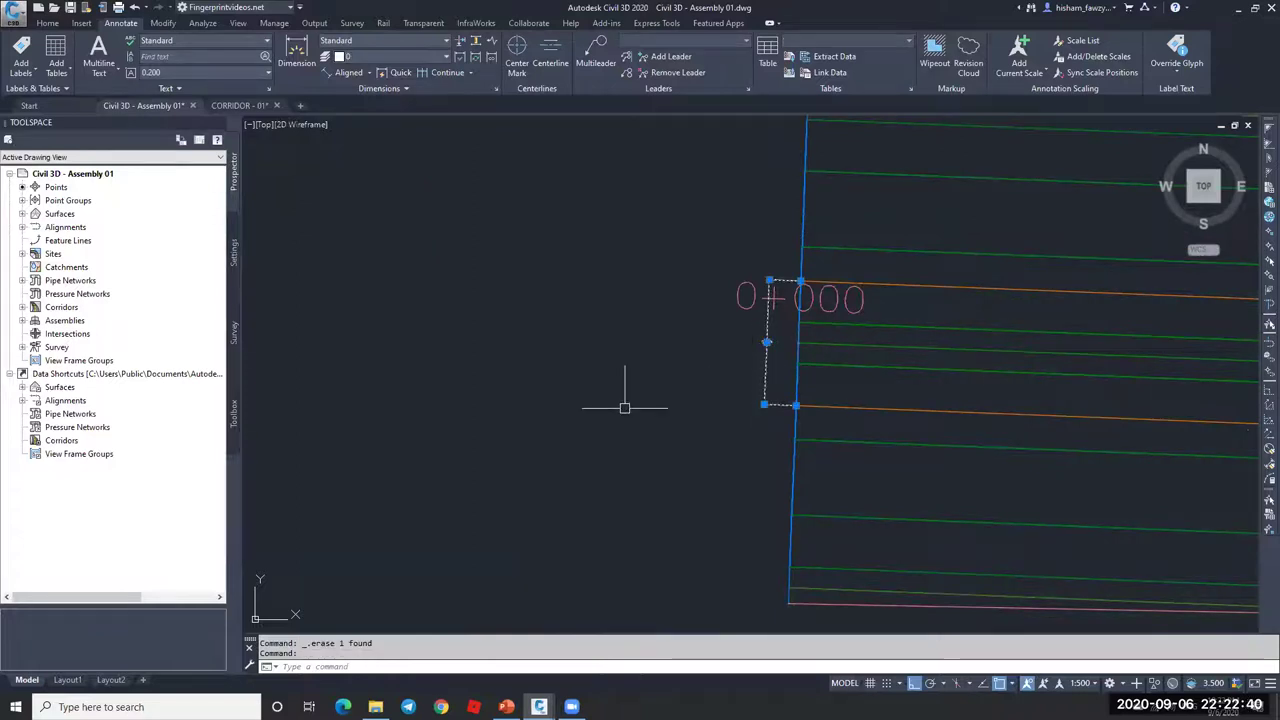
scroll(634, 310, "down", 3)
scroll(634, 318, "down", 4)
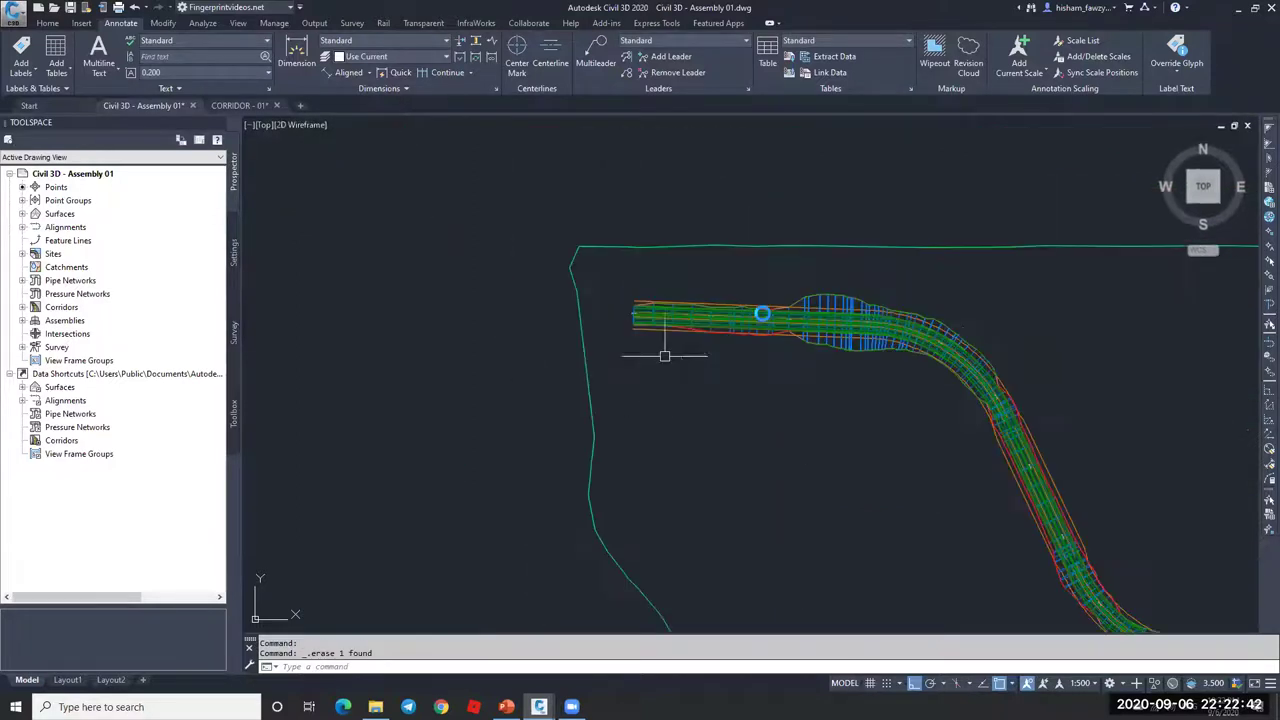
middle_click_drag(863, 414, 748, 300)
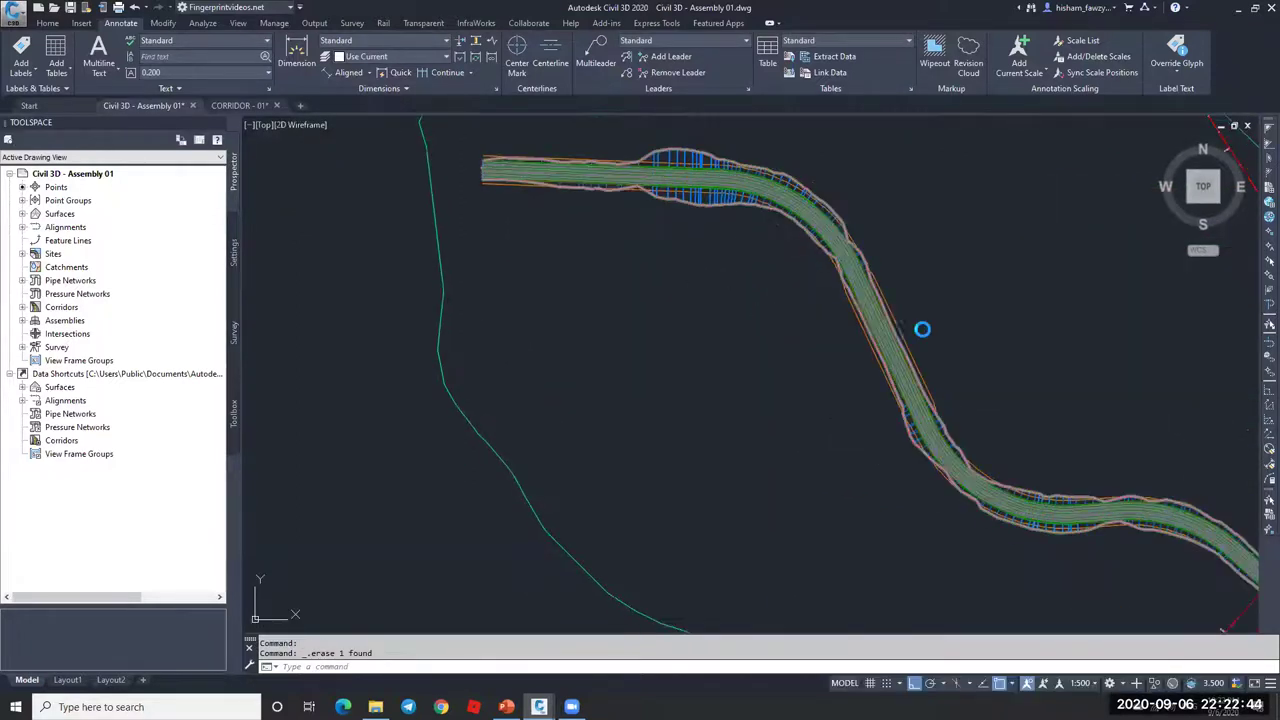
scroll(903, 274, "up", 2)
scroll(922, 318, "up", 3)
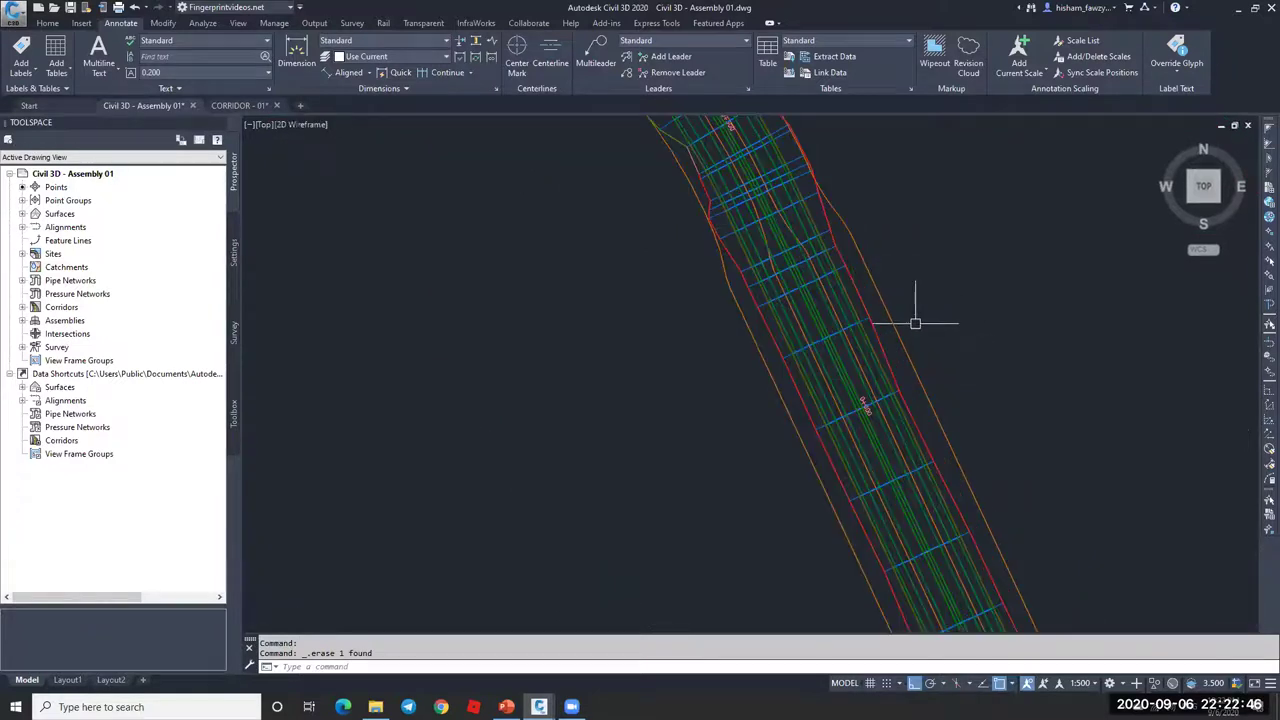
key("Escape")
scroll(874, 316, "down", 5)
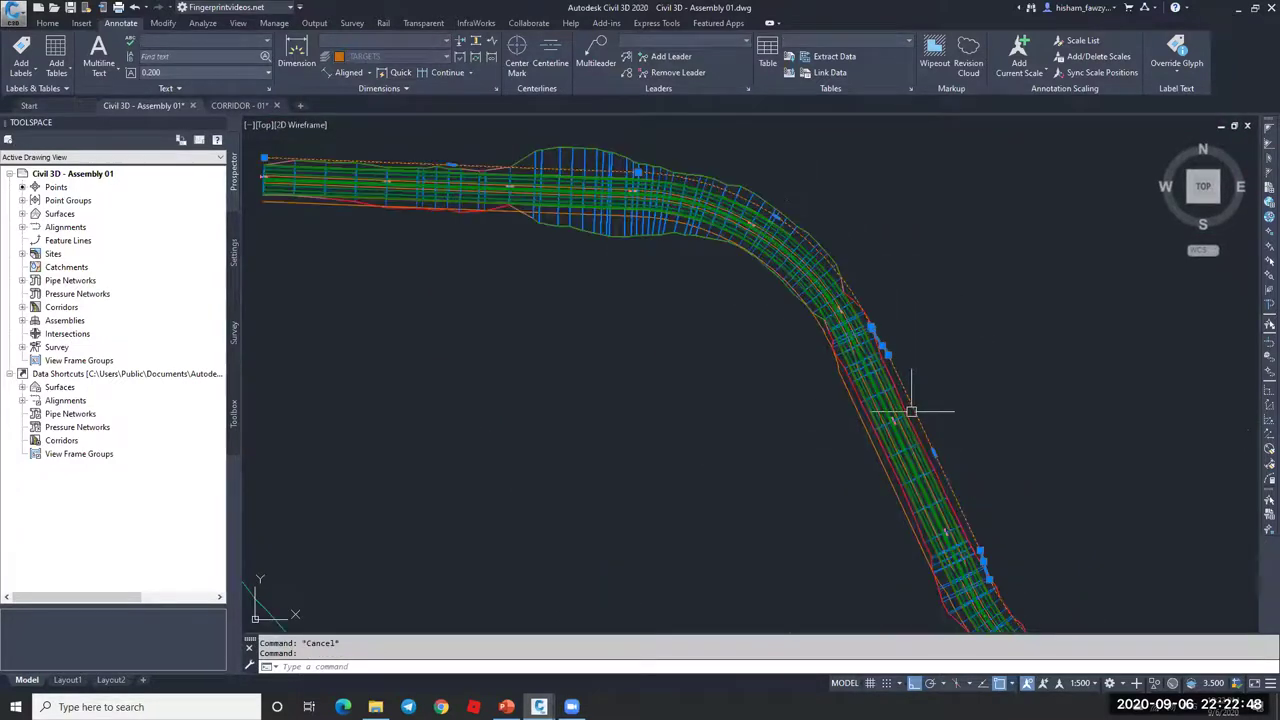
scroll(829, 408, "up", 5)
Step: Set the first orange target polyline's width to 0.1 with PEDIT
type("e")
scroll(906, 274, "up", 5)
key("Return")
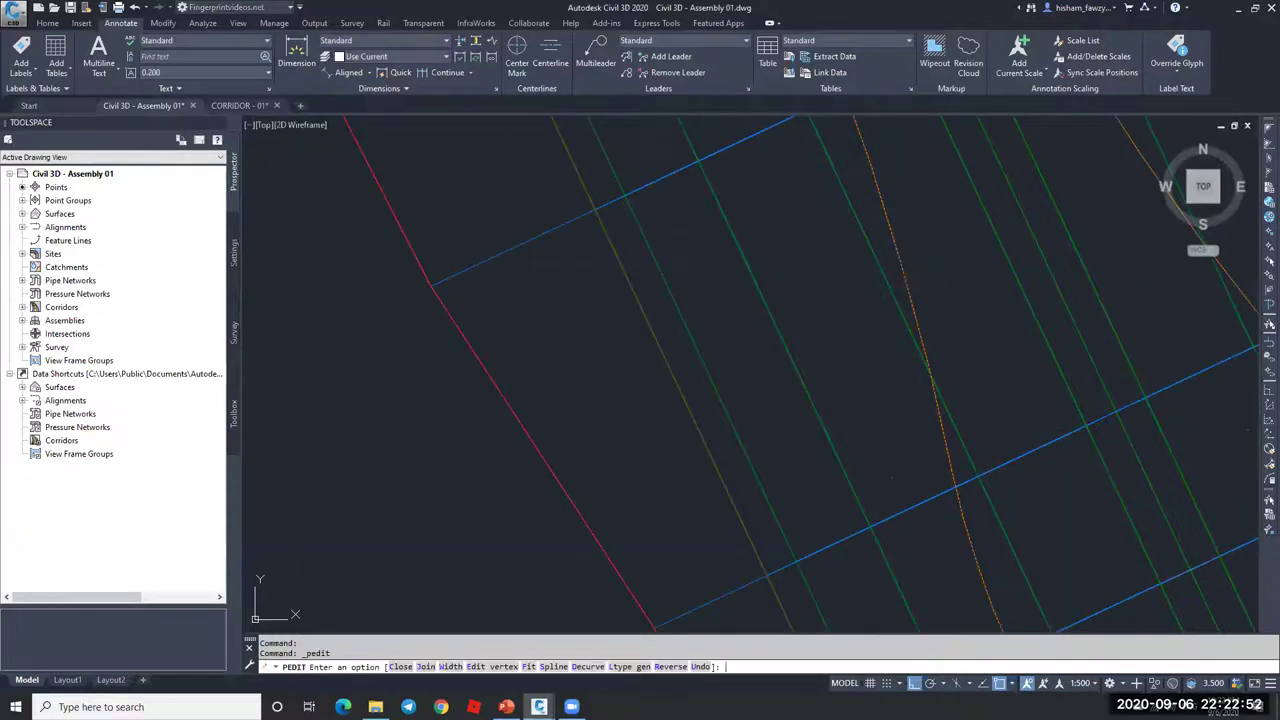
type("w")
key("Return")
type(".1")
key("Return")
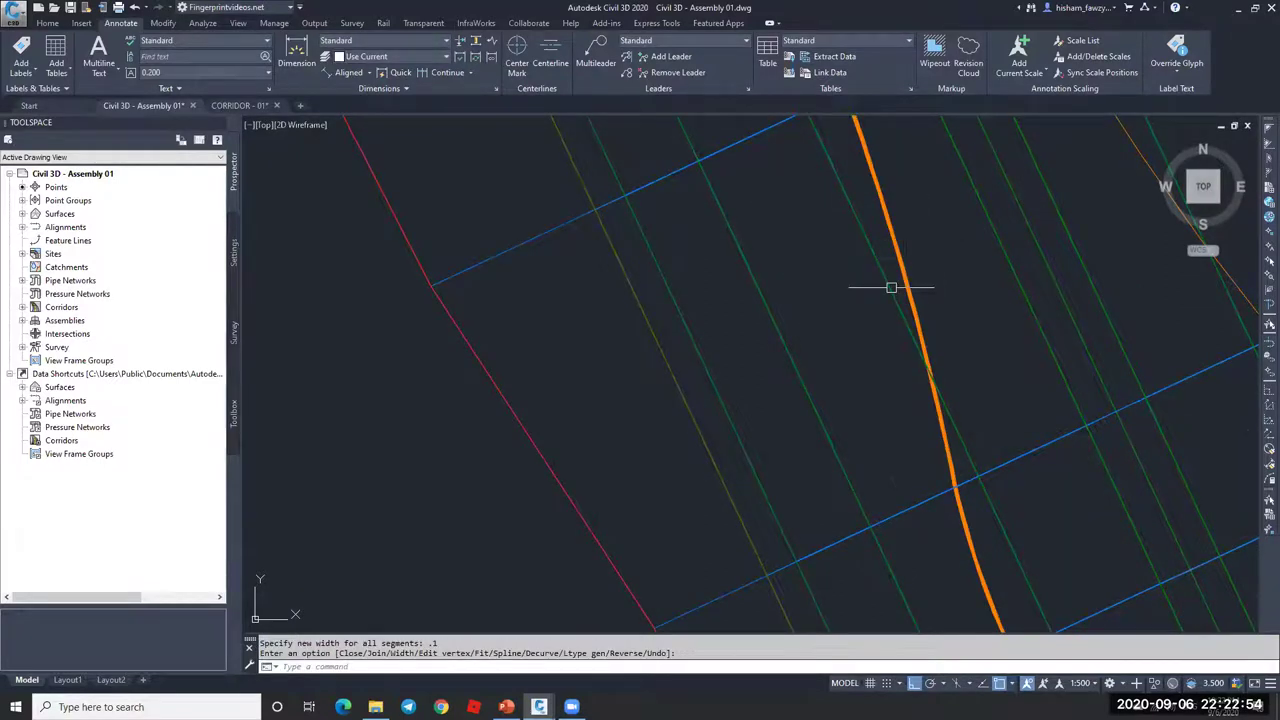
scroll(891, 287, "down", 2)
Step: Give the second orange target polyline the same 0.1 width
key("Return")
left_click(1037, 182)
key("Return")
type("w")
key("Return")
type(".1")
key("Return")
key("Return")
Step: Set both target polylines' colour to ByBlock in Properties, then clear the selection
left_click(1036, 181)
left_click(894, 248)
key("ctrl+1")
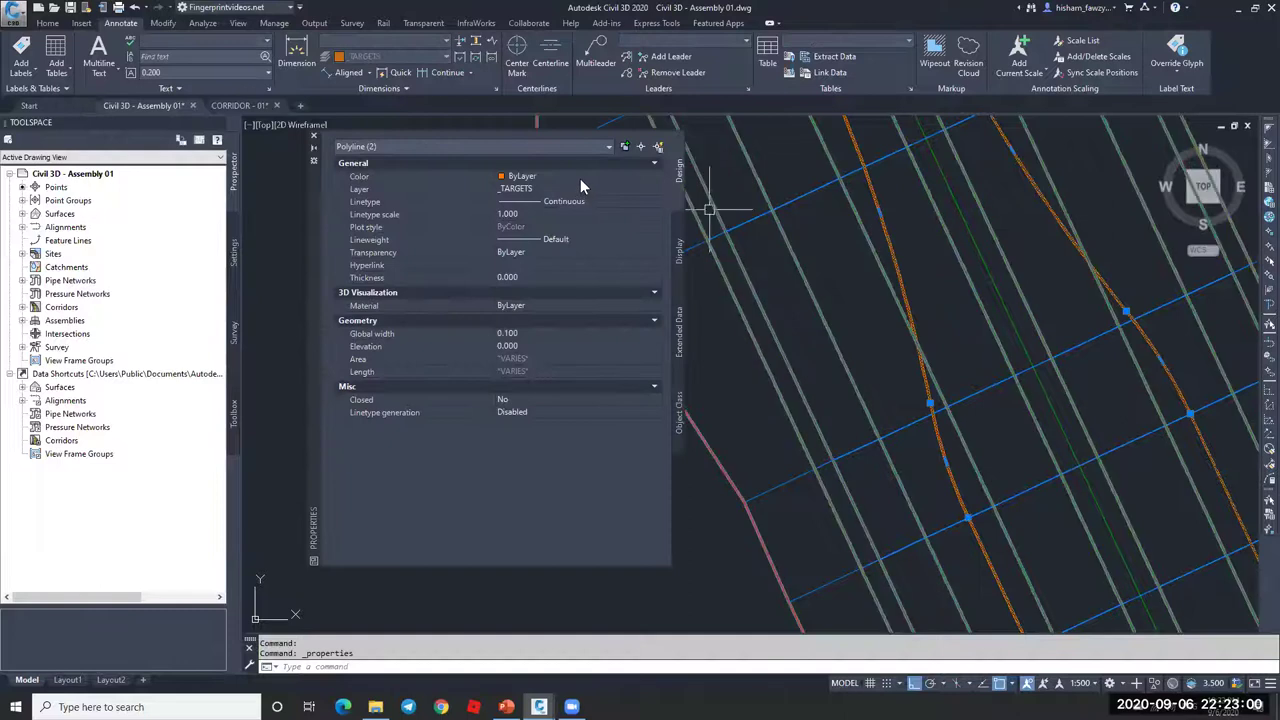
left_click(580, 177)
left_click(555, 201)
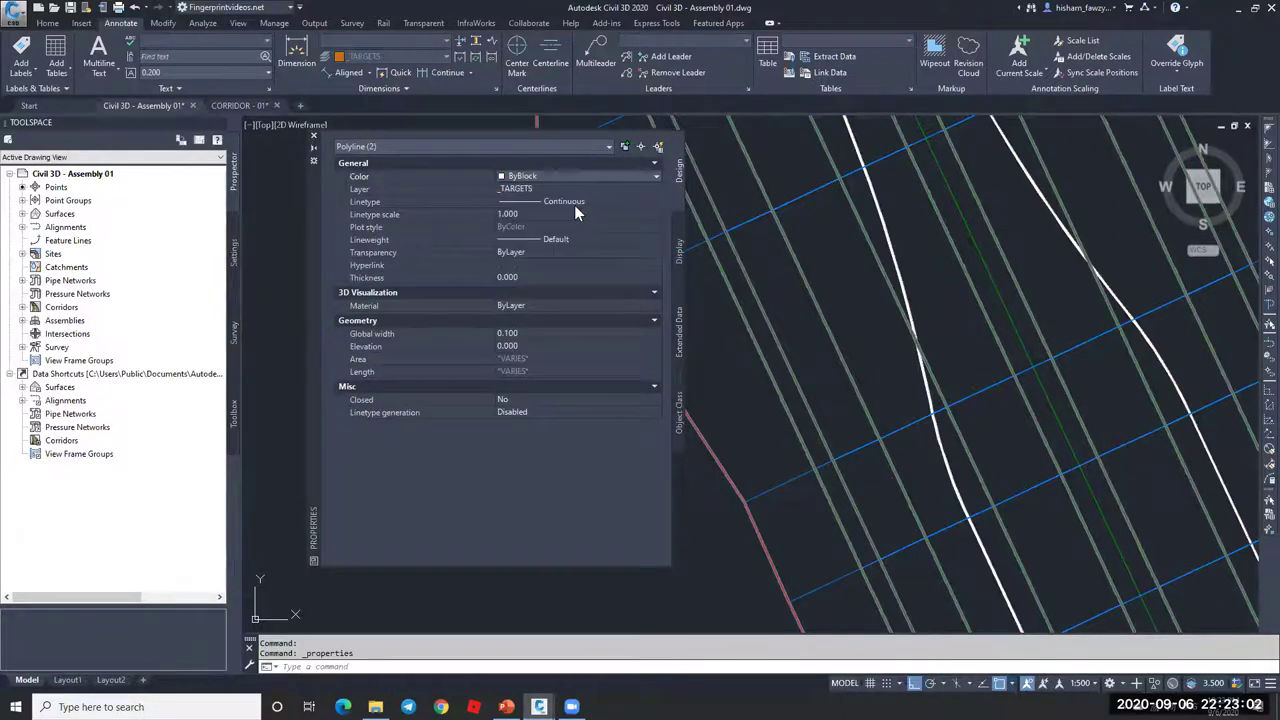
left_click(313, 136)
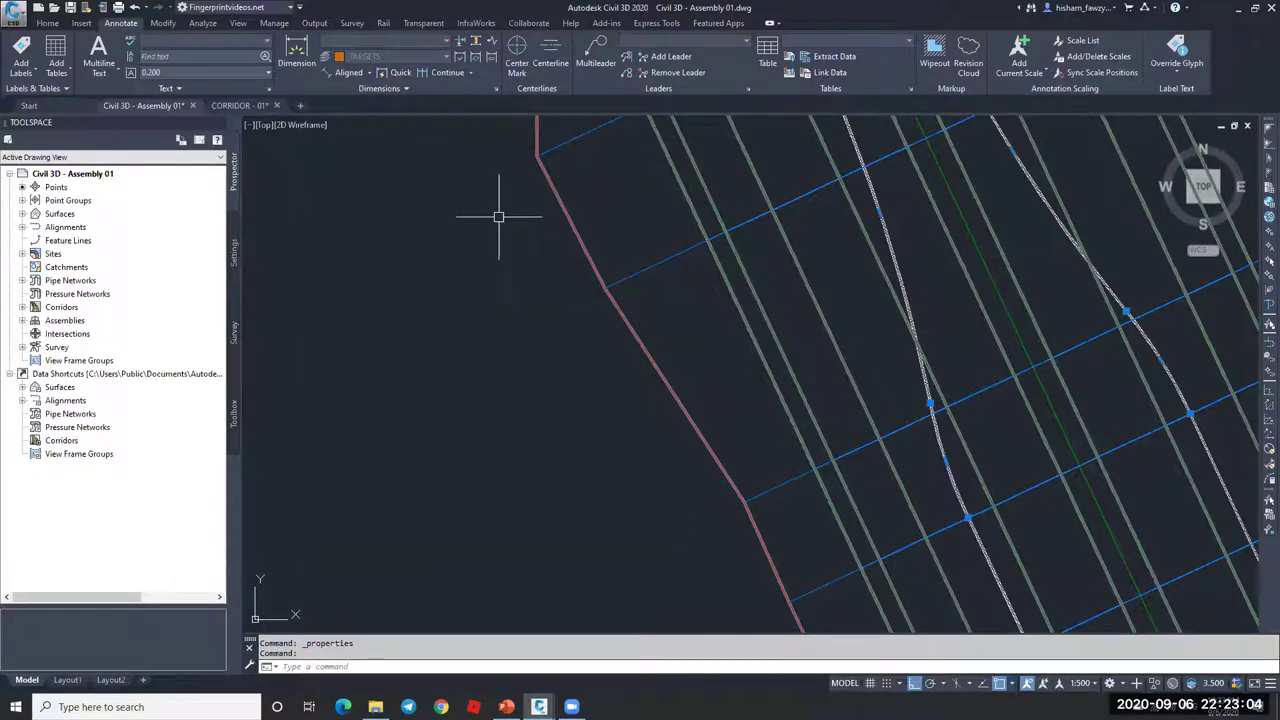
scroll(931, 334, "down", 3)
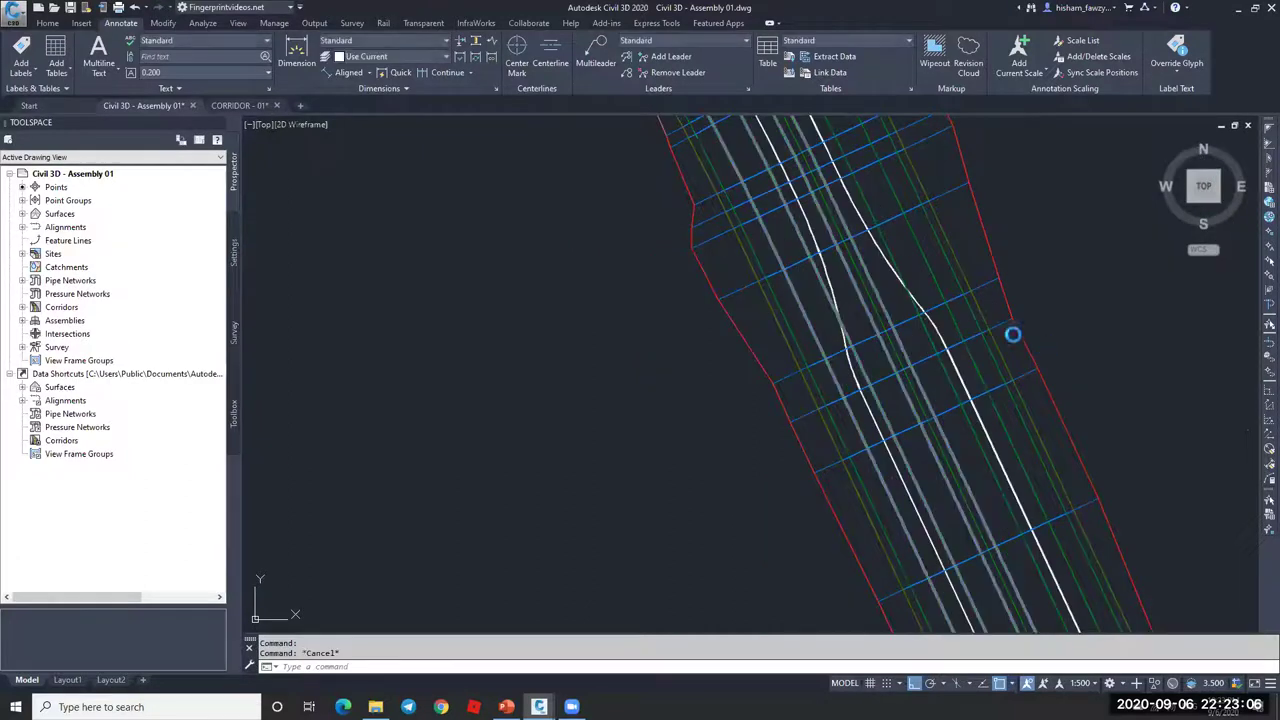
key("Escape")
Step: Select the corridor and start the DRAWORDER command on it
scroll(1002, 364, "down", 2)
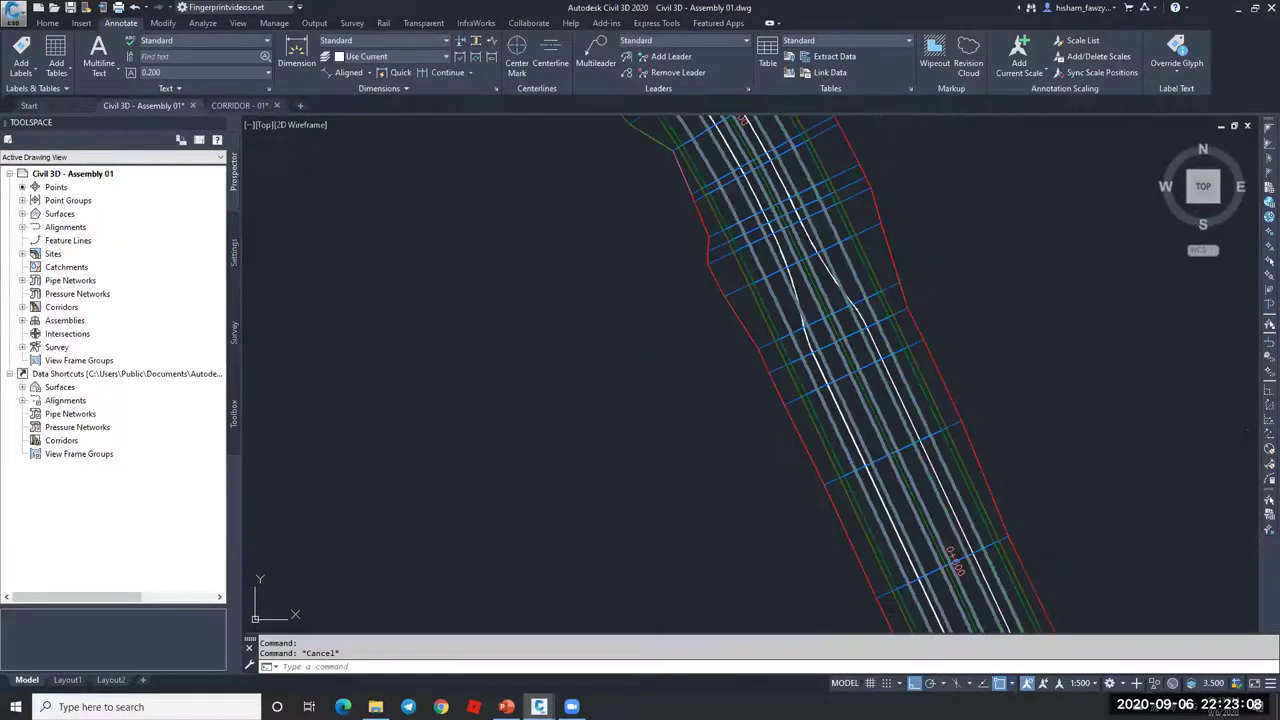
scroll(1002, 364, "down", 2)
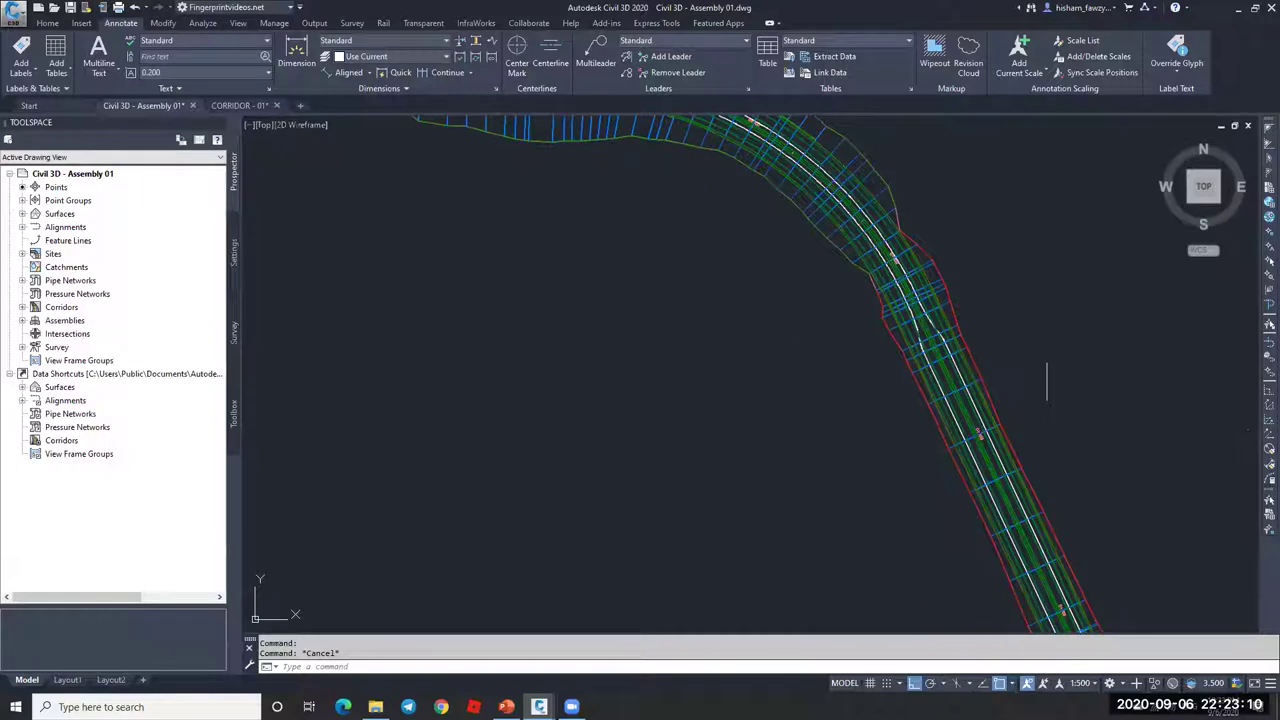
left_click(955, 380)
scroll(811, 383, "up", 2)
type("DR")
key("Return")
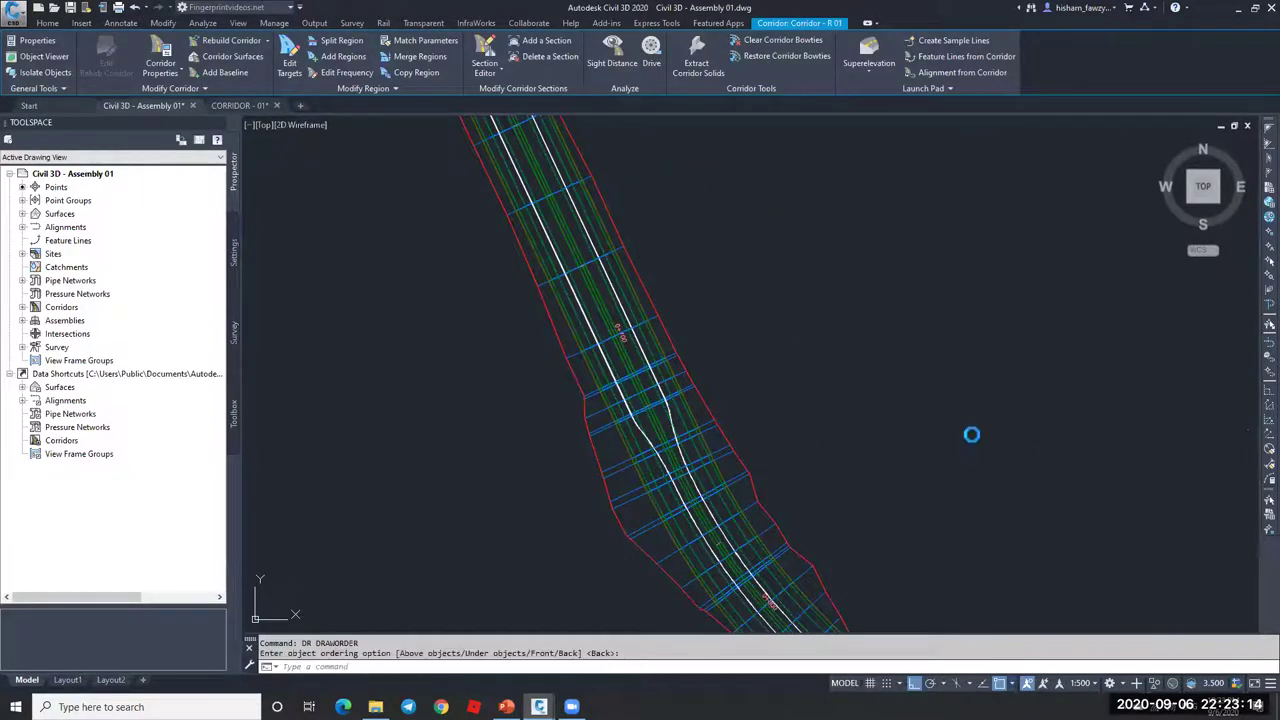
scroll(817, 349, "down", 3)
scroll(829, 342, "down", 2)
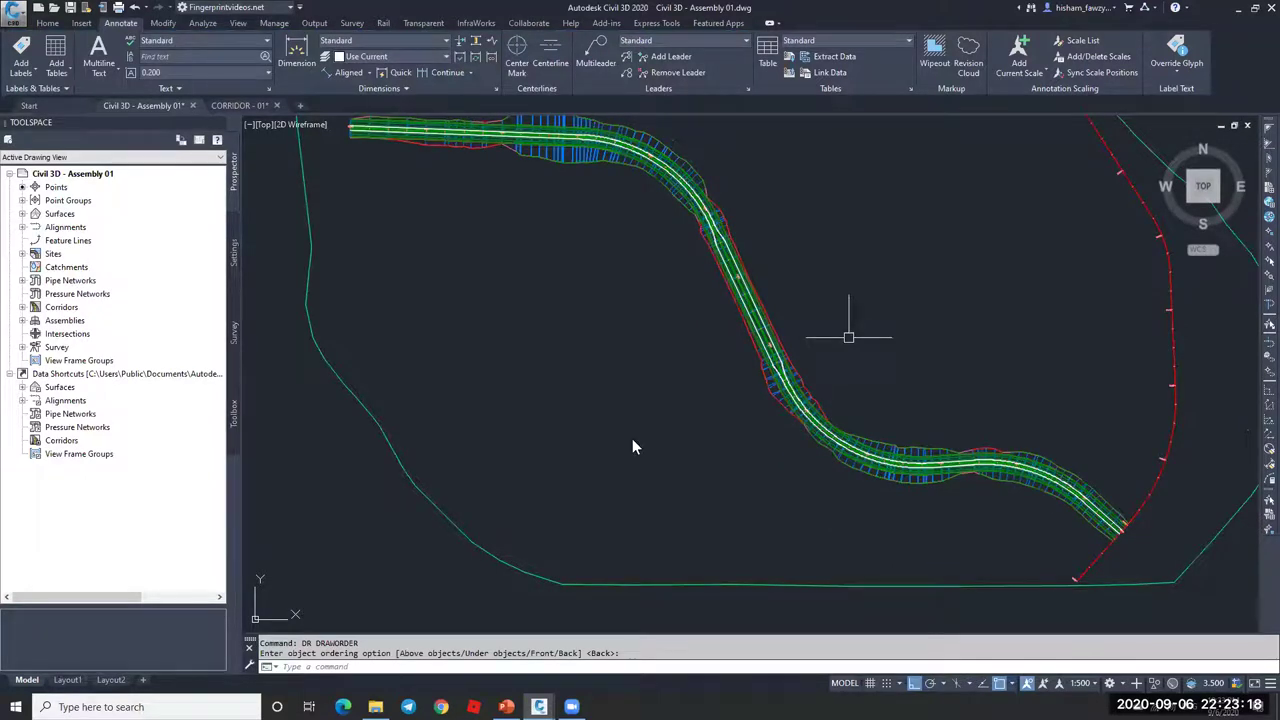
scroll(632, 446, "up", 5)
double_click(534, 487)
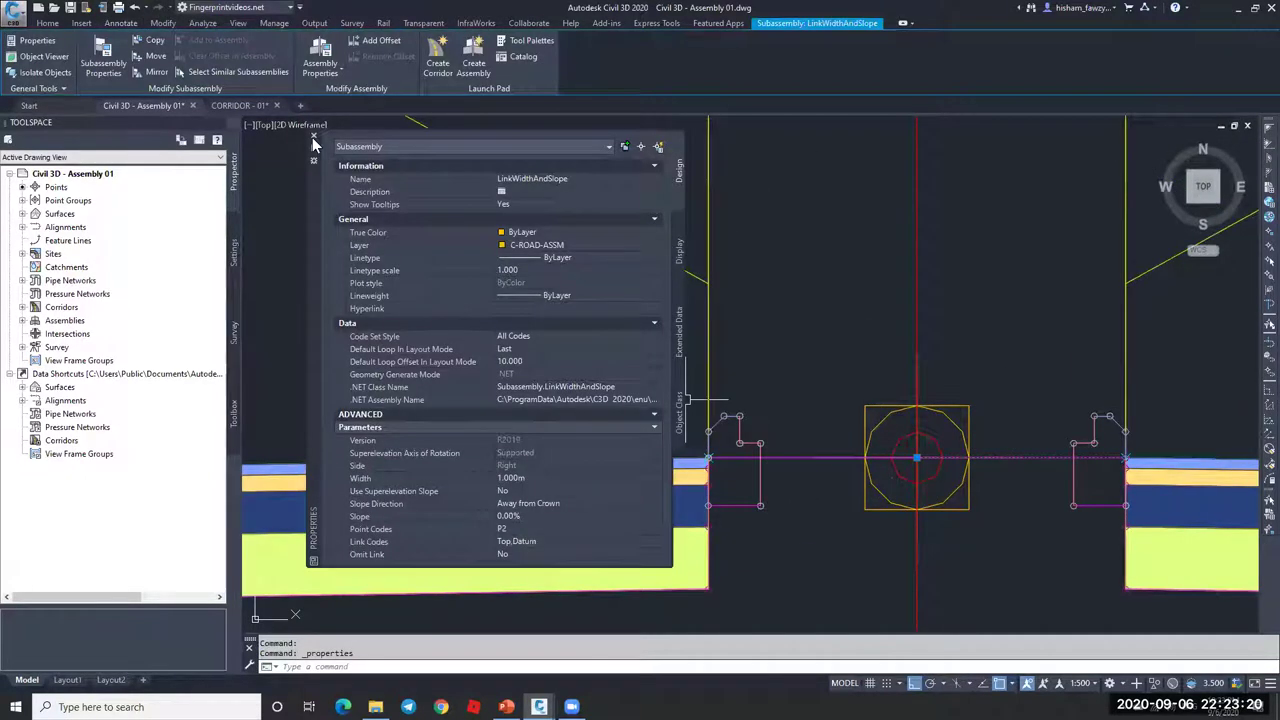
left_click(314, 137)
key("Escape")
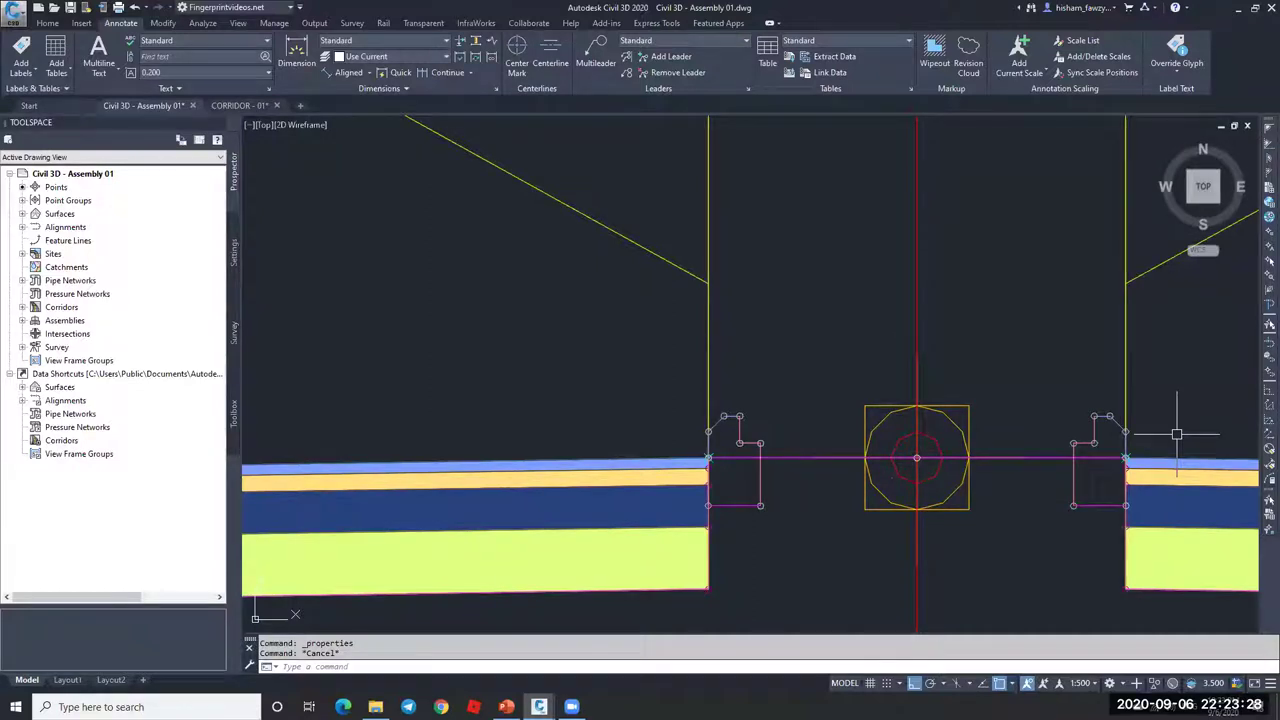
scroll(534, 320, "down", 10)
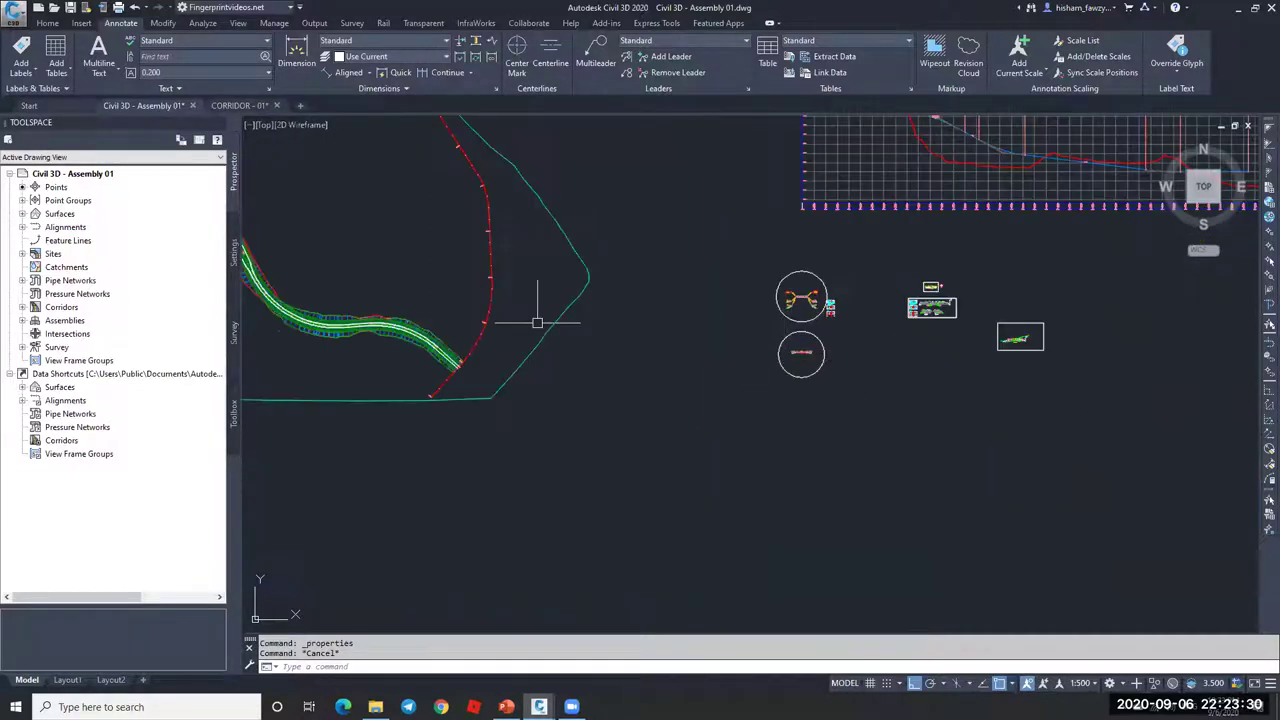
scroll(417, 320, "up", 4)
scroll(505, 307, "up", 2)
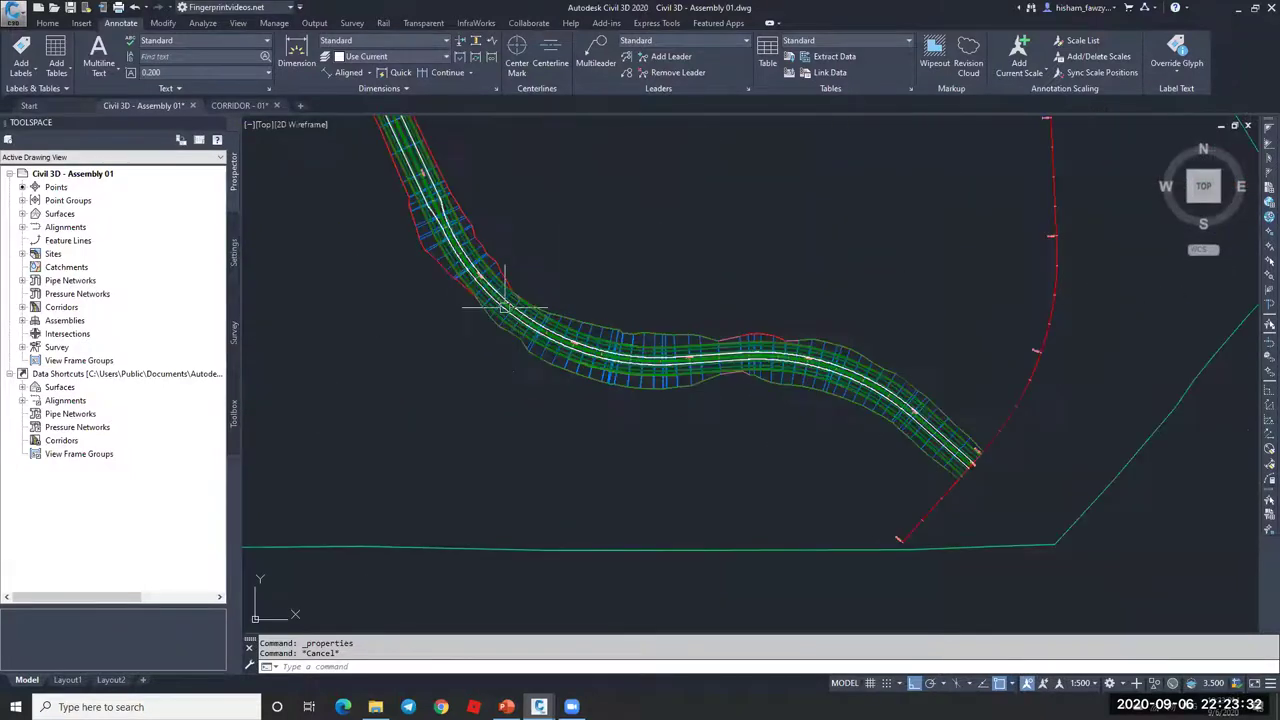
scroll(505, 307, "up", 2)
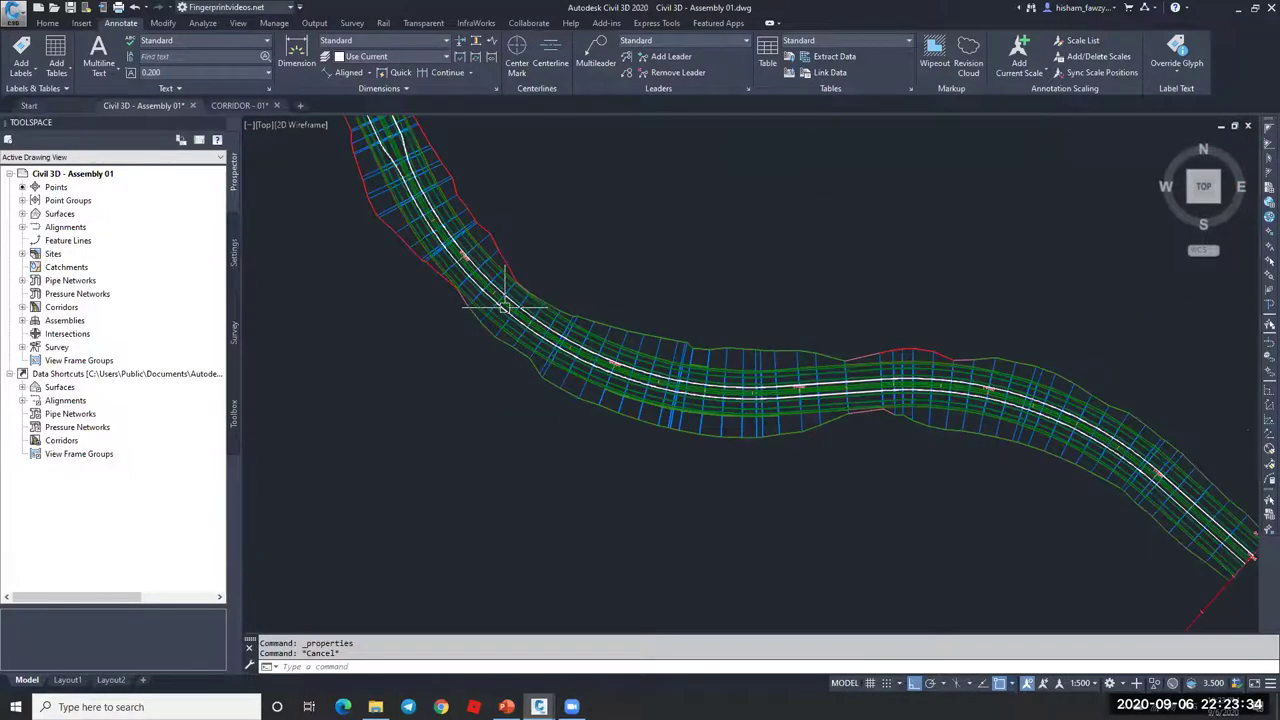
scroll(505, 305, "up", 5)
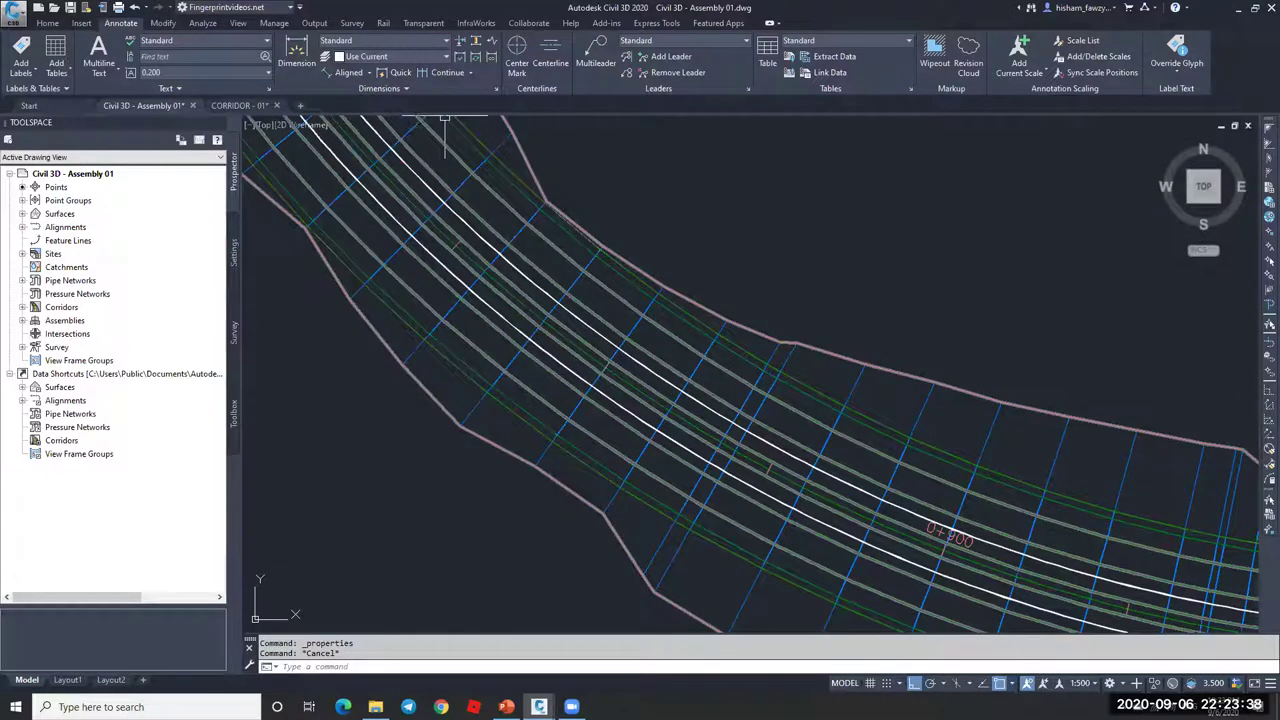
Step: Inspect the corridor region's properties and target mapping, closing both without changes
left_click(593, 368)
left_click(395, 88)
left_click(330, 128)
left_click(700, 386)
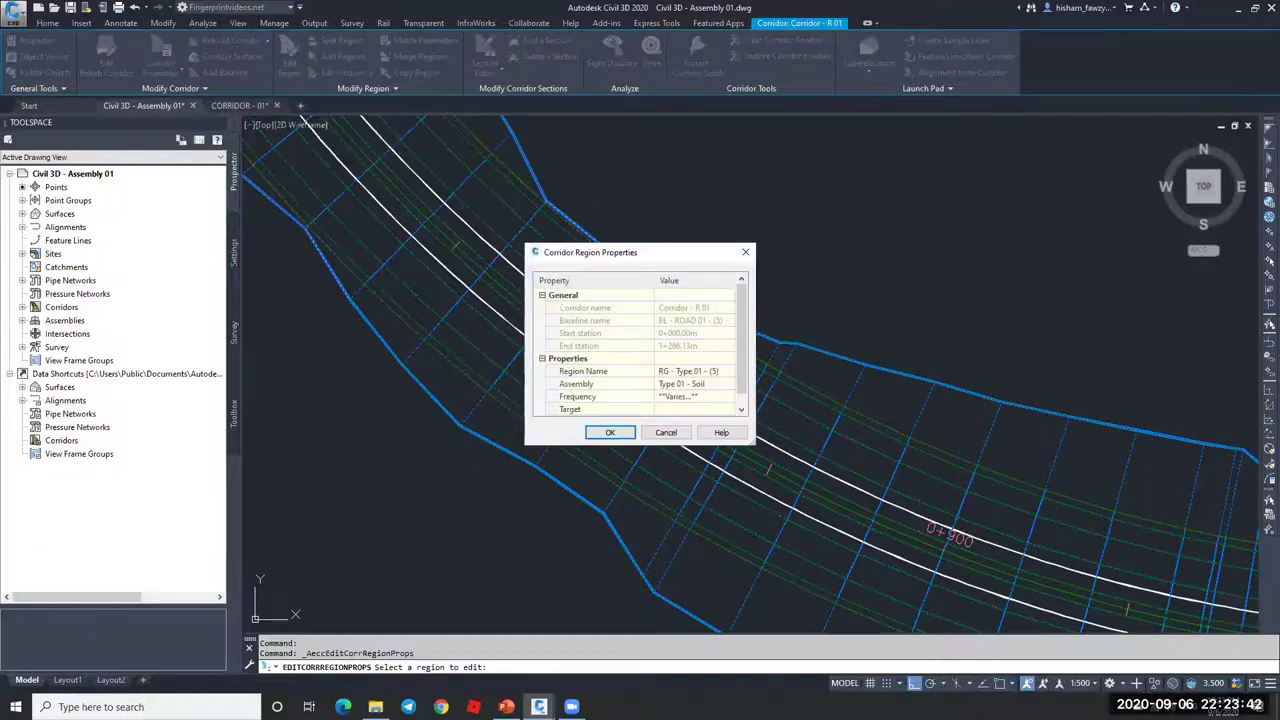
key("Return")
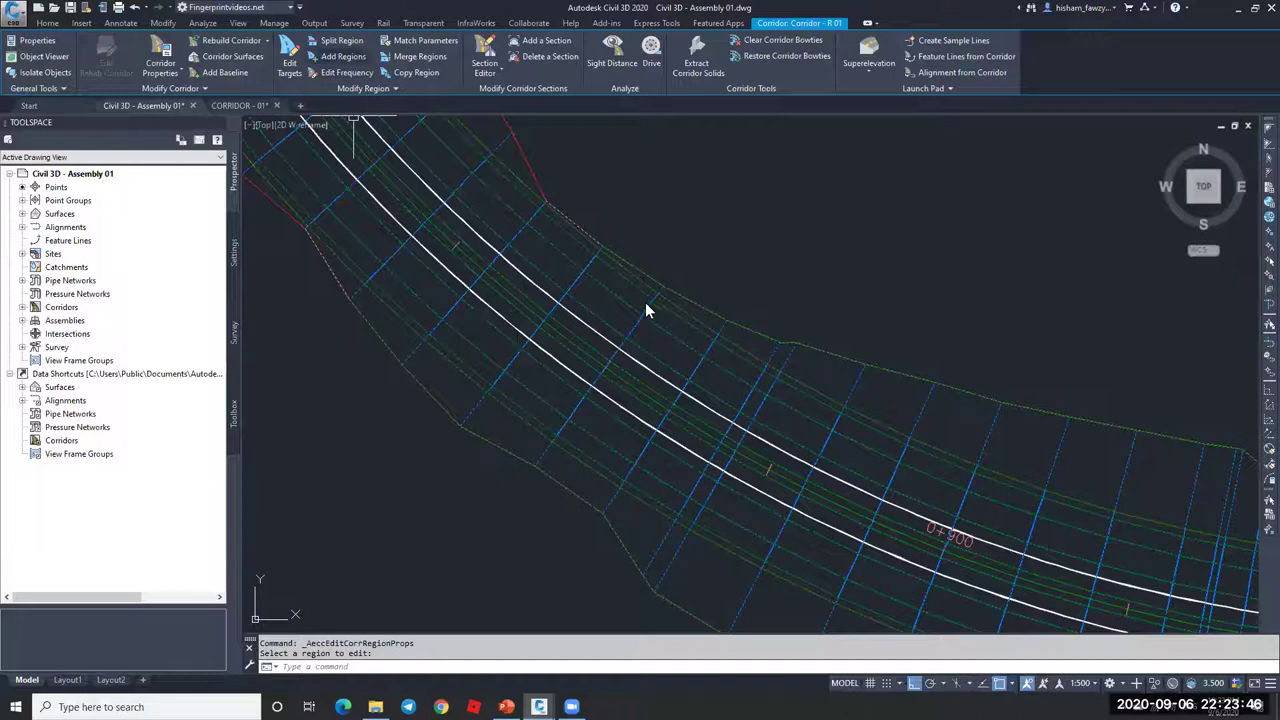
left_click(289, 55)
left_click(727, 480)
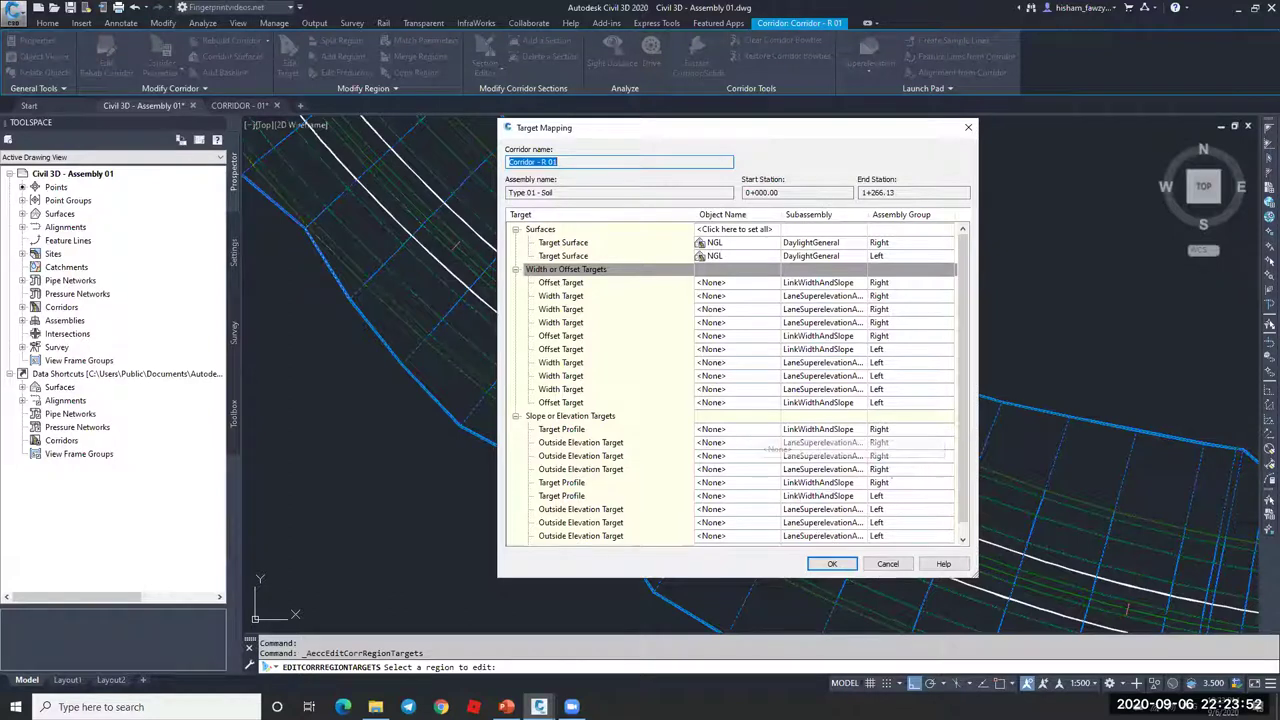
left_click(885, 564)
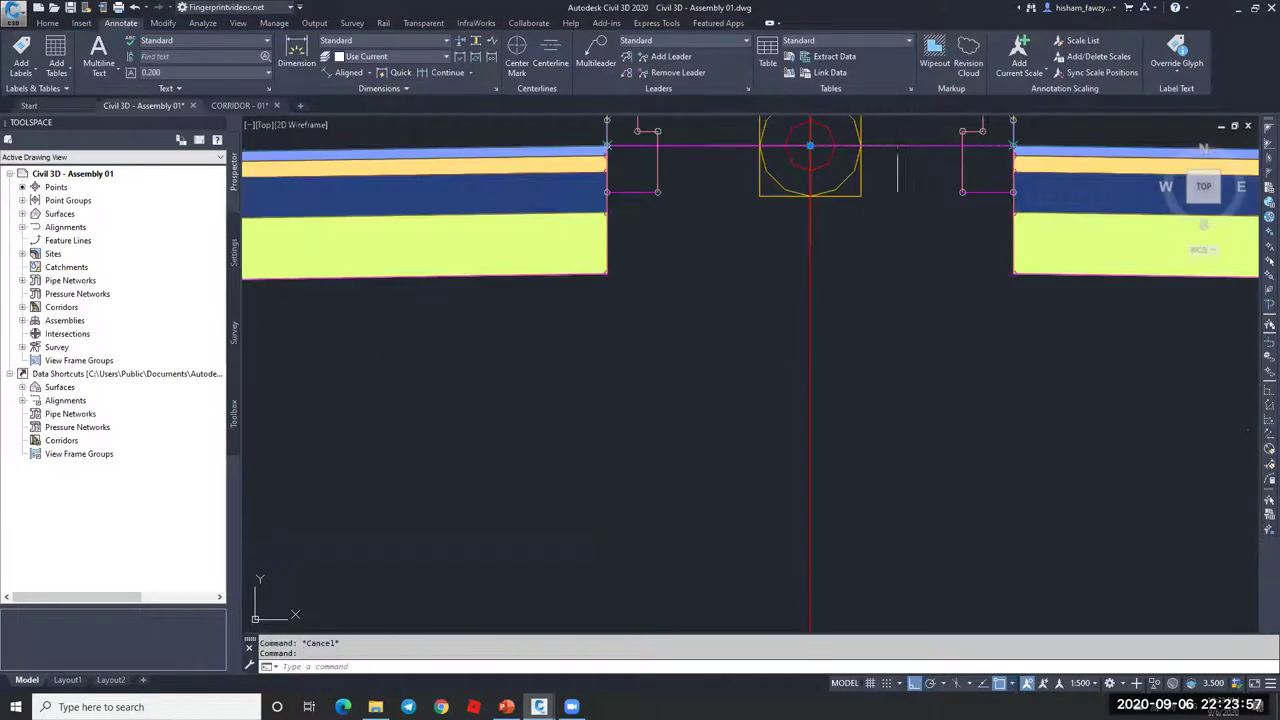
Step: Open the median LinkWidthAndSlope subassembly's properties and start retyping its name
double_click(594, 281)
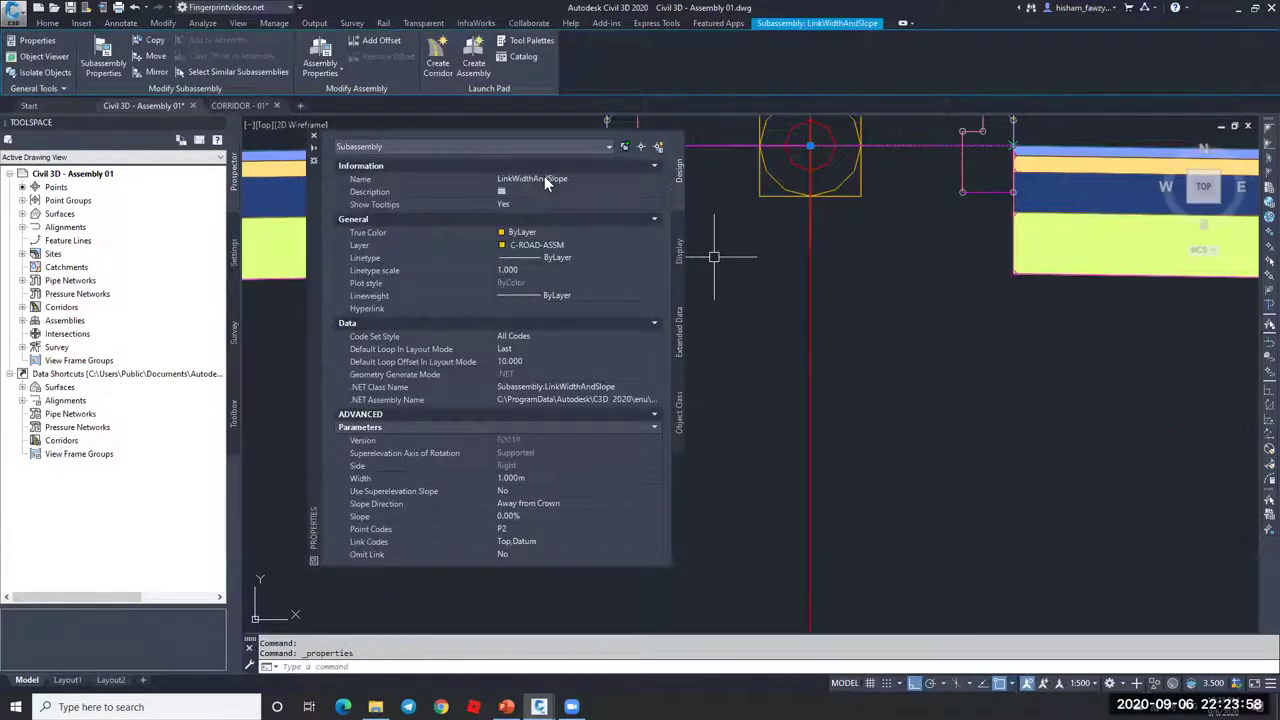
left_click(556, 179)
type("ml")
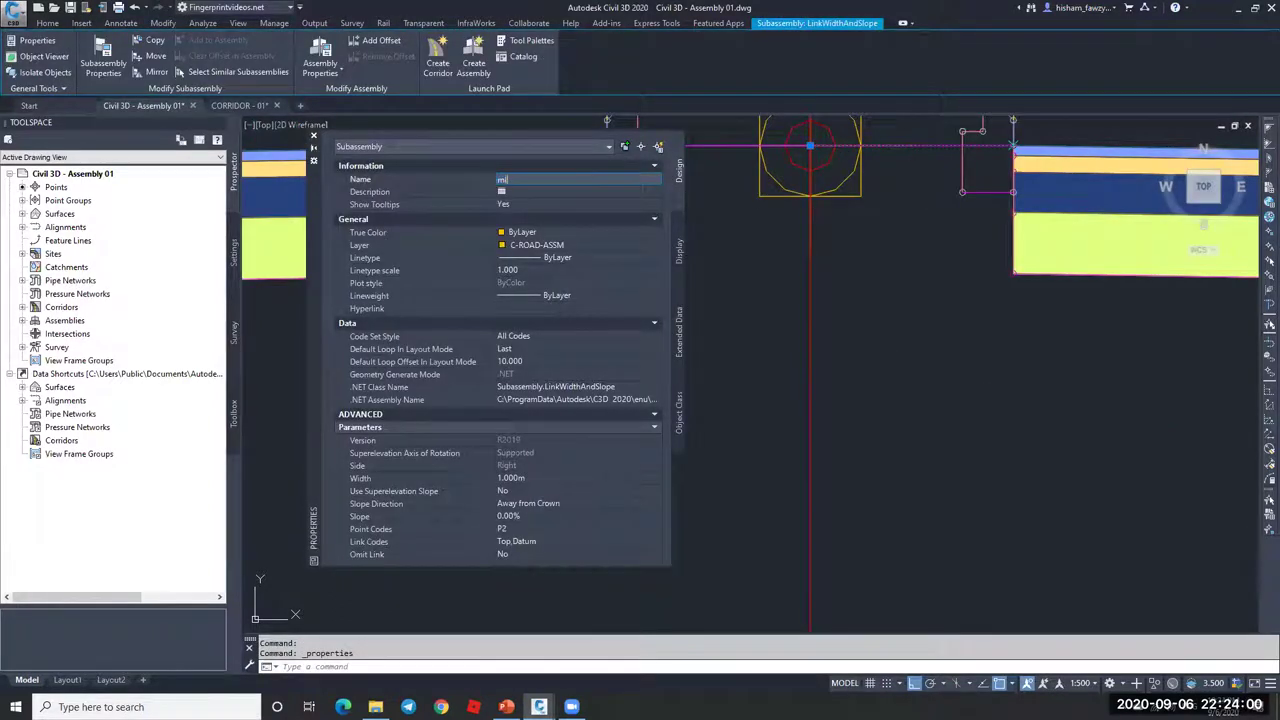
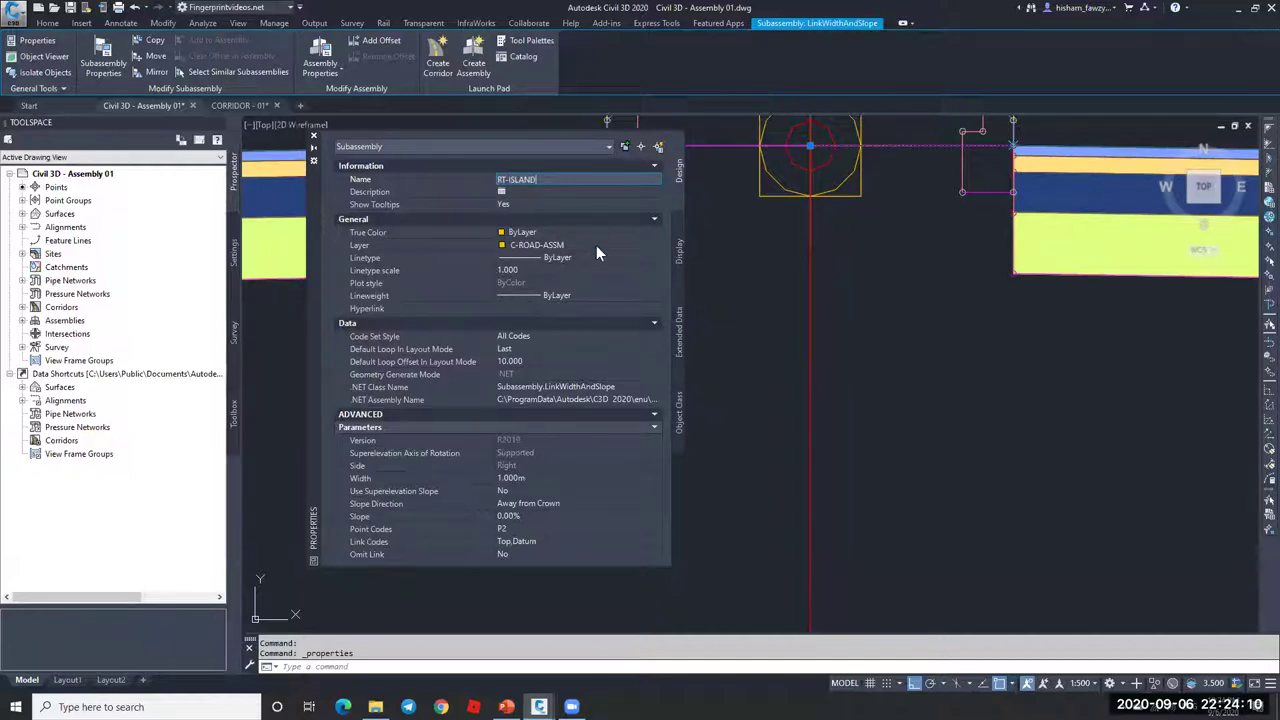
Step: Commit RT-ISLAND on the right LinkWidthAndSlope, then rename the left LinkWidthAndSlope to LT-ISLAND
key("Return")
key("Escape")
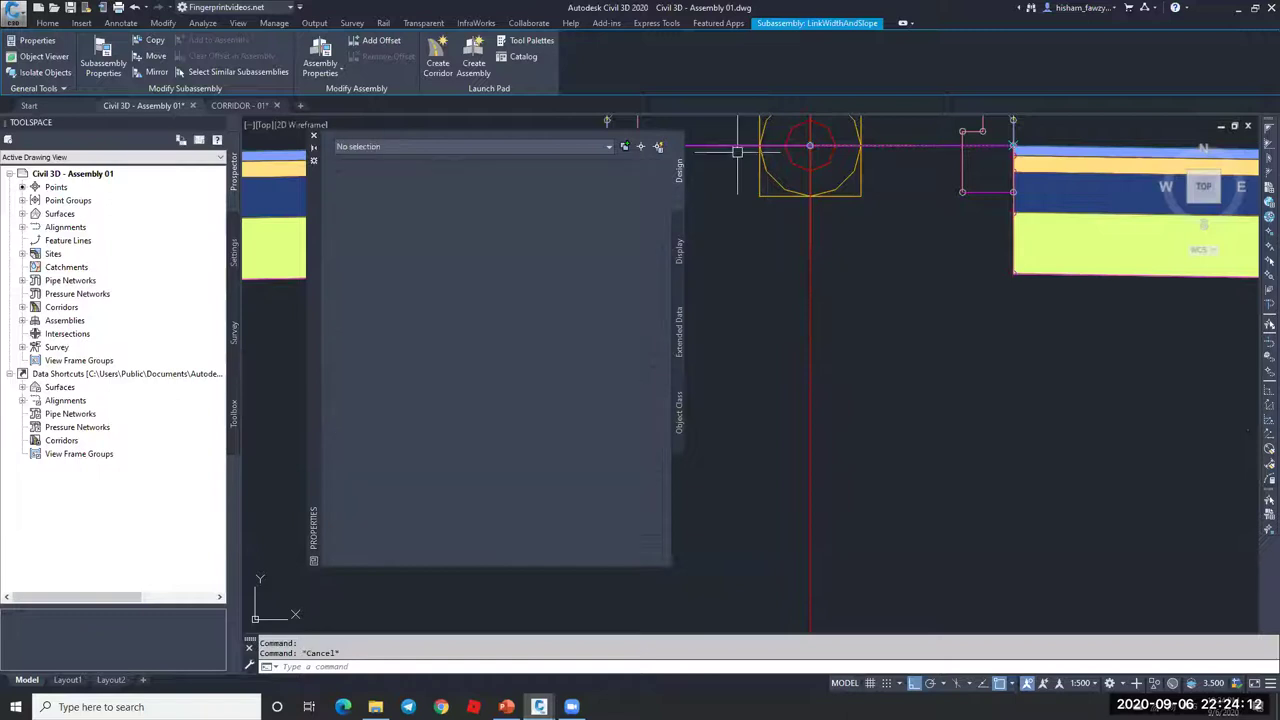
left_click(275, 200)
left_click(600, 182)
type("LT-ISLAND")
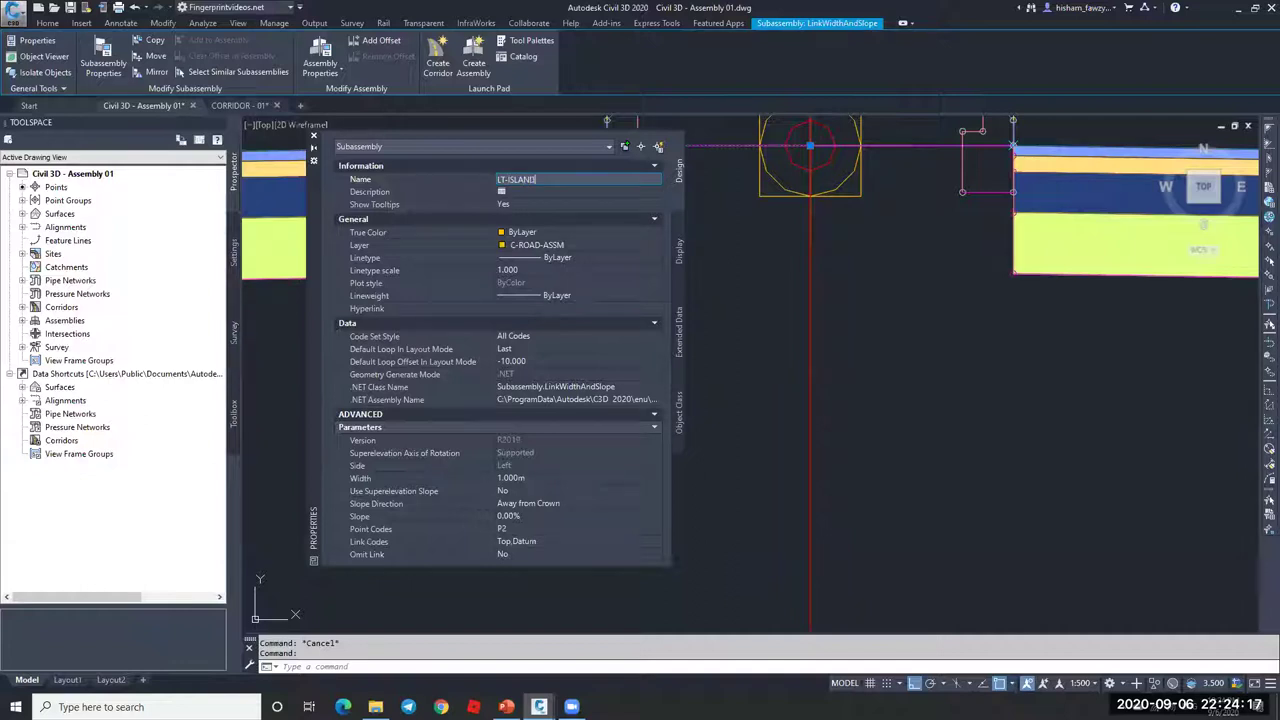
key("Return")
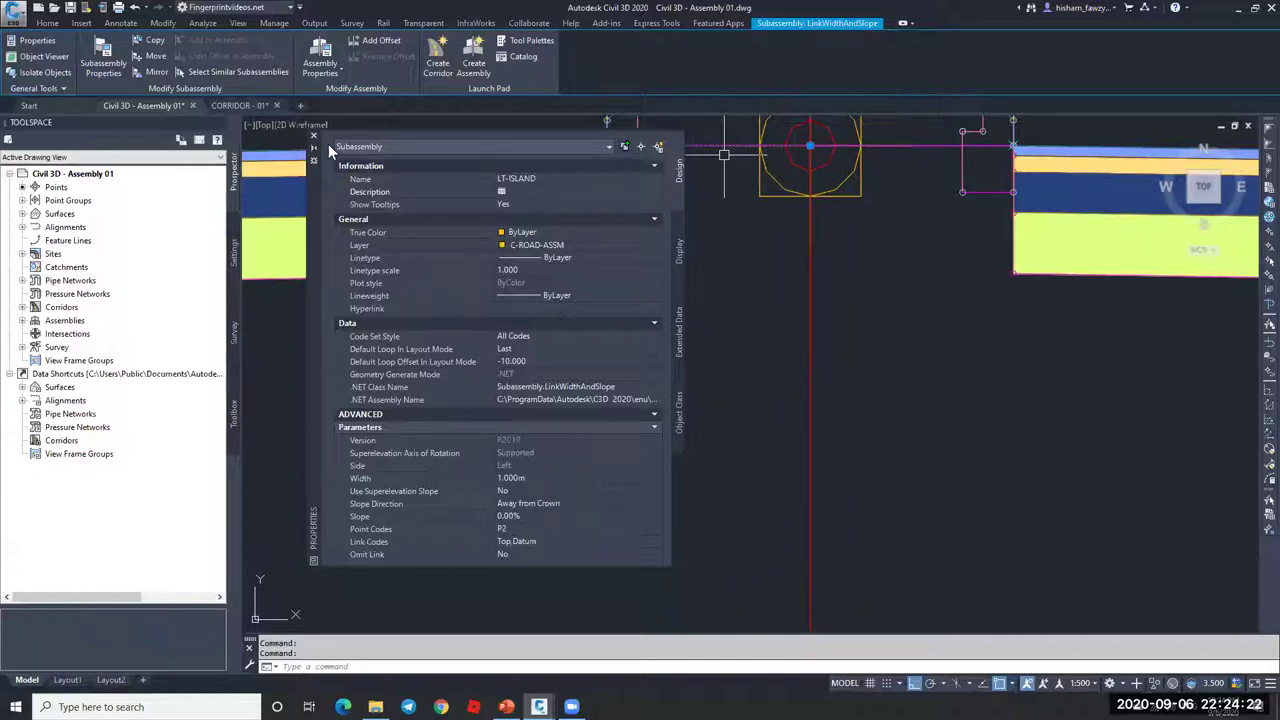
key("Escape")
scroll(830, 316, "down", 5)
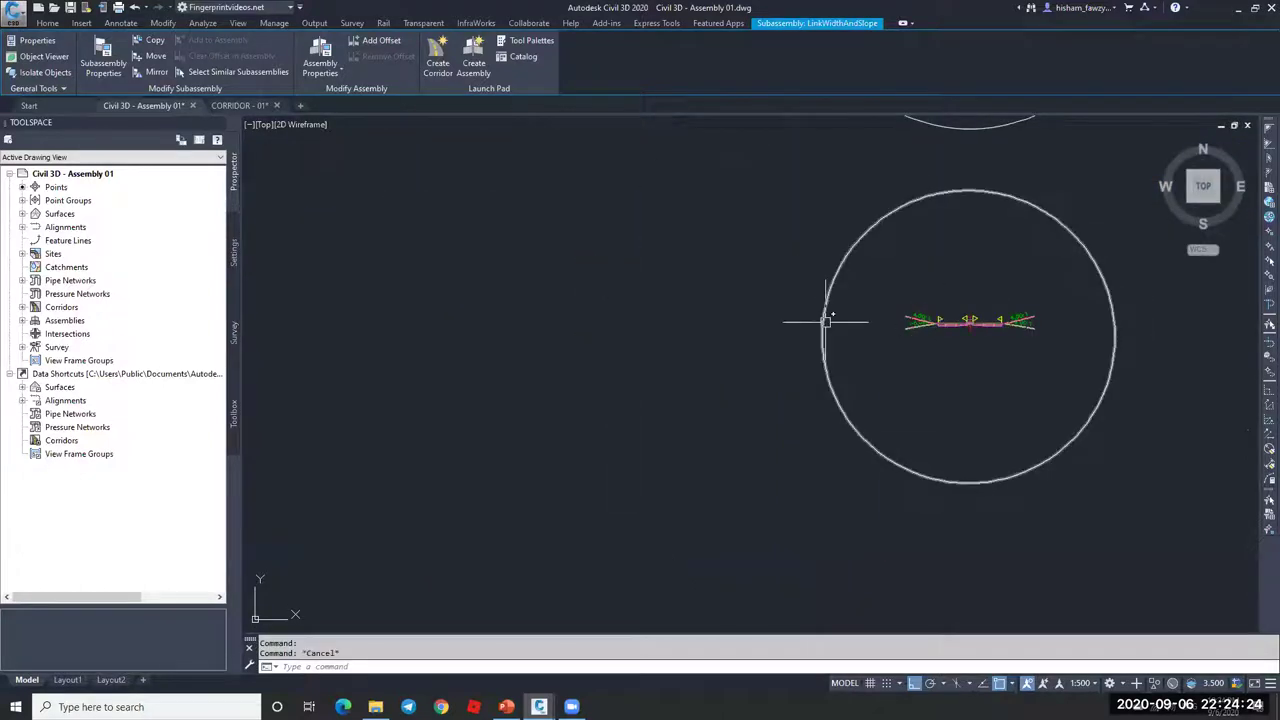
Step: Select the corridor and bring up the region's target mapping
scroll(890, 328, "down", 5)
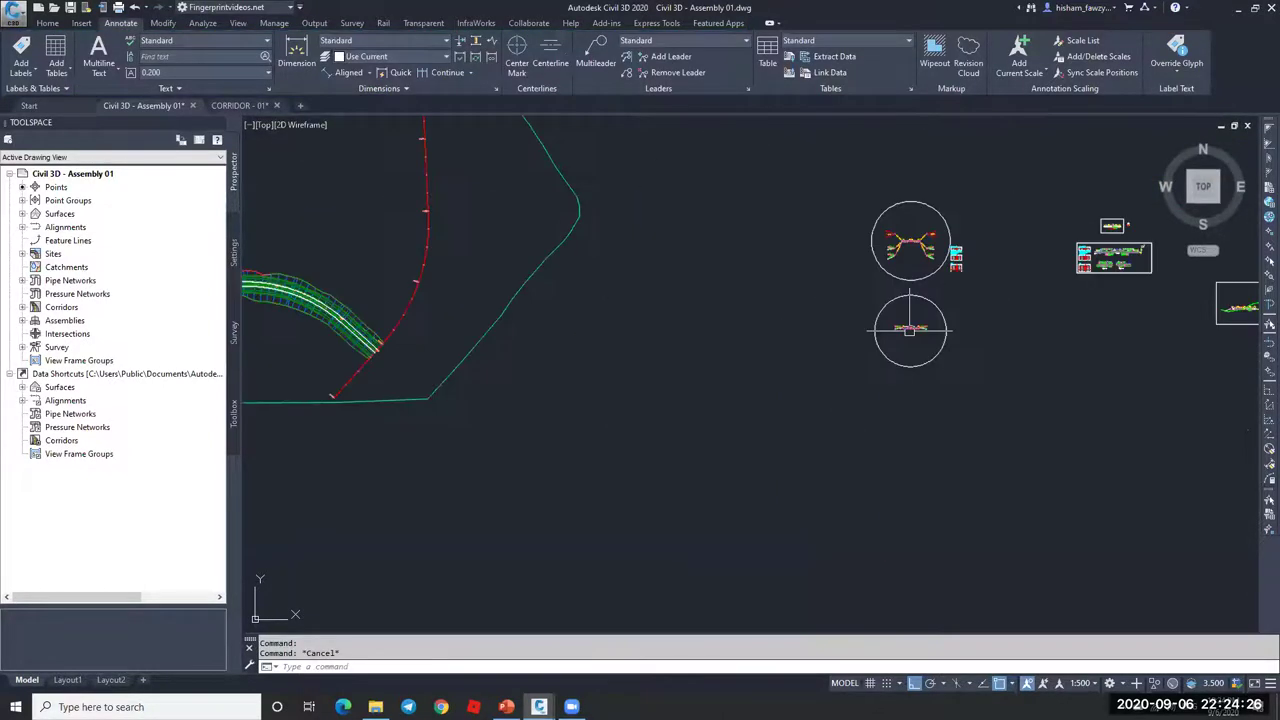
scroll(657, 300, "up", 3)
scroll(418, 300, "up", 2)
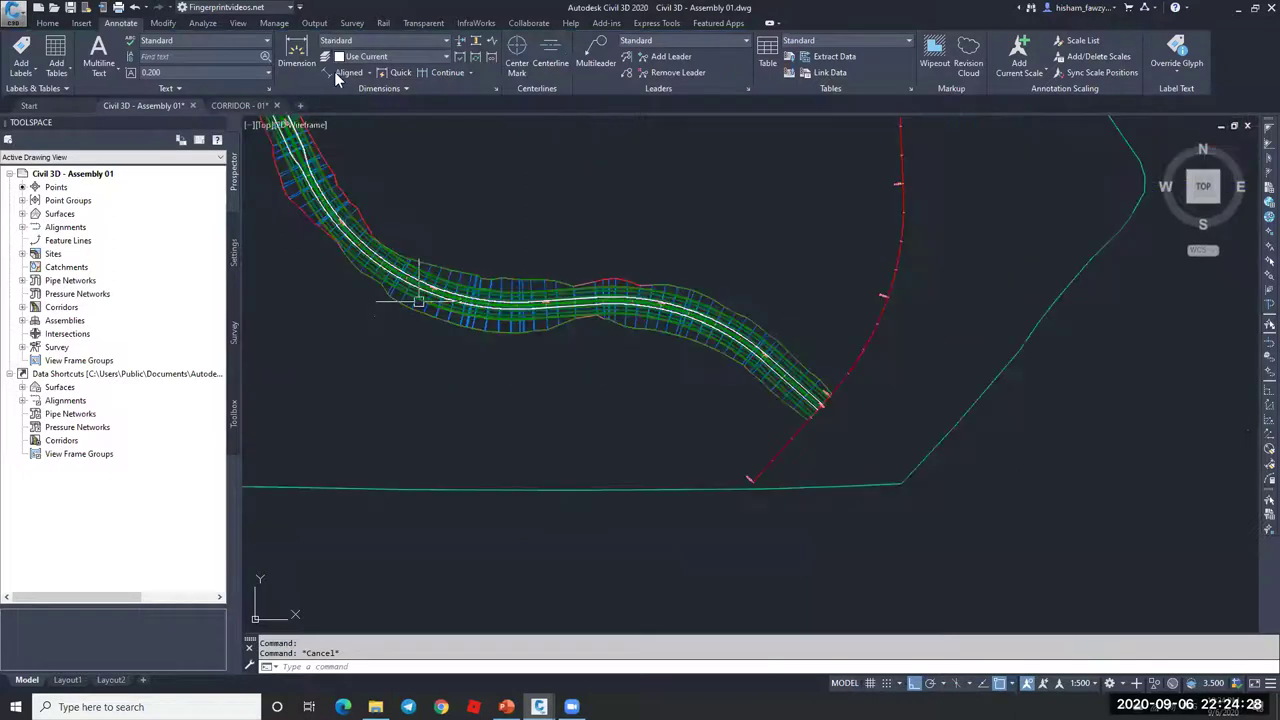
scroll(711, 320, "up", 3)
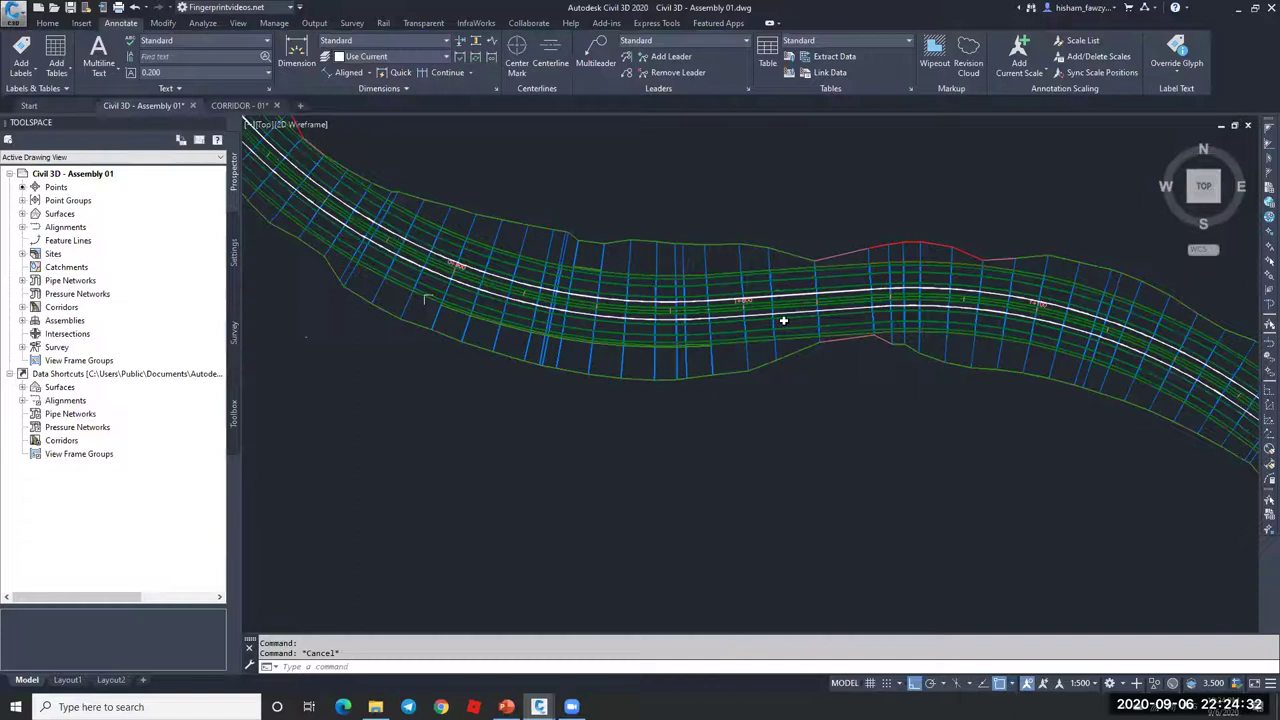
left_click(775, 309)
scroll(766, 289, "up", 3)
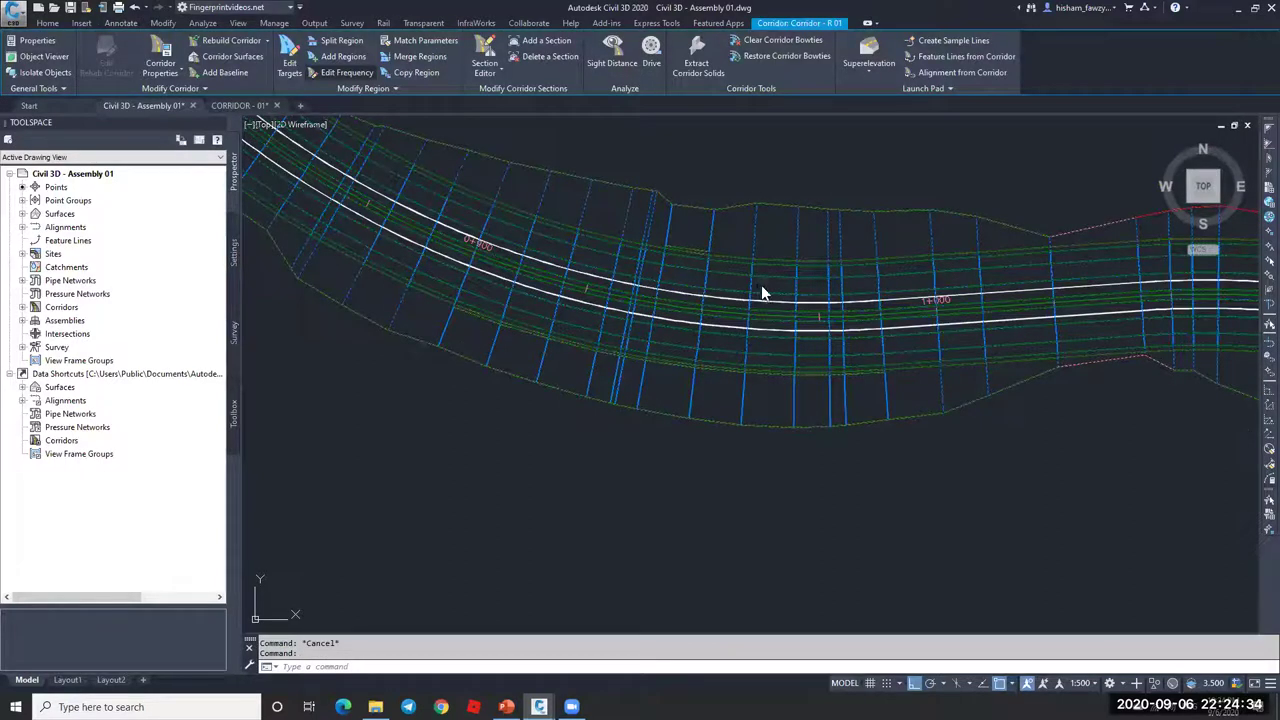
left_click(712, 270)
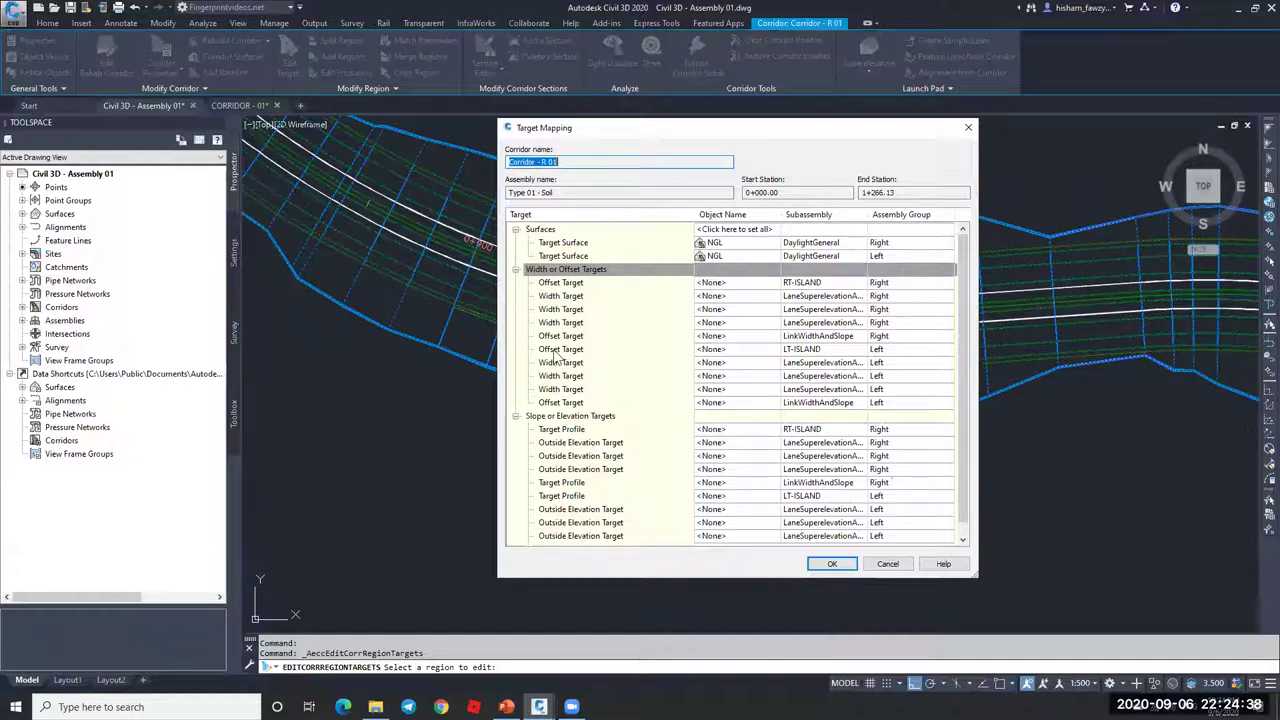
Step: Set the LT-ISLAND offset target to the white feature line beside the median
left_click(712, 282)
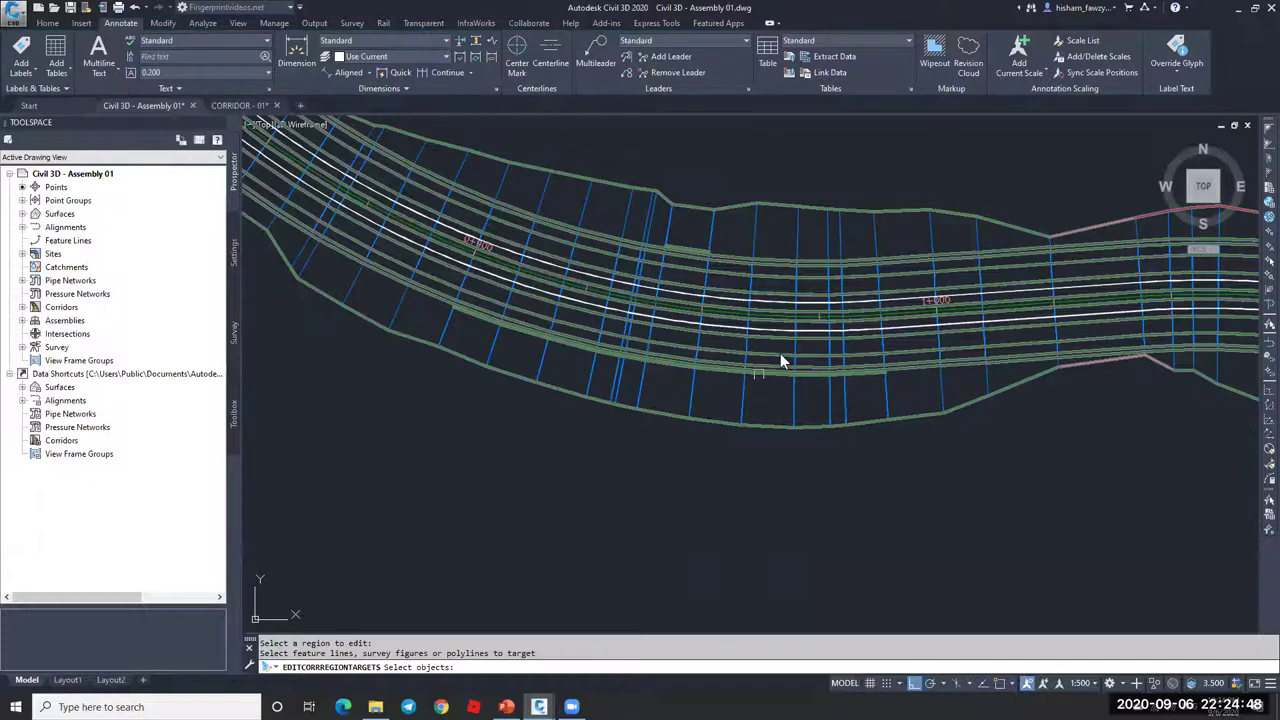
scroll(783, 362, "up", 2)
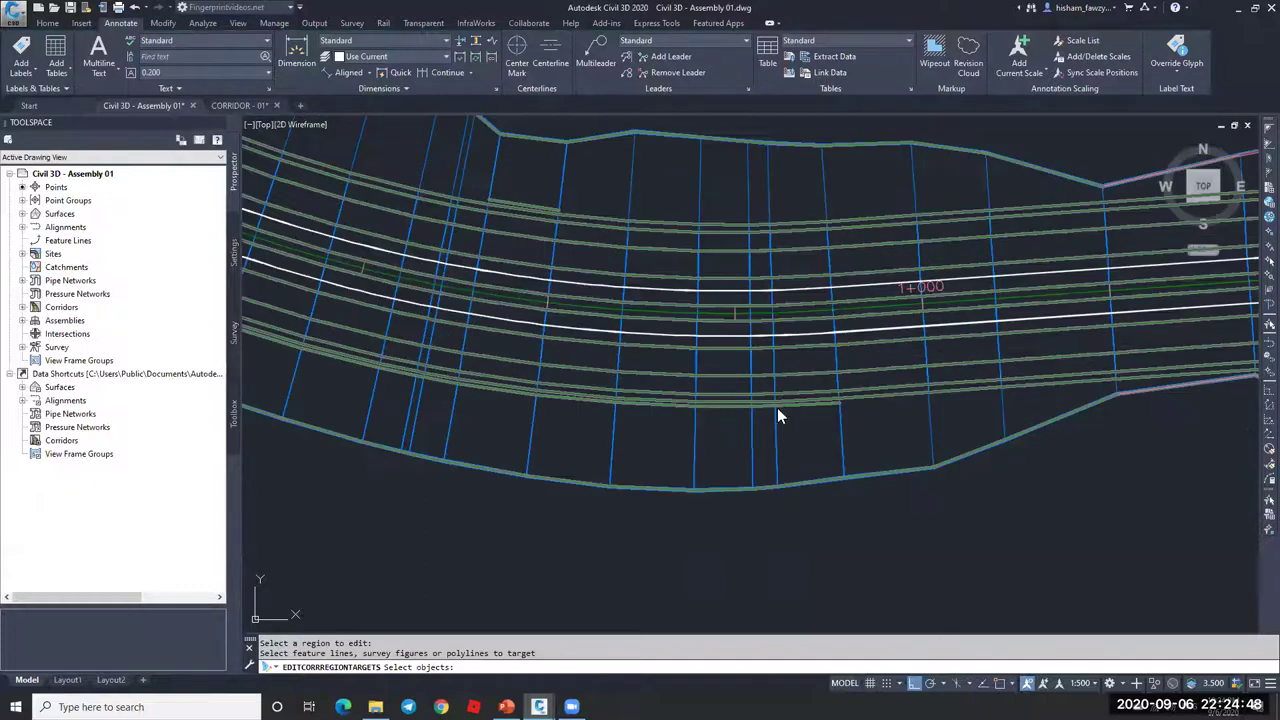
left_click(746, 334)
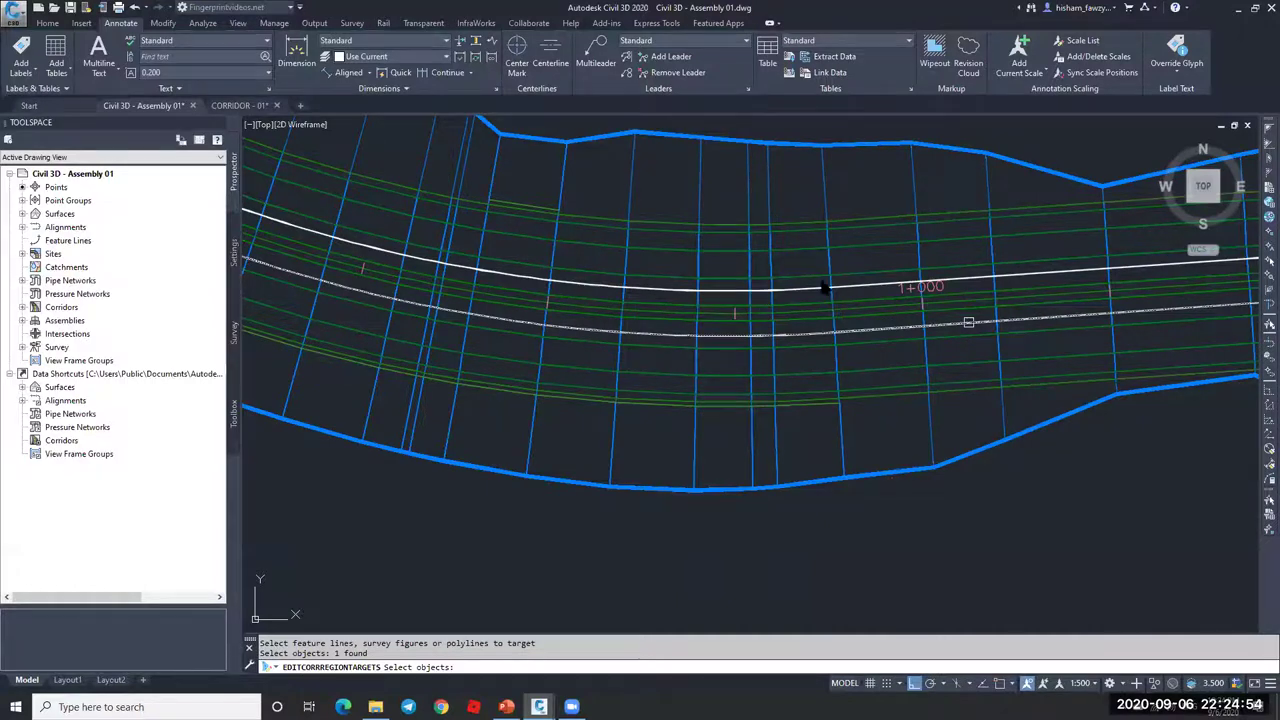
key("Return")
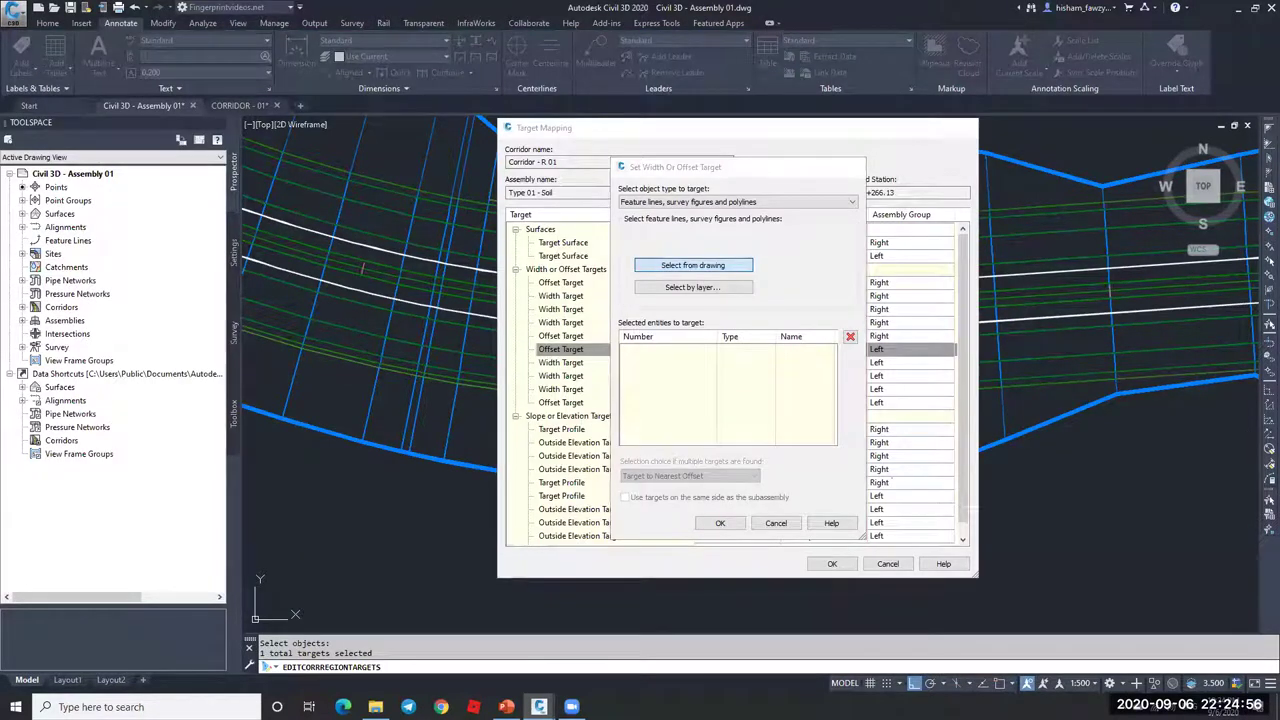
left_click(693, 265)
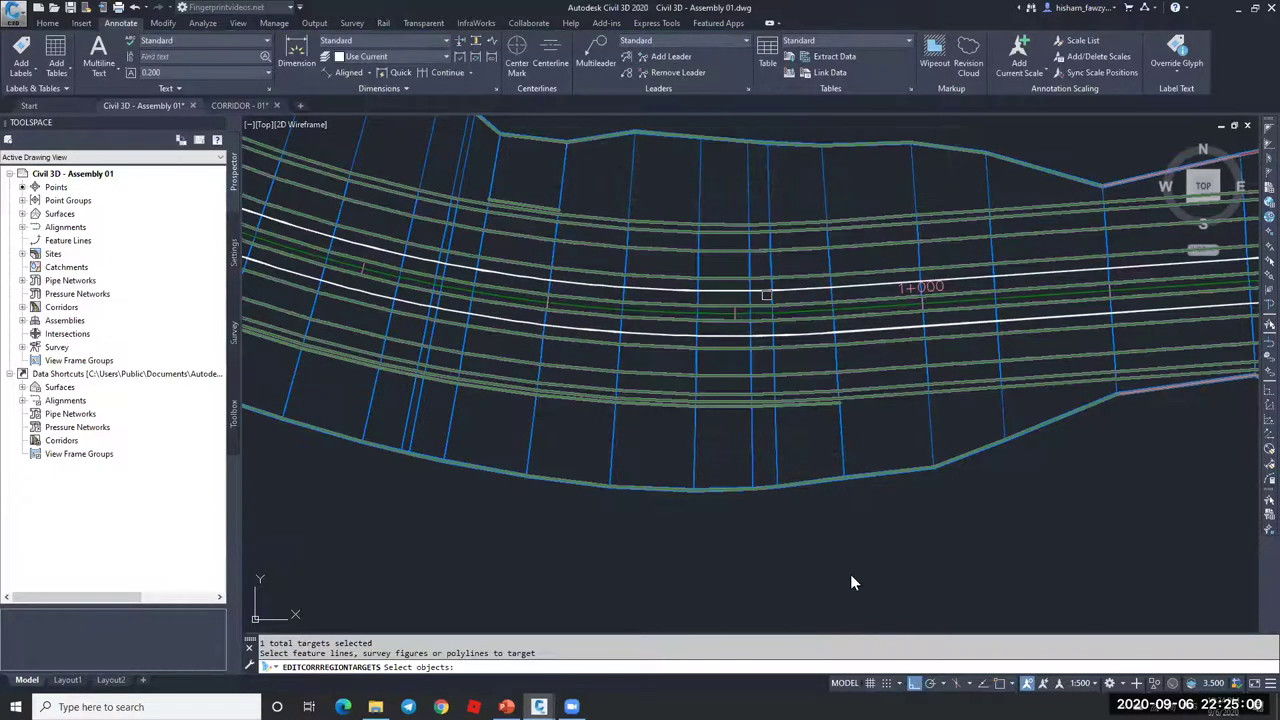
left_click(734, 302)
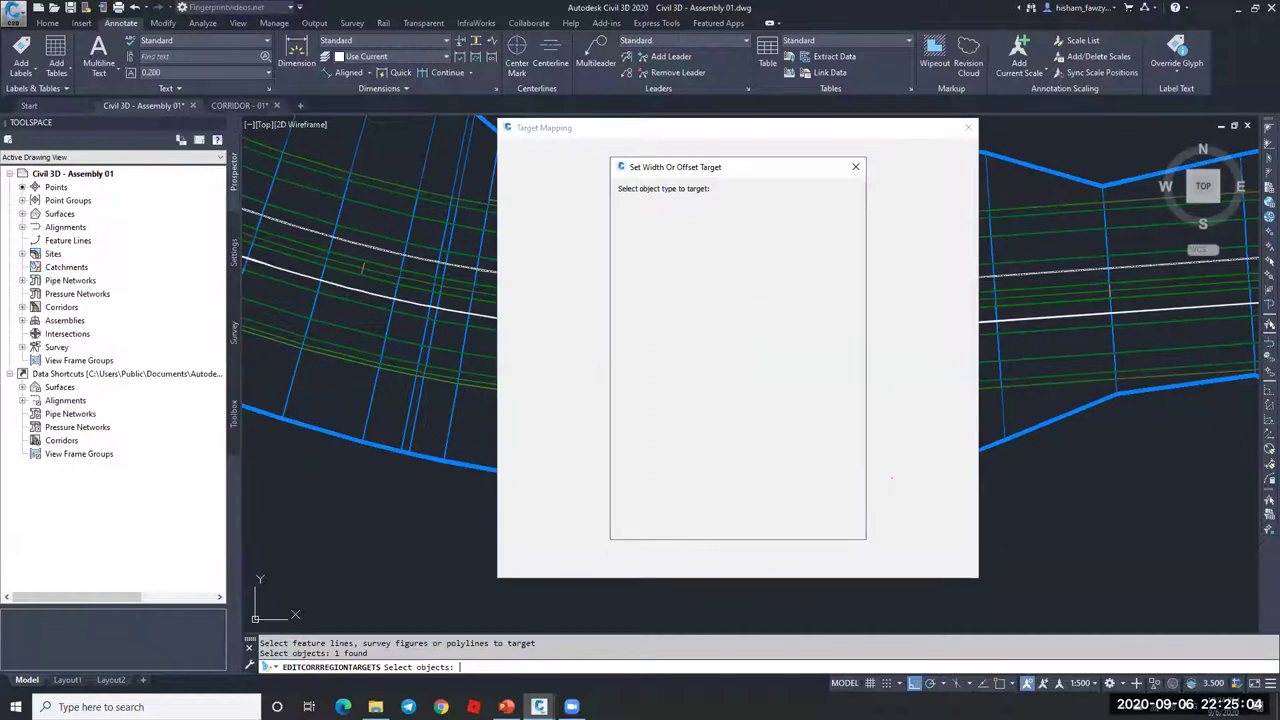
key("Return")
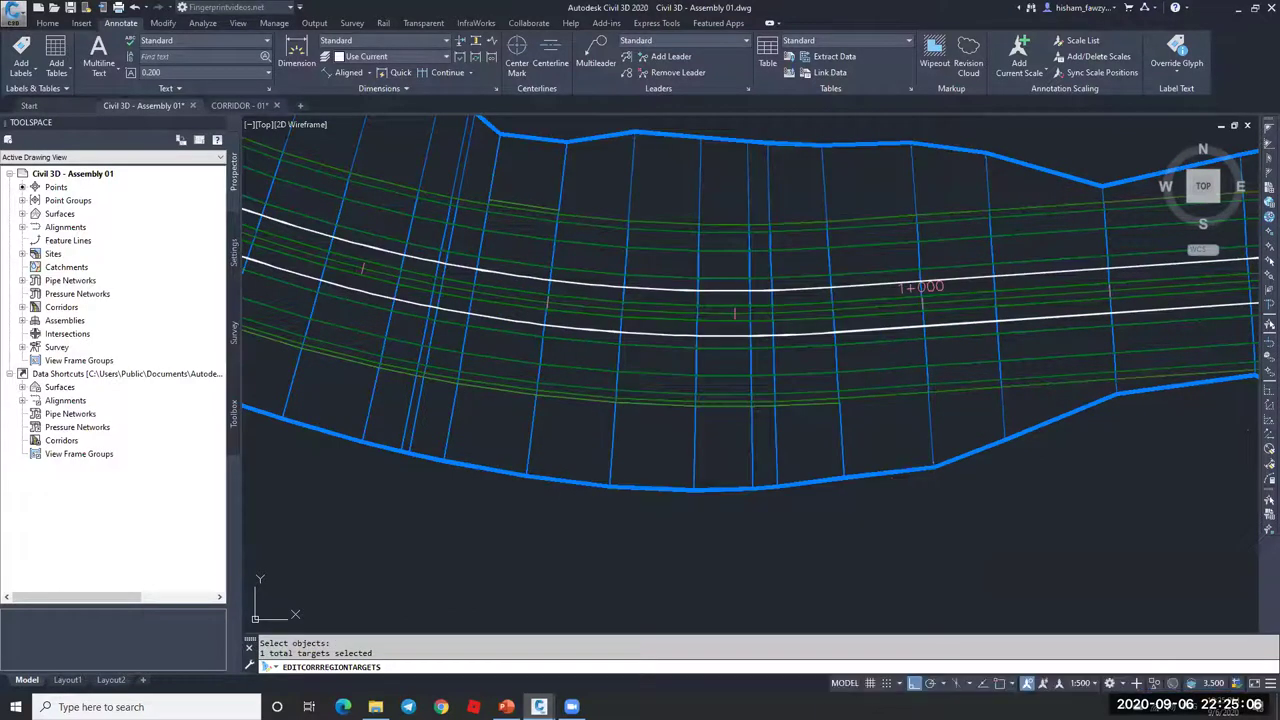
scroll(785, 290, "down", 4)
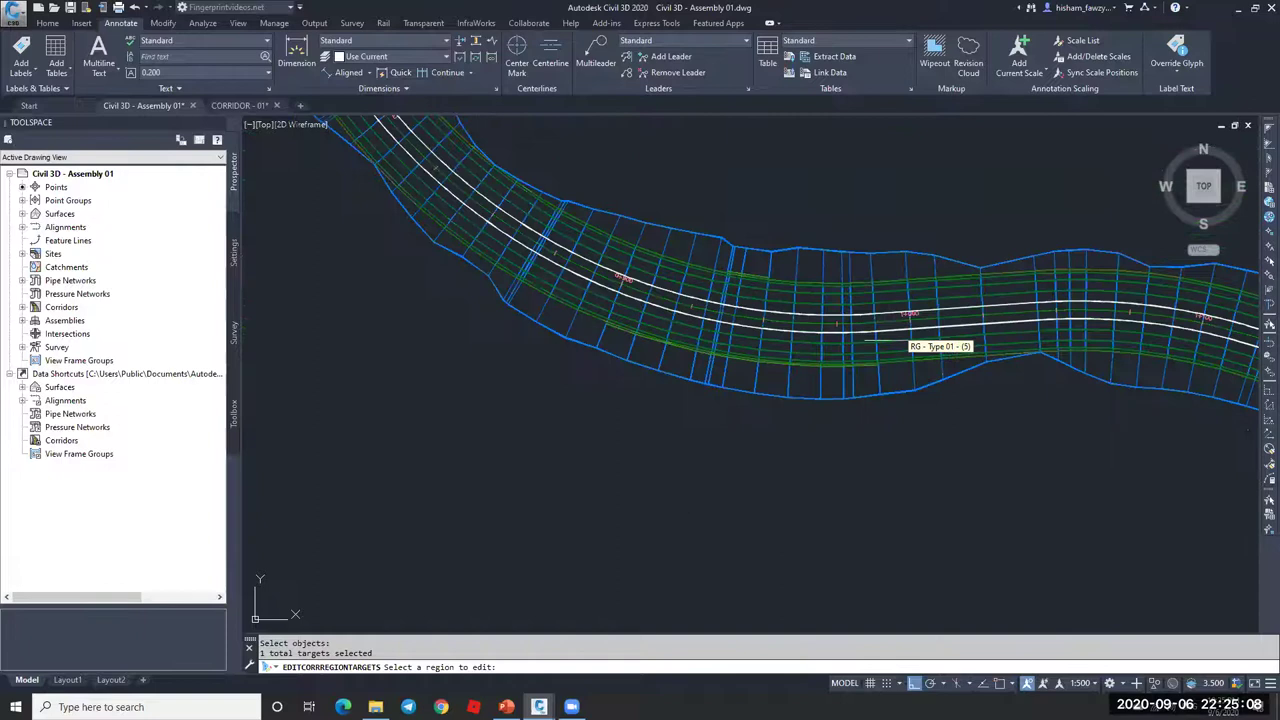
scroll(905, 330, "down", 2)
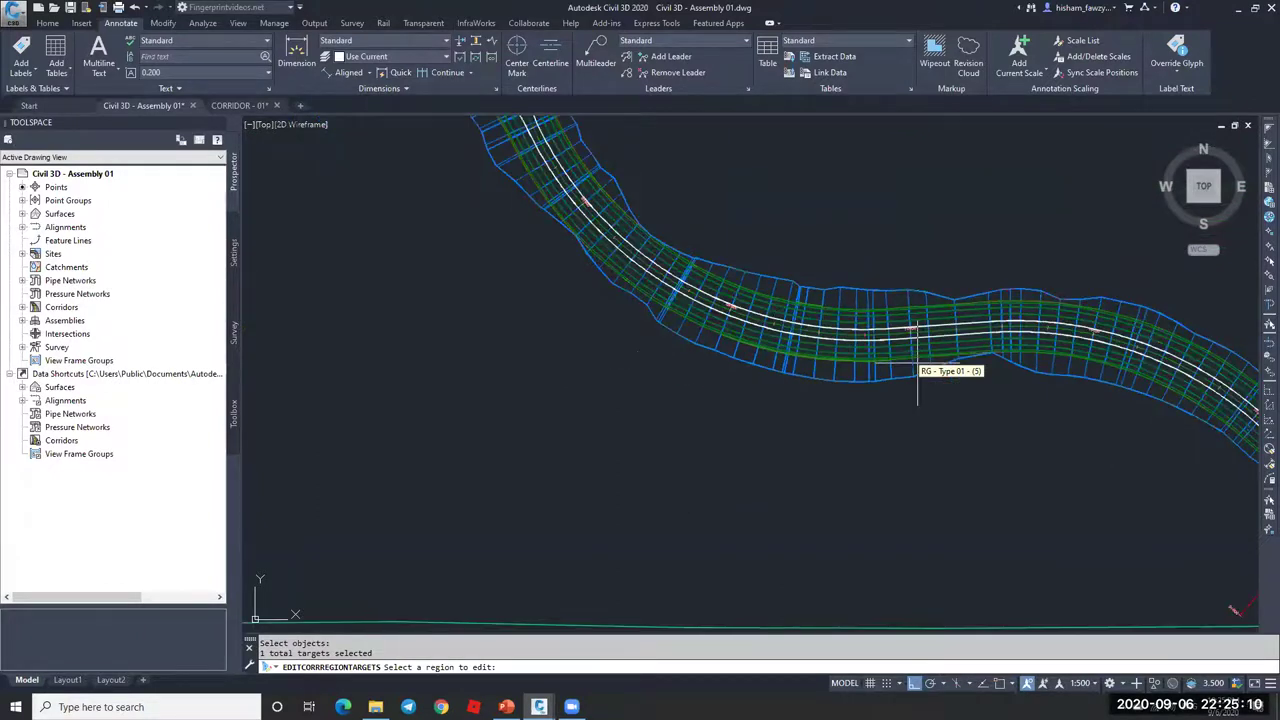
left_click(917, 364)
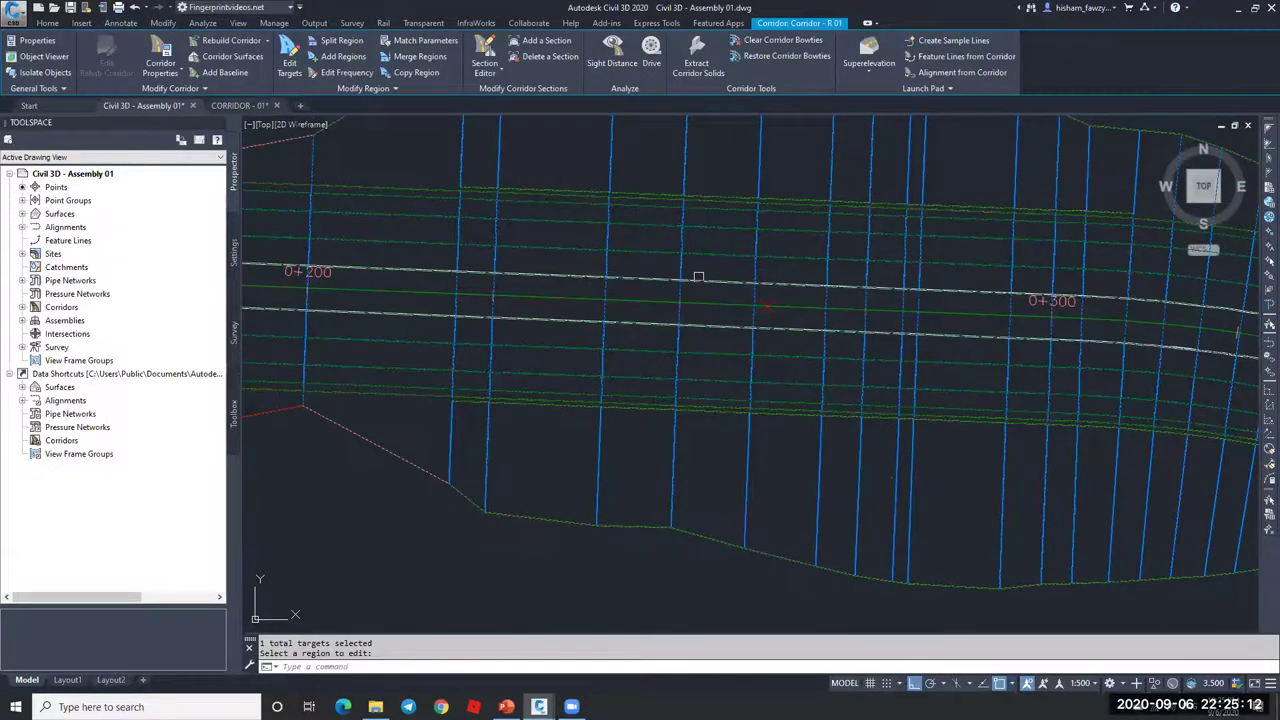
Step: Select the corridor and view it in the Section Editor
key("Escape")
scroll(779, 298, "up", 2)
left_click(766, 286)
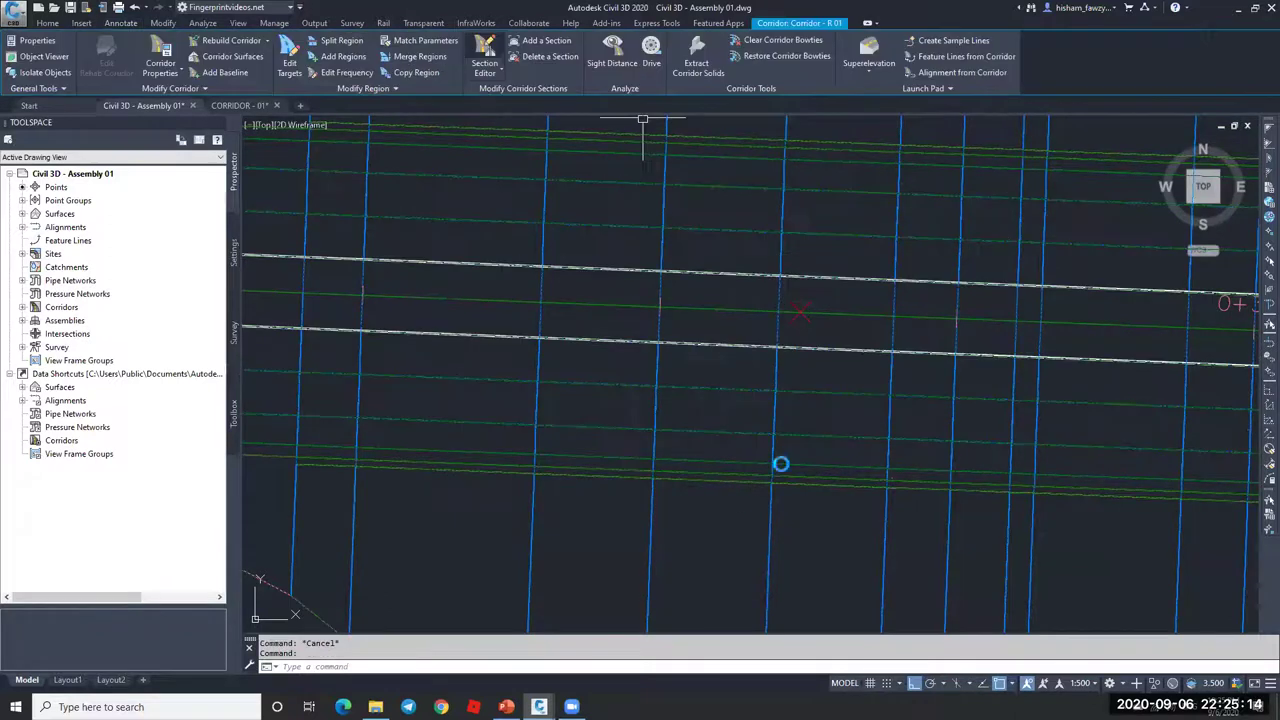
left_click(484, 55)
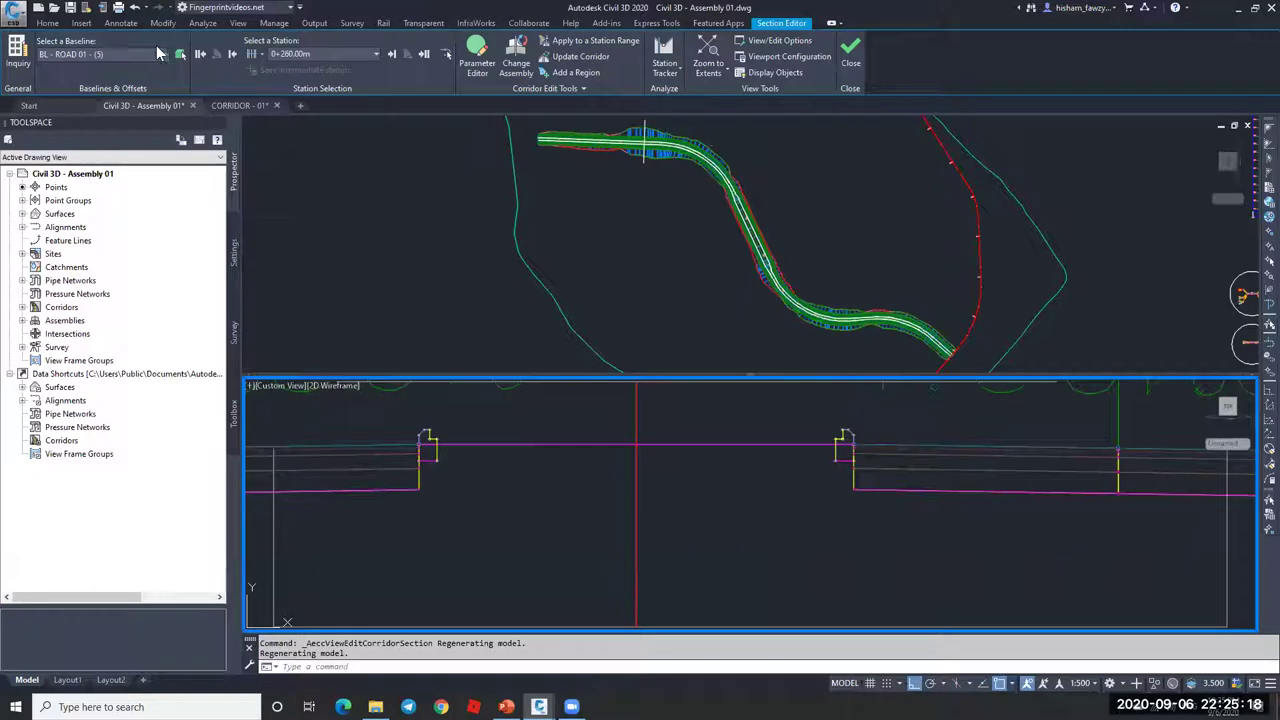
Step: Place a 3.0000 test linear dimension in the section, then erase it
left_click(47, 22)
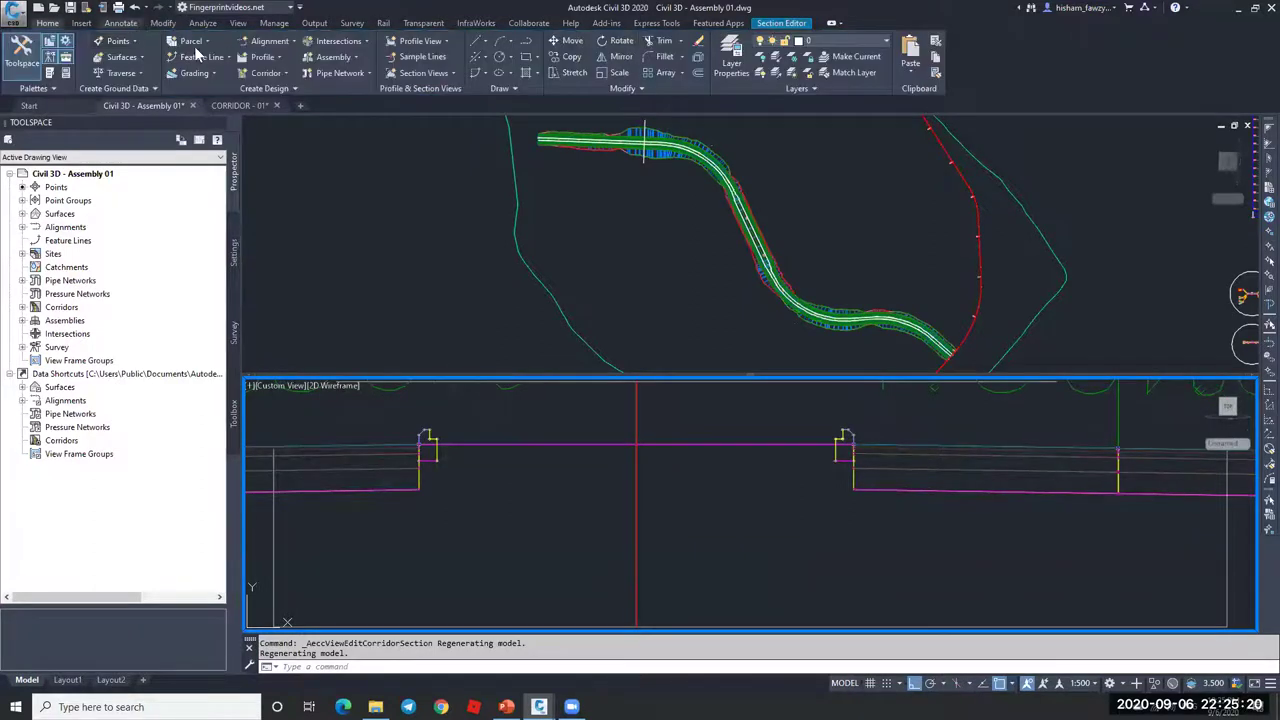
left_click(121, 22)
left_click(356, 72)
left_click(350, 122)
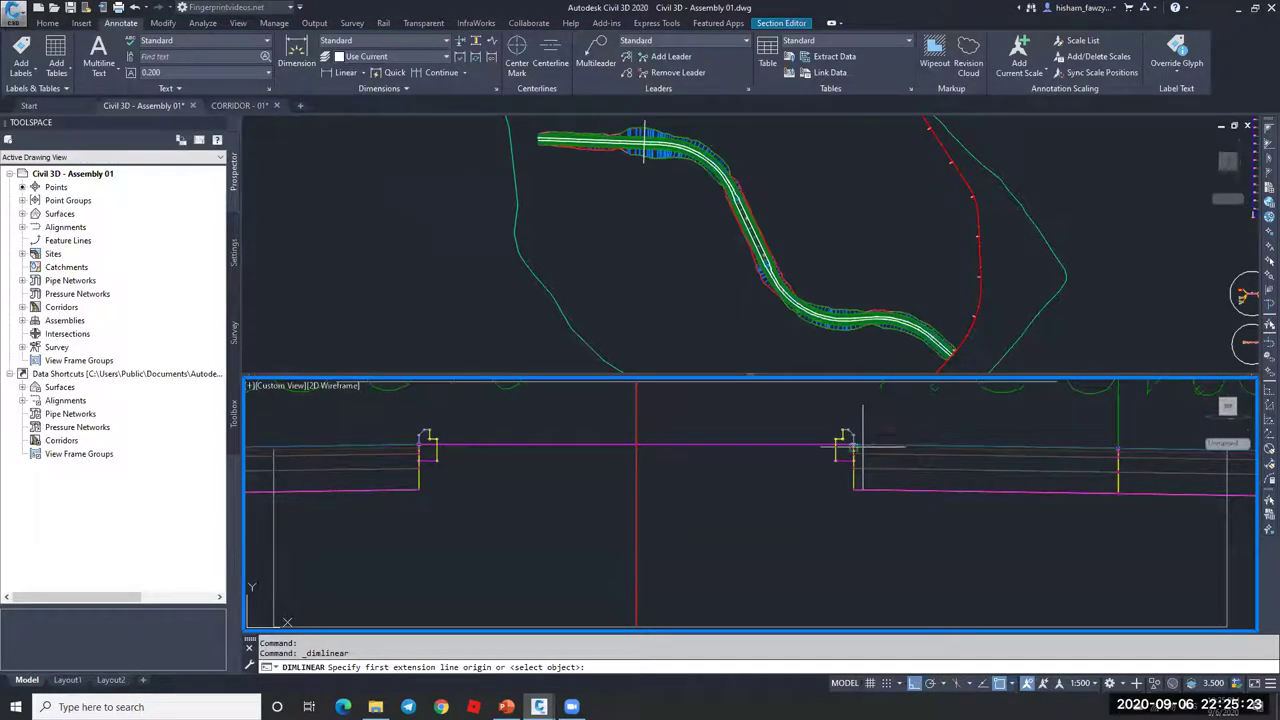
left_click(658, 446)
left_click(690, 467)
left_click(766, 468)
key("Delete")
Step: Measure from the median island to the right assembly in plan without placing a dimension
left_click(721, 311)
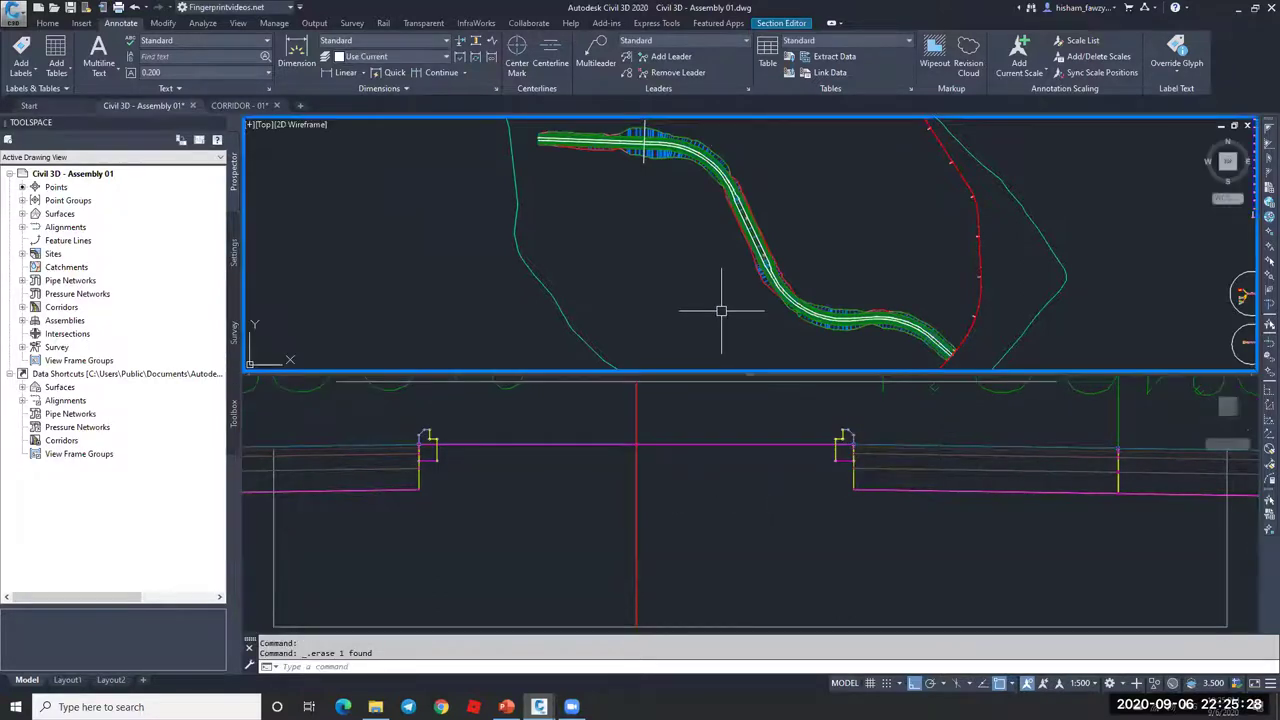
scroll(721, 311, "down", 6)
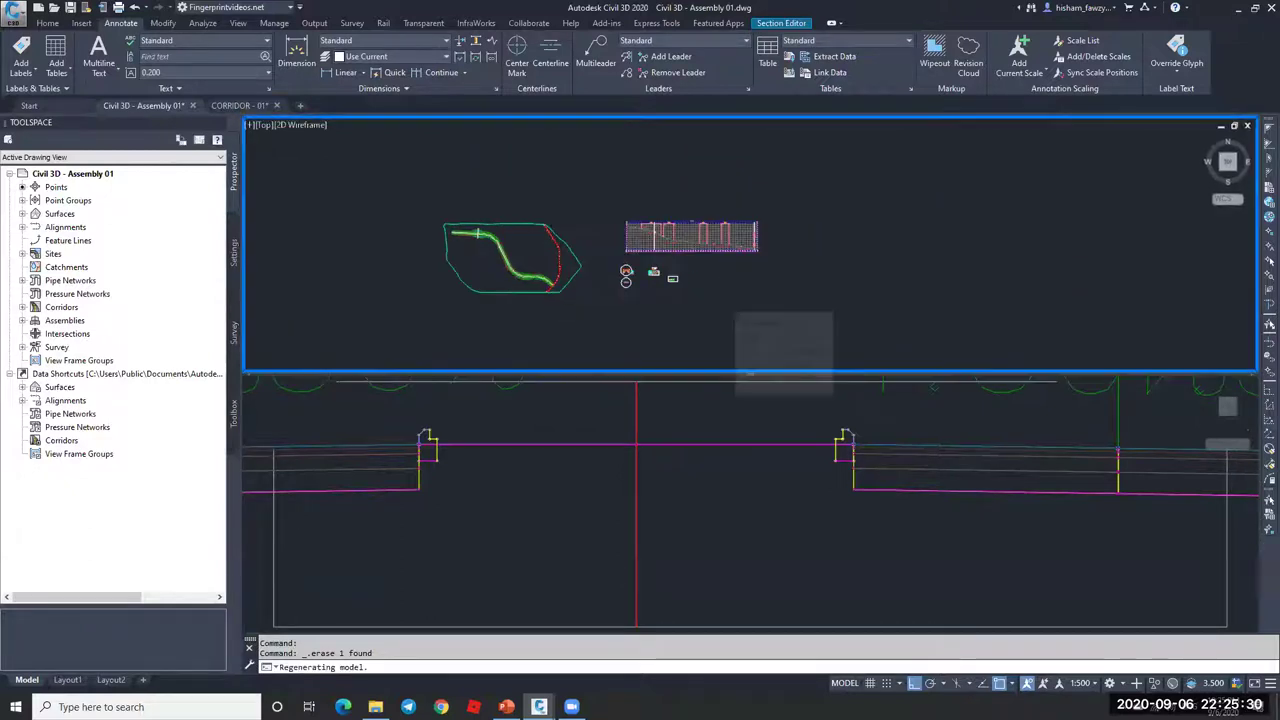
scroll(626, 276, "up", 5)
scroll(628, 257, "up", 5)
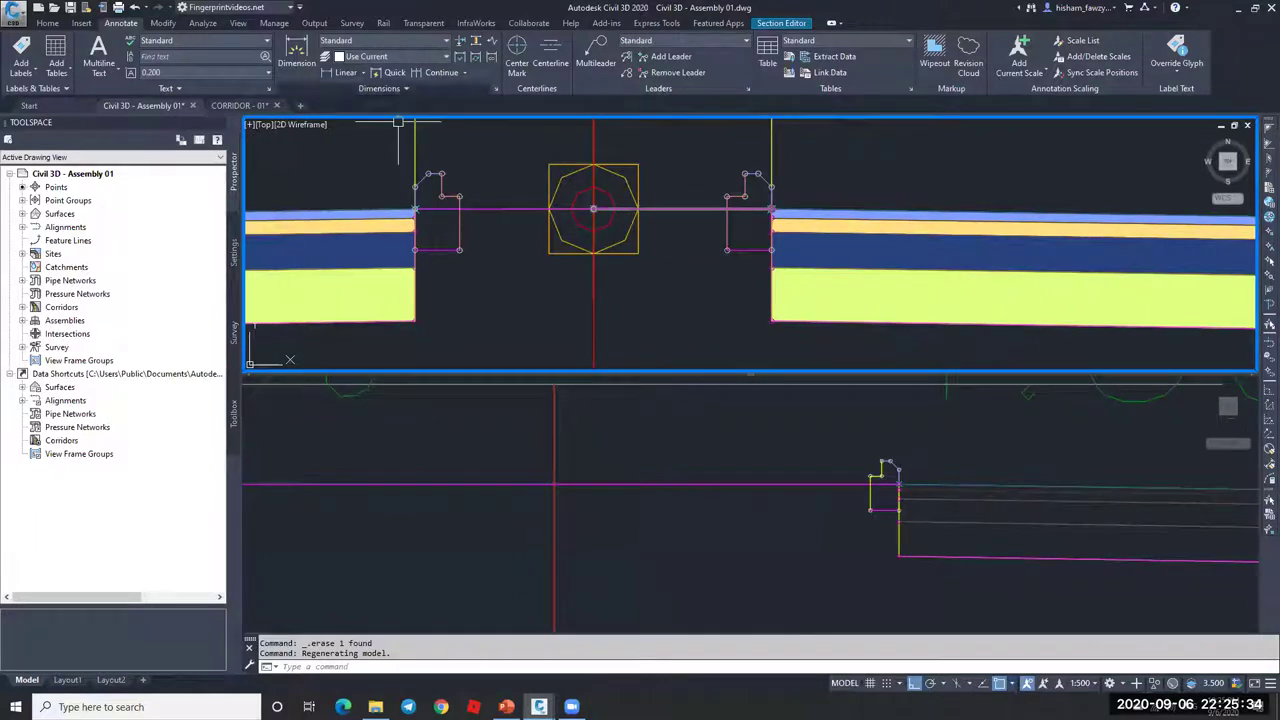
left_click(340, 72)
left_click(593, 209)
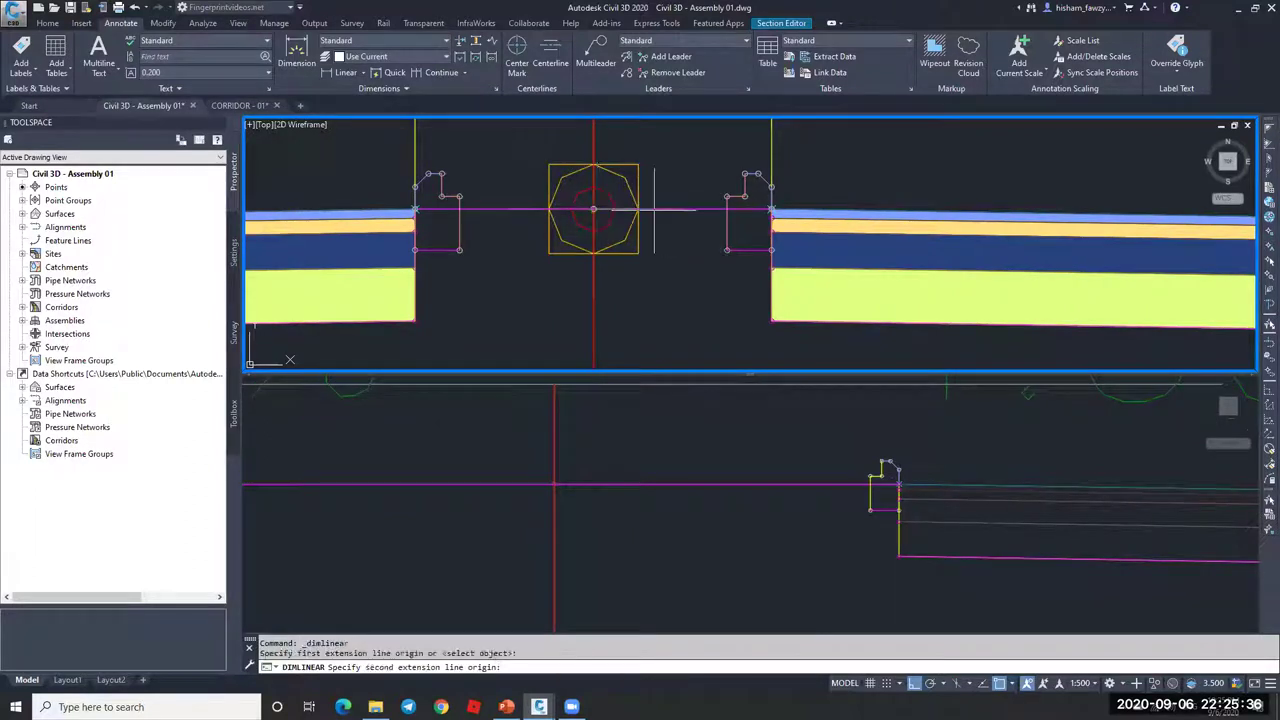
left_click(771, 209)
key("Escape")
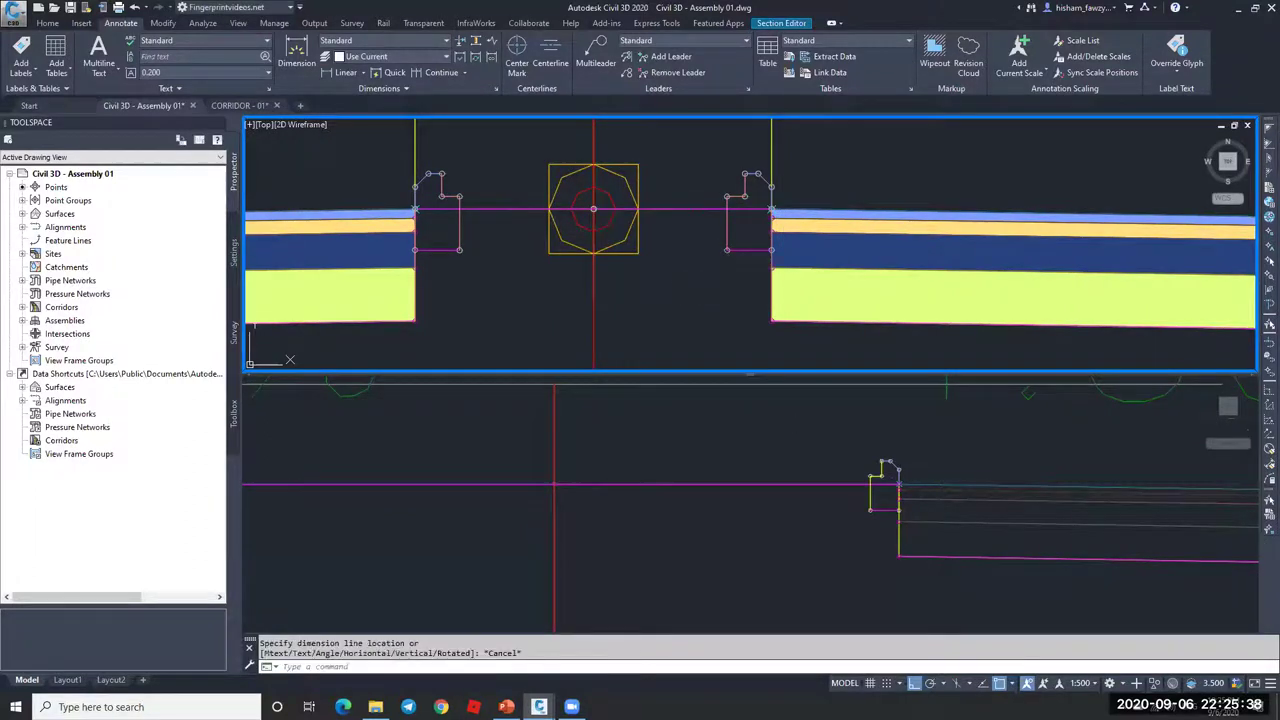
left_click(846, 400)
scroll(749, 449, "down", 3)
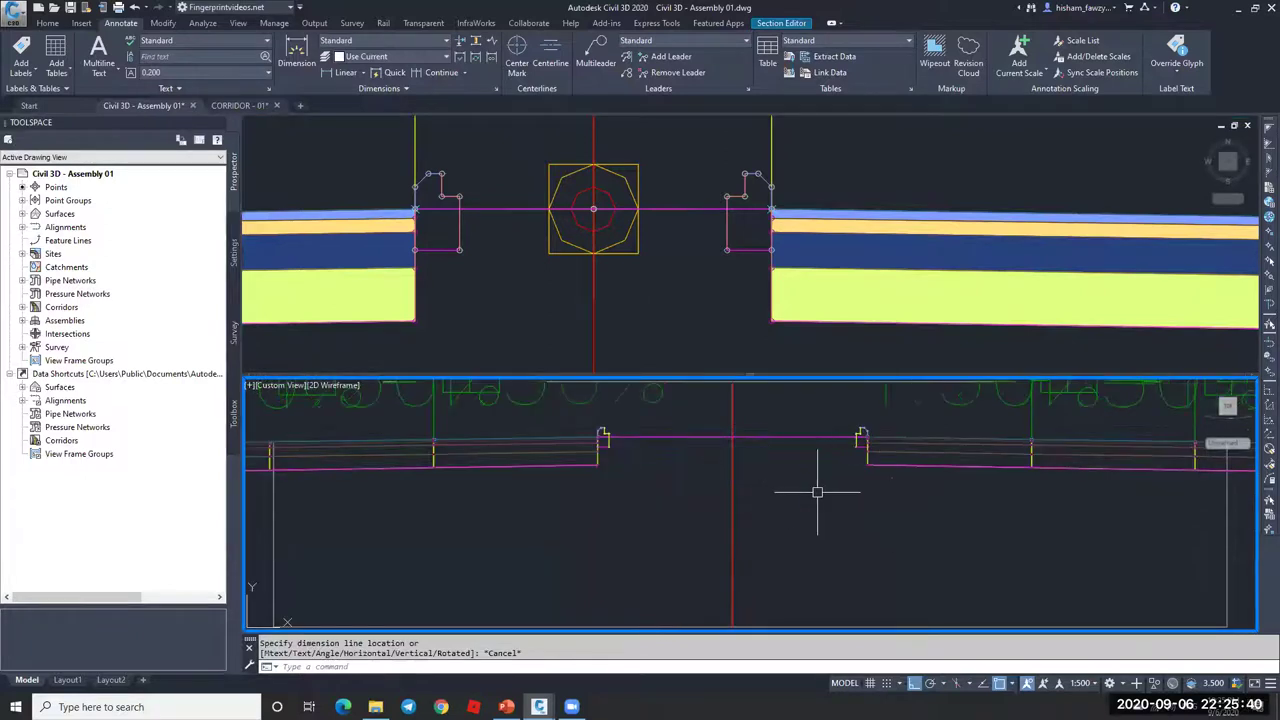
left_click(686, 214)
left_click(811, 443)
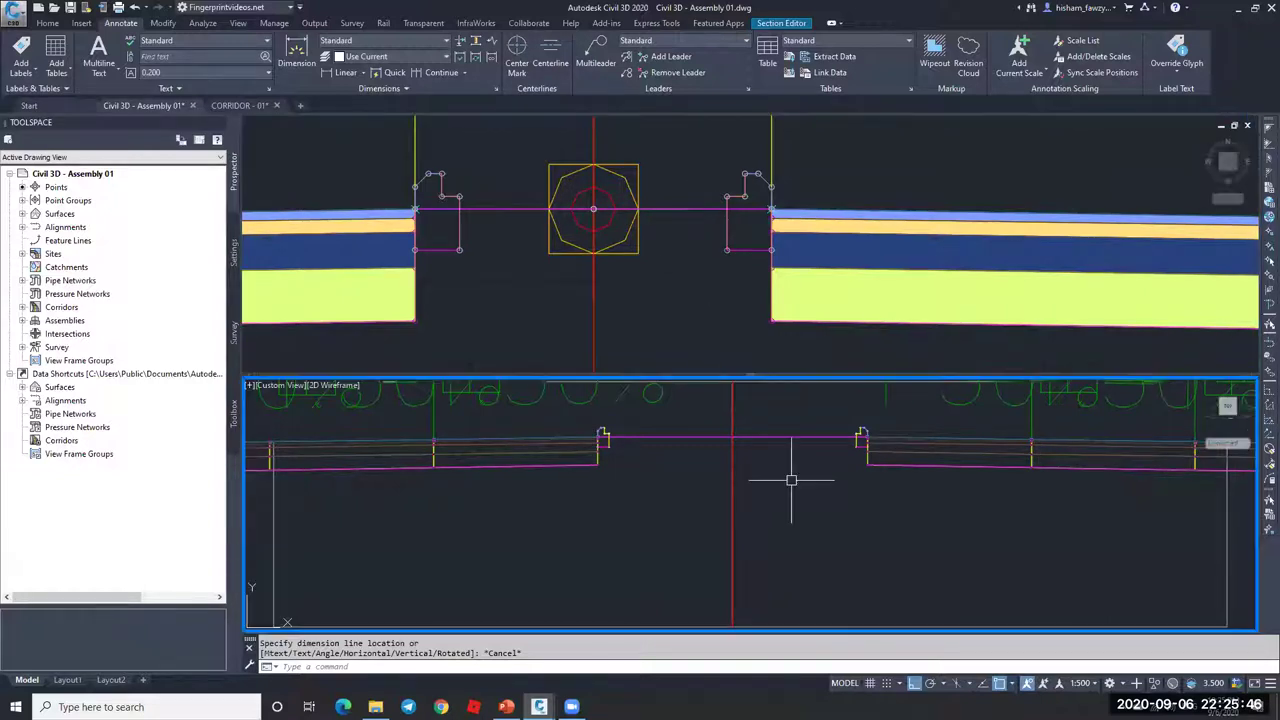
key("Escape")
Step: Zoom in the plan view and browse the list of corridor stations
scroll(820, 462, "down", 5)
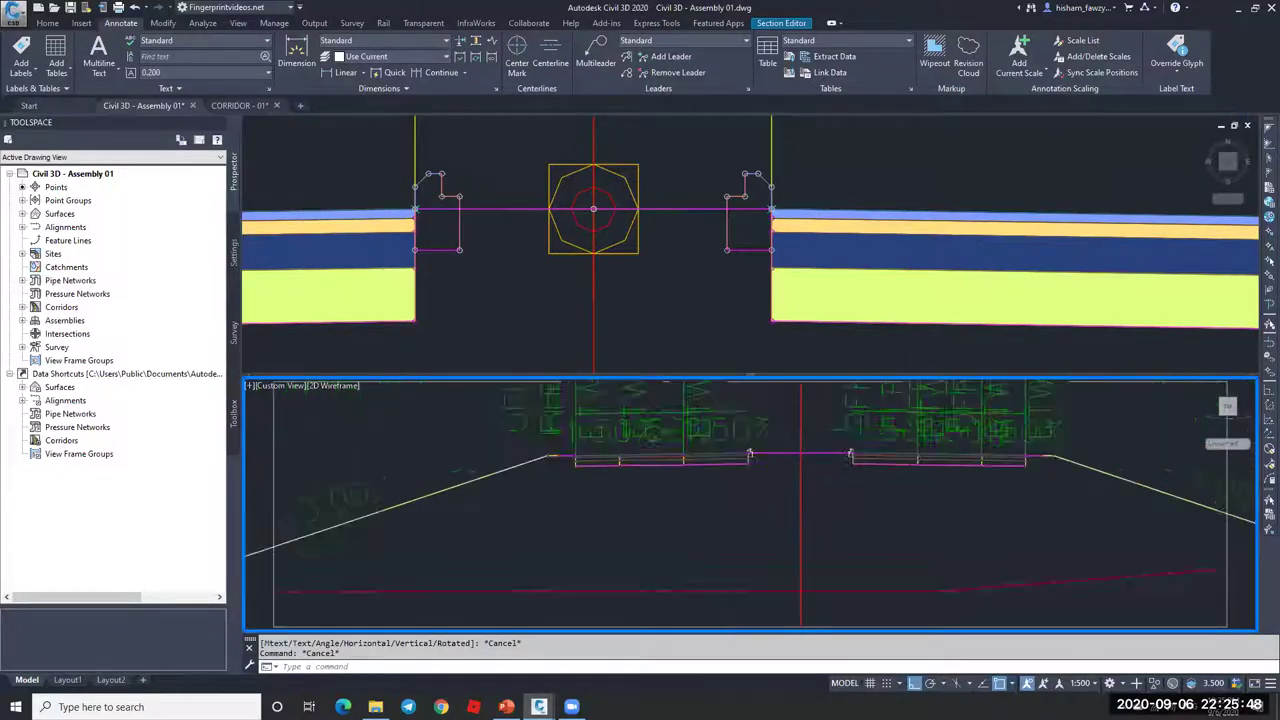
left_click(681, 284)
scroll(670, 275, "down", 6)
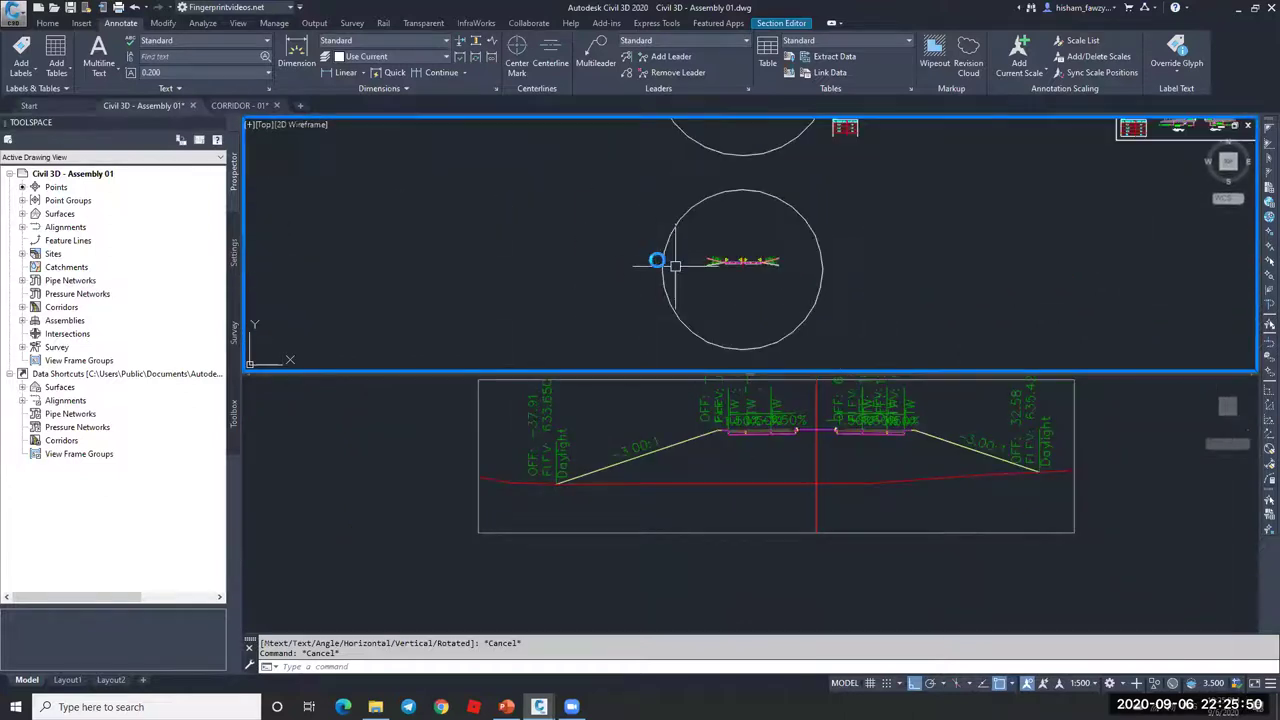
scroll(769, 288, "down", 3)
scroll(571, 257, "up", 5)
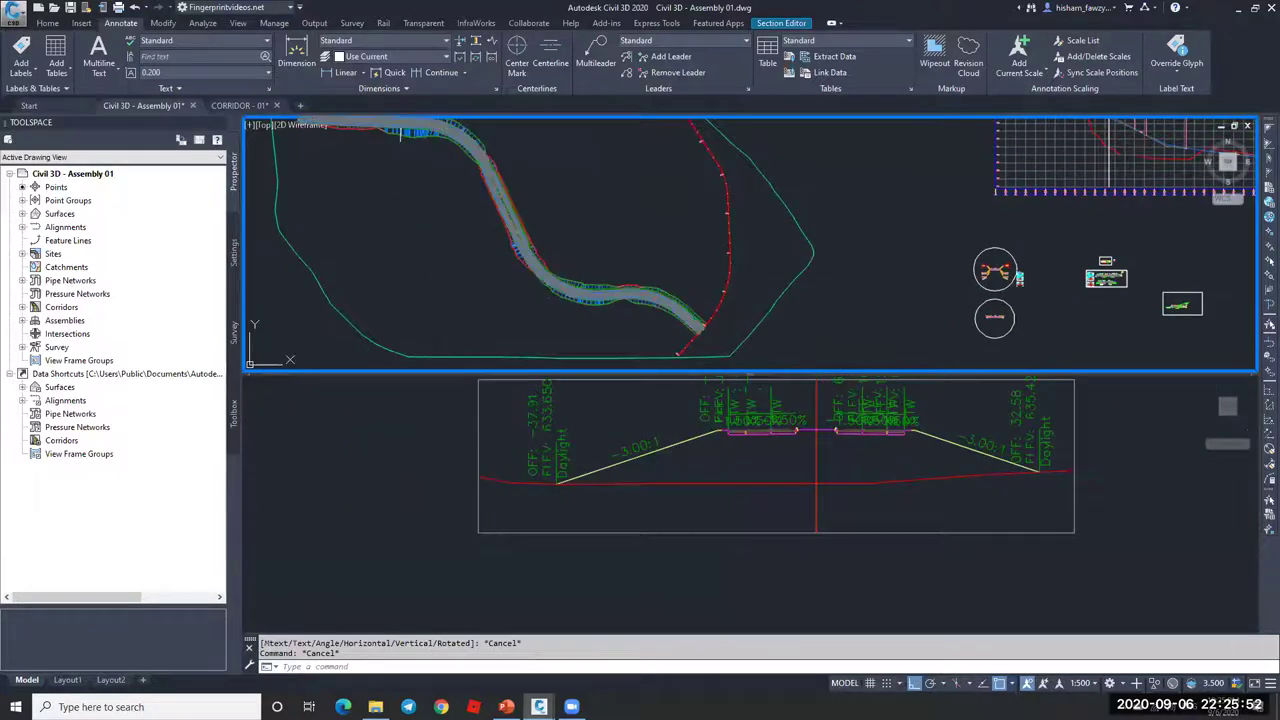
scroll(512, 207, "up", 4)
scroll(590, 245, "down", 1)
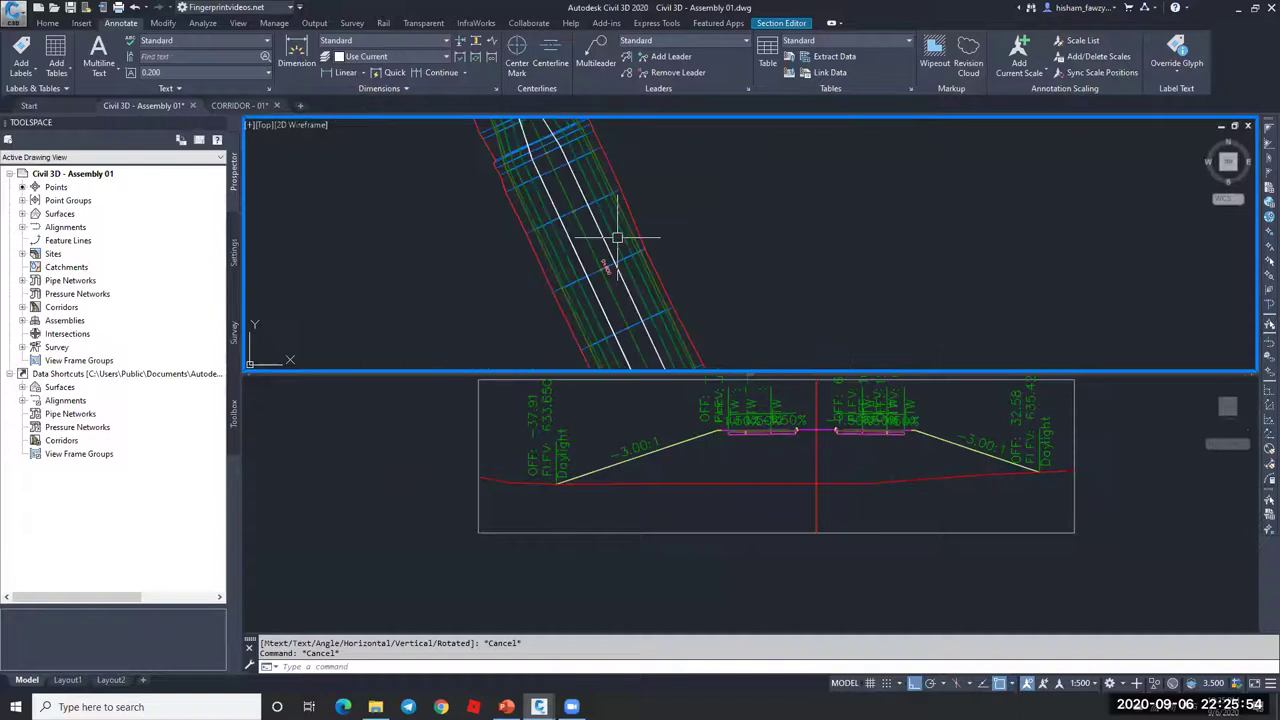
scroll(624, 240, "down", 2)
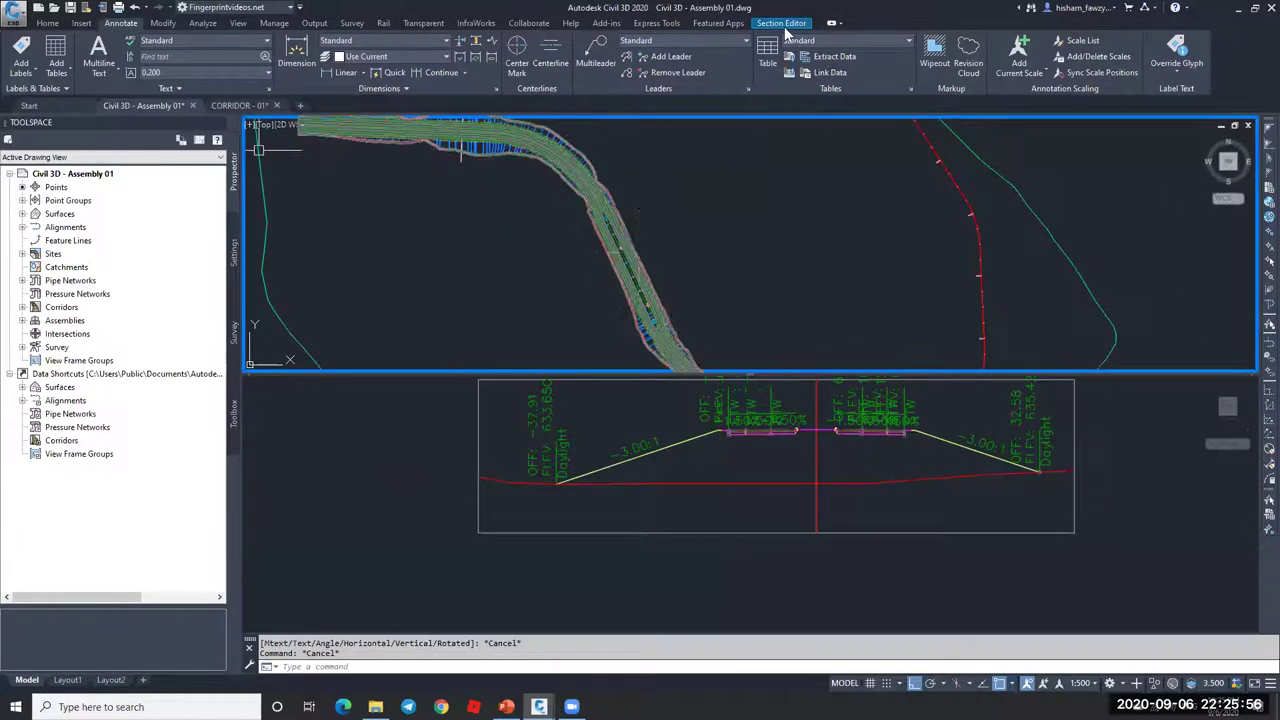
left_click(368, 54)
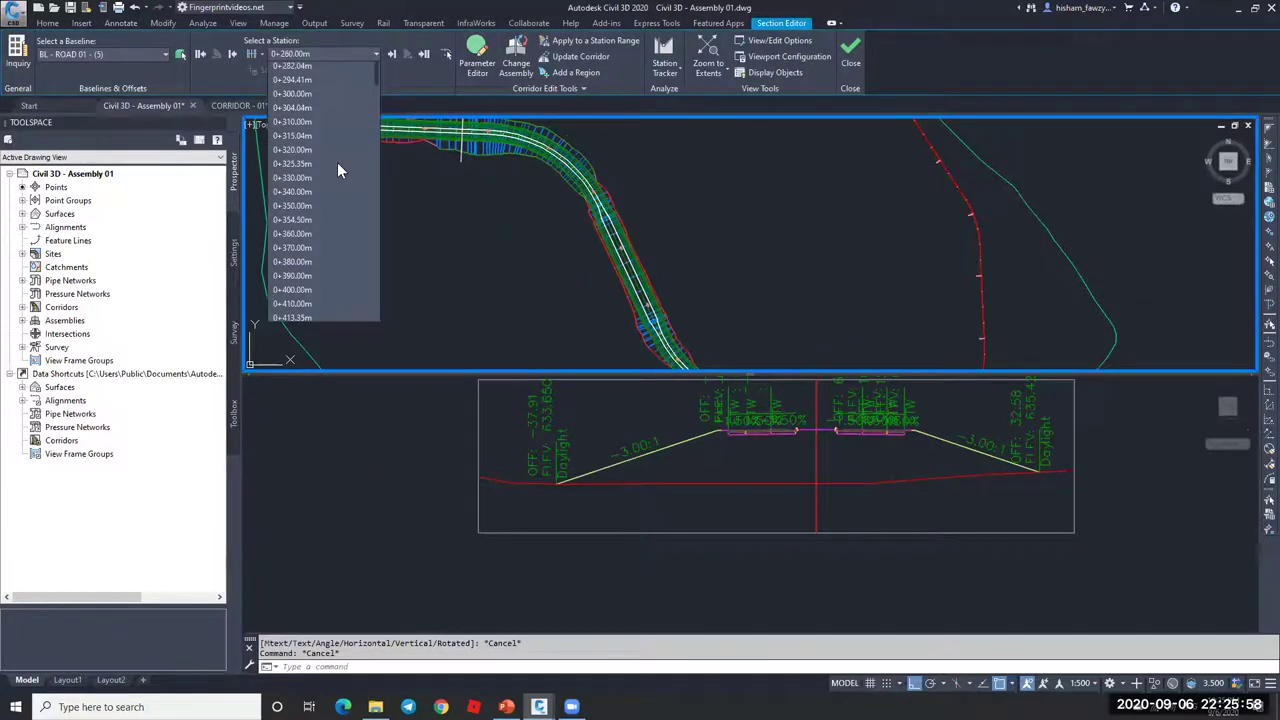
scroll(312, 318, "down", 5)
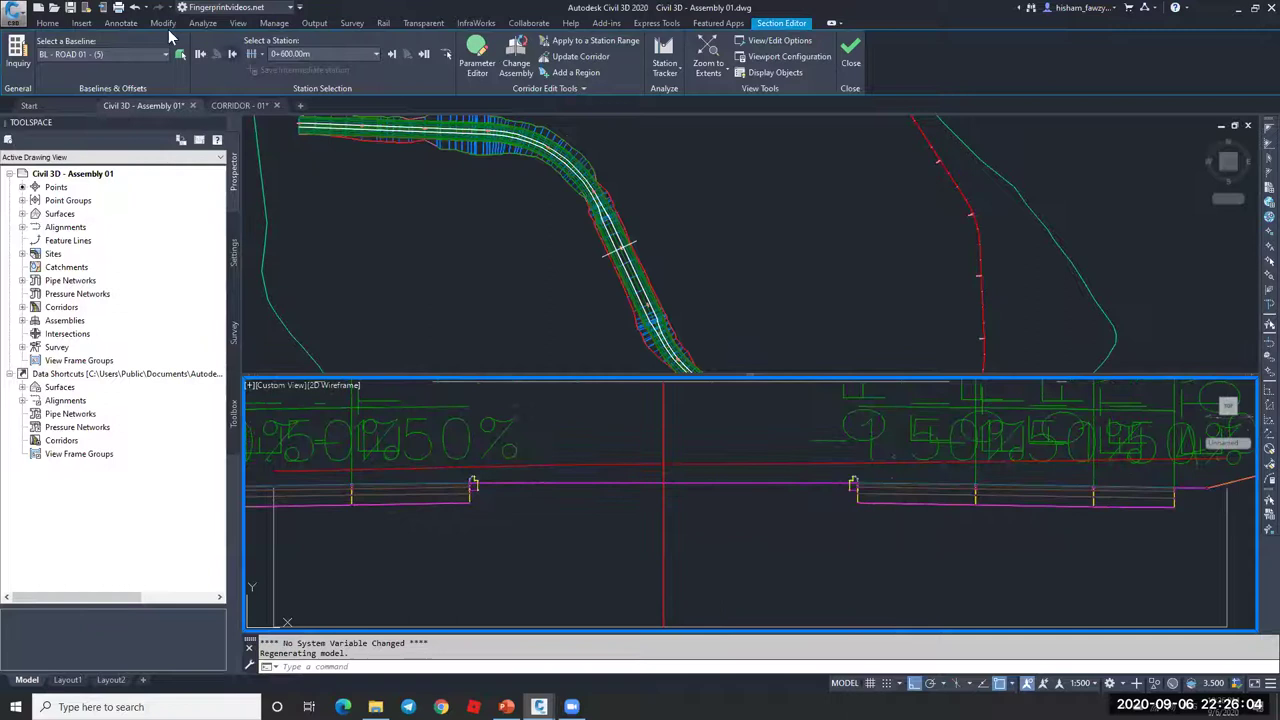
Step: Measure a linear distance across the section, cancelling without placing it
left_click(133, 24)
left_click(332, 72)
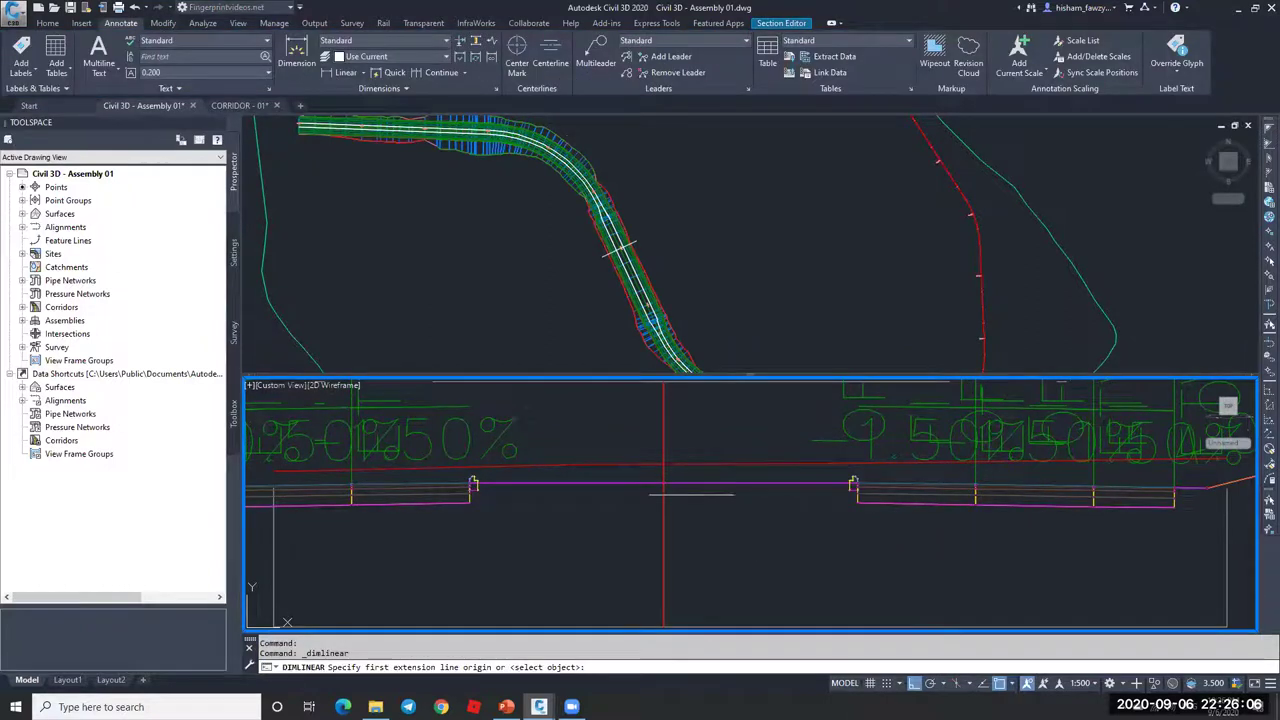
left_click(664, 484)
scroll(840, 484, "up", 2)
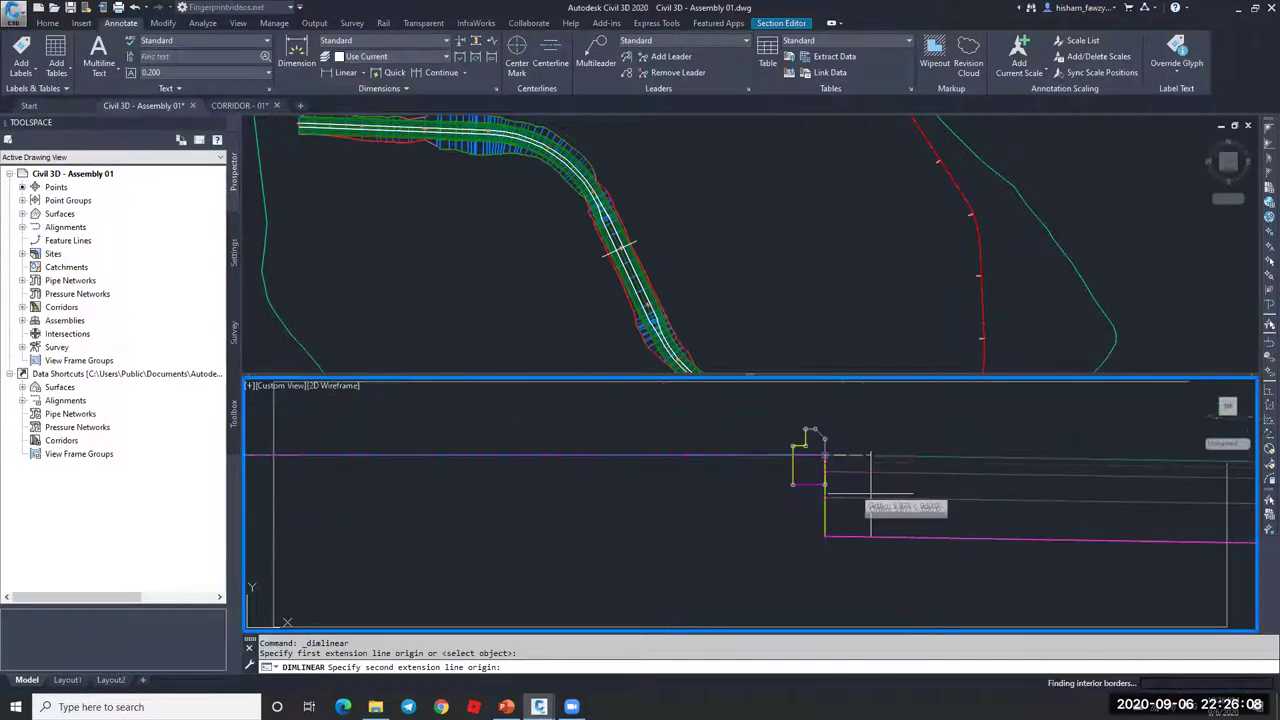
left_click(853, 484)
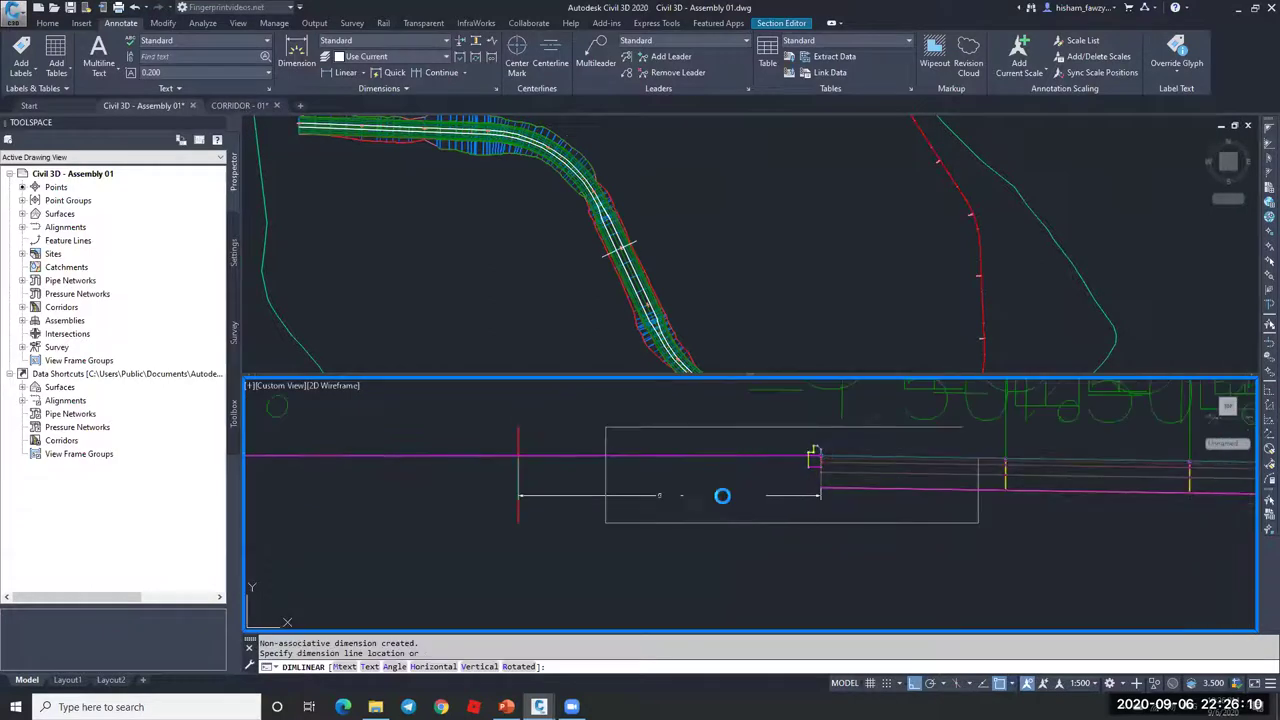
scroll(723, 495, "up", 3)
scroll(723, 495, "down", 4)
key("Escape")
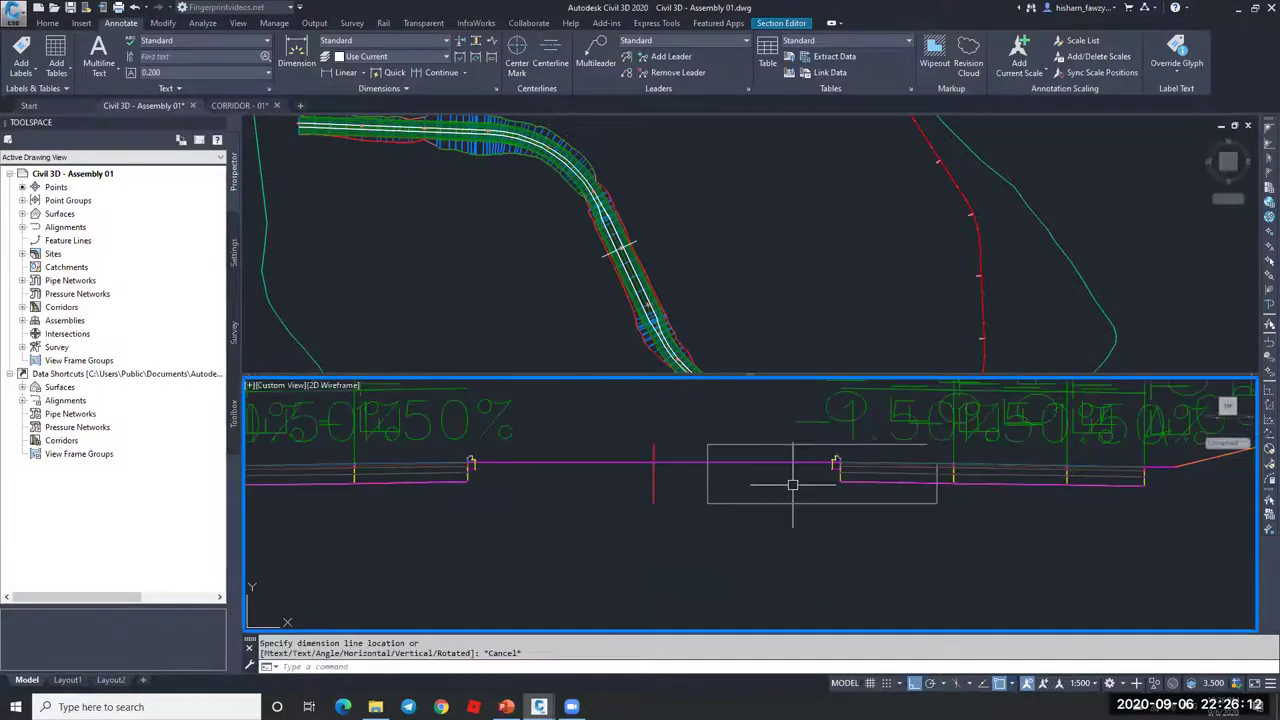
scroll(791, 471, "down", 2)
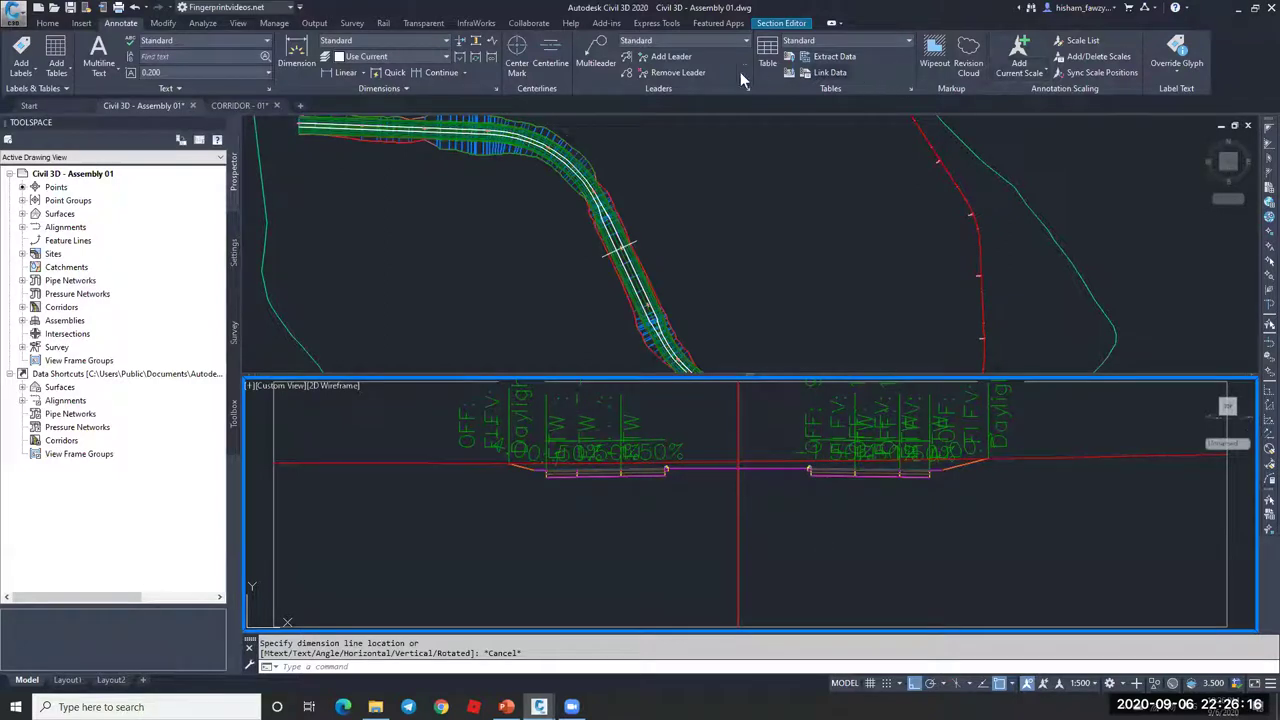
Step: Set the section code set style to View-Edit in View/Edit Options
left_click(781, 23)
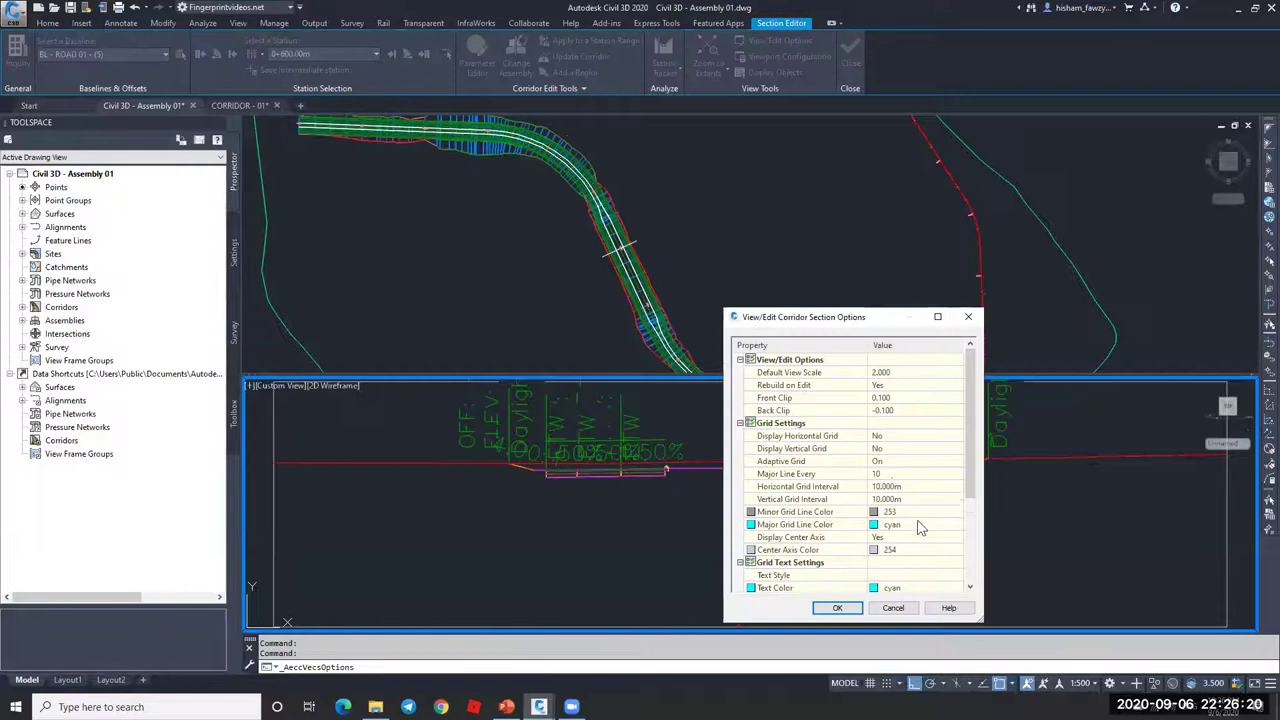
scroll(935, 580, "down", 3)
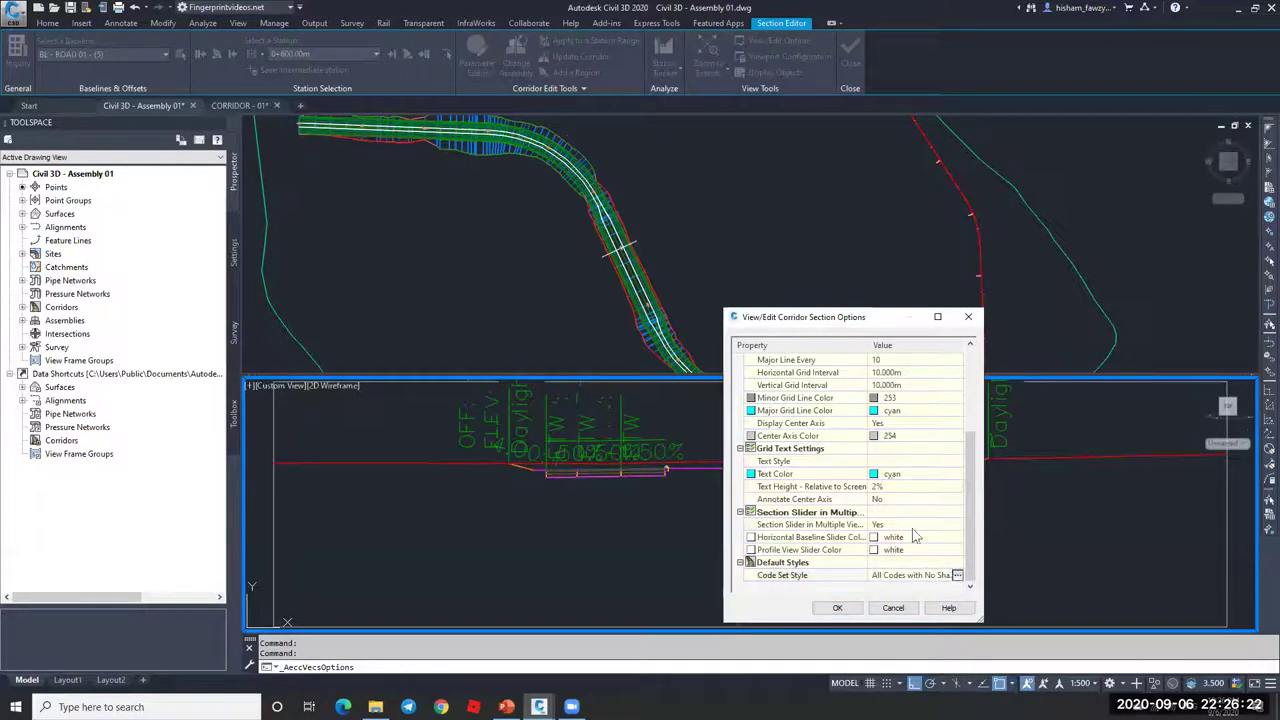
left_click(955, 576)
left_click(878, 463)
left_click(815, 505)
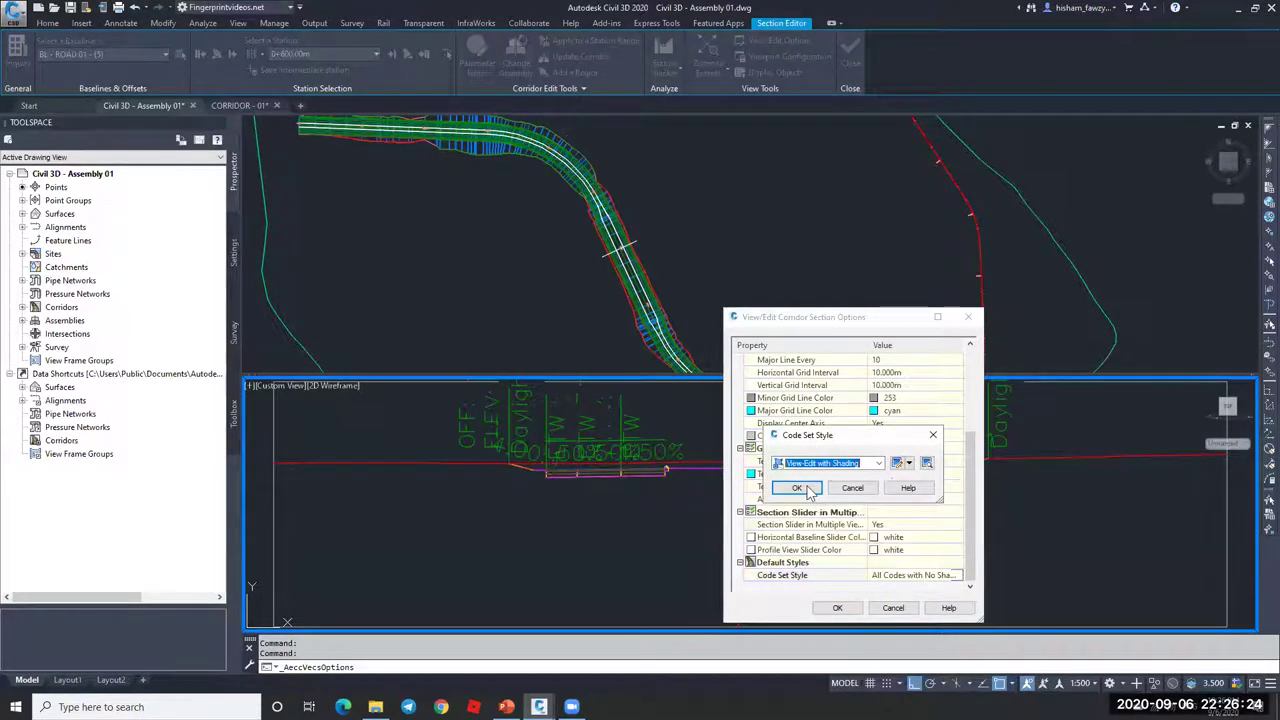
left_click(823, 463)
left_click(817, 542)
left_click(806, 490)
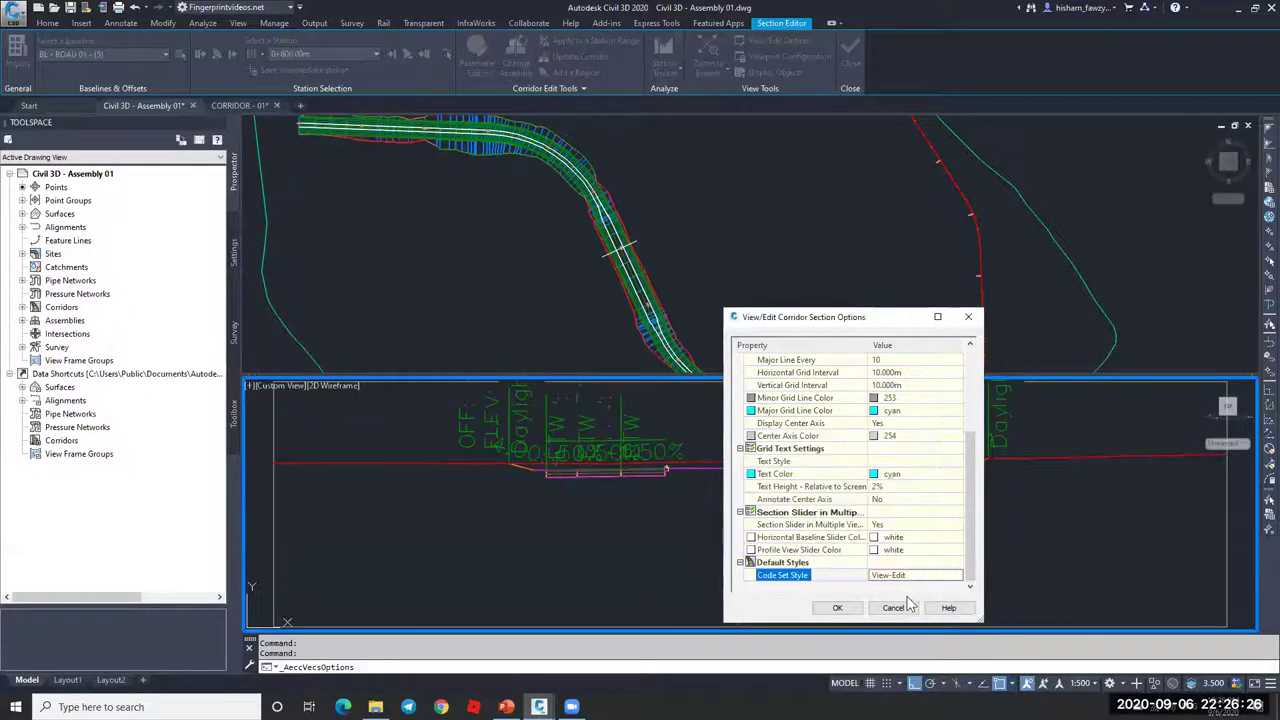
left_click(837, 607)
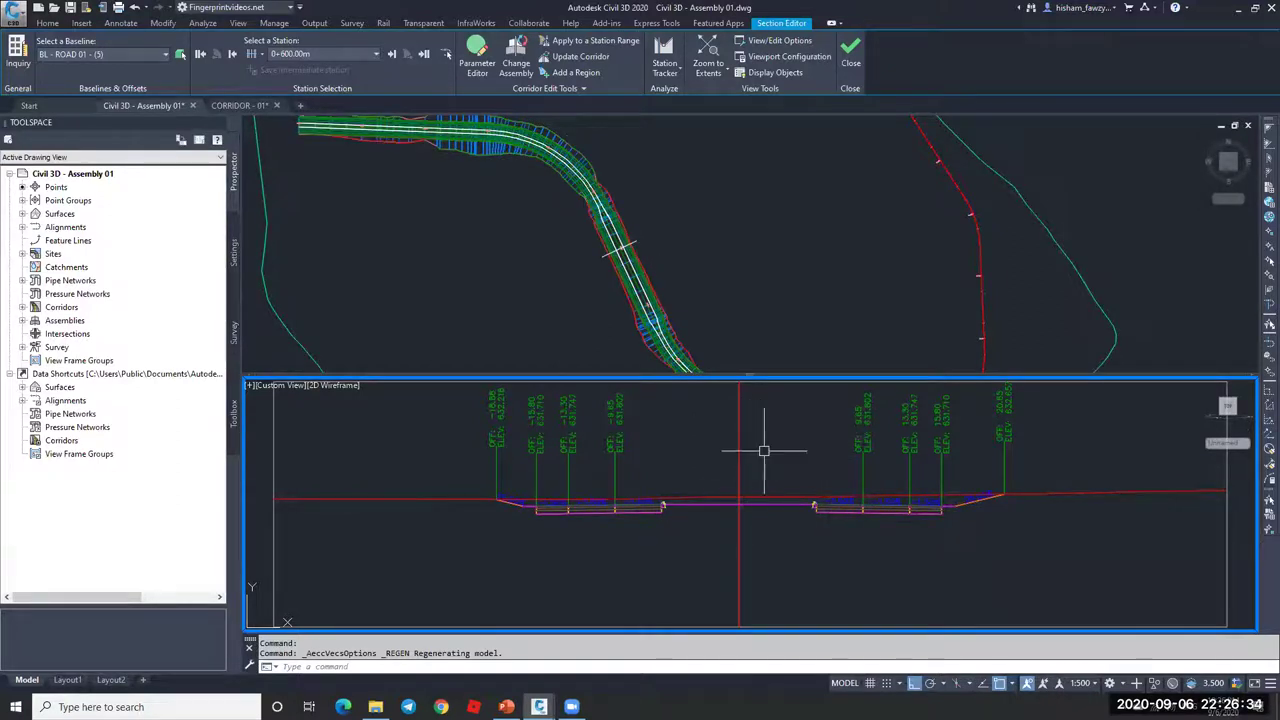
scroll(866, 480, "up", 2)
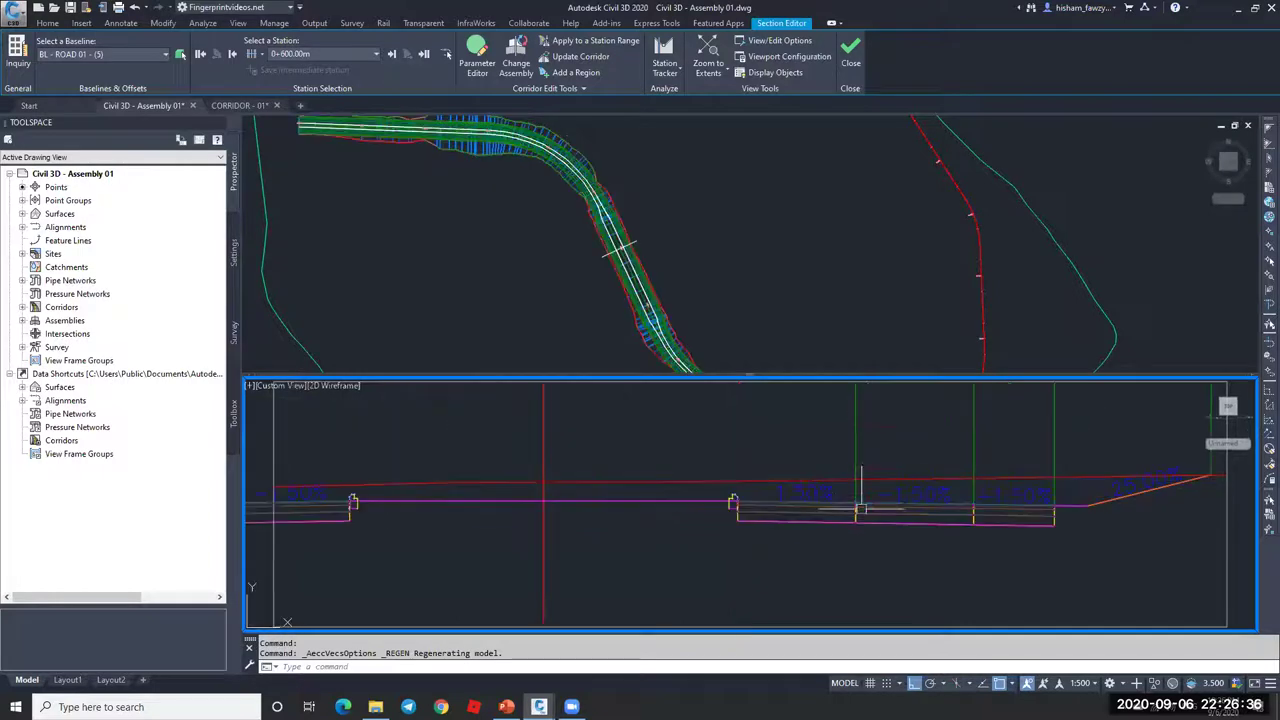
scroll(860, 448, "up", 2)
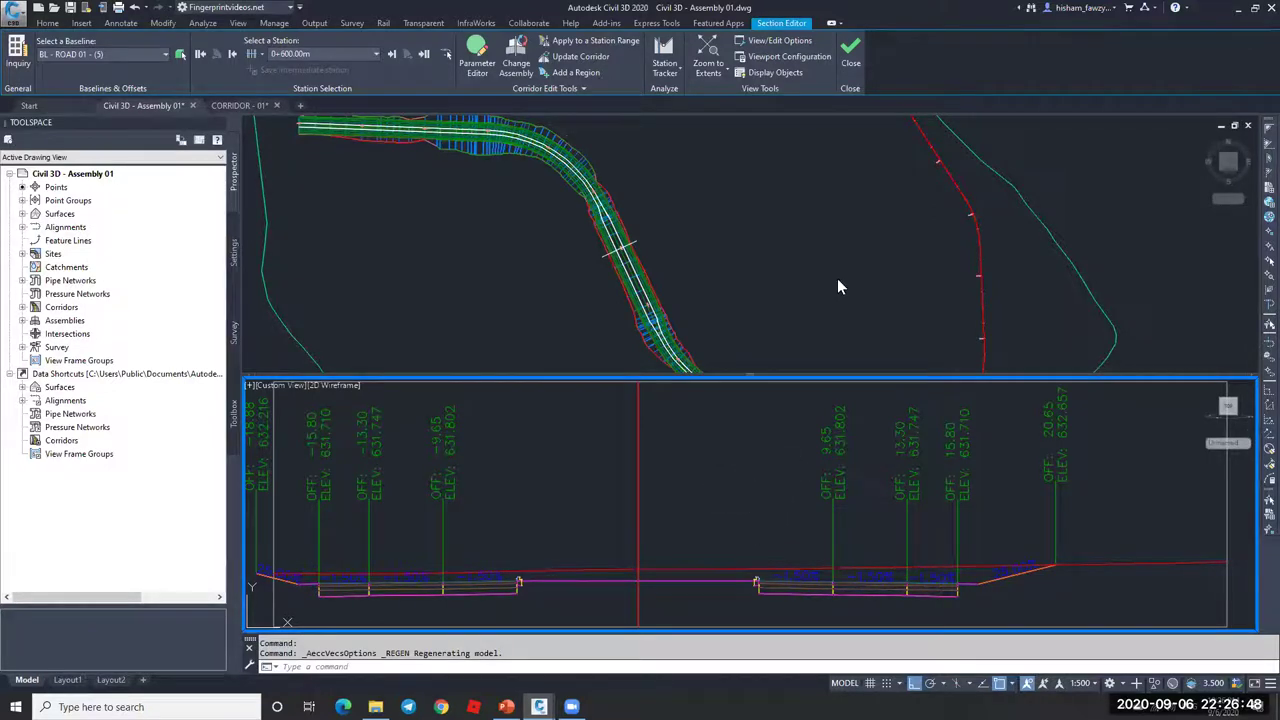
left_click(810, 292)
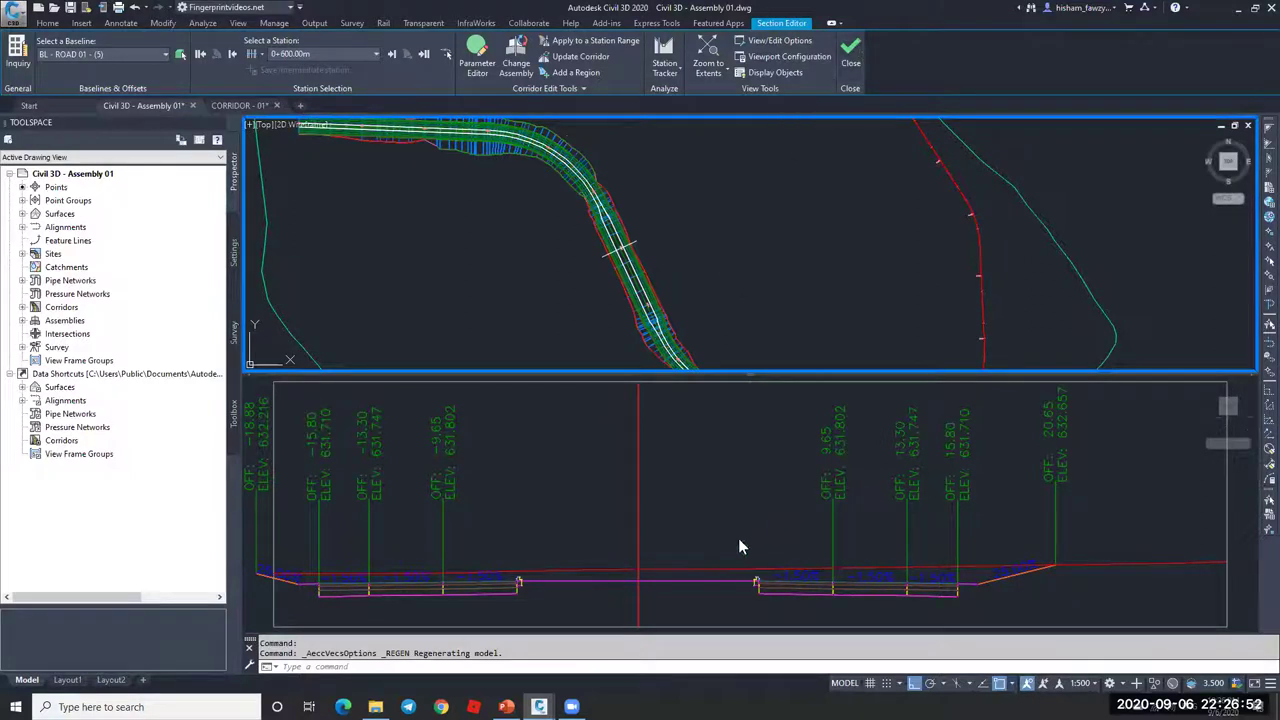
left_click(690, 532)
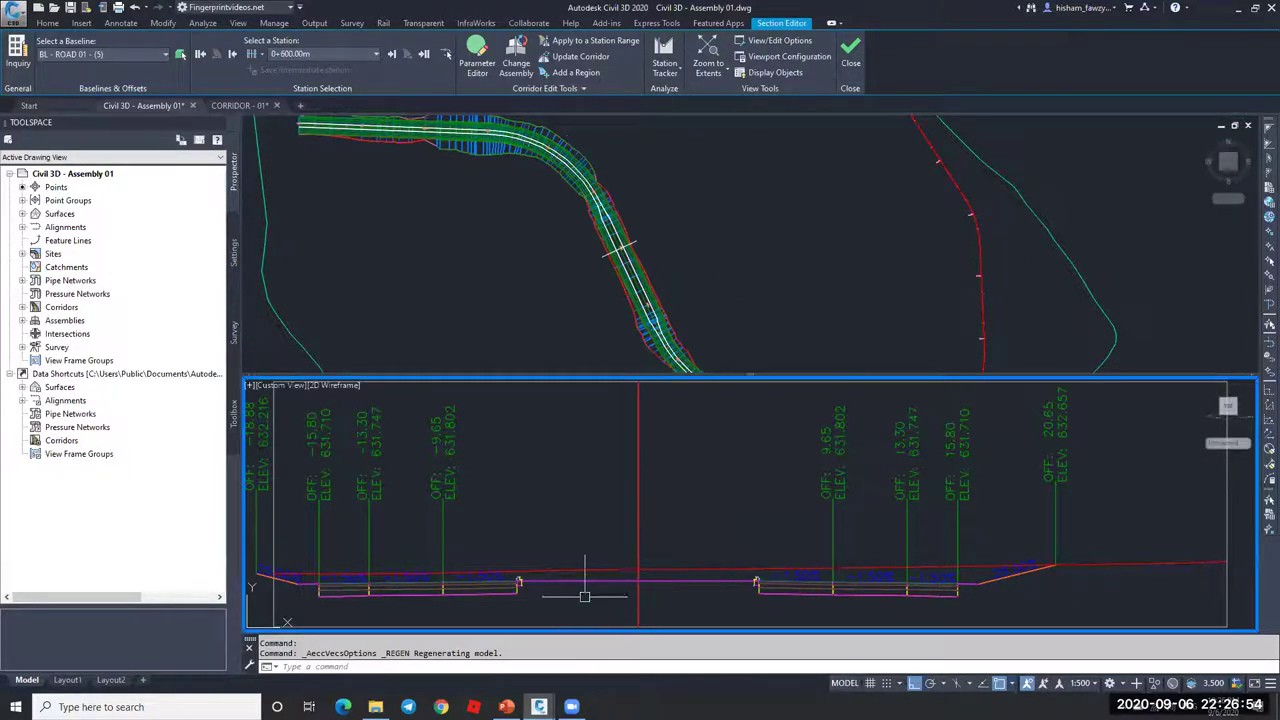
scroll(519, 578, "up", 4)
scroll(519, 573, "up", 2)
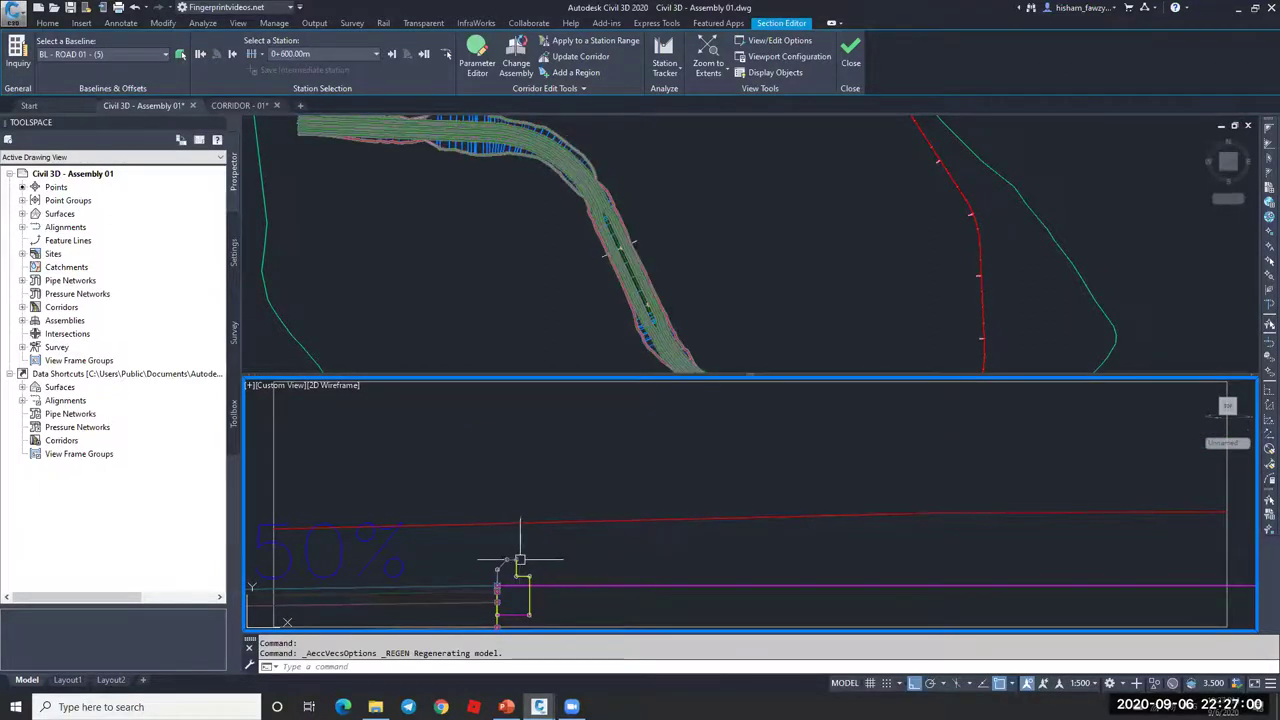
scroll(706, 560, "down", 3)
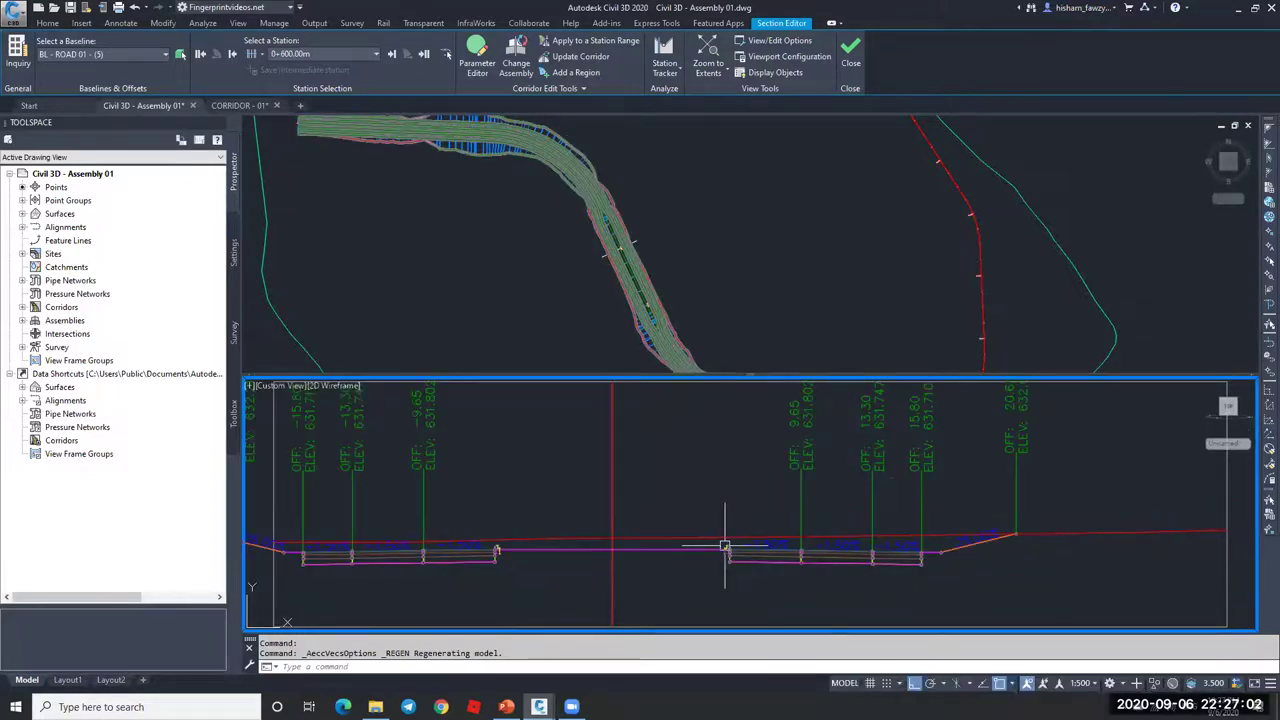
scroll(724, 546, "up", 3)
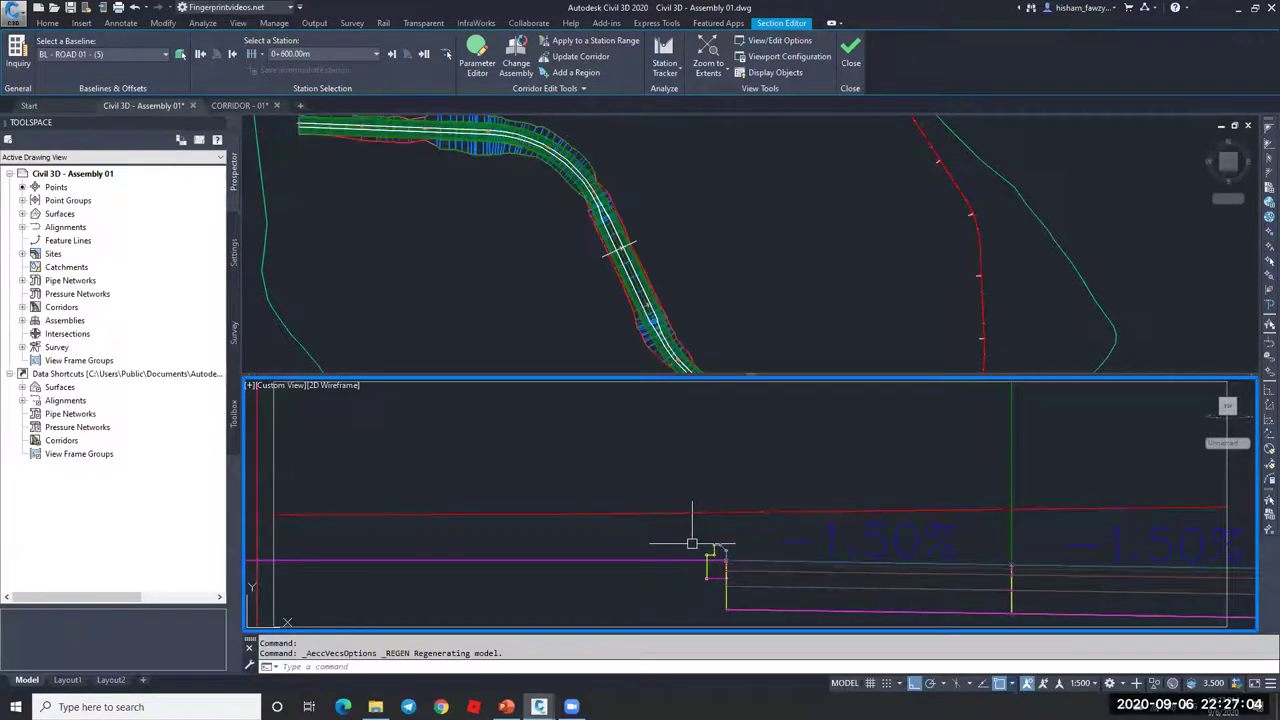
mouse_move(730, 547)
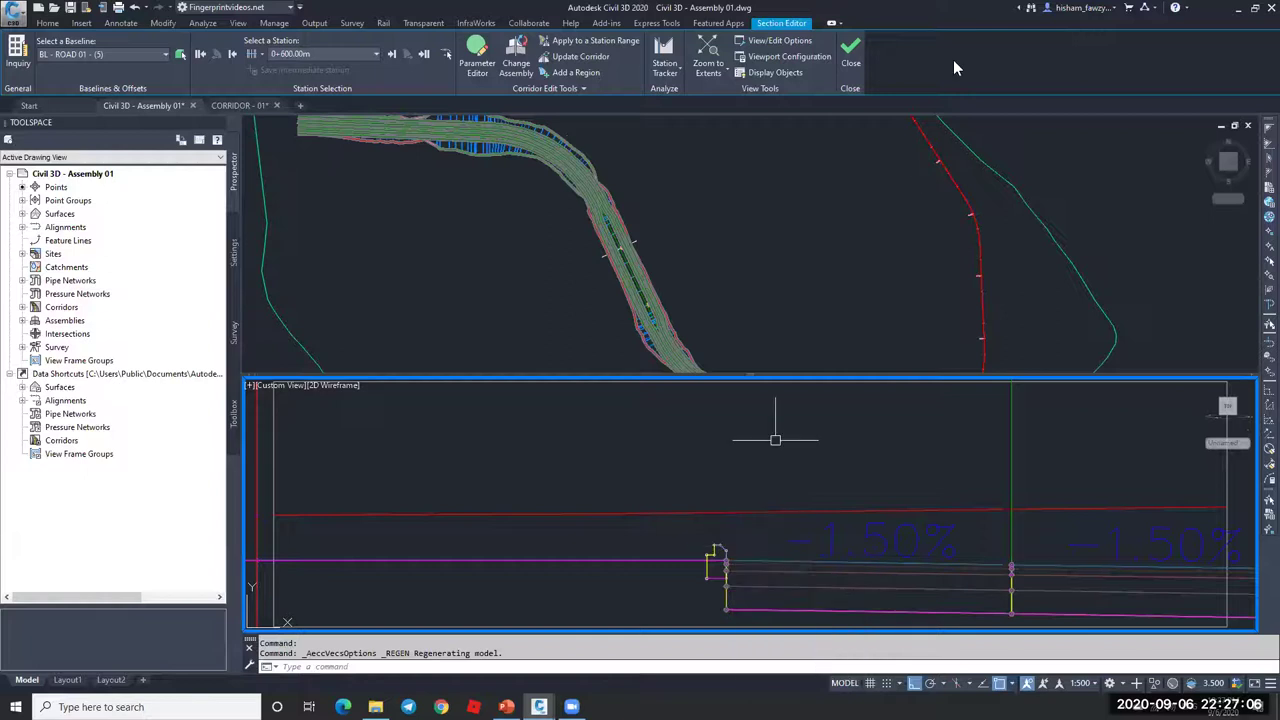
Step: Close the Section Editor and zoom across both curbs to show the whole assembly
left_click(851, 52)
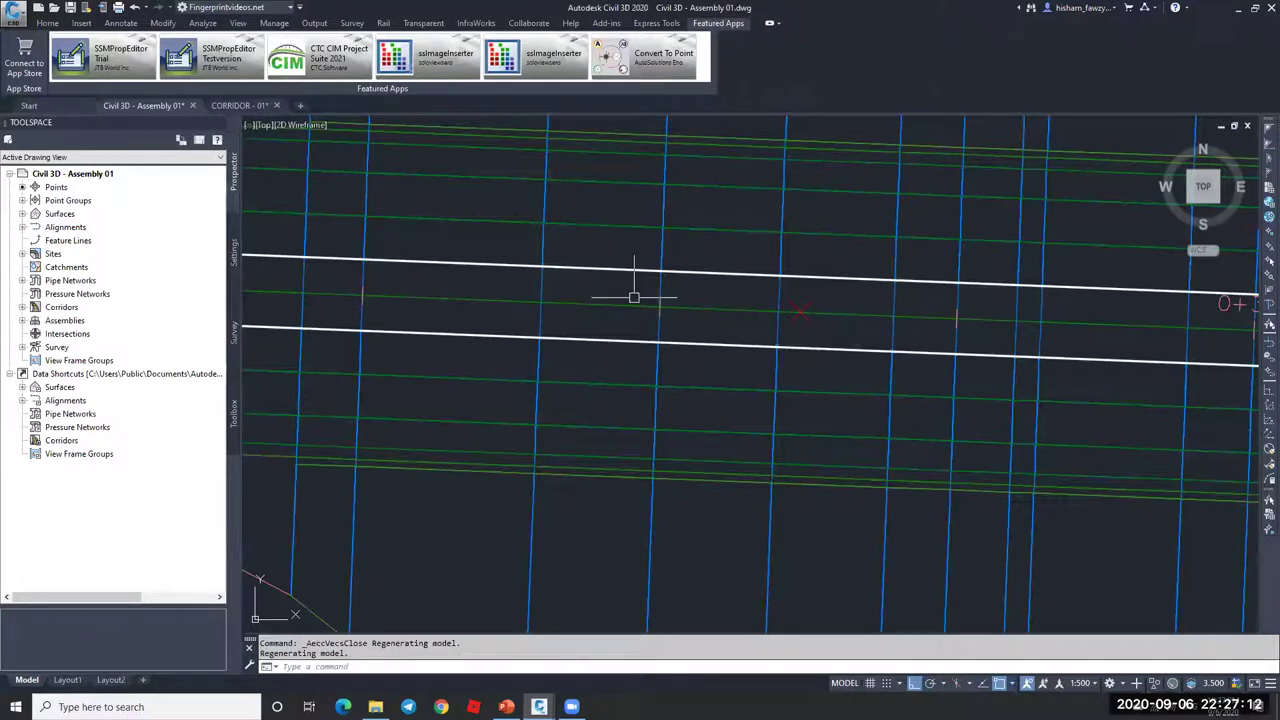
scroll(582, 295, "down", 3)
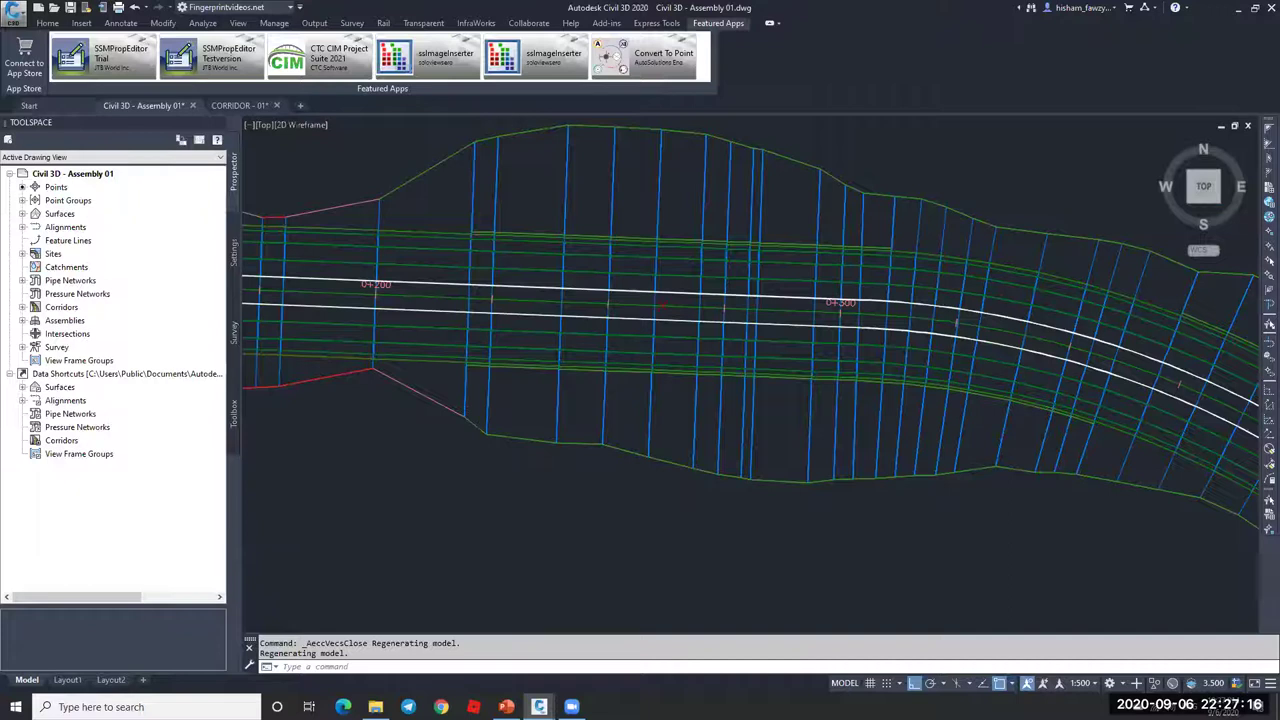
scroll(565, 318, "down", 5)
key("Escape")
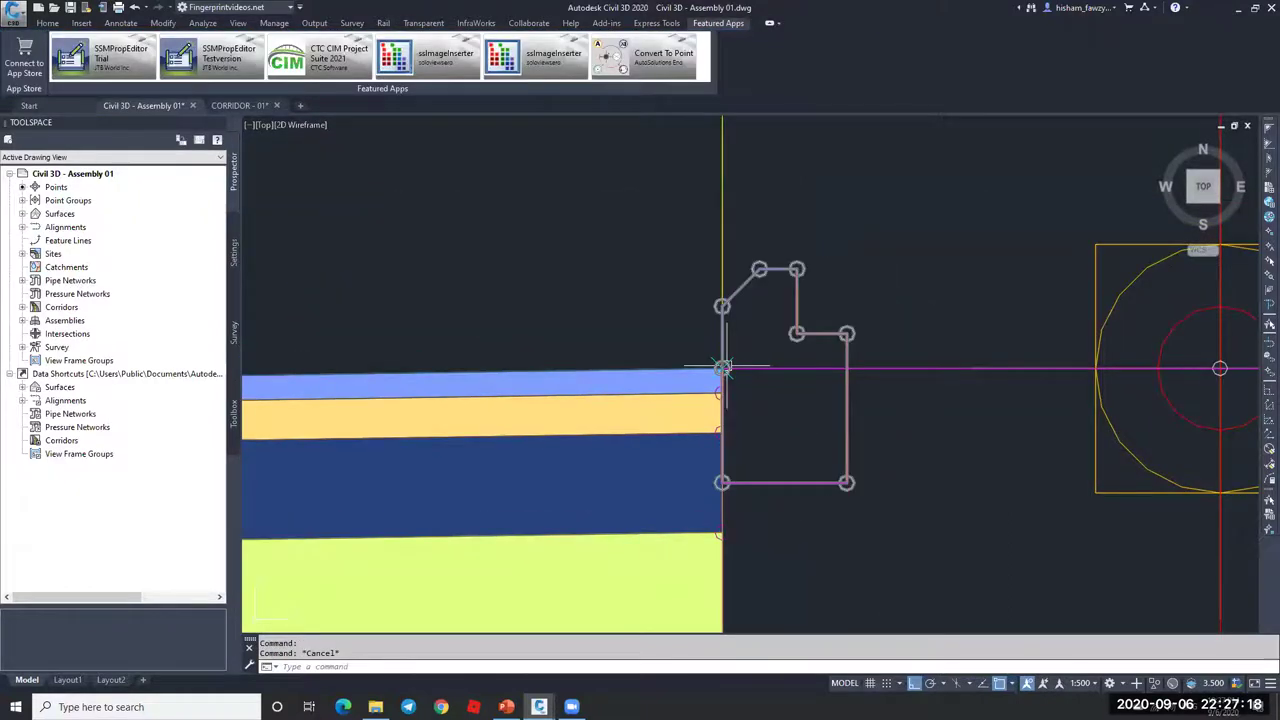
scroll(715, 372, "up", 2)
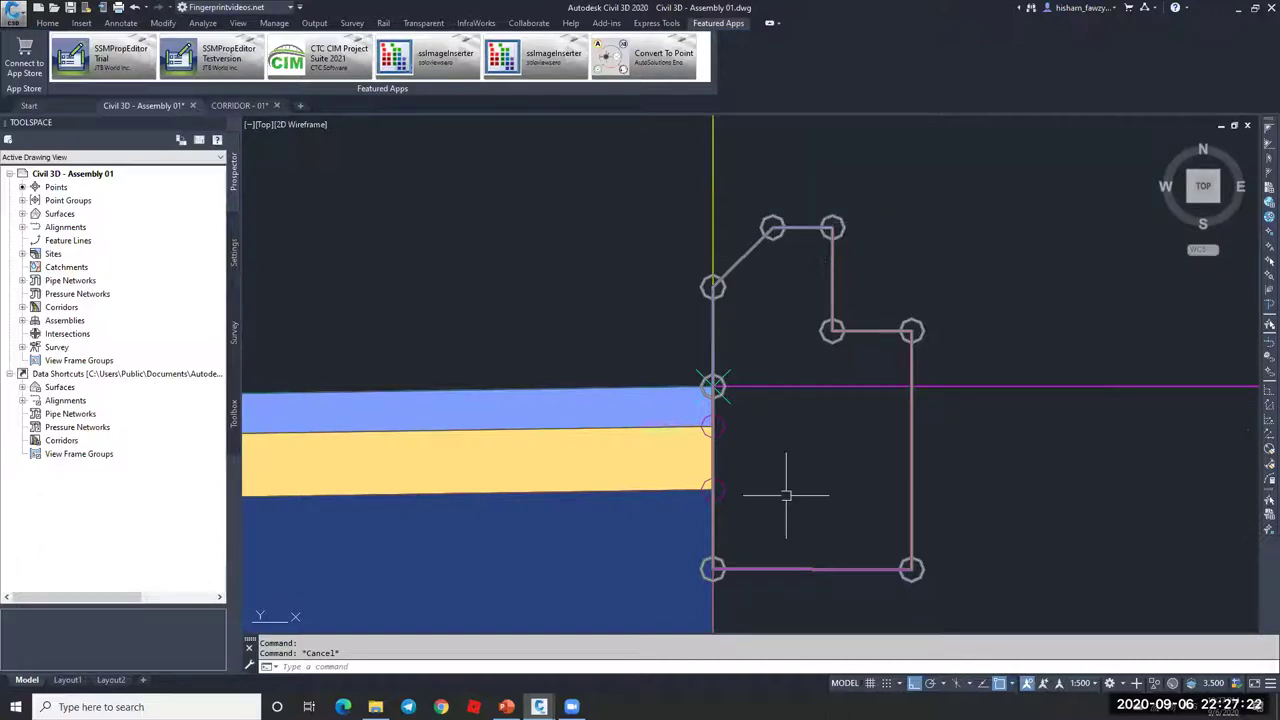
scroll(786, 570, "down", 3)
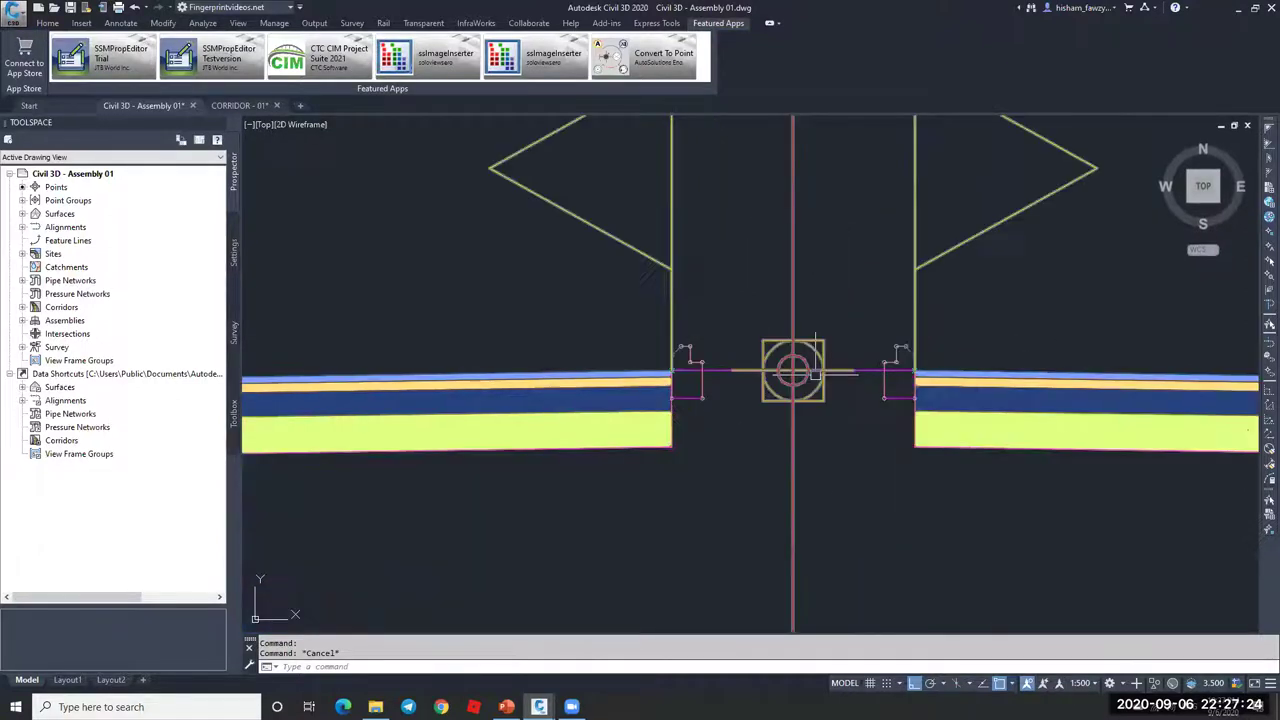
scroll(892, 305, "up", 4)
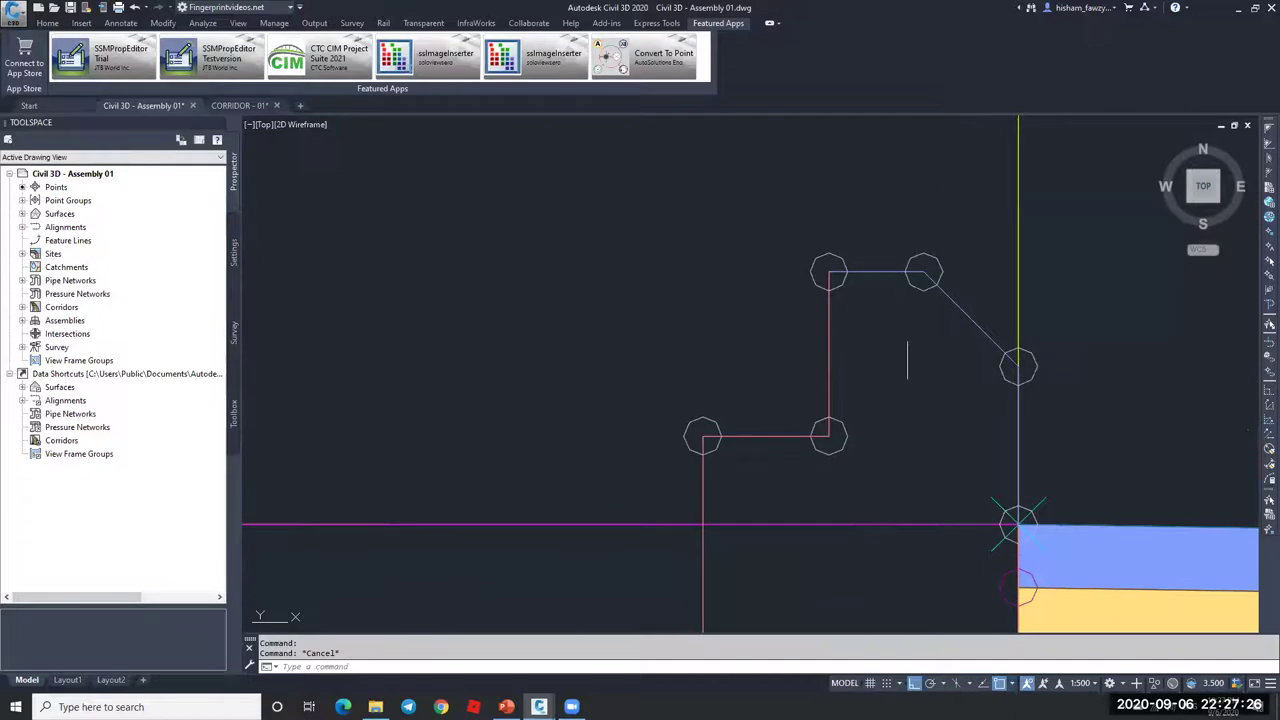
scroll(908, 350, "down", 4)
scroll(918, 541, "down", 4)
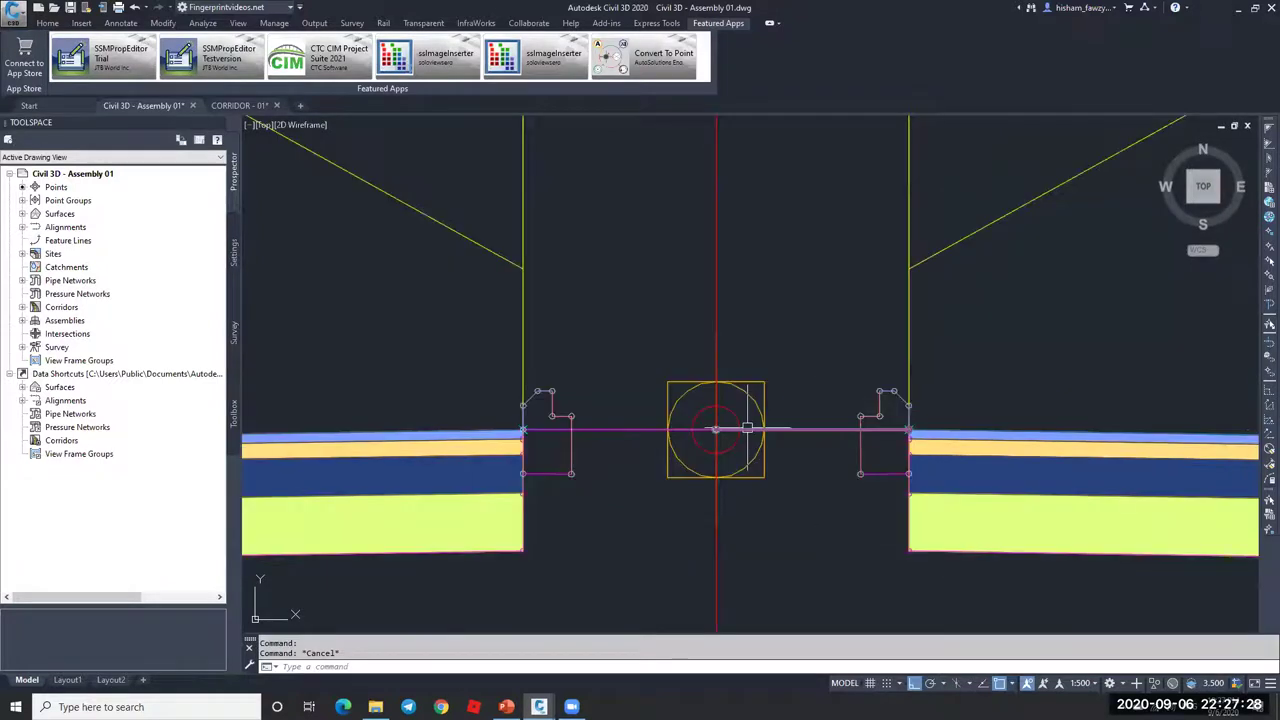
left_click(716, 530)
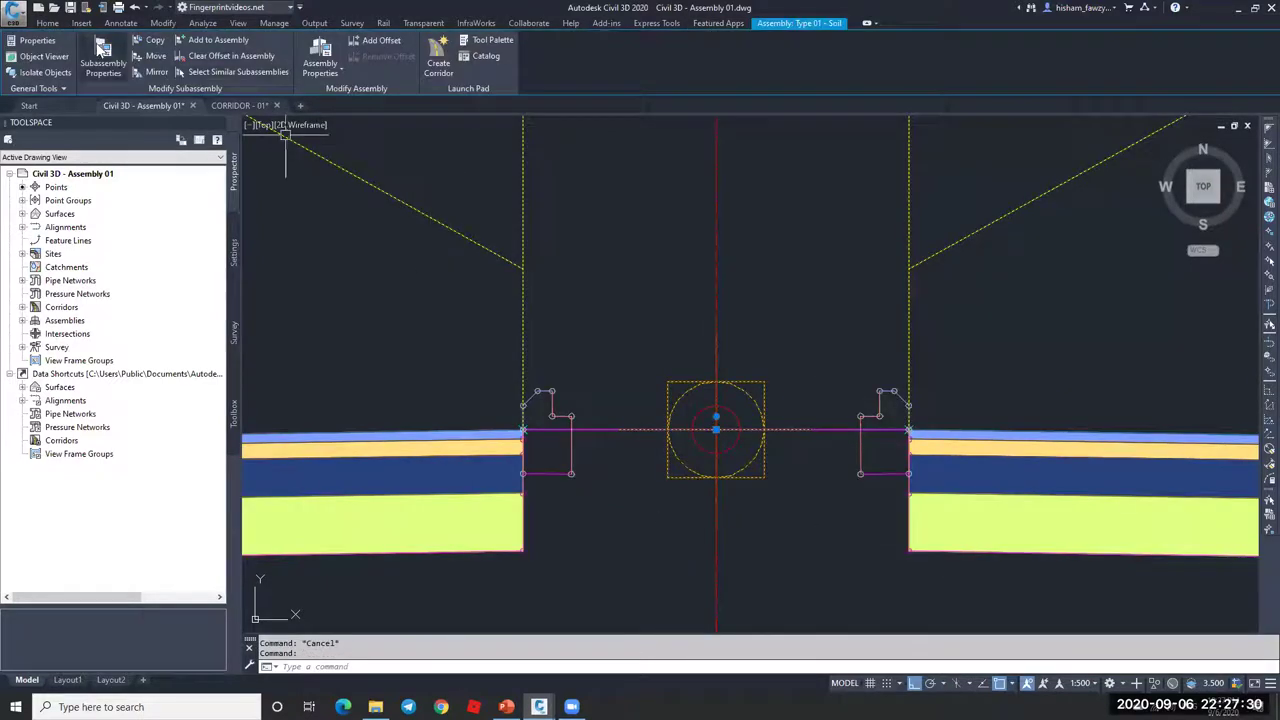
left_click(320, 55)
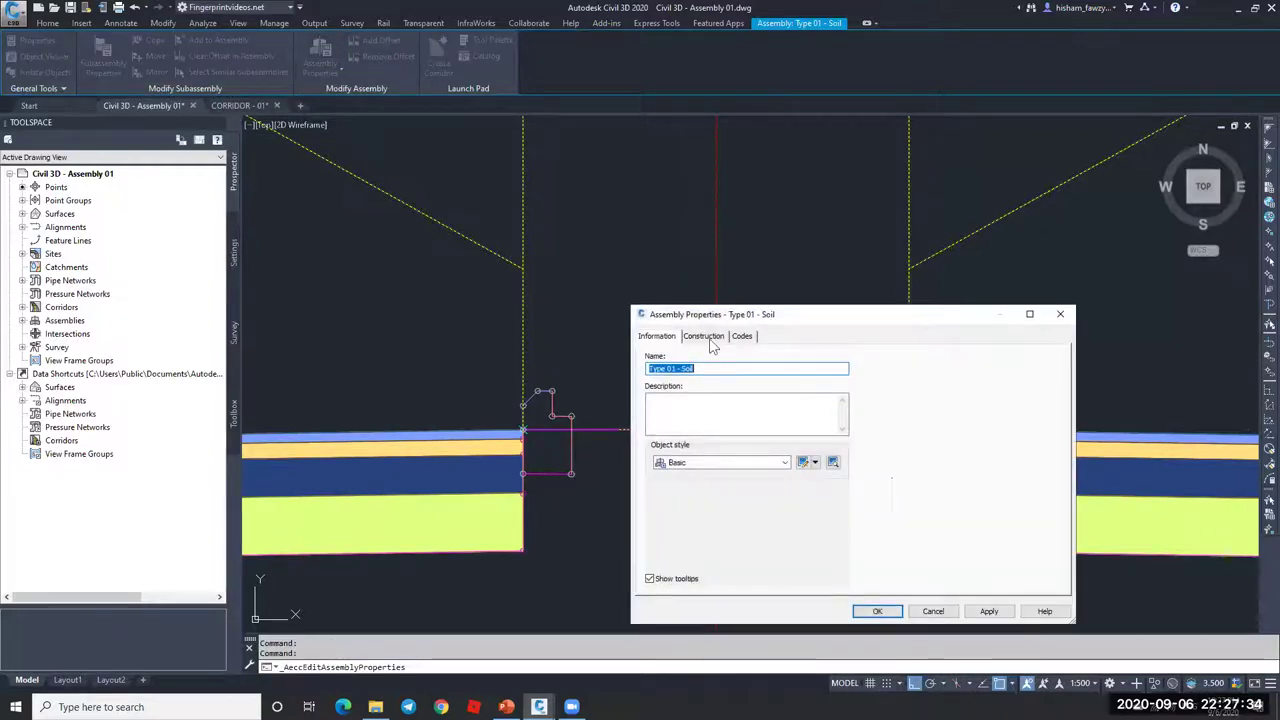
left_click(712, 336)
left_click_drag(748, 314, 695, 142)
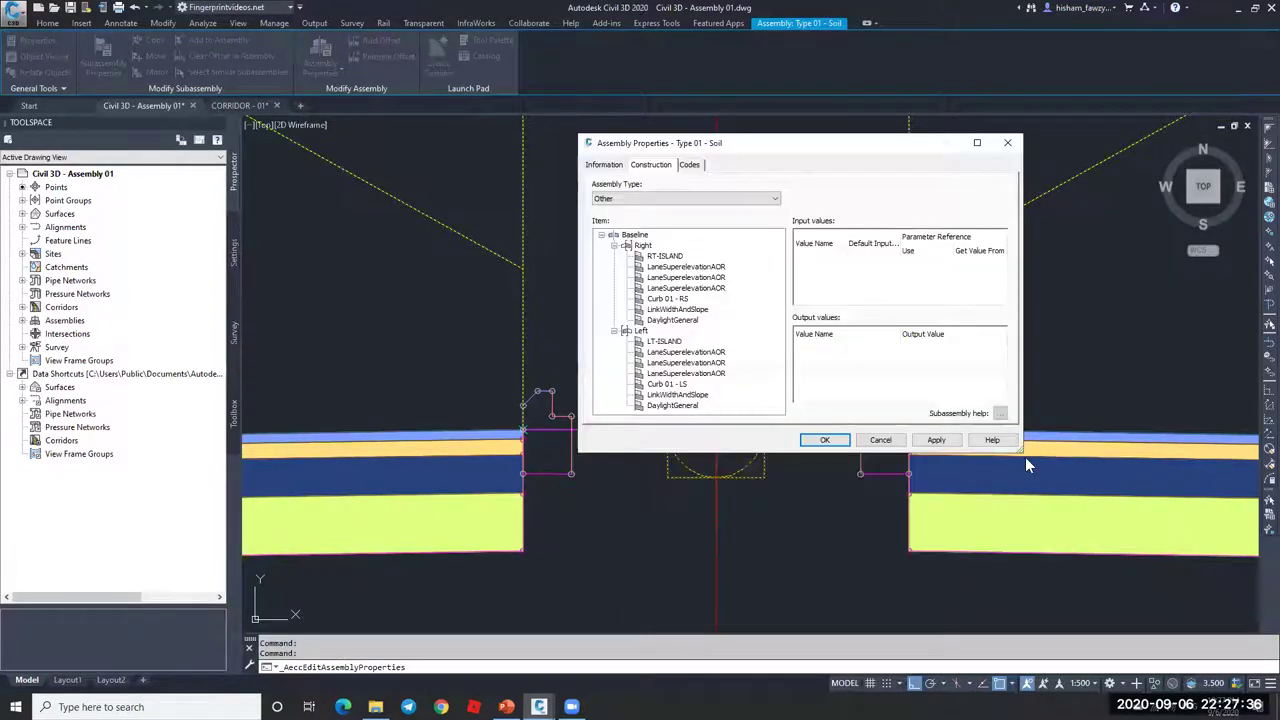
left_click_drag(1024, 453, 1031, 564)
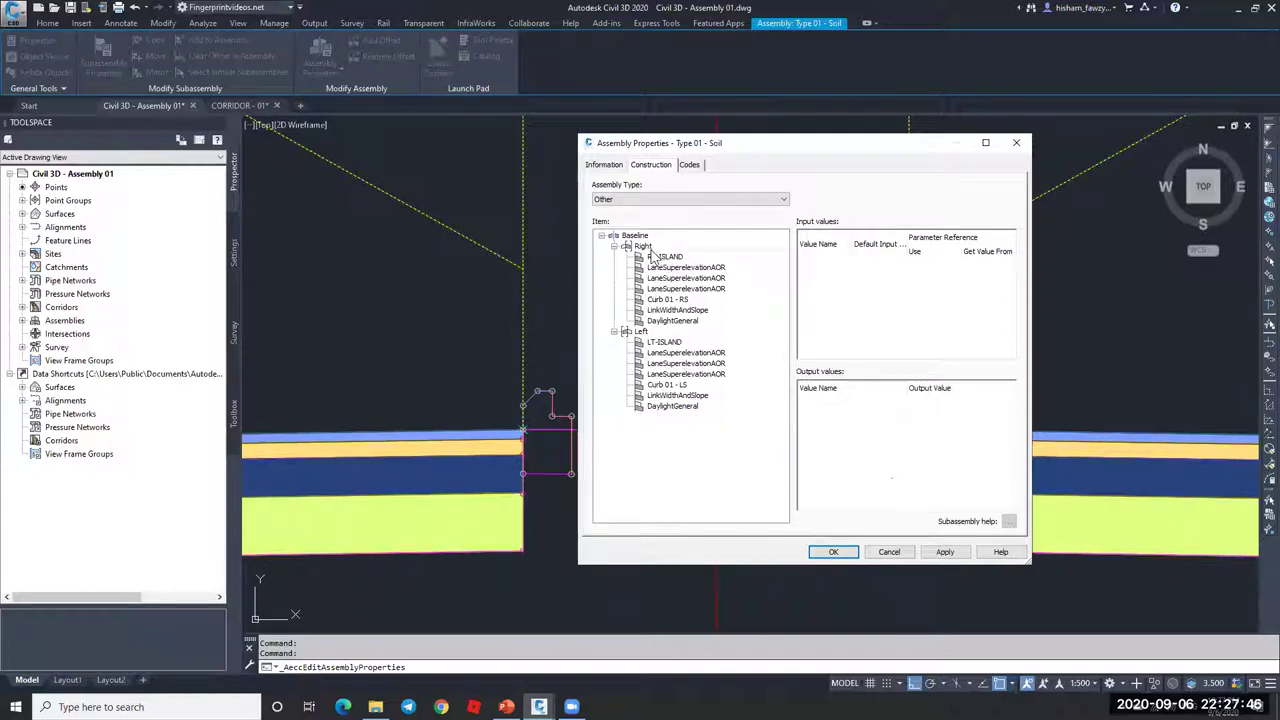
left_click(838, 553)
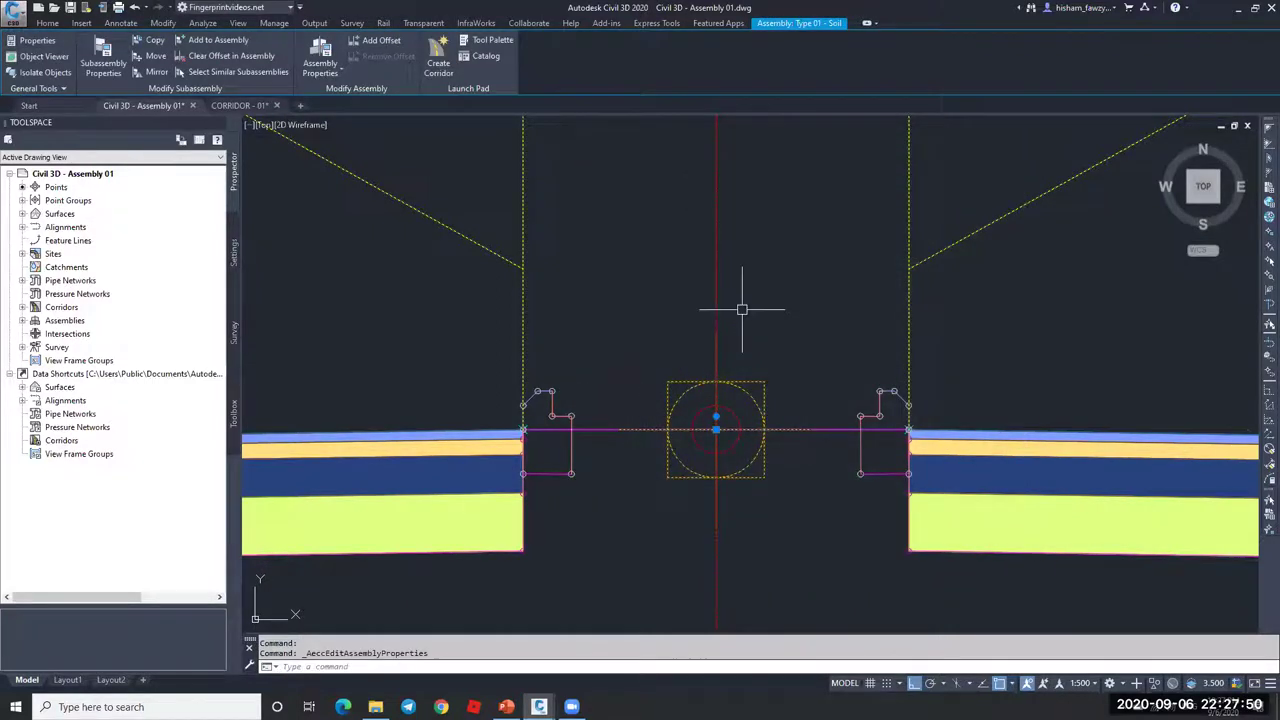
Step: Show Tool Palettes, pan to both assembly sides, and start the Generic MarkPoint tool
key("Escape")
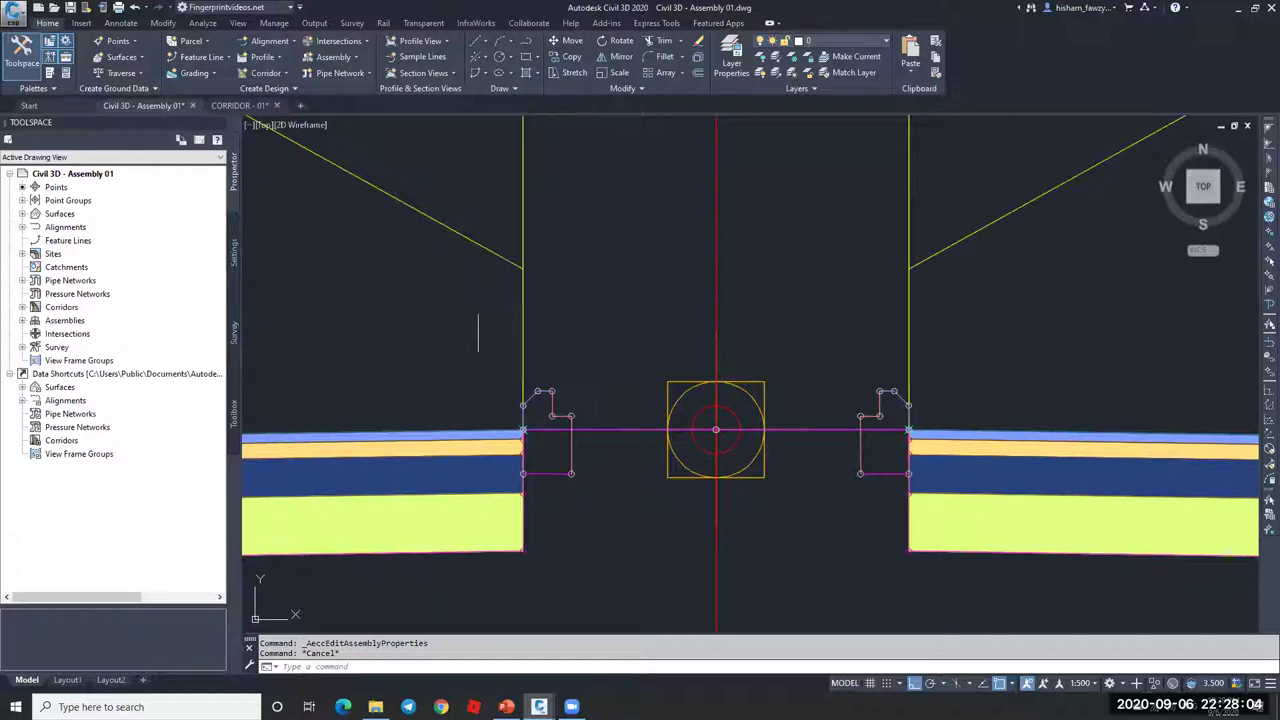
key("ctrl+3")
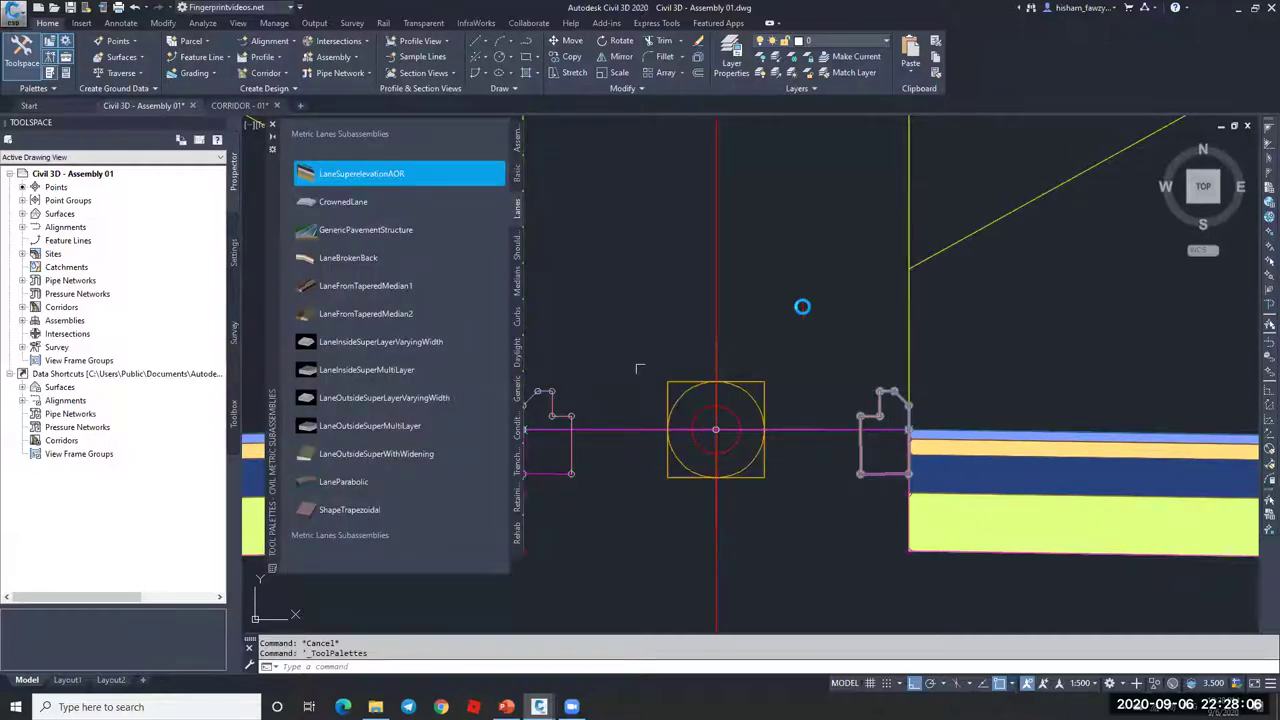
middle_click_drag(615, 355, 790, 315)
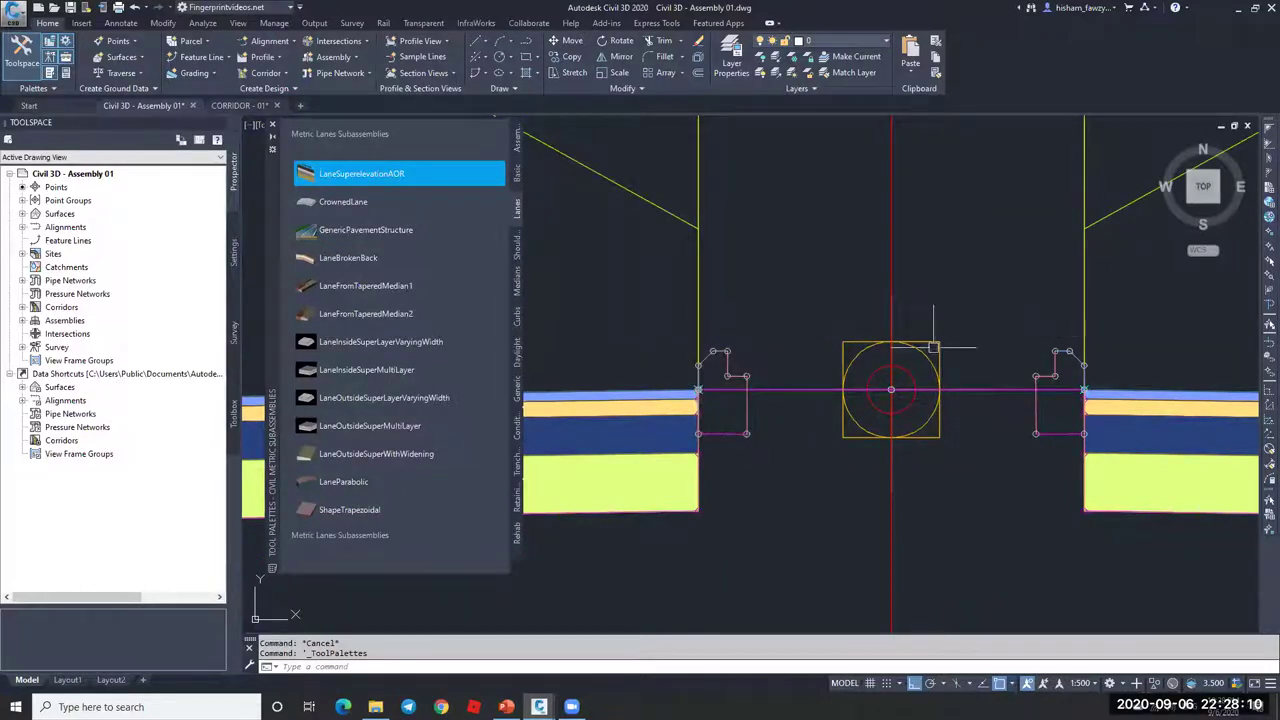
left_click(517, 392)
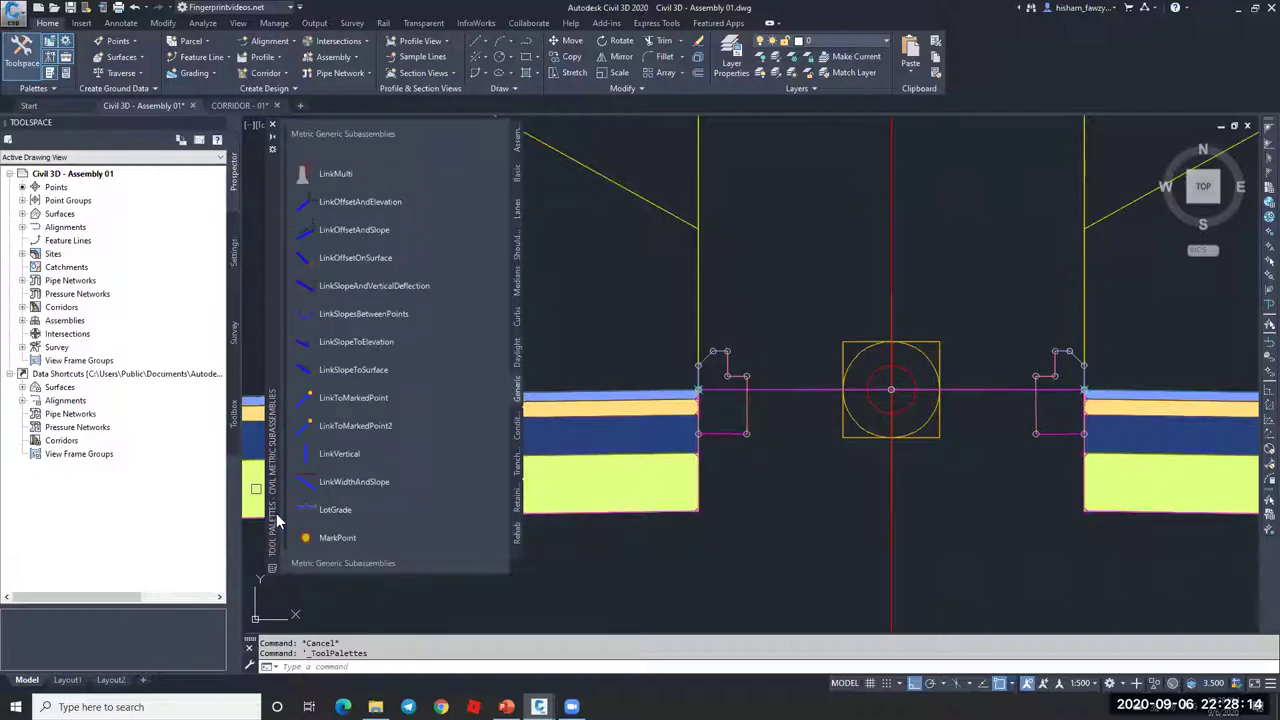
left_click(342, 539)
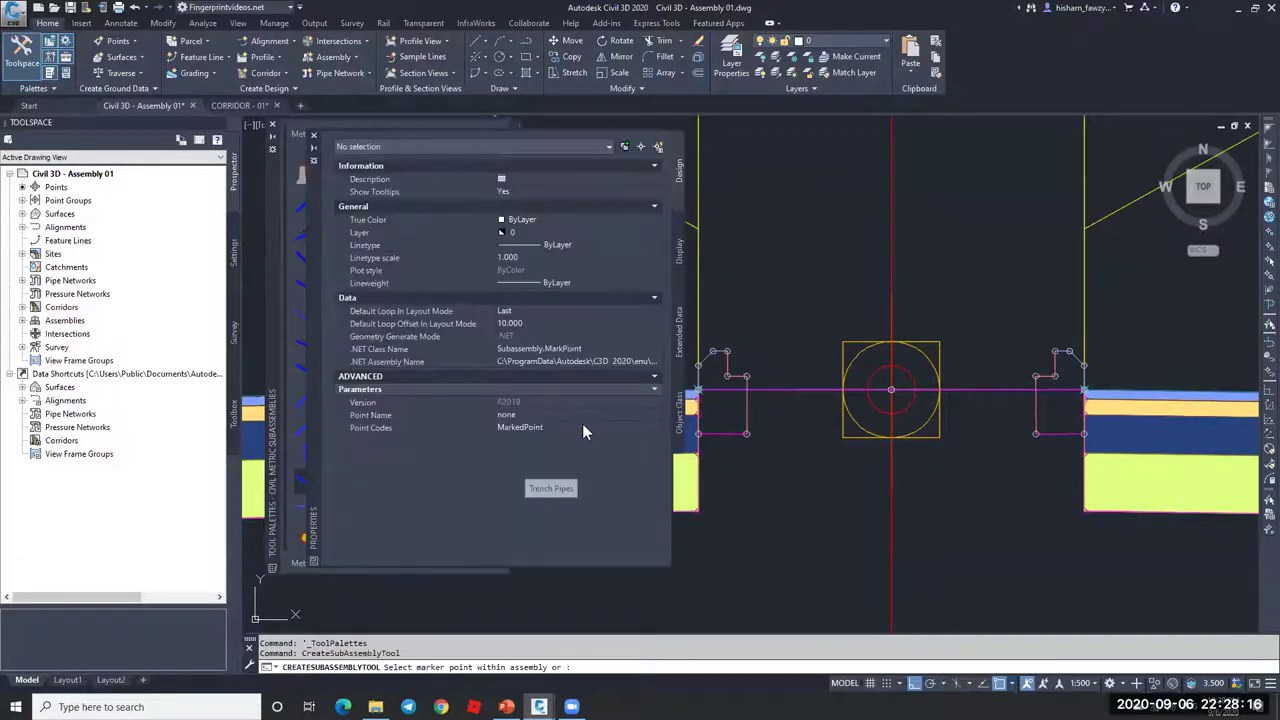
Step: Change the MarkPoint Point Name to EDGE and zoom around the assembly for the insertion spot
left_click(549, 413)
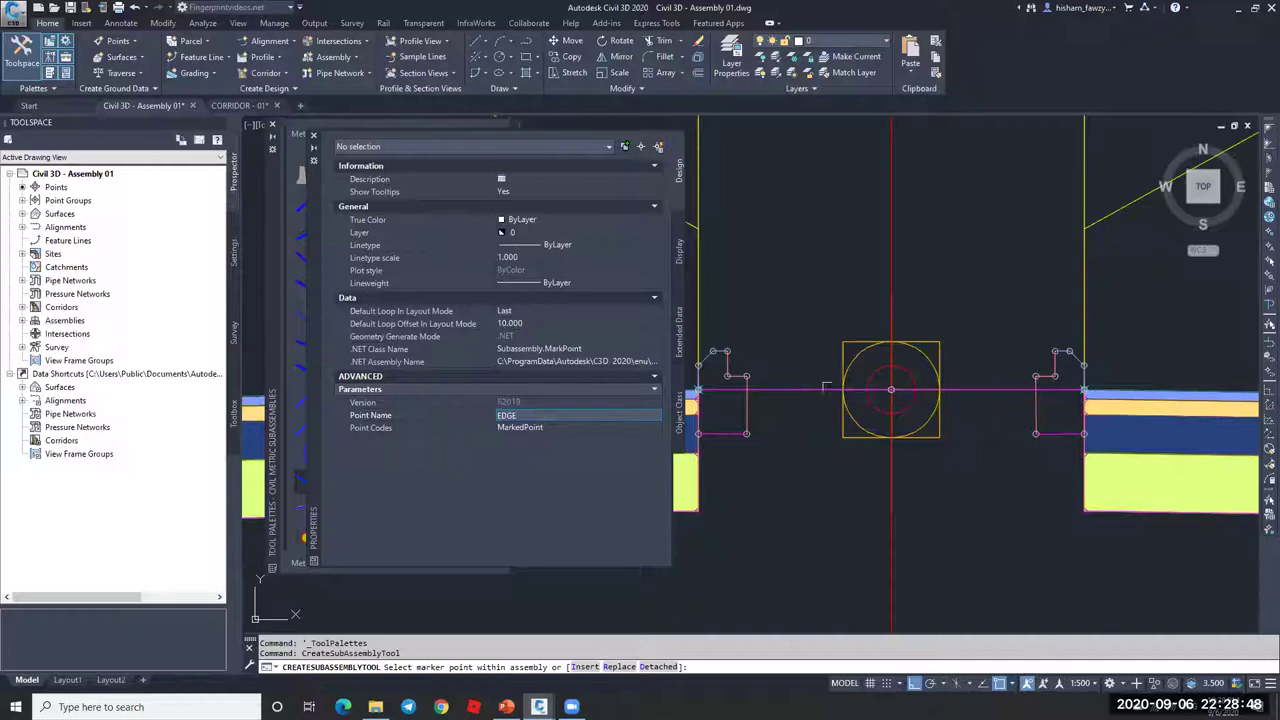
scroll(854, 346, "down", 3)
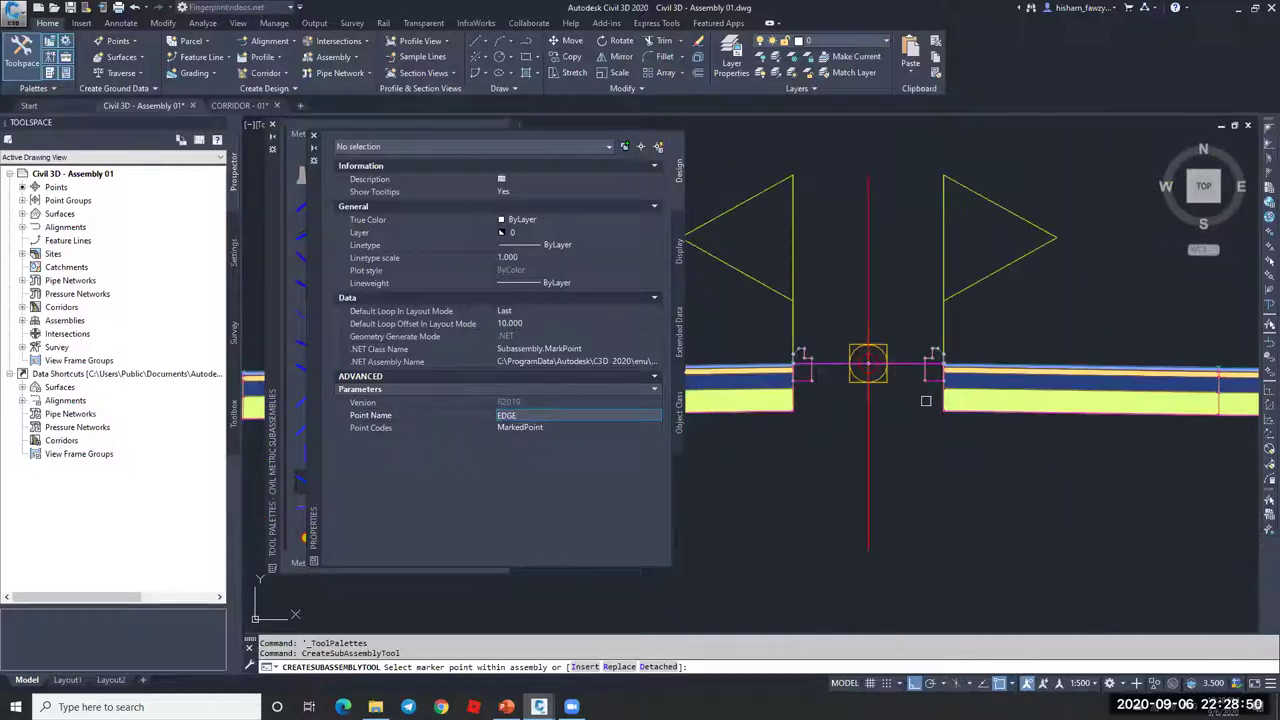
scroll(861, 345, "up", 4)
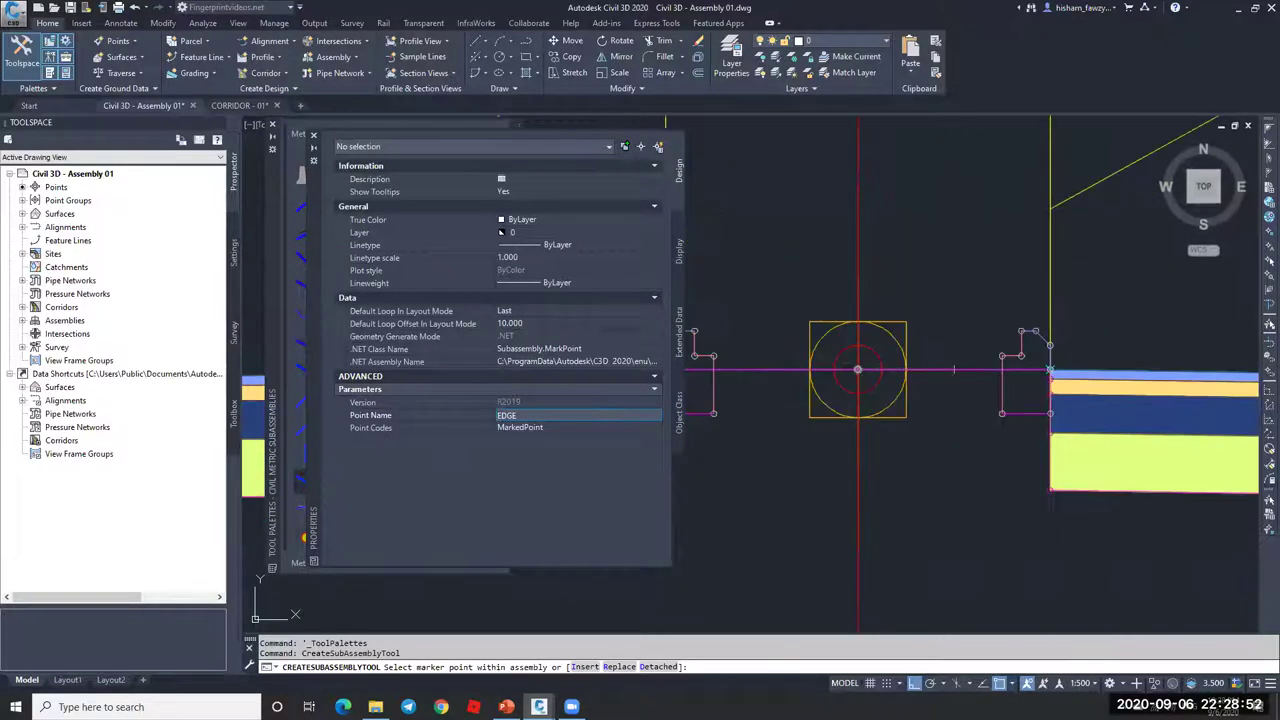
scroll(850, 349, "down", 4)
scroll(854, 355, "down", 3)
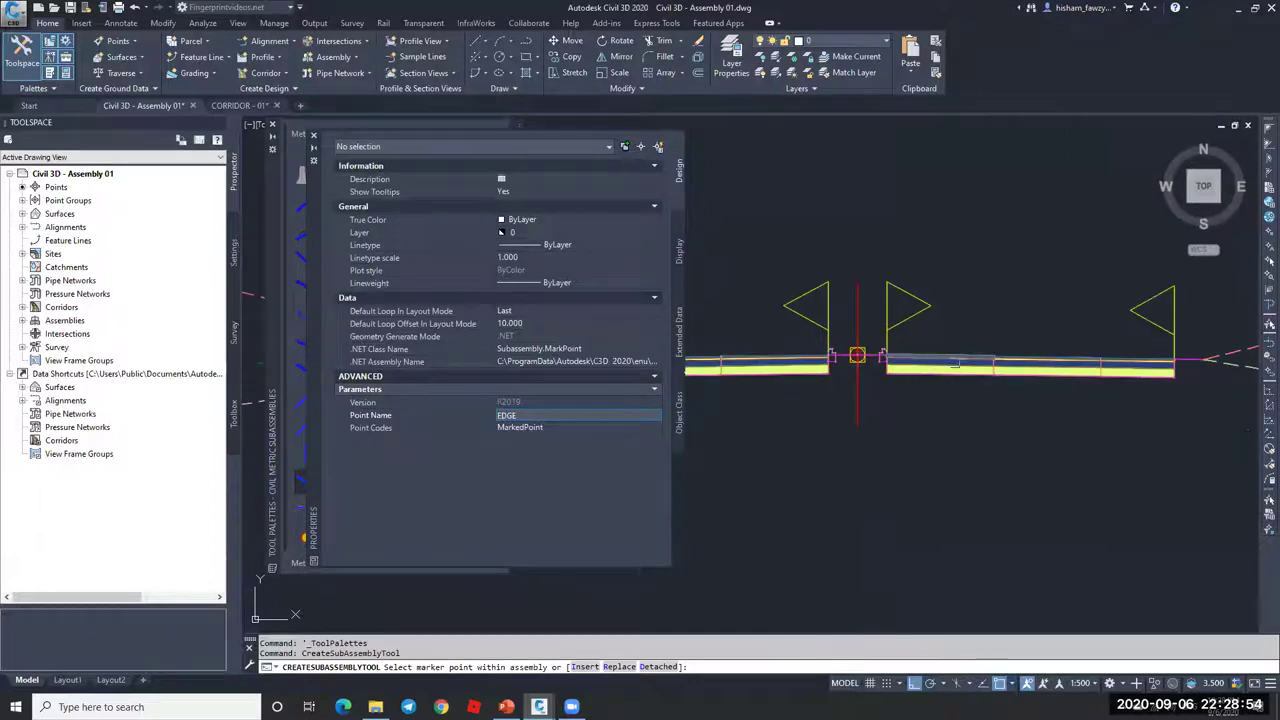
scroll(823, 350, "up", 2)
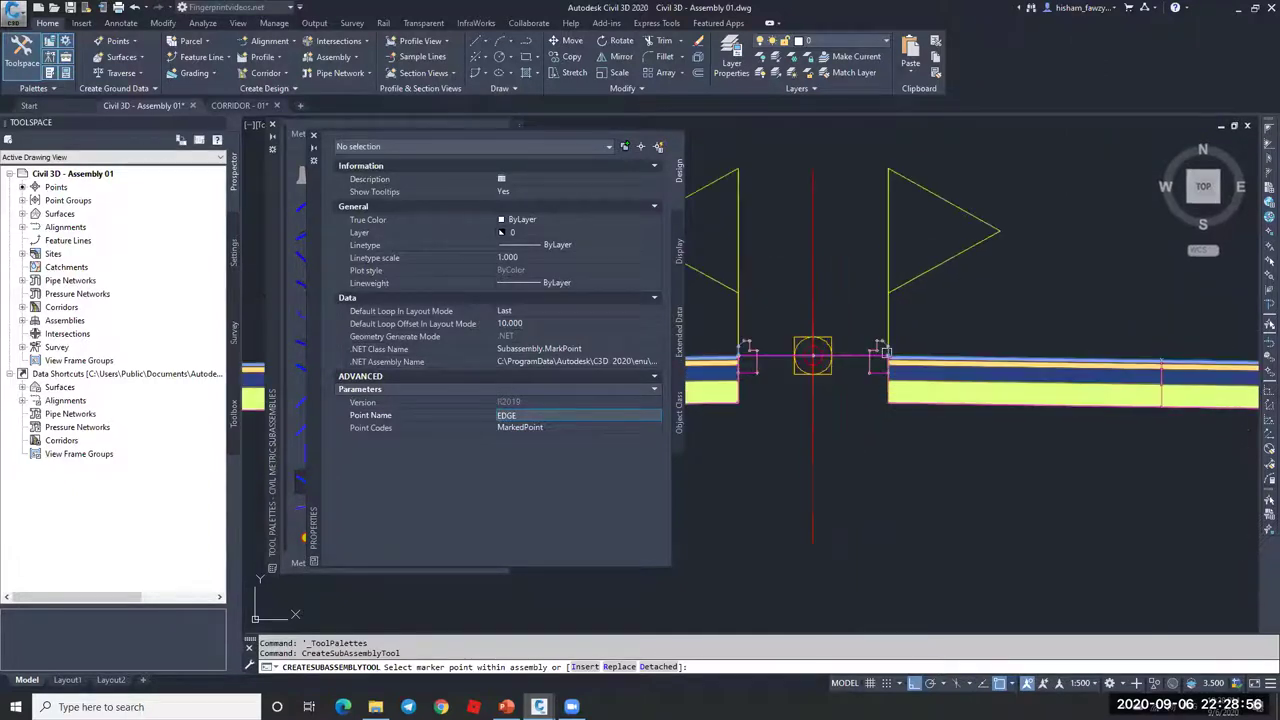
scroll(823, 350, "up", 2)
scroll(1015, 349, "down", 4)
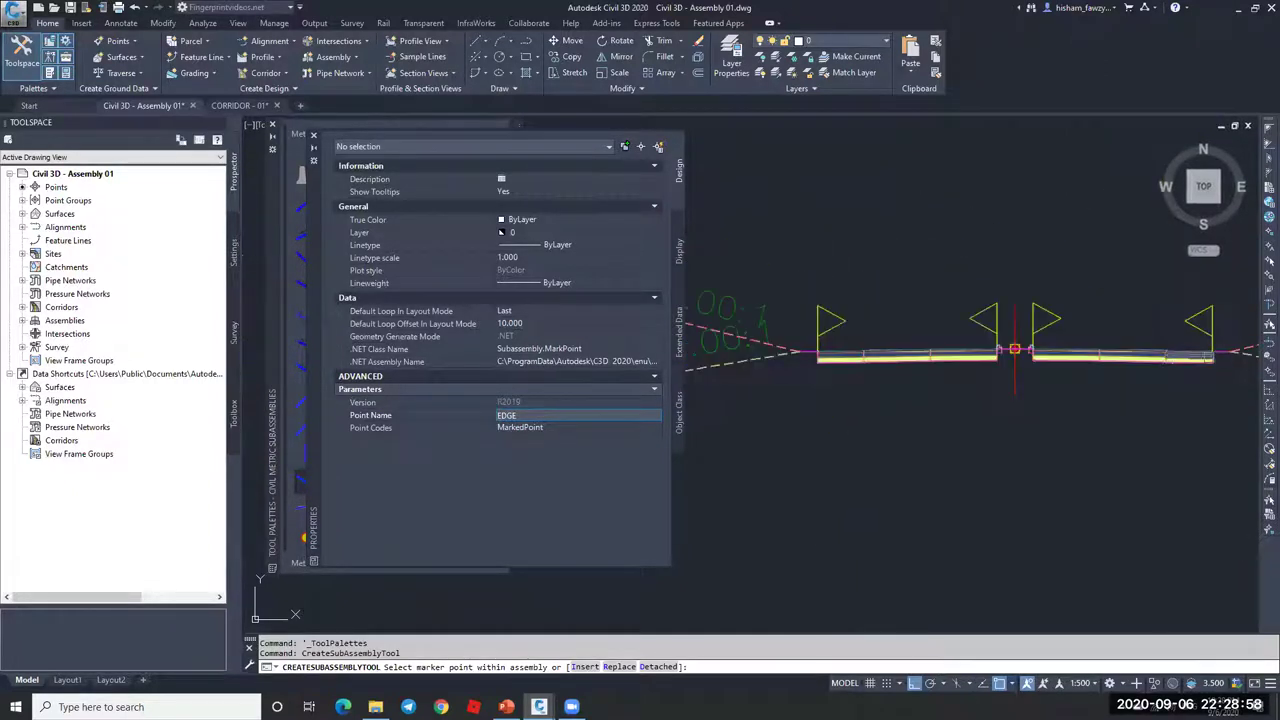
scroll(1015, 349, "up", 4)
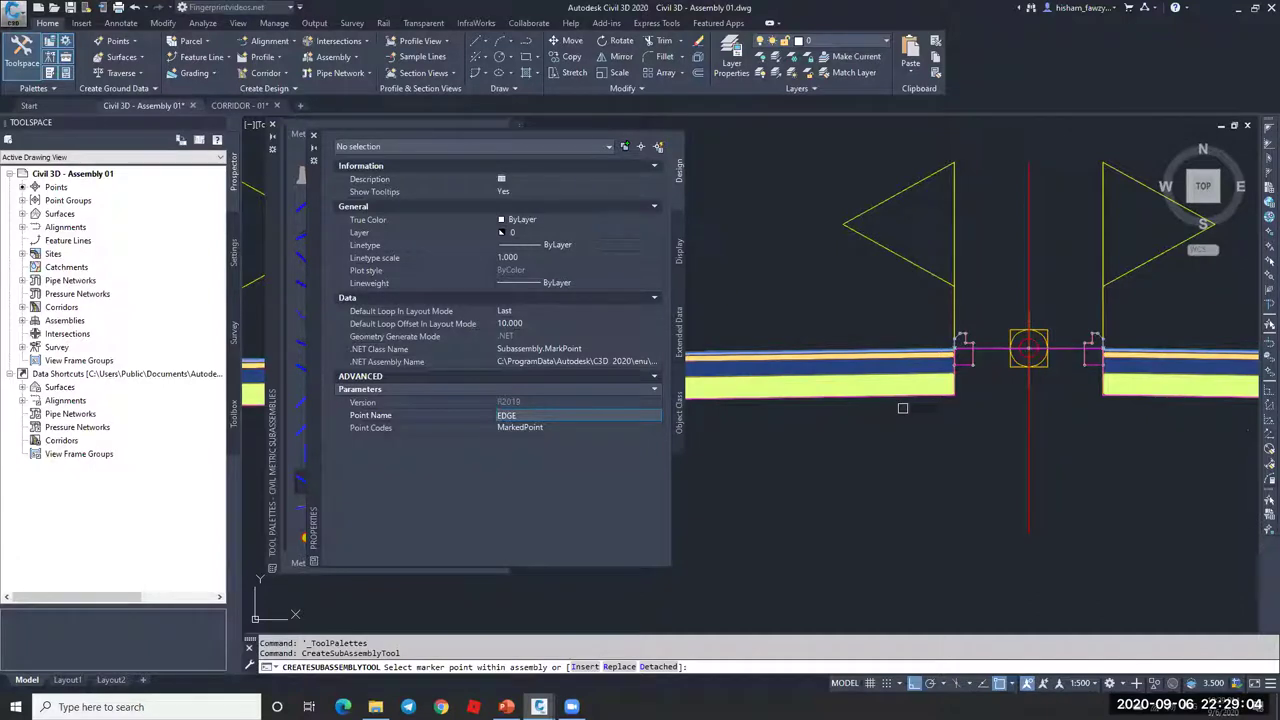
Step: Review RT-ISLAND, lanes, Curb 01 - RS, LinkWidthAndSlope and DaylightGeneral parameters without changes
key("Escape")
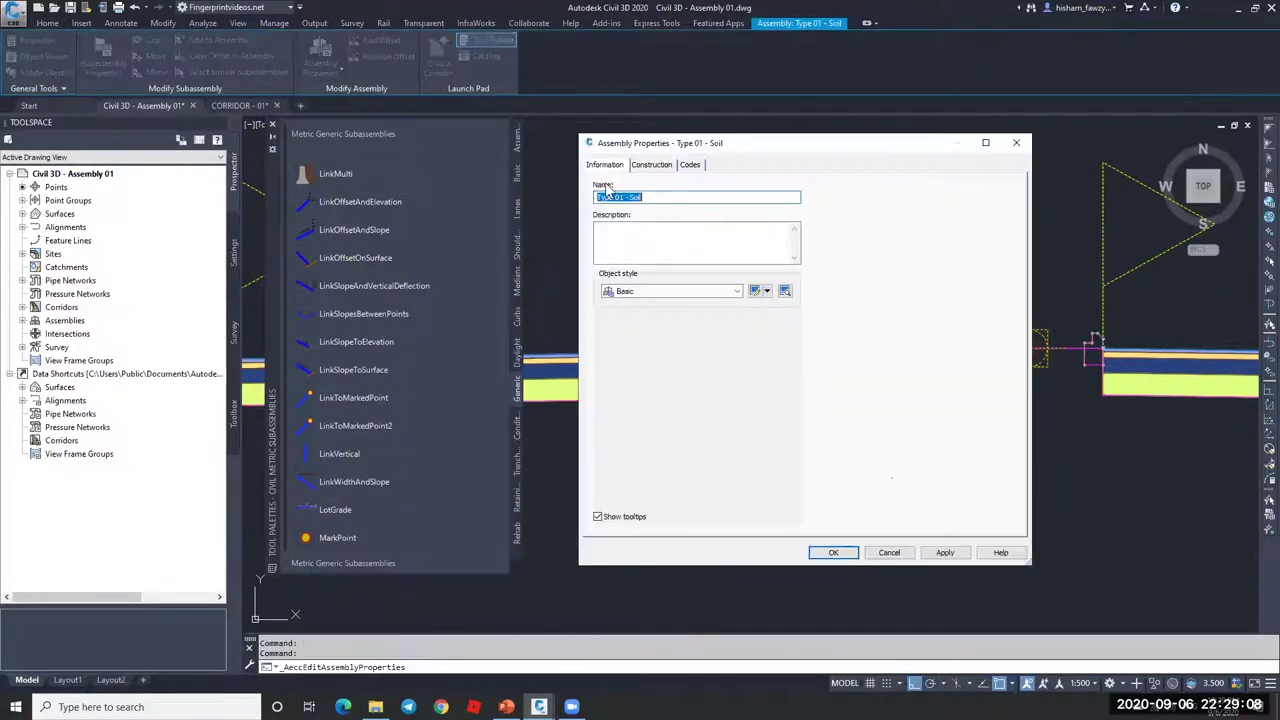
left_click(641, 168)
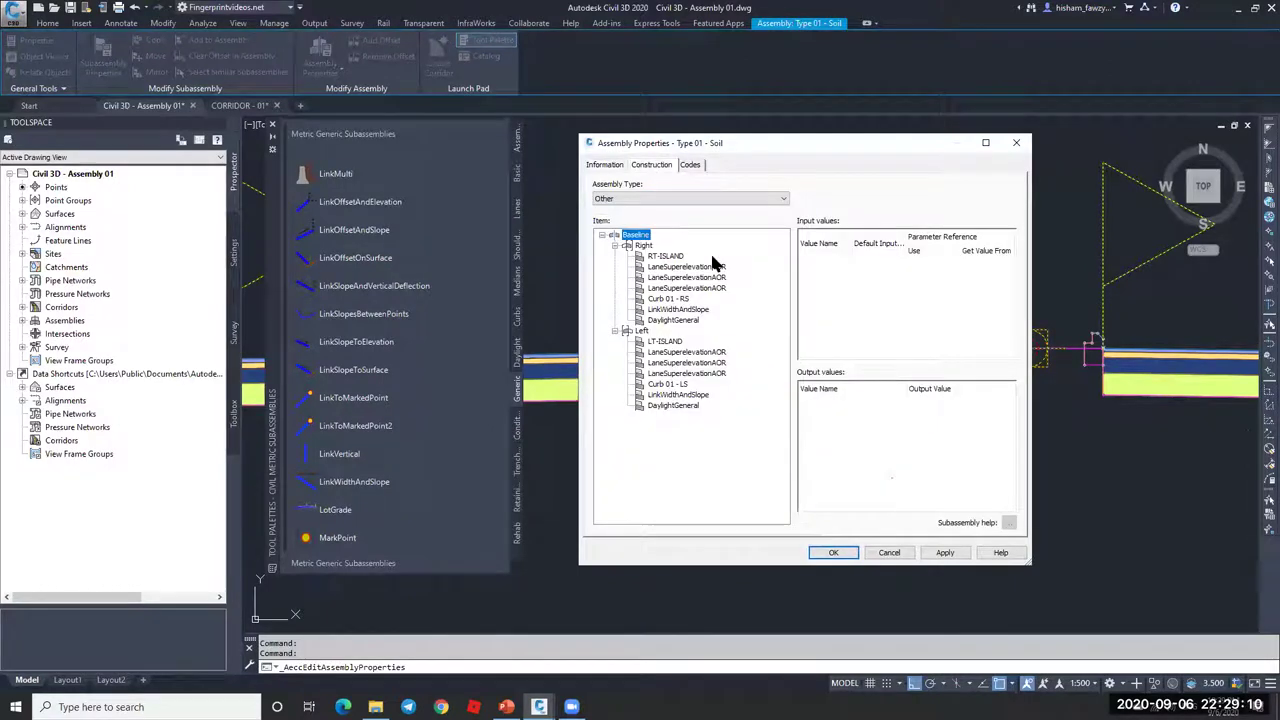
left_click(668, 257)
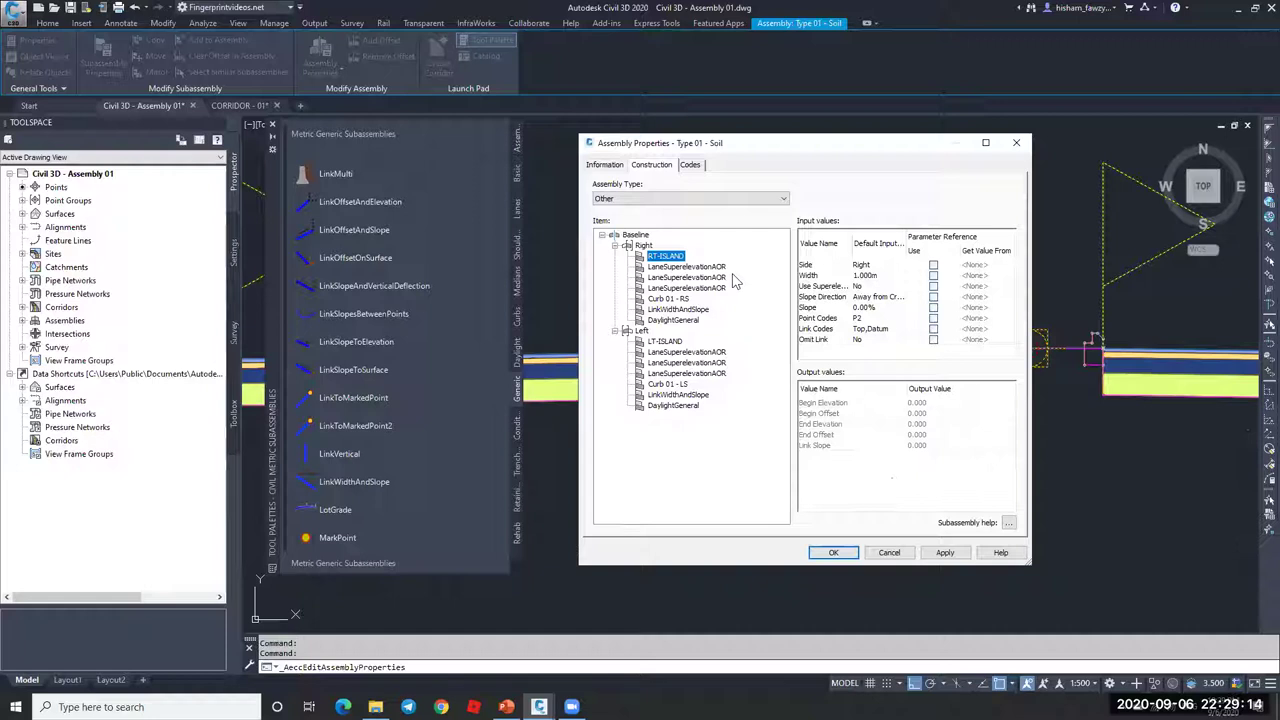
key("Down")
key("Down")
key("Down")
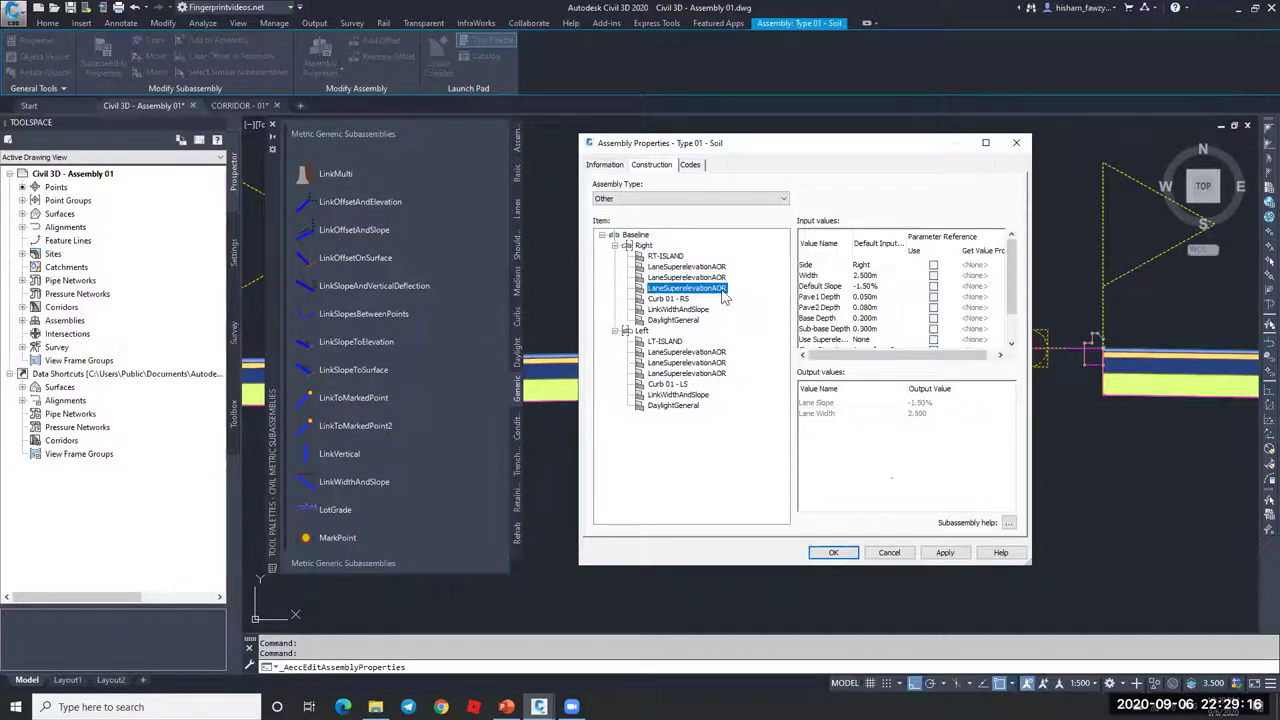
key("Down")
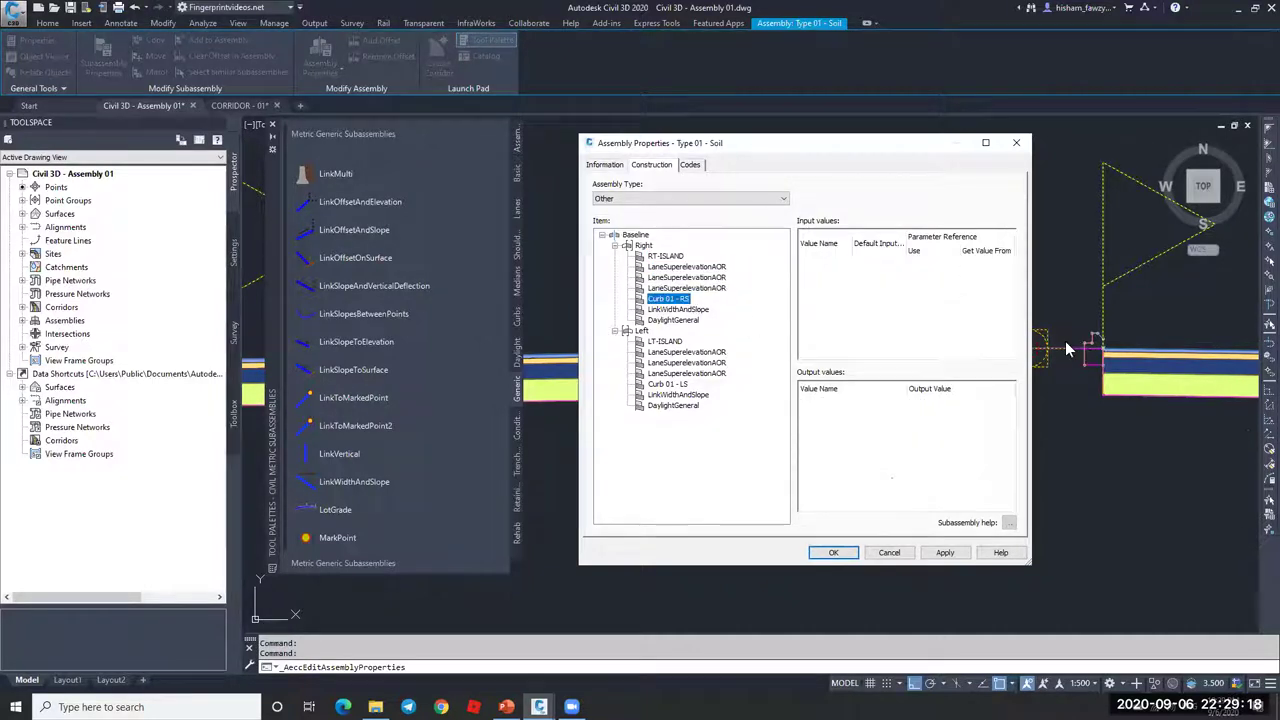
left_click(690, 311)
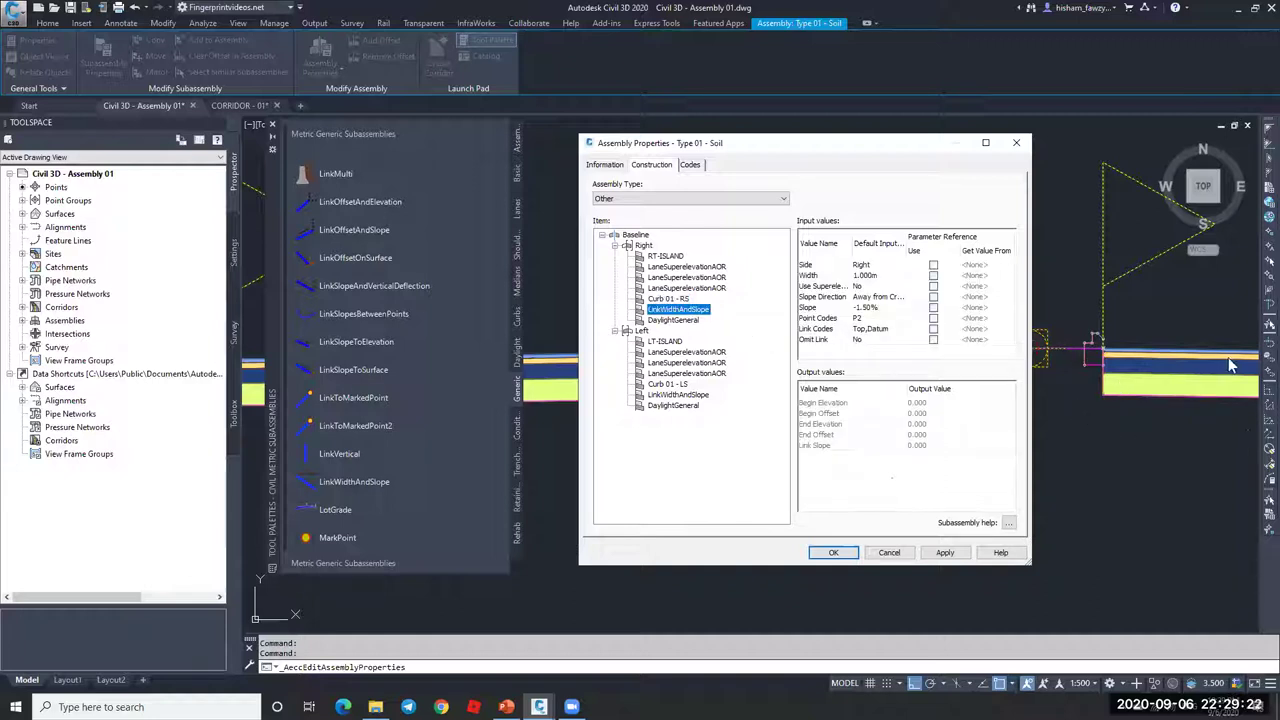
left_click(684, 321)
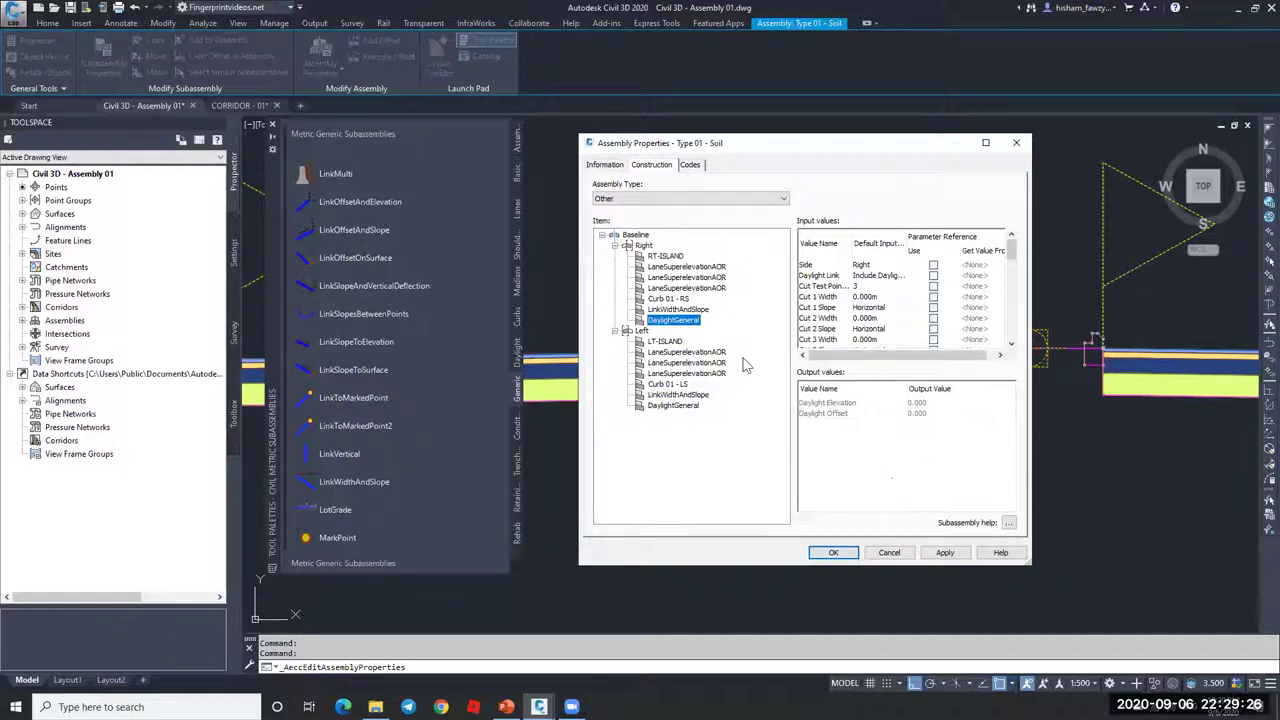
left_click(889, 553)
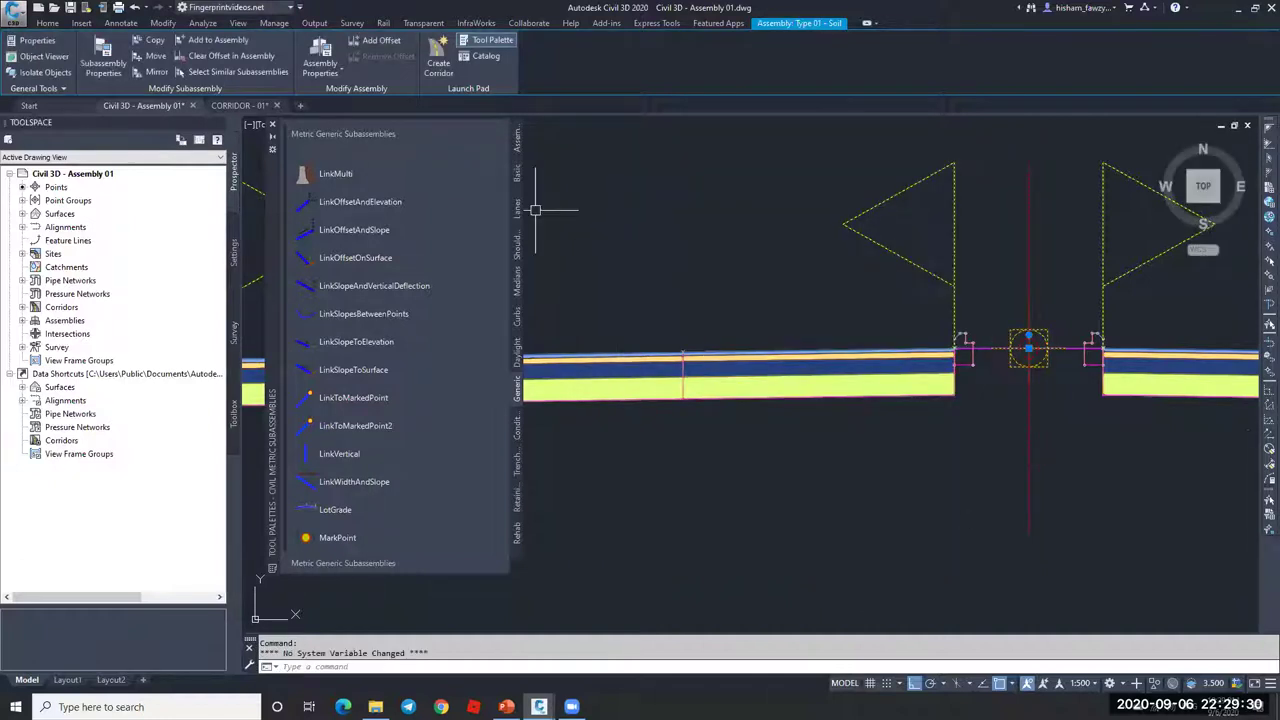
Step: Start the MarkPoint tool and zoom in on the assembly's right curb
left_click(340, 538)
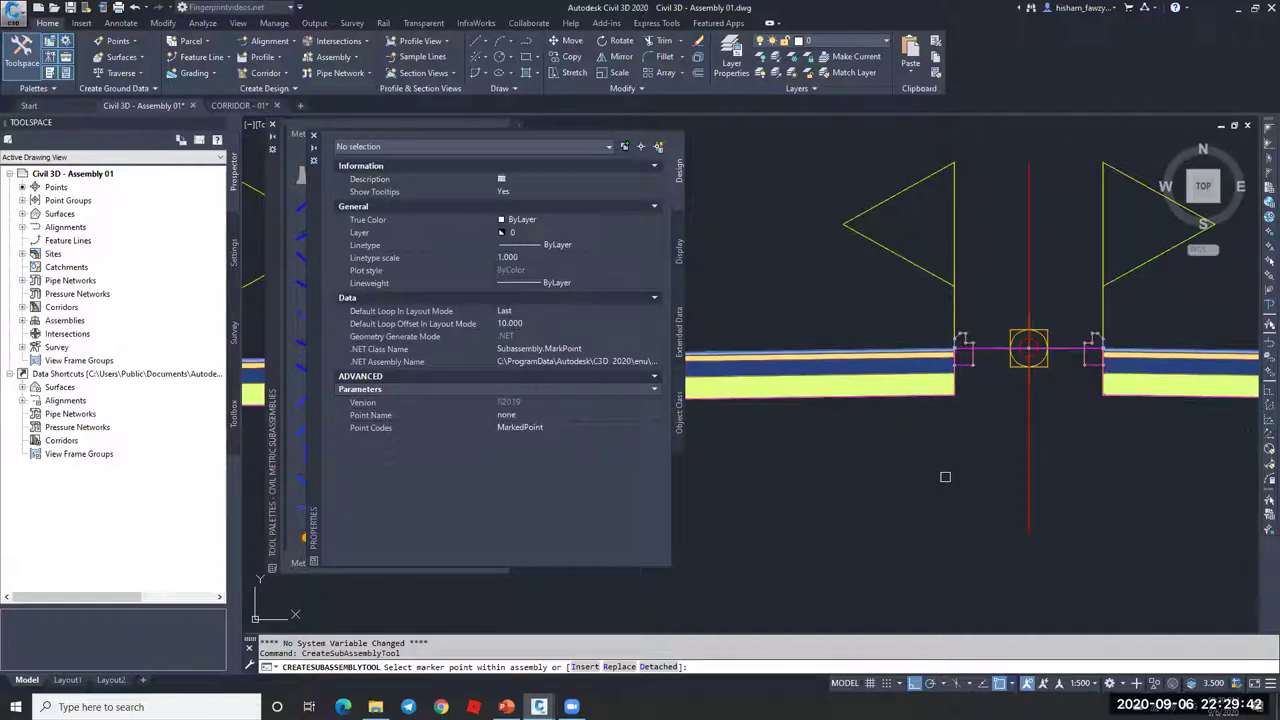
scroll(970, 327, "up", 10)
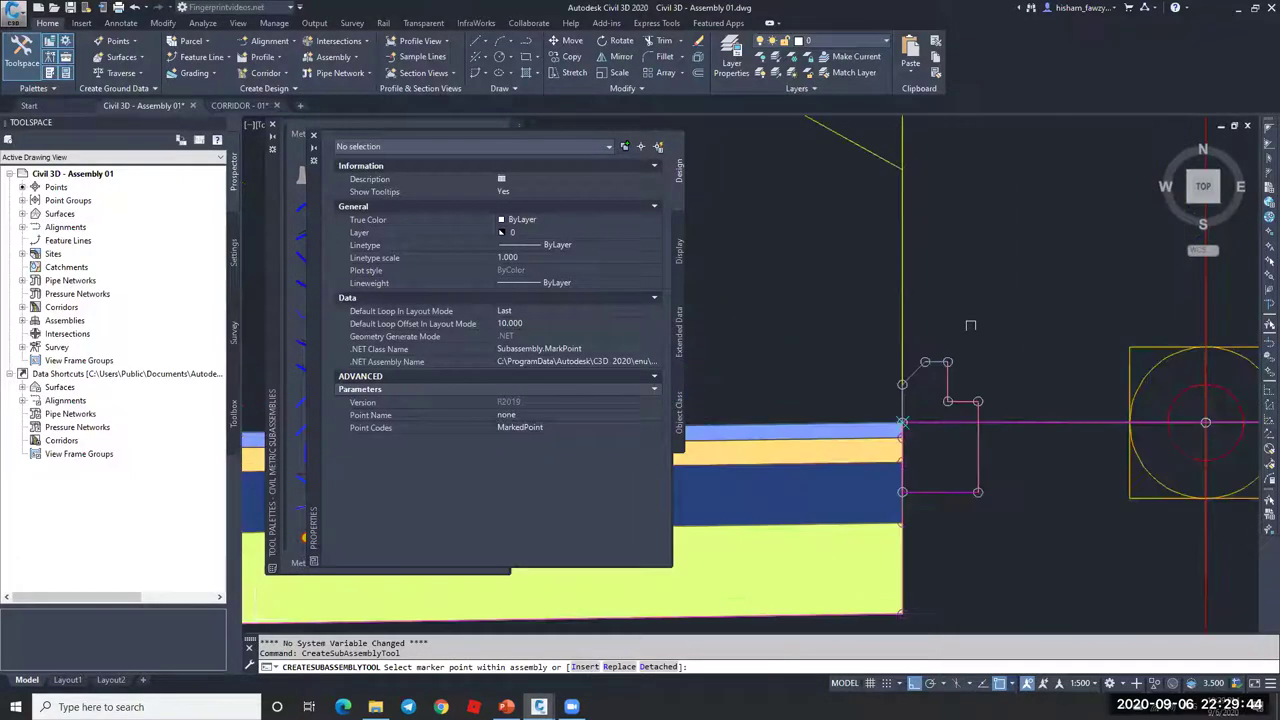
scroll(842, 351, "down", 5)
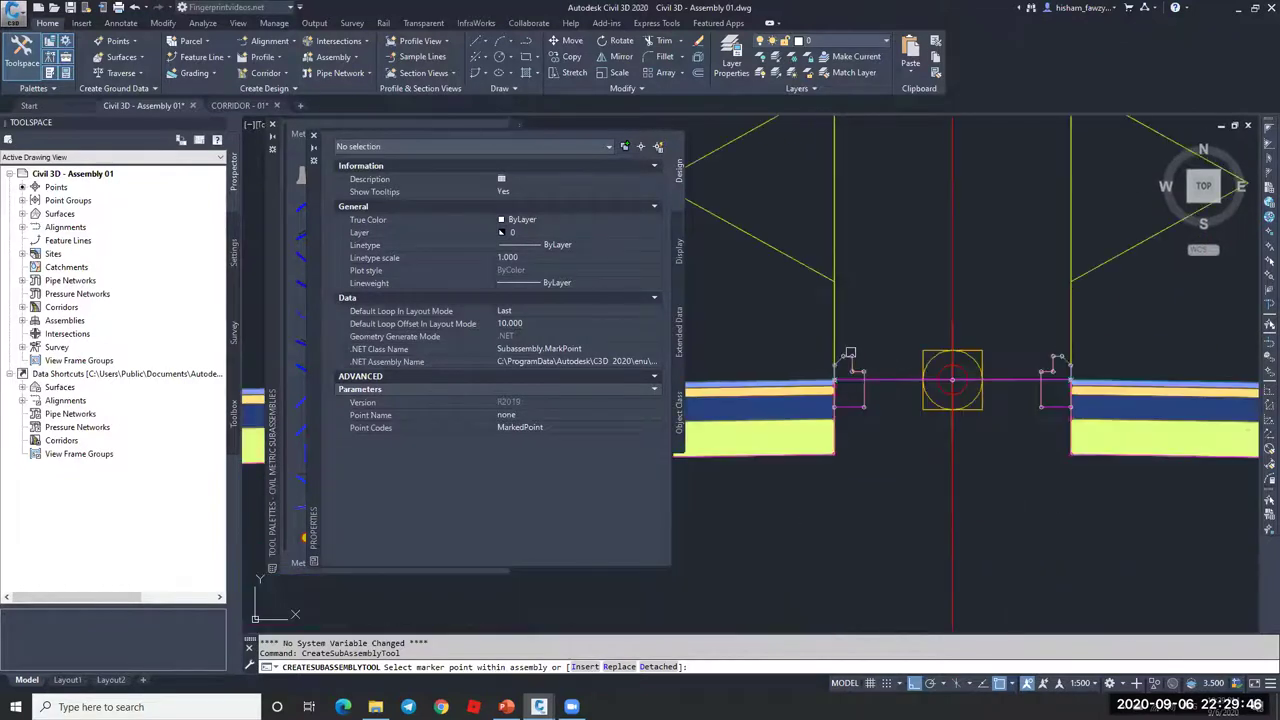
scroll(1171, 343, "up", 4)
scroll(1128, 370, "down", 4)
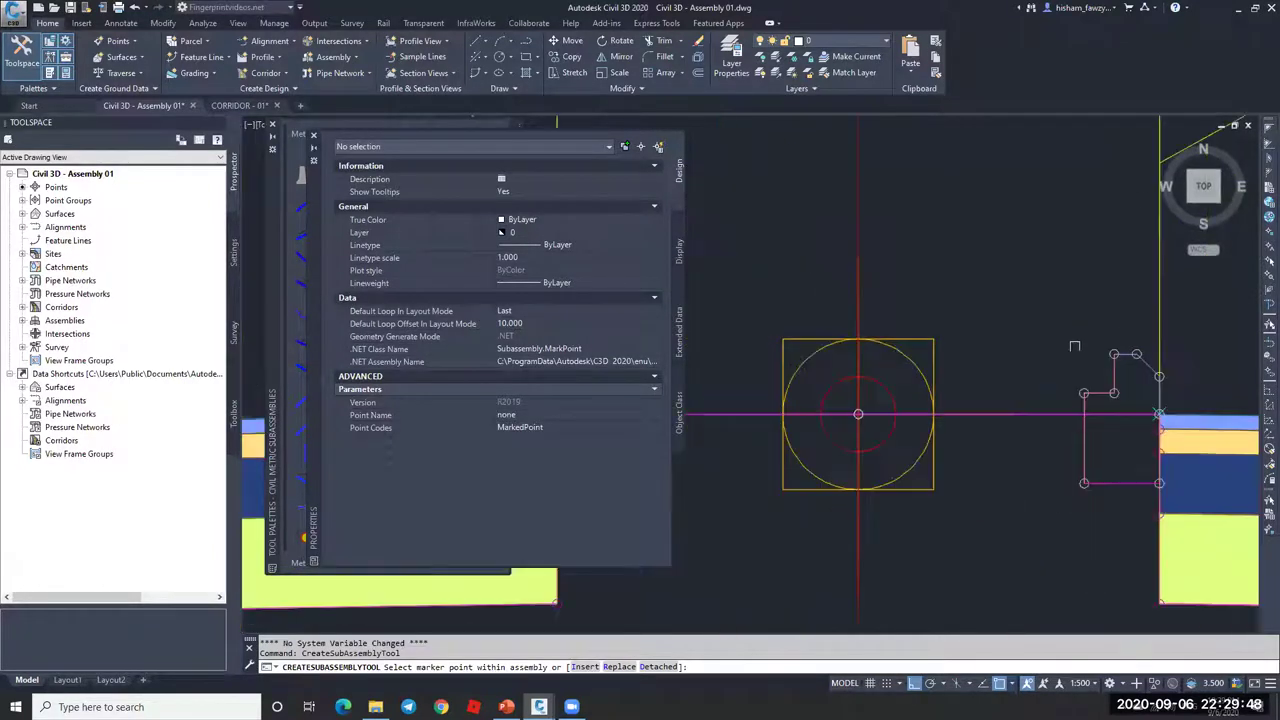
scroll(1100, 324, "up", 4)
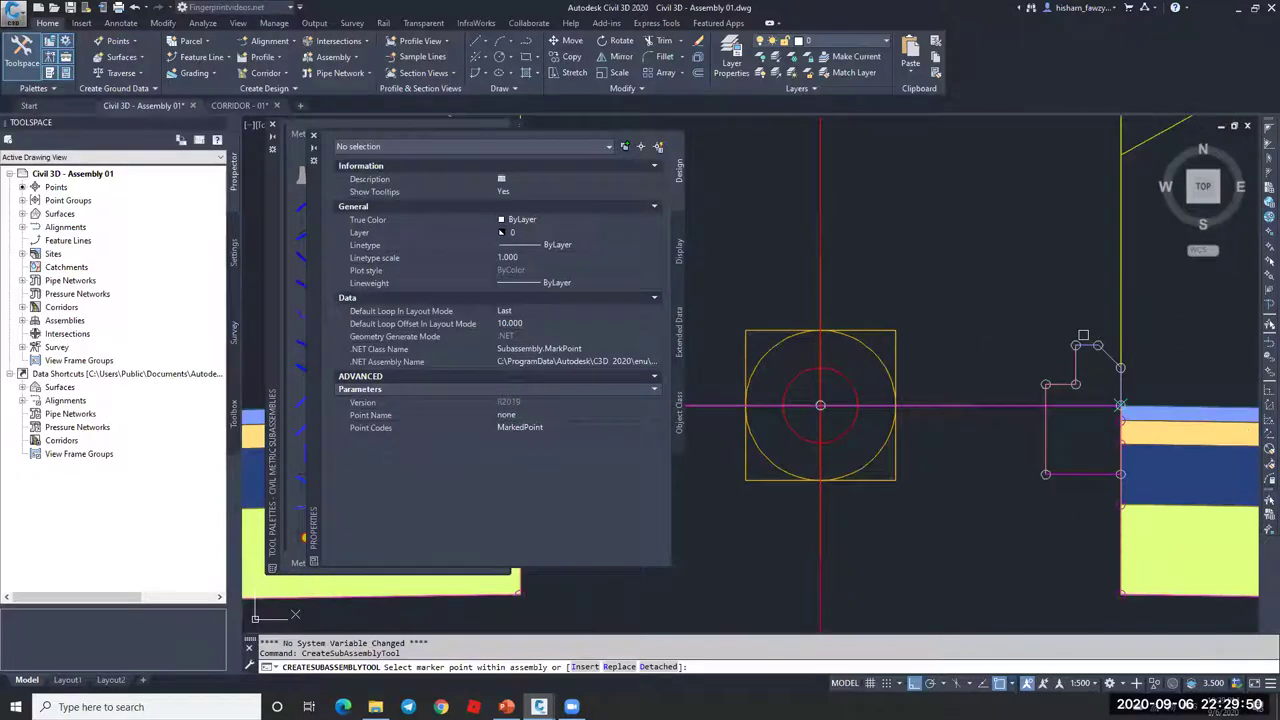
scroll(1090, 325, "down", 2)
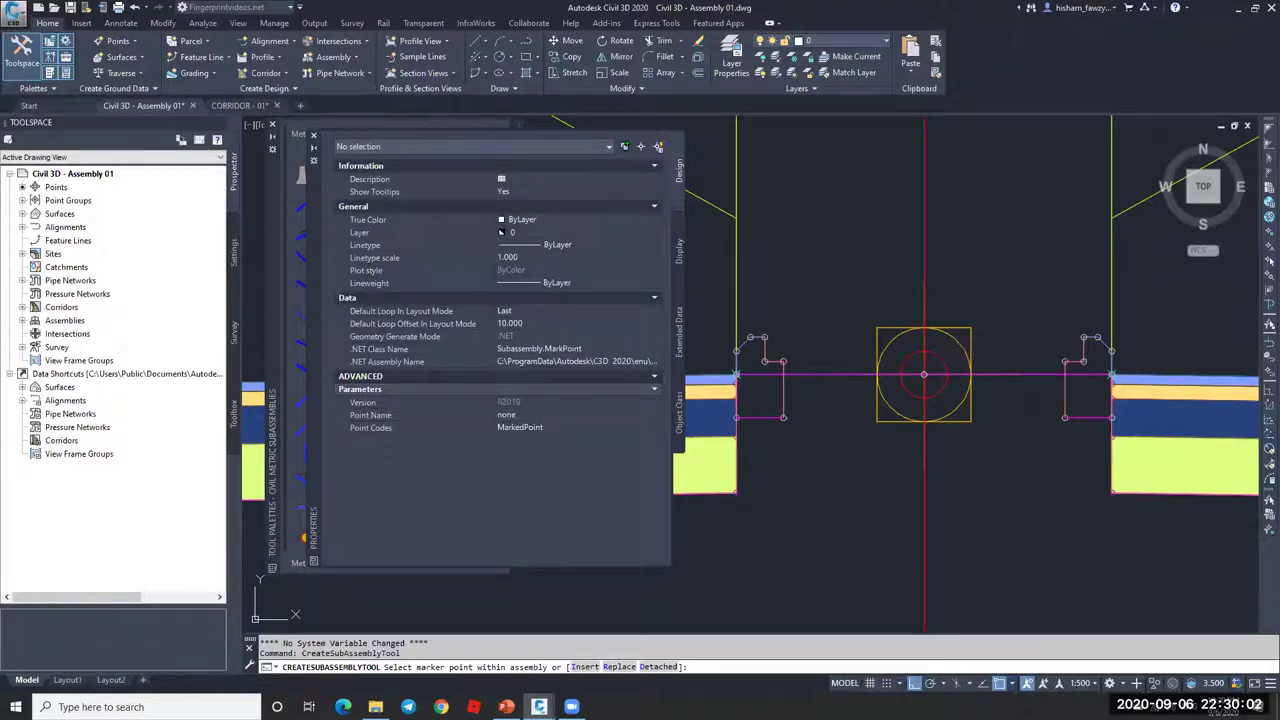
scroll(1090, 322, "up", 8)
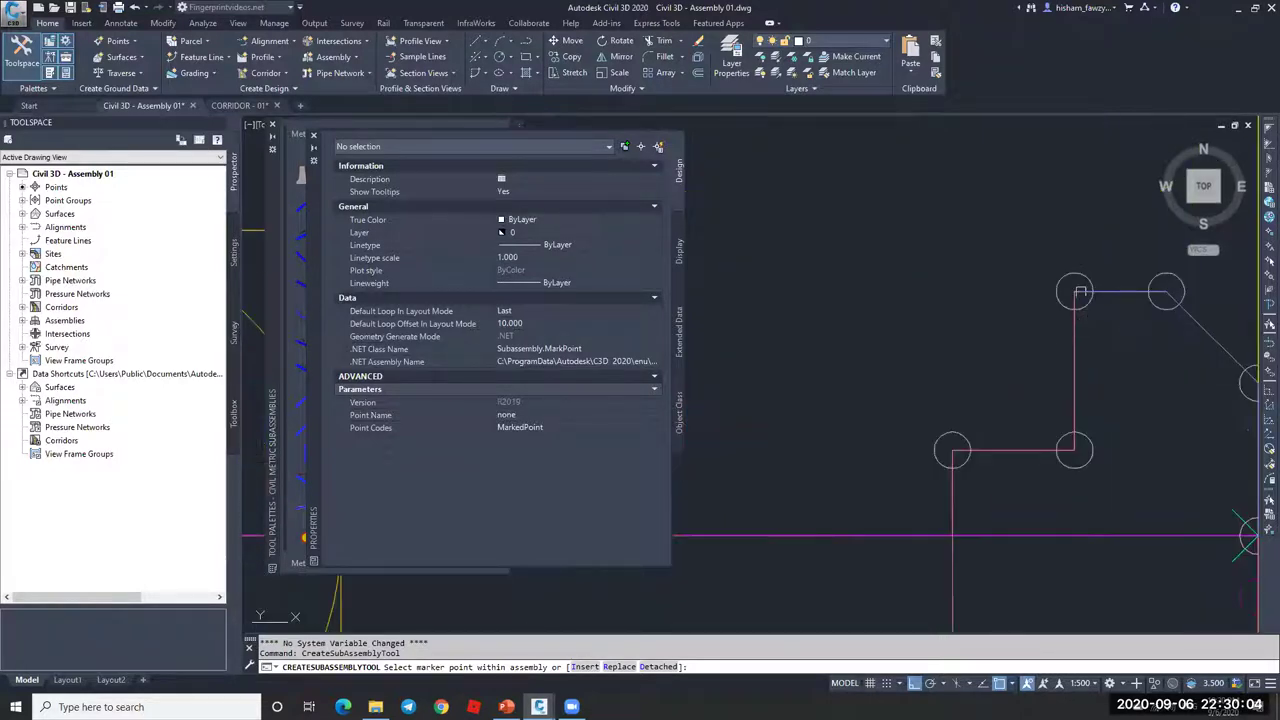
scroll(1050, 290, "down", 6)
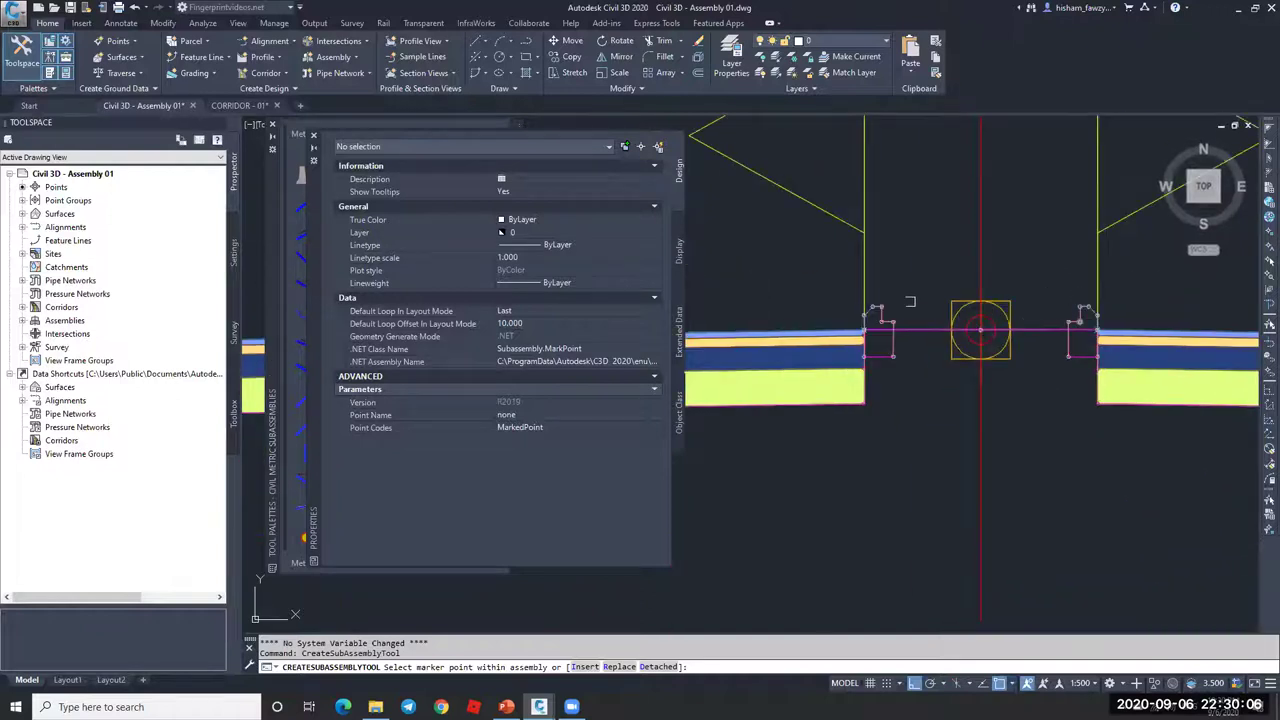
scroll(878, 303, "up", 3)
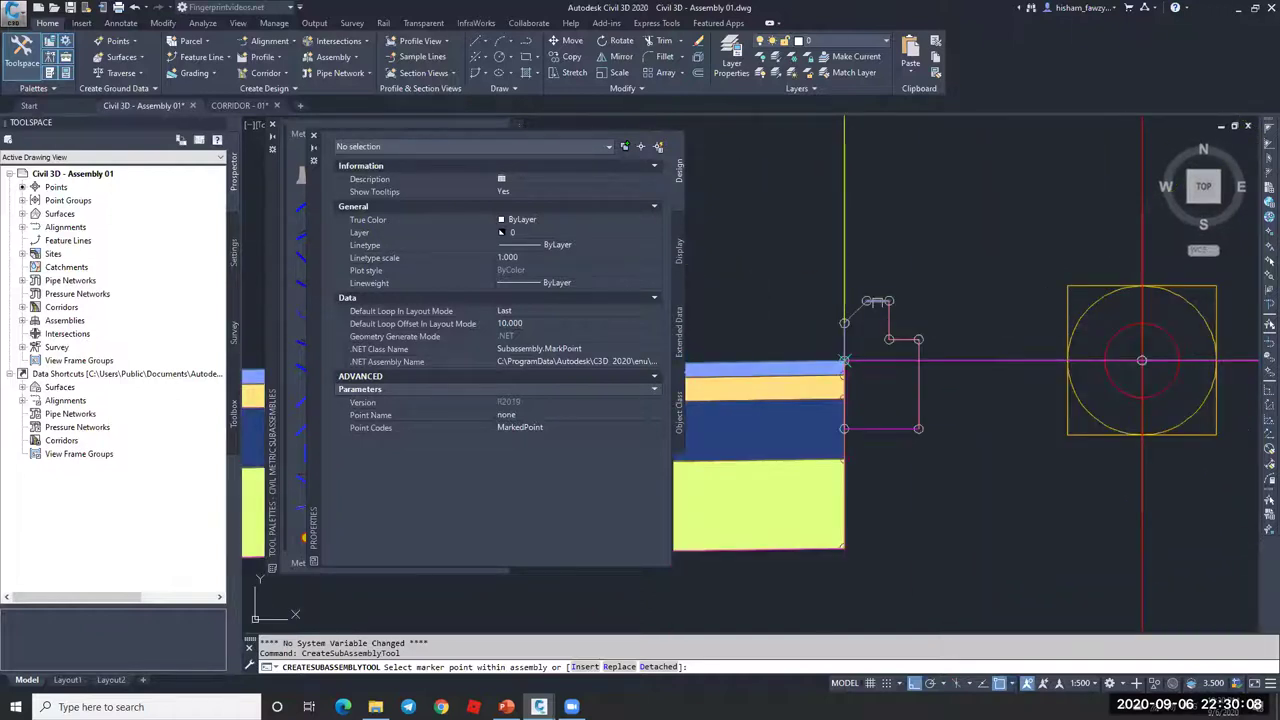
scroll(900, 305, "down", 6)
scroll(966, 312, "up", 7)
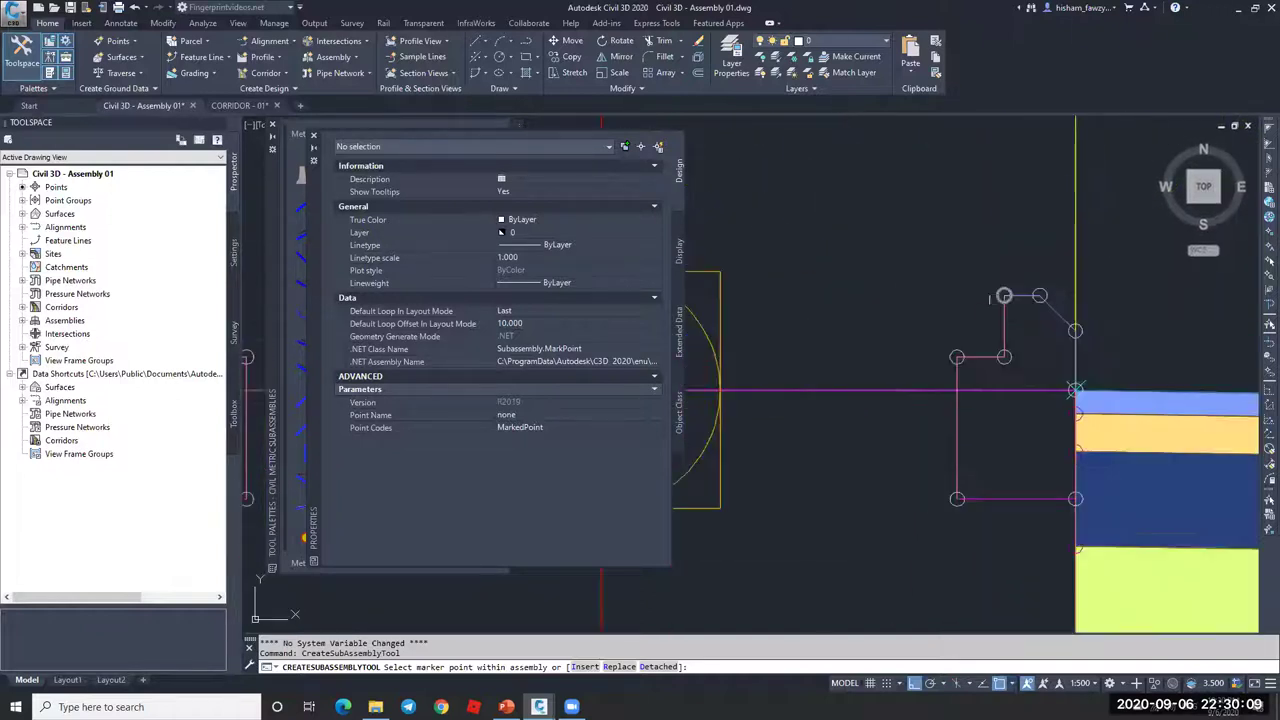
Step: Name the marked point EDGE and attach it to the right curb's upper marker point
left_click(545, 414)
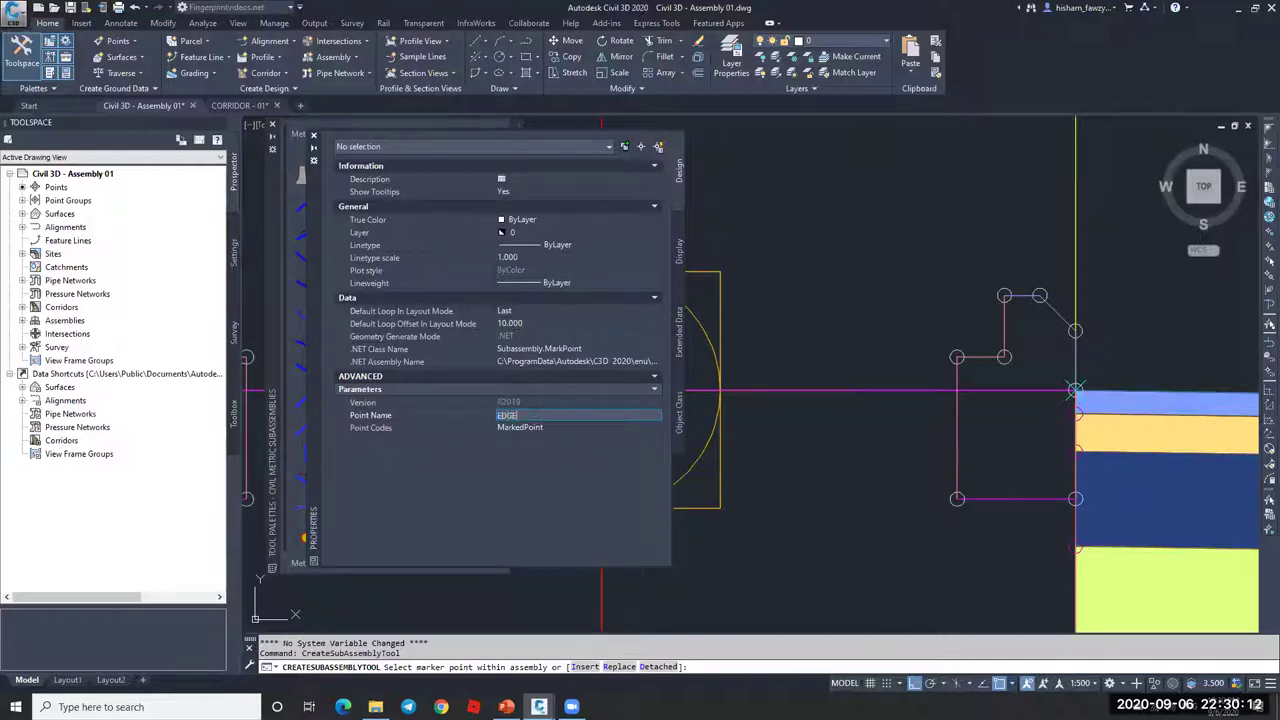
type("EDGE")
left_click(1003, 294)
scroll(1003, 294, "down", 6)
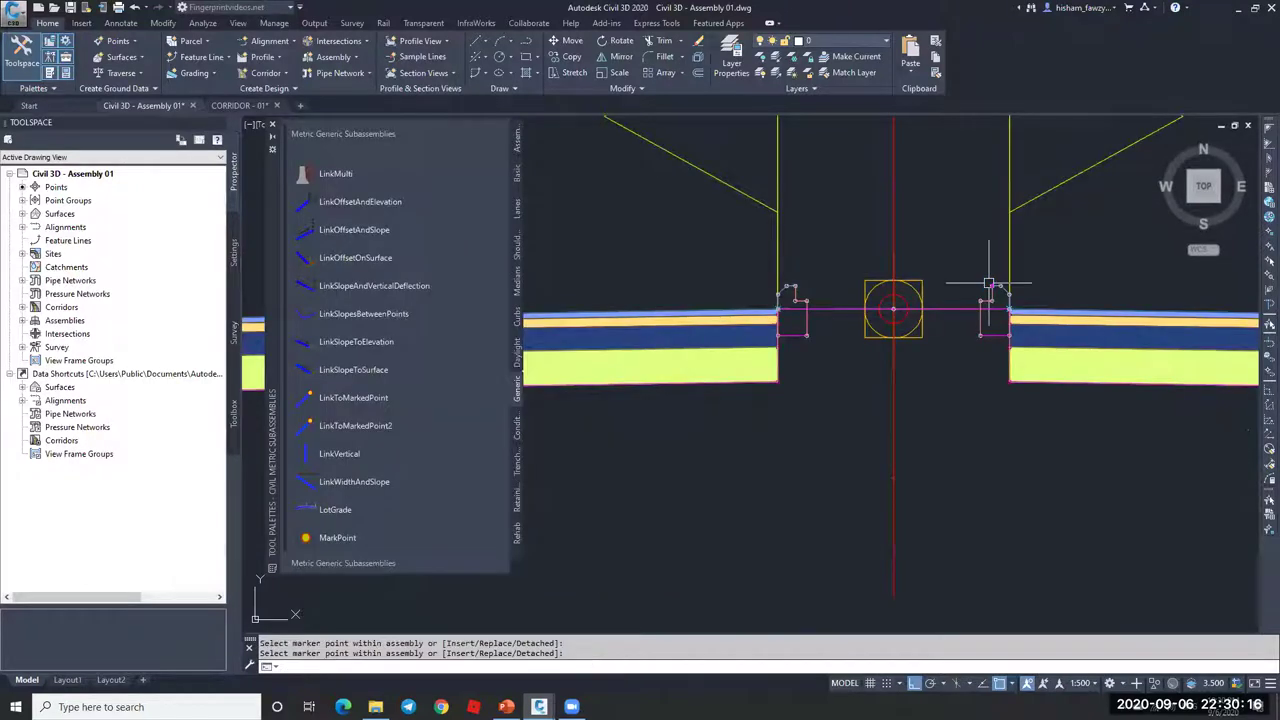
Step: Check the Type 01 - Soil Construction list now showing MarkPoint on the Right side
key("Escape")
left_click(893, 365)
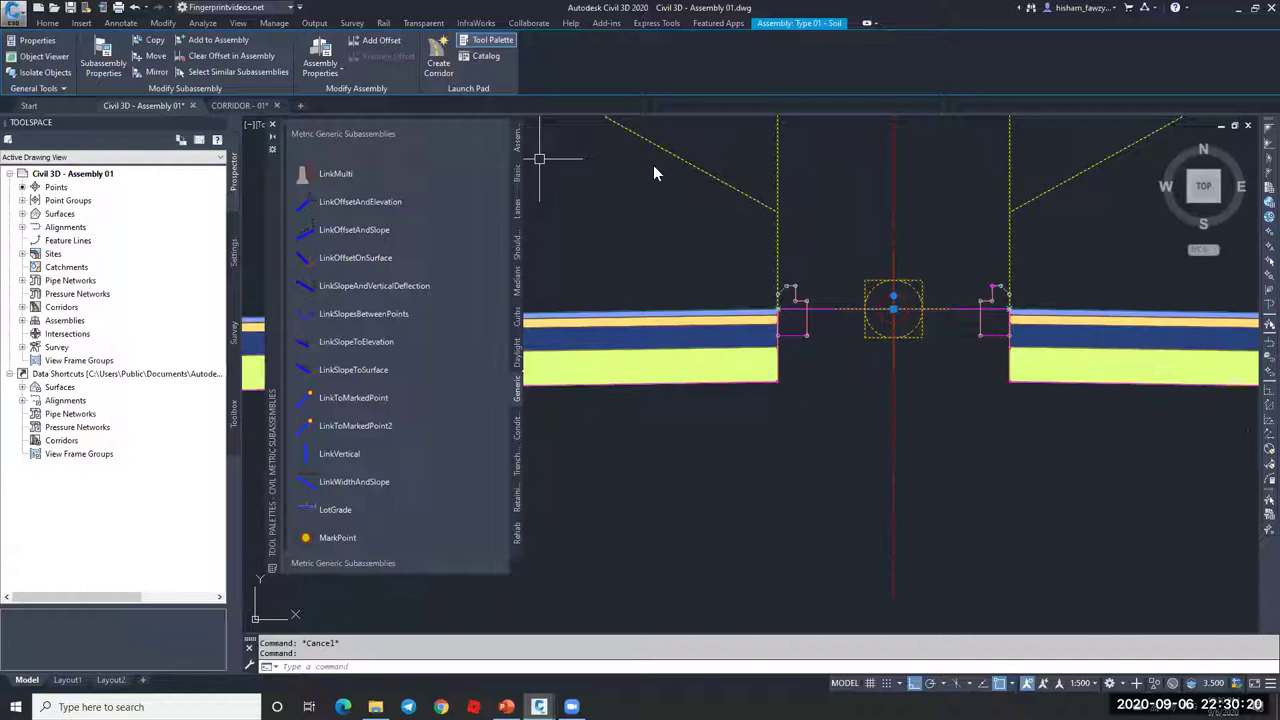
double_click(655, 331)
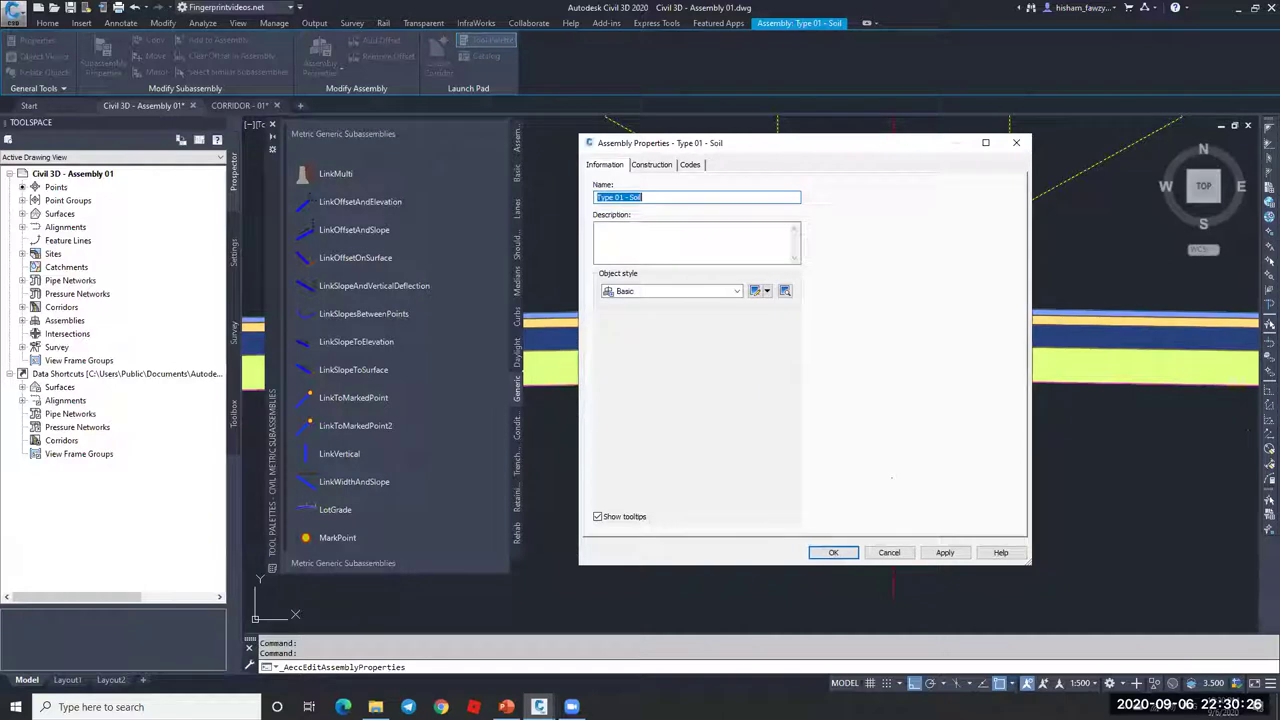
key("ctrl+Tab")
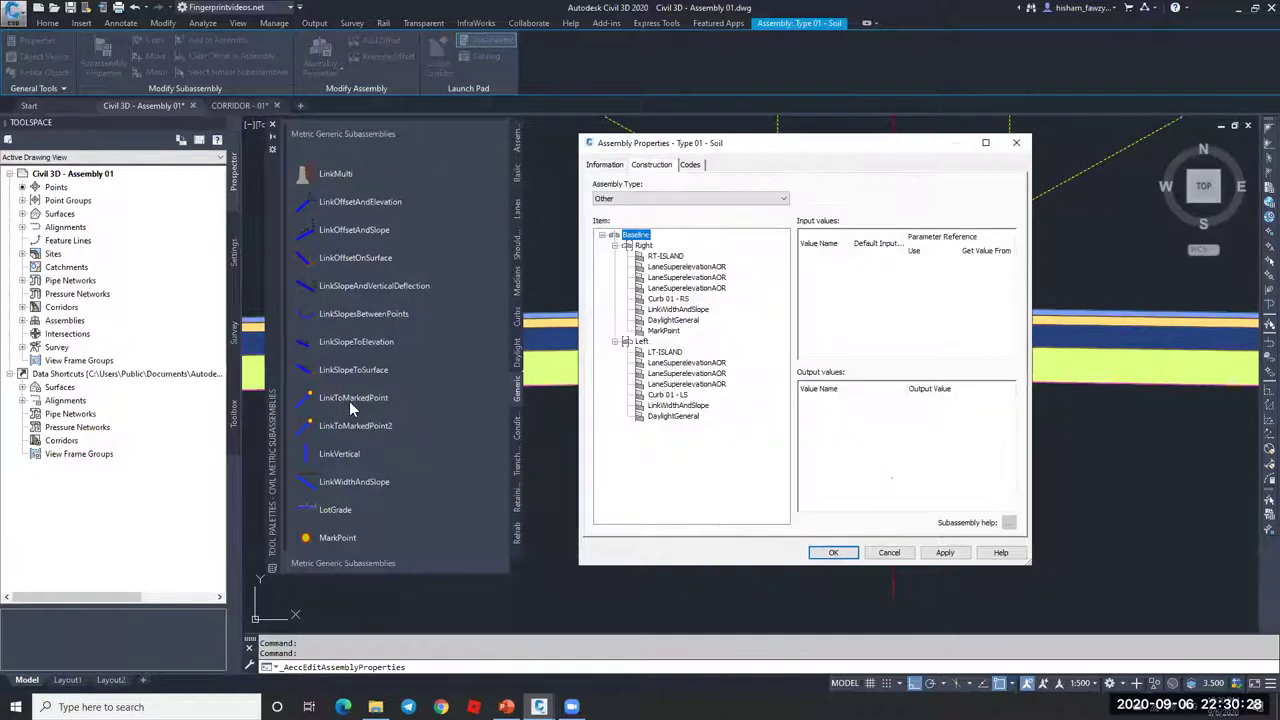
key("Escape")
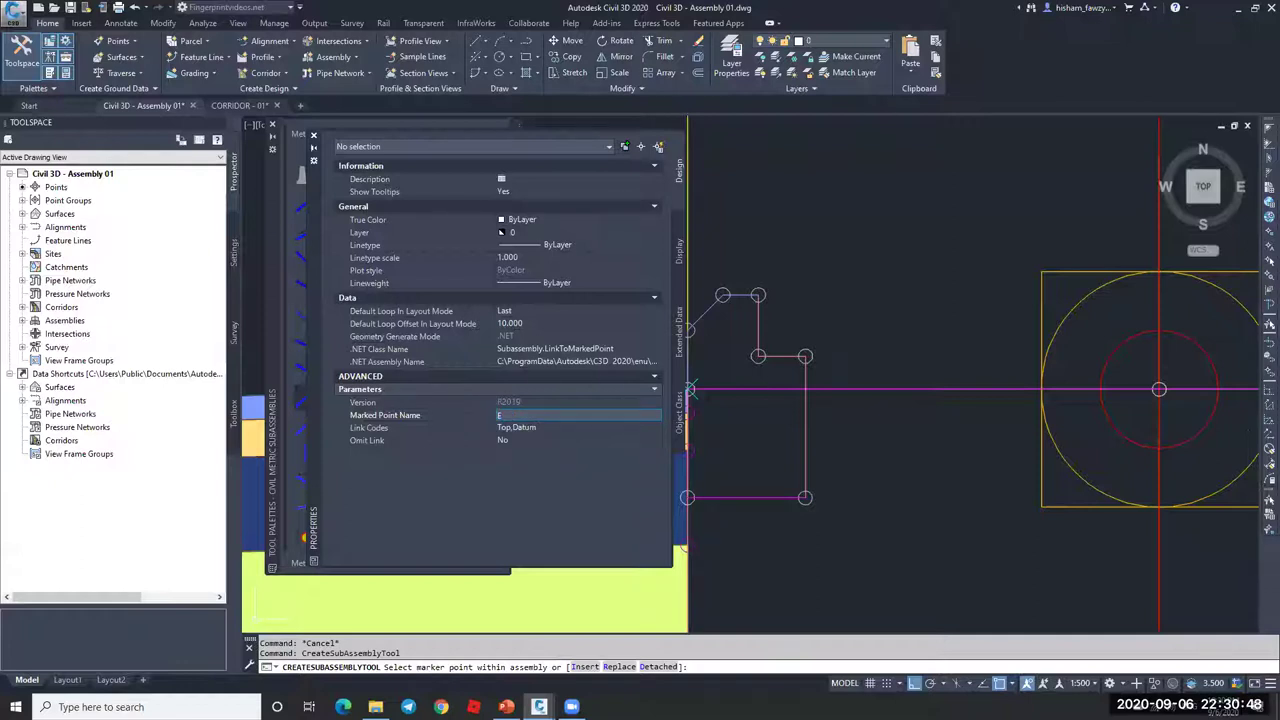
Step: Finish placing the LinkToMarkedPoint link to EDGE and zoom out over the assembly
key("Escape")
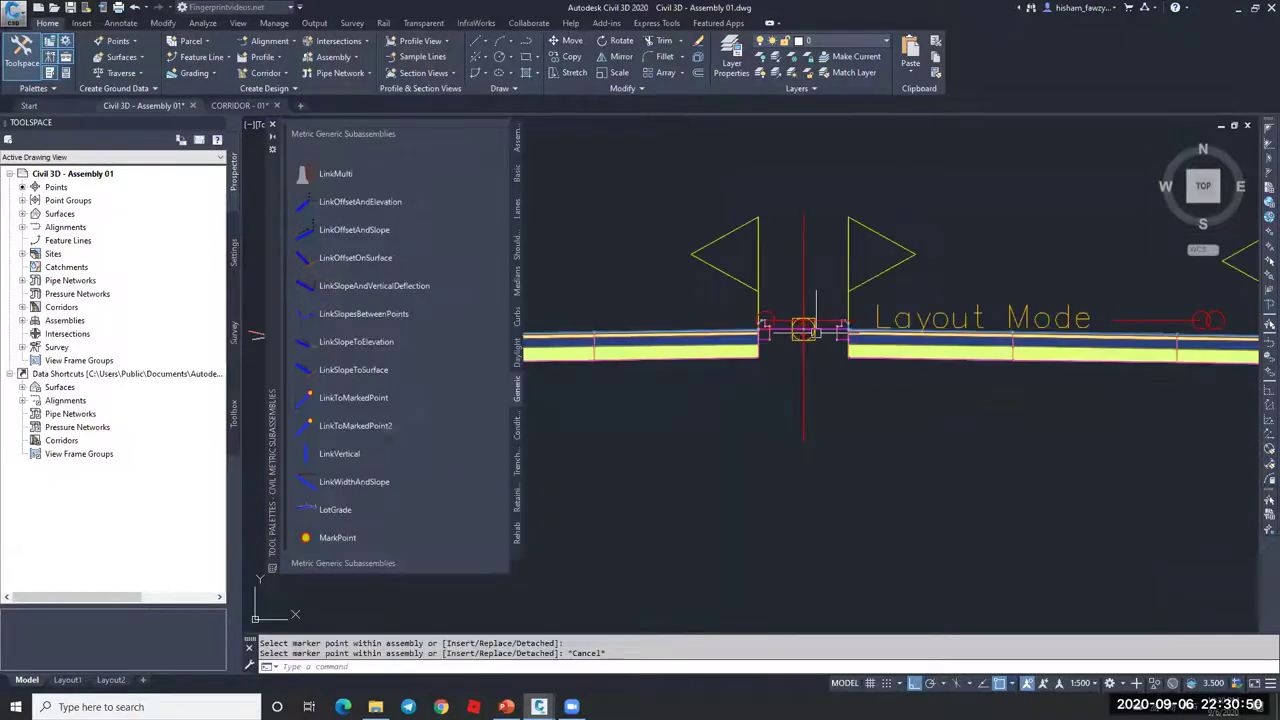
scroll(878, 322, "up", 5)
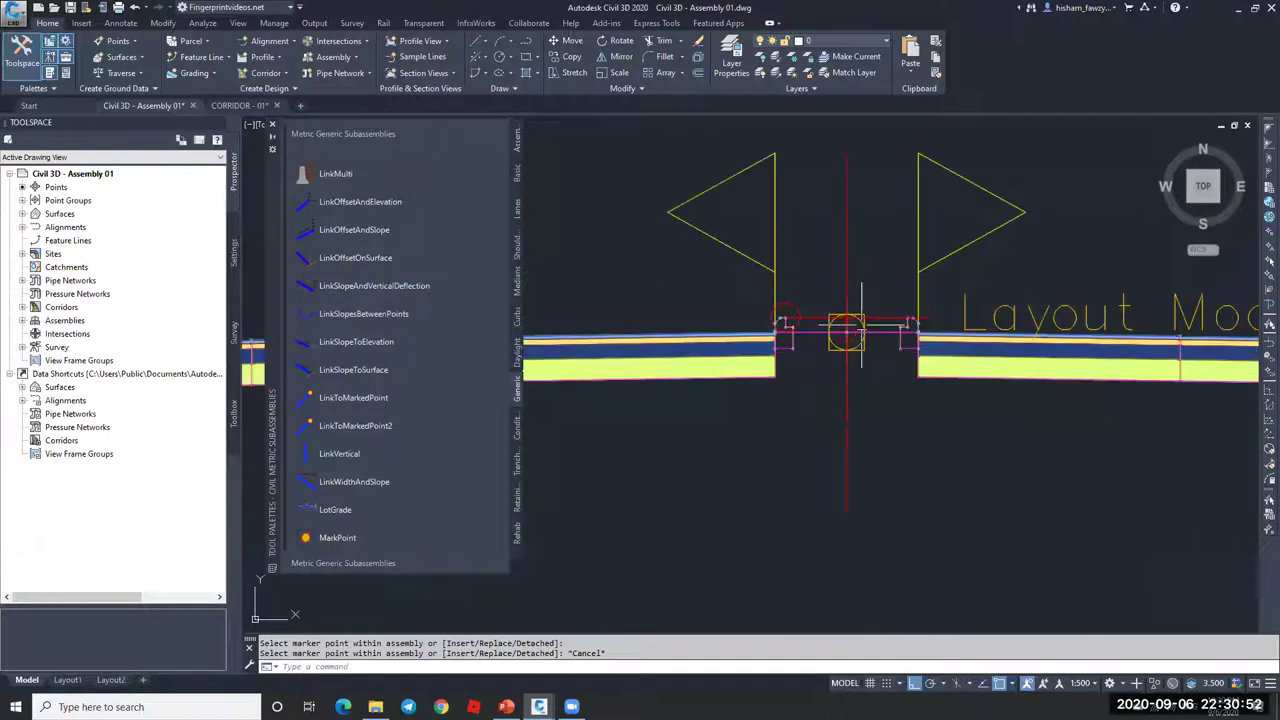
scroll(861, 325, "up", 2)
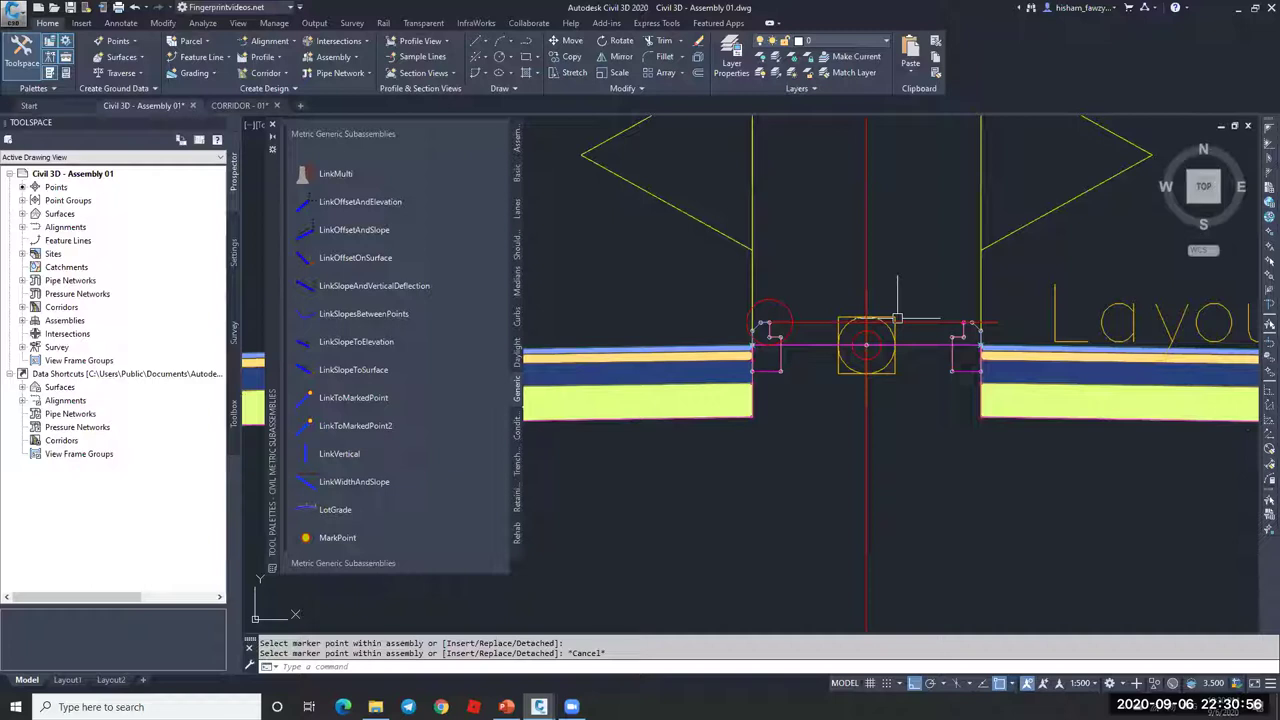
scroll(963, 331, "up", 2)
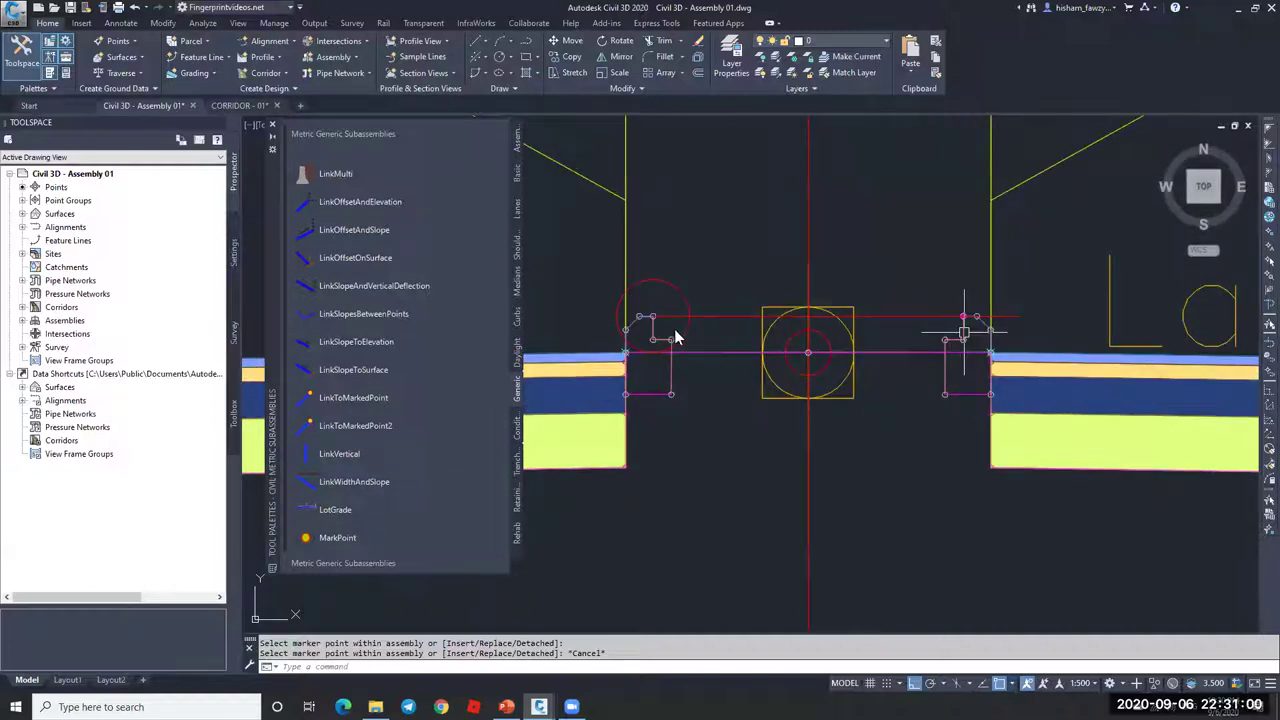
scroll(965, 320, "up", 2)
Step: Review the assembly's Construction list, then rename the left LinkToMarkedPoint subassembly to ISLAND TOP
double_click(700, 436)
key("ctrl+Tab")
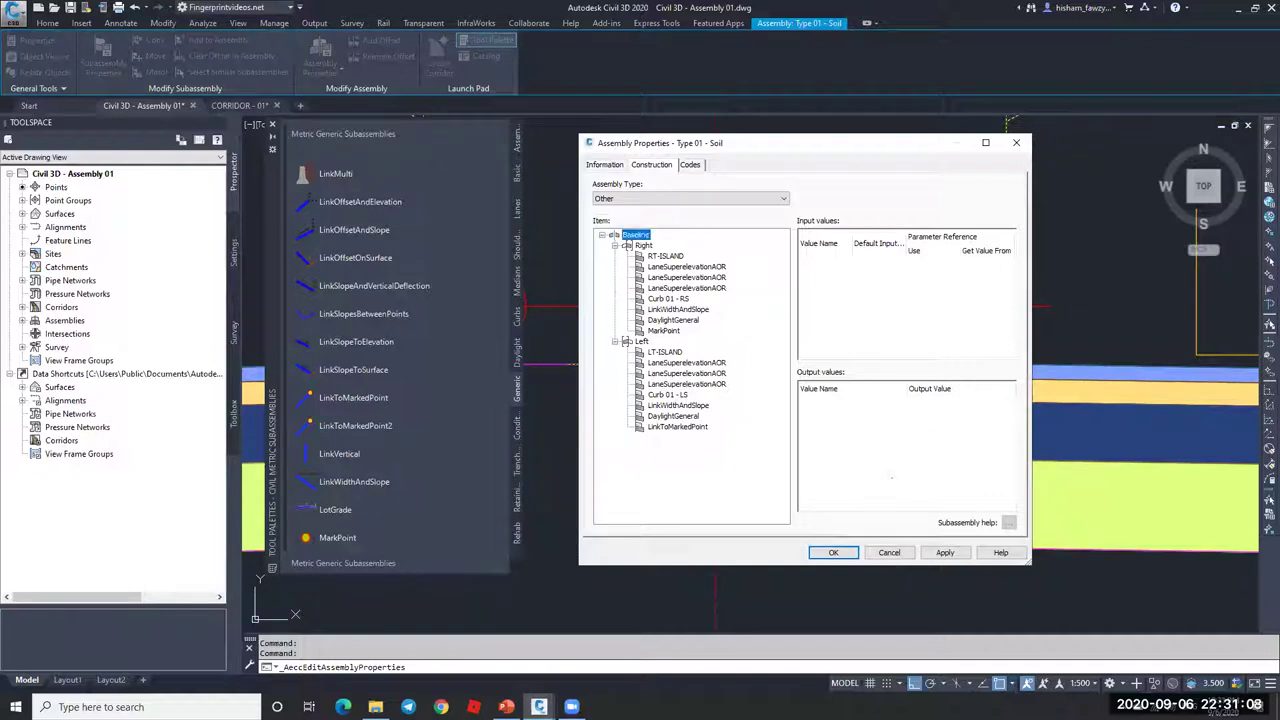
key("Escape")
key("ctrl+1")
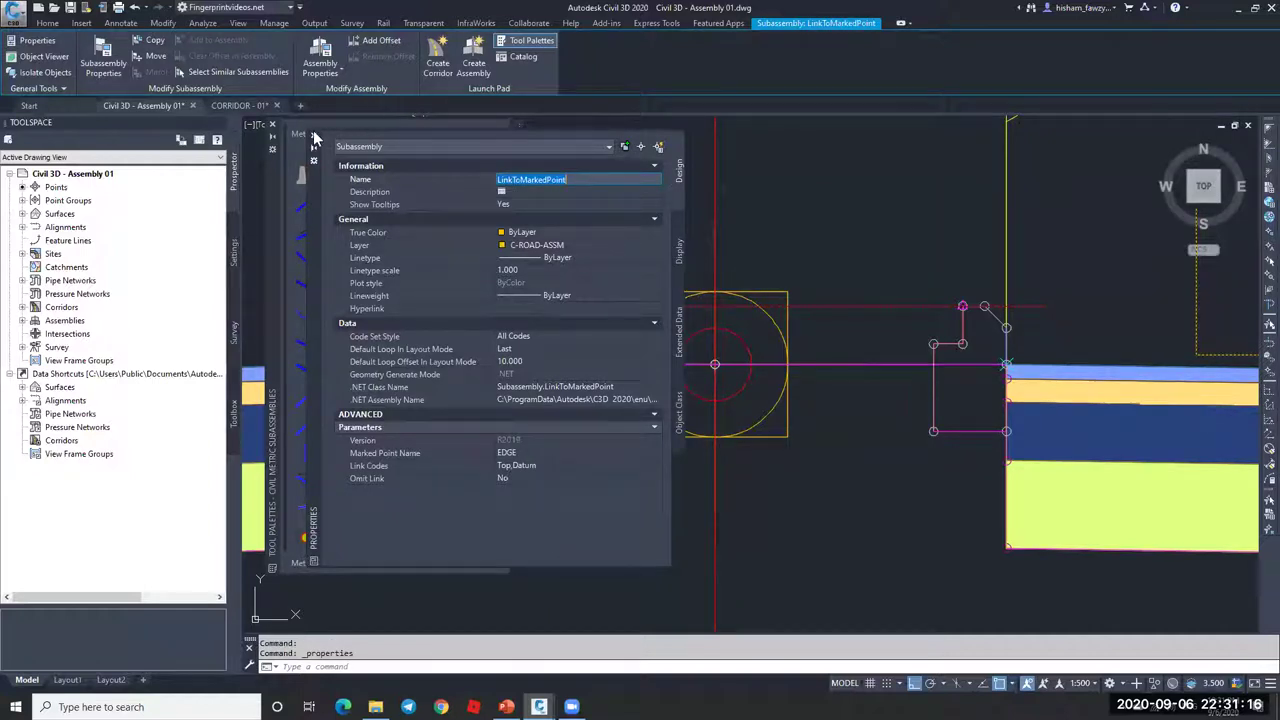
type("C")
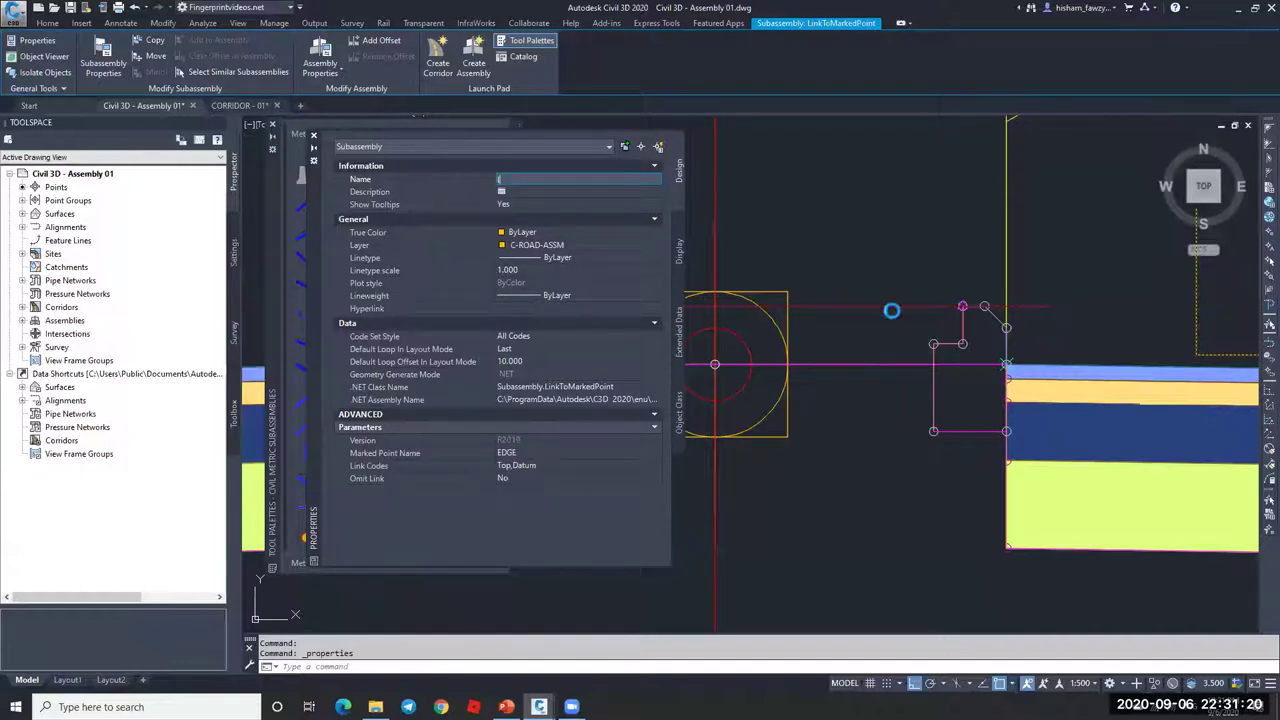
type("SLAND TOP")
key("Return")
key("Escape")
scroll(640, 300, "down", 10)
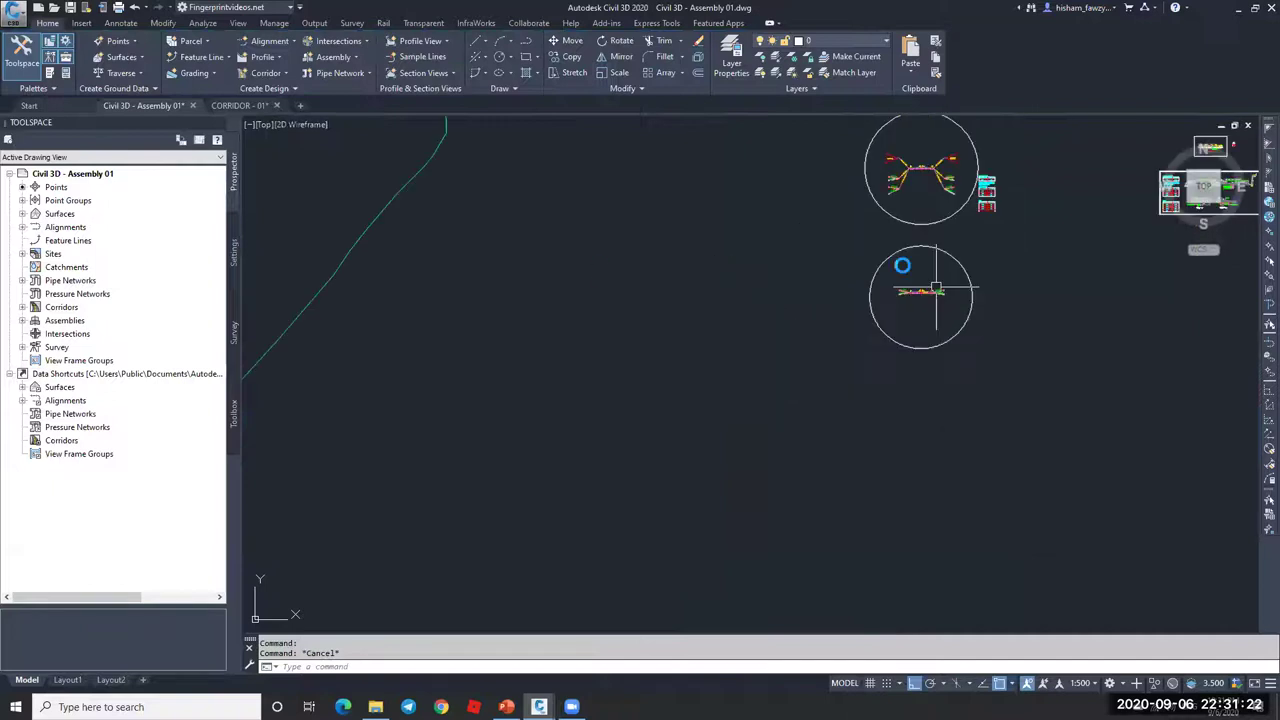
Step: Select Corridor - R 01 and zoom in on its 0+920.00m cross-section
scroll(785, 265, "up", 3)
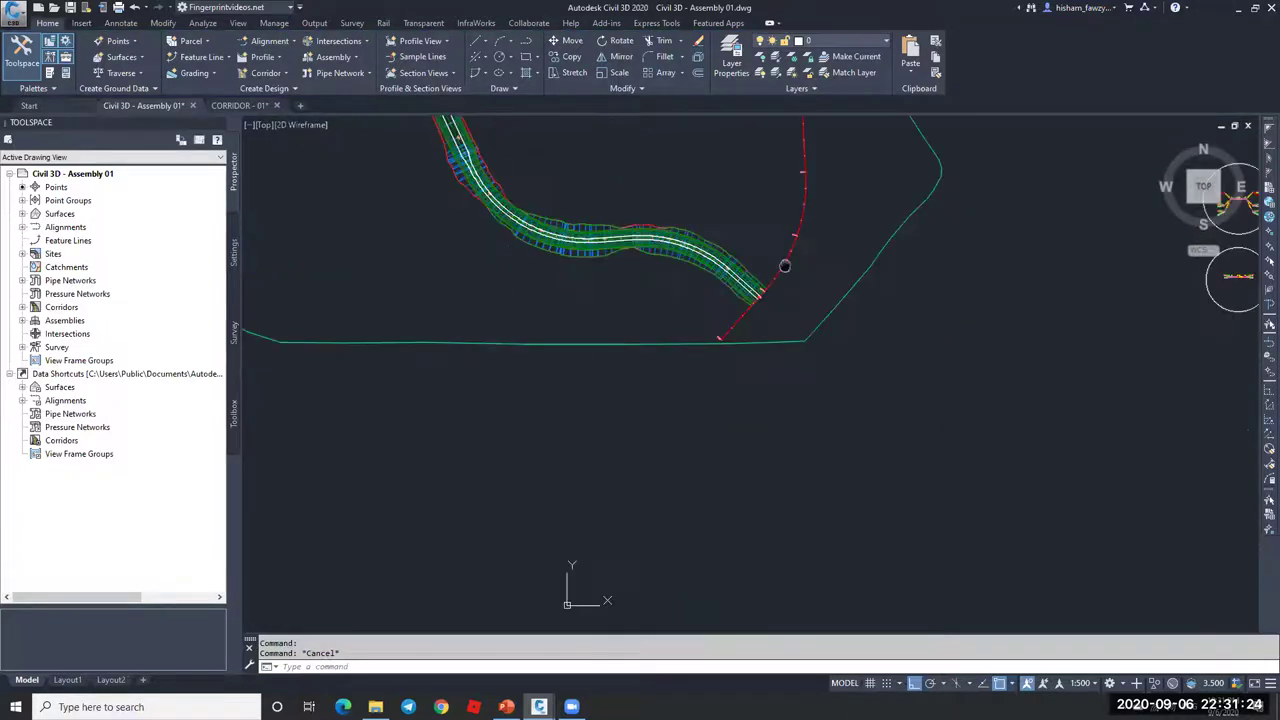
scroll(785, 265, "up", 5)
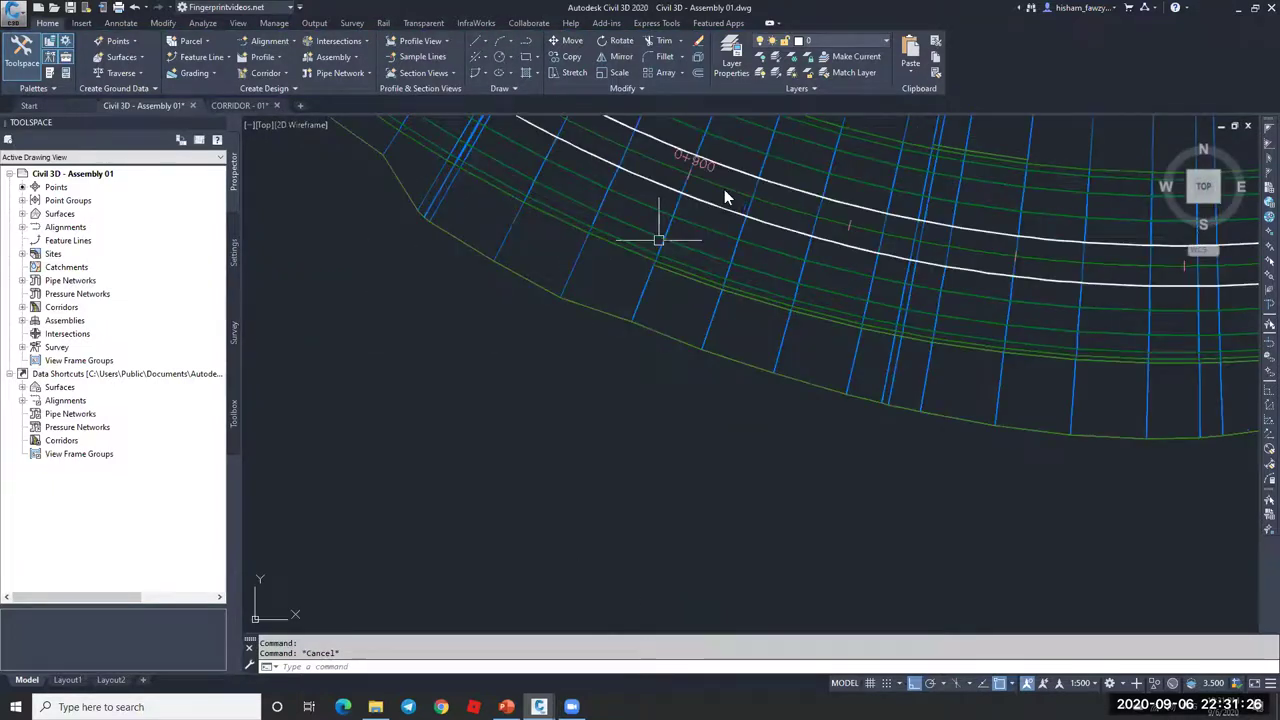
left_click(736, 235)
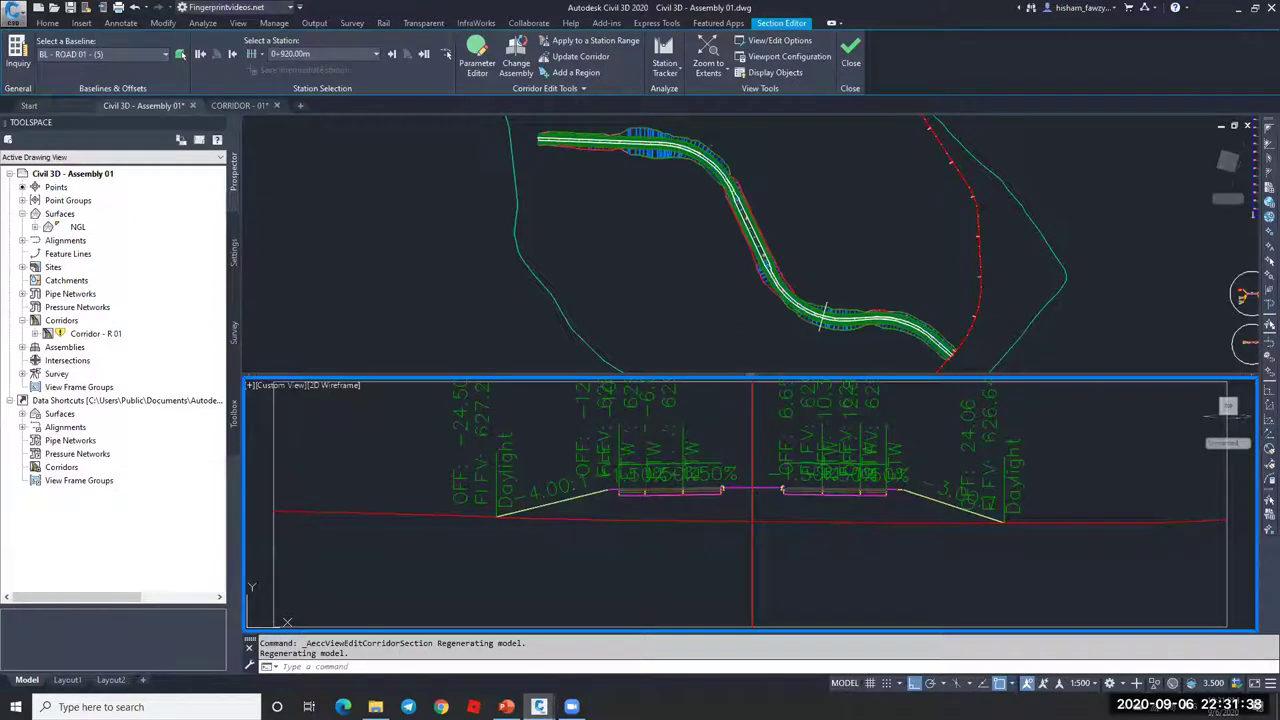
scroll(720, 485, "up", 3)
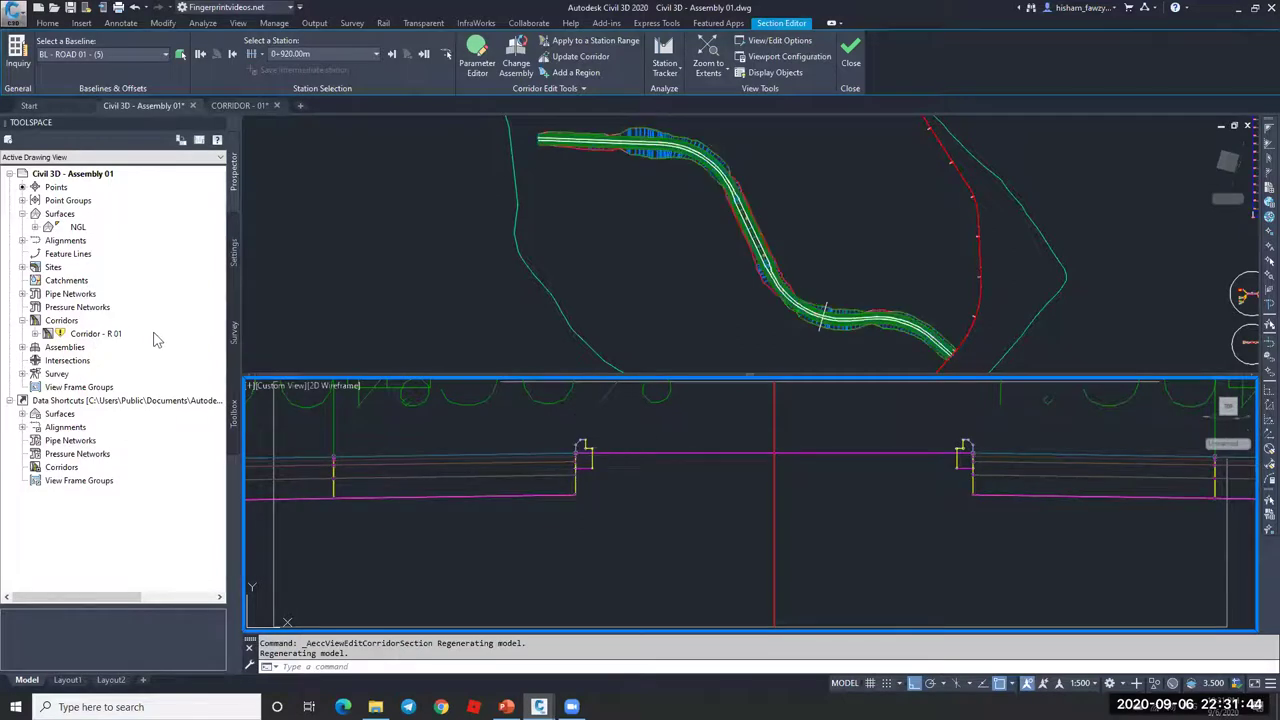
Step: Rebuild Corridor - R 01 from Prospector
right_click(155, 336)
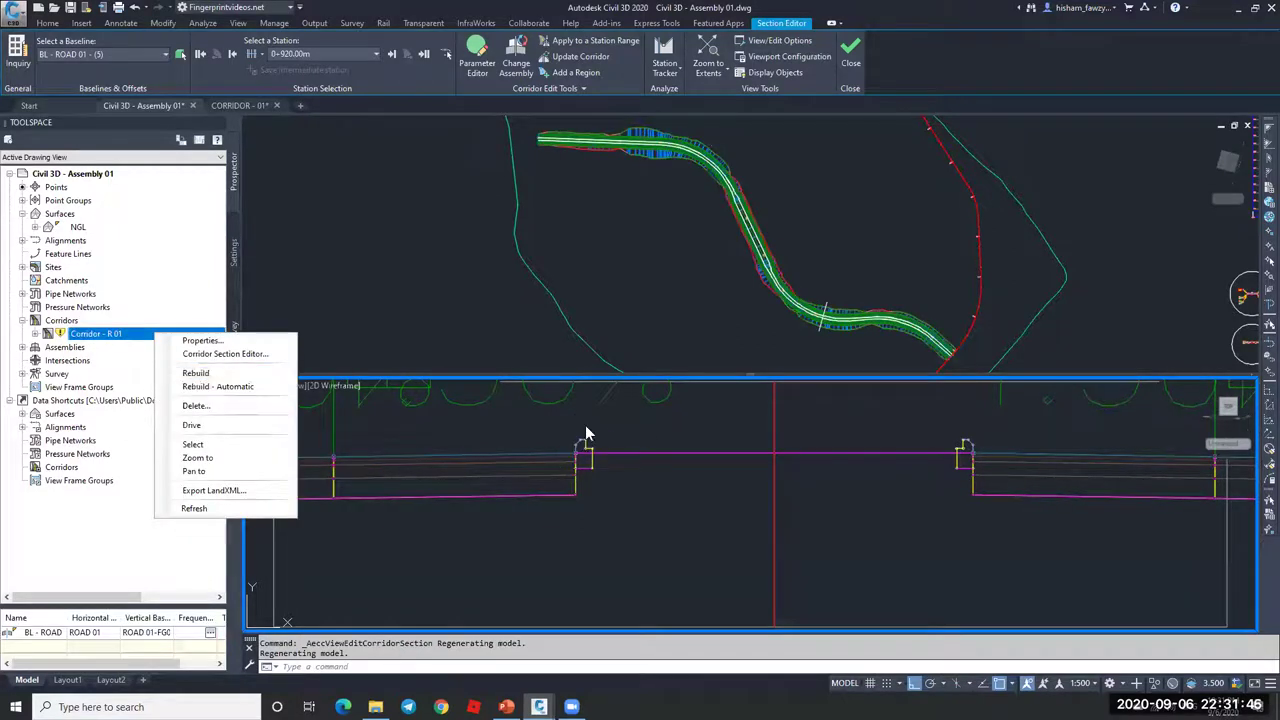
left_click(196, 373)
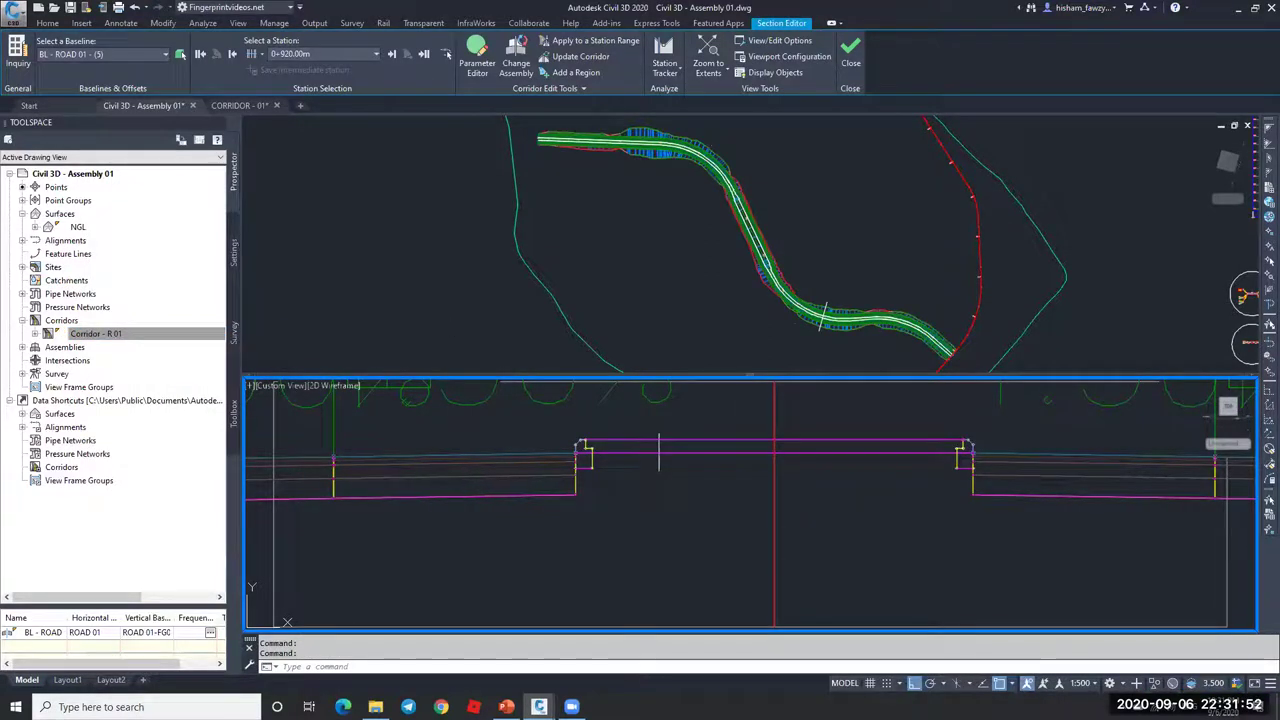
scroll(583, 440, "up", 6)
scroll(583, 440, "down", 5)
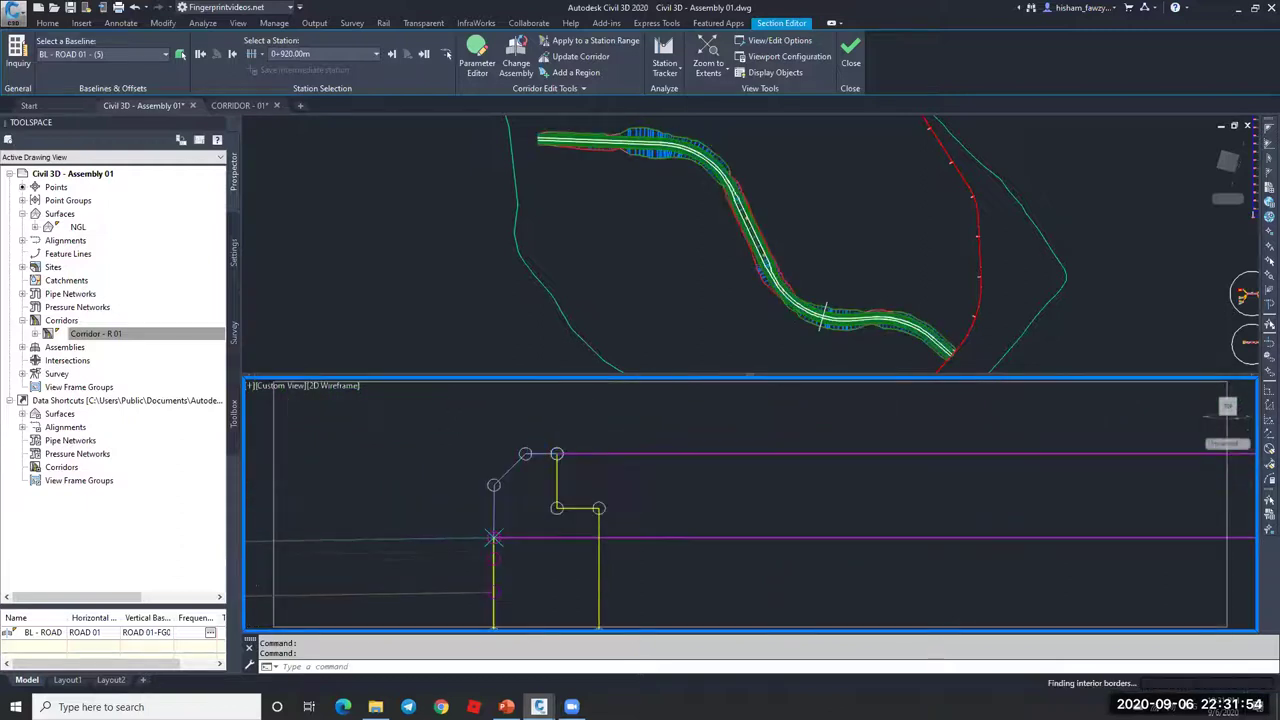
scroll(614, 470, "down", 2)
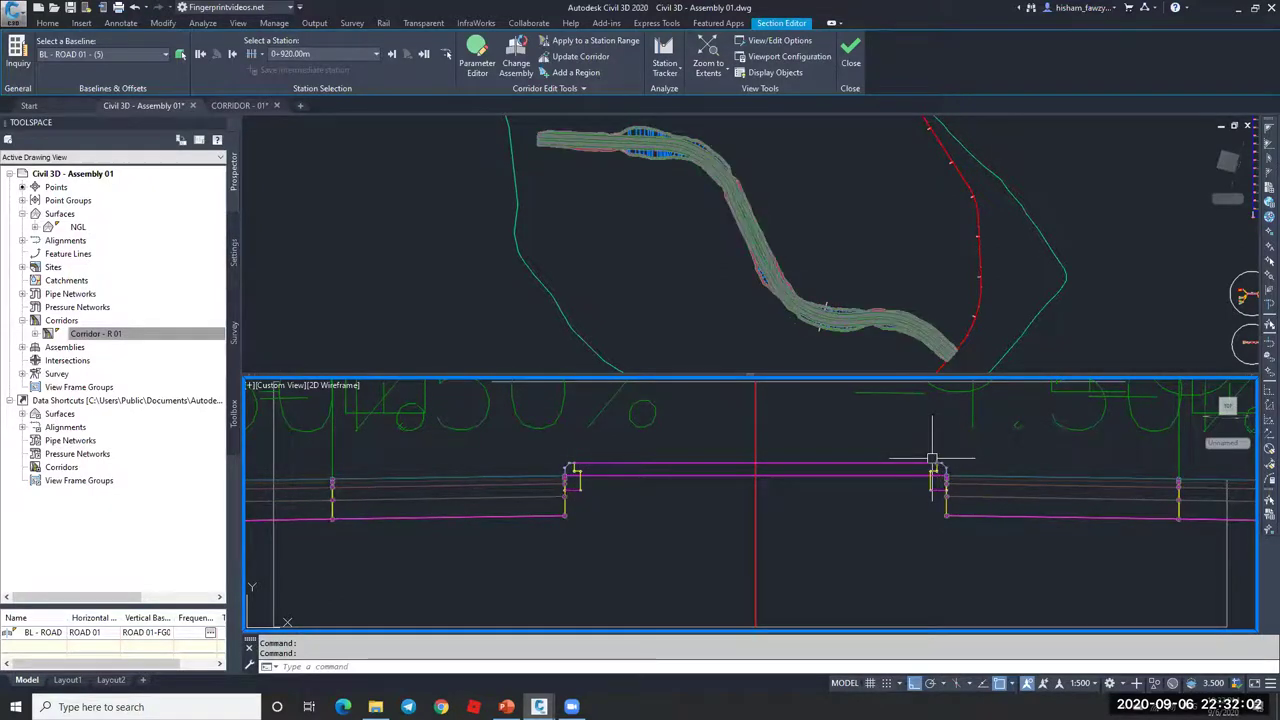
Step: Select the corridor in the section to check the median link, switching between section and plan views
mouse_move(919, 464)
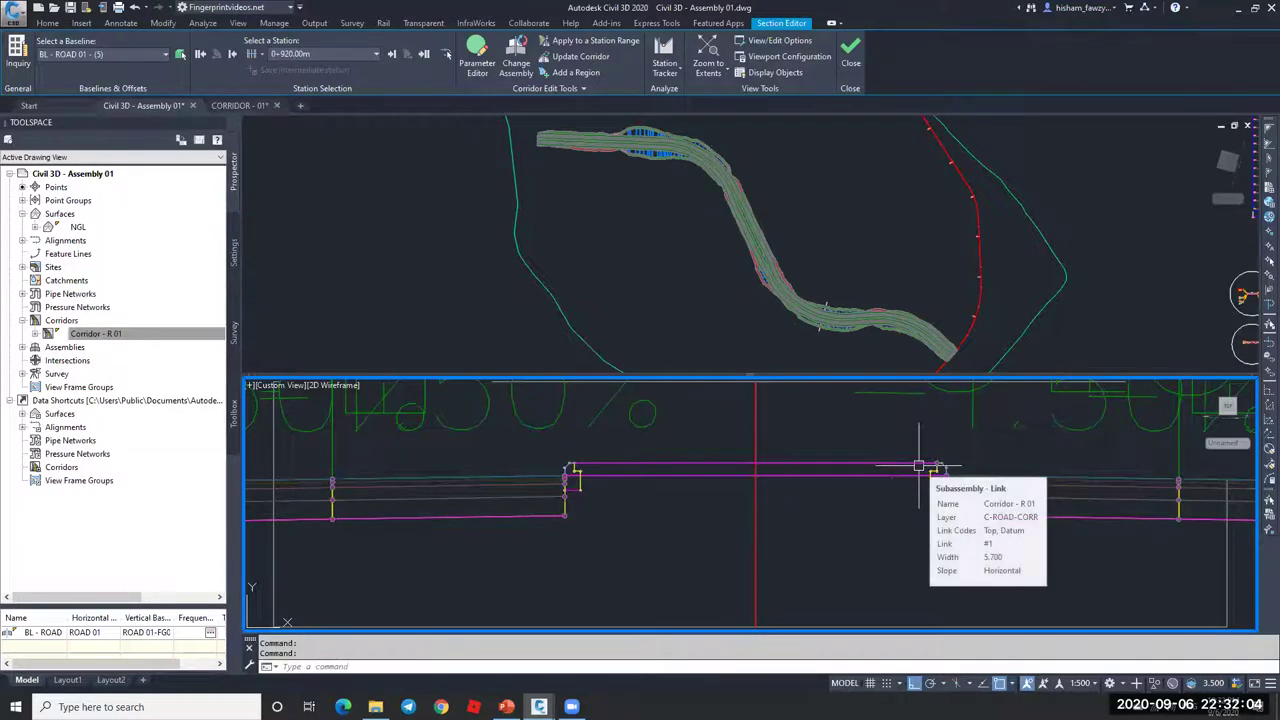
left_click(826, 468)
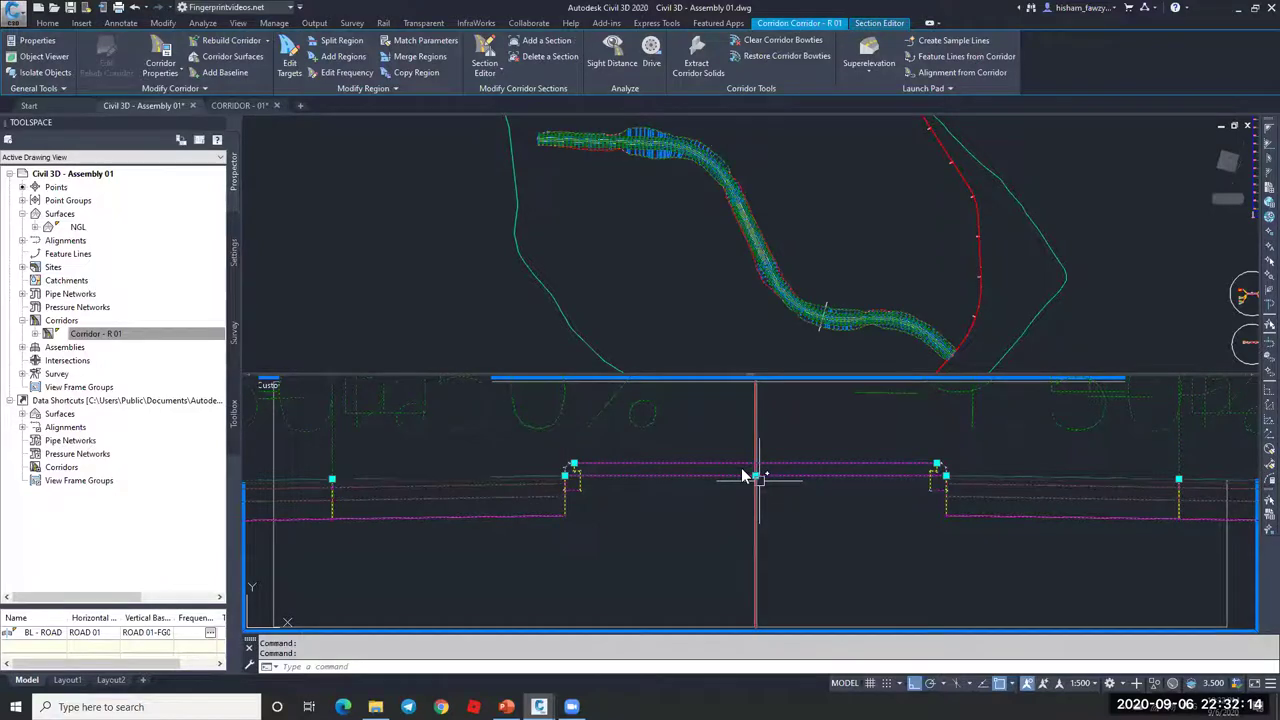
scroll(760, 475, "up", 4)
scroll(677, 457, "down", 2)
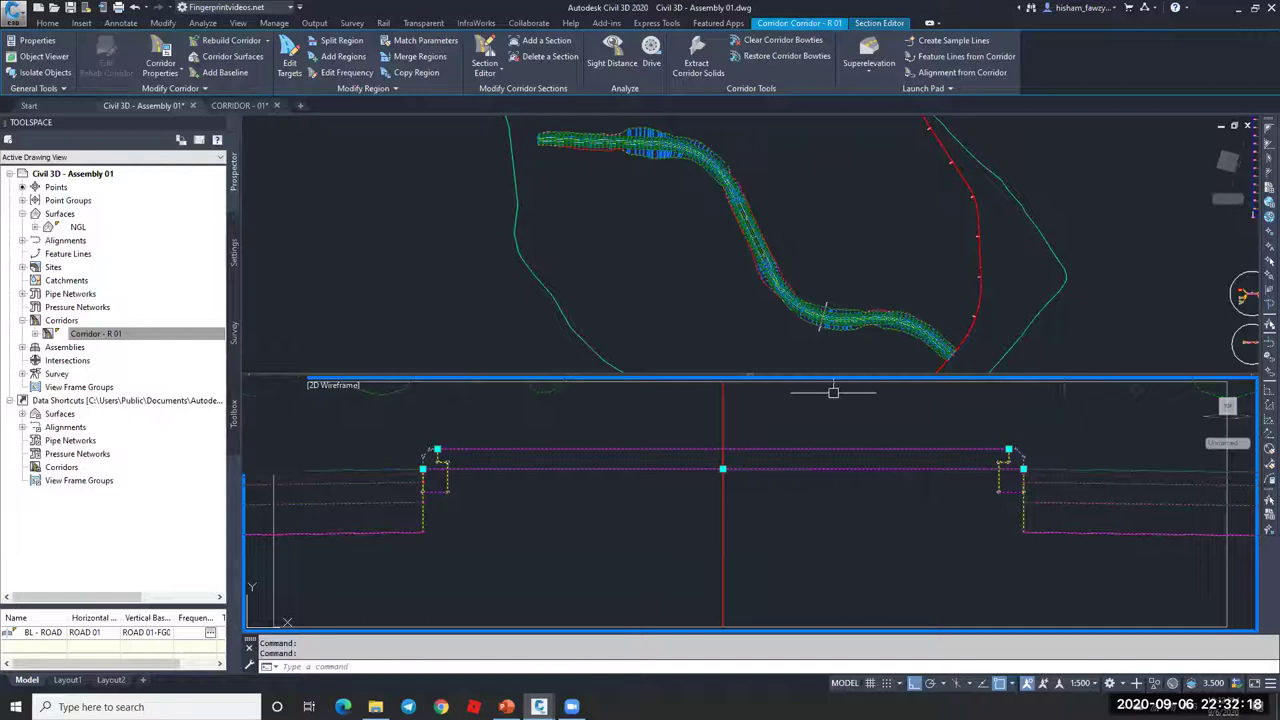
left_click(752, 355)
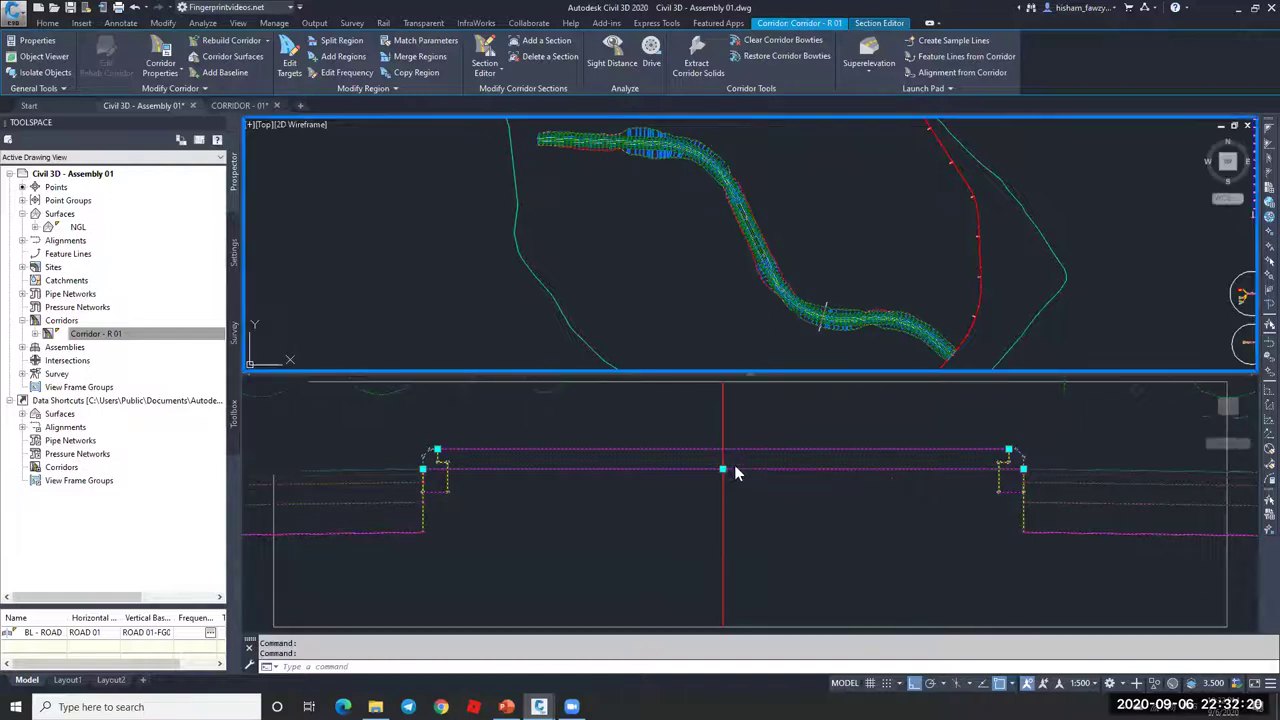
left_click(884, 485)
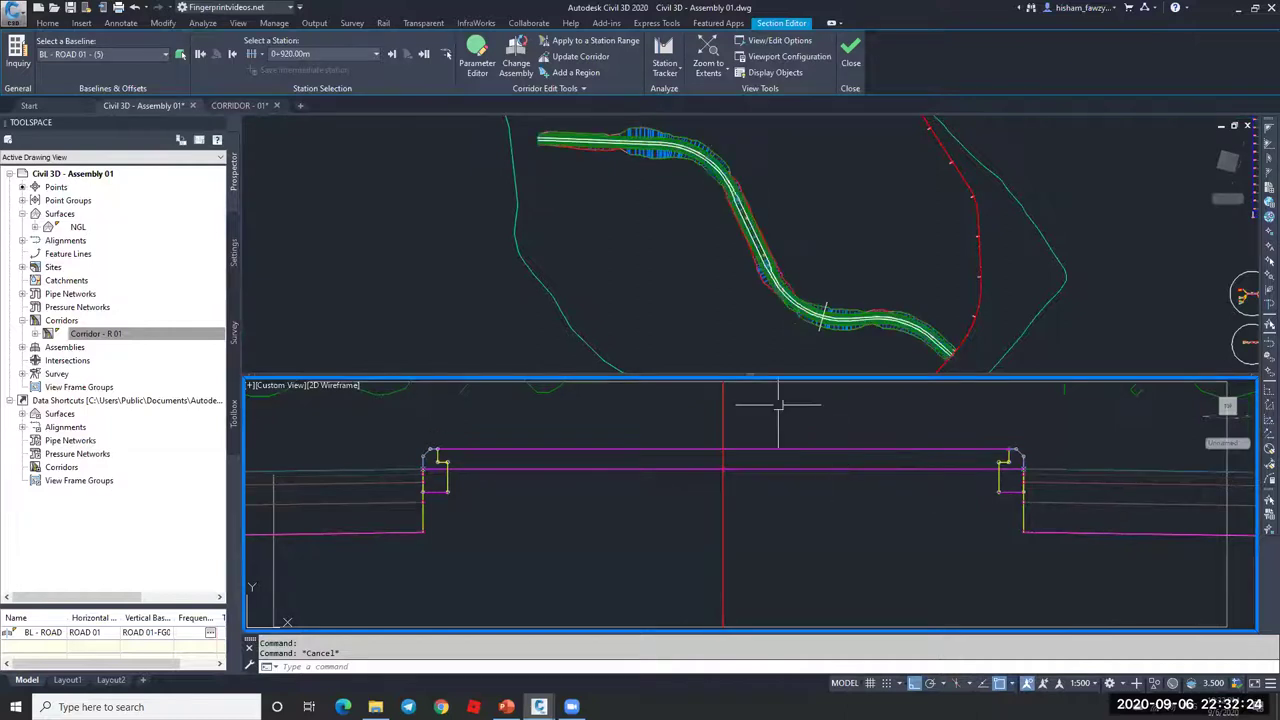
left_click(740, 312)
scroll(610, 241, "down", 5)
Step: Zoom to the assembly in the upper Layout Mode view and select the two median island subassemblies
scroll(694, 257, "up", 6)
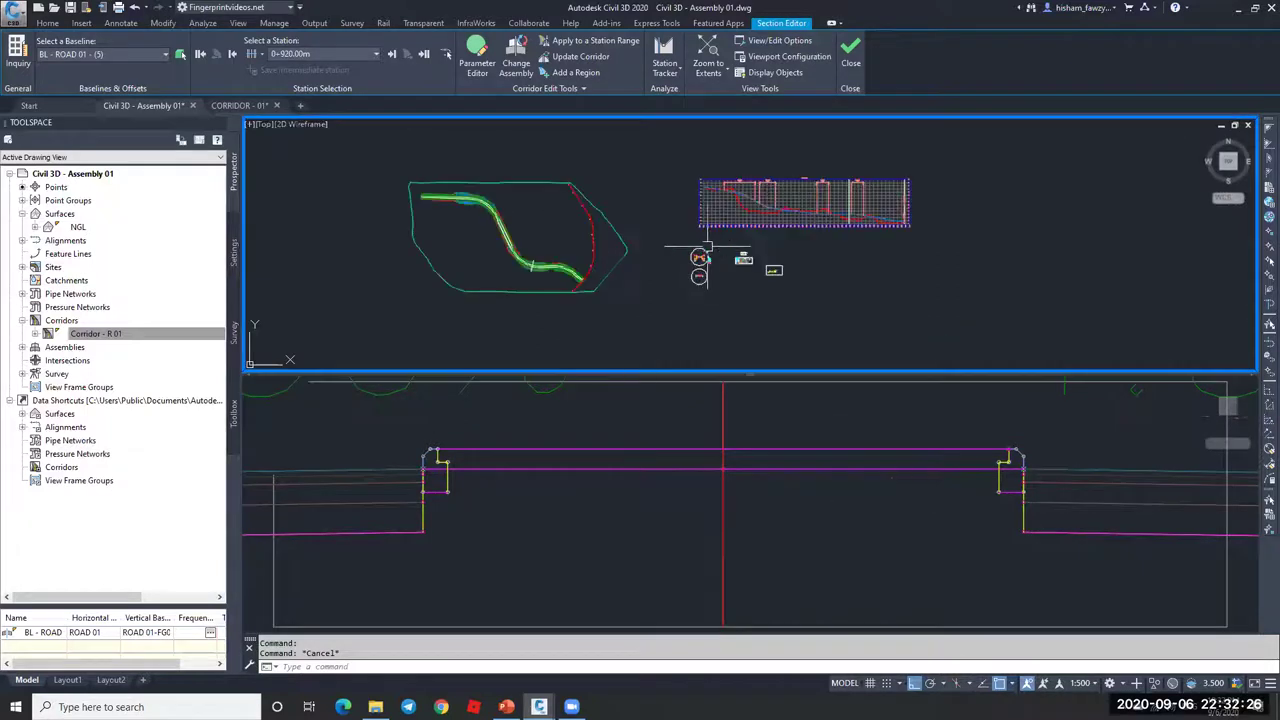
scroll(938, 245, "up", 8)
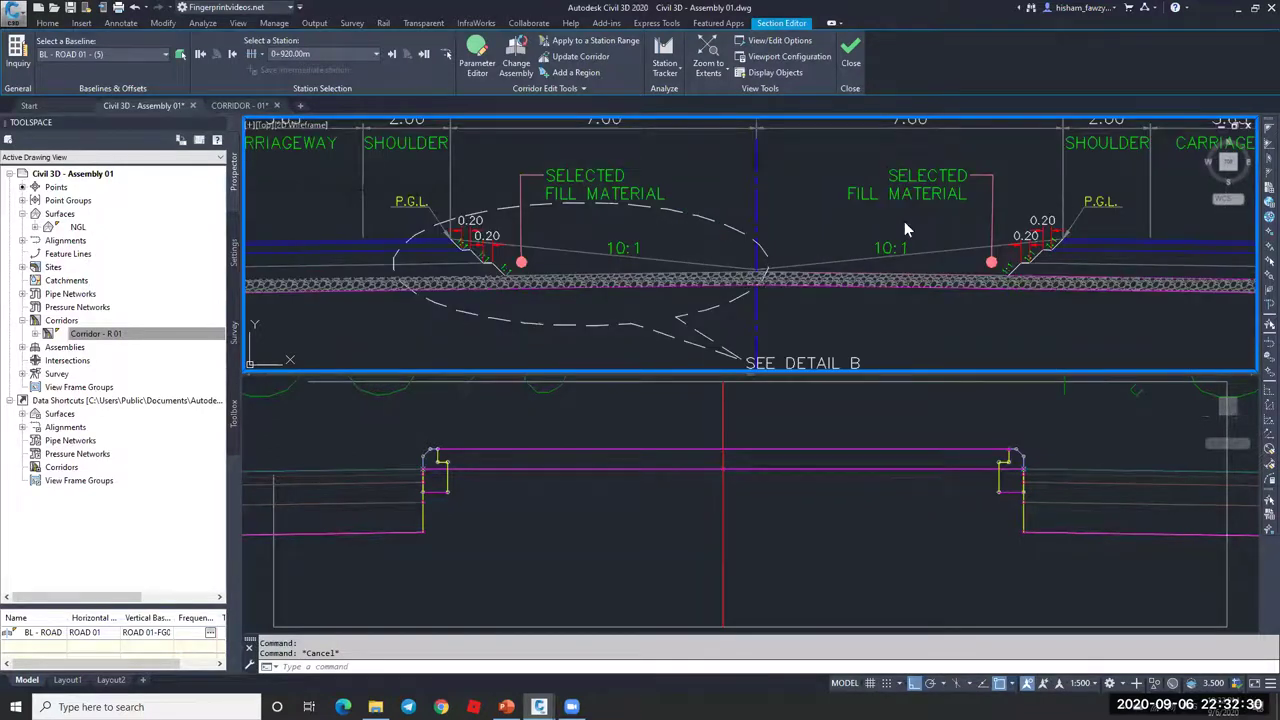
scroll(965, 210, "down", 8)
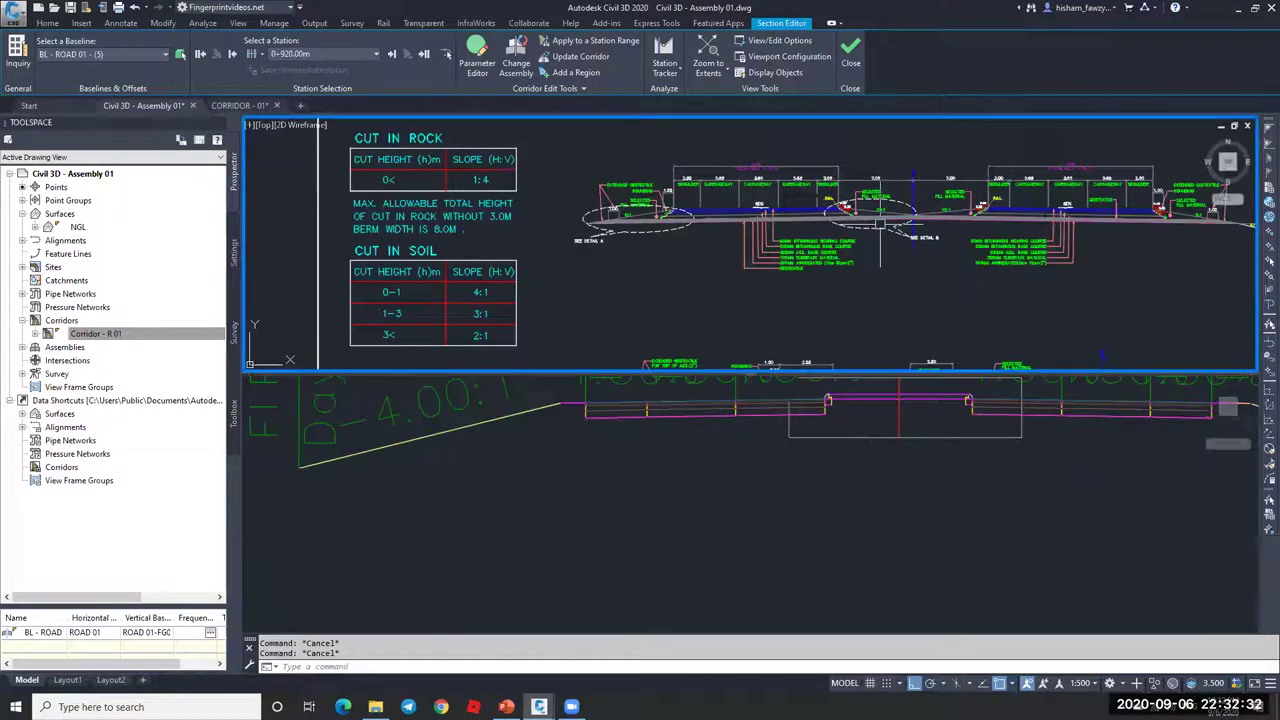
scroll(949, 127, "down", 3)
scroll(740, 240, "up", 6)
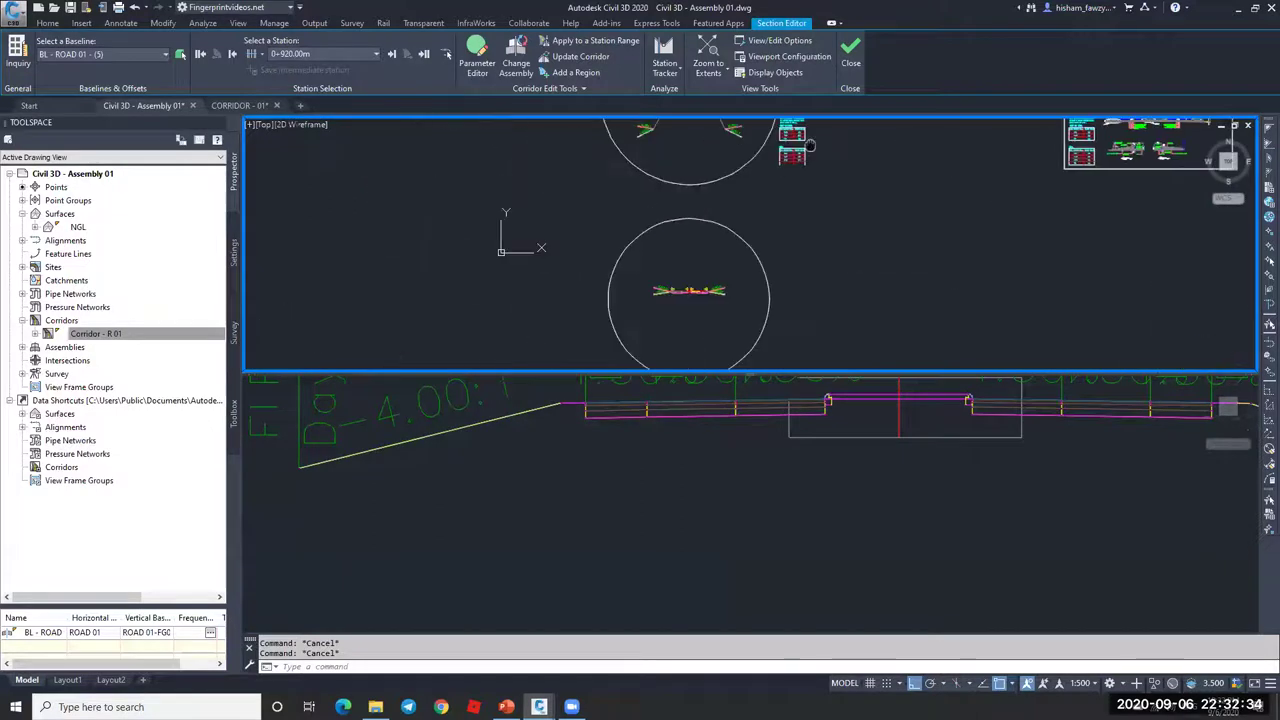
scroll(734, 237, "up", 6)
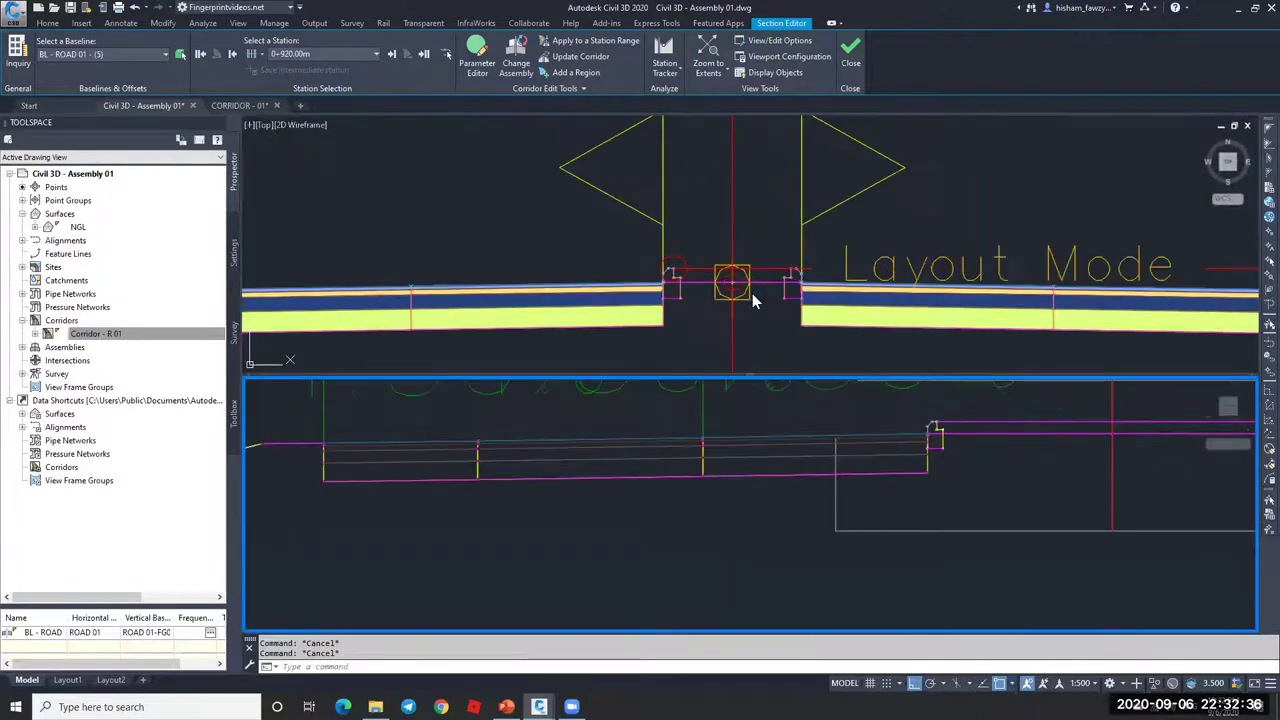
left_click(765, 291)
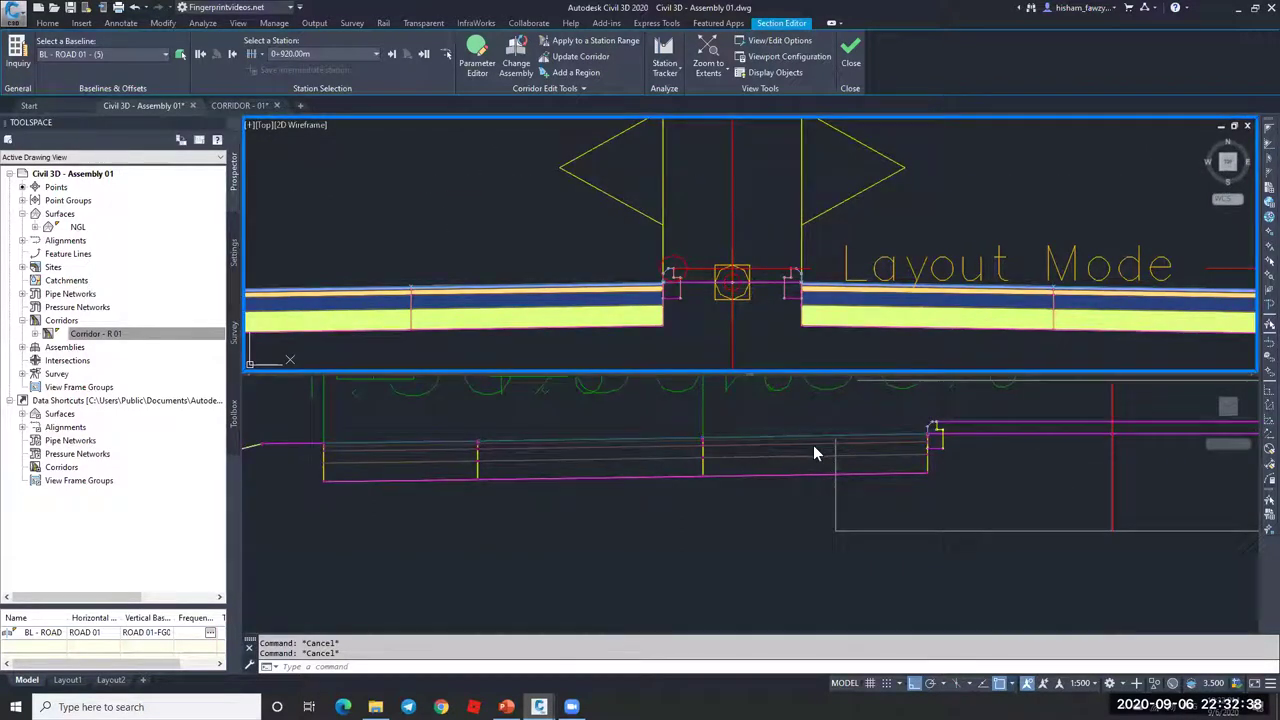
left_click(723, 449)
scroll(880, 434, "up", 3)
scroll(870, 432, "up", 3)
scroll(880, 440, "up", 2)
left_click(765, 285)
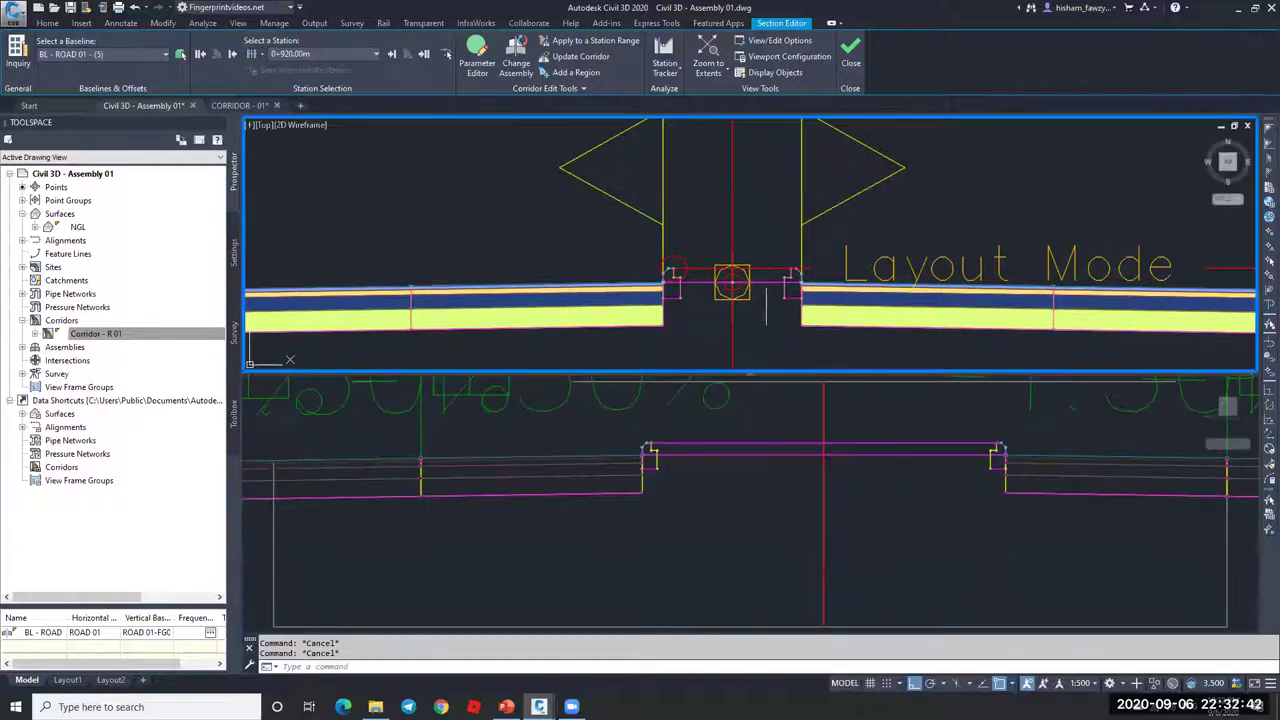
left_click(728, 286)
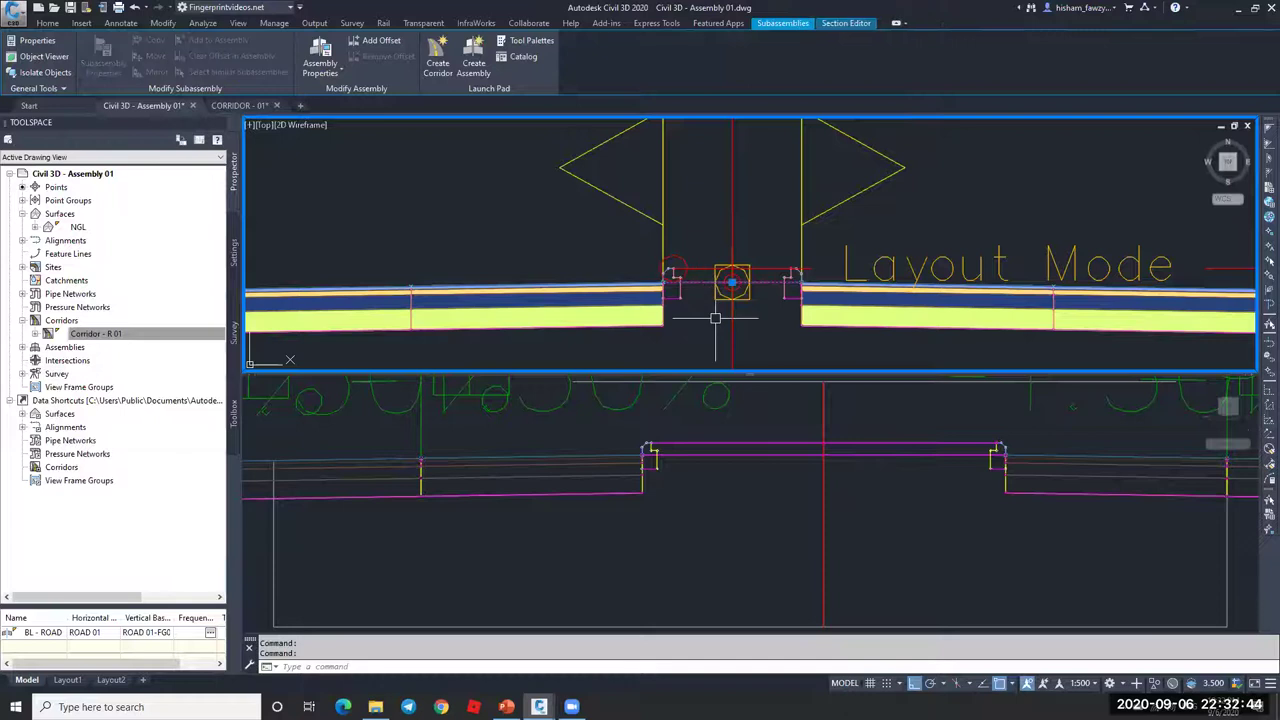
Step: Set Omit Link to Yes for both RT-ISLAND and LT-ISLAND subassemblies
key("ctrl+1")
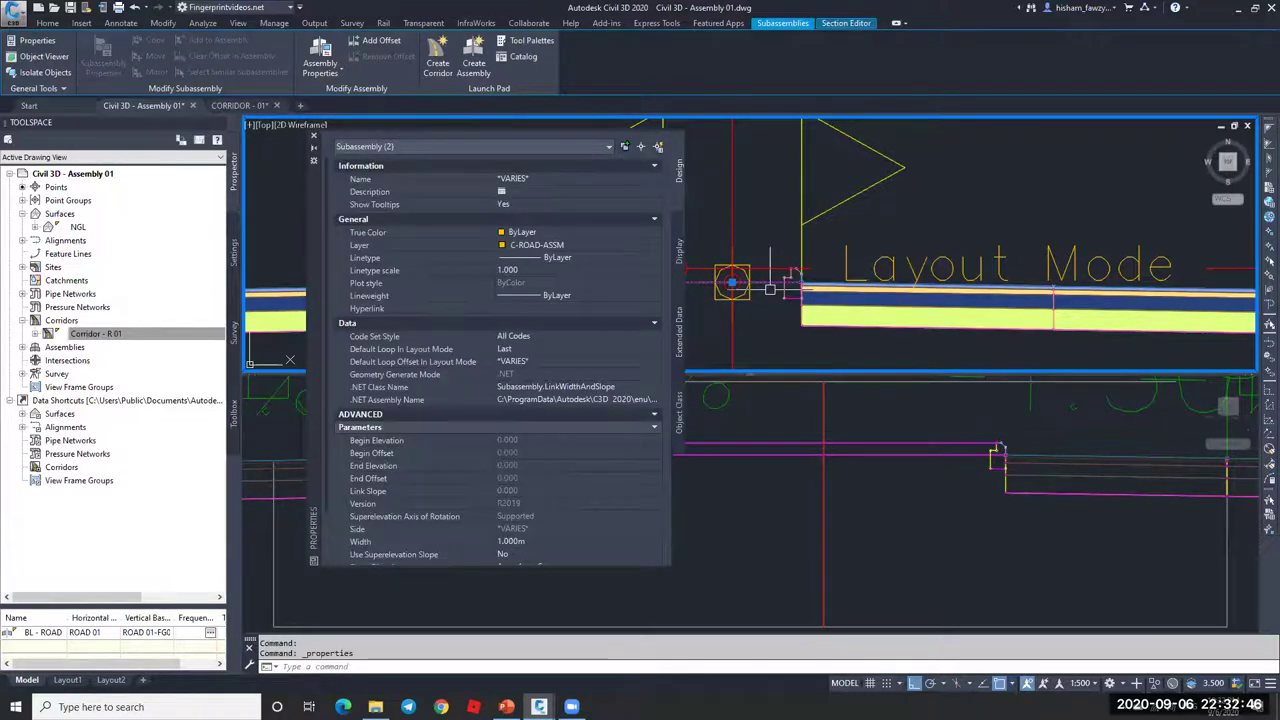
key("Escape")
left_click(768, 283)
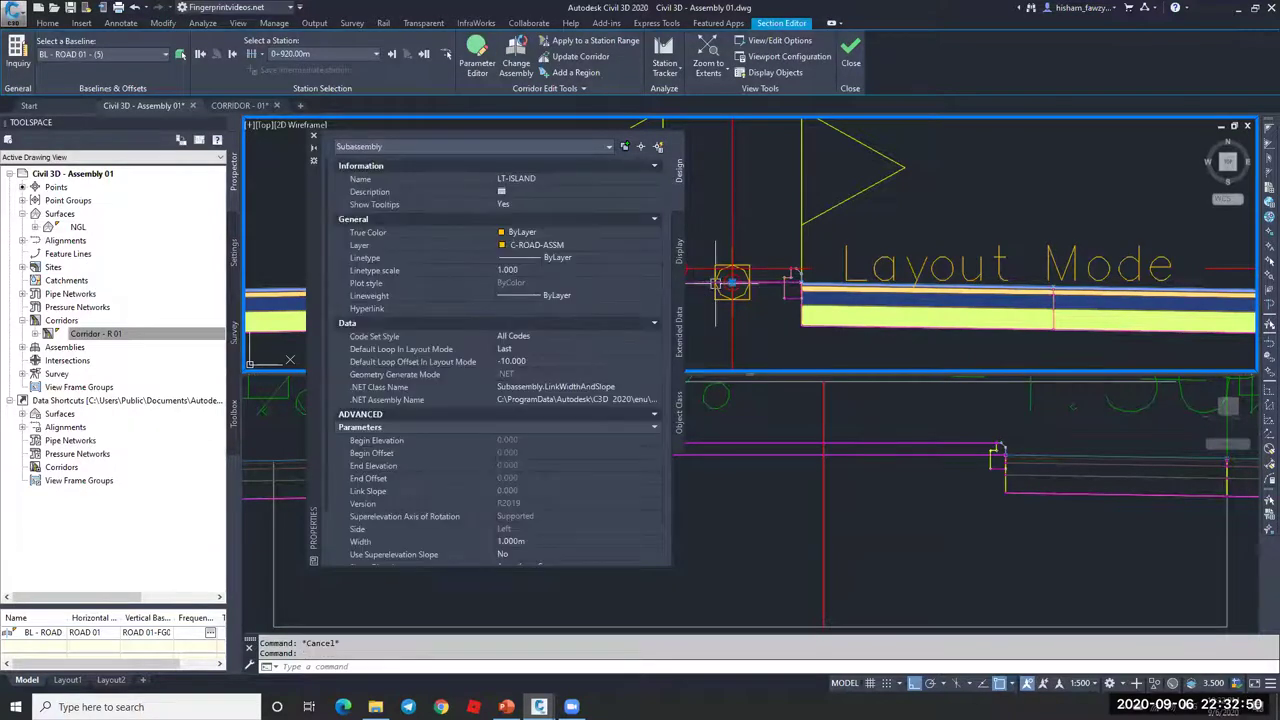
left_click(758, 283)
scroll(533, 498, "down", 3)
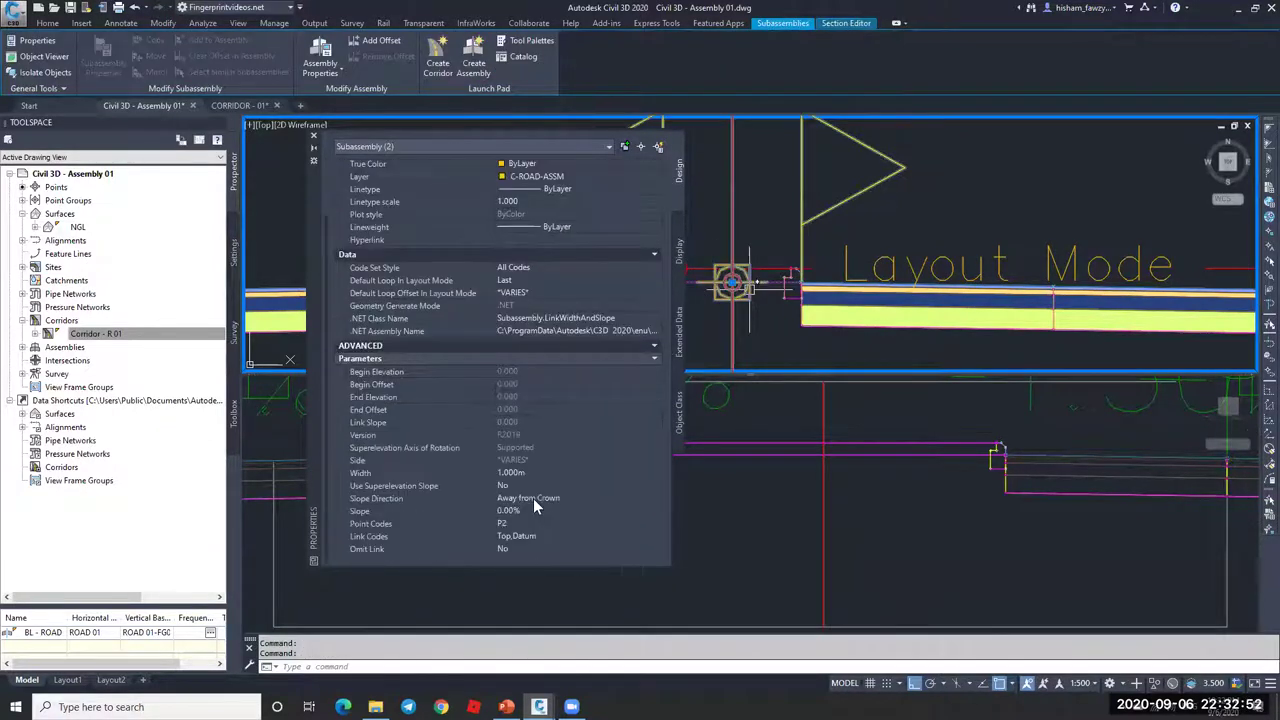
left_click(549, 550)
left_click(540, 560)
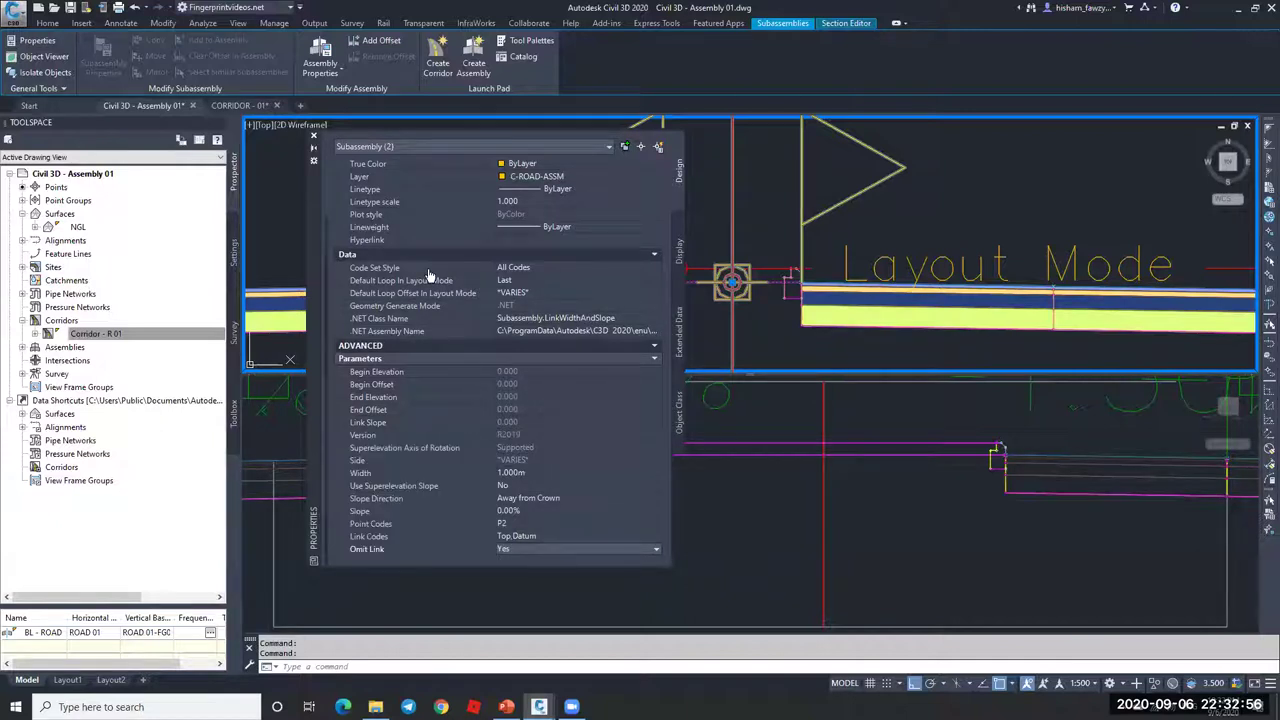
left_click(314, 143)
key("Escape")
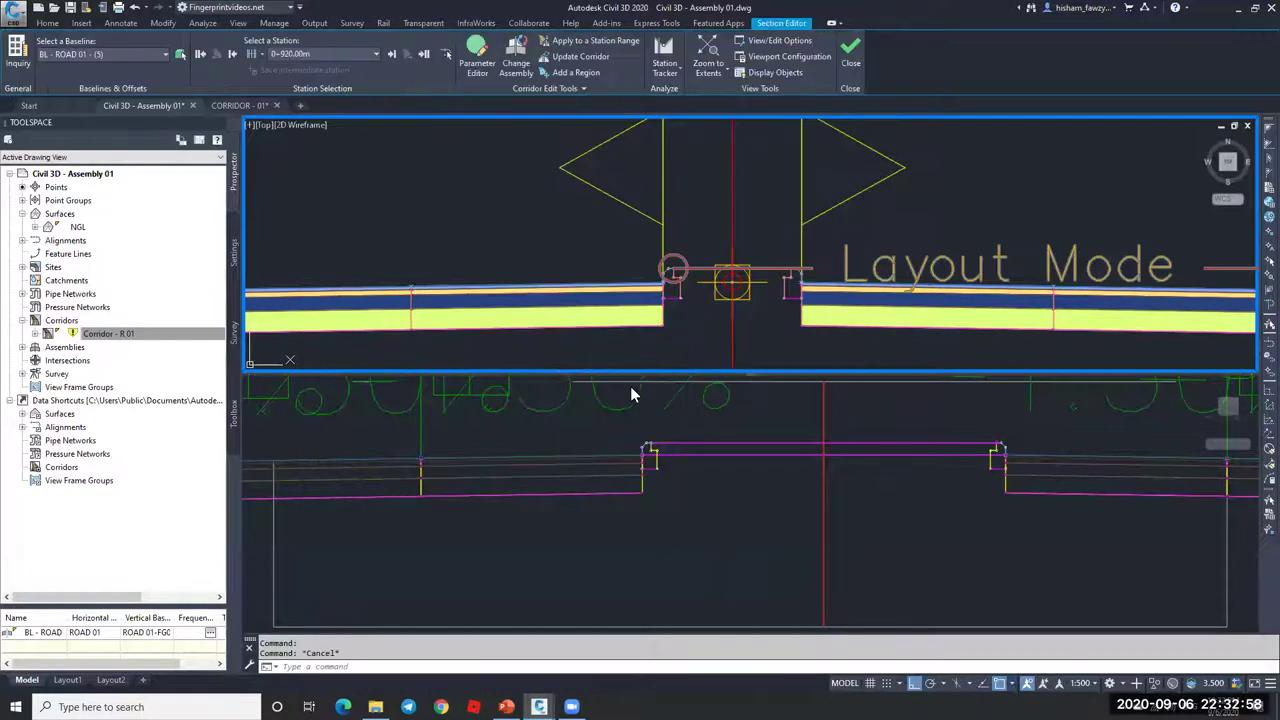
left_click(118, 336)
Step: Rebuild Corridor - R 01 after omitting the island links
right_click(171, 341)
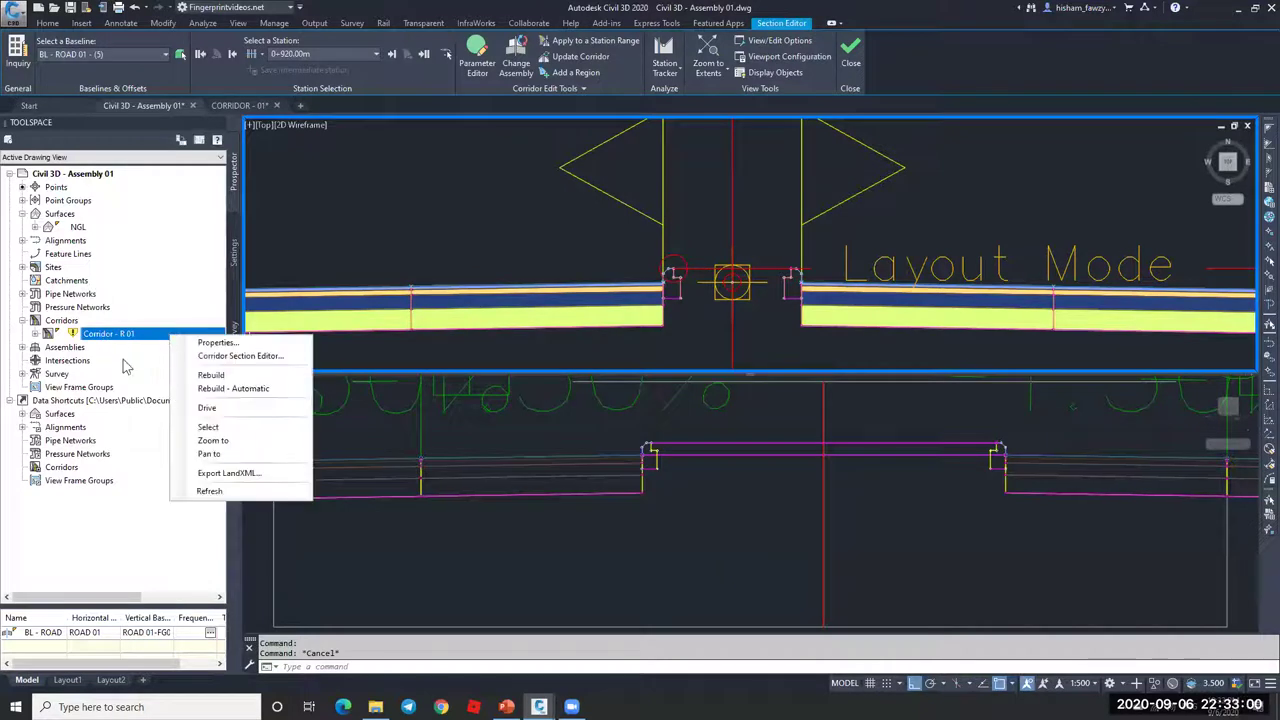
left_click(205, 372)
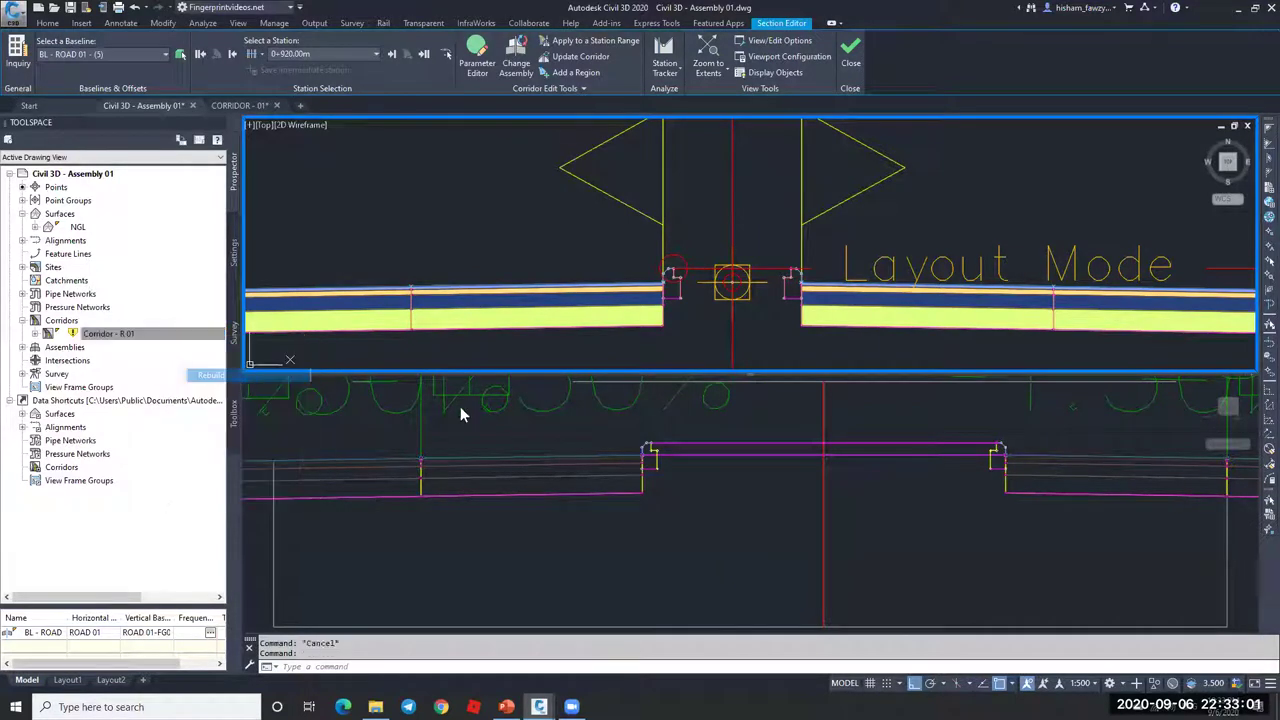
key("Escape")
left_click(722, 433)
key("Escape")
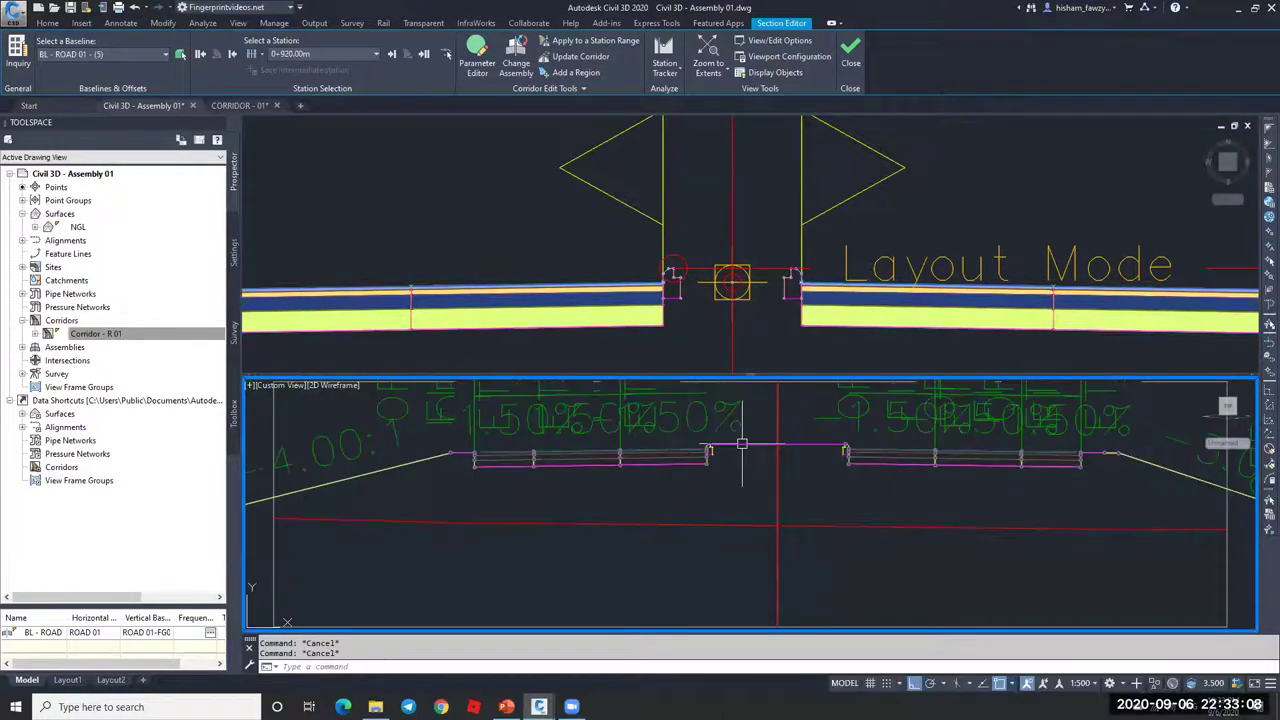
Step: Zoom out to show the whole assembly with daylight slopes and select the right lane subassembly
scroll(818, 449, "up", 4)
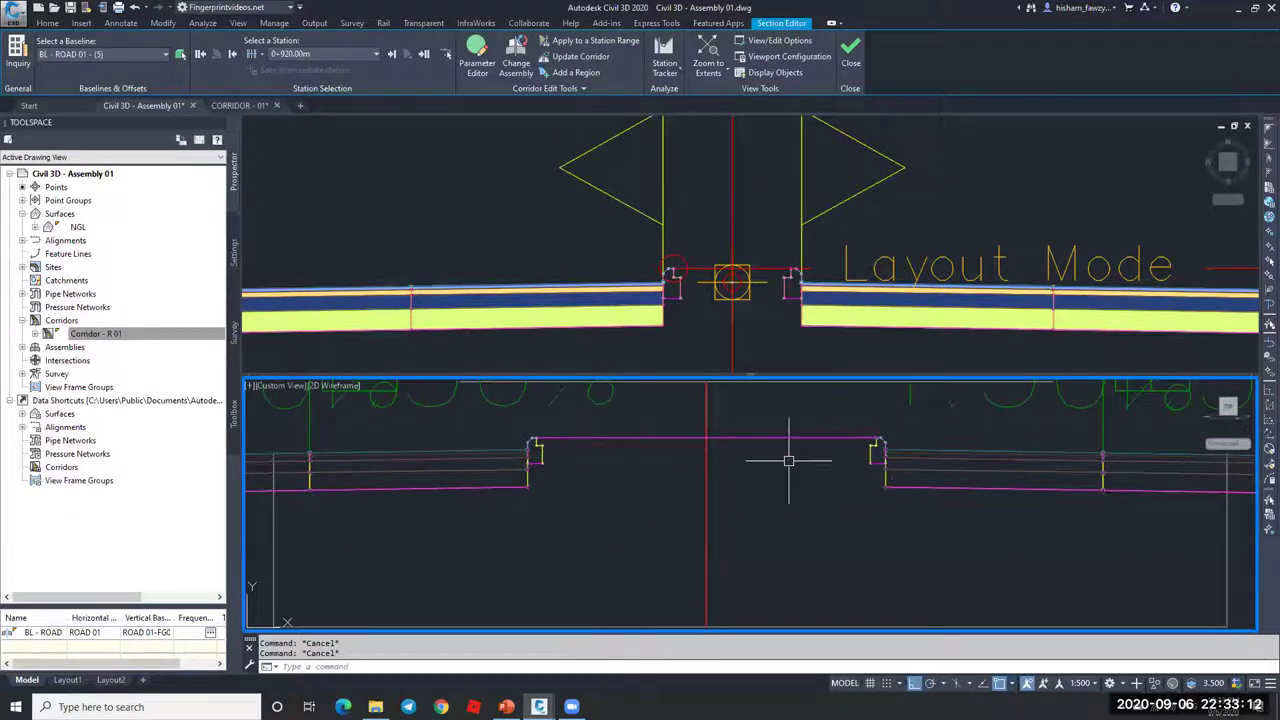
scroll(700, 432, "up", 3)
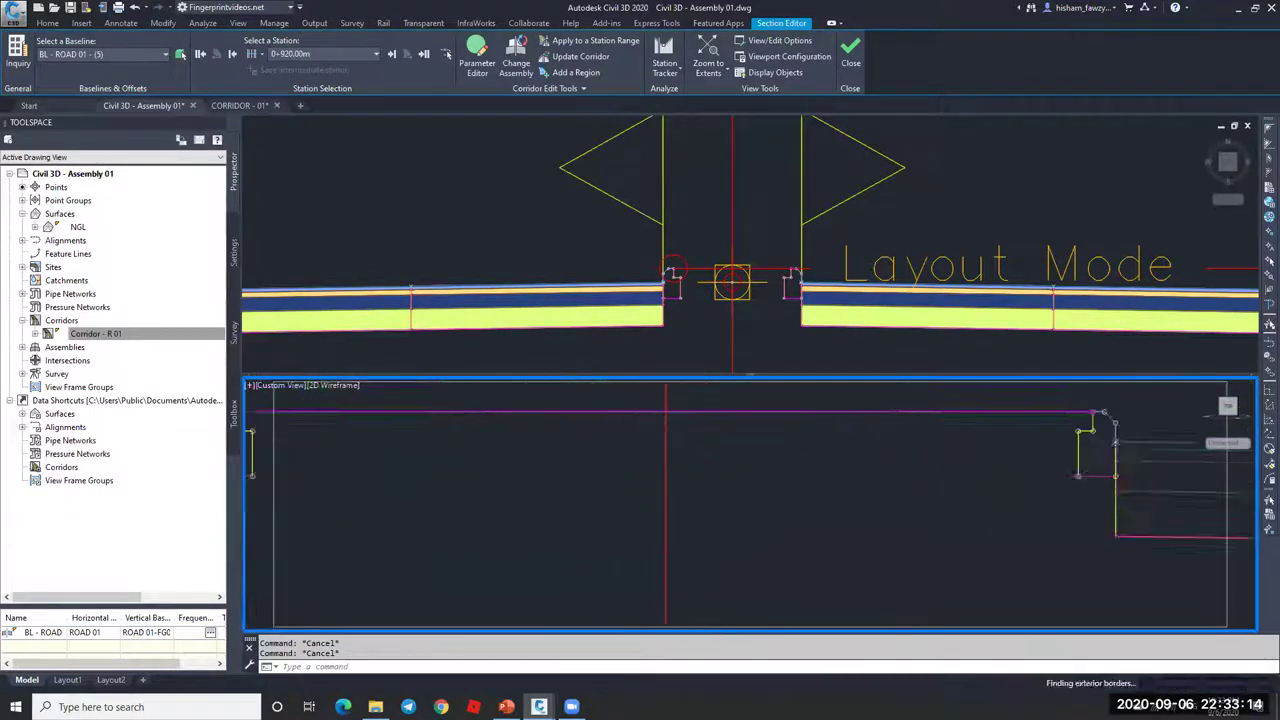
scroll(760, 450, "down", 5)
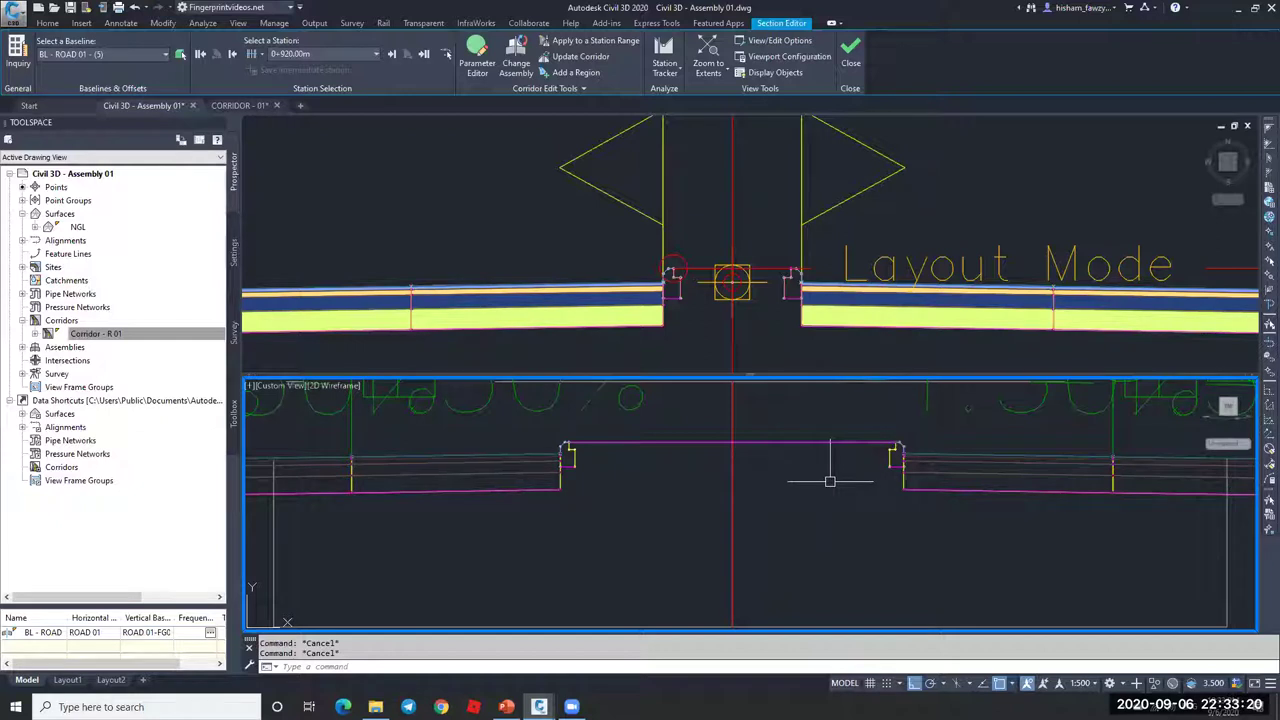
left_click(694, 314)
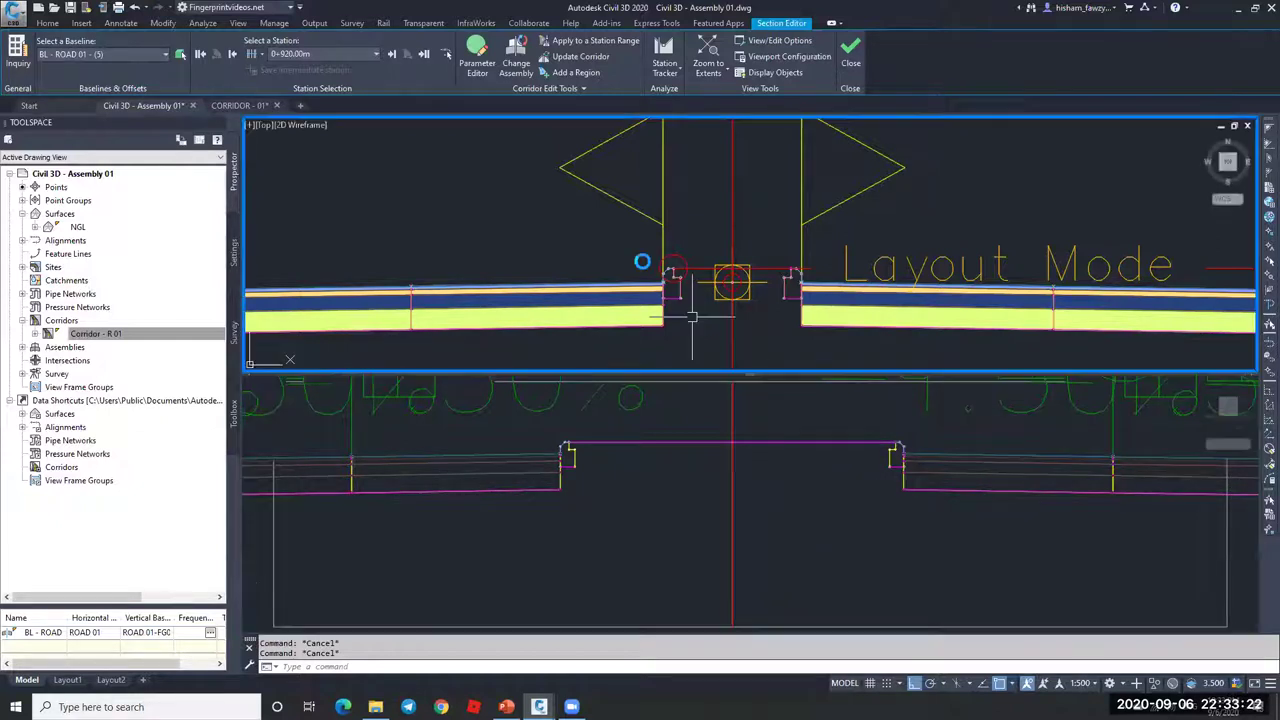
scroll(645, 262, "down", 4)
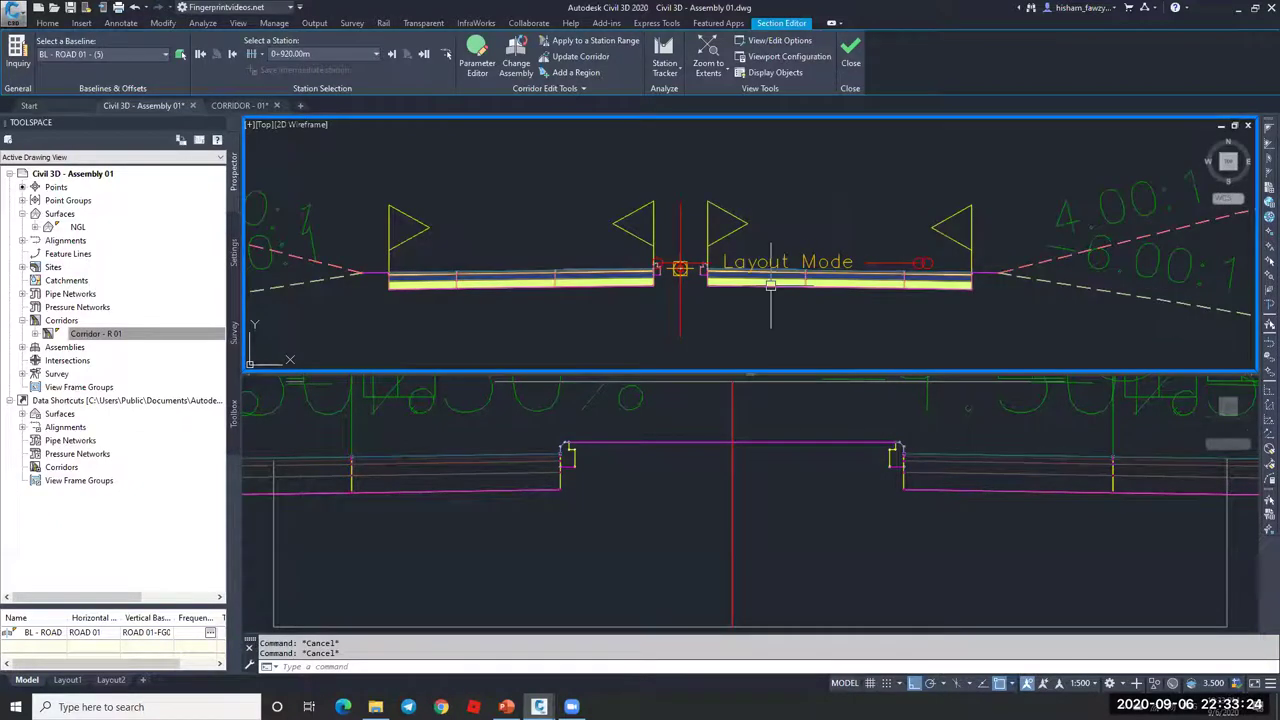
left_click(843, 284)
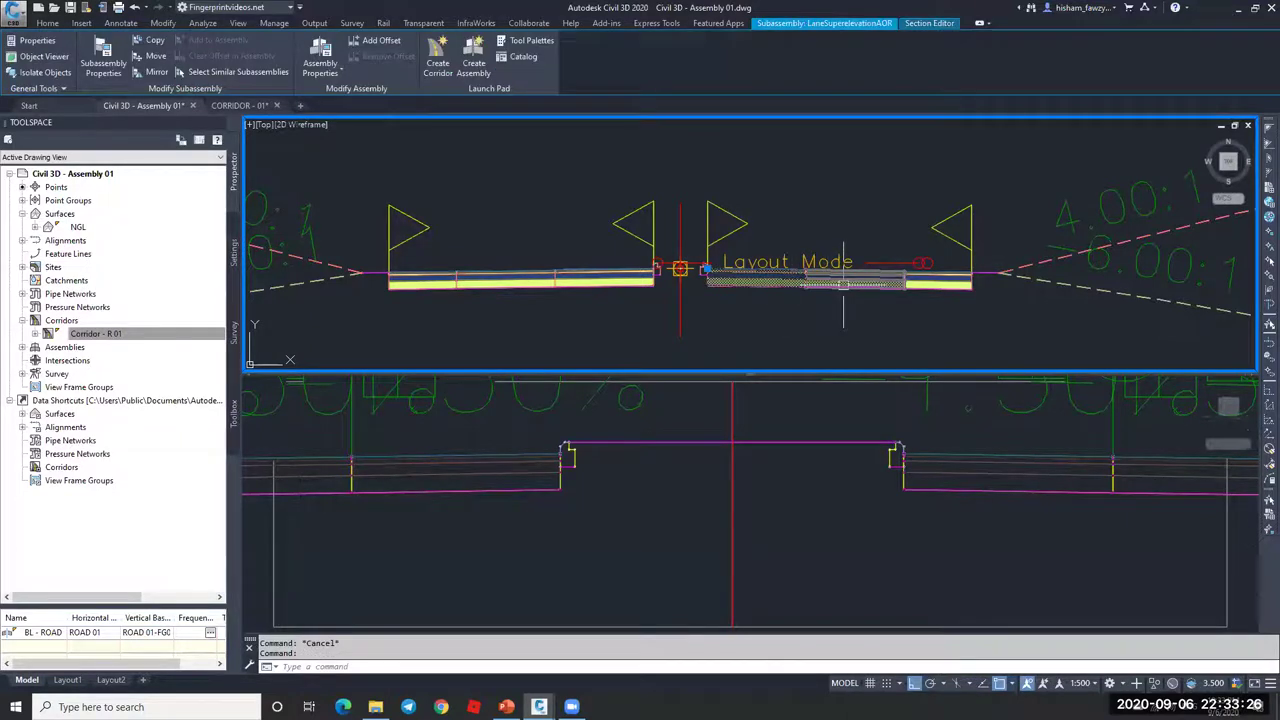
Step: Set Use Superelevation to Right Lane Outside for the three right lanes, then return to the Section Editor
left_click(680, 268)
key("ctrl+1")
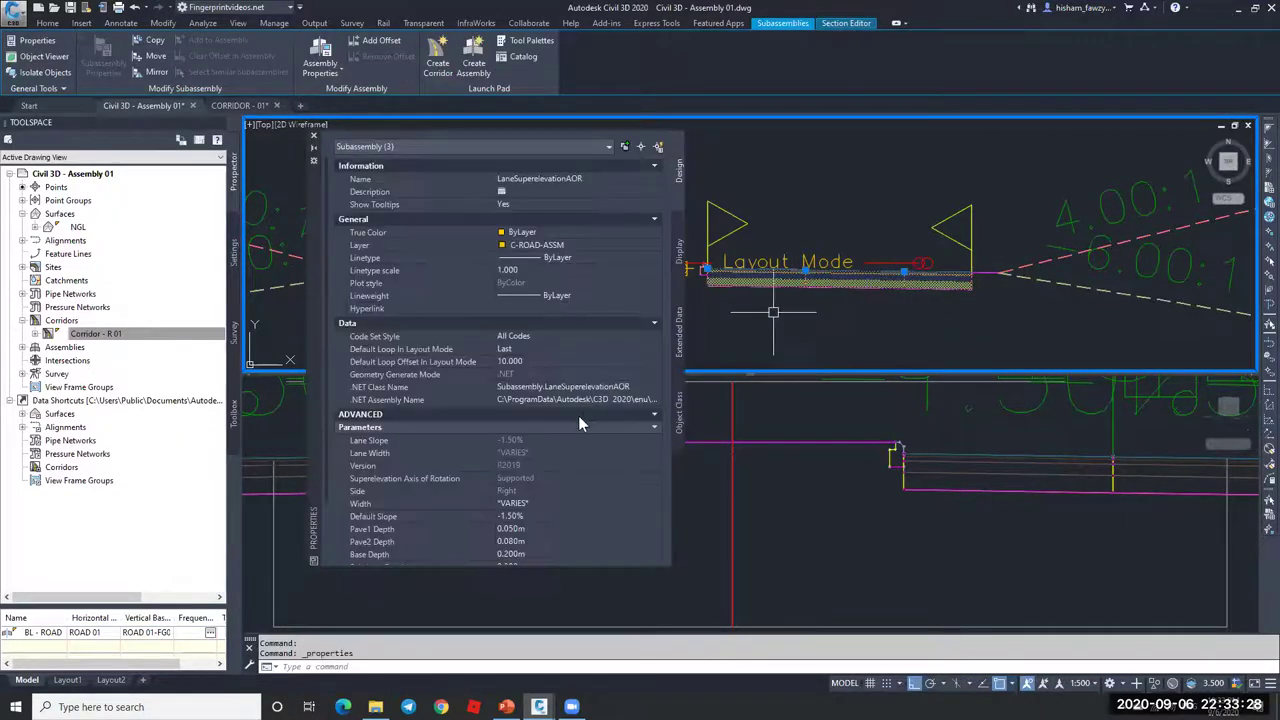
scroll(578, 420, "down", 3)
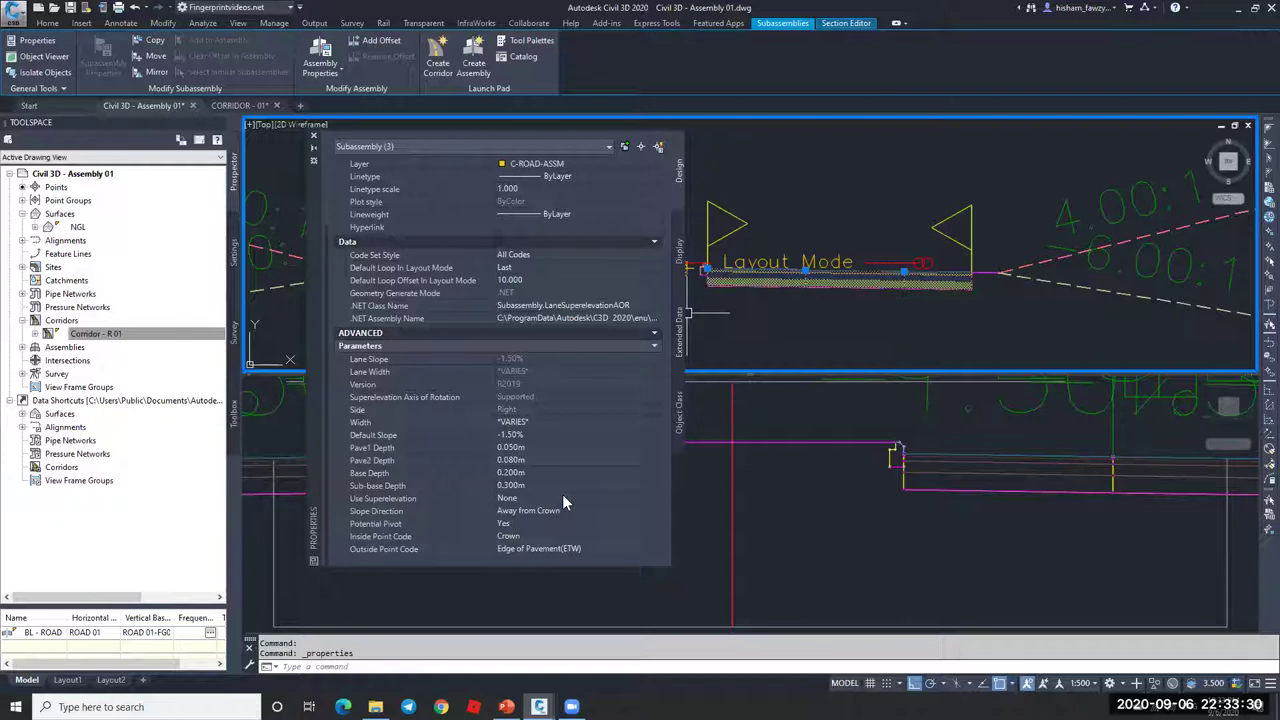
left_click(585, 498)
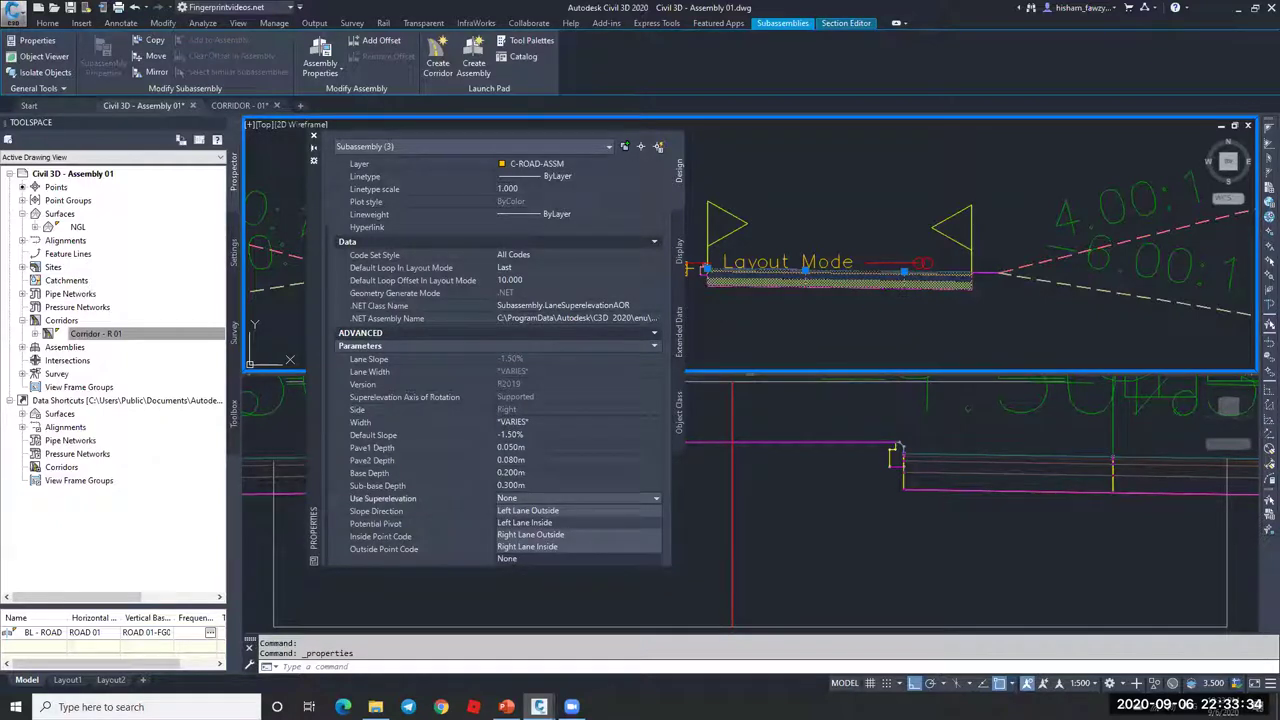
left_click(530, 534)
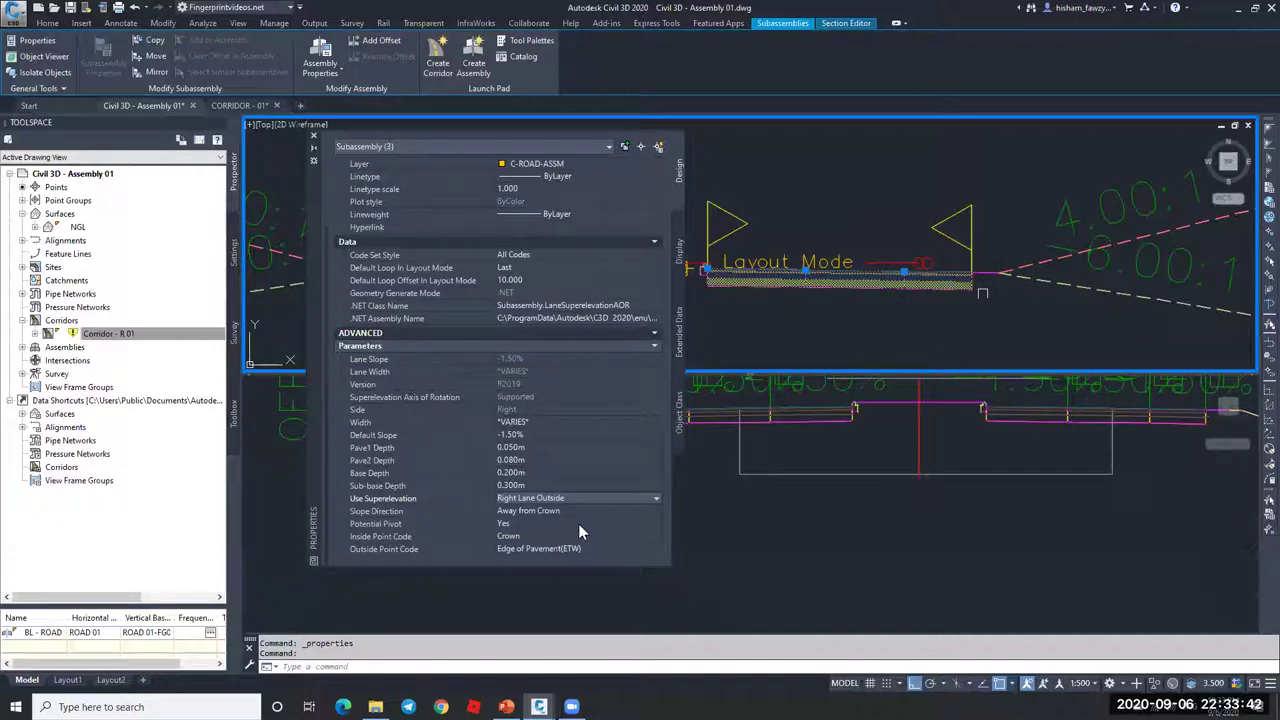
middle_click_drag(700, 300, 1110, 300)
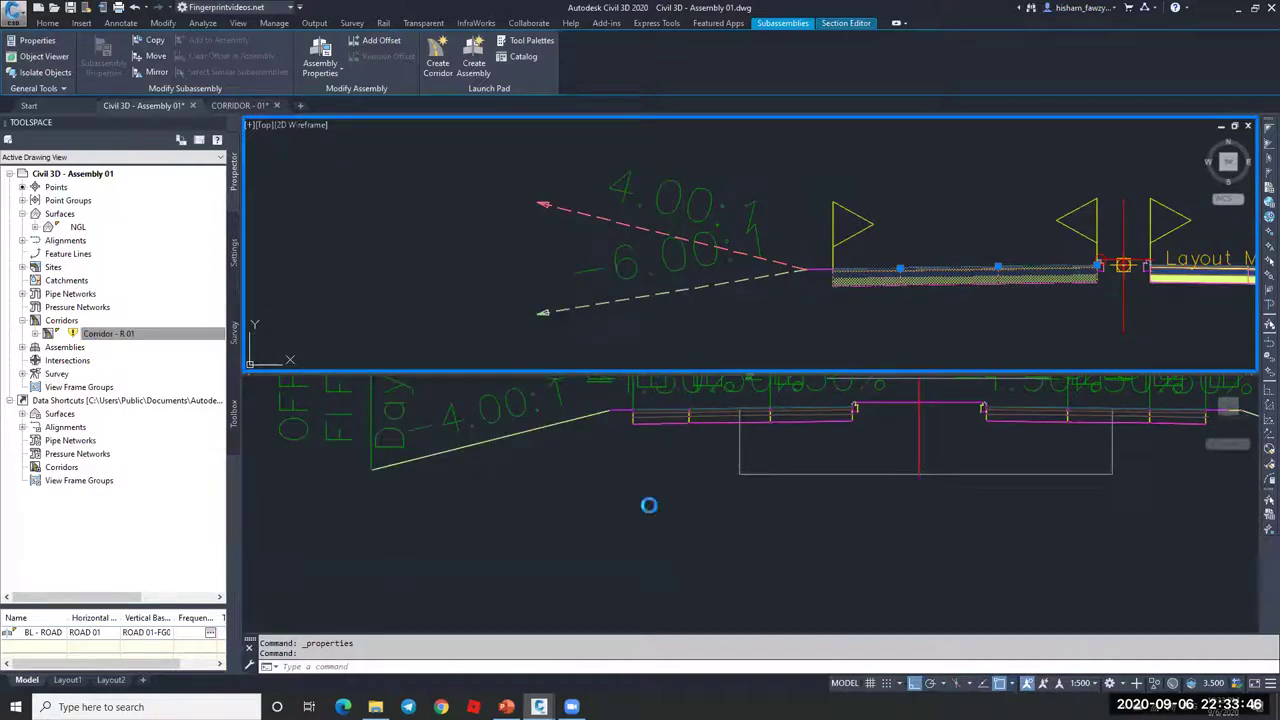
left_click(648, 505)
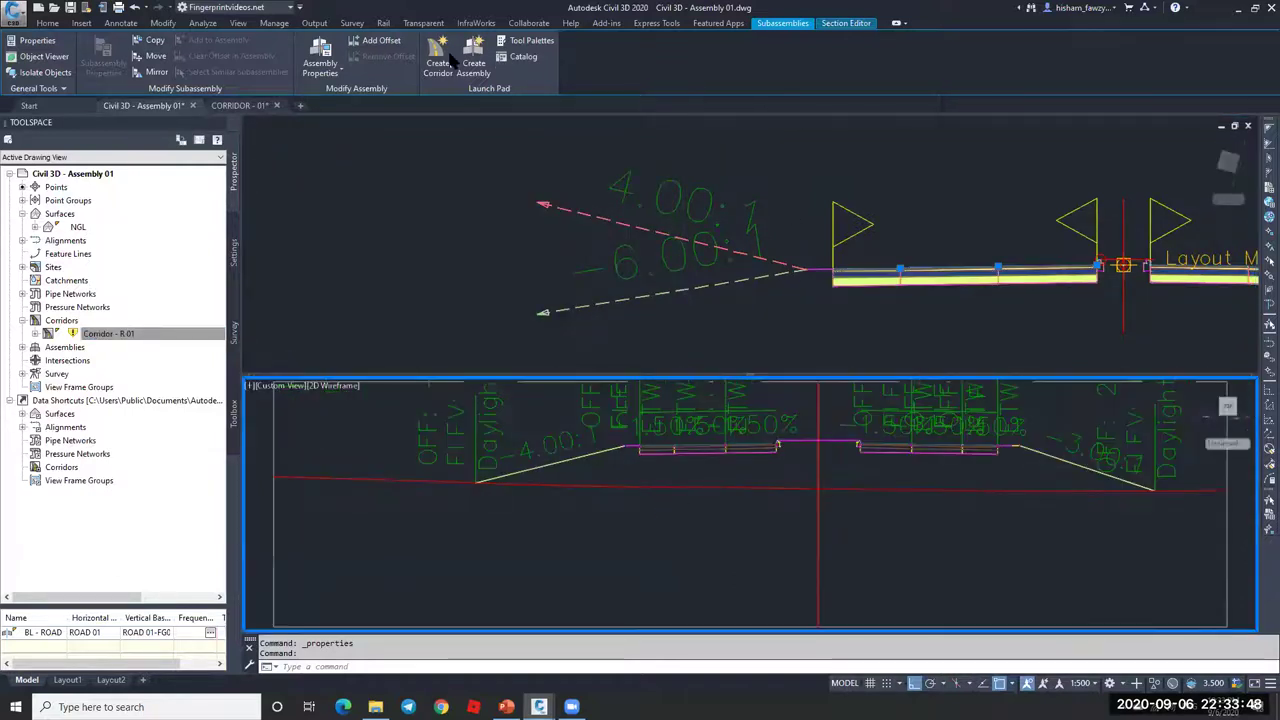
left_click(846, 22)
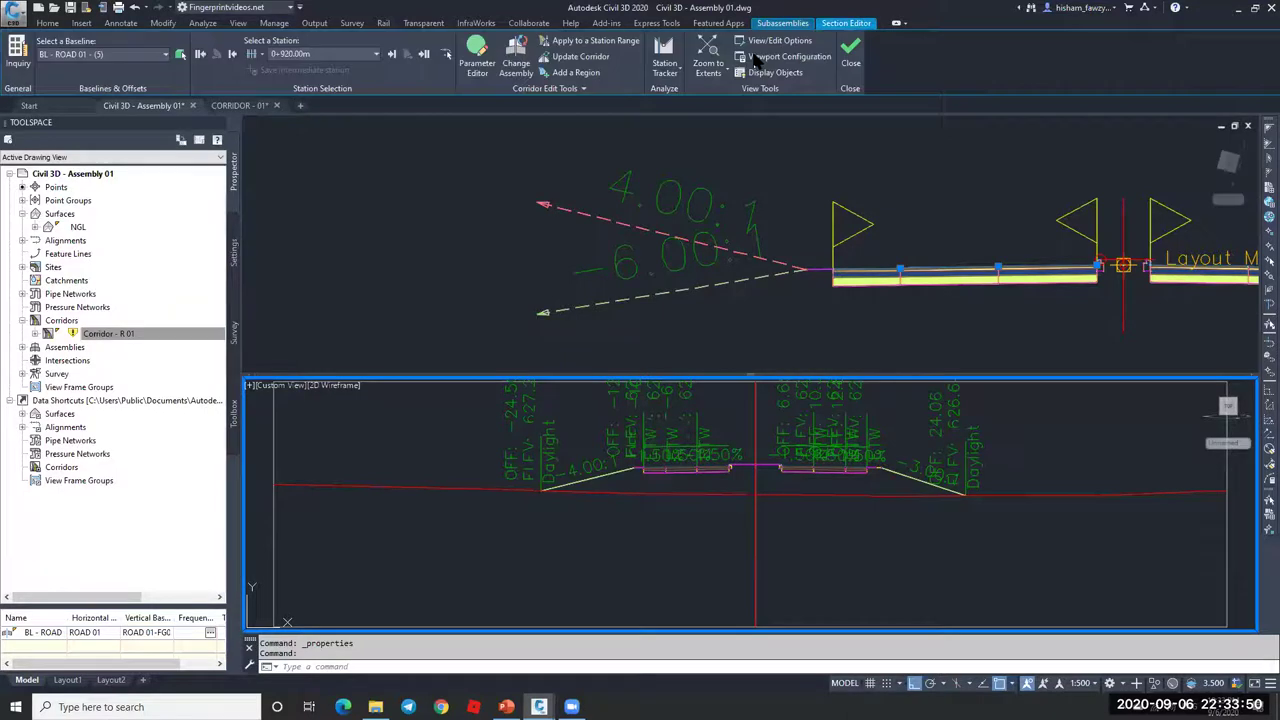
Step: Set the section View/Edit Options Code Set Style to View-Edit
left_click(772, 41)
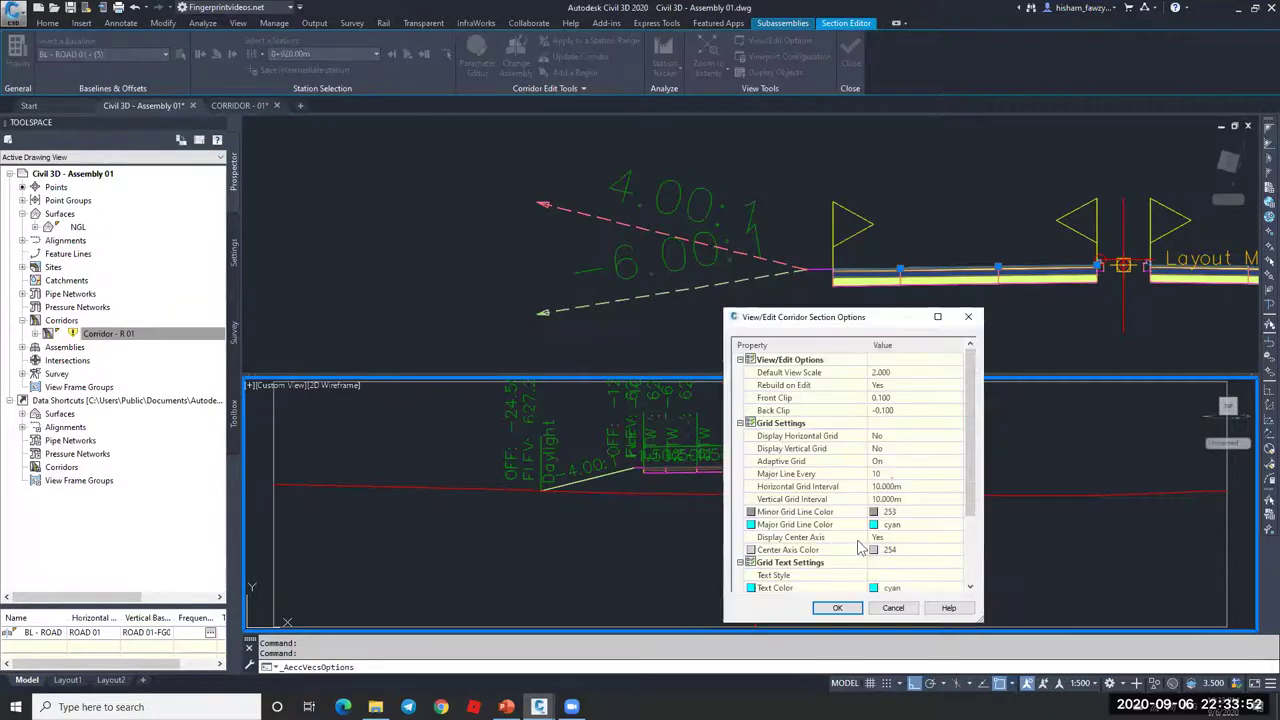
left_click(958, 576)
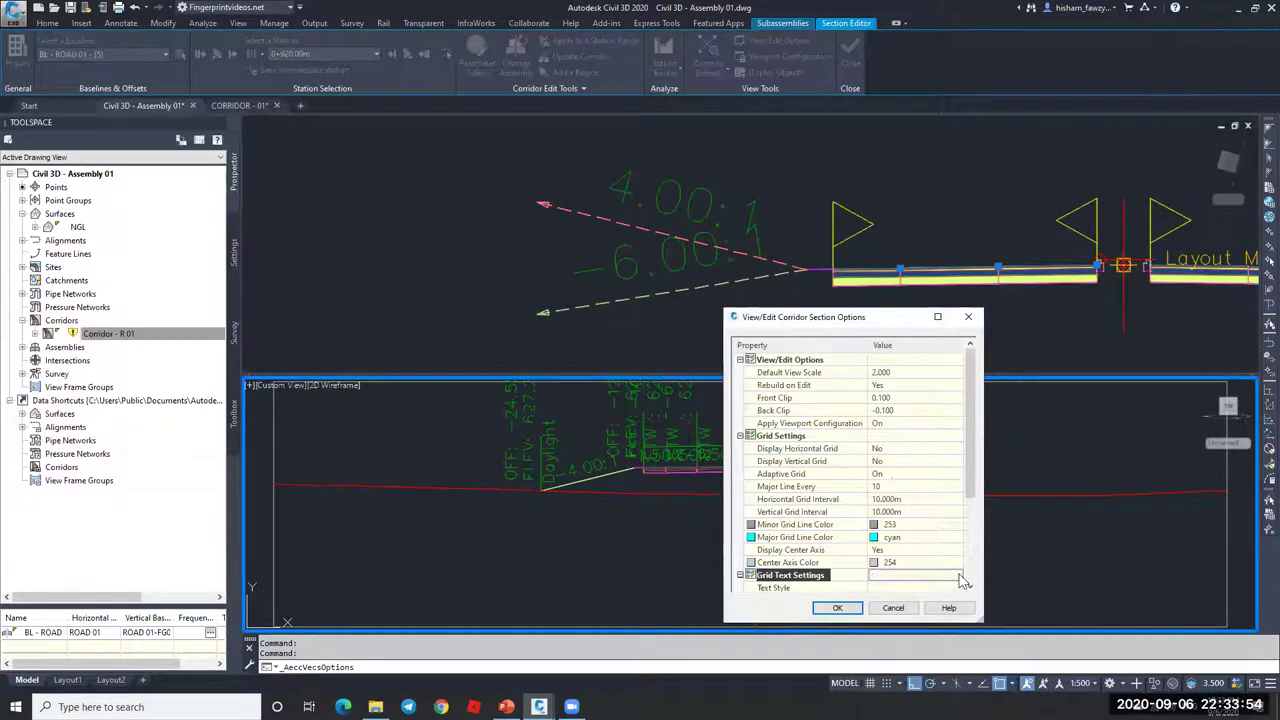
scroll(962, 580, "down", 3)
left_click(957, 575)
left_click(878, 463)
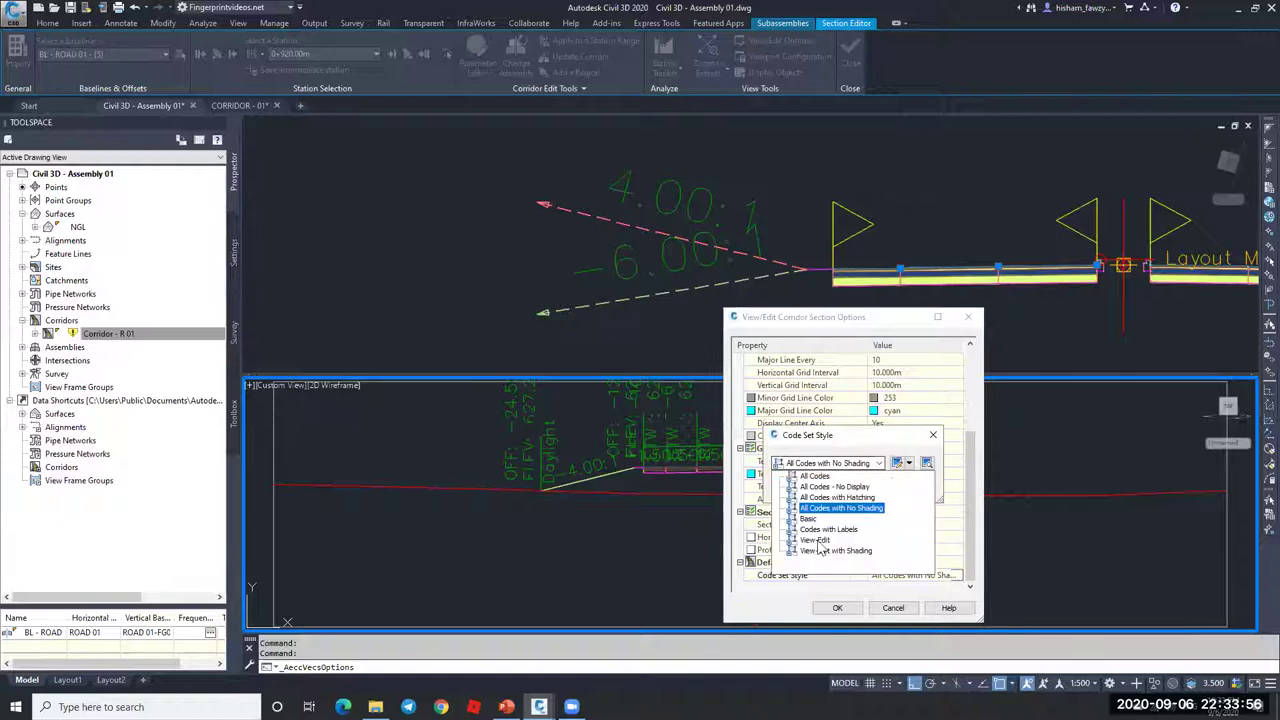
key("Down")
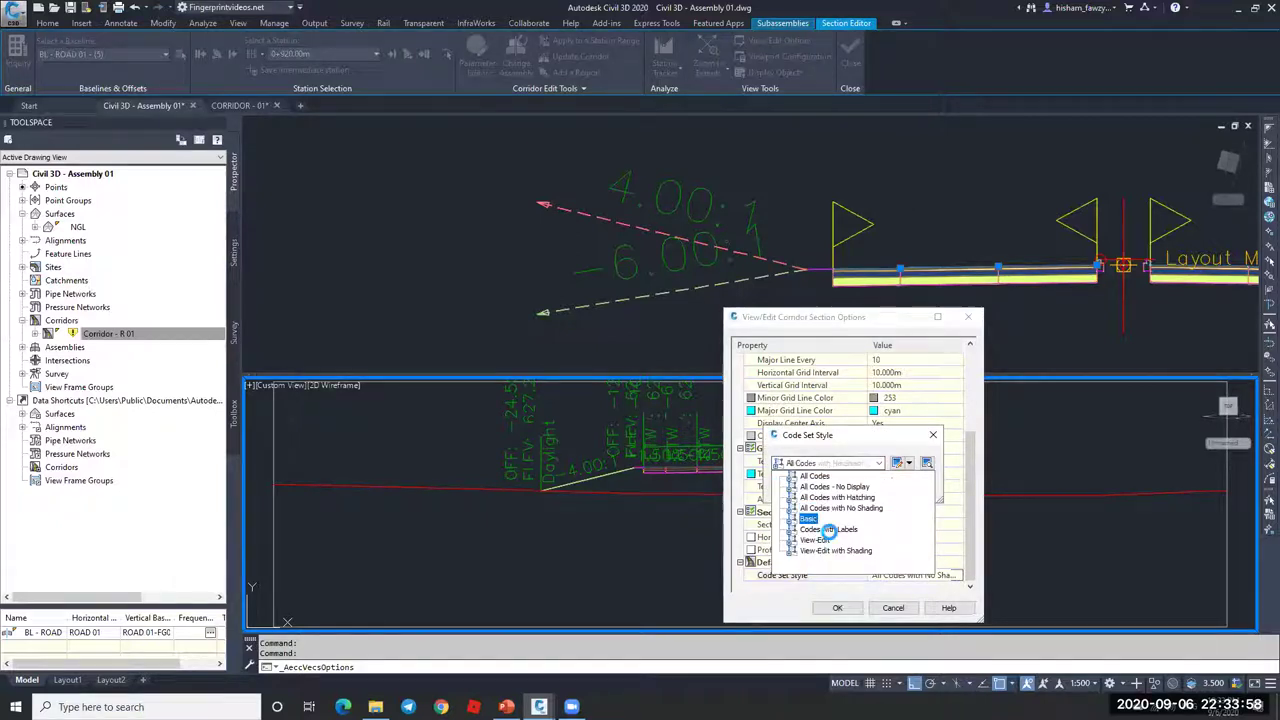
key("Return")
key("Return")
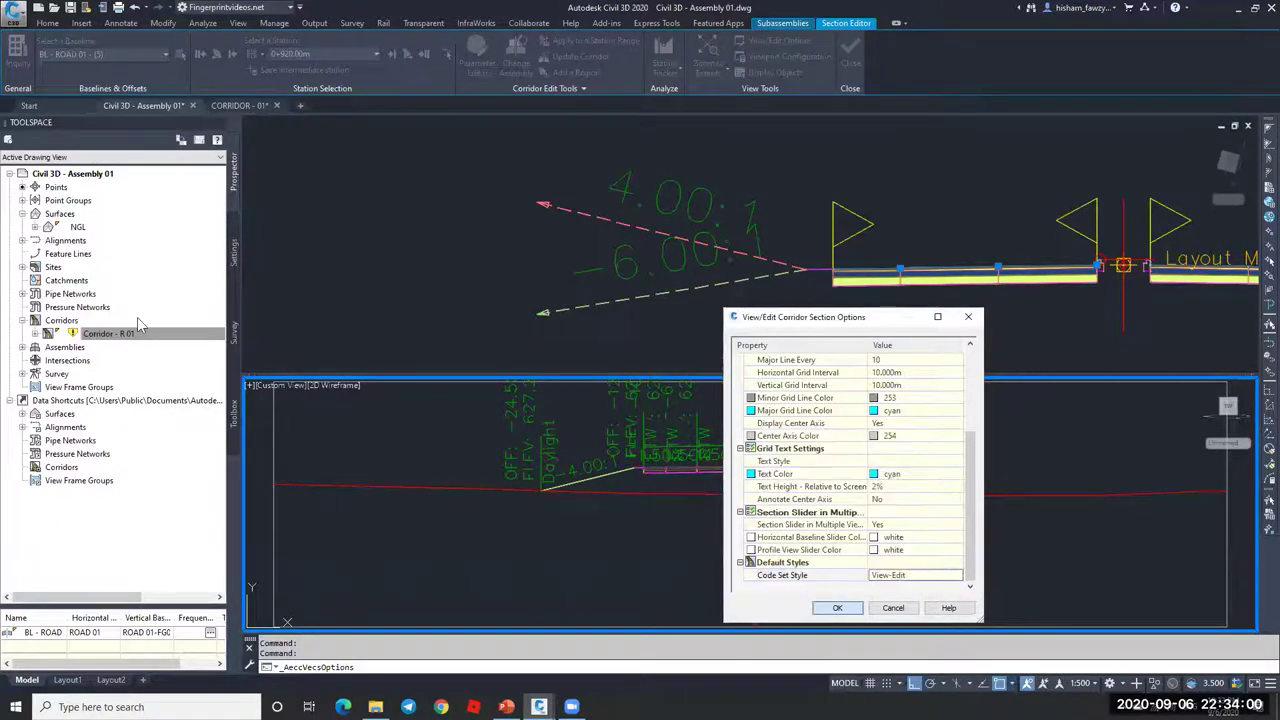
key("Return")
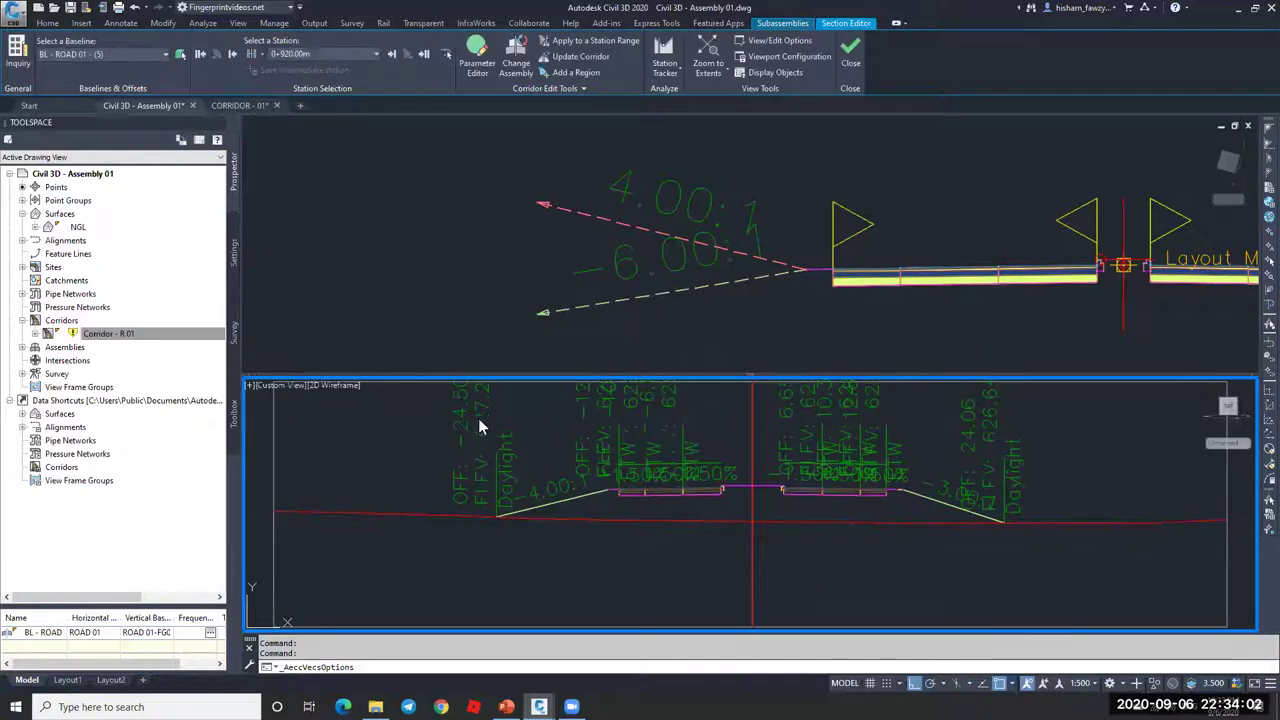
Step: Rebuild Corridor - R 01 and review the updated section
key("shift+F10")
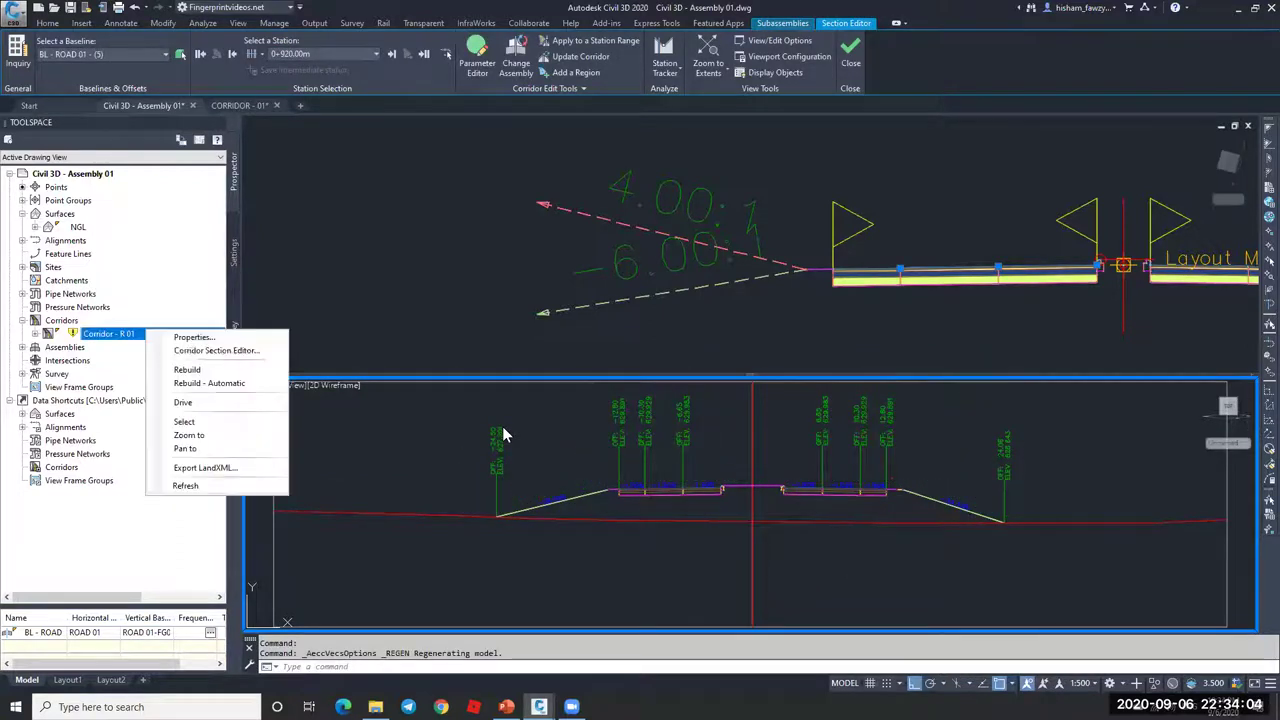
left_click(503, 435)
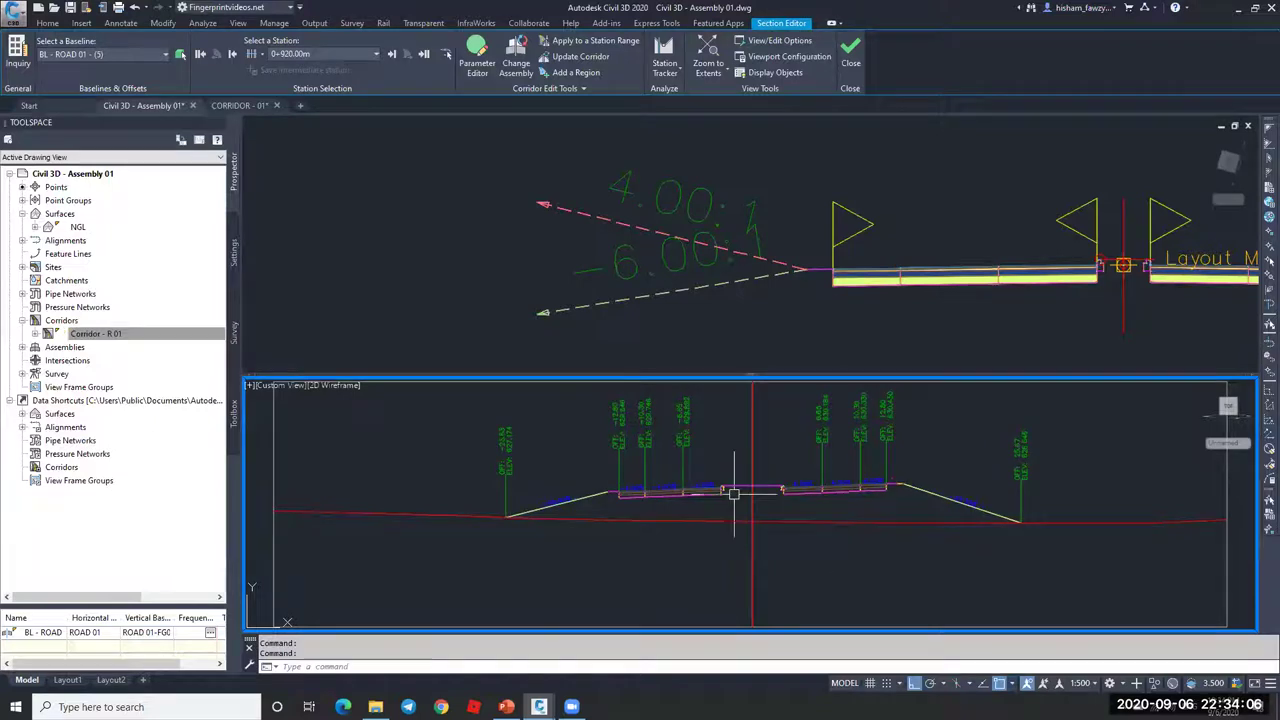
scroll(650, 490, "up", 2)
scroll(833, 479, "up", 4)
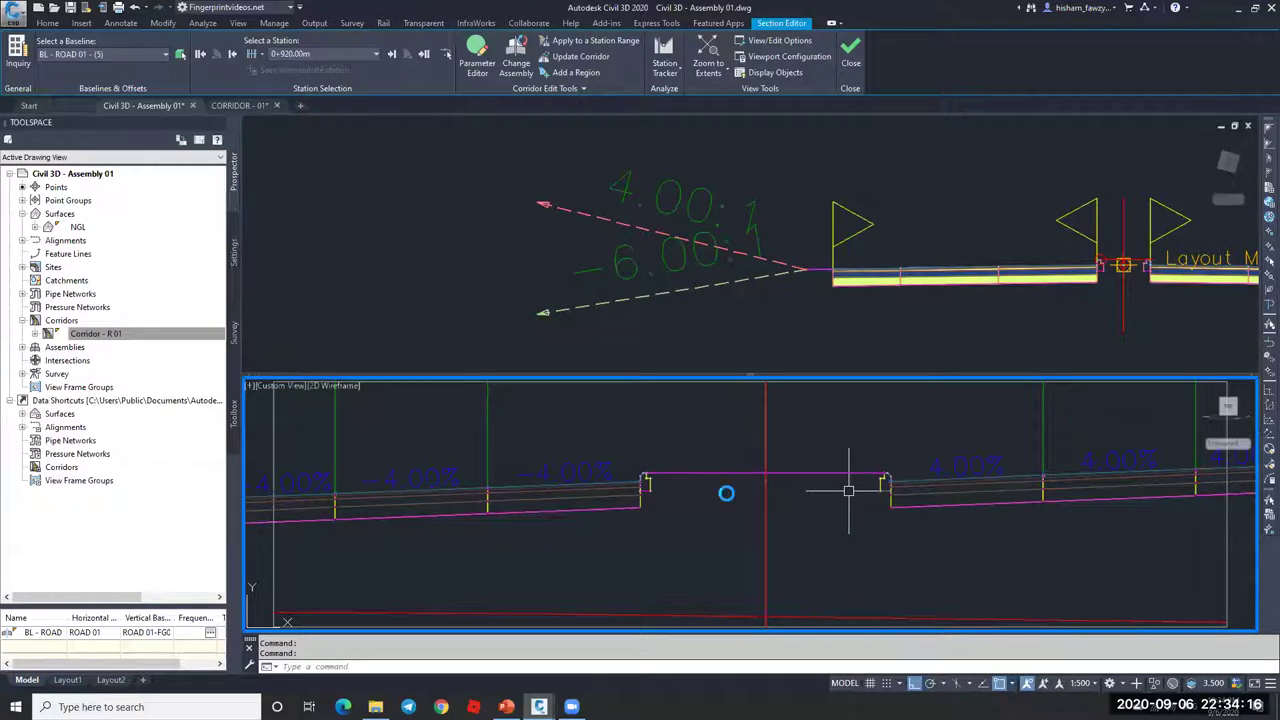
scroll(848, 490, "up", 5)
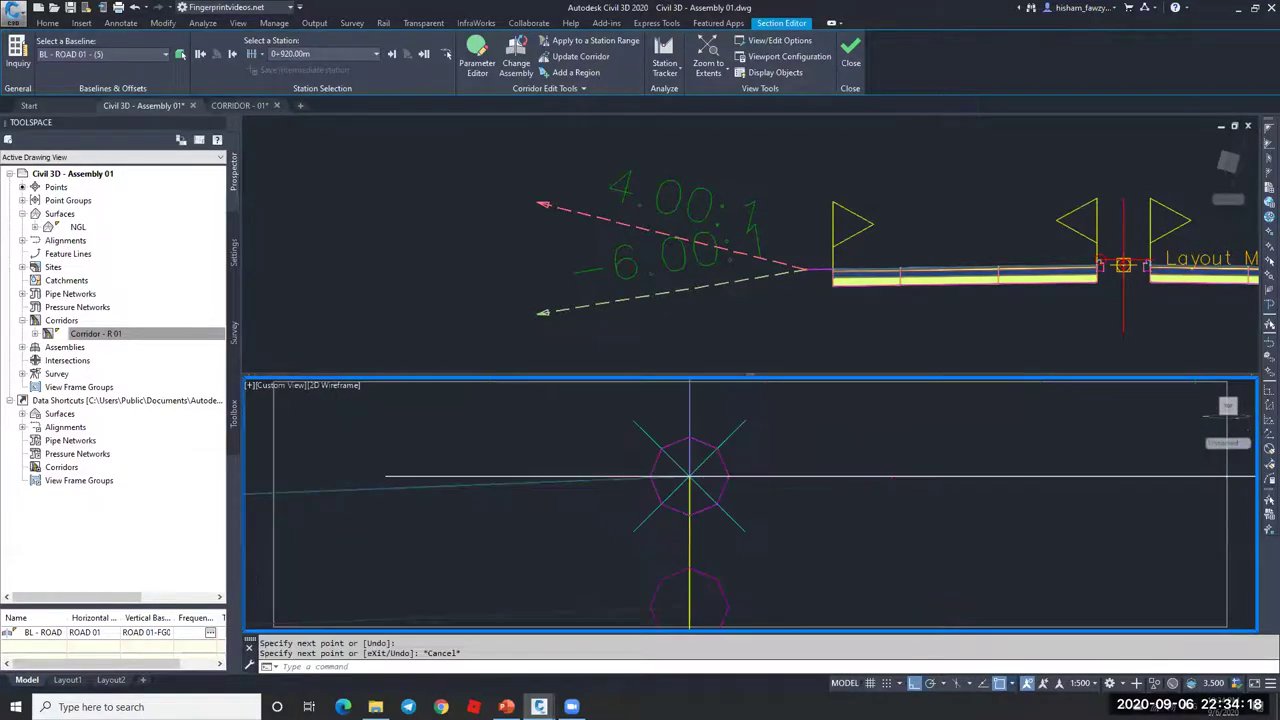
key("Escape")
scroll(647, 468, "down", 5)
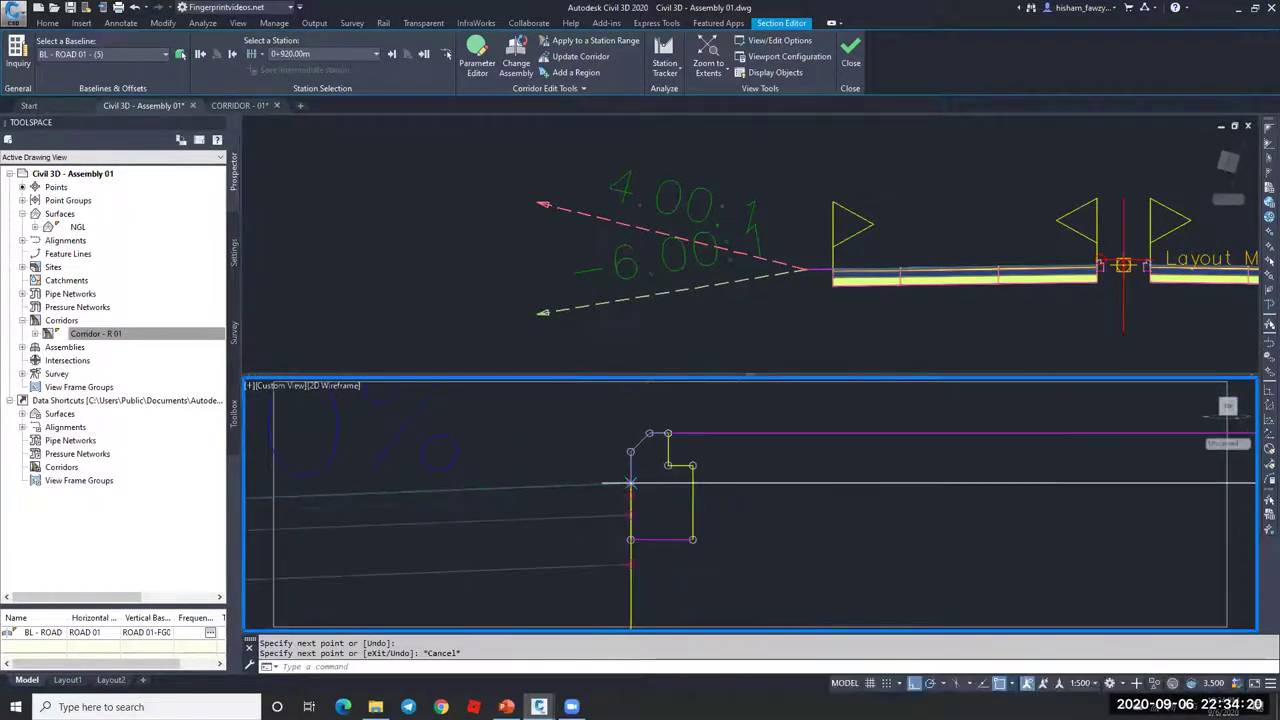
scroll(1078, 489, "up", 2)
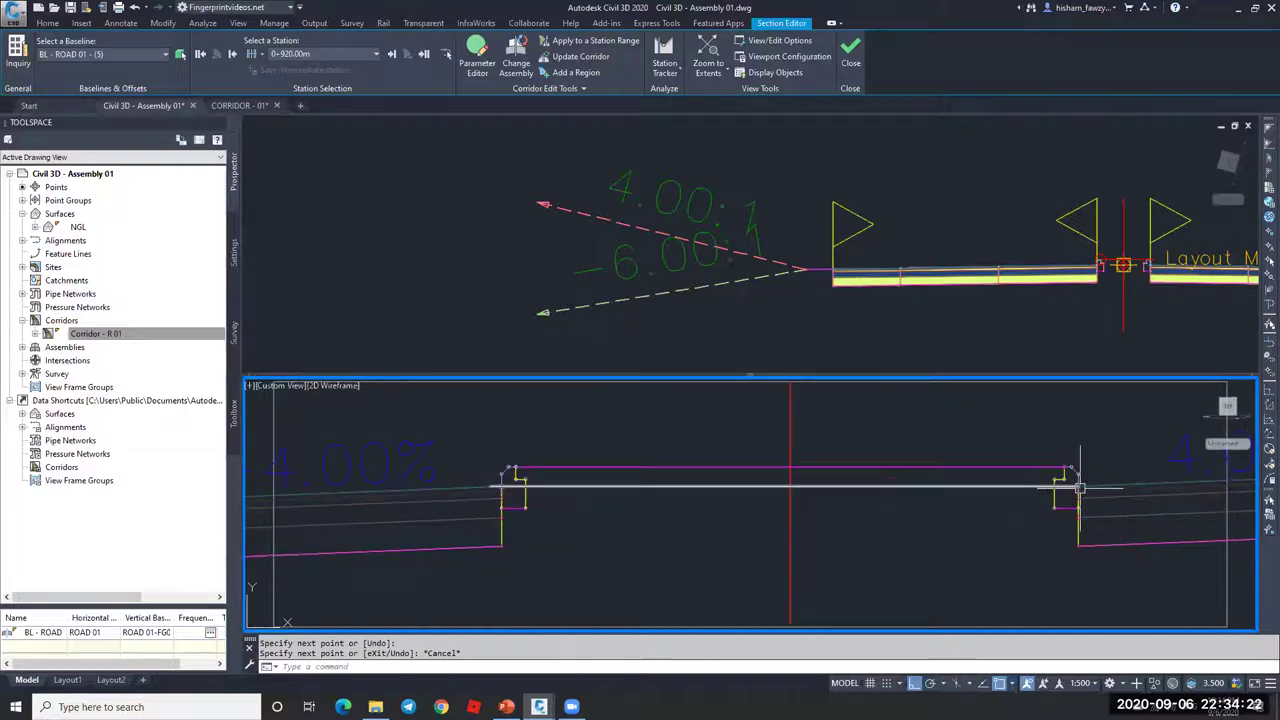
Step: Erase the stray white horizontal line from the section view
key("Escape")
left_click(940, 487)
key("Delete")
scroll(979, 493, "down", 4)
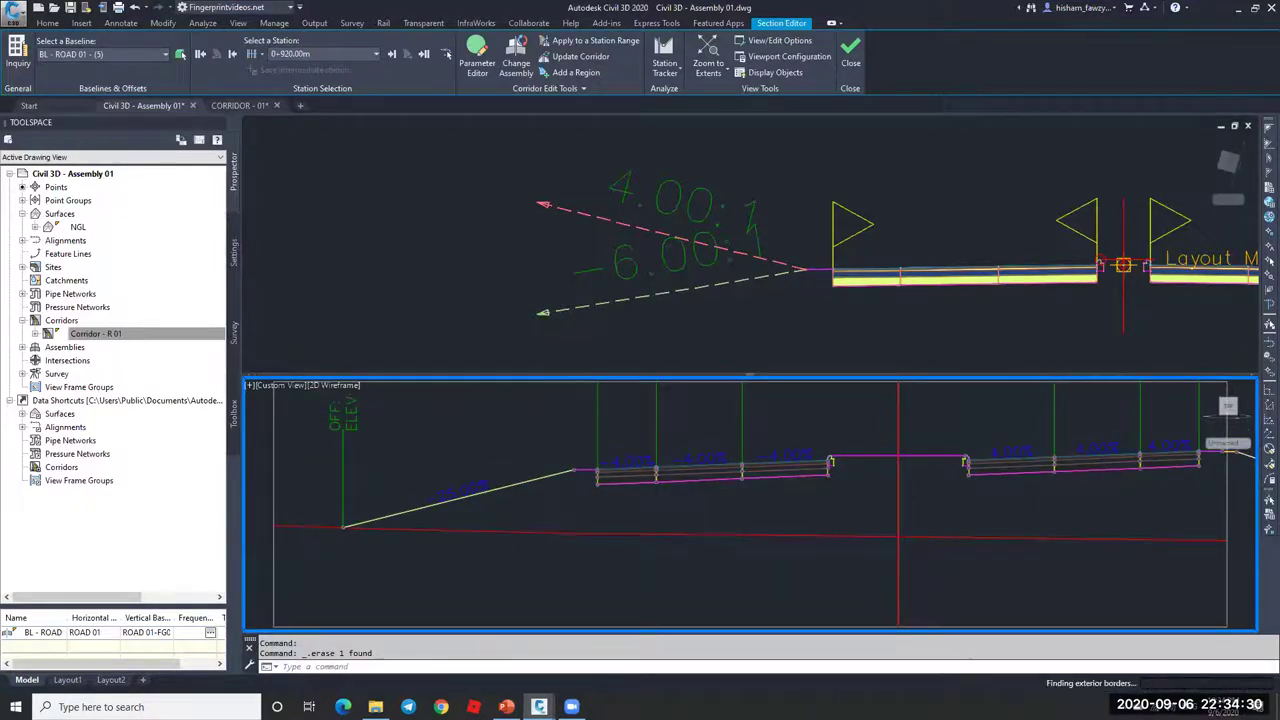
scroll(825, 459, "down", 2)
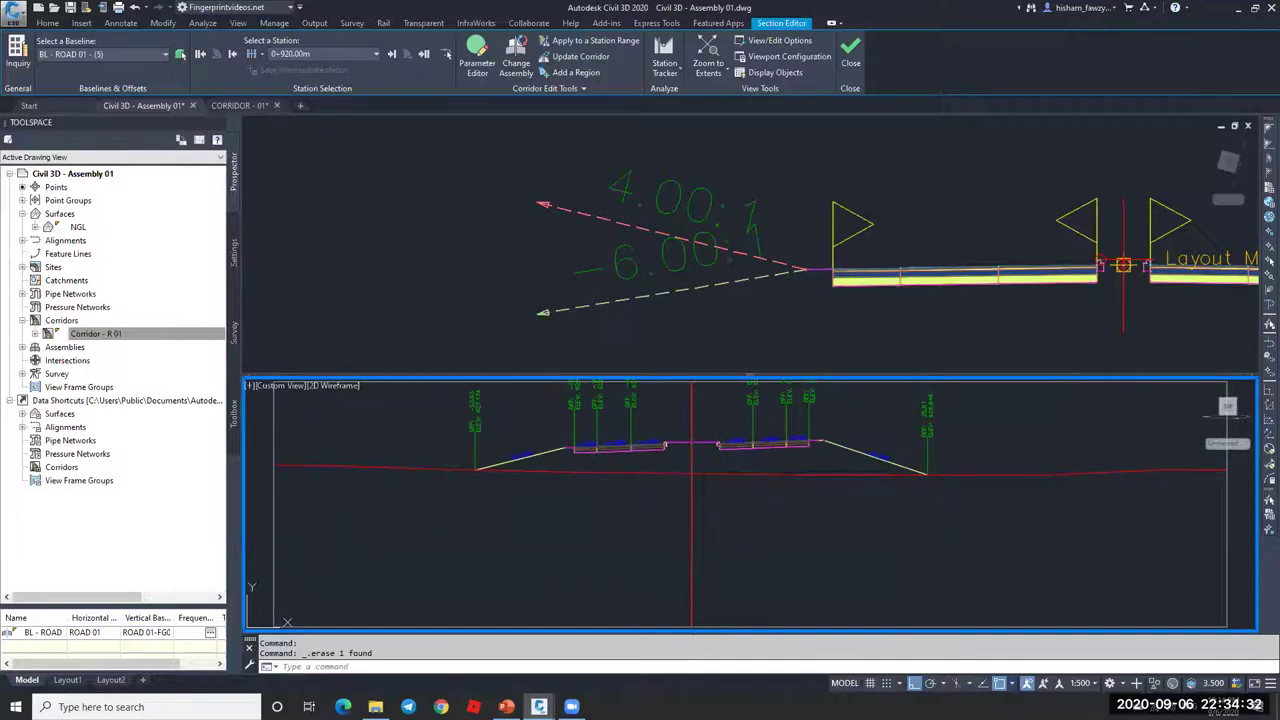
mouse_move(857, 440)
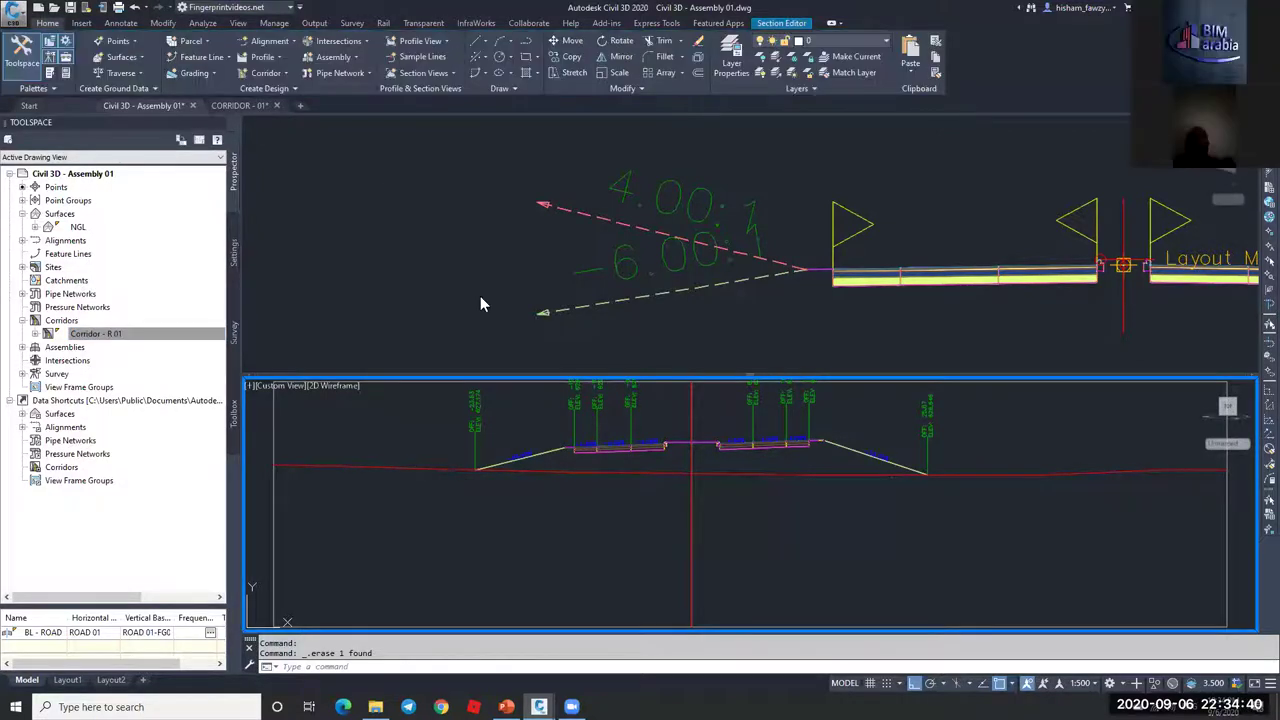
Step: Add a corridor surface named TOP built from Top-coded links and rebuild the corridor
left_click(780, 300)
scroll(829, 250, "down", 6)
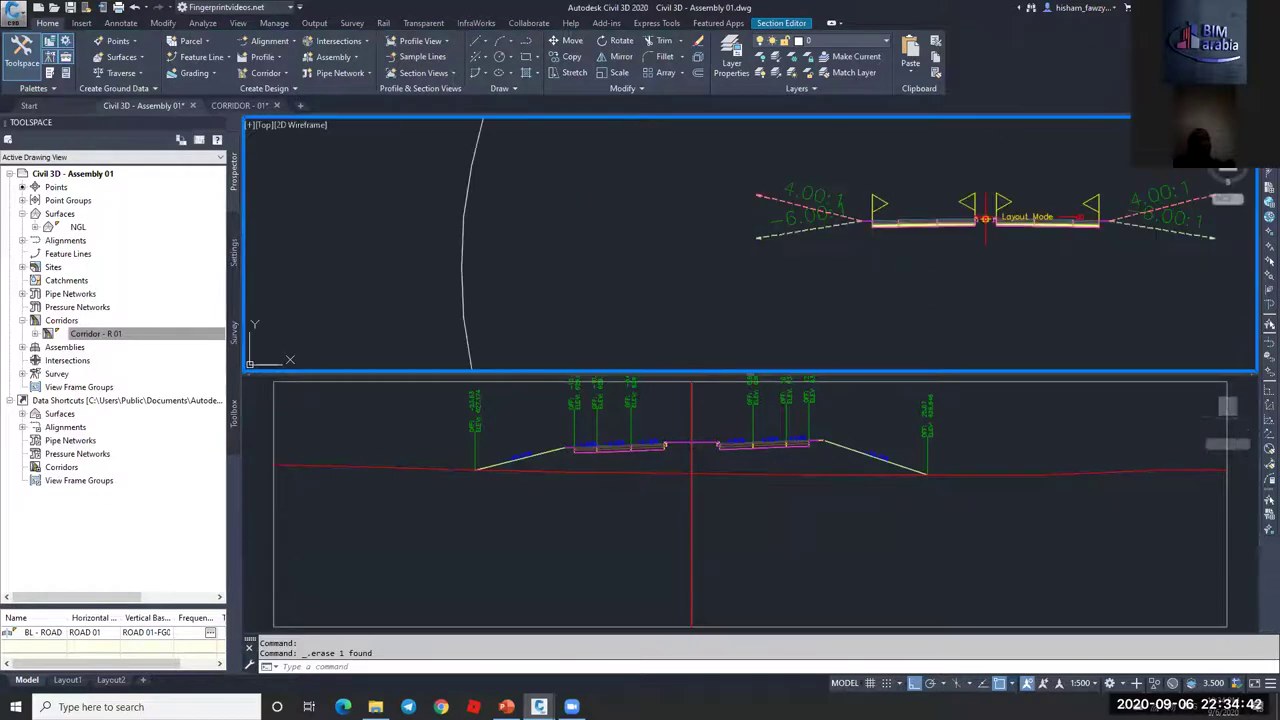
scroll(462, 262, "up", 6)
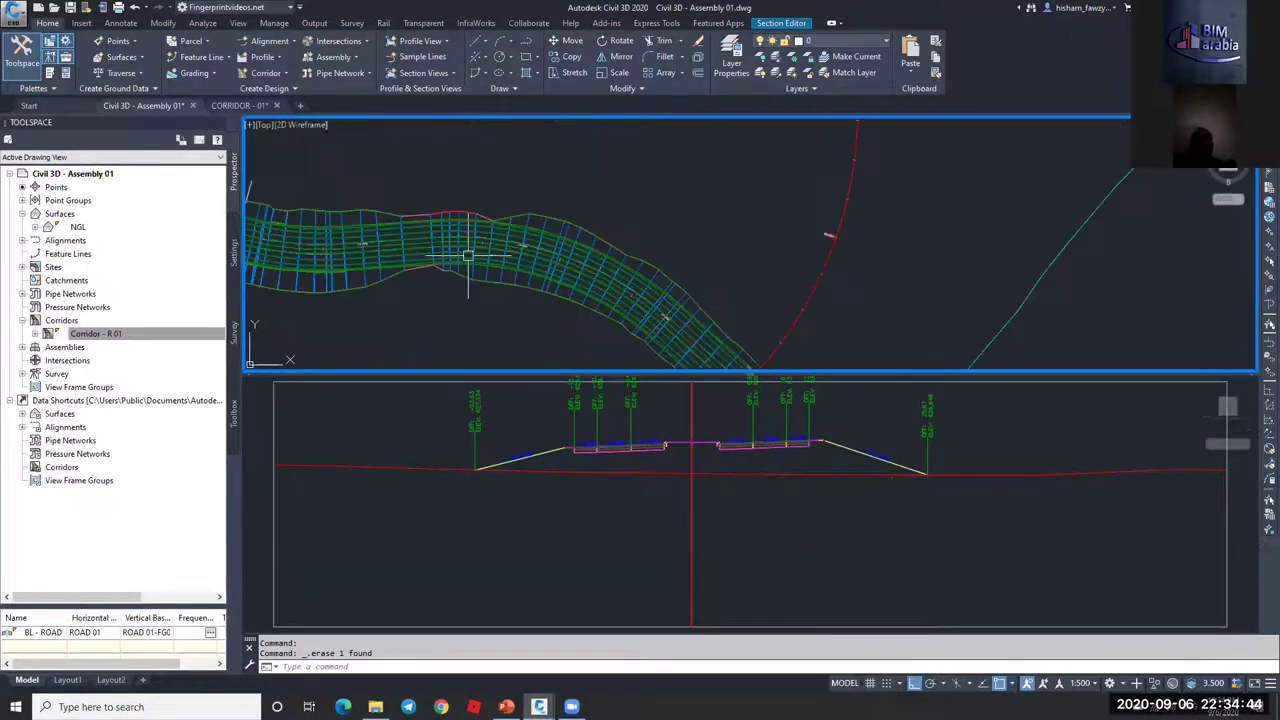
left_click(236, 62)
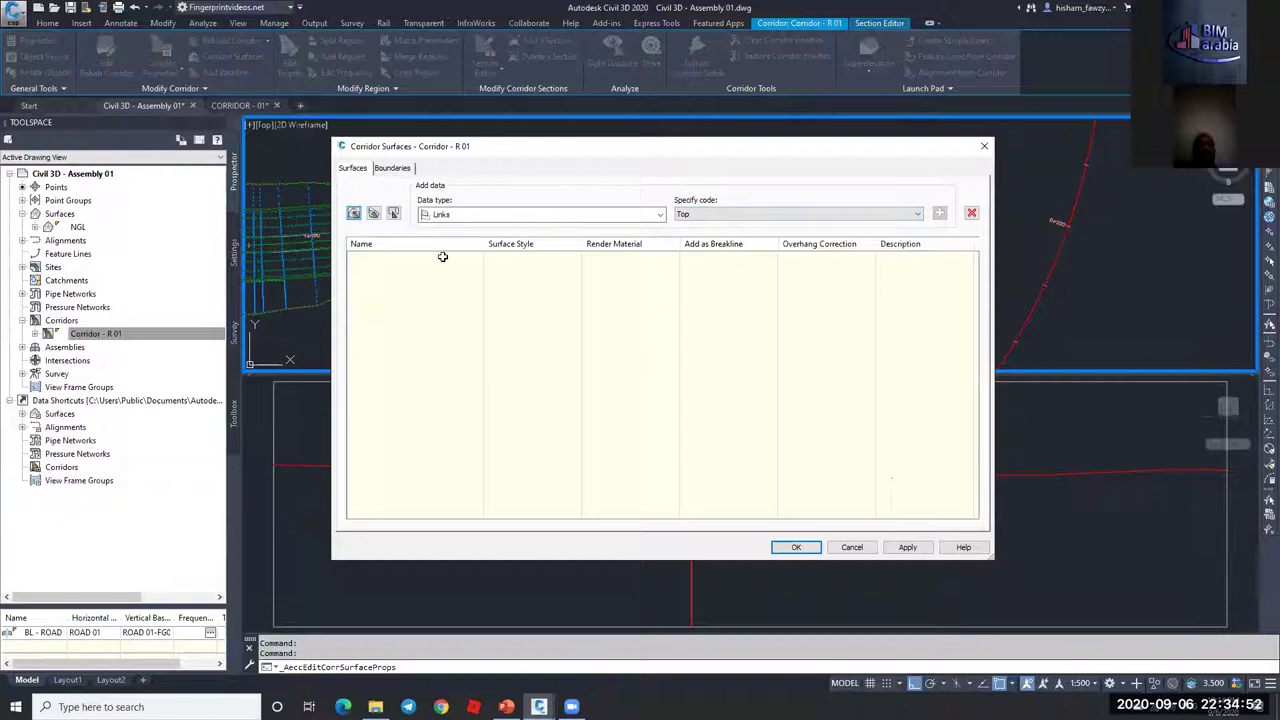
type("TOP")
key("Return")
left_click(939, 214)
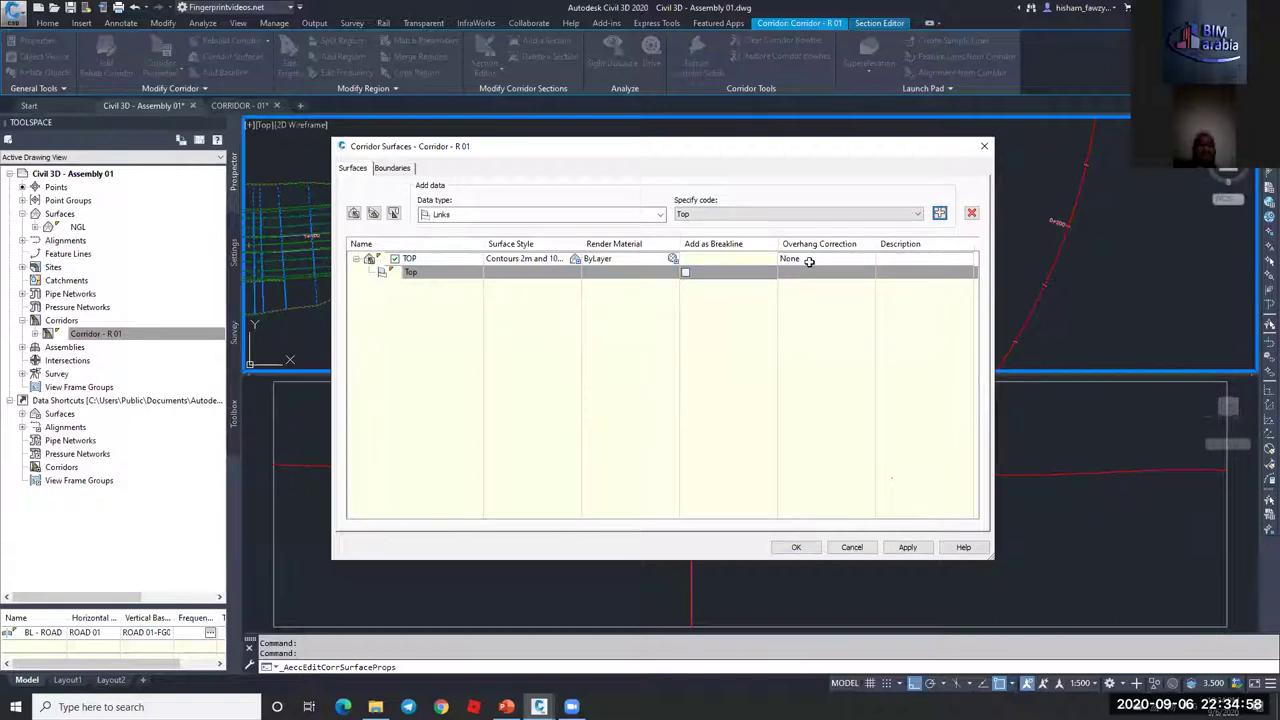
left_click(398, 168)
left_click(360, 167)
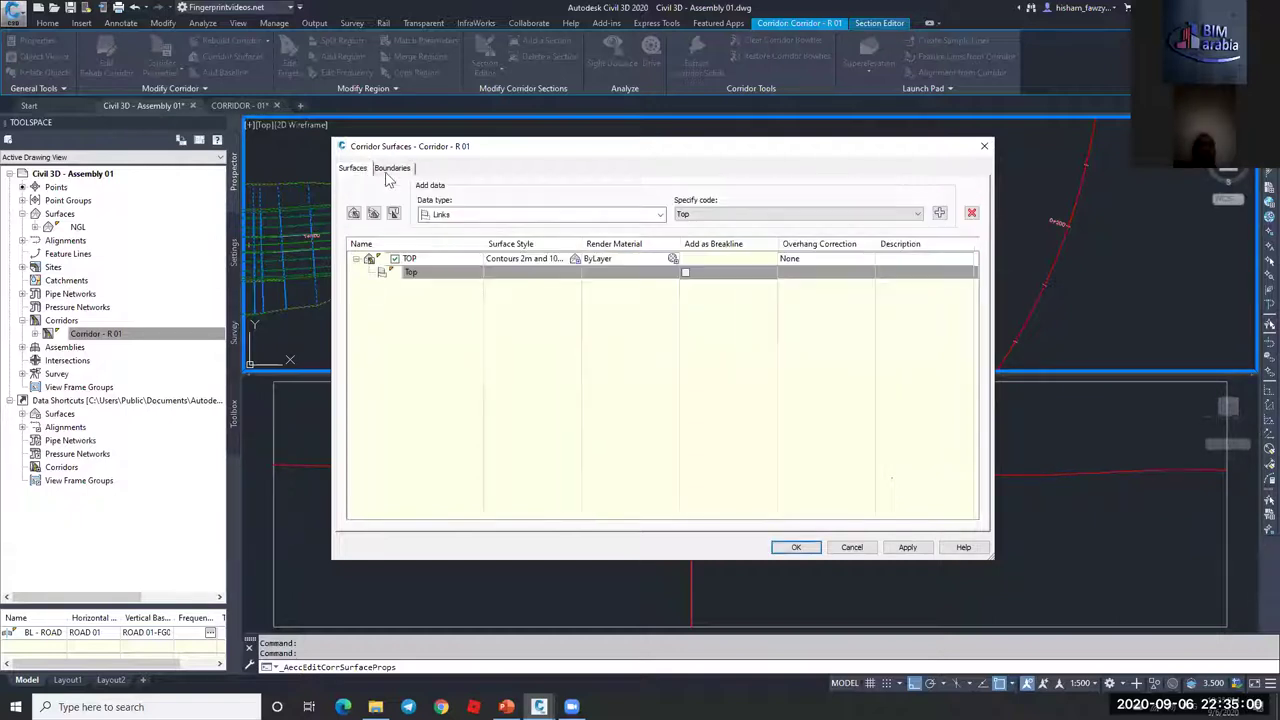
left_click(796, 547)
left_click(671, 323)
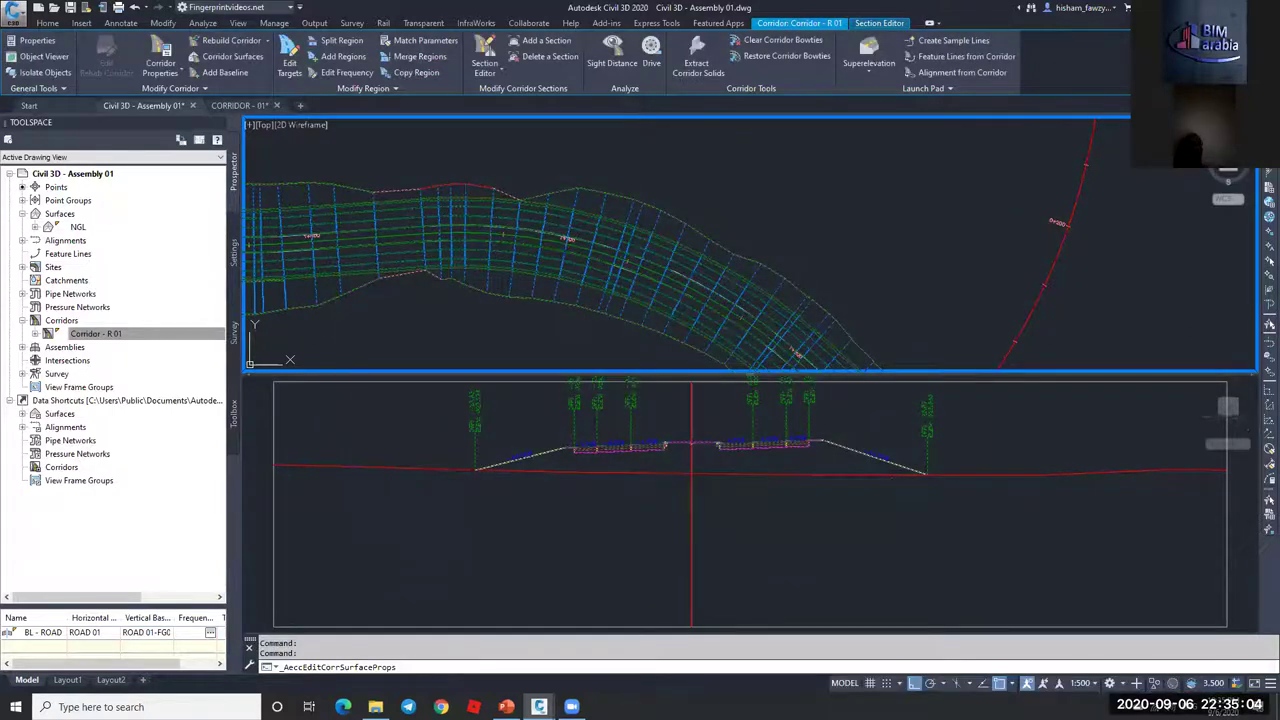
Step: Zoom out to see the whole corridor with its TOP surface in plan
scroll(880, 230, "down", 2)
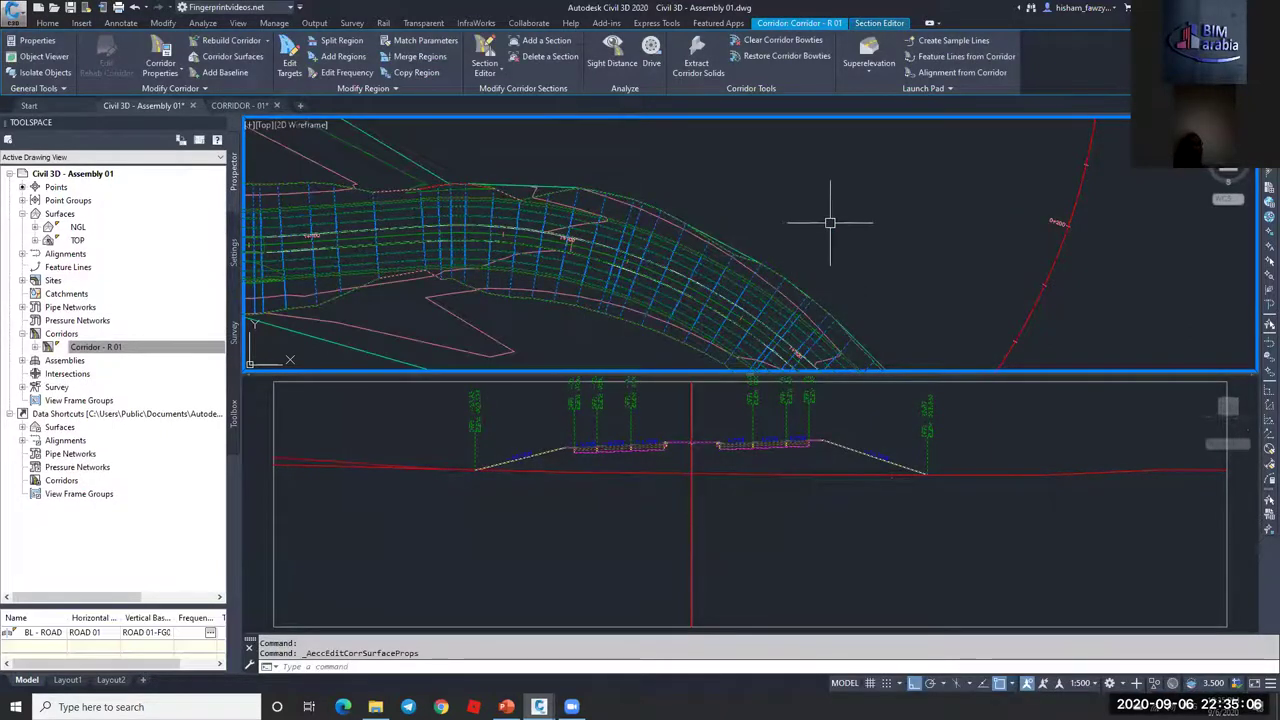
scroll(843, 266, "down", 2)
scroll(823, 322, "down", 2)
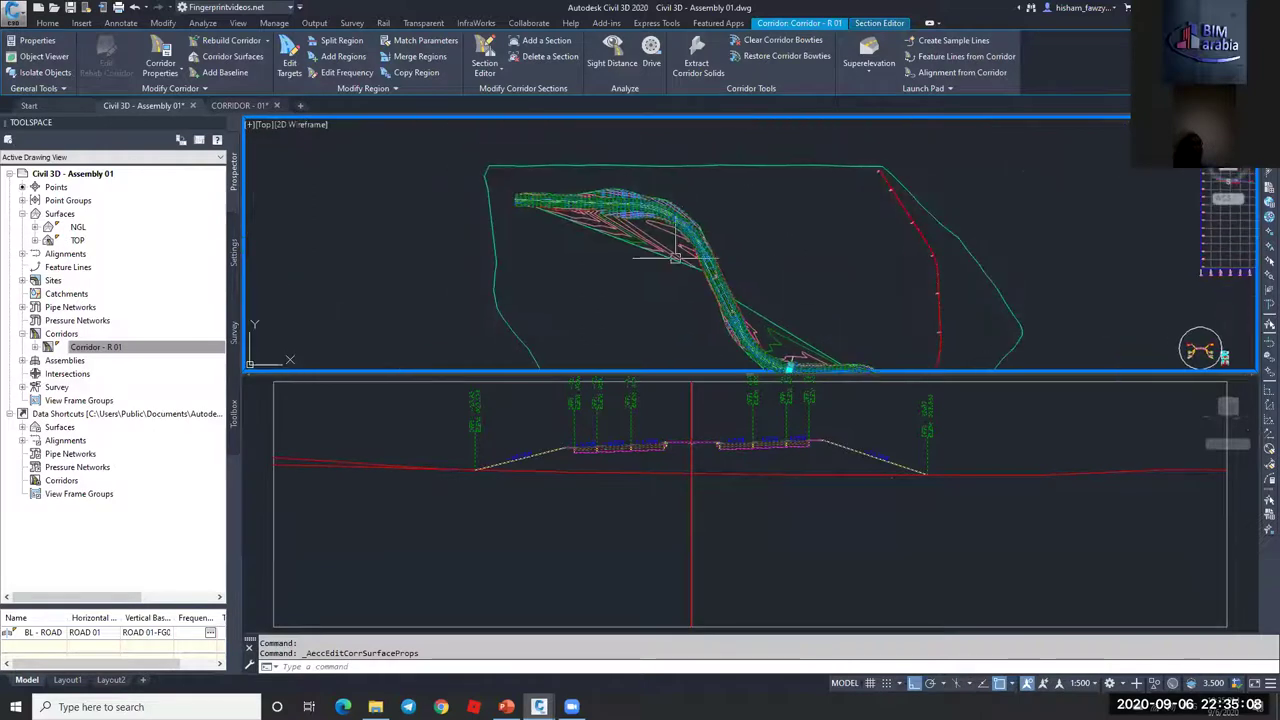
key("Escape")
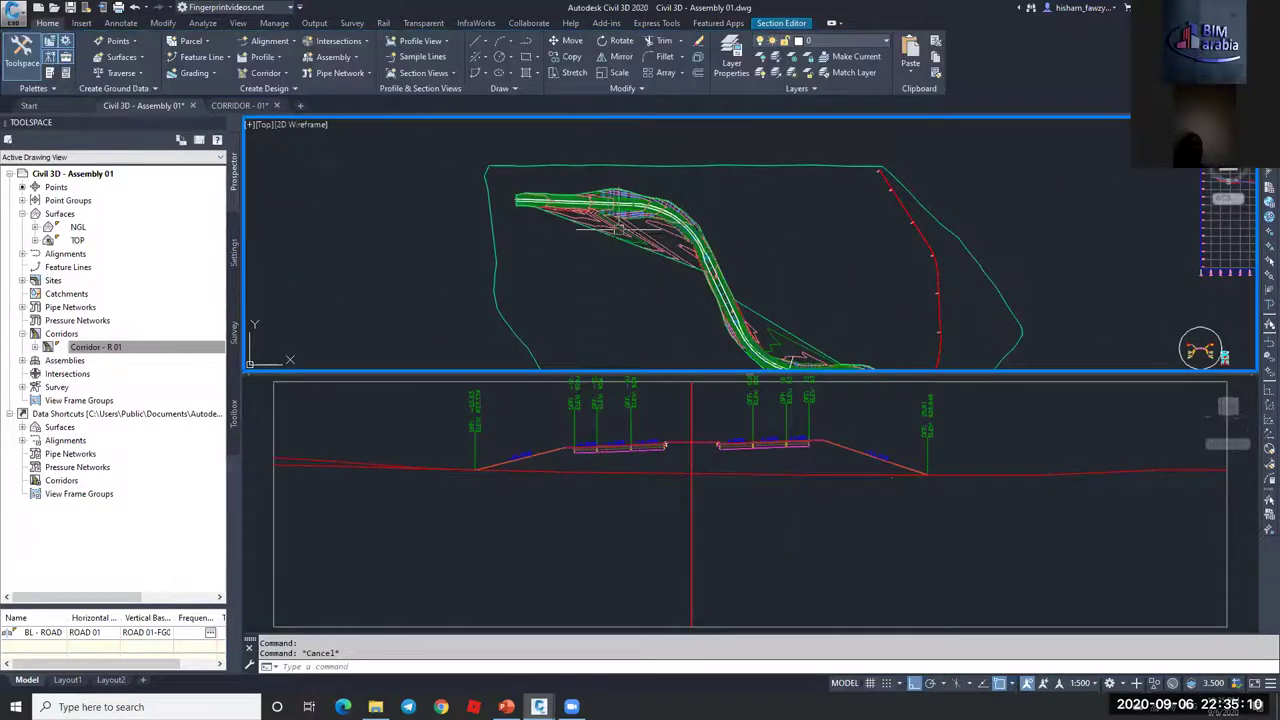
left_click(127, 62)
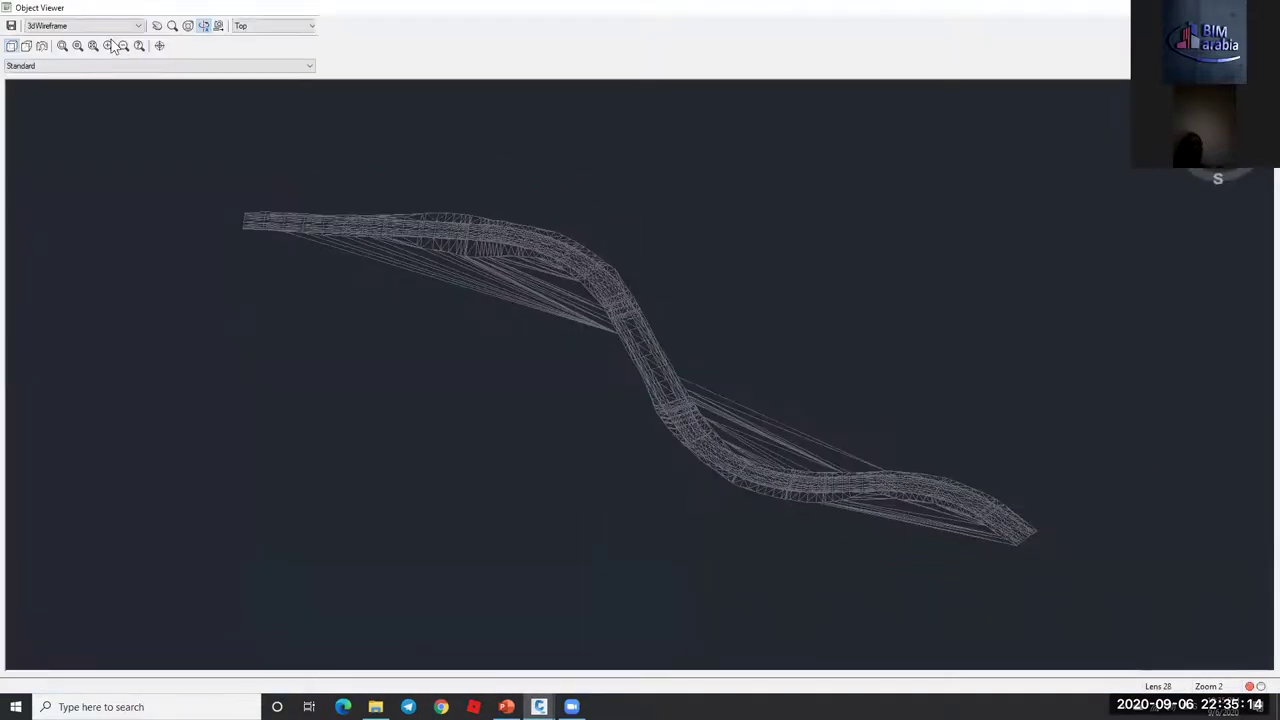
Step: Shade the TOP surface with the Conceptual style in the Object Viewer and inspect the bend
left_click(88, 26)
left_click(85, 56)
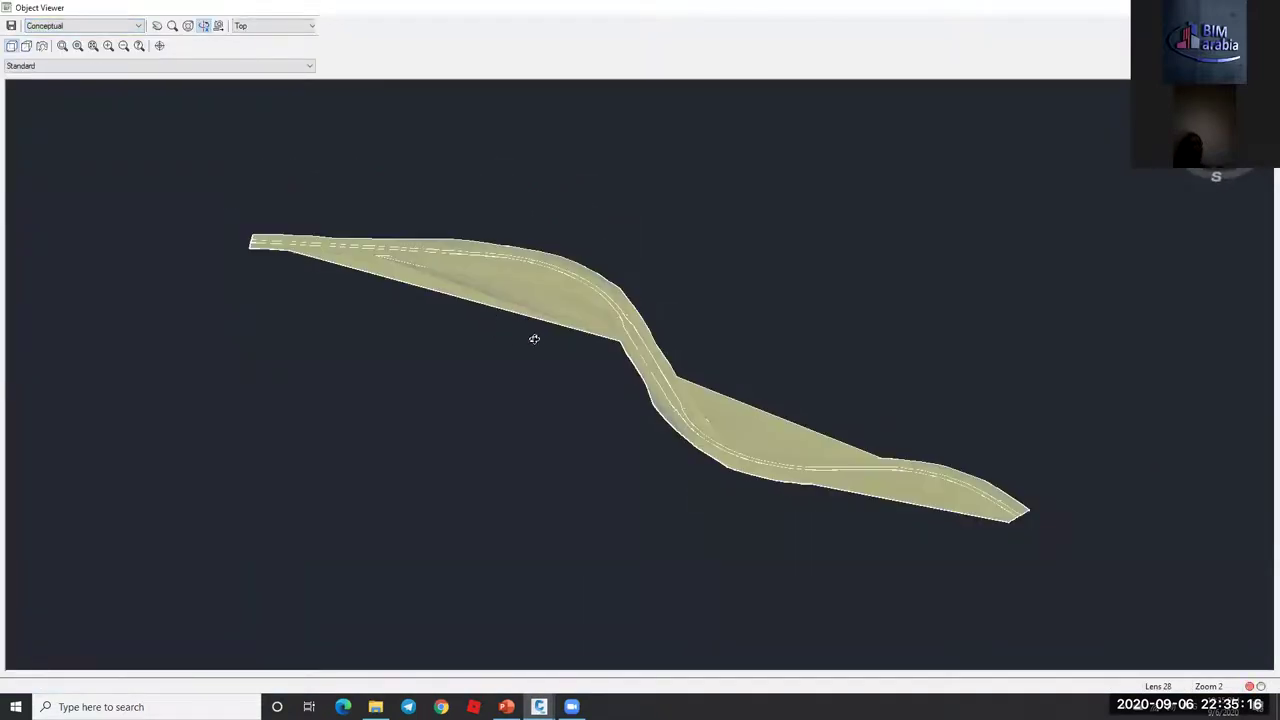
scroll(560, 266, "up", 3)
scroll(828, 415, "up", 3)
scroll(687, 343, "up", 4)
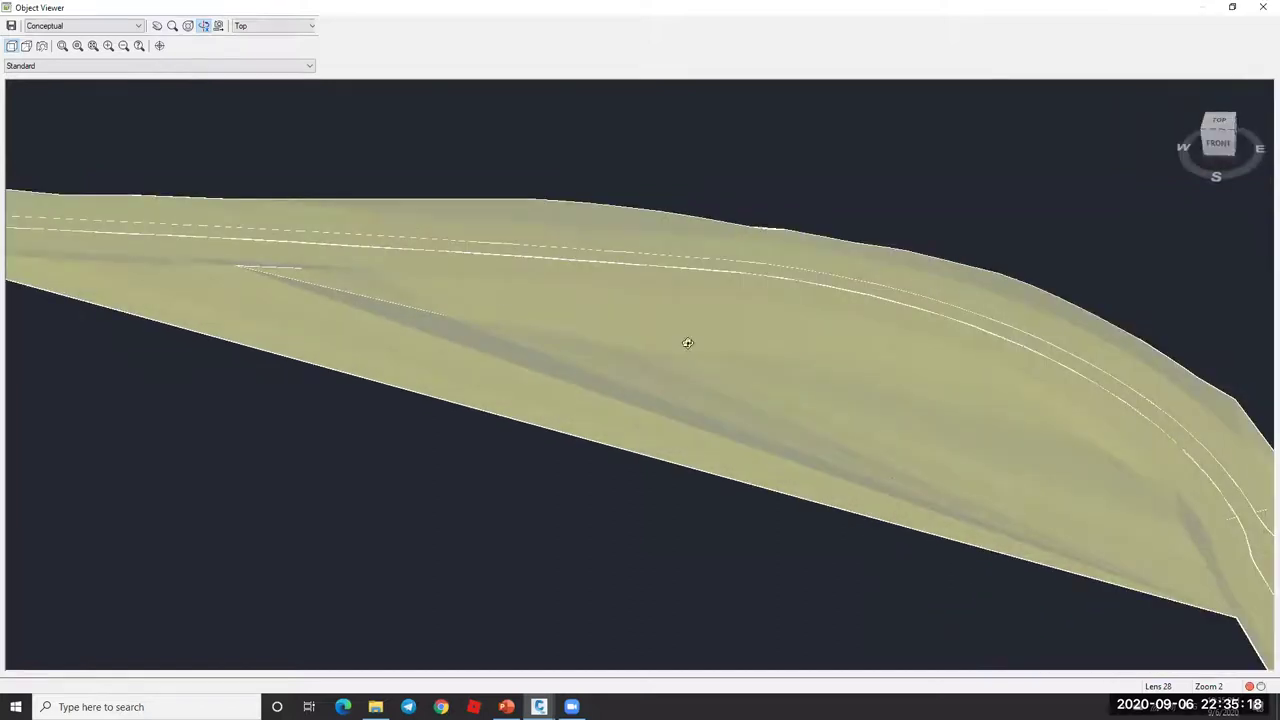
scroll(715, 367, "up", 2)
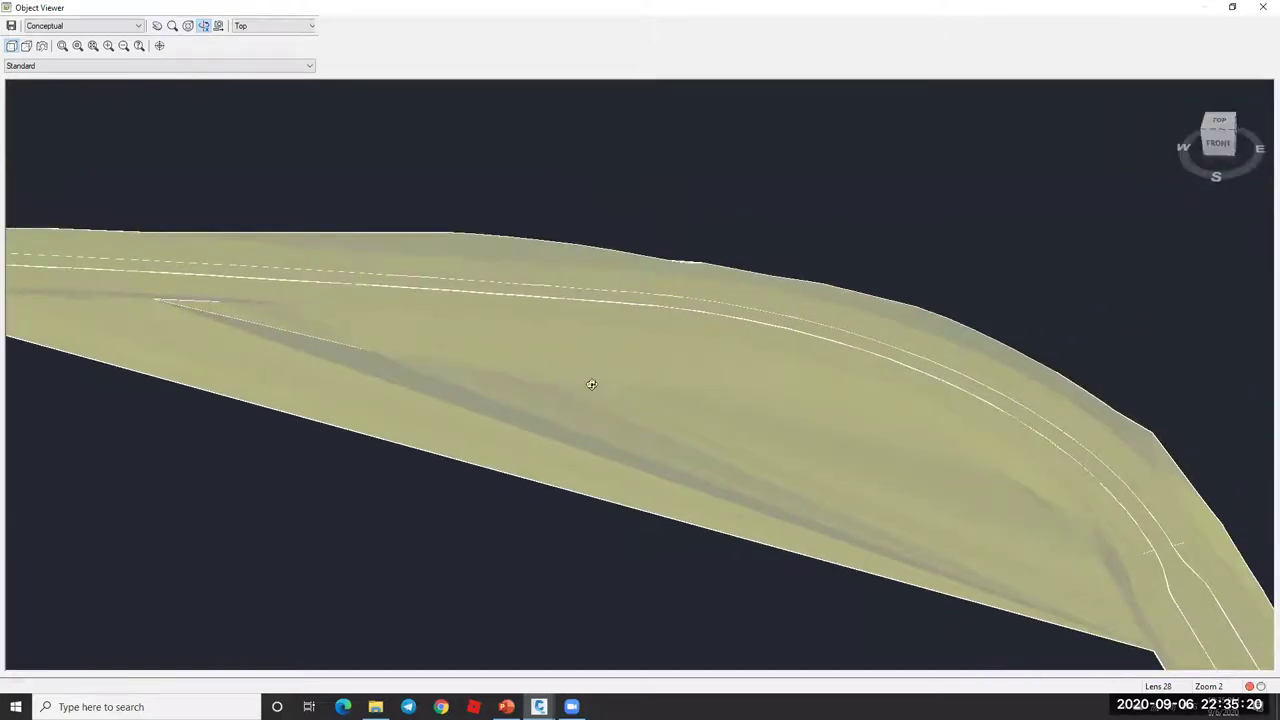
middle_click_drag(1139, 647, 760, 400)
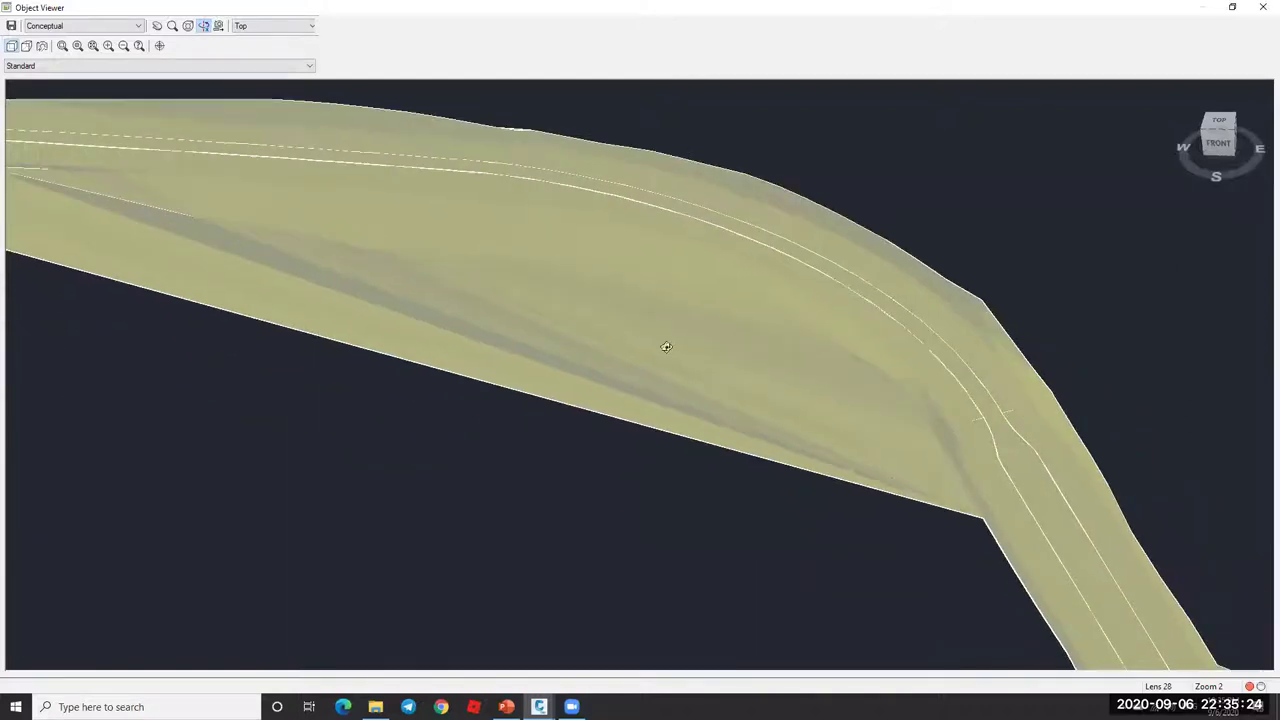
scroll(352, 198, "up", 2)
scroll(500, 351, "up", 3)
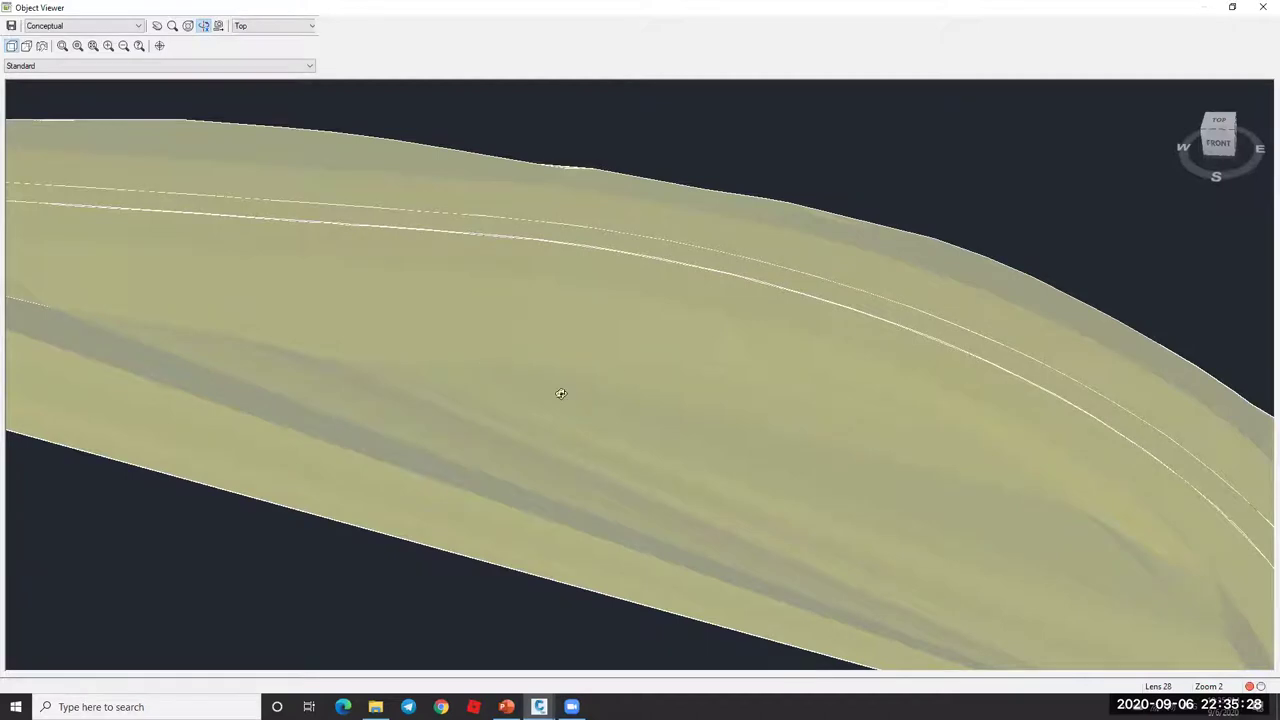
scroll(643, 320, "down", 3)
key("alt+F4")
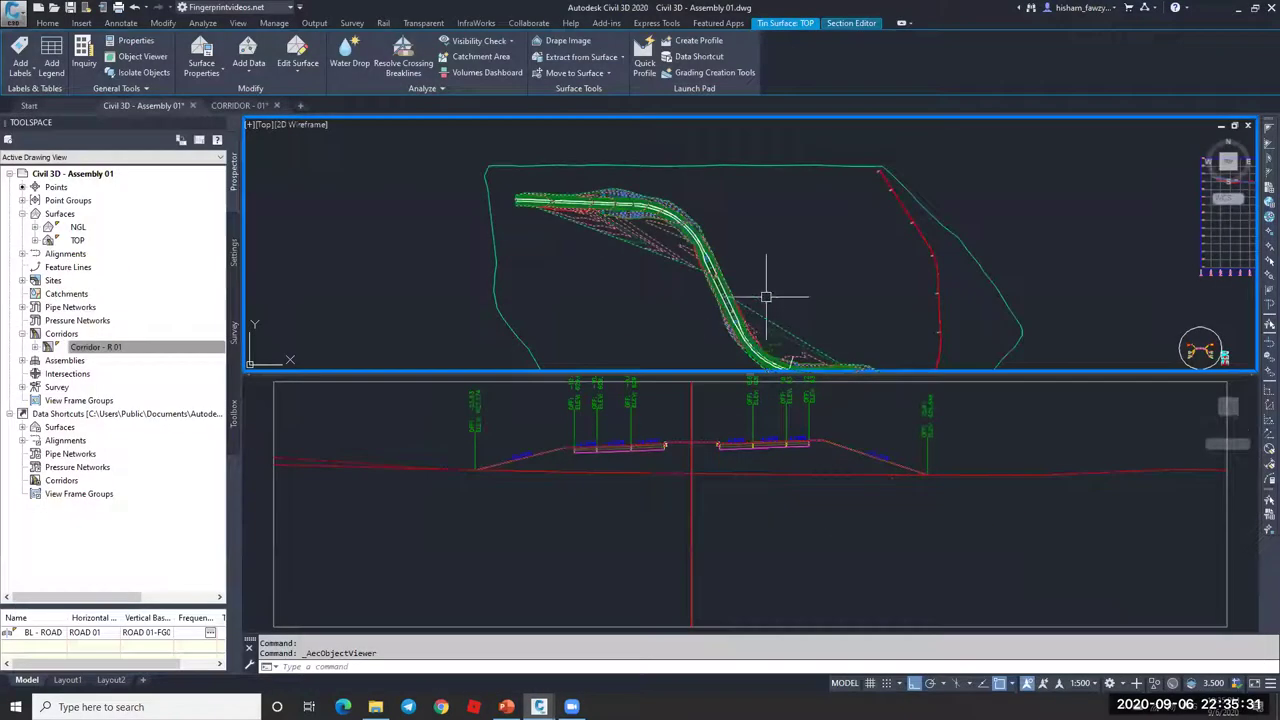
Step: Select Corridor - R 01 again in the plan view
left_click(770, 295)
key("Escape")
scroll(715, 296, "up", 5)
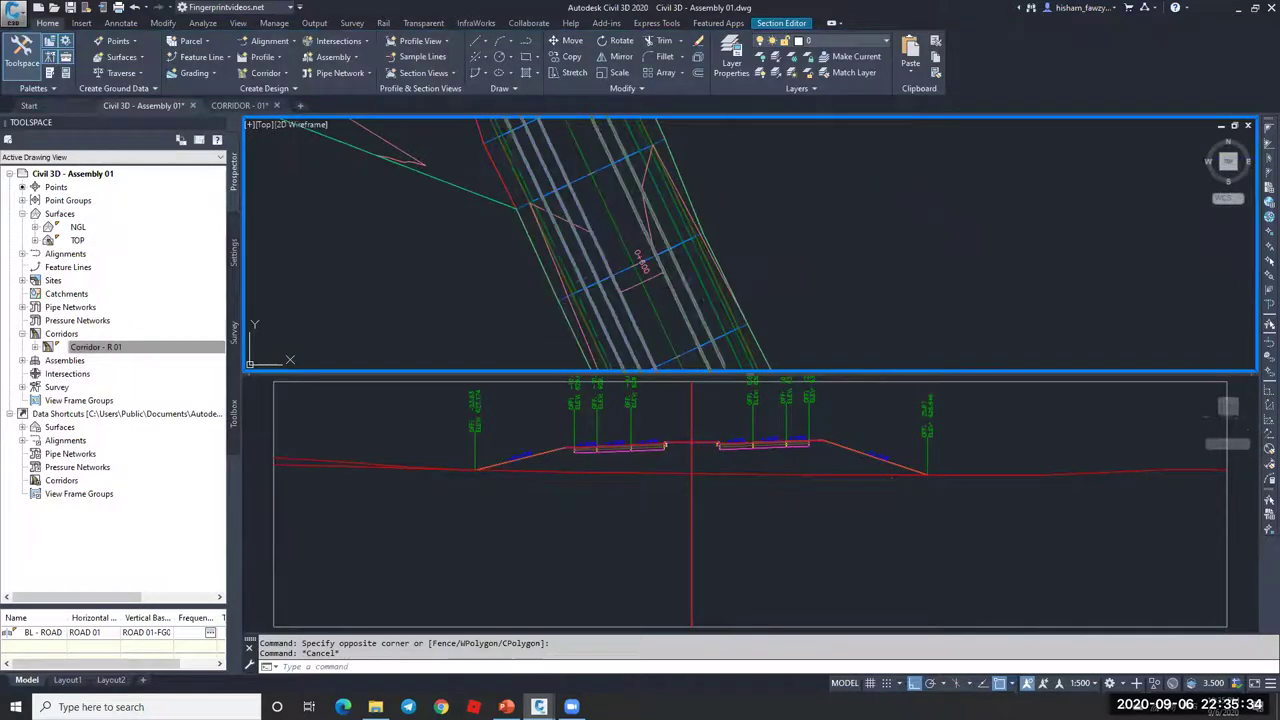
left_click(690, 293)
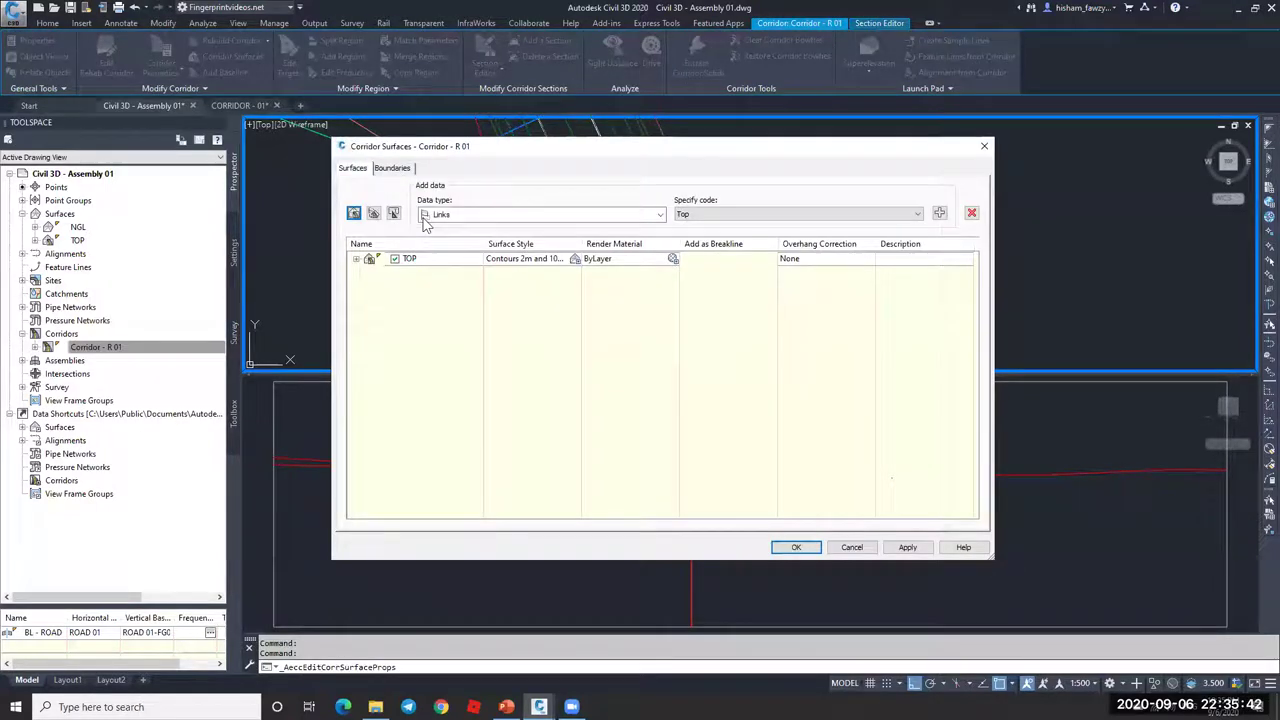
Step: Make the corridor extents the TOP surface's outer boundary, then rebuild the corridor
key("ctrl+Tab")
right_click(447, 211)
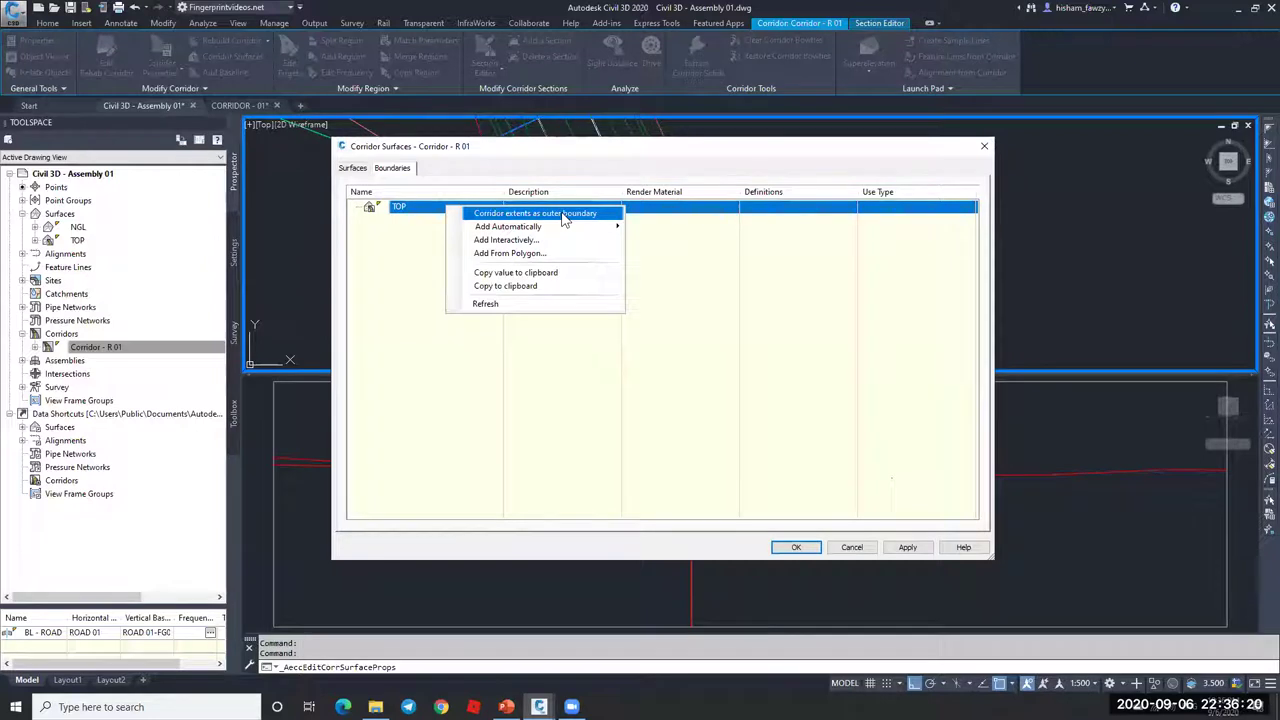
left_click(563, 214)
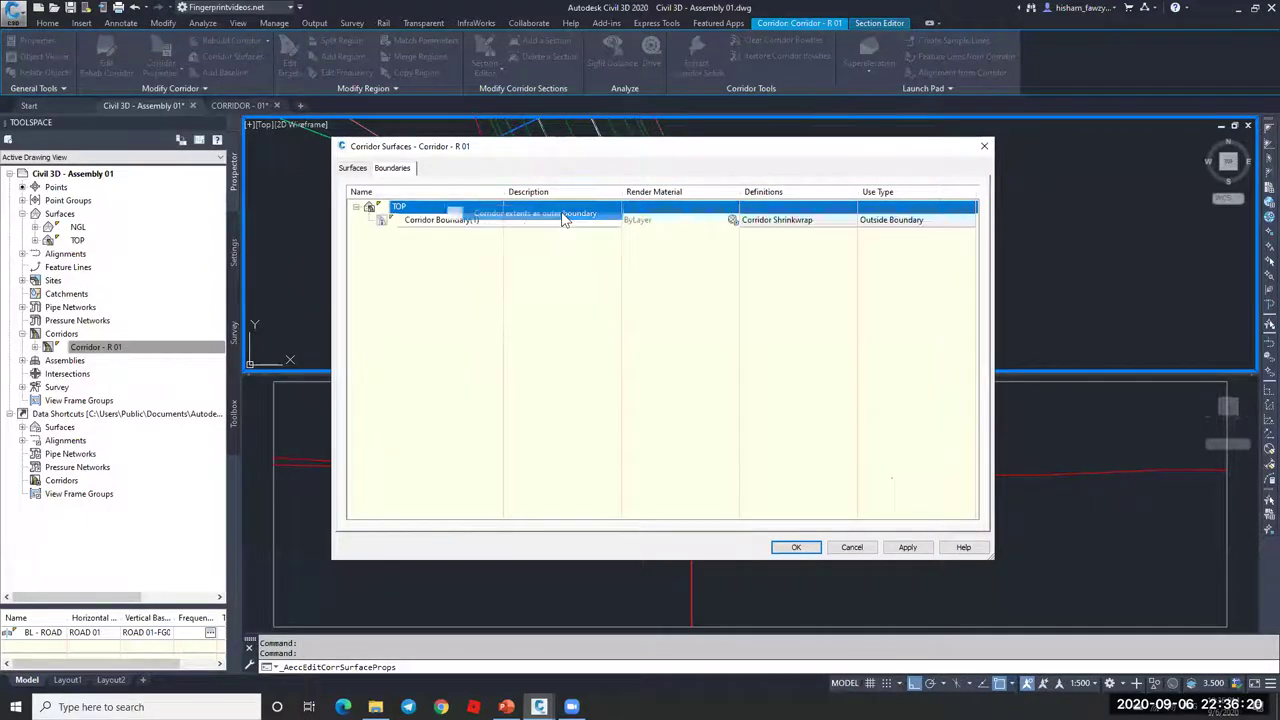
left_click(791, 549)
left_click(660, 300)
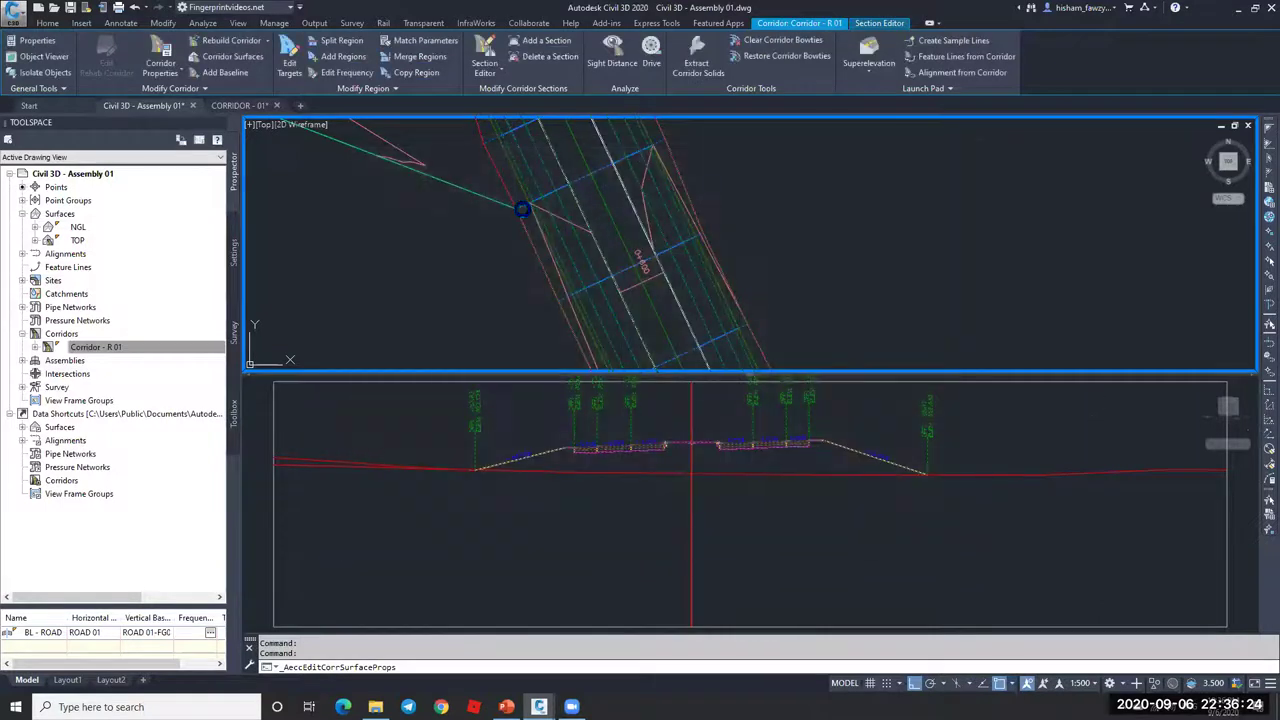
scroll(748, 340, "down", 4)
scroll(748, 340, "up", 5)
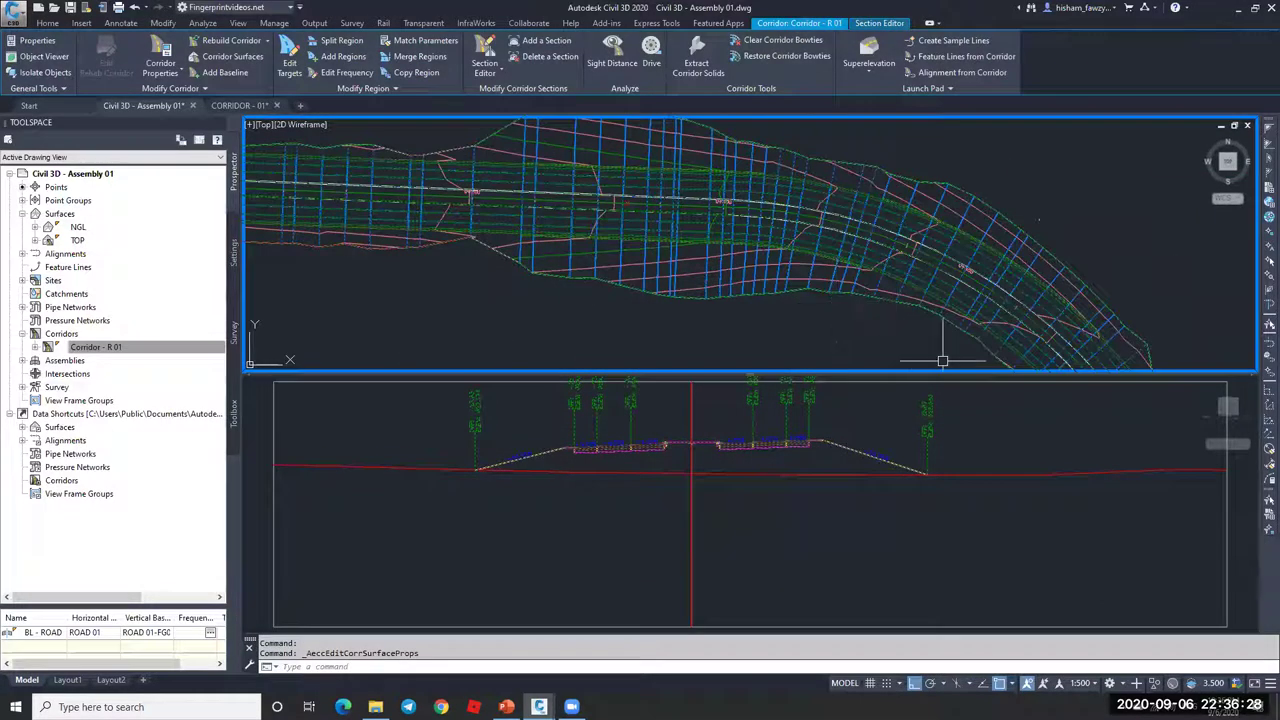
key("Escape")
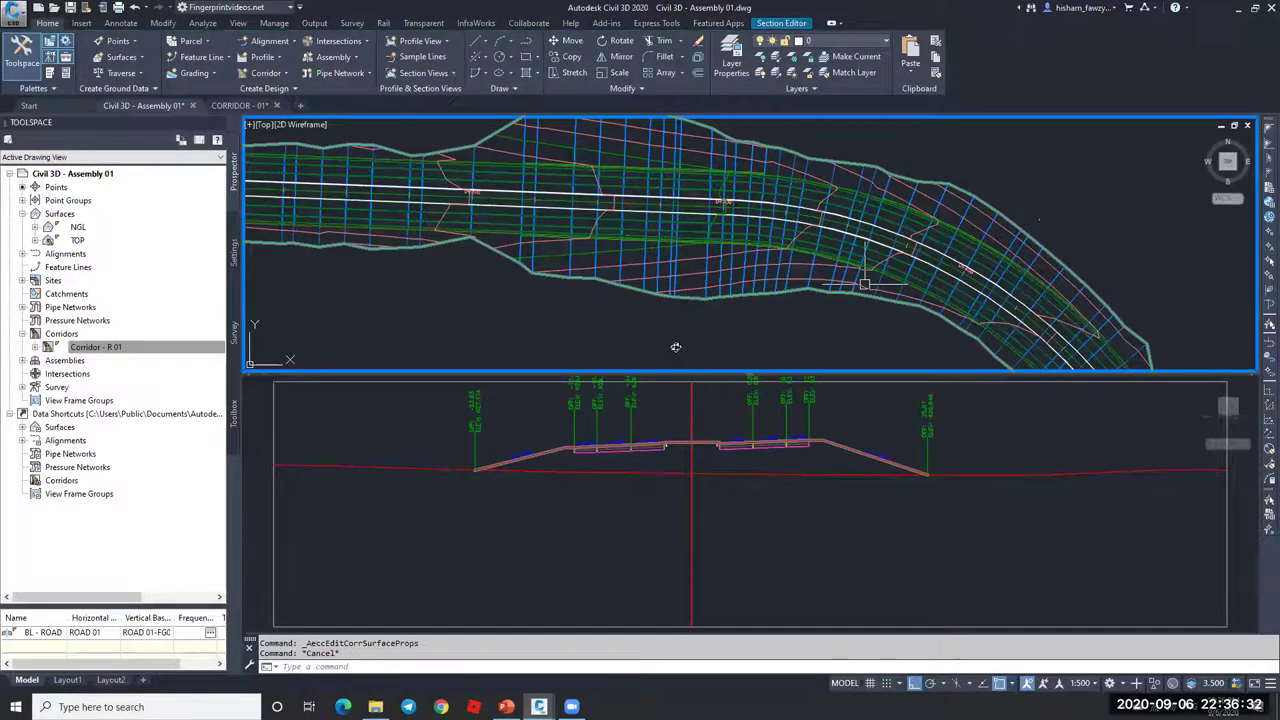
scroll(662, 219, "up", 2)
scroll(862, 279, "up", 2)
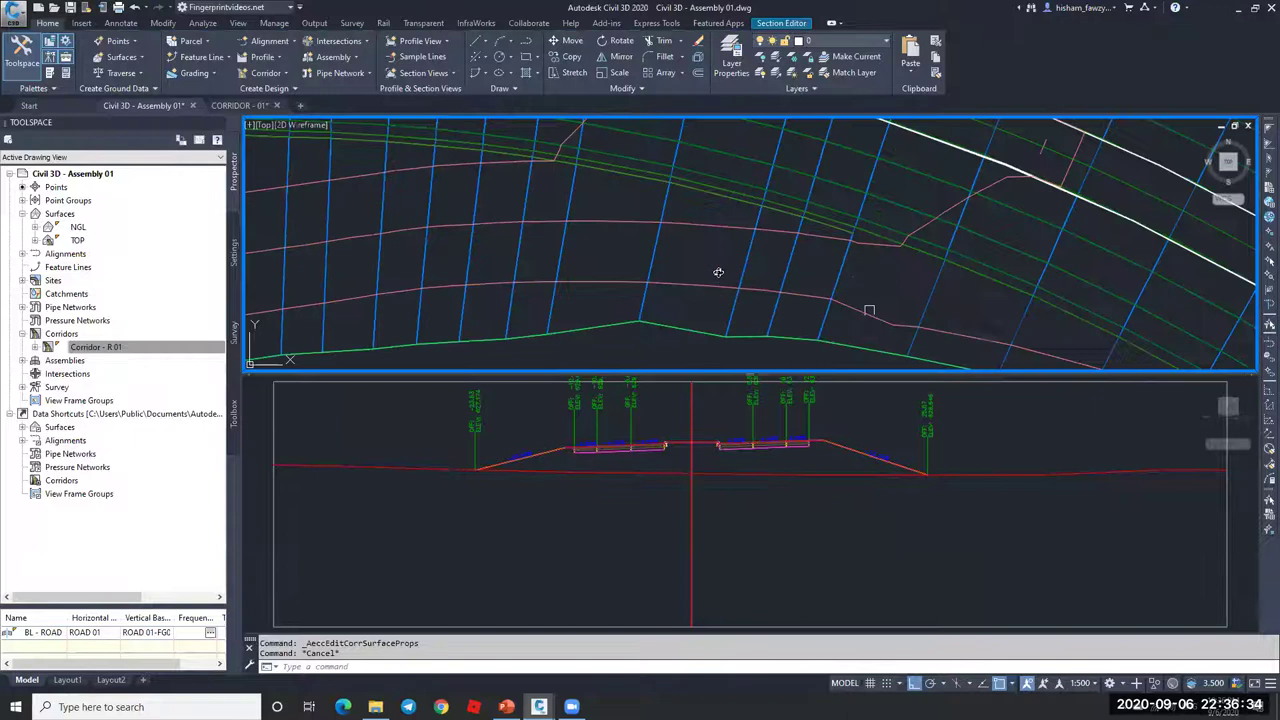
left_click(863, 314)
scroll(1065, 396, "up", 3)
middle_click_drag(1065, 396, 620, 306)
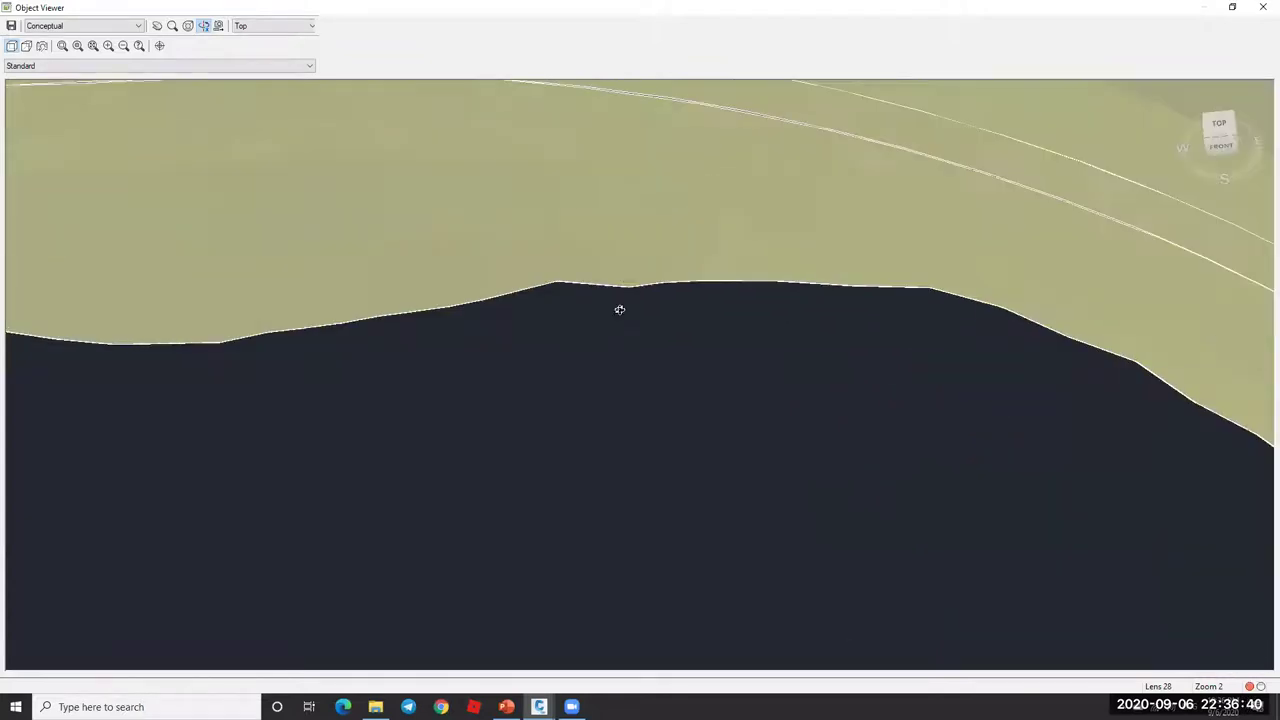
scroll(640, 357, "down", 5)
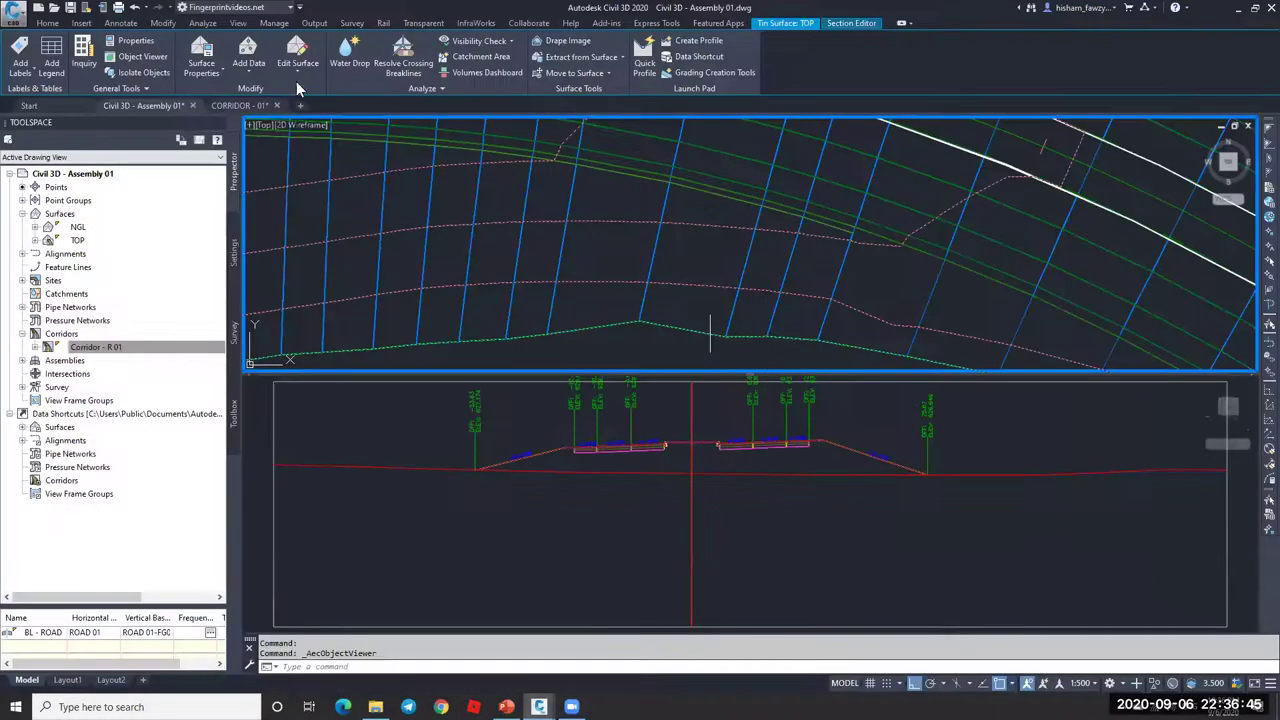
left_click(1266, 8)
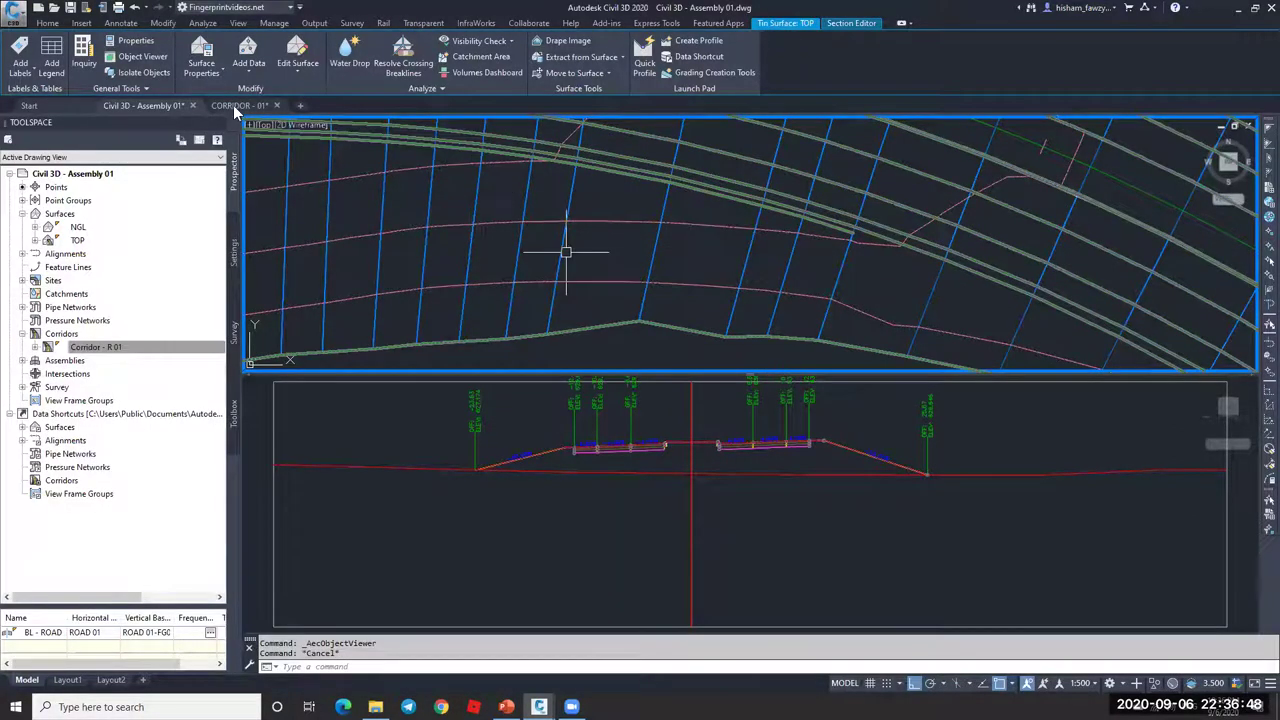
Step: Deselect the TOP surface and enlarge the cross-section view to inspect the corridor
key("Escape")
key("Escape")
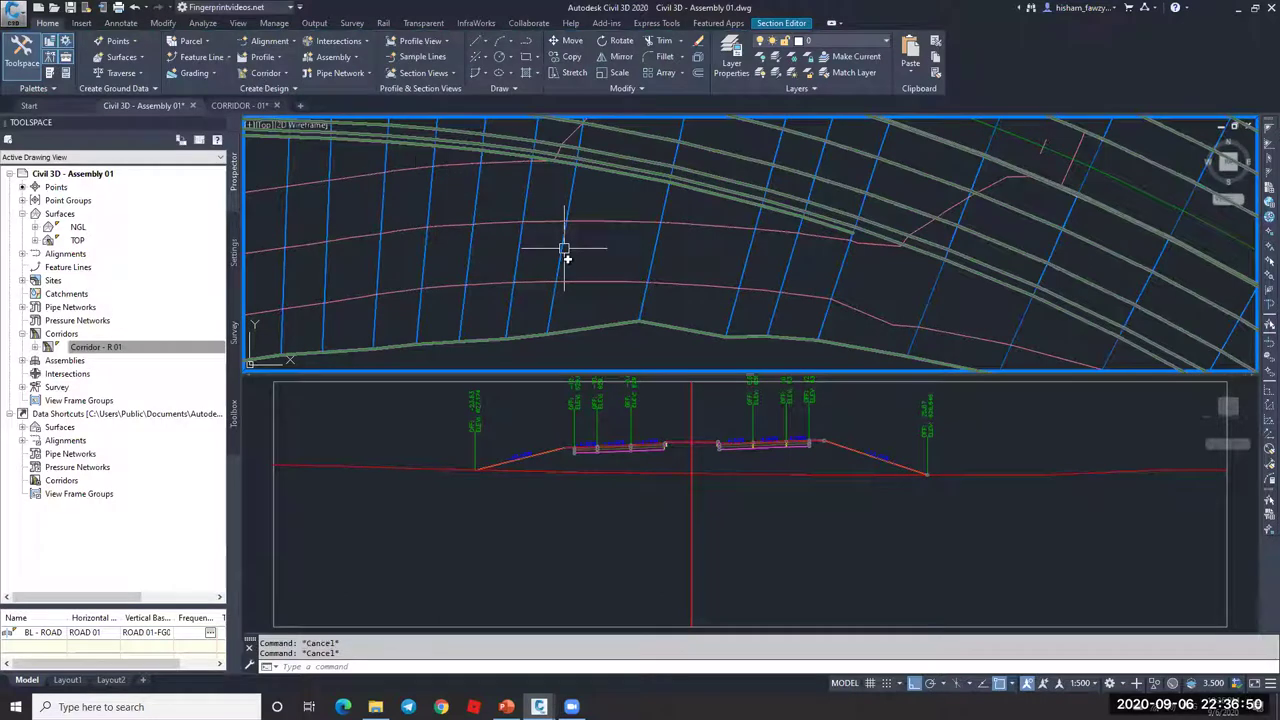
left_click(460, 194)
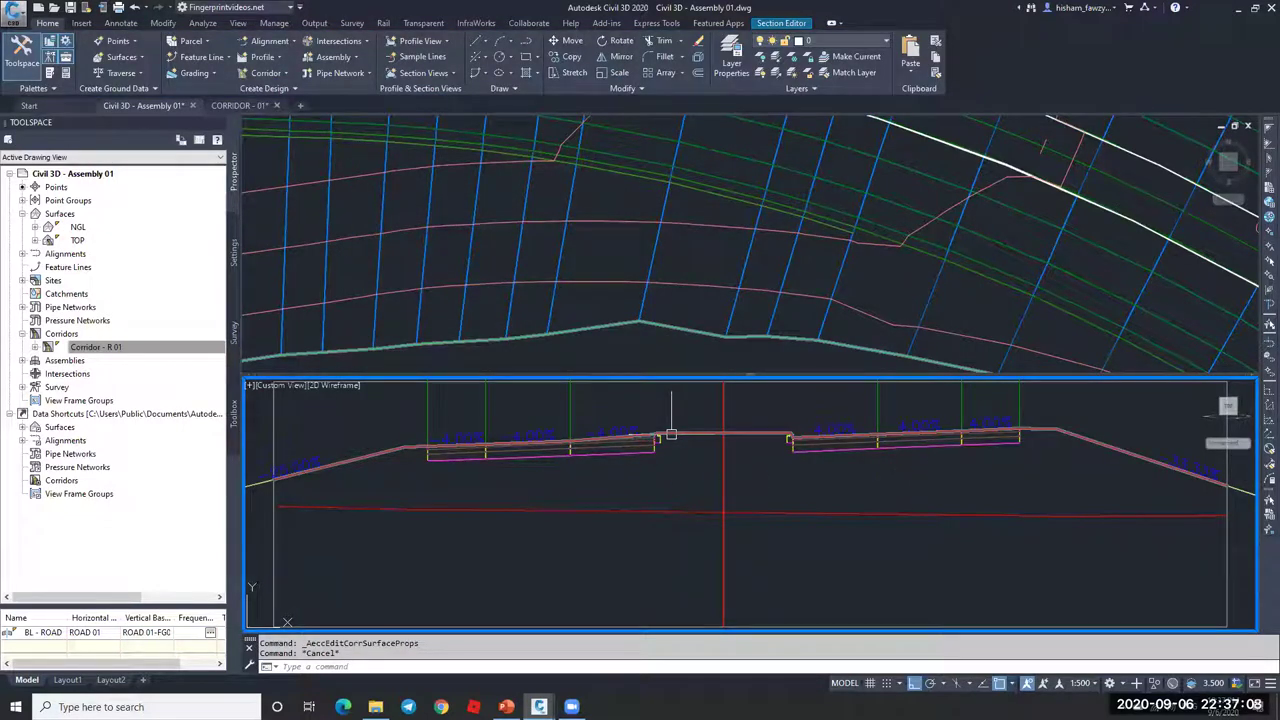
scroll(372, 435, "up", 2)
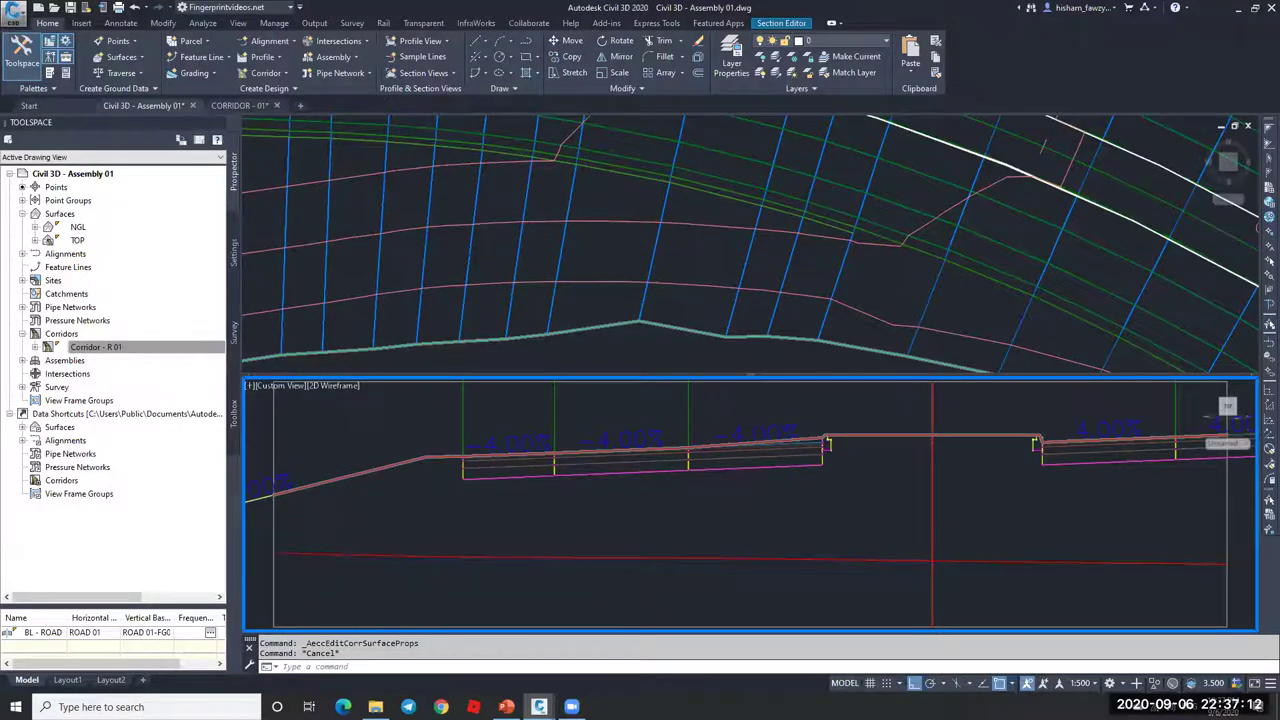
scroll(752, 372, "up", 4)
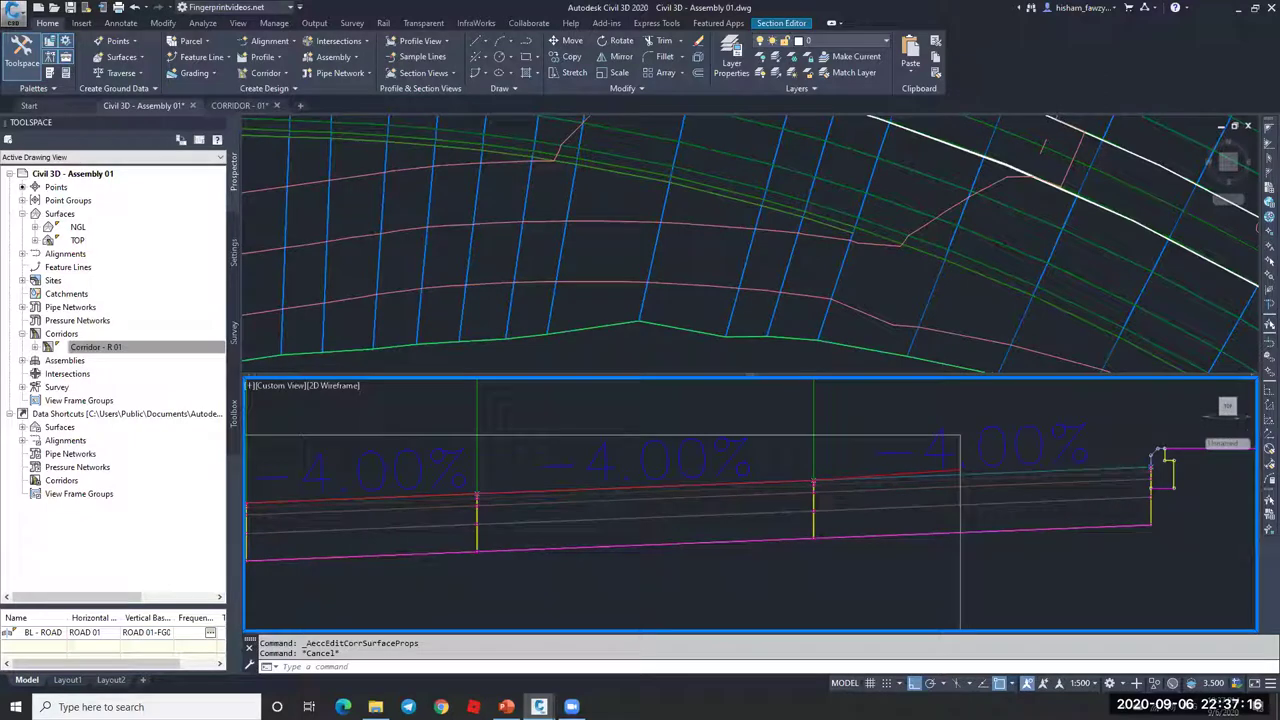
left_click(884, 478)
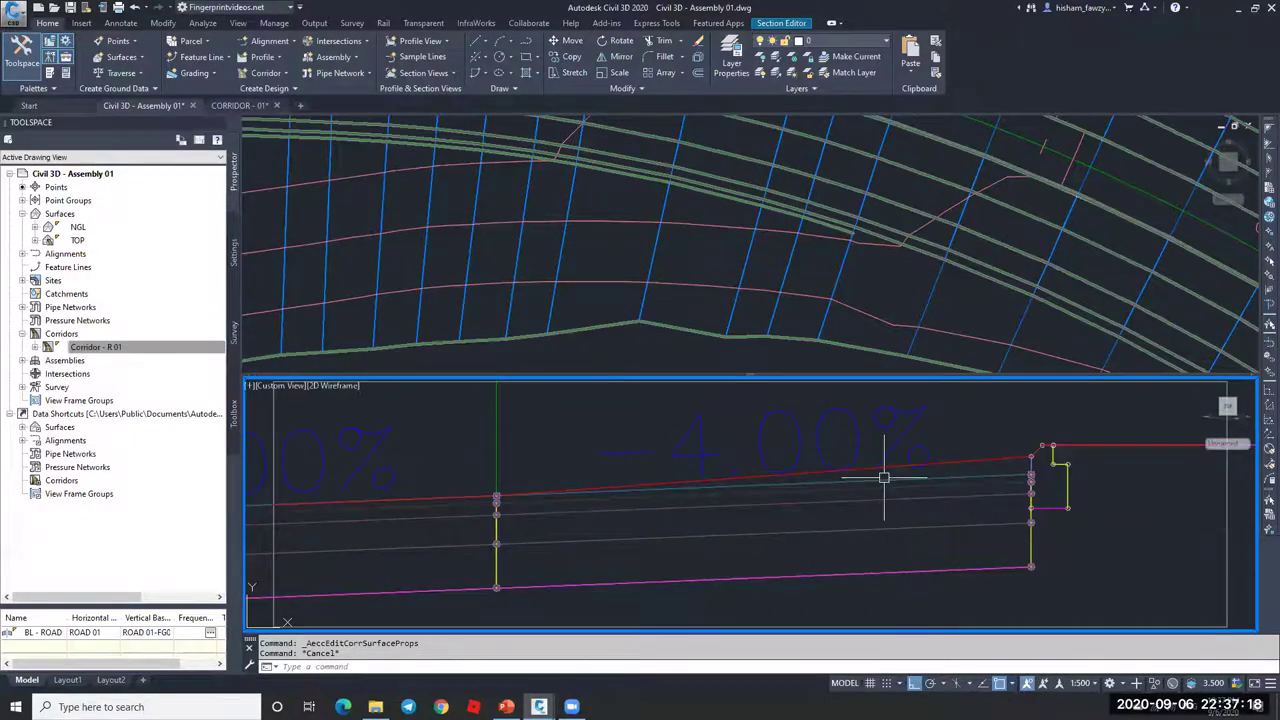
key("Escape")
left_click_drag(750, 376, 750, 247)
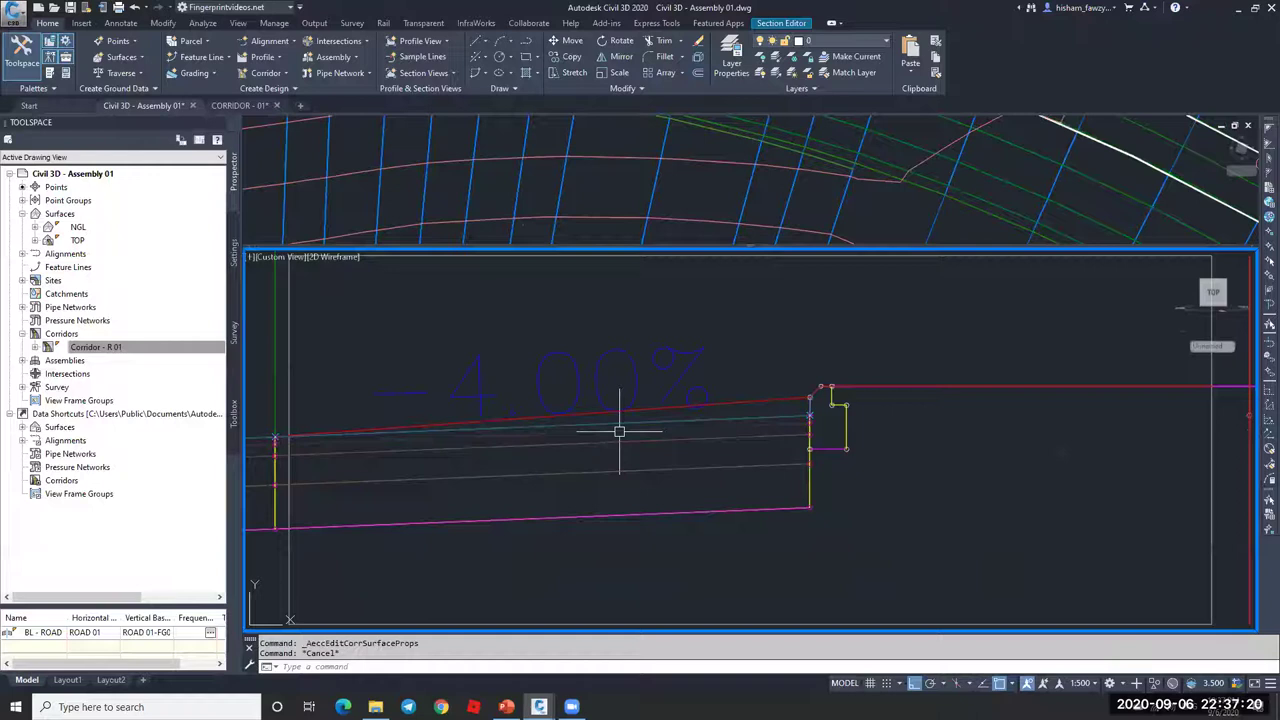
scroll(811, 405, "up", 2)
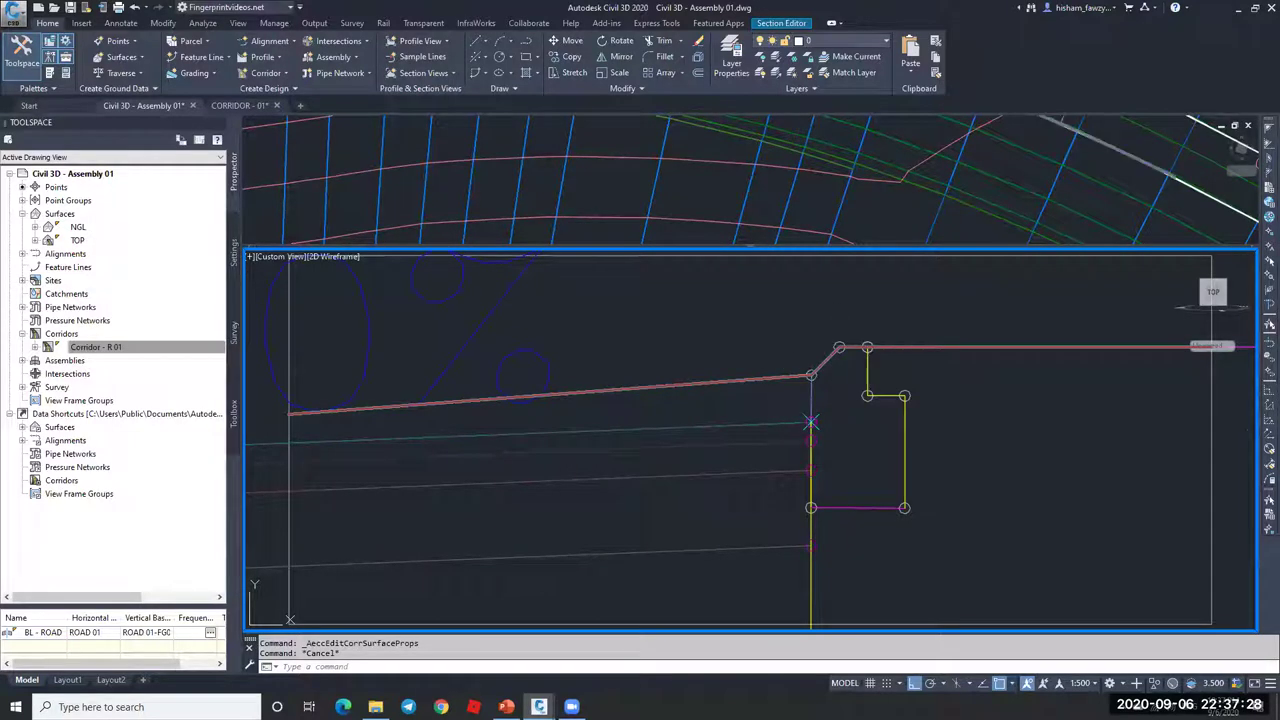
Step: Select Corridor - R 01 in the plan viewport and open its Corridor Surfaces settings
left_click(650, 185)
left_click(639, 207)
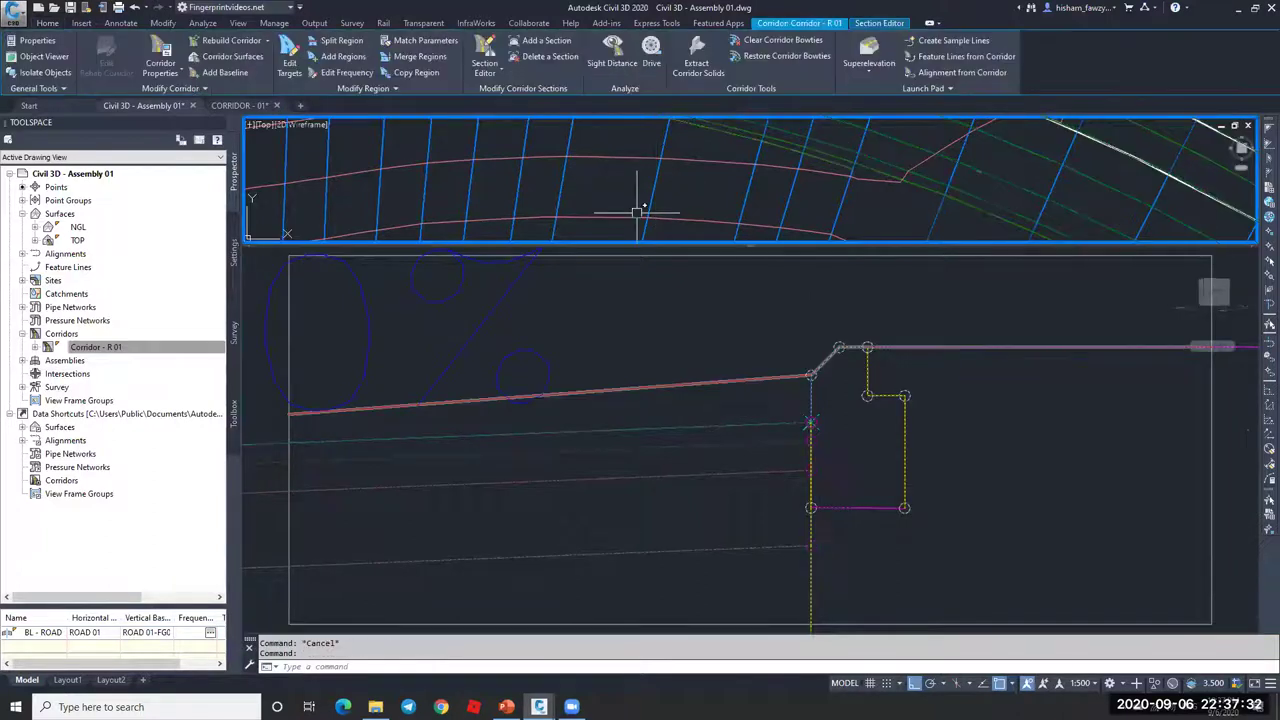
scroll(637, 208, "down", 2)
scroll(713, 232, "down", 2)
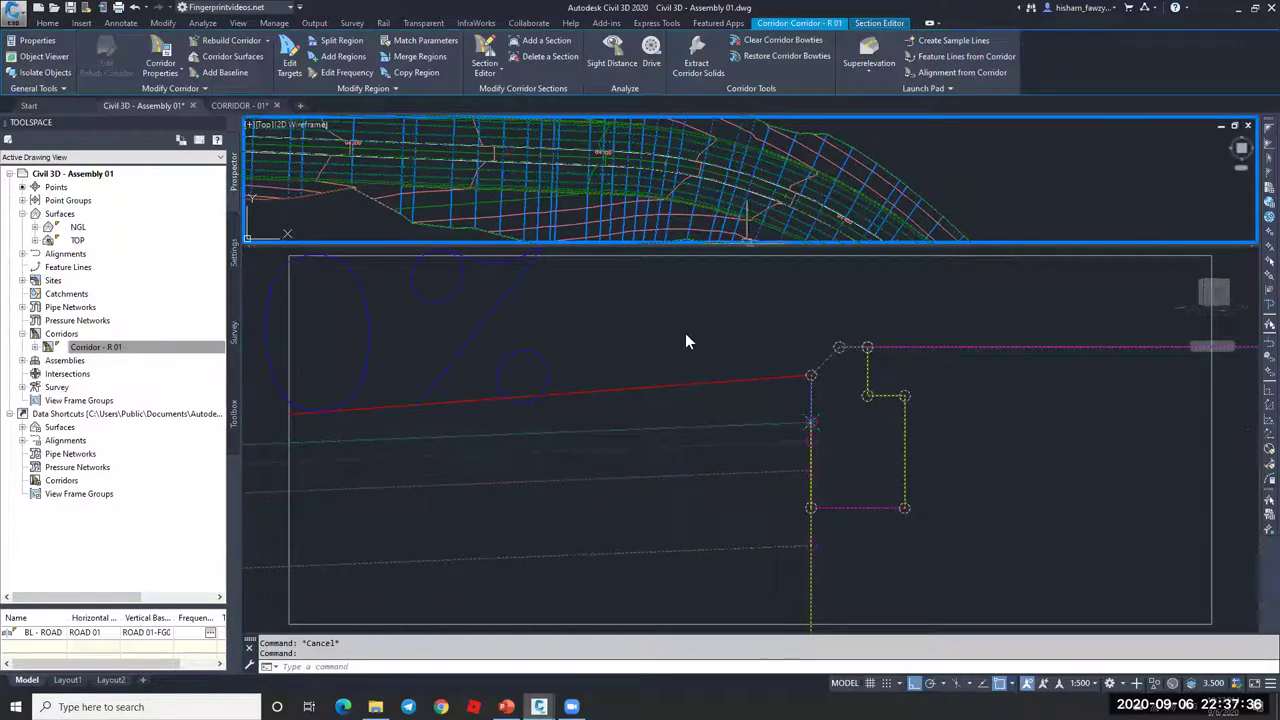
double_click(361, 222)
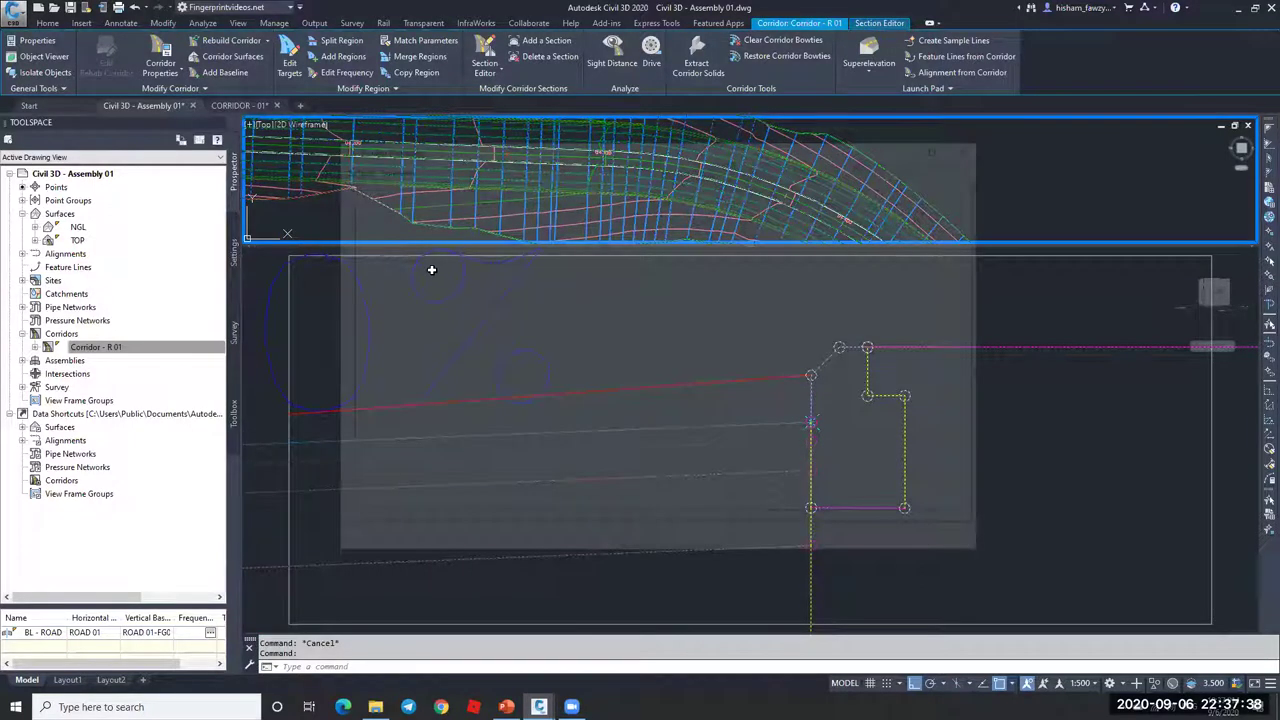
Step: Rename the second corridor surface to BOTTOM and add Datum links to it
left_click(432, 272)
type("BOTTOM")
key("Return")
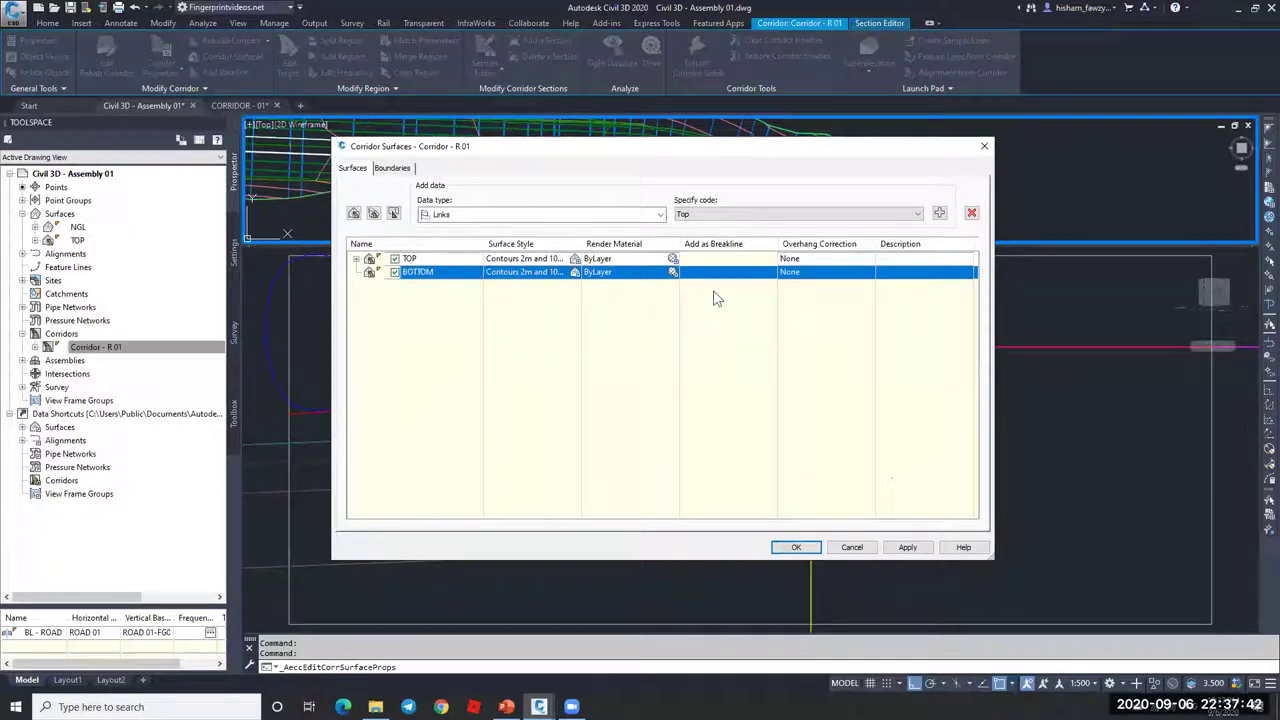
left_click(730, 215)
left_click(712, 236)
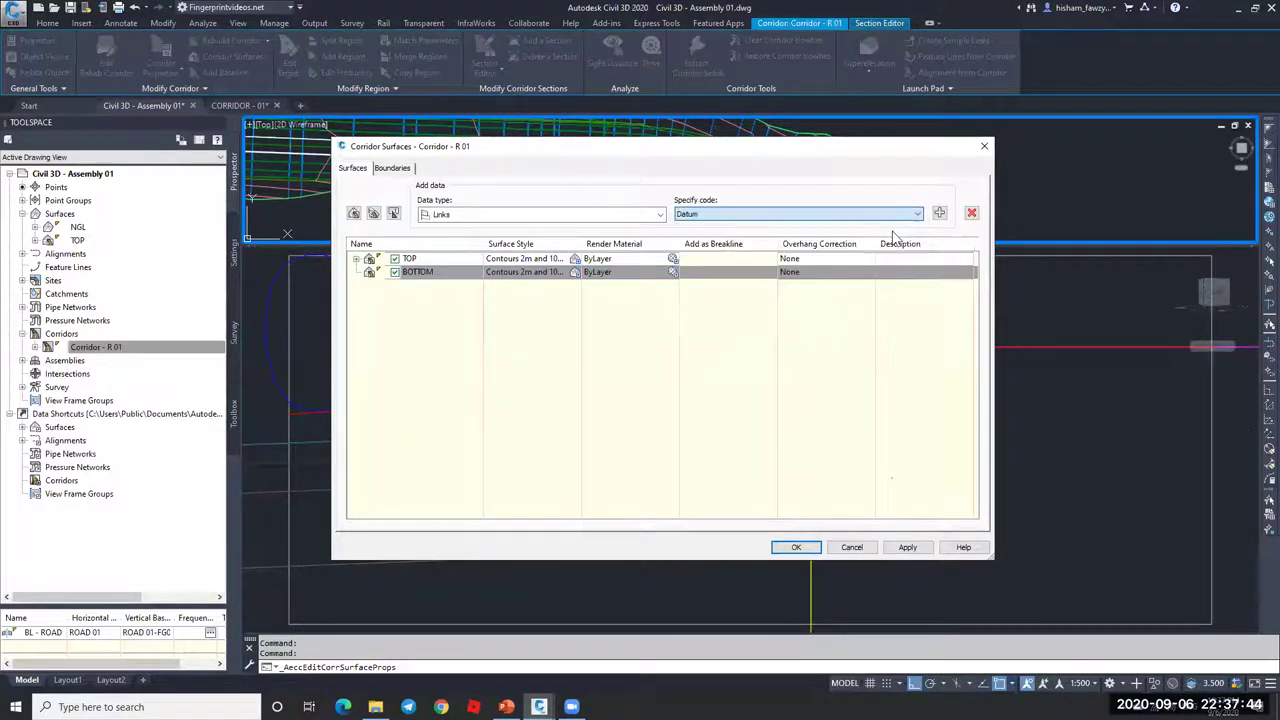
left_click(939, 213)
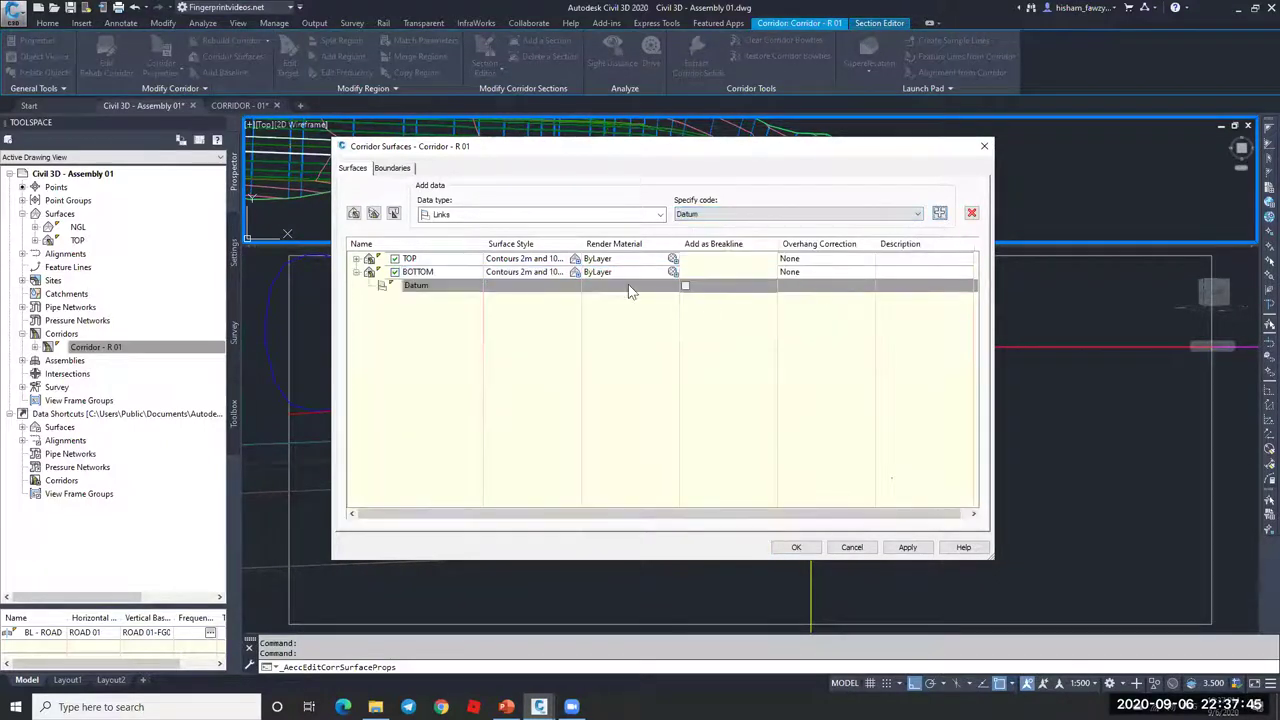
Step: Bound BOTTOM by the corridor extents, apply, and rebuild the corridor
left_click(392, 168)
right_click(476, 236)
left_click(520, 238)
left_click(796, 548)
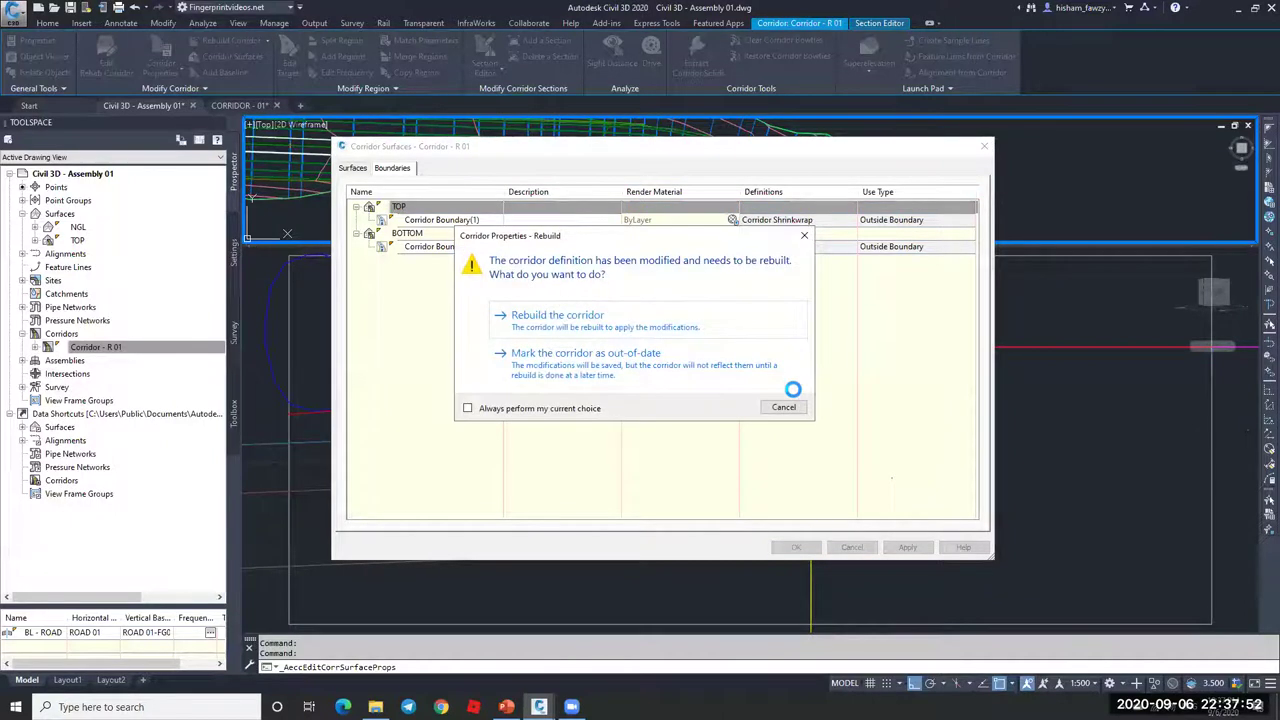
left_click(770, 408)
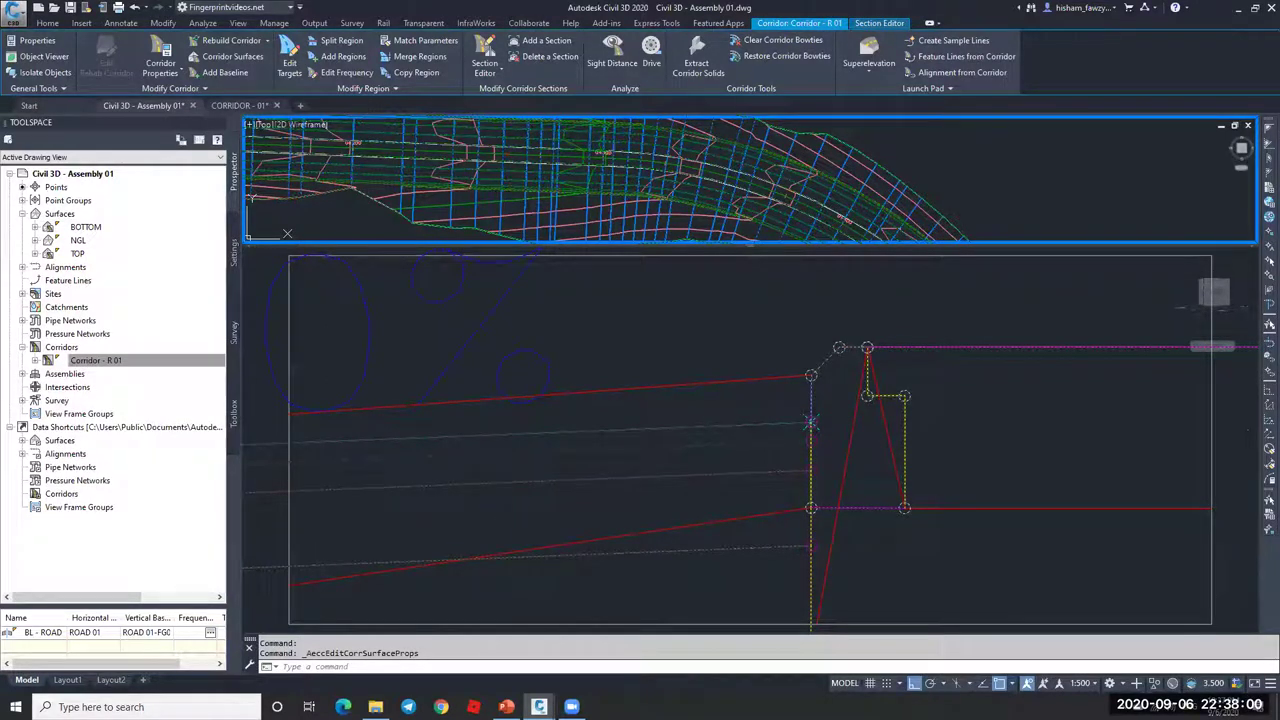
left_click(845, 453)
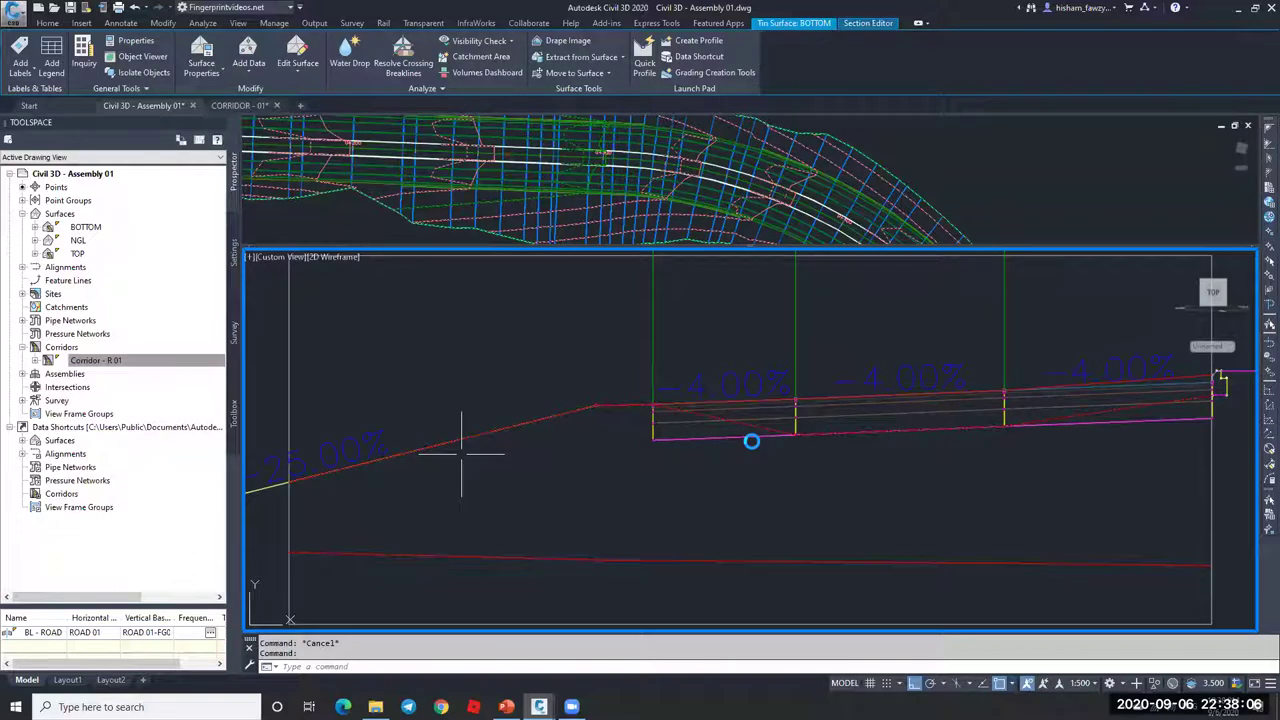
middle_click_drag(1214, 382, 957, 396)
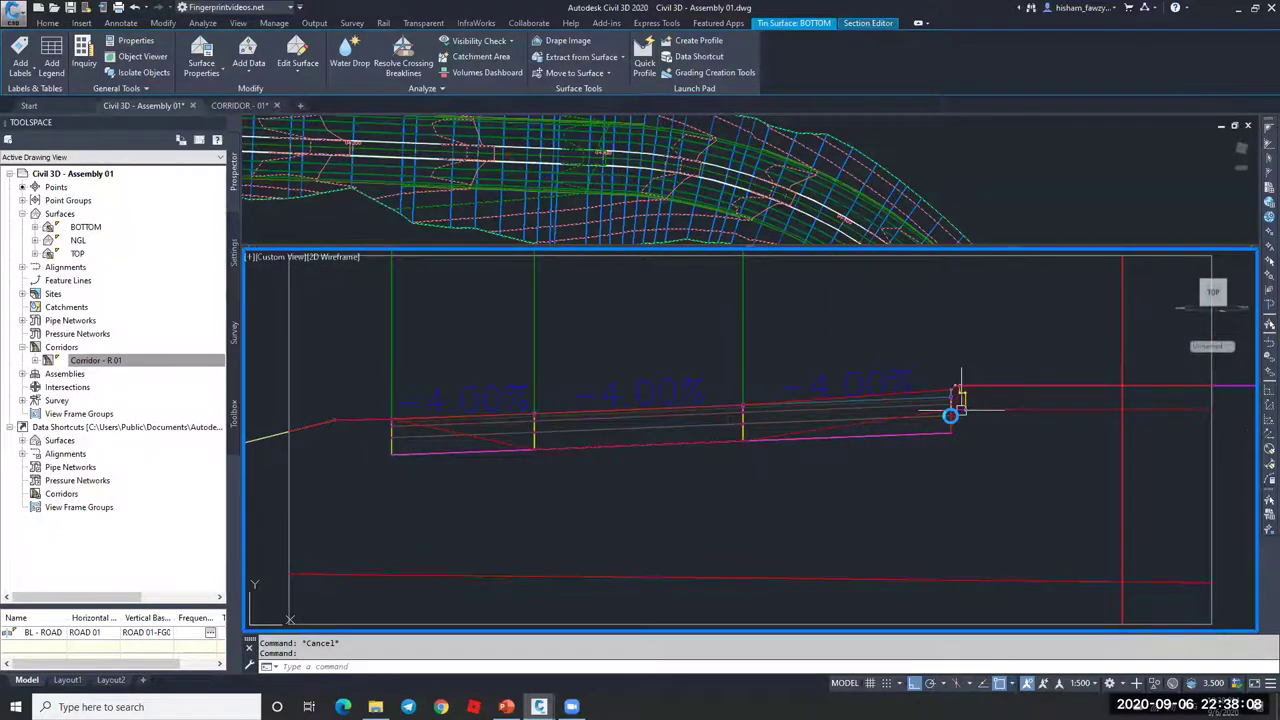
scroll(960, 405, "up", 5)
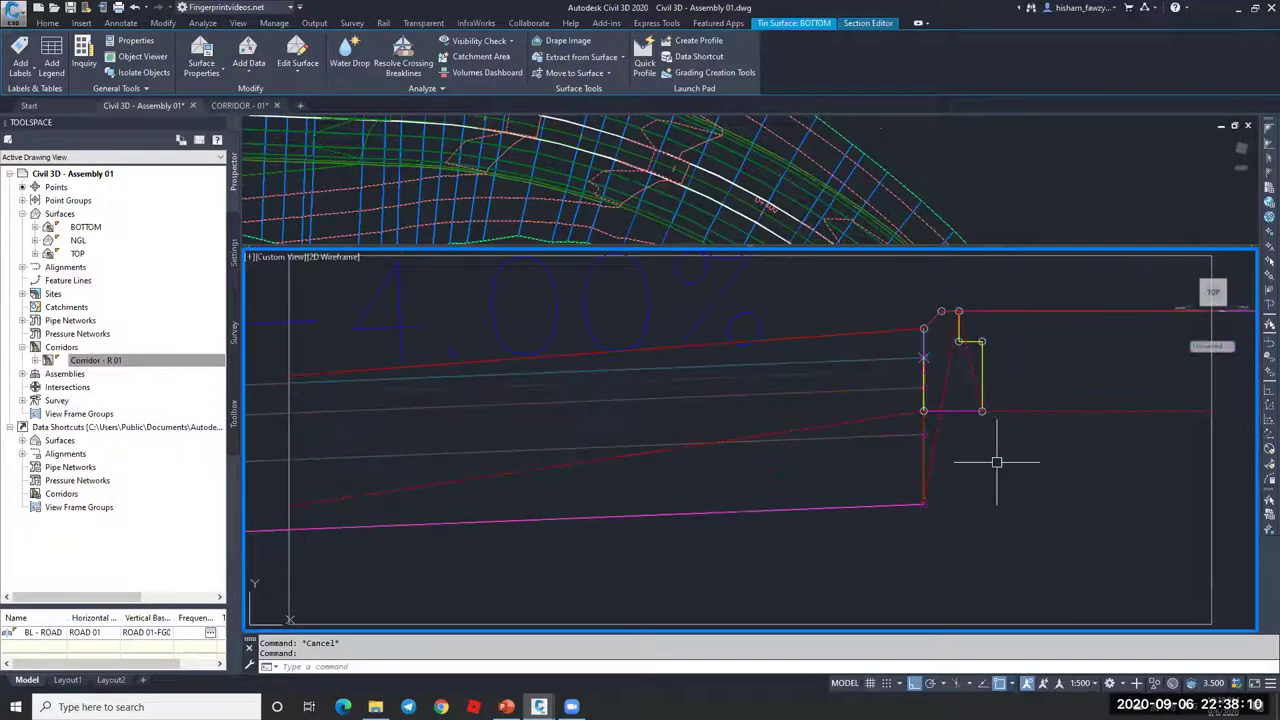
mouse_move(997, 461)
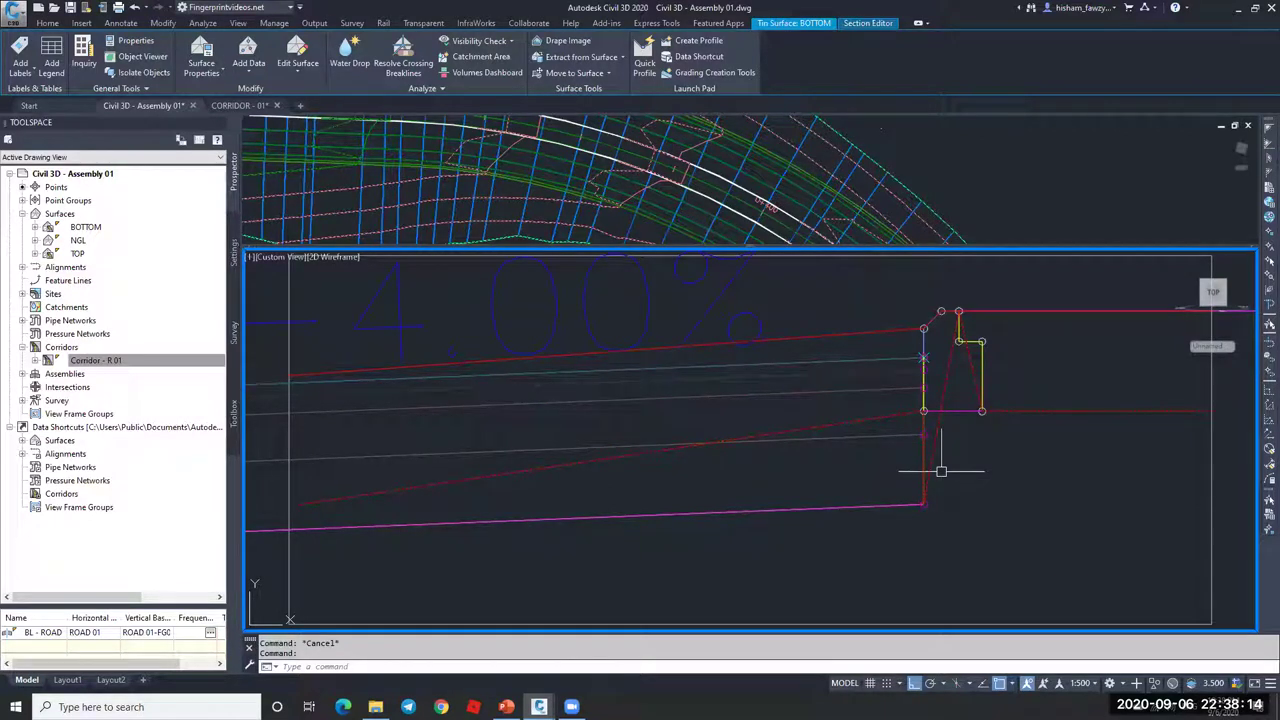
left_click(936, 410)
left_click(923, 413)
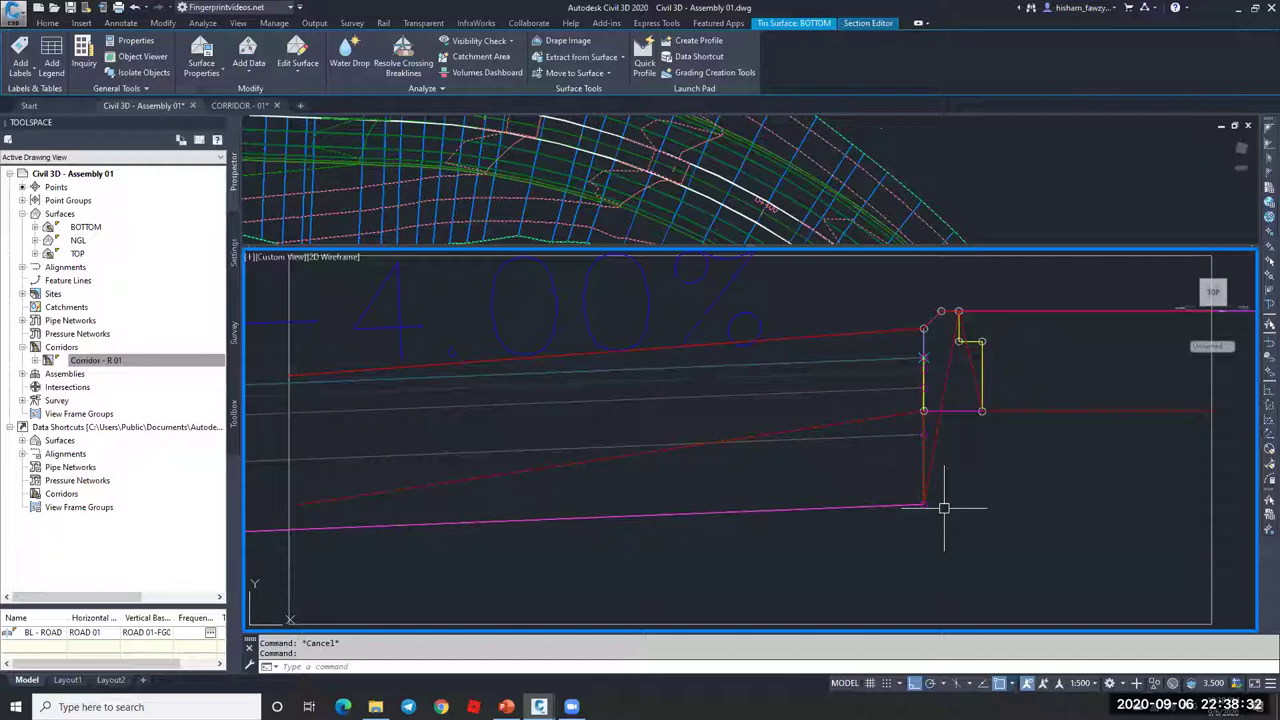
key("Escape")
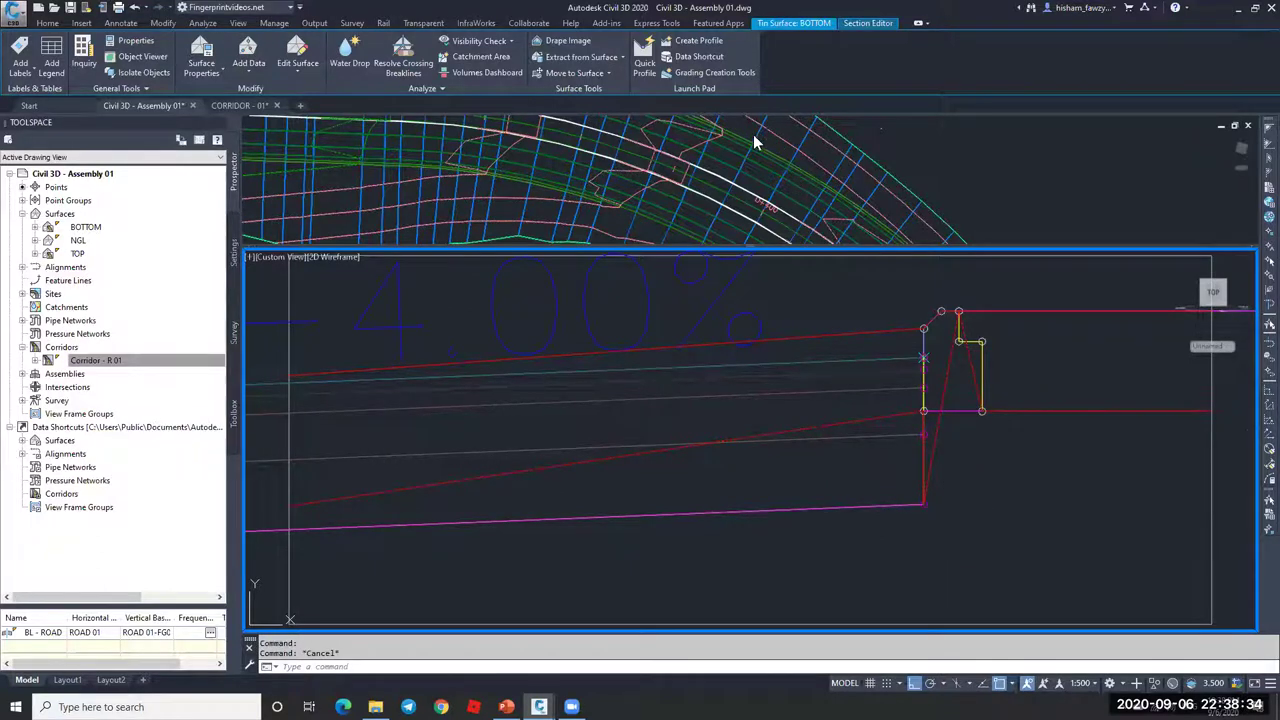
left_click(755, 138)
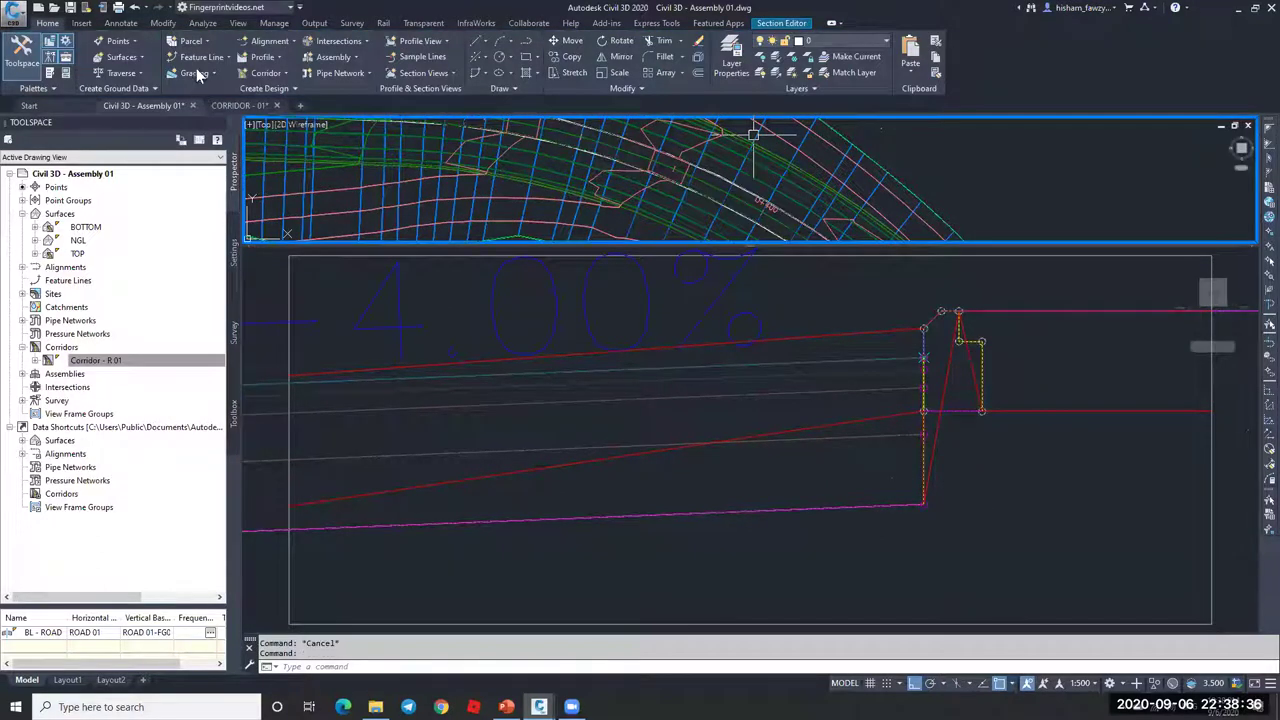
left_click(480, 190)
Step: For the TOP surface, add Top links as a breakline and set overhang correction to Top Links
left_click(232, 56)
left_click(355, 259)
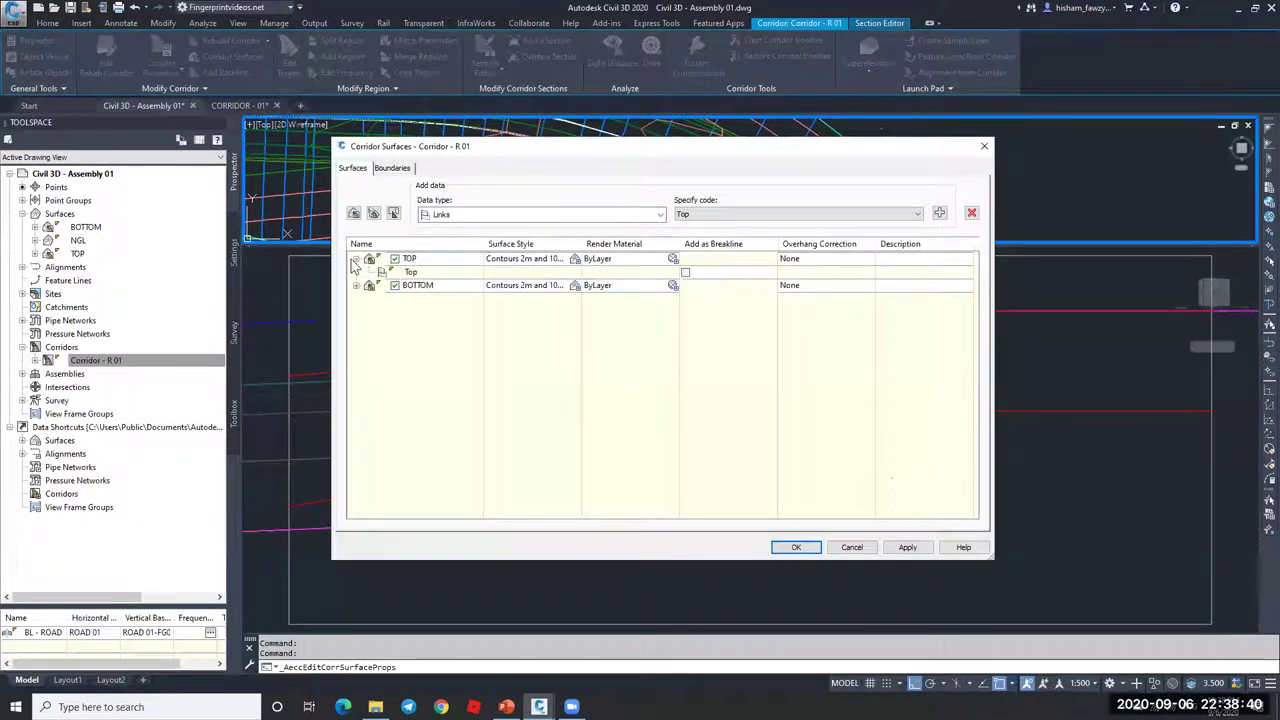
left_click(435, 270)
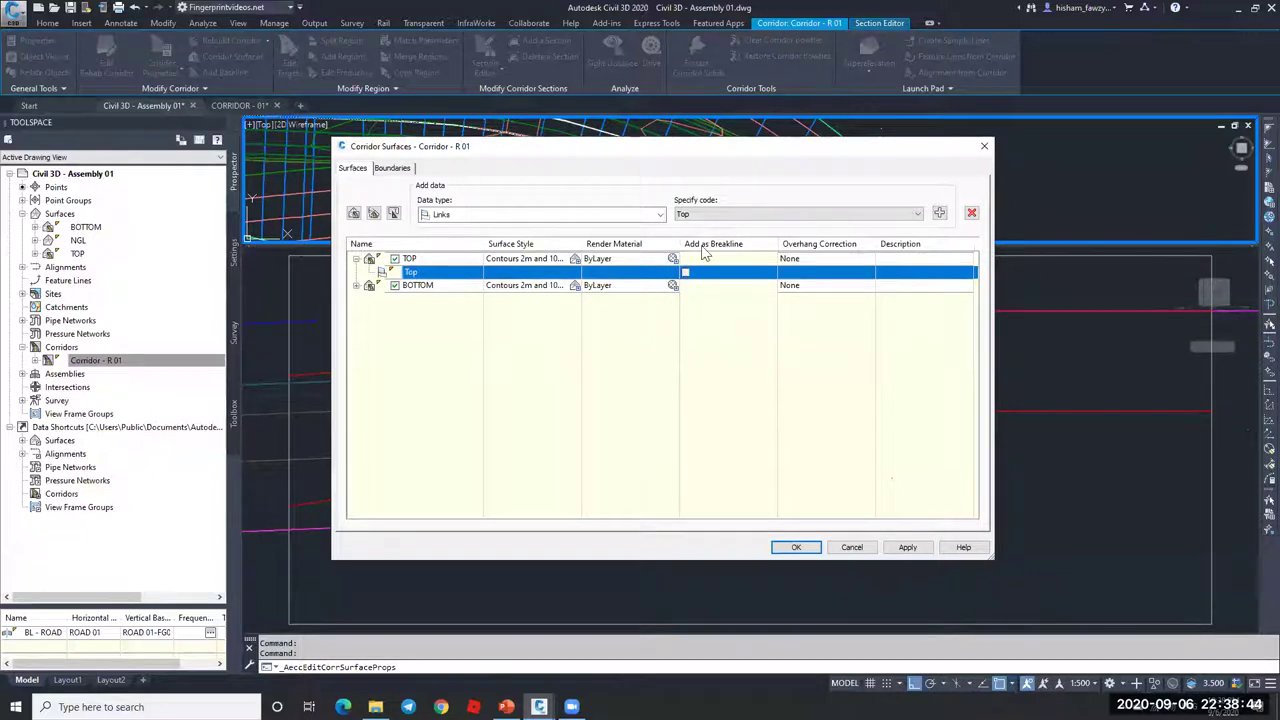
left_click(685, 272)
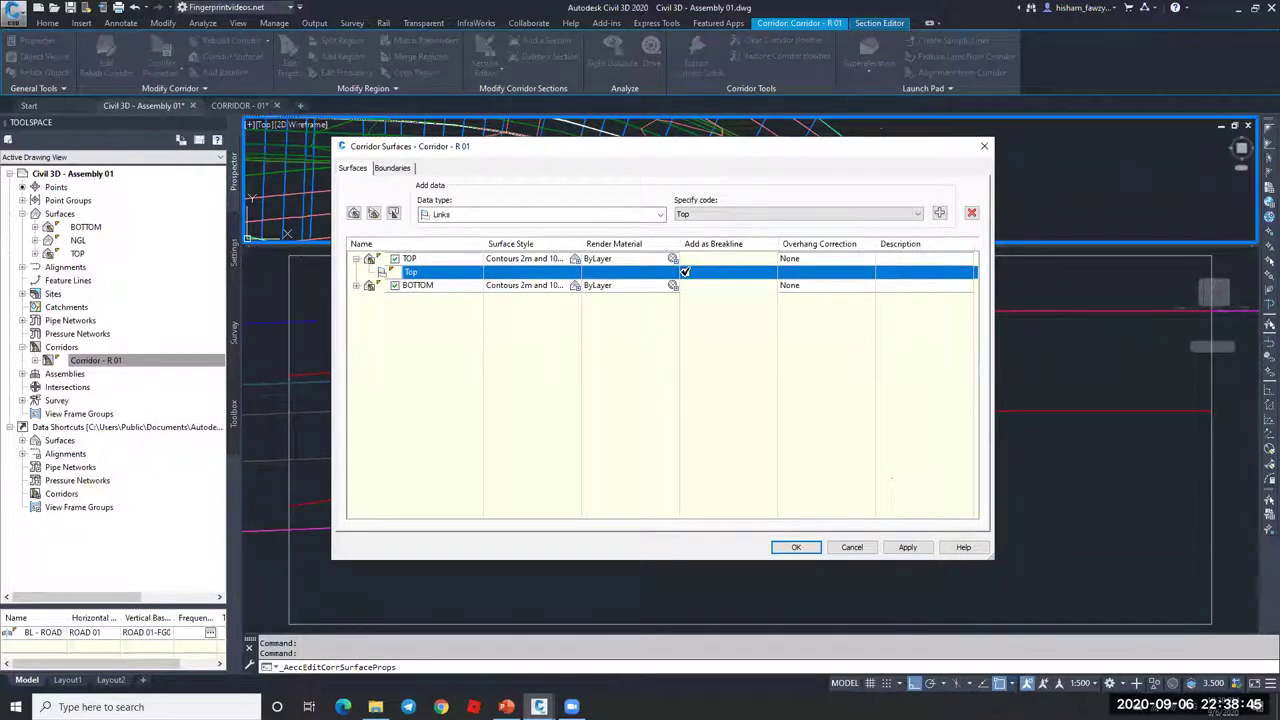
left_click(814, 258)
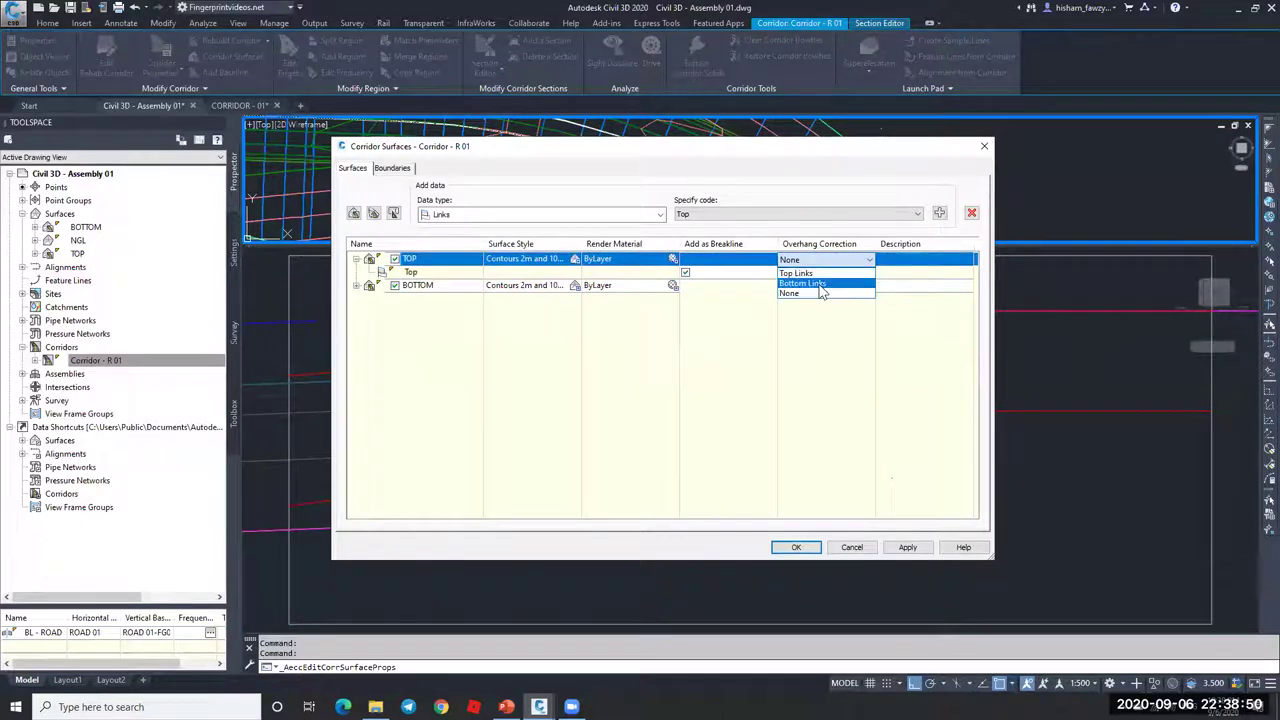
left_click(797, 273)
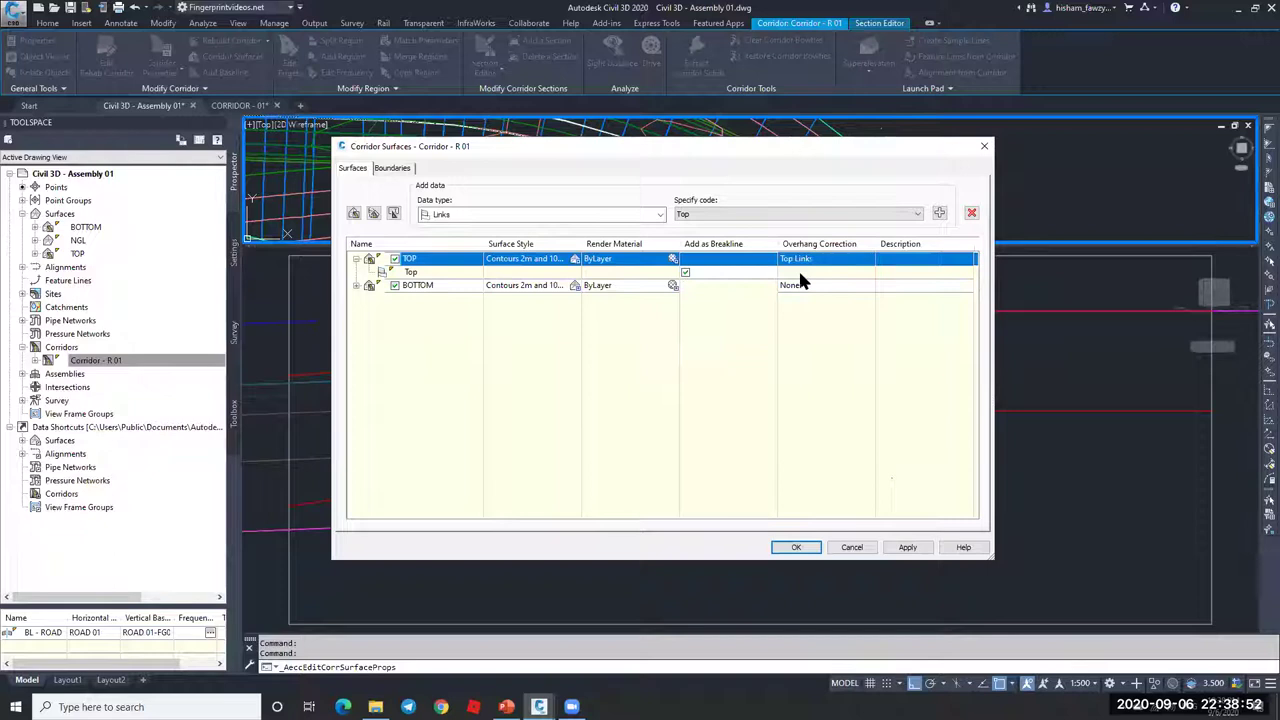
left_click(685, 272)
left_click(357, 259)
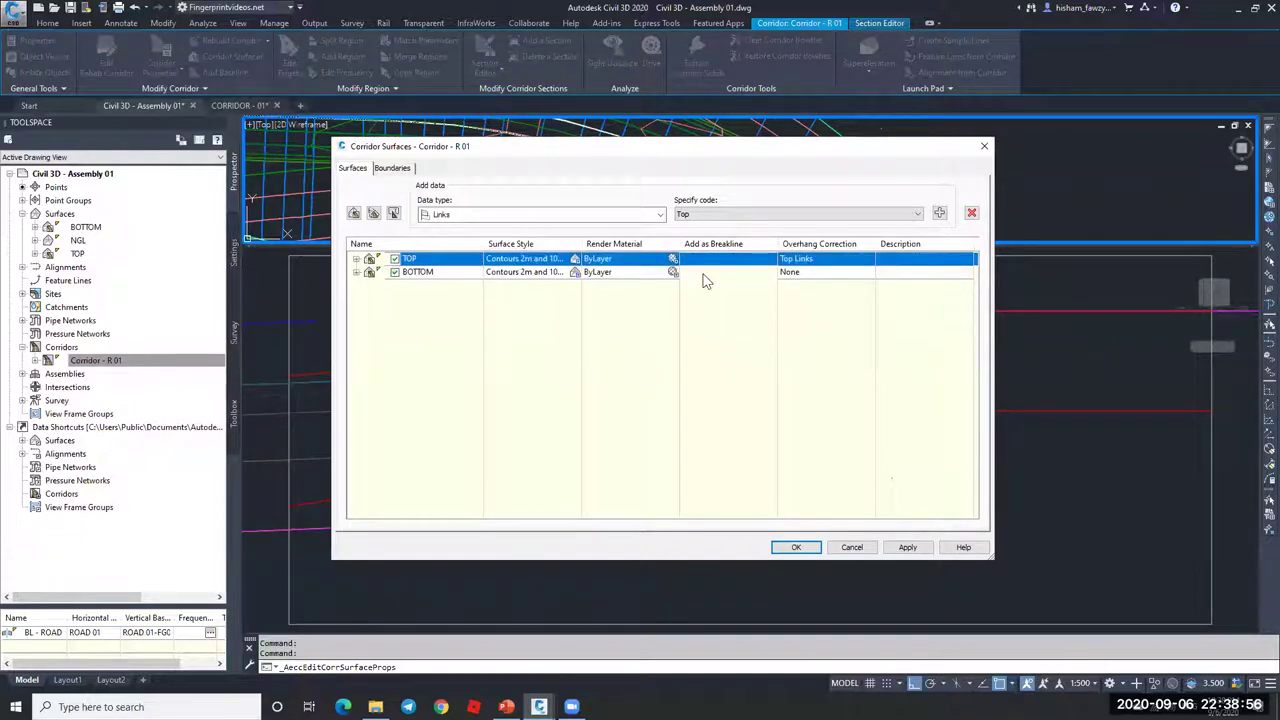
Step: Set BOTTOM's overhang correction to Bottom Links, apply, and rebuild the corridor
left_click(673, 272)
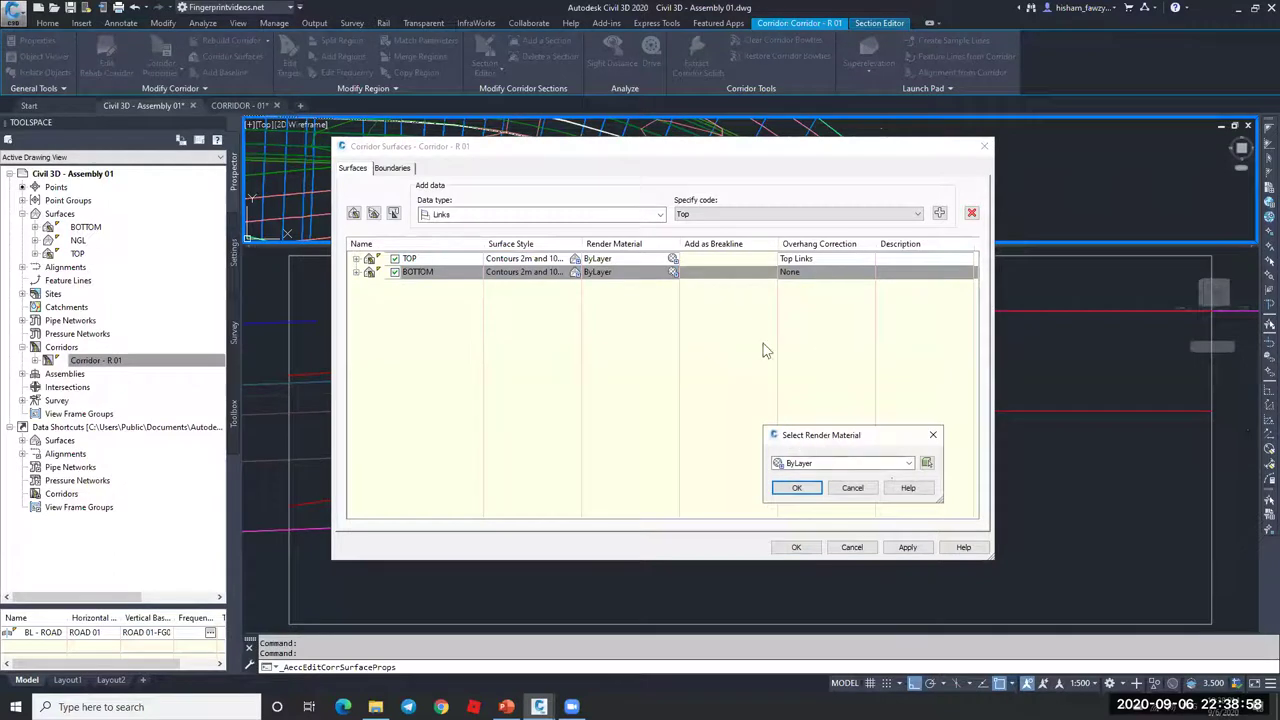
key("Return")
left_click(786, 273)
left_click(797, 299)
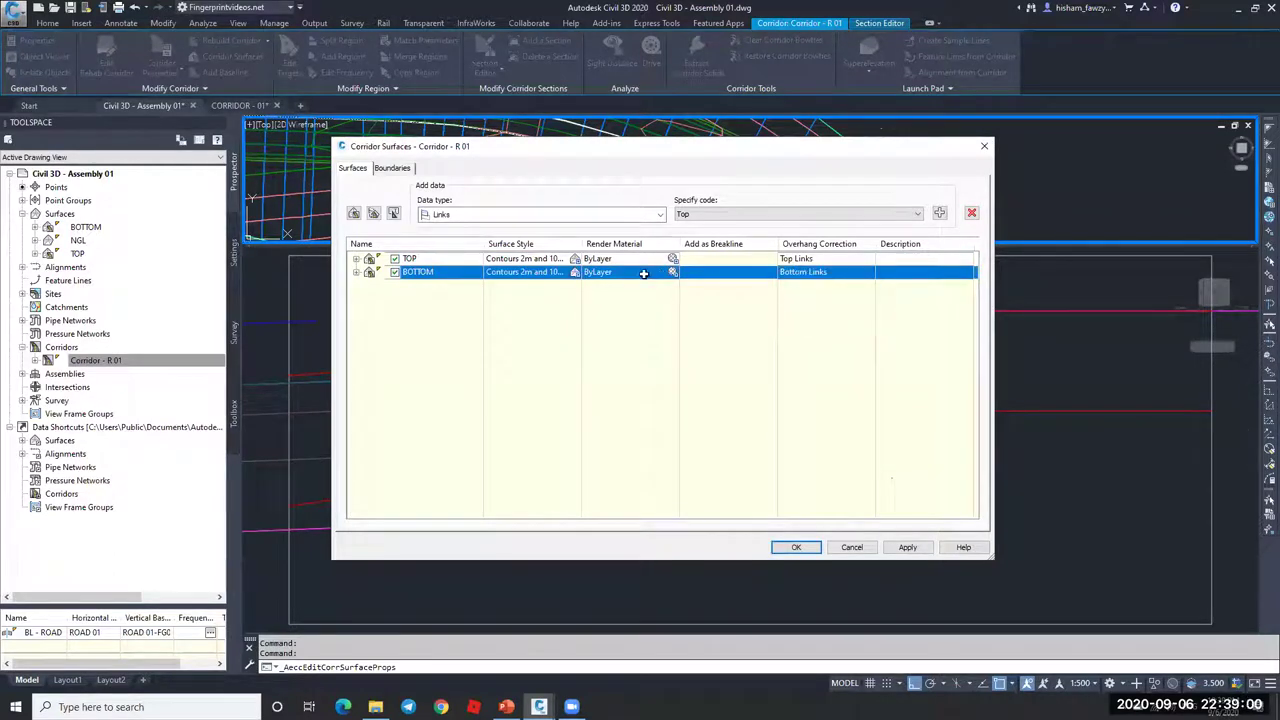
left_click(357, 272)
left_click(683, 288)
left_click(800, 548)
left_click(588, 336)
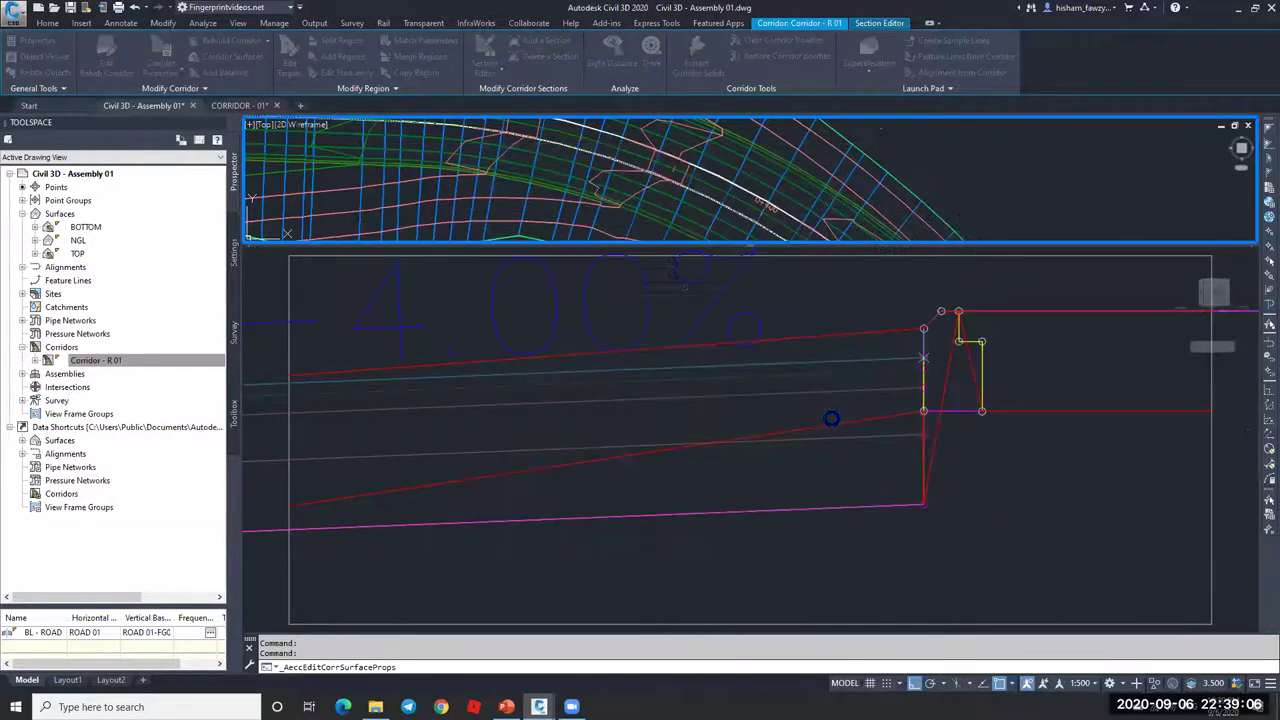
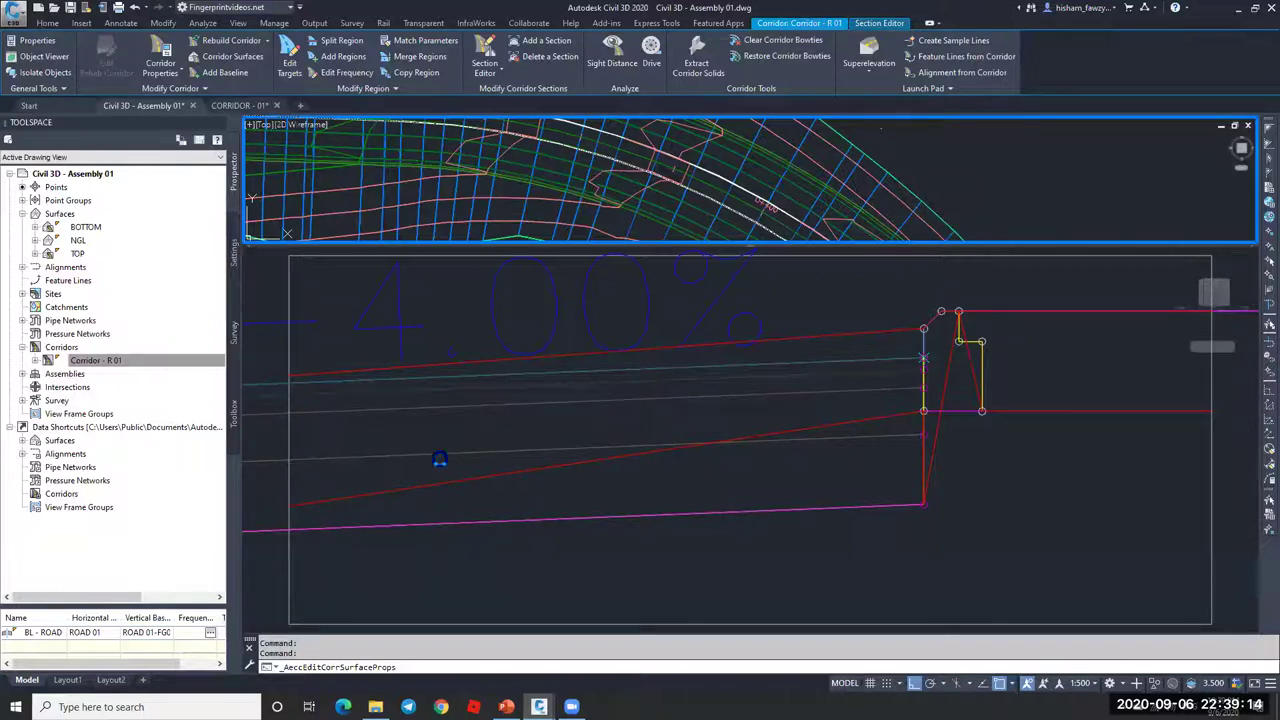
Step: Deselect the corridor and zoom in on the curb's corridor grips in the section view
key("Escape")
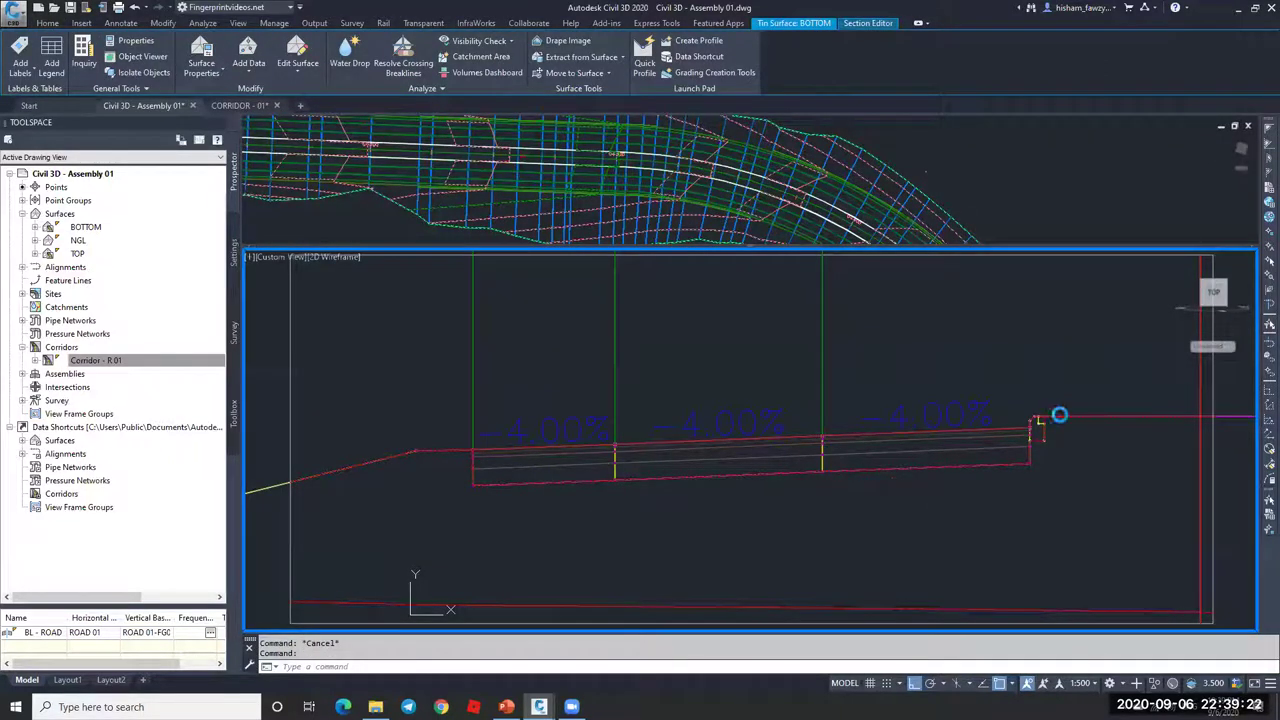
scroll(1044, 394, "up", 6)
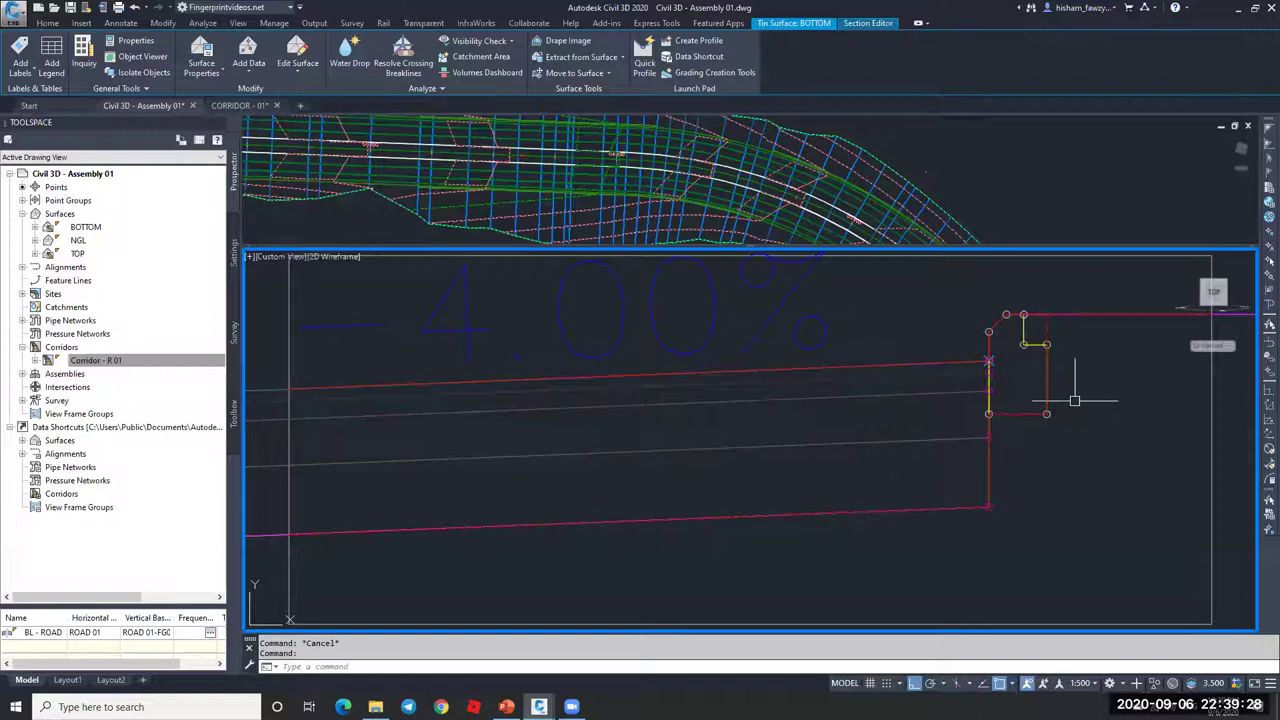
middle_click_drag(1051, 413, 890, 433)
scroll(886, 430, "up", 4)
scroll(870, 348, "up", 2)
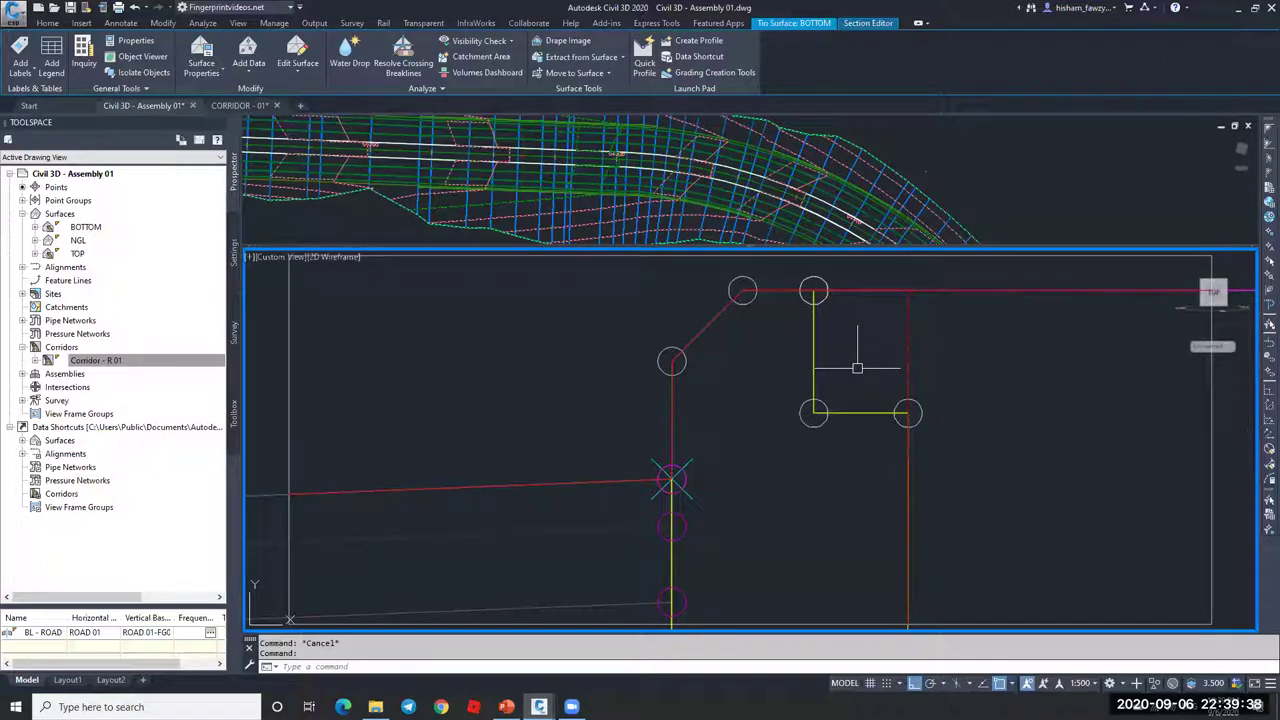
mouse_move(860, 404)
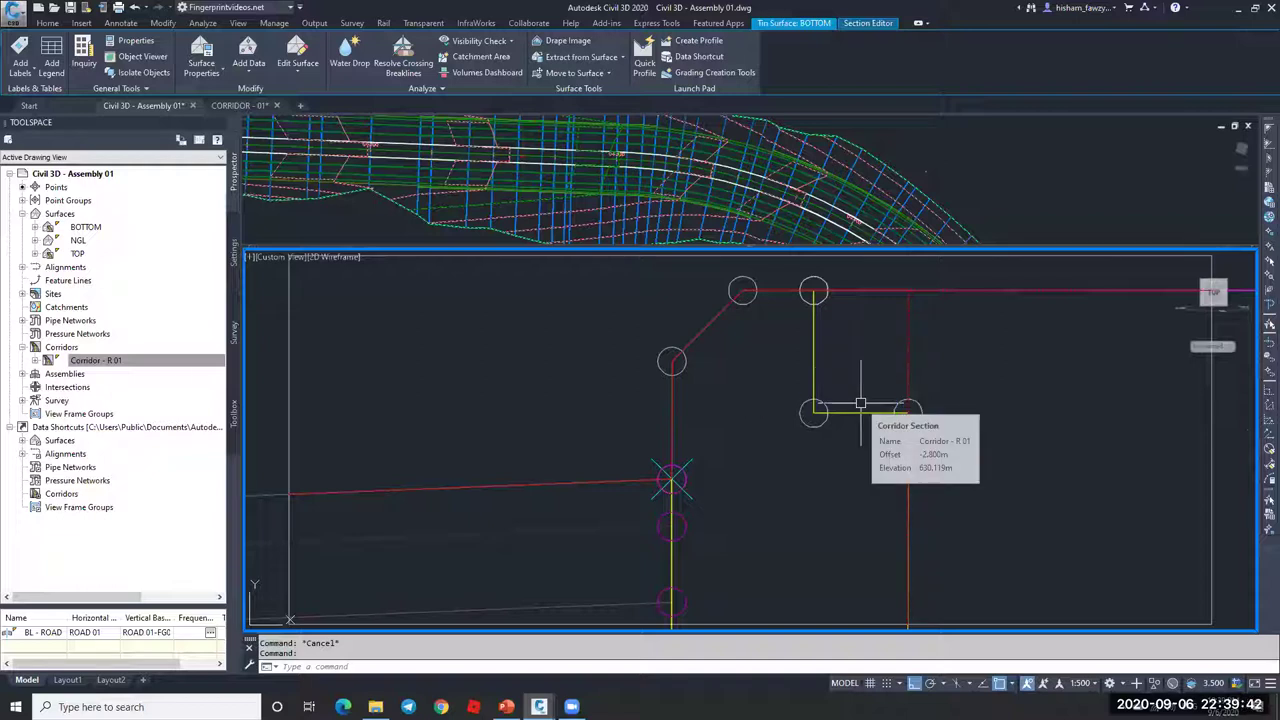
Step: Bring both curb steps into view, then select the Corridor - R 01 corridor
type("pl")
key("Return")
key("Escape")
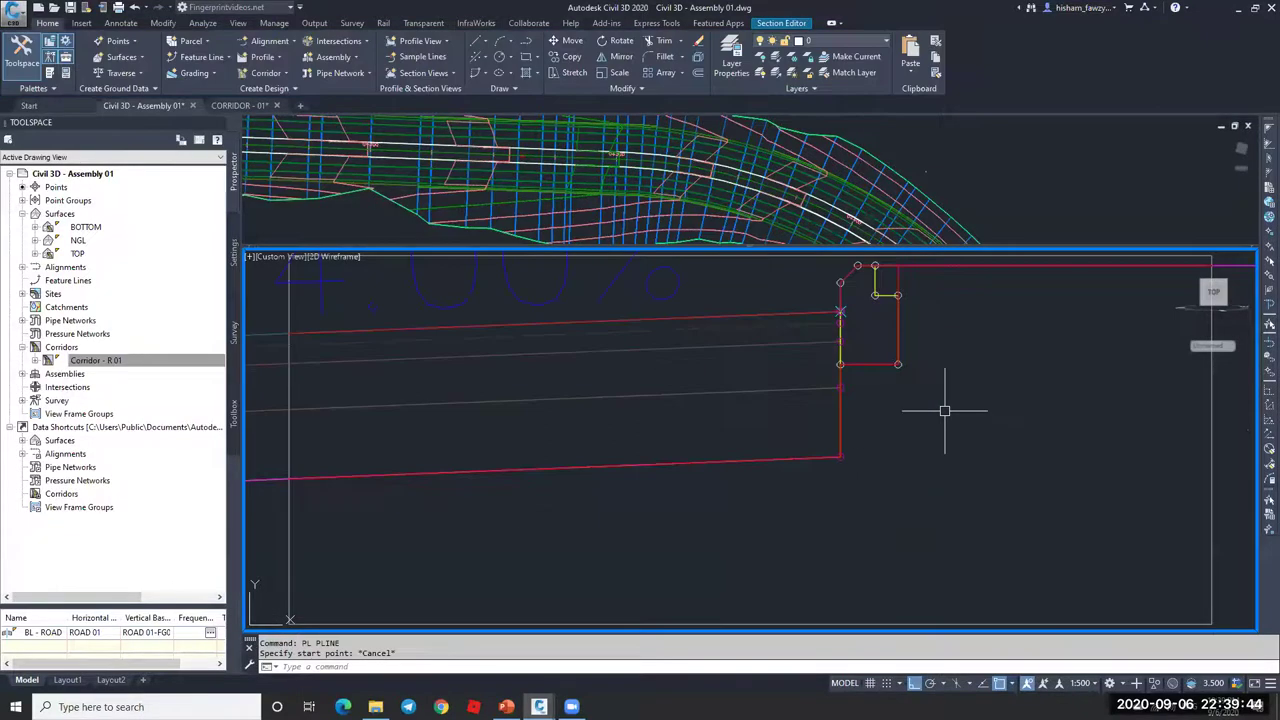
scroll(944, 410, "down", 2)
scroll(782, 392, "down", 2)
middle_click_drag(1100, 394, 844, 387)
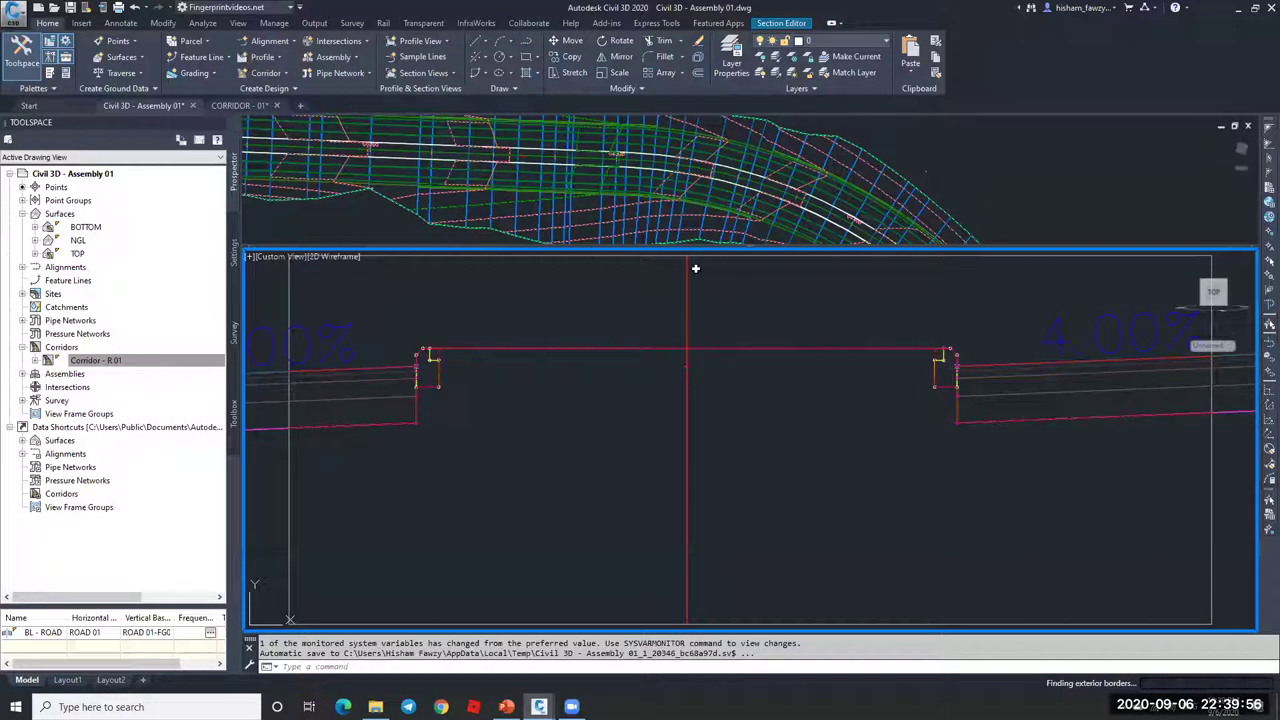
key("Escape")
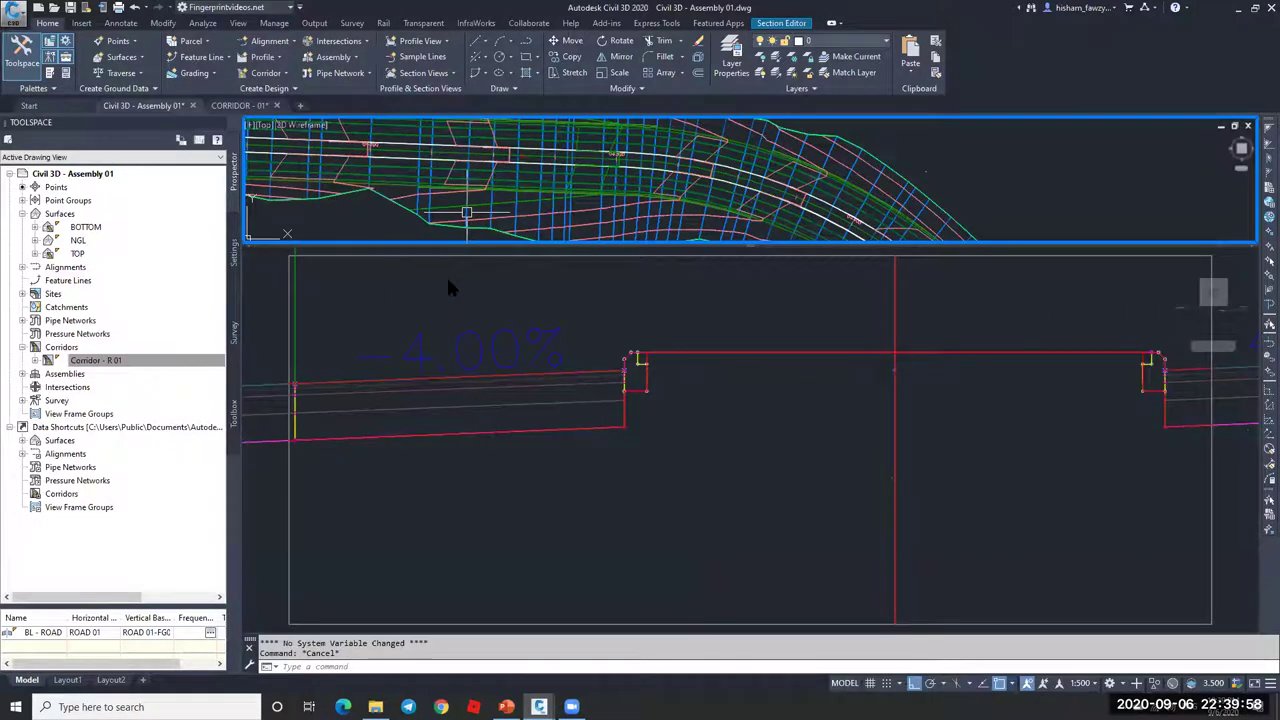
left_click(612, 276)
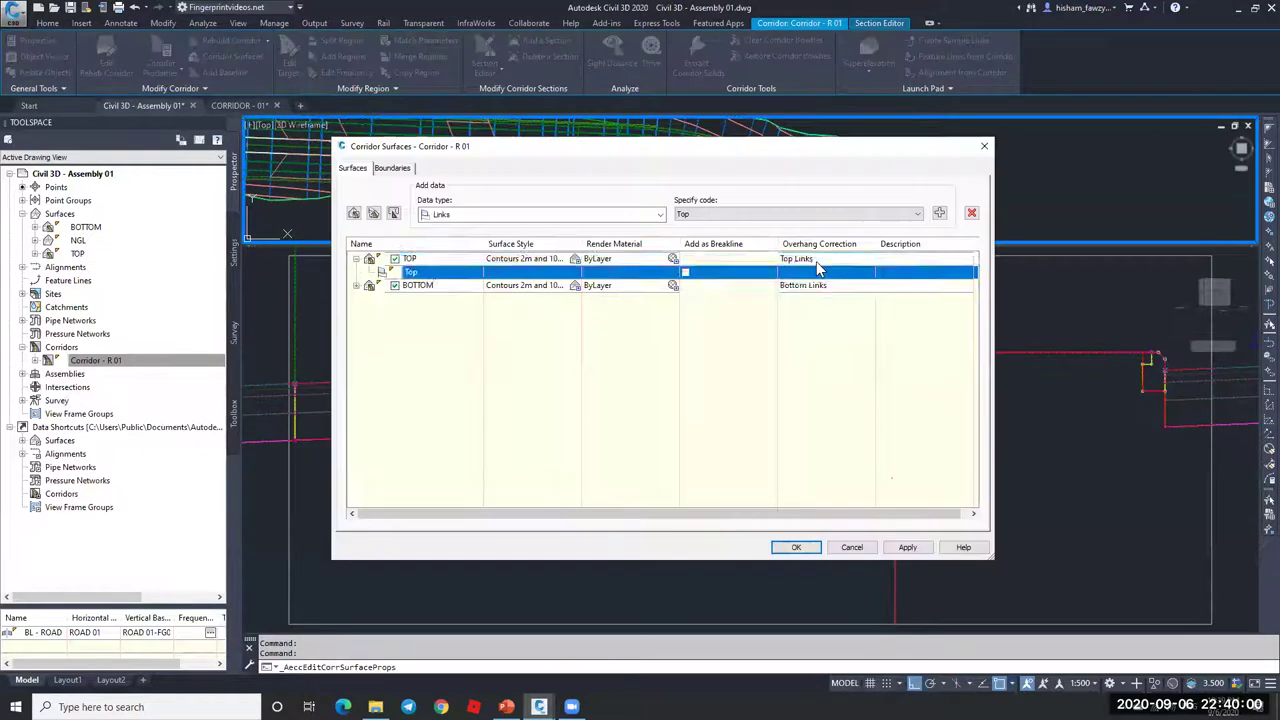
Step: Keep Top Links overhang correction, add Top links as a breakline, and rebuild the corridor
left_click(816, 260)
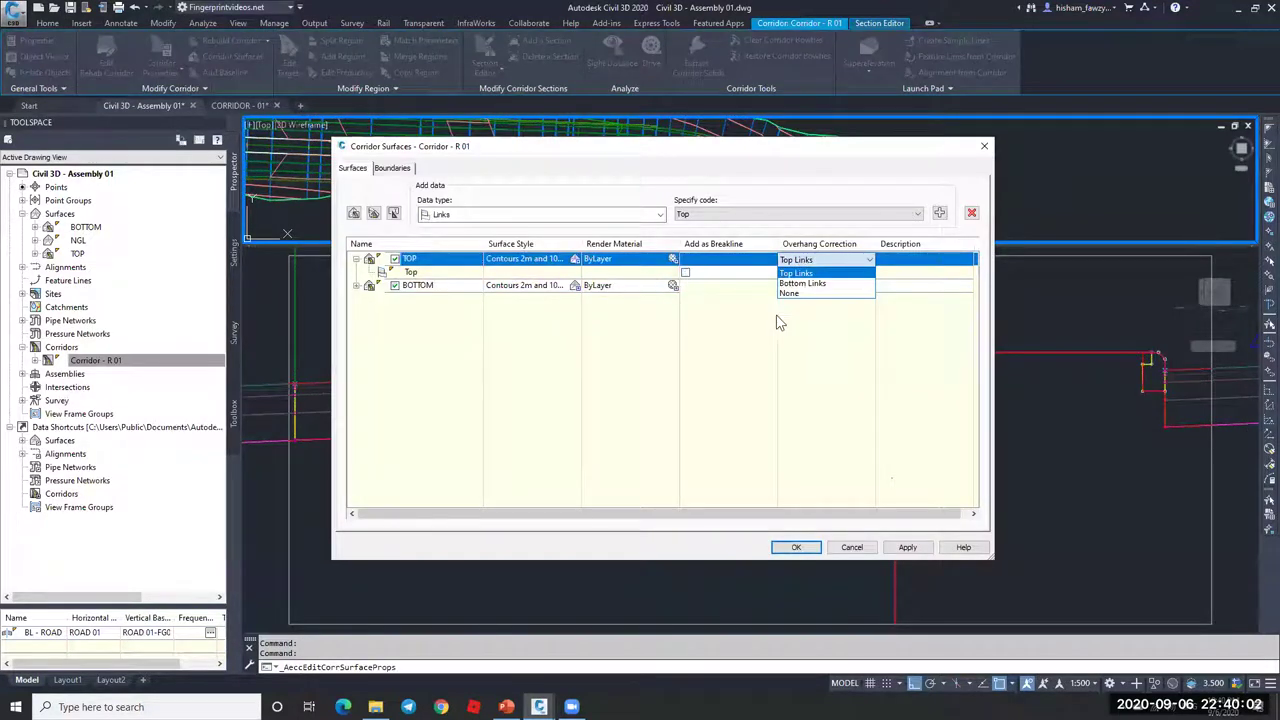
left_click(685, 272)
left_click(795, 547)
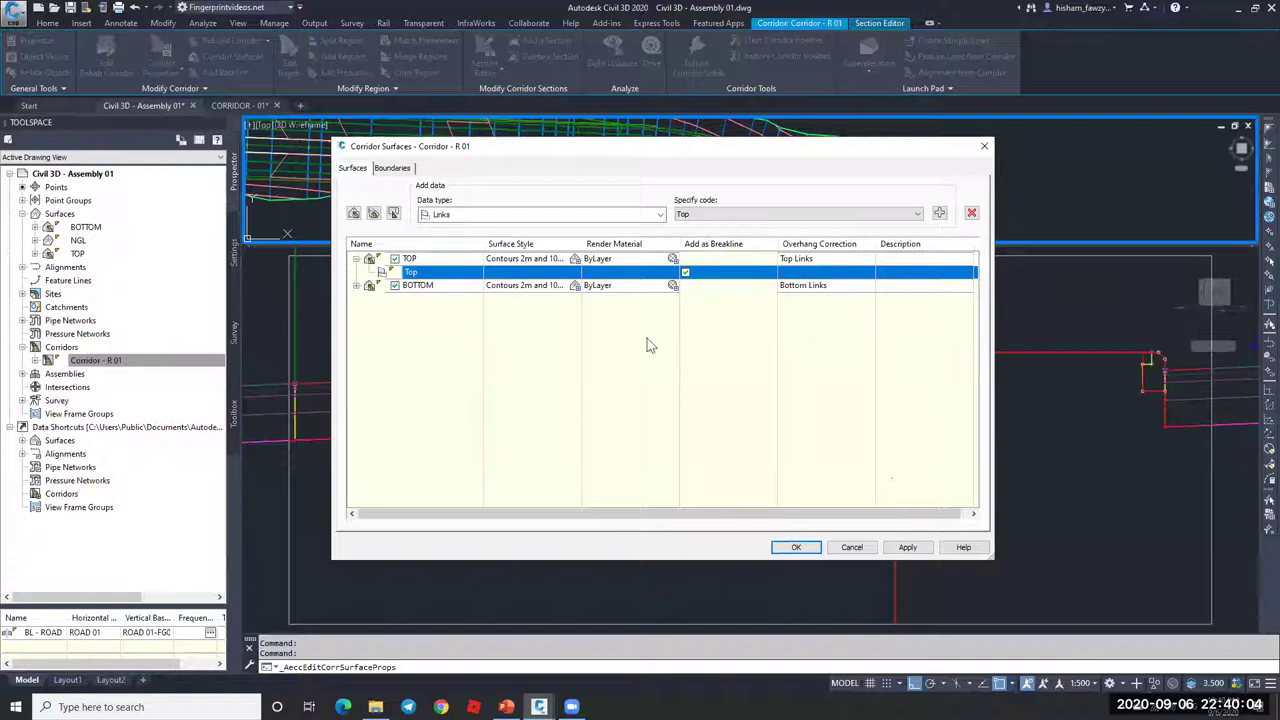
key("Return")
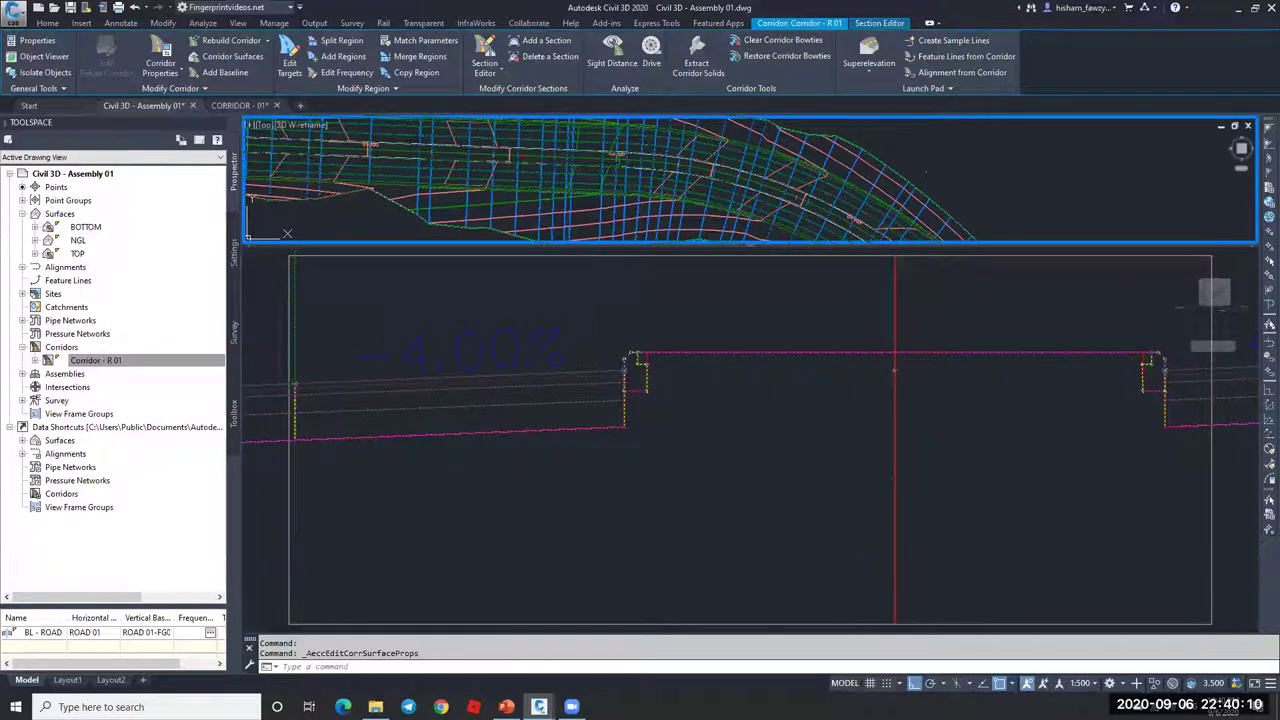
Step: Deselect the corridor, switch between section and plan views, and show the Section Editor tools
left_click(755, 414)
key("Escape")
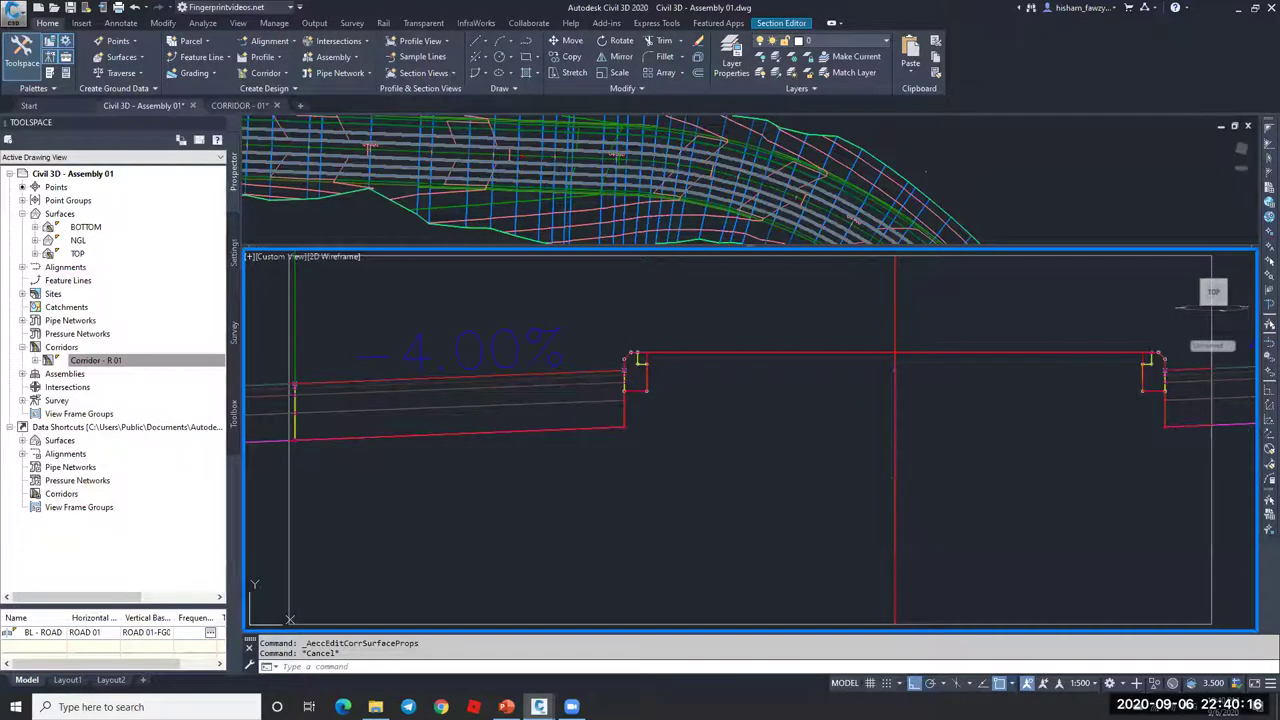
left_click(980, 217)
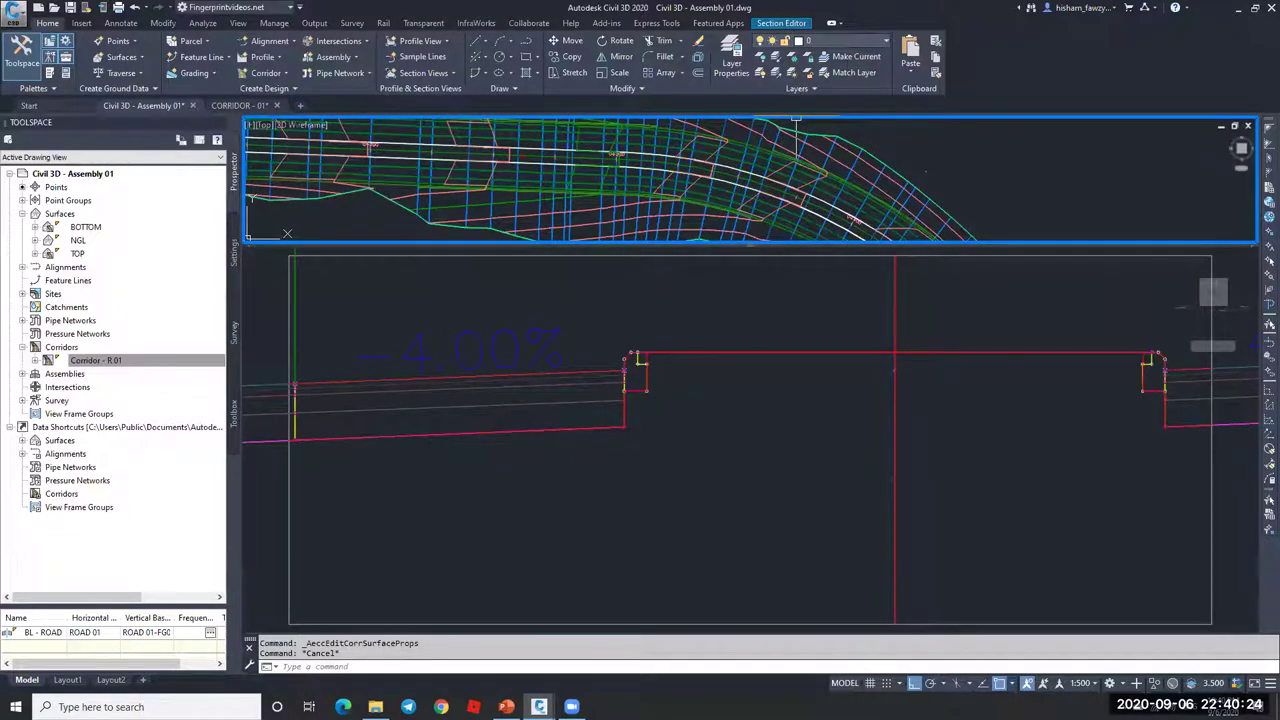
left_click(781, 22)
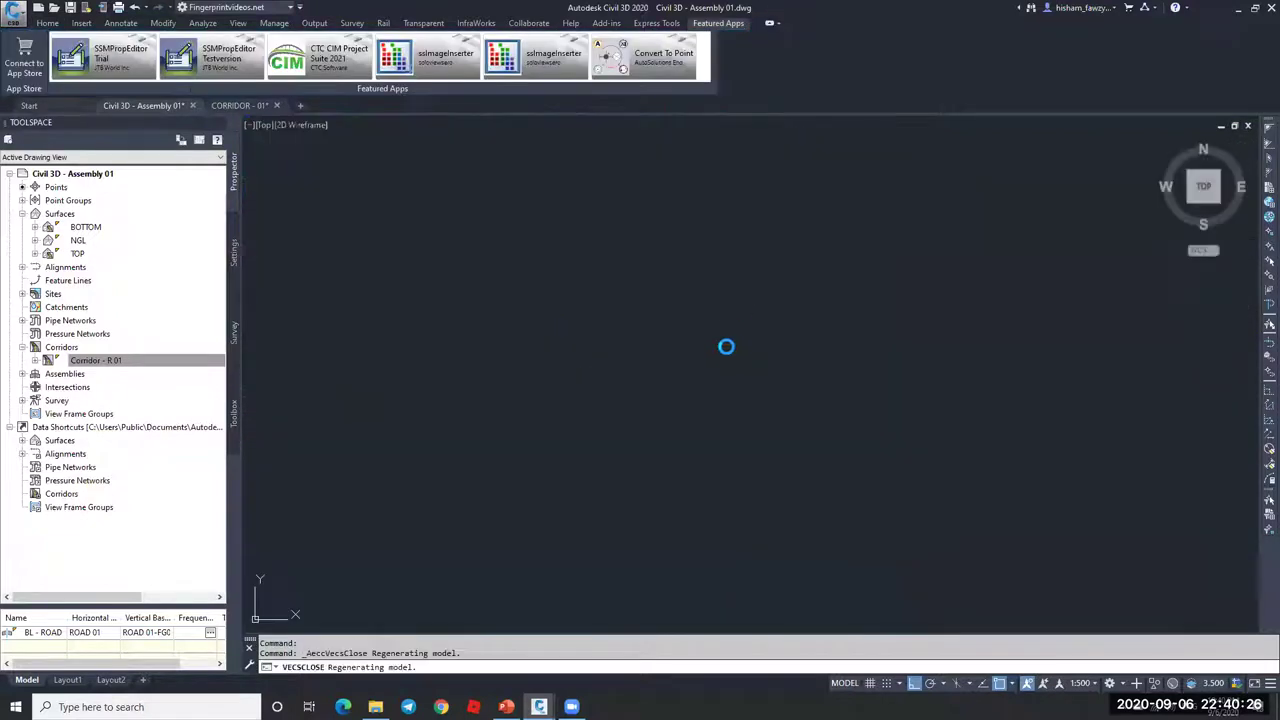
Step: On the typical section sheet, trace the right side-slope outline with a three-point polyline
scroll(586, 378, "down", 10)
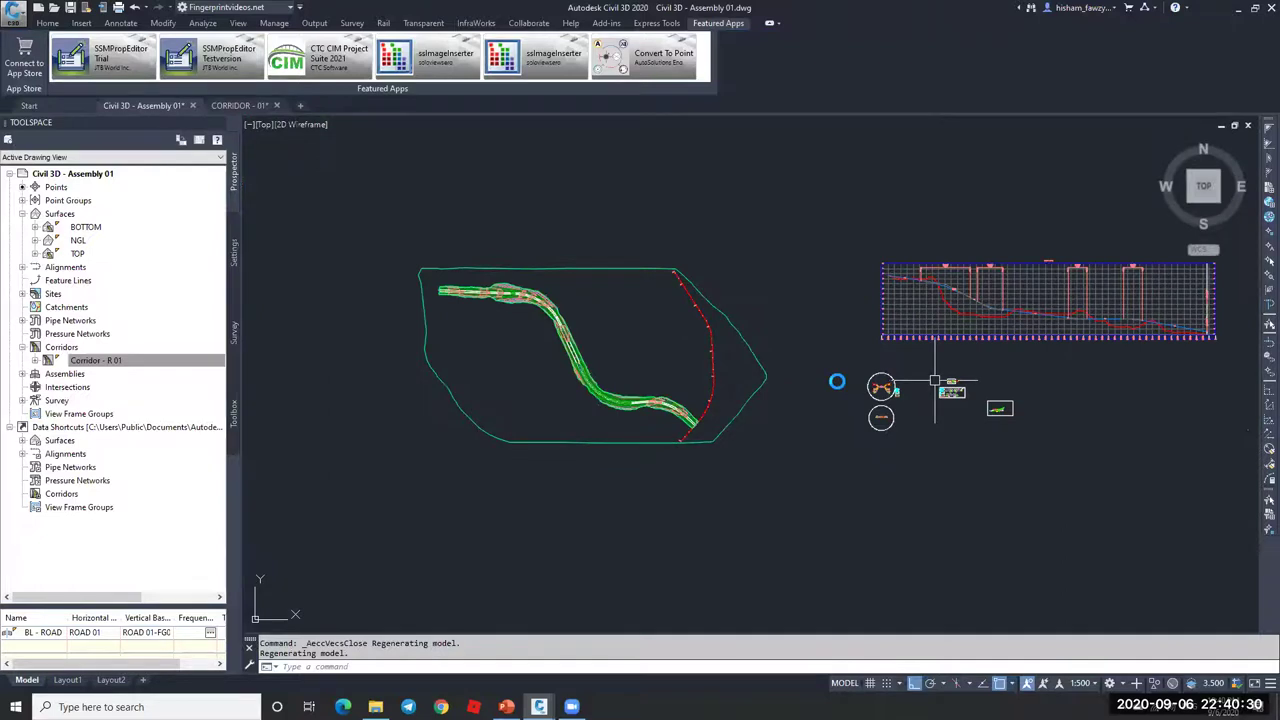
scroll(935, 381, "up", 8)
scroll(1046, 410, "up", 2)
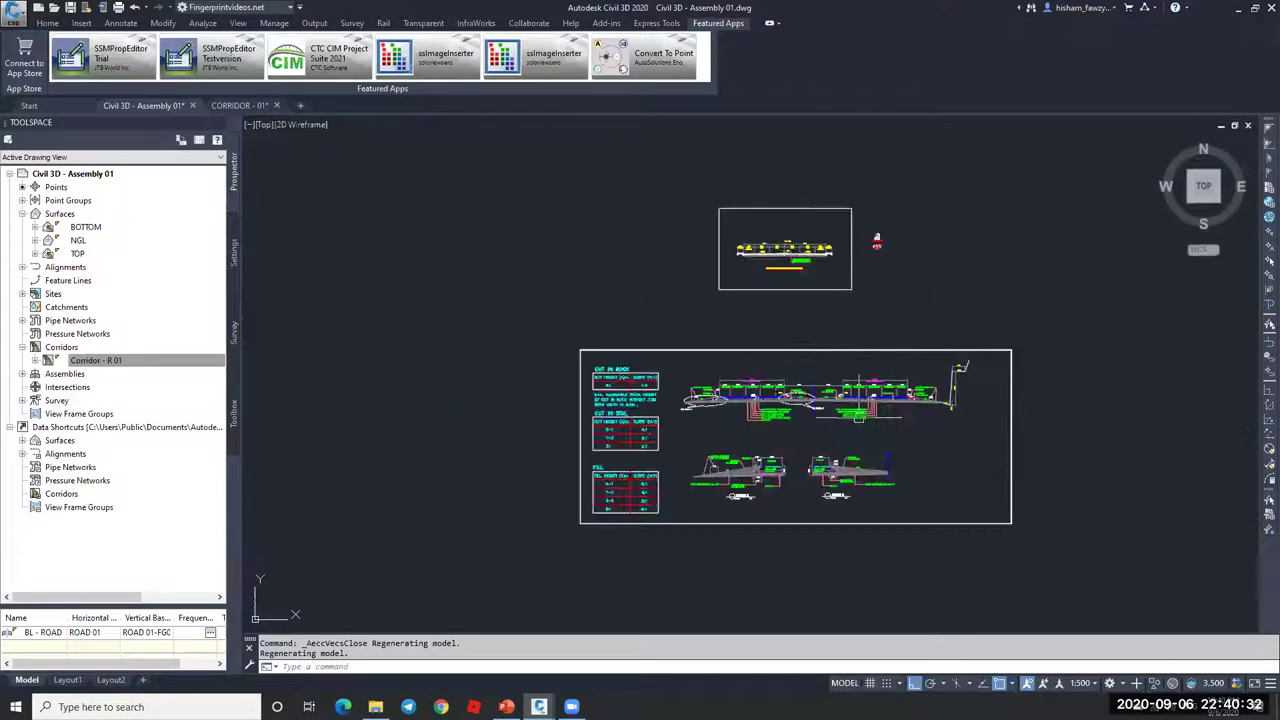
scroll(877, 383, "up", 8)
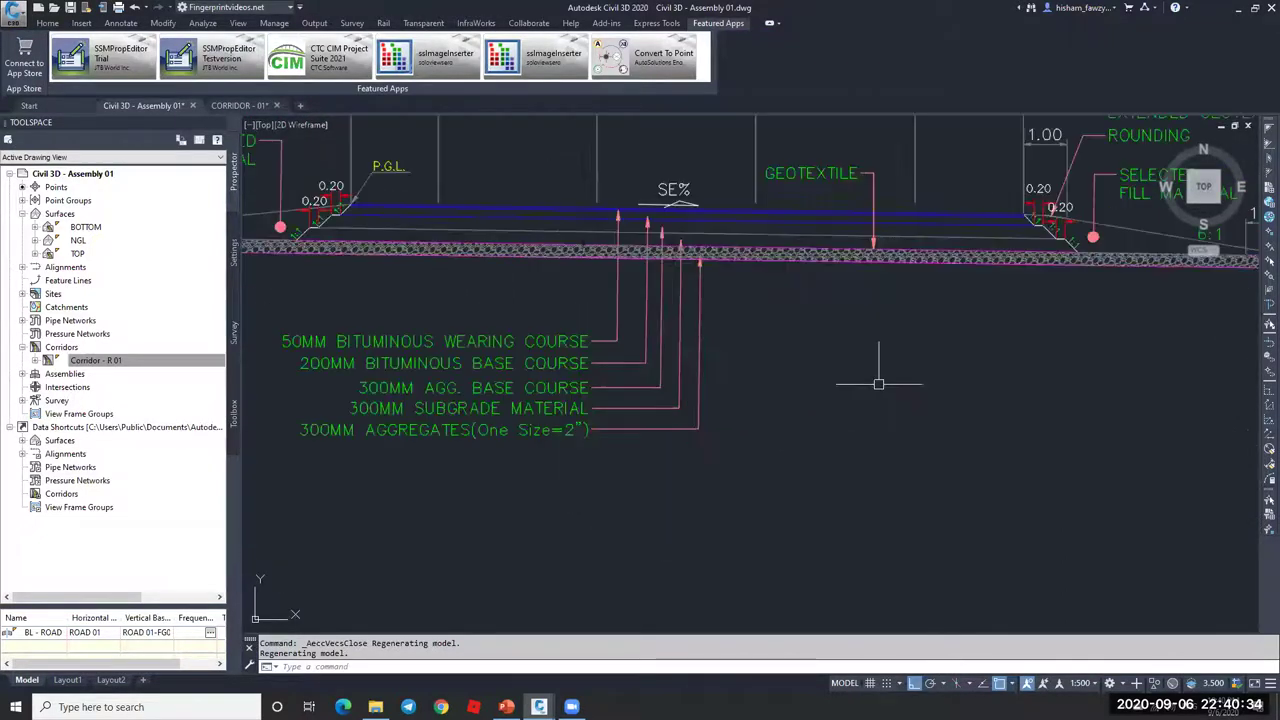
scroll(880, 380, "down", 5)
middle_click_drag(857, 313, 909, 321)
scroll(740, 298, "up", 10)
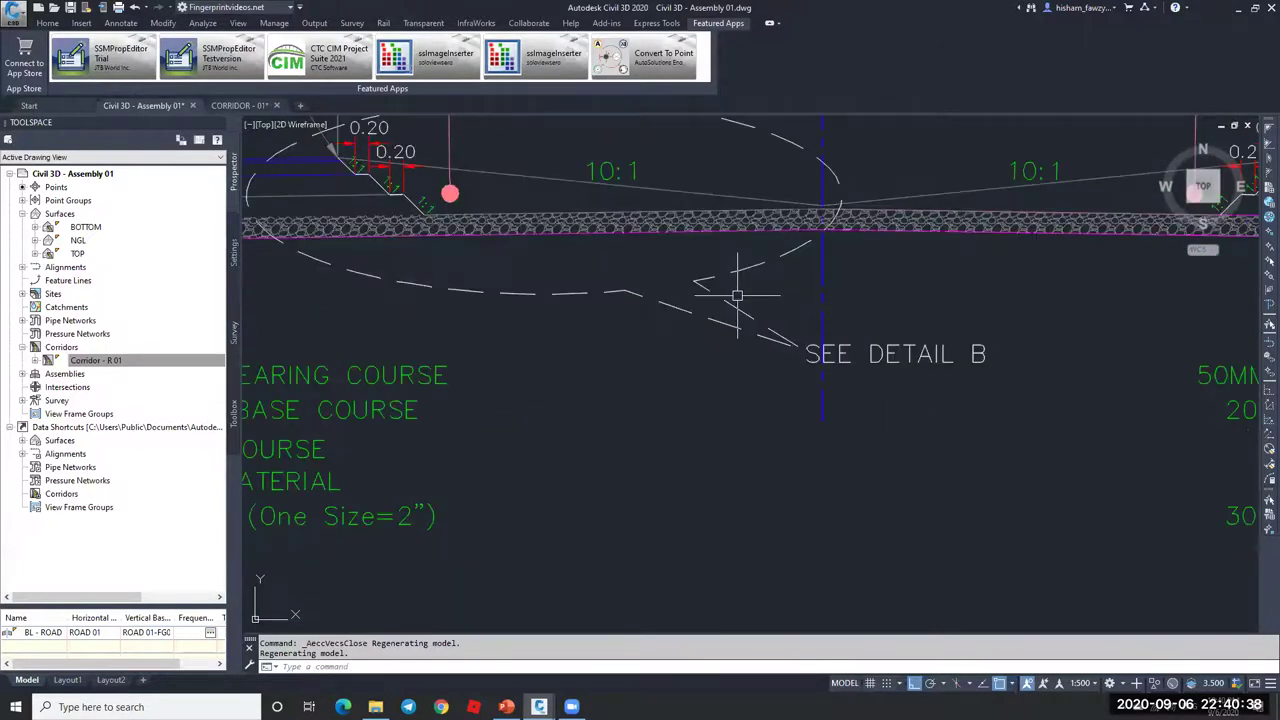
scroll(737, 296, "down", 10)
type("pl")
key("Return")
left_click(931, 305)
scroll(931, 305, "down", 3)
scroll(960, 300, "up", 12)
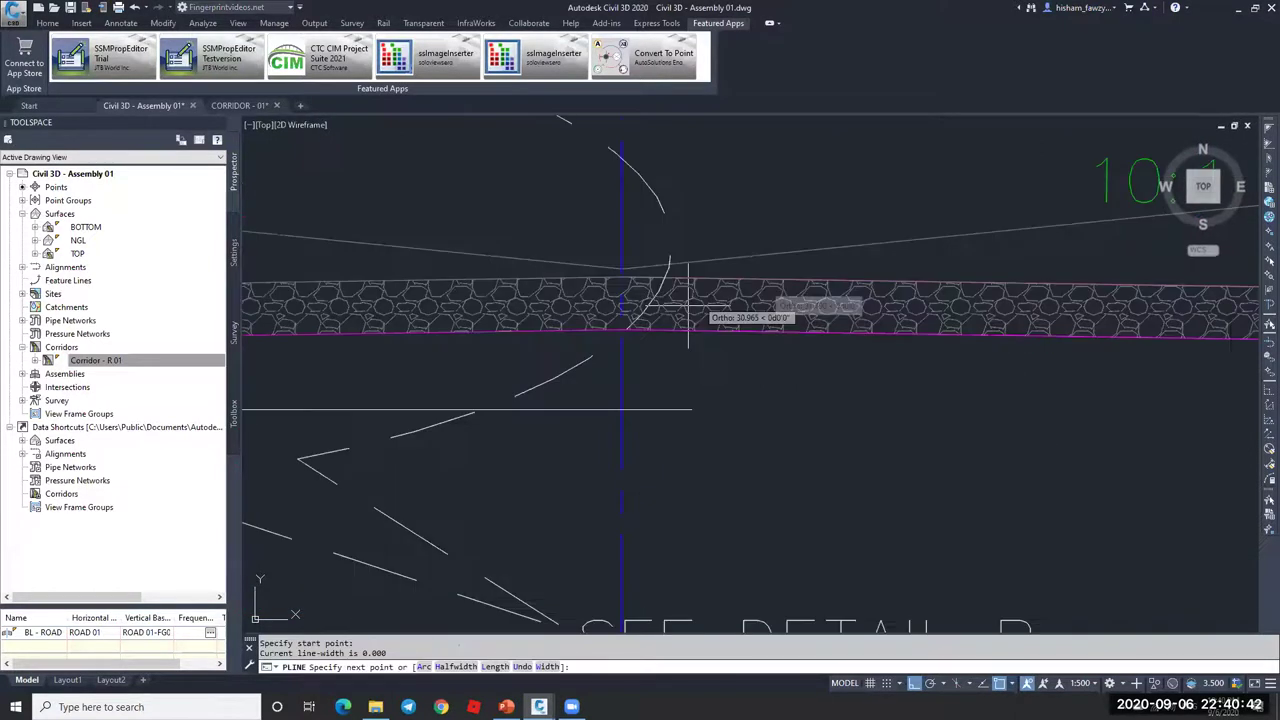
left_click(688, 310)
scroll(688, 310, "down", 6)
left_click(1078, 290)
scroll(1043, 330, "down", 6)
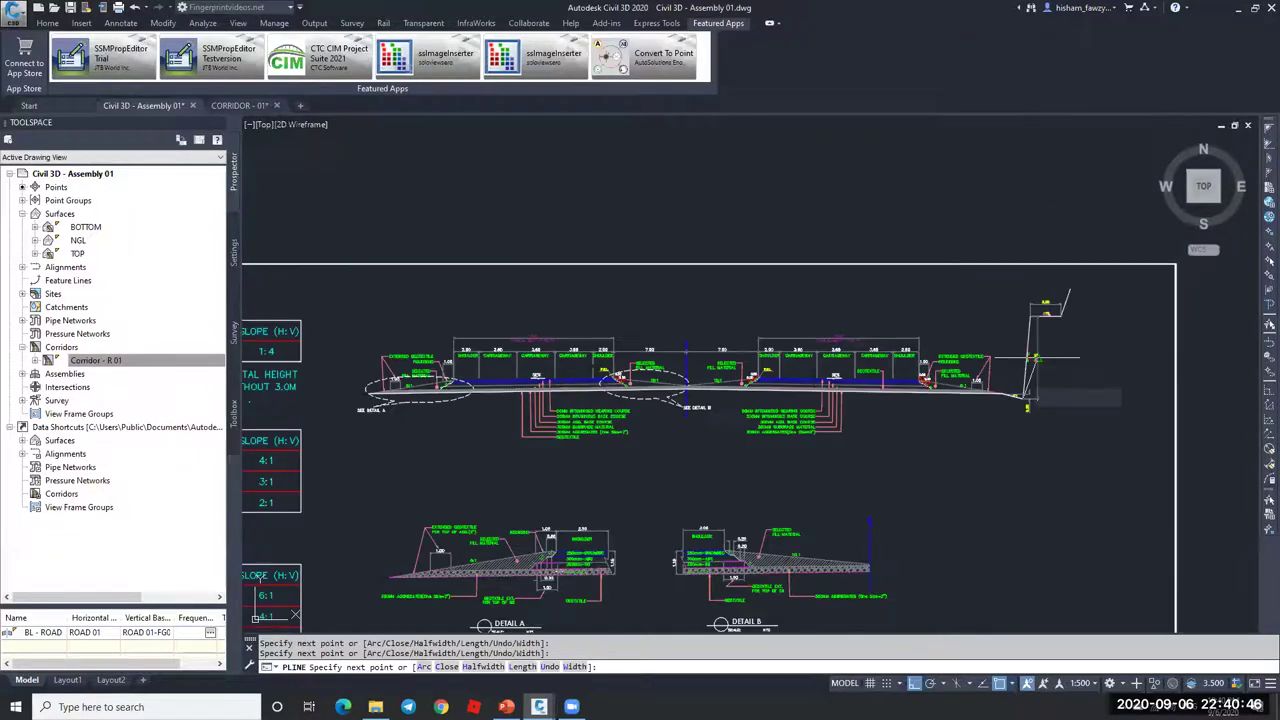
scroll(1035, 357, "up", 6)
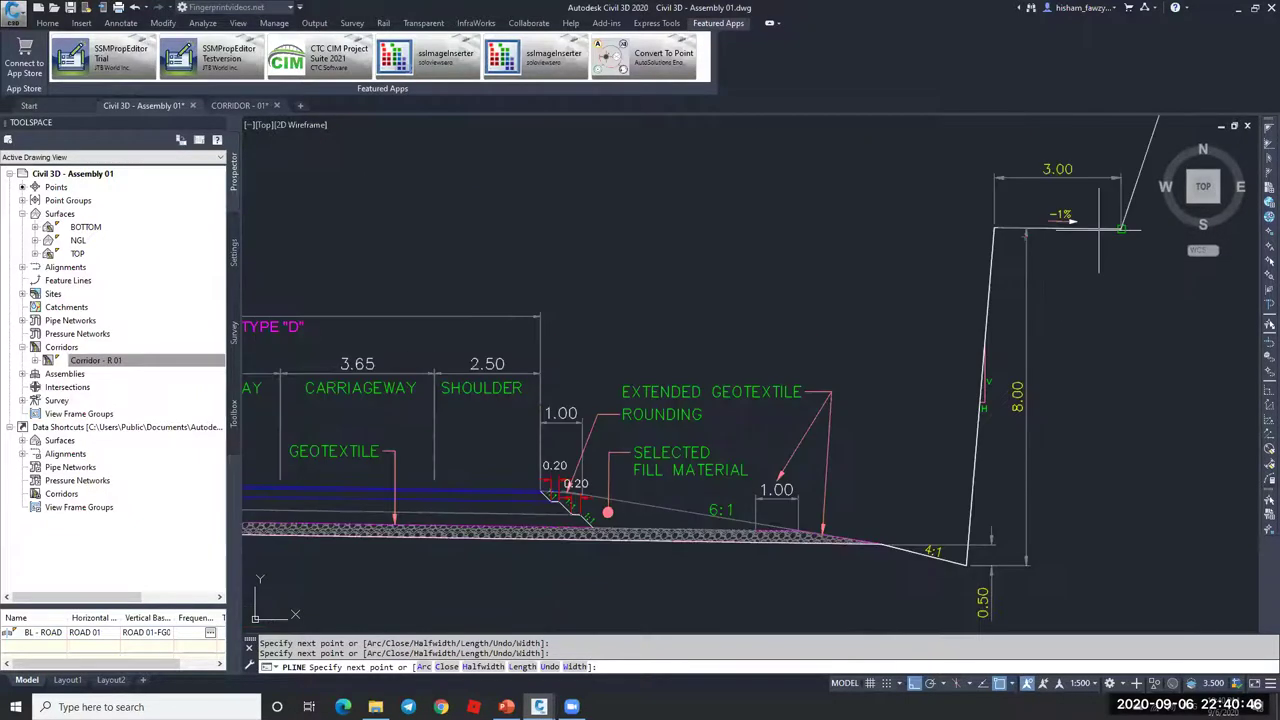
key("Escape")
Step: Give the traced polyline a width of 0.1 and view the full typical section
double_click(1150, 148)
type("w")
key("Return")
type(".")
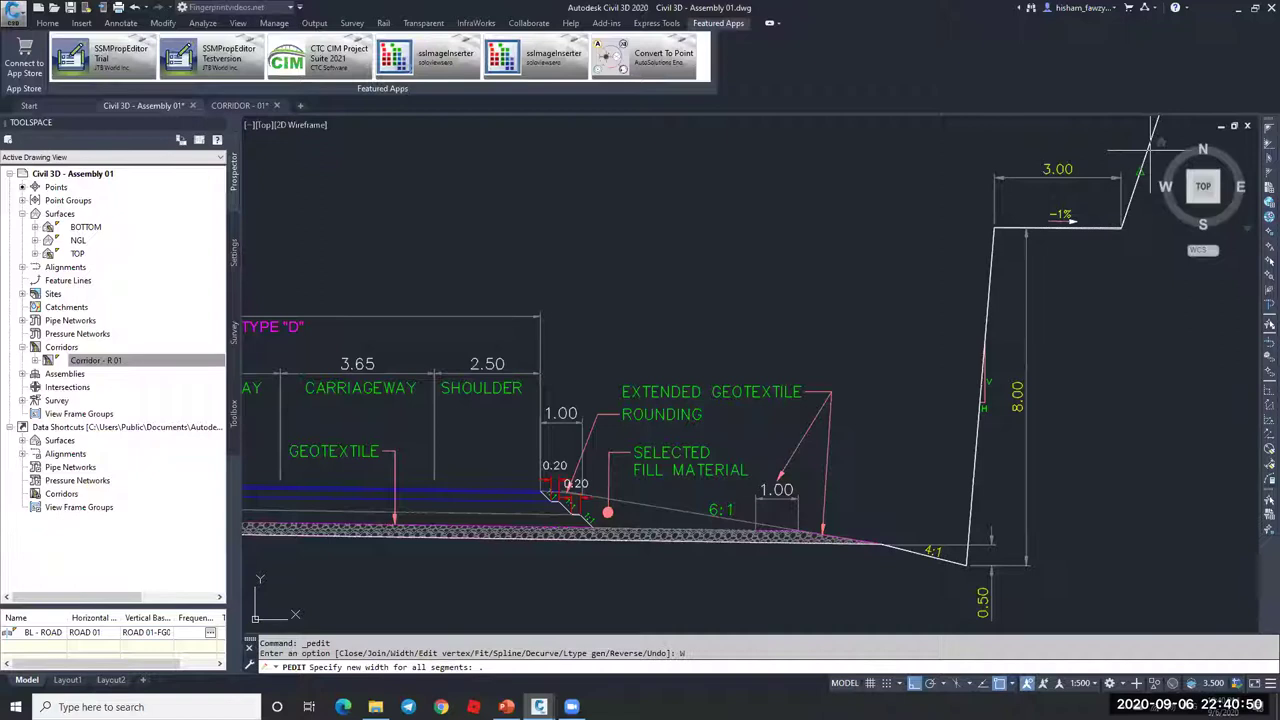
type("1")
key("Return")
key("Escape")
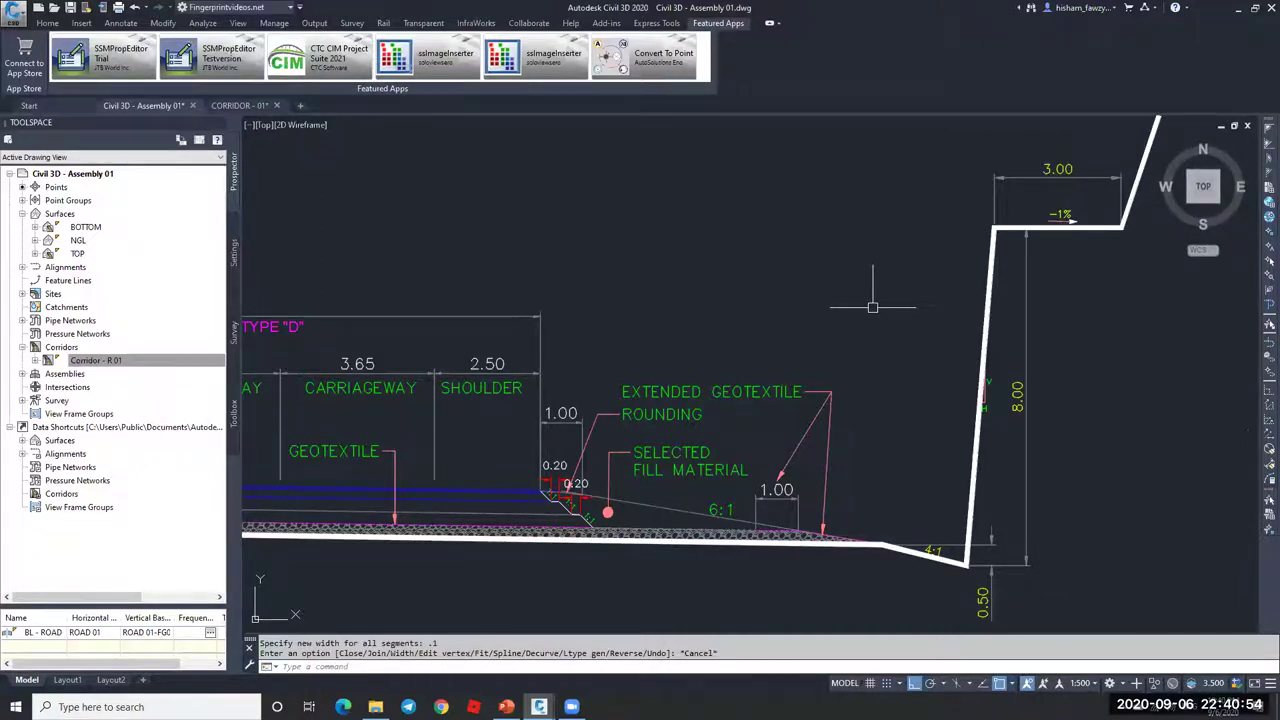
middle_click_drag(420, 520, 935, 310)
scroll(552, 323, "down", 5)
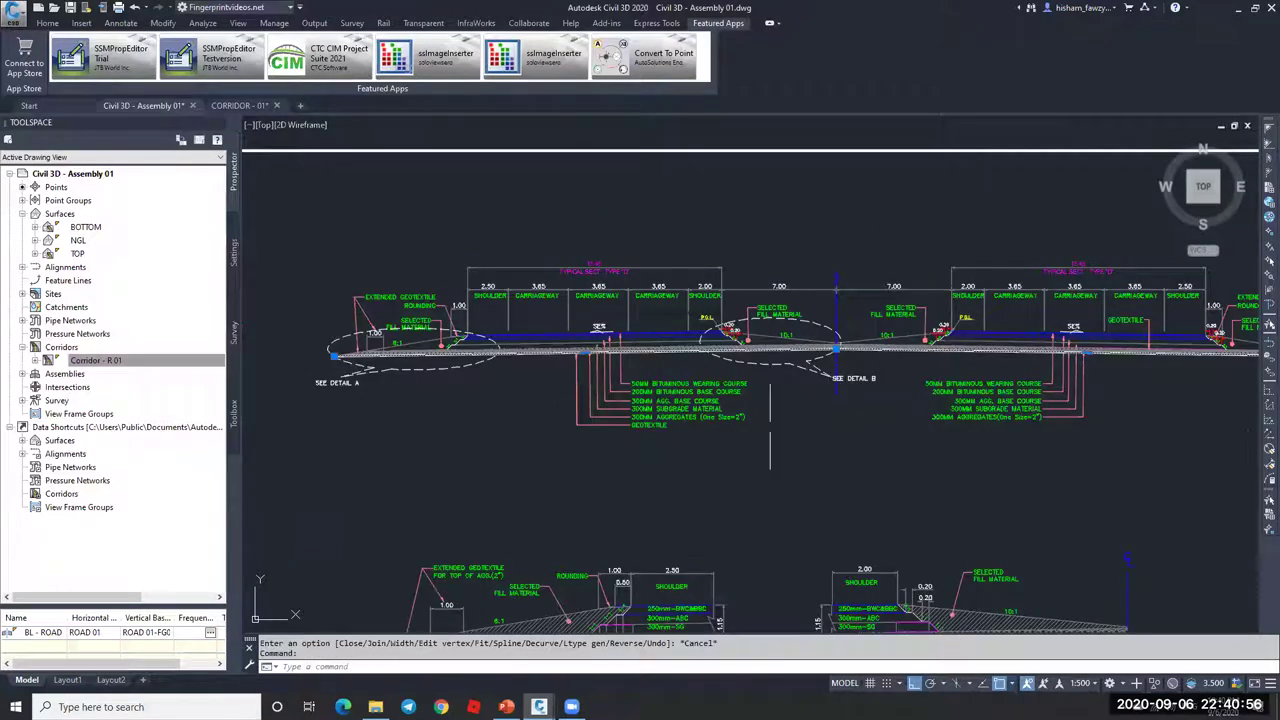
scroll(849, 375, "up", 5)
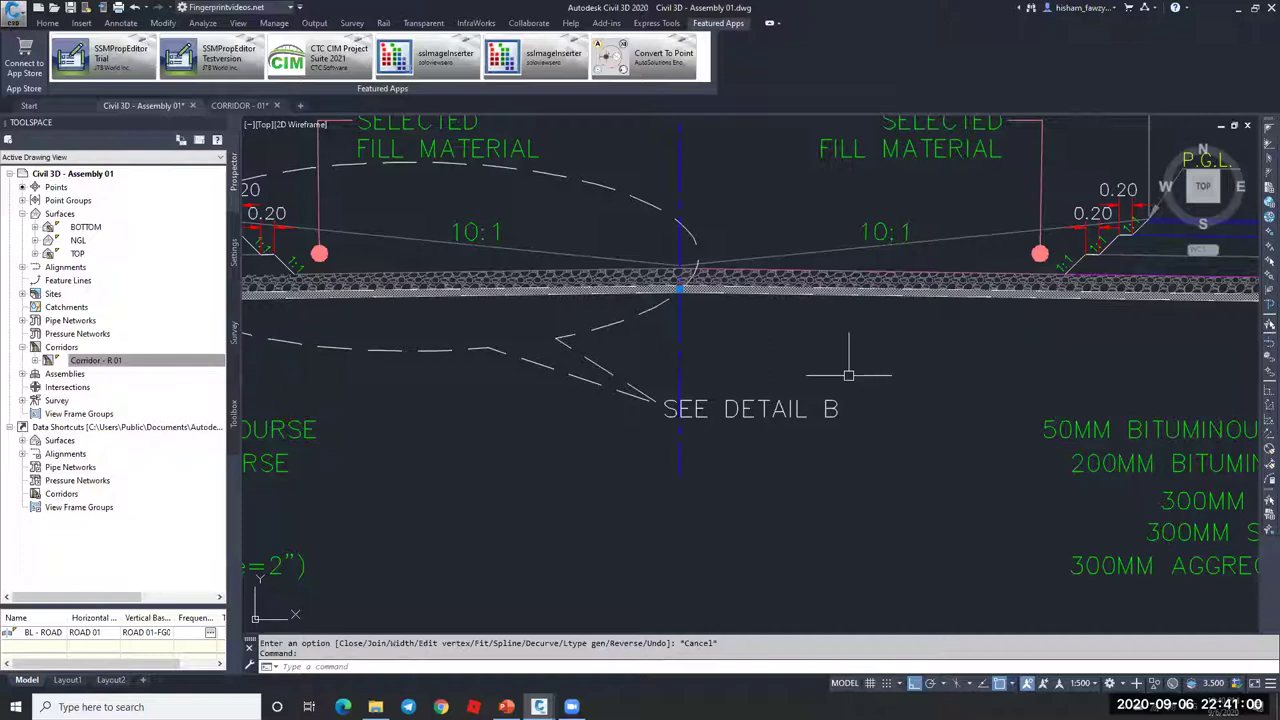
Step: Erase the selected pavement lines on the road layers
scroll(900, 395, "up", 3)
left_click(907, 399)
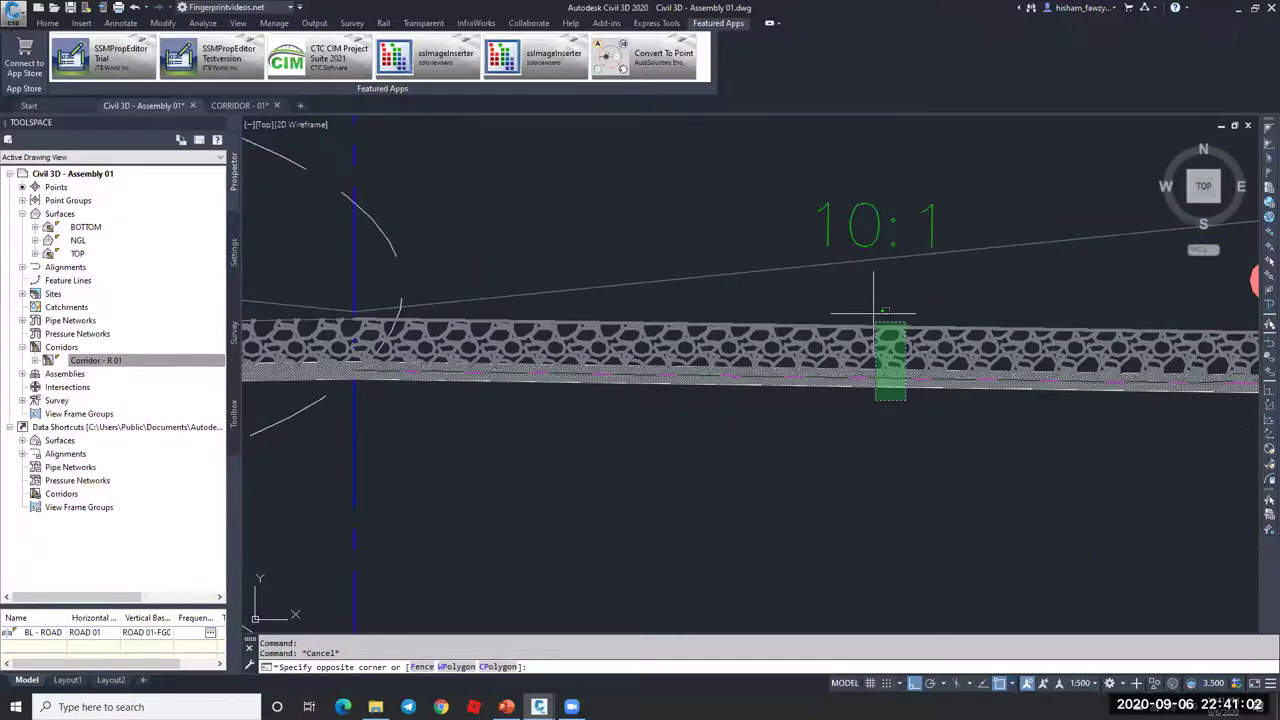
left_click(884, 311)
type("e")
key("Return")
scroll(761, 380, "down", 3)
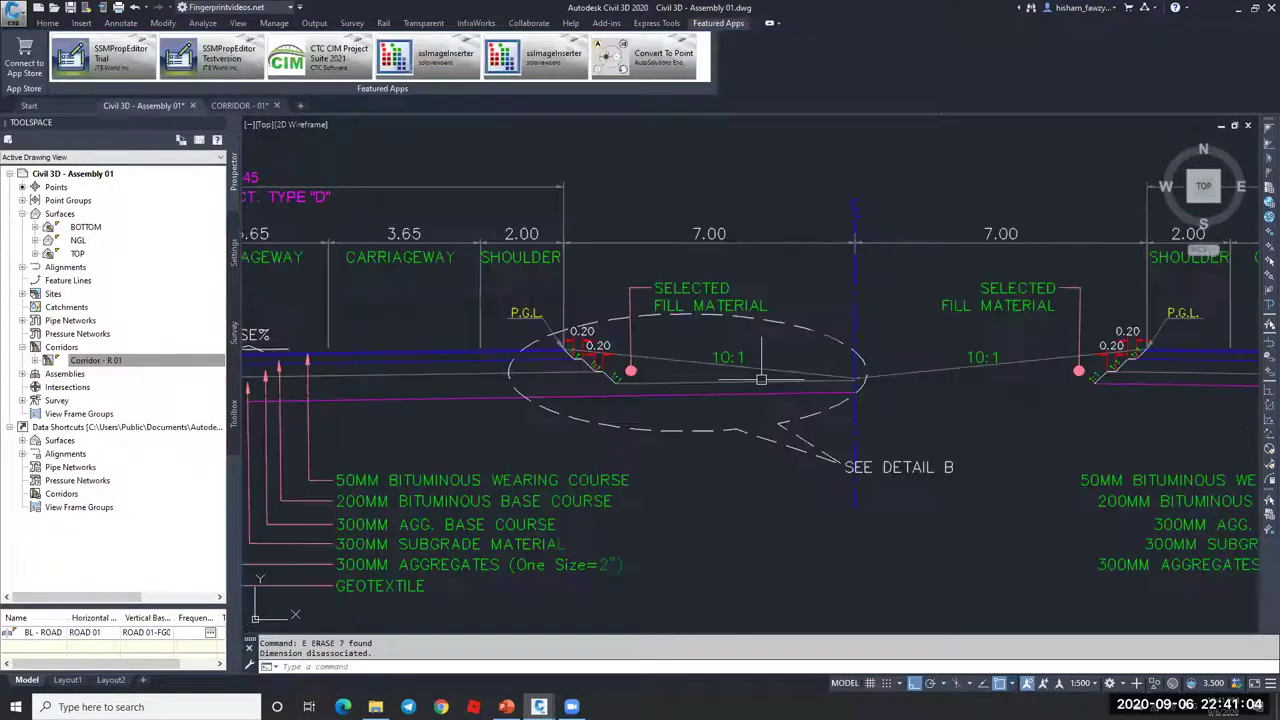
type("e")
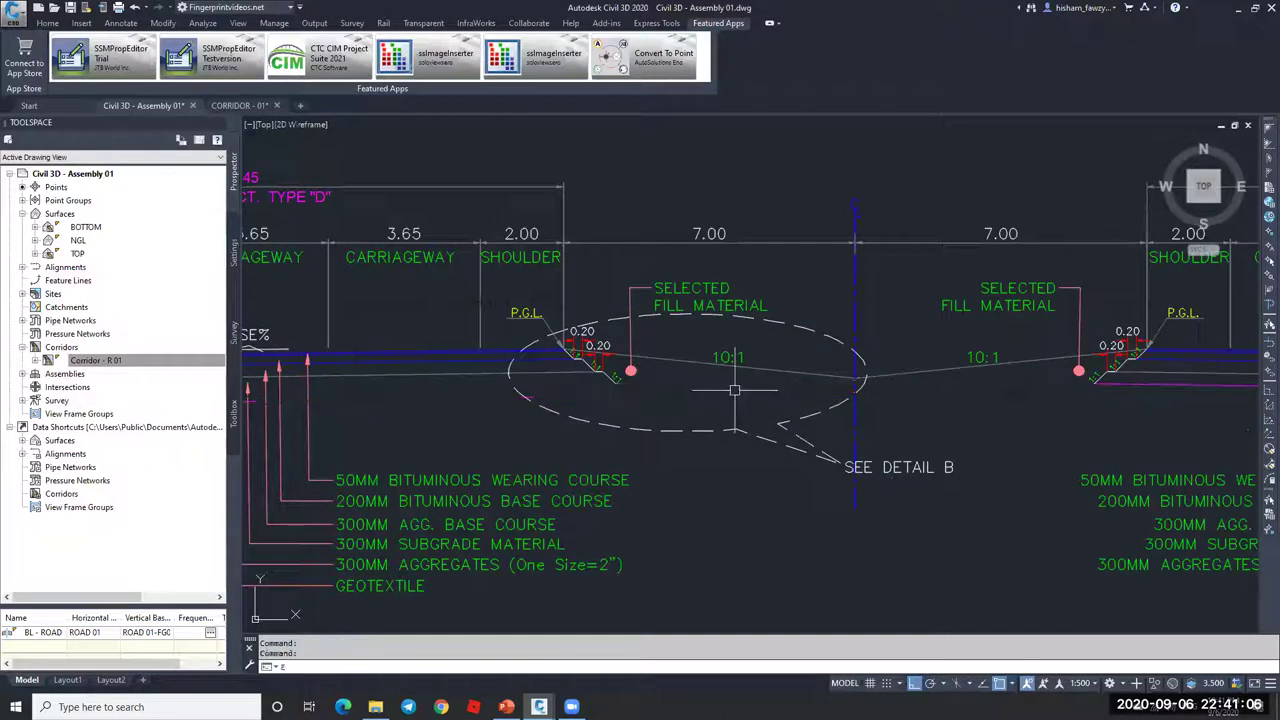
key("Escape")
key("Escape")
Step: Start a polyline at the left slope endpoint near Detail A and trace to the shoulder corner
middle_click_drag(240, 400, 605, 387)
scroll(605, 387, "up", 2)
type("pl")
key("Return")
middle_click_drag(437, 374, 572, 372)
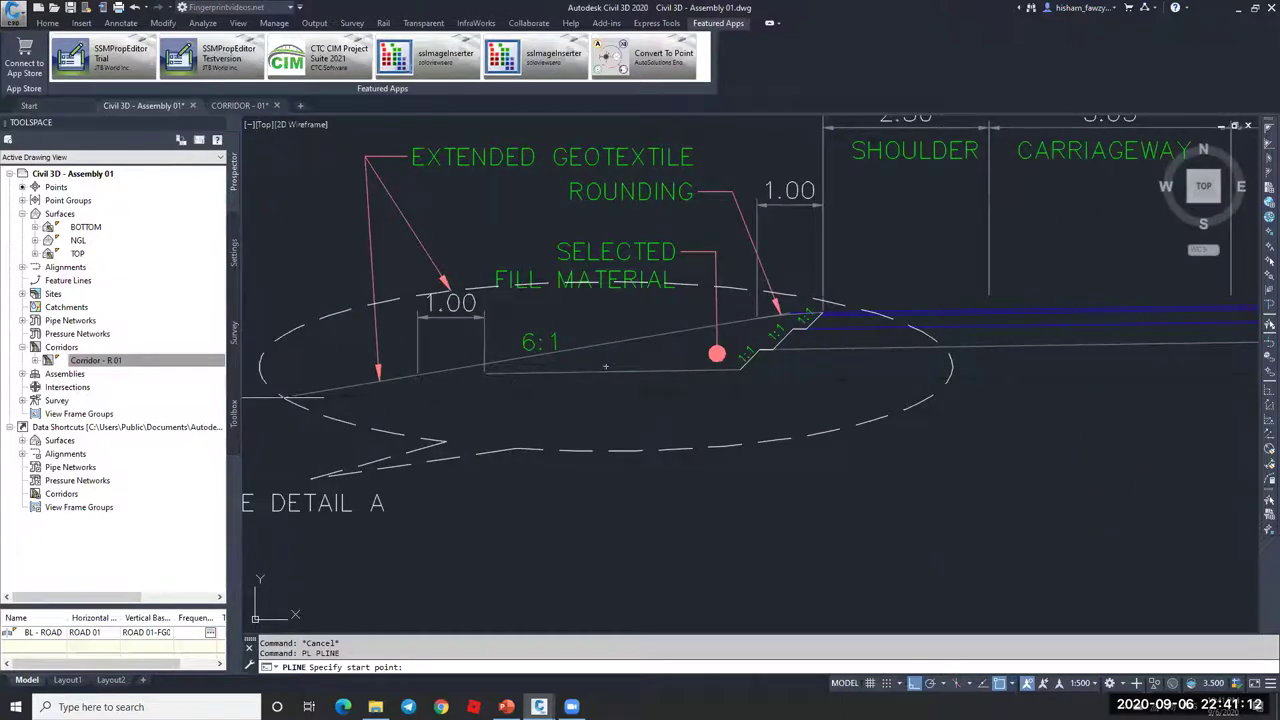
left_click(283, 396)
scroll(758, 372, "up", 4)
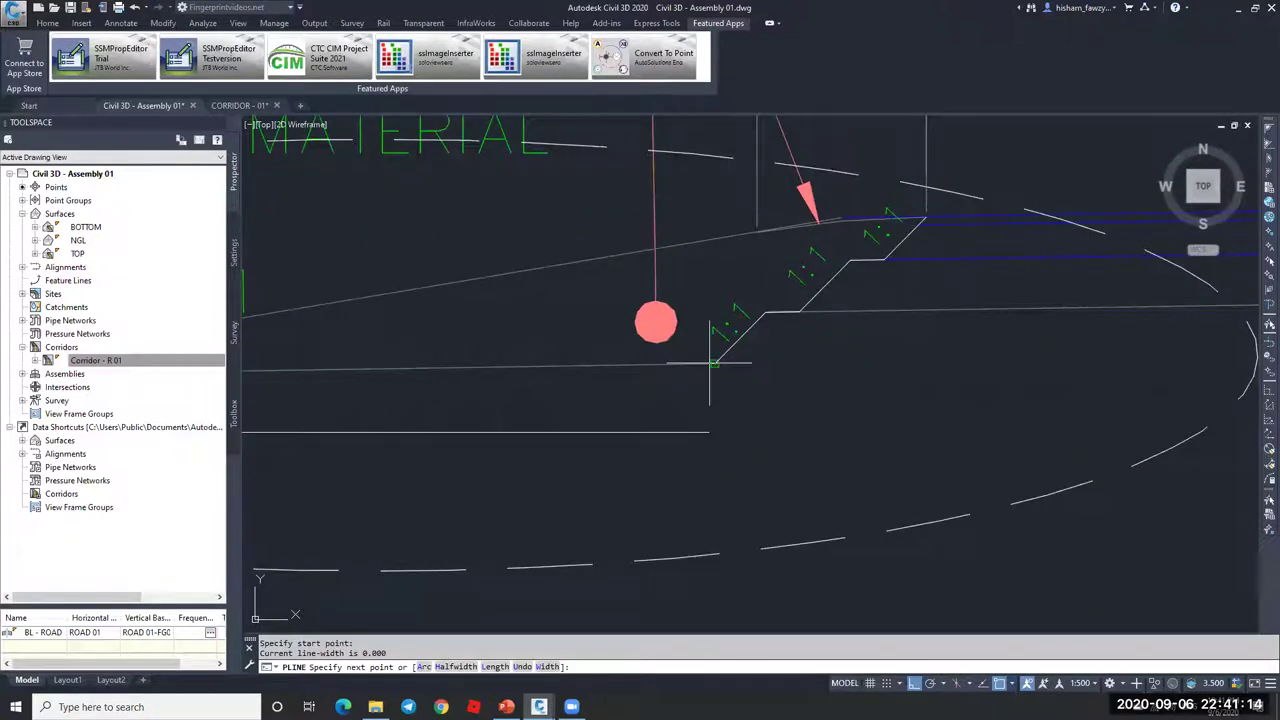
left_click(417, 369)
scroll(463, 370, "down", 4)
scroll(918, 360, "up", 4)
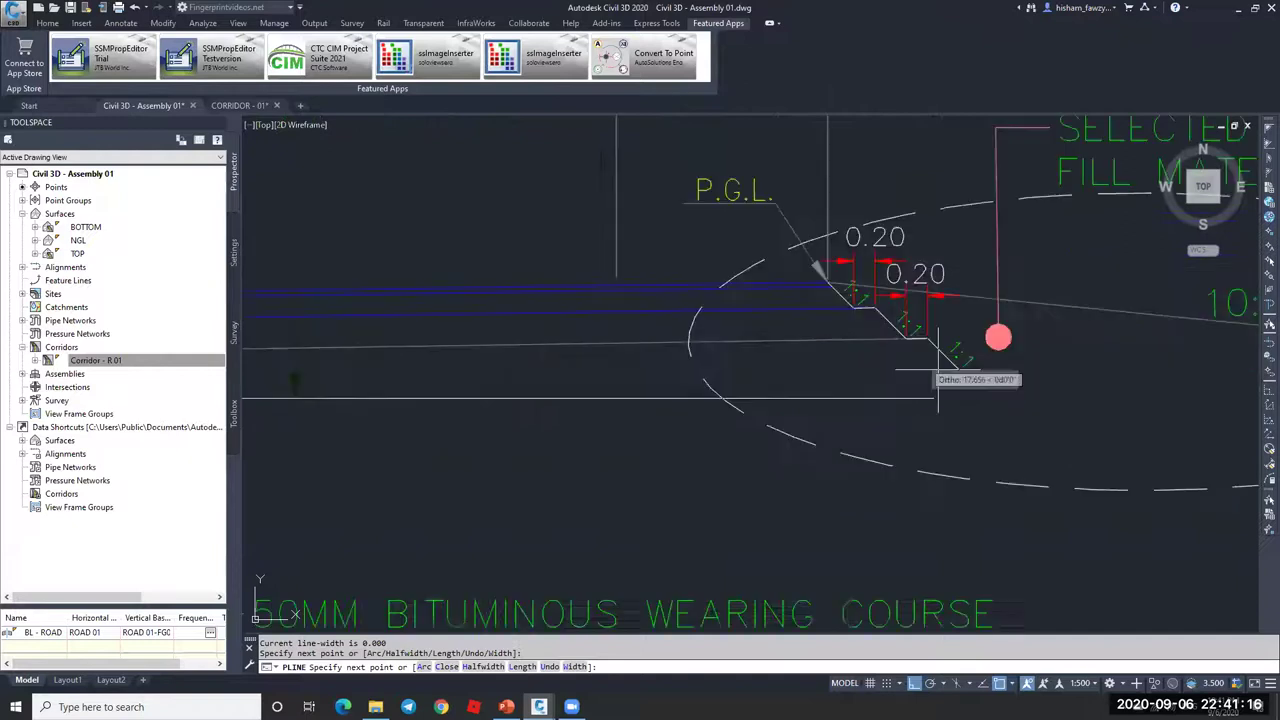
left_click(962, 372)
scroll(965, 372, "up", 2)
Step: With ortho off, continue the polyline along the curb steps and finish it
middle_click_drag(965, 372, 516, 367)
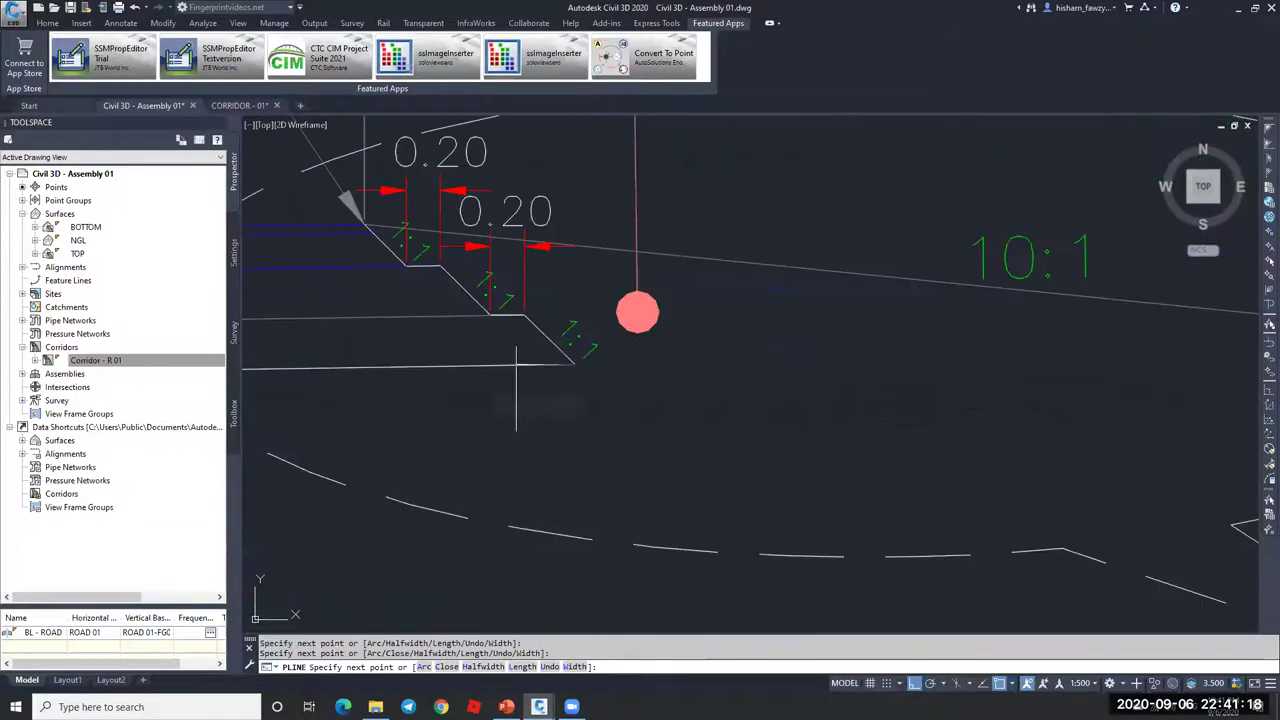
scroll(516, 367, "down", 3)
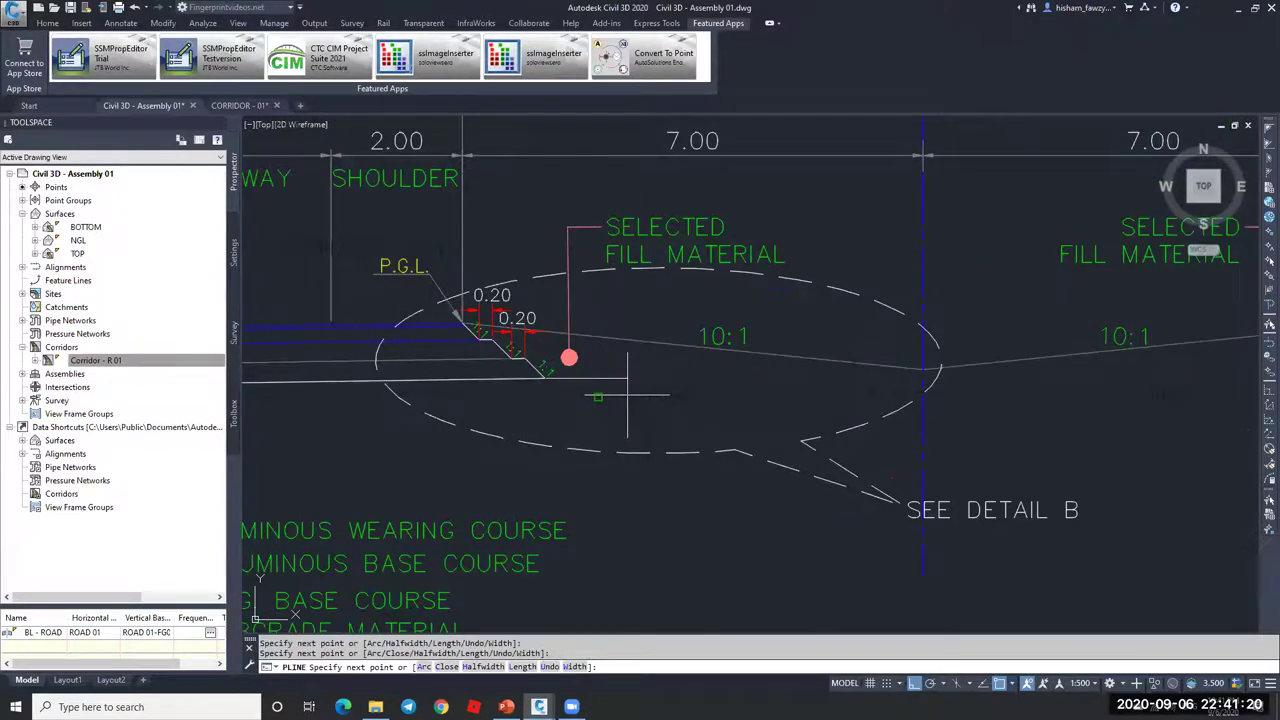
scroll(527, 345, "up", 3)
key("F8")
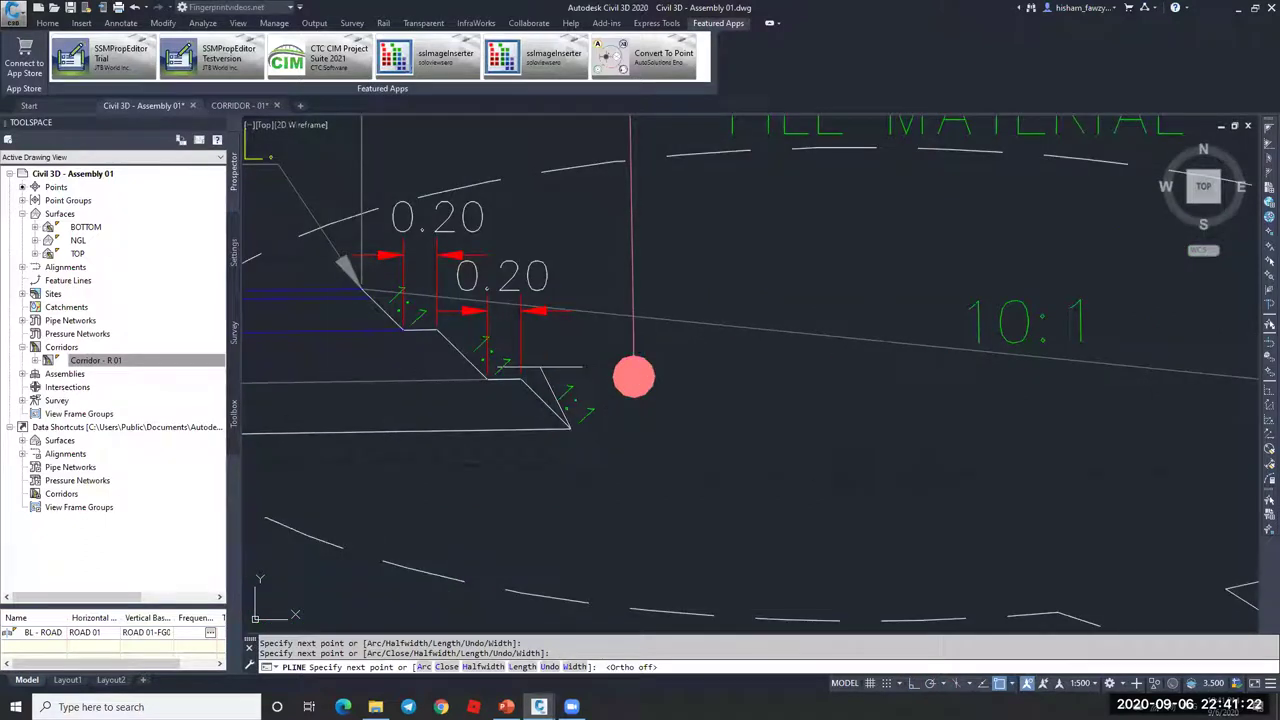
middle_click_drag(634, 377, 855, 430)
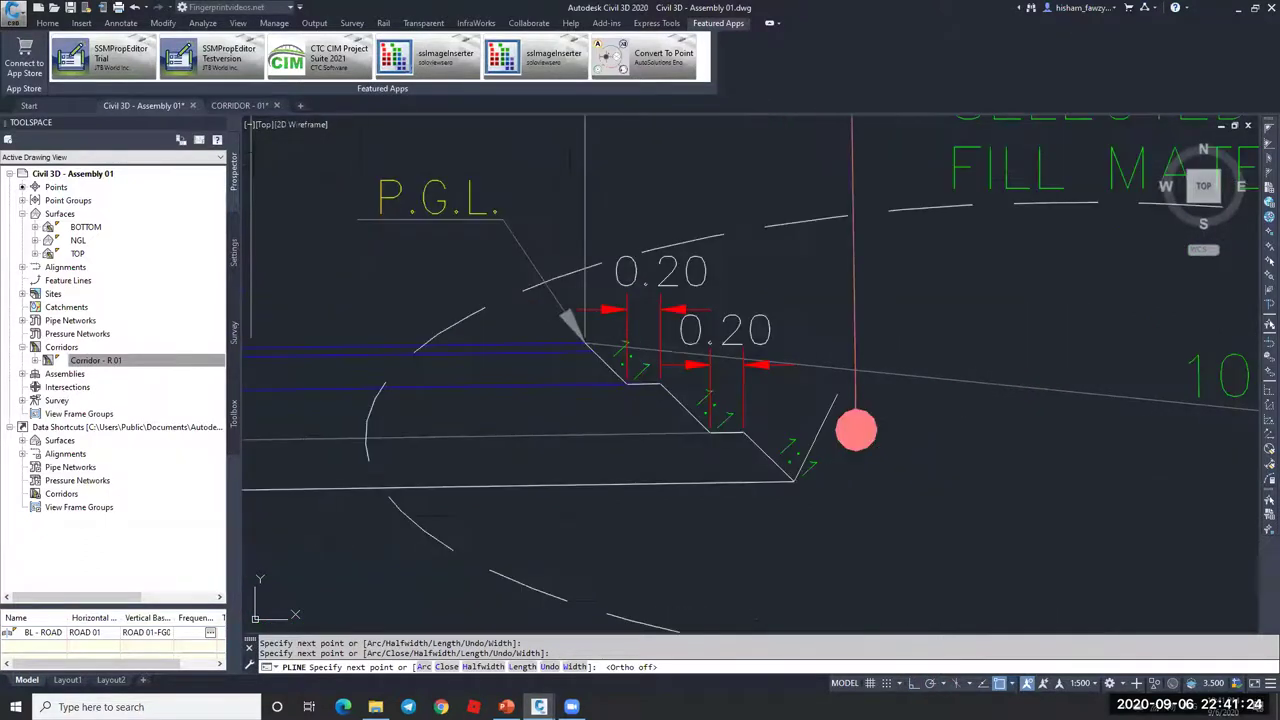
scroll(648, 377, "down", 4)
scroll(703, 402, "up", 8)
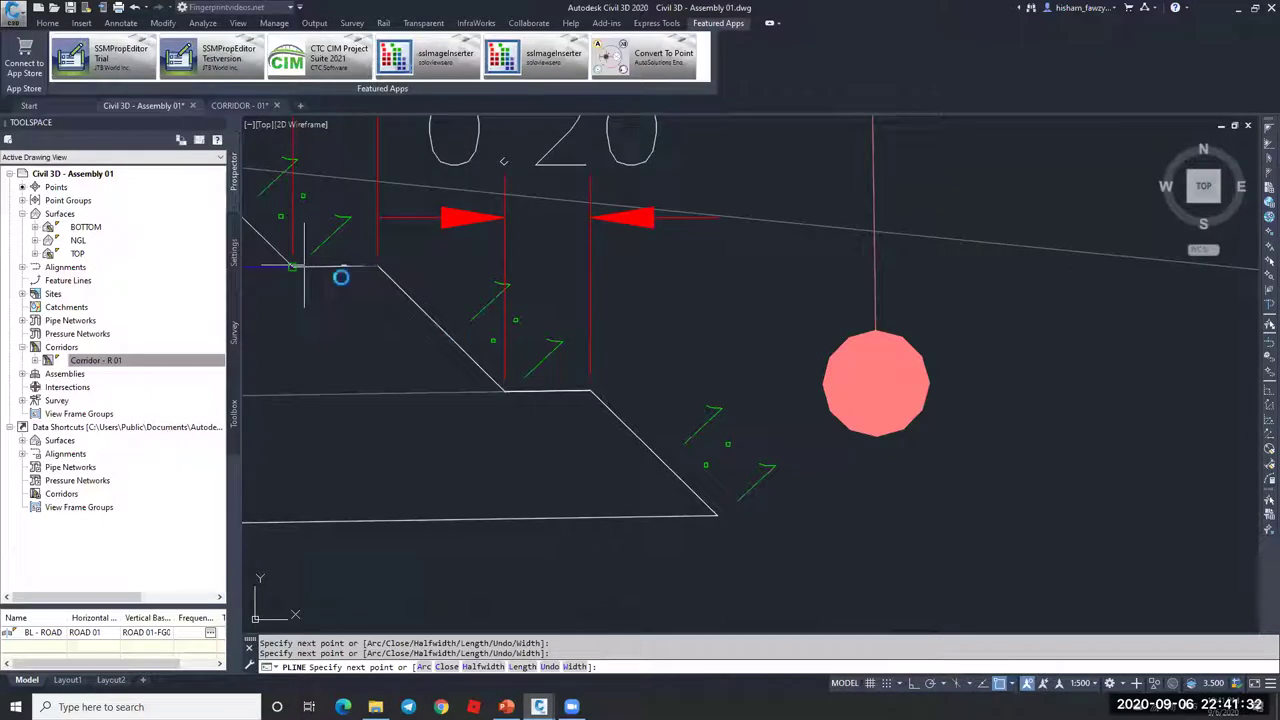
scroll(340, 270, "down", 4)
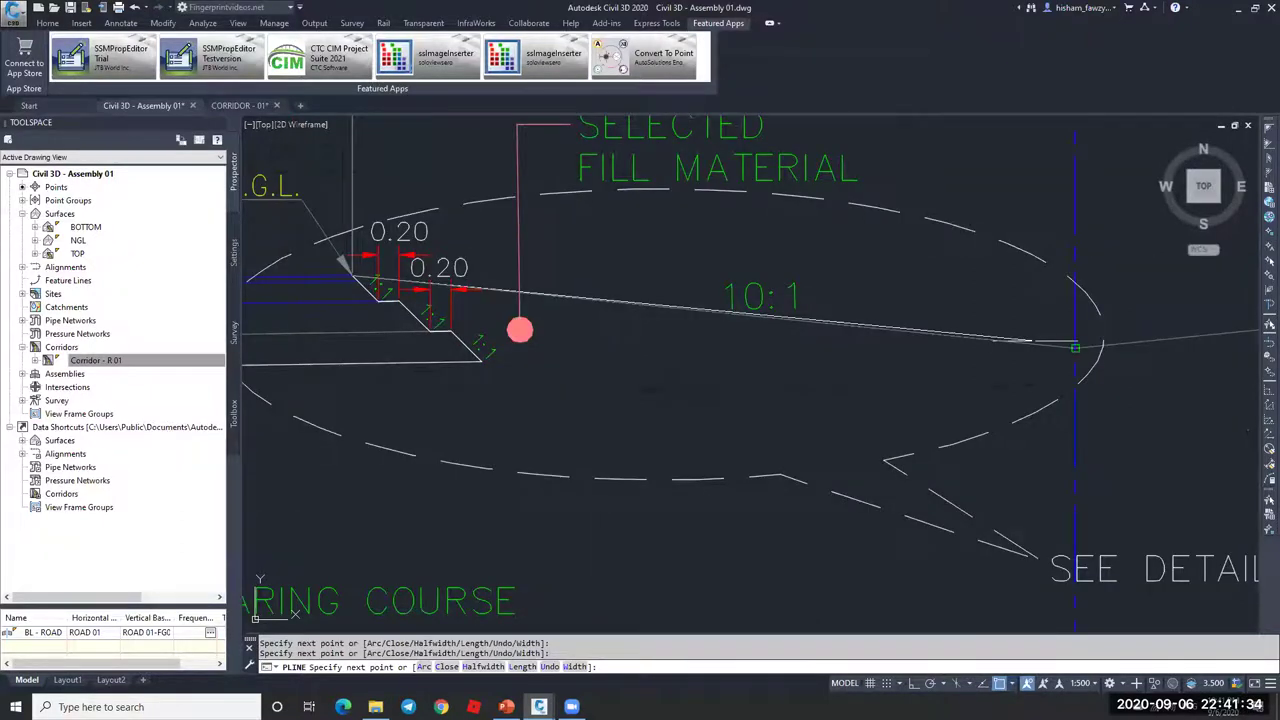
key("Escape")
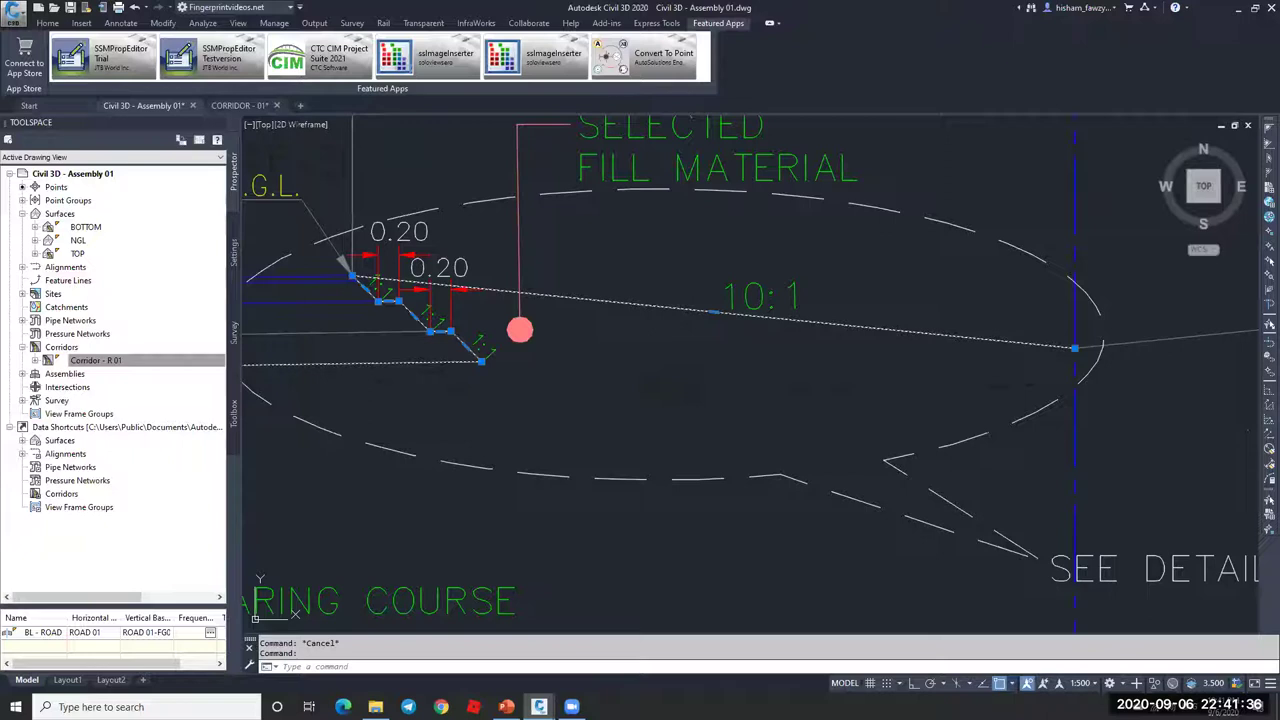
Step: Set the traced polyline's width to .01, then to .1
type("pe")
key("Return")
type("w")
key("Return")
type(".01")
key("Return")
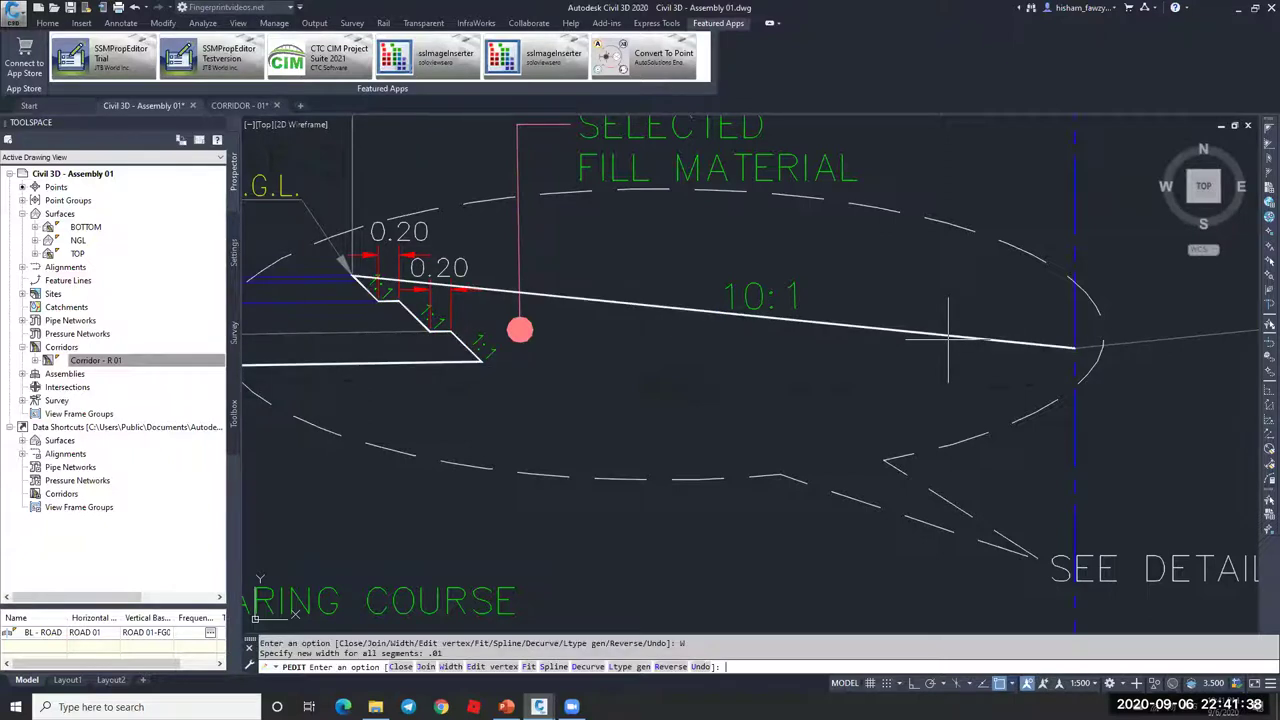
type("w")
key("Return")
type(".1")
key("Return")
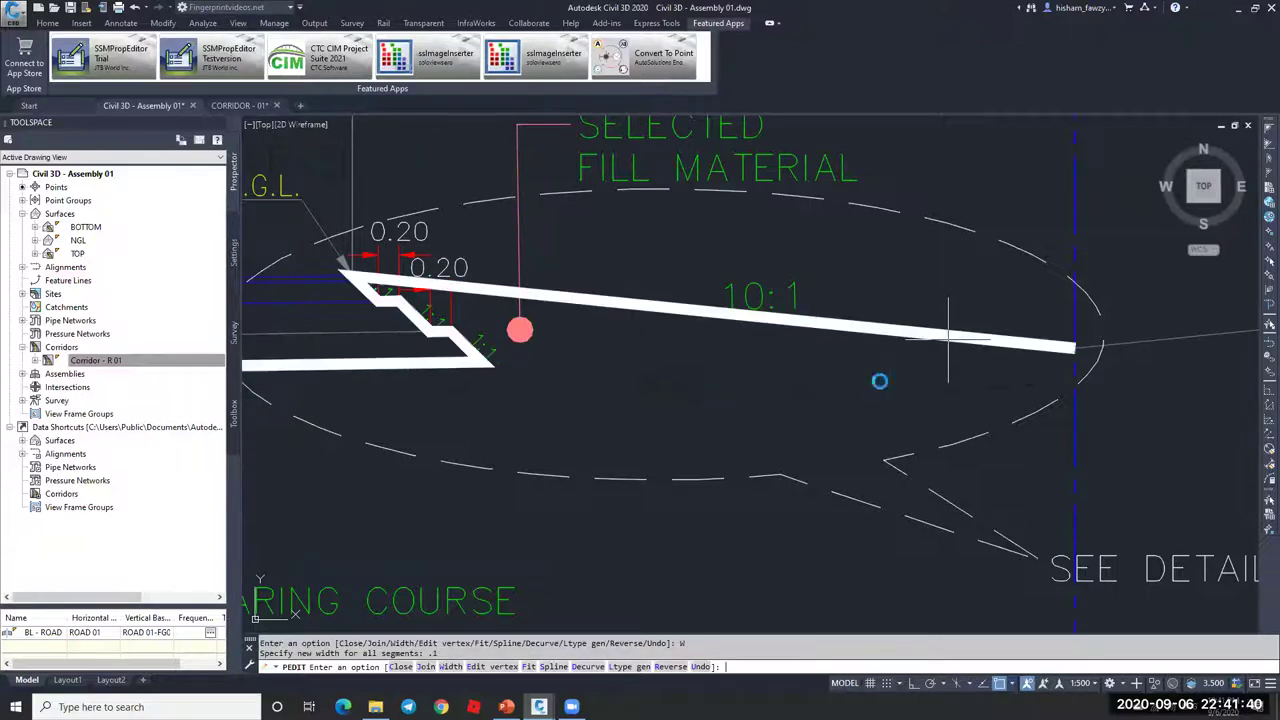
key("Escape")
Step: Pan along the thick polyline and undo three times back toward the width edit
scroll(833, 372, "down", 3)
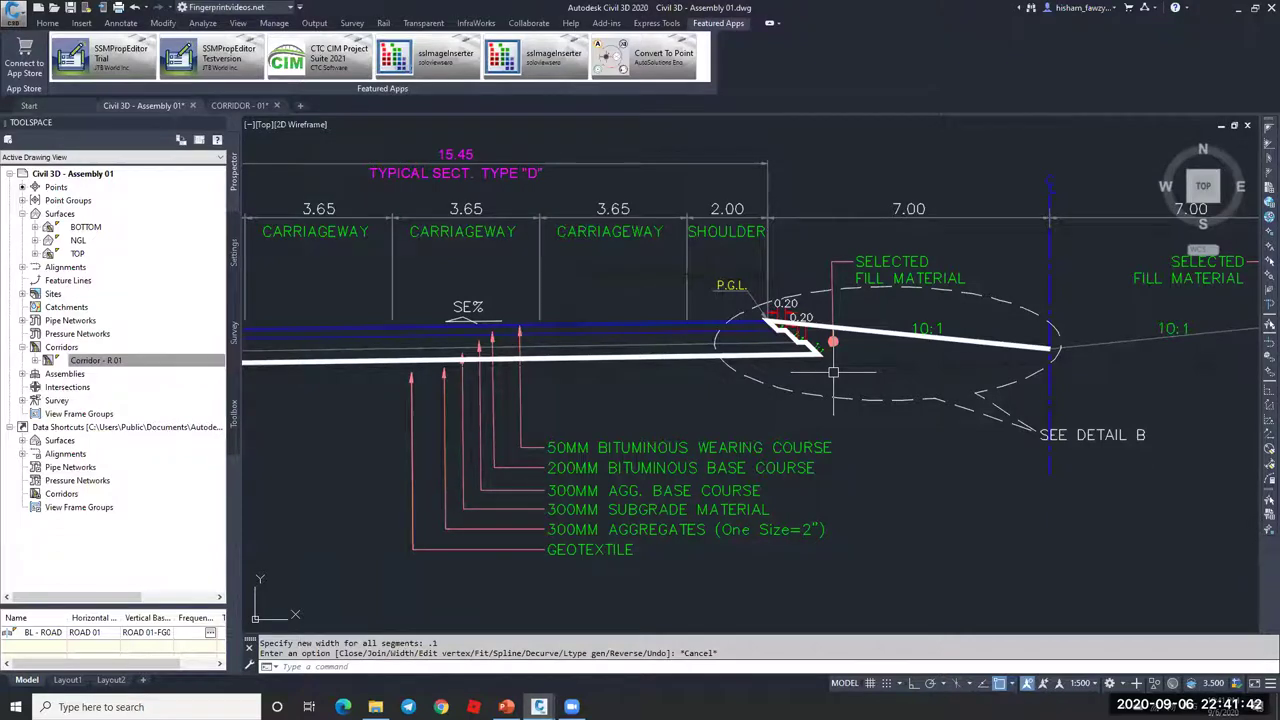
scroll(806, 333, "up", 5)
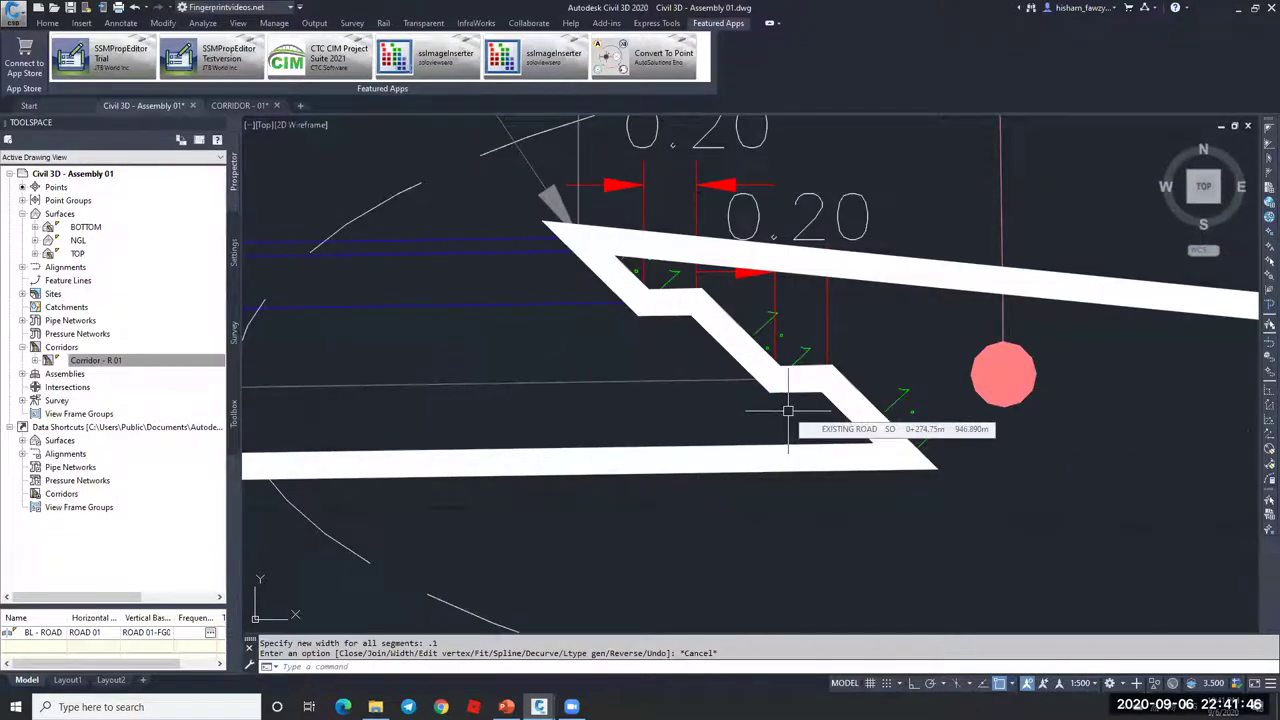
scroll(788, 410, "down", 2)
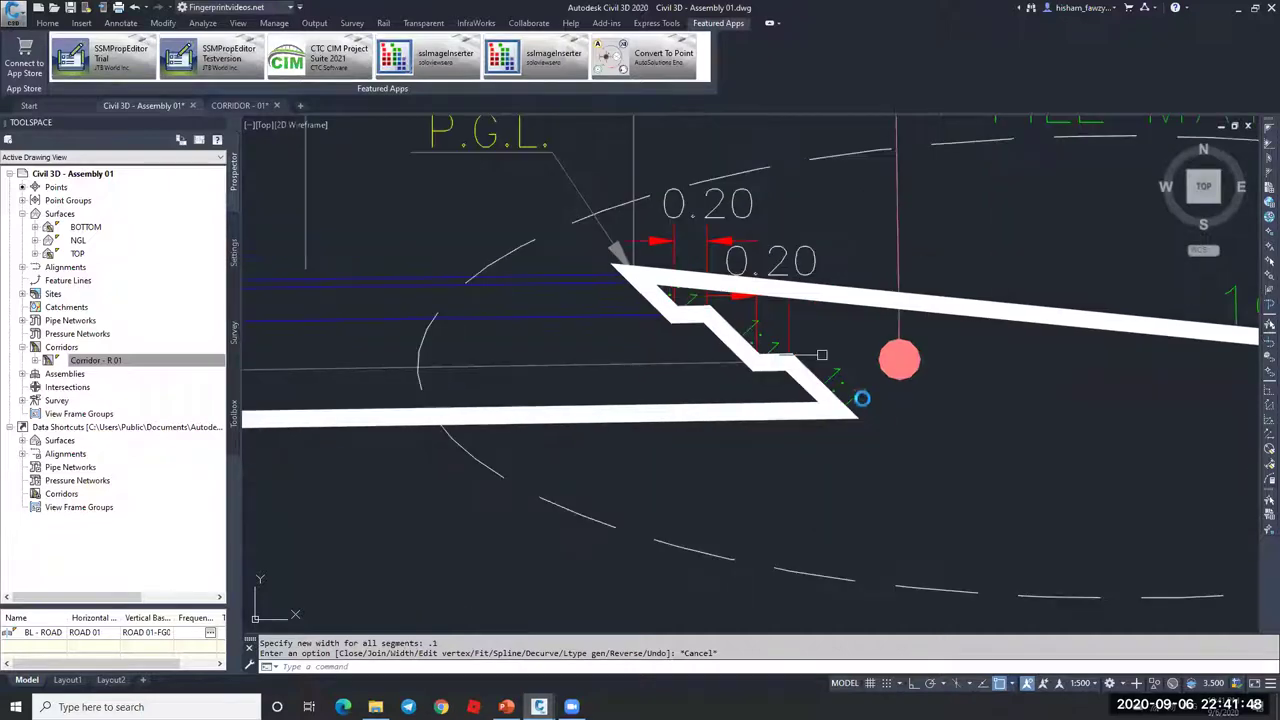
middle_click_drag(861, 398, 839, 392)
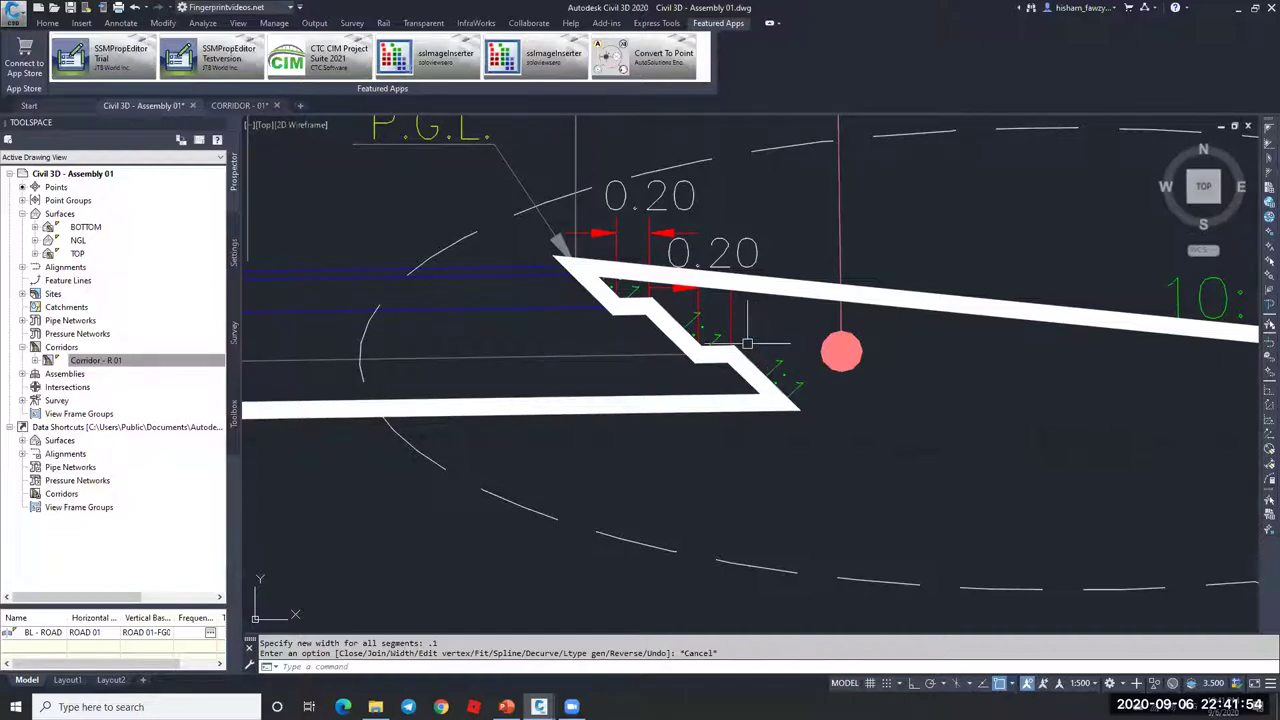
key("ctrl+z")
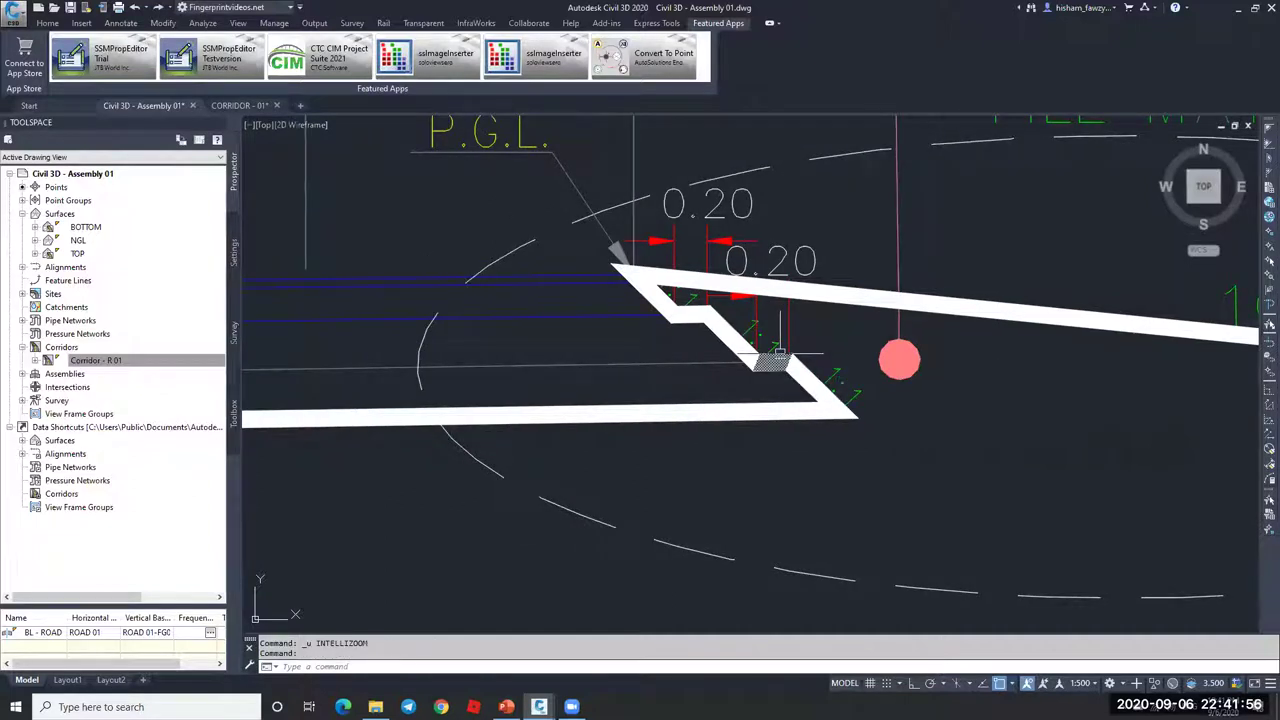
key("ctrl+z")
key("ctrl+z")
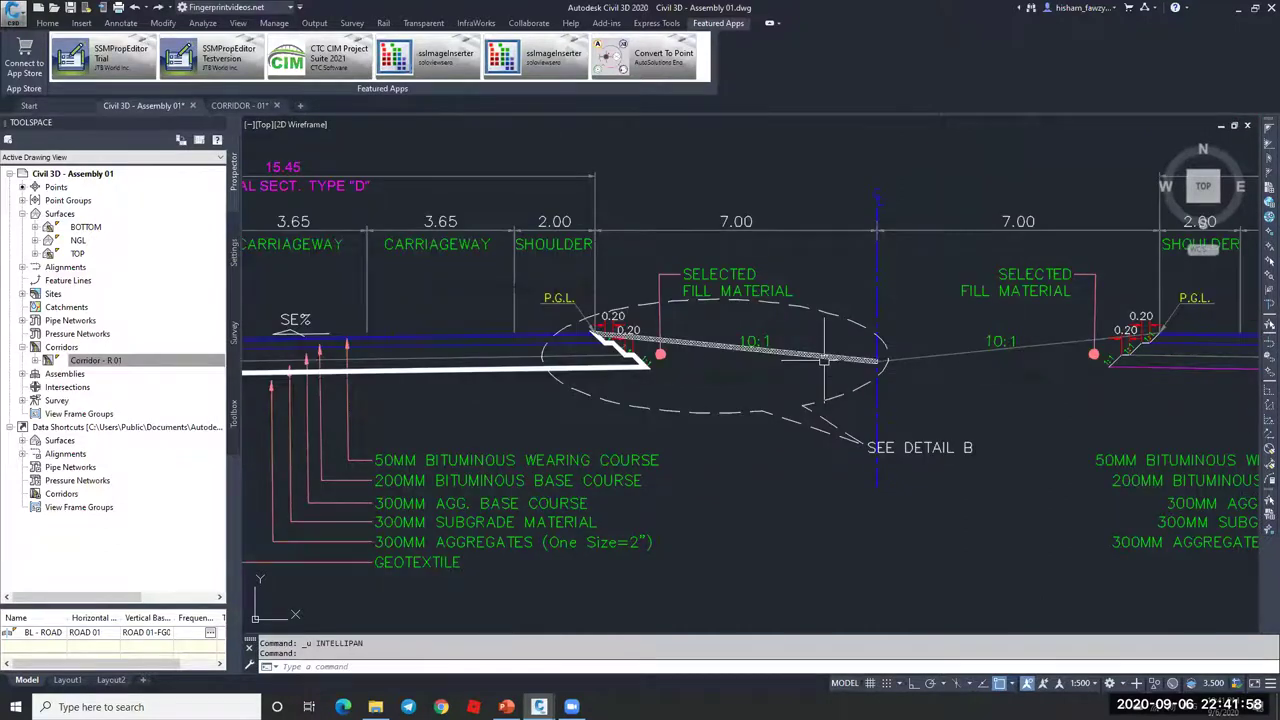
key("ctrl+z")
key("ctrl+z")
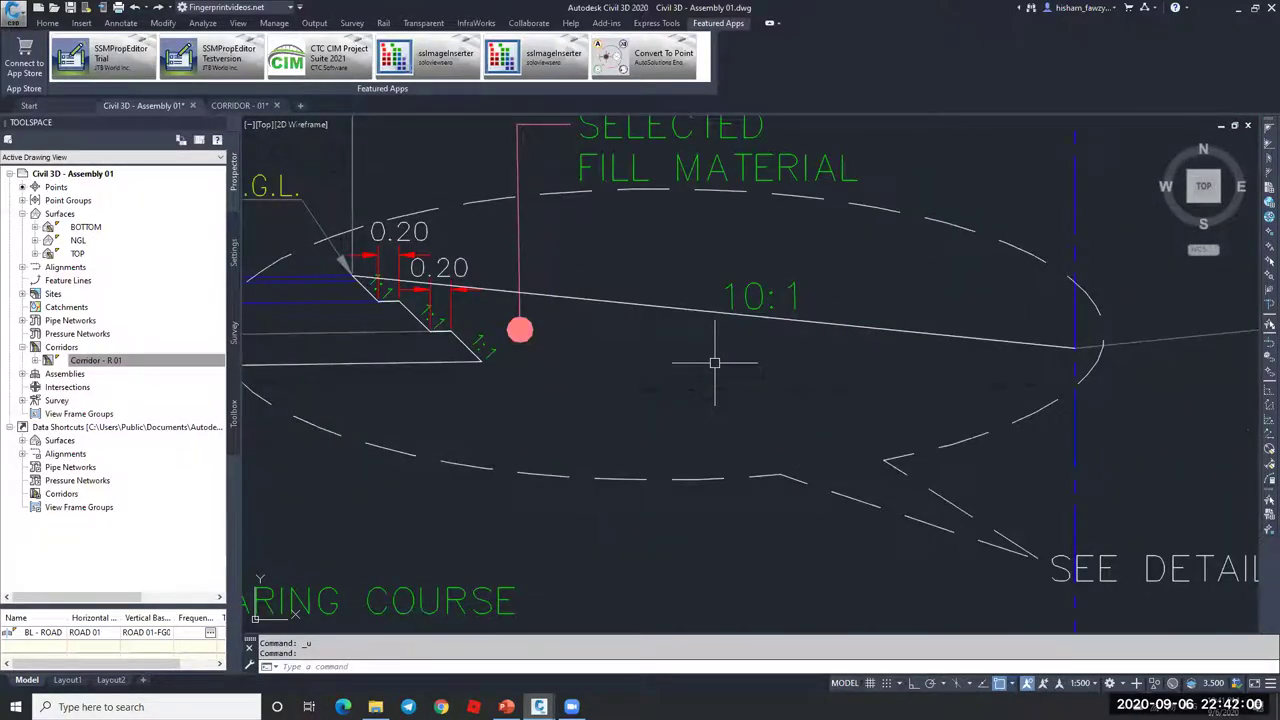
middle_click_drag(483, 349, 676, 392)
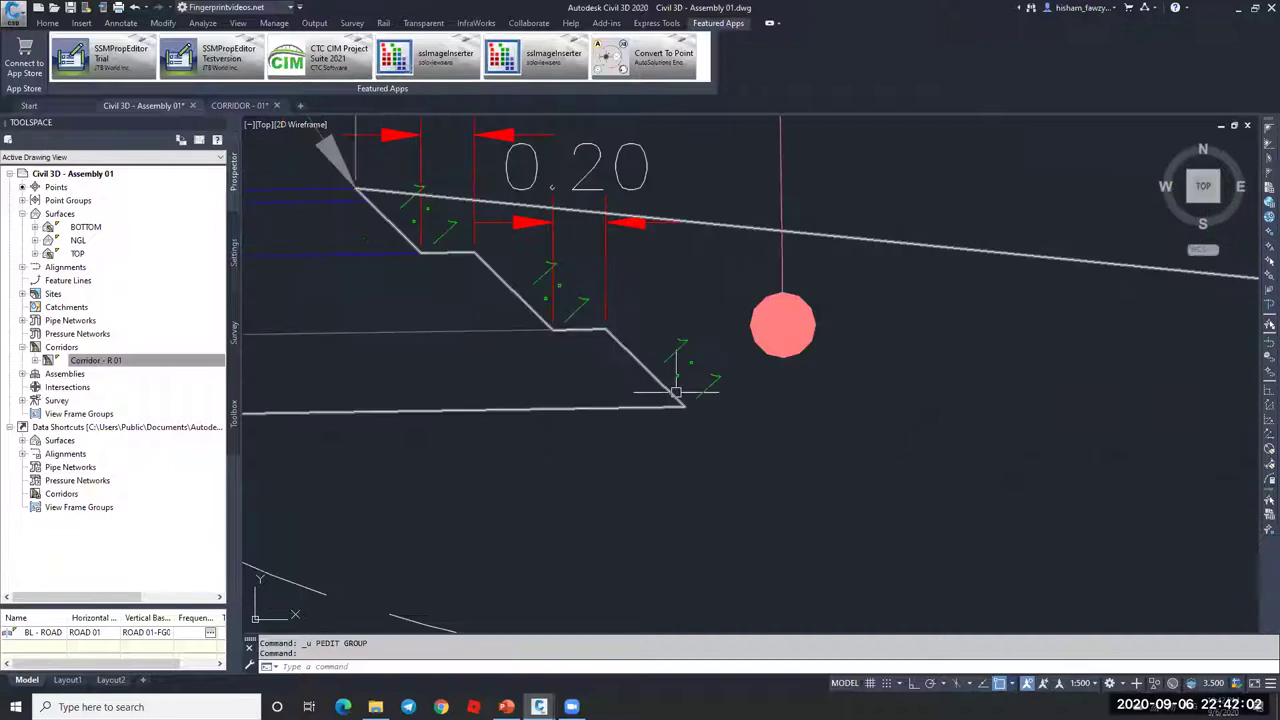
left_click(651, 378)
left_click(580, 340)
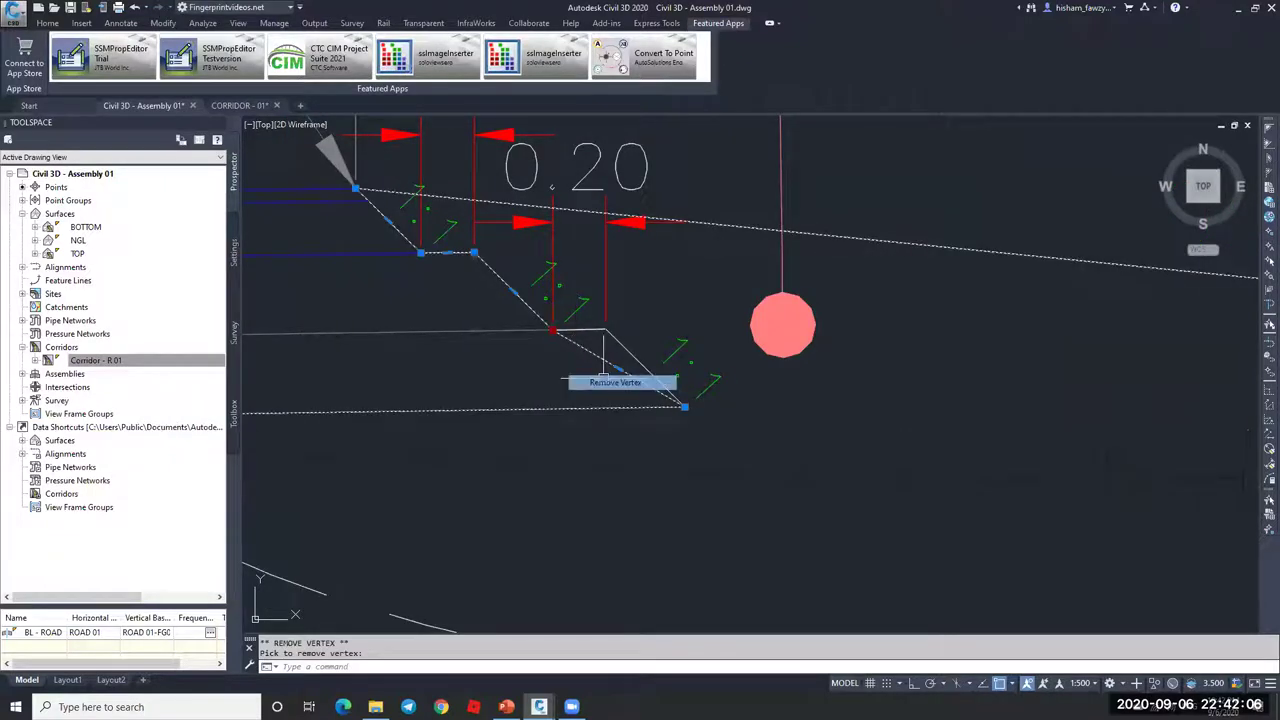
mouse_move(474, 253)
left_click(530, 305)
left_click(421, 252)
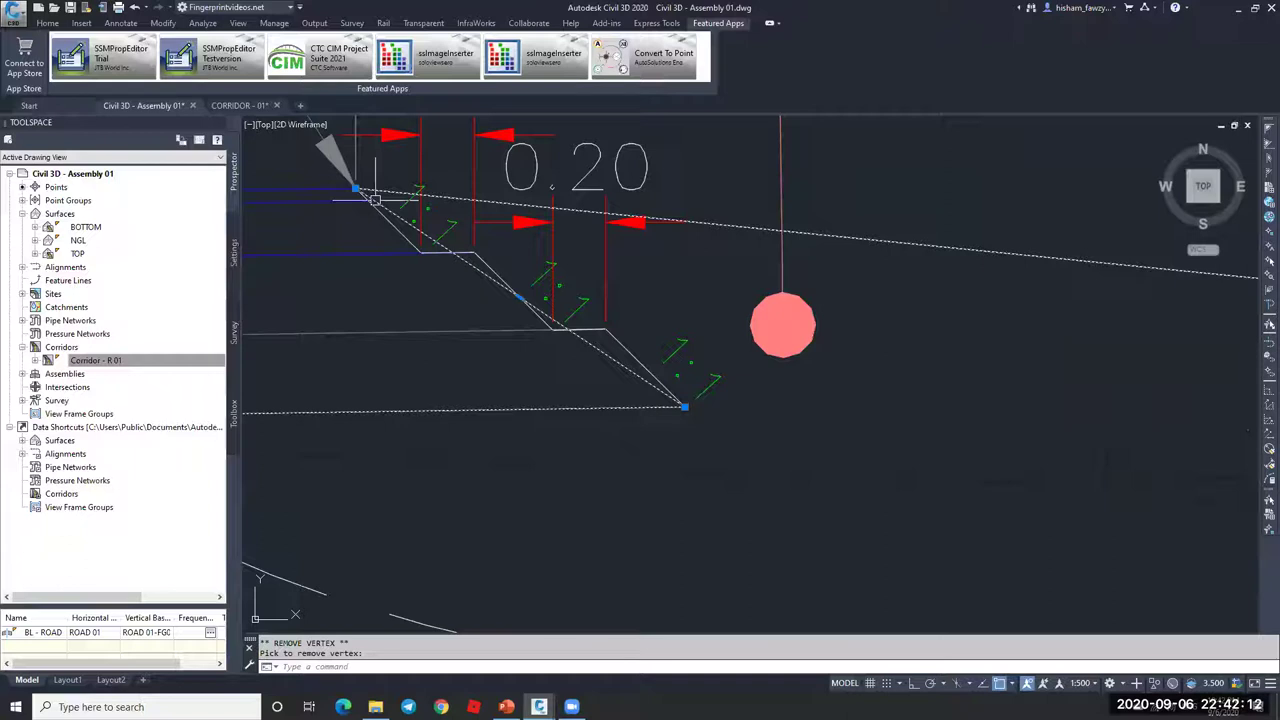
left_click(356, 188)
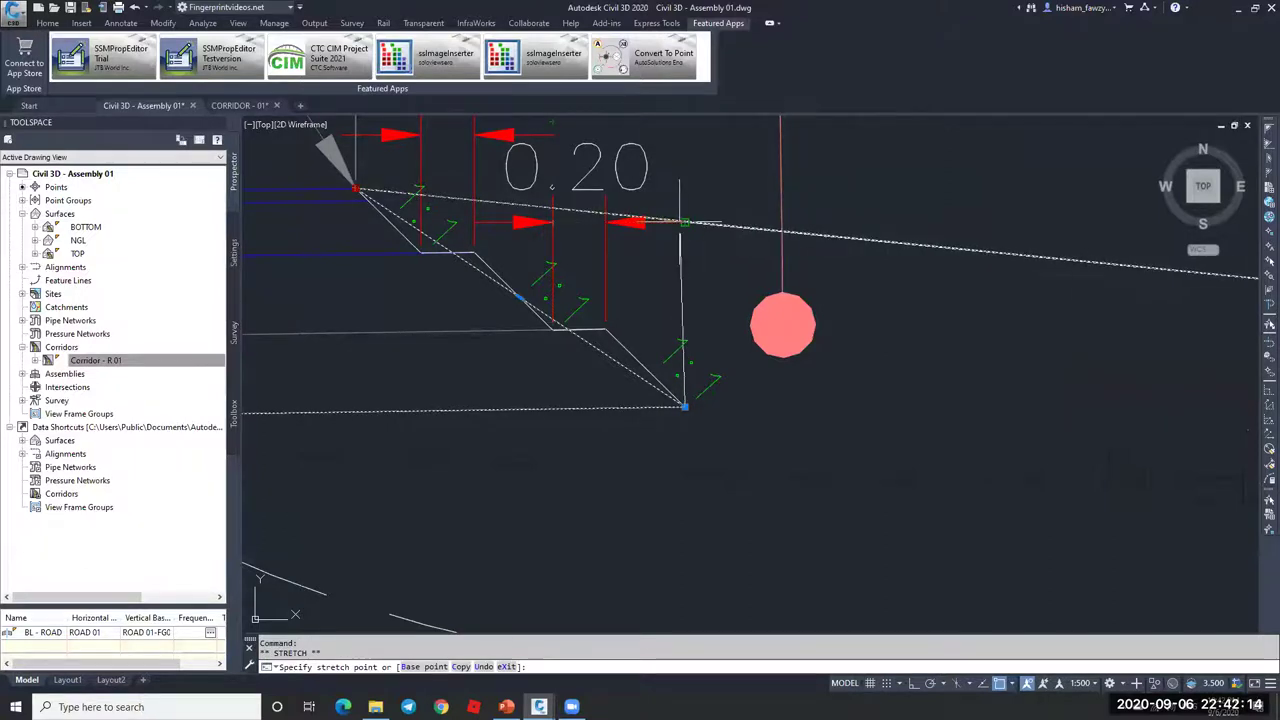
key("Escape")
key("Escape")
scroll(712, 278, "down", 1)
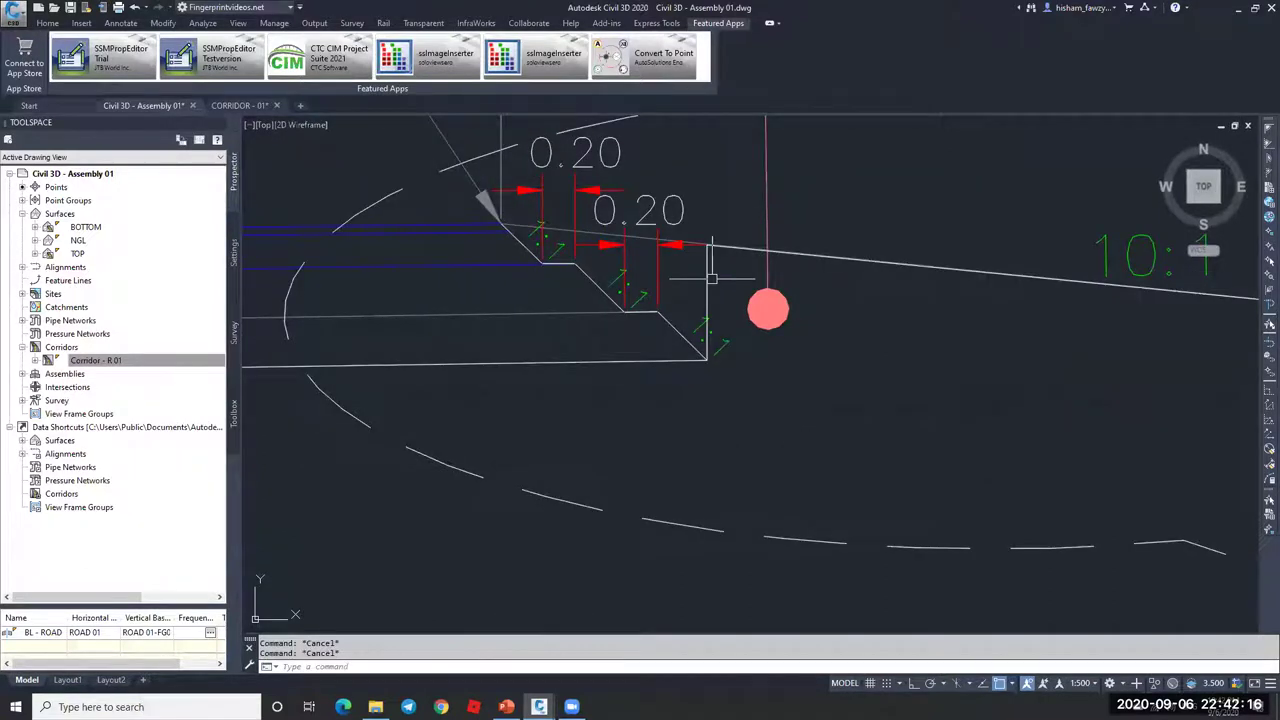
double_click(706, 246)
type("w")
key("Return")
type(".02")
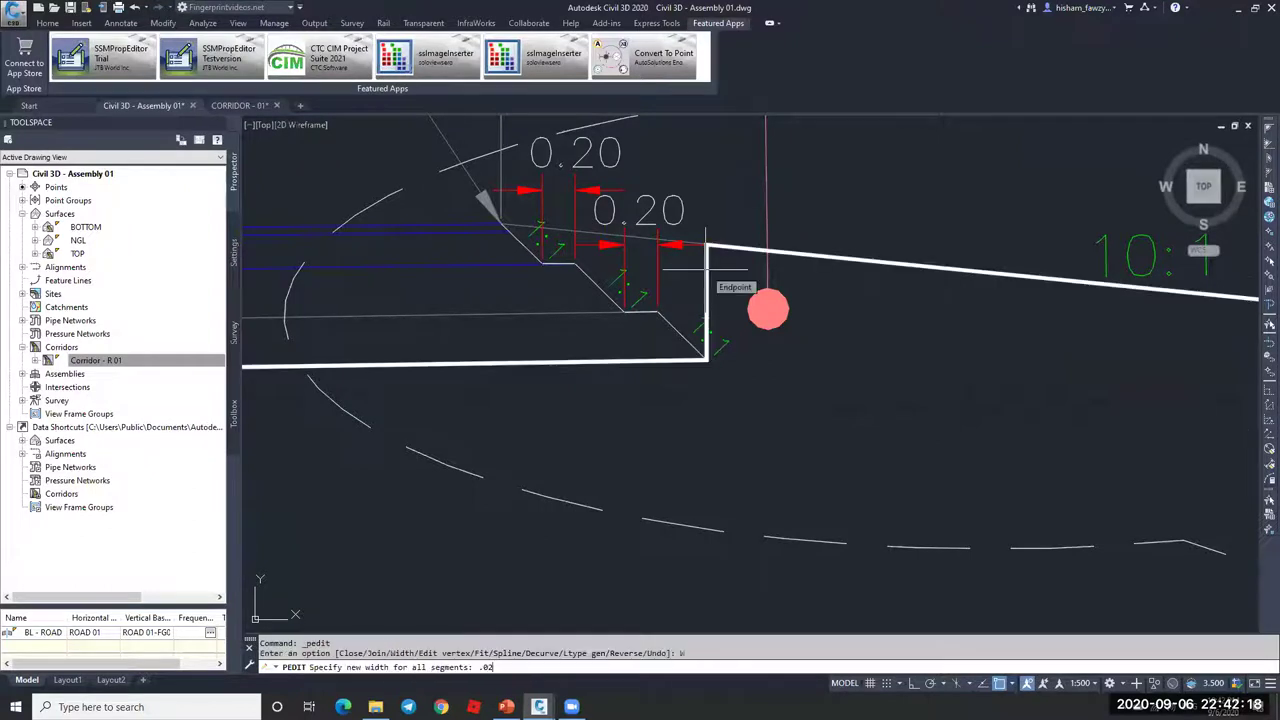
key("Escape")
scroll(755, 347, "down", 4)
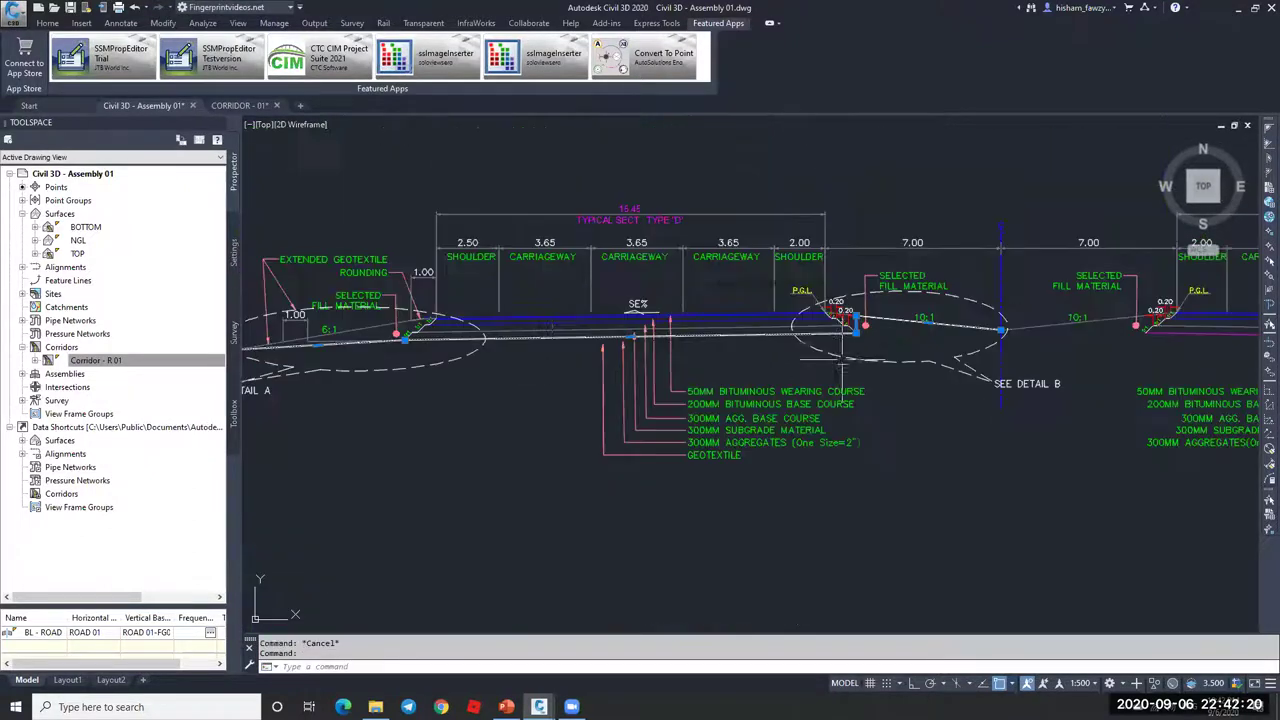
scroll(862, 326, "up", 8)
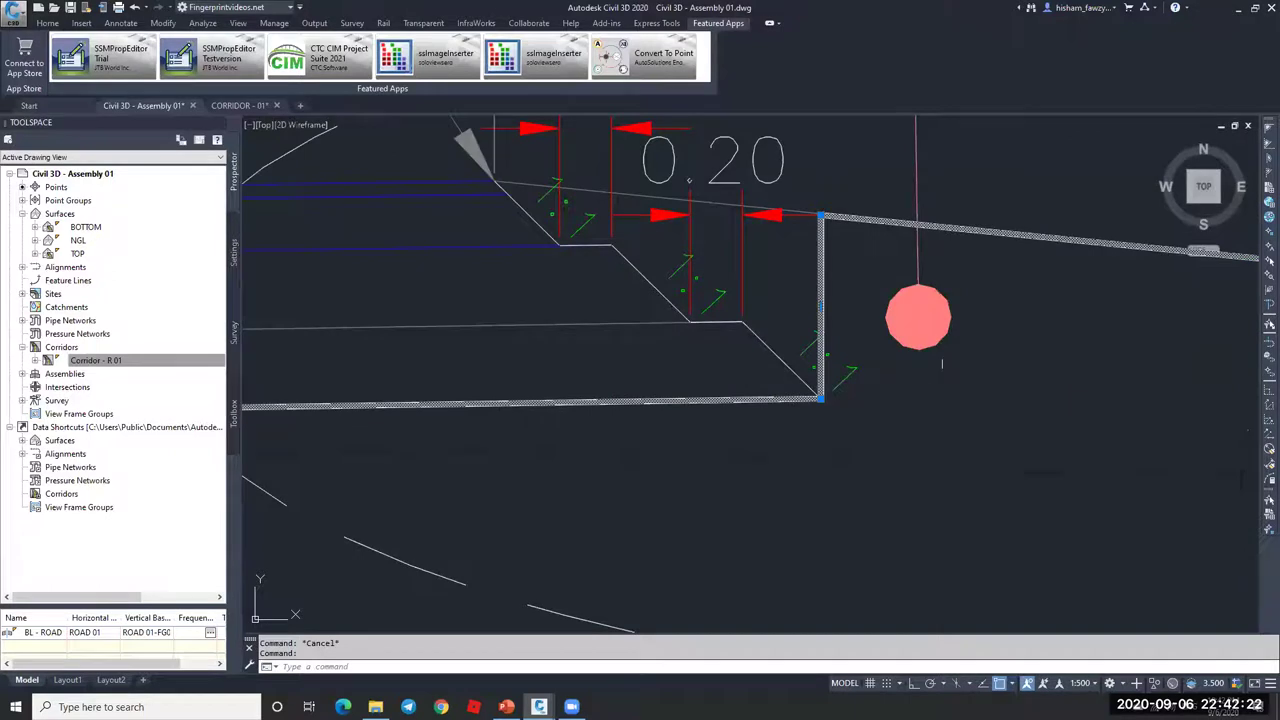
middle_click_drag(894, 384, 870, 411)
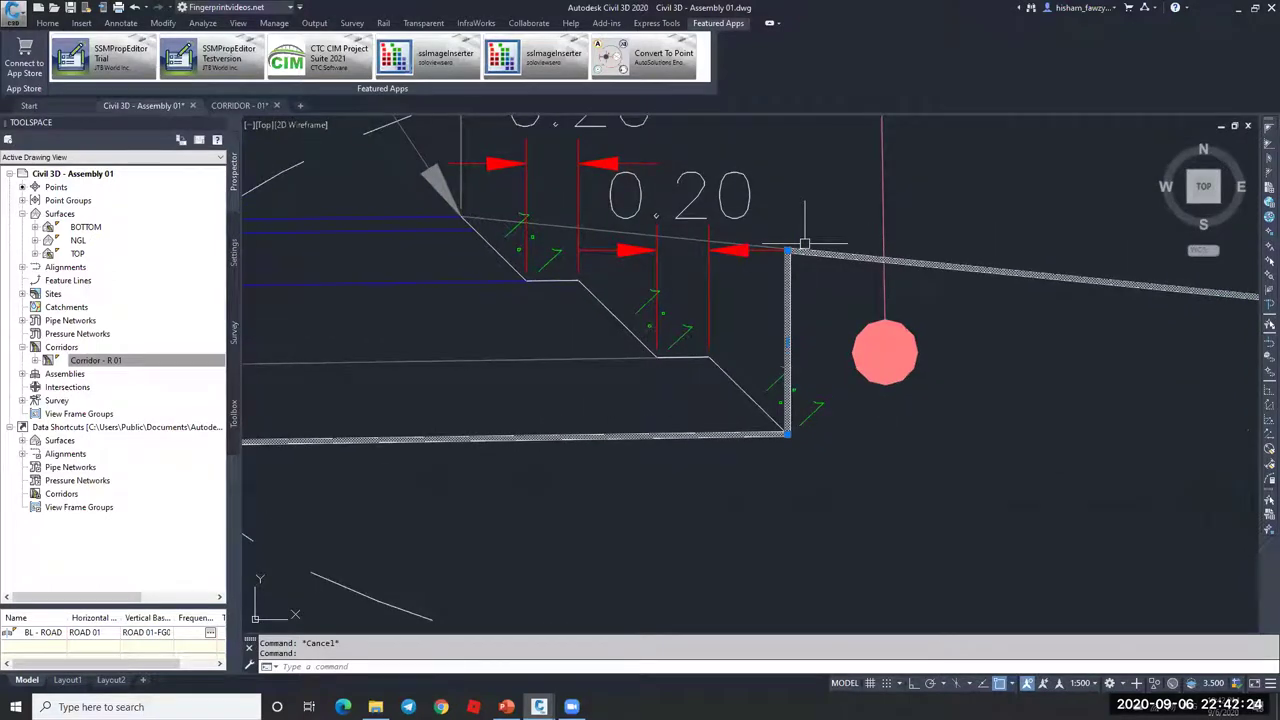
middle_click_drag(741, 365, 712, 347)
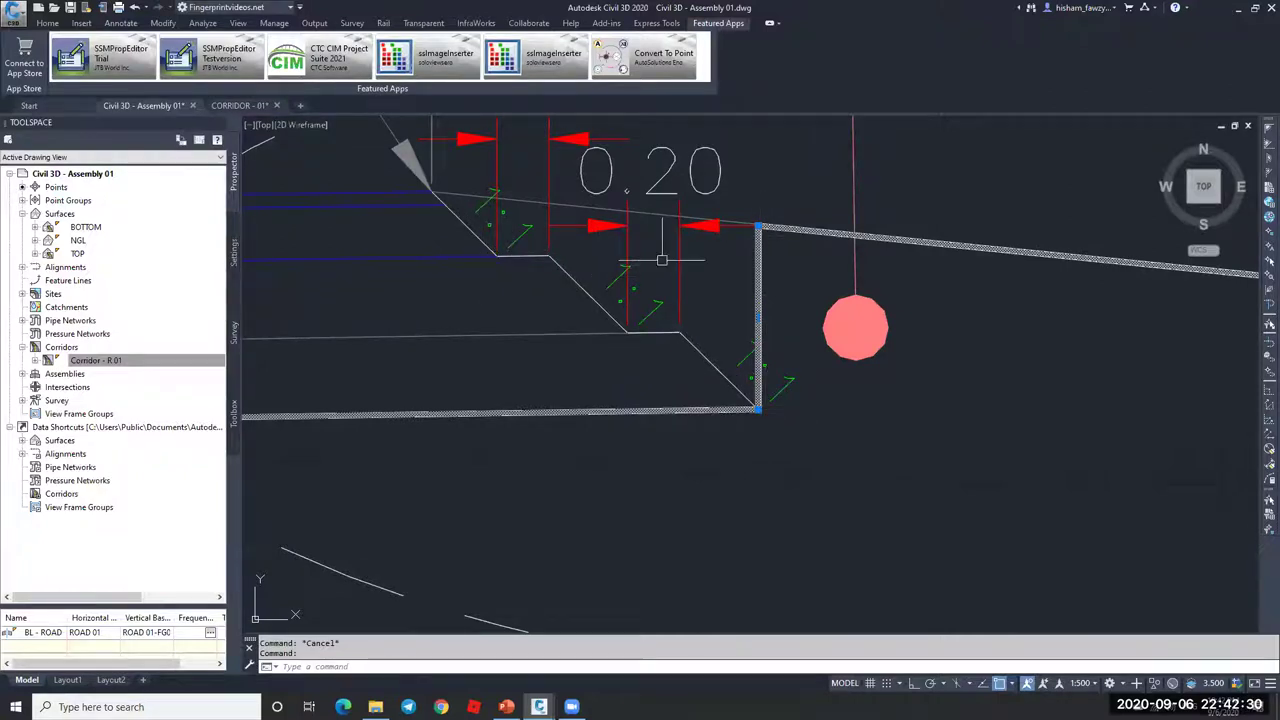
key("Escape")
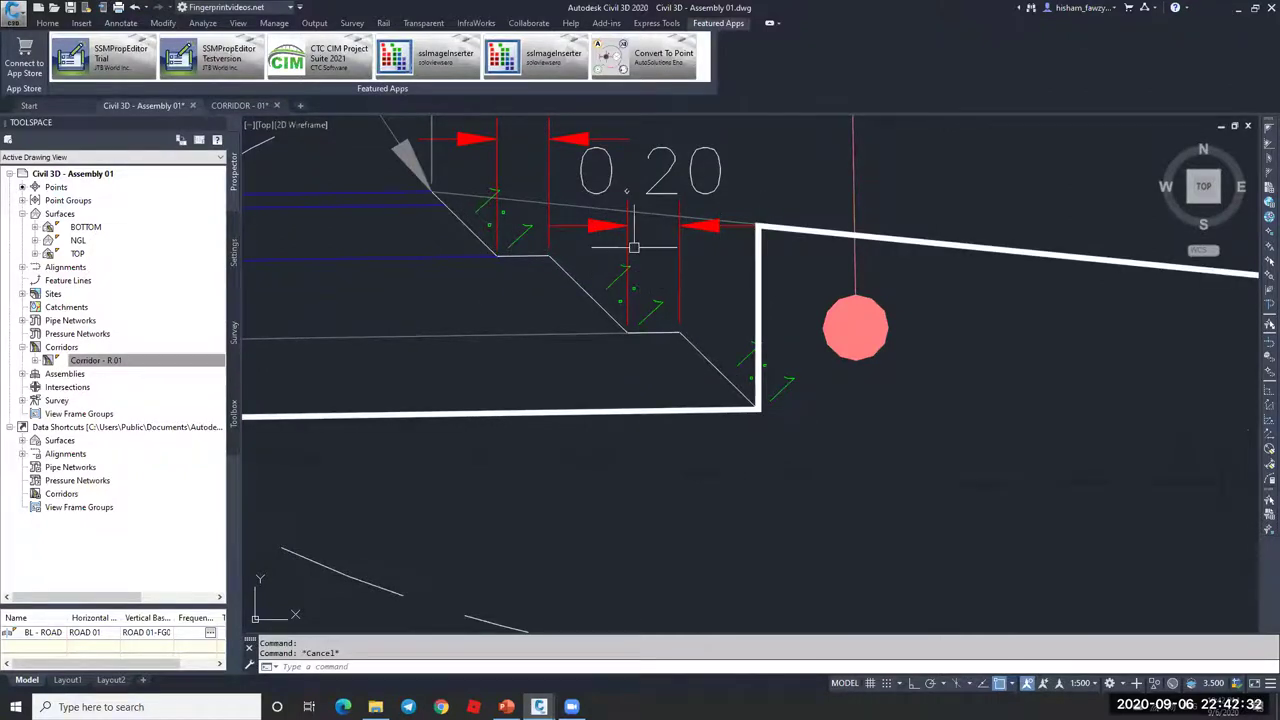
mouse_move(680, 282)
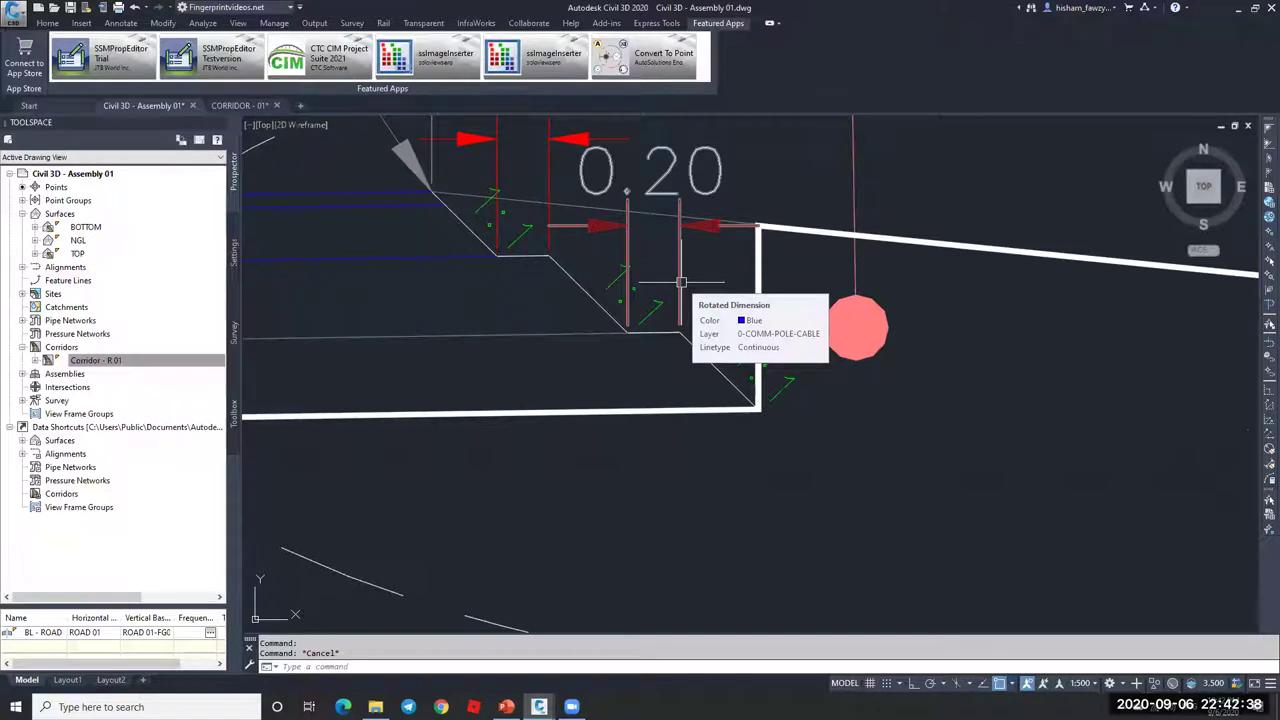
scroll(680, 282, "down", 6)
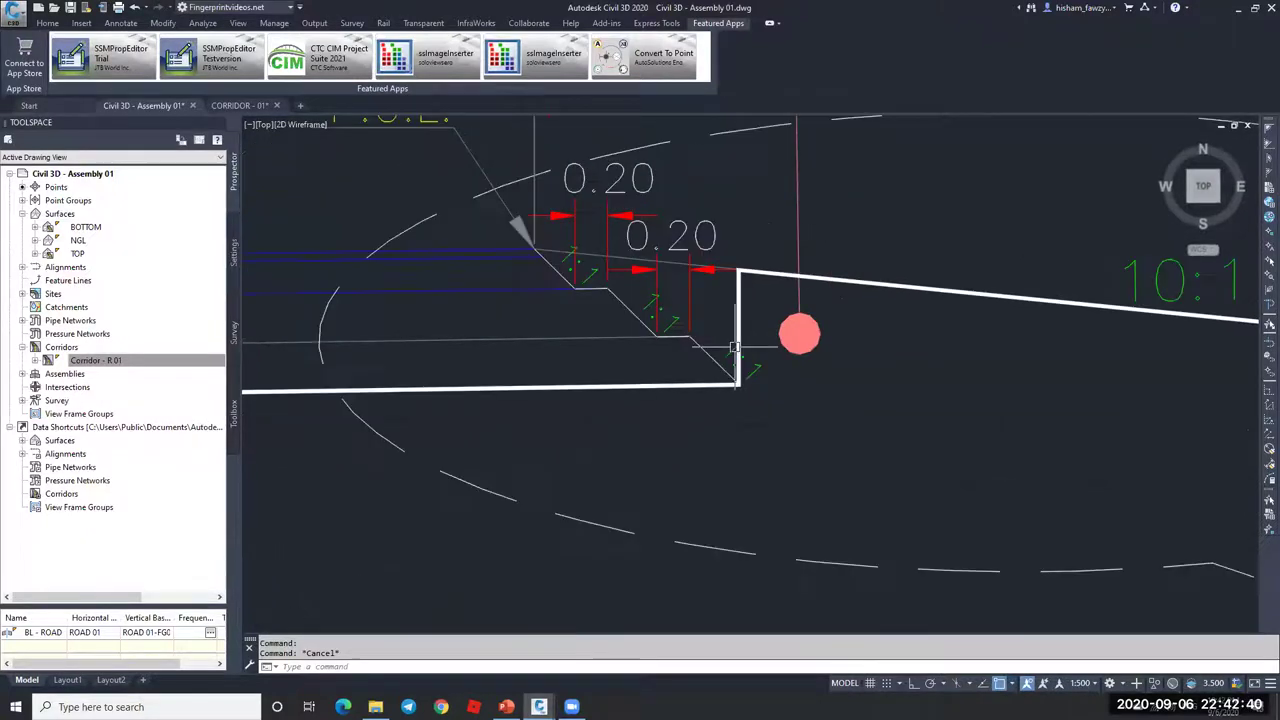
scroll(657, 297, "up", 4)
scroll(657, 297, "up", 2)
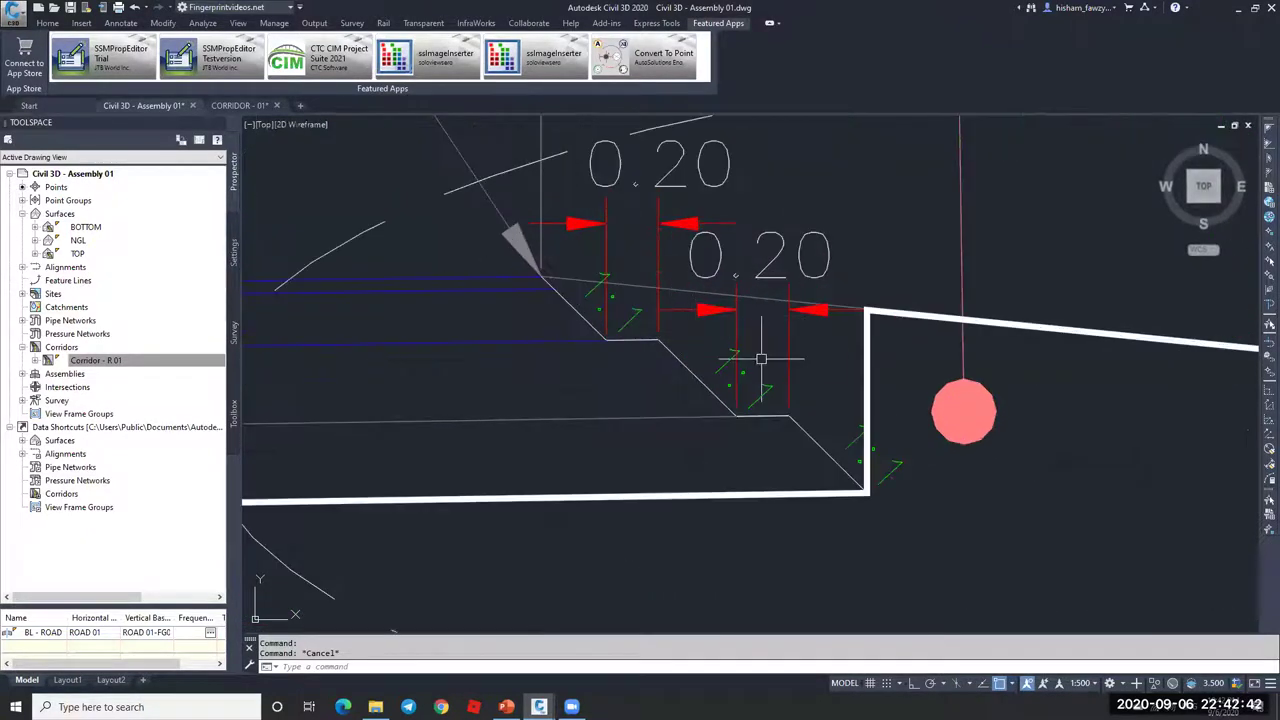
mouse_move(714, 366)
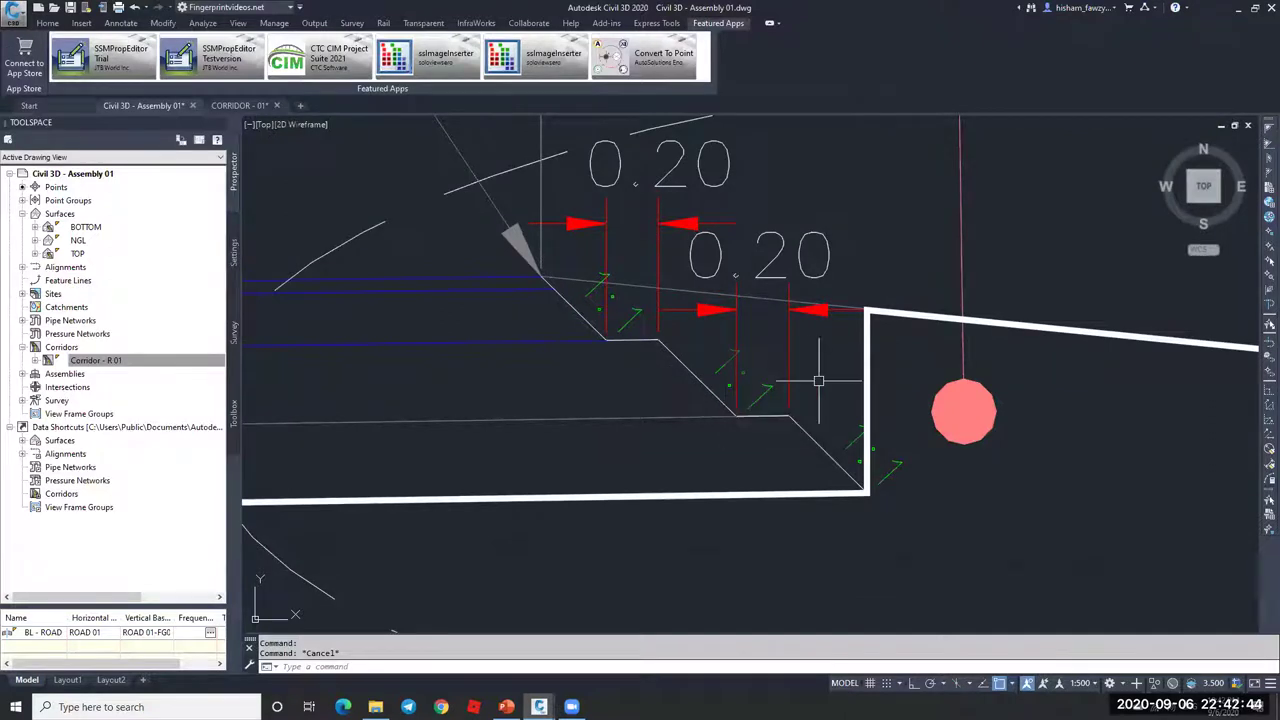
scroll(817, 366, "down", 5)
scroll(779, 364, "up", 2)
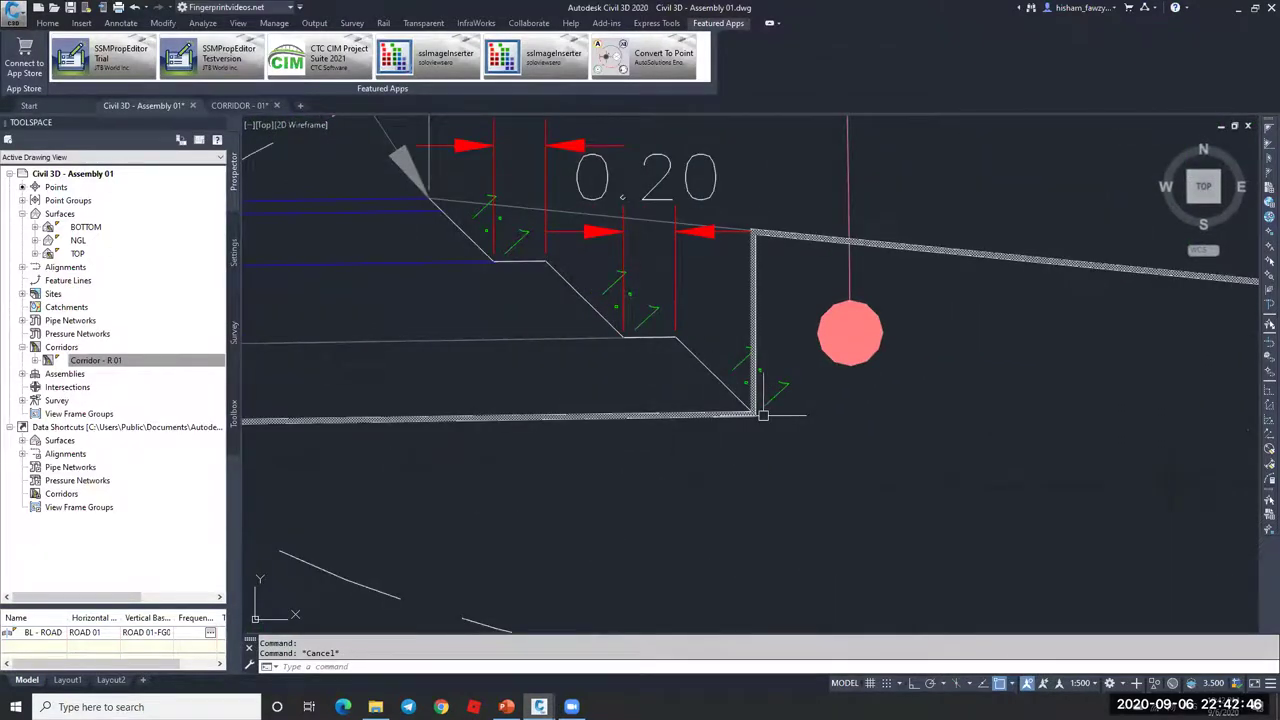
scroll(765, 298, "down", 4)
scroll(757, 305, "up", 5)
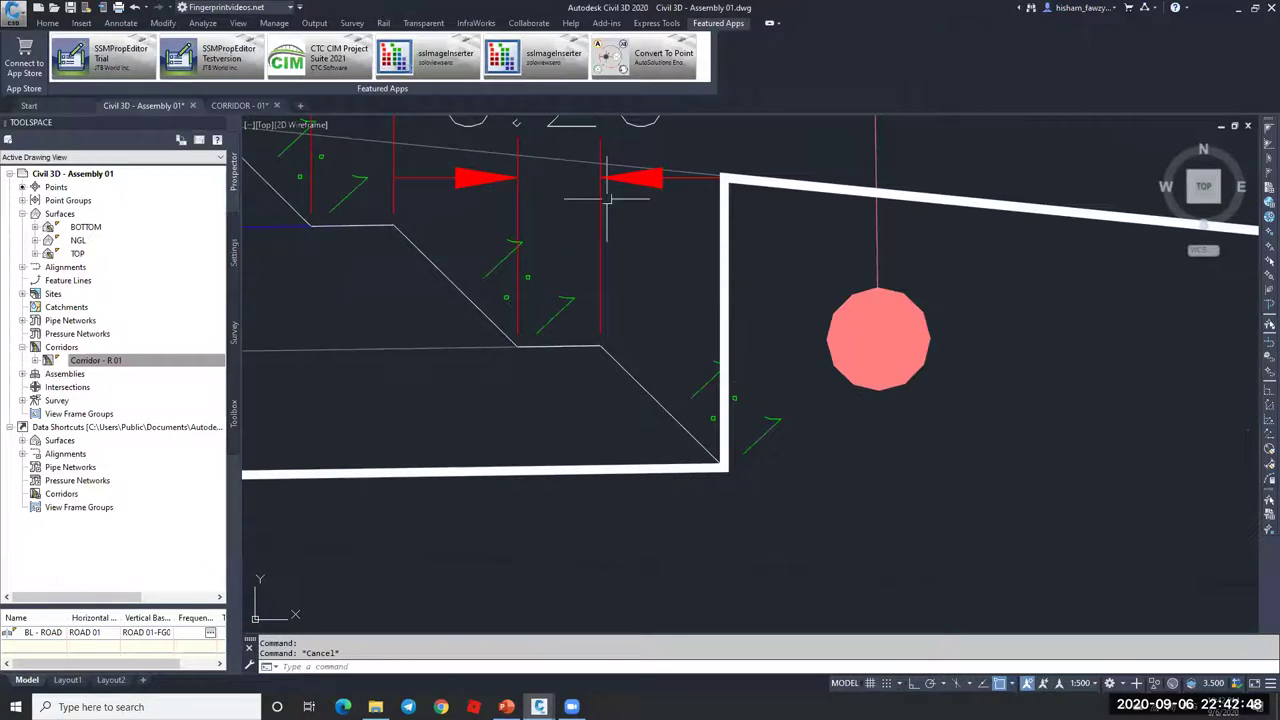
scroll(697, 270, "down", 3)
scroll(700, 287, "up", 2)
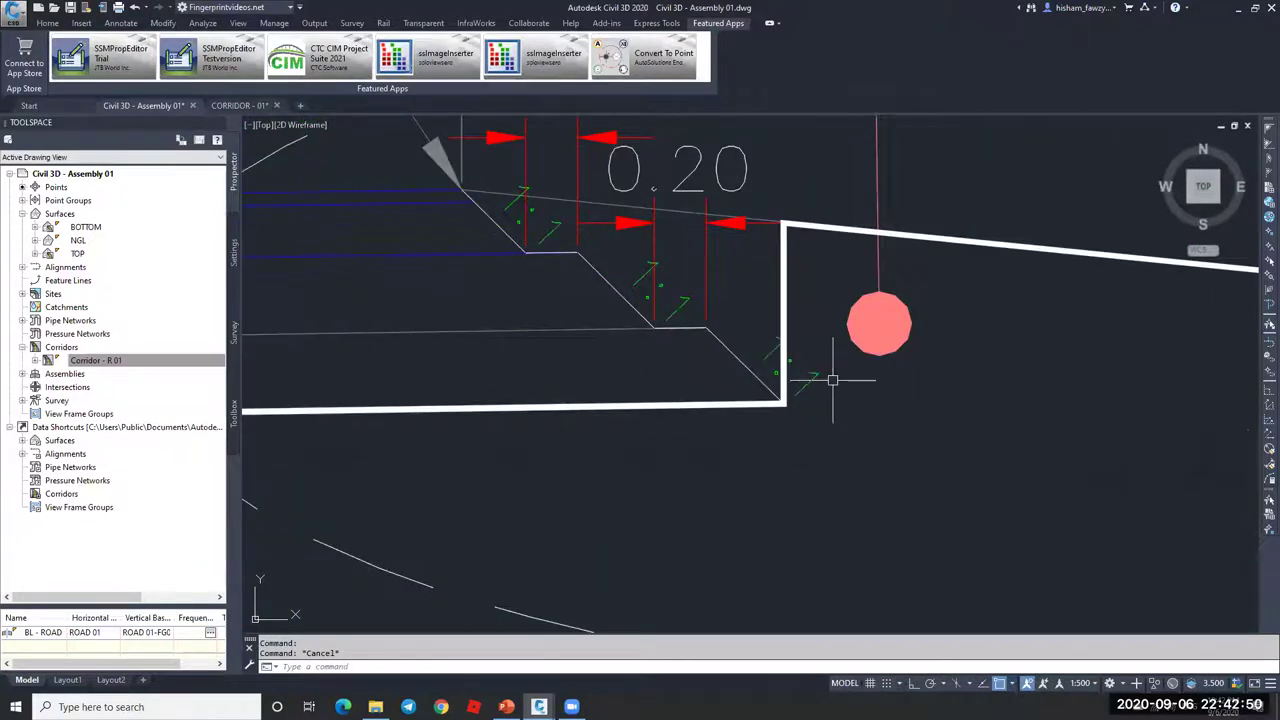
scroll(850, 355, "down", 1)
scroll(785, 325, "up", 1)
left_click(805, 302)
left_click(805, 262)
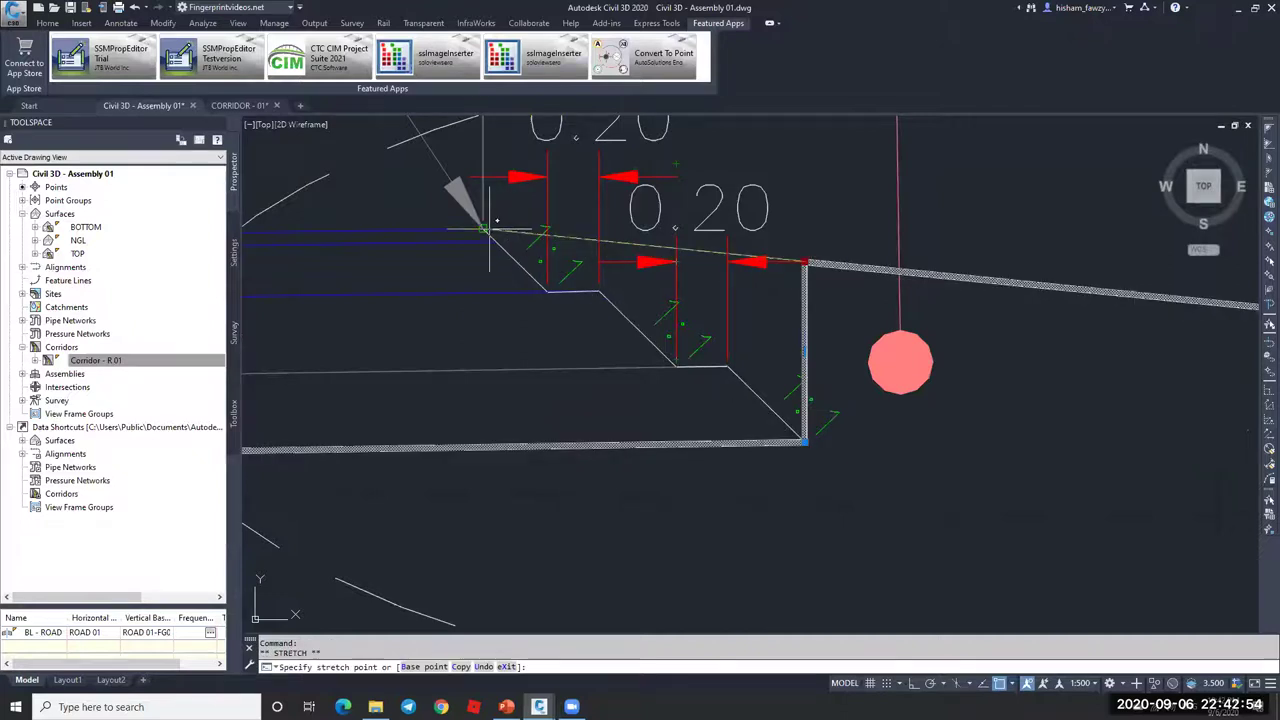
left_click(488, 230)
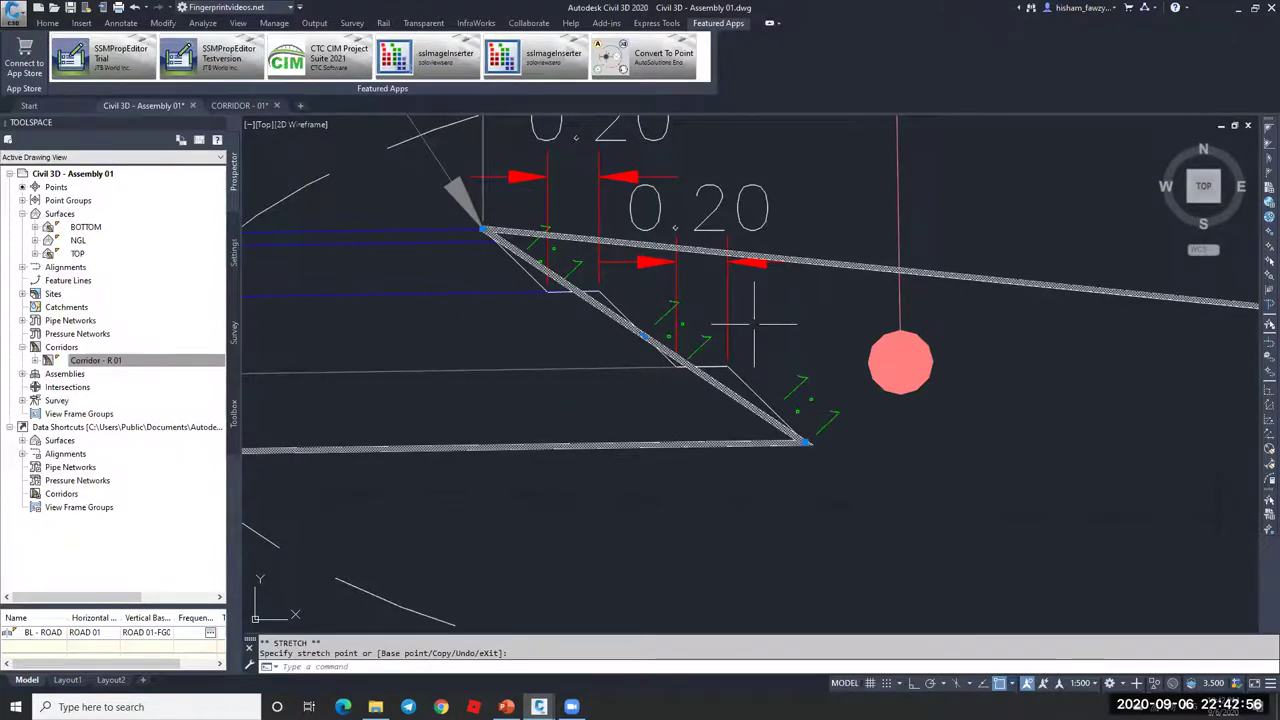
scroll(800, 345, "down", 5)
scroll(771, 350, "down", 2)
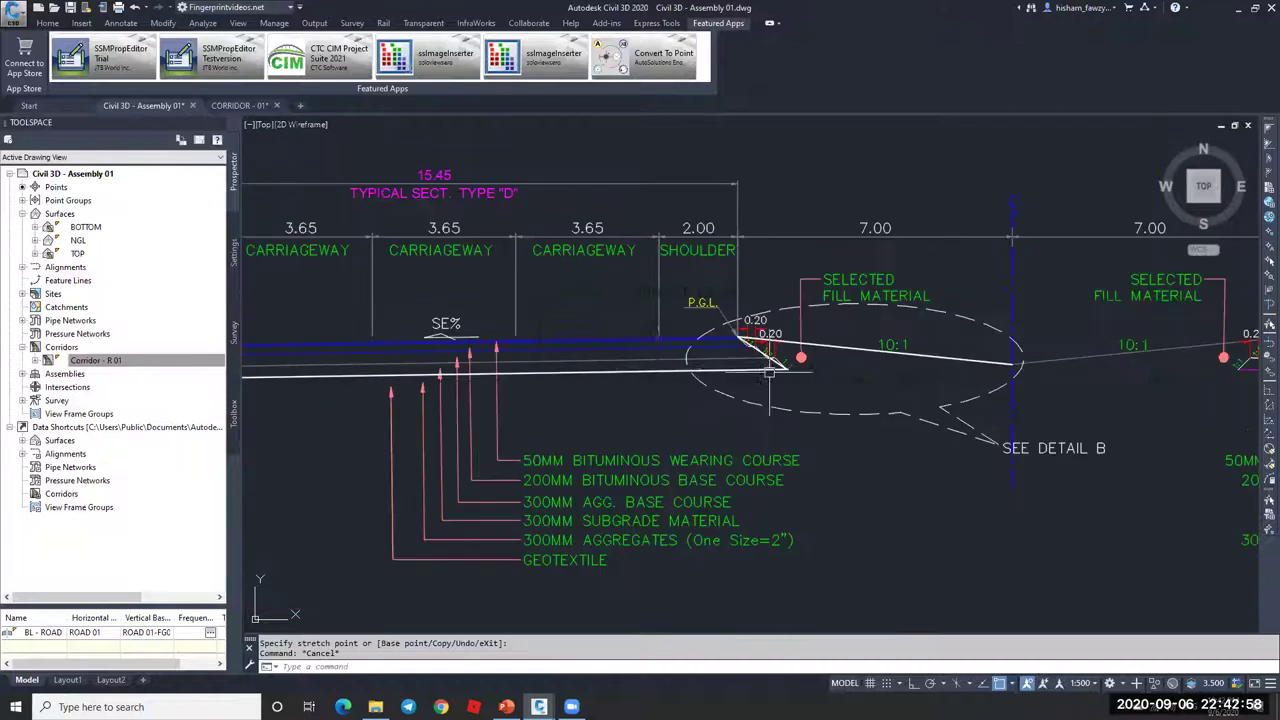
key("Escape")
scroll(658, 368, "up", 4)
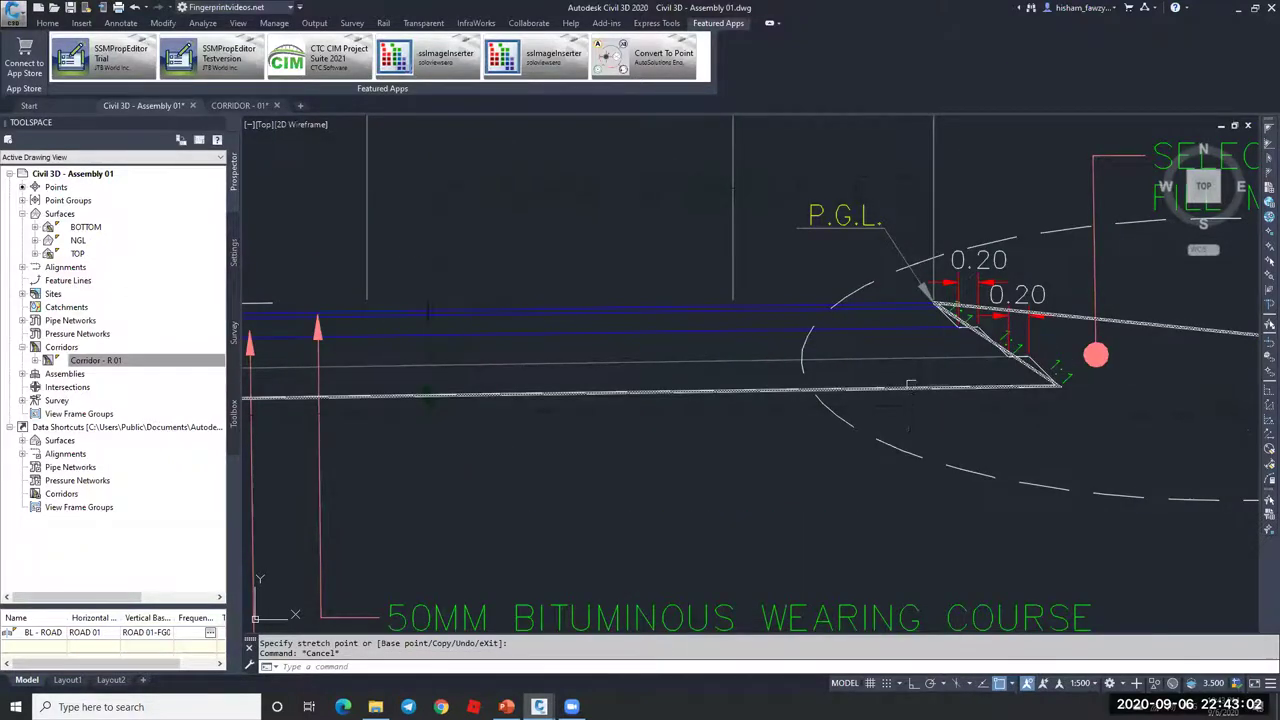
middle_click_drag(984, 380, 939, 380)
scroll(815, 325, "down", 1)
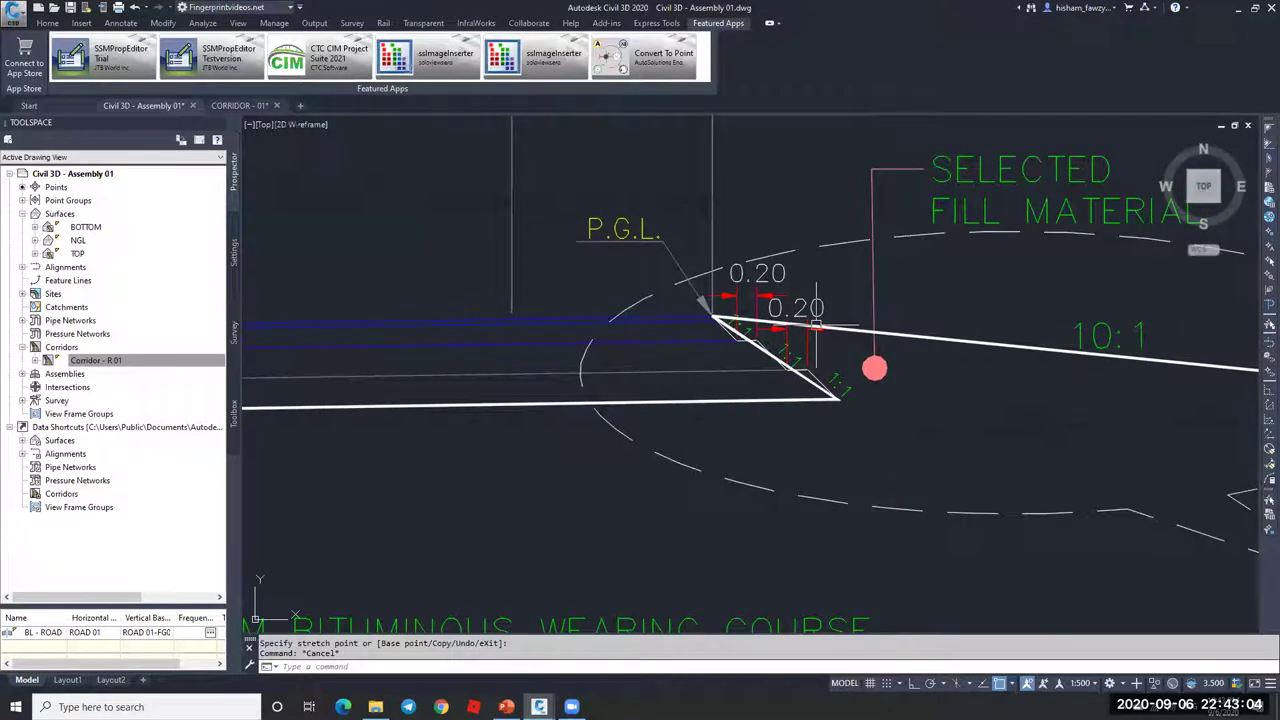
scroll(810, 327, "up", 6)
left_click(740, 321)
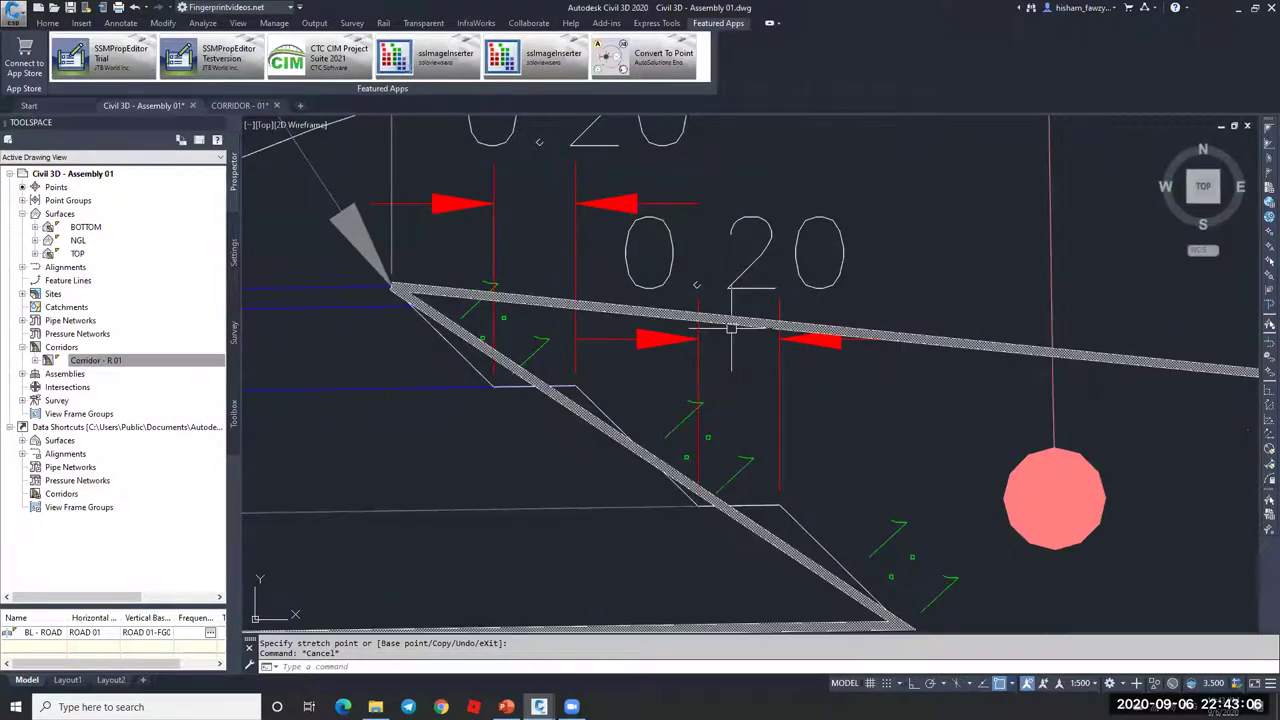
left_click(392, 288)
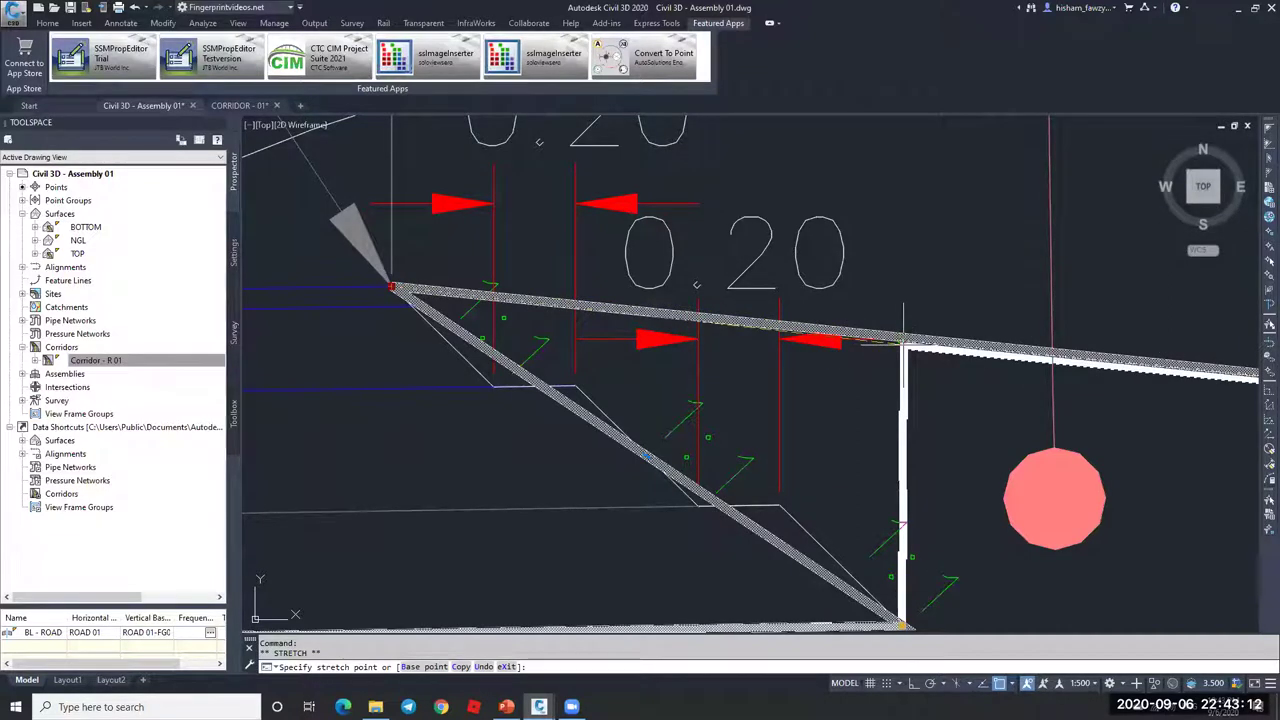
key("Escape")
scroll(876, 350, "down", 4)
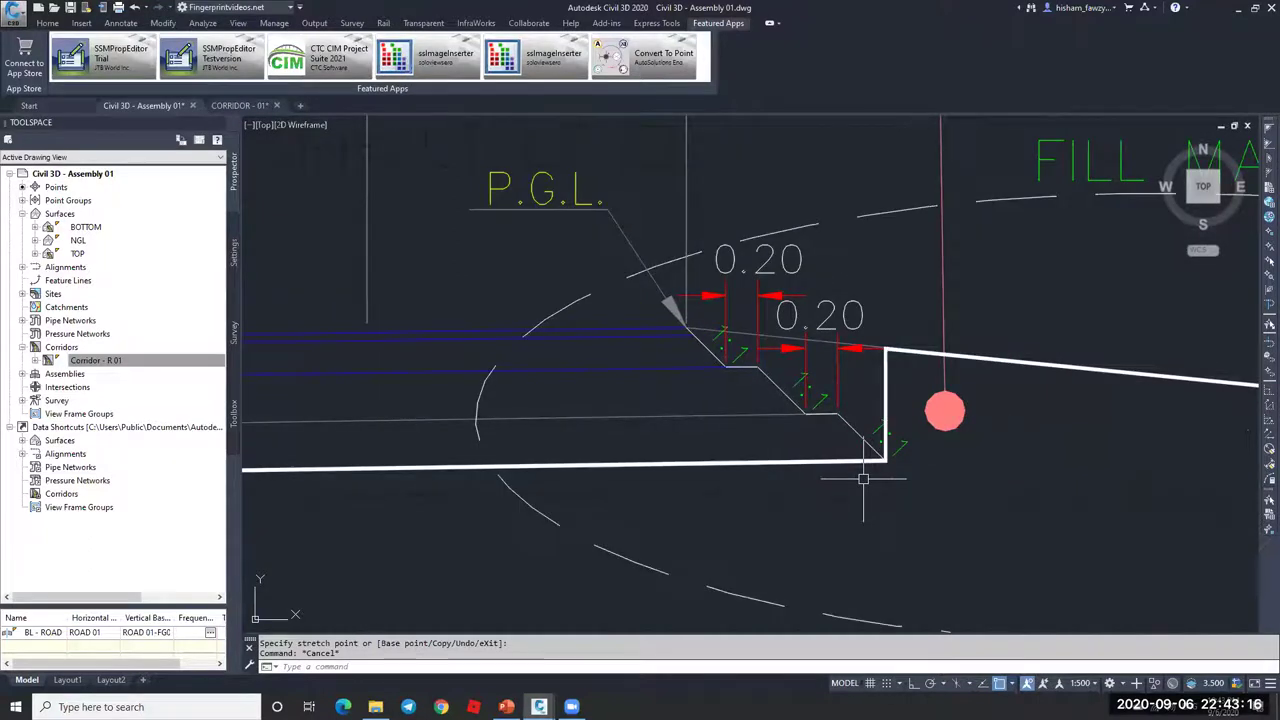
scroll(832, 358, "down", 3)
Step: Draw a polyline from the centreline slope end to the nearest point on the slope line near the curb
type("pl")
key("Return")
left_click(706, 355)
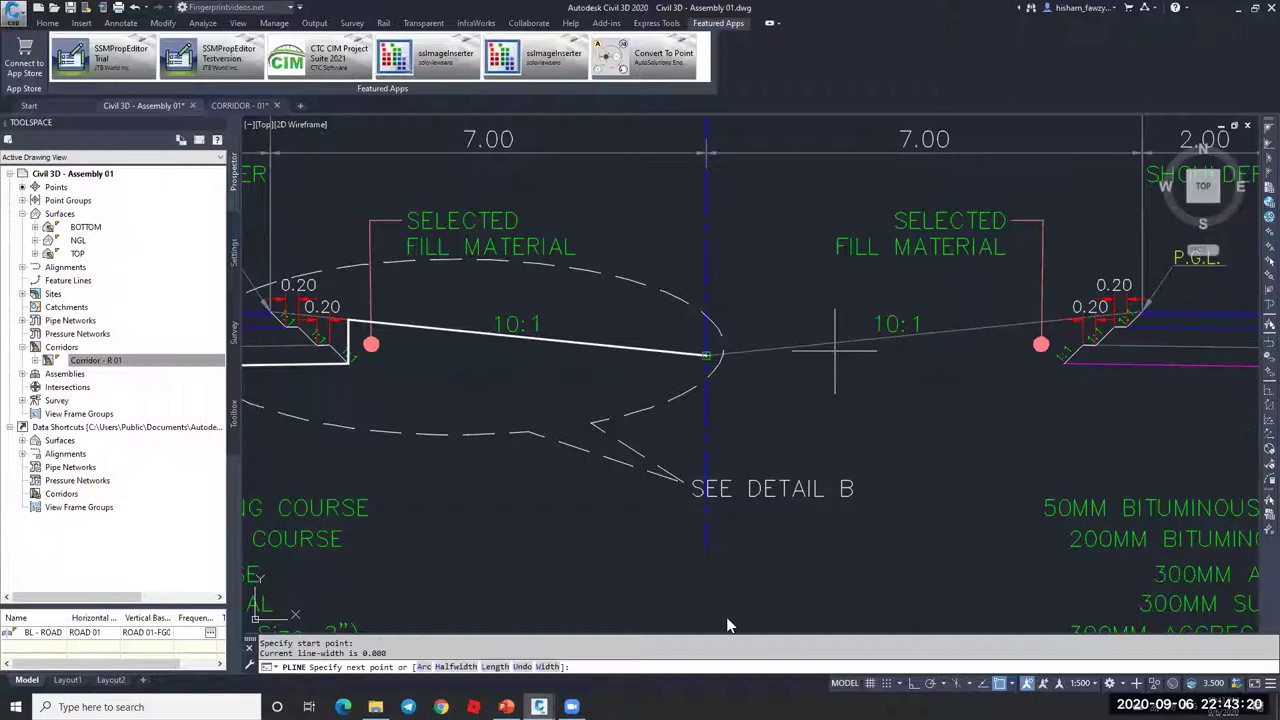
scroll(1180, 320, "up", 5)
type("nea to")
key("space")
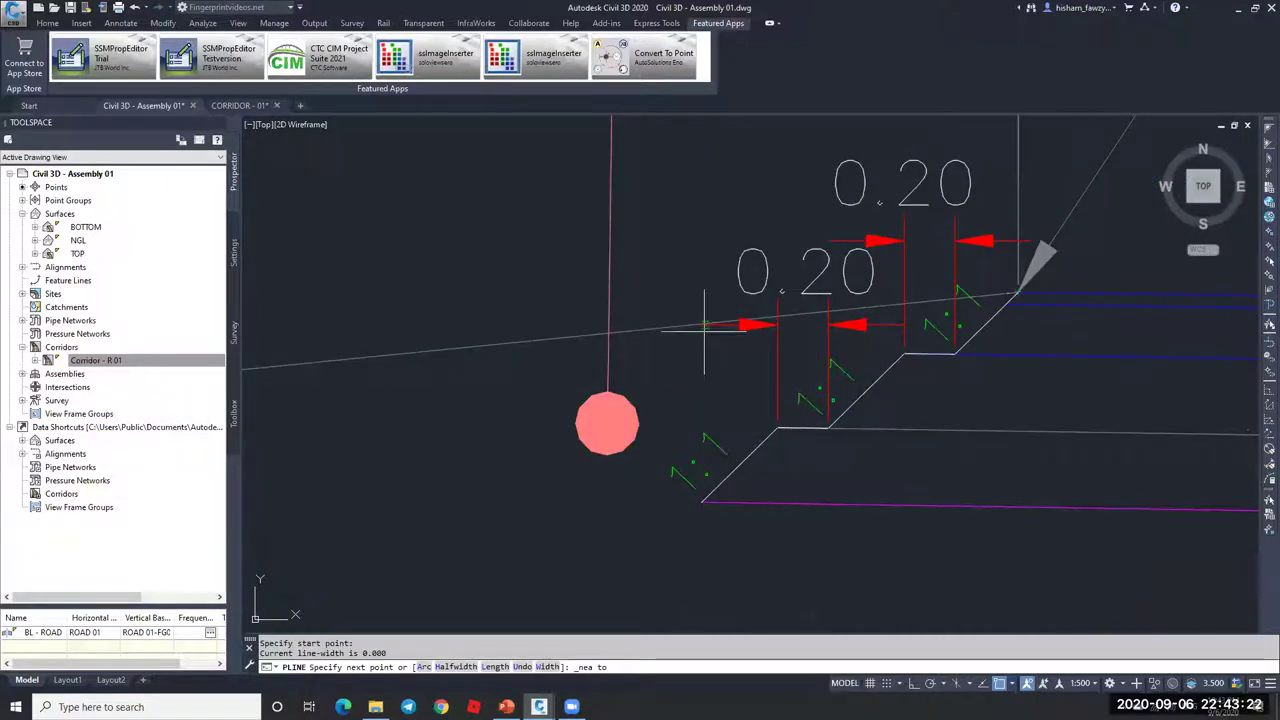
left_click(703, 324)
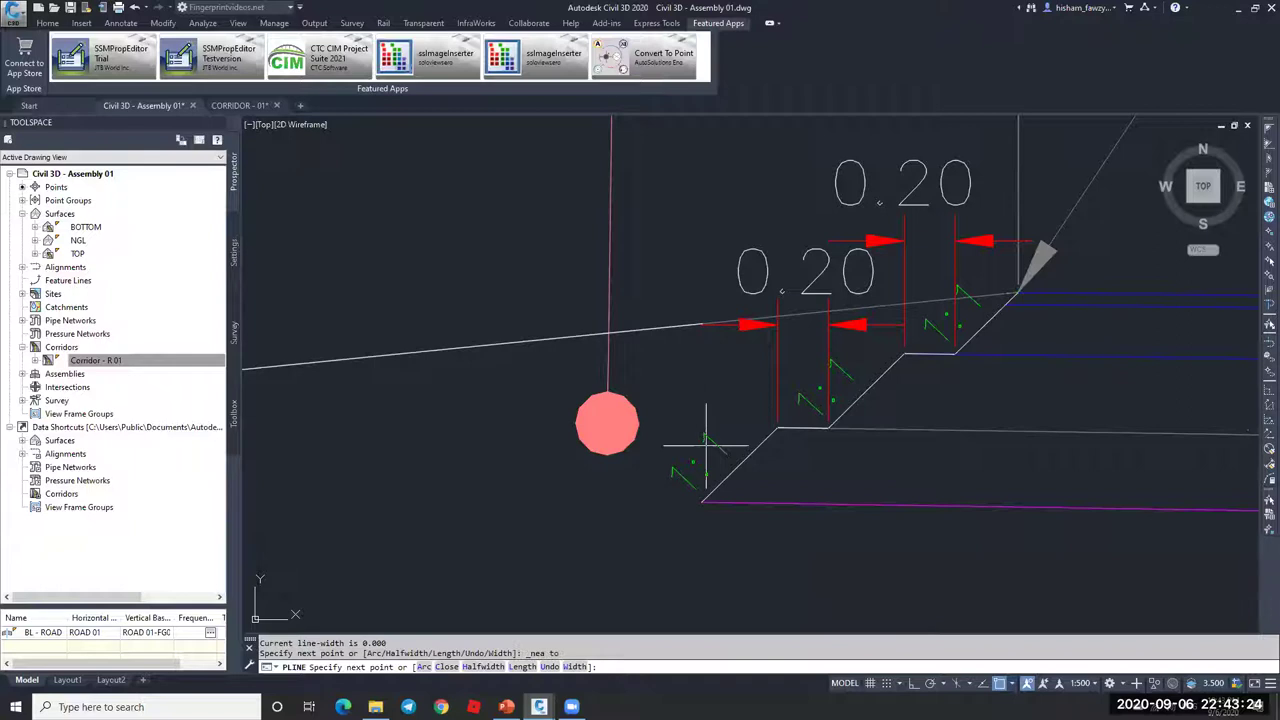
scroll(580, 412, "down", 8)
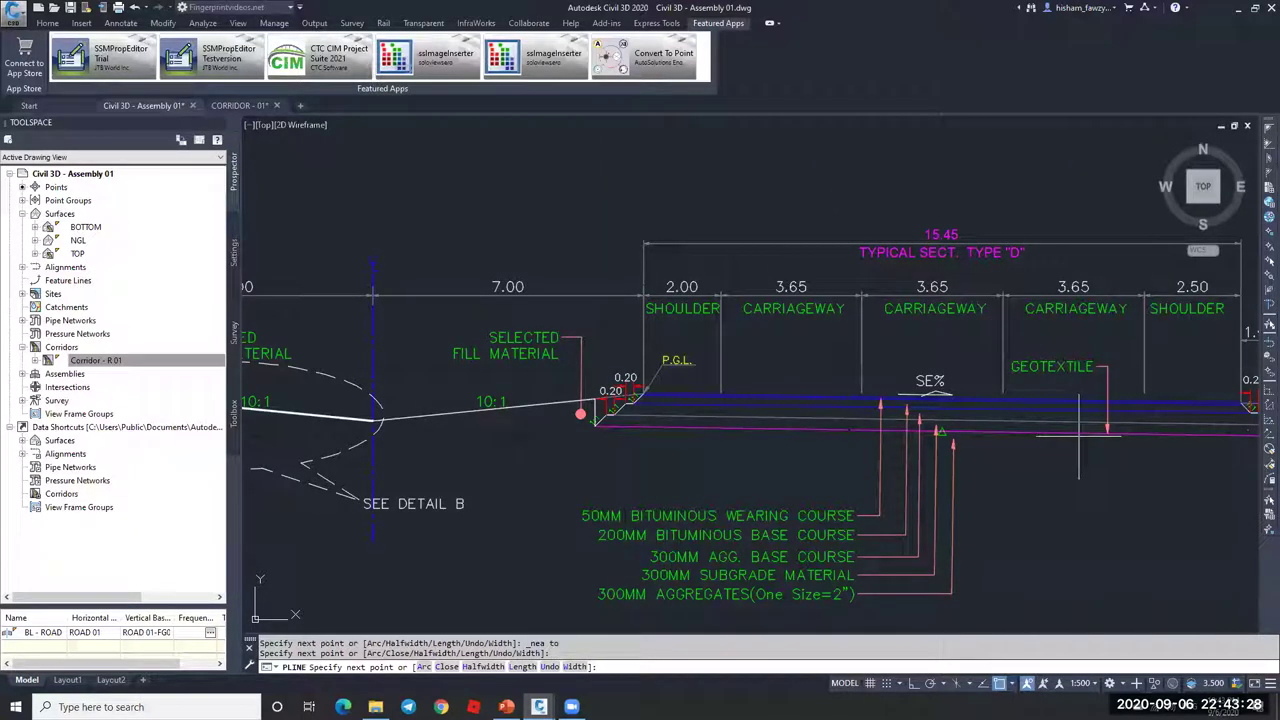
key("Escape")
Step: Match the white line's properties onto the new 10:1 slope polyline
type("MA")
key("Return")
left_click(301, 414)
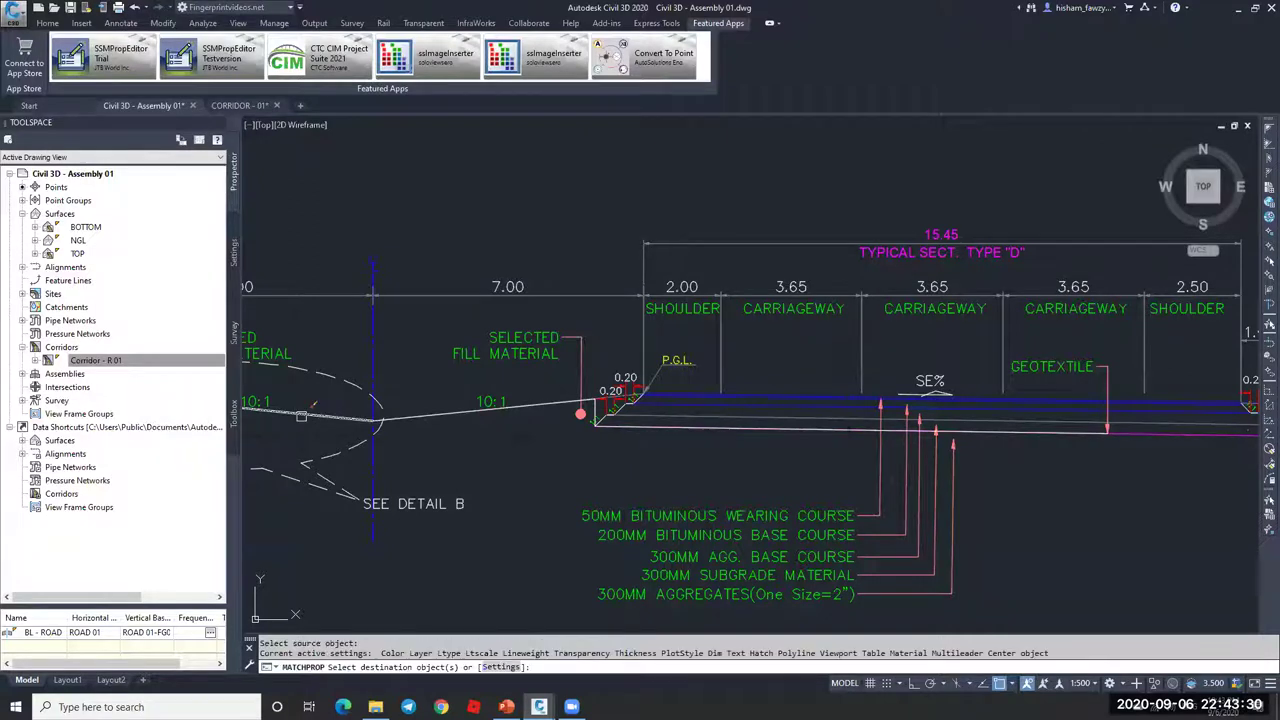
left_click(556, 411)
key("Escape")
scroll(617, 415, "up", 3)
key("Escape")
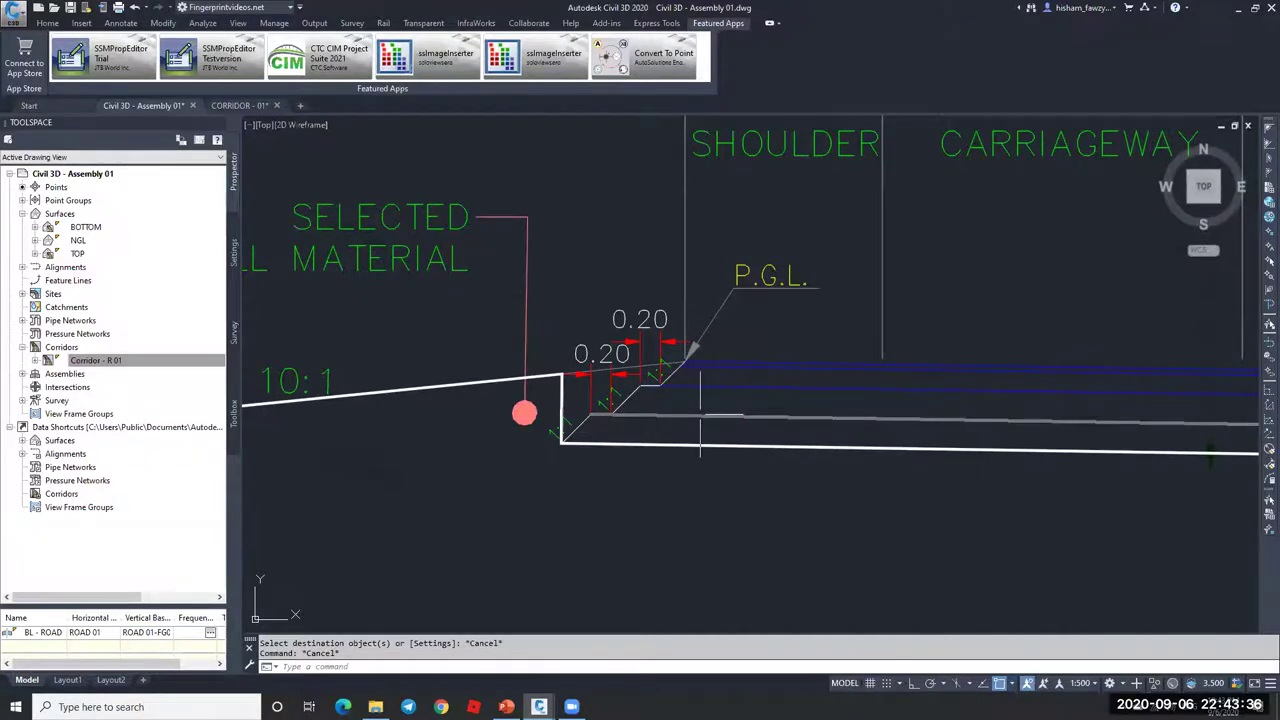
scroll(700, 415, "down", 3)
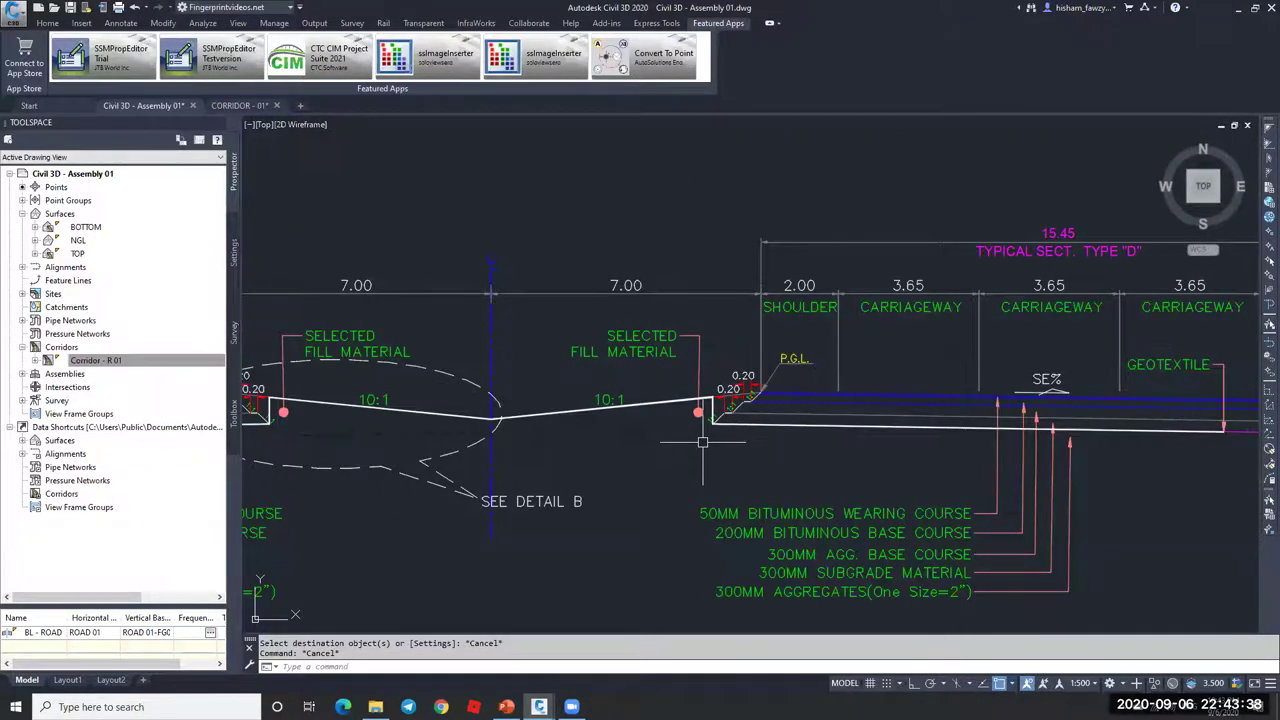
middle_click_drag(703, 441, 907, 381)
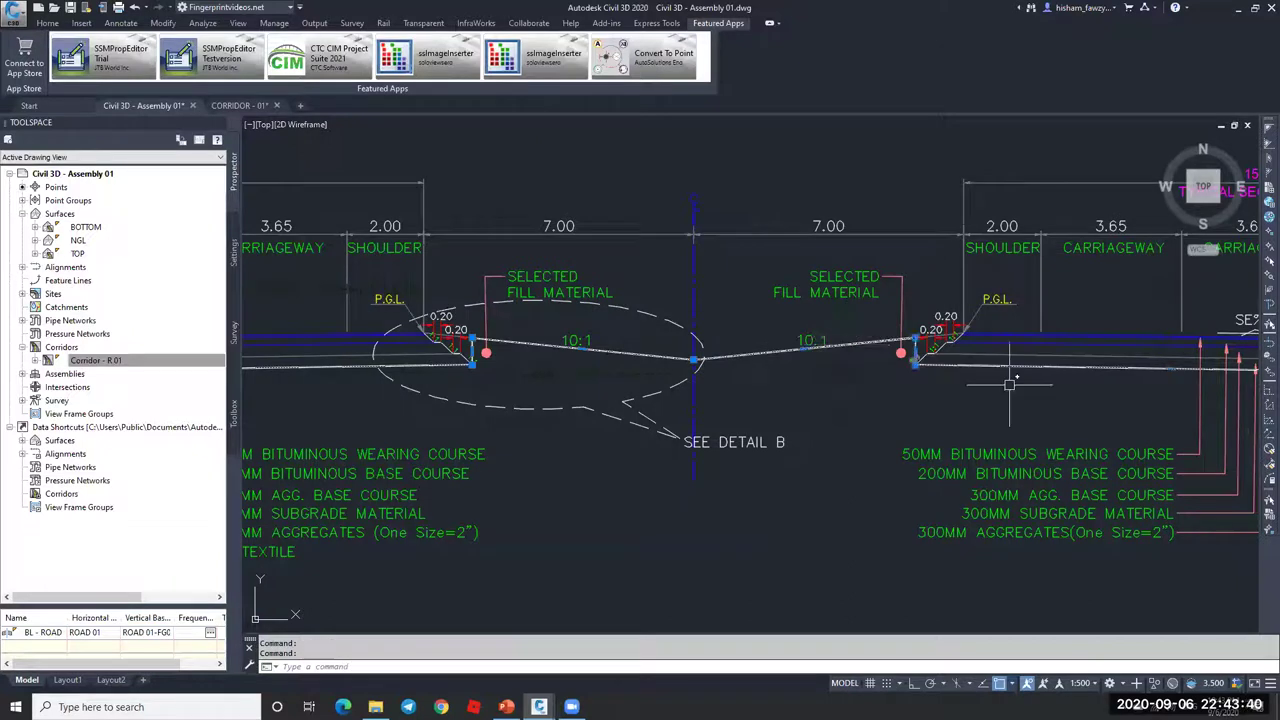
scroll(723, 385, "down", 5)
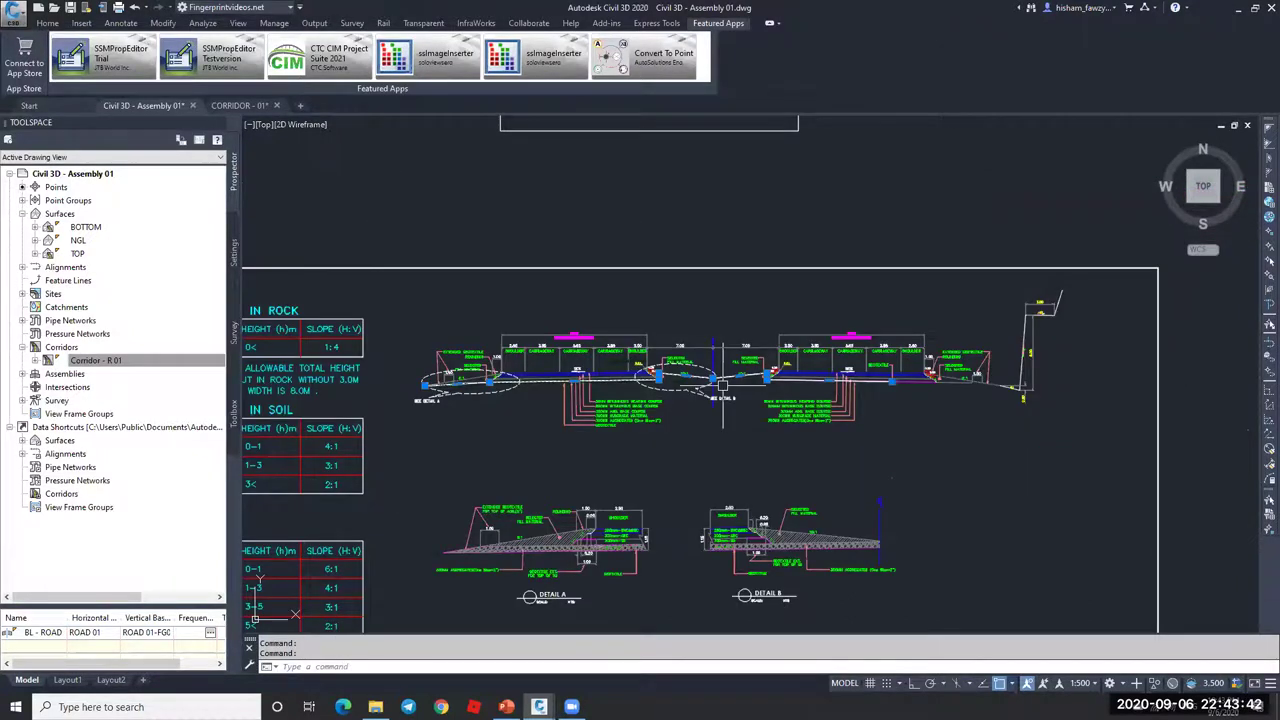
Step: Draw a polyline from the toe of the 6:1 slope near Detail A to the shoulder rounding
scroll(876, 388, "down", 3)
middle_click_drag(640, 380, 870, 380)
scroll(540, 330, "up", 3)
scroll(420, 368, "up", 2)
type("pl")
key("Return")
scroll(440, 370, "down", 4)
scroll(468, 383, "up", 2)
left_click(468, 384)
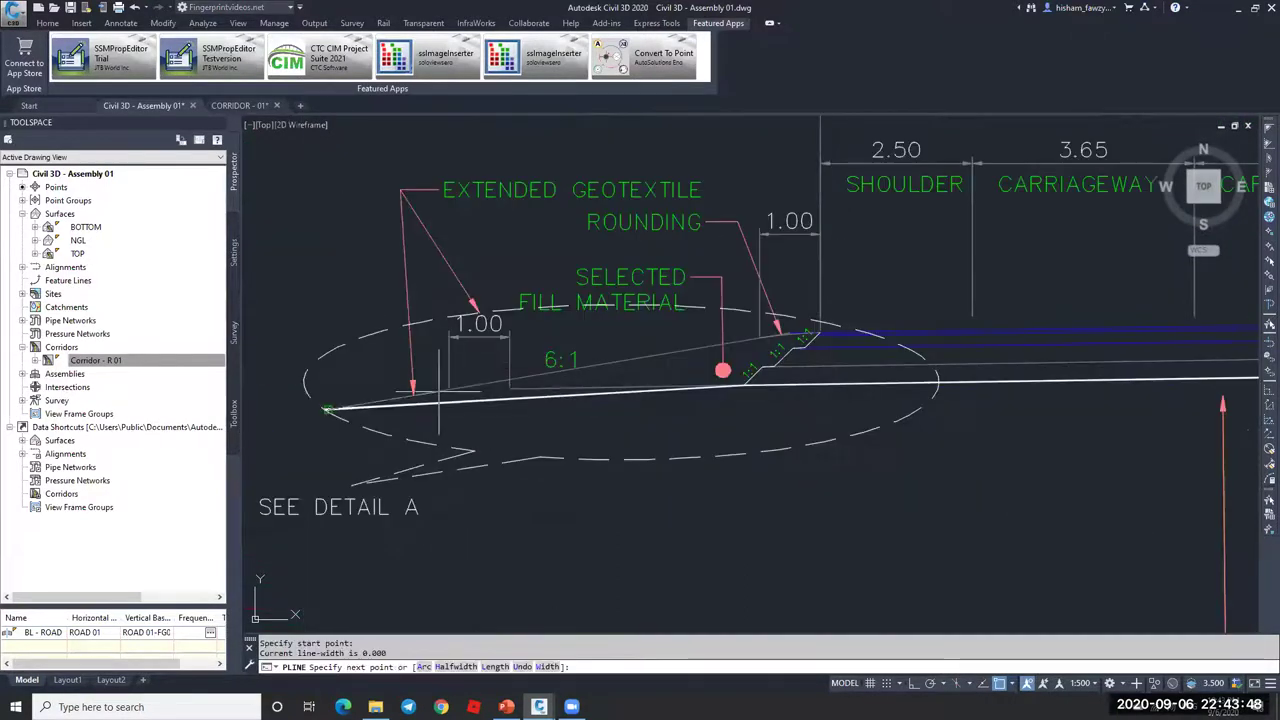
scroll(800, 320, "up", 6)
left_click(732, 411)
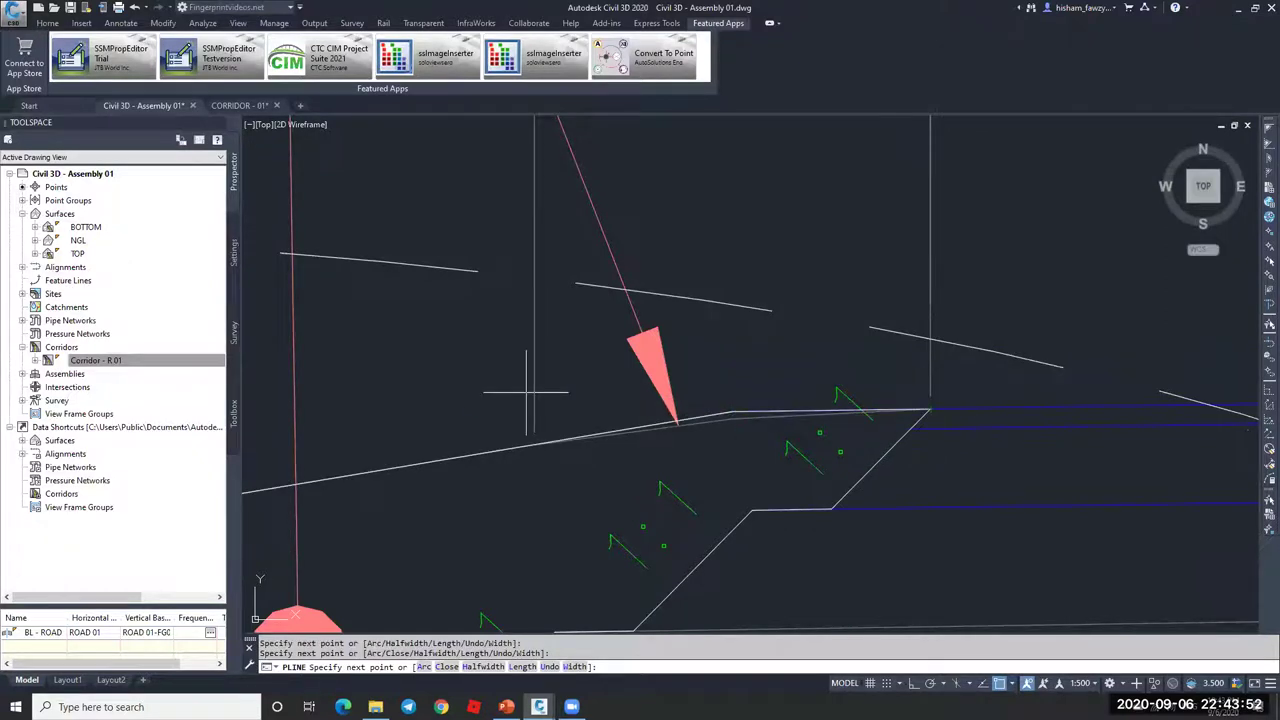
scroll(526, 392, "down", 6)
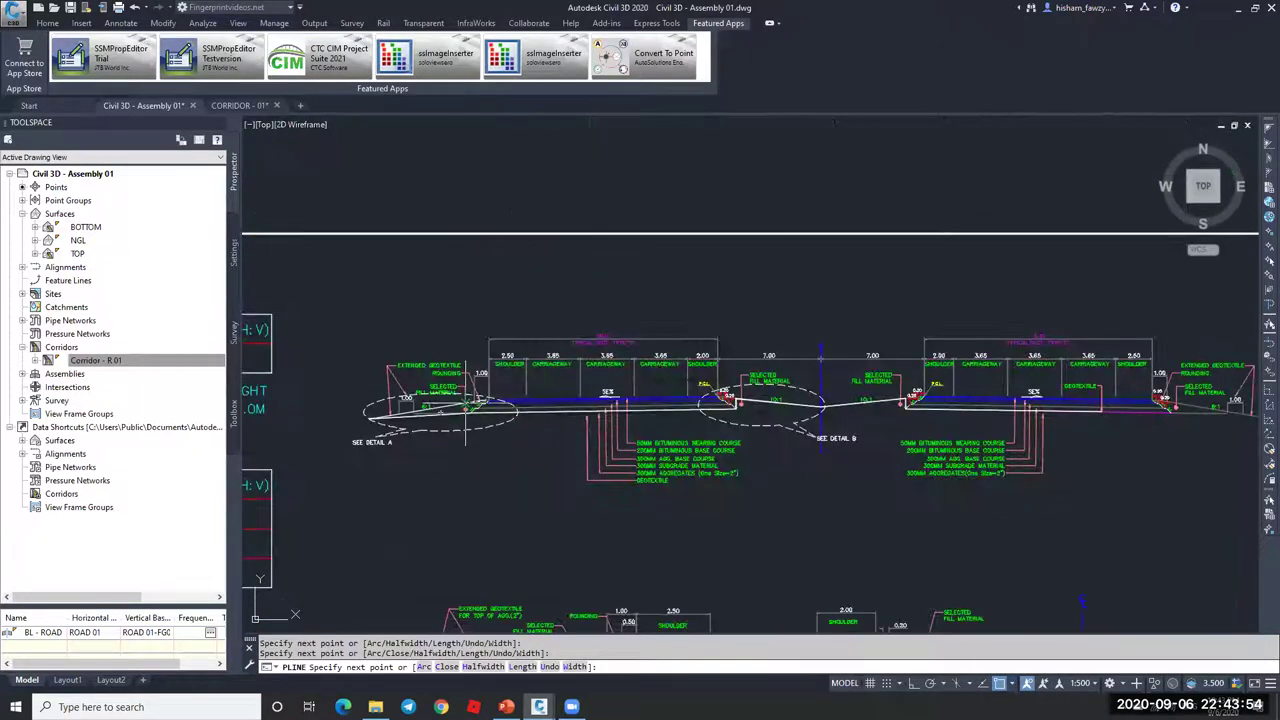
scroll(720, 395, "up", 5)
scroll(710, 360, "down", 3)
scroll(705, 340, "up", 2)
scroll(800, 390, "up", 7)
scroll(575, 245, "down", 5)
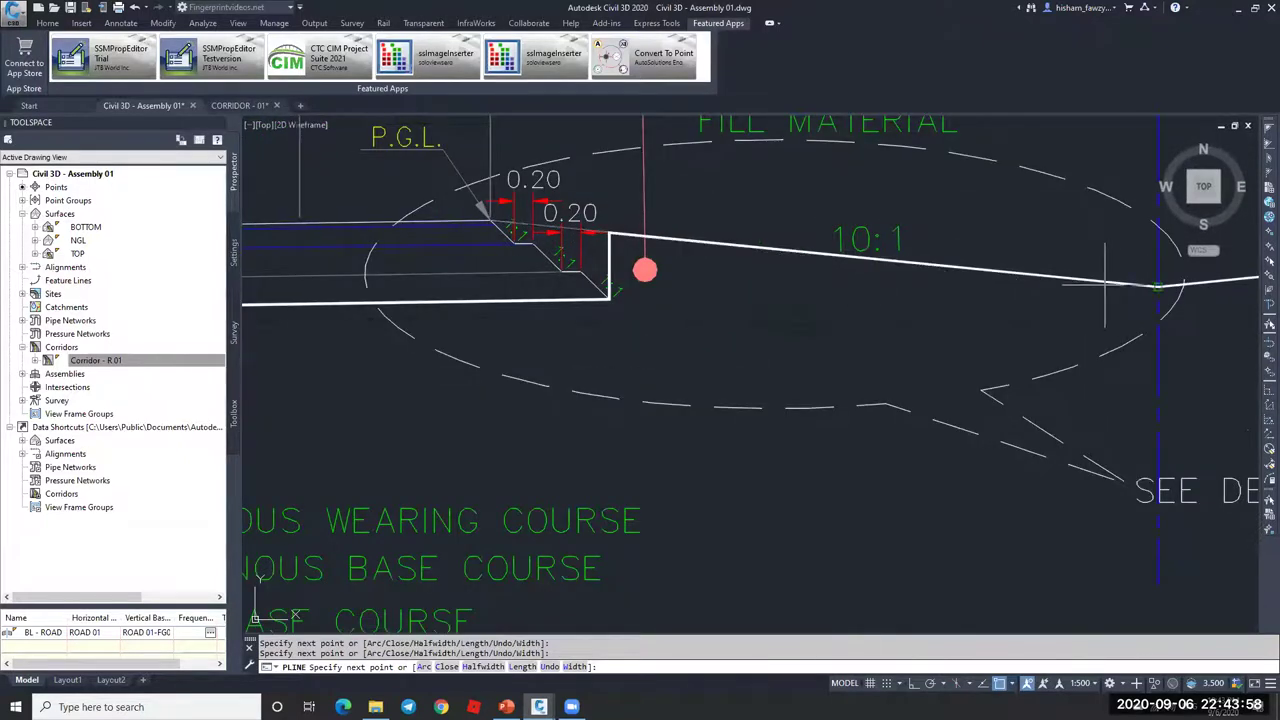
scroll(1020, 310, "down", 4)
key("Escape")
key("Escape")
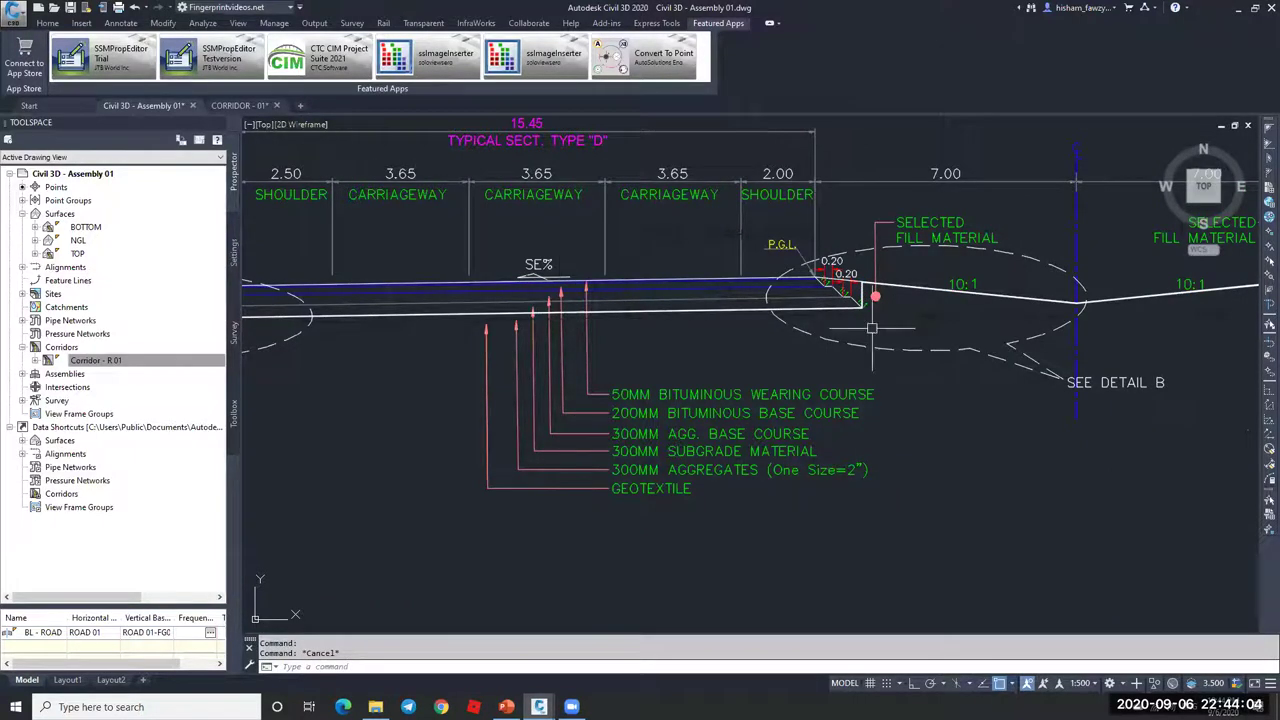
scroll(1098, 383, "down", 5)
Step: Return to the plan, select Corridor - R 01 and open its properties
key("Escape")
scroll(700, 360, "up", 5)
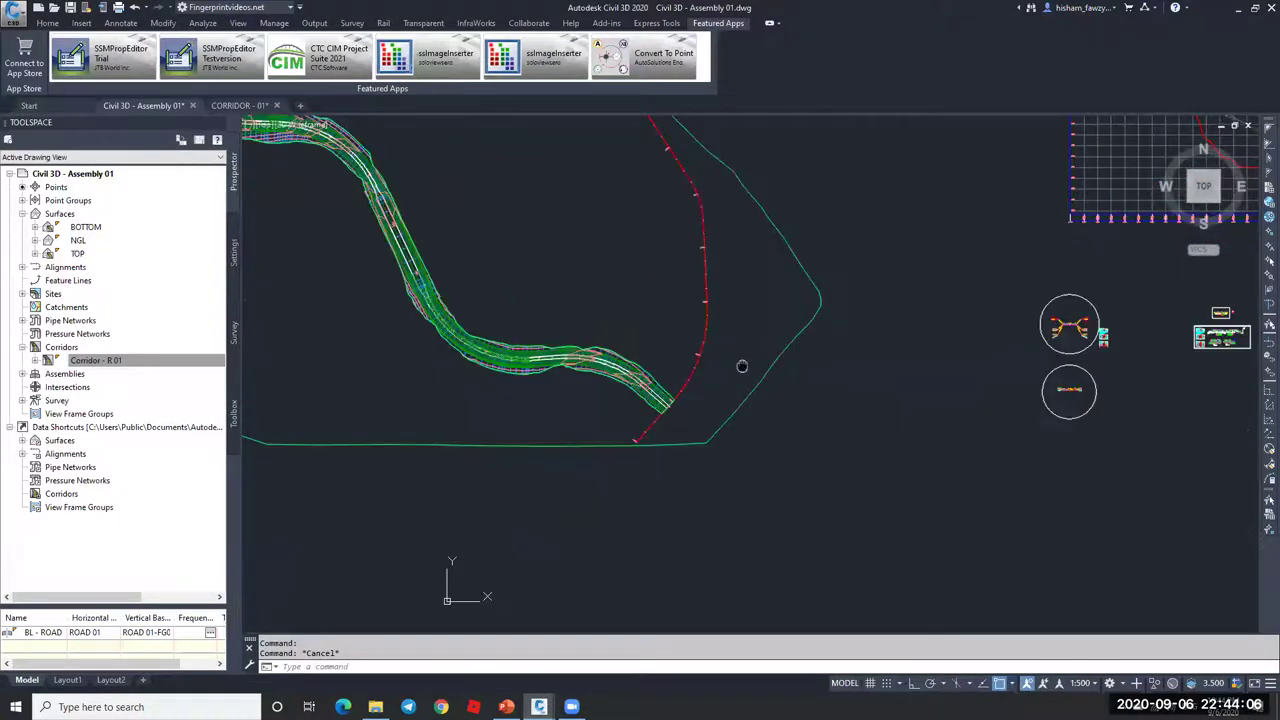
scroll(688, 352, "up", 4)
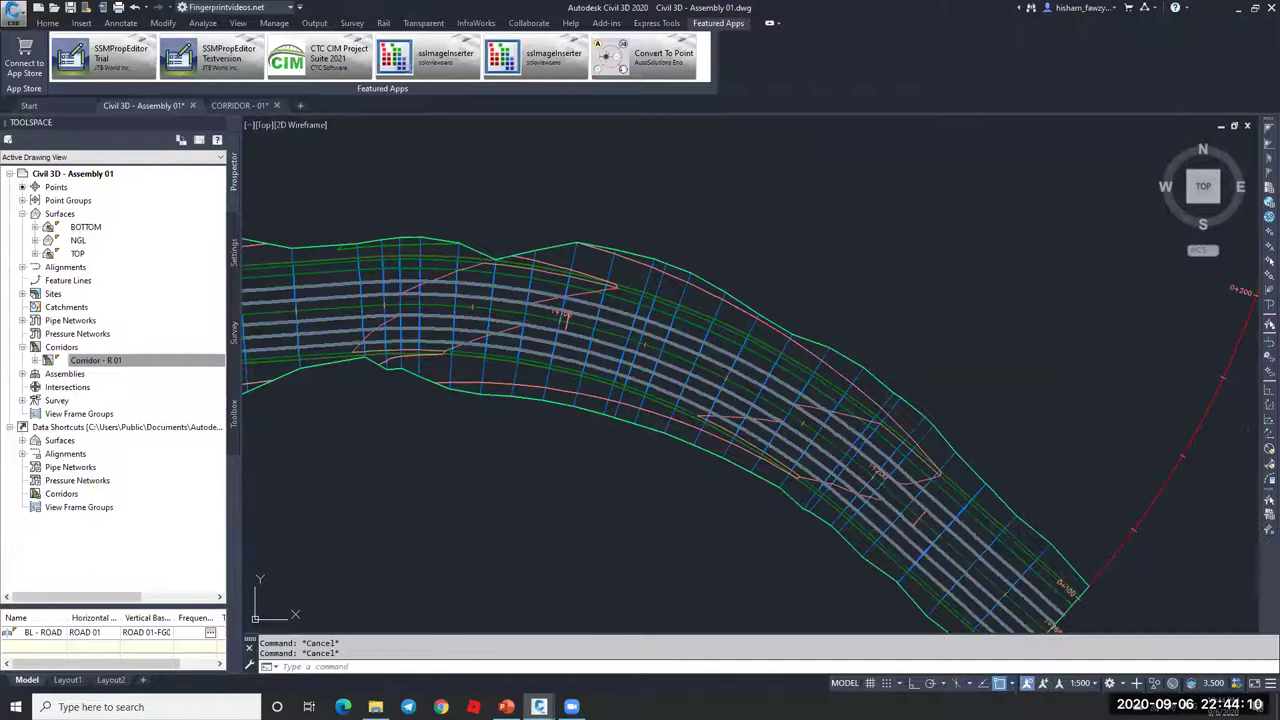
left_click(688, 334)
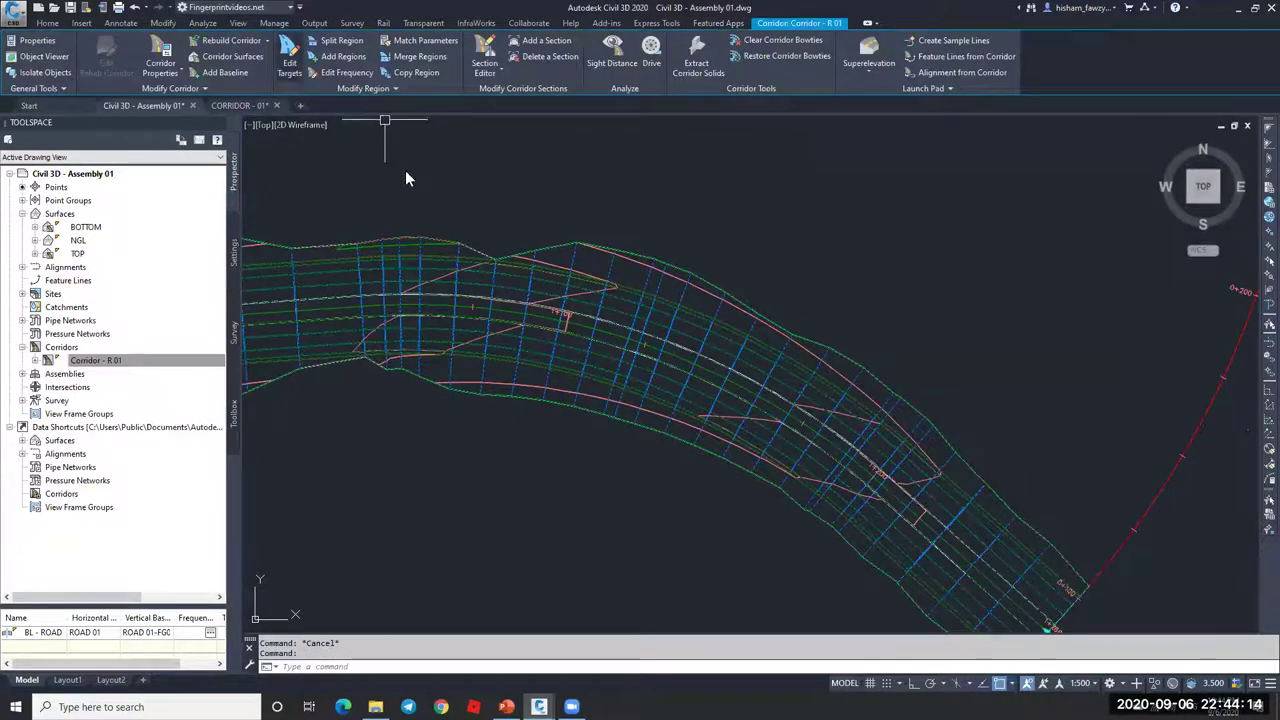
double_click(578, 262)
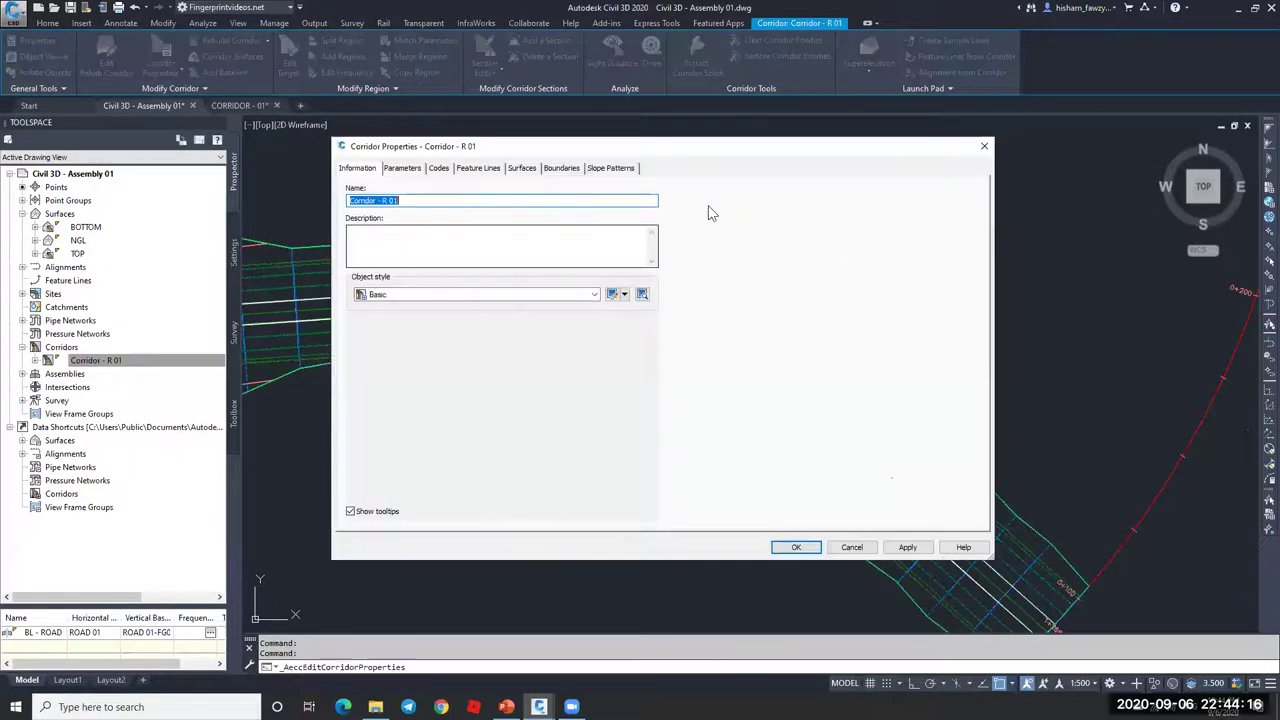
Step: Look through the corridor's Parameters, Surfaces, Boundaries and Slope Patterns tabs
key("ctrl+Tab")
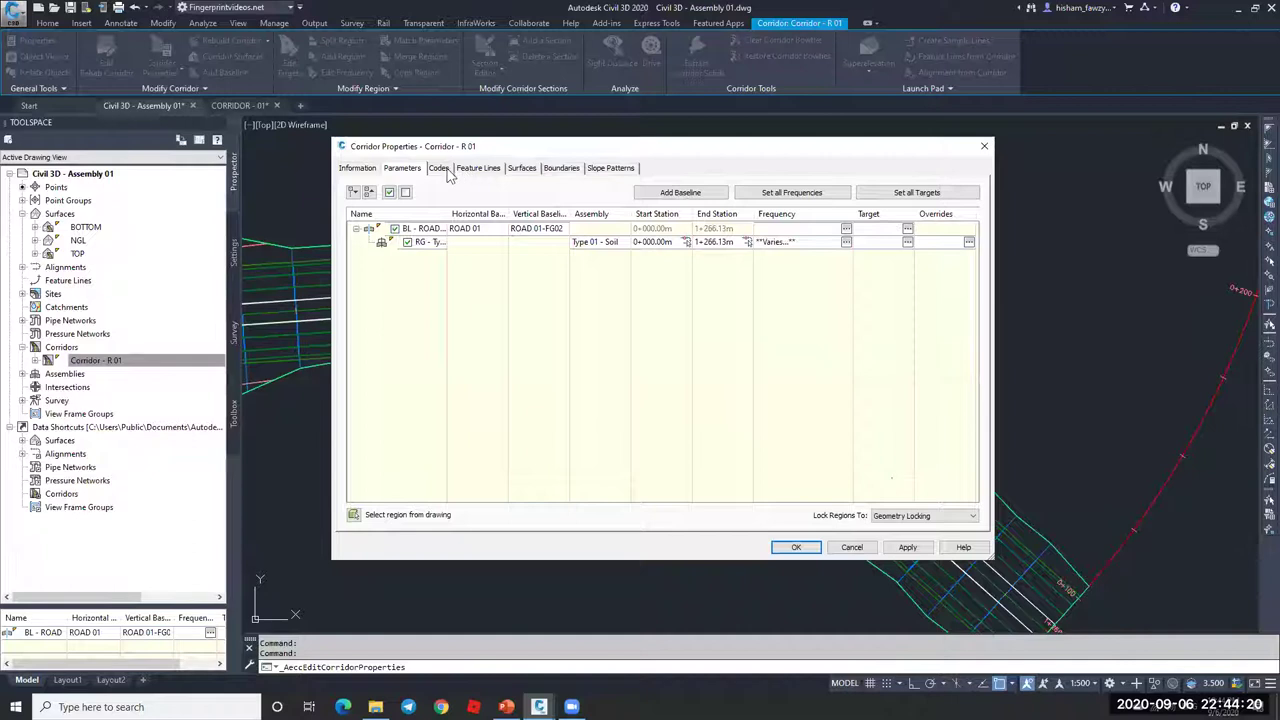
left_click(521, 169)
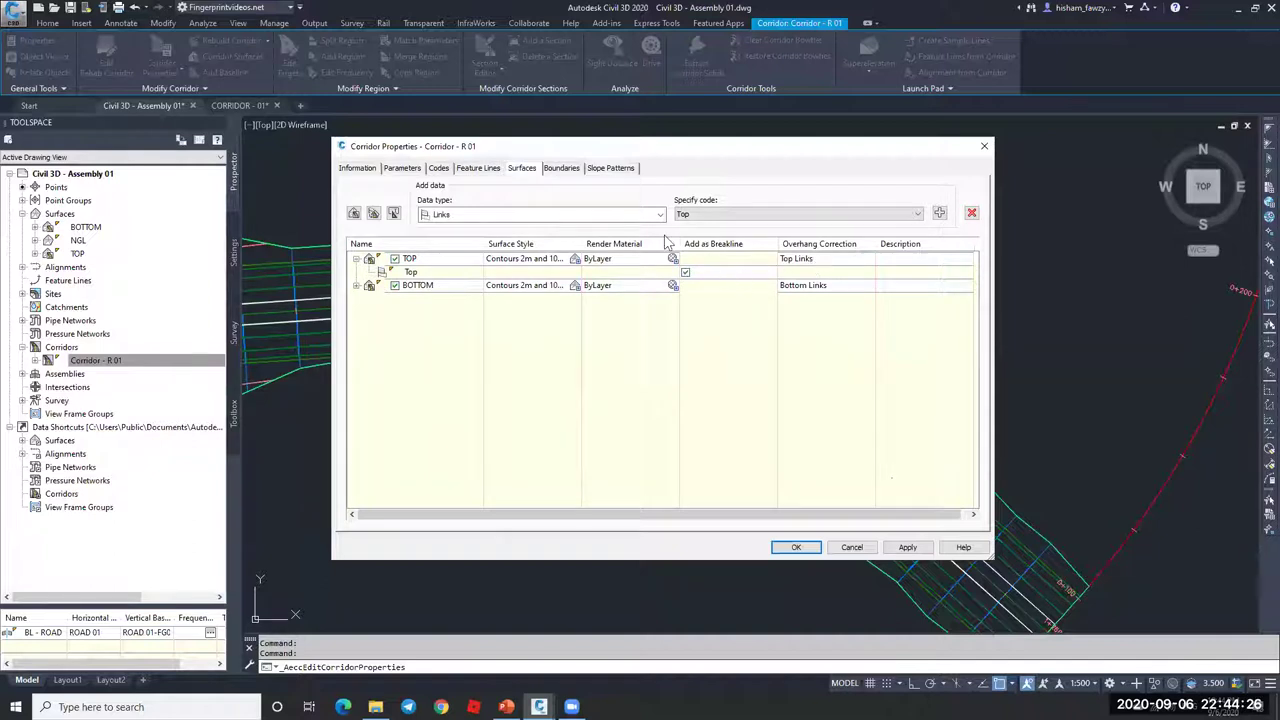
left_click(561, 168)
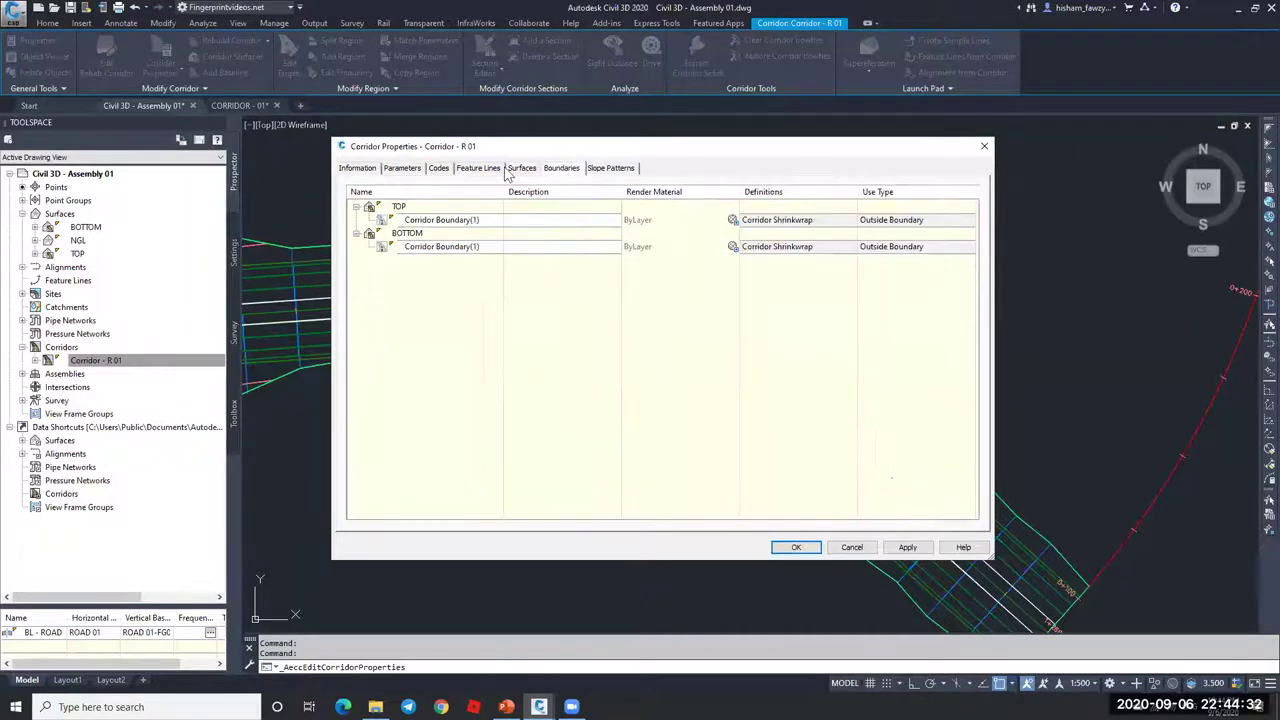
left_click(612, 168)
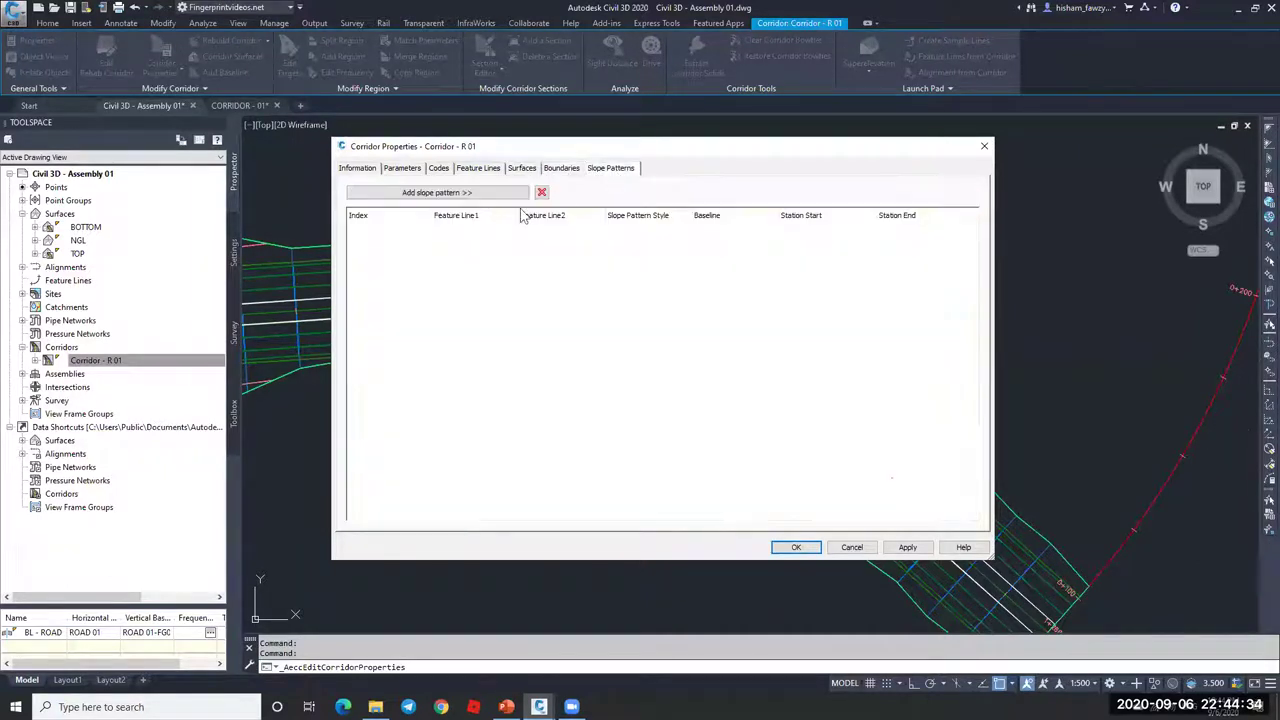
left_click(850, 547)
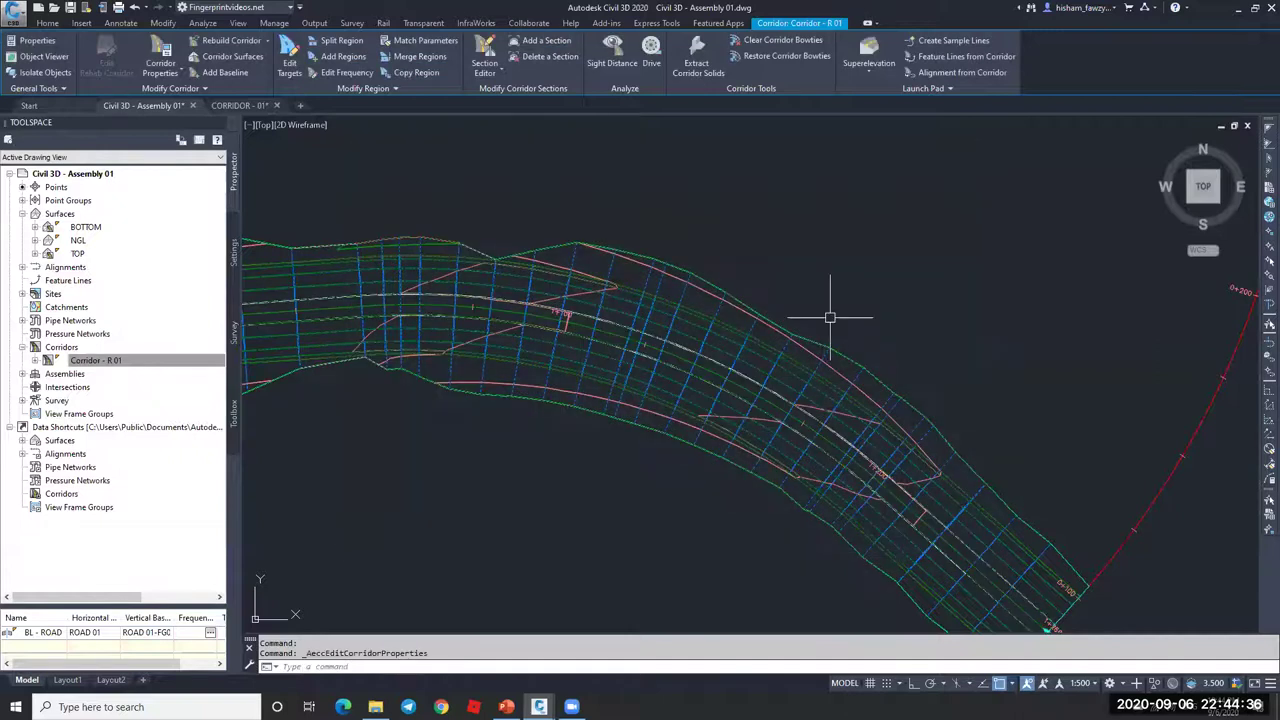
scroll(892, 287, "down", 1)
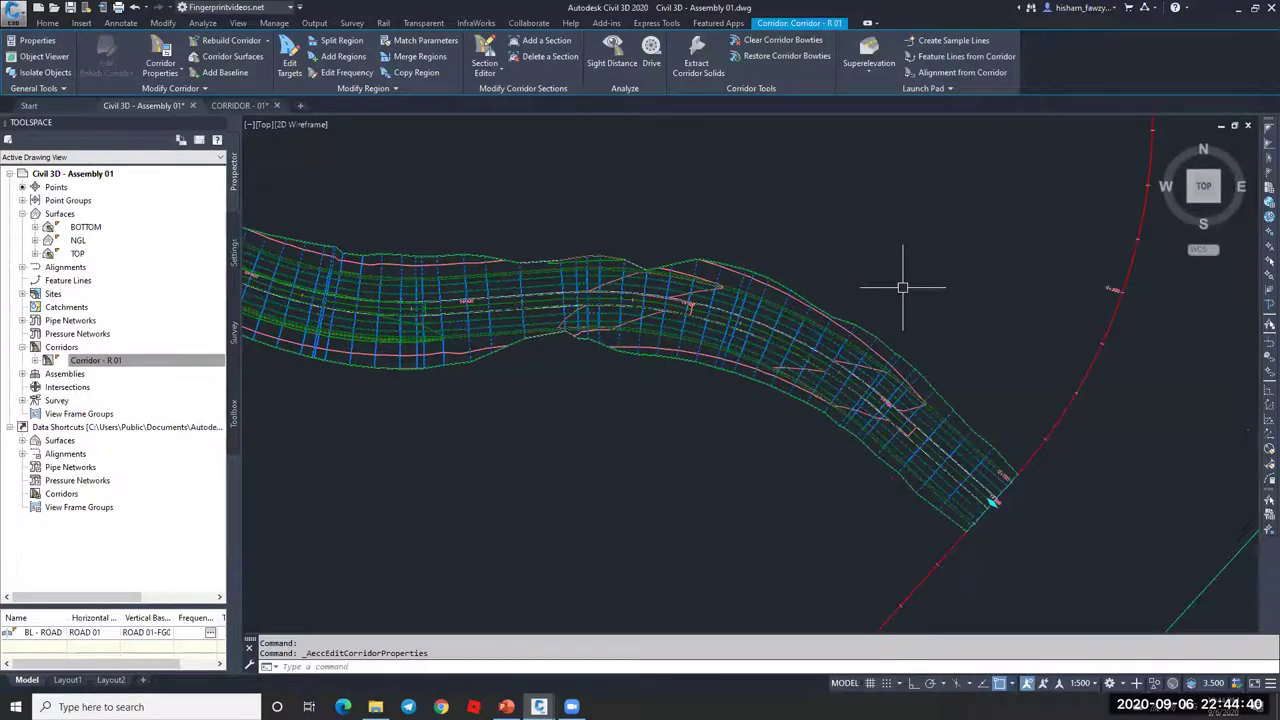
scroll(753, 290, "down", 2)
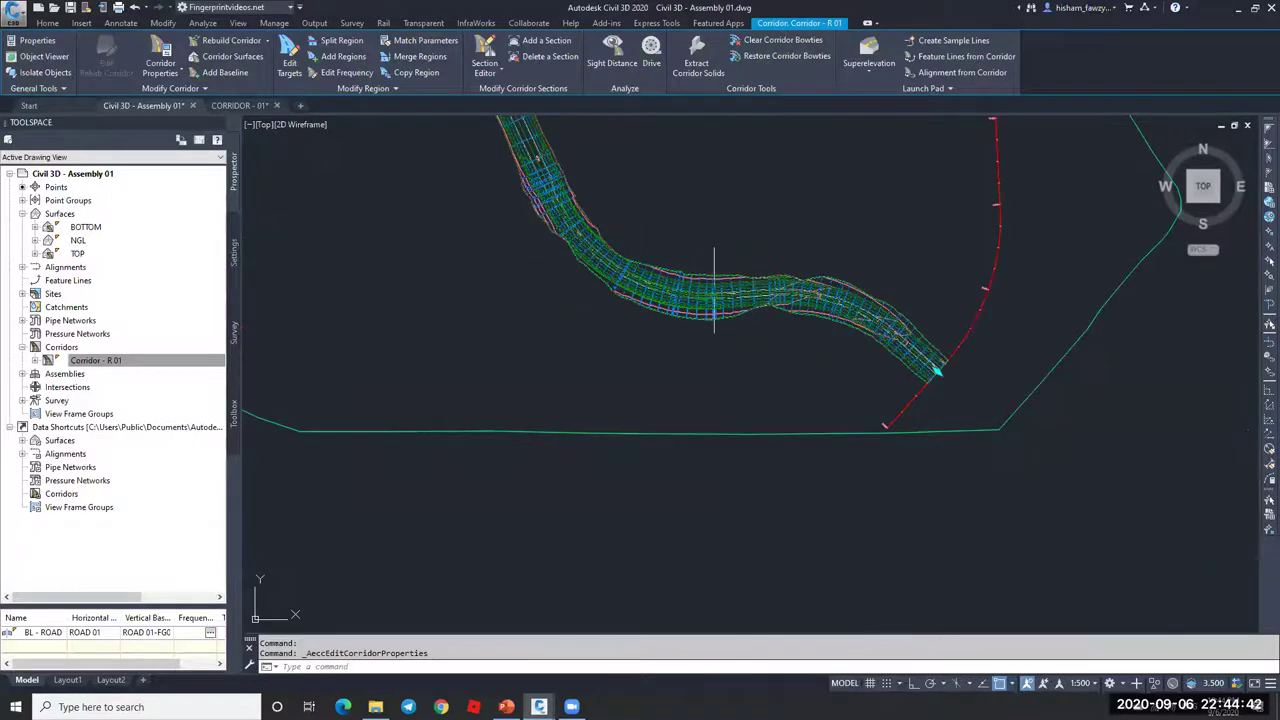
scroll(714, 288, "up", 2)
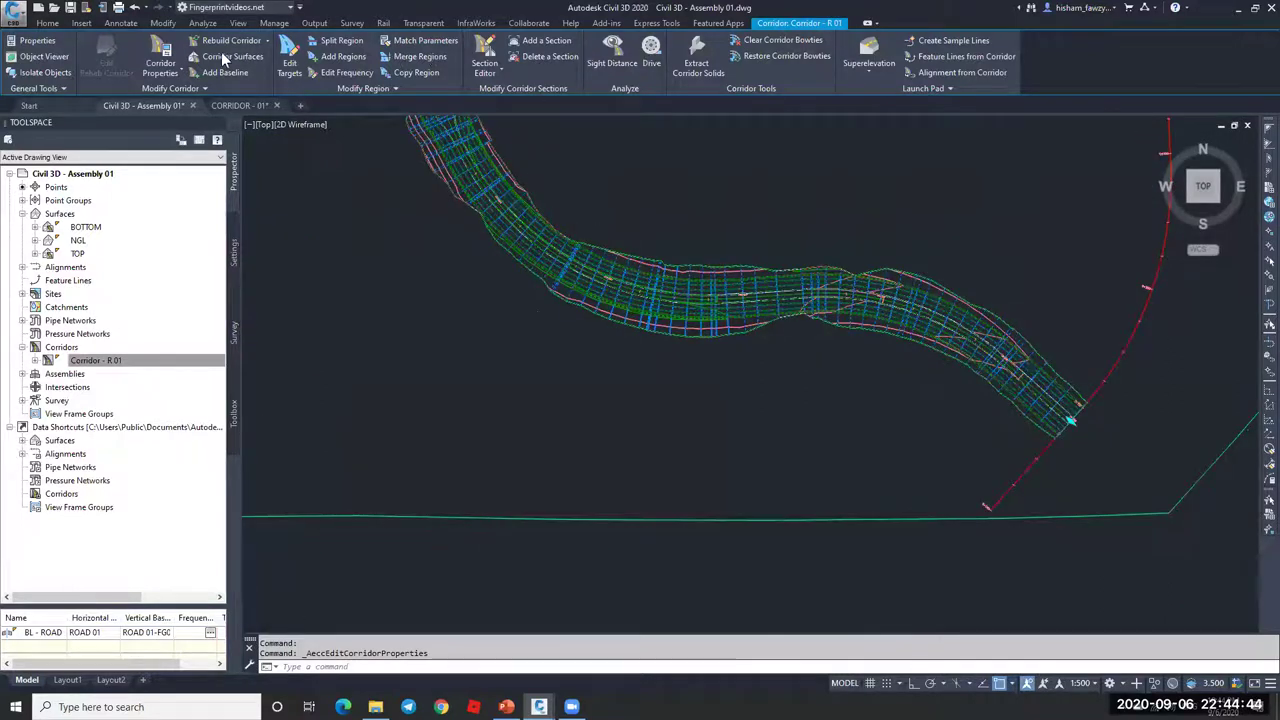
key("Escape")
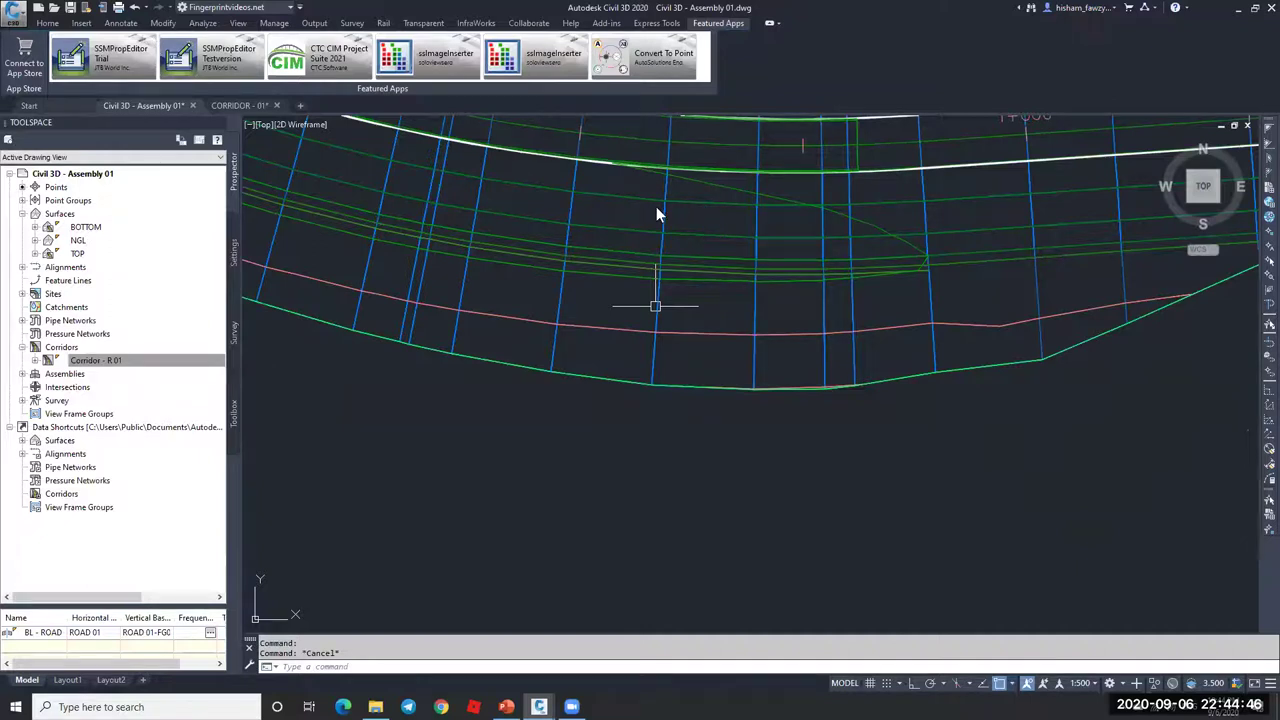
left_click(599, 170)
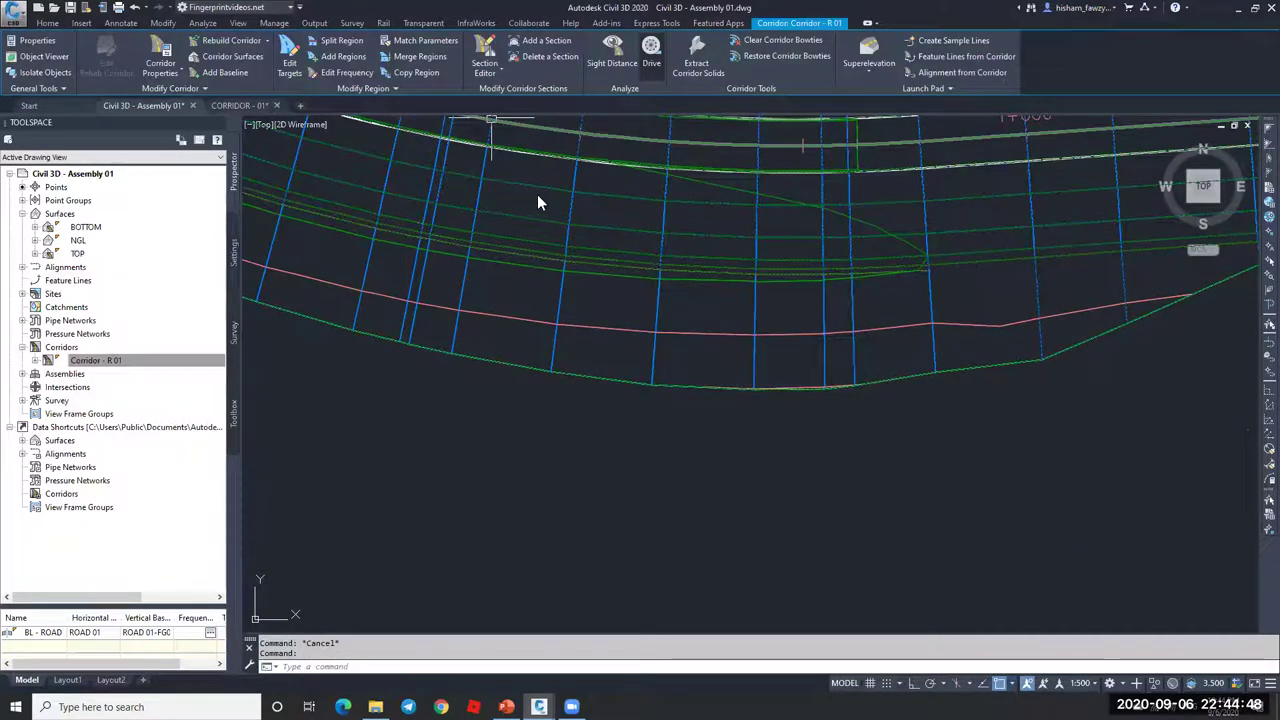
double_click(708, 215)
left_click(460, 192)
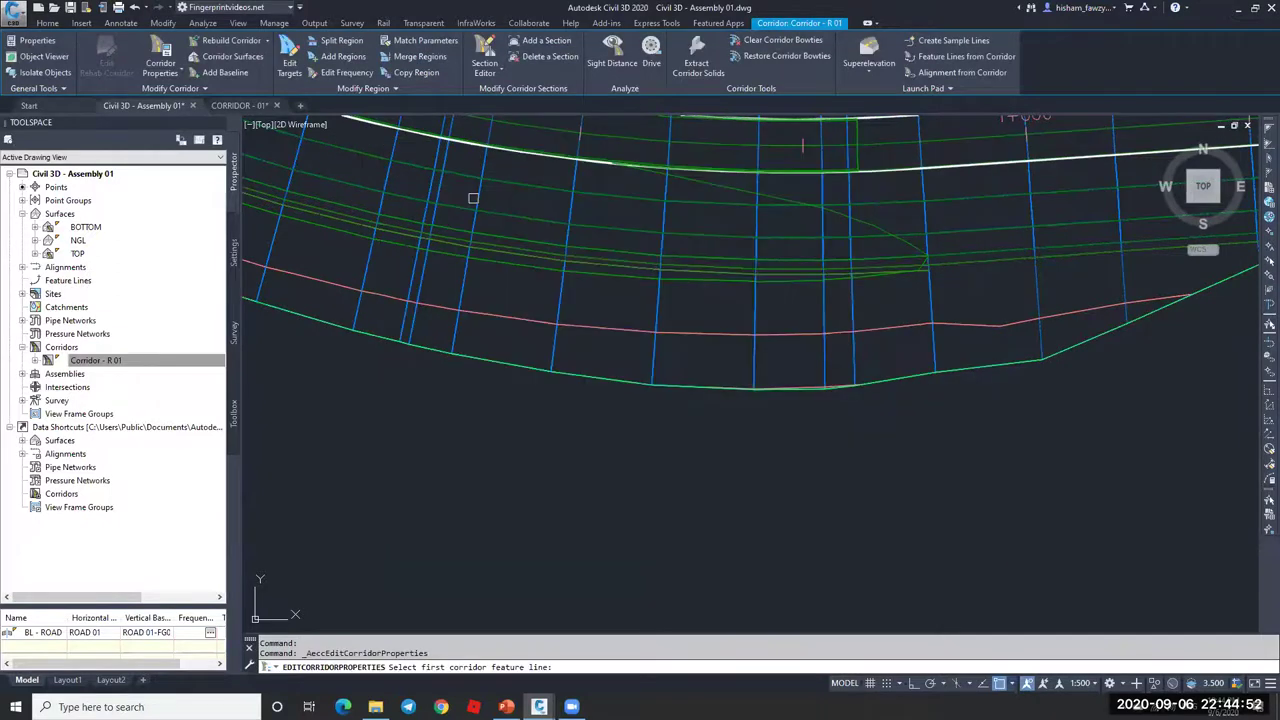
left_click(473, 198)
scroll(762, 411, "down", 3)
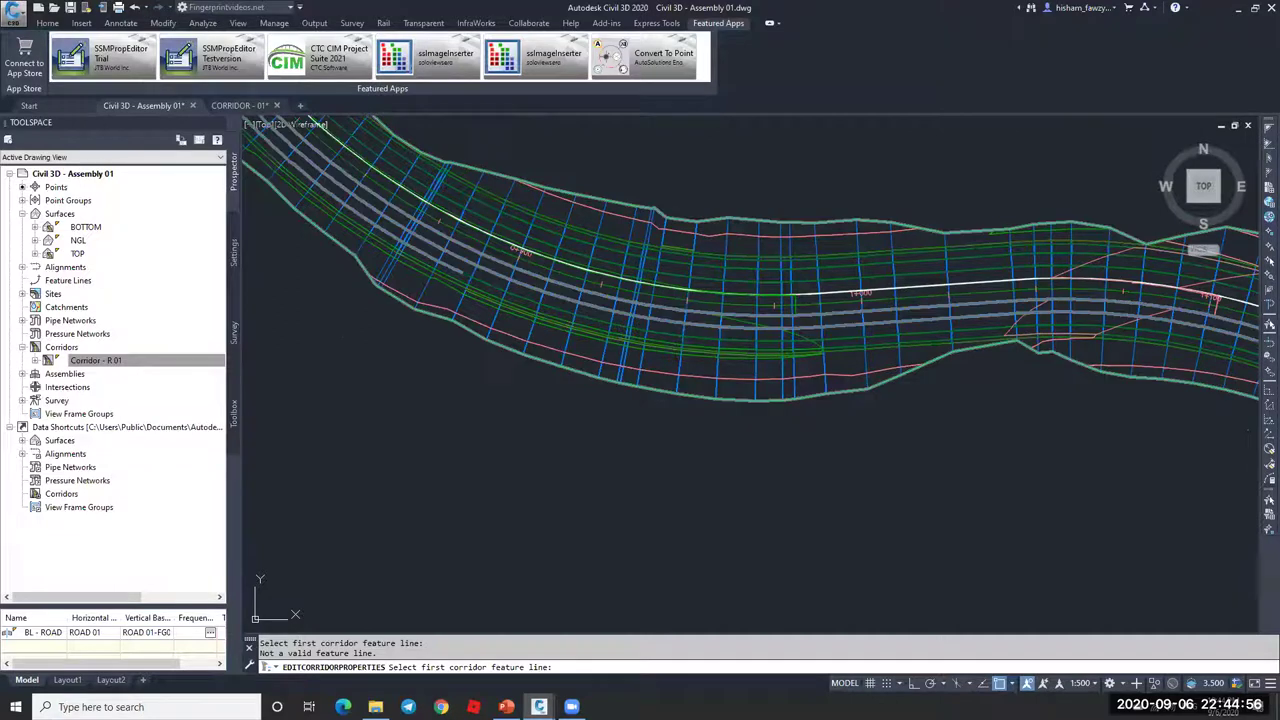
scroll(662, 362, "up", 3)
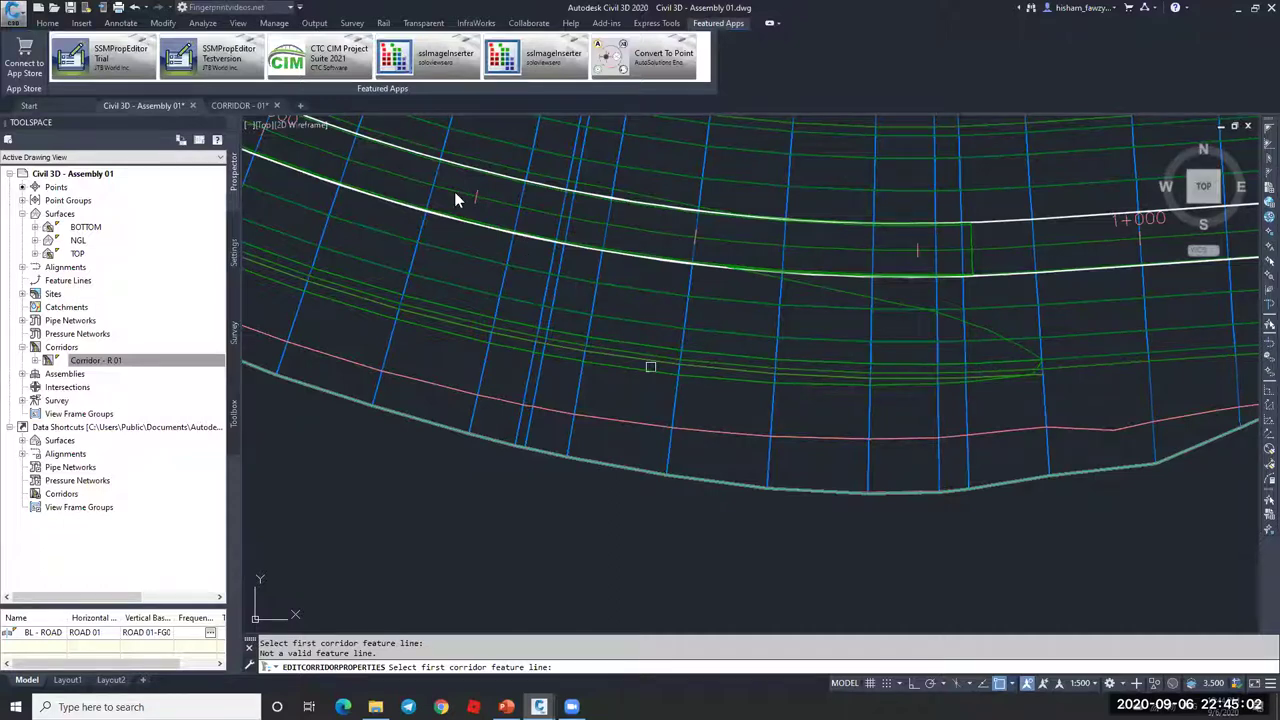
key("Return")
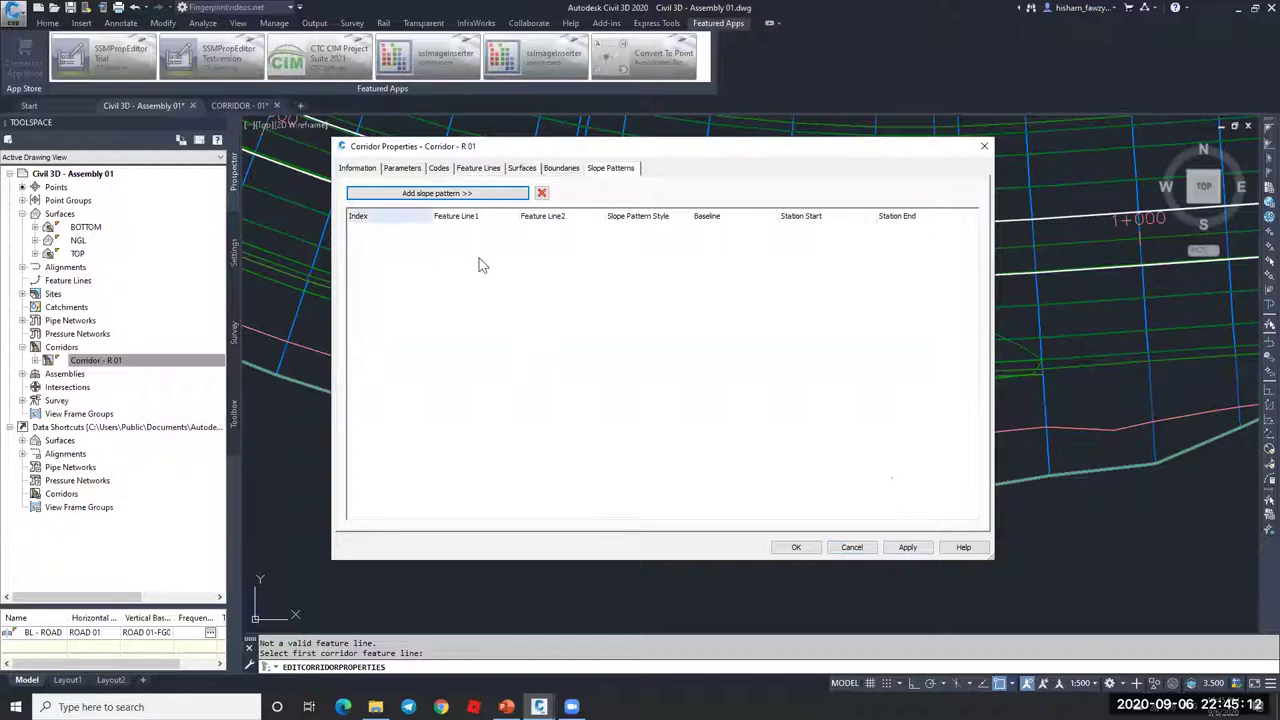
left_click(437, 172)
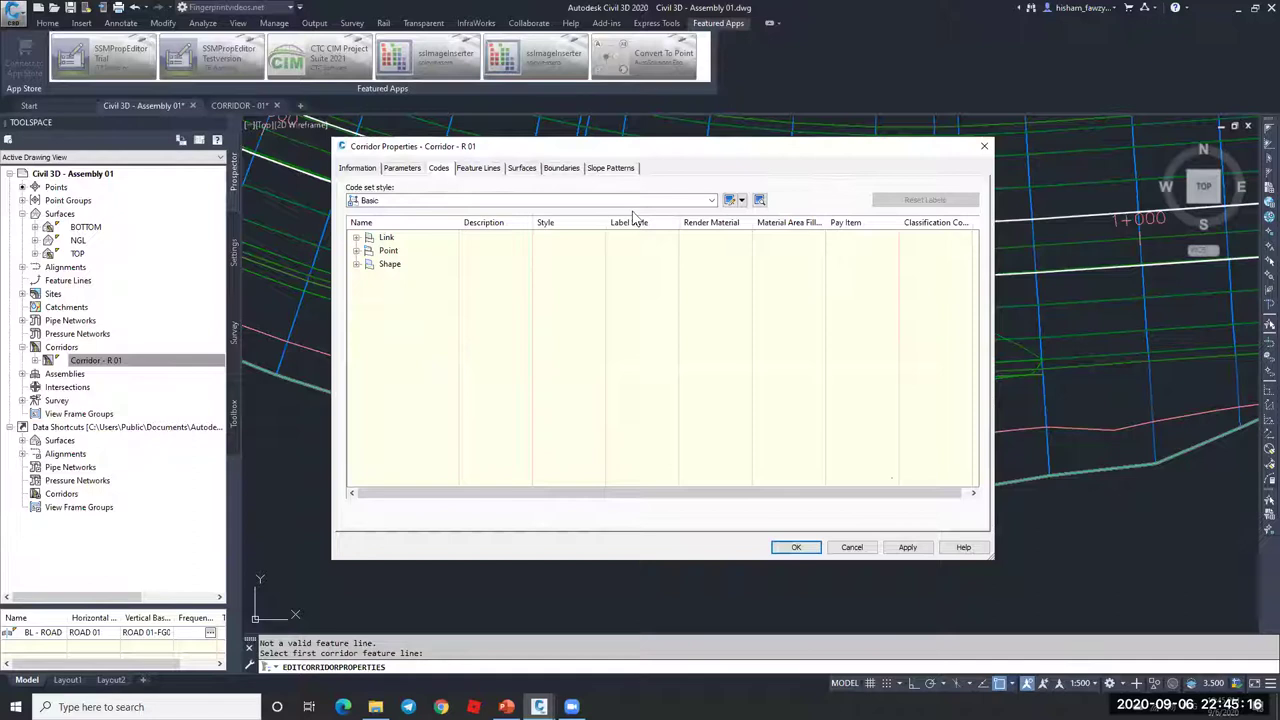
key("ctrl+Tab")
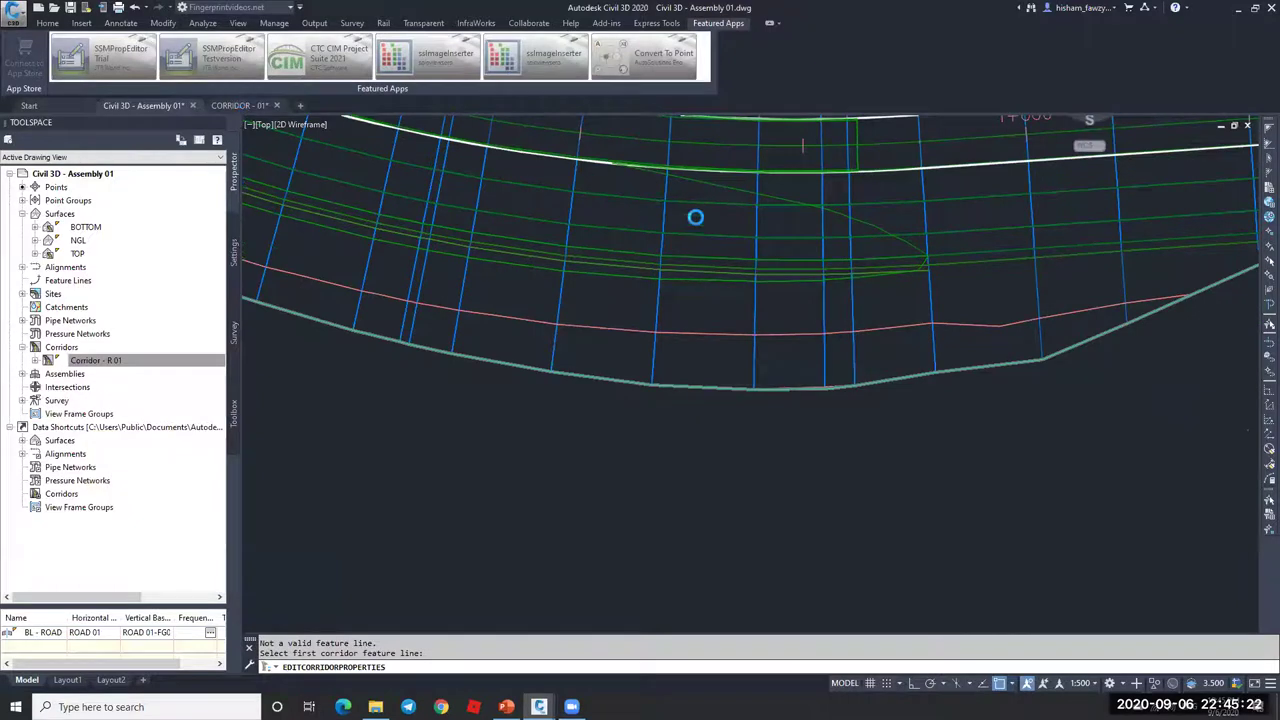
key("Escape")
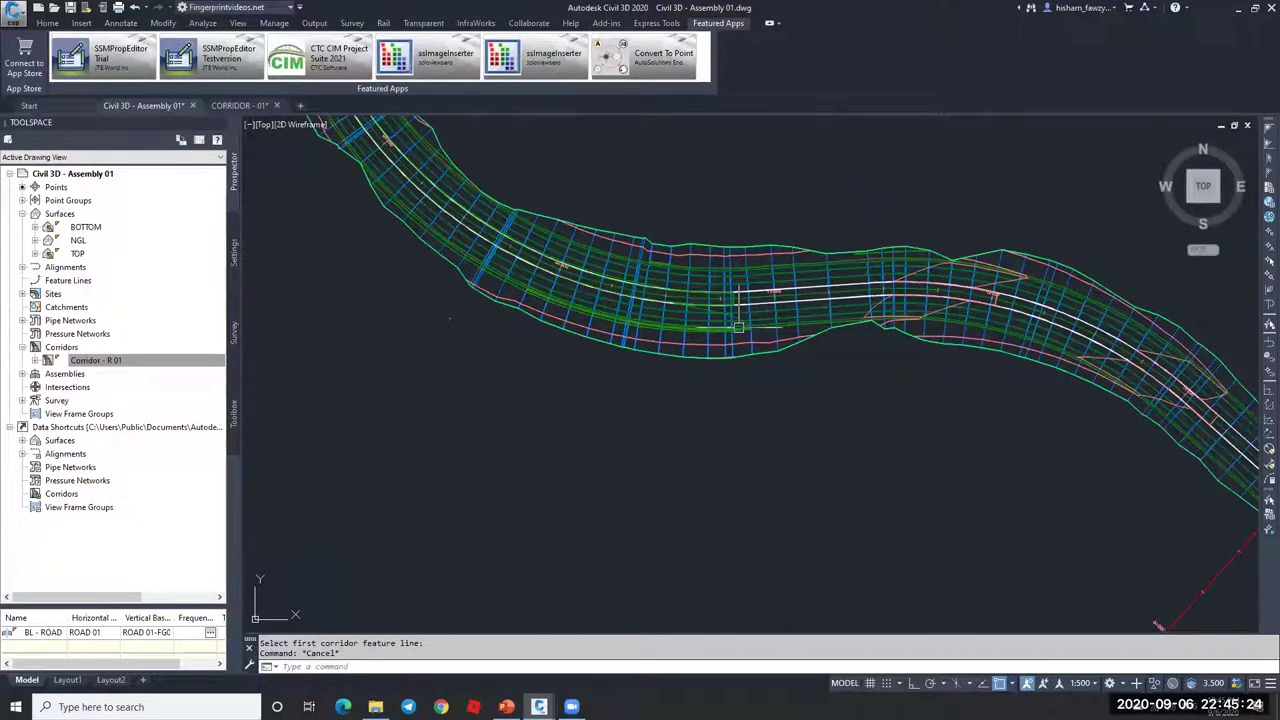
Step: Switch to the CORRIDOR - 01 drawing, pan and zoom to the corridor, and select it
scroll(737, 431, "up", 2)
key("ctrl+Tab")
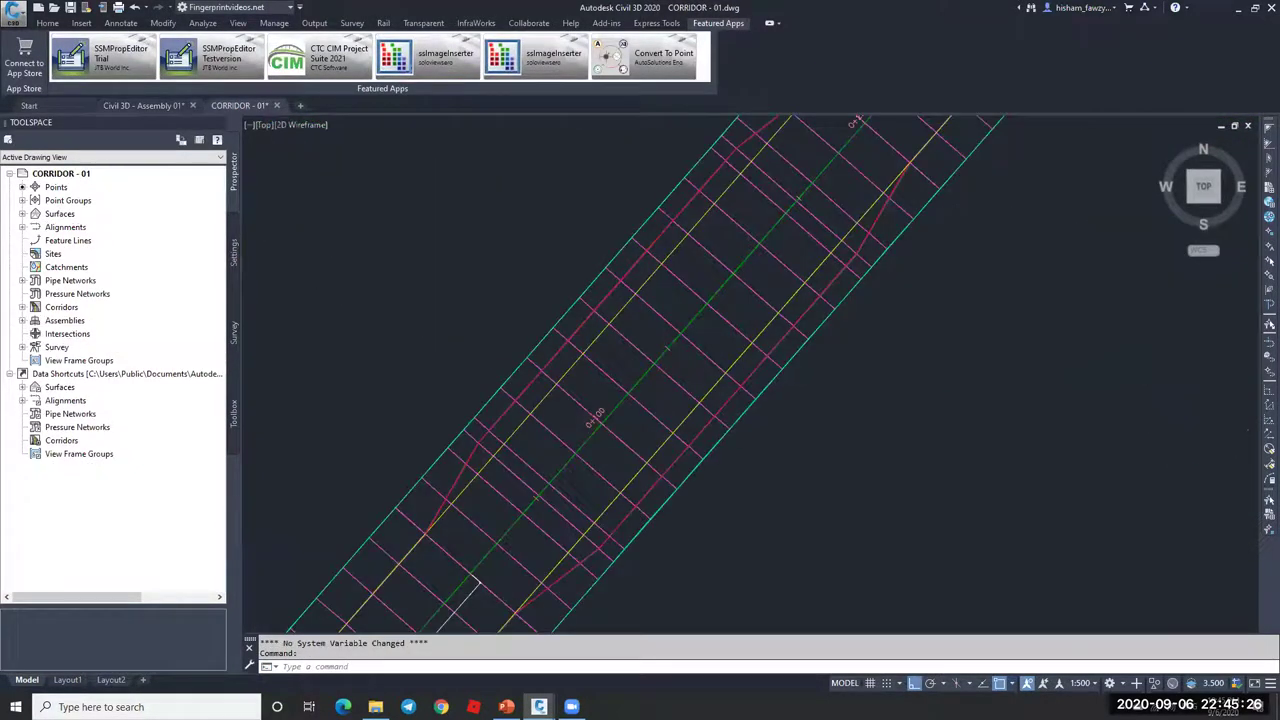
scroll(745, 323, "down", 5)
middle_click_drag(745, 323, 475, 342)
scroll(475, 342, "up", 1)
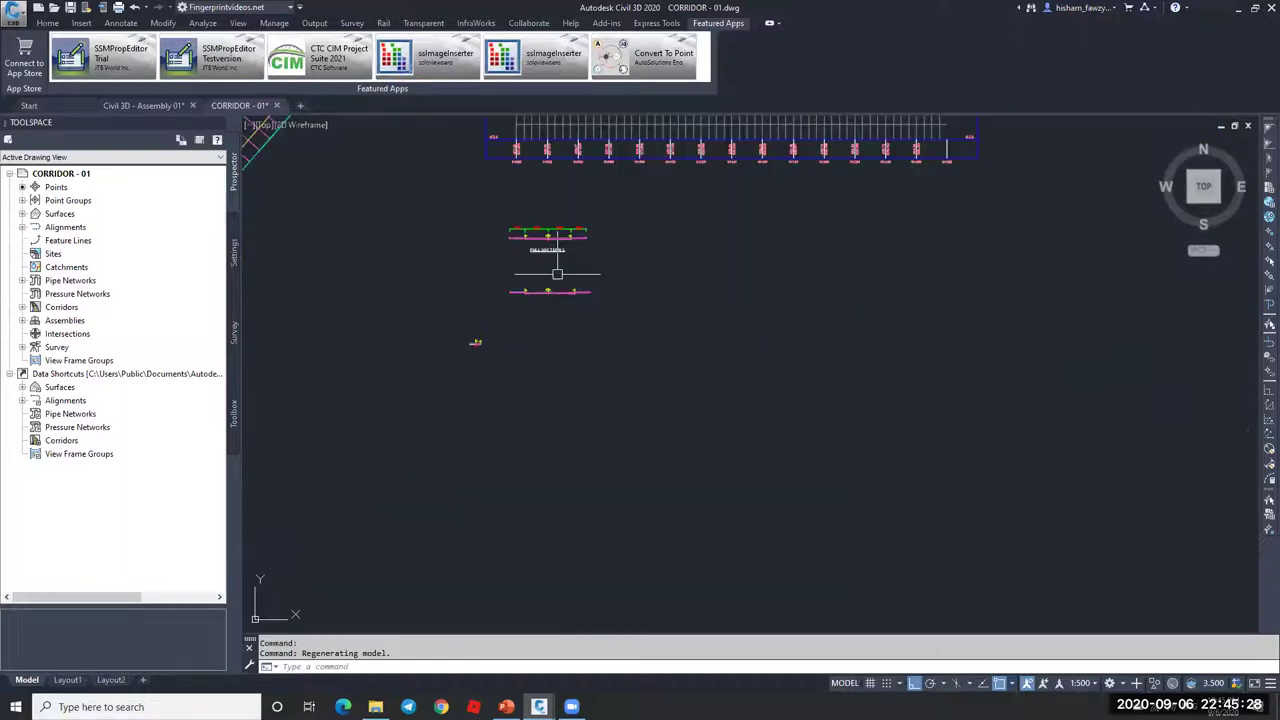
scroll(475, 342, "up", 5)
scroll(608, 337, "up", 5)
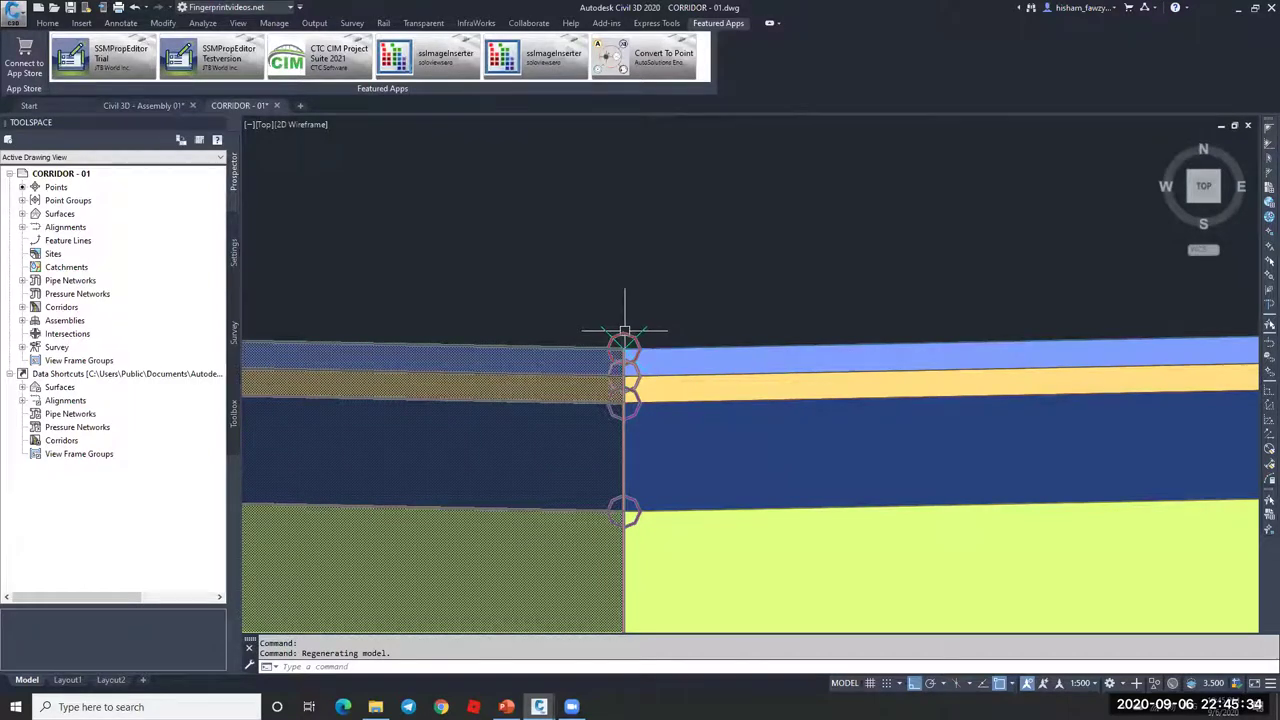
scroll(624, 330, "down", 3)
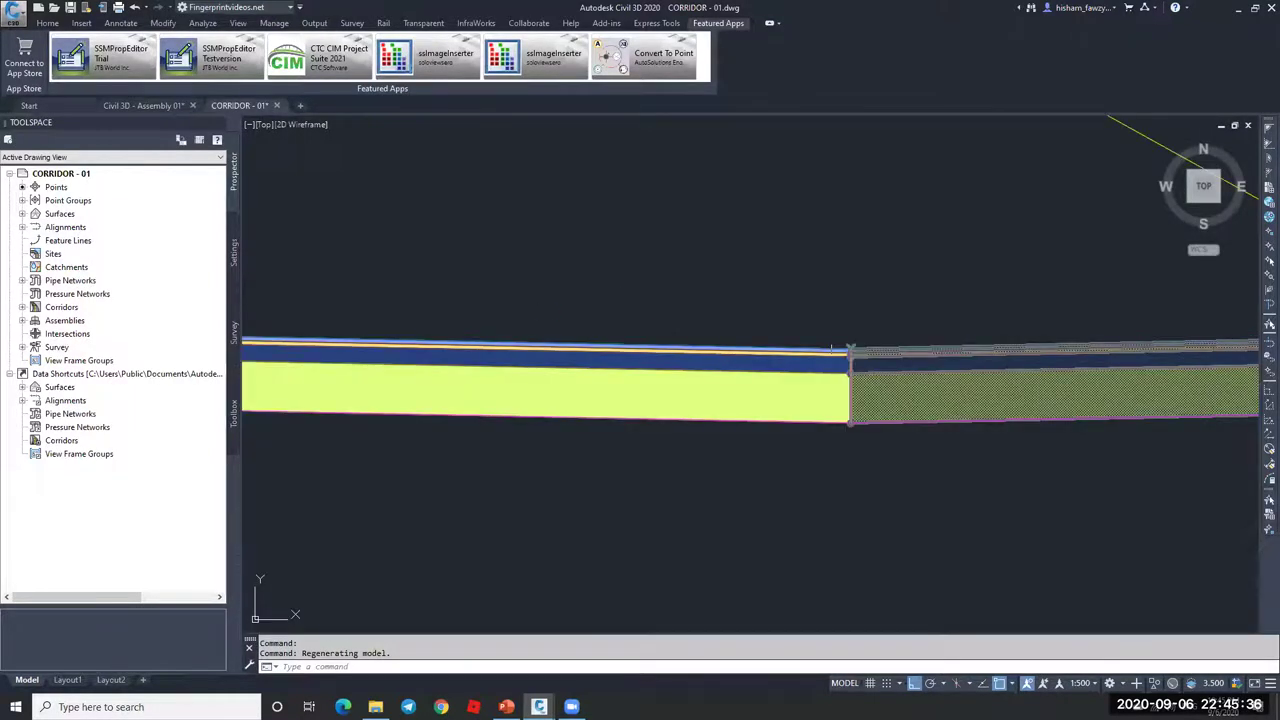
scroll(571, 290, "down", 2)
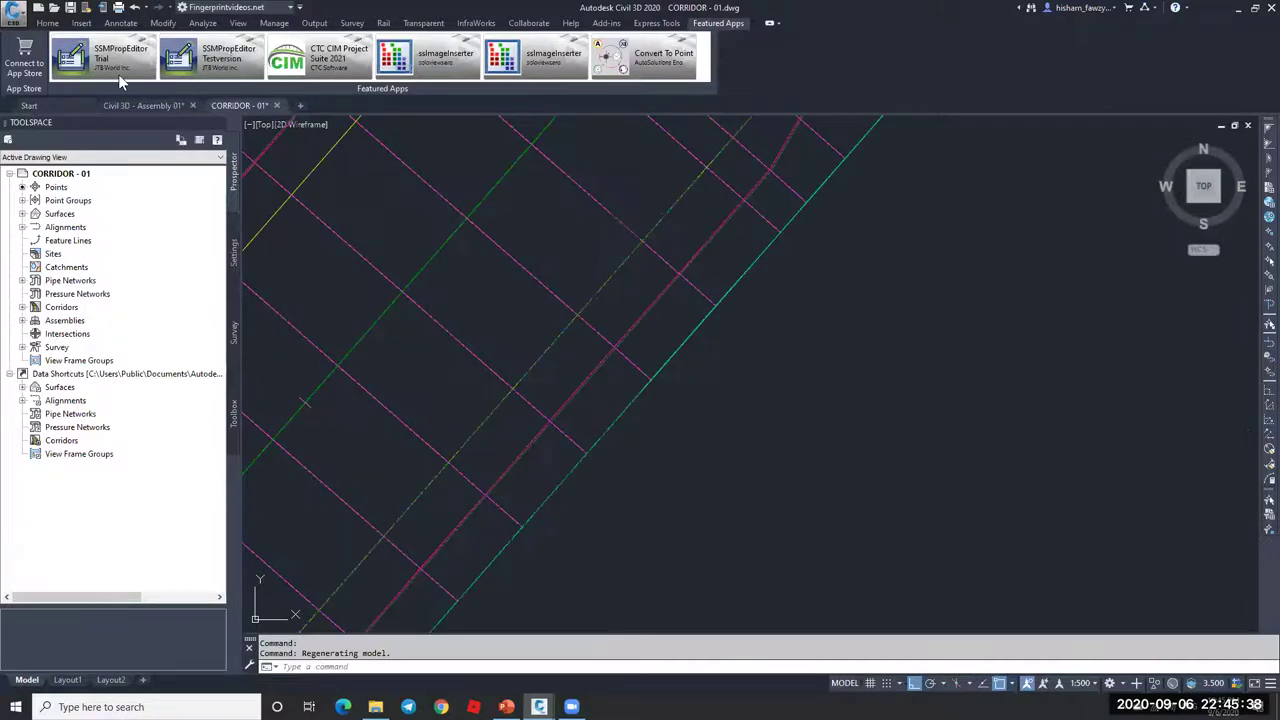
left_click(714, 334)
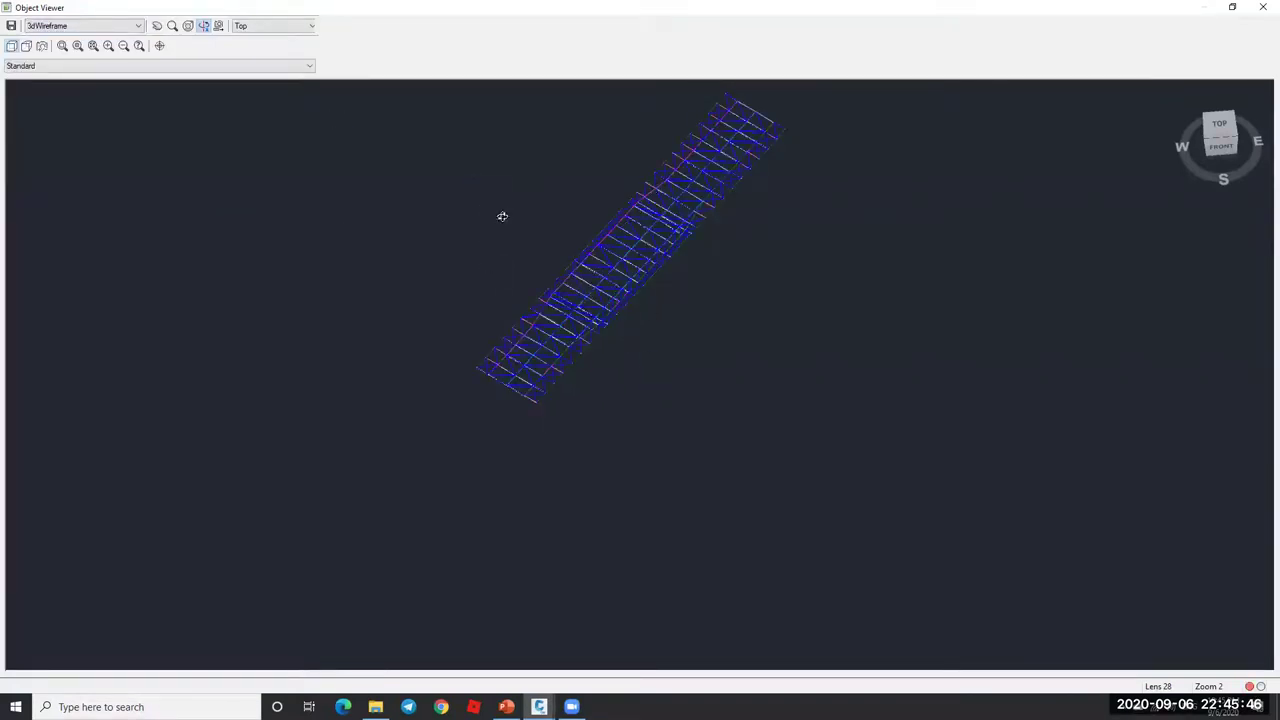
Step: Zoom in and out on Corridor - R 01 in 3D, then close the Object Viewer
scroll(672, 404, "up", 5)
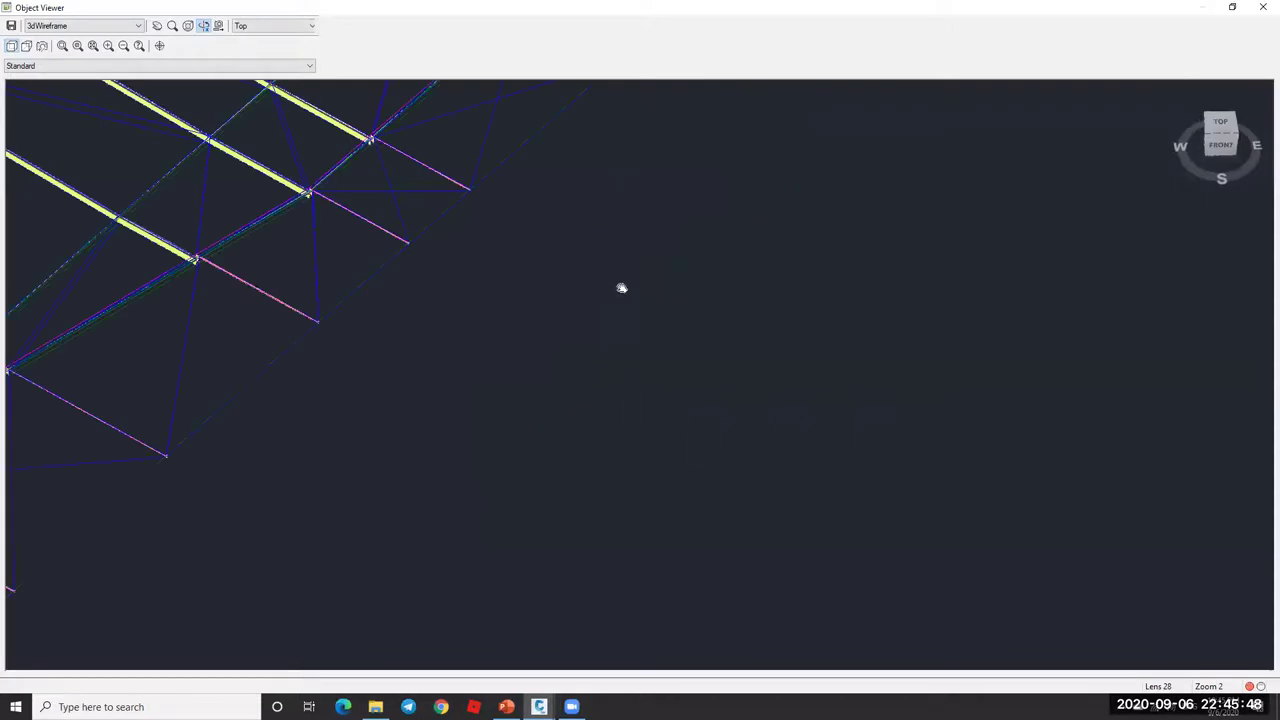
scroll(555, 403, "up", 6)
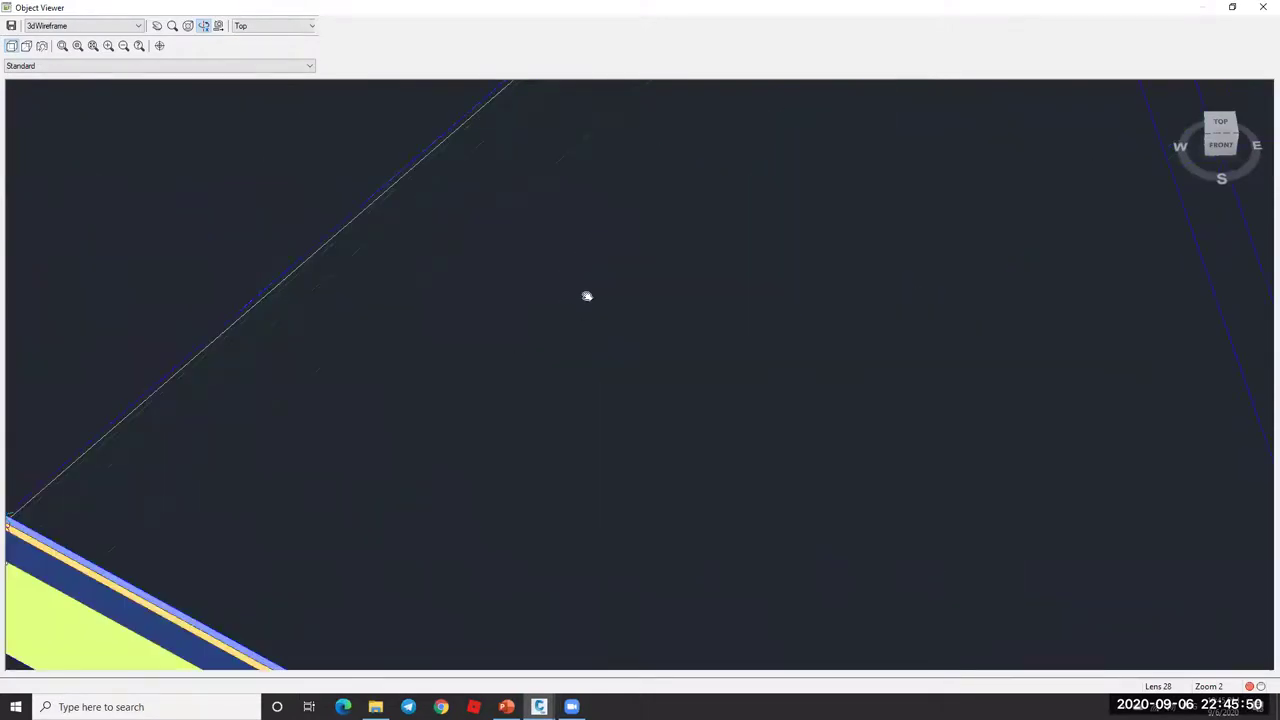
scroll(401, 455, "down", 2)
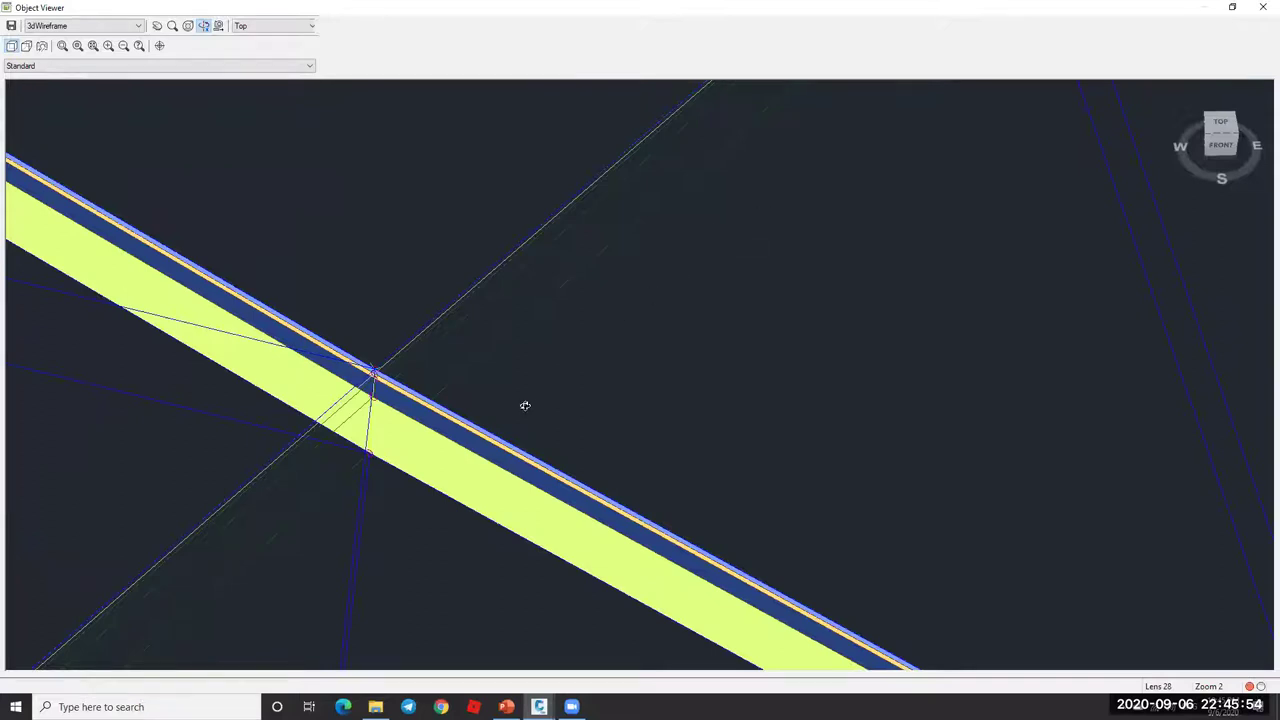
scroll(780, 200, "down", 2)
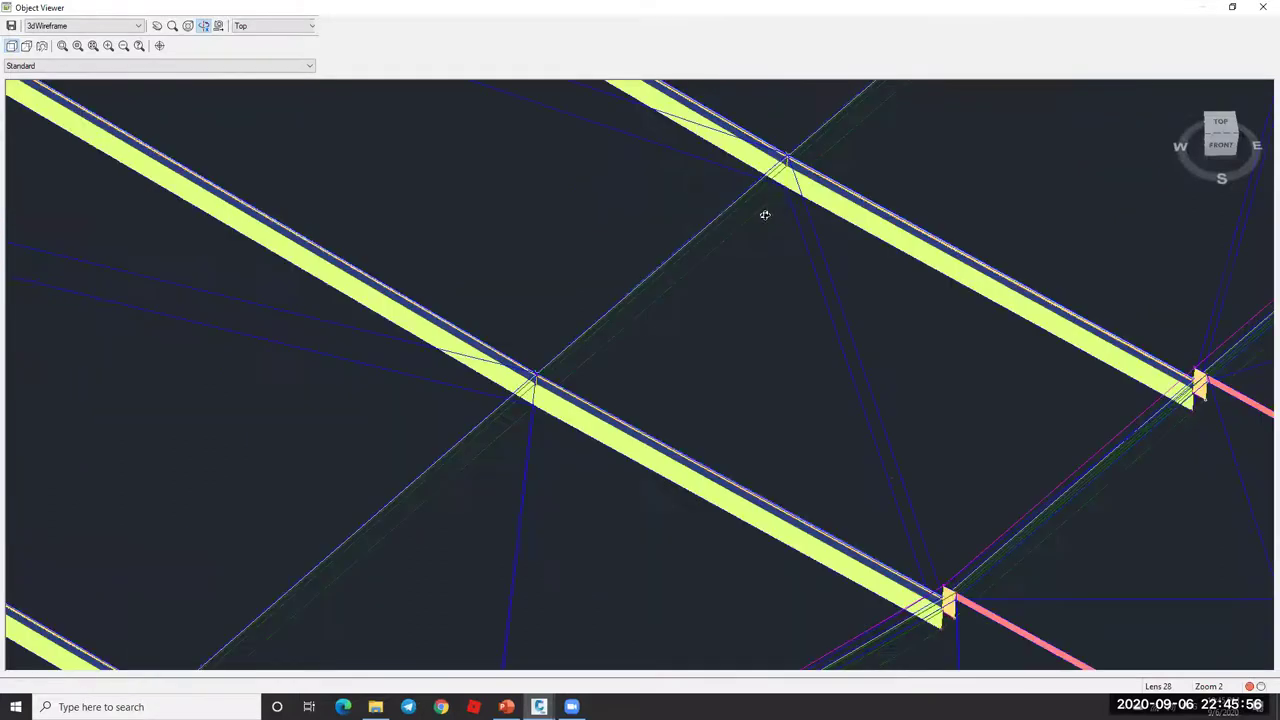
key("alt+F4")
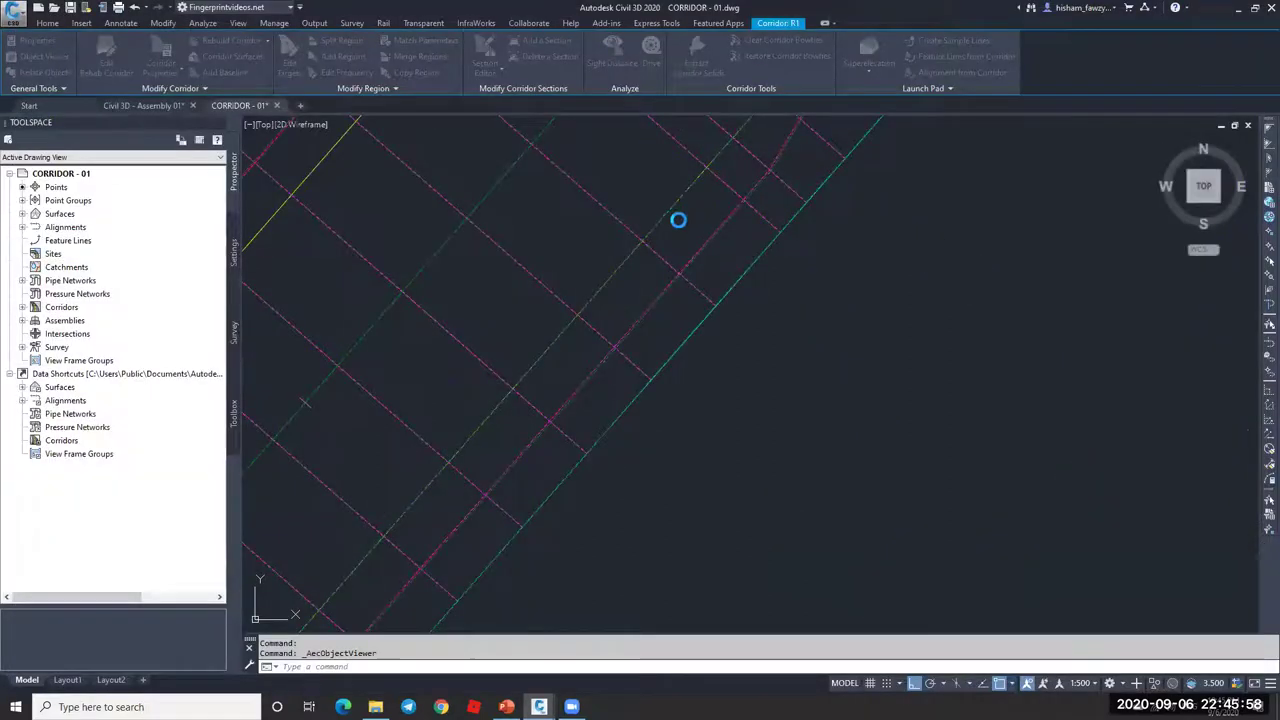
Step: Open corridor R1's properties and review the ETW_Pave1, Crown and ETW feature line codes, toggling Crown's connect setting
double_click(420, 216)
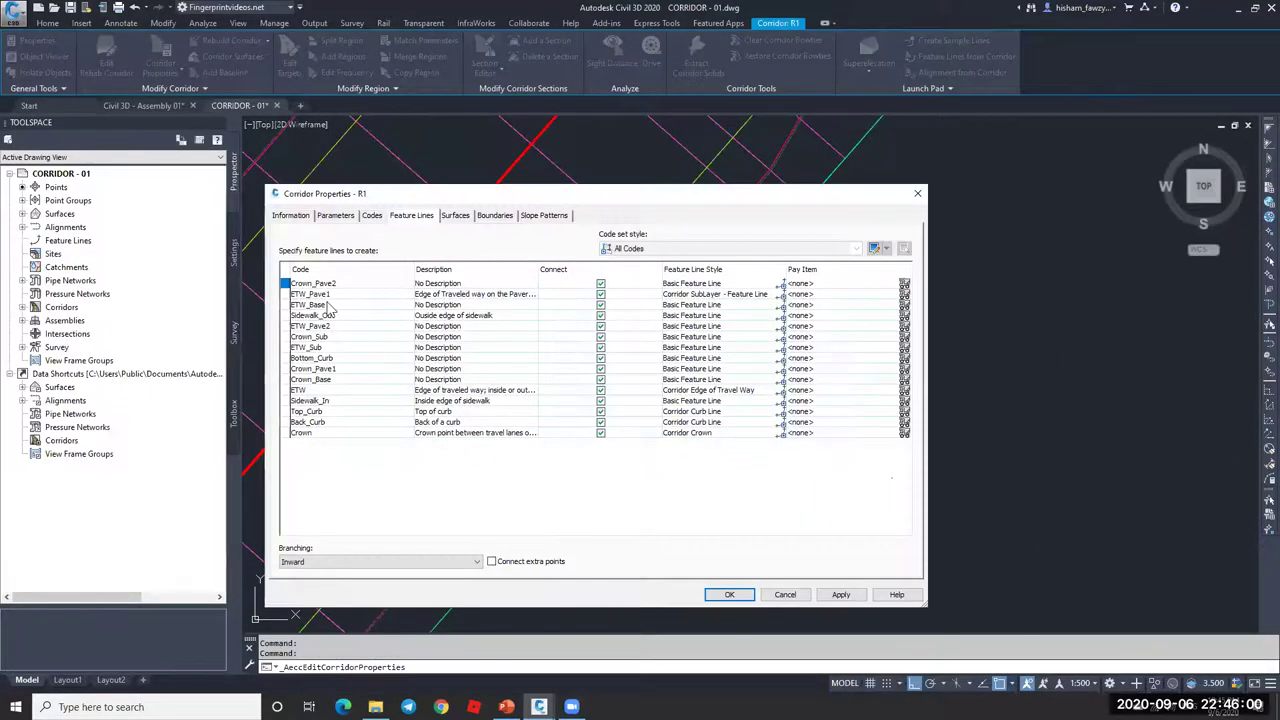
left_click(342, 297)
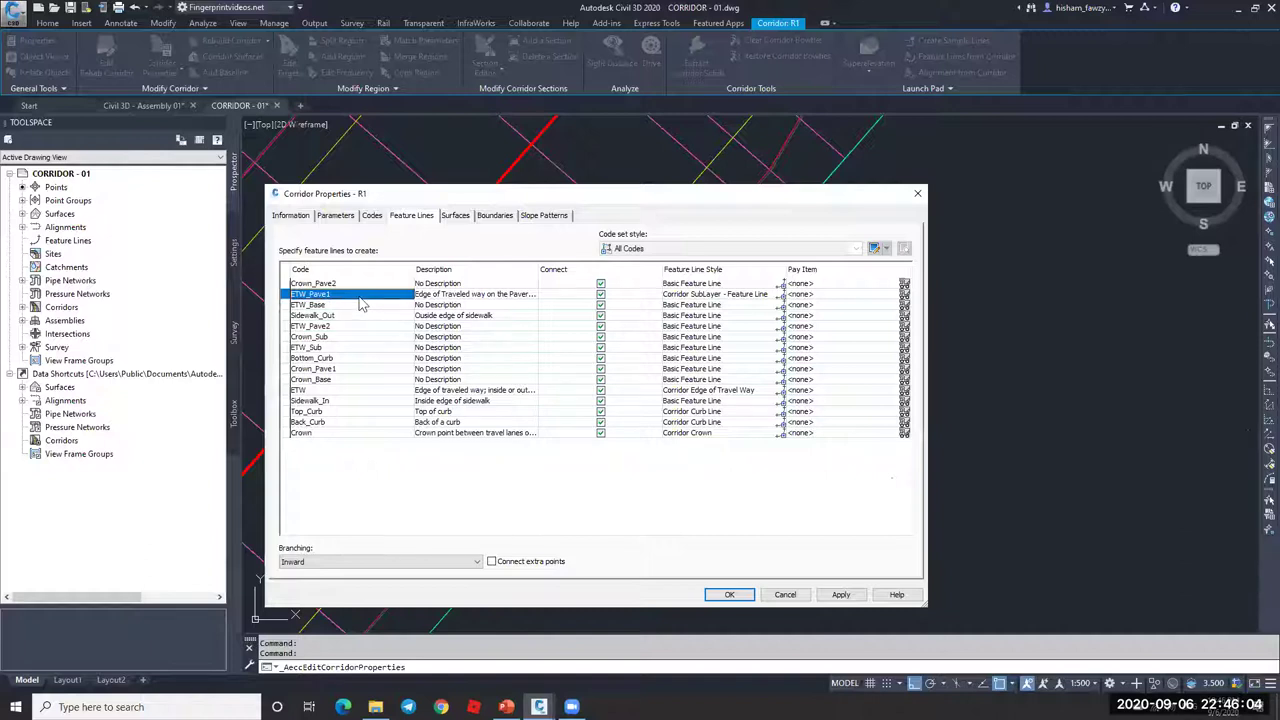
left_click(356, 436)
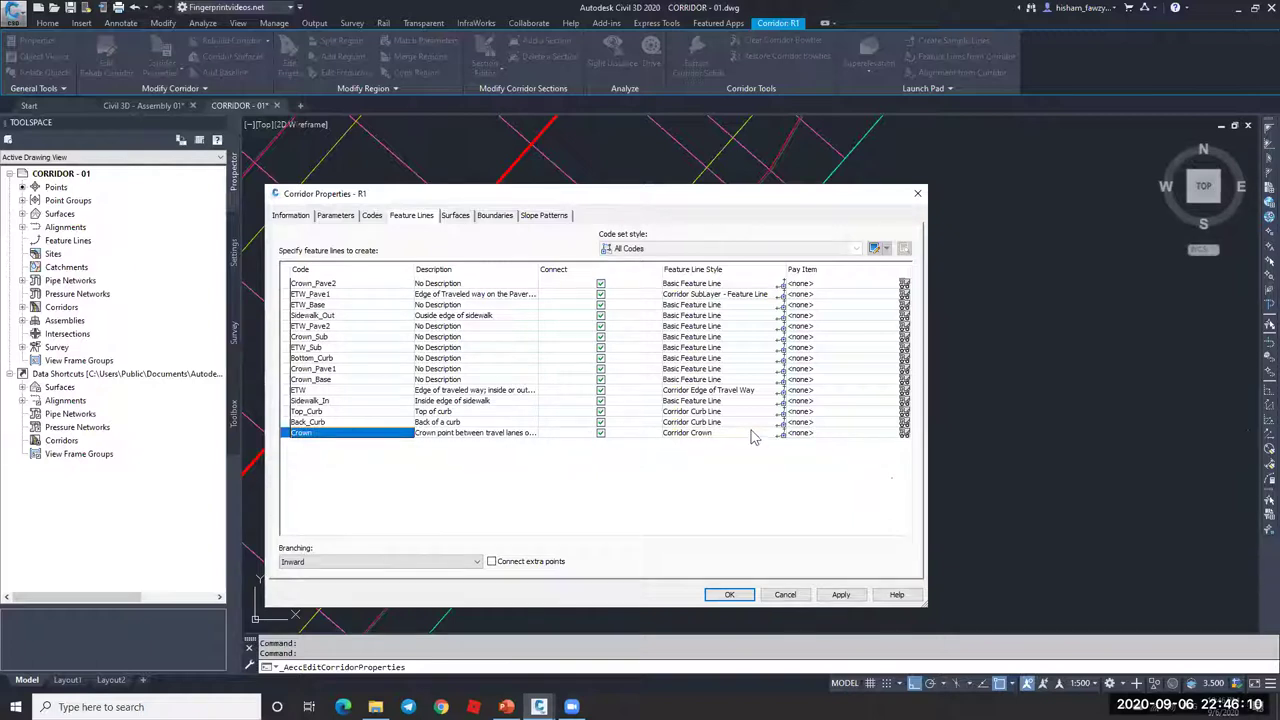
left_click(601, 436)
left_click(601, 435)
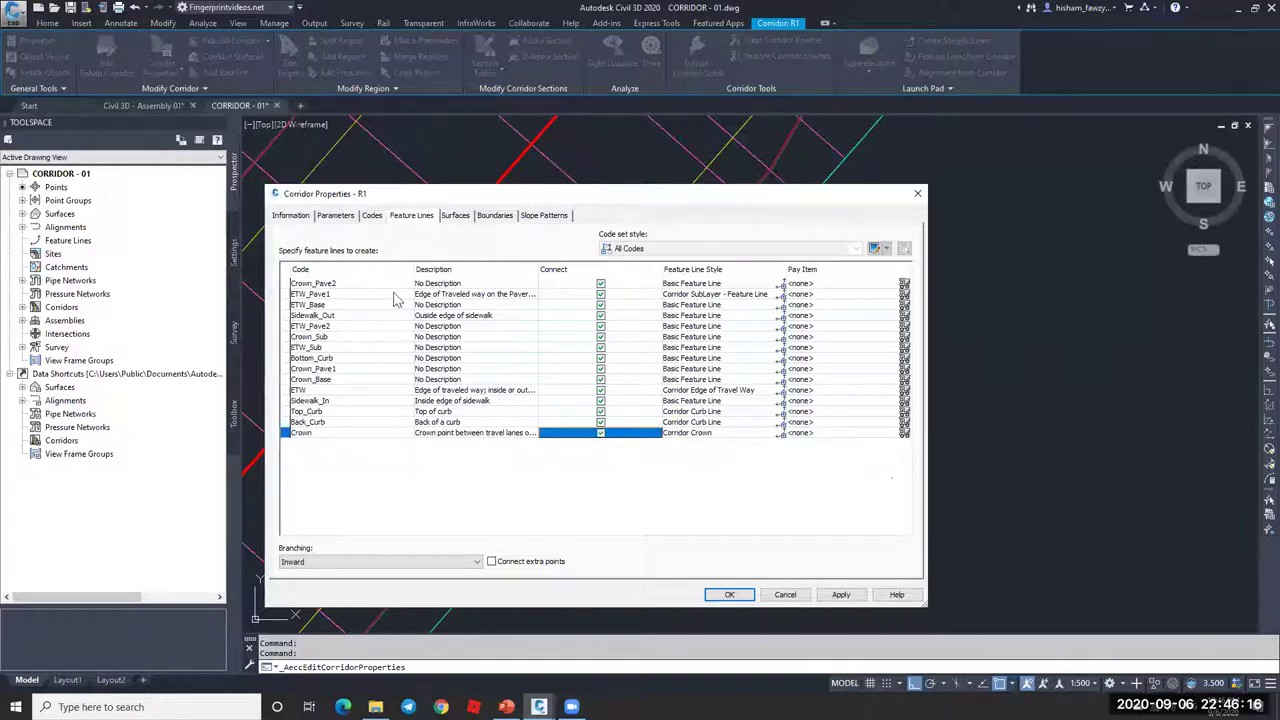
left_click(341, 389)
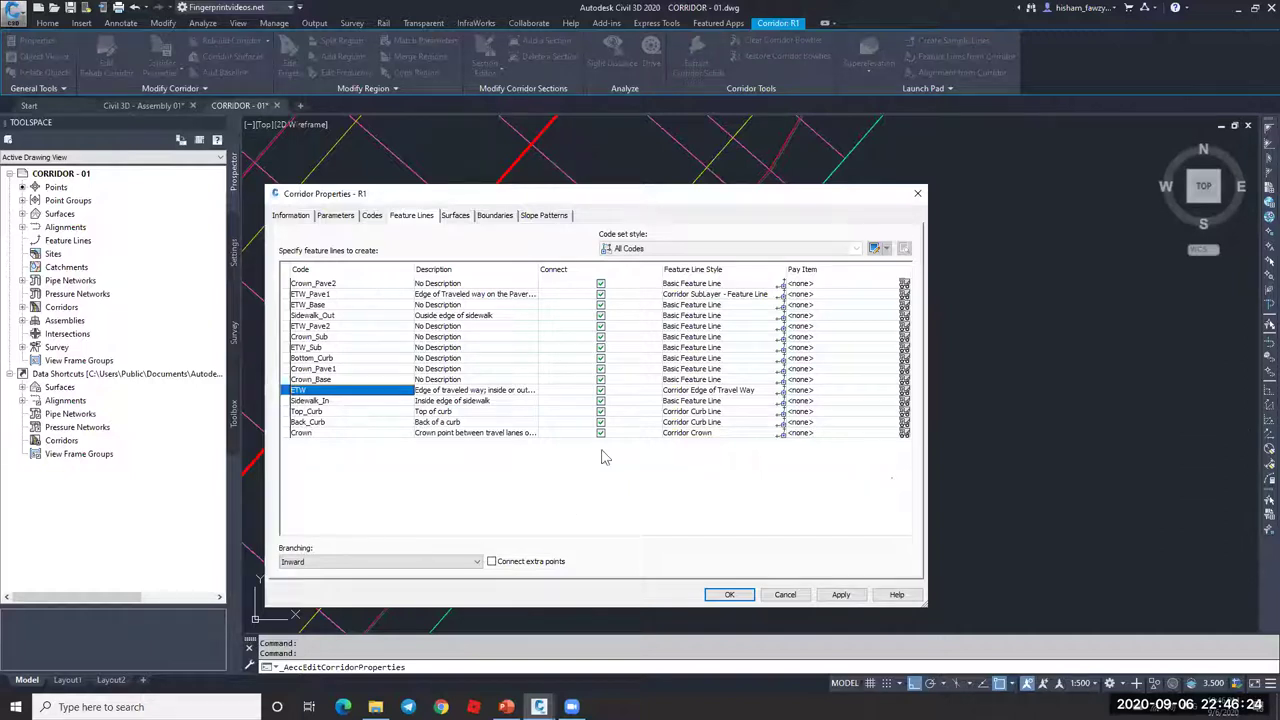
Step: Confirm the Codes tab's code set style is All Codes, then cancel the dialog
left_click(378, 217)
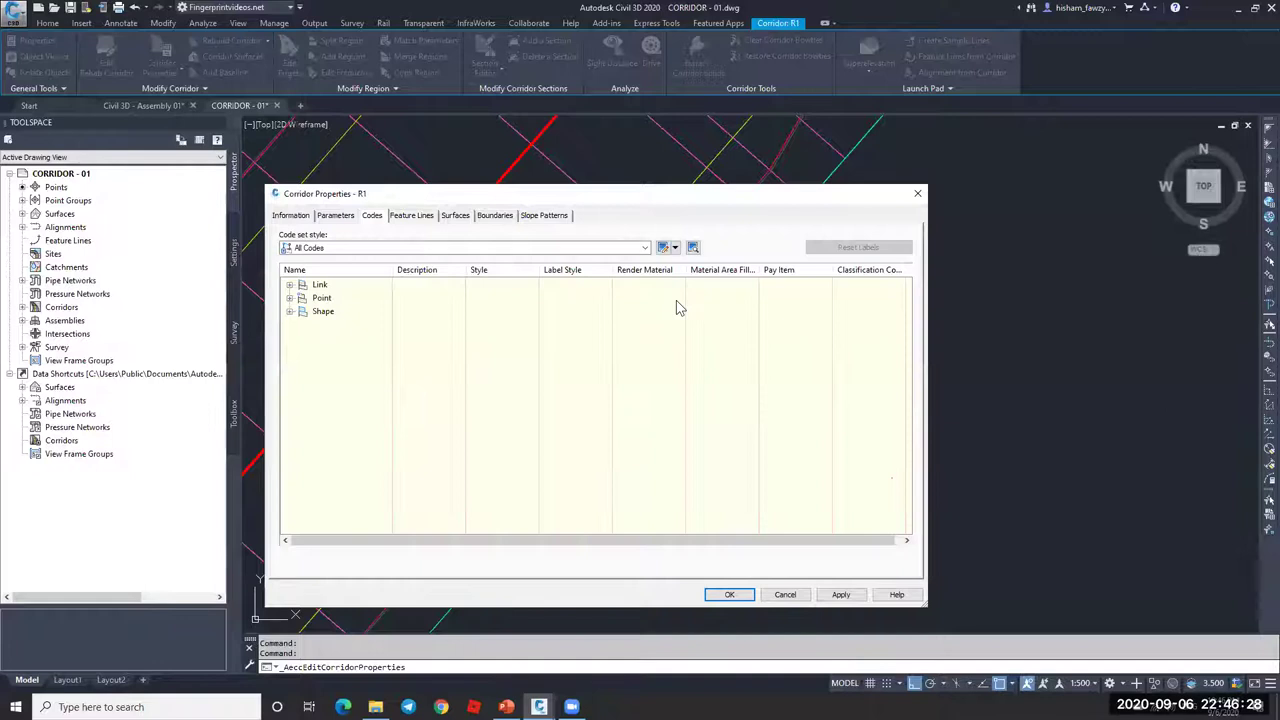
left_click(360, 252)
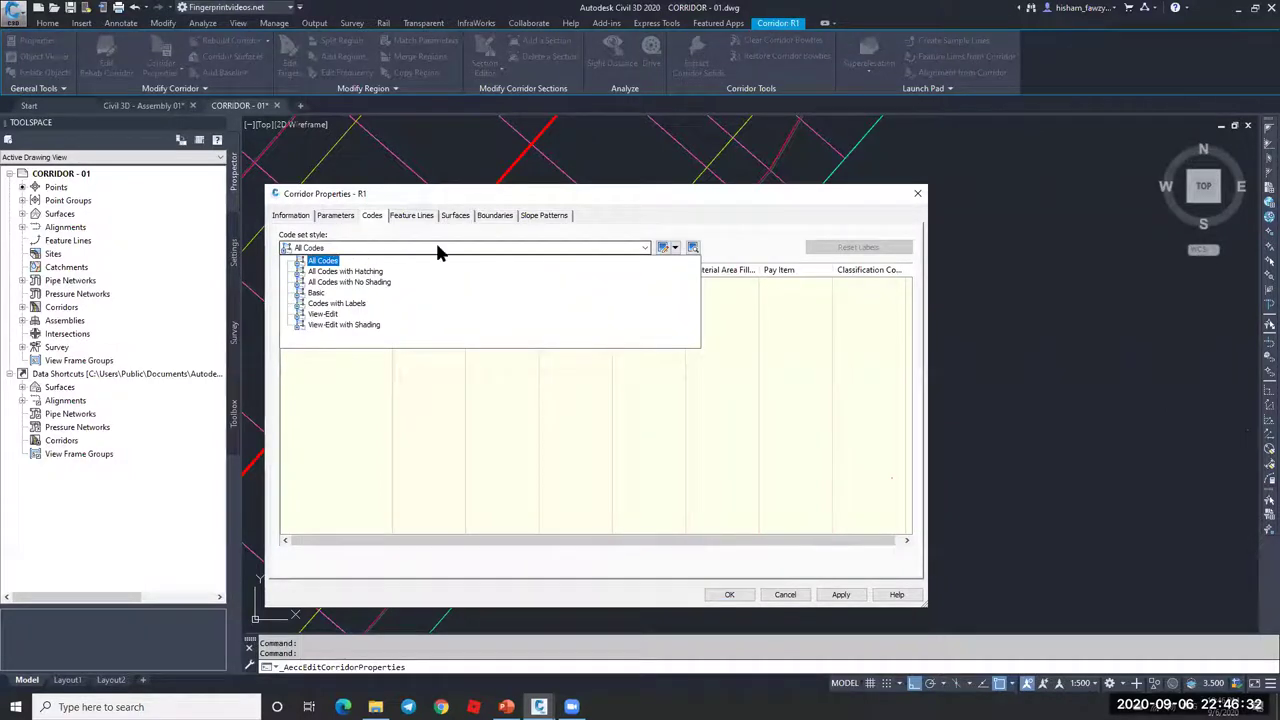
left_click(687, 264)
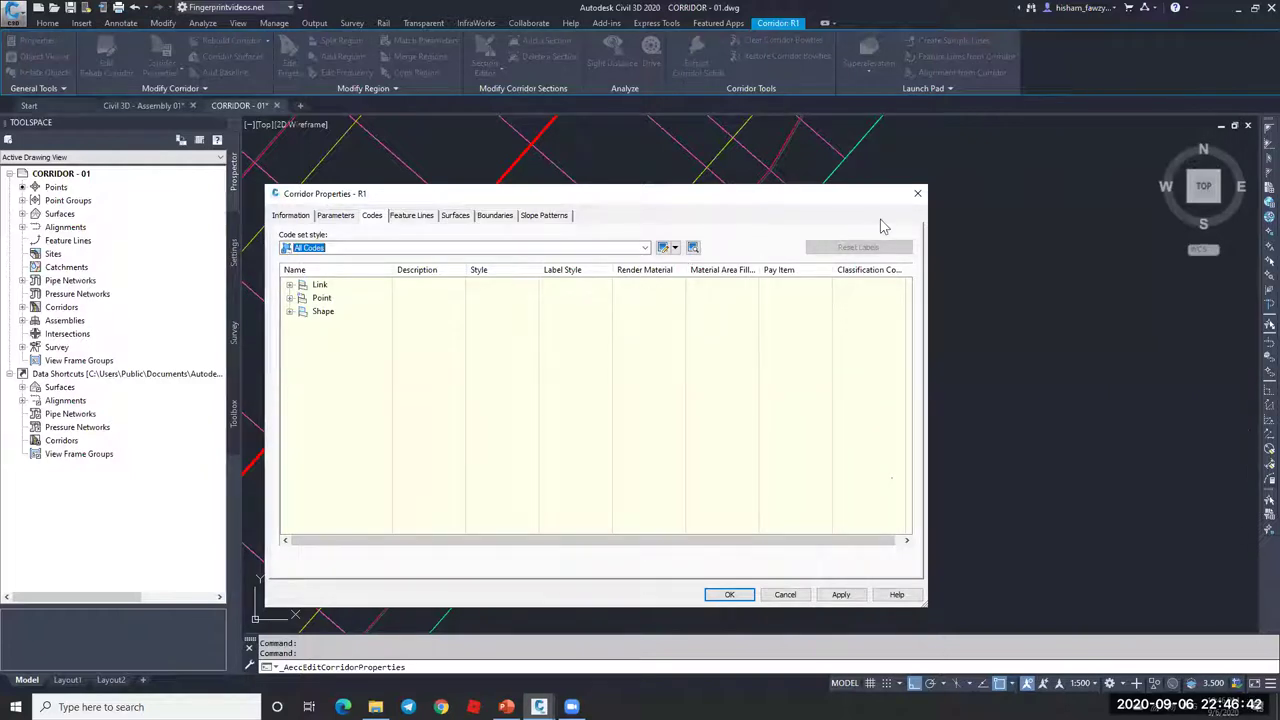
key("Escape")
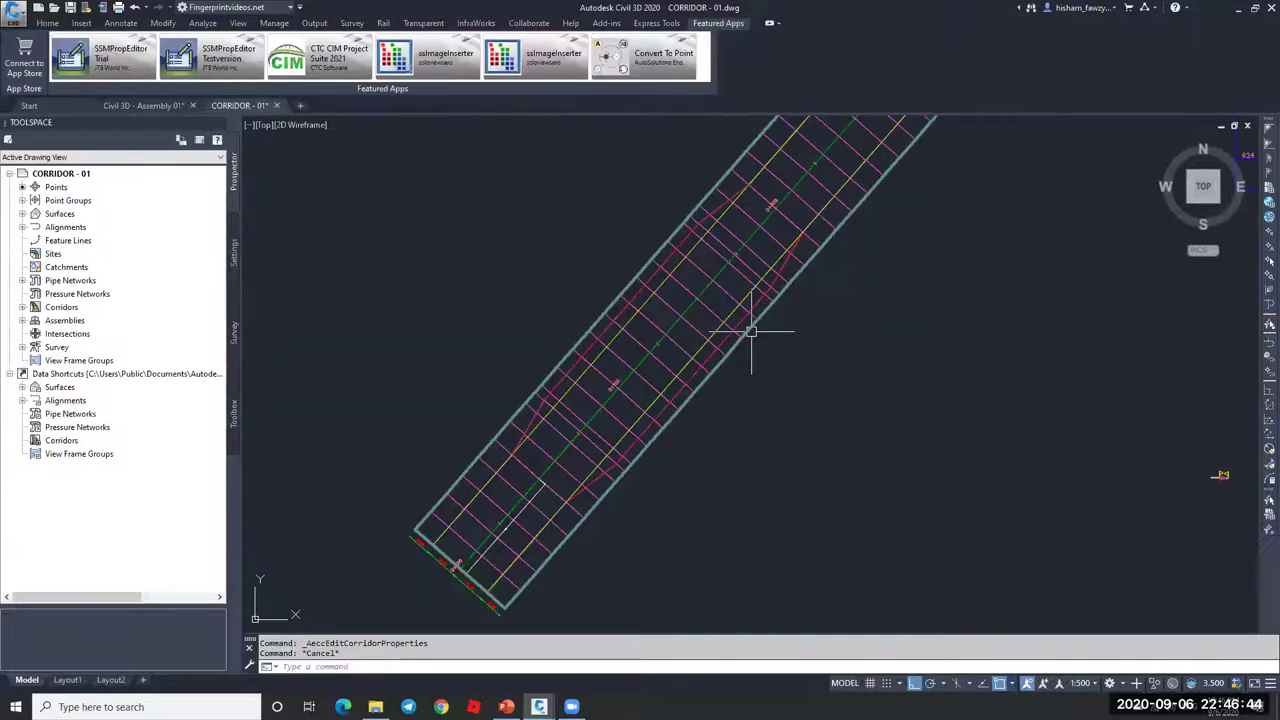
Step: Select corridor R1 in the CORRIDOR - 01 plan
key("Escape")
scroll(708, 296, "up", 3)
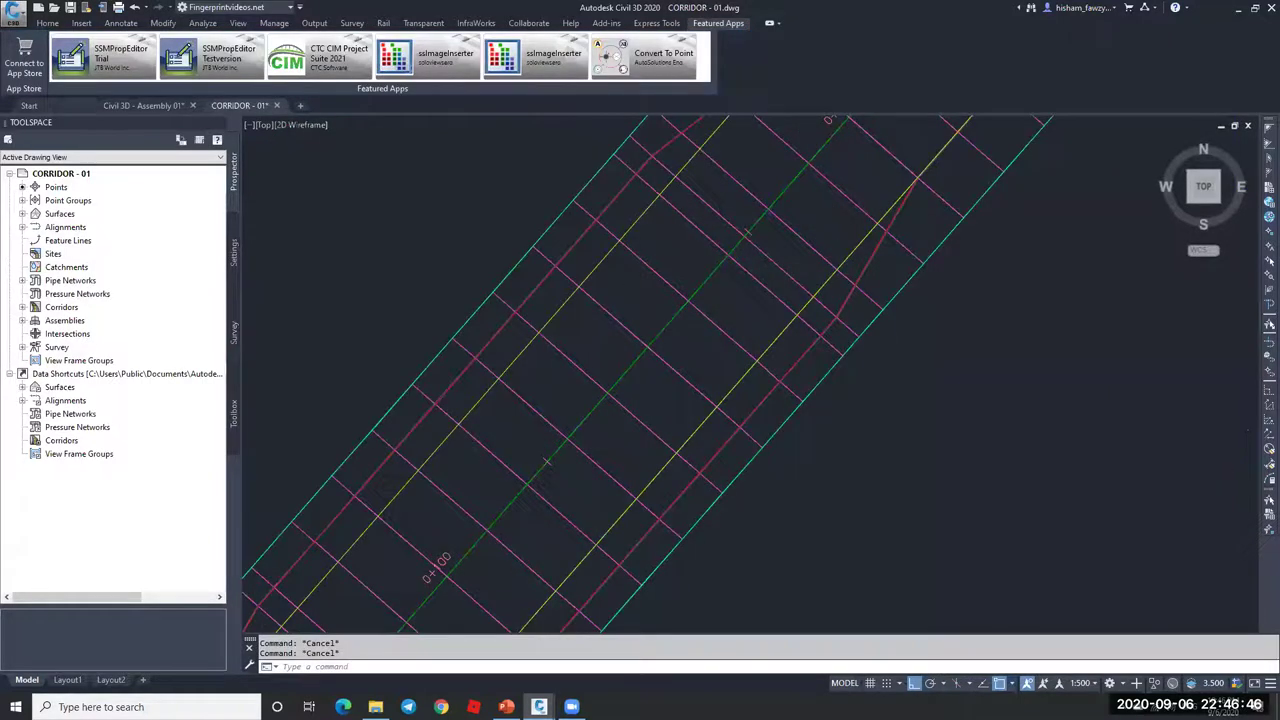
scroll(736, 255, "down", 2)
left_click(734, 257)
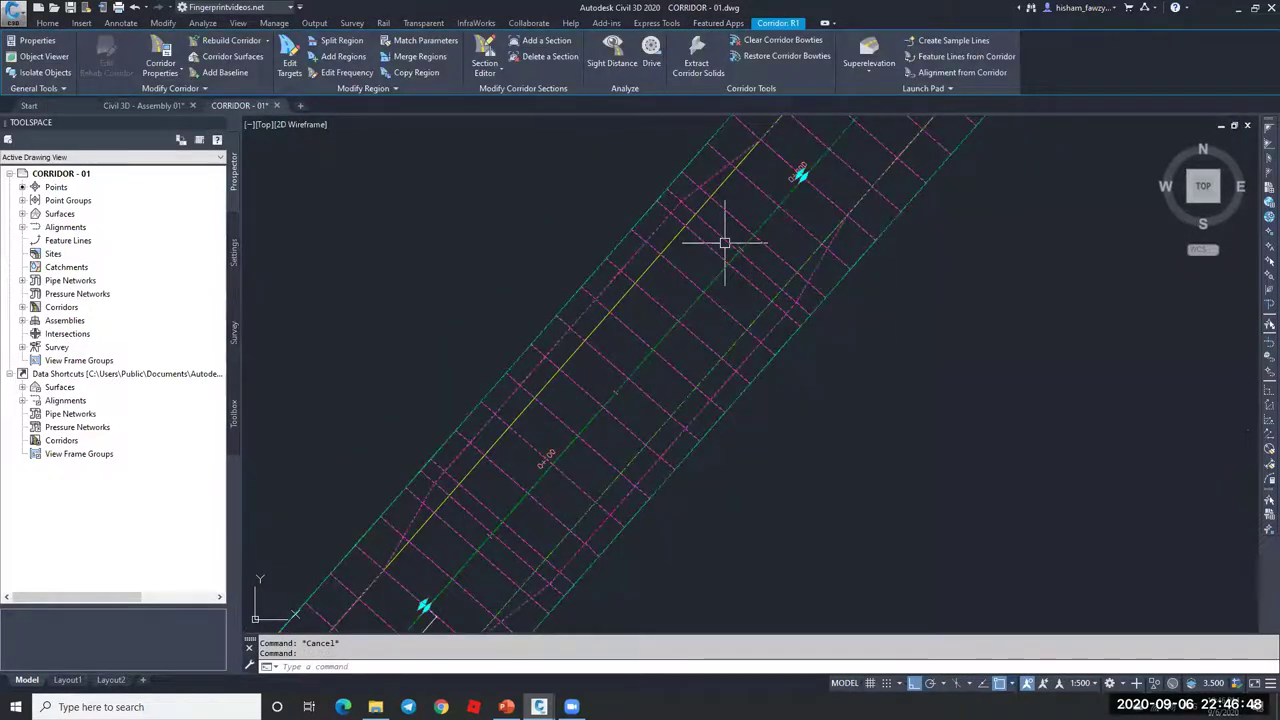
scroll(824, 298, "down", 3)
Step: Switch to the Civil 3D - Assembly 01 drawing and zoom around its corridor
left_click(156, 106)
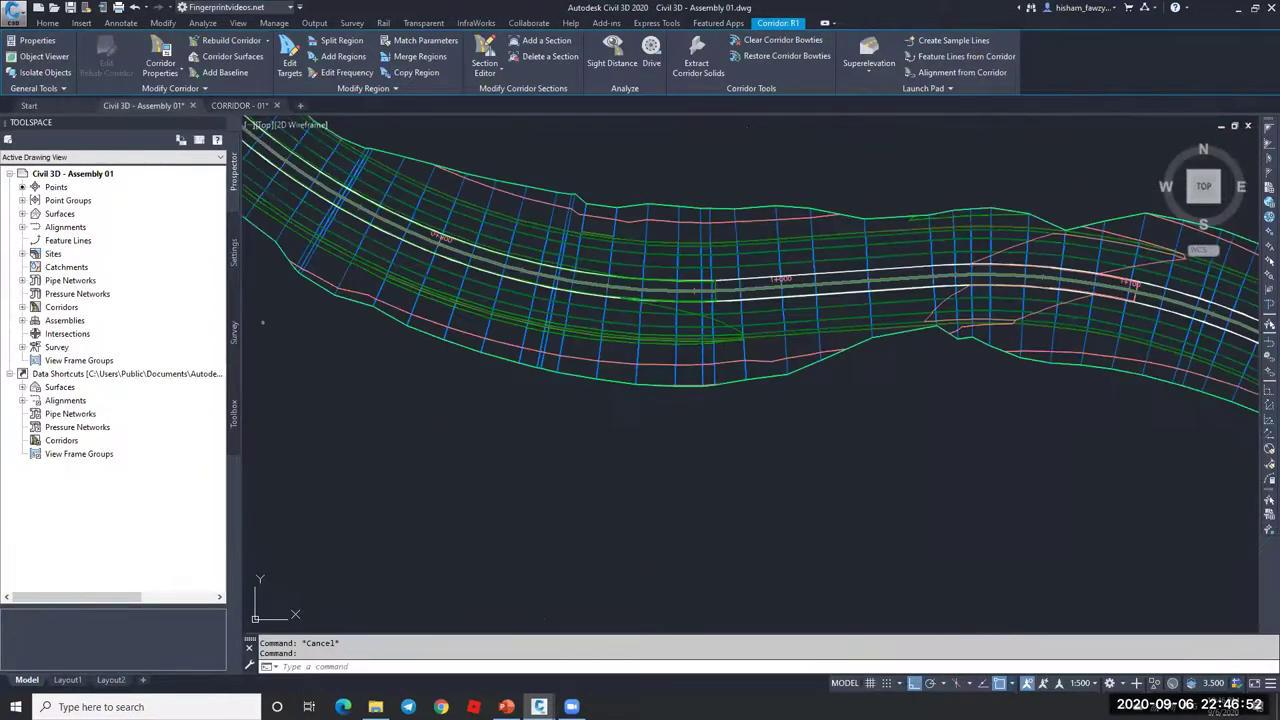
key("Escape")
scroll(655, 325, "down", 3)
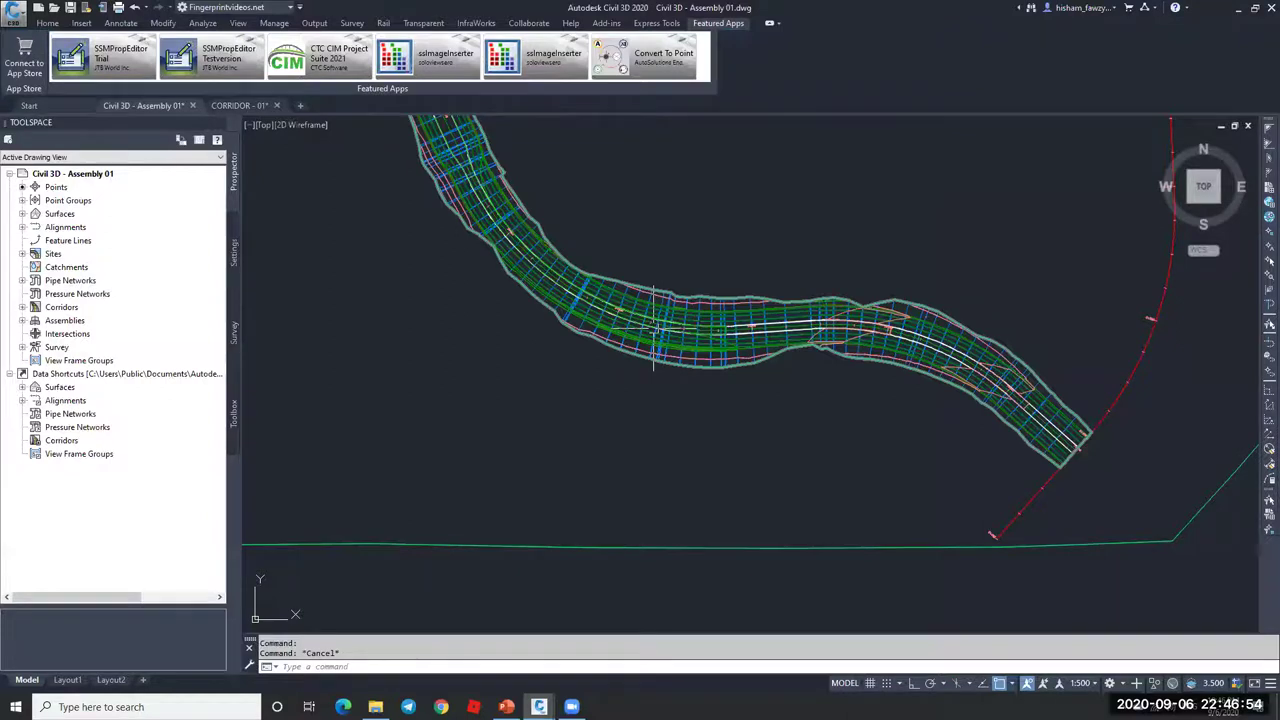
scroll(655, 325, "up", 5)
scroll(634, 290, "up", 3)
key("Escape")
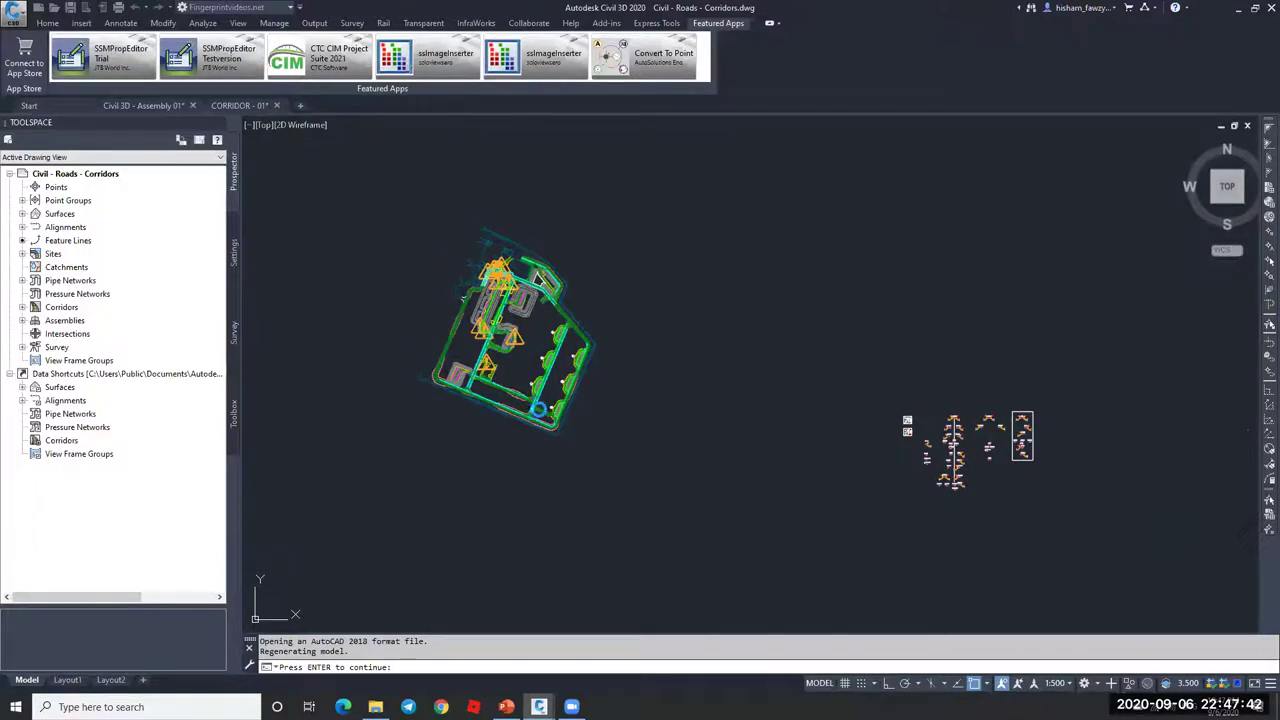
Step: Finish opening Civil - Roads - Corridors and zoom around the roads near the cul-de-sac
key("Return")
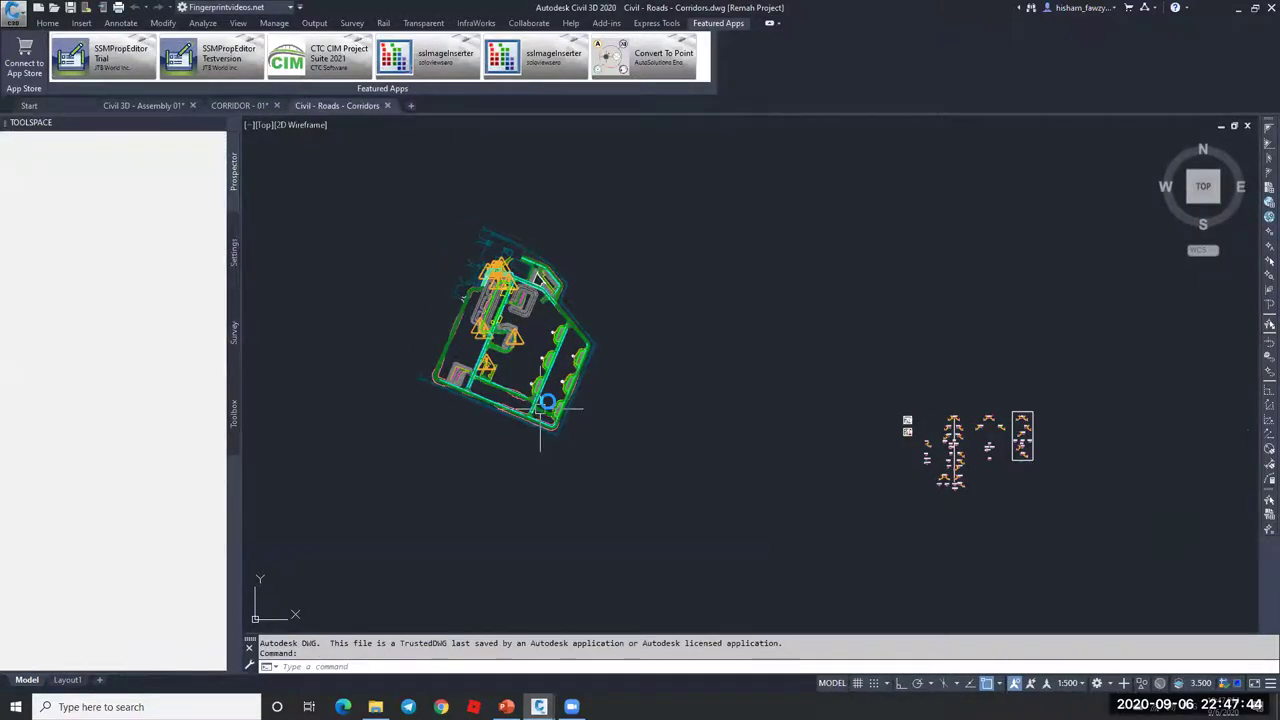
scroll(545, 410, "up", 10)
scroll(555, 409, "up", 2)
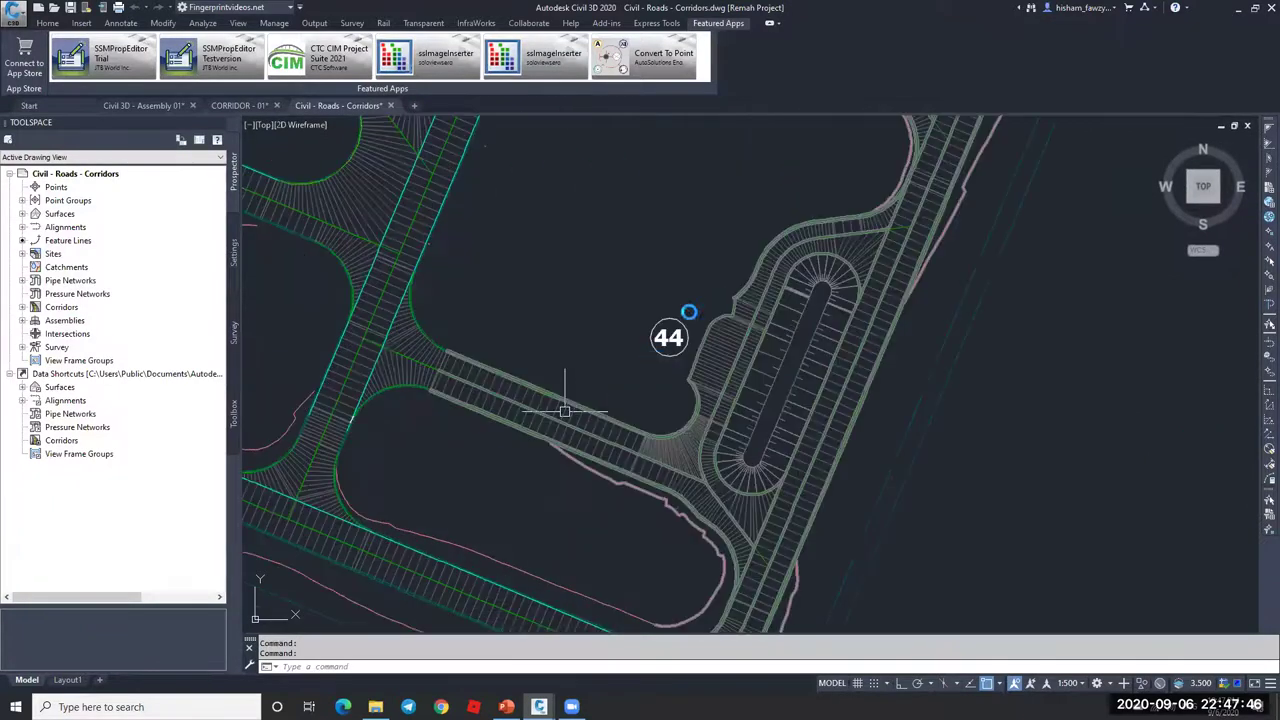
mouse_move(614, 423)
middle_mouse_down()
mouse_move(670, 340)
mouse_move(694, 366)
middle_mouse_up()
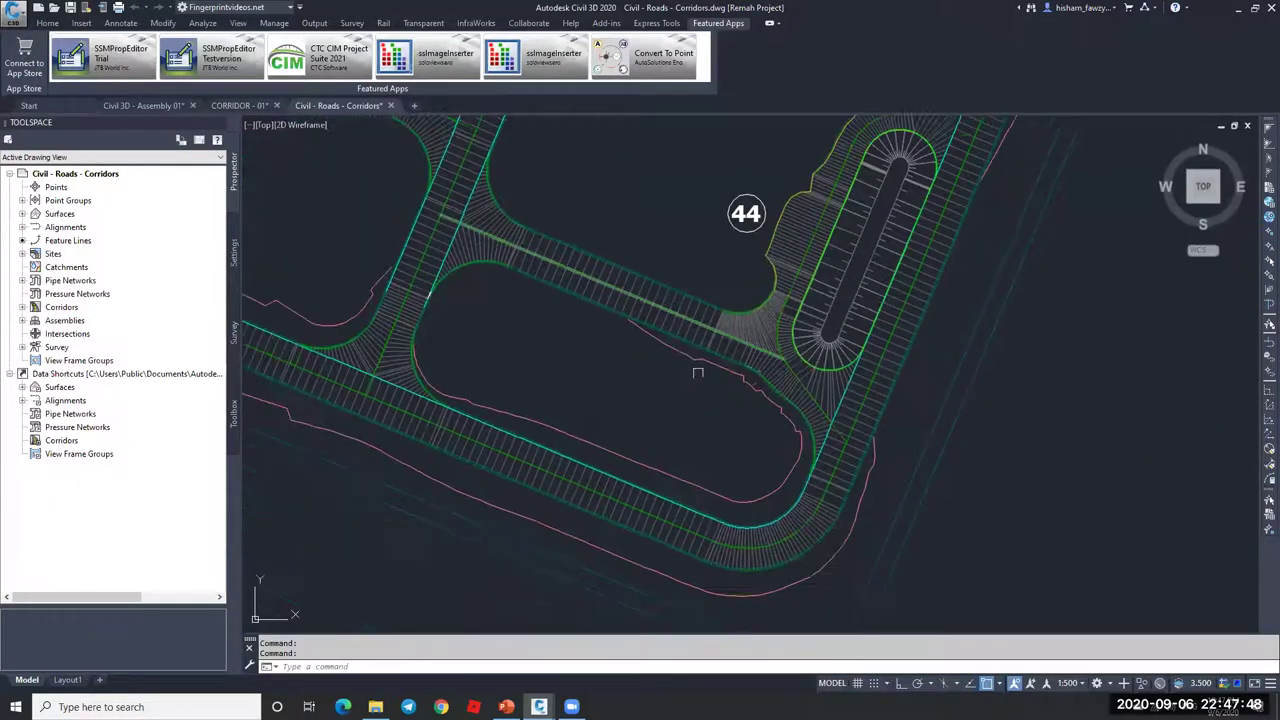
scroll(731, 390, "up", 3)
scroll(789, 320, "down", 1)
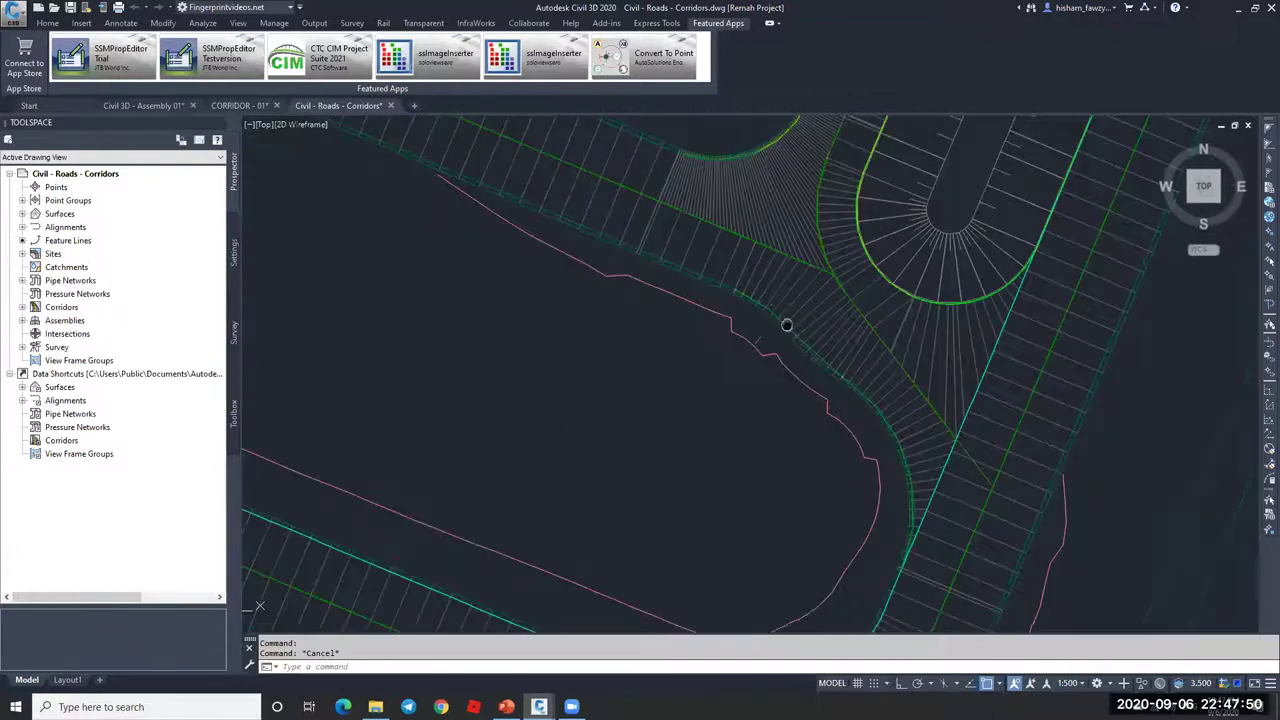
scroll(689, 306, "up", 2)
scroll(796, 300, "down", 4)
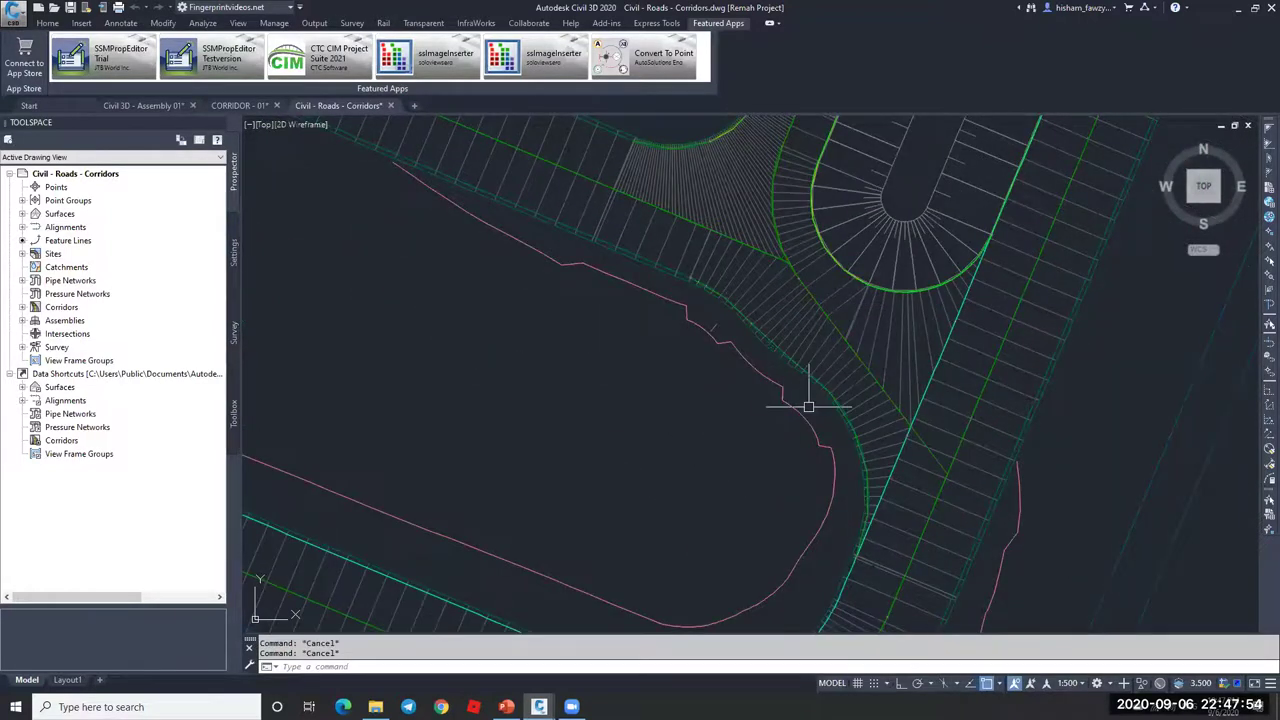
scroll(831, 366, "up", 2)
scroll(851, 320, "down", 4)
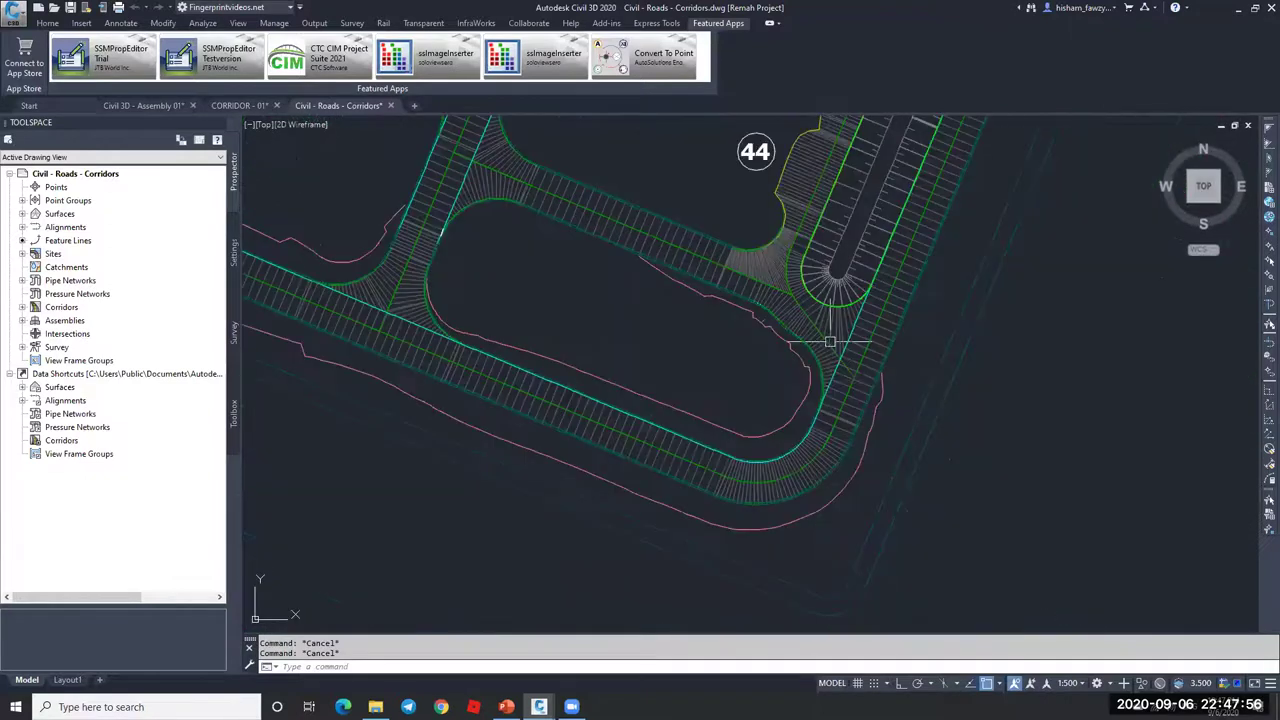
scroll(826, 400, "up", 3)
Step: Check a feature line on the corridor curve, view the road junction, and return to CORRIDOR - 01
left_click(863, 309)
scroll(750, 386, "down", 1)
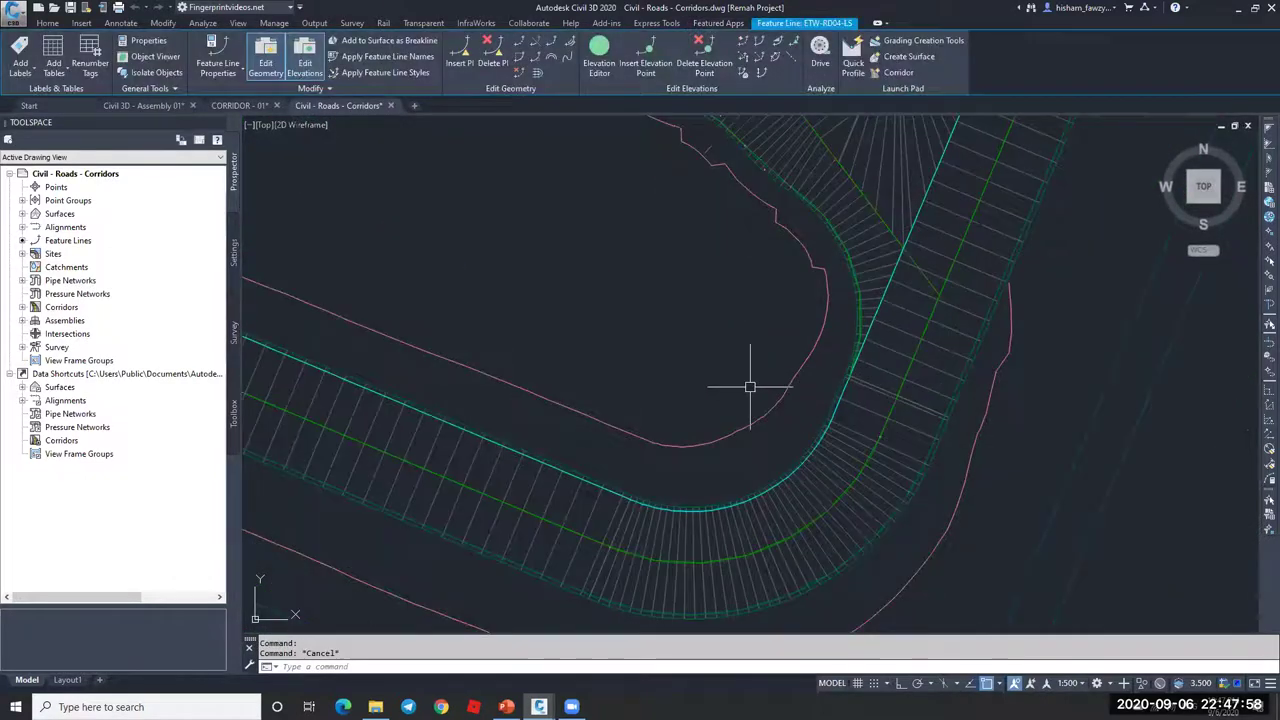
key("Escape")
scroll(800, 398, "down", 2)
scroll(366, 289, "up", 2)
scroll(660, 294, "up", 2)
middle_click_drag(660, 294, 727, 305)
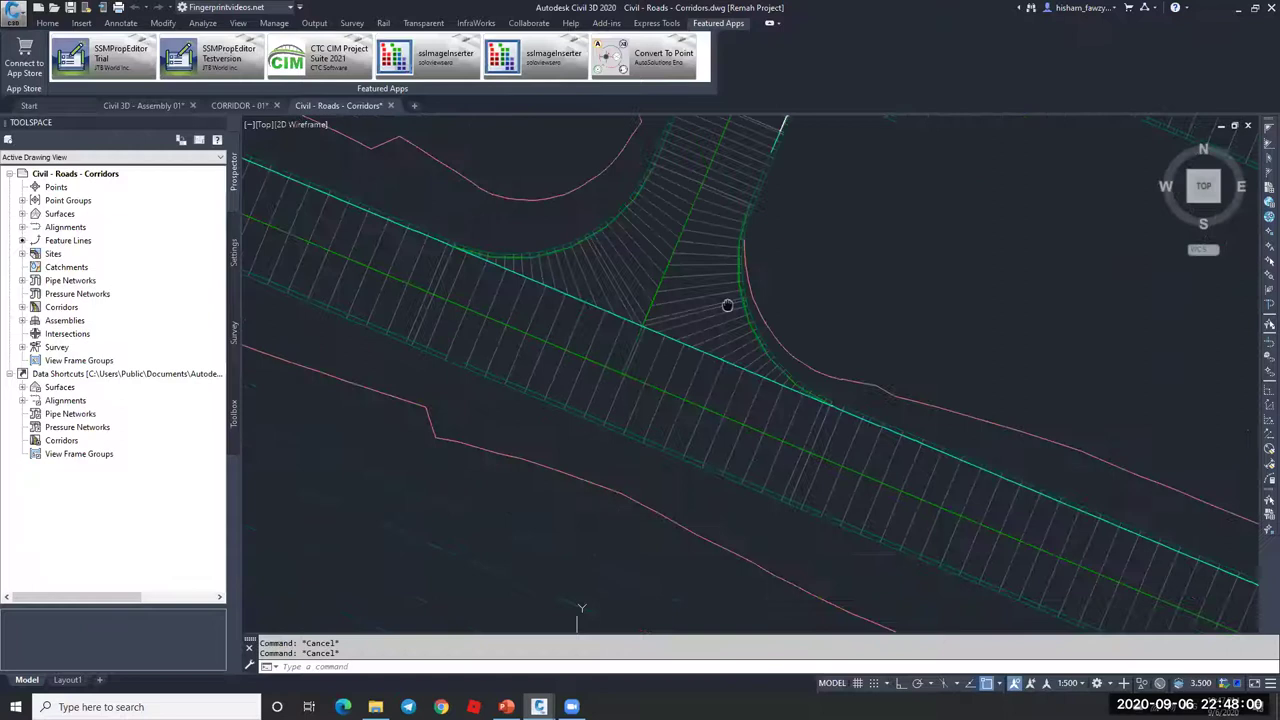
left_click(236, 105)
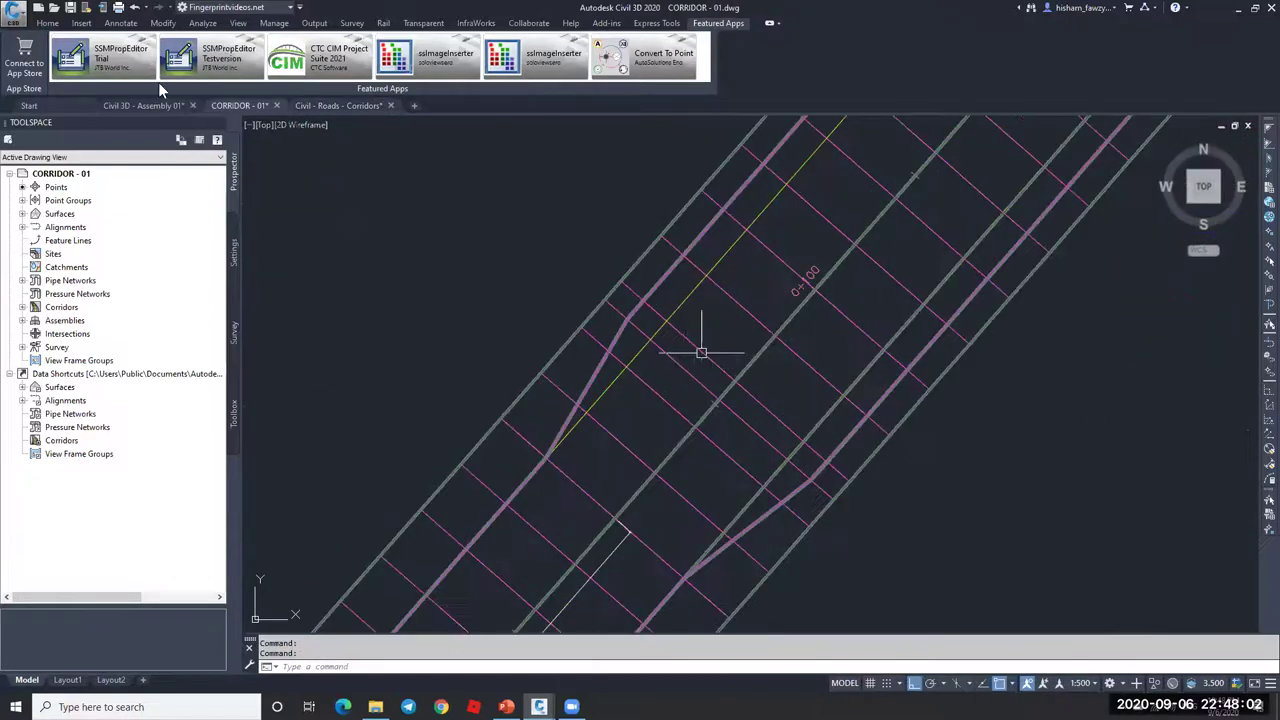
left_click(669, 349)
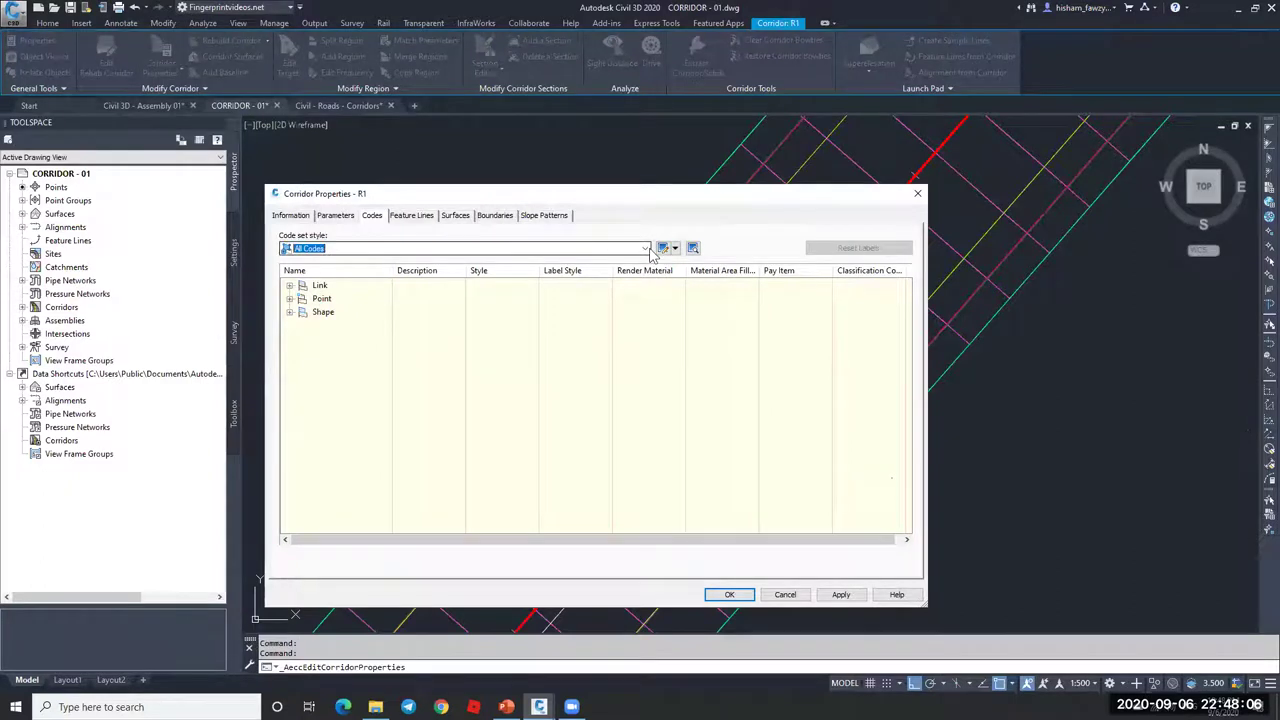
left_click(662, 248)
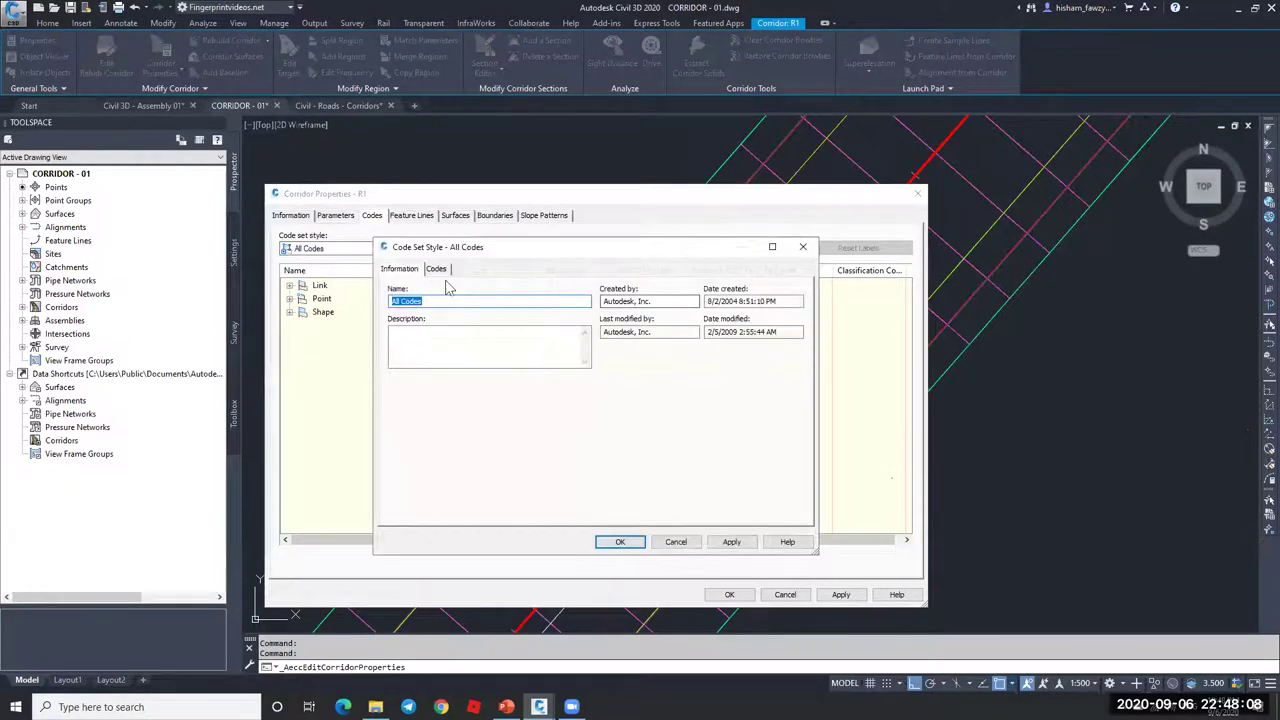
left_click(436, 268)
left_click(428, 338)
left_click(398, 338)
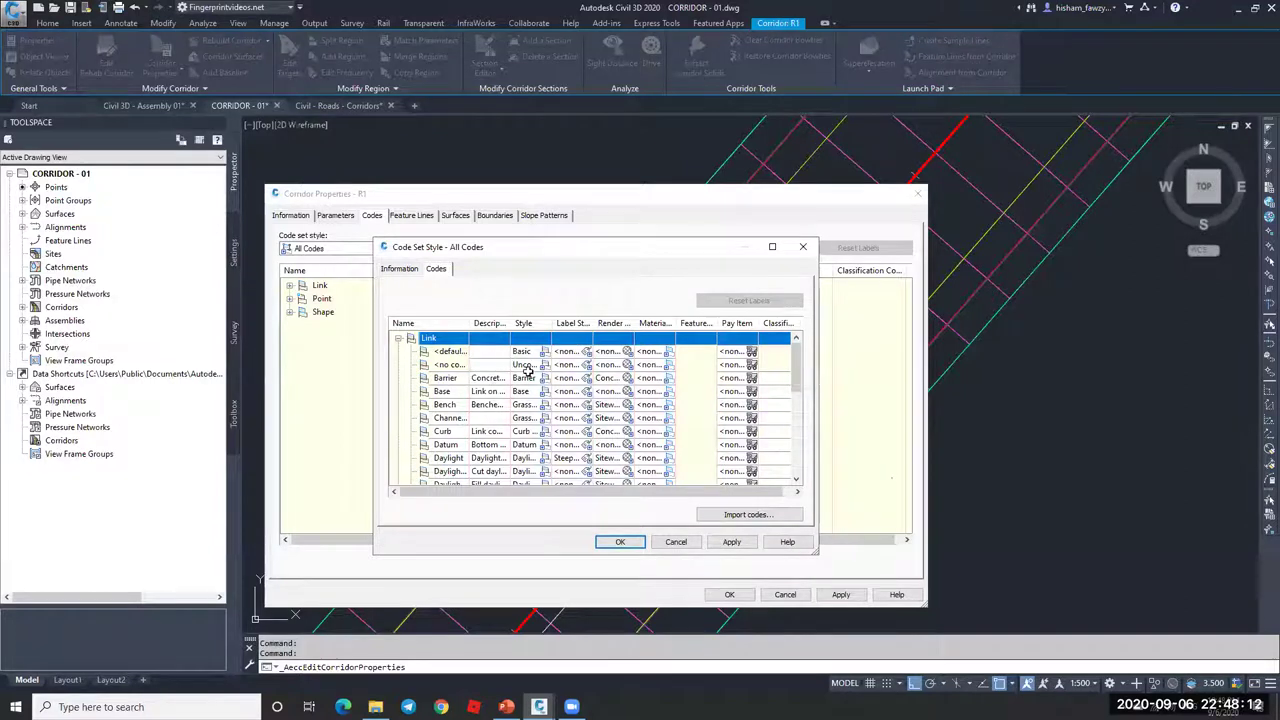
left_click(678, 541)
left_click(782, 594)
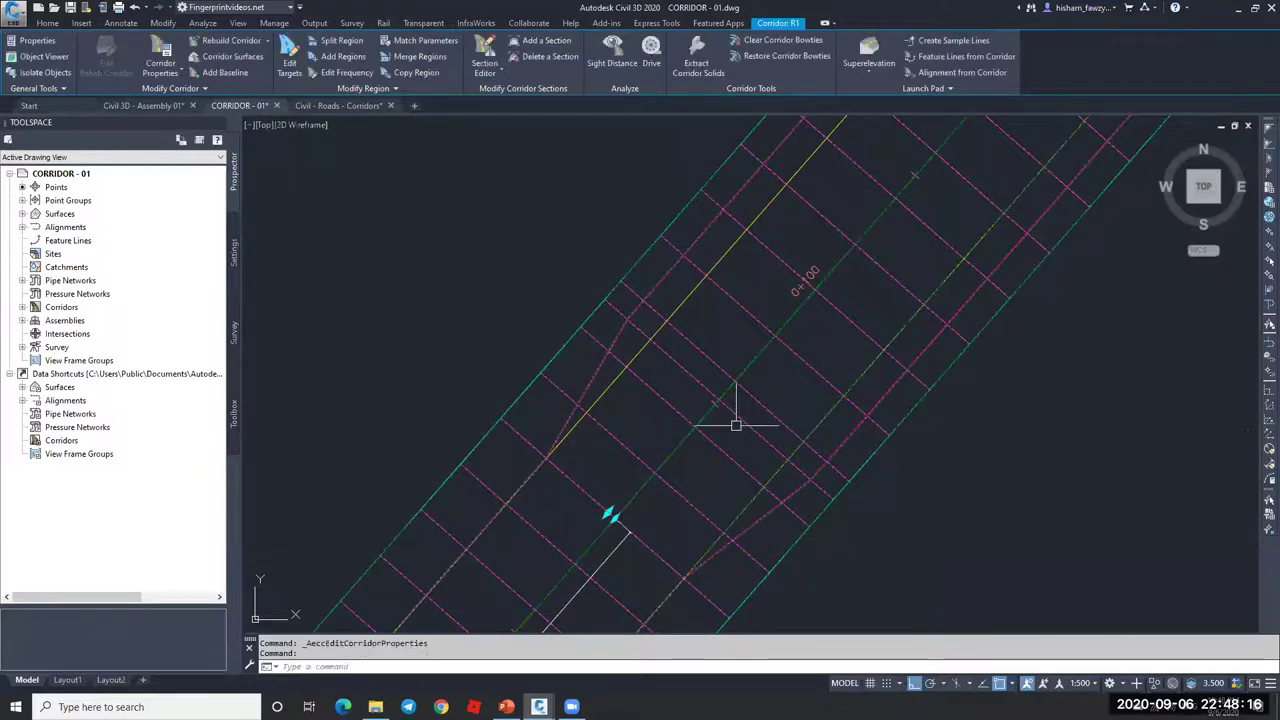
key("Escape")
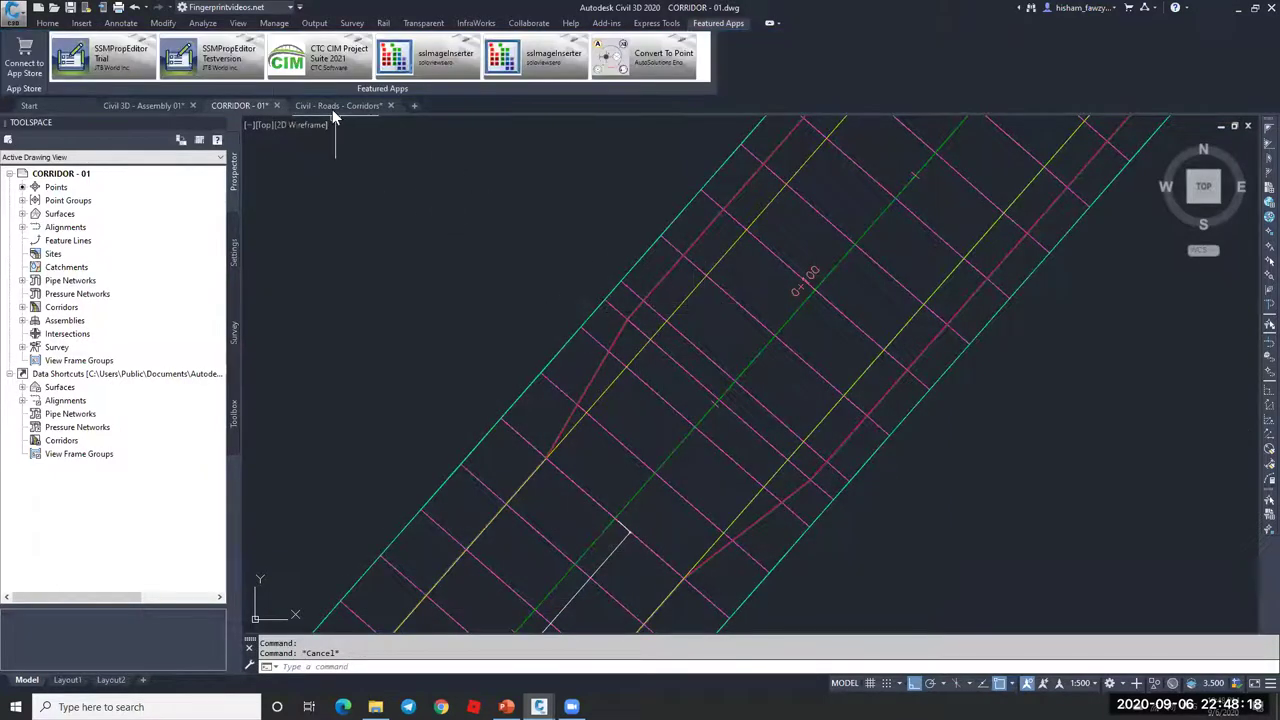
Step: Switch to Civil - Roads - Corridors, pan over the parking-area corridors and select ROAD 02 + BLDS
key("ctrl+Tab")
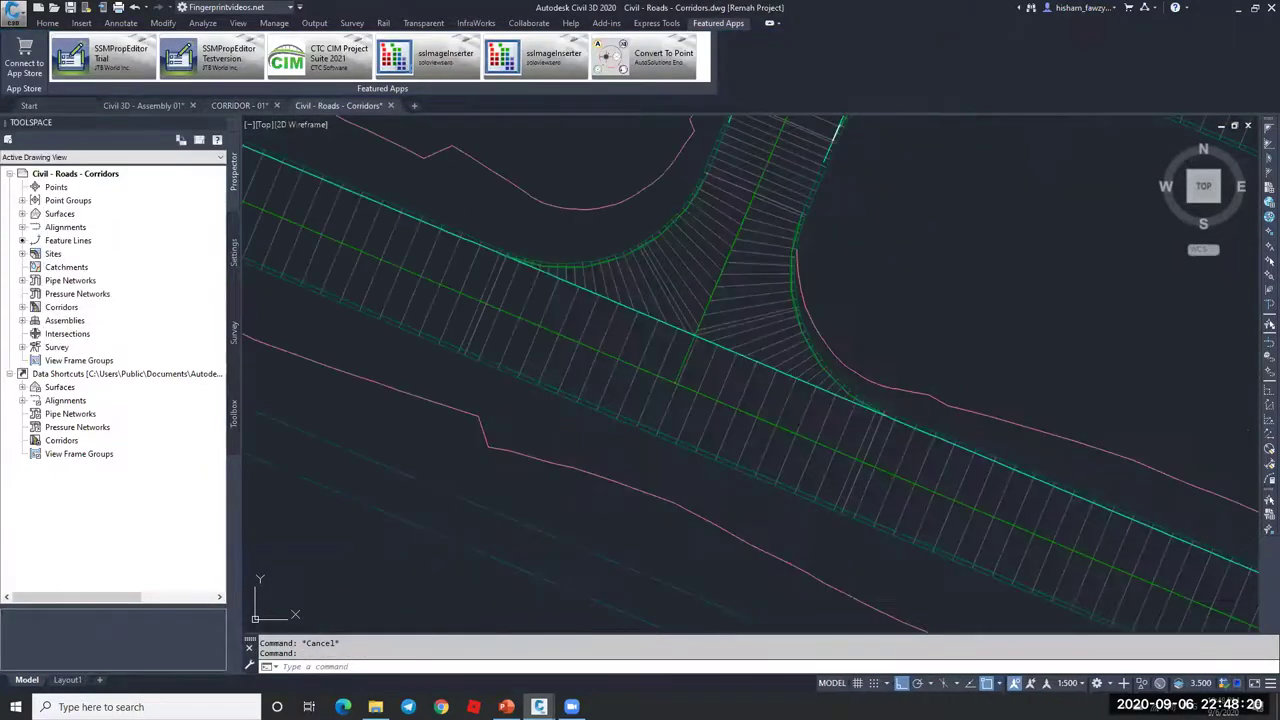
key("Escape")
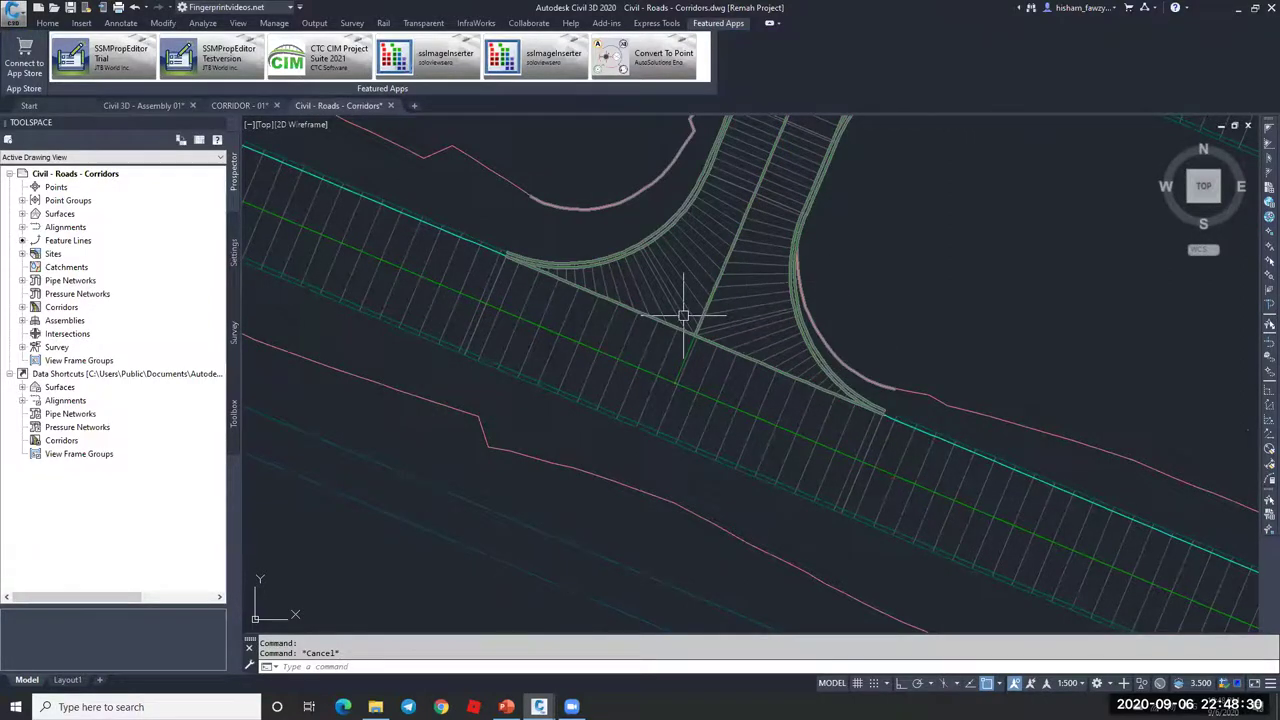
scroll(695, 300, "down", 2)
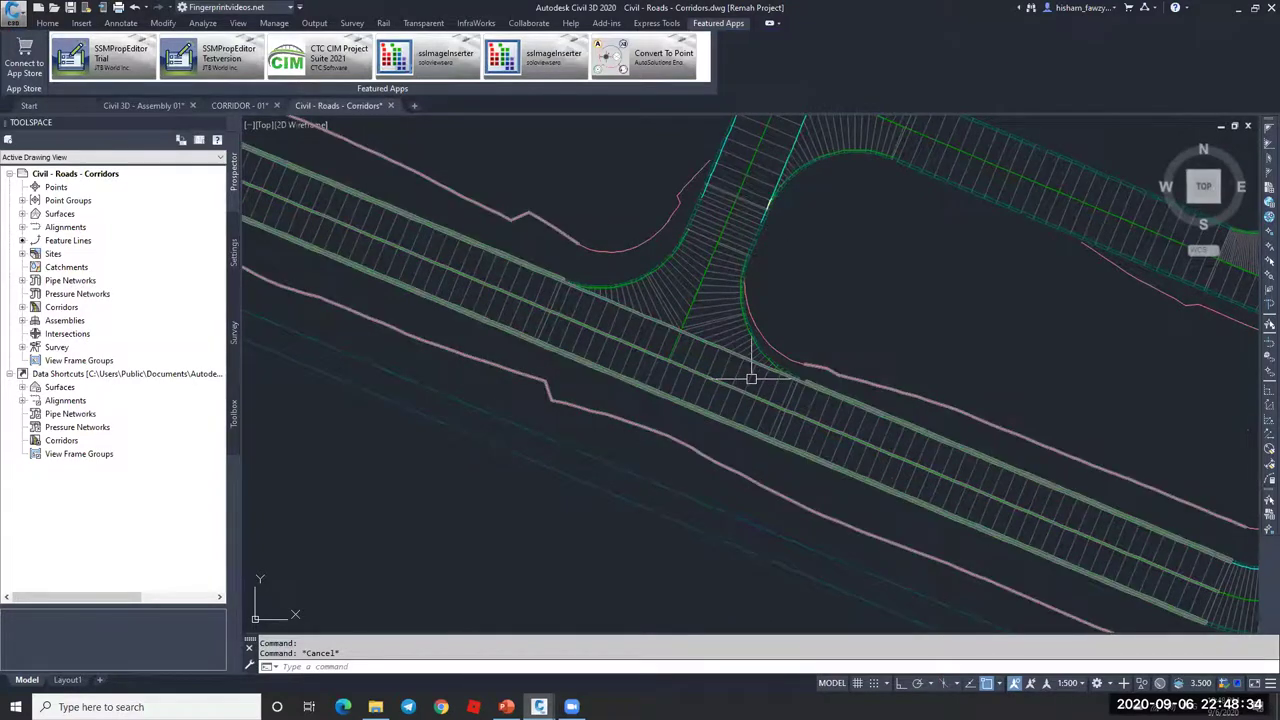
scroll(720, 366, "down", 2)
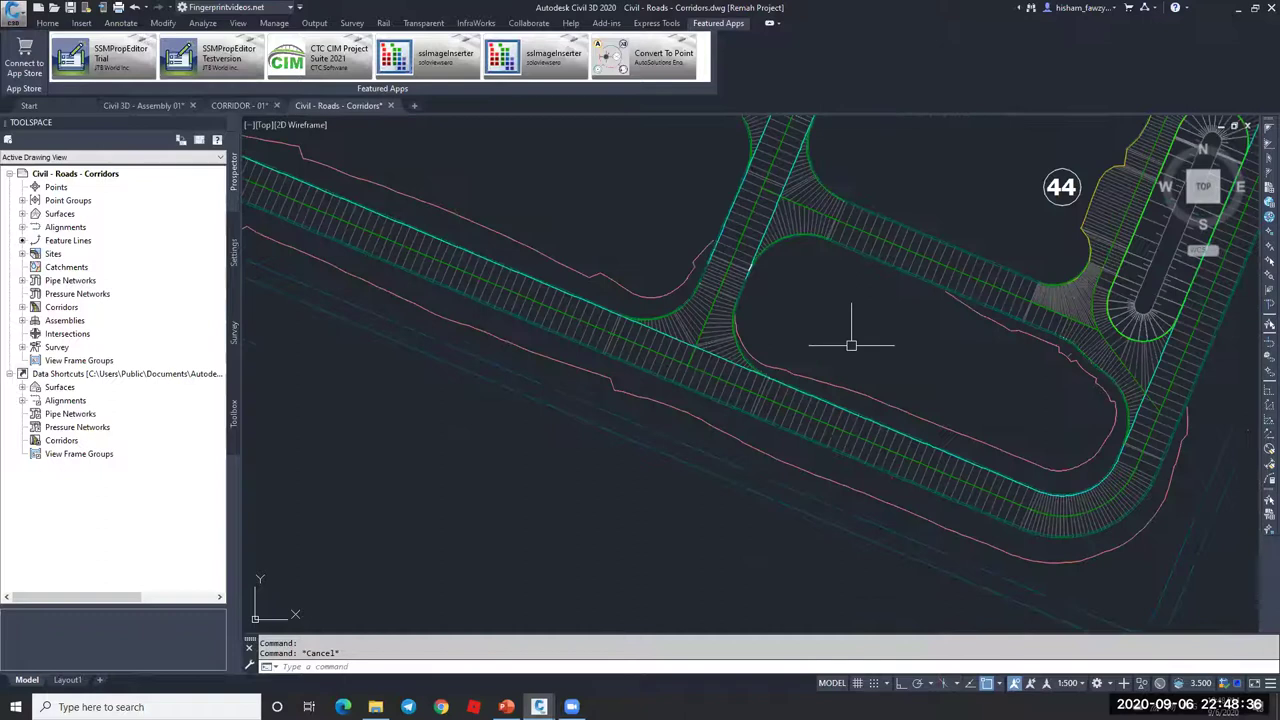
scroll(851, 345, "down", 2)
middle_click_drag(851, 345, 822, 383)
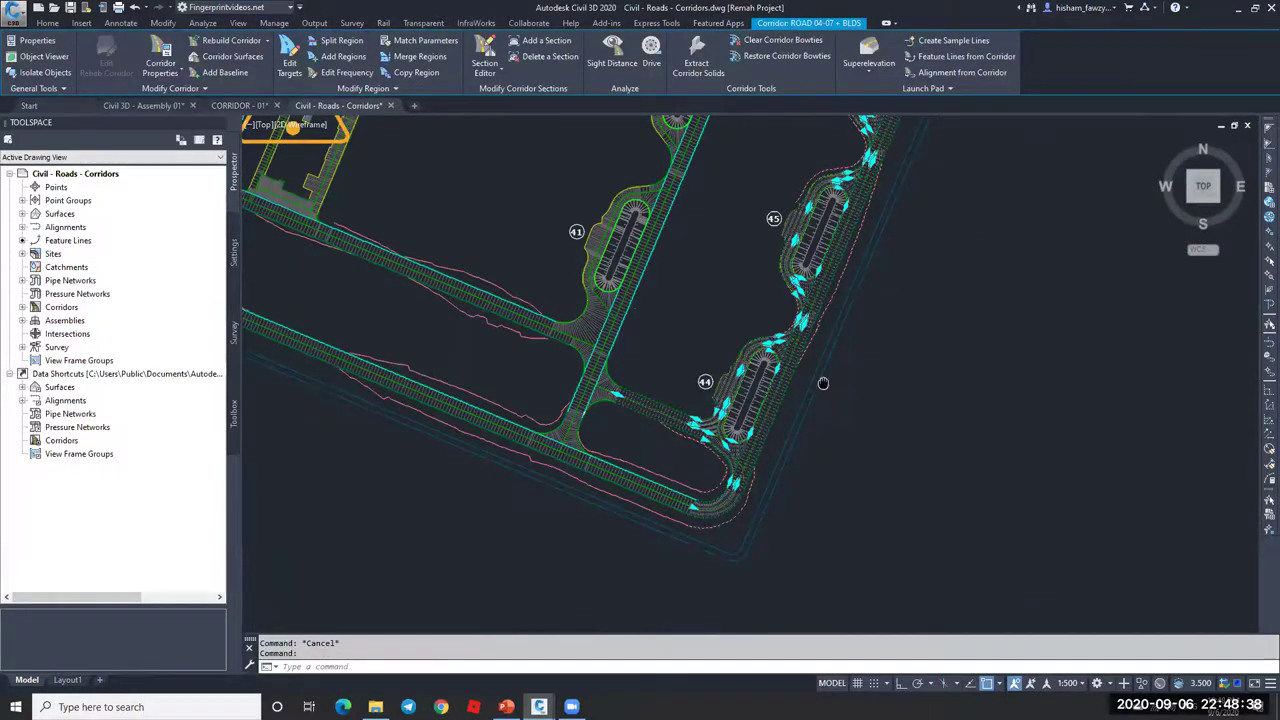
key("Escape")
scroll(822, 383, "up", 5)
left_click(664, 232)
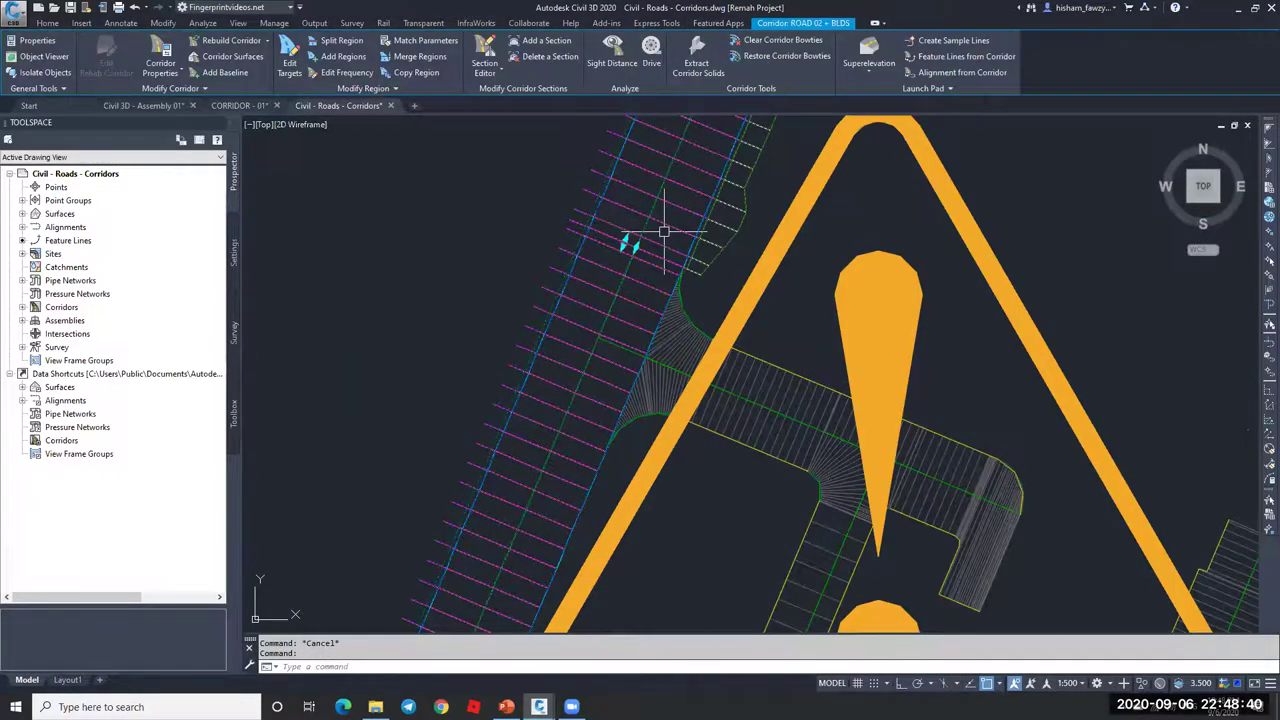
Step: Select the ROAD 04-07 + BLDS corridor, open its properties and collapse all baselines
scroll(664, 232, "down", 5)
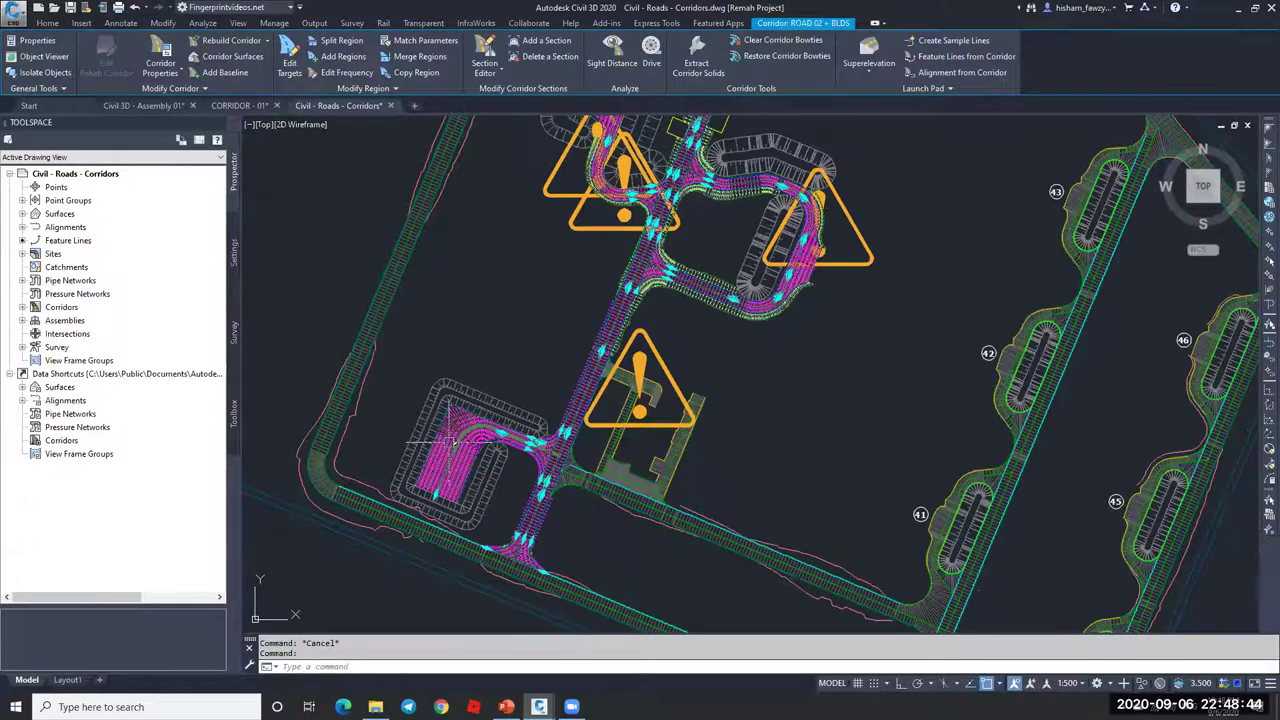
middle_click_drag(1106, 497, 942, 354)
scroll(942, 354, "up", 5)
scroll(851, 343, "down", 3)
left_click(982, 428)
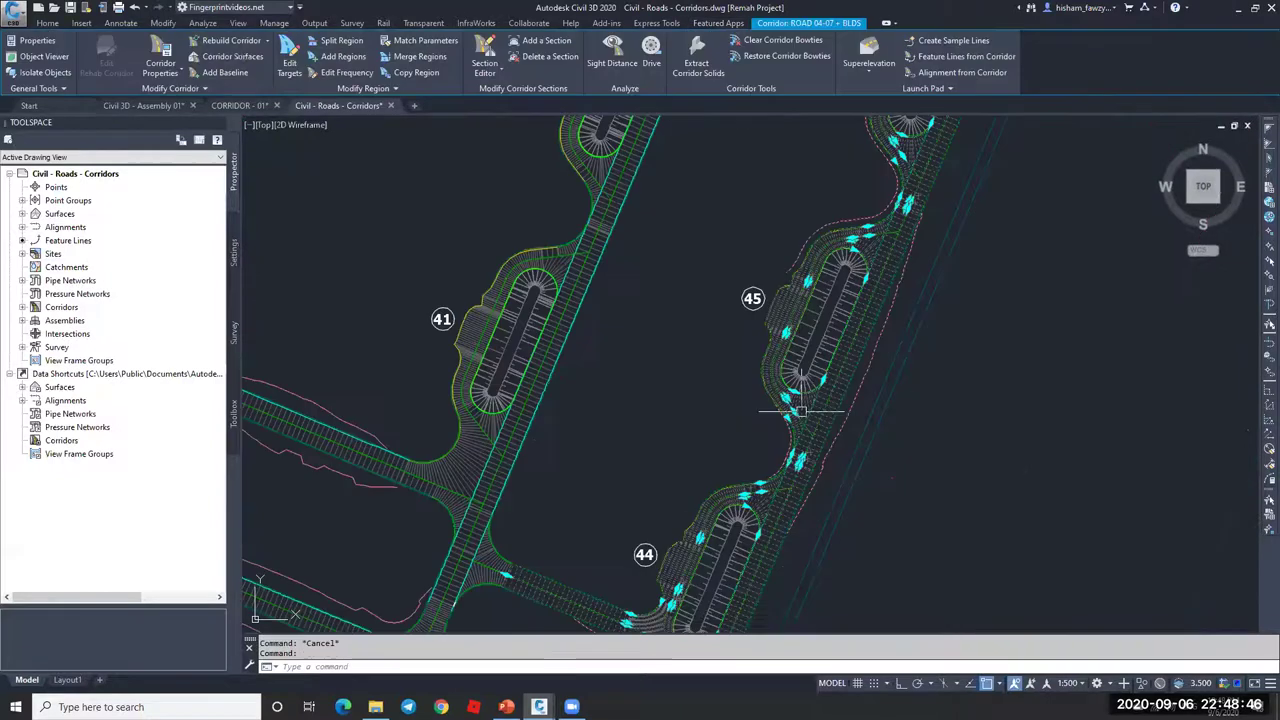
left_click(162, 52)
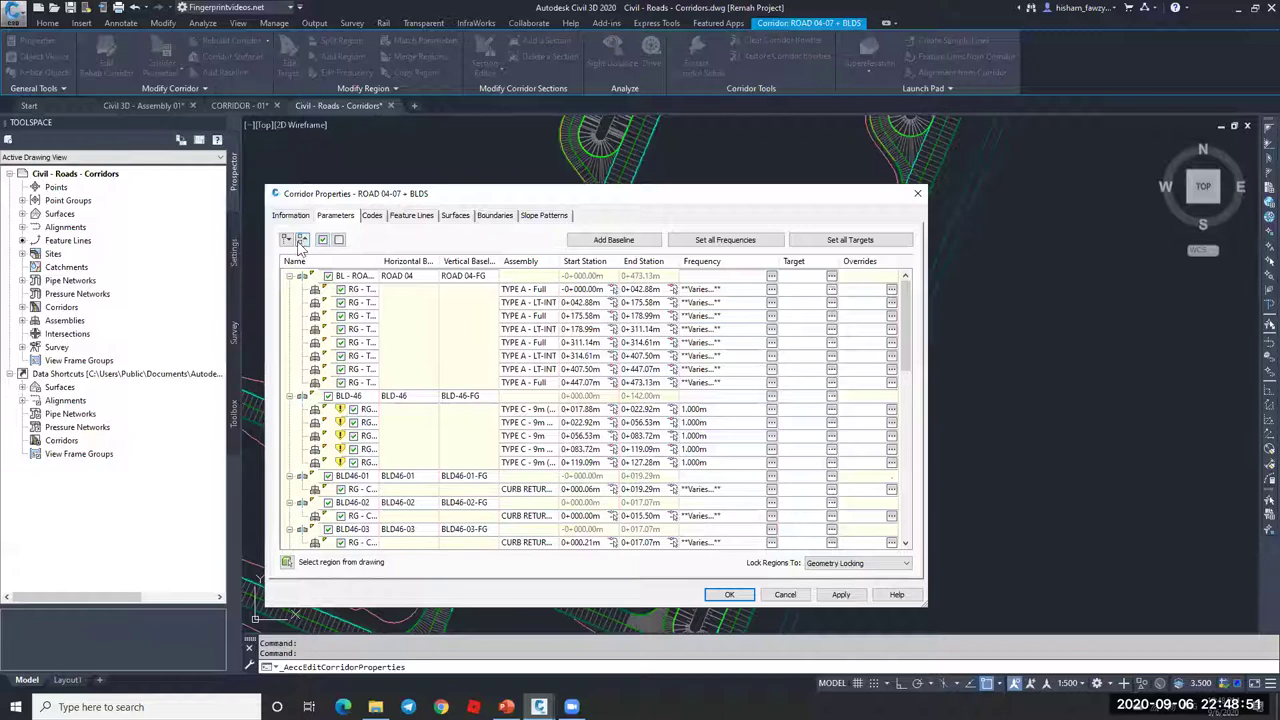
left_click(302, 240)
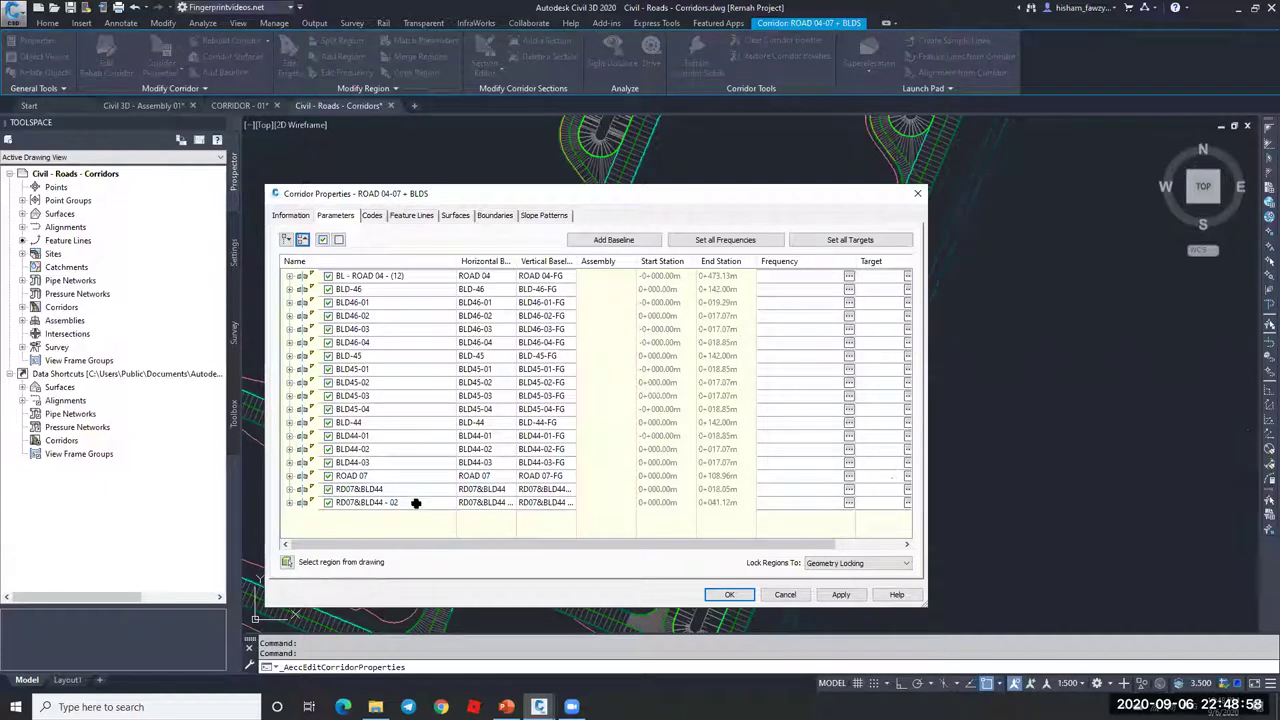
Step: Expand and collapse the BL - ROAD 04 - (12) and BLD-46 baseline regions, then cancel the dialog
left_click(416, 503)
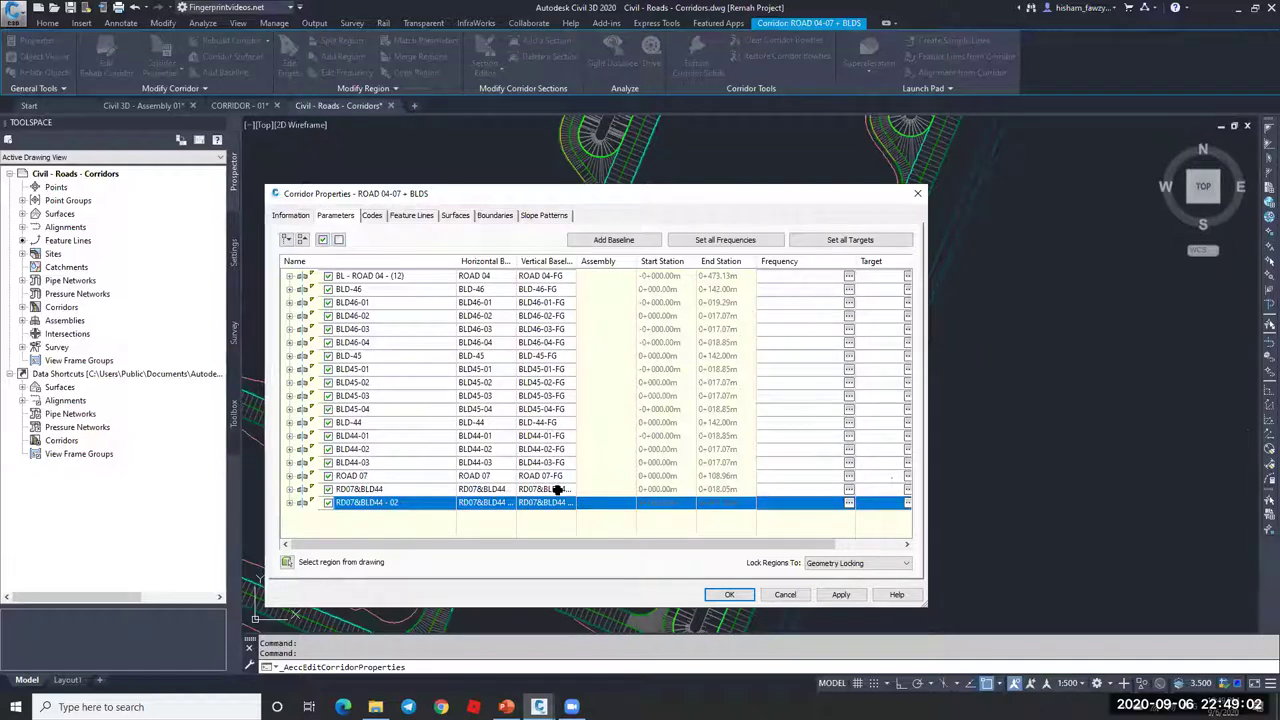
left_click(290, 277)
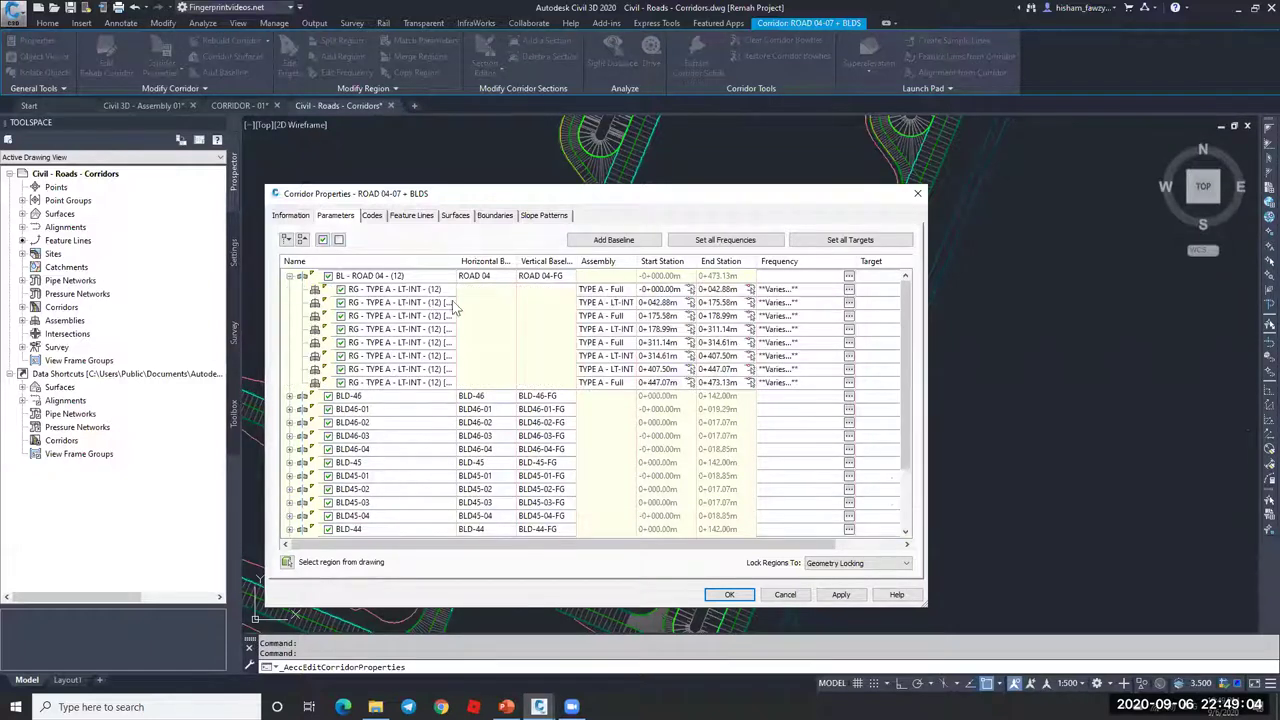
left_click(289, 276)
left_click(290, 289)
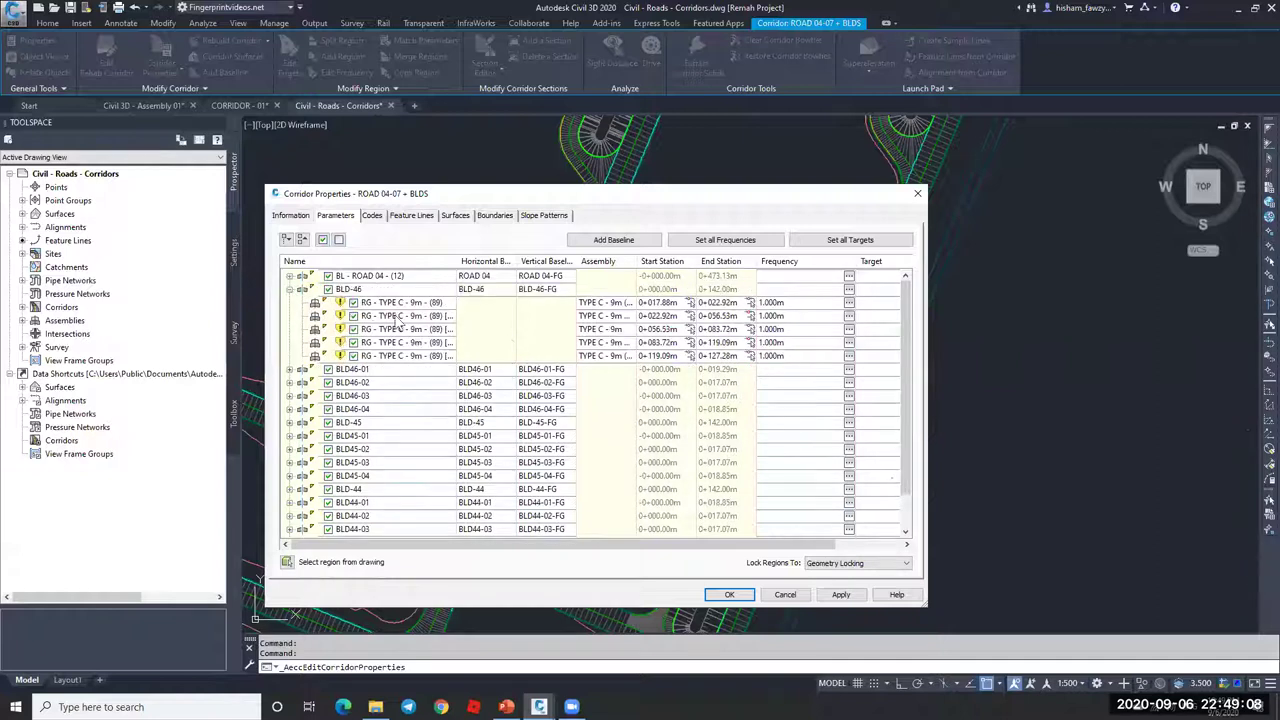
left_click(290, 289)
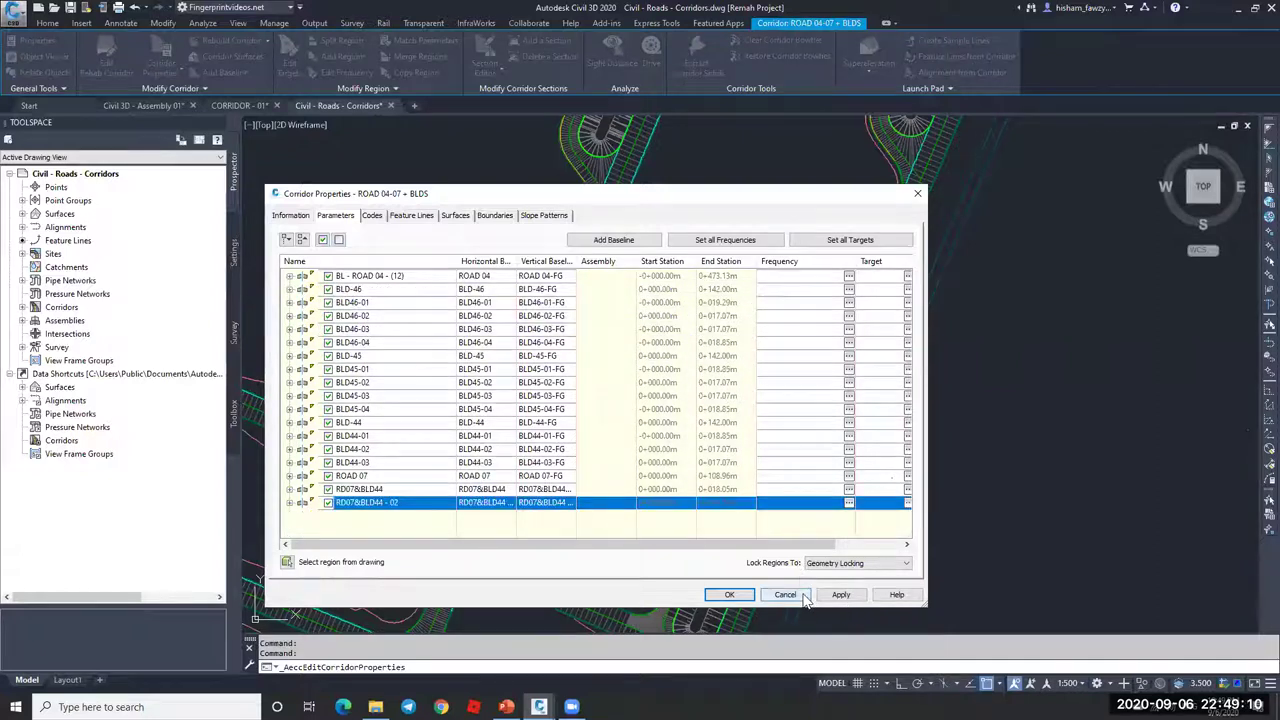
key("Escape")
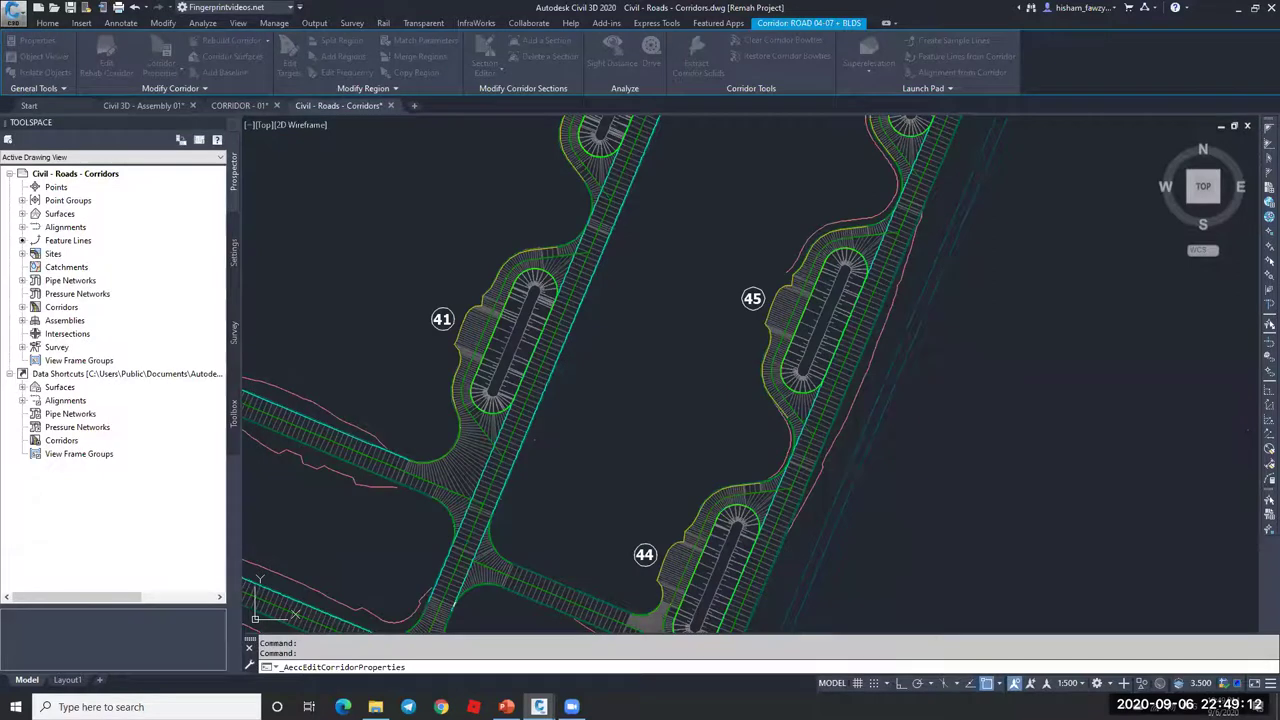
scroll(843, 403, "up", 10)
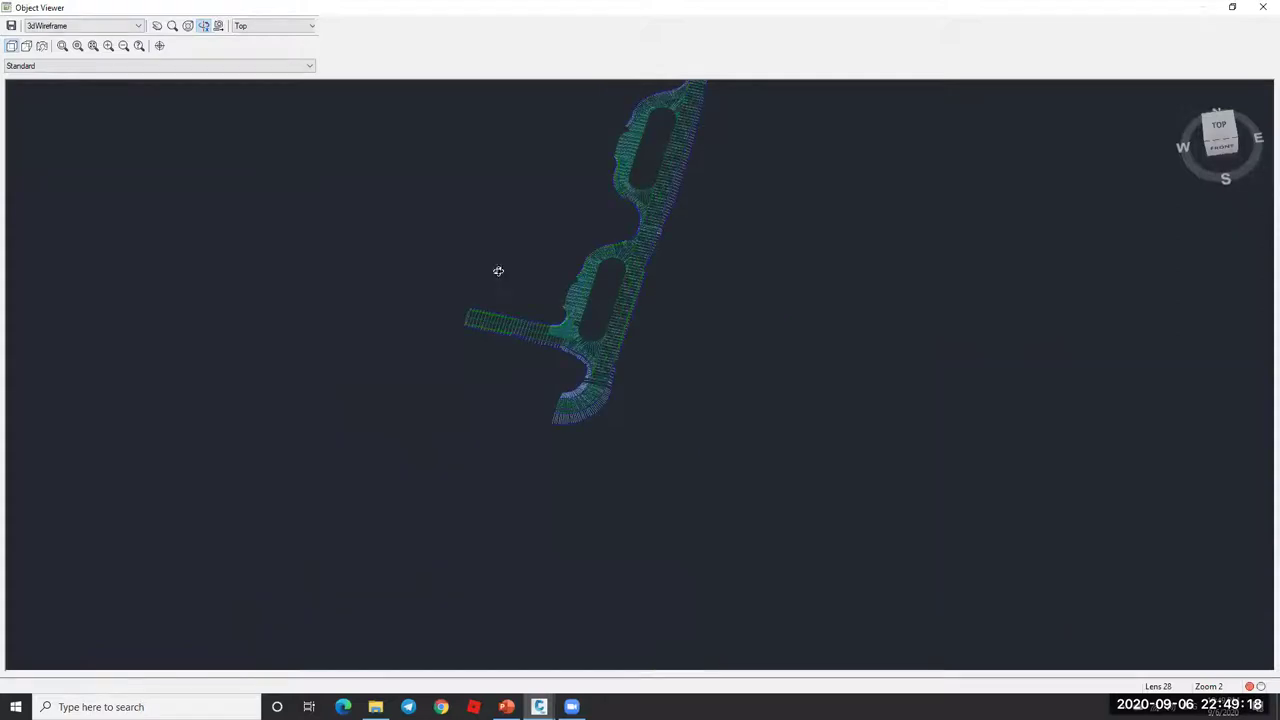
Step: Orbit and fit the corridor in Object Viewer, then set the Conceptual visual style
left_click_drag(623, 486, 625, 275)
left_click(108, 46)
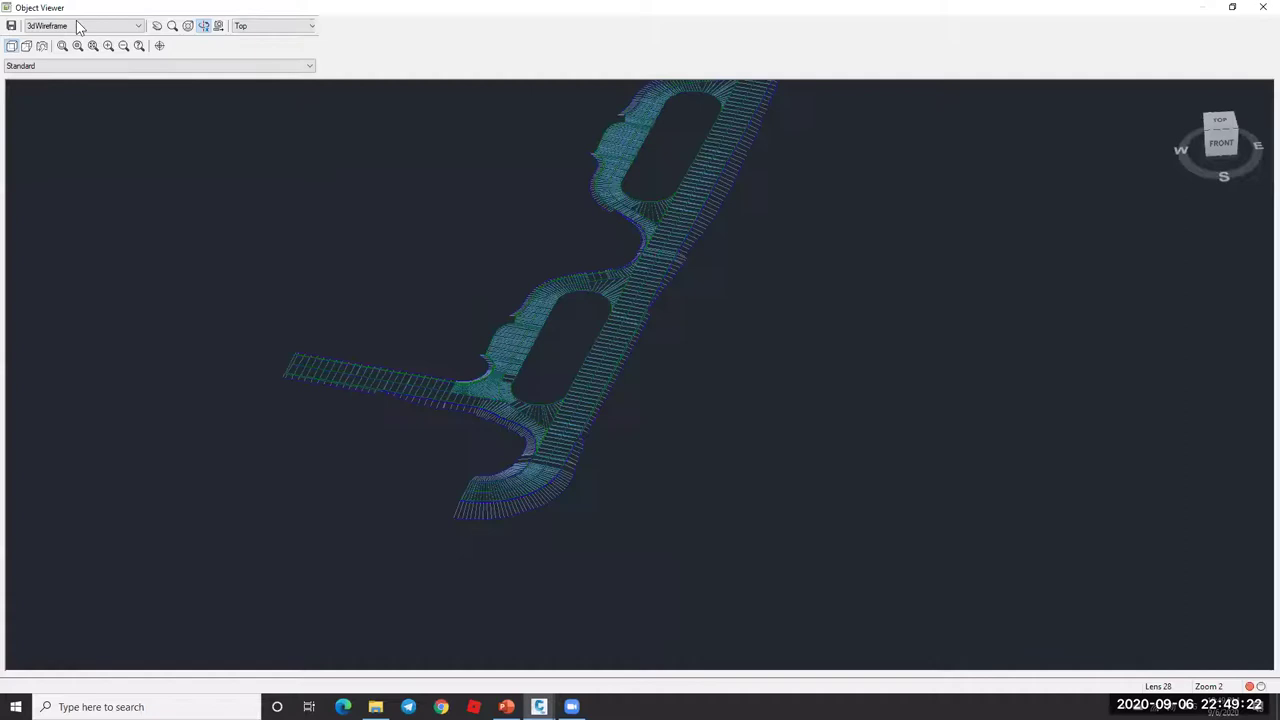
left_click(80, 25)
left_click(88, 55)
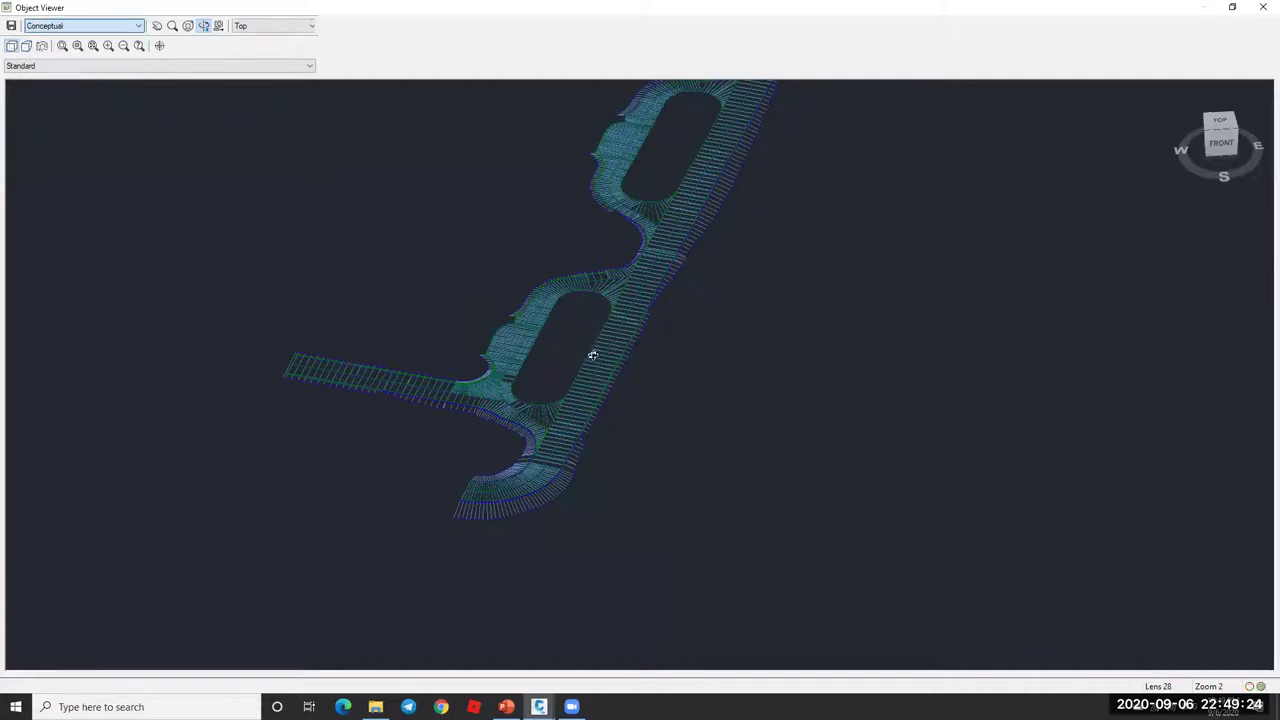
Step: Orbit and zoom around the corridor to see the other curb return, then close the viewer
left_click_drag(549, 399, 623, 341)
scroll(527, 290, "up", 3)
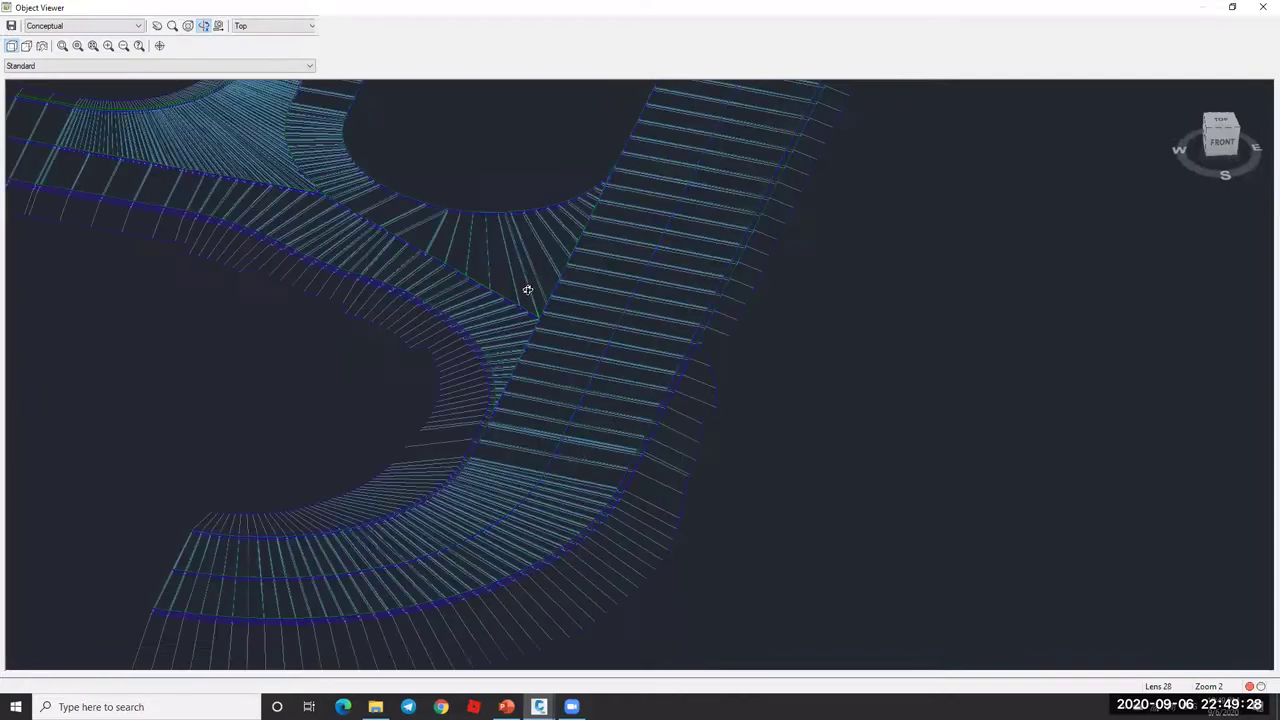
scroll(610, 205, "up", 2)
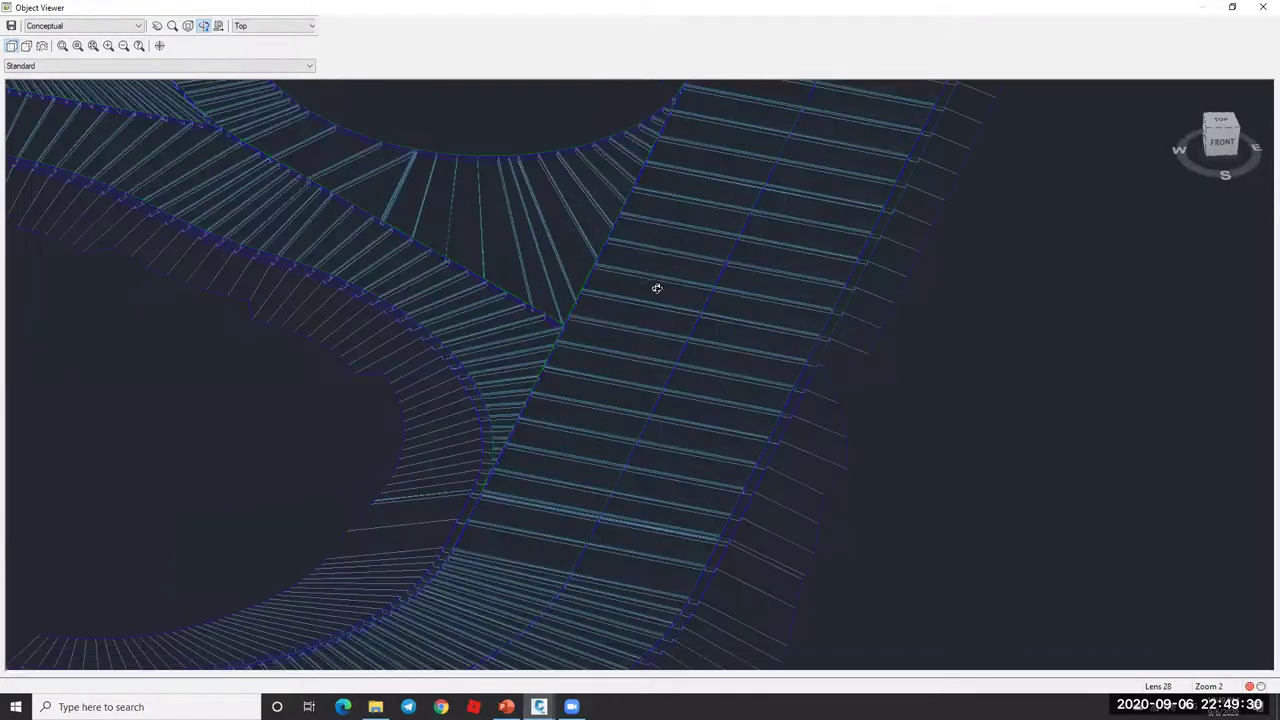
middle_click_drag(783, 331, 976, 437)
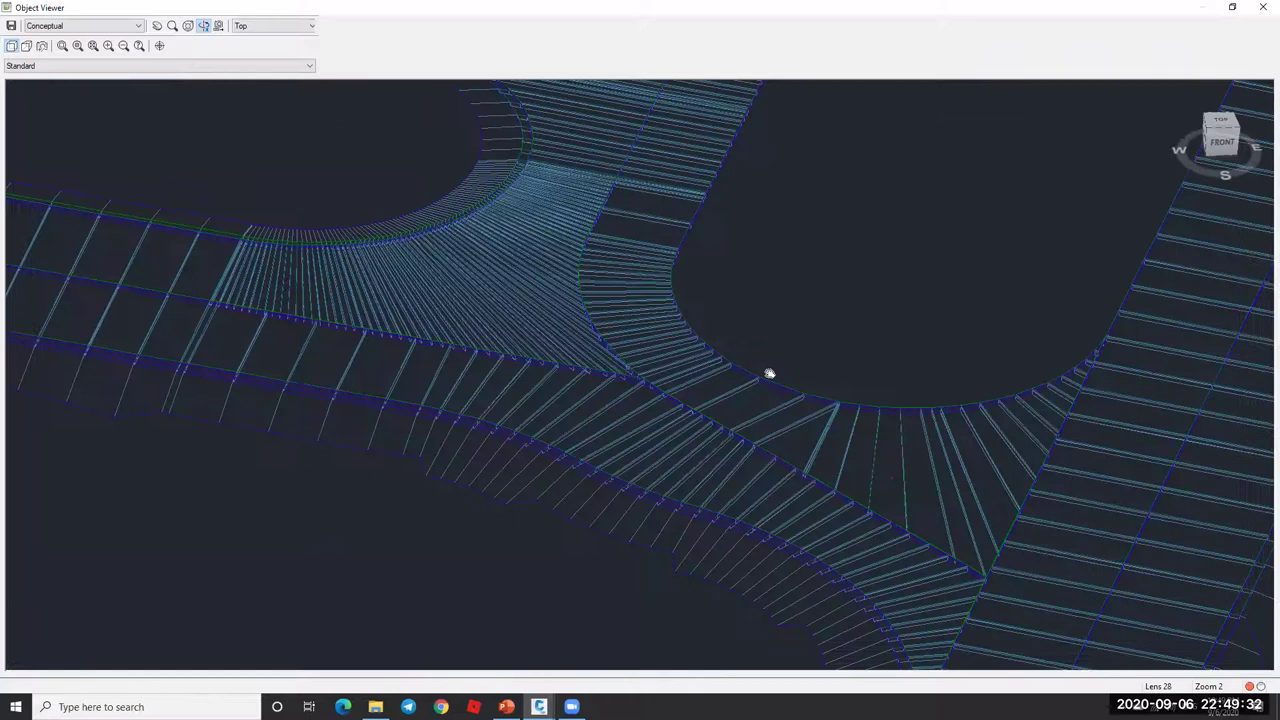
scroll(889, 385, "down", 3)
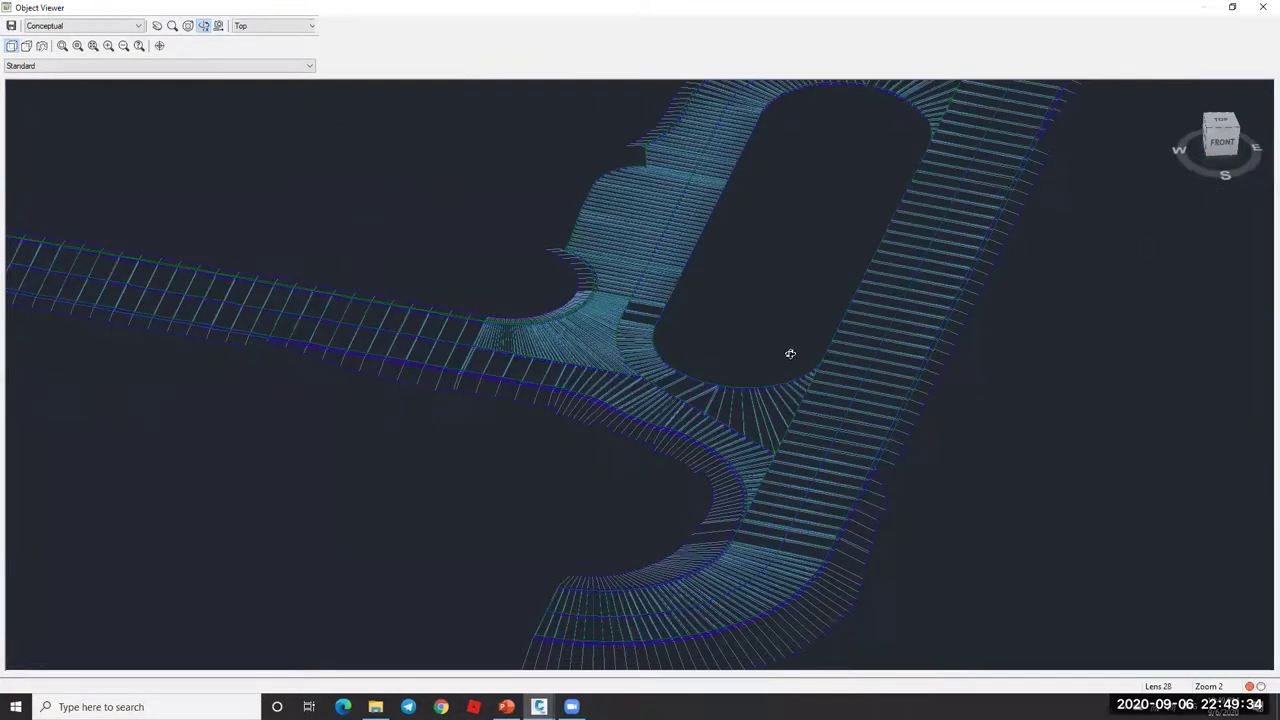
scroll(790, 353, "up", 4)
scroll(735, 325, "down", 1)
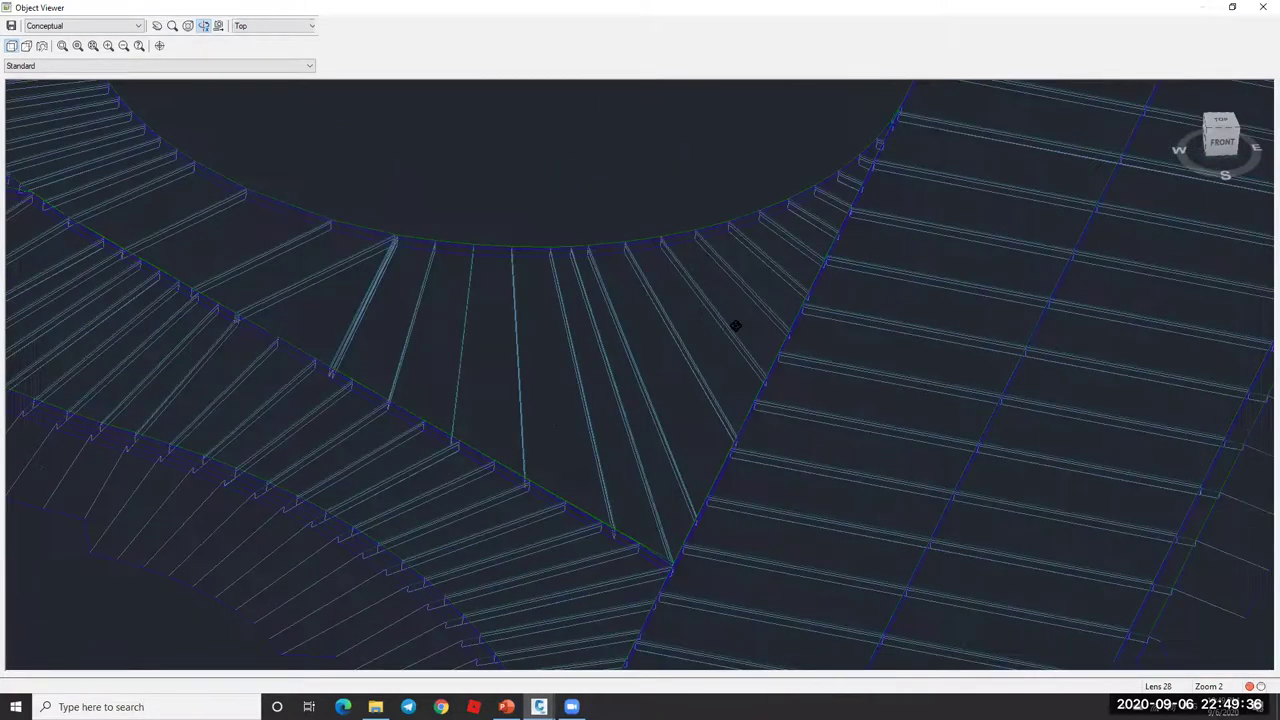
scroll(545, 268, "down", 4)
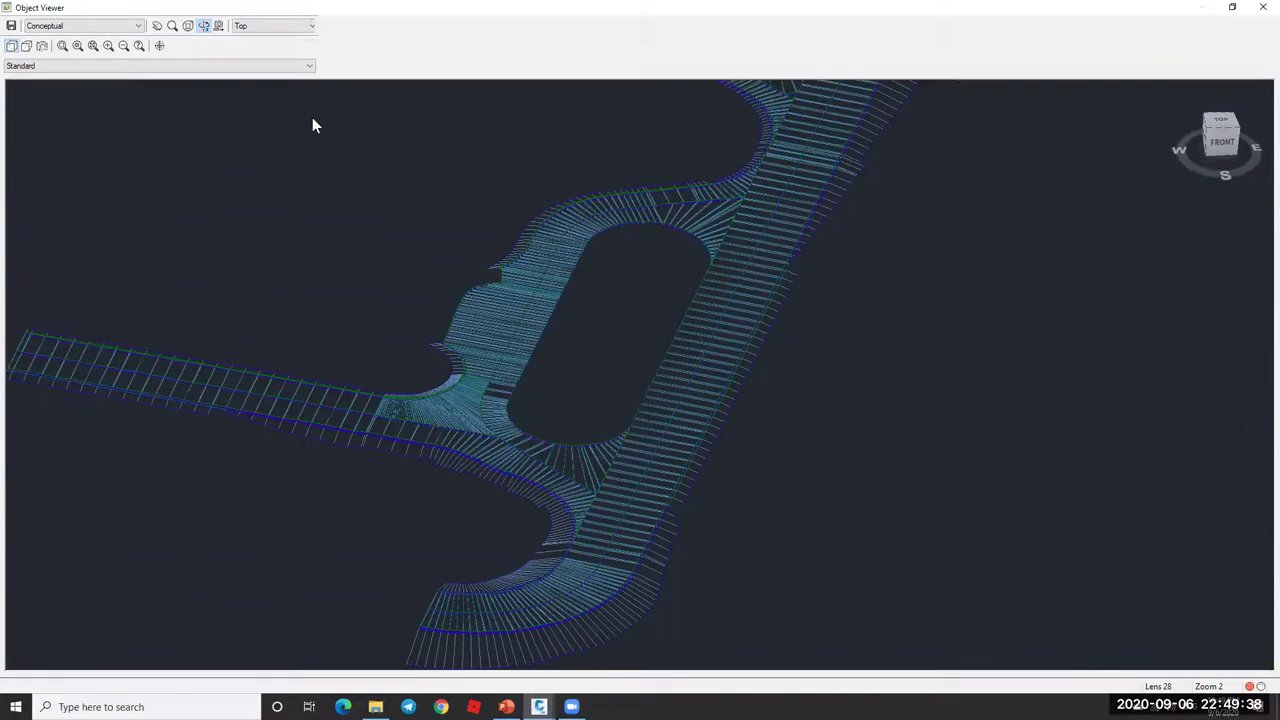
scroll(660, 170, "up", 4)
key("Escape")
key("Escape")
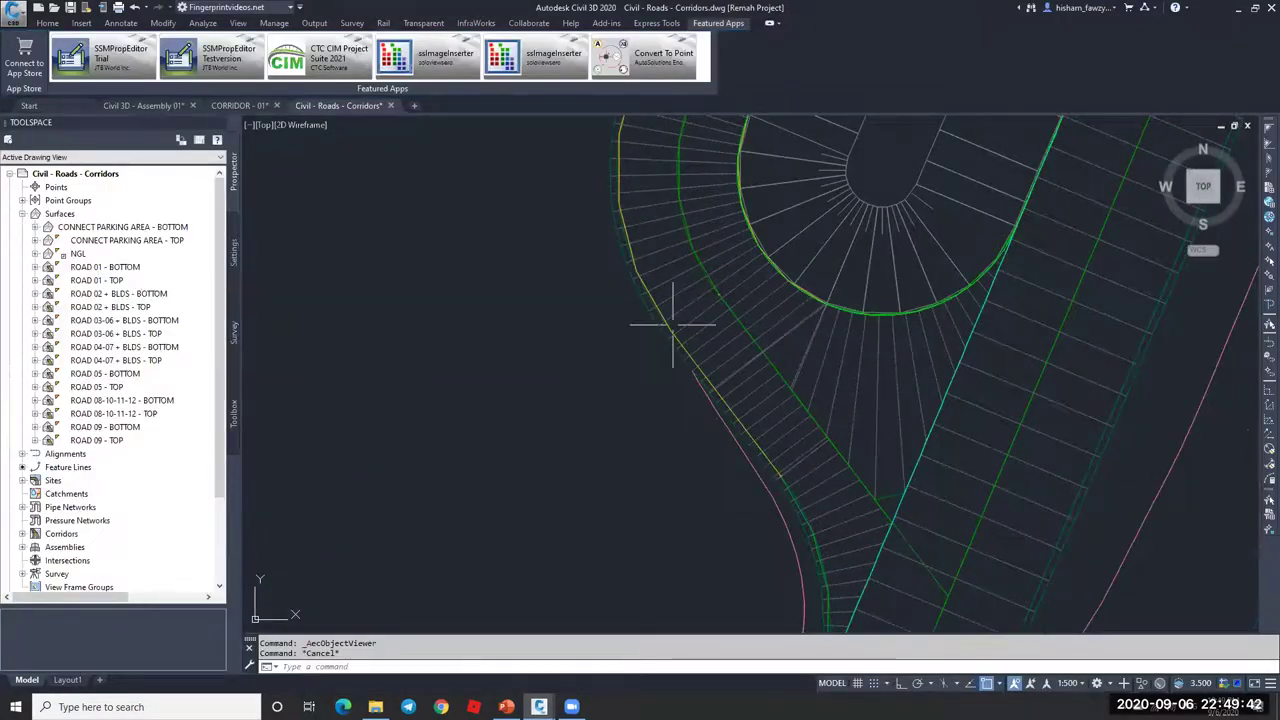
Step: Select the ROAD 04-07 + BLDS - TOP surface, view and zoom it in Object Viewer, then close it
right_click(126, 363)
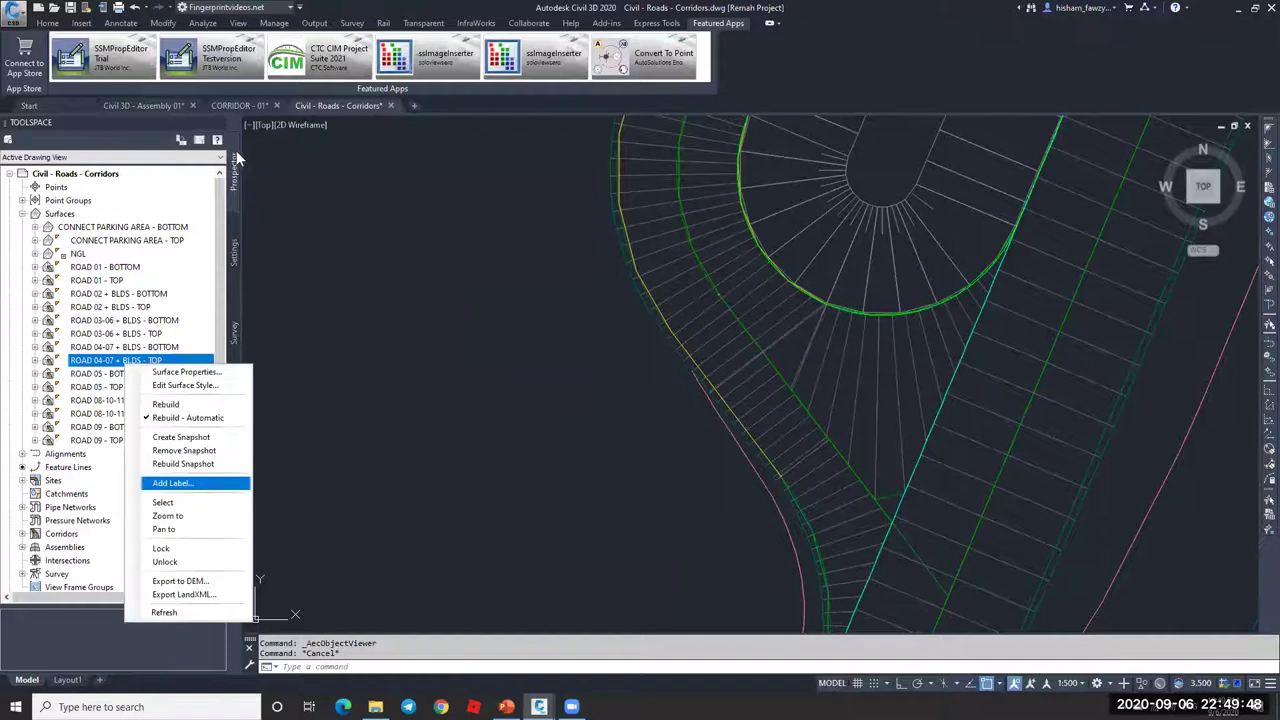
left_click(186, 371)
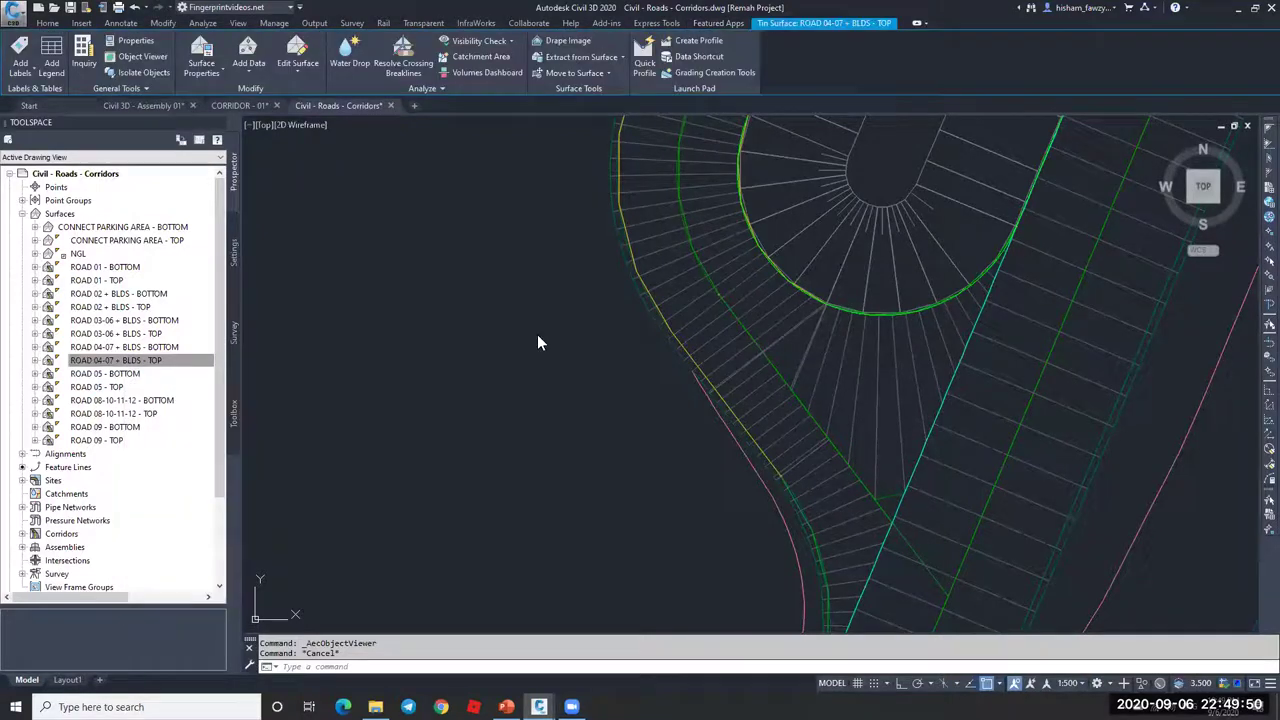
left_click(722, 473)
left_click(702, 496)
left_click(877, 611)
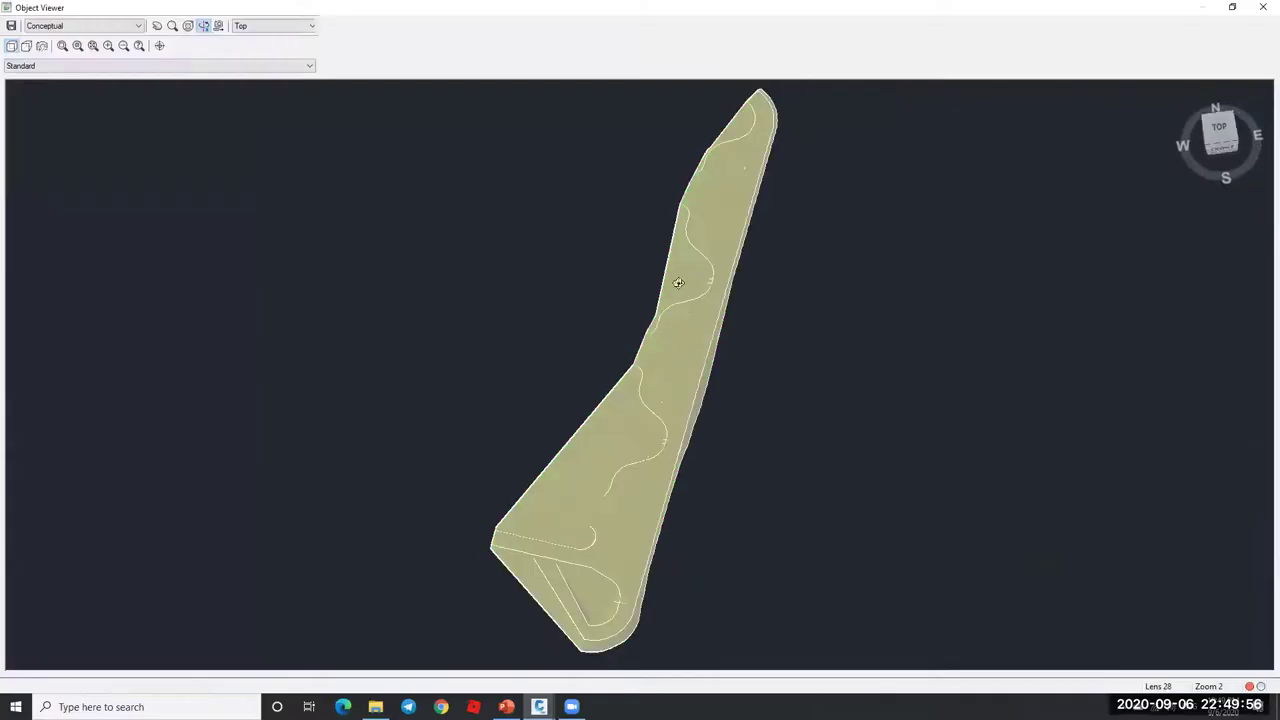
scroll(642, 460, "up", 3)
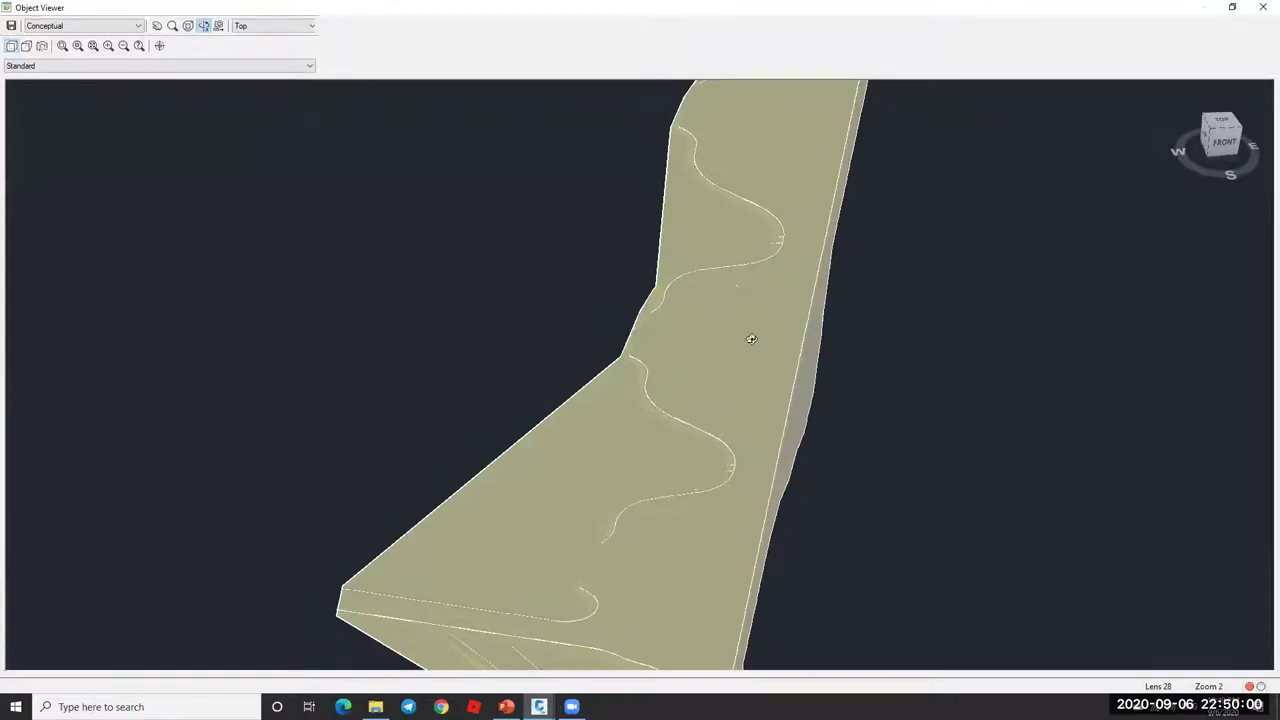
scroll(751, 339, "up", 3)
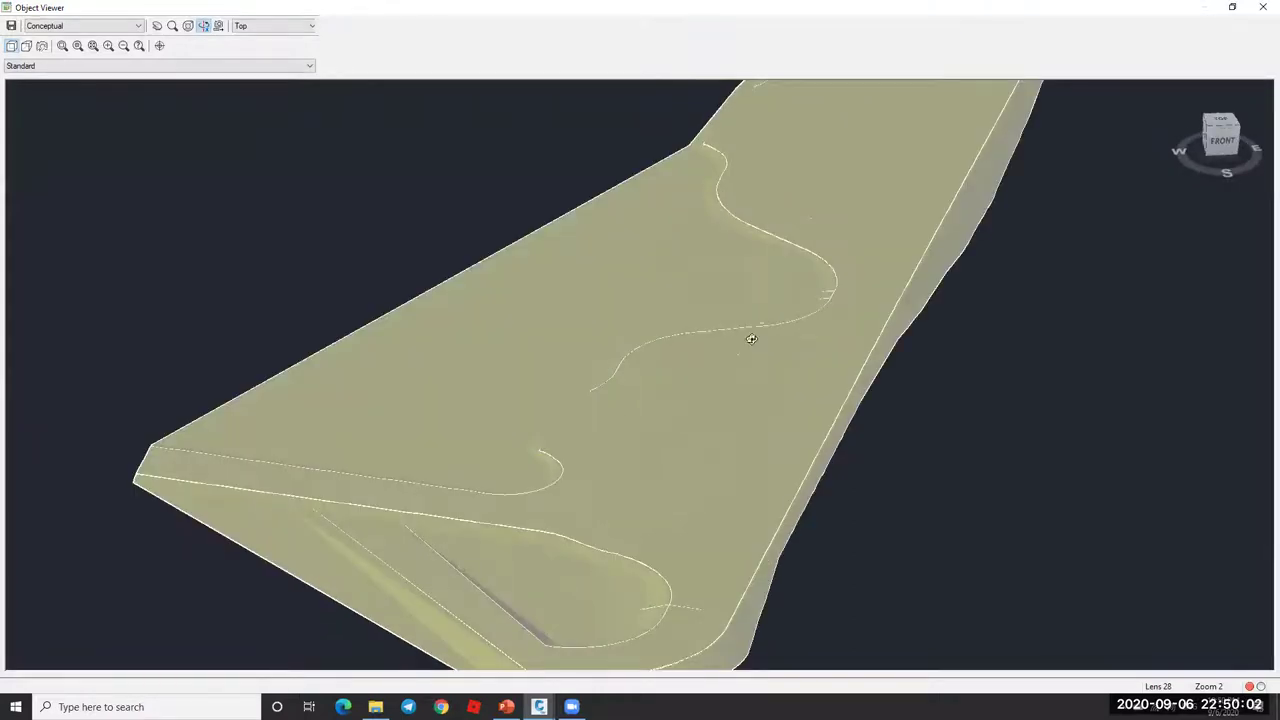
key("alt+F4")
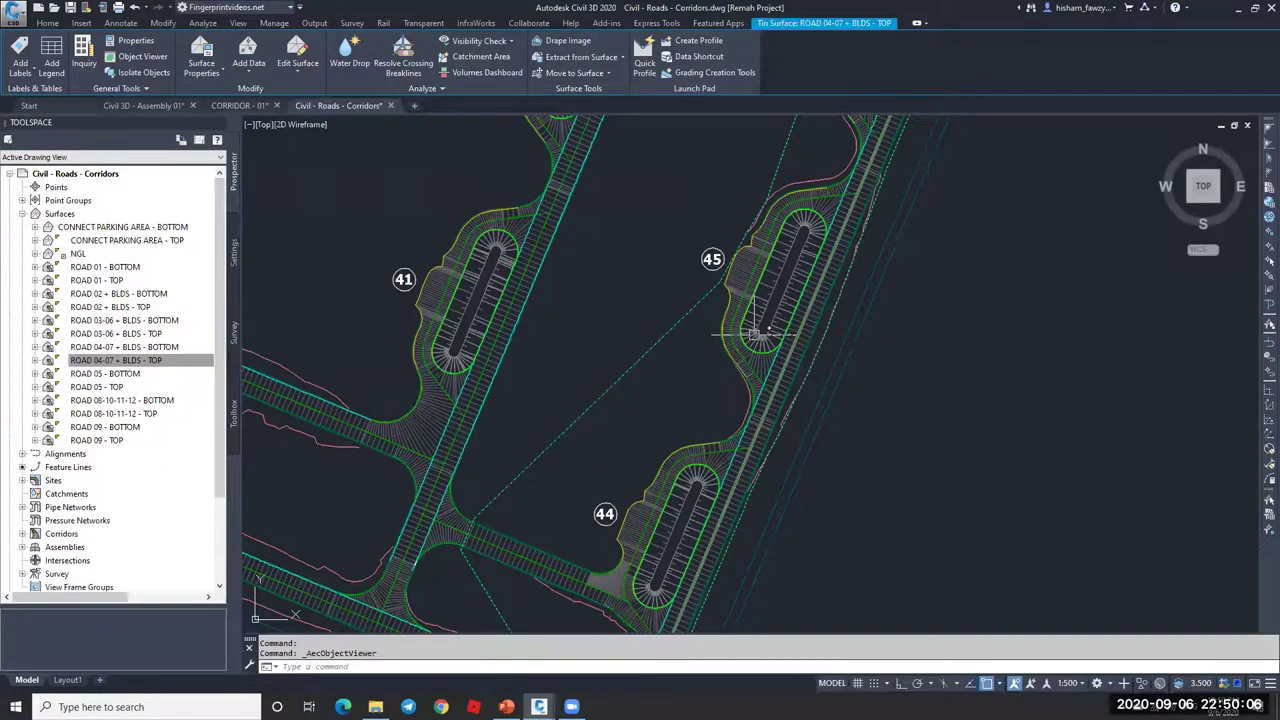
Step: Bring parcel 44 into view and briefly select, then deselect, the corridor beside it
key("Escape")
scroll(560, 600, "up", 2)
middle_click_drag(700, 630, 728, 486)
left_click(728, 486)
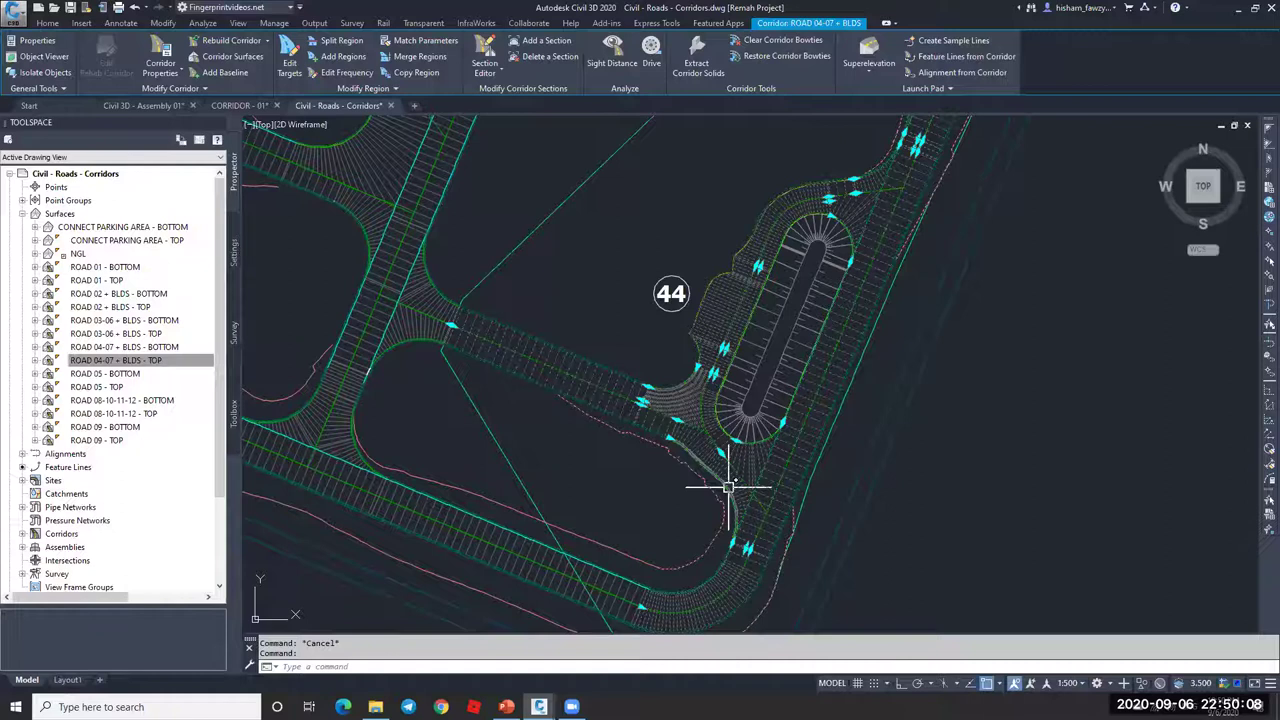
key("Escape")
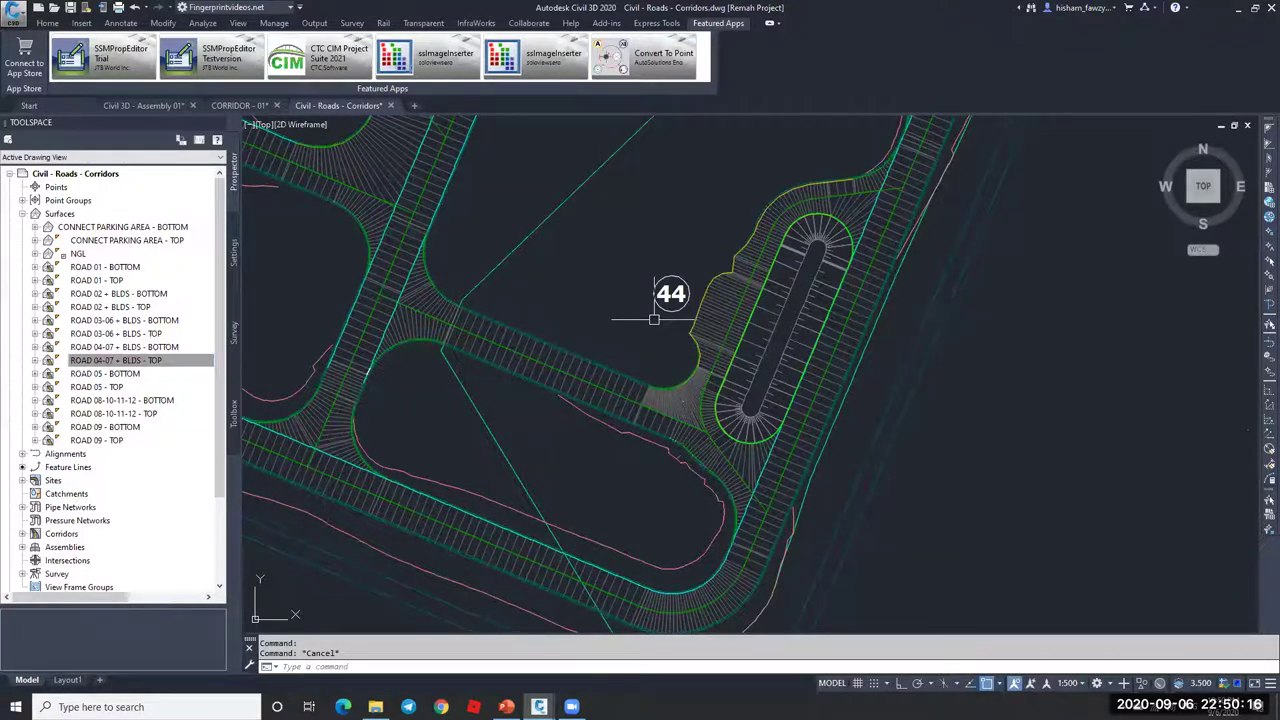
Step: Orbit the TOP surface toward its cul-de-sac end, then close the 3D viewer and return to CORRIDOR - 01
scroll(654, 319, "up", 4)
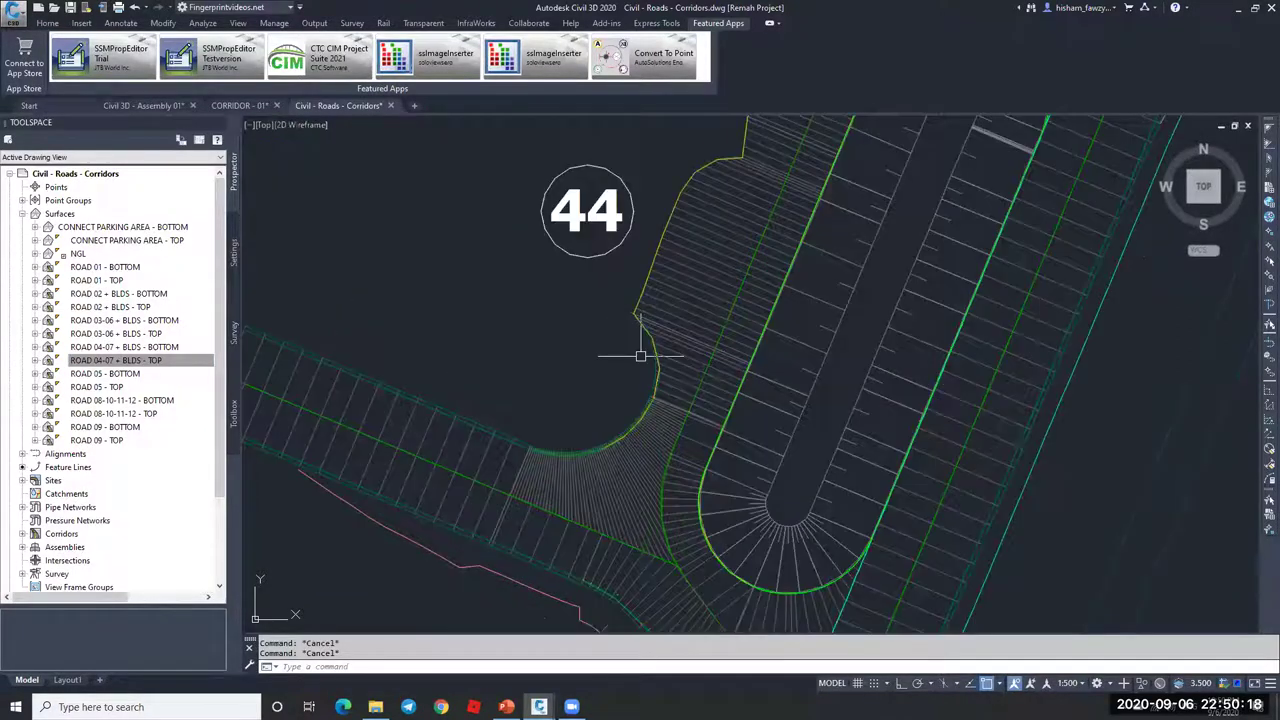
scroll(640, 355, "down", 5)
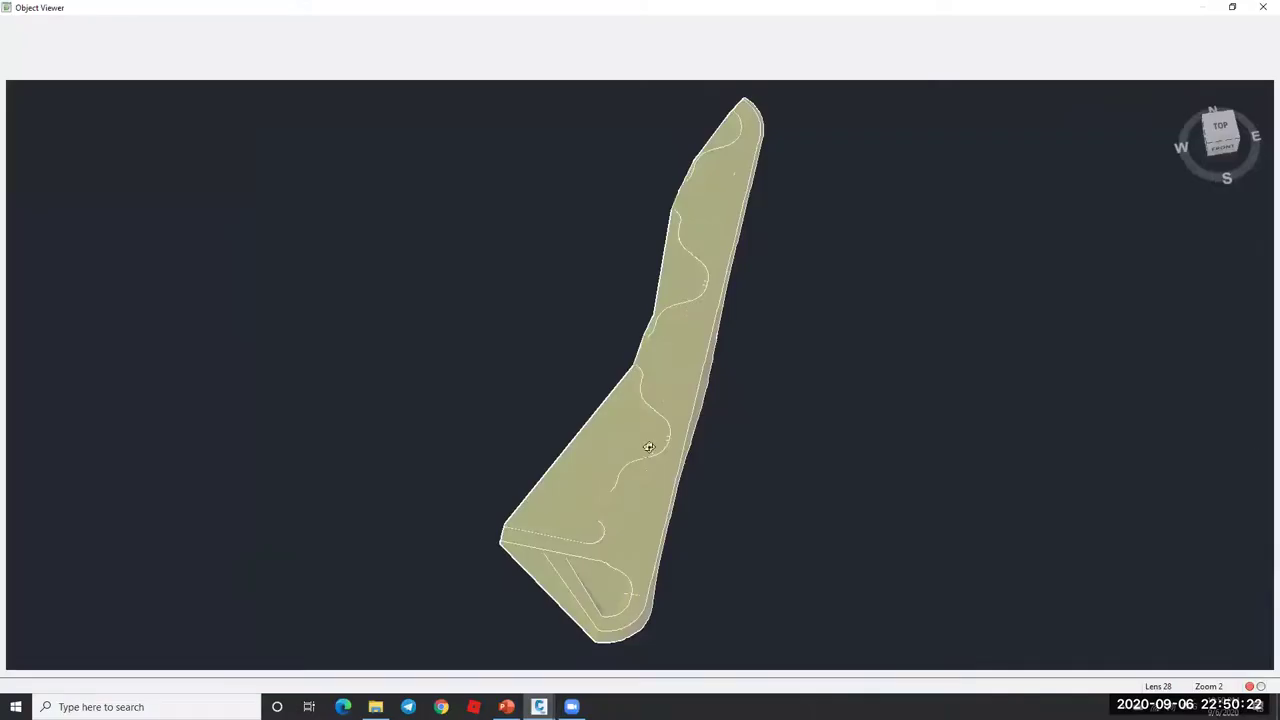
scroll(648, 447, "up", 3)
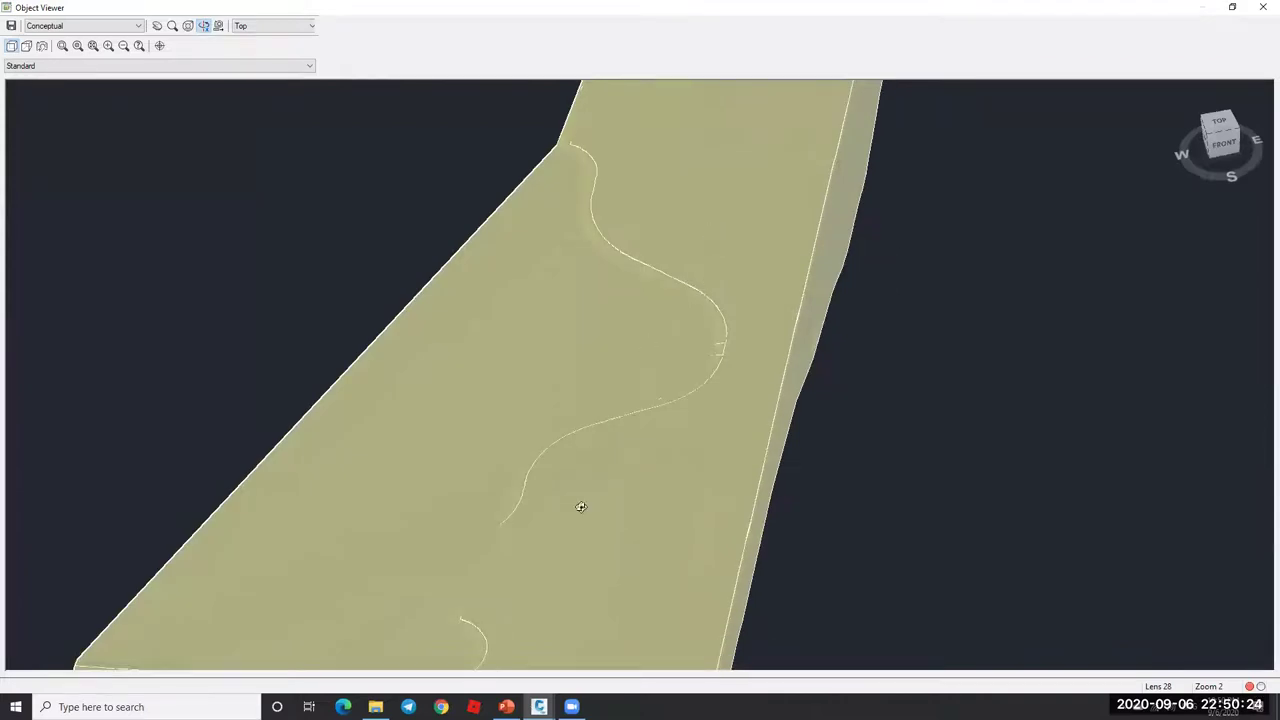
left_click_drag(560, 420, 458, 512)
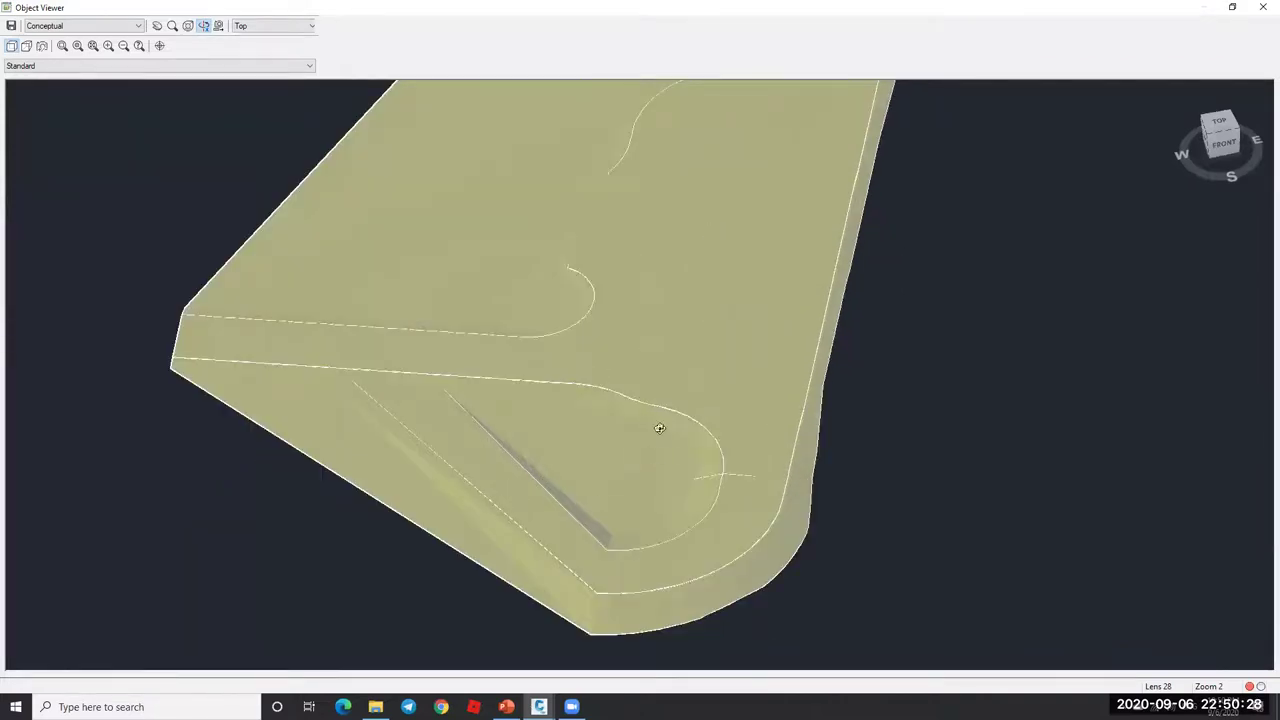
left_click_drag(551, 422, 700, 423)
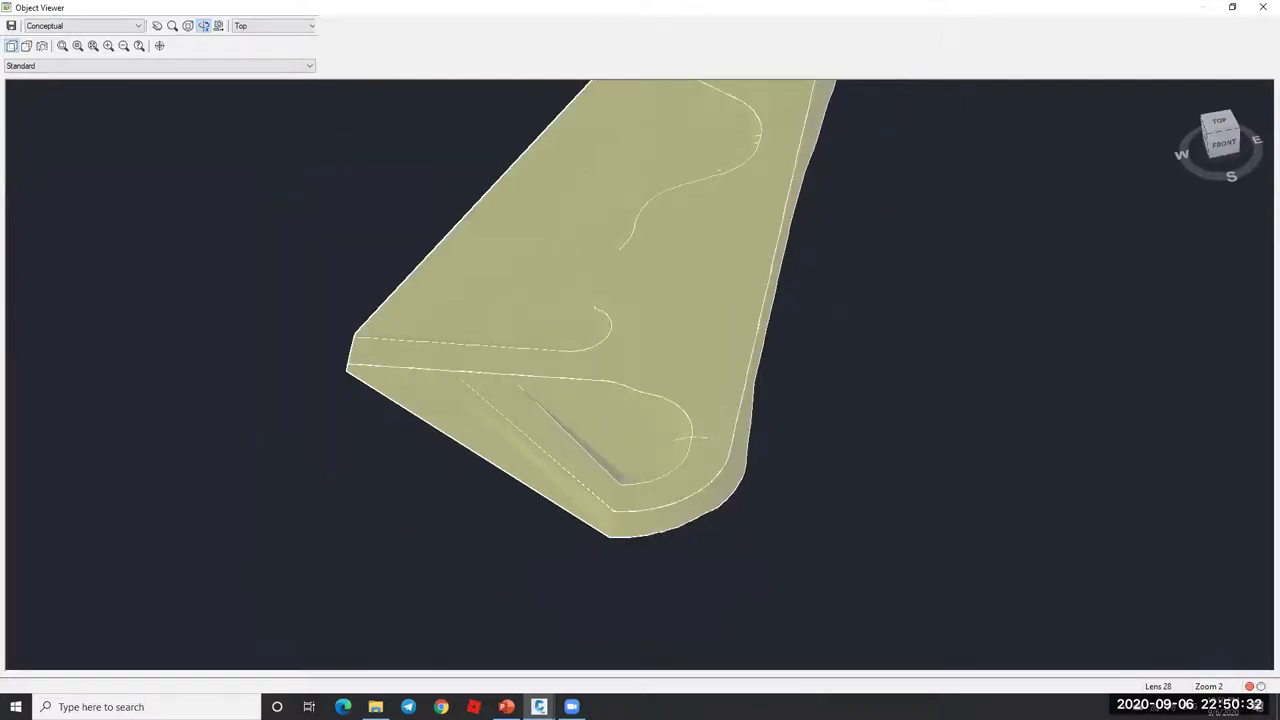
key("alt+F4")
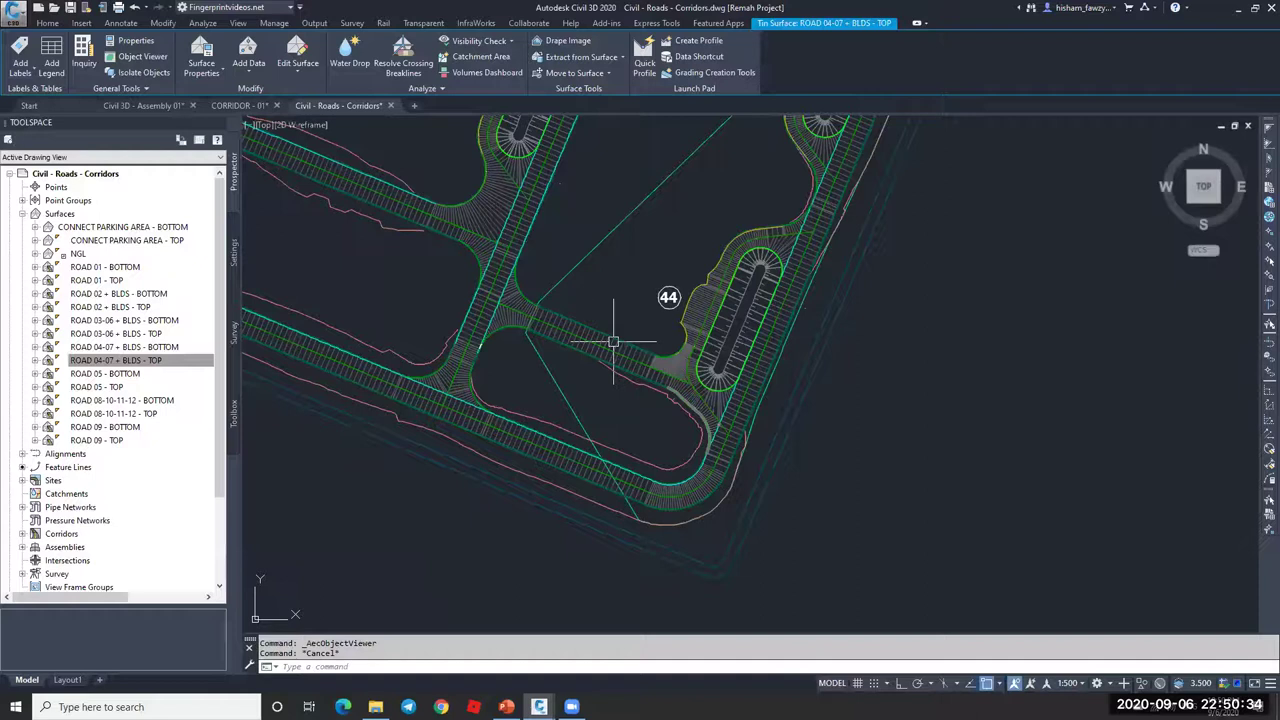
key("ctrl+Tab")
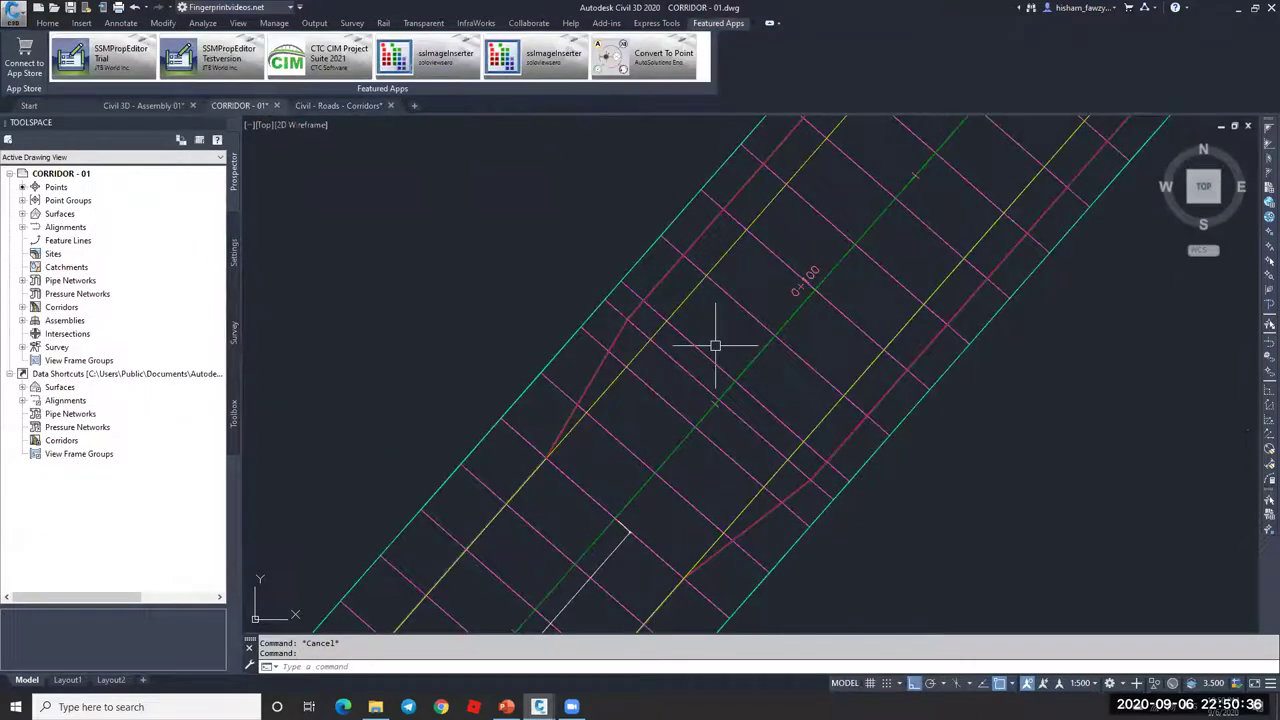
Step: In the Civil 3D - Assembly 01 drawing, zoom to the corridor near station 0+700 and window-select it
scroll(715, 346, "down", 10)
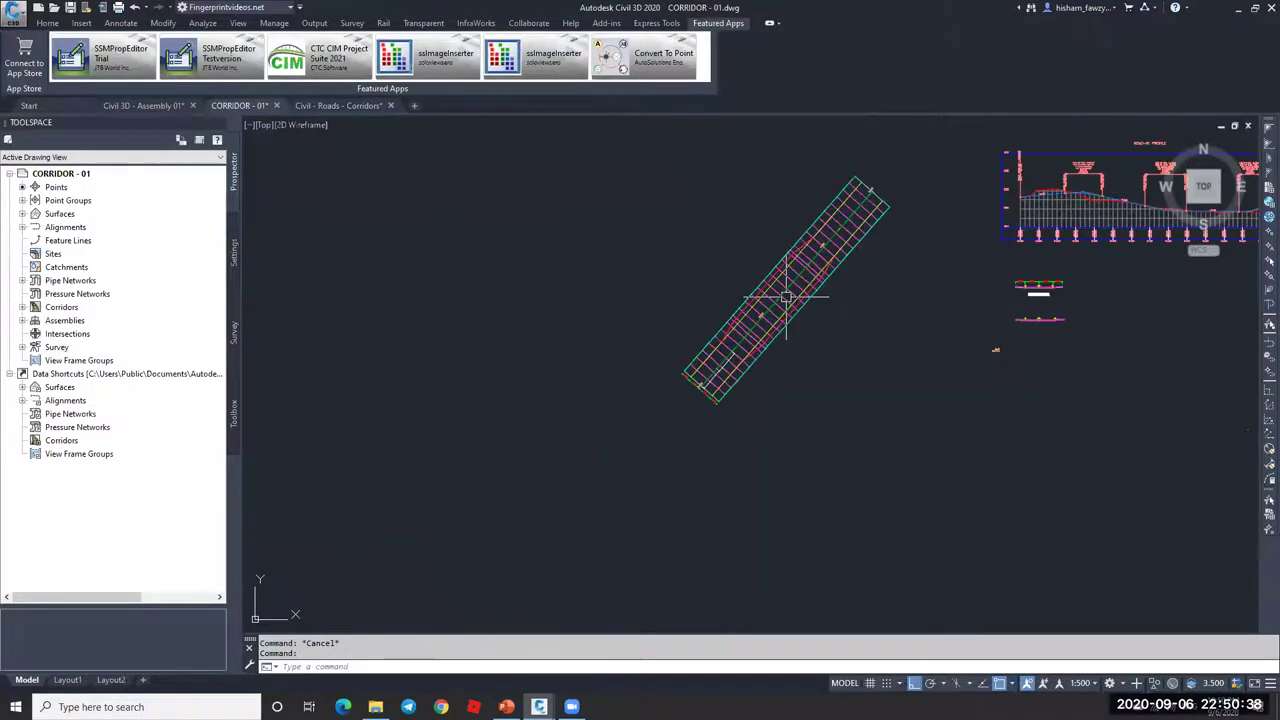
scroll(714, 309, "up", 3)
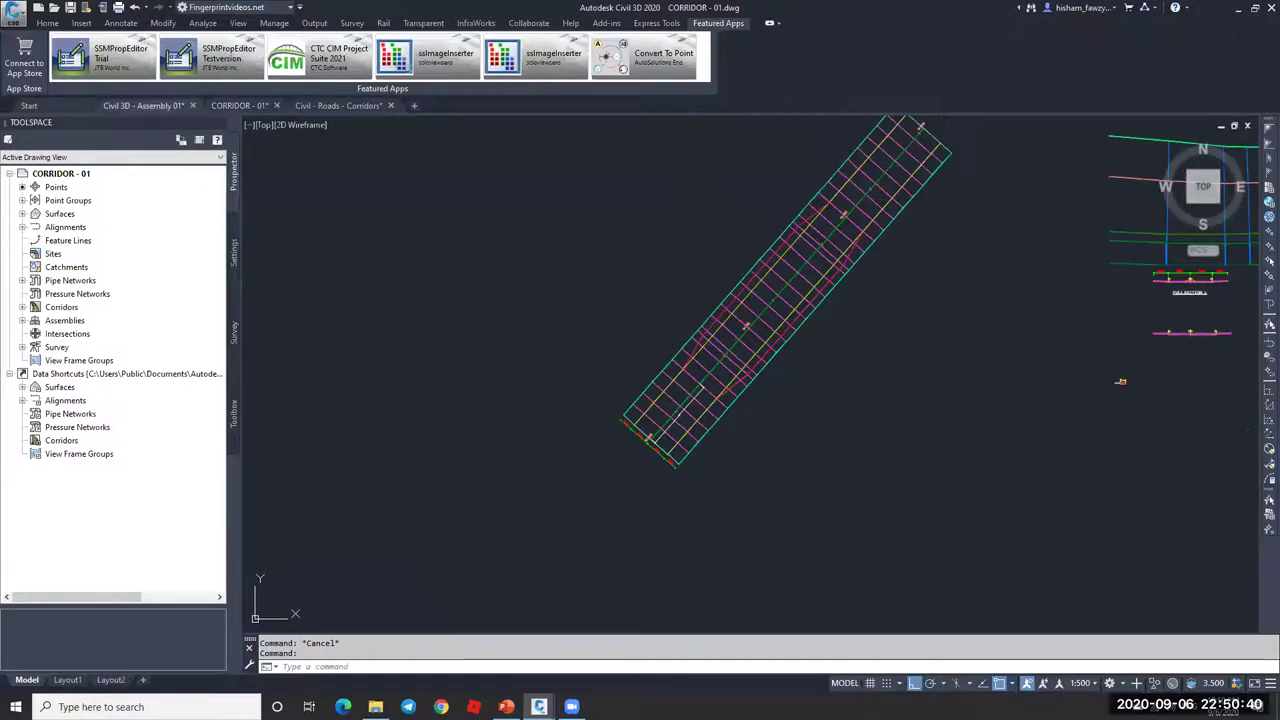
key("ctrl+Tab")
scroll(686, 423, "down", 5)
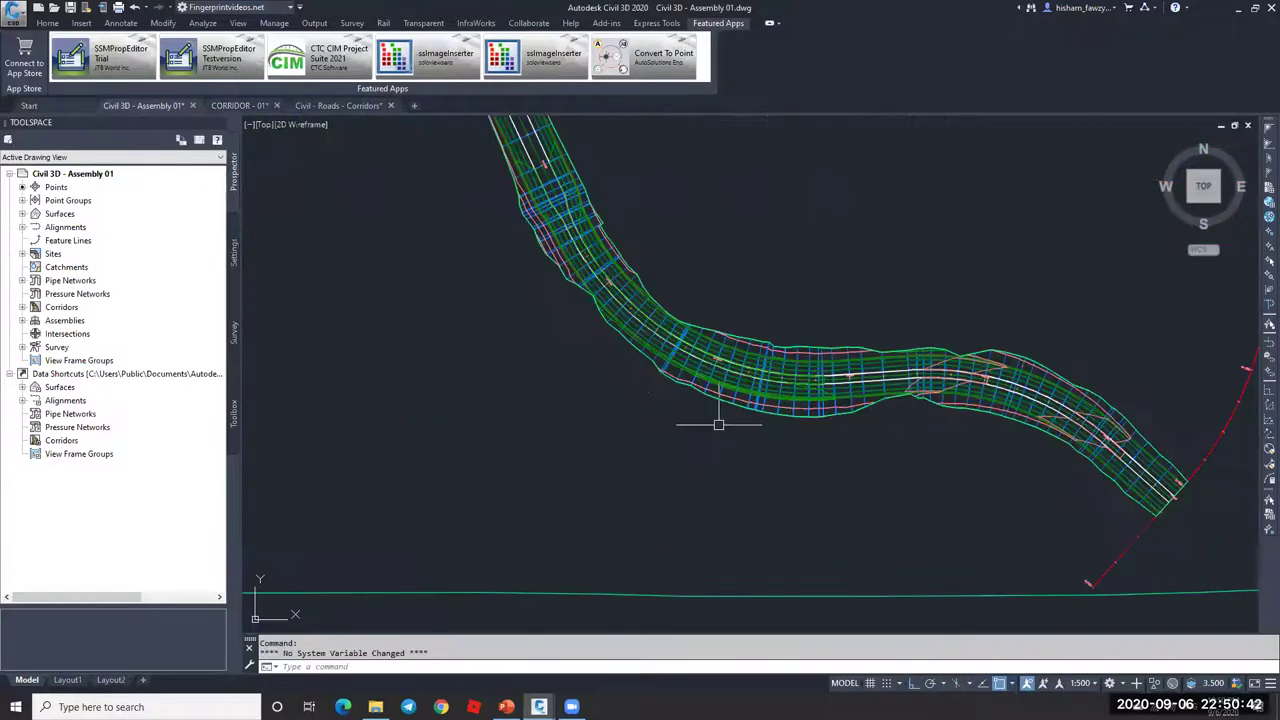
middle_click_drag(737, 306, 659, 303)
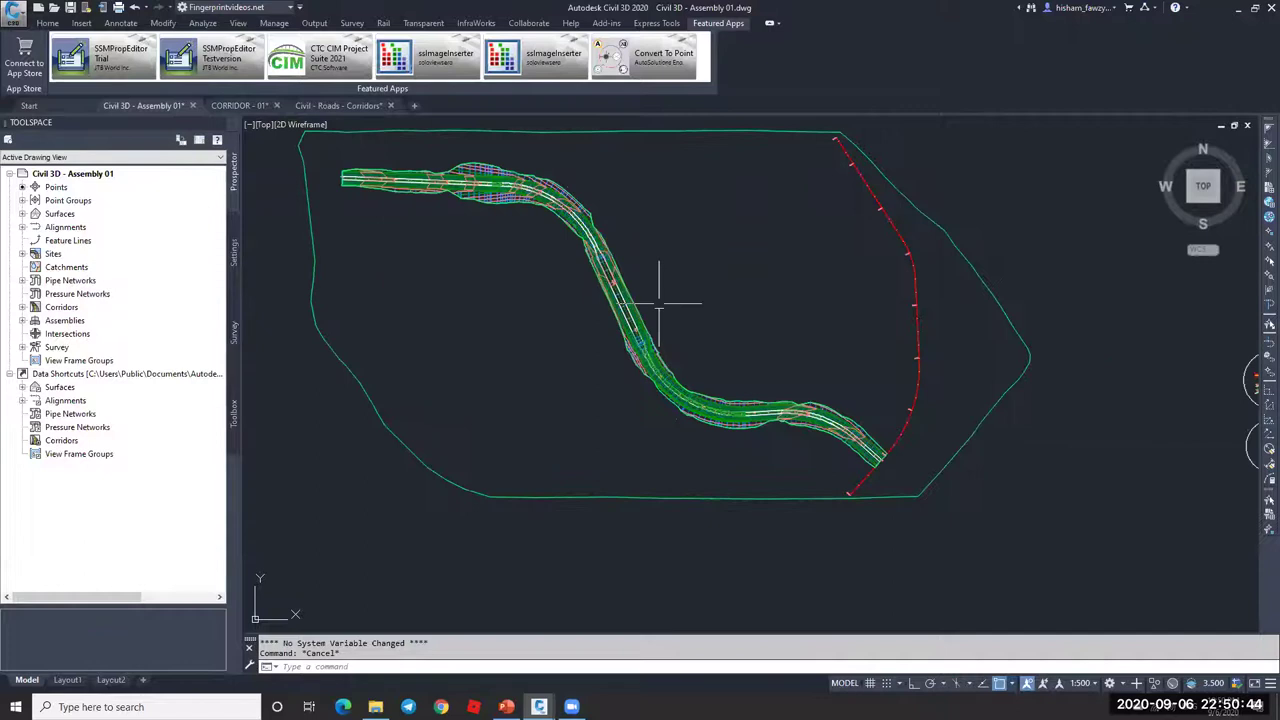
scroll(659, 303, "up", 8)
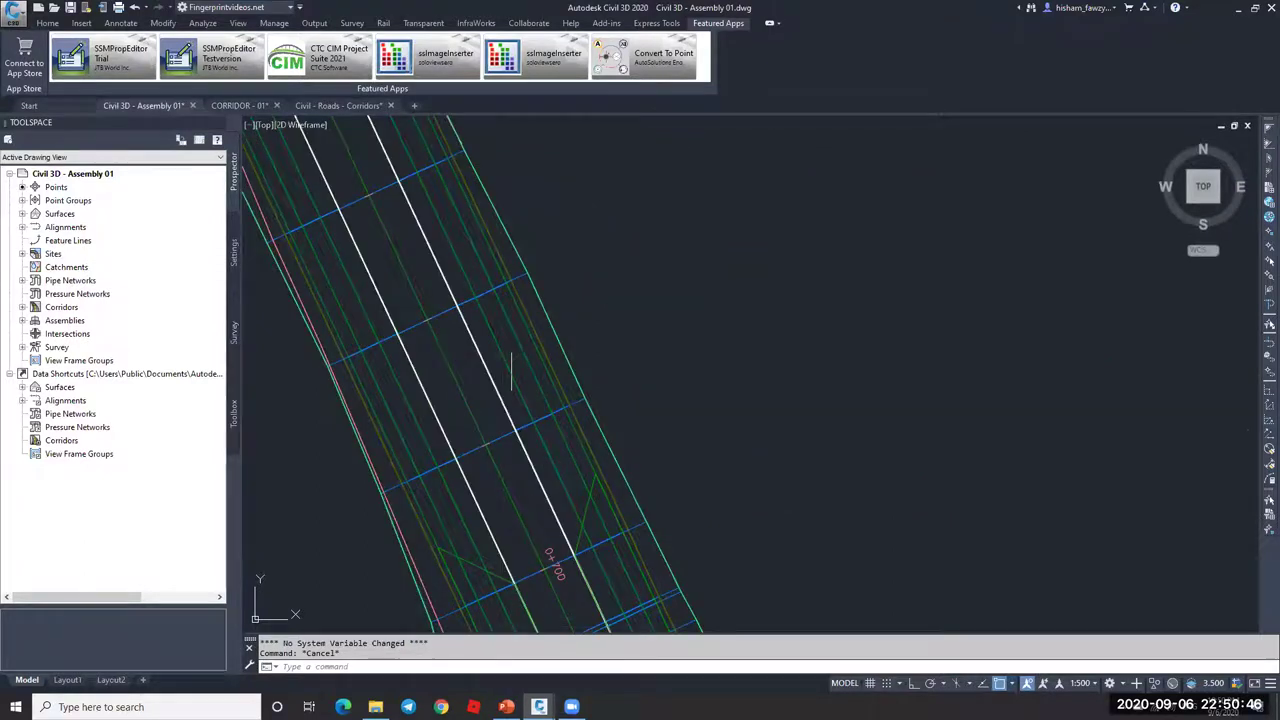
left_click(510, 346)
left_click(506, 322)
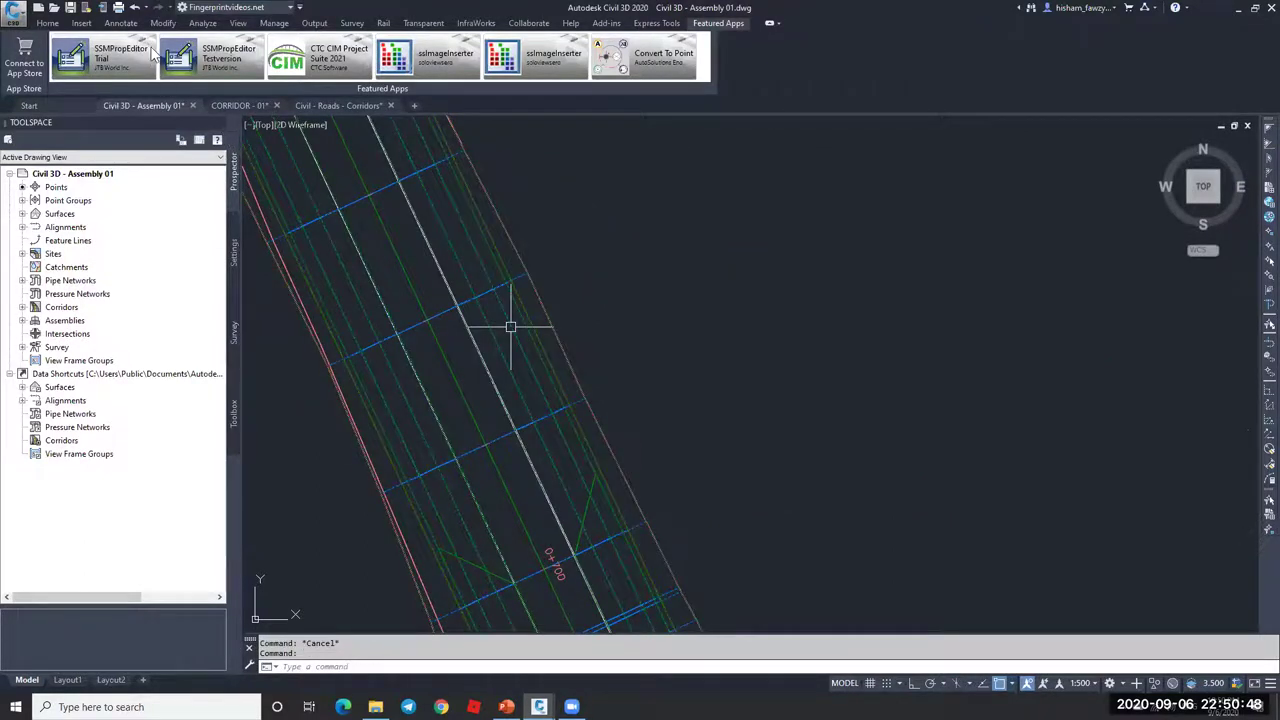
double_click(566, 255)
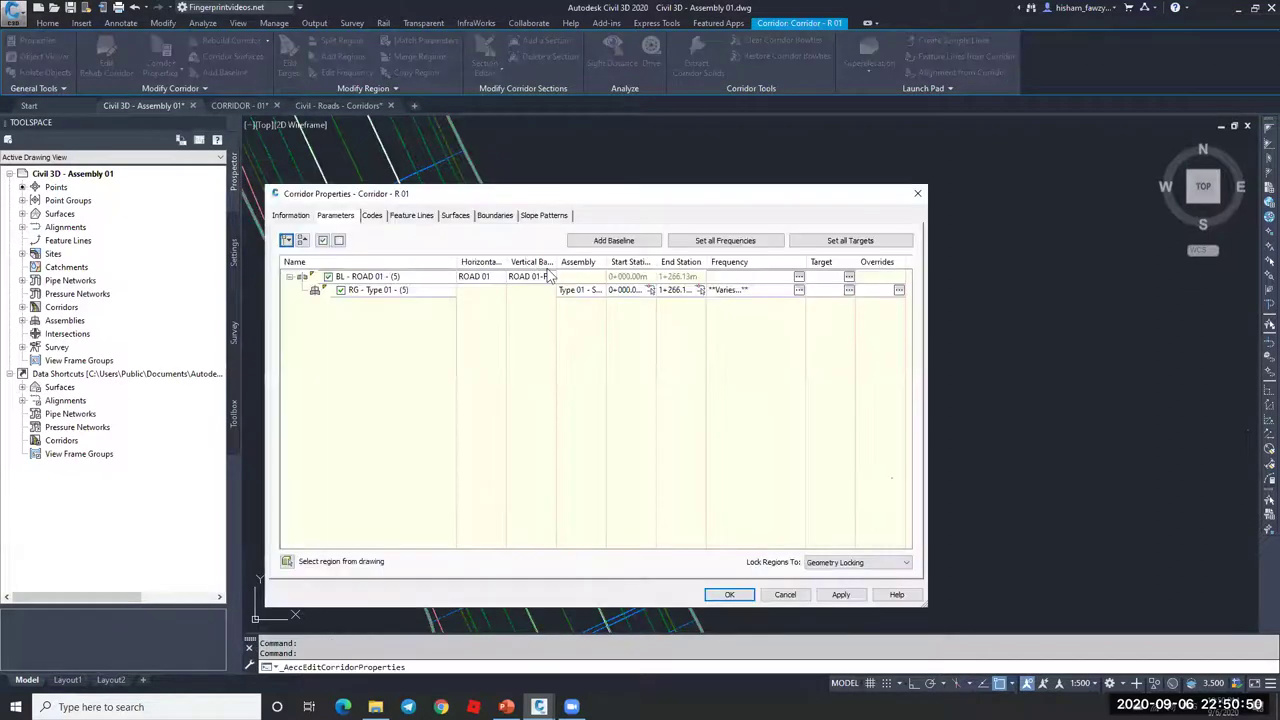
left_click(371, 215)
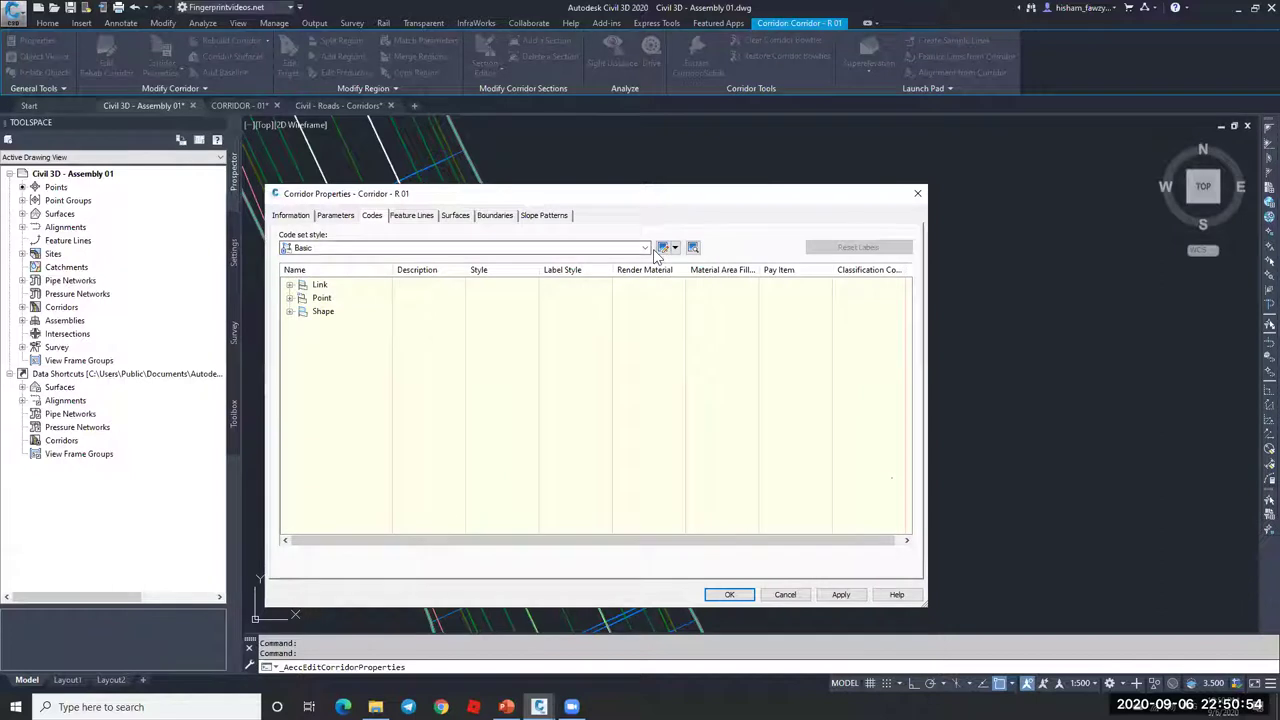
left_click(392, 217)
left_click(375, 216)
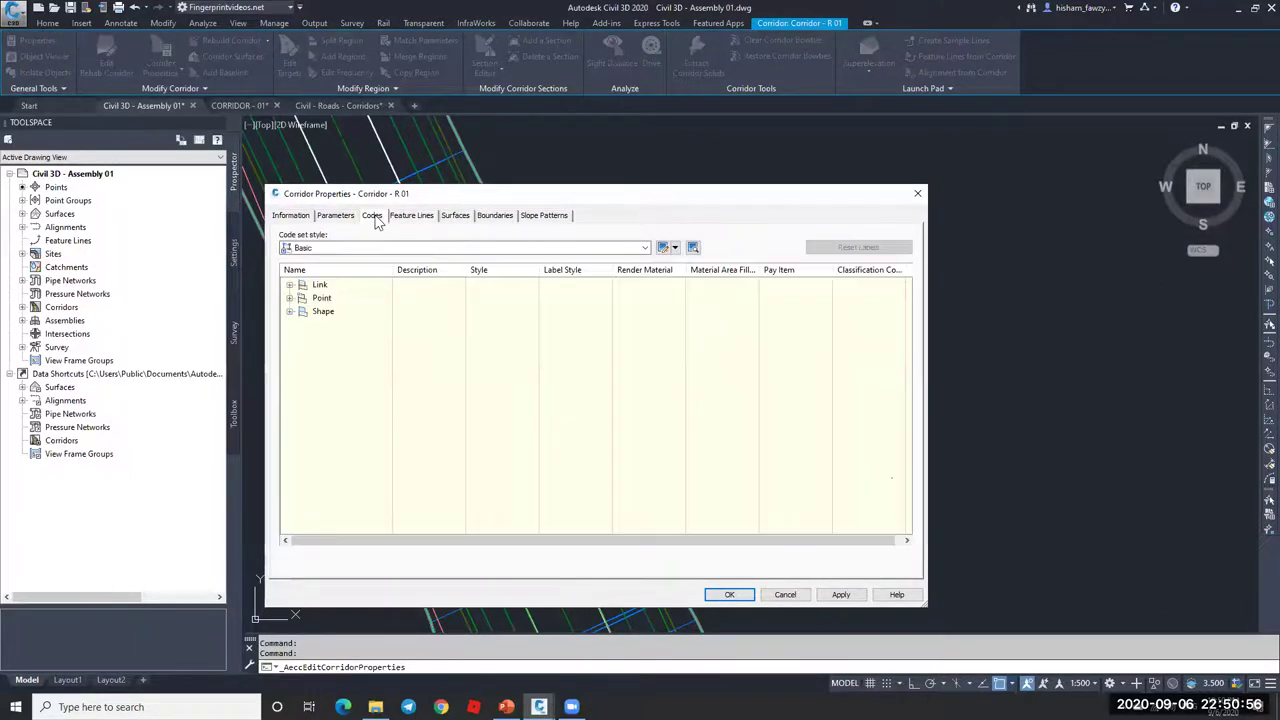
left_click(783, 594)
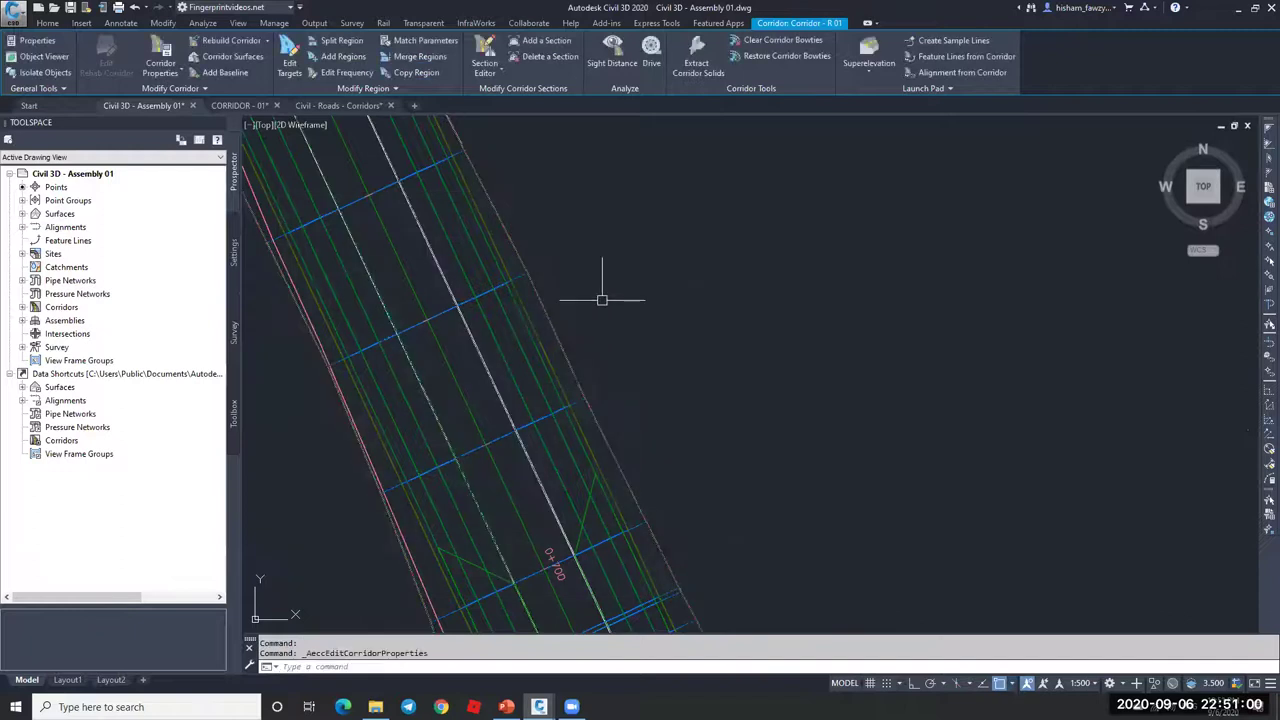
Step: Add code H1 to a point on the Curb 01 - RS subassembly
scroll(600, 294, "down", 8)
scroll(1000, 405, "up", 10)
key("Escape")
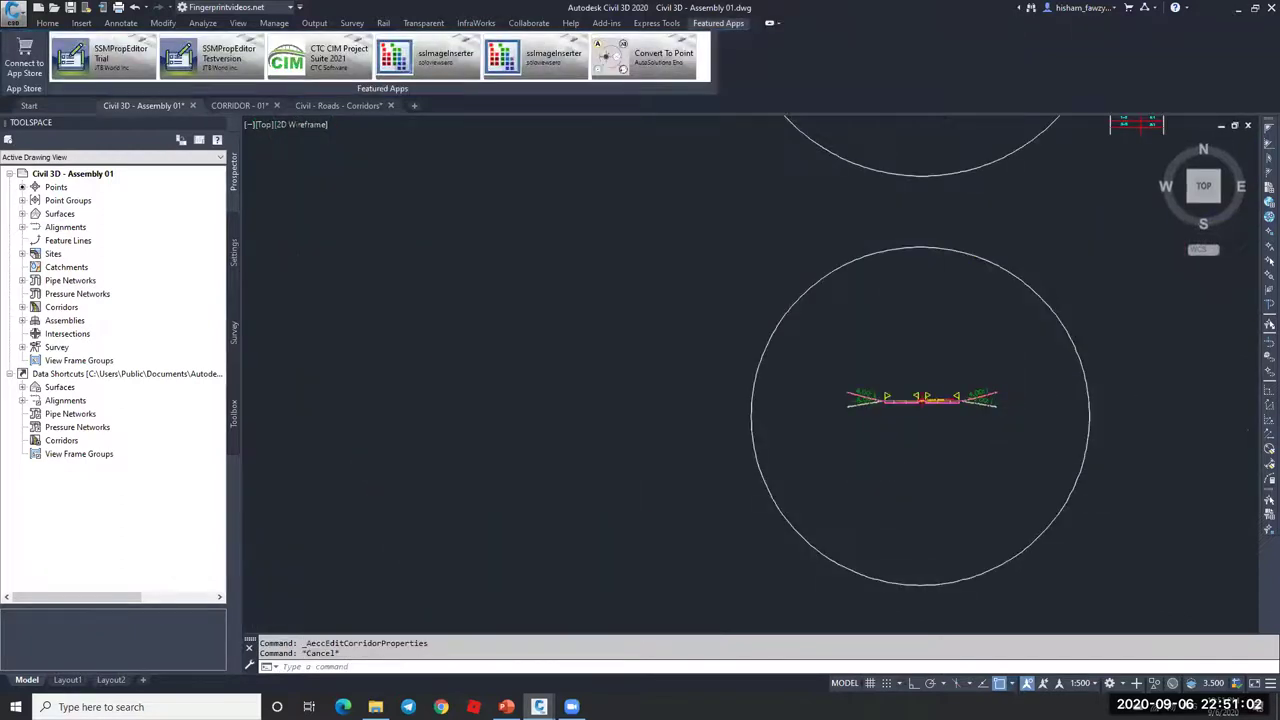
scroll(880, 375, "up", 5)
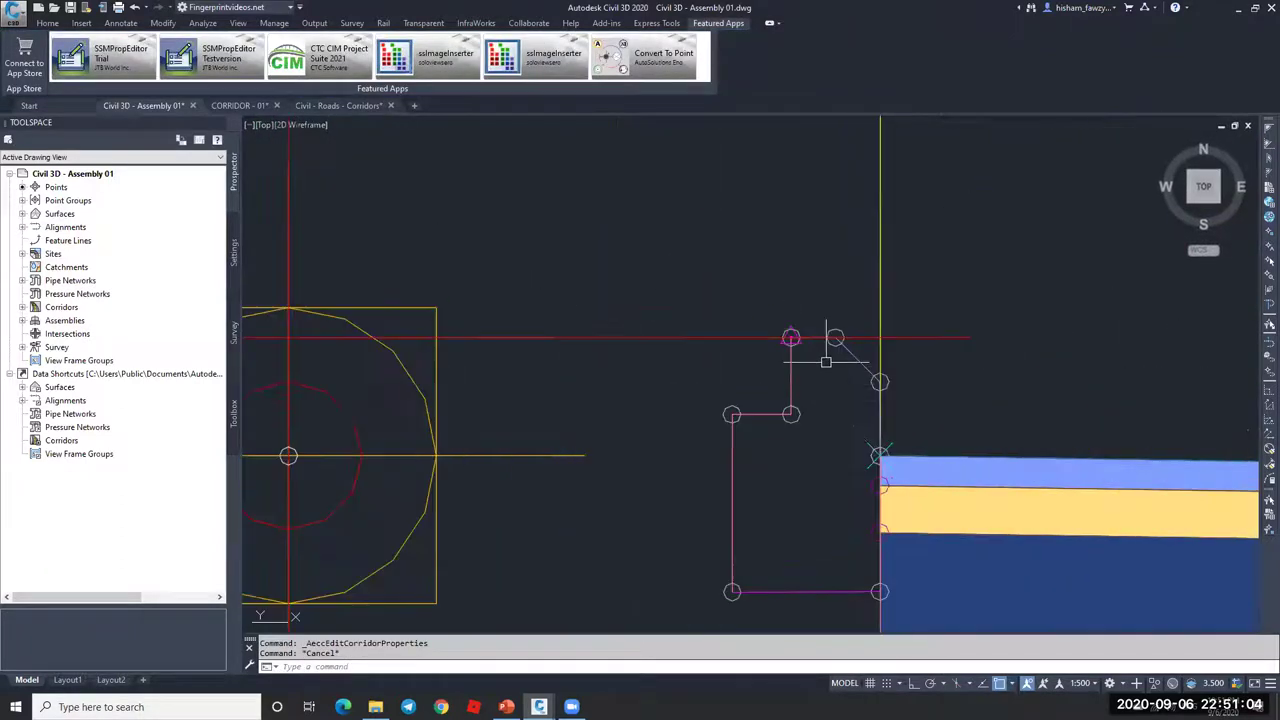
key("Escape")
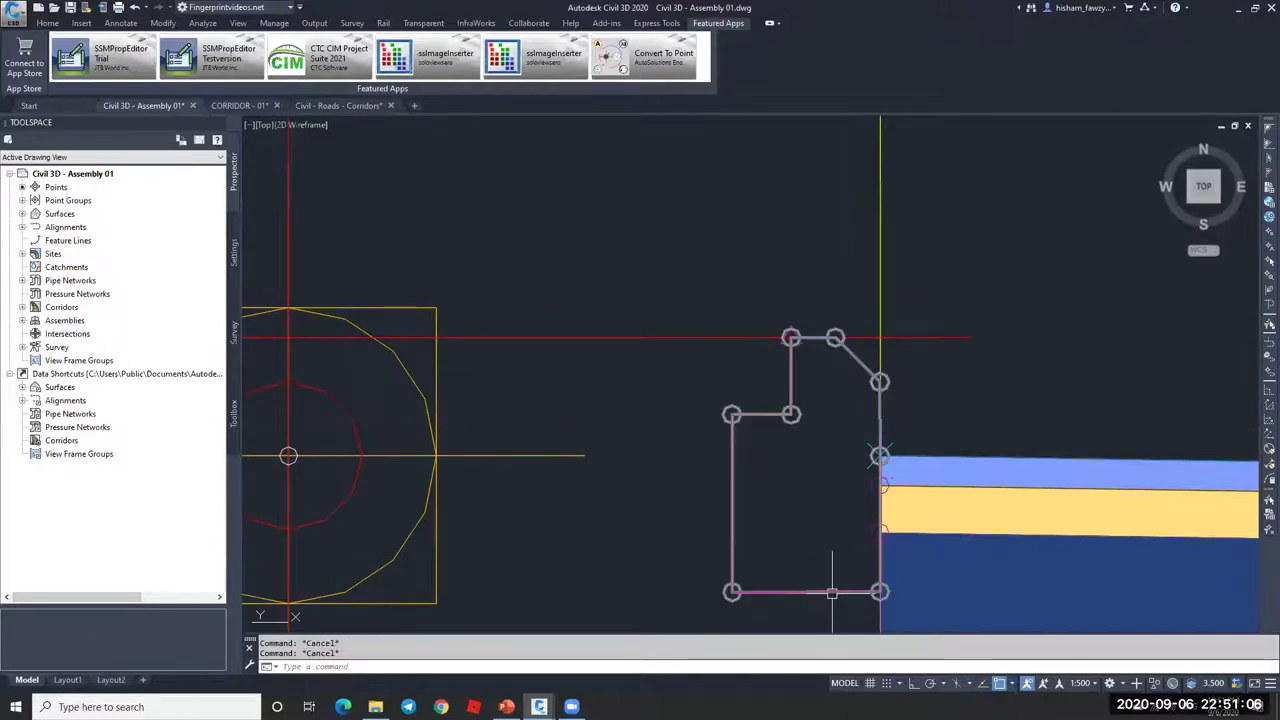
middle_click_drag(800, 490, 930, 333)
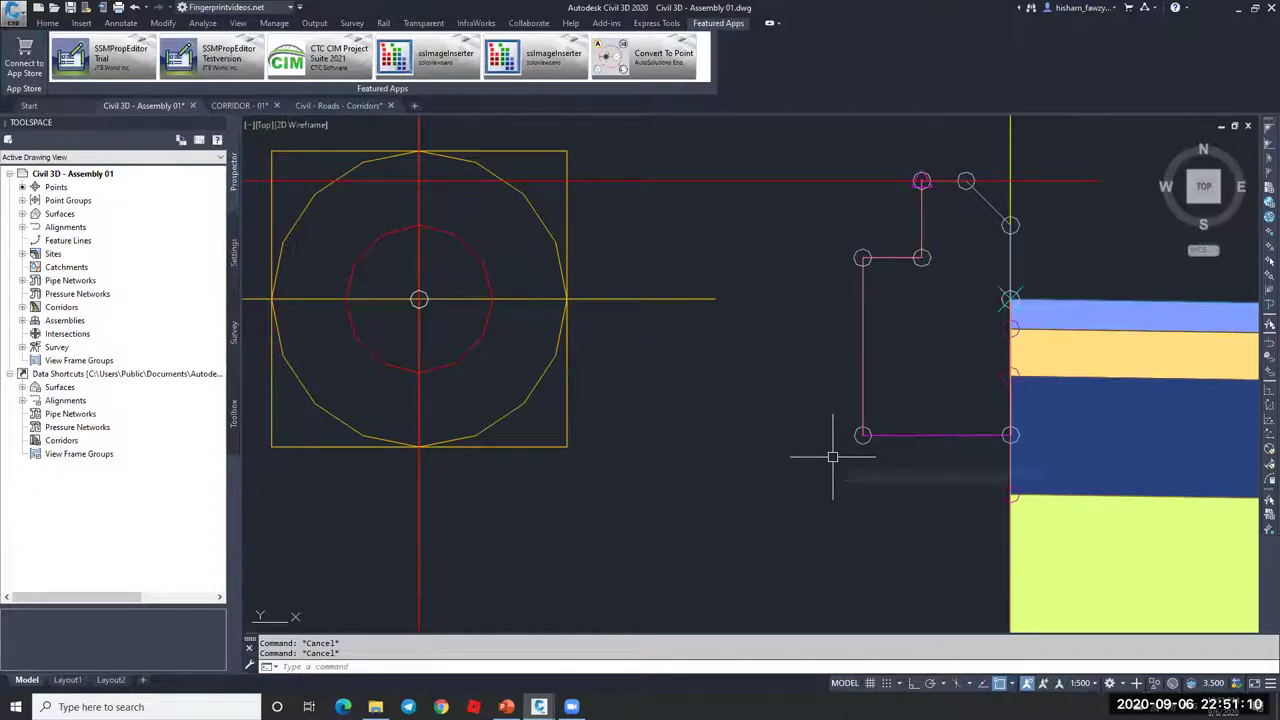
left_click(864, 436)
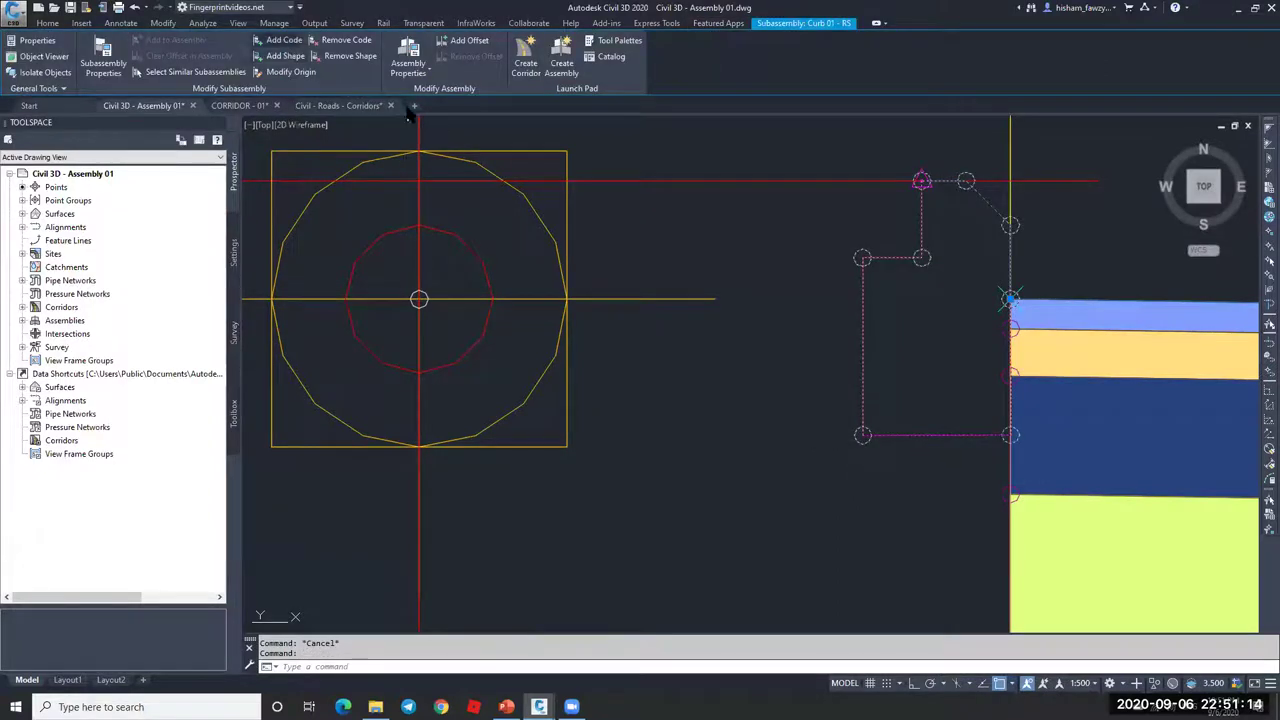
left_click(282, 38)
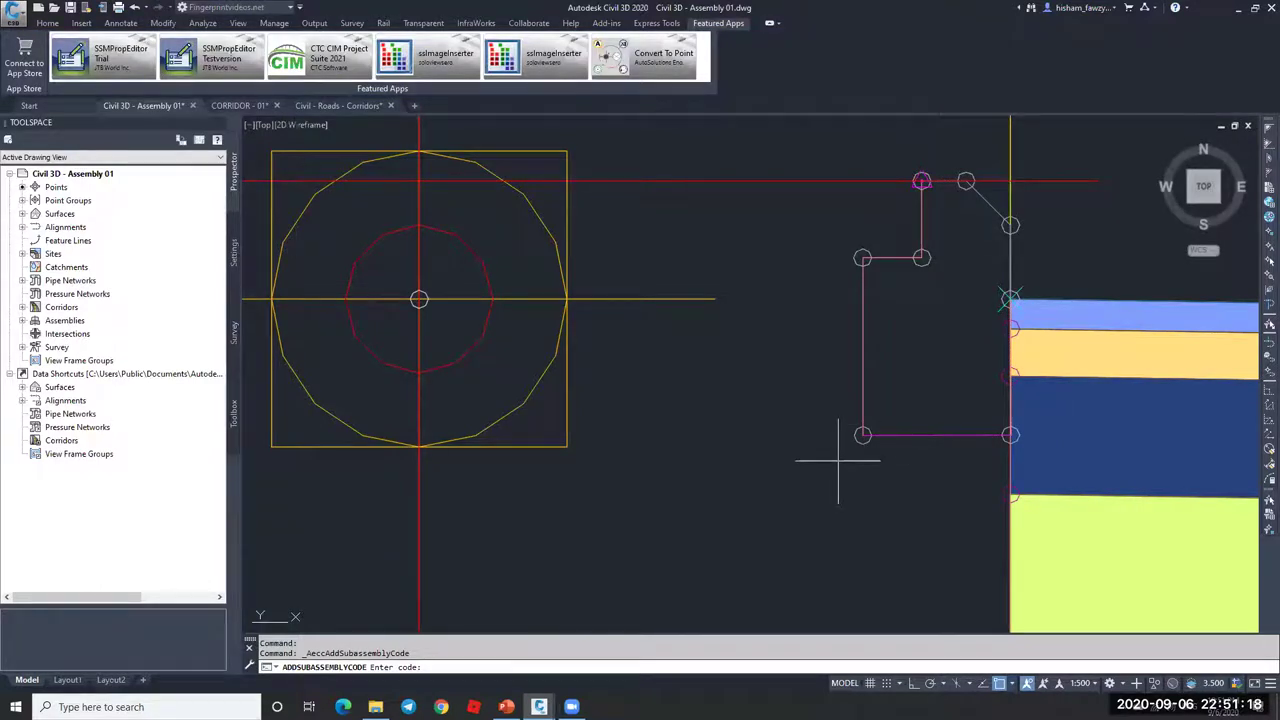
type("H1")
key("Return")
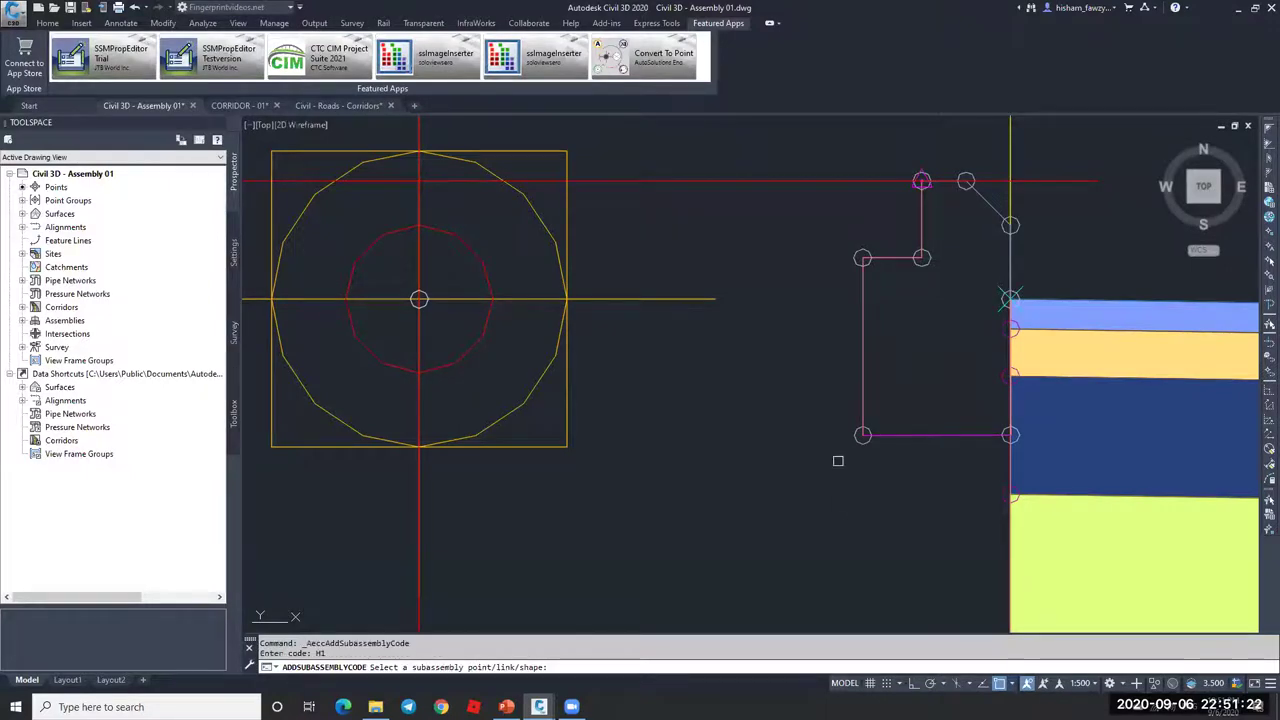
left_click(863, 445)
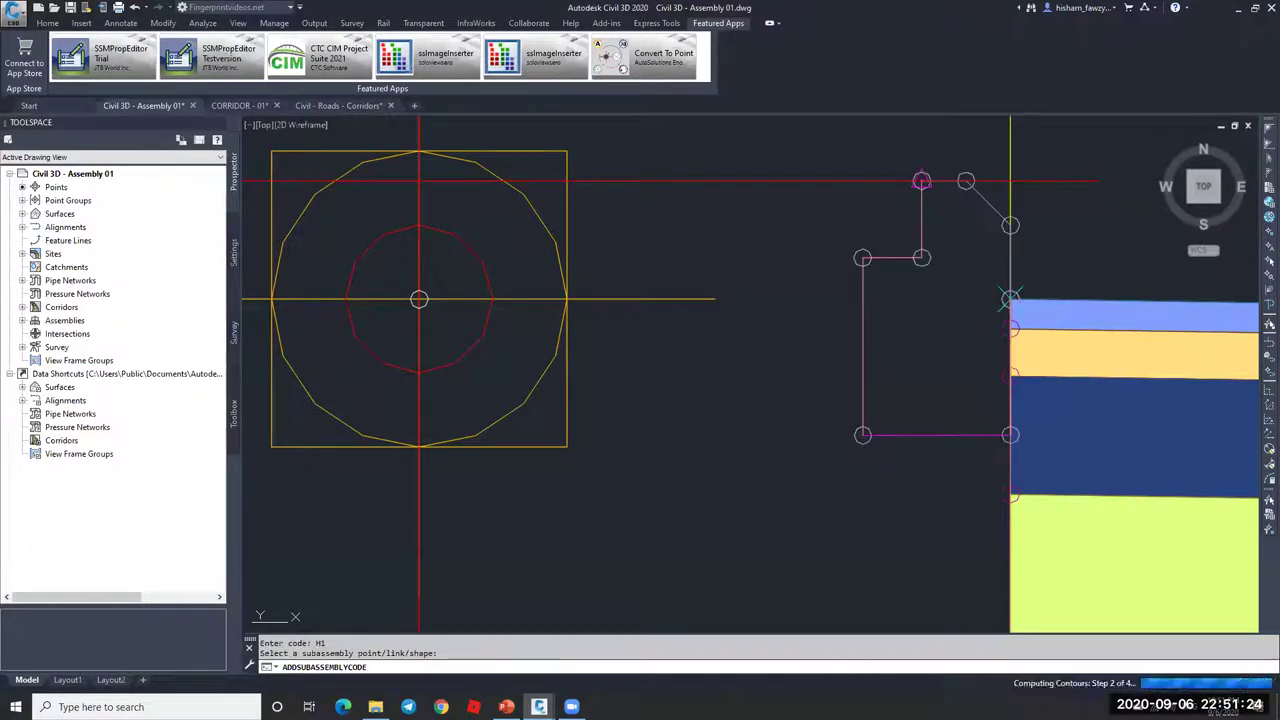
Step: Add code H2 to the other curb subassembly's lower corner point, then clear the selection
left_click(908, 391)
scroll(908, 391, "down", 3)
key("Escape")
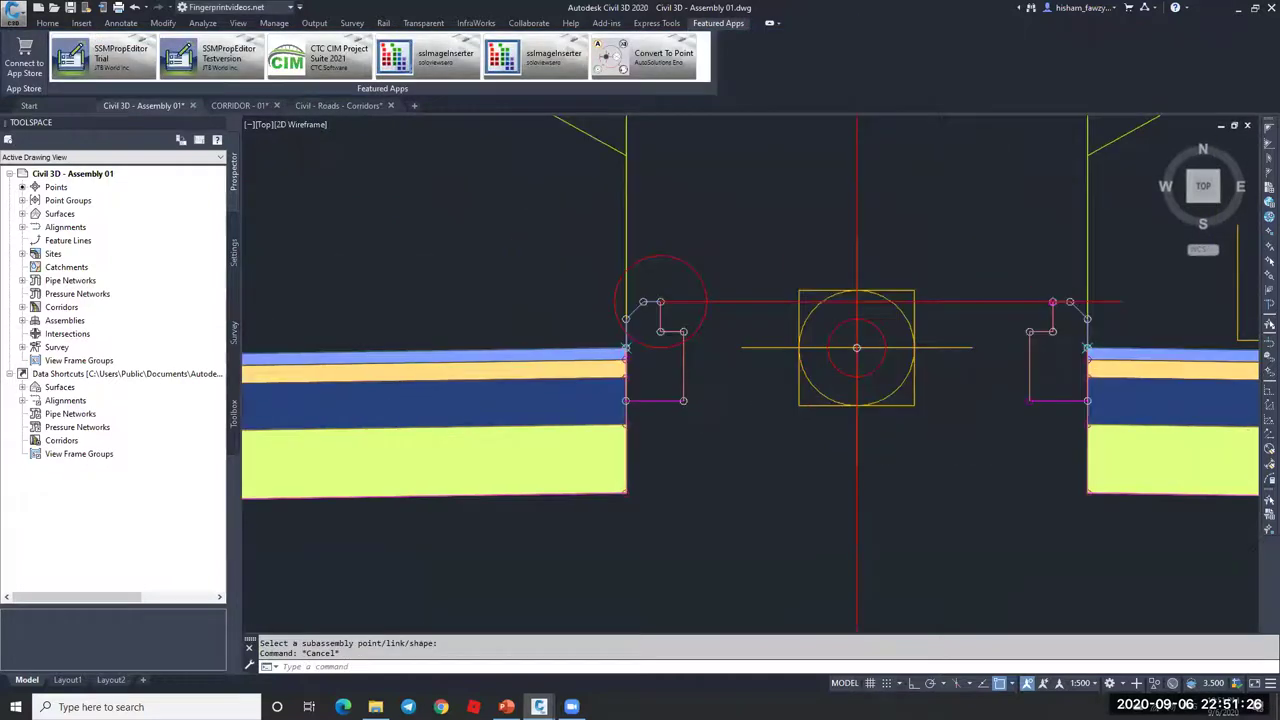
scroll(686, 400, "up", 5)
left_click(674, 300)
left_click(284, 40)
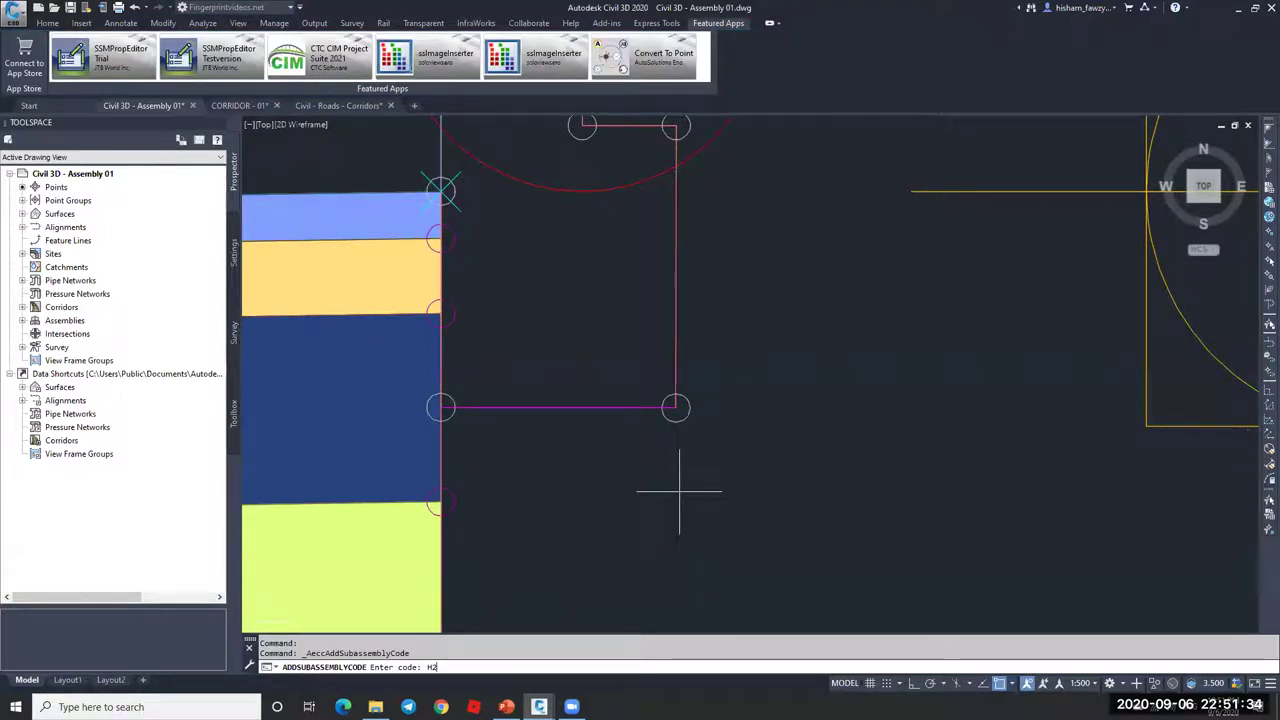
key("Return")
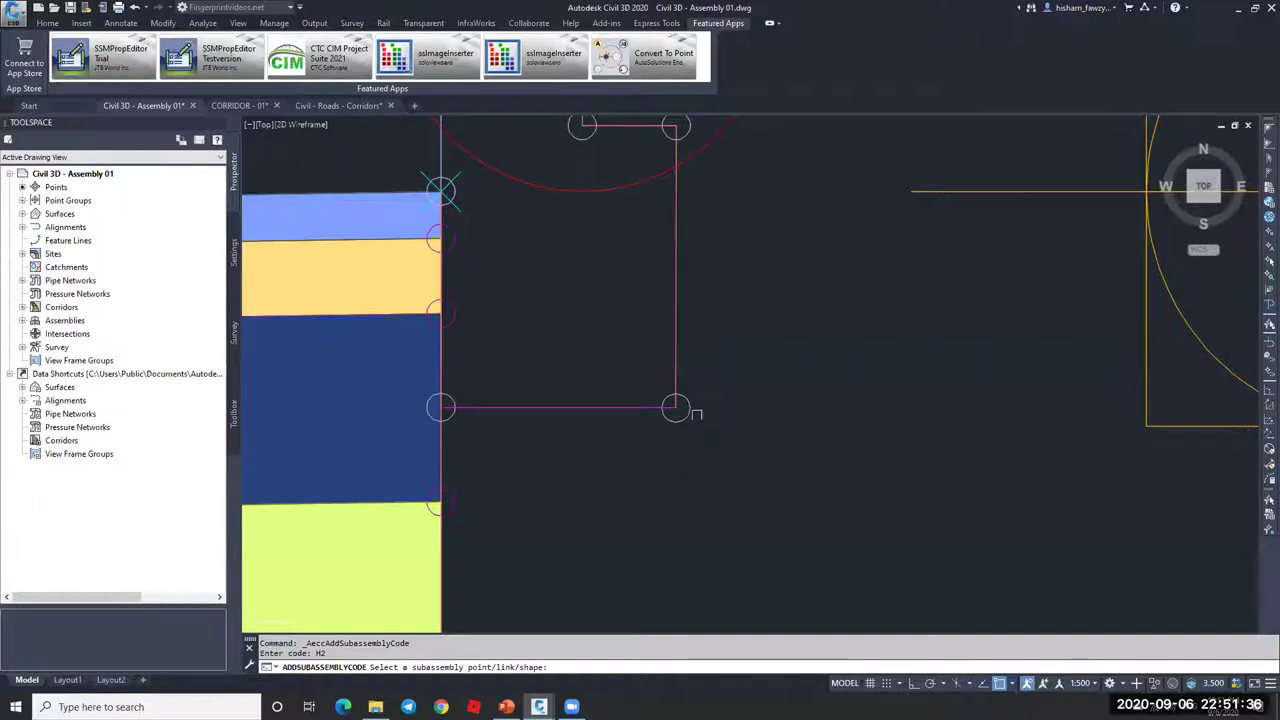
left_click(690, 408)
scroll(830, 371, "down", 8)
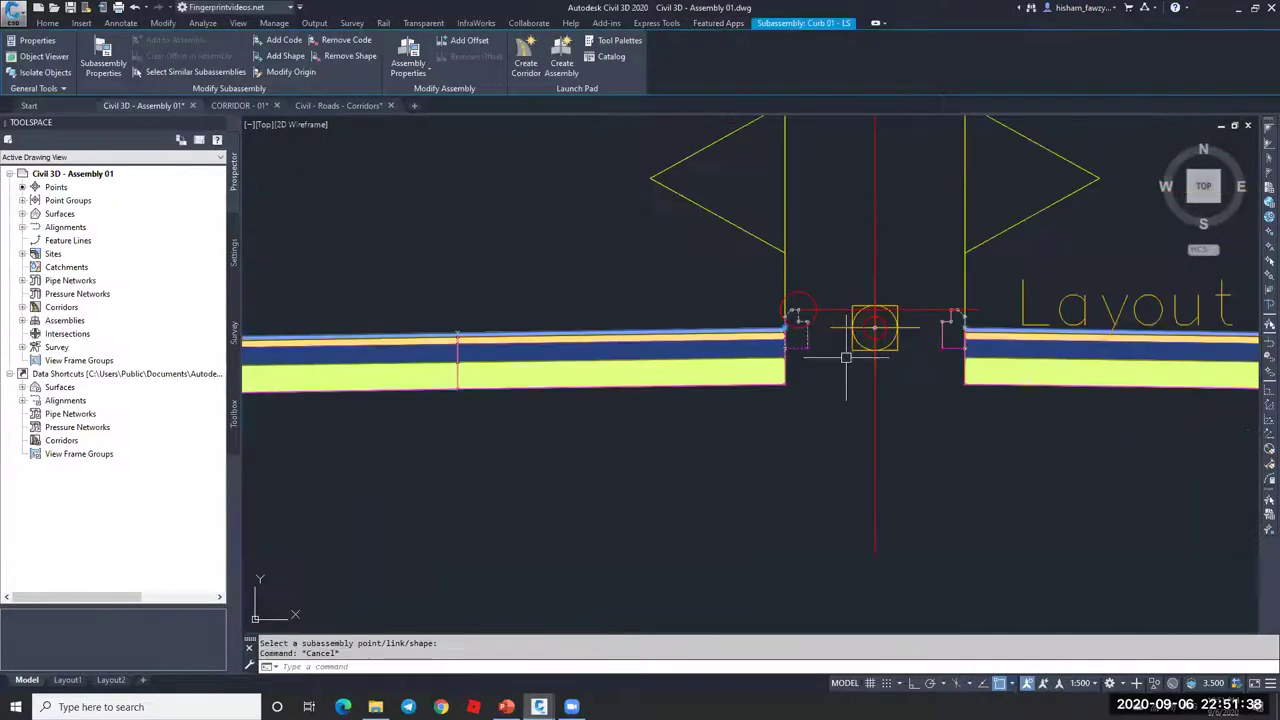
key("Escape")
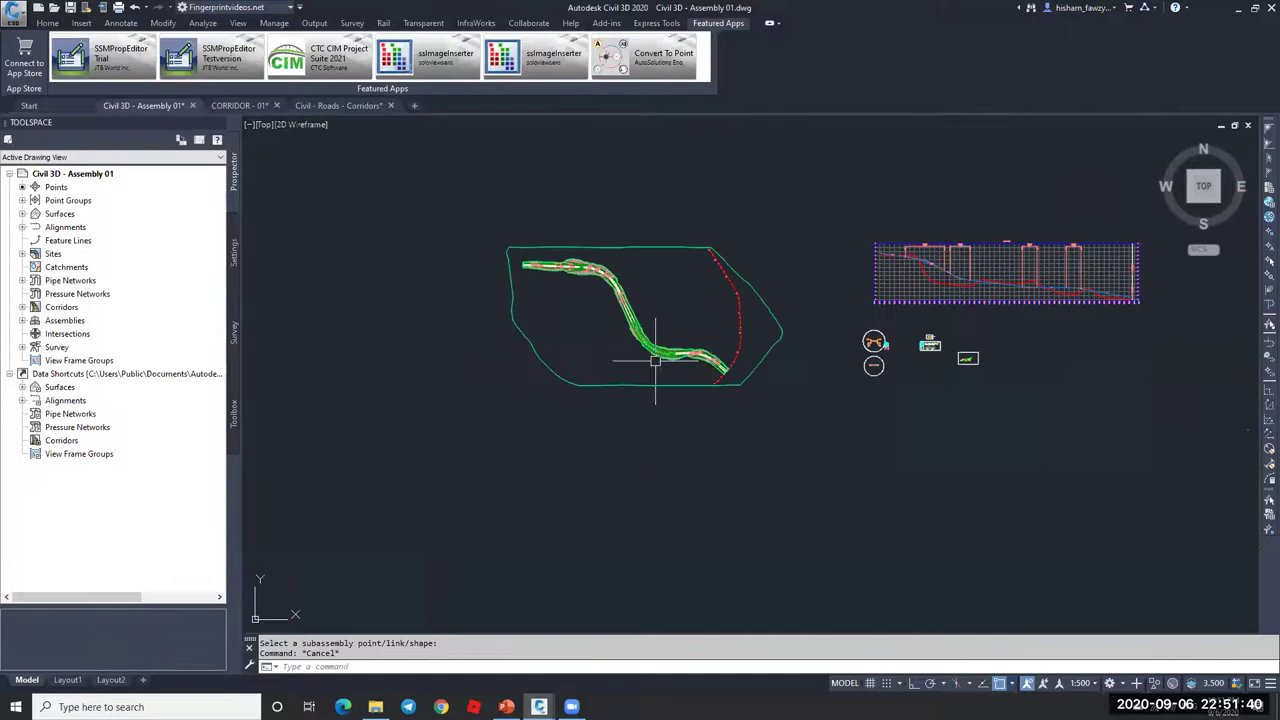
scroll(656, 381, "up", 10)
key("Escape")
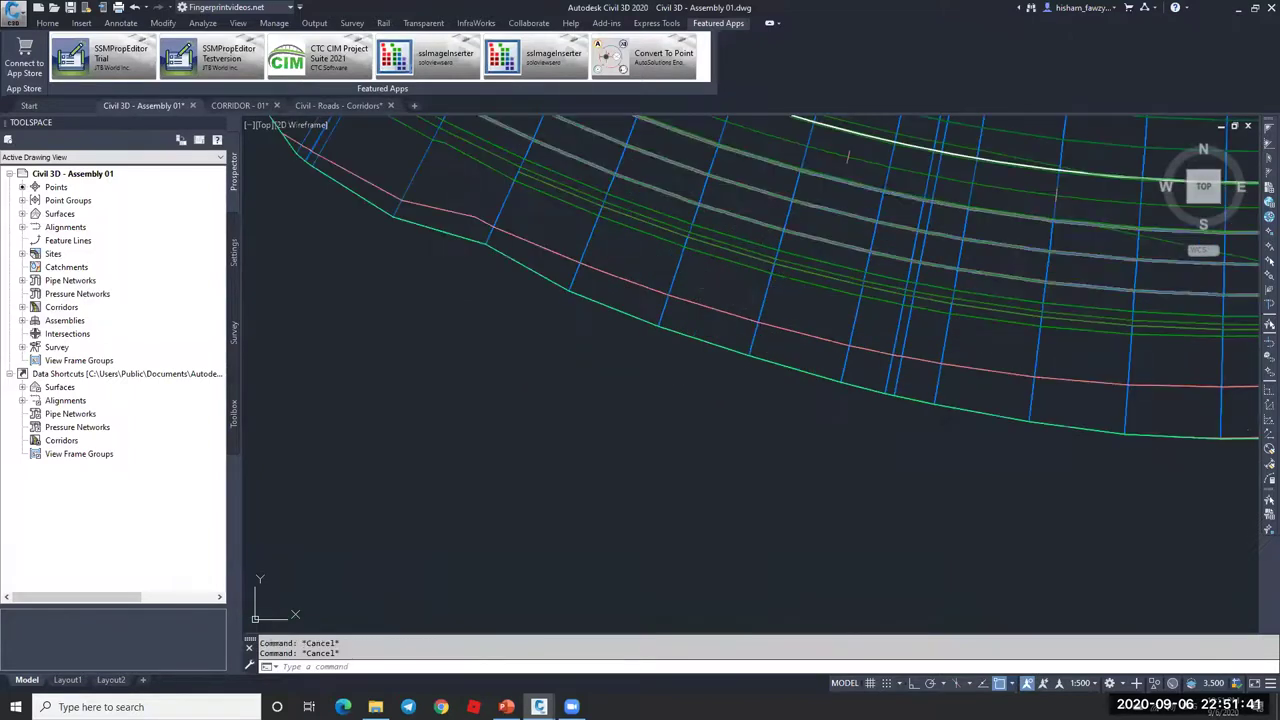
Step: Open Corridor - R 01's properties and review its list of point codes
left_click(760, 289)
left_click(163, 58)
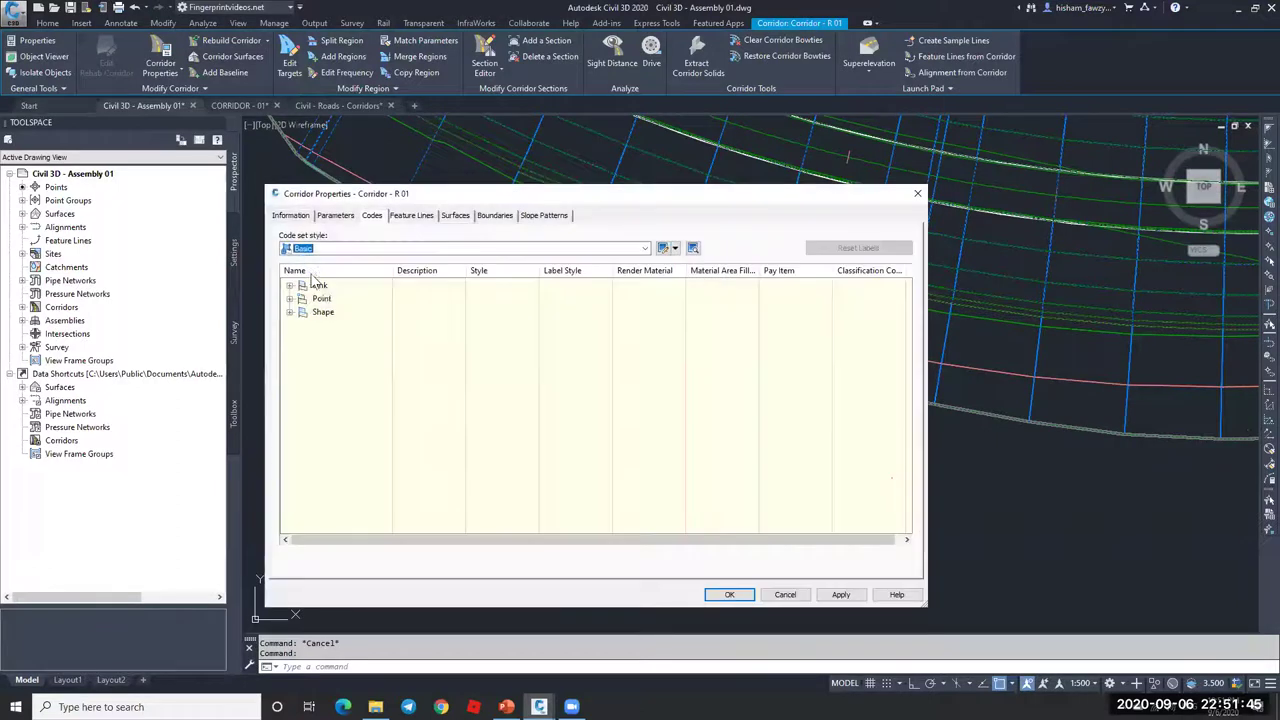
left_click(290, 298)
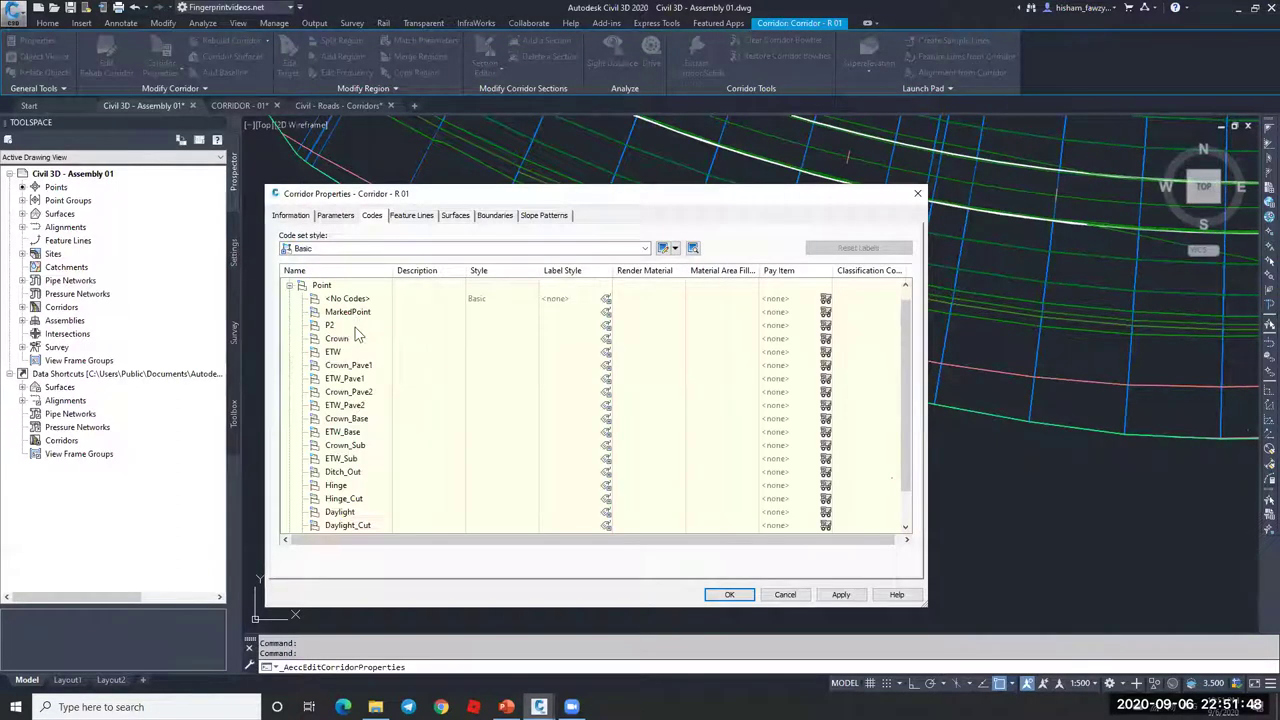
scroll(360, 400, "down", 1)
scroll(365, 440, "up", 1)
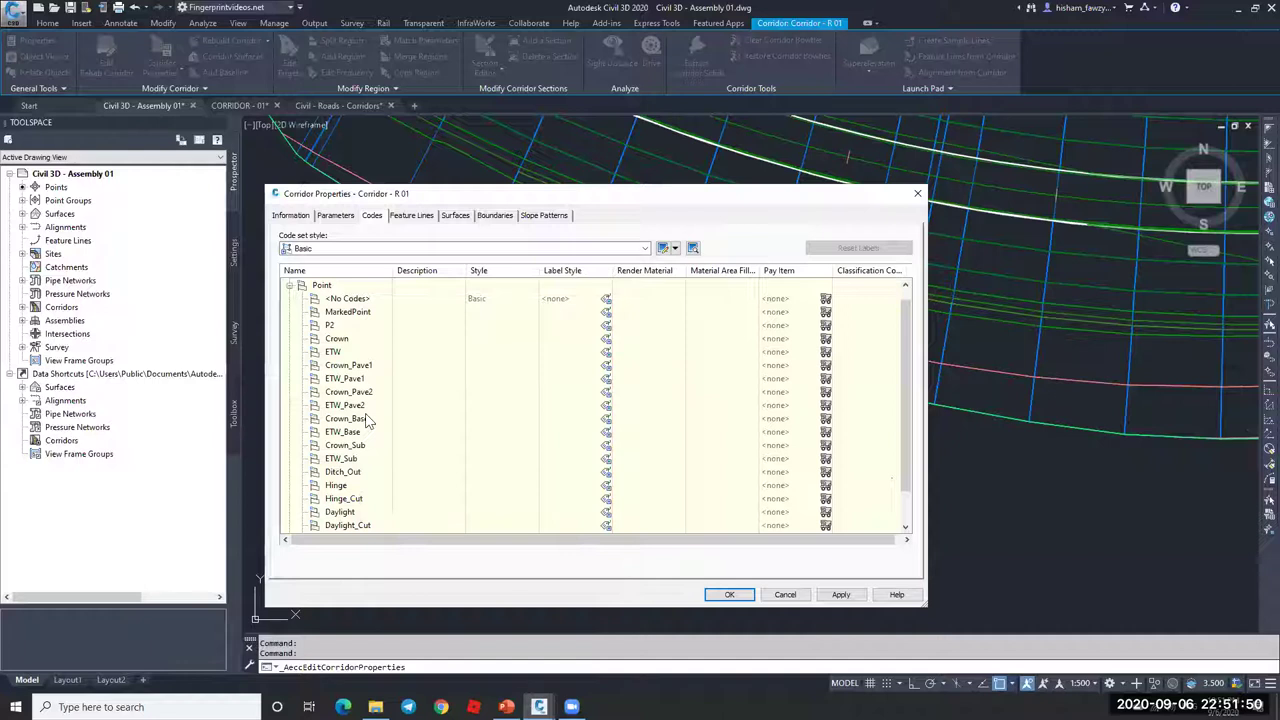
left_click(290, 285)
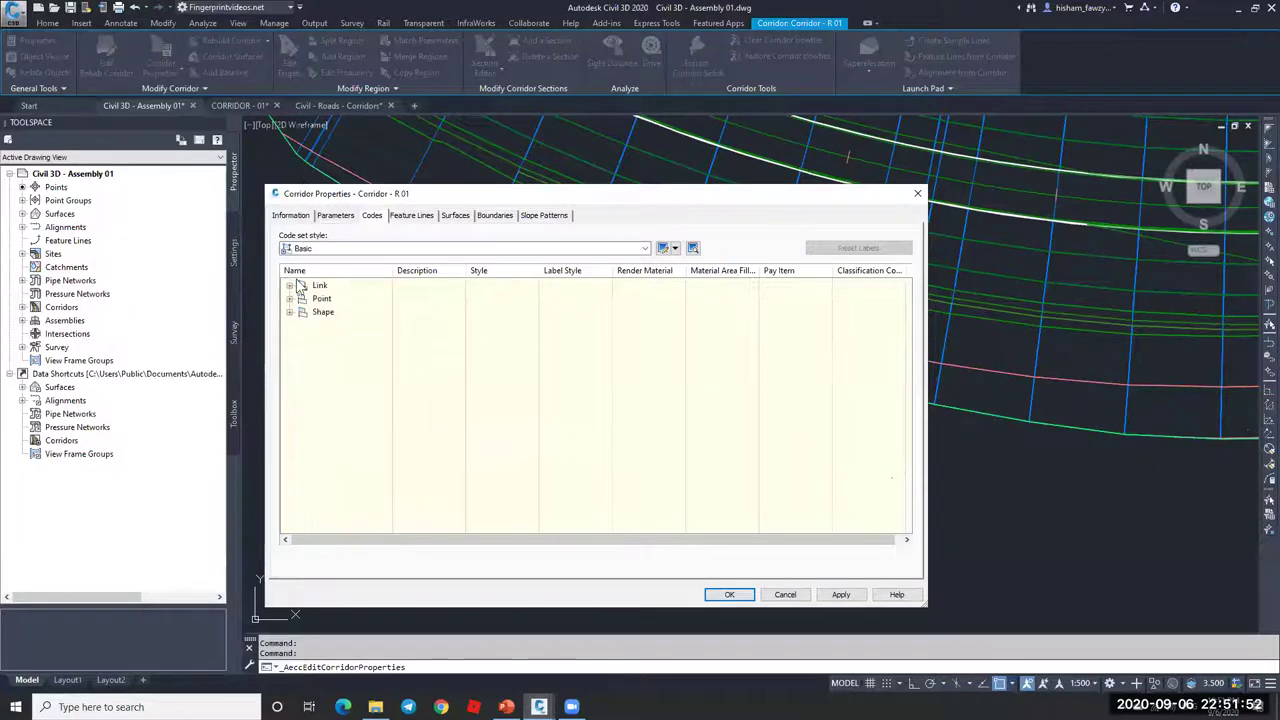
Step: Import the assembly's codes into the Basic code set style
left_click(662, 248)
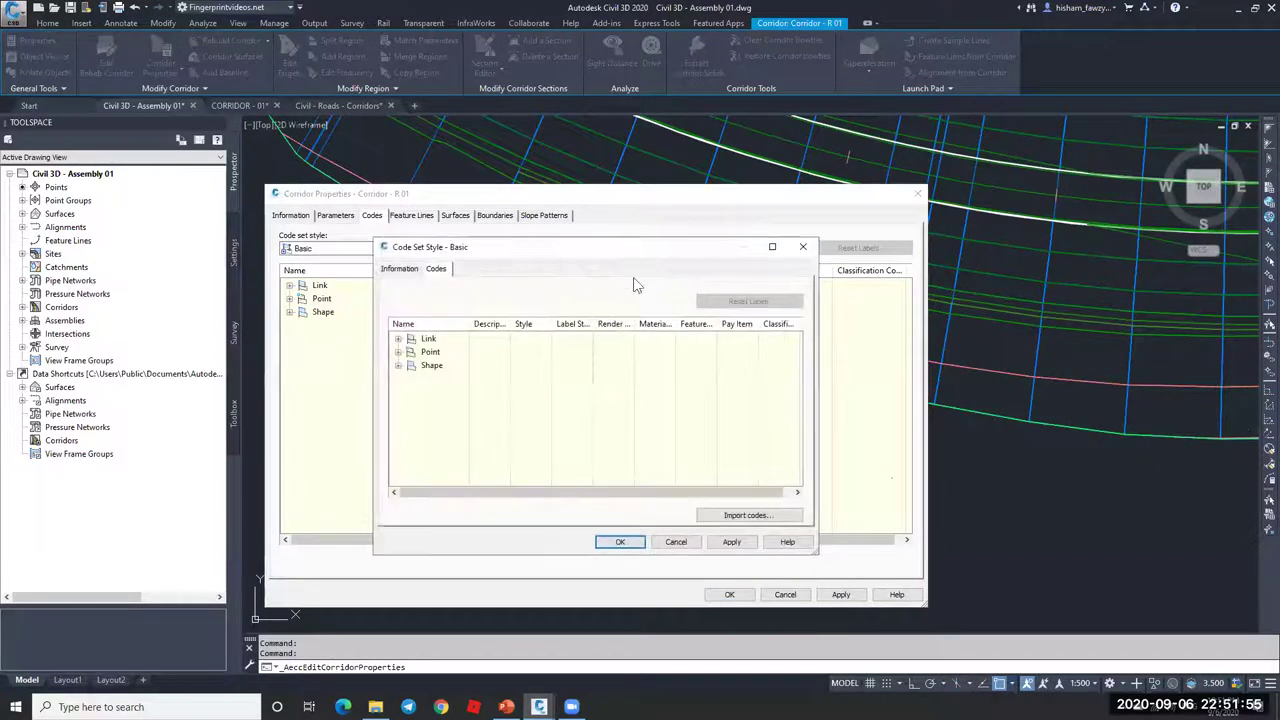
left_click(749, 512)
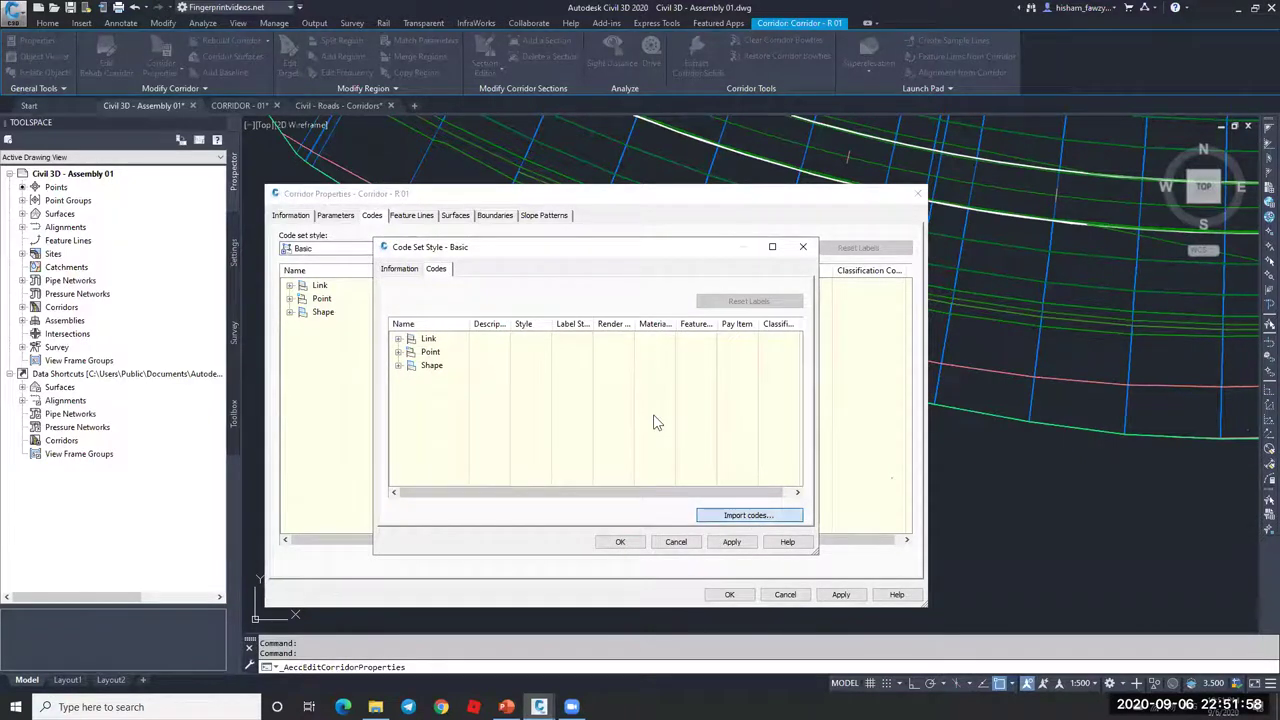
scroll(848, 157, "down", 8)
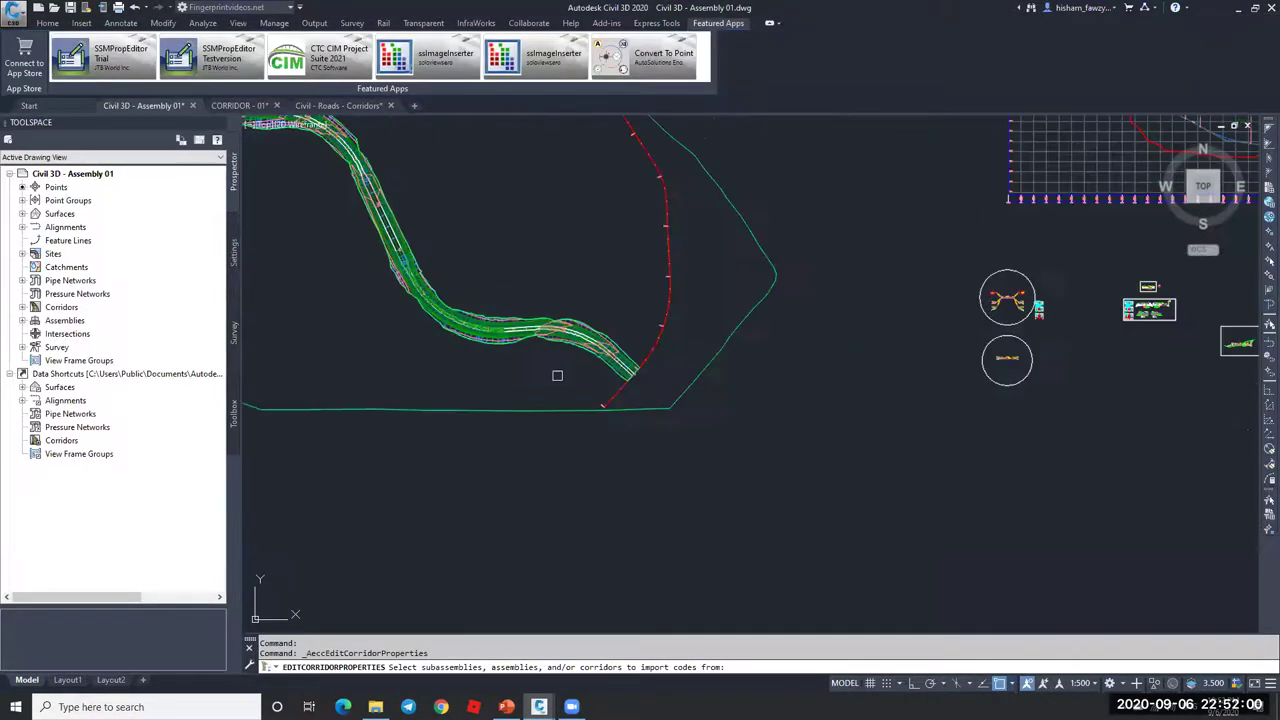
scroll(845, 370, "up", 10)
scroll(928, 395, "up", 8)
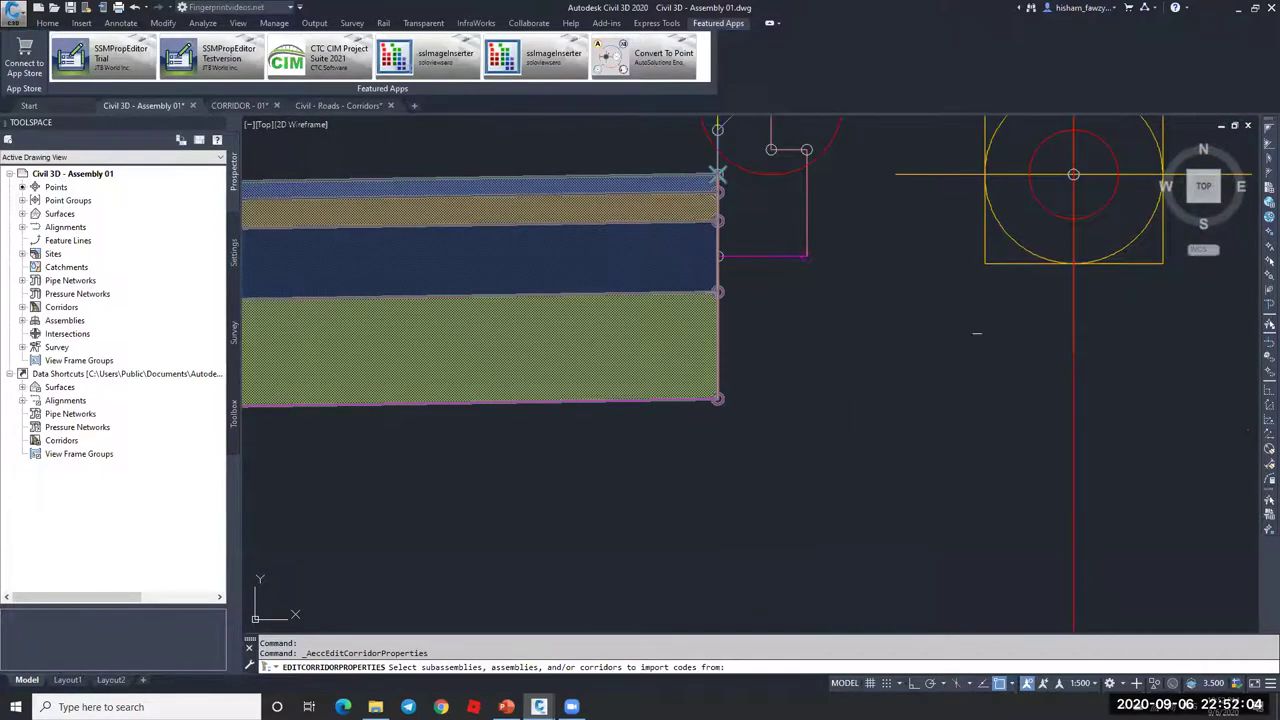
scroll(770, 270, "down", 4)
left_click(887, 306)
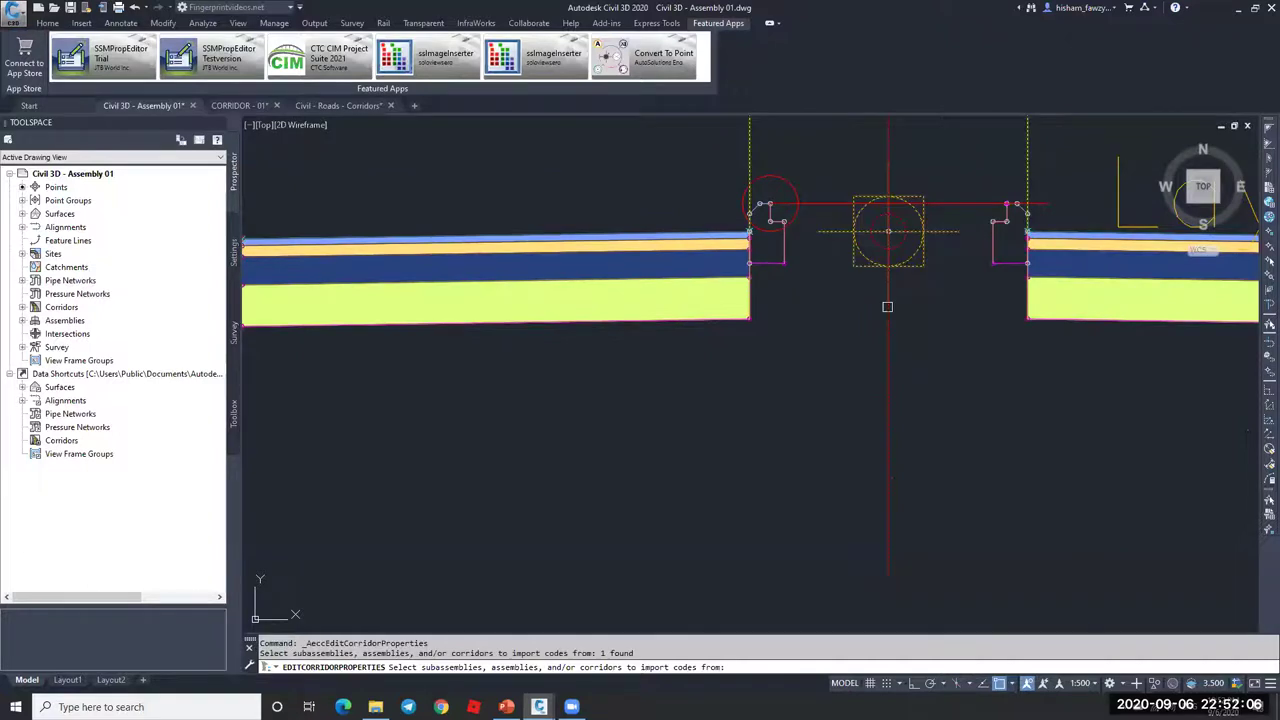
key("Return")
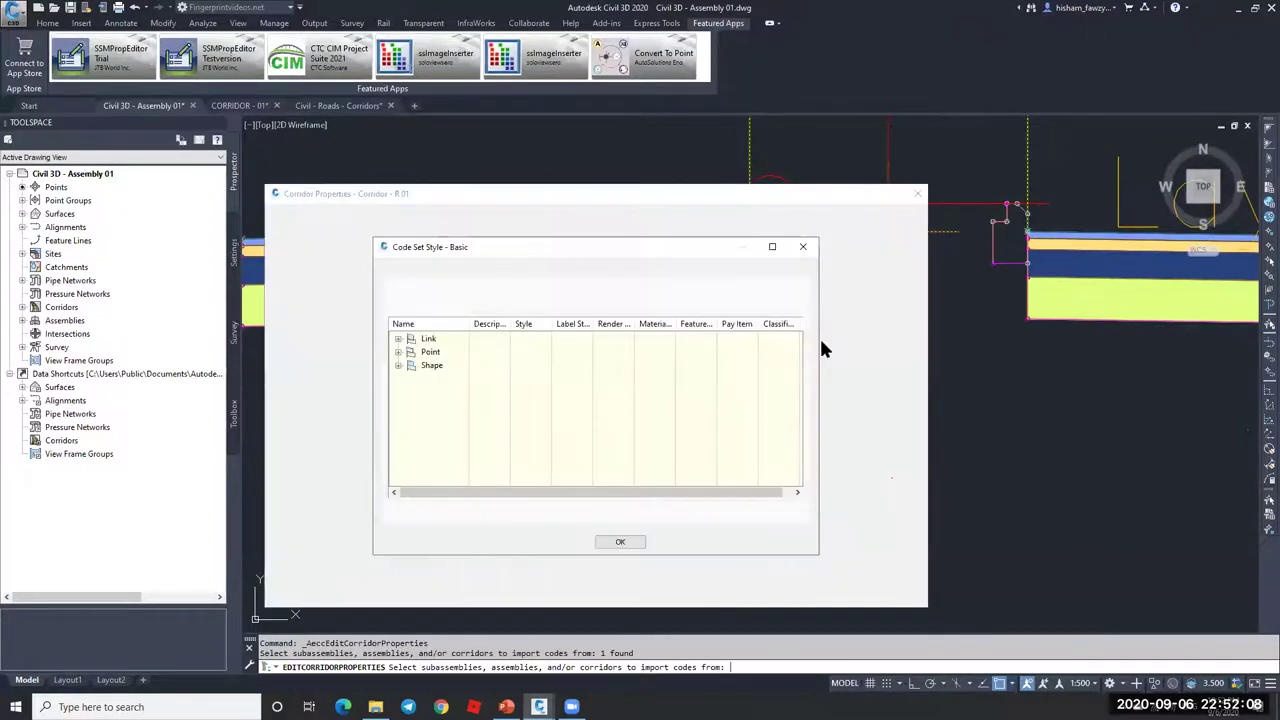
left_click(620, 542)
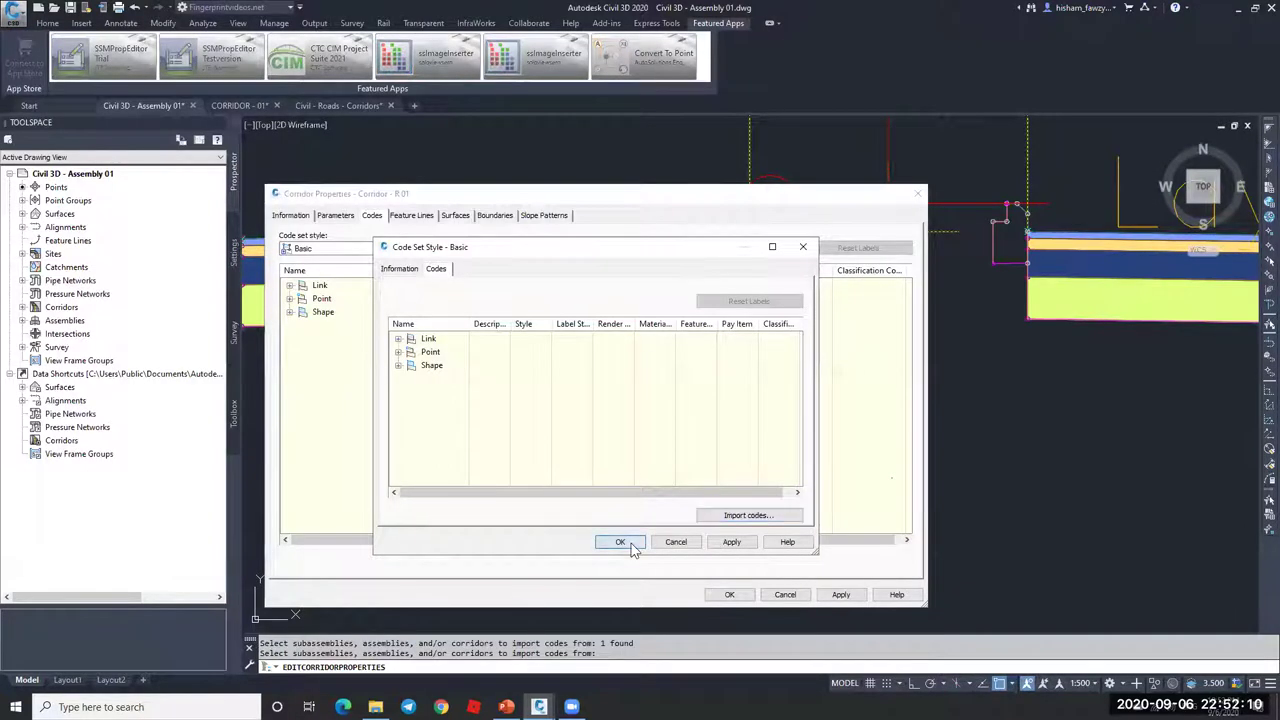
Step: Check H1 and H2 under the Basic style's Point codes, then apply and rebuild the corridor
left_click(289, 299)
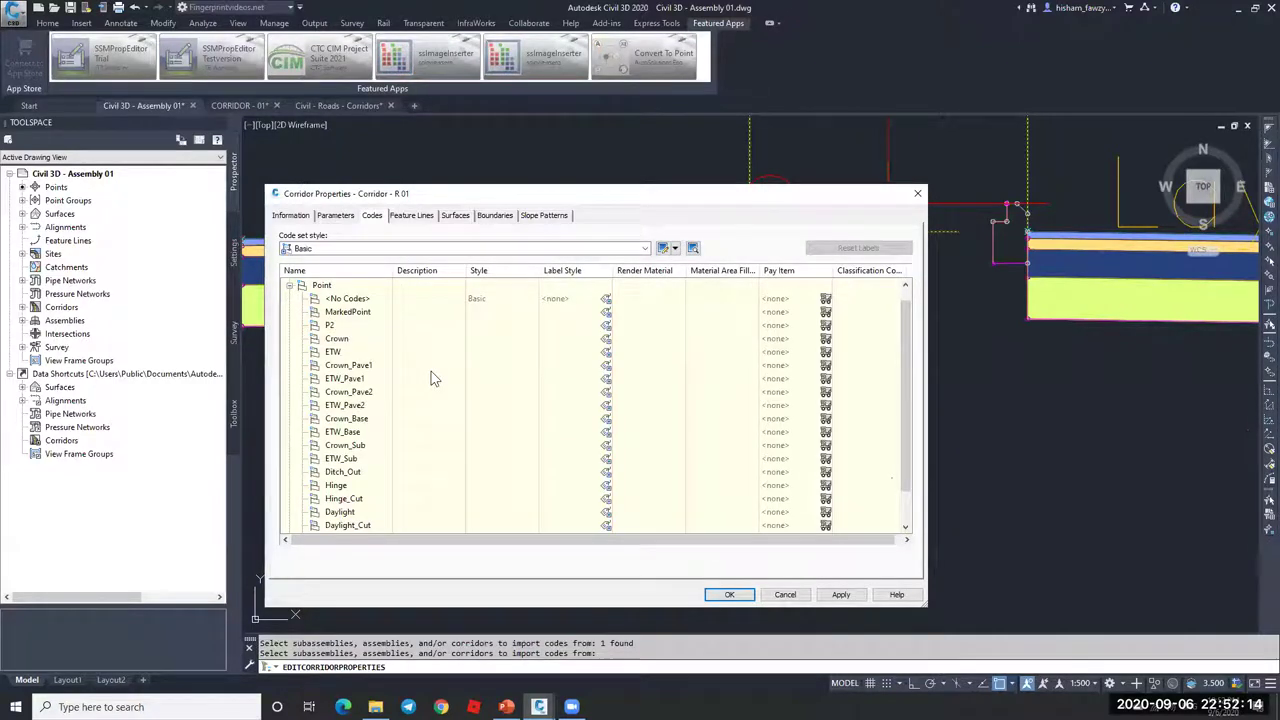
scroll(431, 378, "down", 1)
scroll(431, 378, "up", 2)
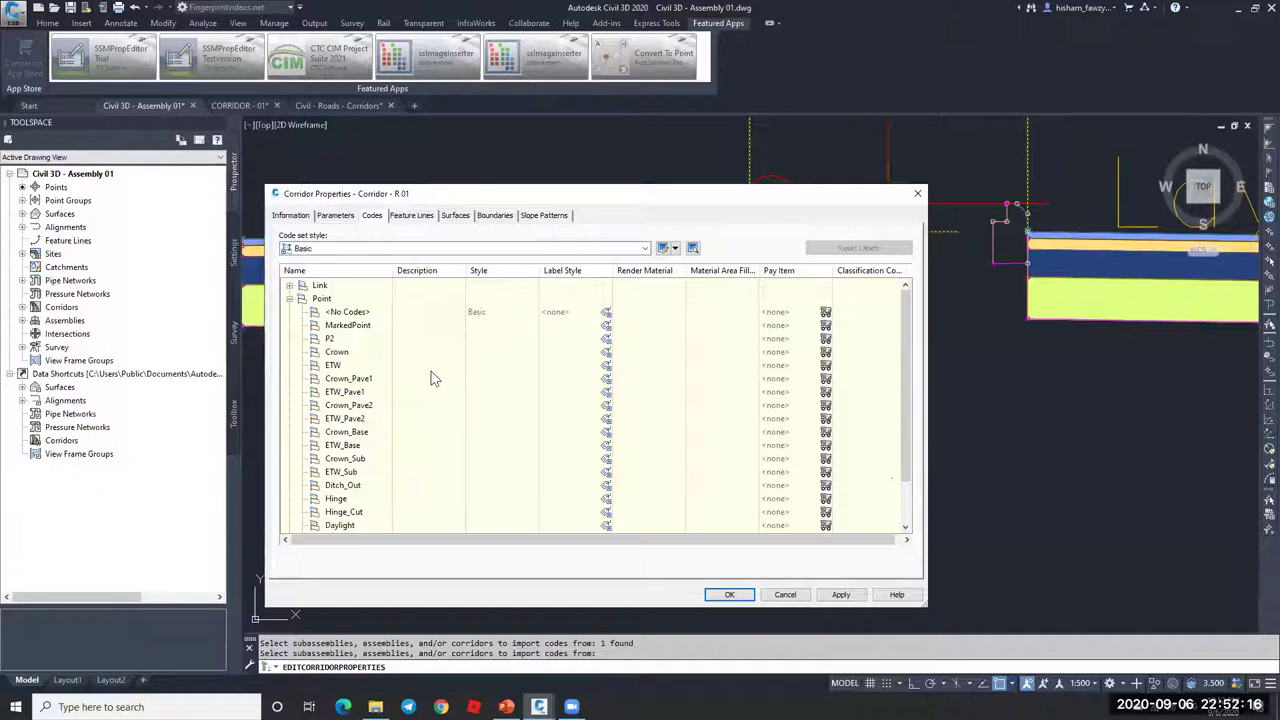
scroll(431, 378, "down", 1)
left_click(663, 248)
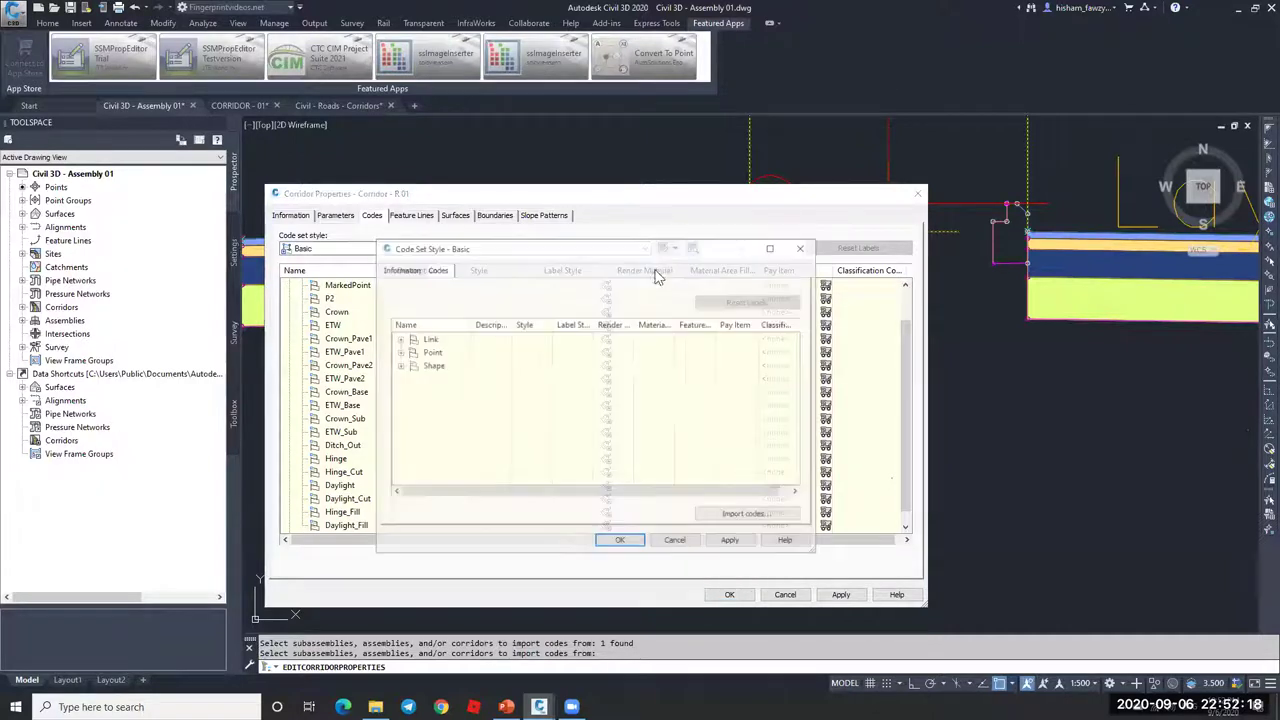
left_click(433, 352)
left_click(401, 352)
scroll(468, 370, "down", 6)
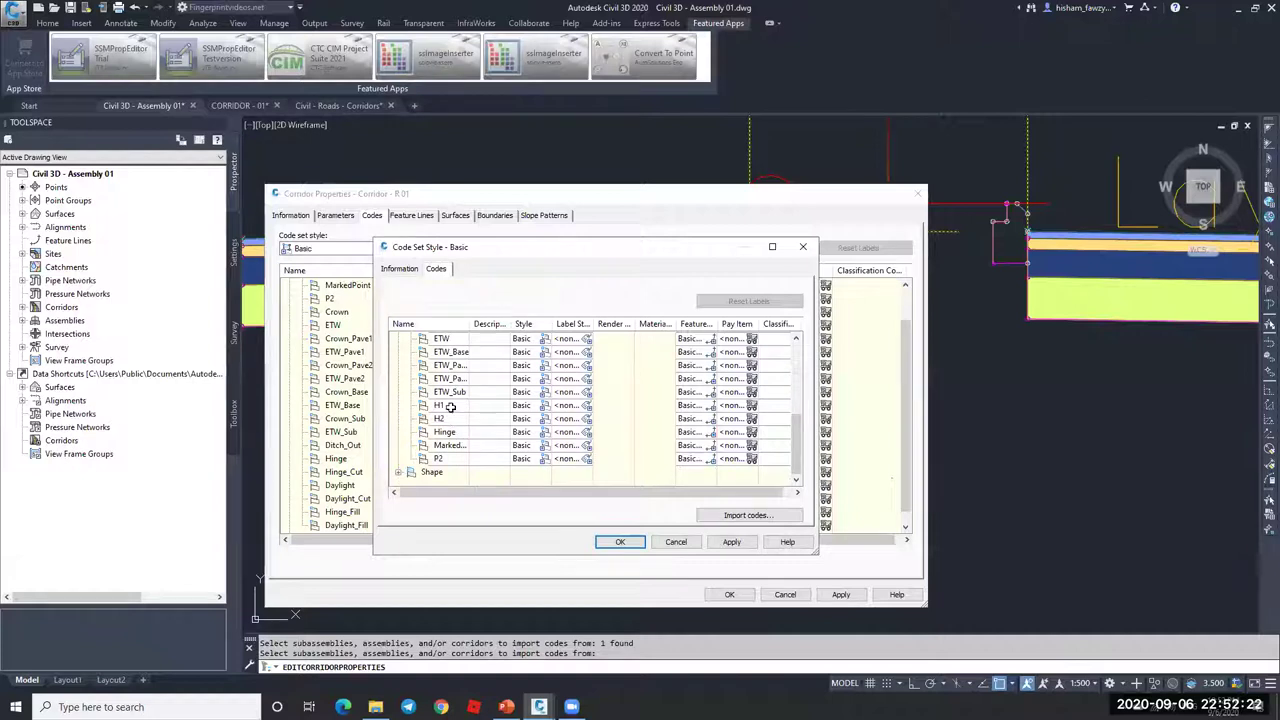
left_click(446, 406)
left_click(454, 418)
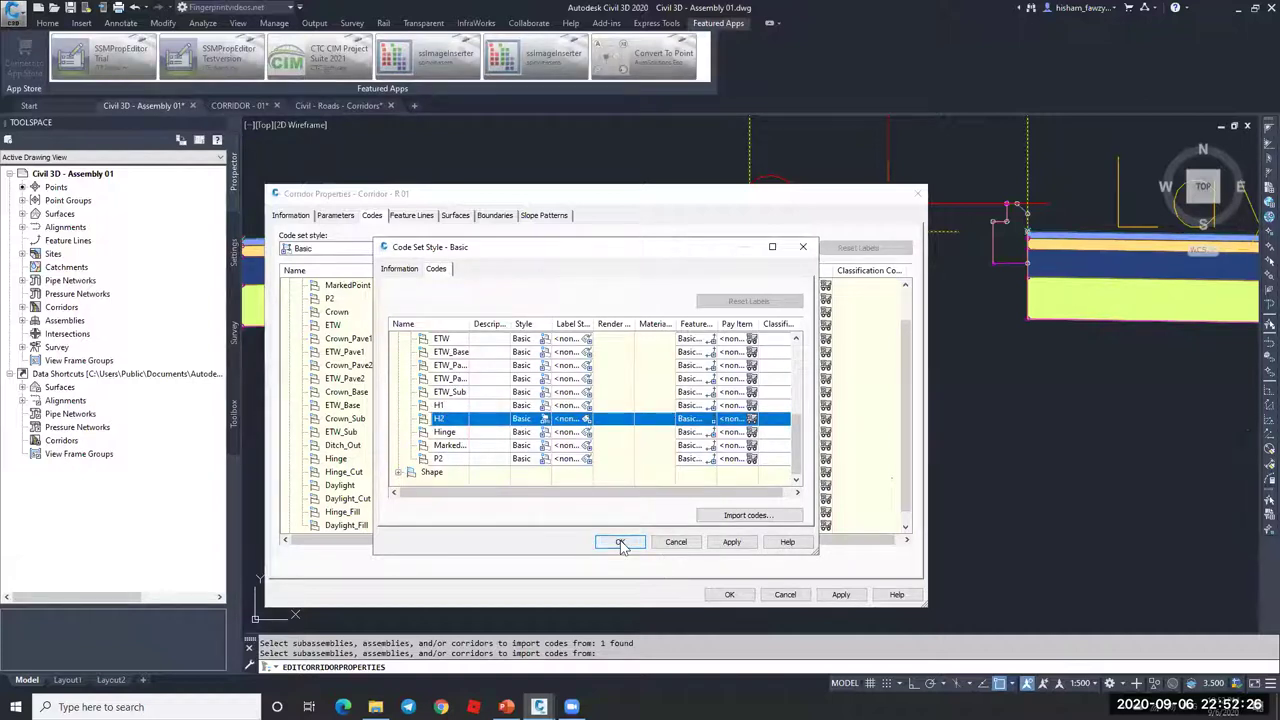
left_click(400, 269)
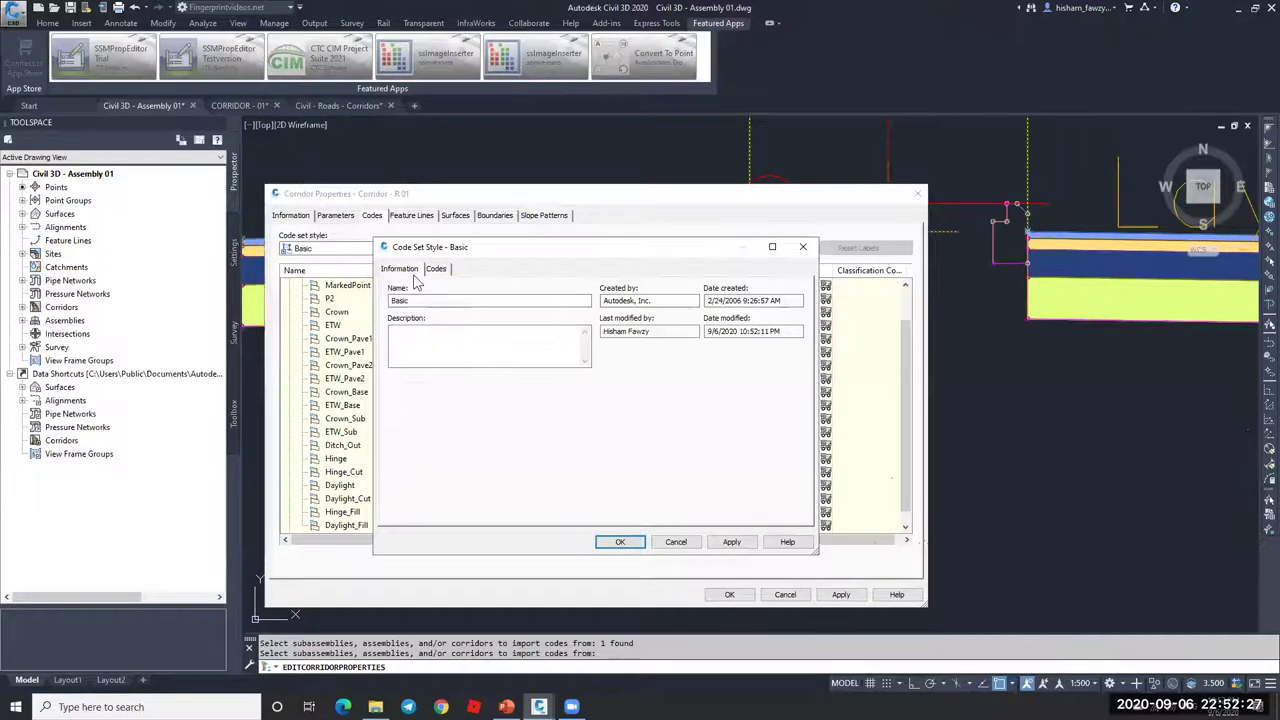
left_click(620, 541)
left_click(840, 594)
left_click(600, 325)
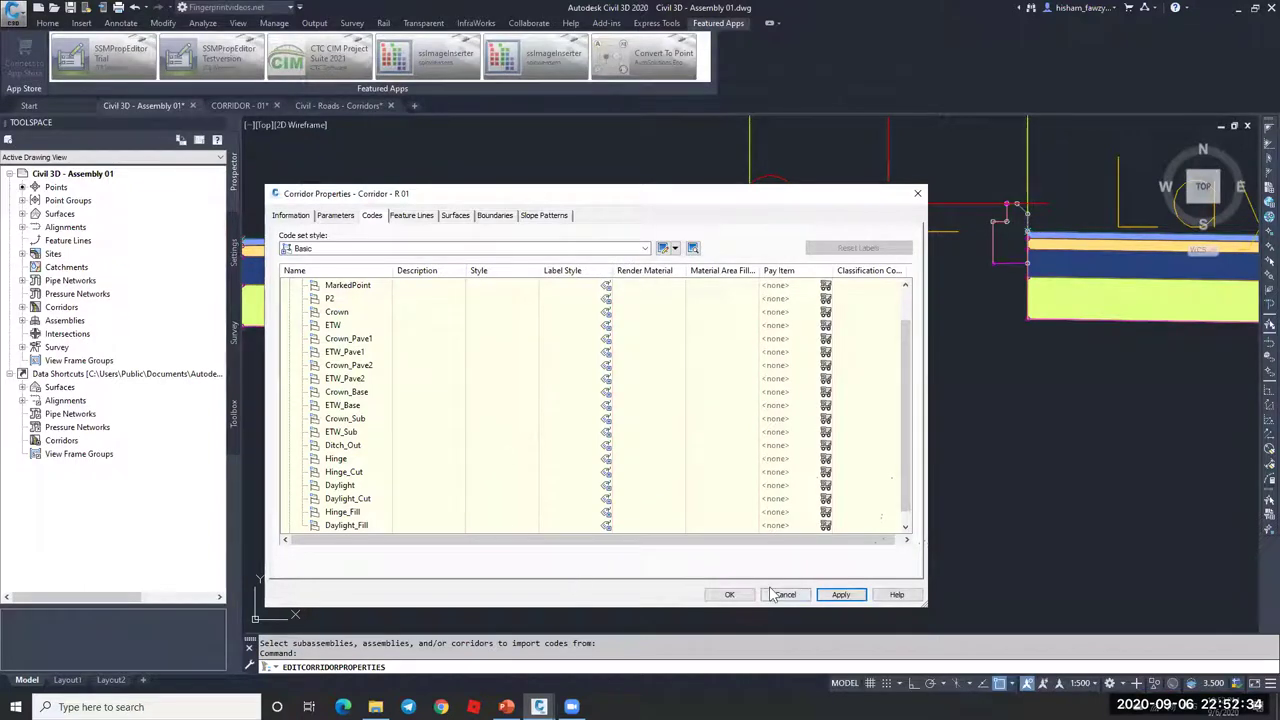
Step: Reopen Corridor - R 01's properties and verify H1 and H2 are listed among its point codes
left_click(730, 595)
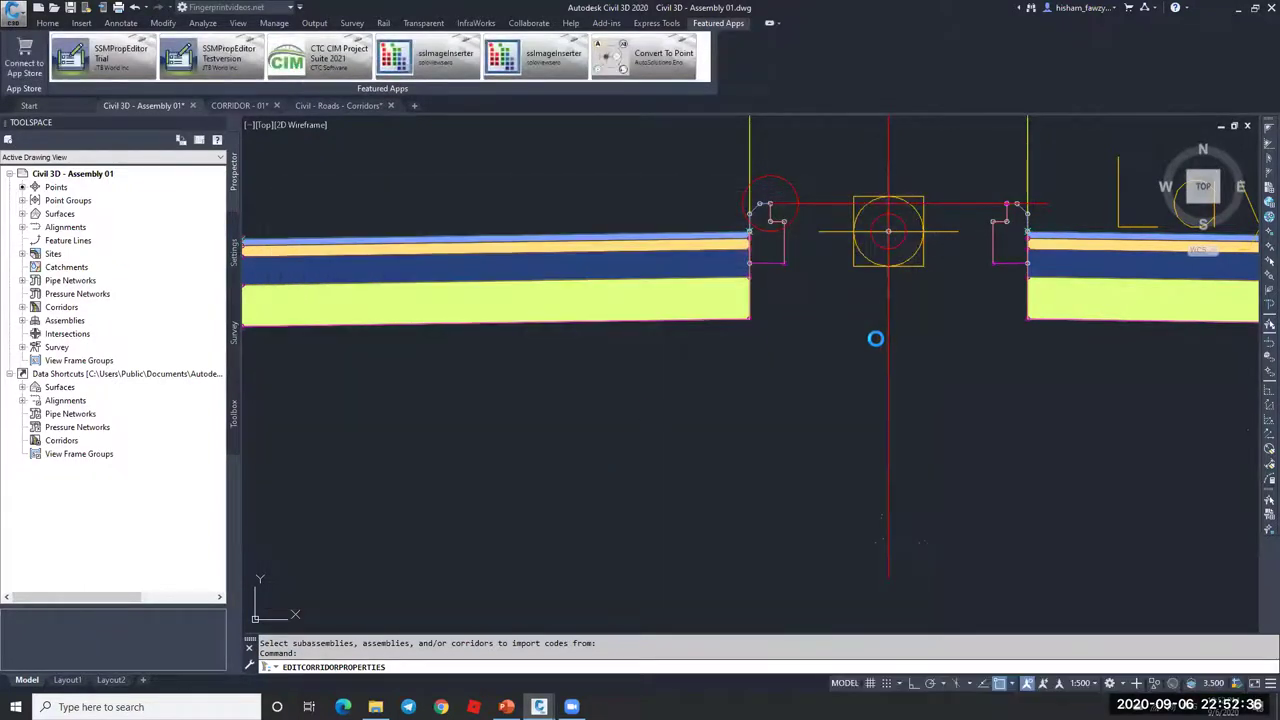
key("Escape")
scroll(960, 370, "down", 10)
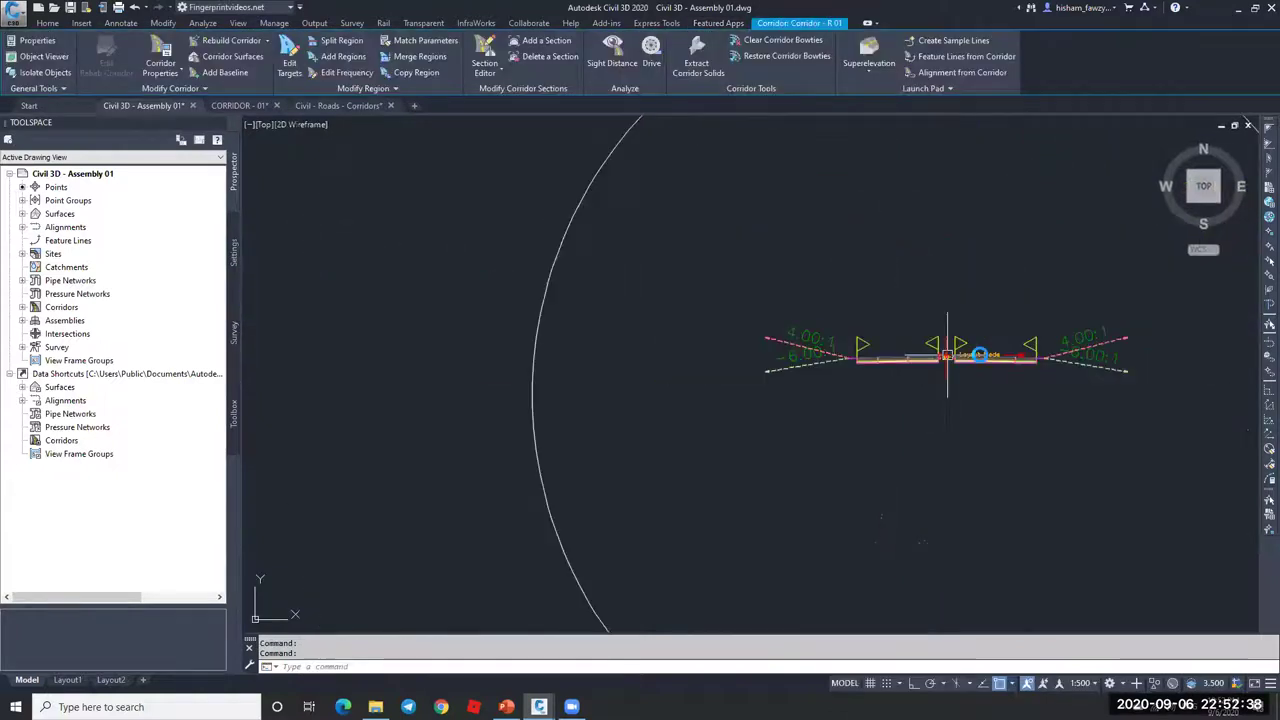
scroll(958, 370, "down", 3)
scroll(600, 315, "up", 6)
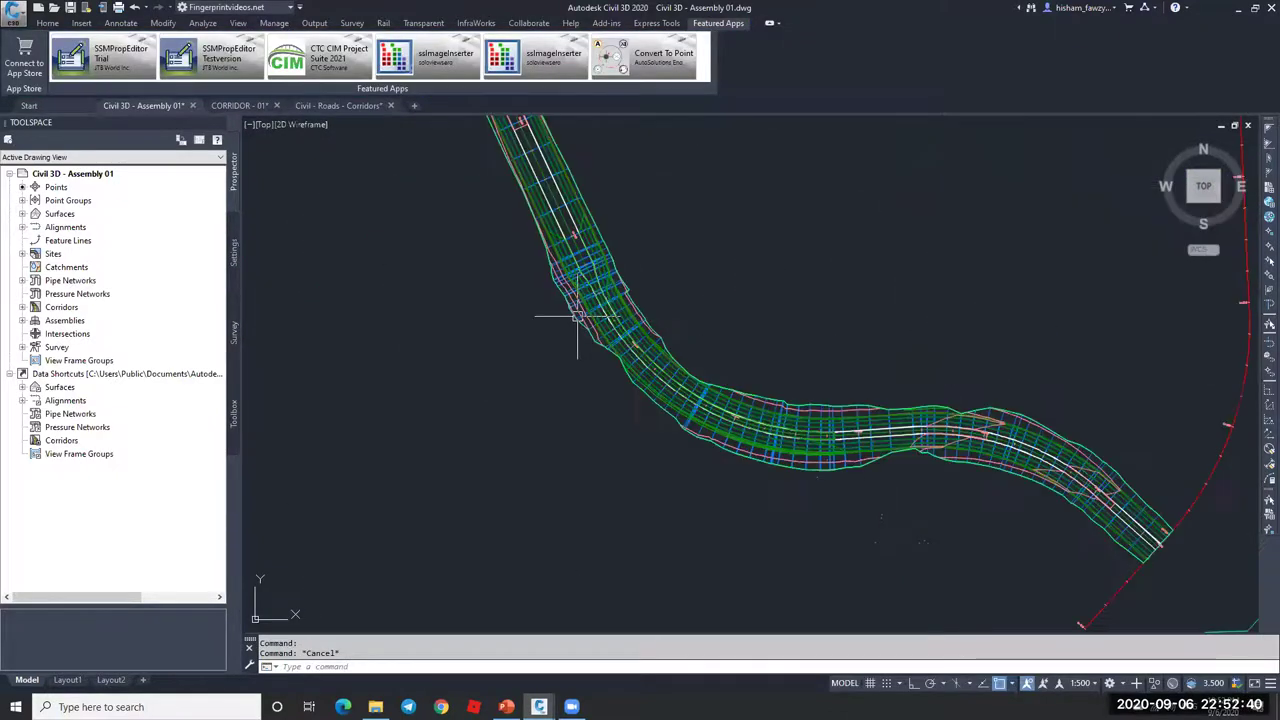
left_click(454, 296)
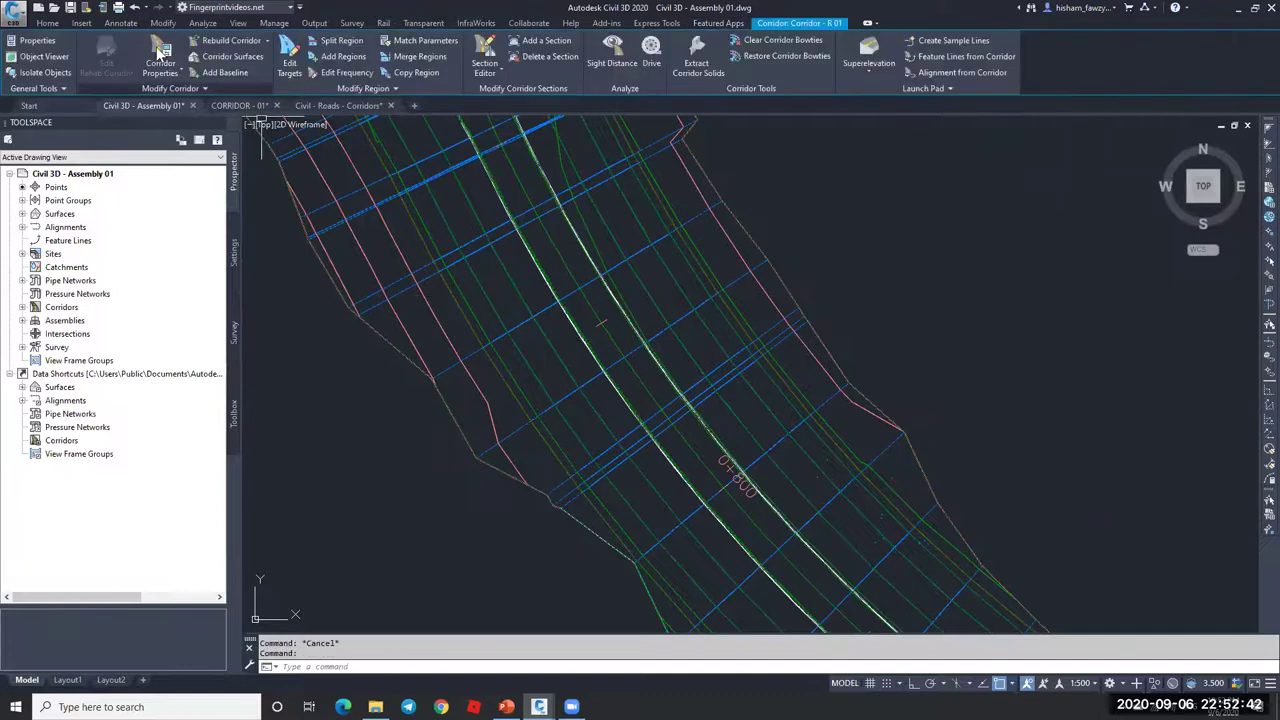
double_click(620, 334)
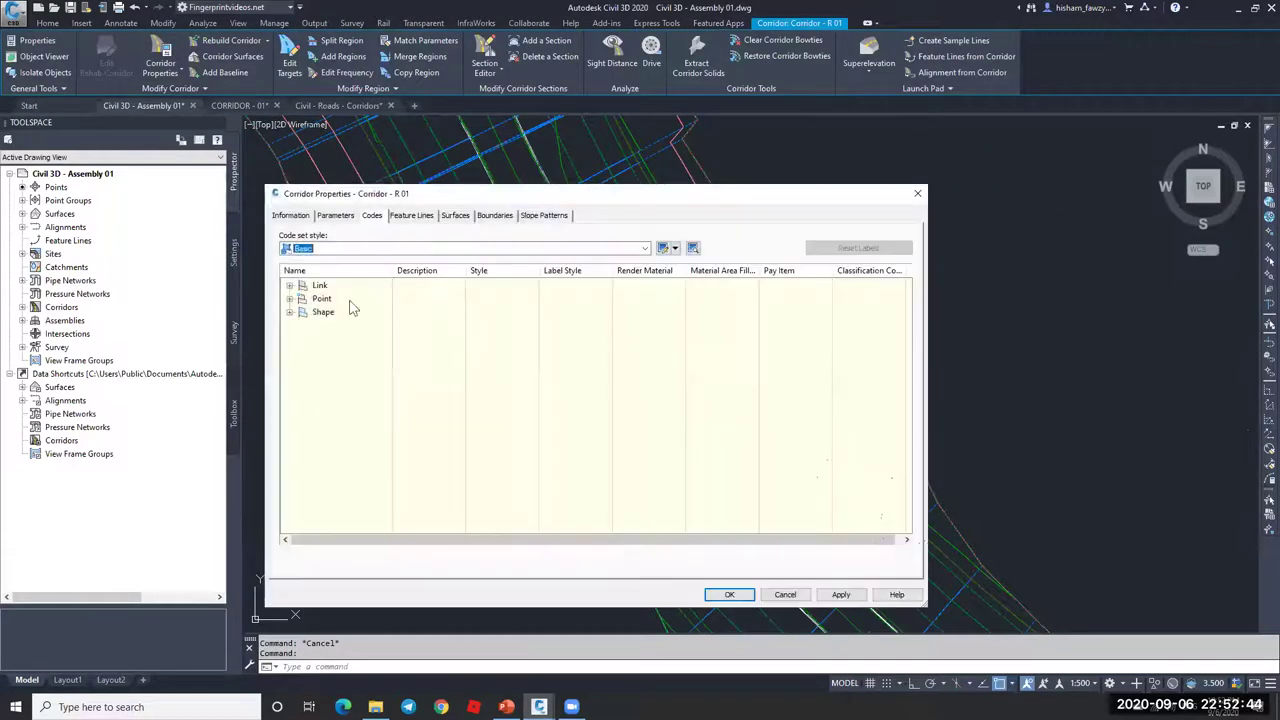
left_click(290, 299)
scroll(400, 375, "down", 1)
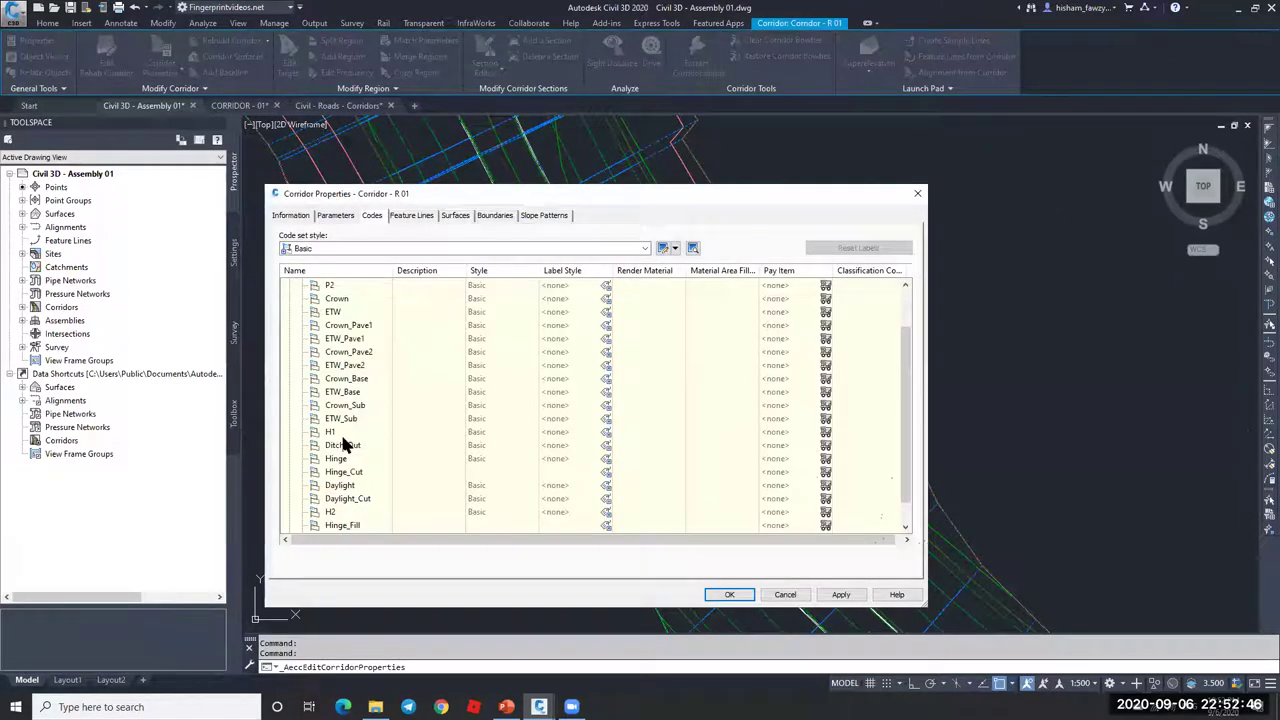
left_click(346, 434)
left_click(356, 514)
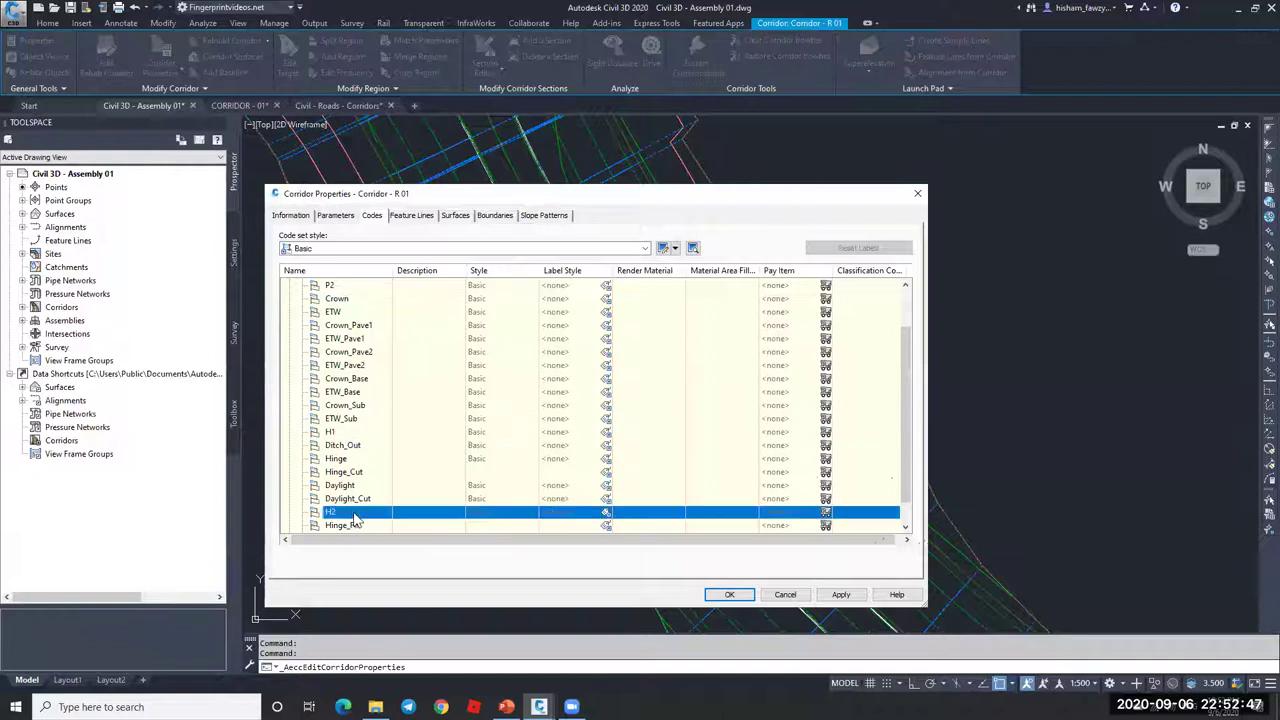
left_click(358, 437)
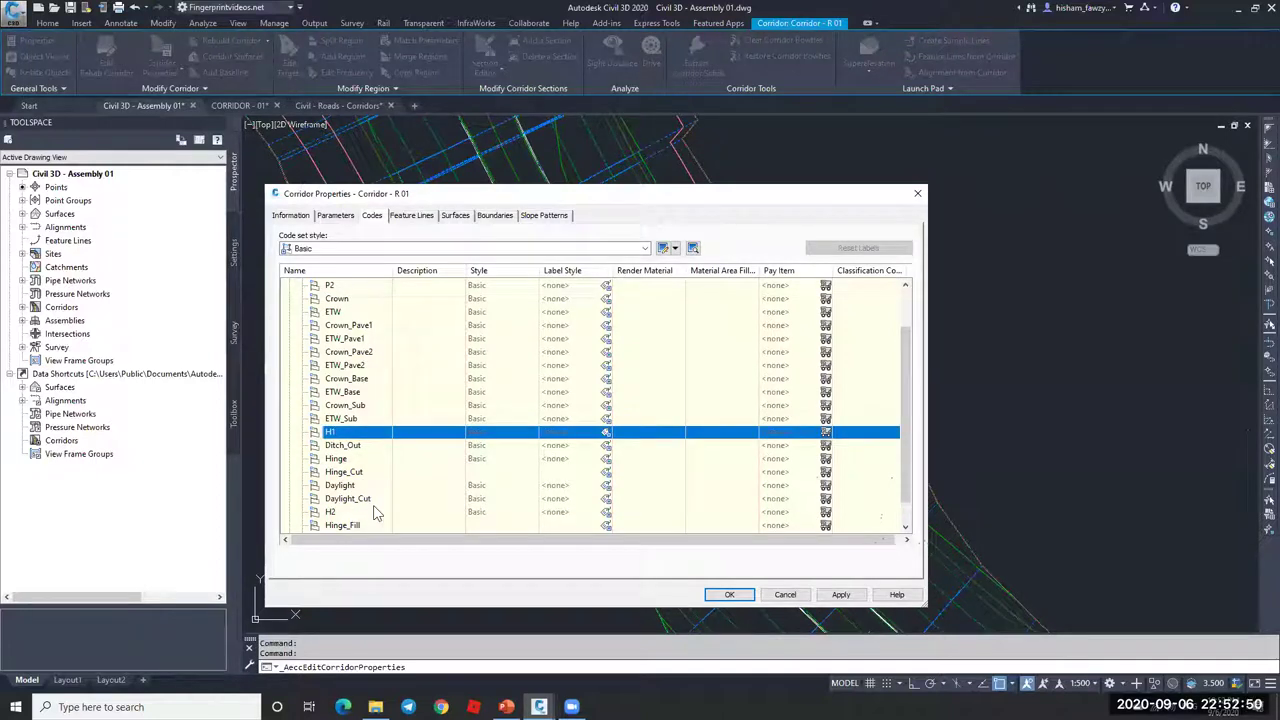
left_click(795, 594)
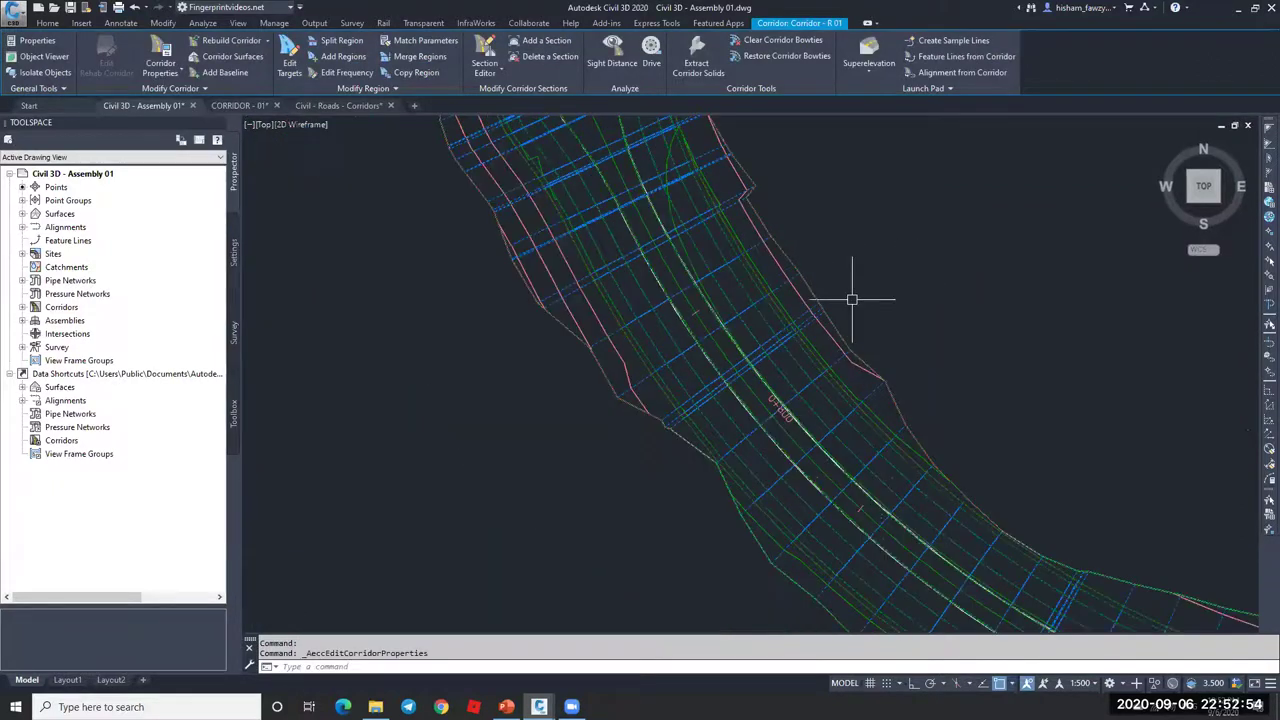
Step: Deselect the corridor and zoom out to the whole corridor within the site boundary
scroll(852, 299, "down", 4)
key("Escape")
key("Escape")
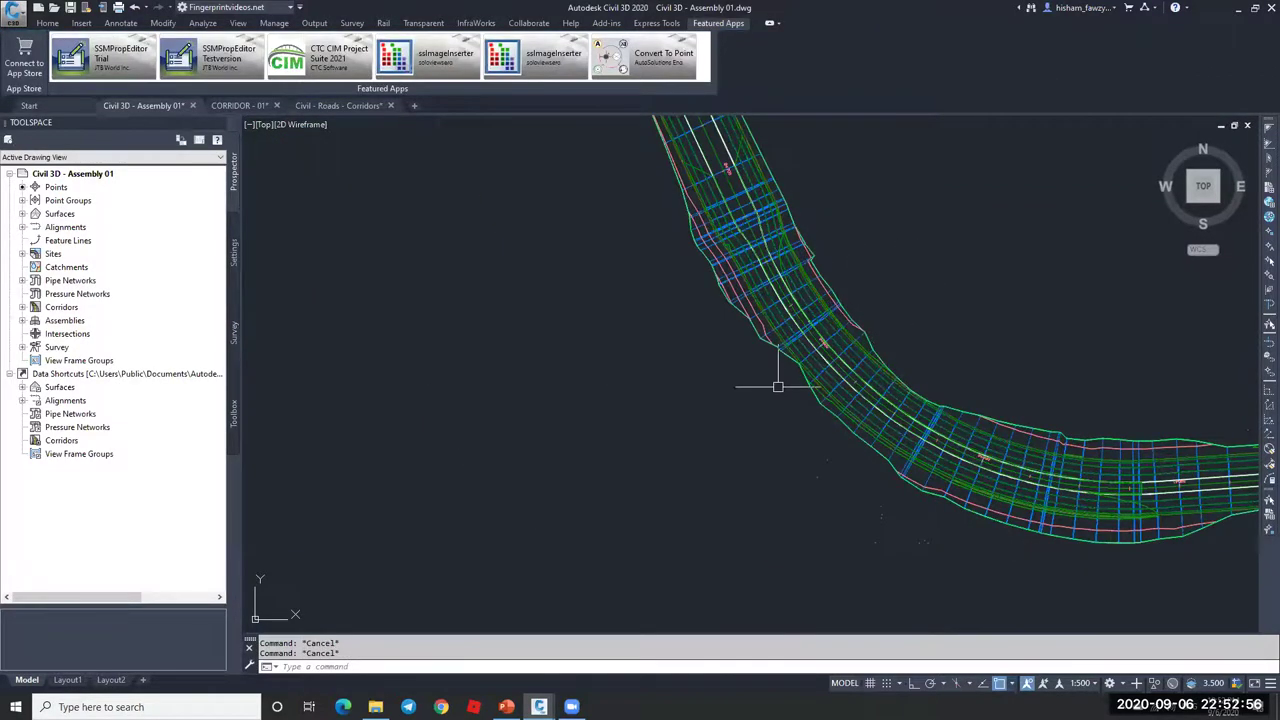
scroll(778, 386, "down", 3)
scroll(791, 337, "down", 1)
scroll(880, 385, "down", 1)
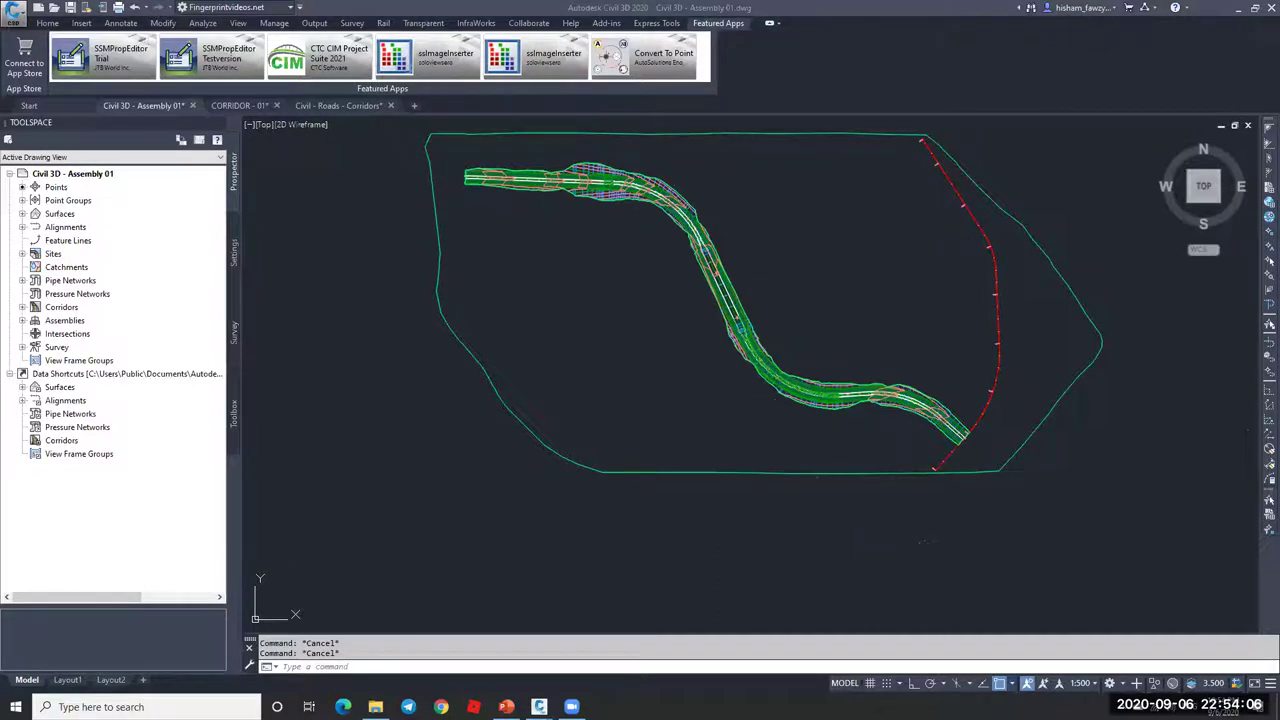
key("XF86AudioRaiseVolume")
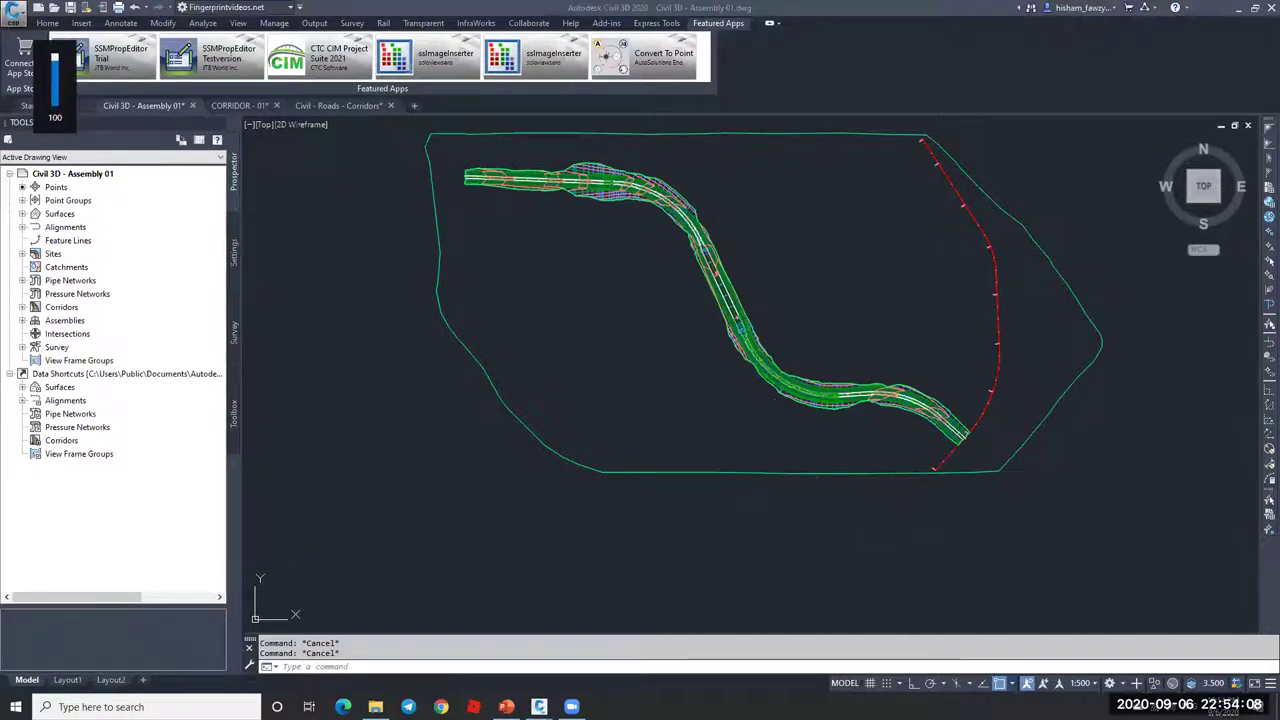
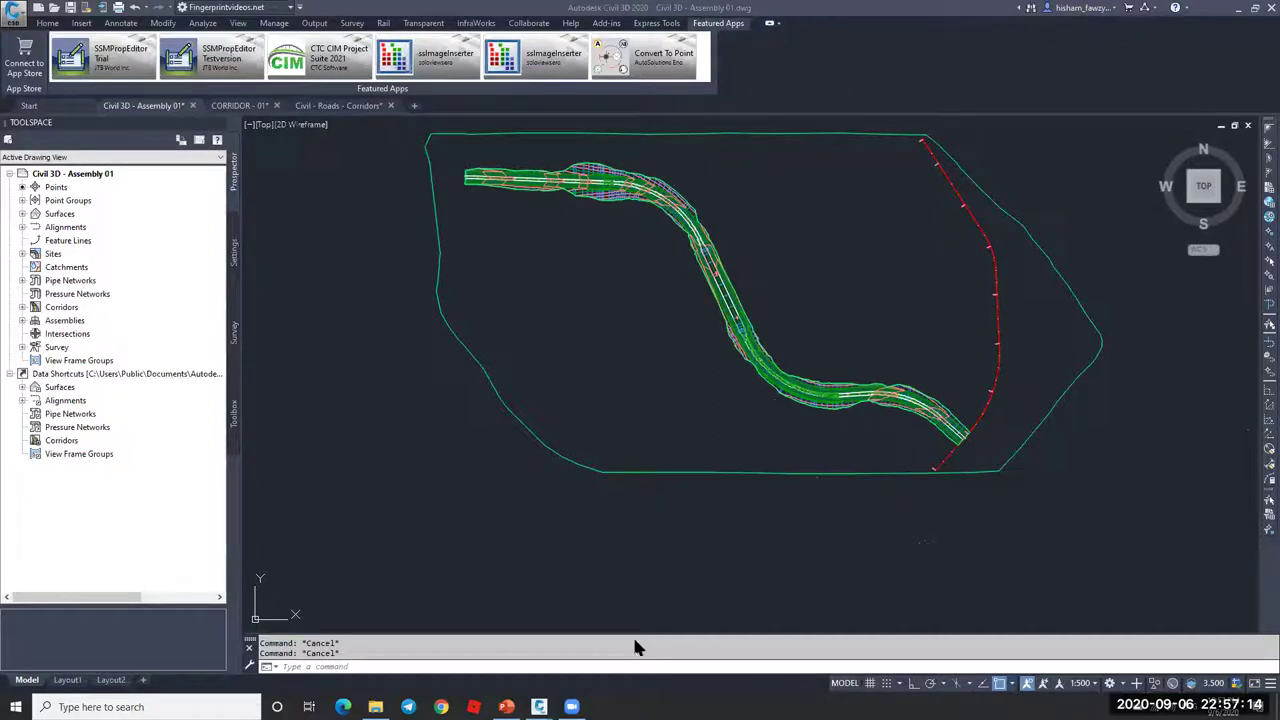
Step: Switch from the Civil 3D corridor drawing to the Google Chrome browser
left_click(441, 707)
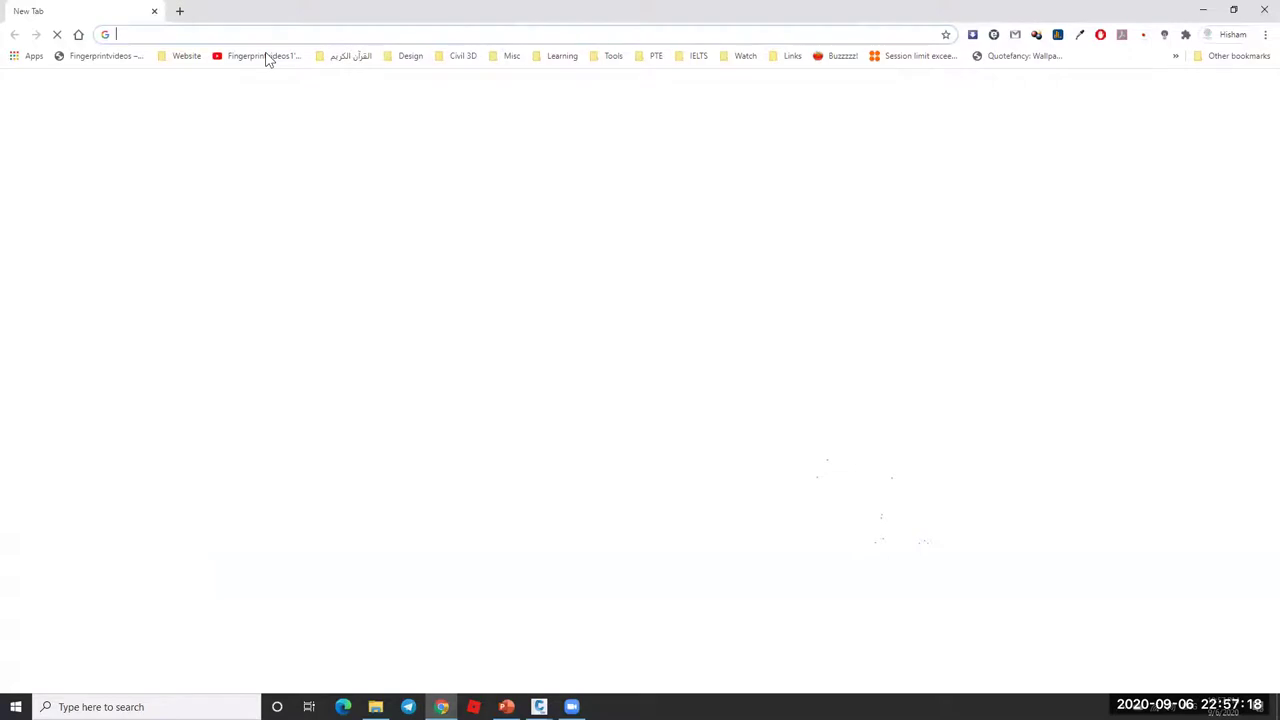
Step: Search Google for a Civil 3D specialist's tutorial videos, then close Chrome
type("ALAN GIL")
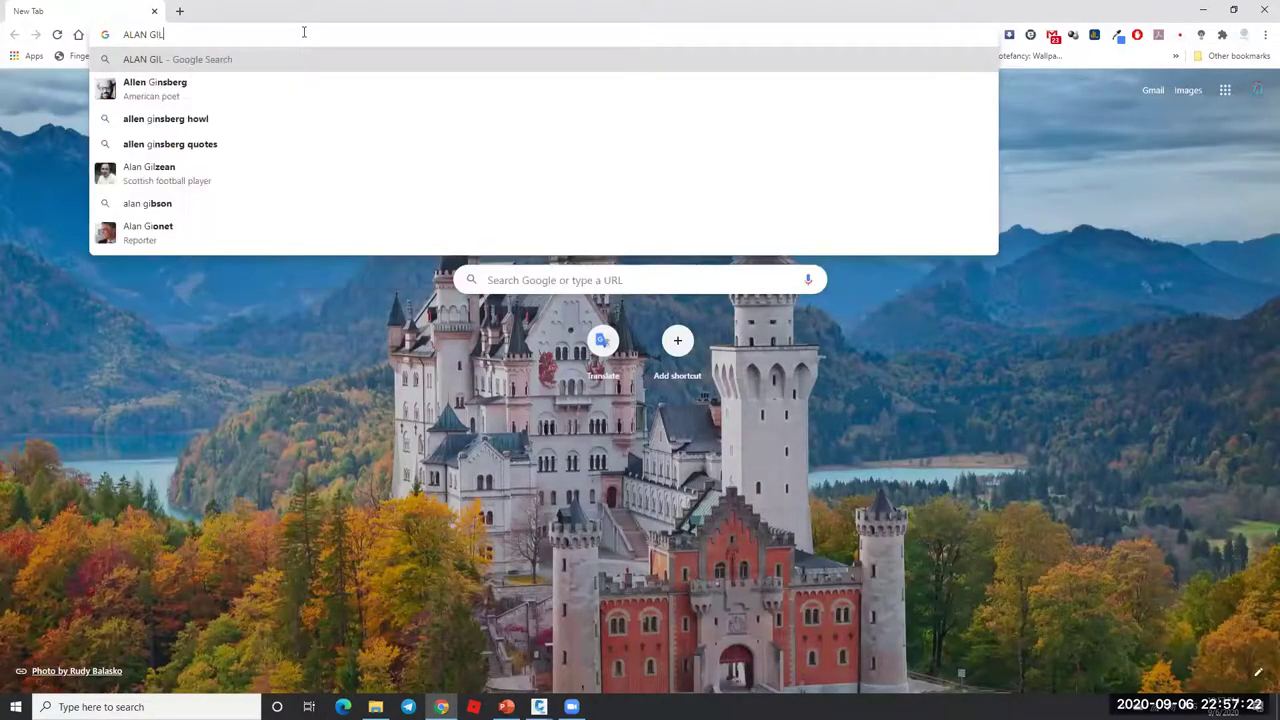
type("BERT CIVIL")
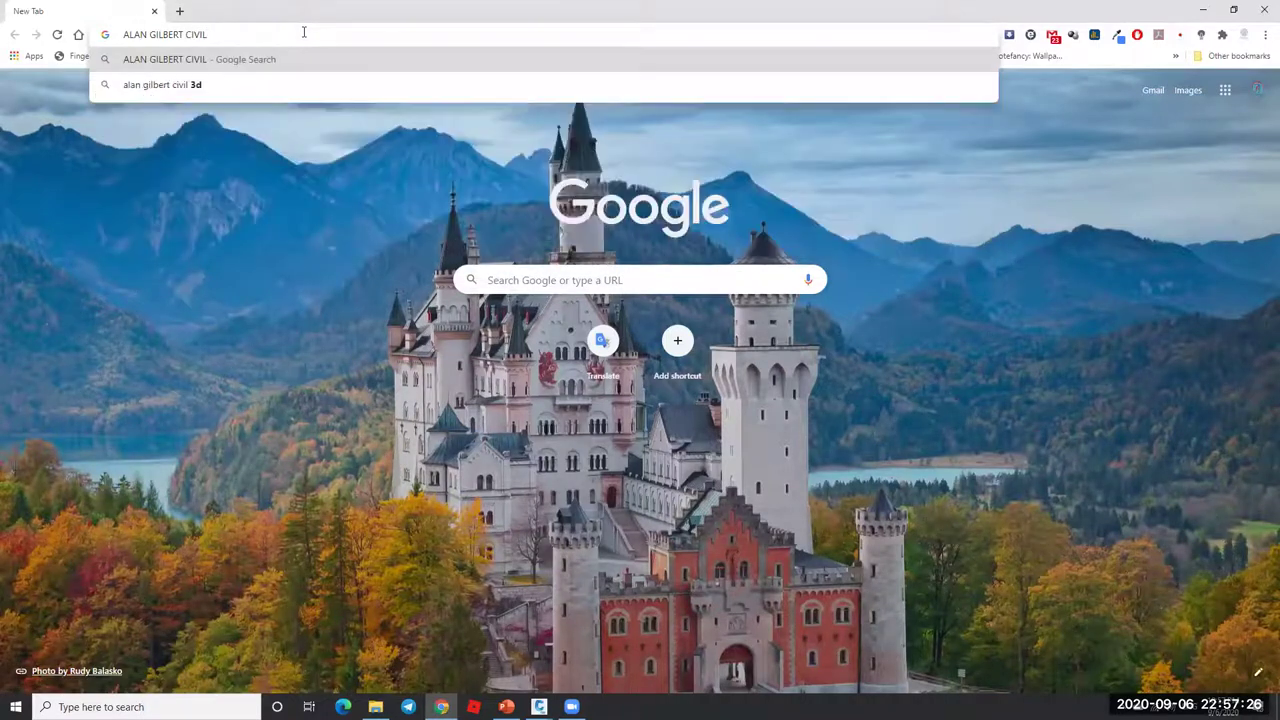
left_click(232, 88)
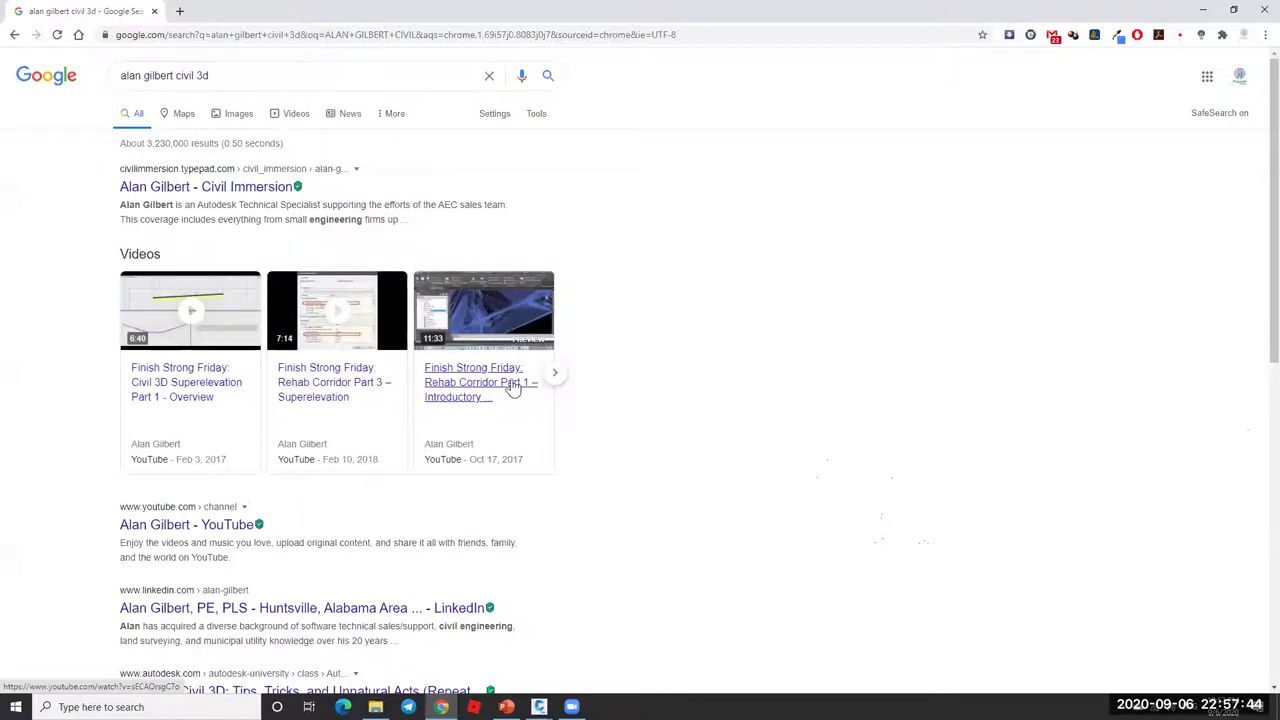
left_click(1262, 9)
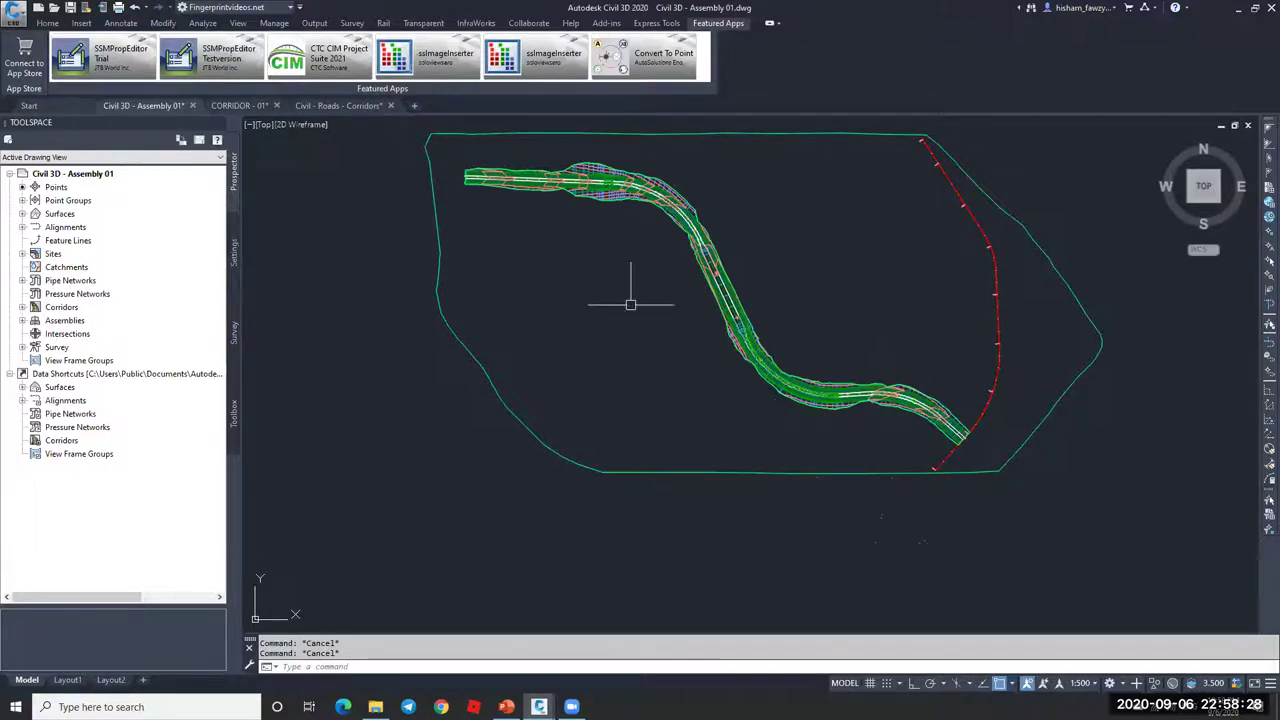
Step: Zoom out and back in until the slope-table detail frame fills the view
scroll(593, 323, "down", 3)
scroll(880, 345, "up", 8)
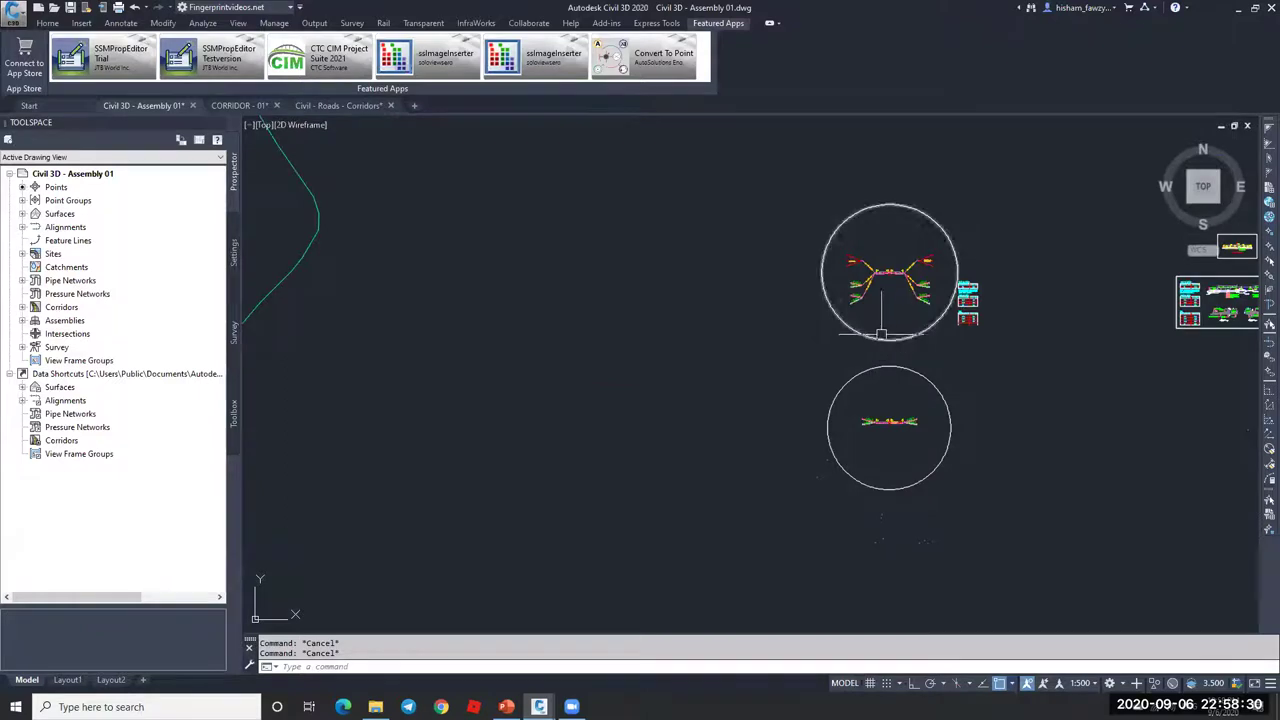
scroll(884, 328, "down", 2)
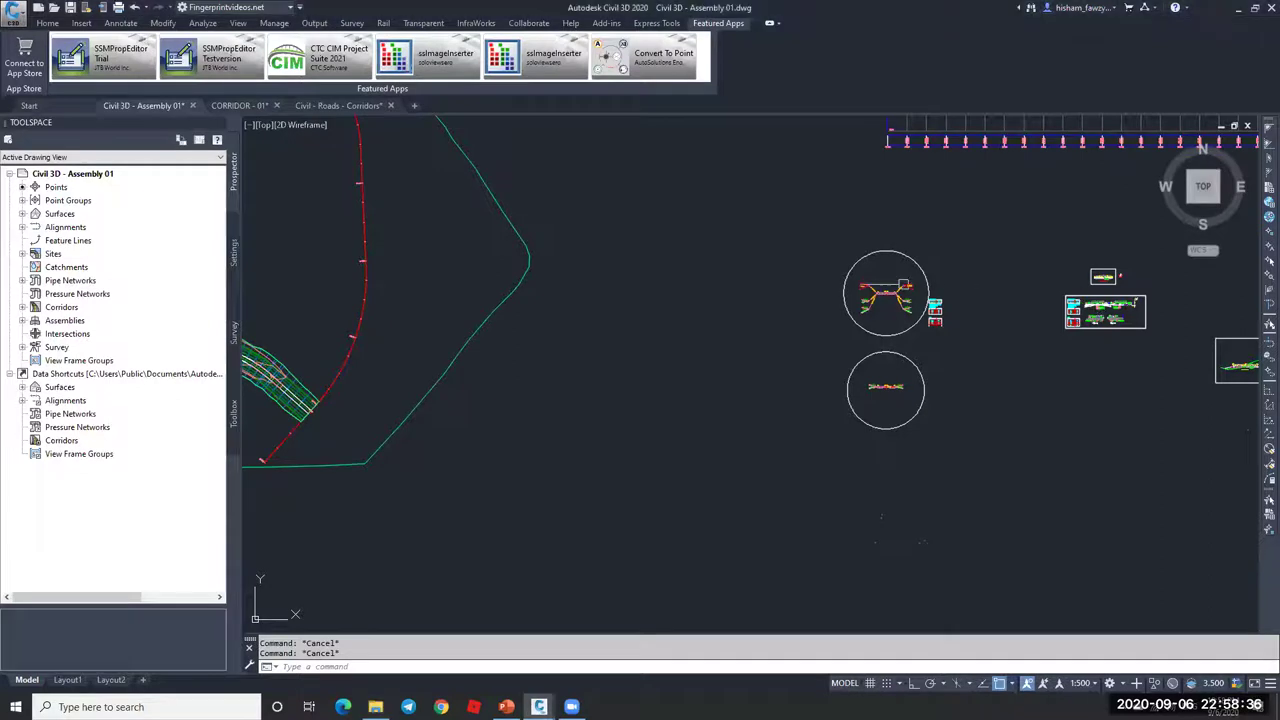
scroll(885, 302, "up", 3)
scroll(900, 272, "up", 5)
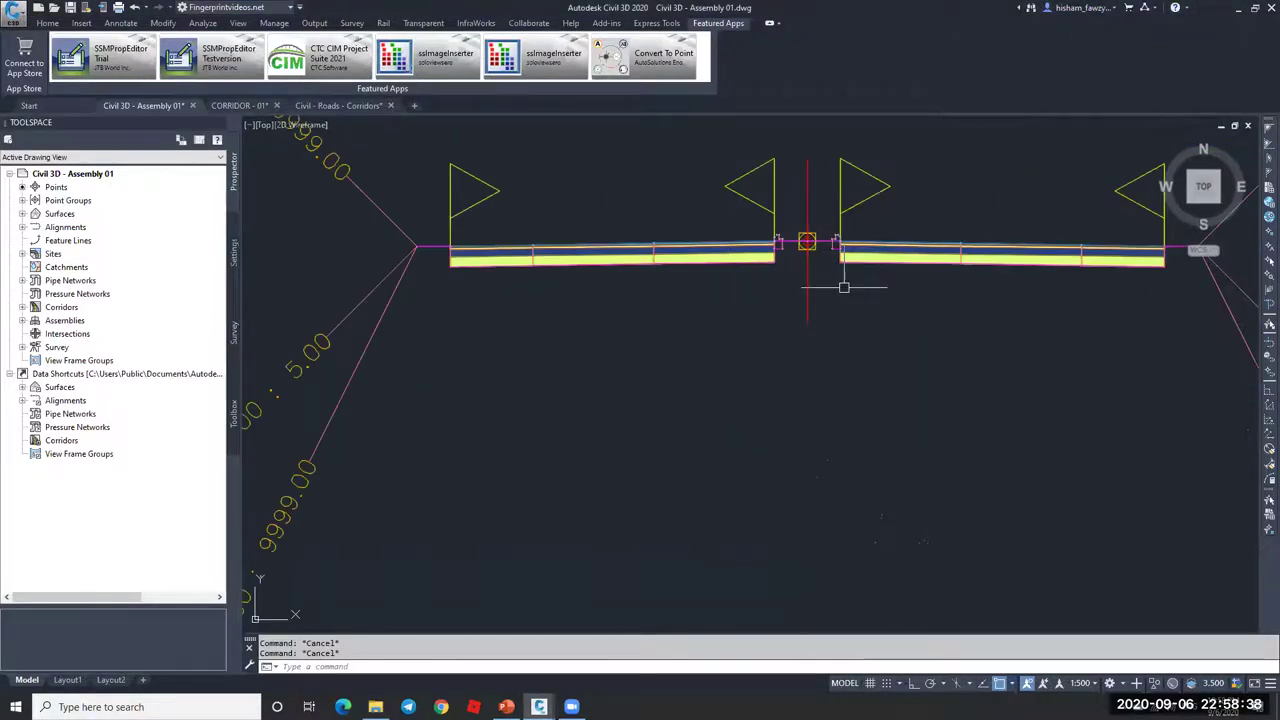
scroll(857, 329, "down", 10)
scroll(729, 343, "up", 3)
Step: Zoom onto the Type D typical section with its 3.65 m carriageways and pavement callouts
scroll(802, 313, "up", 3)
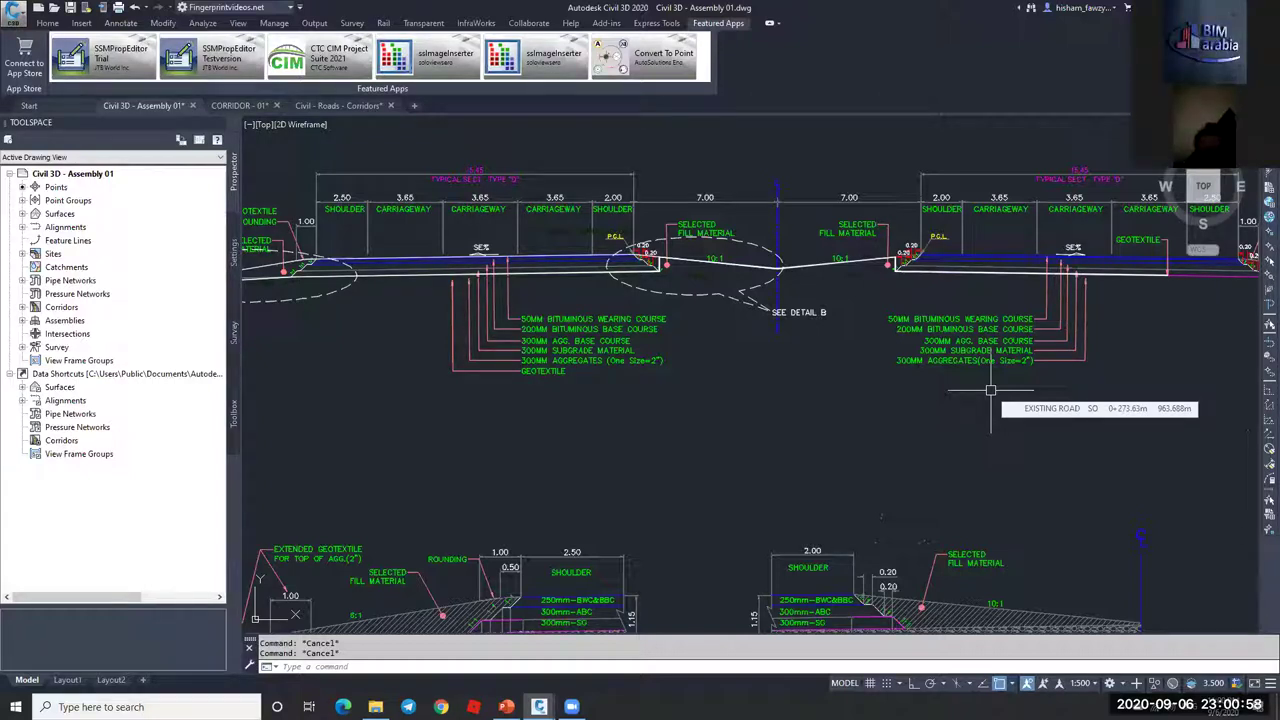
key("F12")
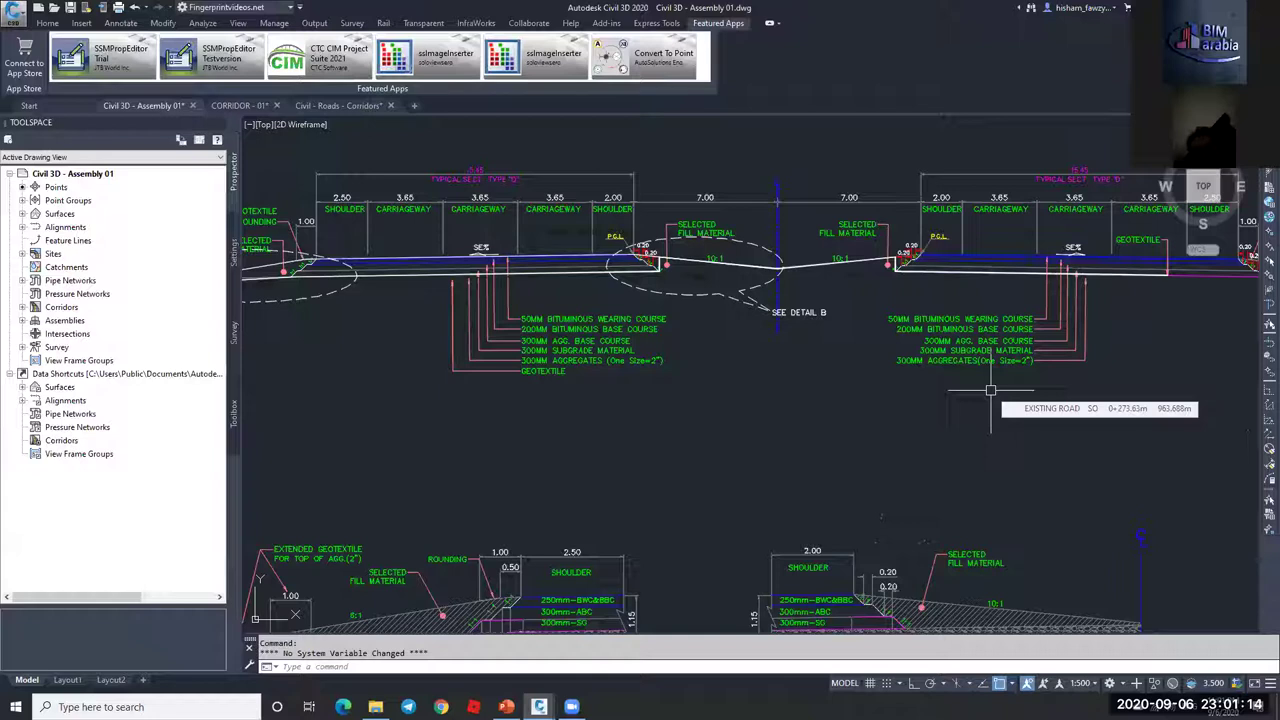
Step: Draw a long diagonal polyline segment with PL
type("pl")
key("Return")
scroll(923, 348, "down", 8)
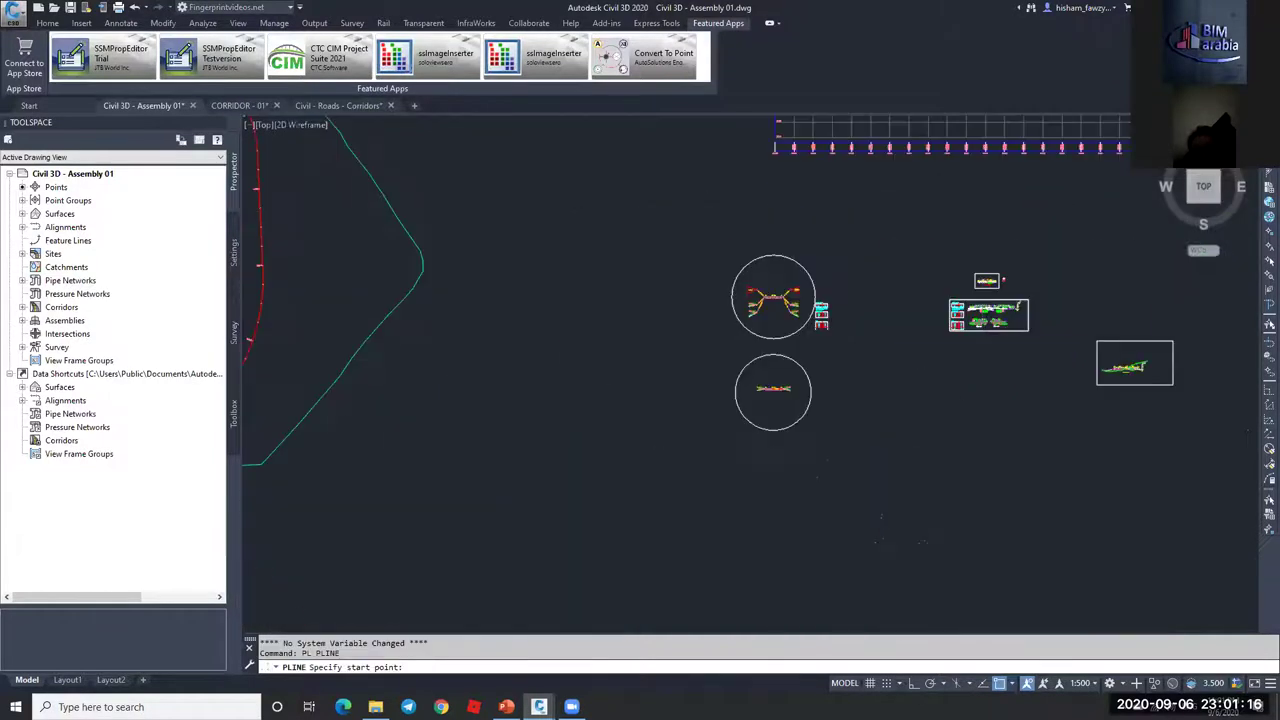
left_click(801, 392)
left_click(672, 493)
key("Escape")
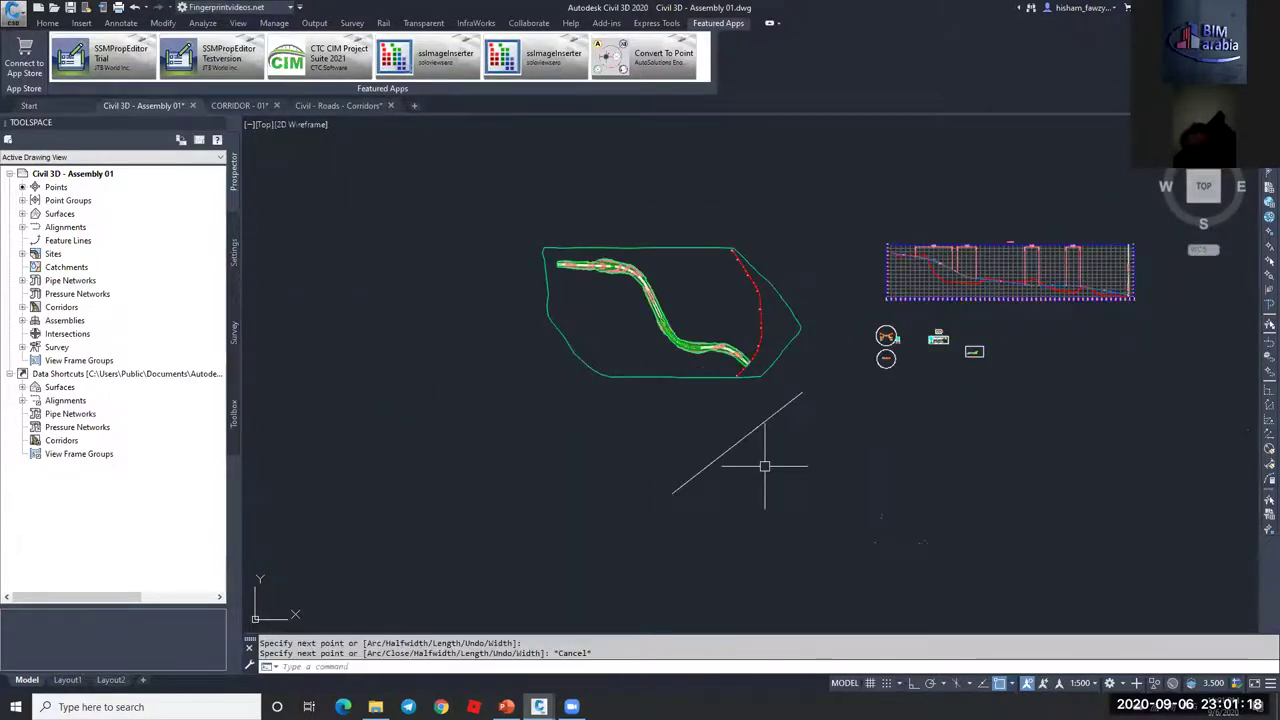
Step: Draw a second polyline ending on the diagonal line using the Nearest snap
key("Return")
left_click(804, 508)
scroll(746, 455, "up", 4)
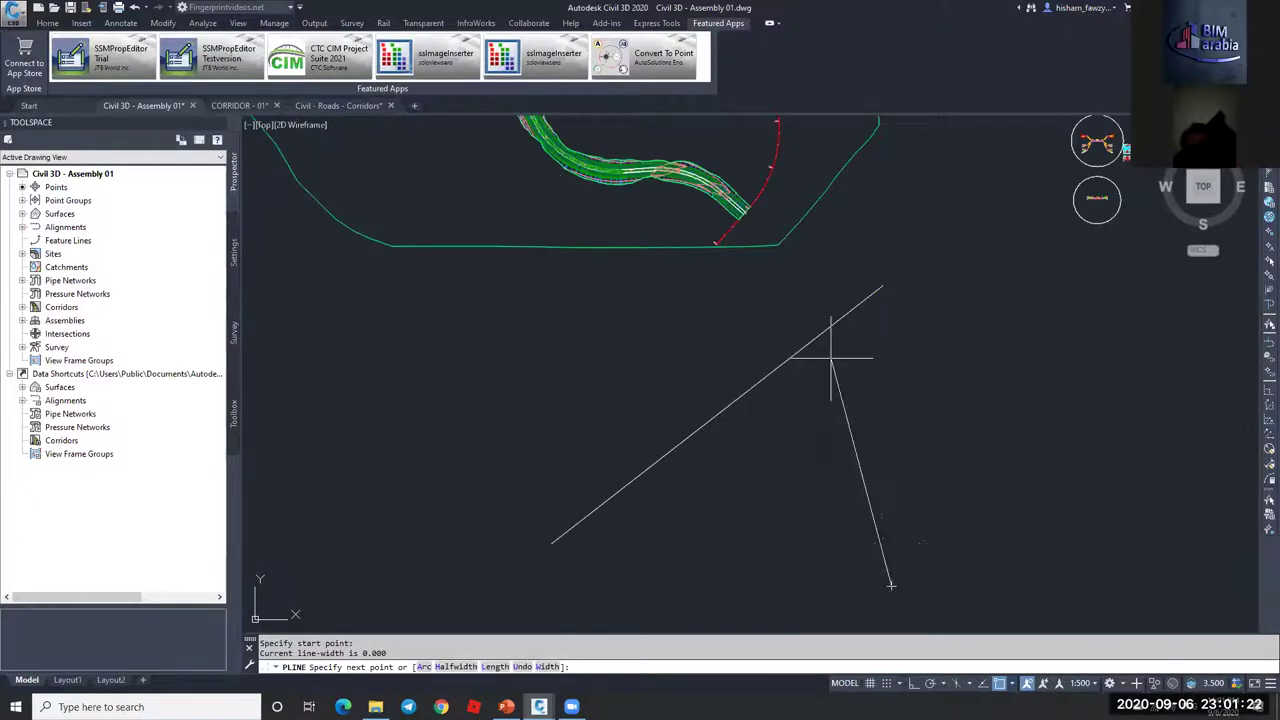
scroll(838, 325, "up", 2)
right_click(843, 330, "shift")
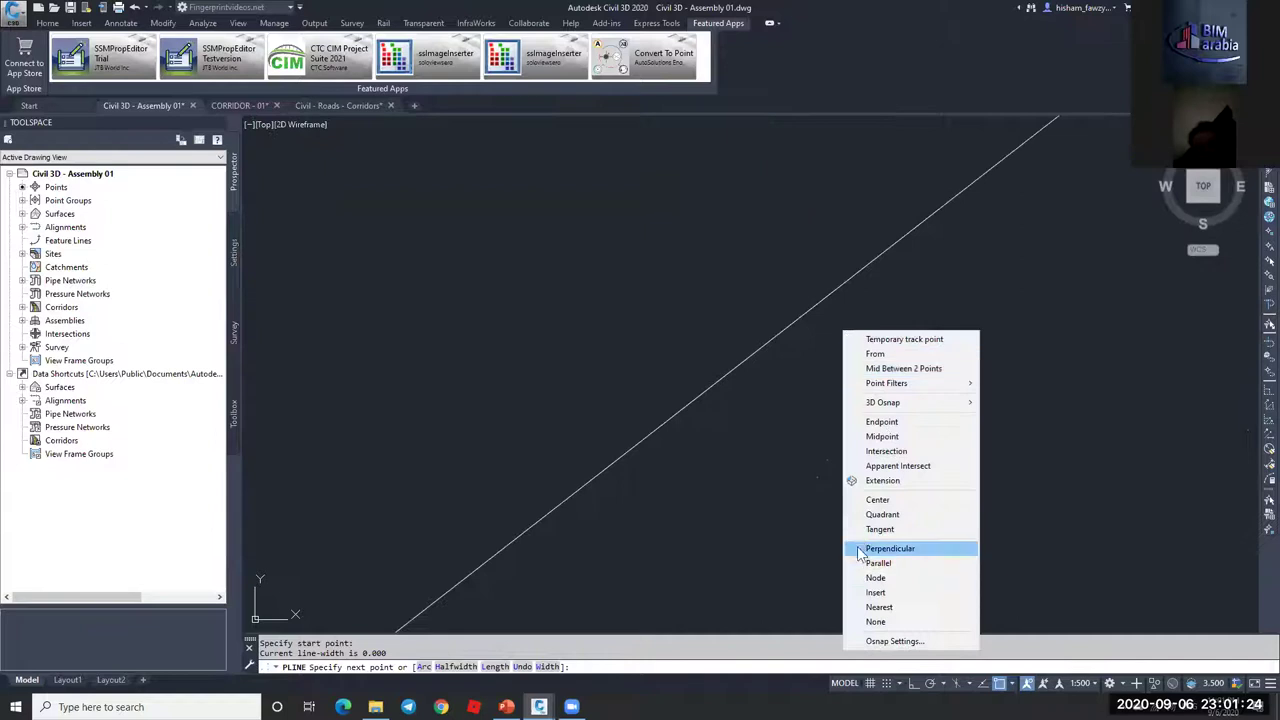
left_click(874, 608)
left_click(888, 248)
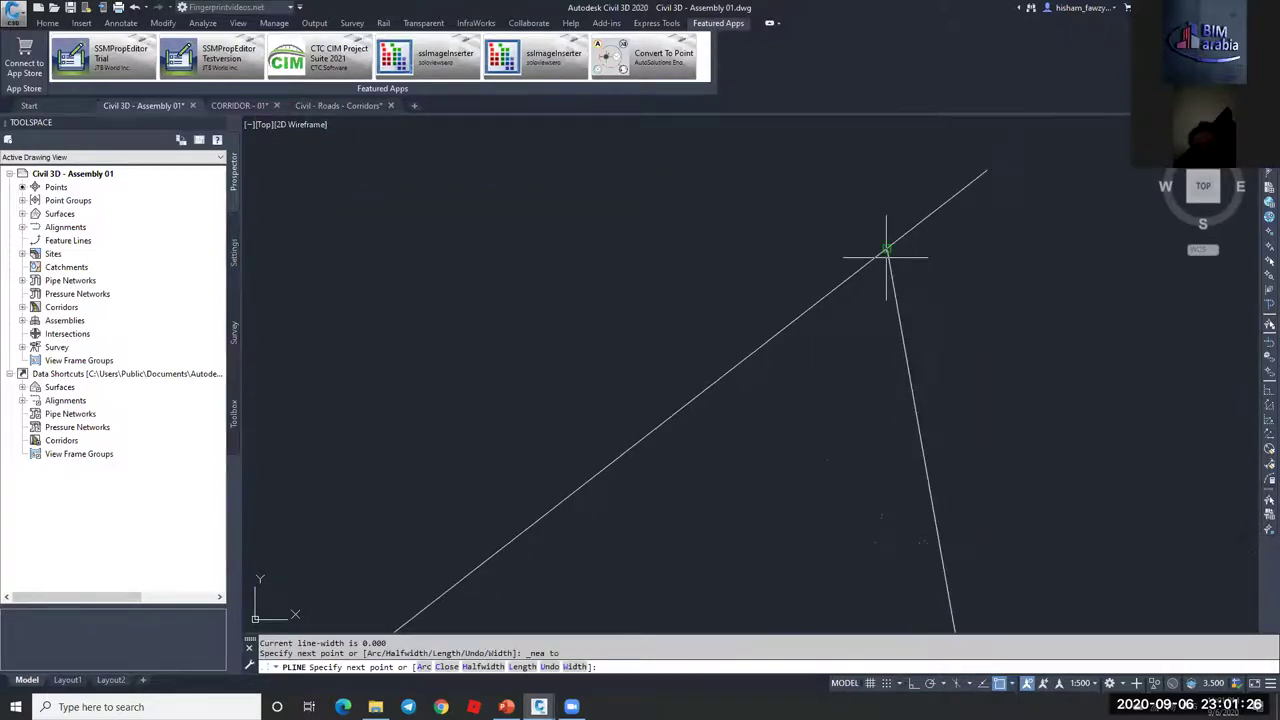
key("Escape")
Step: Convert the second polyline's straight segment into a curved arc
left_click(896, 303)
scroll(894, 303, "down", 3)
mouse_move(903, 363)
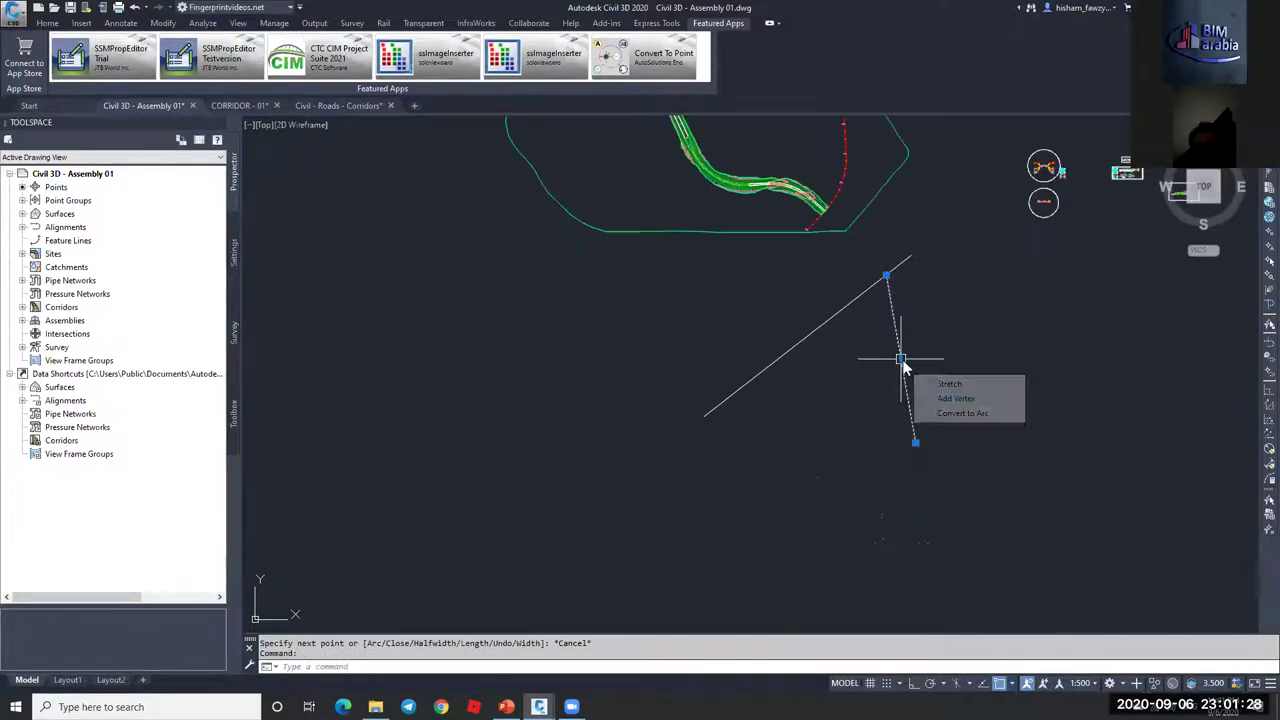
left_click(940, 413)
scroll(894, 286, "up", 2)
left_click(856, 323)
key("Escape")
scroll(903, 309, "down", 3)
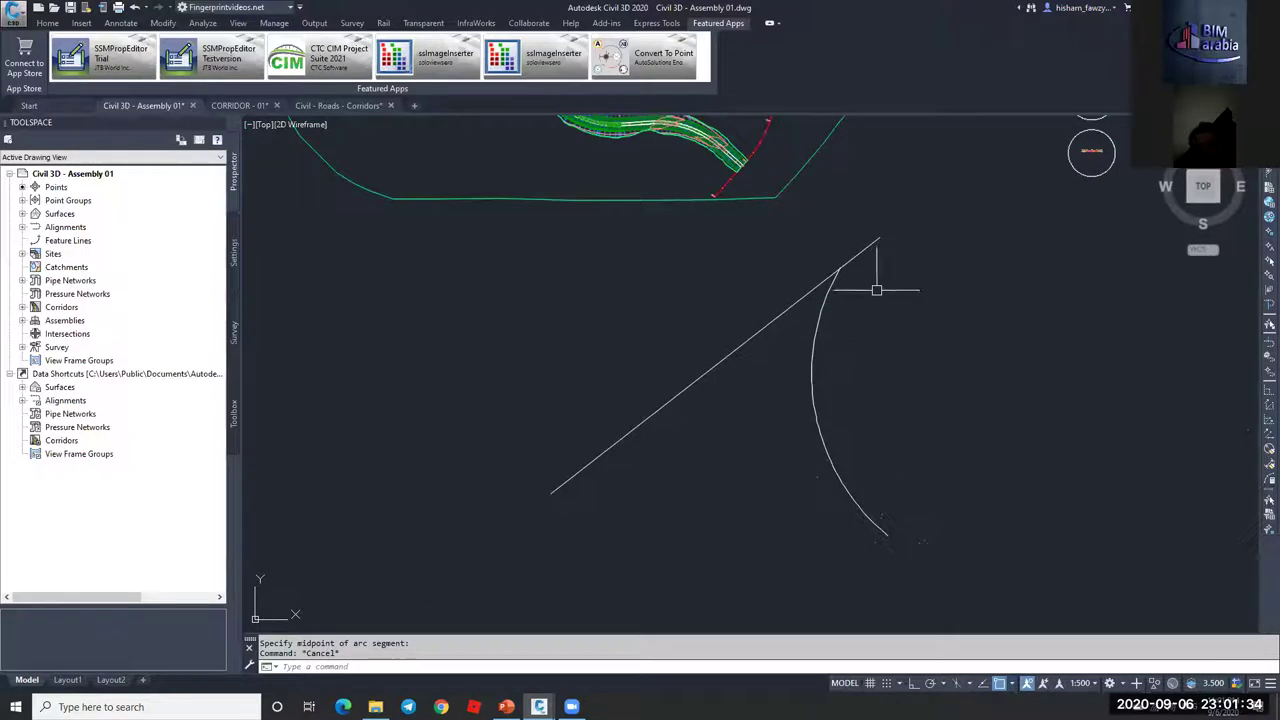
scroll(834, 294, "up", 2)
key("Escape")
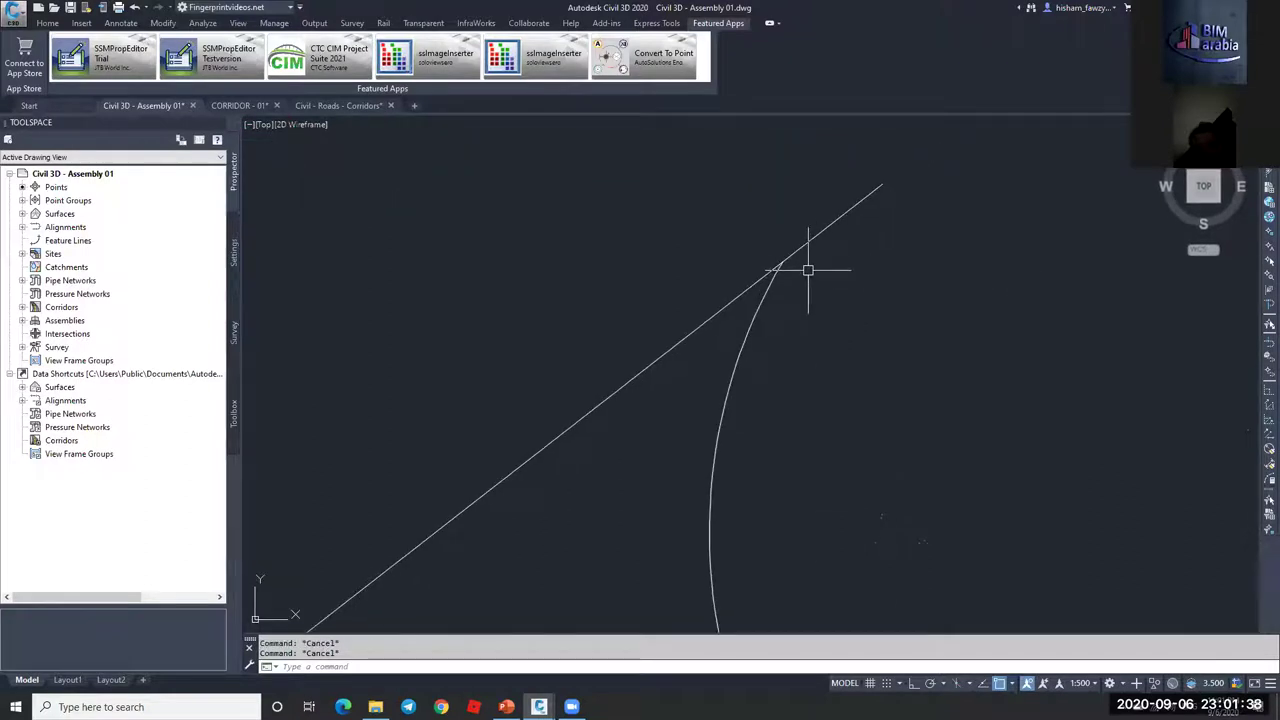
scroll(788, 267, "up", 2)
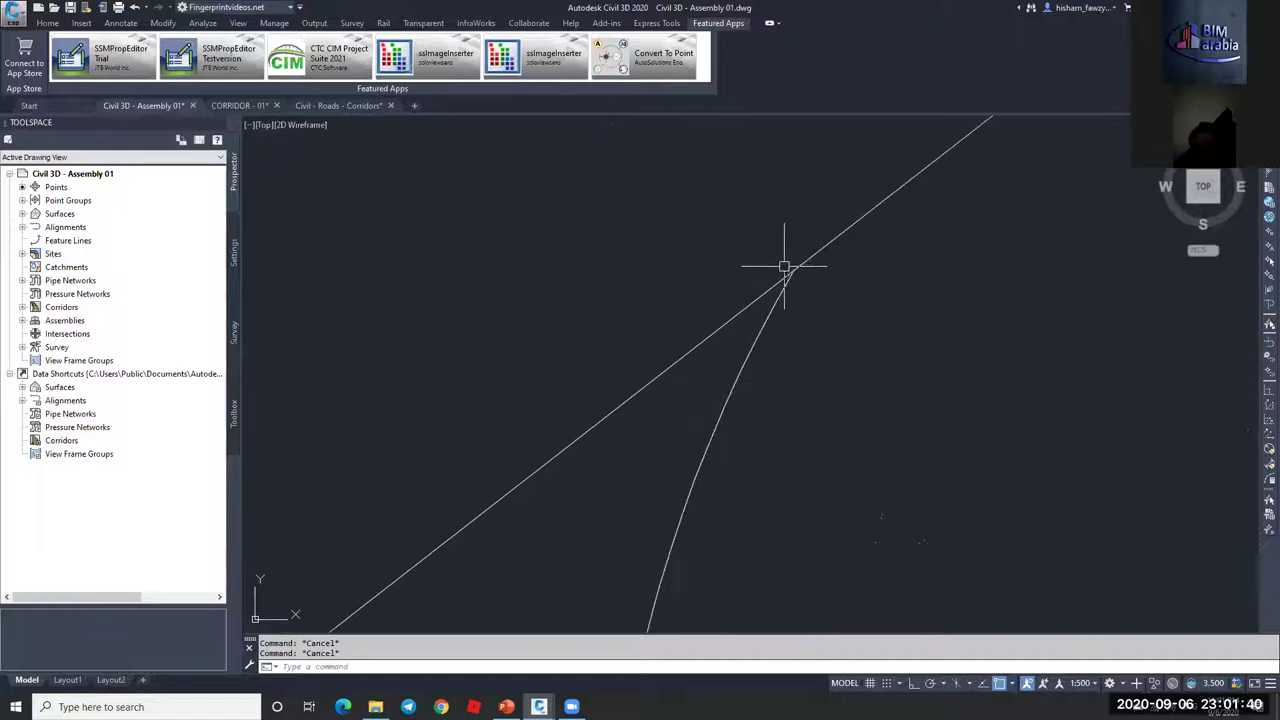
scroll(826, 277, "down", 2)
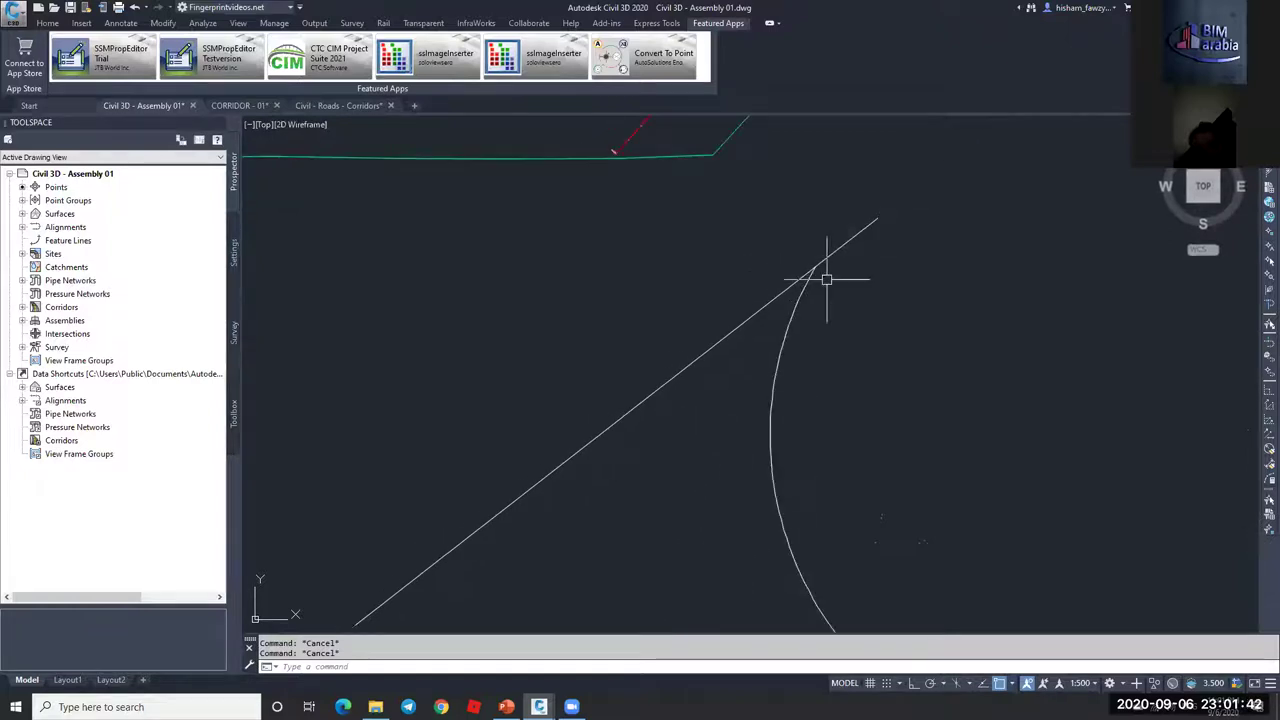
scroll(766, 303, "up", 1)
scroll(715, 304, "down", 1)
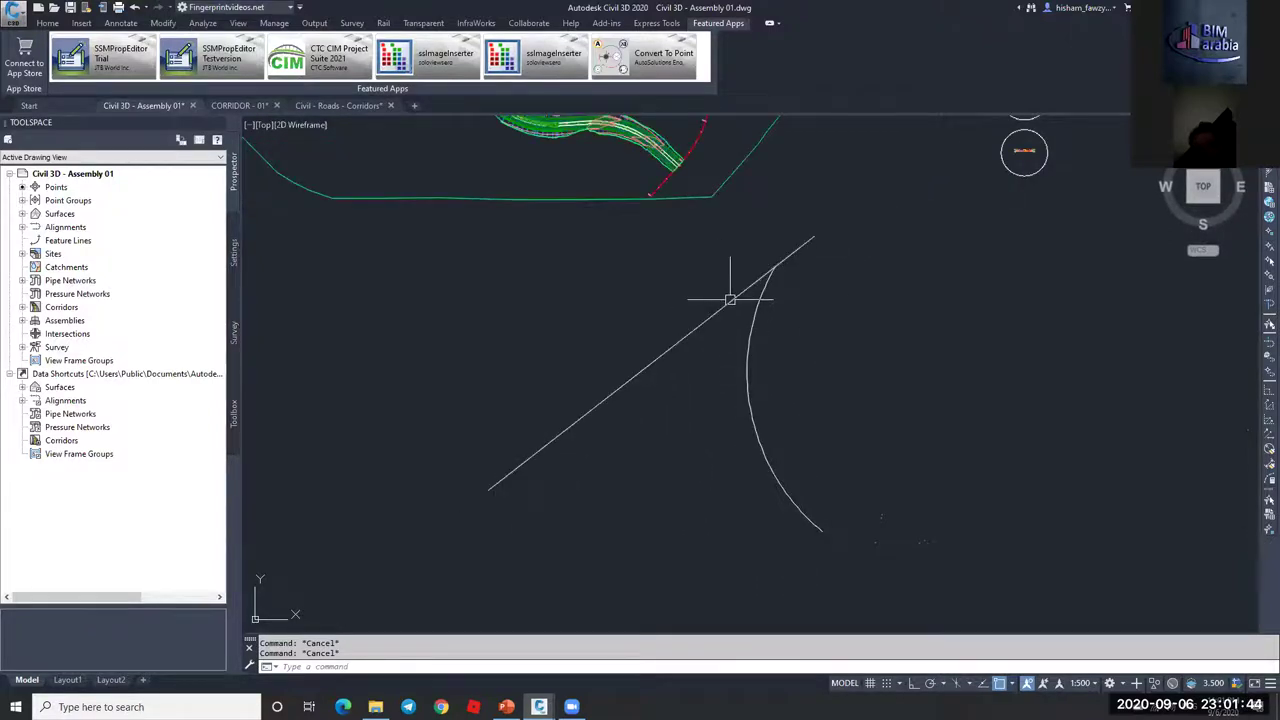
scroll(765, 300, "up", 1)
scroll(772, 270, "down", 1)
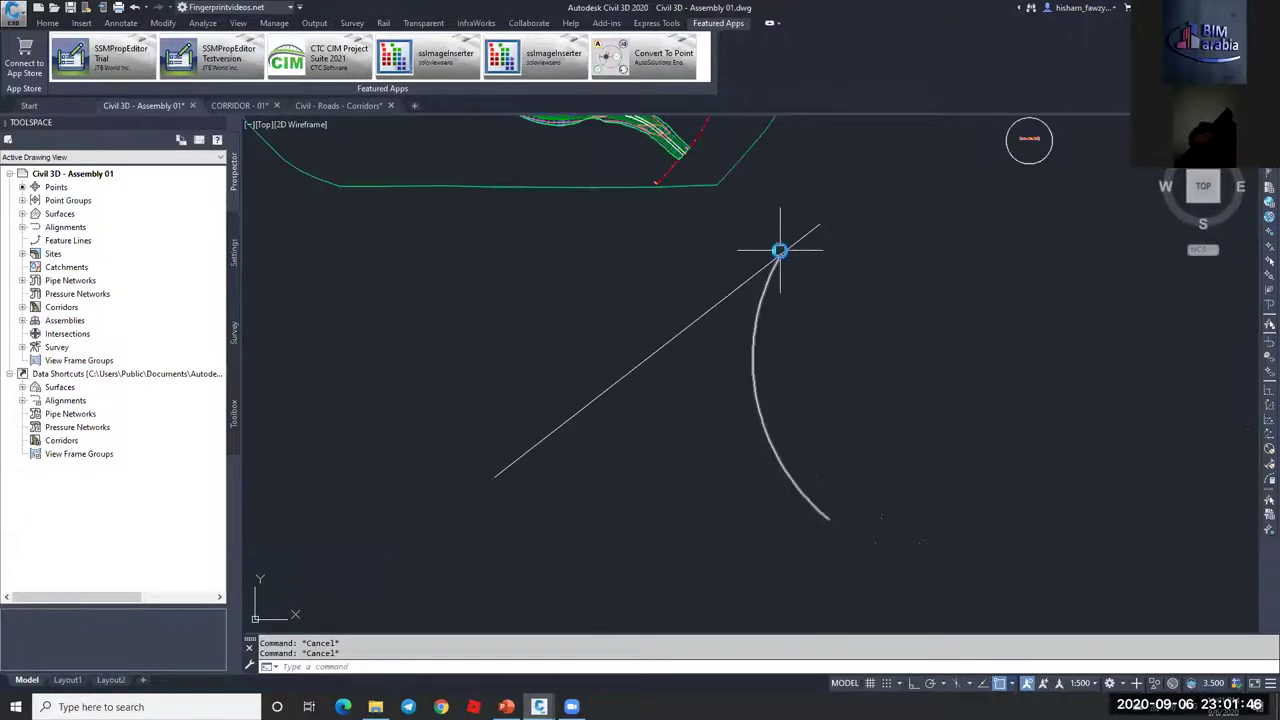
scroll(777, 251, "up", 1)
scroll(860, 238, "down", 2)
scroll(880, 222, "up", 2)
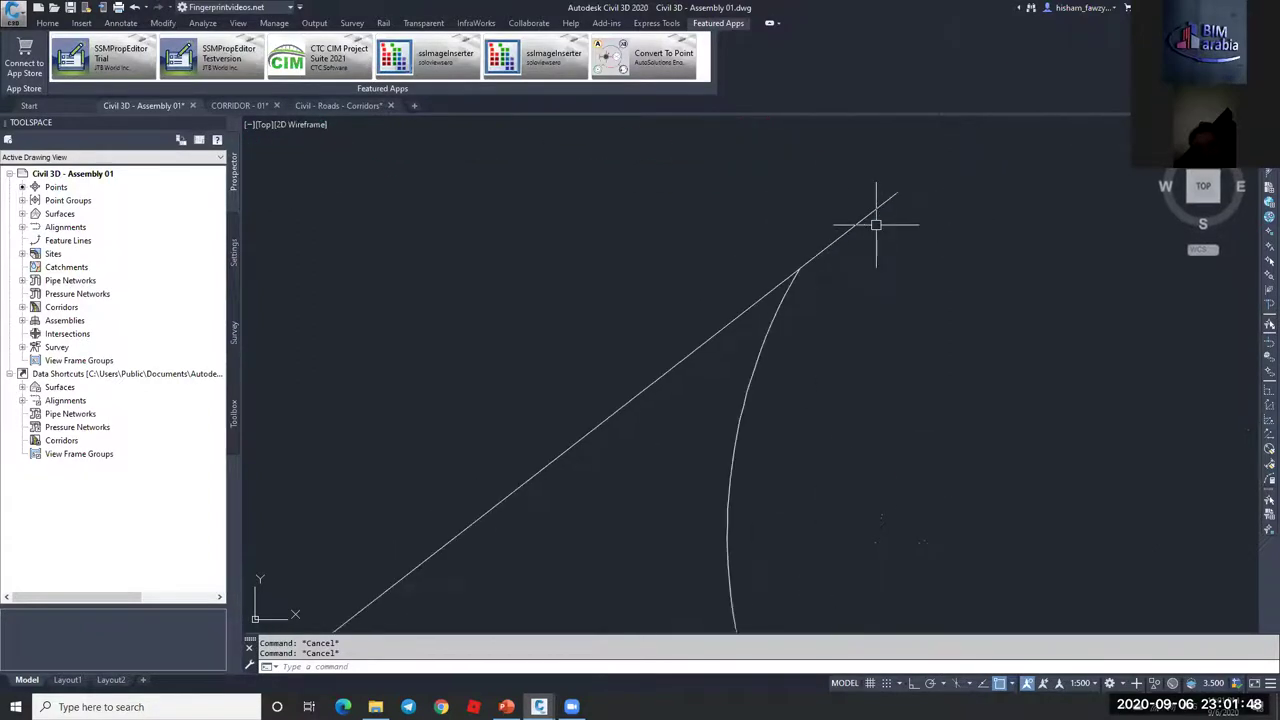
Step: Trace a second curved line alongside the arc, starting from the diagonal line
type("l")
key("Return")
scroll(940, 194, "down", 1)
left_click(945, 186)
left_click(858, 262)
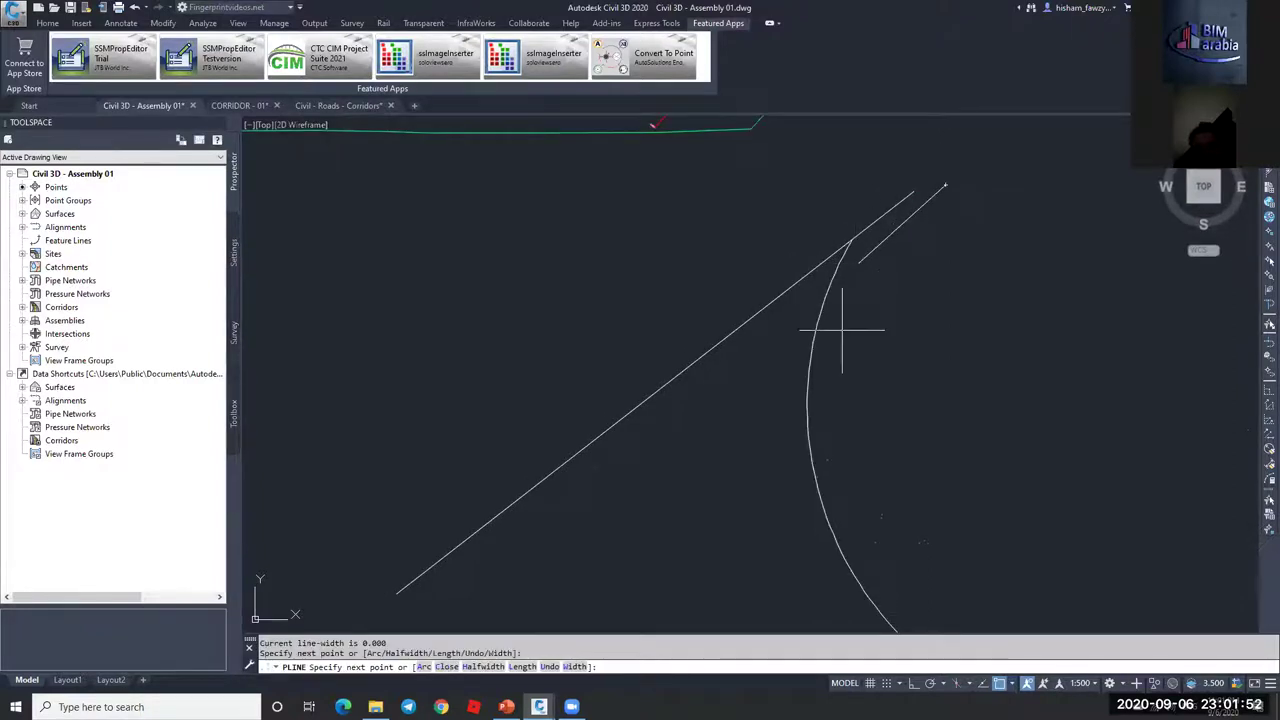
left_click(833, 368)
left_click(842, 470)
middle_click_drag(840, 472, 798, 355)
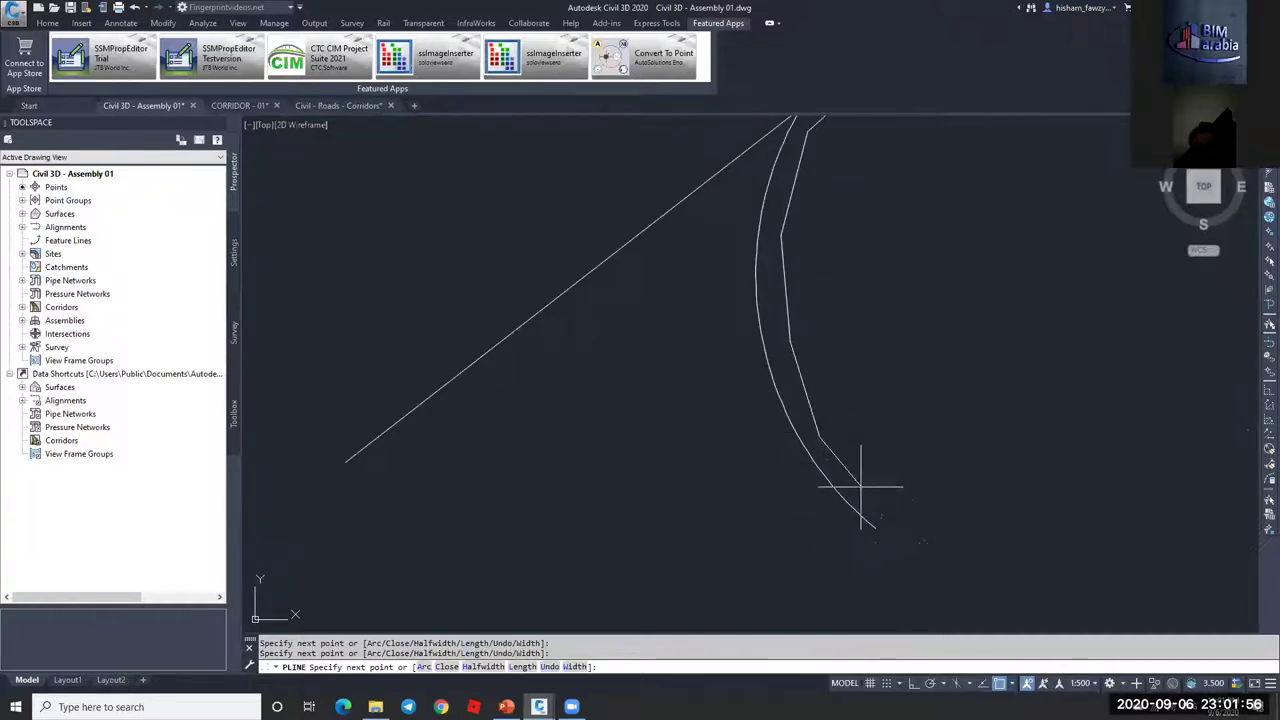
left_click(894, 527)
key("Escape")
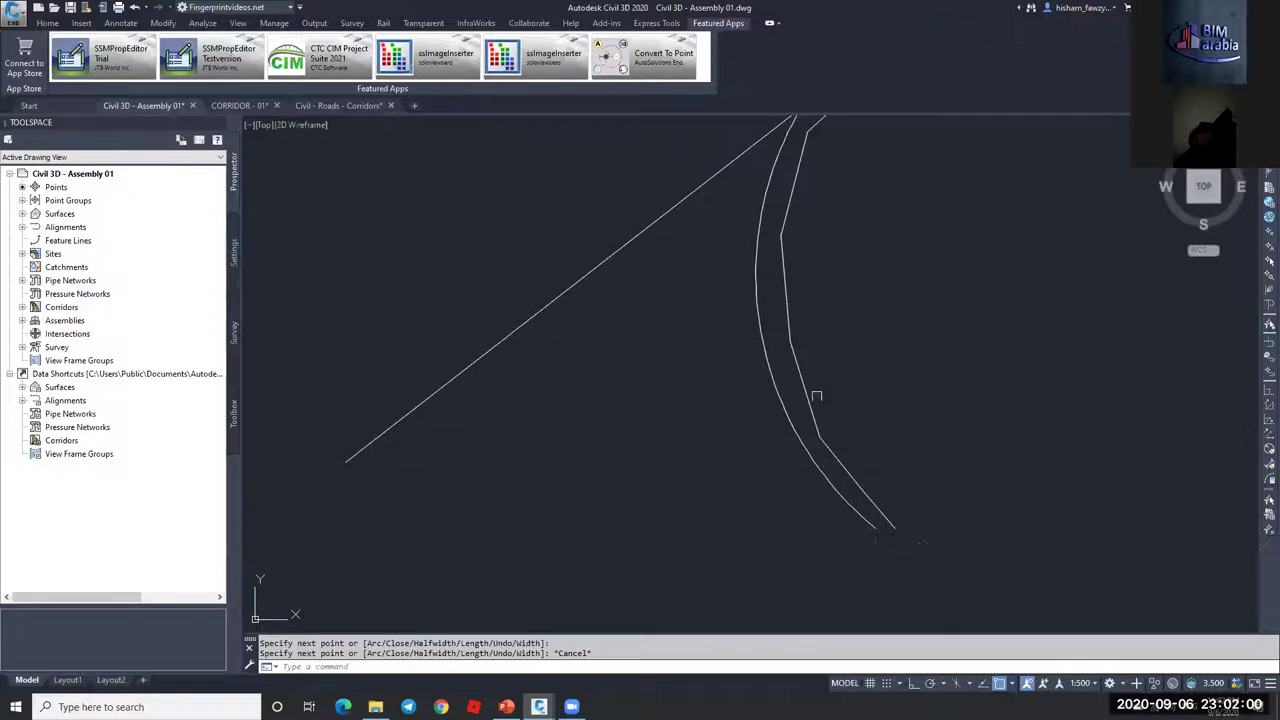
middle_click_drag(821, 326, 803, 403)
key("Escape")
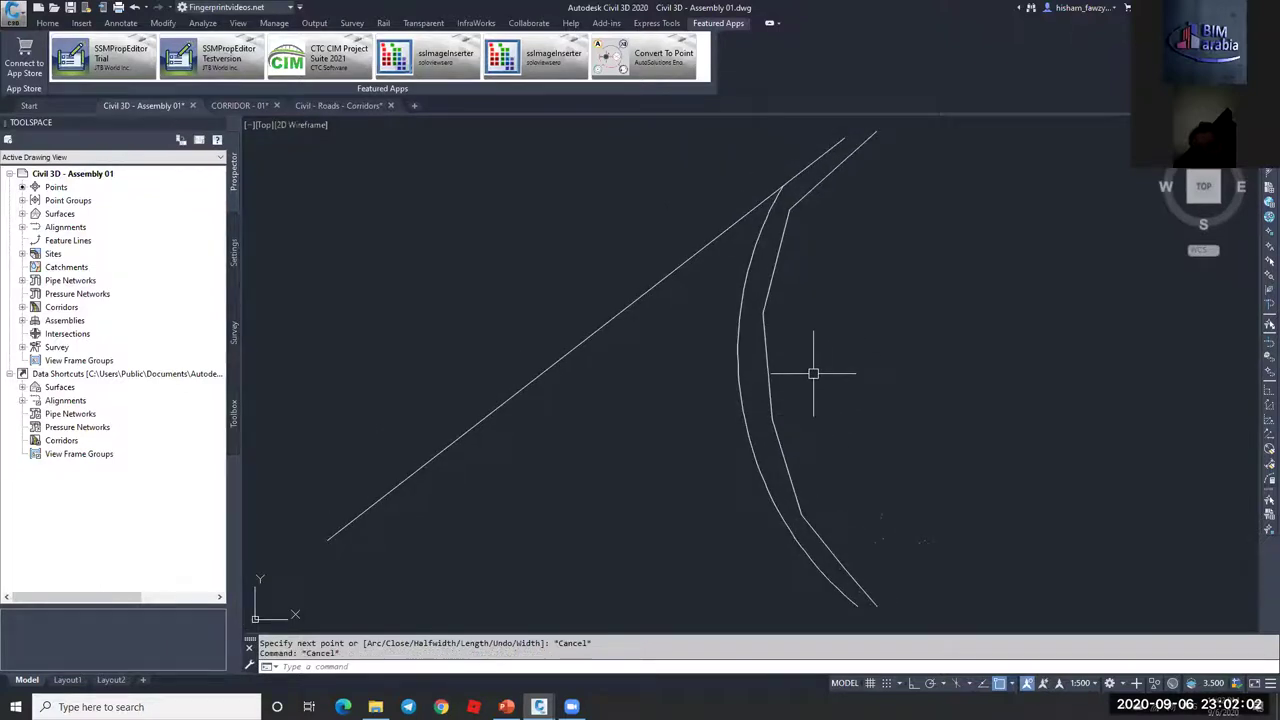
middle_click_drag(841, 177, 695, 342)
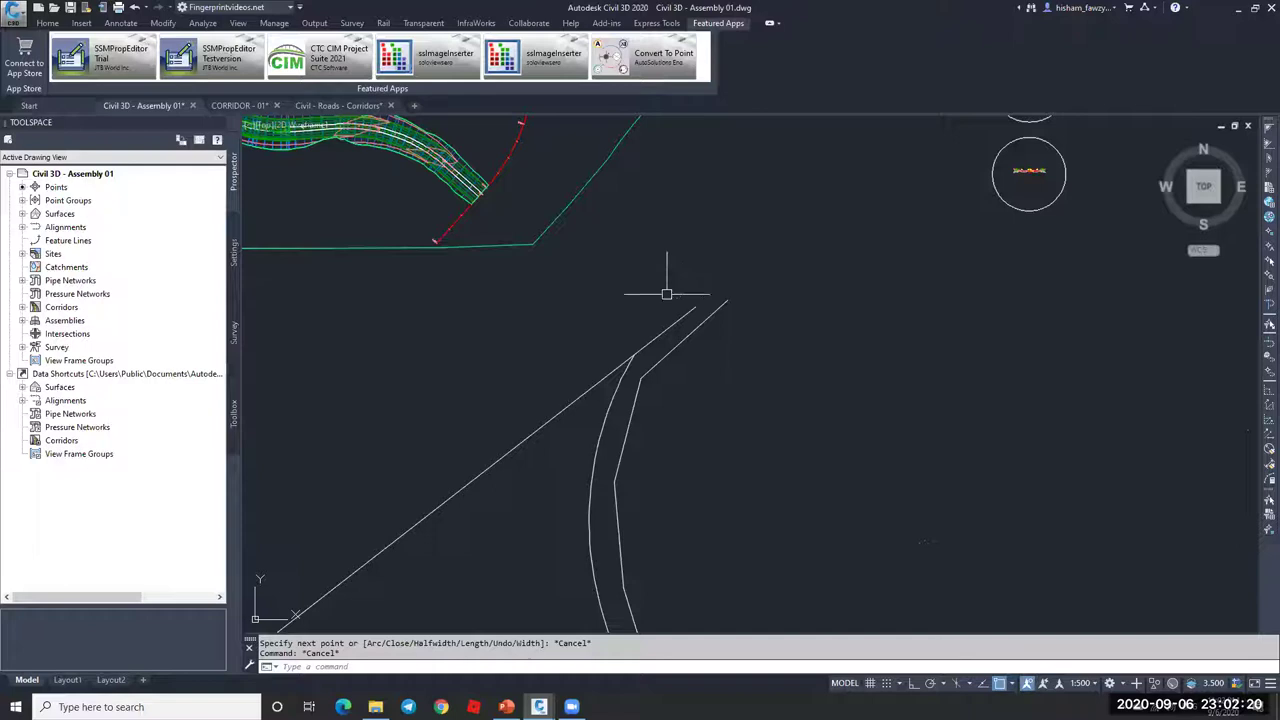
scroll(628, 366, "up", 3)
left_click(626, 364)
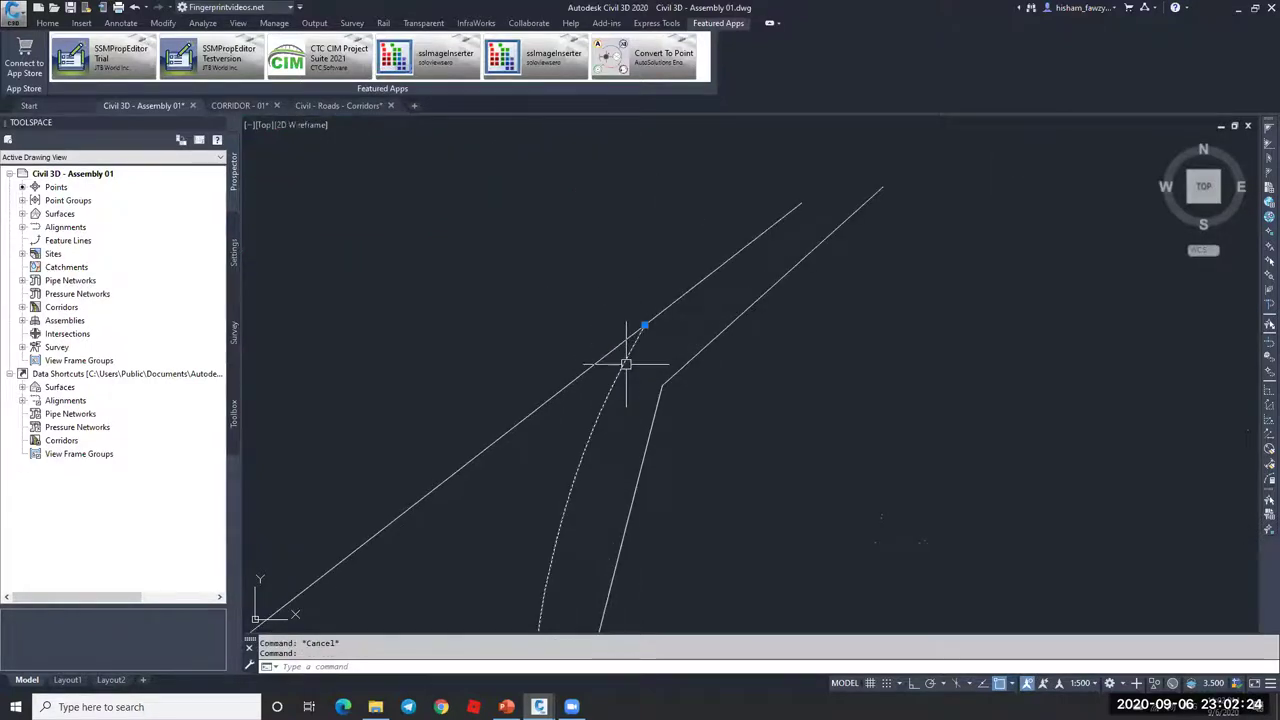
type("l")
key("Return")
left_click(645, 325)
left_click(776, 427)
key("Escape")
key("Escape")
scroll(830, 260, "down", 3)
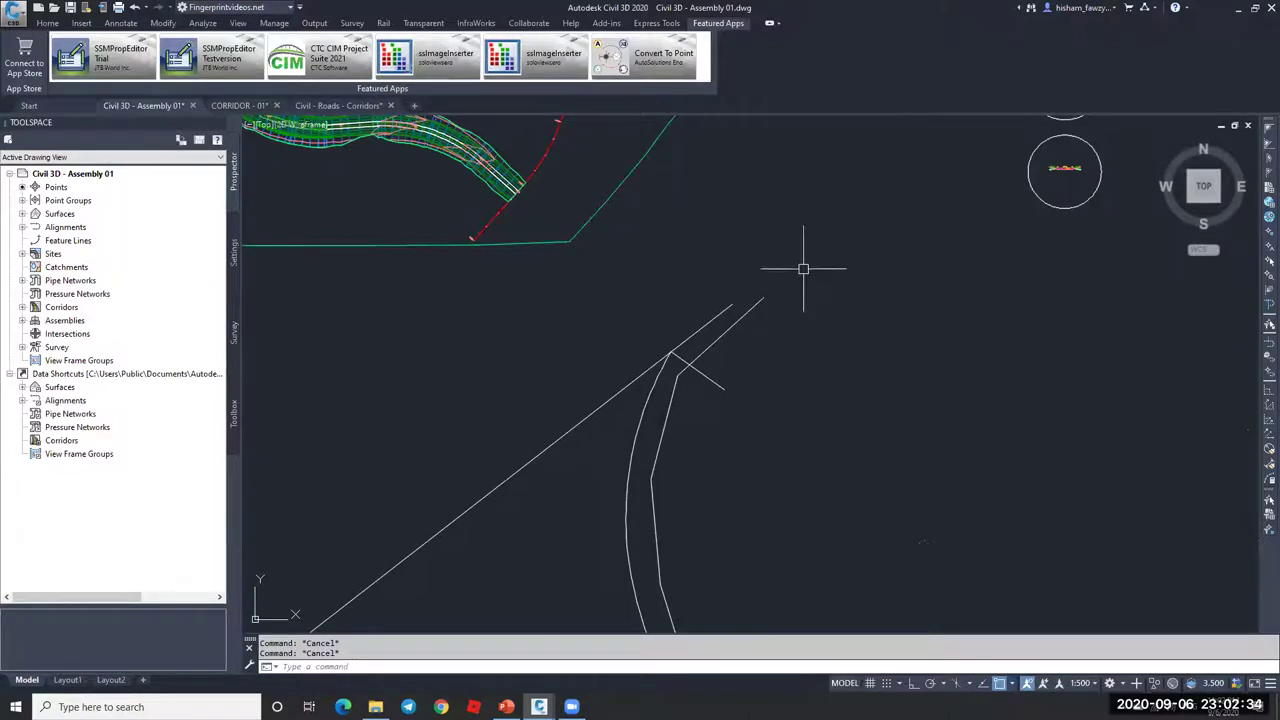
scroll(771, 291, "down", 2)
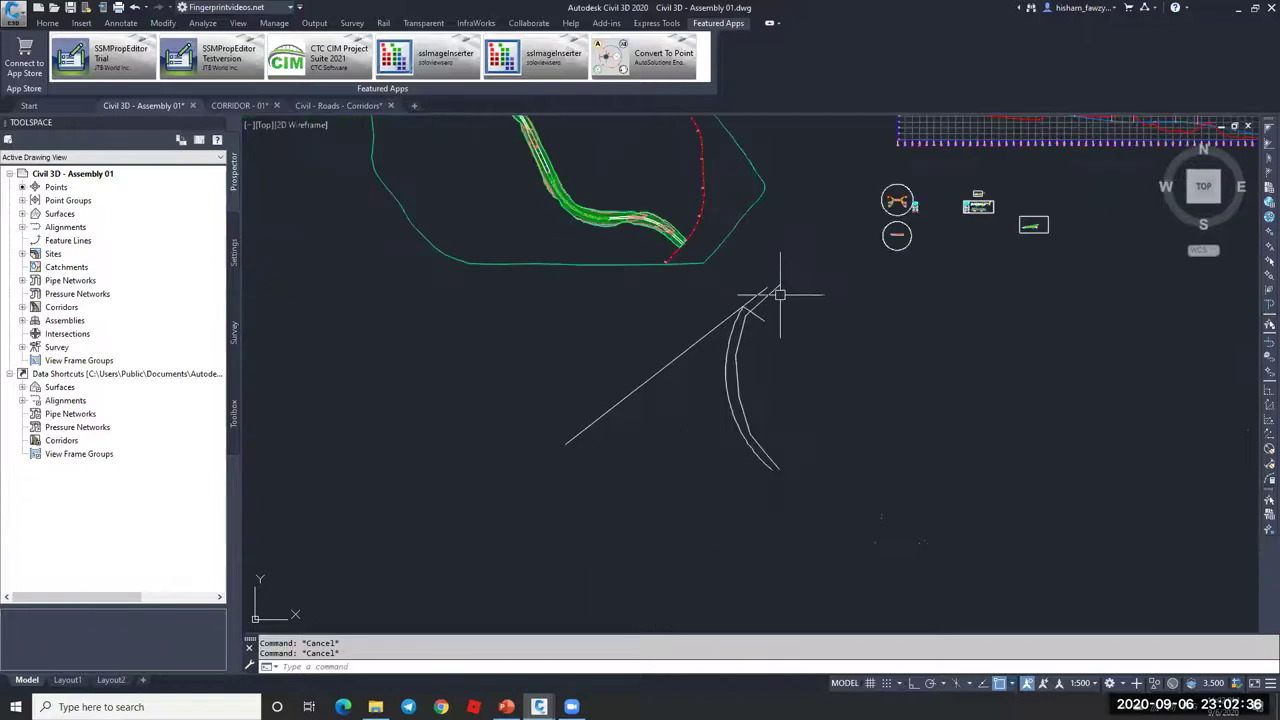
scroll(777, 286, "up", 2)
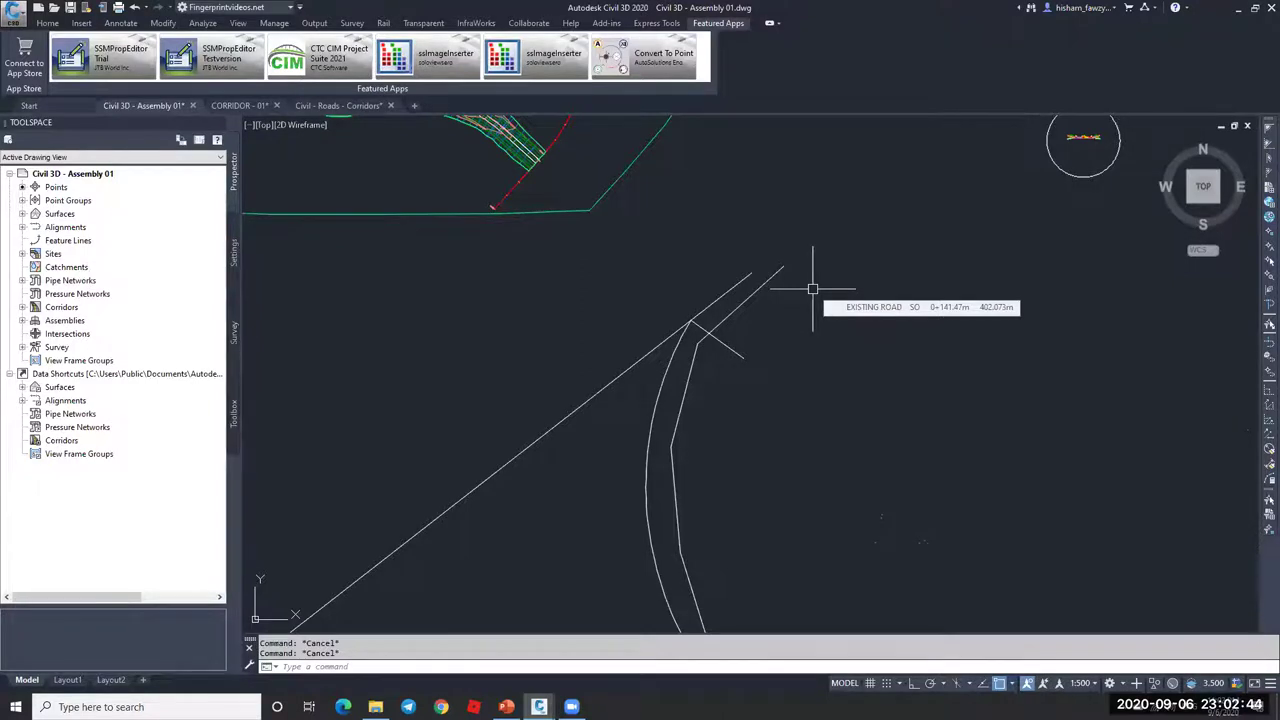
scroll(812, 289, "down", 2)
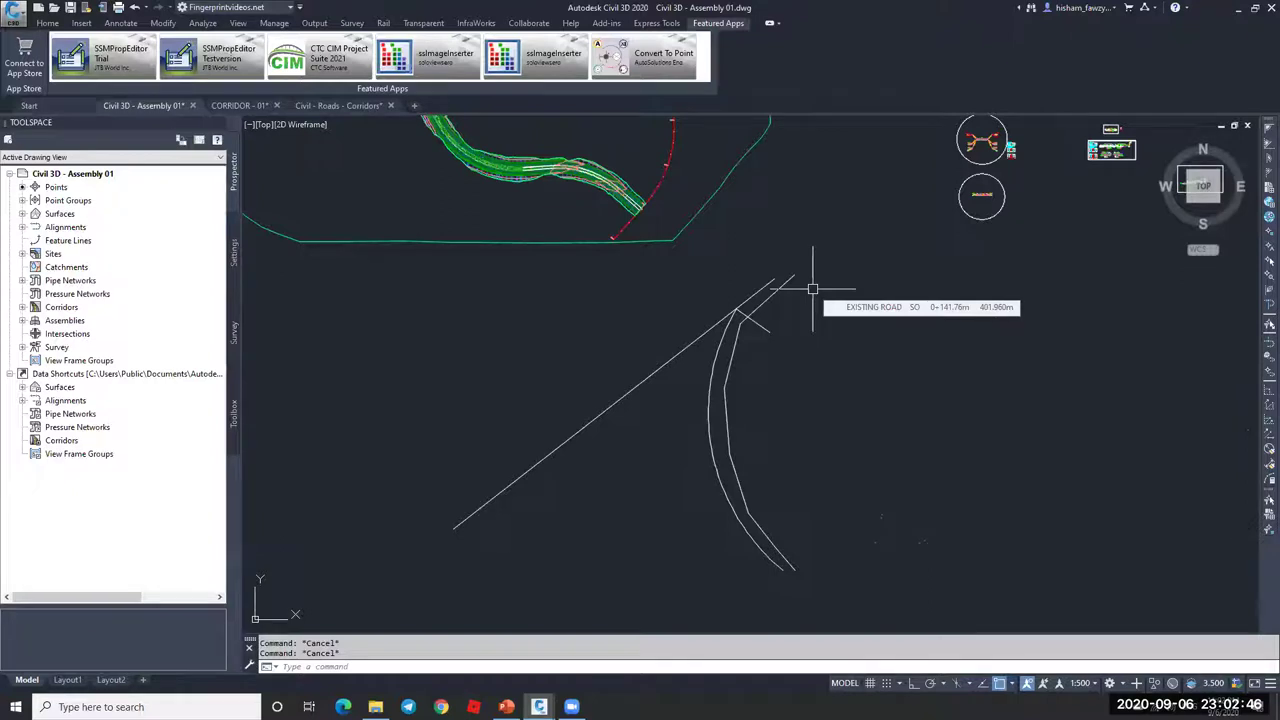
scroll(812, 289, "up", 2)
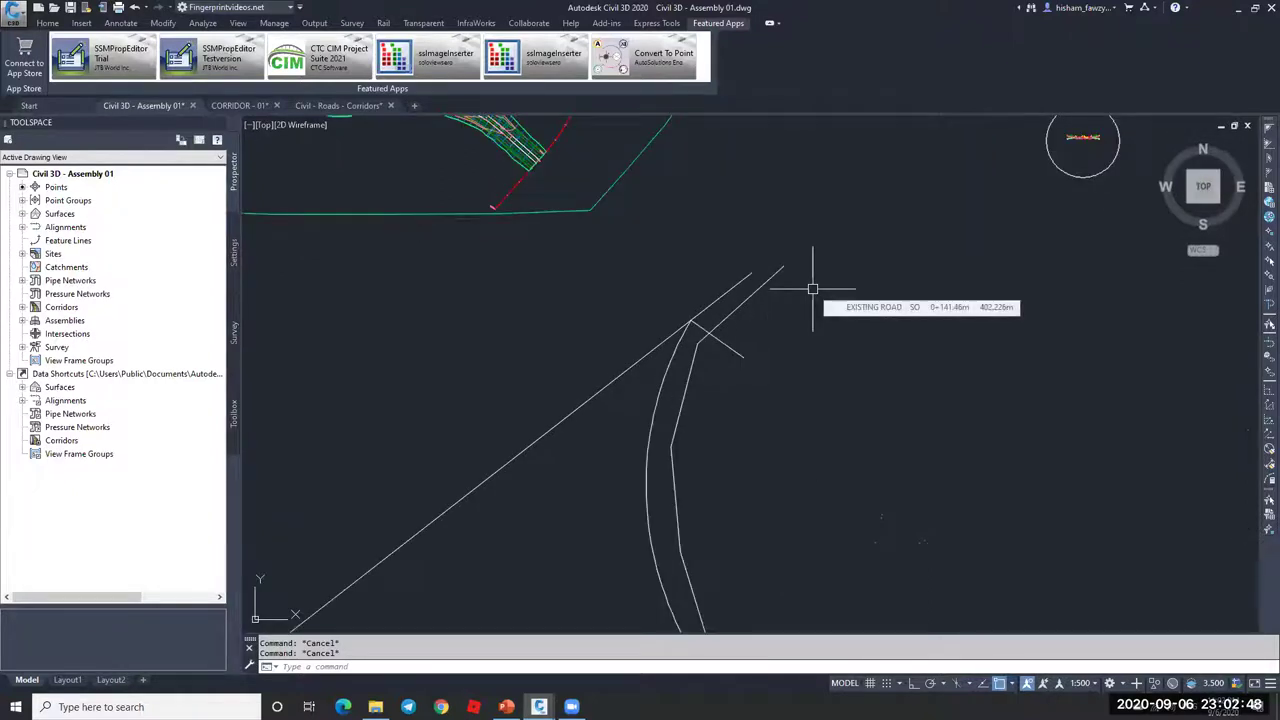
middle_click_drag(778, 372, 808, 277)
mouse_move(813, 592)
middle_mouse_down()
mouse_move(766, 477)
mouse_move(787, 490)
middle_mouse_up()
scroll(694, 168, "down", 2)
scroll(677, 263, "up", 2)
left_click(679, 278)
Step: Select the existing leader arrow between the two lines to show its properties
scroll(666, 277, "up", 4)
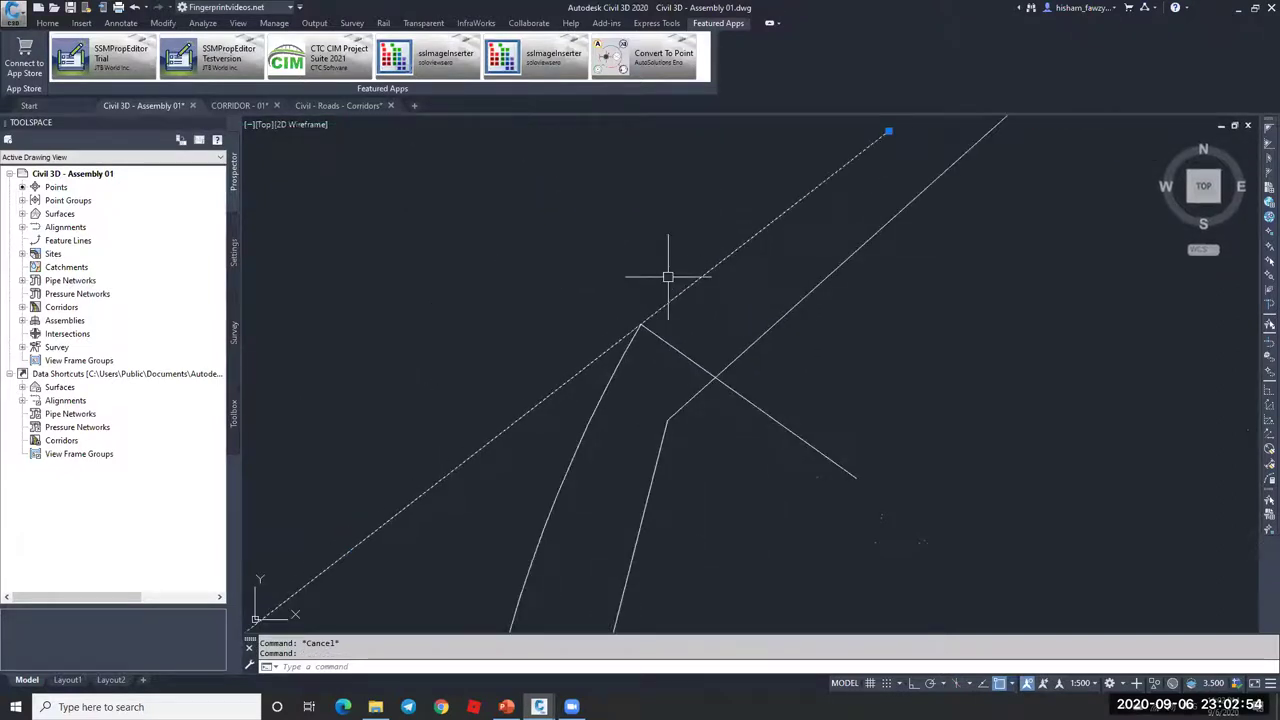
scroll(663, 286, "down", 2)
scroll(703, 334, "up", 4)
key("Escape")
scroll(606, 352, "down", 5)
type("le")
key("Return")
scroll(664, 311, "up", 3)
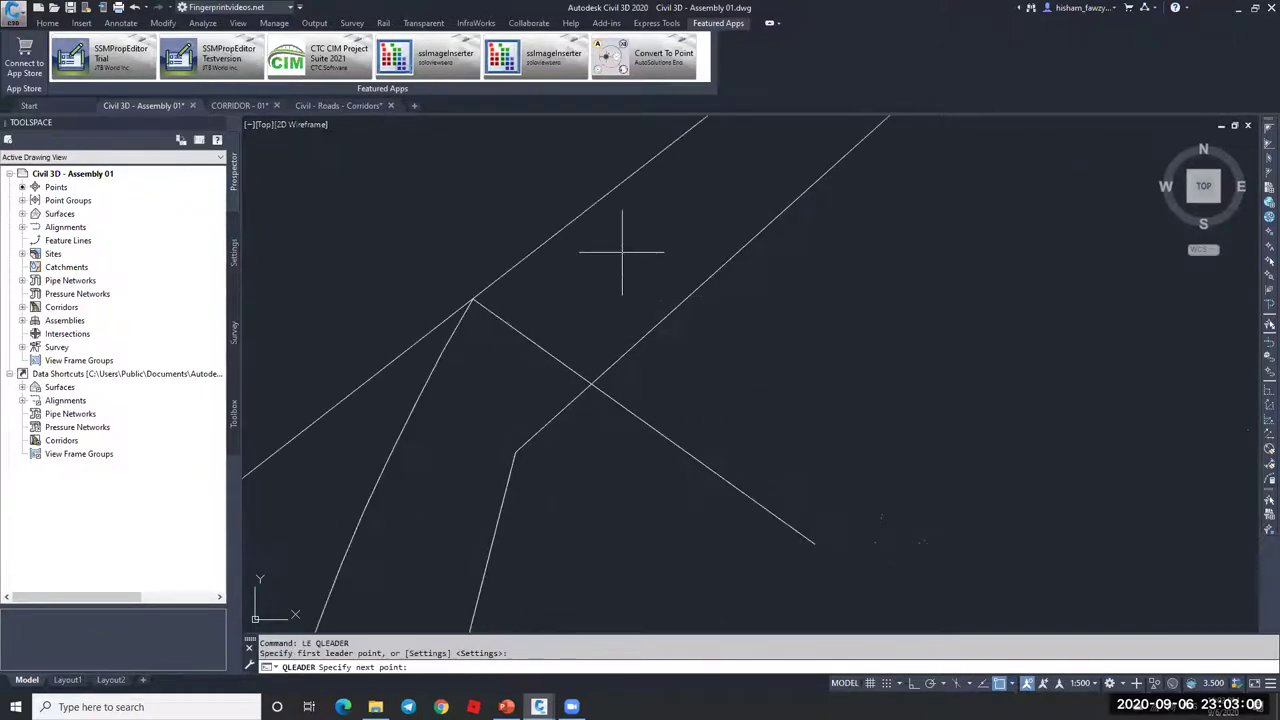
left_click(593, 234)
left_click(660, 300)
key("Escape")
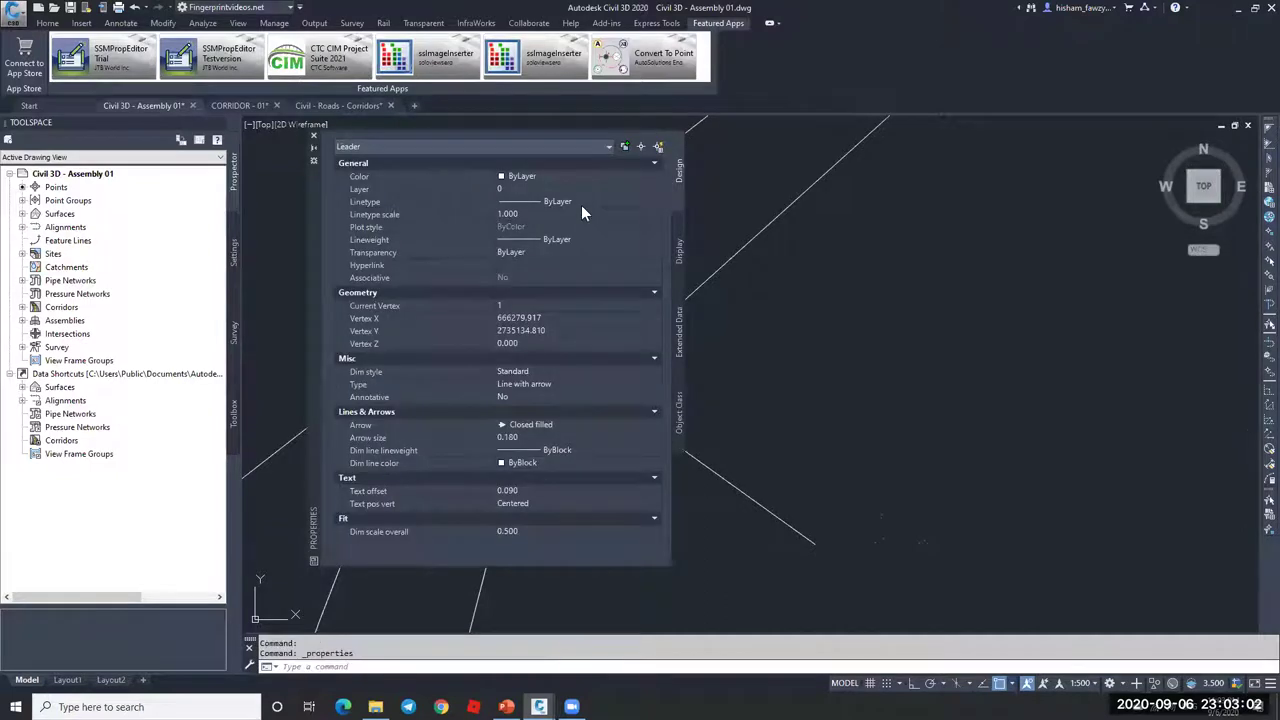
Step: Set the leader's arrow size to 3.000 and close the Properties palette
left_click(555, 438)
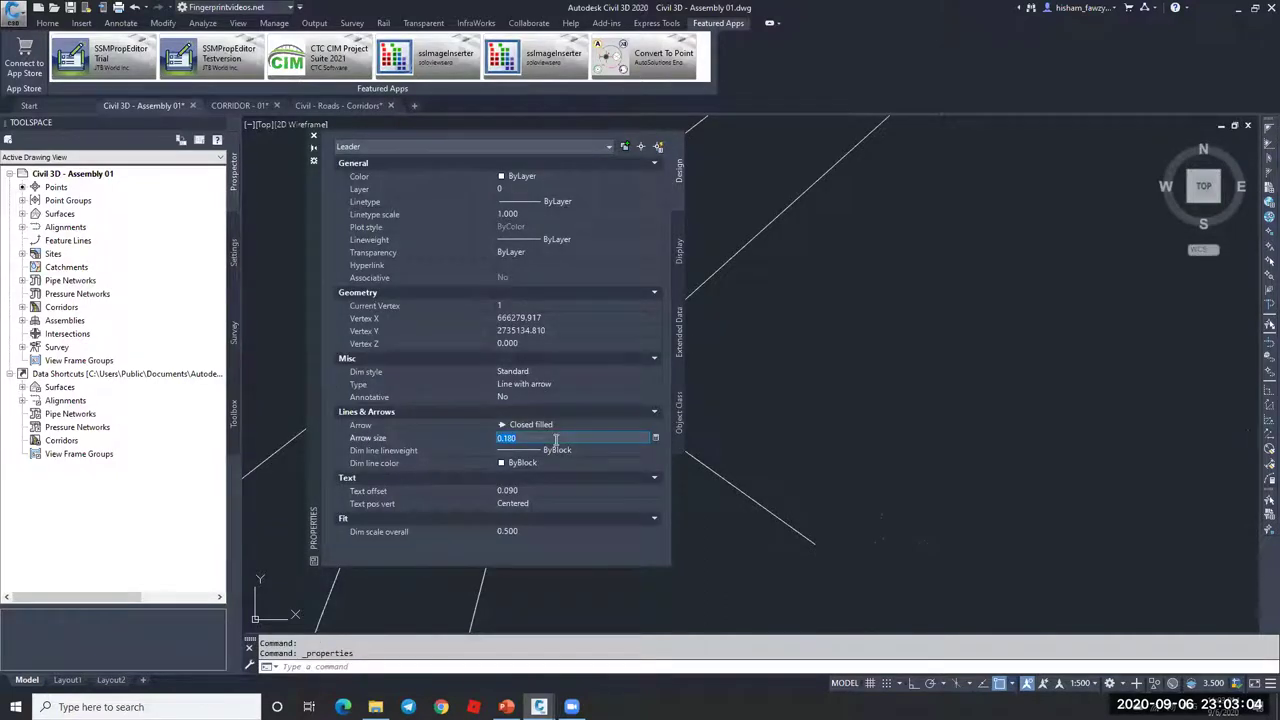
key("Return")
left_click(313, 137)
key("Escape")
key("Escape")
scroll(630, 282, "up", 2)
scroll(650, 285, "down", 4)
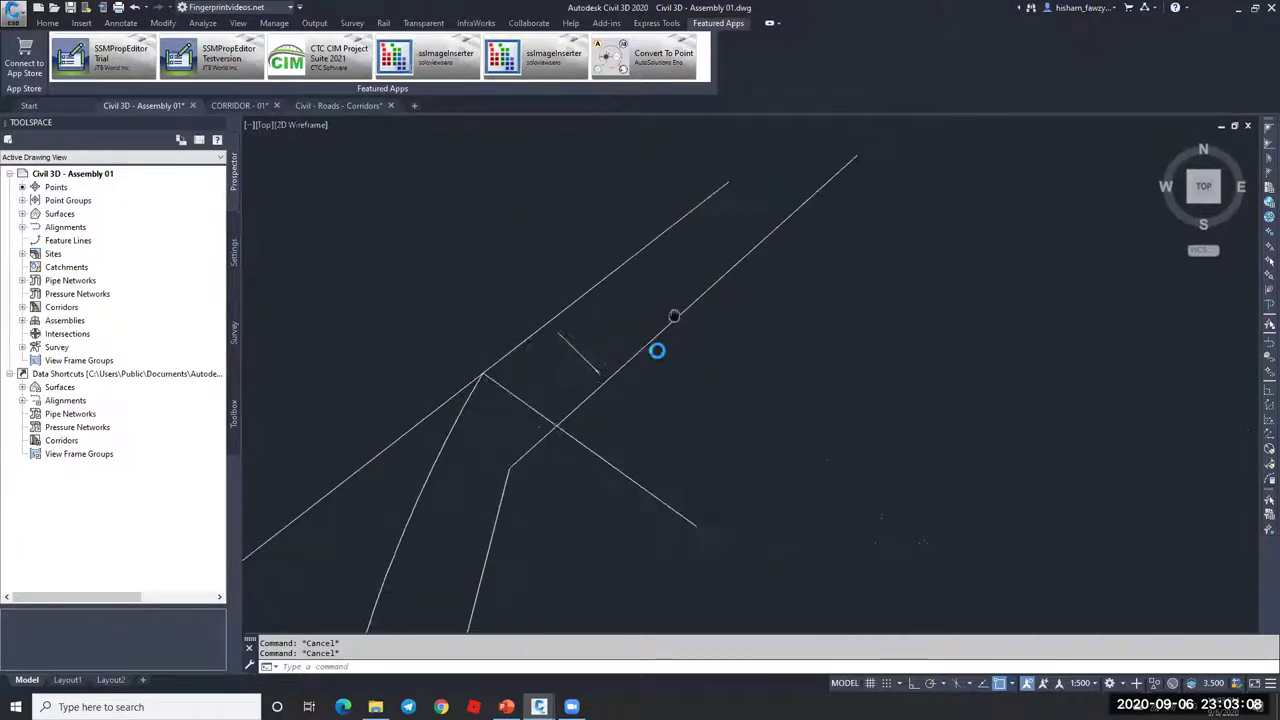
scroll(666, 281, "up", 1)
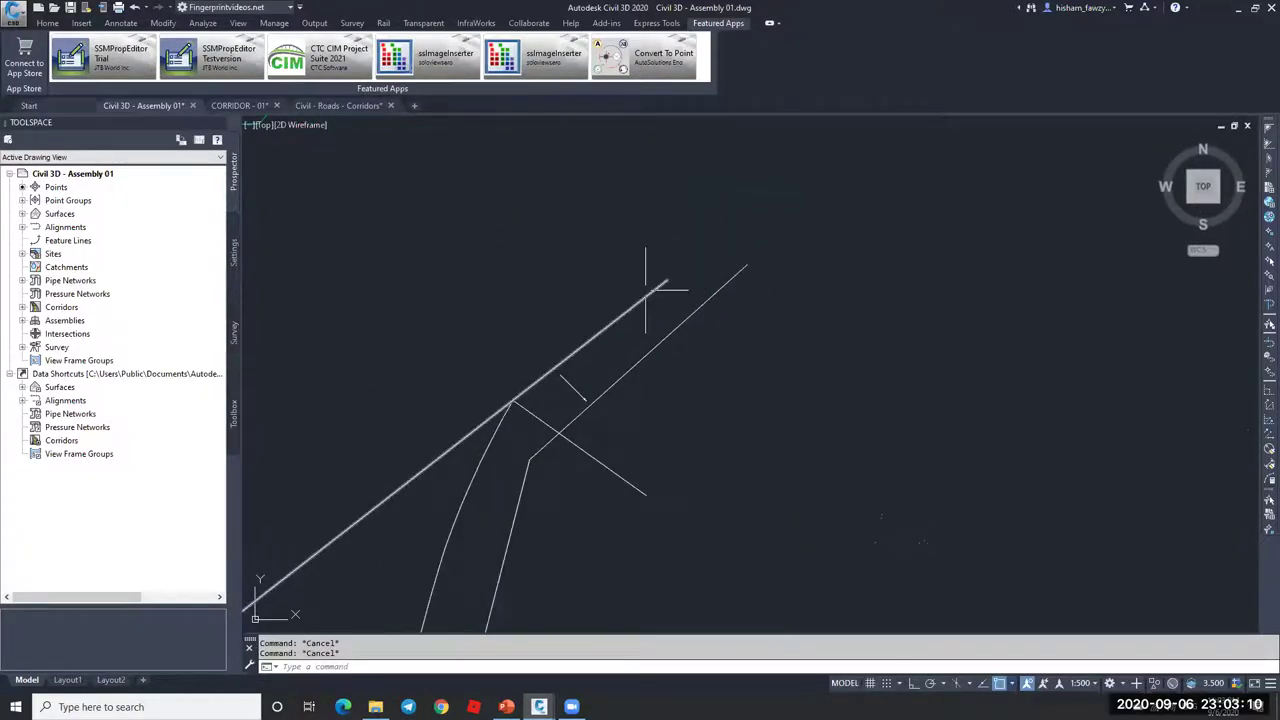
scroll(610, 425, "up", 2)
scroll(528, 294, "down", 2)
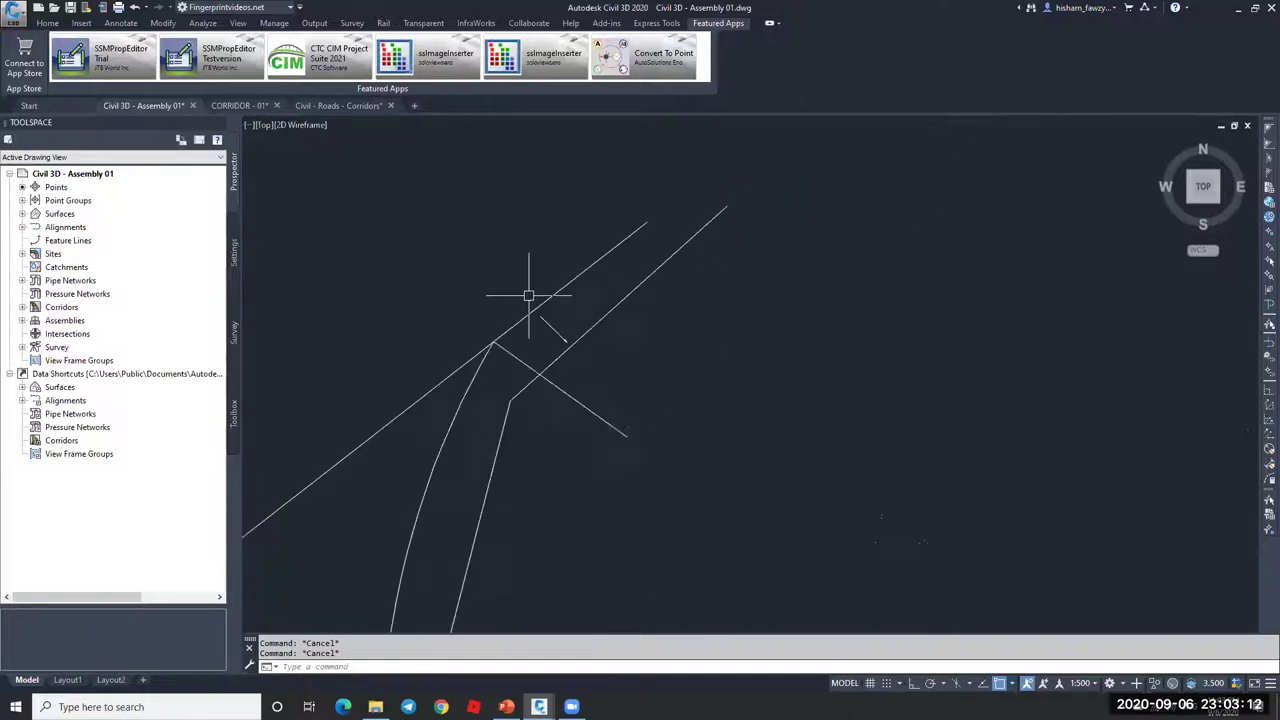
scroll(516, 348, "up", 2)
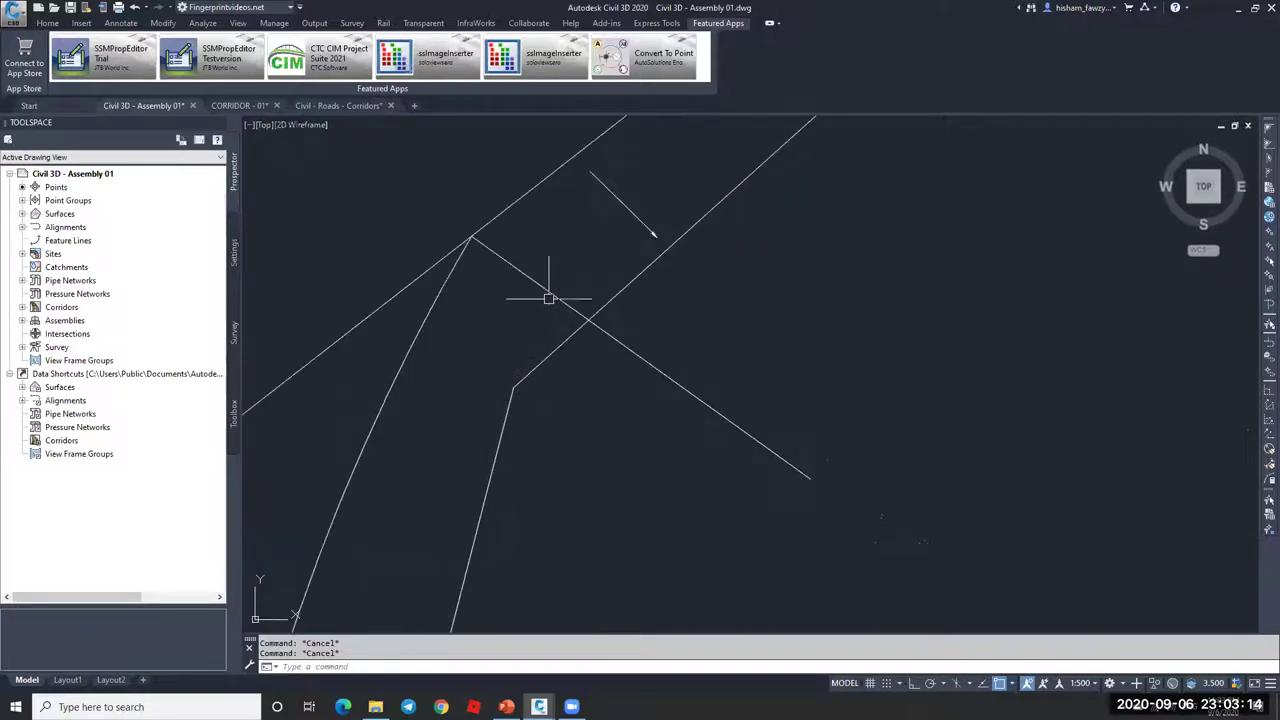
scroll(586, 303, "down", 2)
scroll(600, 240, "up", 1)
scroll(566, 309, "down", 2)
Step: Drag the polyline's and line's upper end grips to one common top point, forming a wedge
left_click(690, 229)
left_click(690, 229)
left_click(750, 128)
key("Escape")
left_click(603, 249)
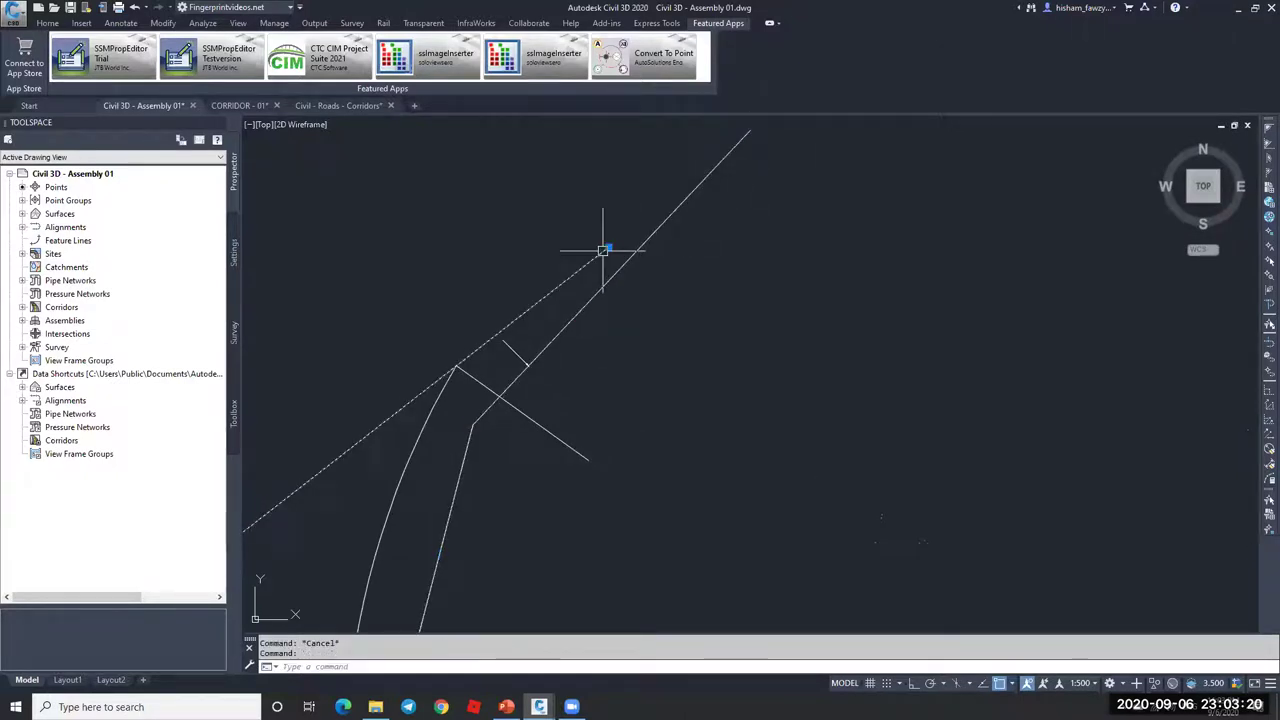
left_click(608, 247)
left_click(749, 128)
key("Escape")
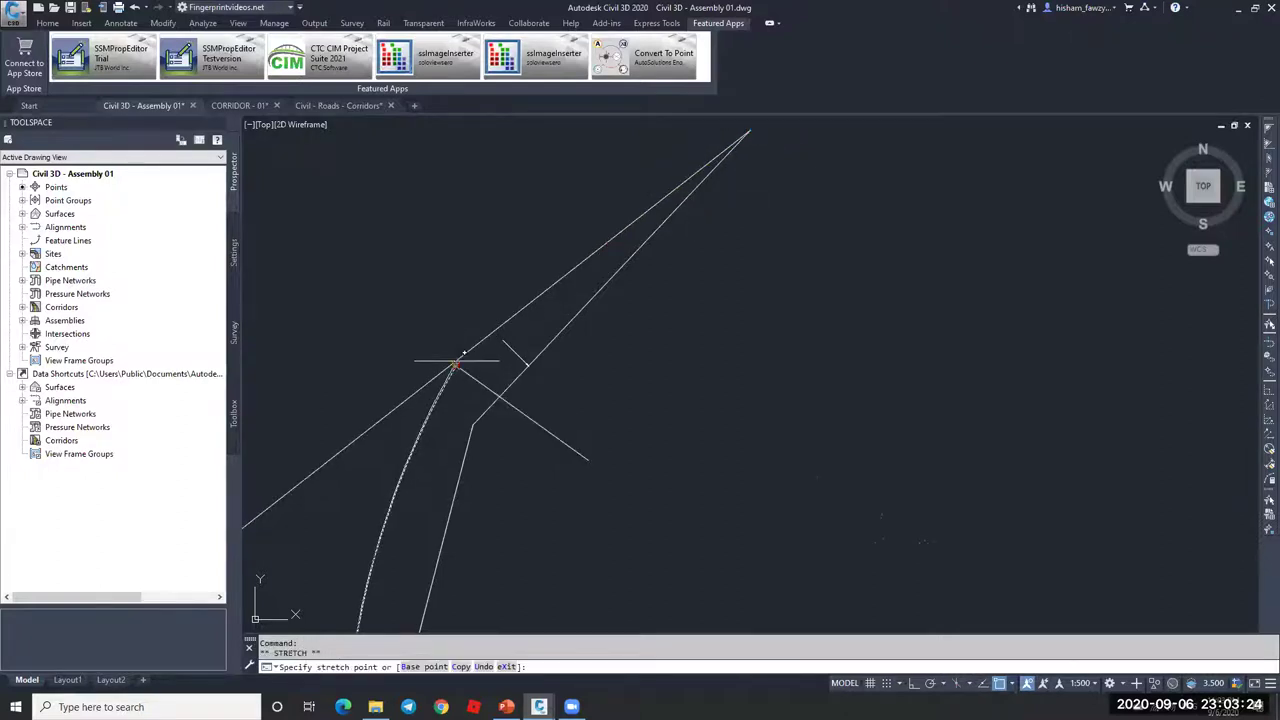
key("Escape")
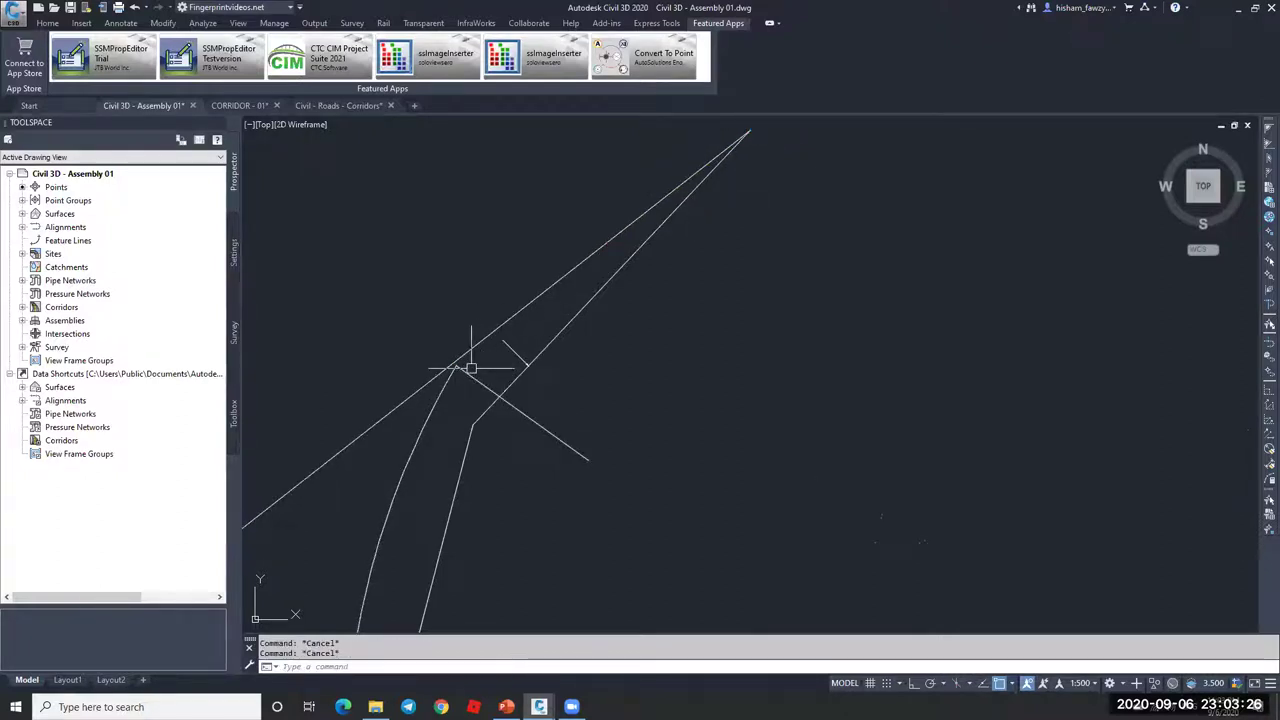
middle_click_drag(674, 178, 657, 215)
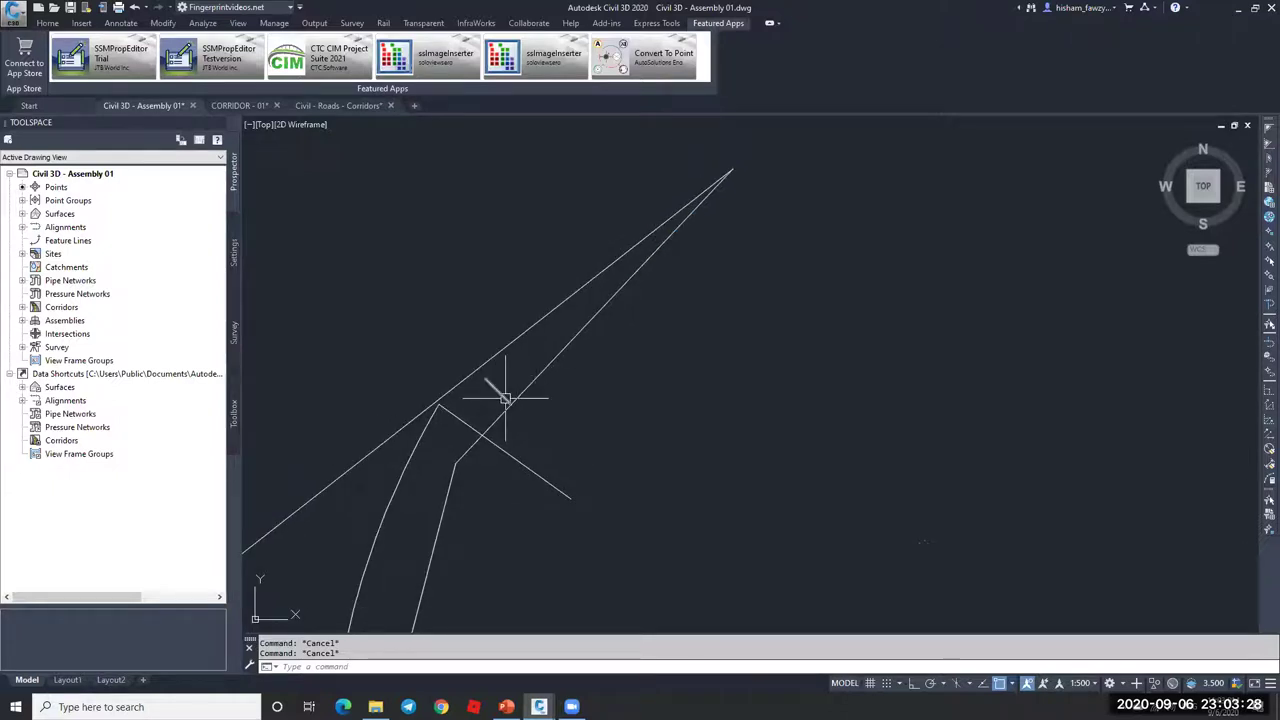
left_click(700, 194)
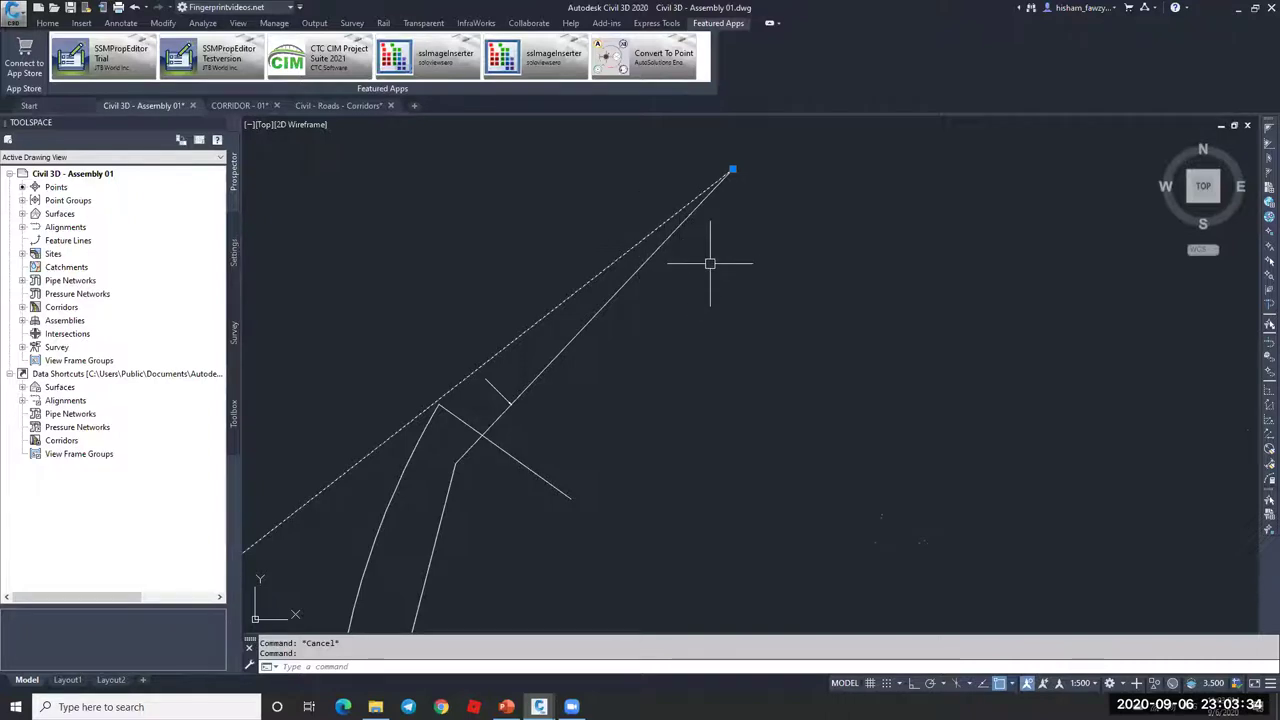
Step: Offset the long diagonal line 50 units to its lower right, after abandoning a 10-unit offset
type("o")
key("Return")
type("10")
key("Return")
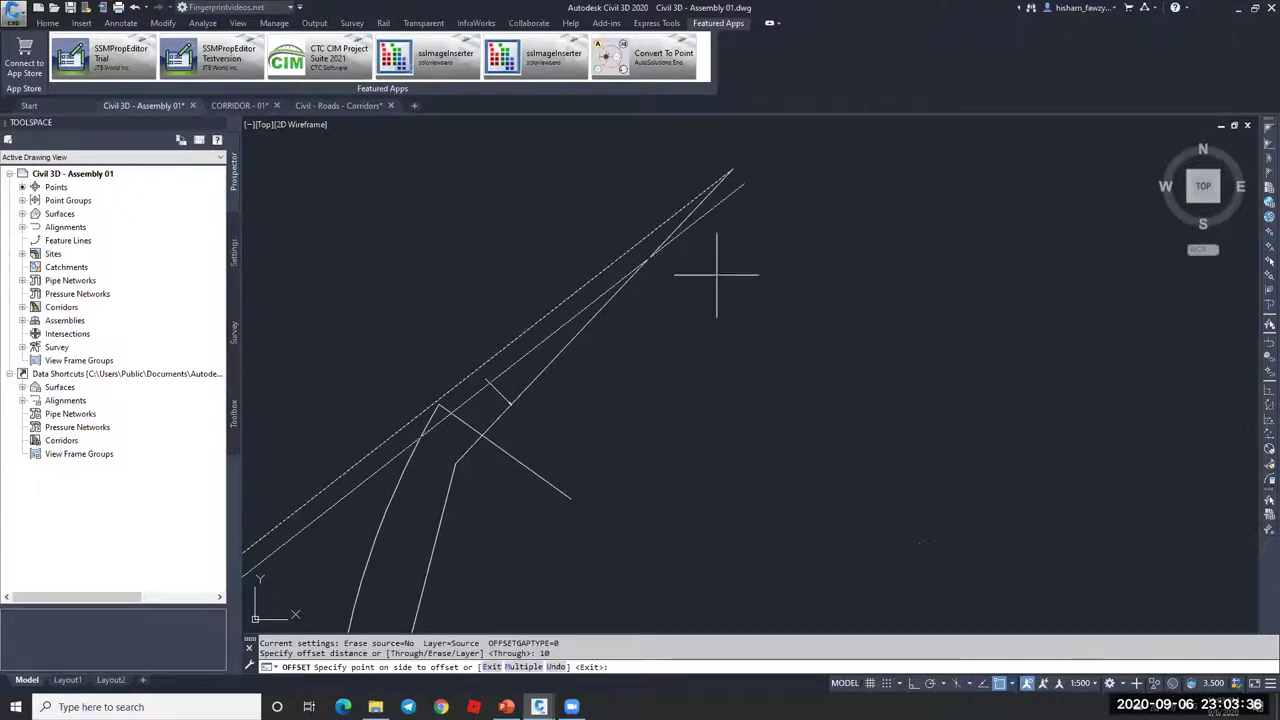
key("Escape")
type("o")
key("Return")
type("50")
key("Return")
left_click(683, 222)
left_click(700, 263)
key("Escape")
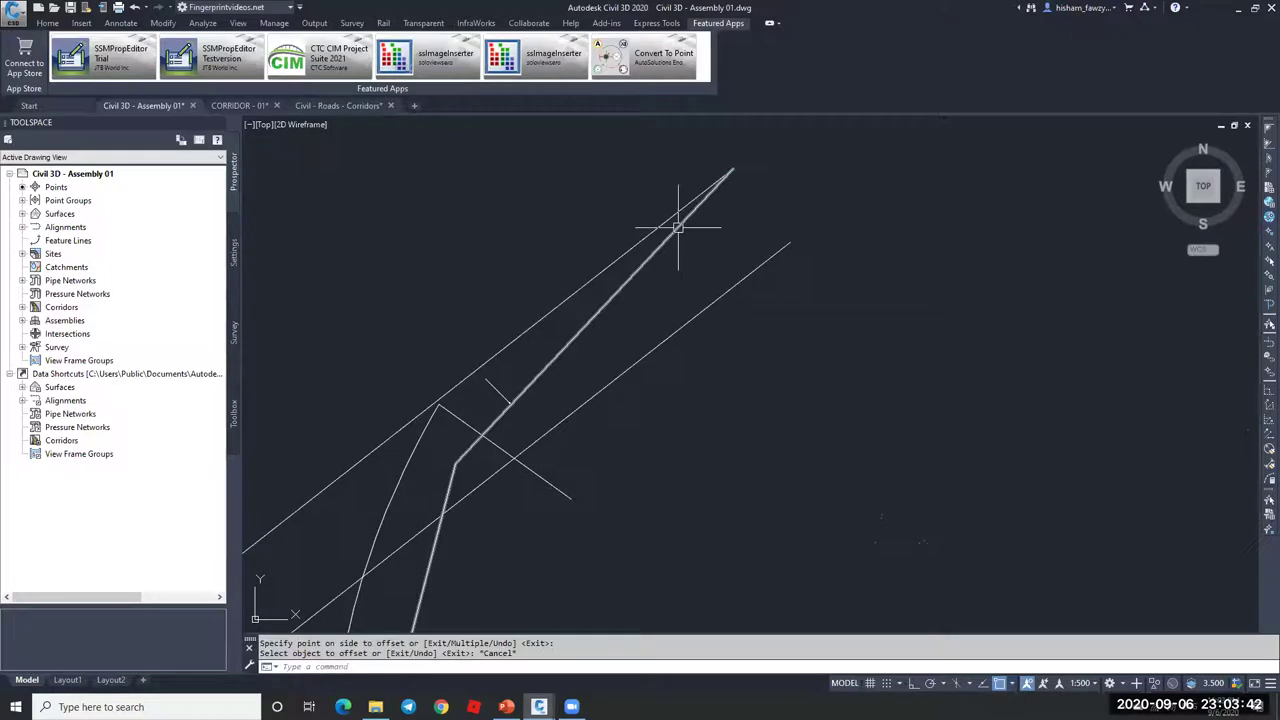
left_click(771, 254)
left_click(676, 217)
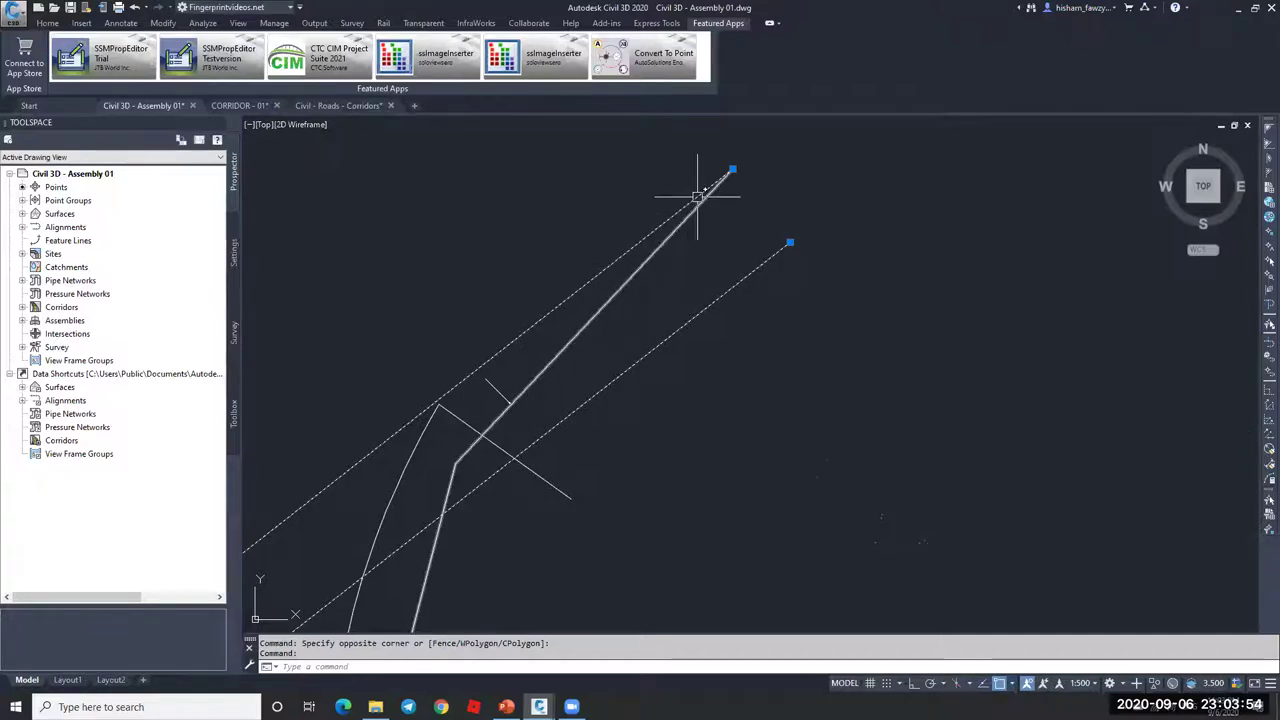
scroll(697, 196, "down", 4)
key("Escape")
key("Escape")
left_click(600, 413)
left_click(537, 446)
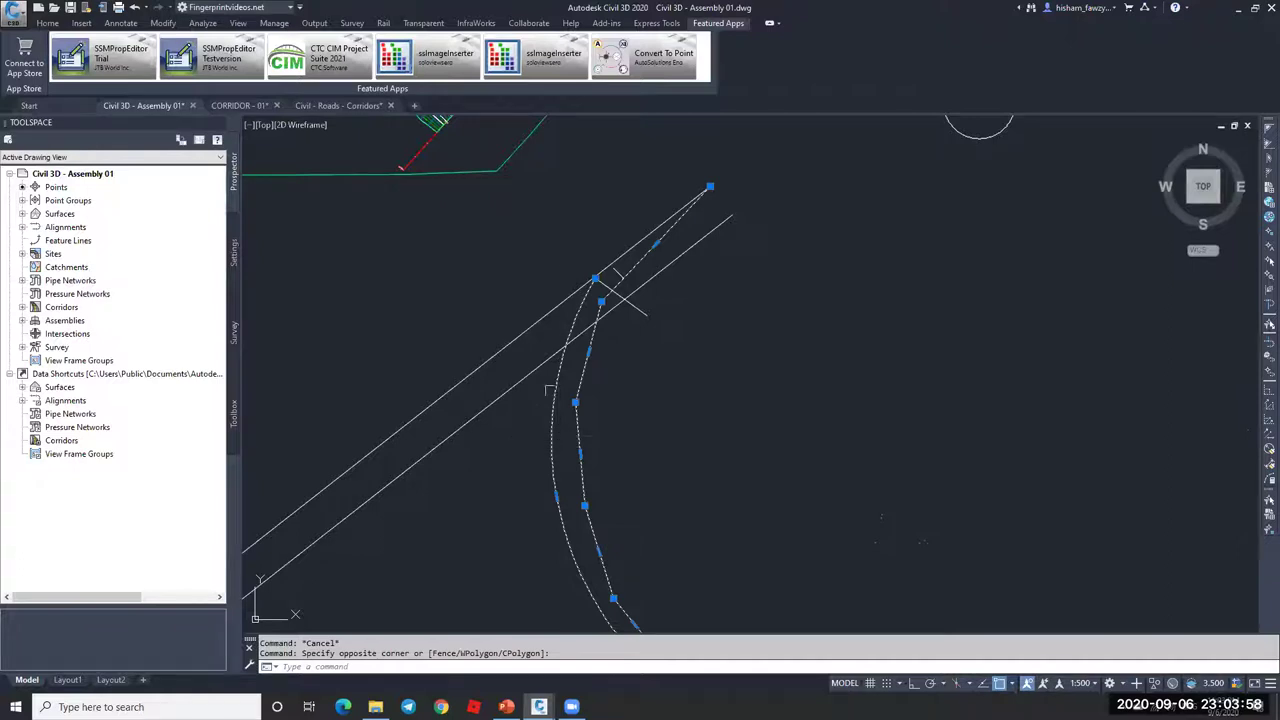
scroll(595, 268, "up", 5)
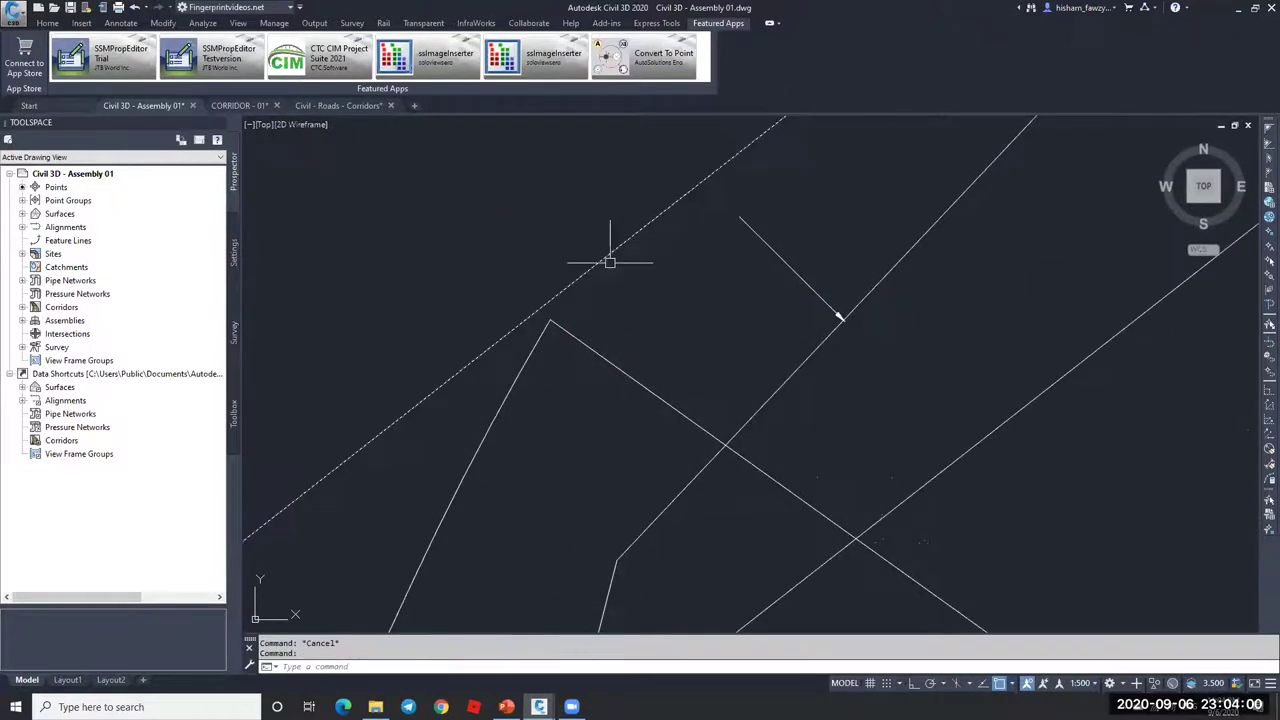
scroll(610, 239, "down", 1)
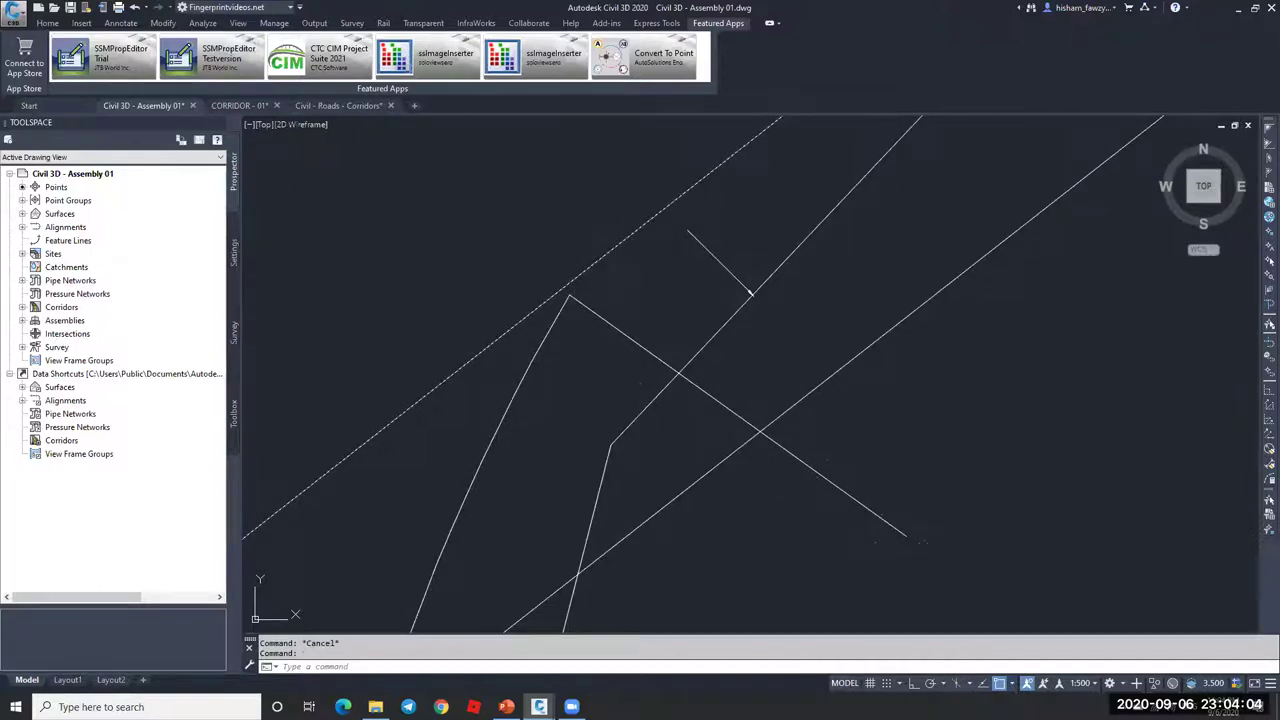
scroll(580, 271, "down", 2)
middle_click_drag(743, 172, 633, 302)
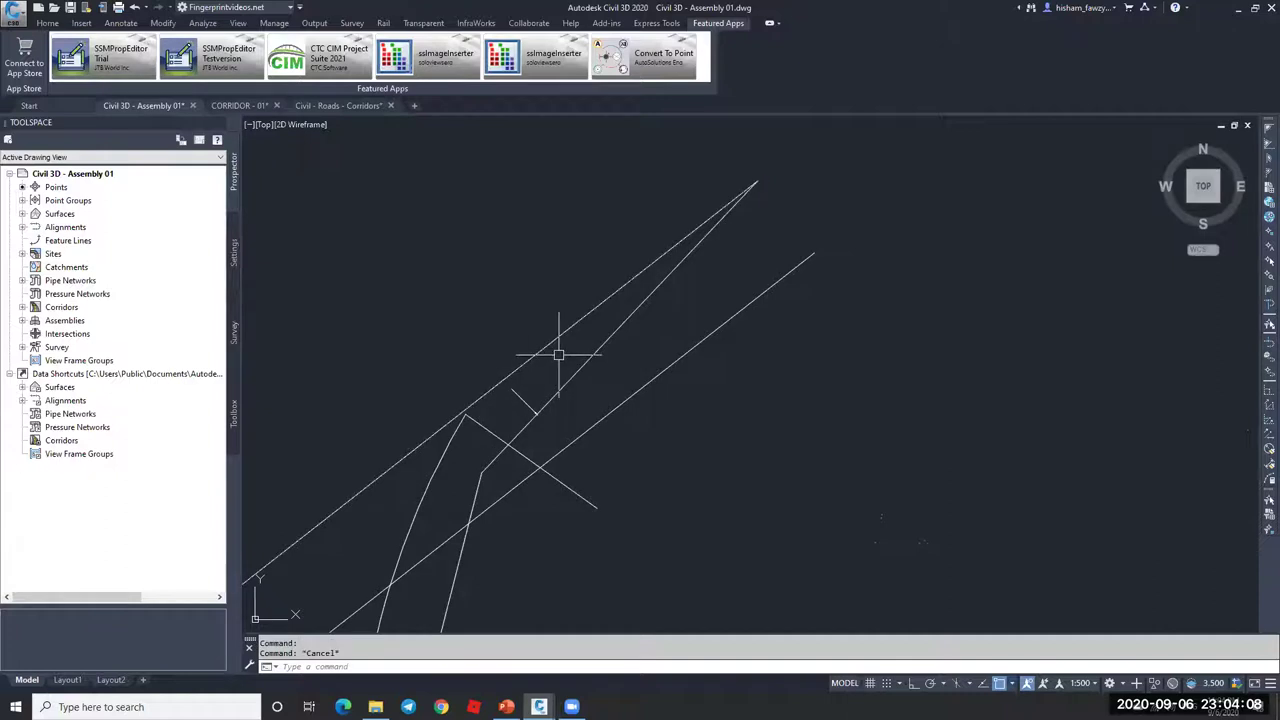
left_click(610, 336)
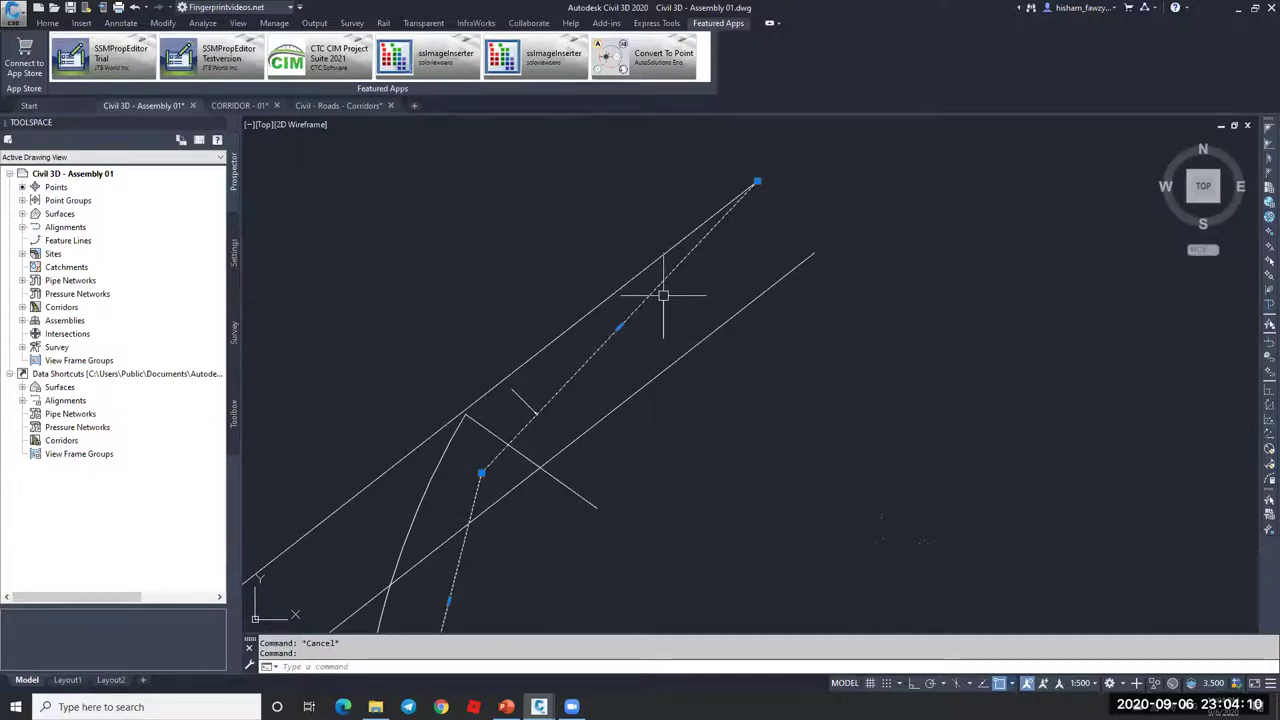
key("Escape")
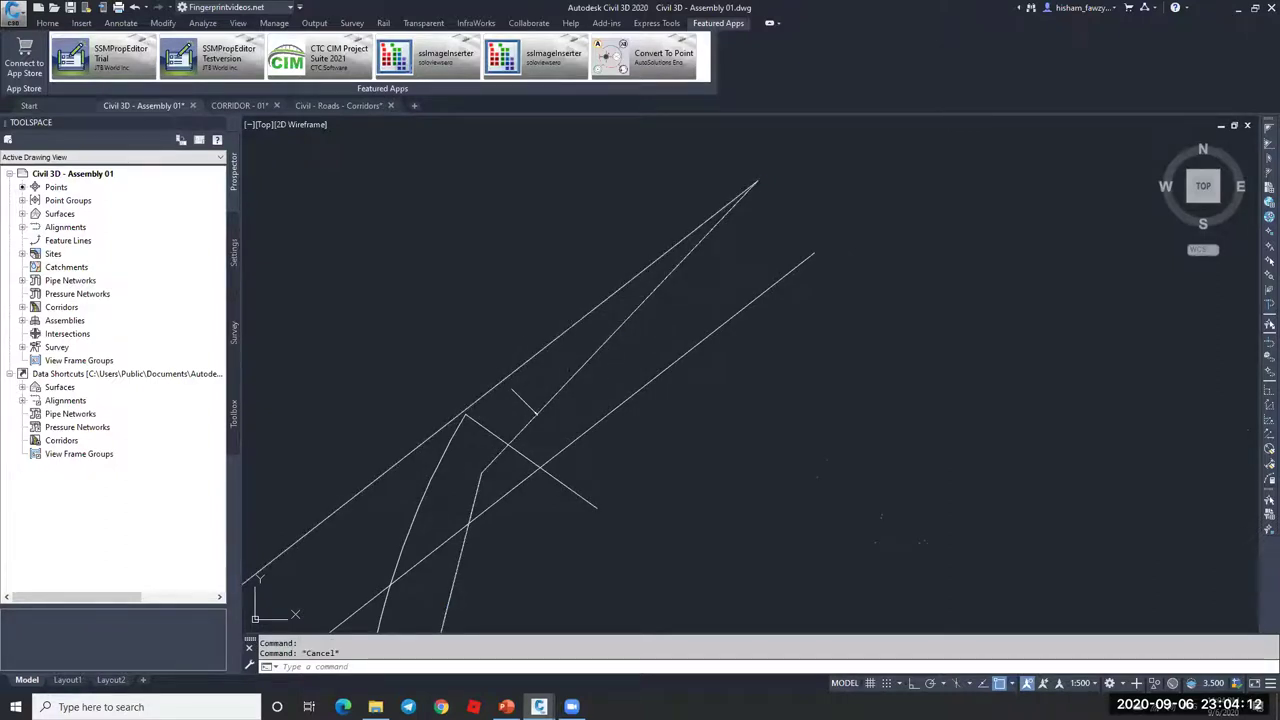
scroll(525, 375, "up", 4)
left_click(532, 413)
key("Escape")
scroll(491, 443, "down", 3)
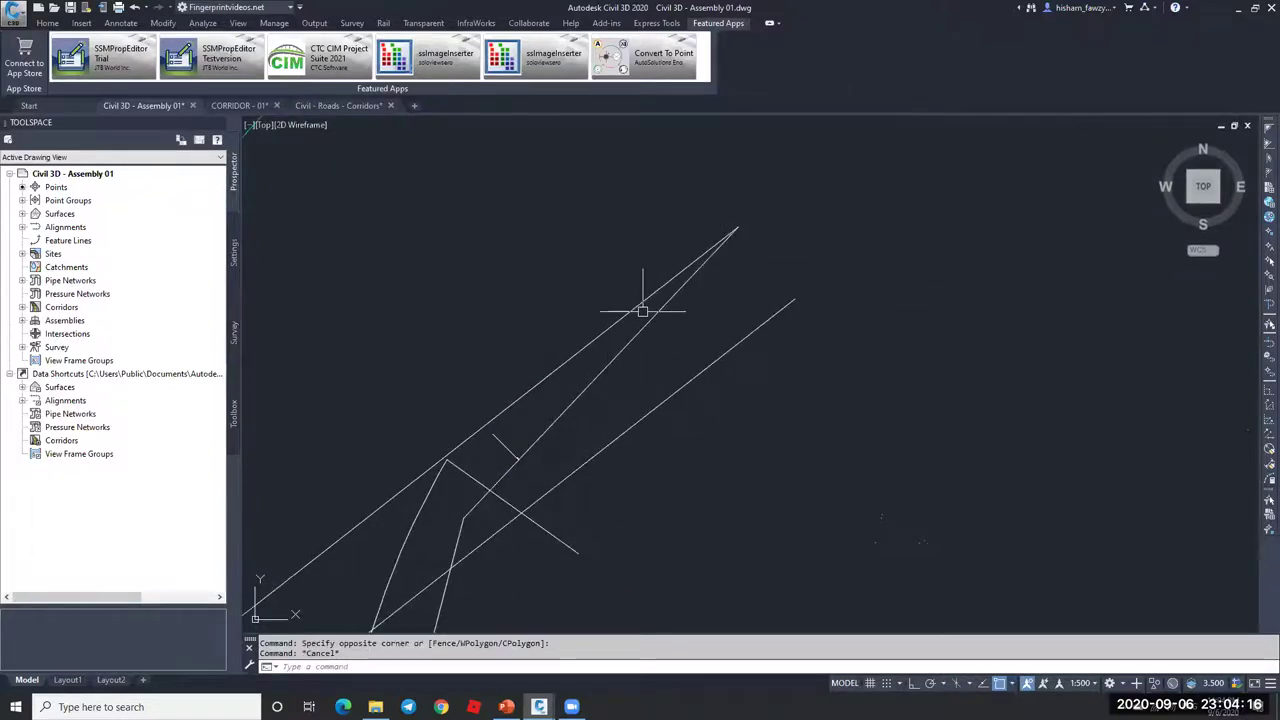
scroll(545, 420, "up", 4)
scroll(506, 466, "down", 2)
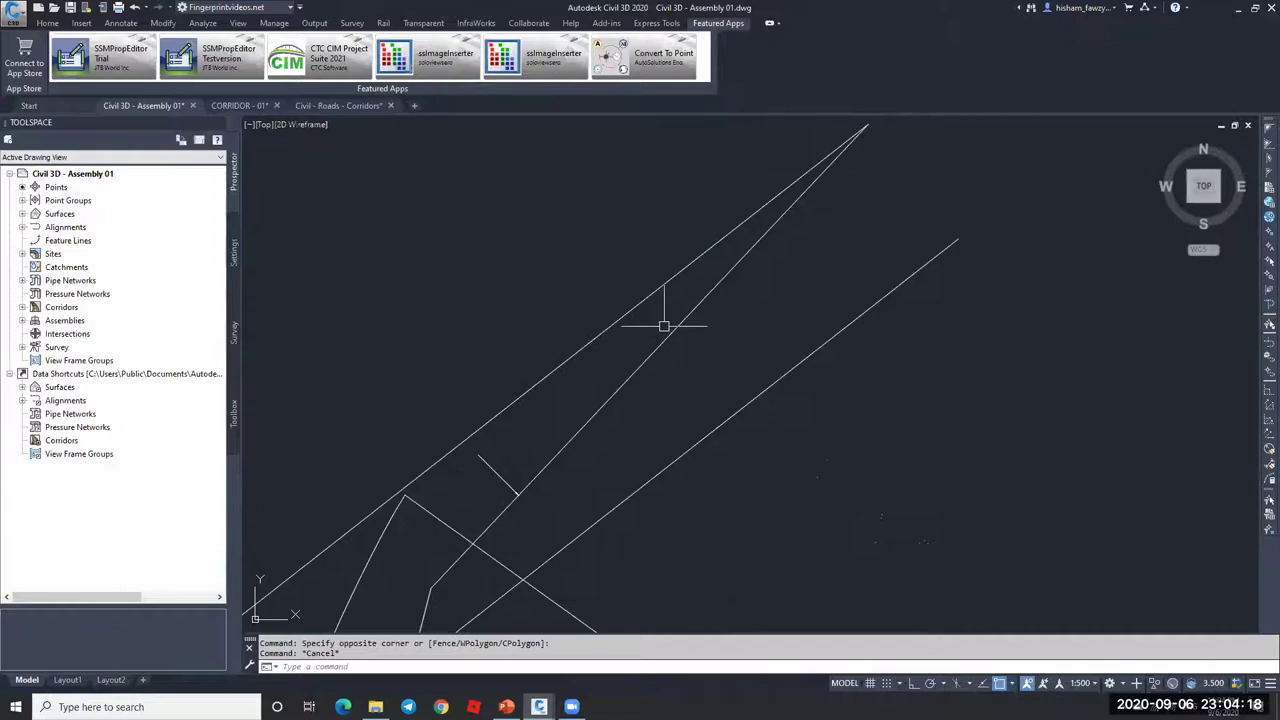
scroll(766, 211, "down", 1)
key("Escape")
scroll(791, 194, "down", 3)
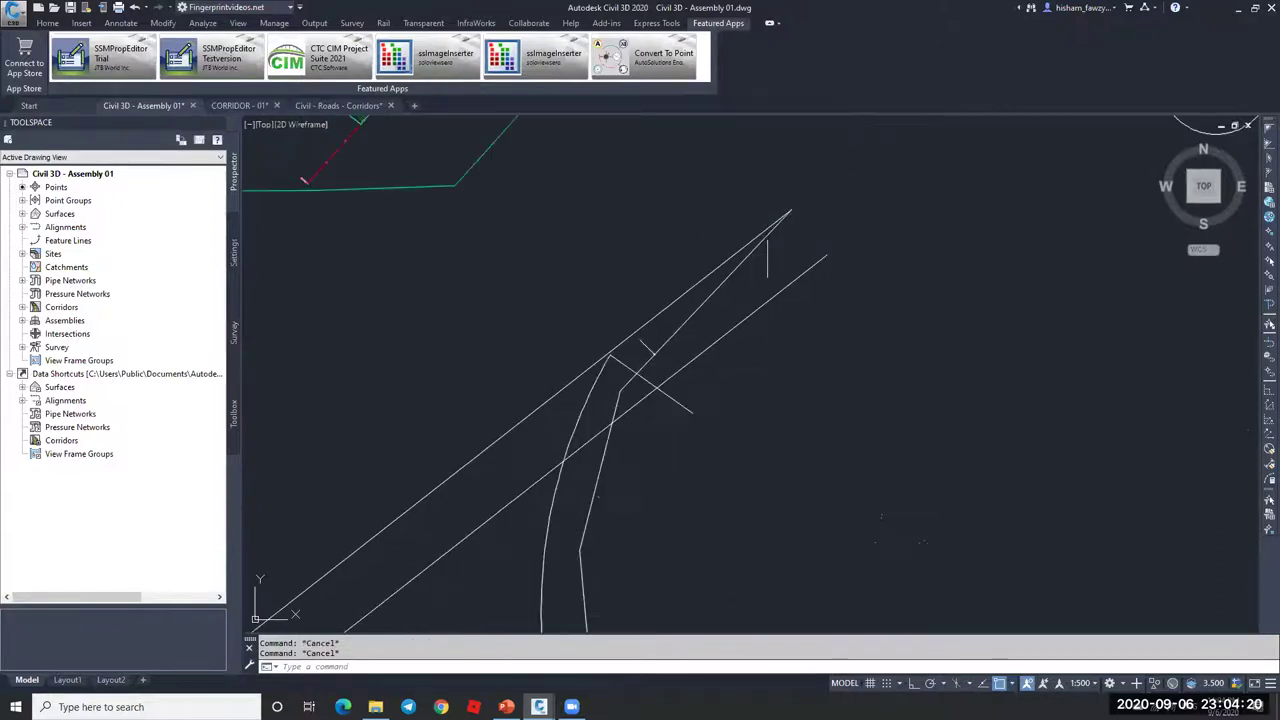
scroll(738, 324, "up", 2)
left_click(737, 329)
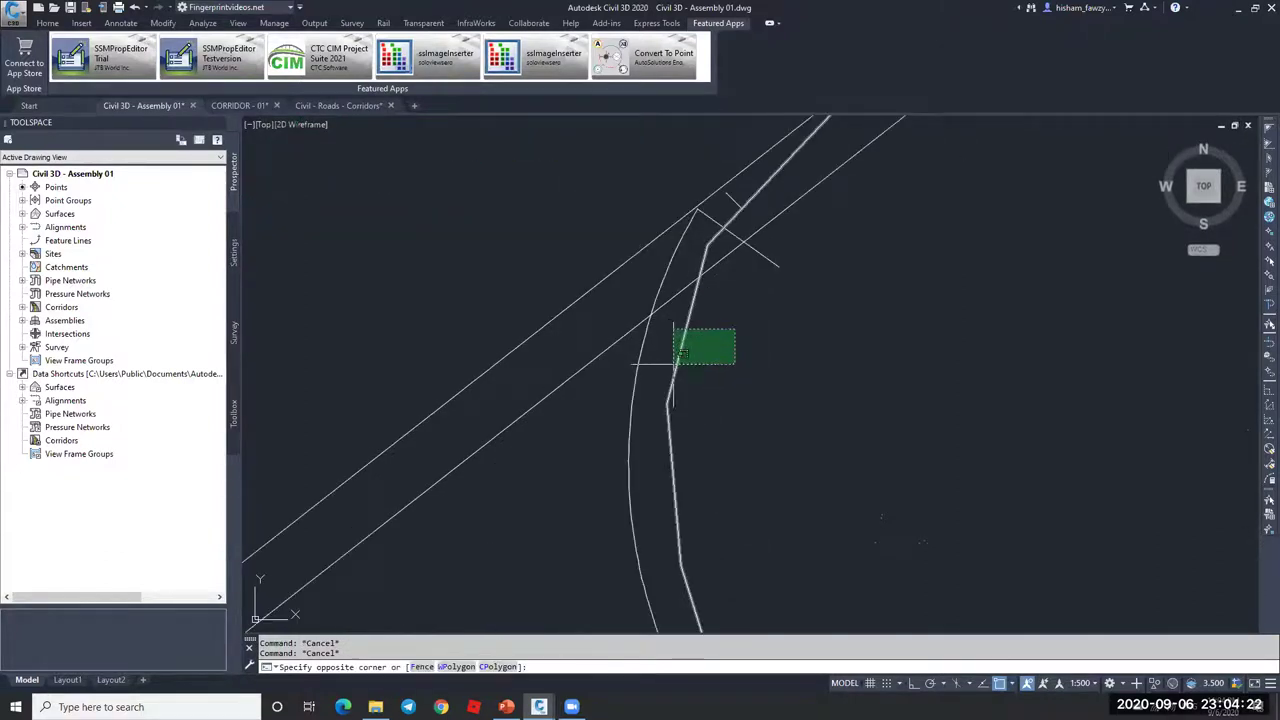
key("Escape")
key("Escape")
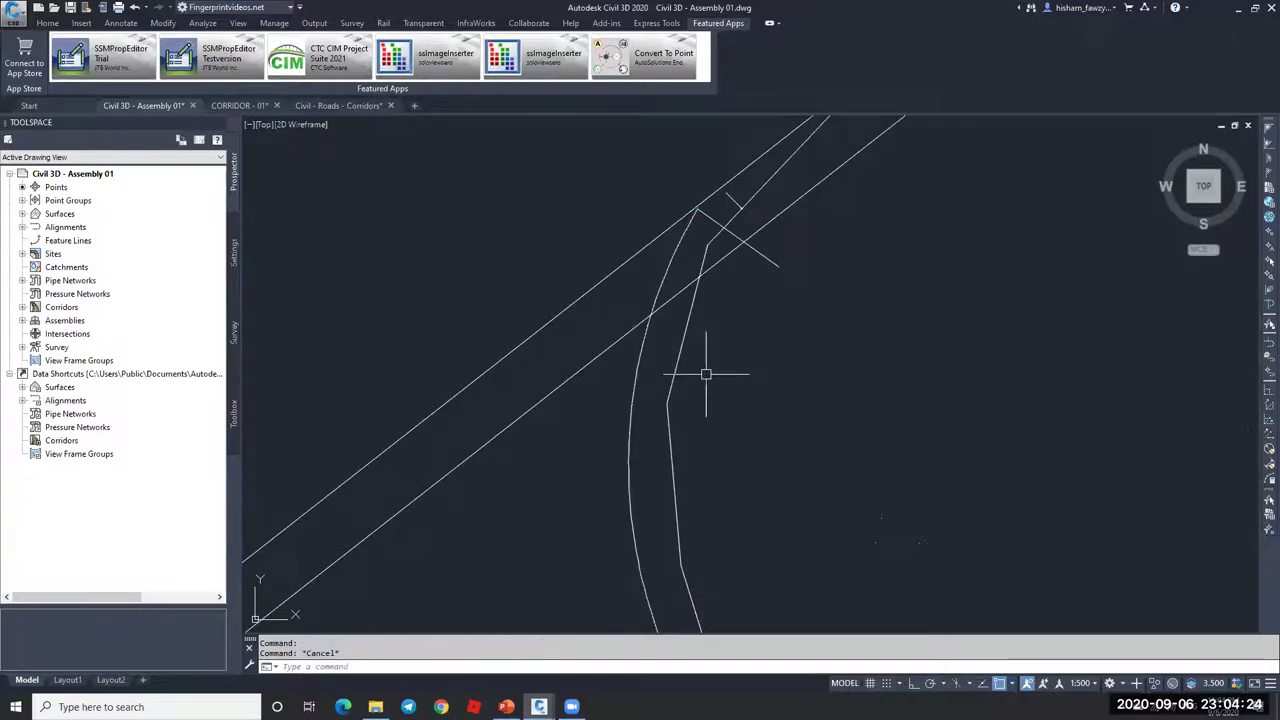
key("Escape")
scroll(700, 290, "down", 1)
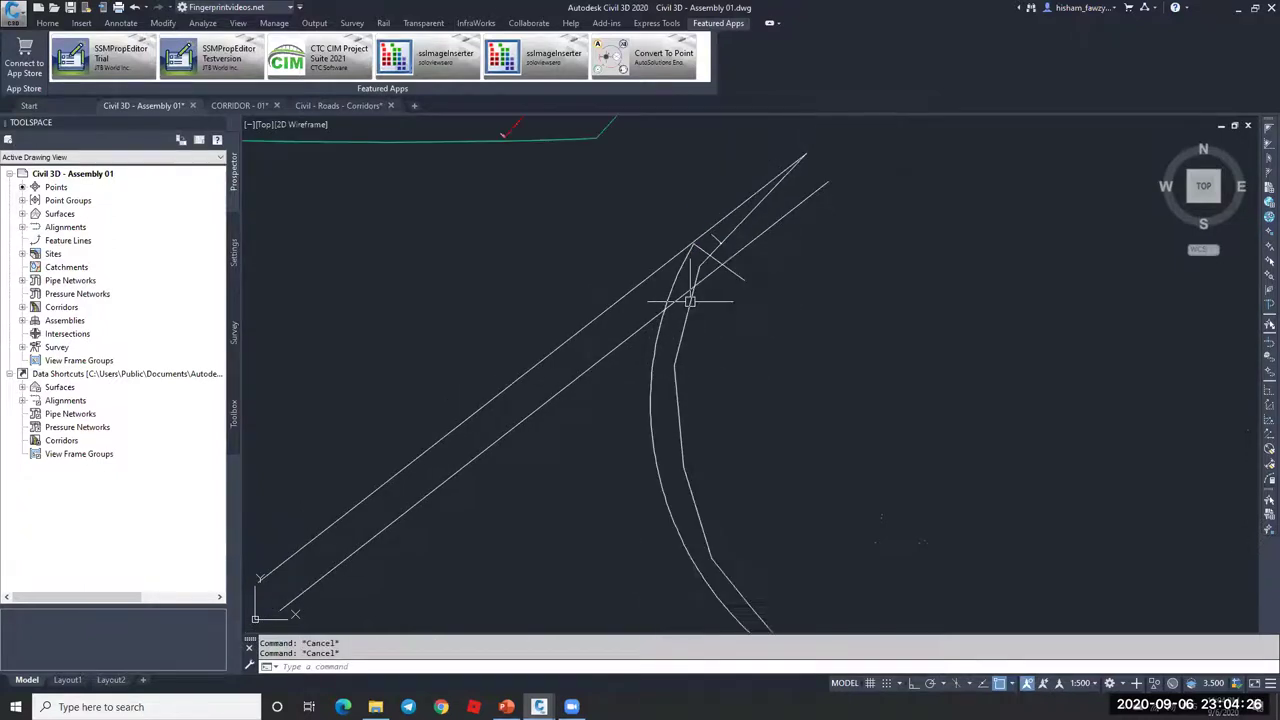
scroll(725, 315, "down", 1)
Step: Window-select the six sketched wedge, offset and curved lines and erase them with E
scroll(690, 320, "down", 1)
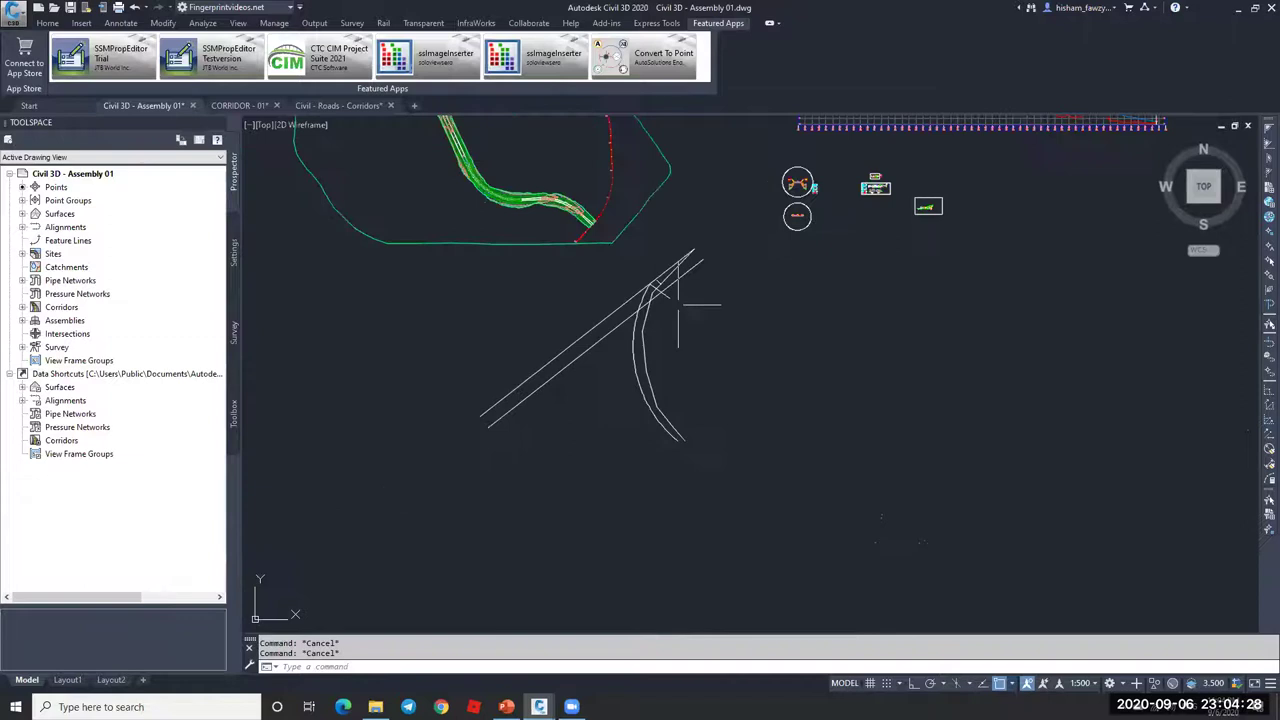
scroll(800, 205, "up", 10)
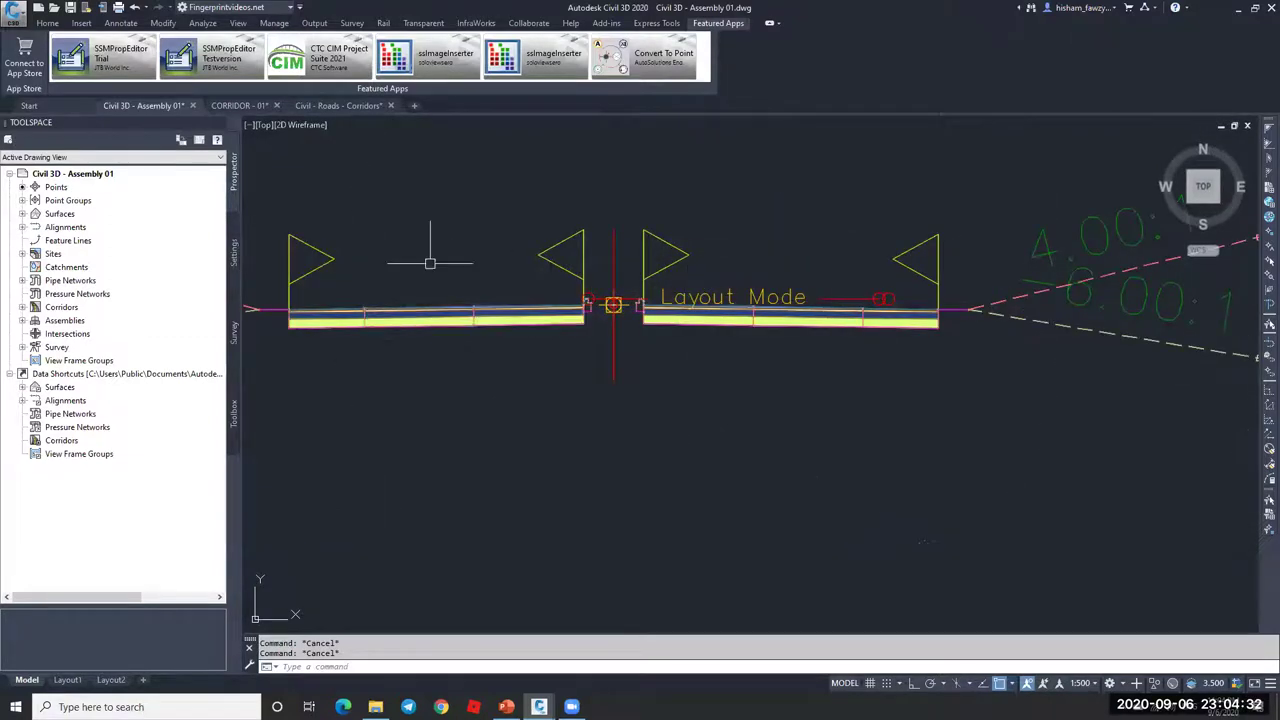
scroll(517, 277, "down", 6)
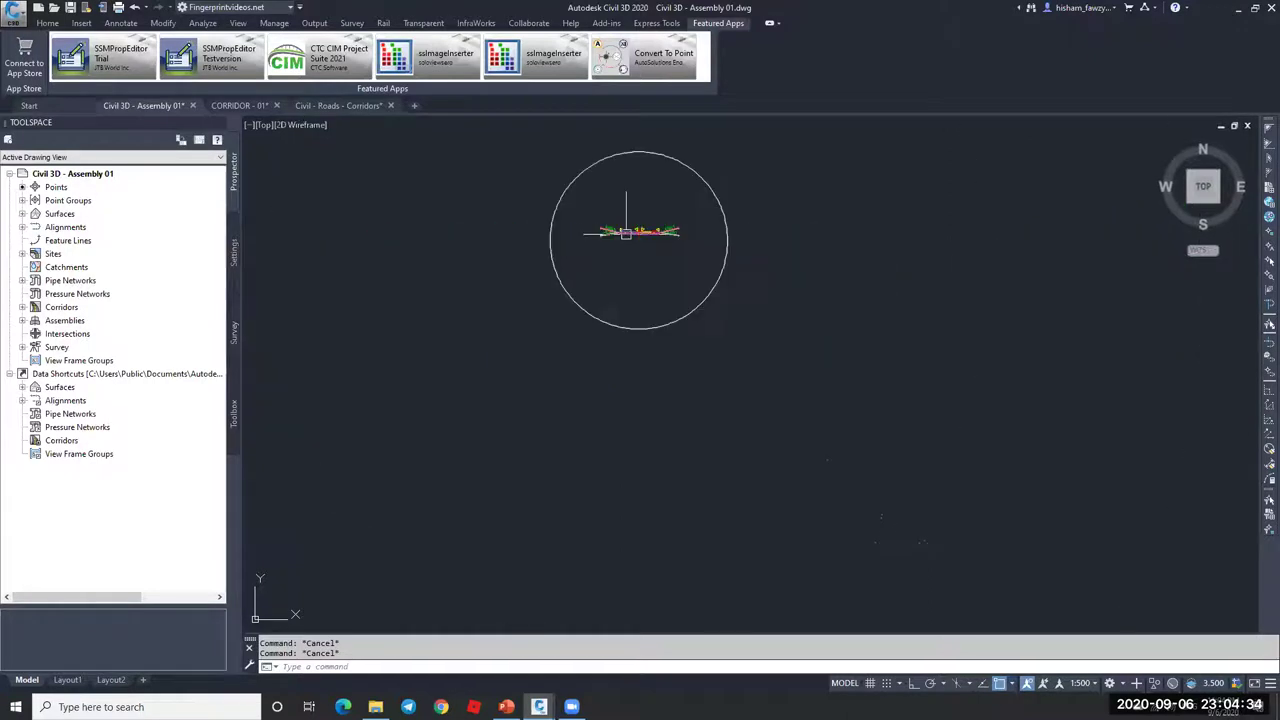
scroll(479, 323, "down", 3)
left_click(571, 314)
left_click(516, 313)
left_click(446, 356)
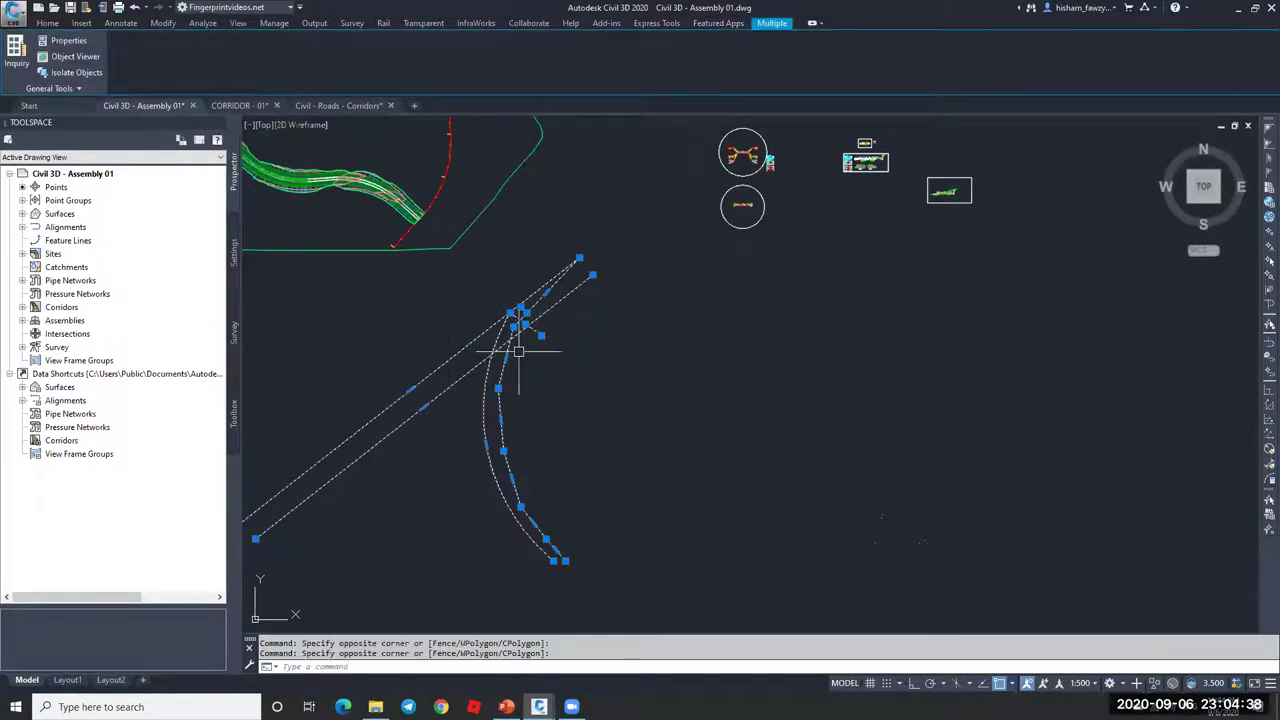
type("e")
key("Return")
key("Escape")
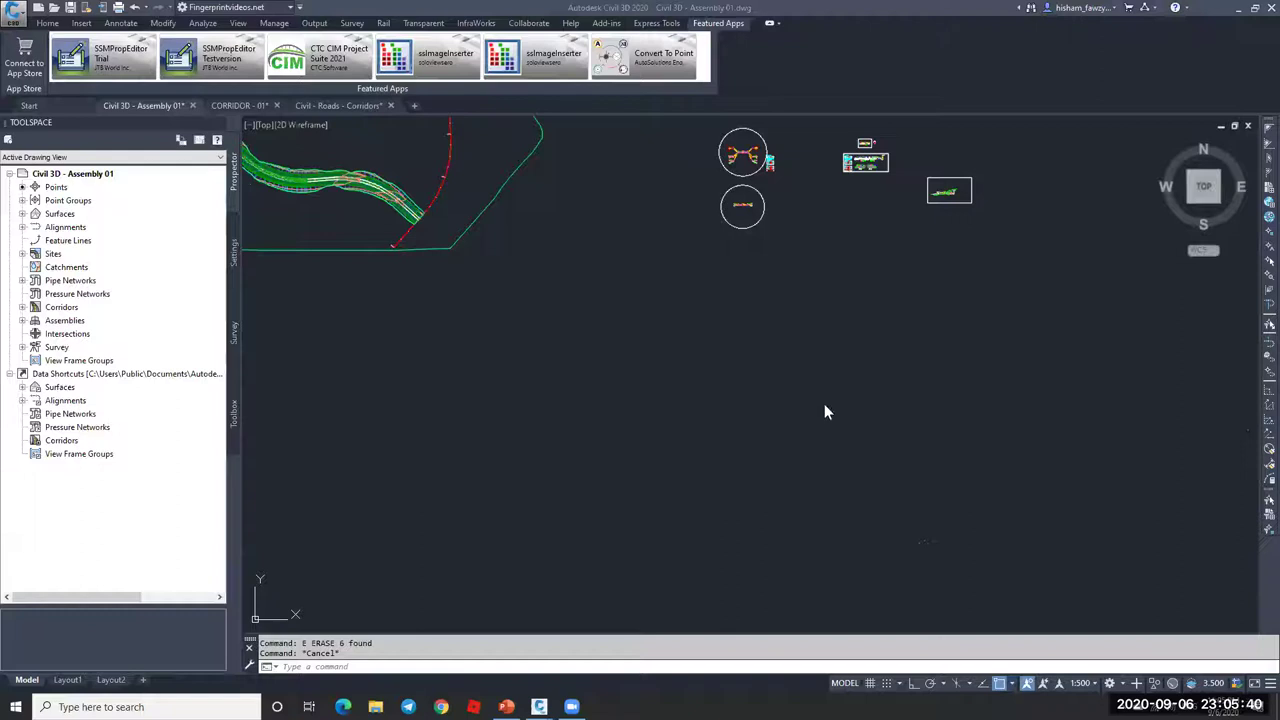
Step: Center the whole corridor assembly in view and inspect the ISLAND TOP subassembly
scroll(742, 204, "up", 5)
scroll(727, 262, "up", 6)
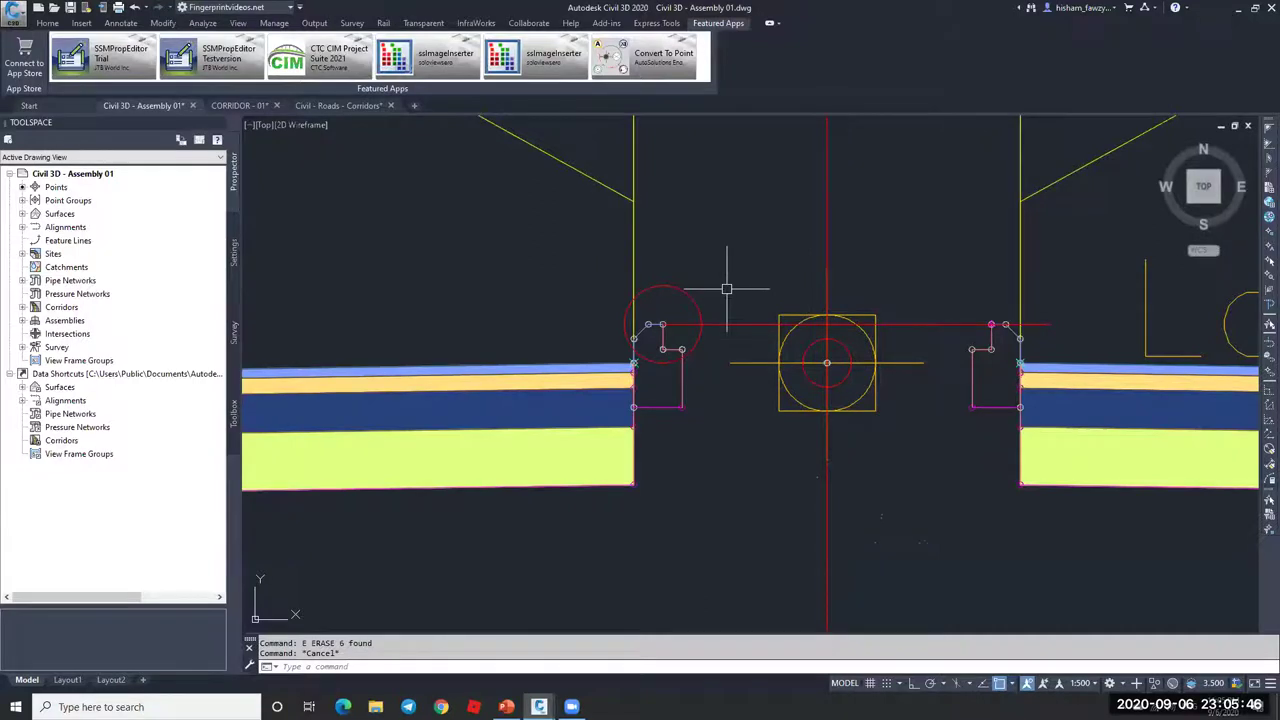
scroll(727, 289, "down", 6)
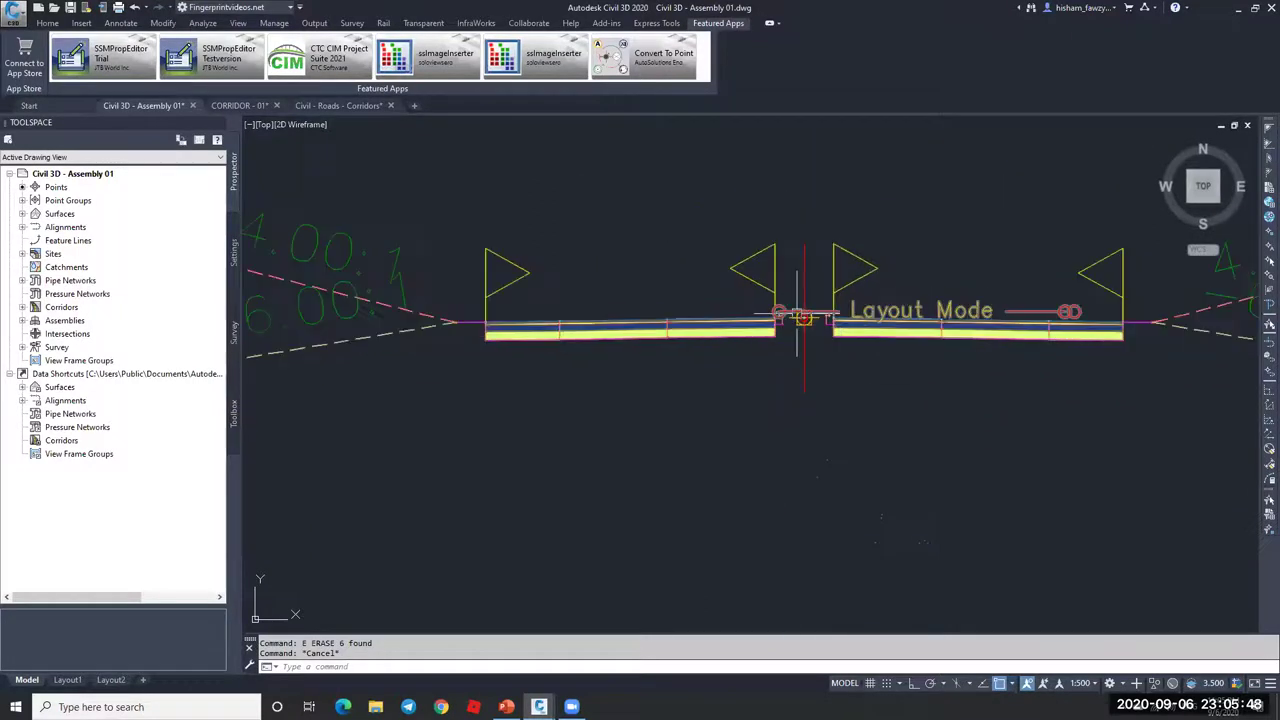
scroll(803, 316, "up", 2)
scroll(814, 337, "down", 8)
scroll(860, 344, "down", 5)
middle_click_drag(694, 334, 878, 328)
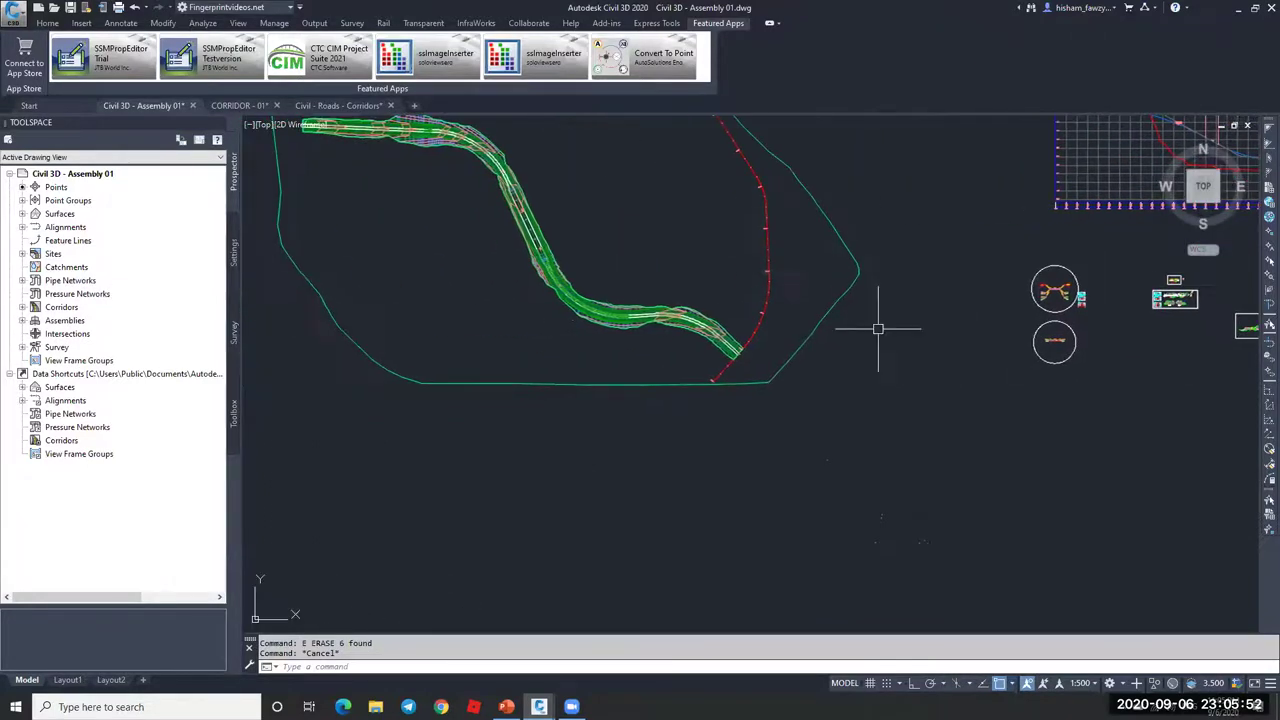
scroll(1054, 341, "up", 15)
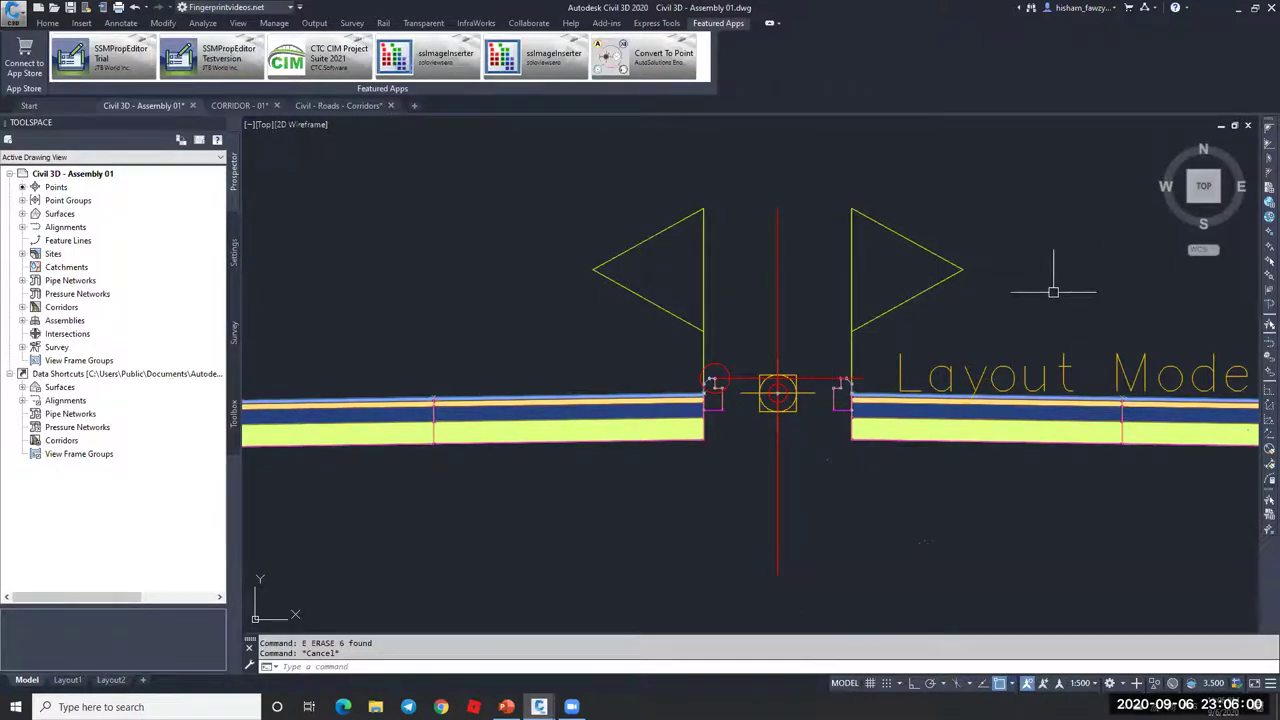
scroll(700, 398, "up", 6)
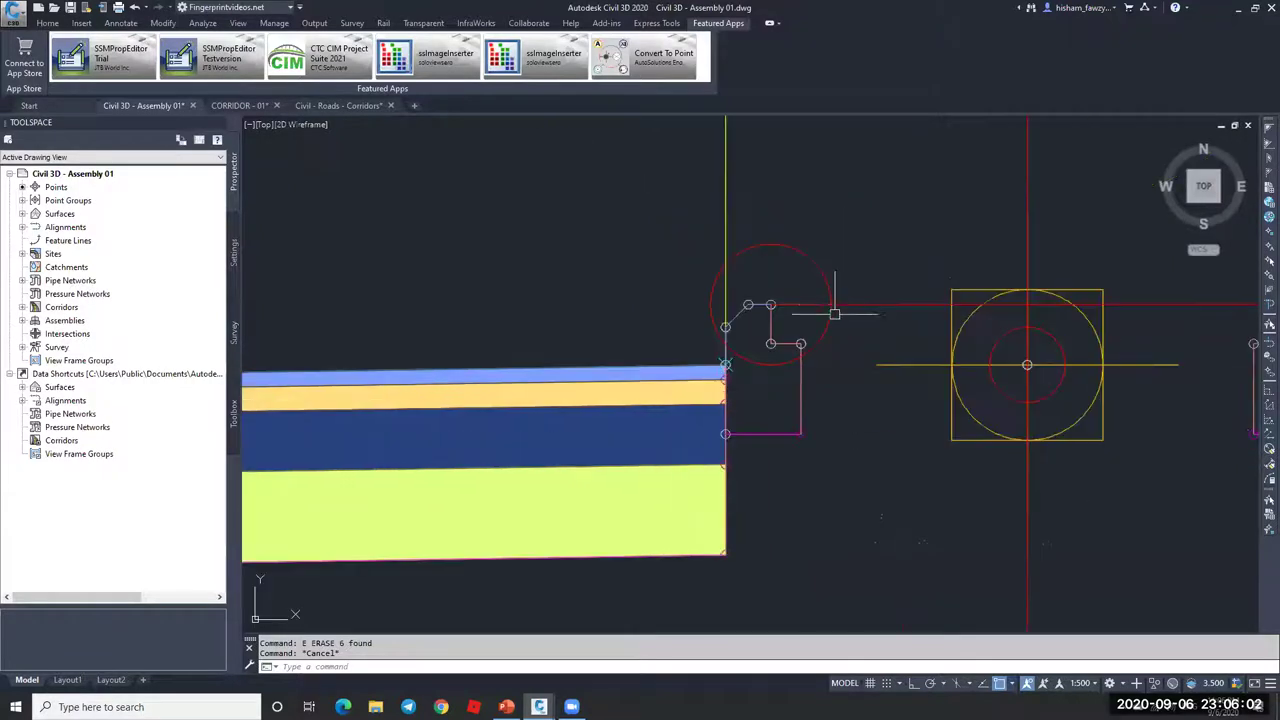
left_click(711, 324)
scroll(711, 324, "down", 4)
scroll(886, 290, "up", 8)
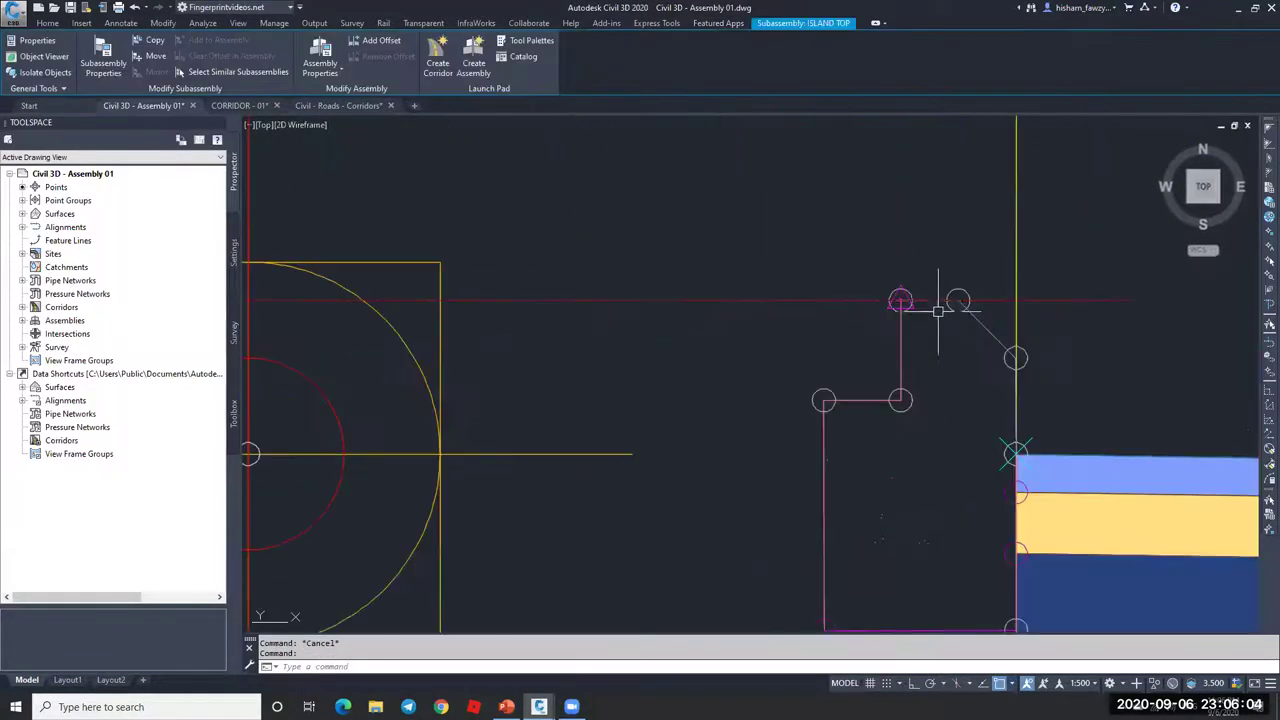
key("Escape")
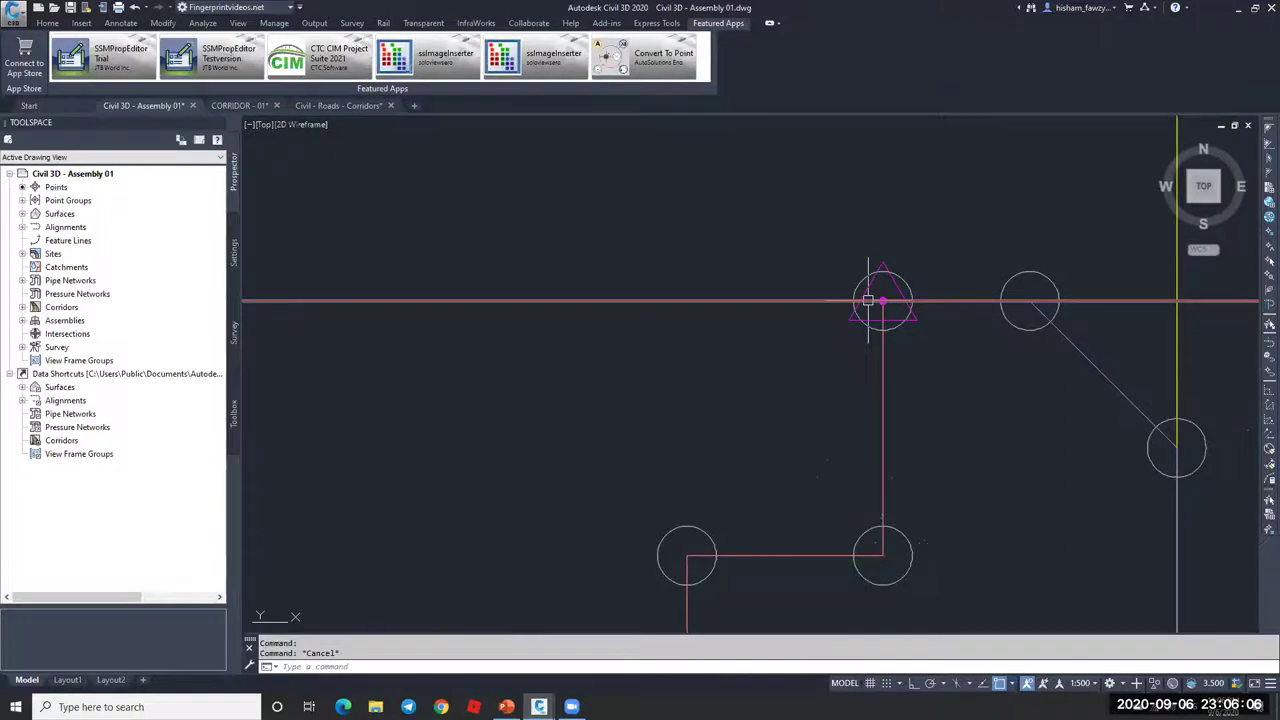
Step: Select the ISLAND TOP subassembly at the median island edge and delete it
scroll(900, 298, "down", 7)
scroll(930, 298, "up", 2)
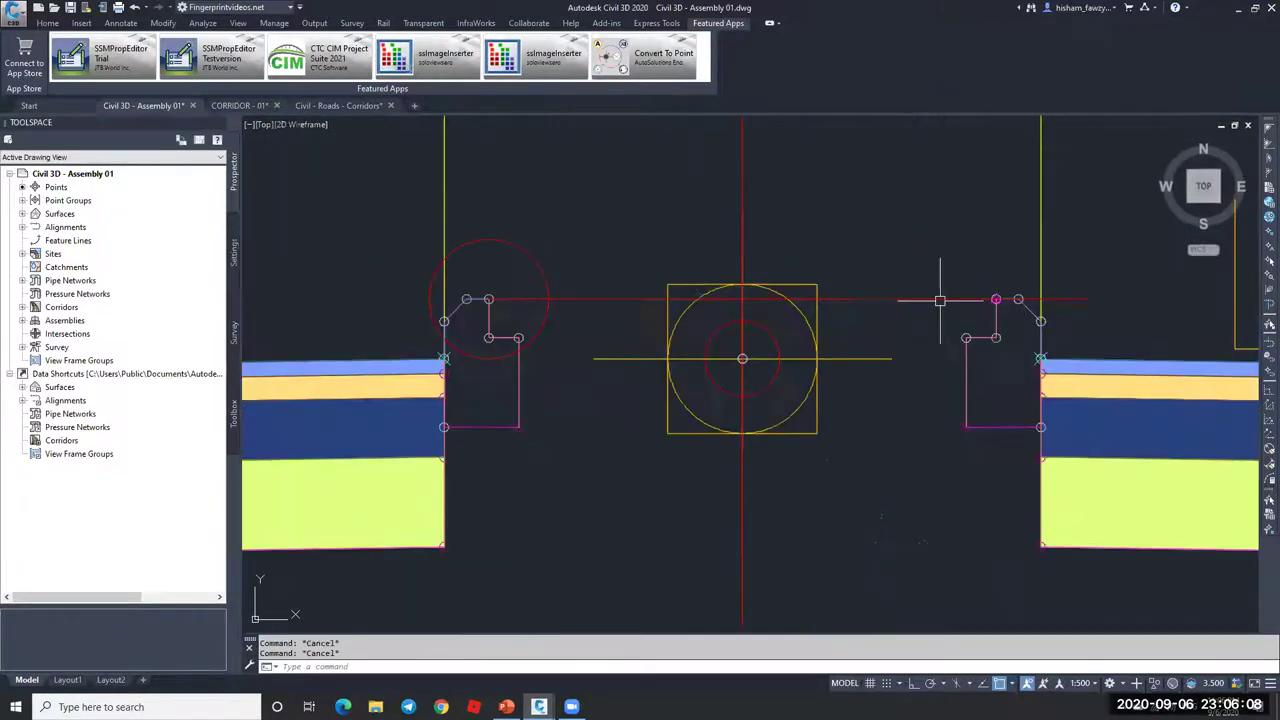
scroll(940, 300, "down", 3)
left_click(990, 302)
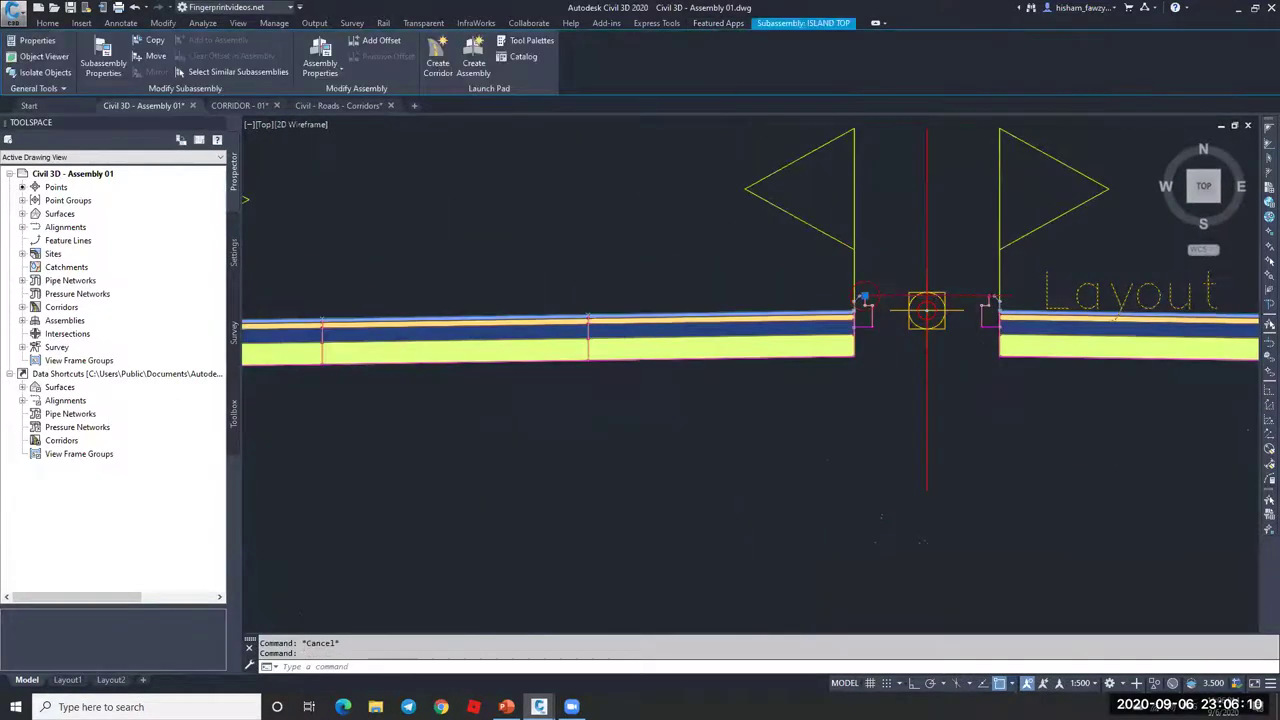
scroll(1014, 346, "up", 3)
key("Delete")
scroll(1030, 275, "down", 2)
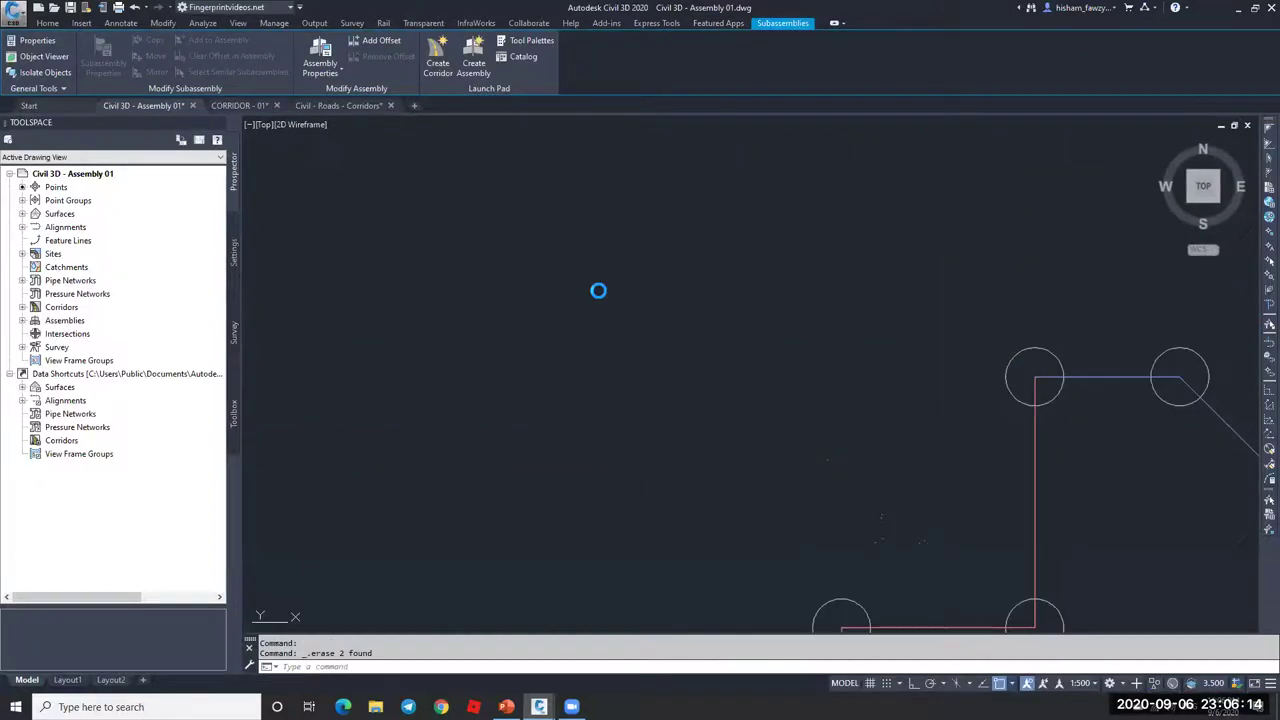
Step: Rebuild Corridor - R 01 from the Prospector Corridors list, then select the corridor in the drawing
left_click(22, 307)
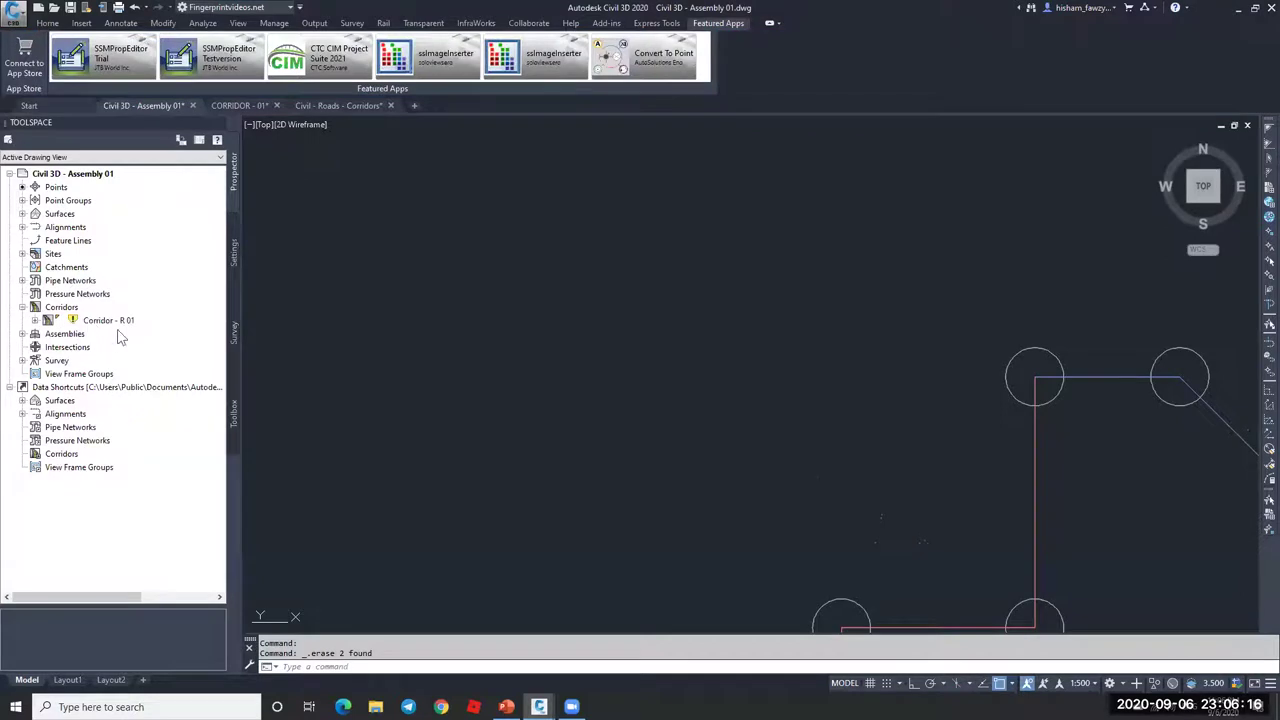
right_click(84, 320)
left_click(130, 360)
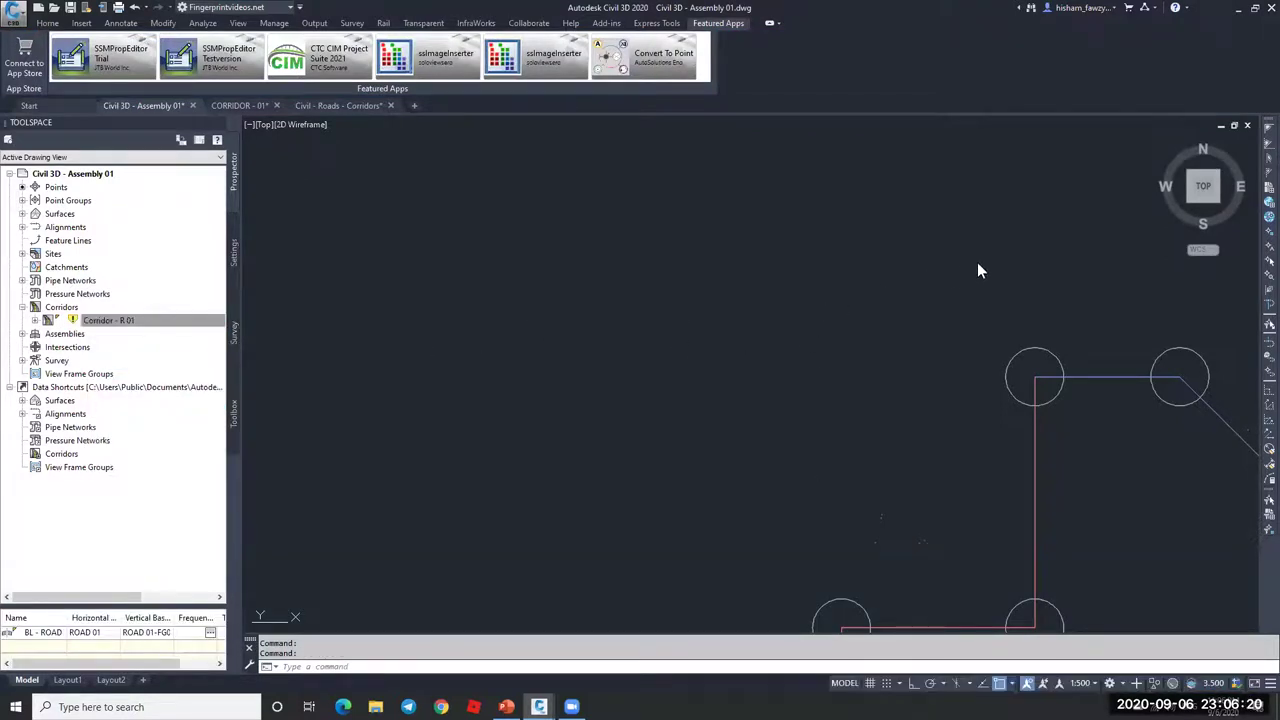
scroll(986, 263, "down", 5)
scroll(824, 308, "up", 10)
scroll(578, 228, "down", 8)
scroll(576, 224, "up", 6)
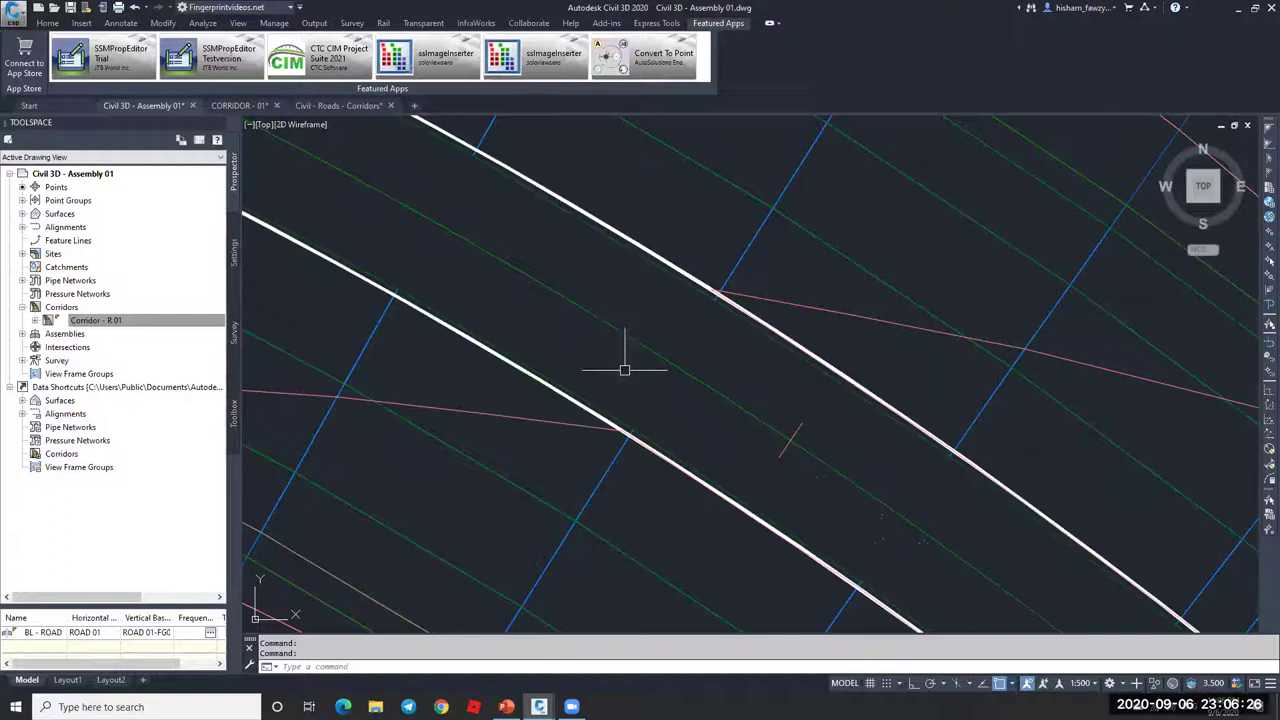
scroll(737, 271, "down", 2)
scroll(722, 281, "up", 2)
left_click(726, 278)
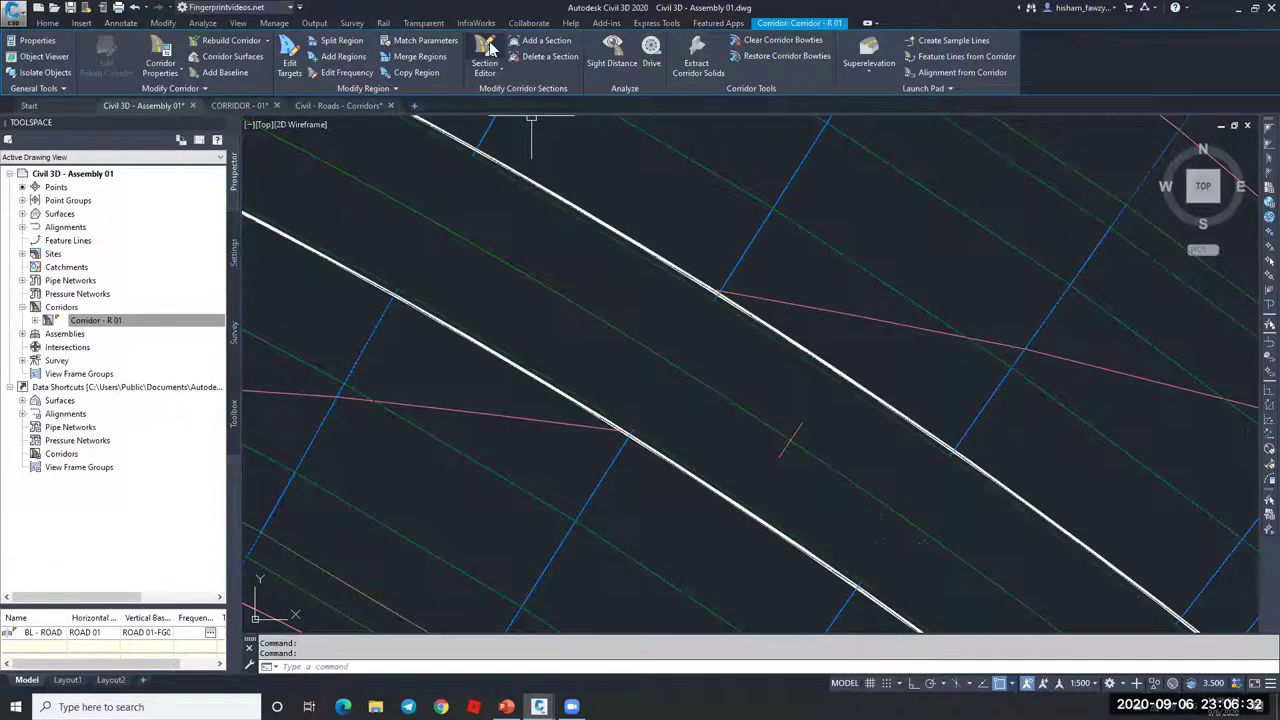
Step: Open the Section Editor for the corridor and zoom into the section view
left_click(490, 48)
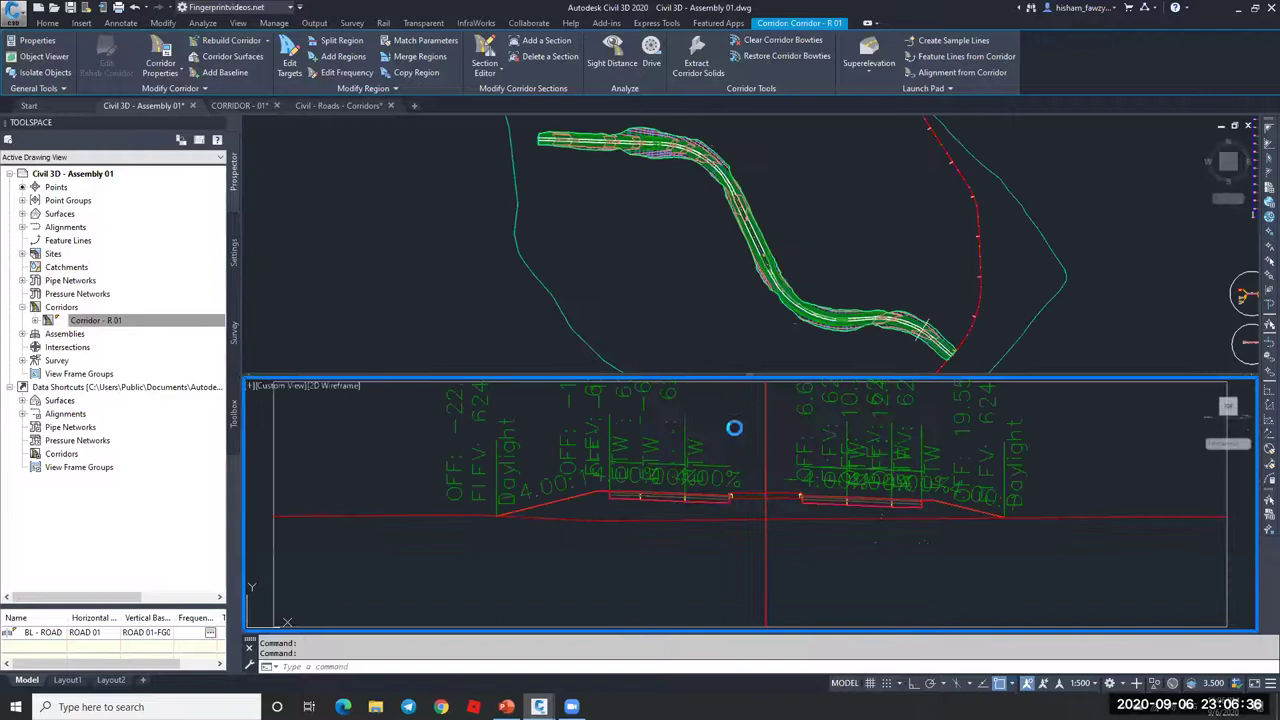
scroll(746, 508, "up", 3)
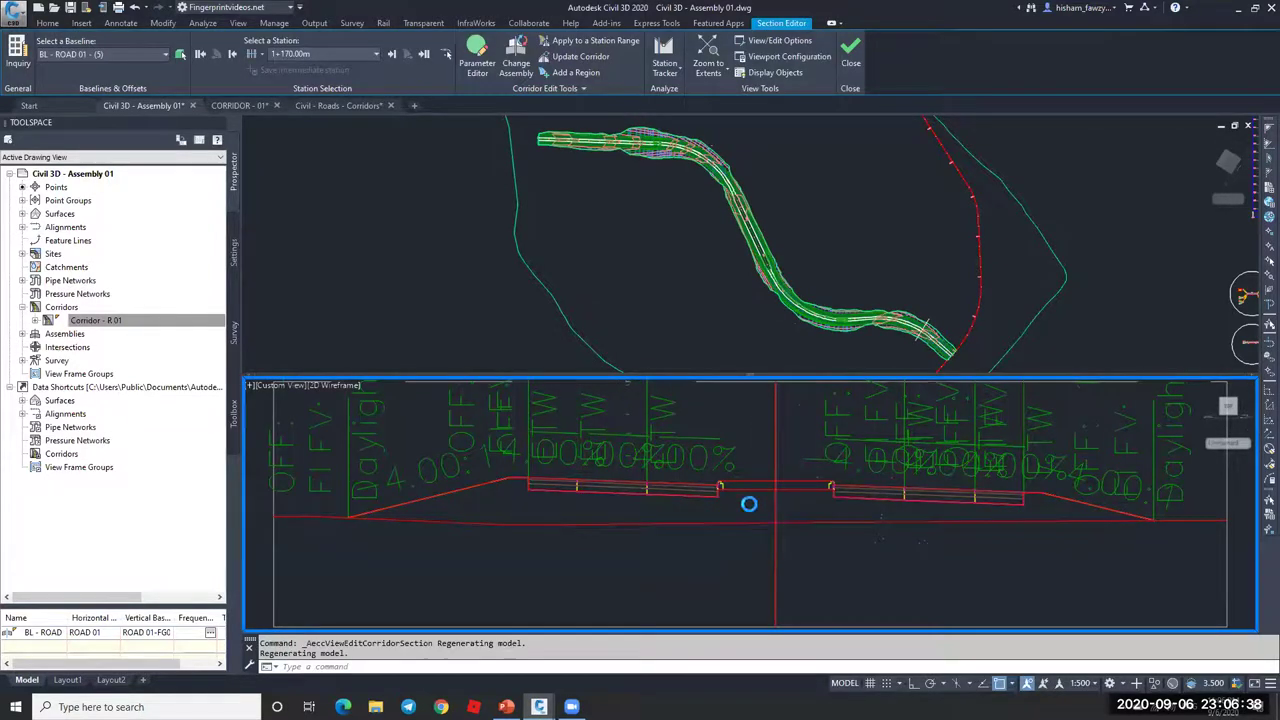
scroll(751, 466, "up", 2)
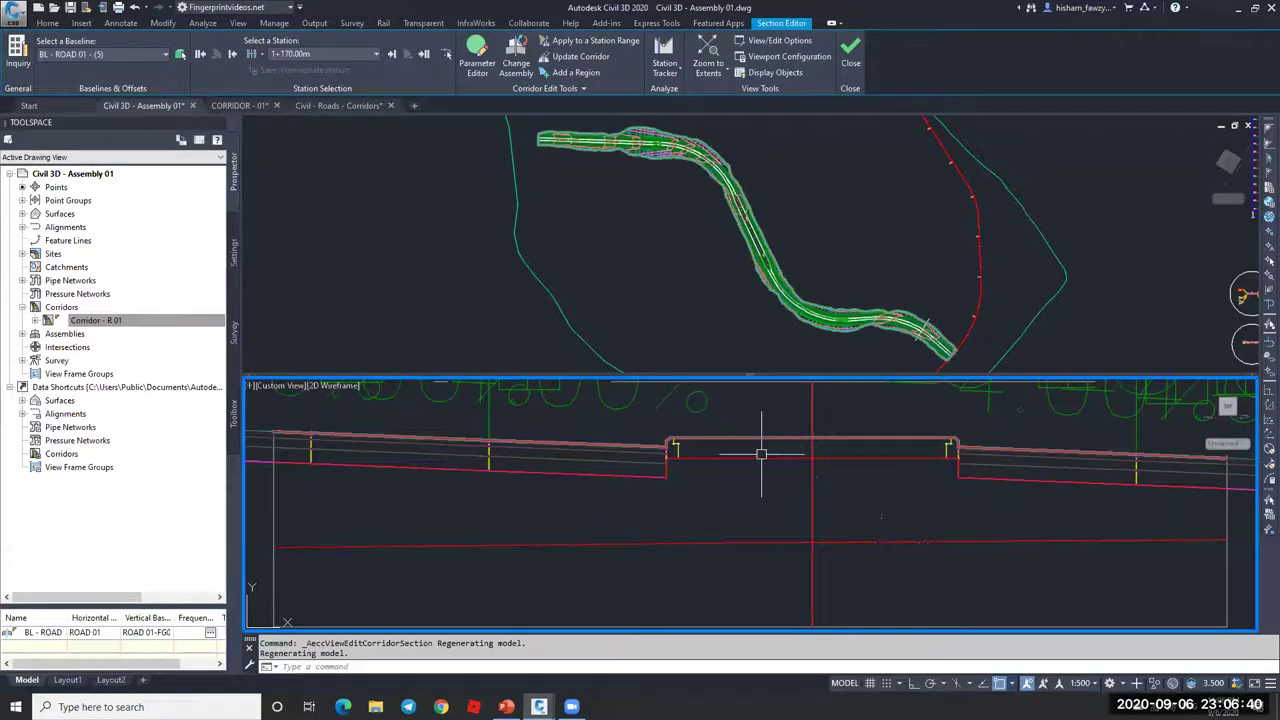
scroll(676, 434, "up", 3)
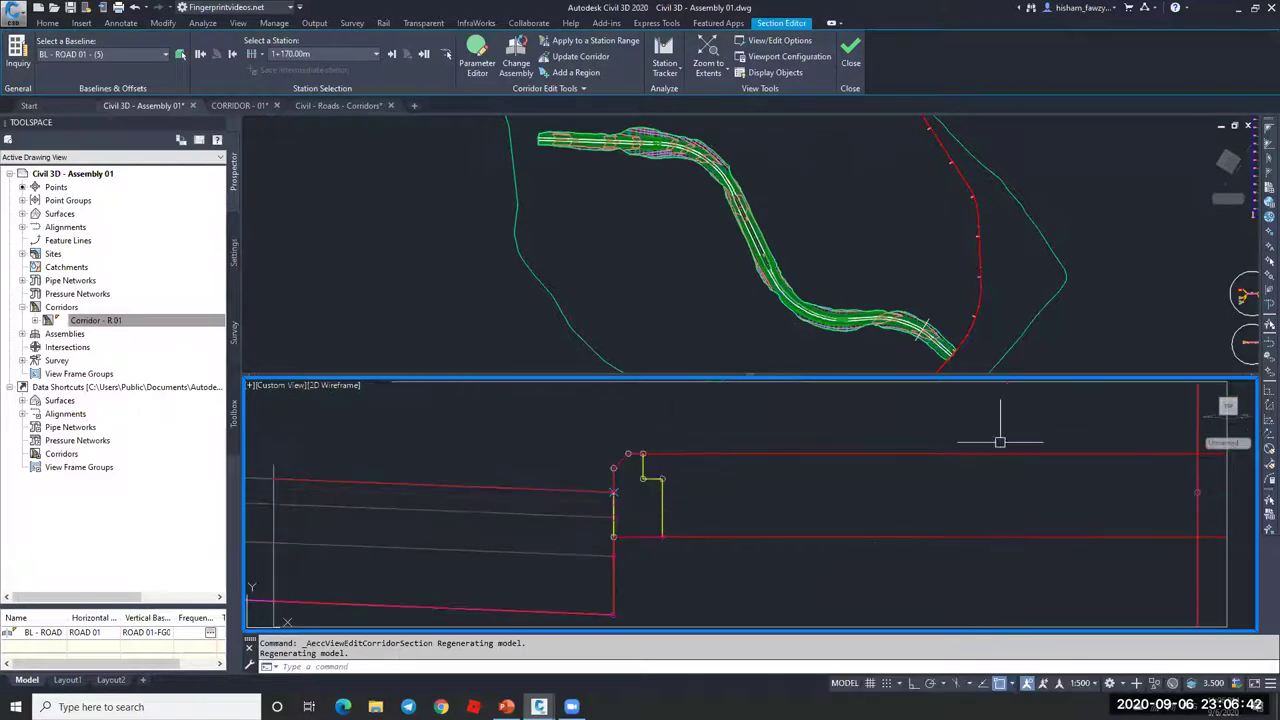
Step: Expand Surfaces in Prospector and open the BOTTOM surface's properties
double_click(38, 216)
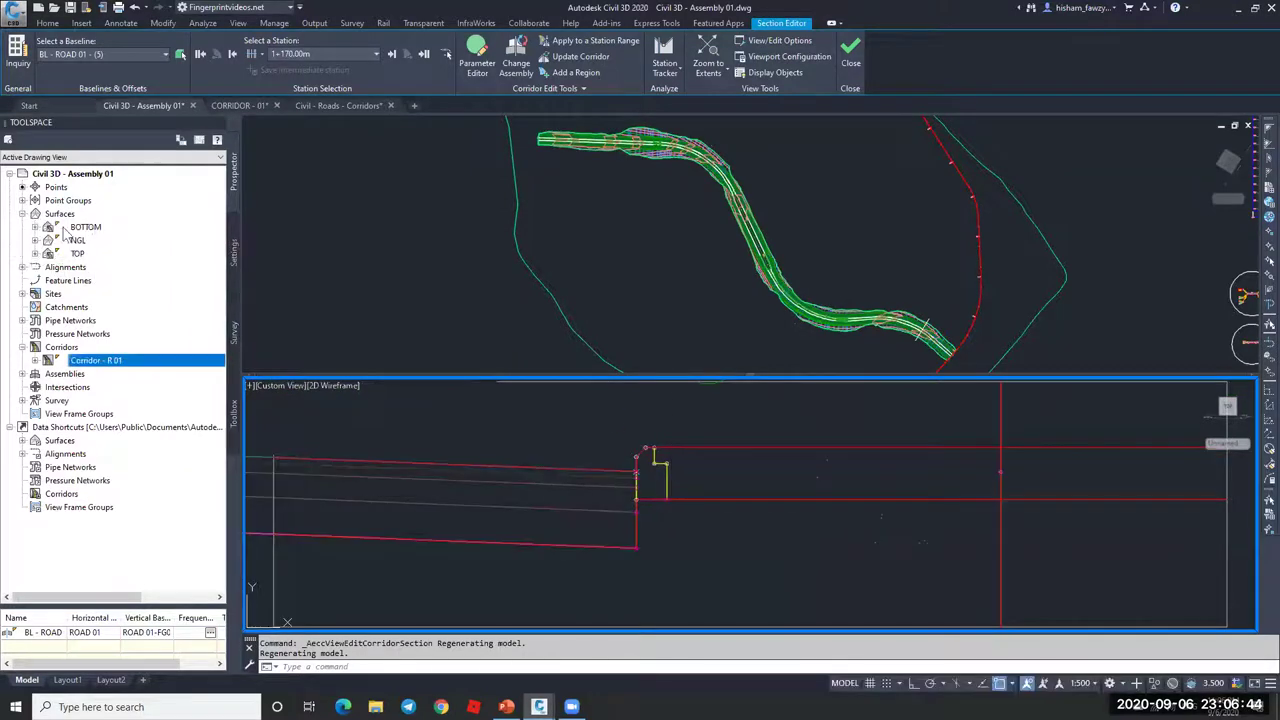
right_click(90, 227)
left_click(633, 322)
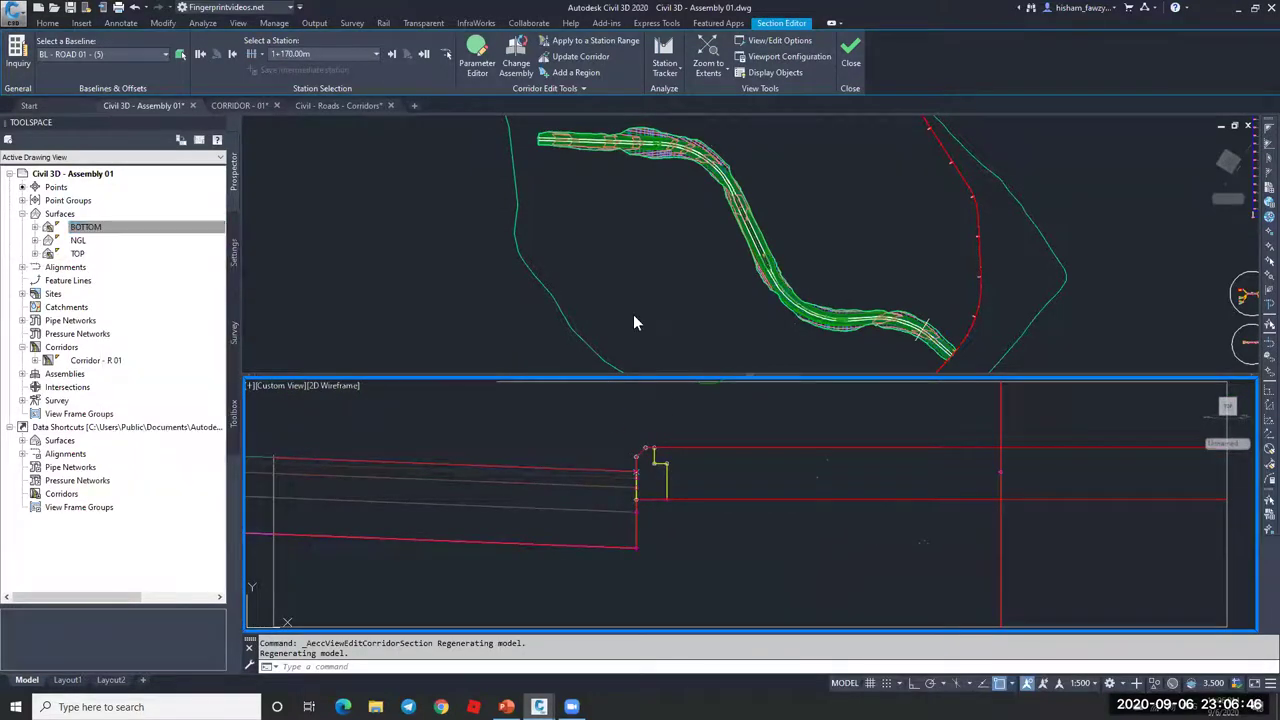
Step: Set the BOTTOM surface's style to _No Display
left_click(713, 476)
left_click(705, 486)
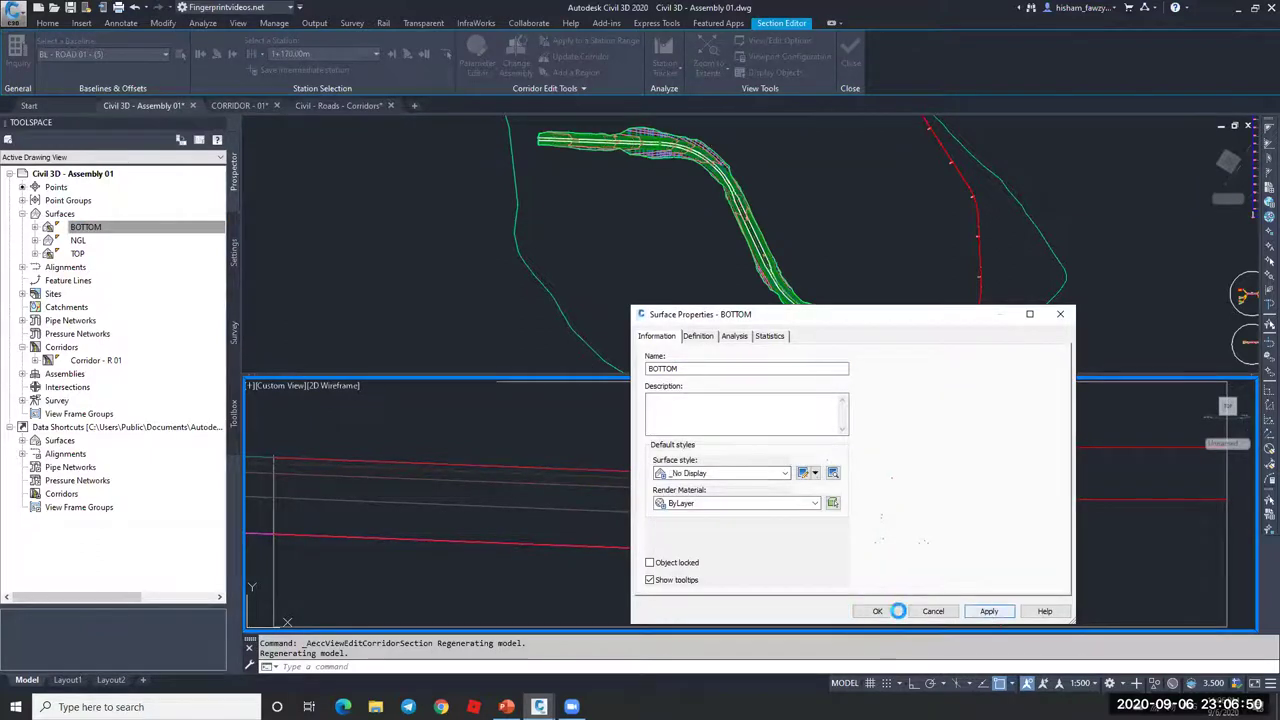
left_click(877, 611)
right_click(166, 233)
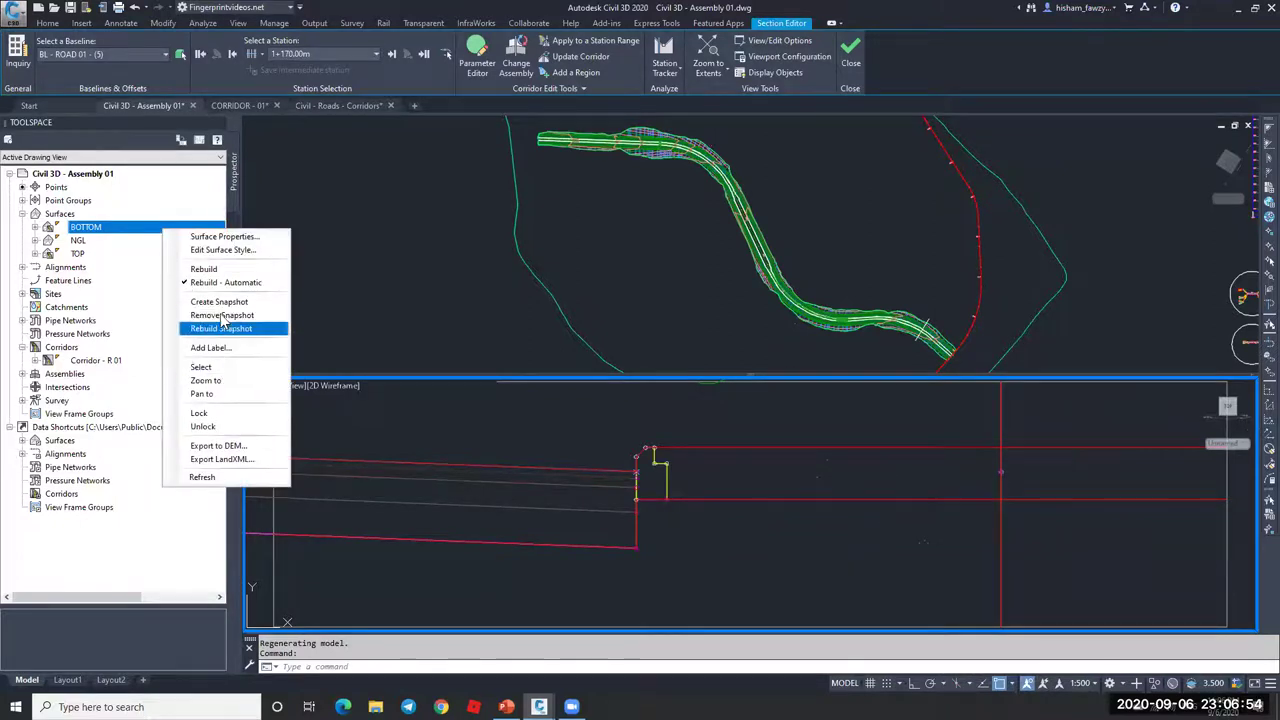
left_click(90, 352)
Step: In Corridor - R 01's properties, stop it building the TOP and BOTTOM surfaces
right_click(80, 346)
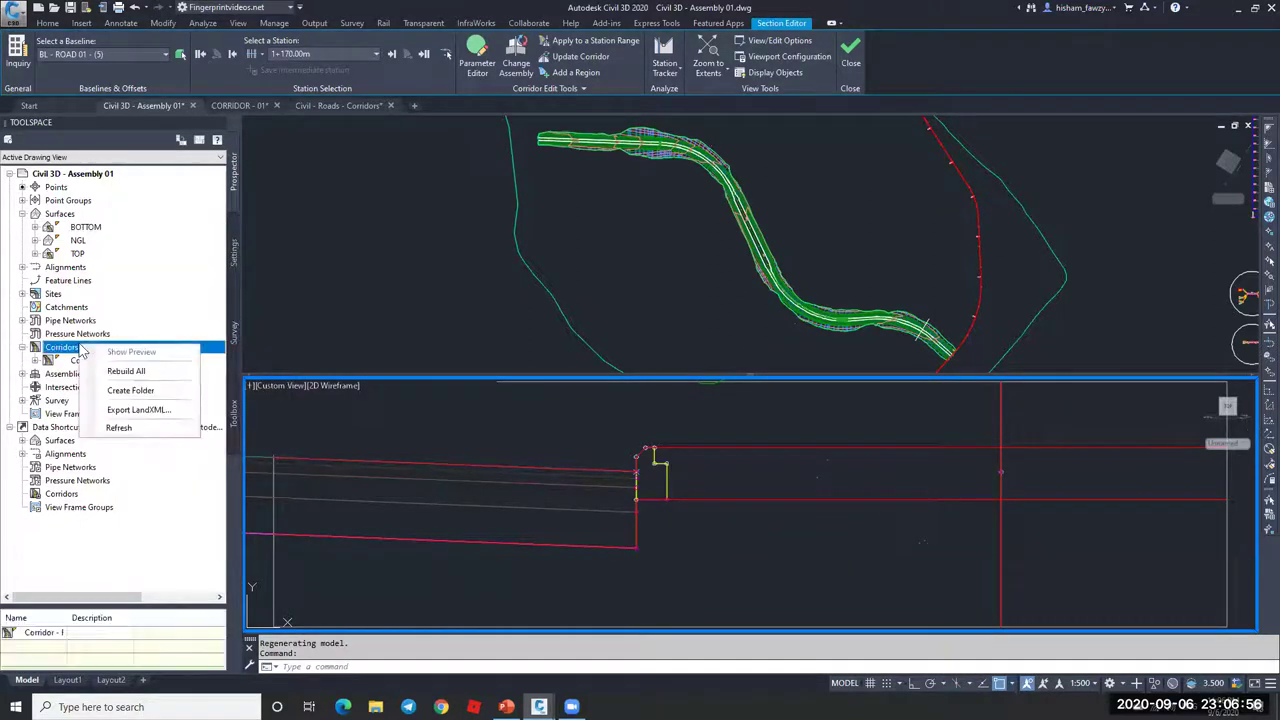
right_click(80, 360)
left_click(110, 366)
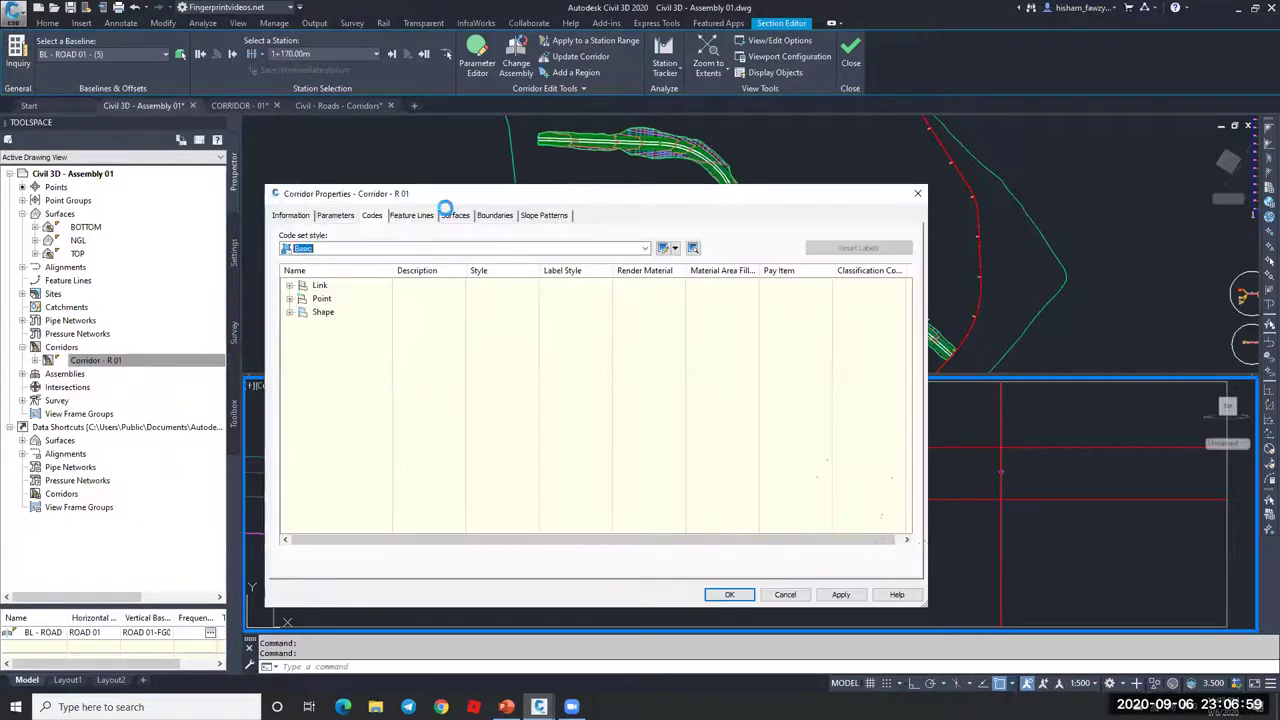
left_click(455, 215)
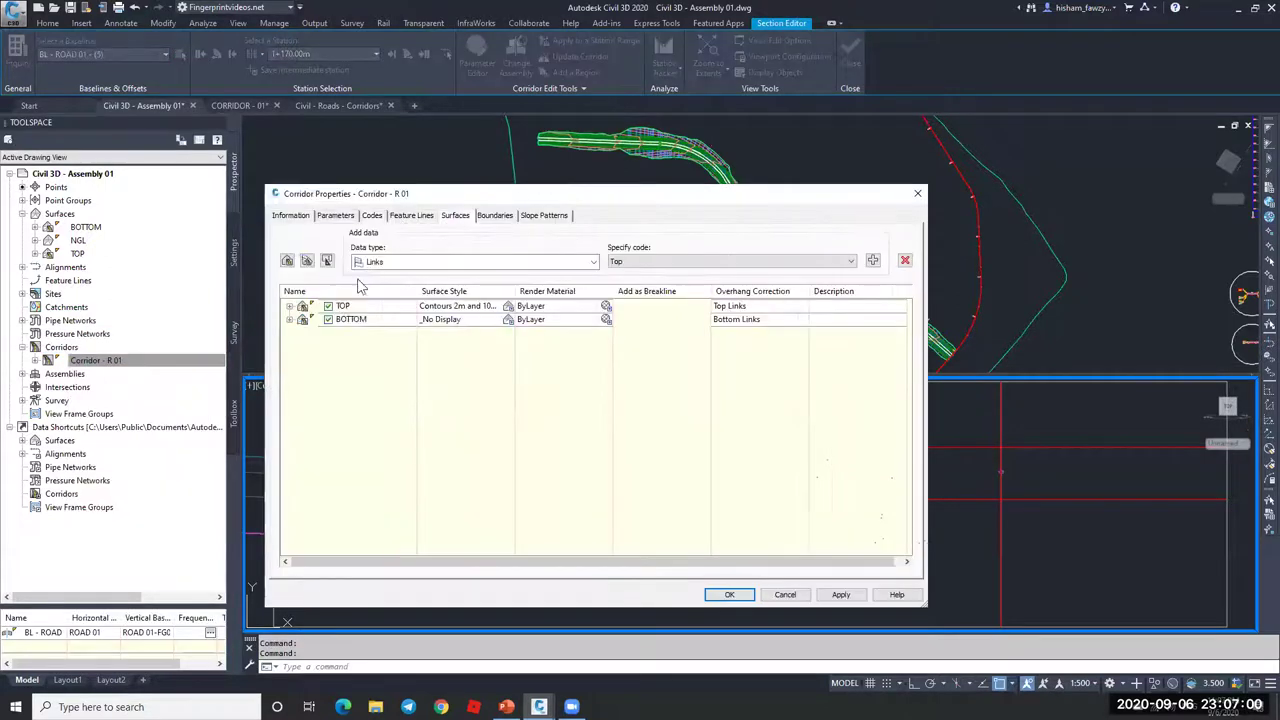
left_click(327, 305)
left_click(327, 319)
left_click(729, 594)
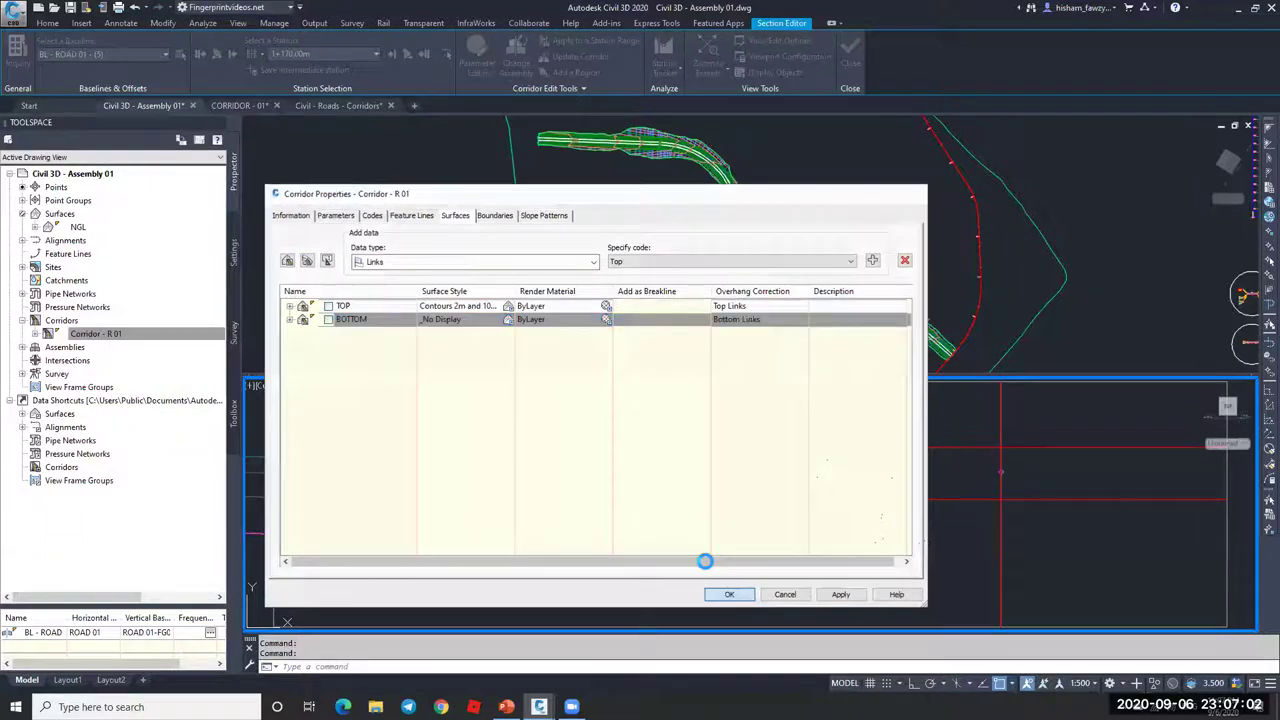
scroll(791, 423, "down", 3)
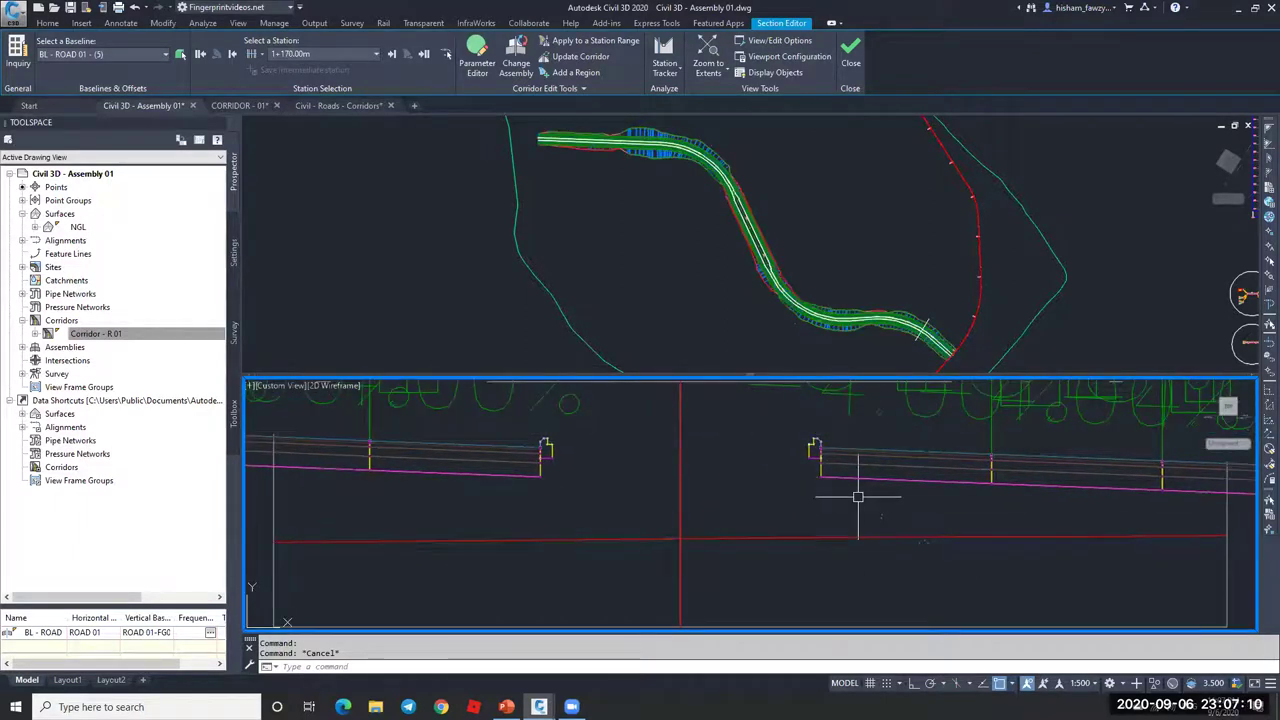
Step: Zoom and pan the Section Editor to inspect the 1+170.00m section toward the right side slope
scroll(678, 427, "down", 2)
scroll(678, 427, "down", 1)
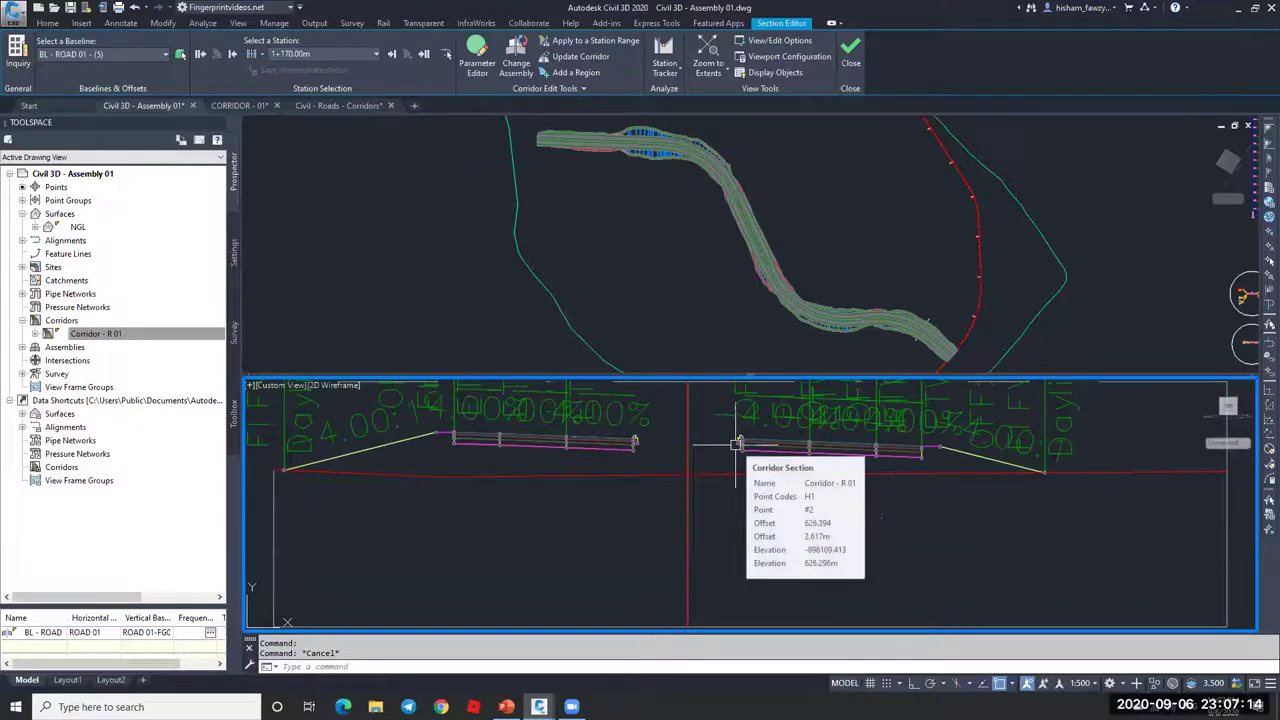
scroll(666, 437, "up", 2)
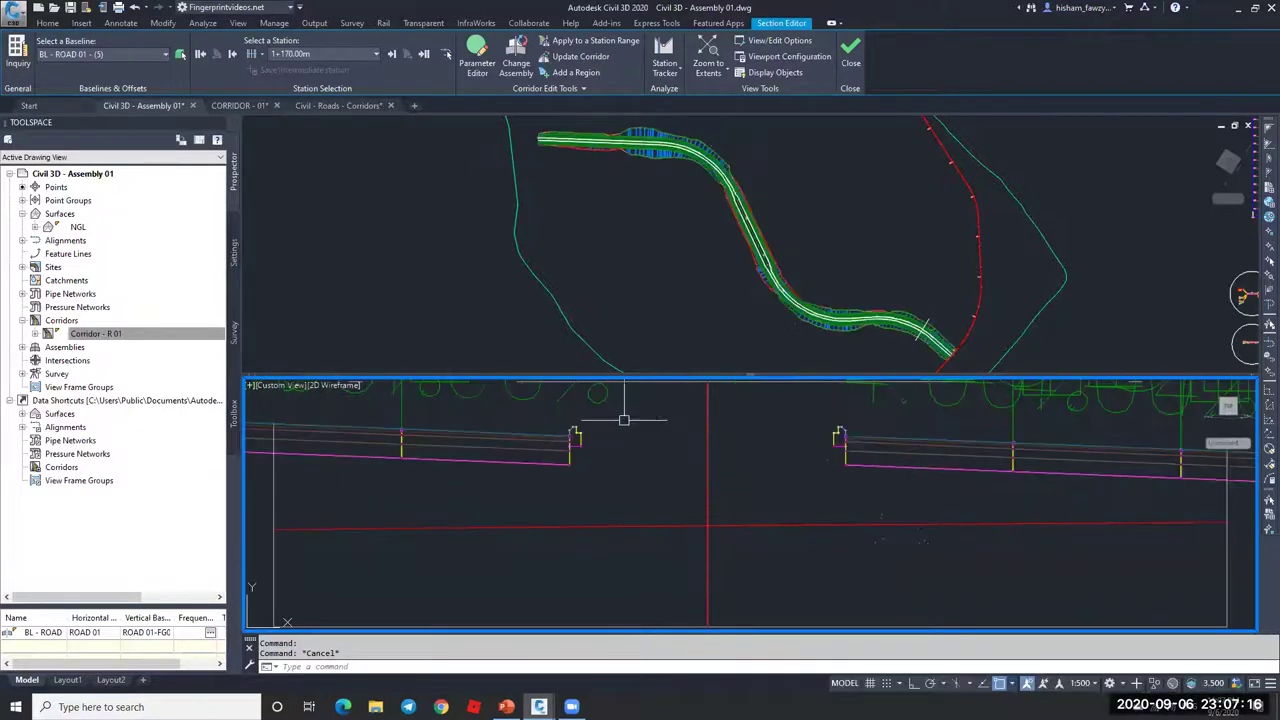
mouse_move(820, 420)
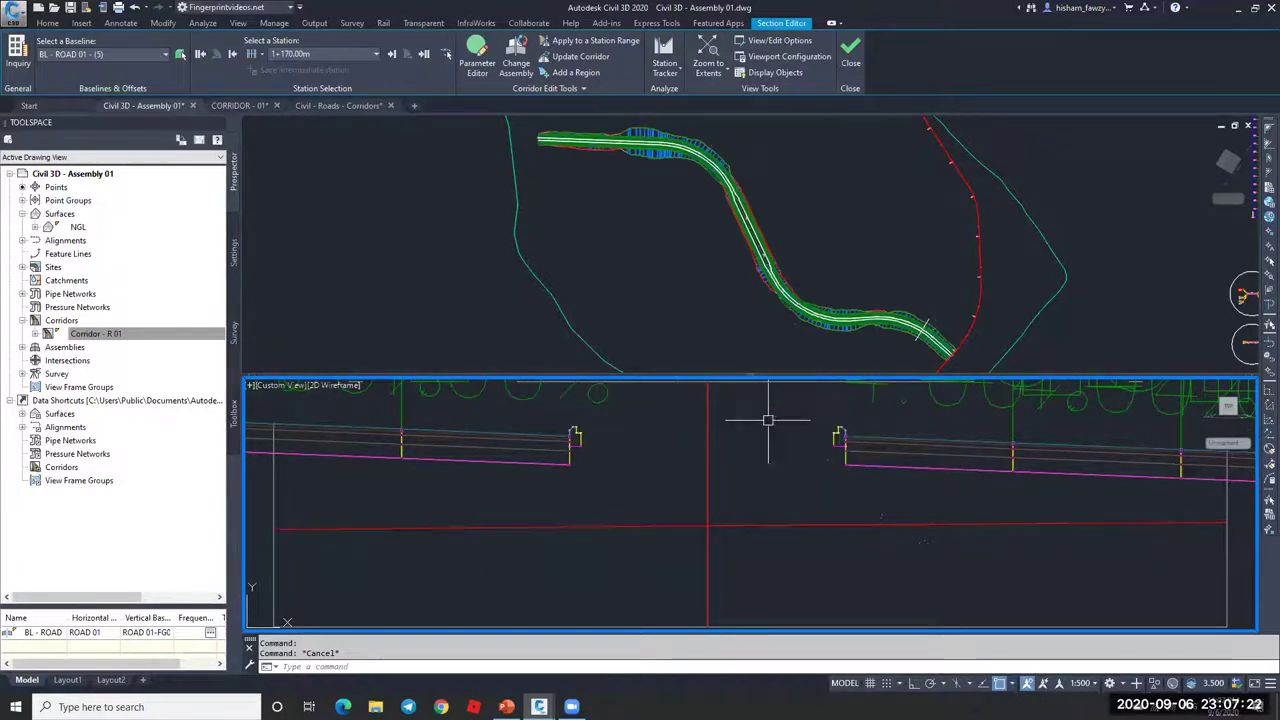
mouse_move(768, 420)
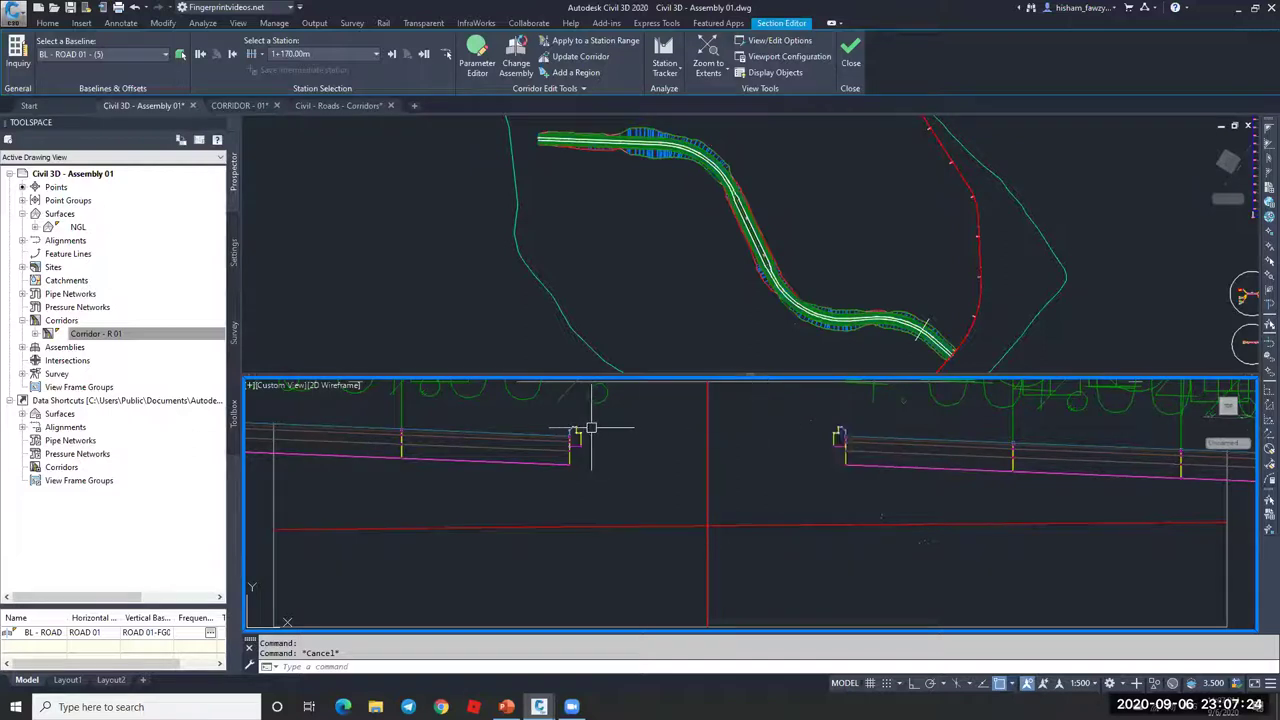
scroll(595, 422, "up", 2)
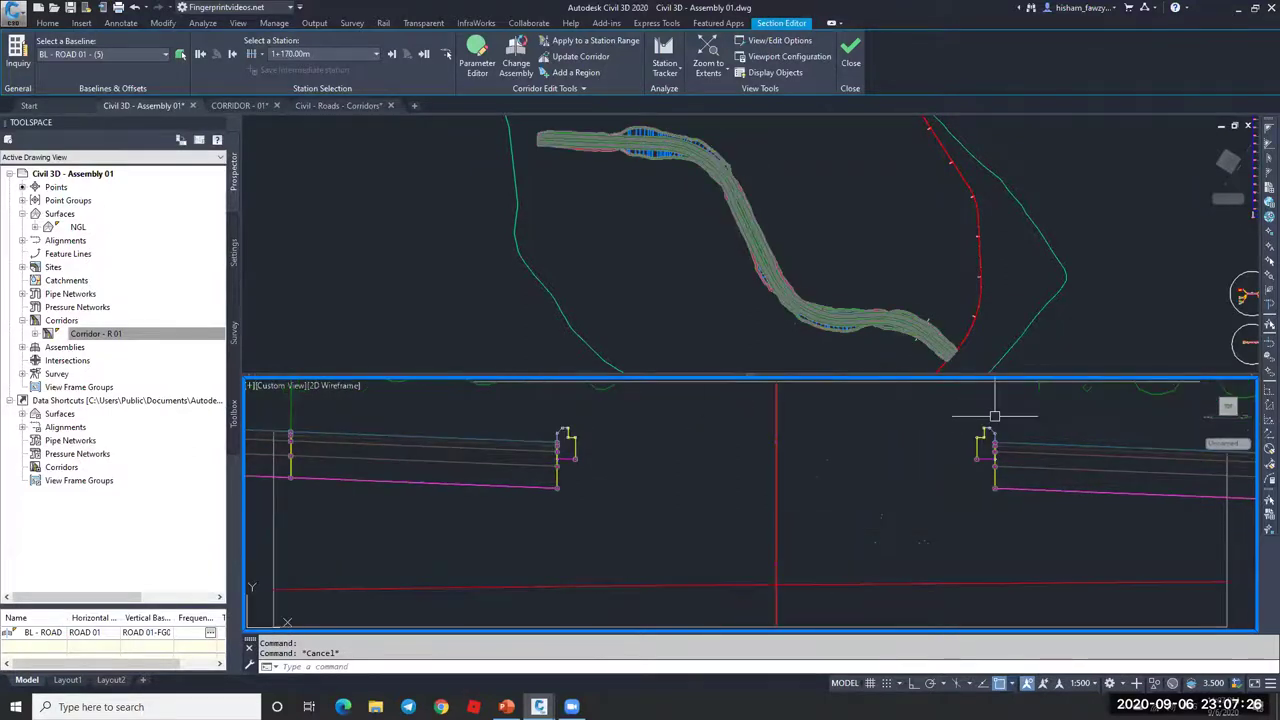
scroll(694, 434, "down", 3)
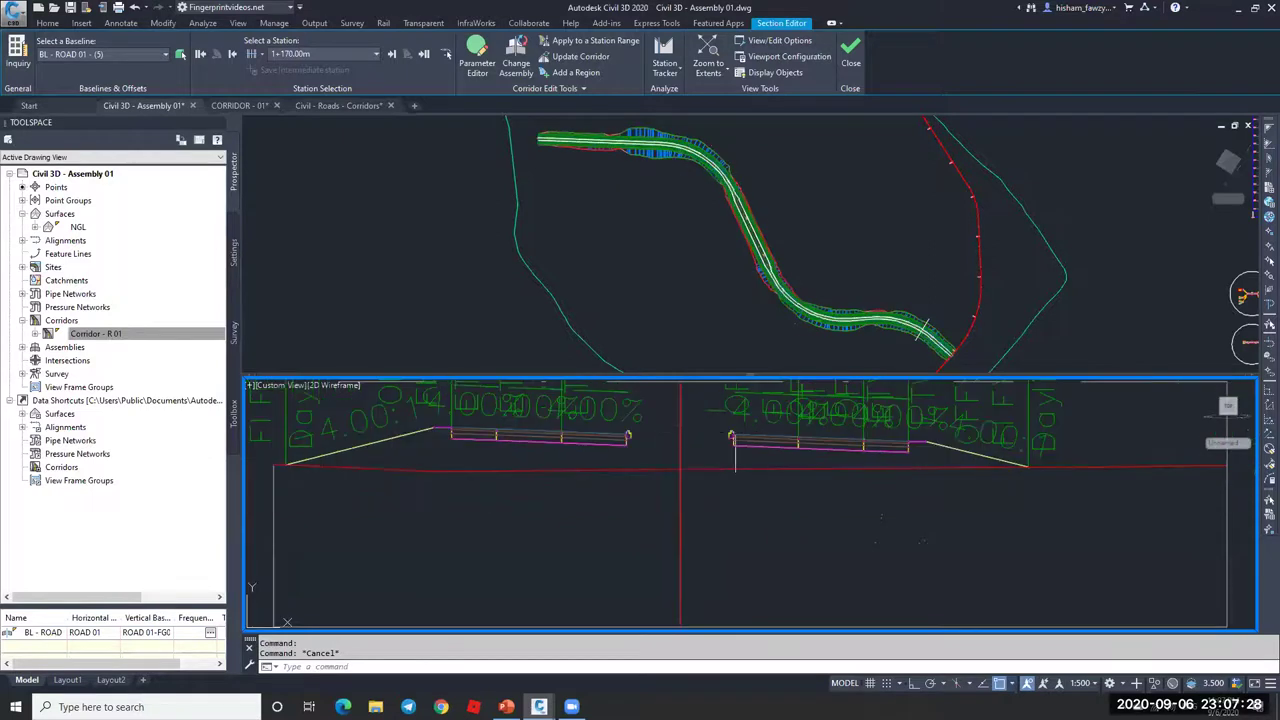
scroll(940, 442, "up", 2)
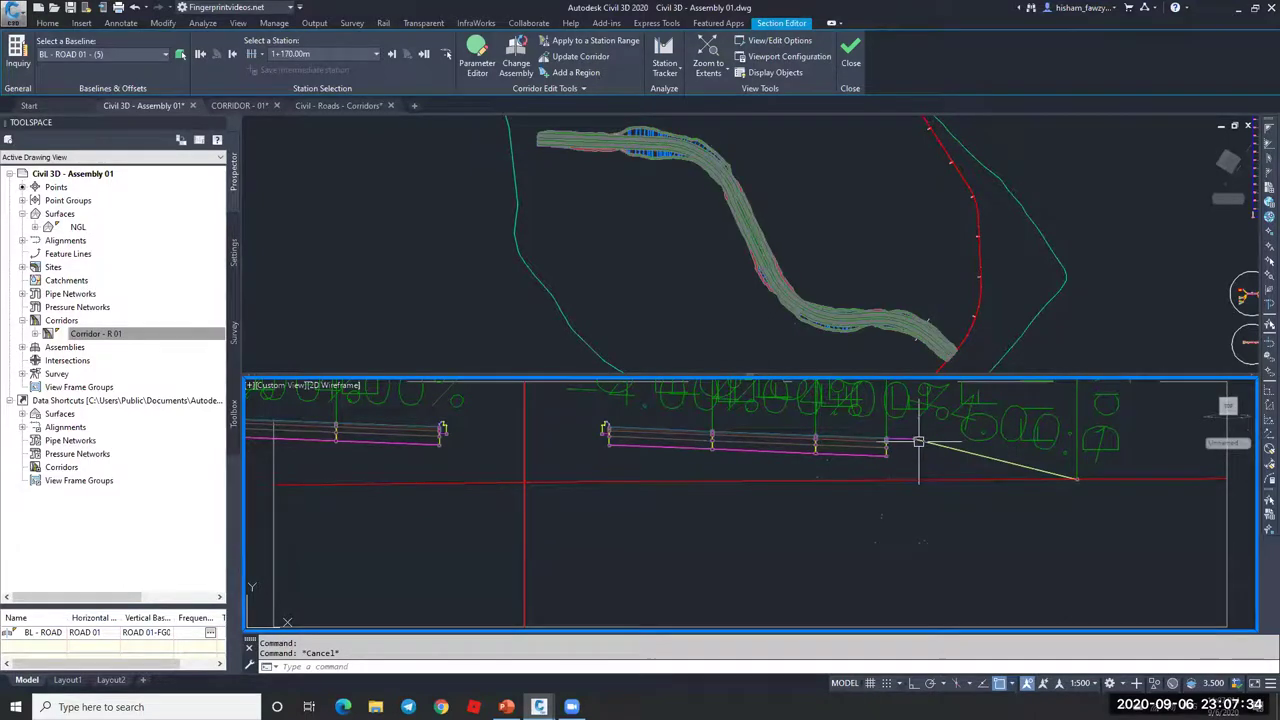
middle_click_drag(588, 423, 694, 417)
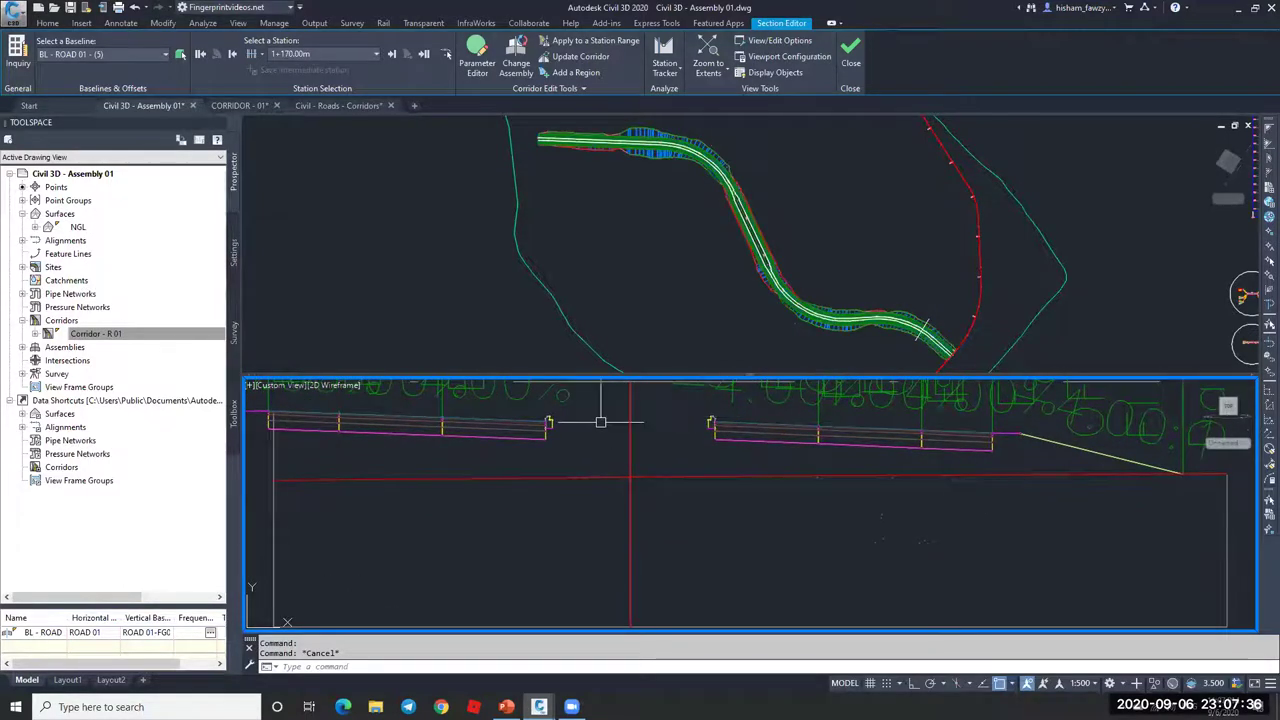
scroll(562, 413, "up", 2)
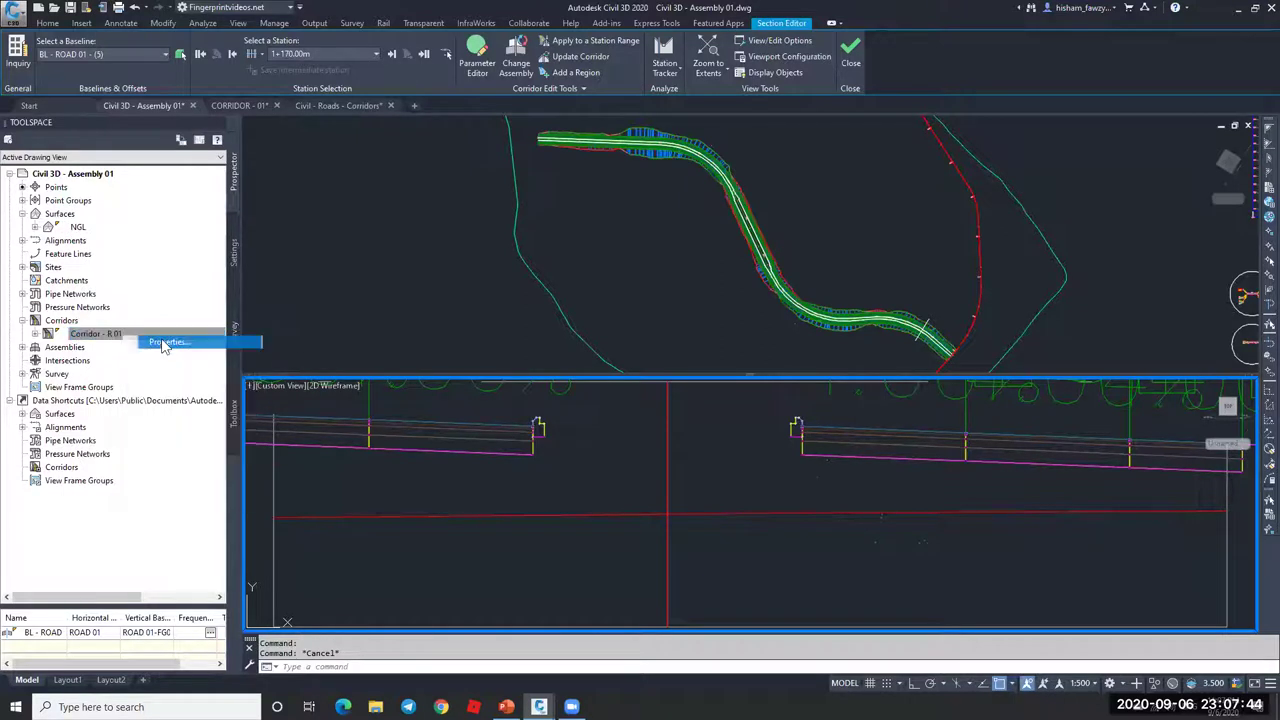
double_click(677, 391)
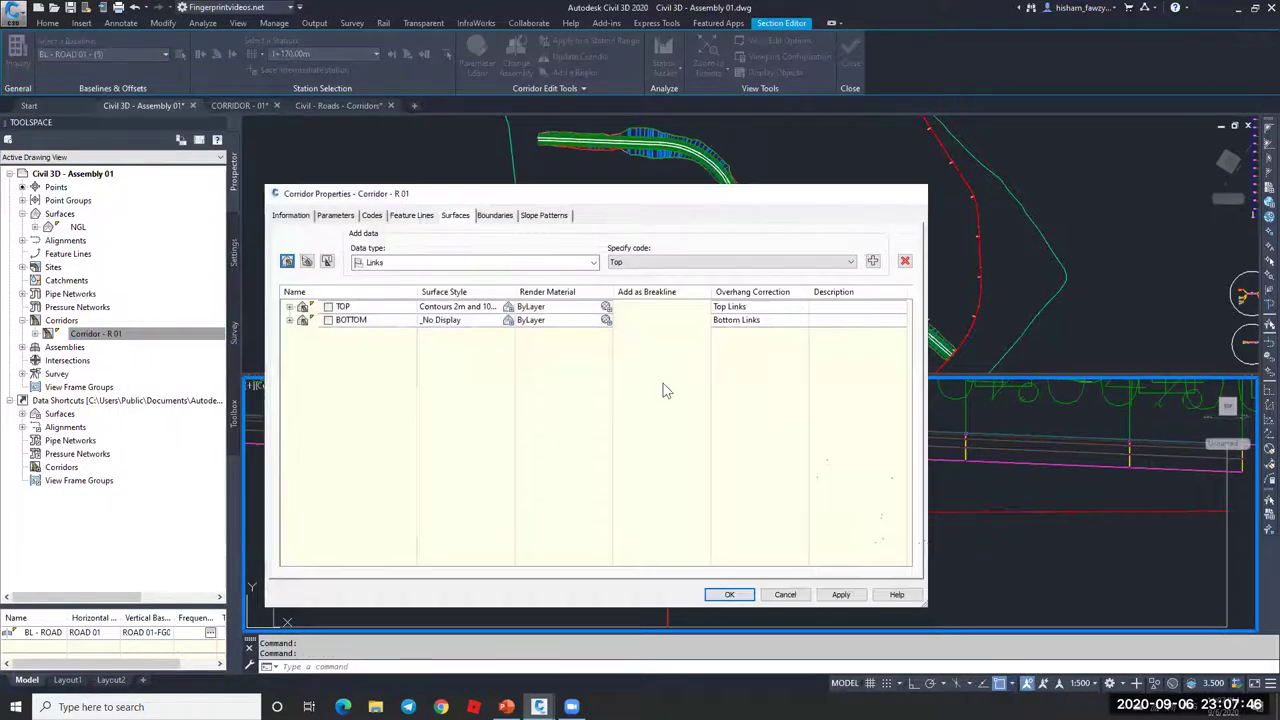
key("Escape")
scroll(538, 411, "up", 5)
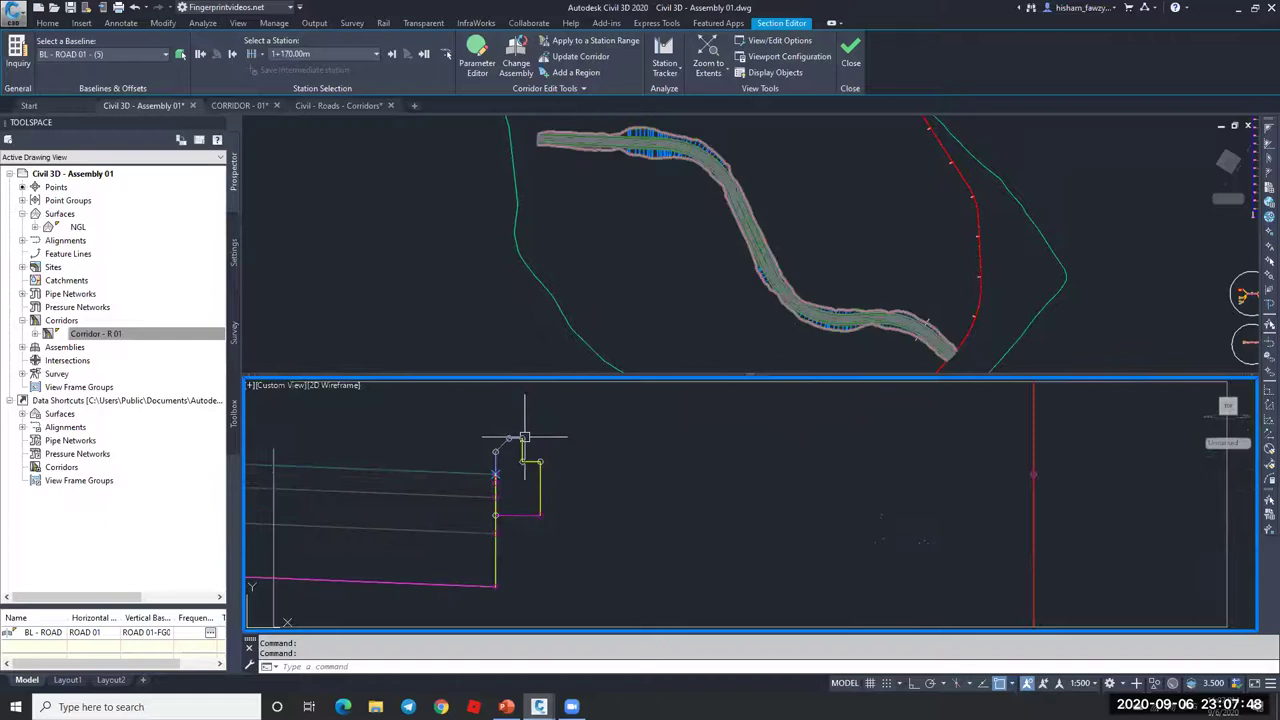
scroll(522, 438, "down", 4)
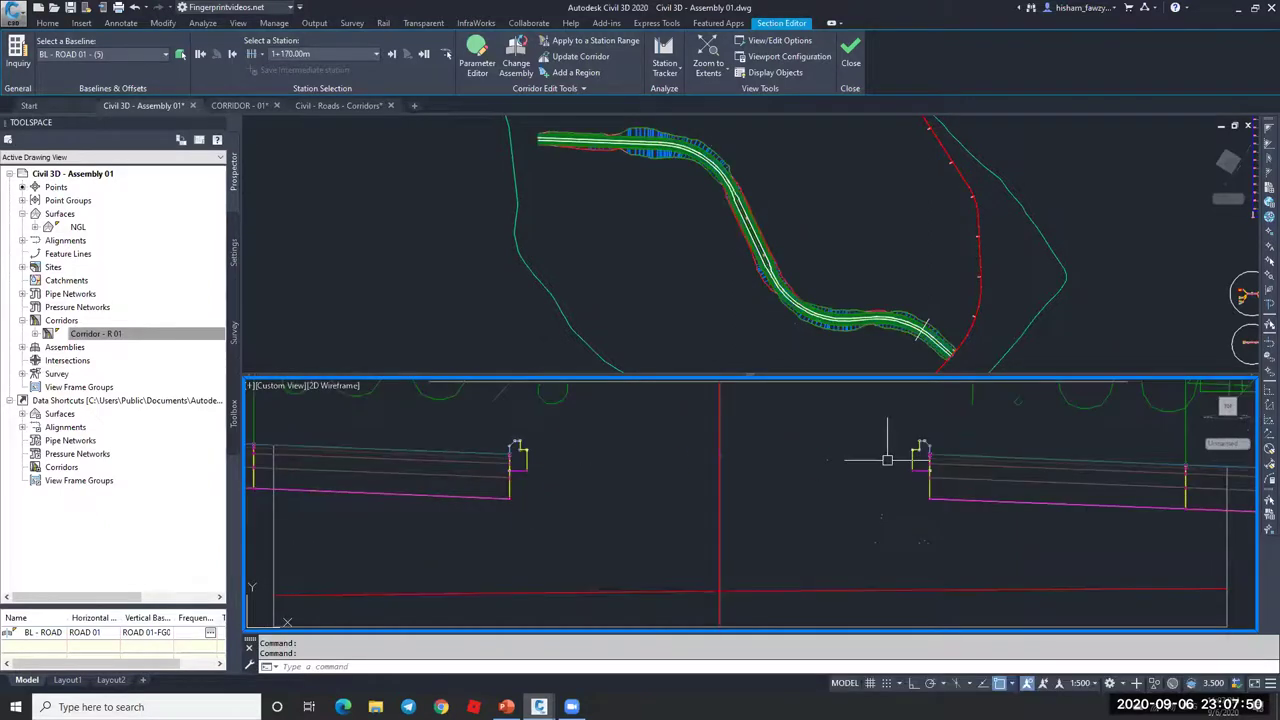
scroll(921, 446, "up", 4)
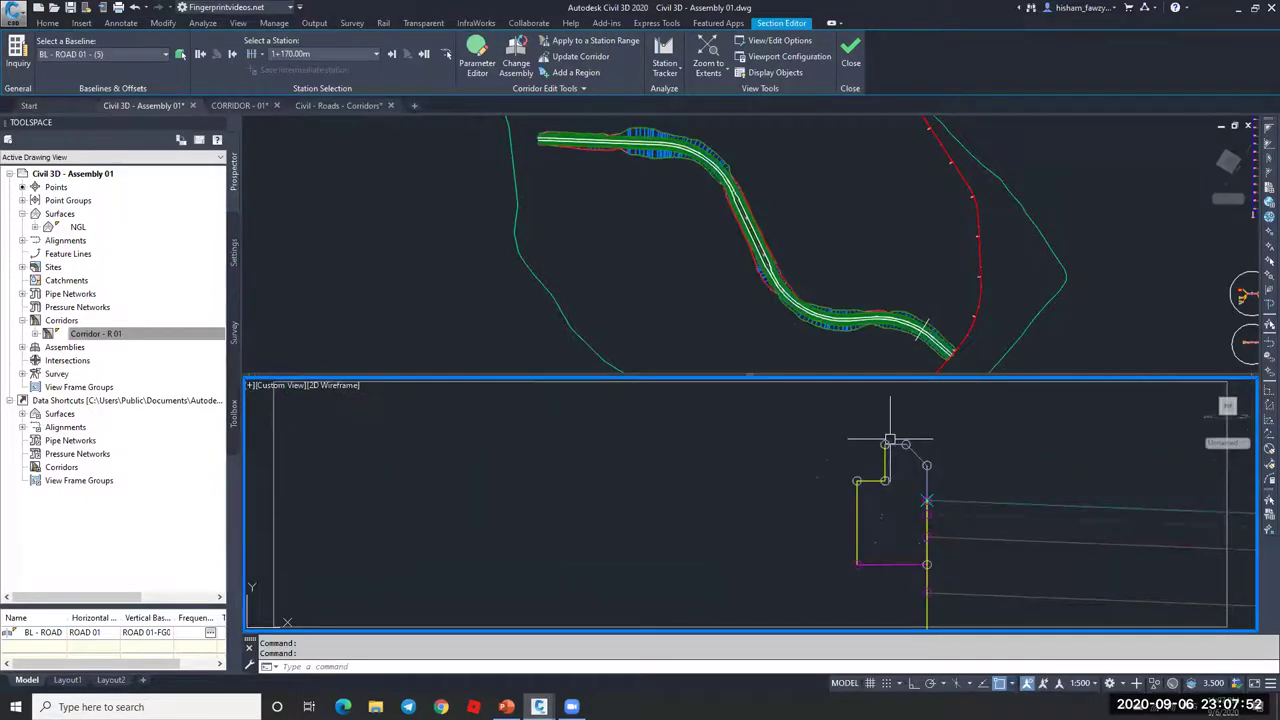
scroll(928, 438, "down", 4)
scroll(915, 445, "down", 2)
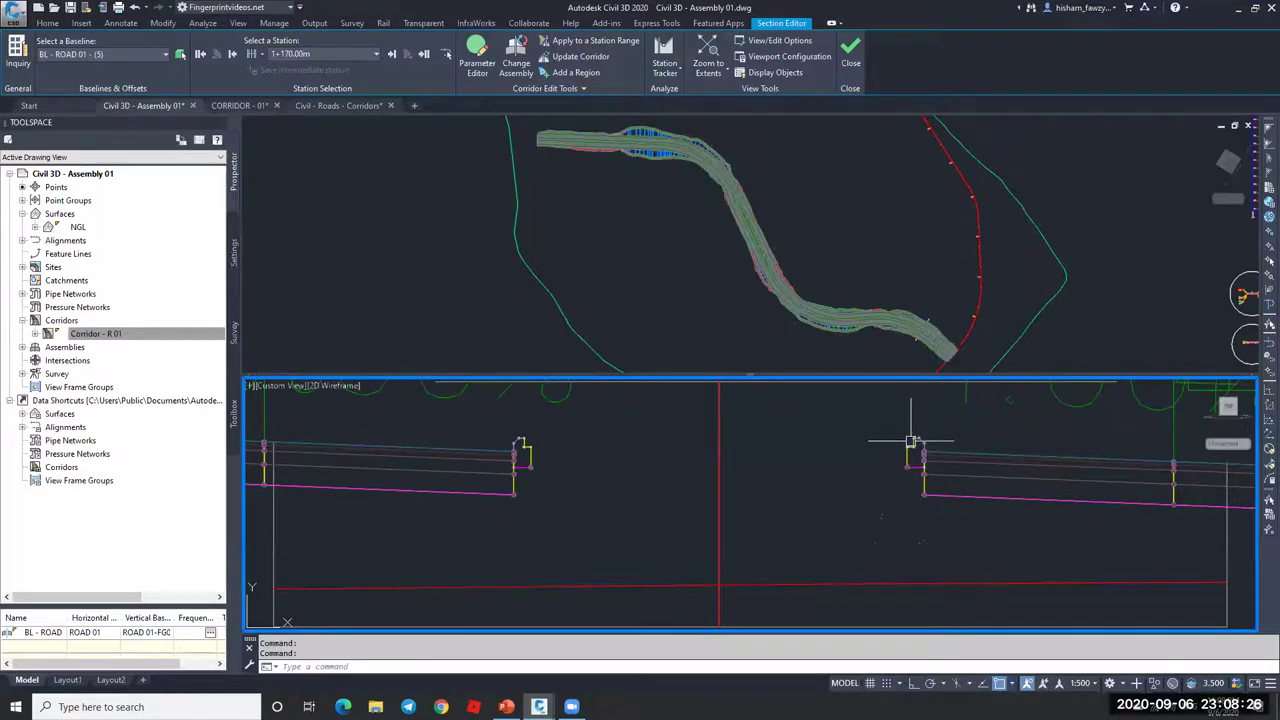
mouse_move(912, 440)
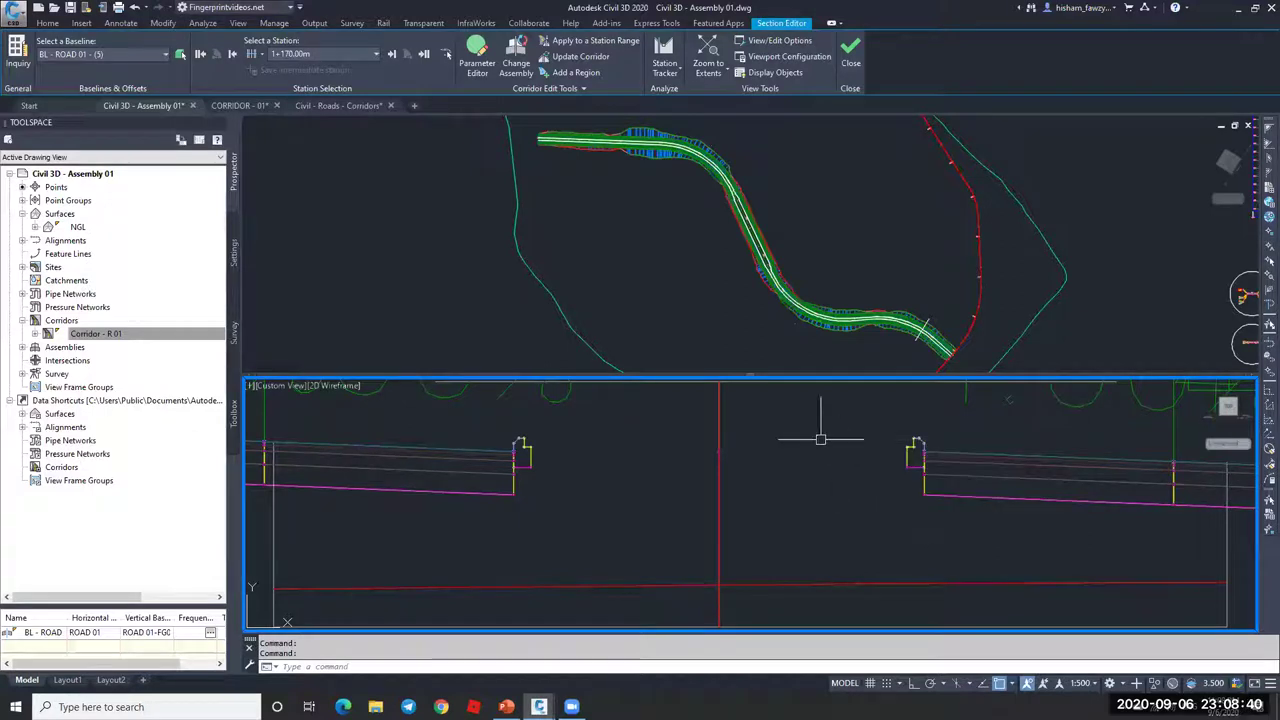
mouse_move(760, 444)
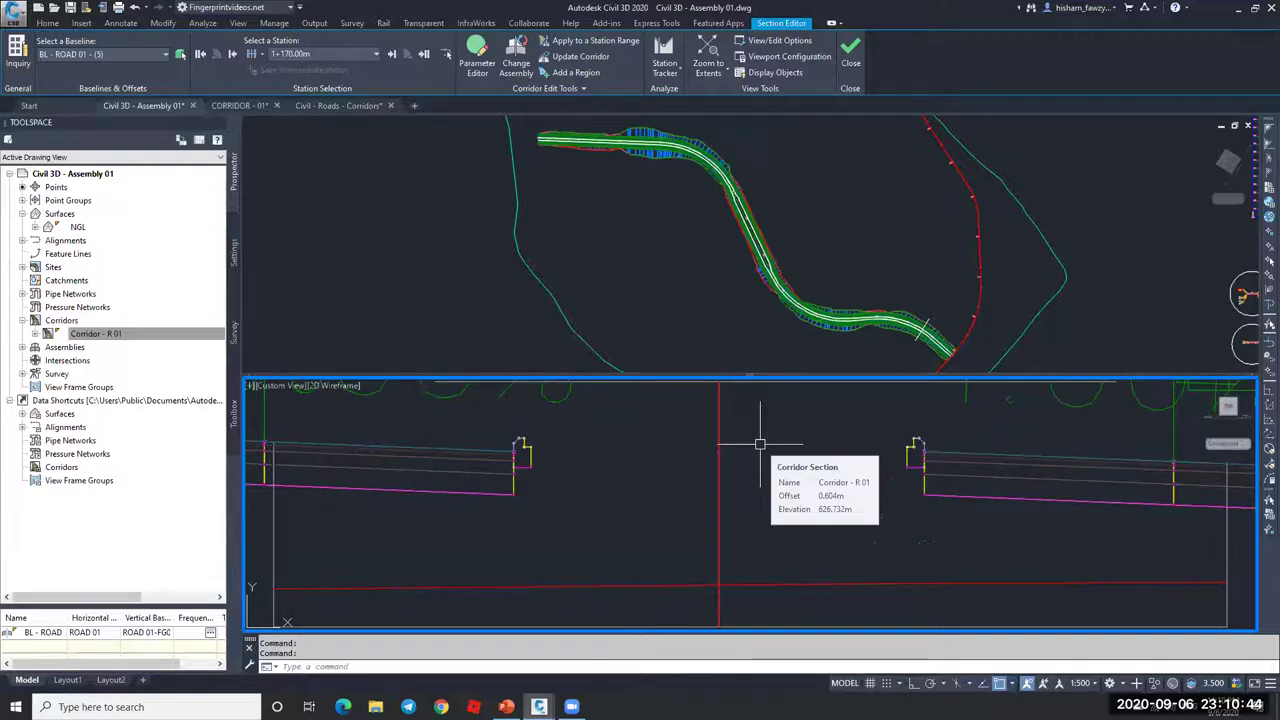
Step: Start a Rehab Corridor from the Home tab's Corridor menu, then cancel the dialog
left_click(47, 22)
left_click(285, 72)
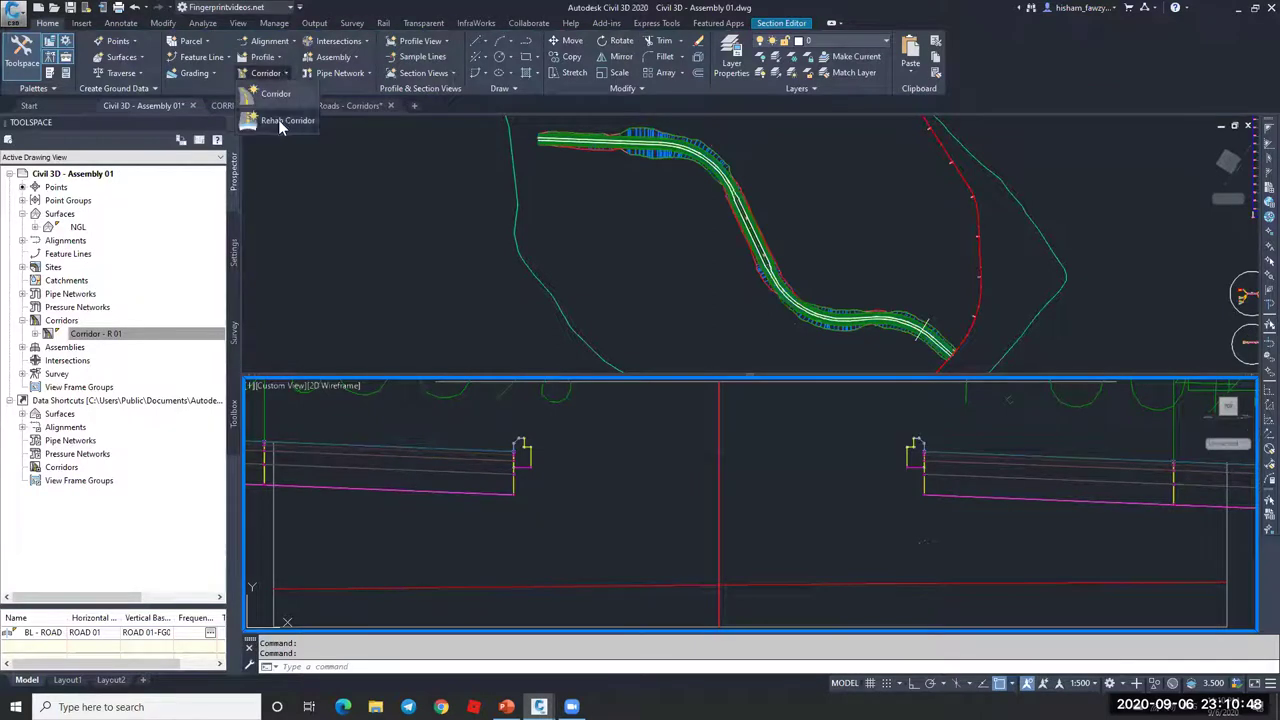
left_click(289, 121)
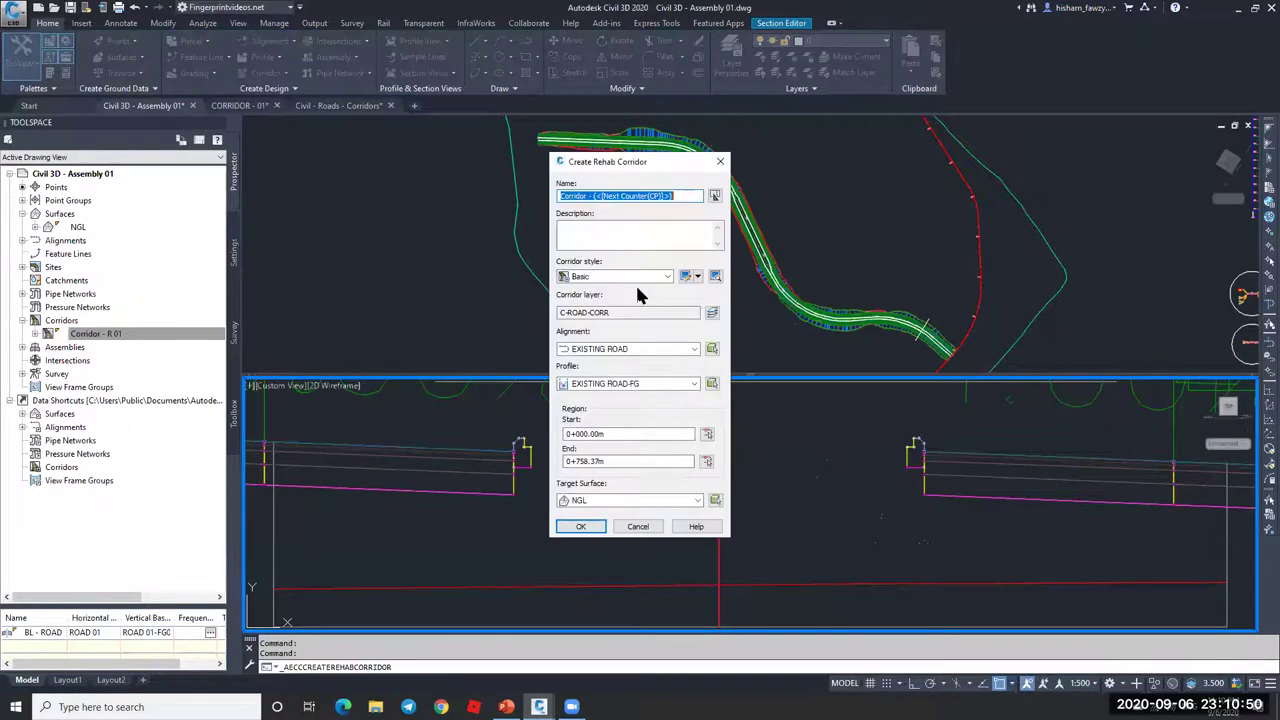
left_click(645, 529)
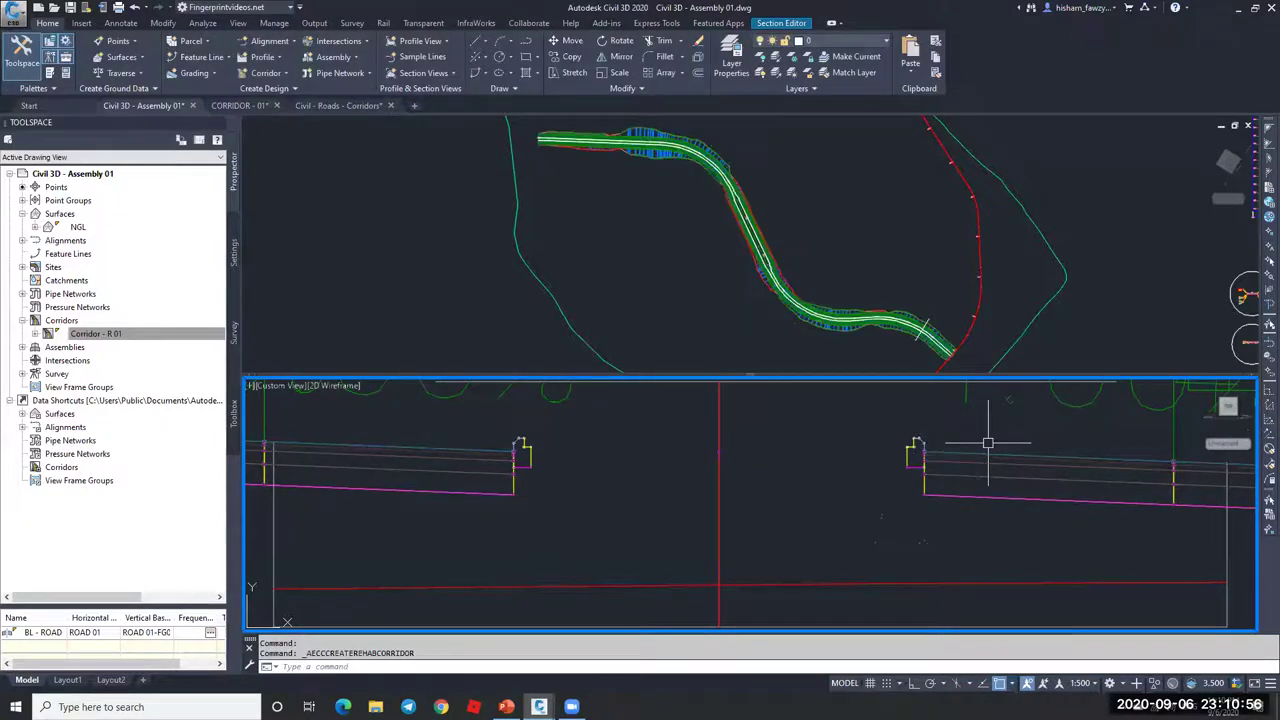
mouse_move(993, 437)
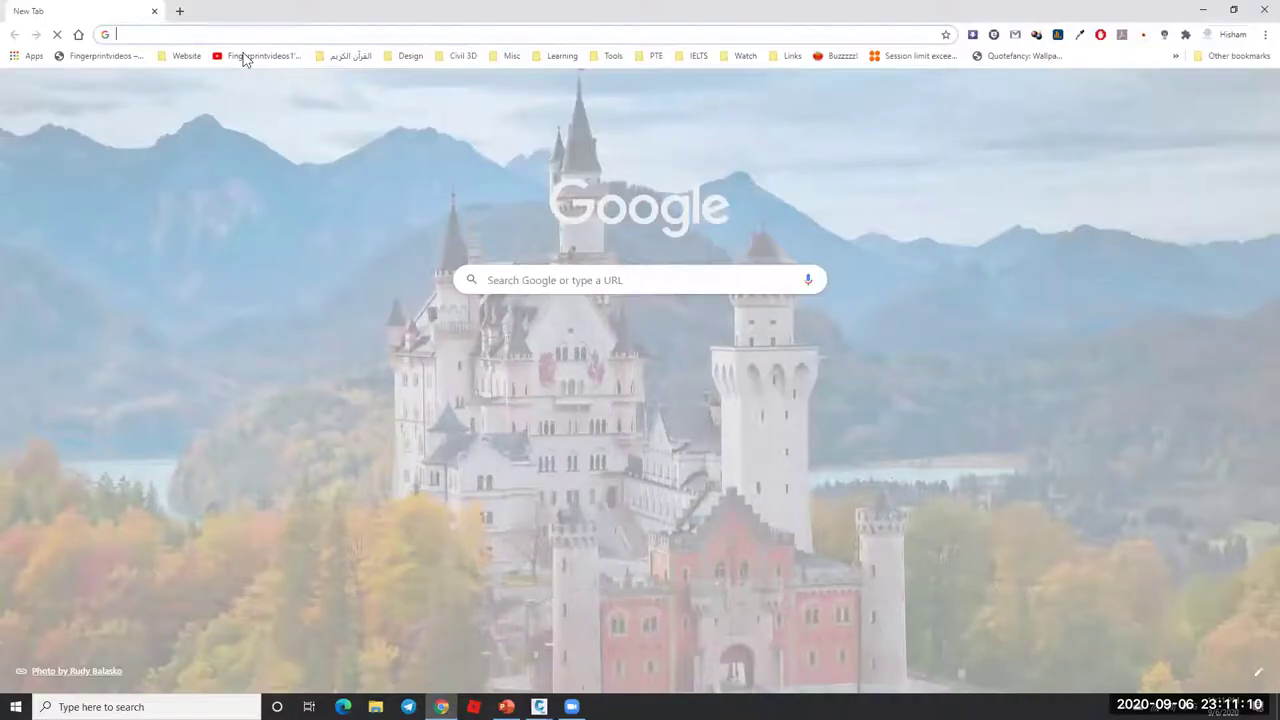
Step: Open the Cut & Fill Volumes playlist from the course channel and pause its first video
left_click(245, 57)
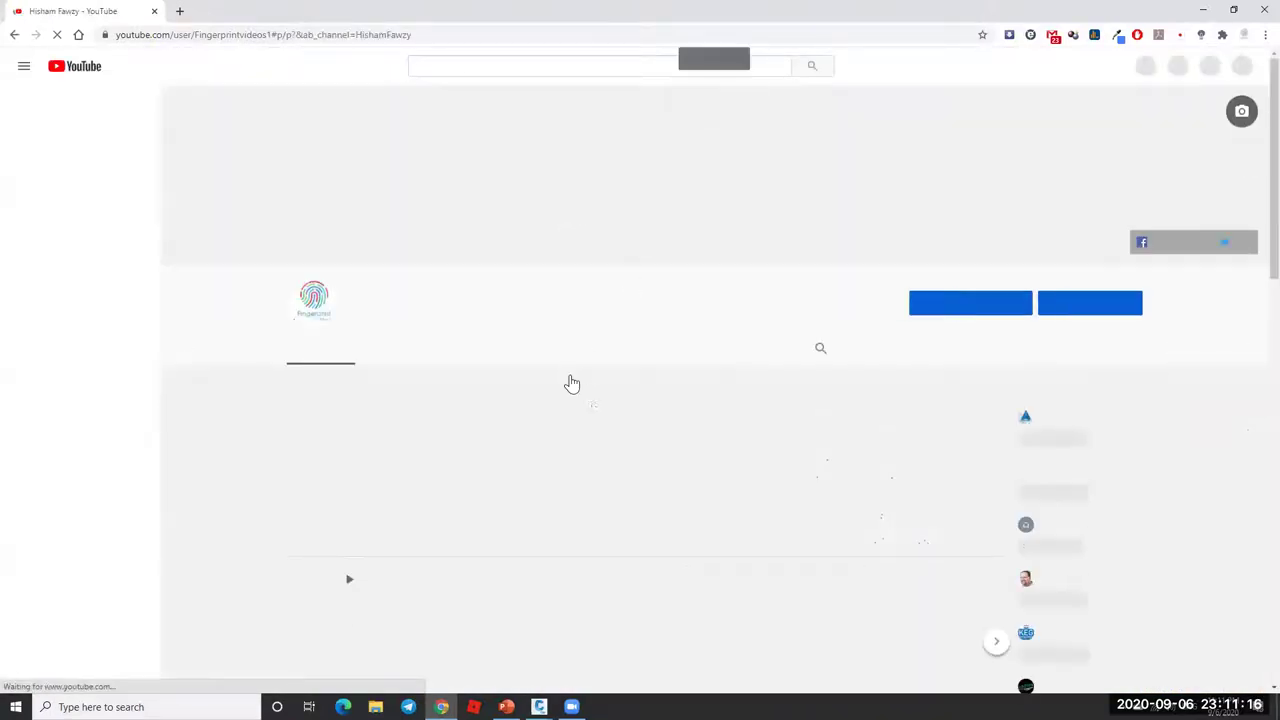
scroll(470, 415, "down", 10)
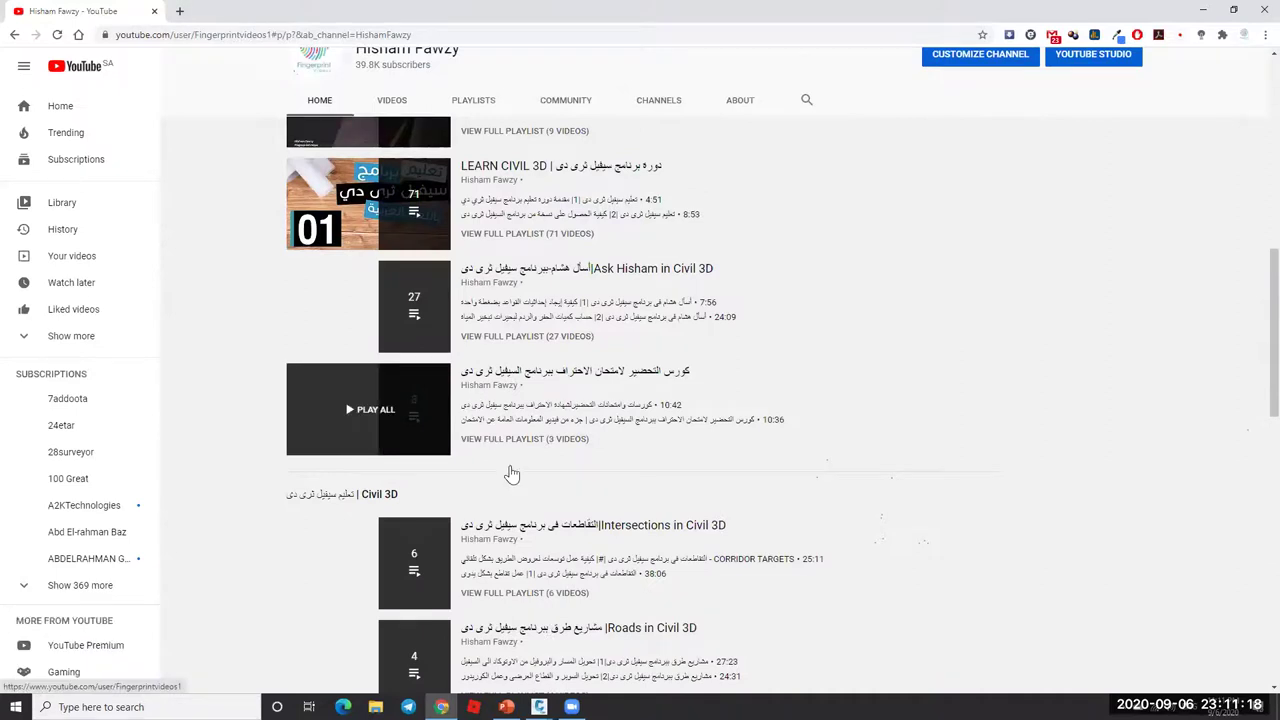
scroll(595, 443, "down", 7)
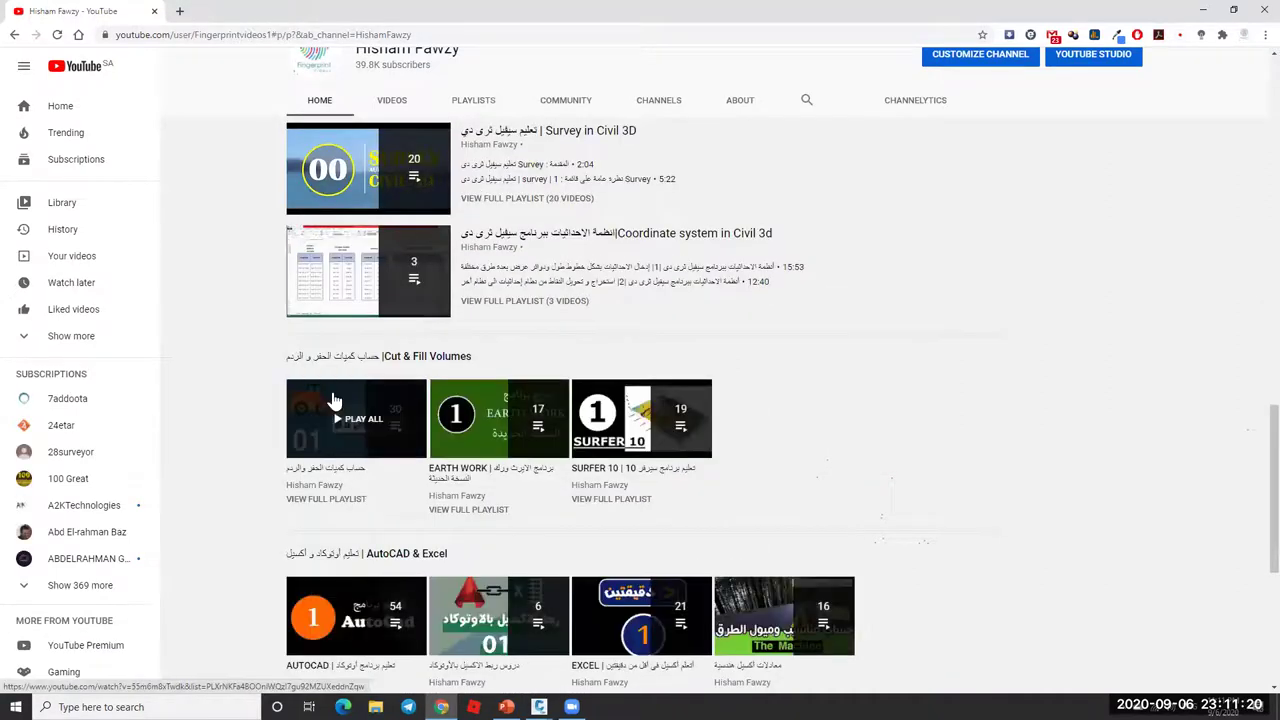
left_click(320, 400)
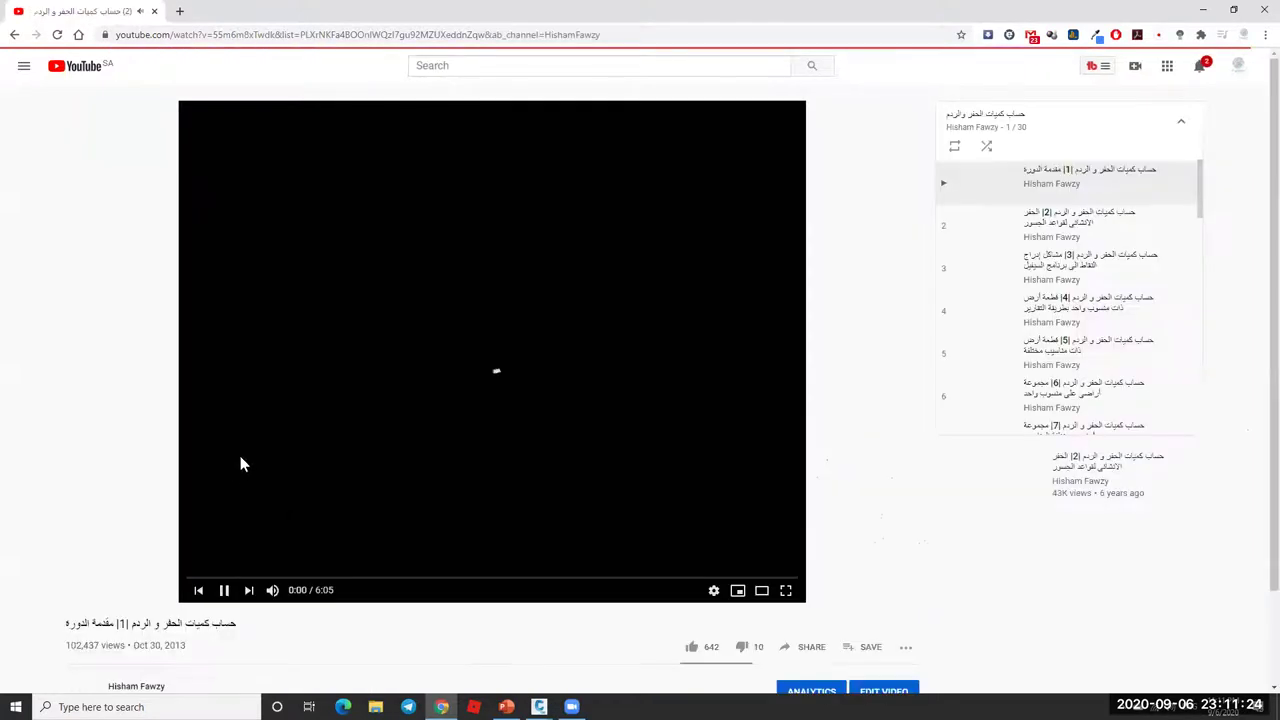
left_click(224, 590)
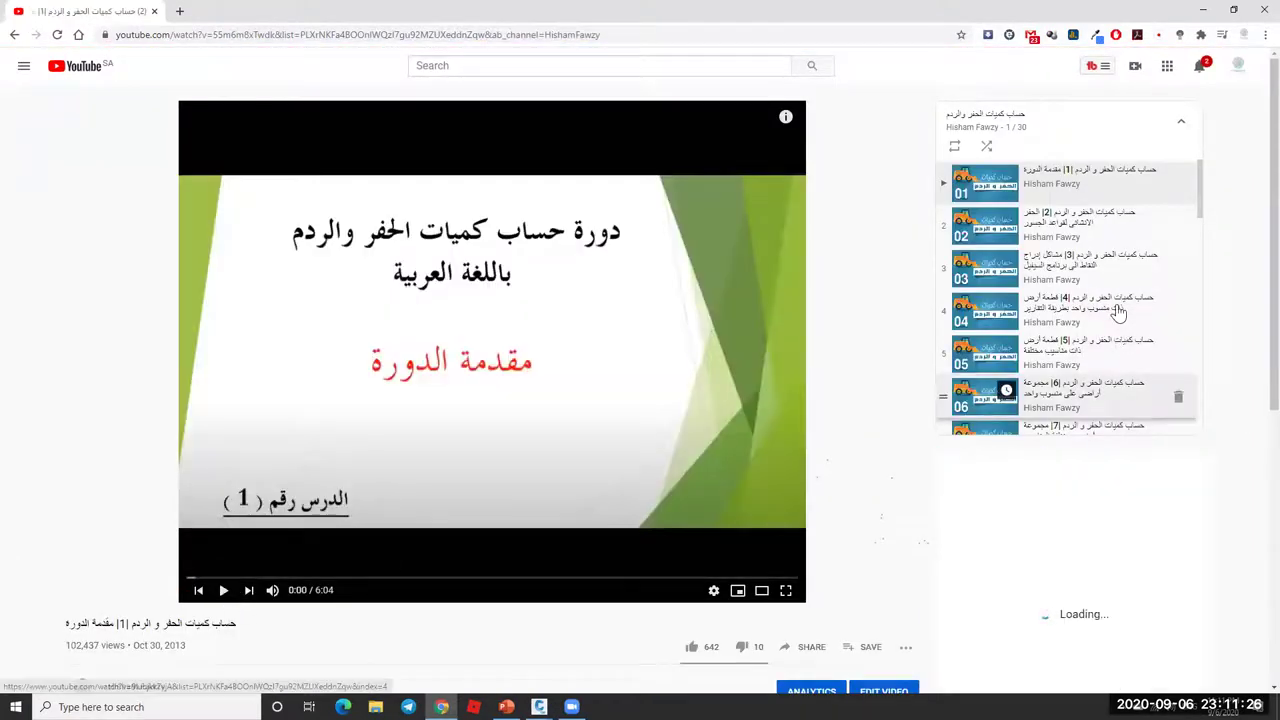
Step: Play lesson 18 on SOIL STOCKPILE, skip ahead, then close the browser
scroll(1118, 312, "down", 6)
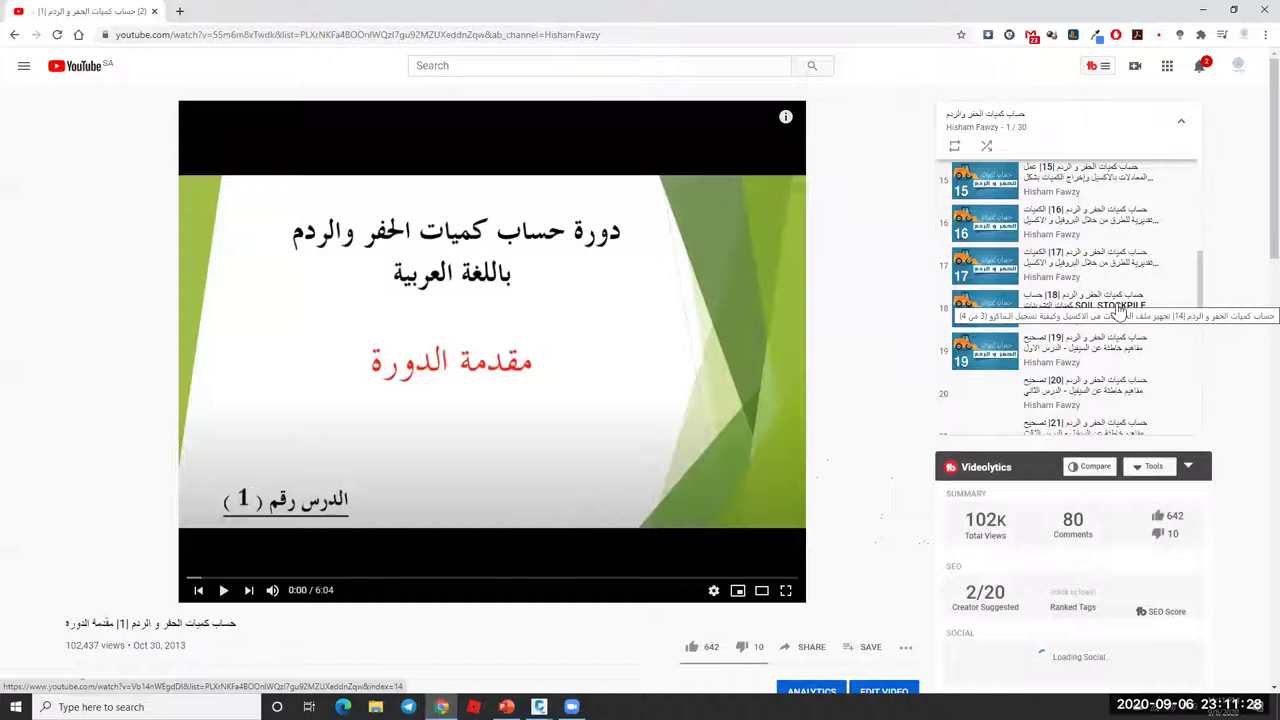
left_click(1118, 312)
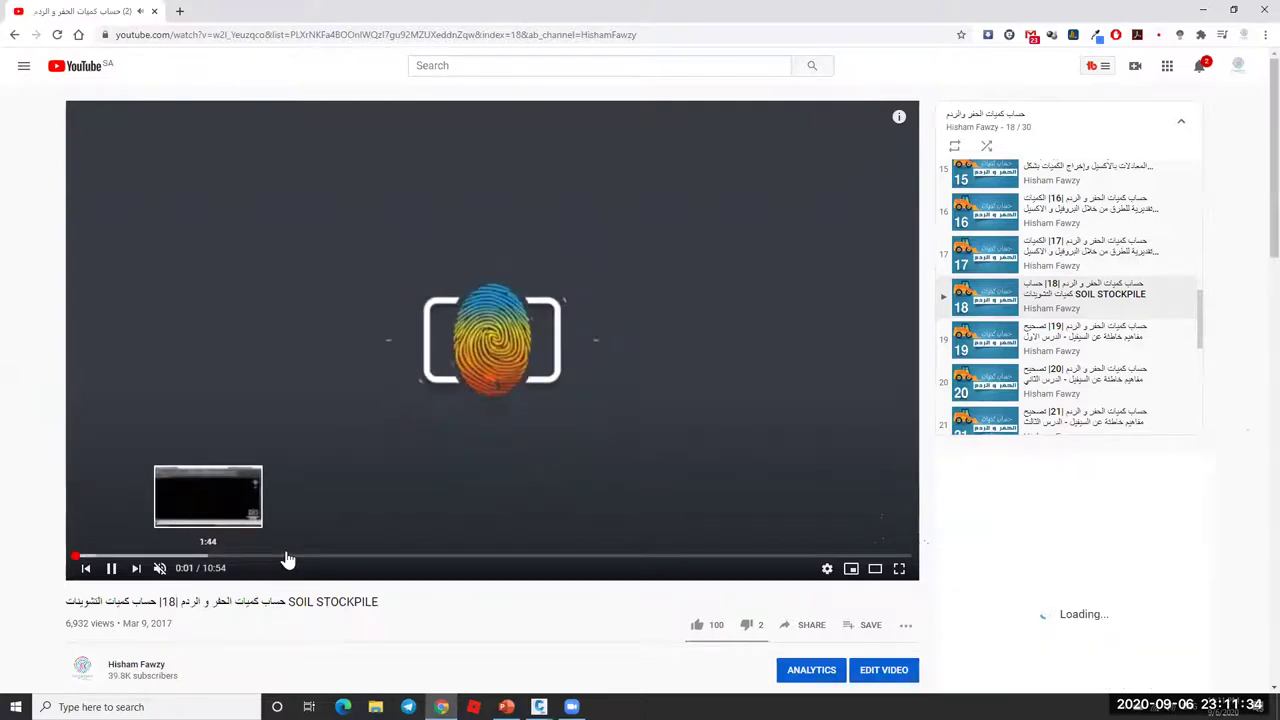
left_click(107, 556)
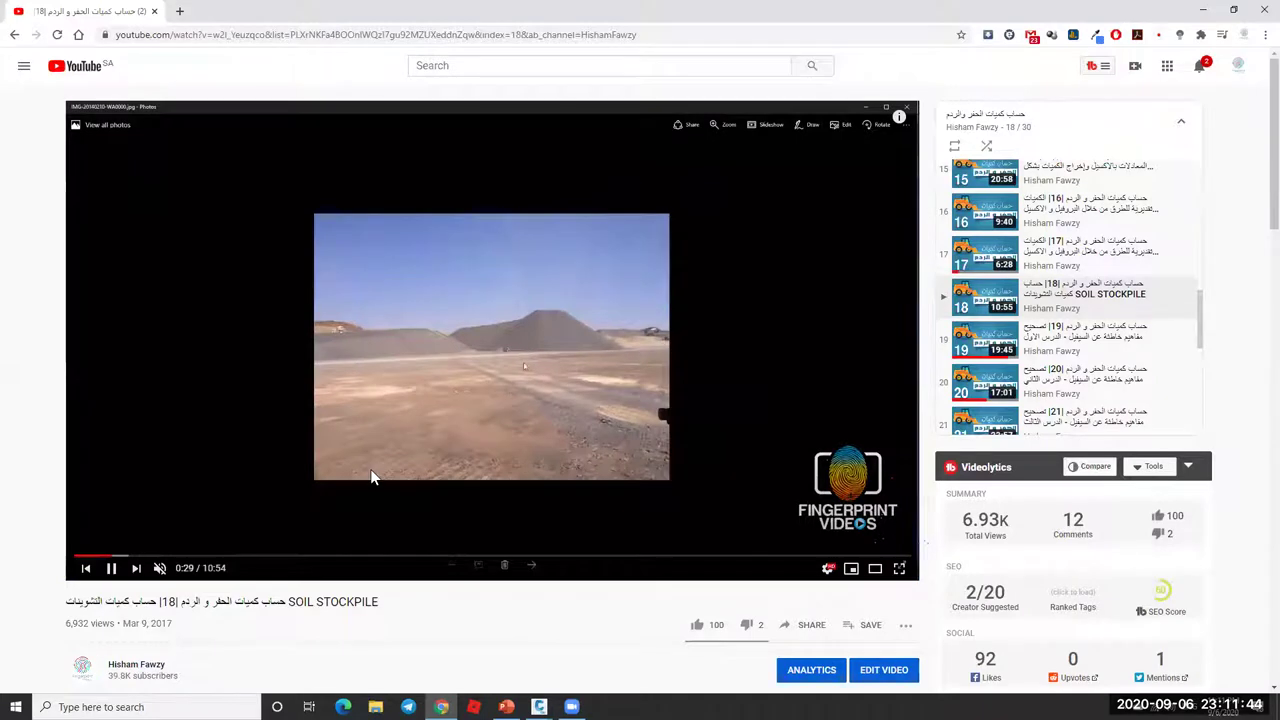
left_click(1262, 10)
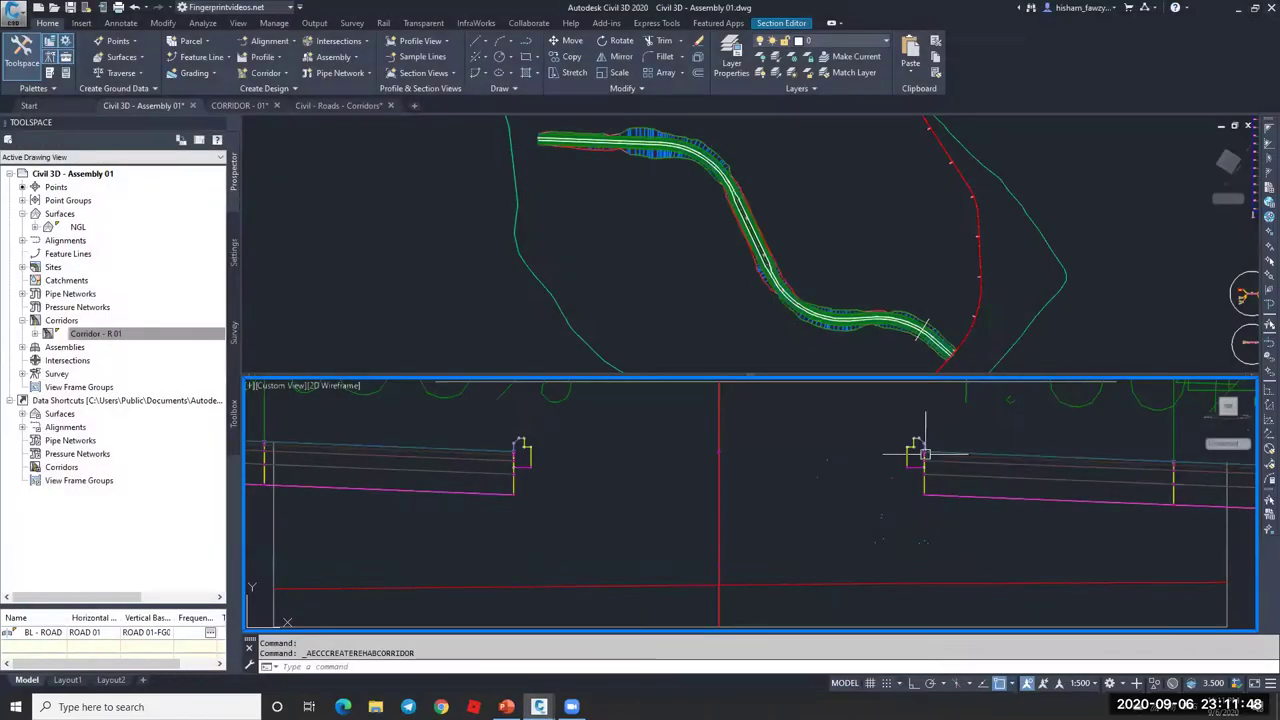
Step: Select Corridor - R 01 in Prospector, then switch to File Explorer from the taskbar
mouse_move(917, 460)
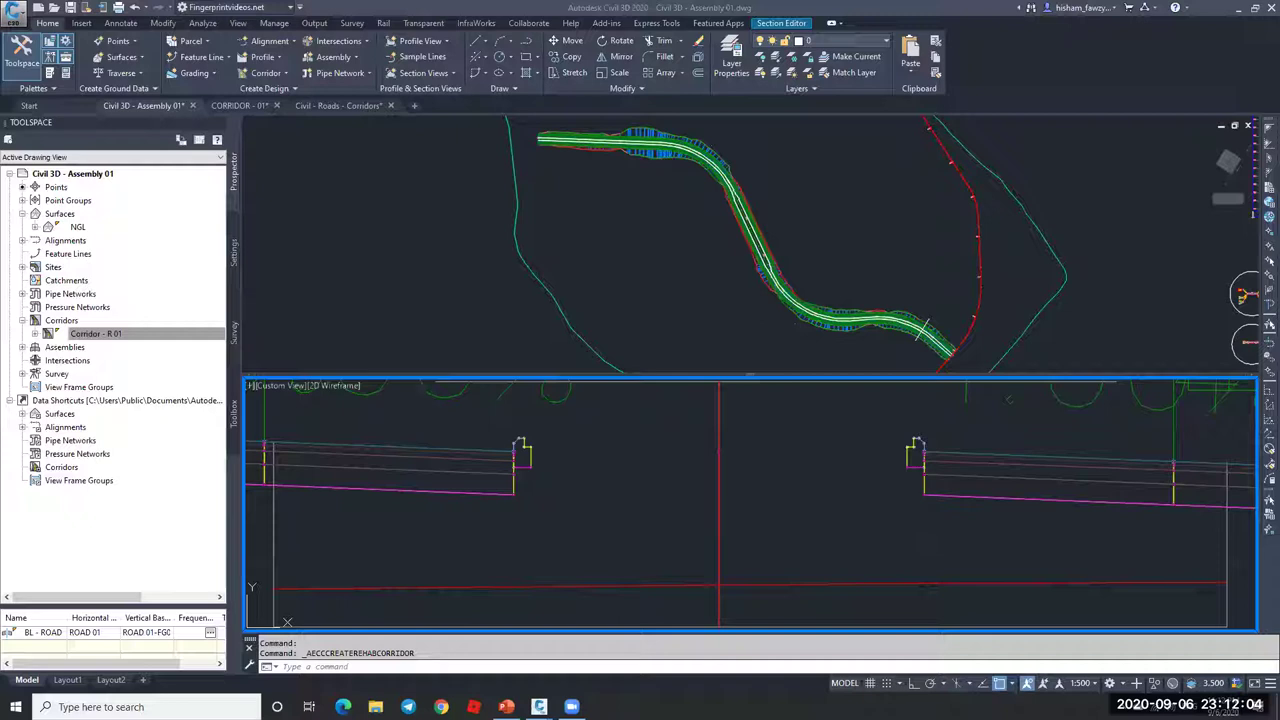
left_click(95, 333)
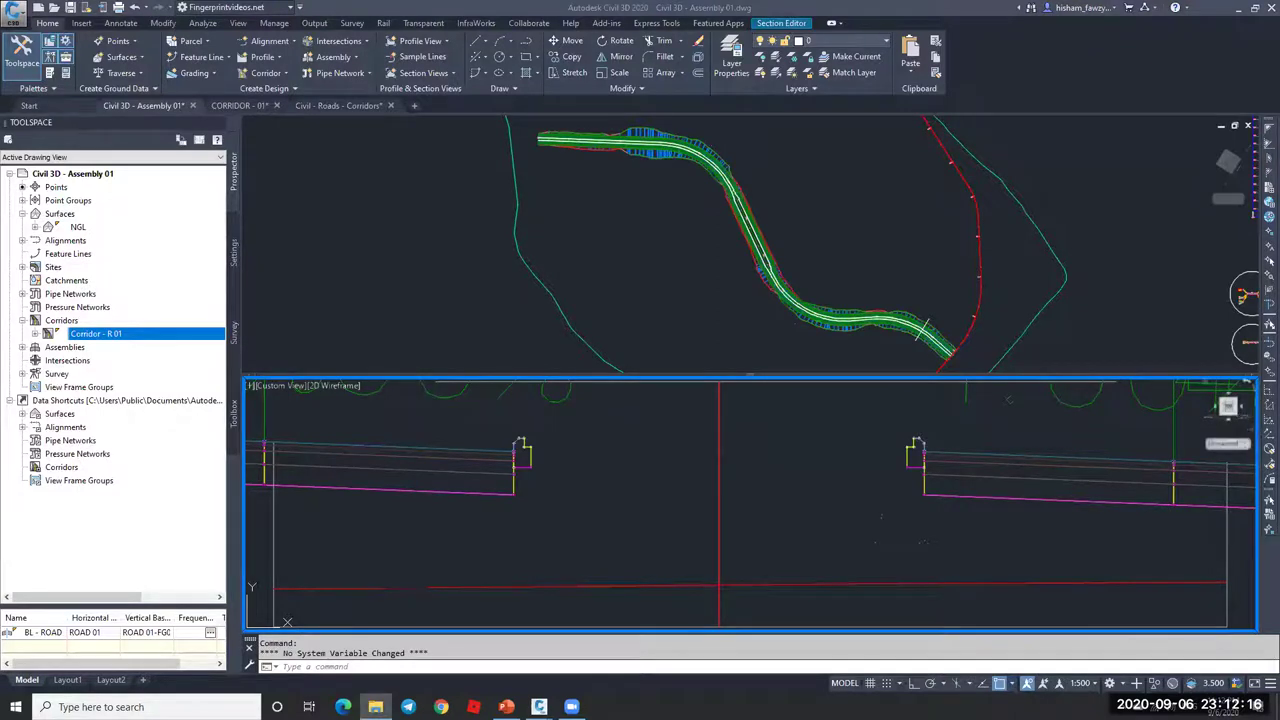
left_click(375, 707)
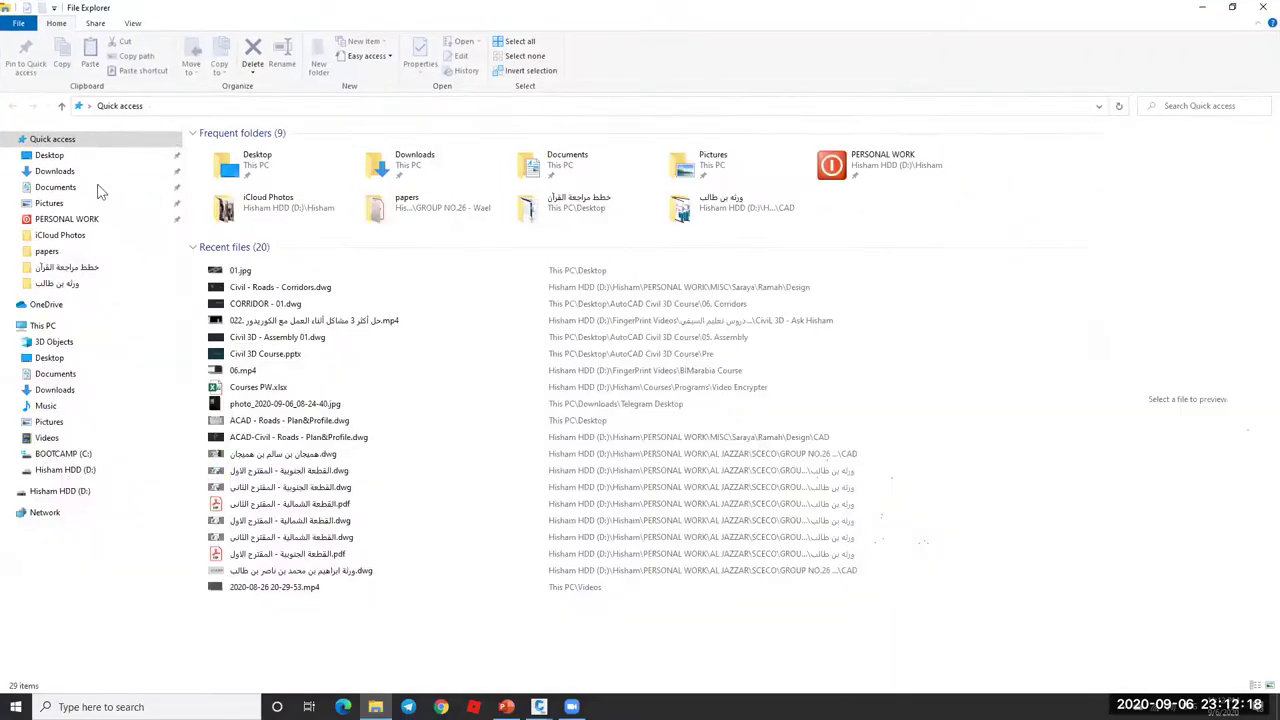
left_click(49, 155)
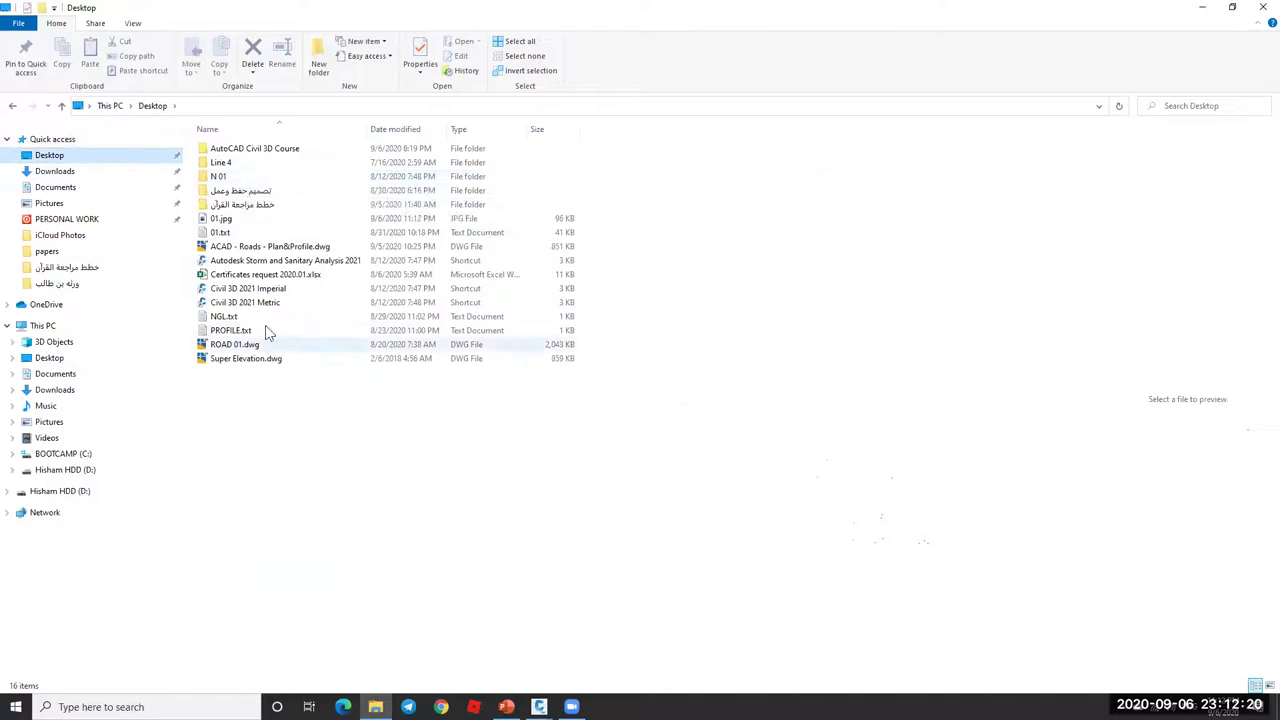
left_click(224, 222)
double_click(225, 220)
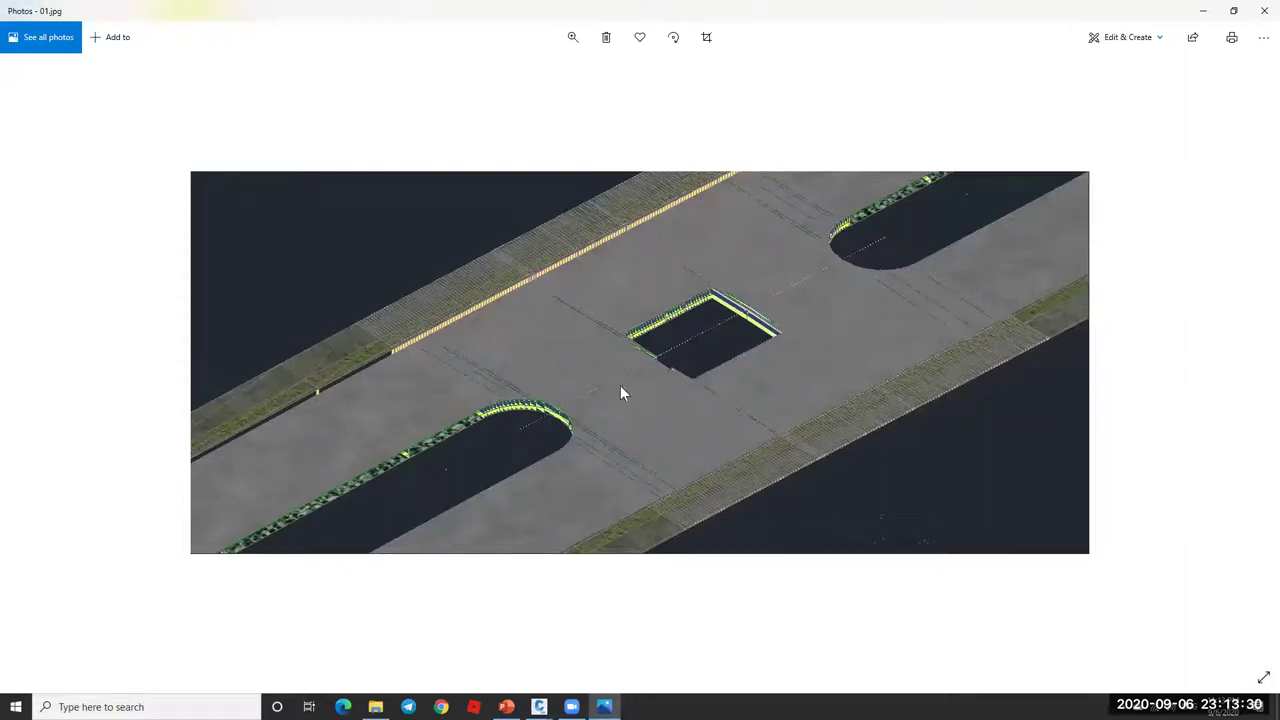
Step: Minimize Photos and File Explorer, then activate and zoom the top plan viewport
left_click(1204, 11)
left_click(1202, 7)
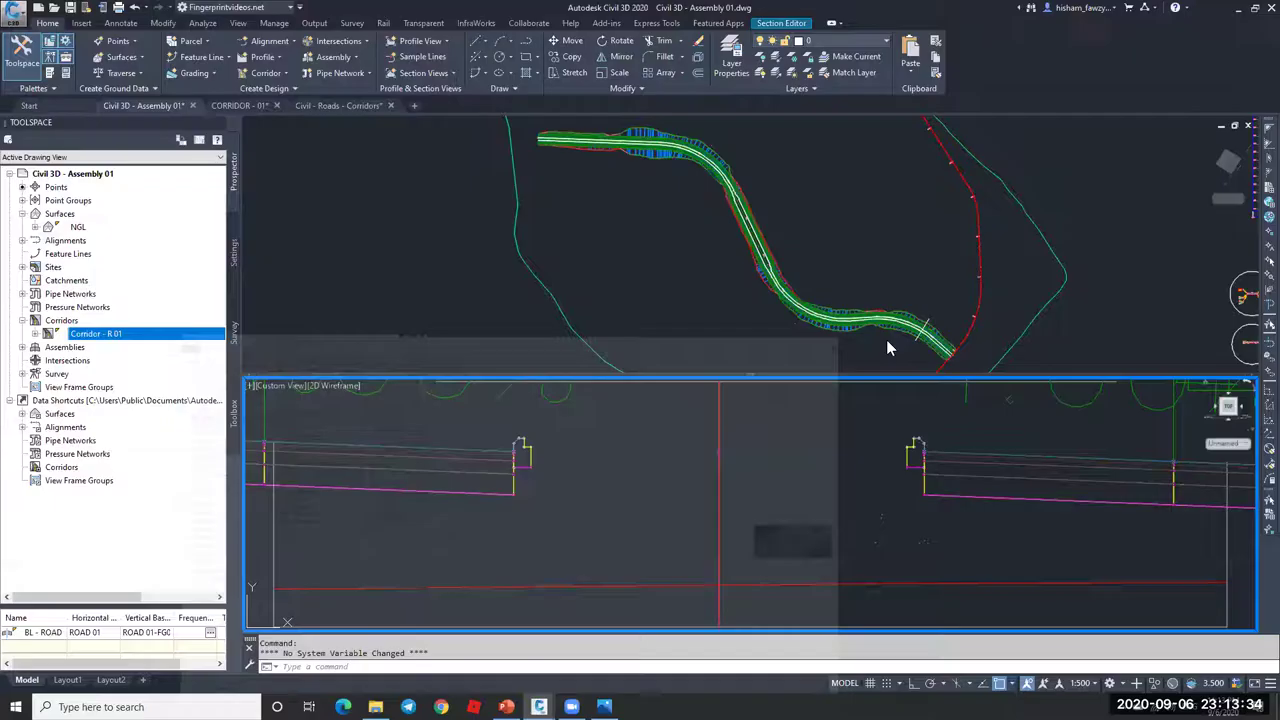
left_click(766, 251)
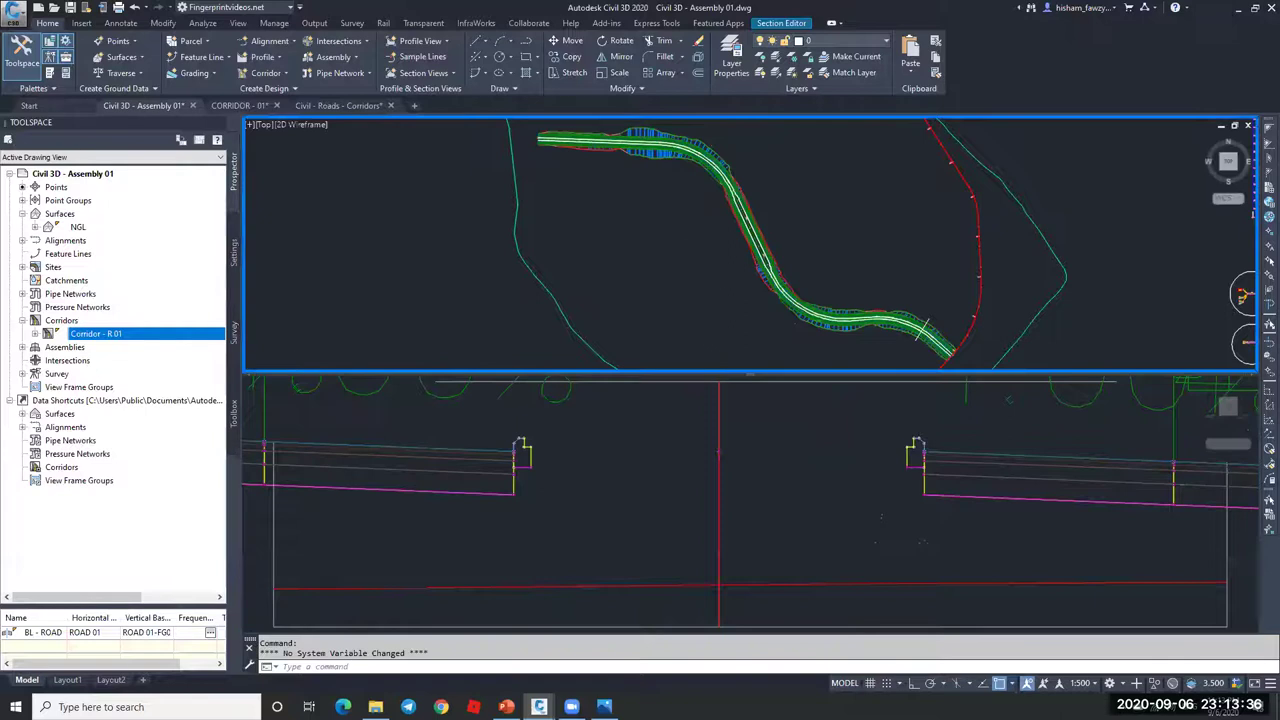
scroll(668, 229, "down", 5)
scroll(792, 243, "up", 8)
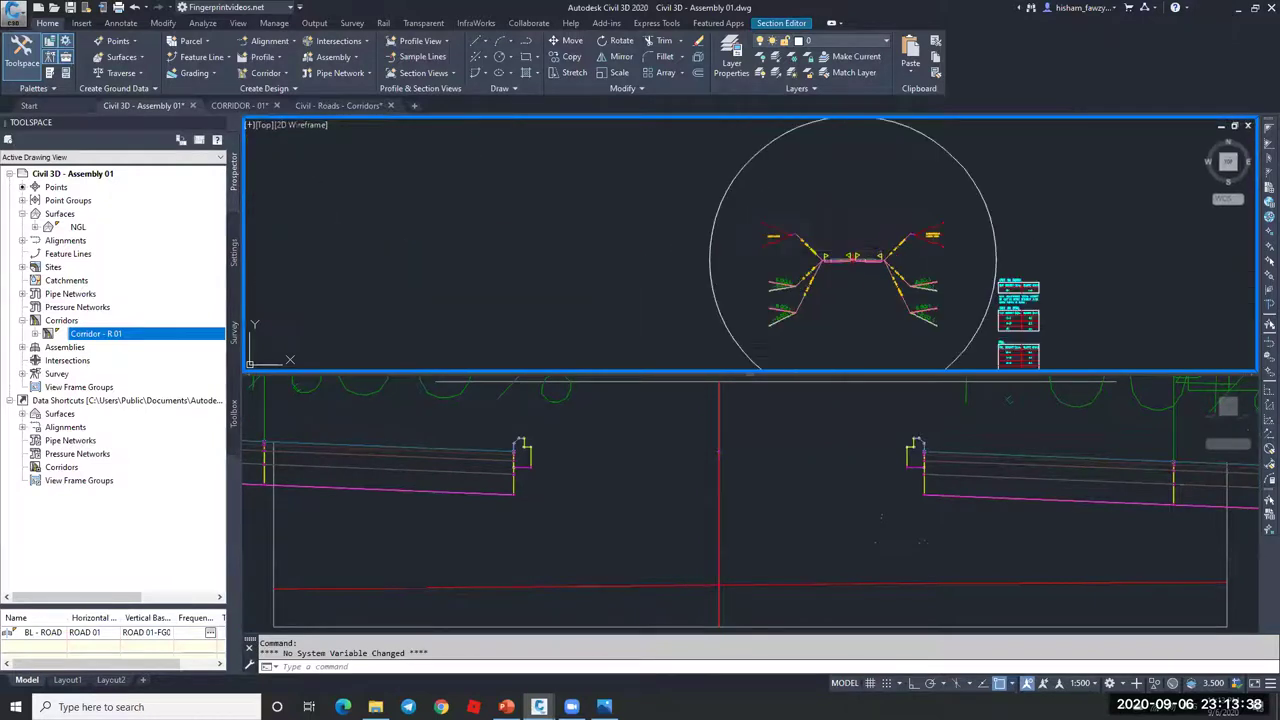
scroll(876, 268, "down", 6)
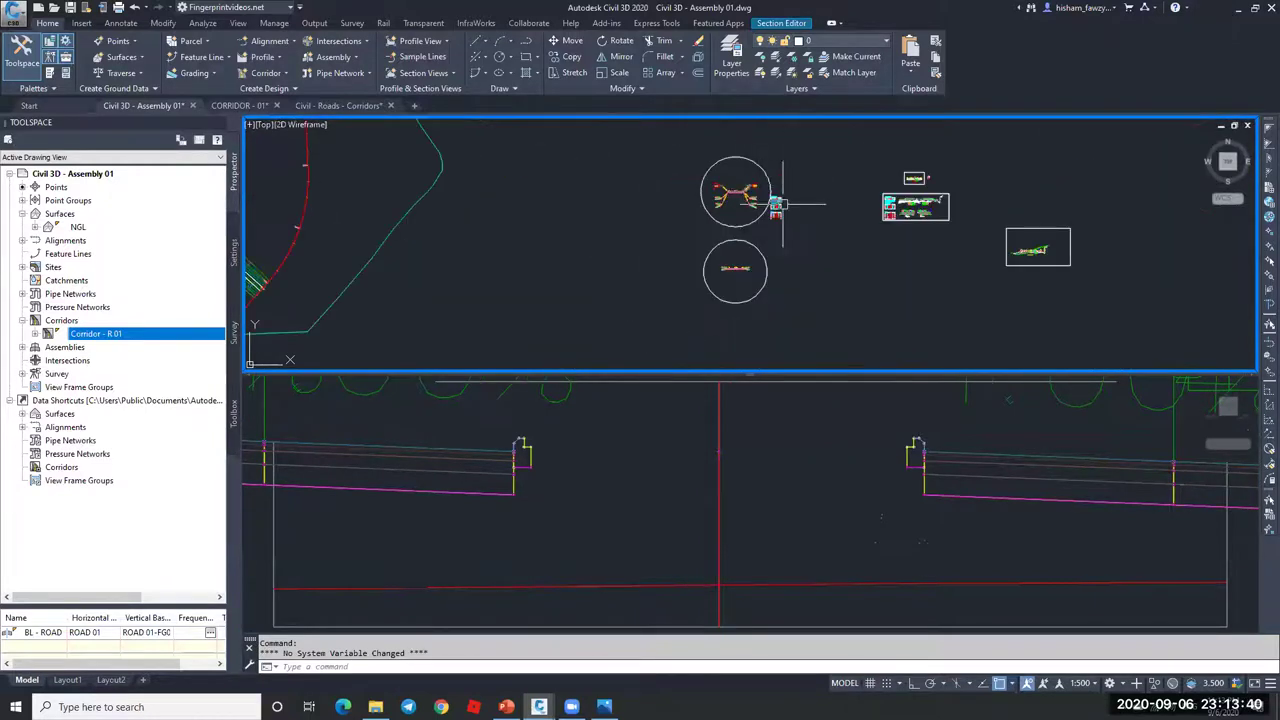
scroll(740, 265, "up", 2)
scroll(739, 262, "up", 8)
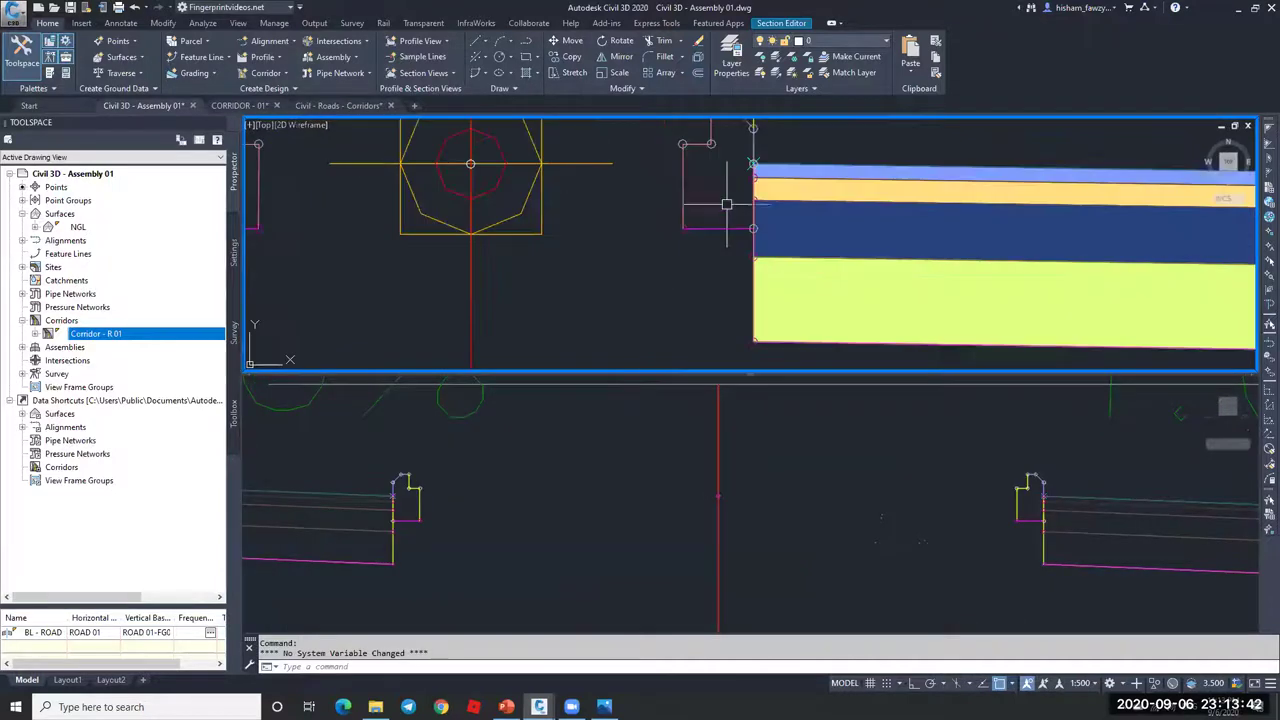
Step: Select the corridor section layers and zoom to frame both sides of the centreline
left_click(755, 163)
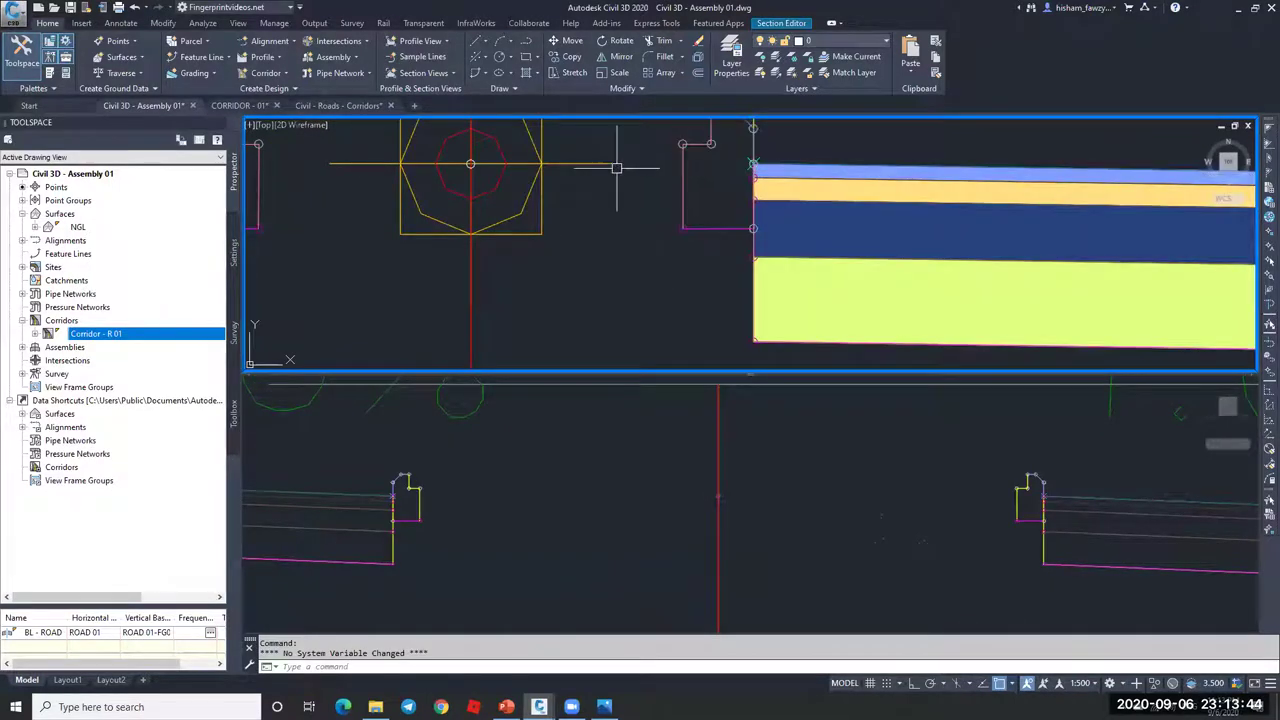
scroll(735, 185, "down", 4)
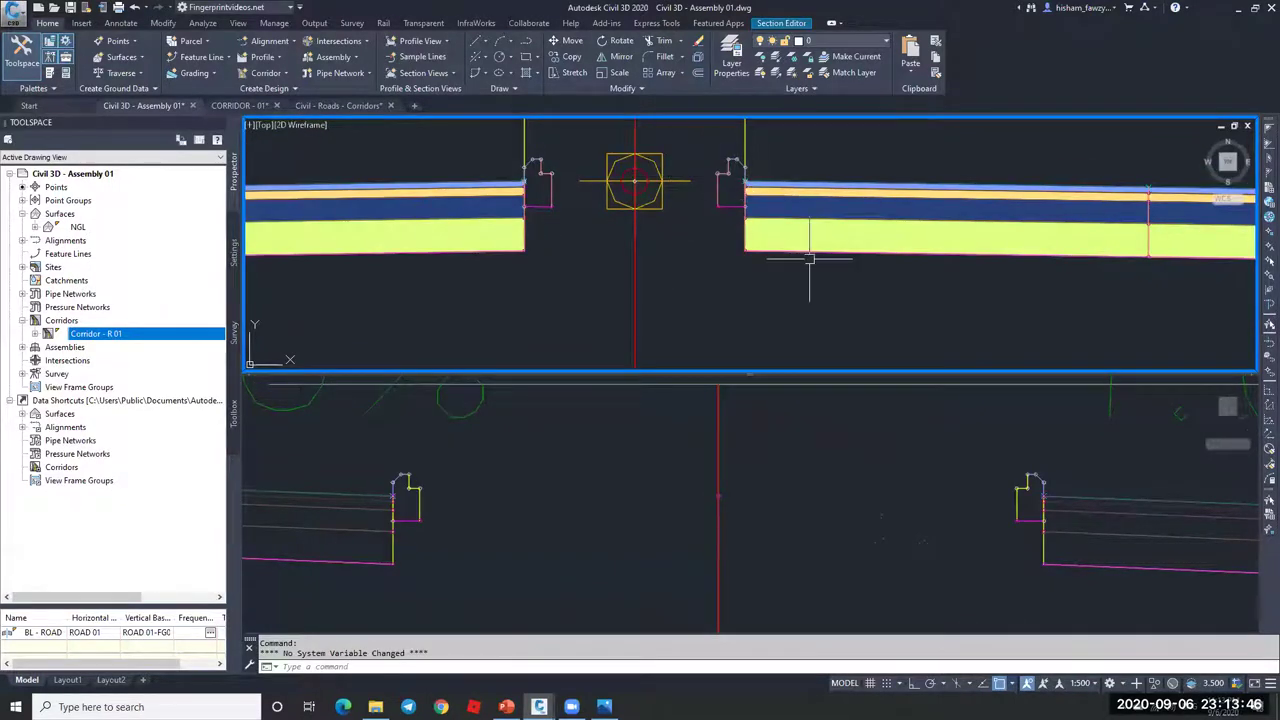
scroll(786, 265, "down", 2)
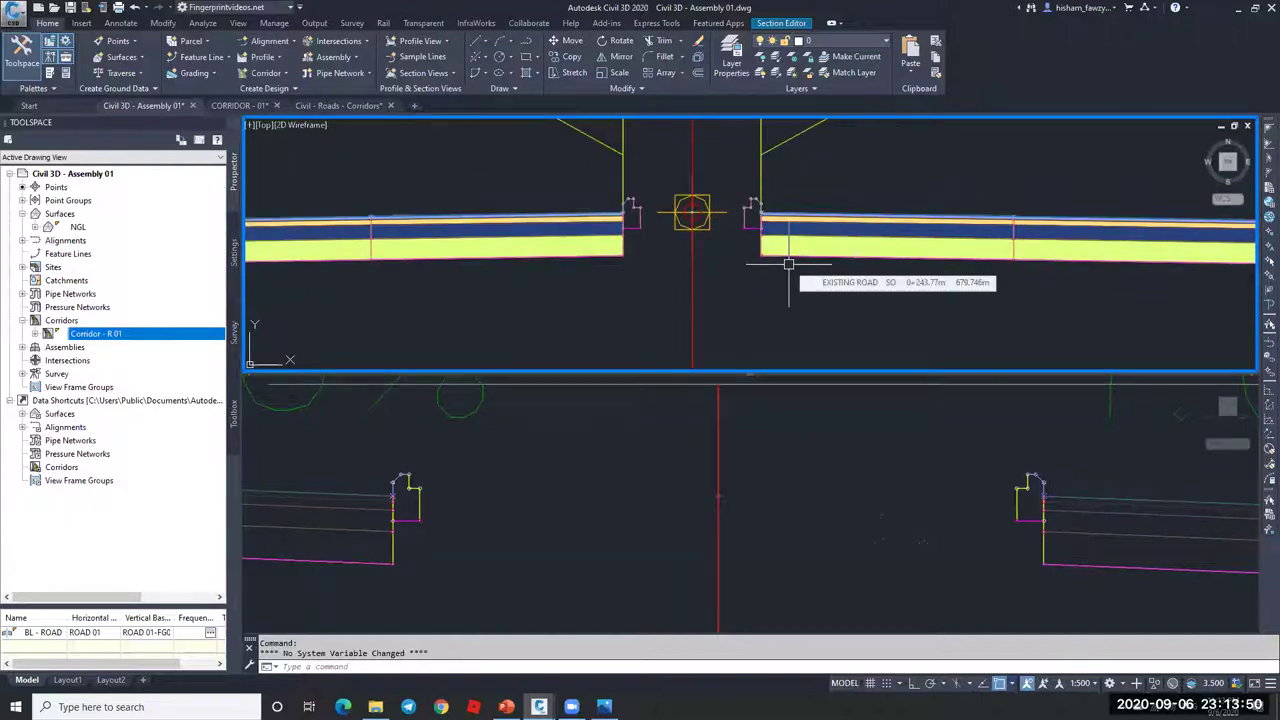
scroll(866, 288, "down", 3)
scroll(866, 284, "up", 3)
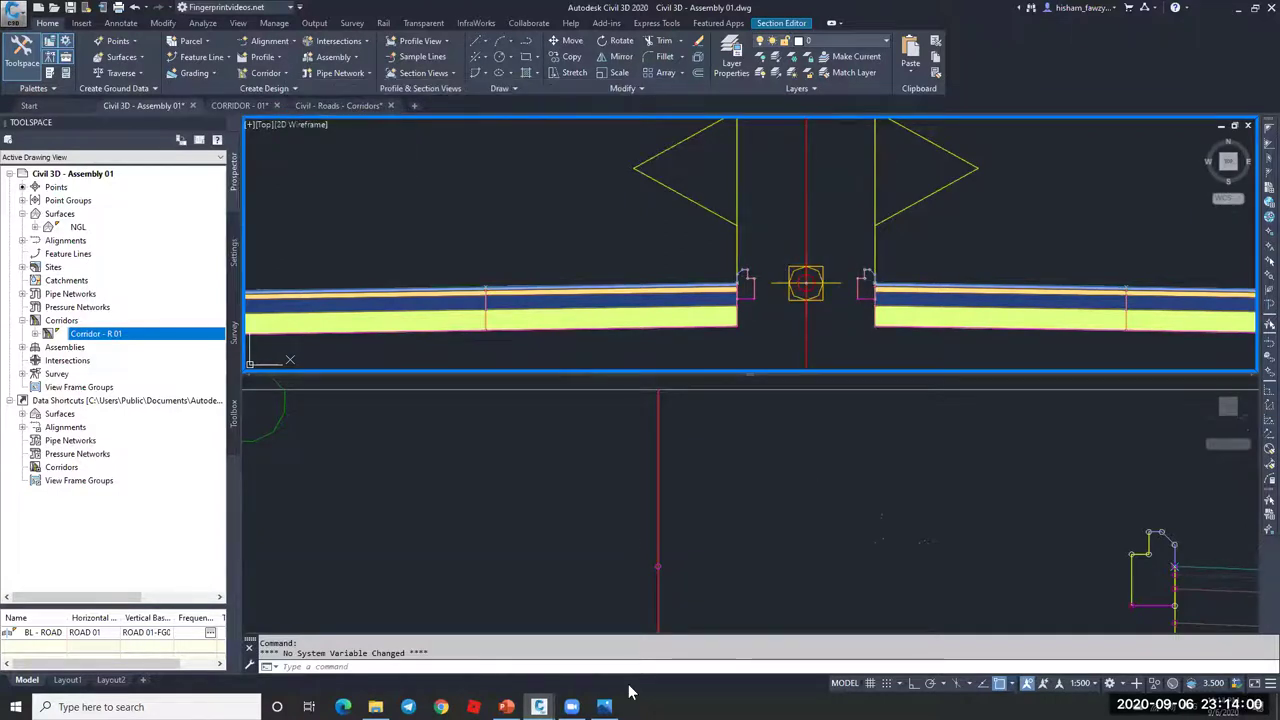
Step: Restore the 01.jpg reference photo in Windows Photos from the taskbar
left_click(604, 706)
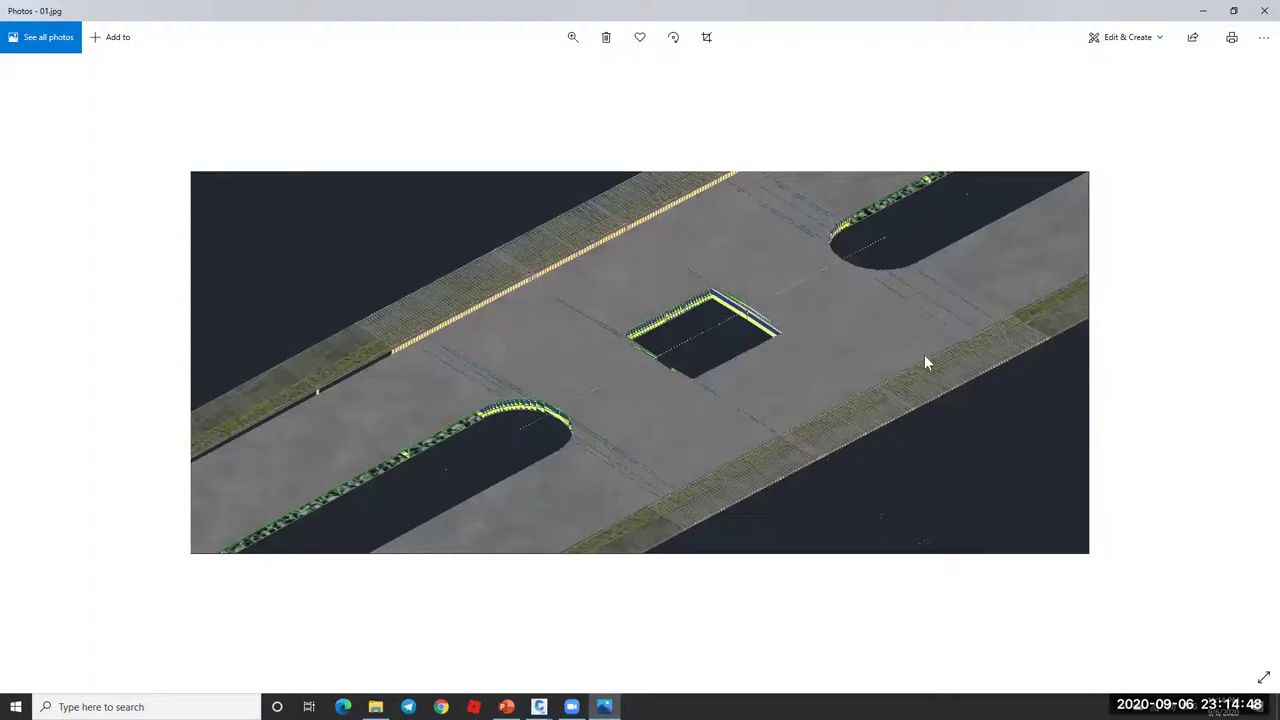
Step: Close the reference photo and zoom out in the top viewport to show the full road width
left_click(1262, 13)
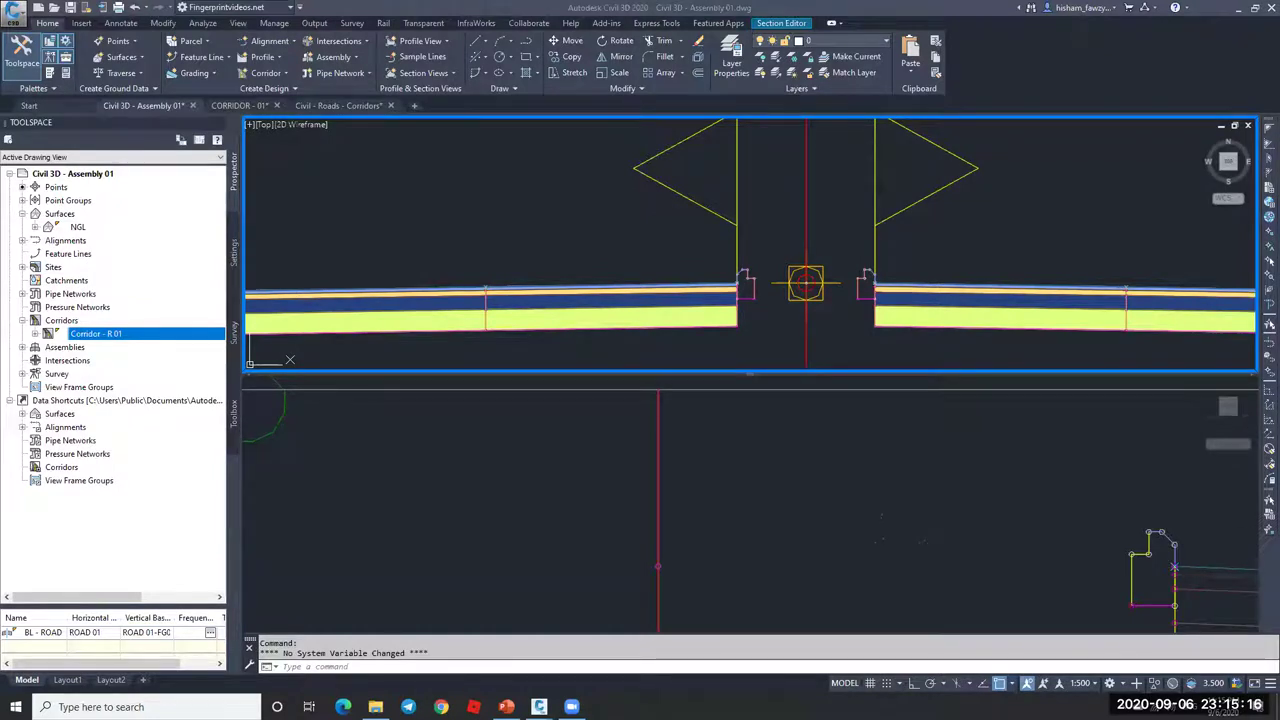
left_click(780, 243)
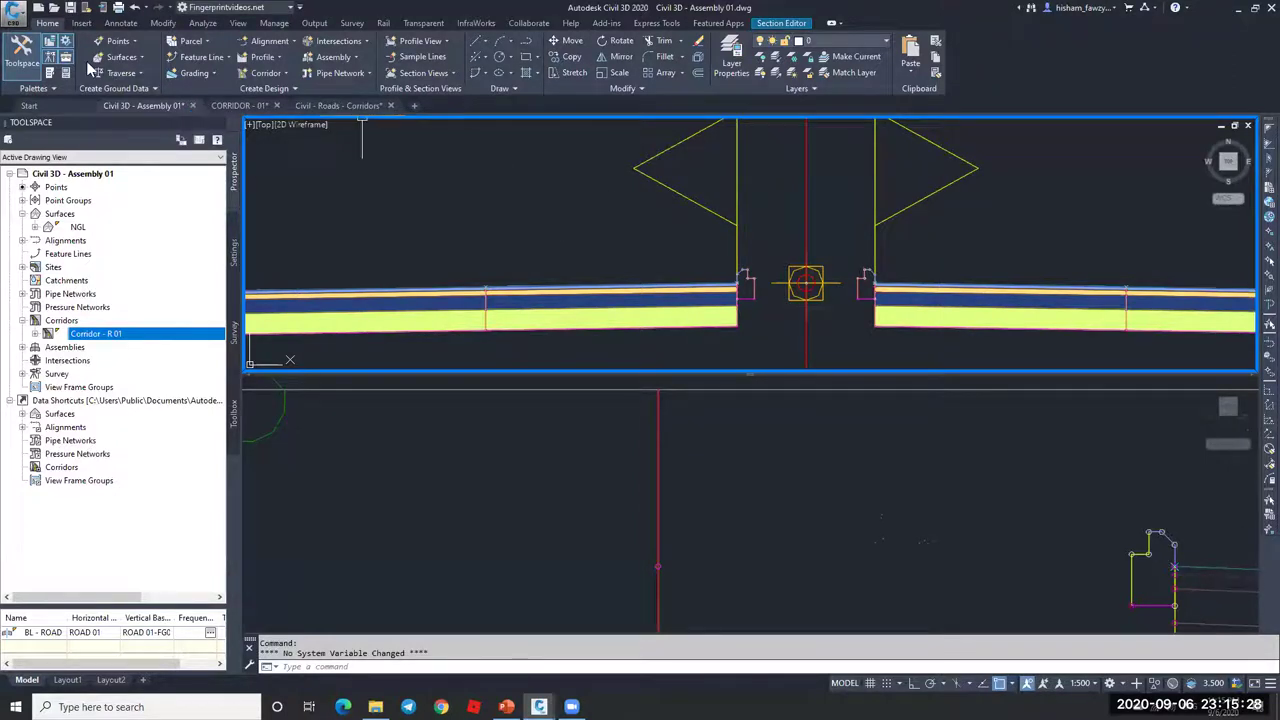
scroll(642, 228, "down", 2)
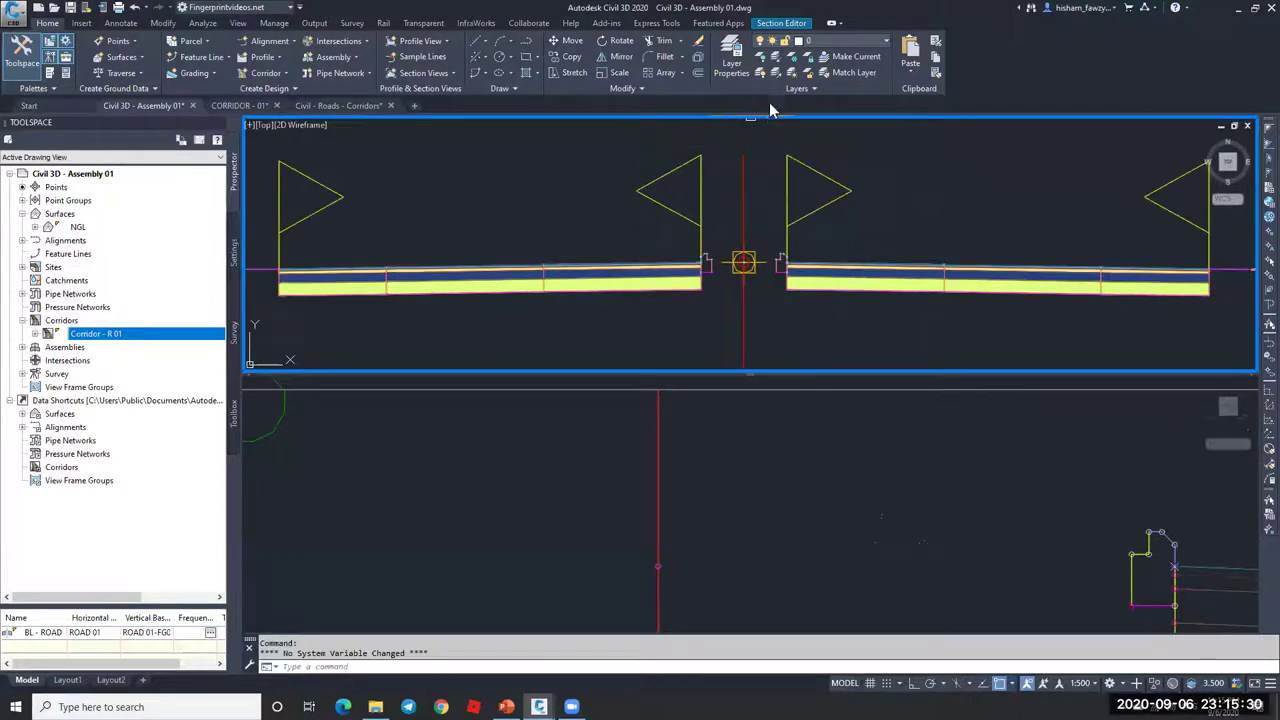
Step: Close the Section Editor and zoom and pan to Corridor - R 01 and its assembly blocks
left_click(781, 24)
left_click(850, 63)
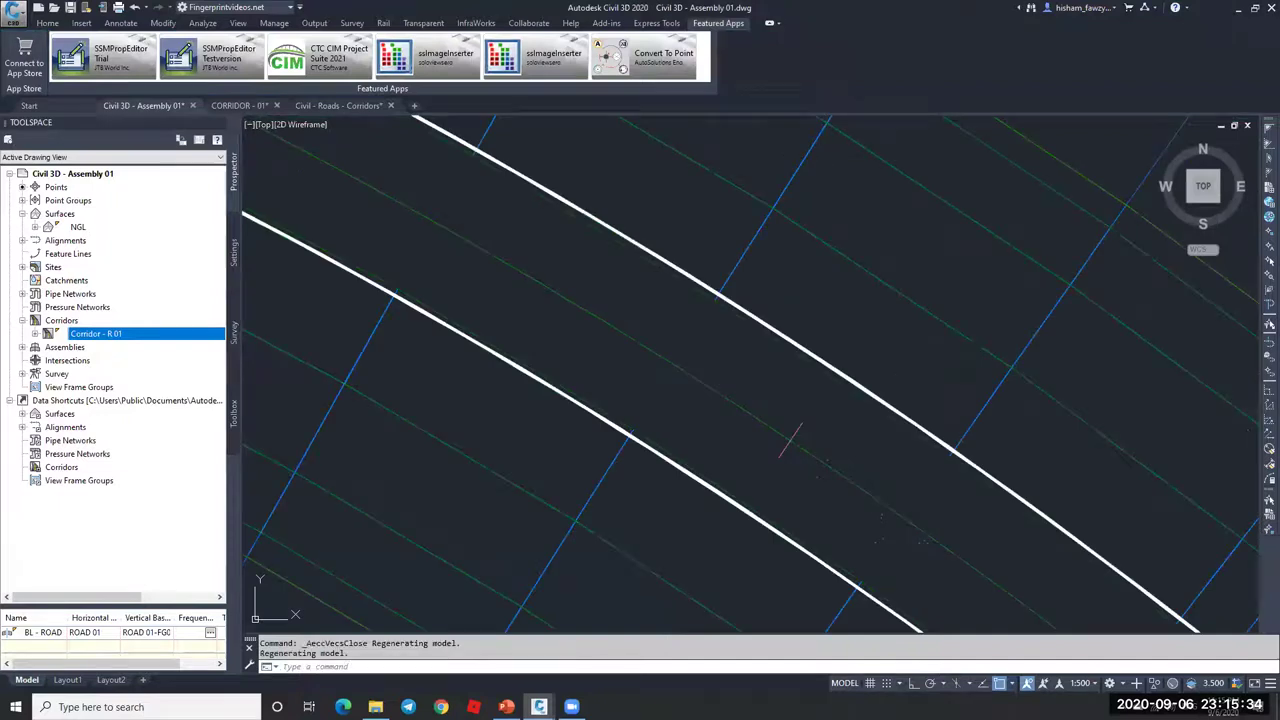
scroll(973, 327, "down", 10)
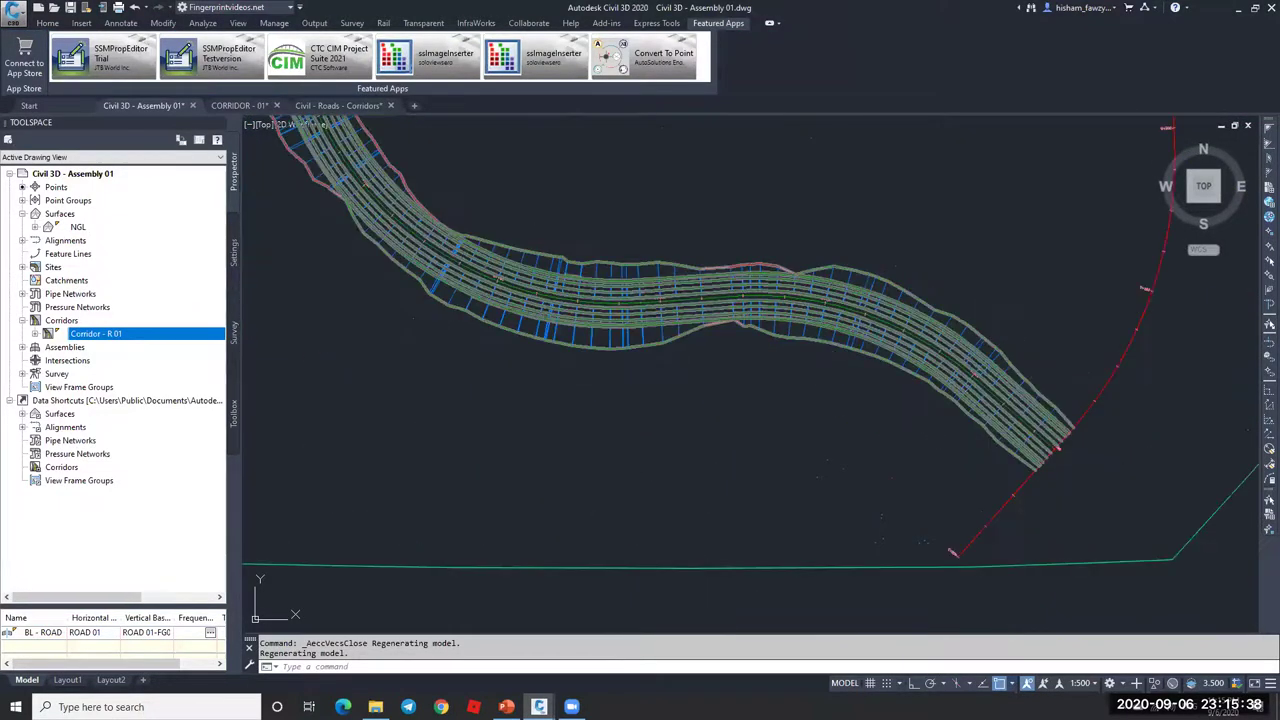
middle_click_drag(826, 371, 859, 383)
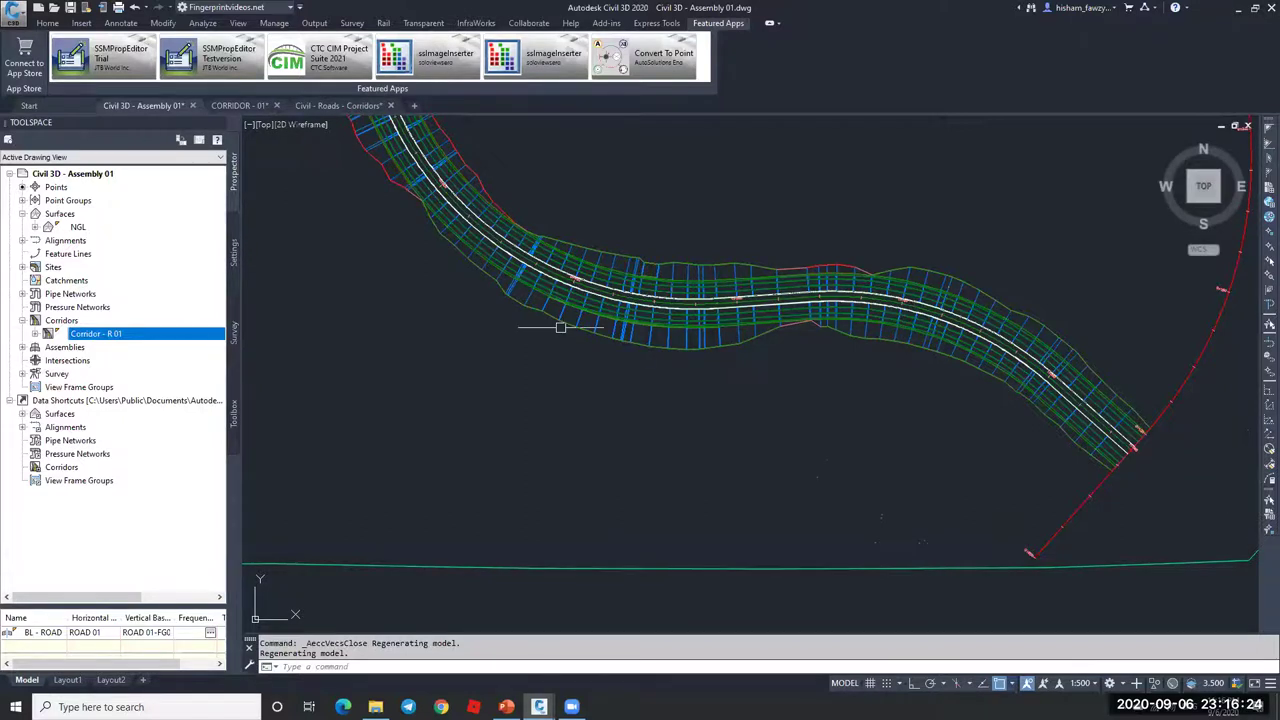
scroll(560, 330, "down", 5)
scroll(902, 364, "up", 10)
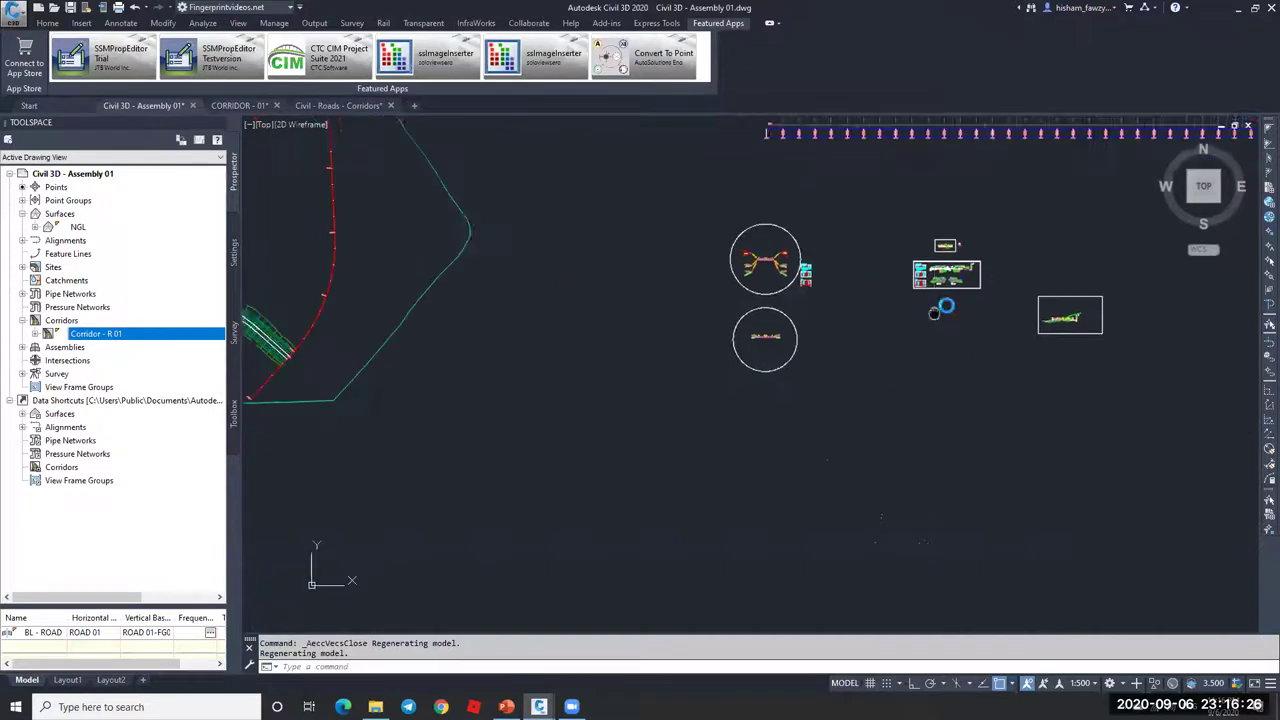
scroll(864, 292, "up", 10)
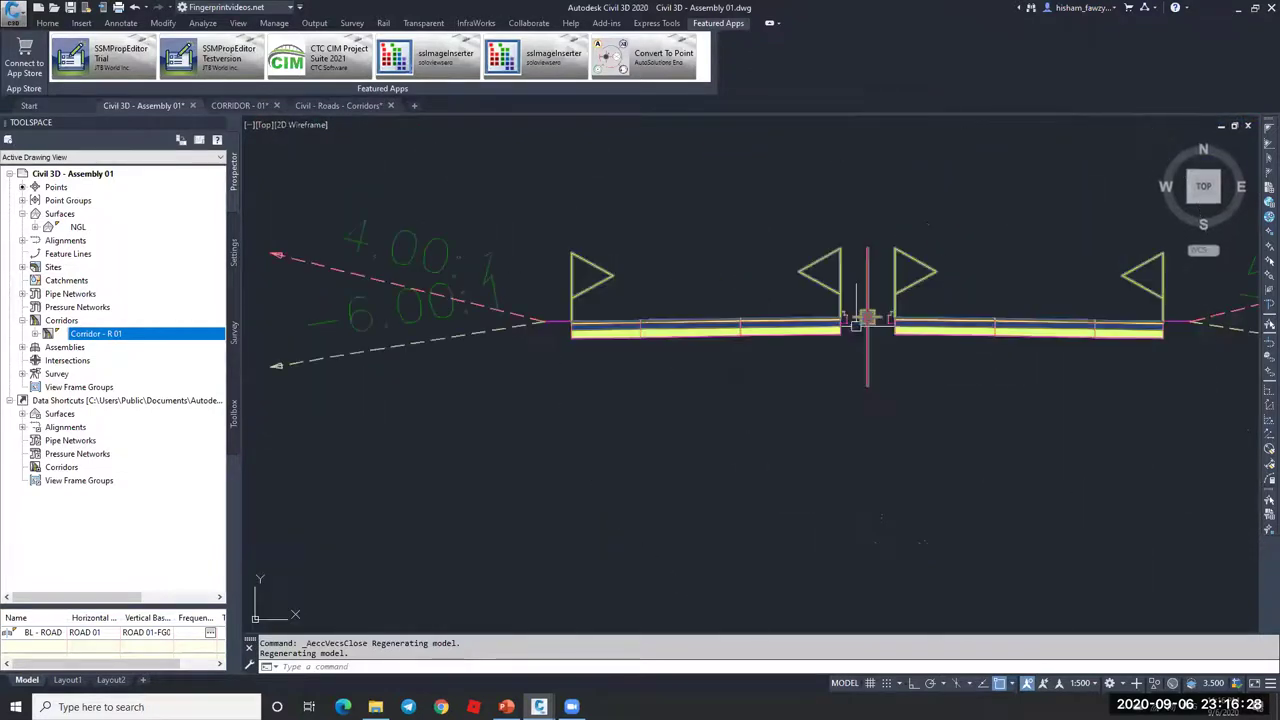
scroll(864, 292, "down", 8)
scroll(864, 292, "down", 5)
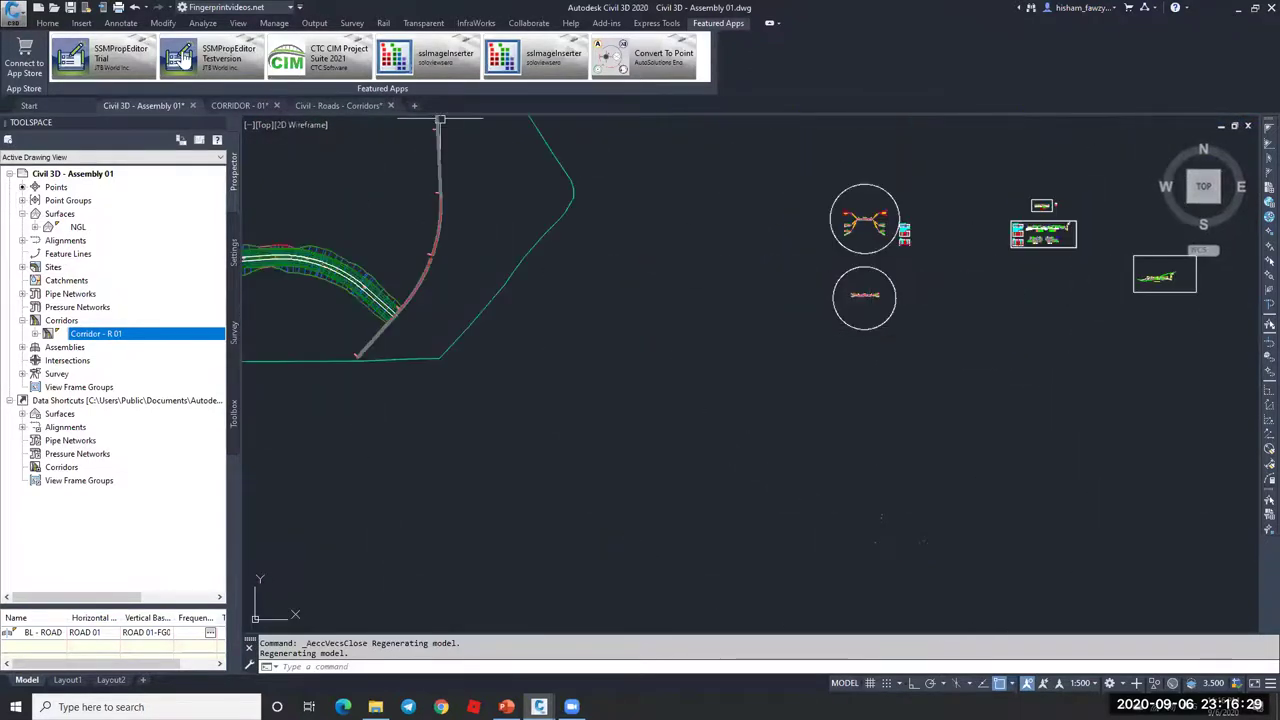
Step: Create a new assembly named Type 01 and place its baseline in the drawing
left_click(47, 23)
left_click(337, 60)
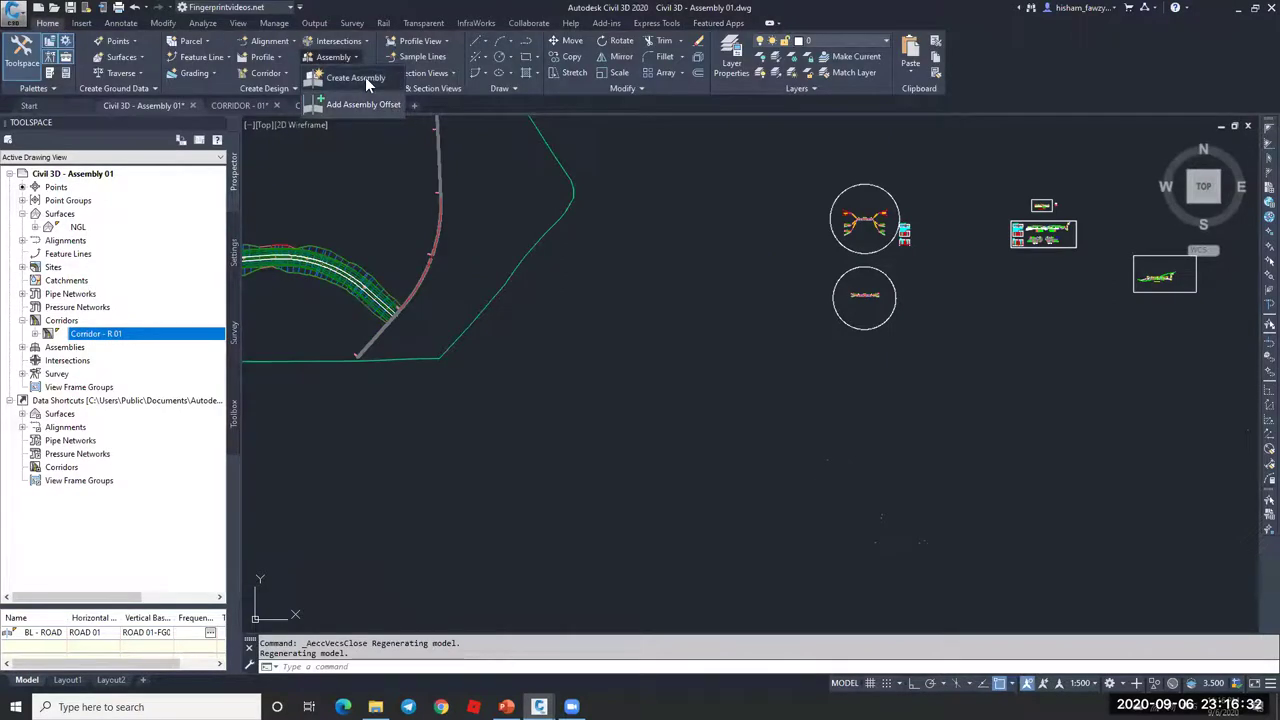
left_click(365, 77)
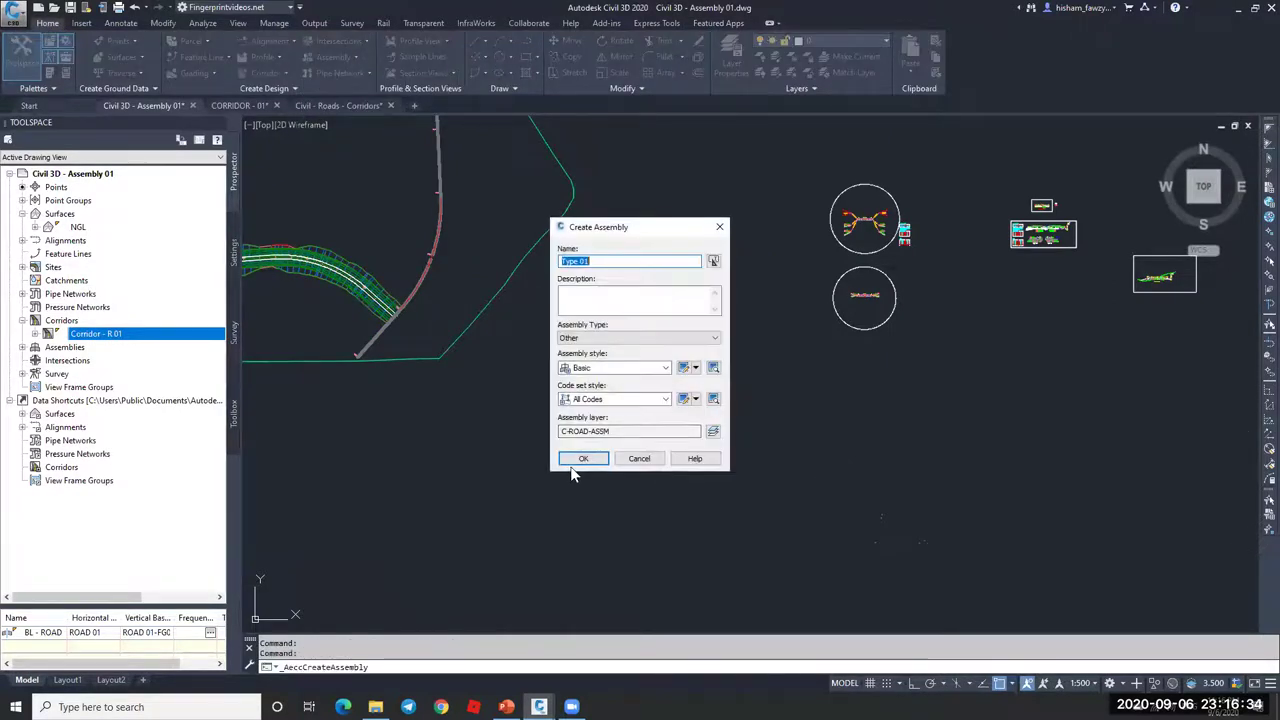
left_click(628, 262)
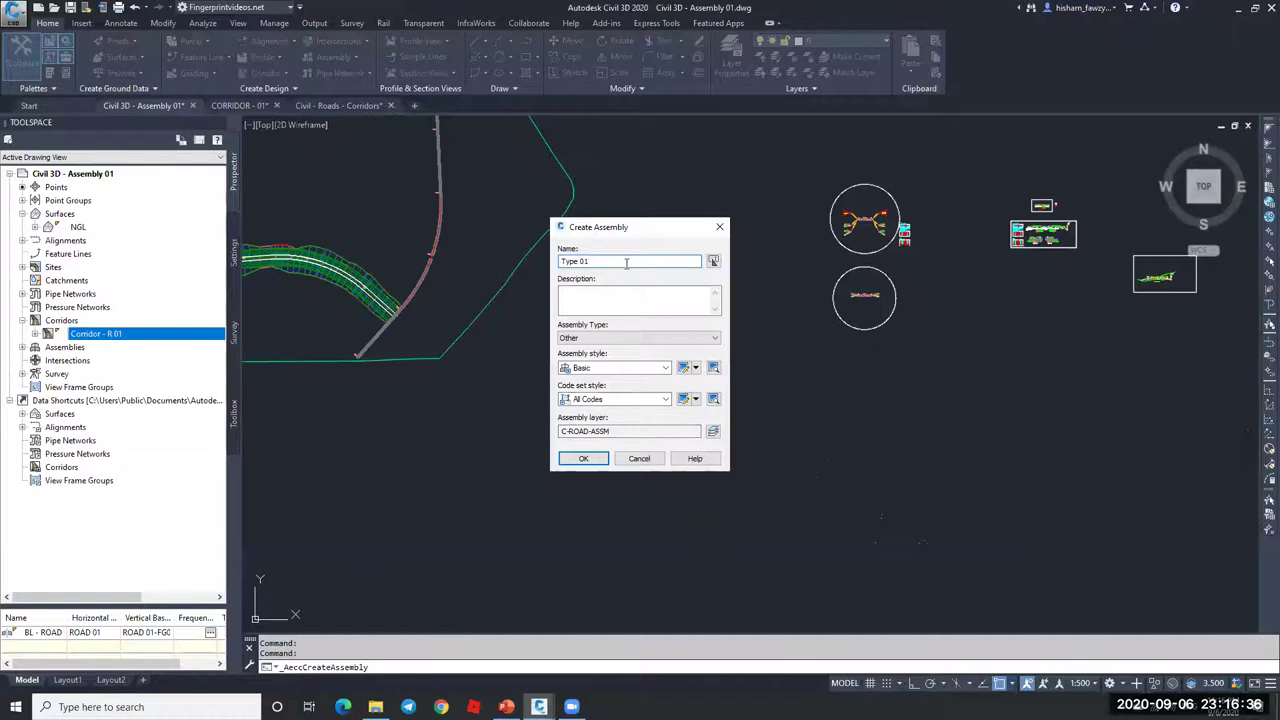
left_click(584, 458)
left_click(749, 373)
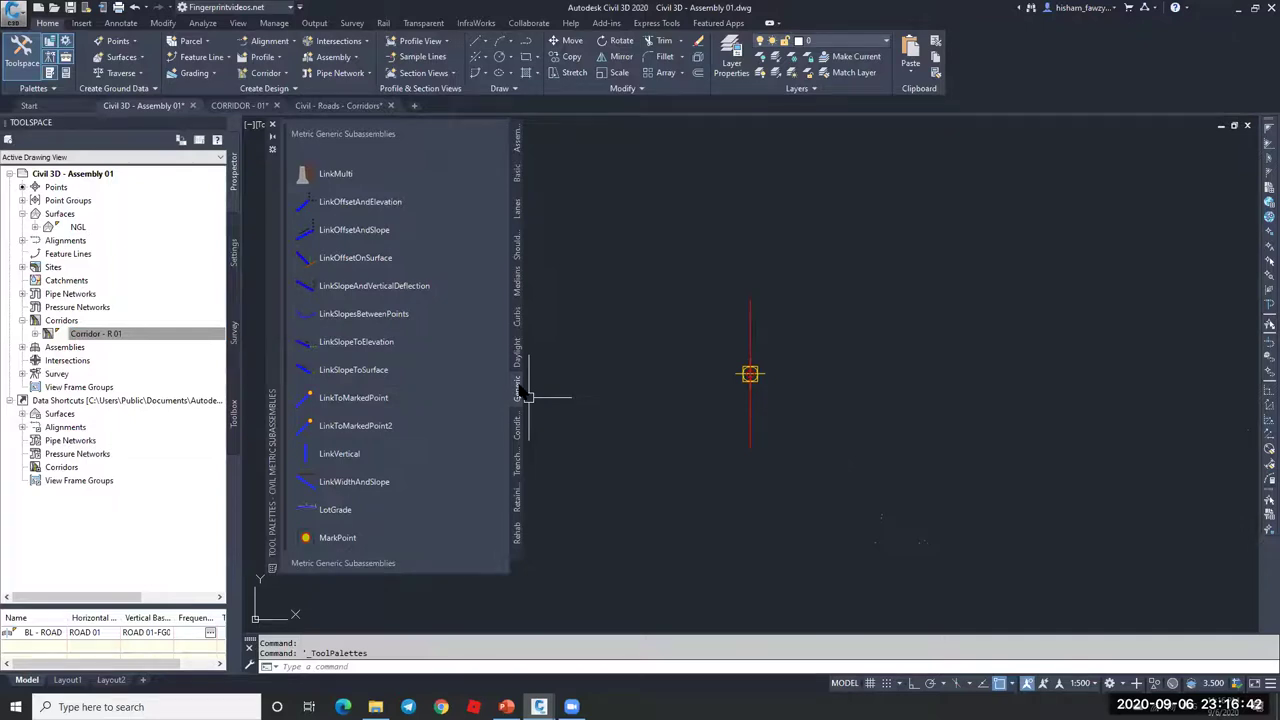
Step: Start a polyline (PL) at the new assembly's baseline marker
middle_click_drag(818, 368, 938, 368)
scroll(886, 366, "up", 4)
type("pl")
key("Return")
left_click(826, 374)
scroll(845, 380, "down", 2)
Step: Sketch a trial polyline with a horizontal and a sloped segment using Ortho, then cancel it
key("F8")
scroll(1012, 372, "down", 4)
left_click(1022, 370)
key("F8")
left_click(1118, 272)
key("Escape")
Step: Redraw the trapezoid polyline from the assembly marker with a flat bottom and a rising sloped side
scroll(940, 372, "up", 2)
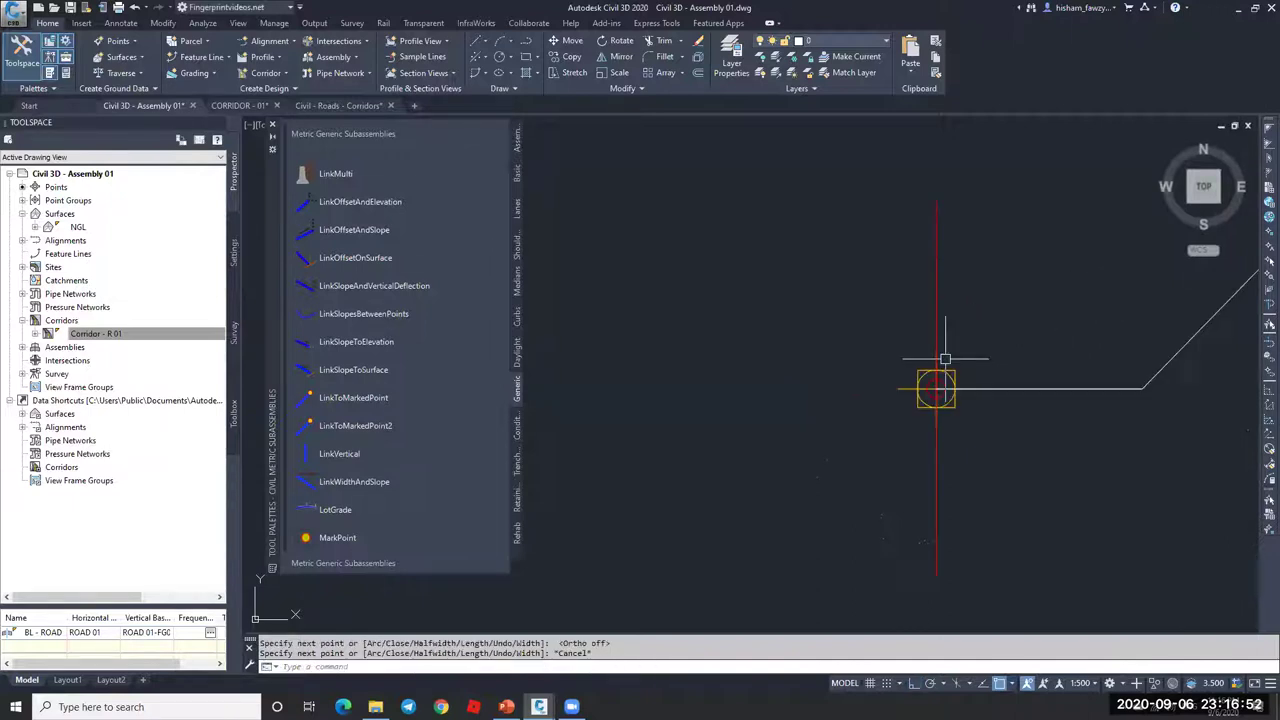
key("Return")
left_click(936, 388)
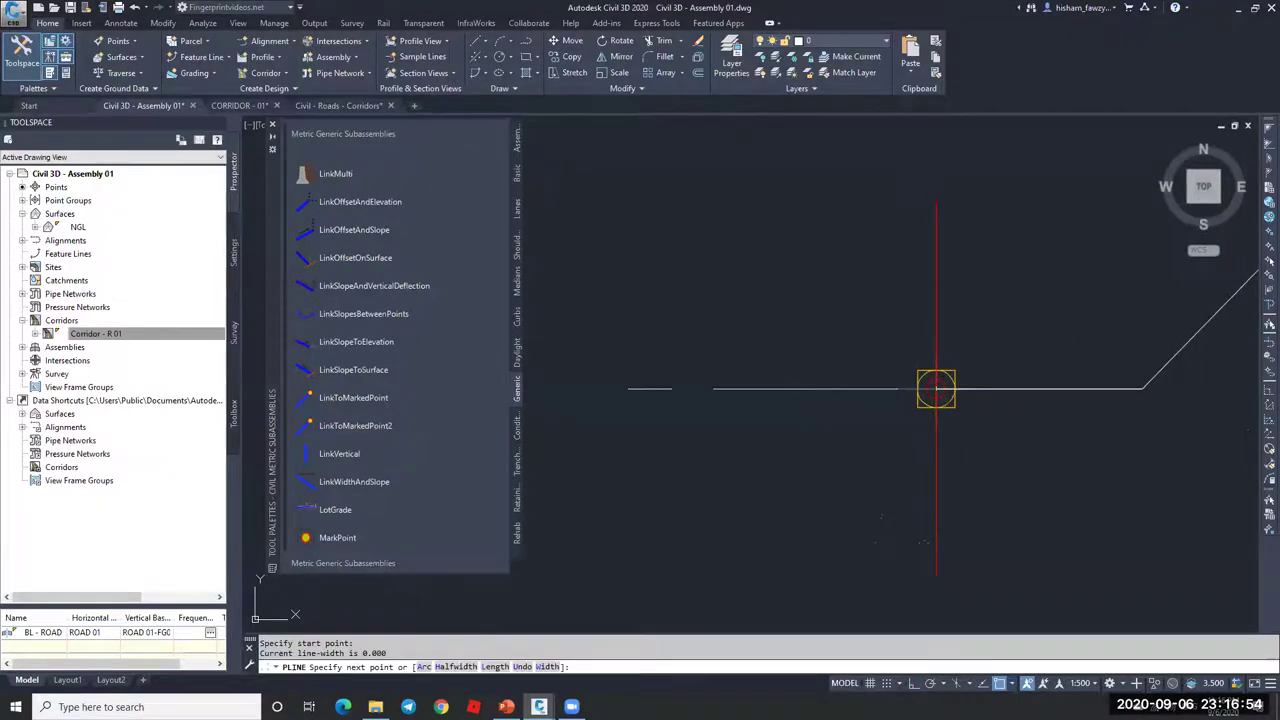
key("F8")
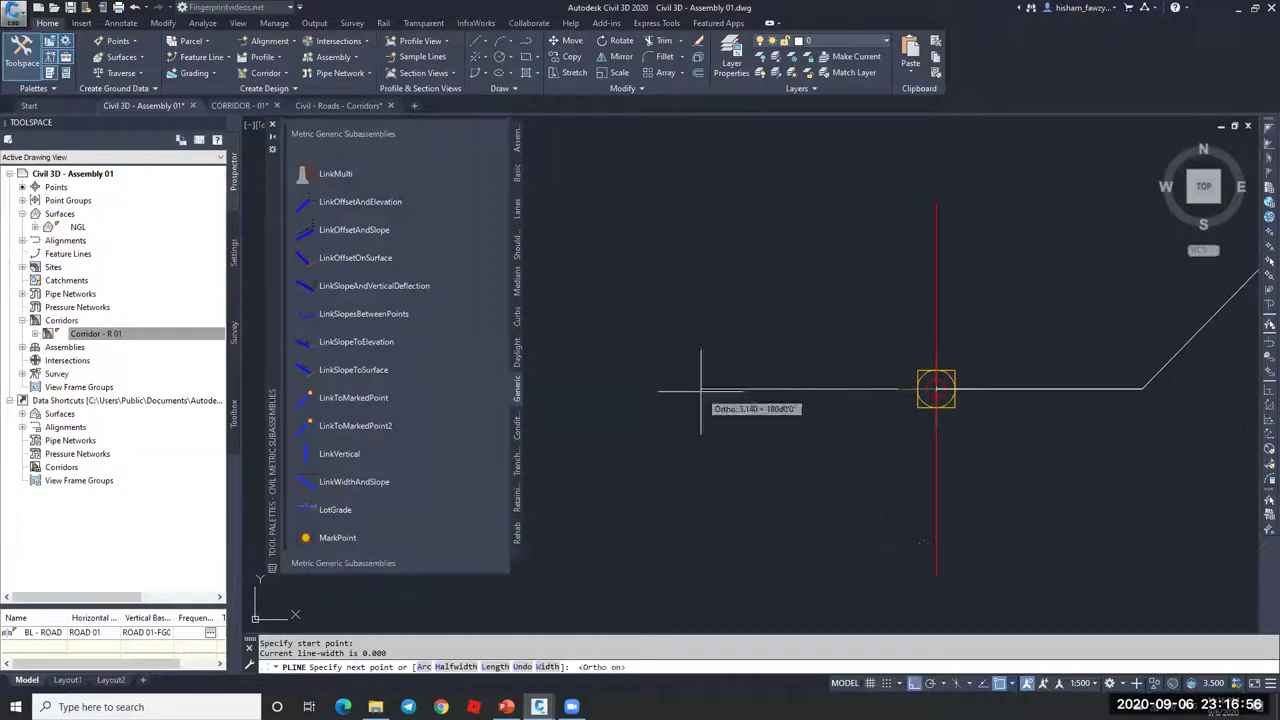
scroll(701, 389, "down", 3)
left_click(702, 389)
key("F8")
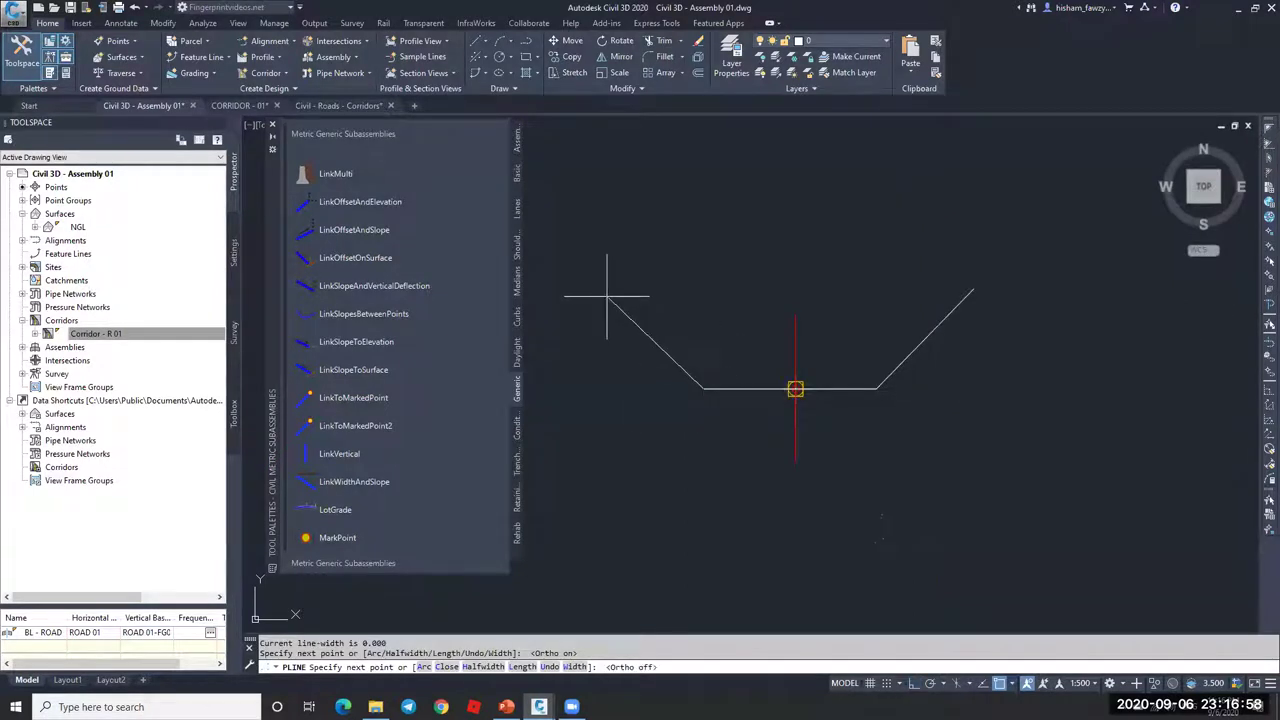
left_click(617, 287)
key("Escape")
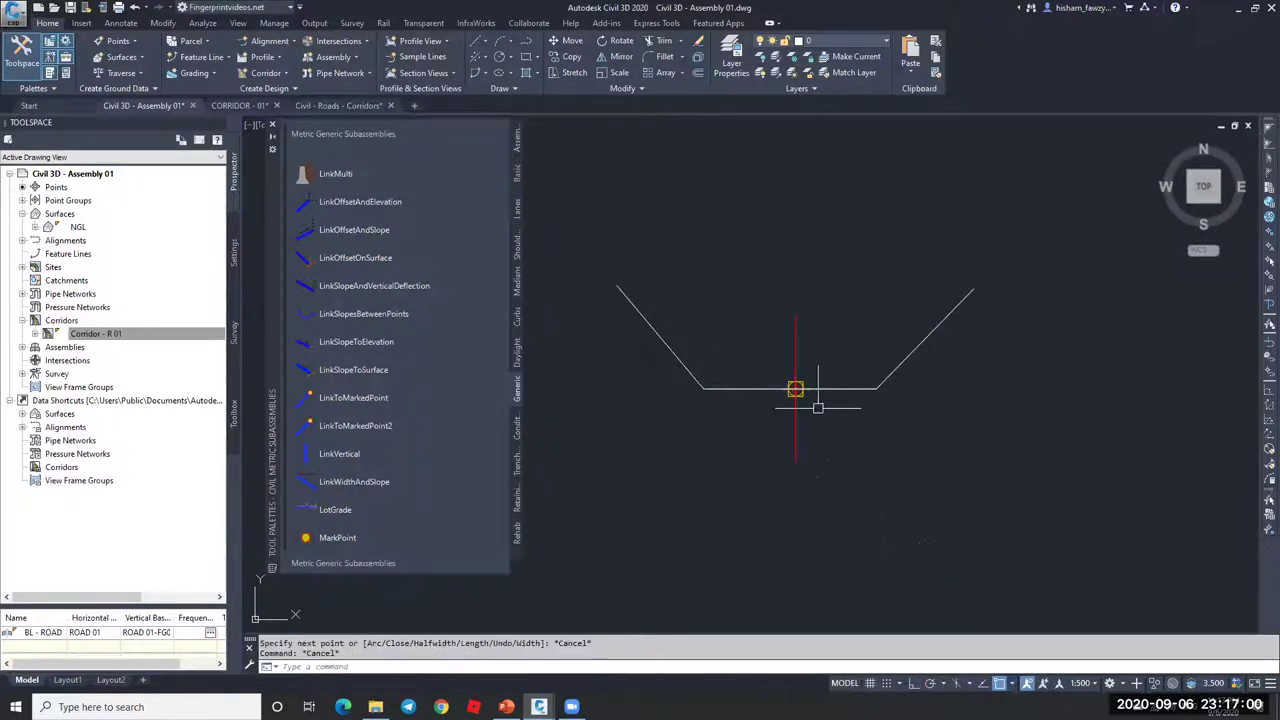
Step: Pick the LinkWidthAndSlope subassembly from the Generic tool palette
scroll(880, 390, "up", 2)
middle_click_drag(979, 339, 1000, 366)
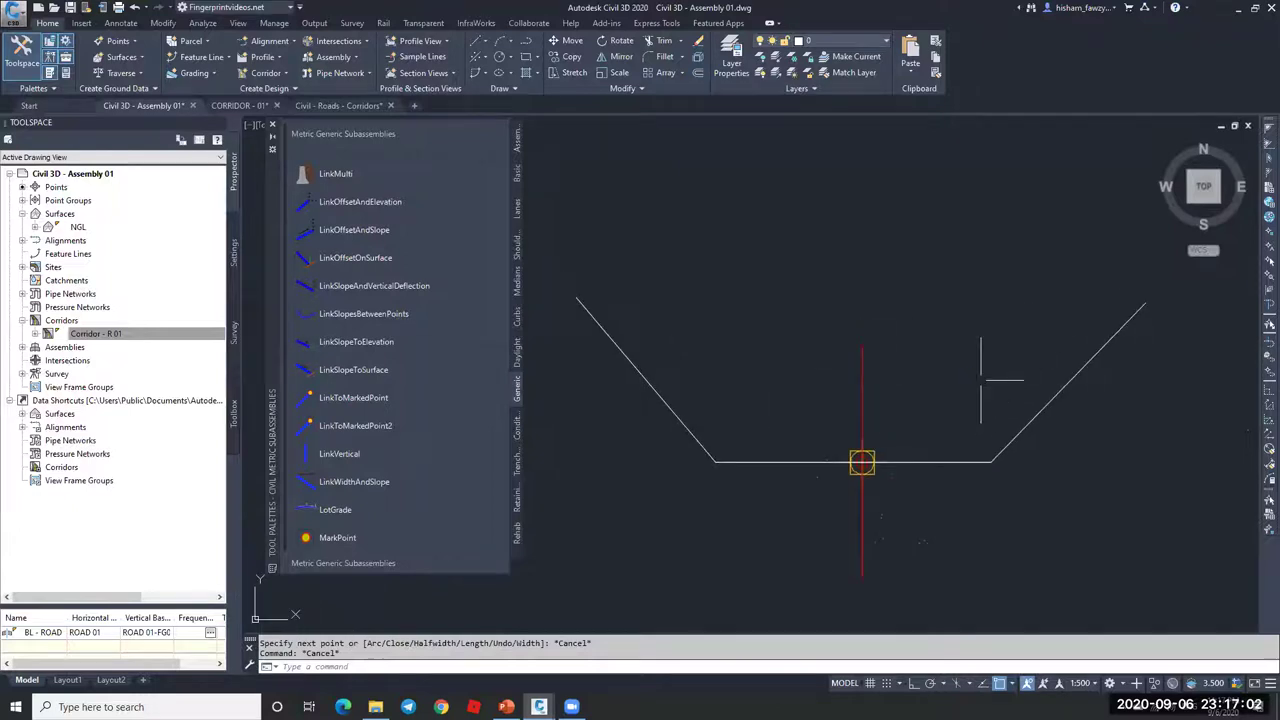
key("Escape")
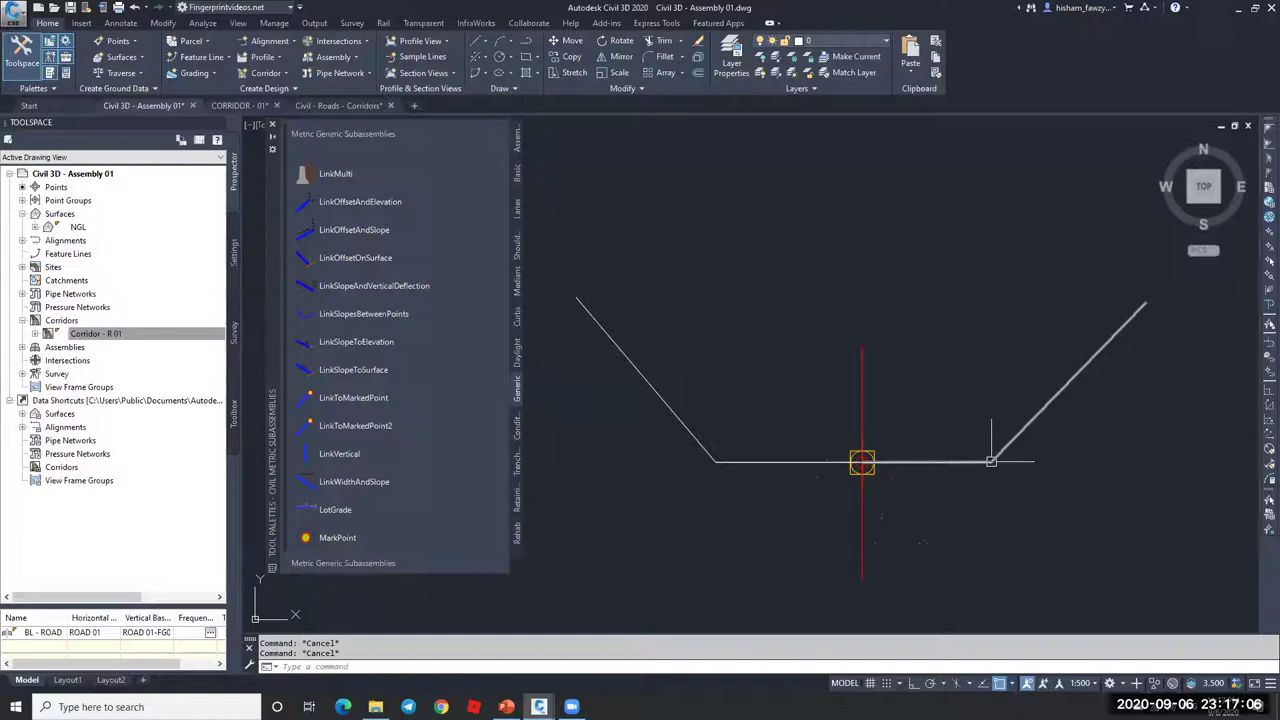
left_click(903, 462)
key("Escape")
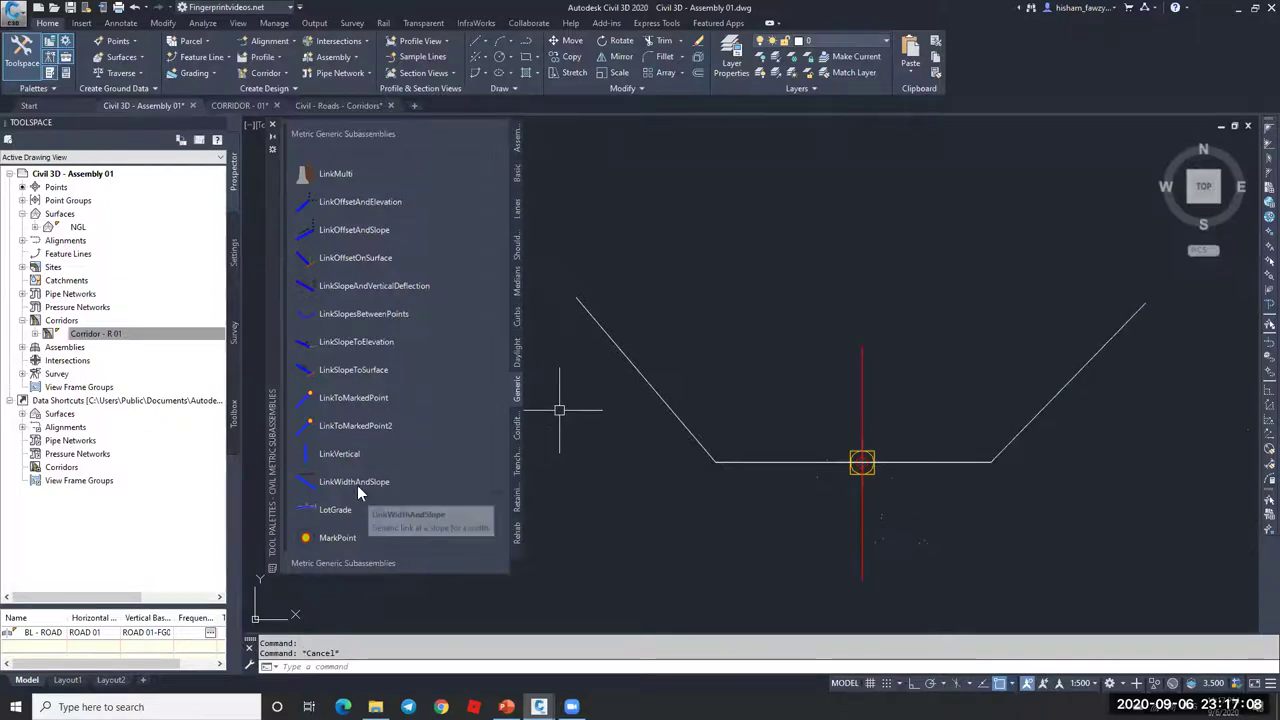
left_click(389, 483)
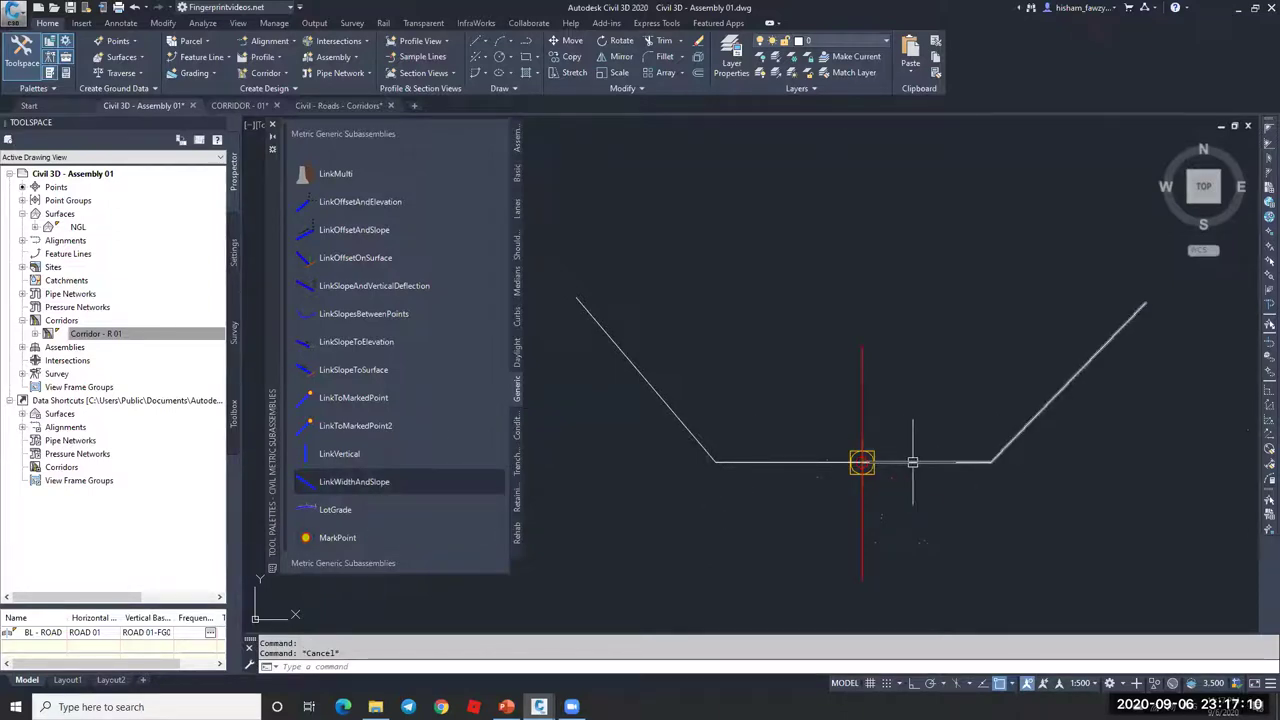
Step: Begin a line at the trench's right vertex, then cancel it
type("L")
key("Return")
left_click(991, 462)
scroll(991, 428, "down", 2)
scroll(991, 428, "down", 2)
key("Escape")
Step: Draw a rectangular box below the trench with the RECTANG command
type("REC")
key("Return")
scroll(987, 474, "down", 2)
left_click(996, 452)
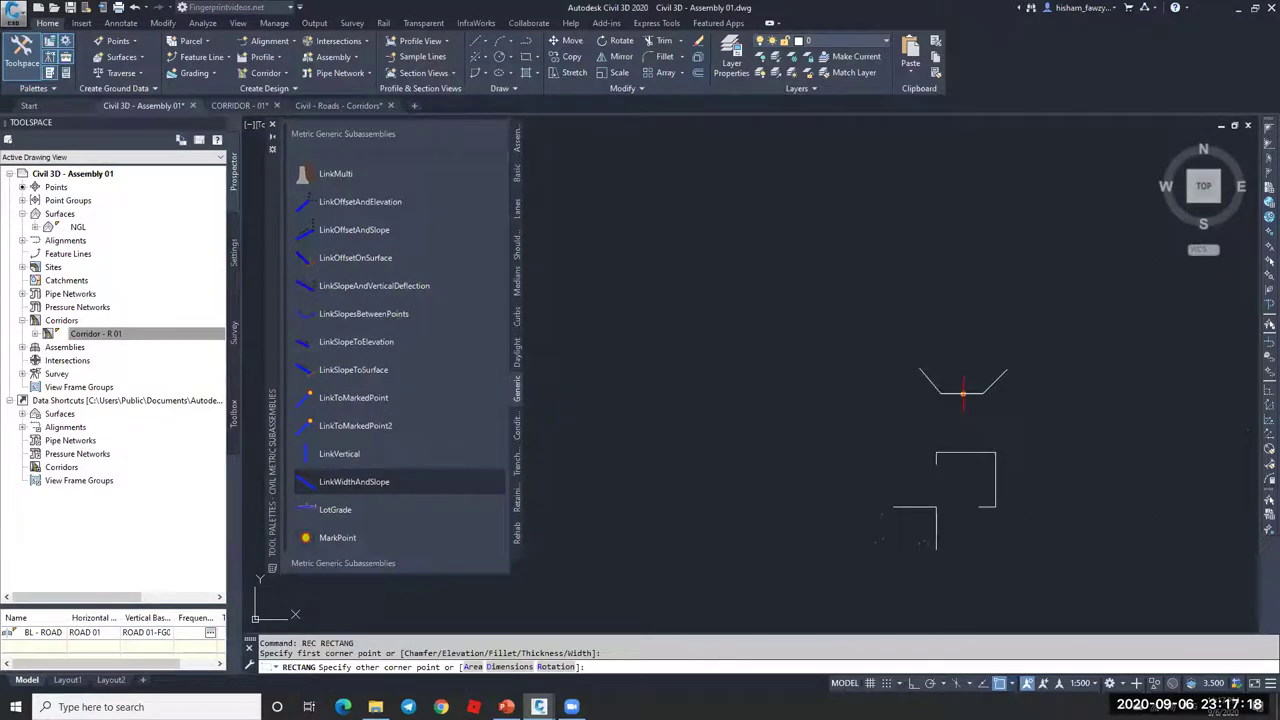
left_click(937, 506)
key("Escape")
scroll(991, 420, "up", 2)
Step: Draw sloping side lines from the trench's base corners down to the box's corners
type("L")
key("Return")
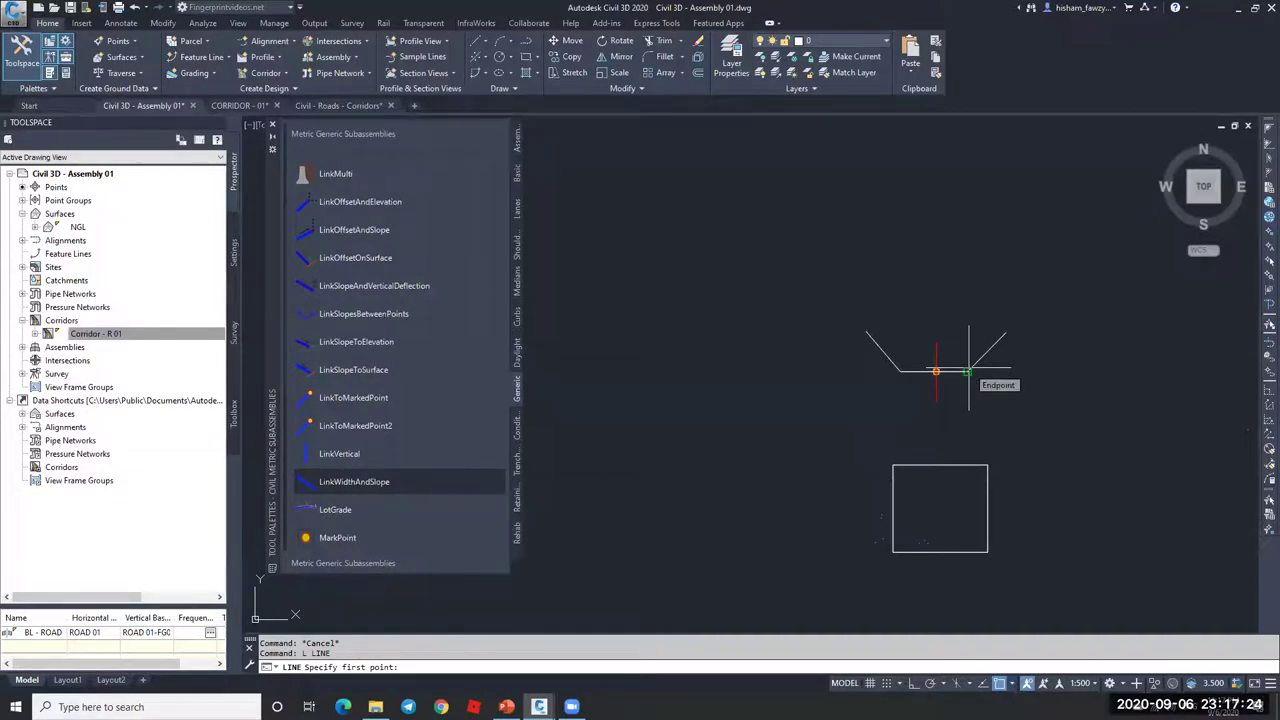
left_click(968, 372)
left_click(987, 552)
key("Escape")
key("Return")
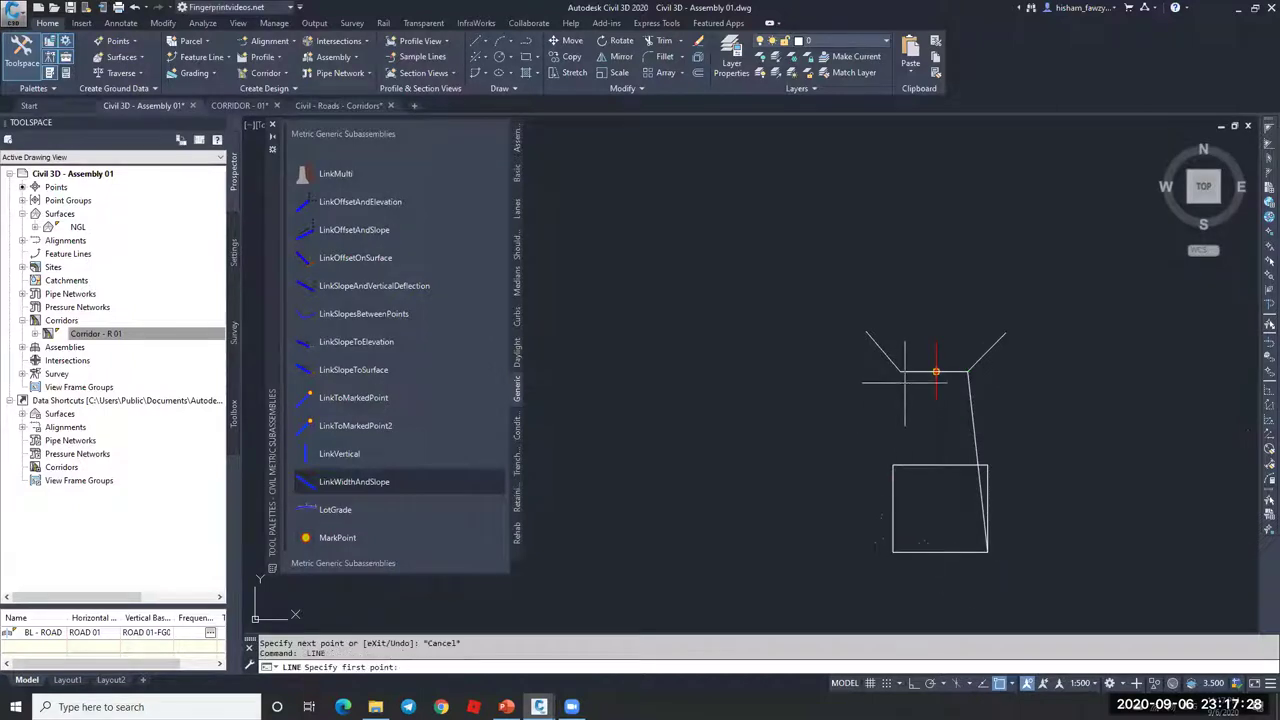
left_click(900, 372)
left_click(893, 465)
key("Escape")
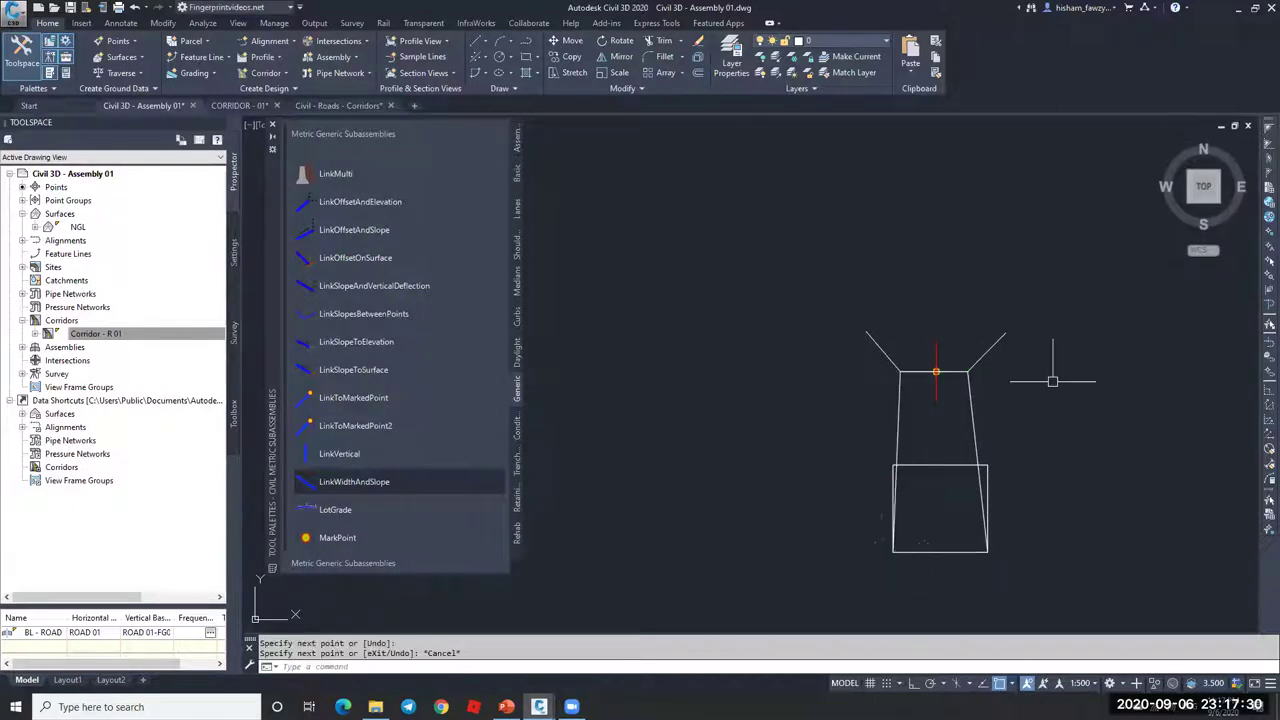
Step: Draw a line along the box's top edge and inspect the right sloped link
key("Return")
left_click(987, 465)
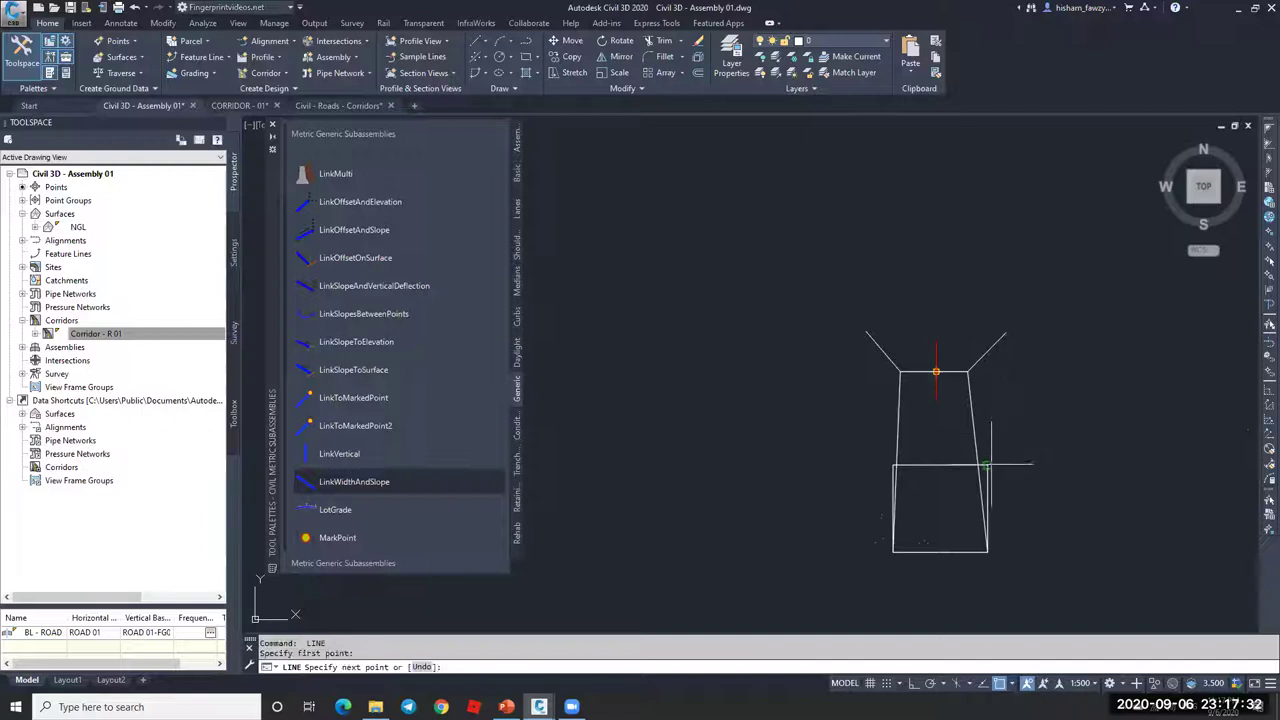
left_click(893, 465)
key("Escape")
scroll(953, 355, "up", 5)
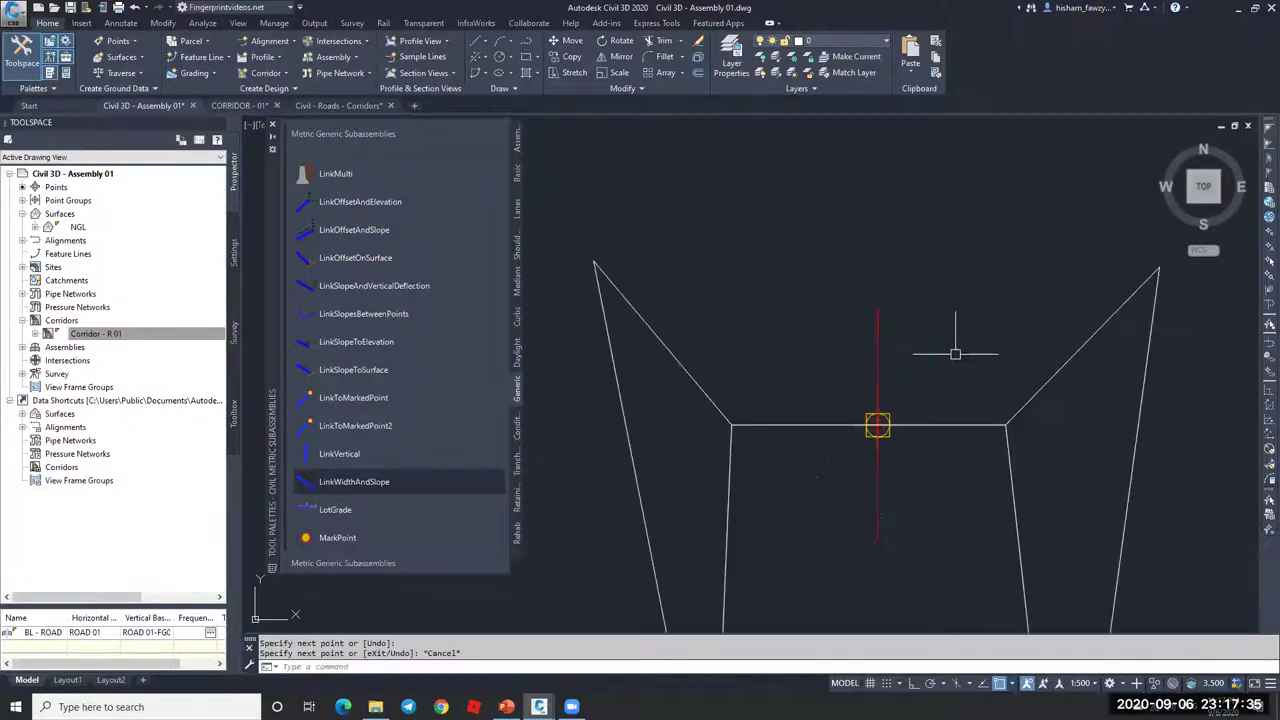
left_click(950, 423)
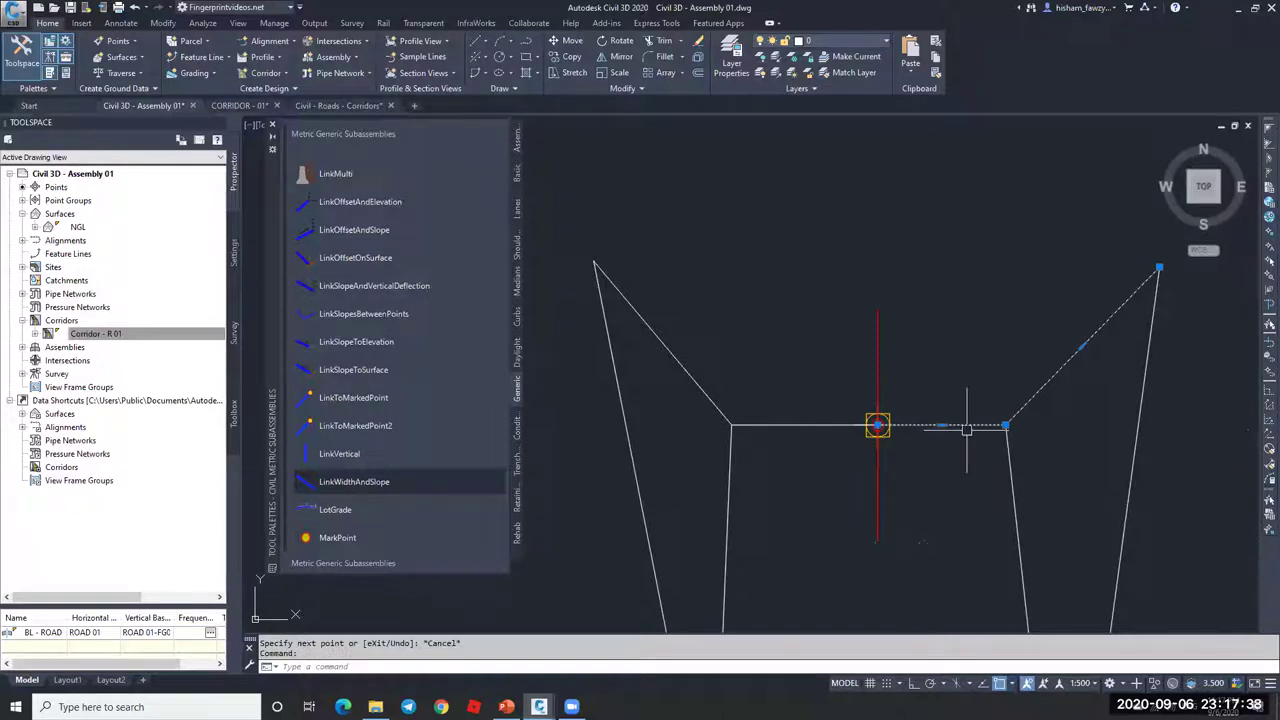
scroll(960, 415, "up", 2)
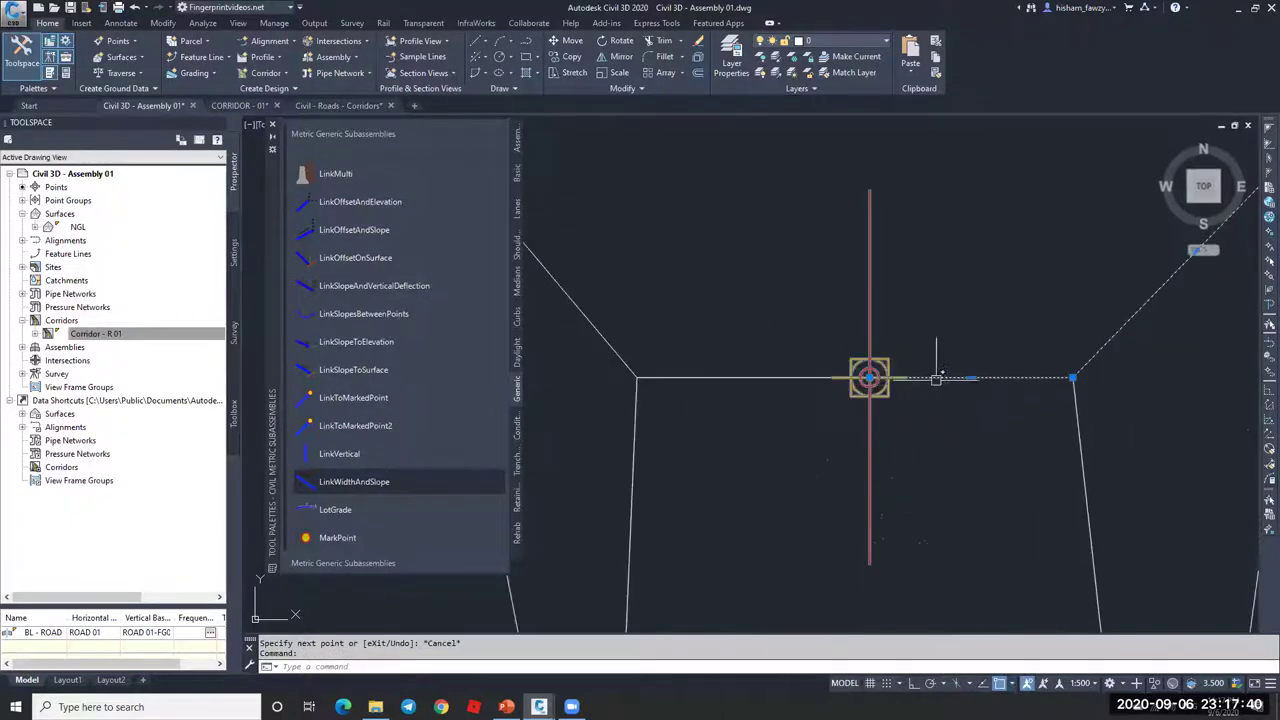
scroll(900, 375, "down", 2)
key("Escape")
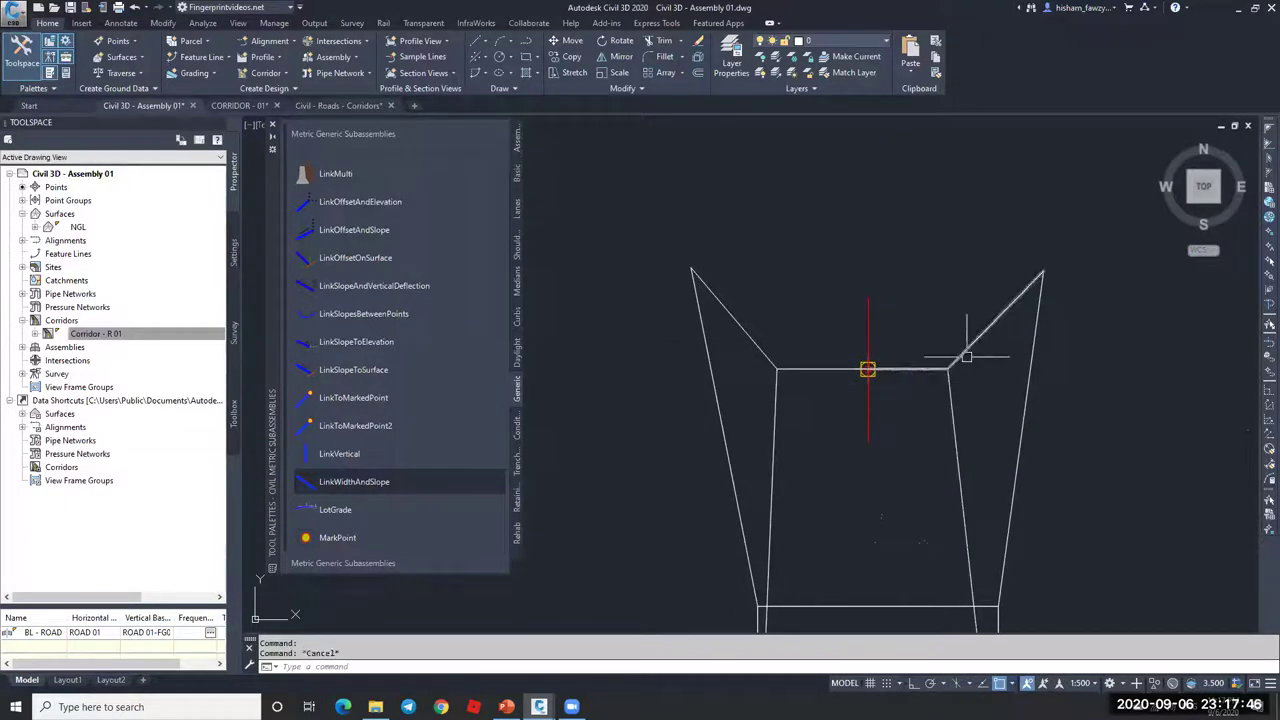
scroll(1008, 283, "down", 2)
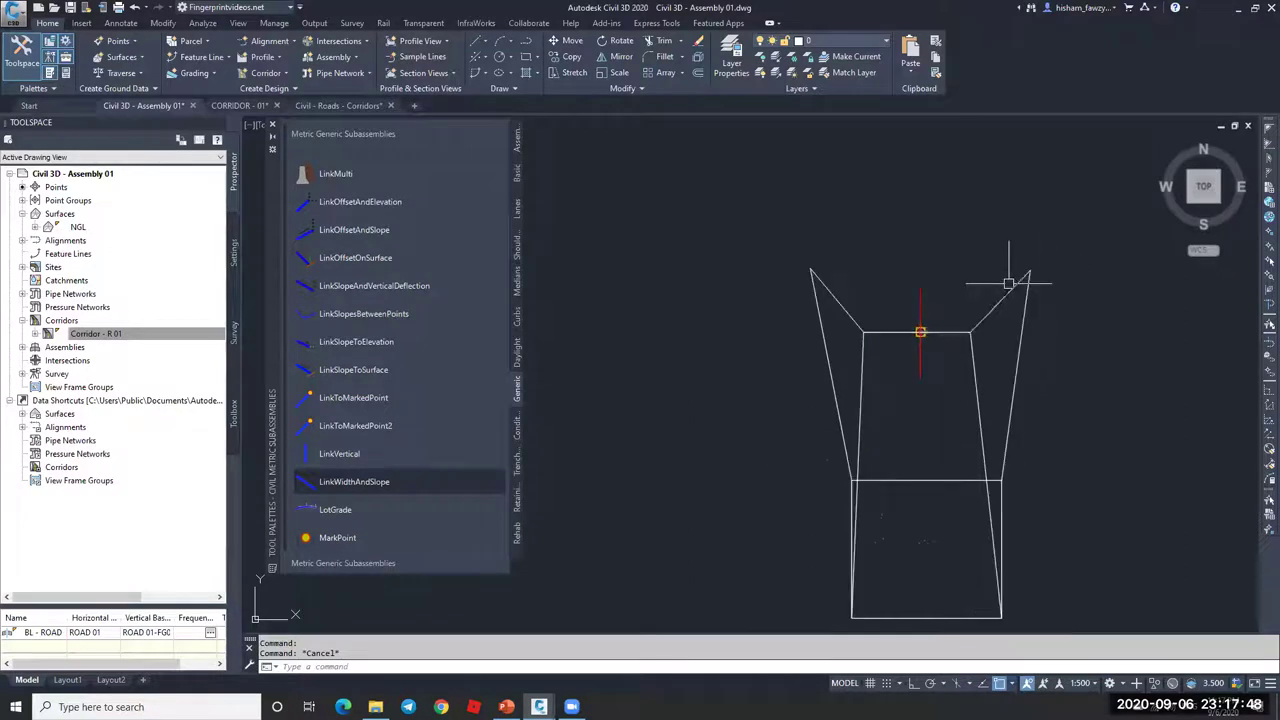
Step: Trace a polyline outline around the lower box's corners
key("Escape")
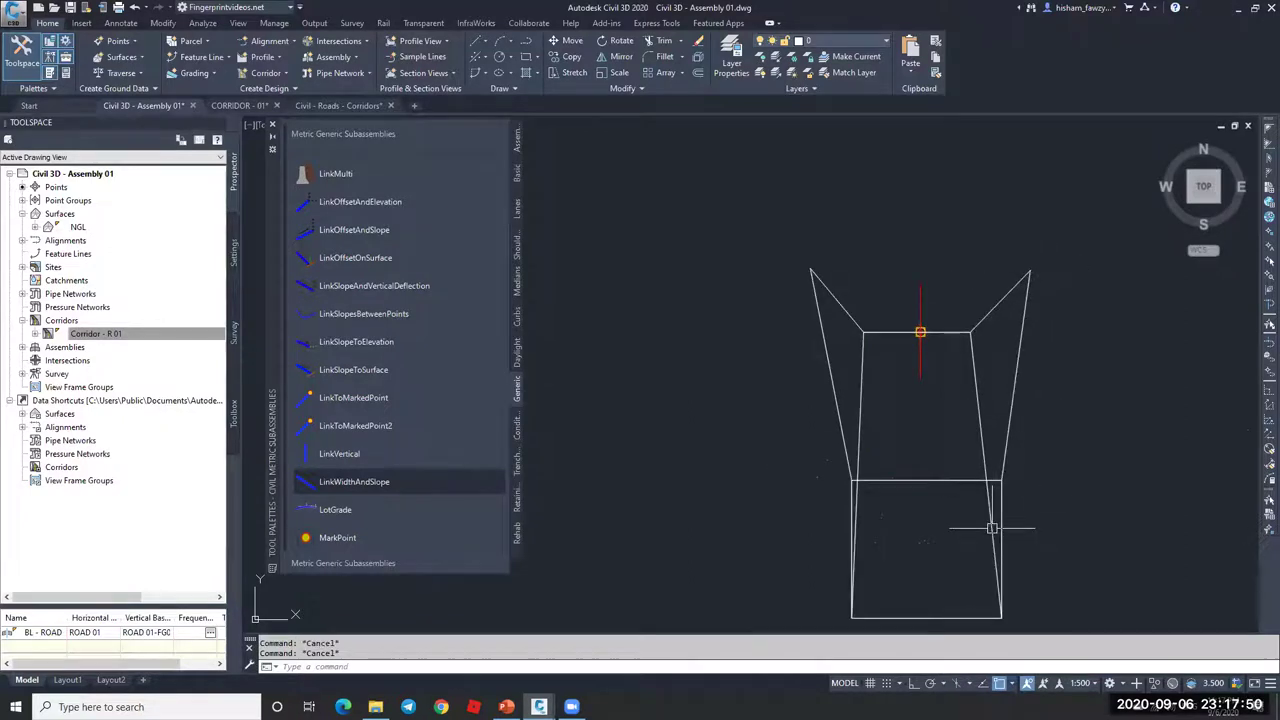
middle_click_drag(991, 528, 1014, 437)
type("pl")
key("Return")
left_click(1000, 480)
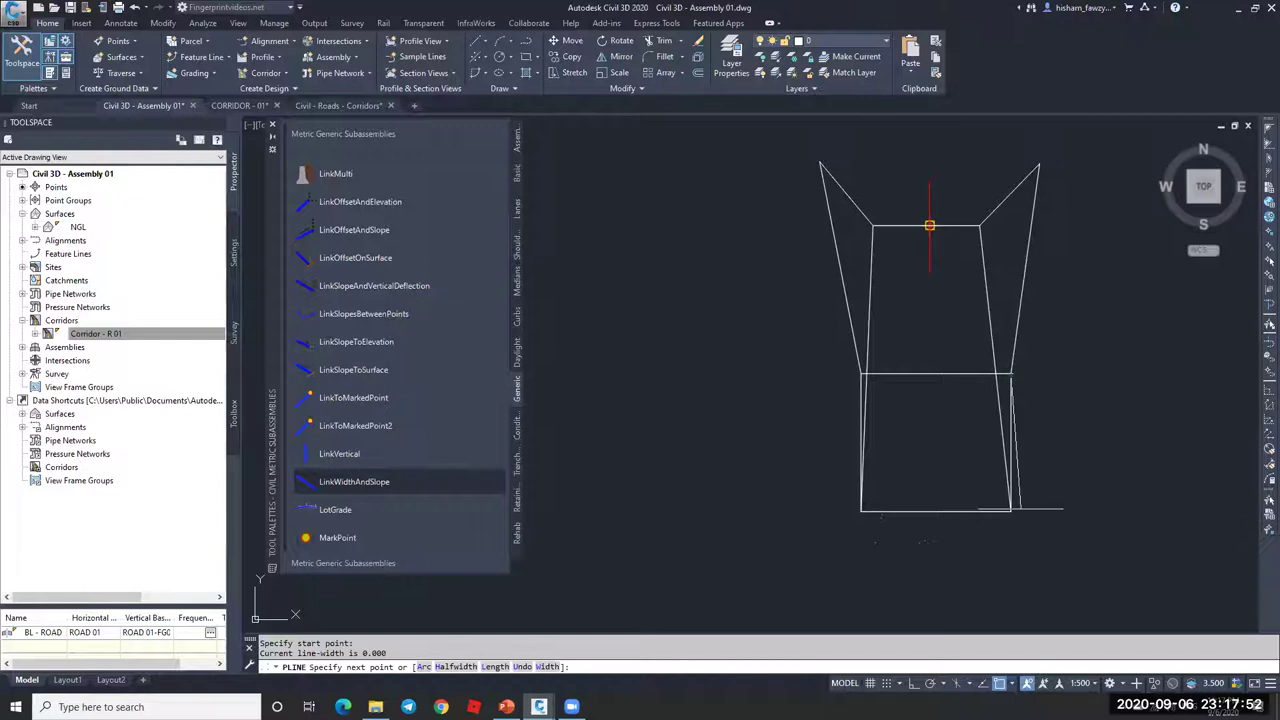
left_click(1012, 510)
left_click(861, 510)
left_click(861, 373)
key("Escape")
key("Escape")
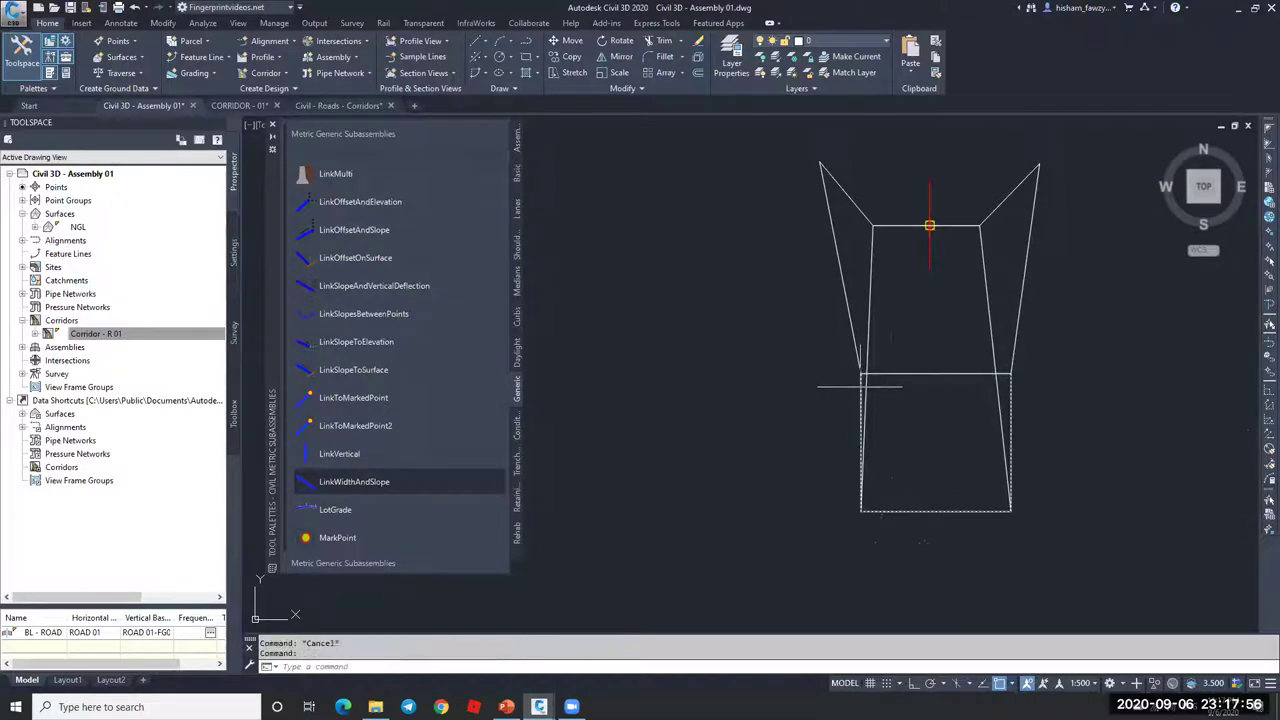
Step: Give the box outline a 0.01 width with PEDIT and colour it red
double_click(860, 386)
type("W")
key("Return")
type(".01")
key("Return")
key("Return")
key("ctrl+1")
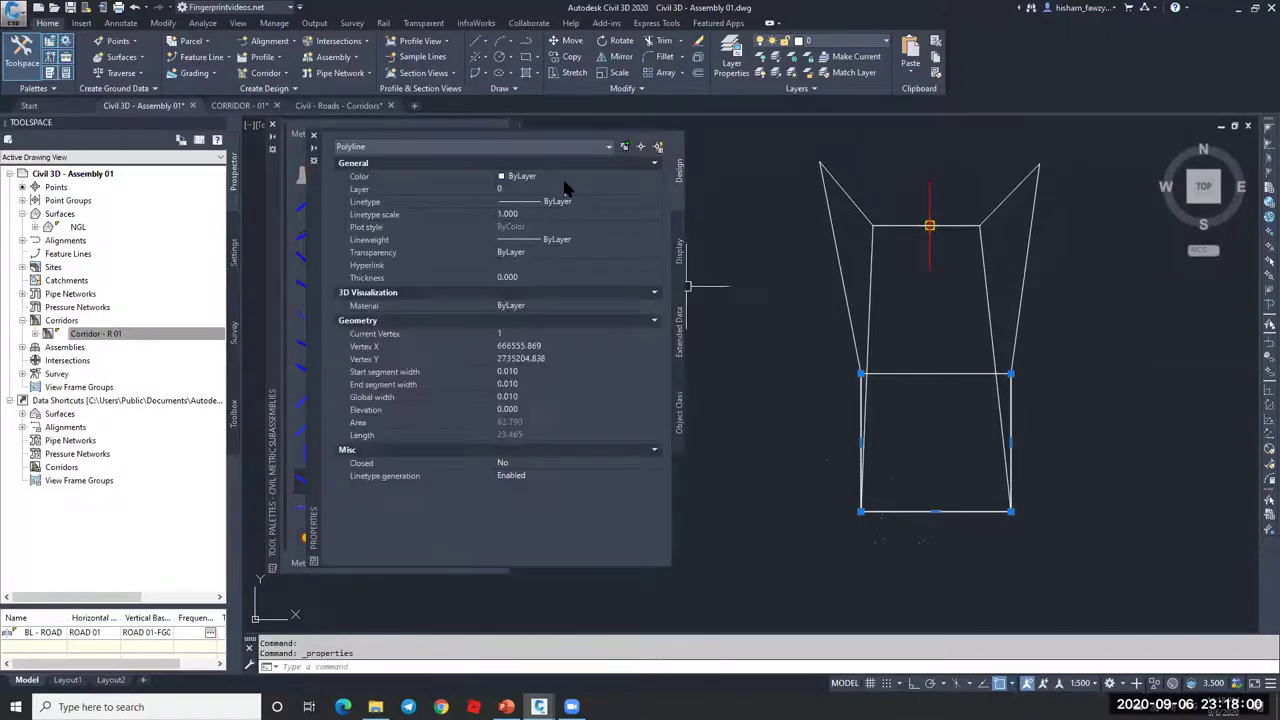
left_click(565, 178)
left_click(548, 212)
key("ctrl+1")
key("Escape")
Step: Select the four sloping side lines and set their colour to yellow
middle_click_drag(1005, 365, 948, 384)
left_click(958, 212)
key("Escape")
left_click(836, 331)
left_click(795, 332)
left_click(1071, 340)
left_click(900, 340)
key("ctrl+1")
left_click(530, 176)
left_click(532, 175)
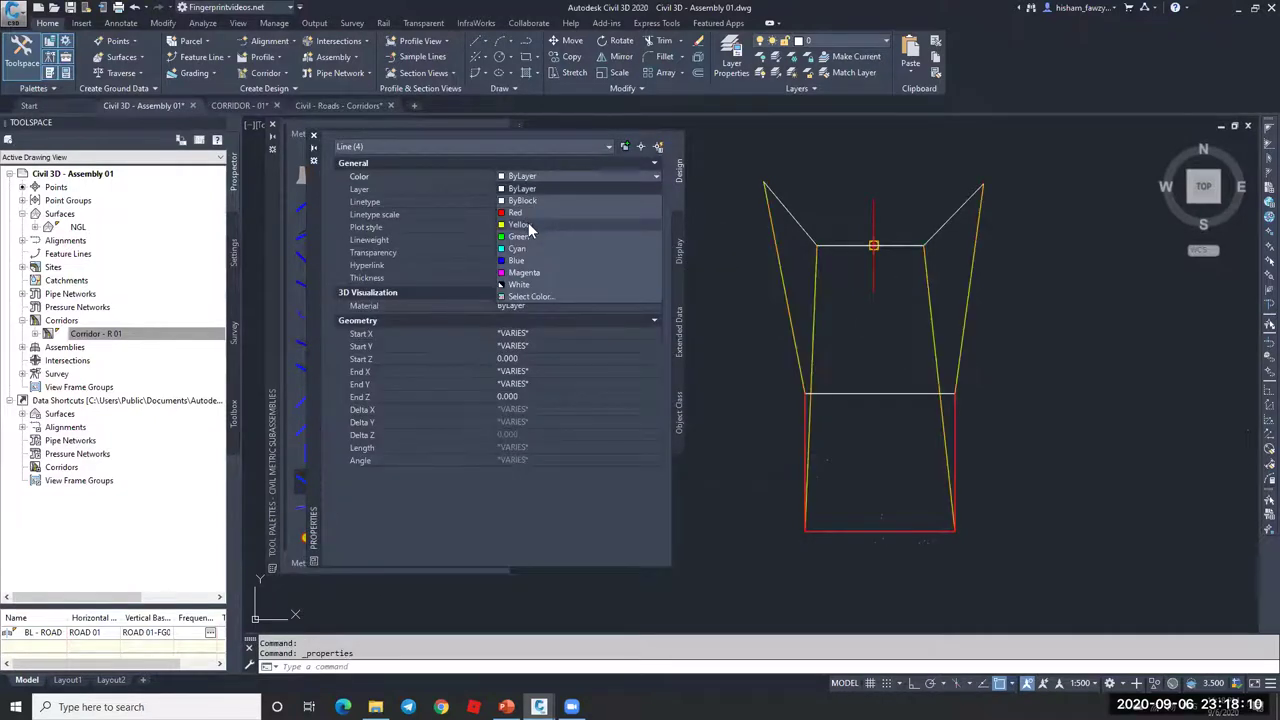
left_click(528, 222)
key("Escape")
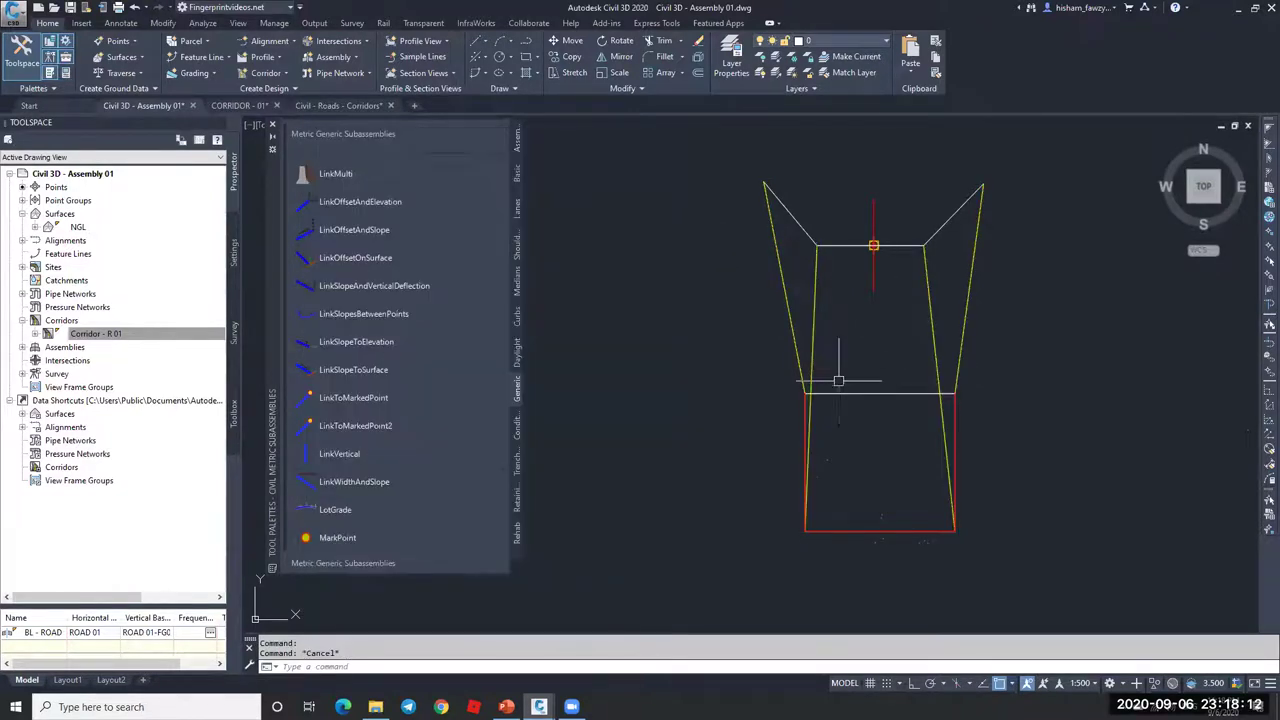
left_click(956, 410)
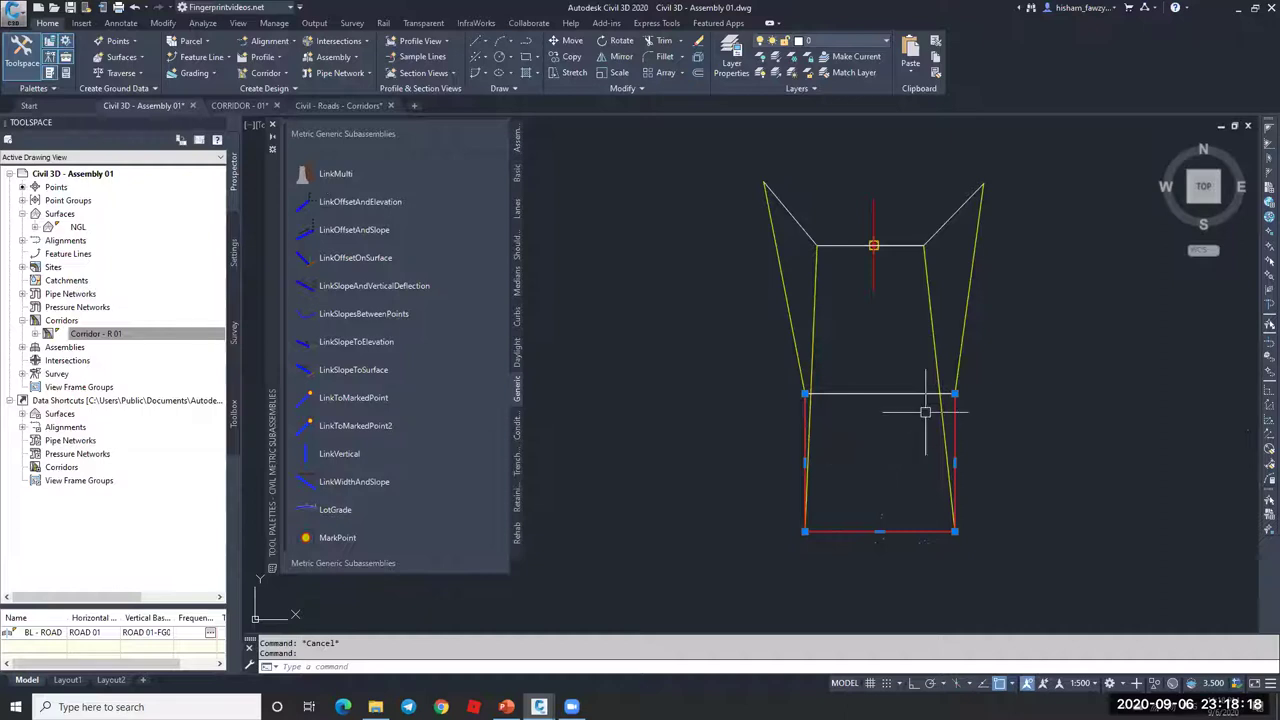
scroll(986, 397, "down", 2)
scroll(986, 393, "up", 2)
key("Escape")
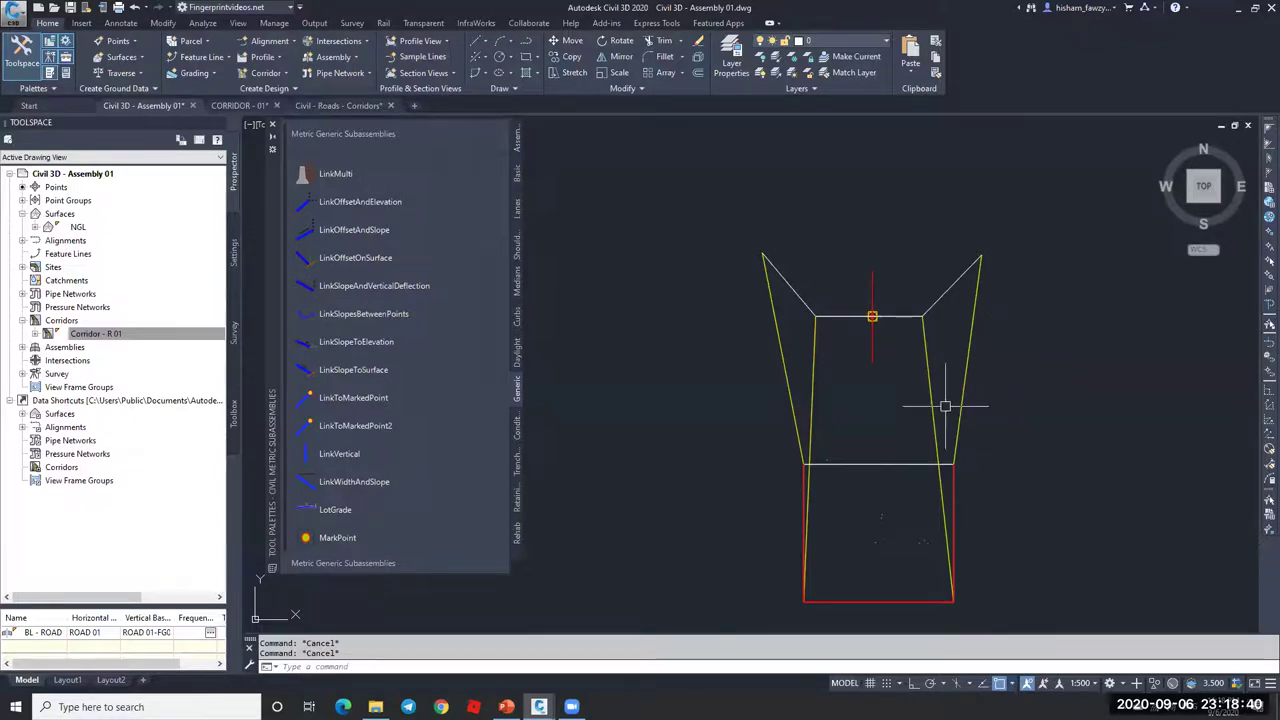
middle_click_drag(878, 373, 836, 343)
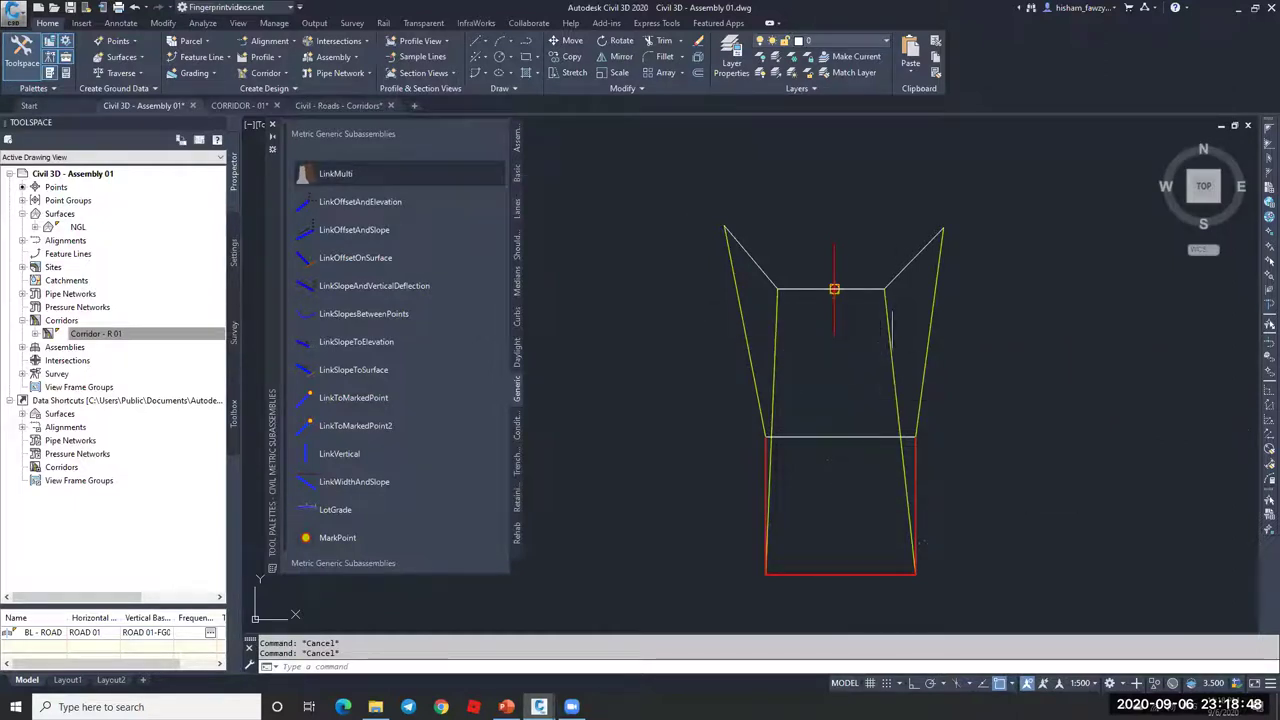
left_click(914, 260)
key("Escape")
scroll(843, 288, "up", 3)
left_click(1095, 349)
scroll(912, 387, "down", 2)
left_click(771, 363)
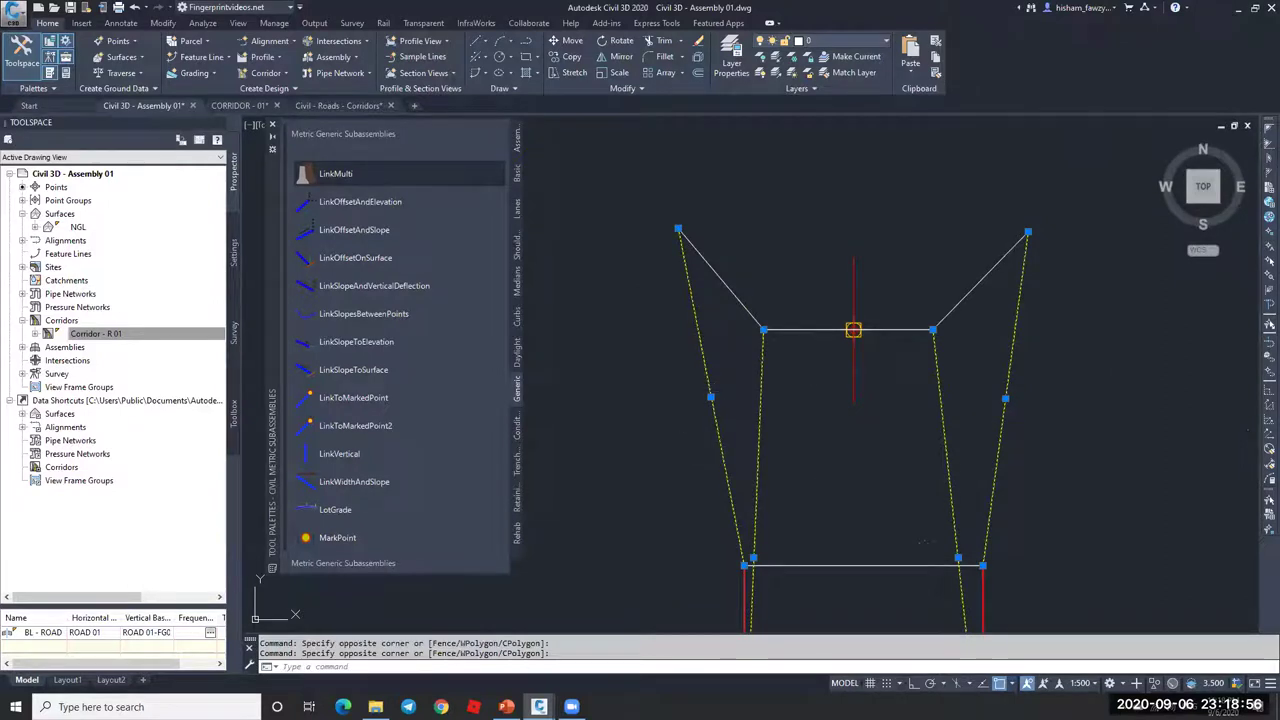
key("Escape")
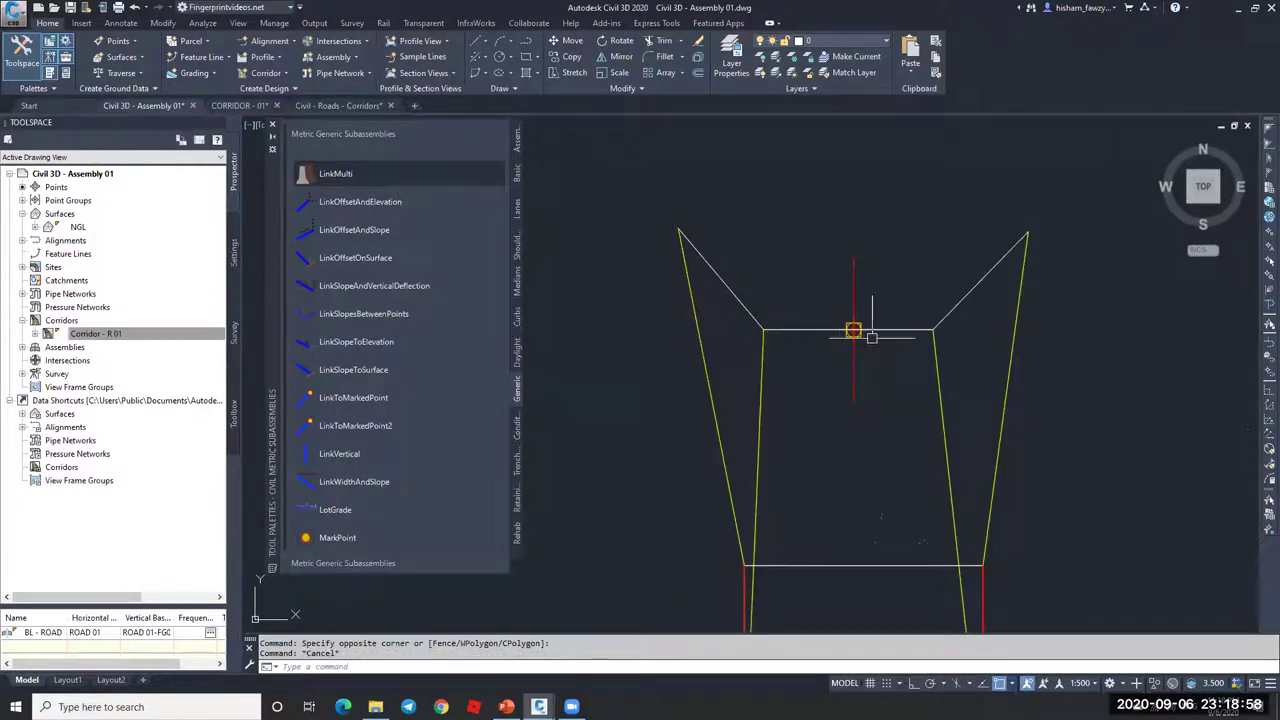
left_click(881, 330)
left_click(811, 325)
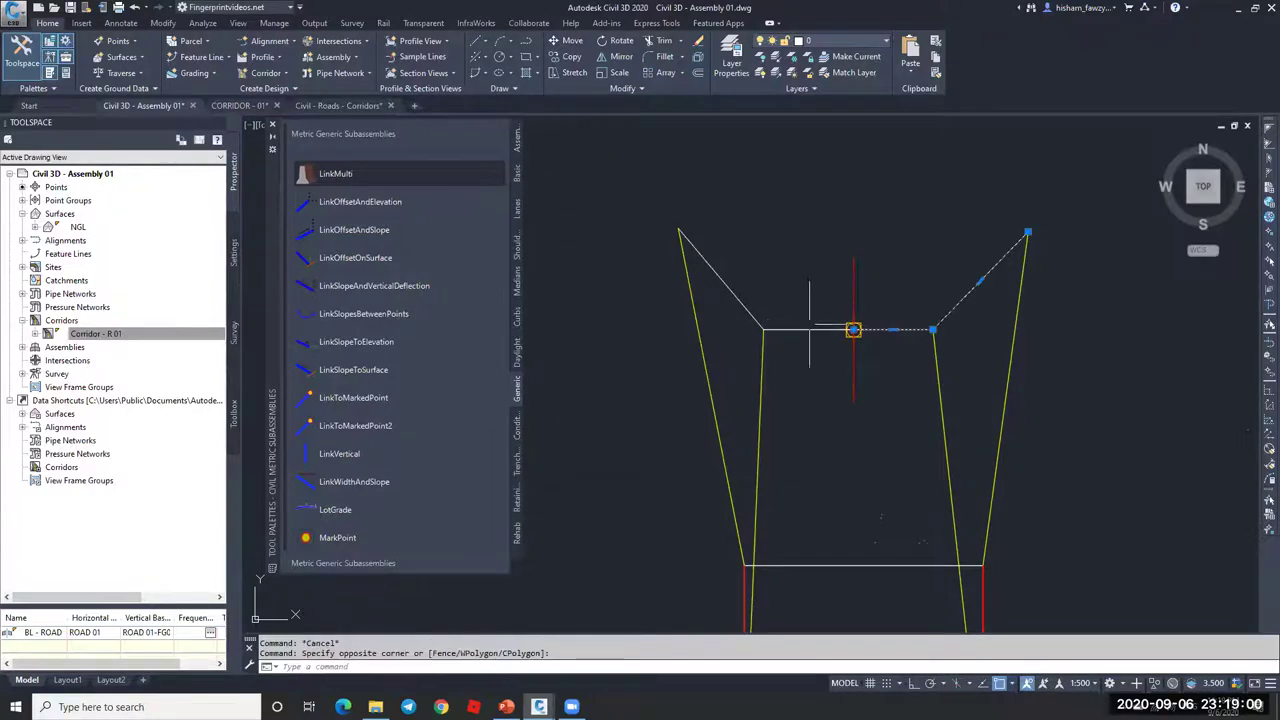
mouse_move(810, 333)
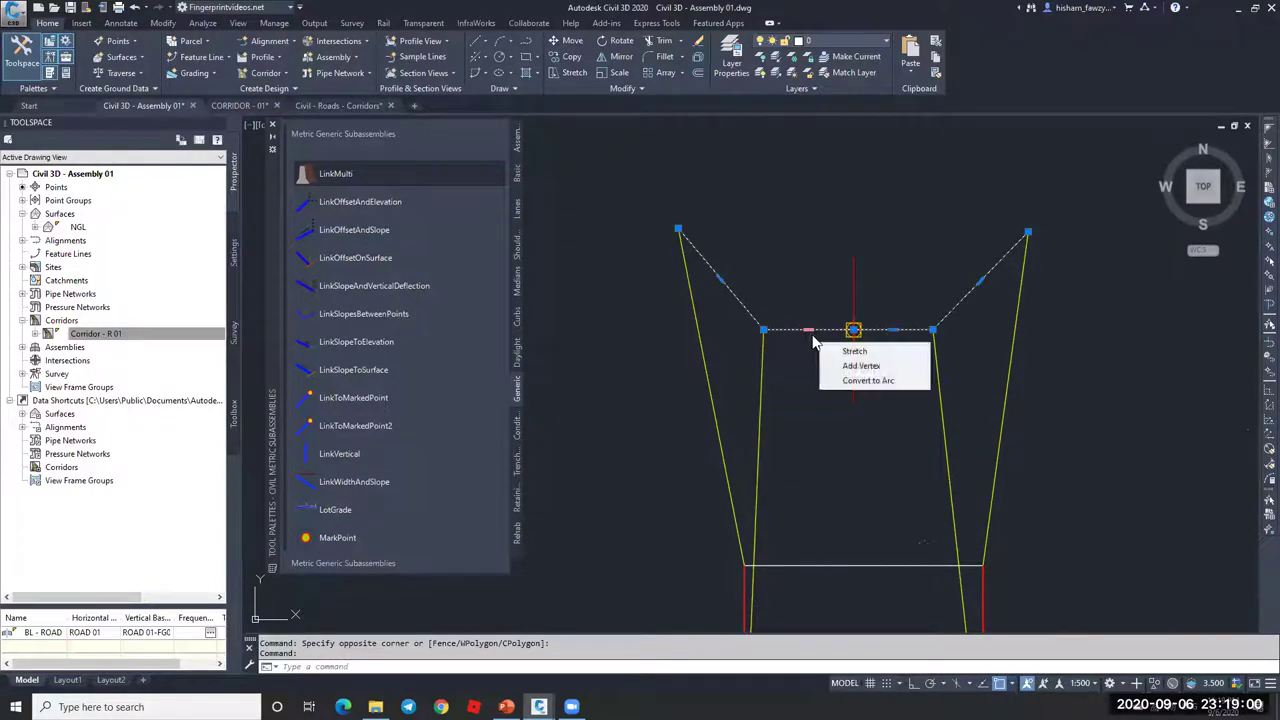
key("Escape")
left_click(900, 330)
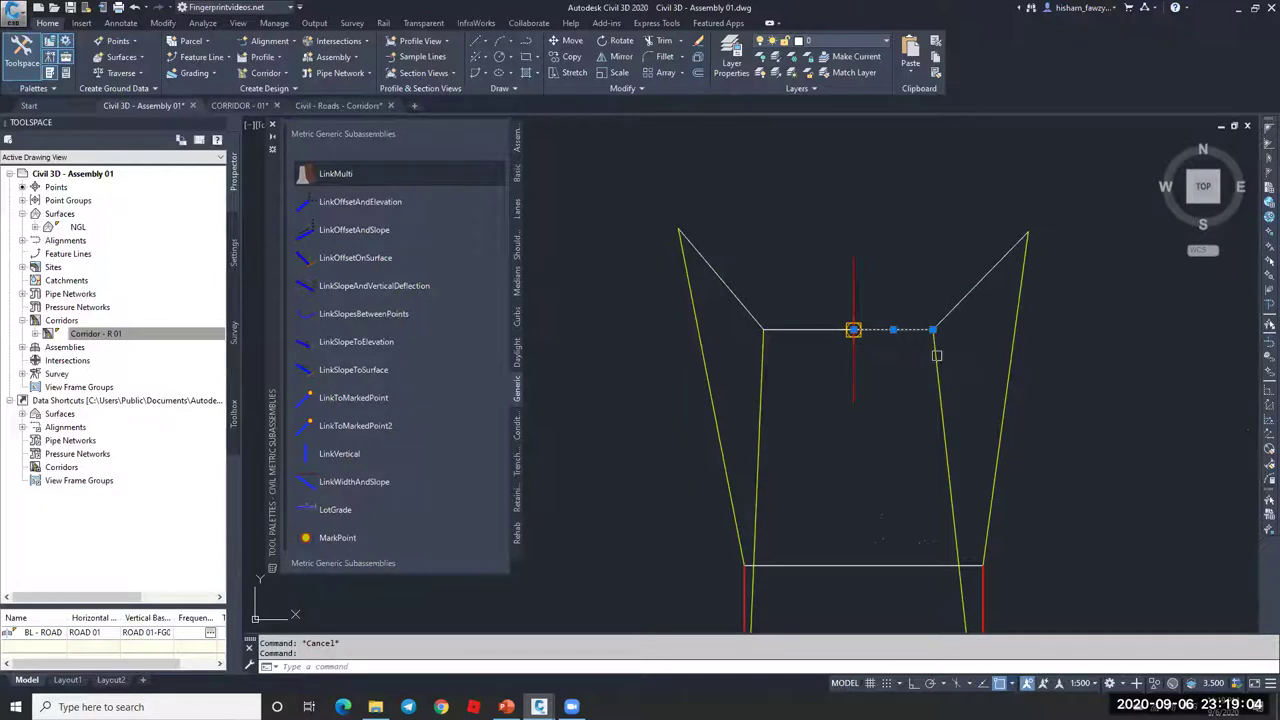
left_click(937, 355)
left_click(972, 286)
key("Escape")
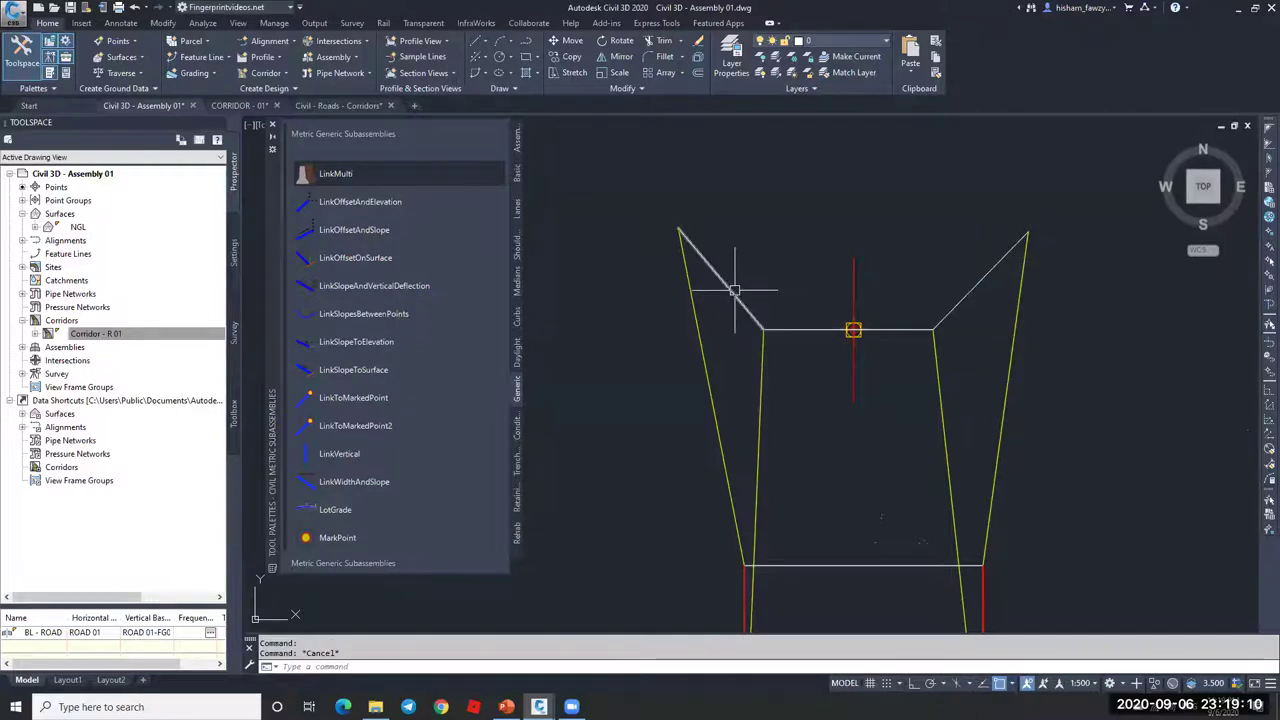
scroll(820, 265, "down", 4)
scroll(832, 287, "up", 2)
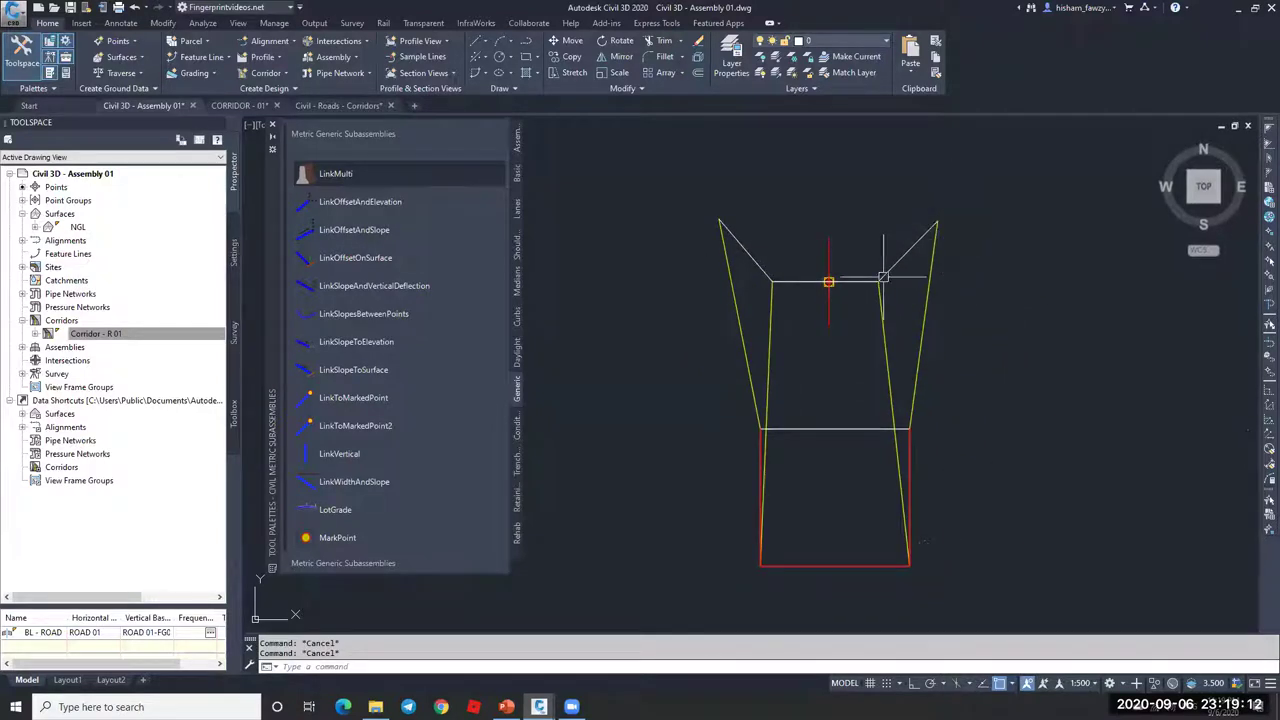
left_click(909, 445)
key("Escape")
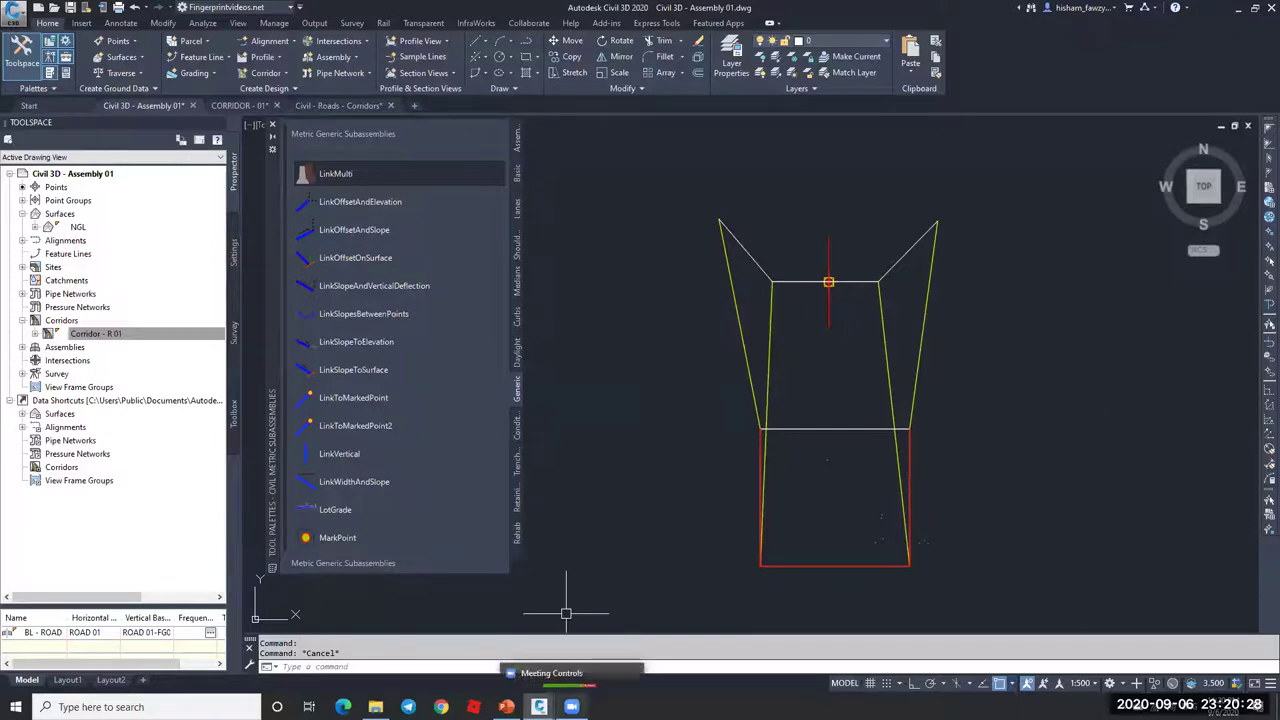
left_click(571, 706)
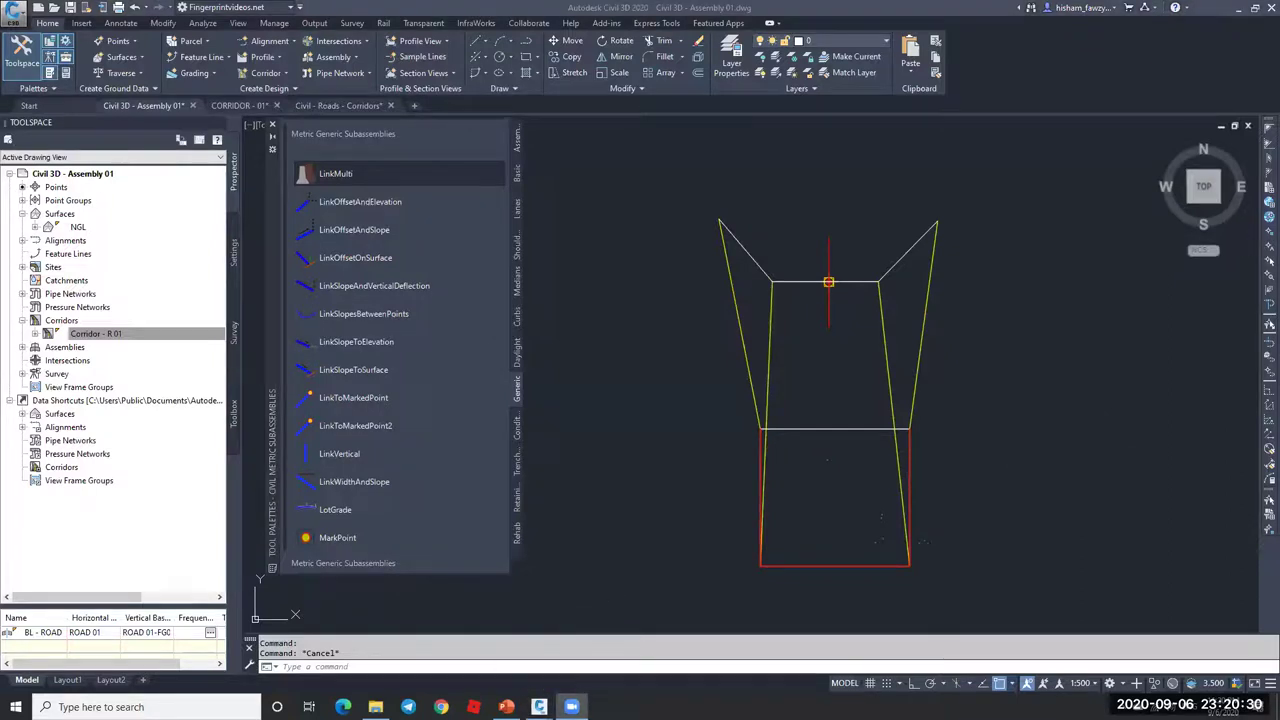